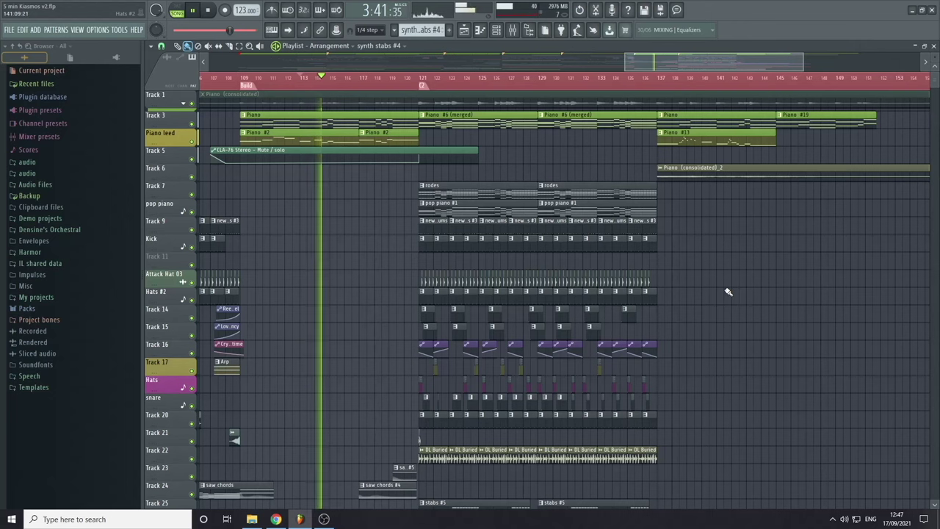
Look over the full song arrangement across the Playlist tracks while it plays
{"action": "scroll", "coordinate": [699, 326], "scroll_direction": "down", "scroll_amount": 2}
{"action": "scroll", "coordinate": [702, 325], "scroll_direction": "down", "scroll_amount": 4}
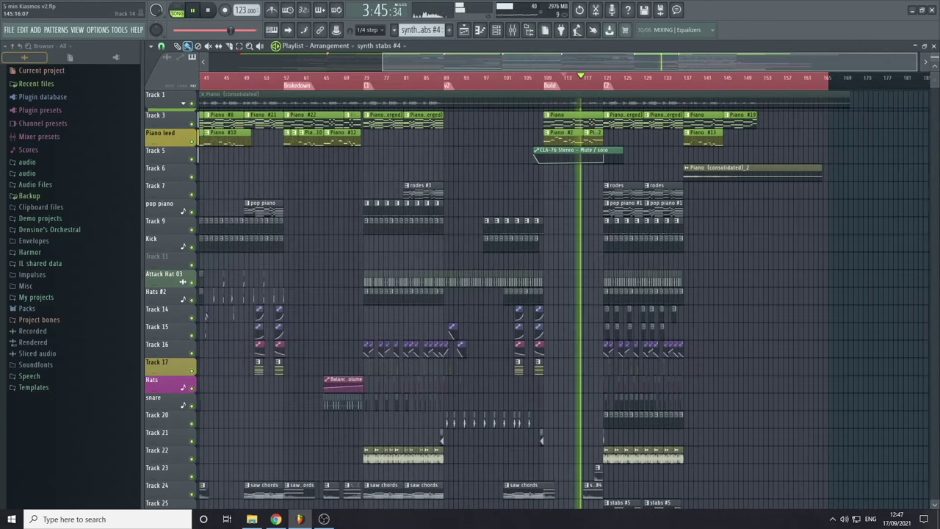
{"action": "scroll", "coordinate": [733, 322], "scroll_direction": "down", "scroll_amount": 4}
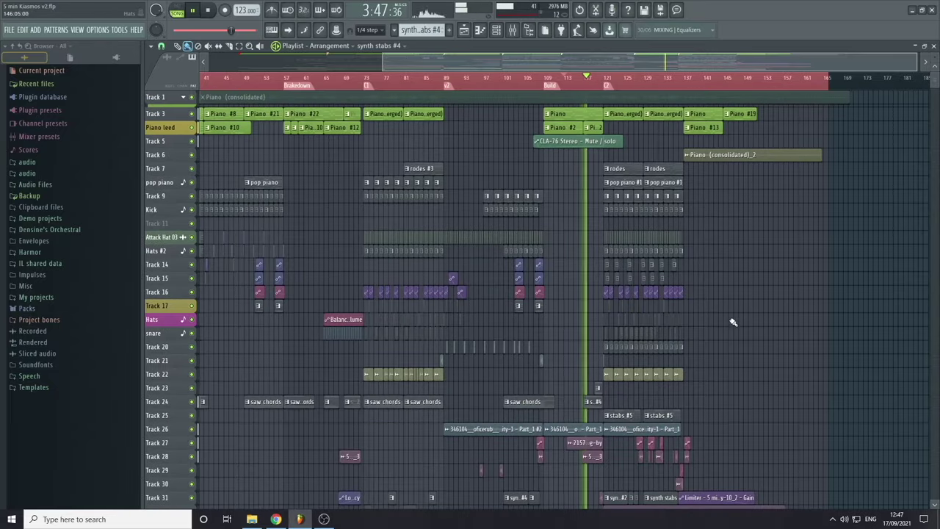
{"action": "scroll", "coordinate": [731, 313], "scroll_direction": "down", "scroll_amount": 2}
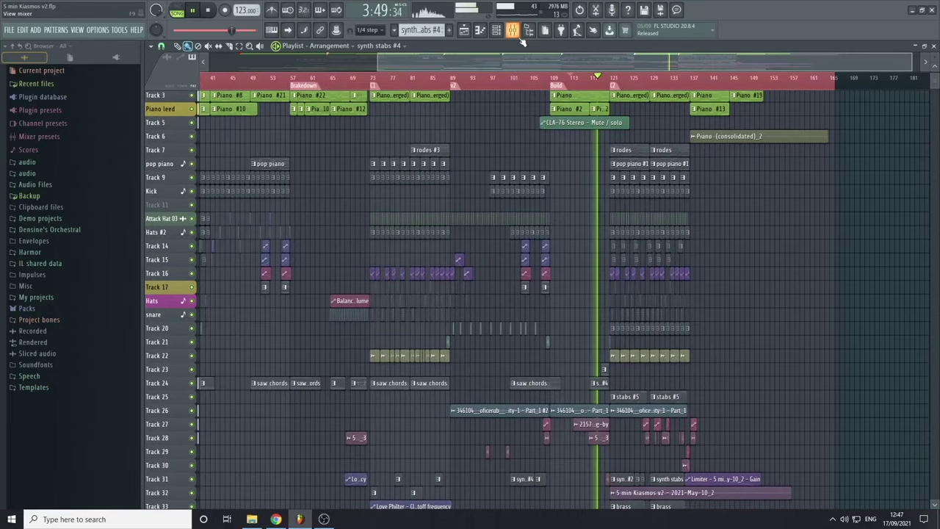
Open the mixer, examine its tracks and their effects during playback, and close it
{"action": "left_click", "coordinate": [519, 36]}
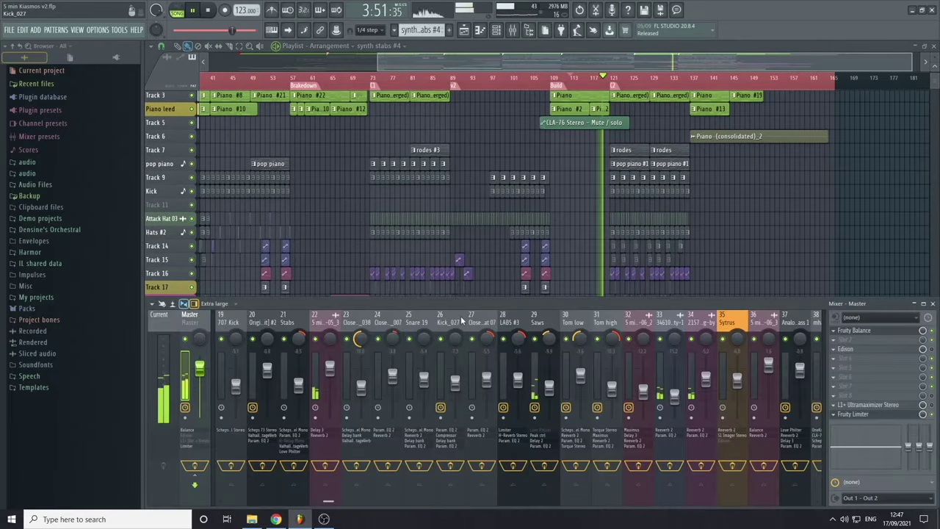
{"action": "scroll", "coordinate": [461, 316], "scroll_direction": "down", "scroll_amount": 3}
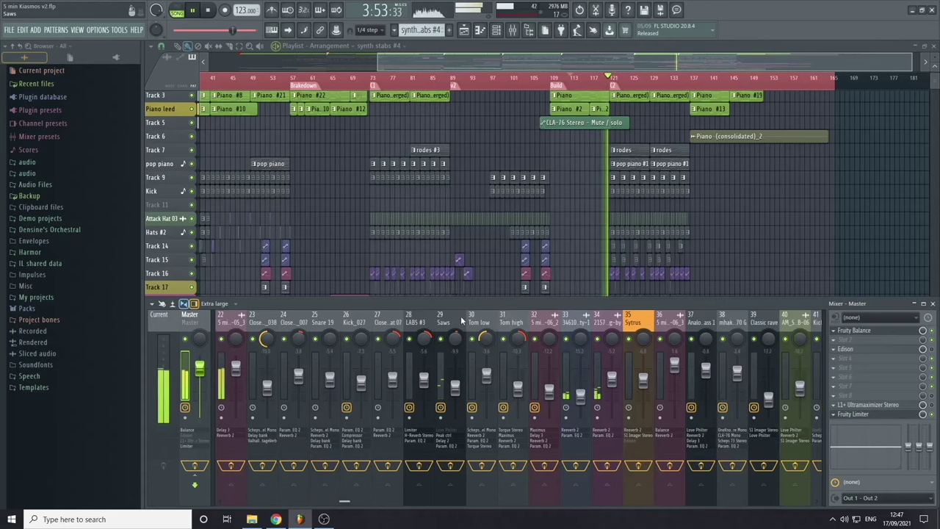
{"action": "scroll", "coordinate": [461, 316], "scroll_direction": "down", "scroll_amount": 7}
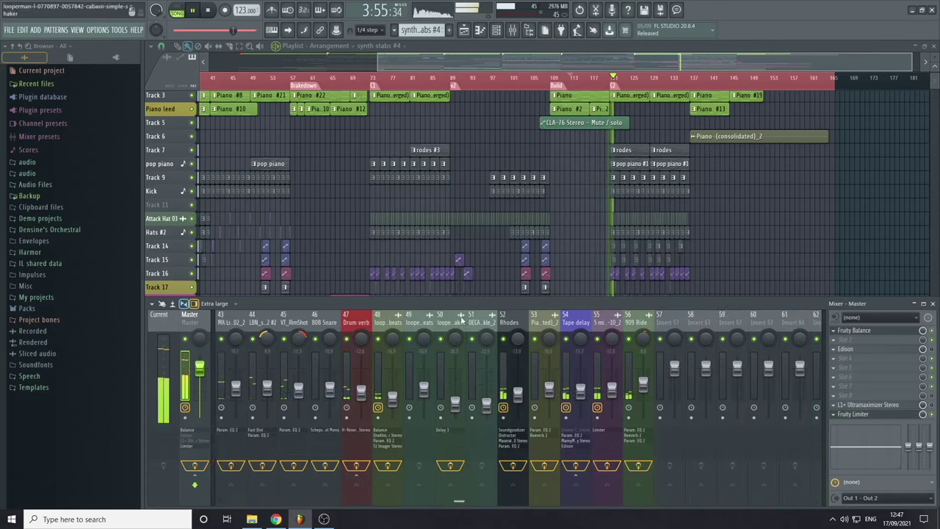
{"action": "scroll", "coordinate": [462, 320], "scroll_direction": "up", "scroll_amount": 6}
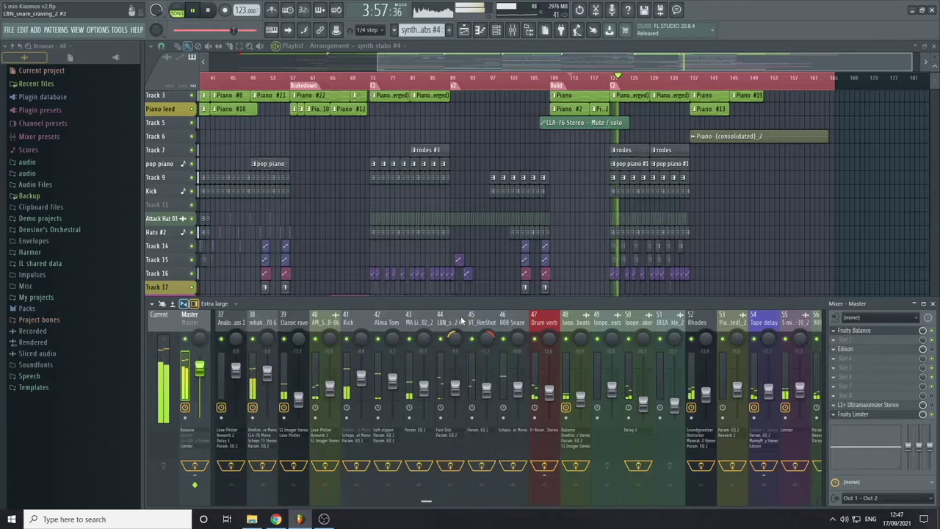
{"action": "scroll", "coordinate": [461, 315], "scroll_direction": "up", "scroll_amount": 12}
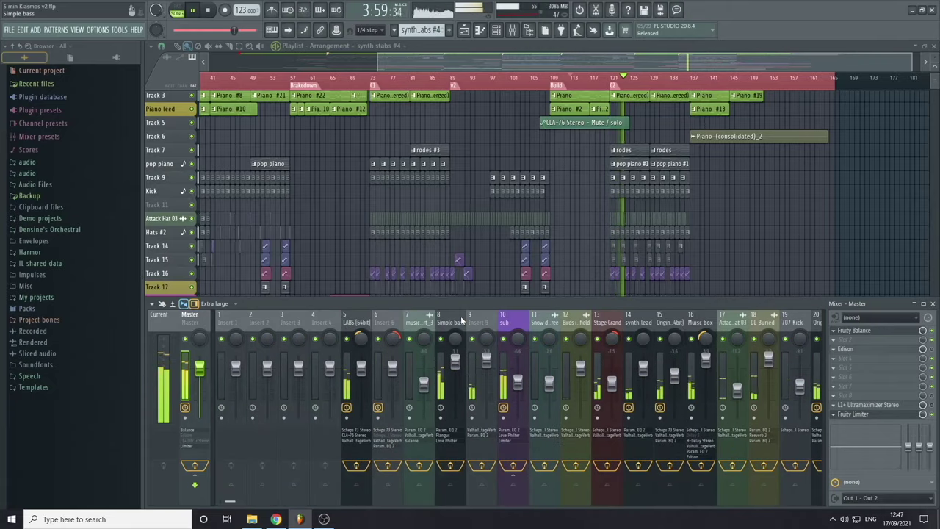
{"action": "scroll", "coordinate": [461, 316], "scroll_direction": "down", "scroll_amount": 2}
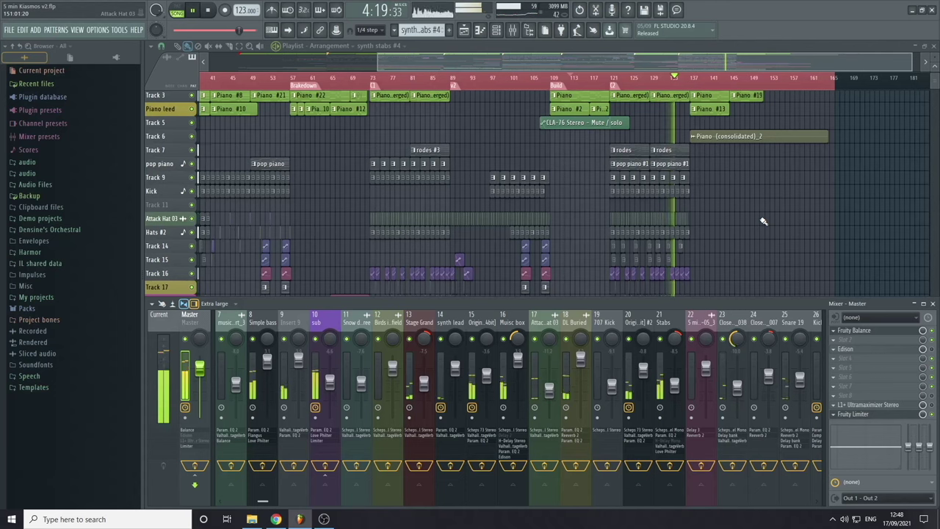
{"action": "key", "text": "F9"}
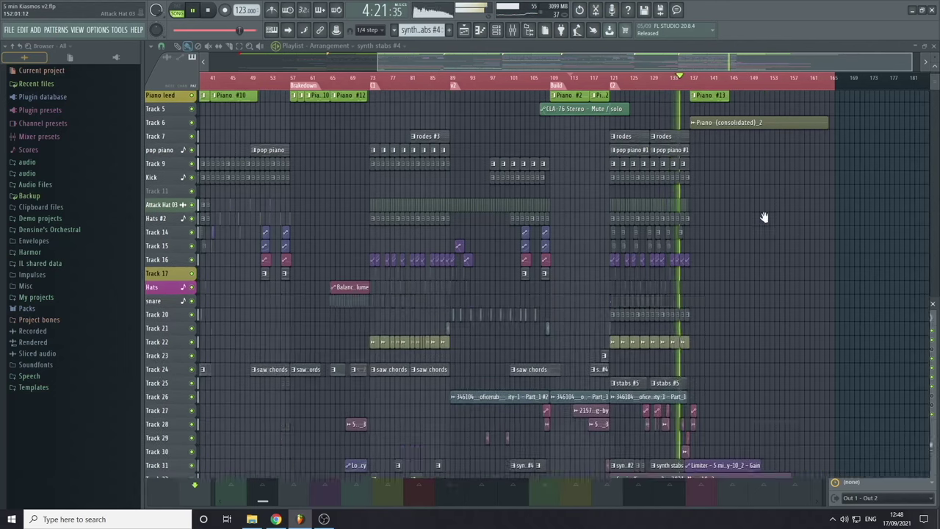
Fade the master volume down to 0% near the end of the song and stop playback
{"action": "left_click_drag", "start_coordinate": [764, 218], "coordinate": [534, 281]}
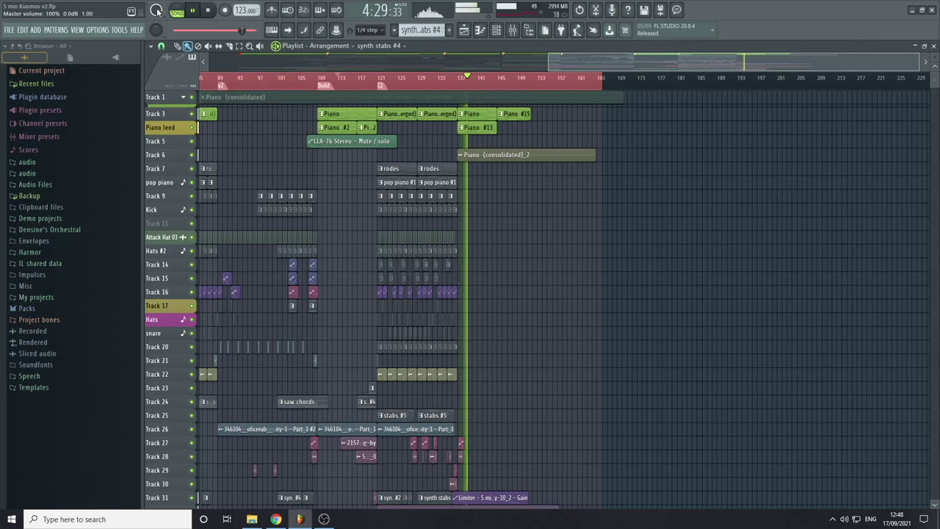
{"action": "scroll", "coordinate": [157, 12], "scroll_direction": "down", "scroll_amount": 1}
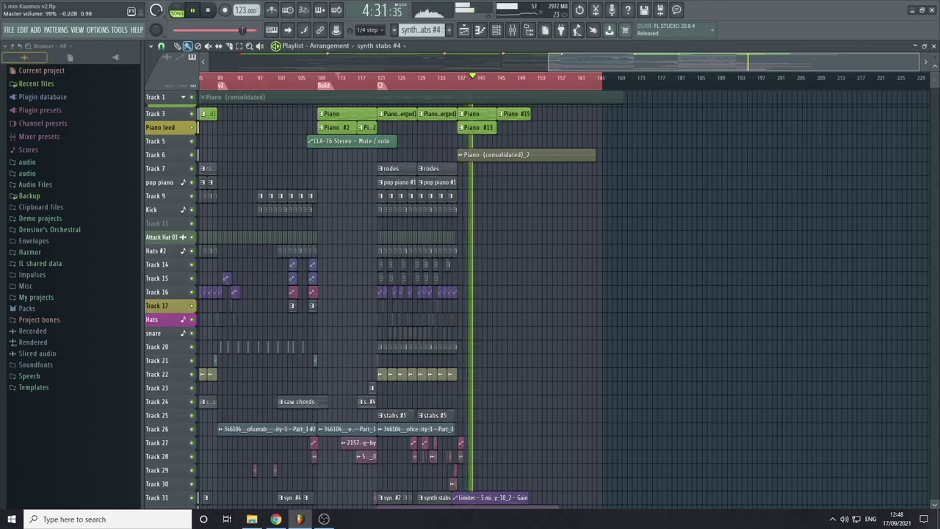
{"action": "scroll", "coordinate": [156, 29], "scroll_direction": "down", "scroll_amount": 10}
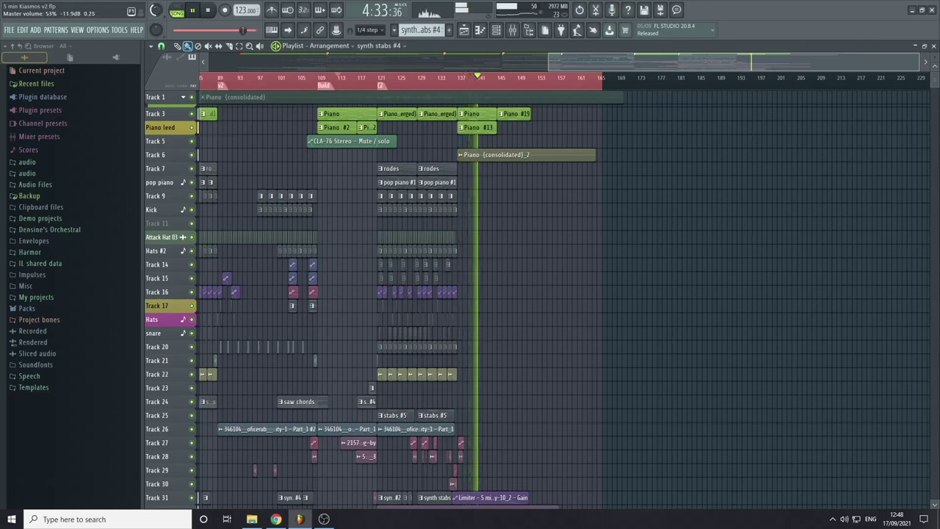
{"action": "scroll", "coordinate": [159, 11], "scroll_direction": "down", "scroll_amount": 10}
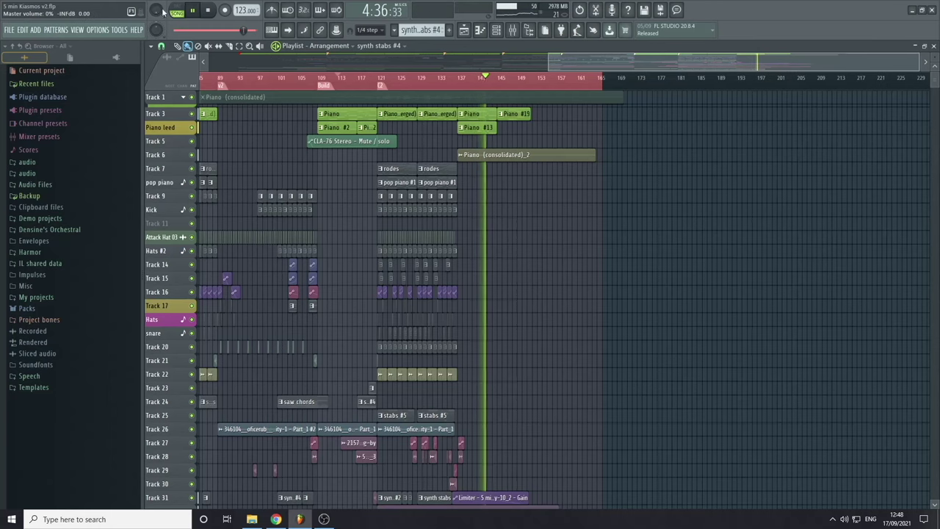
{"action": "left_click", "coordinate": [208, 10]}
Examine the complete arrangement in the Playlist, from the Intro through the Build and C2 sections
{"action": "left_click_drag", "start_coordinate": [483, 193], "coordinate": [656, 196]}
{"action": "scroll", "coordinate": [649, 218], "scroll_direction": "up", "scroll_amount": 3}
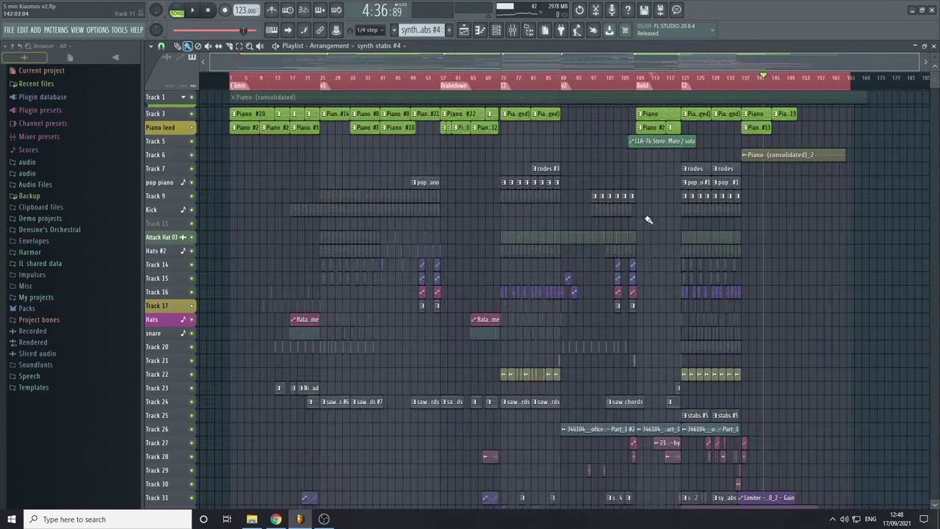
{"action": "scroll", "coordinate": [802, 243], "scroll_direction": "down", "scroll_amount": 3}
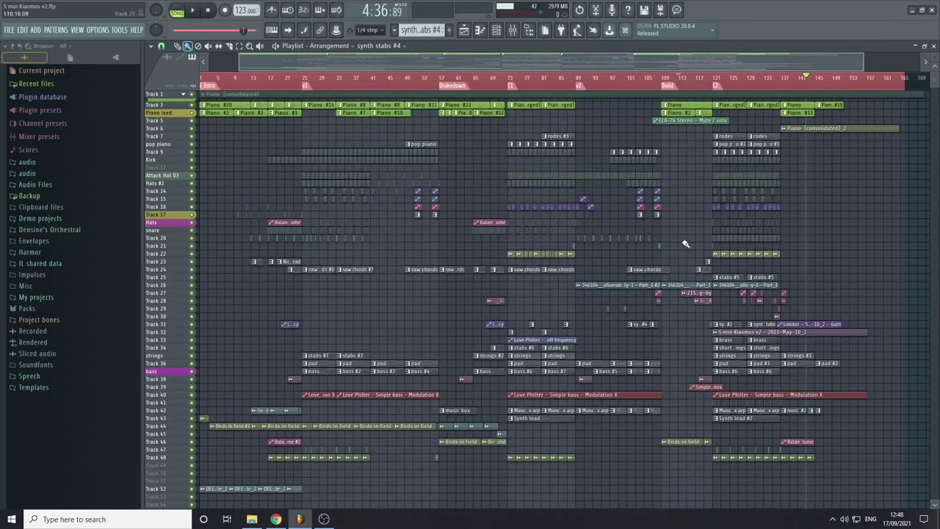
{"action": "scroll", "coordinate": [826, 219], "scroll_direction": "up", "scroll_amount": 2}
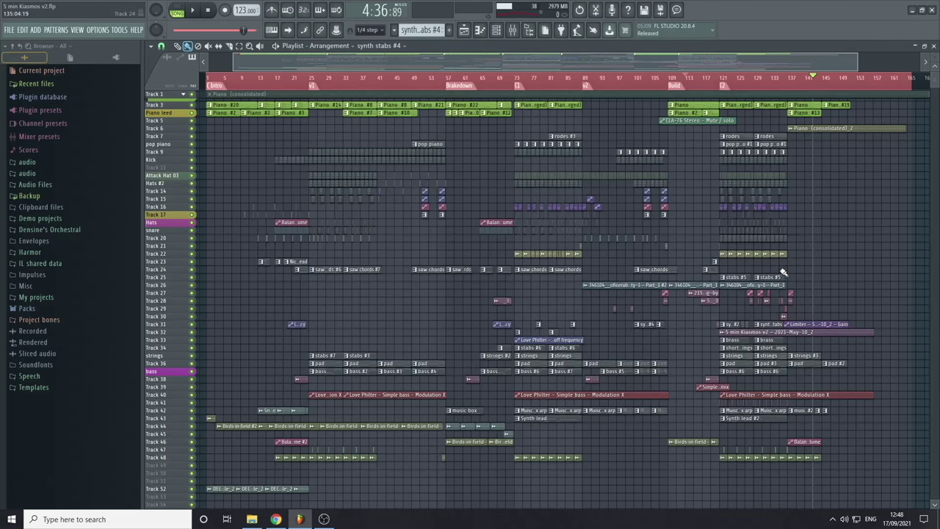
{"action": "scroll", "coordinate": [808, 232], "scroll_direction": "right", "scroll_amount": 2}
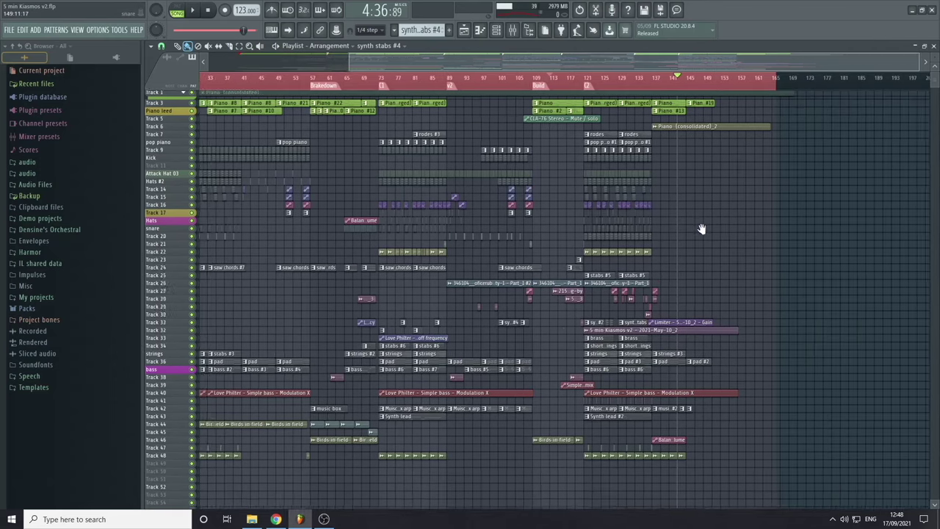
{"action": "scroll", "coordinate": [742, 243], "scroll_direction": "right", "scroll_amount": 2}
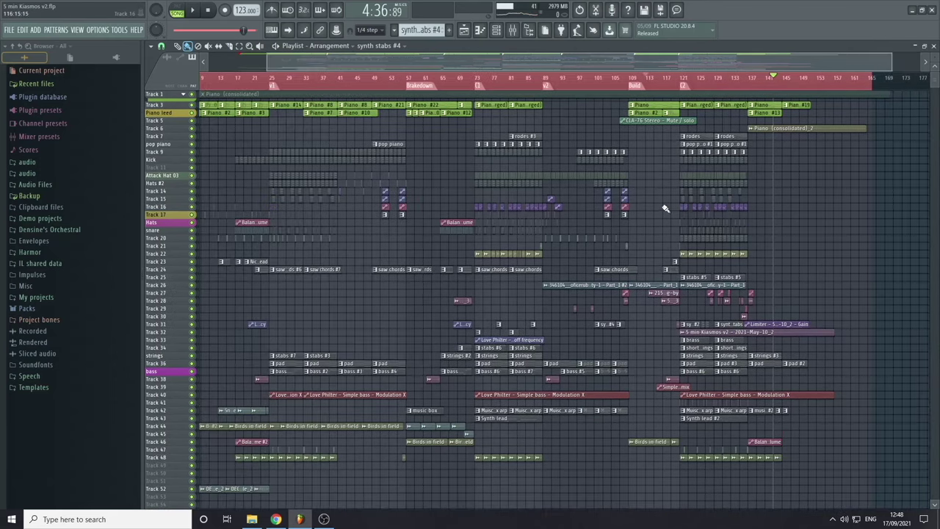
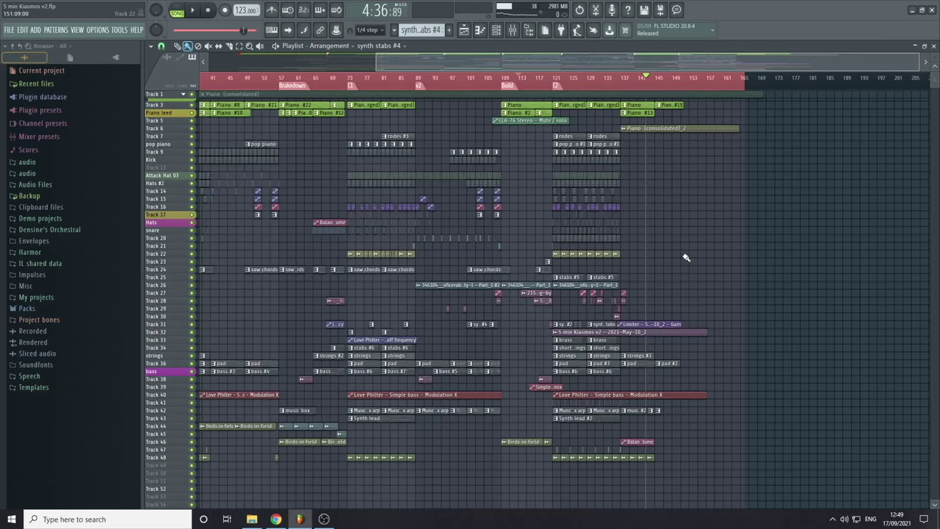
{"action": "scroll", "coordinate": [684, 250], "scroll_direction": "left", "scroll_amount": 2}
{"action": "scroll", "coordinate": [684, 250], "scroll_direction": "down", "scroll_amount": 1}
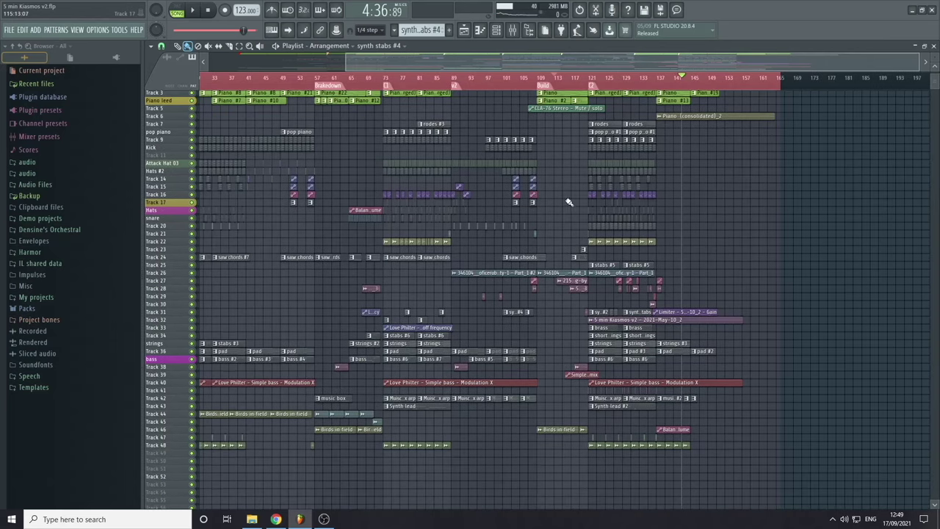
{"action": "scroll", "coordinate": [569, 202], "scroll_direction": "left", "scroll_amount": 3}
{"action": "scroll", "coordinate": [569, 202], "scroll_direction": "up", "scroll_amount": 1}
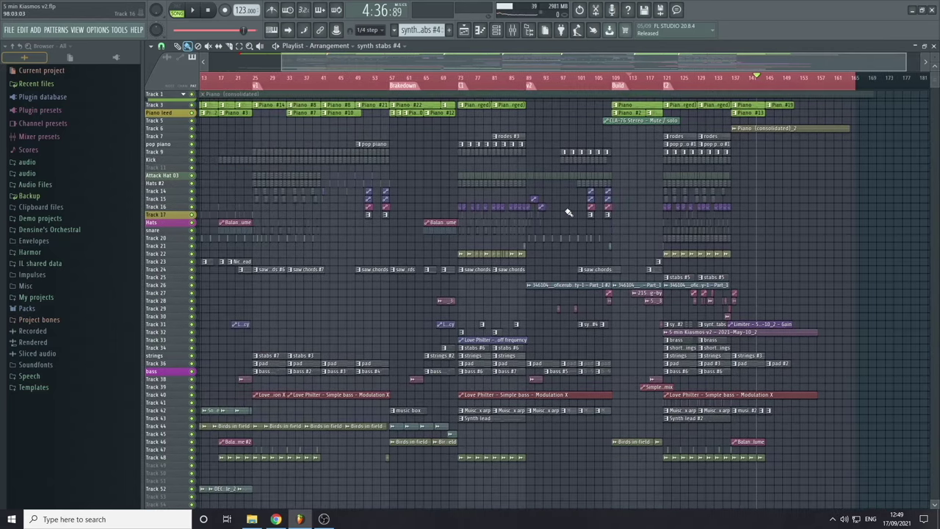
{"action": "scroll", "coordinate": [567, 210], "scroll_direction": "left", "scroll_amount": 3}
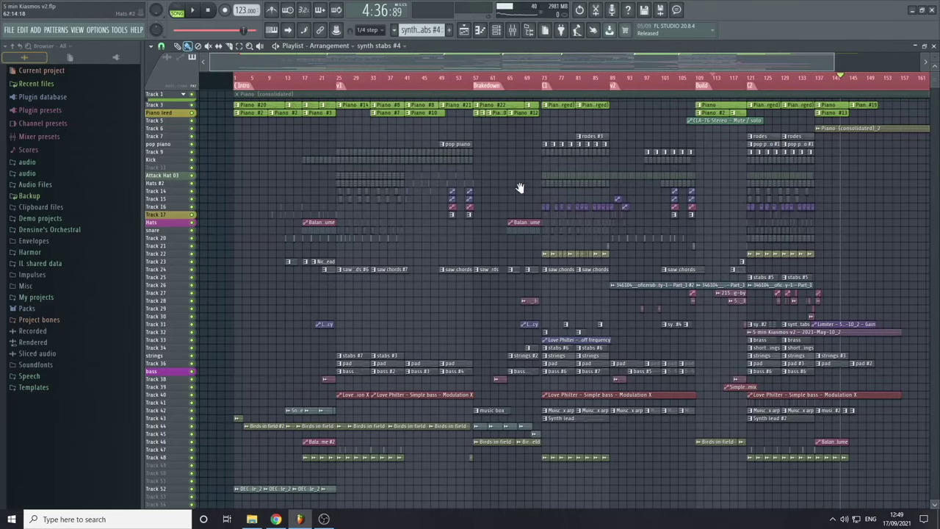
{"action": "scroll", "coordinate": [646, 213], "scroll_direction": "right", "scroll_amount": 6}
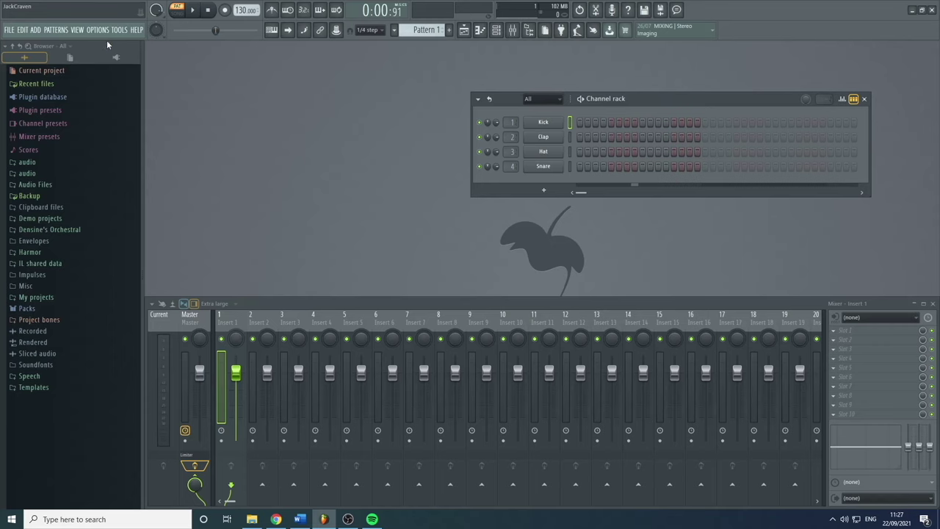
Open the Fruity Limiter on the Master mixer track and move its window clear of the mixer
{"action": "left_click", "coordinate": [10, 31]}
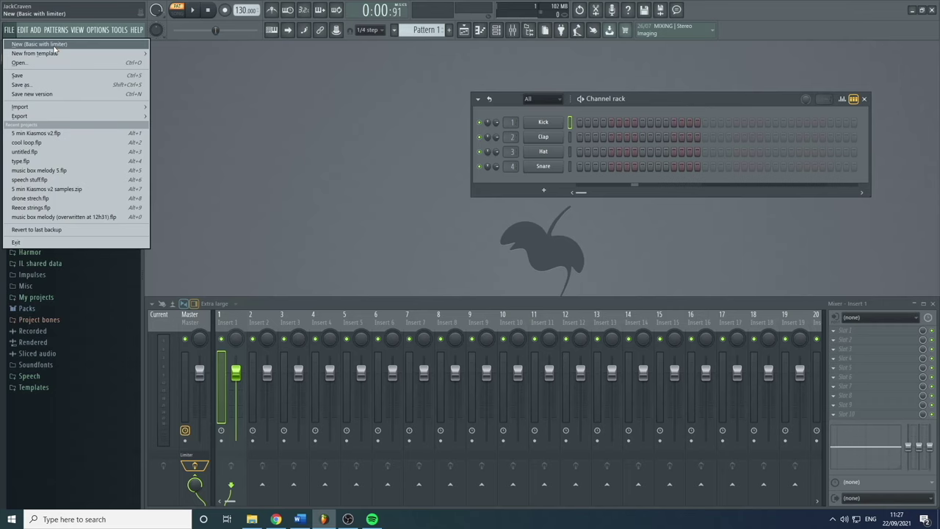
{"action": "left_click", "coordinate": [201, 325]}
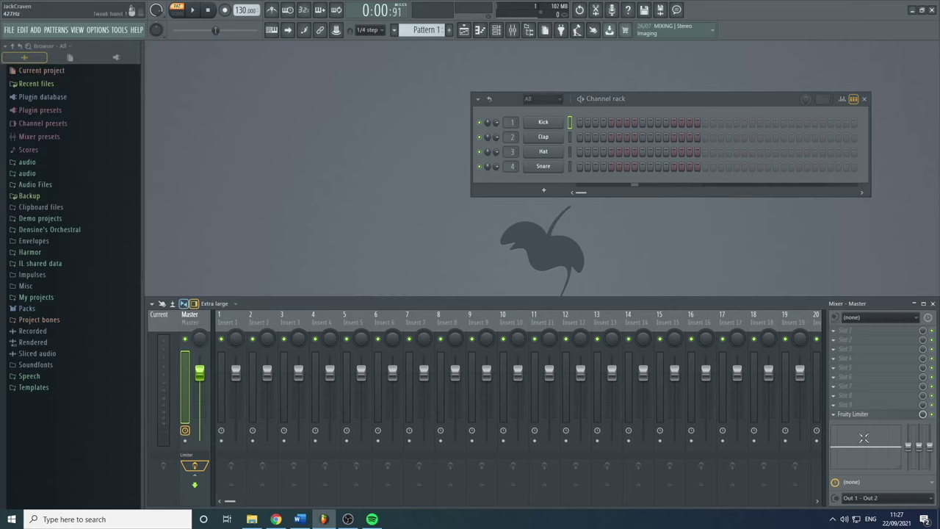
{"action": "left_click", "coordinate": [873, 415]}
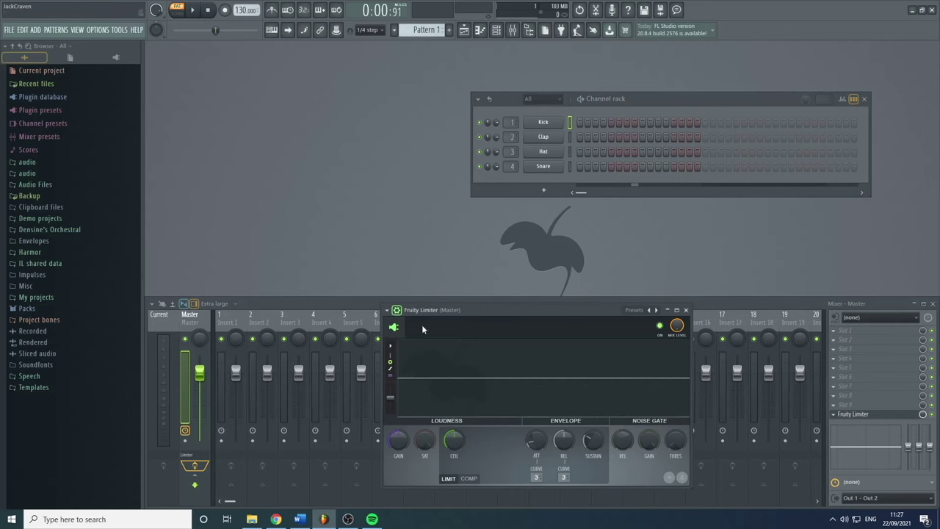
{"action": "left_click_drag", "start_coordinate": [548, 309], "coordinate": [316, 88]}
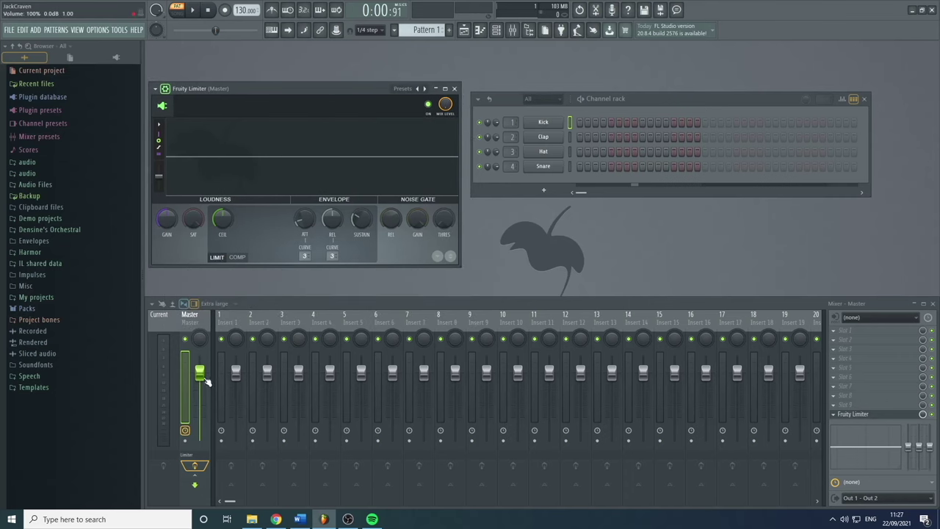
{"action": "left_click_drag", "start_coordinate": [323, 89], "coordinate": [315, 44]}
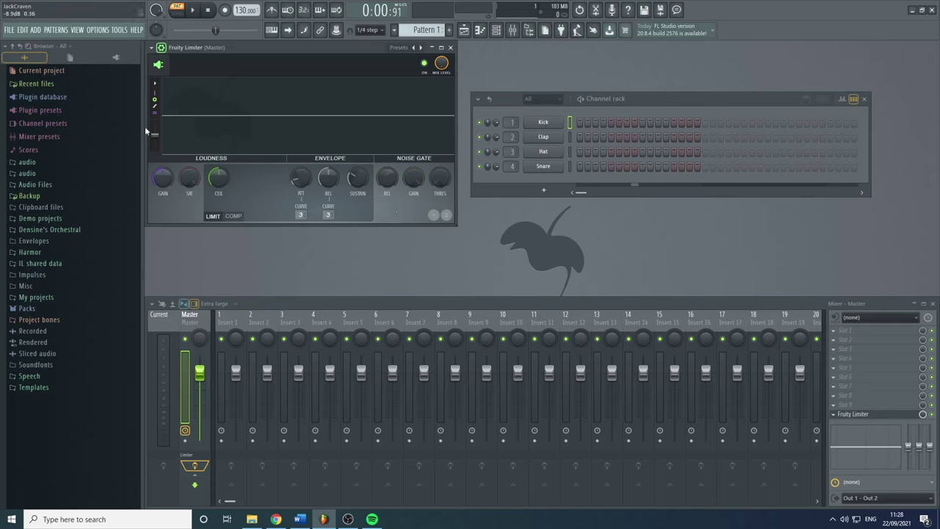
Create a new project from the advanced Chillout-Ambient template
{"action": "left_click", "coordinate": [9, 29]}
{"action": "mouse_move", "coordinate": [53, 57]}
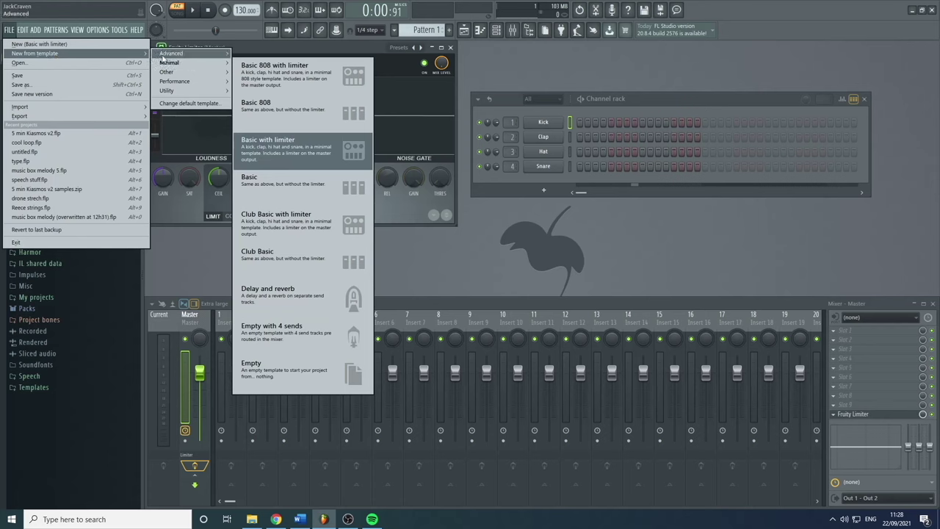
{"action": "mouse_move", "coordinate": [181, 77]}
{"action": "mouse_move", "coordinate": [189, 56]}
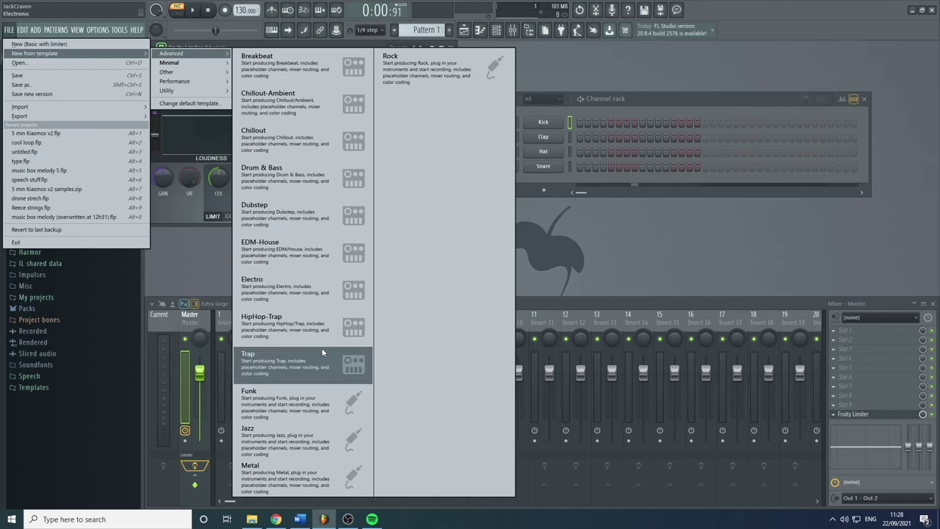
{"action": "left_click", "coordinate": [324, 110]}
{"action": "left_click", "coordinate": [483, 285]}
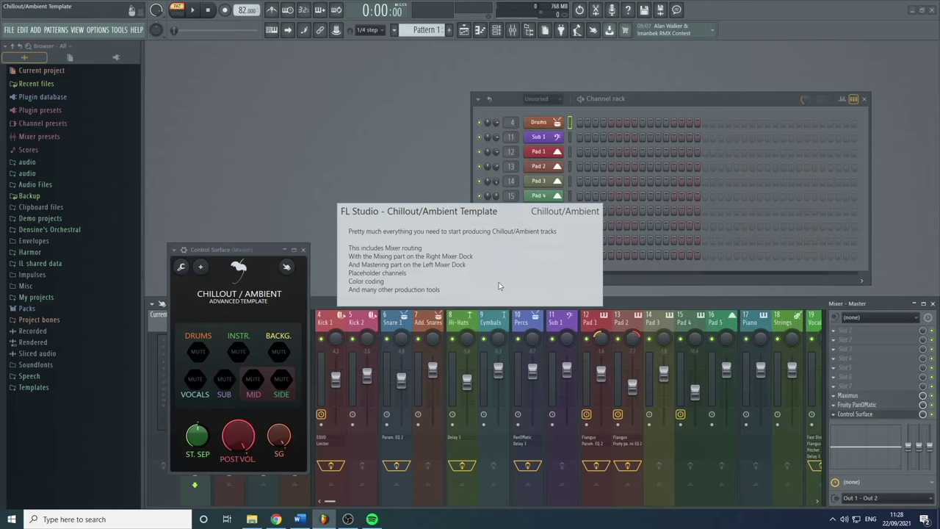
Move the Control Surface window clear of the mixer and select the Vocals 1 mixer track to view its effects
{"action": "left_click_drag", "start_coordinate": [260, 251], "coordinate": [300, 78]}
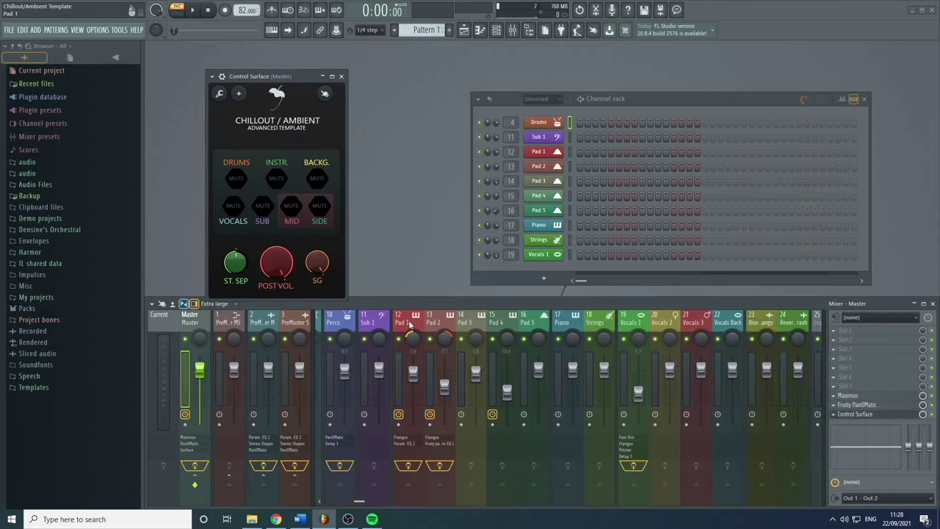
{"action": "scroll", "coordinate": [449, 326], "scroll_direction": "down", "scroll_amount": 3}
{"action": "scroll", "coordinate": [511, 327], "scroll_direction": "down", "scroll_amount": 3}
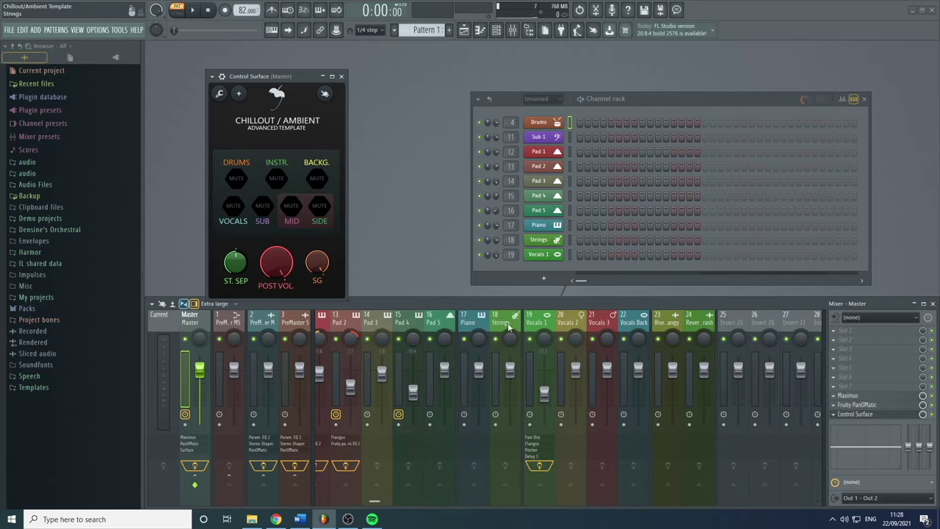
{"action": "left_click", "coordinate": [542, 324]}
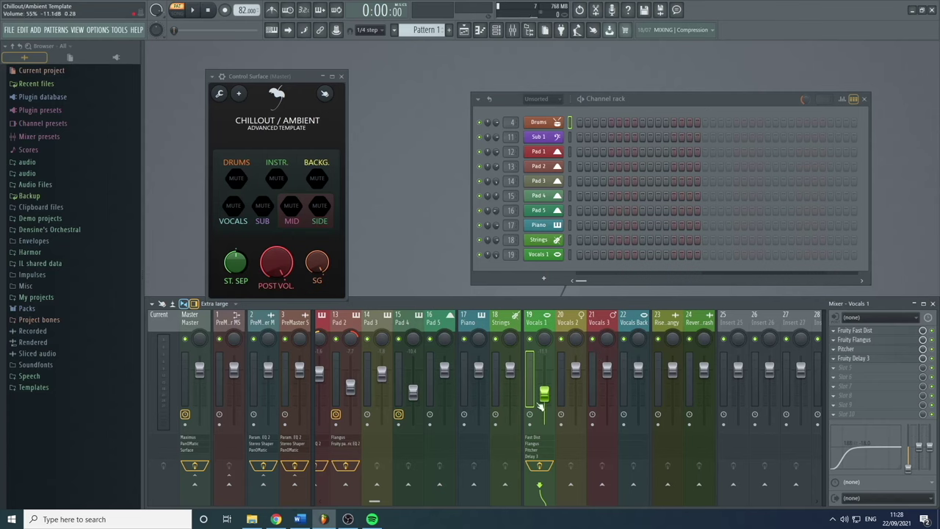
Open effects of the Vocals 1 track, including Pitcher and Fruity Delay 3, and move the Control Surface window off them
{"action": "left_click", "coordinate": [882, 329]}
{"action": "left_click", "coordinate": [883, 349]}
{"action": "left_click", "coordinate": [882, 359]}
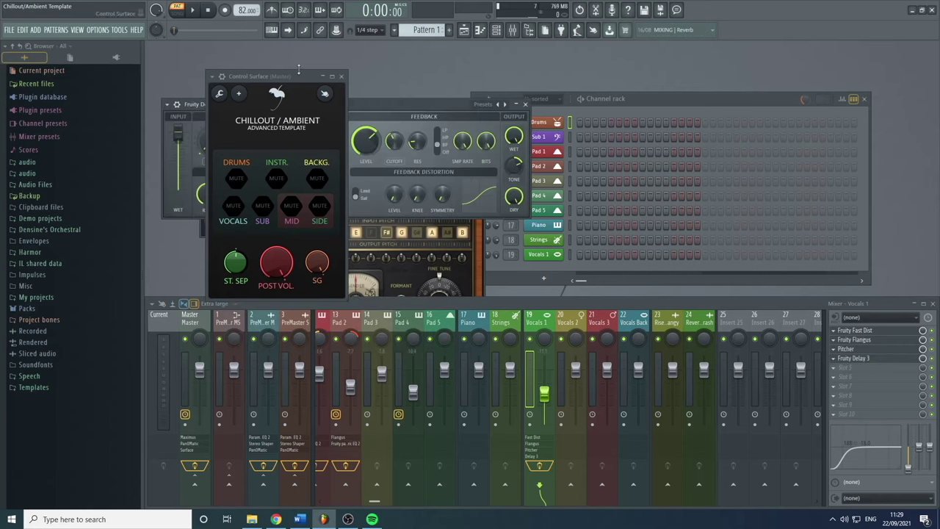
{"action": "left_click_drag", "start_coordinate": [296, 79], "coordinate": [806, 99]}
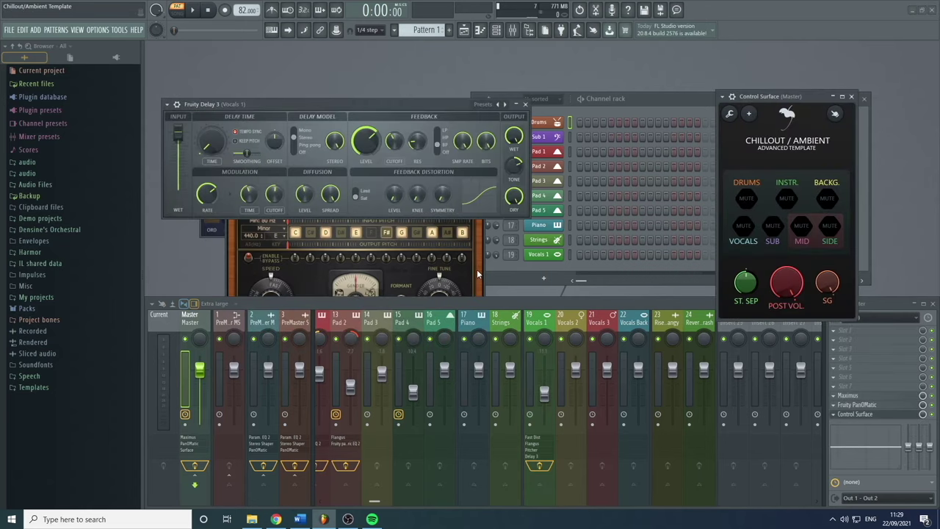
Separate the Pitcher and Control Surface windows above the mixer and close the Fruity Delay 3 window
{"action": "left_click", "coordinate": [393, 268]}
{"action": "left_click_drag", "start_coordinate": [374, 174], "coordinate": [616, 108]}
{"action": "left_click_drag", "start_coordinate": [390, 103], "coordinate": [370, 229]}
{"action": "left_click", "coordinate": [374, 143]}
{"action": "left_click", "coordinate": [398, 155]}
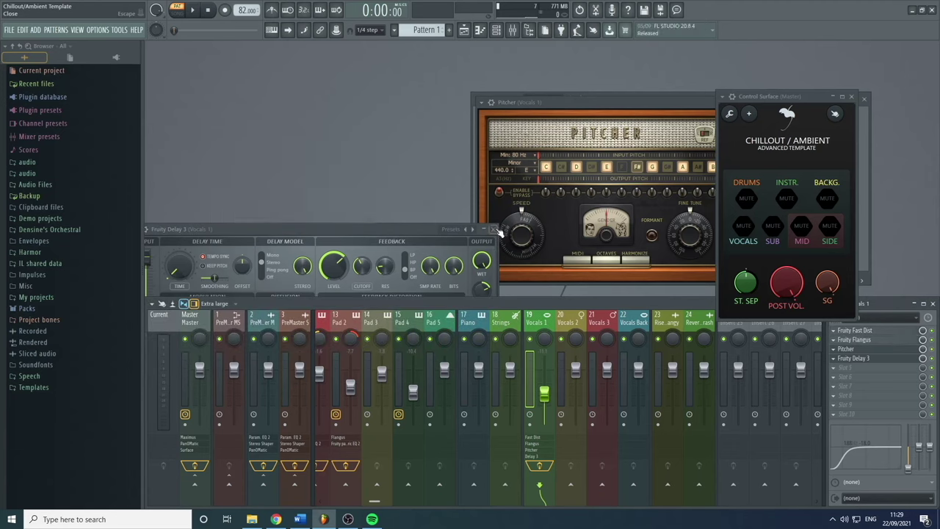
{"action": "left_click", "coordinate": [493, 229]}
{"action": "left_click_drag", "start_coordinate": [779, 96], "coordinate": [328, 66]}
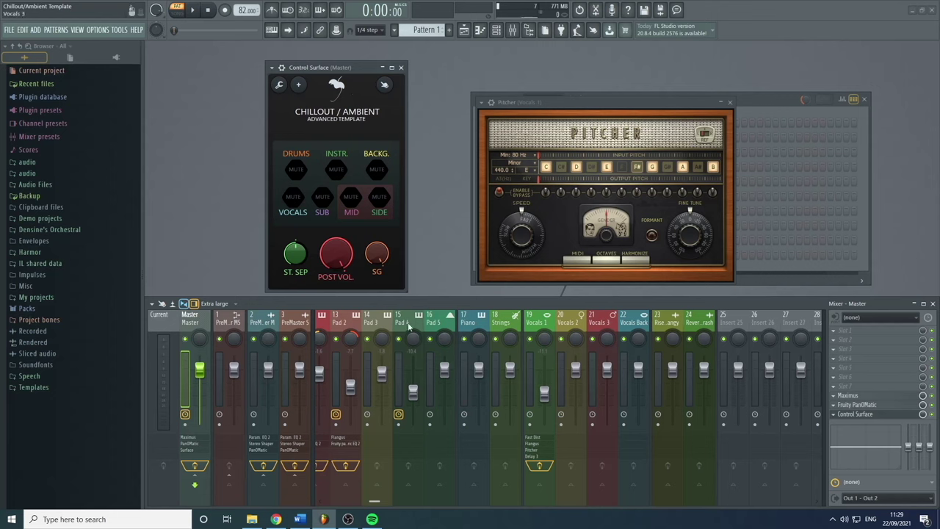
Look through the Minimal project templates, then bring up the dialog for opening a project and dismiss it
{"action": "left_click", "coordinate": [9, 29]}
{"action": "mouse_move", "coordinate": [61, 57]}
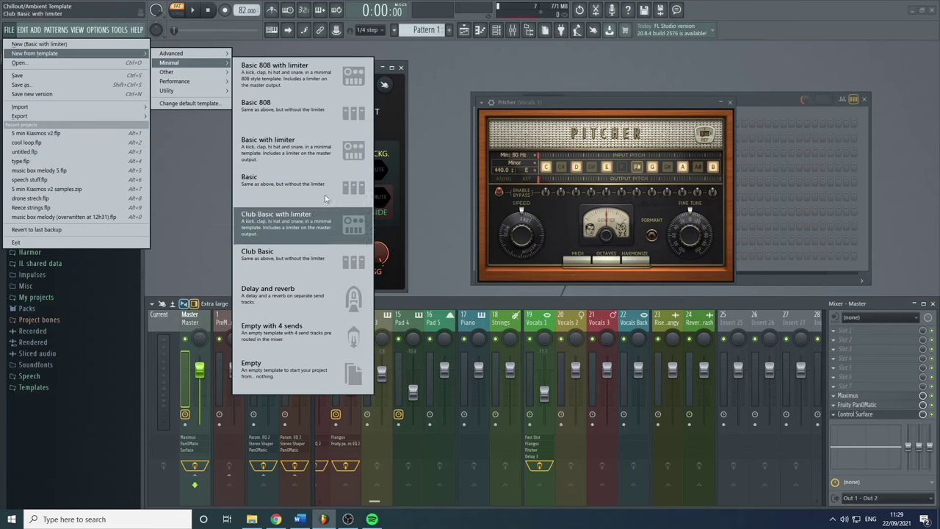
{"action": "left_click", "coordinate": [101, 65]}
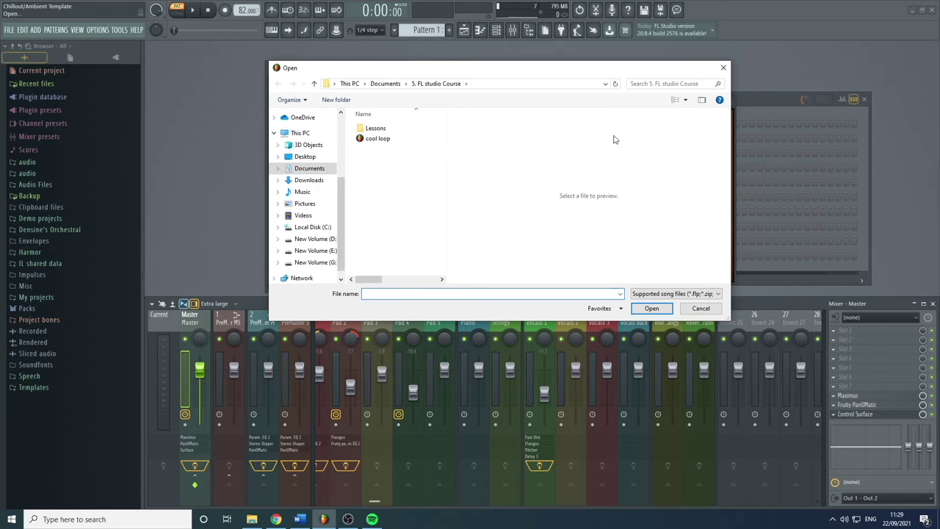
{"action": "left_click", "coordinate": [723, 68]}
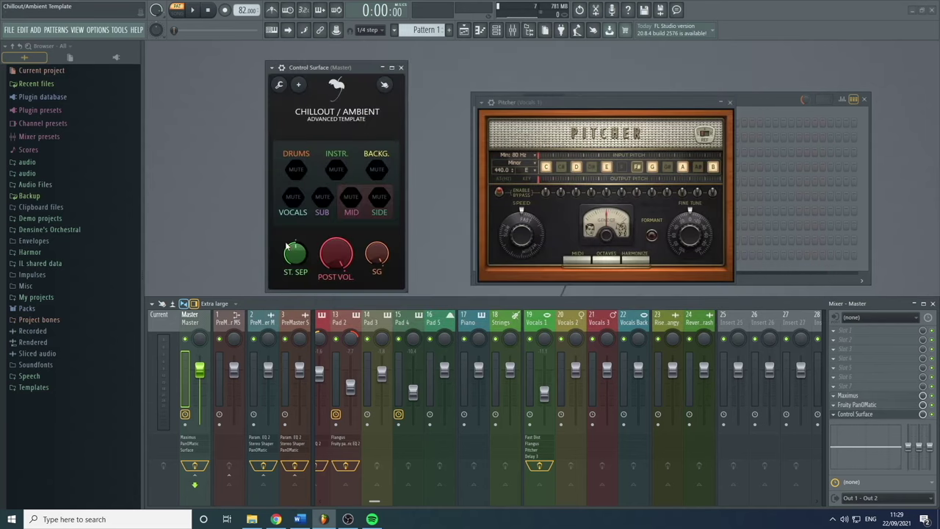
Check the MIDI file import option, then view the Drums channel's piano roll and close it
{"action": "left_click", "coordinate": [9, 29]}
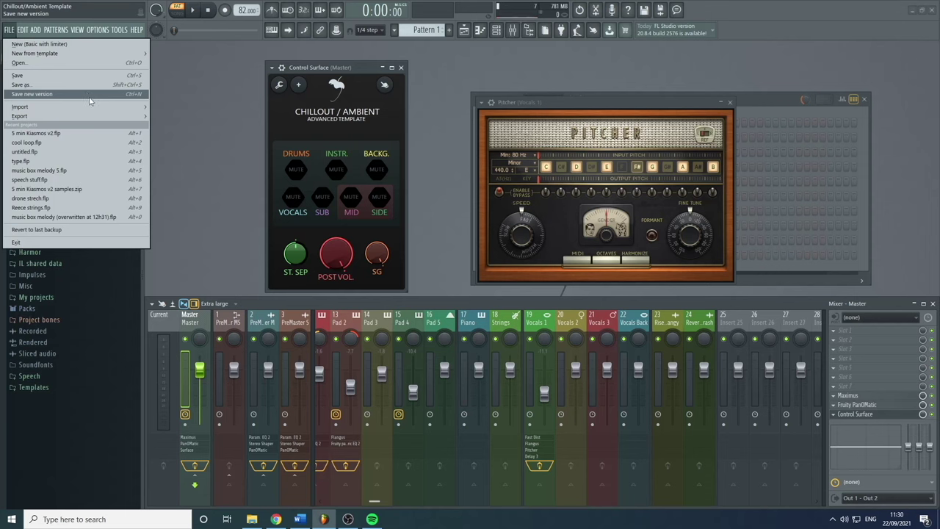
{"action": "mouse_move", "coordinate": [92, 109]}
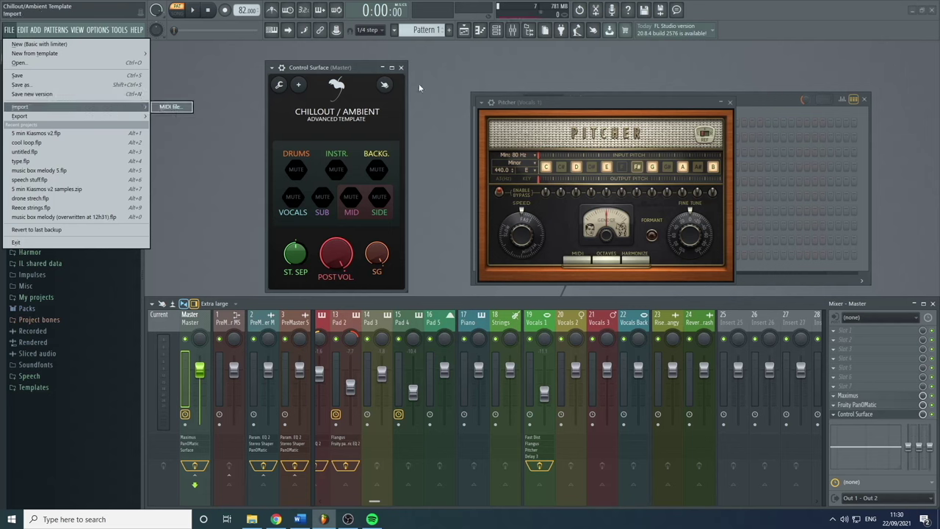
{"action": "left_click", "coordinate": [499, 34]}
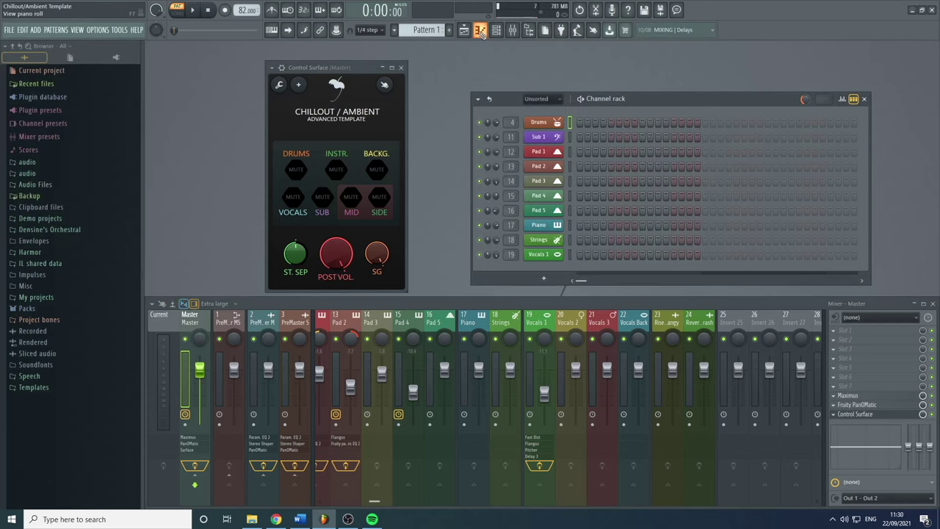
{"action": "left_click", "coordinate": [480, 30]}
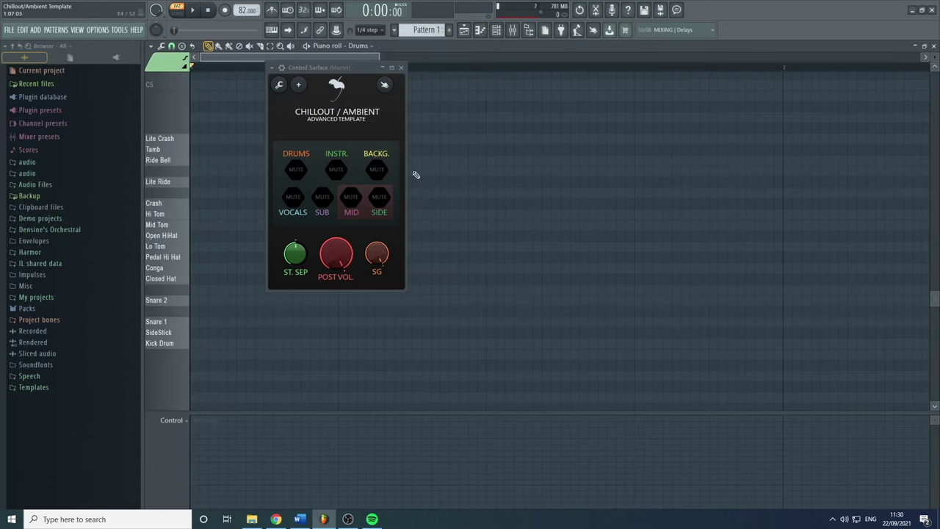
{"action": "left_click", "coordinate": [933, 46]}
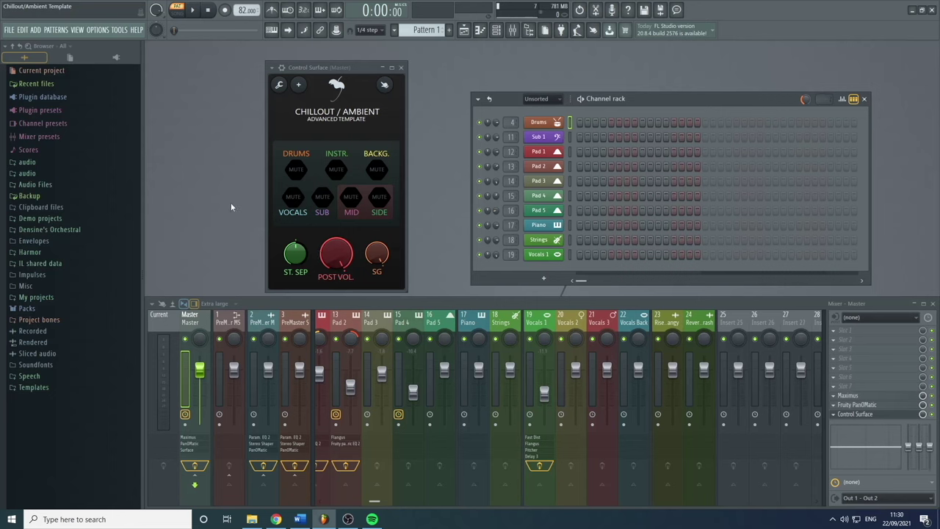
Examine the project export command, the list of recent projects and the option to revert to the last backup
{"action": "left_click", "coordinate": [9, 31]}
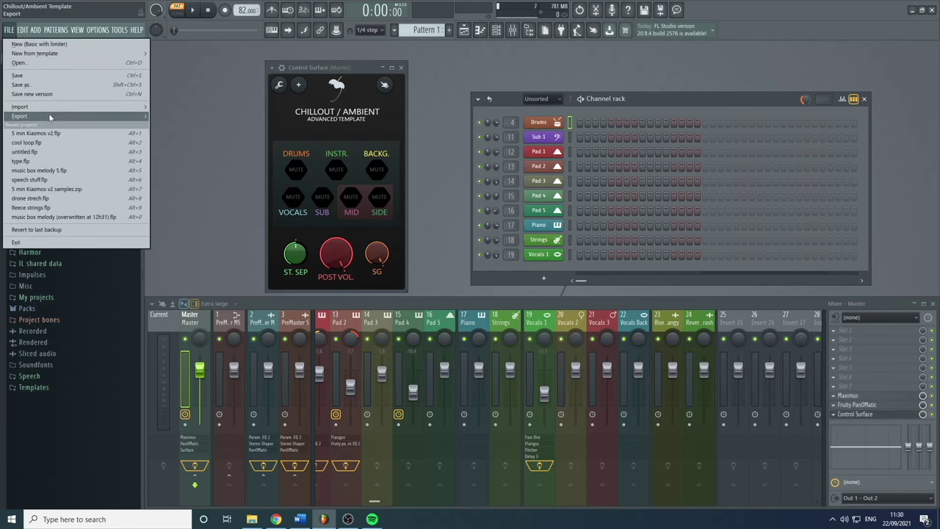
{"action": "mouse_move", "coordinate": [52, 120]}
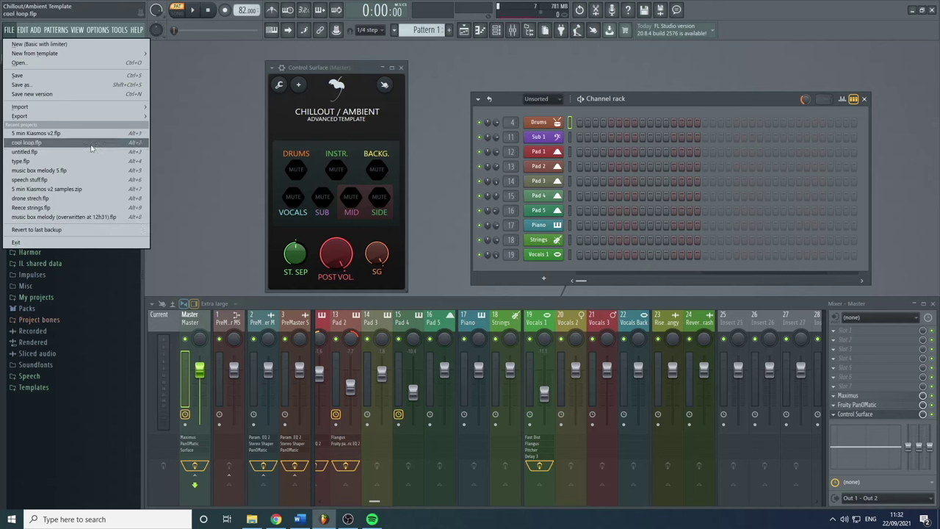
{"action": "left_click", "coordinate": [120, 229]}
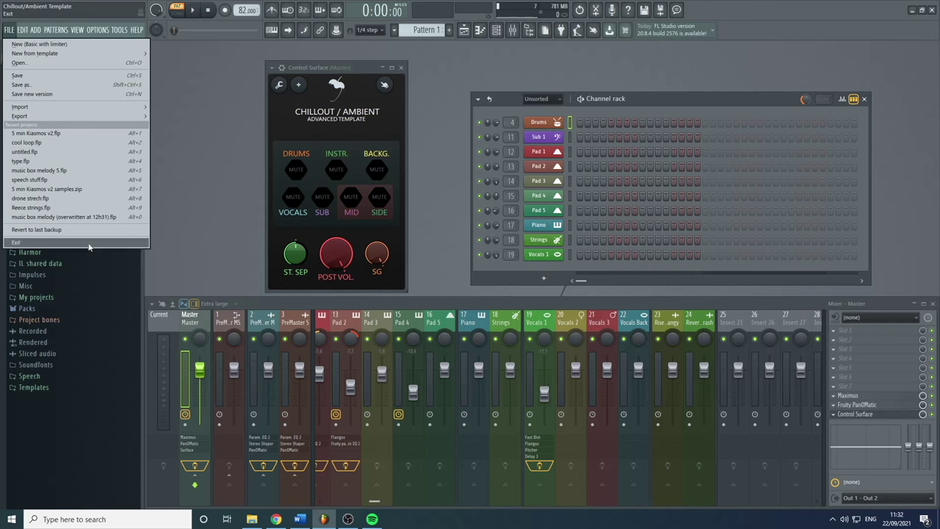
Examine the plugin categories for adding a channel and the full list of generator plugins, then close the list
{"action": "mouse_move", "coordinate": [22, 31]}
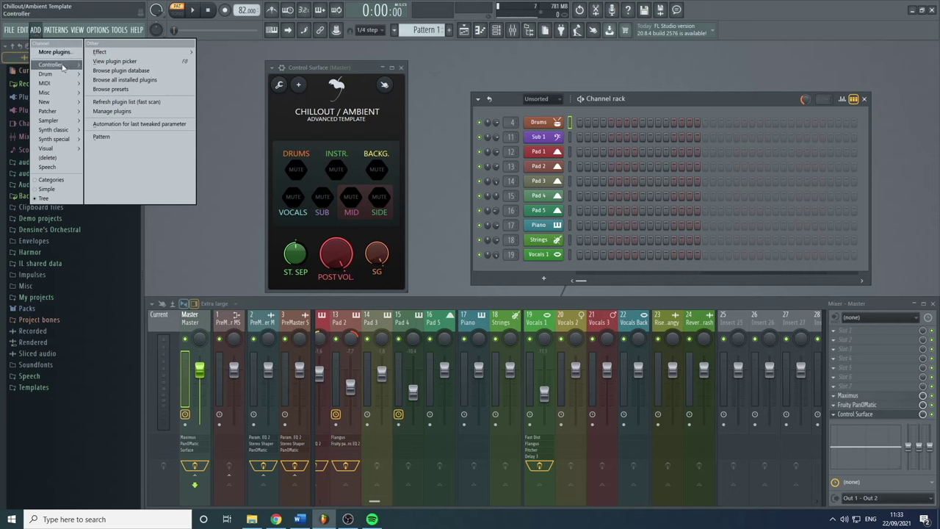
{"action": "mouse_move", "coordinate": [81, 83]}
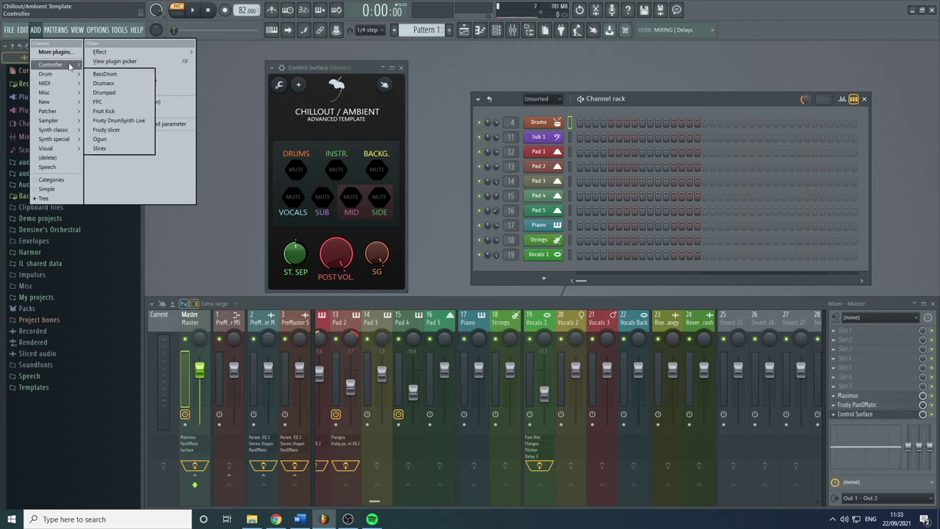
{"action": "mouse_move", "coordinate": [70, 65]}
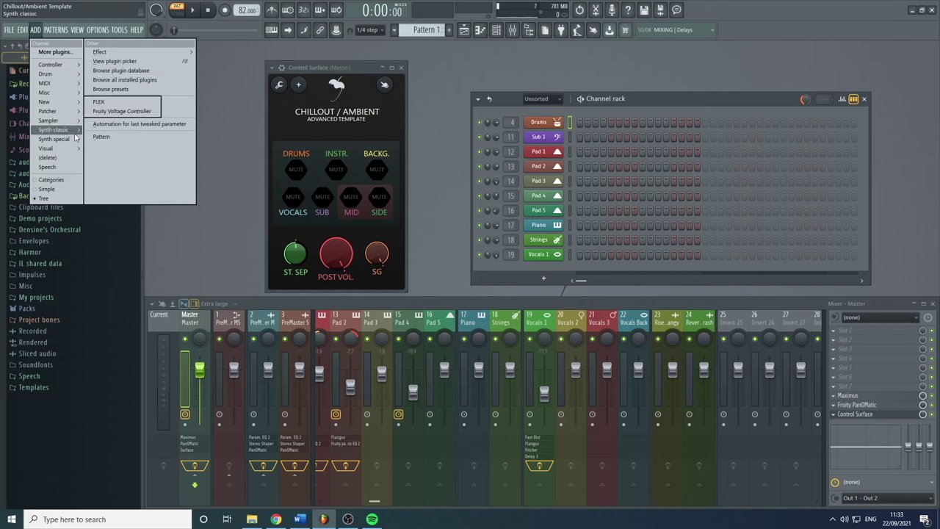
{"action": "left_click", "coordinate": [64, 53]}
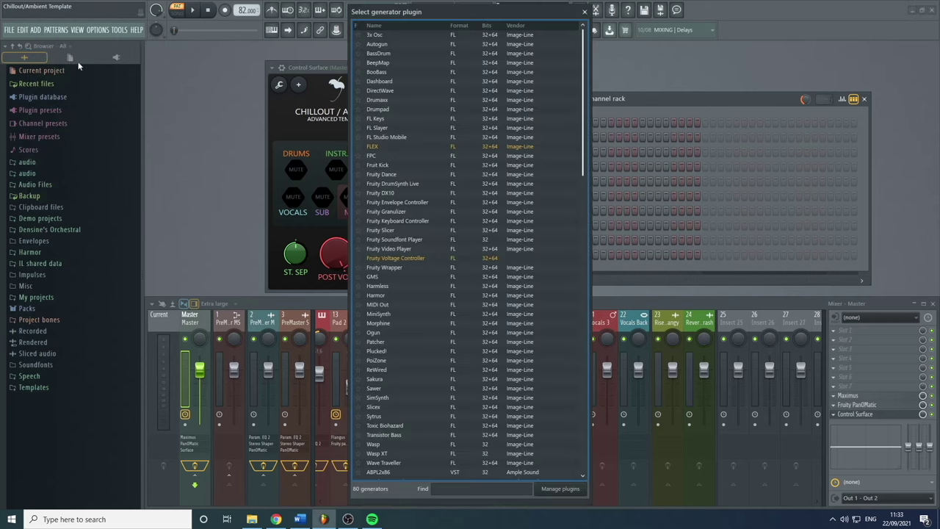
{"action": "scroll", "coordinate": [464, 247], "scroll_direction": "down", "scroll_amount": 10}
{"action": "scroll", "coordinate": [477, 257], "scroll_direction": "up", "scroll_amount": 10}
{"action": "scroll", "coordinate": [489, 263], "scroll_direction": "down", "scroll_amount": 10}
{"action": "scroll", "coordinate": [514, 316], "scroll_direction": "up", "scroll_amount": 10}
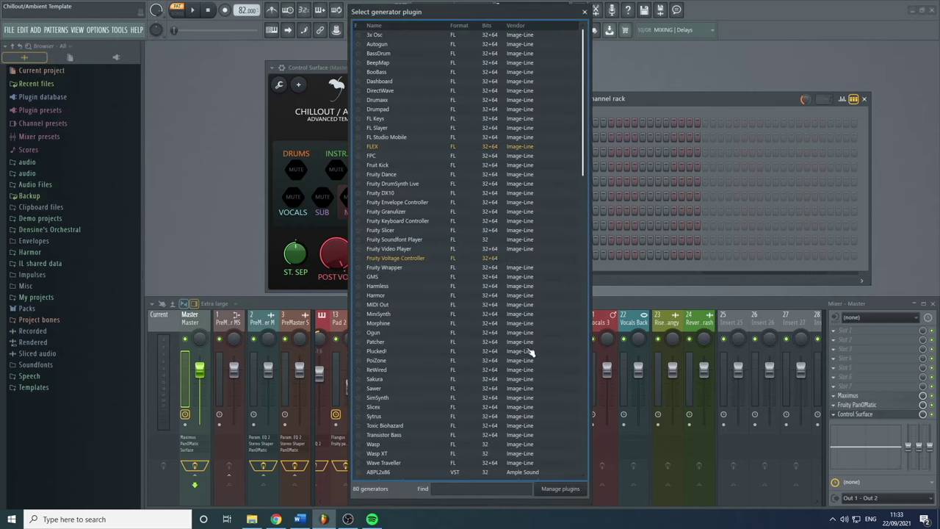
{"action": "left_click", "coordinate": [584, 11]}
Show the plugin database in the Browser
{"action": "left_click", "coordinate": [35, 30]}
{"action": "mouse_move", "coordinate": [59, 138]}
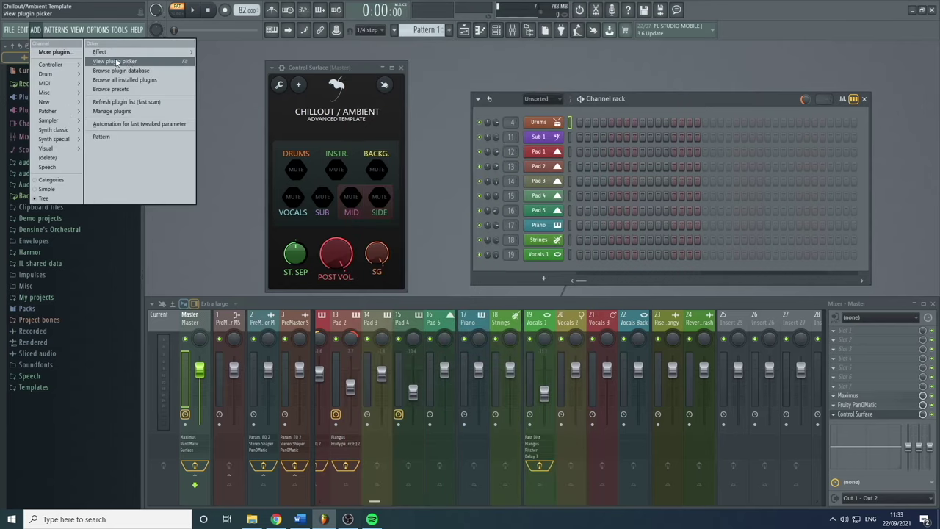
{"action": "left_click", "coordinate": [137, 76]}
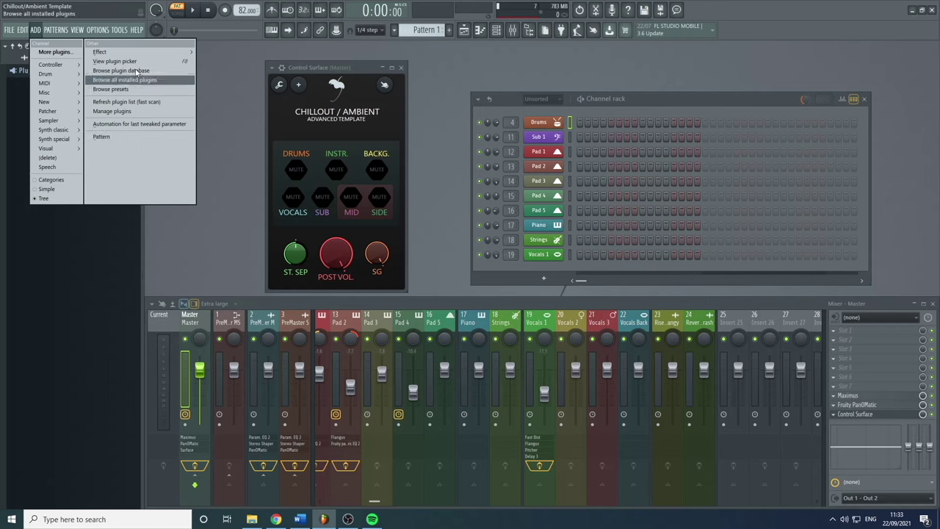
Open the Plugin Manager from the generator plugin list, view the plugins and search paths, and close it
{"action": "left_click", "coordinate": [54, 51]}
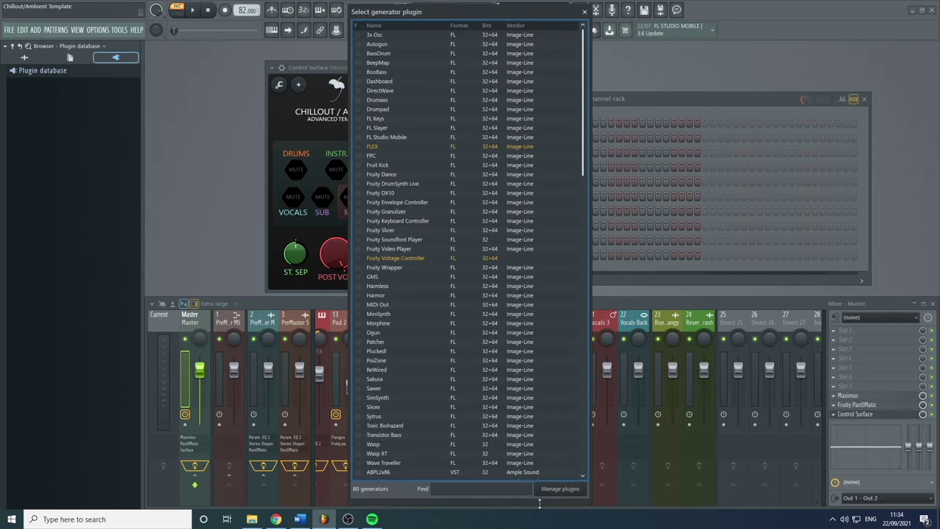
{"action": "left_click", "coordinate": [578, 488]}
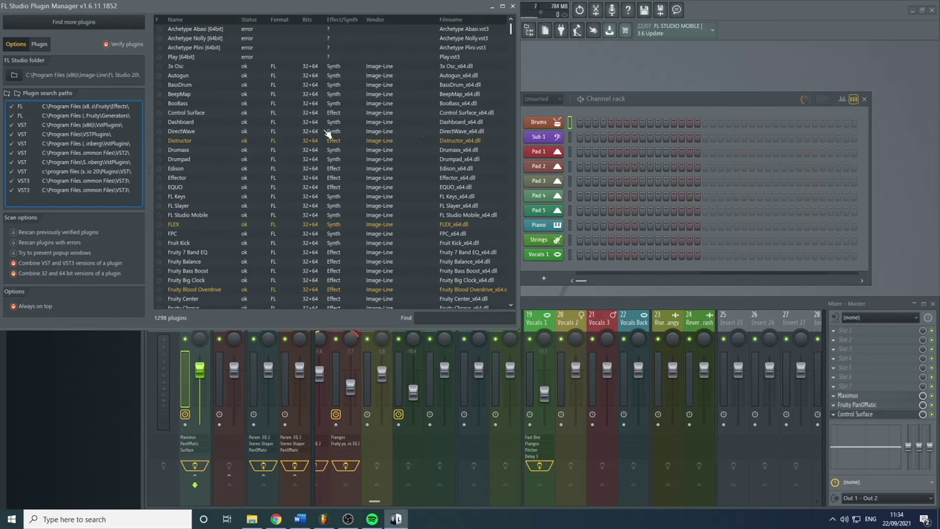
{"action": "left_click", "coordinate": [515, 7]}
Refresh the plugin list with a fast scan and dismiss the completion message
{"action": "left_click", "coordinate": [34, 30]}
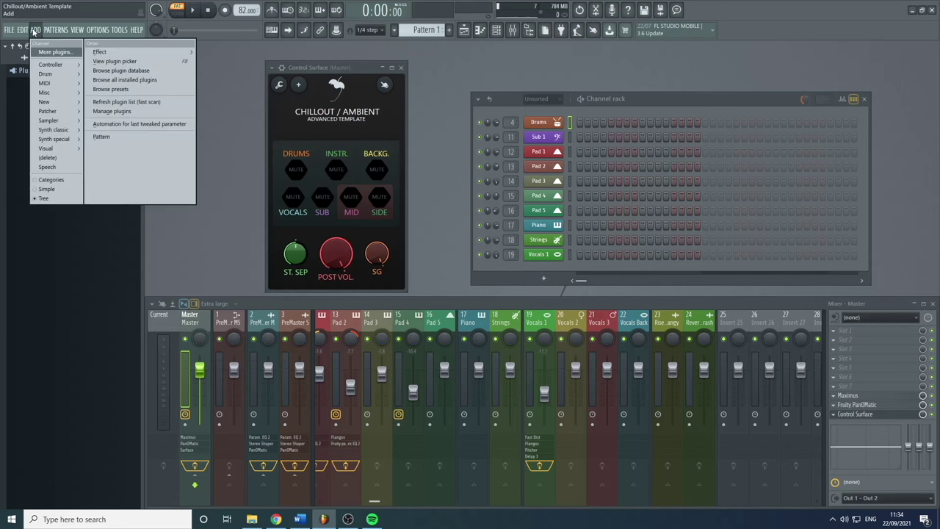
{"action": "left_click", "coordinate": [147, 102]}
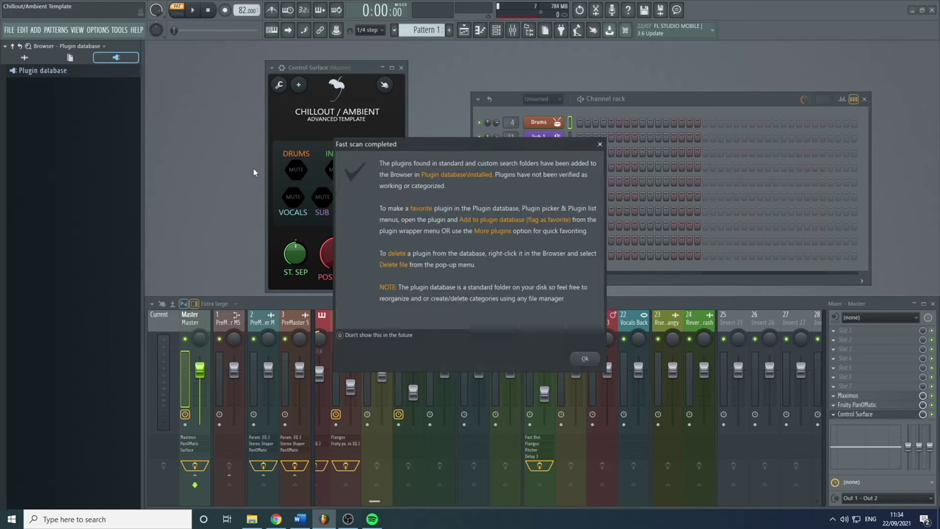
{"action": "left_click", "coordinate": [599, 144]}
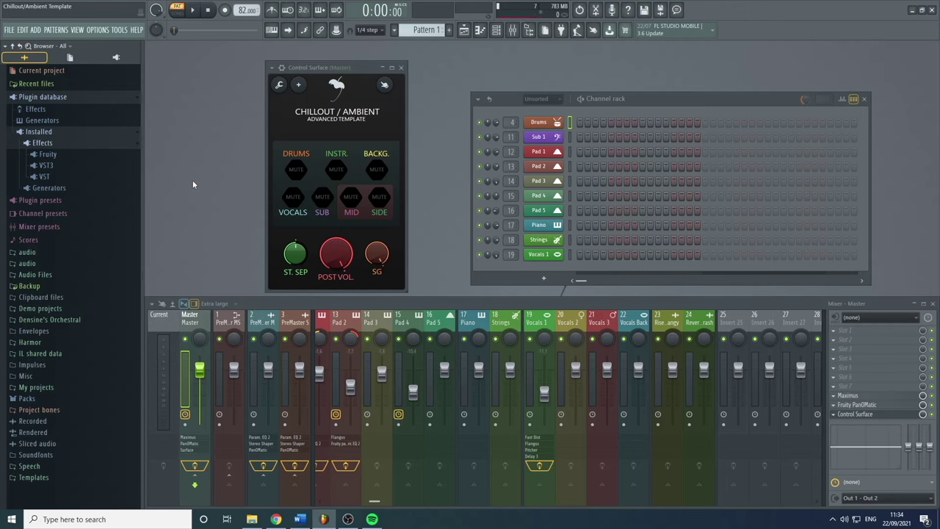
View the Pad 1 instrument and its Fruity parametric EQ 2 effect, closing both along with the Control Surface window
{"action": "left_click", "coordinate": [556, 153]}
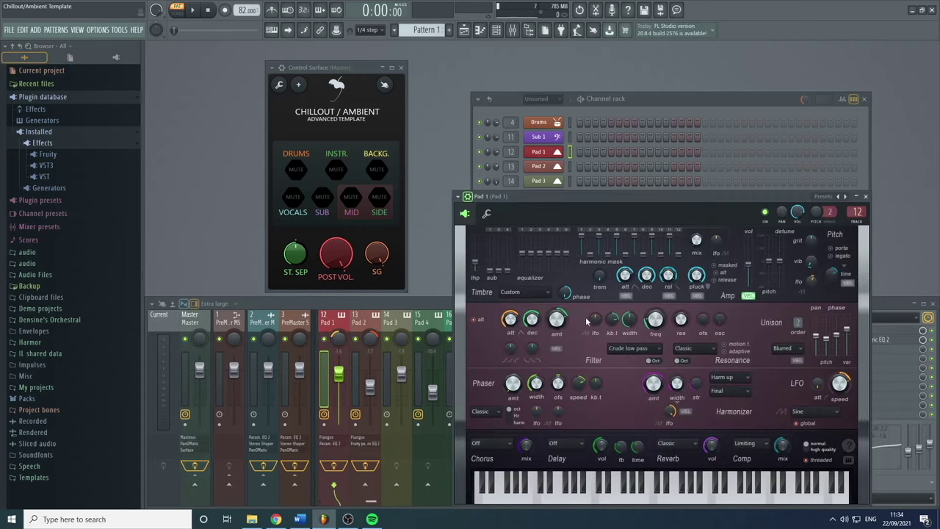
{"action": "left_click", "coordinate": [865, 196]}
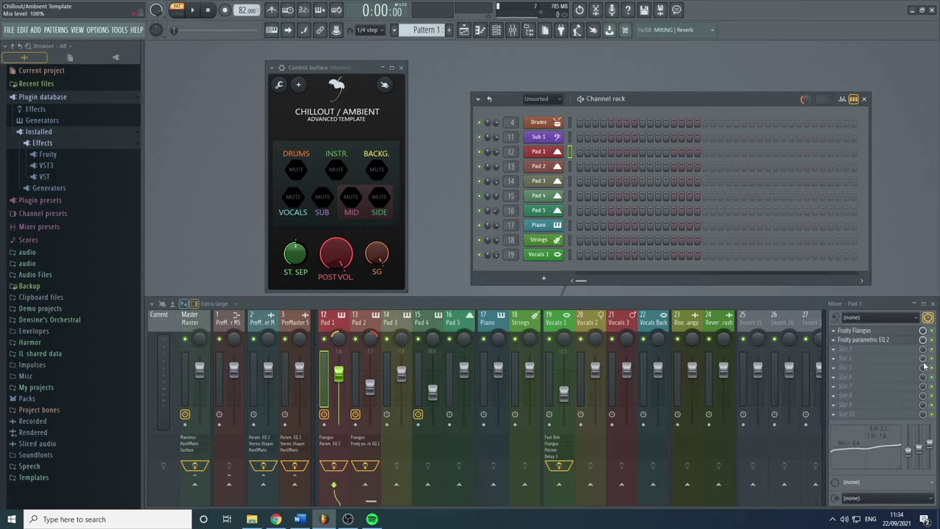
{"action": "left_click", "coordinate": [874, 339]}
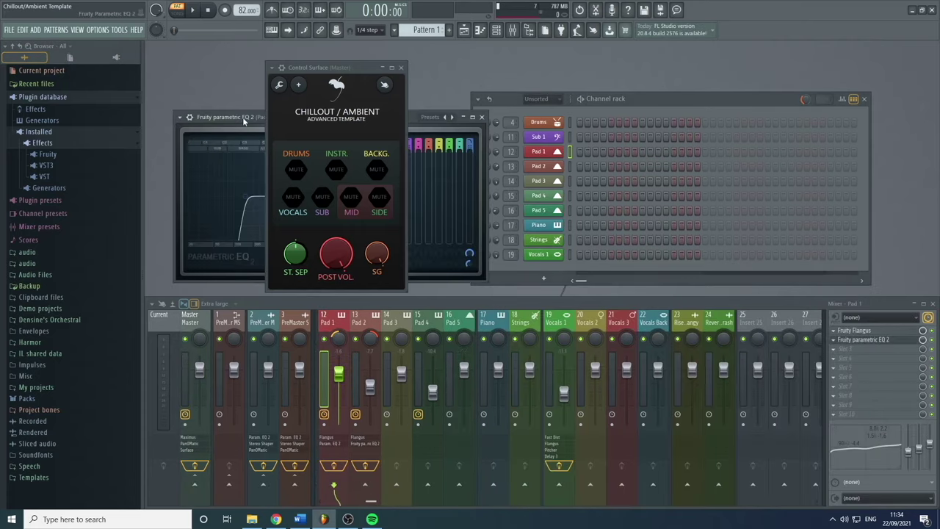
{"action": "left_click", "coordinate": [401, 68]}
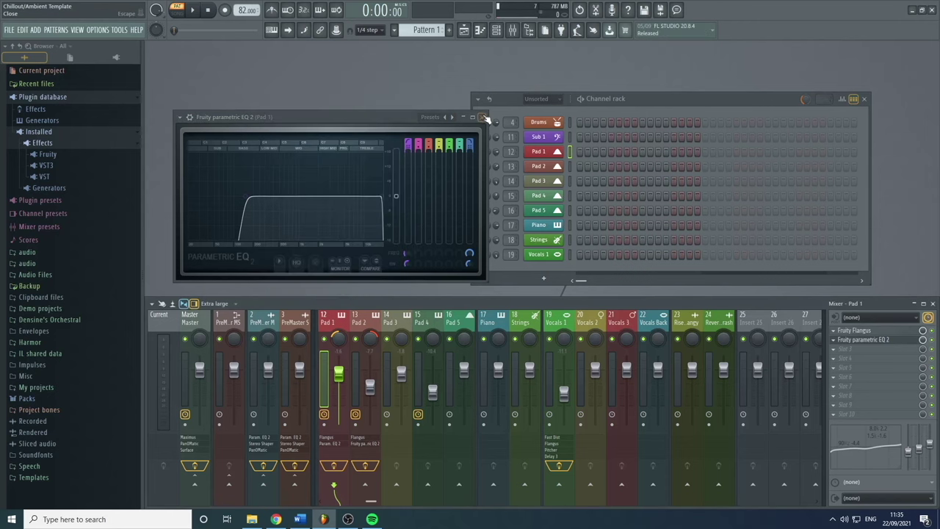
{"action": "left_click", "coordinate": [482, 117]}
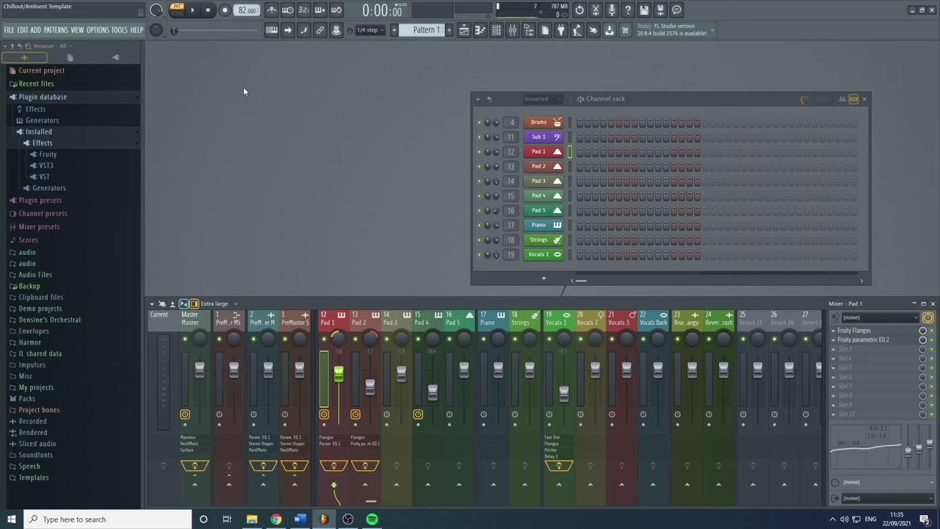
Go to the next empty pattern and name it k
{"action": "left_click", "coordinate": [47, 31]}
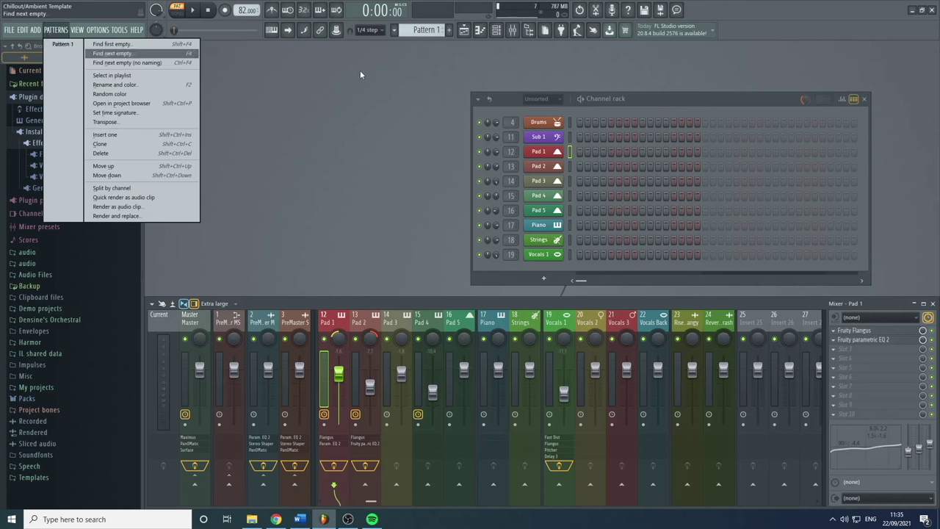
{"action": "key", "text": "F4"}
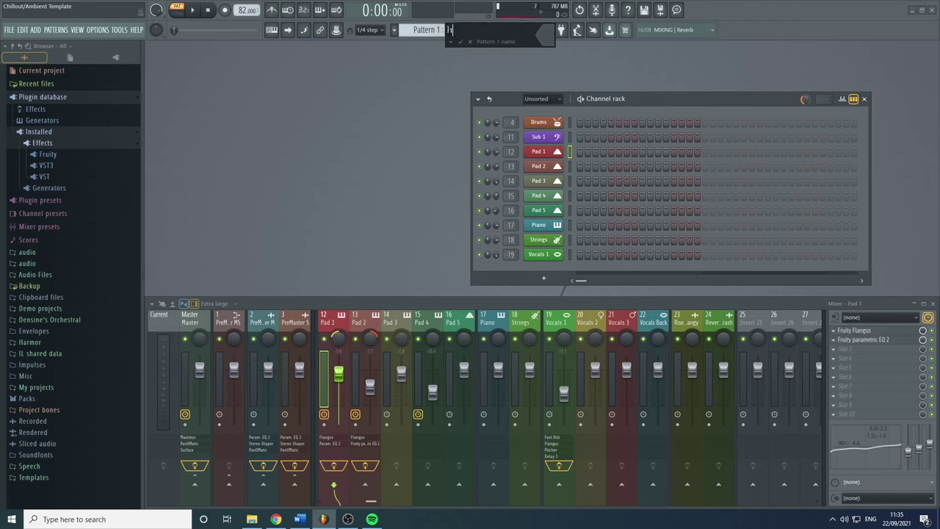
{"action": "key", "text": "Return"}
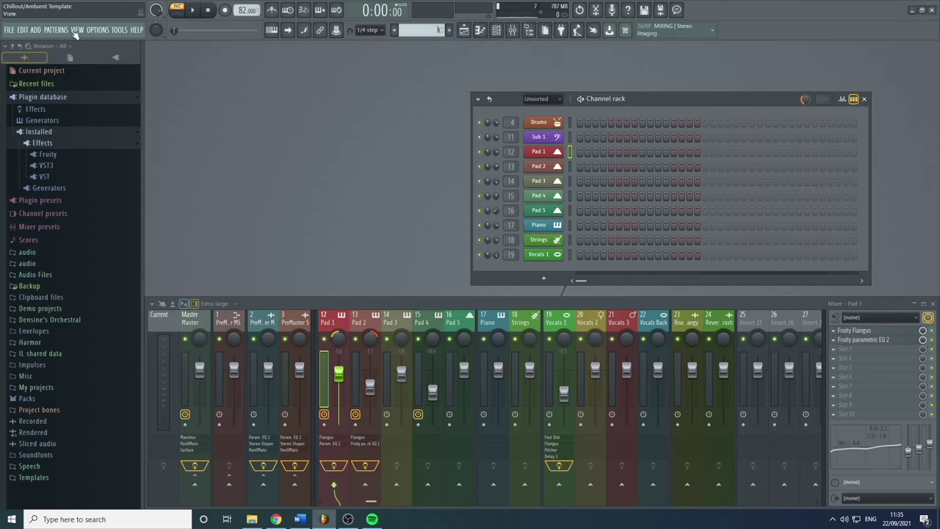
Switch to pattern k and review the list of existing patterns
{"action": "left_click", "coordinate": [45, 32]}
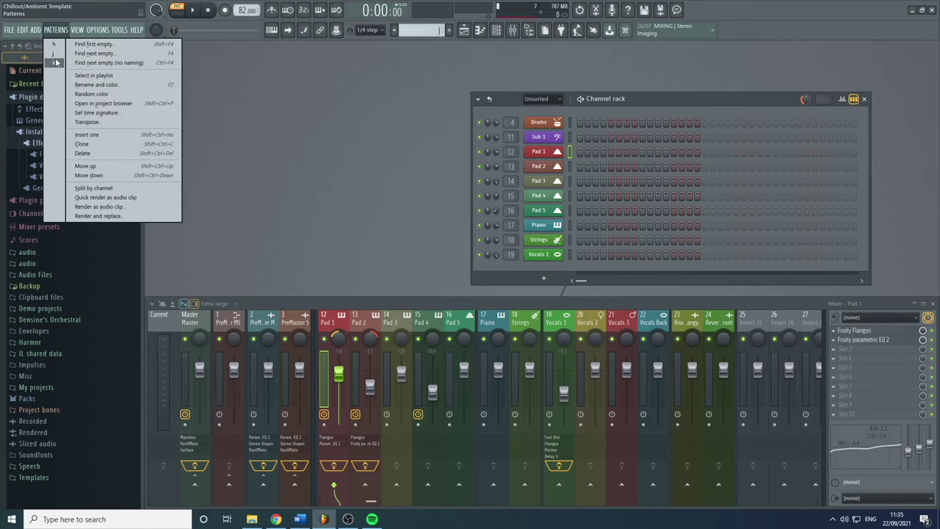
{"action": "left_click", "coordinate": [56, 63]}
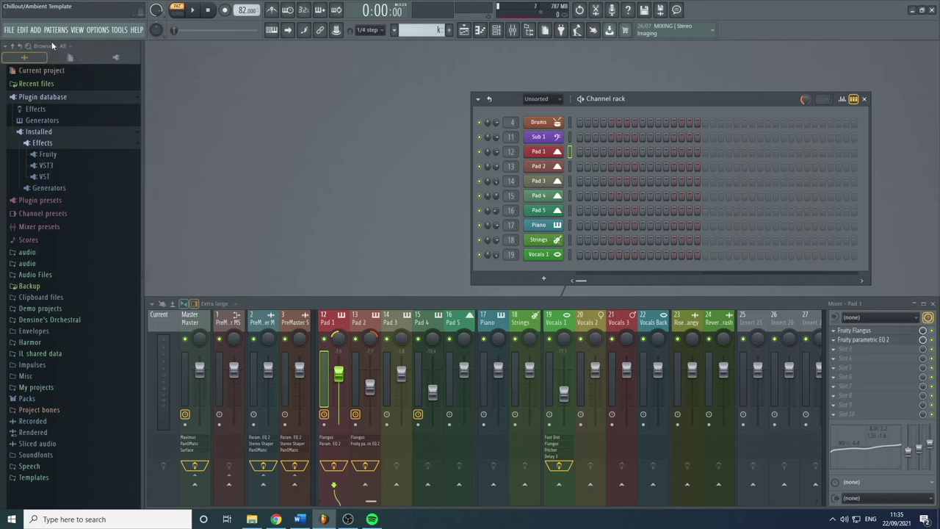
{"action": "left_click", "coordinate": [56, 30]}
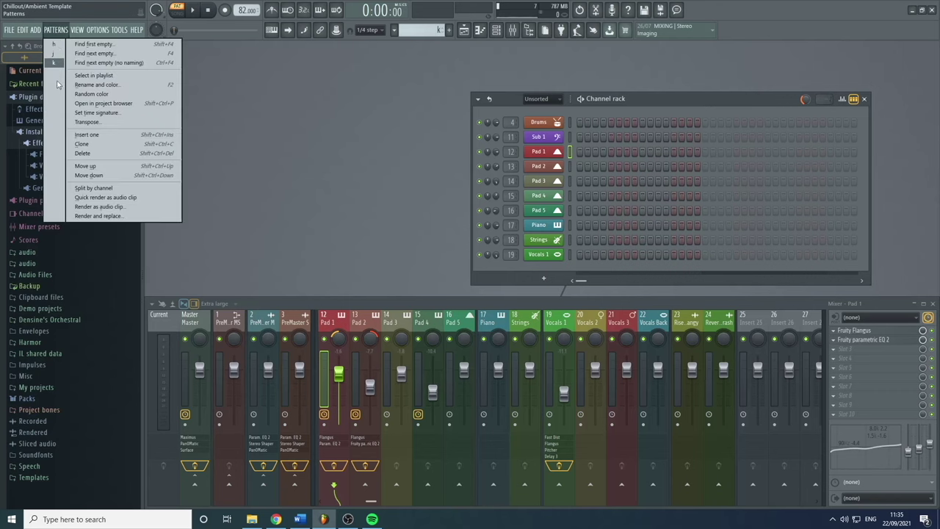
{"action": "left_click", "coordinate": [53, 44]}
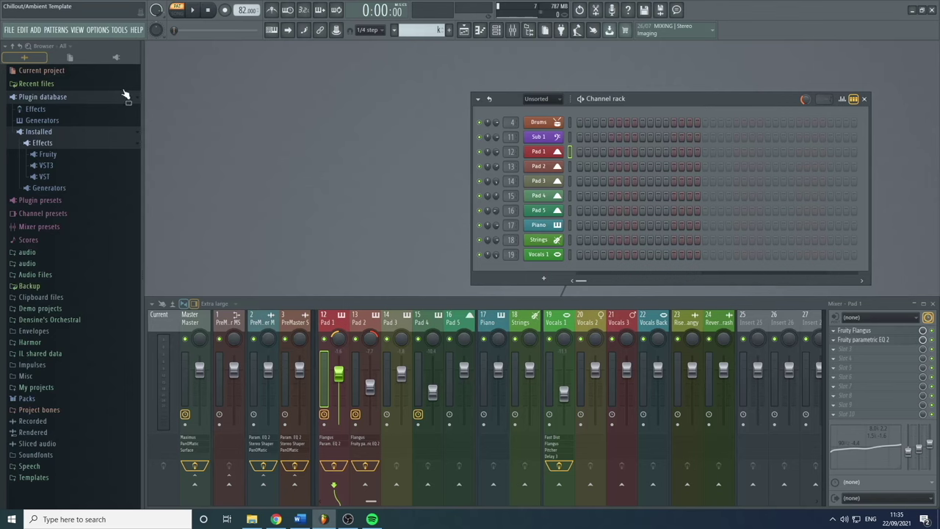
Go to the first empty pattern and name it Drums
{"action": "left_click", "coordinate": [56, 30]}
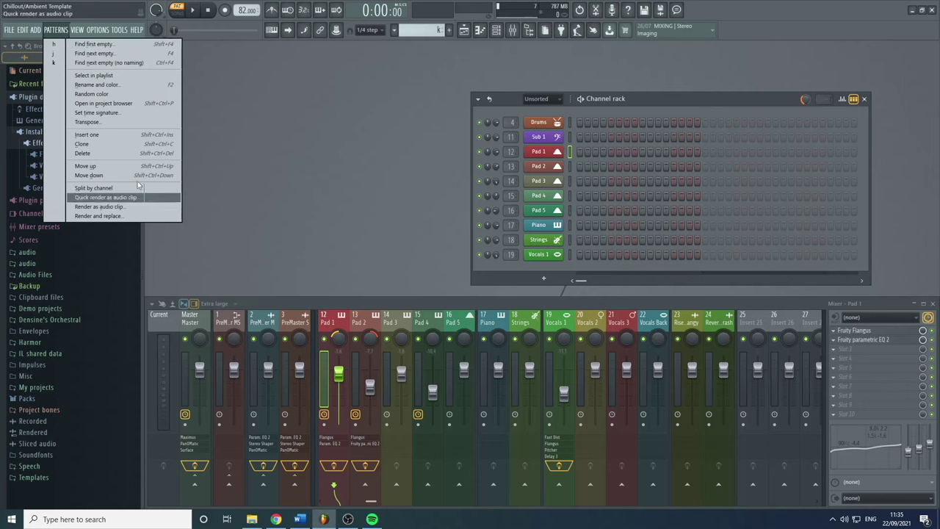
{"action": "left_click", "coordinate": [119, 29]}
{"action": "mouse_move", "coordinate": [56, 29]}
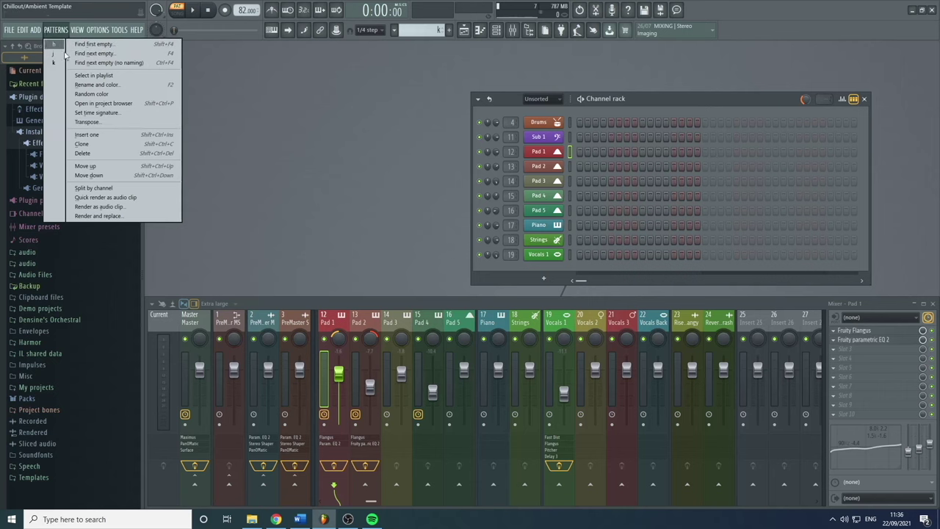
{"action": "left_click", "coordinate": [114, 46]}
{"action": "type", "text": "Drums"}
{"action": "key", "text": "Return"}
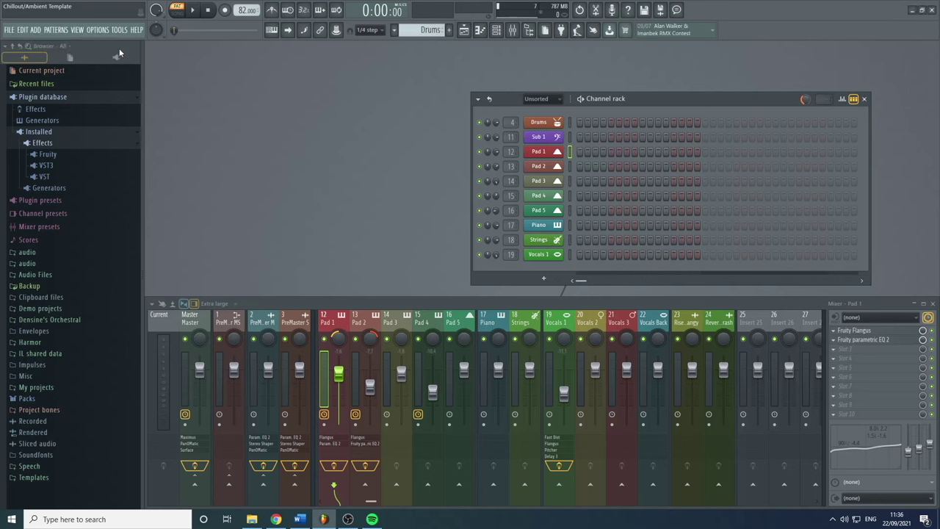
Select the Drums pattern in the playlist and review the other pattern commands
{"action": "left_click", "coordinate": [59, 30]}
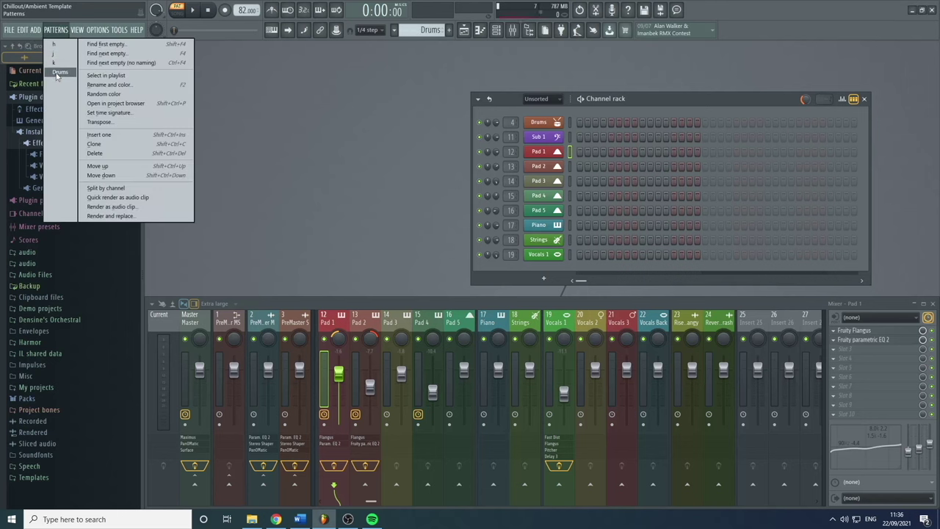
{"action": "left_click", "coordinate": [131, 75]}
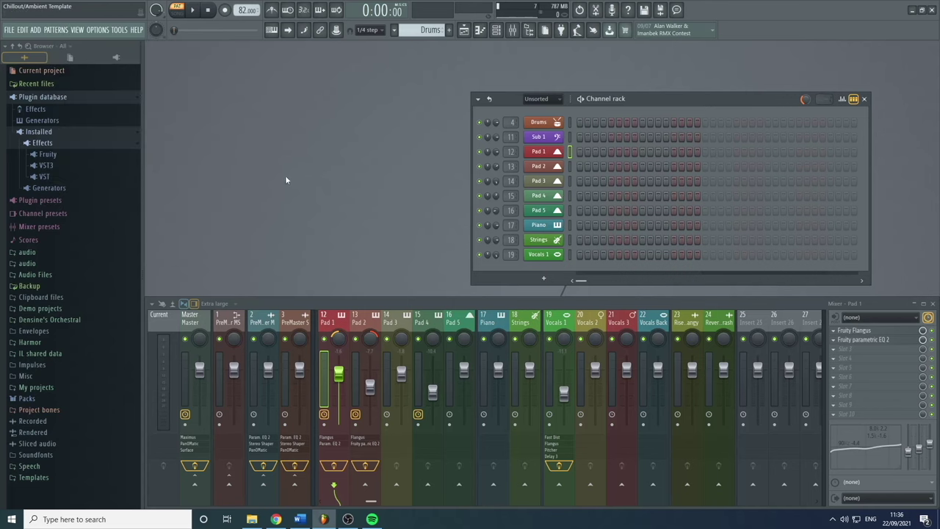
{"action": "left_click", "coordinate": [59, 30]}
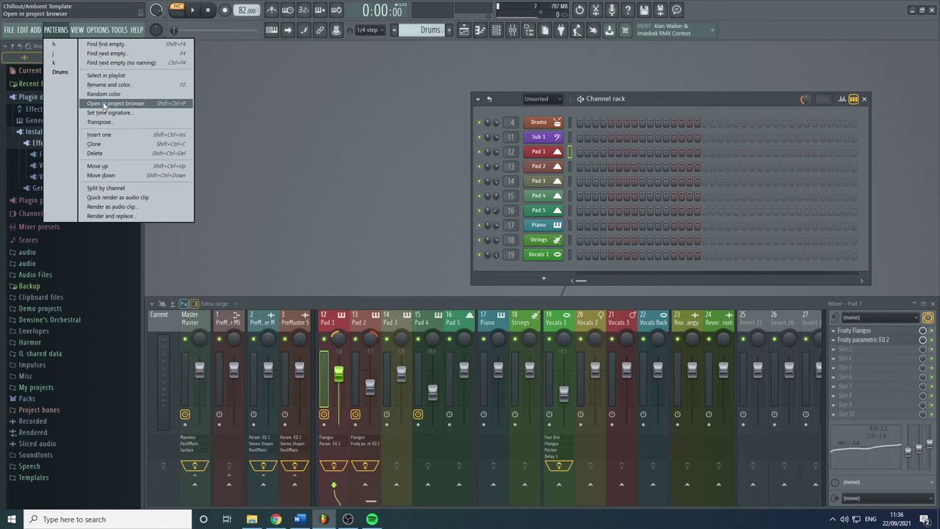
Open the project picker to view the project's patterns and channels, and close it
{"action": "mouse_move", "coordinate": [76, 33]}
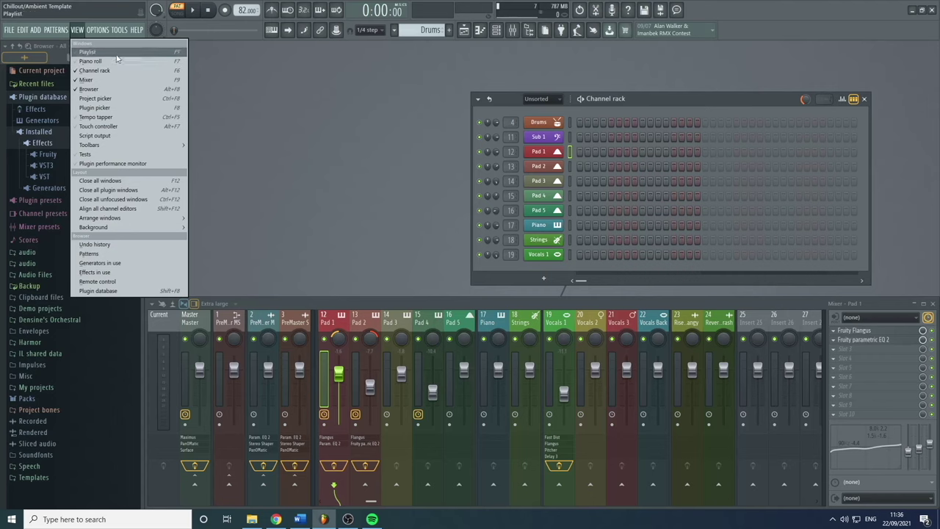
{"action": "left_click", "coordinate": [141, 100]}
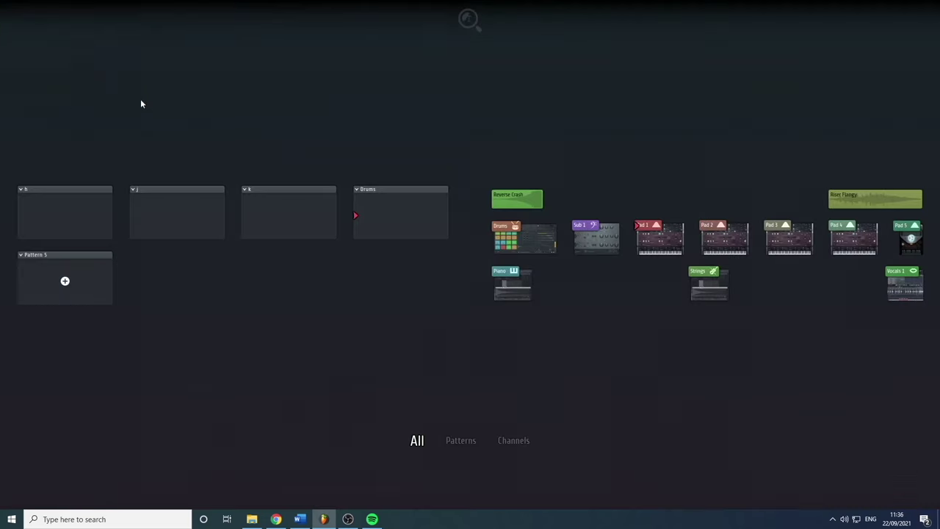
{"action": "left_click", "coordinate": [178, 105]}
View the installed generators and effects in the plugin picker and close it, opening it twice
{"action": "left_click", "coordinate": [78, 29]}
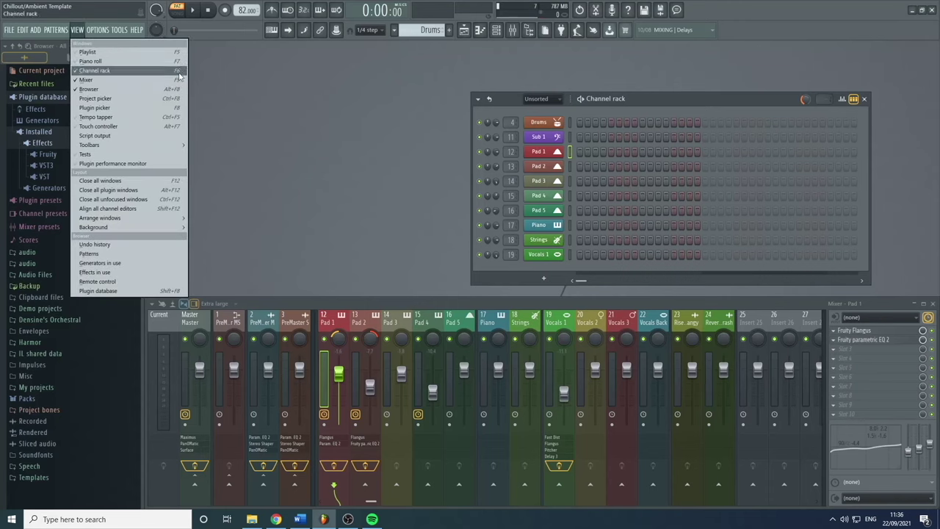
{"action": "left_click", "coordinate": [135, 108]}
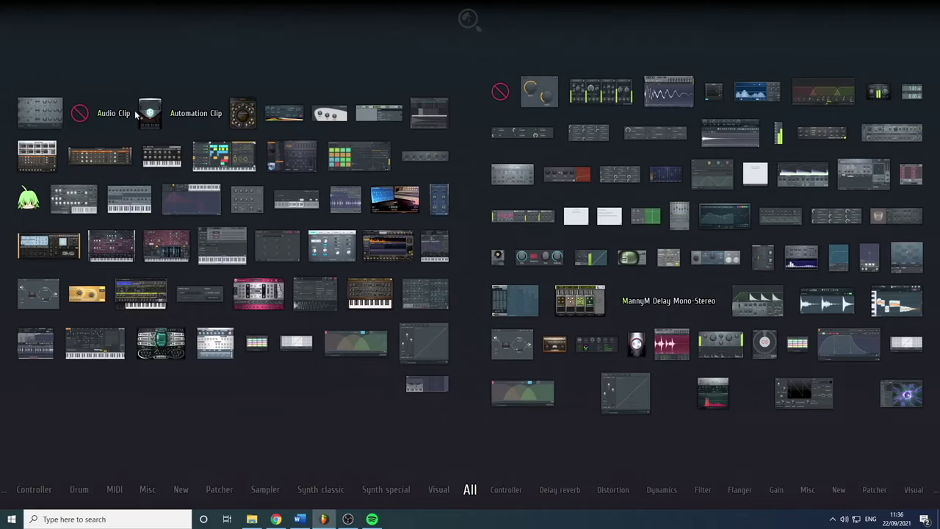
{"action": "key", "text": "Escape"}
{"action": "left_click", "coordinate": [77, 29]}
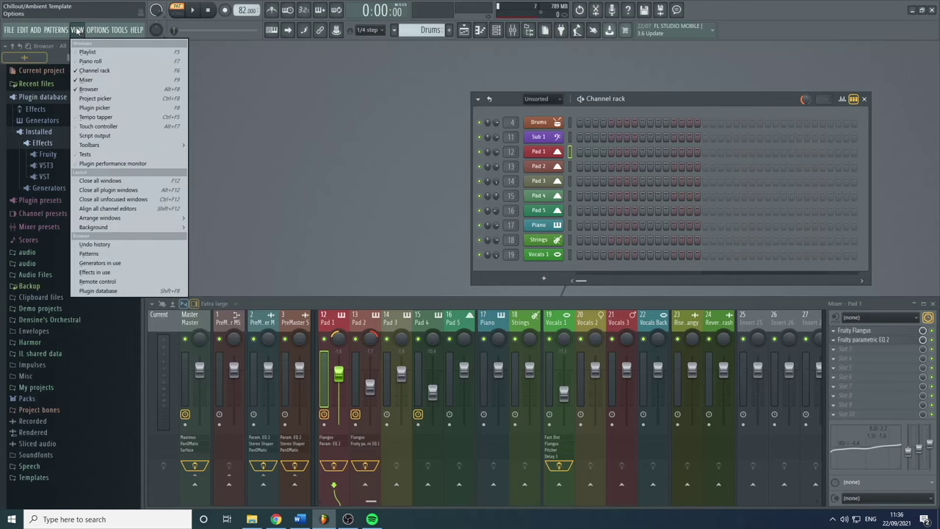
{"action": "left_click", "coordinate": [125, 109]}
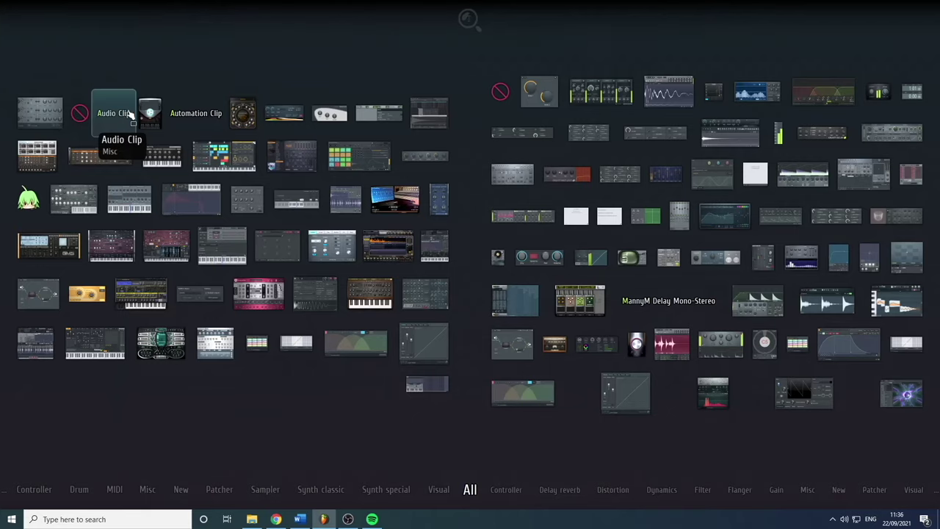
{"action": "left_click", "coordinate": [314, 137]}
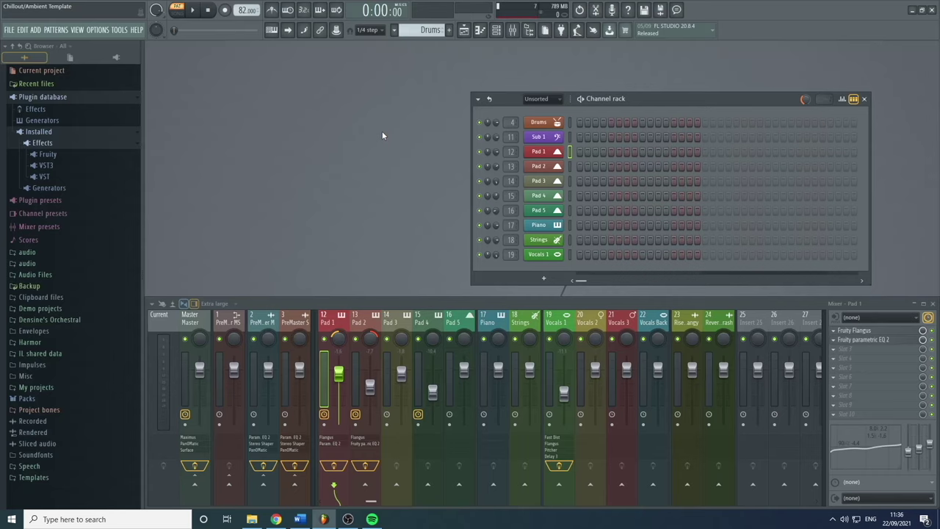
Browse plugin picker categories such as Sampler and Synth special, return to All, and close the picker
{"action": "key", "text": "F8"}
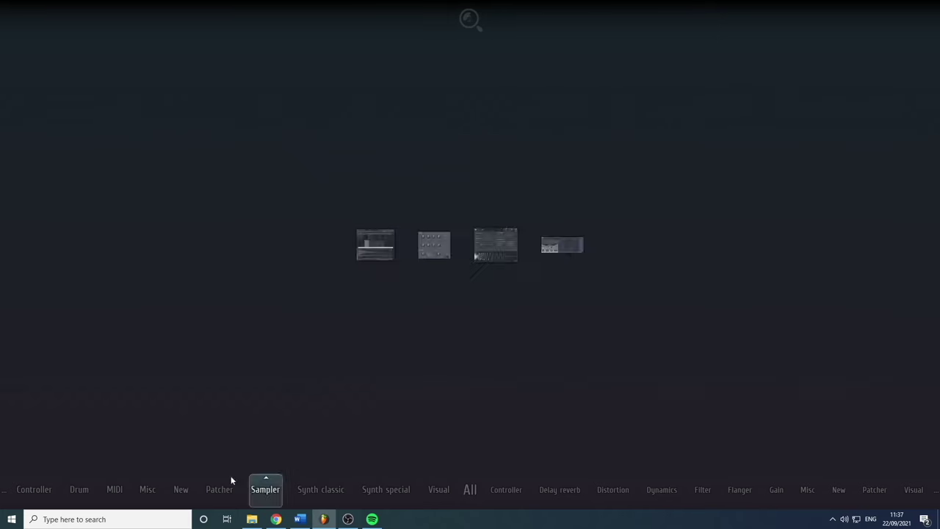
{"action": "mouse_move", "coordinate": [12, 491]}
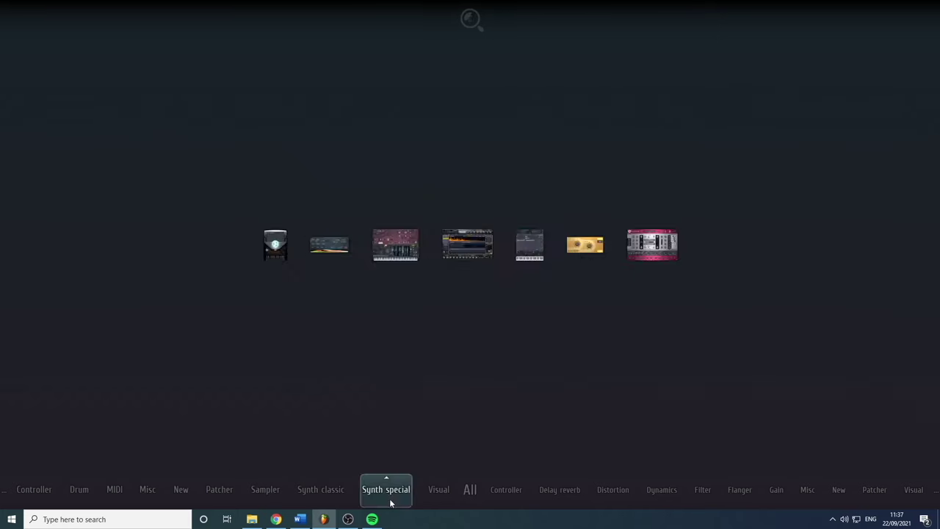
{"action": "mouse_move", "coordinate": [710, 507]}
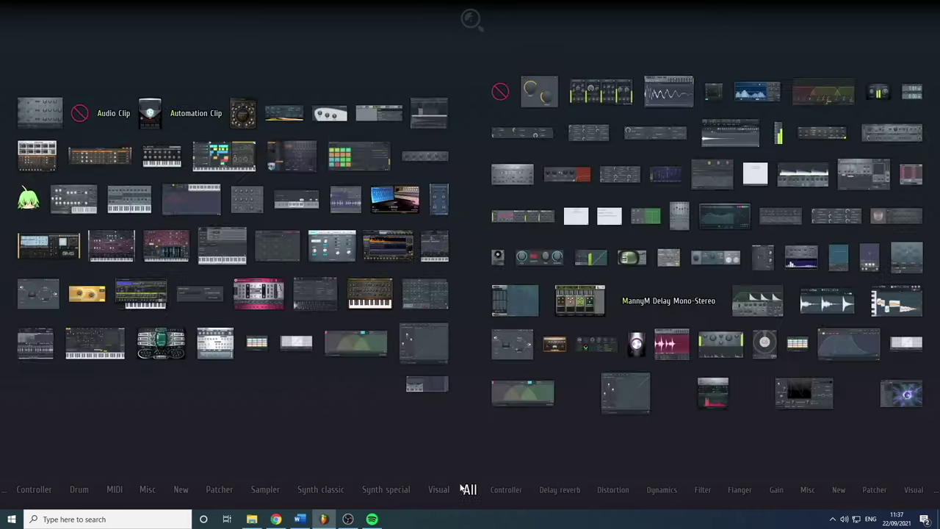
{"action": "left_click", "coordinate": [427, 274]}
{"action": "left_click", "coordinate": [97, 30]}
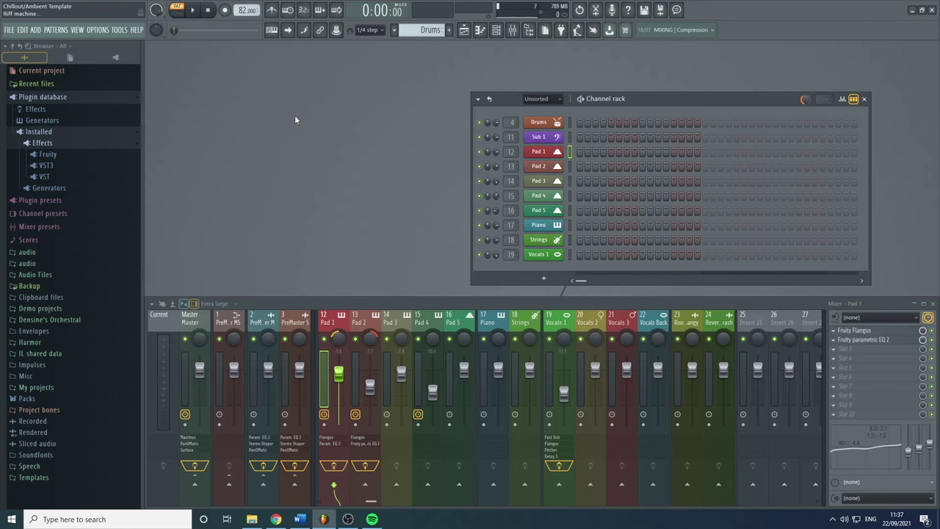
{"action": "left_click", "coordinate": [98, 29]}
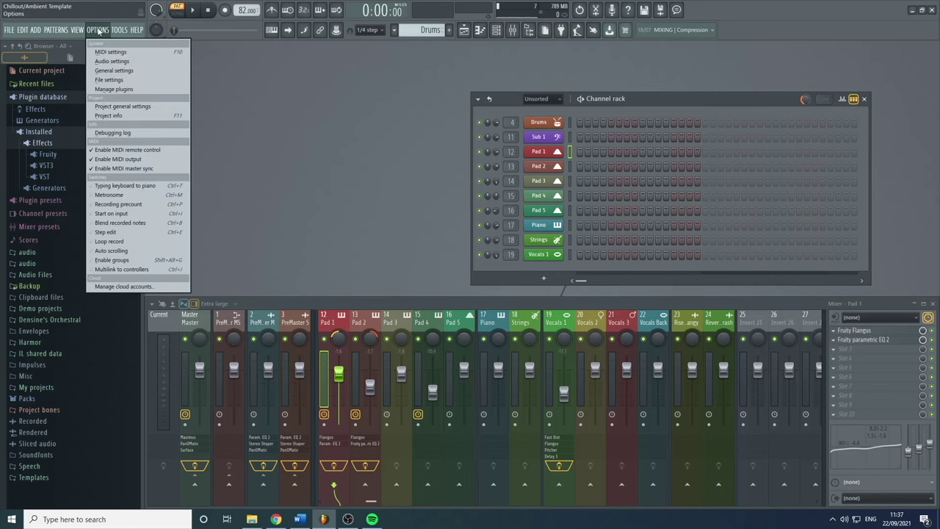
{"action": "mouse_move", "coordinate": [74, 33]}
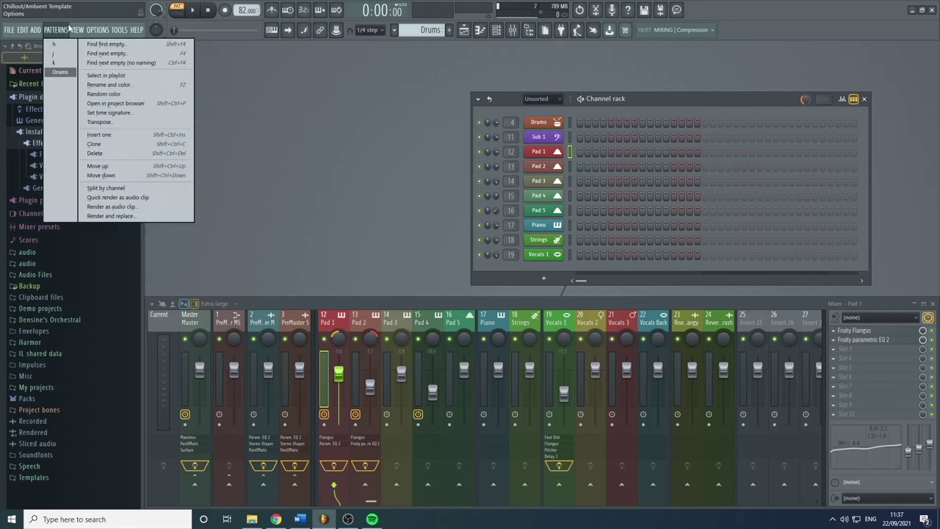
{"action": "left_click", "coordinate": [71, 30]}
{"action": "left_click", "coordinate": [72, 31]}
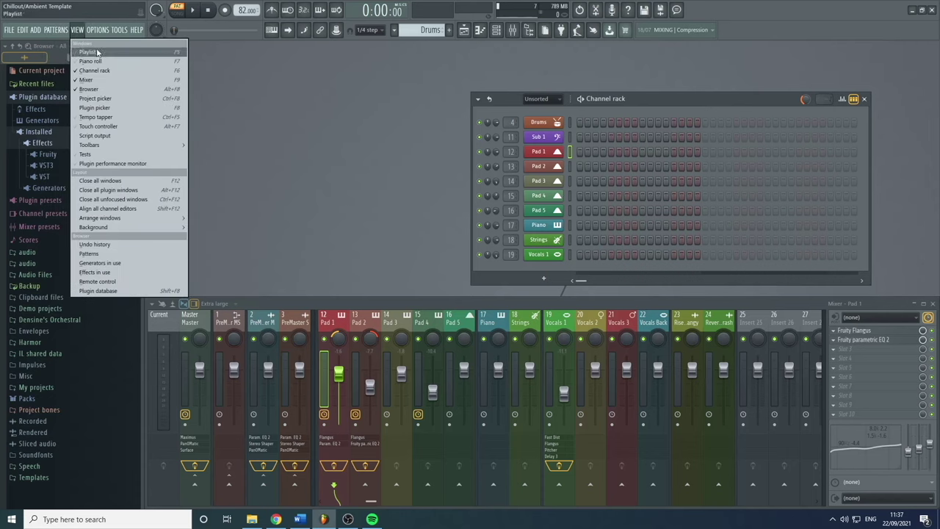
Open the MIDI settings, look through the Audio, General and File settings pages, and close the settings window
{"action": "mouse_move", "coordinate": [97, 33]}
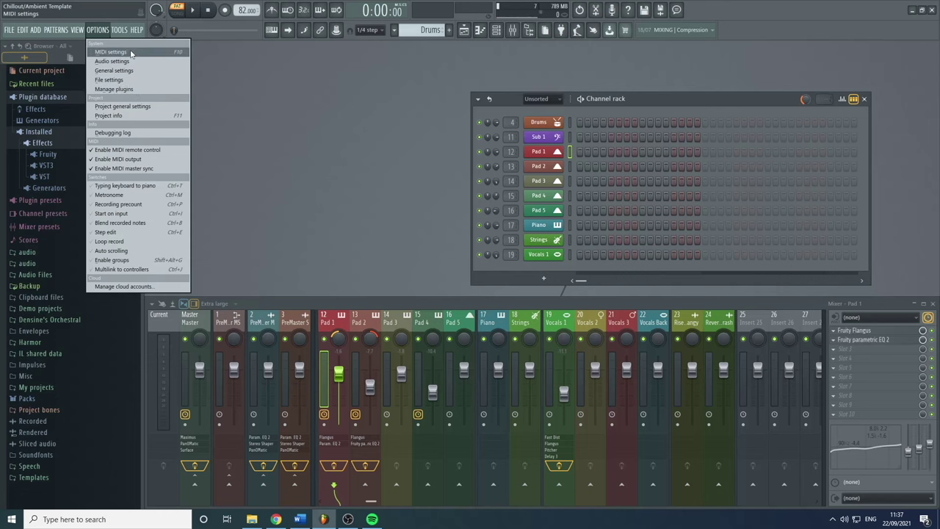
{"action": "left_click", "coordinate": [110, 52]}
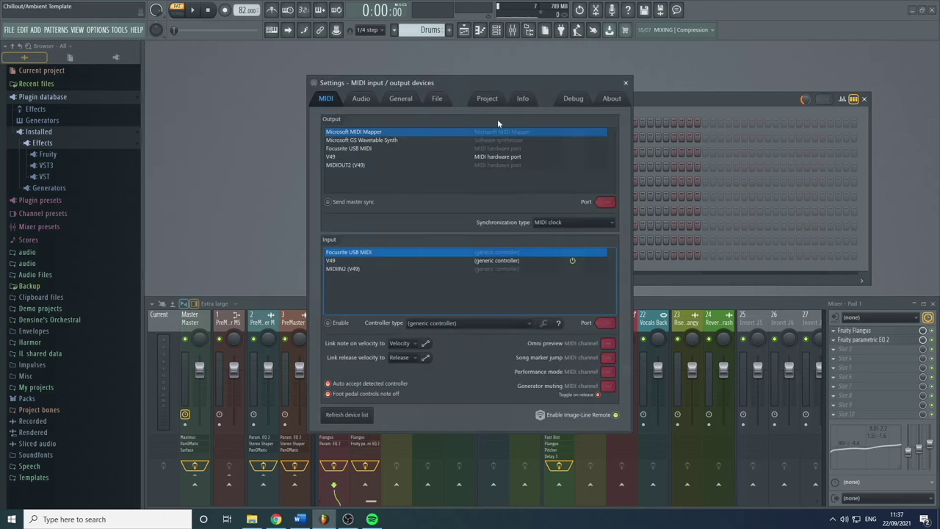
{"action": "left_click", "coordinate": [360, 99]}
{"action": "left_click", "coordinate": [404, 99]}
{"action": "left_click", "coordinate": [437, 98]}
{"action": "left_click", "coordinate": [391, 98]}
{"action": "left_click", "coordinate": [325, 98]}
{"action": "left_click", "coordinate": [98, 30]}
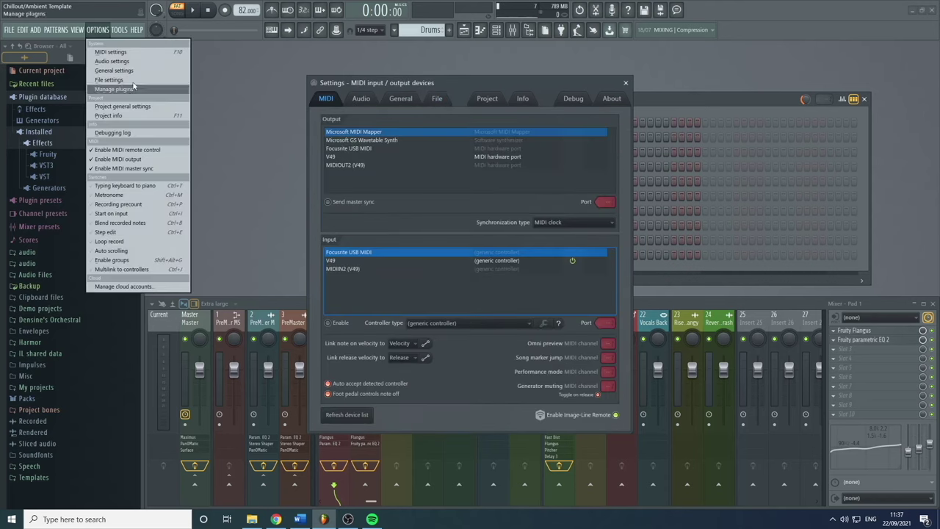
{"action": "left_click", "coordinate": [626, 83]}
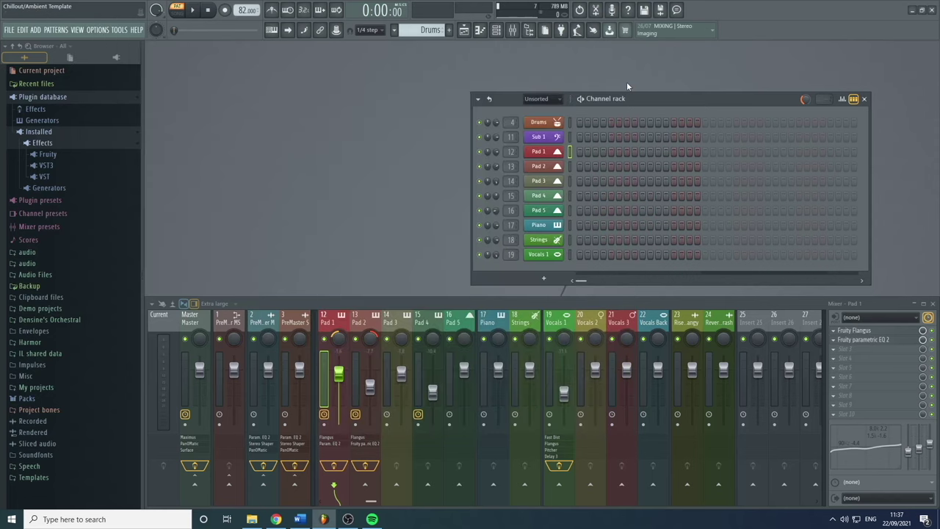
Reopen the MIDI settings, inspect the V49 input and its controller type options, and select the MIDIIN2 (V49) input
{"action": "key", "text": "F10"}
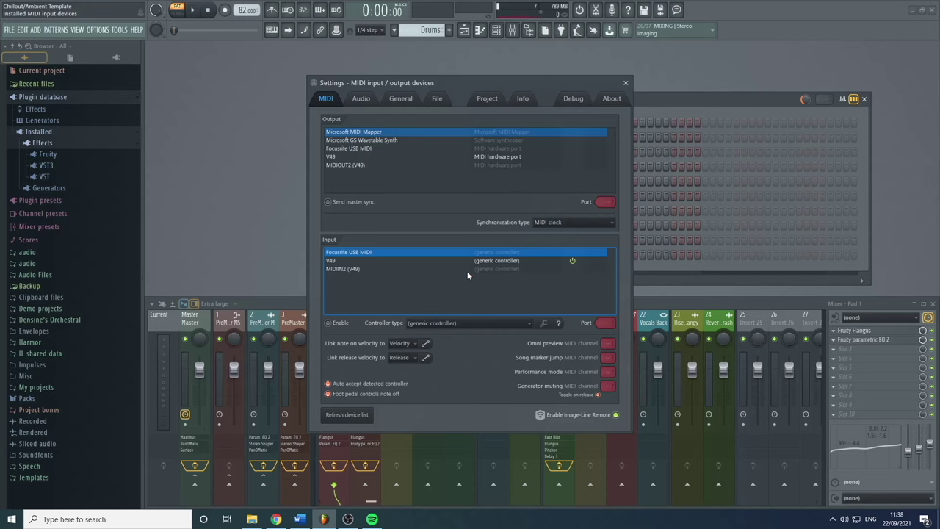
{"action": "left_click", "coordinate": [335, 262]}
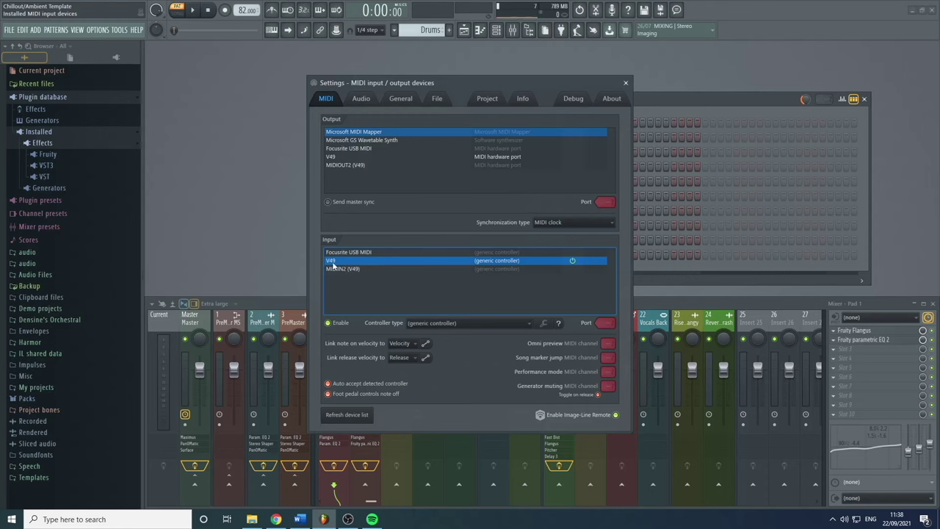
{"action": "left_click", "coordinate": [411, 269]}
{"action": "left_click", "coordinate": [404, 260]}
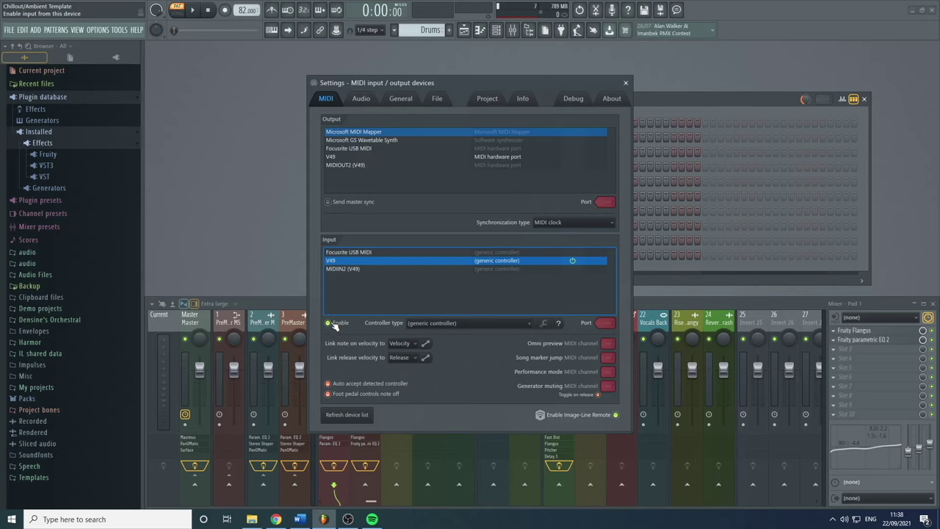
{"action": "left_click", "coordinate": [513, 323]}
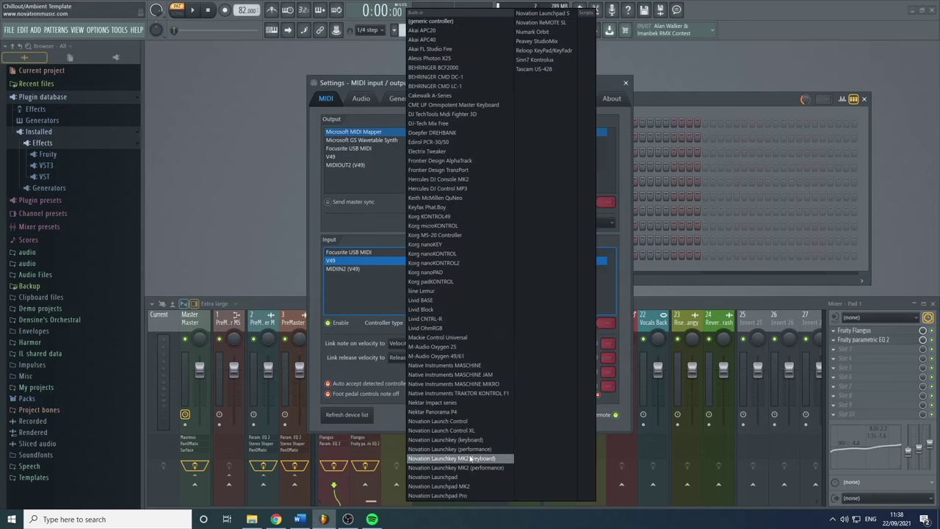
{"action": "left_click", "coordinate": [366, 268]}
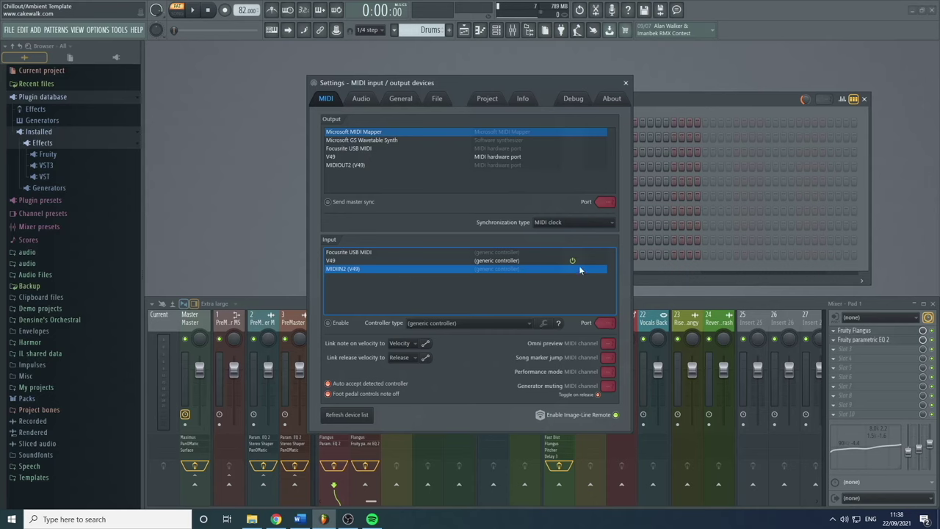
Open the Audio settings and review the available DirectSound and ASIO devices, leaving the device selection as it is
{"action": "left_click", "coordinate": [363, 101]}
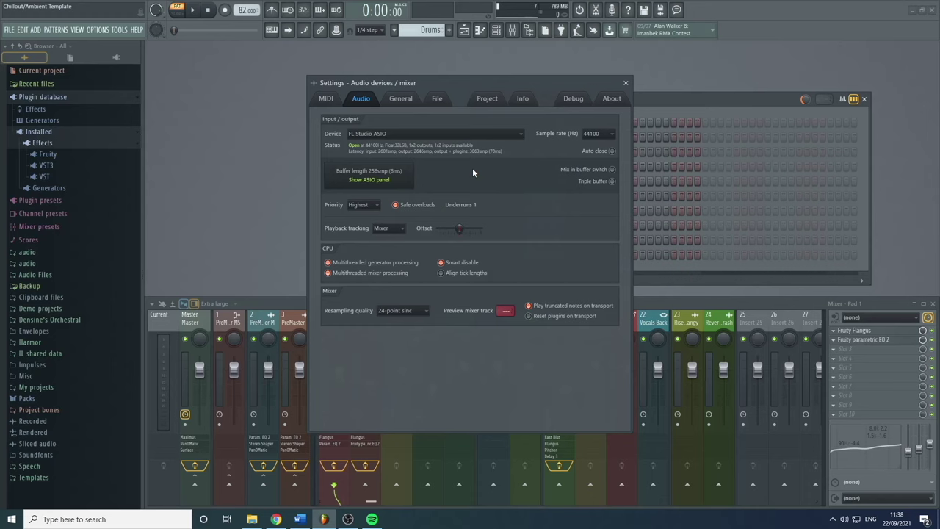
{"action": "left_click", "coordinate": [481, 135]}
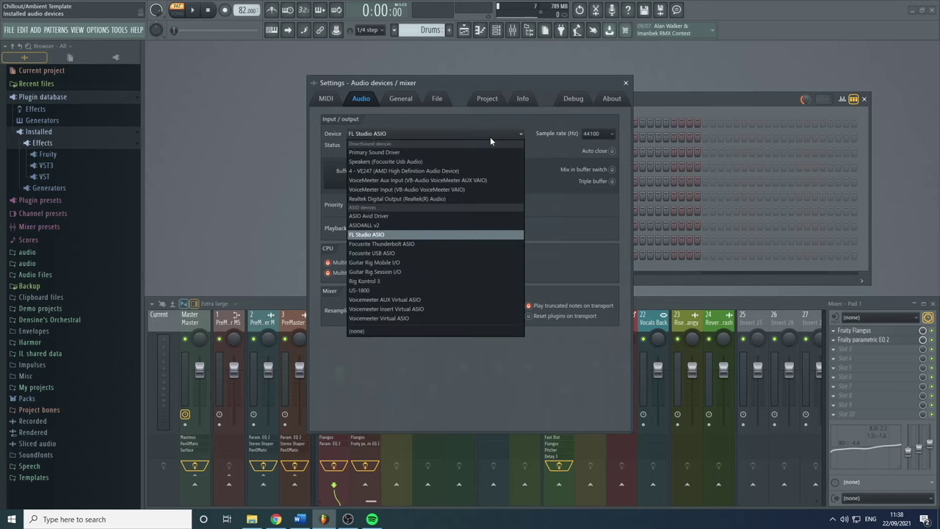
{"action": "left_click", "coordinate": [541, 155]}
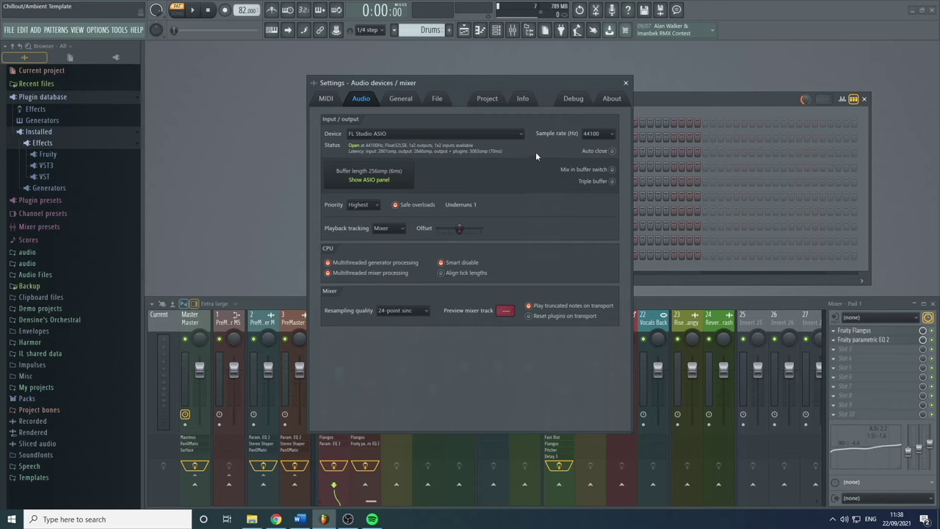
{"action": "left_click", "coordinate": [478, 133]}
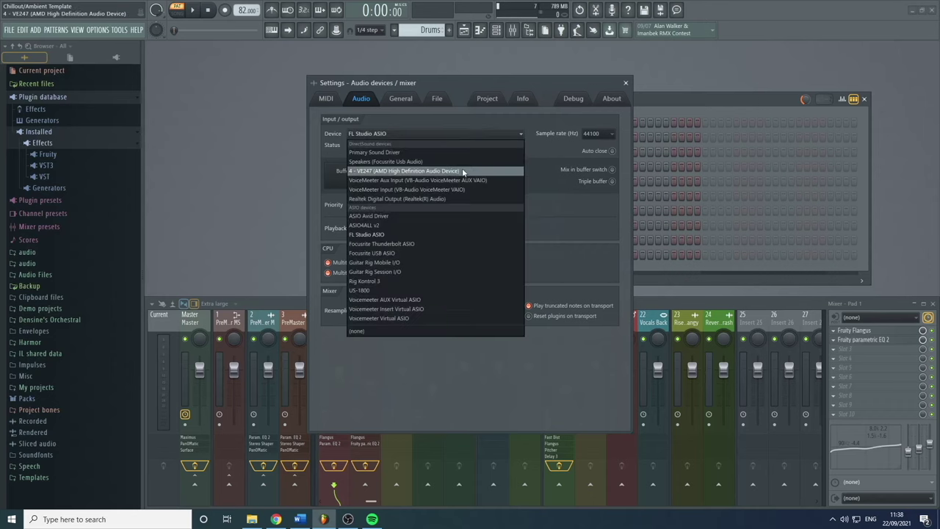
{"action": "left_click", "coordinate": [547, 206]}
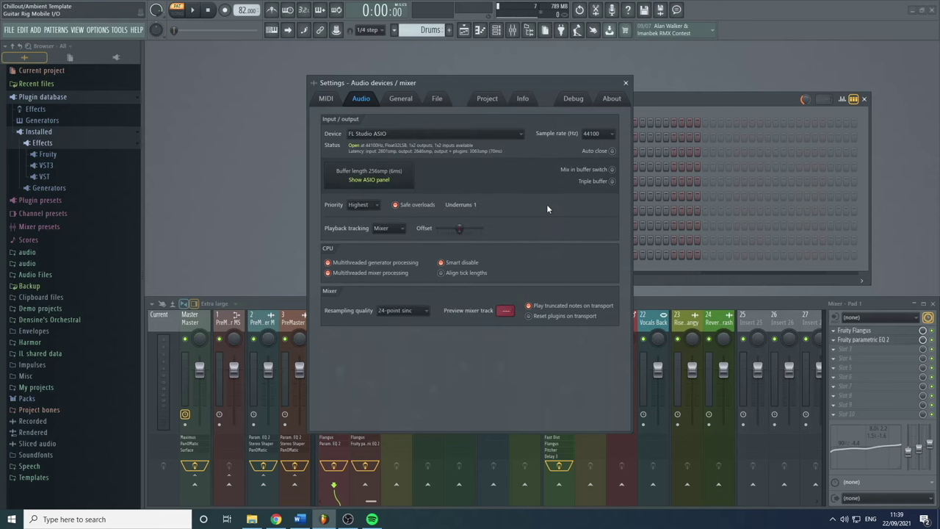
{"action": "left_click", "coordinate": [488, 134]}
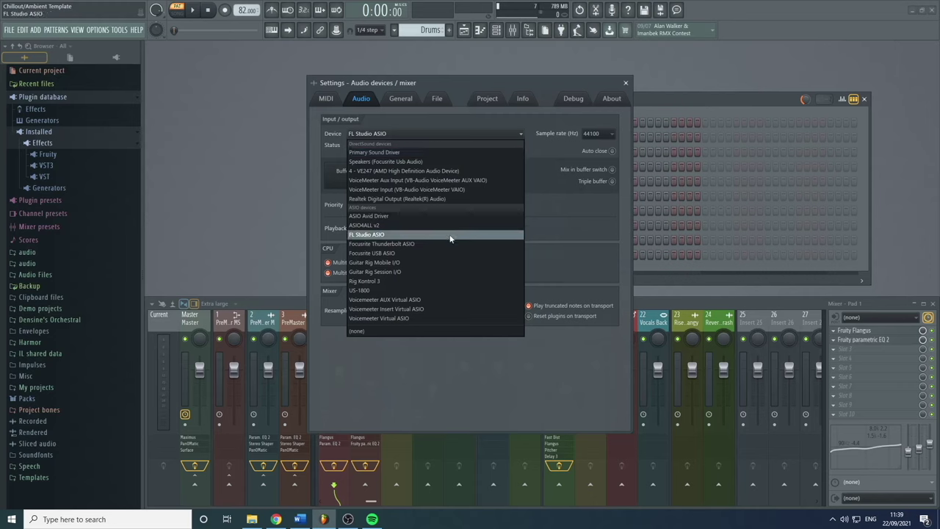
{"action": "left_click", "coordinate": [563, 217]}
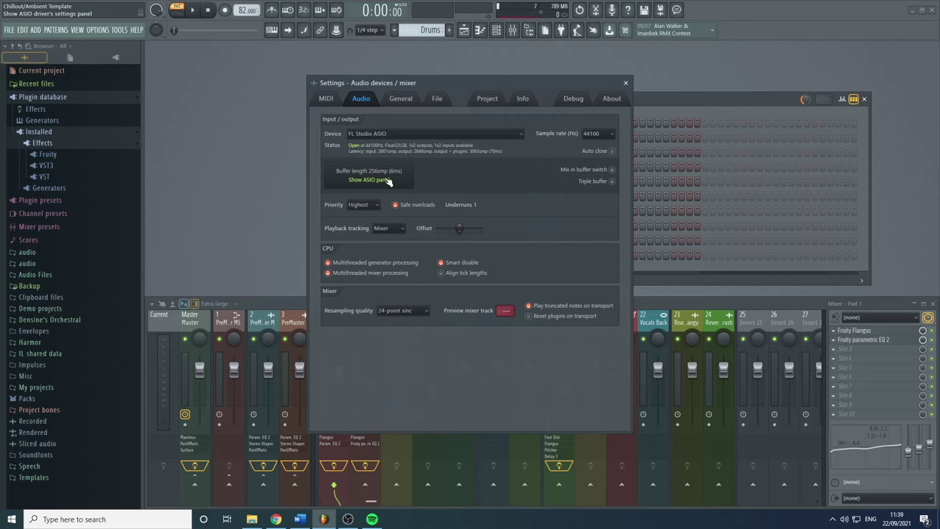
{"action": "left_click", "coordinate": [411, 133]}
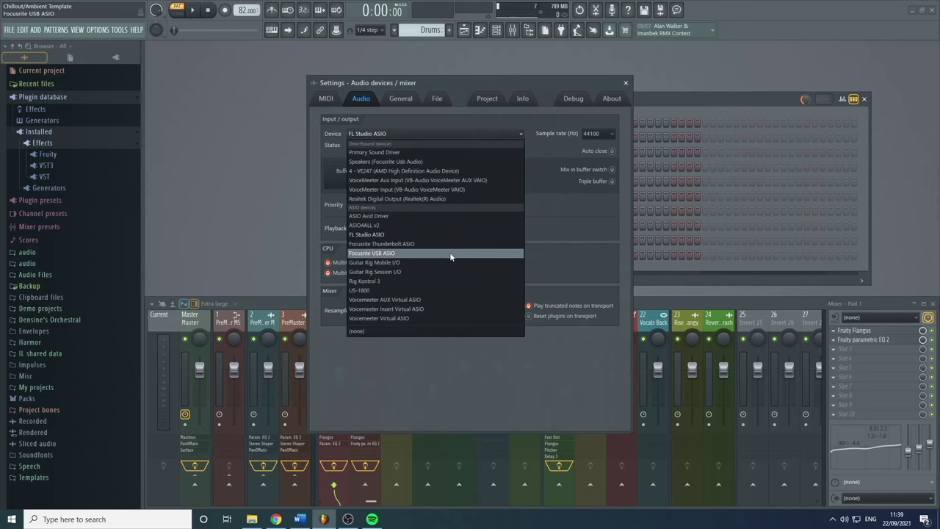
{"action": "left_click", "coordinate": [497, 235]}
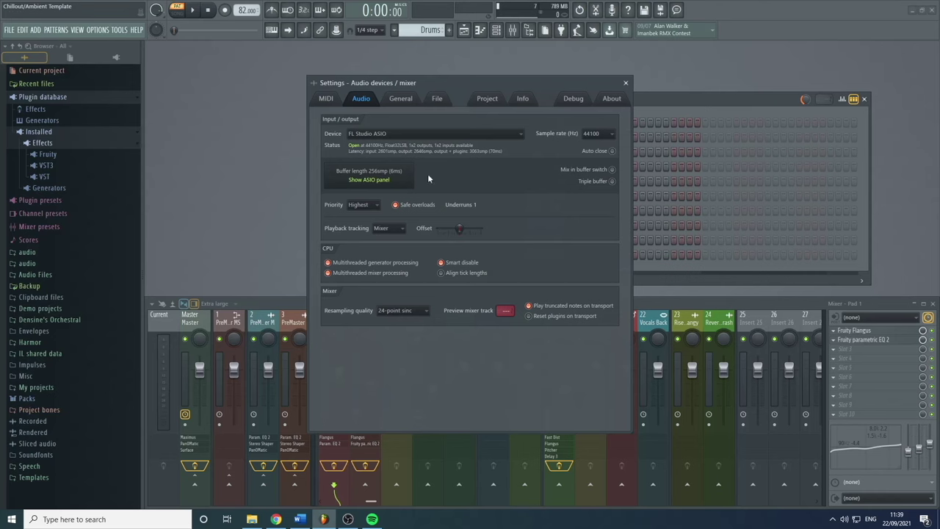
View the FL Studio ASIO driver's buffer length options, close its panel, and review the available sample rates
{"action": "left_click", "coordinate": [403, 180]}
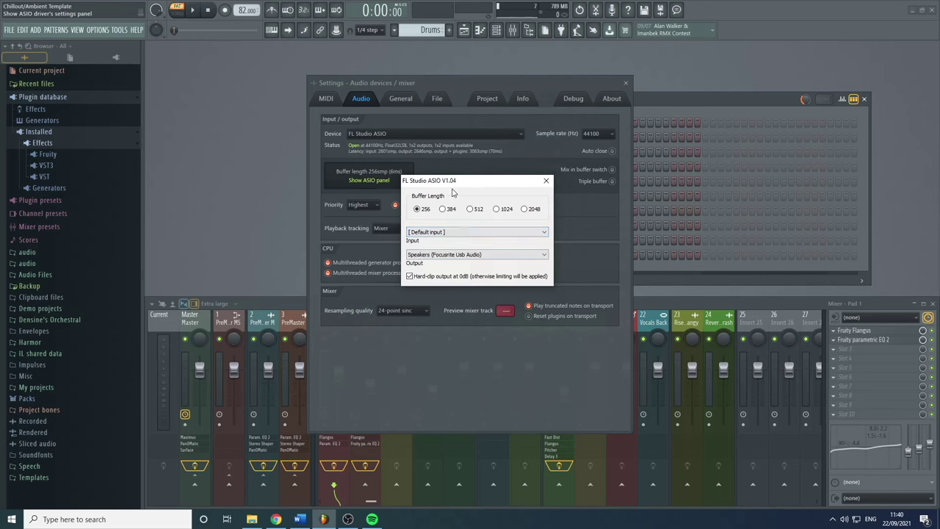
{"action": "left_click", "coordinate": [546, 181]}
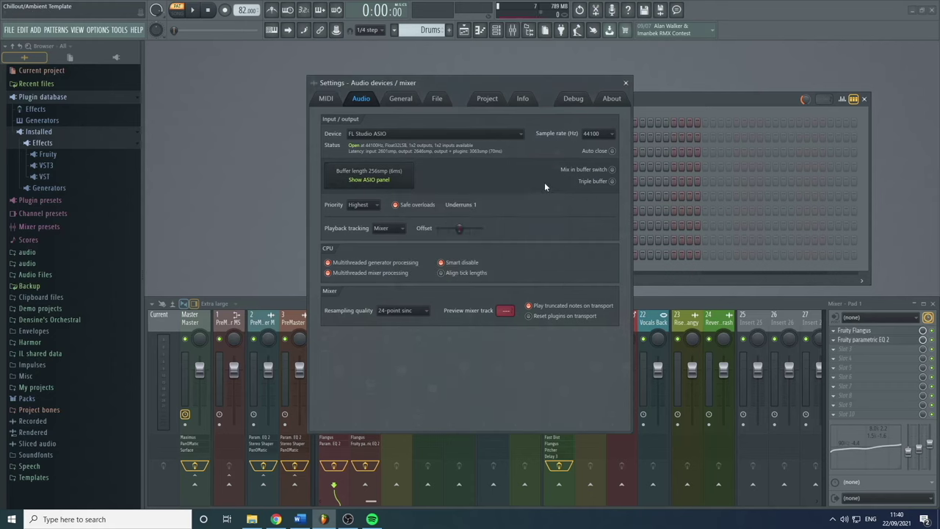
{"action": "left_click", "coordinate": [604, 134]}
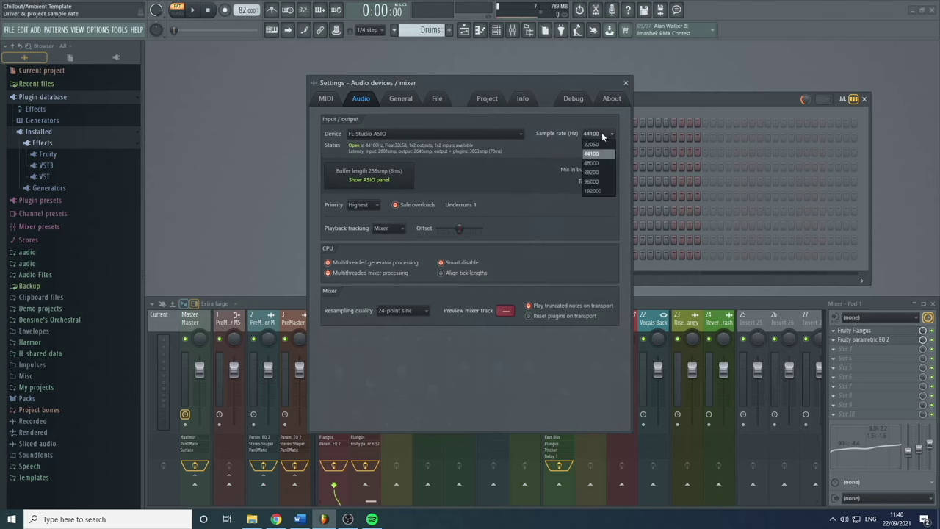
{"action": "left_click", "coordinate": [571, 140]}
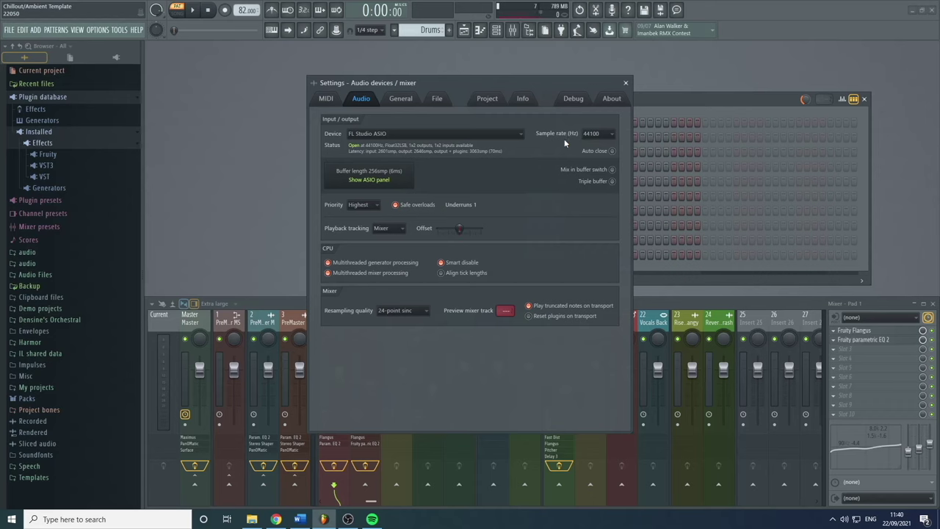
{"action": "left_click", "coordinate": [601, 133]}
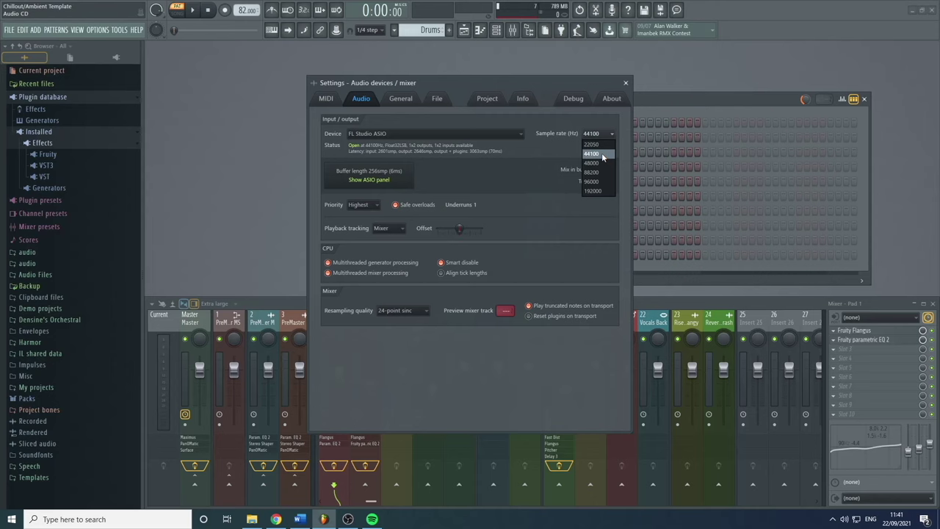
{"action": "left_click", "coordinate": [559, 152]}
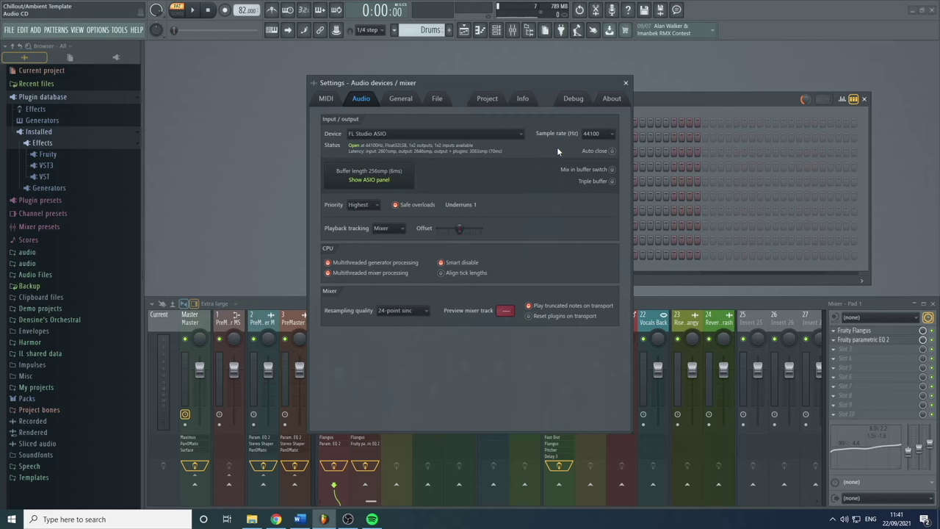
{"action": "left_click", "coordinate": [581, 133]}
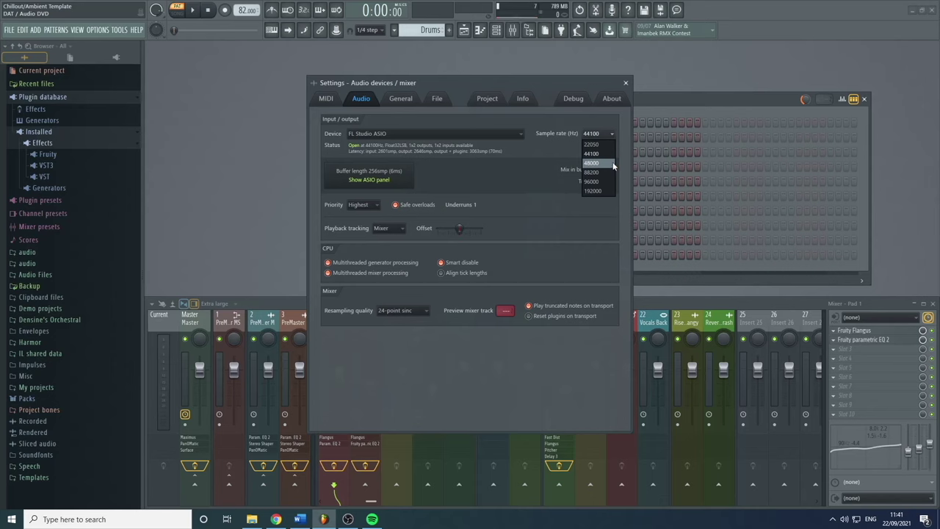
{"action": "left_click", "coordinate": [612, 161]}
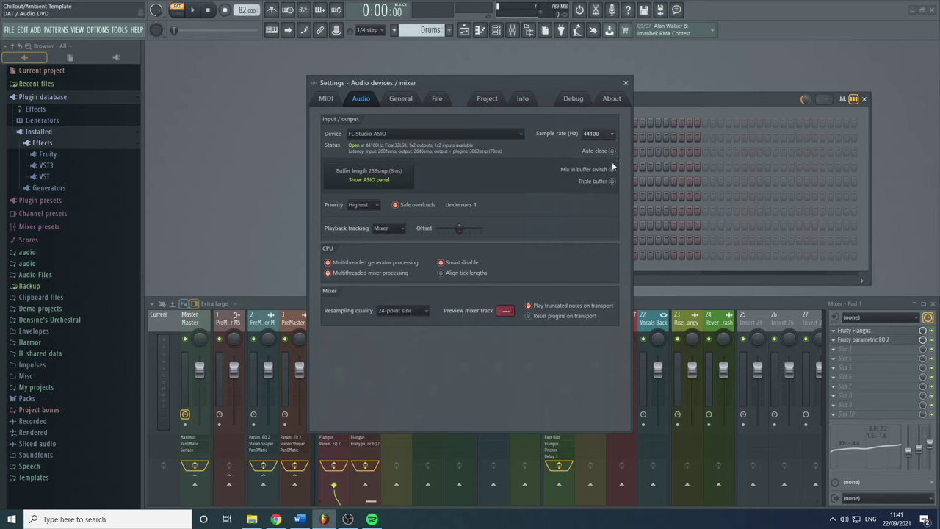
{"action": "left_click", "coordinate": [600, 218]}
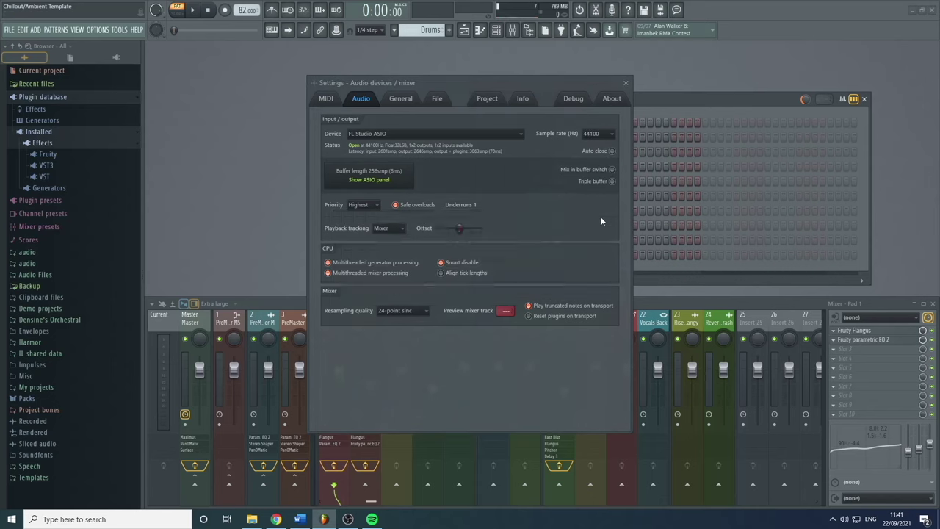
{"action": "left_click", "coordinate": [593, 140]}
{"action": "left_click", "coordinate": [596, 133]}
{"action": "left_click", "coordinate": [597, 133]}
{"action": "left_click", "coordinate": [597, 133]}
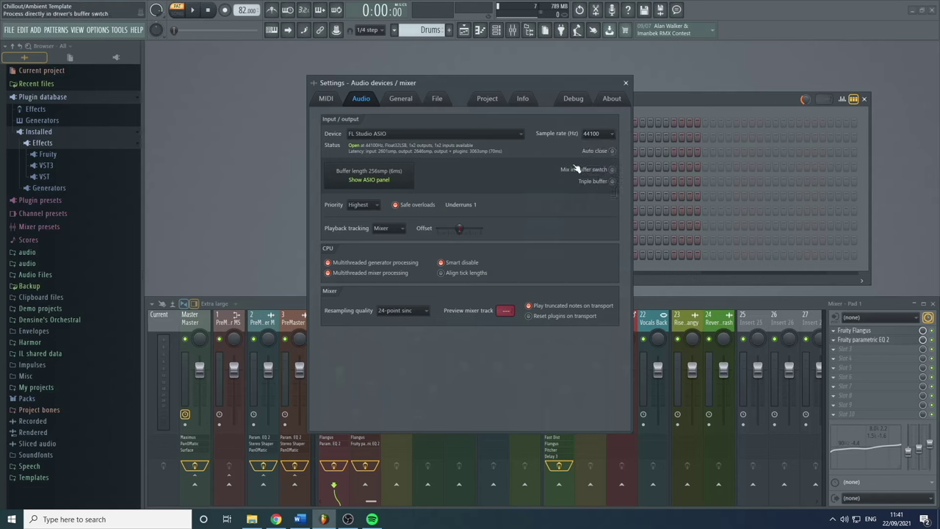
In the General settings, set Animations to Entertain me and briefly play the song with the playlist open
{"action": "left_click", "coordinate": [401, 99]}
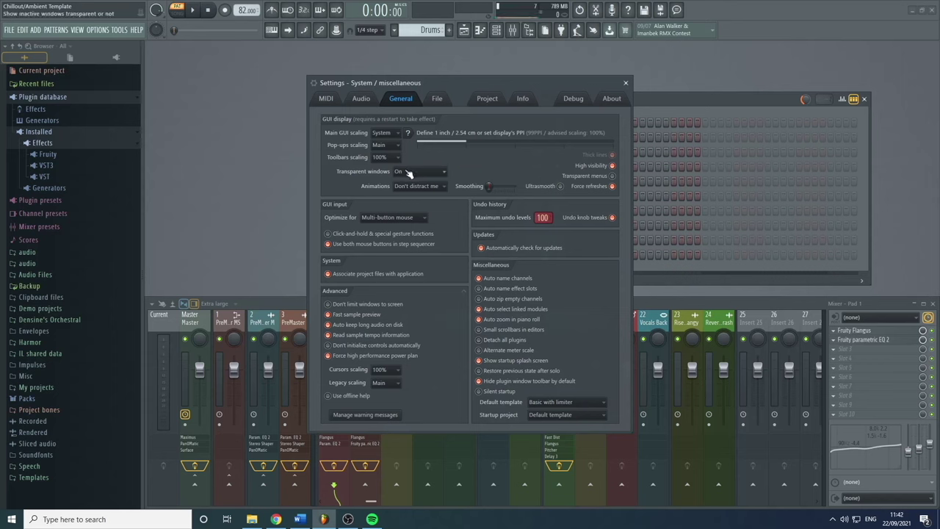
{"action": "left_click", "coordinate": [432, 188]}
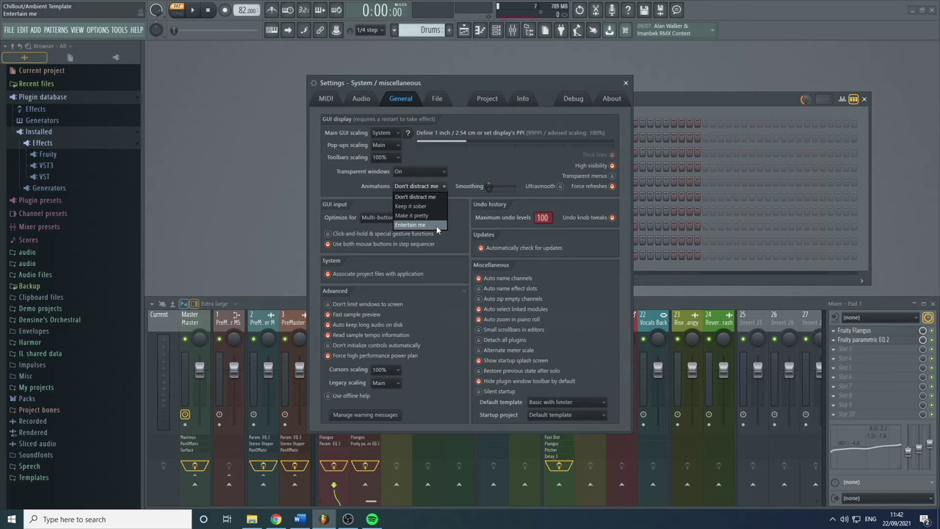
{"action": "left_click", "coordinate": [437, 227]}
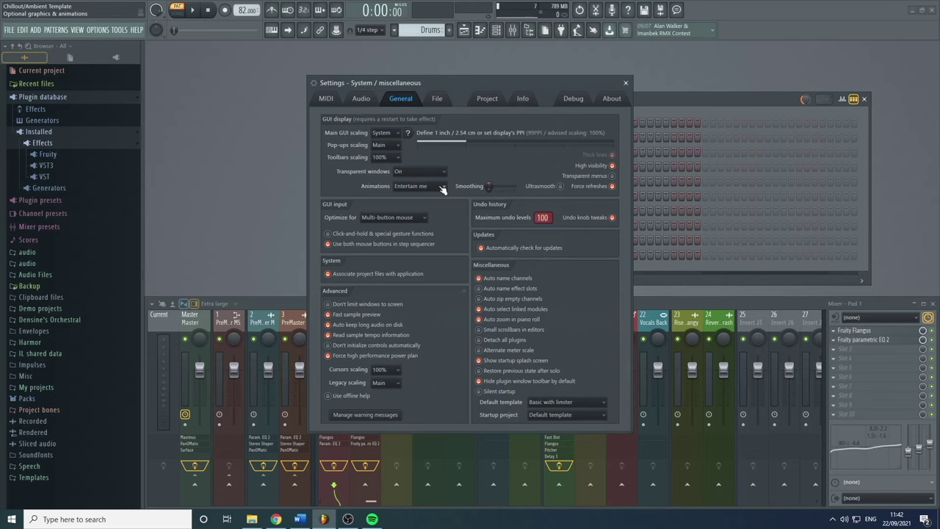
{"action": "left_click", "coordinate": [464, 31]}
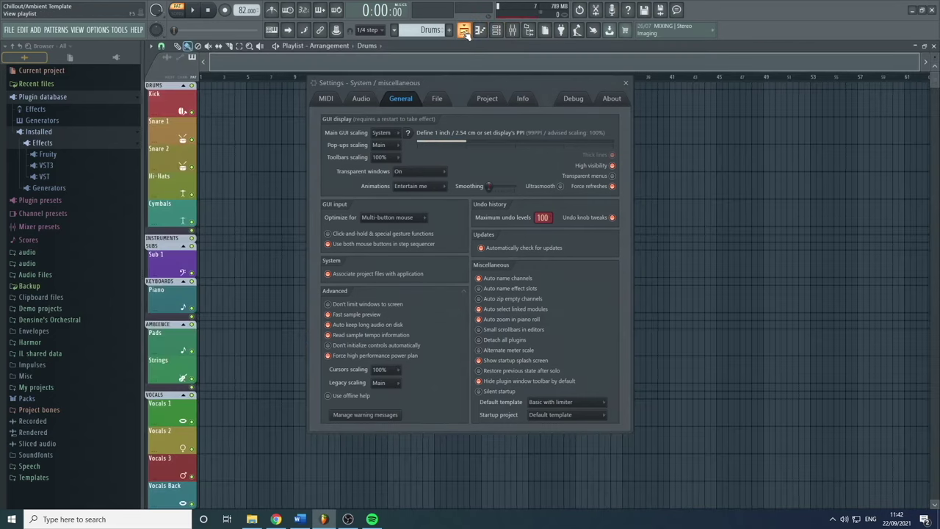
{"action": "key", "text": "space"}
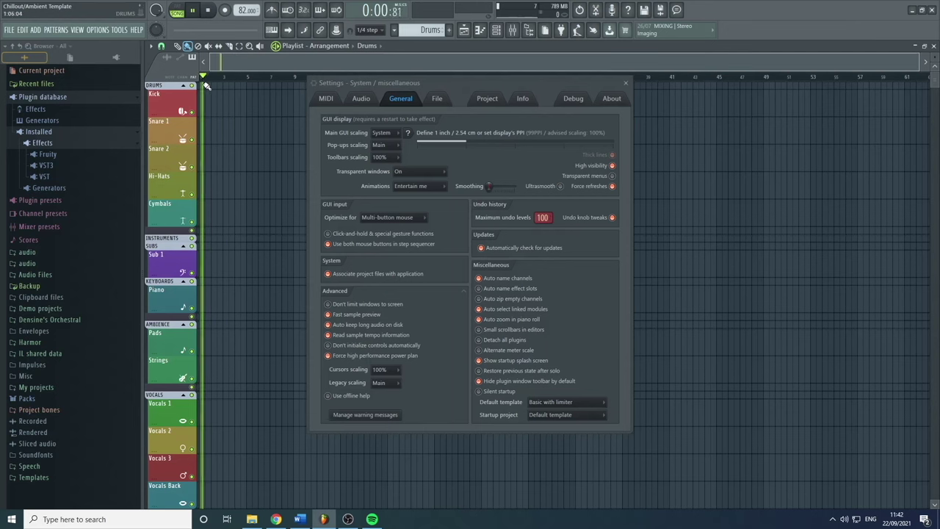
{"action": "key", "text": "space"}
Set Animations to Don't distract me and briefly play the song in the playlist to compare
{"action": "left_click", "coordinate": [432, 186]}
{"action": "left_click", "coordinate": [418, 198]}
{"action": "key", "text": "space"}
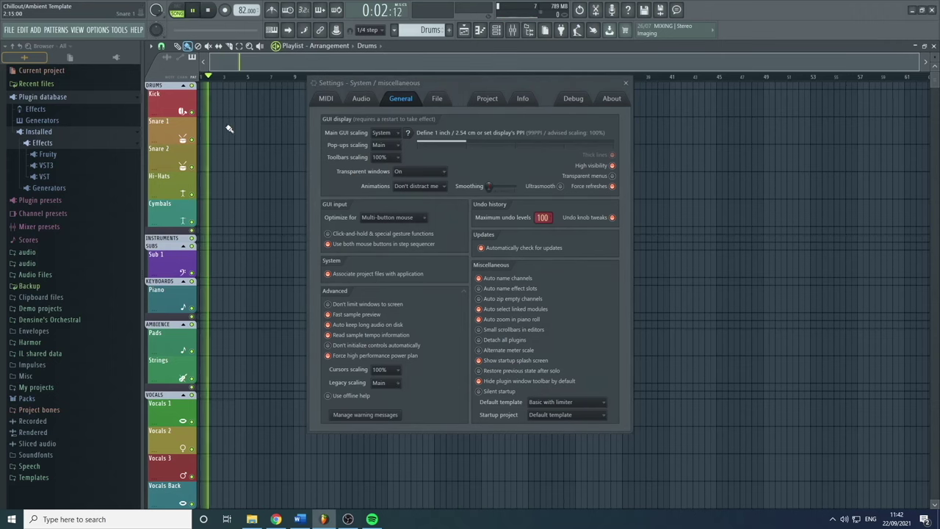
{"action": "key", "text": "space"}
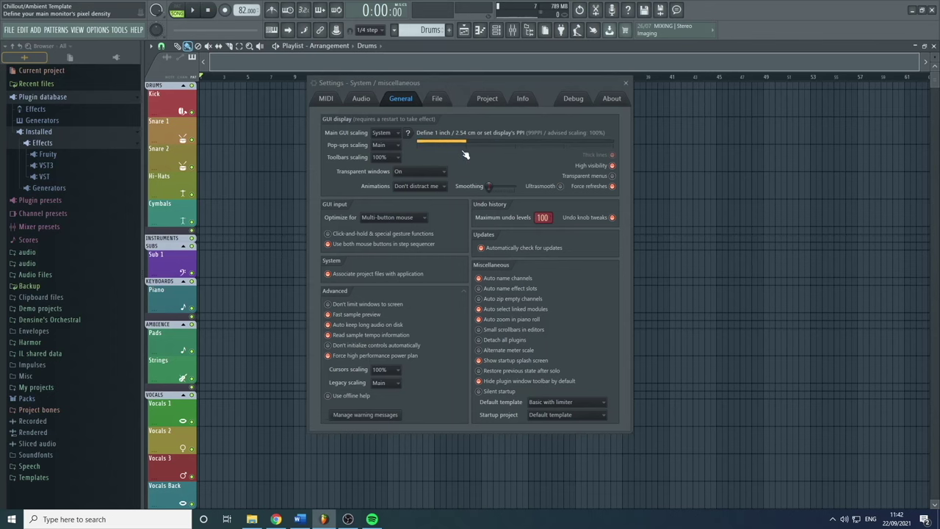
Move the settings window aside, open the File settings, and review the autosave interval options
{"action": "left_click", "coordinate": [465, 155]}
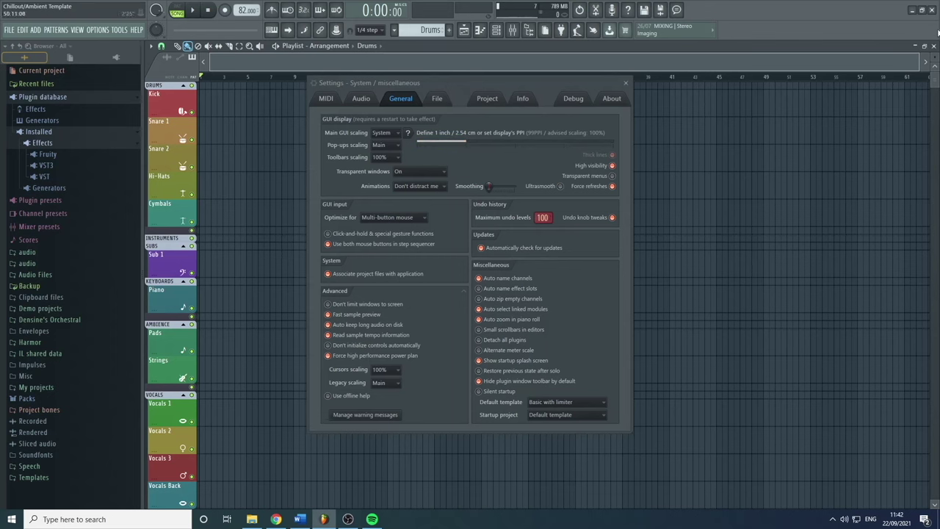
{"action": "left_click_drag", "start_coordinate": [489, 85], "coordinate": [390, 53]}
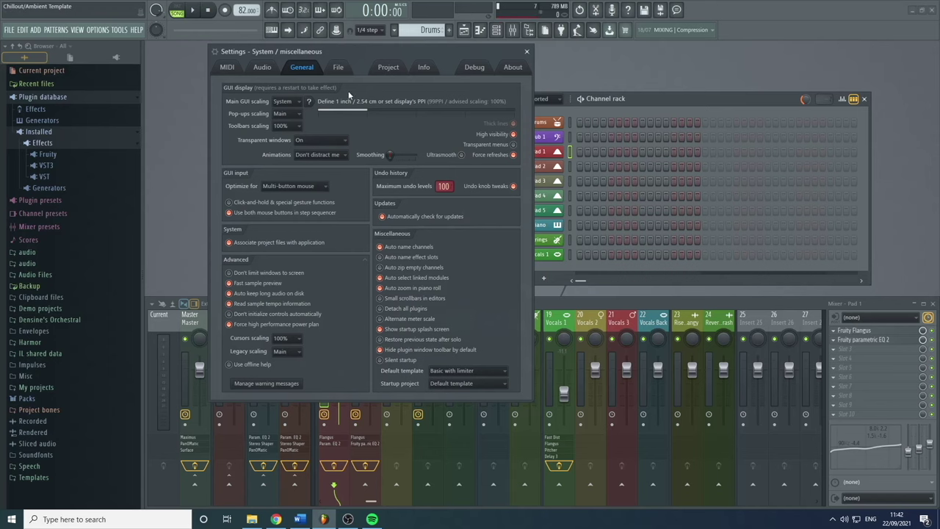
{"action": "left_click", "coordinate": [342, 69]}
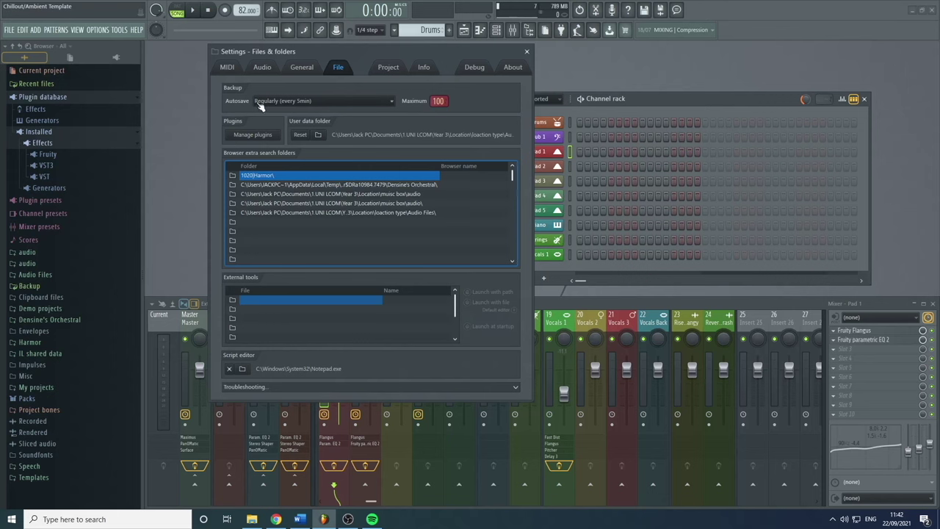
{"action": "left_click", "coordinate": [285, 103]}
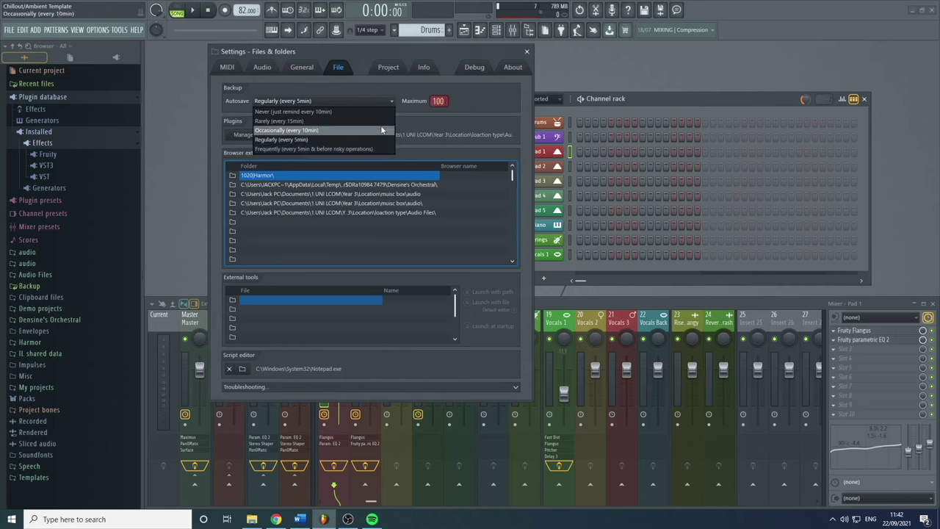
{"action": "left_click", "coordinate": [321, 86]}
{"action": "left_click", "coordinate": [346, 101]}
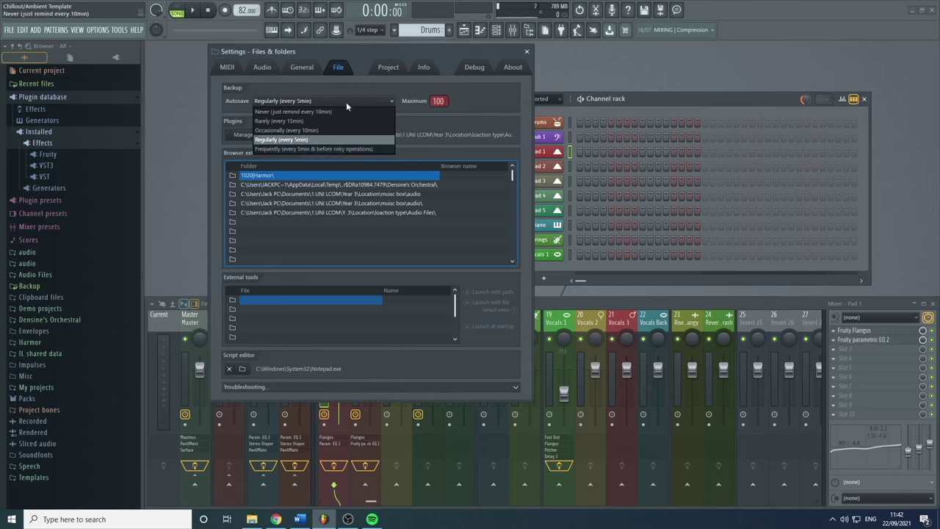
{"action": "left_click", "coordinate": [347, 101]}
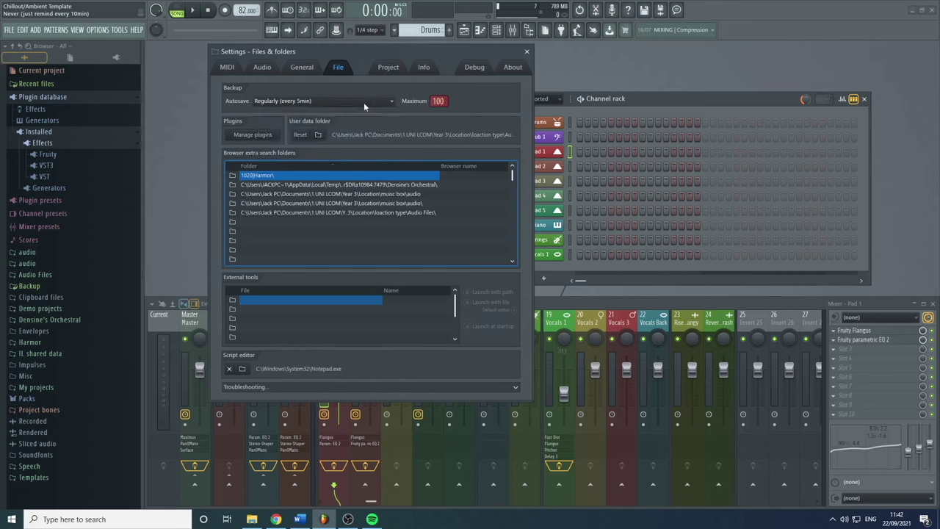
{"action": "left_click", "coordinate": [364, 102]}
{"action": "left_click", "coordinate": [485, 114]}
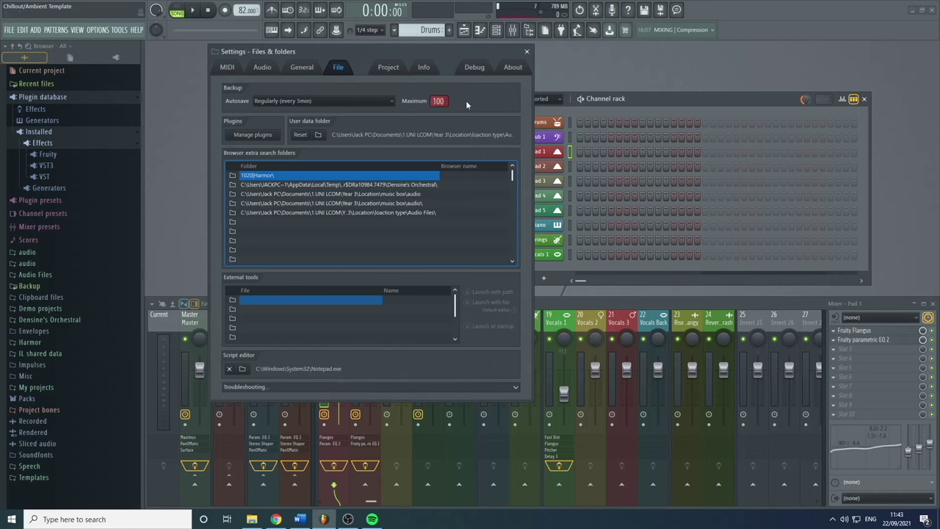
{"action": "left_click", "coordinate": [373, 101]}
Inspect the time signature numerator in the Project settings, and view the project's Info page
{"action": "left_click", "coordinate": [388, 68]}
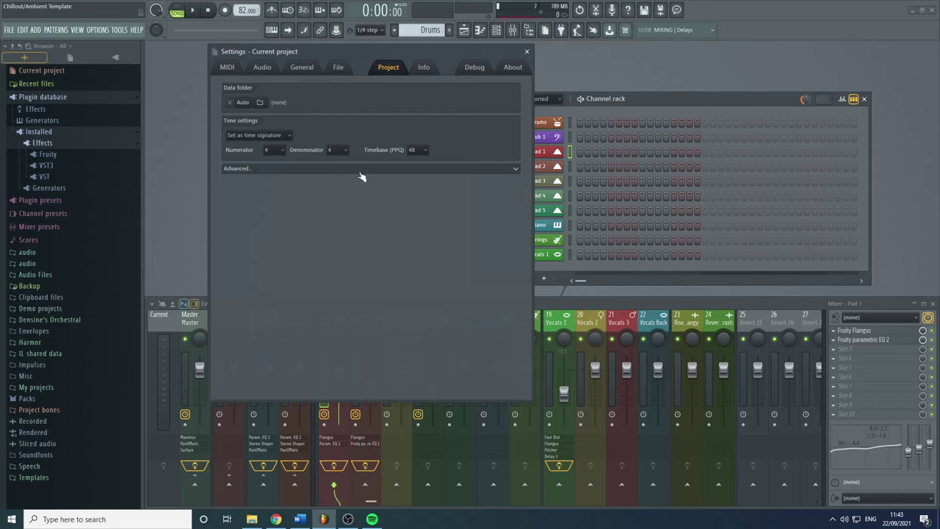
{"action": "left_click", "coordinate": [281, 152]}
{"action": "left_click", "coordinate": [424, 70]}
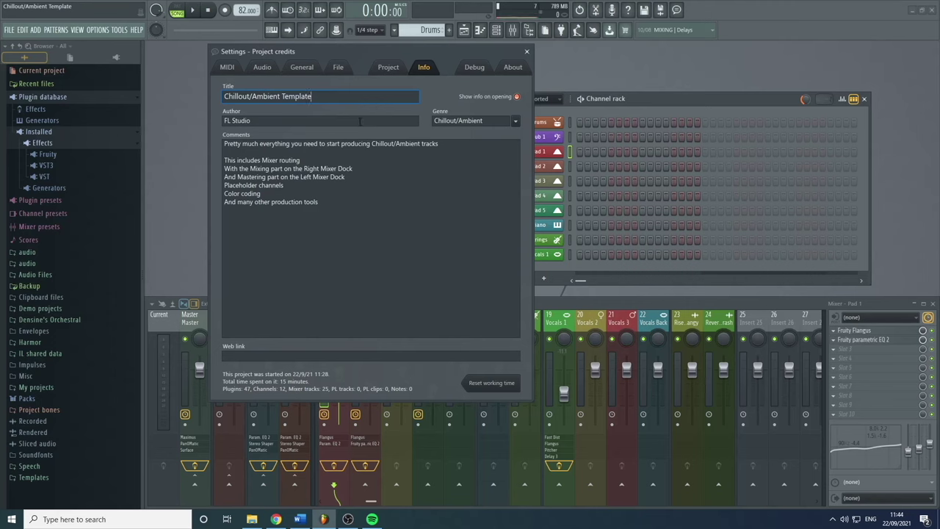
Examine the project's Info page by selecting and deselecting the comments text and the author entry
{"action": "left_click_drag", "start_coordinate": [350, 279], "coordinate": [184, 127]}
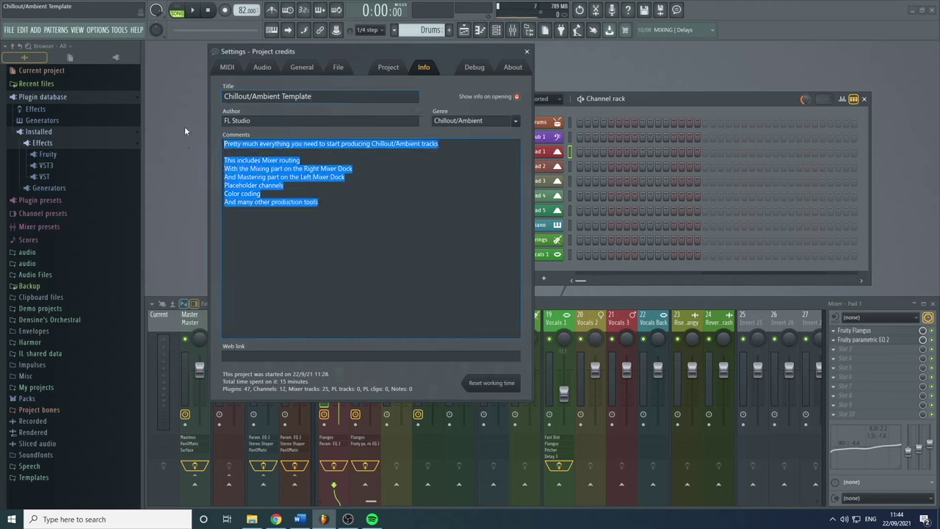
{"action": "left_click", "coordinate": [416, 239]}
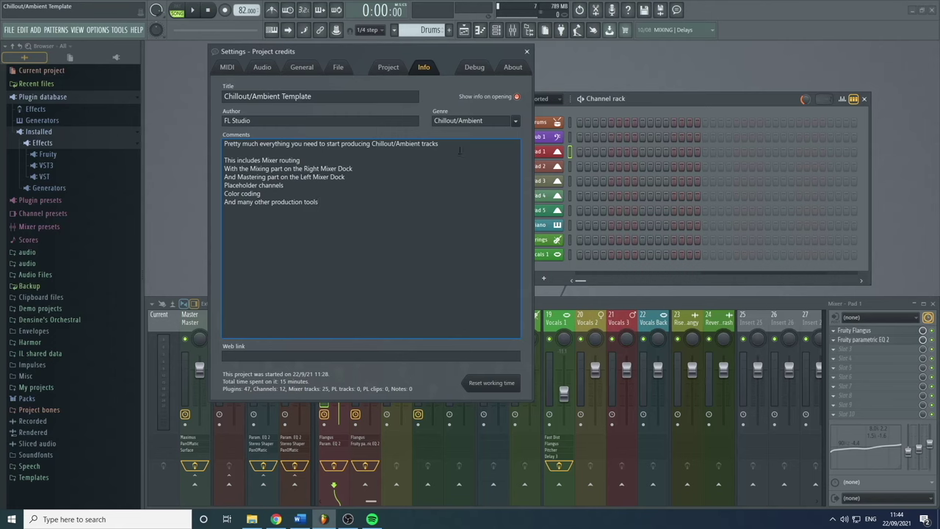
{"action": "key", "text": "ctrl+a"}
{"action": "left_click", "coordinate": [428, 230]}
{"action": "key", "text": "ctrl+a"}
{"action": "left_click_drag", "start_coordinate": [397, 220], "coordinate": [254, 160]}
{"action": "left_click", "coordinate": [367, 235]}
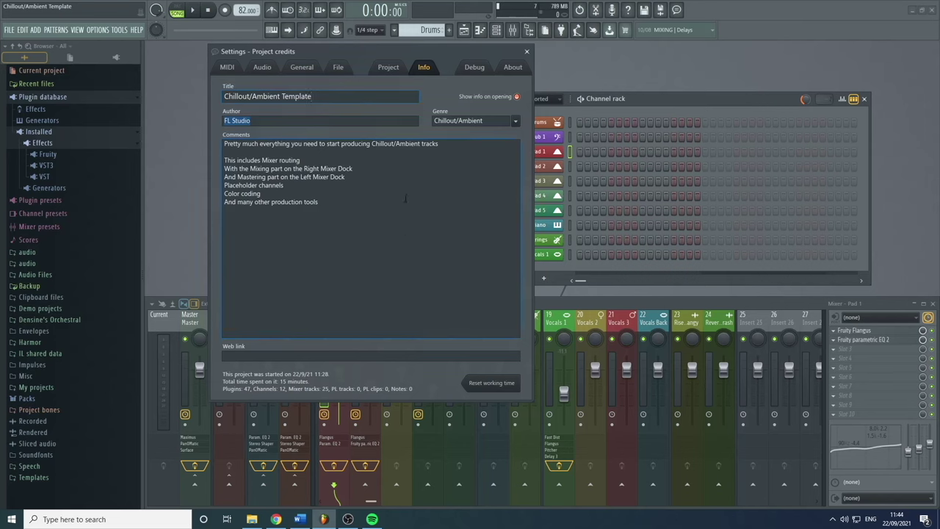
Read through the debugging log in the settings down to its latest entries, and close the settings window
{"action": "left_click", "coordinate": [483, 71]}
{"action": "scroll", "coordinate": [391, 299], "scroll_direction": "up", "scroll_amount": 3}
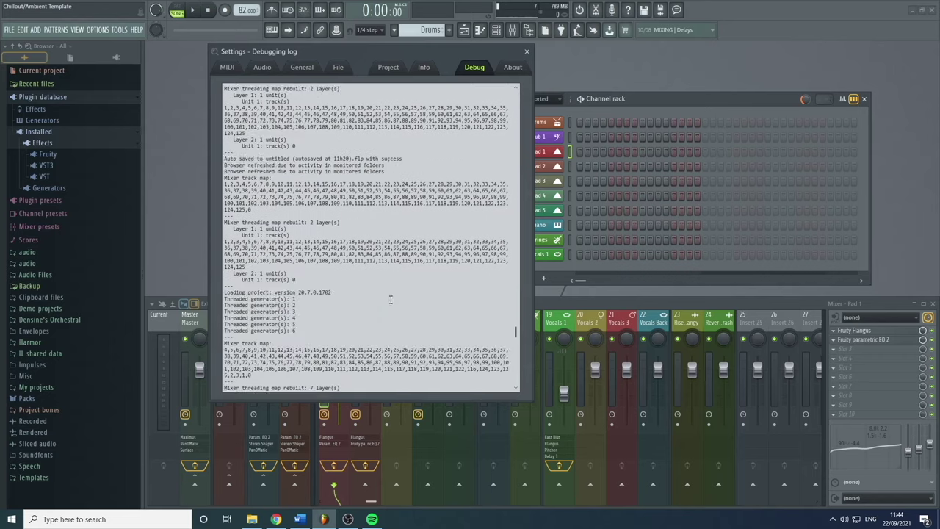
{"action": "scroll", "coordinate": [391, 299], "scroll_direction": "up", "scroll_amount": 10}
{"action": "scroll", "coordinate": [391, 301], "scroll_direction": "down", "scroll_amount": 8}
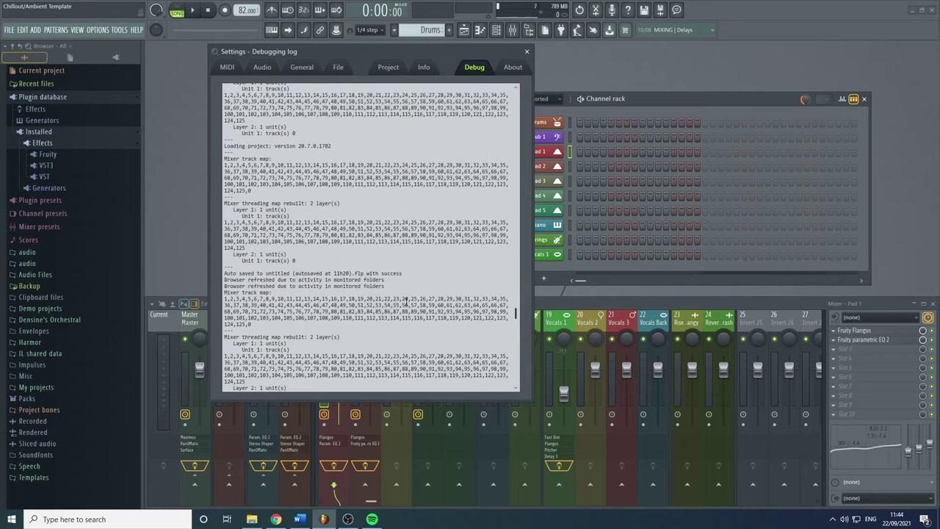
{"action": "left_click_drag", "start_coordinate": [519, 314], "coordinate": [509, 438]}
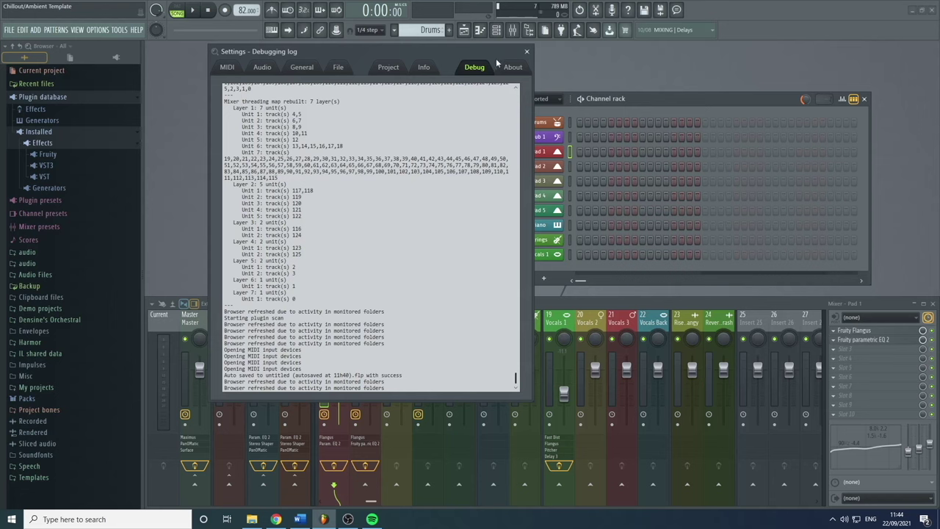
{"action": "left_click", "coordinate": [527, 52]}
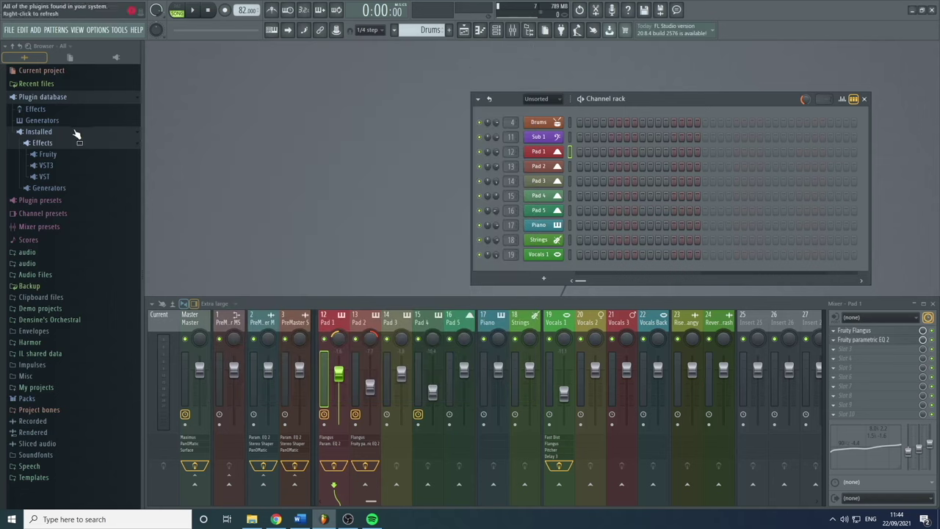
Open the Riff machine to view its progression step, and close it along with the piano roll
{"action": "left_click", "coordinate": [116, 31]}
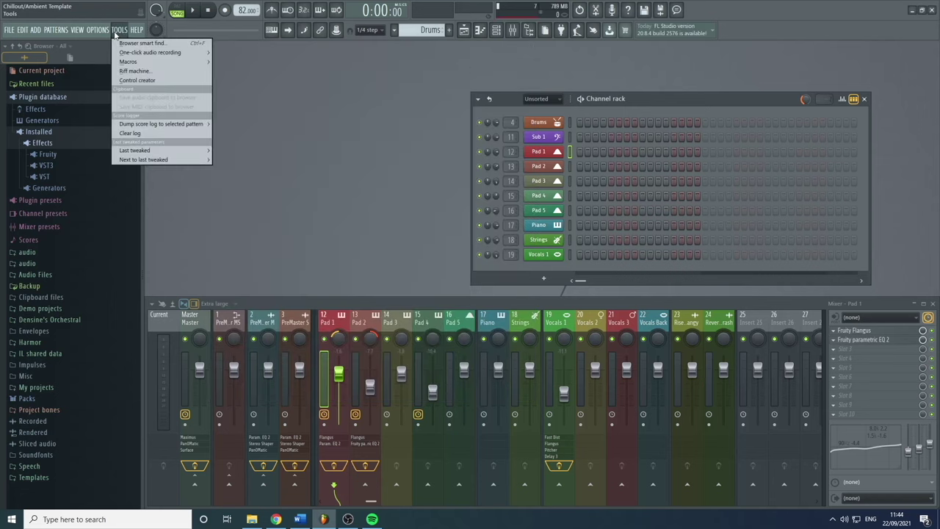
{"action": "left_click", "coordinate": [117, 30]}
{"action": "left_click", "coordinate": [117, 30]}
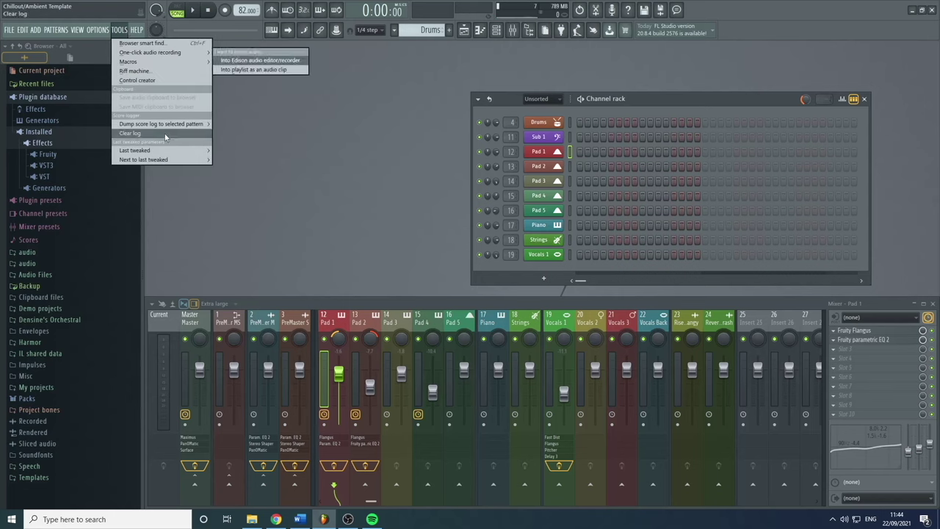
{"action": "left_click", "coordinate": [169, 79]}
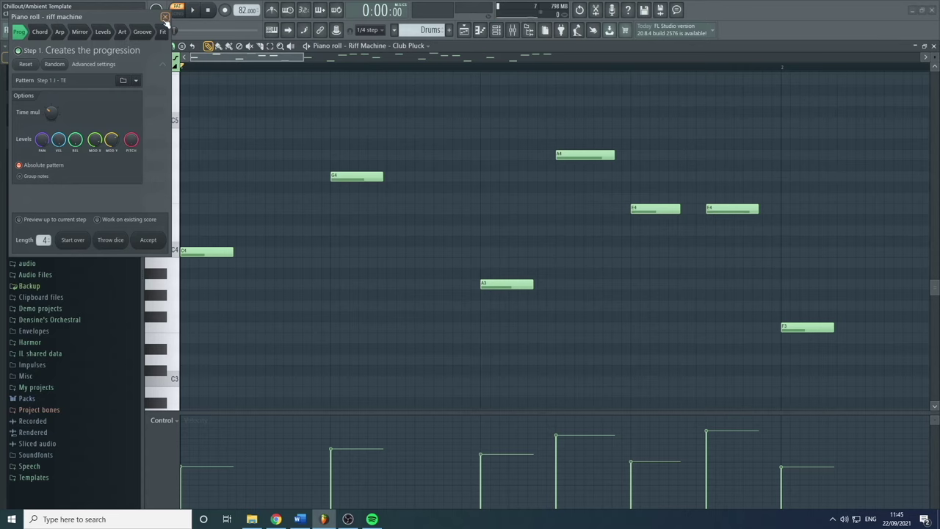
{"action": "key", "text": "Escape"}
{"action": "left_click", "coordinate": [933, 45]}
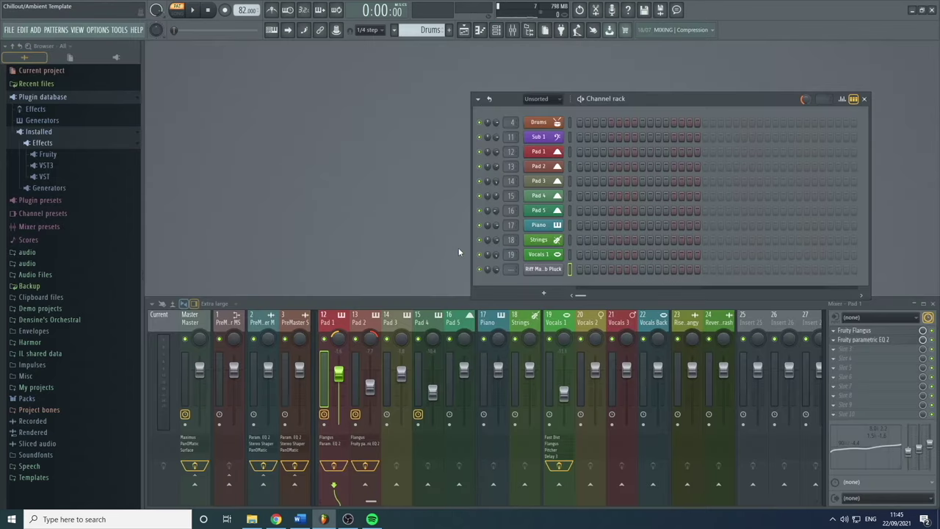
Review the macros and the options available for the last tweaked parameter
{"action": "left_click", "coordinate": [119, 29]}
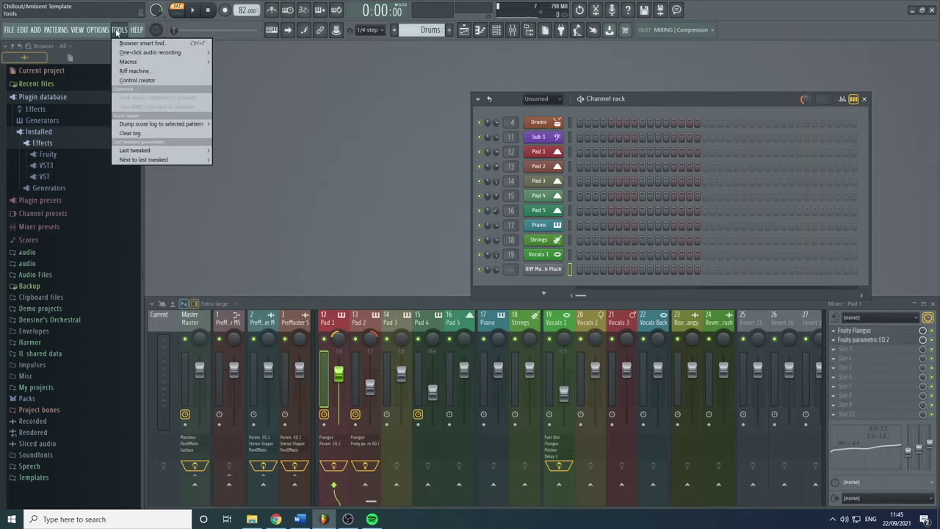
{"action": "mouse_move", "coordinate": [131, 62]}
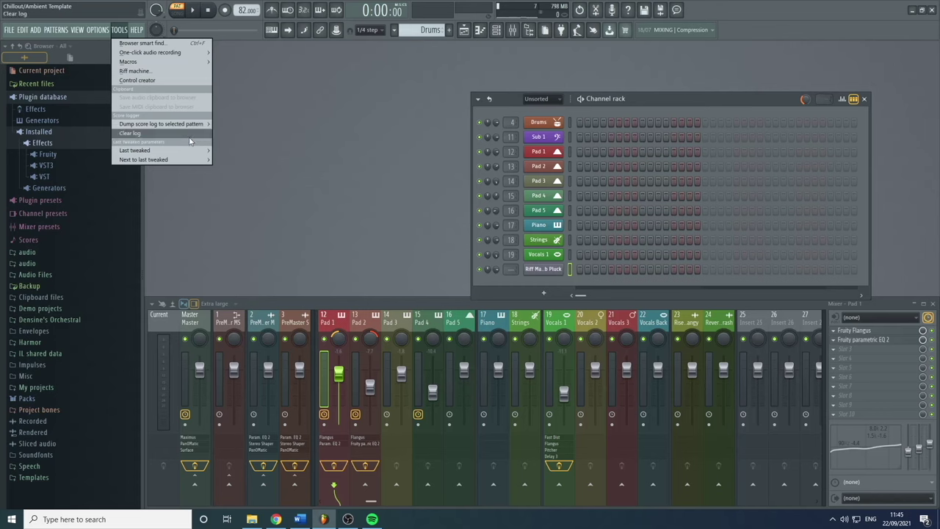
{"action": "mouse_move", "coordinate": [194, 151]}
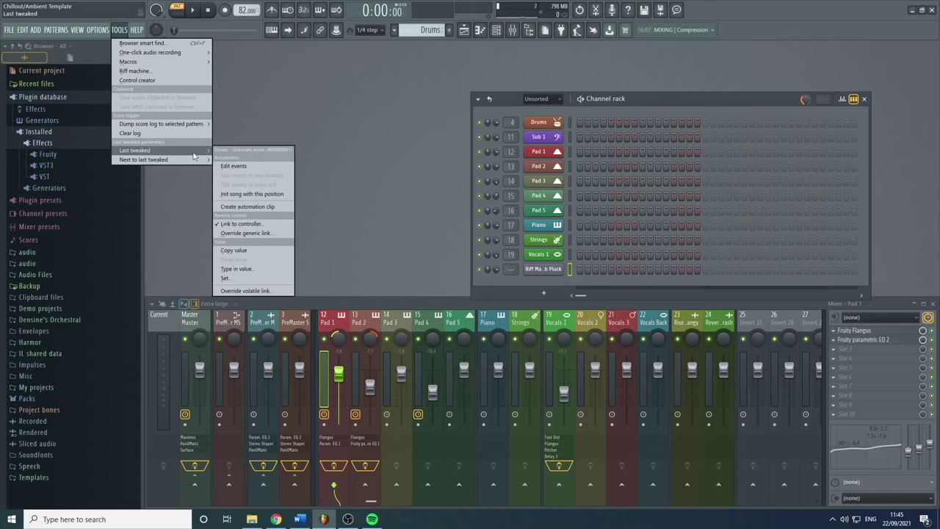
{"action": "left_click", "coordinate": [307, 99]}
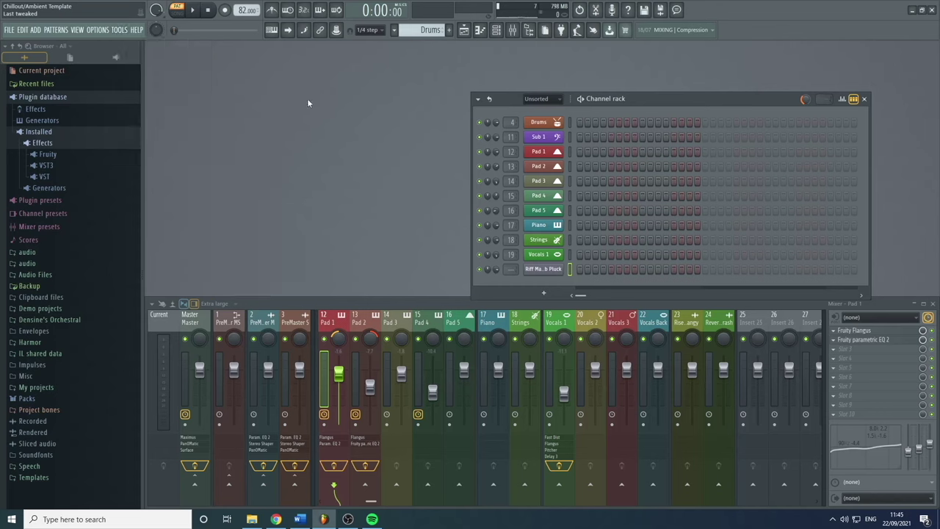
Open the Drums channel's FPC plugin and audition the Hi Tom, Mid Tom, Lo Tom and Open HiHat pads
{"action": "left_click", "coordinate": [557, 123]}
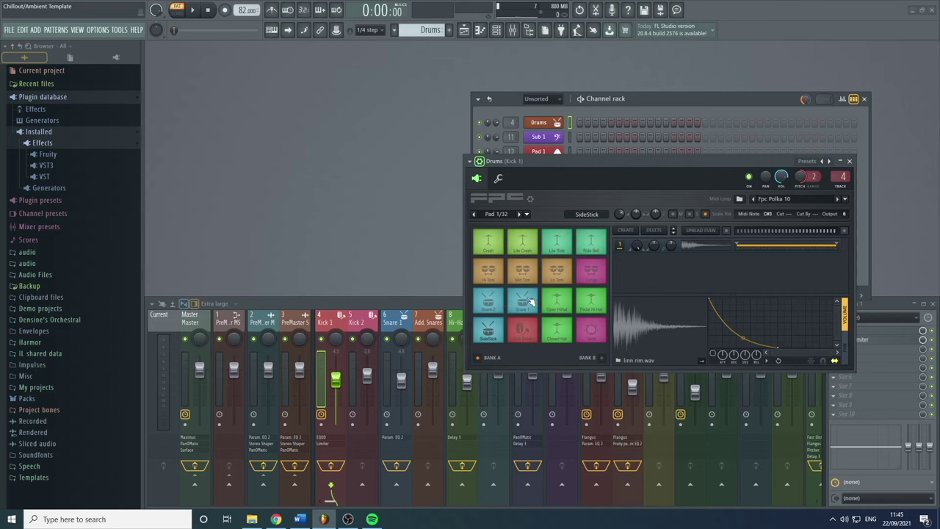
{"action": "left_click", "coordinate": [489, 271]}
{"action": "left_click", "coordinate": [526, 275]}
{"action": "left_click", "coordinate": [556, 271]}
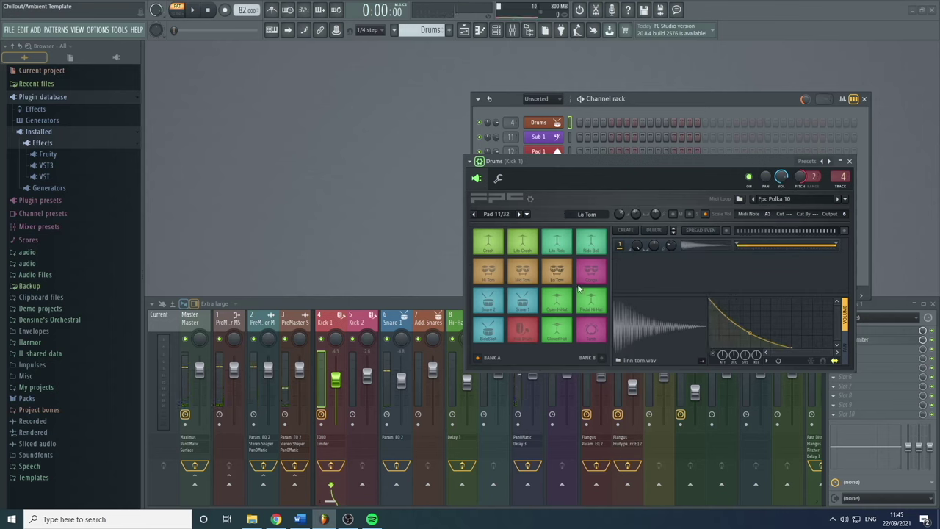
{"action": "left_click", "coordinate": [560, 307]}
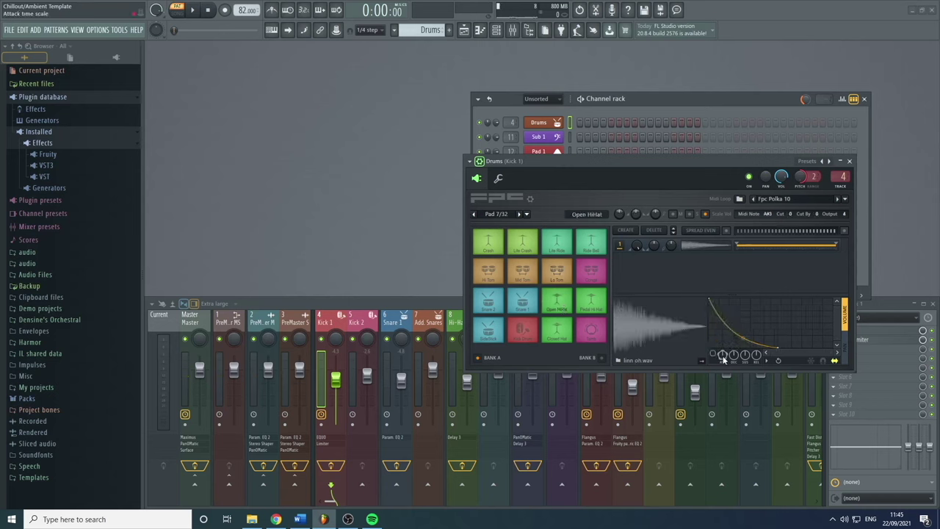
Adjust the volume attack of the Open HiHat pad, and set that last tweaked parameter's value to 0.7
{"action": "left_click_drag", "start_coordinate": [728, 360], "coordinate": [723, 356]}
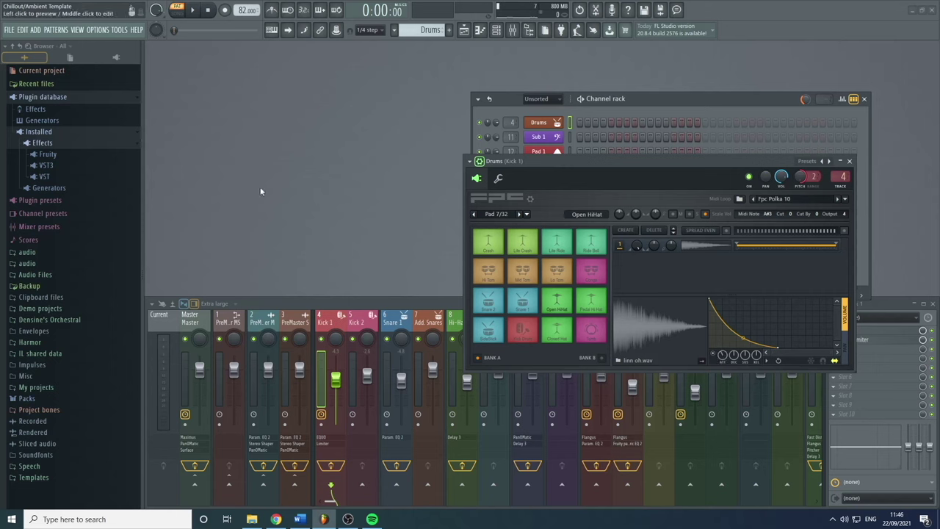
{"action": "left_click", "coordinate": [119, 29]}
{"action": "mouse_move", "coordinate": [168, 154]}
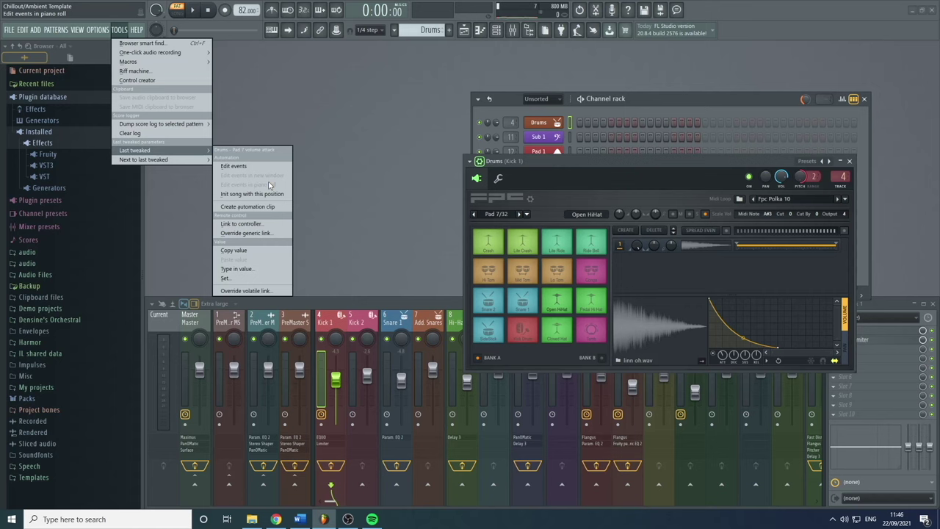
{"action": "left_click", "coordinate": [269, 280]}
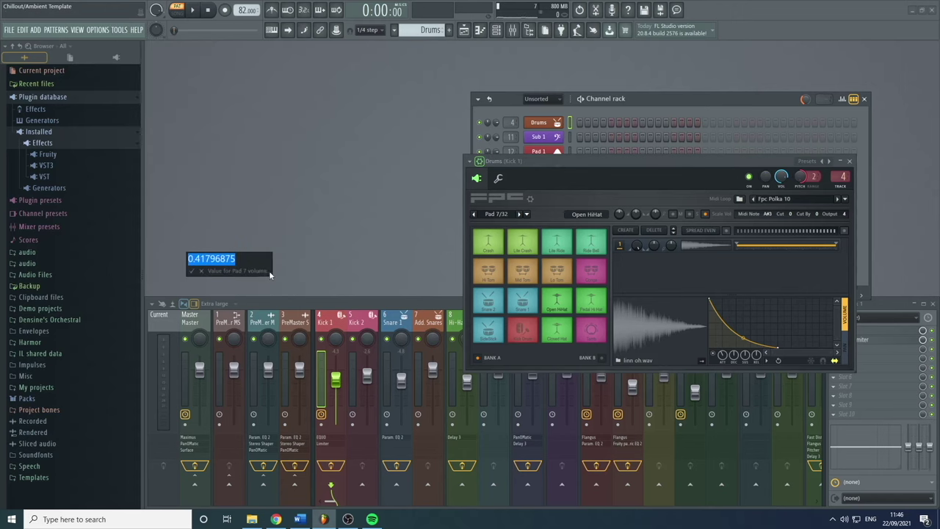
{"action": "type", "text": "0.7"}
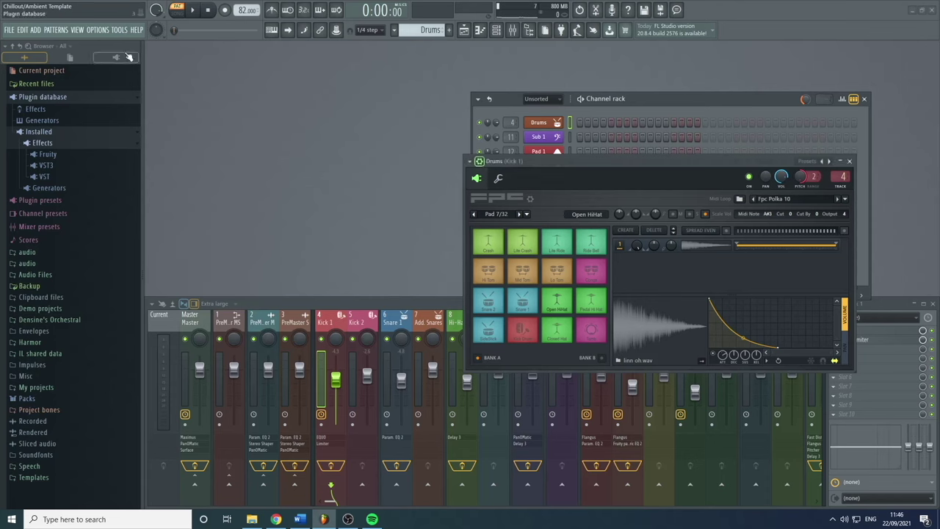
Review the last tweaked entries and the one-click audio recording choices among the tools
{"action": "left_click", "coordinate": [119, 30]}
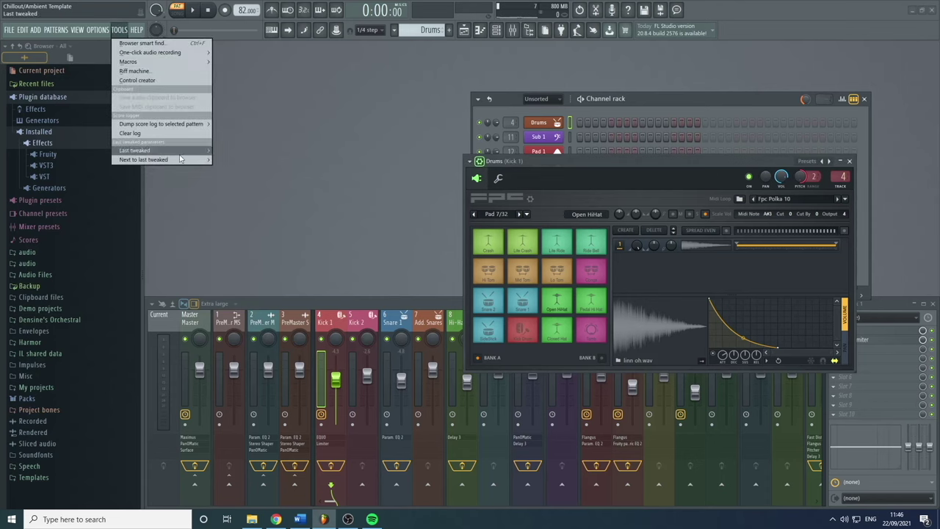
{"action": "mouse_move", "coordinate": [168, 56]}
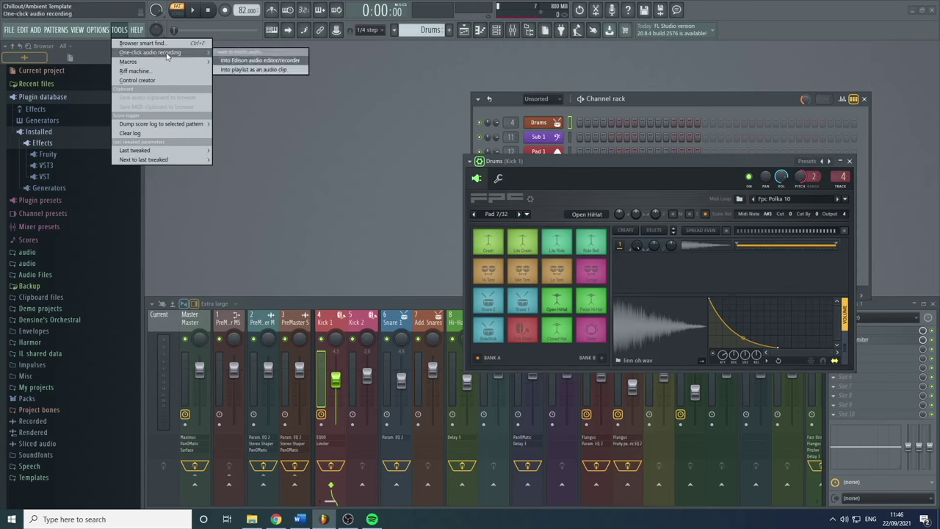
{"action": "left_click", "coordinate": [251, 130]}
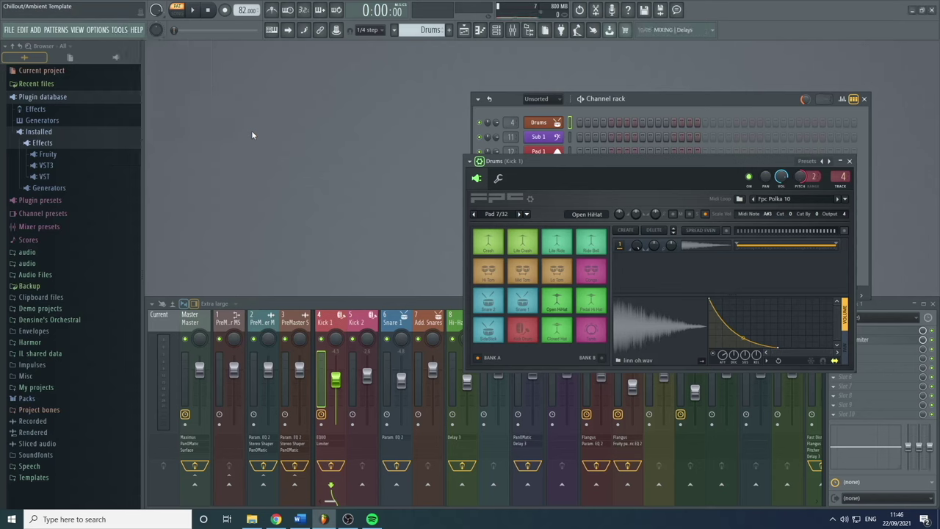
Review the available help resources, including the help index, registration, diagnostics and FL Studio internet links
{"action": "left_click", "coordinate": [137, 30]}
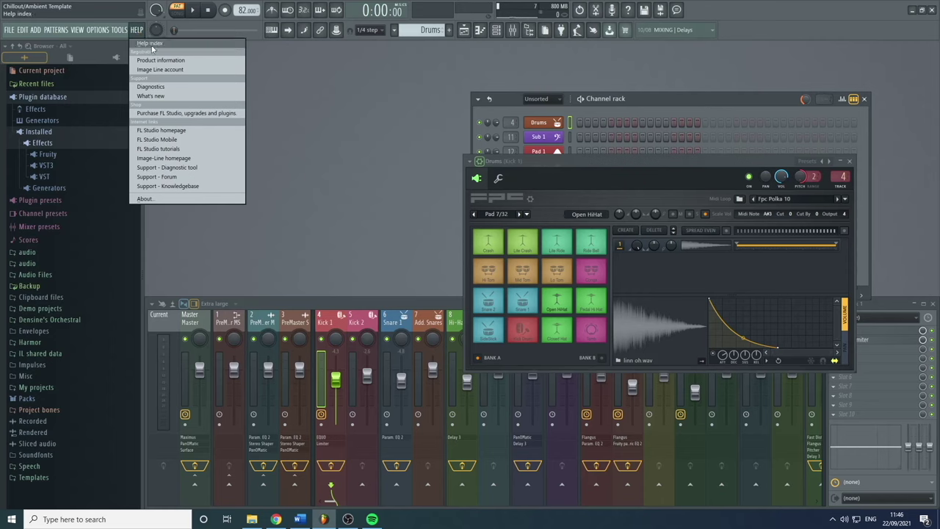
{"action": "left_click", "coordinate": [359, 124]}
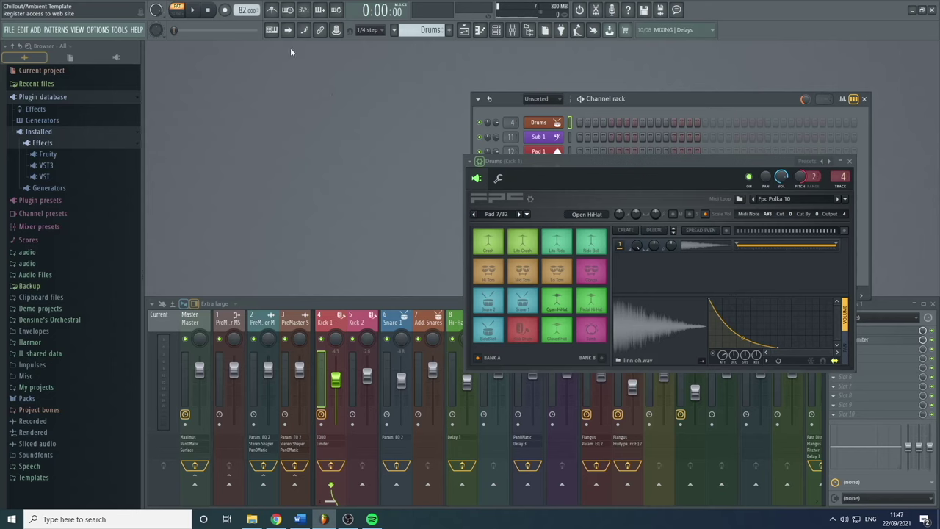
{"action": "left_click", "coordinate": [136, 30]}
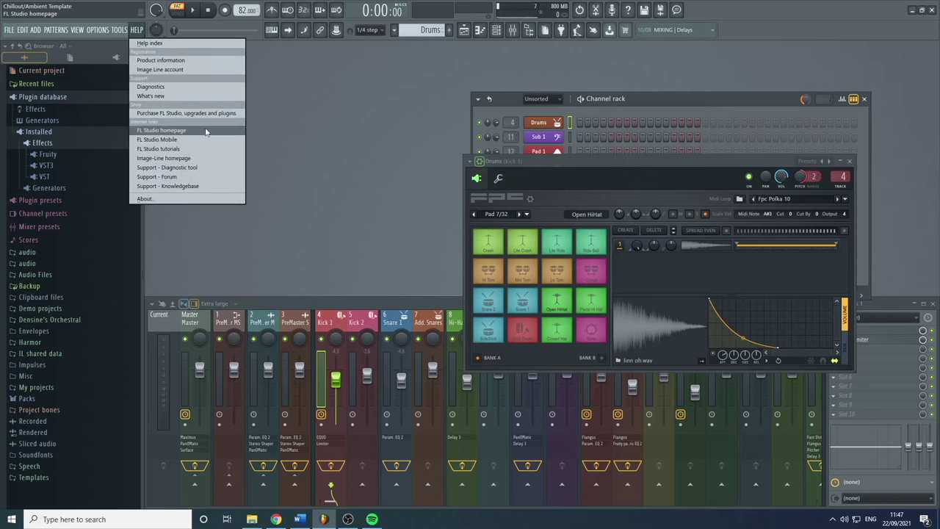
{"action": "left_click", "coordinate": [299, 84]}
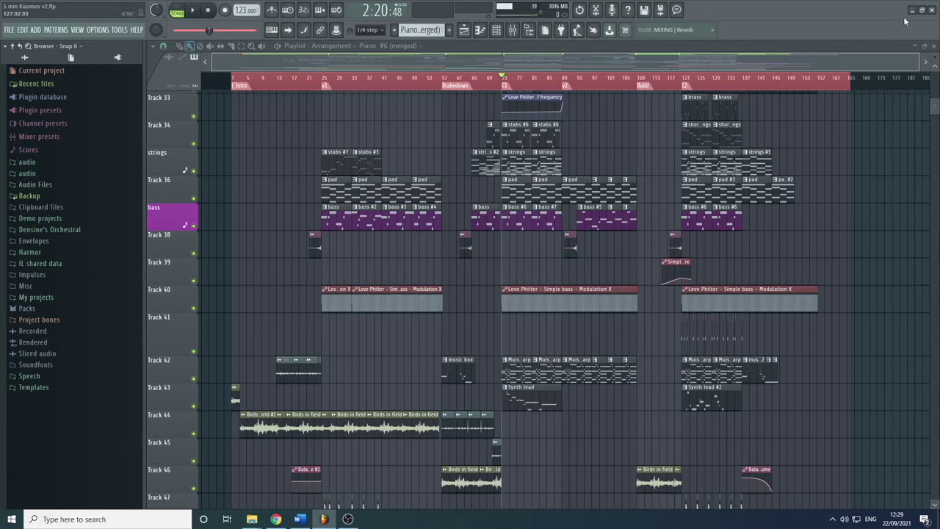
Shrink the browser completely and restore its width with the playlist closed, and reopen the playlist
{"action": "left_click", "coordinate": [935, 47]}
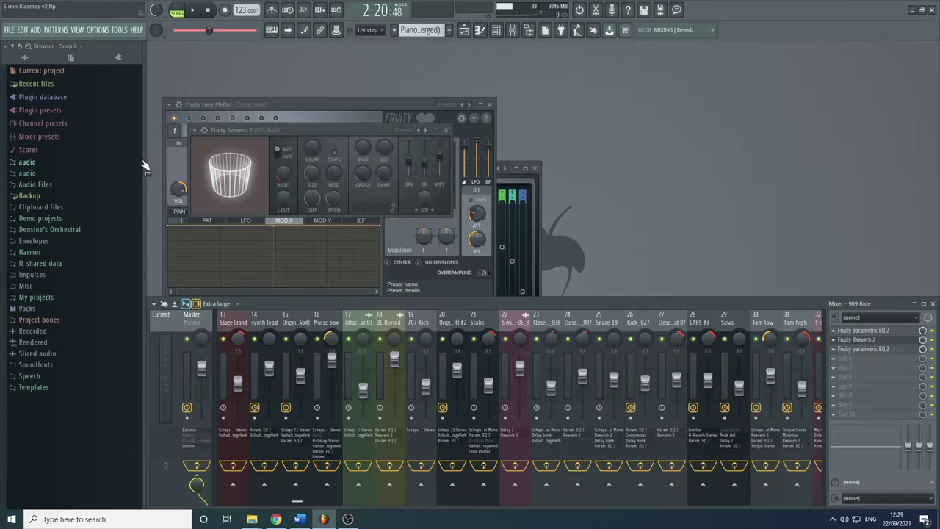
{"action": "left_click_drag", "start_coordinate": [145, 156], "coordinate": [3, 157]}
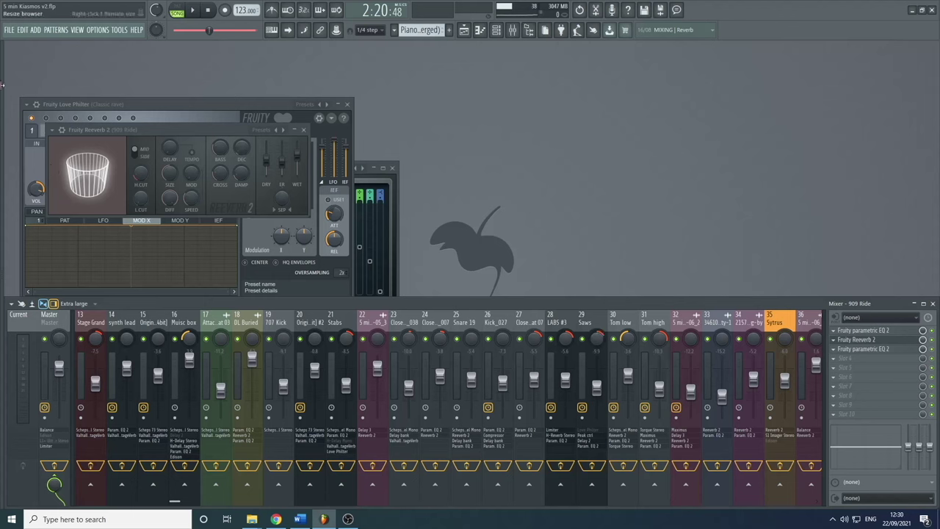
{"action": "left_click_drag", "start_coordinate": [4, 86], "coordinate": [146, 91]}
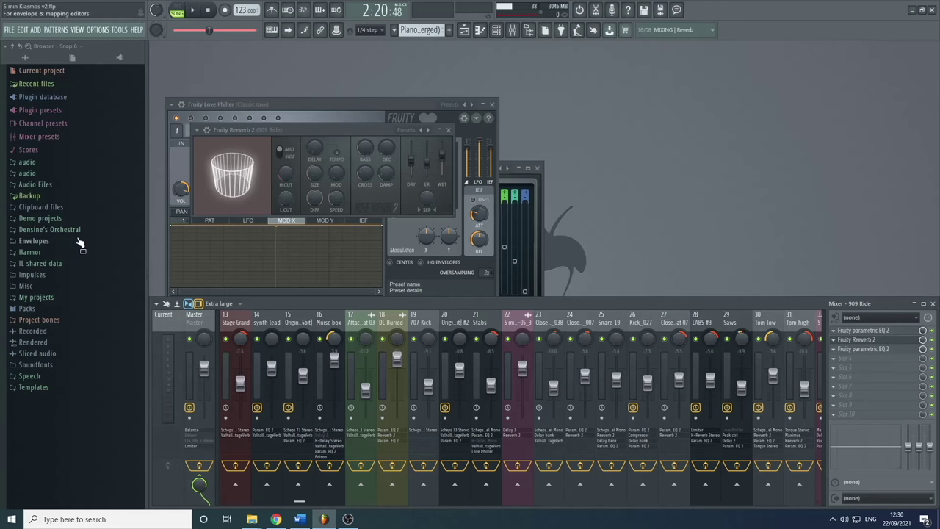
{"action": "left_click", "coordinate": [463, 29]}
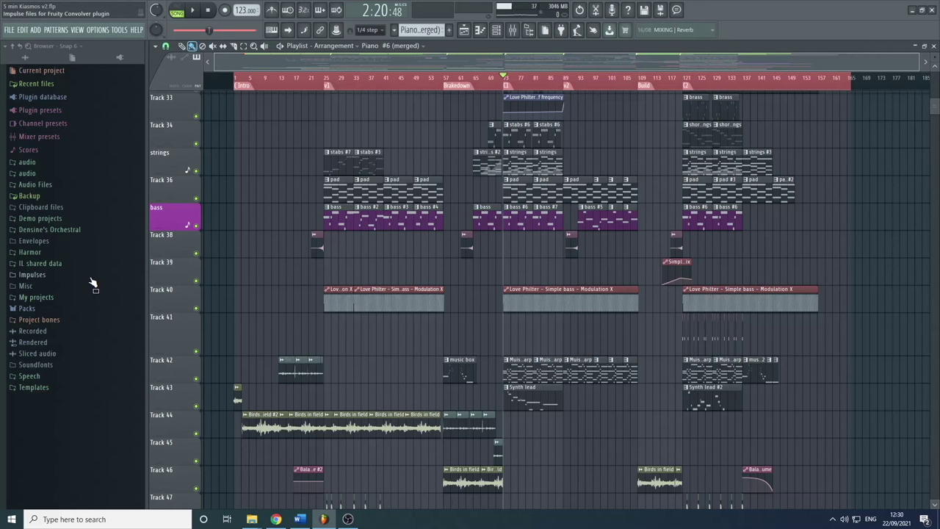
Review the browser's search, navigation, view and structure options
{"action": "left_click", "coordinate": [6, 47]}
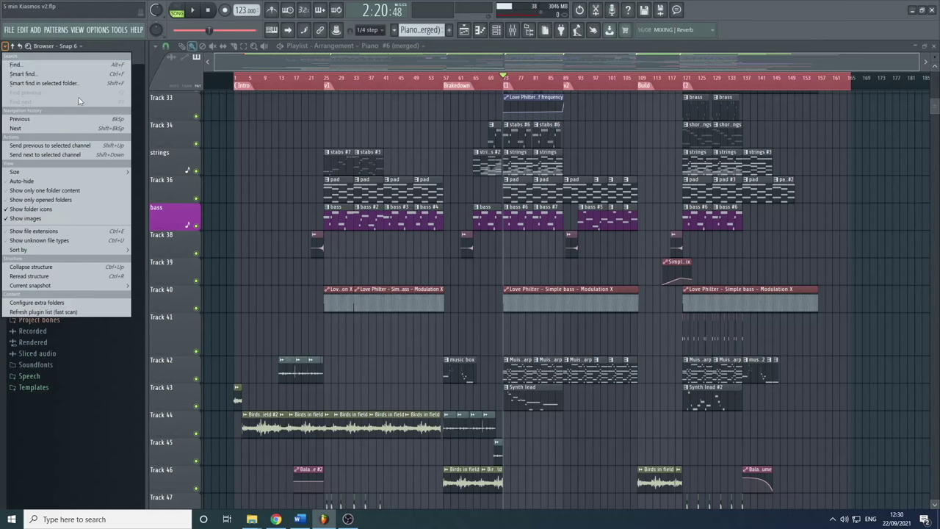
{"action": "left_click", "coordinate": [134, 46]}
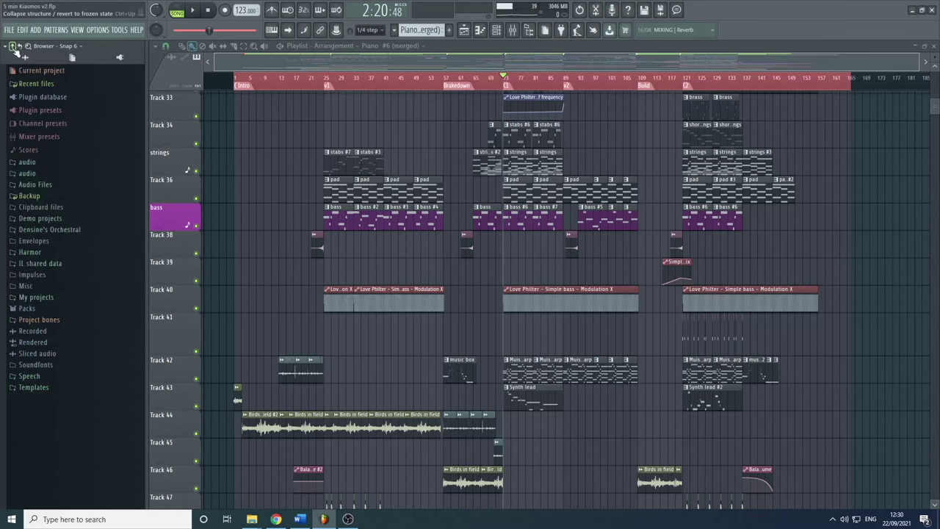
Expand the Misc, Packs and Drums (ModeAudio) folders in the browser, and collapse the whole structure again
{"action": "left_click", "coordinate": [40, 287]}
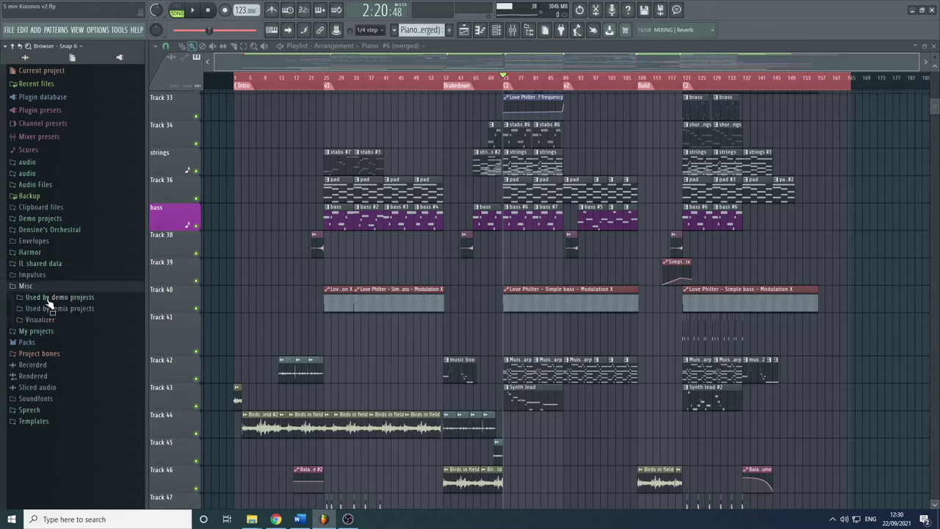
{"action": "left_click", "coordinate": [61, 343]}
{"action": "left_click", "coordinate": [69, 376]}
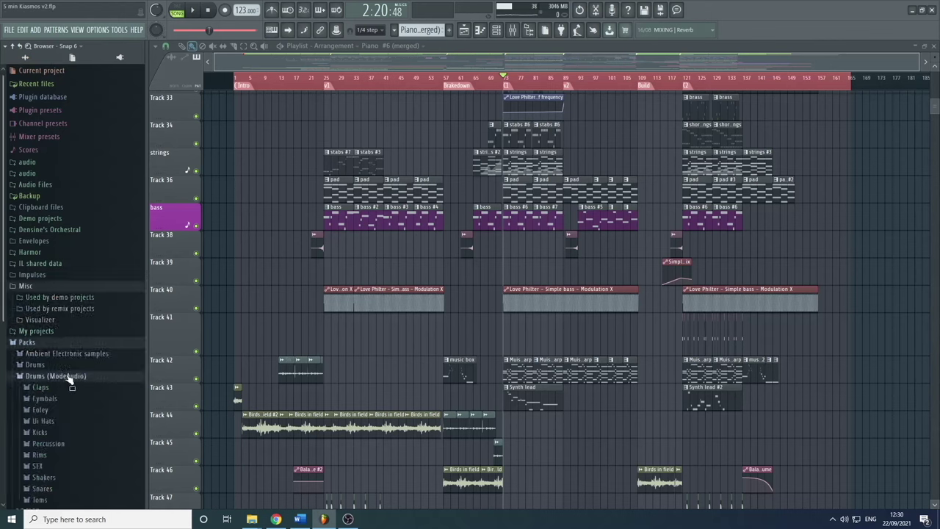
{"action": "scroll", "coordinate": [75, 368], "scroll_direction": "down", "scroll_amount": 2}
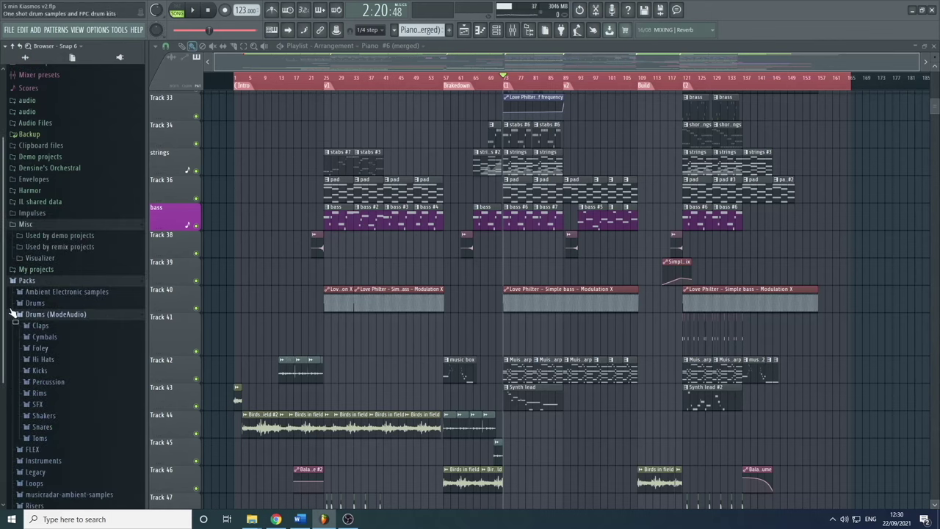
{"action": "scroll", "coordinate": [66, 365], "scroll_direction": "up", "scroll_amount": 2}
{"action": "left_click", "coordinate": [13, 46]}
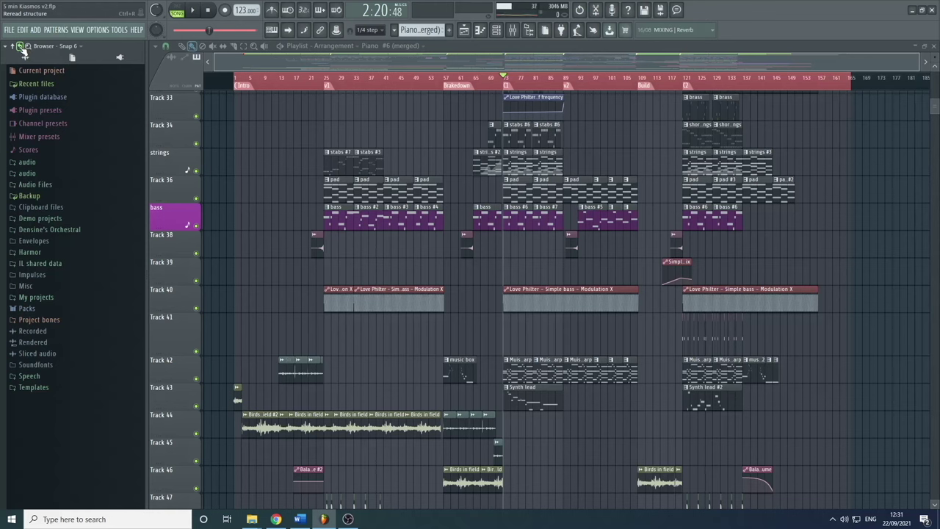
Reread the browser's folder structure, and bring up its smart search and dismiss it
{"action": "left_click", "coordinate": [22, 47]}
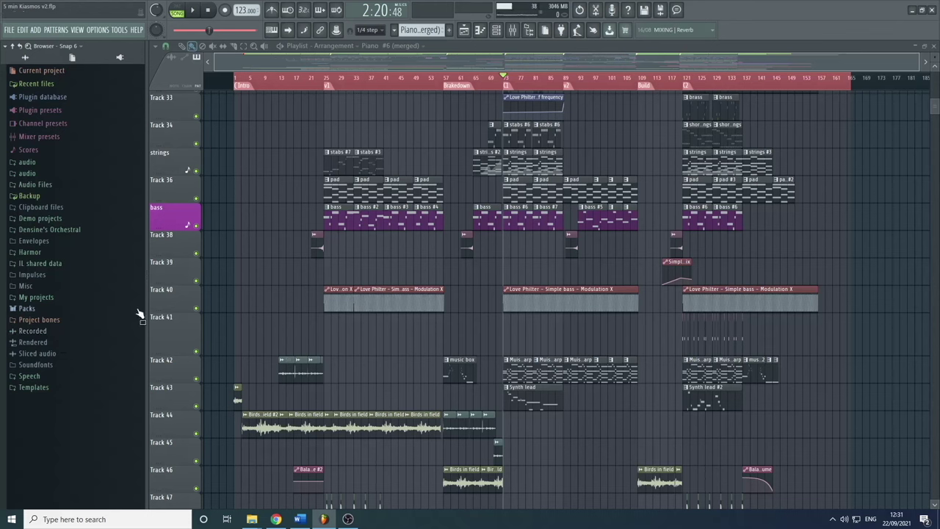
{"action": "left_click", "coordinate": [28, 46]}
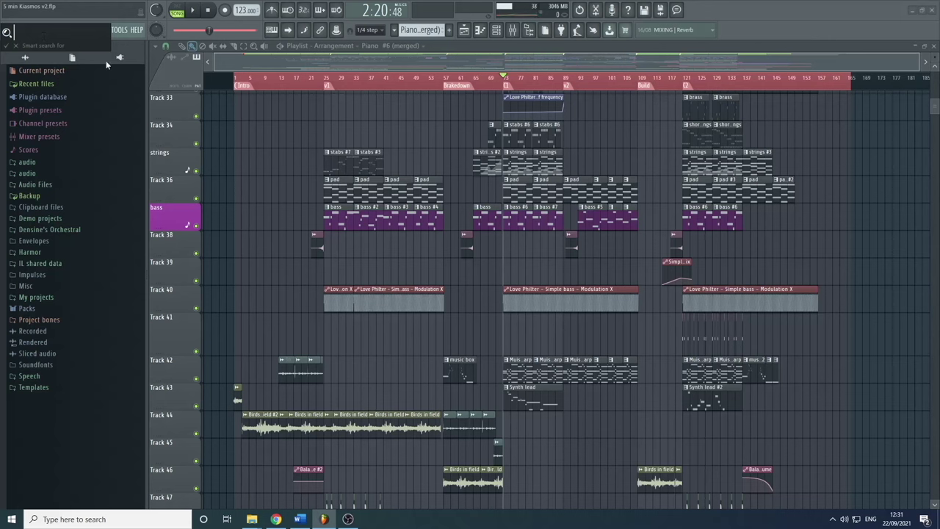
{"action": "key", "text": "Escape"}
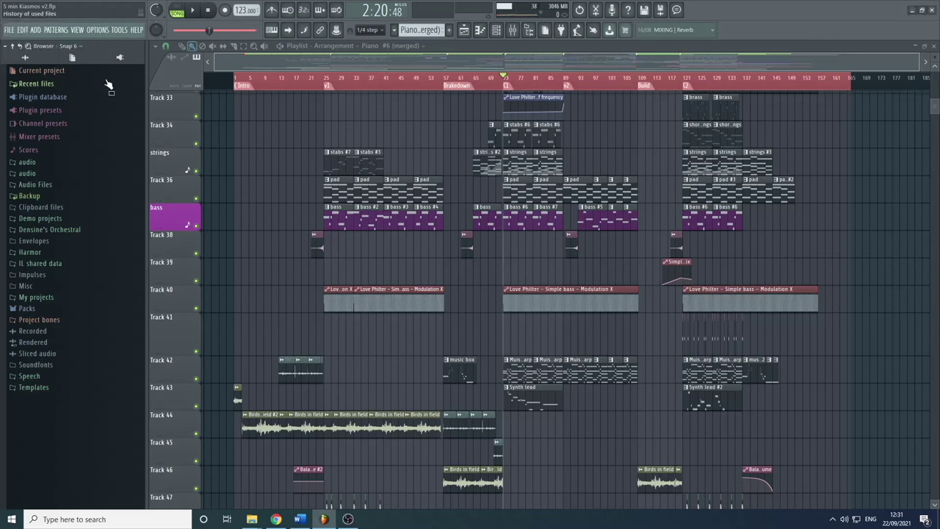
Review the browser's snapshot list and look through the All, Current project and Plugin database snapshots
{"action": "left_click", "coordinate": [82, 47]}
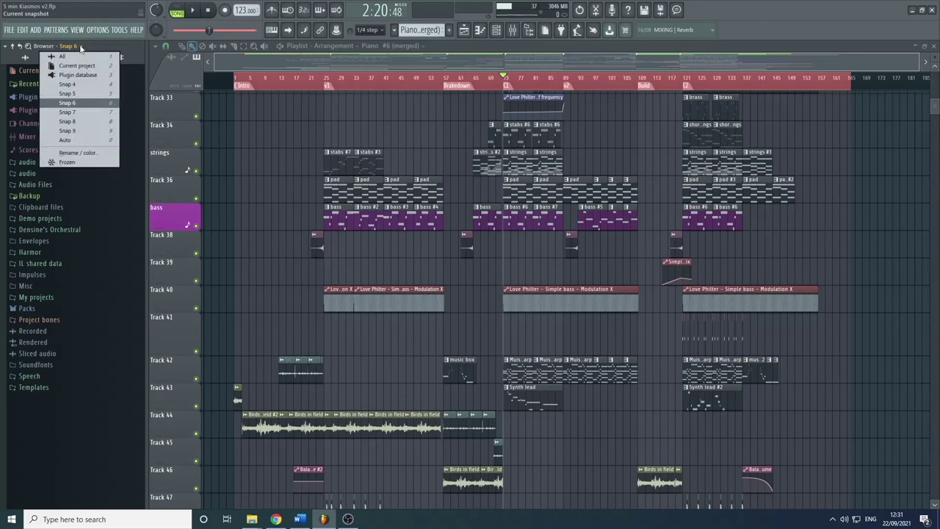
{"action": "left_click", "coordinate": [105, 49]}
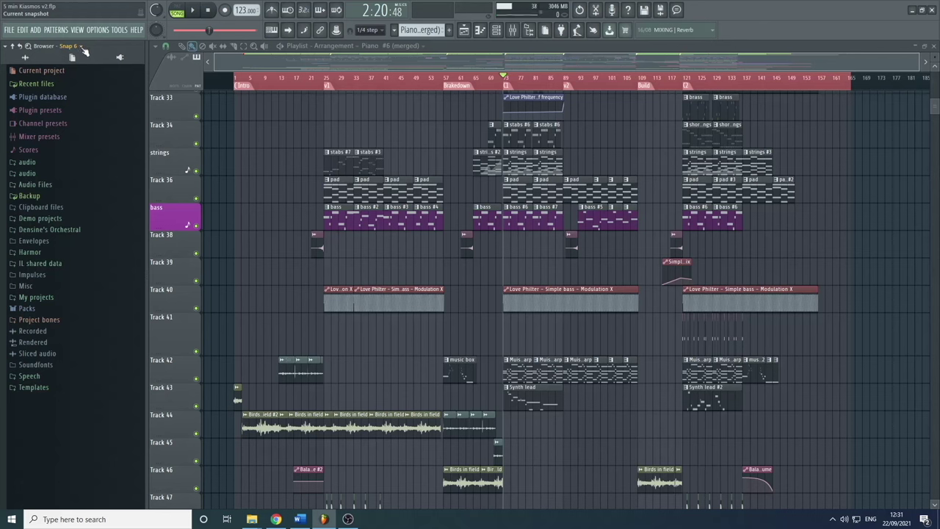
{"action": "left_click", "coordinate": [81, 47]}
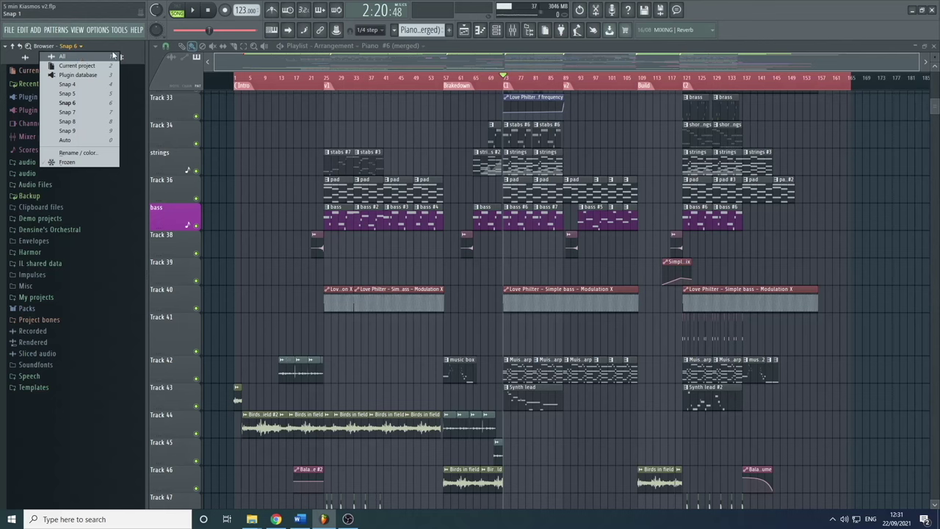
{"action": "left_click", "coordinate": [24, 59]}
{"action": "left_click", "coordinate": [73, 58]}
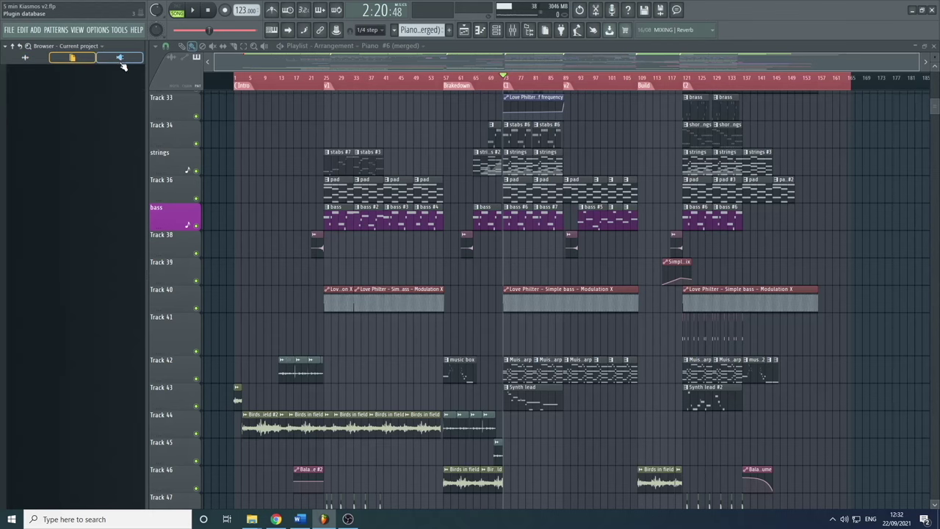
{"action": "left_click", "coordinate": [120, 59]}
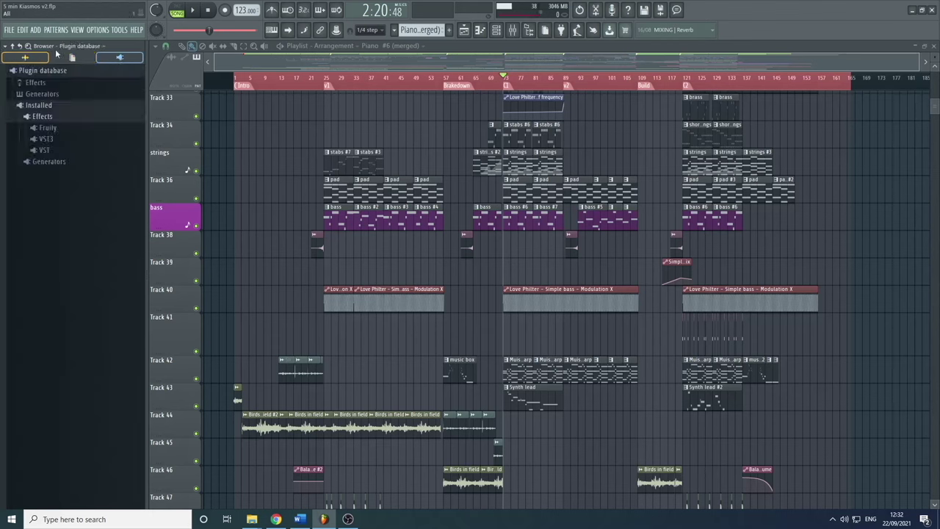
{"action": "left_click", "coordinate": [73, 57]}
{"action": "left_click", "coordinate": [24, 59]}
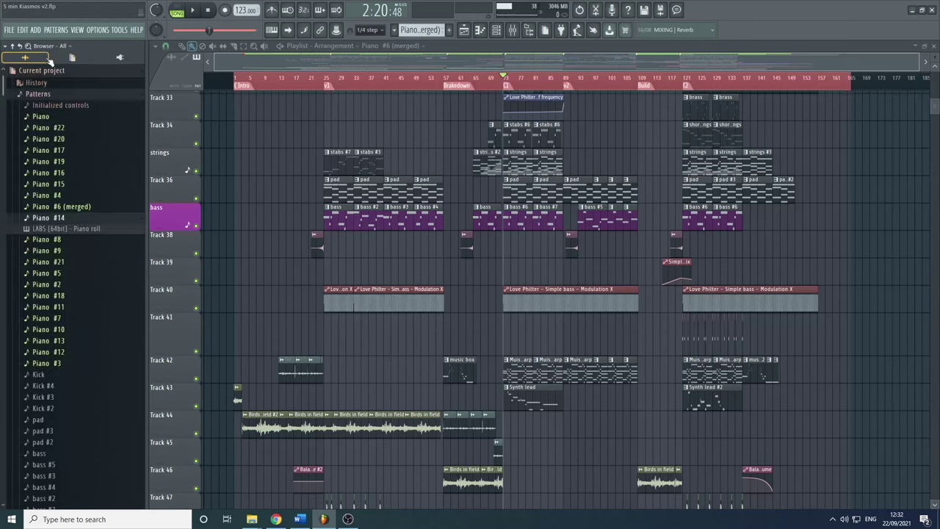
Cycle back and forth through the browser's snapshots, including Plugin database and Current project
{"action": "left_click", "coordinate": [71, 47]}
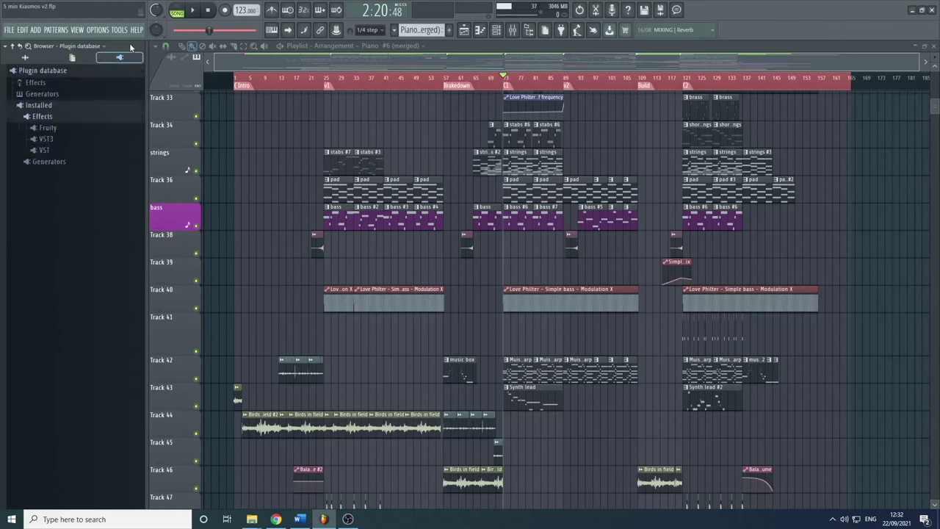
{"action": "scroll", "coordinate": [128, 44], "scroll_direction": "down", "scroll_amount": 2}
{"action": "scroll", "coordinate": [127, 45], "scroll_direction": "up", "scroll_amount": 1}
{"action": "scroll", "coordinate": [126, 46], "scroll_direction": "down", "scroll_amount": 1}
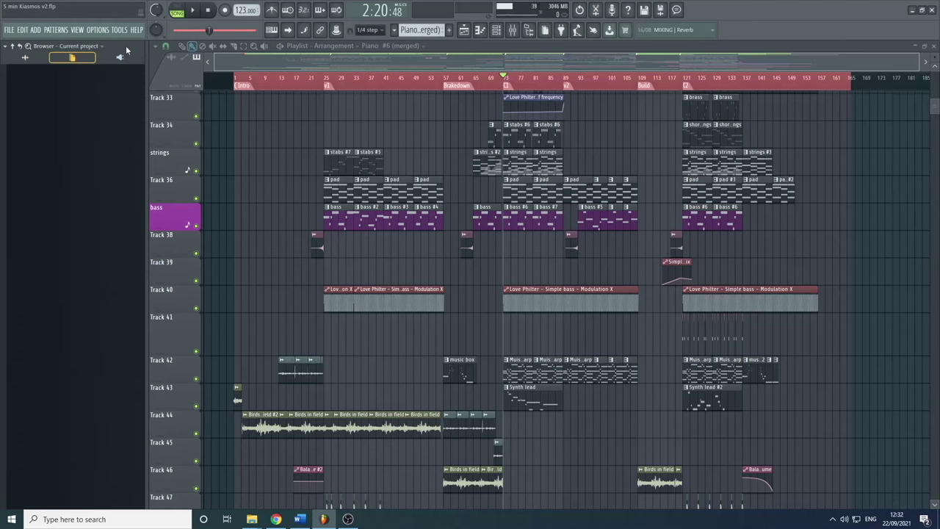
Show the All snapshot in the browser and collapse its folder structure
{"action": "left_click", "coordinate": [107, 47]}
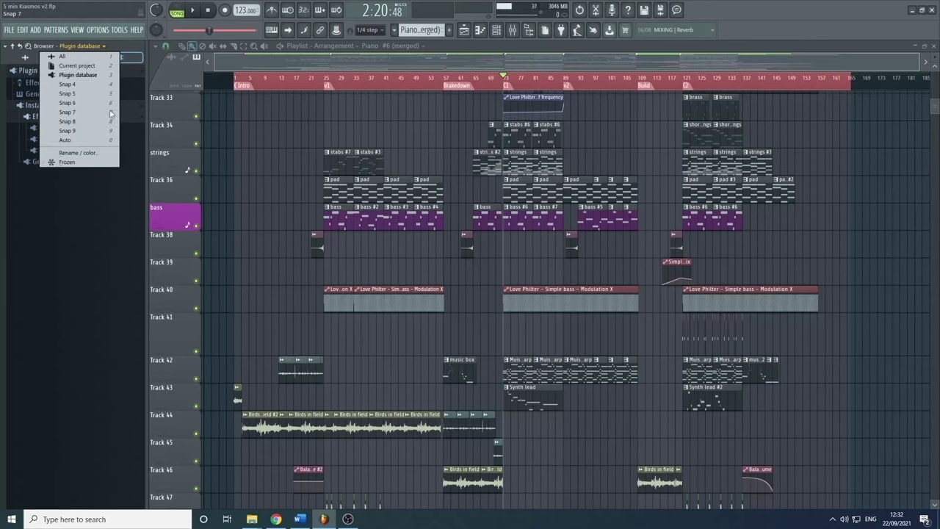
{"action": "left_click", "coordinate": [47, 56]}
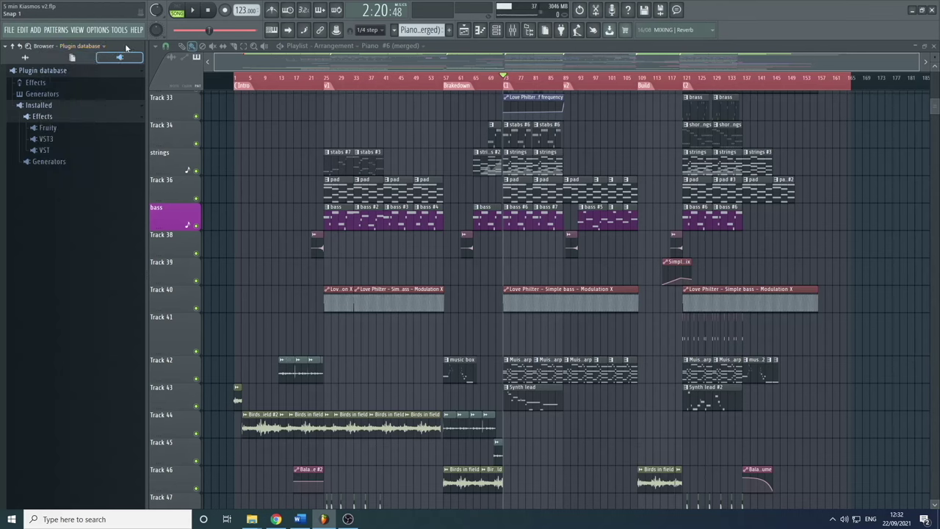
{"action": "left_click", "coordinate": [12, 46]}
Switch the browser to Snap 9 and expand Packs, Drums and Kicks so the kick samples fill the view
{"action": "left_click", "coordinate": [70, 49]}
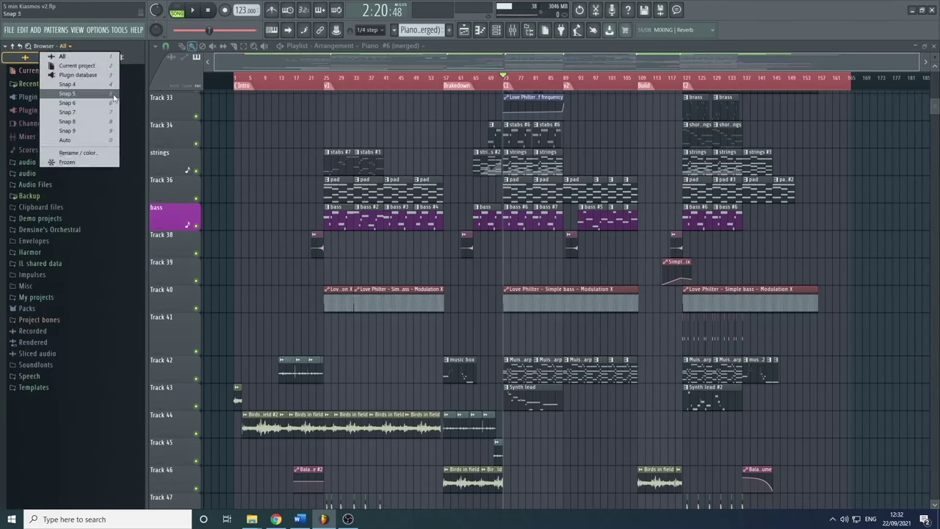
{"action": "left_click", "coordinate": [110, 131]}
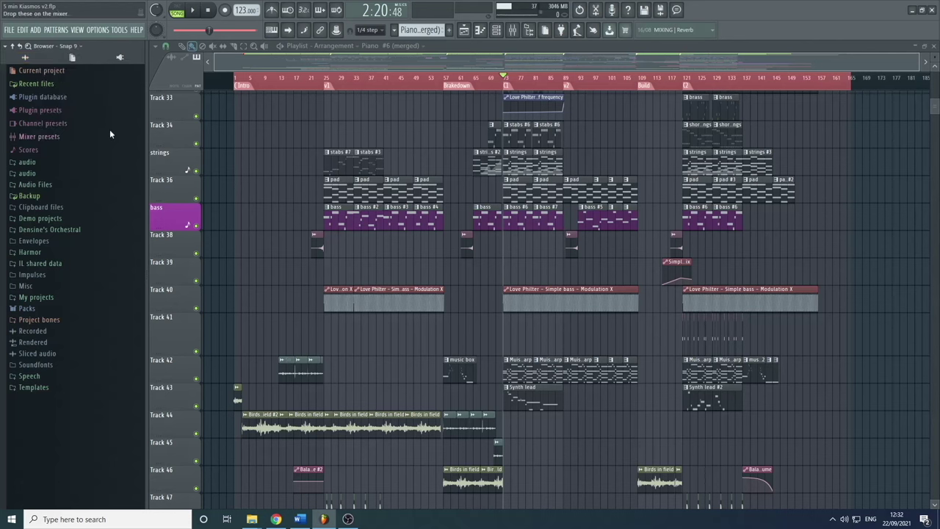
{"action": "left_click", "coordinate": [50, 309]}
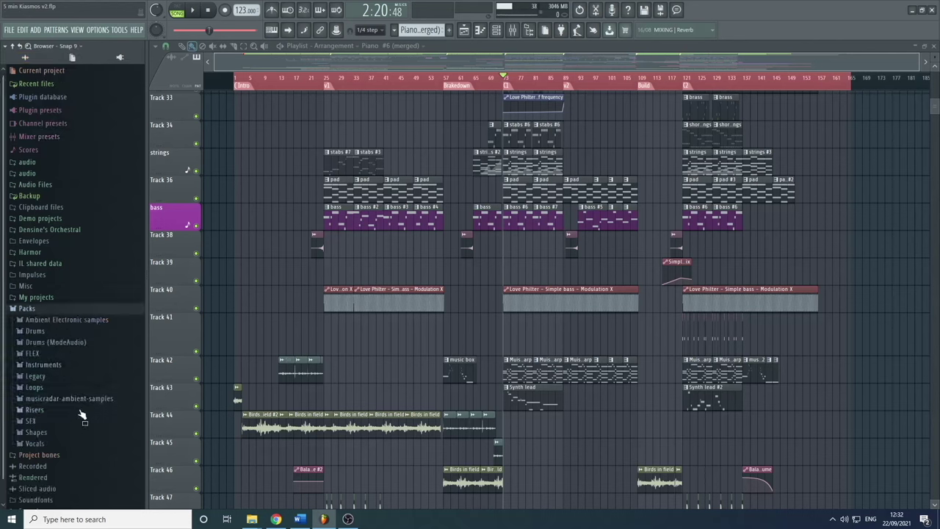
{"action": "left_click", "coordinate": [68, 332]}
{"action": "left_click", "coordinate": [70, 378]}
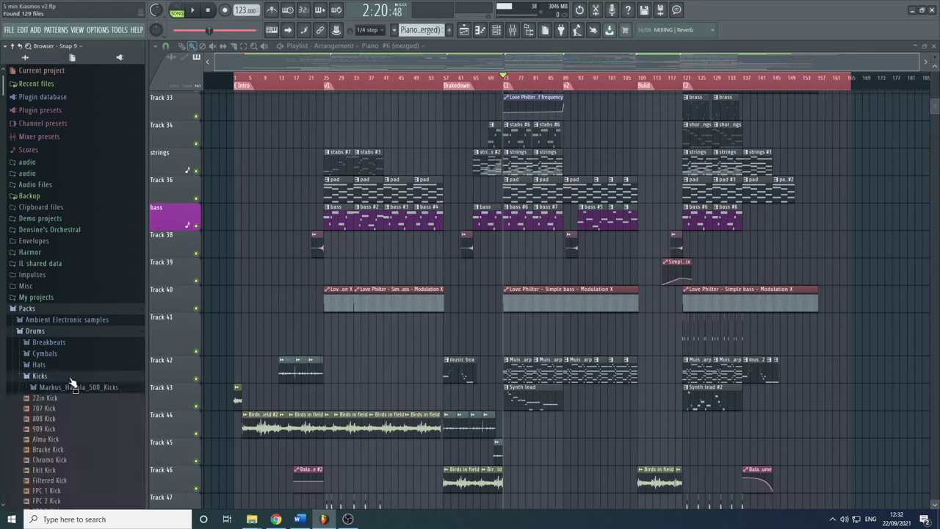
{"action": "scroll", "coordinate": [80, 394], "scroll_direction": "down", "scroll_amount": 8}
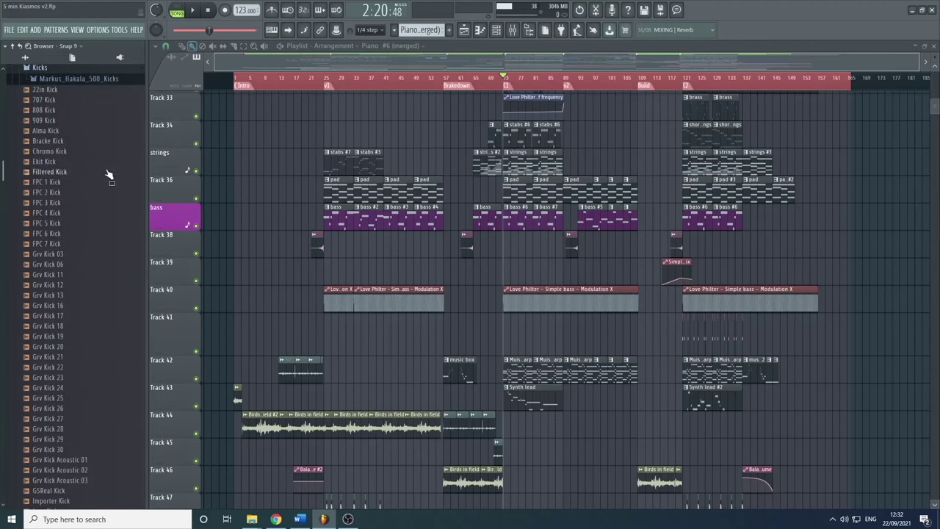
Rename the Snap 9 snapshot as Kicks, and test it by switching to All and back
{"action": "left_click", "coordinate": [74, 57]}
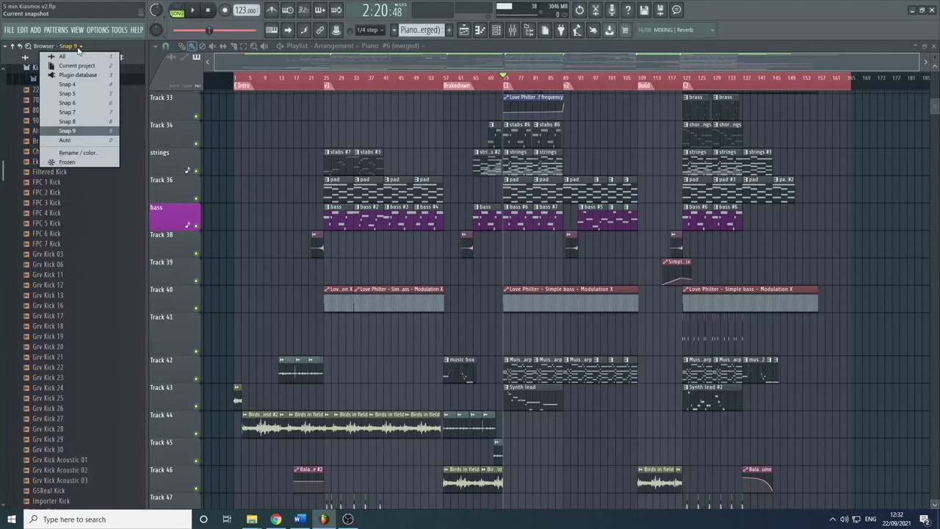
{"action": "left_click", "coordinate": [105, 156]}
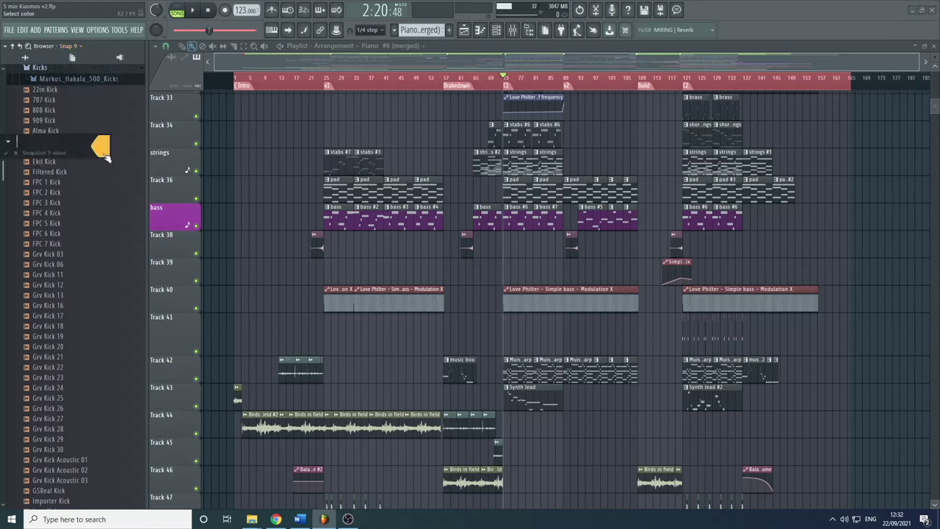
{"action": "type", "text": "Kicks"}
{"action": "key", "text": "Return"}
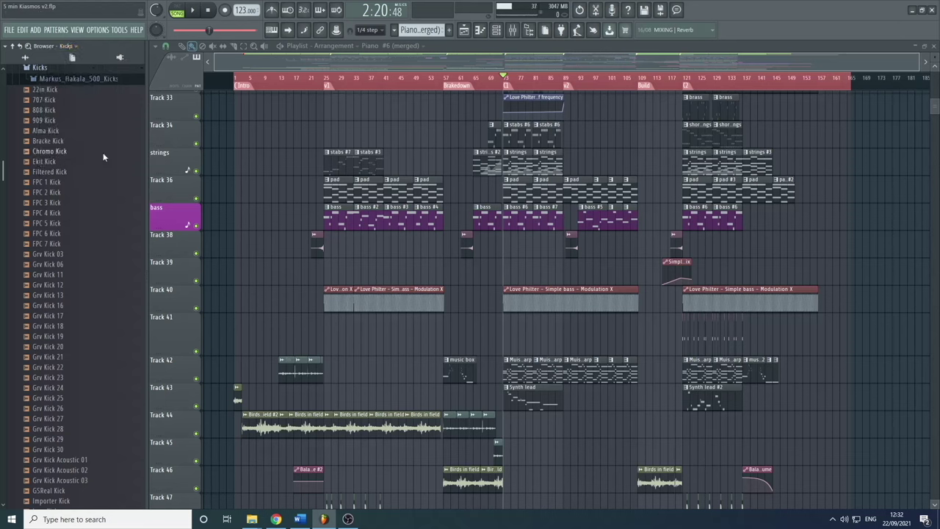
{"action": "left_click_drag", "start_coordinate": [104, 81], "coordinate": [35, 62]}
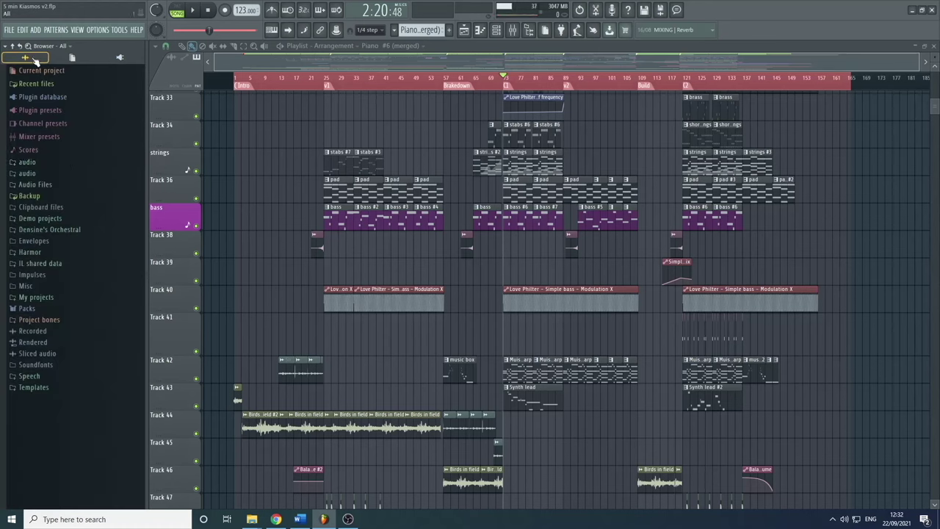
{"action": "left_click", "coordinate": [35, 62]}
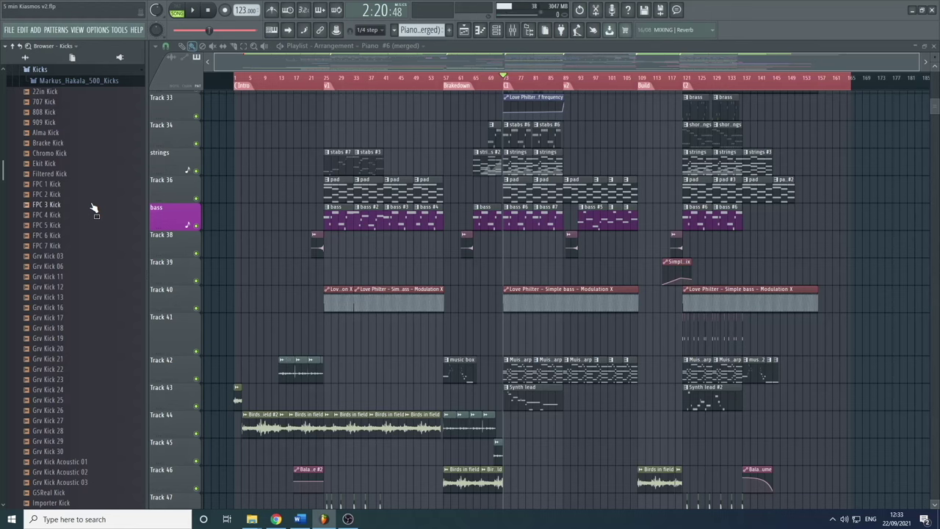
Show the All snapshot and expand the History folder of the current project
{"action": "left_click", "coordinate": [25, 69]}
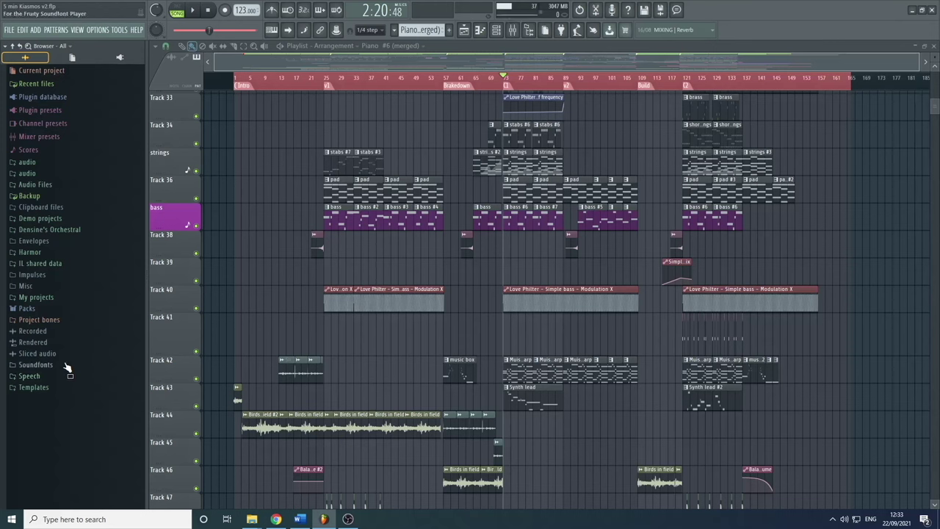
{"action": "left_click", "coordinate": [60, 71]}
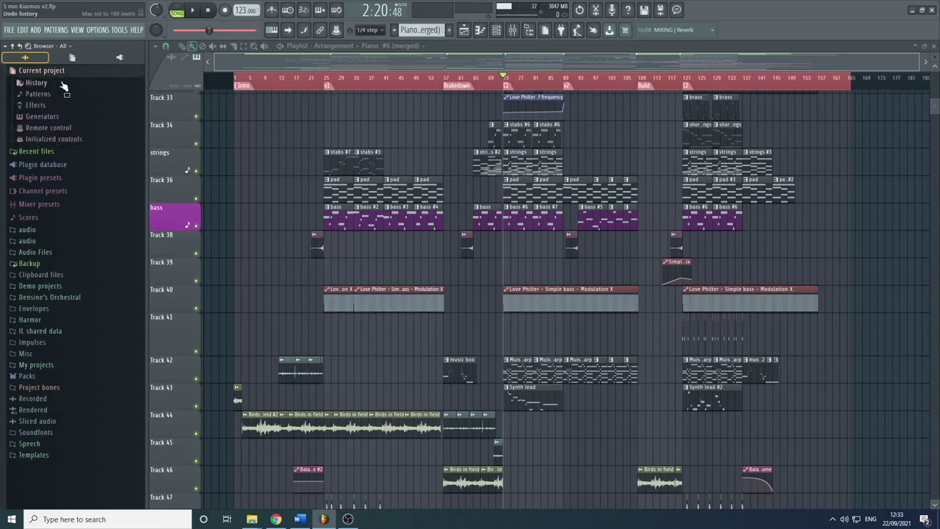
{"action": "left_click", "coordinate": [58, 84]}
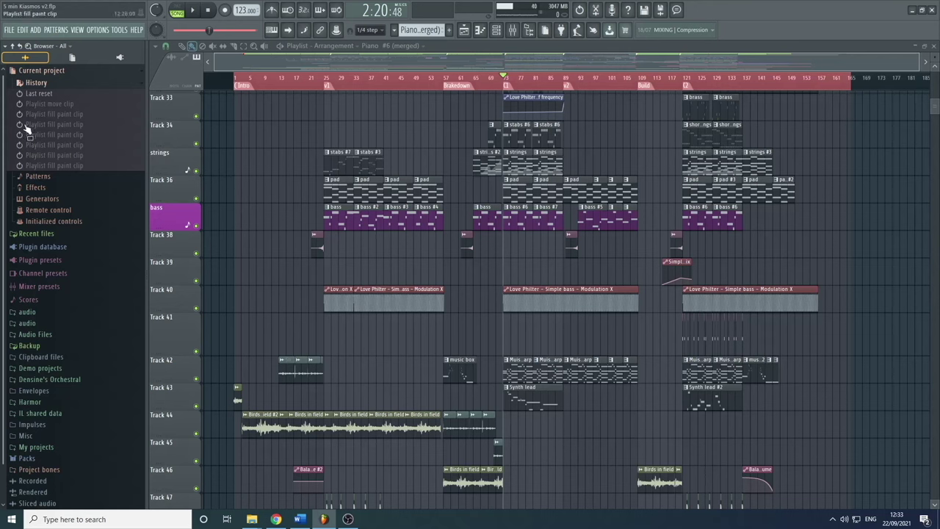
Paint six Piano #6 (merged) clips in the playlist, on Tracks 33, 34, 38 and 40 and the strings and bass tracks
{"action": "left_click", "coordinate": [256, 110]}
{"action": "left_click", "coordinate": [336, 132]}
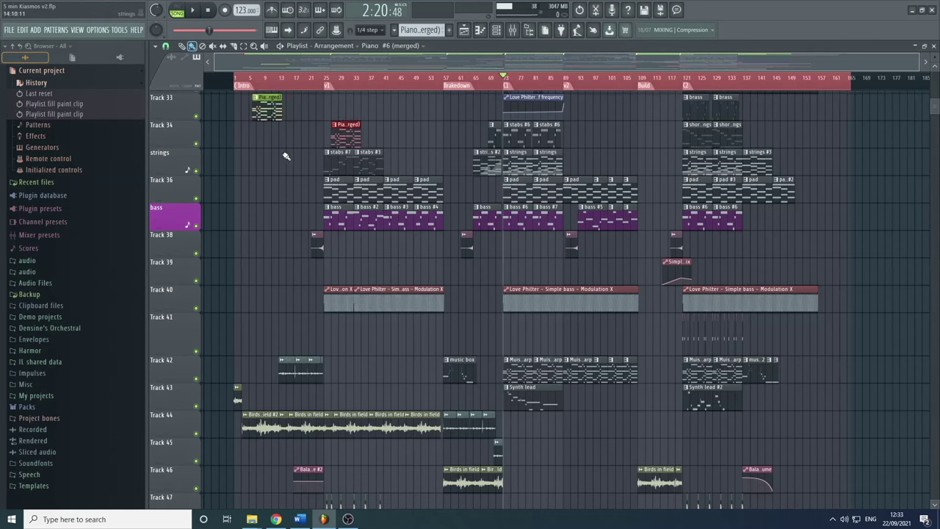
{"action": "left_click", "coordinate": [253, 158]}
{"action": "left_click", "coordinate": [240, 234]}
{"action": "left_click", "coordinate": [279, 214]}
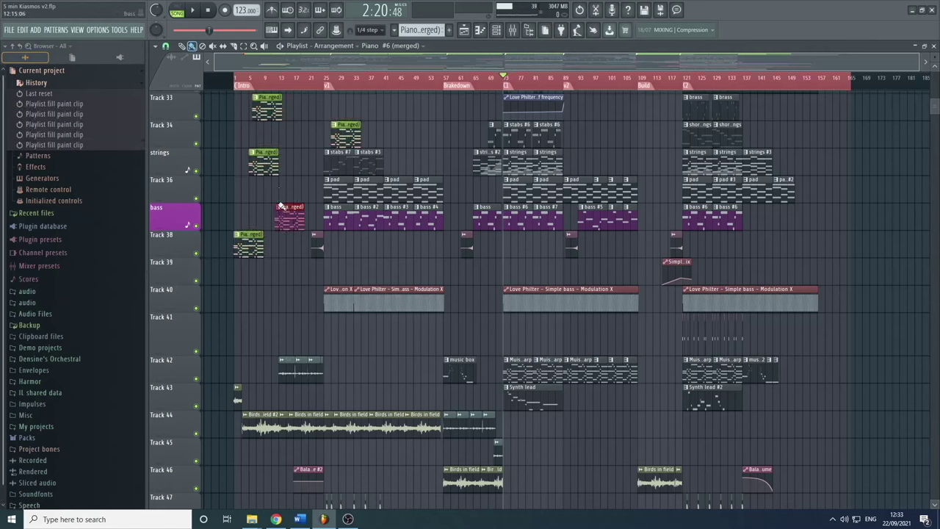
{"action": "left_click", "coordinate": [272, 294]}
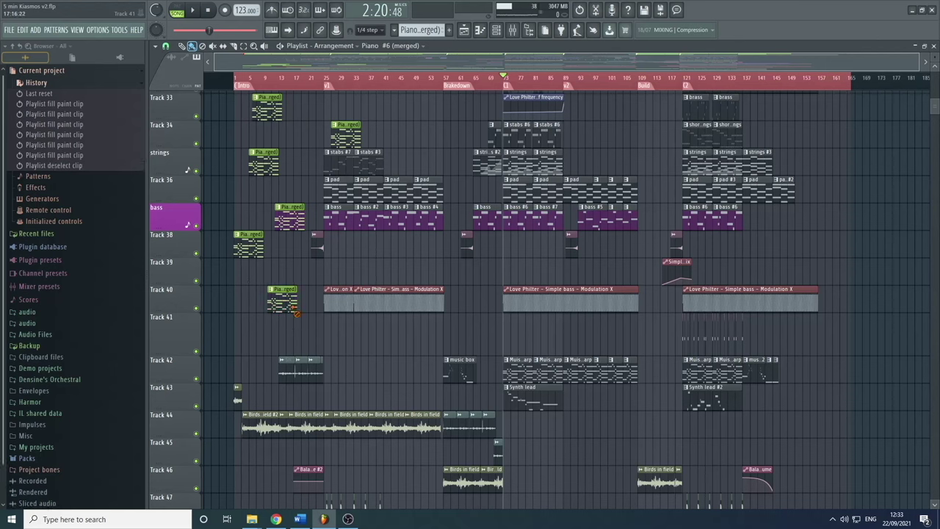
Delete the newly painted piano clips from Track 40, Track 38, the bass track and the strings track
{"action": "right_click", "coordinate": [282, 297]}
{"action": "right_click", "coordinate": [248, 246]}
{"action": "right_click", "coordinate": [290, 219]}
{"action": "right_click", "coordinate": [262, 163]}
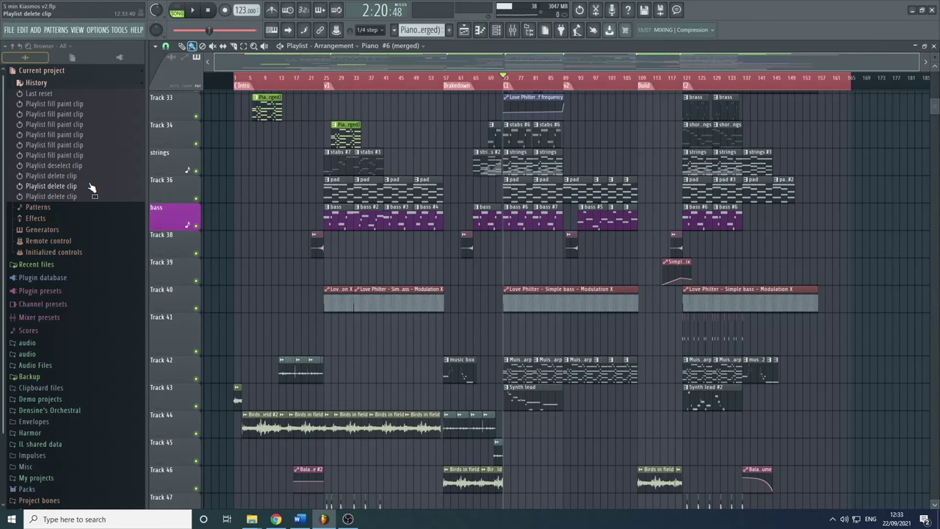
Undo the piano clip deletions on the strings track, bass track, Track 38 and Track 40 through the project history
{"action": "left_click", "coordinate": [90, 186]}
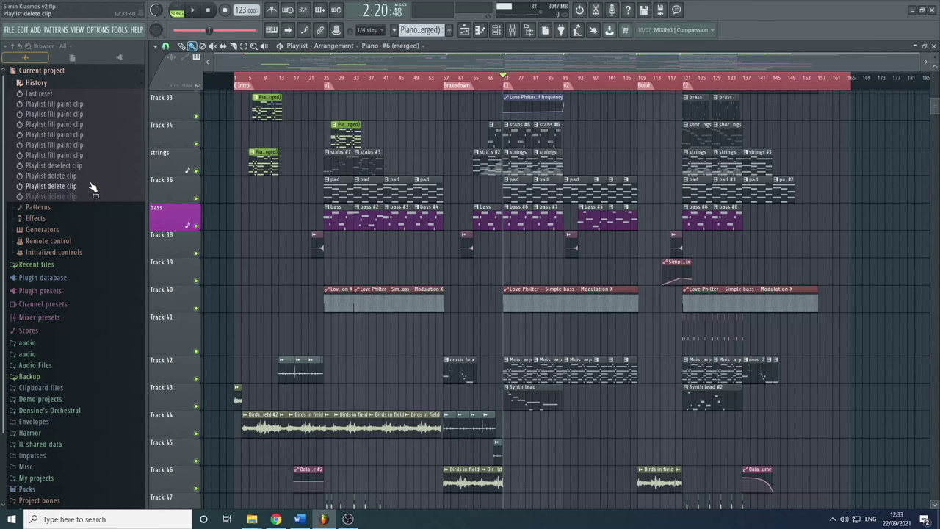
{"action": "key", "text": "ctrl+alt+z"}
{"action": "key", "text": "ctrl+alt+z"}
{"action": "key", "text": "ctrl+alt+z"}
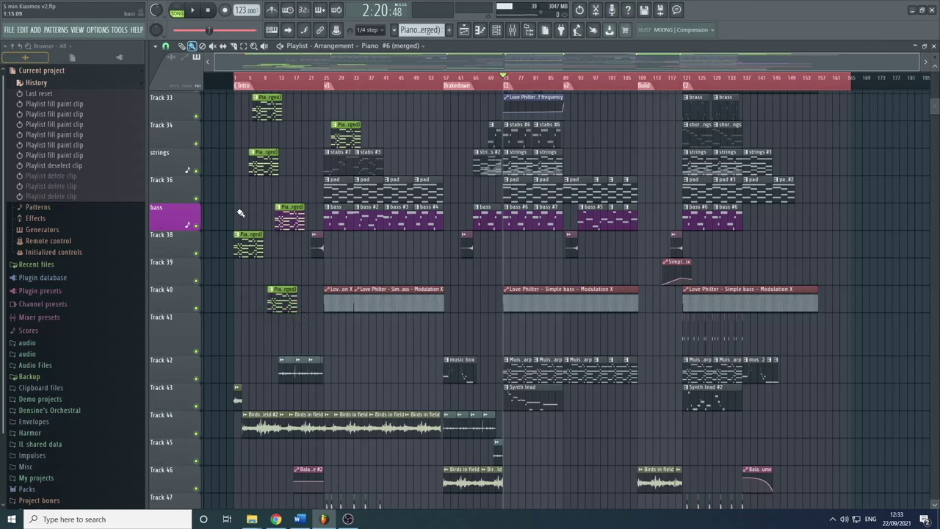
Step back through the history to undo the Piano #6 (merged) clip paints, down to the first clip on Track 33
{"action": "key", "text": "ctrl+alt+z"}
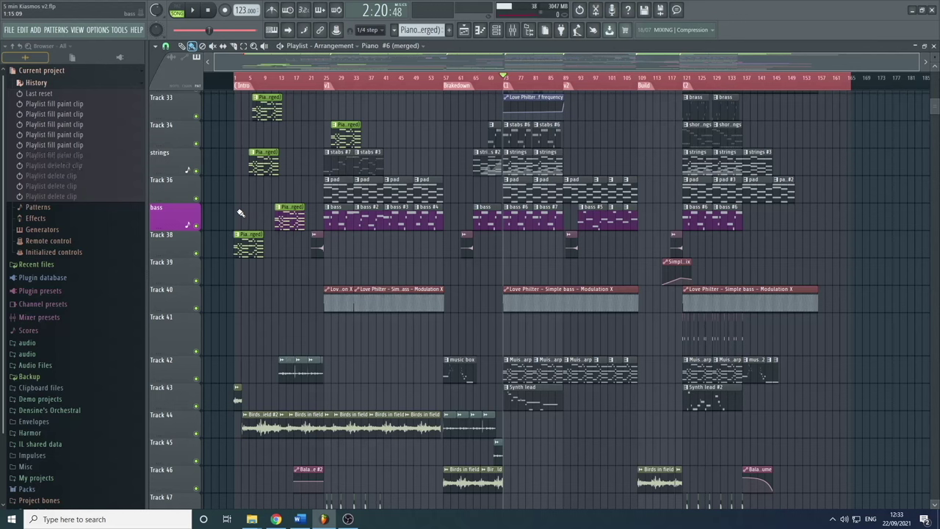
{"action": "key", "text": "ctrl+alt+z"}
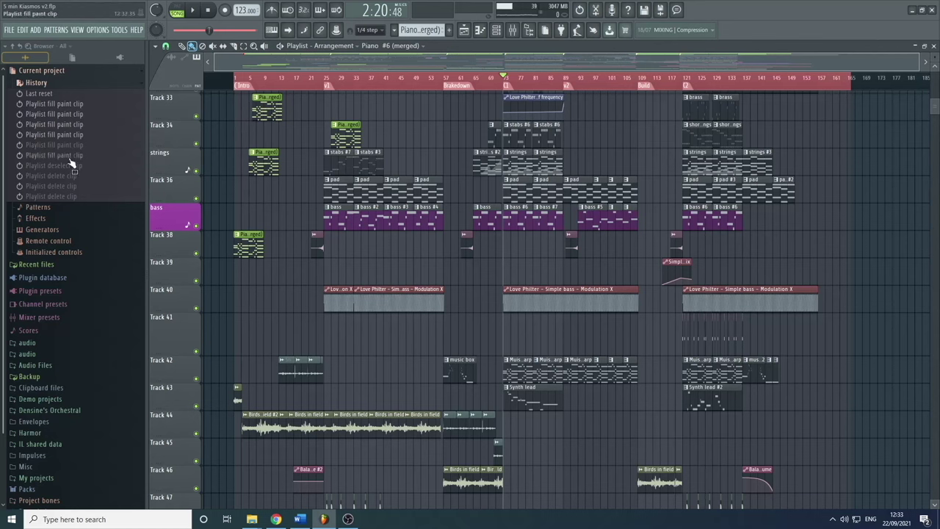
{"action": "key", "text": "ctrl+alt+z"}
{"action": "key", "text": "ctrl+alt+z"}
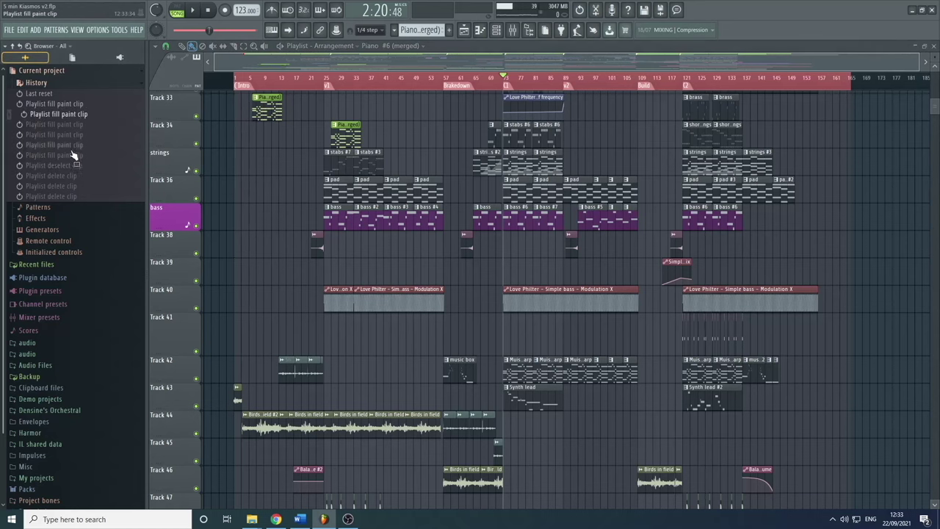
{"action": "left_click", "coordinate": [60, 104]}
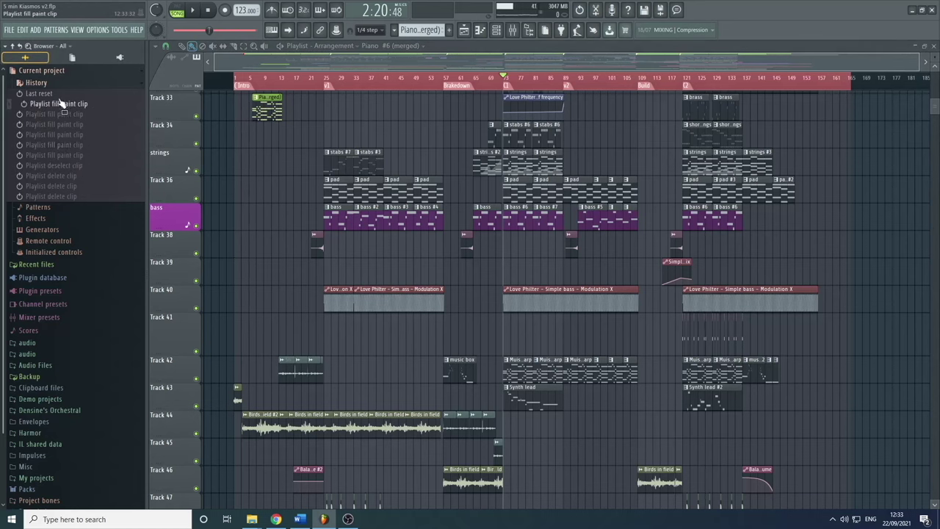
Jump back and forth between Last reset and the various paint and delete entries in the history to compare playlist states
{"action": "left_click", "coordinate": [62, 94]}
{"action": "left_click", "coordinate": [67, 124]}
{"action": "left_click", "coordinate": [72, 114]}
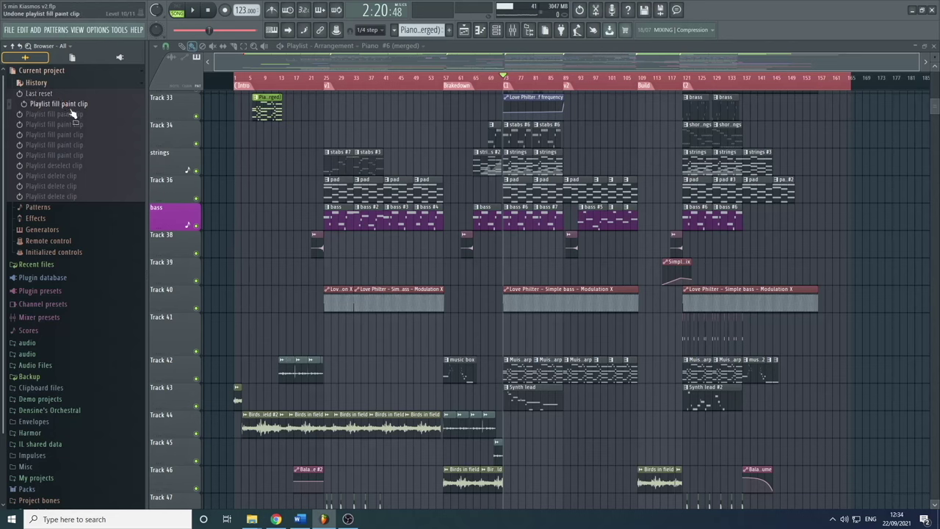
{"action": "left_click", "coordinate": [73, 145]}
{"action": "left_click", "coordinate": [77, 175]}
{"action": "left_click", "coordinate": [72, 135]}
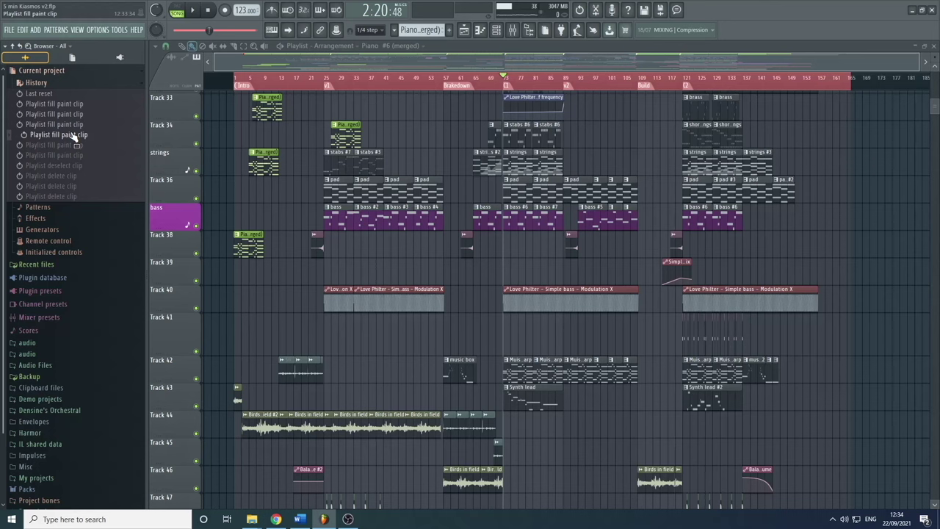
{"action": "left_click", "coordinate": [76, 144]}
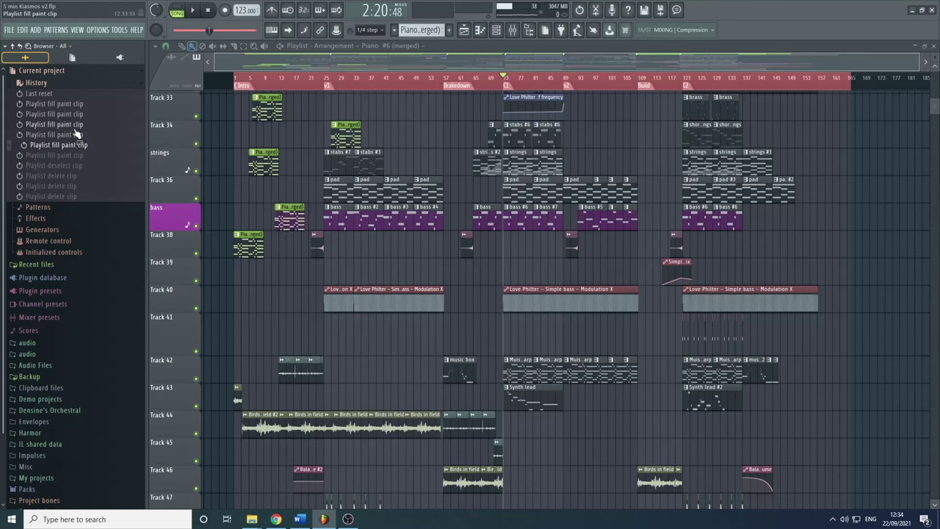
Step the project back through the paint entries to Last reset and collapse the History folder
{"action": "left_click", "coordinate": [76, 134]}
{"action": "left_click", "coordinate": [72, 121]}
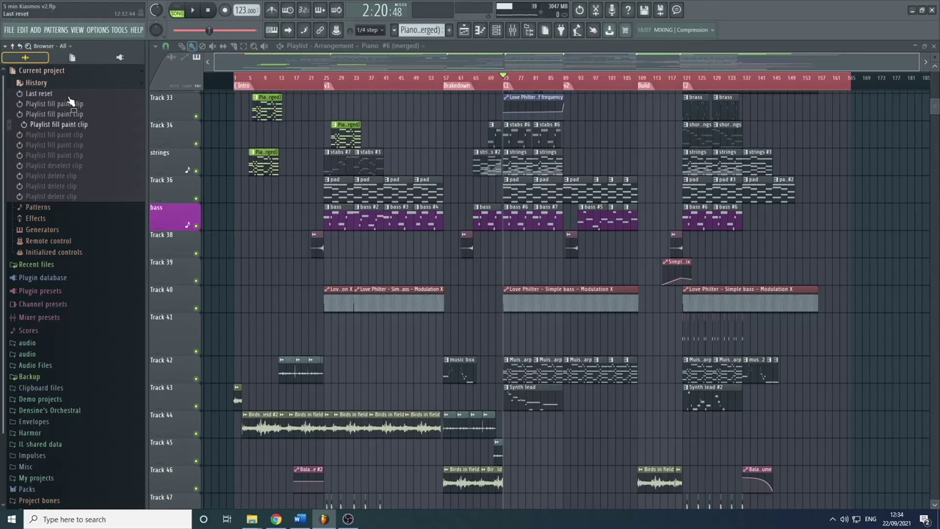
{"action": "left_click", "coordinate": [68, 95]}
{"action": "left_click", "coordinate": [37, 83]}
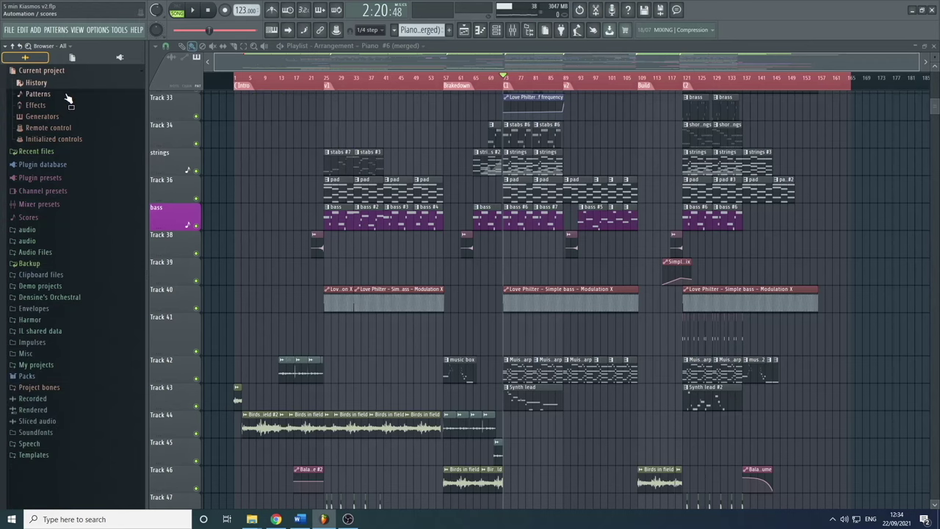
Expand the current project's Patterns folder and look through its full list of patterns
{"action": "left_click", "coordinate": [67, 96]}
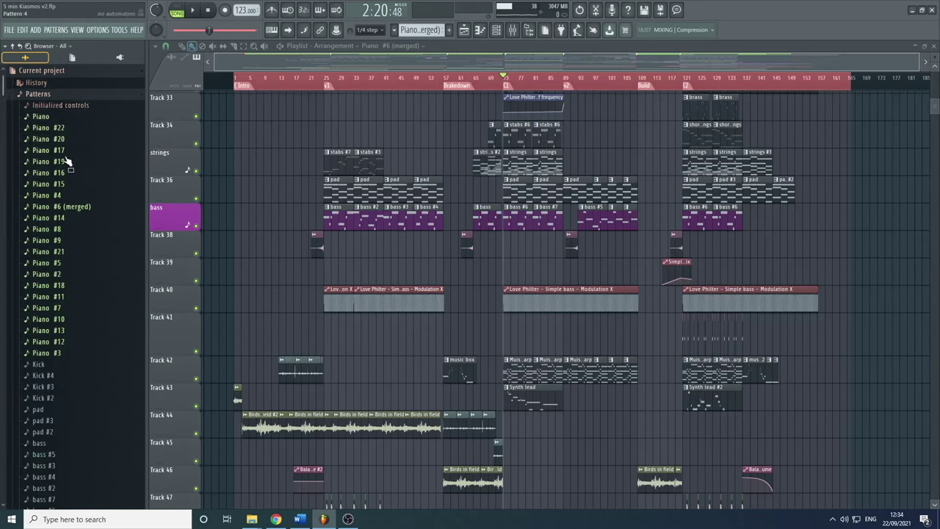
{"action": "scroll", "coordinate": [89, 229], "scroll_direction": "down", "scroll_amount": 10}
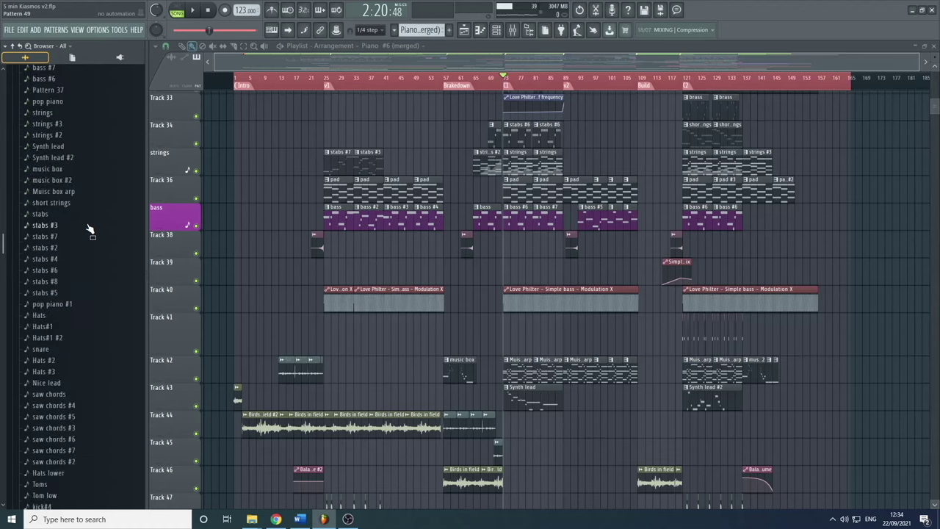
{"action": "scroll", "coordinate": [90, 232], "scroll_direction": "up", "scroll_amount": 12}
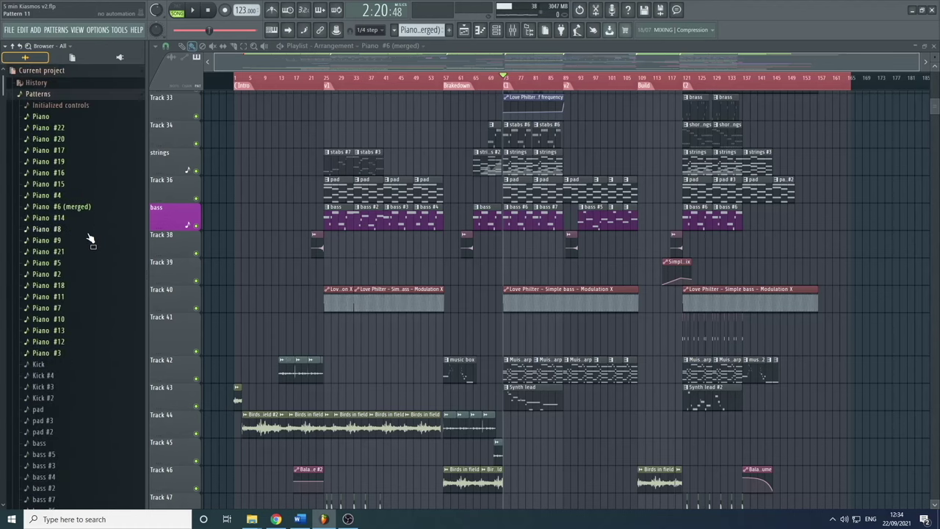
{"action": "scroll", "coordinate": [49, 287], "scroll_direction": "down", "scroll_amount": 10}
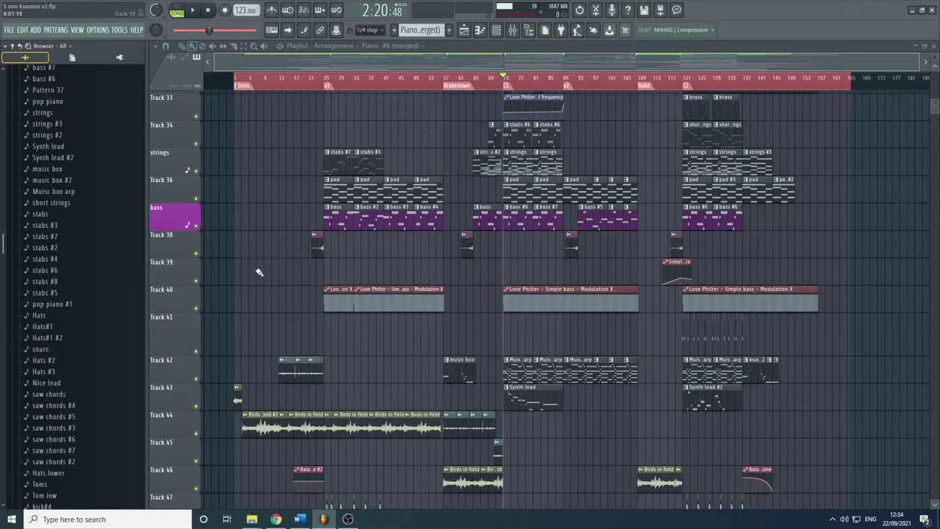
{"action": "scroll", "coordinate": [65, 268], "scroll_direction": "down", "scroll_amount": 7}
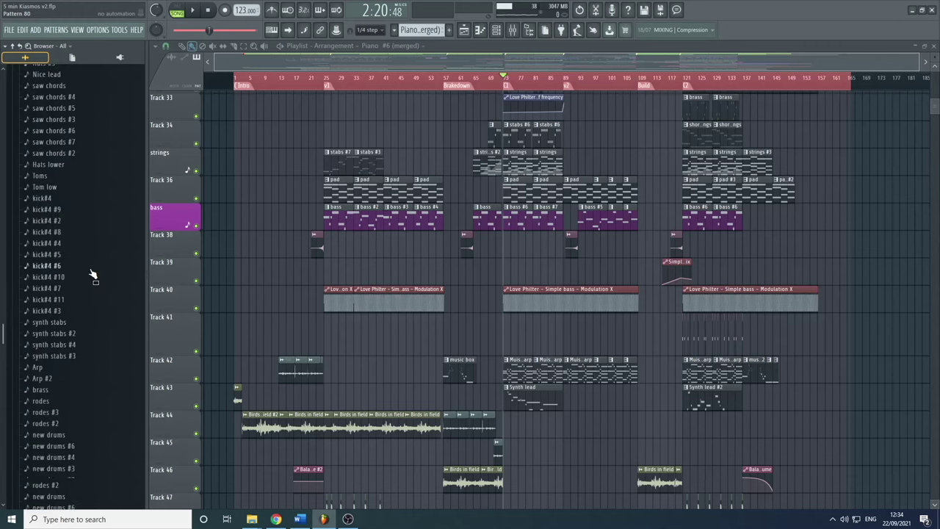
{"action": "scroll", "coordinate": [91, 275], "scroll_direction": "up", "scroll_amount": 8}
{"action": "scroll", "coordinate": [105, 281], "scroll_direction": "up", "scroll_amount": 3}
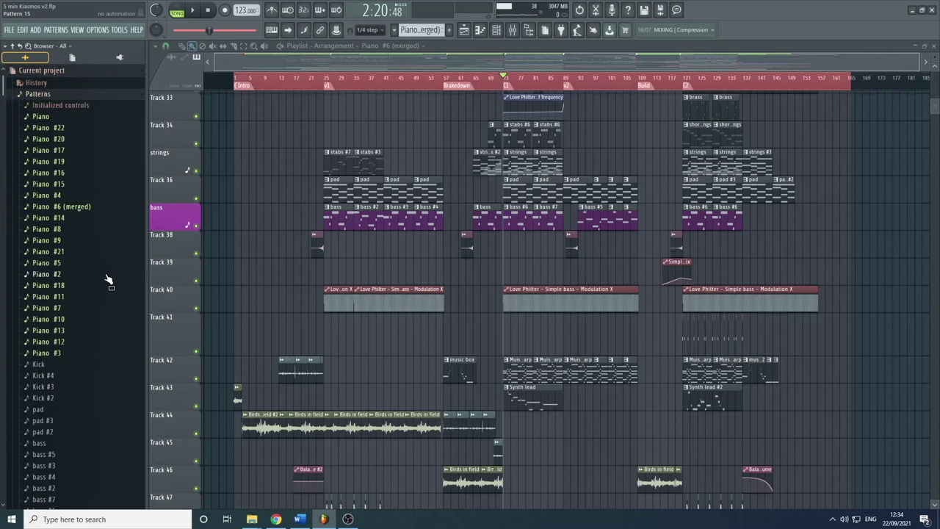
{"action": "scroll", "coordinate": [88, 239], "scroll_direction": "down", "scroll_amount": 5}
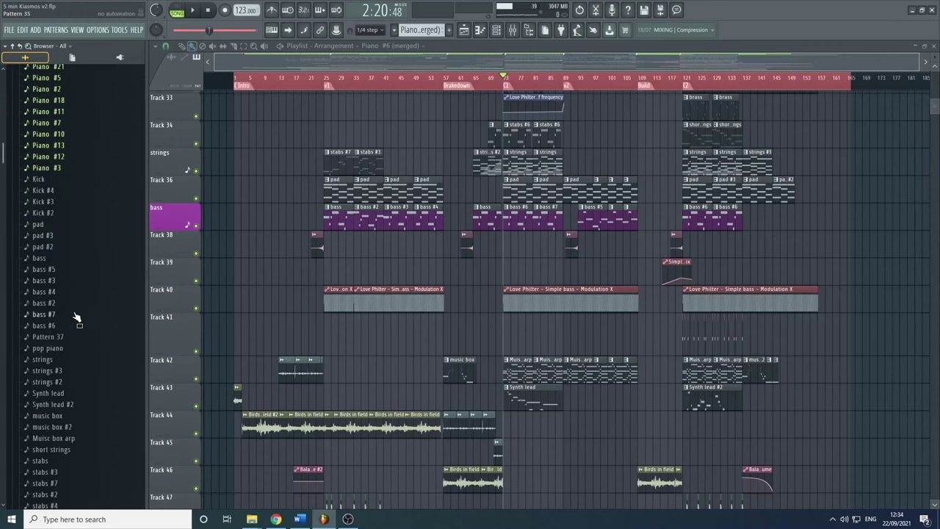
Select the pop piano pattern in the browser and paint two clips of it on Track 34 and one on Track 33
{"action": "left_click", "coordinate": [64, 350]}
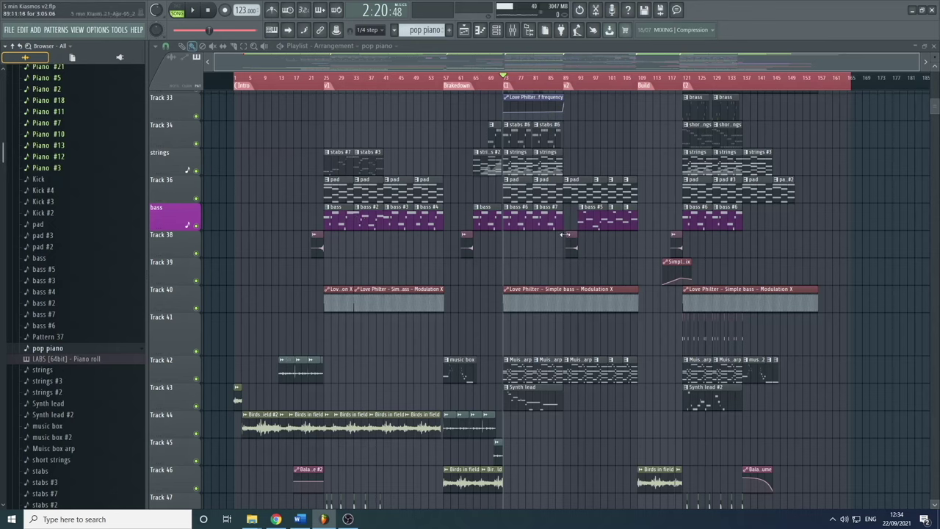
{"action": "left_click", "coordinate": [248, 138]}
{"action": "left_click", "coordinate": [325, 130]}
{"action": "left_click", "coordinate": [383, 110]}
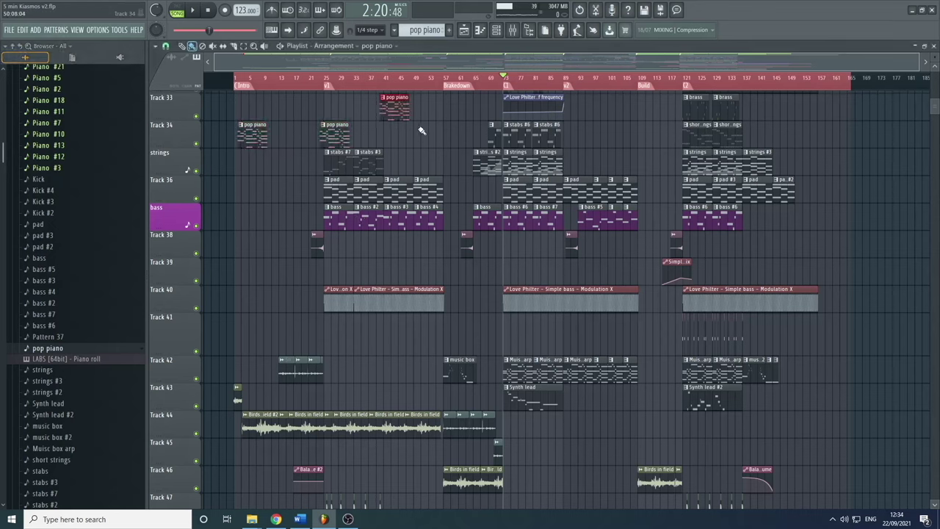
Delete the three newly painted pop piano clips from Tracks 33 and 34
{"action": "right_click", "coordinate": [403, 111]}
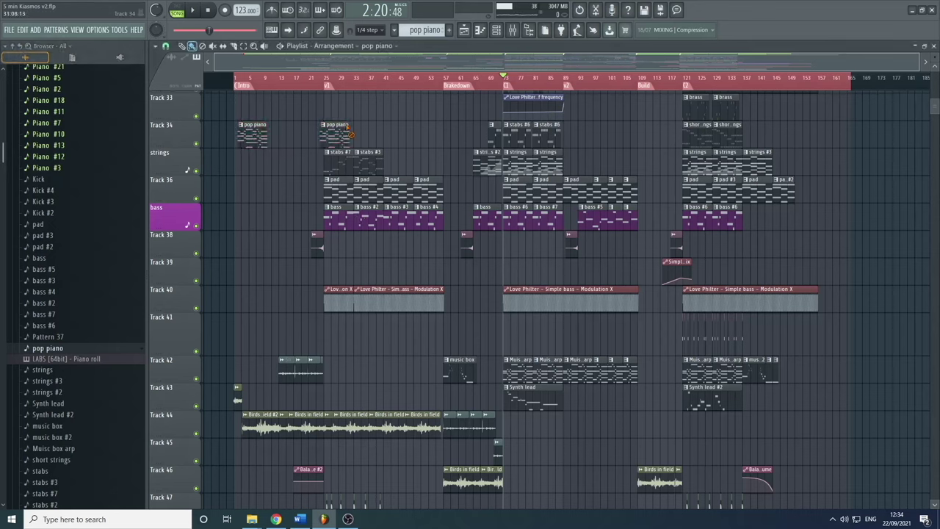
{"action": "right_click", "coordinate": [346, 132]}
{"action": "right_click", "coordinate": [252, 136]}
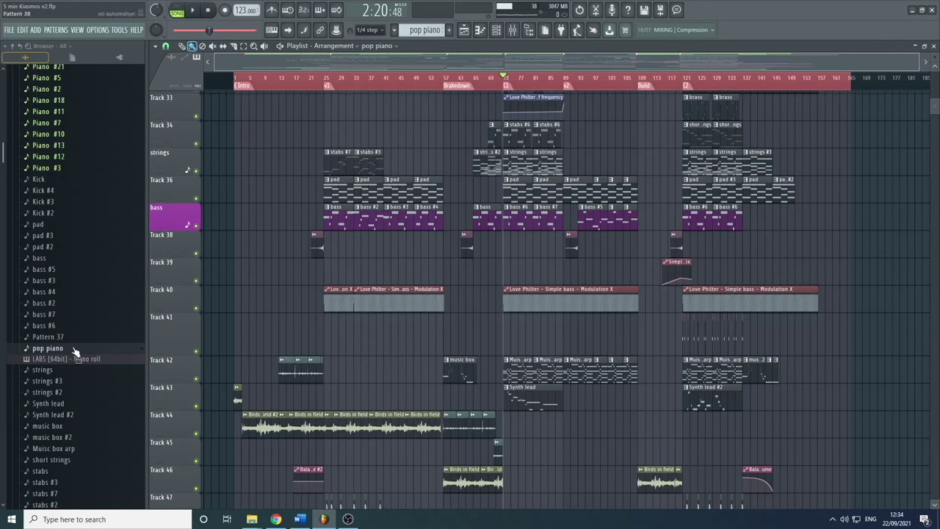
Look through the pattern list once more and collapse the Patterns folder
{"action": "scroll", "coordinate": [77, 345], "scroll_direction": "up", "scroll_amount": 5}
{"action": "scroll", "coordinate": [79, 339], "scroll_direction": "down", "scroll_amount": 5}
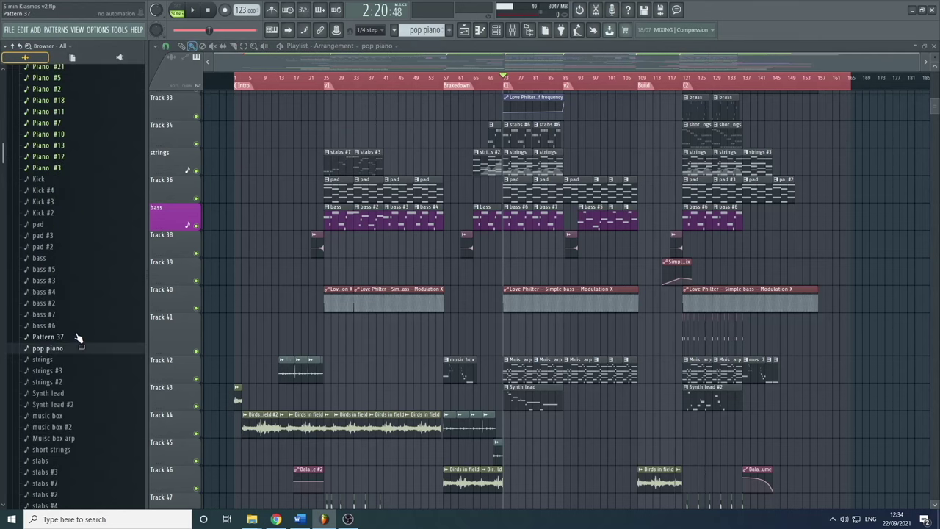
{"action": "scroll", "coordinate": [63, 319], "scroll_direction": "down", "scroll_amount": 15}
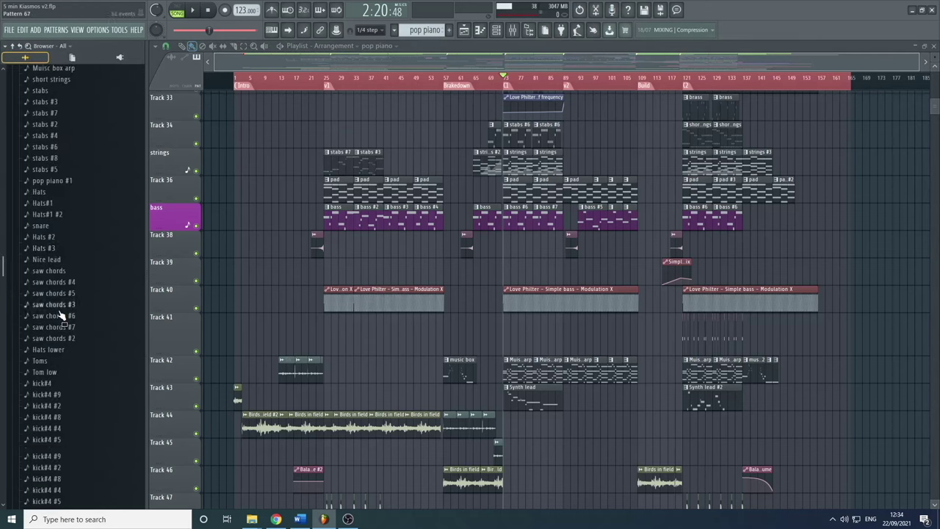
{"action": "scroll", "coordinate": [62, 315], "scroll_direction": "up", "scroll_amount": 20}
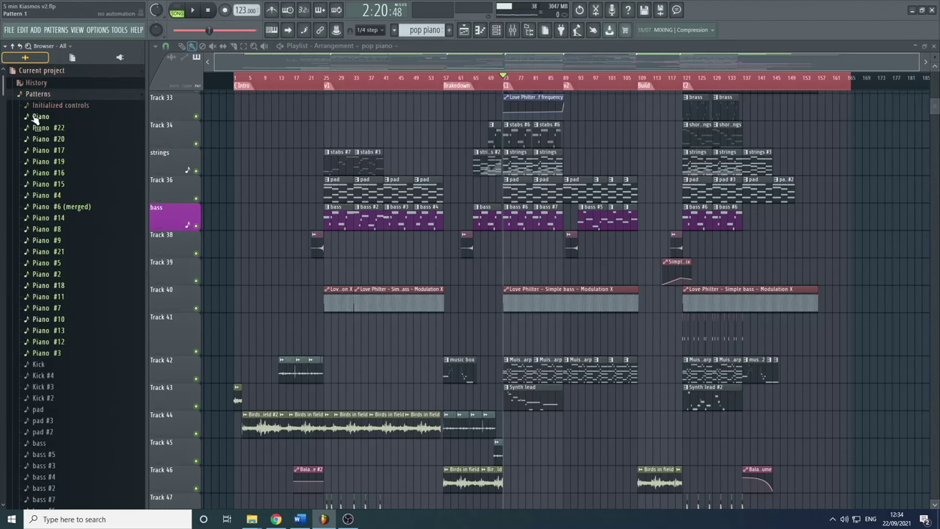
{"action": "left_click", "coordinate": [58, 94]}
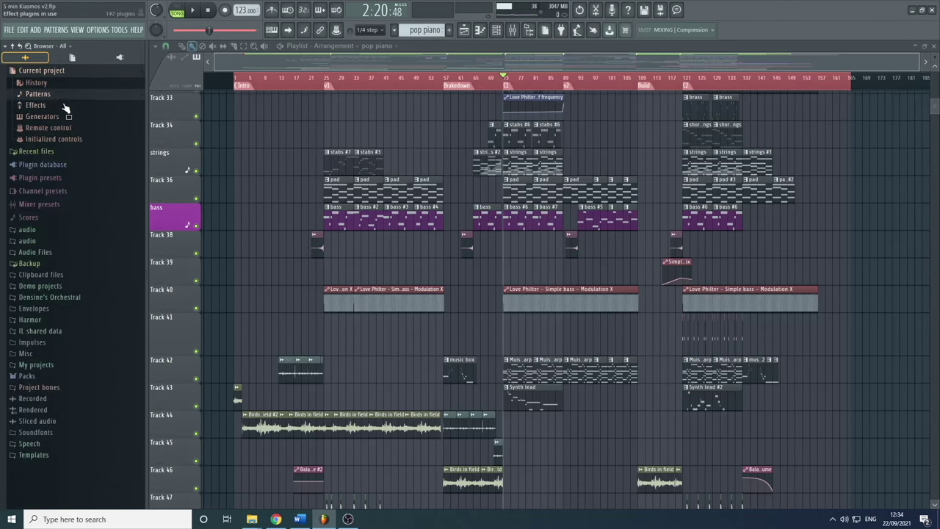
Expand the Effects folder, look through the project's effect plugins, and expand Fruity Balance (Master) to list its parameters
{"action": "left_click", "coordinate": [64, 106]}
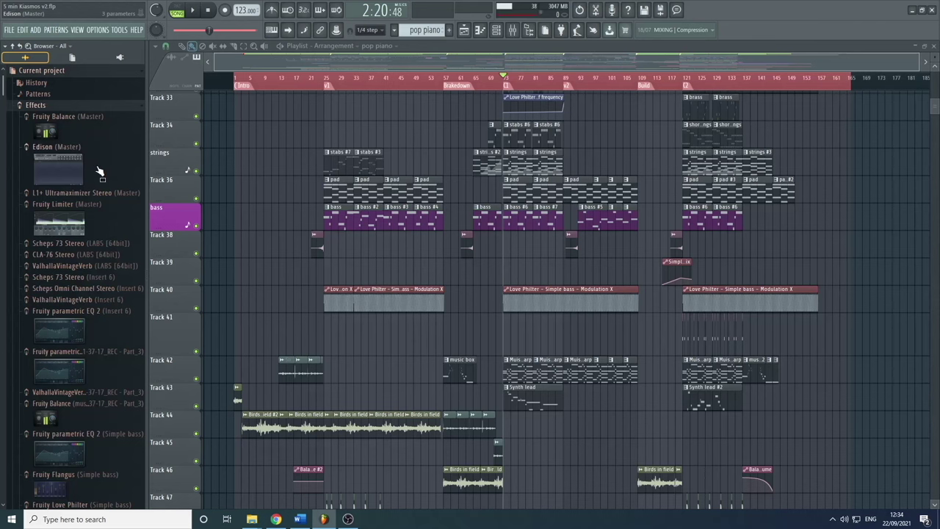
{"action": "scroll", "coordinate": [105, 294], "scroll_direction": "down", "scroll_amount": 10}
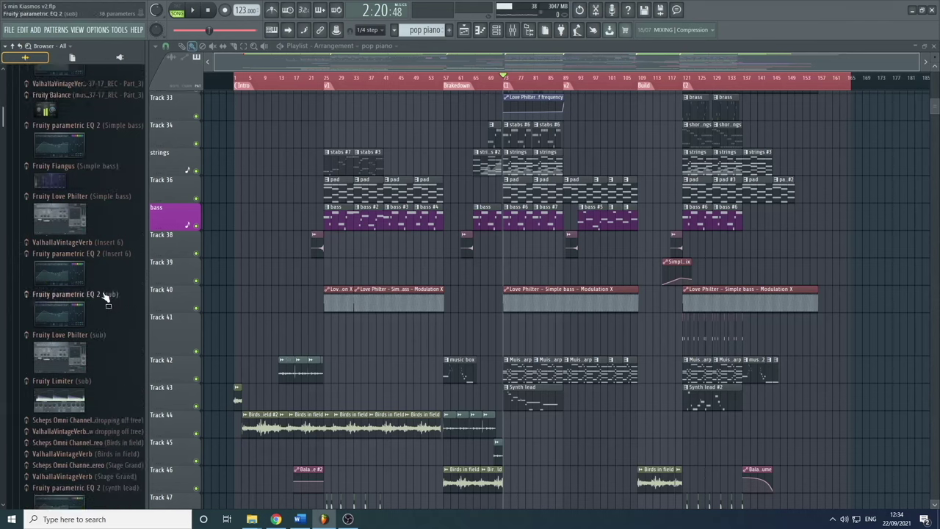
{"action": "scroll", "coordinate": [105, 297], "scroll_direction": "down", "scroll_amount": 8}
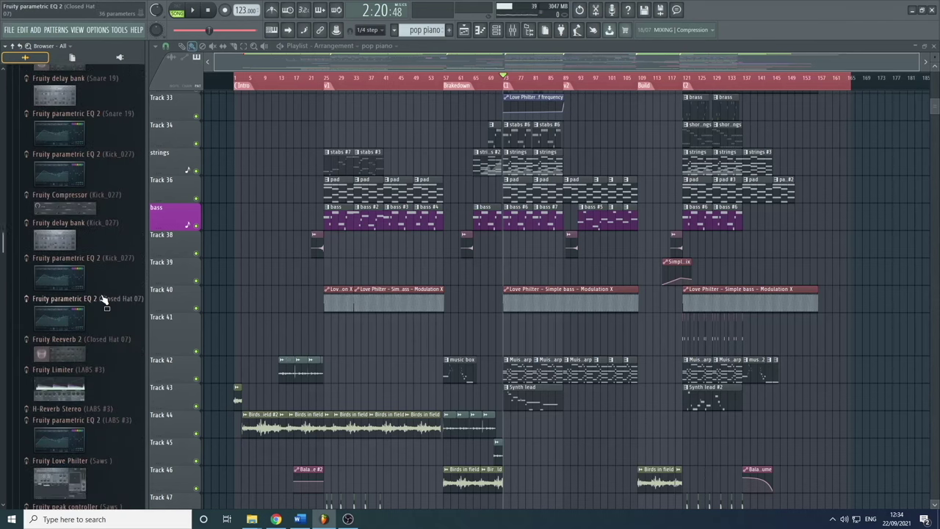
{"action": "scroll", "coordinate": [105, 314], "scroll_direction": "up", "scroll_amount": 18}
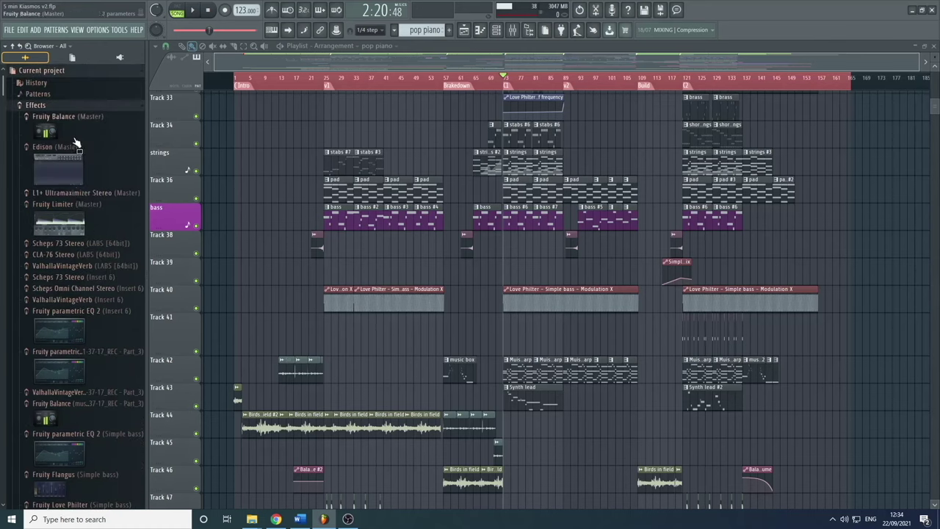
{"action": "left_click", "coordinate": [102, 124]}
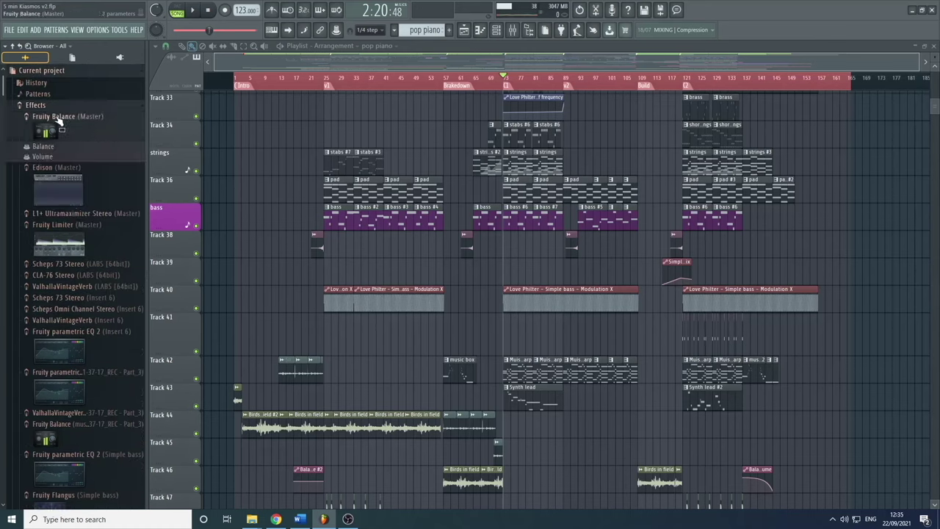
Show the mixer, open the Master track's Fruity Balance, and move its window over the middle of the playlist
{"action": "left_click", "coordinate": [513, 30]}
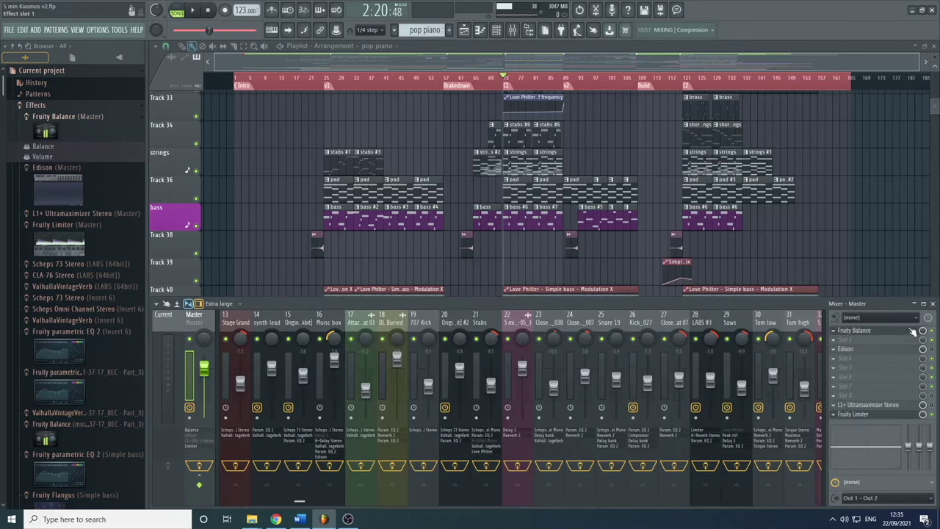
{"action": "left_click", "coordinate": [896, 337]}
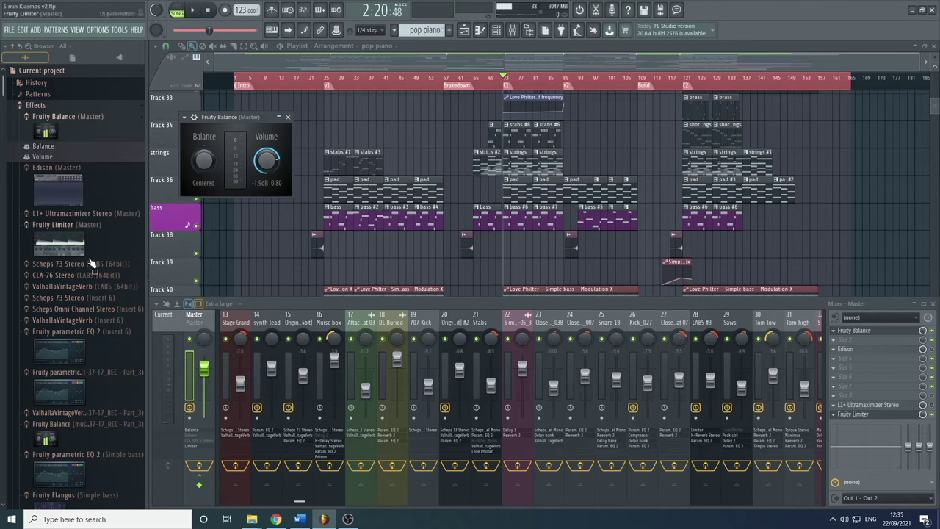
{"action": "left_click_drag", "start_coordinate": [271, 121], "coordinate": [462, 127]}
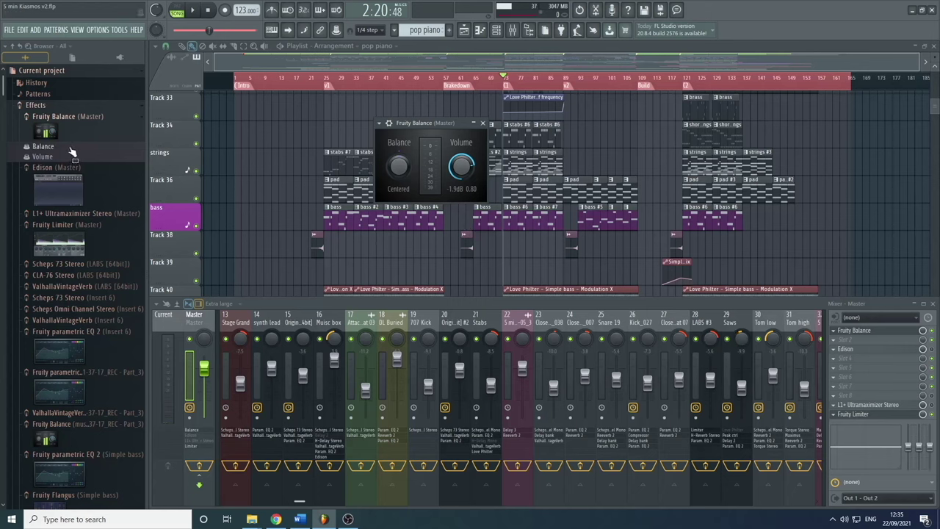
Turn the Master Fruity Balance's Balance to 10% left from the browser, return it to centered, and close the plugin window
{"action": "mouse_move", "coordinate": [57, 147]}
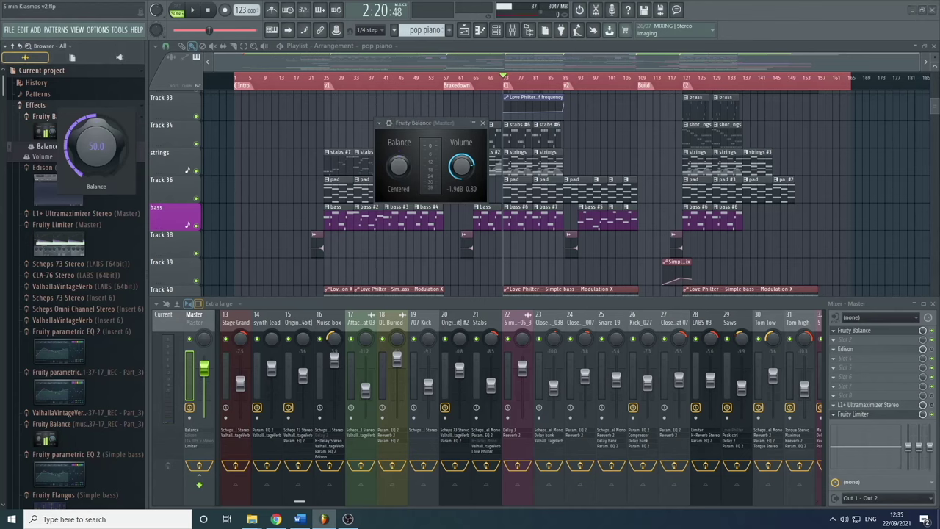
{"action": "scroll", "coordinate": [57, 147], "scroll_direction": "up", "scroll_amount": 3}
{"action": "scroll", "coordinate": [57, 147], "scroll_direction": "down", "scroll_amount": 8}
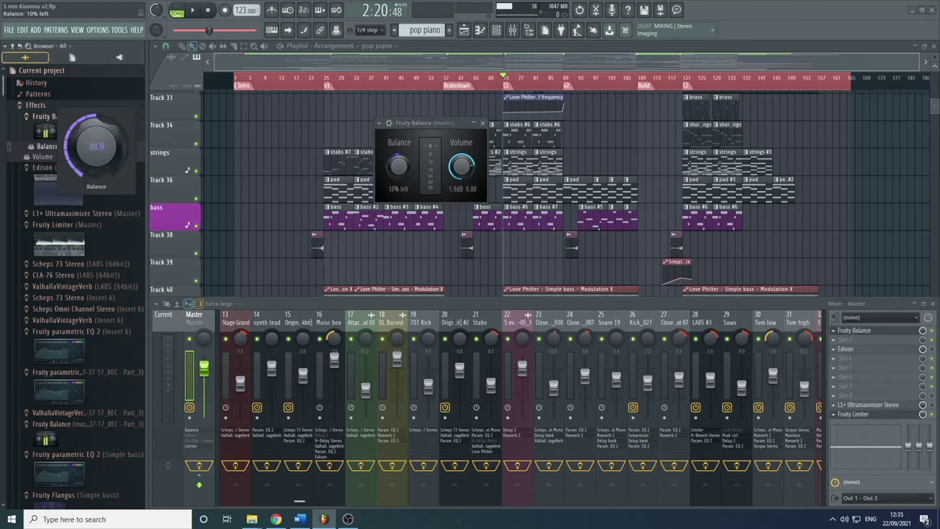
{"action": "scroll", "coordinate": [57, 148], "scroll_direction": "up", "scroll_amount": 4}
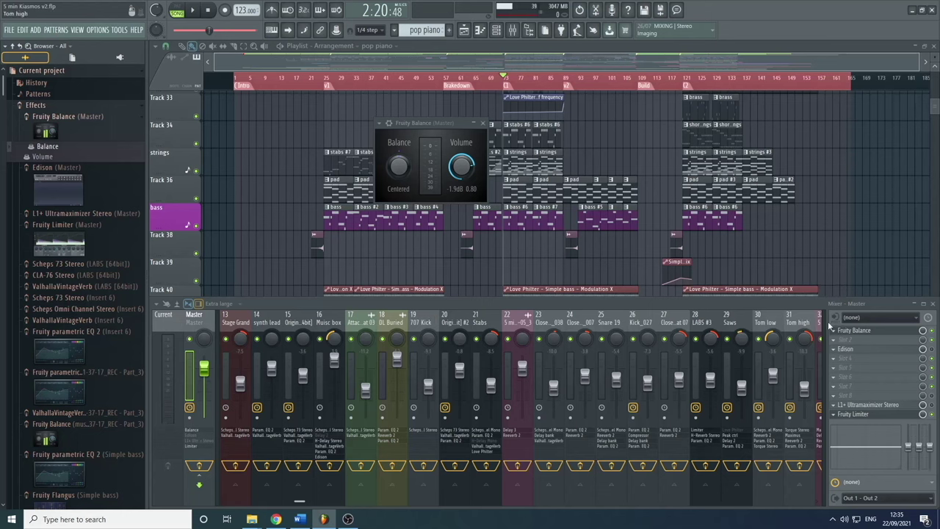
{"action": "left_click", "coordinate": [487, 125]}
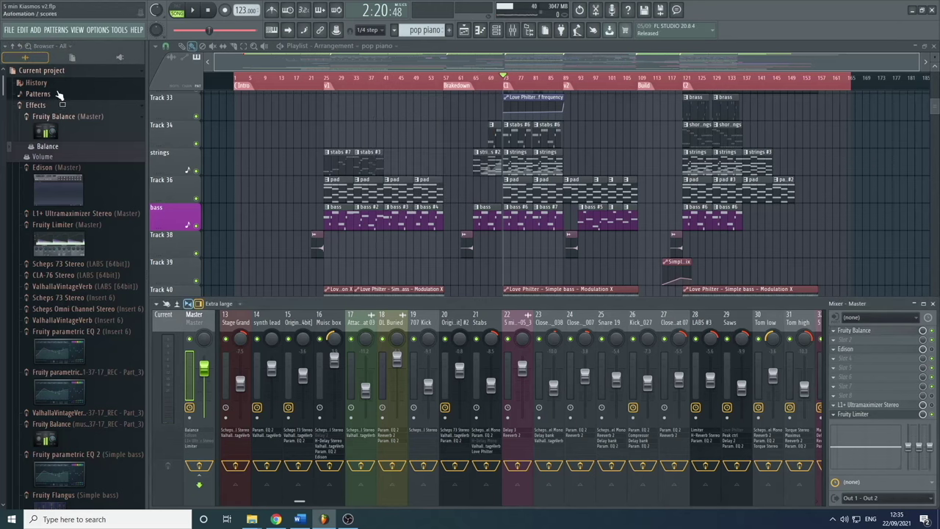
Briefly expand the Patterns folder, look through the project's plugins and samples in the Generators folder, and collapse both
{"action": "left_click", "coordinate": [60, 100]}
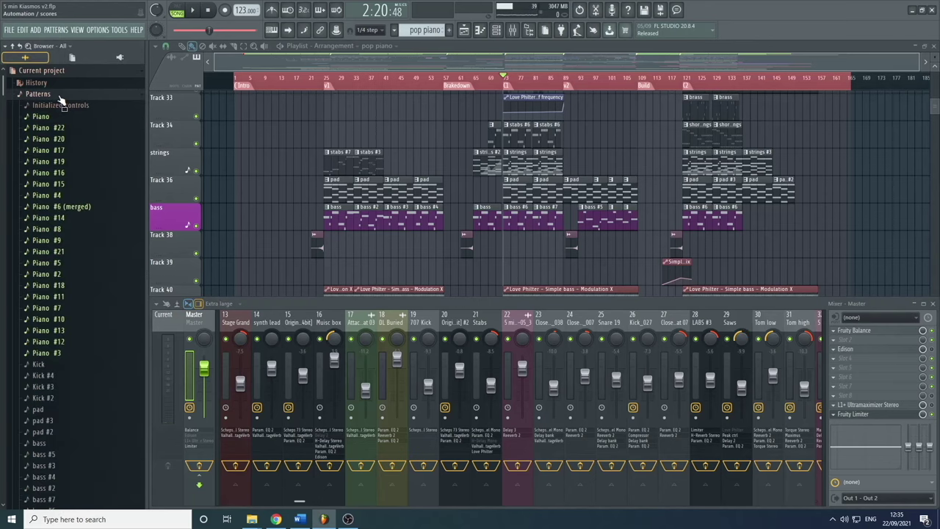
{"action": "left_click", "coordinate": [60, 99]}
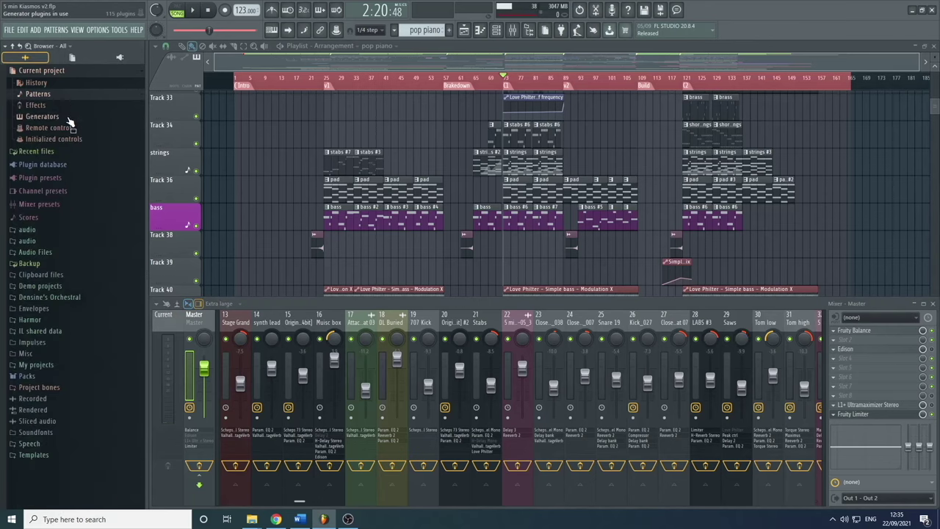
{"action": "left_click", "coordinate": [69, 119]}
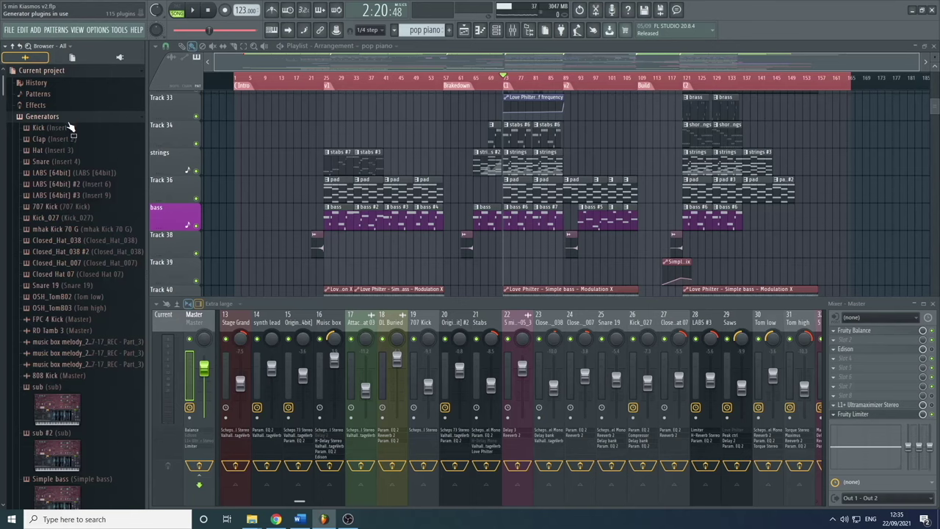
{"action": "scroll", "coordinate": [101, 229], "scroll_direction": "down", "scroll_amount": 15}
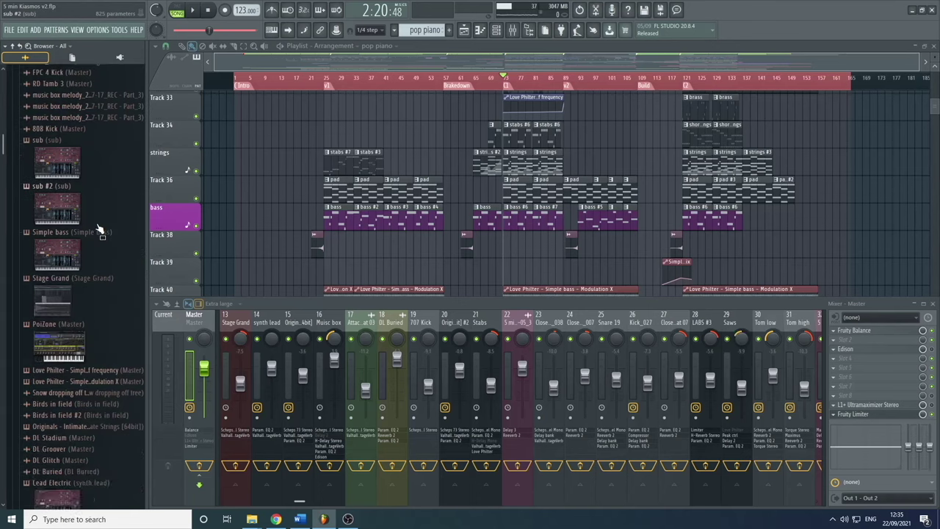
{"action": "scroll", "coordinate": [101, 229], "scroll_direction": "down", "scroll_amount": 20}
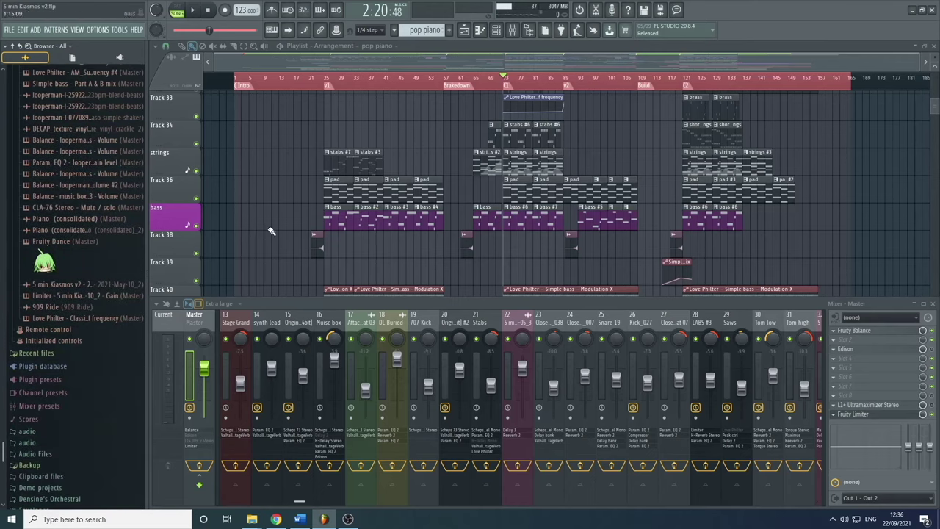
{"action": "scroll", "coordinate": [269, 230], "scroll_direction": "up", "scroll_amount": 2}
{"action": "scroll", "coordinate": [61, 198], "scroll_direction": "up", "scroll_amount": 10}
{"action": "scroll", "coordinate": [61, 198], "scroll_direction": "up", "scroll_amount": 15}
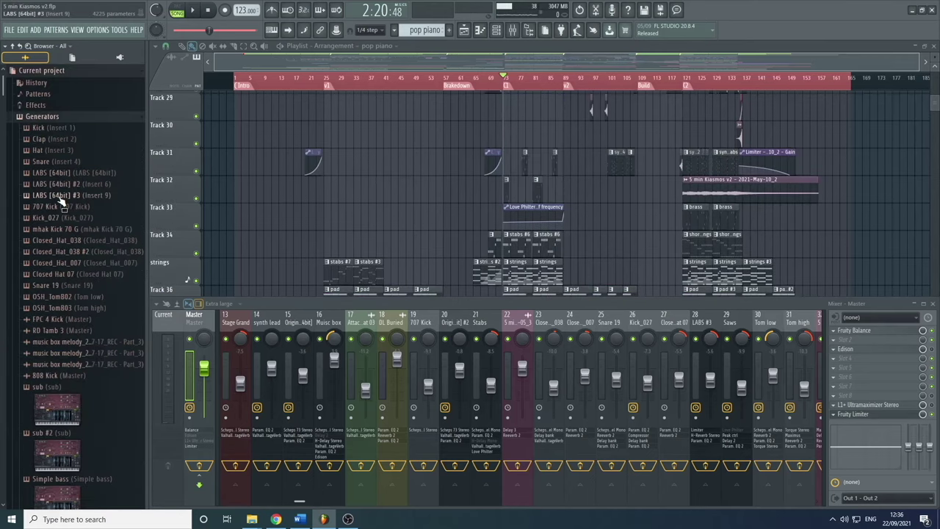
{"action": "left_click", "coordinate": [52, 117]}
Expand the Remote control folder, look through the linked controllers, and collapse it
{"action": "left_click", "coordinate": [71, 130]}
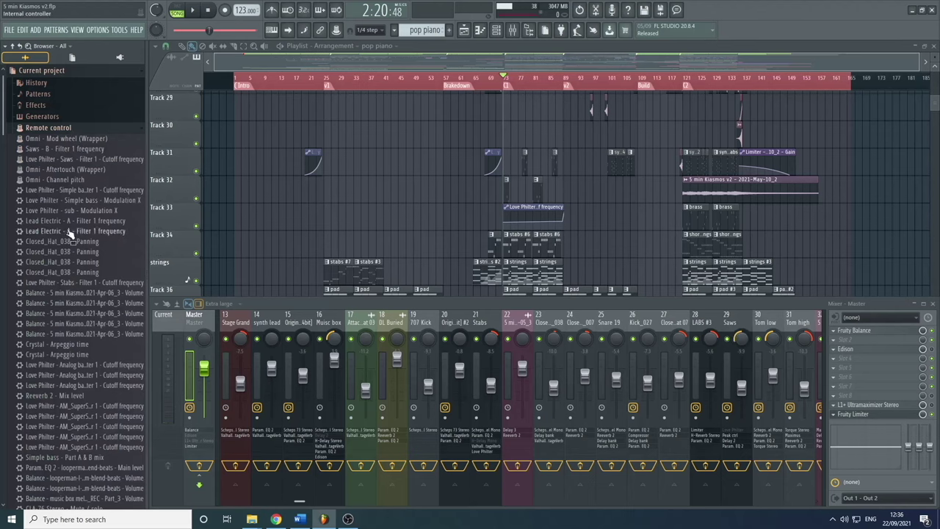
{"action": "scroll", "coordinate": [65, 233], "scroll_direction": "down", "scroll_amount": 10}
{"action": "scroll", "coordinate": [74, 220], "scroll_direction": "up", "scroll_amount": 10}
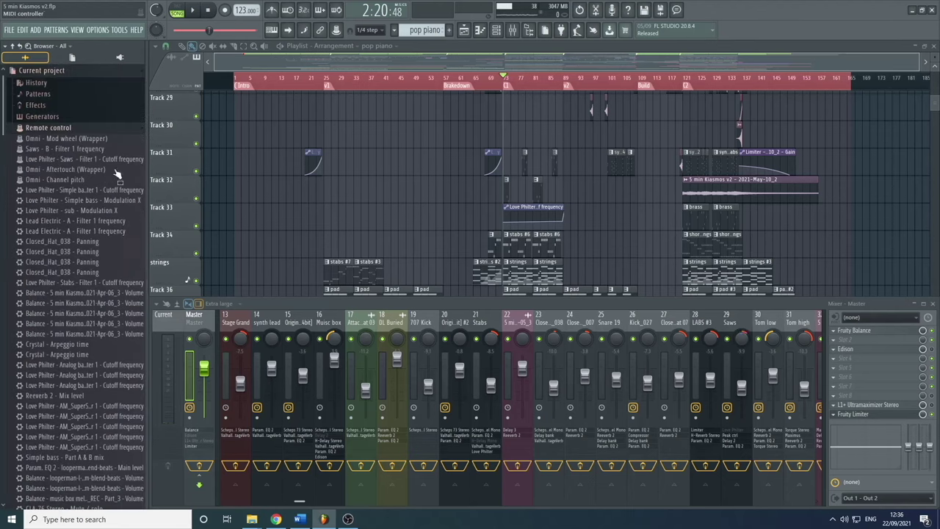
{"action": "left_click", "coordinate": [70, 128]}
Close the mixer and bring the playlist back to its first tracks
{"action": "scroll", "coordinate": [411, 220], "scroll_direction": "down", "scroll_amount": 3}
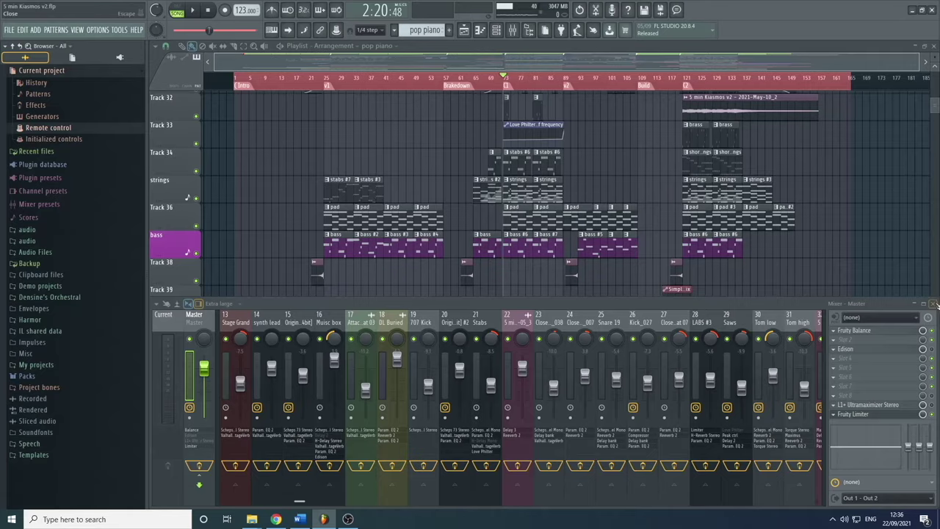
{"action": "left_click", "coordinate": [933, 304]}
{"action": "scroll", "coordinate": [458, 279], "scroll_direction": "down", "scroll_amount": 7}
{"action": "scroll", "coordinate": [595, 290], "scroll_direction": "up", "scroll_amount": 20}
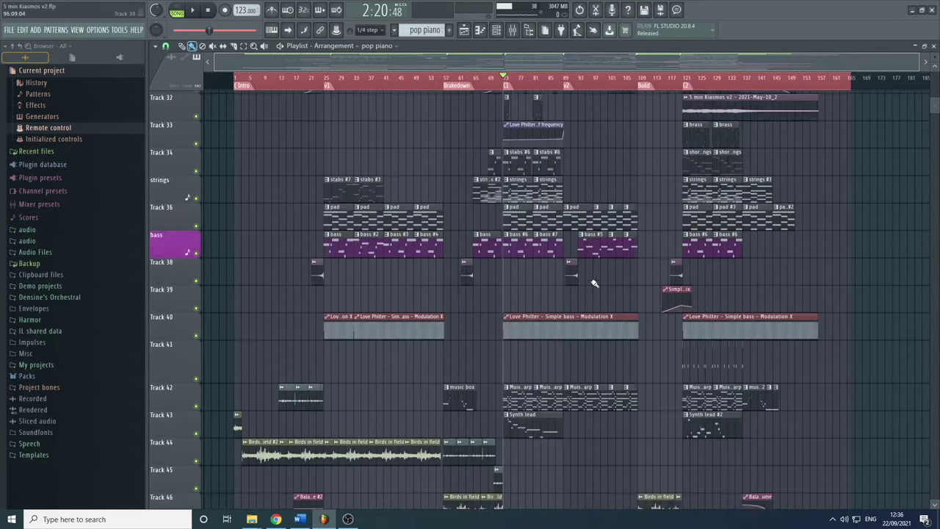
{"action": "scroll", "coordinate": [558, 256], "scroll_direction": "up", "scroll_amount": 3}
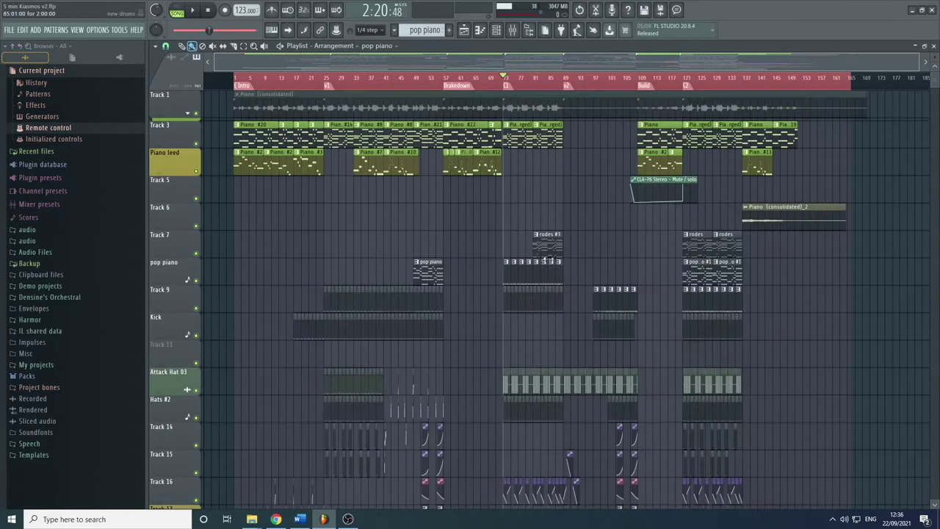
Open the remote control settings of the first Closed_Hat_038 - Panning link, close them, and collapse the Remote control folder
{"action": "left_click", "coordinate": [59, 129]}
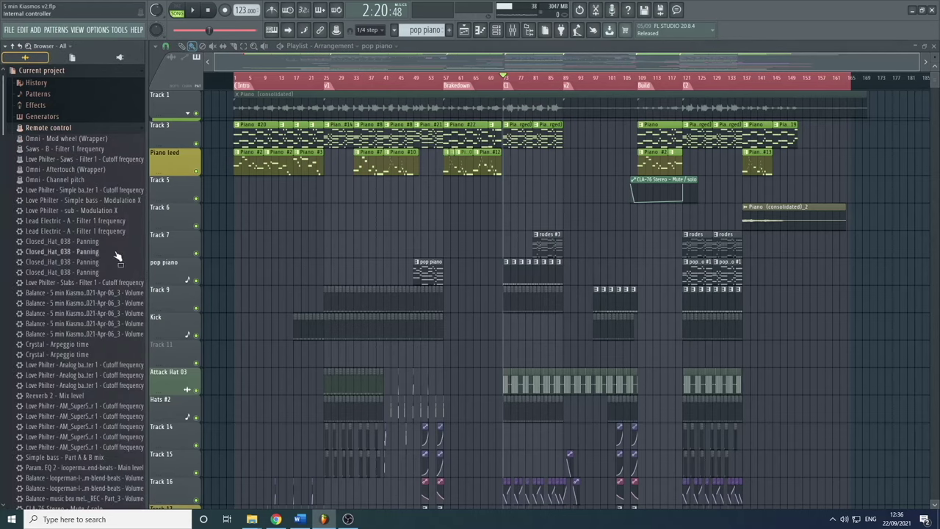
{"action": "scroll", "coordinate": [70, 224], "scroll_direction": "down", "scroll_amount": 8}
{"action": "scroll", "coordinate": [68, 232], "scroll_direction": "up", "scroll_amount": 8}
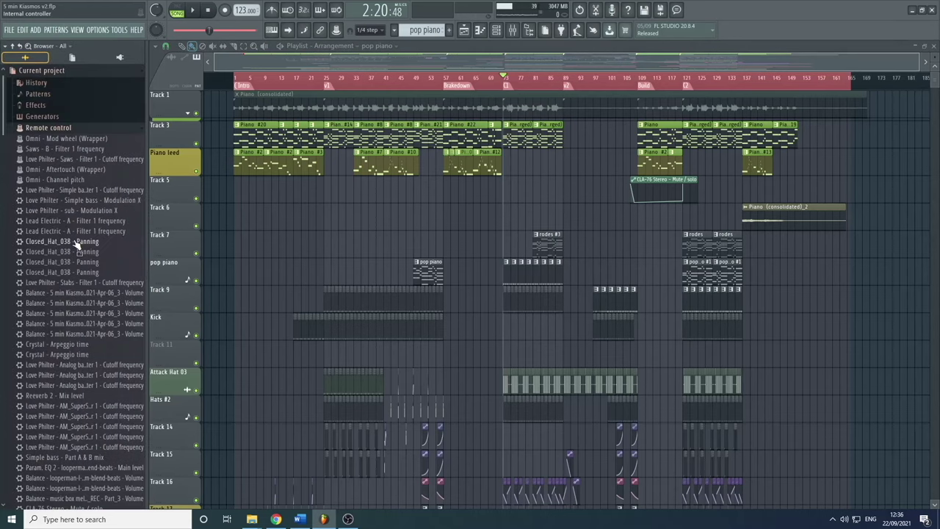
{"action": "double_click", "coordinate": [65, 241]}
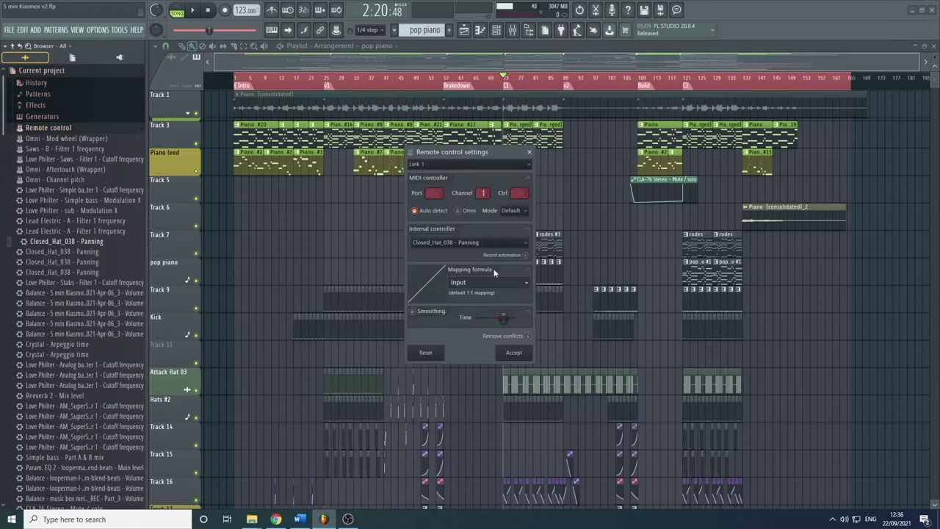
{"action": "left_click", "coordinate": [529, 153]}
{"action": "left_click", "coordinate": [82, 130]}
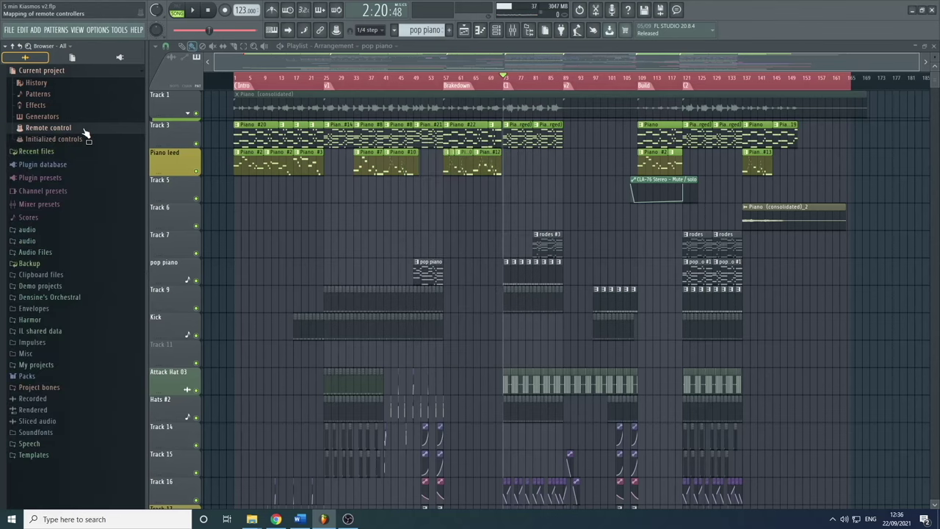
Look at the Initialized controls folder and through the history of used files in Recent files, collapsing each folder
{"action": "left_click", "coordinate": [84, 140]}
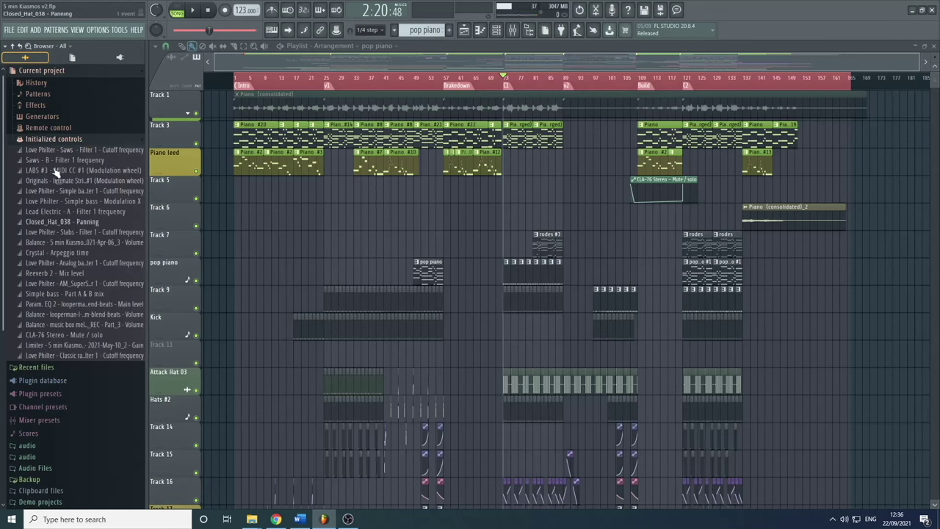
{"action": "left_click", "coordinate": [68, 139]}
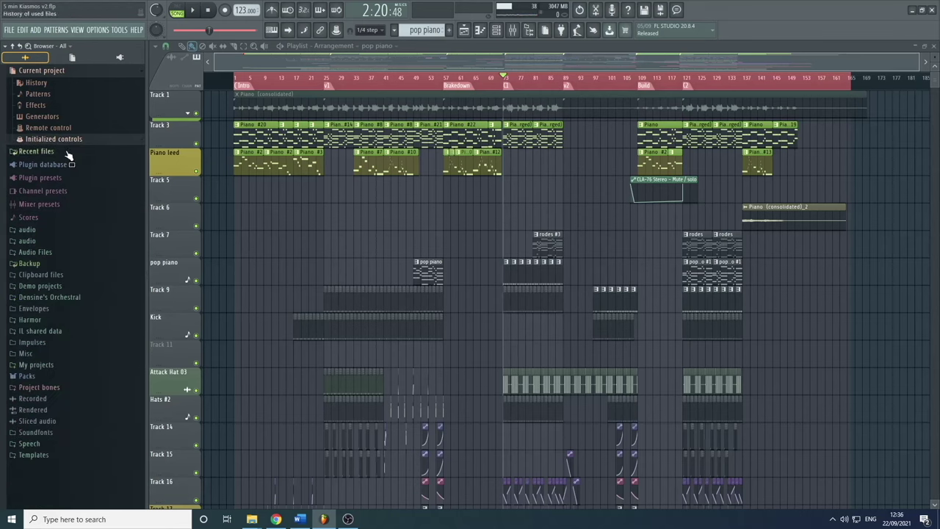
{"action": "left_click", "coordinate": [67, 152]}
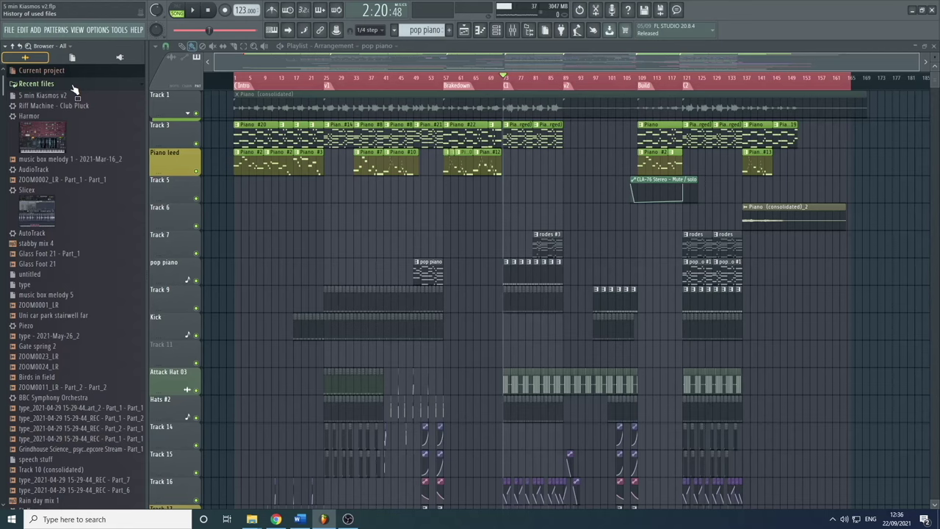
{"action": "scroll", "coordinate": [95, 230], "scroll_direction": "down", "scroll_amount": 15}
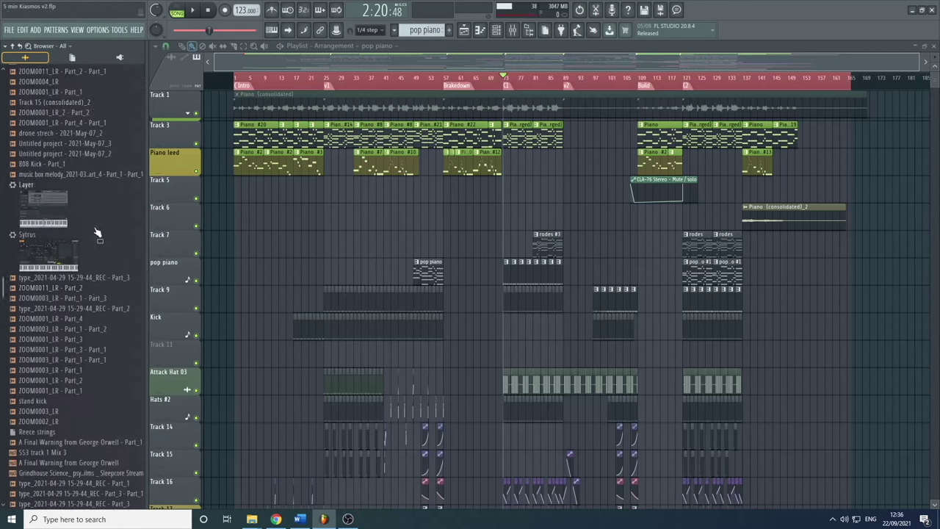
{"action": "scroll", "coordinate": [95, 230], "scroll_direction": "up", "scroll_amount": 15}
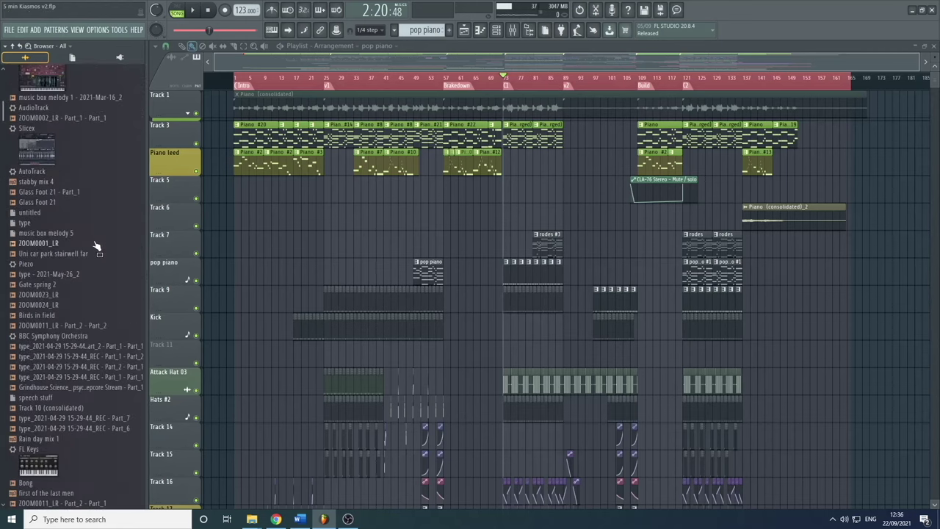
{"action": "scroll", "coordinate": [87, 160], "scroll_direction": "down", "scroll_amount": 2}
{"action": "scroll", "coordinate": [86, 160], "scroll_direction": "up", "scroll_amount": 5}
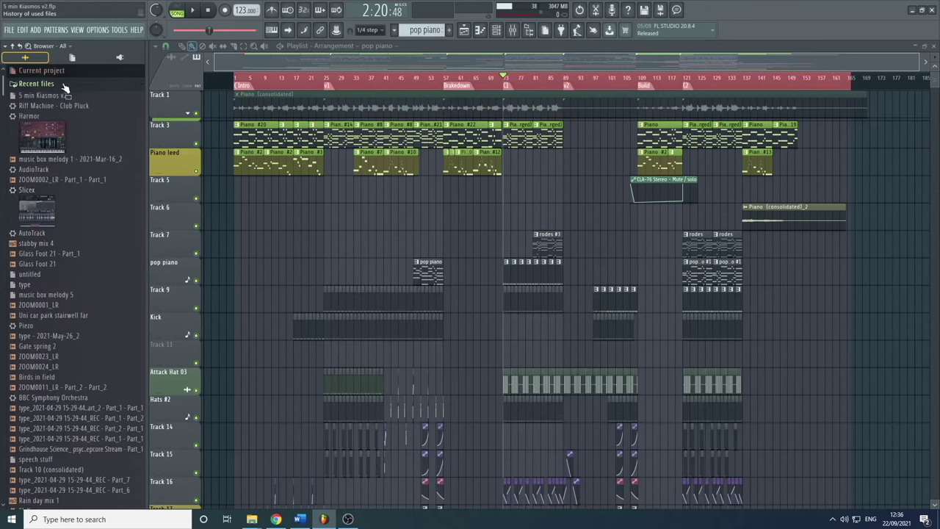
{"action": "left_click", "coordinate": [37, 83]}
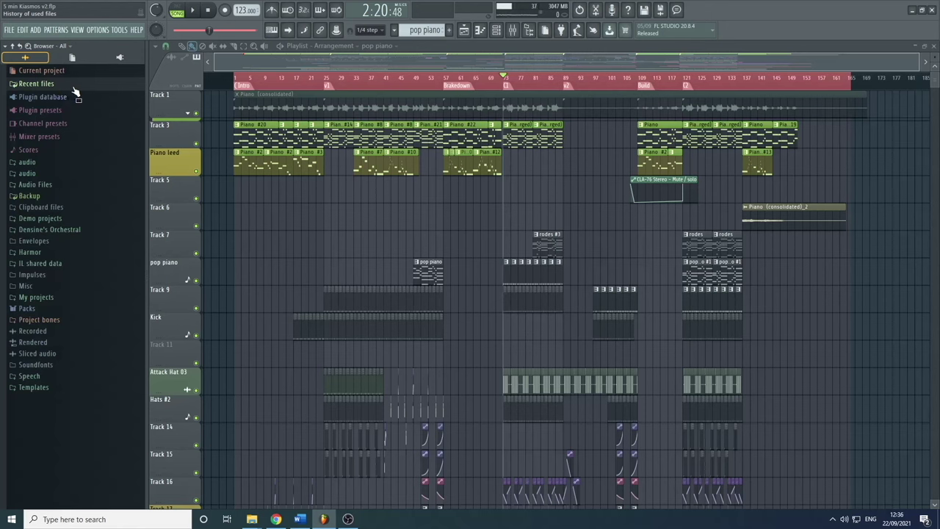
Expand the Plugin database folder and switch the browser to its dedicated Plugin database view
{"action": "left_click", "coordinate": [74, 97]}
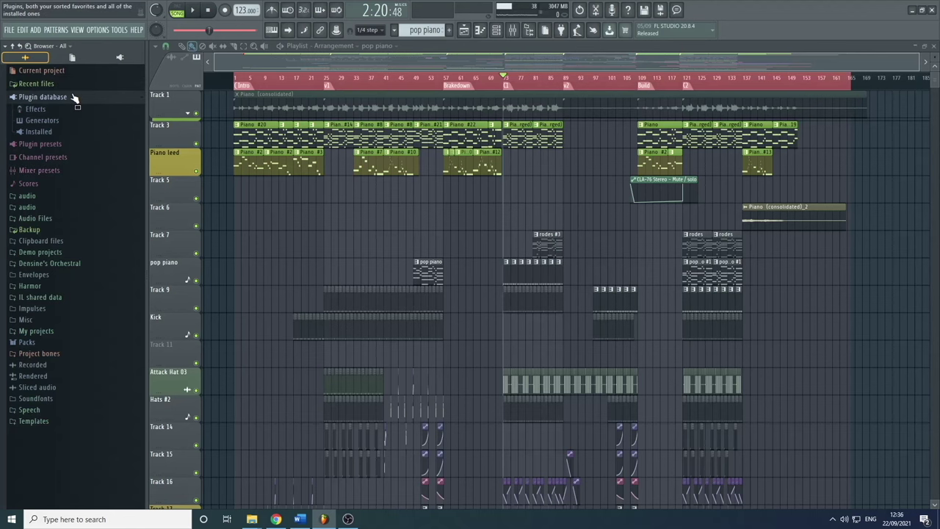
{"action": "left_click", "coordinate": [74, 98]}
{"action": "left_click", "coordinate": [74, 98]}
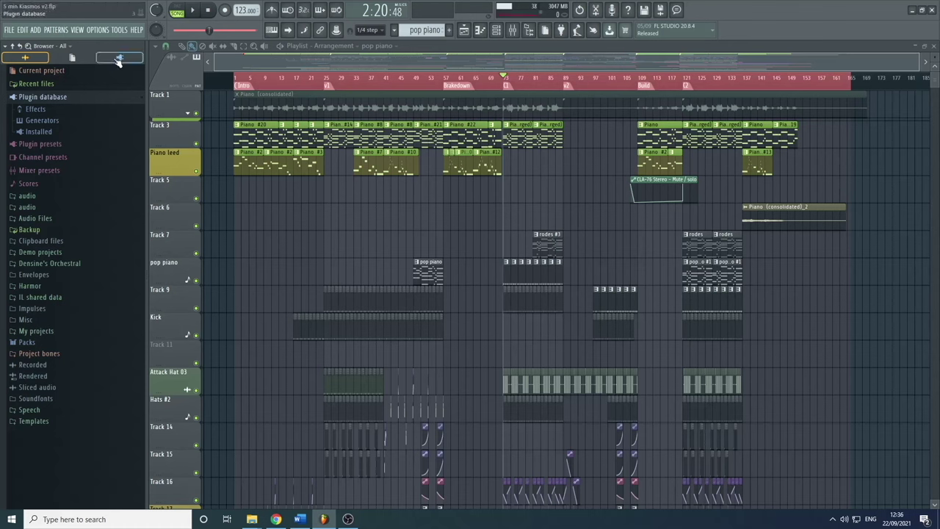
{"action": "left_click", "coordinate": [120, 58]}
{"action": "left_click", "coordinate": [63, 107]}
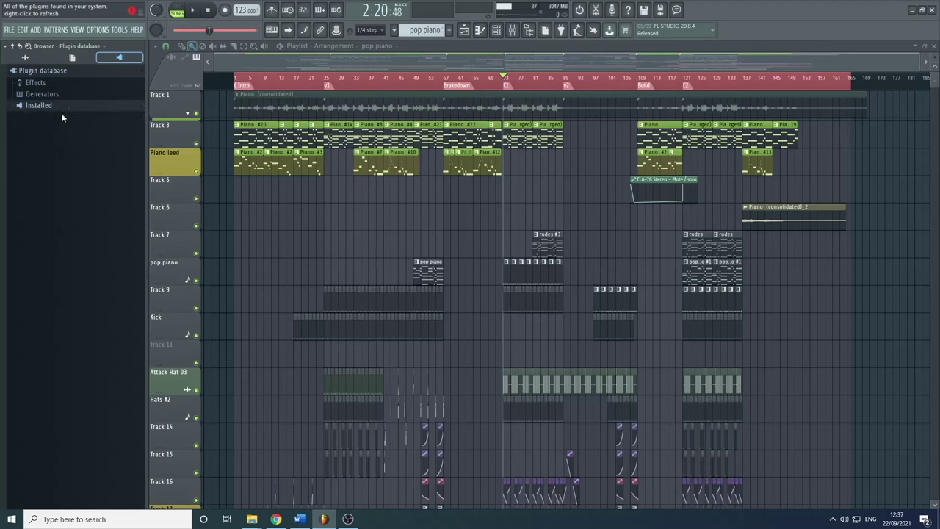
Expand the database's Effects folder, look at the Delay reverb plugins, and expand the Filter category
{"action": "left_click", "coordinate": [62, 85]}
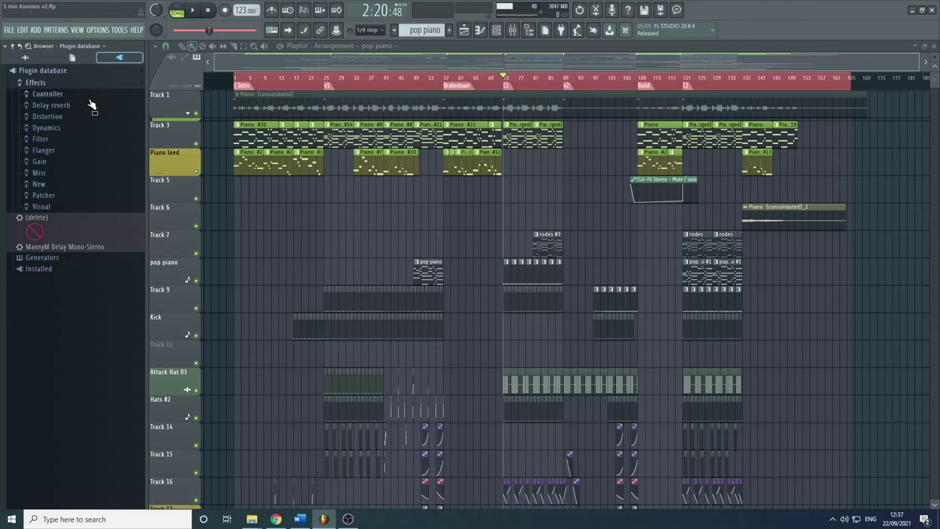
{"action": "left_click", "coordinate": [89, 107]}
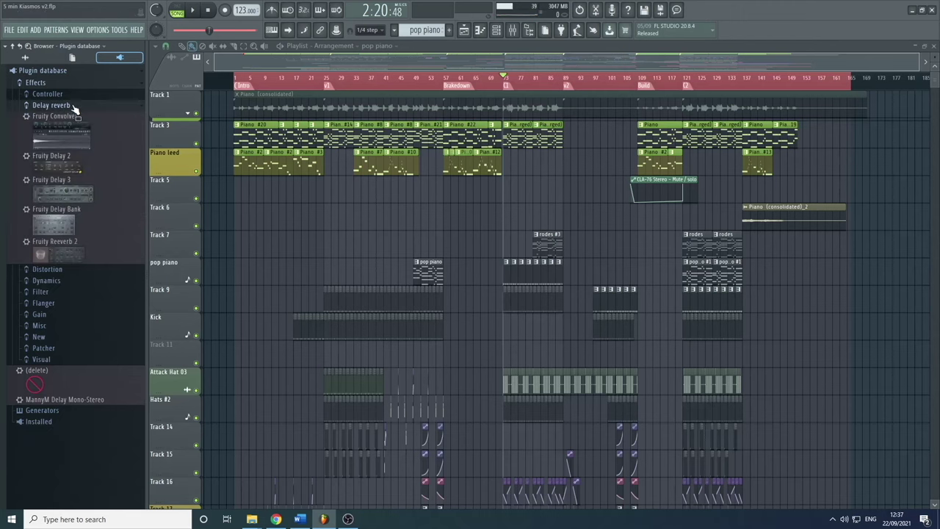
{"action": "left_click", "coordinate": [73, 106]}
{"action": "left_click", "coordinate": [77, 140]}
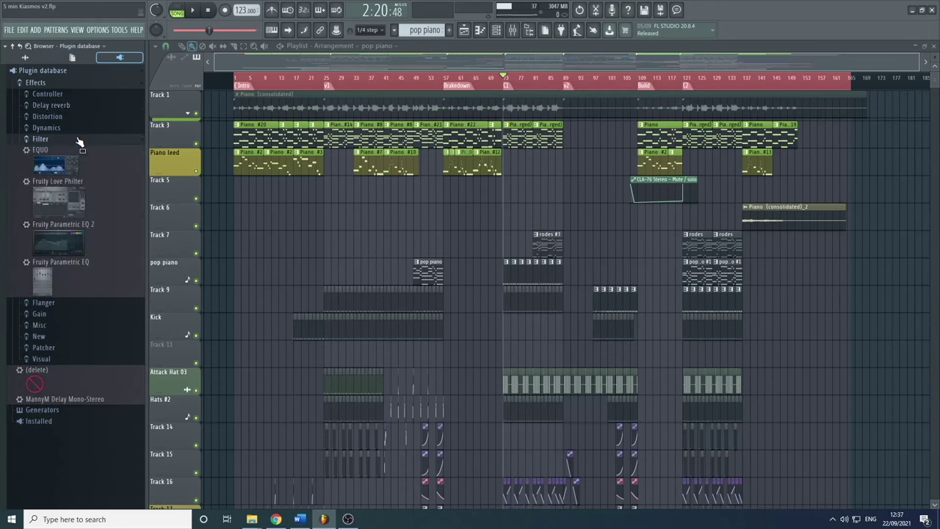
Show the mixer and add Fruity Parametric EQ 2 from the Filter category to the Attack Hat 03 mixer track, closing the plugin's window
{"action": "left_click", "coordinate": [57, 141]}
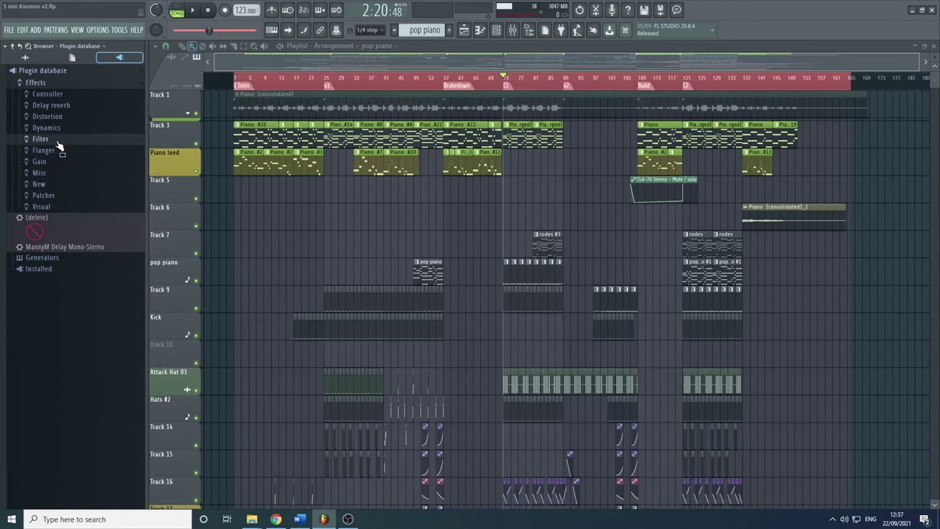
{"action": "left_click", "coordinate": [512, 32]}
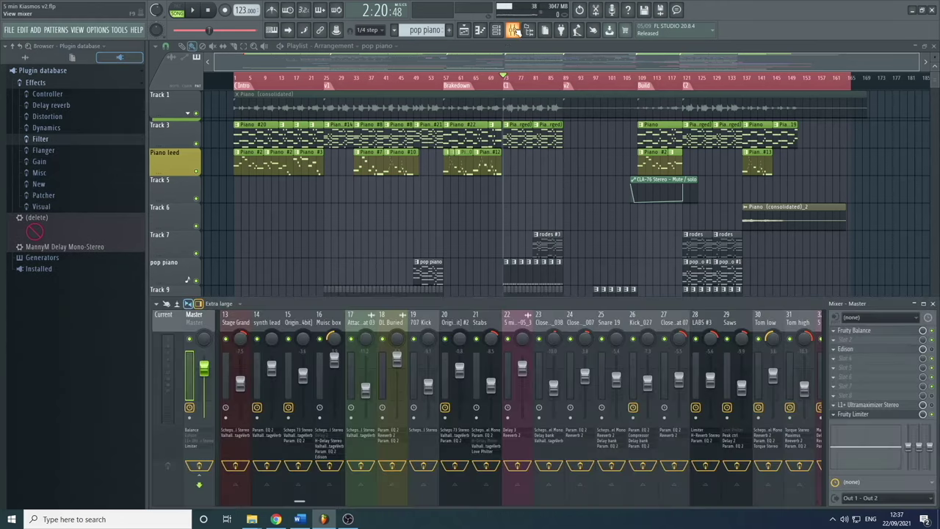
{"action": "left_click", "coordinate": [71, 144]}
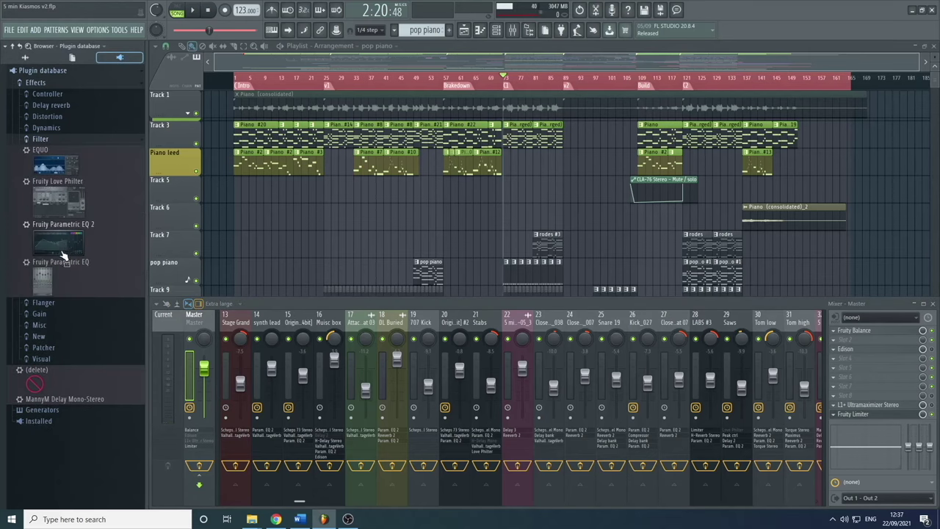
{"action": "left_click_drag", "start_coordinate": [50, 257], "coordinate": [357, 450]}
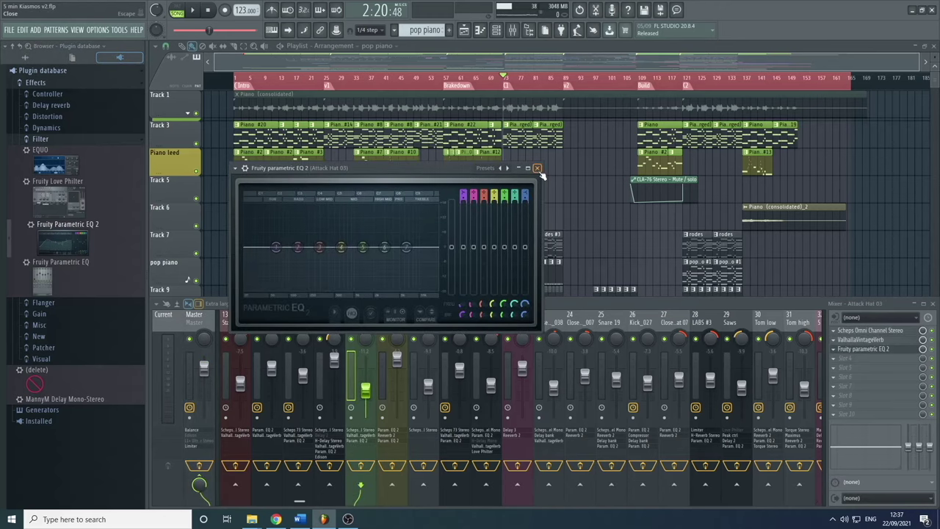
{"action": "left_click", "coordinate": [537, 168]}
Delete Fruity Parametric EQ 2 from the Attack Hat 03 track's effect slots and confirm
{"action": "right_click", "coordinate": [843, 350]}
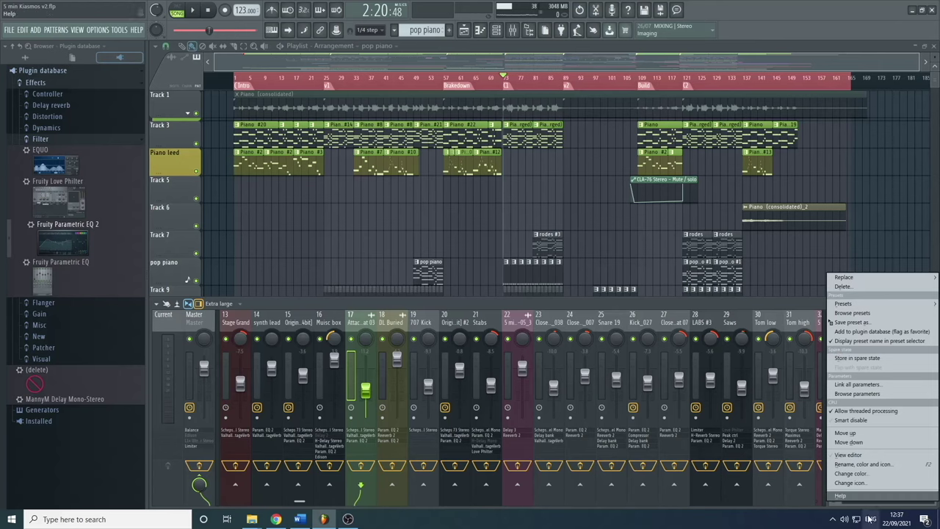
{"action": "left_click", "coordinate": [843, 286]}
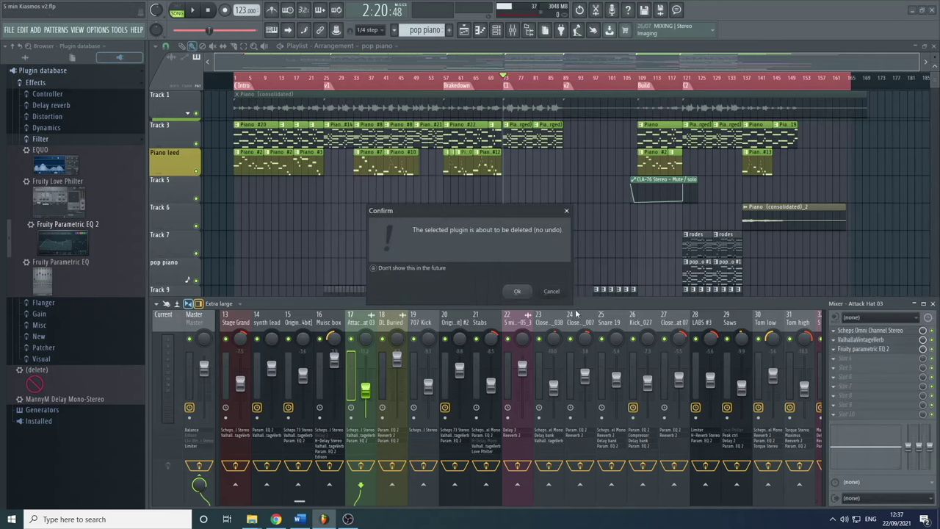
{"action": "left_click", "coordinate": [514, 291]}
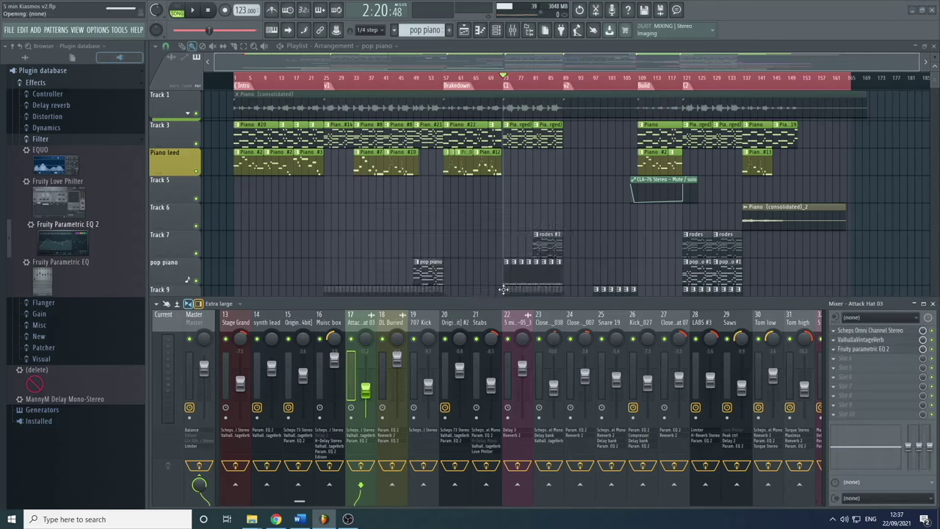
Collapse the database's Effects folder and expand the Drum category under Generators
{"action": "left_click", "coordinate": [39, 83]}
{"action": "left_click", "coordinate": [51, 94]}
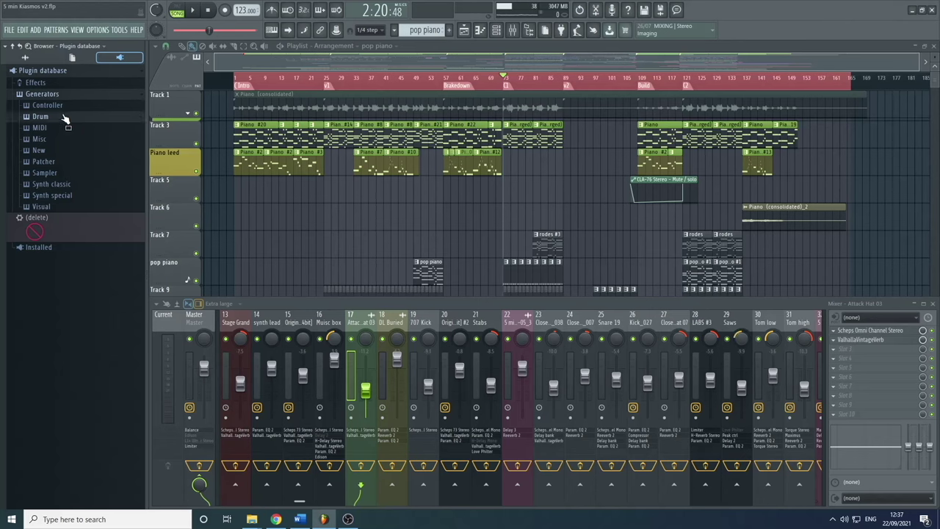
{"action": "left_click", "coordinate": [64, 118]}
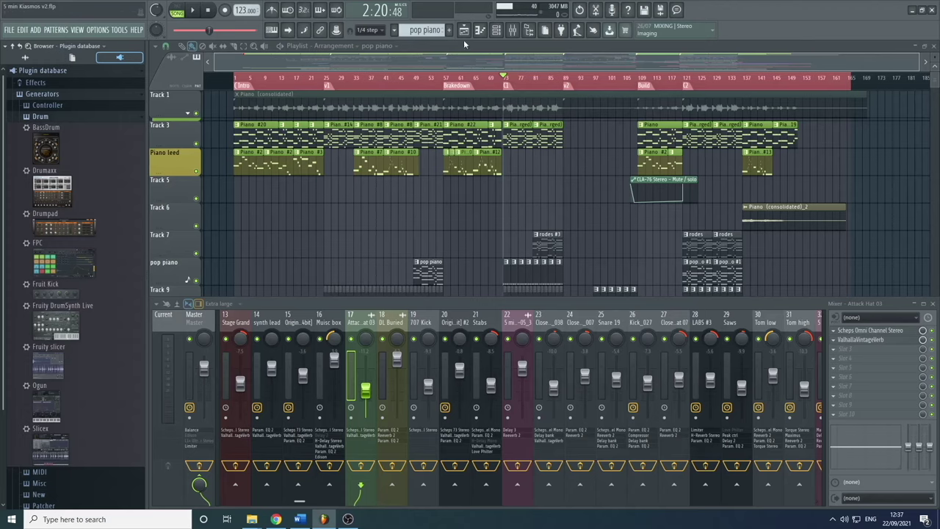
Show the channel rack and add BassDrum as a new channel below Fruity Dance, closing the plugin's window
{"action": "left_click", "coordinate": [497, 29]}
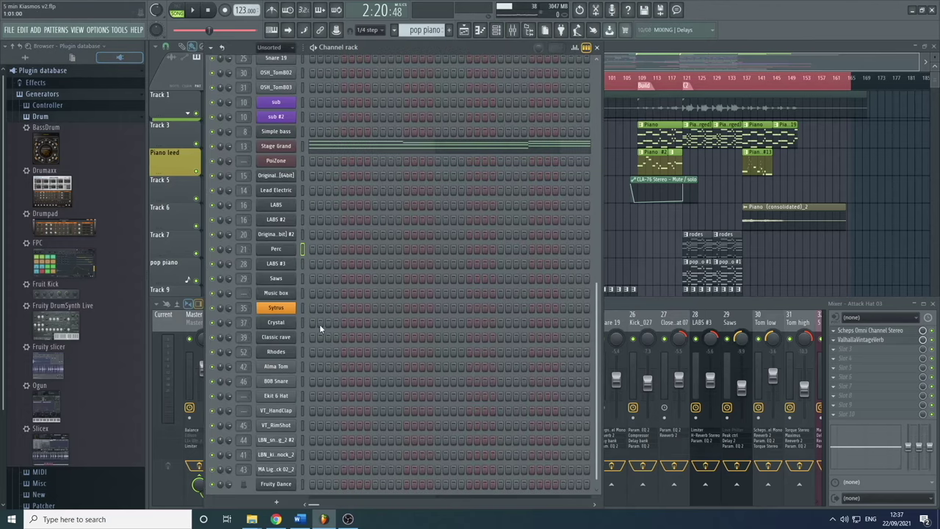
{"action": "scroll", "coordinate": [319, 323], "scroll_direction": "down", "scroll_amount": 1}
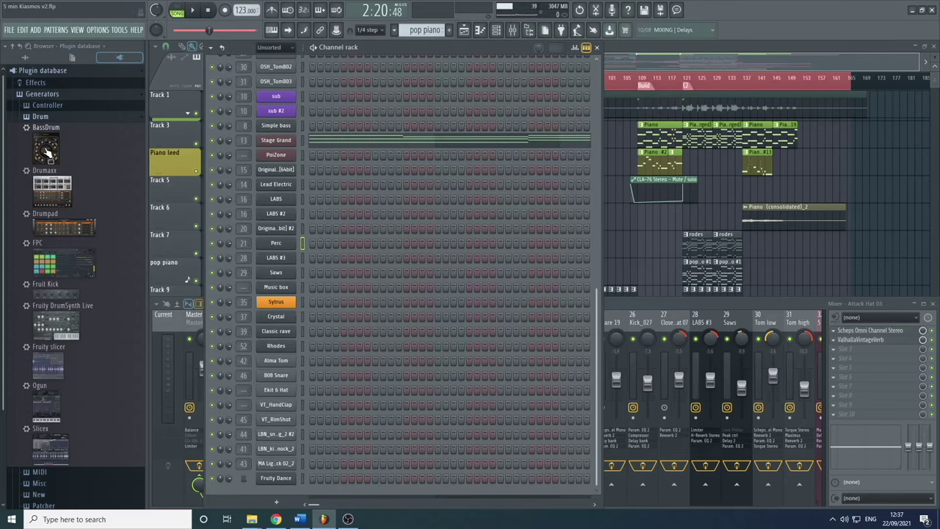
{"action": "left_click_drag", "start_coordinate": [47, 151], "coordinate": [273, 493]}
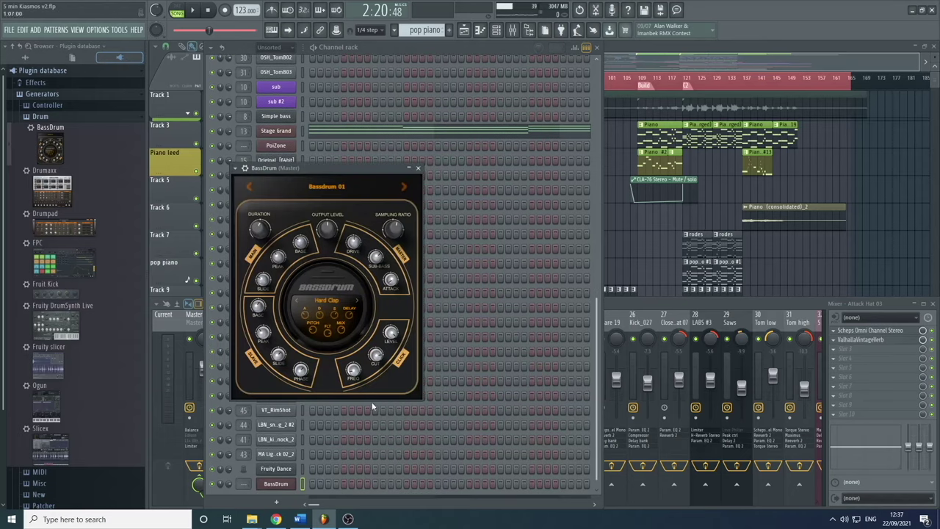
{"action": "left_click", "coordinate": [418, 168]}
Delete the BassDrum channel from the channel rack and confirm
{"action": "right_click", "coordinate": [283, 485]}
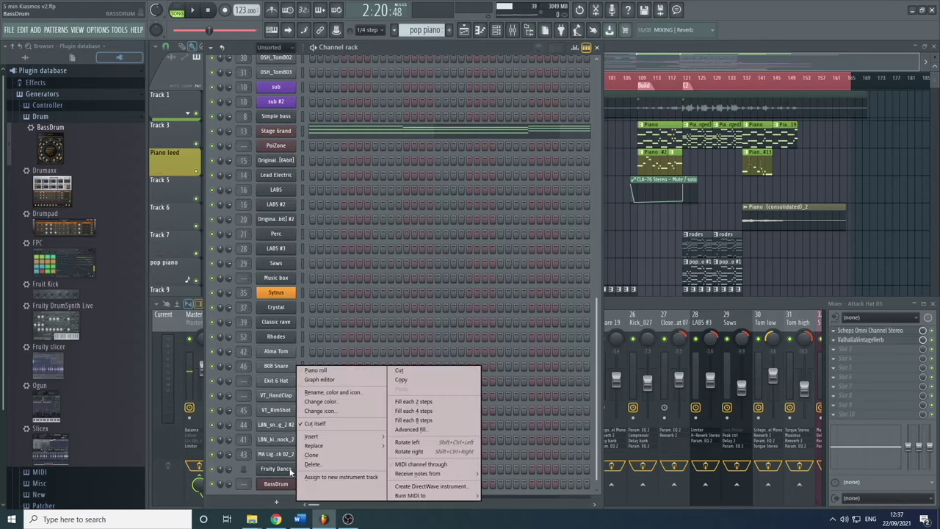
{"action": "left_click", "coordinate": [338, 465]}
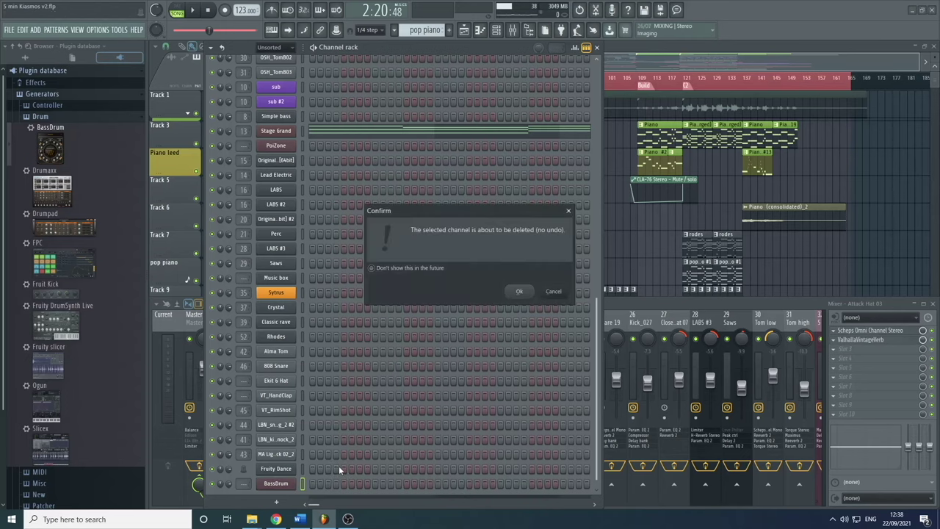
{"action": "left_click", "coordinate": [520, 293]}
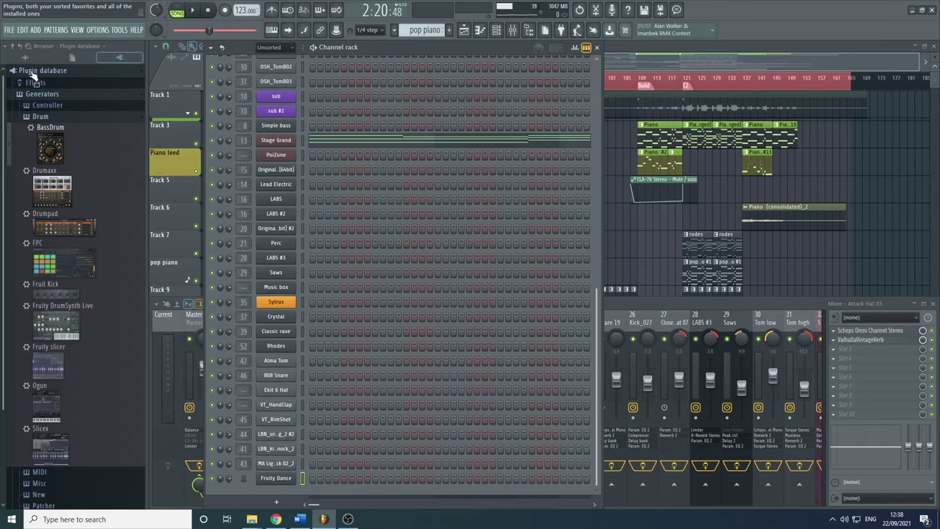
Collapse the Drum category, switch the browser back to the All view, and collapse its whole folder structure
{"action": "left_click", "coordinate": [43, 116]}
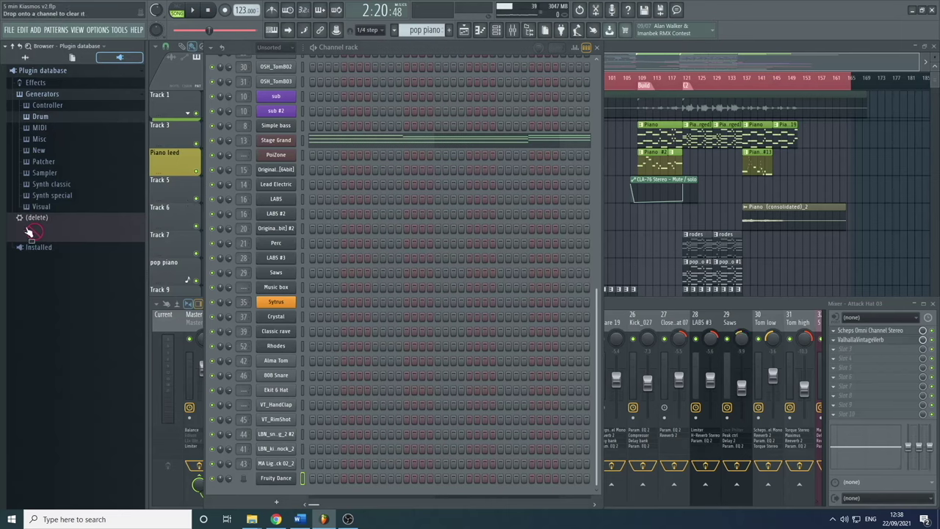
{"action": "left_click", "coordinate": [32, 59]}
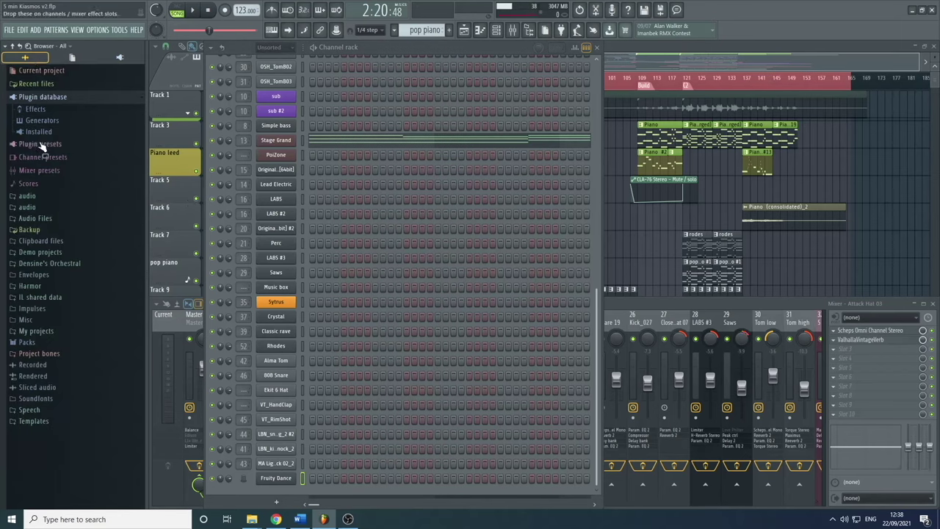
{"action": "left_click", "coordinate": [15, 46]}
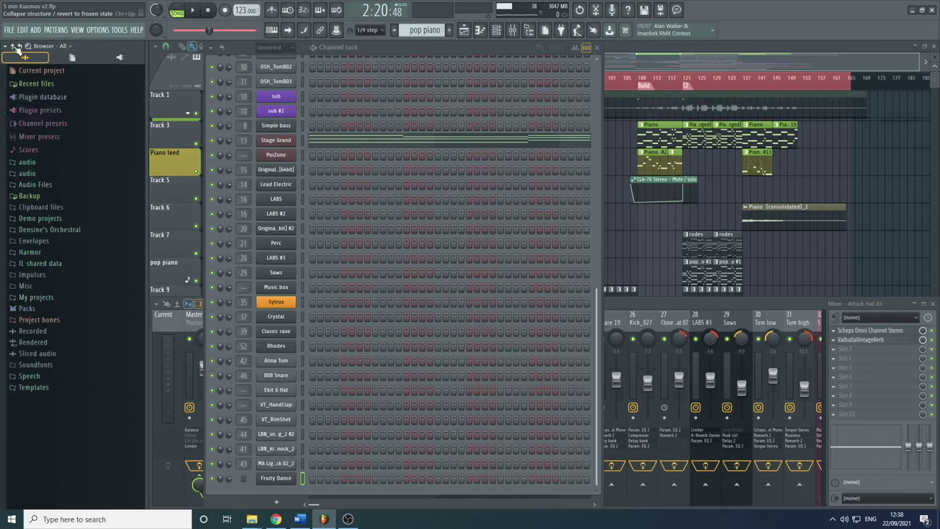
Expand the Effects folder in Plugin presets and look at the Fruity Delay 2 presets
{"action": "left_click", "coordinate": [58, 113]}
{"action": "left_click", "coordinate": [60, 122]}
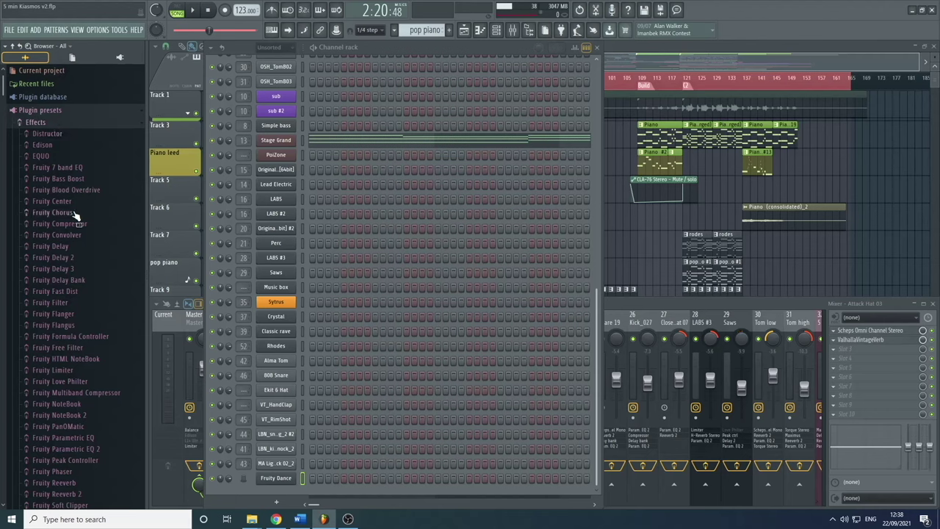
{"action": "scroll", "coordinate": [76, 215], "scroll_direction": "down", "scroll_amount": 3}
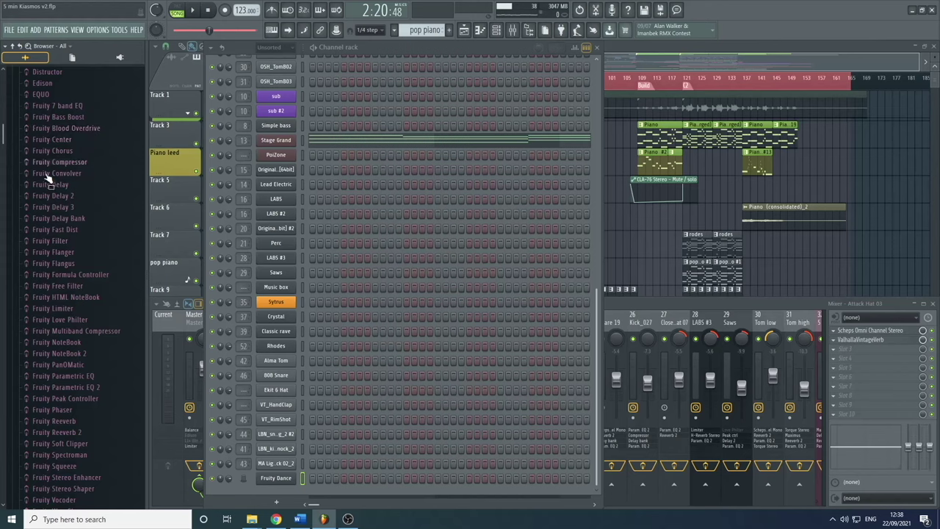
{"action": "left_click", "coordinate": [78, 199]}
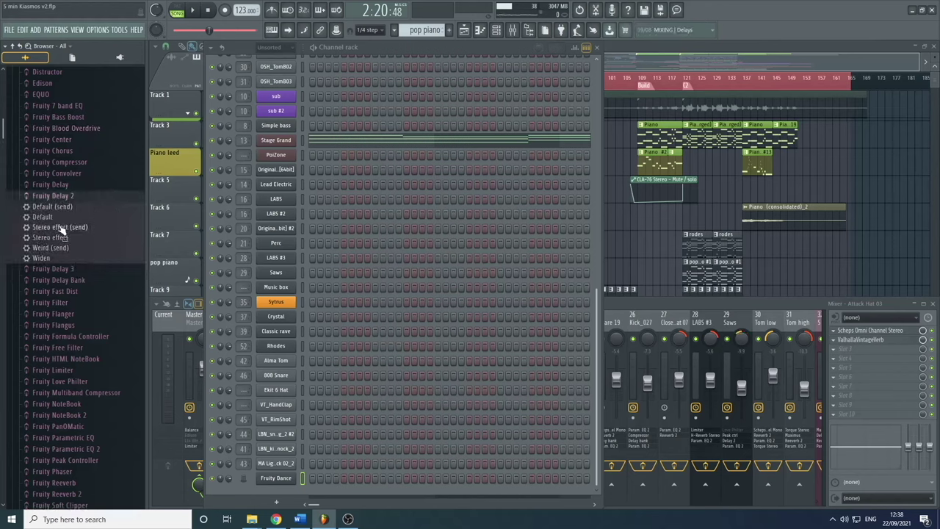
{"action": "scroll", "coordinate": [86, 268], "scroll_direction": "up", "scroll_amount": 3}
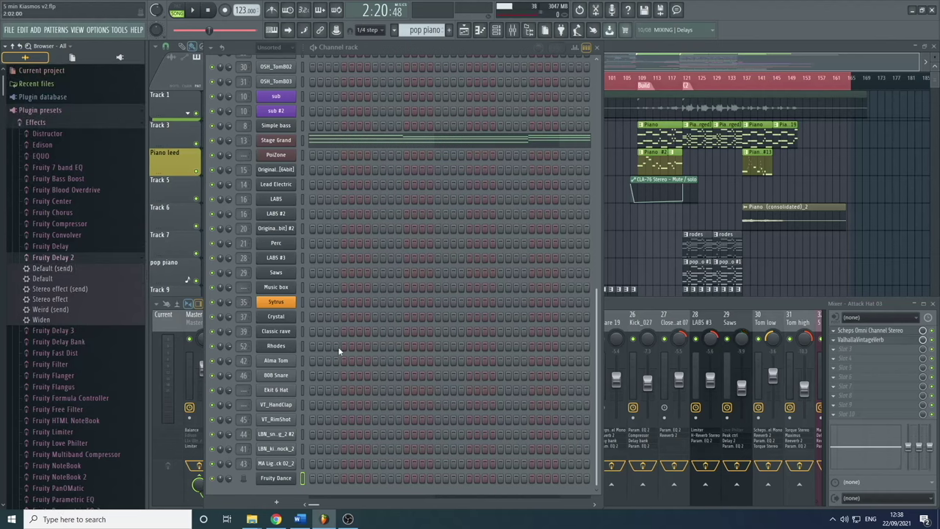
Replace the Effects preset list with Generators and look at the FPC and Transistor Bass presets
{"action": "left_click", "coordinate": [54, 123]}
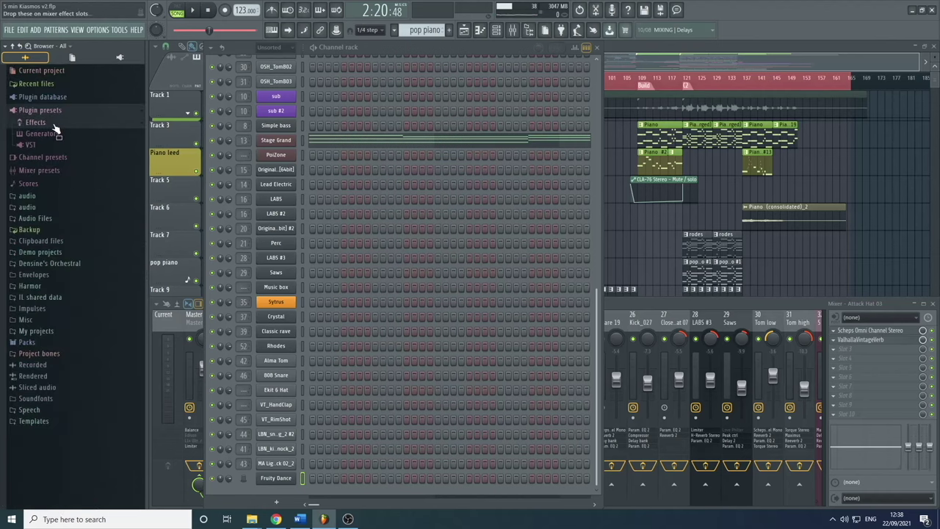
{"action": "left_click", "coordinate": [70, 136]}
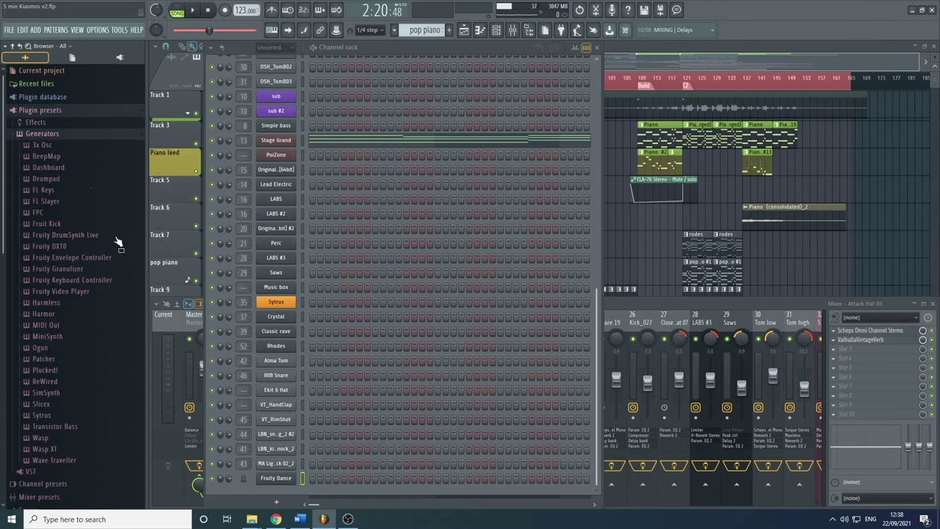
{"action": "left_click", "coordinate": [84, 270]}
{"action": "left_click", "coordinate": [72, 213]}
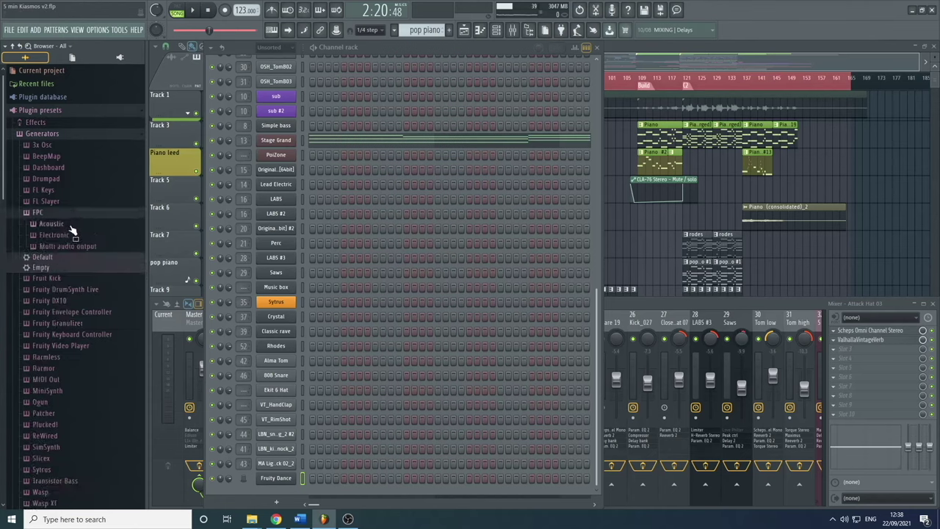
{"action": "scroll", "coordinate": [71, 218], "scroll_direction": "down", "scroll_amount": 5}
{"action": "left_click", "coordinate": [65, 242]}
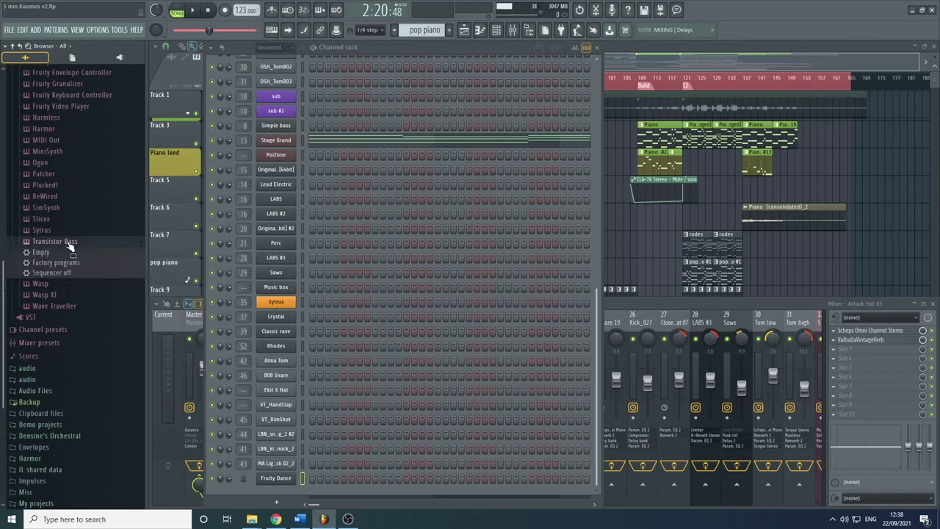
{"action": "left_click", "coordinate": [76, 244]}
{"action": "scroll", "coordinate": [77, 250], "scroll_direction": "up", "scroll_amount": 5}
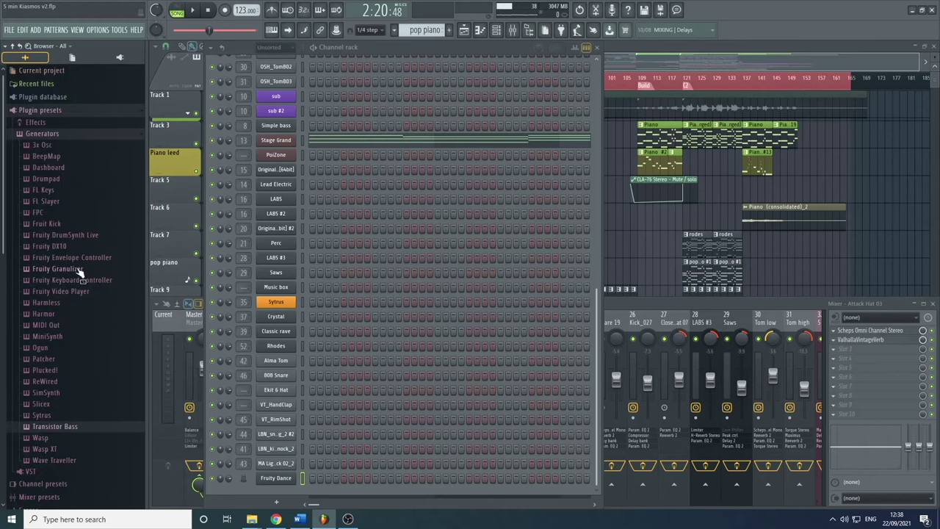
Look in the VST presets folder and at the preset-saving options of the Stage Grand channel's plugin
{"action": "left_click", "coordinate": [50, 135]}
{"action": "left_click", "coordinate": [70, 146]}
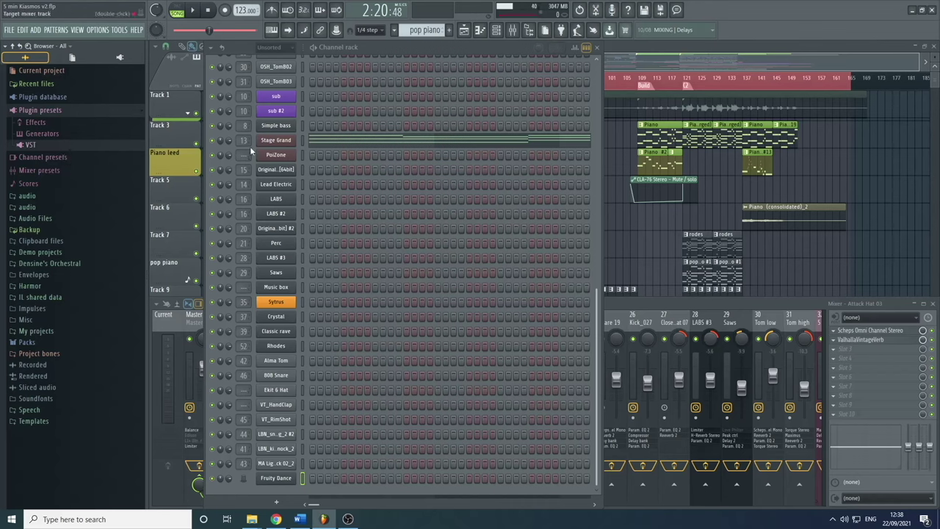
{"action": "left_click", "coordinate": [281, 140]}
{"action": "left_click", "coordinate": [235, 168]}
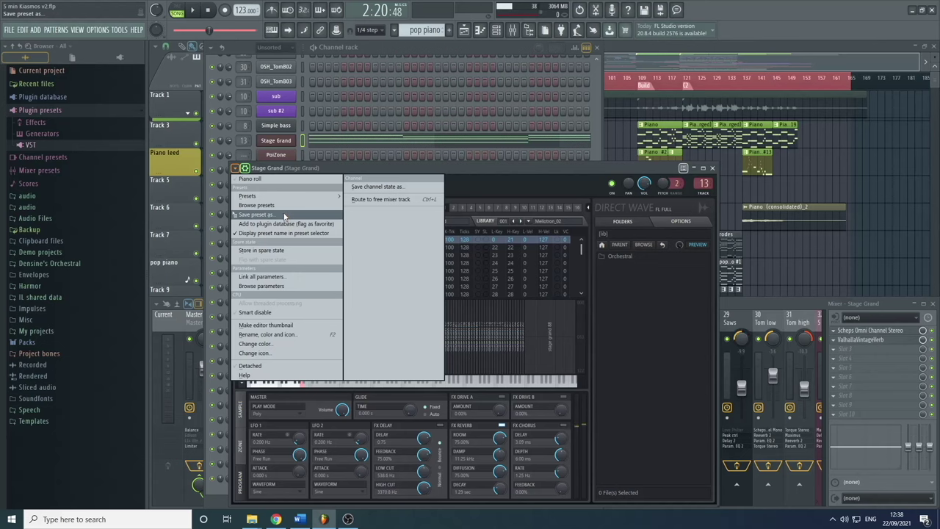
{"action": "left_click", "coordinate": [447, 177]}
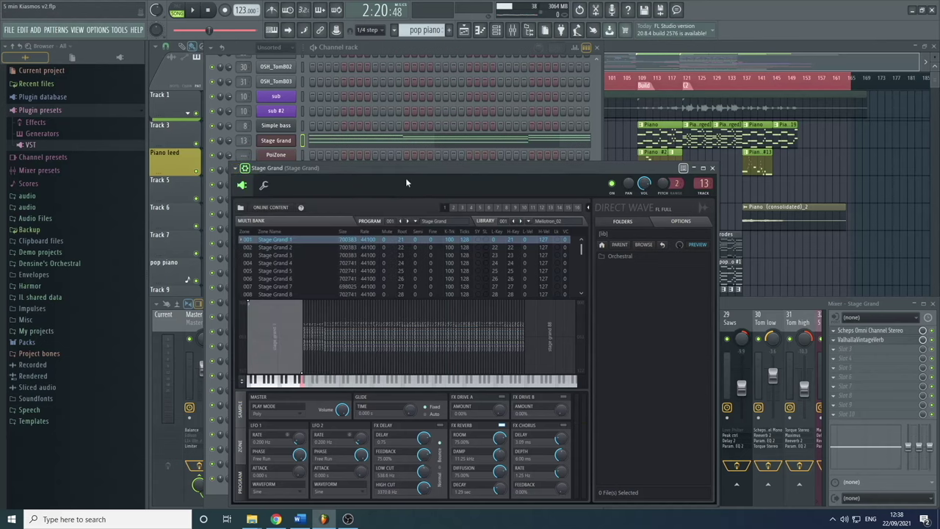
Collapse Plugin presets, expand Mixer presets, and close the Stage Grand window to bring the mixer into view
{"action": "left_click", "coordinate": [29, 110]}
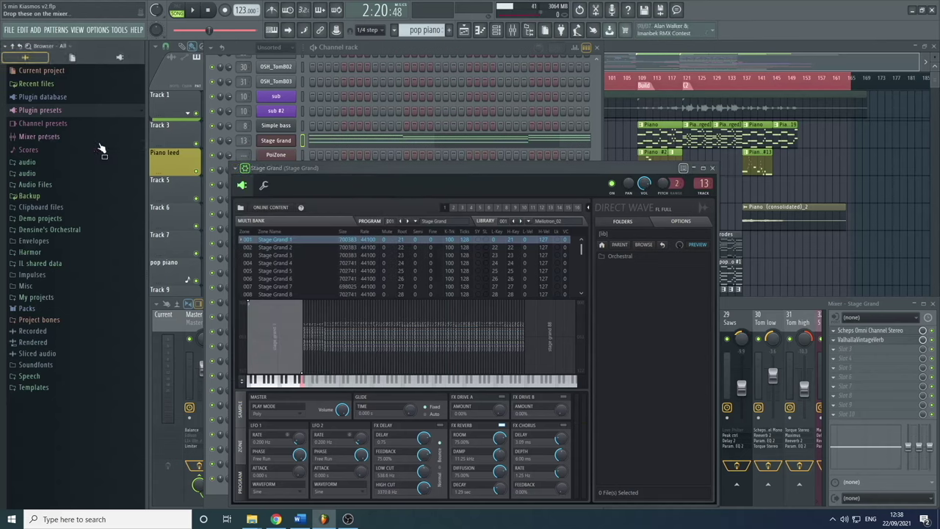
{"action": "left_click", "coordinate": [63, 140]}
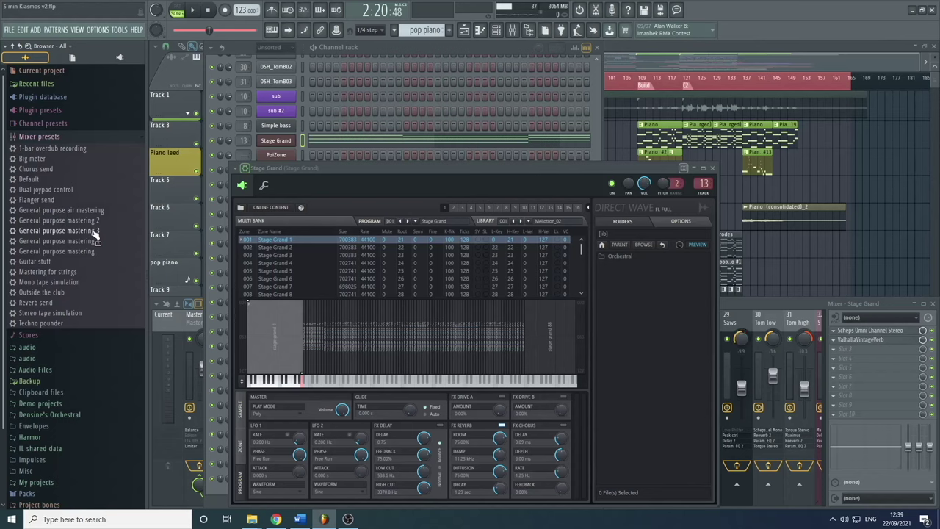
{"action": "left_click", "coordinate": [712, 168]}
{"action": "left_click", "coordinate": [656, 304]}
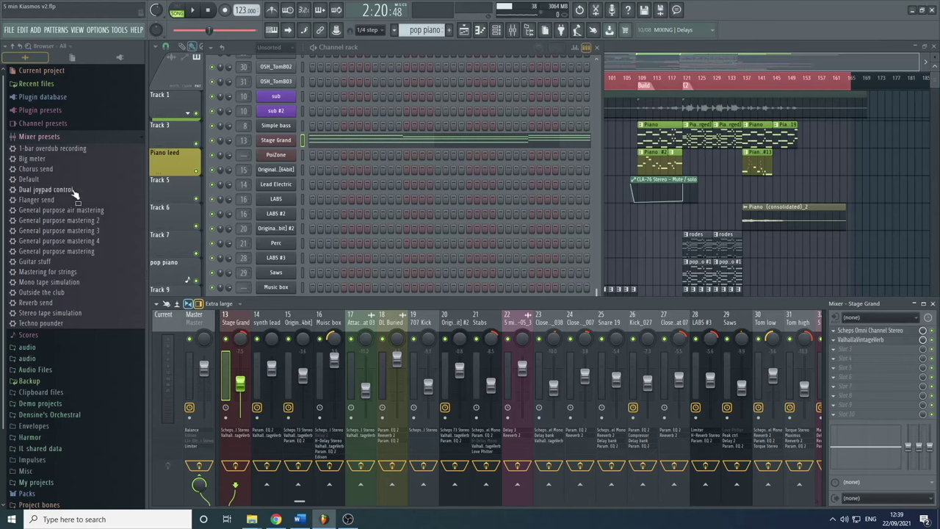
Collapse the Mixer presets folder and expand Scores to look at its subfolders and score files
{"action": "left_click", "coordinate": [53, 139]}
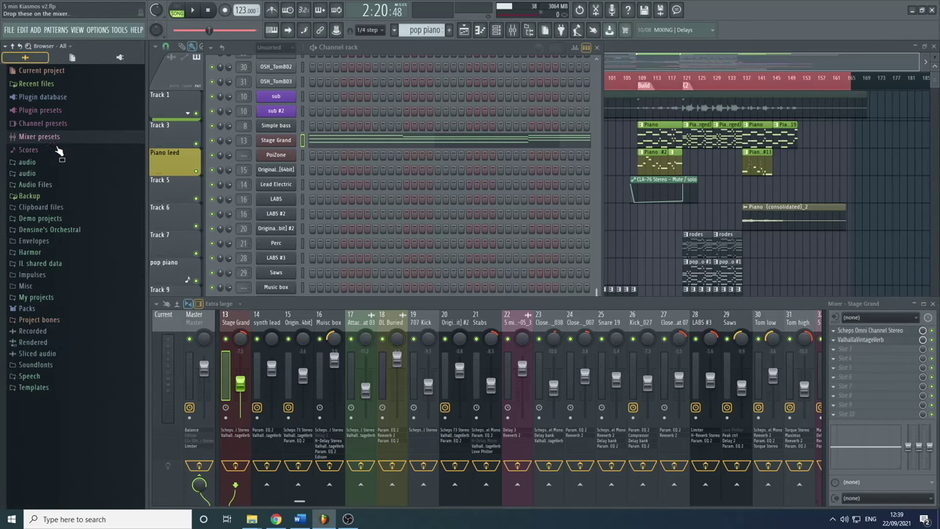
{"action": "left_click", "coordinate": [54, 151]}
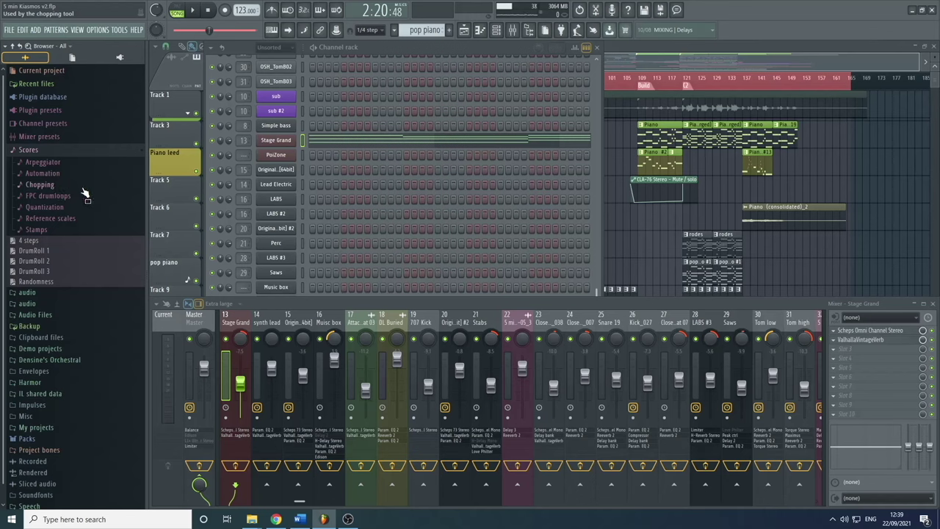
Load the Trance 6 score from the Arpeggiator 3 notes folder into the Music box channel
{"action": "left_click", "coordinate": [68, 163]}
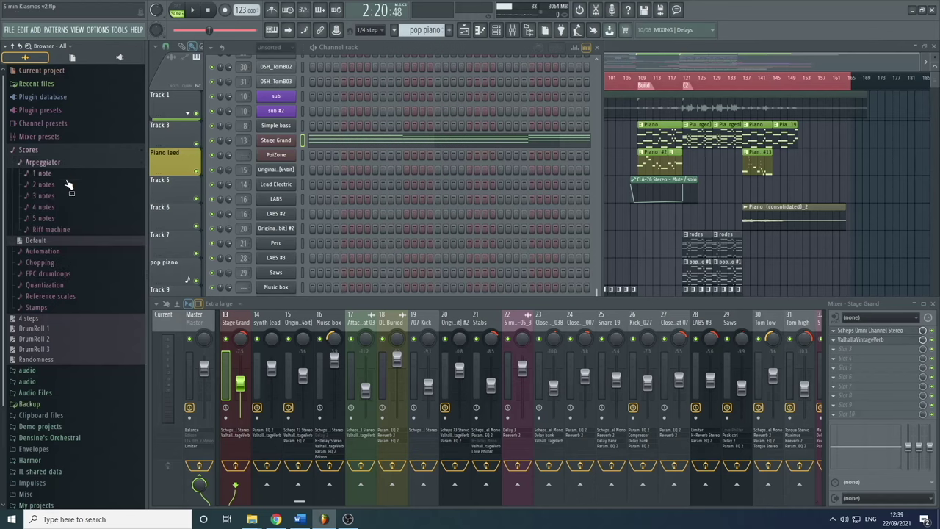
{"action": "left_click", "coordinate": [44, 196]}
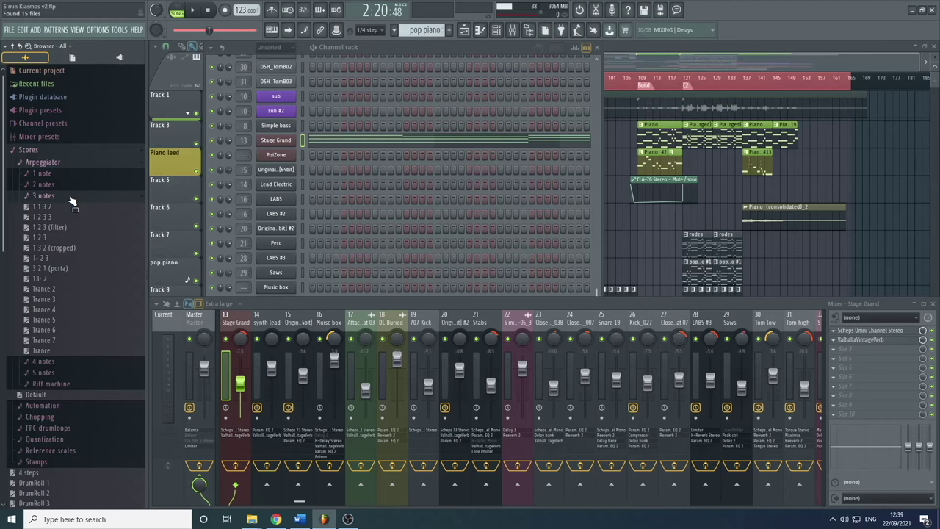
{"action": "left_click_drag", "start_coordinate": [64, 333], "coordinate": [332, 289]}
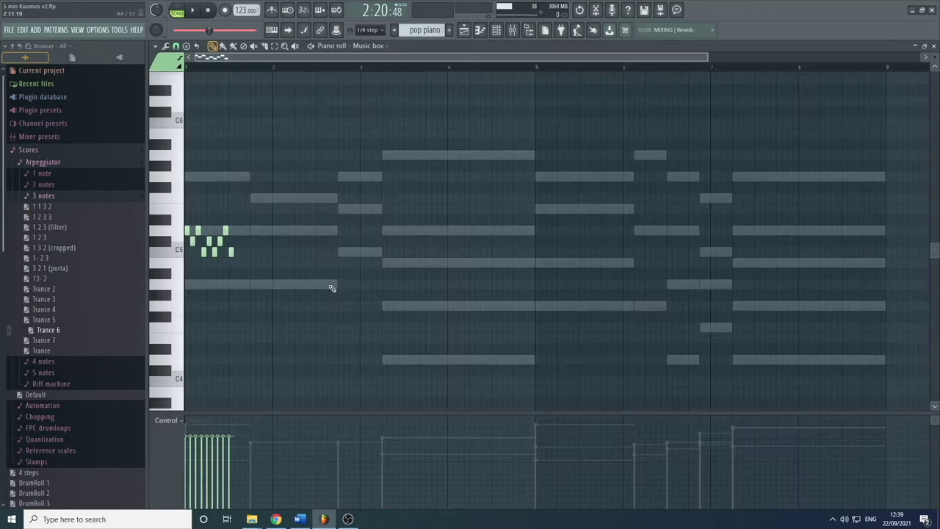
Play the Music box score briefly in pattern mode, close the piano roll and collapse the Scores folder
{"action": "left_click", "coordinate": [177, 10]}
{"action": "key", "text": "space"}
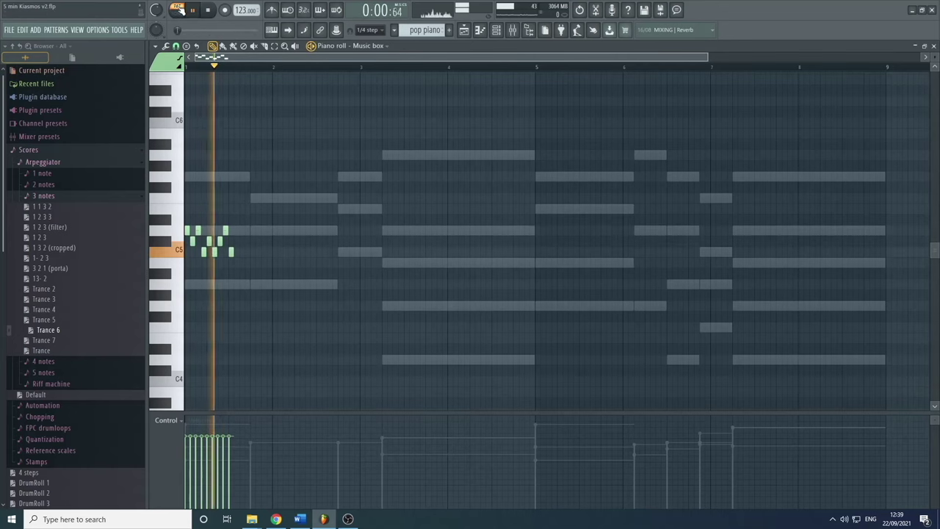
{"action": "key", "text": "space"}
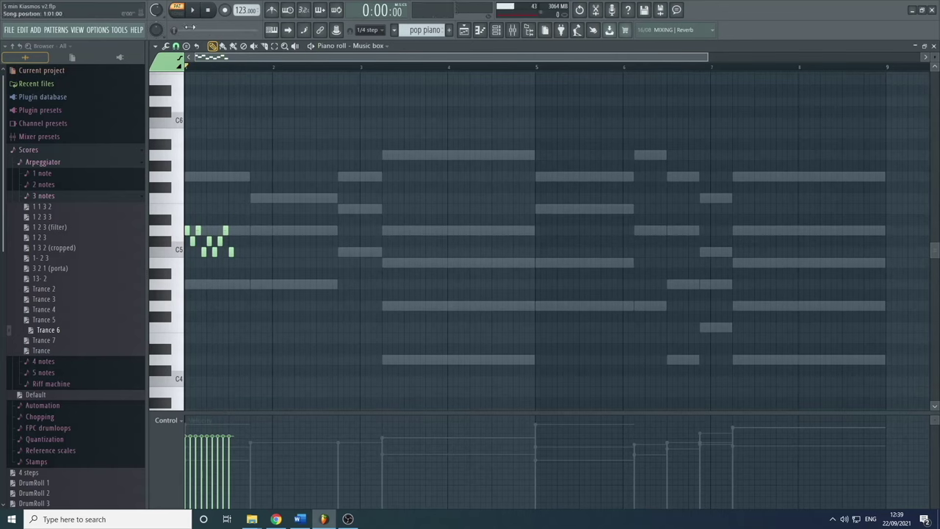
{"action": "left_click", "coordinate": [934, 47]}
{"action": "left_click", "coordinate": [32, 150]}
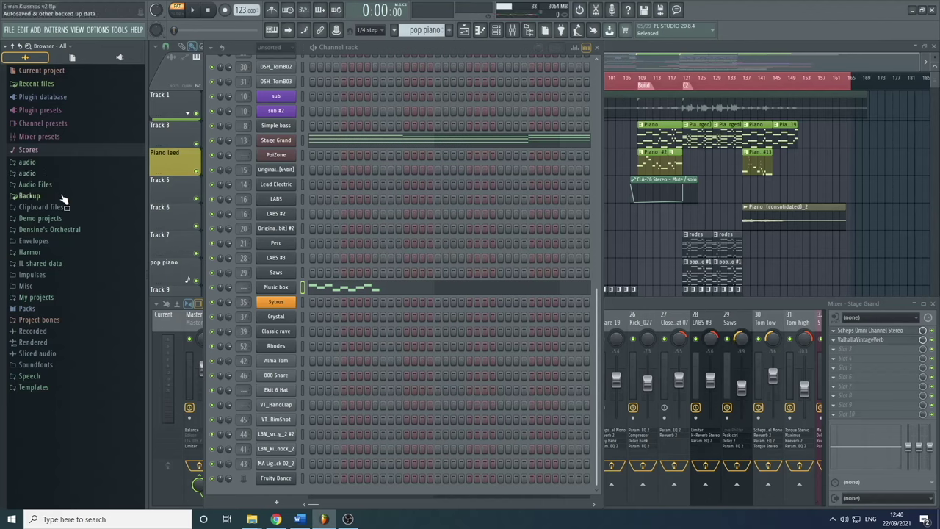
Look in the browser's Backup, Demo projects and Envelopes folders, collapsing each one again
{"action": "left_click", "coordinate": [29, 195]}
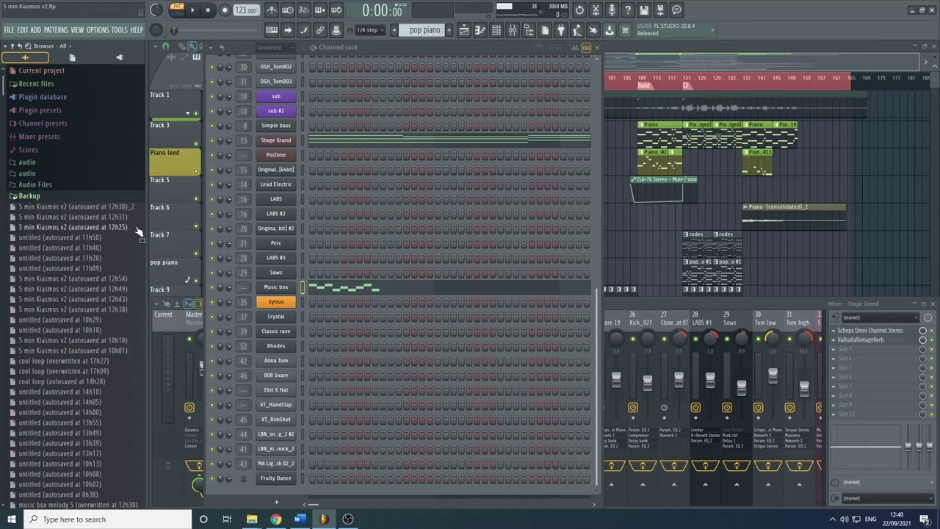
{"action": "left_click", "coordinate": [95, 196]}
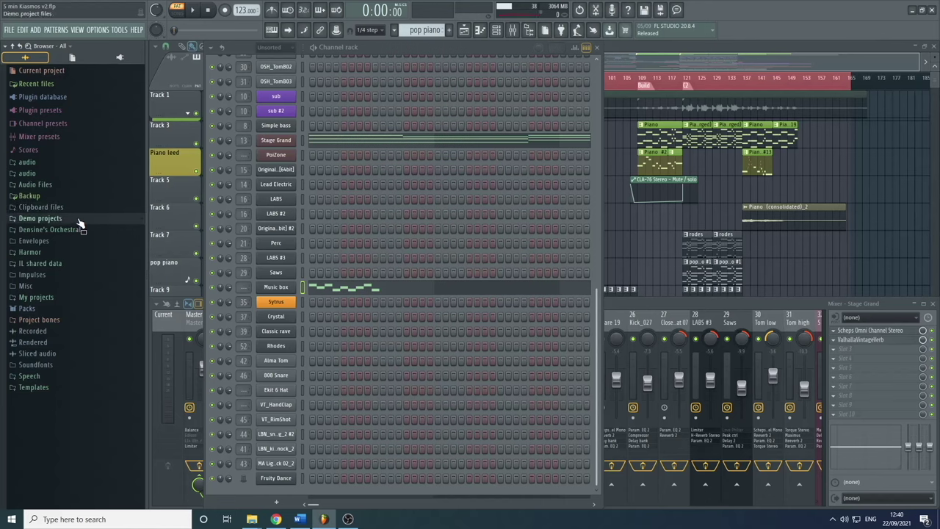
{"action": "left_click", "coordinate": [78, 220]}
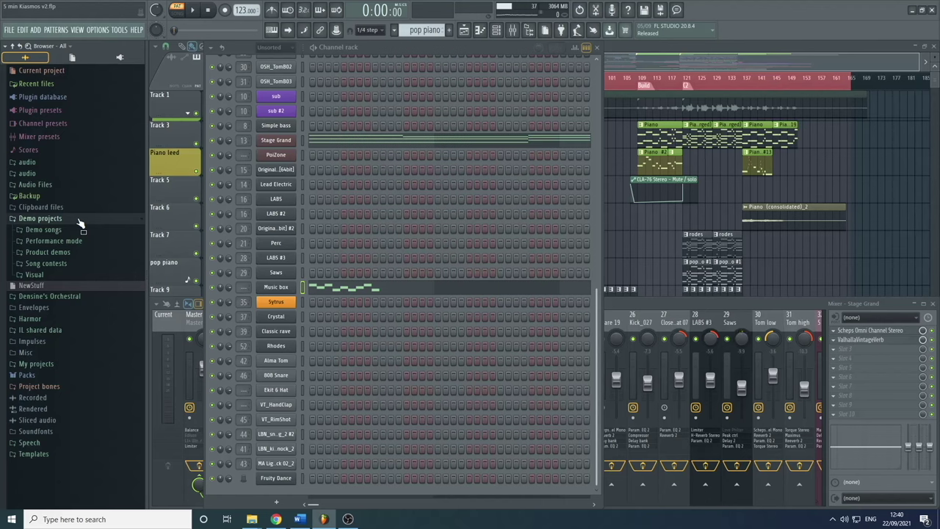
{"action": "left_click", "coordinate": [80, 222]}
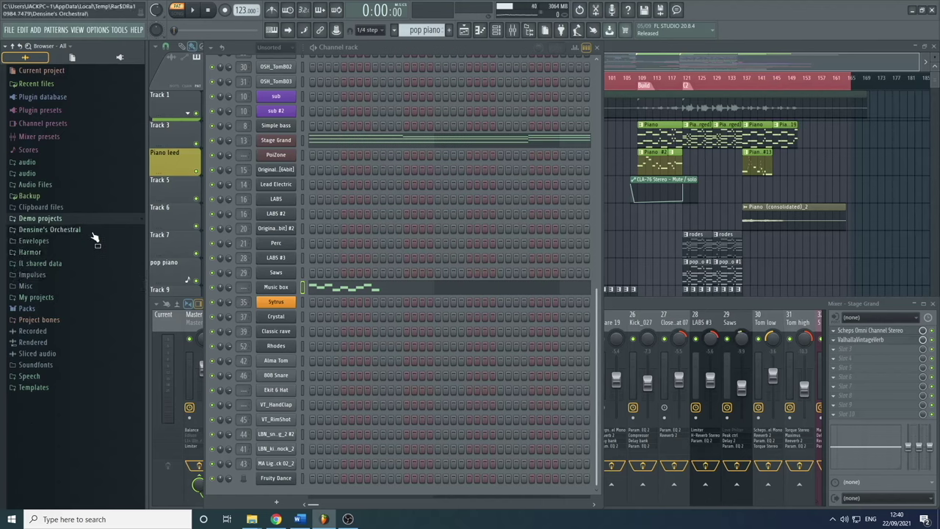
{"action": "left_click", "coordinate": [53, 244]}
{"action": "left_click", "coordinate": [36, 244]}
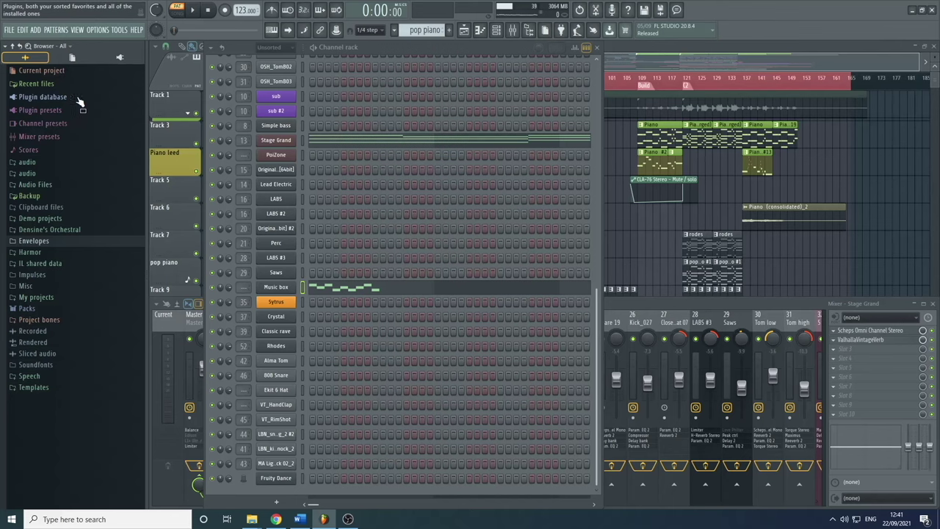
Expand Packs, audition 707 Kick, FPC 1 Kick and Minimal Kick 10 in the Drums Kicks folder, and collapse Kicks
{"action": "left_click", "coordinate": [60, 312]}
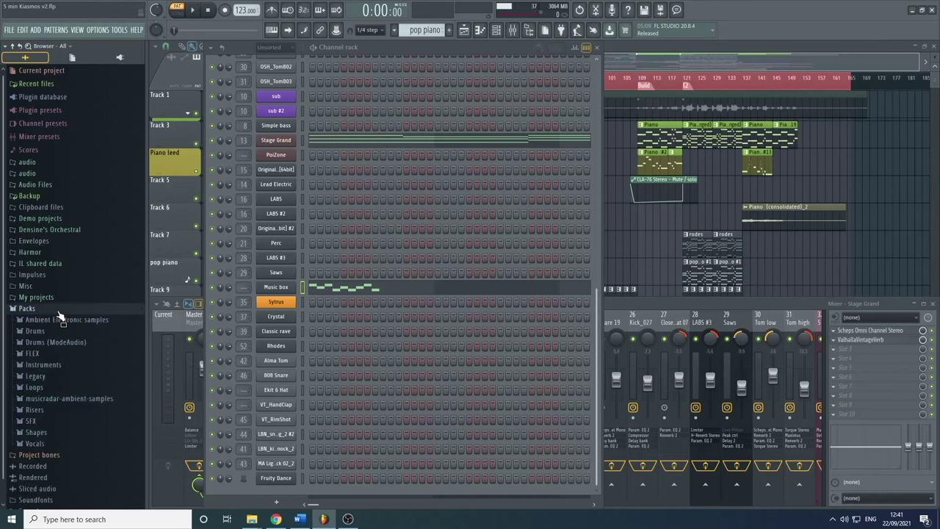
{"action": "scroll", "coordinate": [65, 315], "scroll_direction": "down", "scroll_amount": 1}
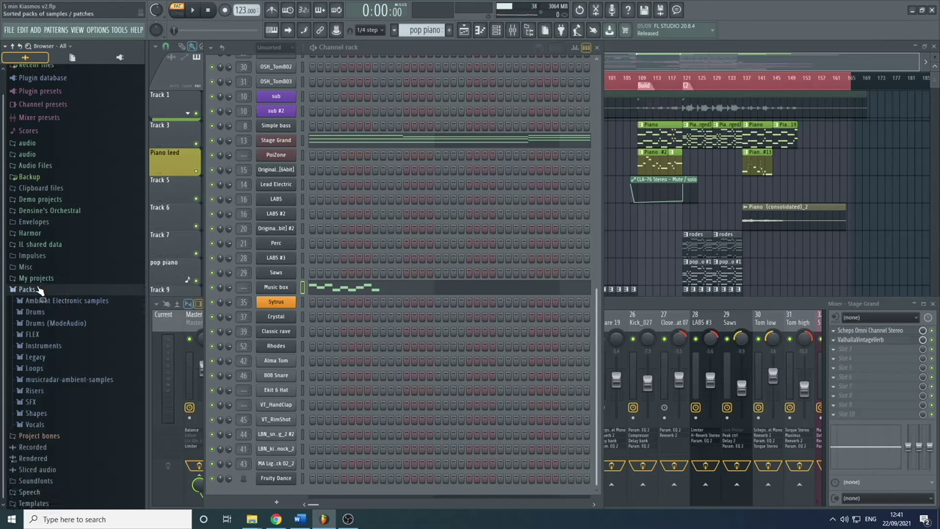
{"action": "left_click", "coordinate": [66, 312]}
{"action": "scroll", "coordinate": [64, 319], "scroll_direction": "down", "scroll_amount": 3}
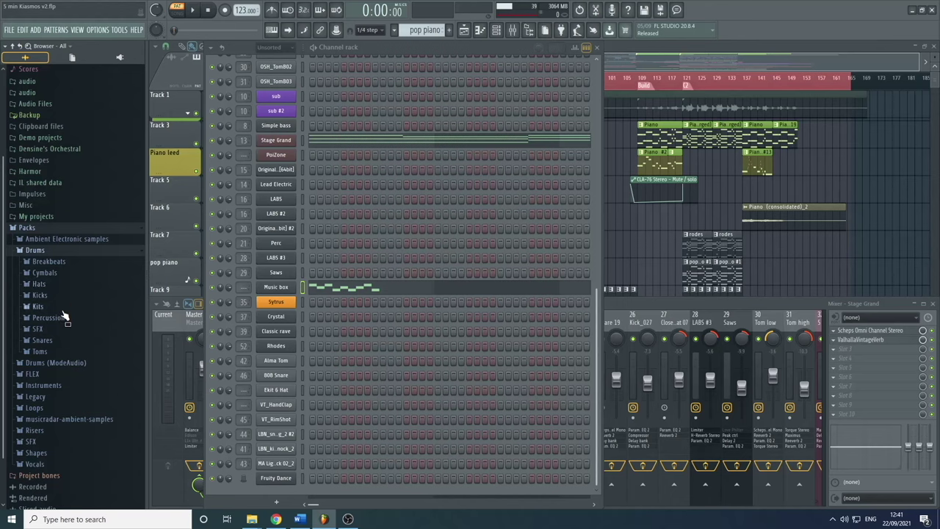
{"action": "left_click", "coordinate": [67, 296]}
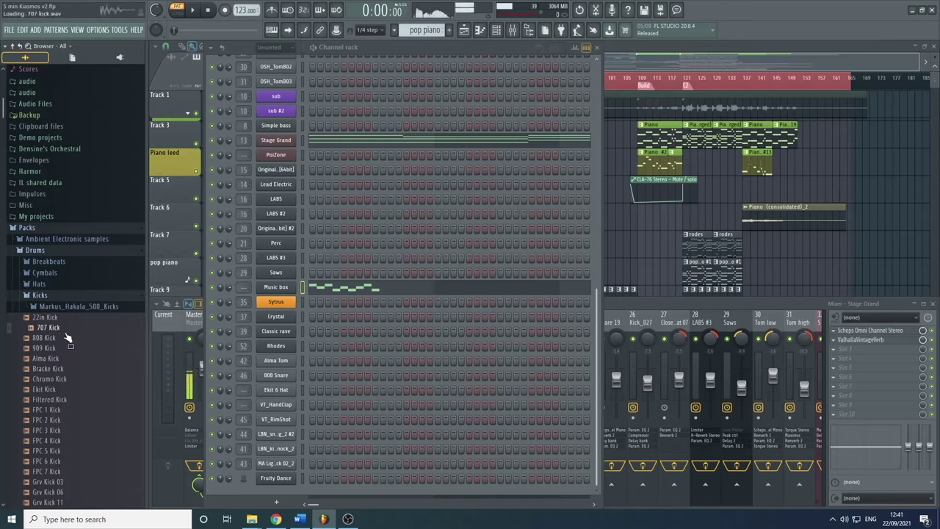
{"action": "scroll", "coordinate": [78, 382], "scroll_direction": "down", "scroll_amount": 5}
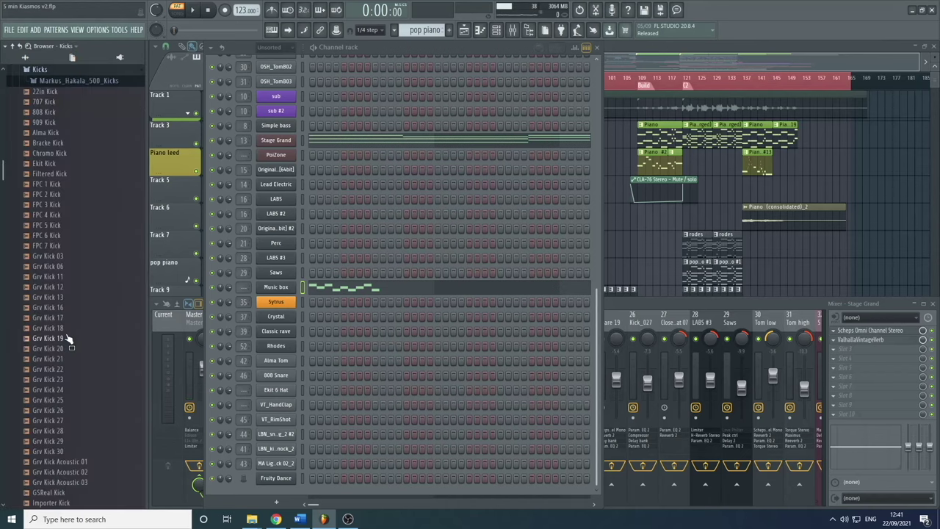
{"action": "left_click", "coordinate": [73, 185]}
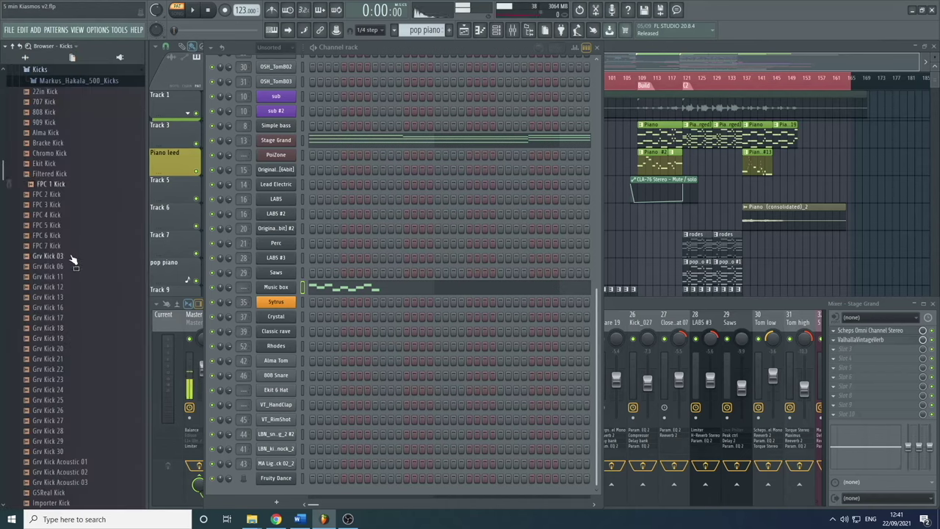
{"action": "scroll", "coordinate": [77, 220], "scroll_direction": "down", "scroll_amount": 8}
{"action": "left_click", "coordinate": [67, 378]}
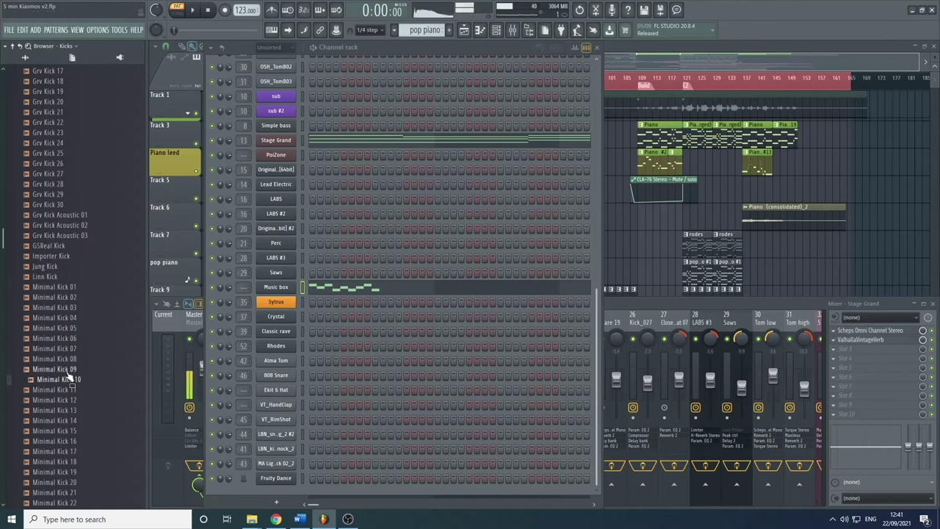
{"action": "scroll", "coordinate": [70, 221], "scroll_direction": "up", "scroll_amount": 10}
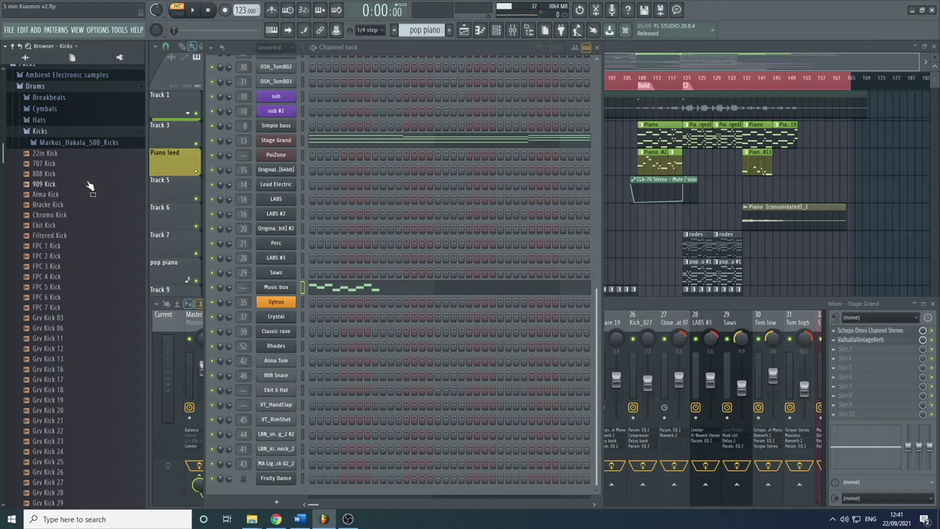
{"action": "left_click", "coordinate": [84, 135]}
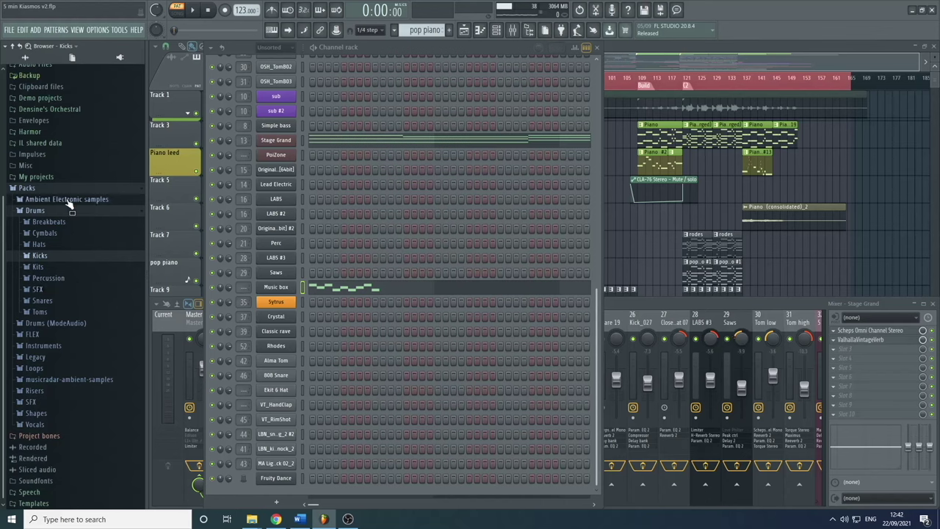
Expand Drums (ModeAudio), audition percussion samples such as Attack Blip 04, collapse Percussion and look over the remaining packs
{"action": "left_click", "coordinate": [93, 324]}
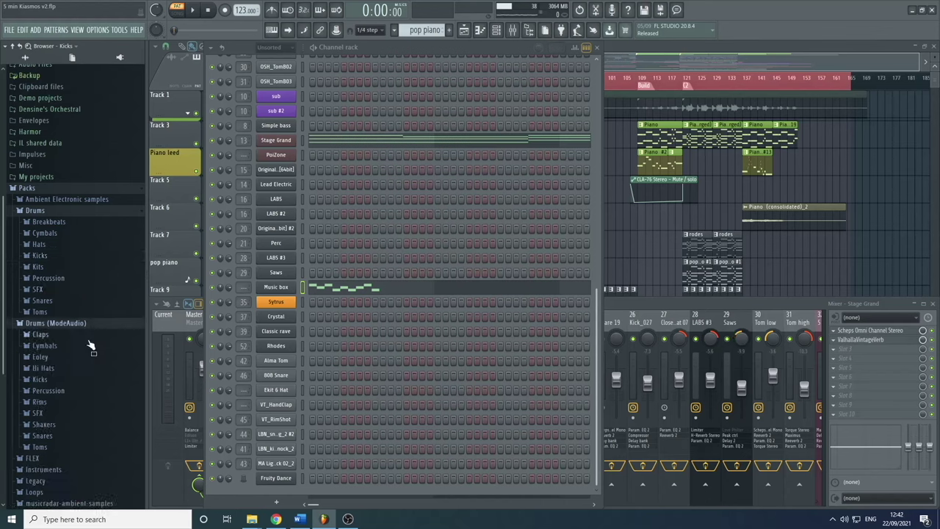
{"action": "scroll", "coordinate": [93, 343], "scroll_direction": "down", "scroll_amount": 2}
{"action": "left_click", "coordinate": [95, 328]}
{"action": "scroll", "coordinate": [92, 330], "scroll_direction": "down", "scroll_amount": 6}
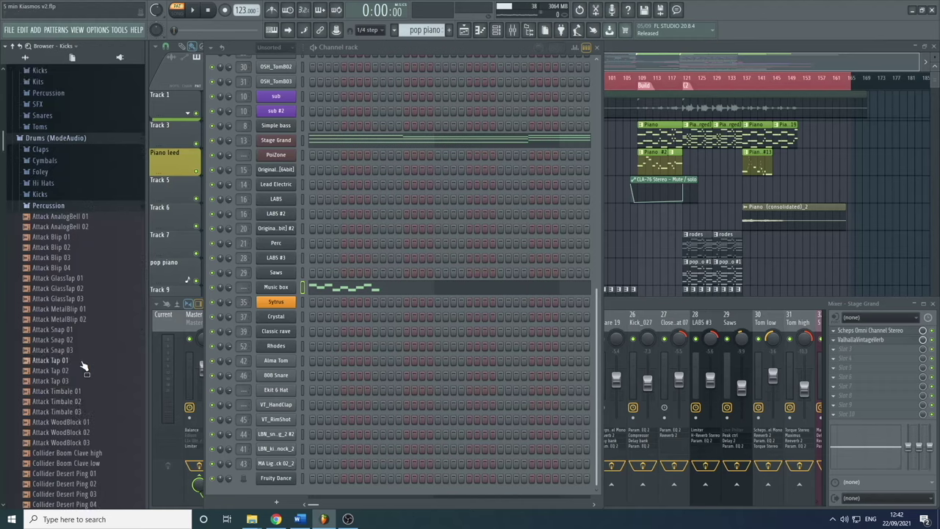
{"action": "left_click", "coordinate": [61, 360]}
{"action": "left_click", "coordinate": [53, 206]}
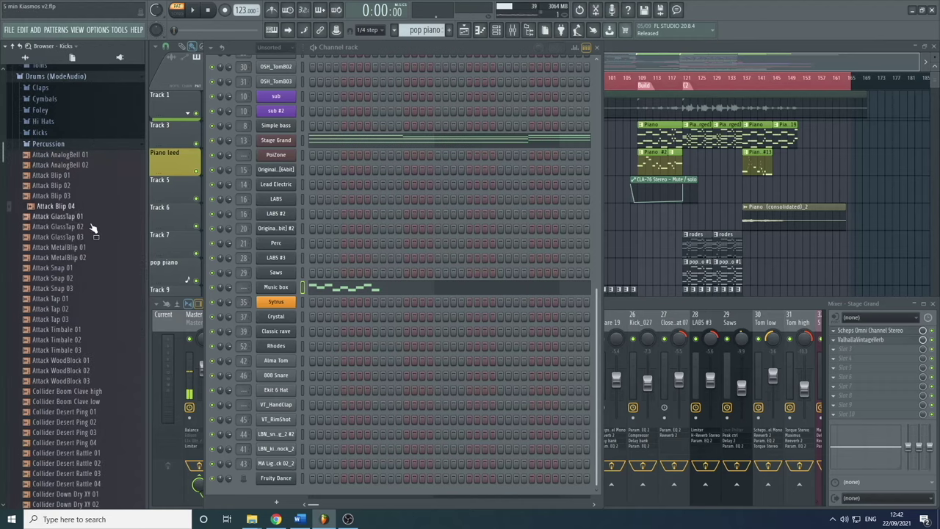
{"action": "scroll", "coordinate": [80, 324], "scroll_direction": "up", "scroll_amount": 6}
{"action": "left_click", "coordinate": [80, 328]}
{"action": "scroll", "coordinate": [80, 330], "scroll_direction": "up", "scroll_amount": 2}
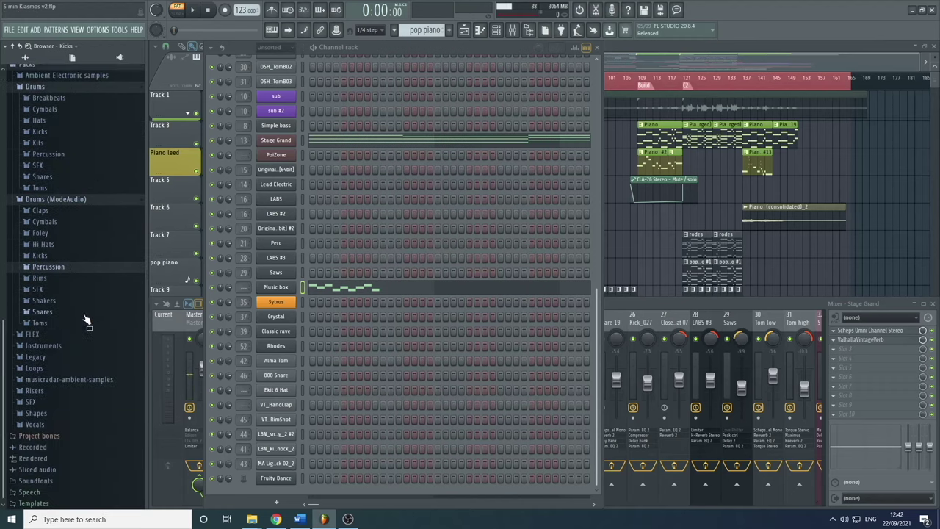
{"action": "scroll", "coordinate": [85, 320], "scroll_direction": "up", "scroll_amount": 2}
{"action": "scroll", "coordinate": [86, 320], "scroll_direction": "down", "scroll_amount": 6}
{"action": "scroll", "coordinate": [95, 231], "scroll_direction": "up", "scroll_amount": 4}
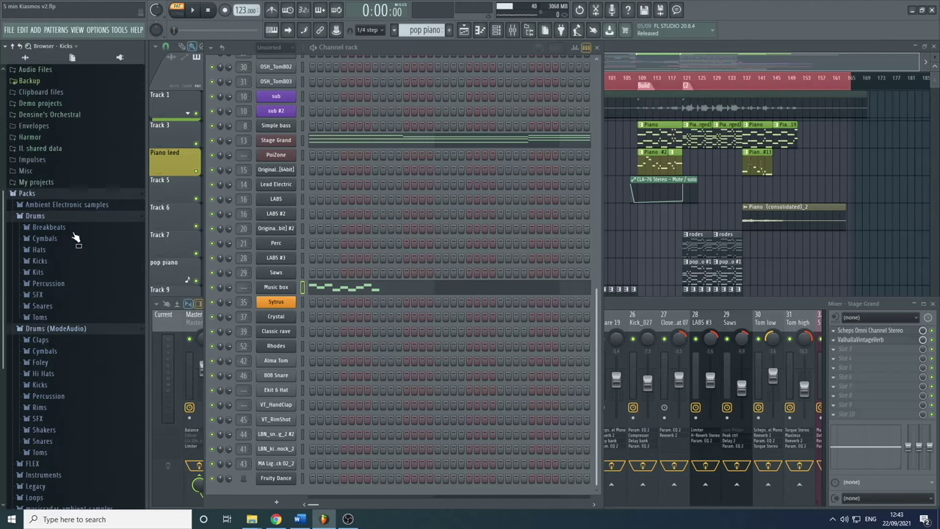
Open the Packs folder in File Explorer, look through the Drums Kicks samples, and close the window to return to the browser
{"action": "right_click", "coordinate": [73, 195]}
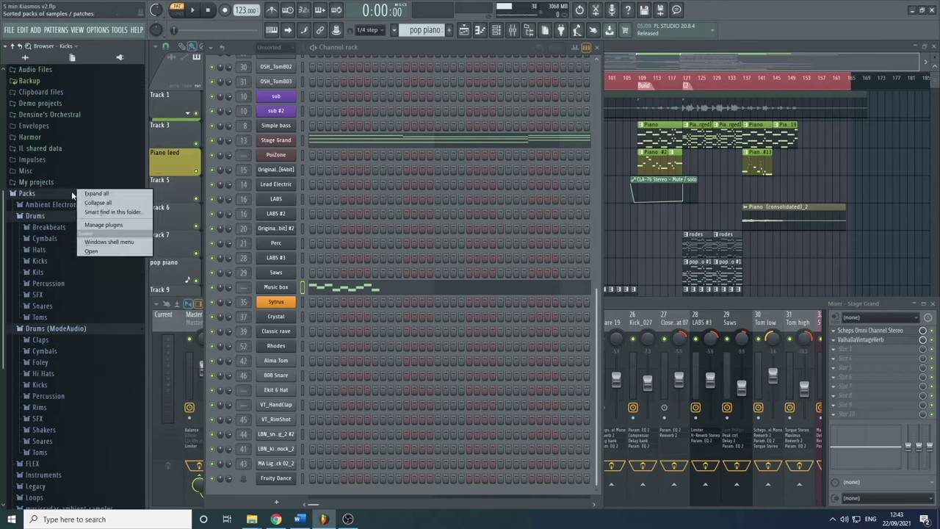
{"action": "left_click", "coordinate": [91, 251]}
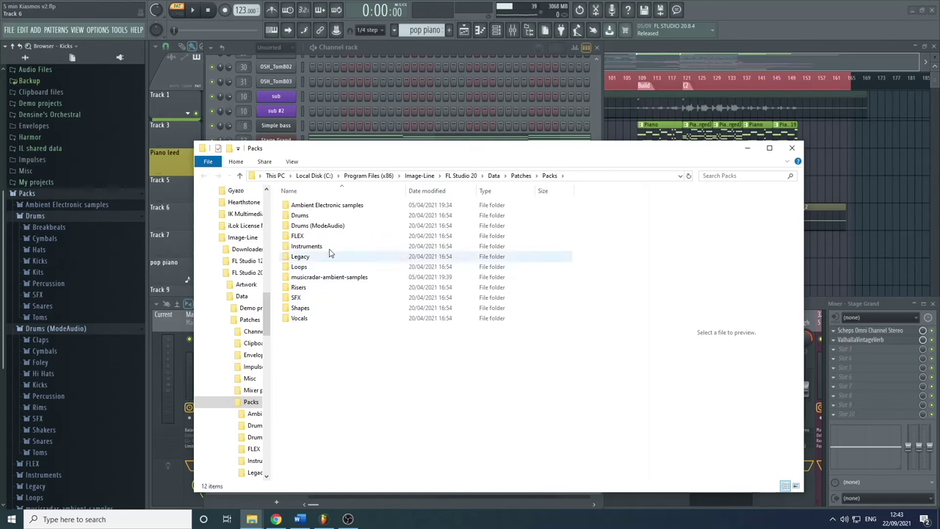
{"action": "double_click", "coordinate": [325, 215]}
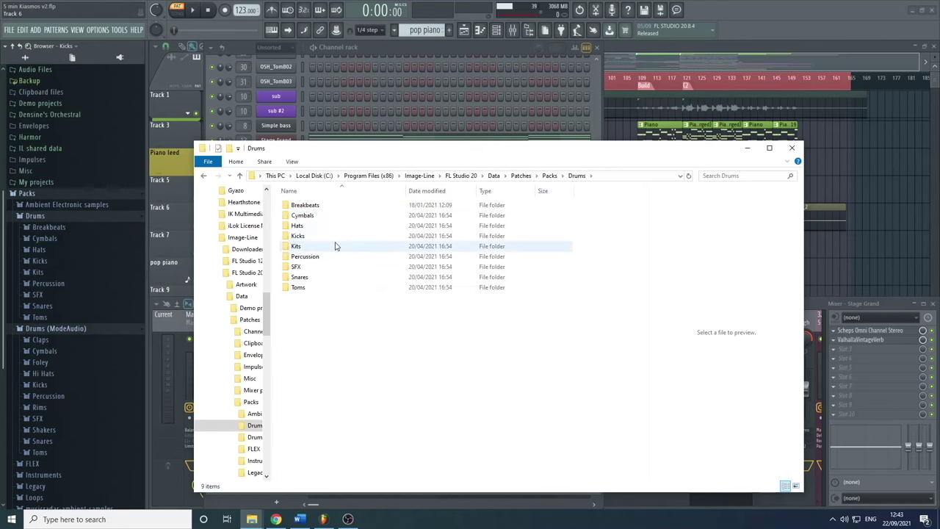
{"action": "double_click", "coordinate": [330, 236]}
{"action": "scroll", "coordinate": [392, 329], "scroll_direction": "down", "scroll_amount": 5}
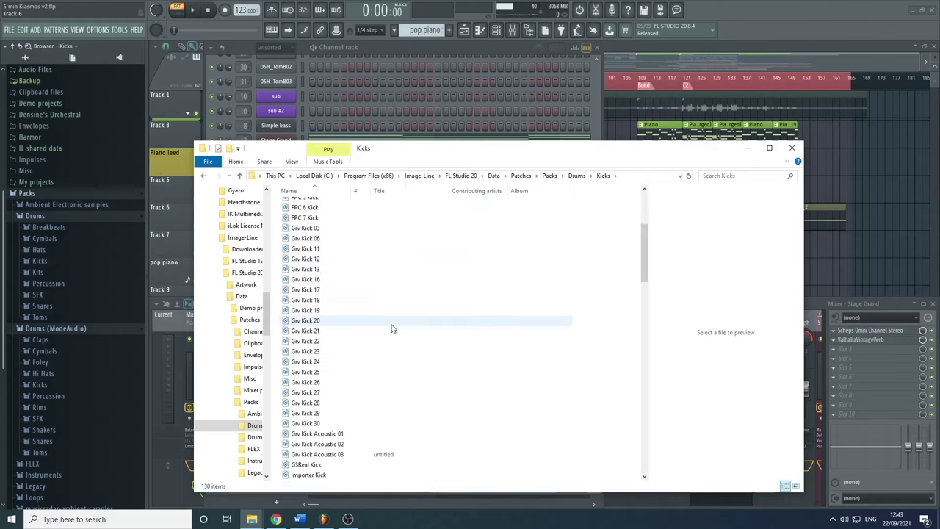
{"action": "scroll", "coordinate": [391, 328], "scroll_direction": "down", "scroll_amount": 10}
{"action": "scroll", "coordinate": [382, 367], "scroll_direction": "up", "scroll_amount": 10}
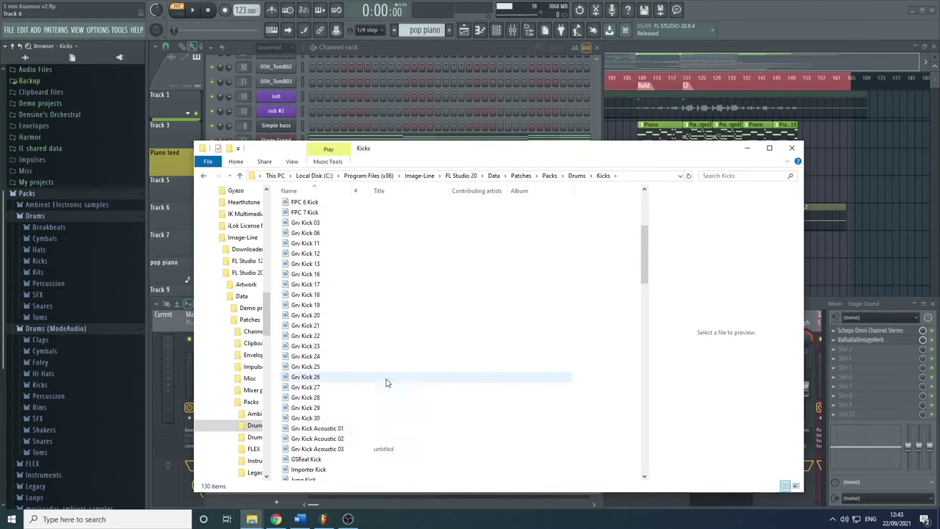
{"action": "left_click", "coordinate": [792, 147]}
{"action": "scroll", "coordinate": [33, 387], "scroll_direction": "down", "scroll_amount": 4}
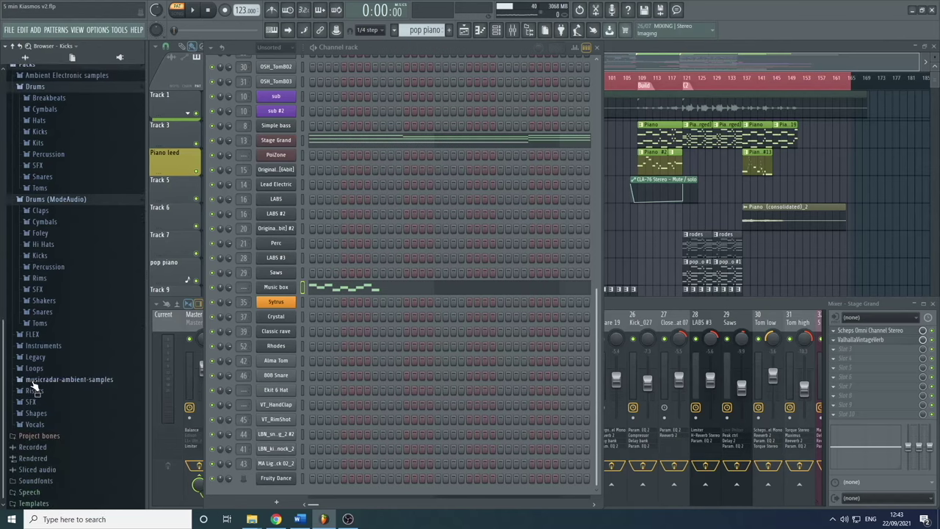
{"action": "scroll", "coordinate": [49, 386], "scroll_direction": "up", "scroll_amount": 4}
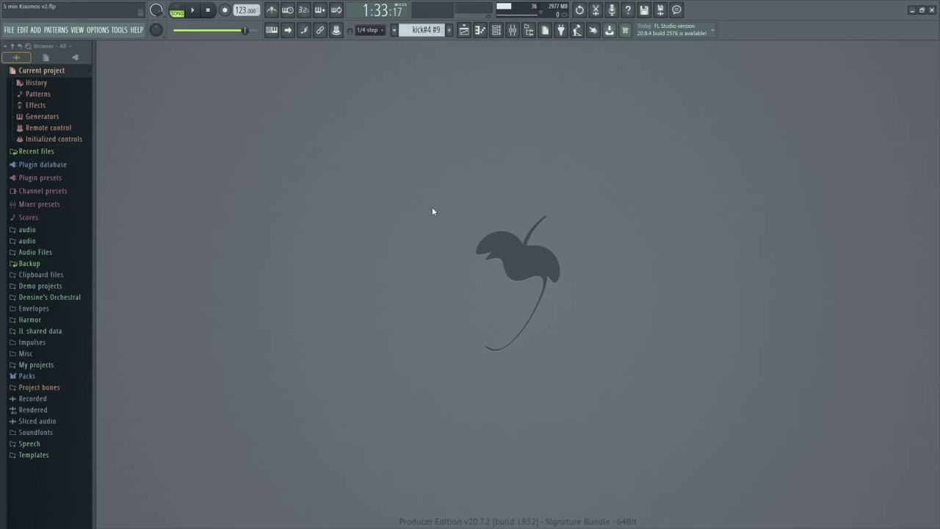
Open the Playlist and look over the Arrangement_2 timeline around the Piano and kick clips
{"action": "key", "text": "F5"}
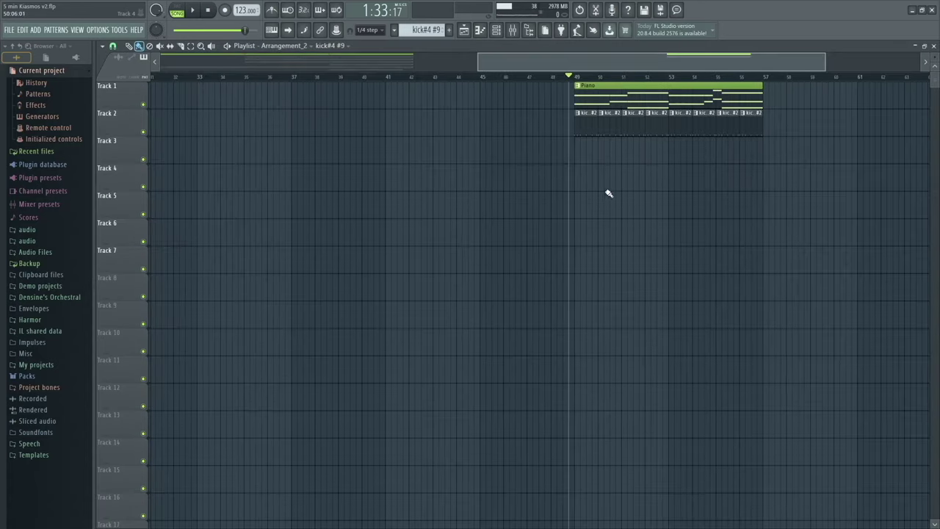
{"action": "left_click_drag", "start_coordinate": [608, 193], "coordinate": [656, 233]}
{"action": "scroll", "coordinate": [573, 217], "scroll_direction": "left", "scroll_amount": 2}
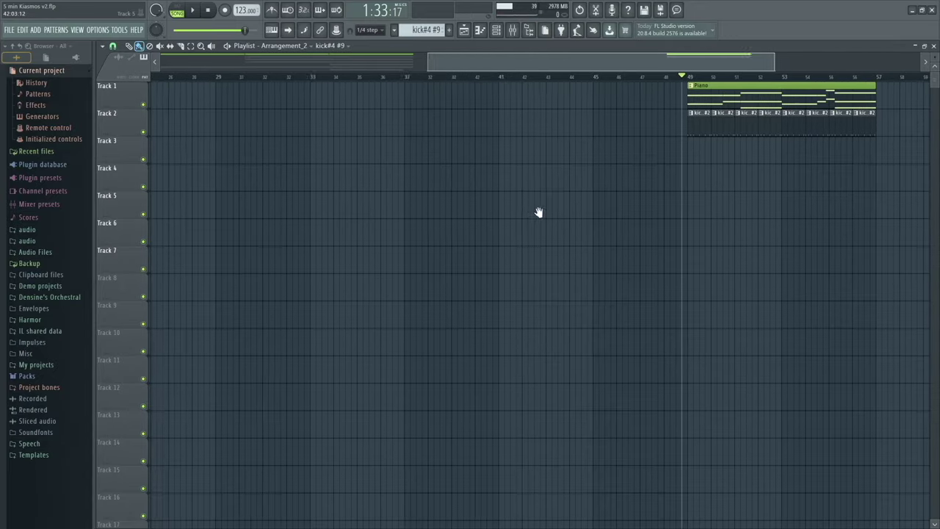
{"action": "left_click_drag", "start_coordinate": [538, 213], "coordinate": [470, 232]}
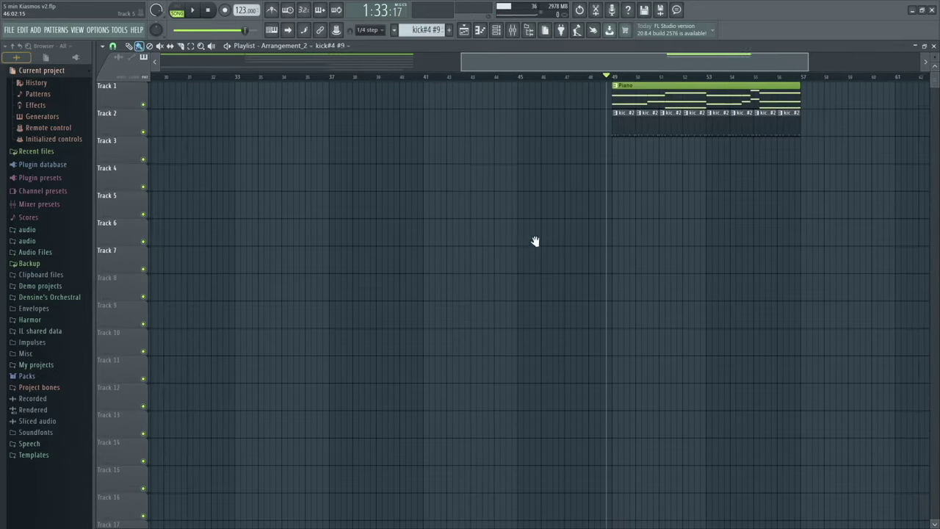
Set the playhead to bar 49 and play the Piano and kick clips briefly before stopping playback
{"action": "left_click_drag", "start_coordinate": [536, 242], "coordinate": [507, 264]}
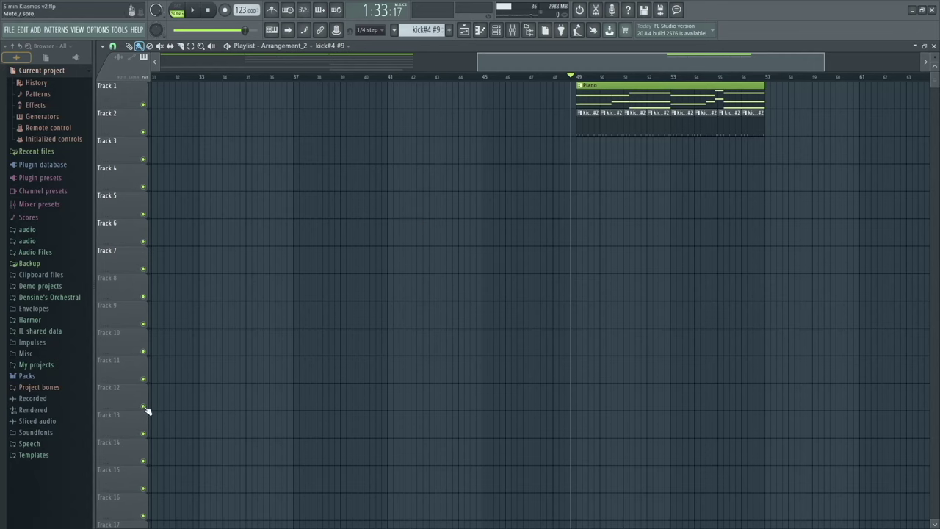
{"action": "scroll", "coordinate": [390, 292], "scroll_direction": "left", "scroll_amount": 3}
{"action": "scroll", "coordinate": [527, 319], "scroll_direction": "right", "scroll_amount": 3}
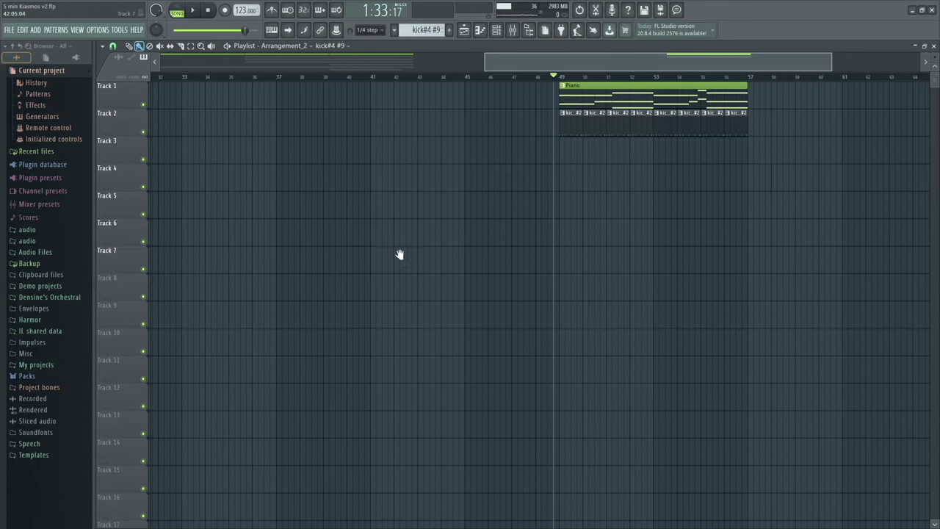
{"action": "mouse_move", "coordinate": [399, 254]}
{"action": "left_mouse_down"}
{"action": "mouse_move", "coordinate": [548, 287]}
{"action": "mouse_move", "coordinate": [358, 298]}
{"action": "left_mouse_up"}
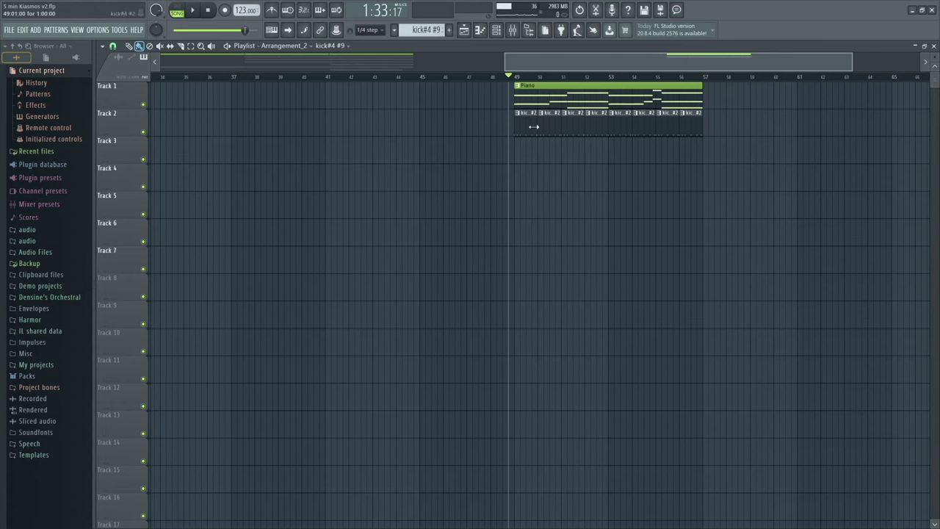
{"action": "left_click", "coordinate": [517, 76]}
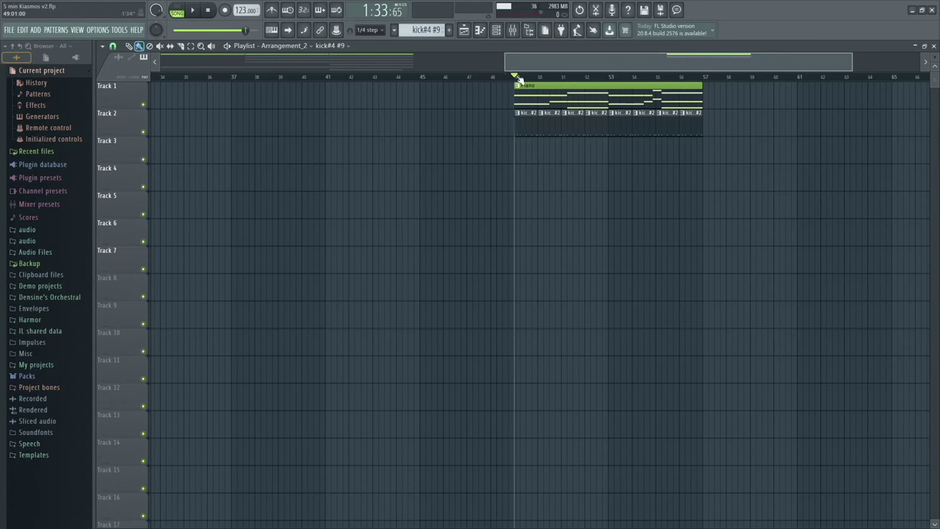
{"action": "key", "text": "space"}
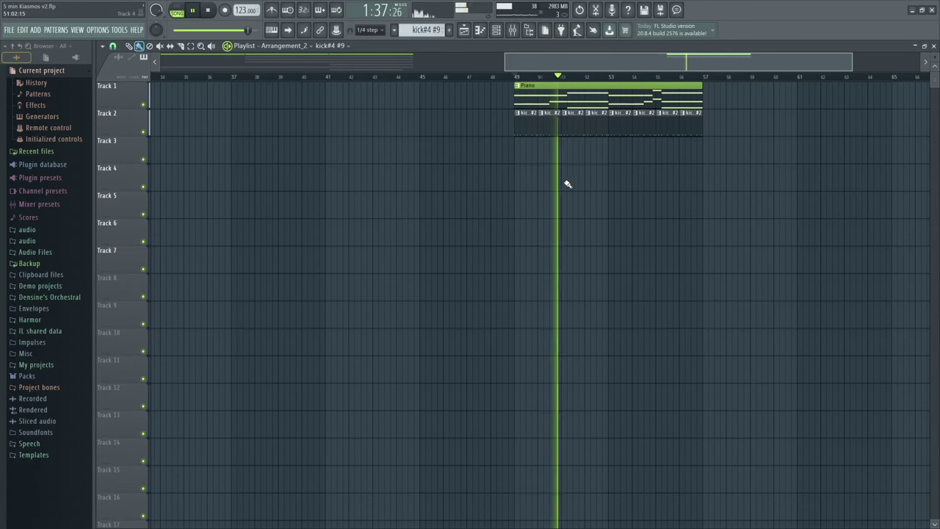
{"action": "key", "text": "space"}
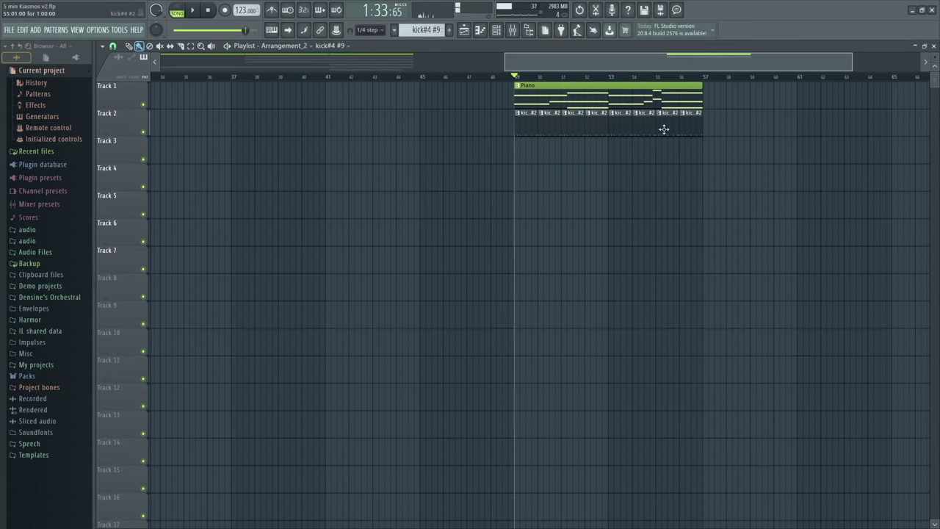
Add a second Piano clip at bar 57 on Track 1 and fill Track 2 with kick#4 #2 clips through bar 64
{"action": "scroll", "coordinate": [583, 180], "scroll_direction": "left", "scroll_amount": 1}
{"action": "scroll", "coordinate": [535, 195], "scroll_direction": "right", "scroll_amount": 2}
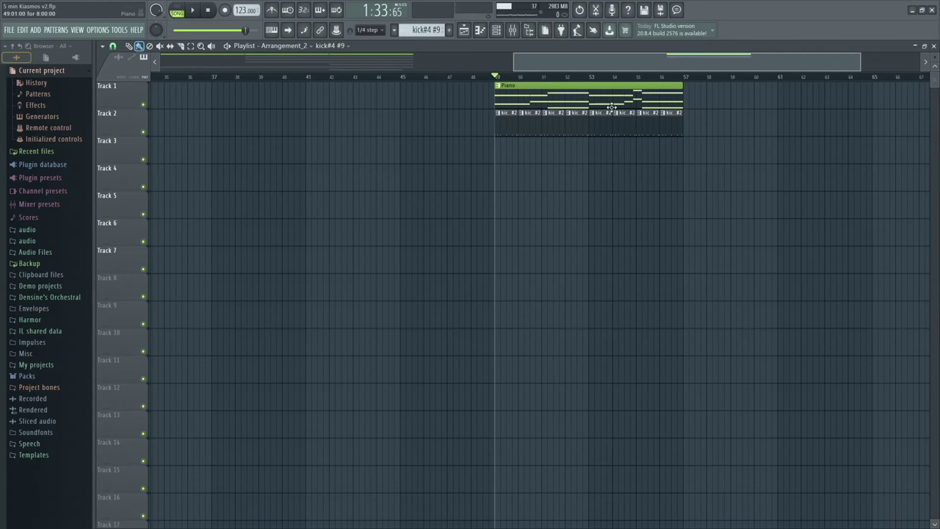
{"action": "left_click_drag", "start_coordinate": [665, 168], "coordinate": [462, 193]}
{"action": "left_click", "coordinate": [456, 102]}
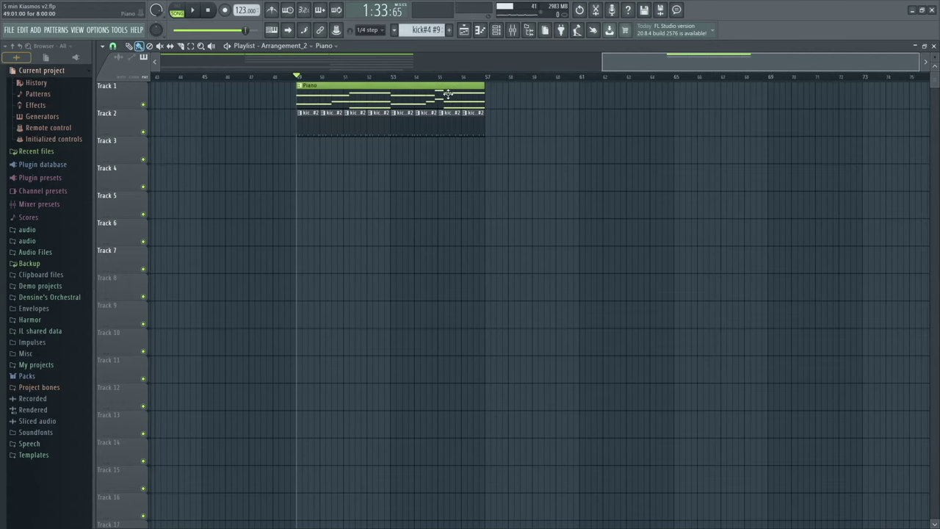
{"action": "key", "text": "ctrl+b"}
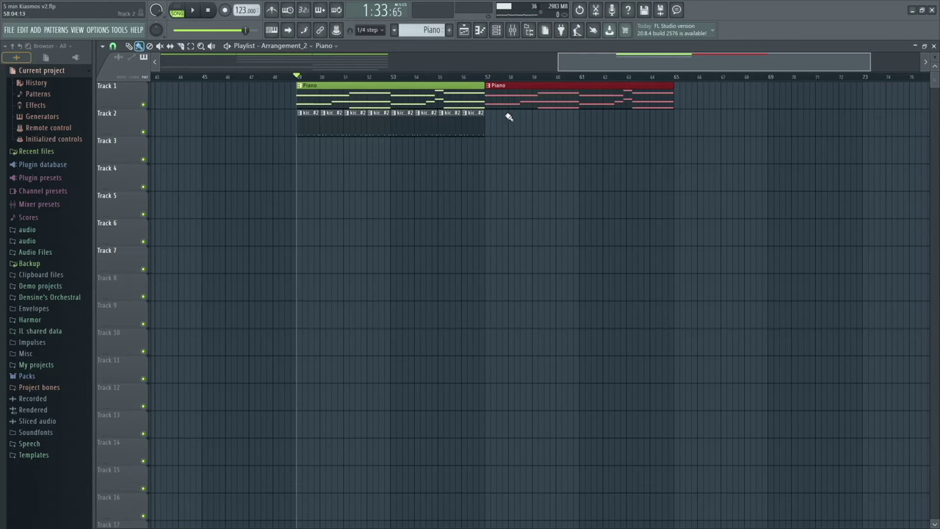
{"action": "mouse_move", "coordinate": [477, 121]}
{"action": "left_mouse_down"}
{"action": "mouse_move", "coordinate": [640, 122]}
{"action": "mouse_move", "coordinate": [669, 132]}
{"action": "left_mouse_up"}
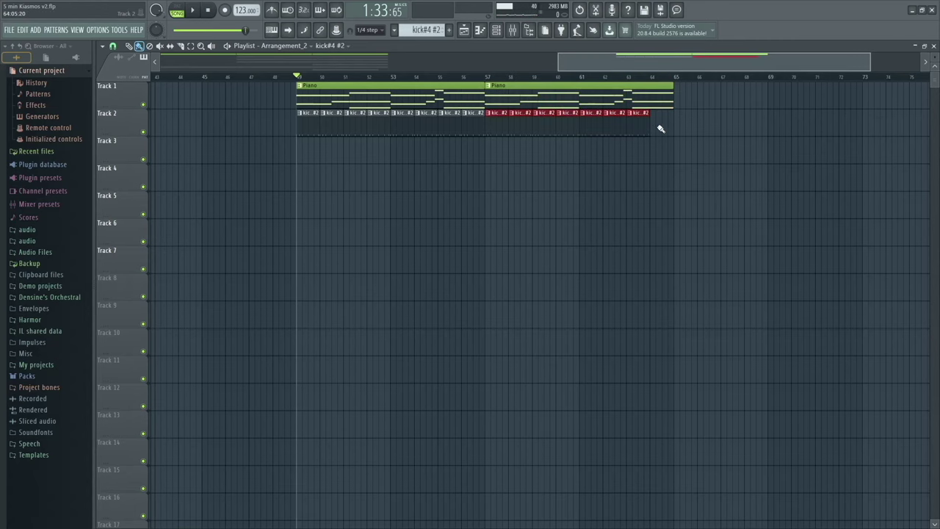
{"action": "left_click", "coordinate": [660, 128]}
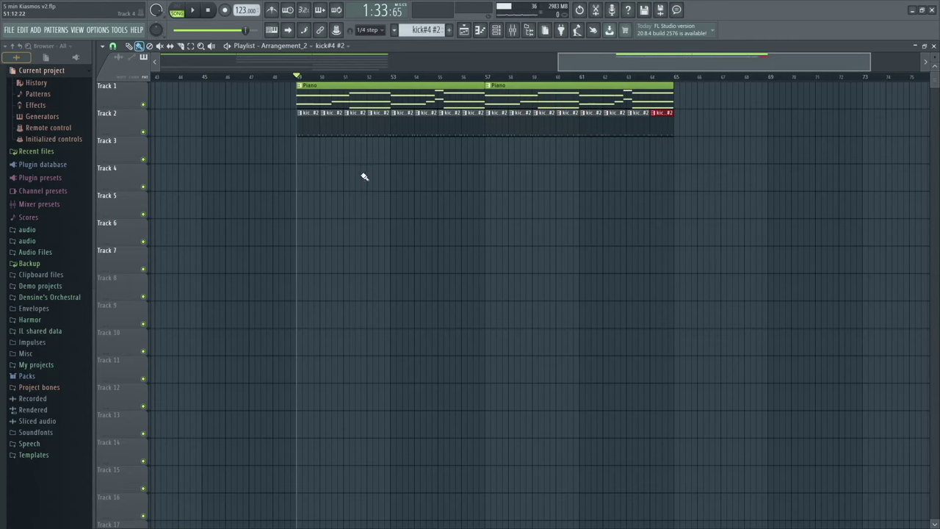
Move the first kick clip at bar 49 down to Track 3 and place a copy of the Piano clip on Track 5
{"action": "scroll", "coordinate": [365, 177], "scroll_direction": "left", "scroll_amount": 4}
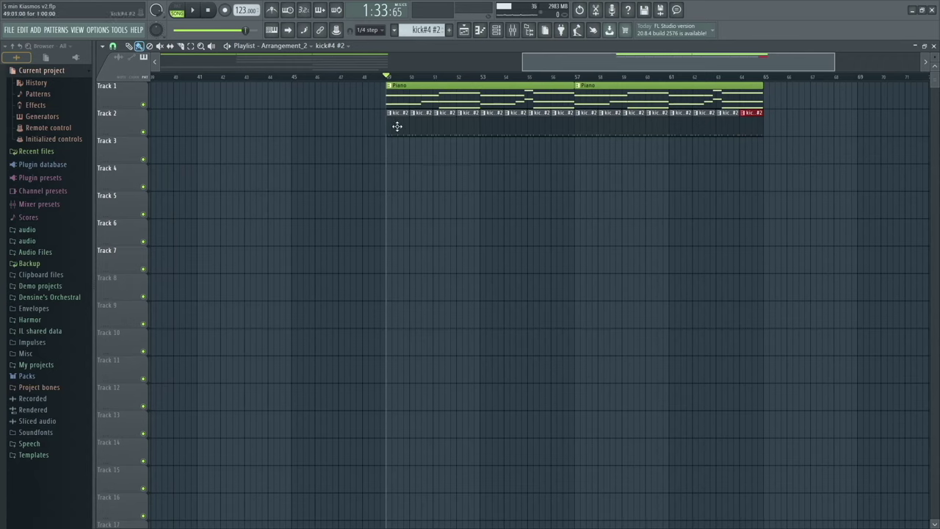
{"action": "left_click_drag", "start_coordinate": [397, 126], "coordinate": [399, 153]}
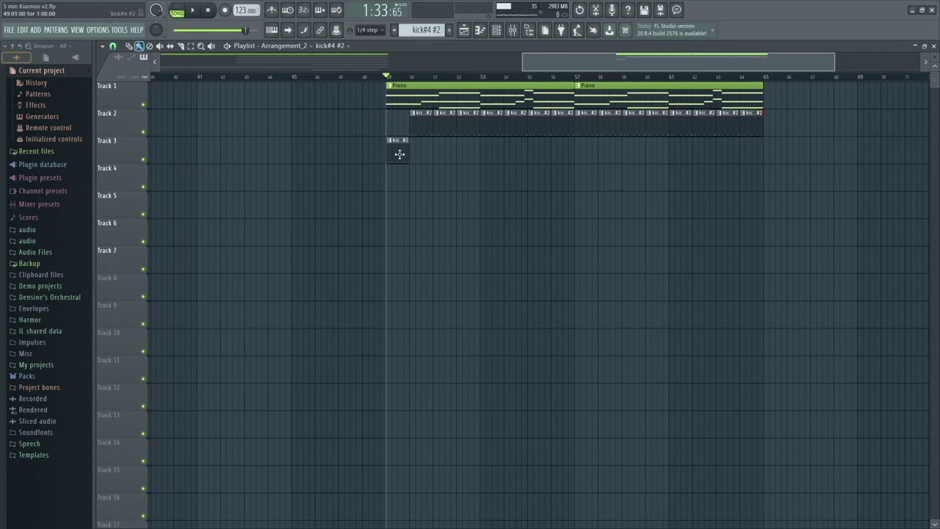
{"action": "left_click", "coordinate": [409, 99]}
{"action": "left_click_drag", "start_coordinate": [409, 99], "coordinate": [429, 204]}
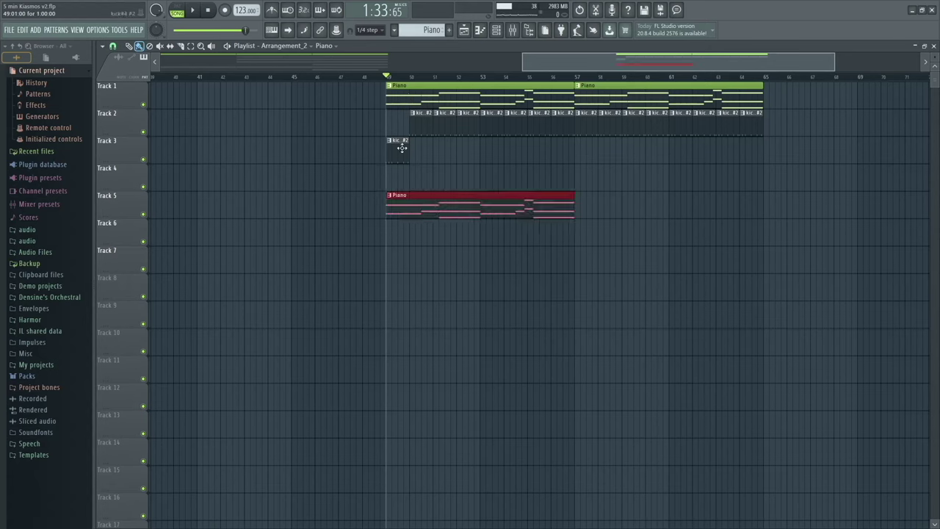
Try placing a second Piano clip after the first on Track 5, then replace it with a kick#4 #2 clip at bar 57
{"action": "left_click", "coordinate": [586, 206]}
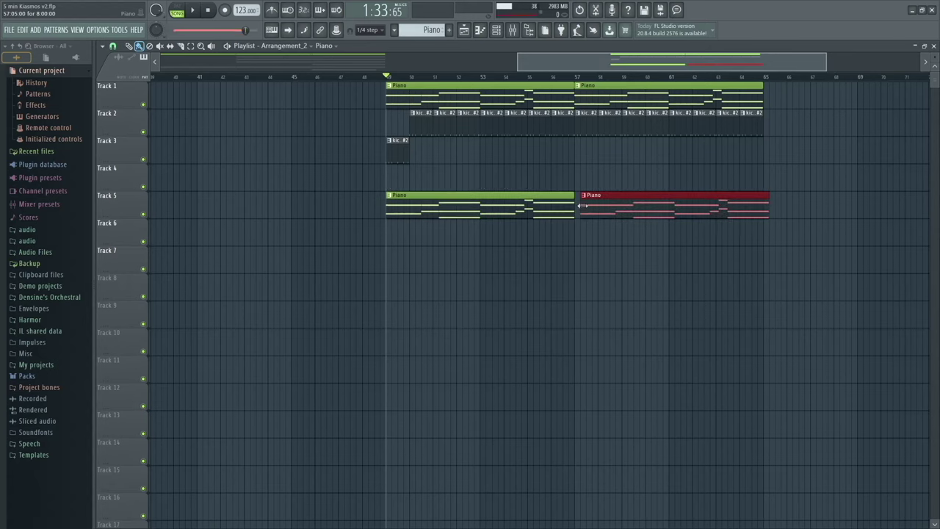
{"action": "right_click", "coordinate": [581, 199]}
{"action": "left_click", "coordinate": [586, 207]}
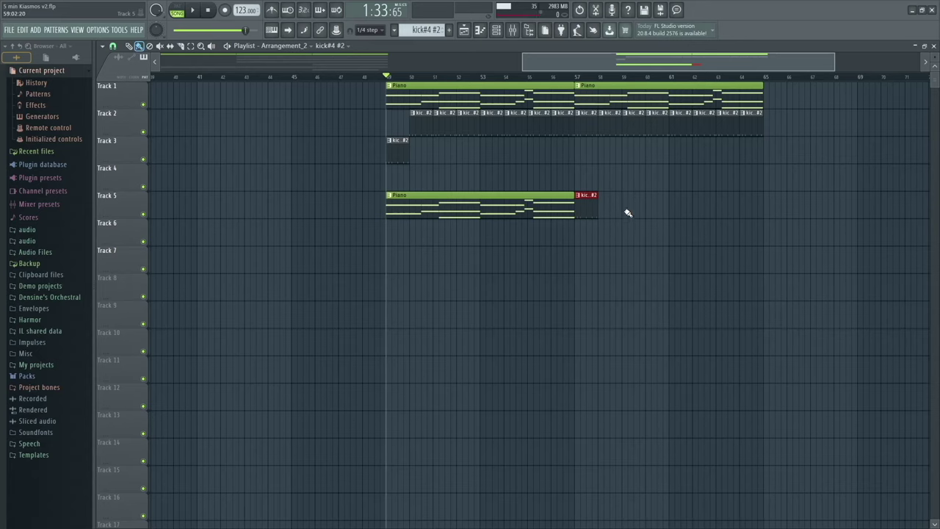
Undo the recent clip placements so Tracks 3 and 5 are empty and the first kick clip is back on Track 2
{"action": "key", "text": "ctrl+z"}
{"action": "key", "text": "ctrl+z"}
{"action": "key", "text": "ctrl+z"}
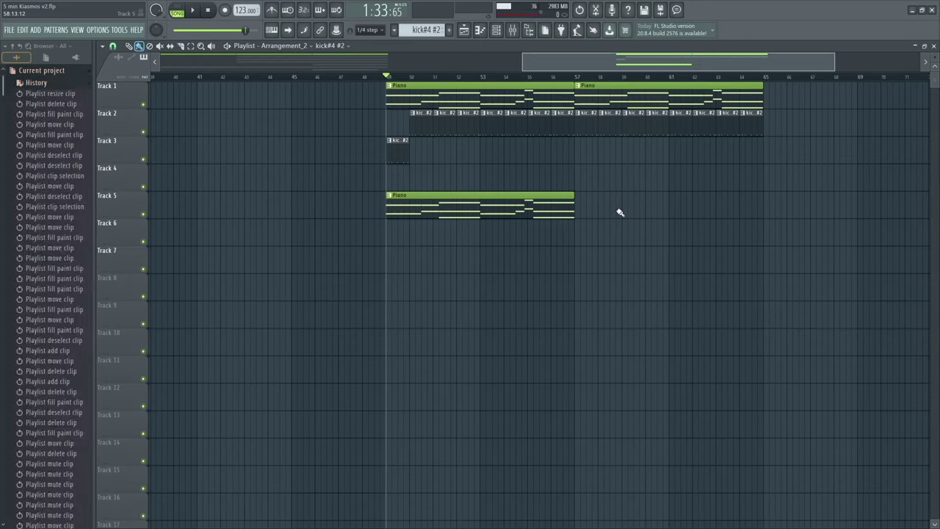
{"action": "key", "text": "ctrl+z"}
{"action": "key", "text": "ctrl+z"}
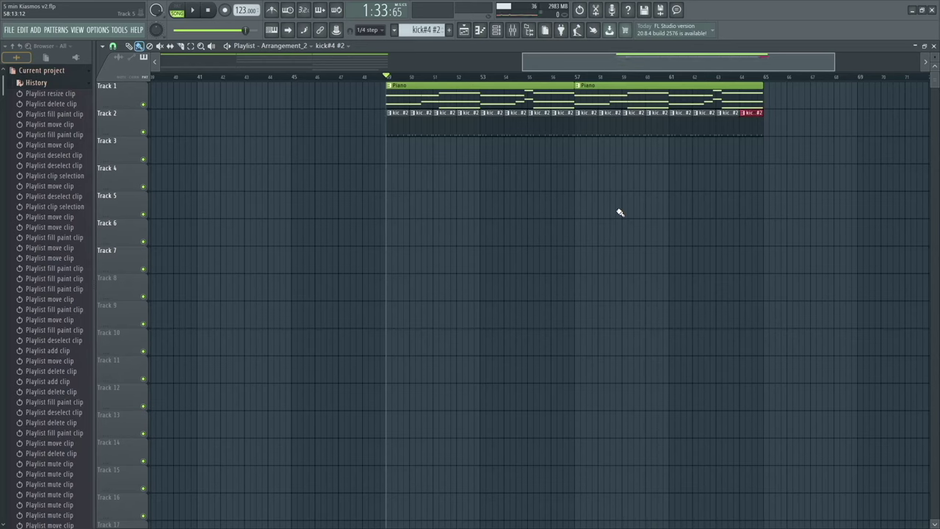
Lock Track 3 to its content
{"action": "right_click", "coordinate": [125, 150]}
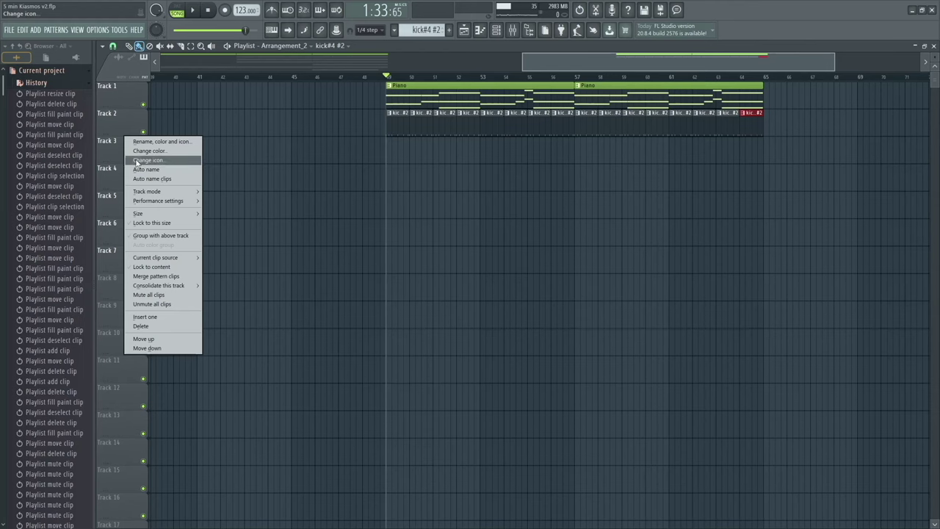
{"action": "left_click", "coordinate": [162, 267]}
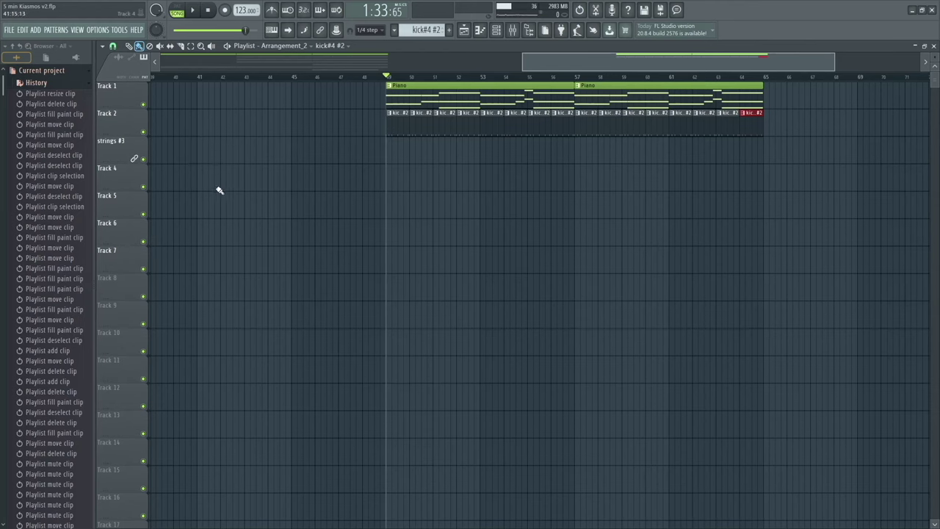
Paint consecutive strings #3 clips on the locked strings track from bar 25 to bar 49
{"action": "scroll", "coordinate": [544, 209], "scroll_direction": "left", "scroll_amount": 10}
{"action": "scroll", "coordinate": [438, 314], "scroll_direction": "up", "scroll_amount": 2}
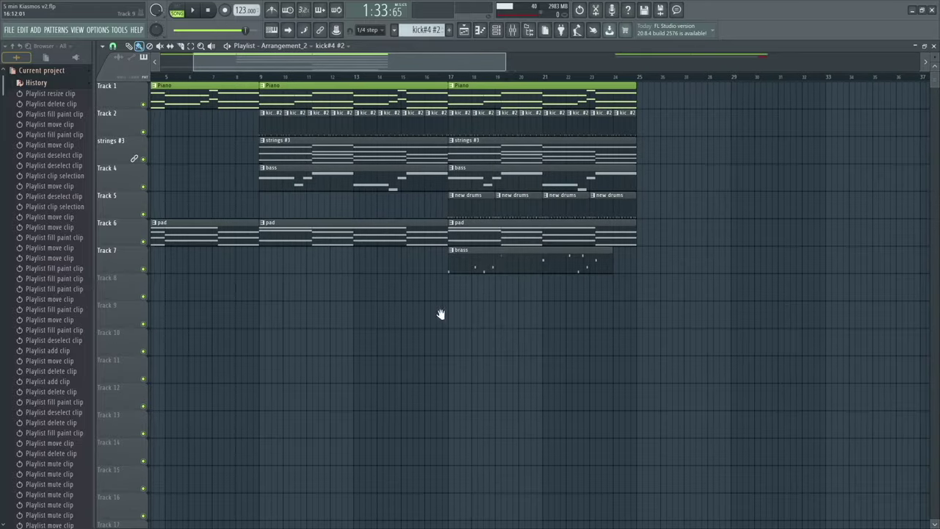
{"action": "left_click", "coordinate": [571, 160]}
{"action": "scroll", "coordinate": [522, 171], "scroll_direction": "down", "scroll_amount": 2}
{"action": "left_click", "coordinate": [502, 154]}
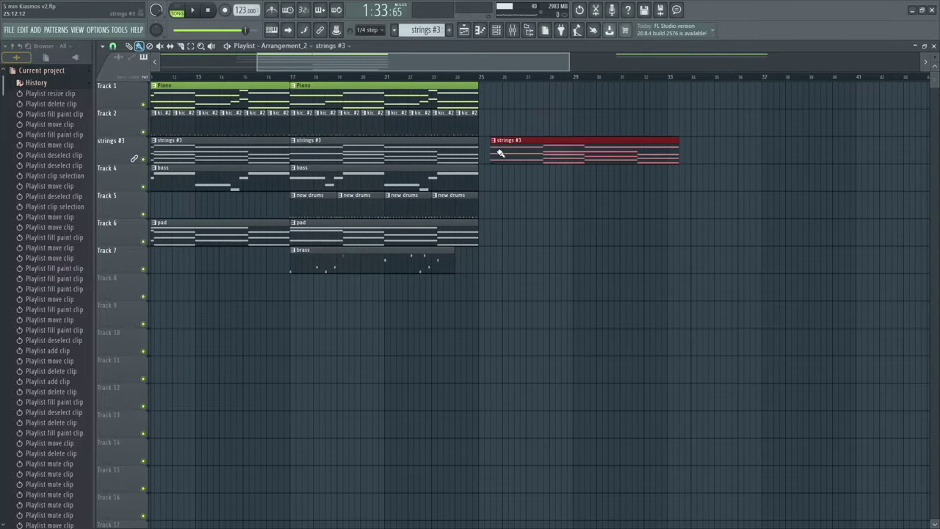
{"action": "scroll", "coordinate": [456, 152], "scroll_direction": "right", "scroll_amount": 3}
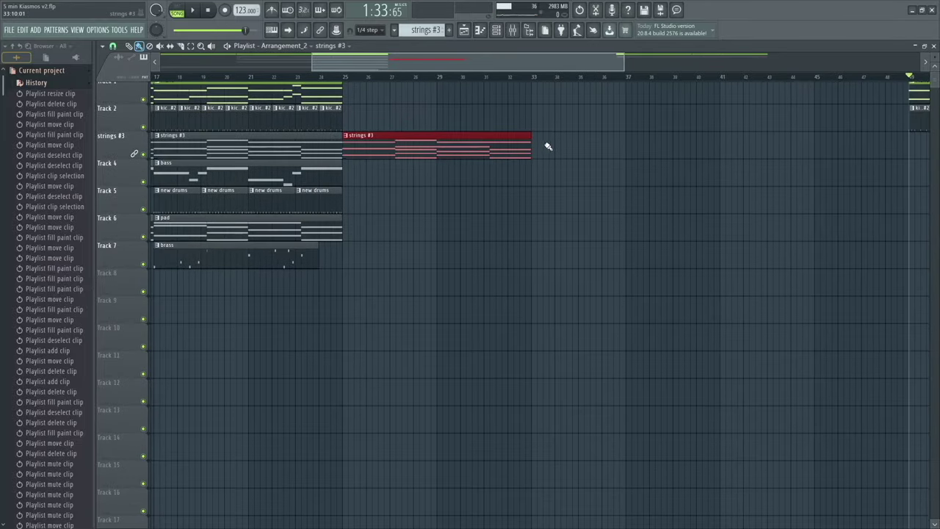
{"action": "left_click_drag", "start_coordinate": [548, 144], "coordinate": [597, 147]}
{"action": "scroll", "coordinate": [400, 193], "scroll_direction": "right", "scroll_amount": 3}
Pick up the kick#4 #2 pattern from Track 2 and try to place it on the locked strings track at bar 49
{"action": "double_click", "coordinate": [739, 122]}
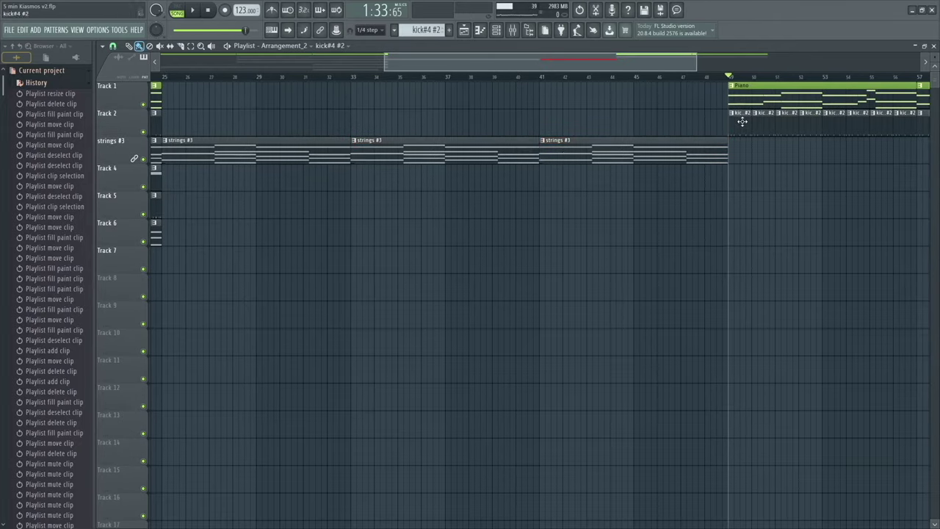
{"action": "left_click", "coordinate": [934, 46]}
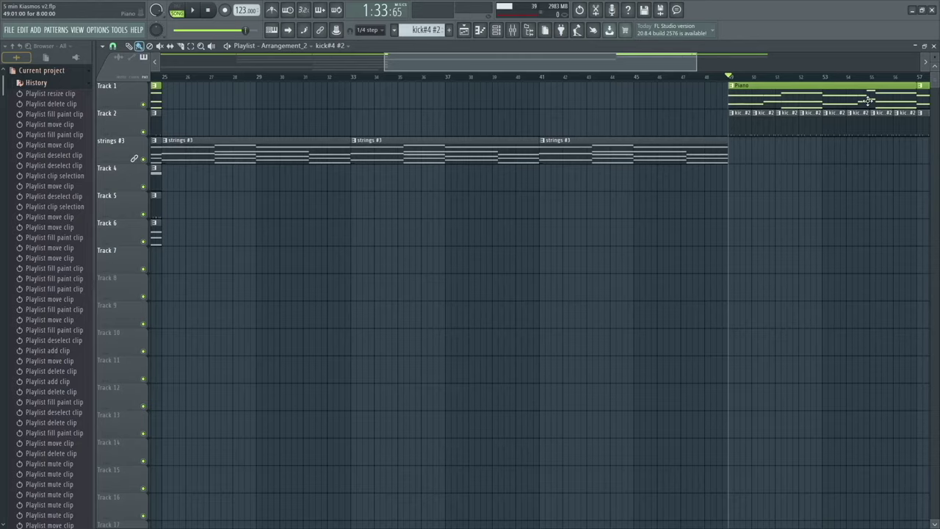
{"action": "left_click", "coordinate": [735, 150]}
Delete the strings #3 clips painted after bar 25 on the strings track
{"action": "scroll", "coordinate": [707, 185], "scroll_direction": "right", "scroll_amount": 3}
{"action": "right_click", "coordinate": [604, 158]}
{"action": "right_click", "coordinate": [514, 158]}
{"action": "right_click", "coordinate": [369, 158]}
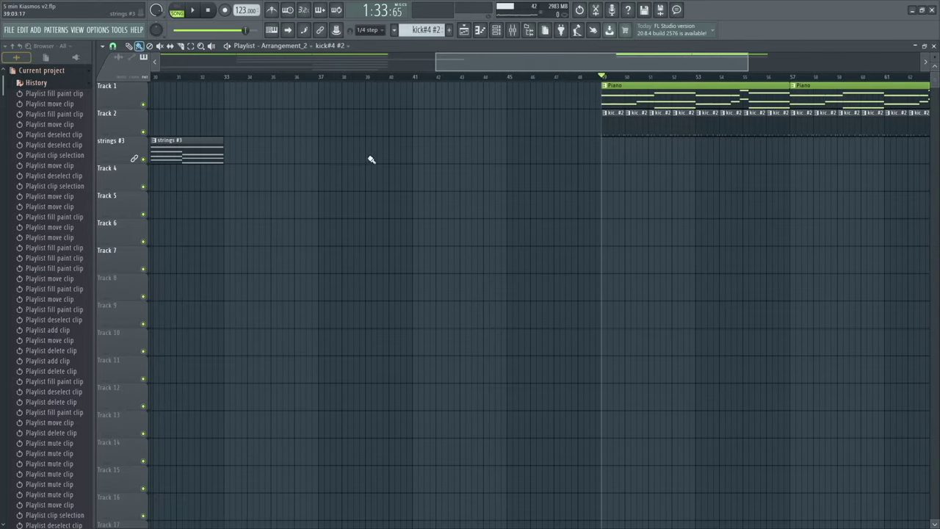
{"action": "scroll", "coordinate": [649, 189], "scroll_direction": "left", "scroll_amount": 5}
{"action": "scroll", "coordinate": [509, 210], "scroll_direction": "down", "scroll_amount": 3}
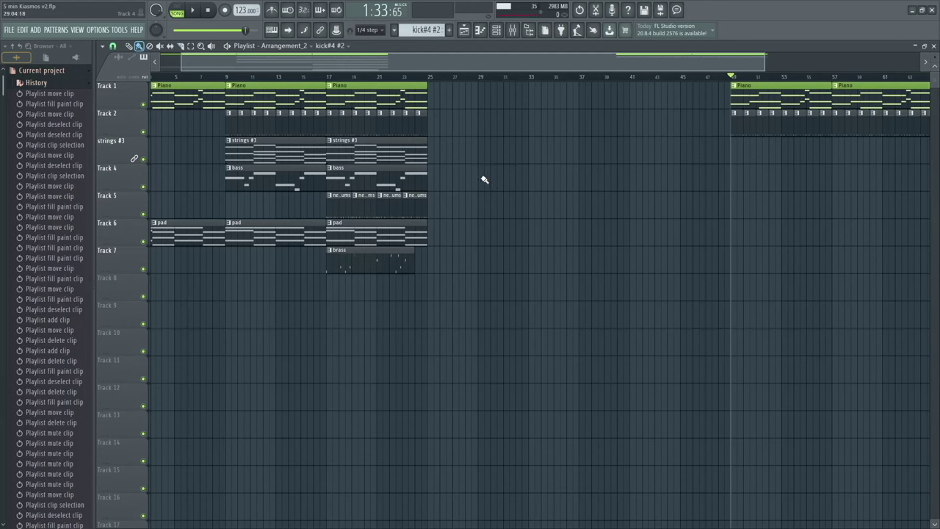
Turn off the content lock on the strings #3 track
{"action": "right_click", "coordinate": [116, 140]}
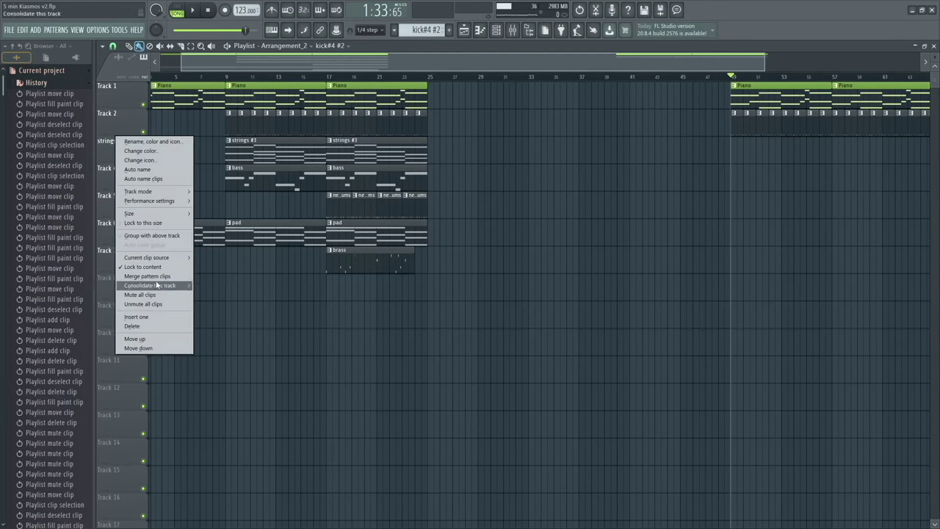
{"action": "left_click", "coordinate": [550, 212]}
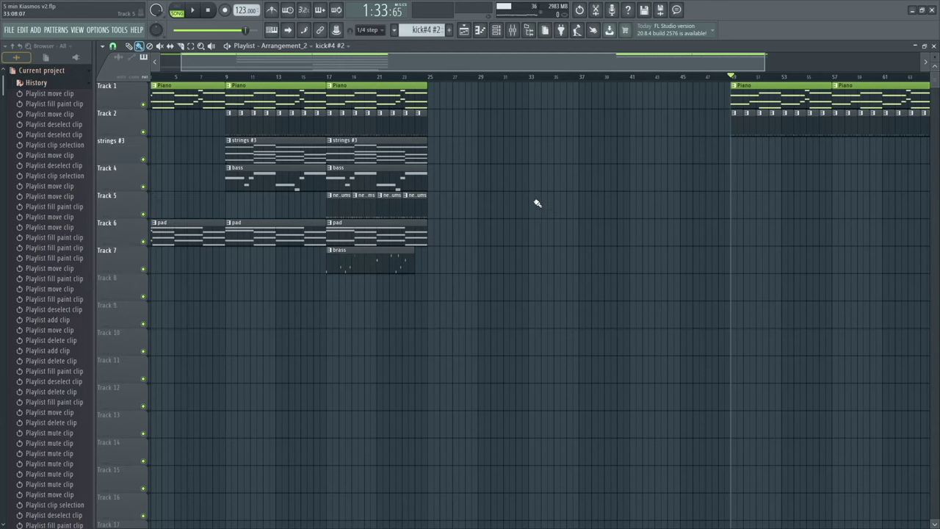
{"action": "left_click_drag", "start_coordinate": [660, 193], "coordinate": [718, 254]}
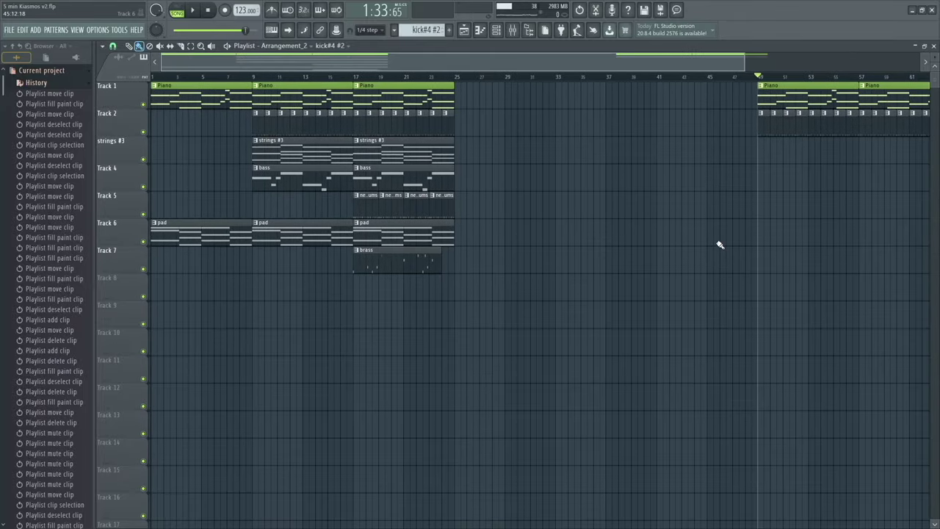
{"action": "mouse_move", "coordinate": [720, 243]}
{"action": "left_mouse_down"}
{"action": "mouse_move", "coordinate": [692, 230]}
{"action": "mouse_move", "coordinate": [443, 243]}
{"action": "mouse_move", "coordinate": [726, 258]}
{"action": "left_mouse_up"}
{"action": "left_click_drag", "start_coordinate": [581, 218], "coordinate": [363, 242]}
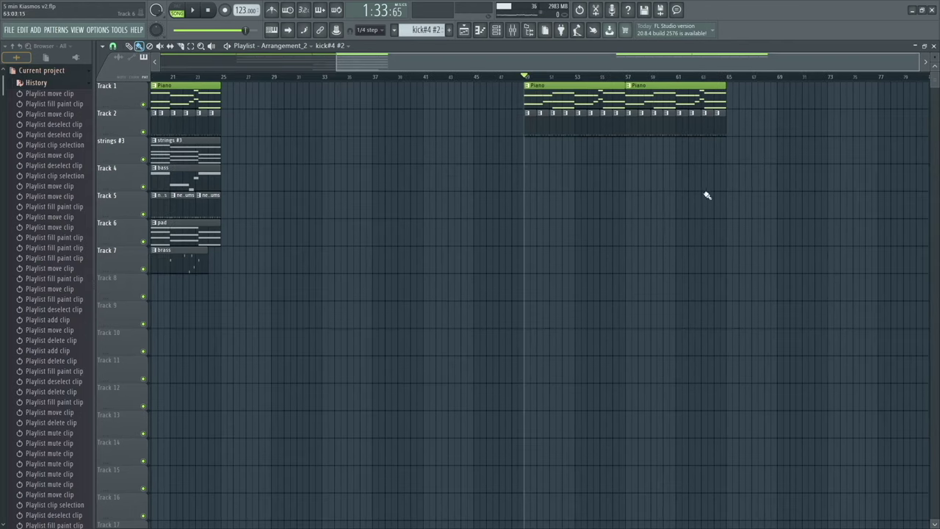
{"action": "left_click_drag", "start_coordinate": [601, 94], "coordinate": [778, 230]}
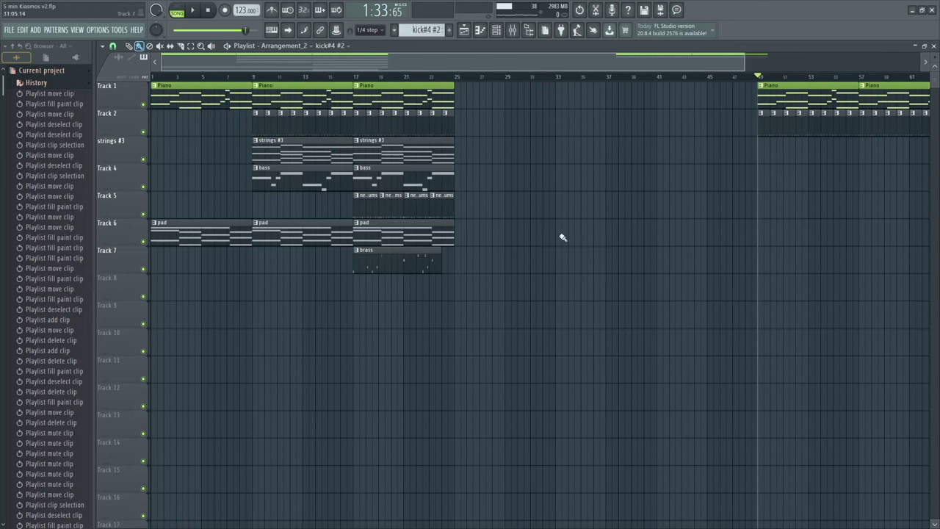
Play the arrangement from bar 9 to hear the section, then stop playback
{"action": "left_click", "coordinate": [257, 77]}
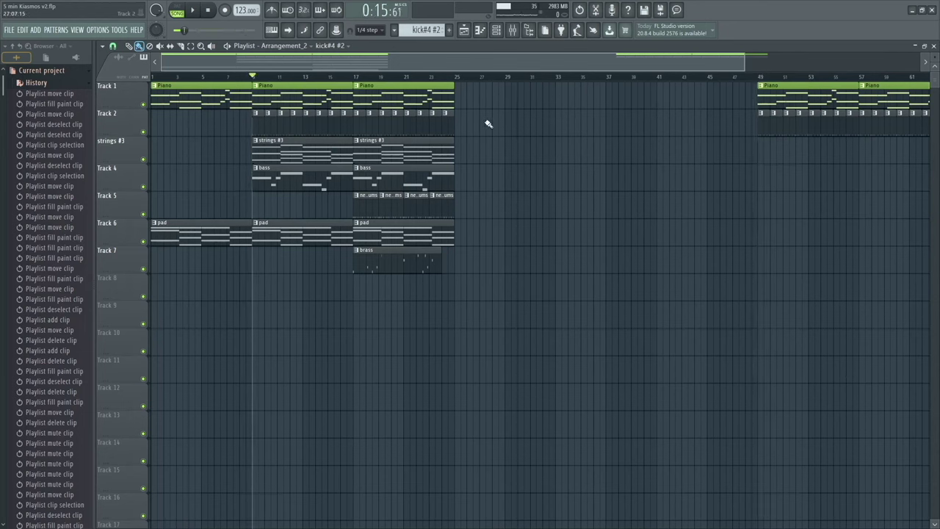
{"action": "key", "text": "space"}
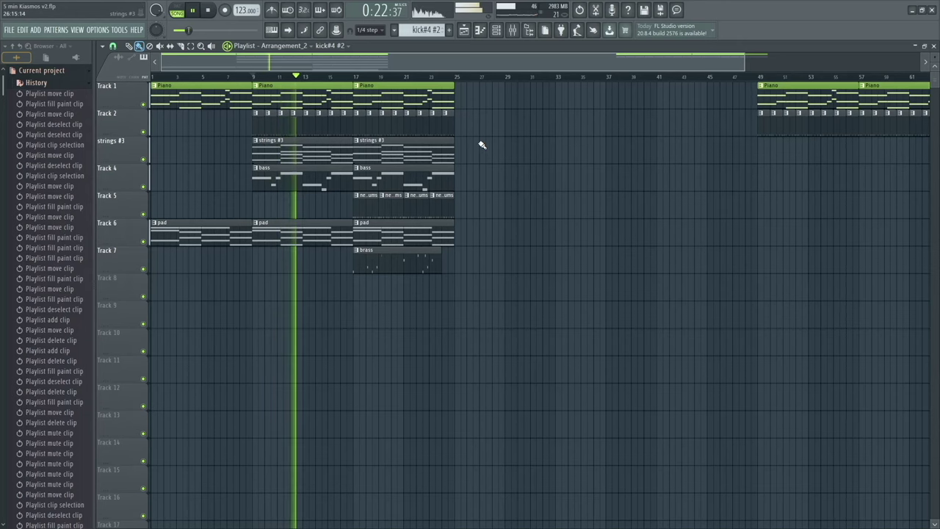
{"action": "key", "text": "space"}
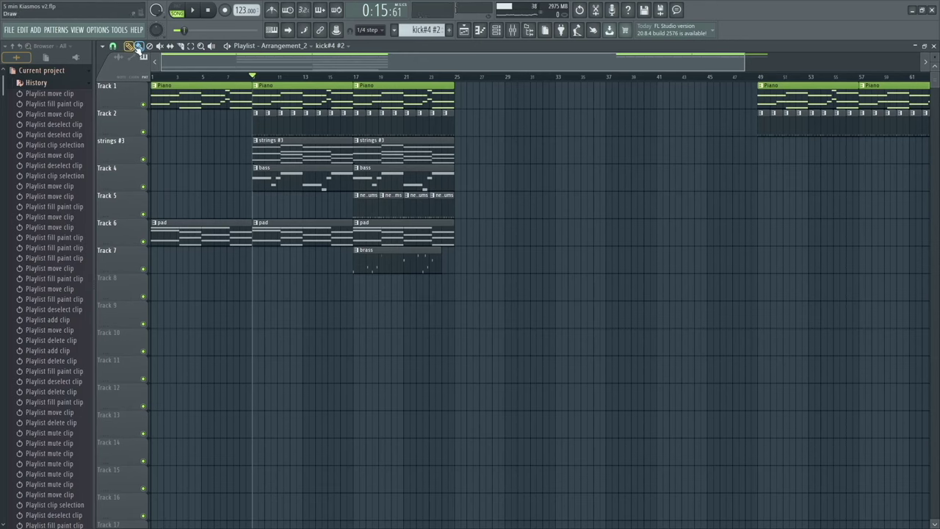
Activate the Paint tool and choose Piano as the pattern to place
{"action": "left_click", "coordinate": [139, 47]}
{"action": "left_click", "coordinate": [395, 33]}
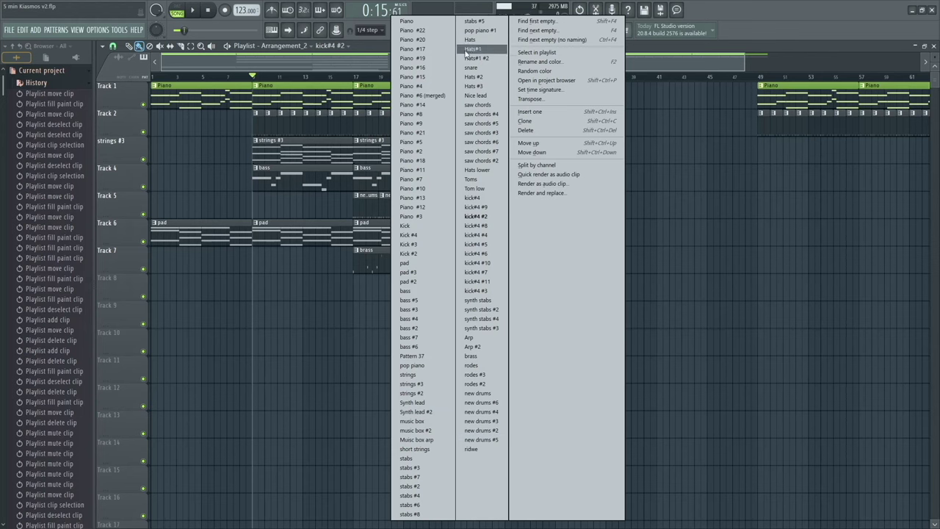
{"action": "left_click", "coordinate": [429, 22]}
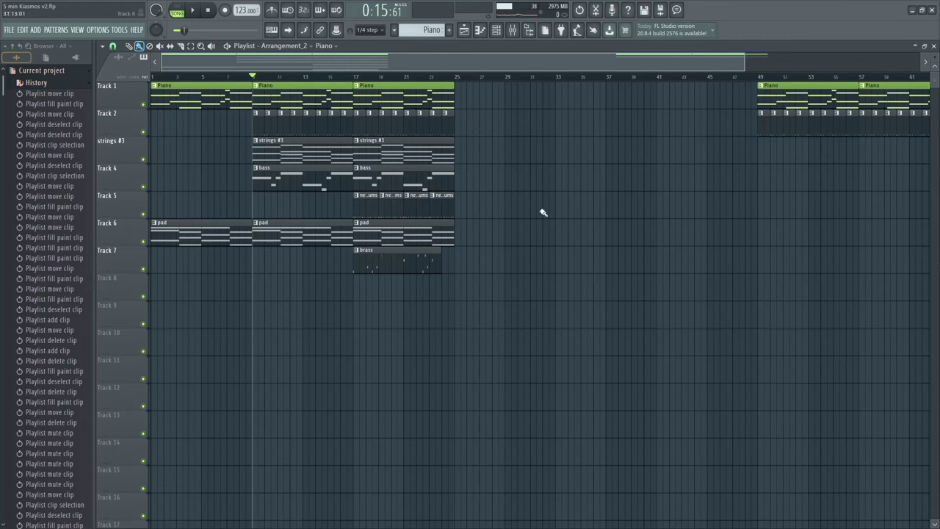
Place a Piano clip on Track 6 near bar 34 and paint four consecutive Piano clips along Track 7
{"action": "left_click", "coordinate": [573, 232]}
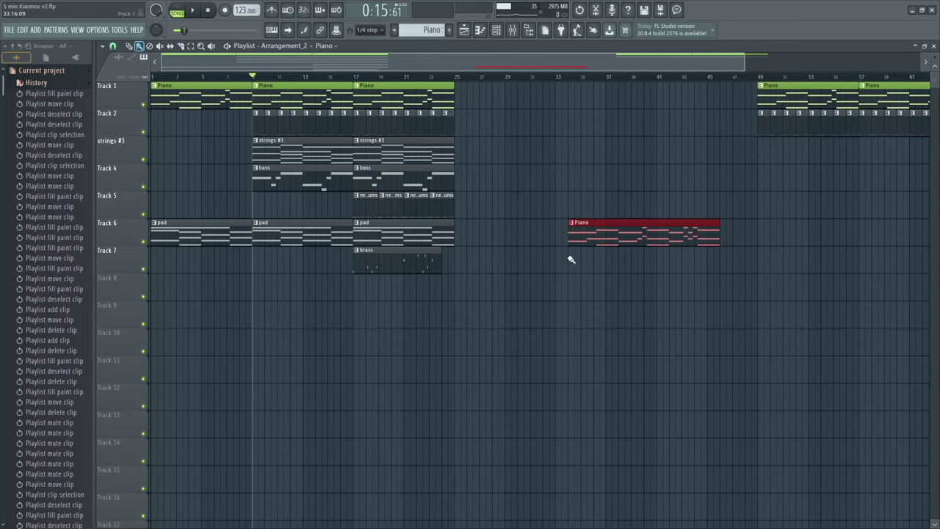
{"action": "left_click", "coordinate": [571, 259]}
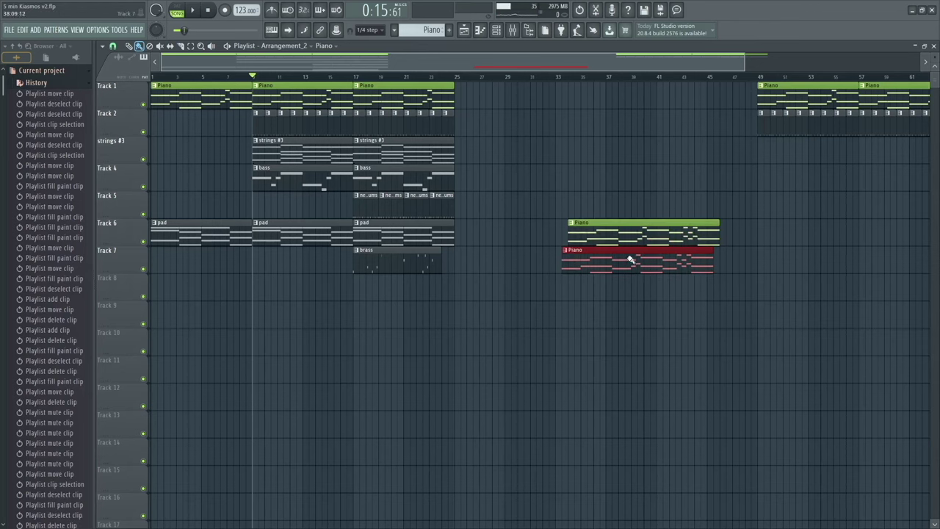
{"action": "left_click_drag", "start_coordinate": [631, 260], "coordinate": [936, 258]}
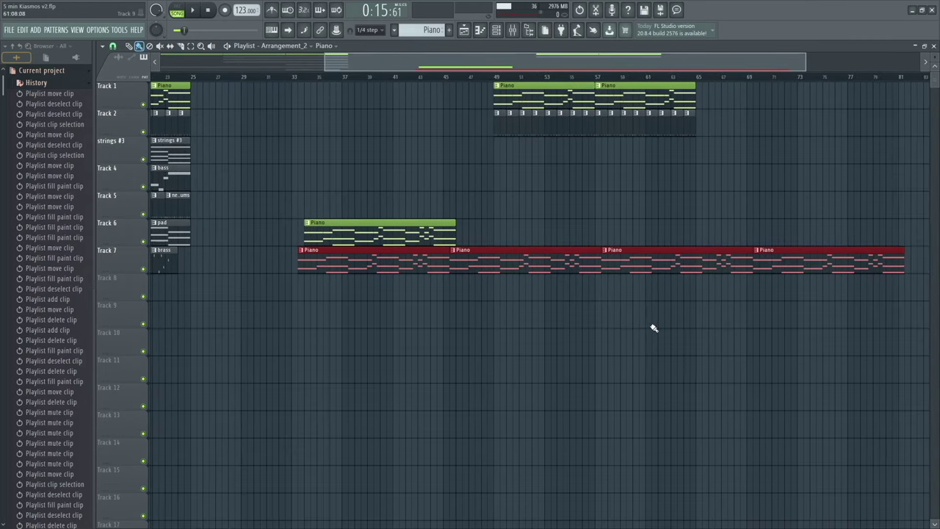
Delete the test Piano clips from Tracks 6 and 7
{"action": "scroll", "coordinate": [606, 269], "scroll_direction": "up", "scroll_amount": 5}
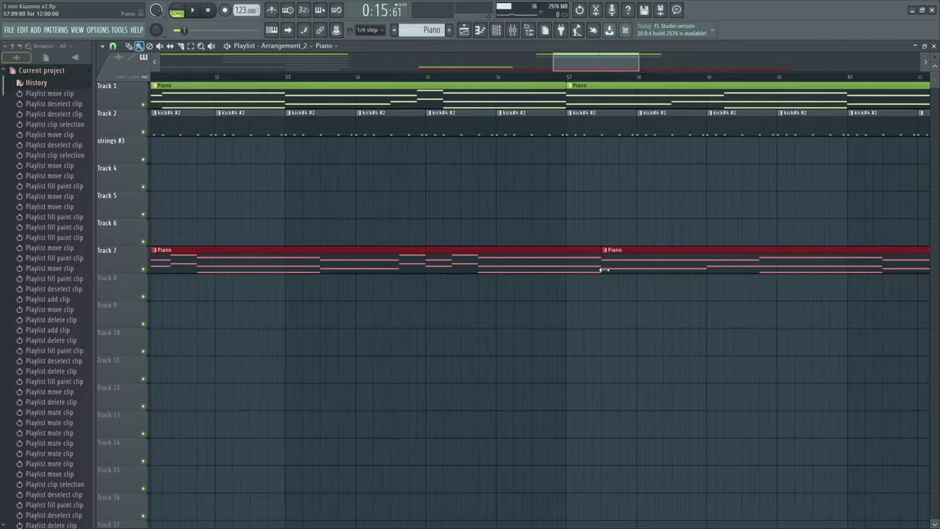
{"action": "scroll", "coordinate": [605, 287], "scroll_direction": "down", "scroll_amount": 8}
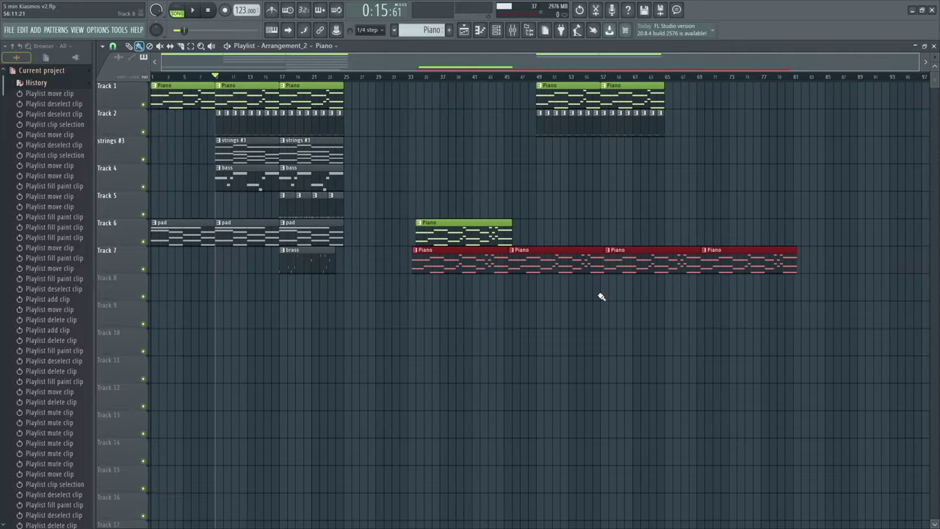
{"action": "key", "text": "Delete"}
{"action": "right_click", "coordinate": [489, 239]}
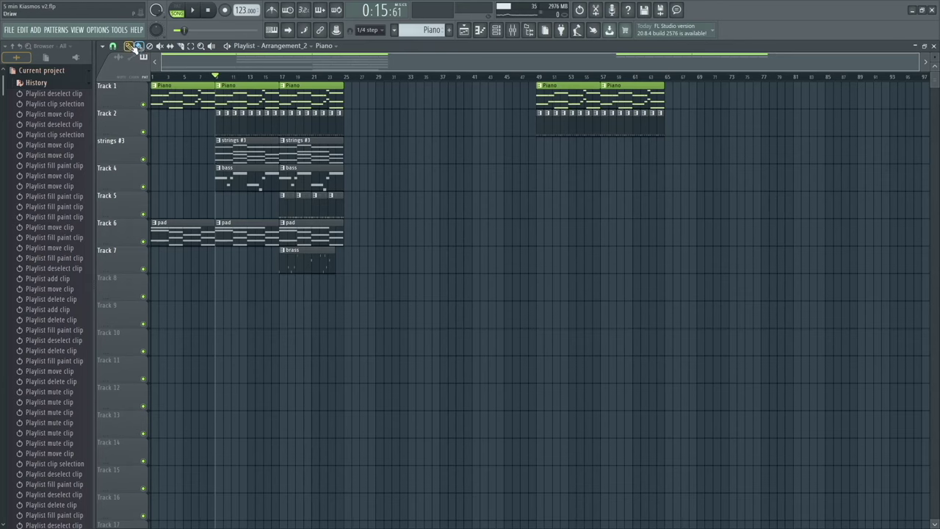
Try the Draw tool by placing a single Piano clip on Track 5, moving it to Track 6 and deleting it
{"action": "left_click", "coordinate": [443, 207]}
{"action": "left_click_drag", "start_coordinate": [446, 209], "coordinate": [471, 231]}
{"action": "right_click", "coordinate": [470, 231]}
Switch back to the Paint tool and paint four consecutive Piano clips along Track 5 from about bar 36
{"action": "left_click", "coordinate": [139, 46]}
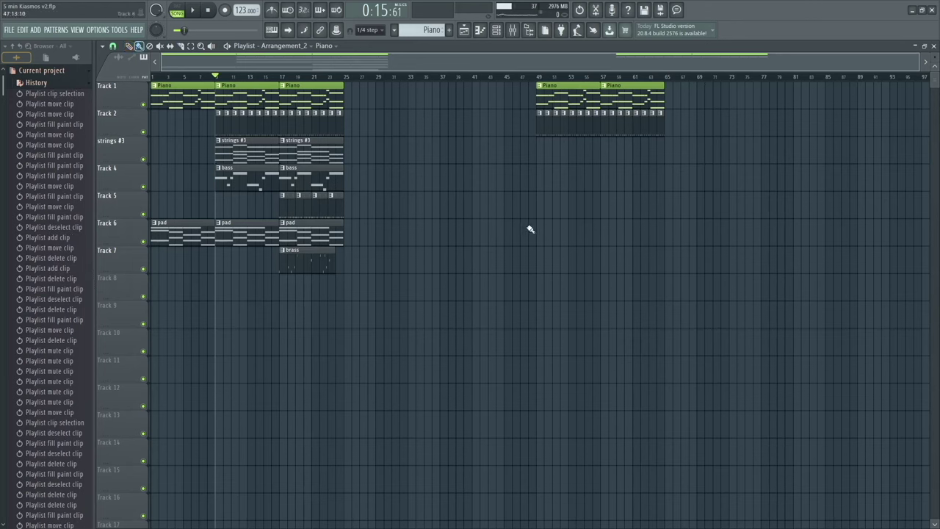
{"action": "left_click", "coordinate": [439, 203]}
{"action": "left_click_drag", "start_coordinate": [439, 203], "coordinate": [798, 218]}
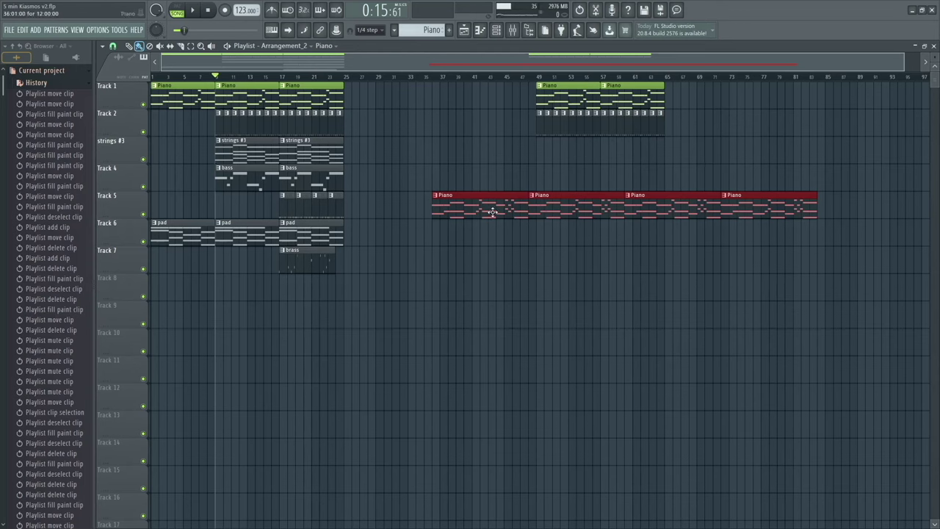
Move the four painted Piano clips down to Track 6 and delete them
{"action": "mouse_move", "coordinate": [492, 212]}
{"action": "left_mouse_down"}
{"action": "mouse_move", "coordinate": [620, 268]}
{"action": "mouse_move", "coordinate": [486, 213]}
{"action": "mouse_move", "coordinate": [591, 351]}
{"action": "mouse_move", "coordinate": [476, 266]}
{"action": "mouse_move", "coordinate": [479, 218]}
{"action": "left_mouse_up"}
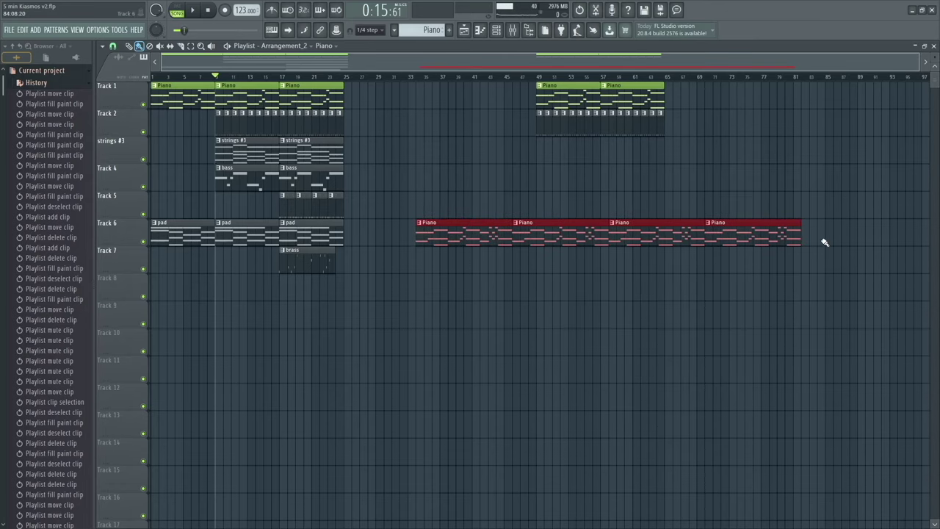
{"action": "key", "text": "Delete"}
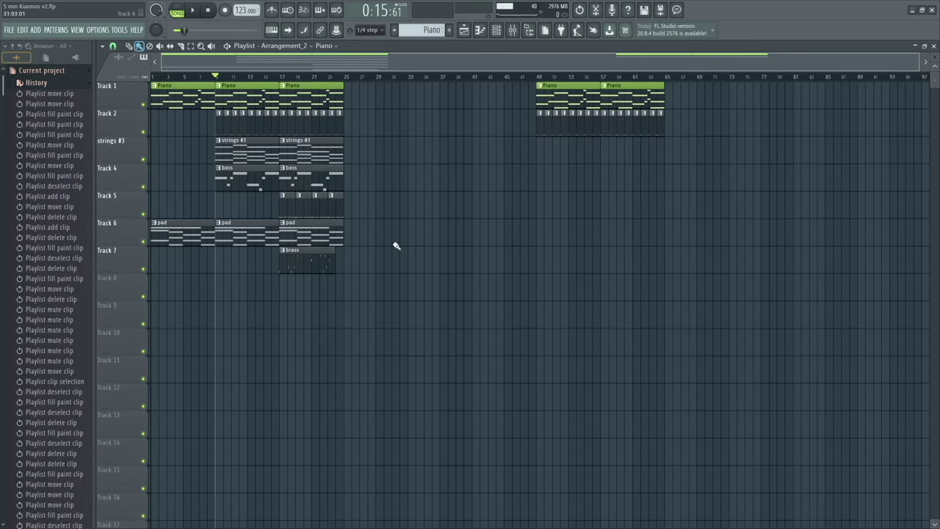
{"action": "left_click", "coordinate": [131, 47]}
{"action": "scroll", "coordinate": [379, 206], "scroll_direction": "up", "scroll_amount": 3}
{"action": "scroll", "coordinate": [683, 269], "scroll_direction": "down", "scroll_amount": 3}
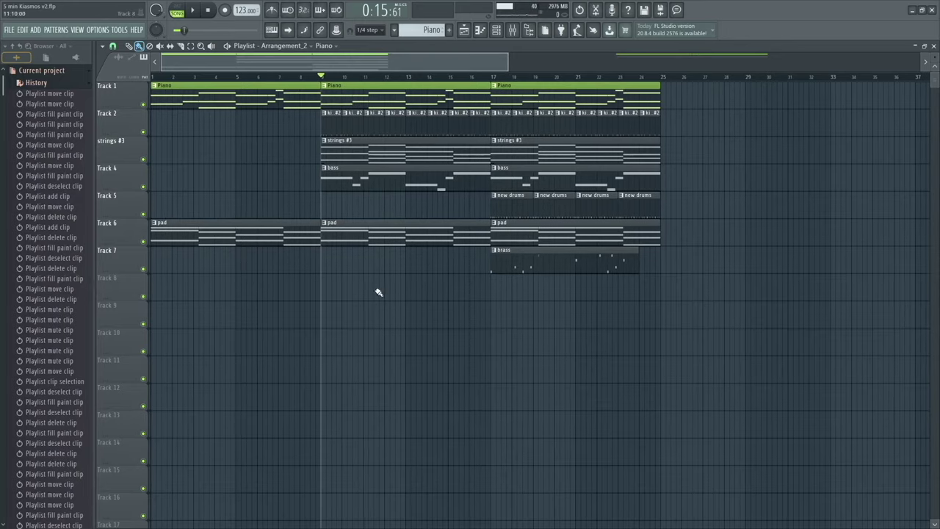
{"action": "scroll", "coordinate": [525, 305], "scroll_direction": "down", "scroll_amount": 2}
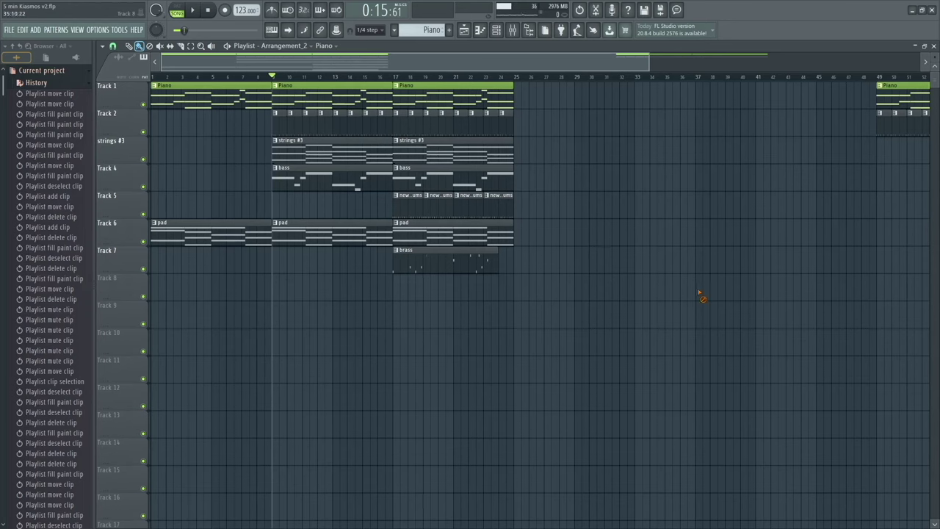
Try sweep-deleting the clips between about bars 9 and 25 with the Paint and Delete tools, undoing each deletion
{"action": "mouse_move", "coordinate": [534, 272]}
{"action": "left_mouse_down"}
{"action": "mouse_move", "coordinate": [485, 247]}
{"action": "mouse_move", "coordinate": [485, 204]}
{"action": "mouse_move", "coordinate": [419, 194]}
{"action": "mouse_move", "coordinate": [451, 135]}
{"action": "mouse_move", "coordinate": [495, 115]}
{"action": "mouse_move", "coordinate": [420, 126]}
{"action": "mouse_move", "coordinate": [445, 136]}
{"action": "left_mouse_up"}
{"action": "key", "text": "ctrl+z"}
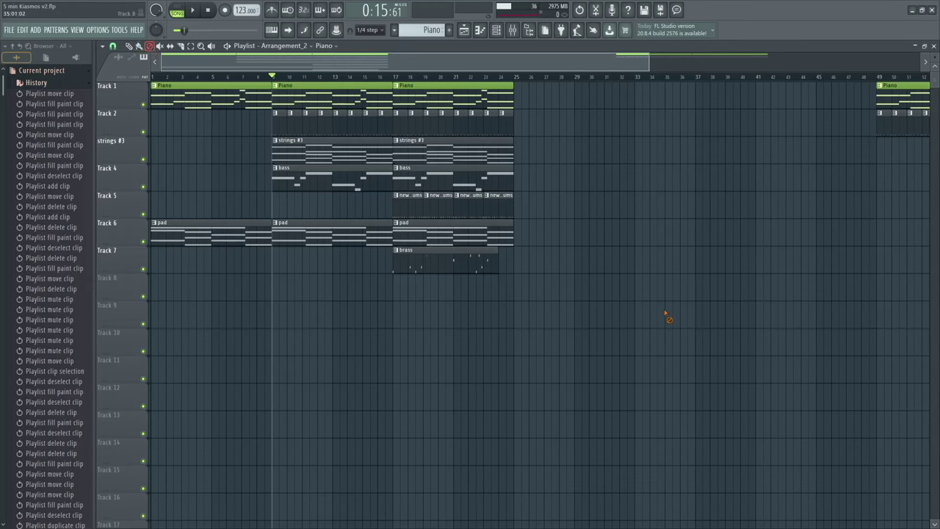
{"action": "mouse_move", "coordinate": [336, 262]}
{"action": "left_mouse_down"}
{"action": "mouse_move", "coordinate": [480, 228]}
{"action": "mouse_move", "coordinate": [416, 131]}
{"action": "mouse_move", "coordinate": [335, 134]}
{"action": "mouse_move", "coordinate": [484, 180]}
{"action": "mouse_move", "coordinate": [448, 101]}
{"action": "mouse_move", "coordinate": [343, 123]}
{"action": "mouse_move", "coordinate": [507, 166]}
{"action": "mouse_move", "coordinate": [475, 242]}
{"action": "mouse_move", "coordinate": [480, 255]}
{"action": "mouse_move", "coordinate": [503, 209]}
{"action": "mouse_move", "coordinate": [421, 126]}
{"action": "mouse_move", "coordinate": [458, 163]}
{"action": "left_mouse_up"}
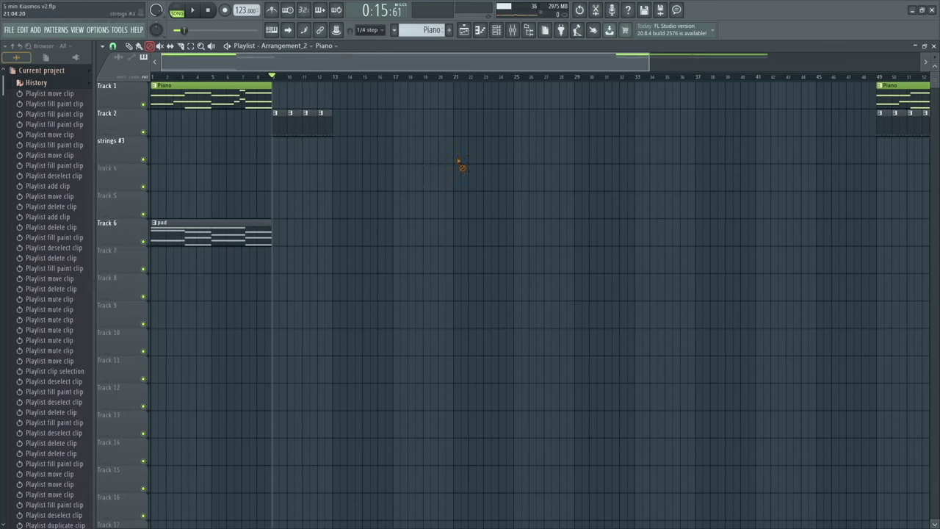
{"action": "left_click", "coordinate": [139, 46]}
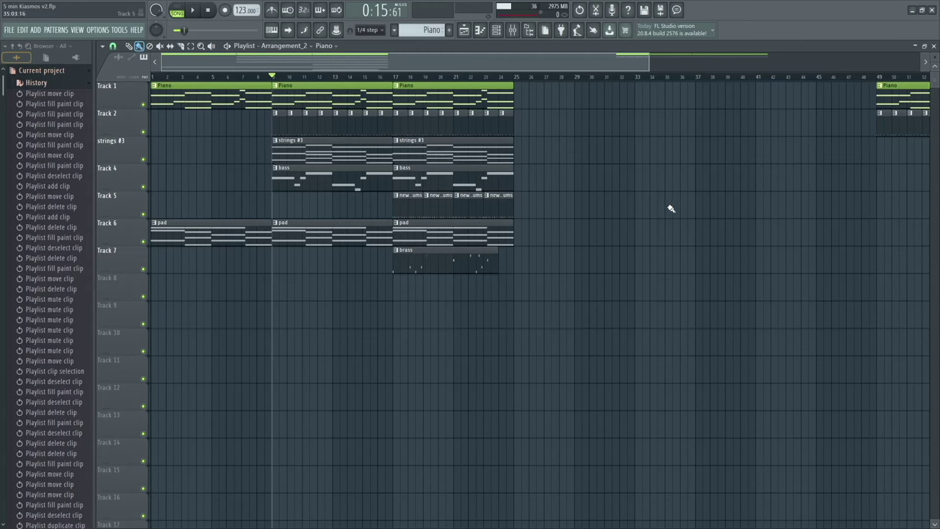
{"action": "mouse_move", "coordinate": [672, 214]}
{"action": "left_mouse_down"}
{"action": "mouse_move", "coordinate": [497, 267]}
{"action": "mouse_move", "coordinate": [377, 174]}
{"action": "left_mouse_up"}
{"action": "key", "text": "ctrl+z"}
Mute the brass, pad and bass clips starting at bar 17 on Tracks 7, 6 and 4 with the Mute tool
{"action": "left_click", "coordinate": [448, 267]}
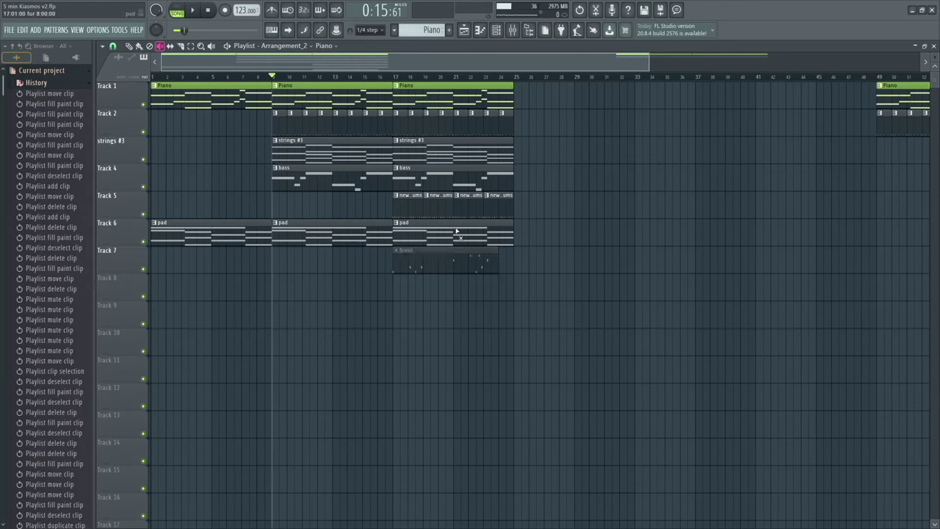
{"action": "left_click", "coordinate": [455, 236]}
{"action": "left_click", "coordinate": [465, 185]}
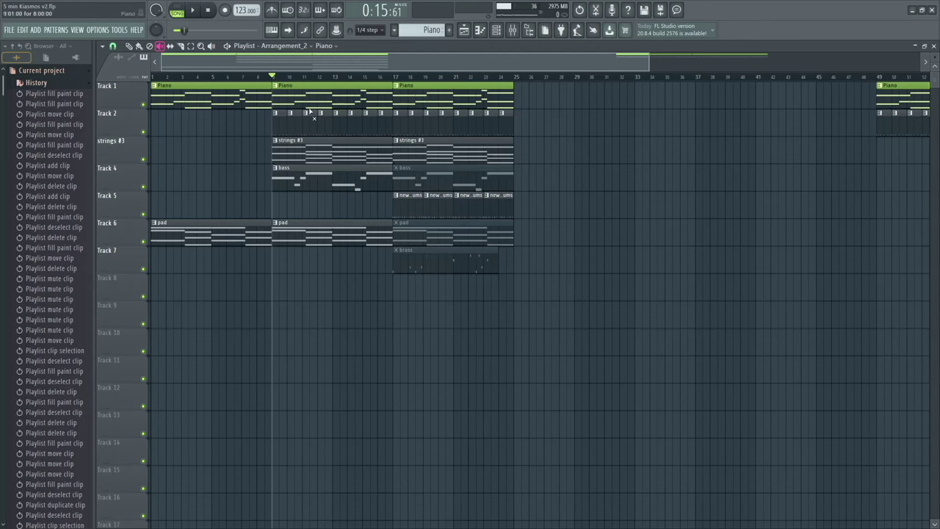
Play the song from bar 9, muting and unmuting the second Piano clip on Track 1 during playback, and stop
{"action": "key", "text": "space"}
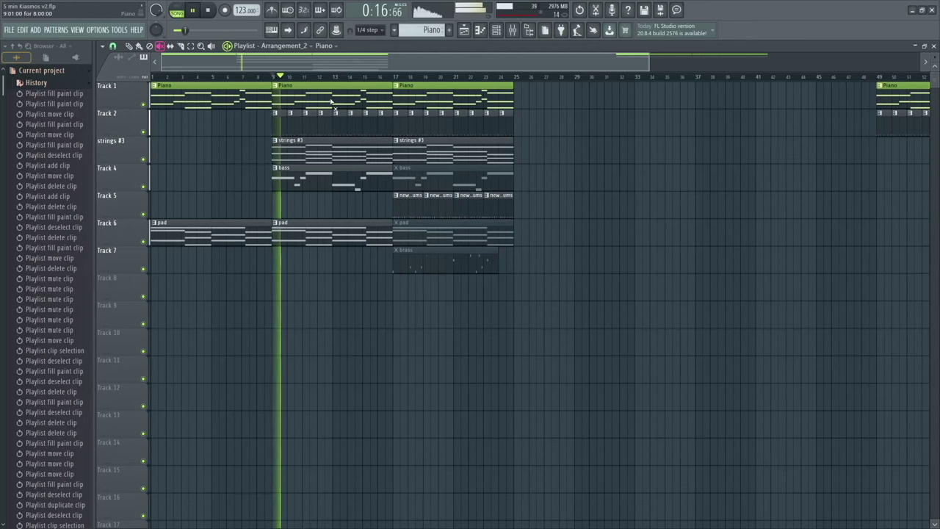
{"action": "left_click", "coordinate": [331, 104]}
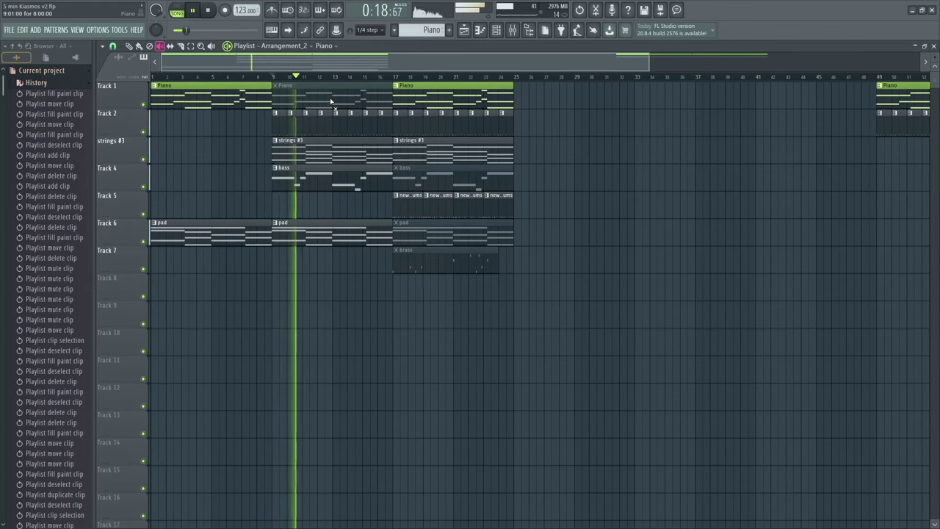
{"action": "left_click", "coordinate": [346, 102]}
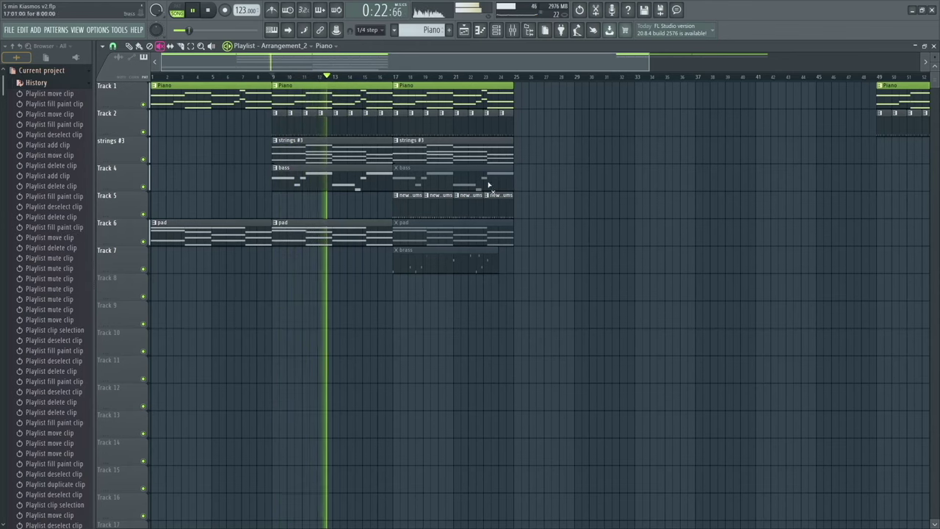
{"action": "key", "text": "space"}
Unmute the brass, pad and bass clips starting at bar 17
{"action": "left_click", "coordinate": [464, 265]}
{"action": "left_click", "coordinate": [459, 234]}
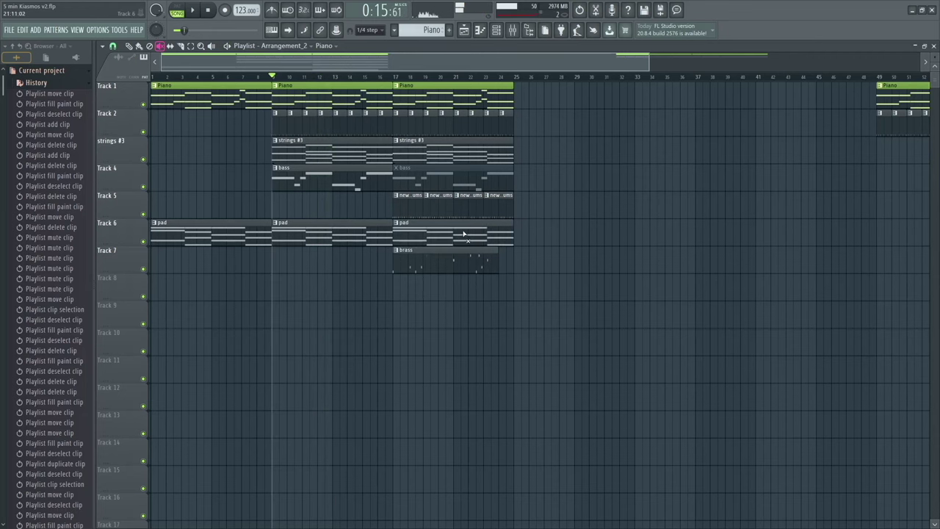
{"action": "left_click", "coordinate": [456, 181]}
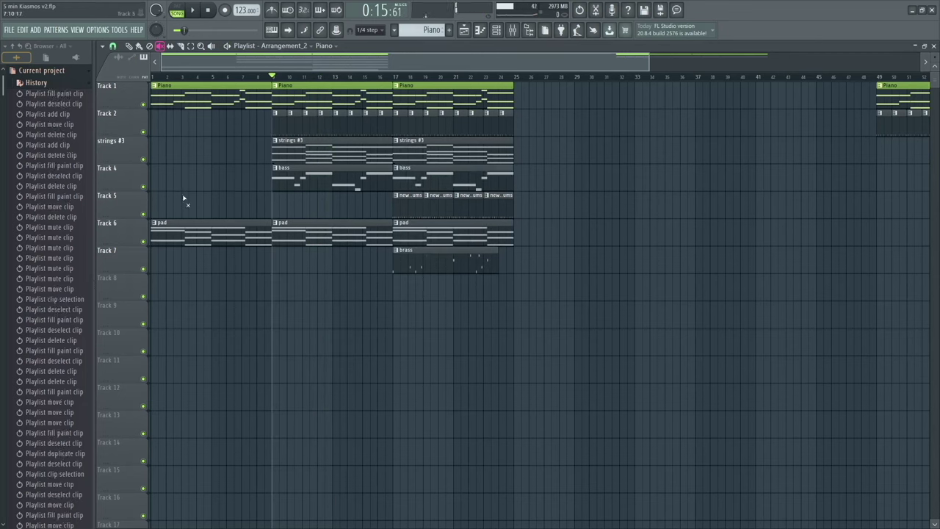
Try the Slip tool on the contents of the first Piano clip on Track 1
{"action": "left_click", "coordinate": [171, 47]}
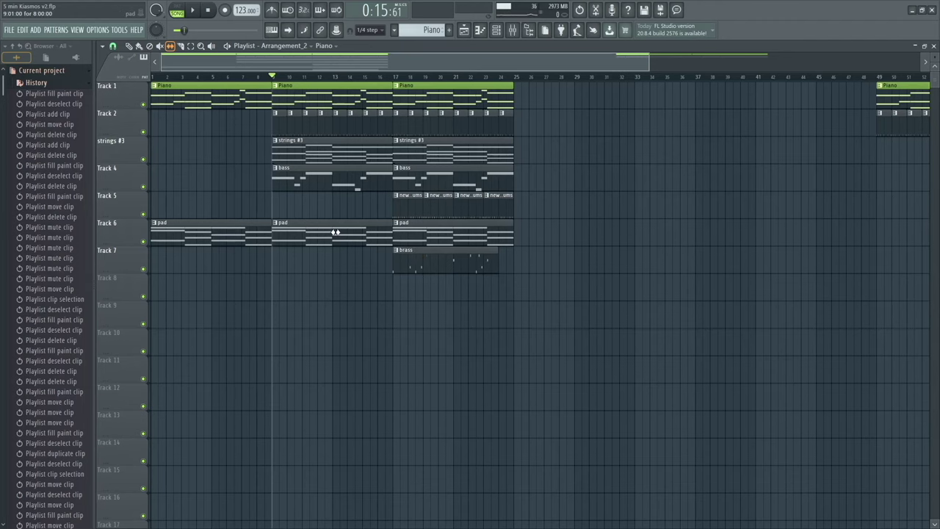
{"action": "scroll", "coordinate": [243, 128], "scroll_direction": "up", "scroll_amount": 3}
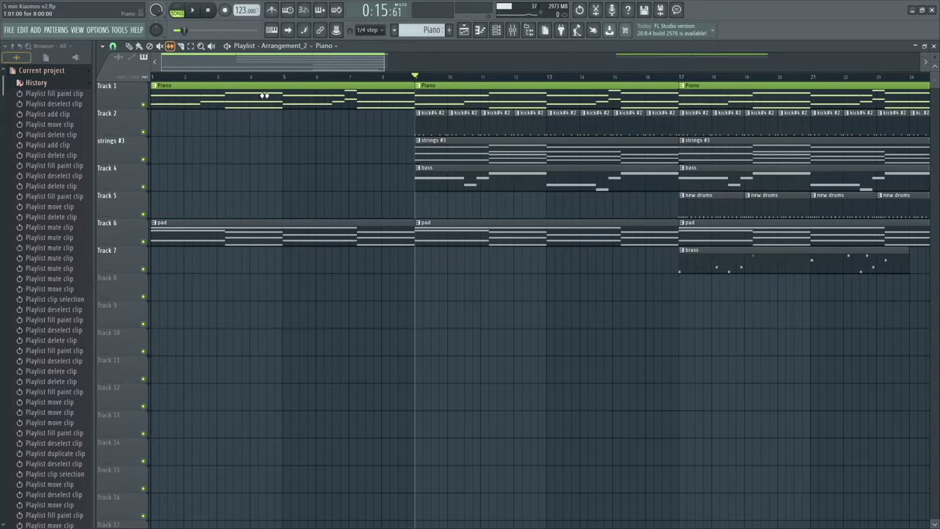
{"action": "scroll", "coordinate": [347, 97], "scroll_direction": "down", "scroll_amount": 2}
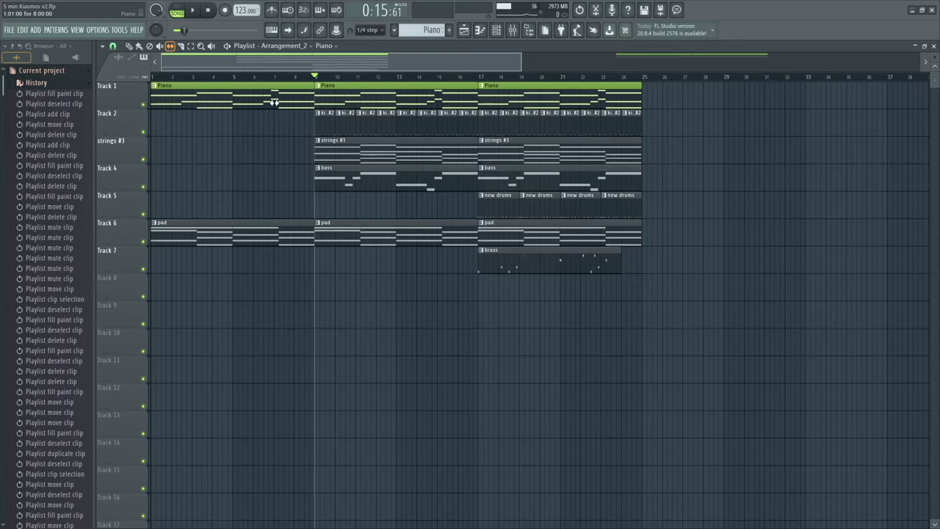
{"action": "scroll", "coordinate": [244, 100], "scroll_direction": "up", "scroll_amount": 2}
{"action": "scroll", "coordinate": [411, 154], "scroll_direction": "up", "scroll_amount": 1}
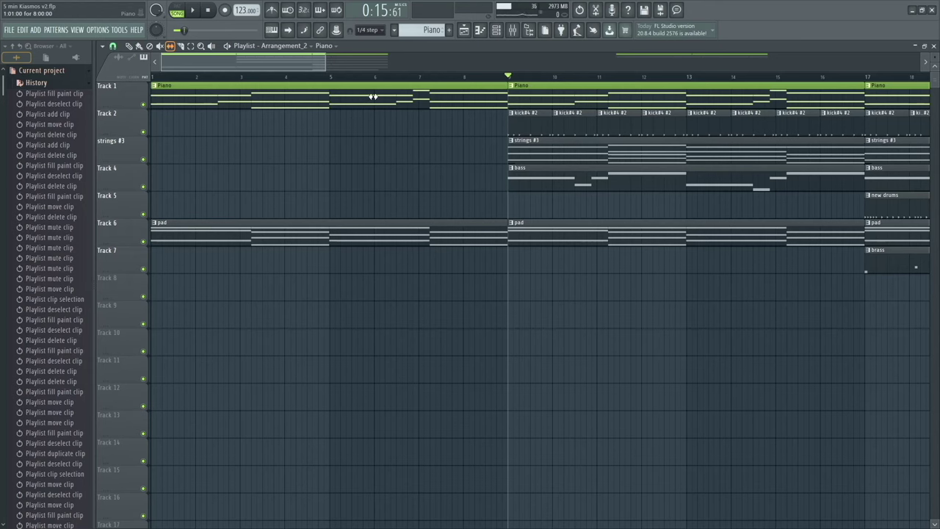
{"action": "left_click_drag", "start_coordinate": [374, 97], "coordinate": [360, 172]}
{"action": "scroll", "coordinate": [357, 165], "scroll_direction": "down", "scroll_amount": 3}
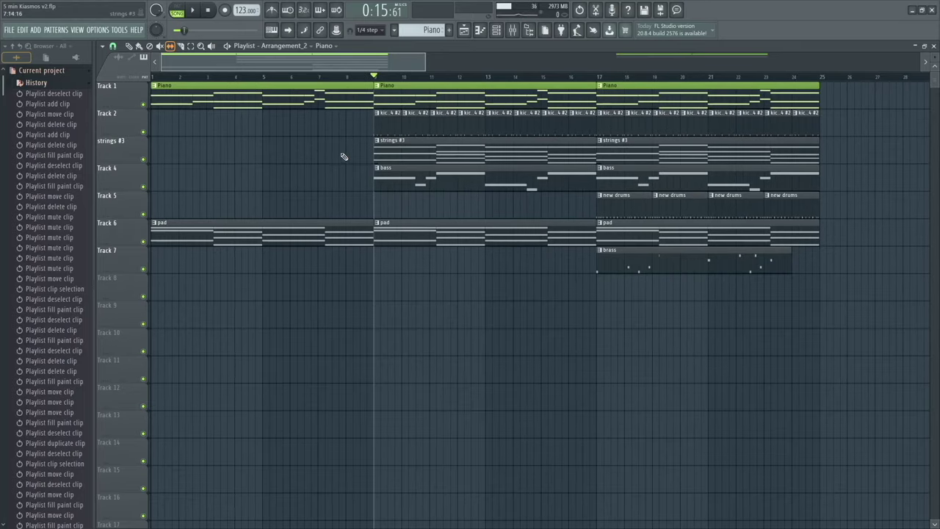
Save the project and slice the first pad clip on Track 6 just before bar 5 with the Slice tool
{"action": "left_click", "coordinate": [185, 48]}
{"action": "key", "text": "ctrl+s"}
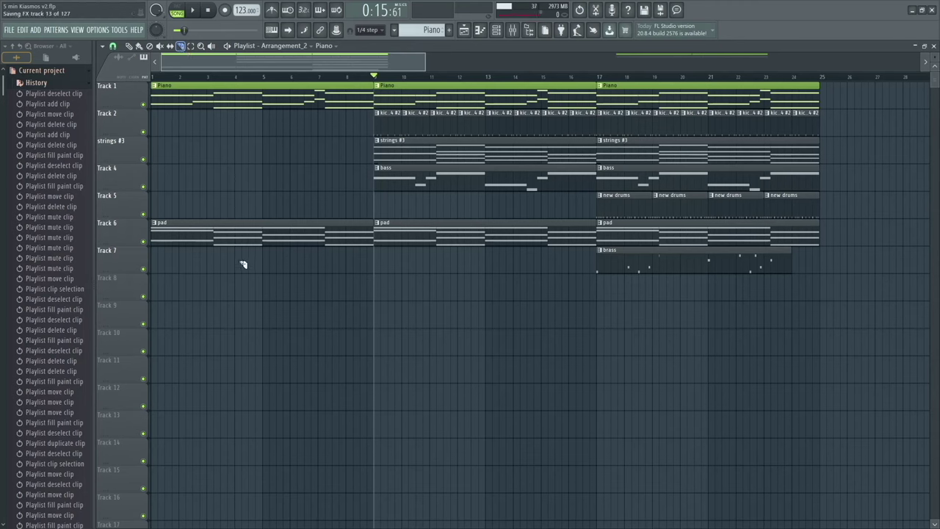
{"action": "mouse_move", "coordinate": [248, 272]}
{"action": "left_mouse_down"}
{"action": "mouse_move", "coordinate": [257, 325]}
{"action": "mouse_move", "coordinate": [241, 393]}
{"action": "mouse_move", "coordinate": [250, 396]}
{"action": "left_mouse_up"}
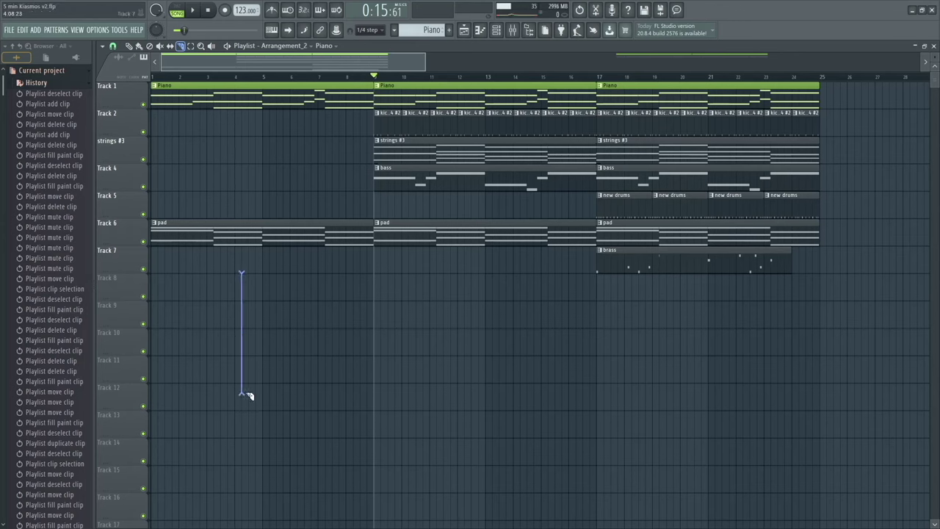
{"action": "left_click_drag", "start_coordinate": [250, 396], "coordinate": [250, 395]}
{"action": "left_click_drag", "start_coordinate": [258, 267], "coordinate": [266, 199]}
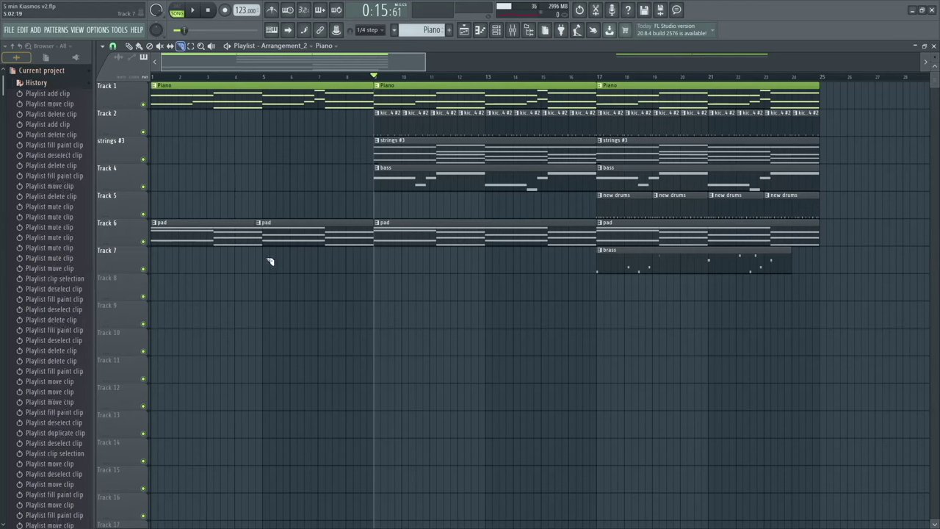
{"action": "left_click_drag", "start_coordinate": [269, 262], "coordinate": [270, 191]}
{"action": "left_click_drag", "start_coordinate": [270, 191], "coordinate": [271, 192]}
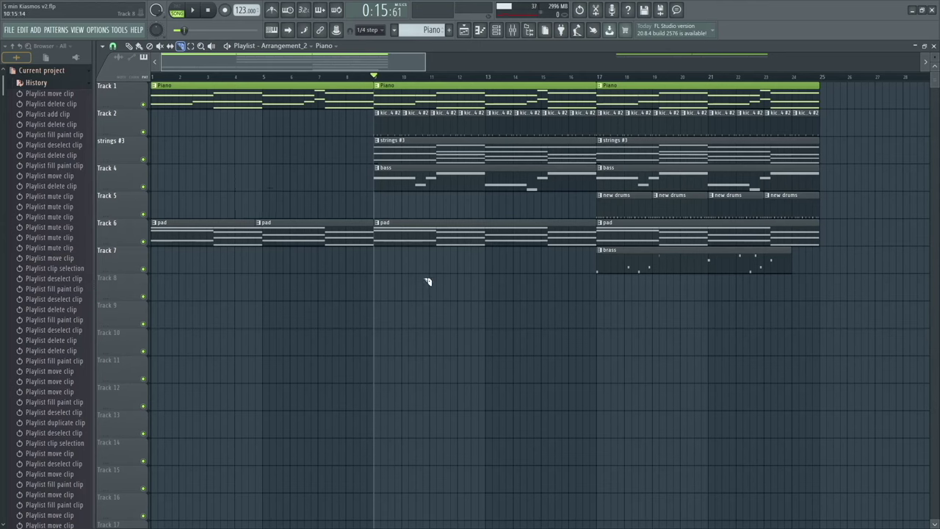
Try diagonal slices across the clips on Tracks 1 to 7 between bars 9 and 25, undoing the cuts
{"action": "left_click_drag", "start_coordinate": [841, 294], "coordinate": [364, 79]}
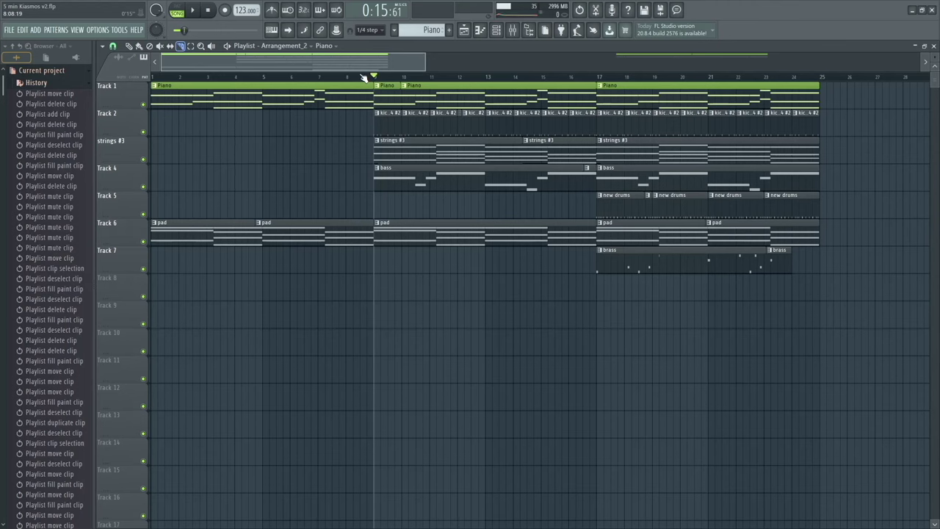
{"action": "right_click", "coordinate": [771, 251]}
{"action": "left_click_drag", "start_coordinate": [835, 294], "coordinate": [444, 78]}
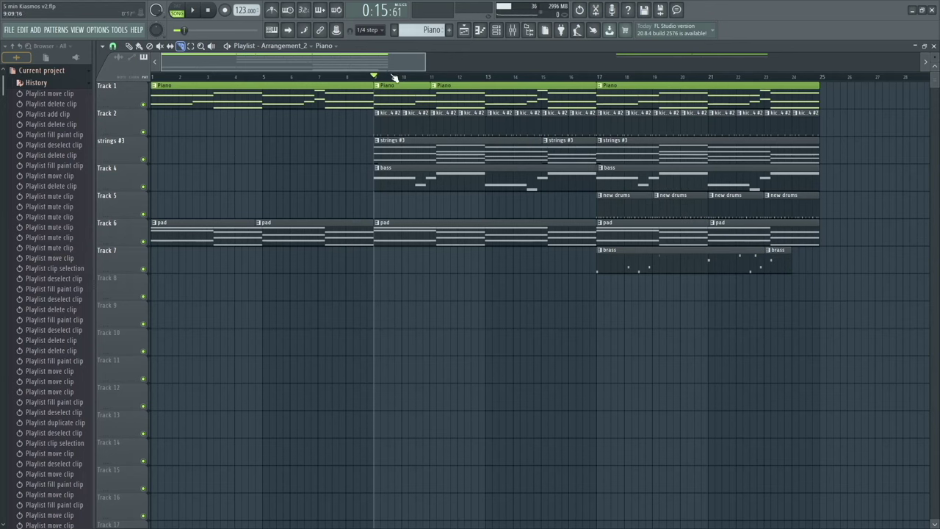
{"action": "key", "text": "ctrl+z"}
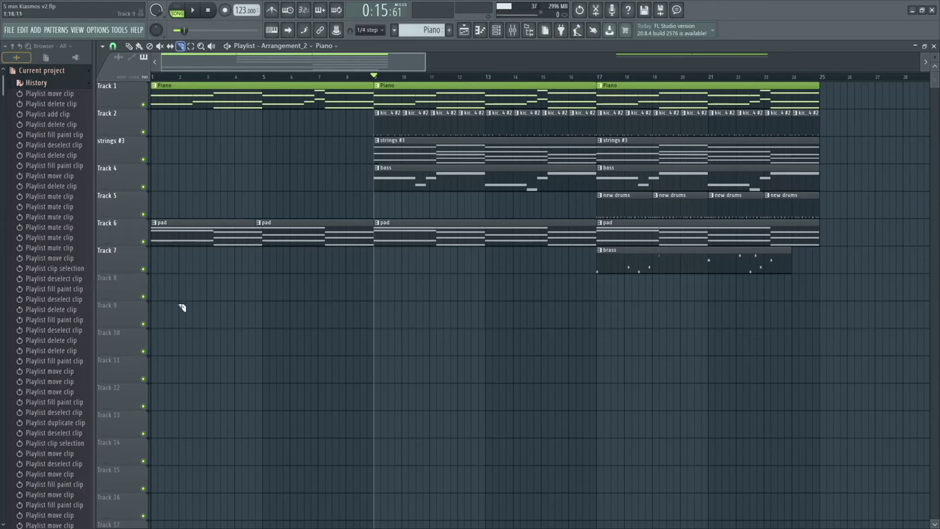
Slice off and remove the start of the first pad clip just before bar 2, and extend the clip back to bar 1
{"action": "left_click_drag", "start_coordinate": [178, 270], "coordinate": [180, 169]}
{"action": "left_click_drag", "start_coordinate": [180, 169], "coordinate": [181, 170]}
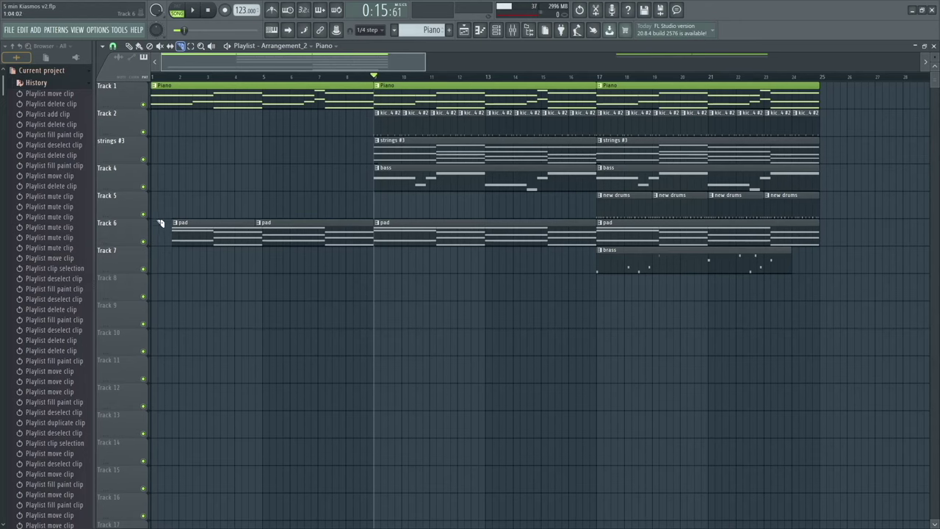
{"action": "left_click_drag", "start_coordinate": [173, 239], "coordinate": [151, 239]}
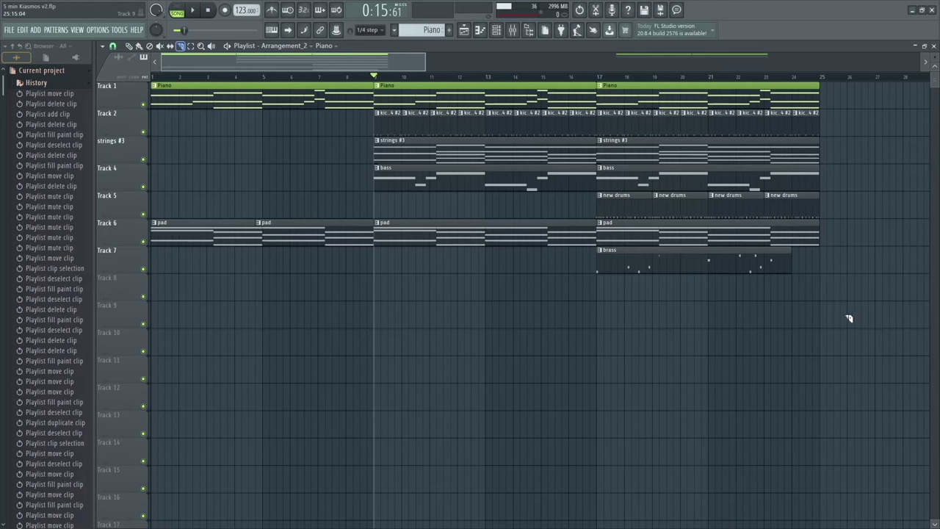
Collapse the browser's open folders and expand Packs, Drums and Cymbals
{"action": "scroll", "coordinate": [842, 309], "scroll_direction": "right", "scroll_amount": 2}
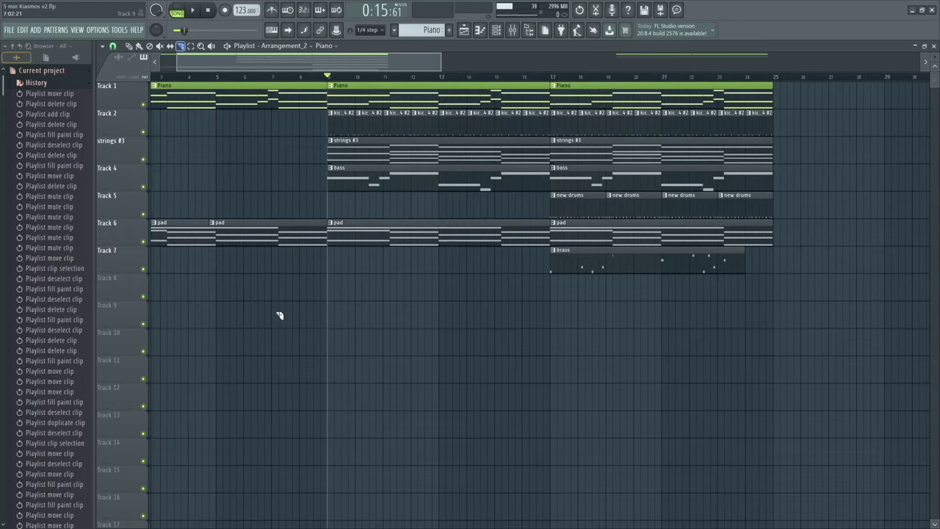
{"action": "scroll", "coordinate": [286, 312], "scroll_direction": "up", "scroll_amount": 3}
{"action": "scroll", "coordinate": [456, 315], "scroll_direction": "left", "scroll_amount": 1}
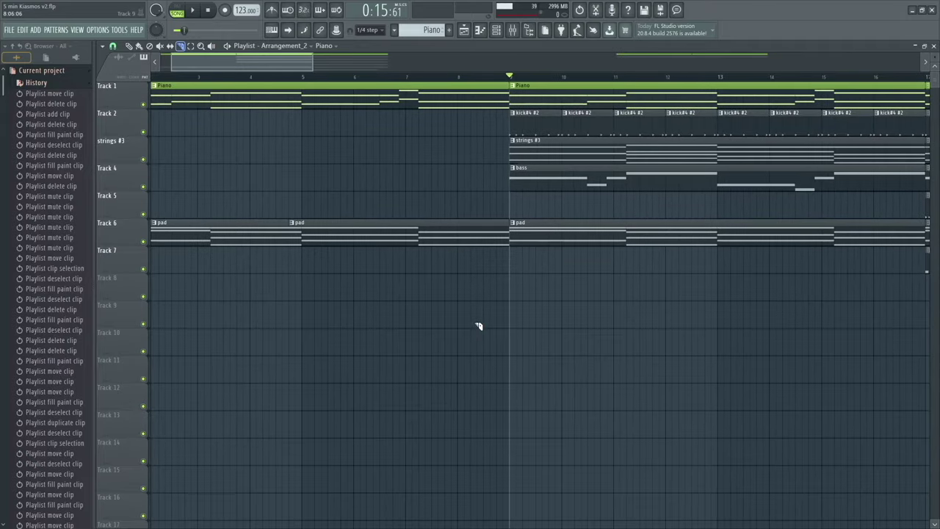
{"action": "scroll", "coordinate": [367, 308], "scroll_direction": "left", "scroll_amount": 2}
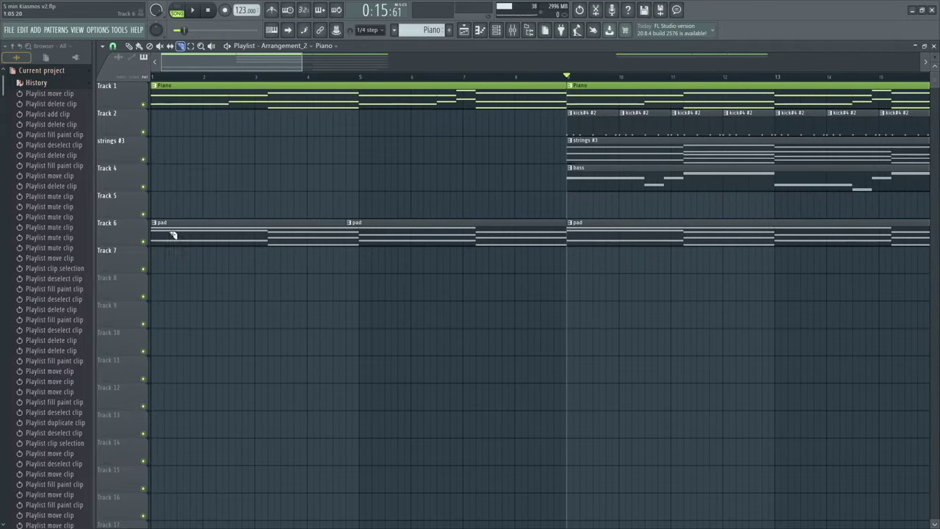
{"action": "right_click", "coordinate": [16, 54]}
{"action": "left_click", "coordinate": [16, 55]}
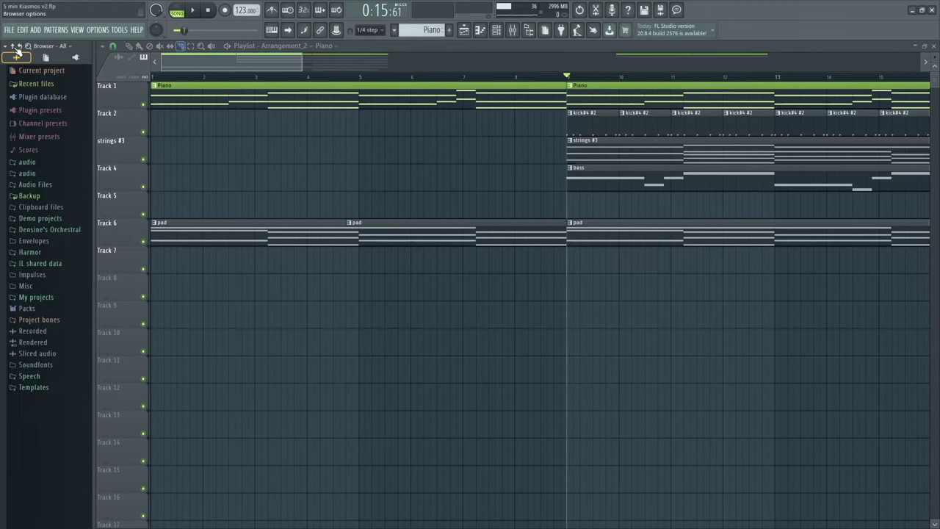
{"action": "left_click", "coordinate": [17, 310]}
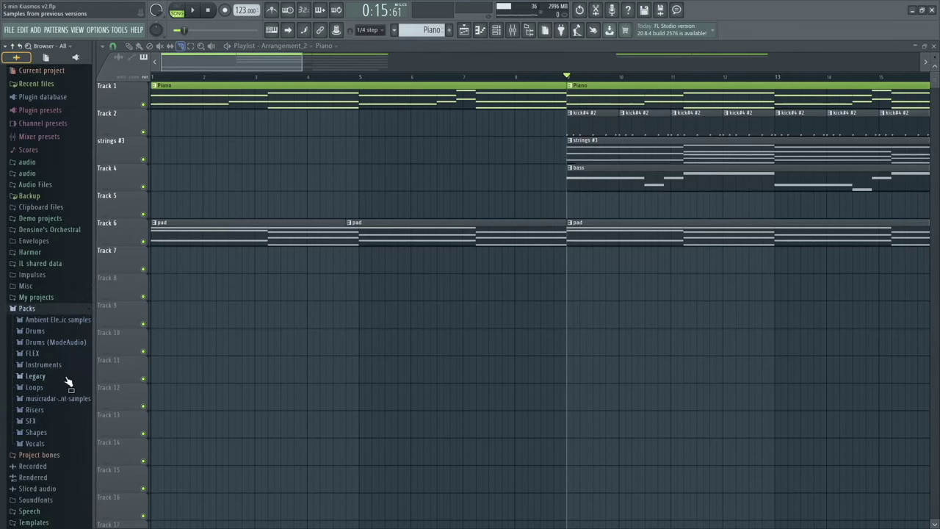
{"action": "left_click", "coordinate": [59, 332]}
{"action": "scroll", "coordinate": [60, 337], "scroll_direction": "down", "scroll_amount": 3}
{"action": "left_click", "coordinate": [59, 294]}
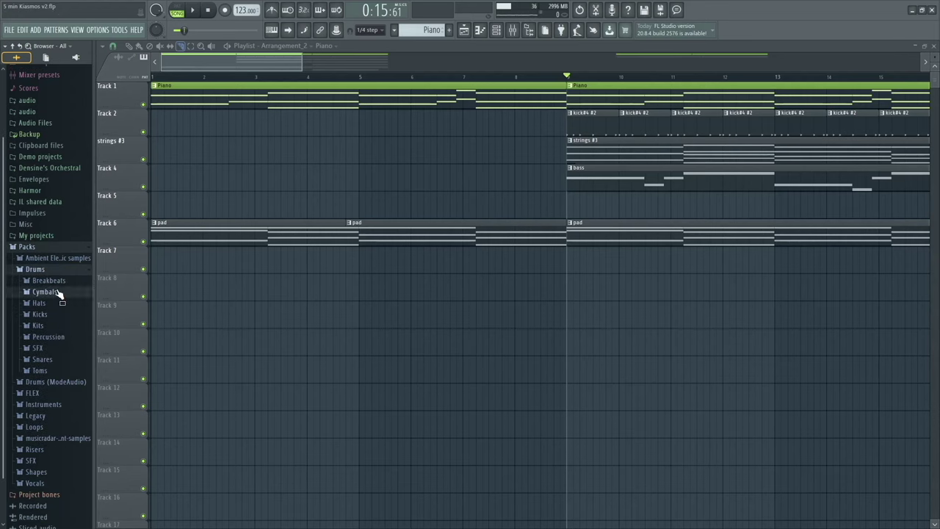
Place the 808 Crash sample on Track 11 in bar 6 and slice off the very start of its waveform
{"action": "left_click_drag", "start_coordinate": [65, 323], "coordinate": [441, 378]}
{"action": "scroll", "coordinate": [441, 378], "scroll_direction": "up", "scroll_amount": 5}
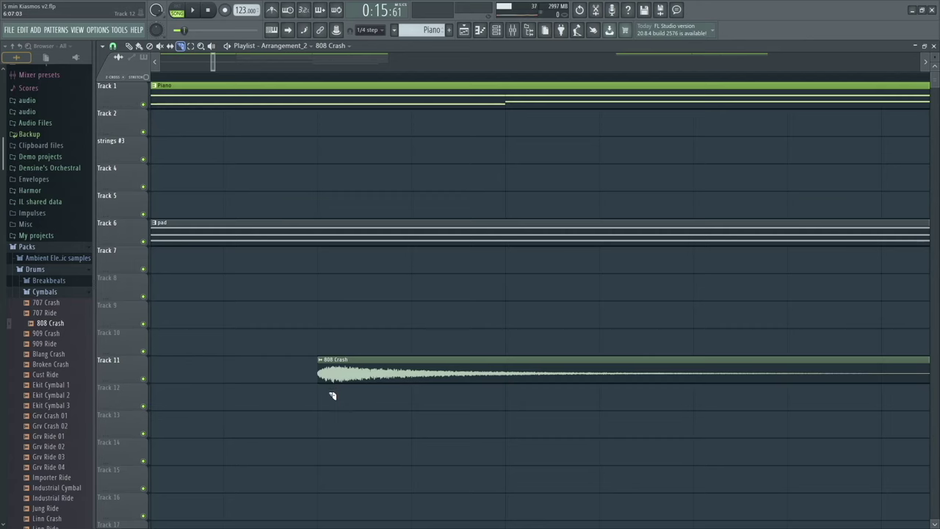
{"action": "left_click_drag", "start_coordinate": [331, 392], "coordinate": [331, 328]}
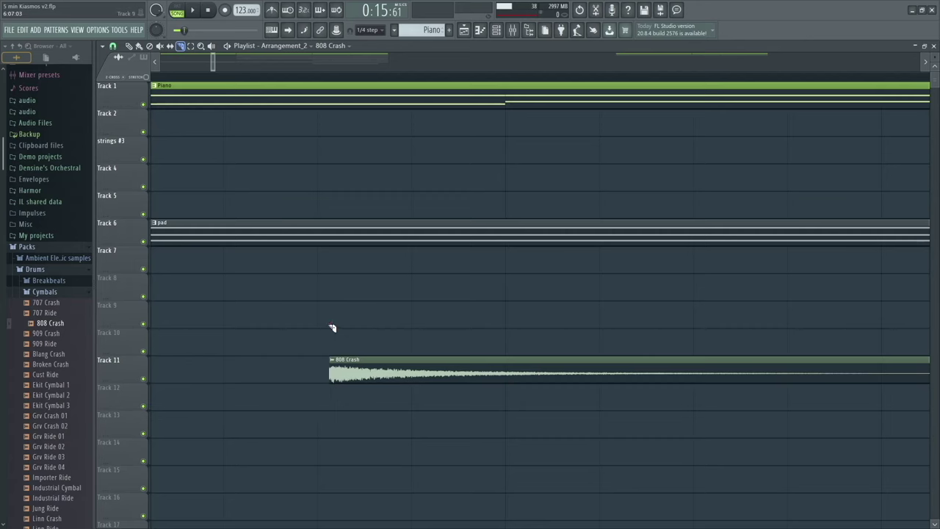
Play the trimmed 808 Crash from just before its start, switch to the Paint tool and delete the clip
{"action": "left_click", "coordinate": [315, 77]}
{"action": "key", "text": "space"}
{"action": "key", "text": "space"}
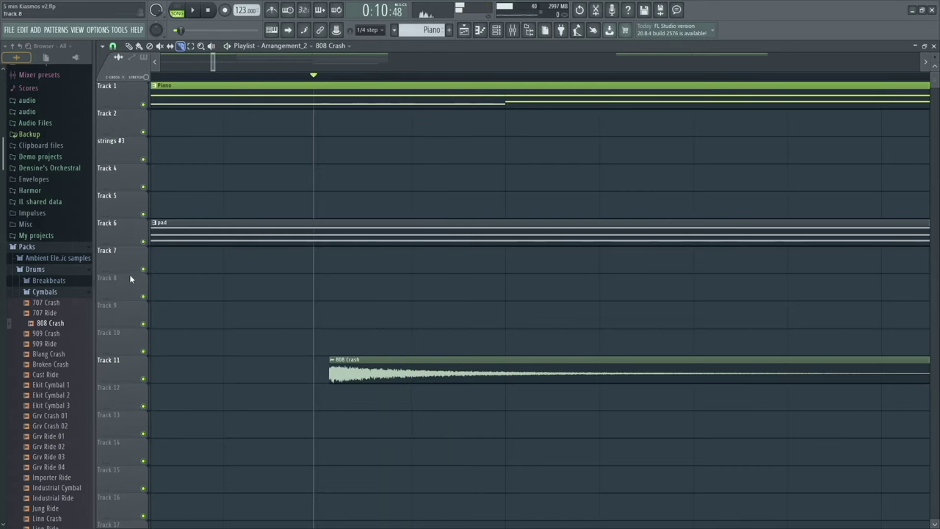
{"action": "left_click", "coordinate": [139, 45]}
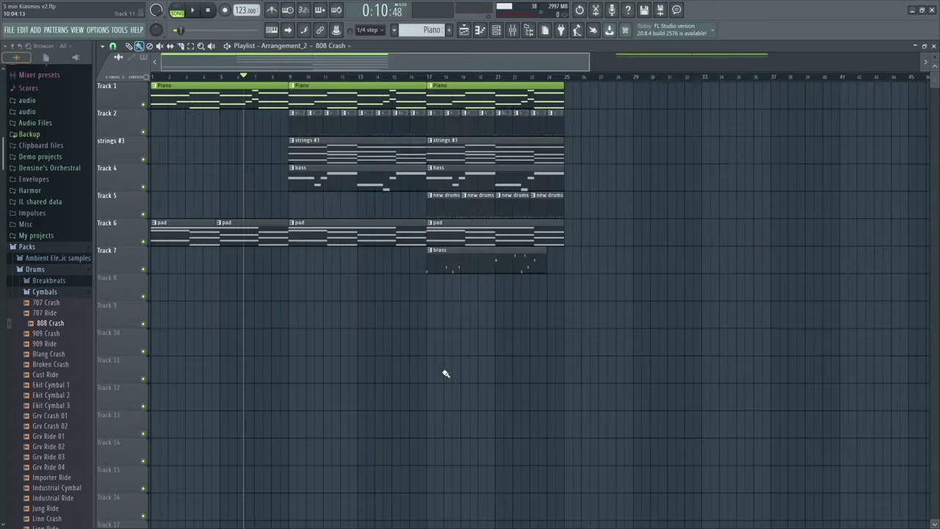
Try the Select tool by boxing empty space and the arrangement's clips from about bar 5 to 25, and clear the selection
{"action": "left_click", "coordinate": [191, 47]}
{"action": "left_click_drag", "start_coordinate": [657, 301], "coordinate": [623, 298]}
{"action": "left_click_drag", "start_coordinate": [672, 270], "coordinate": [734, 307]}
{"action": "left_click_drag", "start_coordinate": [688, 275], "coordinate": [220, 110]}
{"action": "left_click", "coordinate": [662, 243]}
Return to the Paint tool and try a selection box over the empty area after the clips
{"action": "left_click", "coordinate": [140, 47]}
{"action": "left_click_drag", "start_coordinate": [654, 326], "coordinate": [622, 265]}
{"action": "scroll", "coordinate": [600, 249], "scroll_direction": "down", "scroll_amount": 1}
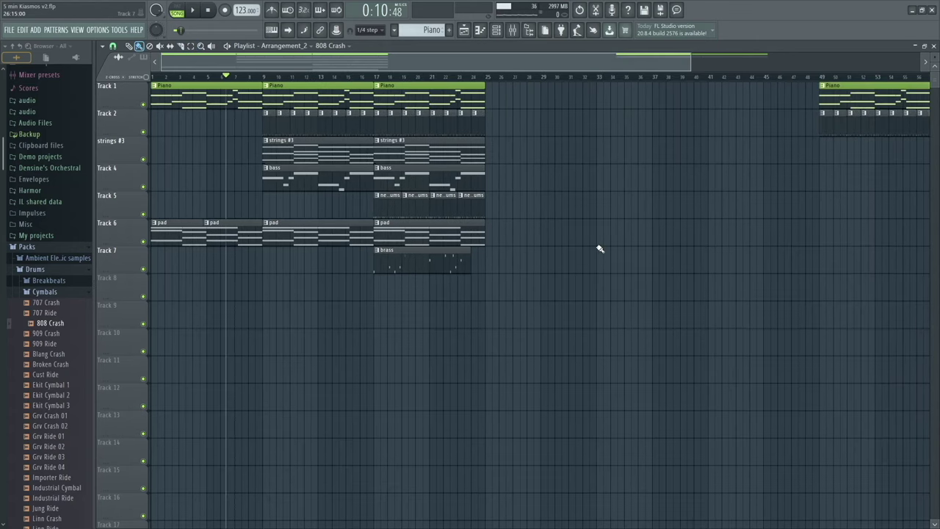
Use the Zoom tool to enlarge the arrangement, zoom back out, and zoom into a box around the Track 5 to 7 clips after bar 16
{"action": "left_click", "coordinate": [201, 46]}
{"action": "left_click", "coordinate": [526, 276]}
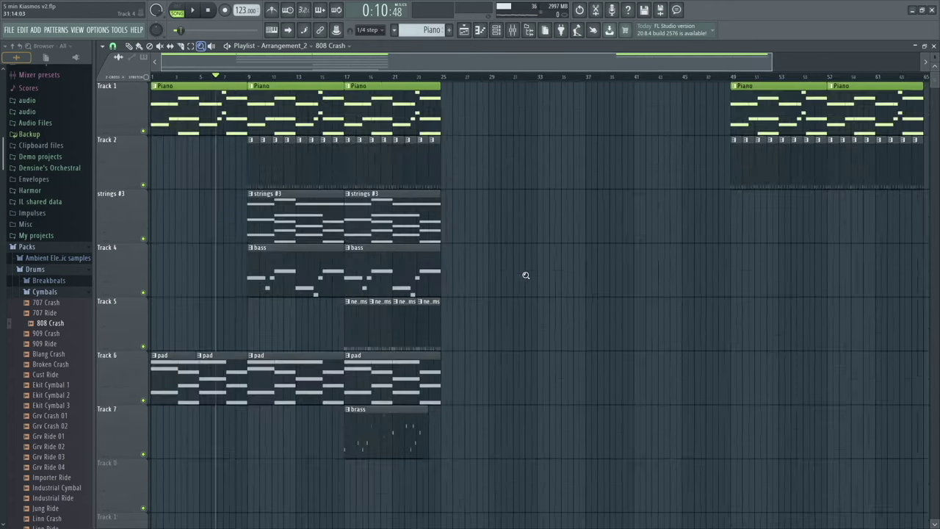
{"action": "right_click", "coordinate": [526, 276]}
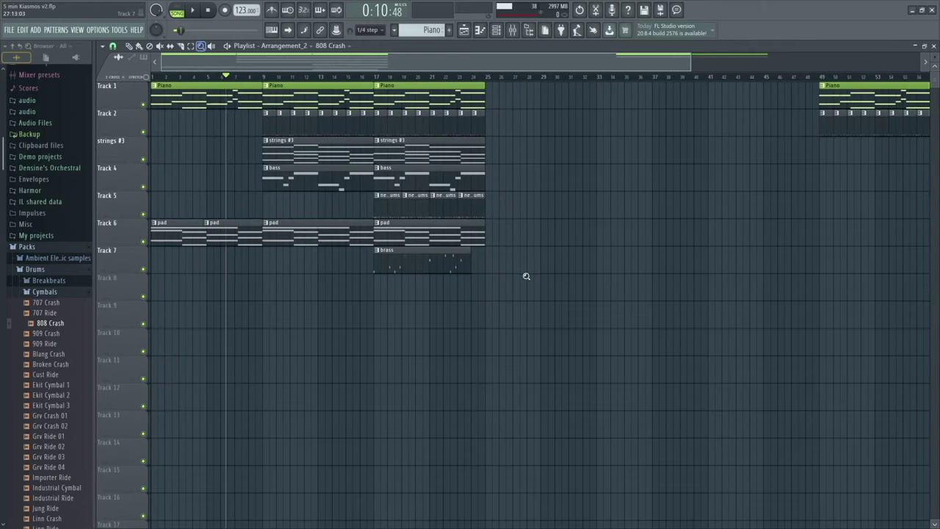
{"action": "left_click_drag", "start_coordinate": [526, 276], "coordinate": [356, 196]}
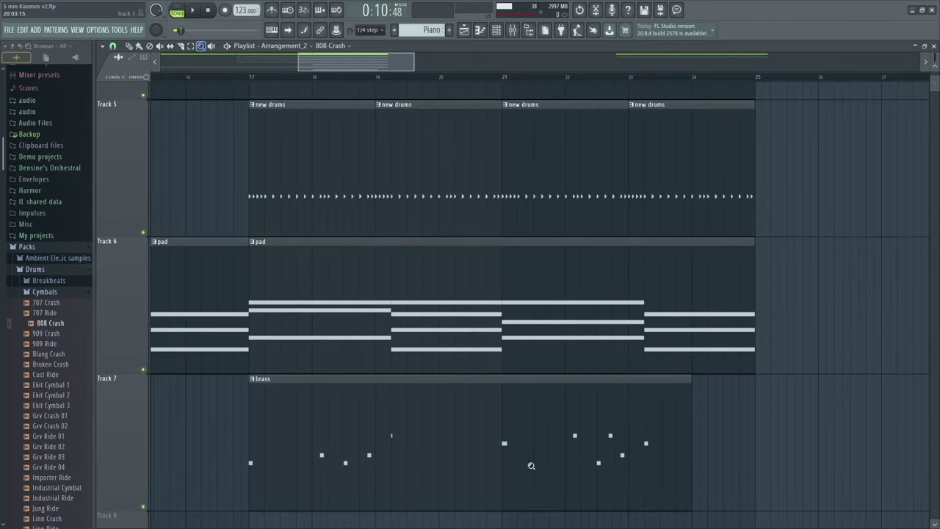
{"action": "right_click", "coordinate": [865, 131]}
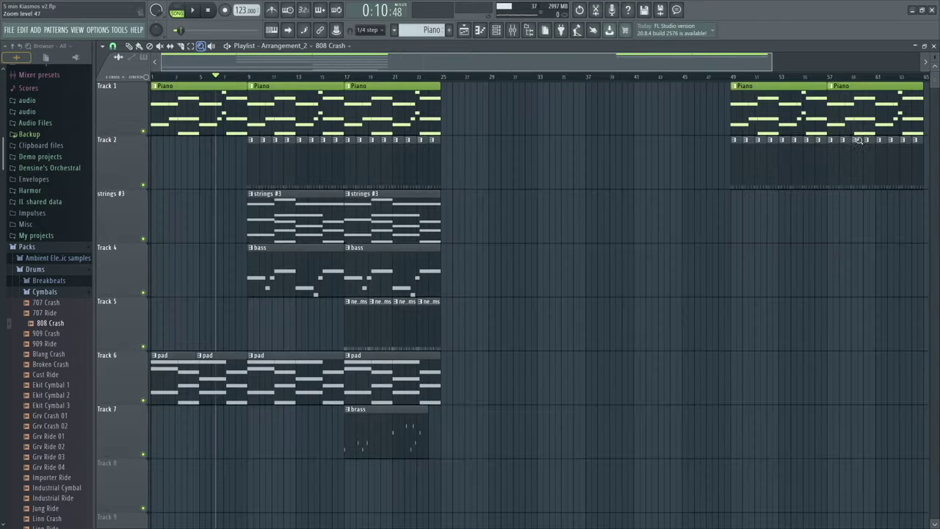
{"action": "right_click", "coordinate": [518, 274]}
Reduce the track heights, zoom to a box around the whole arrangement with the Zoom tool, and return to the Paint tool
{"action": "right_click", "coordinate": [847, 237]}
{"action": "scroll", "coordinate": [495, 297], "scroll_direction": "down", "scroll_amount": 3}
{"action": "scroll", "coordinate": [501, 278], "scroll_direction": "down", "scroll_amount": 2}
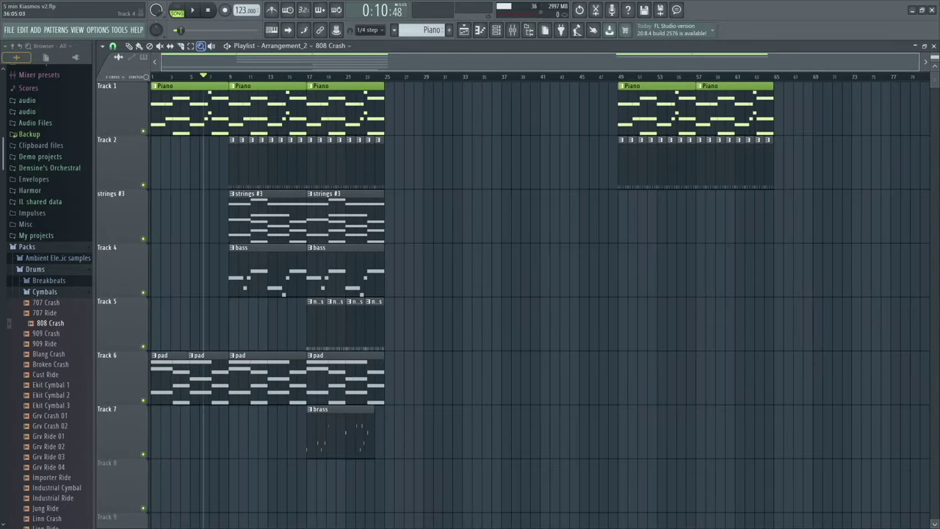
{"action": "scroll", "coordinate": [501, 279], "scroll_direction": "down", "scroll_amount": 3}
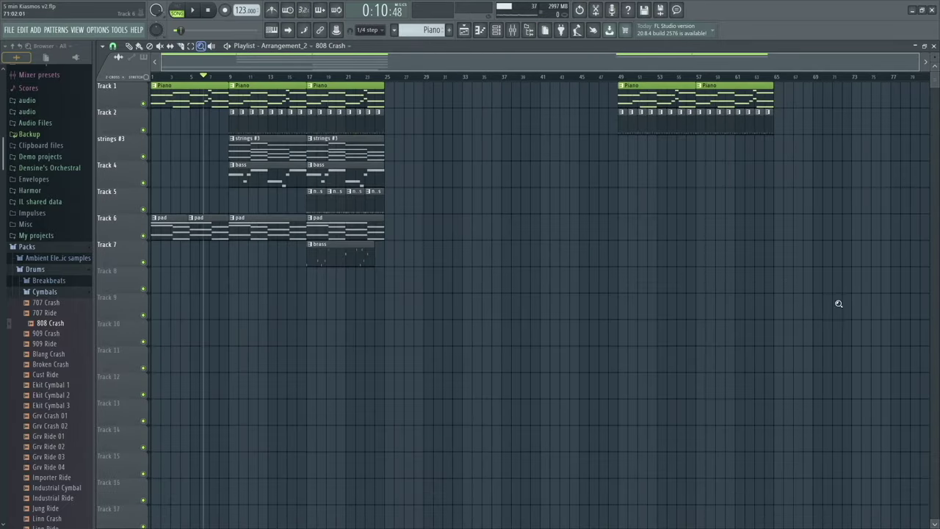
{"action": "left_click_drag", "start_coordinate": [839, 303], "coordinate": [152, 81]}
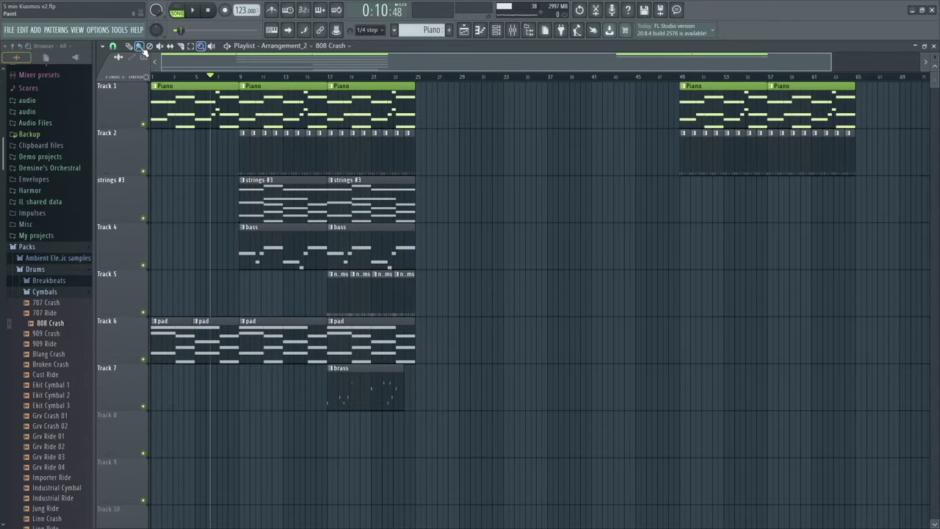
{"action": "left_click", "coordinate": [142, 47]}
Examine the arrangement at different horizontal zoom levels and track heights while keeping the Paint tool active
{"action": "scroll", "coordinate": [617, 246], "scroll_direction": "down", "scroll_amount": 3}
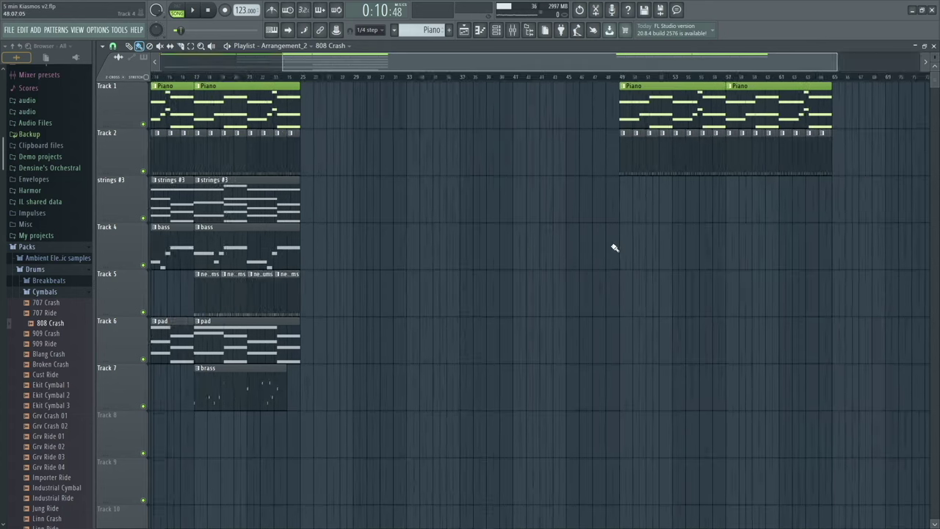
{"action": "scroll", "coordinate": [537, 248], "scroll_direction": "up", "scroll_amount": 2}
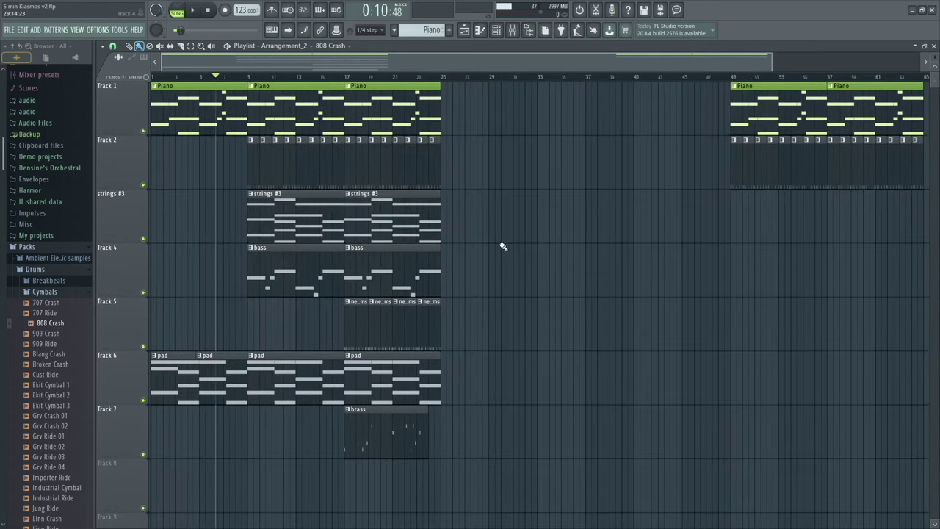
{"action": "scroll", "coordinate": [503, 247], "scroll_direction": "down", "scroll_amount": 3}
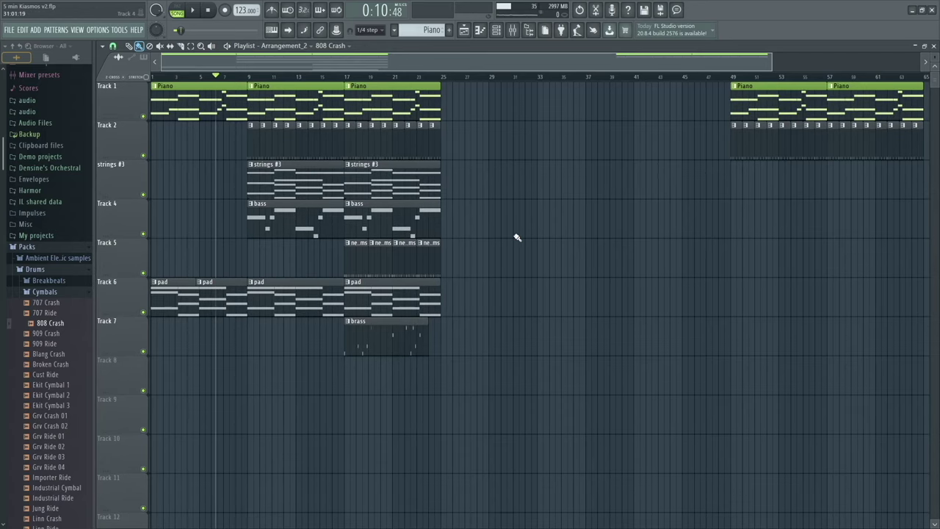
{"action": "scroll", "coordinate": [515, 237], "scroll_direction": "down", "scroll_amount": 2}
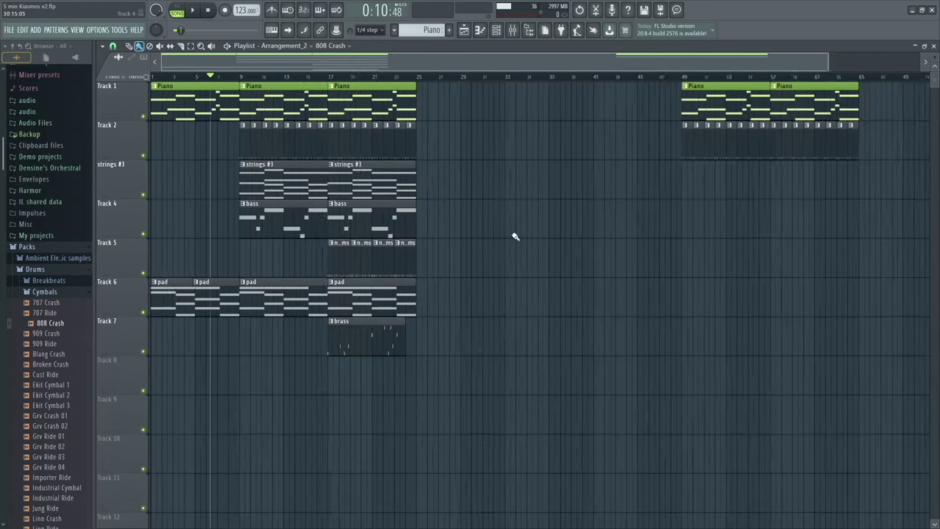
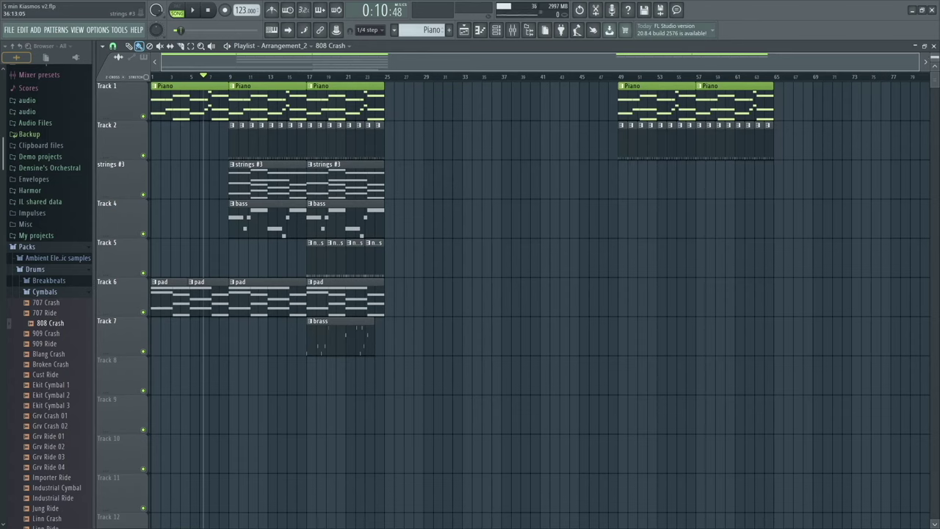
{"action": "scroll", "coordinate": [514, 294], "scroll_direction": "up", "scroll_amount": 5}
{"action": "scroll", "coordinate": [515, 293], "scroll_direction": "down", "scroll_amount": 4}
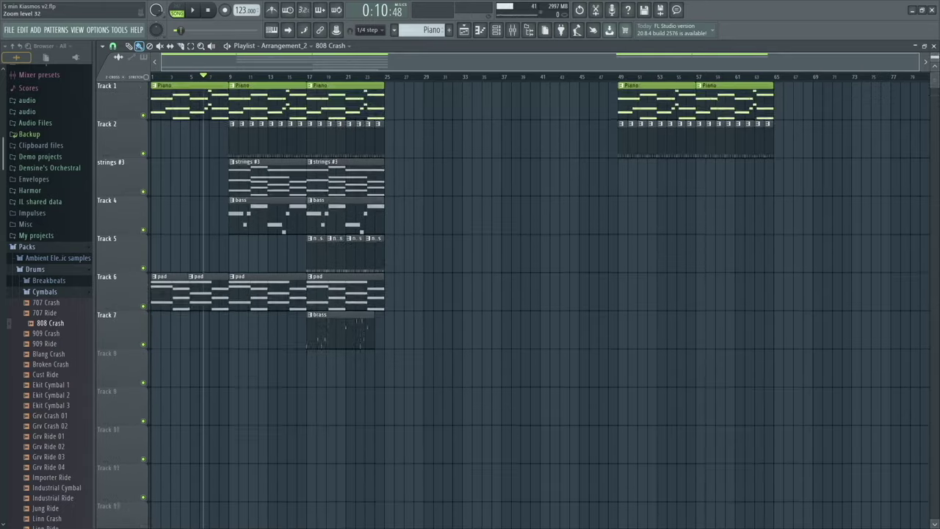
{"action": "scroll", "coordinate": [507, 191], "scroll_direction": "down", "scroll_amount": 5}
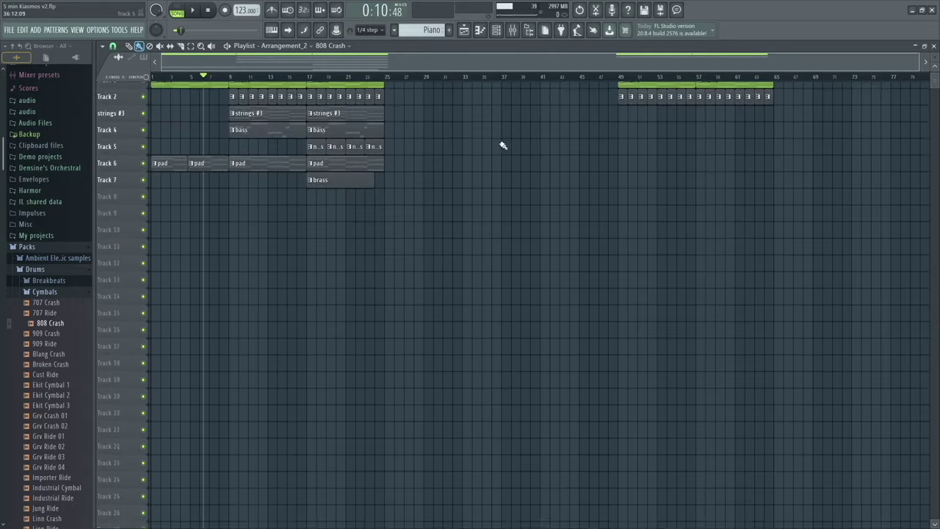
{"action": "scroll", "coordinate": [507, 220], "scroll_direction": "up", "scroll_amount": 4}
{"action": "scroll", "coordinate": [734, 124], "scroll_direction": "down", "scroll_amount": 2}
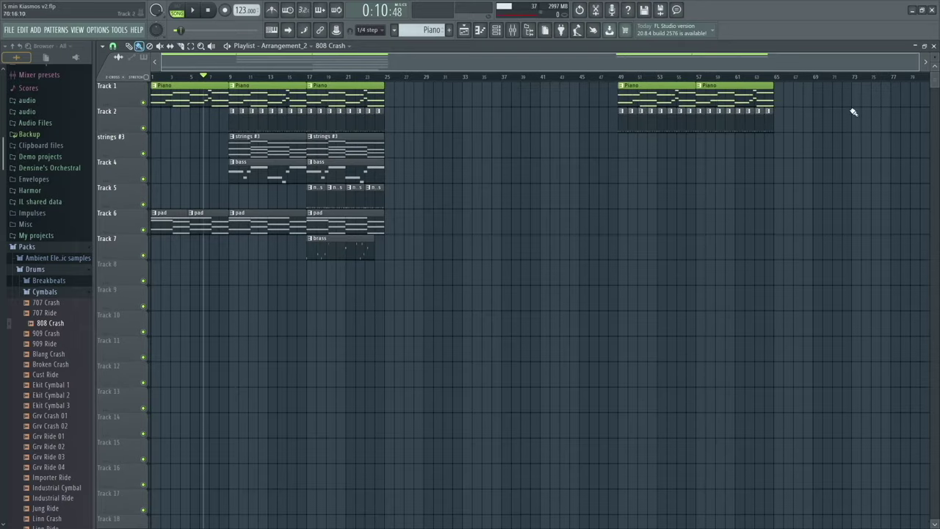
Zoom the playlist in, pan the enlarged view across the tracks, and zoom back out to the full arrangement
{"action": "left_click_drag", "start_coordinate": [933, 56], "coordinate": [382, 63]}
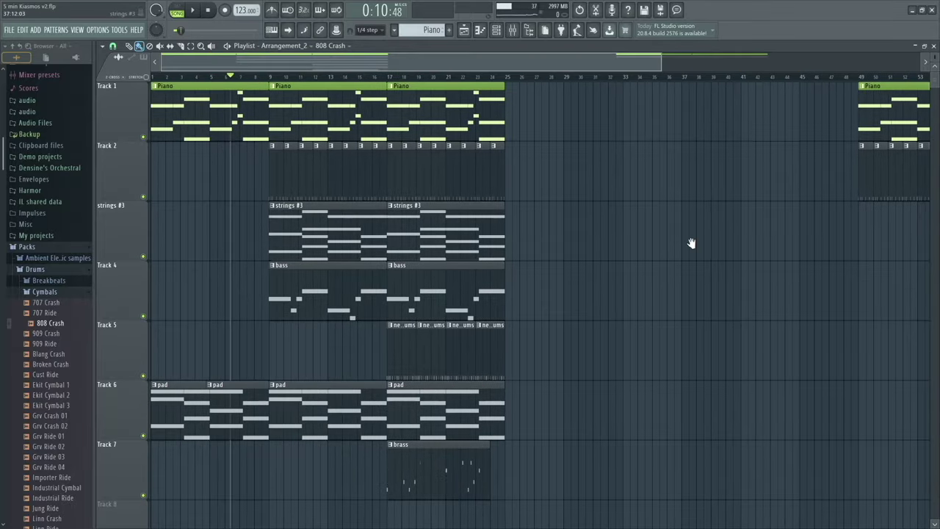
{"action": "left_click_drag", "start_coordinate": [690, 243], "coordinate": [742, 211]}
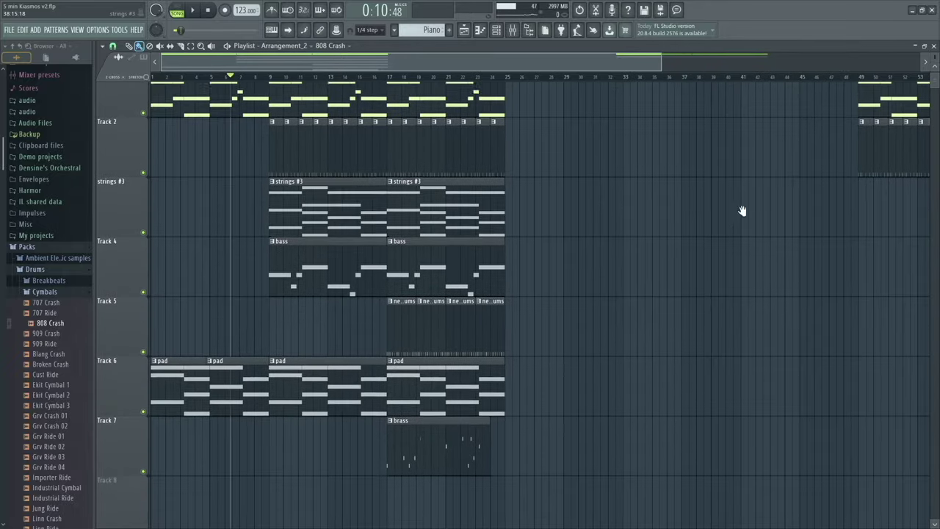
{"action": "scroll", "coordinate": [543, 248], "scroll_direction": "down", "scroll_amount": 4}
{"action": "scroll", "coordinate": [426, 194], "scroll_direction": "down", "scroll_amount": 5}
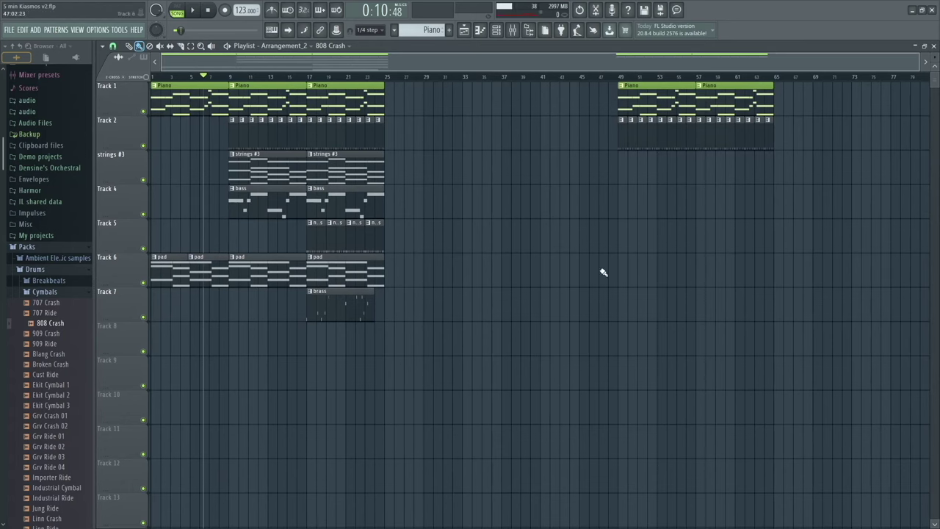
Toggle Track 1's mute off and on, and try its solo state in the same way
{"action": "left_click", "coordinate": [144, 112]}
{"action": "left_click", "coordinate": [143, 113]}
{"action": "right_click", "coordinate": [144, 112]}
{"action": "right_click", "coordinate": [144, 113]}
Solo Track 1, play it from bar 9, and reactivate all tracks after stopping playback
{"action": "left_click", "coordinate": [231, 80]}
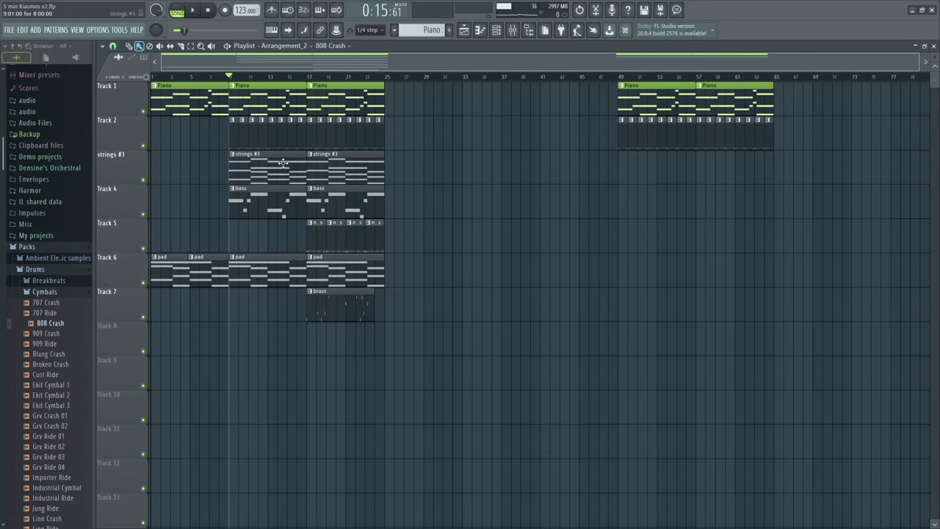
{"action": "right_click", "coordinate": [144, 112]}
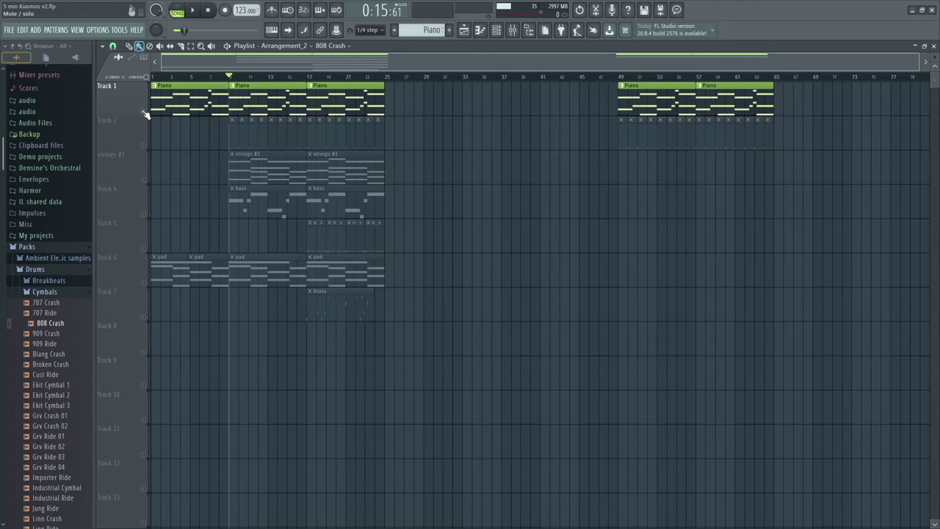
{"action": "key", "text": "space"}
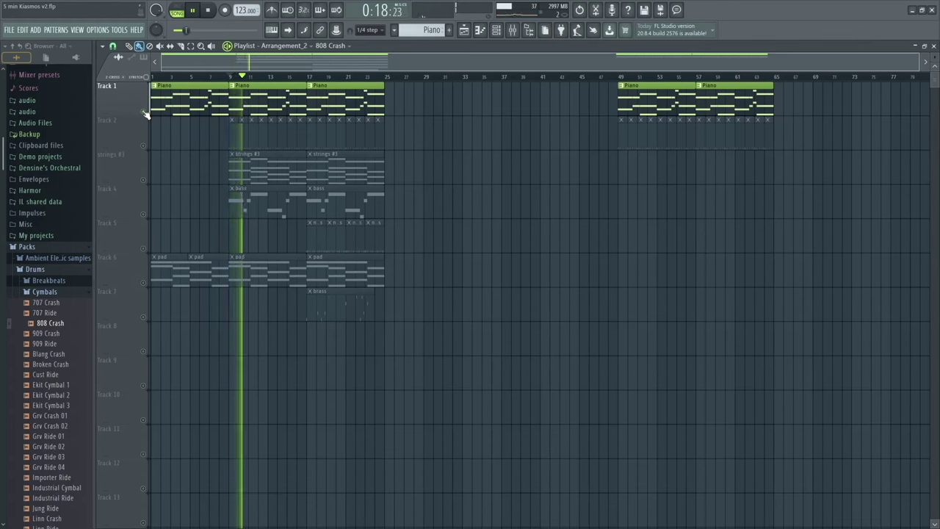
{"action": "key", "text": "space"}
{"action": "left_click", "coordinate": [143, 112], "text": "ctrl"}
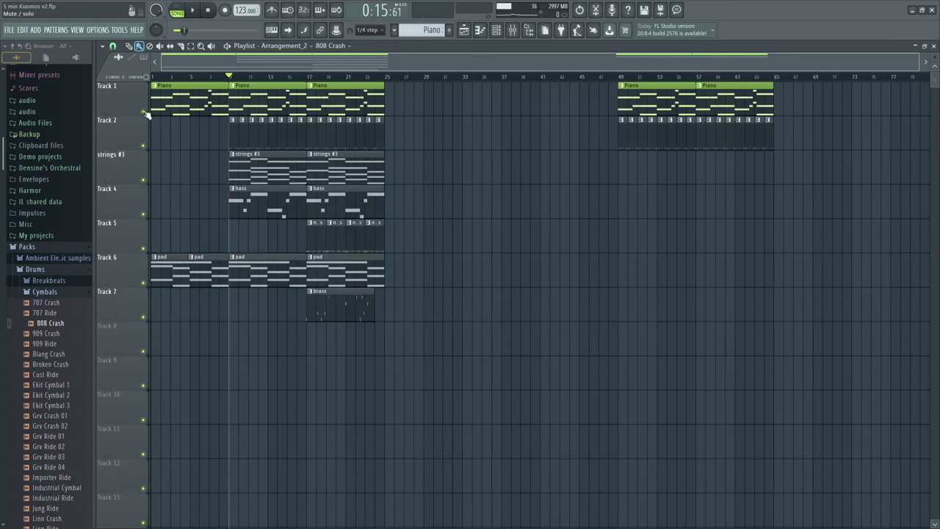
Mute Track 1, play the remaining tracks from bar 9, and unmute it after stopping playback
{"action": "left_click", "coordinate": [144, 112]}
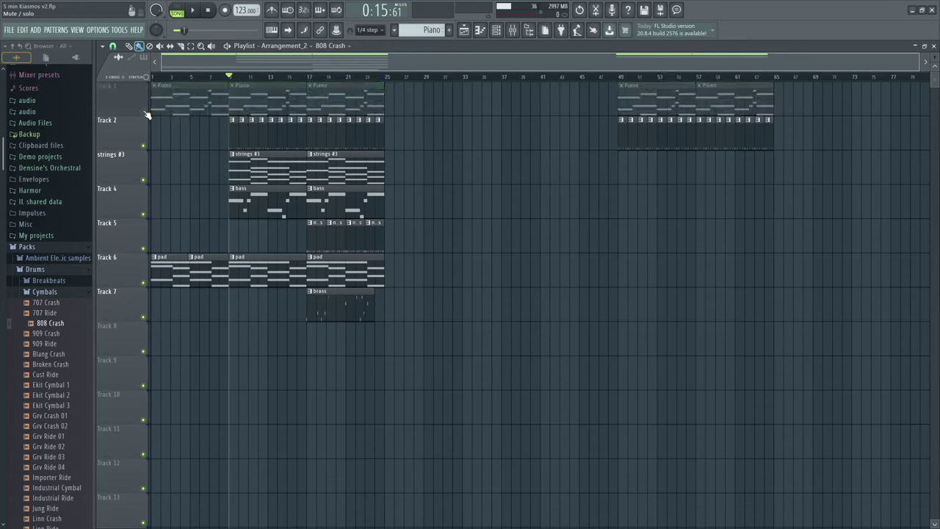
{"action": "key", "text": "space"}
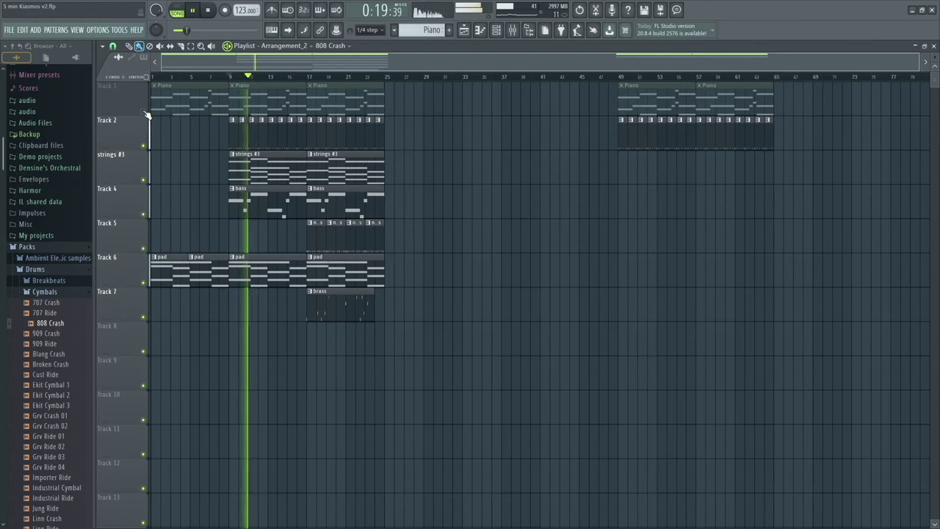
{"action": "key", "text": "space"}
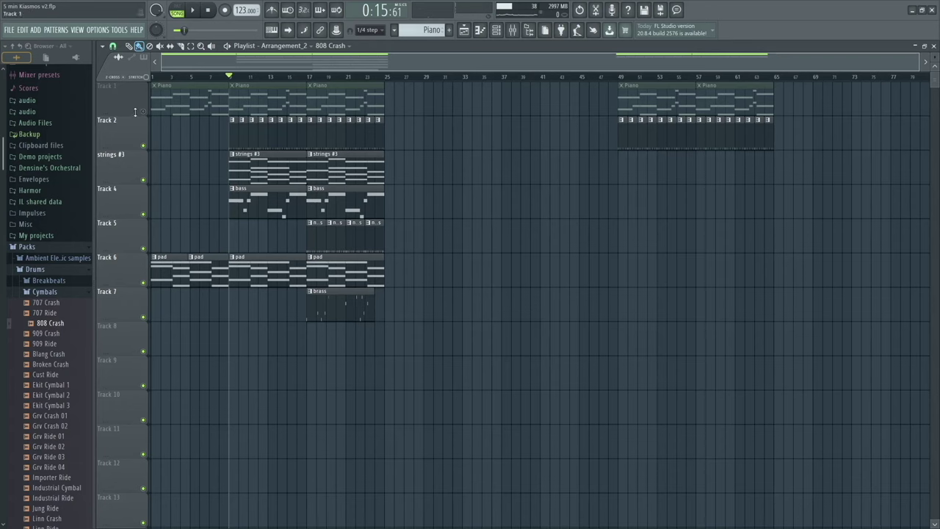
{"action": "left_click", "coordinate": [146, 150]}
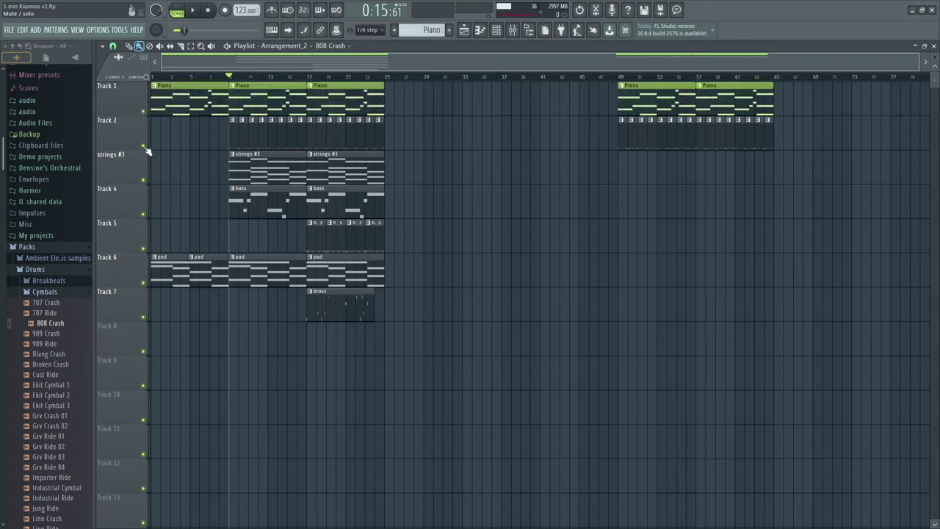
Solo Track 2, activate Track 4 alongside it, and play the kick and bass together from bar 9
{"action": "left_click", "coordinate": [146, 148], "text": "ctrl"}
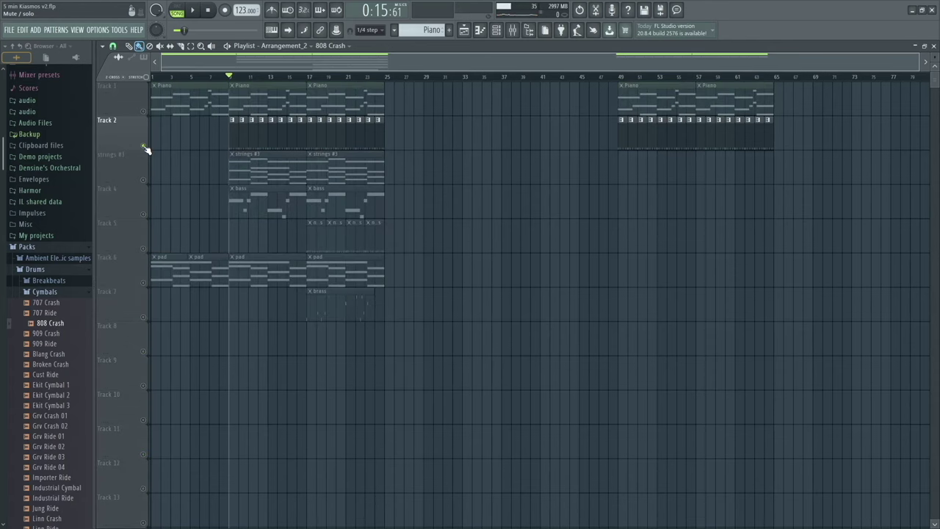
{"action": "scroll", "coordinate": [252, 136], "scroll_direction": "up", "scroll_amount": 4}
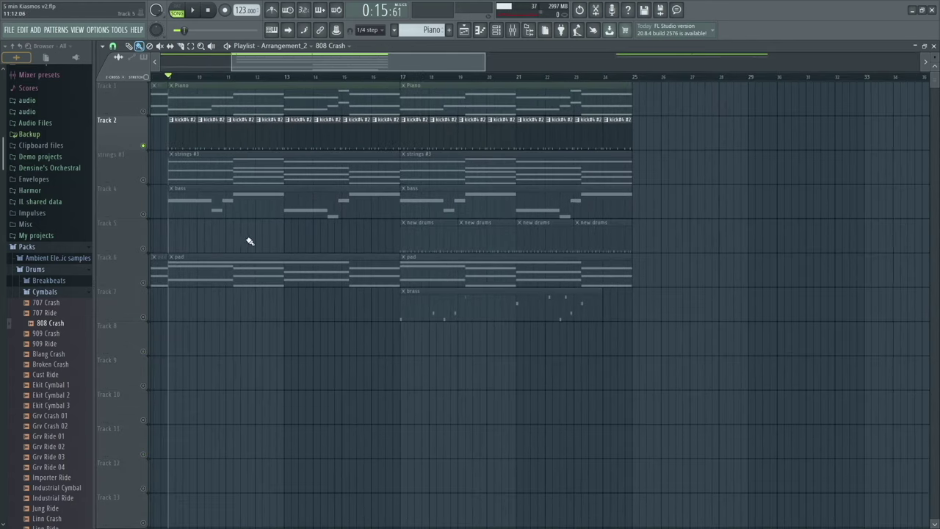
{"action": "scroll", "coordinate": [330, 242], "scroll_direction": "left", "scroll_amount": 3}
{"action": "left_click", "coordinate": [145, 215]}
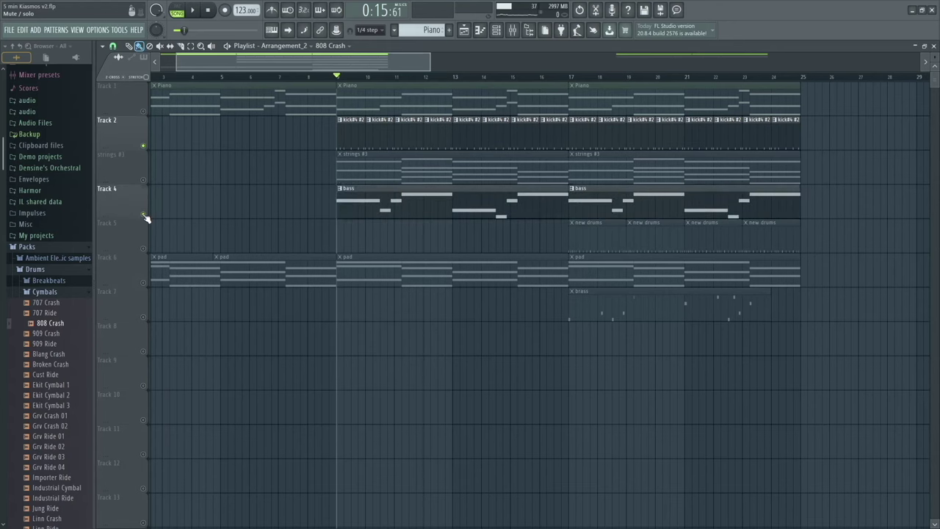
{"action": "key", "text": "space"}
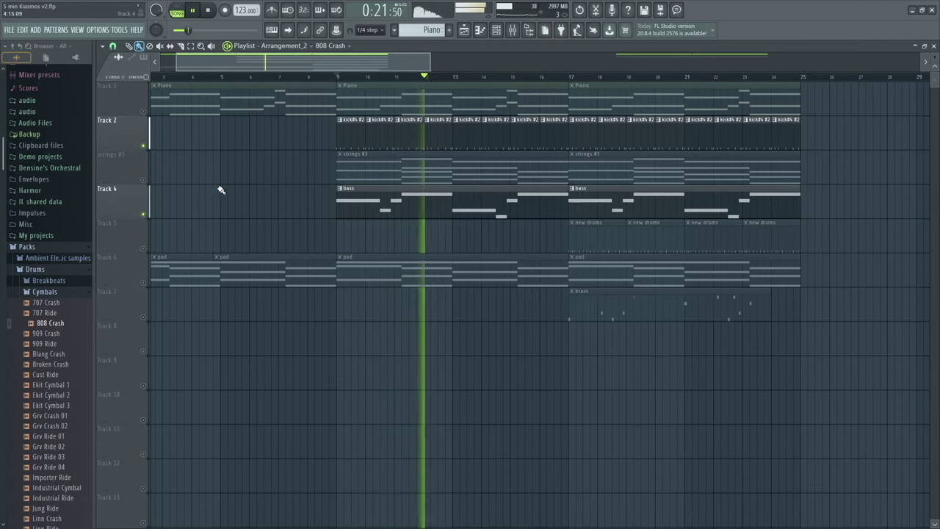
Add Track 1's piano to the soloed tracks during playback, stop the song, and reactivate all tracks
{"action": "left_click", "coordinate": [145, 112]}
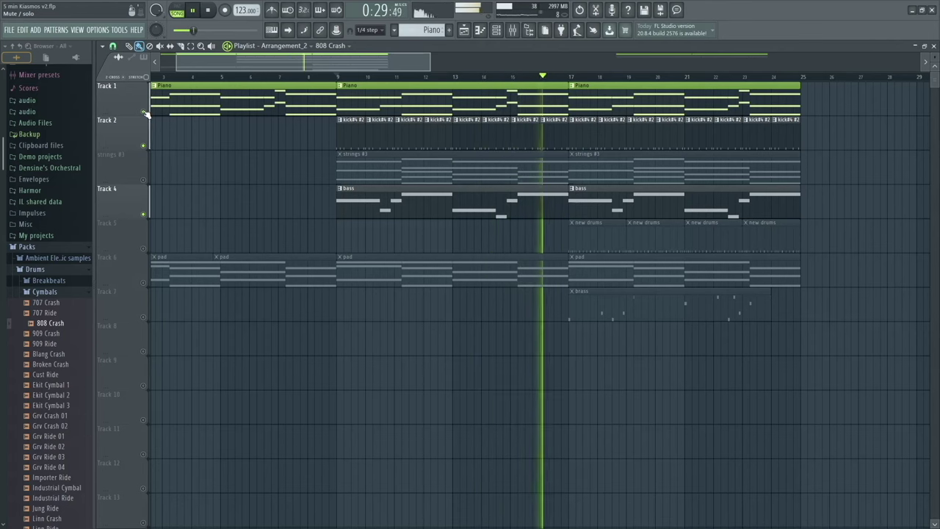
{"action": "key", "text": "space"}
{"action": "left_click", "coordinate": [145, 180], "text": "ctrl"}
{"action": "scroll", "coordinate": [235, 201], "scroll_direction": "down", "scroll_amount": 4}
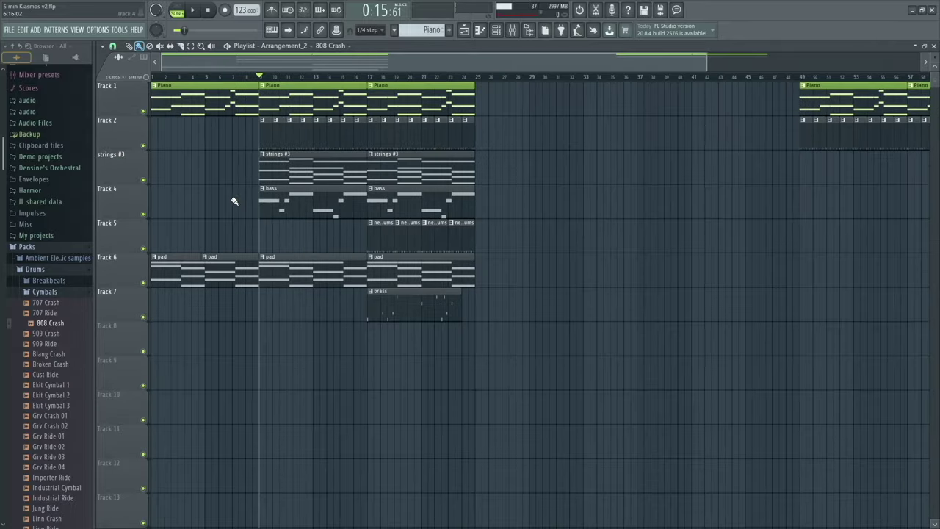
Rename Track 1 to Piano and color it medium sea green (#5BB559)
{"action": "scroll", "coordinate": [413, 216], "scroll_direction": "up", "scroll_amount": 3}
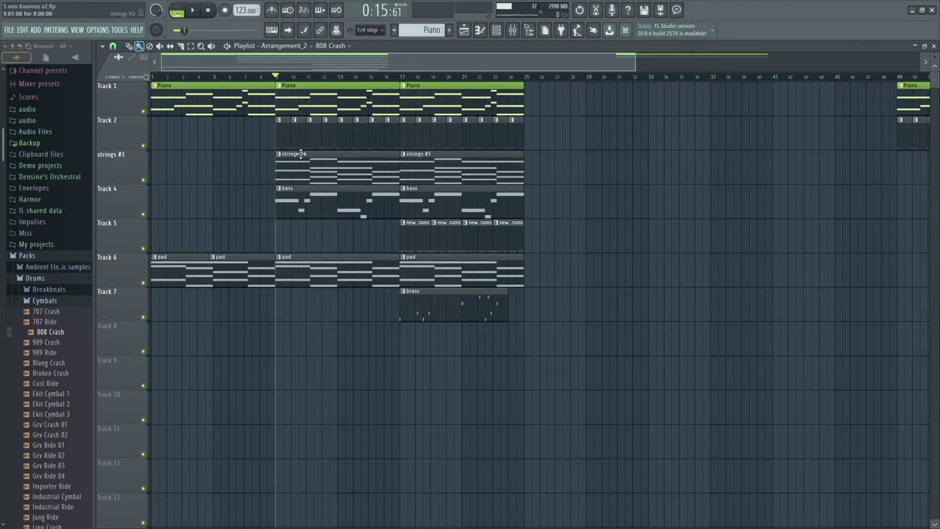
{"action": "right_click", "coordinate": [129, 86]}
{"action": "left_click", "coordinate": [168, 88]}
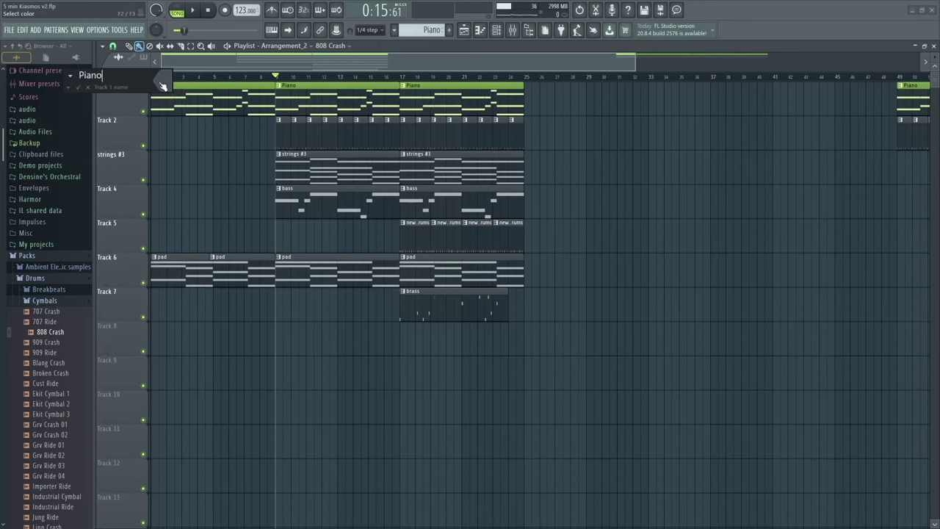
{"action": "left_click", "coordinate": [163, 85]}
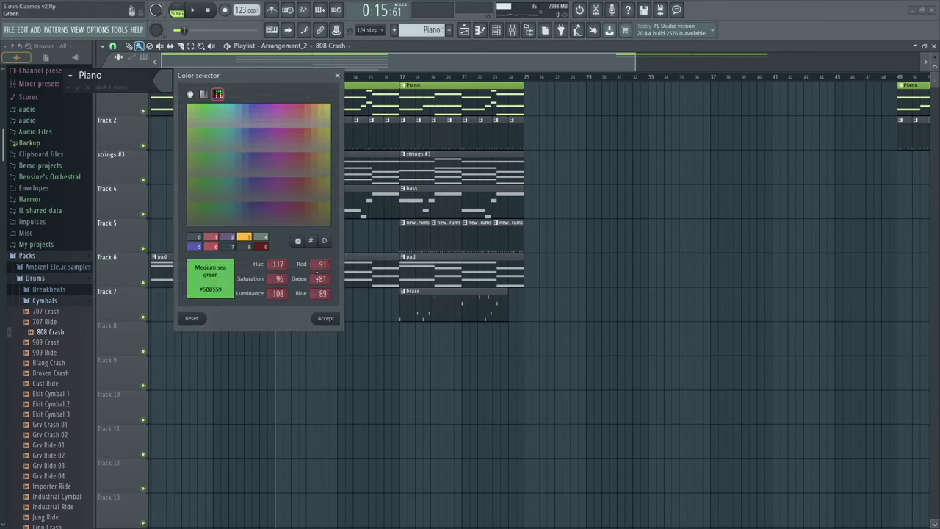
{"action": "left_click", "coordinate": [326, 319]}
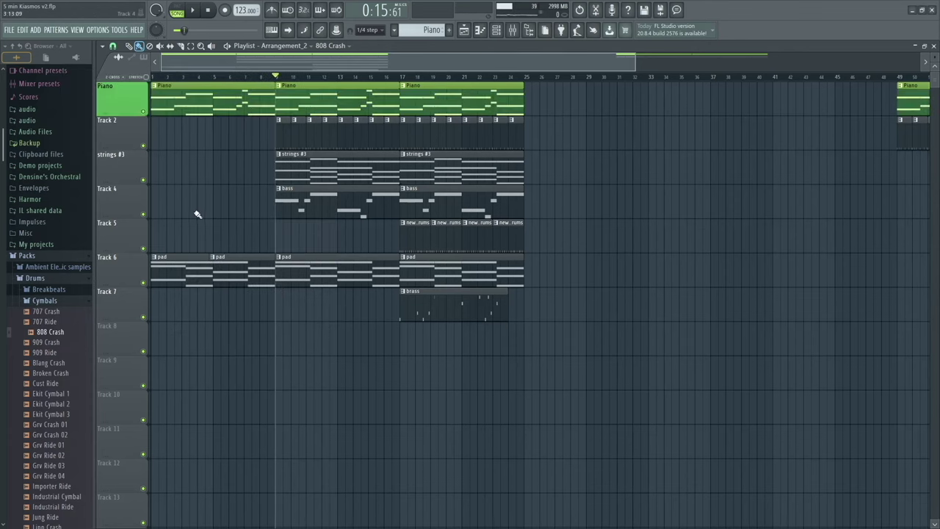
Auto name Track 2 after its kick#4 #2 clips
{"action": "scroll", "coordinate": [625, 156], "scroll_direction": "down", "scroll_amount": 1, "text": "ctrl"}
{"action": "scroll", "coordinate": [624, 156], "scroll_direction": "down", "scroll_amount": 1, "text": "ctrl"}
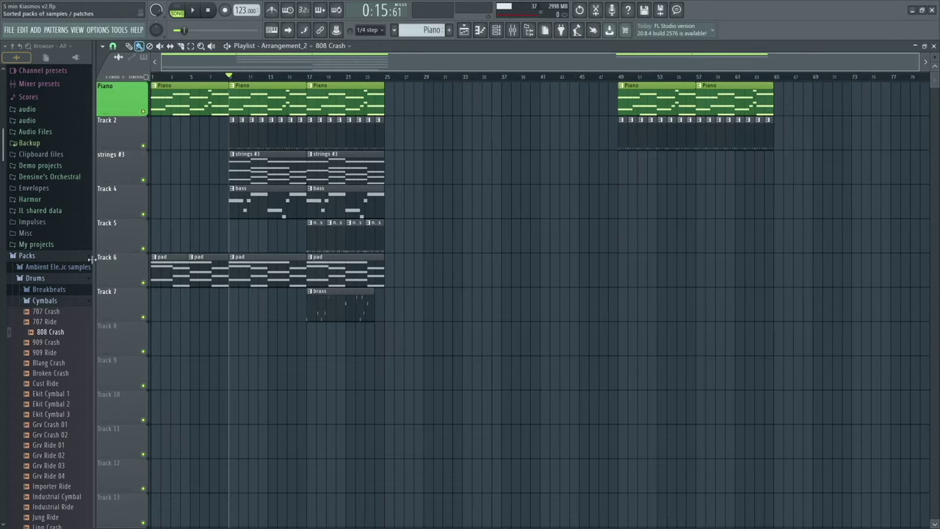
{"action": "right_click", "coordinate": [128, 118]}
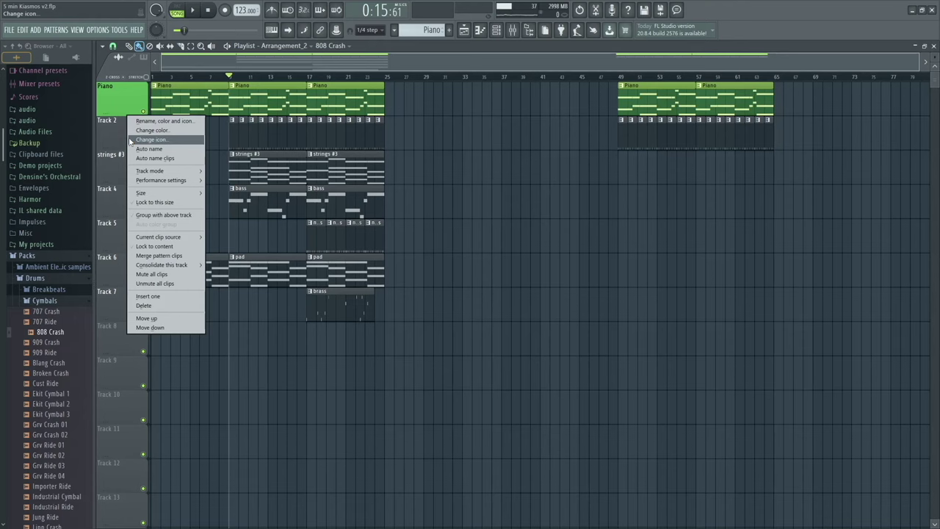
{"action": "left_click", "coordinate": [193, 149]}
{"action": "scroll", "coordinate": [227, 126], "scroll_direction": "up", "scroll_amount": 5}
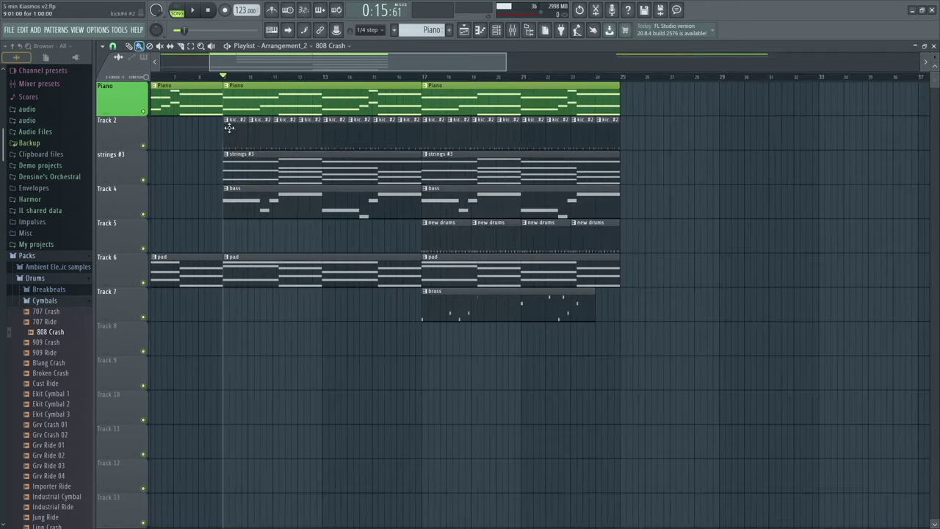
{"action": "right_click", "coordinate": [124, 125]}
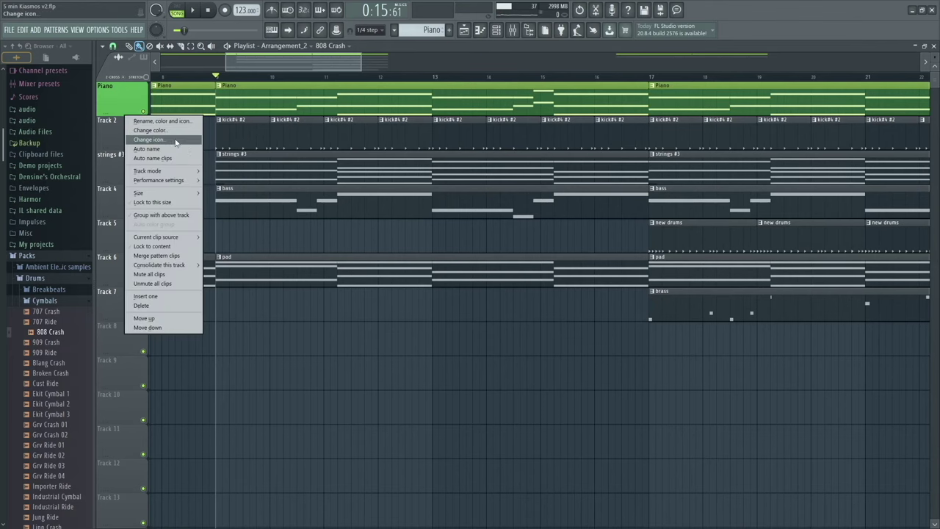
{"action": "left_click", "coordinate": [176, 150]}
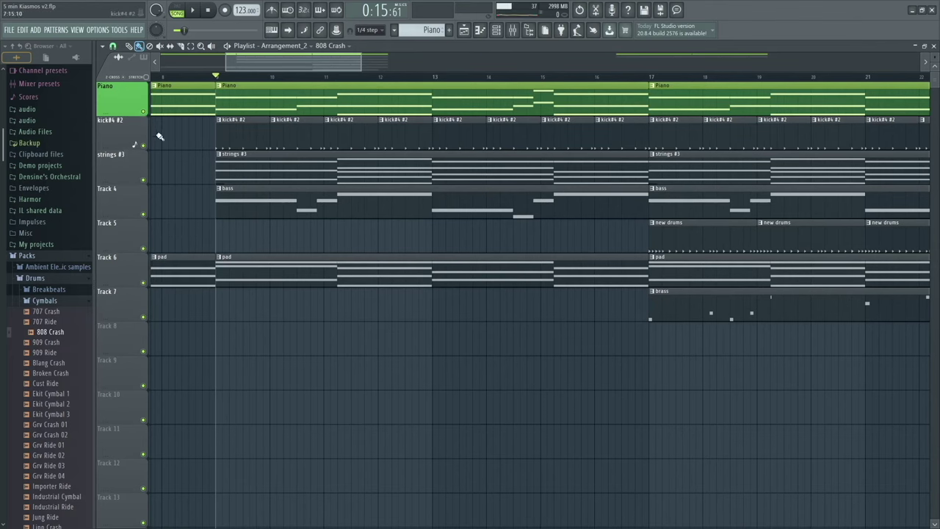
Assign the piano keyboard icon to the Piano track
{"action": "scroll", "coordinate": [158, 137], "scroll_direction": "down", "scroll_amount": 4}
{"action": "right_click", "coordinate": [127, 106]}
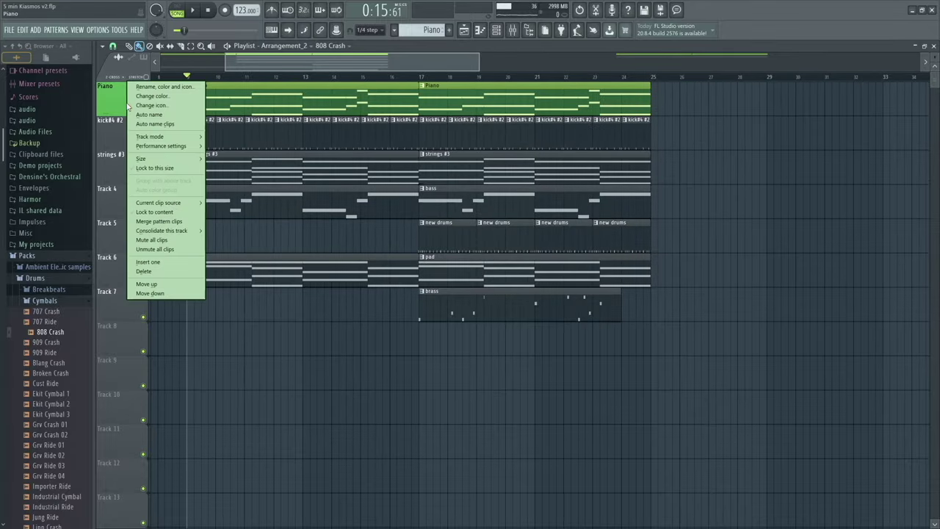
{"action": "left_click", "coordinate": [129, 106]}
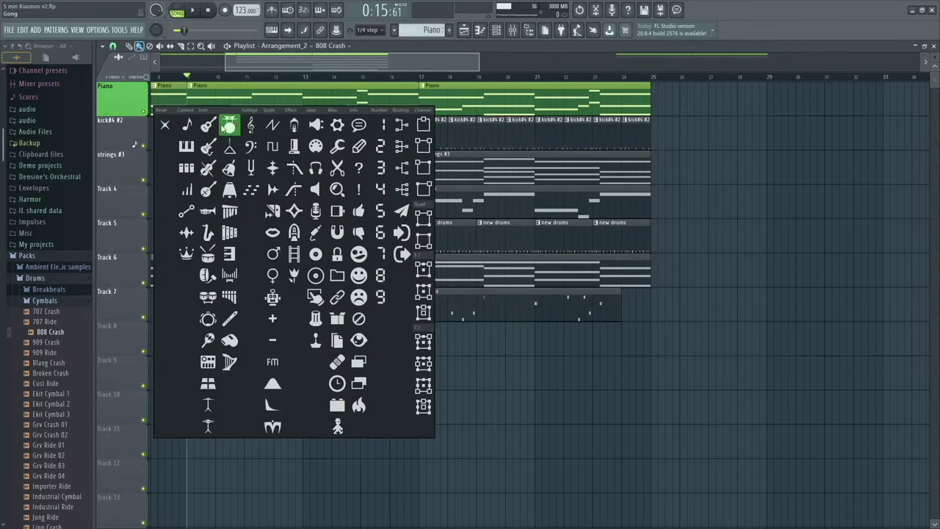
{"action": "left_click", "coordinate": [187, 148]}
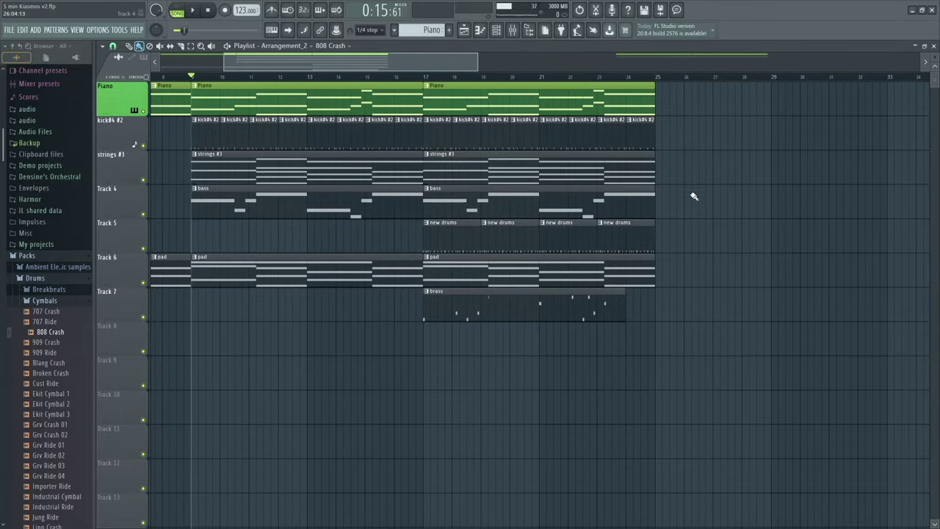
{"action": "scroll", "coordinate": [676, 194], "scroll_direction": "down", "scroll_amount": 3}
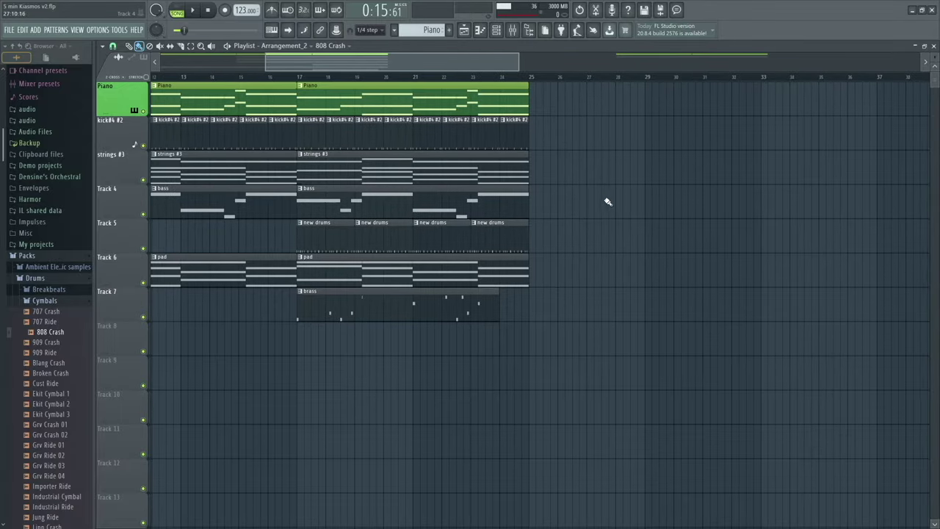
{"action": "scroll", "coordinate": [620, 202], "scroll_direction": "up", "scroll_amount": 1}
{"action": "scroll", "coordinate": [620, 202], "scroll_direction": "down", "scroll_amount": 2}
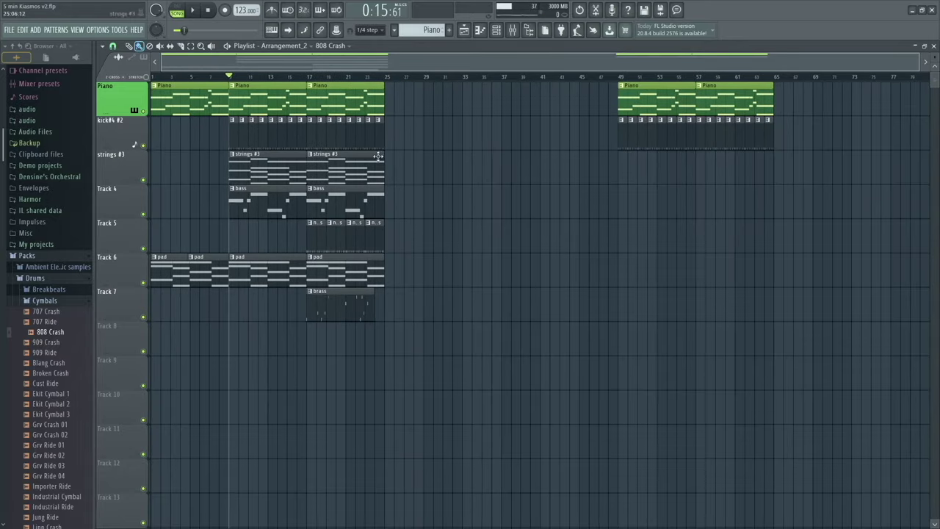
{"action": "left_click", "coordinate": [102, 46]}
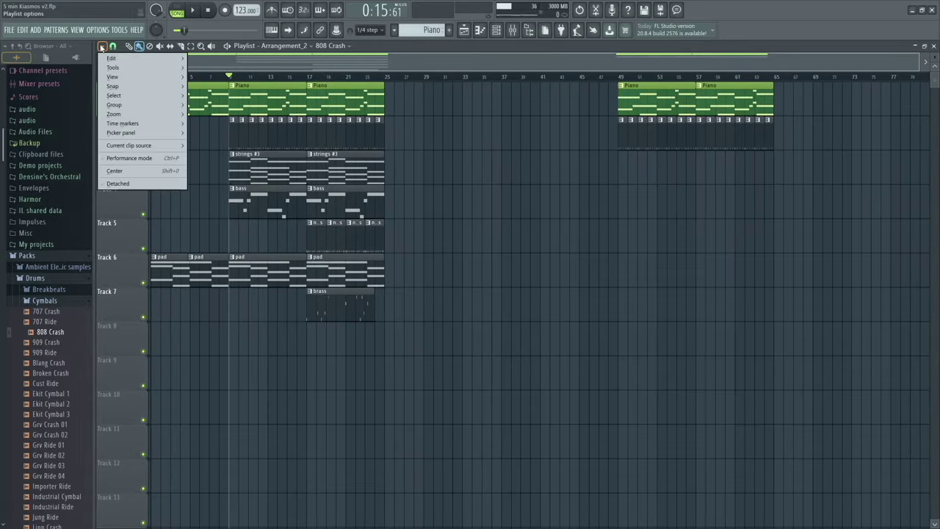
{"action": "left_click", "coordinate": [470, 189]}
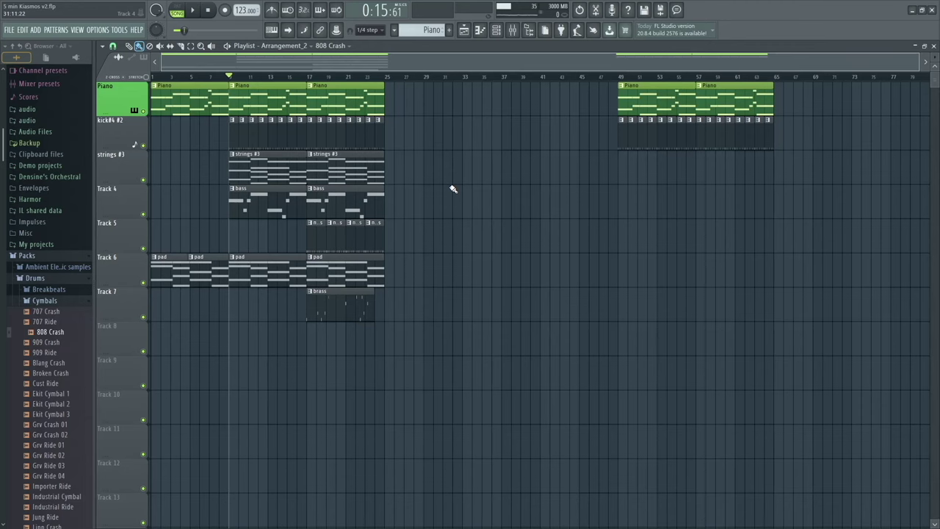
Place a kick#4 #2 pattern clip on the strings #3 track and move it to start midway between bars 28 and 29
{"action": "scroll", "coordinate": [455, 184], "scroll_direction": "up", "scroll_amount": 5}
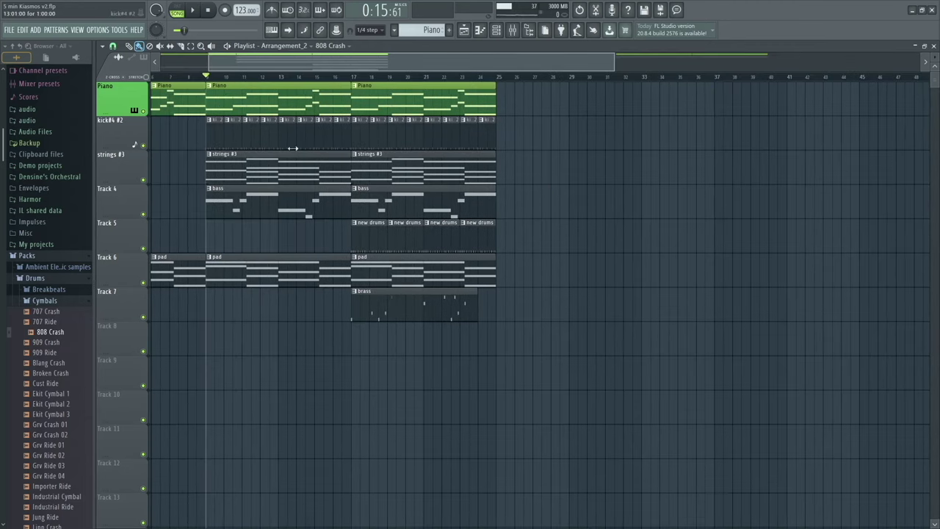
{"action": "left_click", "coordinate": [254, 137]}
{"action": "scroll", "coordinate": [472, 142], "scroll_direction": "right", "scroll_amount": 5}
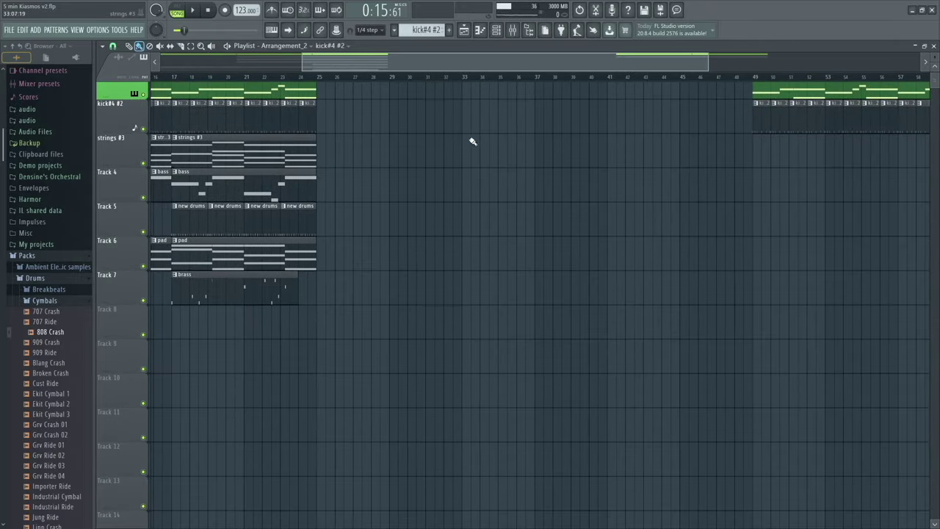
{"action": "left_click", "coordinate": [443, 153]}
{"action": "left_click_drag", "start_coordinate": [452, 157], "coordinate": [388, 147]}
Set the main snap to Line and move the kick#4 #2 clip on the strings #3 track to start at bar 29
{"action": "left_click", "coordinate": [370, 29]}
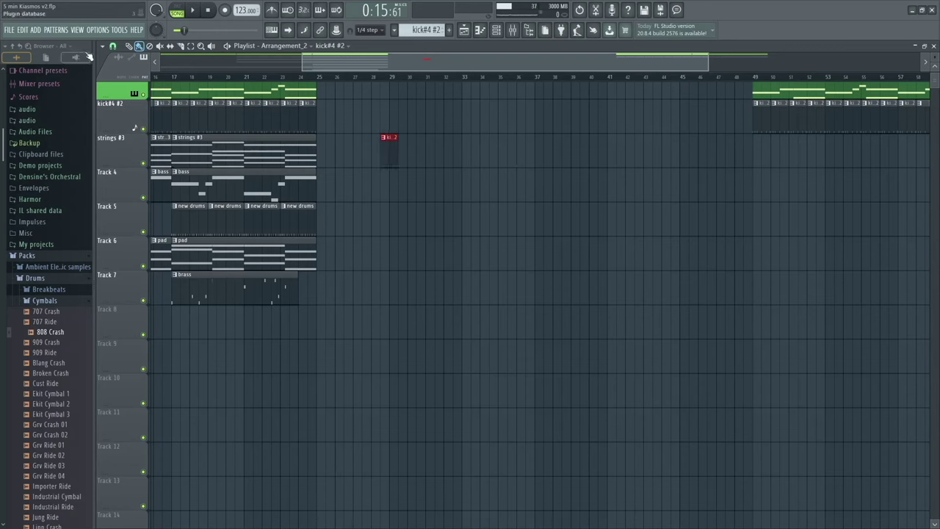
{"action": "left_click", "coordinate": [113, 45]}
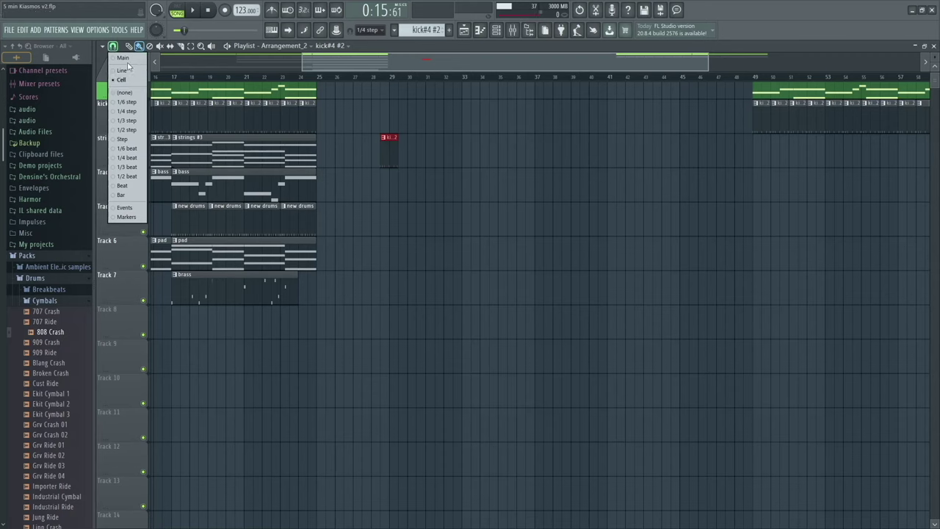
{"action": "left_click", "coordinate": [504, 143]}
{"action": "left_click", "coordinate": [368, 29]}
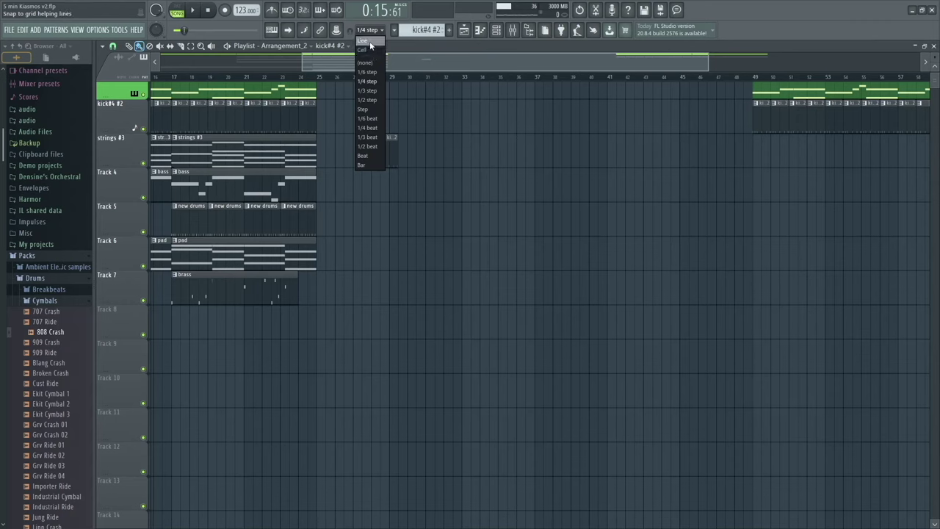
{"action": "left_click", "coordinate": [370, 41]}
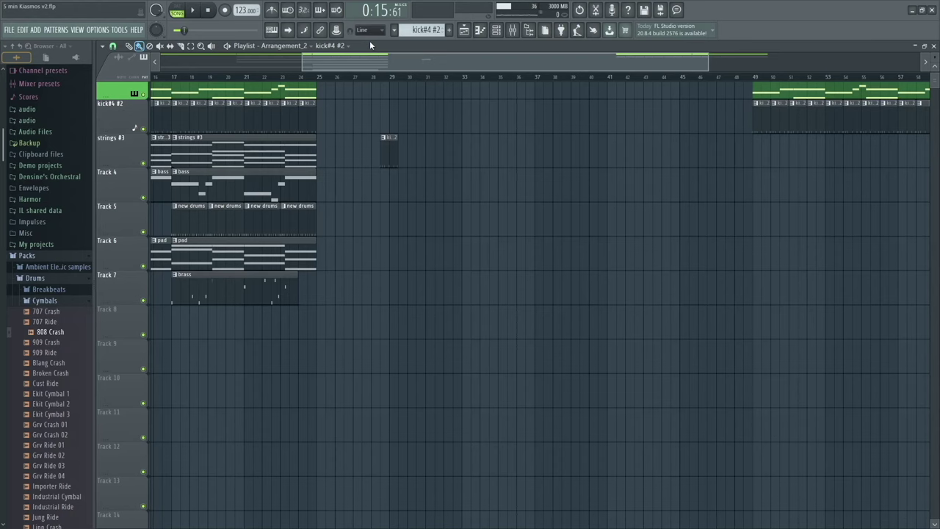
{"action": "mouse_move", "coordinate": [388, 157]}
{"action": "left_mouse_down"}
{"action": "mouse_move", "coordinate": [420, 157]}
{"action": "mouse_move", "coordinate": [401, 147]}
{"action": "mouse_move", "coordinate": [396, 157]}
{"action": "left_mouse_up"}
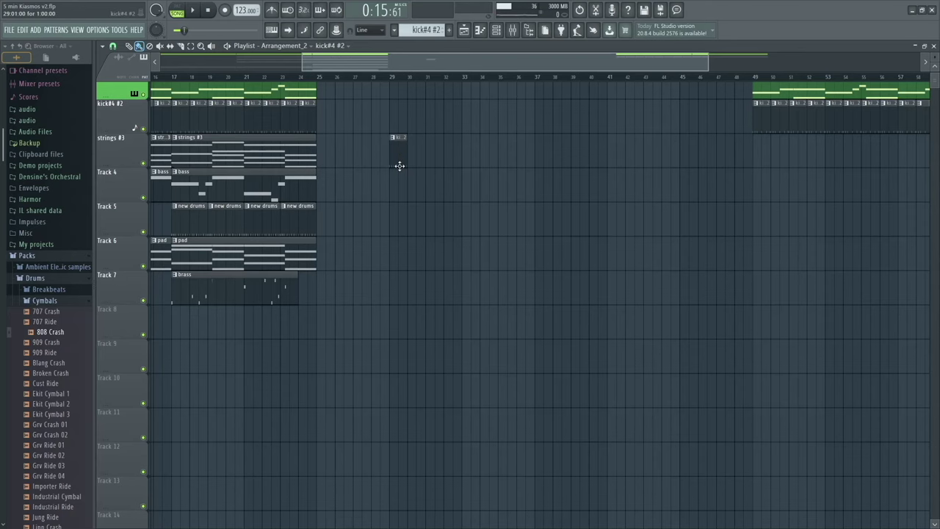
Examine how the playlist's grid lines change around the bar 29 kick clip at close and wide zoom levels
{"action": "scroll", "coordinate": [398, 163], "scroll_direction": "up", "scroll_amount": 1}
{"action": "scroll", "coordinate": [400, 165], "scroll_direction": "up", "scroll_amount": 5}
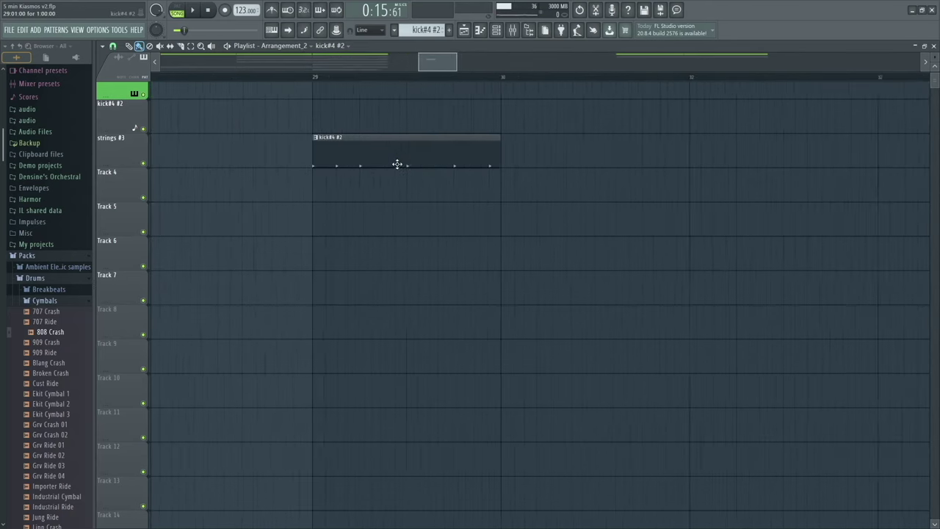
{"action": "scroll", "coordinate": [393, 163], "scroll_direction": "up", "scroll_amount": 1}
{"action": "scroll", "coordinate": [382, 163], "scroll_direction": "down", "scroll_amount": 1}
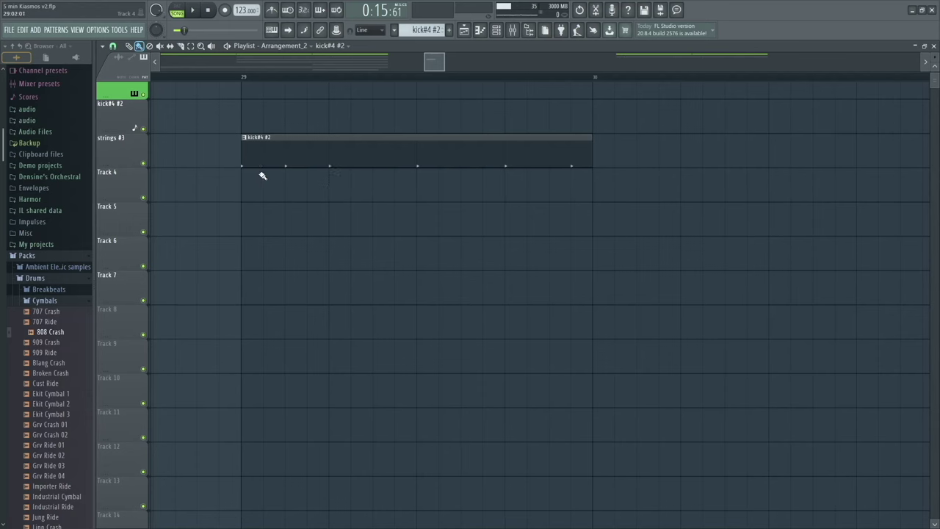
{"action": "scroll", "coordinate": [269, 176], "scroll_direction": "down", "scroll_amount": 5}
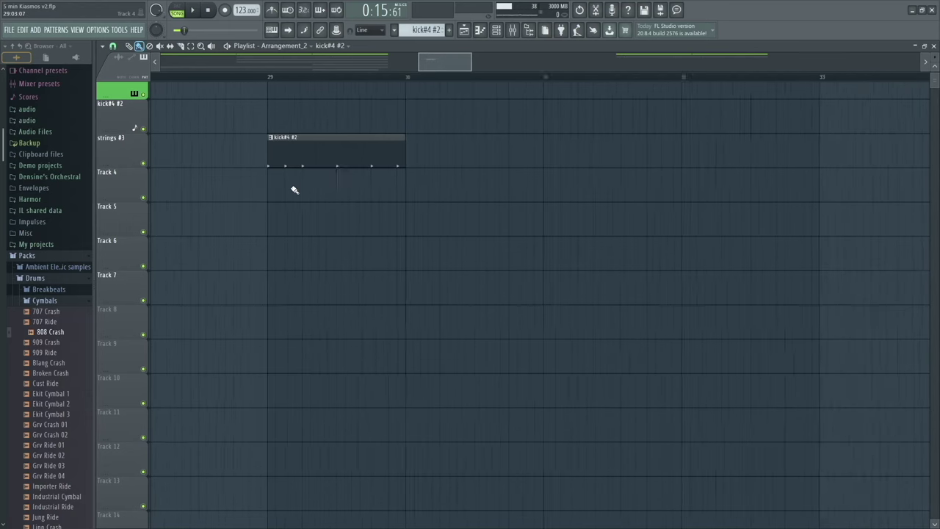
{"action": "scroll", "coordinate": [294, 190], "scroll_direction": "down", "scroll_amount": 4}
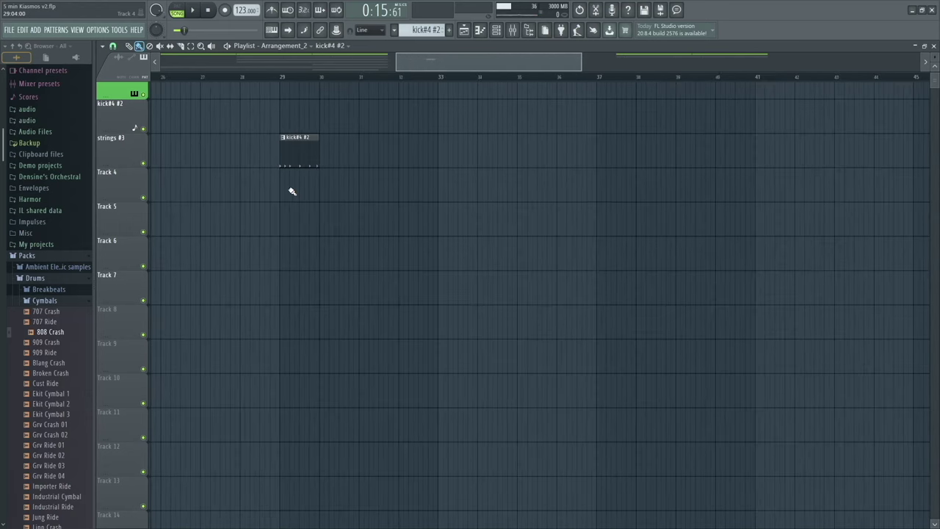
{"action": "scroll", "coordinate": [291, 191], "scroll_direction": "down", "scroll_amount": 8}
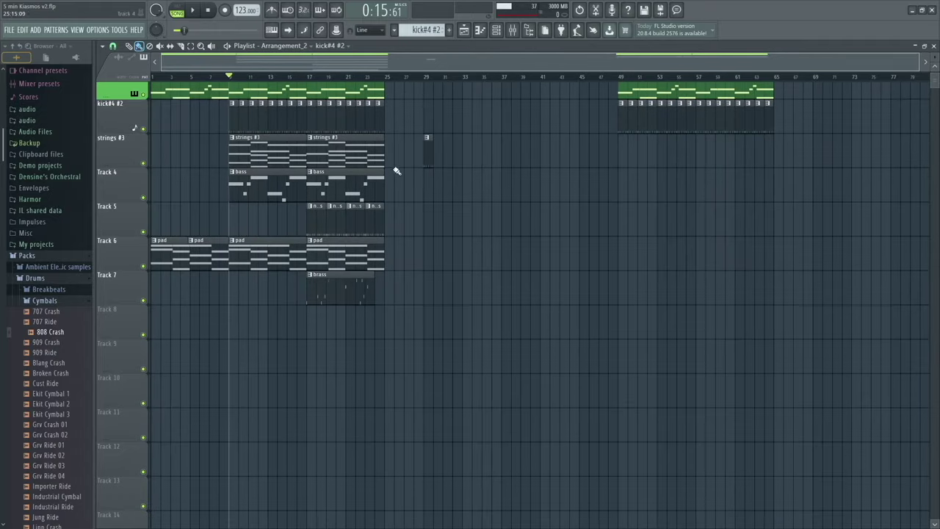
Set the playlist's own snap to Main so it follows the global snap setting
{"action": "scroll", "coordinate": [428, 163], "scroll_direction": "up", "scroll_amount": 5}
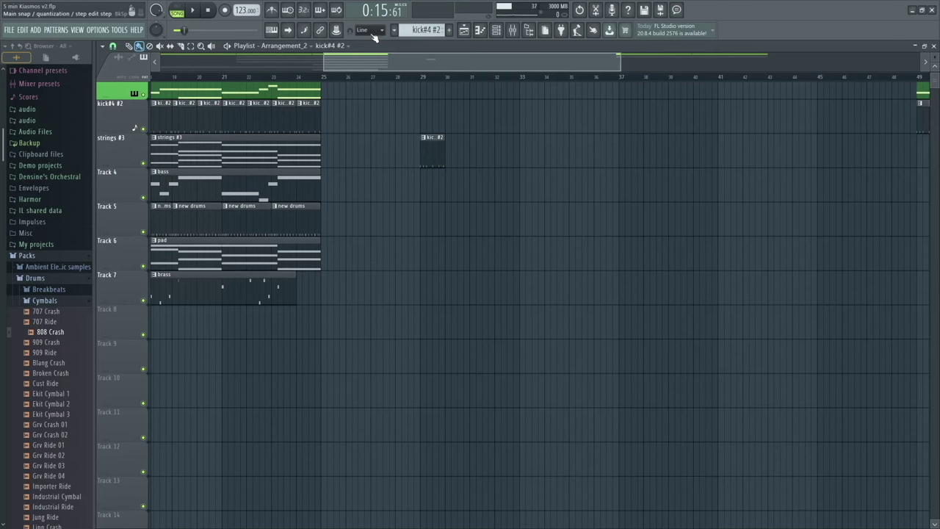
{"action": "left_click", "coordinate": [112, 47]}
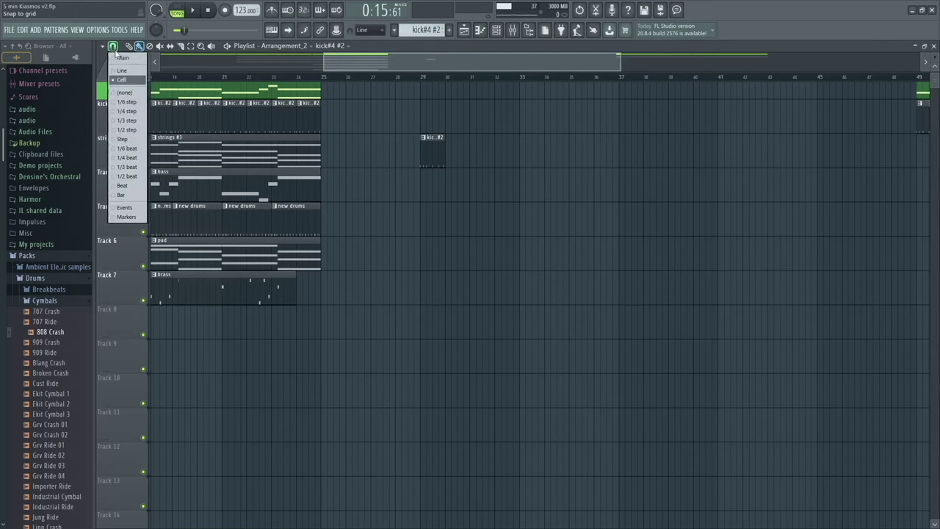
{"action": "left_click", "coordinate": [122, 59]}
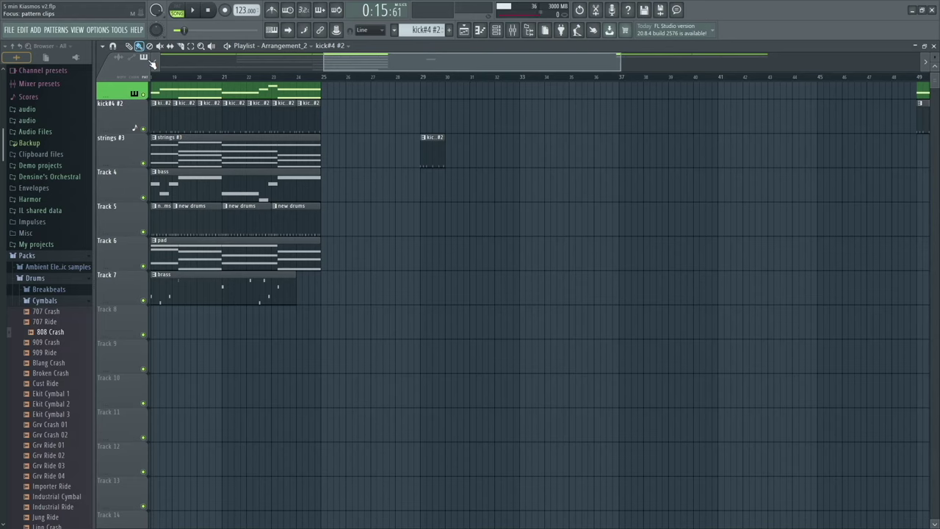
Set the playlist's snap to 1/3 step and test it by shifting the kick#4 #2 clip around bar 29
{"action": "left_click", "coordinate": [112, 47]}
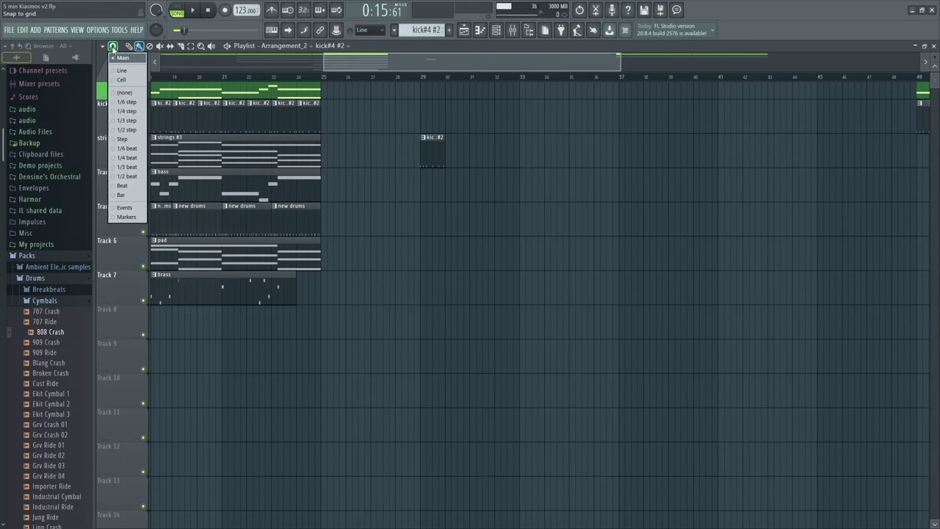
{"action": "left_click", "coordinate": [130, 120]}
{"action": "scroll", "coordinate": [462, 159], "scroll_direction": "up", "scroll_amount": 5}
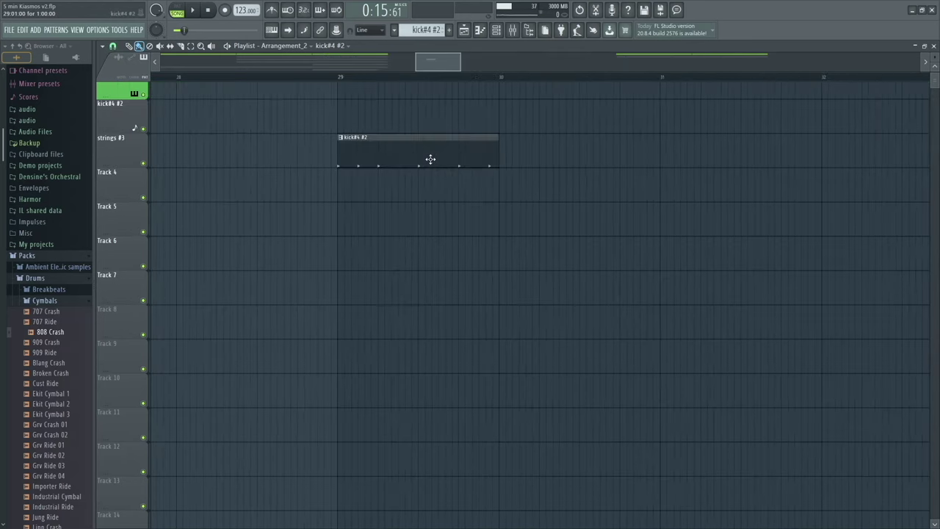
{"action": "mouse_move", "coordinate": [431, 159]}
{"action": "left_mouse_down"}
{"action": "mouse_move", "coordinate": [475, 155]}
{"action": "mouse_move", "coordinate": [429, 152]}
{"action": "mouse_move", "coordinate": [483, 151]}
{"action": "mouse_move", "coordinate": [428, 142]}
{"action": "left_mouse_up"}
{"action": "scroll", "coordinate": [428, 142], "scroll_direction": "down", "scroll_amount": 6}
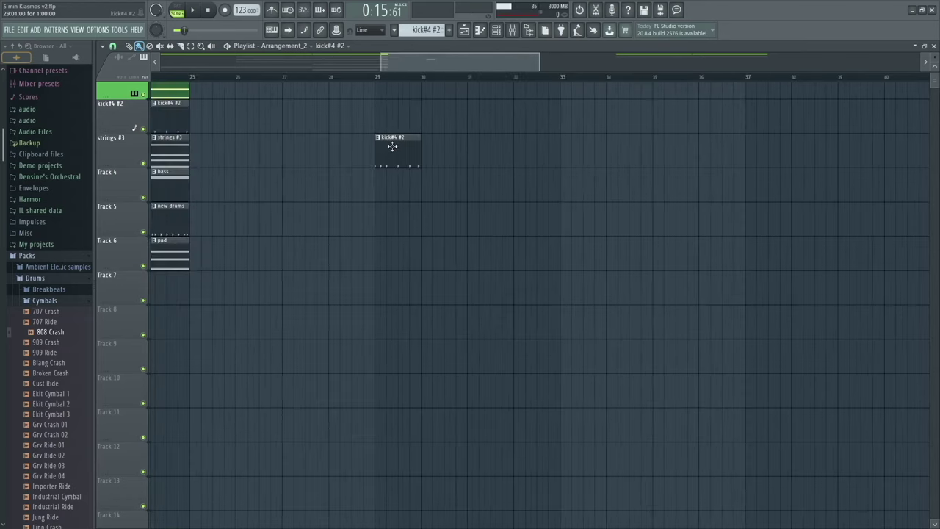
Change the playlist's own snap setting and review the main snap options, leaving the main snap on Line
{"action": "left_click", "coordinate": [113, 45]}
{"action": "left_click", "coordinate": [125, 121]}
{"action": "left_click", "coordinate": [112, 46]}
{"action": "left_click", "coordinate": [375, 31]}
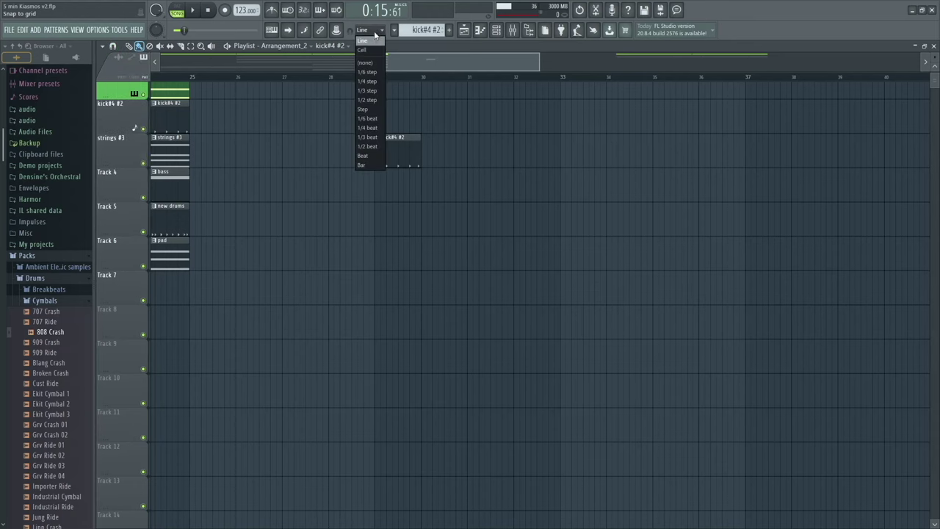
{"action": "left_click", "coordinate": [504, 136]}
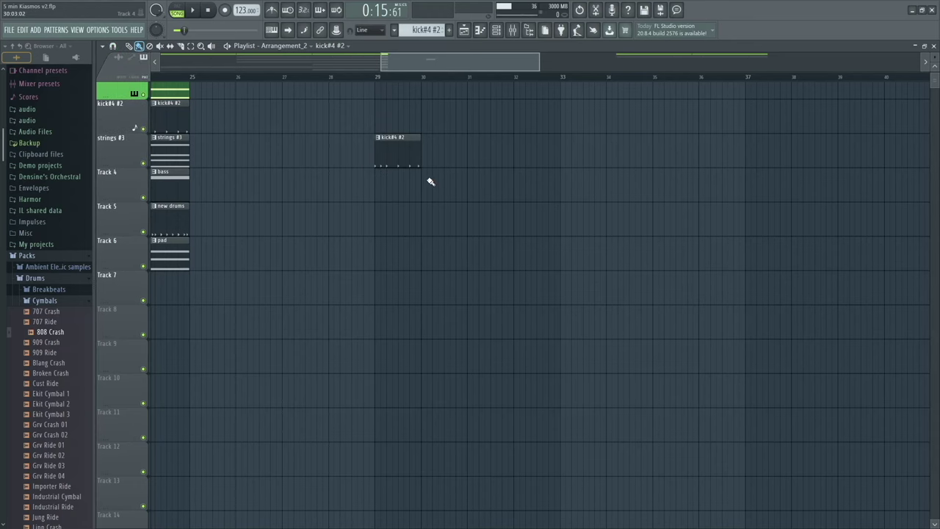
Switch to the arrangement named Arrangement and look through its section markers and tracks
{"action": "scroll", "coordinate": [429, 187], "scroll_direction": "down", "scroll_amount": 2}
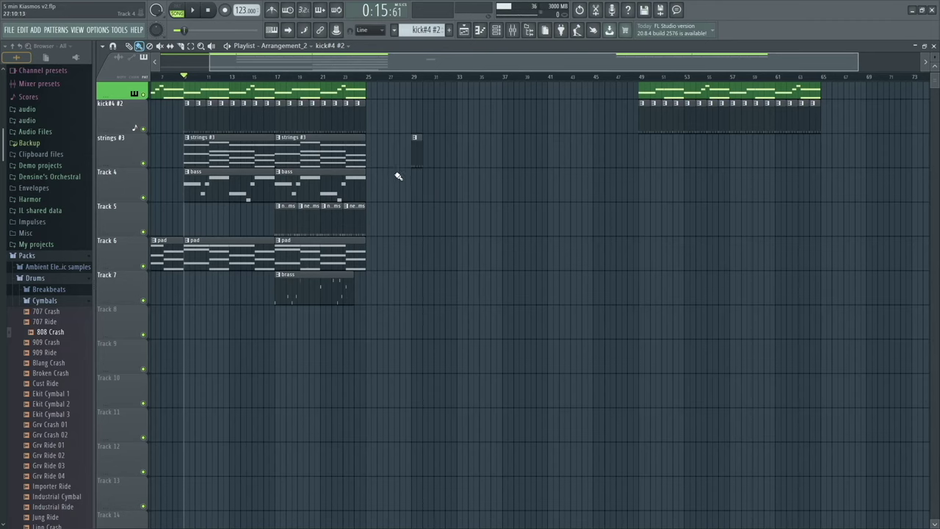
{"action": "scroll", "coordinate": [441, 199], "scroll_direction": "up", "scroll_amount": 1}
{"action": "scroll", "coordinate": [515, 221], "scroll_direction": "left", "scroll_amount": 2}
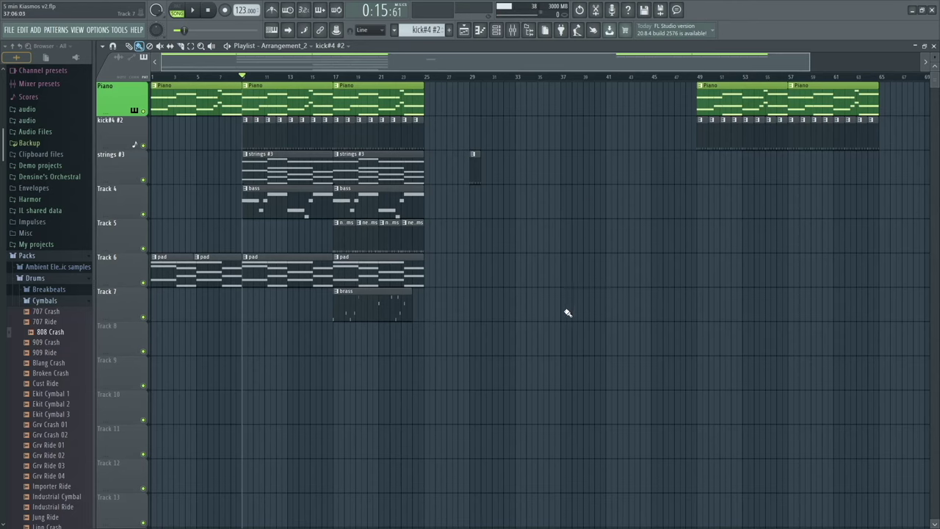
{"action": "scroll", "coordinate": [567, 312], "scroll_direction": "down", "scroll_amount": 1}
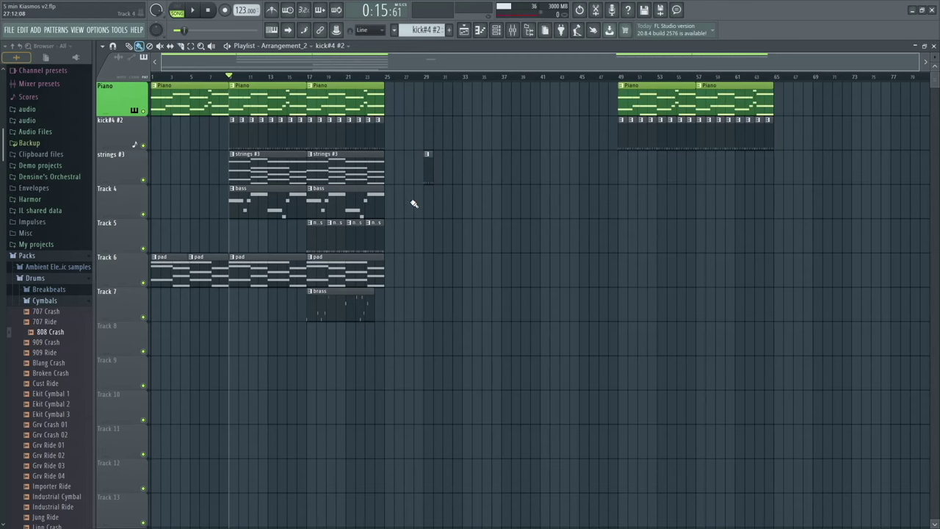
{"action": "left_click", "coordinate": [290, 46]}
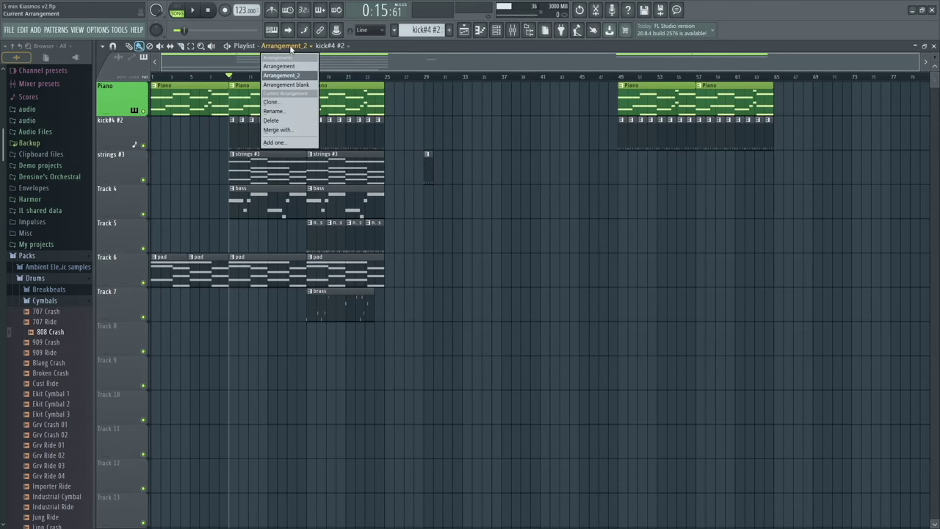
{"action": "left_click", "coordinate": [302, 68]}
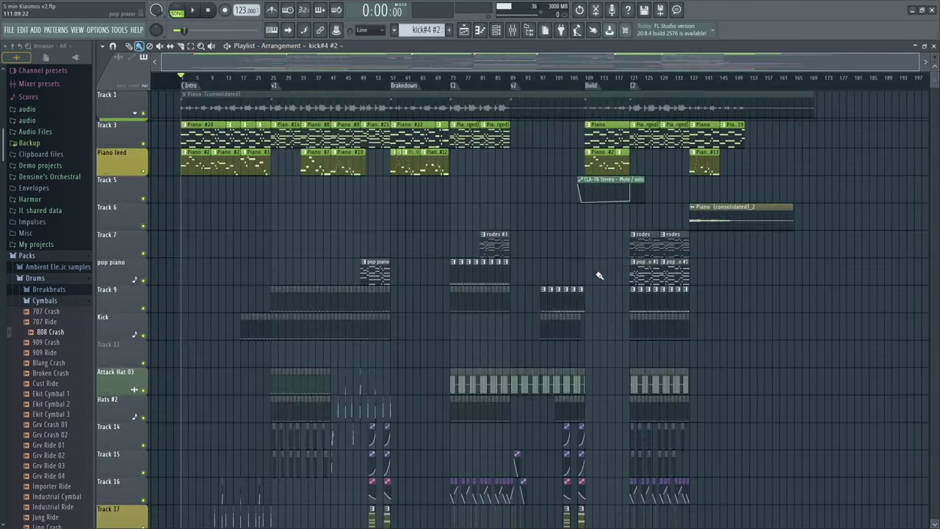
{"action": "scroll", "coordinate": [604, 272], "scroll_direction": "down", "scroll_amount": 9}
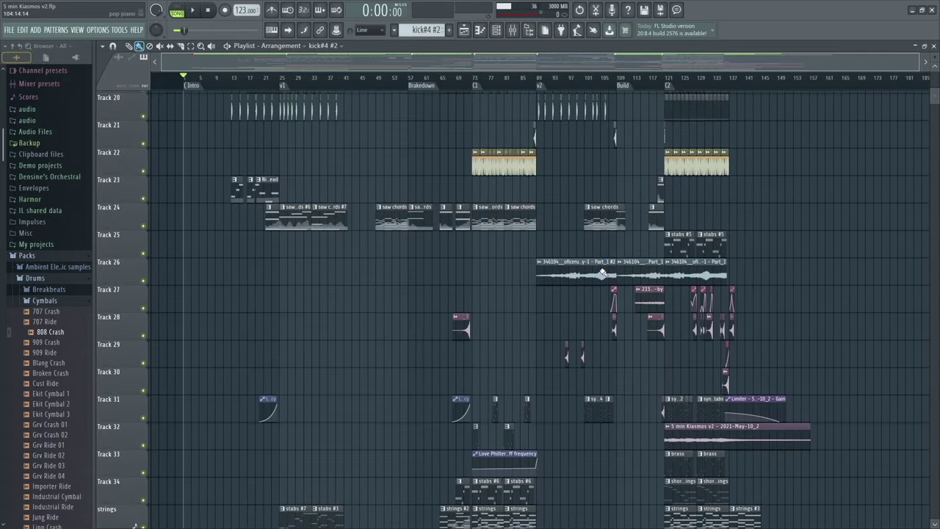
{"action": "scroll", "coordinate": [604, 269], "scroll_direction": "up", "scroll_amount": 9}
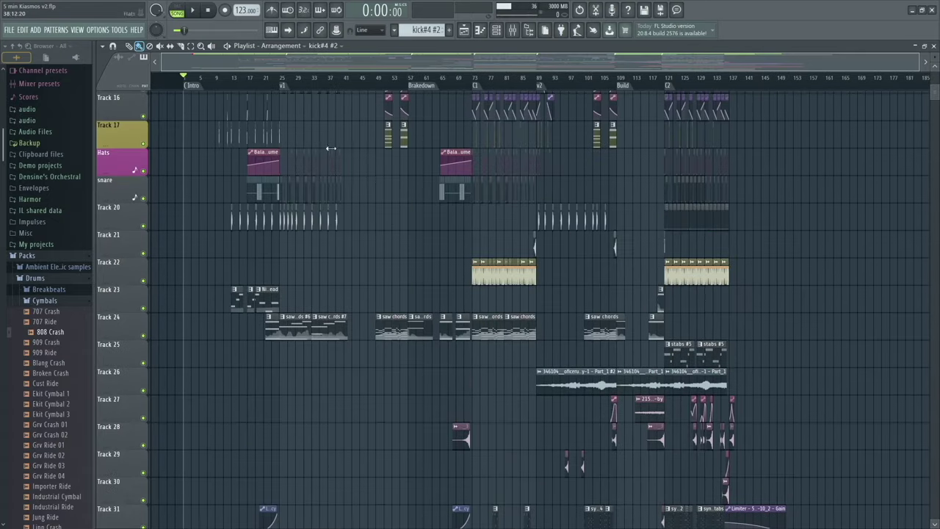
Return the playlist to Arrangement_2
{"action": "left_click", "coordinate": [293, 45]}
{"action": "left_click", "coordinate": [301, 81]}
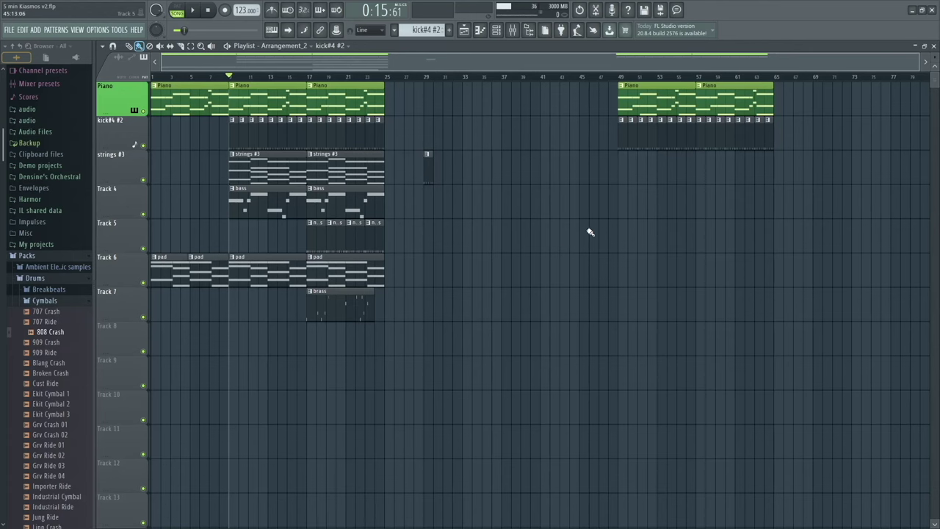
{"action": "scroll", "coordinate": [514, 220], "scroll_direction": "right", "scroll_amount": 3}
{"action": "scroll", "coordinate": [445, 238], "scroll_direction": "left", "scroll_amount": 3}
Add a time marker named Intro at the playhead position at bar 9
{"action": "left_click", "coordinate": [102, 46]}
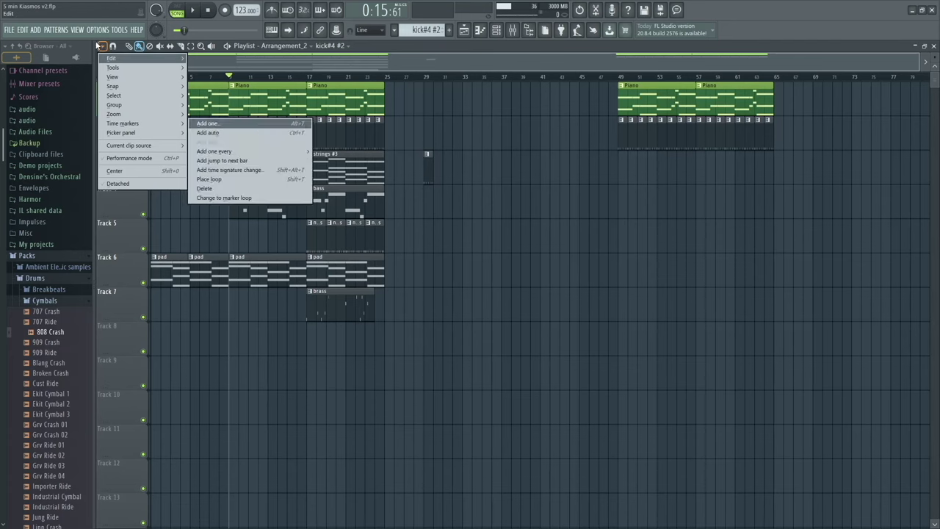
{"action": "left_click", "coordinate": [102, 47]}
{"action": "left_click", "coordinate": [102, 47]}
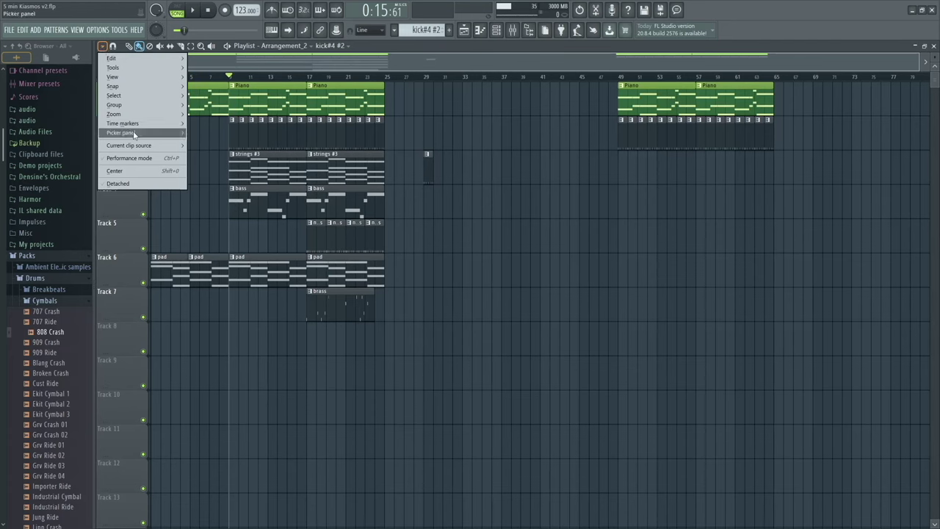
{"action": "mouse_move", "coordinate": [132, 123]}
{"action": "left_click", "coordinate": [222, 124]}
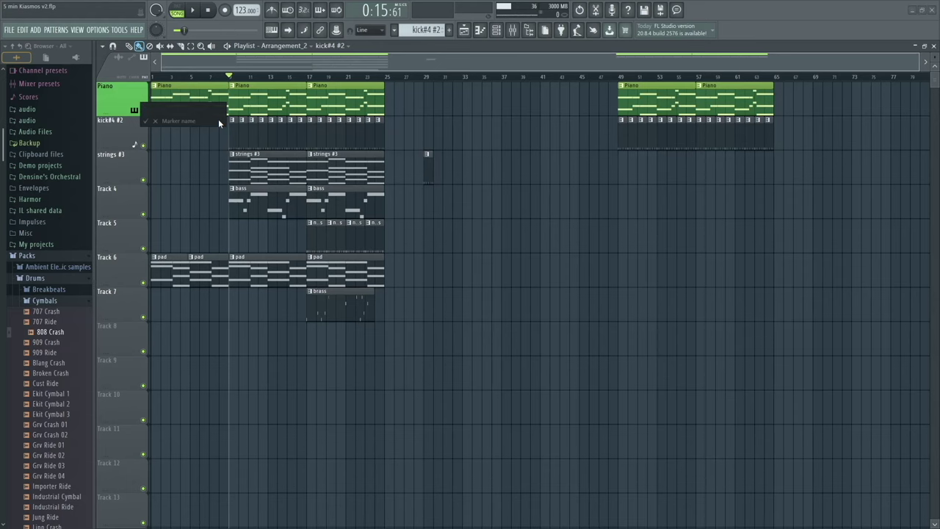
{"action": "type", "text": "Intro"}
{"action": "key", "text": "Return"}
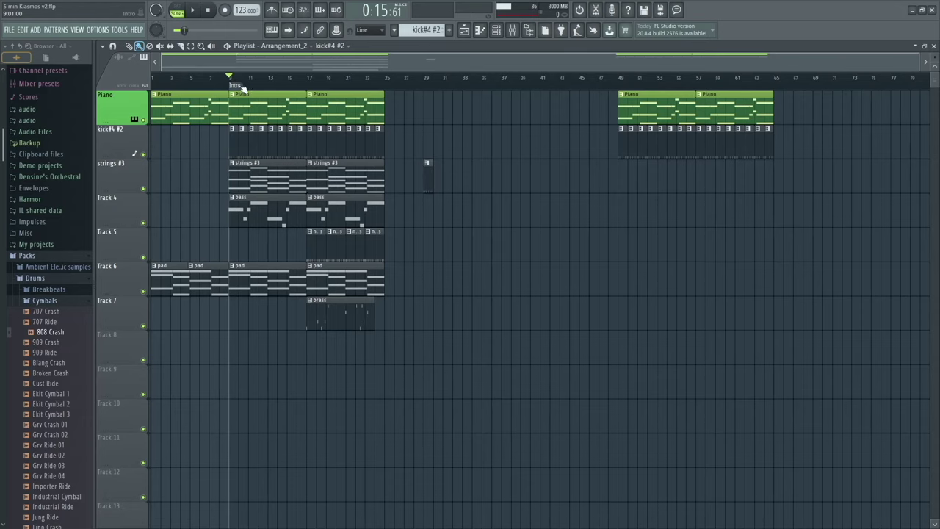
Move the Intro marker to the start of the song at bar 1
{"action": "key", "text": "ctrl+z"}
{"action": "key", "text": "ctrl+z"}
{"action": "mouse_move", "coordinate": [232, 81]}
{"action": "left_mouse_down"}
{"action": "mouse_move", "coordinate": [308, 79]}
{"action": "mouse_move", "coordinate": [232, 80]}
{"action": "left_mouse_up"}
{"action": "mouse_move", "coordinate": [232, 85]}
{"action": "left_mouse_down"}
{"action": "mouse_move", "coordinate": [560, 86]}
{"action": "mouse_move", "coordinate": [32, 82]}
{"action": "left_mouse_up"}
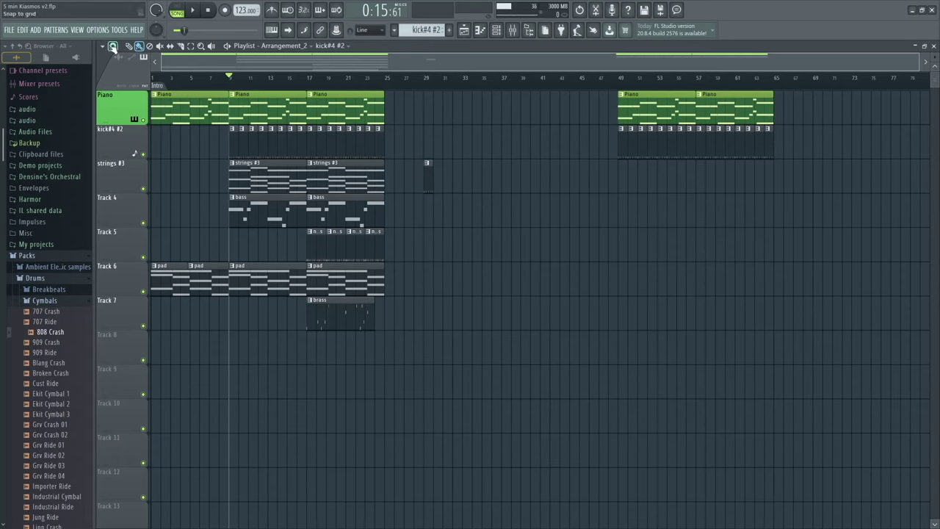
Add a time marker named Part 1 on the timeline and position it at bar 9
{"action": "left_click", "coordinate": [102, 46]}
{"action": "mouse_move", "coordinate": [140, 124]}
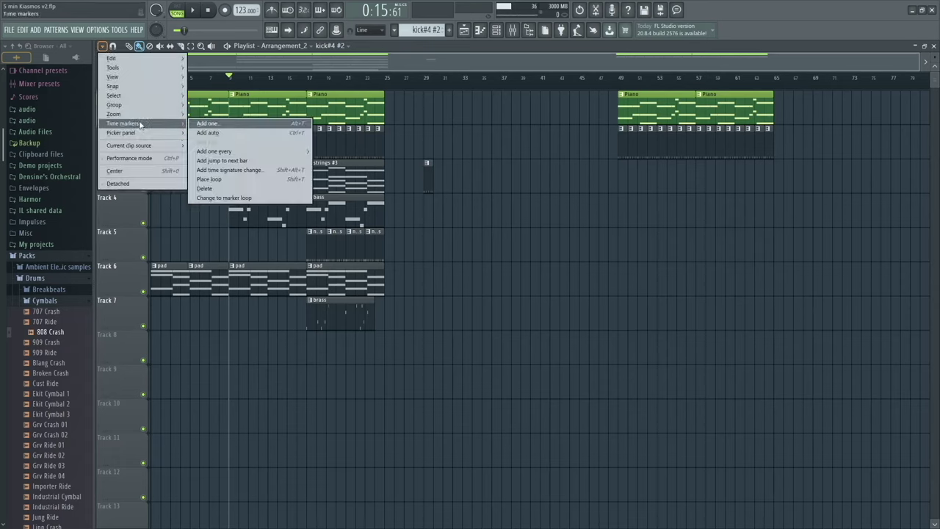
{"action": "left_click", "coordinate": [362, 127]}
{"action": "right_click", "coordinate": [218, 85]}
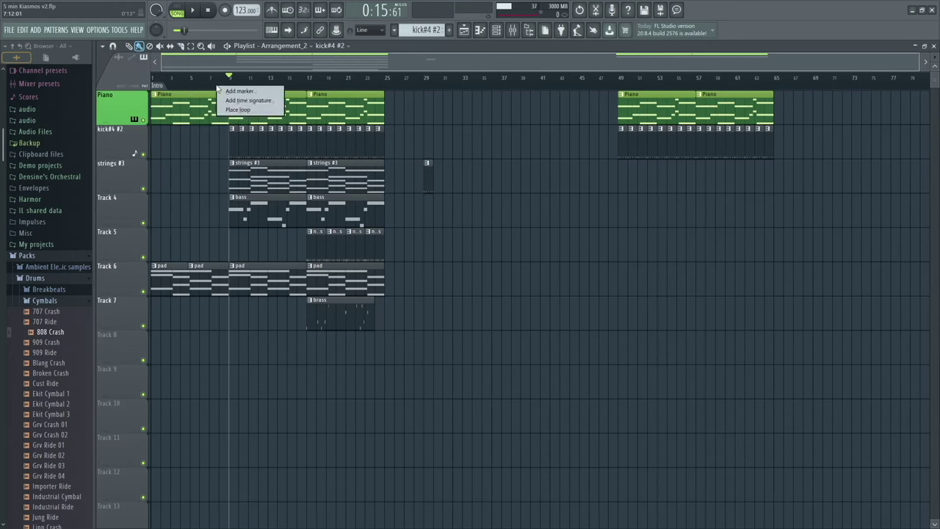
{"action": "left_click", "coordinate": [255, 93]}
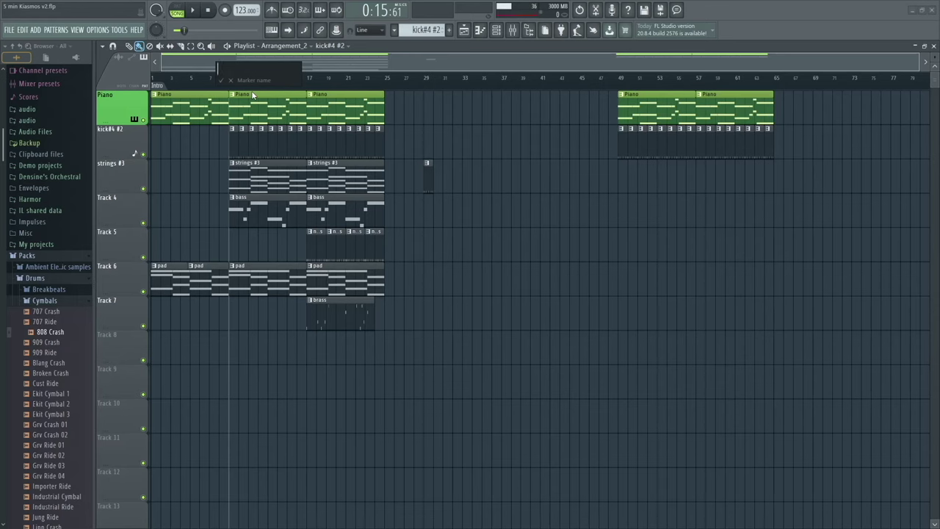
{"action": "type", "text": "Part 1"}
{"action": "key", "text": "Return"}
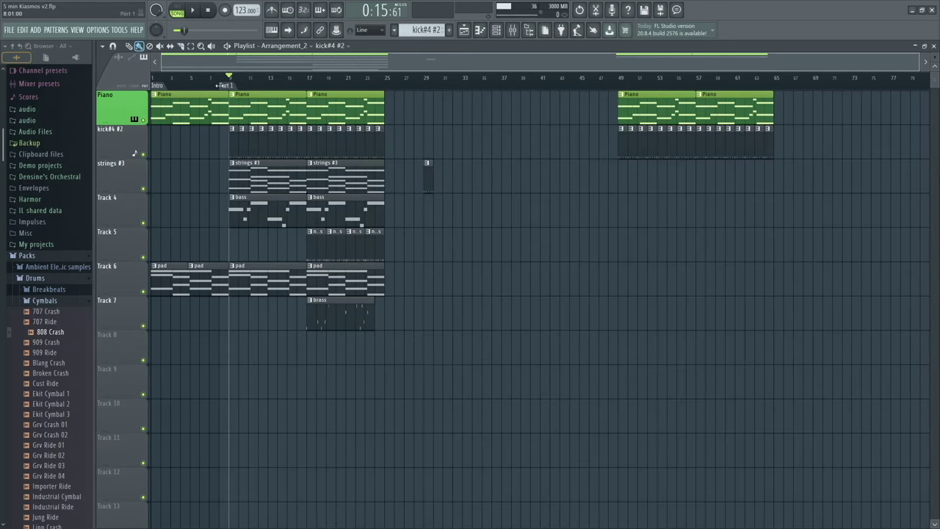
{"action": "left_click_drag", "start_coordinate": [218, 85], "coordinate": [232, 85]}
Add a 3/4 time signature change at bar 17 on the timeline
{"action": "right_click", "coordinate": [307, 89]}
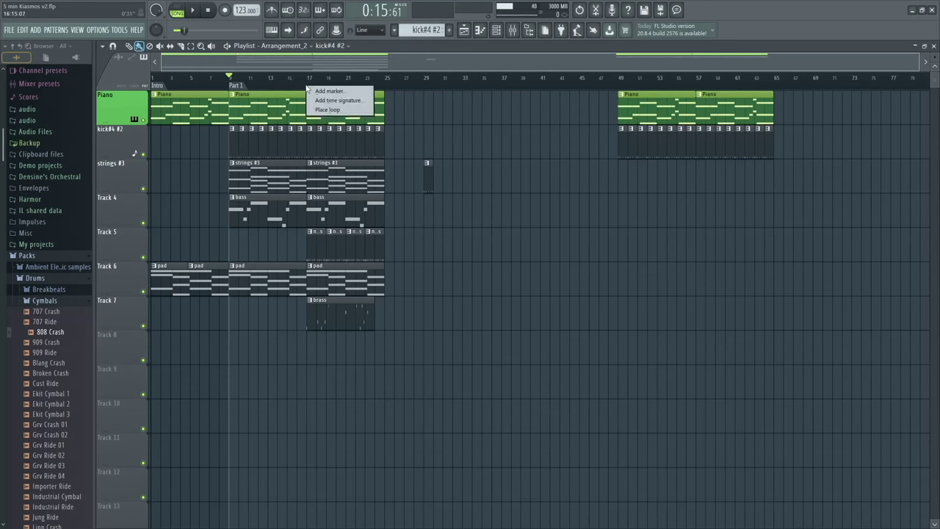
{"action": "left_click", "coordinate": [340, 100]}
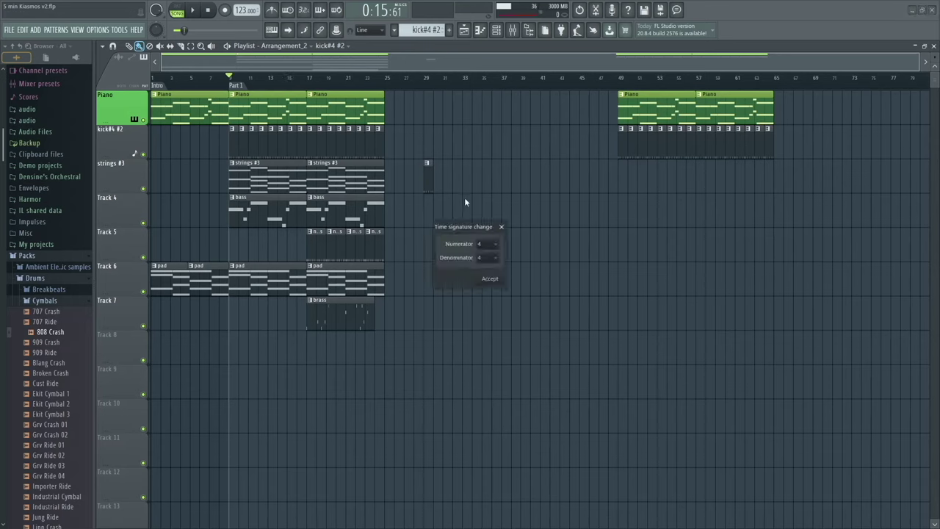
{"action": "left_click", "coordinate": [496, 250]}
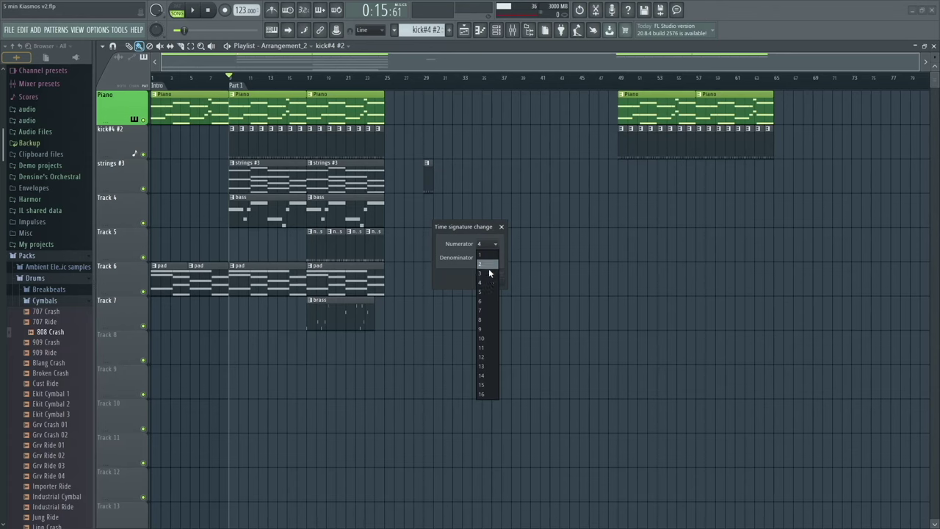
{"action": "left_click", "coordinate": [489, 273]}
{"action": "left_click", "coordinate": [490, 279]}
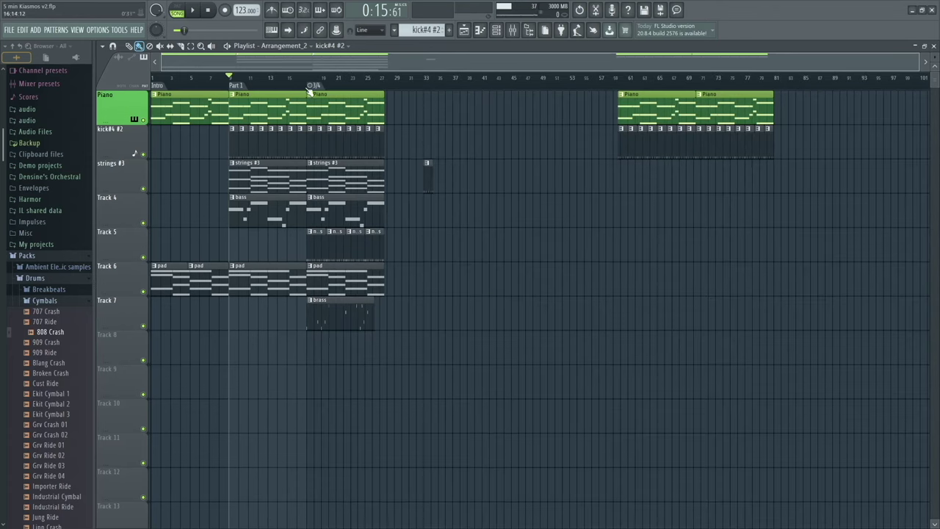
{"action": "right_click", "coordinate": [341, 86]}
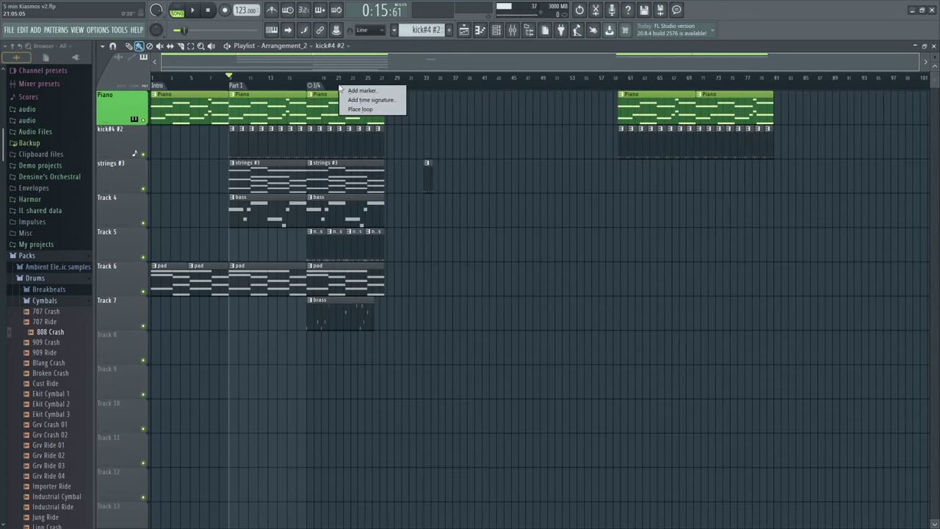
{"action": "left_click", "coordinate": [387, 107]}
{"action": "key", "text": "Escape"}
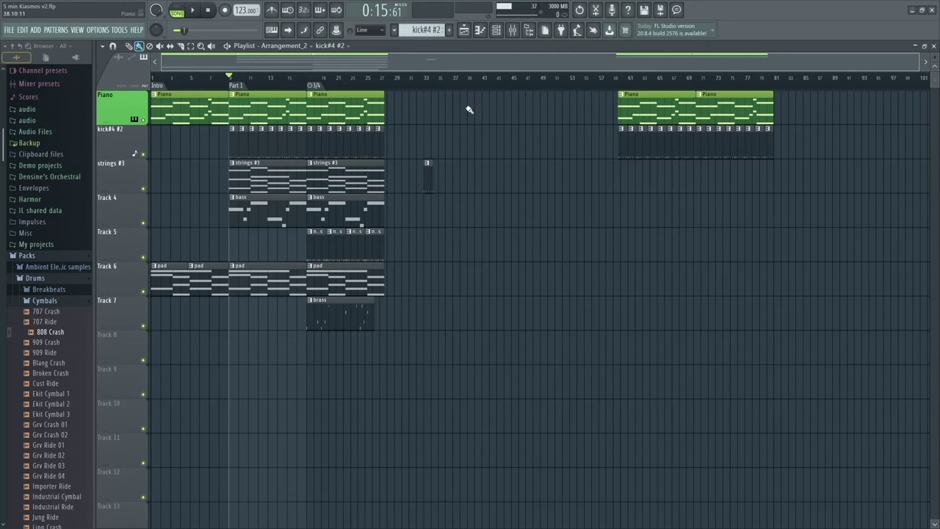
Add a 4/4 time signature change after the 3/4 marker and move it to bar 19
{"action": "right_click", "coordinate": [343, 86]}
{"action": "left_click", "coordinate": [387, 105]}
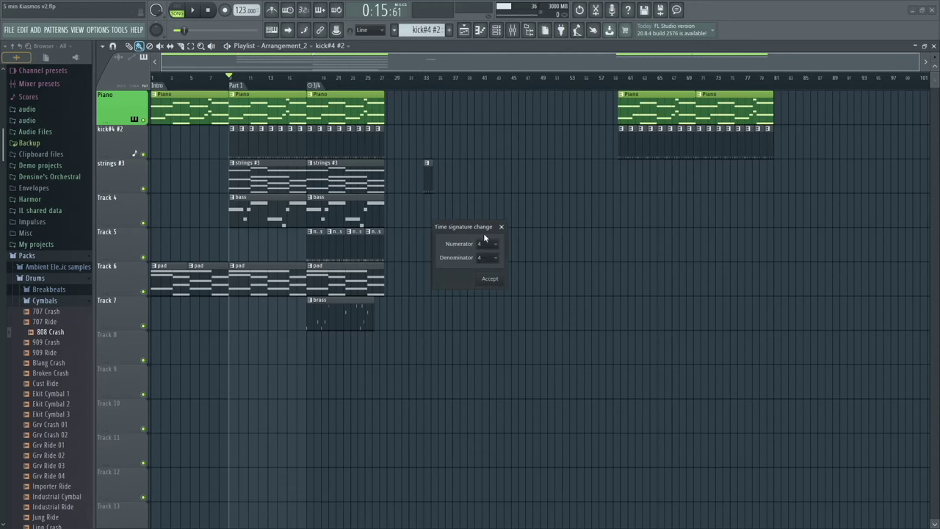
{"action": "left_click", "coordinate": [489, 279]}
{"action": "scroll", "coordinate": [349, 86], "scroll_direction": "up", "scroll_amount": 5}
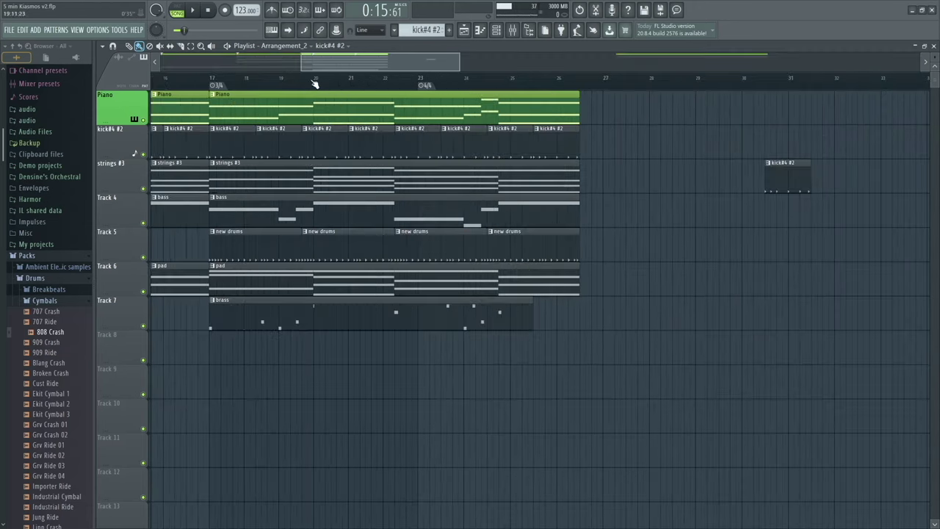
{"action": "left_click_drag", "start_coordinate": [426, 86], "coordinate": [283, 86]}
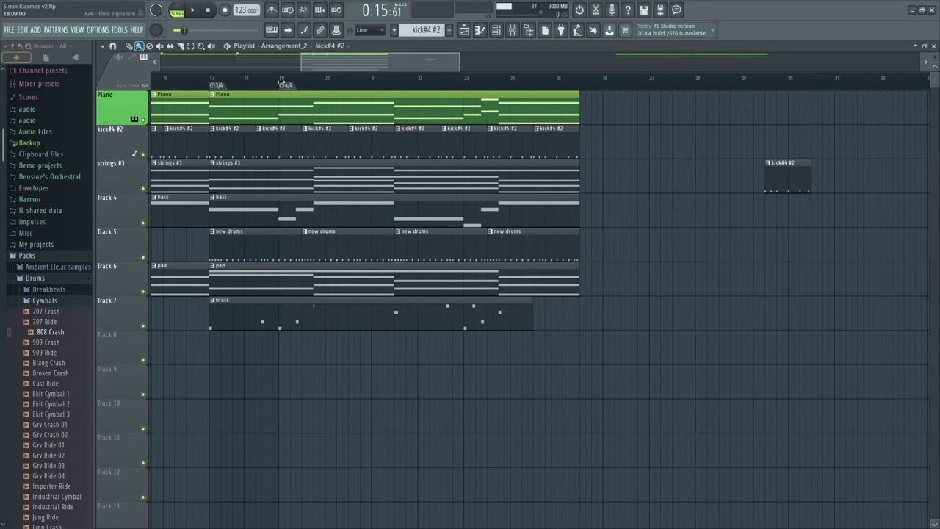
Play the song from bar 16 through the 3/4 section and stop playback
{"action": "left_click", "coordinate": [181, 78]}
{"action": "key", "text": "space"}
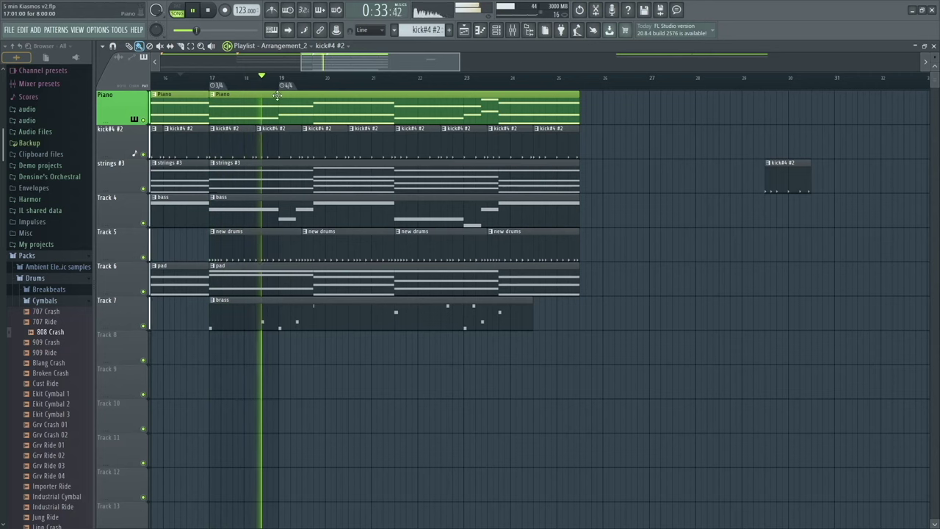
{"action": "key", "text": "space"}
Delete the 4/4 and 3/4 time signature markers from the timeline
{"action": "scroll", "coordinate": [303, 89], "scroll_direction": "down", "scroll_amount": 5}
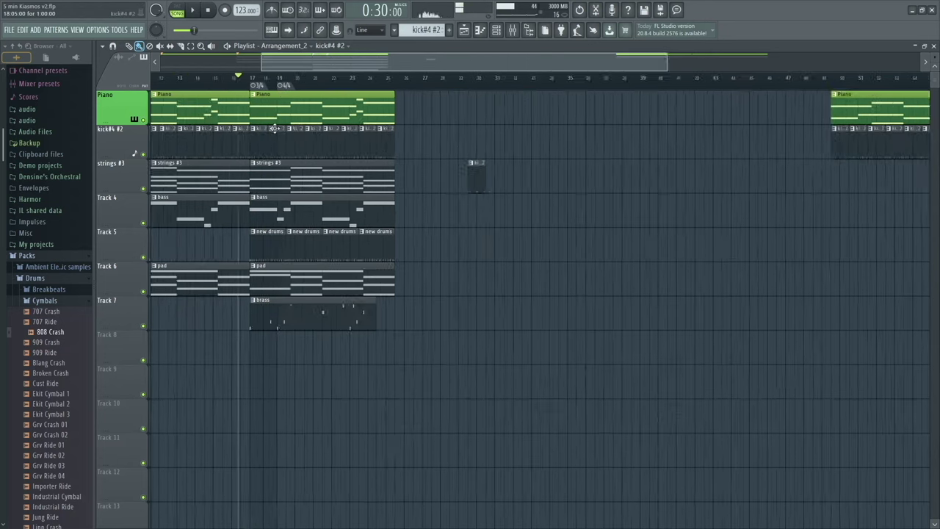
{"action": "right_click", "coordinate": [328, 86]}
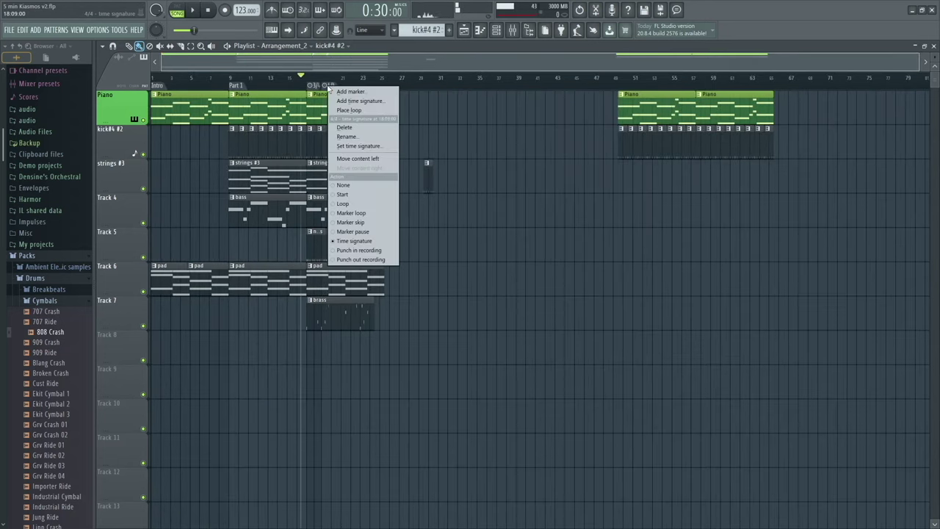
{"action": "left_click", "coordinate": [381, 129]}
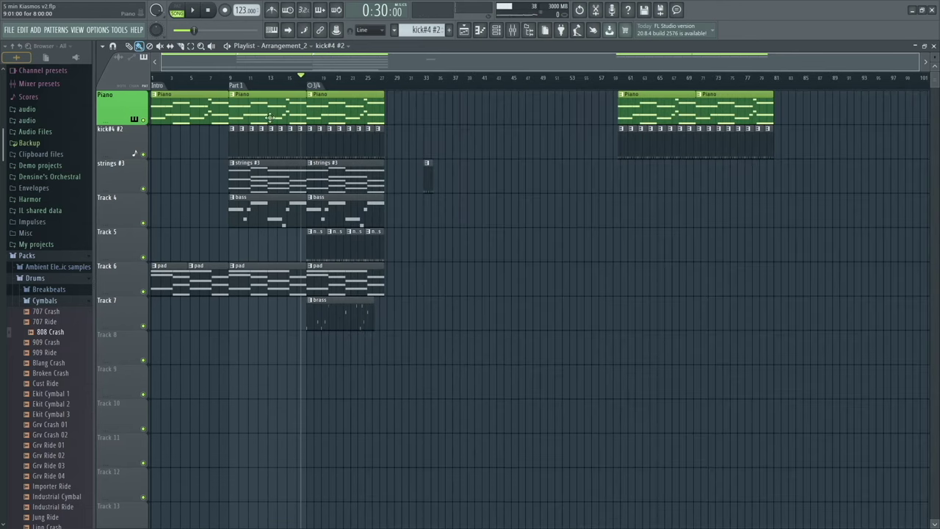
{"action": "right_click", "coordinate": [317, 88]}
{"action": "left_click", "coordinate": [358, 131]}
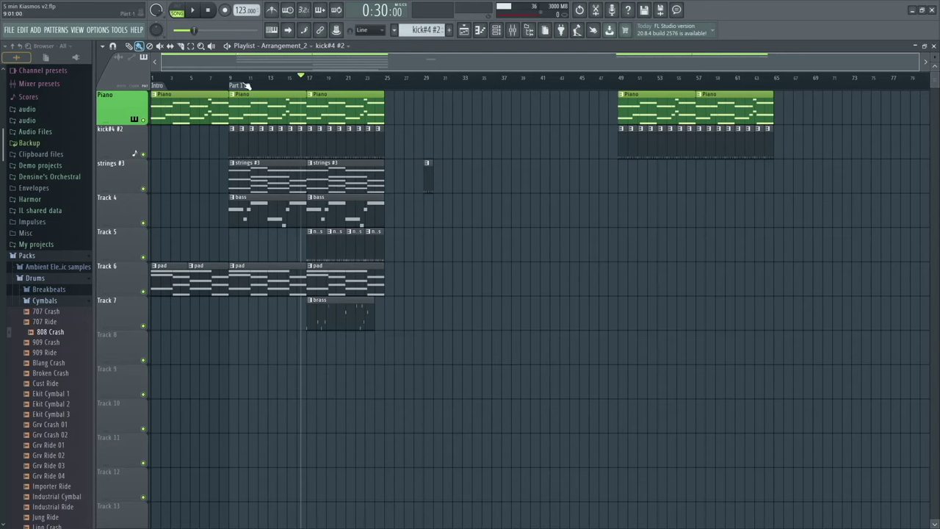
Add a marker at about bar 28 on the timeline and set its action to Start
{"action": "right_click", "coordinate": [415, 86]}
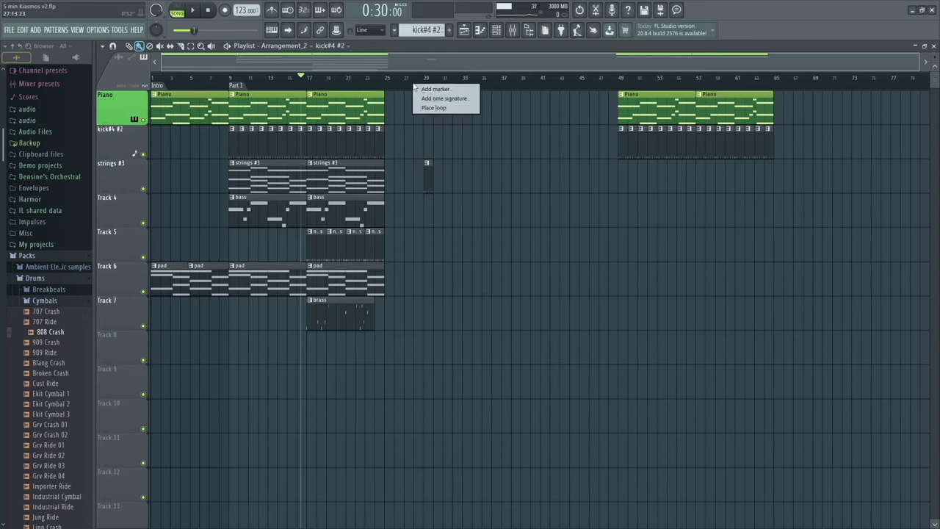
{"action": "left_click", "coordinate": [436, 88]}
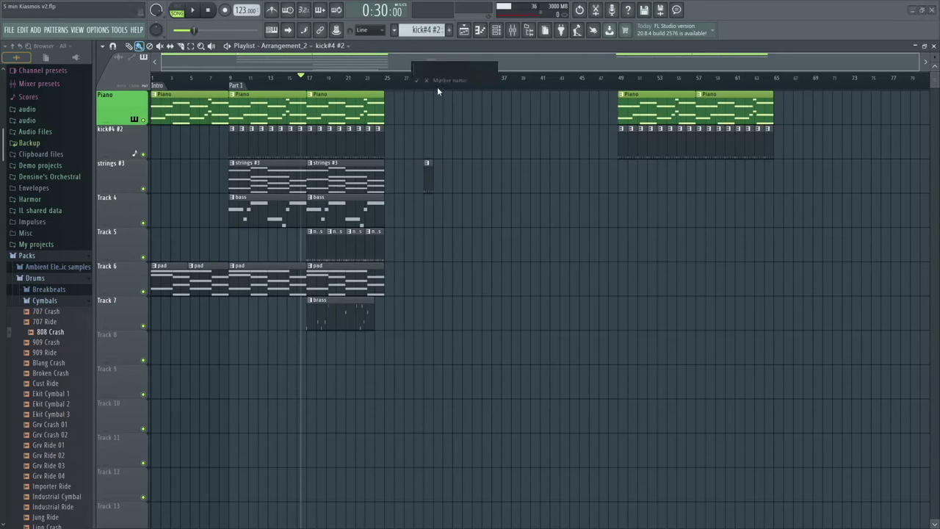
{"action": "key", "text": "Return"}
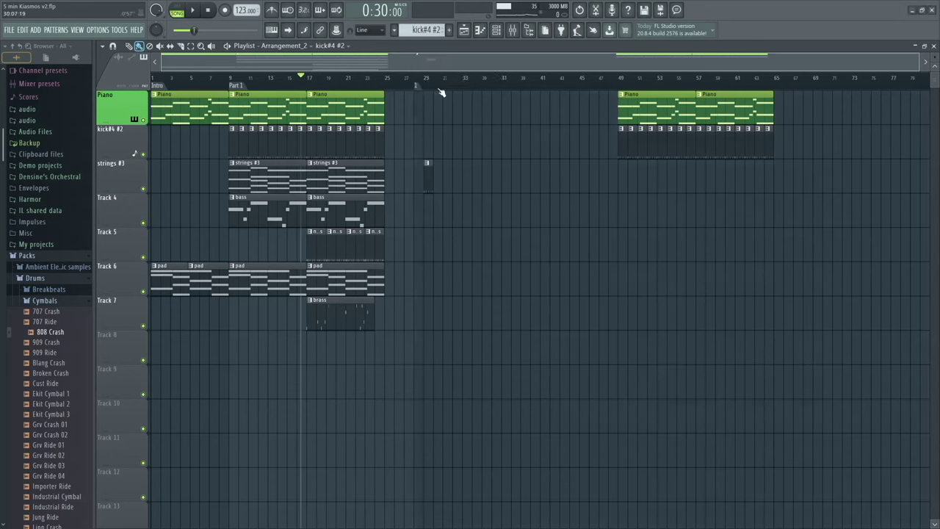
{"action": "right_click", "coordinate": [416, 86]}
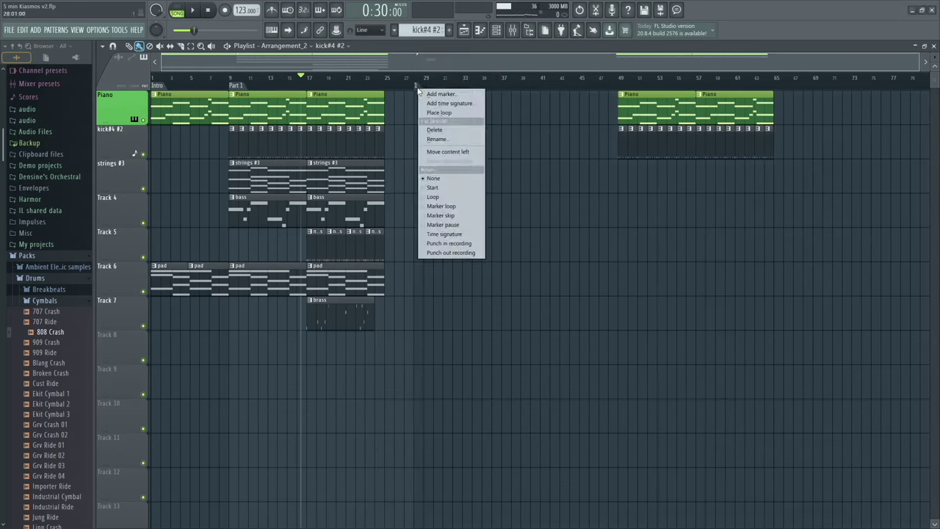
{"action": "left_click", "coordinate": [465, 190]}
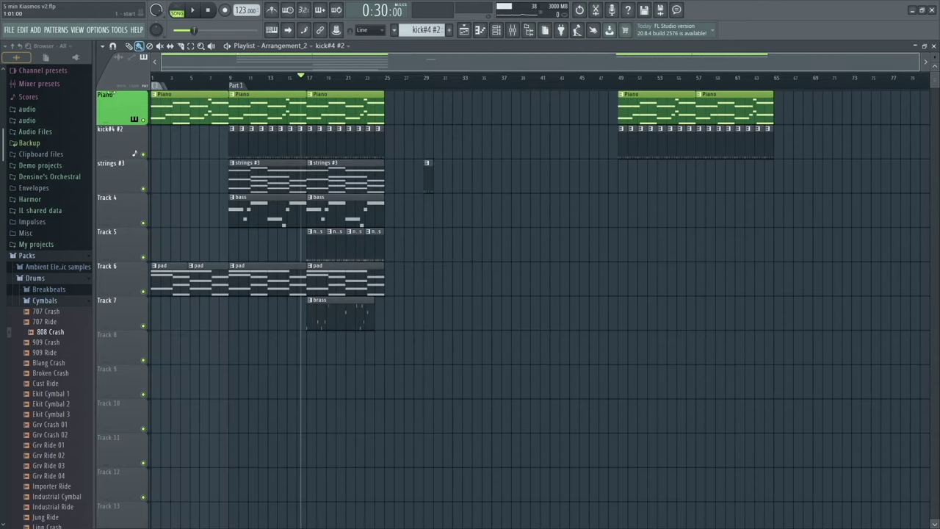
Reposition the start marker, then select all playlist clips and shift them so the first Piano clip begins at bar 19
{"action": "mouse_move", "coordinate": [417, 86]}
{"action": "left_mouse_down"}
{"action": "mouse_move", "coordinate": [521, 85]}
{"action": "mouse_move", "coordinate": [437, 86]}
{"action": "left_mouse_up"}
{"action": "left_click_drag", "start_coordinate": [486, 379], "coordinate": [154, 92]}
{"action": "left_click", "coordinate": [643, 347]}
{"action": "left_click_drag", "start_coordinate": [894, 395], "coordinate": [632, 113]}
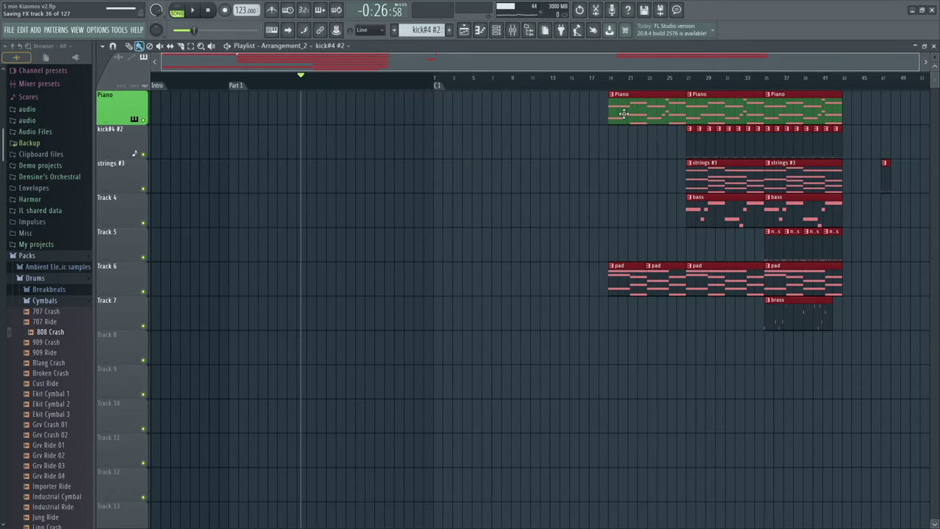
Move the Part 1 marker to the first kick clip and the Intro marker to the first Piano clip
{"action": "mouse_move", "coordinate": [414, 85]}
{"action": "left_mouse_down"}
{"action": "mouse_move", "coordinate": [290, 86]}
{"action": "mouse_move", "coordinate": [698, 82]}
{"action": "mouse_move", "coordinate": [670, 83]}
{"action": "left_mouse_up"}
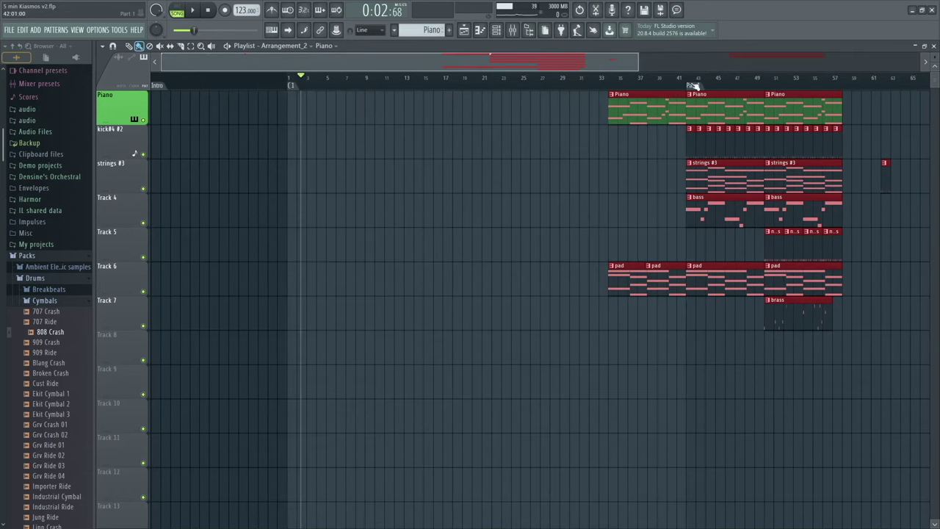
{"action": "left_click_drag", "start_coordinate": [155, 85], "coordinate": [615, 85]}
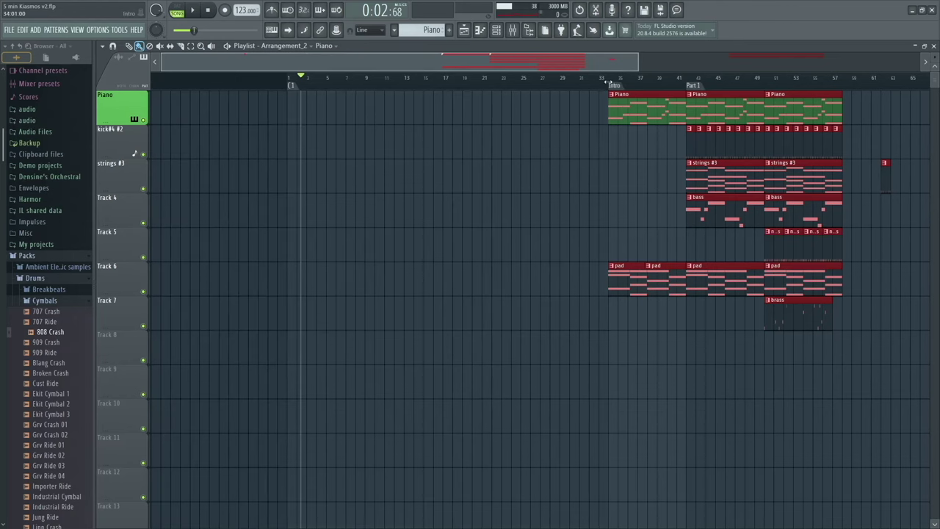
Move the start marker to two bars before the Intro marker, testing where playback begins along the way
{"action": "left_click_drag", "start_coordinate": [291, 86], "coordinate": [512, 86]}
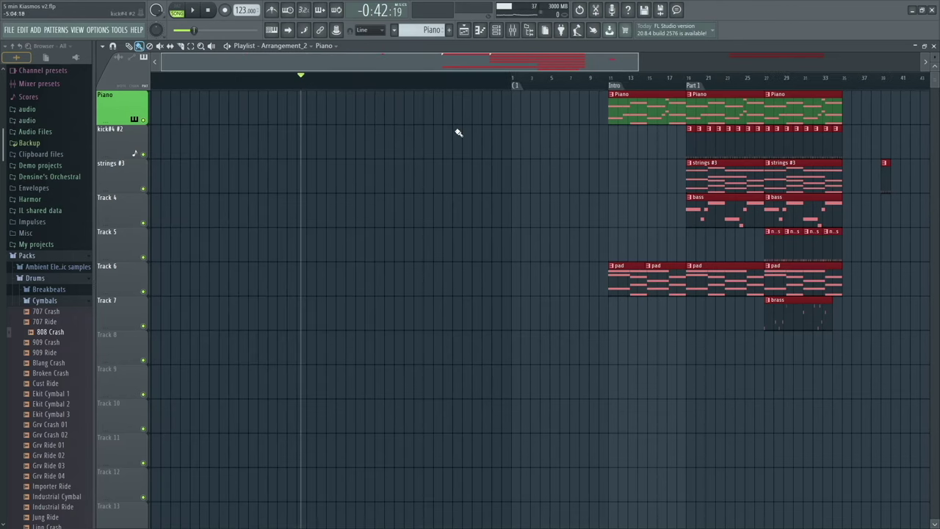
{"action": "key", "text": "space"}
{"action": "key", "text": "space"}
{"action": "left_click", "coordinate": [518, 86]}
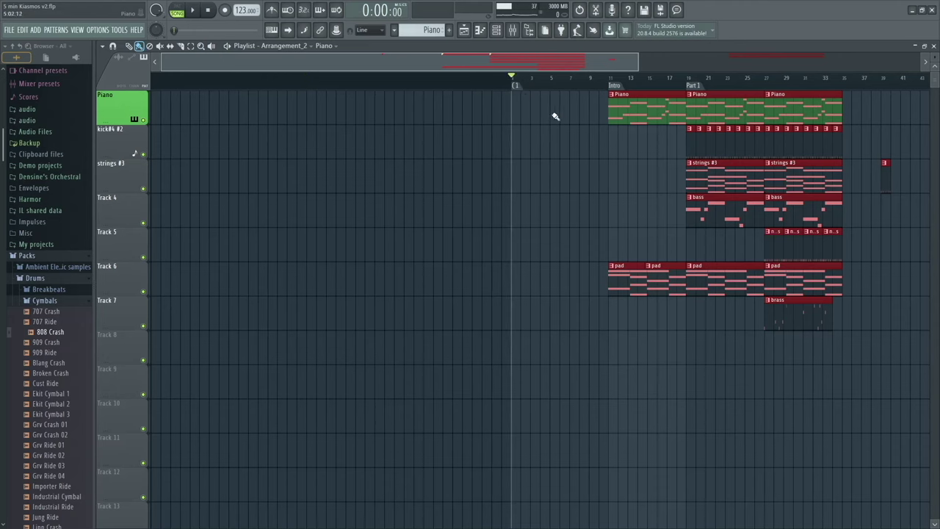
{"action": "left_click_drag", "start_coordinate": [514, 86], "coordinate": [595, 85]}
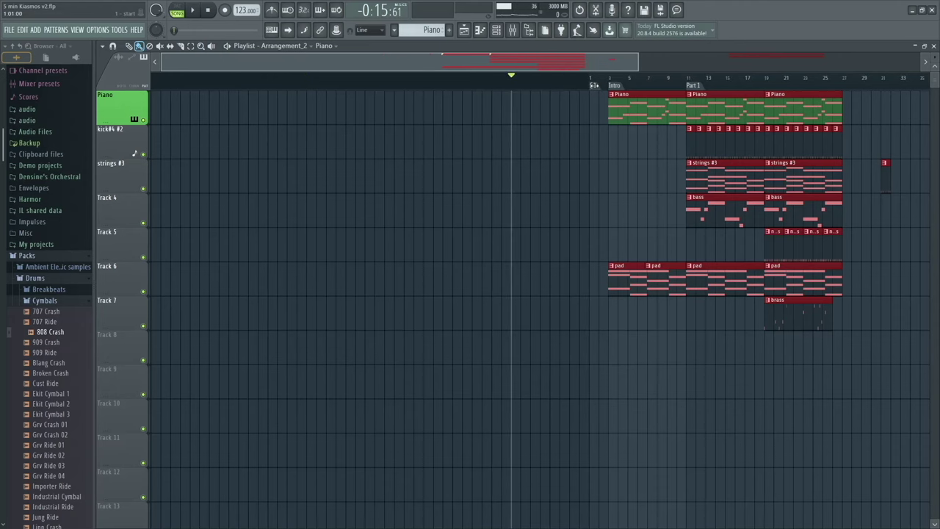
{"action": "scroll", "coordinate": [544, 116], "scroll_direction": "right", "scroll_amount": 2}
{"action": "scroll", "coordinate": [482, 174], "scroll_direction": "left", "scroll_amount": 2}
{"action": "scroll", "coordinate": [566, 210], "scroll_direction": "right", "scroll_amount": 6}
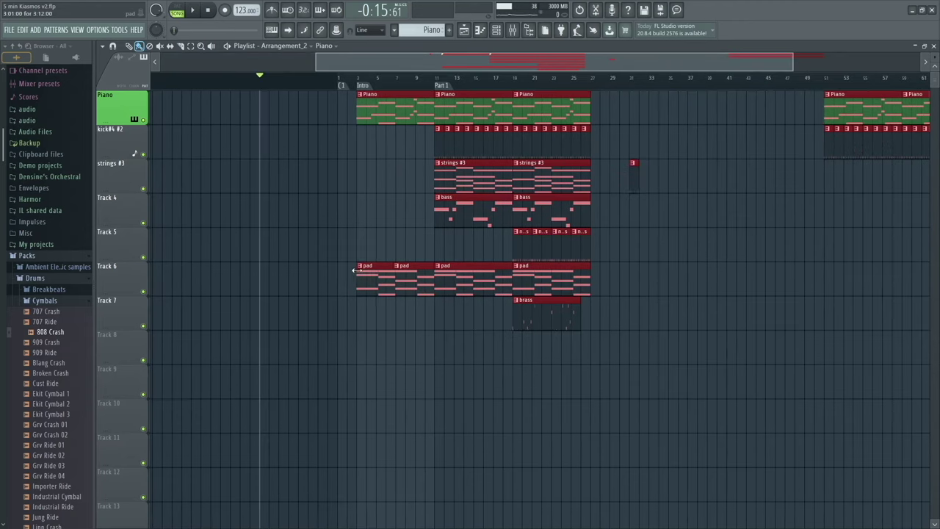
{"action": "scroll", "coordinate": [357, 269], "scroll_direction": "down", "scroll_amount": 2}
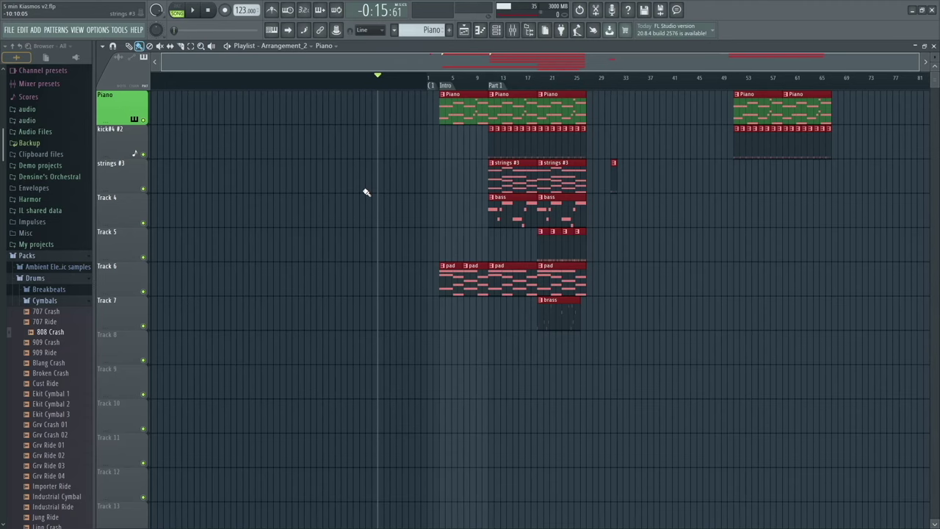
{"action": "left_click_drag", "start_coordinate": [754, 193], "coordinate": [771, 223]}
{"action": "scroll", "coordinate": [697, 294], "scroll_direction": "right", "scroll_amount": 5}
{"action": "scroll", "coordinate": [556, 331], "scroll_direction": "left", "scroll_amount": 5}
Add a marker at about bar 77, past the last clips, and set its action to Loop
{"action": "scroll", "coordinate": [698, 262], "scroll_direction": "right", "scroll_amount": 3}
{"action": "right_click", "coordinate": [726, 83]}
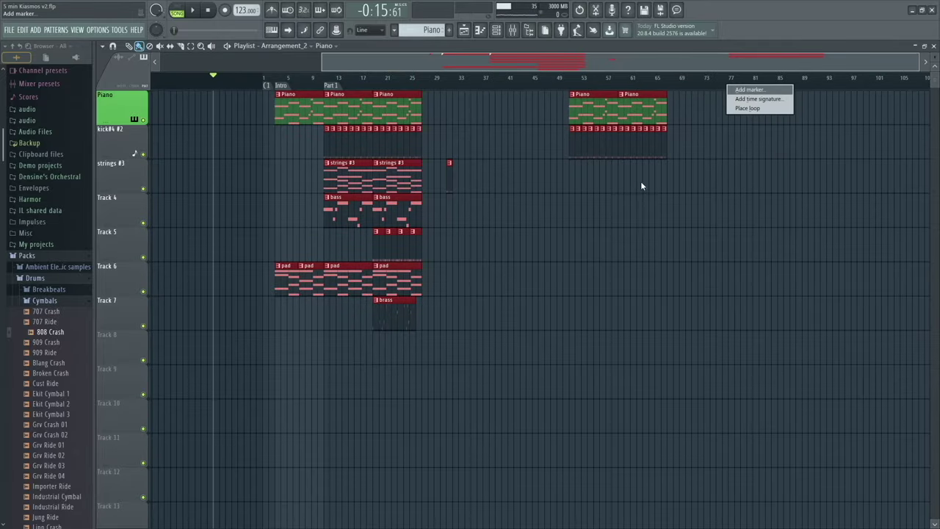
{"action": "left_click", "coordinate": [746, 90]}
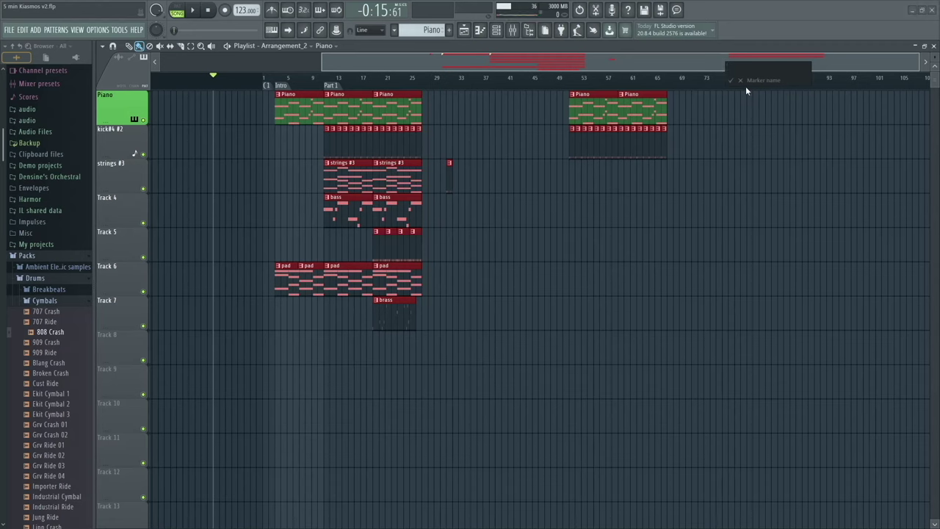
{"action": "key", "text": "Return"}
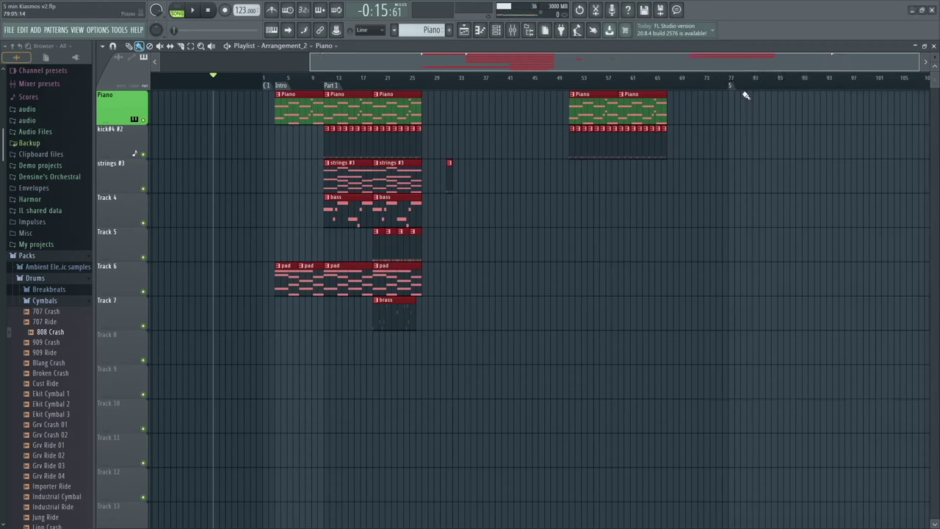
{"action": "right_click", "coordinate": [733, 86]}
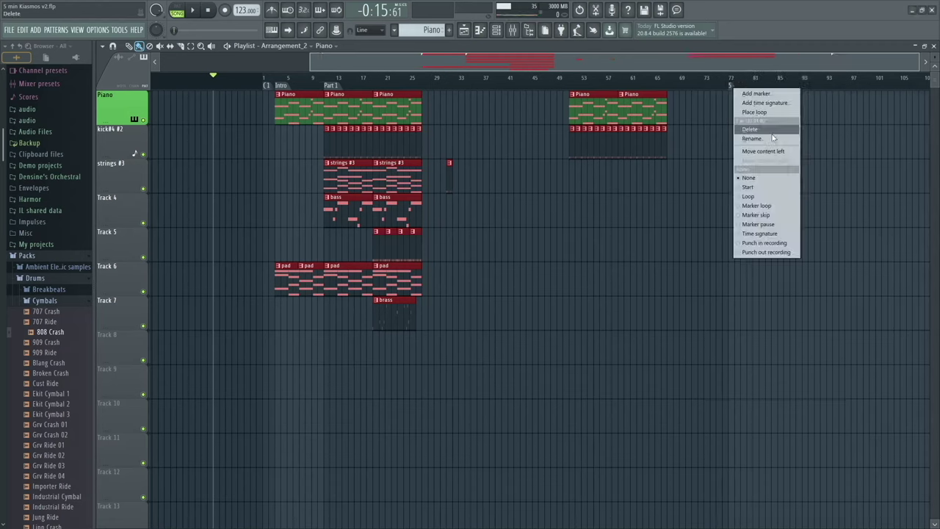
{"action": "left_click", "coordinate": [781, 199]}
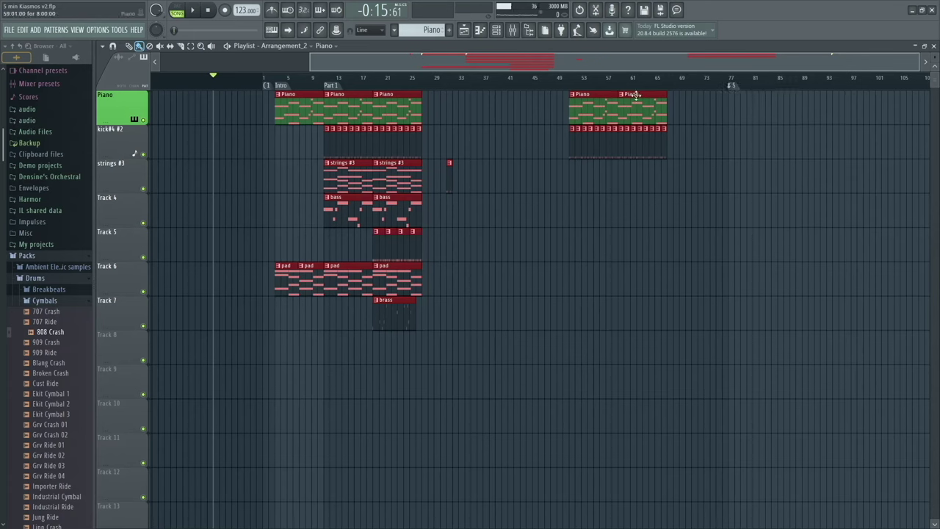
Move the loop marker to the end of the main clip block and the start marker to the first Piano clip
{"action": "left_click_drag", "start_coordinate": [731, 85], "coordinate": [425, 85]}
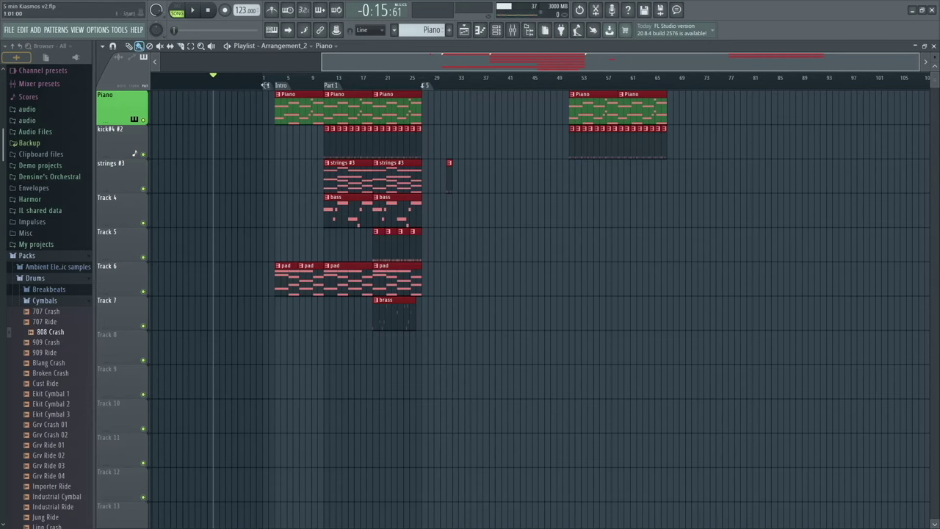
{"action": "left_click_drag", "start_coordinate": [265, 85], "coordinate": [278, 85]}
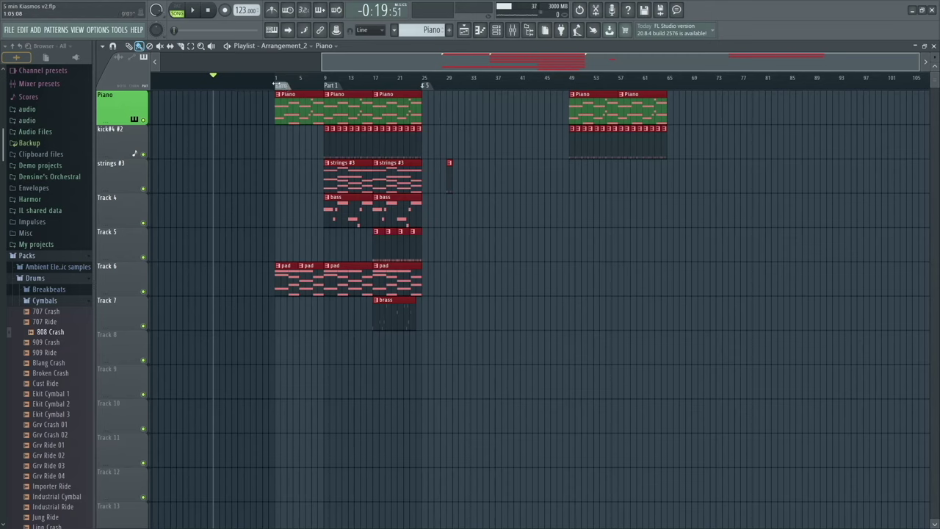
Play the song from about bar 22 to the loop marker, then stop playback and deselect the clips
{"action": "left_click", "coordinate": [409, 83]}
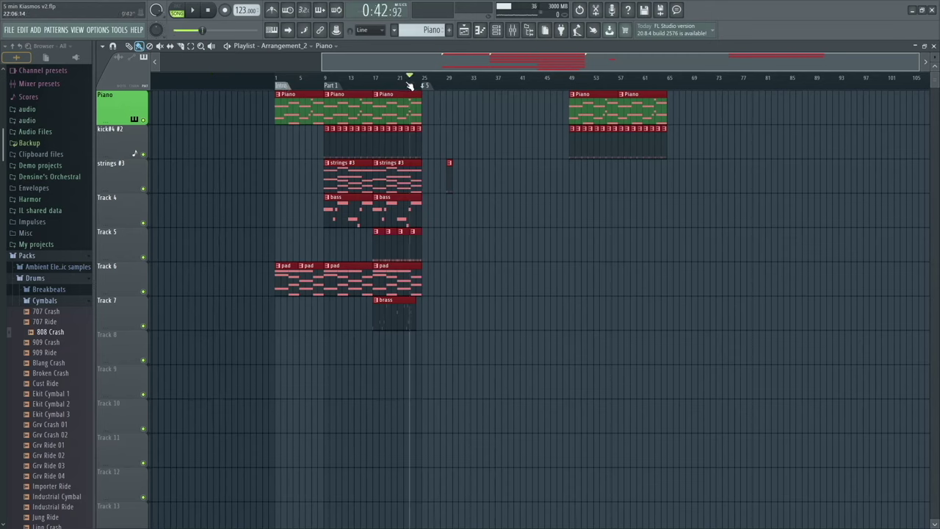
{"action": "key", "text": "space"}
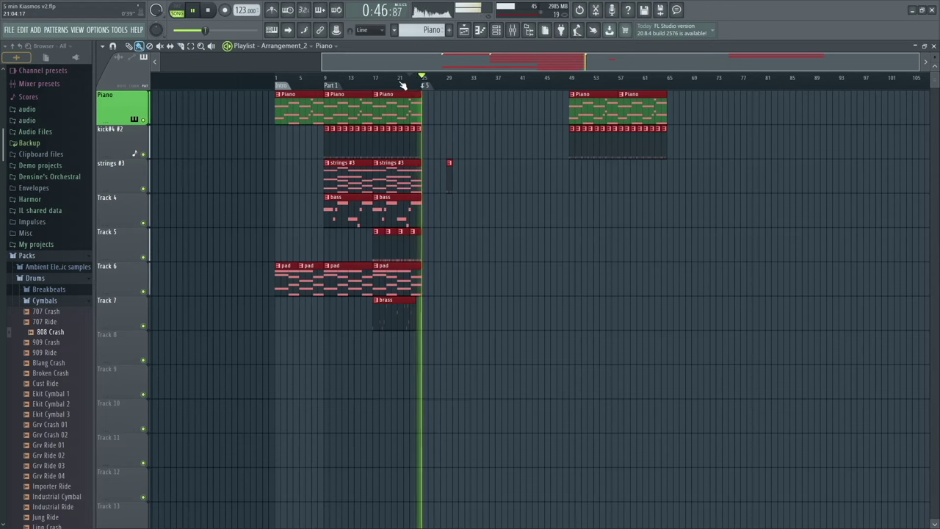
{"action": "left_click", "coordinate": [455, 124]}
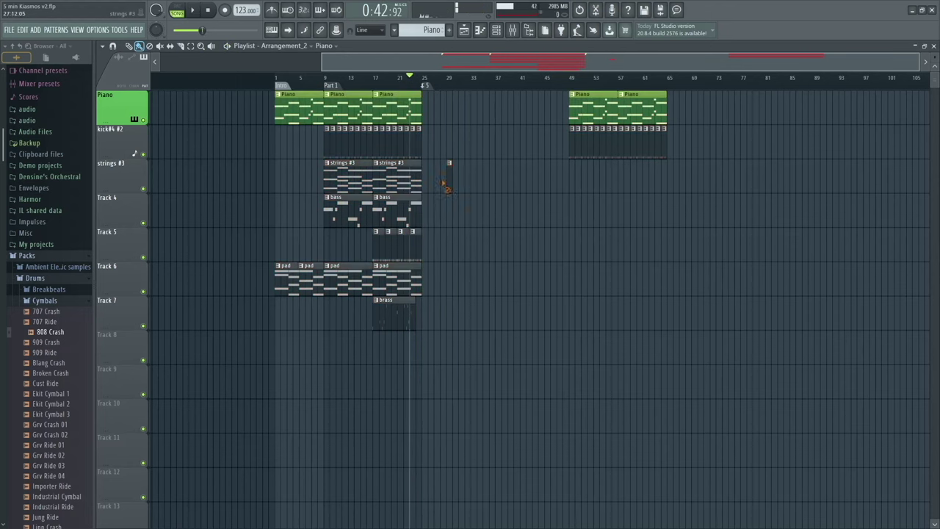
Delete the stray clip on the strings track at bar 29 and the Piano and kick clips from bar 49 onward
{"action": "right_click", "coordinate": [449, 173]}
{"action": "right_click", "coordinate": [624, 139]}
{"action": "right_click", "coordinate": [588, 110]}
Play the song up to the loop marker again, replay the last bars before it, and stop playback
{"action": "key", "text": "space"}
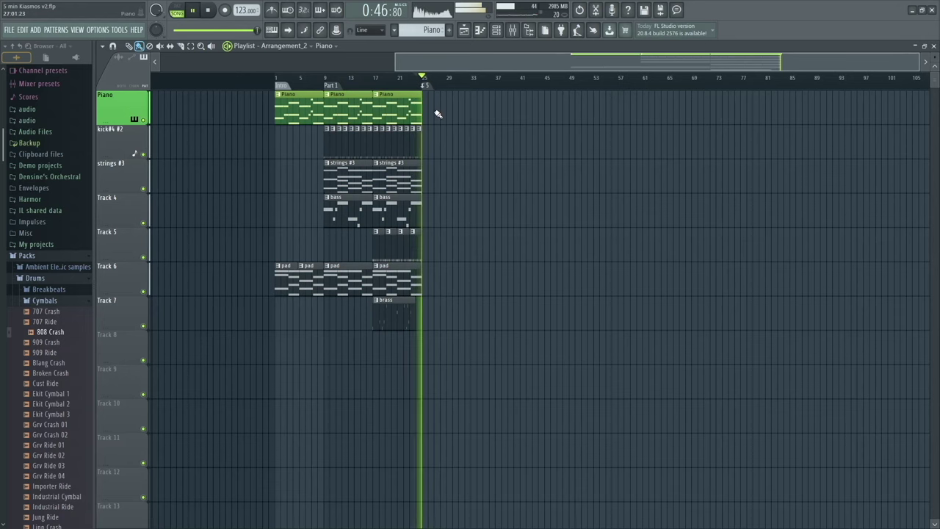
{"action": "key", "text": "space"}
{"action": "scroll", "coordinate": [430, 94], "scroll_direction": "up", "scroll_amount": 3}
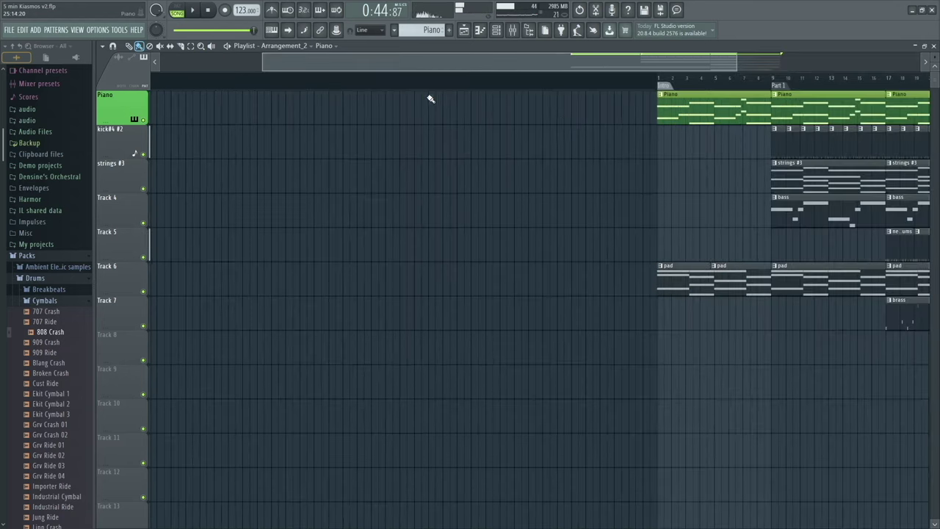
{"action": "scroll", "coordinate": [655, 178], "scroll_direction": "right", "scroll_amount": 5}
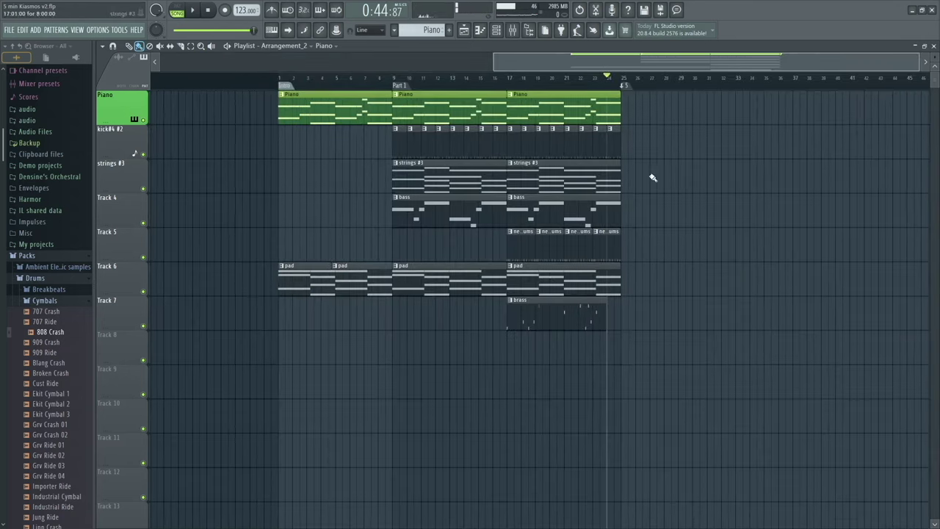
{"action": "left_click", "coordinate": [605, 78]}
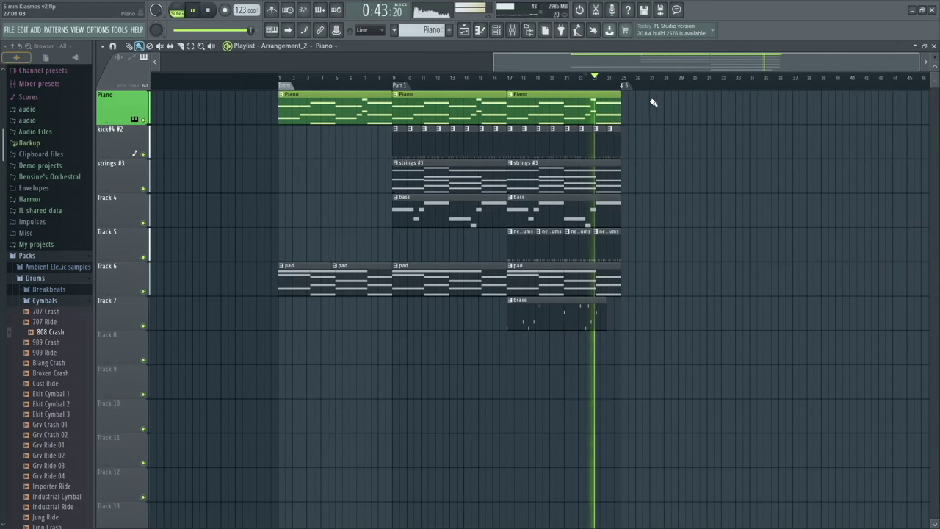
{"action": "scroll", "coordinate": [650, 98], "scroll_direction": "up", "scroll_amount": 4}
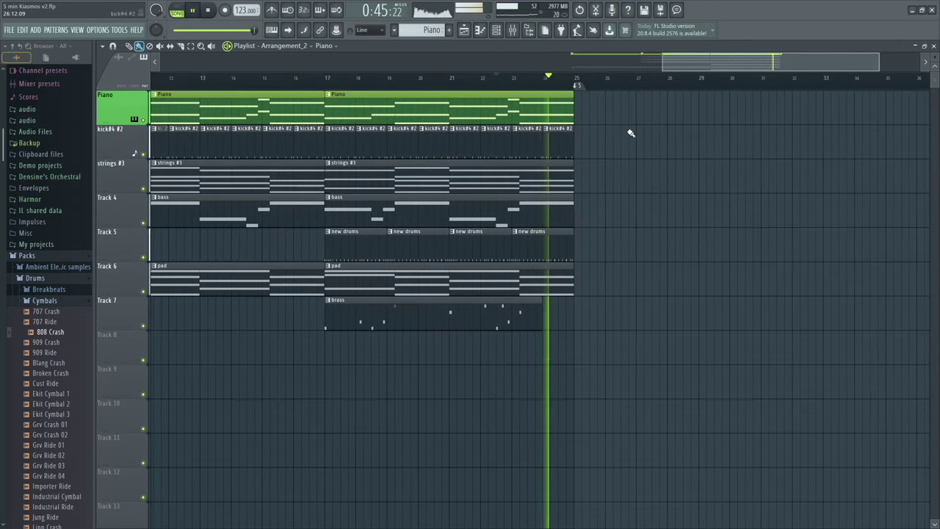
{"action": "key", "text": "space"}
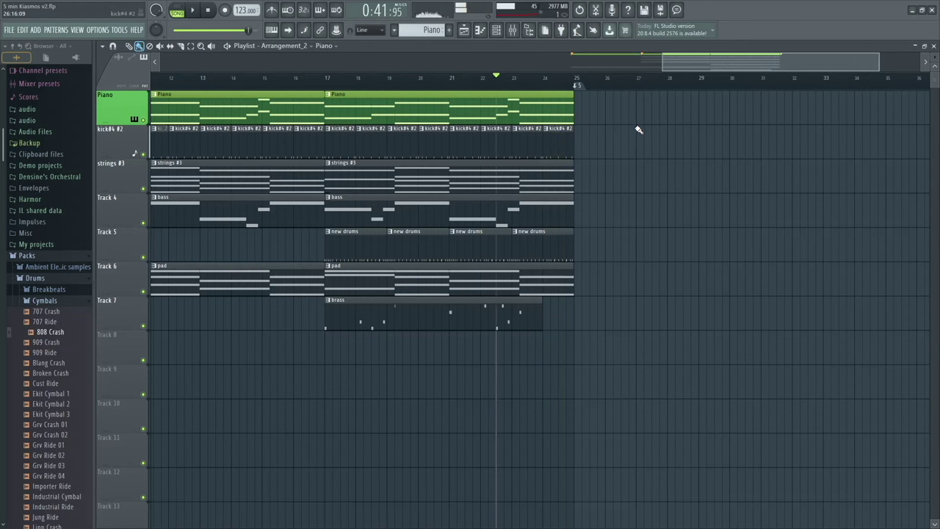
Move the loop marker to bar 28, leaving an empty gap after the last clips
{"action": "scroll", "coordinate": [583, 86], "scroll_direction": "up", "scroll_amount": 3}
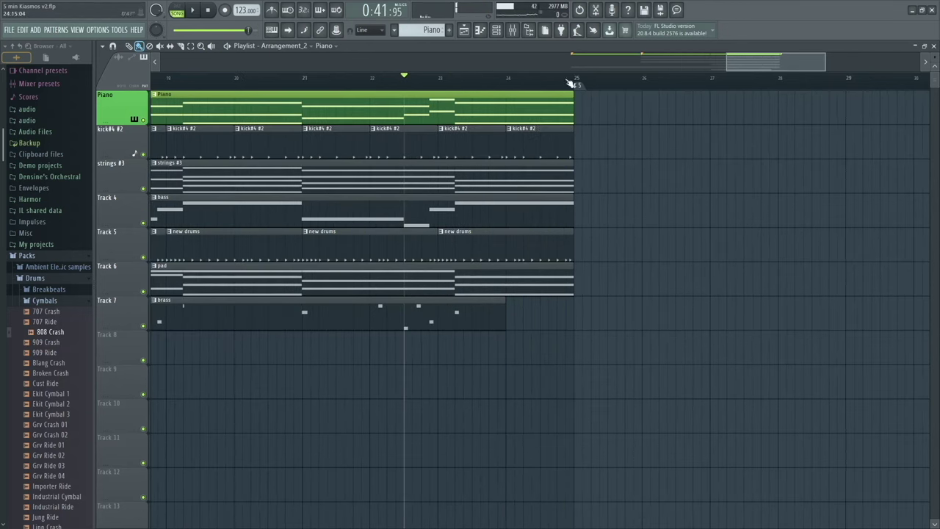
{"action": "scroll", "coordinate": [592, 110], "scroll_direction": "down", "scroll_amount": 5}
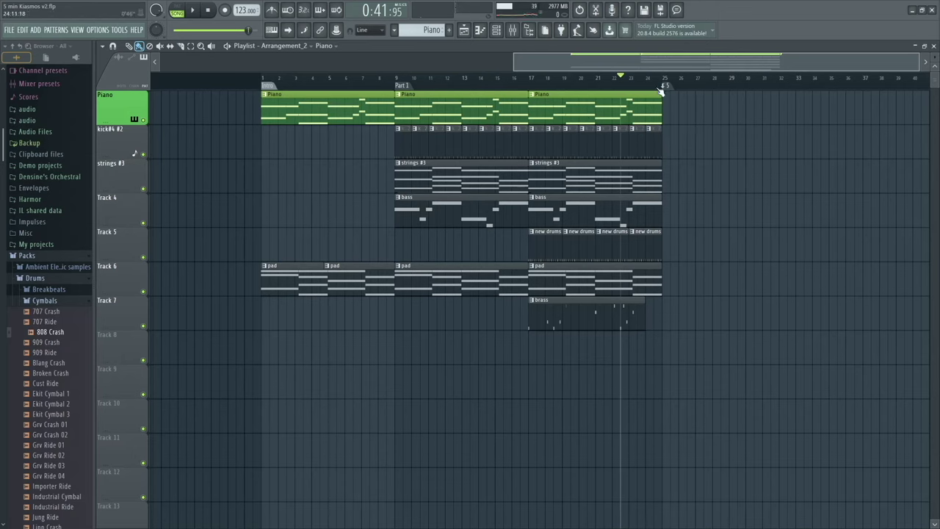
{"action": "left_click_drag", "start_coordinate": [664, 86], "coordinate": [714, 86]}
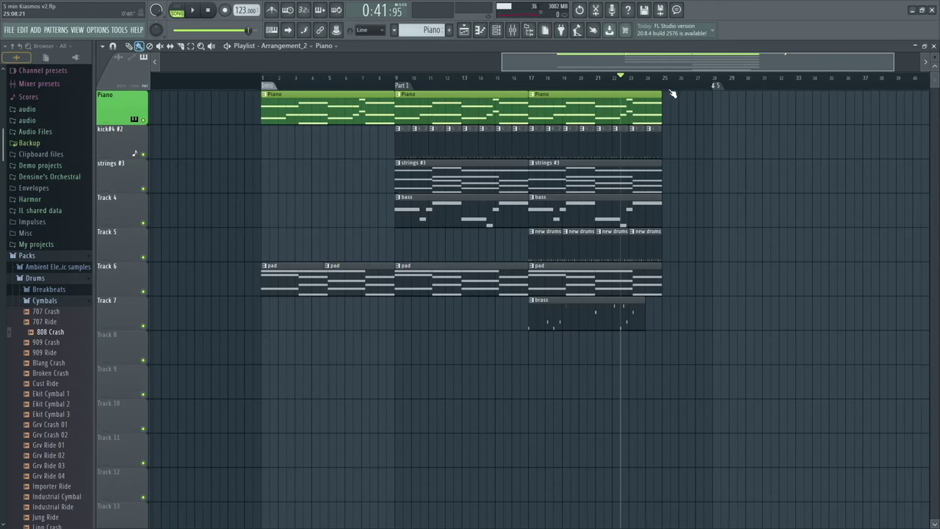
Play the empty section up to the loop marker at bar 28 and stop playback
{"action": "key", "text": "space"}
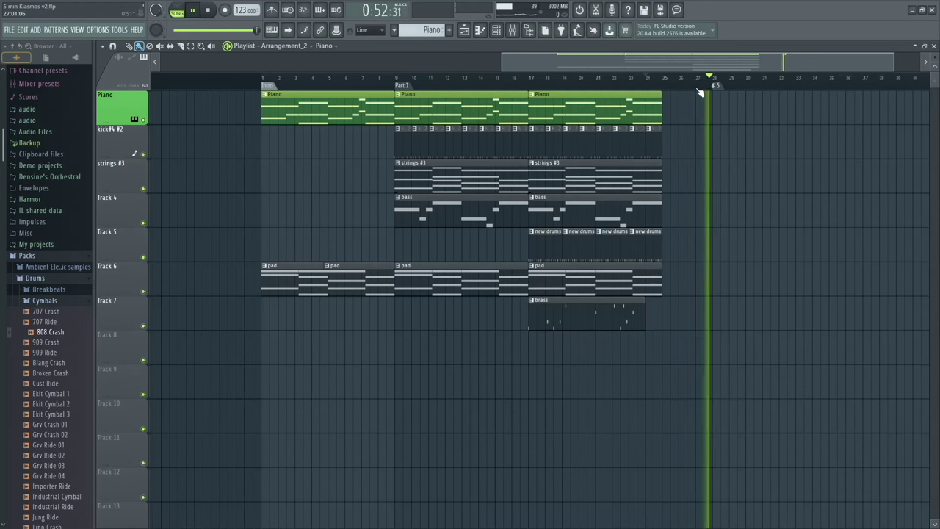
{"action": "key", "text": "space"}
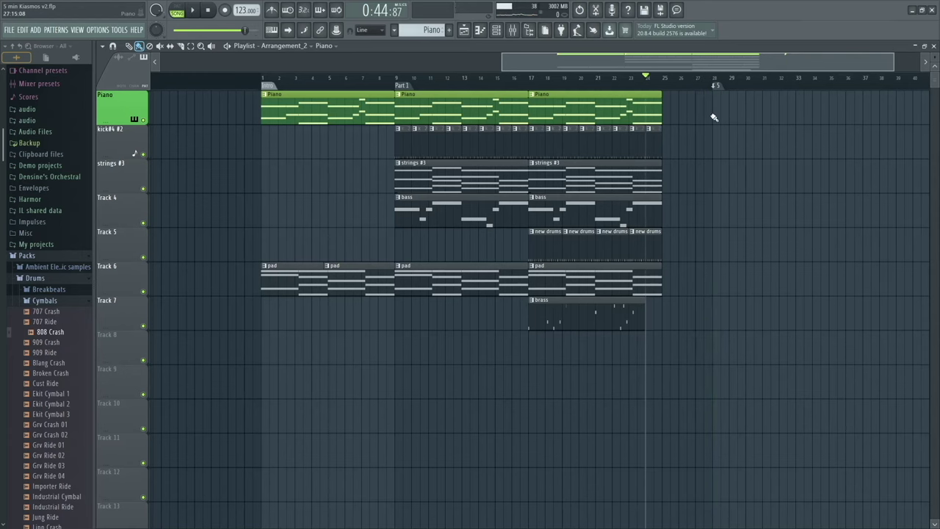
{"action": "scroll", "coordinate": [714, 118], "scroll_direction": "down", "scroll_amount": 2}
{"action": "scroll", "coordinate": [771, 142], "scroll_direction": "right", "scroll_amount": 2}
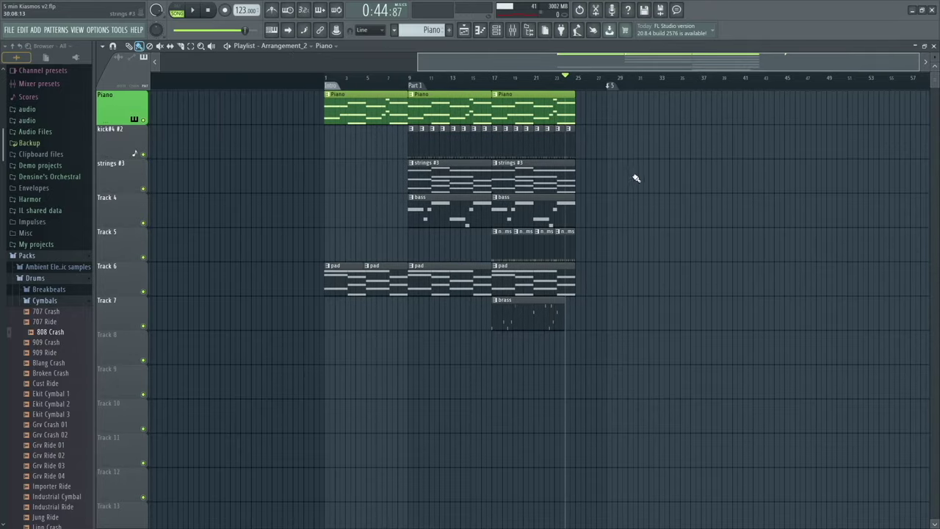
{"action": "scroll", "coordinate": [598, 174], "scroll_direction": "up", "scroll_amount": 2}
{"action": "scroll", "coordinate": [819, 186], "scroll_direction": "down", "scroll_amount": 2}
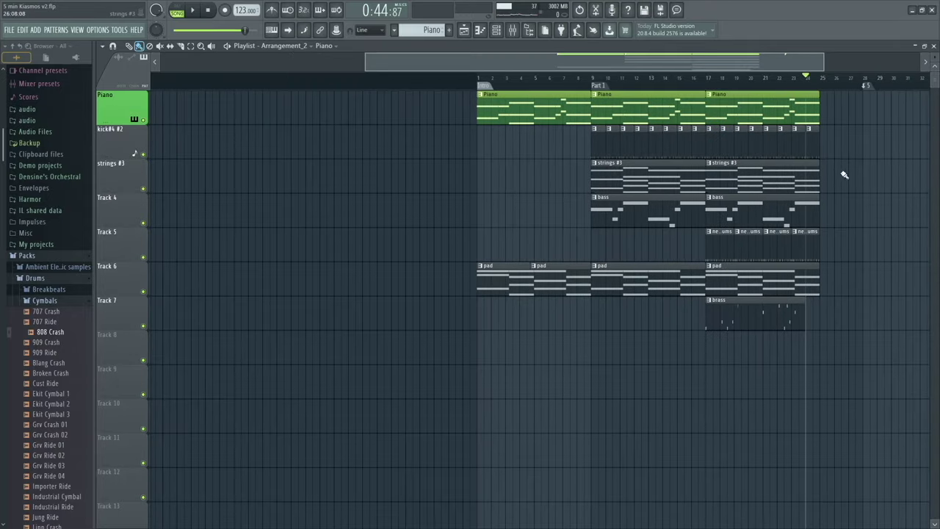
{"action": "scroll", "coordinate": [846, 175], "scroll_direction": "right", "scroll_amount": 2}
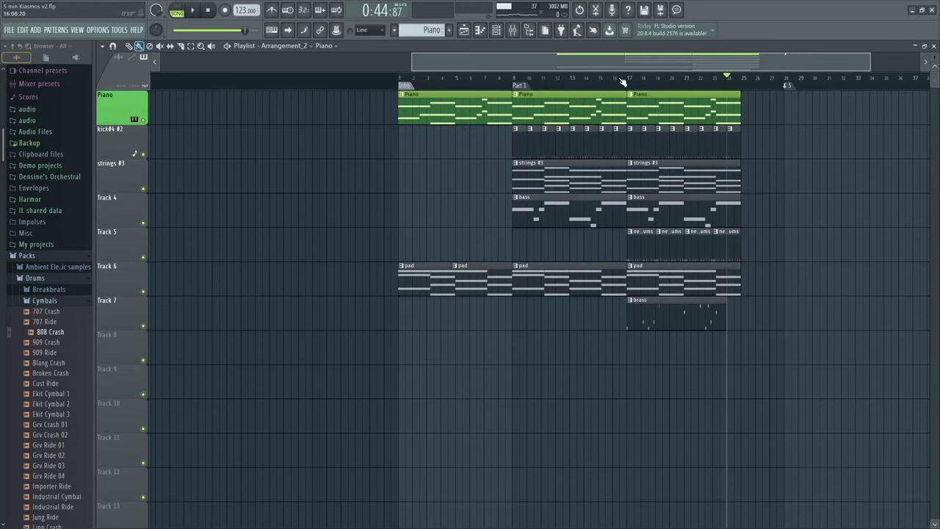
{"action": "left_click_drag", "start_coordinate": [608, 81], "coordinate": [727, 82]}
{"action": "left_click", "coordinate": [768, 121]}
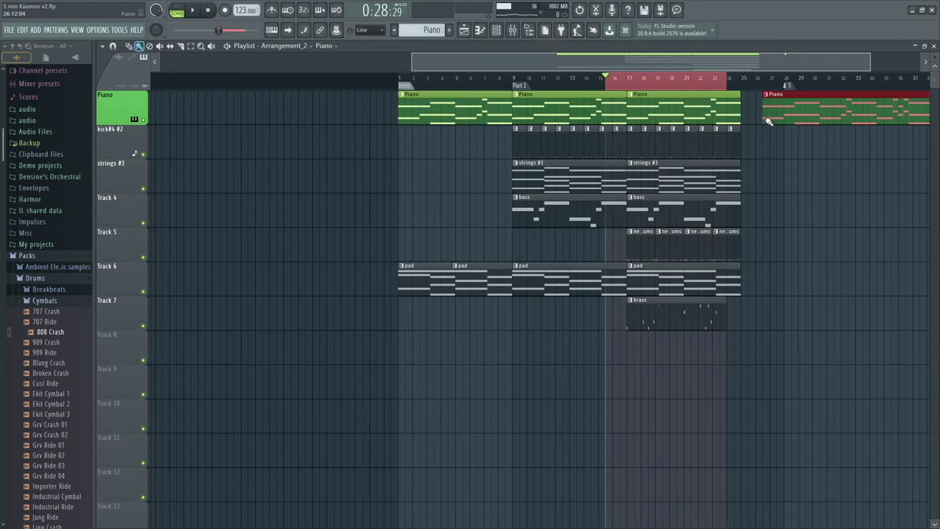
{"action": "right_click", "coordinate": [789, 110]}
{"action": "left_click", "coordinate": [646, 84]}
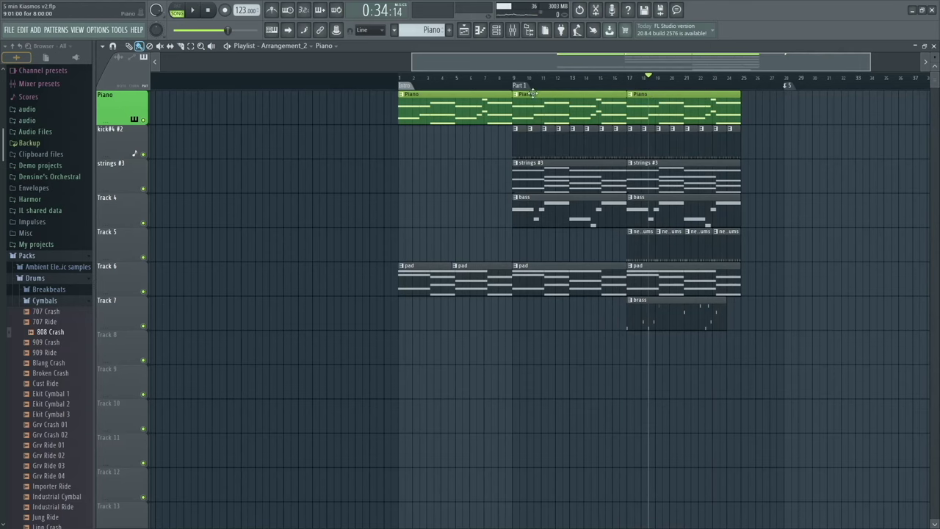
Select the timeline range from bar 13 to bar 17, play it as a loop, and stop playback
{"action": "scroll", "coordinate": [530, 89], "scroll_direction": "up", "scroll_amount": 4}
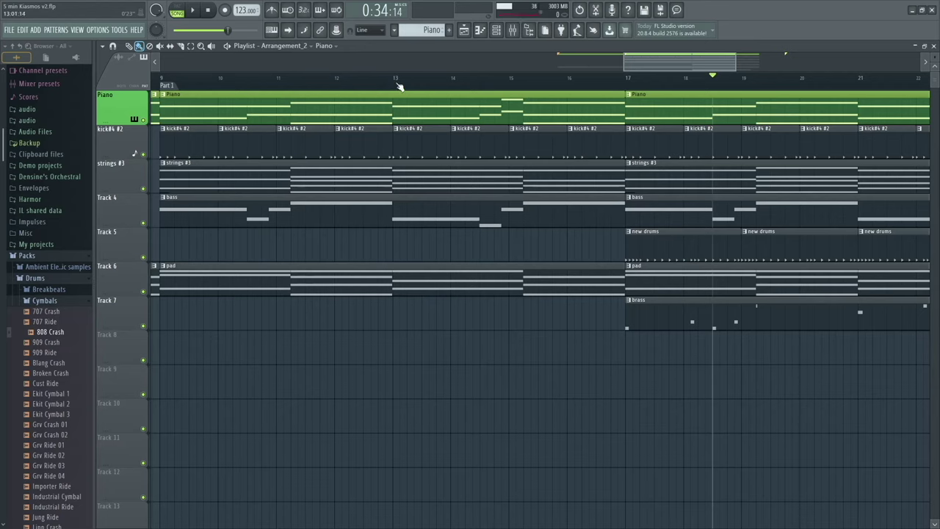
{"action": "left_click_drag", "start_coordinate": [394, 78], "coordinate": [631, 88]}
{"action": "key", "text": "space"}
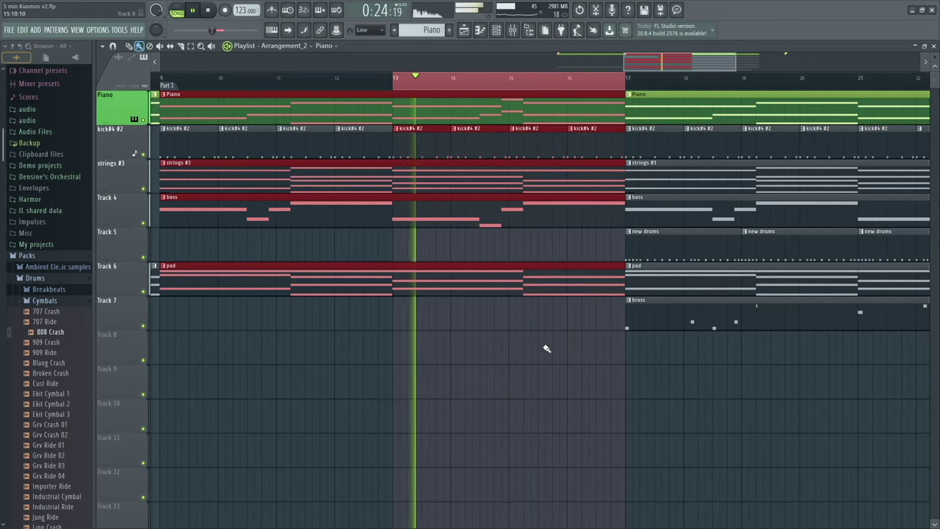
{"action": "key", "text": "space"}
Deselect the highlighted clips and clear the time selection starting at bar 13
{"action": "scroll", "coordinate": [445, 250], "scroll_direction": "down", "scroll_amount": 6}
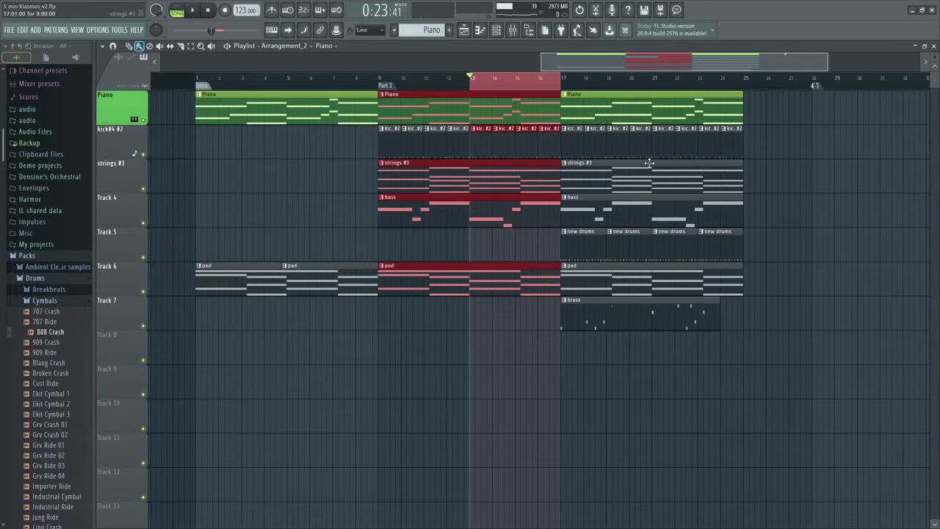
{"action": "left_click", "coordinate": [345, 168]}
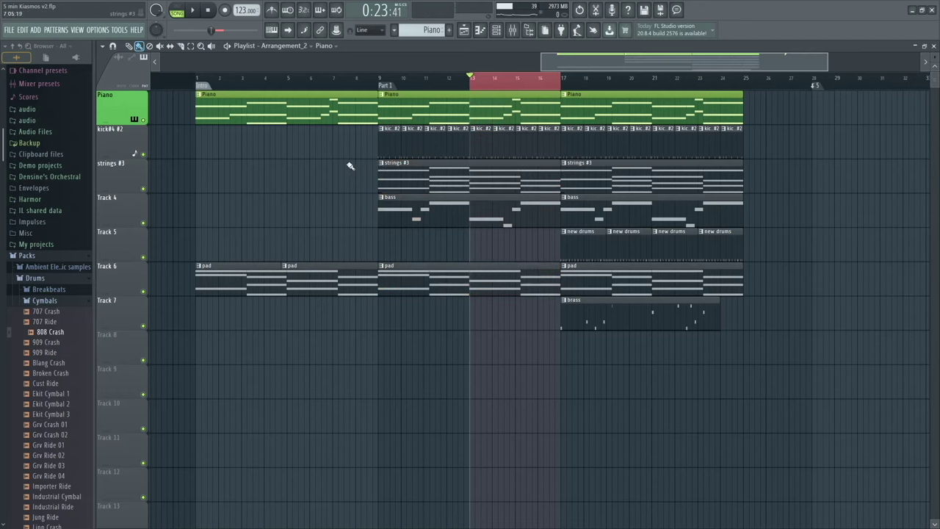
{"action": "left_click", "coordinate": [534, 79]}
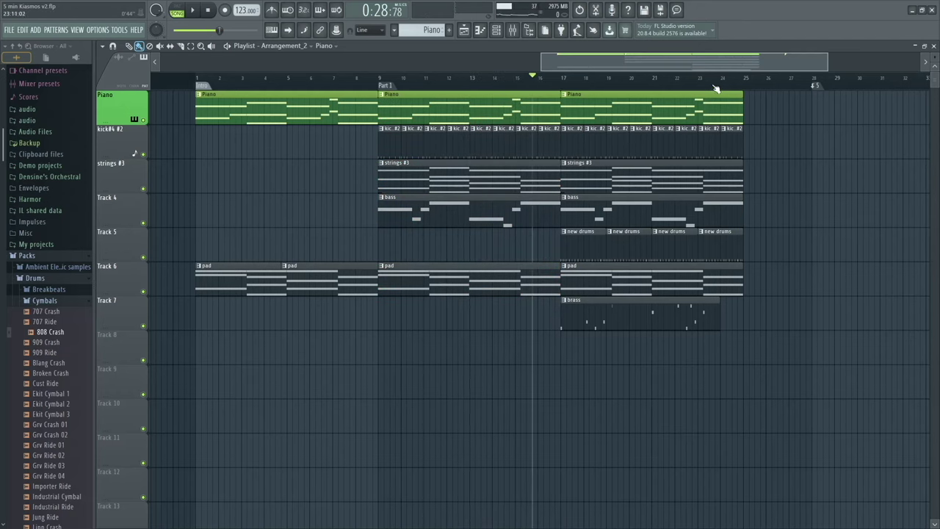
Select bar 17 on the timeline and place the playhead ahead of it, just after the start of bar 15
{"action": "scroll", "coordinate": [557, 95], "scroll_direction": "up", "scroll_amount": 2}
{"action": "scroll", "coordinate": [564, 91], "scroll_direction": "up", "scroll_amount": 1}
{"action": "left_click_drag", "start_coordinate": [568, 83], "coordinate": [593, 79]}
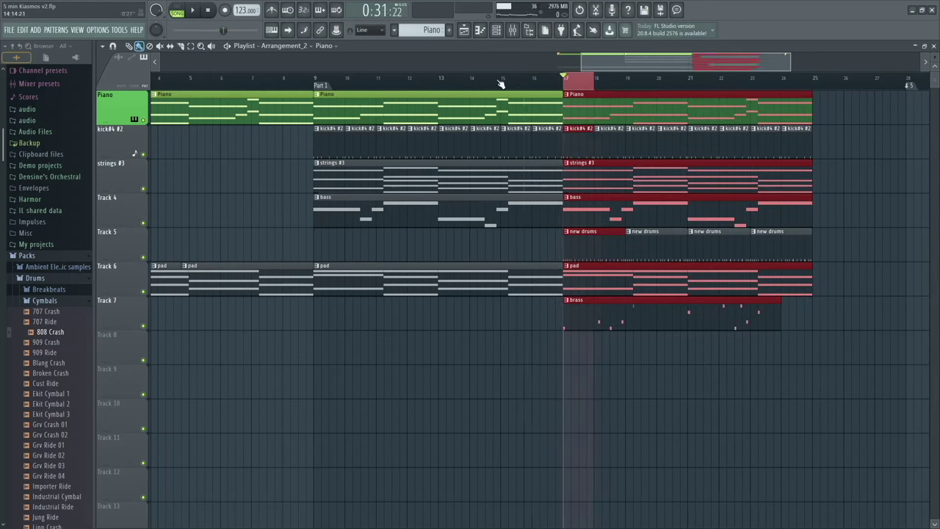
{"action": "left_click_drag", "start_coordinate": [500, 84], "coordinate": [509, 82]}
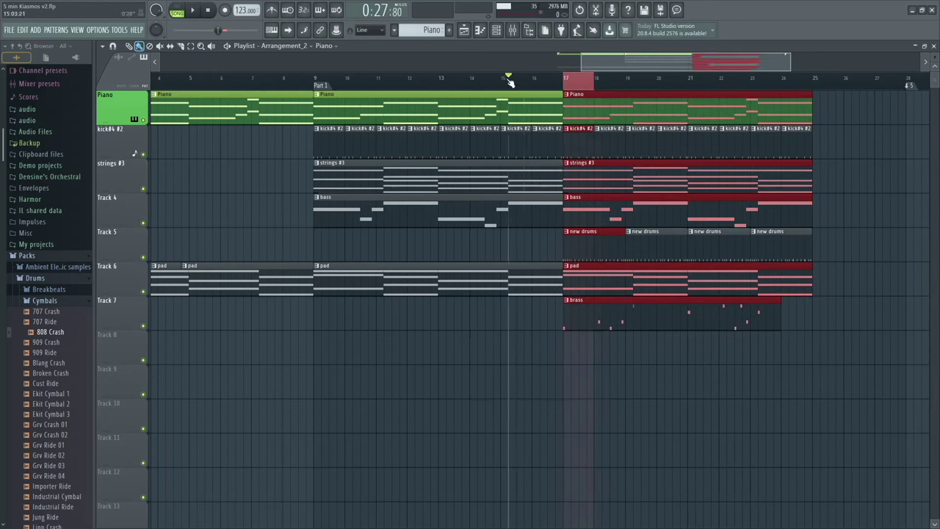
{"action": "left_click", "coordinate": [494, 81]}
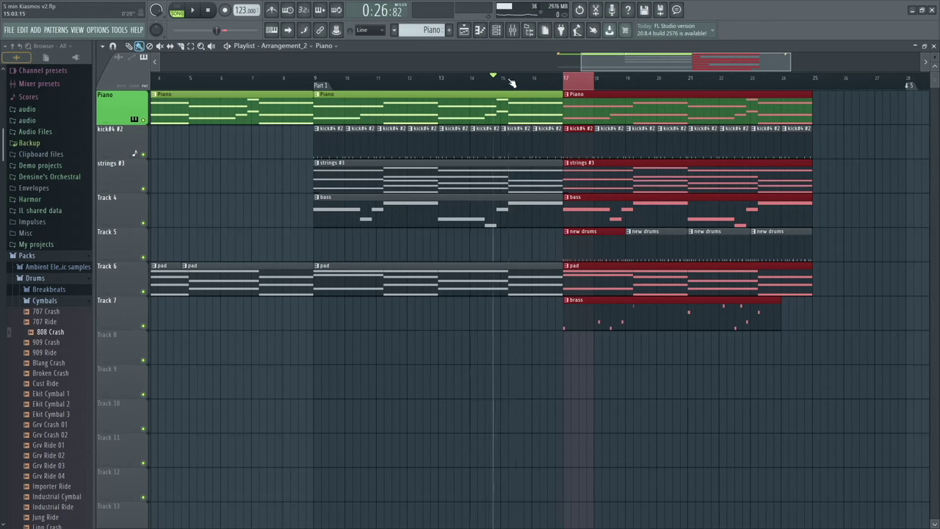
{"action": "left_click", "coordinate": [509, 80]}
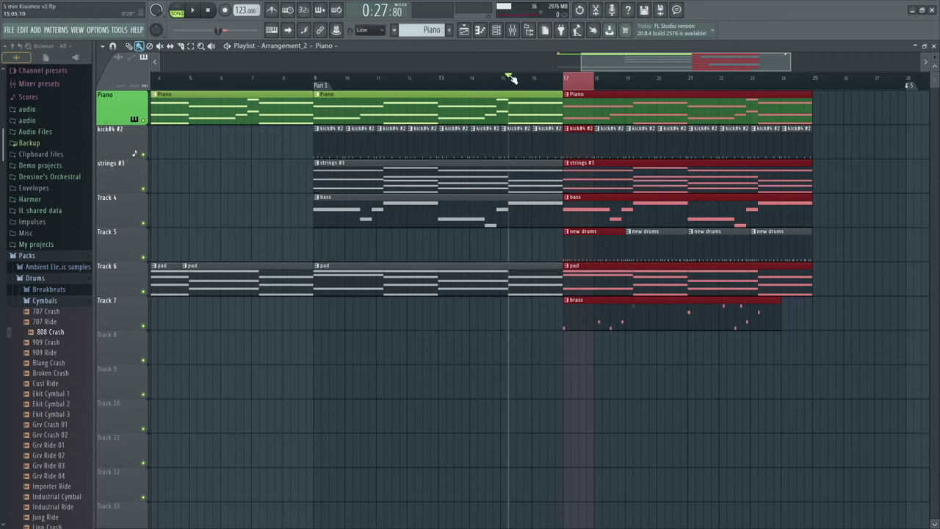
Play from bar 15 into the selected bar 17, stop playback, and clear the time selection
{"action": "key", "text": "space"}
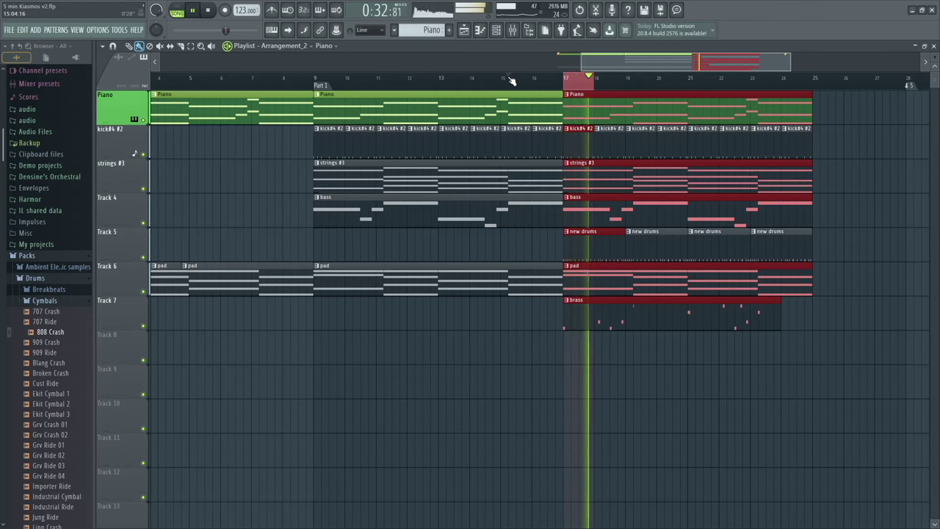
{"action": "key", "text": "space"}
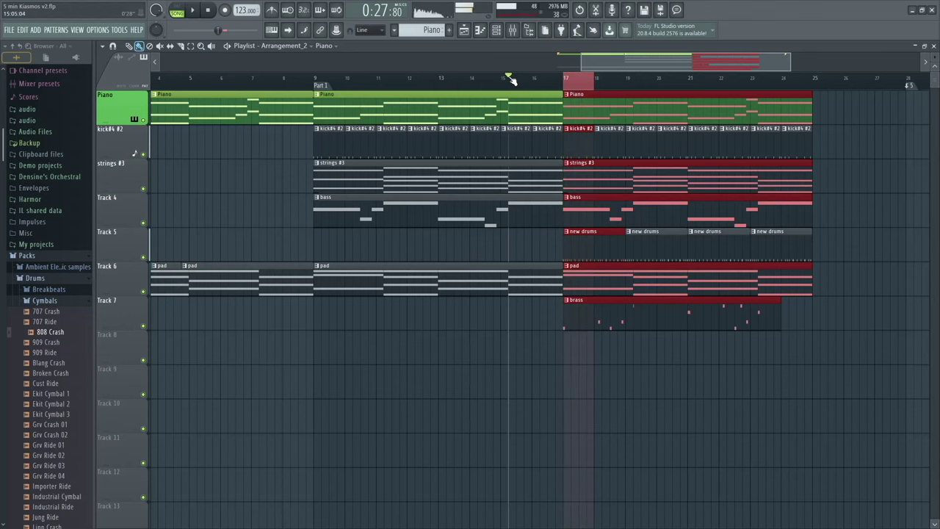
{"action": "left_click", "coordinate": [572, 79]}
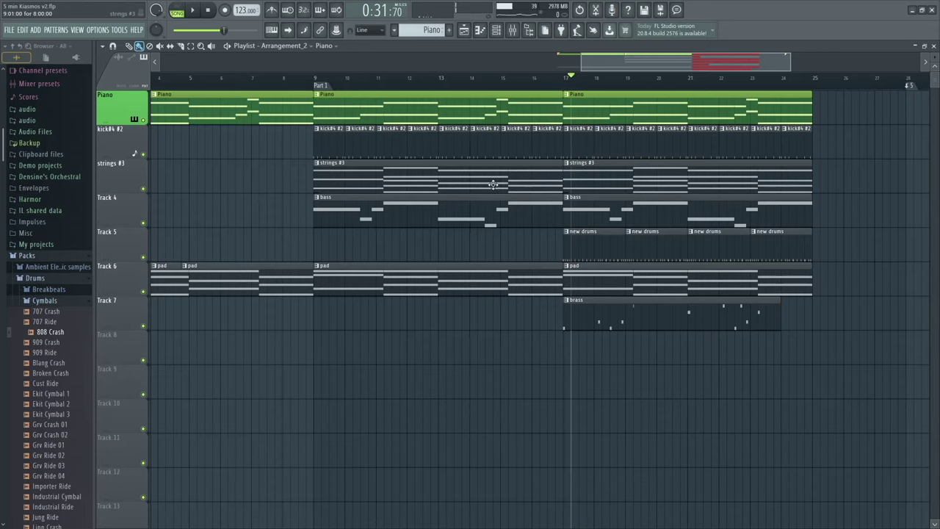
{"action": "scroll", "coordinate": [498, 185], "scroll_direction": "down", "scroll_amount": 3}
{"action": "scroll", "coordinate": [753, 182], "scroll_direction": "up", "scroll_amount": 2}
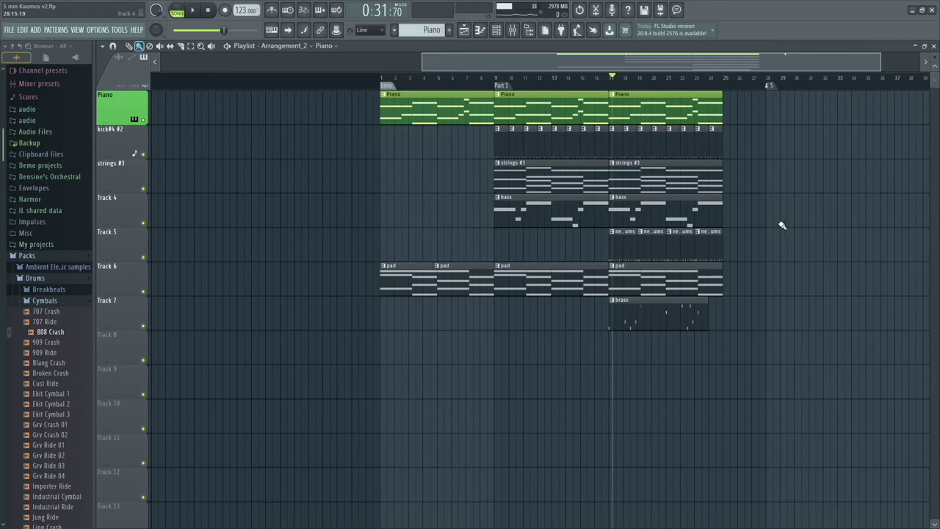
{"action": "scroll", "coordinate": [782, 226], "scroll_direction": "down", "scroll_amount": 2}
{"action": "left_click_drag", "start_coordinate": [800, 204], "coordinate": [571, 225]}
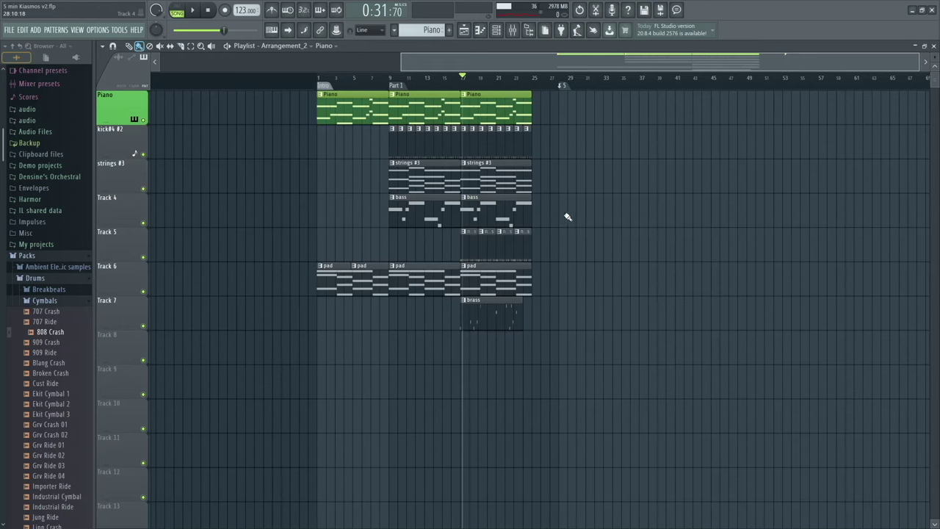
{"action": "scroll", "coordinate": [563, 212], "scroll_direction": "left", "scroll_amount": 3}
{"action": "scroll", "coordinate": [517, 196], "scroll_direction": "right", "scroll_amount": 2}
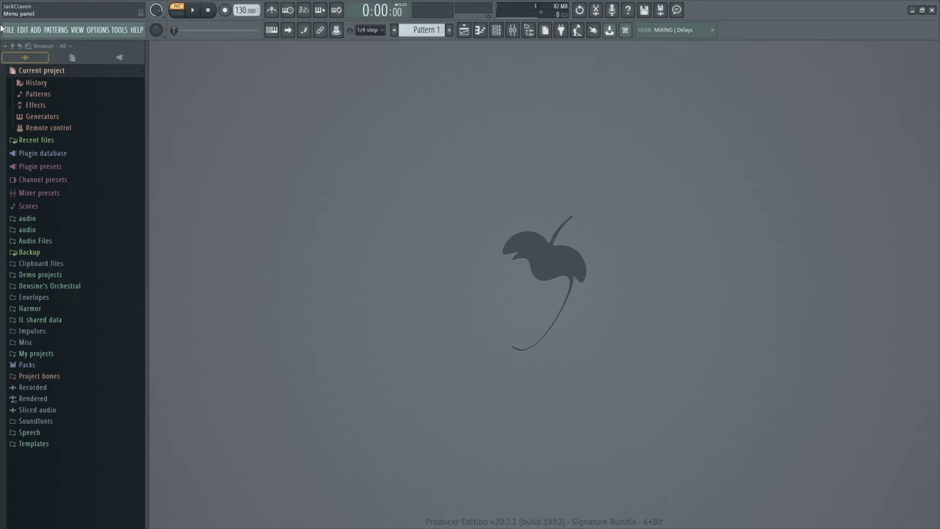
Open the channel rack and switch to the empty Pattern 2, closing and reopening the rack once
{"action": "left_click", "coordinate": [464, 30]}
{"action": "left_click", "coordinate": [464, 31]}
{"action": "left_click", "coordinate": [497, 30]}
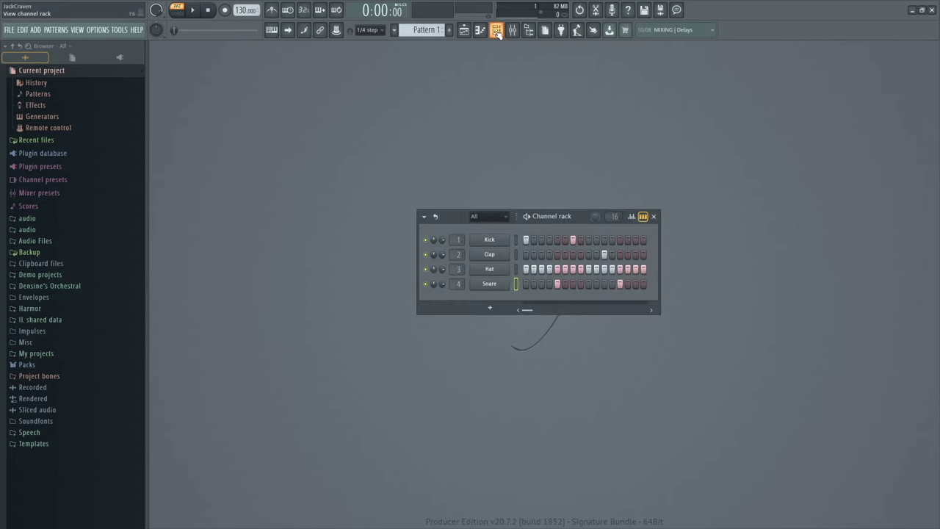
{"action": "scroll", "coordinate": [433, 30], "scroll_direction": "down", "scroll_amount": 1}
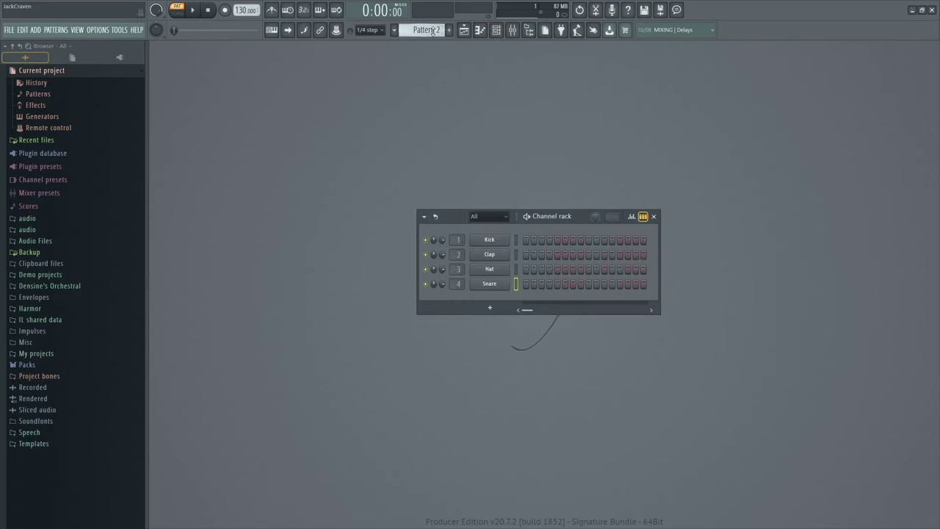
{"action": "left_click", "coordinate": [498, 32]}
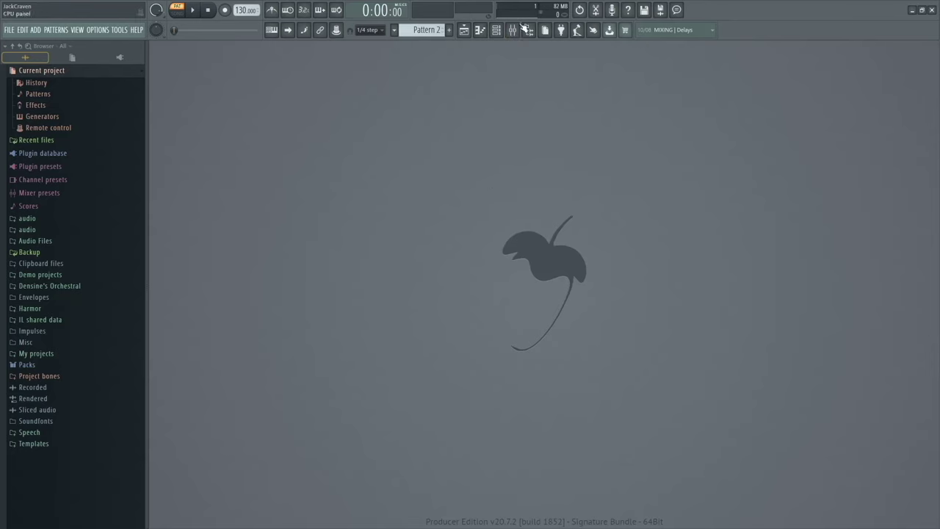
{"action": "key", "text": "F6"}
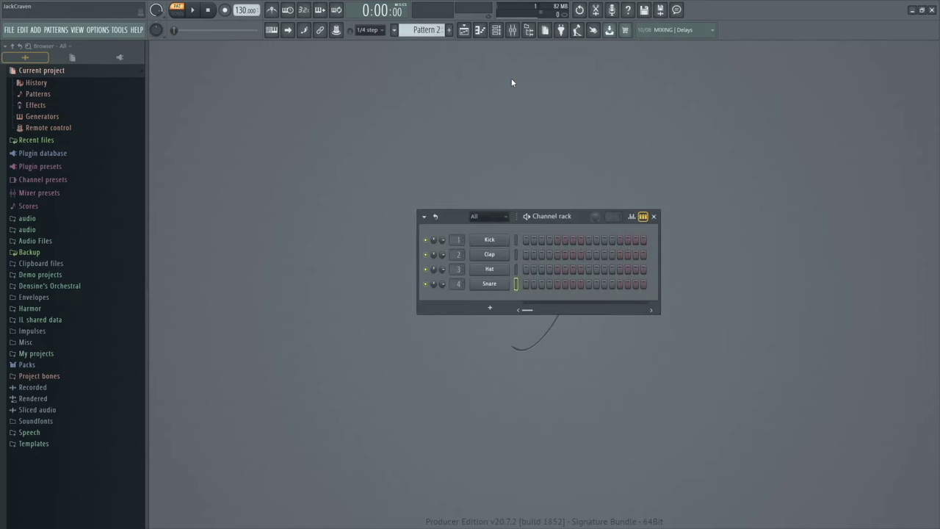
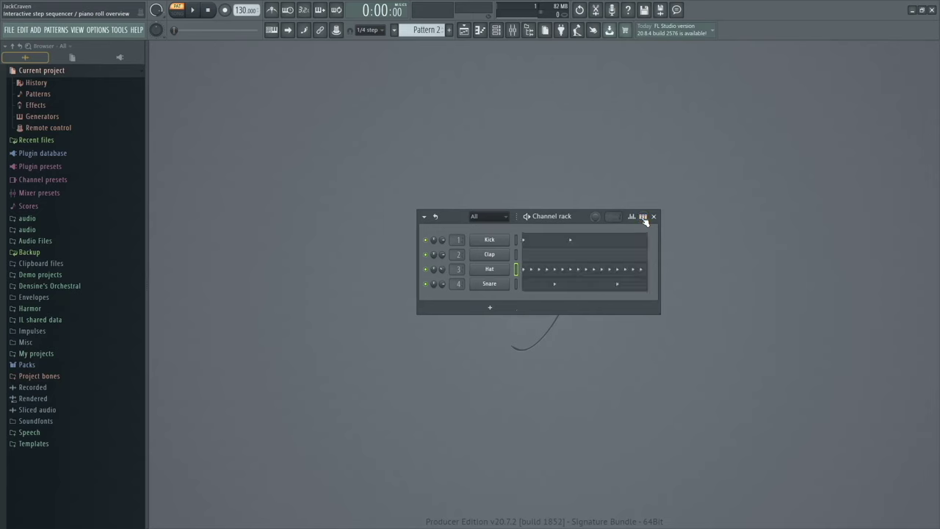
Switch the channel rack to the step view and back to the note overview, and open the Kick's piano roll
{"action": "left_click", "coordinate": [643, 217]}
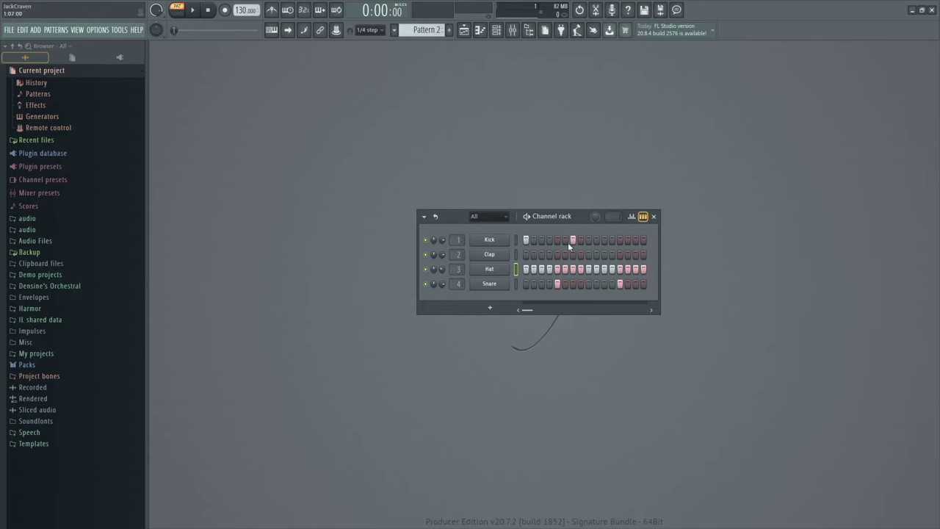
{"action": "left_click", "coordinate": [644, 217]}
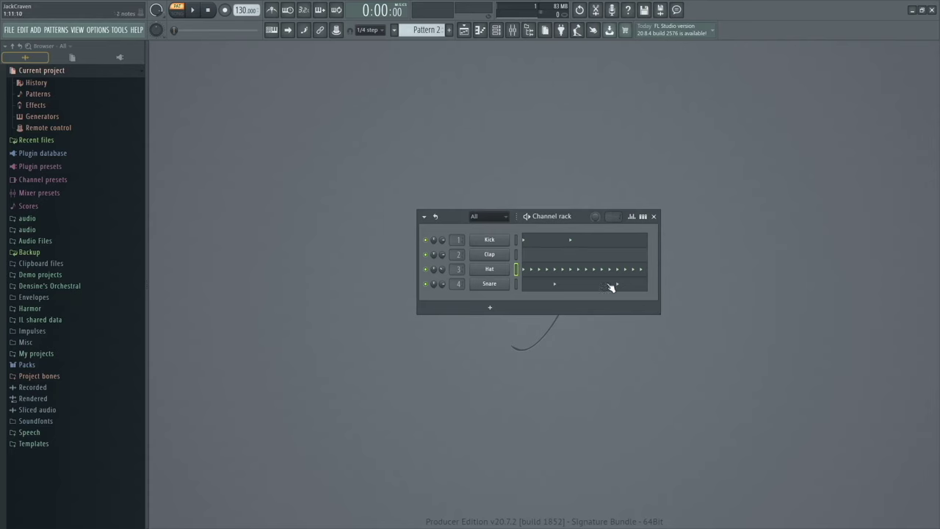
{"action": "left_click", "coordinate": [586, 244]}
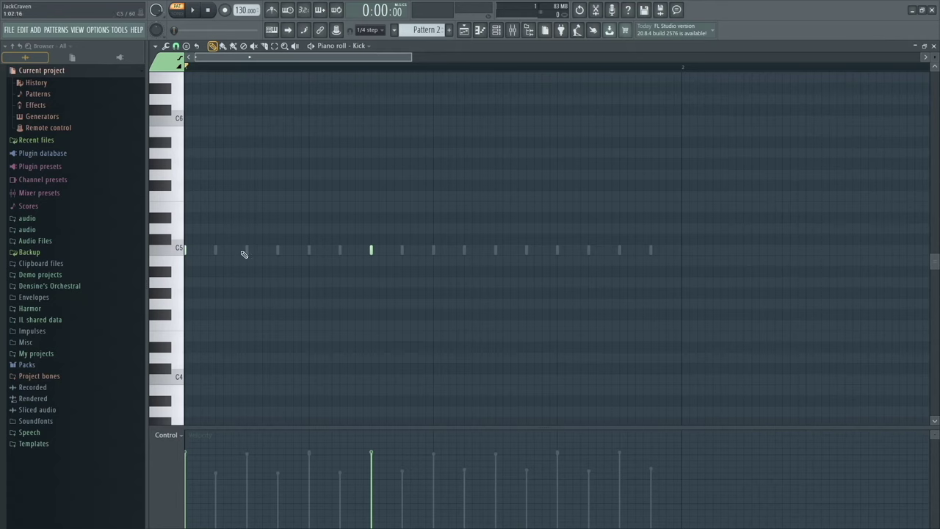
Play Pattern 2 briefly, and add a short C5 kick note on step 13, deleting the two-step-long note placed there first
{"action": "key", "text": "space"}
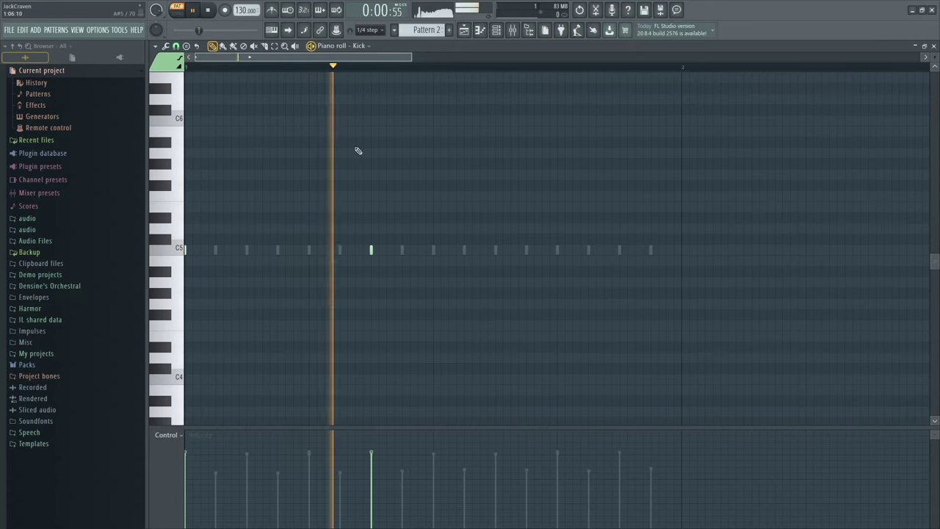
{"action": "key", "text": "space"}
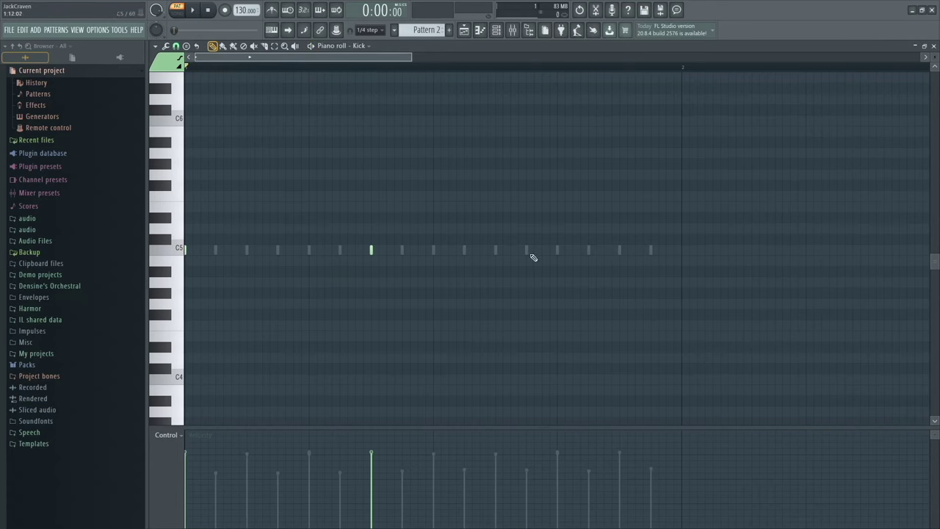
{"action": "left_click", "coordinate": [558, 251]}
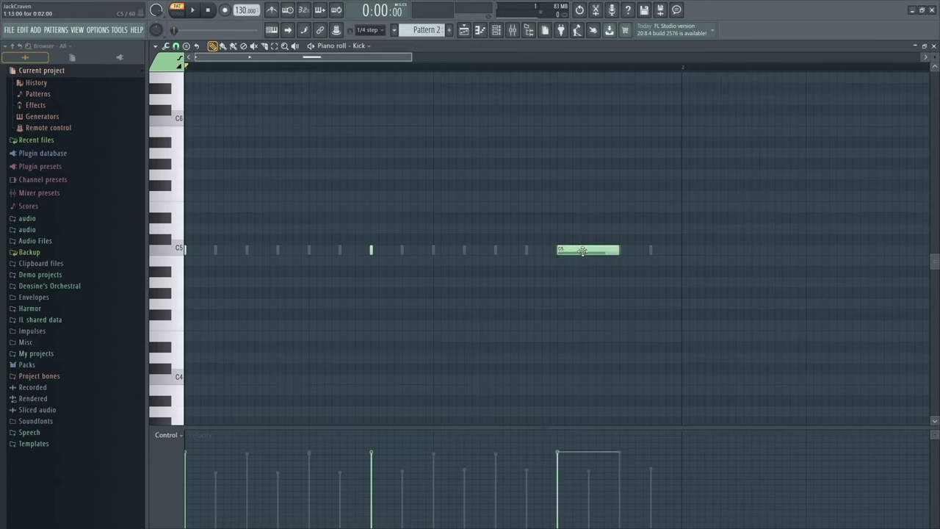
{"action": "right_click", "coordinate": [581, 251]}
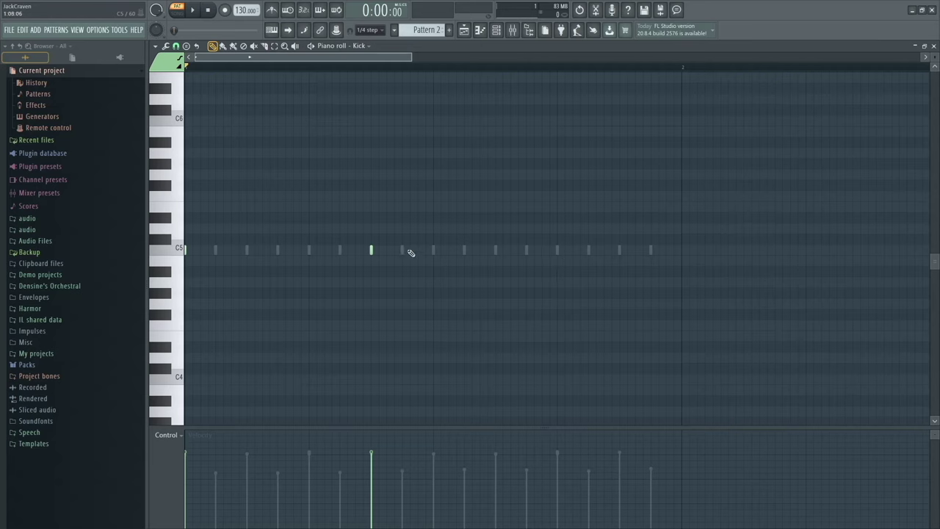
{"action": "left_click", "coordinate": [558, 252]}
Play Pattern 2 with the added kick, stop playback, and close the piano roll
{"action": "key", "text": "space"}
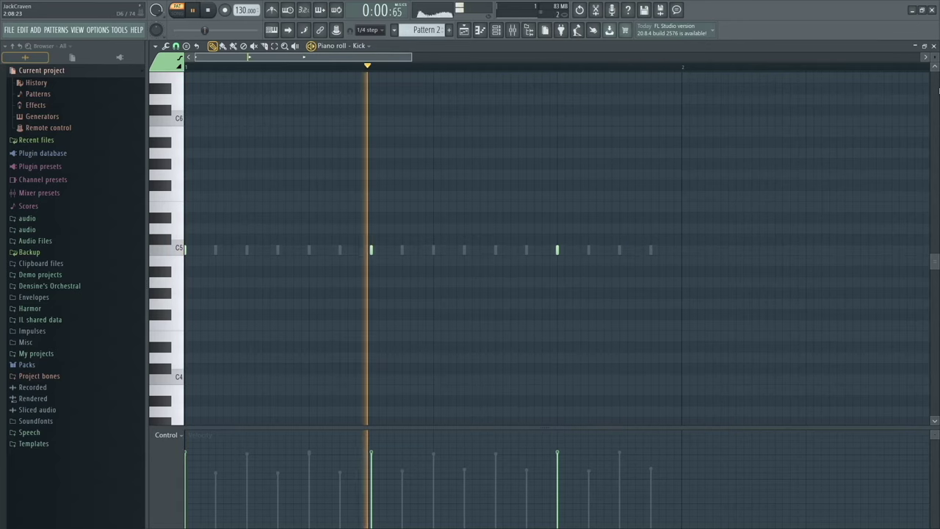
{"action": "left_click", "coordinate": [935, 46]}
{"action": "key", "text": "space"}
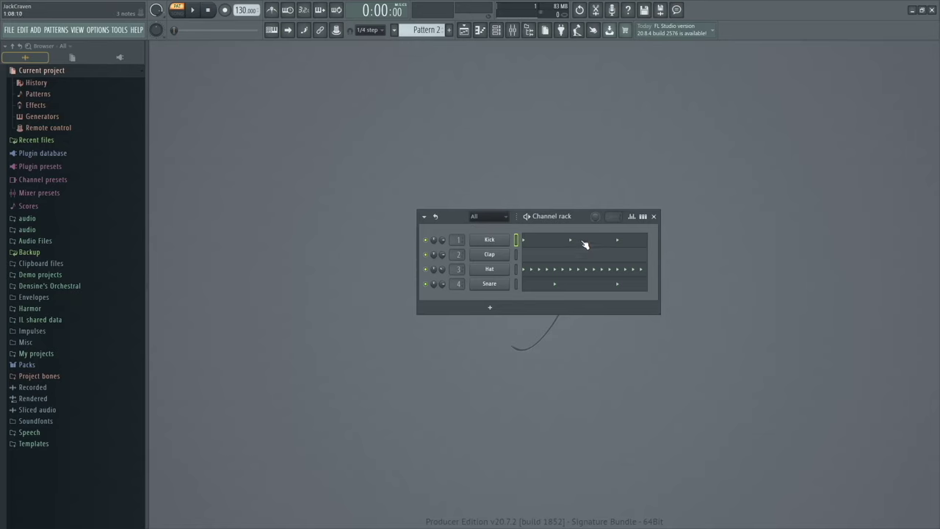
Return the channel rack to the step view and move its window slightly lower
{"action": "left_click", "coordinate": [643, 217]}
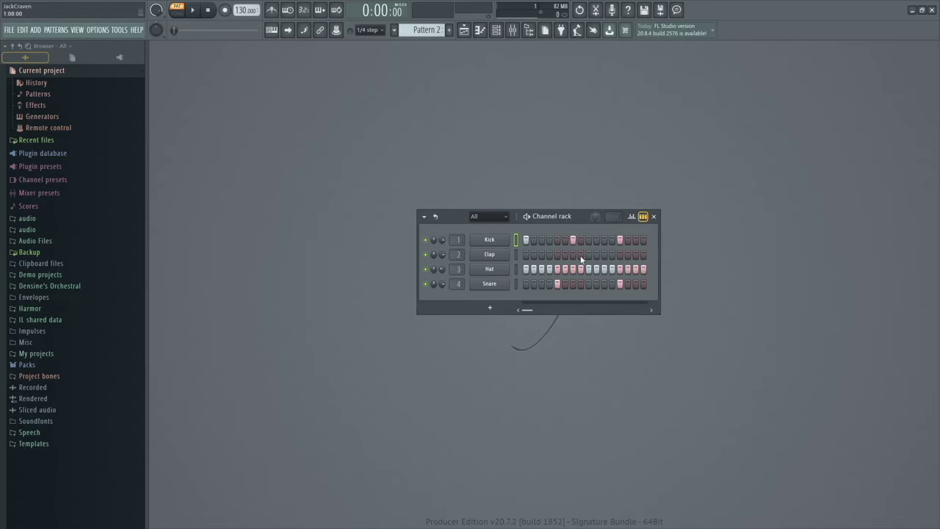
{"action": "mouse_move", "coordinate": [584, 218]}
{"action": "left_mouse_down"}
{"action": "mouse_move", "coordinate": [575, 158]}
{"action": "mouse_move", "coordinate": [579, 229]}
{"action": "left_mouse_up"}
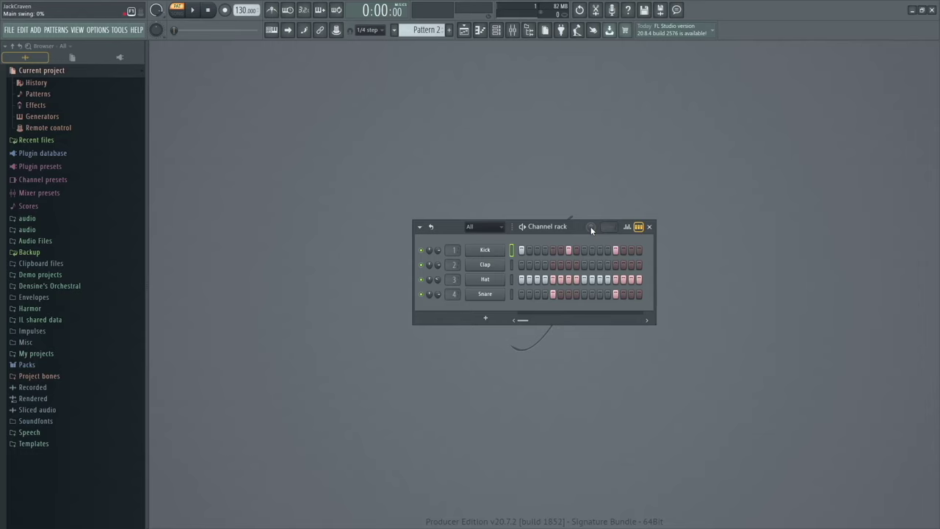
Play Pattern 2 while raising the main swing to 48%, and raise it further during a second playback
{"action": "key", "text": "space"}
{"action": "left_click_drag", "start_coordinate": [591, 226], "coordinate": [591, 191]}
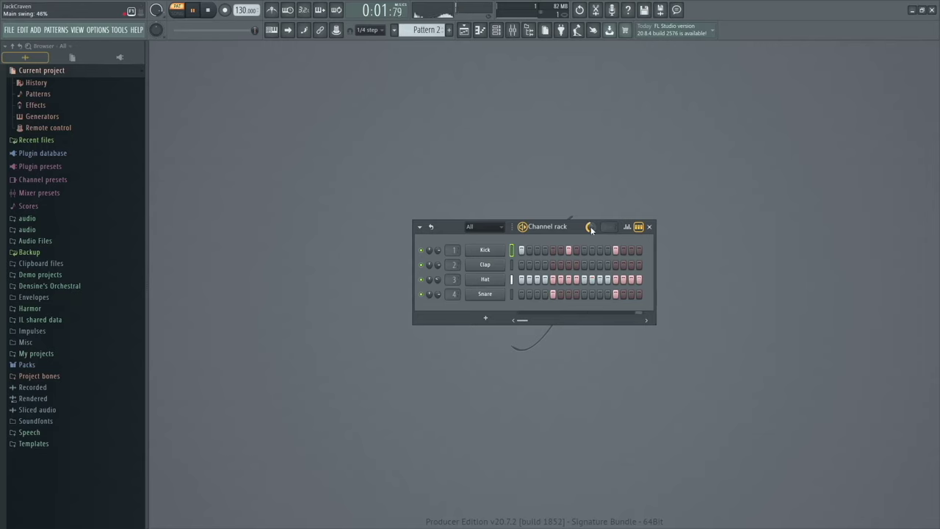
{"action": "key", "text": "space"}
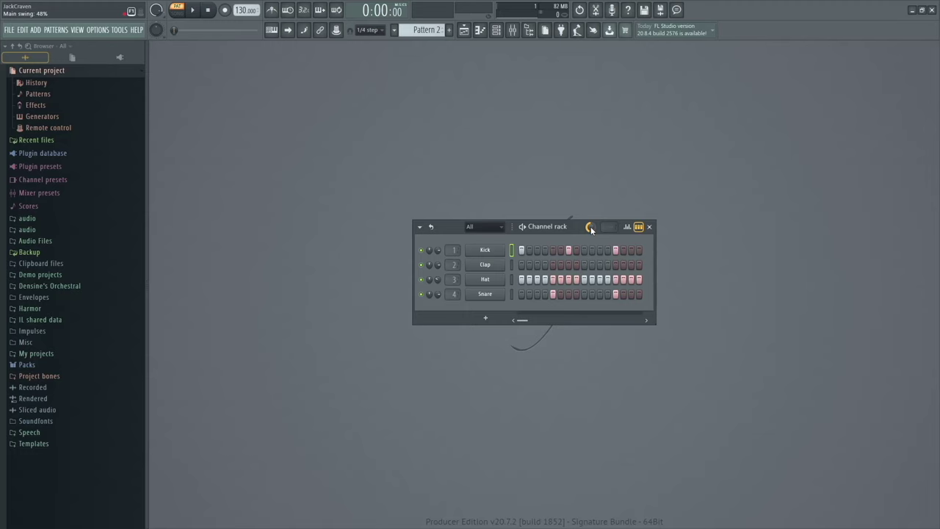
{"action": "key", "text": "space"}
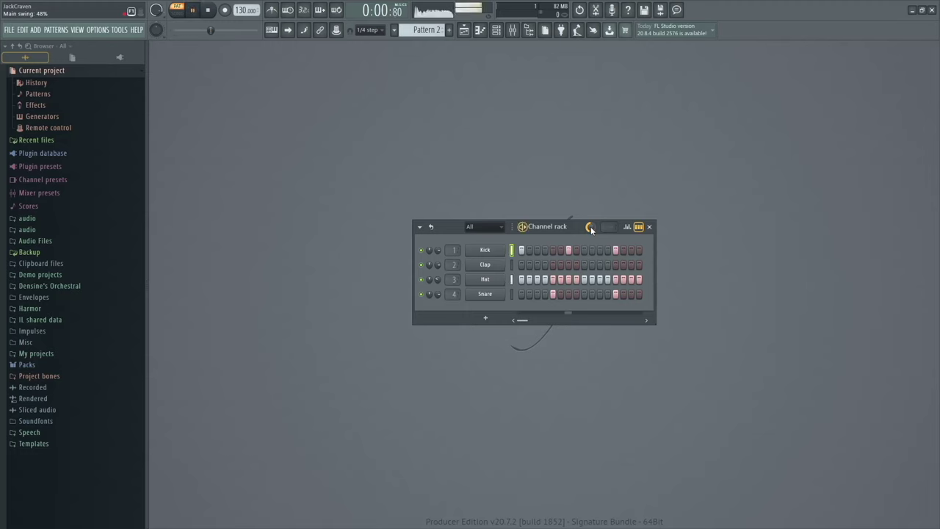
{"action": "scroll", "coordinate": [591, 230], "scroll_direction": "up", "scroll_amount": 7}
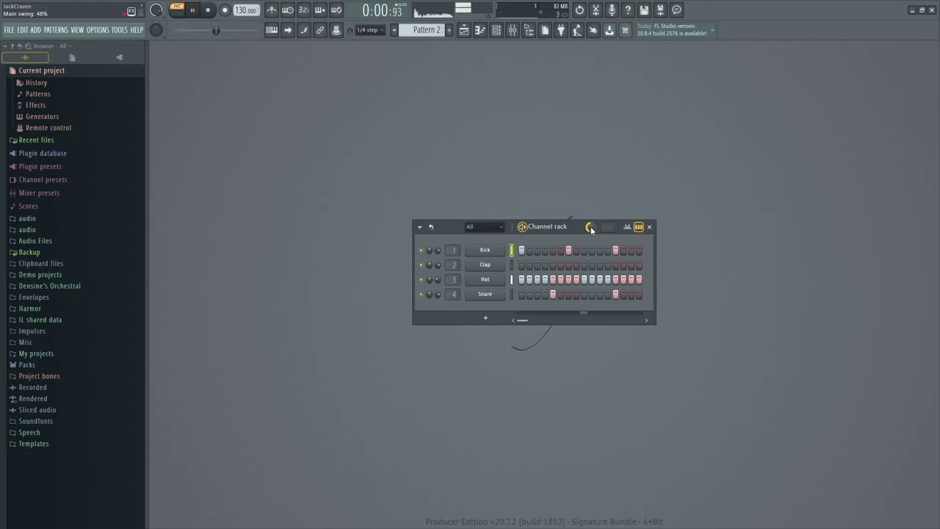
{"action": "key", "text": "space"}
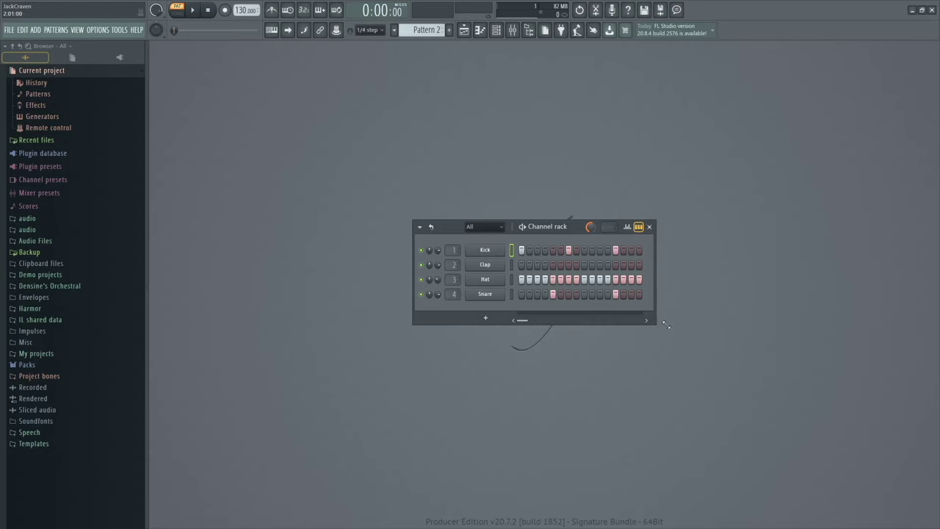
Widen the channel rack, add Kick hits on steps 21 and 37 and a Snare hit on step 40, and play the pattern
{"action": "left_click_drag", "start_coordinate": [667, 325], "coordinate": [878, 341]}
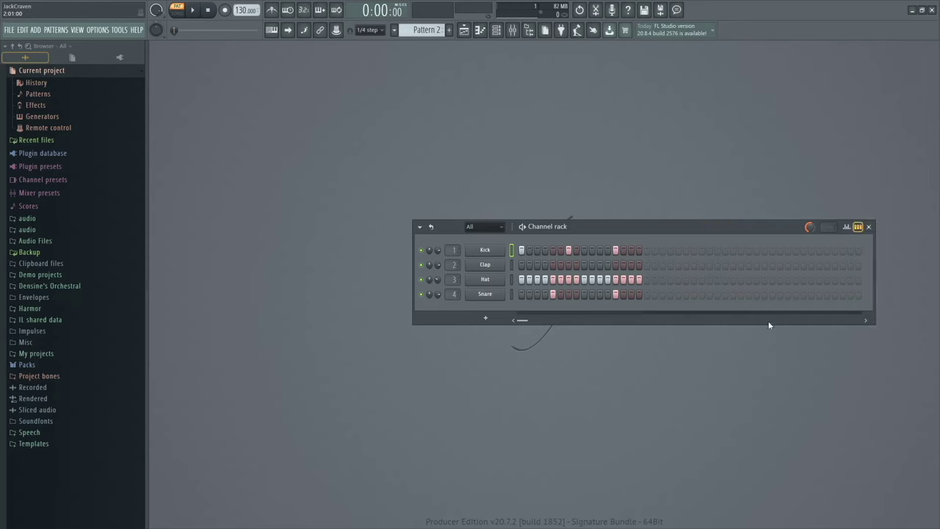
{"action": "left_click", "coordinate": [679, 250]}
{"action": "left_click", "coordinate": [803, 250]}
{"action": "left_click", "coordinate": [827, 294]}
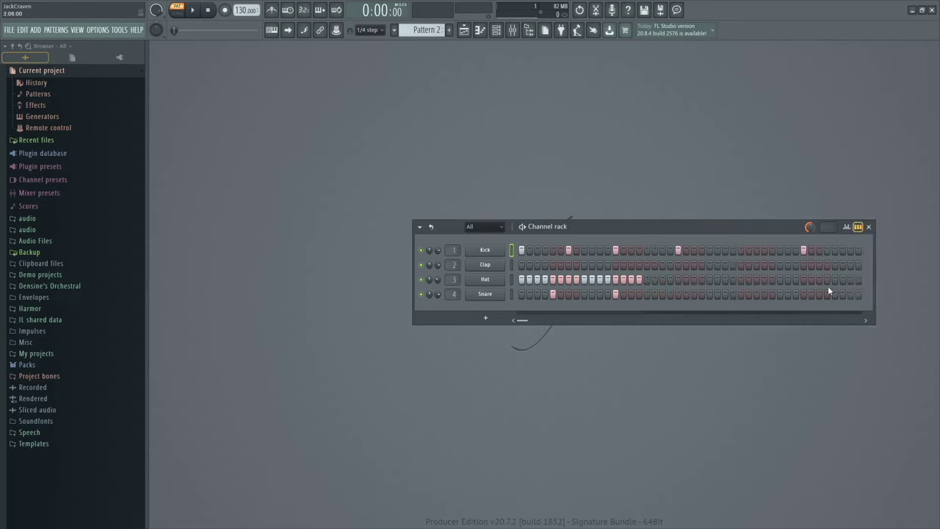
{"action": "key", "text": "space"}
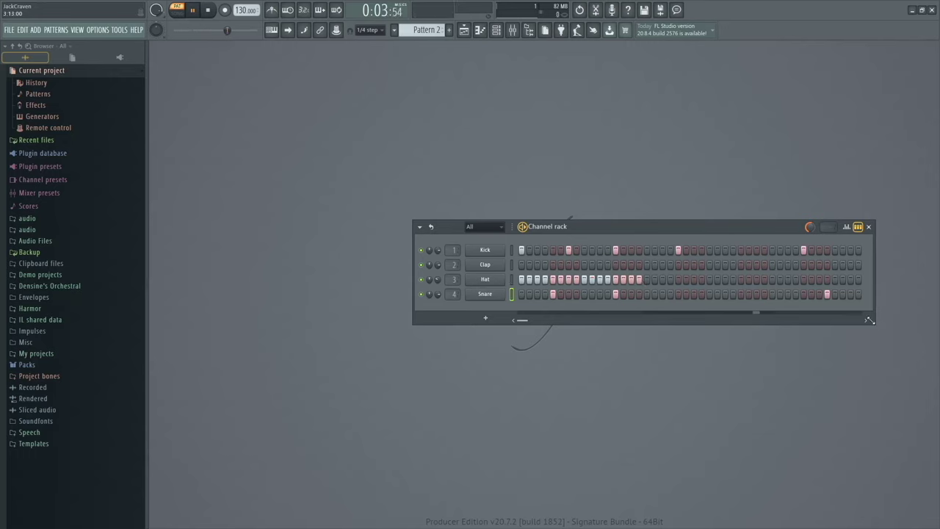
{"action": "key", "text": "space"}
Undo the added kick and snare hits, the swing changes and the Kick's step 13 note, and narrow the channel rack to 16 steps
{"action": "key", "text": "ctrl+z"}
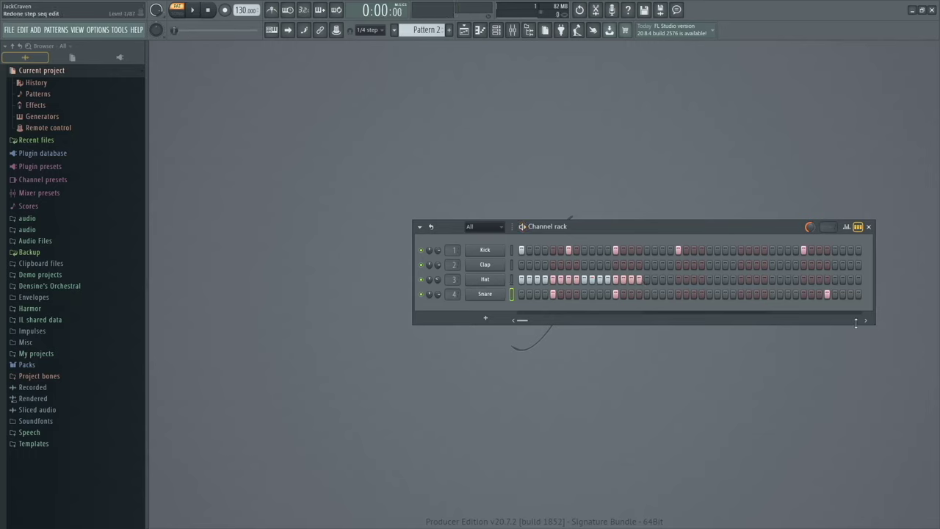
{"action": "key", "text": "ctrl+z"}
{"action": "key", "text": "ctrl+z"}
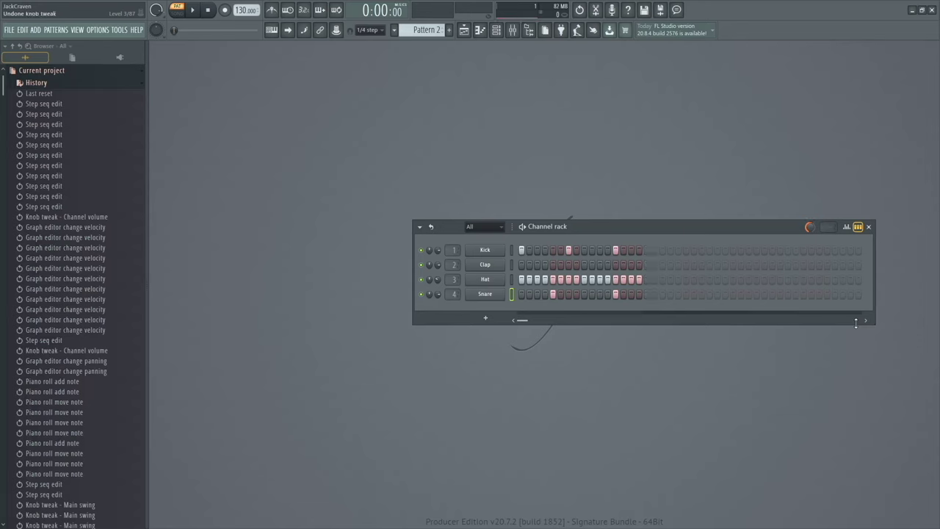
{"action": "key", "text": "ctrl+z"}
{"action": "left_click_drag", "start_coordinate": [868, 323], "coordinate": [656, 323]}
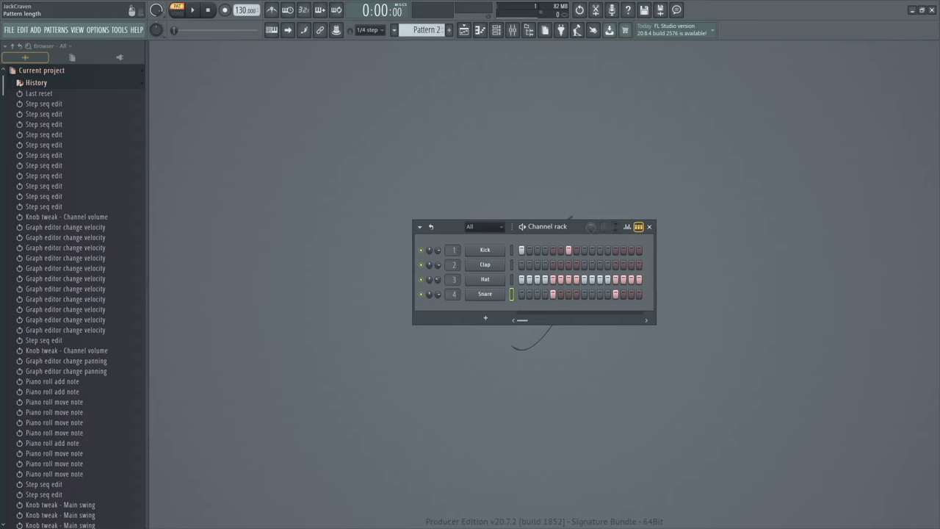
Set the pattern length to 16 steps, temporarily widening the channel rack to check its range
{"action": "left_click_drag", "start_coordinate": [615, 226], "coordinate": [615, 225]}
{"action": "left_click_drag", "start_coordinate": [655, 321], "coordinate": [812, 323]}
{"action": "mouse_move", "coordinate": [767, 227]}
{"action": "left_mouse_down"}
{"action": "mouse_move", "coordinate": [766, 215]}
{"action": "mouse_move", "coordinate": [768, 226]}
{"action": "left_mouse_up"}
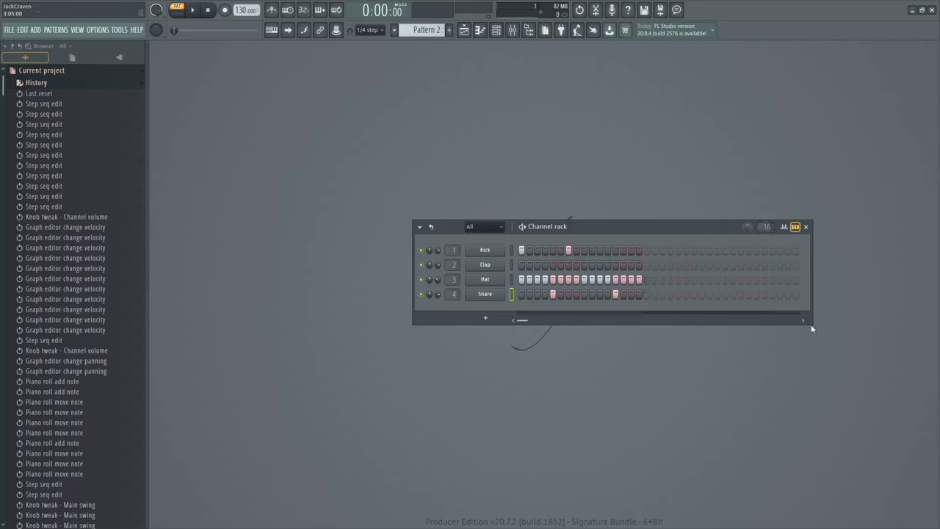
{"action": "left_click_drag", "start_coordinate": [812, 321], "coordinate": [654, 323]}
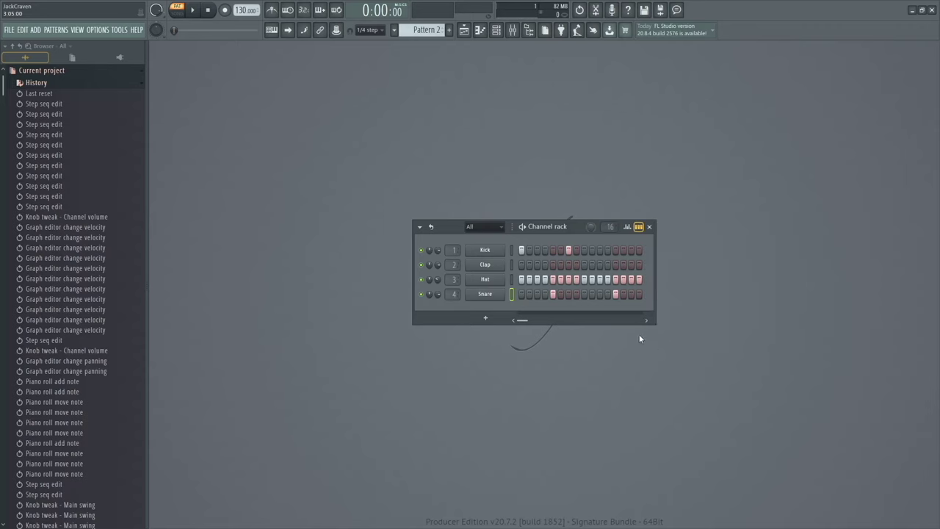
Add a Harmor channel to the rack, load its Analog bass 1 preset, and close the synth window
{"action": "left_click", "coordinate": [487, 321]}
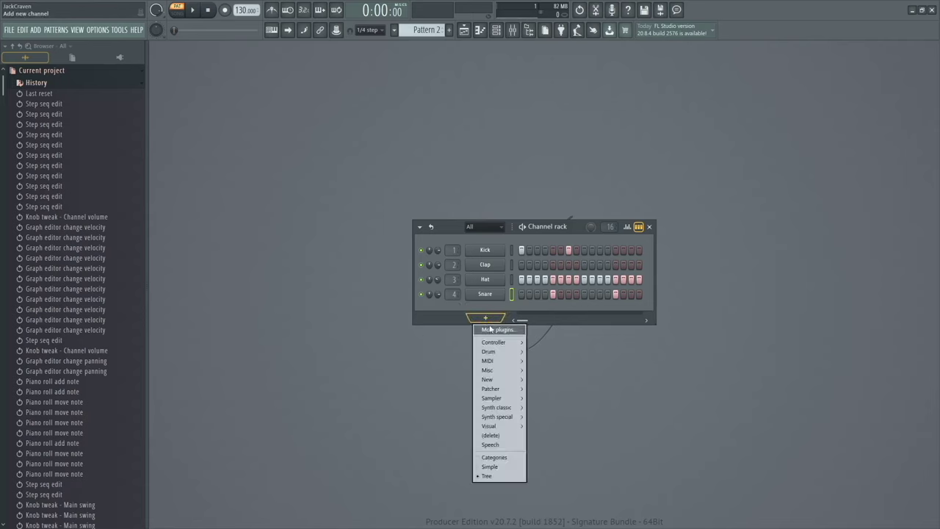
{"action": "mouse_move", "coordinate": [498, 374]}
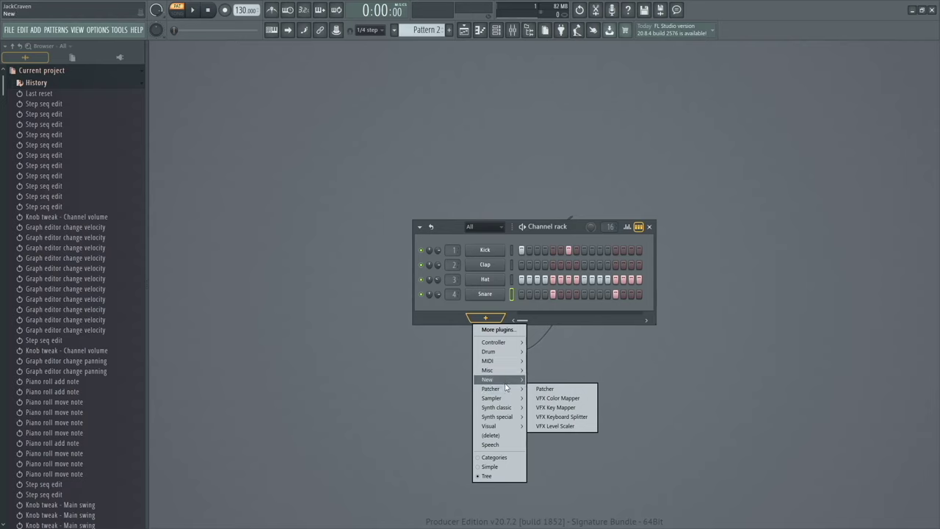
{"action": "mouse_move", "coordinate": [514, 409]}
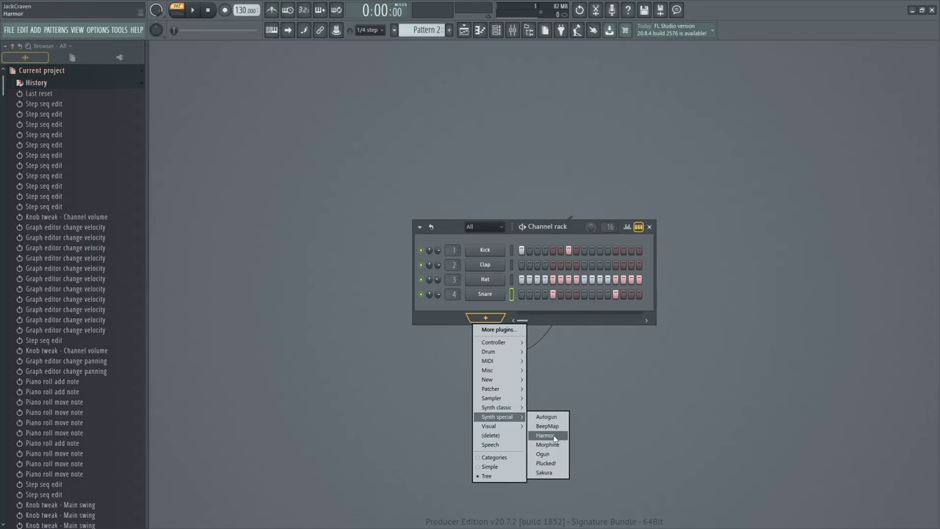
{"action": "left_click", "coordinate": [552, 436]}
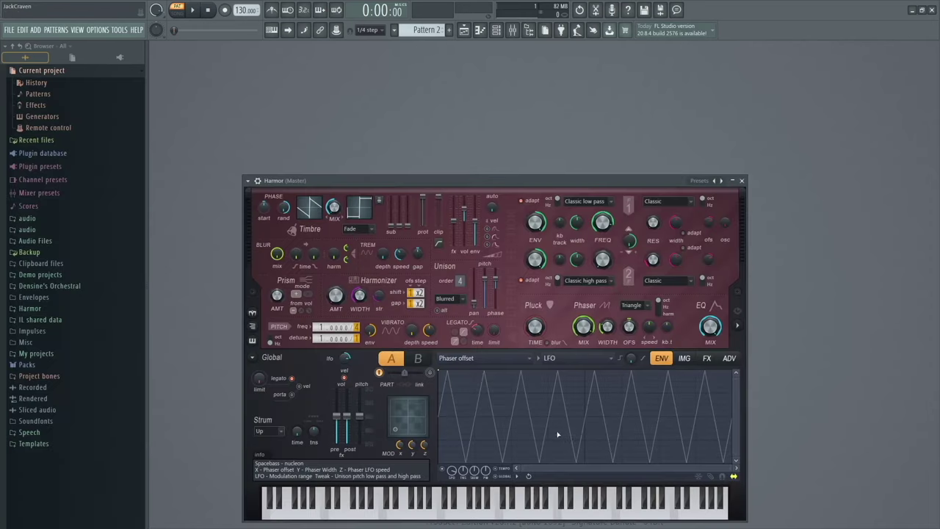
{"action": "left_click", "coordinate": [248, 181]}
{"action": "mouse_move", "coordinate": [294, 210]}
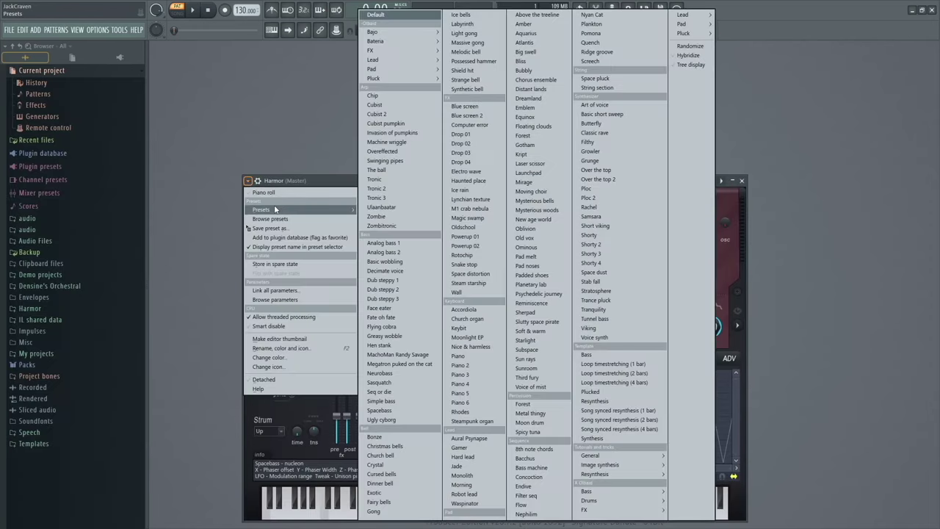
{"action": "left_click", "coordinate": [419, 249]}
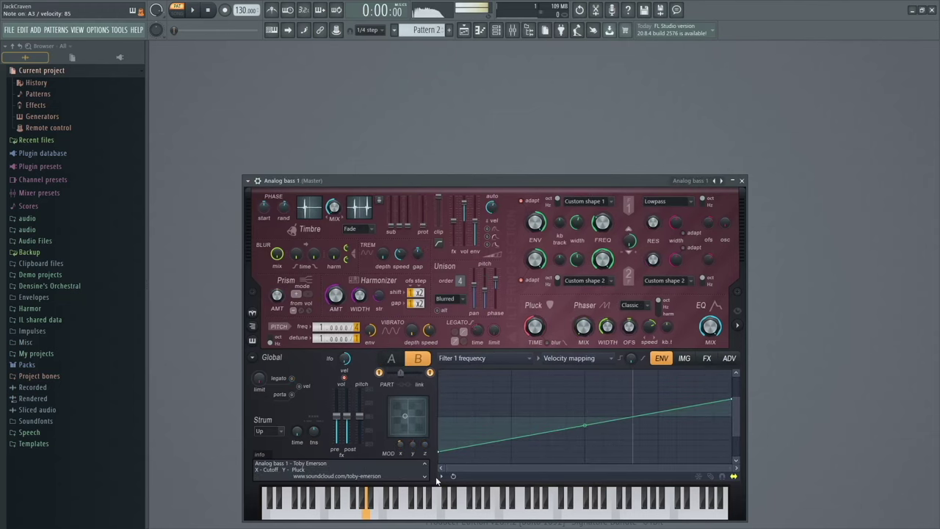
{"action": "left_click", "coordinate": [742, 180]}
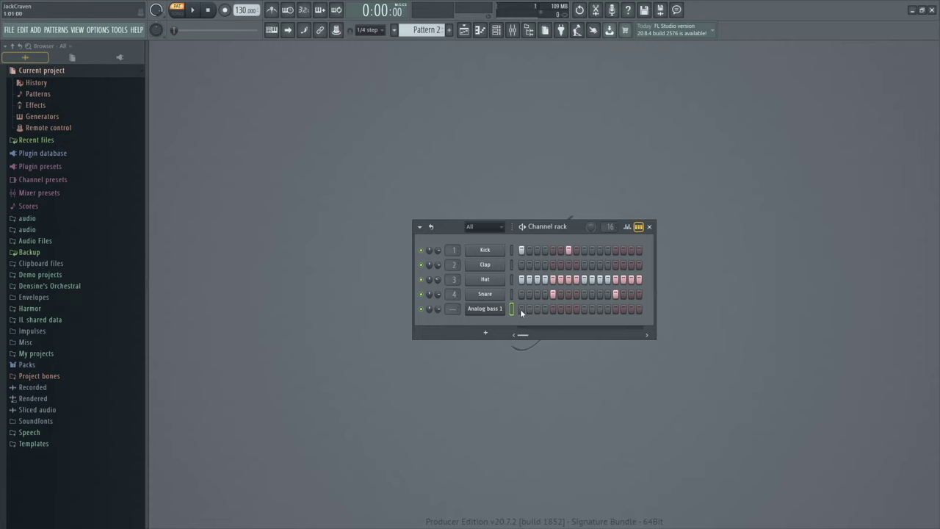
Place Analog bass 1 notes on step 1 and, using the note pitch graph, a lower A on step 9, playing Pattern 2 after each
{"action": "key", "text": "space"}
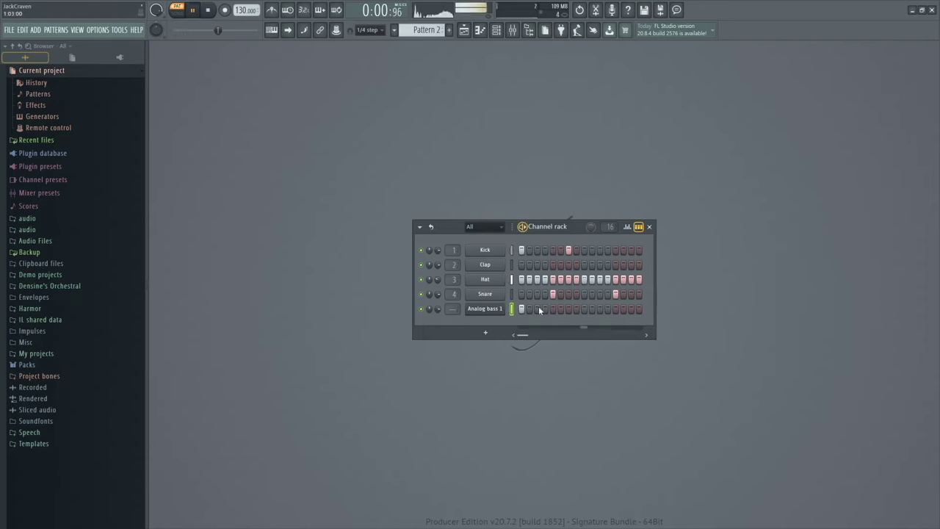
{"action": "key", "text": "space"}
{"action": "left_click", "coordinate": [628, 227]}
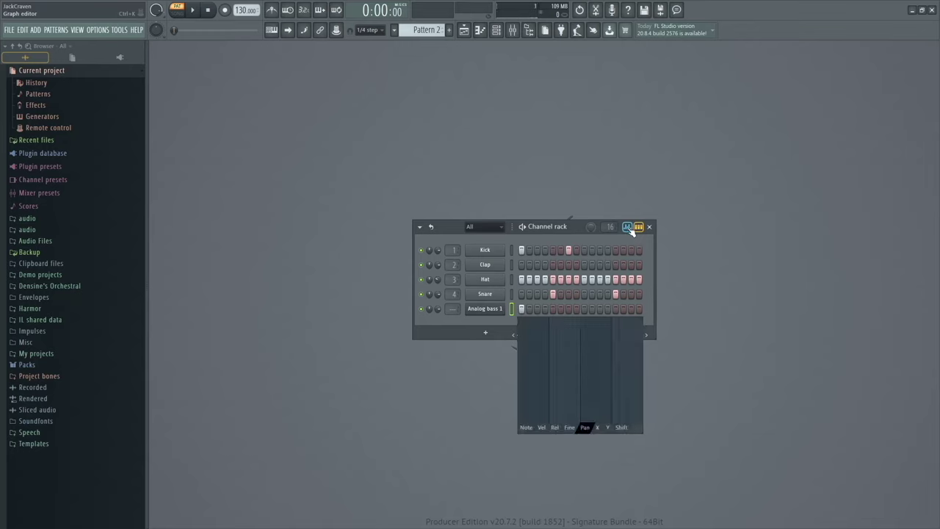
{"action": "left_click", "coordinate": [527, 428]}
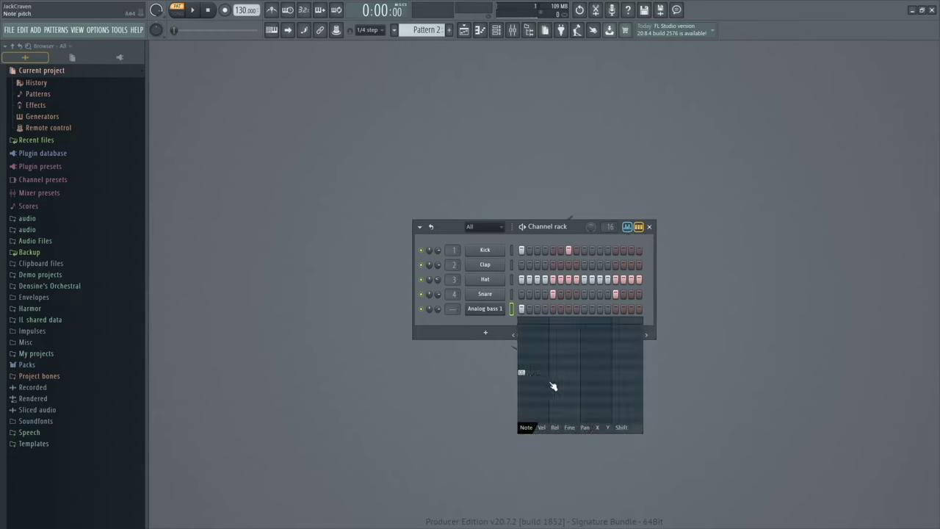
{"action": "left_click", "coordinate": [584, 388]}
{"action": "key", "text": "space"}
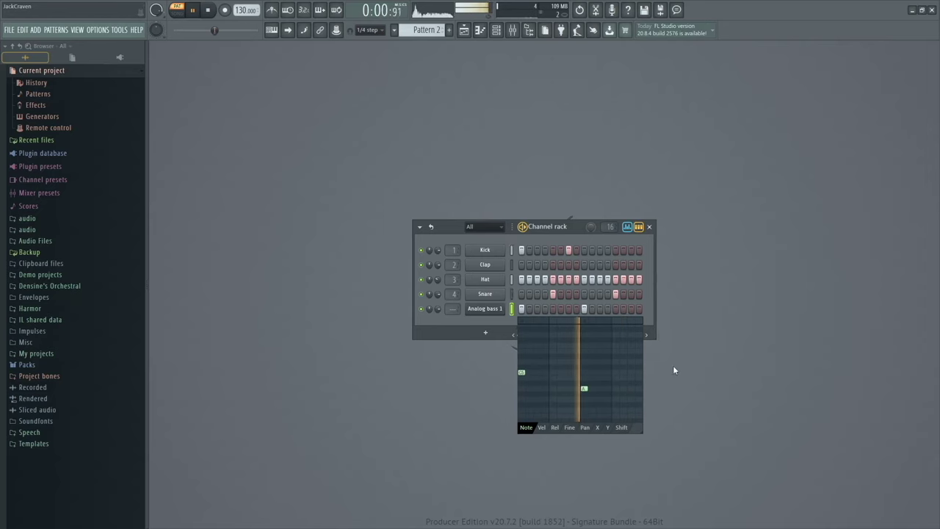
{"action": "key", "text": "space"}
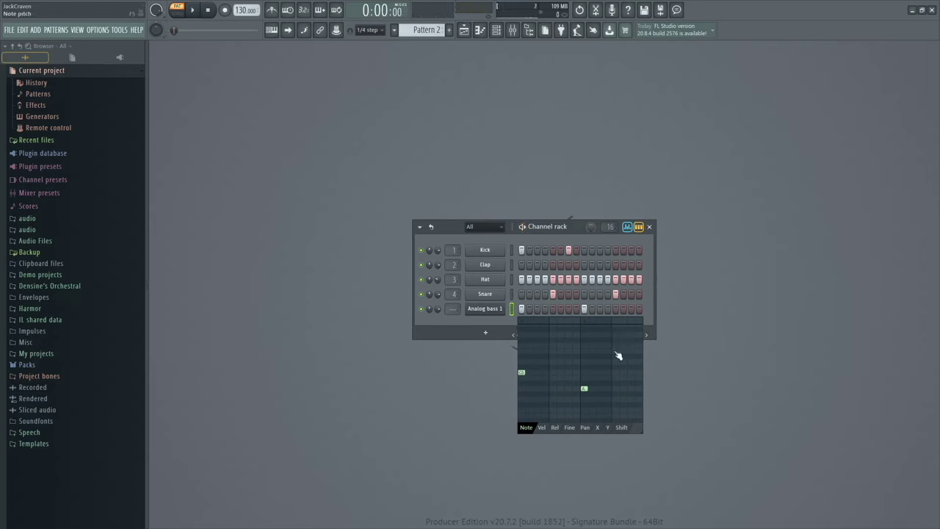
{"action": "left_click", "coordinate": [627, 227]}
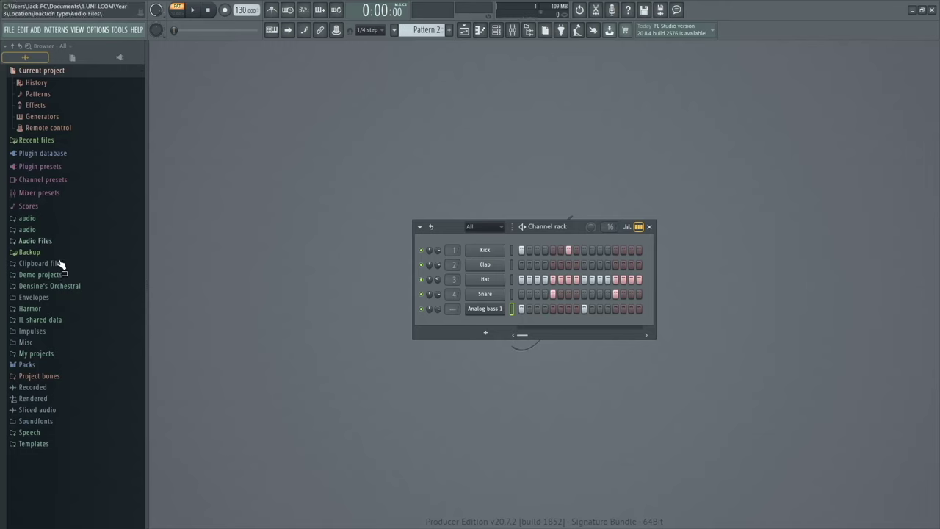
Preview the 707 Cowbell sample from the Drums pack's Percussion folder and add it as a new channel below Analog bass 1
{"action": "left_click", "coordinate": [62, 365]}
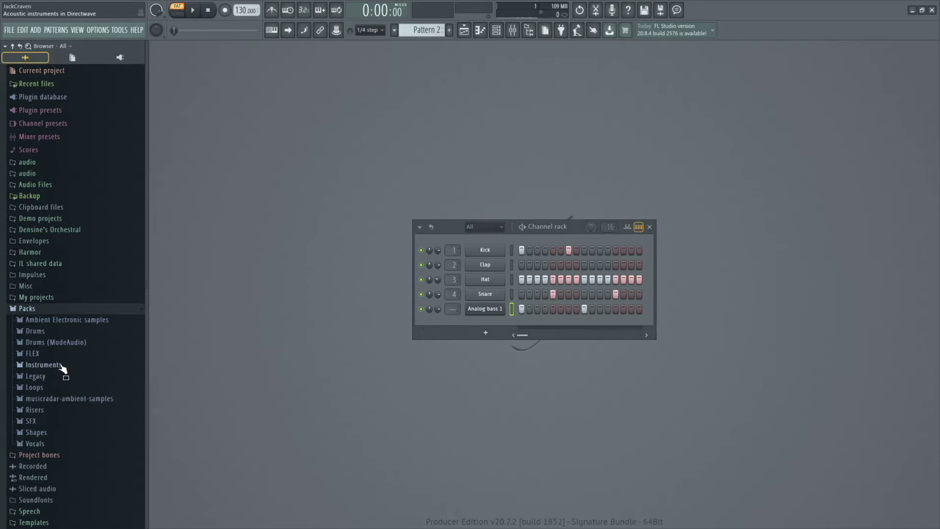
{"action": "left_click", "coordinate": [65, 331]}
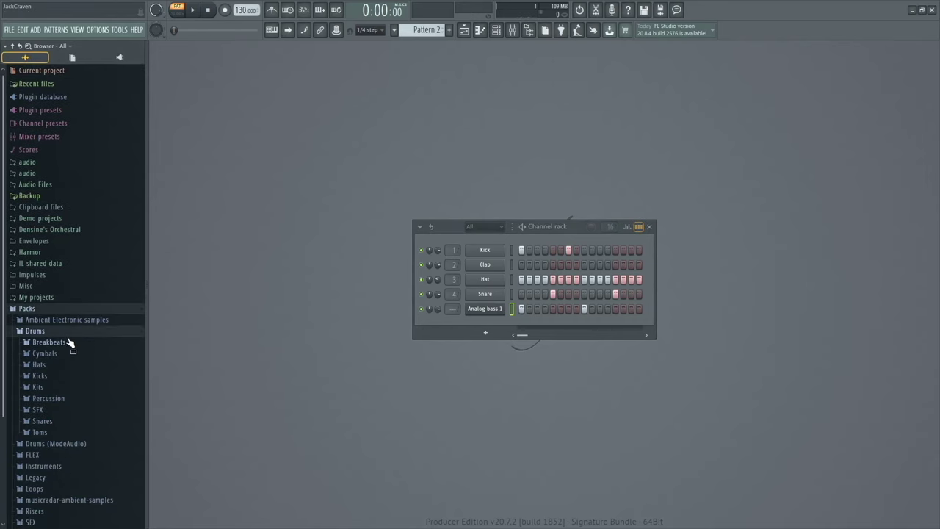
{"action": "left_click", "coordinate": [49, 398]}
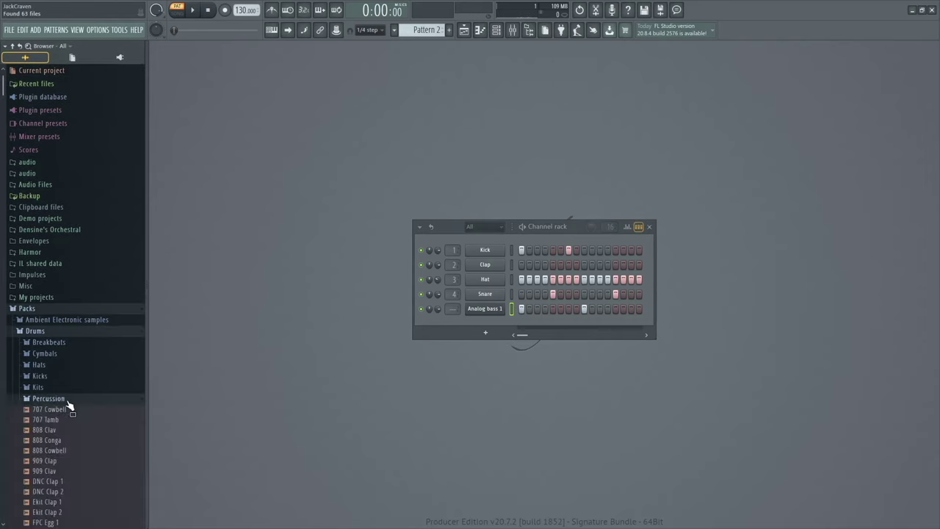
{"action": "scroll", "coordinate": [81, 393], "scroll_direction": "down", "scroll_amount": 5}
{"action": "left_click", "coordinate": [66, 163]}
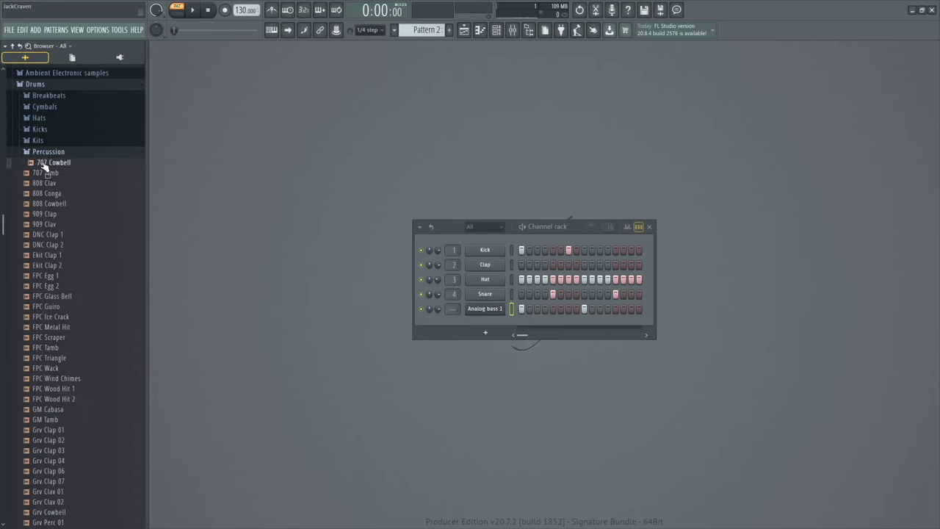
{"action": "left_click_drag", "start_coordinate": [48, 165], "coordinate": [85, 169]}
{"action": "left_click_drag", "start_coordinate": [486, 321], "coordinate": [486, 321]}
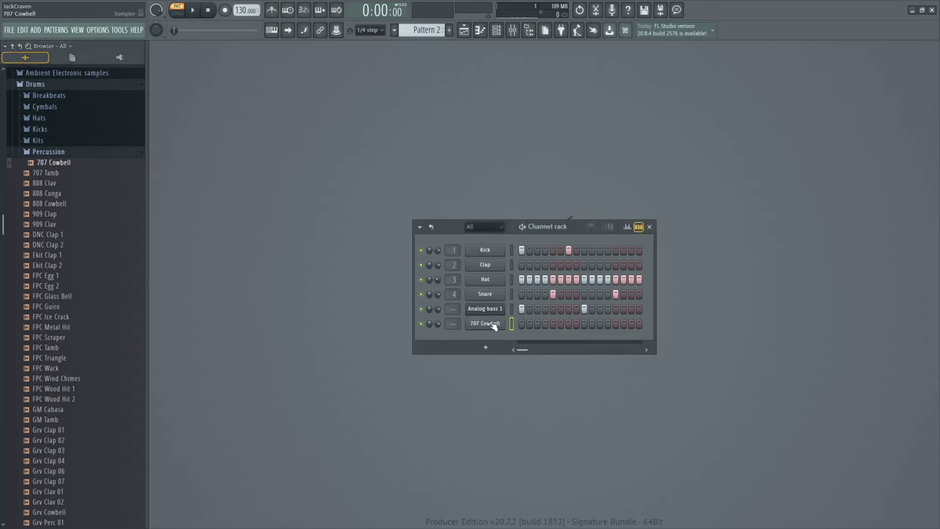
View the 707 Cowbell's sampler settings briefly, add a cowbell hit on step 12, and play Pattern 2
{"action": "left_click", "coordinate": [484, 326]}
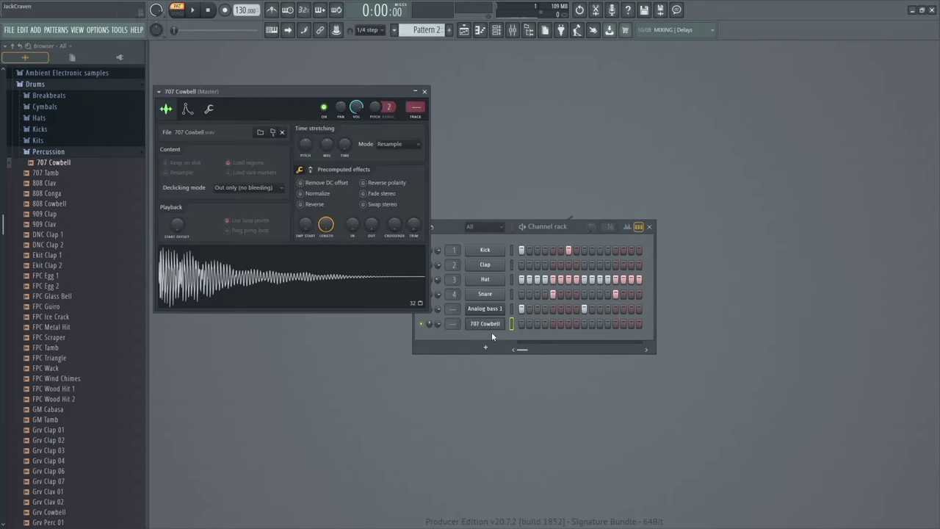
{"action": "left_click", "coordinate": [425, 92]}
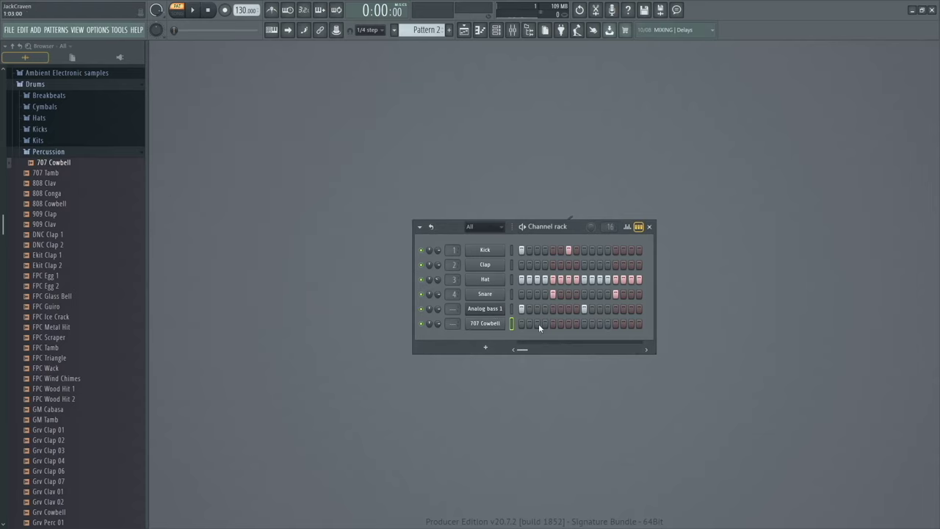
{"action": "left_click", "coordinate": [608, 323]}
{"action": "key", "text": "space"}
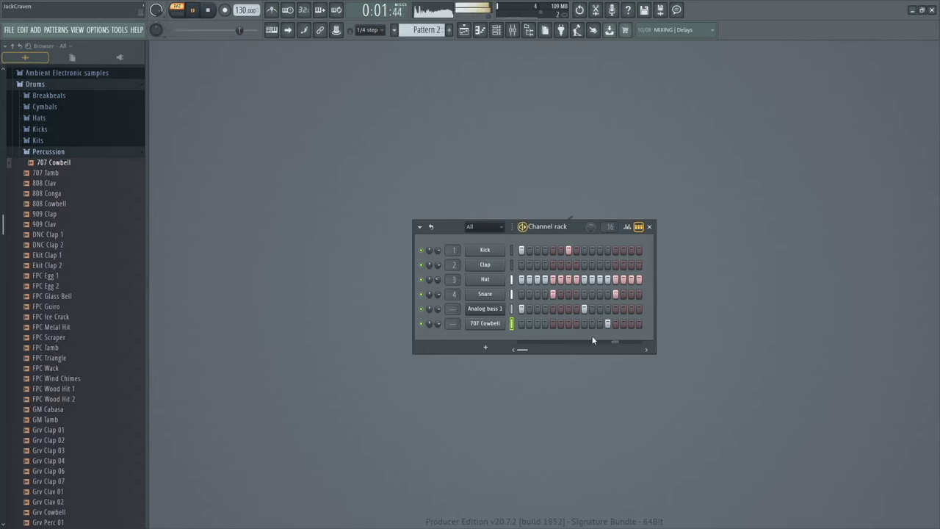
{"action": "key", "text": "space"}
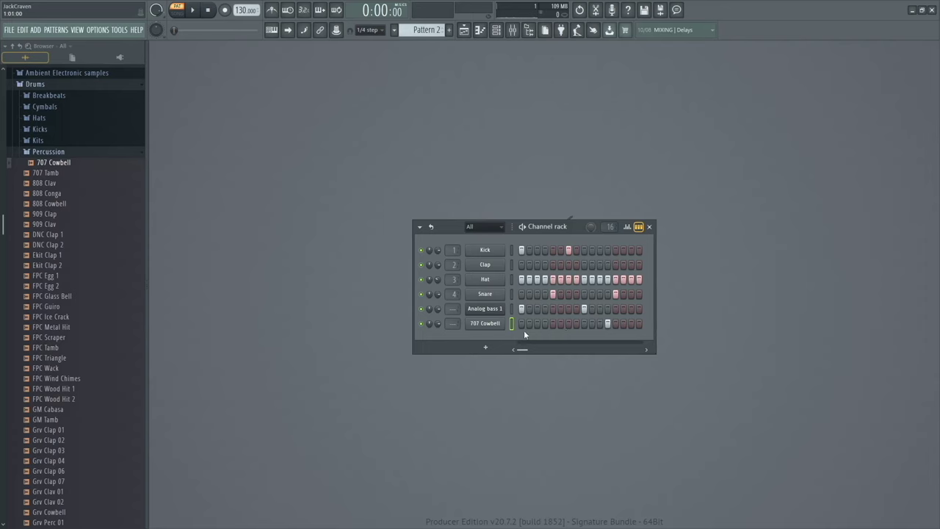
Play Pattern 2, place it as a clip at the start of Track 1 in the playlist, and play the arrangement in song mode
{"action": "key", "text": "space"}
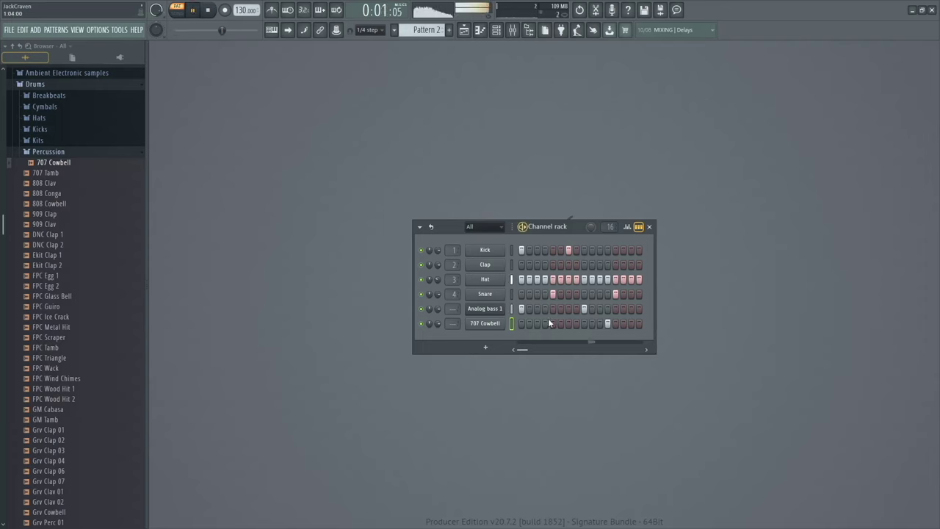
{"action": "key", "text": "space"}
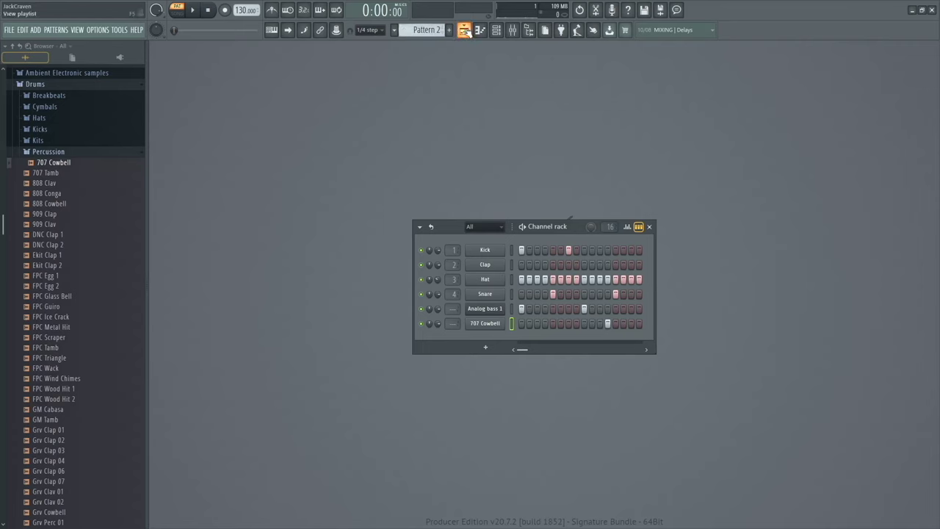
{"action": "key", "text": "F5"}
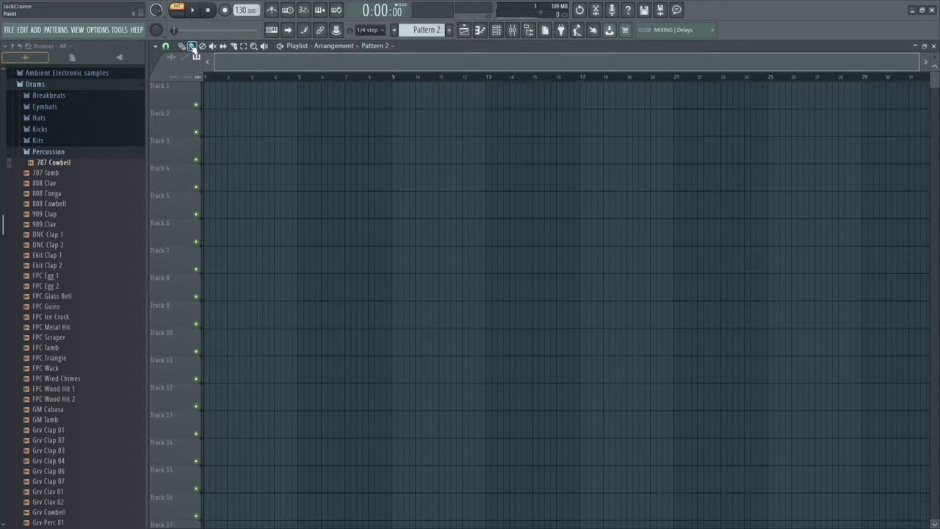
{"action": "left_click", "coordinate": [324, 122]}
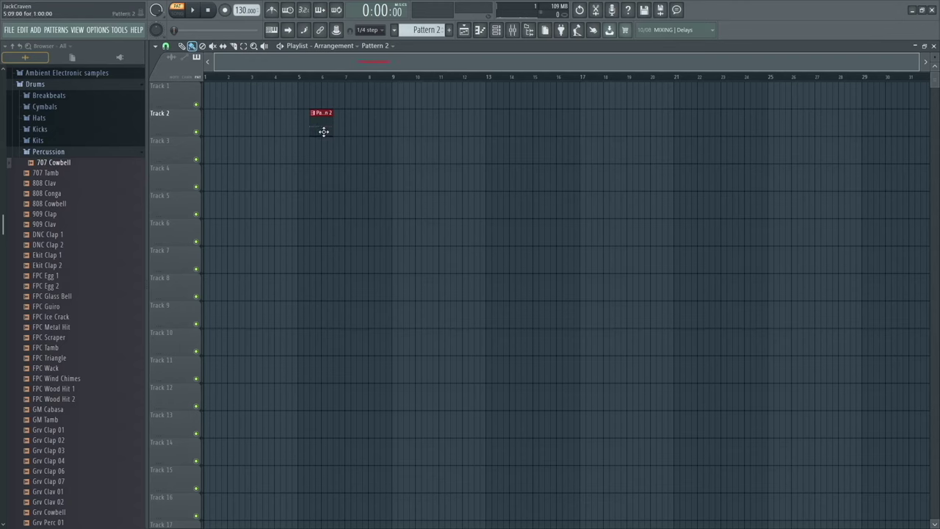
{"action": "left_click_drag", "start_coordinate": [323, 130], "coordinate": [214, 84]}
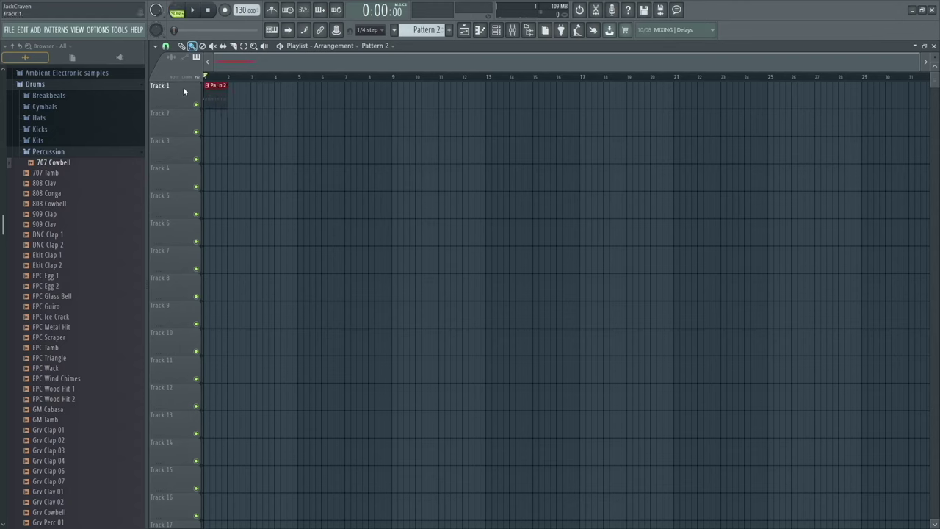
{"action": "key", "text": "space"}
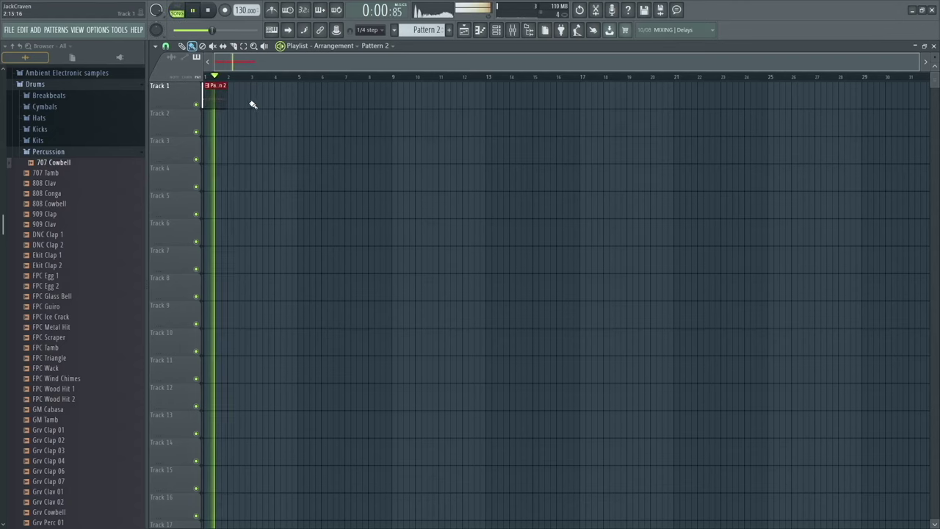
{"action": "key", "text": "space"}
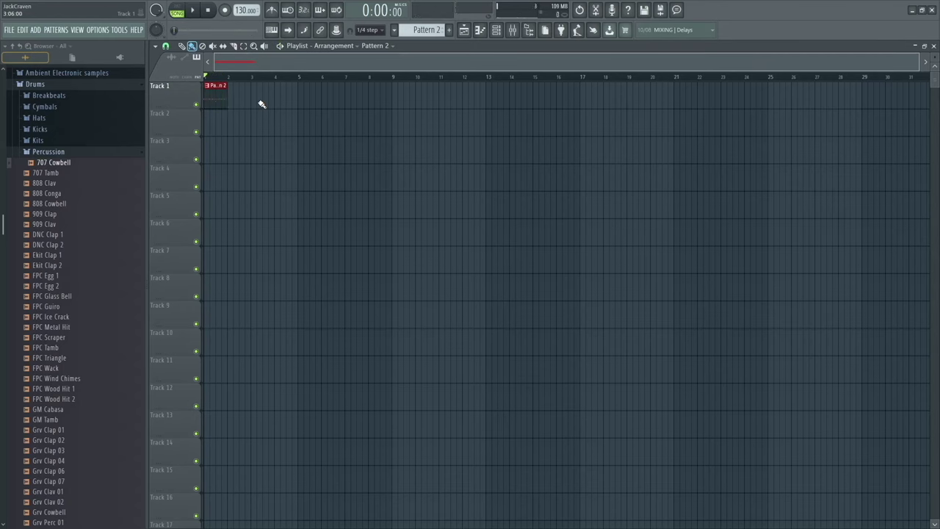
Compare the Pattern 2 clip on Track 1 with the steps it contains in the channel rack
{"action": "mouse_move", "coordinate": [210, 94]}
{"action": "left_mouse_down"}
{"action": "mouse_move", "coordinate": [273, 103]}
{"action": "mouse_move", "coordinate": [211, 94]}
{"action": "left_mouse_up"}
{"action": "left_click", "coordinate": [934, 46]}
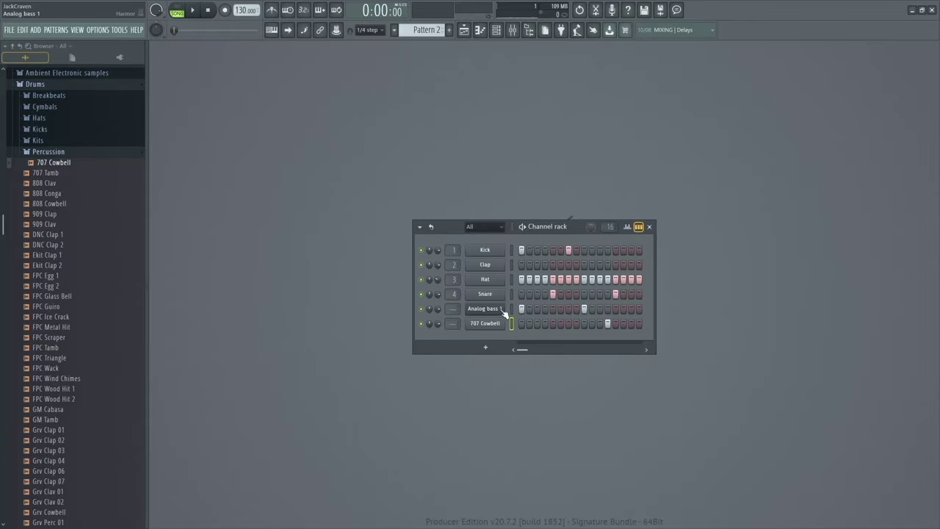
{"action": "left_click", "coordinate": [464, 29]}
{"action": "left_click_drag", "start_coordinate": [219, 84], "coordinate": [195, 99]}
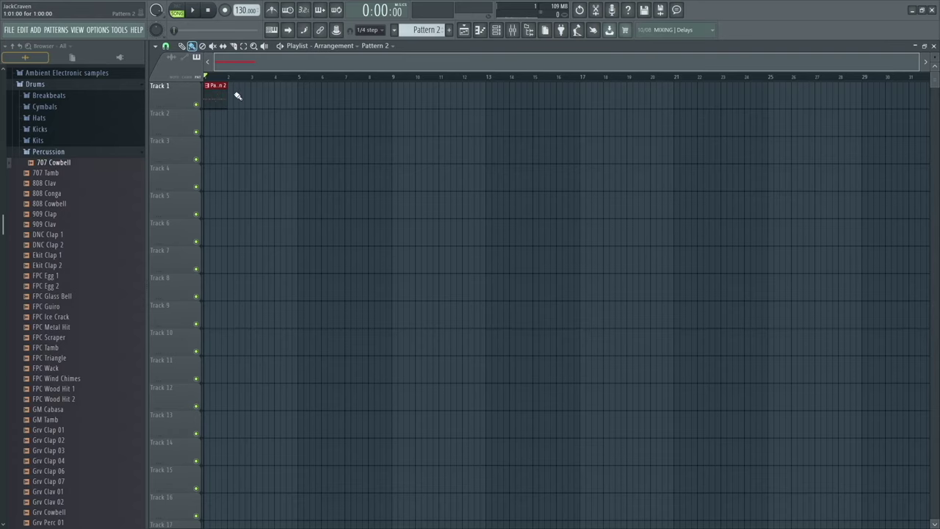
{"action": "left_click", "coordinate": [934, 46]}
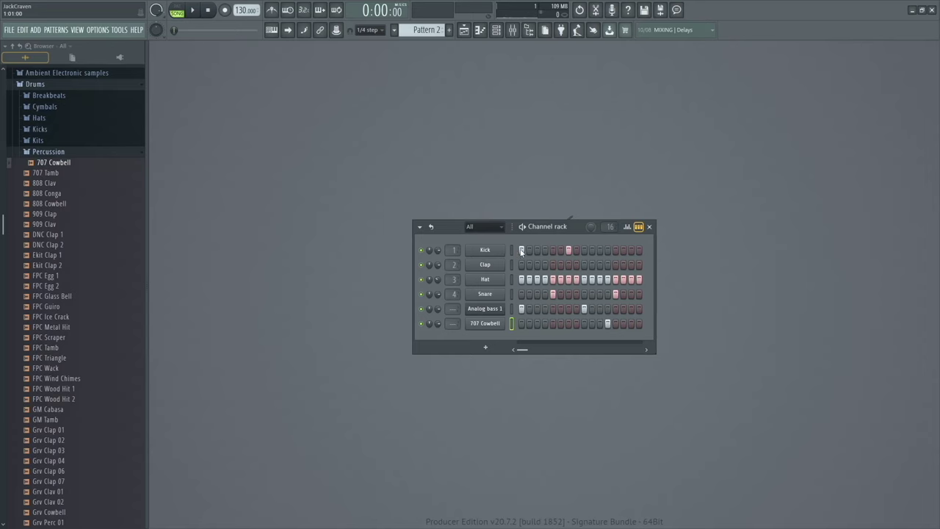
Create a new pattern named Kick and add kick hits on steps 1 and 8
{"action": "left_click", "coordinate": [450, 30]}
{"action": "type", "text": "Kick"}
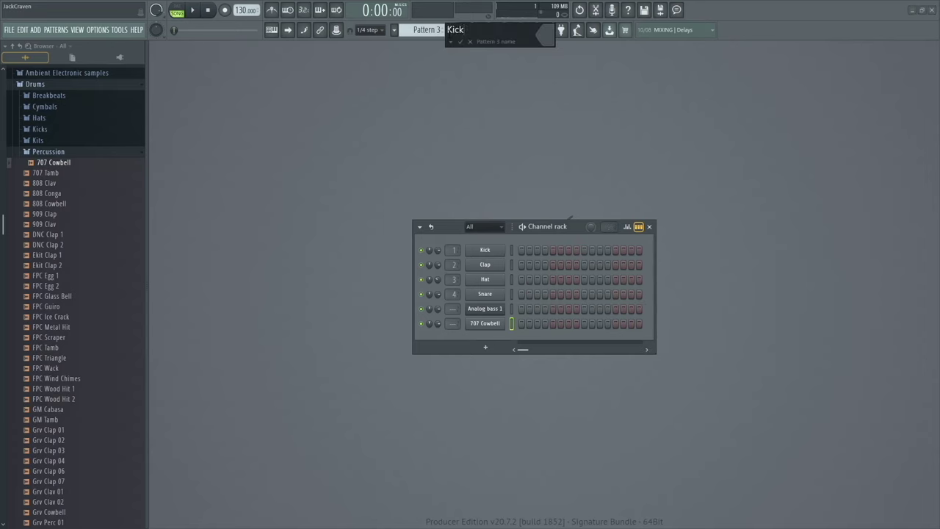
{"action": "key", "text": "Return"}
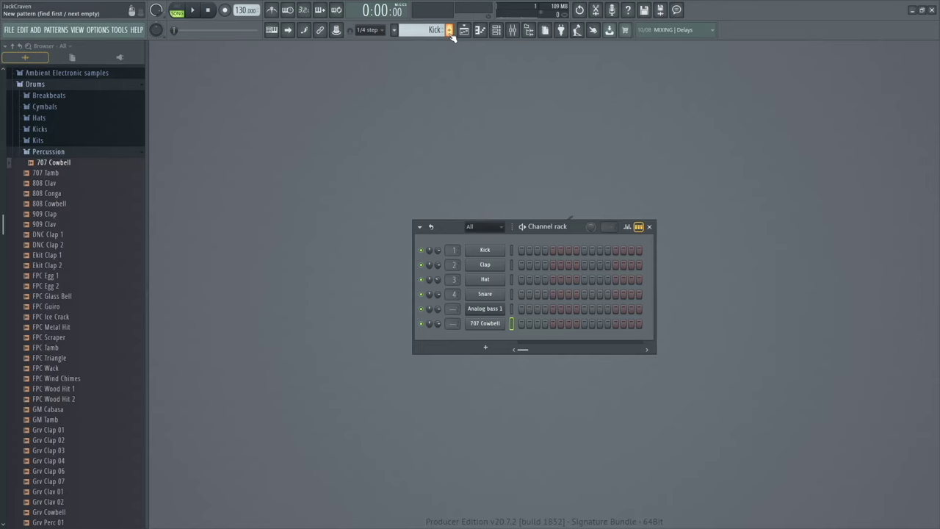
{"action": "left_click", "coordinate": [521, 250]}
{"action": "left_click", "coordinate": [577, 250]}
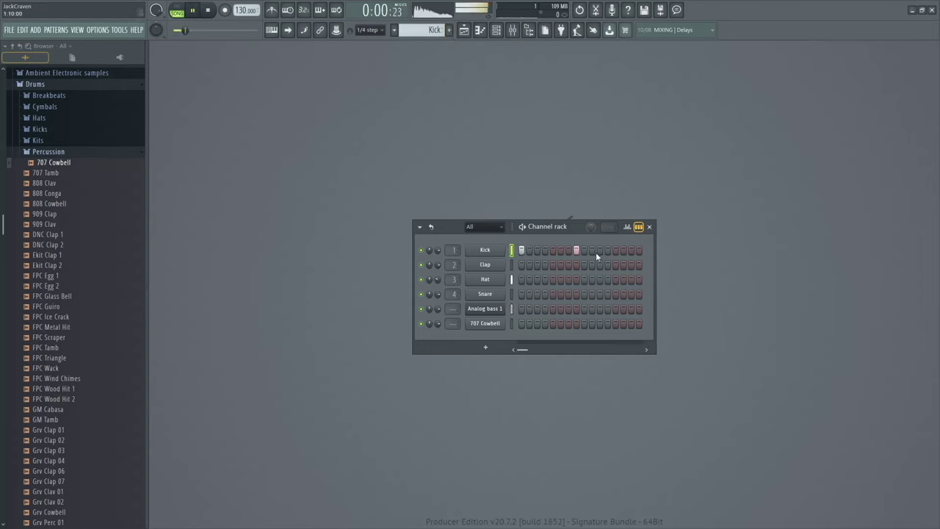
Switch from song mode to pattern mode and play the Kick pattern on its own
{"action": "left_click", "coordinate": [177, 10]}
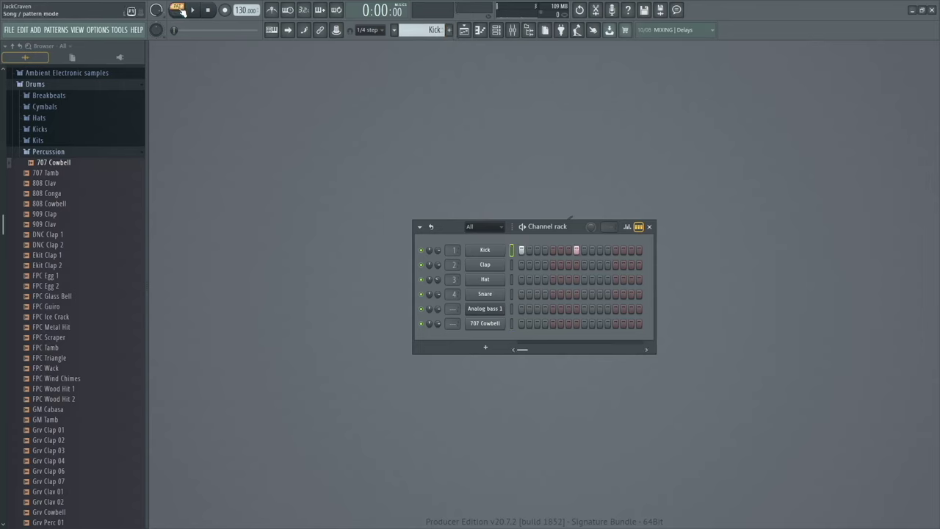
{"action": "key", "text": "space"}
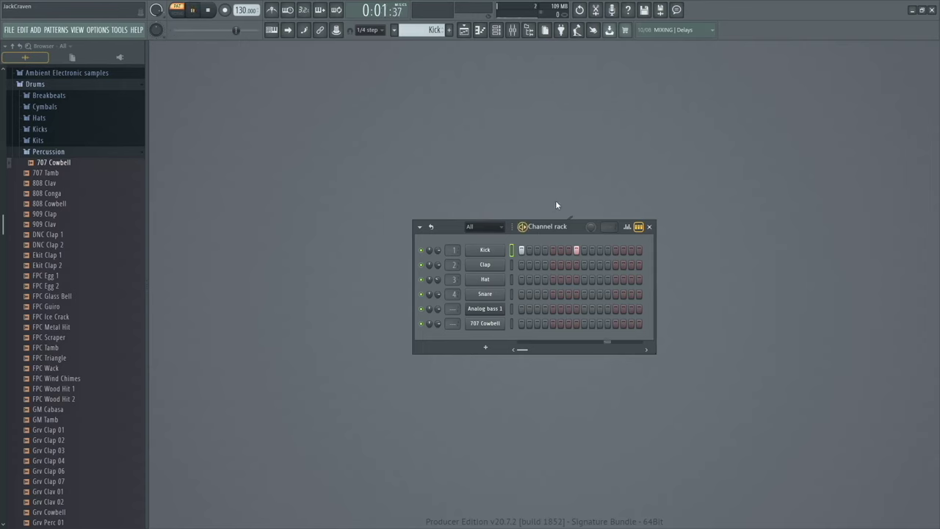
{"action": "key", "text": "space"}
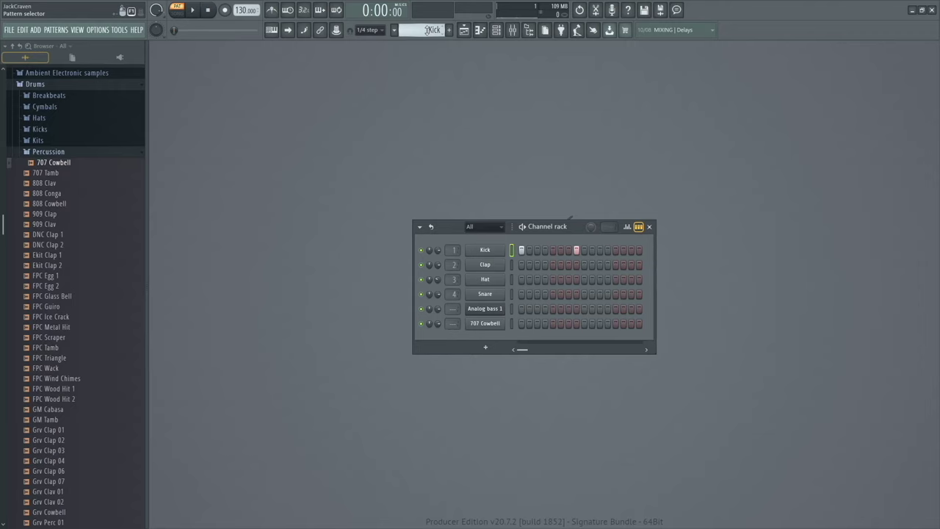
Return to Pattern 2 and remove its kick hits on steps 1 and 7
{"action": "left_click", "coordinate": [428, 30]}
{"action": "left_click", "coordinate": [412, 57]}
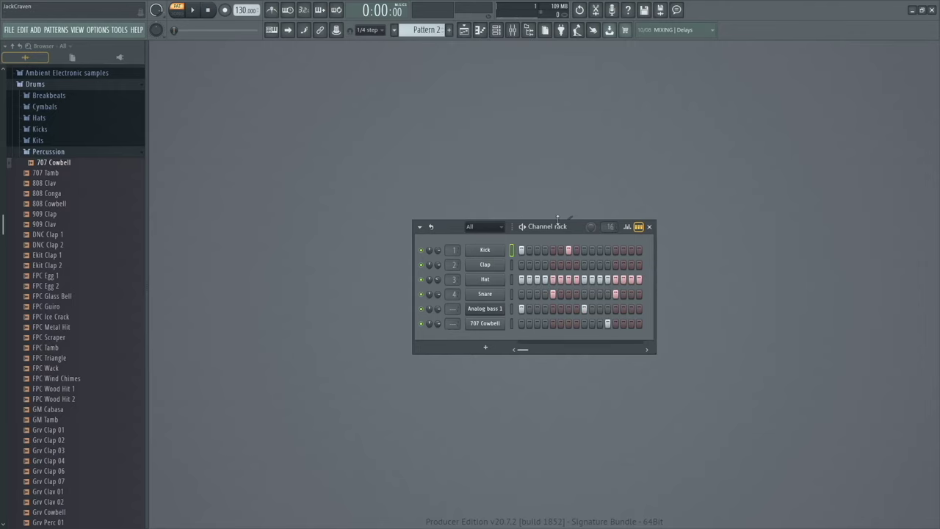
{"action": "left_click", "coordinate": [568, 250]}
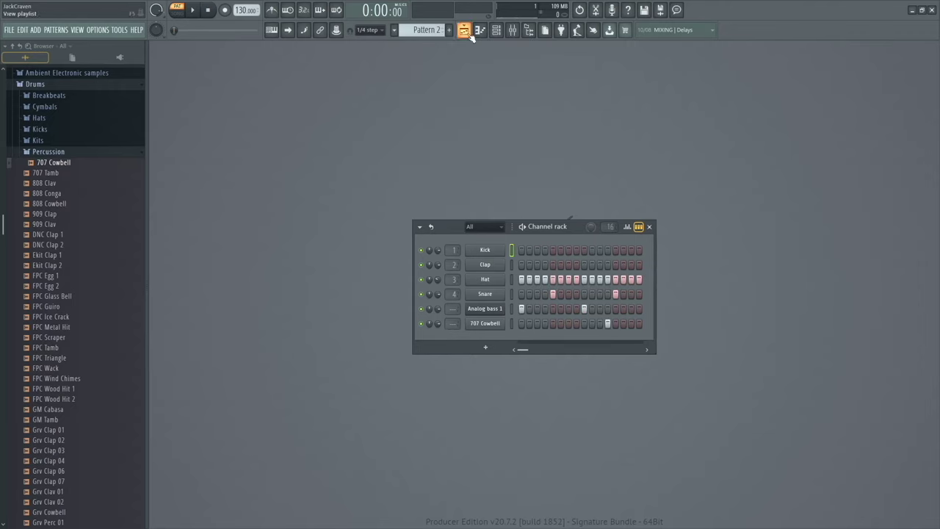
Place the Kick pattern as a clip at the start of Track 2 in the playlist and play both clips together
{"action": "left_click", "coordinate": [394, 30]}
{"action": "left_click", "coordinate": [405, 62]}
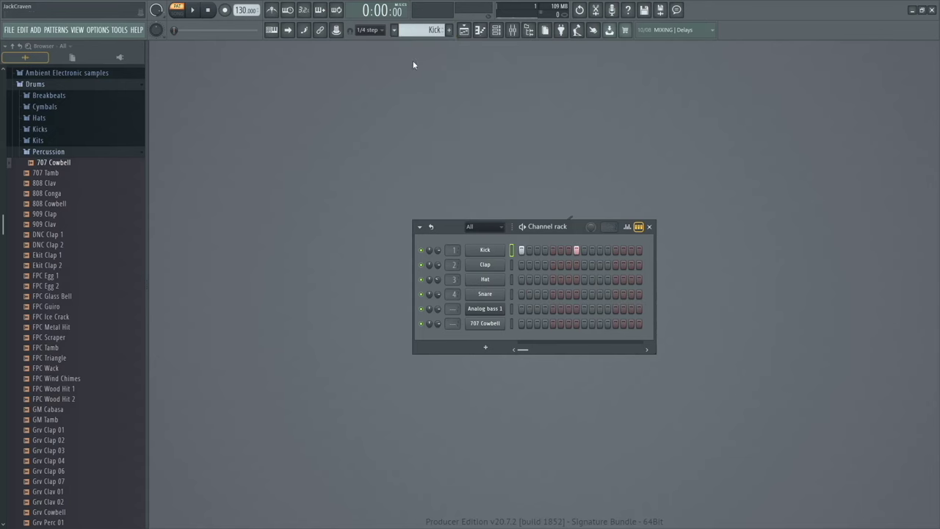
{"action": "left_click", "coordinate": [465, 31]}
{"action": "left_click", "coordinate": [230, 127]}
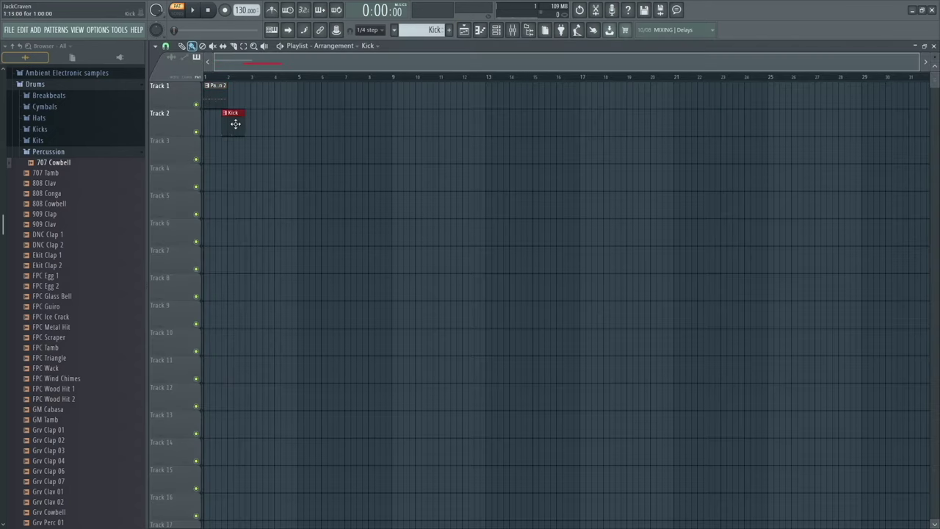
{"action": "left_click_drag", "start_coordinate": [229, 126], "coordinate": [211, 126]}
{"action": "key", "text": "space"}
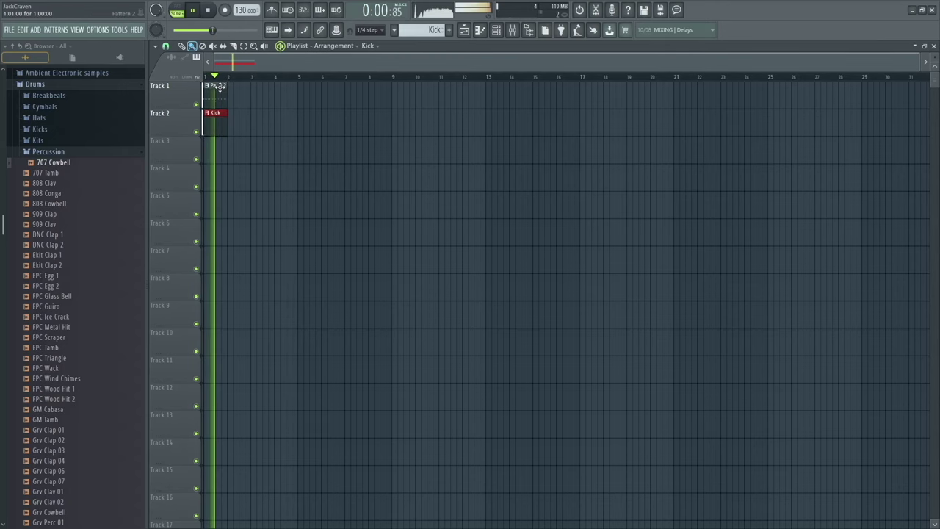
{"action": "key", "text": "space"}
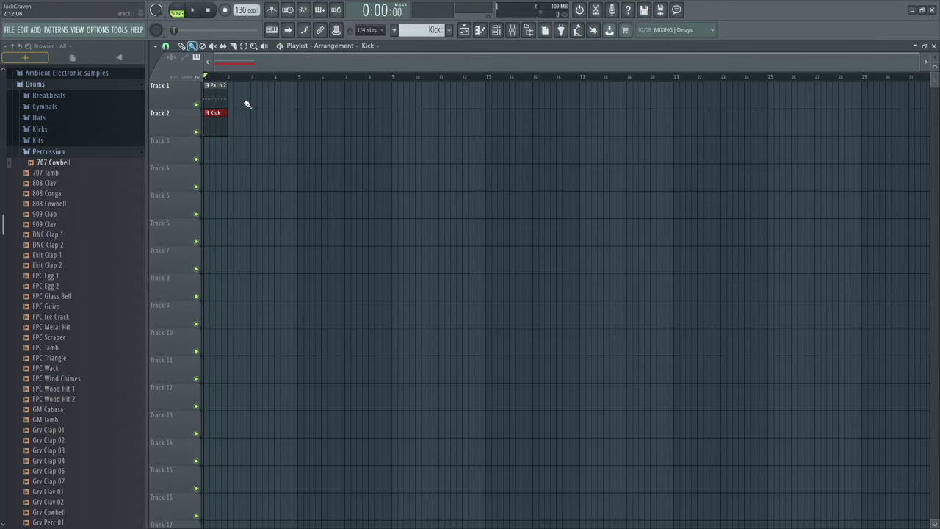
View the channel rack on its own and over the playlist arrangement, closing the playlist at the end
{"action": "left_click", "coordinate": [933, 45]}
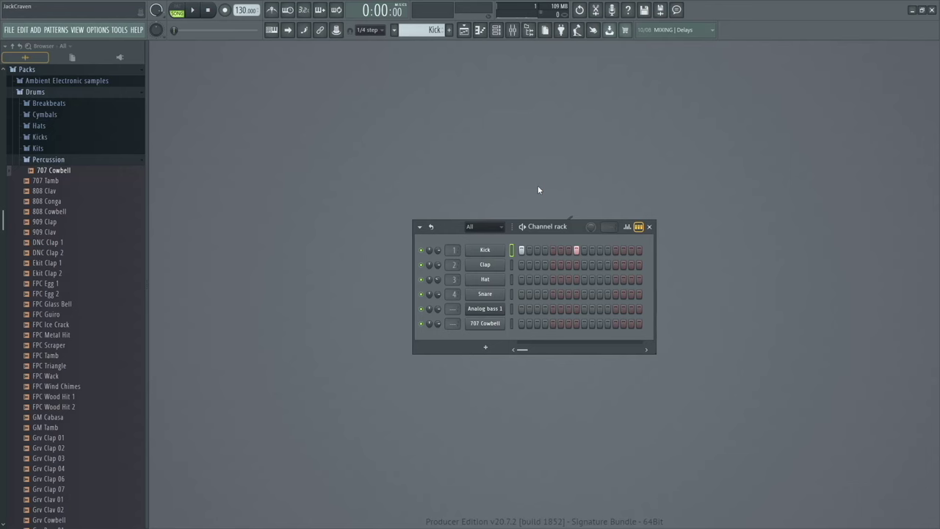
{"action": "left_click", "coordinate": [464, 30]}
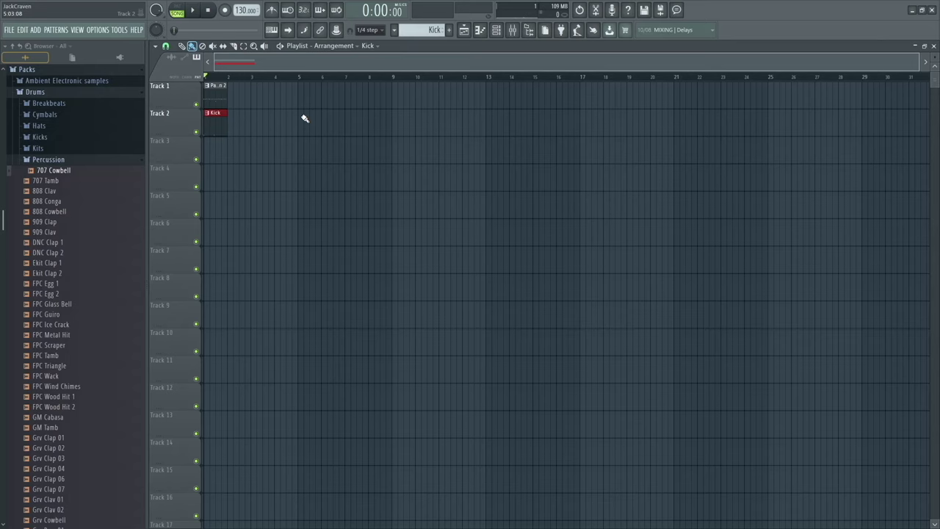
{"action": "left_click", "coordinate": [496, 30]}
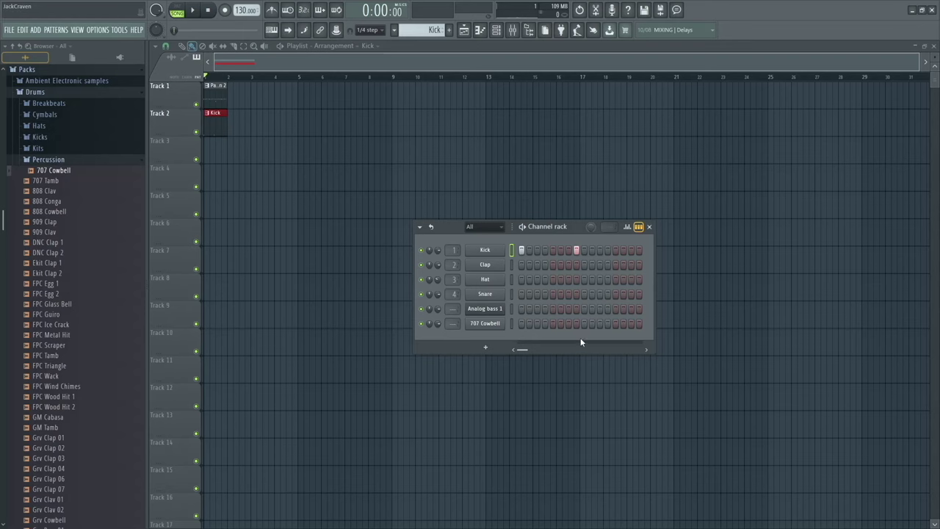
{"action": "key", "text": "Escape"}
{"action": "left_click", "coordinate": [935, 45]}
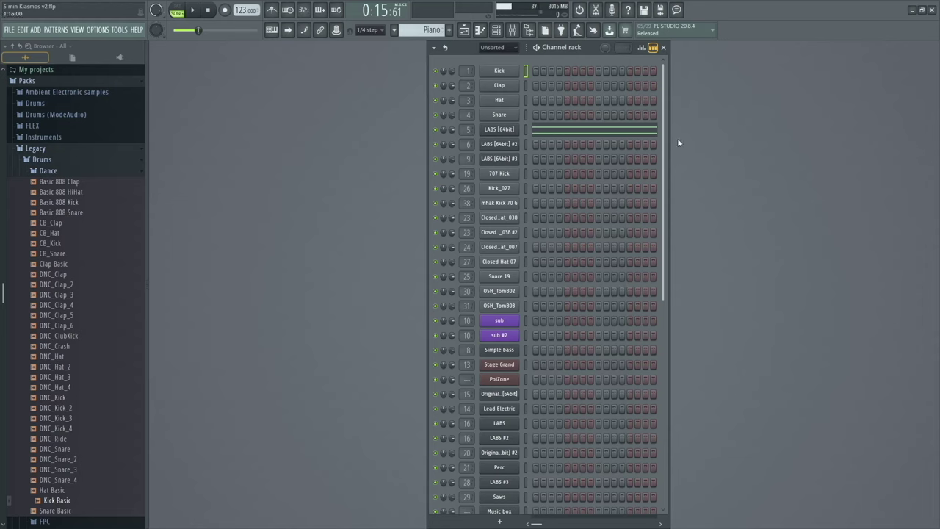
Open the Kick channel's sampler settings and examine its loaded sample file and waveform
{"action": "left_click", "coordinate": [501, 72]}
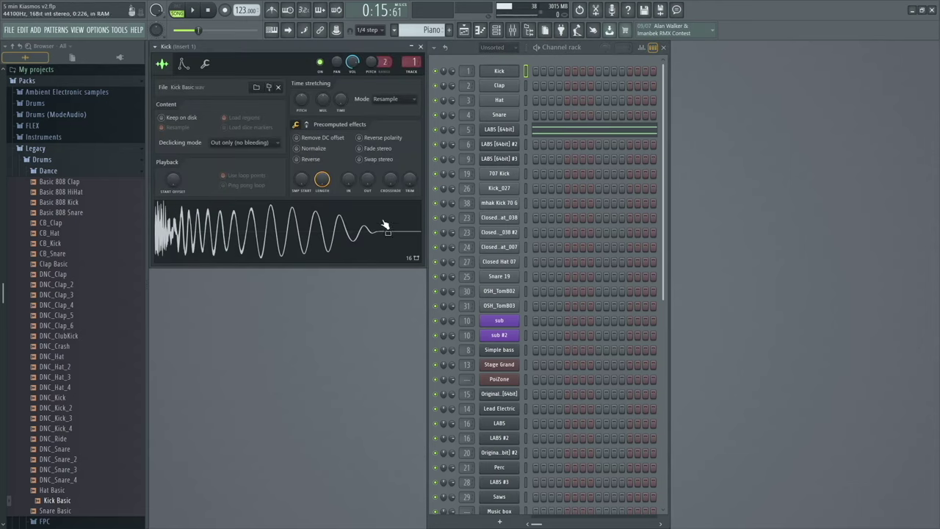
{"action": "mouse_move", "coordinate": [283, 44]}
{"action": "left_mouse_down"}
{"action": "mouse_move", "coordinate": [285, 86]}
{"action": "mouse_move", "coordinate": [283, 46]}
{"action": "left_mouse_up"}
{"action": "left_click", "coordinate": [334, 228]}
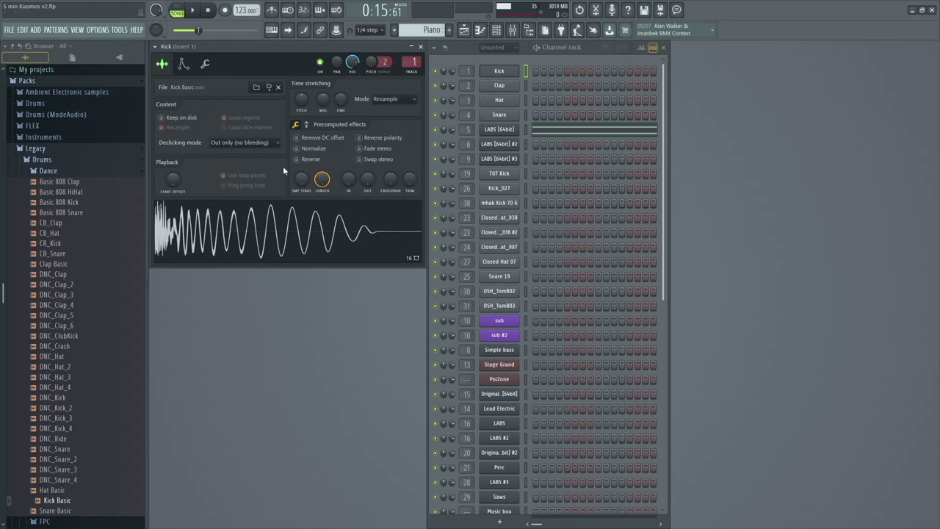
{"action": "left_click", "coordinate": [270, 88]}
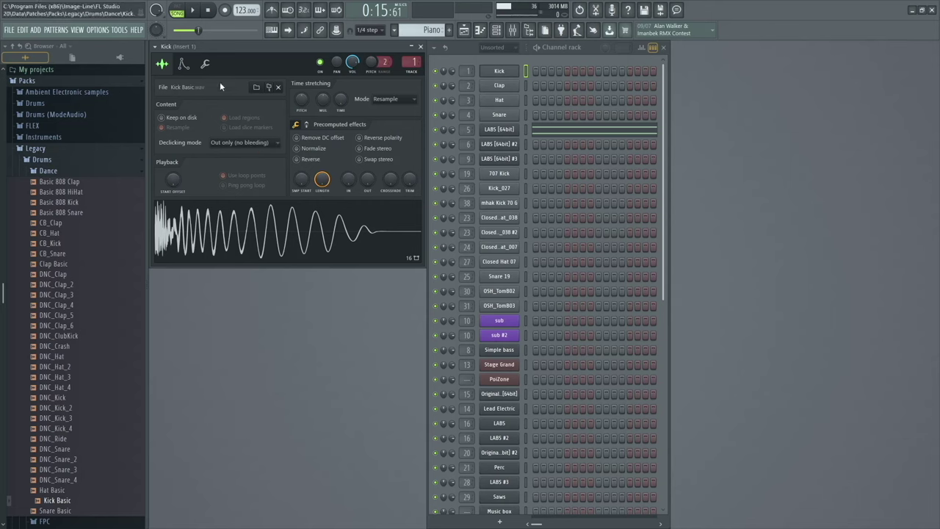
Look through the Dance drum samples in the sampler's file dialog without loading one, and preview DNC_Clap_5 from the browser's Dance folder
{"action": "left_click", "coordinate": [258, 88]}
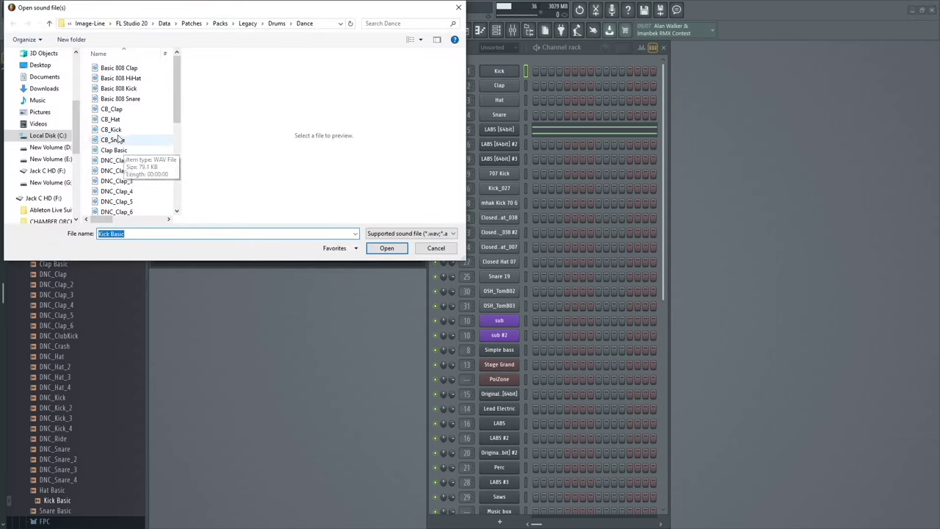
{"action": "scroll", "coordinate": [147, 147], "scroll_direction": "down", "scroll_amount": 6}
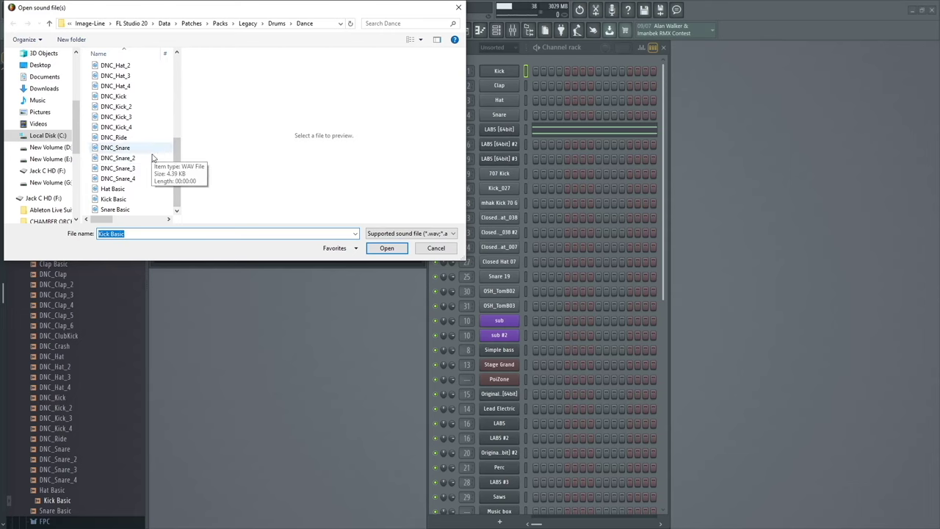
{"action": "left_click", "coordinate": [459, 10]}
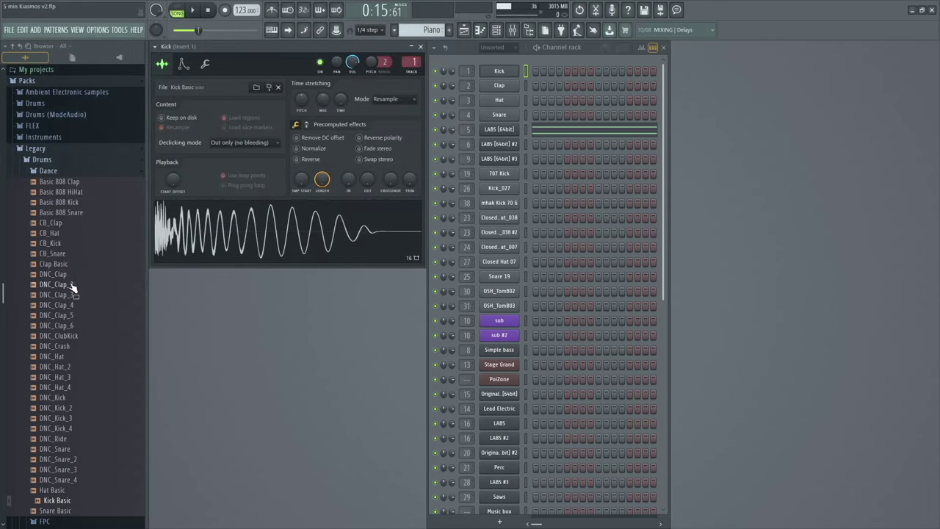
{"action": "scroll", "coordinate": [77, 309], "scroll_direction": "down", "scroll_amount": 4}
{"action": "scroll", "coordinate": [79, 325], "scroll_direction": "up", "scroll_amount": 6}
{"action": "mouse_move", "coordinate": [66, 377]}
{"action": "left_mouse_down"}
{"action": "mouse_move", "coordinate": [279, 209]}
{"action": "mouse_move", "coordinate": [277, 225]}
{"action": "mouse_move", "coordinate": [152, 301]}
{"action": "mouse_move", "coordinate": [68, 384]}
{"action": "left_mouse_up"}
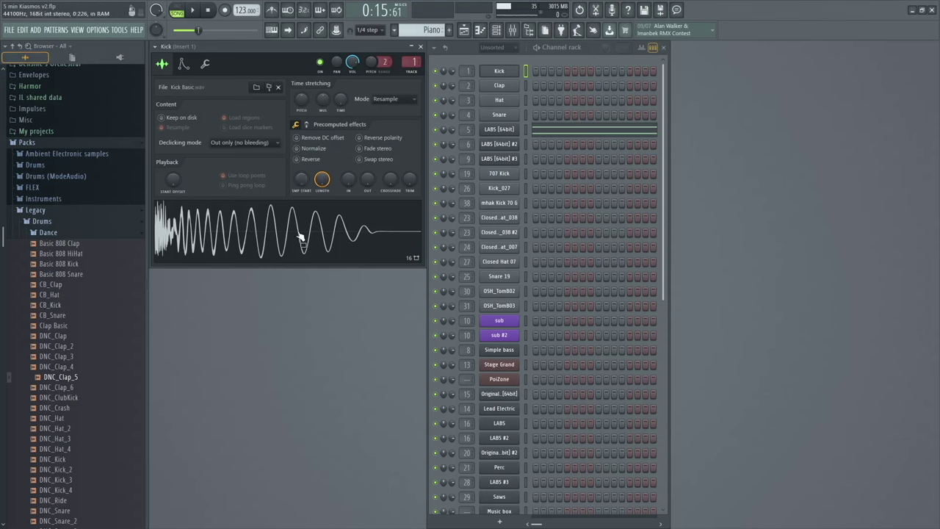
Try the Kick sample's start and length controls, opening the length's value entry and cancelling it
{"action": "left_click_drag", "start_coordinate": [300, 182], "coordinate": [329, 179]}
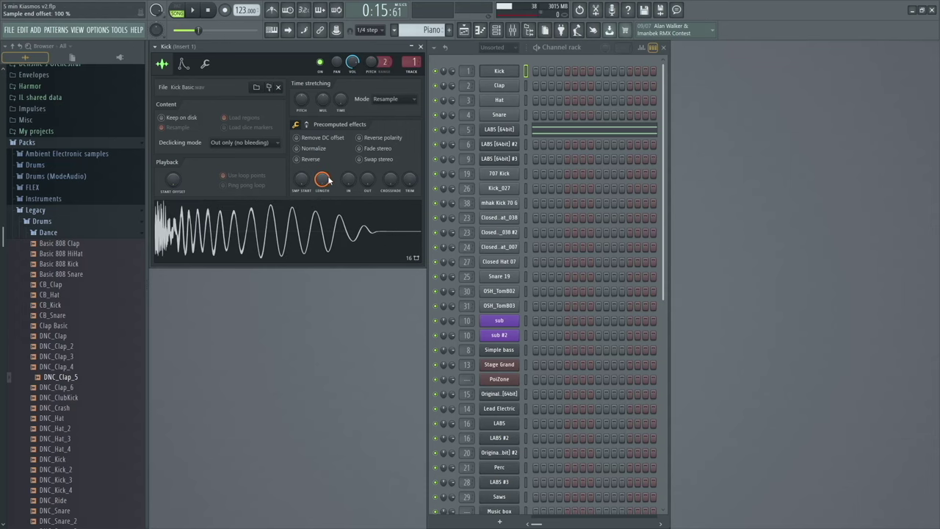
{"action": "right_click", "coordinate": [325, 179]}
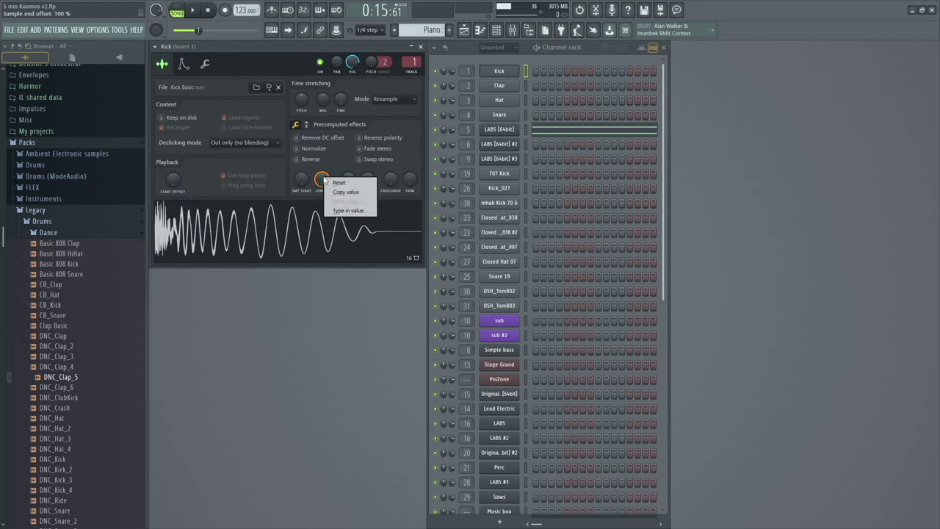
{"action": "left_click", "coordinate": [356, 211]}
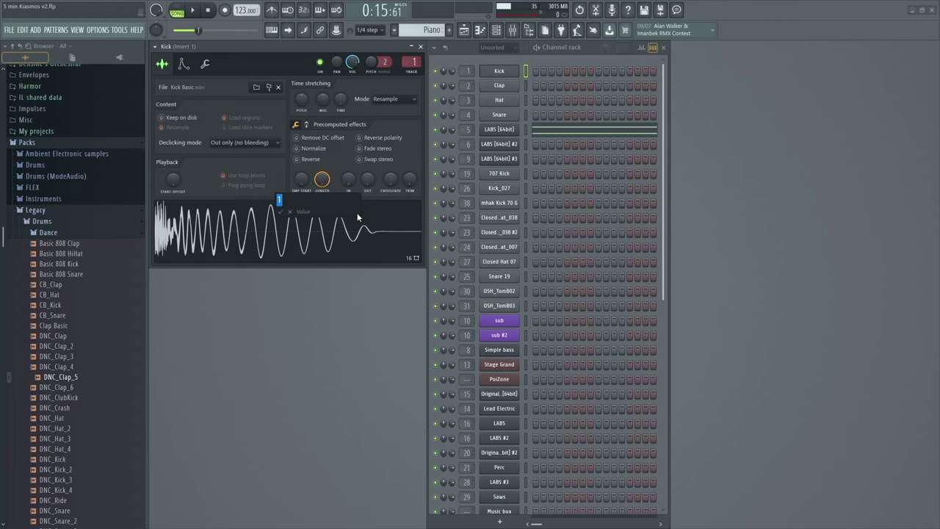
{"action": "key", "text": "Escape"}
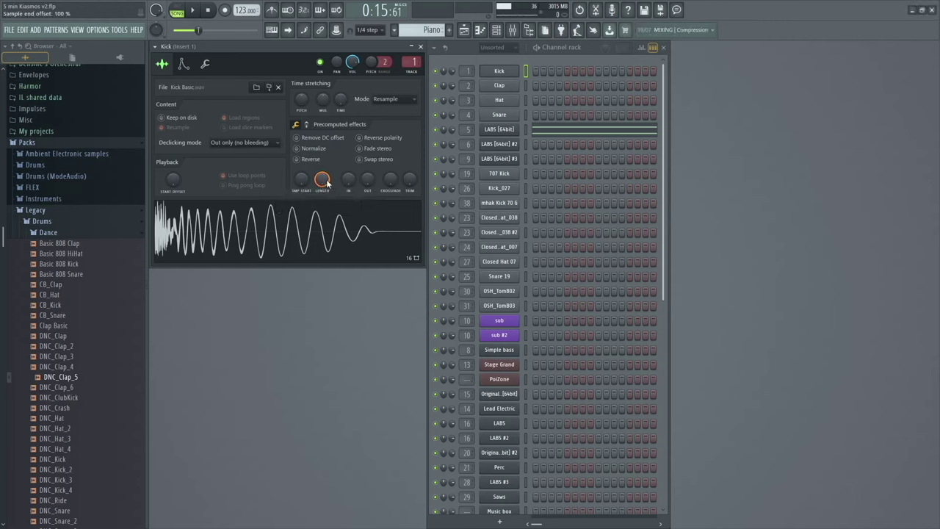
{"action": "mouse_move", "coordinate": [327, 184]}
{"action": "left_mouse_down"}
{"action": "mouse_move", "coordinate": [327, 198]}
{"action": "mouse_move", "coordinate": [327, 183]}
{"action": "left_mouse_up"}
Try the fade and loop crossfade controls on the Kick sample, preview the crossfaded loop, and reset the crossfade
{"action": "left_click_drag", "start_coordinate": [350, 180], "coordinate": [393, 152]}
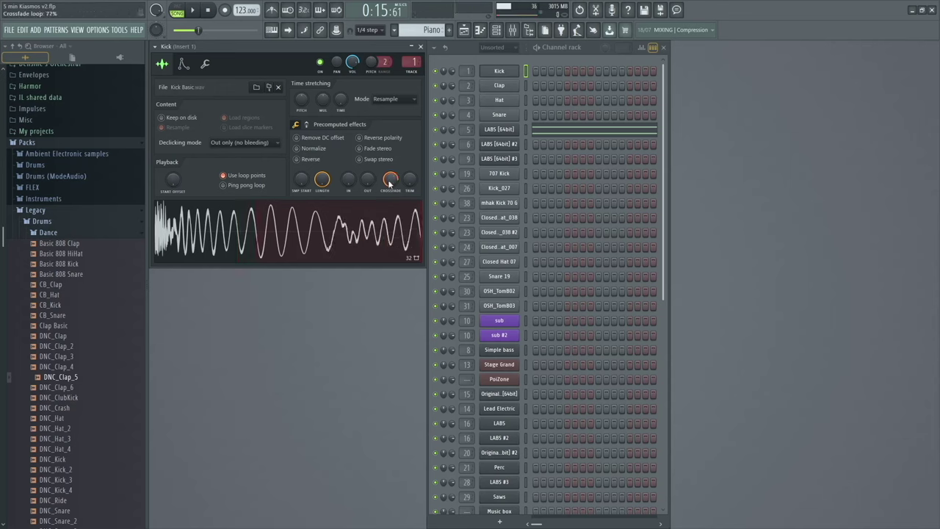
{"action": "left_click", "coordinate": [377, 231]}
{"action": "left_click", "coordinate": [384, 226]}
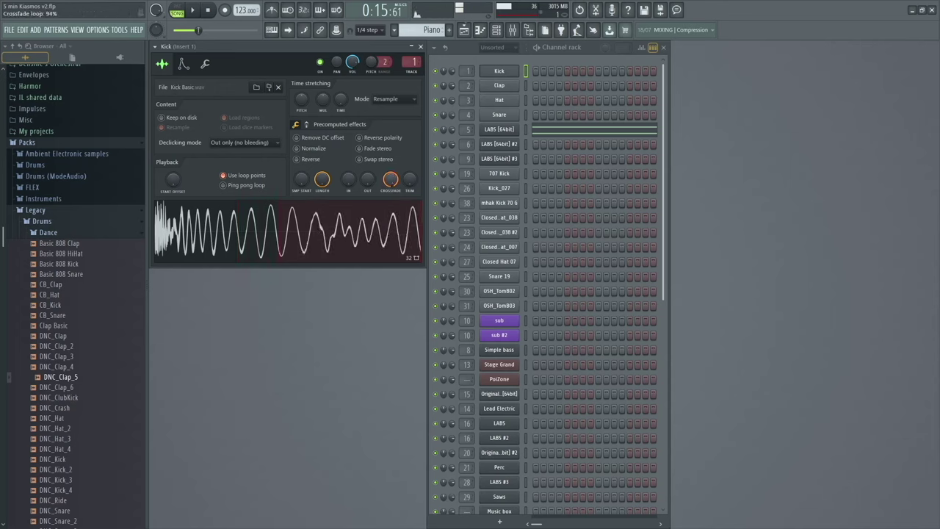
{"action": "left_click_drag", "start_coordinate": [391, 179], "coordinate": [390, 214]}
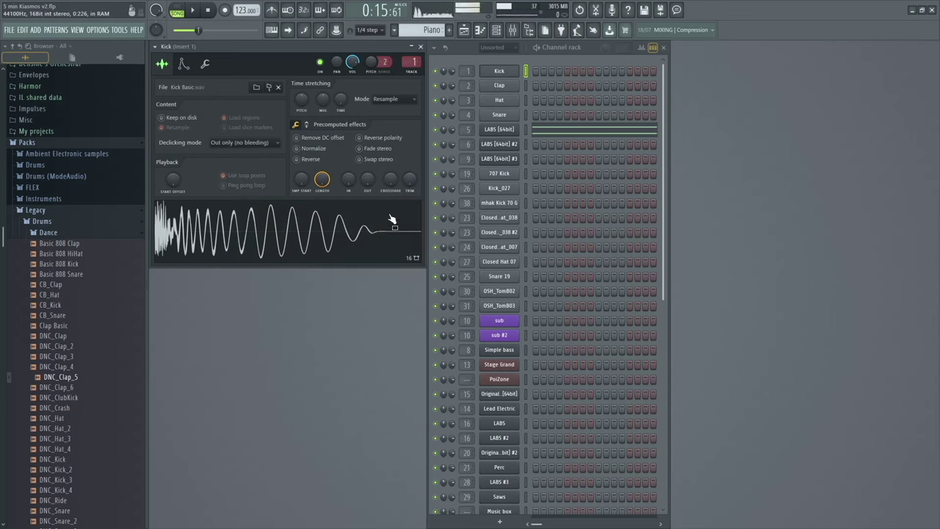
{"action": "left_click", "coordinate": [223, 175]}
Try raising and lowering the silence trimming threshold on the Kick sample
{"action": "left_click_drag", "start_coordinate": [409, 179], "coordinate": [409, 213]}
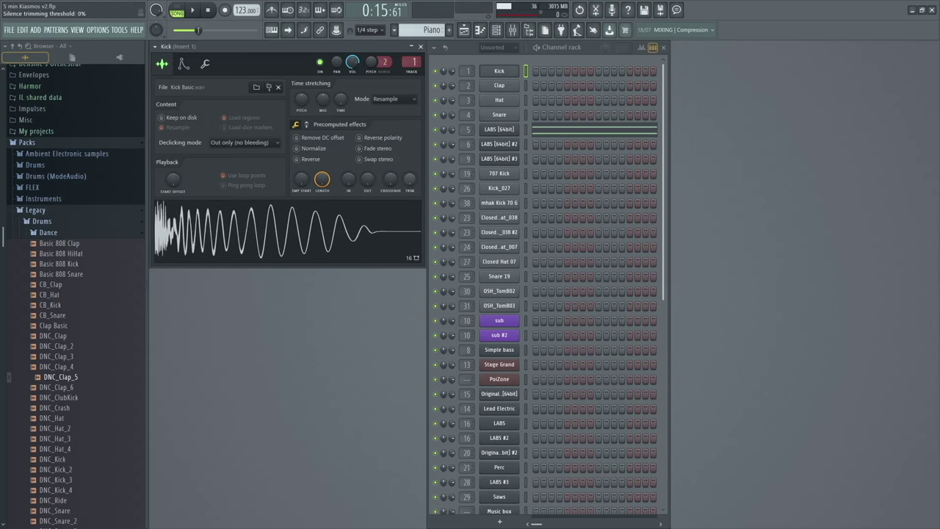
{"action": "left_click_drag", "start_coordinate": [409, 179], "coordinate": [409, 169]}
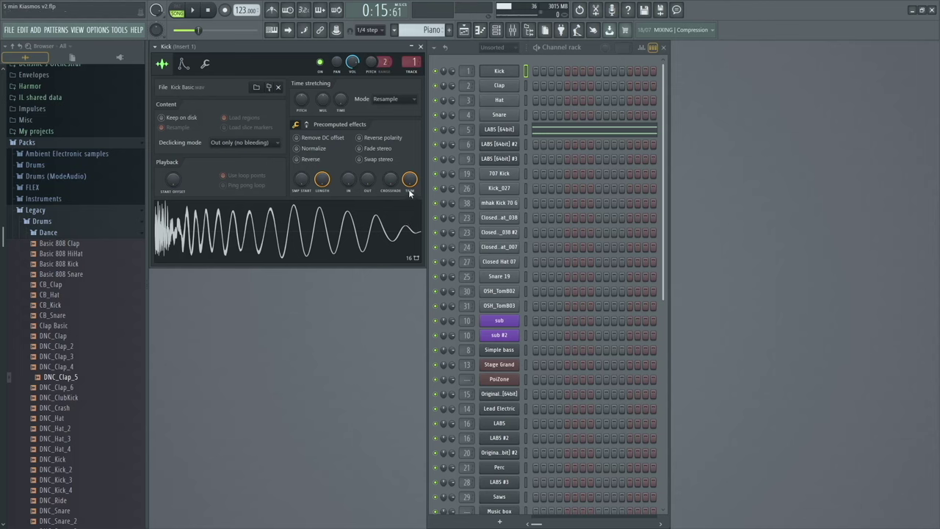
{"action": "left_click_drag", "start_coordinate": [409, 185], "coordinate": [409, 213]}
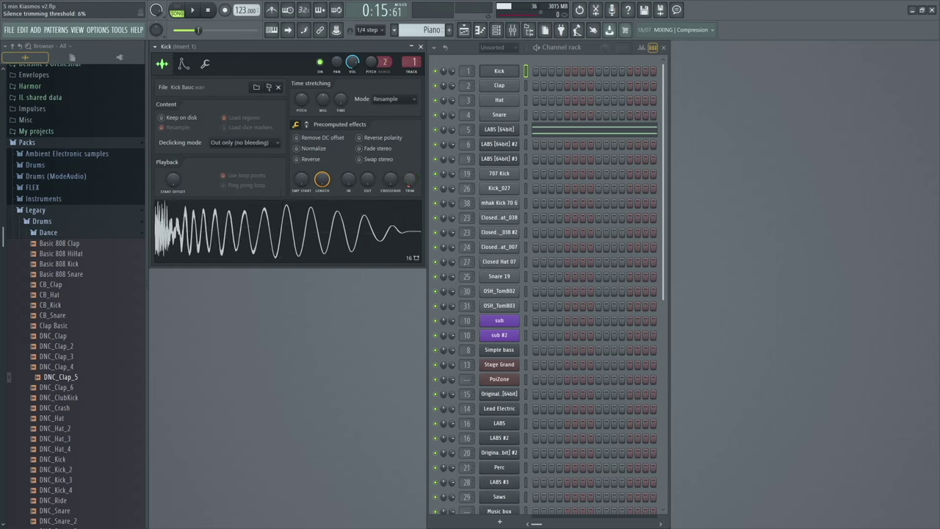
Try the Remove DC offset, Reverse polarity, Normalize and Reverse effects on the Kick sample, switching each off again
{"action": "left_click", "coordinate": [298, 139]}
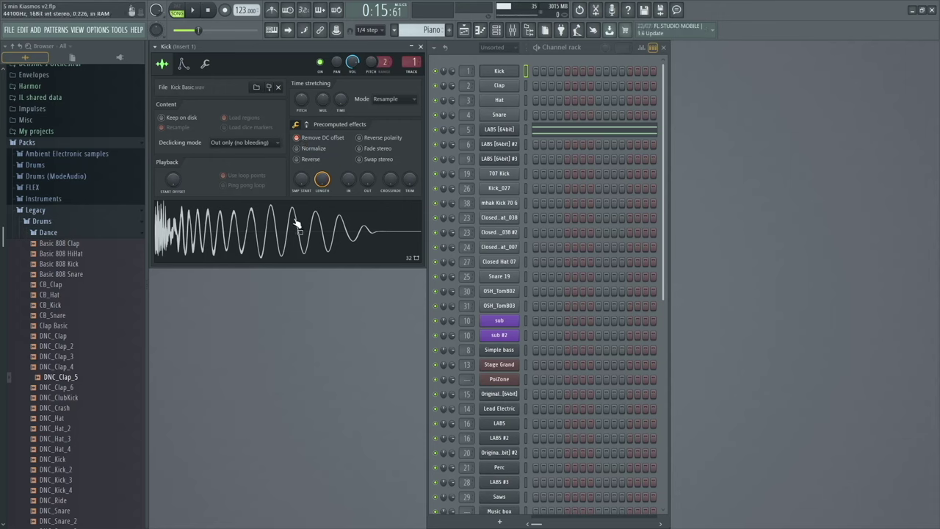
{"action": "left_click", "coordinate": [361, 140]}
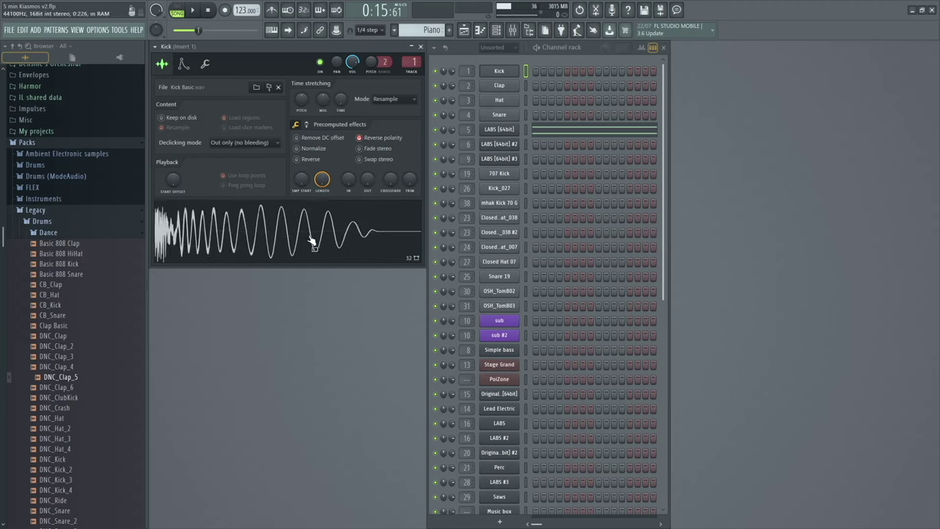
{"action": "left_click", "coordinate": [361, 140]}
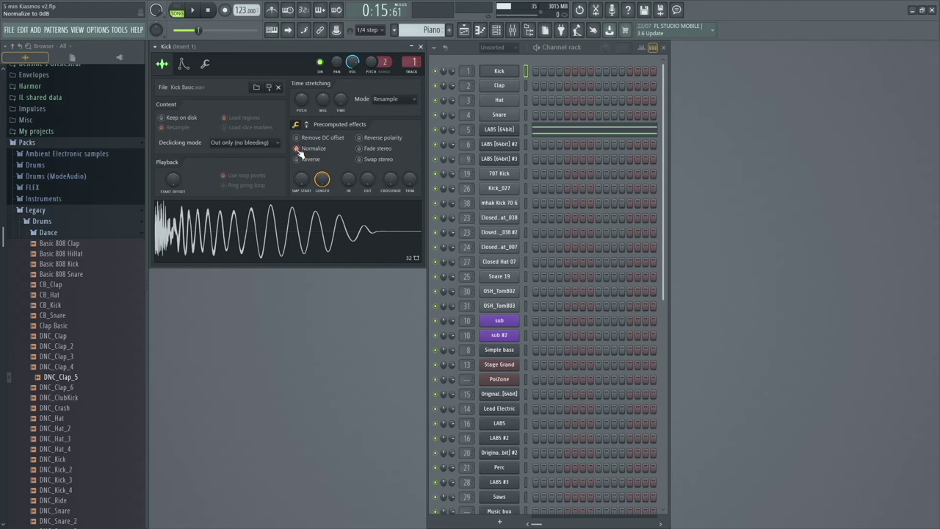
{"action": "left_click", "coordinate": [298, 160]}
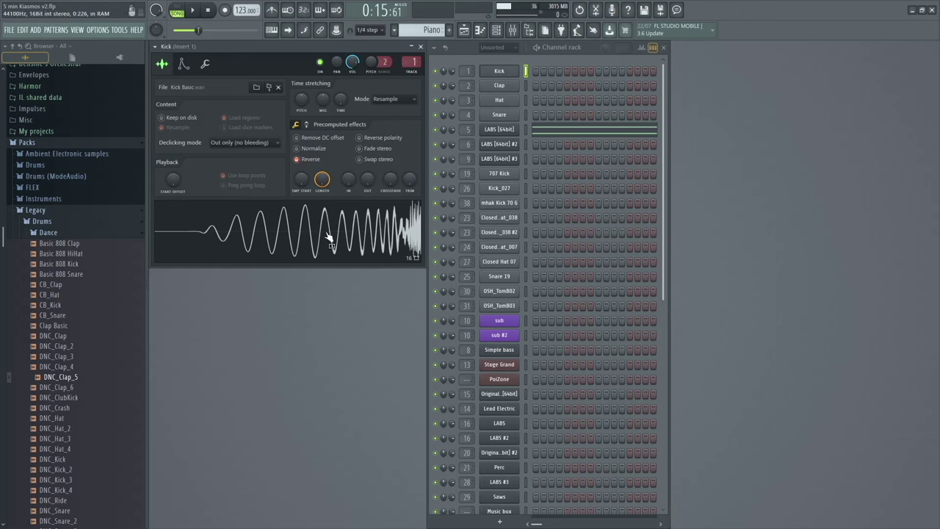
{"action": "left_click", "coordinate": [298, 159]}
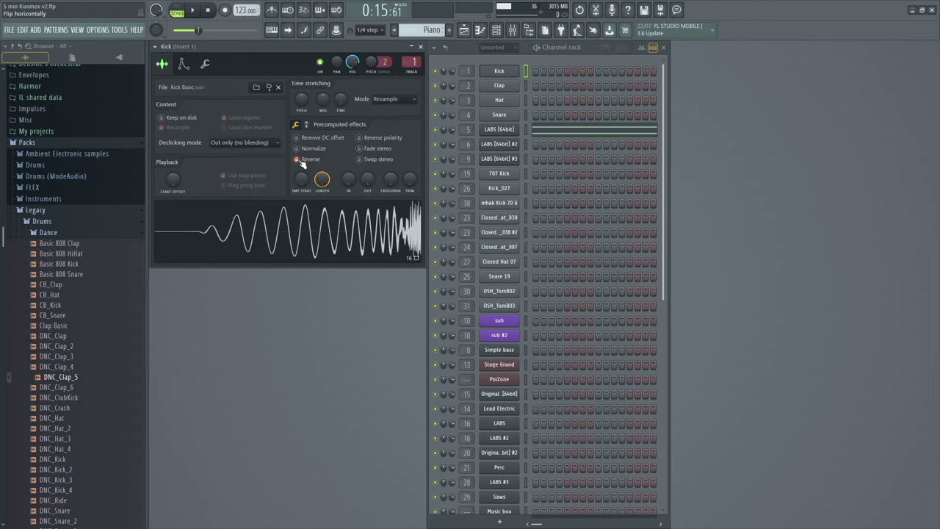
Try the Swap stereo and Fade stereo effects on the Kick sample, preview the fade, and switch both off
{"action": "left_click", "coordinate": [360, 161]}
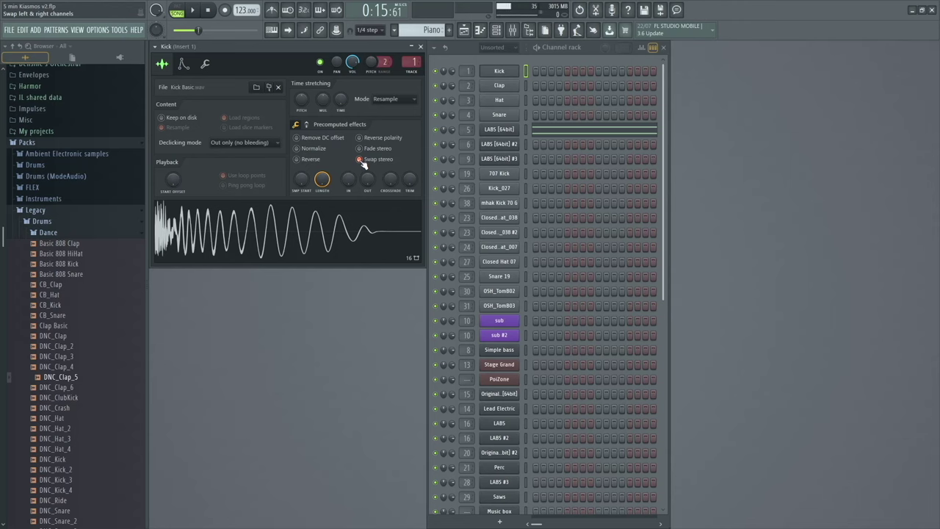
{"action": "left_click", "coordinate": [362, 161]}
{"action": "left_click", "coordinate": [360, 150]}
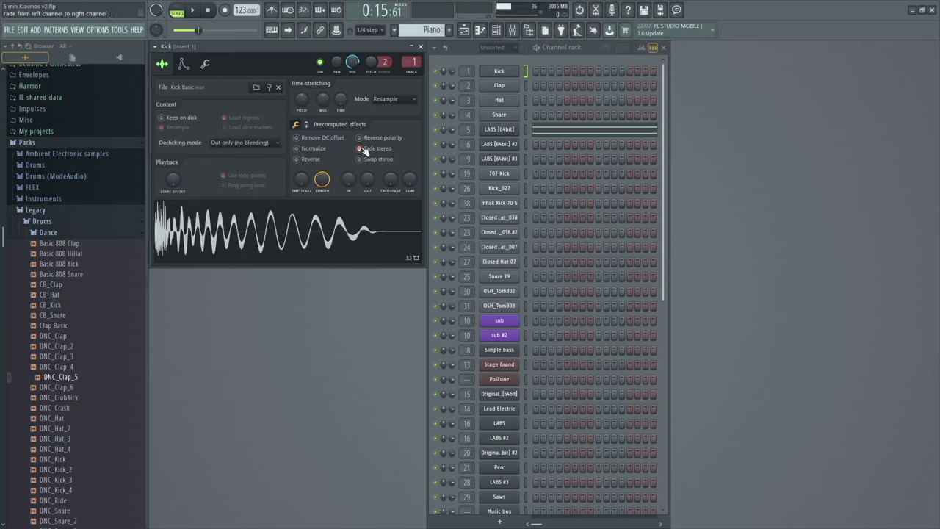
{"action": "left_click", "coordinate": [362, 233]}
{"action": "left_click", "coordinate": [361, 161]}
{"action": "left_click", "coordinate": [360, 159]}
{"action": "left_click", "coordinate": [361, 149]}
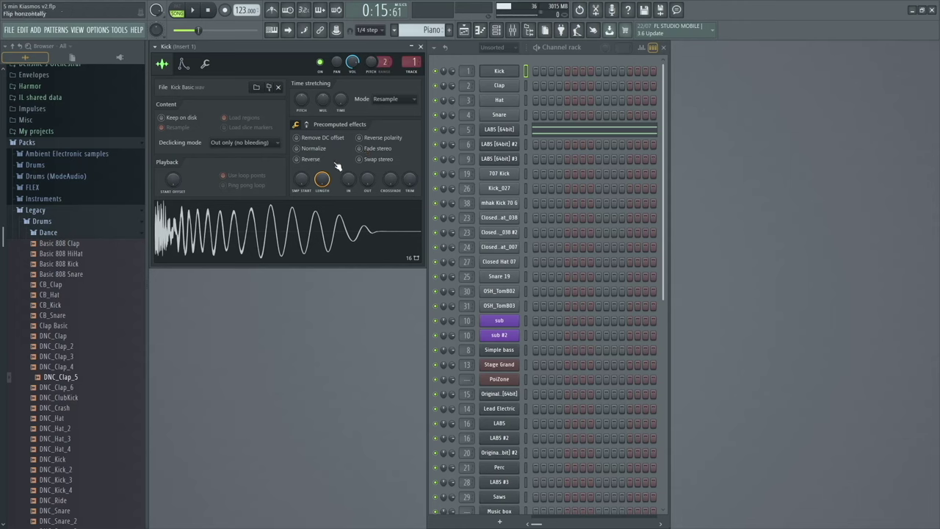
Apply 85% type A reverb, 63% left stereo delay and a -17% EQ shift in the Kick's precomputed effects
{"action": "left_click", "coordinate": [307, 126]}
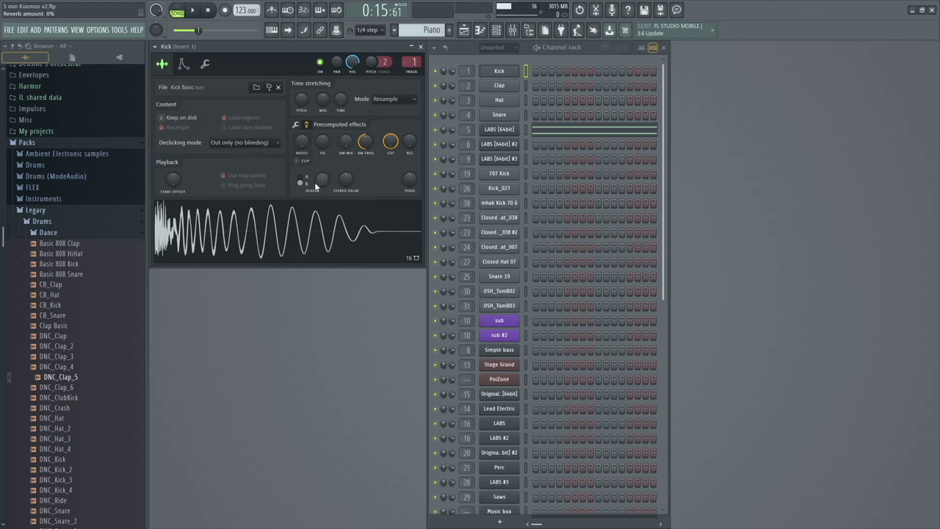
{"action": "left_click_drag", "start_coordinate": [316, 181], "coordinate": [321, 179]}
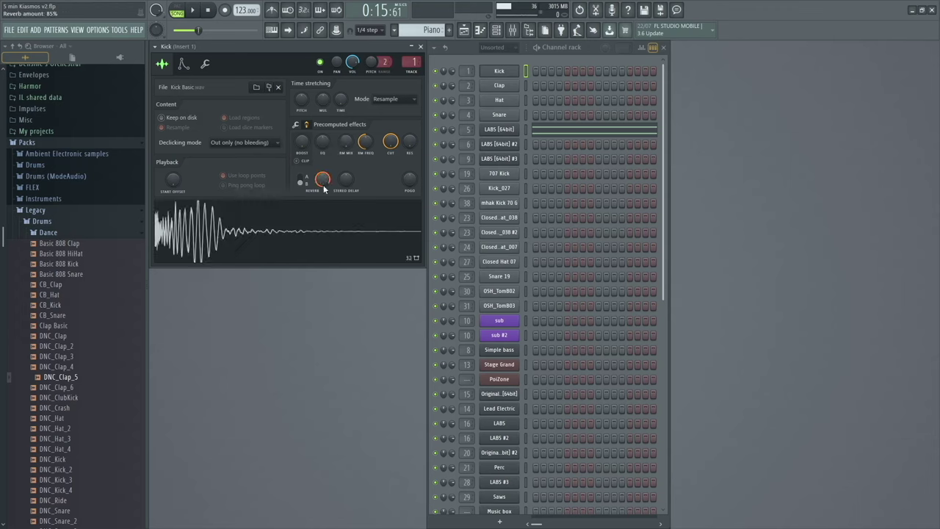
{"action": "left_click", "coordinate": [300, 179]}
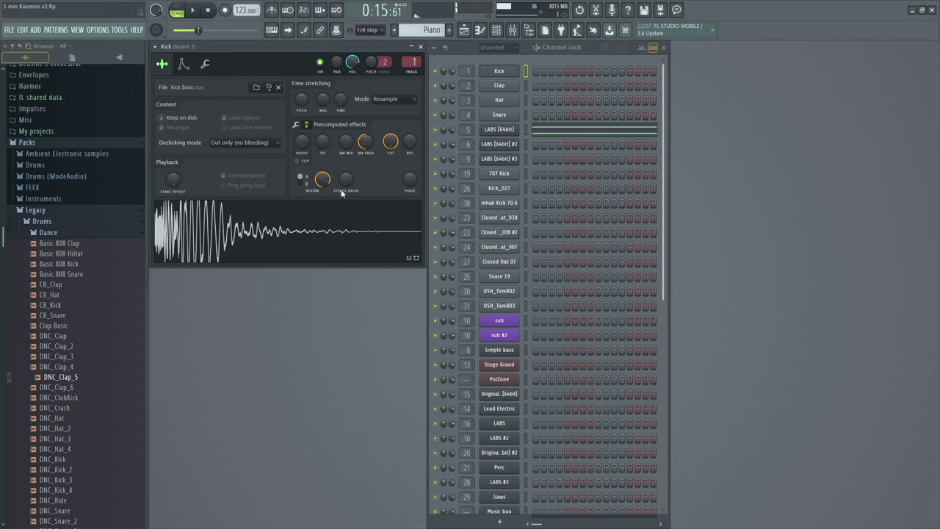
{"action": "left_click_drag", "start_coordinate": [346, 181], "coordinate": [346, 184]}
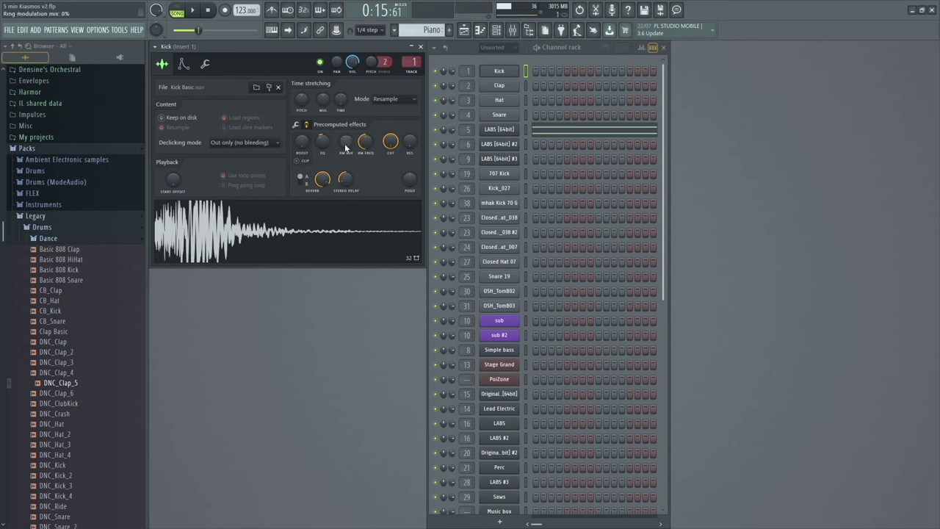
Raise the Kick's ring modulation mix, set its ring modulation frequency to 14%, and preview the sample
{"action": "left_click_drag", "start_coordinate": [345, 141], "coordinate": [345, 132]}
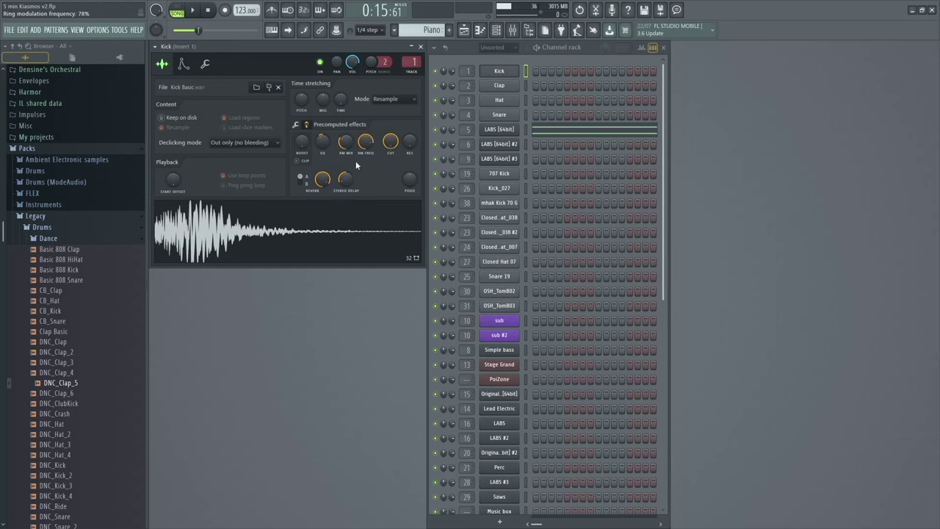
{"action": "mouse_move", "coordinate": [365, 141]}
{"action": "left_mouse_down"}
{"action": "mouse_move", "coordinate": [365, 130]}
{"action": "mouse_move", "coordinate": [365, 144]}
{"action": "left_mouse_up"}
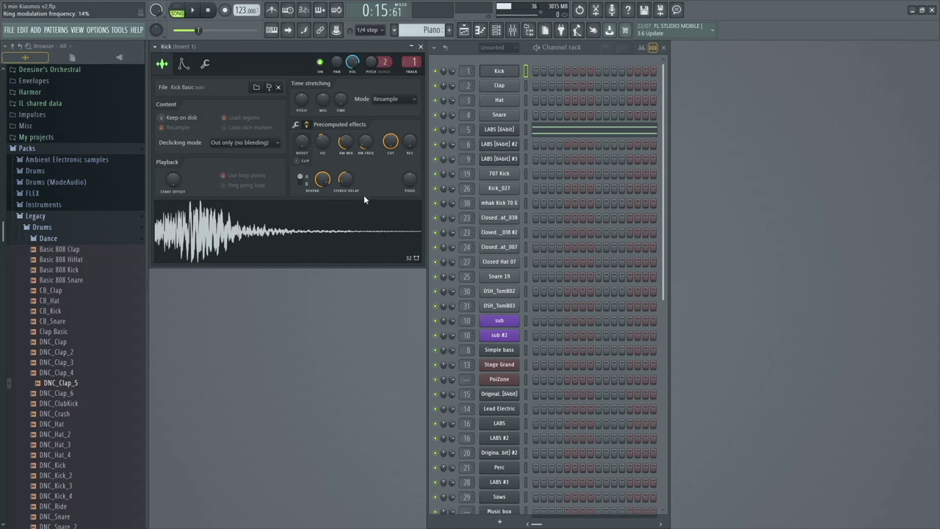
{"action": "left_click", "coordinate": [367, 219]}
{"action": "left_click", "coordinate": [370, 224]}
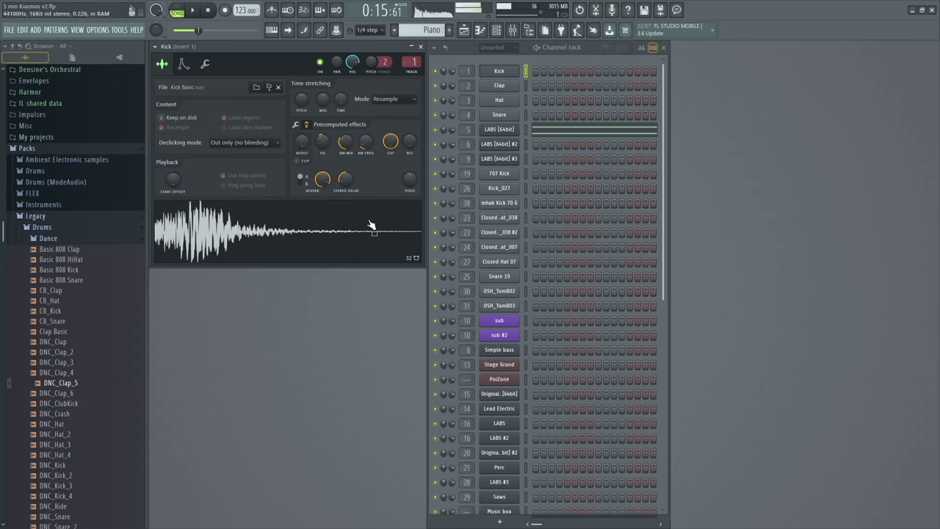
Lower the Kick's filter cutoff with resonance at 52%, preview it, and try boosting the sample
{"action": "left_click_drag", "start_coordinate": [390, 142], "coordinate": [409, 131]}
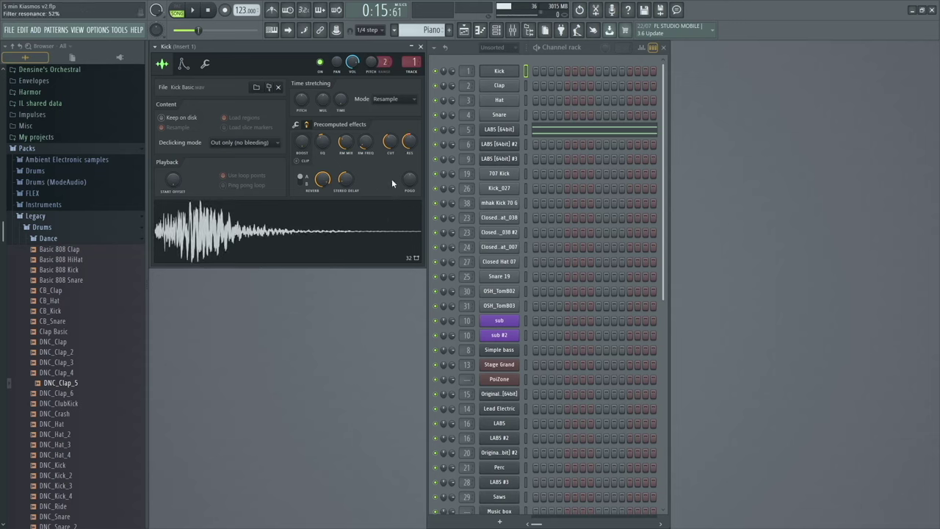
{"action": "left_click", "coordinate": [384, 214]}
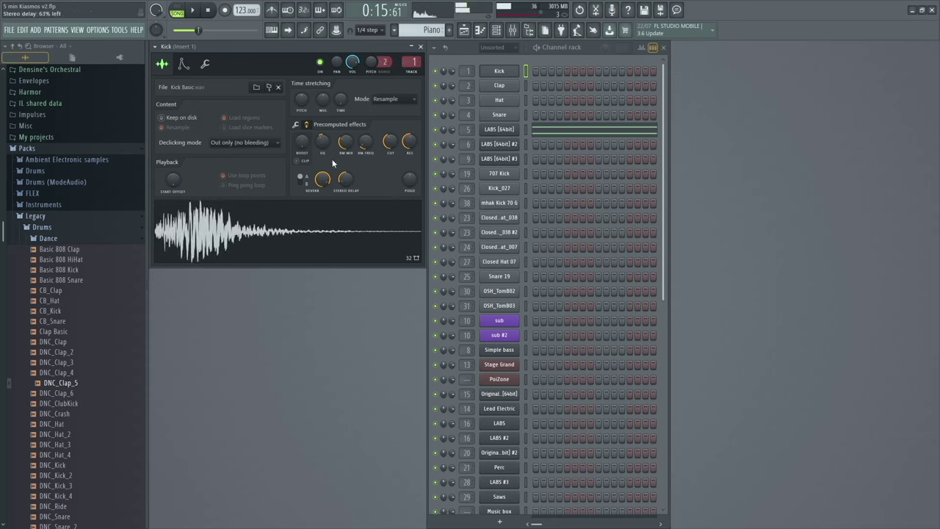
{"action": "left_click_drag", "start_coordinate": [302, 141], "coordinate": [308, 153]}
{"action": "left_click", "coordinate": [329, 213]}
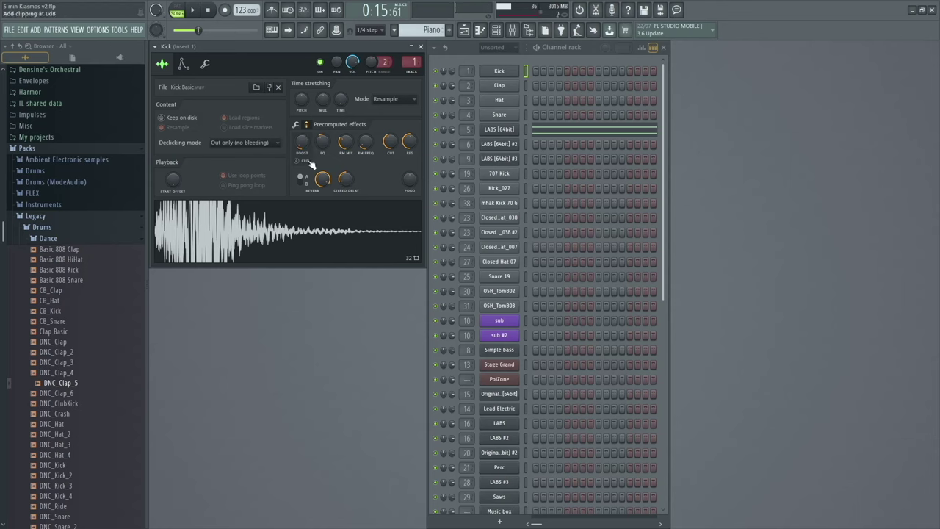
{"action": "left_click_drag", "start_coordinate": [300, 146], "coordinate": [301, 150]}
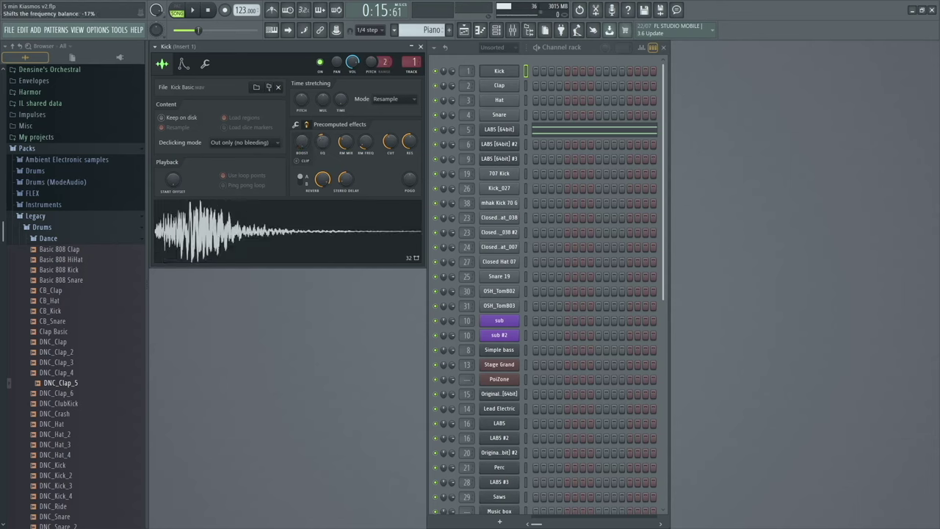
Clear the reverb, stereo delay, EQ, ring modulation and resonance from the Kick sample, restoring filter cutoff to 100%
{"action": "left_click_drag", "start_coordinate": [322, 181], "coordinate": [345, 198]}
{"action": "left_click_drag", "start_coordinate": [345, 142], "coordinate": [409, 158]}
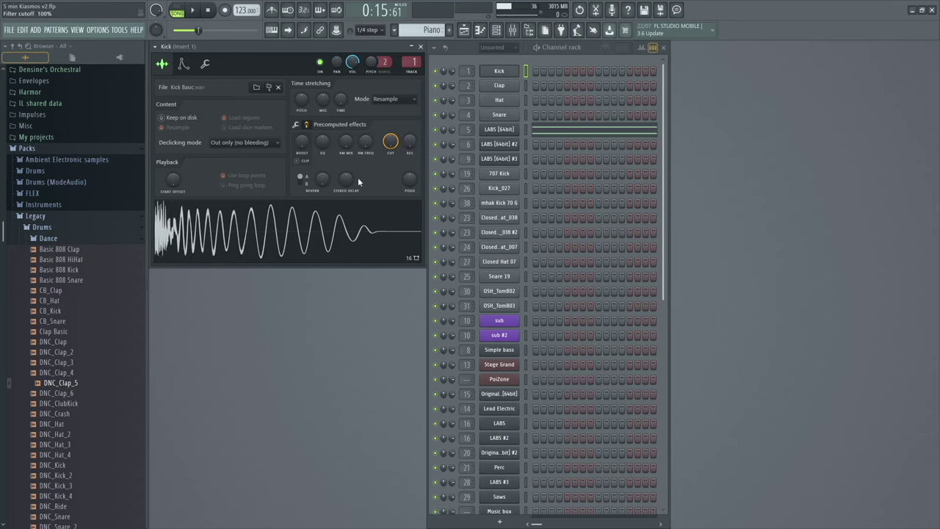
Set the Kick's time stretching mode to Auto, raise the stretch time to 10:00:00, and preview the stretched sample
{"action": "left_click", "coordinate": [395, 100]}
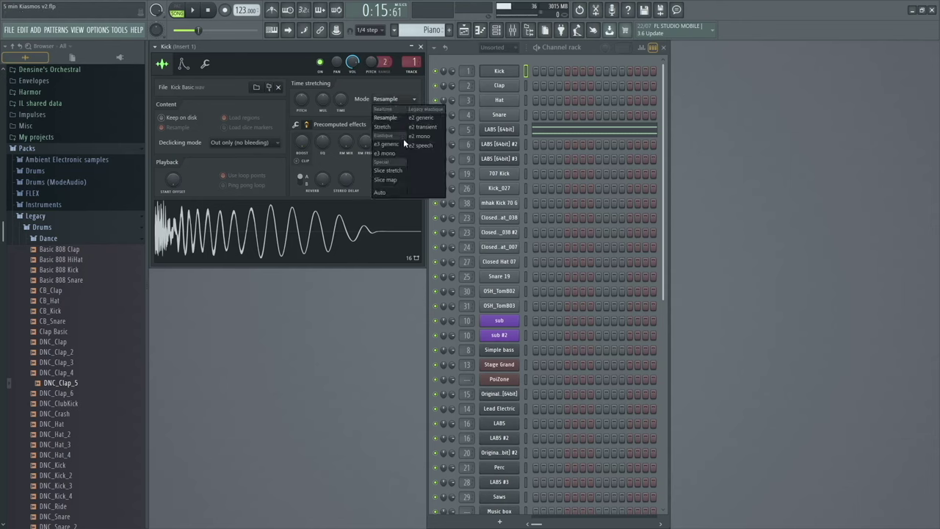
{"action": "left_click", "coordinate": [397, 194]}
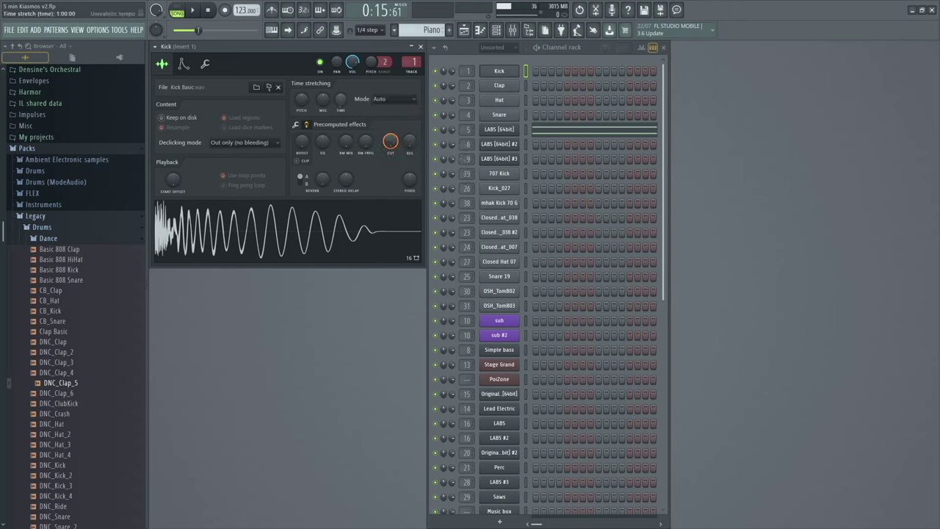
{"action": "left_click_drag", "start_coordinate": [340, 98], "coordinate": [340, 94]}
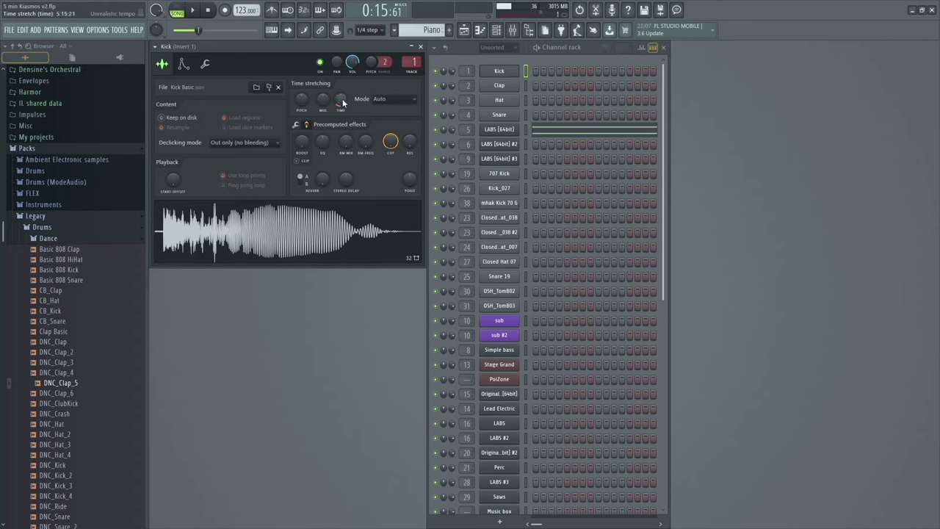
{"action": "left_click_drag", "start_coordinate": [342, 103], "coordinate": [342, 97]}
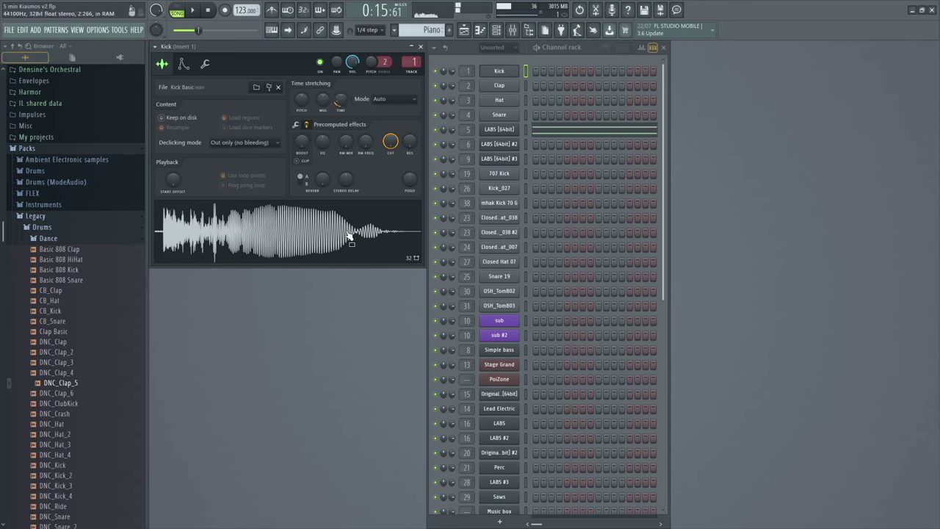
{"action": "scroll", "coordinate": [340, 106], "scroll_direction": "up", "scroll_amount": 3}
{"action": "scroll", "coordinate": [340, 103], "scroll_direction": "up", "scroll_amount": 1}
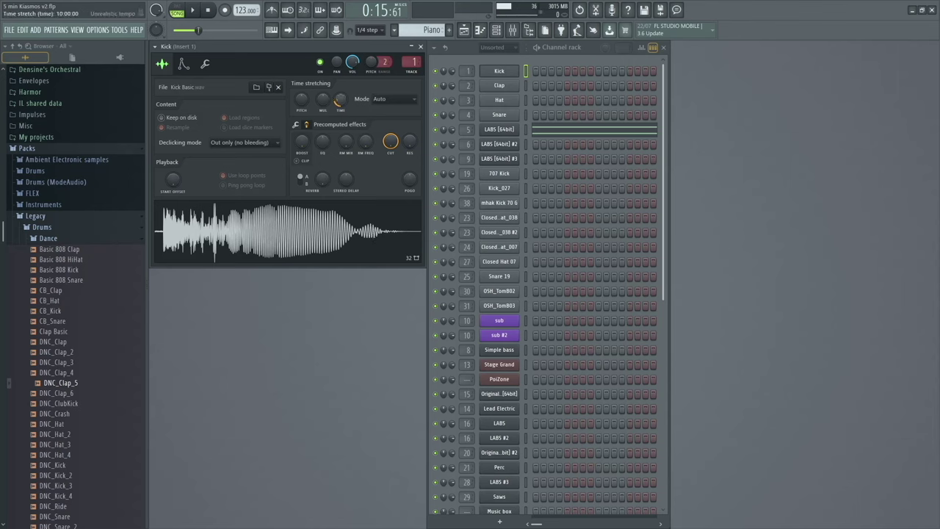
Raise the Kick's stretch pitch, then try the e3 generic and e3 mono time stretching modes
{"action": "scroll", "coordinate": [340, 100], "scroll_direction": "down", "scroll_amount": 3}
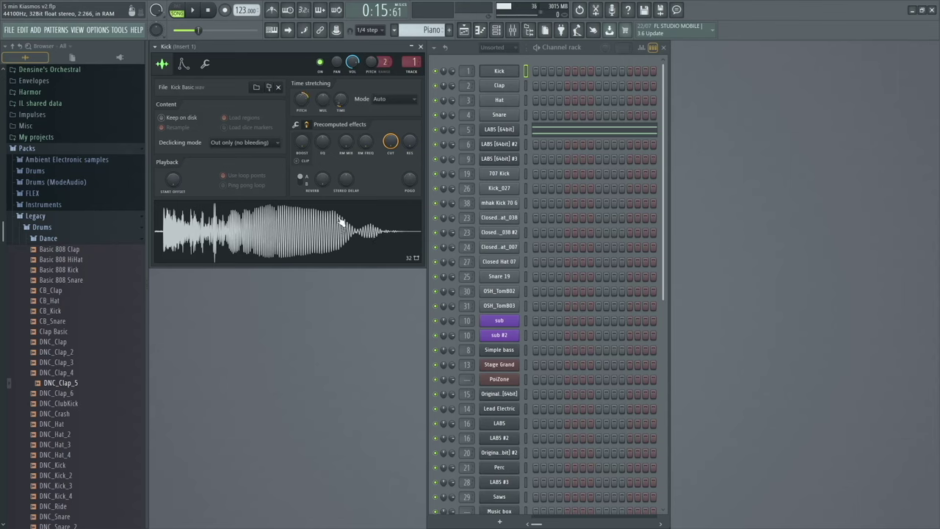
{"action": "left_click", "coordinate": [384, 100]}
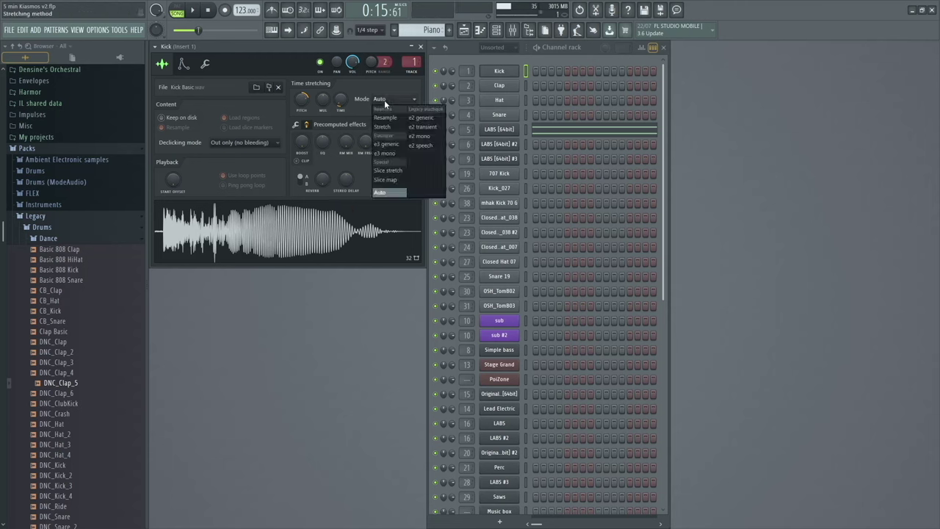
{"action": "left_click", "coordinate": [390, 145]}
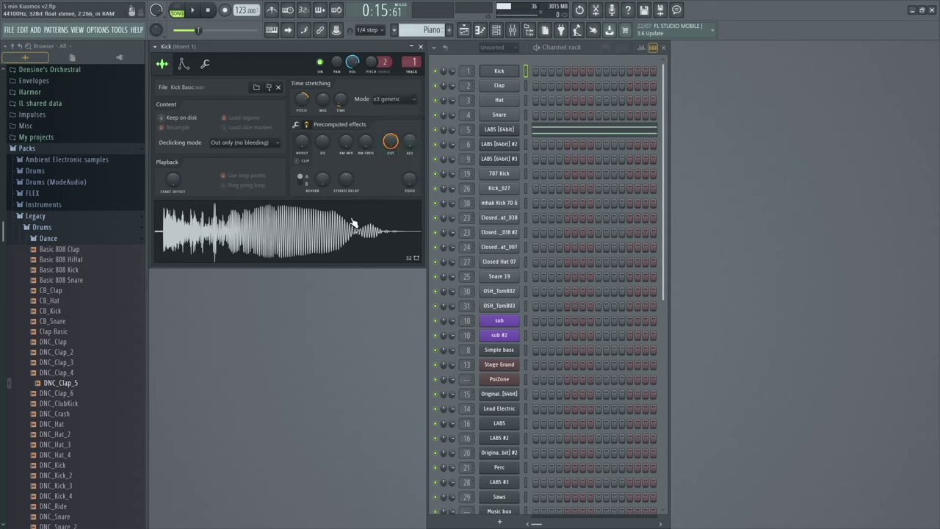
{"action": "left_click", "coordinate": [393, 98]}
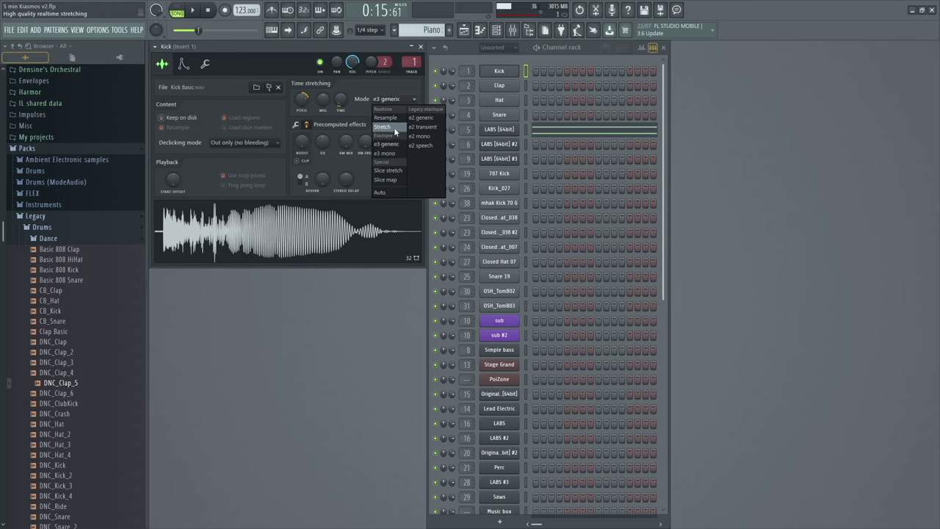
{"action": "left_click", "coordinate": [385, 153]}
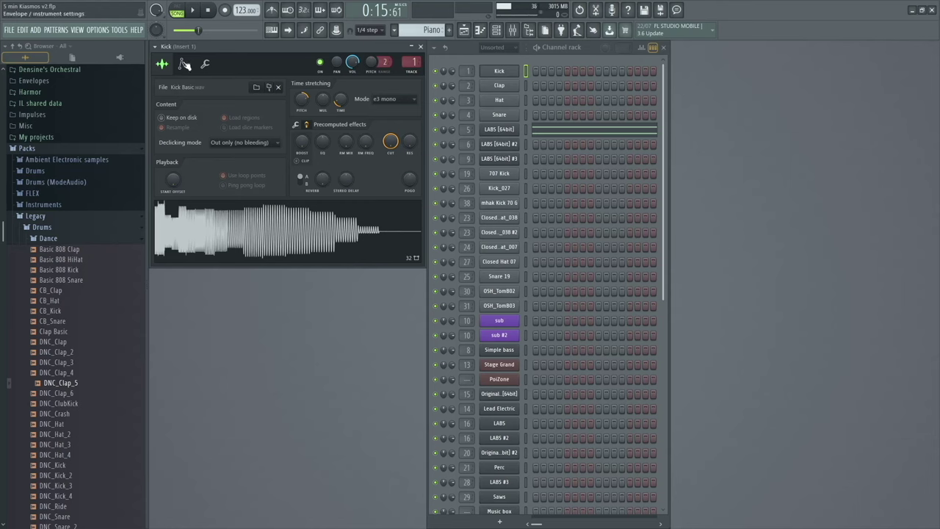
Enable the Kick's volume envelope with a predelay of 26% and an attack time of 73%, previewing the sound
{"action": "left_click", "coordinate": [185, 65]}
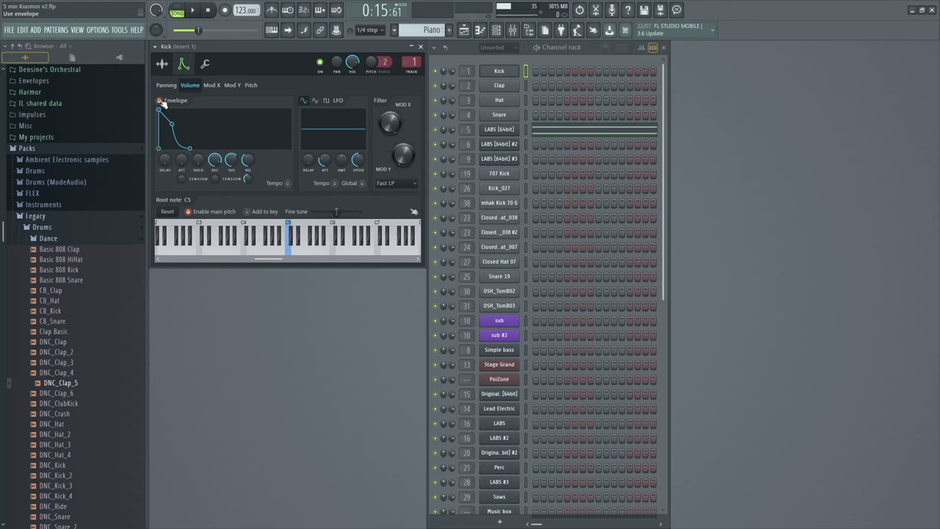
{"action": "key", "text": "z"}
{"action": "left_click_drag", "start_coordinate": [165, 160], "coordinate": [165, 150]}
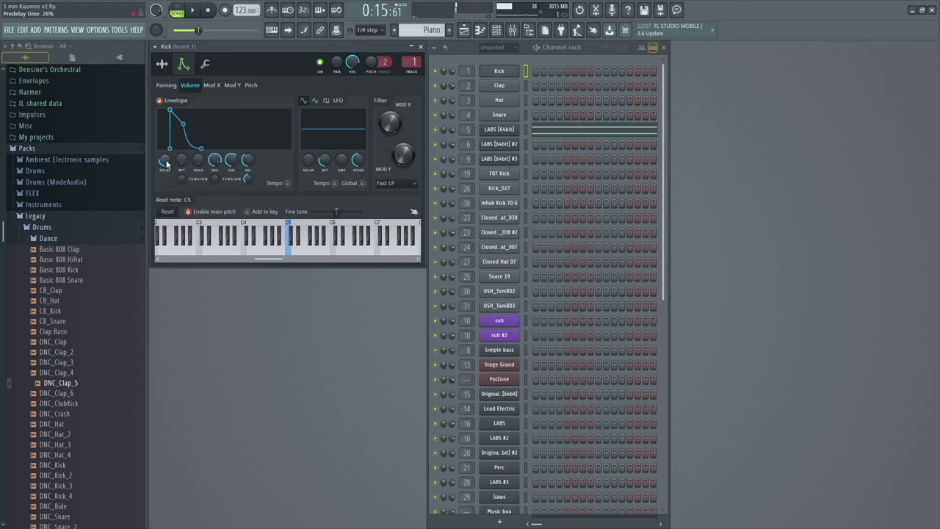
{"action": "left_click_drag", "start_coordinate": [181, 160], "coordinate": [181, 149]}
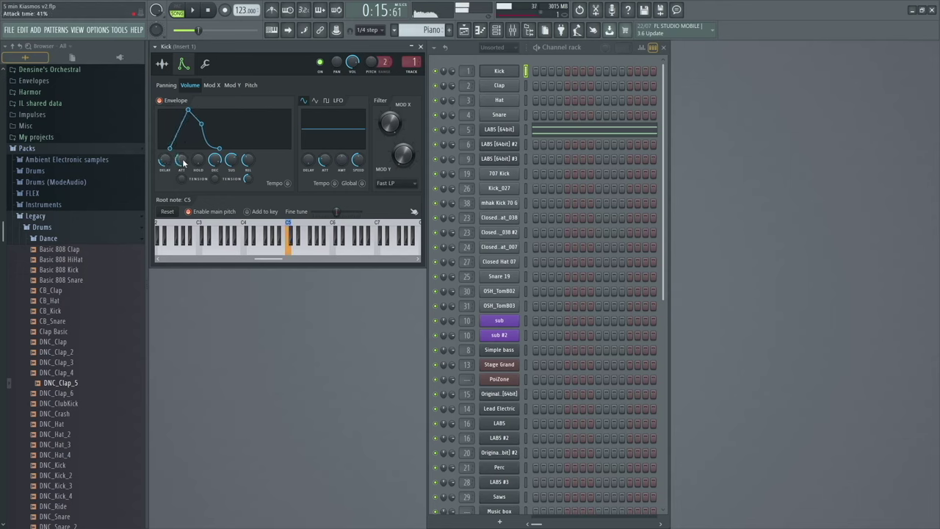
{"action": "left_click_drag", "start_coordinate": [184, 163], "coordinate": [184, 147]}
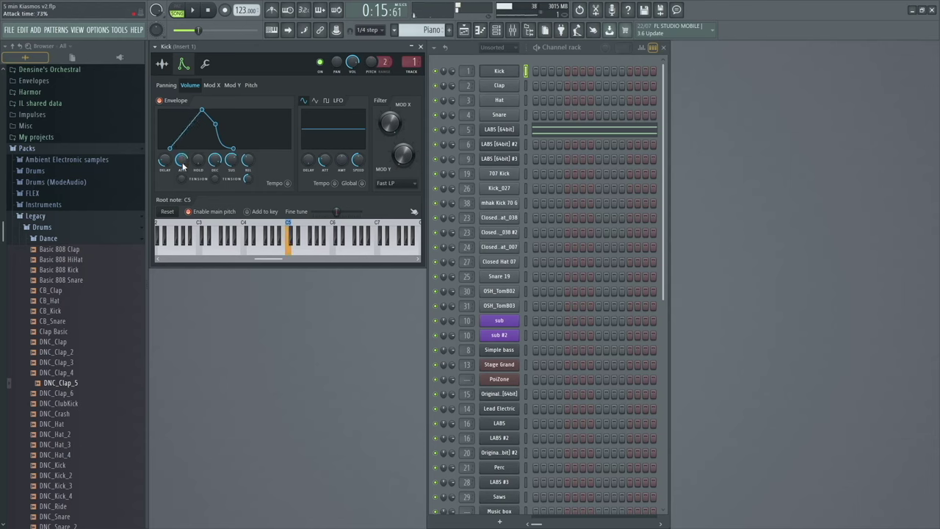
Lengthen the volume envelope's hold, set its decay time to 100% and its release time to 80%
{"action": "left_click_drag", "start_coordinate": [165, 160], "coordinate": [164, 148]}
{"action": "left_click_drag", "start_coordinate": [198, 160], "coordinate": [214, 140]}
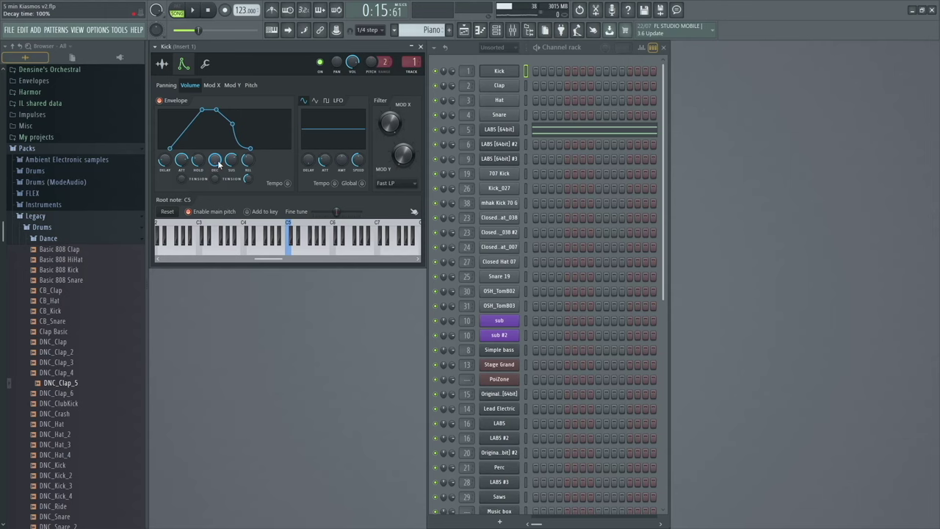
{"action": "left_click_drag", "start_coordinate": [225, 163], "coordinate": [252, 150]}
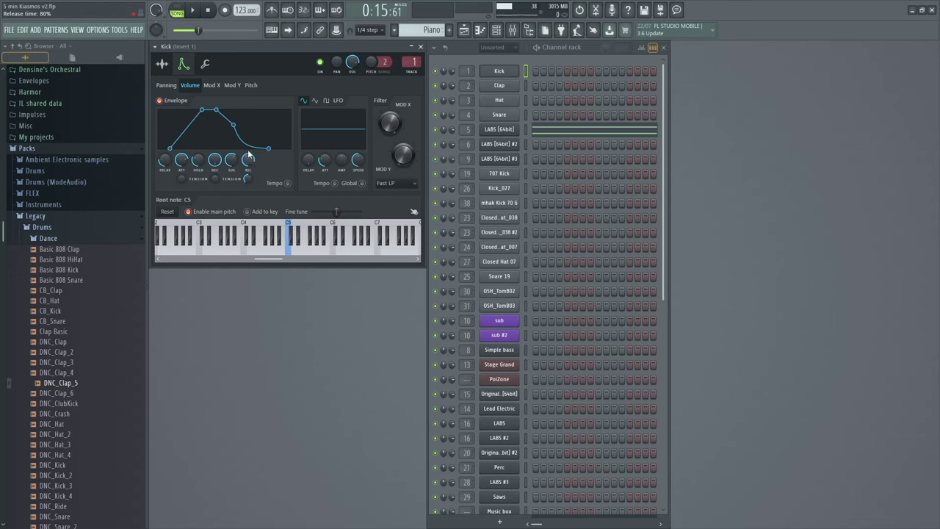
Reset the Kick's stretch time and pitch, preview the sample, and set the time stretching mode to Resample
{"action": "left_click", "coordinate": [162, 64]}
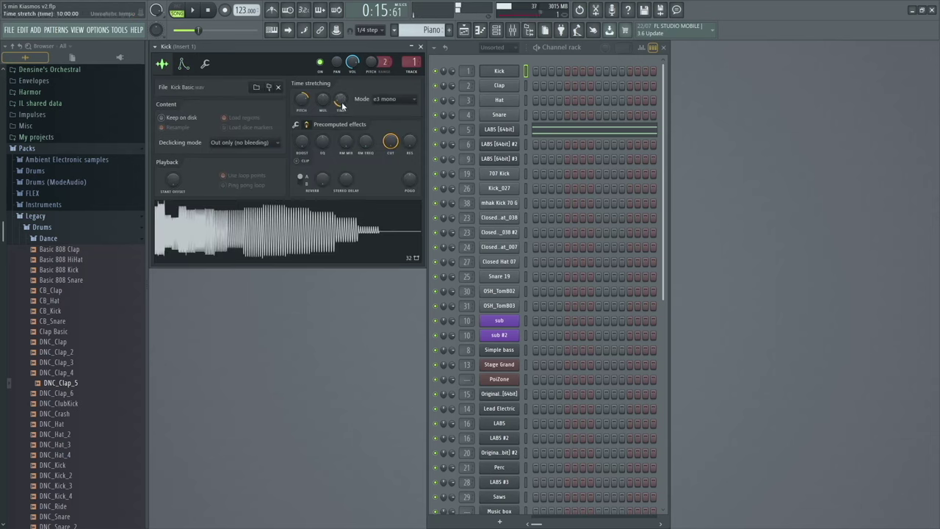
{"action": "left_click_drag", "start_coordinate": [340, 100], "coordinate": [301, 106]}
{"action": "left_click", "coordinate": [334, 234]}
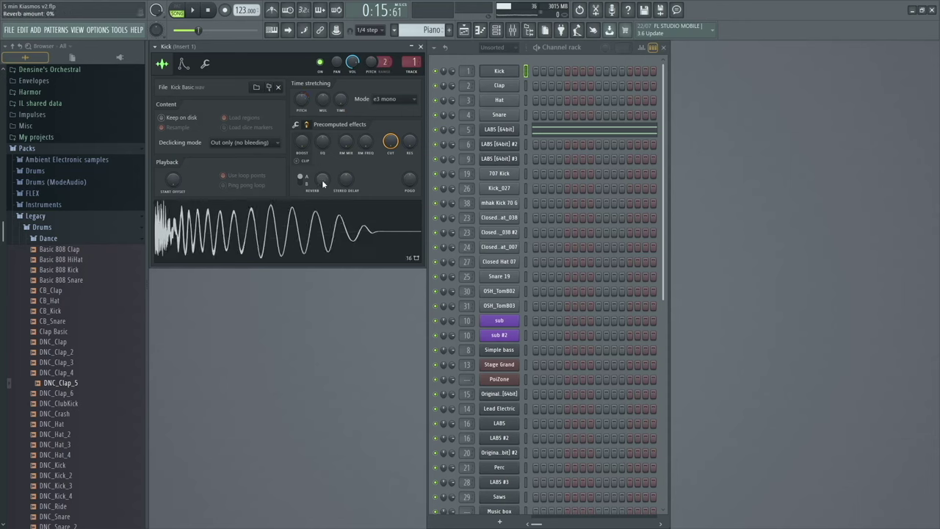
{"action": "left_click", "coordinate": [393, 99]}
{"action": "left_click", "coordinate": [388, 117]}
Load the Kick Basic sample from the Dance drums folder into the Kick channel's sampler and preview it
{"action": "scroll", "coordinate": [76, 303], "scroll_direction": "down", "scroll_amount": 5}
{"action": "left_click_drag", "start_coordinate": [71, 321], "coordinate": [210, 259]}
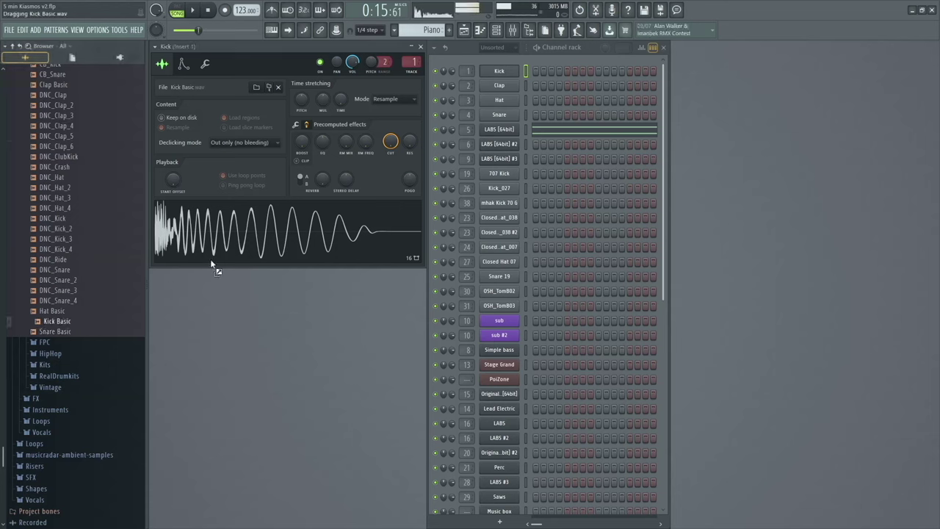
{"action": "left_click_drag", "start_coordinate": [257, 239], "coordinate": [256, 240]}
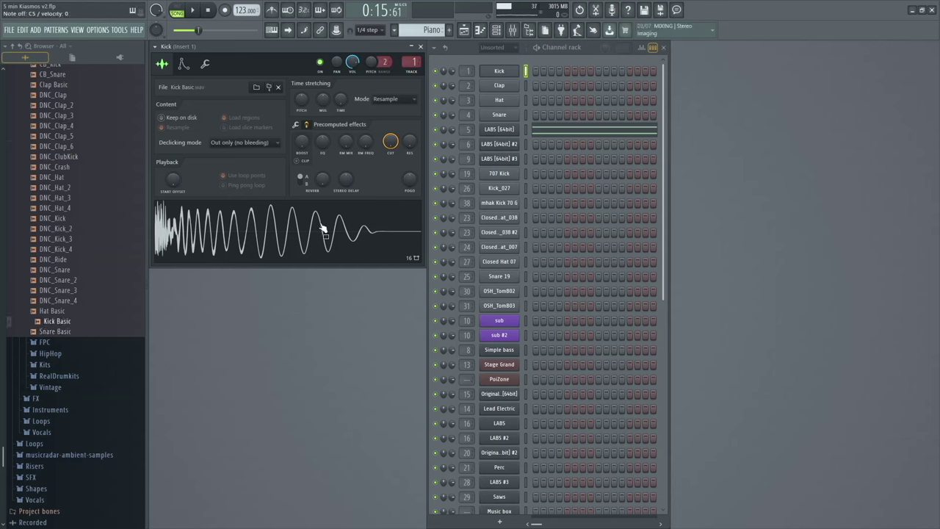
Add the Kick Basic sample as a new channel below Kick and show its settings in place of the Kick channel's
{"action": "left_click_drag", "start_coordinate": [63, 321], "coordinate": [508, 83]}
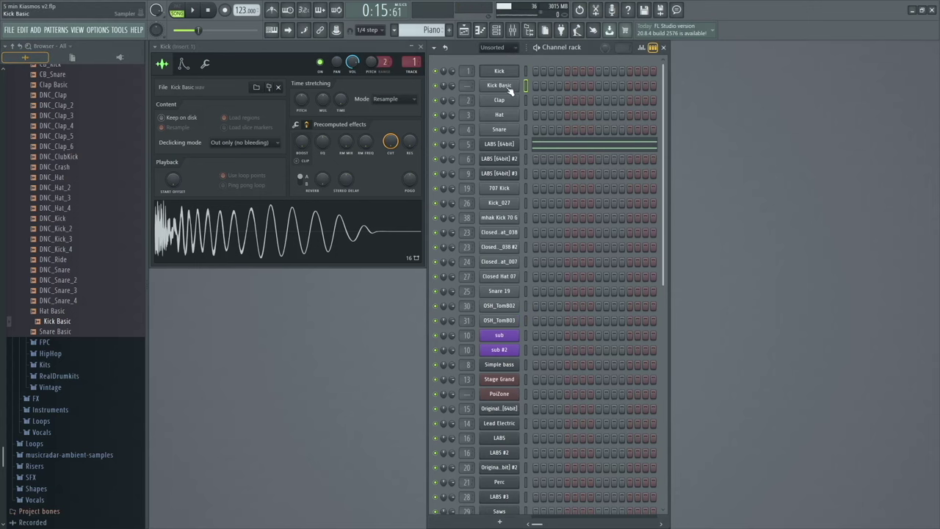
{"action": "left_click", "coordinate": [509, 89]}
{"action": "left_click", "coordinate": [424, 48]}
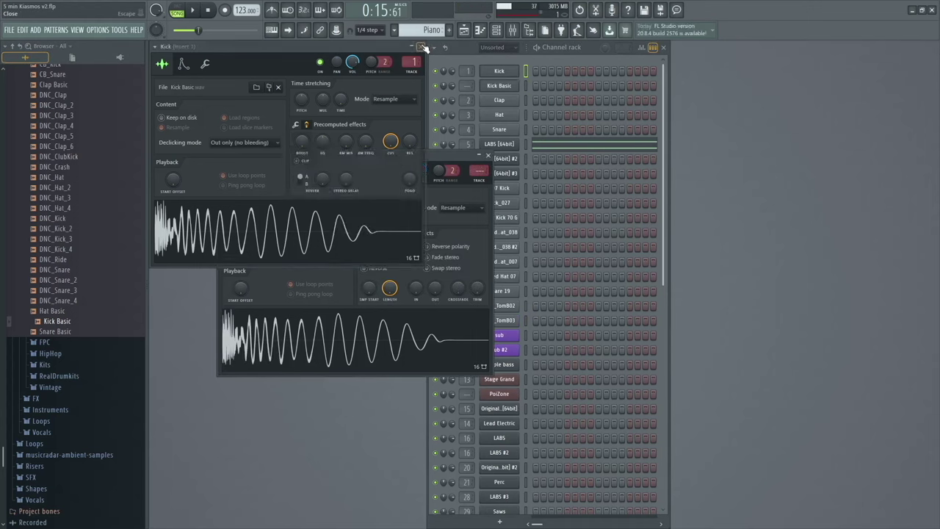
{"action": "left_click_drag", "start_coordinate": [373, 155], "coordinate": [305, 48]}
Enable the volume envelope on Kick Basic, adjust its attack and show the channel's miscellaneous functions
{"action": "left_click", "coordinate": [183, 63]}
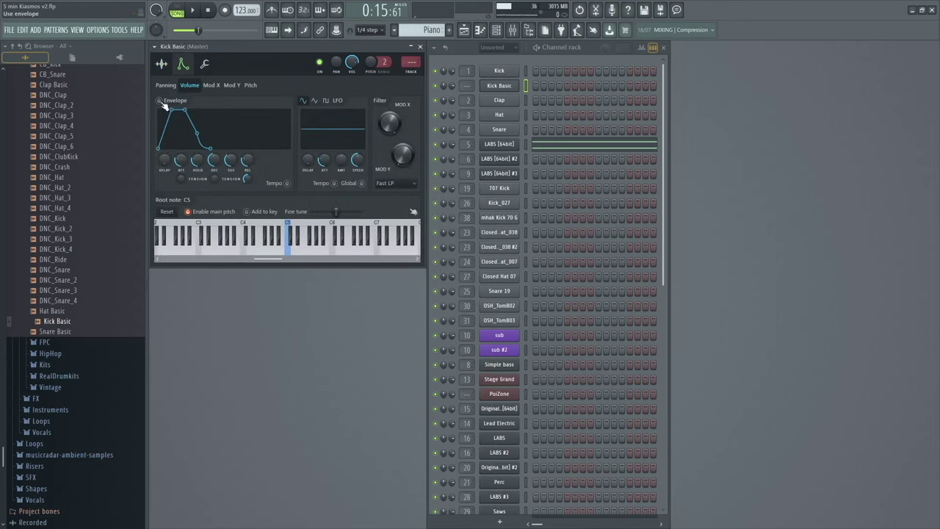
{"action": "left_click", "coordinate": [160, 102]}
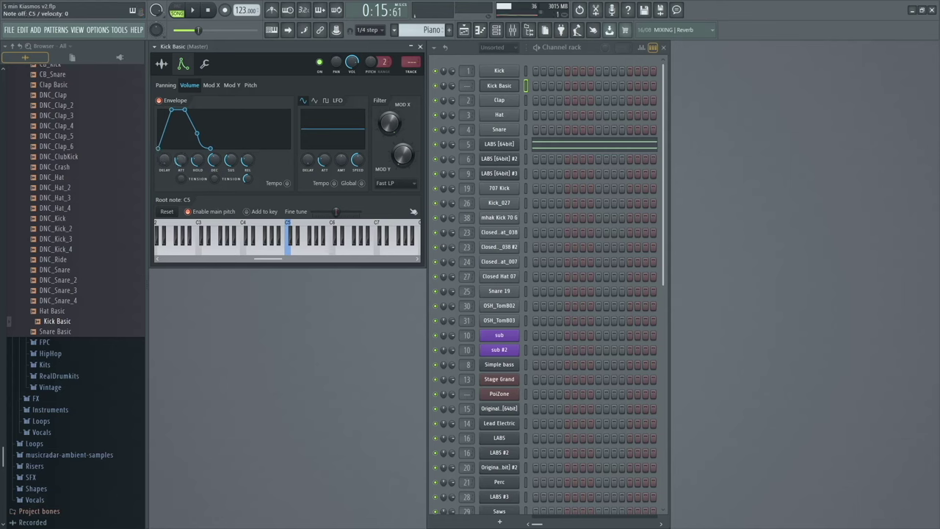
{"action": "left_click_drag", "start_coordinate": [180, 160], "coordinate": [180, 176]}
{"action": "left_click", "coordinate": [207, 65]}
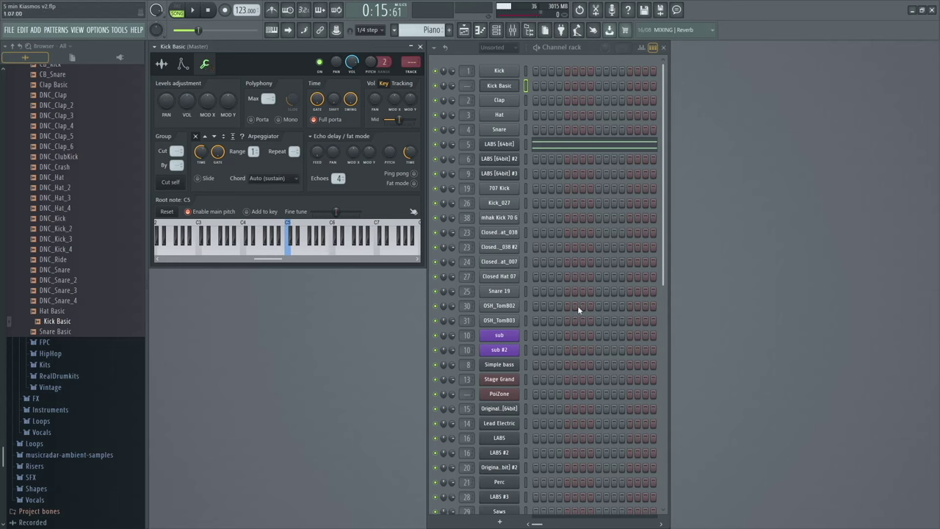
Add a 3x Osc instrument channel, close the Kick Basic settings and move the 3x Osc window clear of the channel rack
{"action": "left_click", "coordinate": [499, 523]}
{"action": "mouse_move", "coordinate": [536, 456]}
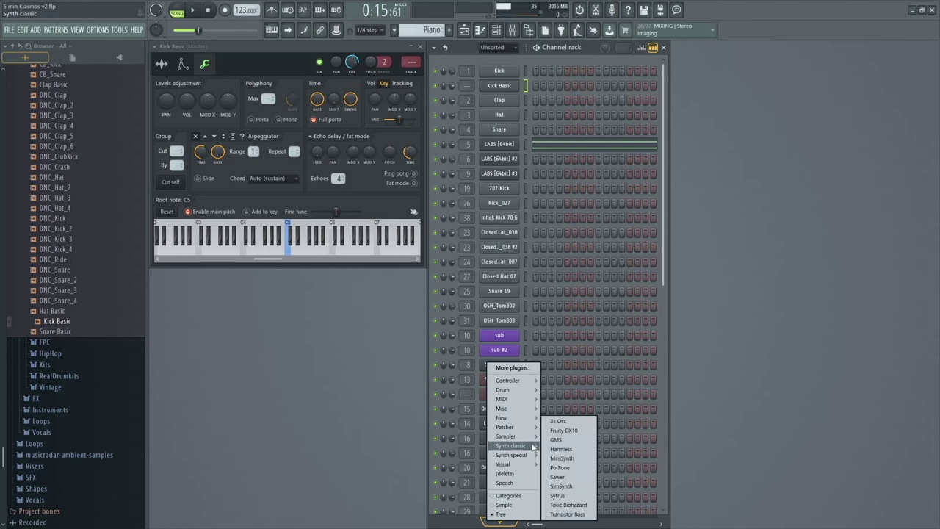
{"action": "left_click", "coordinate": [574, 425]}
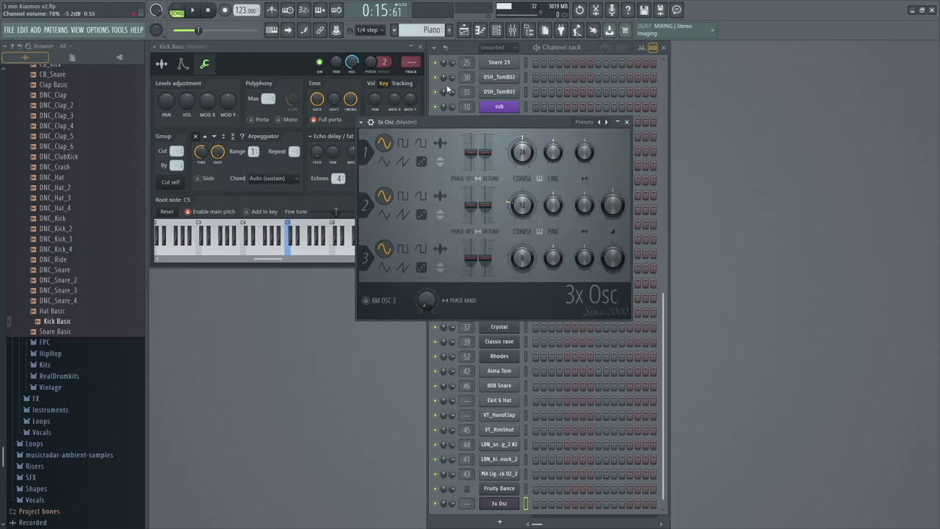
{"action": "left_click", "coordinate": [421, 46]}
{"action": "left_click_drag", "start_coordinate": [468, 124], "coordinate": [318, 127]}
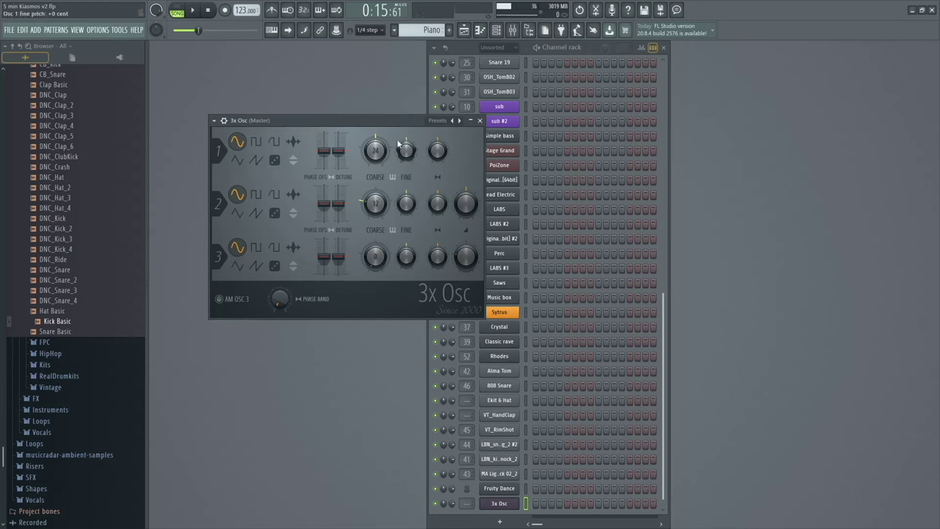
Show the detailed channel settings of 3x Osc and go through its sample, envelope and miscellaneous pages
{"action": "left_click", "coordinate": [224, 121]}
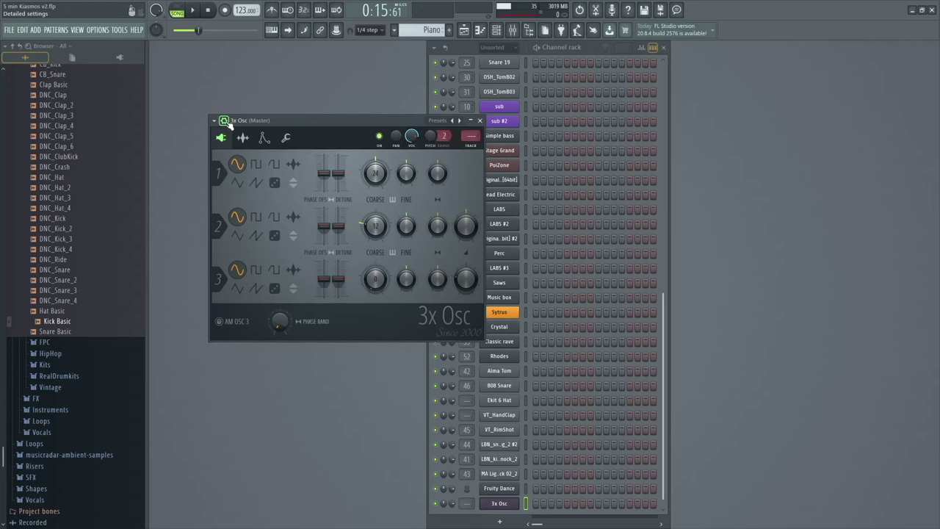
{"action": "left_click", "coordinate": [225, 120]}
{"action": "left_click", "coordinate": [224, 120]}
{"action": "left_click_drag", "start_coordinate": [310, 123], "coordinate": [253, 87]}
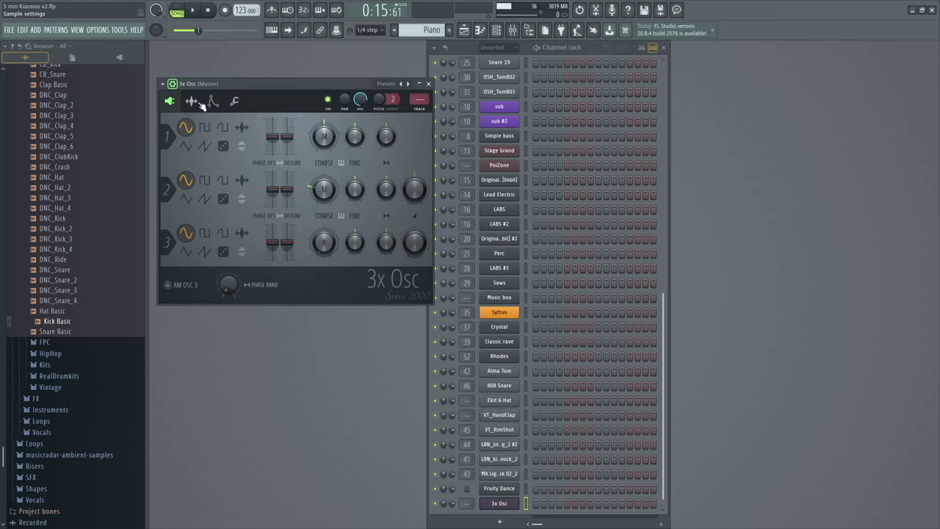
{"action": "left_click", "coordinate": [192, 103]}
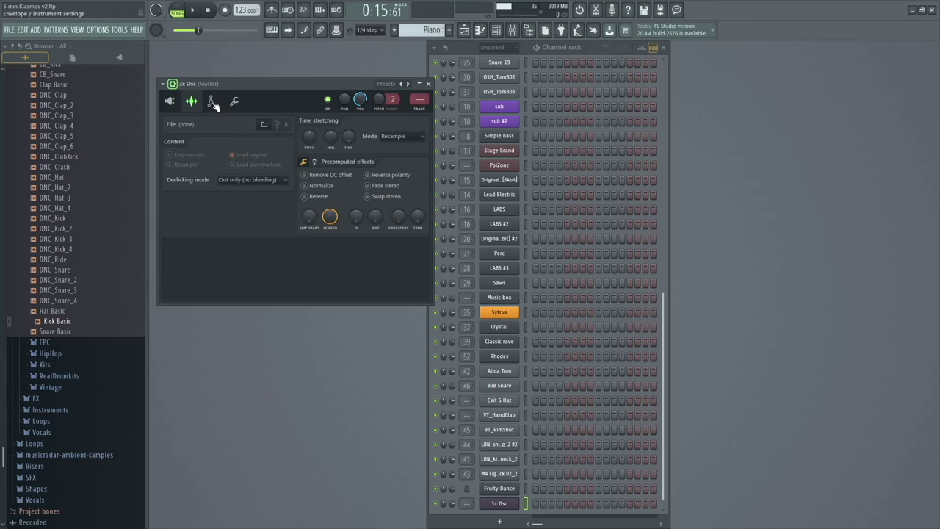
{"action": "left_click", "coordinate": [213, 101]}
{"action": "left_click", "coordinate": [236, 102]}
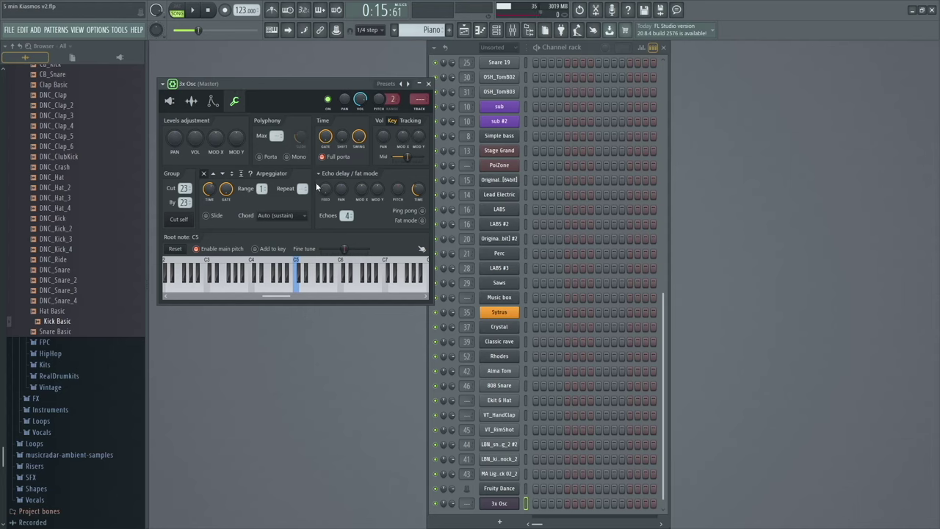
Configure the 3x Osc echo delay with feedback, panning, pitch shift, ping pong and 2 echoes, and look over its presets
{"action": "left_click_drag", "start_coordinate": [325, 190], "coordinate": [351, 193]}
{"action": "left_click_drag", "start_coordinate": [397, 189], "coordinate": [403, 200]}
{"action": "left_click", "coordinate": [421, 211]}
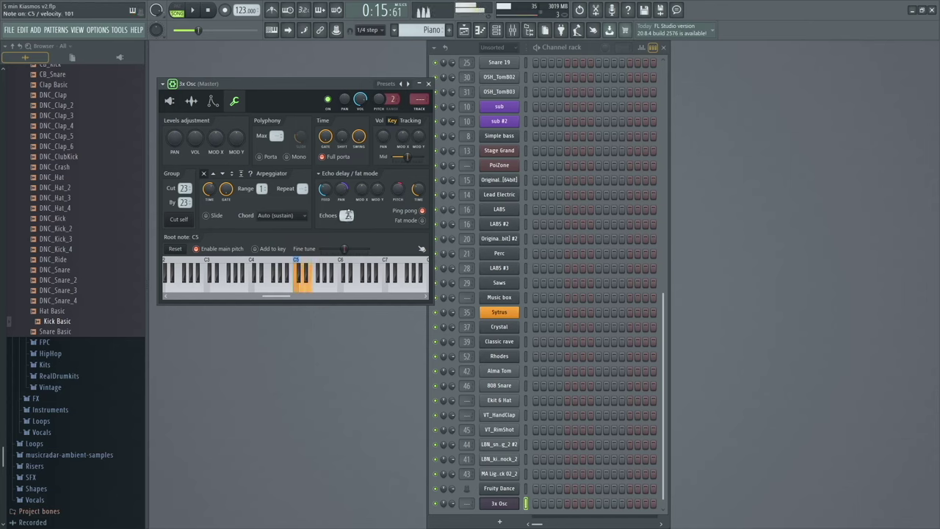
{"action": "left_click", "coordinate": [320, 177]}
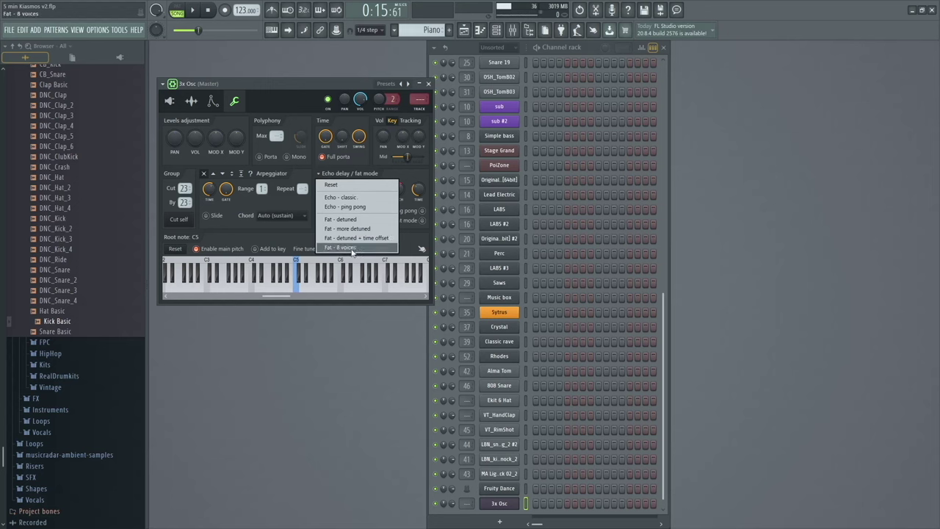
{"action": "left_click", "coordinate": [356, 184]}
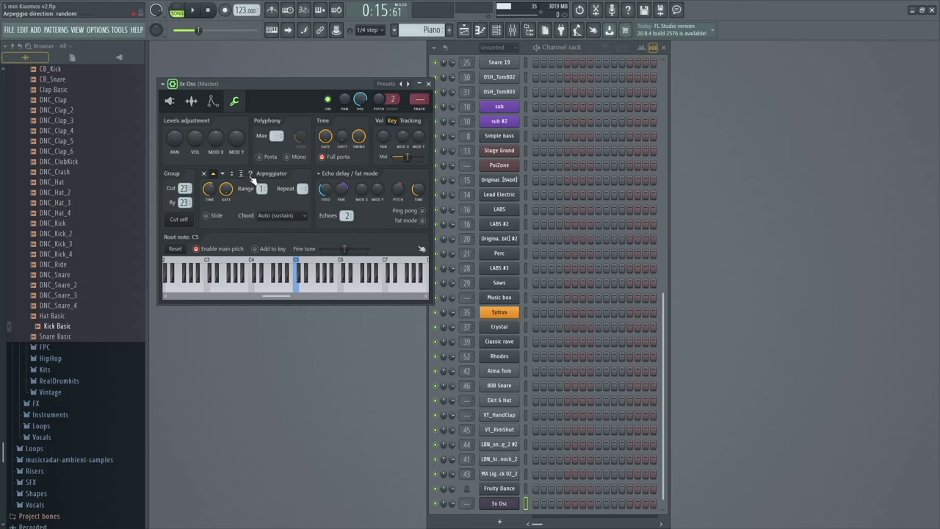
Set the arpeggiator's range and repeat to 2 while playing notes, and try its slide option
{"action": "key", "text": "q"}
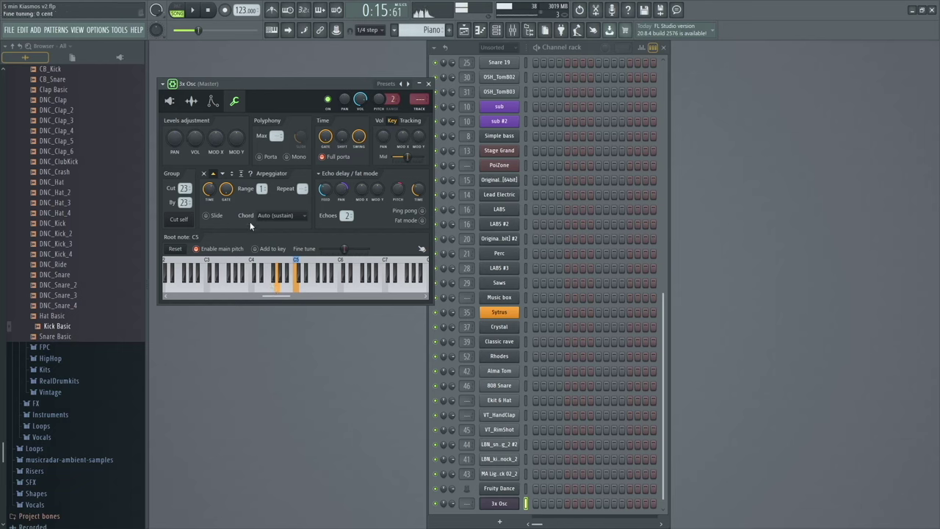
{"action": "left_click_drag", "start_coordinate": [262, 188], "coordinate": [262, 181]}
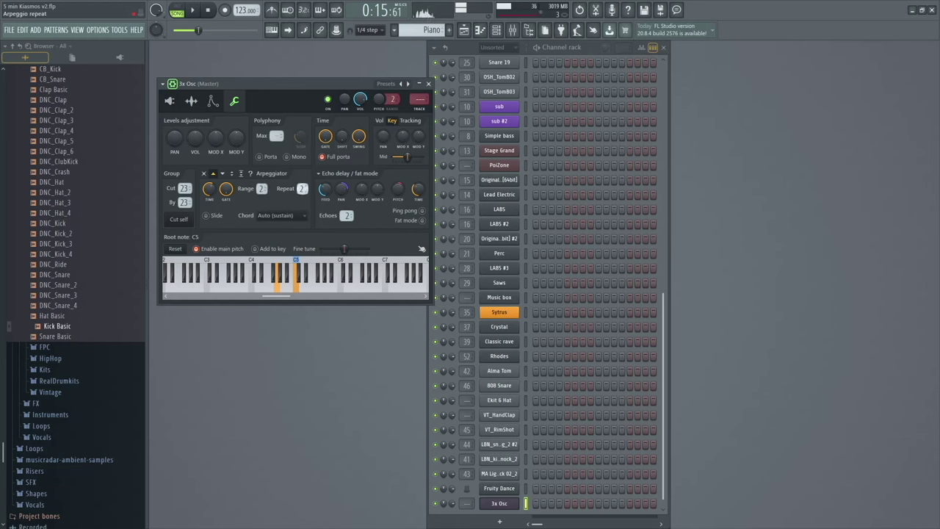
{"action": "left_click", "coordinate": [207, 216]}
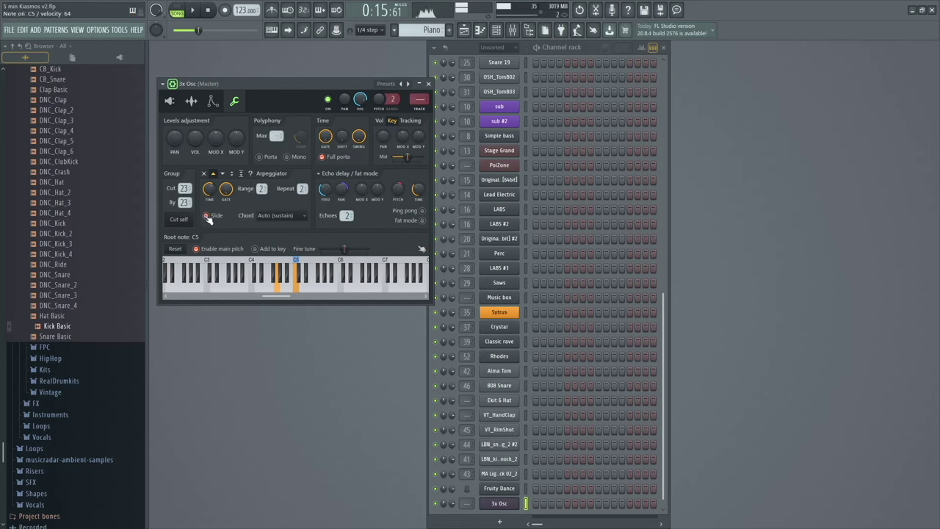
{"action": "left_click", "coordinate": [209, 216]}
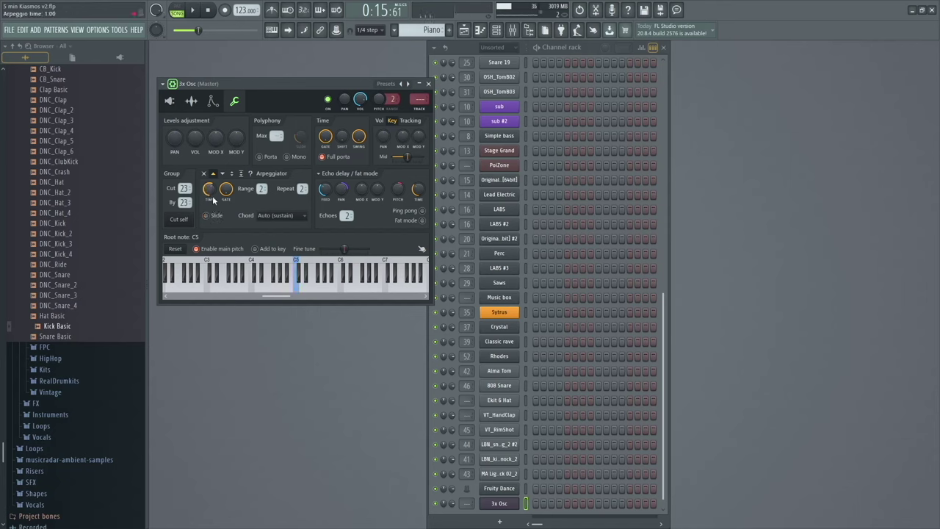
Adjust the arpeggiator's time, lower its gate to 29% and switch its direction to up-down
{"action": "mouse_move", "coordinate": [209, 189]}
{"action": "left_mouse_down"}
{"action": "mouse_move", "coordinate": [209, 235]}
{"action": "mouse_move", "coordinate": [208, 176]}
{"action": "left_mouse_up"}
{"action": "left_click_drag", "start_coordinate": [228, 191], "coordinate": [226, 215]}
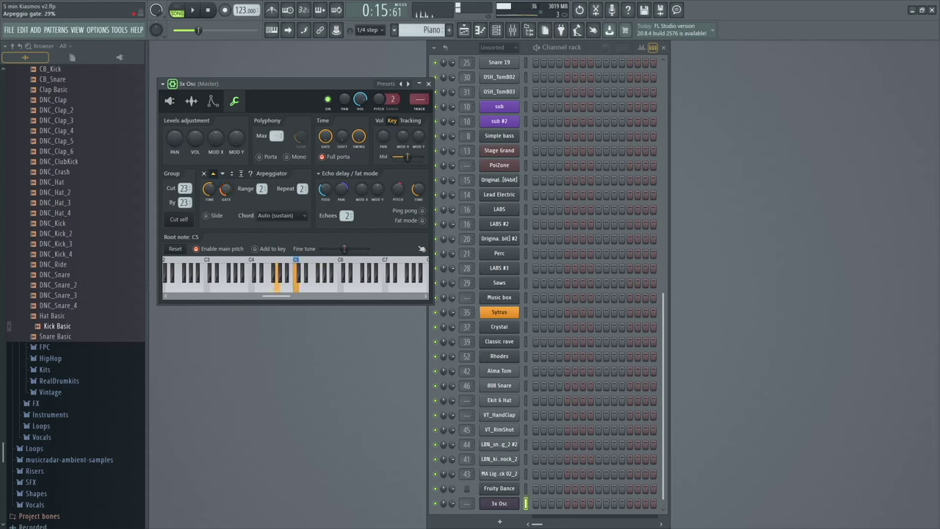
{"action": "left_click", "coordinate": [233, 173]}
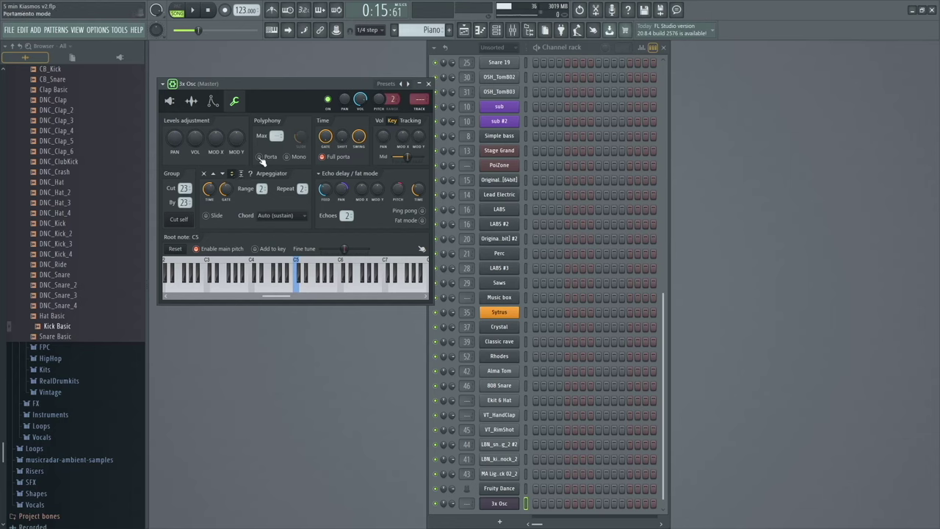
Turn on portamento for 3x Osc with a maximum polyphony of 1 and adjust its slide time
{"action": "left_click", "coordinate": [263, 159]}
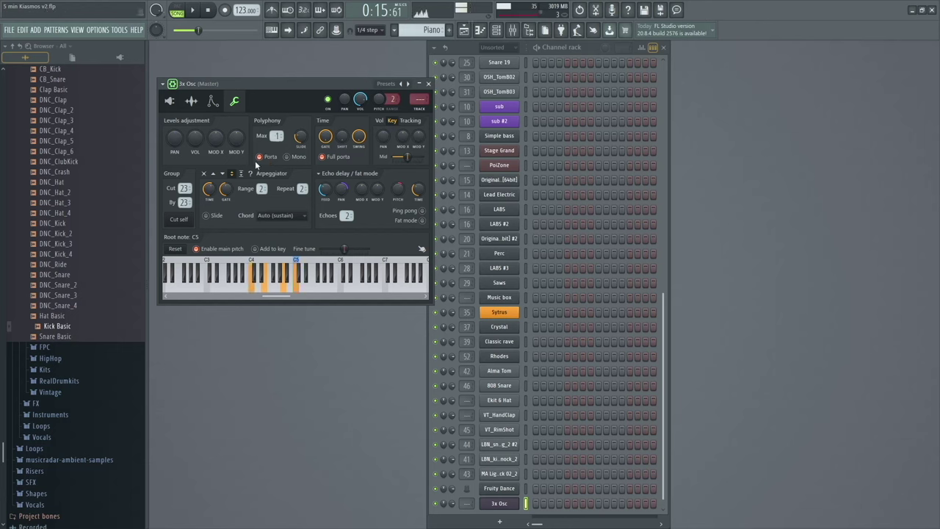
{"action": "left_click_drag", "start_coordinate": [300, 140], "coordinate": [300, 138]}
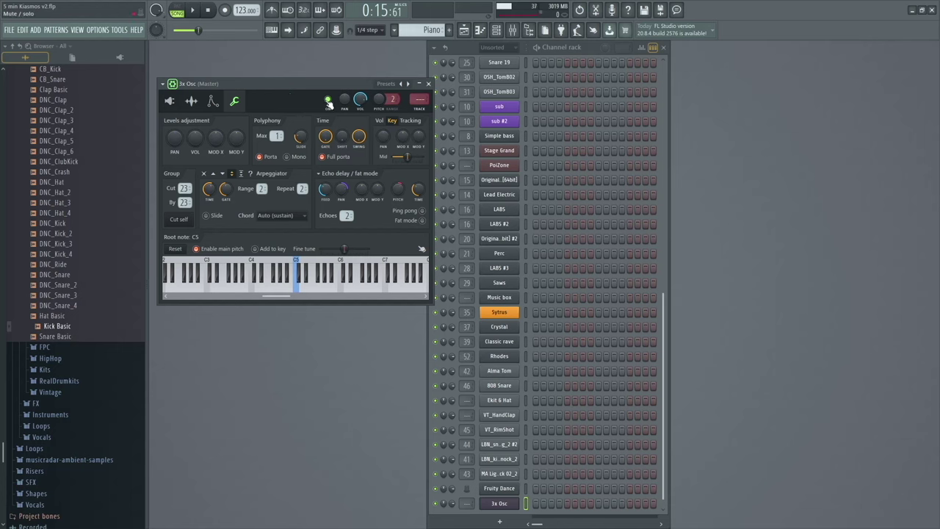
Try muting and unmuting the 3x Osc channel from both its own window and the channel rack
{"action": "left_click", "coordinate": [330, 101]}
{"action": "left_click_drag", "start_coordinate": [292, 82], "coordinate": [326, 69]}
{"action": "left_click", "coordinate": [334, 69]}
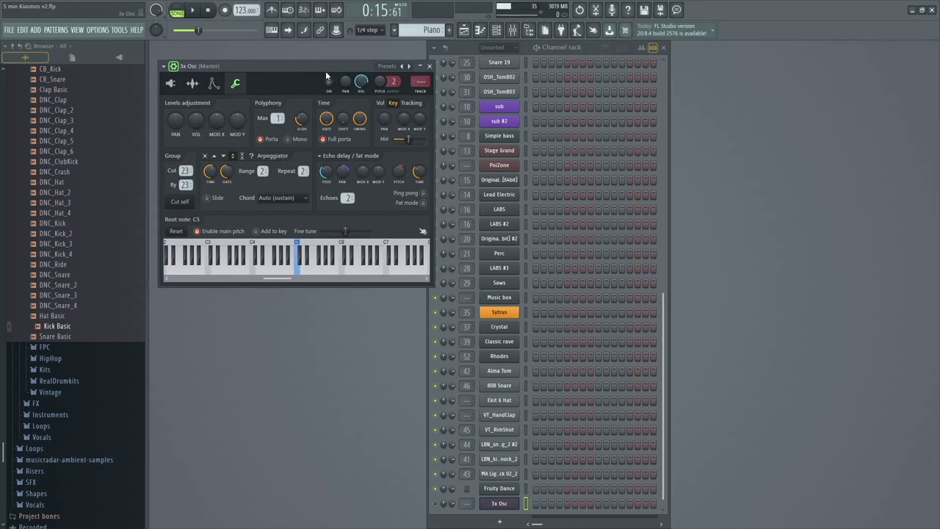
{"action": "left_click", "coordinate": [330, 82]}
{"action": "left_click_drag", "start_coordinate": [347, 65], "coordinate": [332, 64]}
{"action": "left_click", "coordinate": [316, 82]}
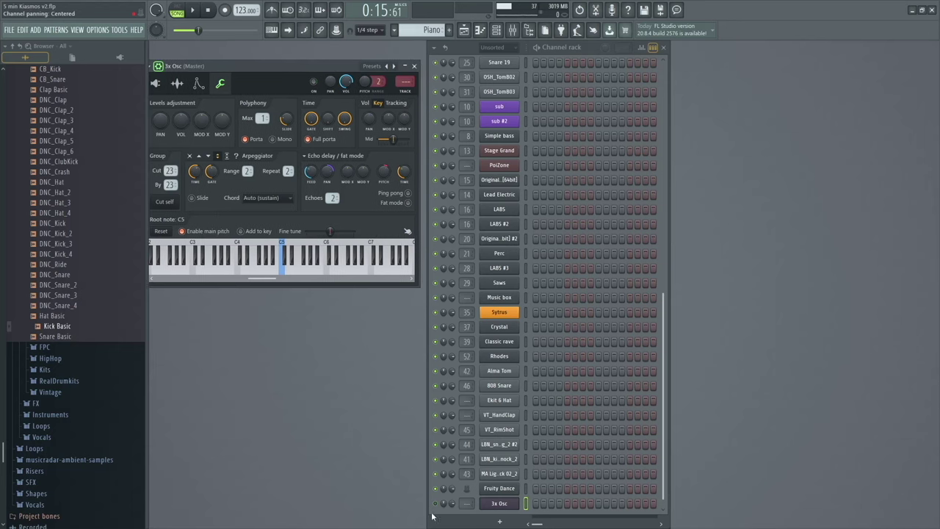
{"action": "left_click", "coordinate": [314, 82]}
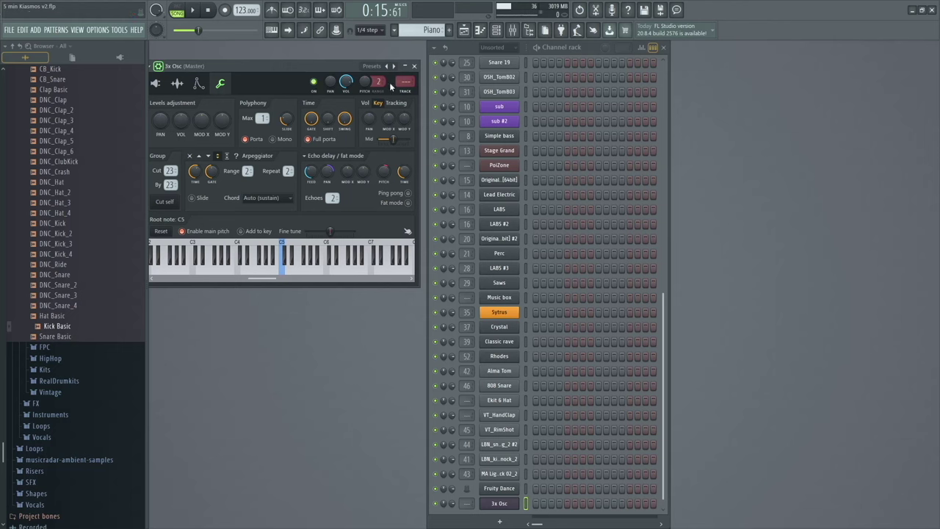
{"action": "left_click", "coordinate": [436, 504]}
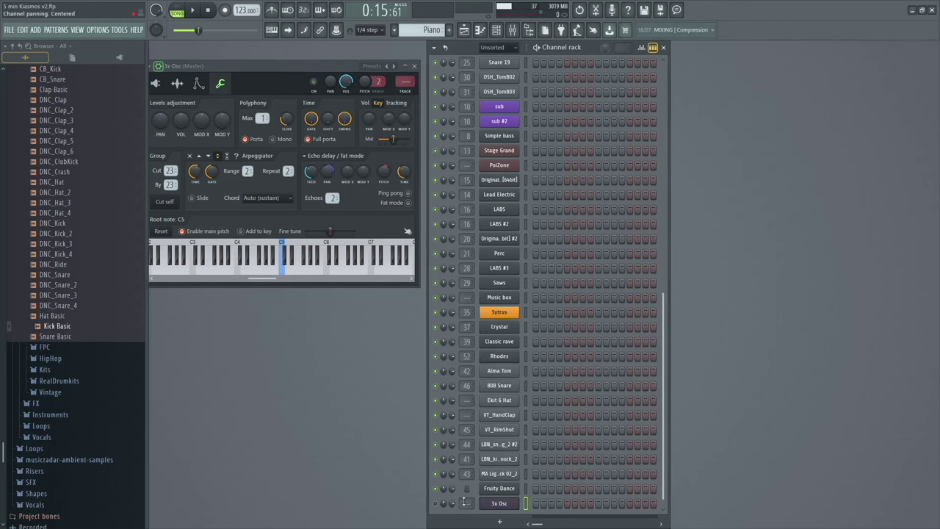
{"action": "left_click", "coordinate": [314, 82]}
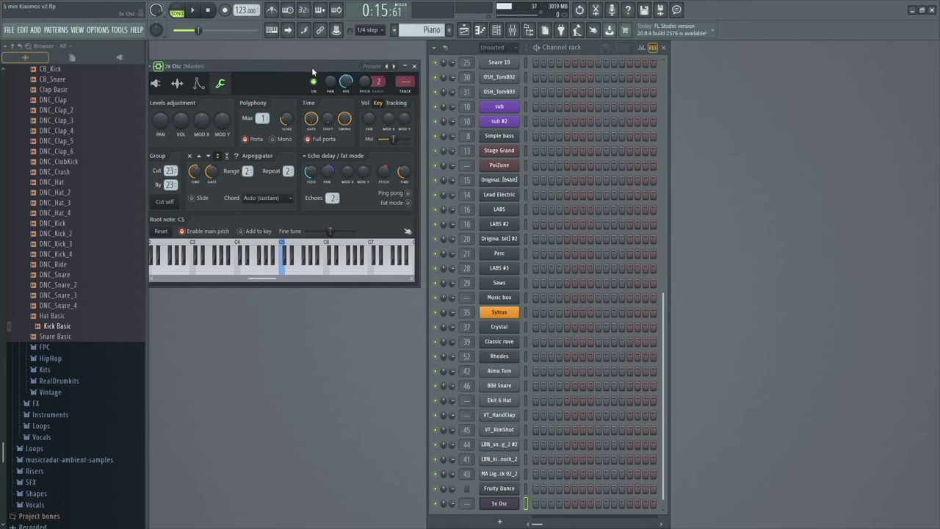
{"action": "left_click_drag", "start_coordinate": [312, 67], "coordinate": [317, 61]}
{"action": "left_click", "coordinate": [435, 504]}
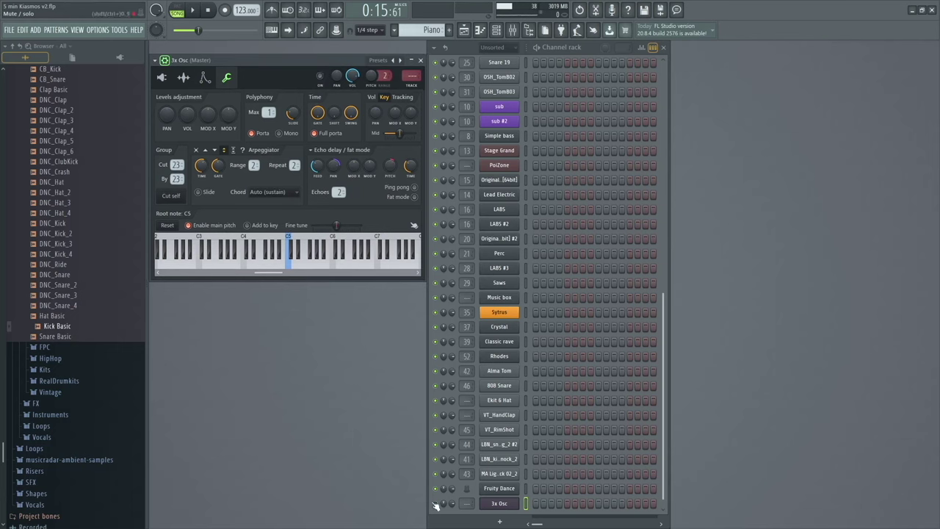
{"action": "left_click", "coordinate": [320, 76]}
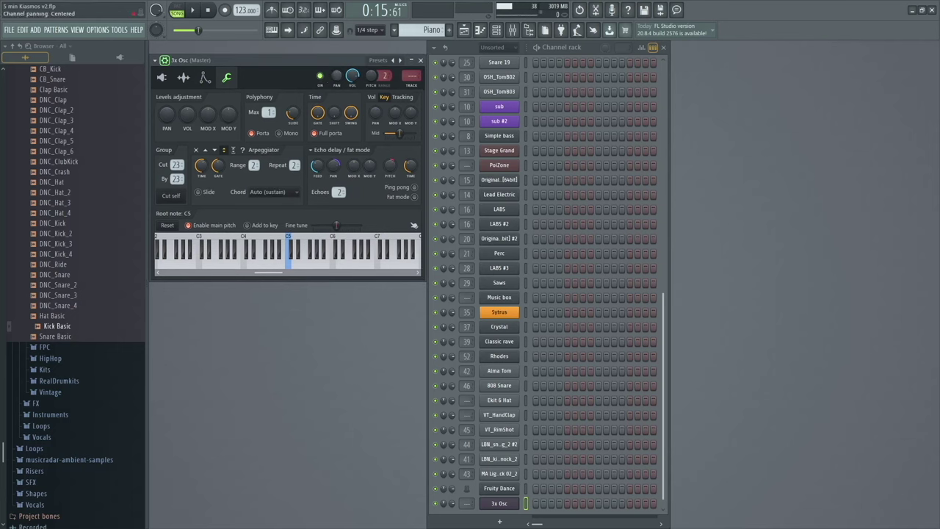
Adjust the panning and pitch of the 3x Osc channel
{"action": "left_click_drag", "start_coordinate": [337, 75], "coordinate": [337, 58]}
{"action": "left_click_drag", "start_coordinate": [373, 75], "coordinate": [373, 80]}
Try routing 3x Osc to different mixer tracks up to track 35, and return it to Master
{"action": "scroll", "coordinate": [412, 76], "scroll_direction": "up", "scroll_amount": 11}
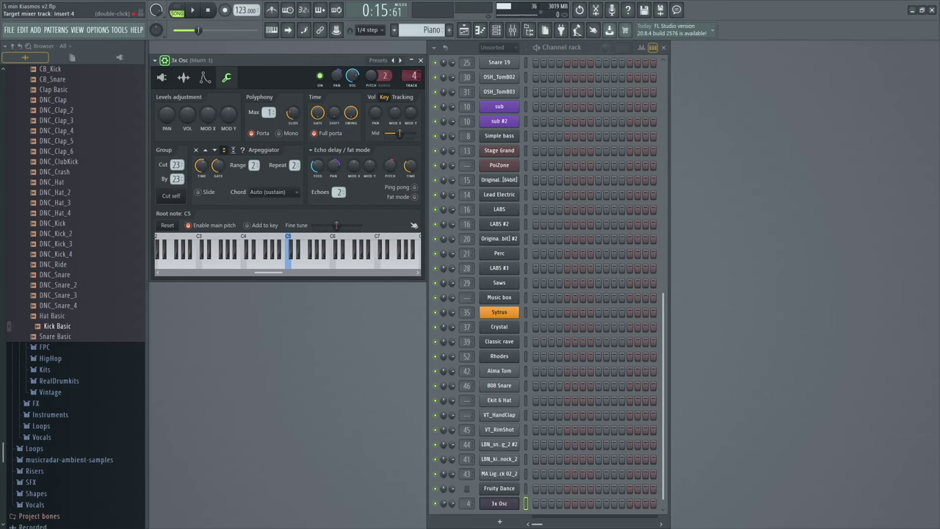
{"action": "scroll", "coordinate": [411, 76], "scroll_direction": "up", "scroll_amount": 11}
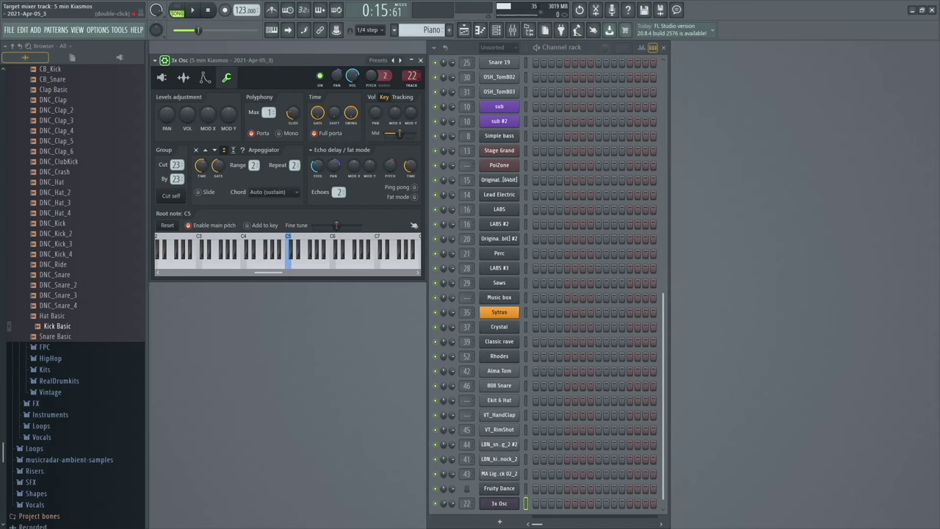
{"action": "scroll", "coordinate": [411, 75], "scroll_direction": "up", "scroll_amount": 13}
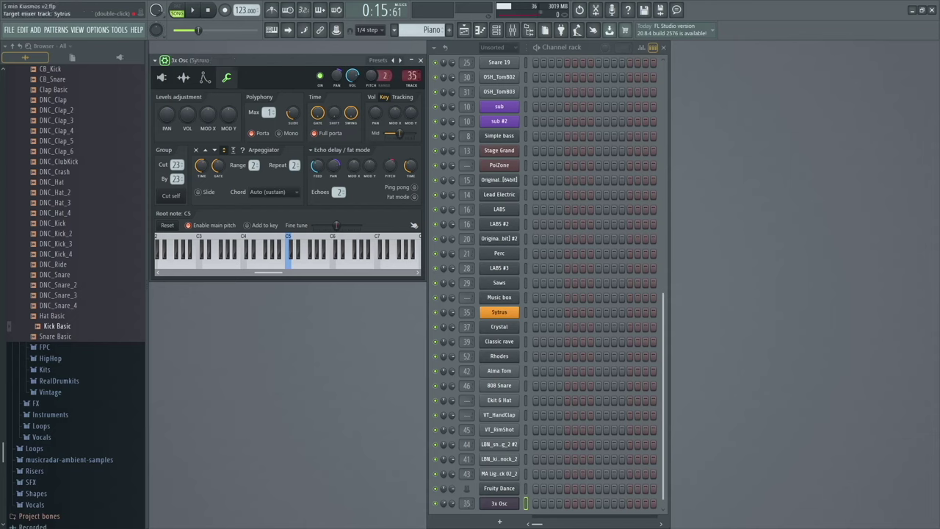
{"action": "scroll", "coordinate": [411, 76], "scroll_direction": "down", "scroll_amount": 20}
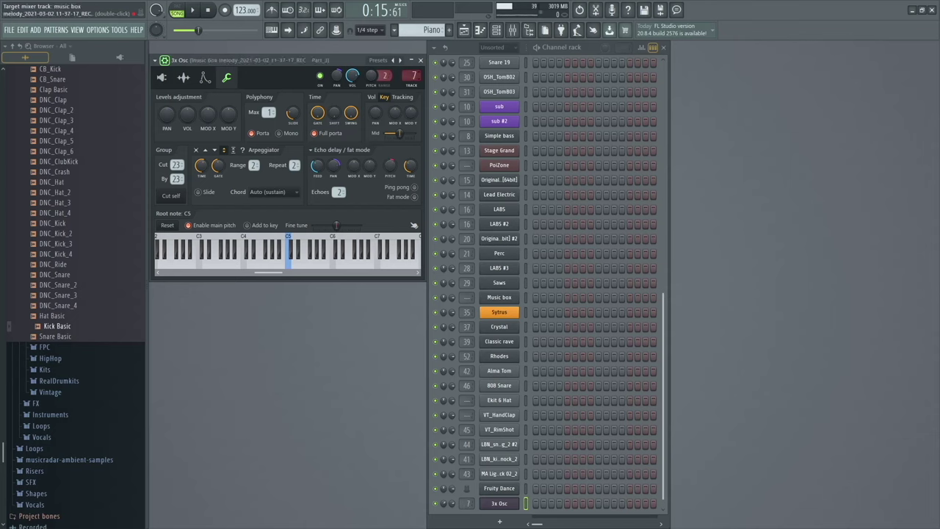
{"action": "scroll", "coordinate": [411, 75], "scroll_direction": "down", "scroll_amount": 7}
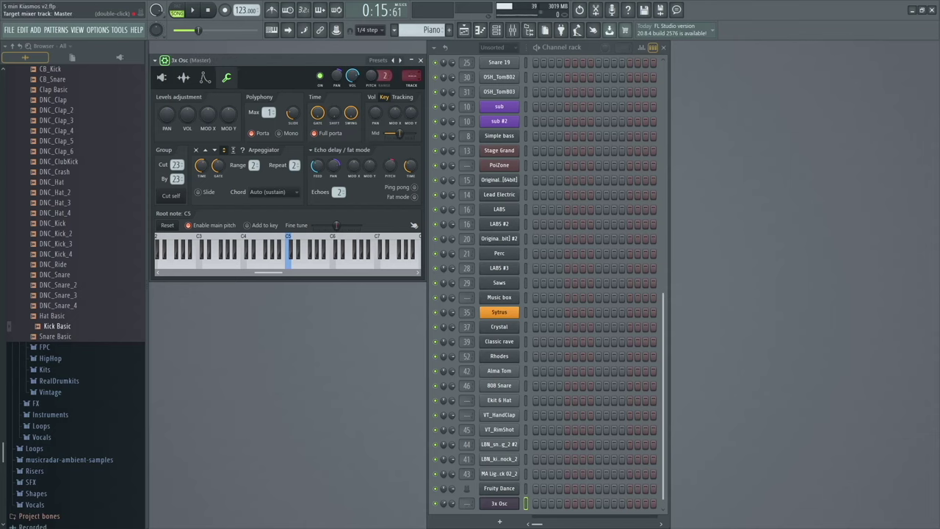
Route 3x Osc to the free mixer track 57 and close the mixer
{"action": "left_click", "coordinate": [414, 85]}
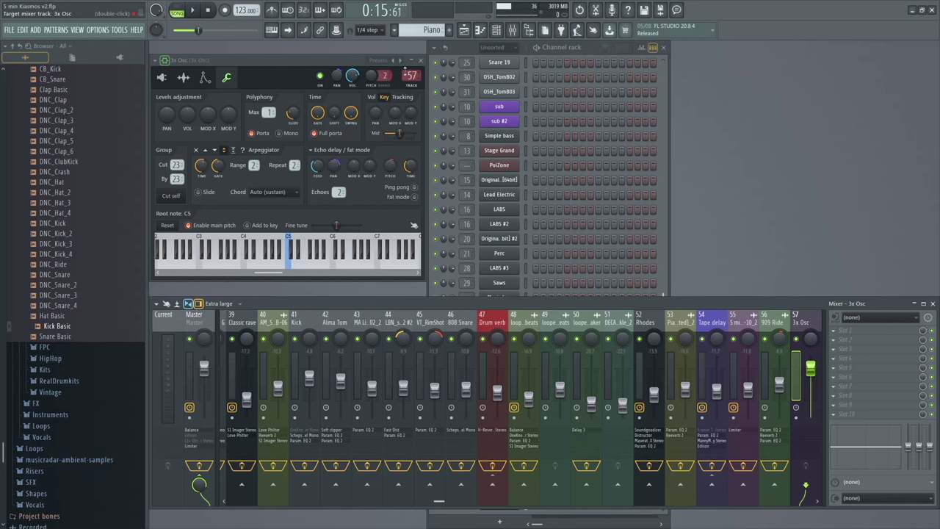
{"action": "left_click", "coordinate": [934, 303]}
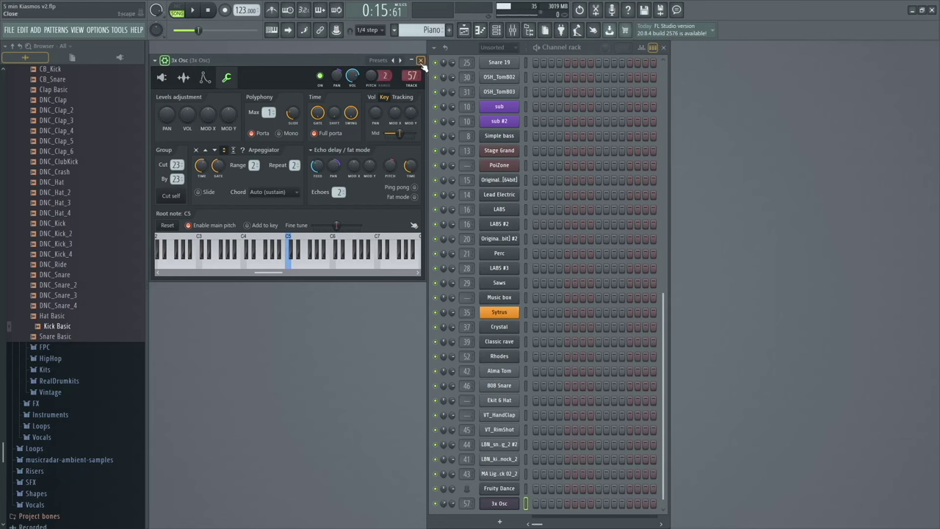
Look through the 3x Osc channel's plugin, sample, envelope and miscellaneous settings pages
{"action": "left_click", "coordinate": [163, 77]}
{"action": "left_click", "coordinate": [184, 78]}
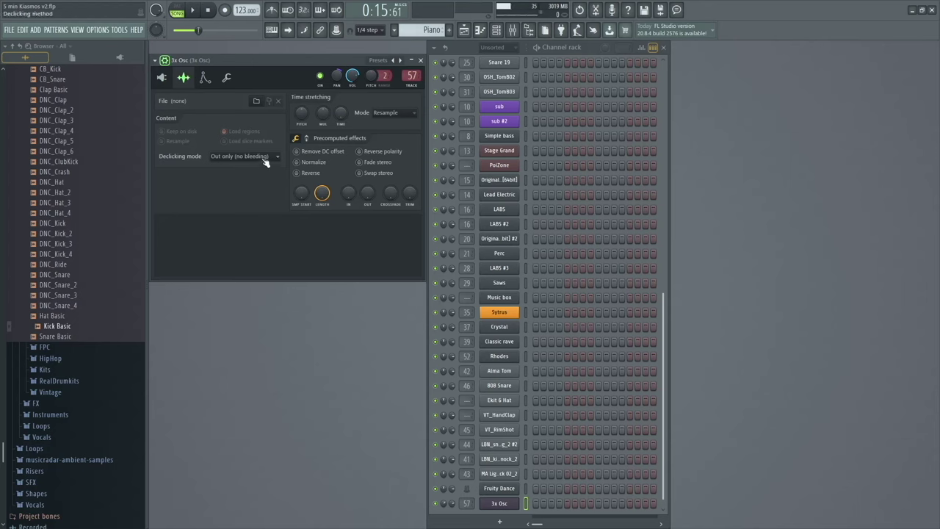
{"action": "left_click", "coordinate": [164, 78]}
{"action": "left_click", "coordinate": [183, 78]}
{"action": "left_click", "coordinate": [205, 78]}
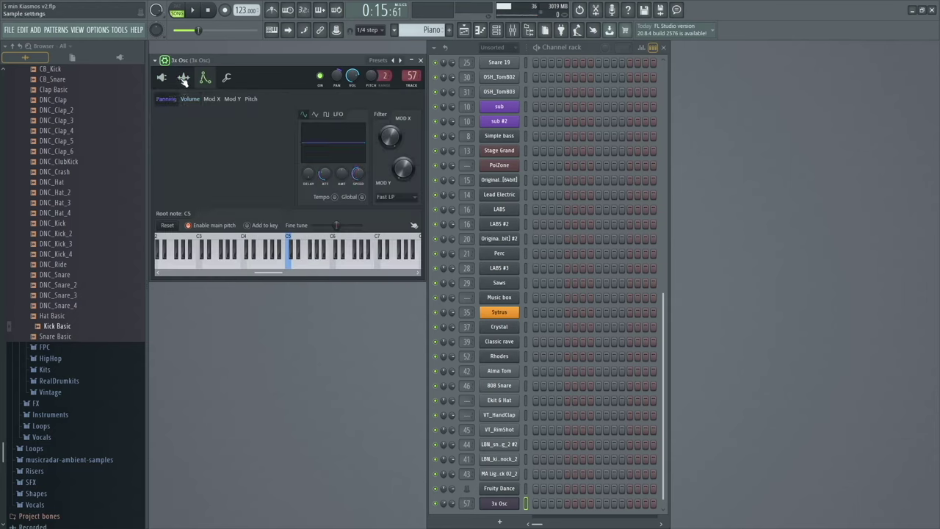
{"action": "left_click", "coordinate": [183, 78]}
{"action": "left_click", "coordinate": [227, 79]}
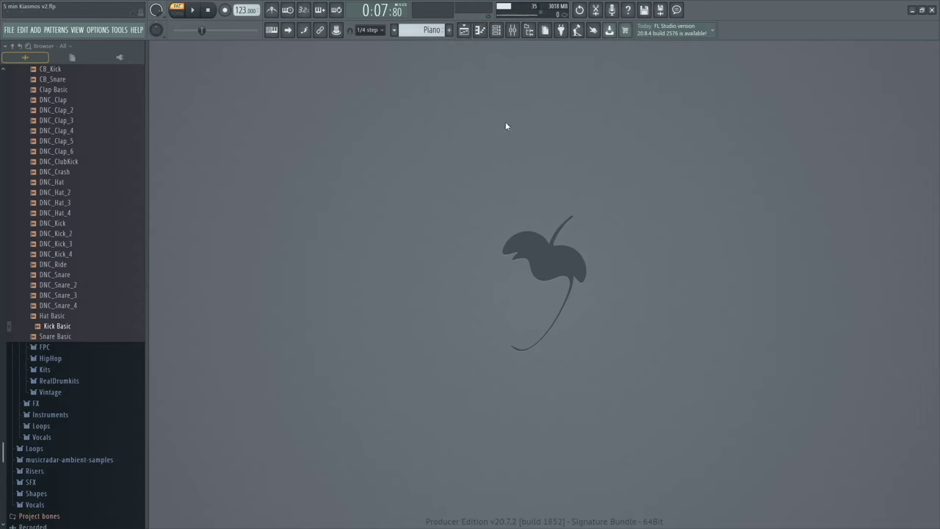
Show and hide the piano roll of the LABS [64bit] channel
{"action": "left_click", "coordinate": [481, 30]}
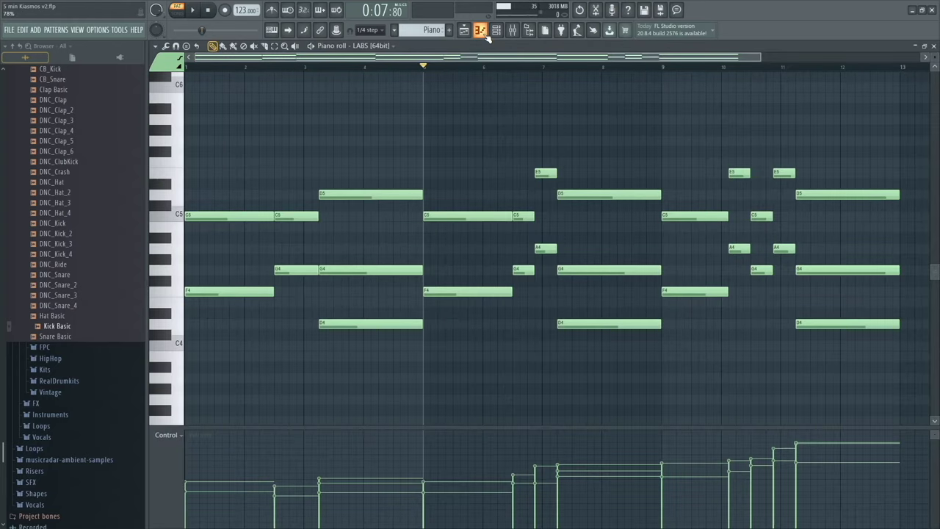
{"action": "left_click", "coordinate": [481, 31]}
{"action": "left_click", "coordinate": [482, 31]}
{"action": "left_click", "coordinate": [482, 30]}
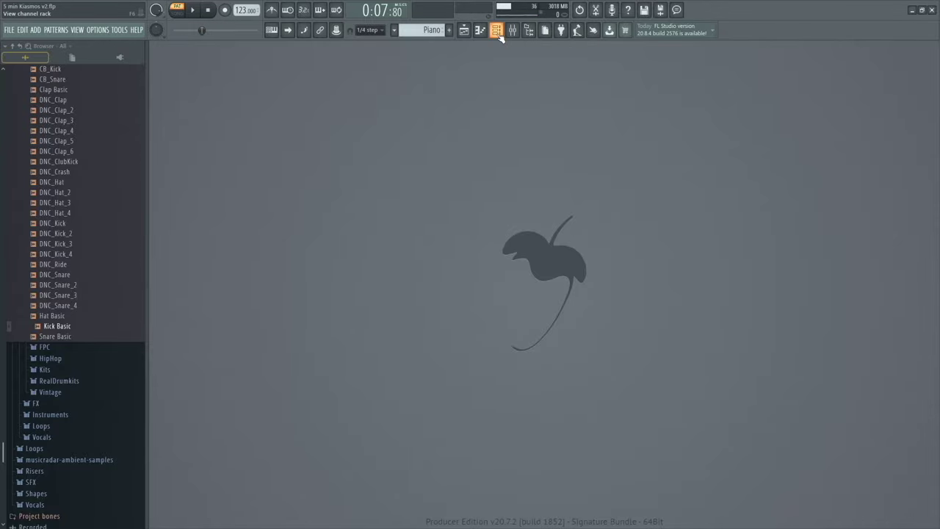
Show the channel rack and open the LABS [64bit] wrapper settings, moving the plugin window clear of the rack
{"action": "left_click", "coordinate": [497, 31]}
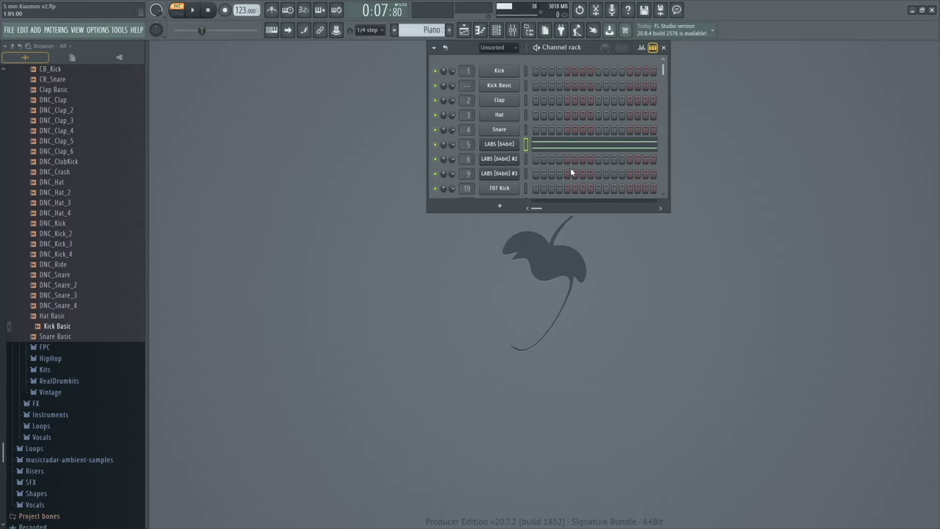
{"action": "left_click", "coordinate": [492, 143]}
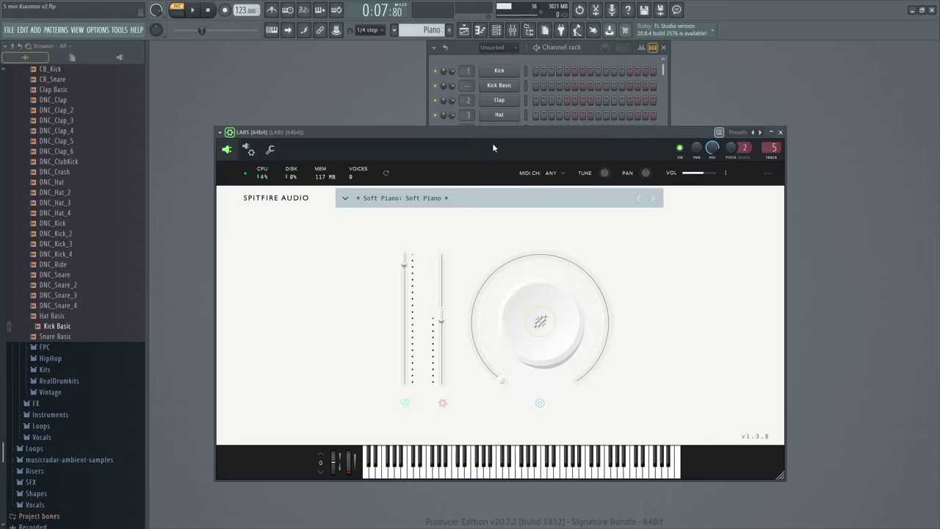
{"action": "left_click", "coordinate": [247, 149]}
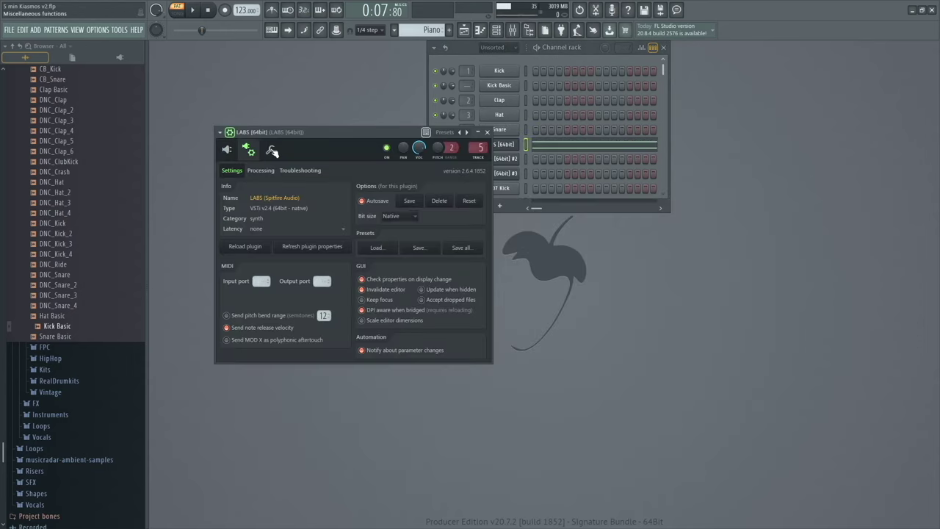
{"action": "left_click_drag", "start_coordinate": [283, 134], "coordinate": [217, 140]}
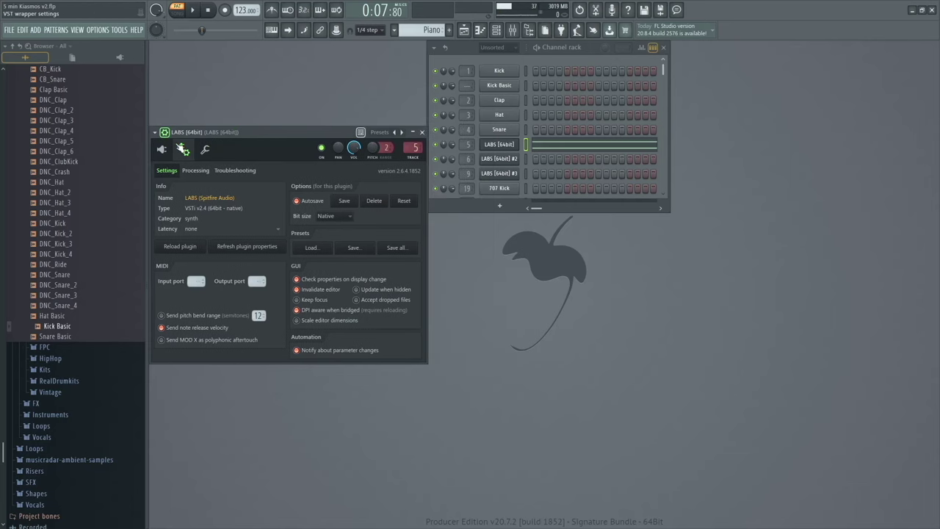
Open the LABS [64bit] piano roll from the options of its plugin window, and close it
{"action": "left_click", "coordinate": [155, 133]}
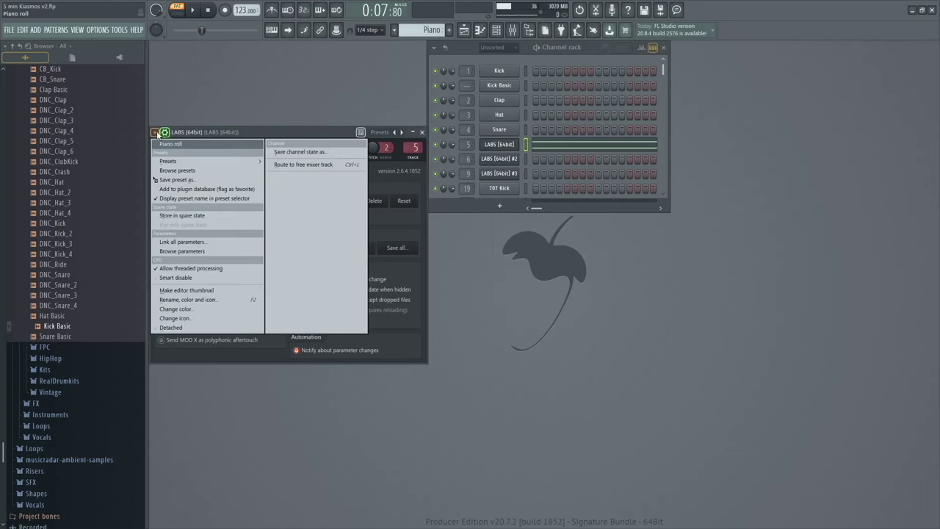
{"action": "left_click", "coordinate": [168, 144]}
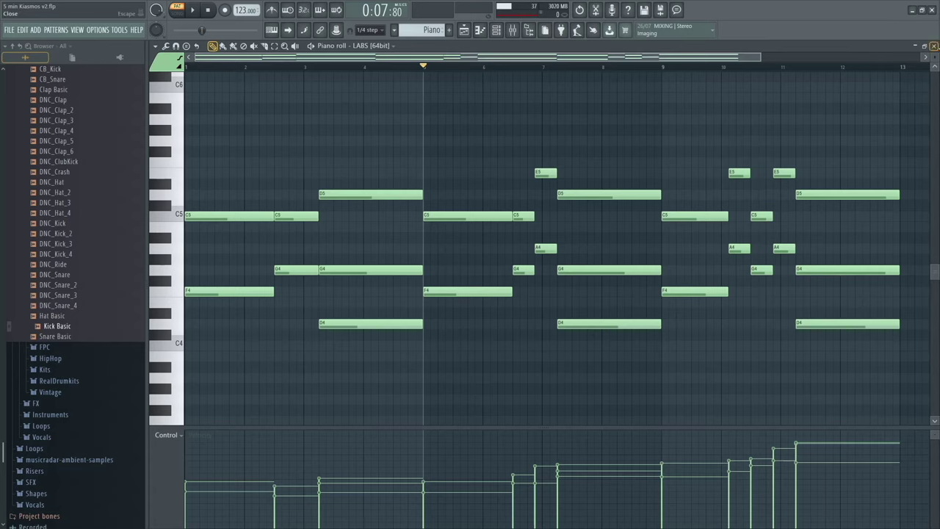
{"action": "left_click", "coordinate": [934, 47]}
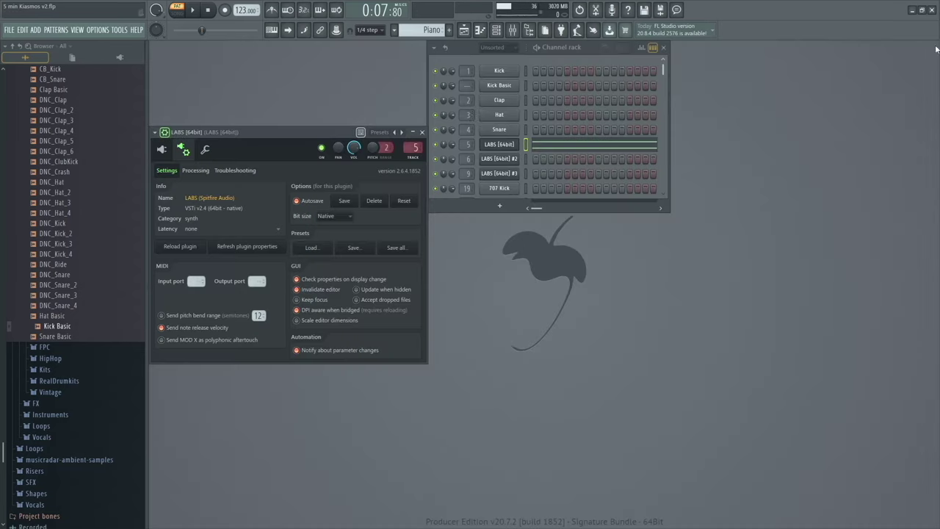
Open the LABS [64bit] piano roll from its channel in the rack, close it and reopen it the same way
{"action": "right_click", "coordinate": [504, 146]}
{"action": "left_click", "coordinate": [553, 149]}
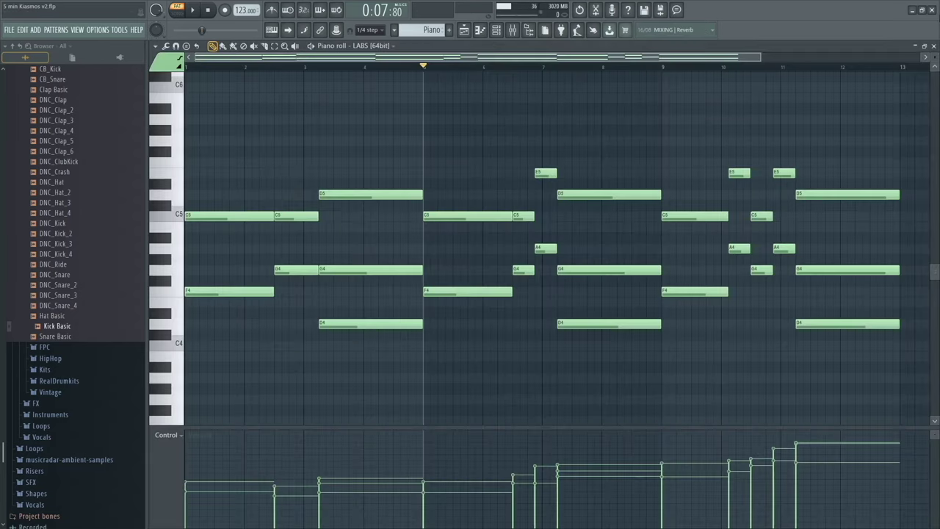
{"action": "left_click", "coordinate": [934, 45]}
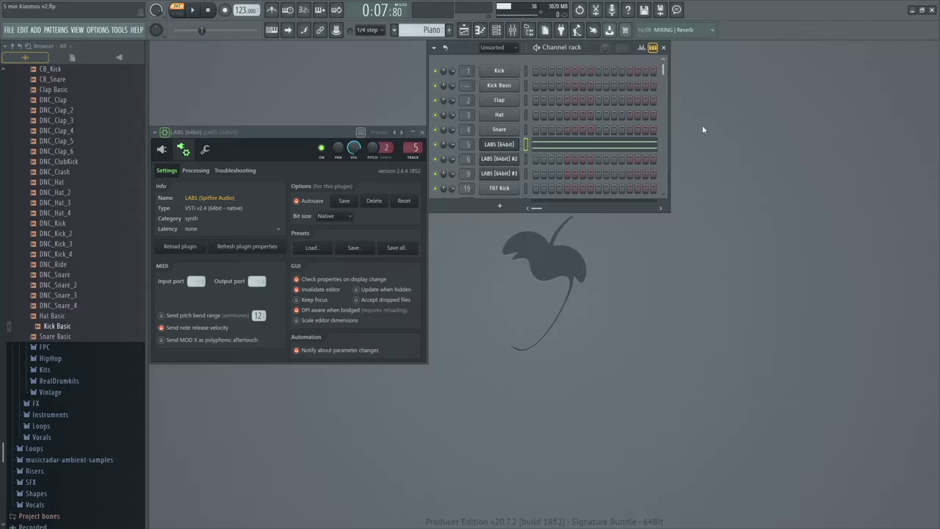
{"action": "right_click", "coordinate": [500, 147]}
{"action": "left_click", "coordinate": [561, 149]}
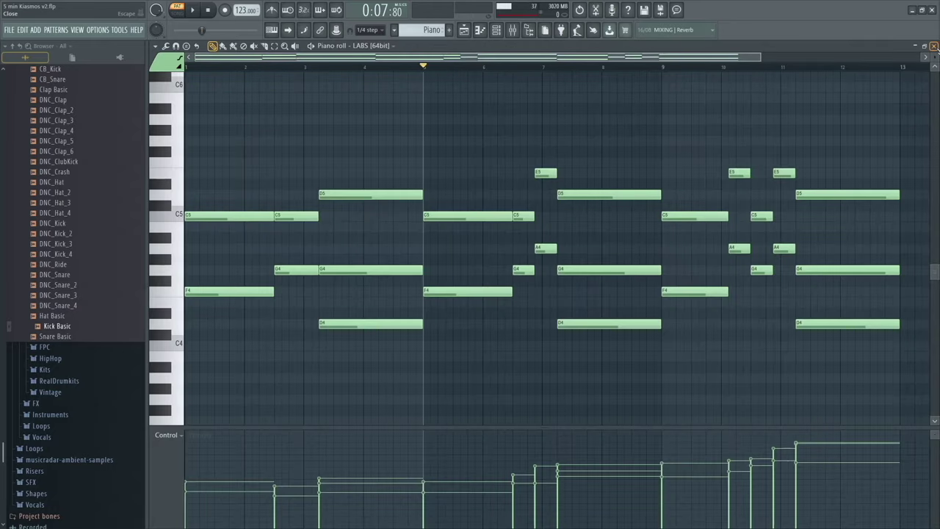
Pan around the LABS [64bit] notes in the piano roll in both directions
{"action": "left_click_drag", "start_coordinate": [519, 138], "coordinate": [468, 149]}
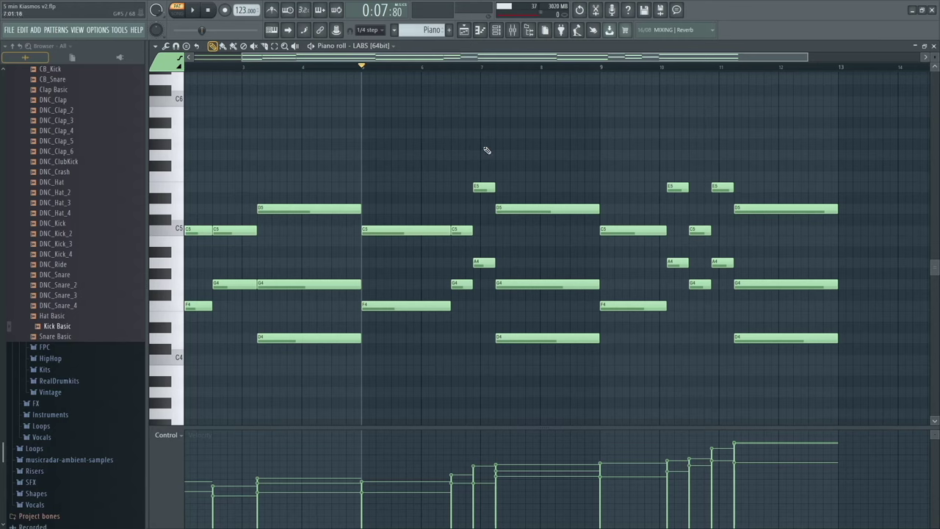
{"action": "scroll", "coordinate": [370, 109], "scroll_direction": "left", "scroll_amount": 2}
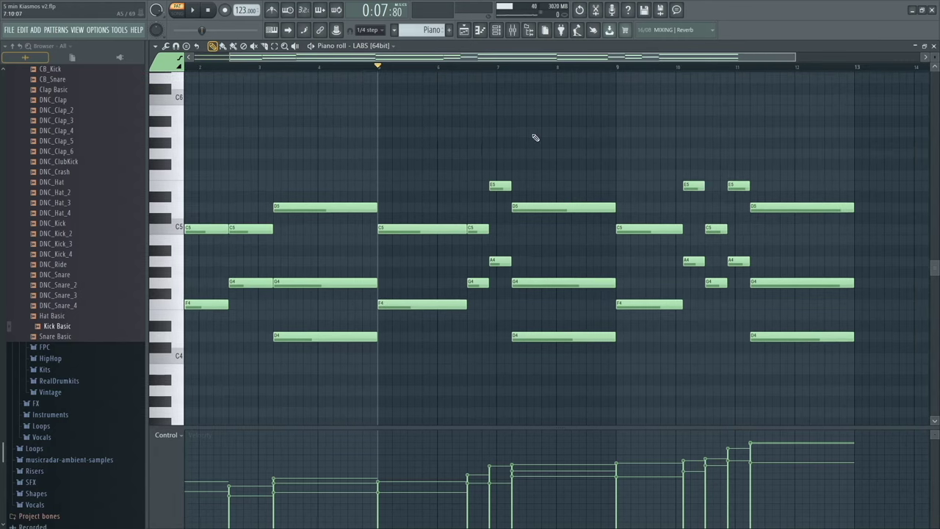
{"action": "mouse_move", "coordinate": [568, 143]}
{"action": "left_mouse_down"}
{"action": "mouse_move", "coordinate": [507, 122]}
{"action": "mouse_move", "coordinate": [563, 151]}
{"action": "mouse_move", "coordinate": [611, 131]}
{"action": "mouse_move", "coordinate": [552, 151]}
{"action": "mouse_move", "coordinate": [568, 157]}
{"action": "left_mouse_up"}
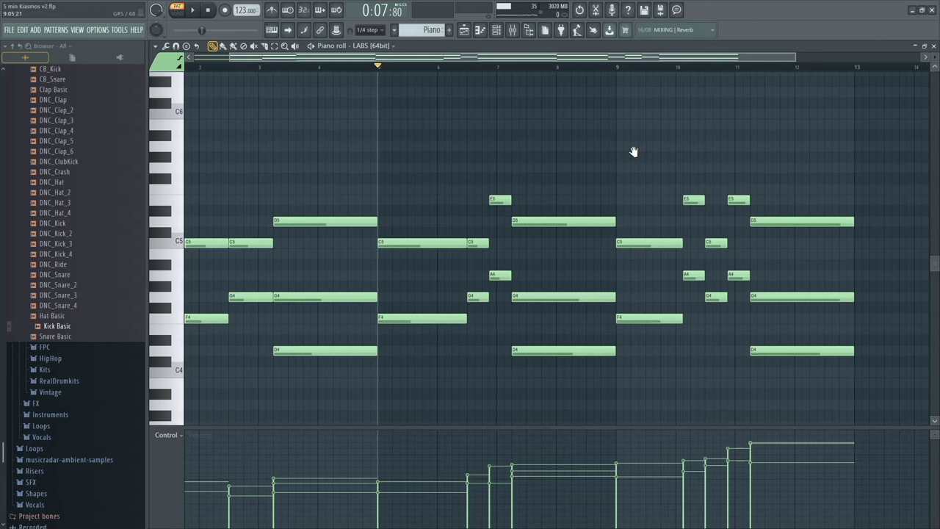
{"action": "left_click_drag", "start_coordinate": [633, 152], "coordinate": [575, 166]}
Examine the LABS [64bit] notes at different horizontal and vertical zoom levels, ending with the whole pattern in view
{"action": "scroll", "coordinate": [538, 181], "scroll_direction": "left", "scroll_amount": 3}
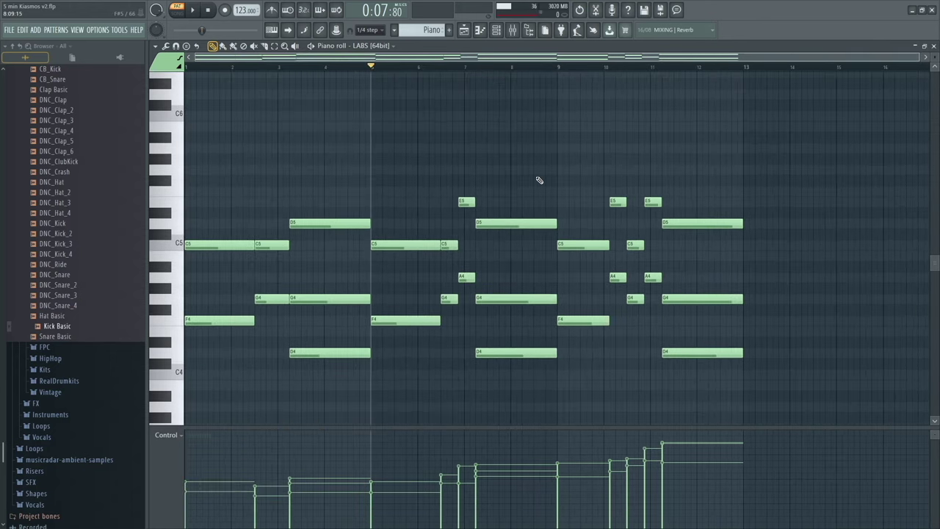
{"action": "scroll", "coordinate": [539, 180], "scroll_direction": "up", "scroll_amount": 2}
{"action": "scroll", "coordinate": [539, 181], "scroll_direction": "down", "scroll_amount": 3}
{"action": "scroll", "coordinate": [538, 181], "scroll_direction": "up", "scroll_amount": 2}
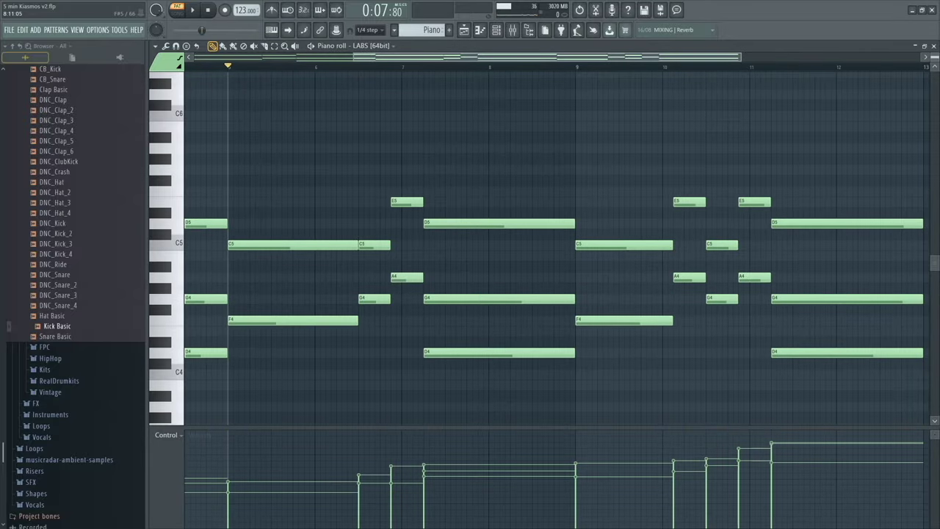
{"action": "scroll", "coordinate": [536, 246], "scroll_direction": "up", "scroll_amount": 3}
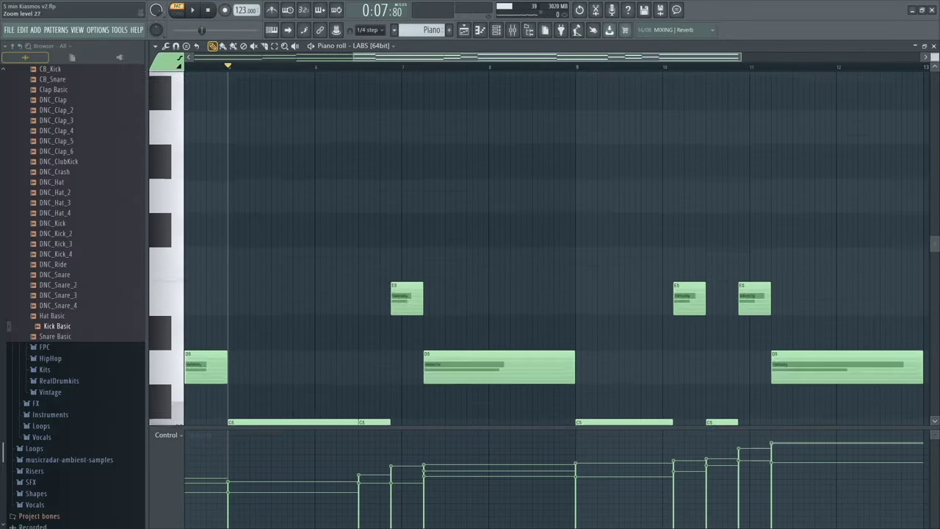
{"action": "scroll", "coordinate": [536, 246], "scroll_direction": "down", "scroll_amount": 4}
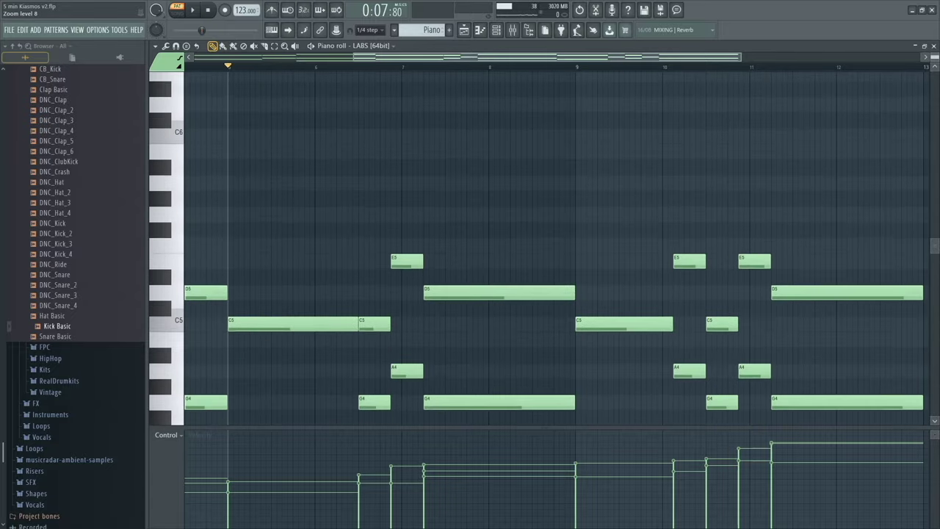
{"action": "scroll", "coordinate": [483, 191], "scroll_direction": "down", "scroll_amount": 3}
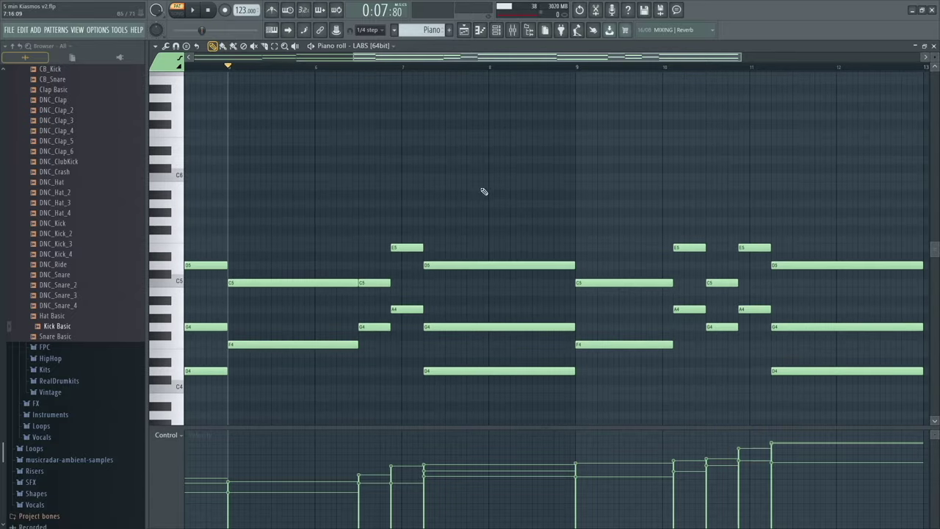
{"action": "scroll", "coordinate": [483, 191], "scroll_direction": "down", "scroll_amount": 4}
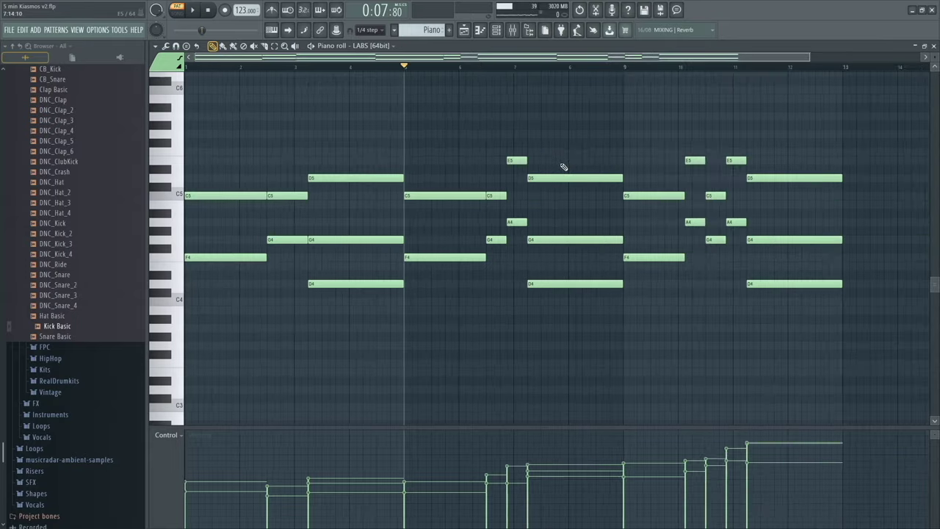
{"action": "scroll", "coordinate": [564, 167], "scroll_direction": "down", "scroll_amount": 1}
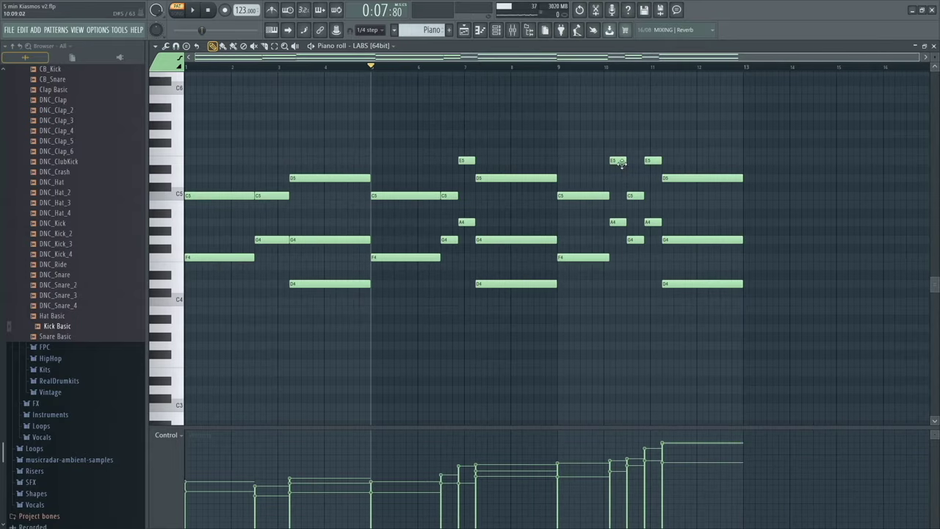
Frame the block of notes with the Zoom tool and switch to the Paint tool
{"action": "left_click", "coordinate": [285, 47]}
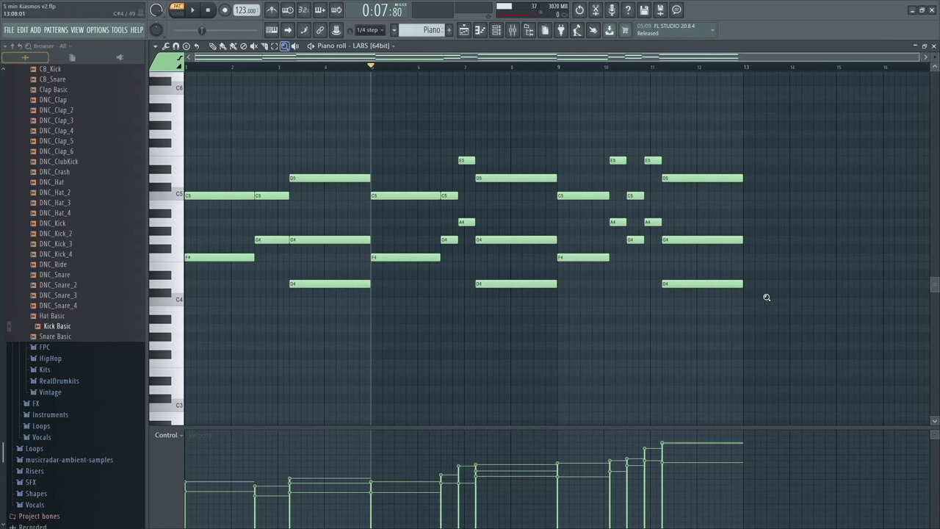
{"action": "left_click_drag", "start_coordinate": [767, 297], "coordinate": [221, 125]}
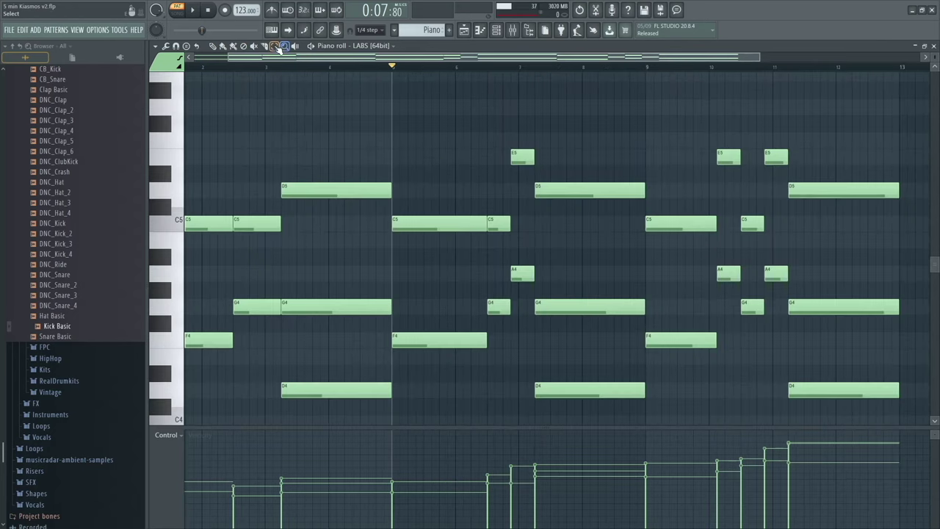
{"action": "key", "text": "b"}
Play part of the Piano pattern from bar 5 and stop playback
{"action": "scroll", "coordinate": [566, 189], "scroll_direction": "right", "scroll_amount": 2}
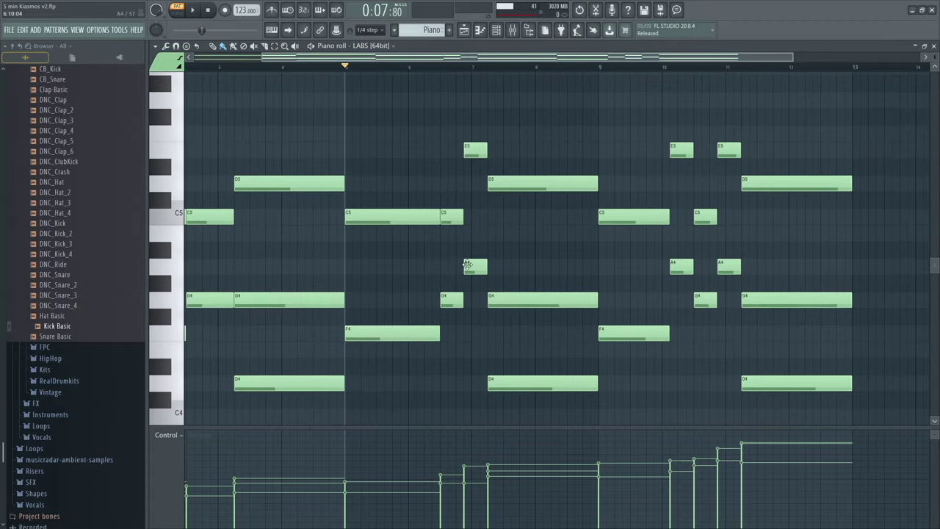
{"action": "key", "text": "space"}
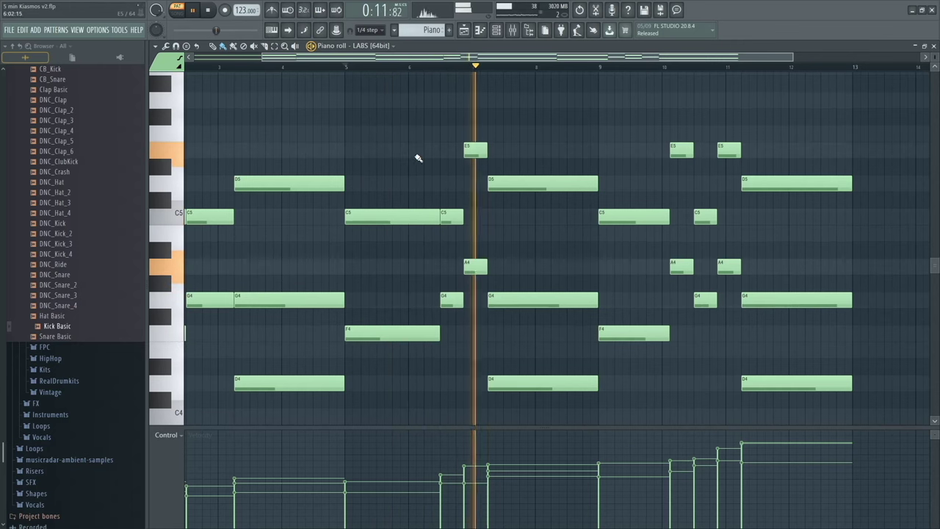
{"action": "key", "text": "space"}
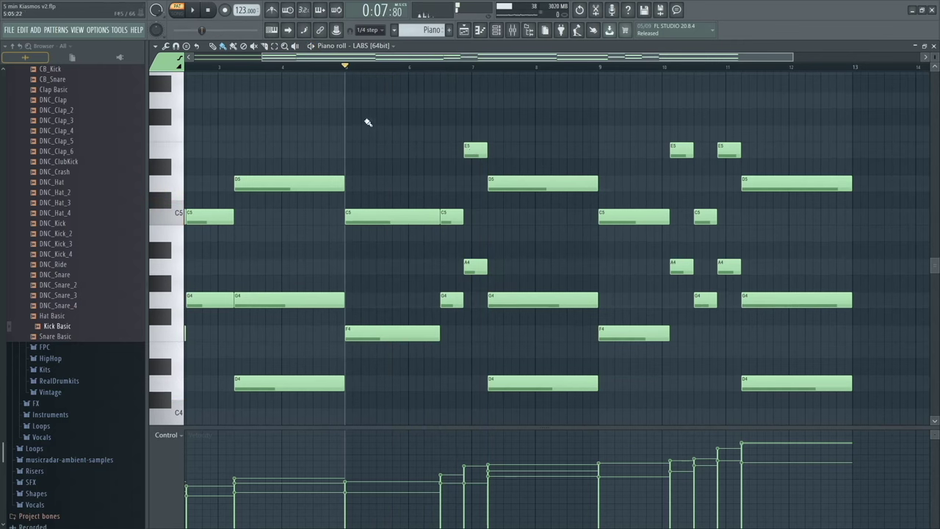
Try the Draw tool by placing a G5 note in bar 5 and nudging its start earlier, and delete it
{"action": "left_click", "coordinate": [223, 46]}
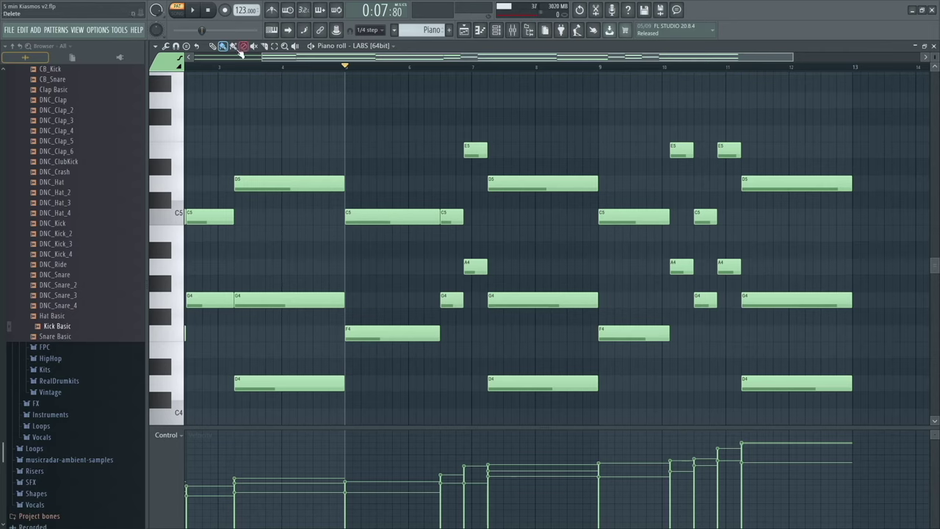
{"action": "left_click", "coordinate": [212, 47]}
{"action": "left_click", "coordinate": [367, 100]}
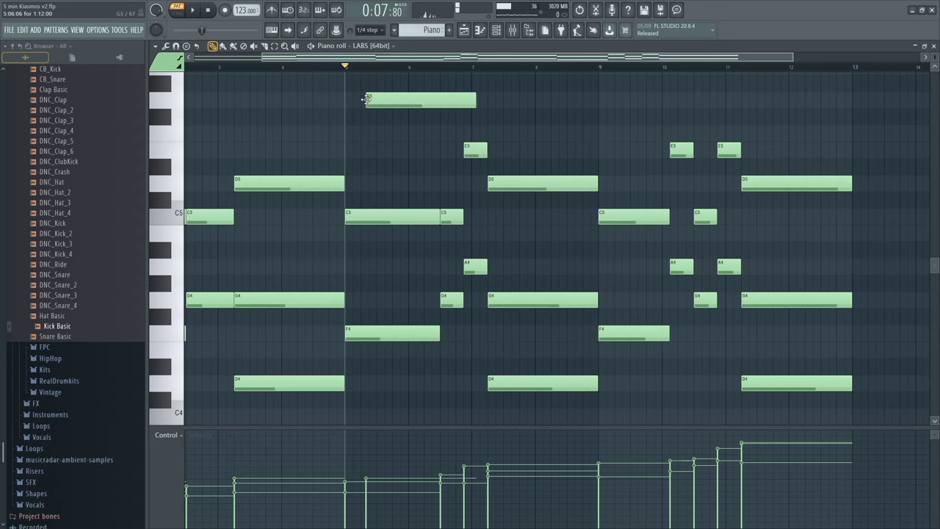
{"action": "mouse_move", "coordinate": [368, 99]}
{"action": "left_mouse_down"}
{"action": "mouse_move", "coordinate": [440, 99]}
{"action": "mouse_move", "coordinate": [337, 87]}
{"action": "mouse_move", "coordinate": [353, 100]}
{"action": "mouse_move", "coordinate": [564, 100]}
{"action": "mouse_move", "coordinate": [328, 101]}
{"action": "mouse_move", "coordinate": [360, 102]}
{"action": "left_mouse_up"}
{"action": "right_click", "coordinate": [394, 103]}
{"action": "right_click", "coordinate": [360, 101]}
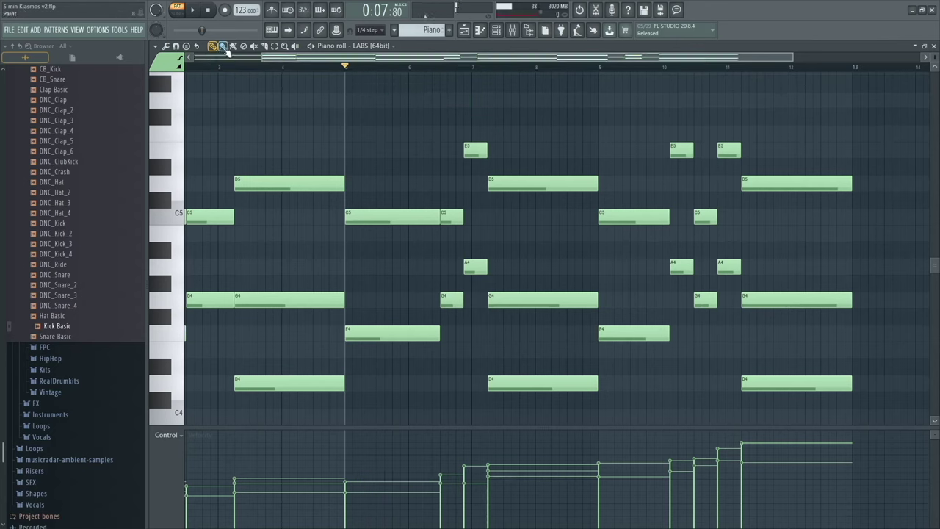
Try the Paint tool by painting a run of five G5 notes from about bar 5, and delete them all
{"action": "left_click_drag", "start_coordinate": [357, 103], "coordinate": [803, 103]}
{"action": "mouse_move", "coordinate": [375, 103]}
{"action": "left_mouse_down"}
{"action": "mouse_move", "coordinate": [366, 101]}
{"action": "mouse_move", "coordinate": [404, 85]}
{"action": "mouse_move", "coordinate": [355, 101]}
{"action": "mouse_move", "coordinate": [407, 100]}
{"action": "mouse_move", "coordinate": [371, 99]}
{"action": "left_mouse_up"}
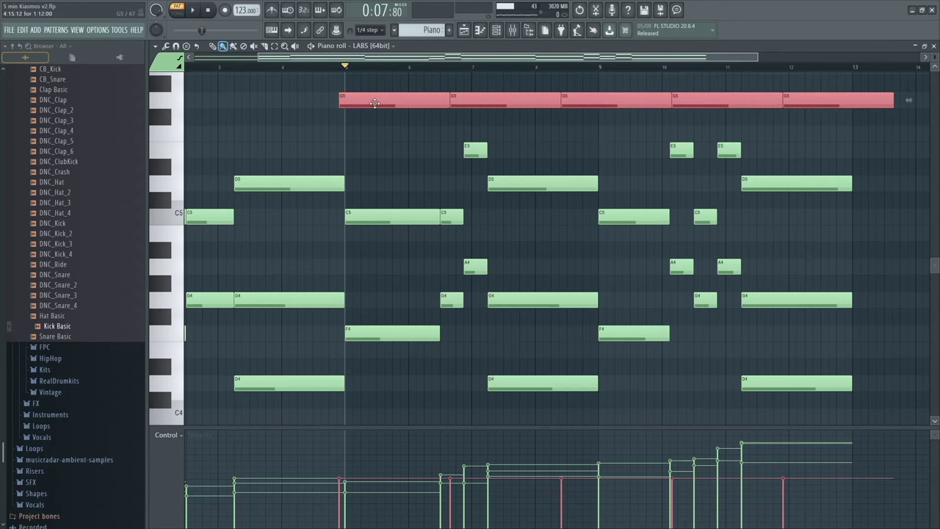
{"action": "right_click", "coordinate": [354, 105]}
{"action": "right_click", "coordinate": [507, 101]}
{"action": "right_click", "coordinate": [617, 101]}
{"action": "right_click", "coordinate": [713, 101]}
{"action": "right_click", "coordinate": [838, 100]}
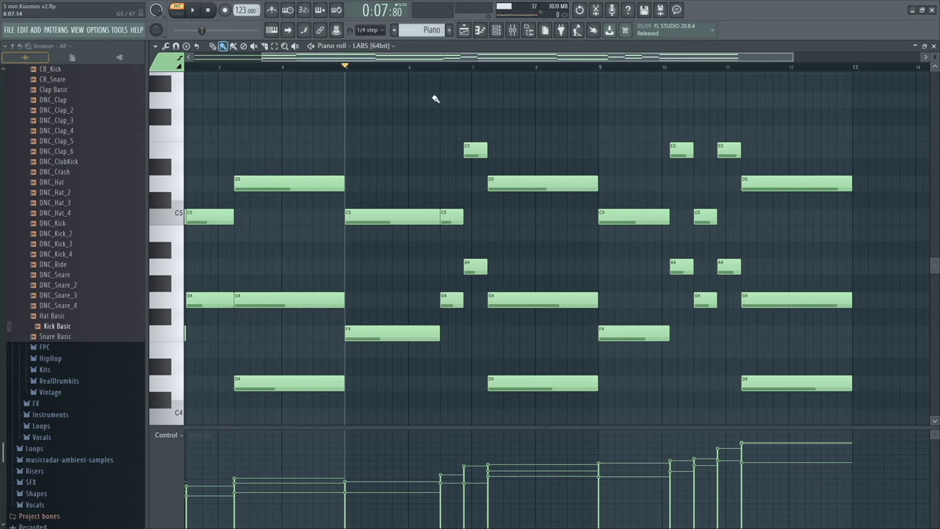
Try deleting the E5 note just before bar 7 and undo the deletion
{"action": "right_click", "coordinate": [479, 154]}
{"action": "key", "text": "ctrl+z"}
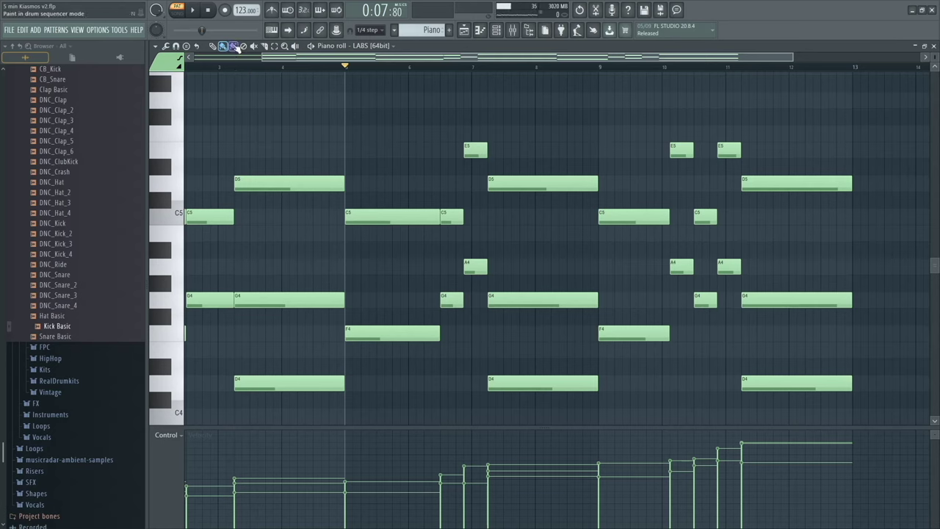
Try Paint in drum sequencer mode with an F#5 note at bar 6, comparing it with the Channel rack steps, and delete the note
{"action": "left_click", "coordinate": [497, 31]}
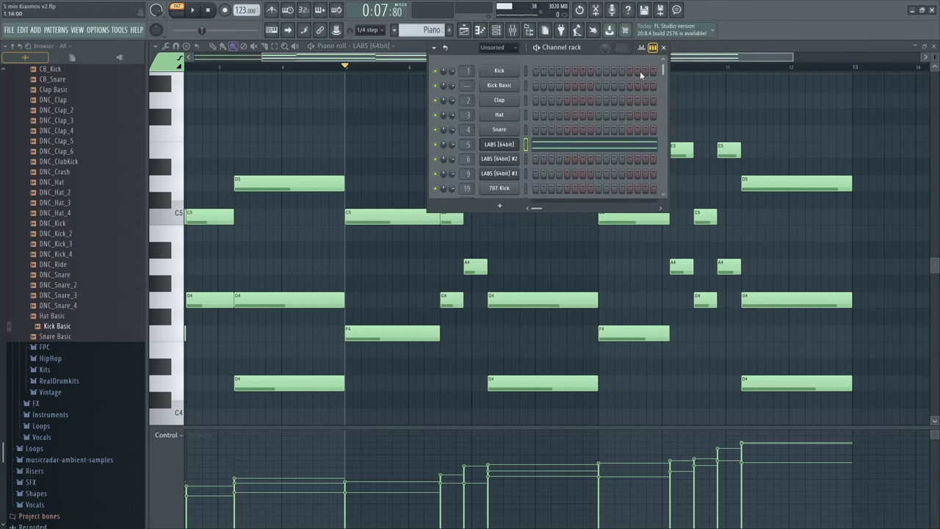
{"action": "key", "text": "F6"}
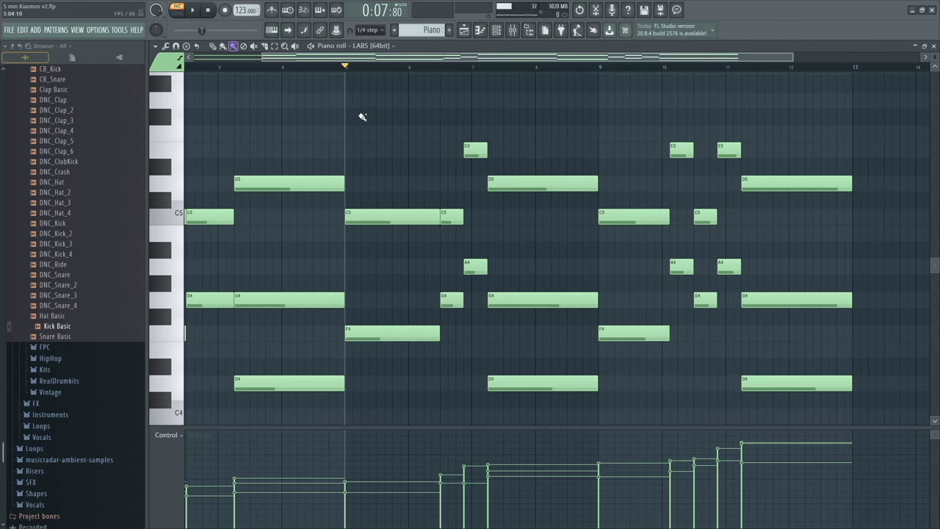
{"action": "left_click", "coordinate": [411, 116]}
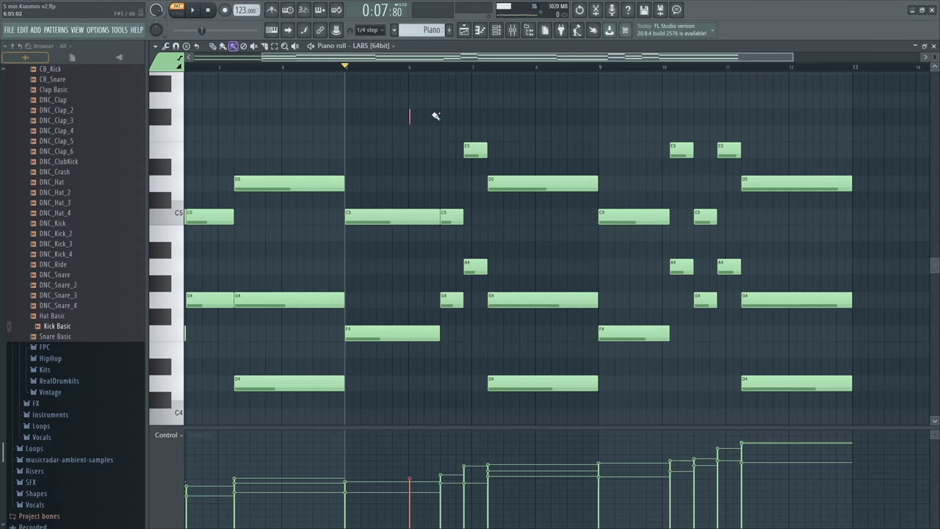
{"action": "left_click", "coordinate": [497, 30]}
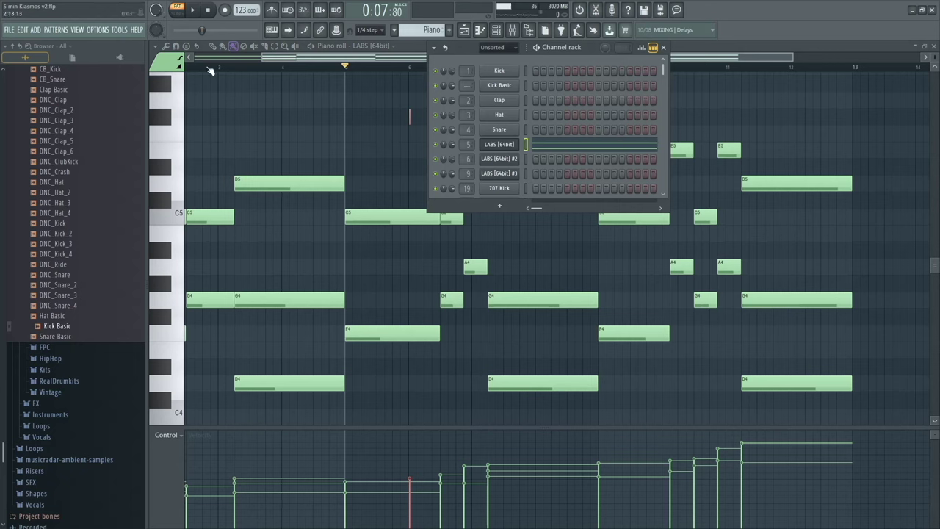
{"action": "left_click", "coordinate": [663, 47]}
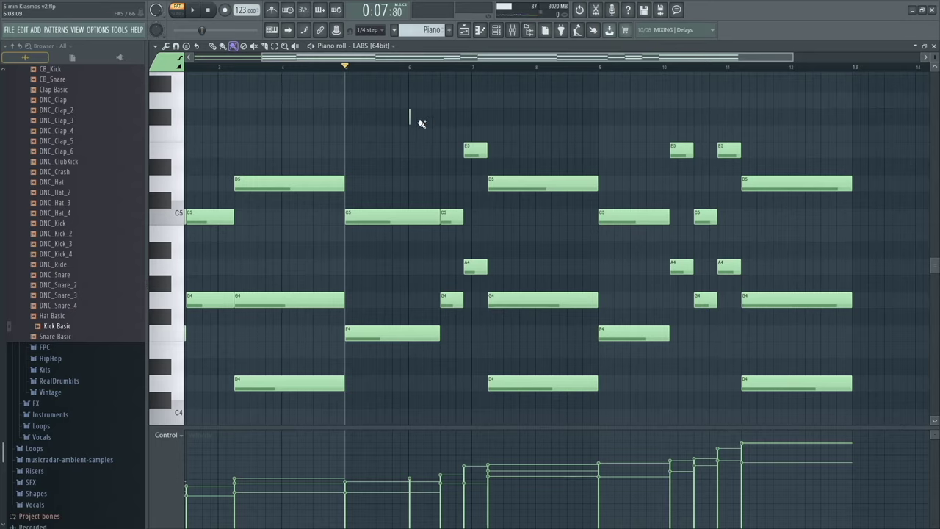
{"action": "scroll", "coordinate": [416, 125], "scroll_direction": "up", "scroll_amount": 5}
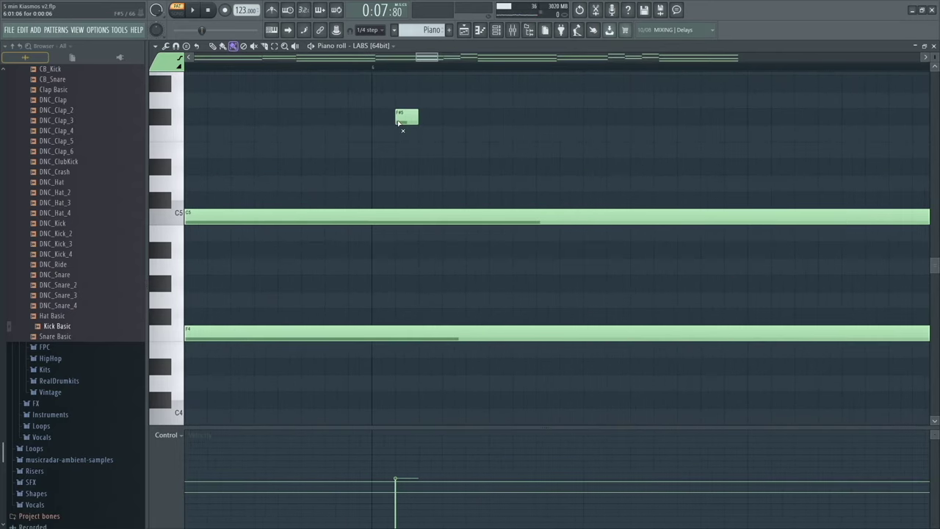
{"action": "scroll", "coordinate": [397, 122], "scroll_direction": "down", "scroll_amount": 4}
{"action": "scroll", "coordinate": [367, 122], "scroll_direction": "down", "scroll_amount": 2}
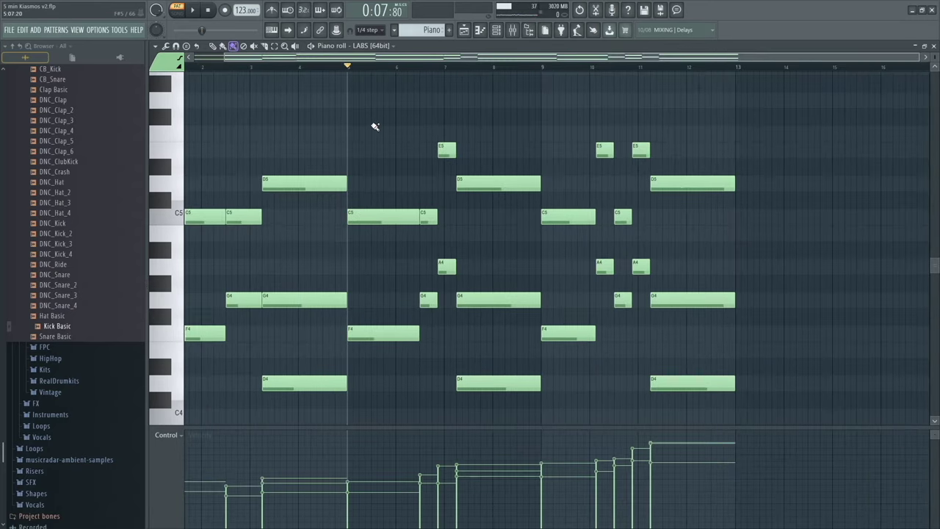
Scrub through the notes around bar 5 with the Playback tool and switch back to the Paint tool
{"action": "left_click", "coordinate": [255, 48]}
{"action": "left_click", "coordinate": [294, 45]}
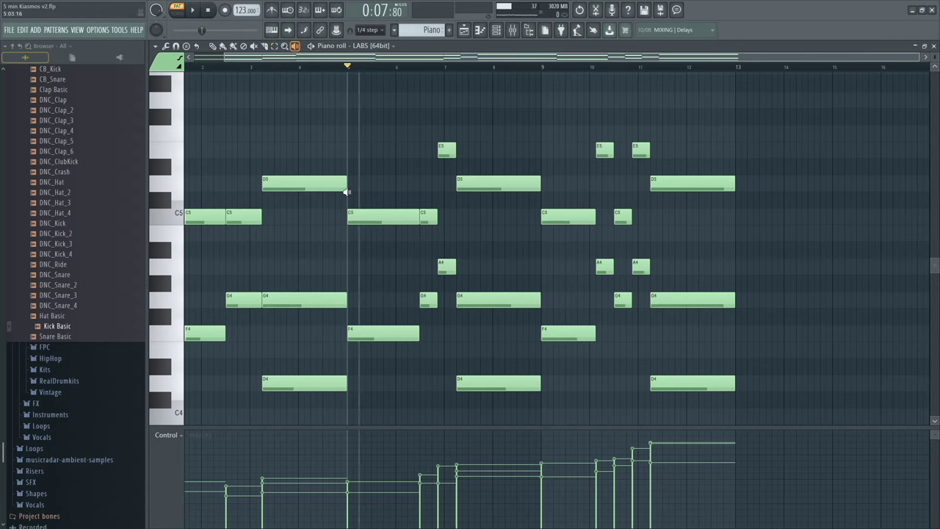
{"action": "left_click", "coordinate": [281, 180]}
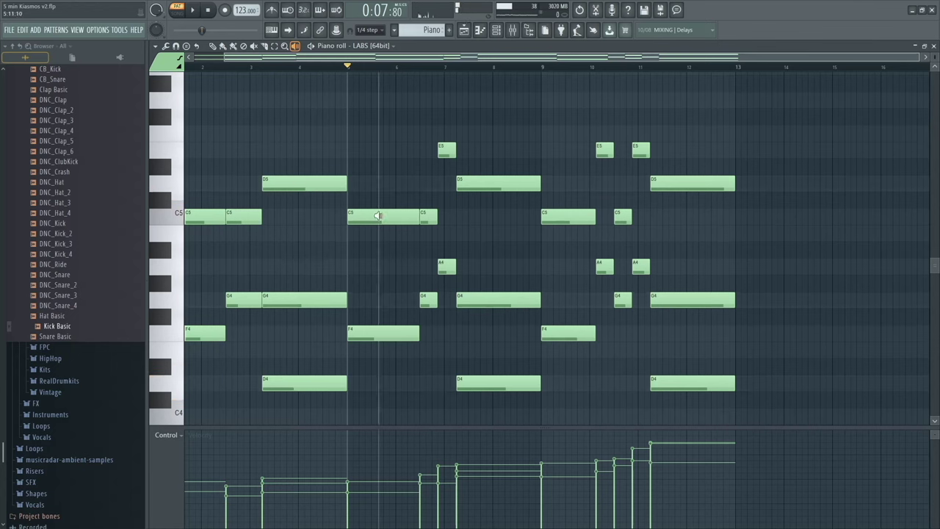
{"action": "left_click_drag", "start_coordinate": [491, 210], "coordinate": [370, 220]}
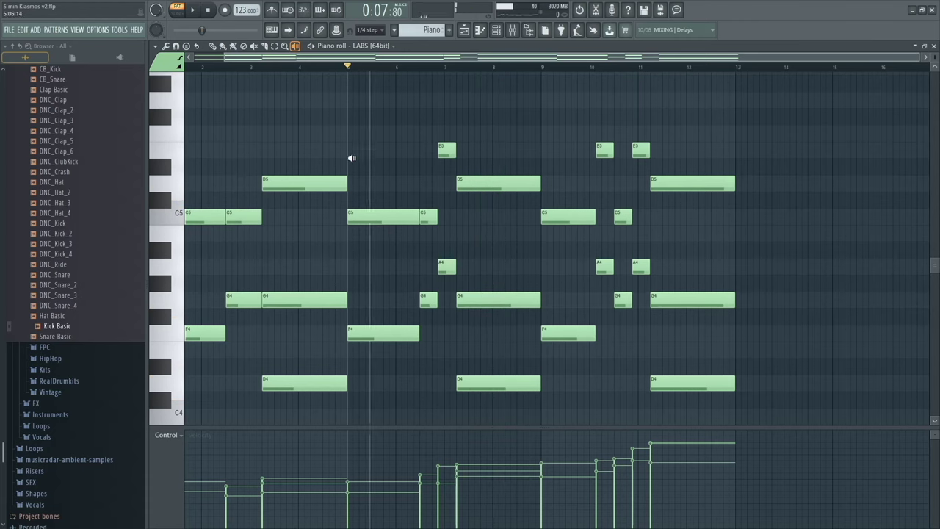
{"action": "left_click", "coordinate": [223, 46]}
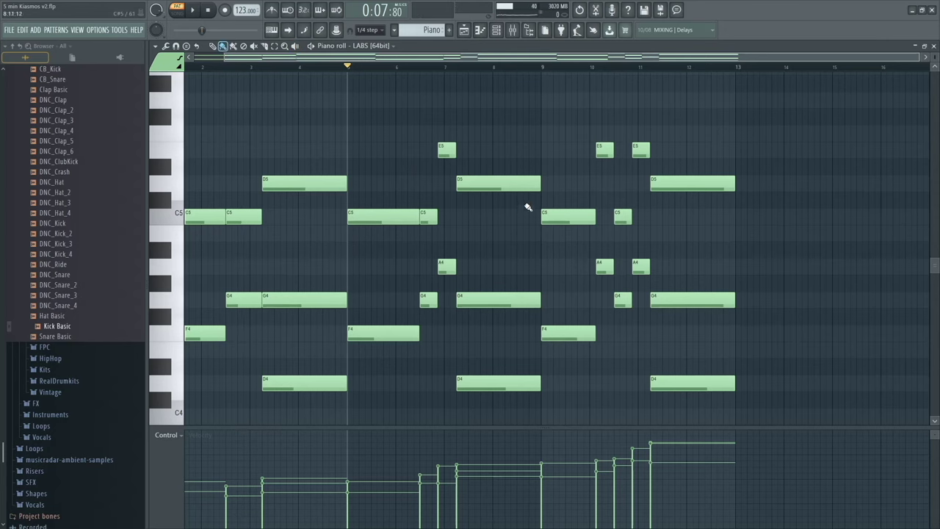
Collapse the control lane below the notes, reopen it taller than originally, and keep Note velocity as its target control
{"action": "scroll", "coordinate": [520, 212], "scroll_direction": "down", "scroll_amount": 1}
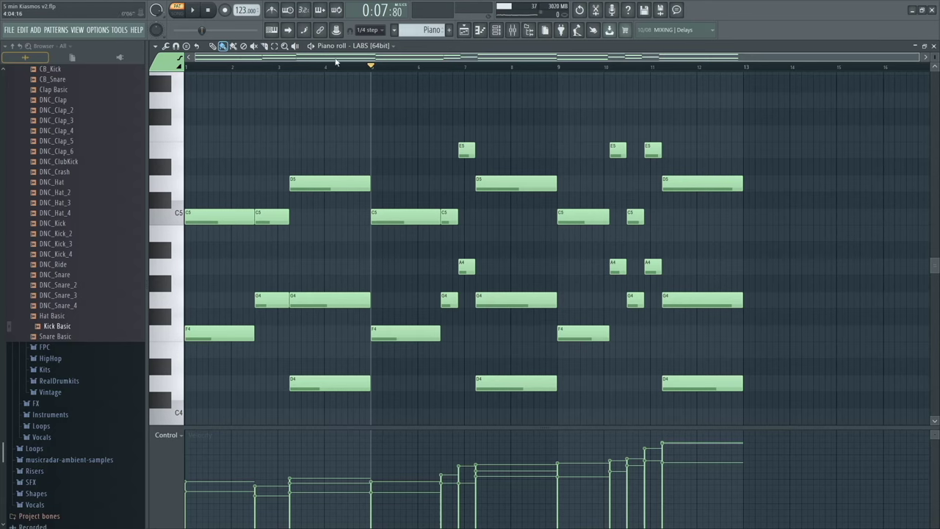
{"action": "left_click_drag", "start_coordinate": [581, 247], "coordinate": [595, 190]}
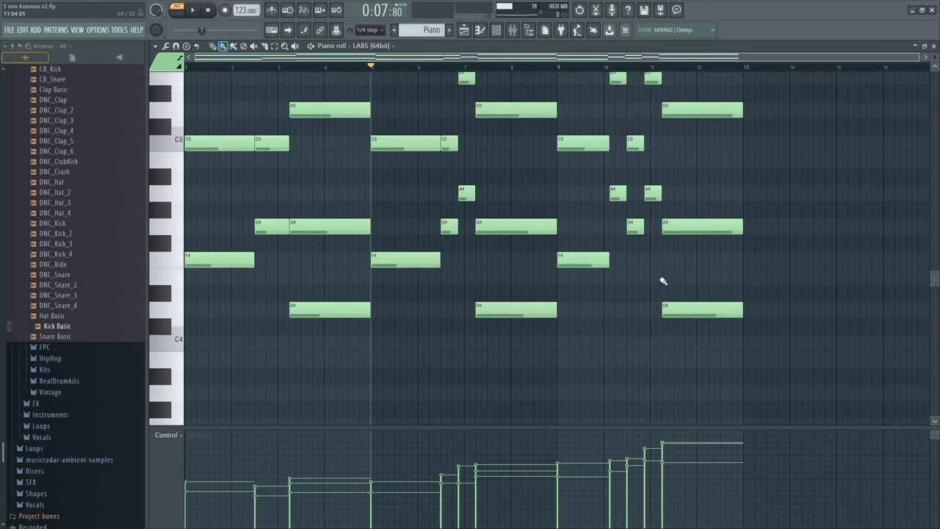
{"action": "left_click_drag", "start_coordinate": [556, 428], "coordinate": [563, 319]}
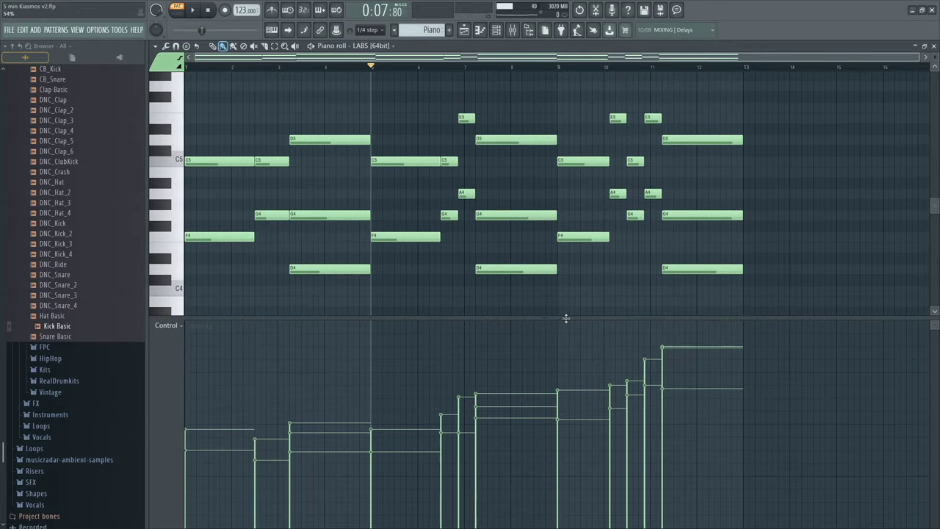
{"action": "left_click_drag", "start_coordinate": [664, 299], "coordinate": [739, 309]}
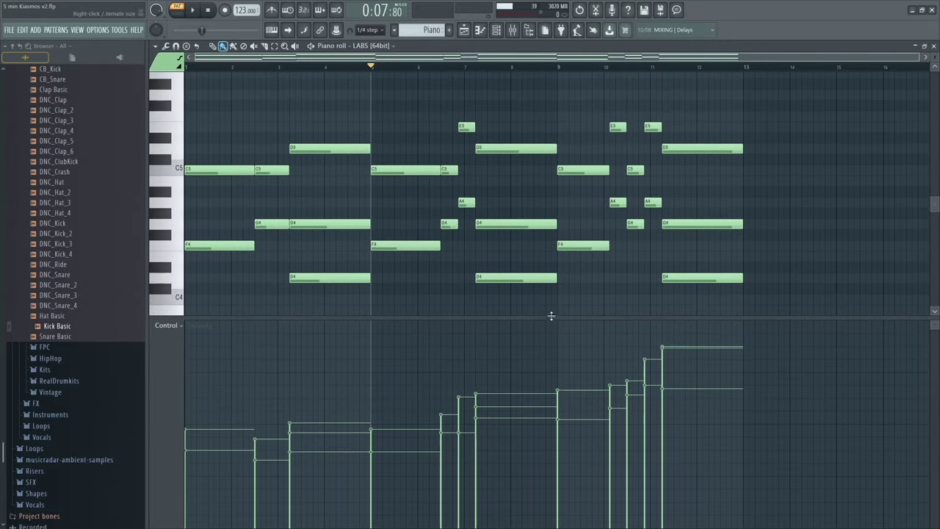
{"action": "left_click_drag", "start_coordinate": [552, 317], "coordinate": [551, 525]}
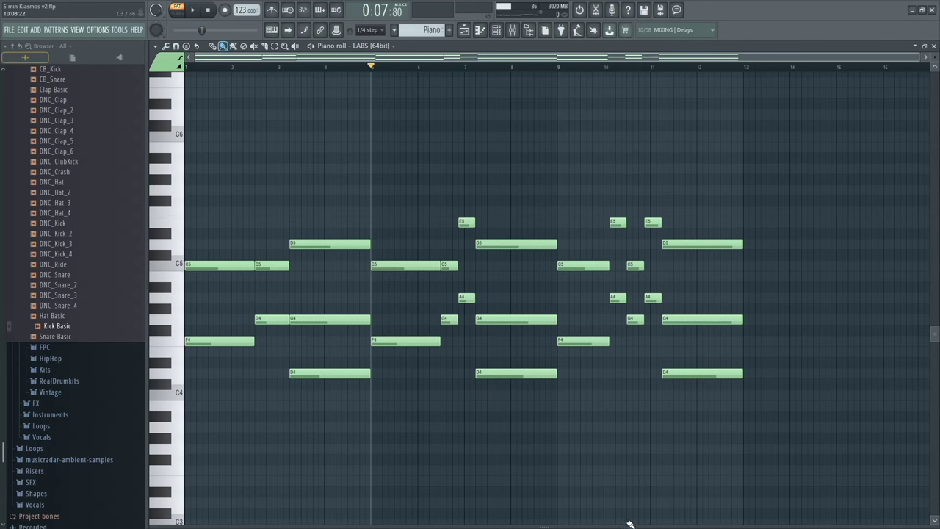
{"action": "left_click_drag", "start_coordinate": [629, 524], "coordinate": [625, 341]}
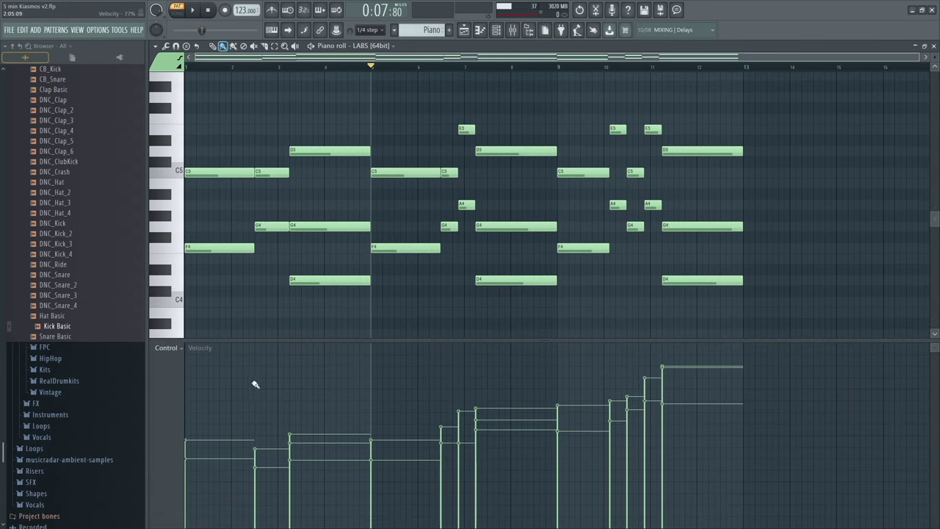
{"action": "left_click", "coordinate": [167, 349]}
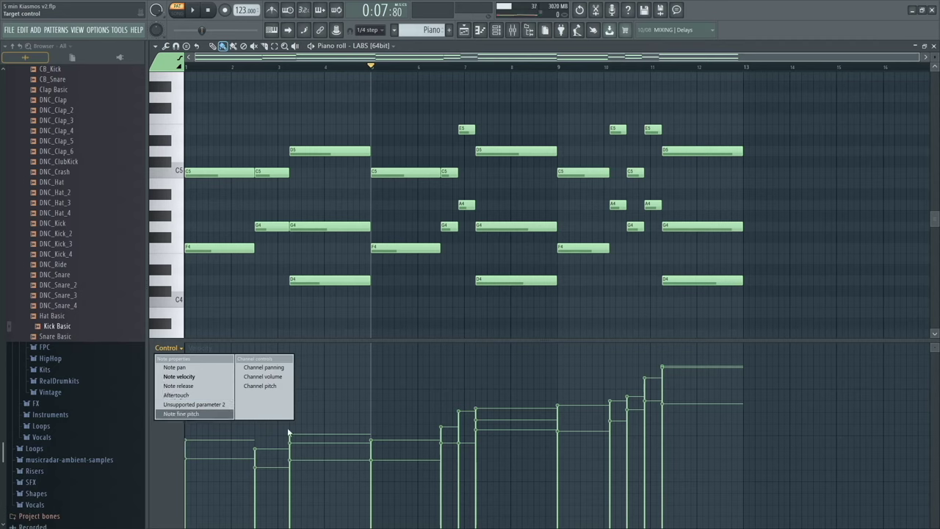
{"action": "left_click", "coordinate": [199, 381]}
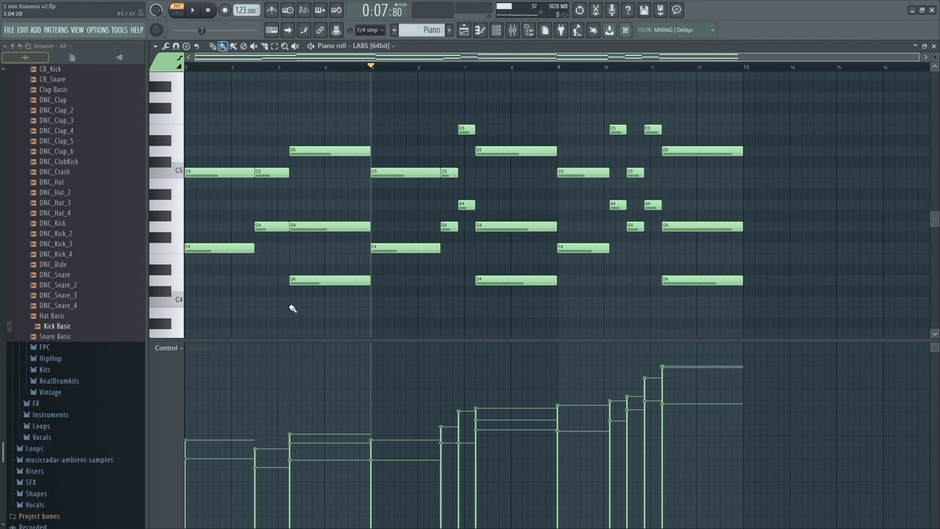
Play the Piano pattern from bar 1 and from bar 11 to compare how soft and loud velocities sound
{"action": "left_click", "coordinate": [204, 66]}
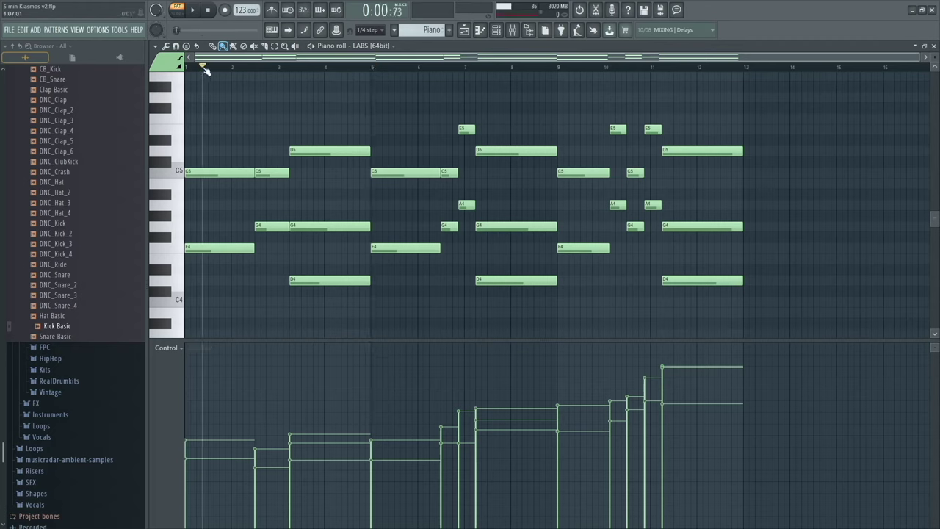
{"action": "left_click", "coordinate": [674, 66]}
{"action": "key", "text": "space"}
{"action": "key", "text": "space"}
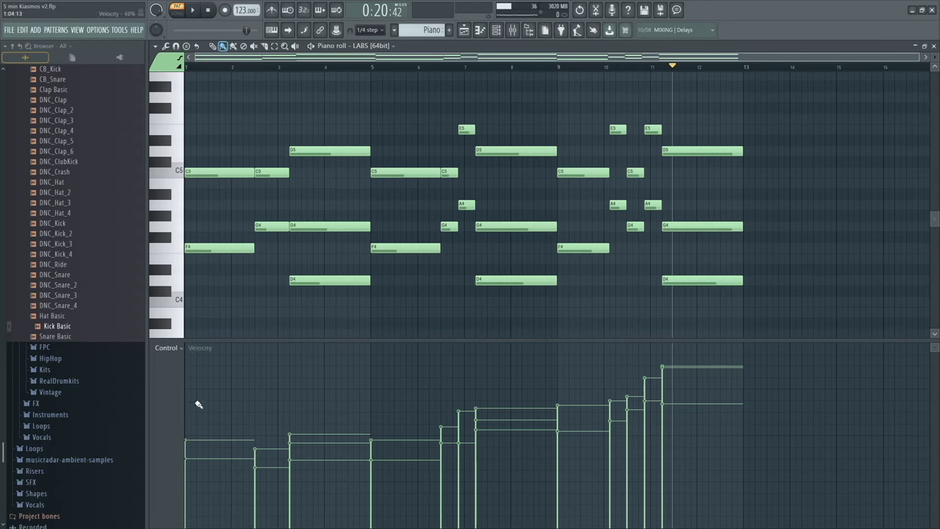
Try drawing a nearly level velocity line across the notes of the first five bars and undo it
{"action": "mouse_move", "coordinate": [202, 401]}
{"action": "left_mouse_down"}
{"action": "mouse_move", "coordinate": [351, 410]}
{"action": "mouse_move", "coordinate": [582, 389]}
{"action": "mouse_move", "coordinate": [710, 394]}
{"action": "mouse_move", "coordinate": [801, 369]}
{"action": "mouse_move", "coordinate": [675, 378]}
{"action": "mouse_move", "coordinate": [491, 368]}
{"action": "mouse_move", "coordinate": [317, 389]}
{"action": "mouse_move", "coordinate": [191, 455]}
{"action": "mouse_move", "coordinate": [490, 484]}
{"action": "mouse_move", "coordinate": [733, 406]}
{"action": "mouse_move", "coordinate": [488, 368]}
{"action": "mouse_move", "coordinate": [360, 375]}
{"action": "mouse_move", "coordinate": [418, 386]}
{"action": "left_mouse_up"}
{"action": "key", "text": "ctrl+z"}
Select only the F4 note in bar 1 and try higher velocities on it, ending slightly below its original level
{"action": "left_click", "coordinate": [228, 249]}
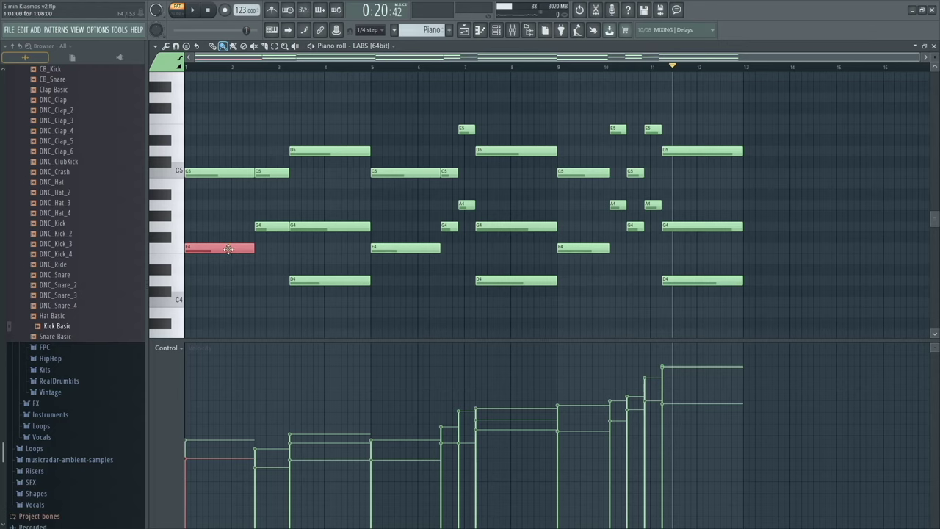
{"action": "left_click", "coordinate": [241, 298]}
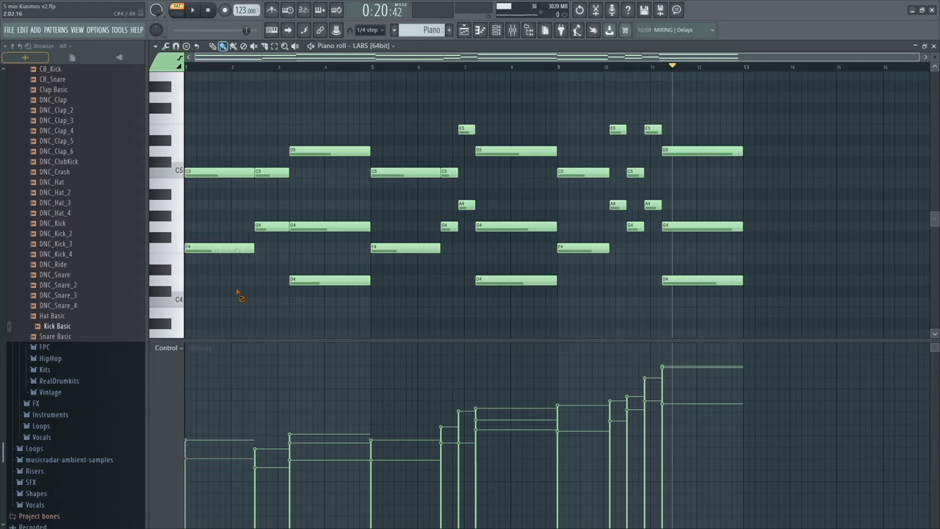
{"action": "left_click_drag", "start_coordinate": [235, 287], "coordinate": [224, 235]}
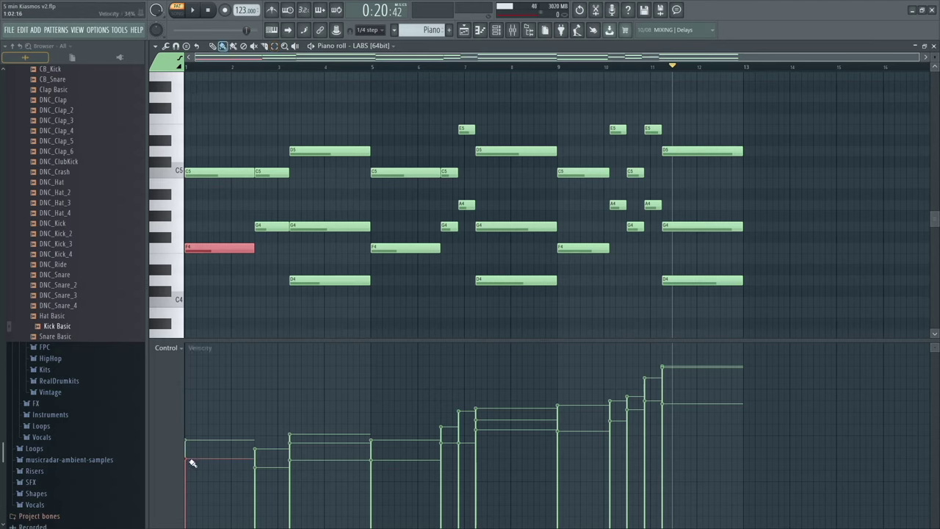
{"action": "left_click_drag", "start_coordinate": [191, 461], "coordinate": [212, 390]}
{"action": "left_click_drag", "start_coordinate": [220, 478], "coordinate": [217, 360]}
{"action": "left_click_drag", "start_coordinate": [216, 408], "coordinate": [199, 465]}
Display Note pan, try panning the F4 in bar 1, the bar 3 chord and the bar 6 notes, and return them to about centre
{"action": "left_click", "coordinate": [173, 355]}
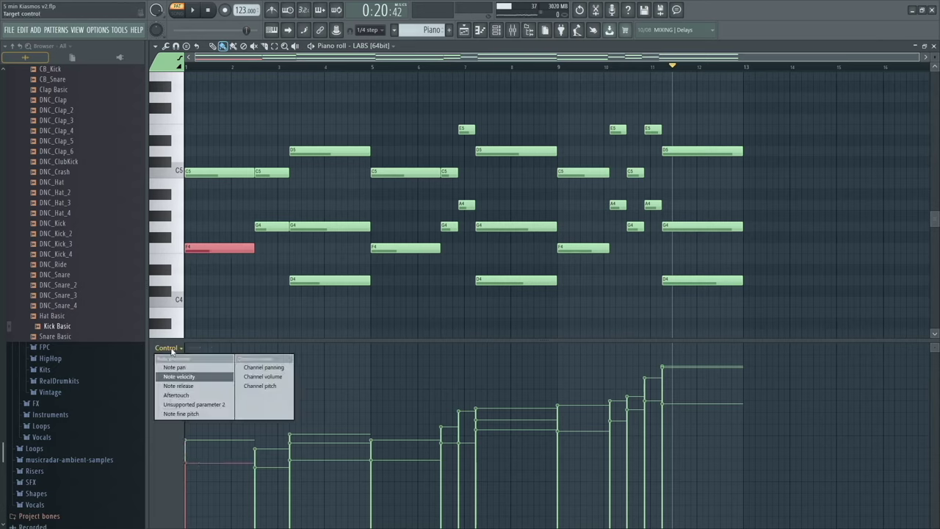
{"action": "left_click", "coordinate": [189, 366]}
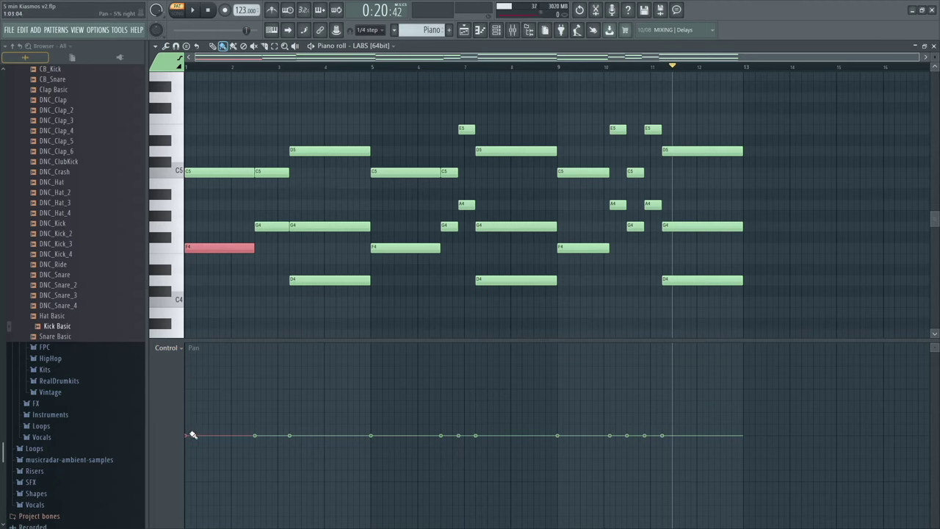
{"action": "left_click_drag", "start_coordinate": [190, 436], "coordinate": [223, 410]}
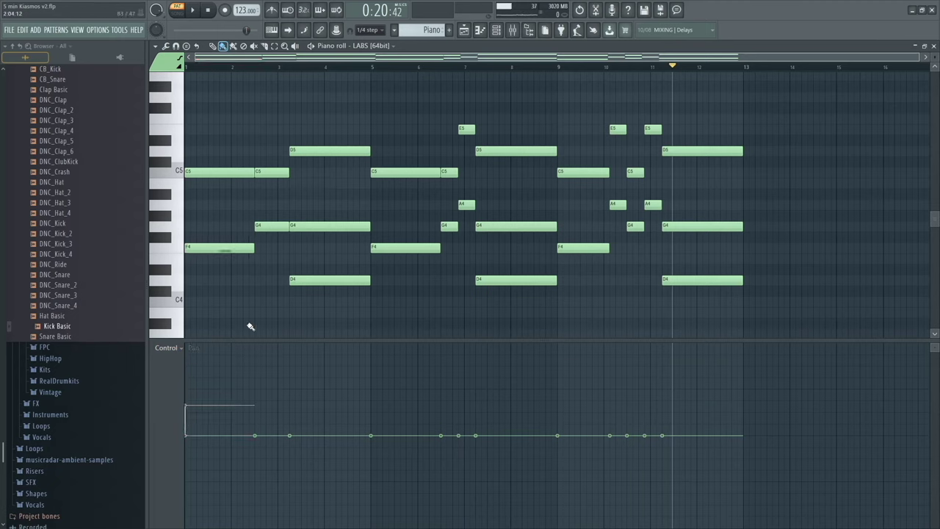
{"action": "left_click_drag", "start_coordinate": [313, 439], "coordinate": [316, 473]}
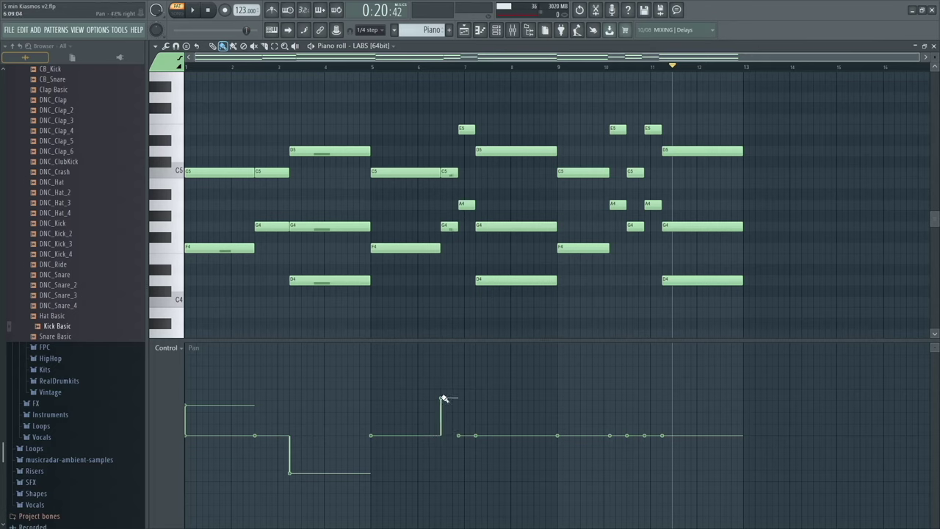
{"action": "left_click_drag", "start_coordinate": [444, 398], "coordinate": [443, 436]}
{"action": "left_click_drag", "start_coordinate": [292, 476], "coordinate": [294, 437]}
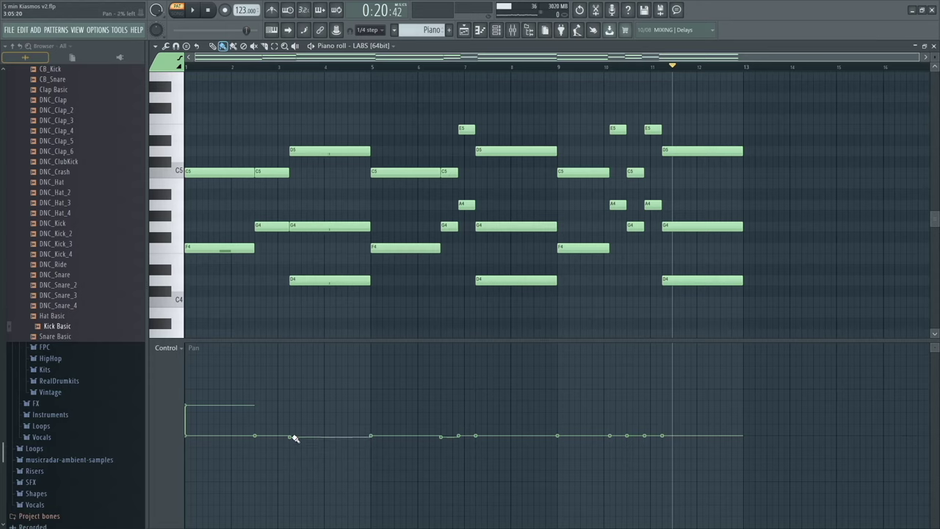
{"action": "left_click_drag", "start_coordinate": [188, 408], "coordinate": [187, 436]}
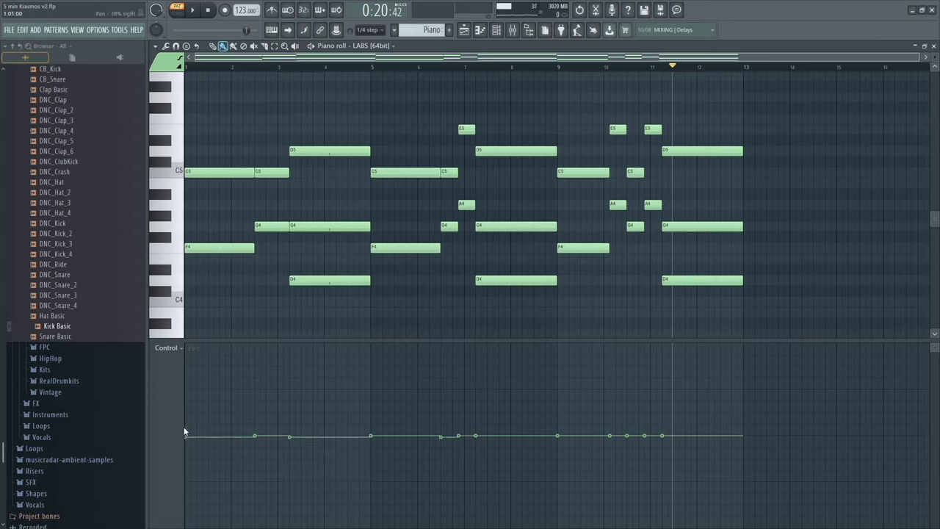
Display Note velocity and draw a gently falling velocity line across all notes from bar 2 to the end
{"action": "left_click", "coordinate": [174, 350]}
{"action": "left_click", "coordinate": [193, 377]}
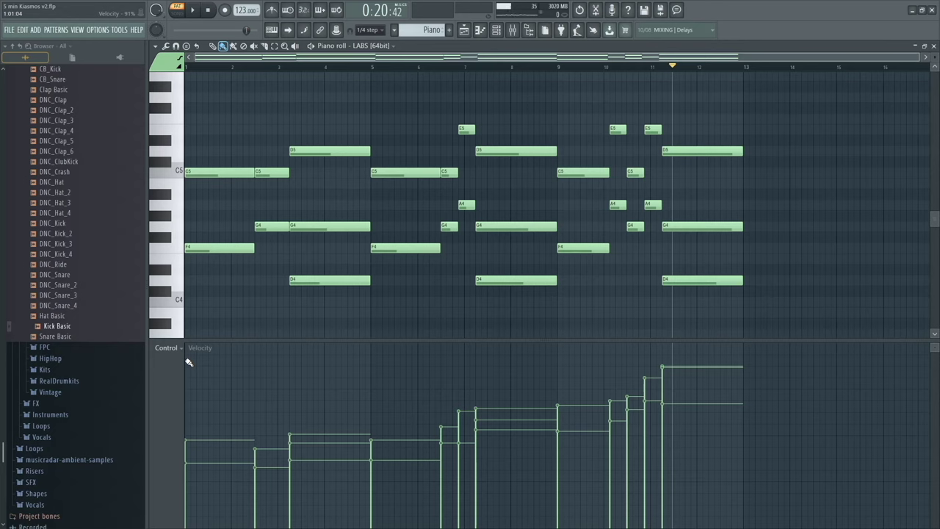
{"action": "left_click_drag", "start_coordinate": [218, 369], "coordinate": [734, 386]}
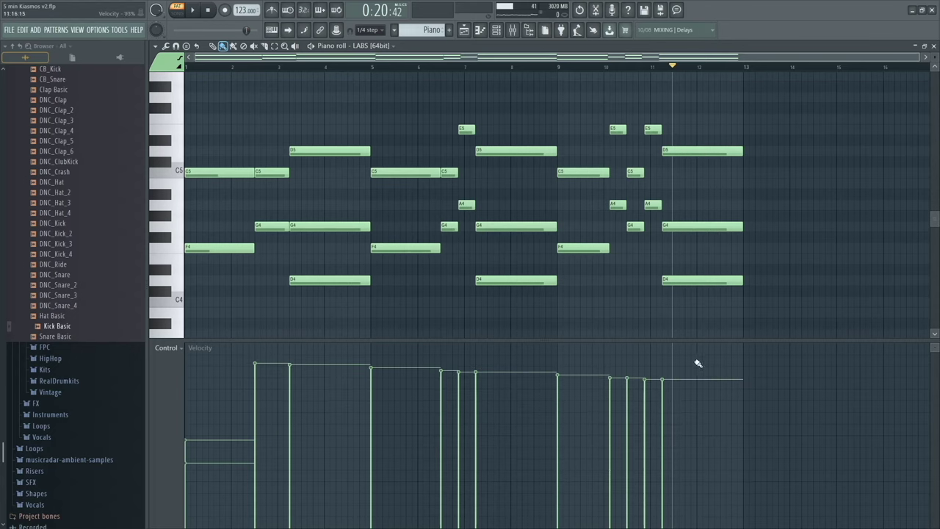
Draw a steeply rising velocity line from the bar 6 notes to the bar 11 chord and play it back from bar 6
{"action": "left_click_drag", "start_coordinate": [659, 370], "coordinate": [440, 486]}
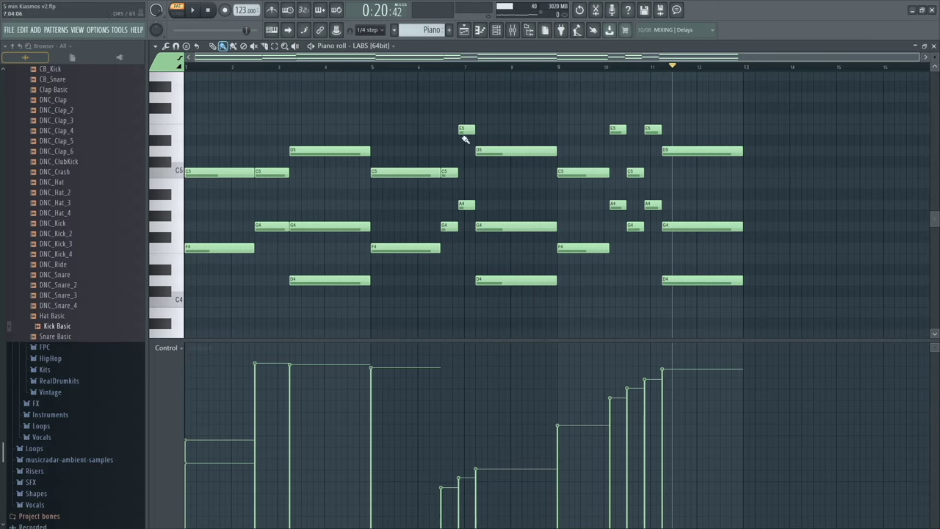
{"action": "left_click", "coordinate": [442, 67]}
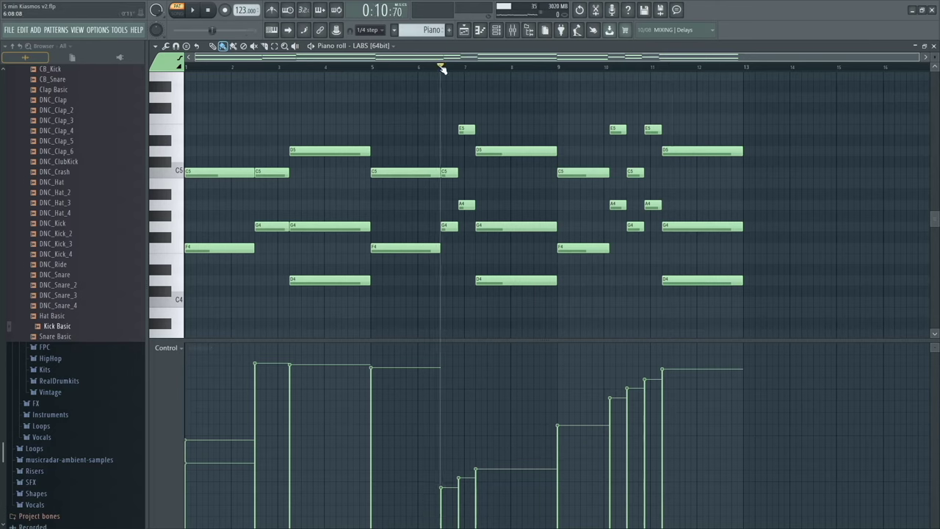
{"action": "key", "text": "space"}
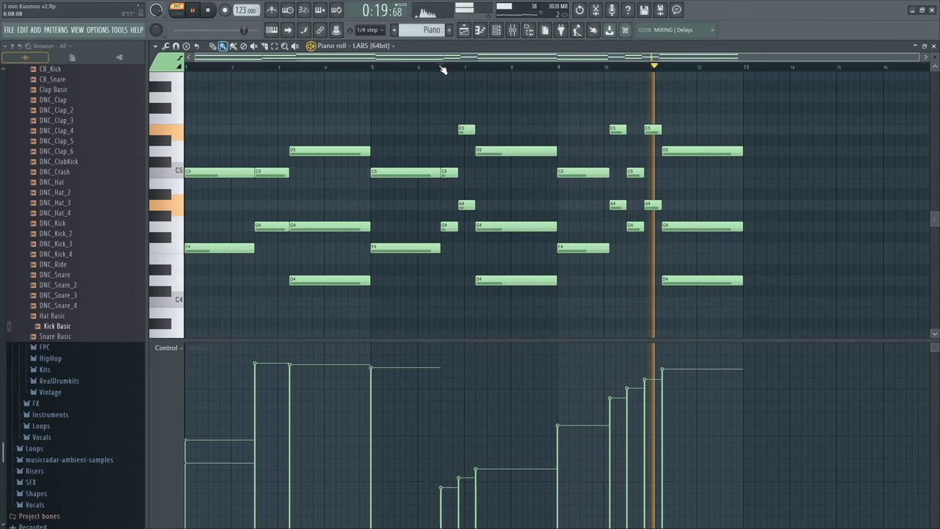
{"action": "key", "text": "space"}
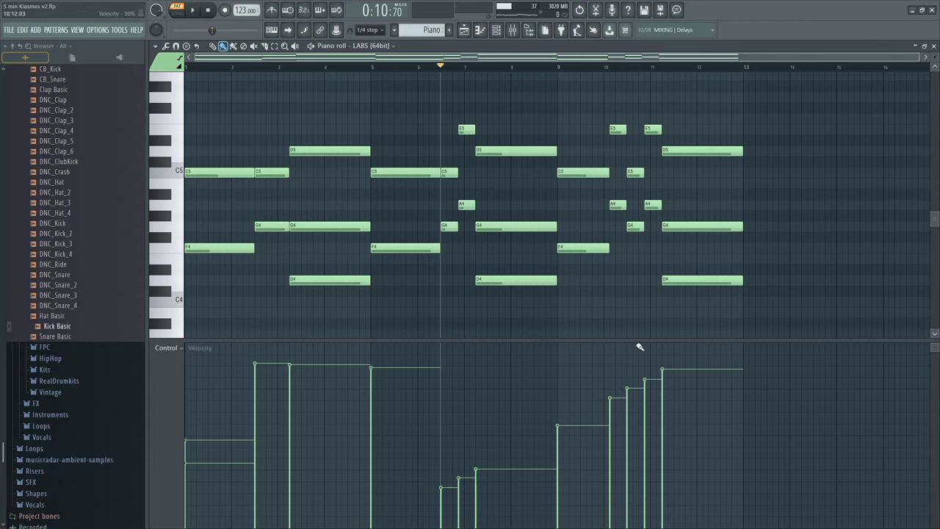
Shrink the control lane to a thin strip and set the main snap to Line
{"action": "left_click_drag", "start_coordinate": [637, 341], "coordinate": [651, 508]}
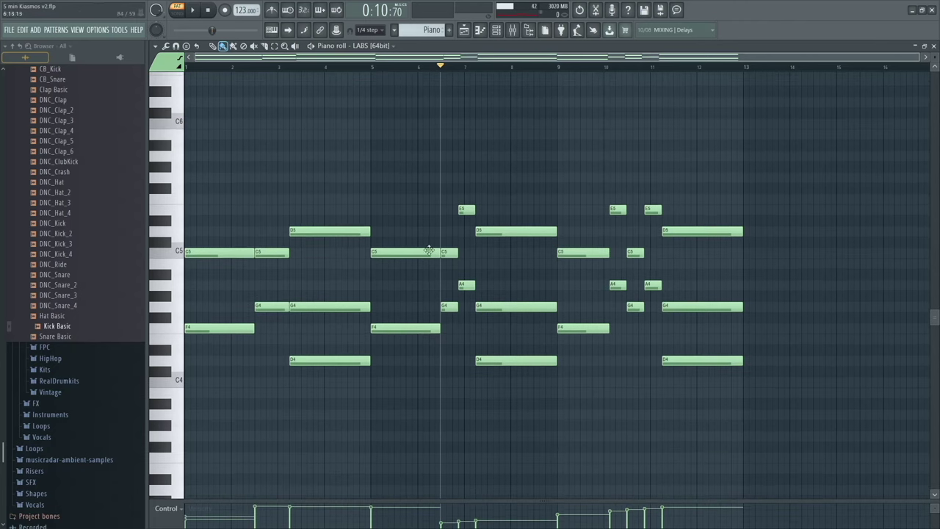
{"action": "scroll", "coordinate": [400, 188], "scroll_direction": "down", "scroll_amount": 1}
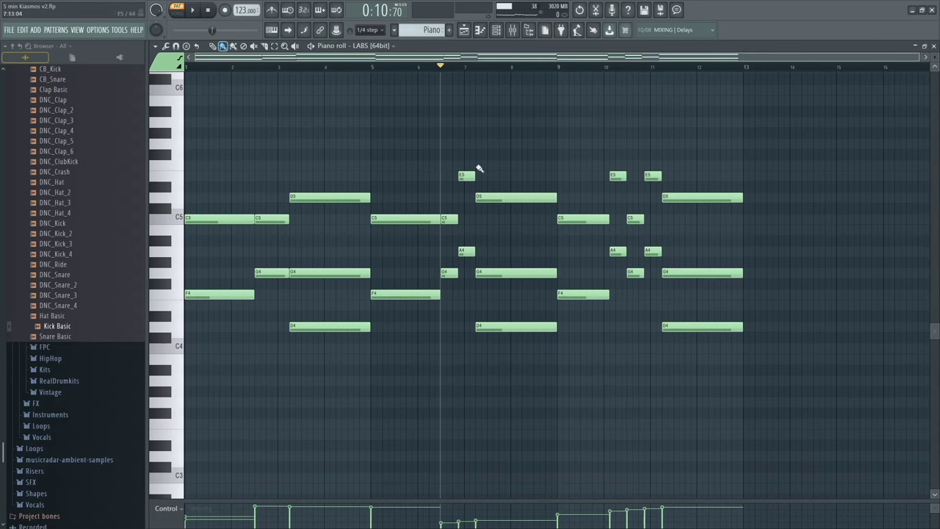
{"action": "left_click", "coordinate": [155, 47]}
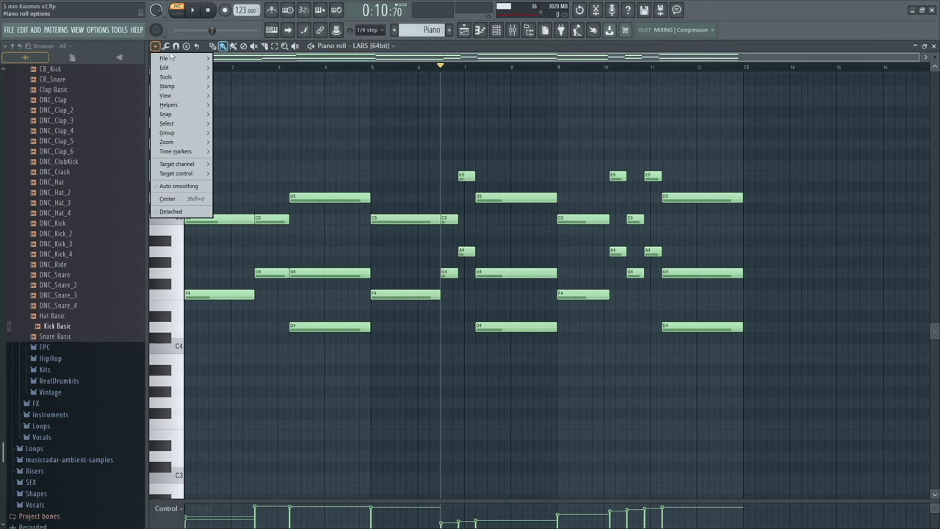
{"action": "left_click", "coordinate": [176, 47]}
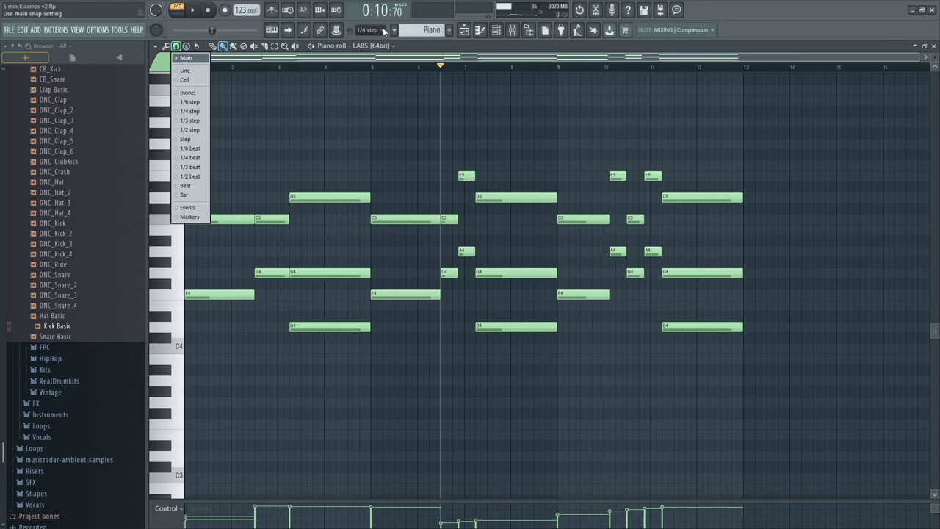
{"action": "left_click", "coordinate": [384, 31]}
{"action": "left_click", "coordinate": [383, 42]}
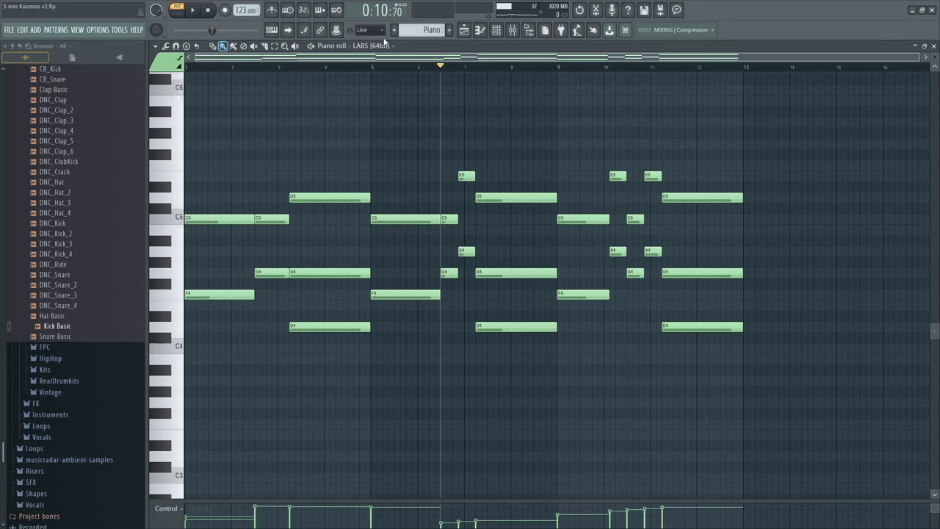
Open the Riff machine, move its window over the empty bars and randomize the progression step
{"action": "left_click", "coordinate": [155, 46]}
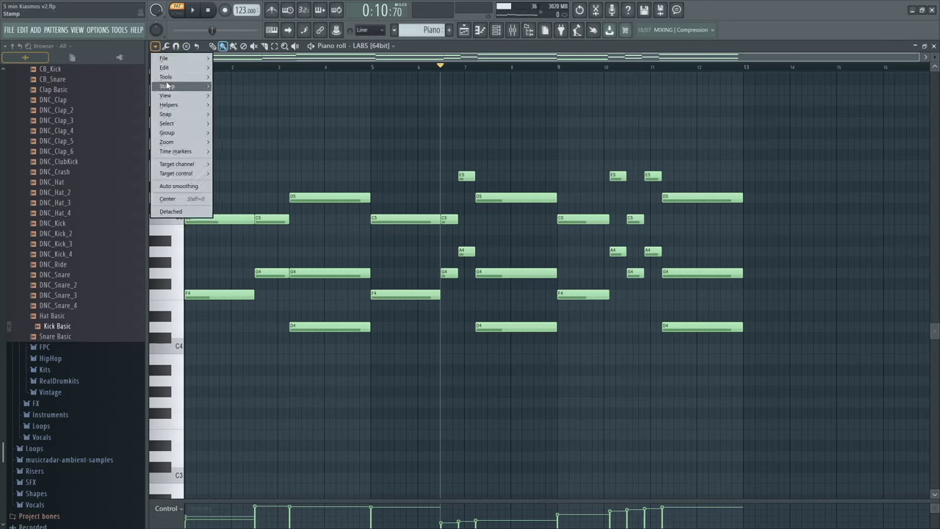
{"action": "mouse_move", "coordinate": [179, 79]}
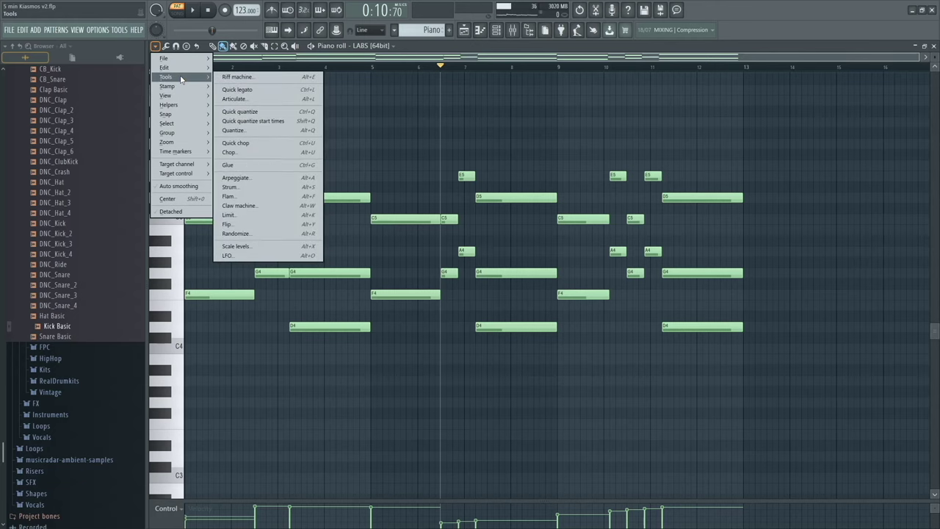
{"action": "left_click", "coordinate": [249, 78]}
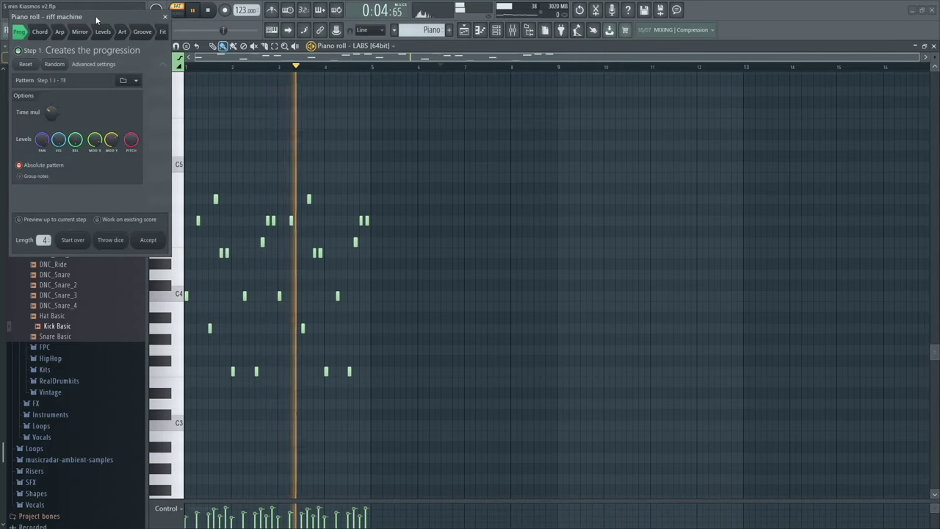
{"action": "left_click_drag", "start_coordinate": [100, 16], "coordinate": [638, 162]}
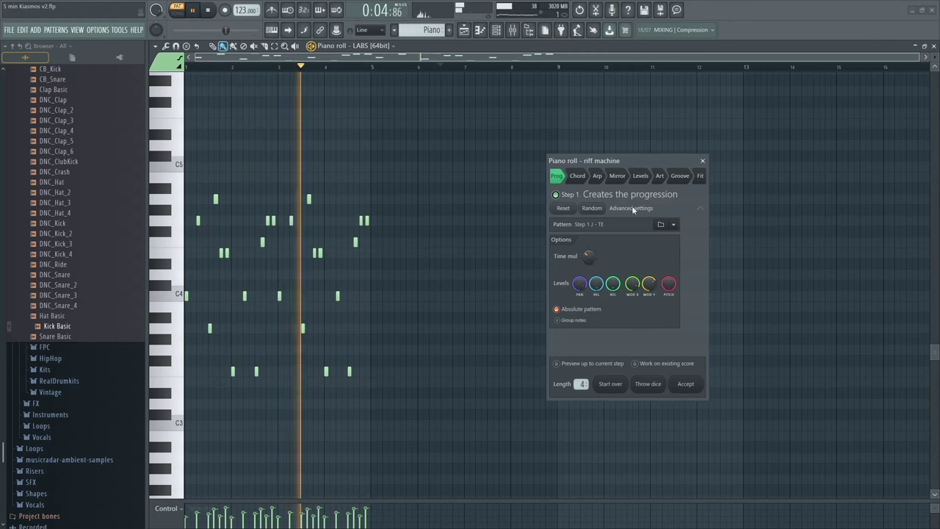
{"action": "left_click", "coordinate": [592, 208]}
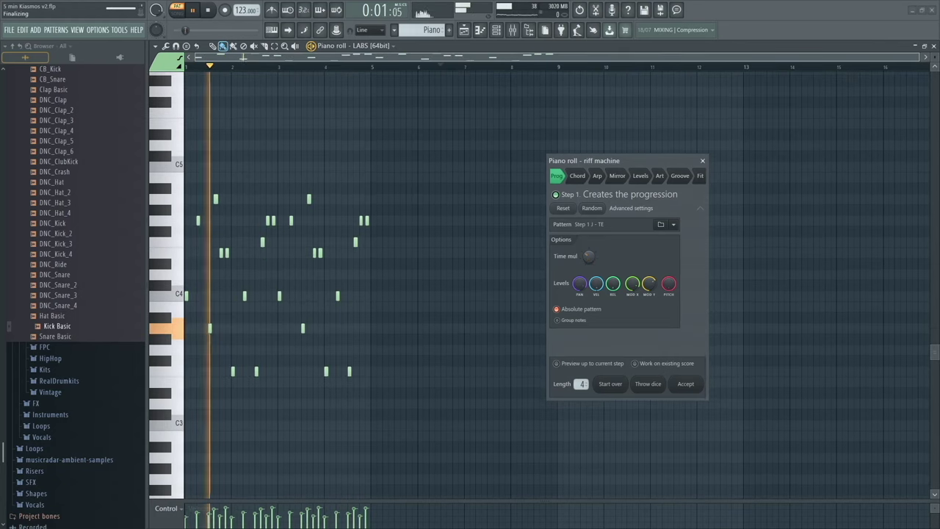
{"action": "left_click", "coordinate": [592, 209]}
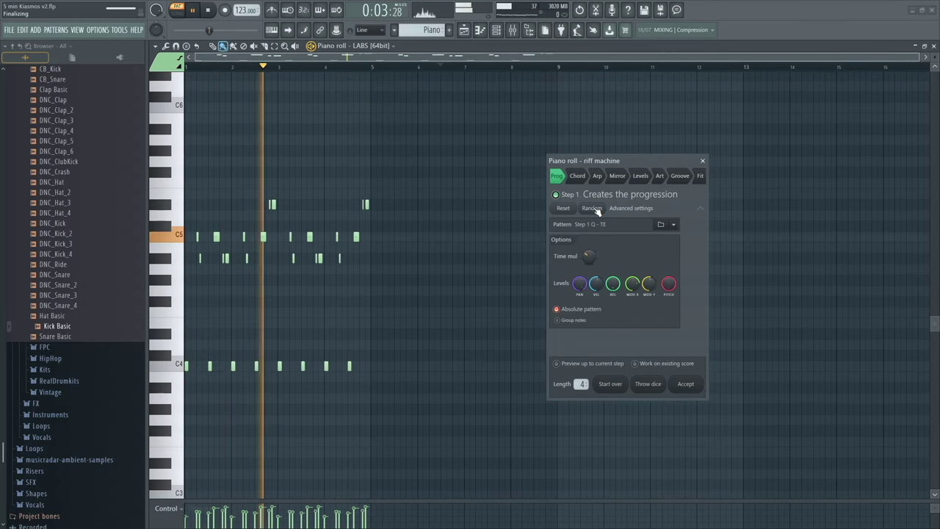
Look through the Riff machine's chord step and try the Normal pattern in the arpeggiation step
{"action": "left_click", "coordinate": [578, 176]}
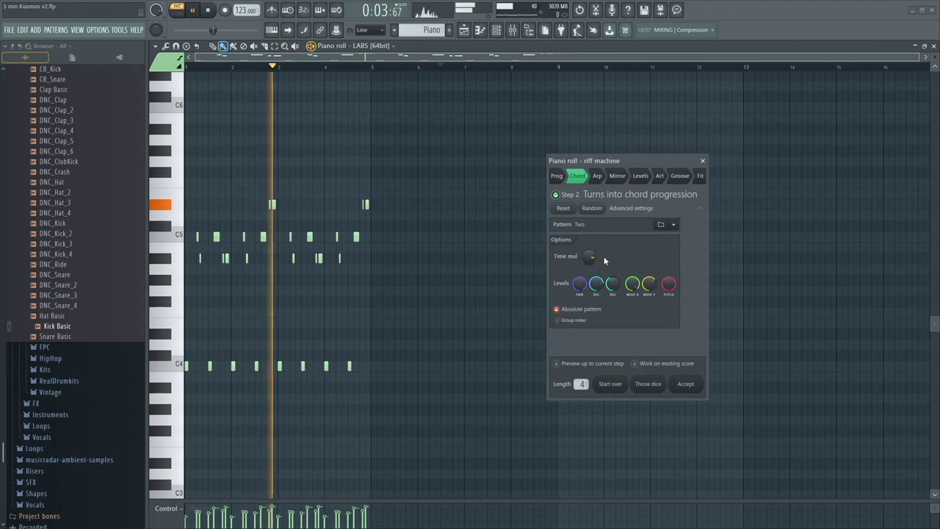
{"action": "scroll", "coordinate": [597, 286], "scroll_direction": "up", "scroll_amount": 2}
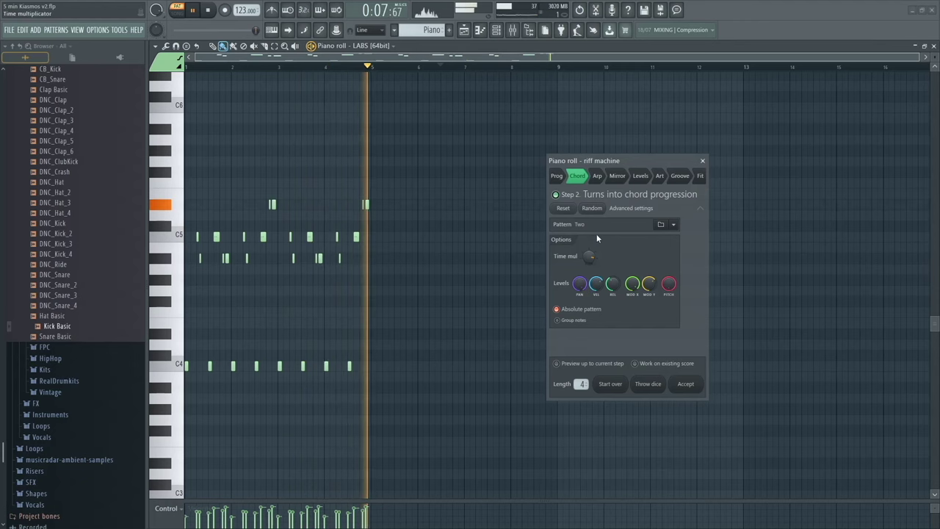
{"action": "left_click", "coordinate": [597, 175]}
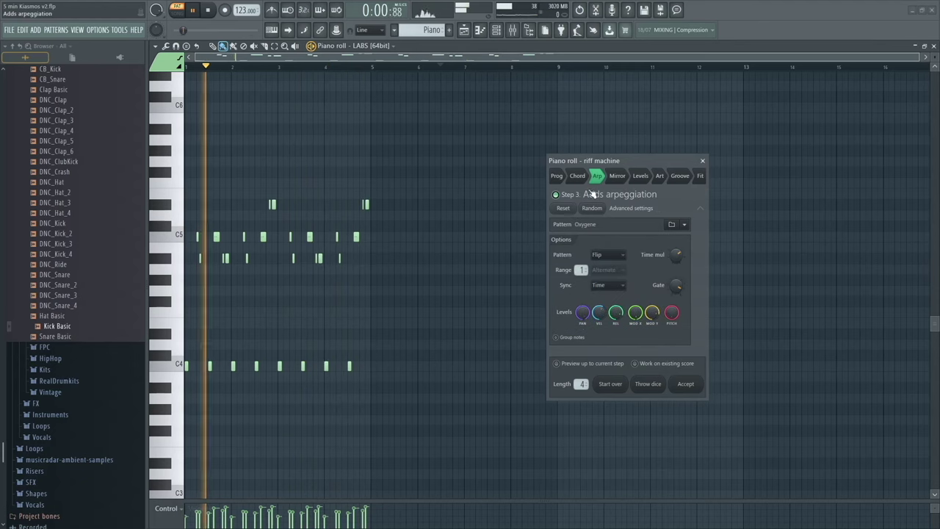
{"action": "left_click", "coordinate": [609, 255]}
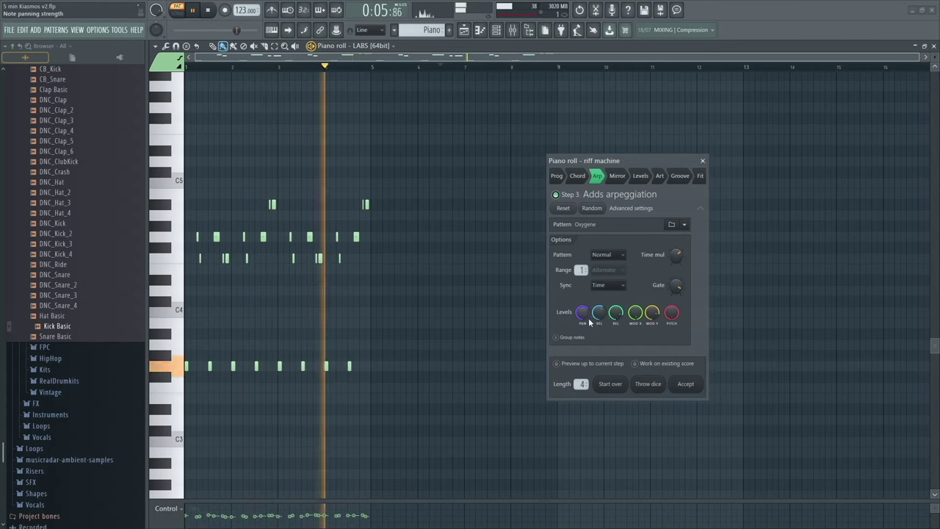
Generate a fully random riff with the Riff machine's dice, accept it and stop playback
{"action": "left_click", "coordinate": [647, 387]}
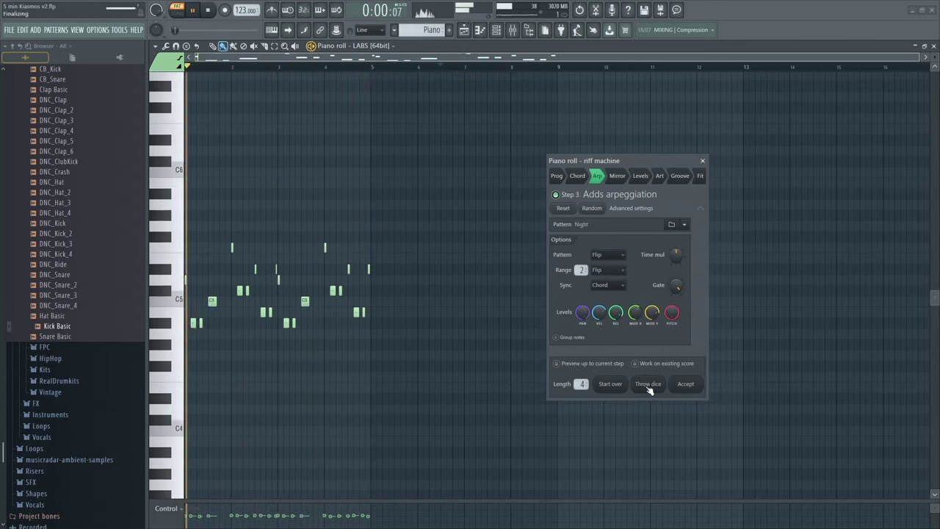
{"action": "left_click", "coordinate": [685, 387]}
{"action": "key", "text": "space"}
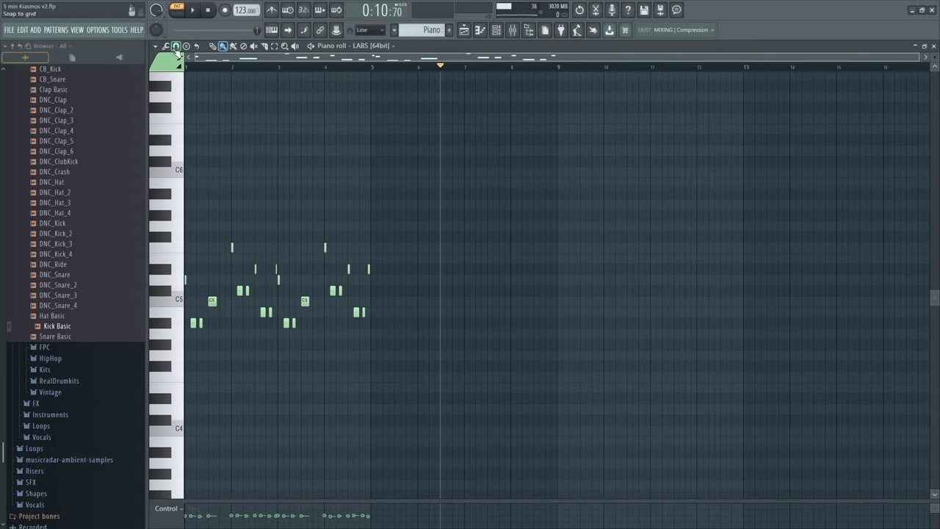
{"action": "left_click", "coordinate": [156, 46]}
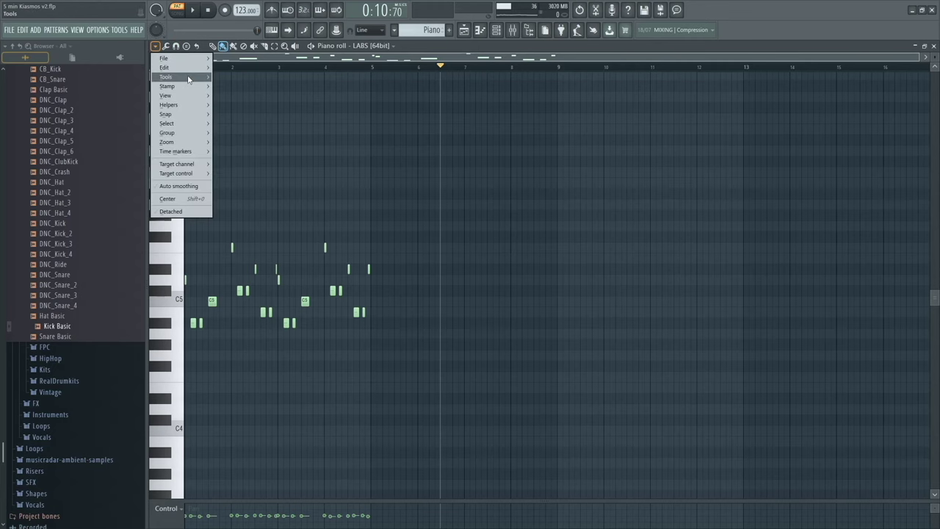
{"action": "mouse_move", "coordinate": [188, 77]}
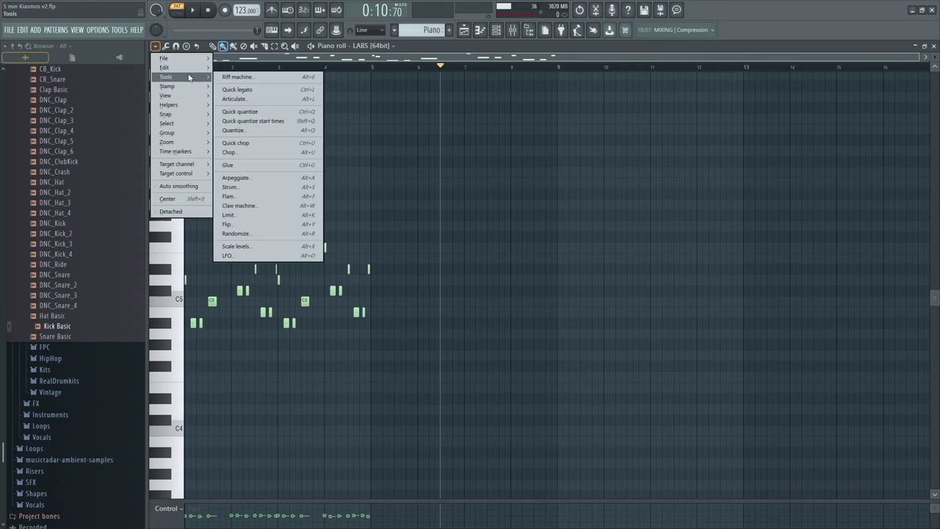
{"action": "left_click", "coordinate": [291, 134]}
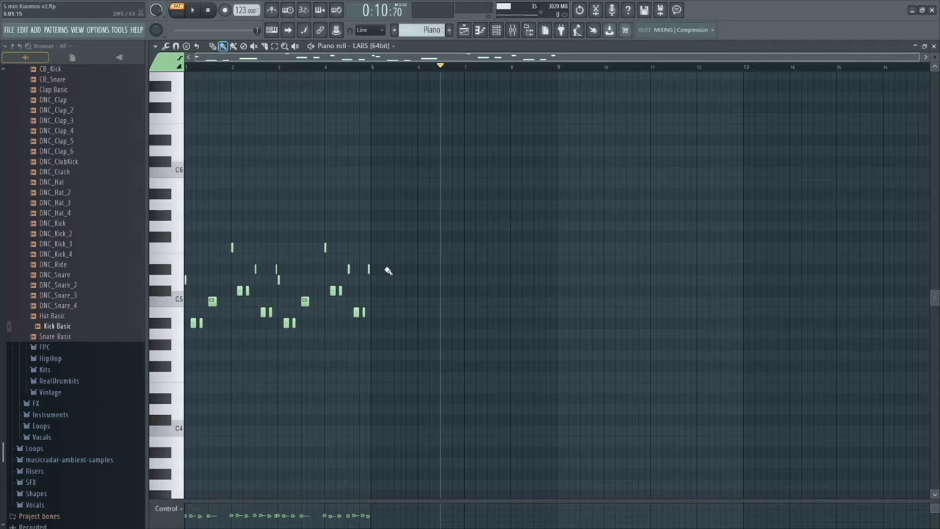
Add a long B5 note in bar 5 and shift its start slightly earlier, off the grid
{"action": "scroll", "coordinate": [470, 235], "scroll_direction": "up", "scroll_amount": 5}
{"action": "left_click", "coordinate": [628, 193]}
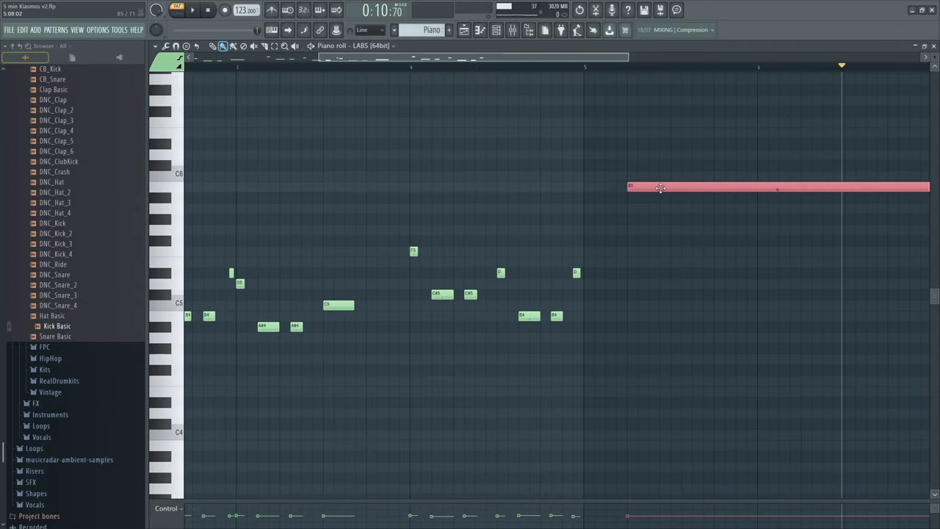
{"action": "left_click_drag", "start_coordinate": [643, 199], "coordinate": [658, 204]}
{"action": "scroll", "coordinate": [658, 203], "scroll_direction": "up", "scroll_amount": 3}
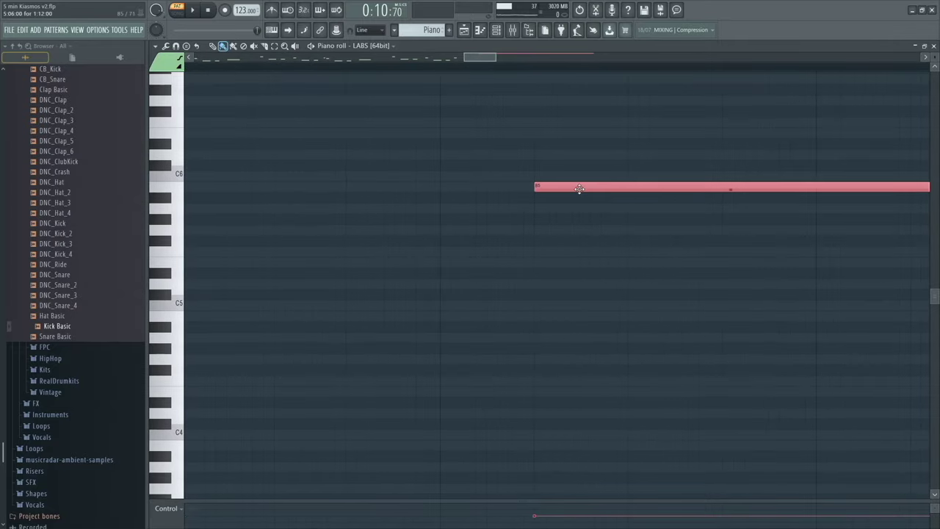
{"action": "left_click_drag", "start_coordinate": [579, 189], "coordinate": [514, 191]}
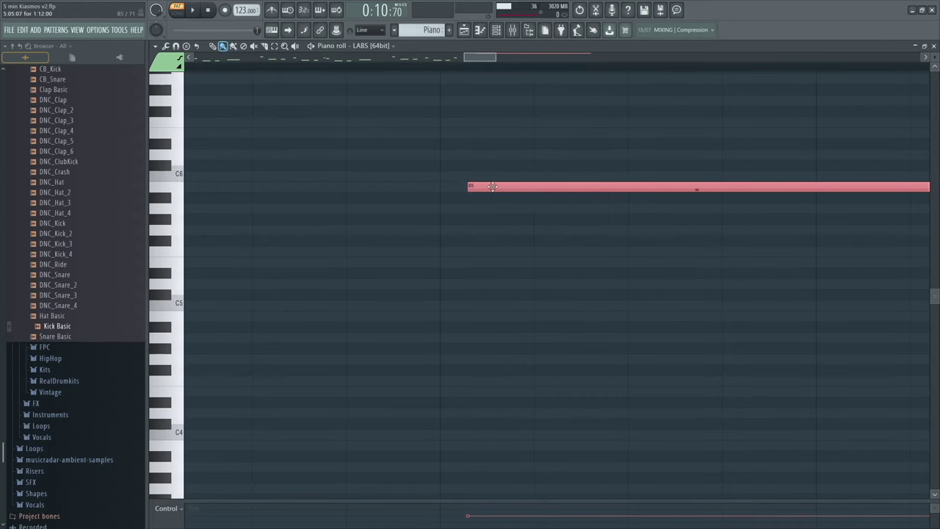
Add long E5 and D#6 notes in bar 5 with staggered, off-grid starts around the B5 note
{"action": "left_click_drag", "start_coordinate": [492, 186], "coordinate": [368, 256]}
{"action": "scroll", "coordinate": [432, 258], "scroll_direction": "down", "scroll_amount": 2}
{"action": "scroll", "coordinate": [397, 262], "scroll_direction": "up", "scroll_amount": 2}
{"action": "scroll", "coordinate": [374, 254], "scroll_direction": "down", "scroll_amount": 2}
{"action": "left_click_drag", "start_coordinate": [342, 309], "coordinate": [462, 130]}
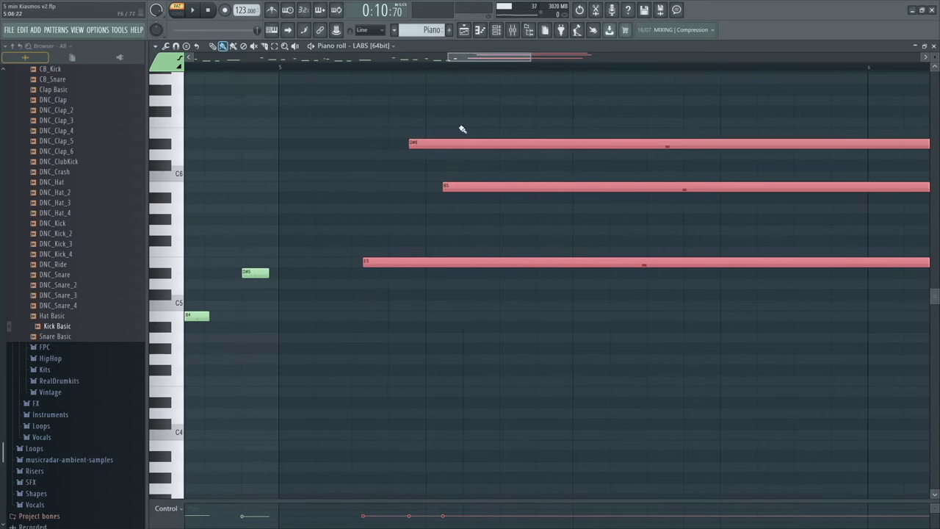
Quick quantize the three long notes in bar 5, and undo back to the riff without them
{"action": "left_click", "coordinate": [155, 46]}
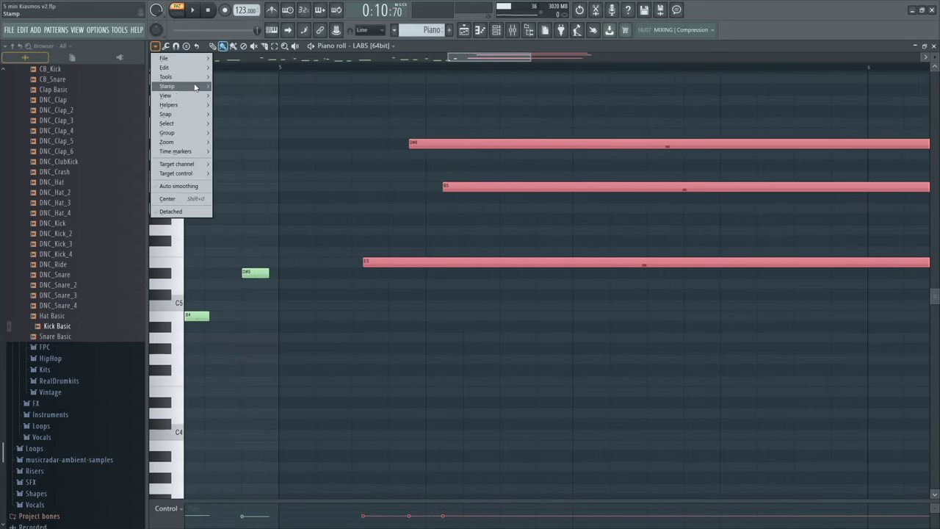
{"action": "mouse_move", "coordinate": [195, 76]}
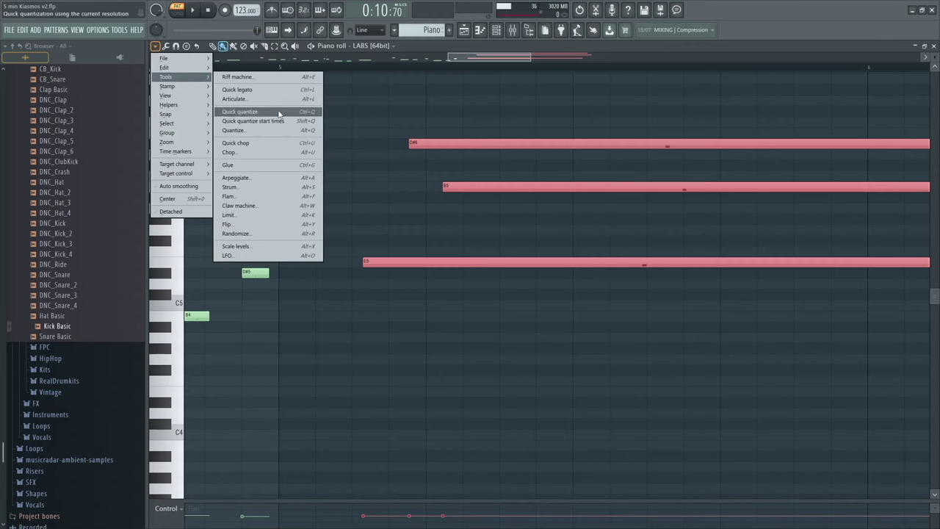
{"action": "left_click", "coordinate": [279, 114]}
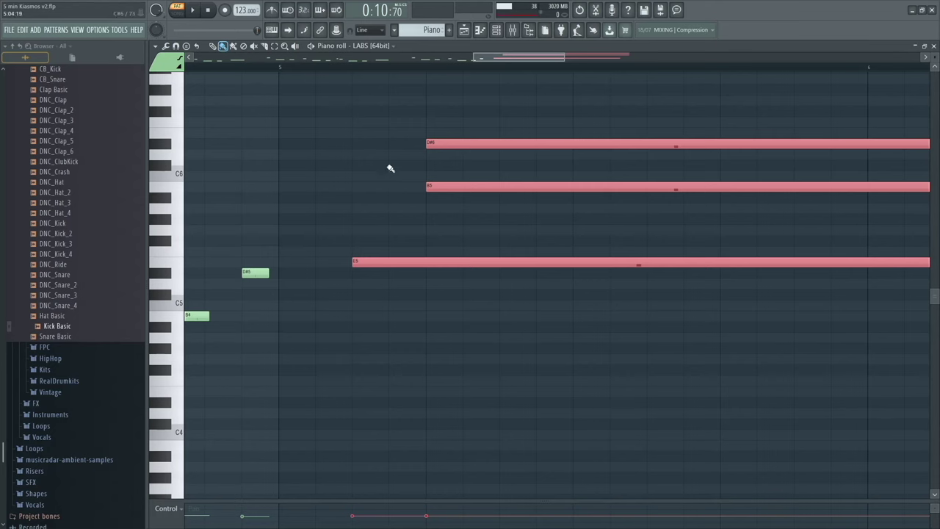
{"action": "scroll", "coordinate": [372, 276], "scroll_direction": "down", "scroll_amount": 5}
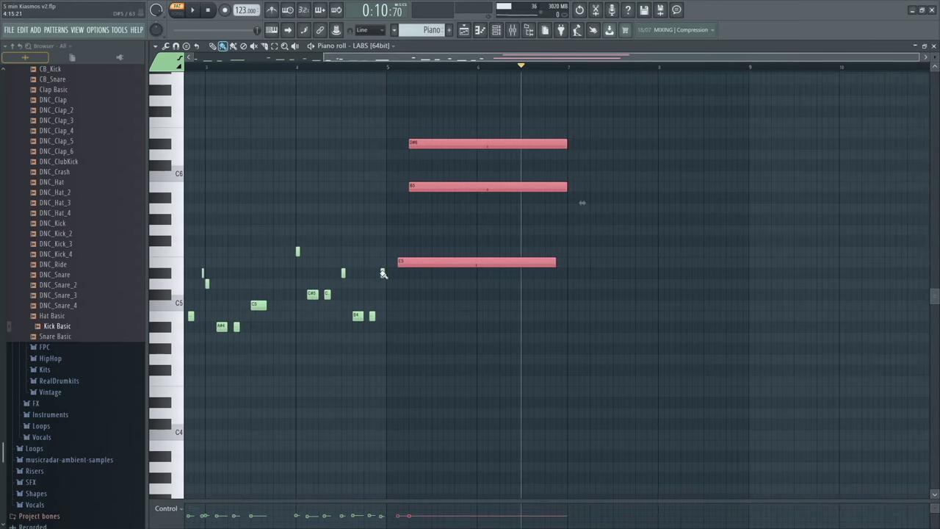
{"action": "key", "text": "ctrl+z"}
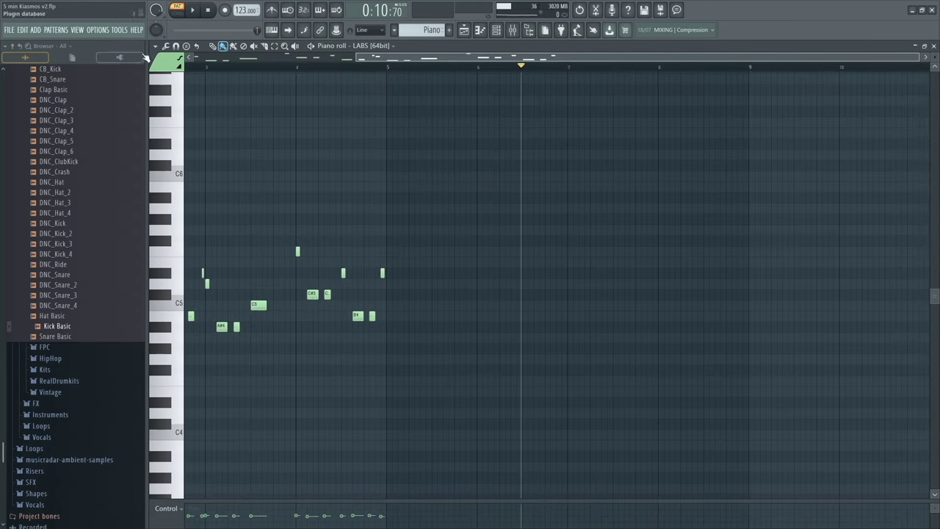
{"action": "left_click", "coordinate": [155, 46]}
{"action": "mouse_move", "coordinate": [168, 76]}
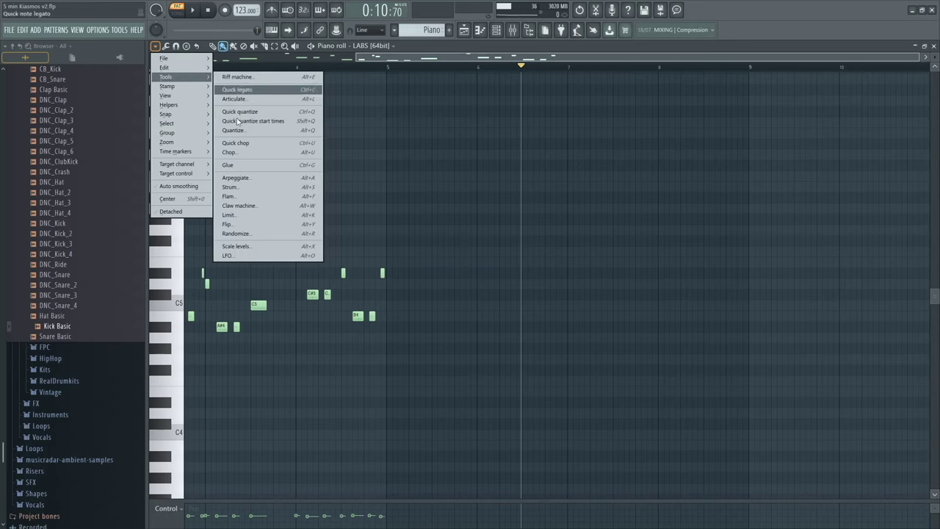
{"action": "left_click", "coordinate": [414, 182]}
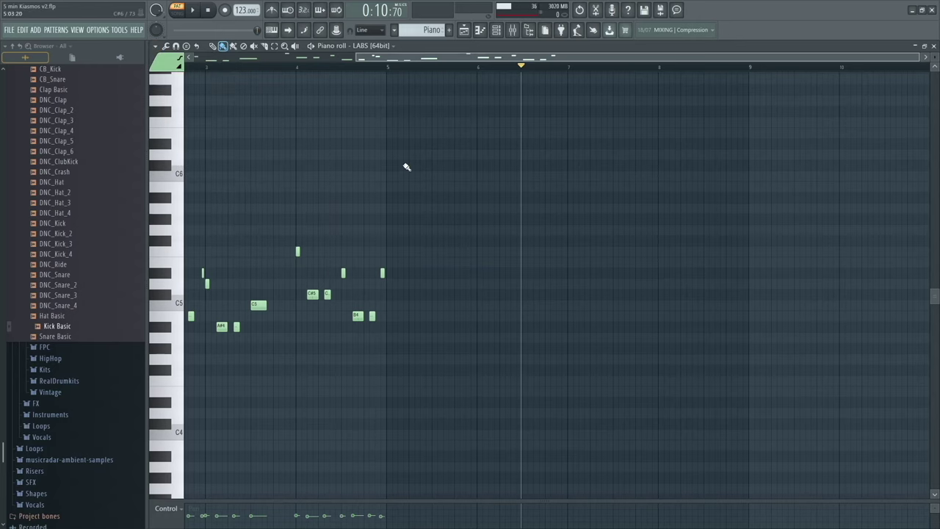
Place four back-to-back A#5 notes across bars 5 and 6, removing the long C#6 note above them
{"action": "left_click", "coordinate": [407, 166]}
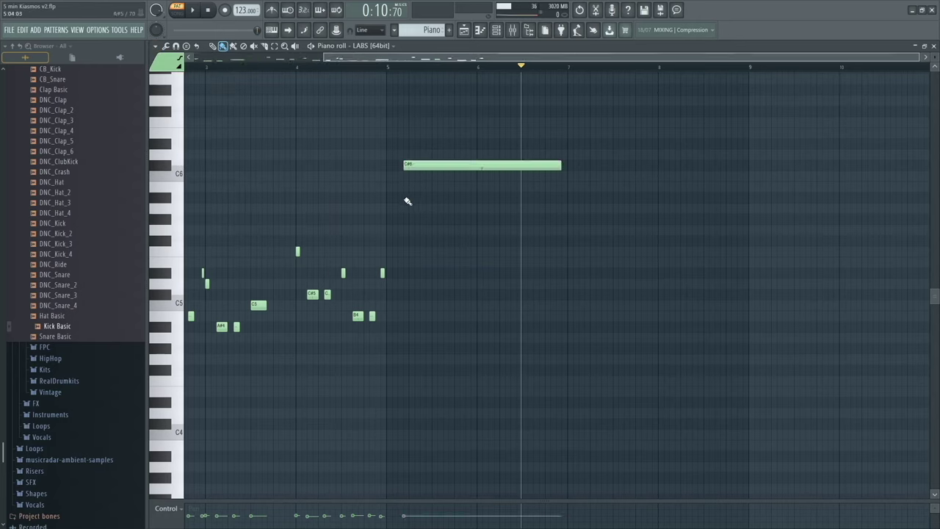
{"action": "left_click", "coordinate": [409, 197]}
{"action": "left_click_drag", "start_coordinate": [563, 197], "coordinate": [449, 199]}
{"action": "left_click", "coordinate": [452, 196]}
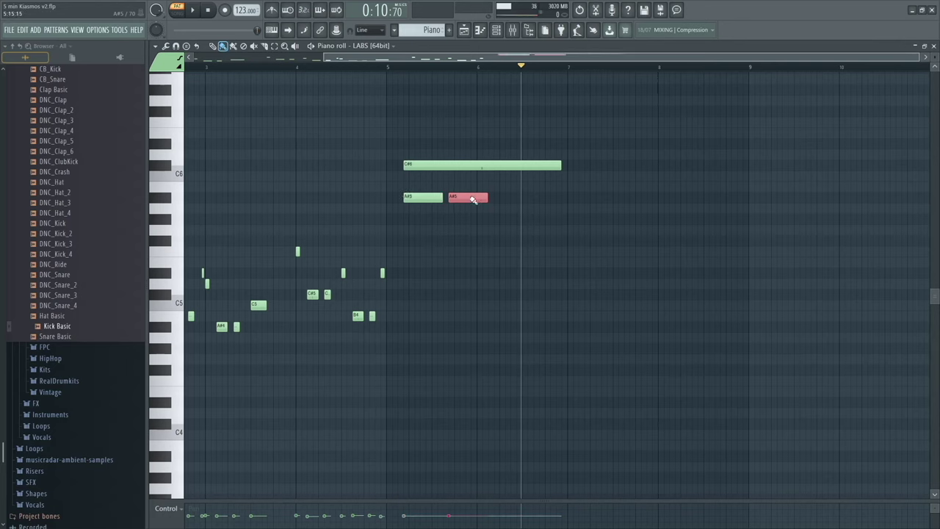
{"action": "left_click", "coordinate": [498, 197]}
{"action": "left_click", "coordinate": [539, 196]}
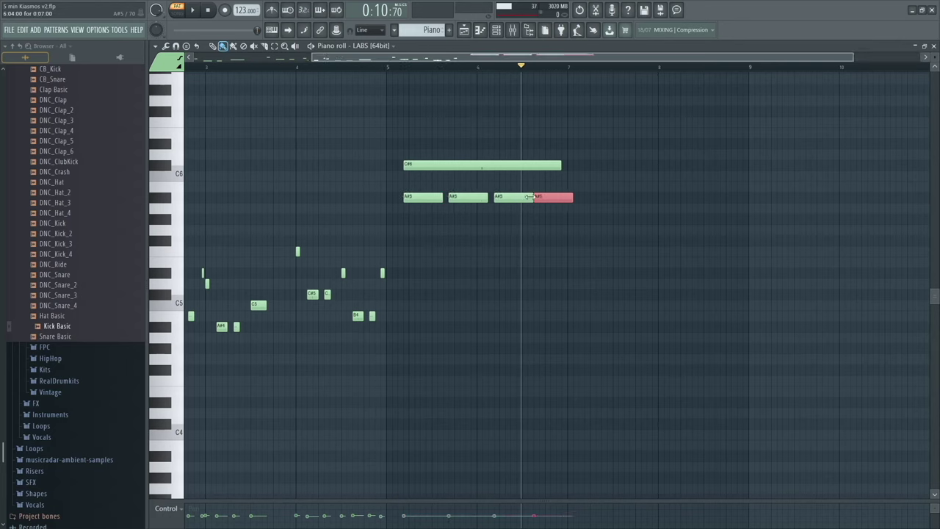
{"action": "left_click_drag", "start_coordinate": [487, 199], "coordinate": [449, 198]}
{"action": "right_click", "coordinate": [532, 165]}
Play back the repeated A#5 notes from their start and stop playback
{"action": "key", "text": "space"}
{"action": "left_click", "coordinate": [409, 67]}
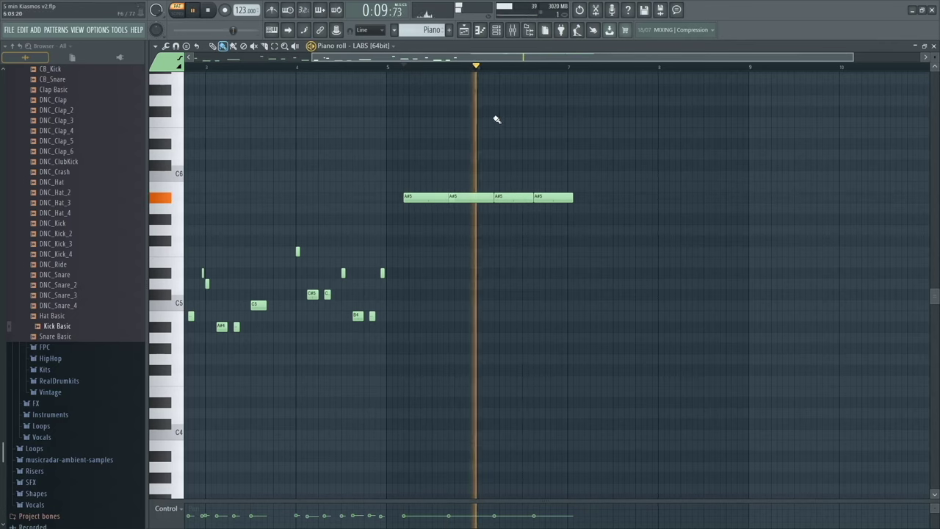
{"action": "key", "text": "space"}
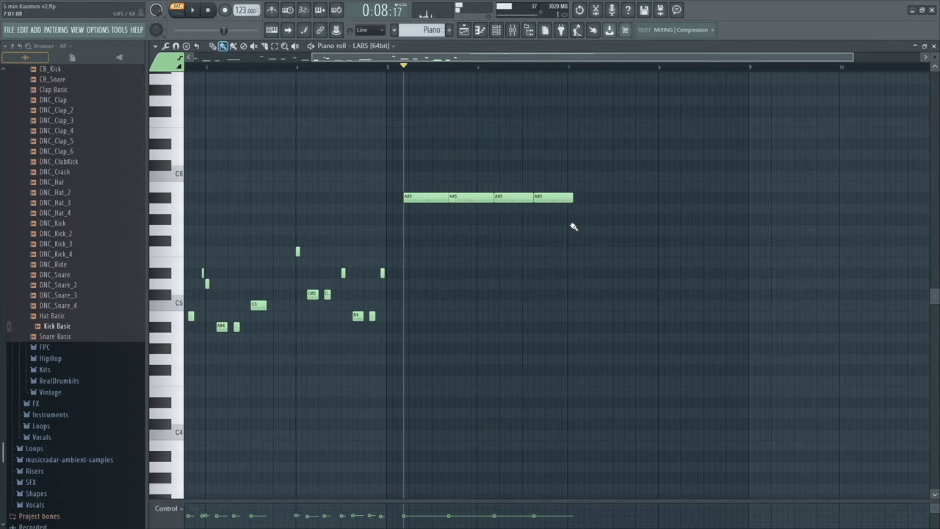
Select the four adjoining A#5 notes and glue them into a single long note
{"action": "left_click_drag", "start_coordinate": [573, 225], "coordinate": [405, 172]}
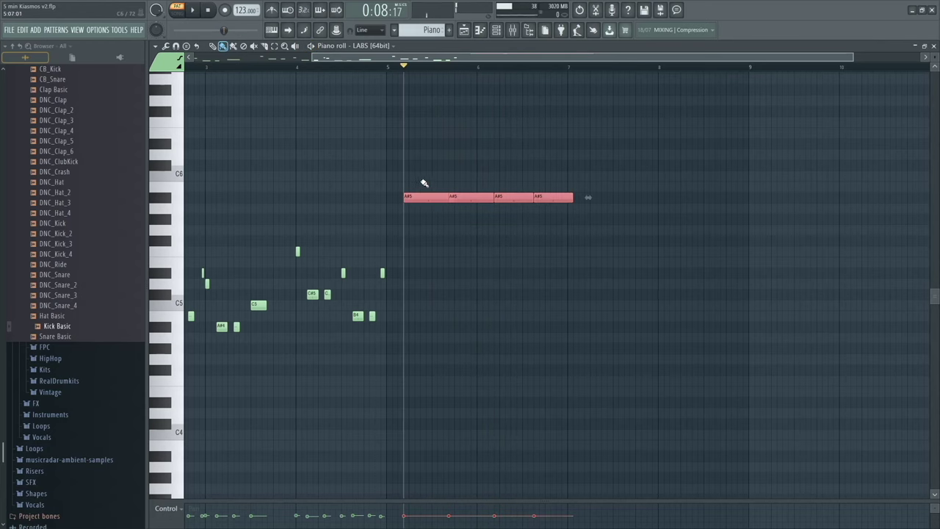
{"action": "left_click", "coordinate": [155, 47]}
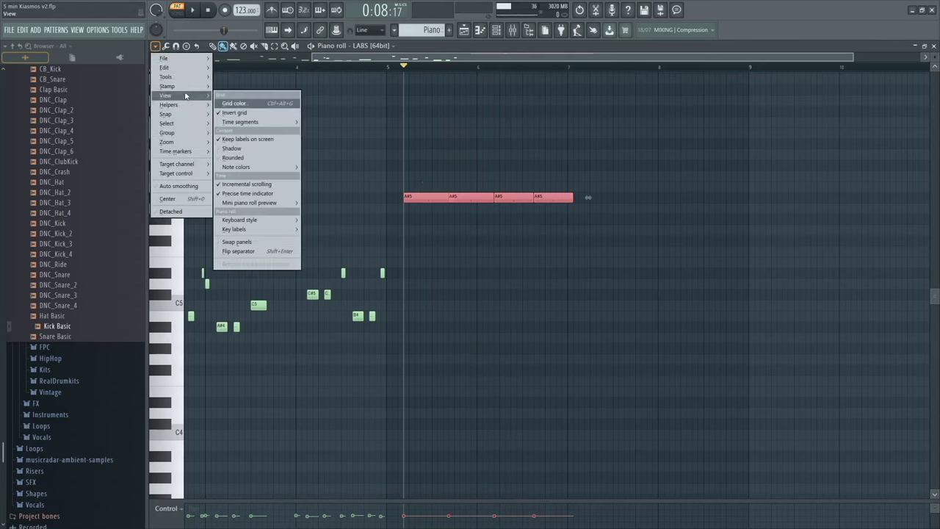
{"action": "mouse_move", "coordinate": [184, 78]}
{"action": "left_click", "coordinate": [298, 169]}
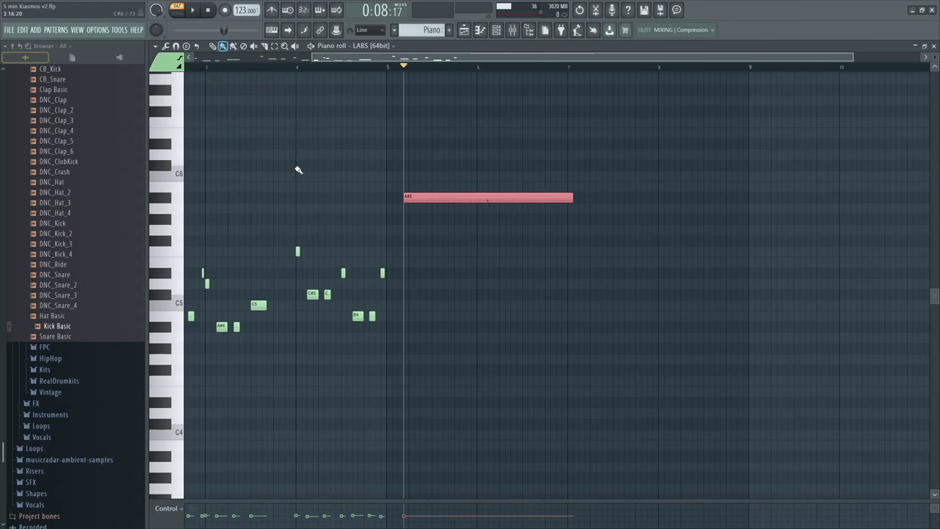
Chop the long A#5 note with the Chopper's Default pattern, adjusting the time multiplier for shorter slices, audition it and accept
{"action": "left_click", "coordinate": [155, 46]}
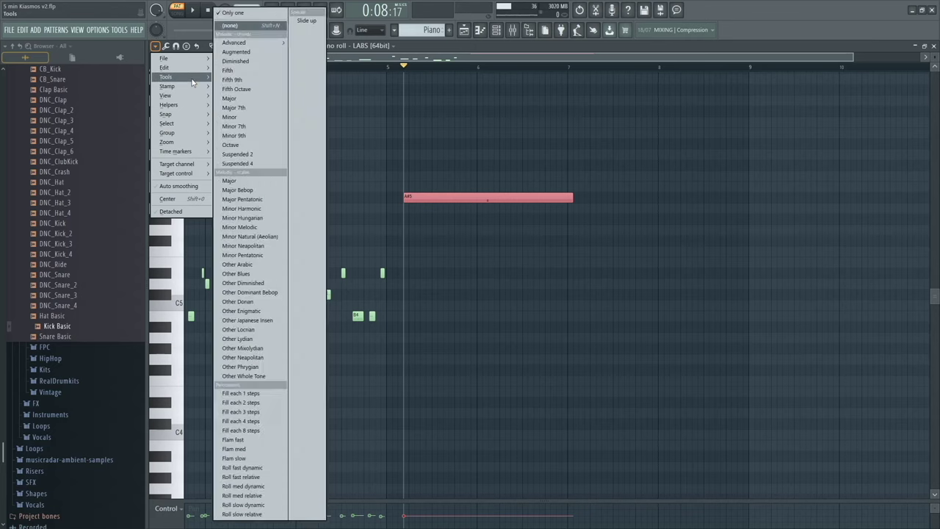
{"action": "mouse_move", "coordinate": [193, 83]}
{"action": "left_click", "coordinate": [272, 153]}
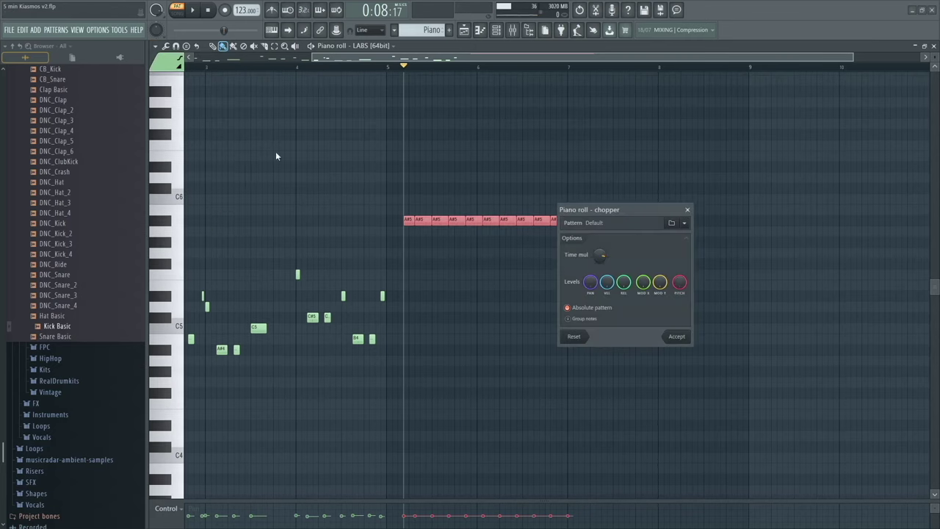
{"action": "left_click_drag", "start_coordinate": [601, 255], "coordinate": [601, 240]}
{"action": "key", "text": "space"}
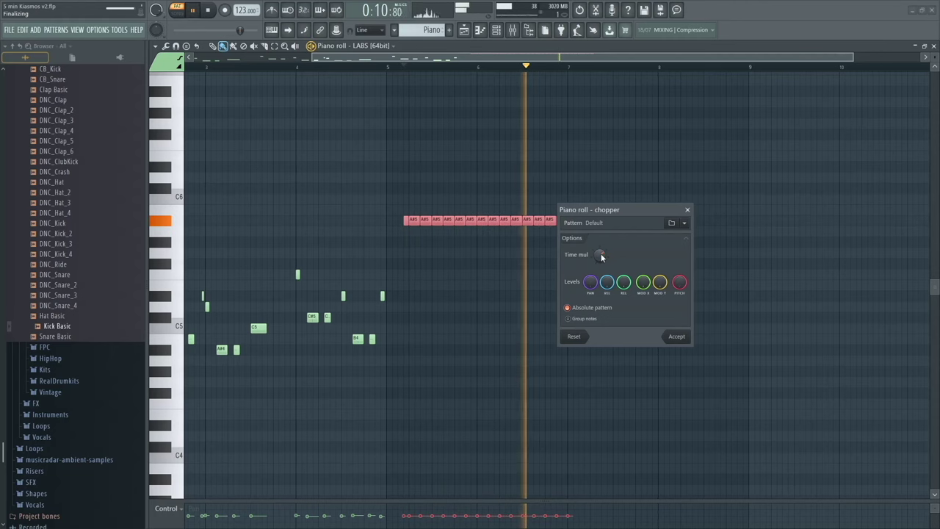
{"action": "key", "text": "space"}
{"action": "left_click", "coordinate": [676, 336]}
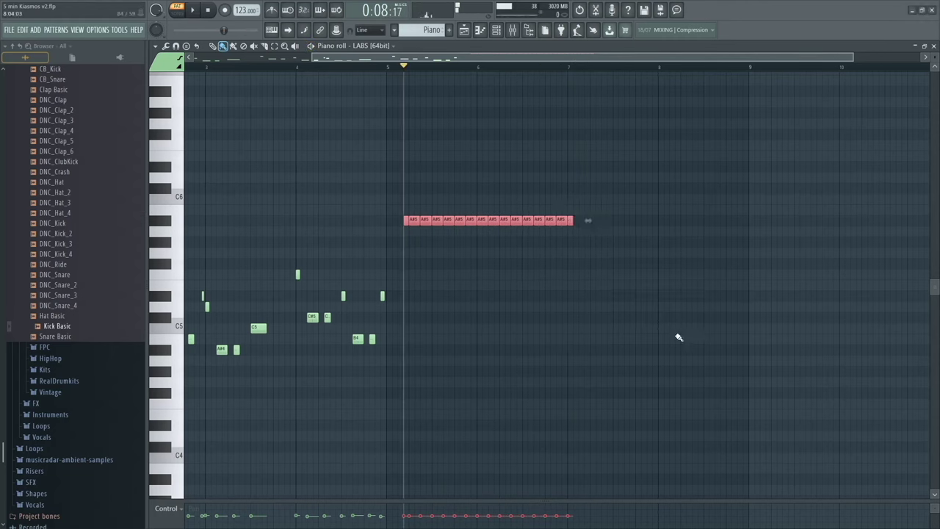
Delete the chopped A#5 notes in bars 5 and 6, leaving only the riff
{"action": "right_click", "coordinate": [565, 220]}
{"action": "scroll", "coordinate": [342, 206], "scroll_direction": "left", "scroll_amount": 3}
{"action": "scroll", "coordinate": [342, 205], "scroll_direction": "up", "scroll_amount": 1}
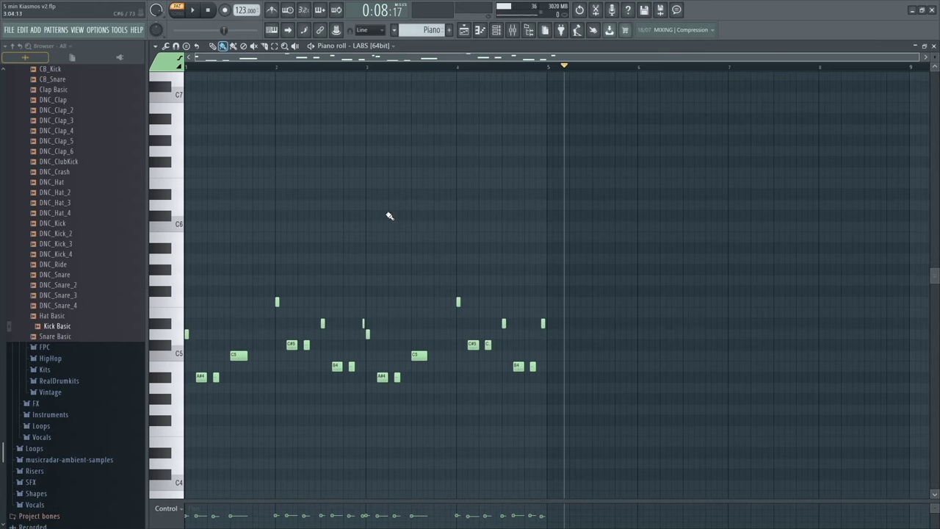
{"action": "left_click", "coordinate": [155, 46]}
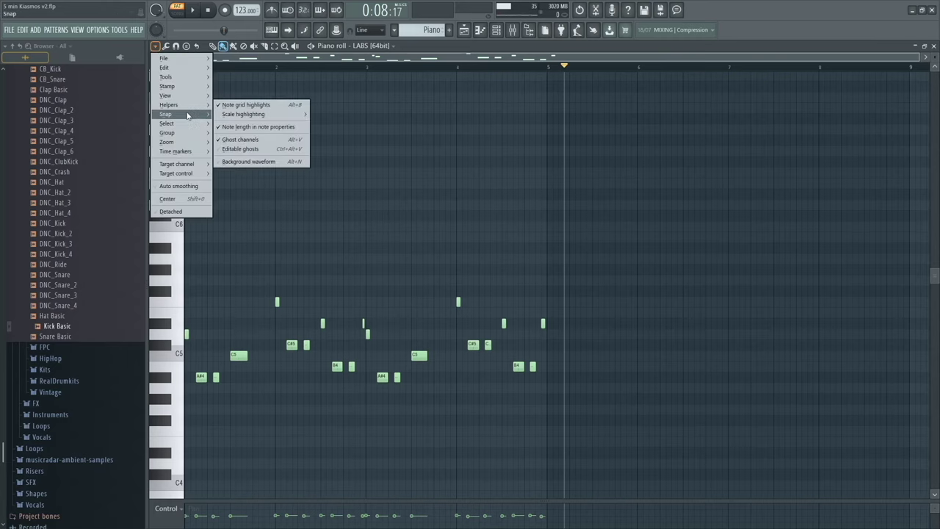
{"action": "mouse_move", "coordinate": [187, 115]}
{"action": "left_click", "coordinate": [316, 203]}
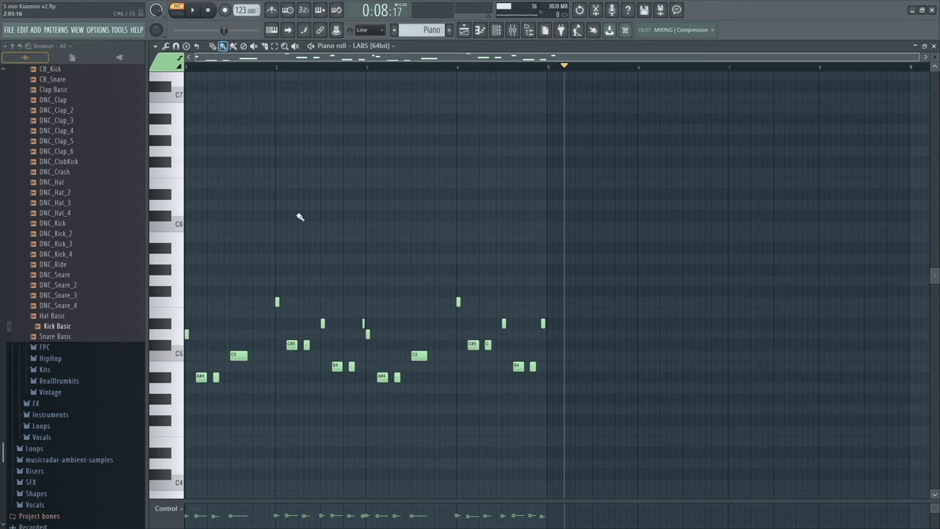
{"action": "scroll", "coordinate": [323, 227], "scroll_direction": "down", "scroll_amount": 3}
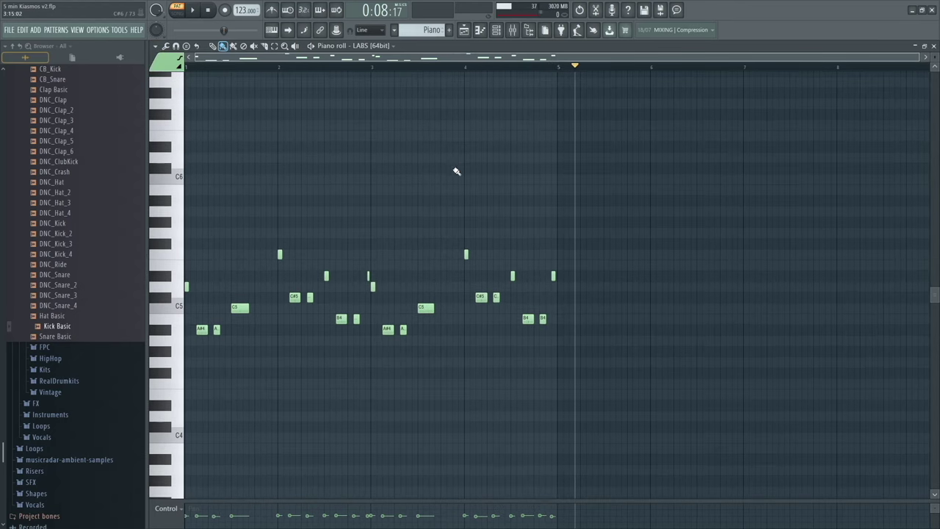
{"action": "scroll", "coordinate": [434, 251], "scroll_direction": "up", "scroll_amount": 5}
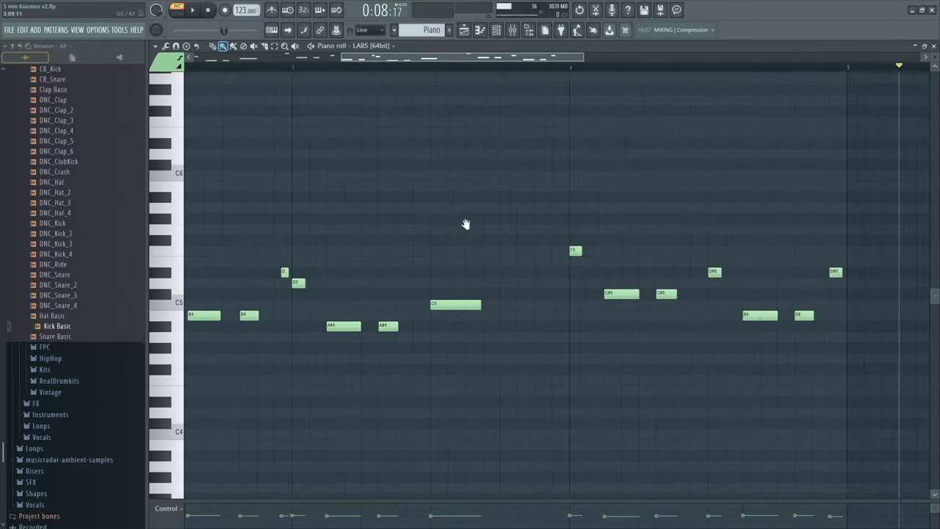
{"action": "scroll", "coordinate": [556, 233], "scroll_direction": "down", "scroll_amount": 5}
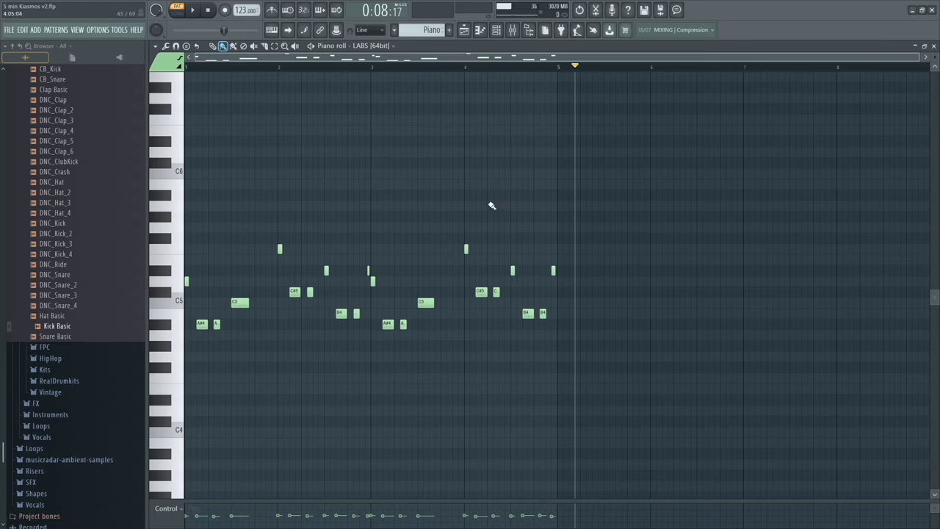
{"action": "scroll", "coordinate": [445, 195], "scroll_direction": "down", "scroll_amount": 1}
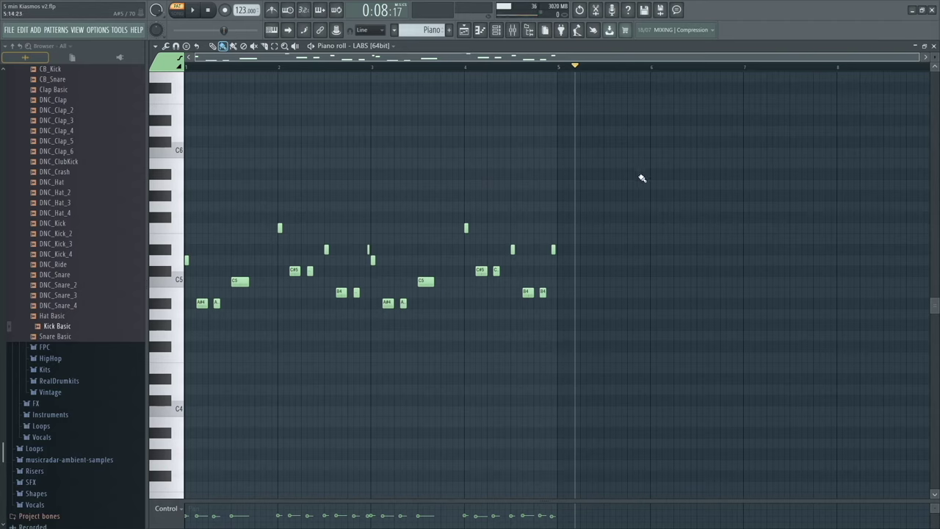
Close the piano roll and the LABS channel settings window
{"action": "left_click", "coordinate": [934, 46]}
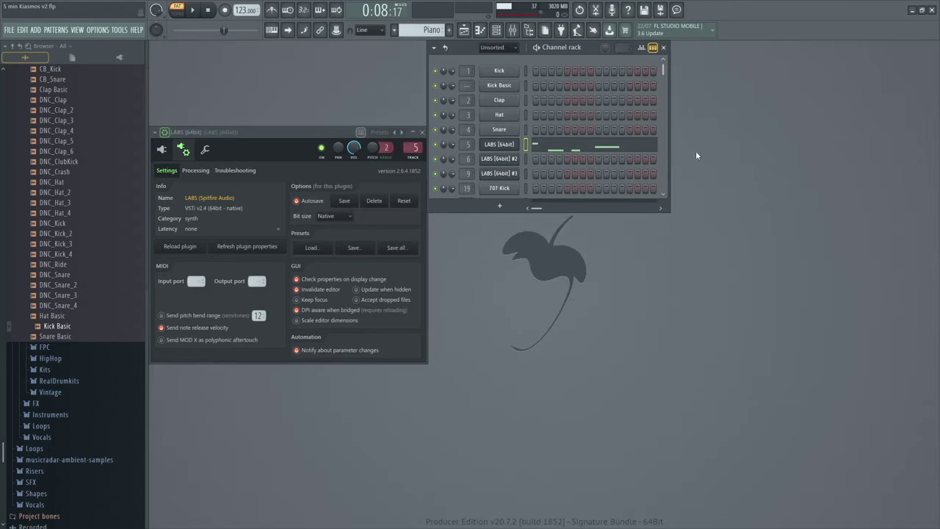
{"action": "left_click", "coordinate": [422, 132]}
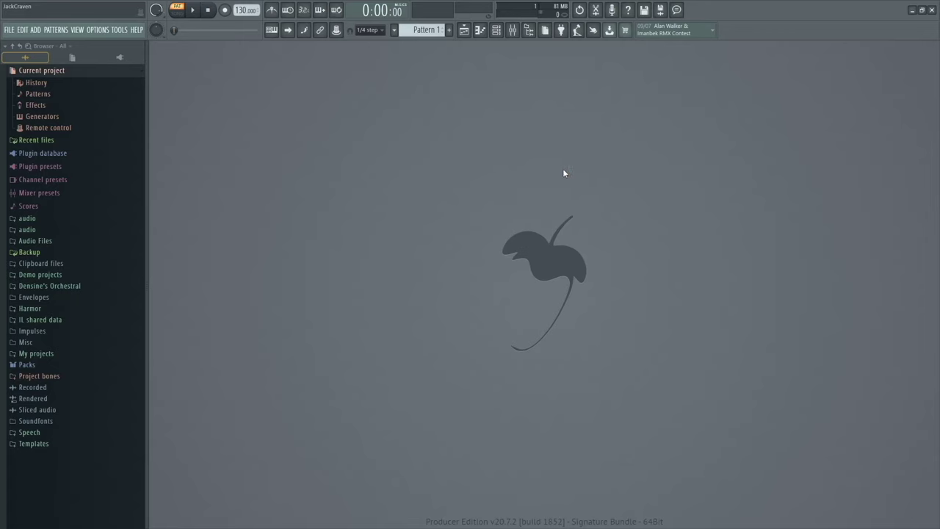
Open the mixer and nudge its window slightly
{"action": "left_click", "coordinate": [514, 31]}
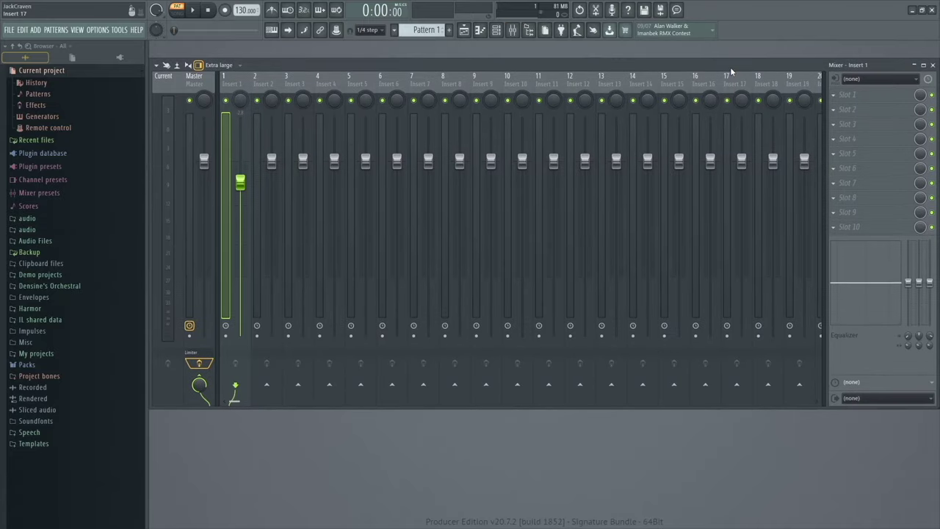
{"action": "mouse_move", "coordinate": [730, 66]}
{"action": "left_mouse_down"}
{"action": "mouse_move", "coordinate": [729, 179]}
{"action": "mouse_move", "coordinate": [724, 67]}
{"action": "left_mouse_up"}
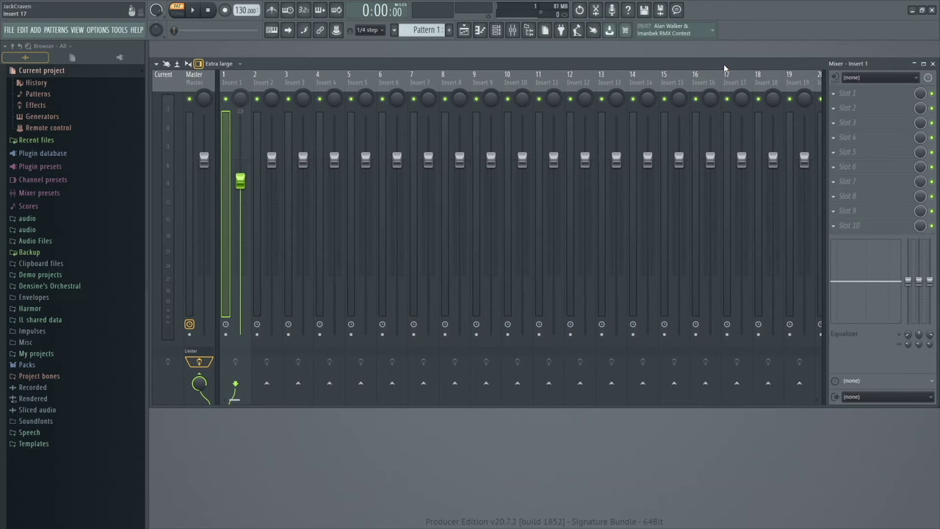
Preview the mixer's Compact, Compact 2 and Compact alt layouts one after another
{"action": "left_click", "coordinate": [236, 64]}
{"action": "left_click", "coordinate": [228, 74]}
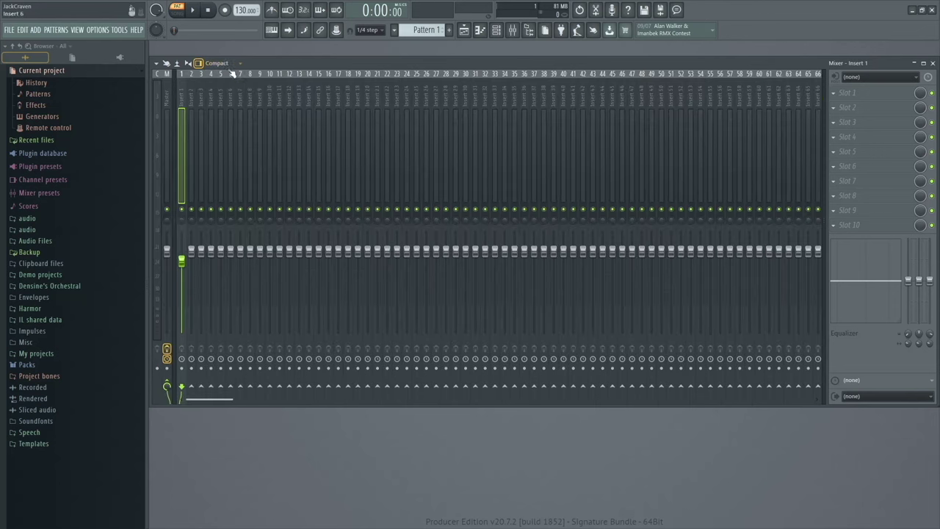
{"action": "left_click", "coordinate": [229, 65]}
{"action": "left_click", "coordinate": [221, 83]}
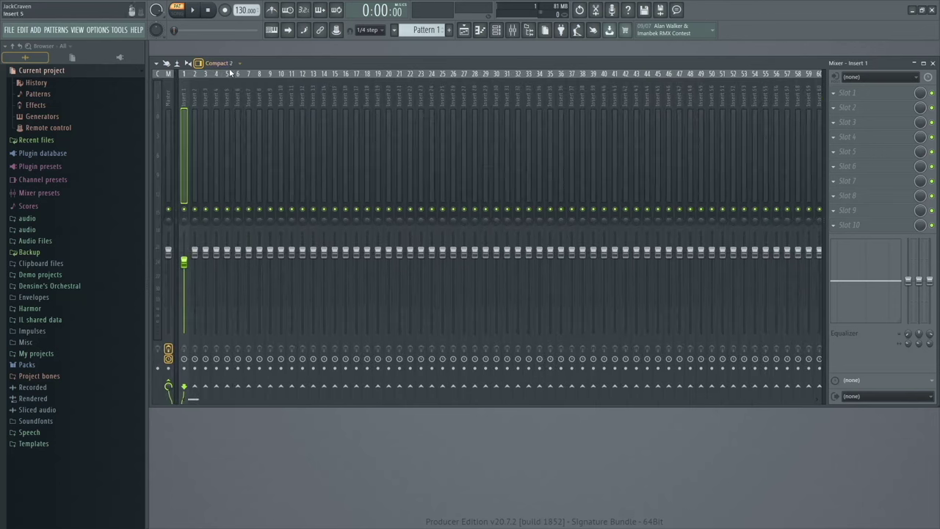
{"action": "left_click", "coordinate": [220, 64]}
{"action": "left_click", "coordinate": [229, 94]}
Preview the mixer's Wide, Wide 2, Wide 3 and Wide alt layouts one after another
{"action": "left_click", "coordinate": [229, 64]}
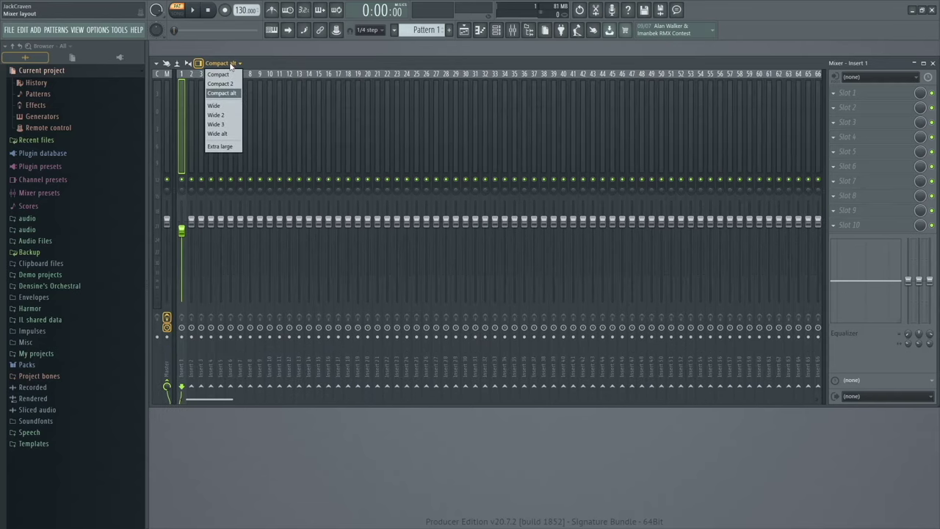
{"action": "left_click", "coordinate": [220, 106]}
{"action": "left_click", "coordinate": [232, 65]}
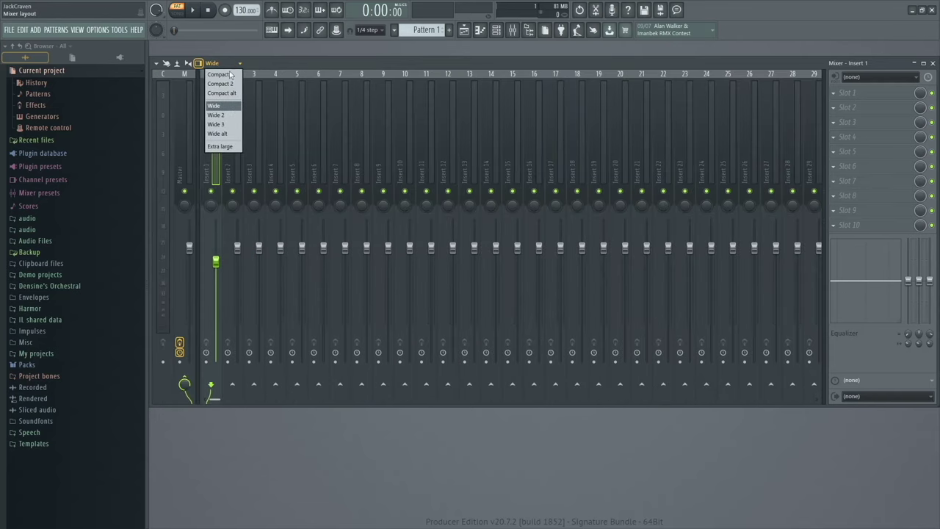
{"action": "left_click", "coordinate": [221, 115]}
{"action": "left_click", "coordinate": [233, 64]}
{"action": "left_click", "coordinate": [234, 124]}
{"action": "left_click", "coordinate": [229, 64]}
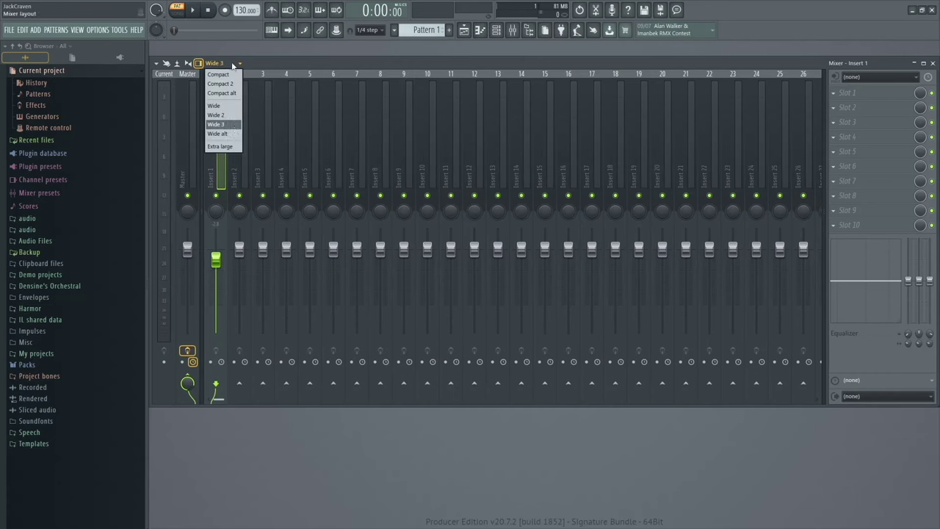
{"action": "left_click", "coordinate": [235, 137]}
Set the mixer layout to Extra large and move the mixer window slightly lower
{"action": "left_click", "coordinate": [230, 64]}
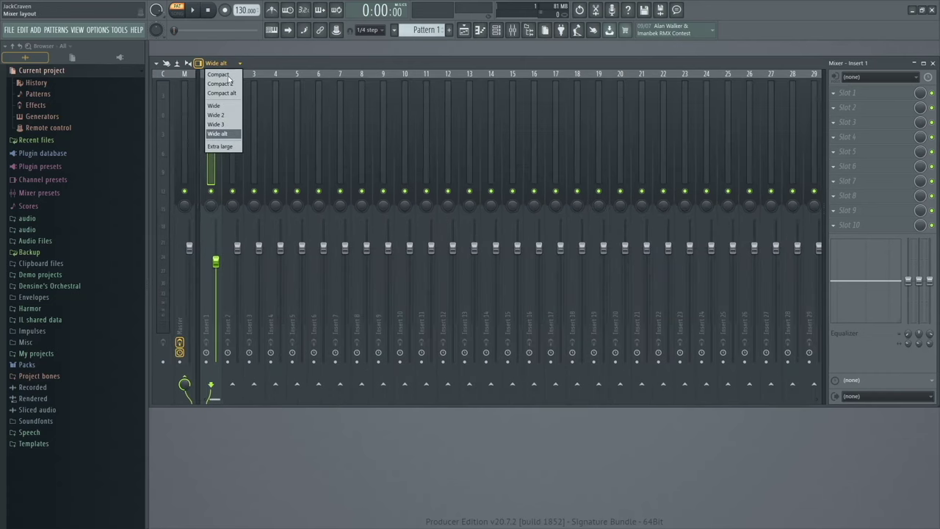
{"action": "left_click", "coordinate": [220, 146]}
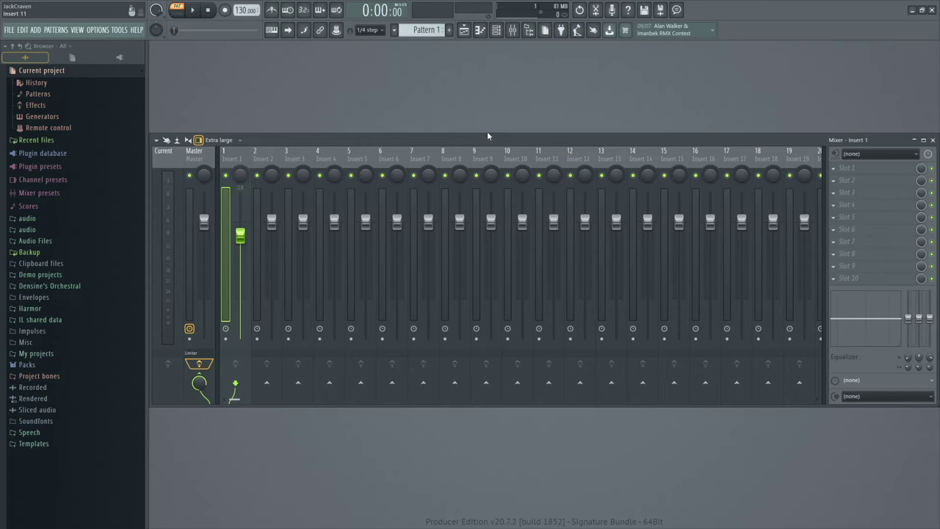
{"action": "left_click_drag", "start_coordinate": [487, 135], "coordinate": [489, 163]}
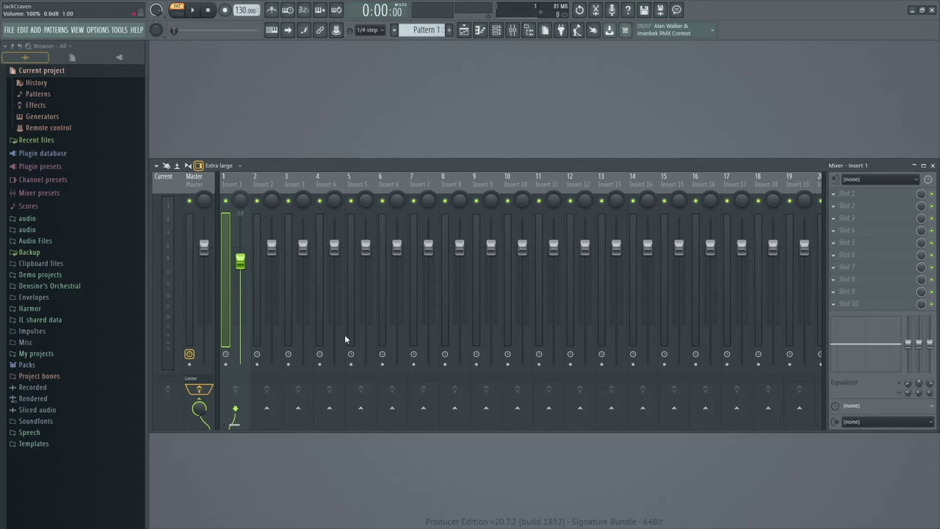
Select several mixer insert tracks in turn, from Insert 2 up to Insert 7, and return to Insert 1
{"action": "left_click", "coordinate": [265, 187]}
{"action": "left_click", "coordinate": [293, 188]}
{"action": "left_click", "coordinate": [334, 187]}
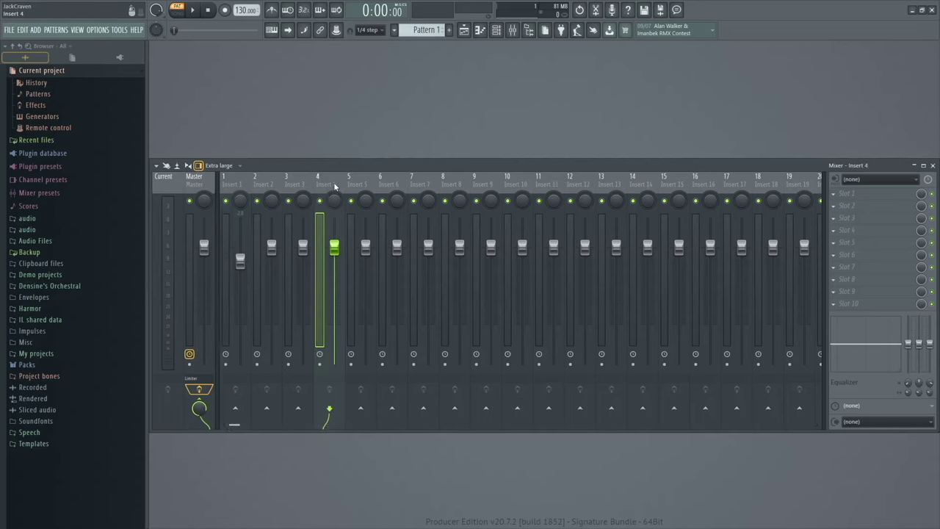
{"action": "left_click", "coordinate": [367, 188]}
{"action": "left_click", "coordinate": [426, 187]}
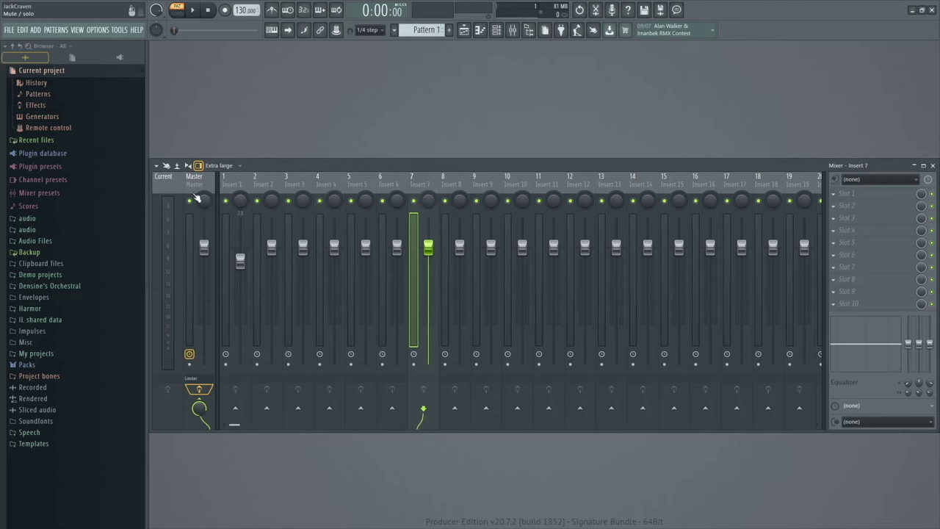
{"action": "left_click", "coordinate": [236, 185]}
{"action": "left_click", "coordinate": [266, 183]}
{"action": "left_click", "coordinate": [302, 188]}
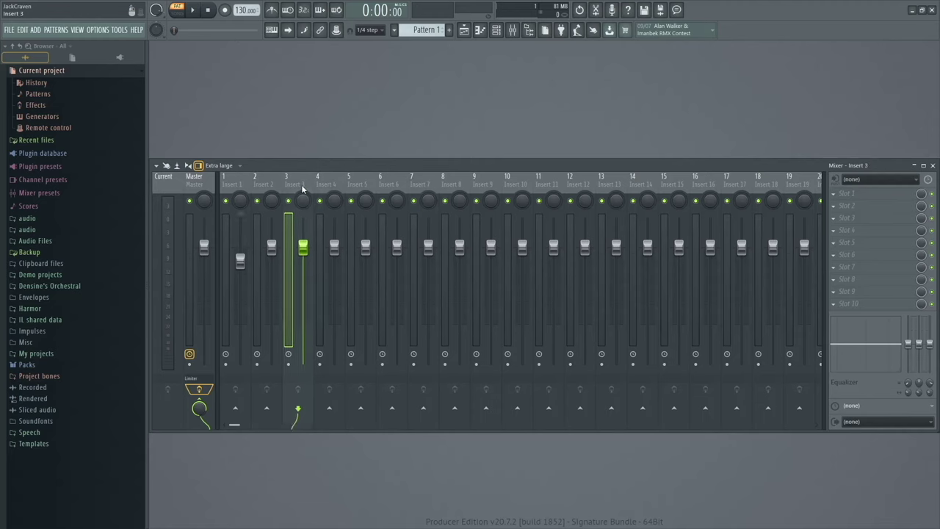
{"action": "left_click", "coordinate": [234, 184]}
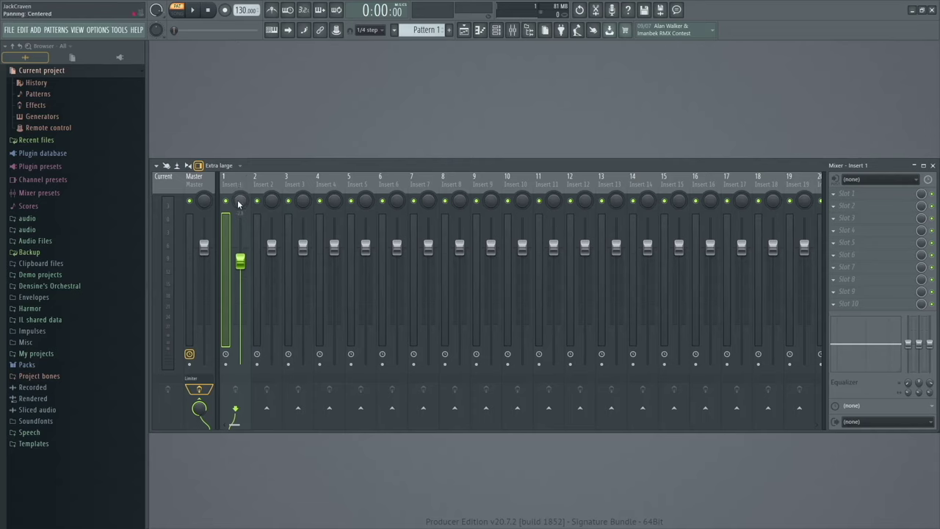
Try Insert 1's panning, and switch the track's solo and mute on and off, leaving all tracks enabled
{"action": "mouse_move", "coordinate": [238, 205]}
{"action": "left_mouse_down"}
{"action": "mouse_move", "coordinate": [238, 183]}
{"action": "mouse_move", "coordinate": [238, 228]}
{"action": "mouse_move", "coordinate": [238, 194]}
{"action": "left_mouse_up"}
{"action": "right_click", "coordinate": [227, 202]}
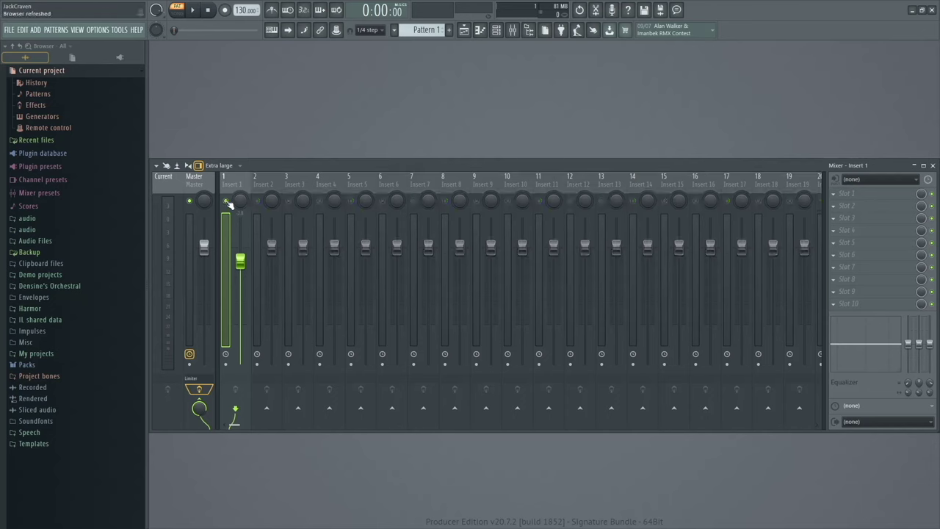
{"action": "right_click", "coordinate": [227, 203]}
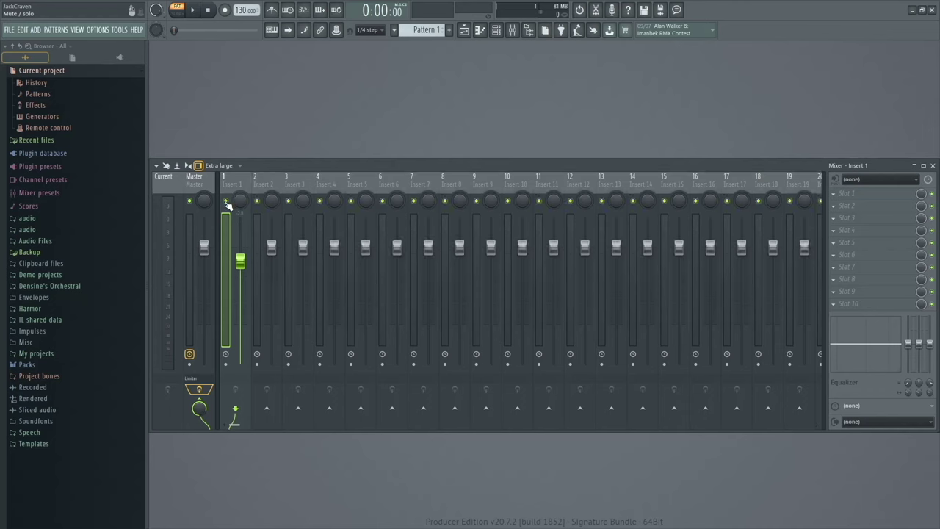
{"action": "left_click", "coordinate": [227, 202]}
{"action": "left_click", "coordinate": [227, 203]}
{"action": "left_click", "coordinate": [227, 202]}
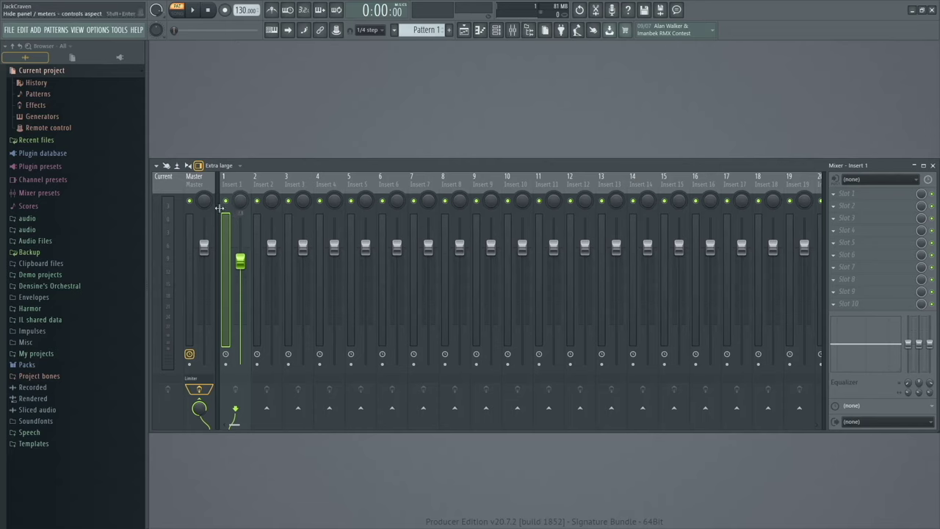
Show the channel rack, play the kick pattern and adjust Insert 1's volume to about 100%, stopping playback at the end
{"action": "left_click", "coordinate": [496, 31]}
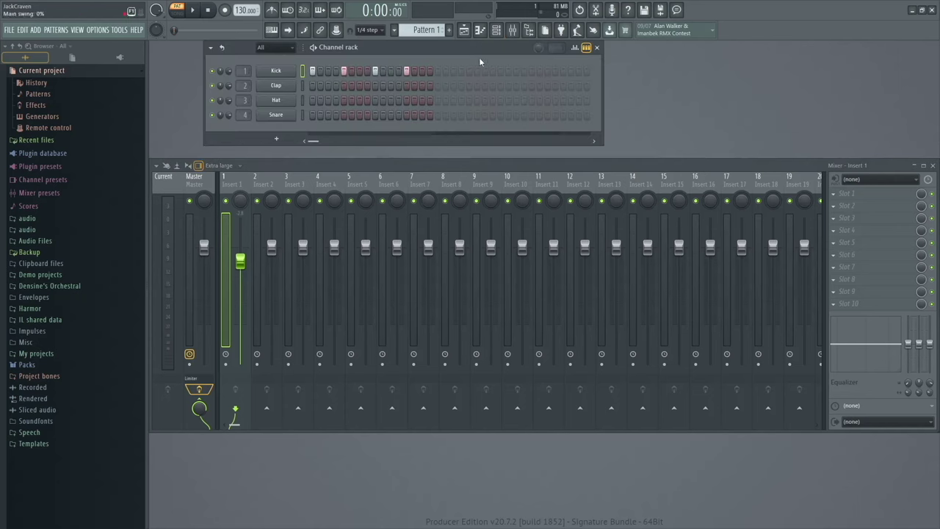
{"action": "key", "text": "space"}
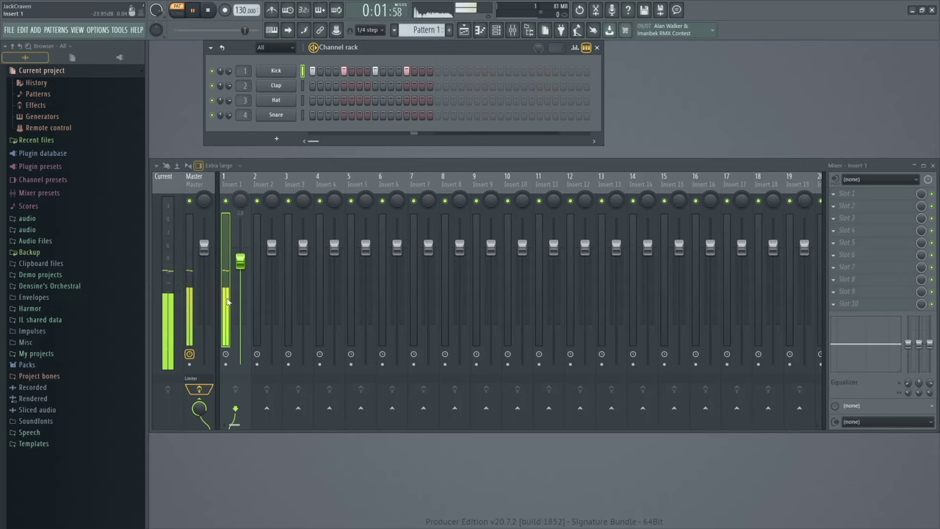
{"action": "key", "text": "space"}
{"action": "left_click_drag", "start_coordinate": [243, 271], "coordinate": [242, 247]}
{"action": "key", "text": "space"}
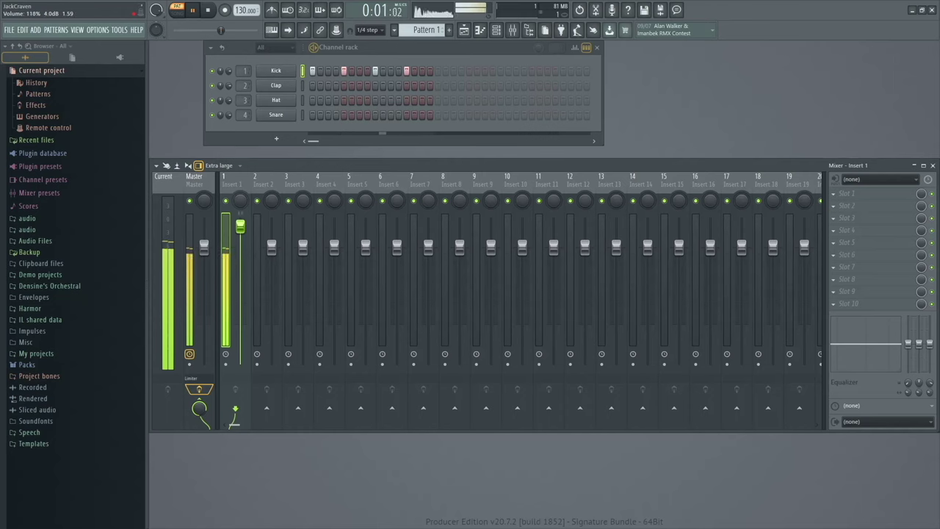
{"action": "key", "text": "space"}
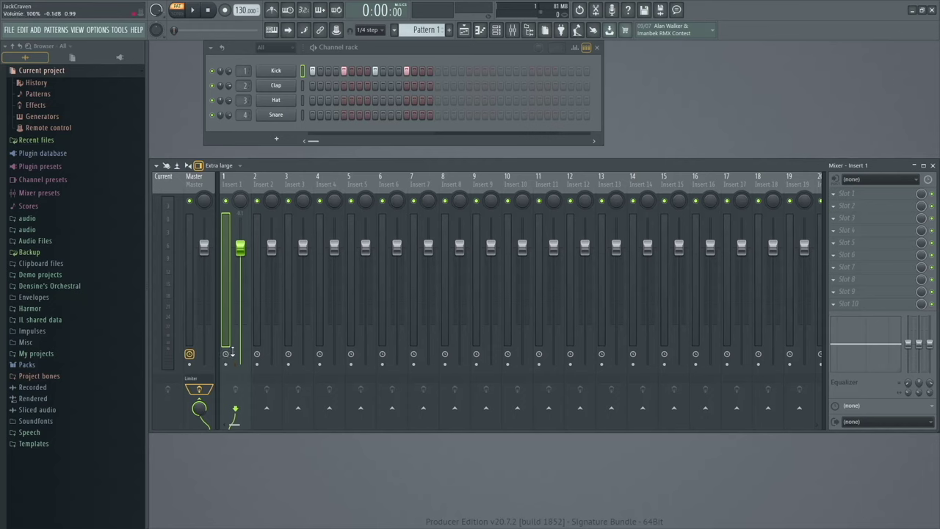
Look at Insert 1's latency options without changing them, and arm and disarm the track for disk recording
{"action": "left_click", "coordinate": [226, 355]}
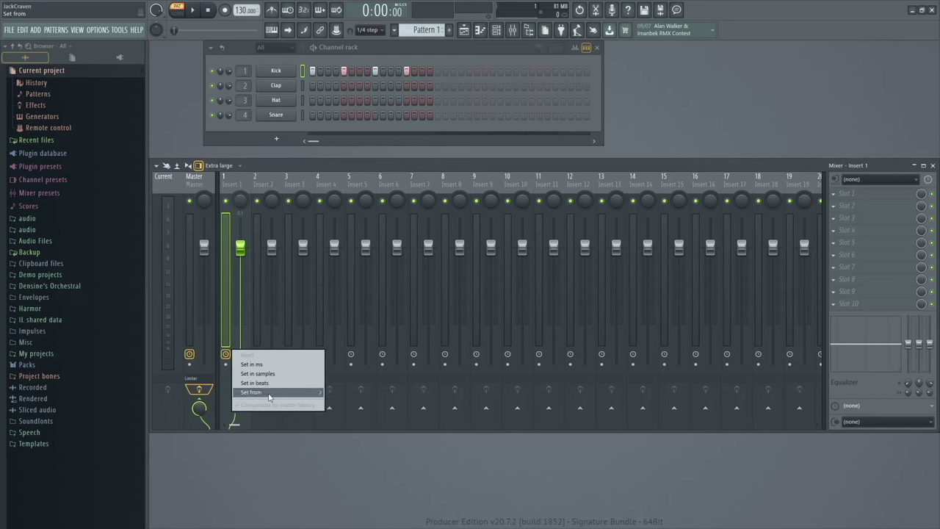
{"action": "left_click", "coordinate": [232, 336]}
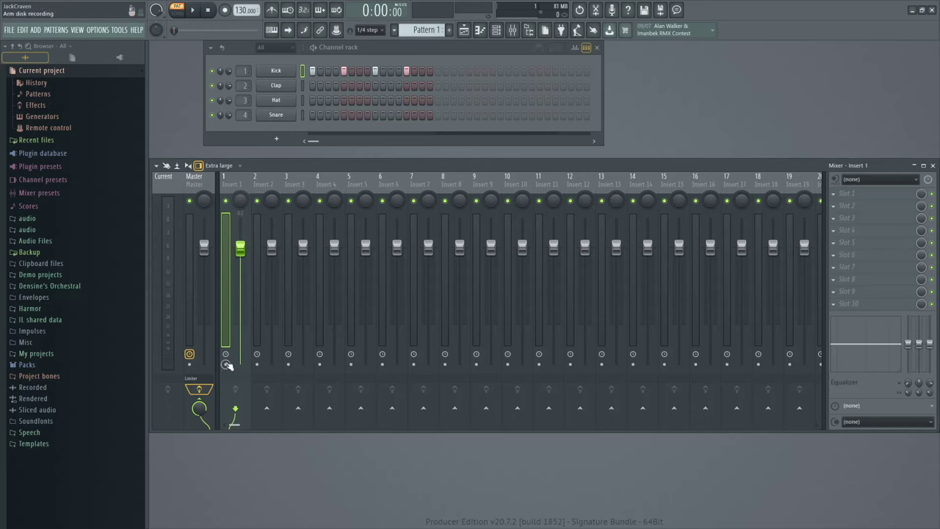
{"action": "left_click", "coordinate": [226, 365]}
{"action": "left_click", "coordinate": [228, 366]}
{"action": "left_click", "coordinate": [226, 365]}
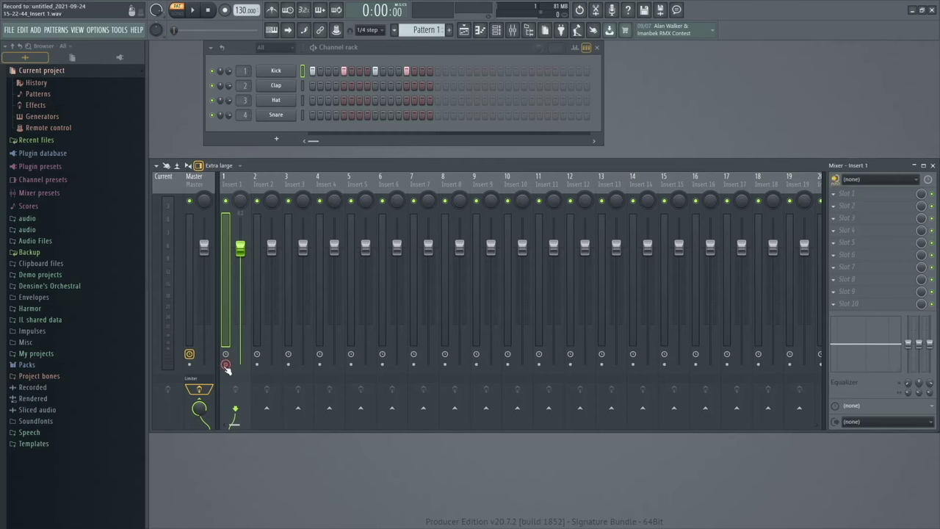
{"action": "left_click", "coordinate": [226, 365]}
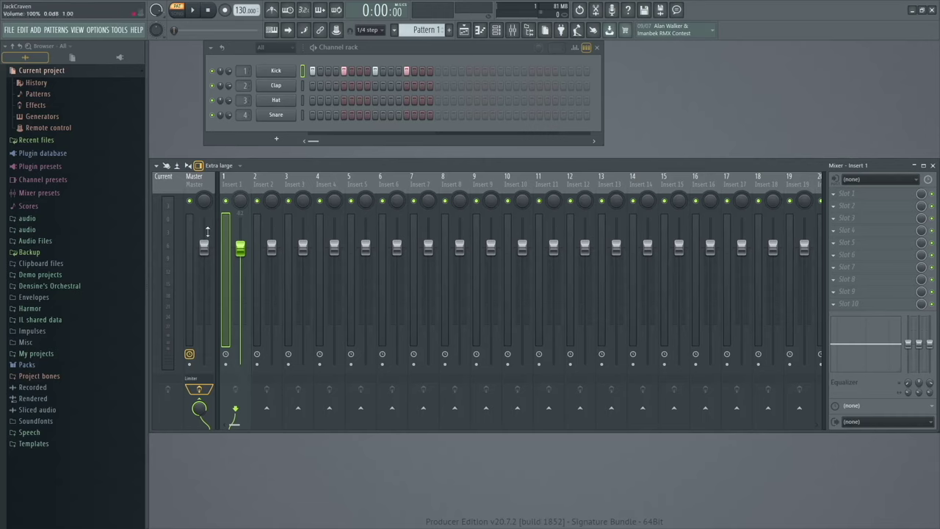
Open and close the Master track's Fruity Limiter, and switch the track's effect slots off and on again
{"action": "left_click", "coordinate": [189, 380]}
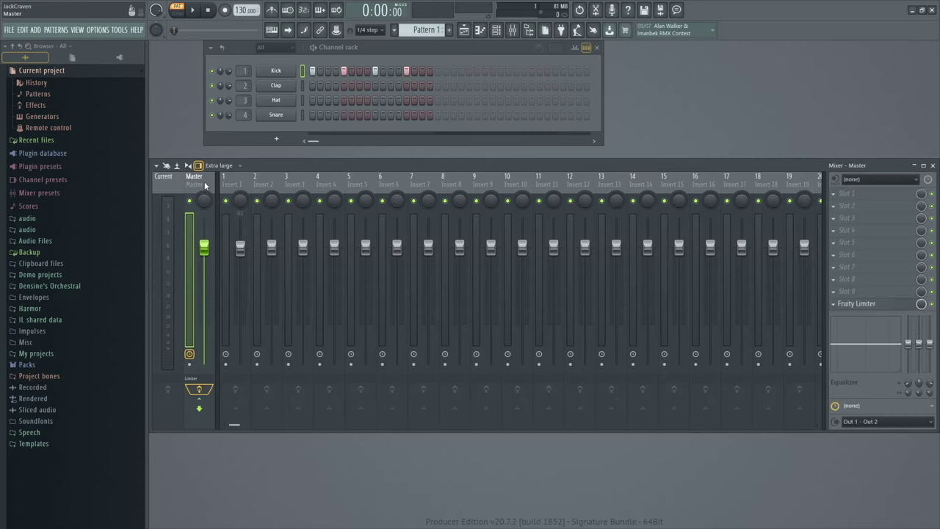
{"action": "left_click", "coordinate": [195, 379]}
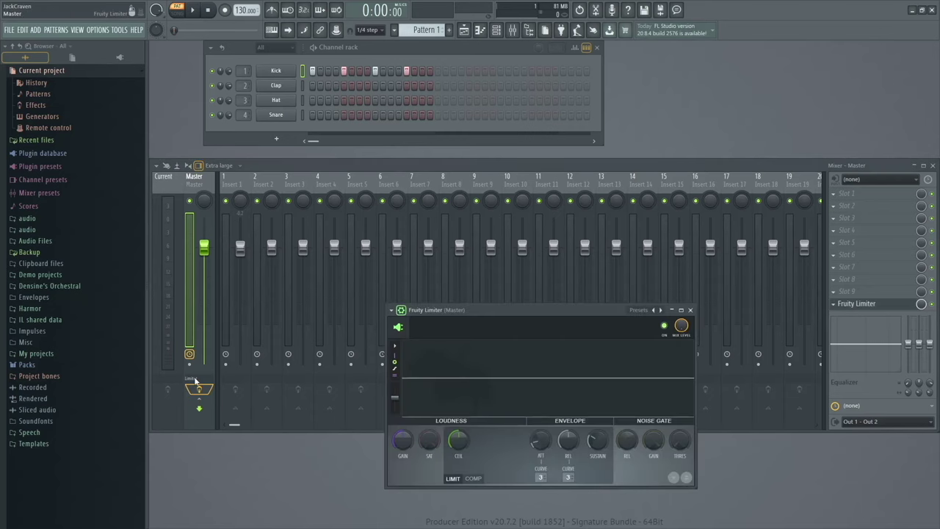
{"action": "left_click", "coordinate": [195, 379]}
{"action": "left_click", "coordinate": [195, 380]}
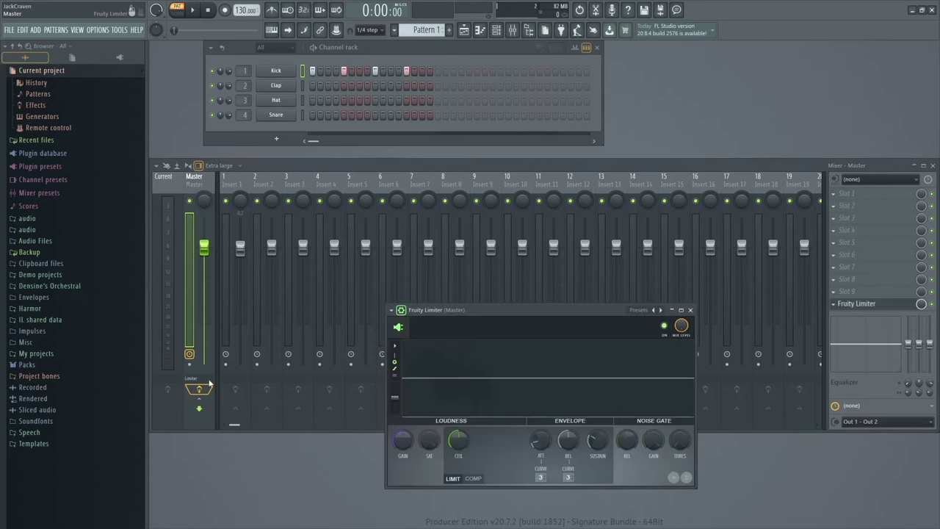
{"action": "left_click", "coordinate": [690, 310]}
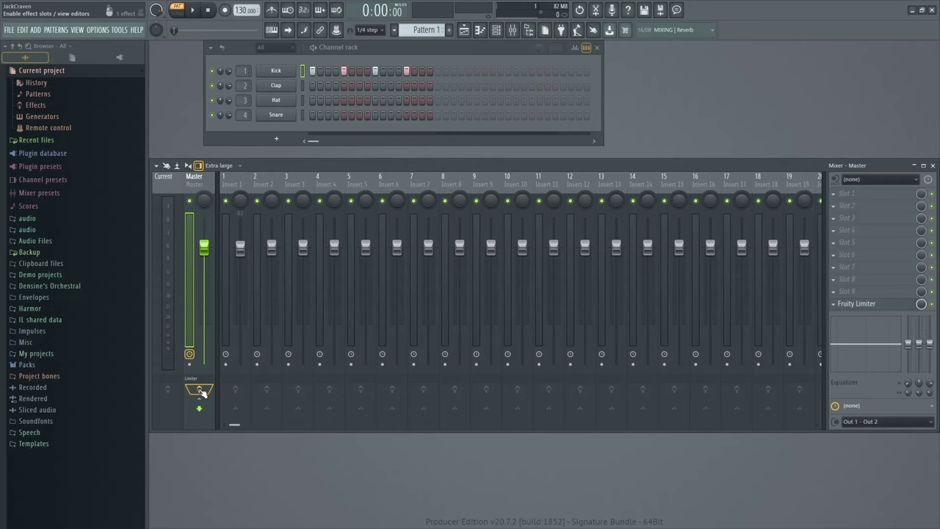
{"action": "left_click", "coordinate": [200, 390]}
{"action": "left_click", "coordinate": [200, 390]}
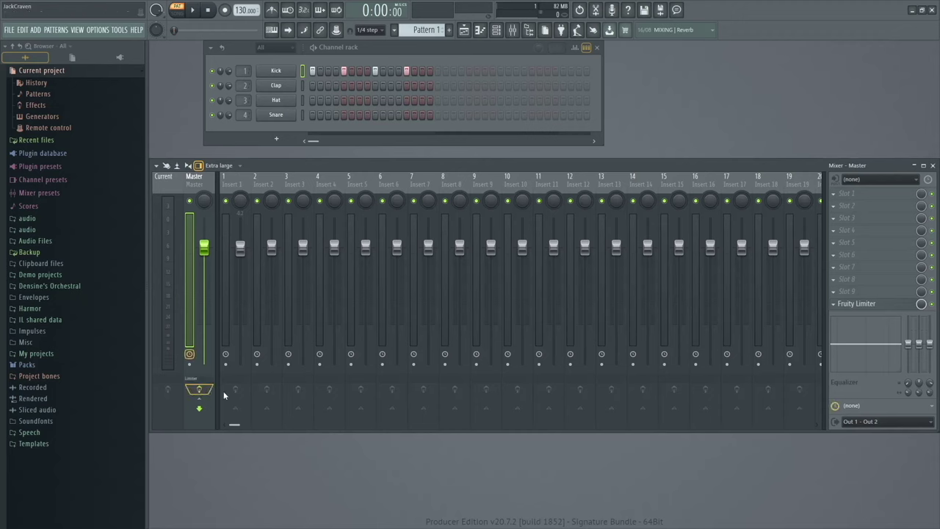
Select Inserts 1 through 4 in turn to examine their routing, and try Insert 4's send level to the Master
{"action": "left_click", "coordinate": [236, 198]}
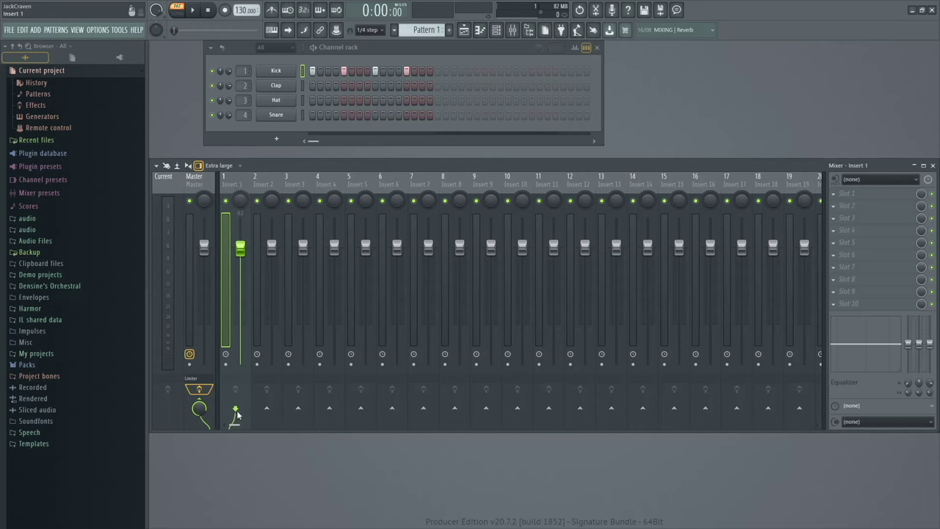
{"action": "left_click", "coordinate": [261, 185]}
{"action": "left_click", "coordinate": [299, 186]}
{"action": "left_click", "coordinate": [327, 186]}
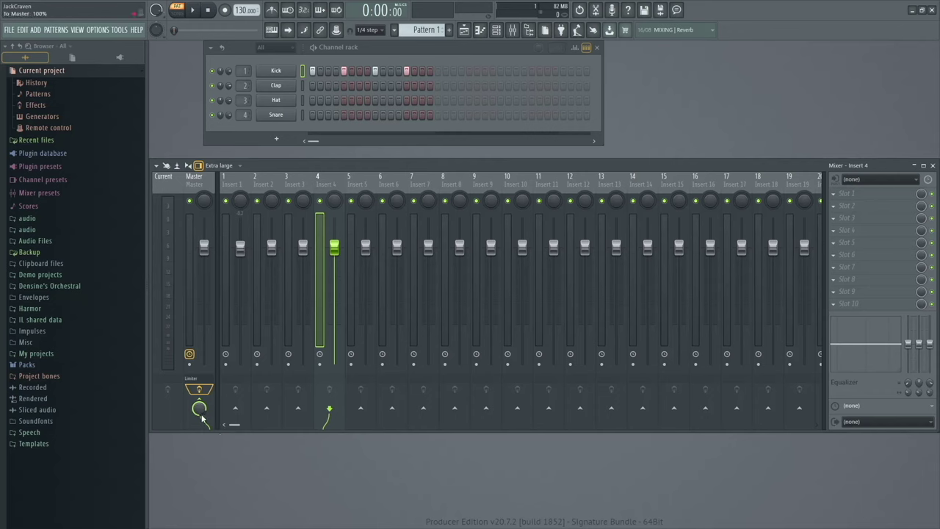
{"action": "left_click_drag", "start_coordinate": [203, 418], "coordinate": [202, 426]}
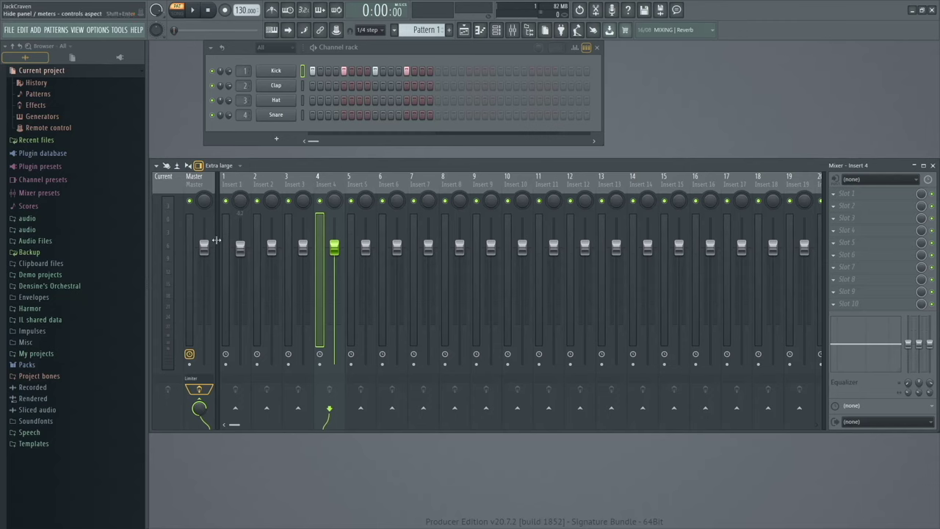
Route Insert 1 to Insert 5 in addition to the Master, and adjust the send level while the pattern plays
{"action": "left_click", "coordinate": [237, 185]}
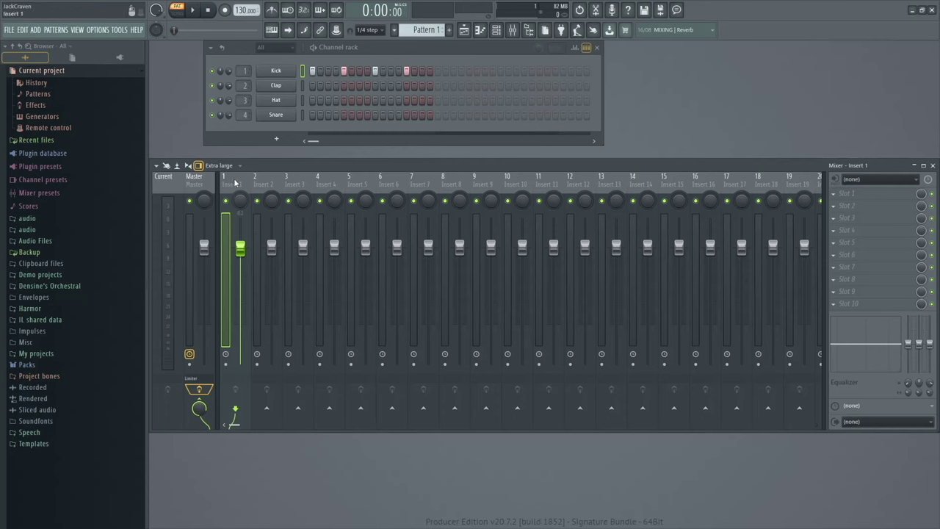
{"action": "left_click", "coordinate": [360, 411]}
{"action": "scroll", "coordinate": [361, 409], "scroll_direction": "down", "scroll_amount": 5}
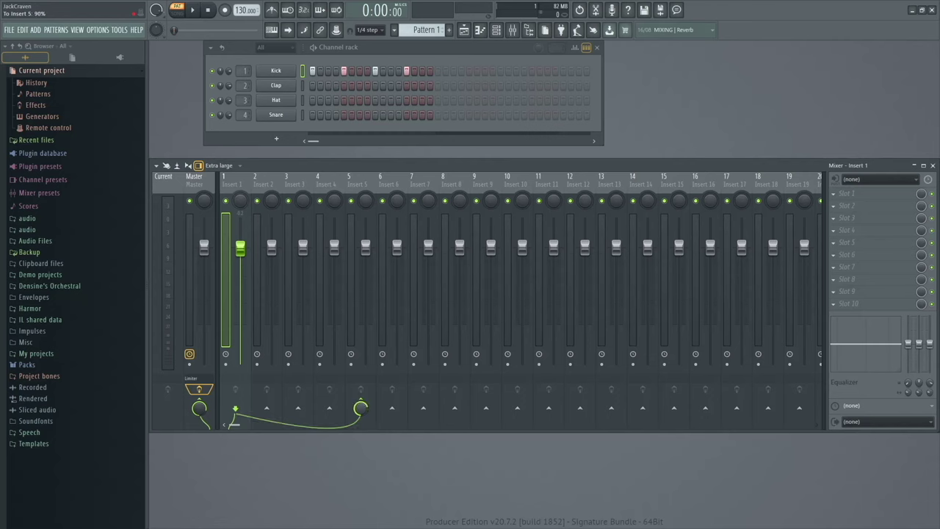
{"action": "key", "text": "space"}
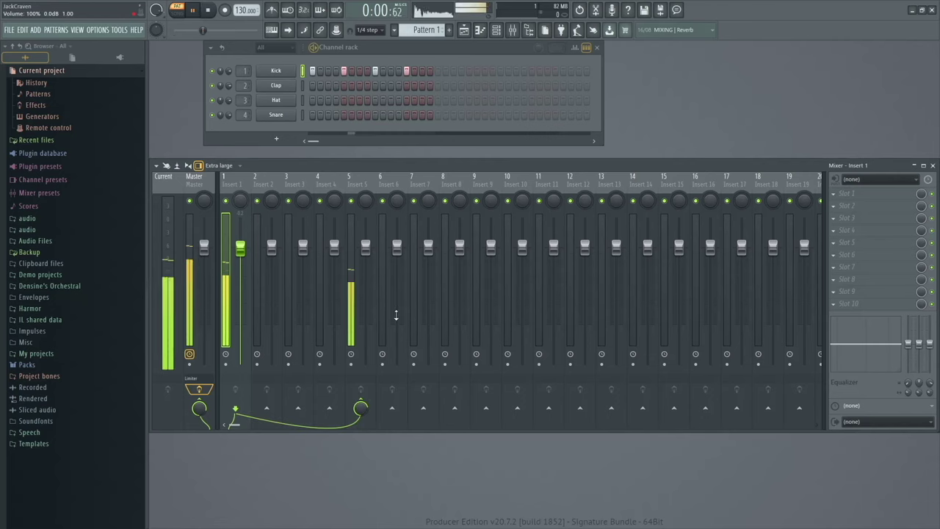
{"action": "left_click_drag", "start_coordinate": [360, 407], "coordinate": [360, 393]}
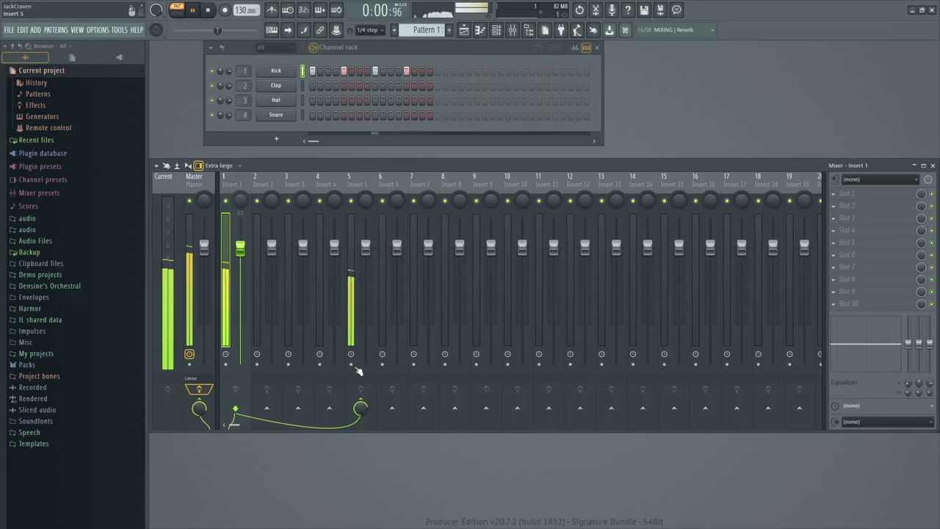
Lower the volume faders of Insert 5 and Insert 1 during playback, and stop the pattern
{"action": "left_click_drag", "start_coordinate": [365, 246], "coordinate": [366, 294]}
{"action": "left_click_drag", "start_coordinate": [240, 249], "coordinate": [240, 309]}
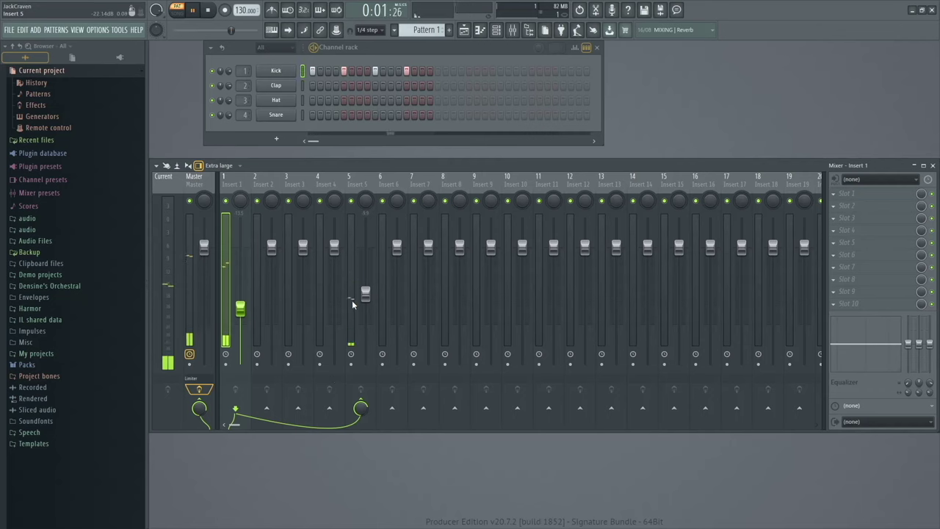
{"action": "key", "text": "space"}
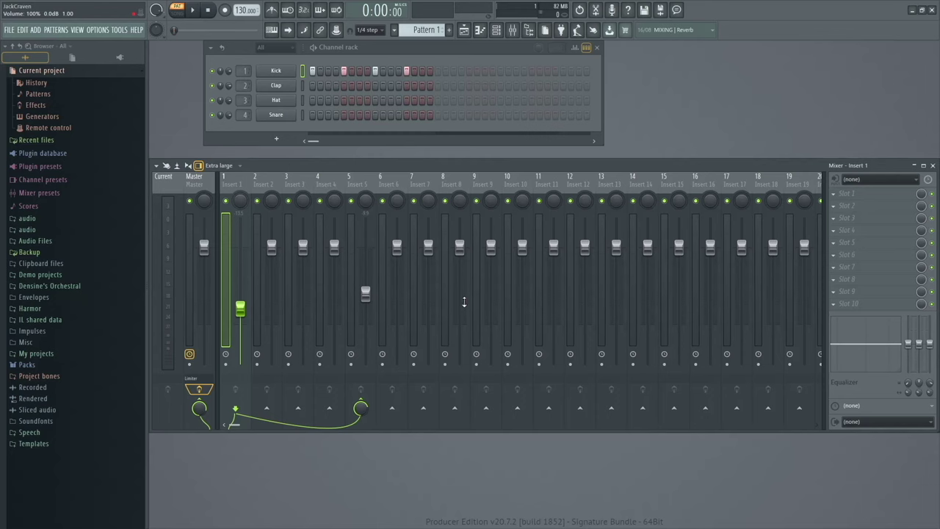
Preview the mixer's scrolling waveform meters while the pattern plays, and restore the normal peak meters
{"action": "left_click", "coordinate": [178, 167]}
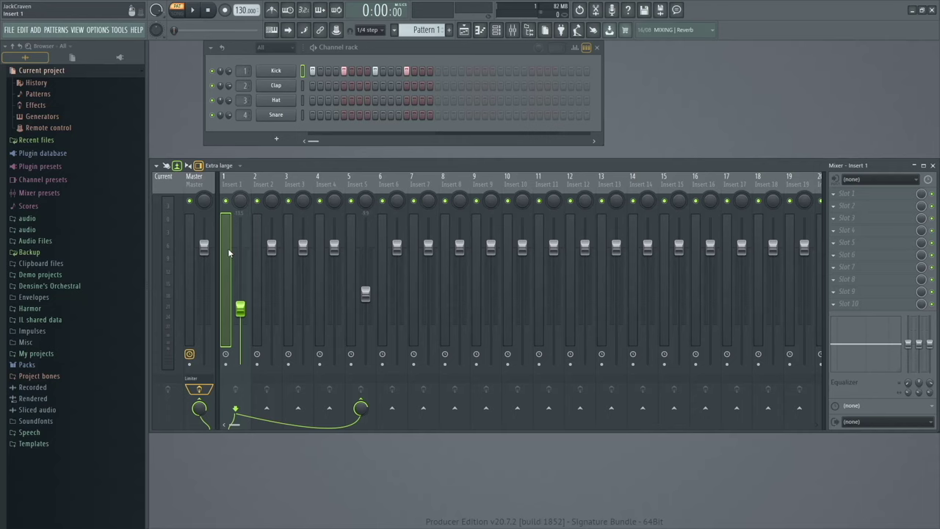
{"action": "key", "text": "space"}
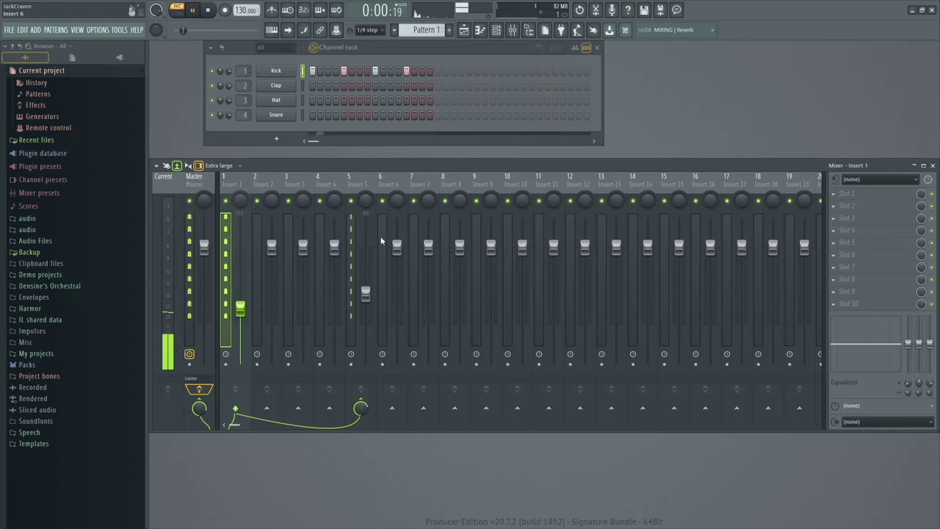
{"action": "left_click", "coordinate": [176, 166]}
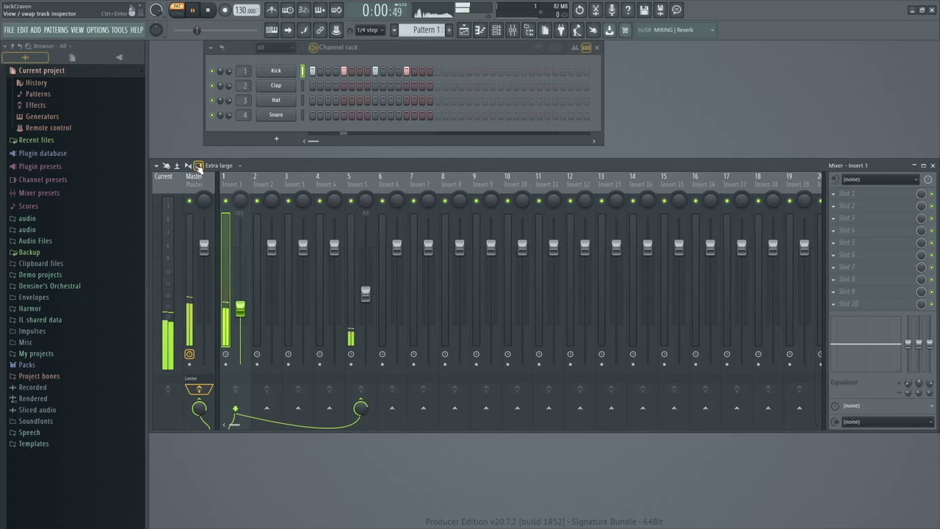
Toggle the mixer's track inspector repeatedly, stop playback, and leave the inspector hidden
{"action": "left_click", "coordinate": [197, 166]}
{"action": "left_click", "coordinate": [198, 166]}
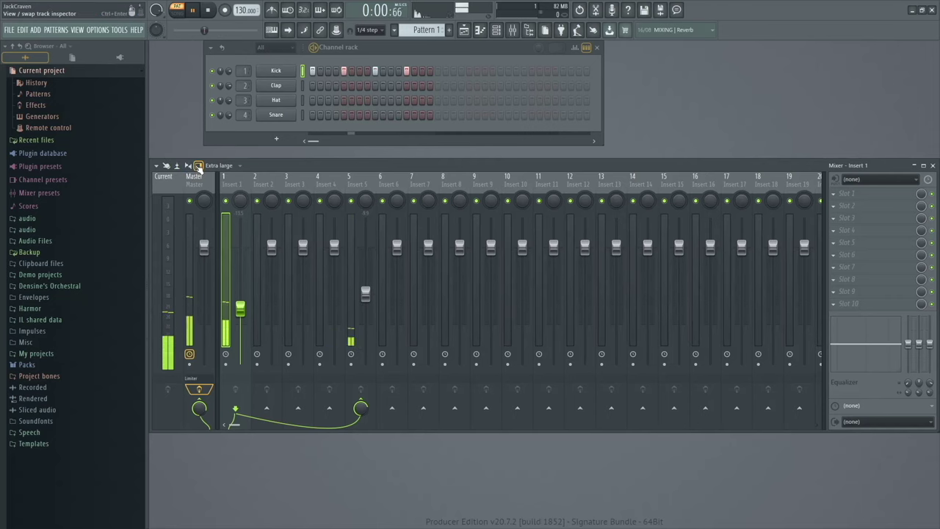
{"action": "key", "text": "space"}
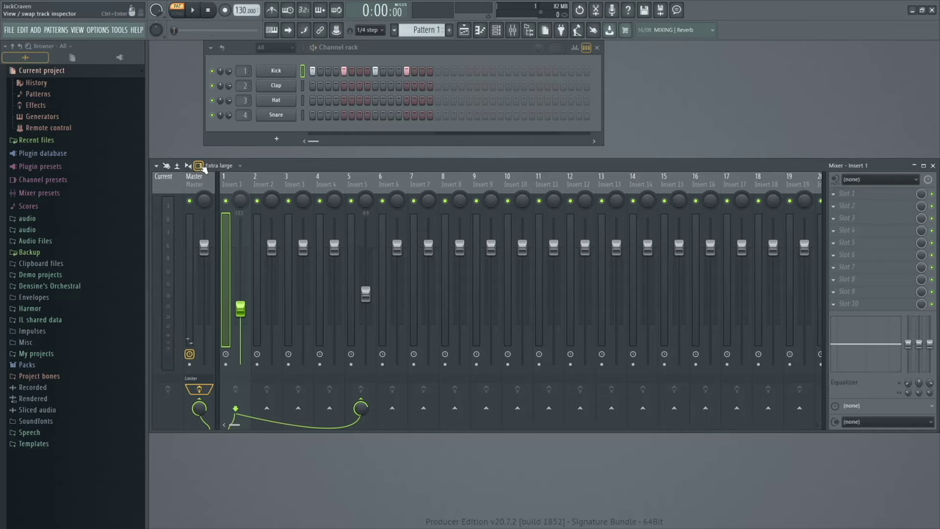
{"action": "left_click", "coordinate": [198, 166]}
{"action": "left_click", "coordinate": [198, 166]}
{"action": "left_click", "coordinate": [198, 166]}
{"action": "left_click", "coordinate": [198, 166]}
{"action": "left_click", "coordinate": [198, 166]}
{"action": "left_click", "coordinate": [198, 166]}
{"action": "left_click", "coordinate": [198, 166]}
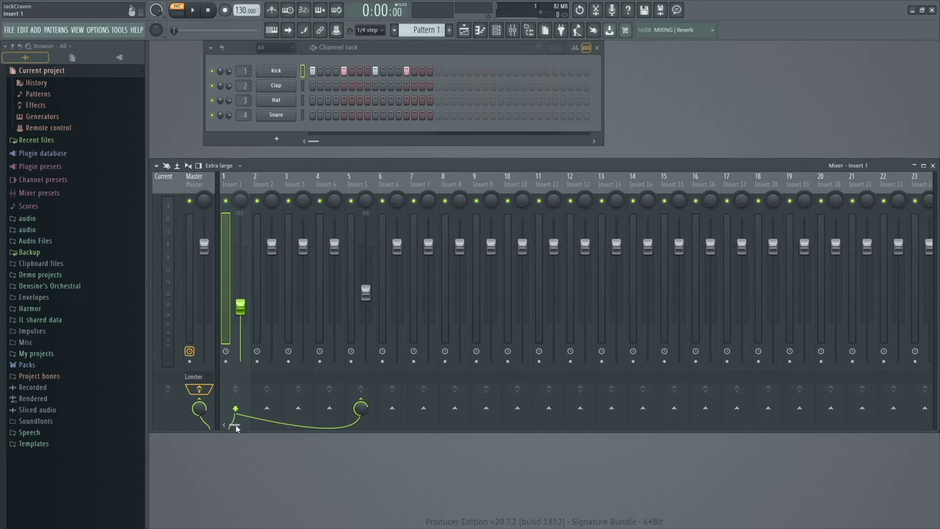
Browse across the mixer's insert tracks and return to the view starting at Insert 1
{"action": "left_click_drag", "start_coordinate": [235, 425], "coordinate": [208, 377]}
{"action": "left_click", "coordinate": [271, 177]}
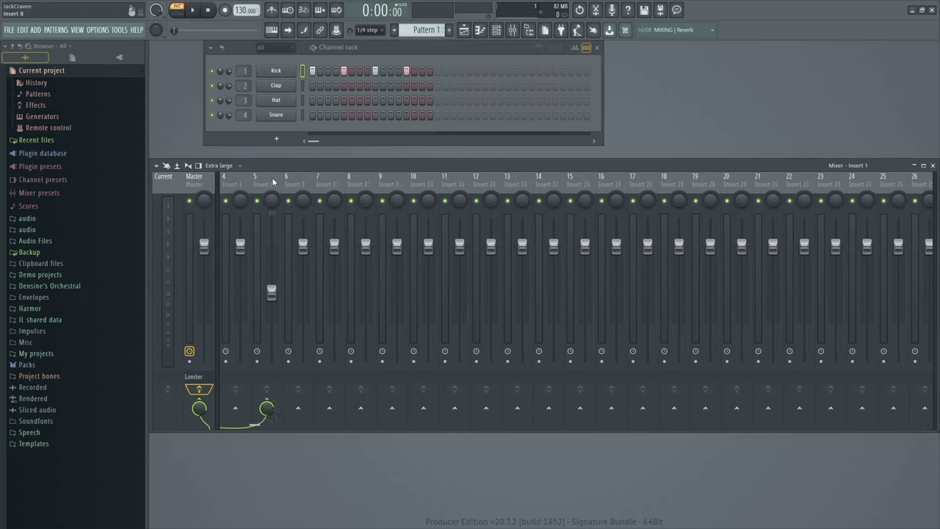
{"action": "key", "text": "Left"}
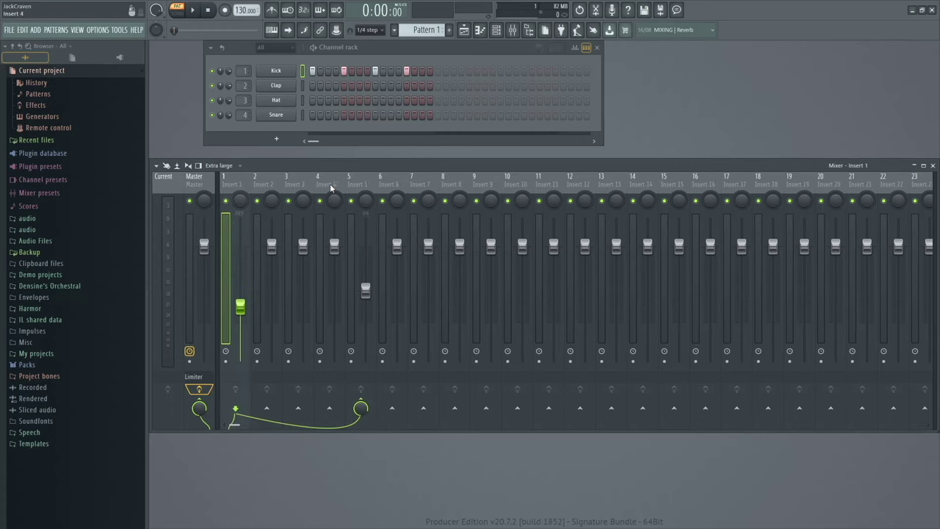
{"action": "left_click_drag", "start_coordinate": [331, 195], "coordinate": [330, 207]}
Show the track inspector for Insert 1 and review its audio input and output choices, leaving both set to (none)
{"action": "left_click", "coordinate": [198, 166]}
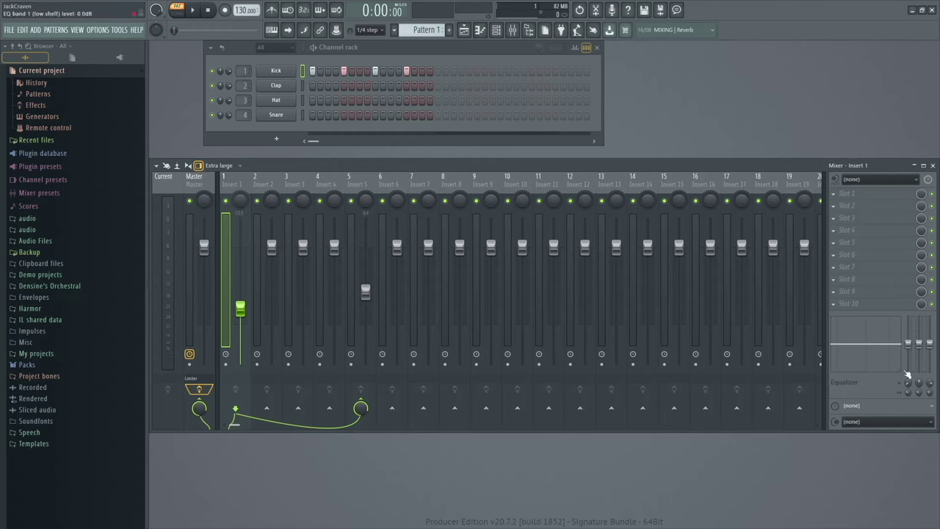
{"action": "left_click", "coordinate": [872, 178]}
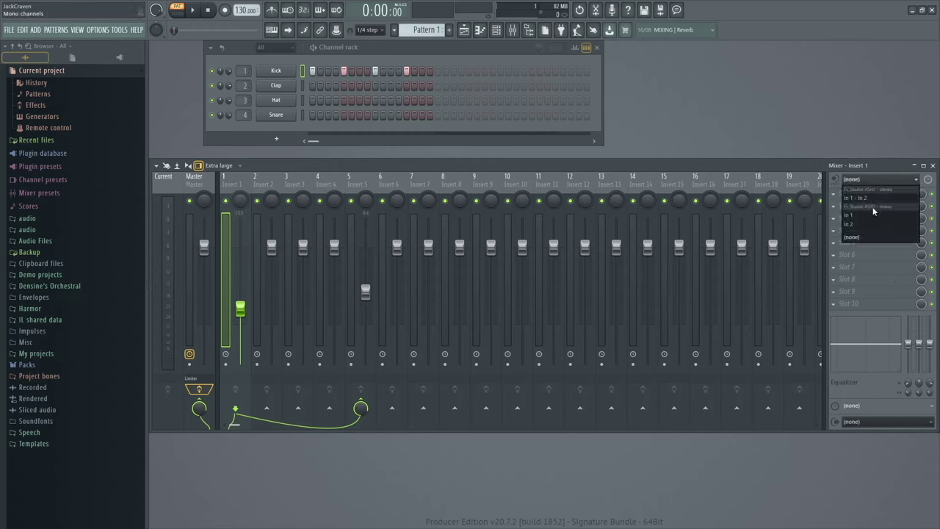
{"action": "left_click", "coordinate": [878, 182]}
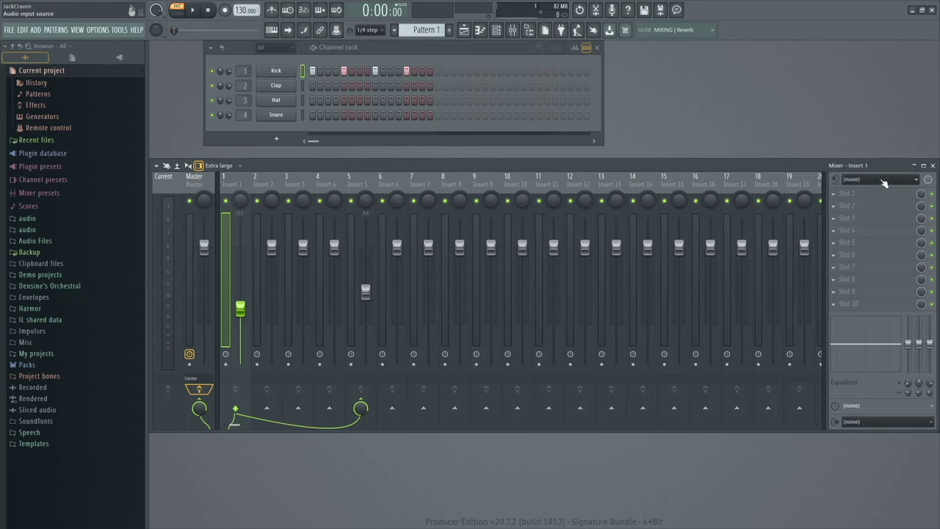
{"action": "left_click", "coordinate": [884, 183]}
{"action": "left_click", "coordinate": [871, 236]}
{"action": "left_click", "coordinate": [899, 422]}
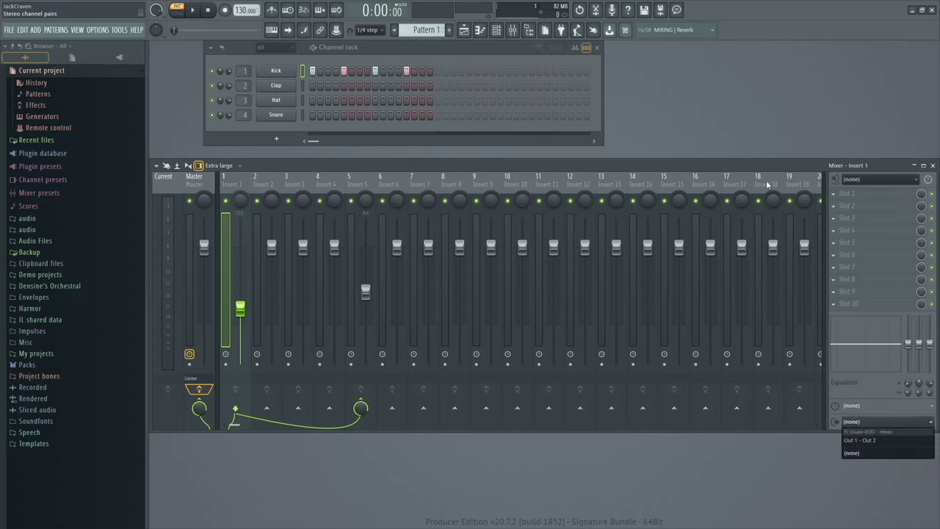
{"action": "left_click", "coordinate": [783, 163]}
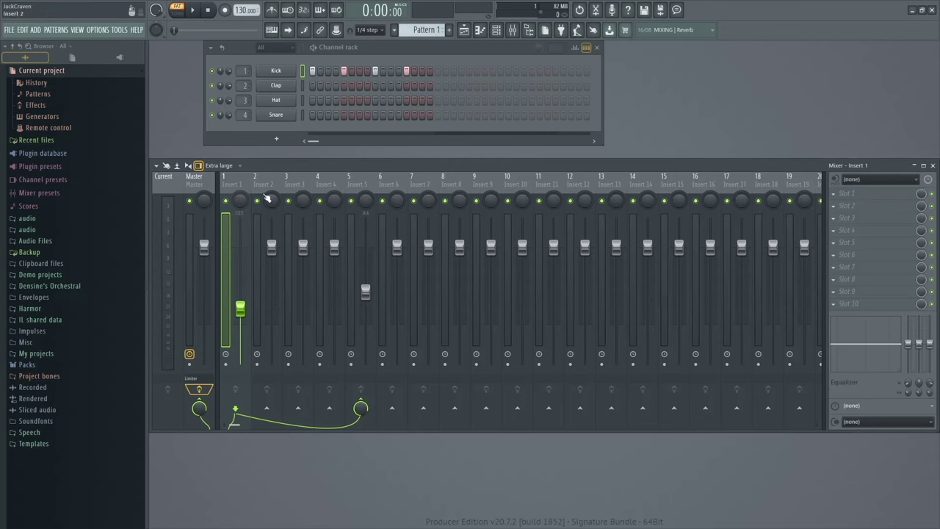
Preview the pattern briefly and load Fruity parametric EQ 2 into Slot 1 of Insert 1
{"action": "key", "text": "space"}
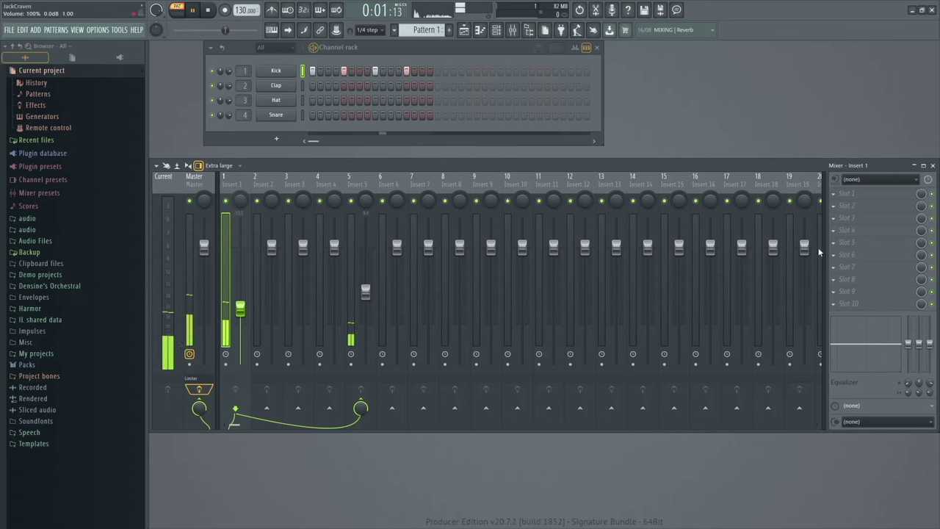
{"action": "key", "text": "space"}
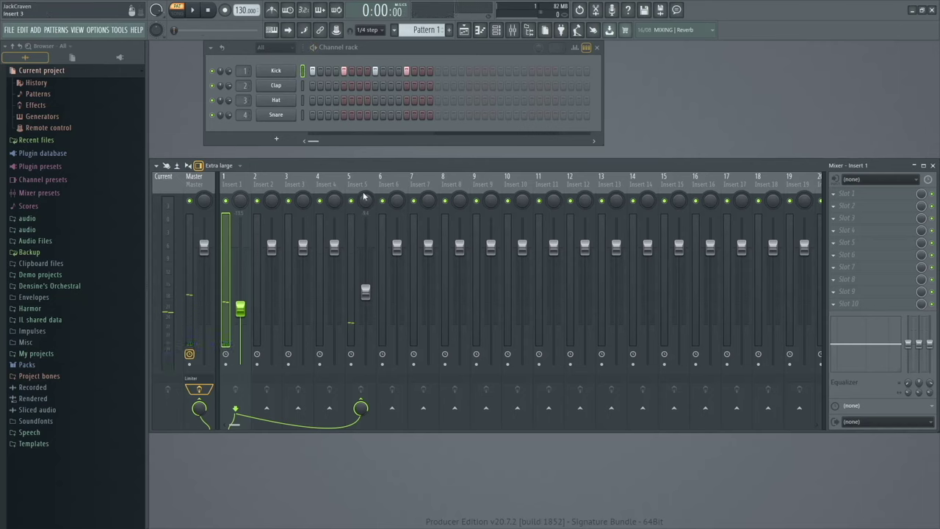
{"action": "left_click", "coordinate": [862, 195]}
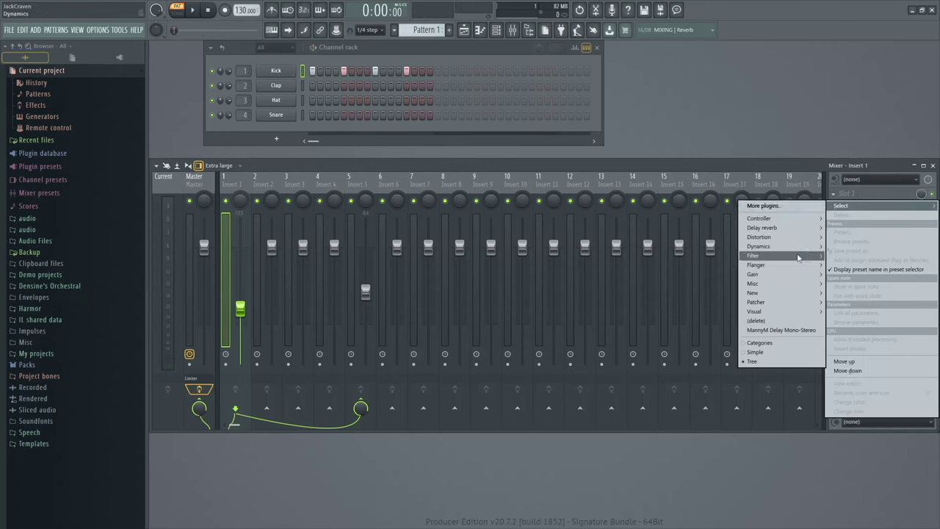
{"action": "mouse_move", "coordinate": [799, 257]}
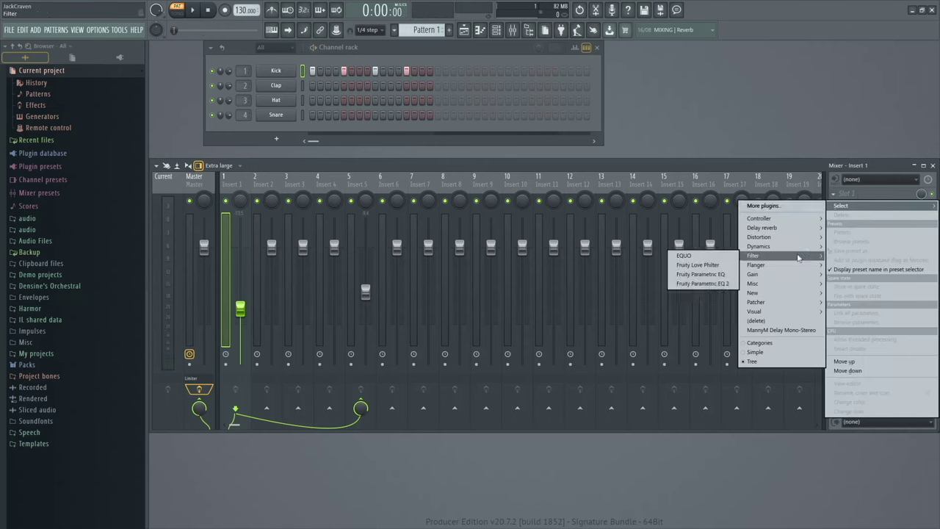
{"action": "left_click", "coordinate": [722, 286]}
Move the EQ window clear of the Insert 1 track and monitor the kick's frequencies in it during playback
{"action": "key", "text": "space"}
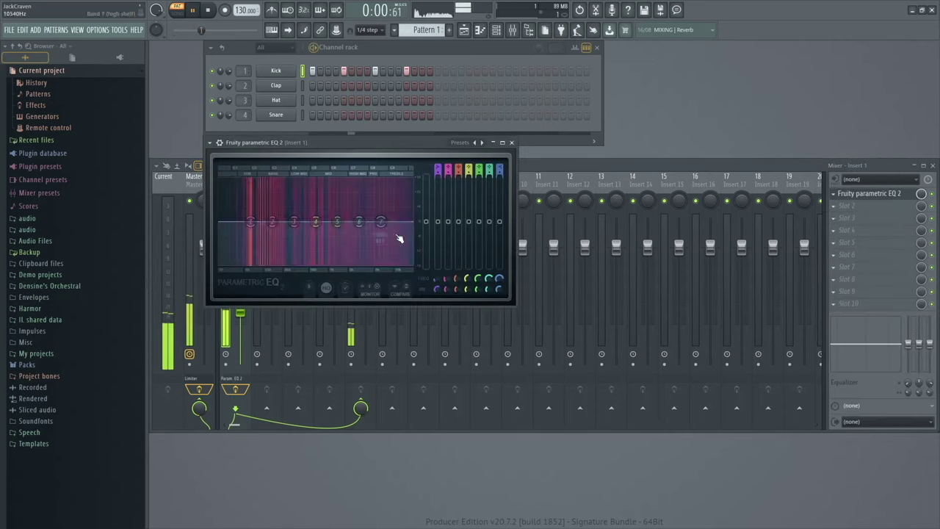
{"action": "left_click_drag", "start_coordinate": [404, 146], "coordinate": [631, 180]}
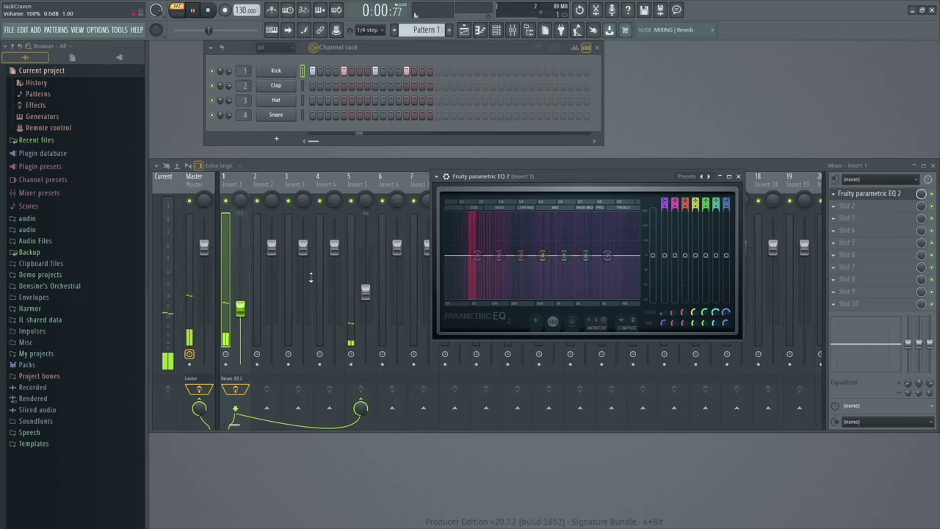
{"action": "key", "text": "space"}
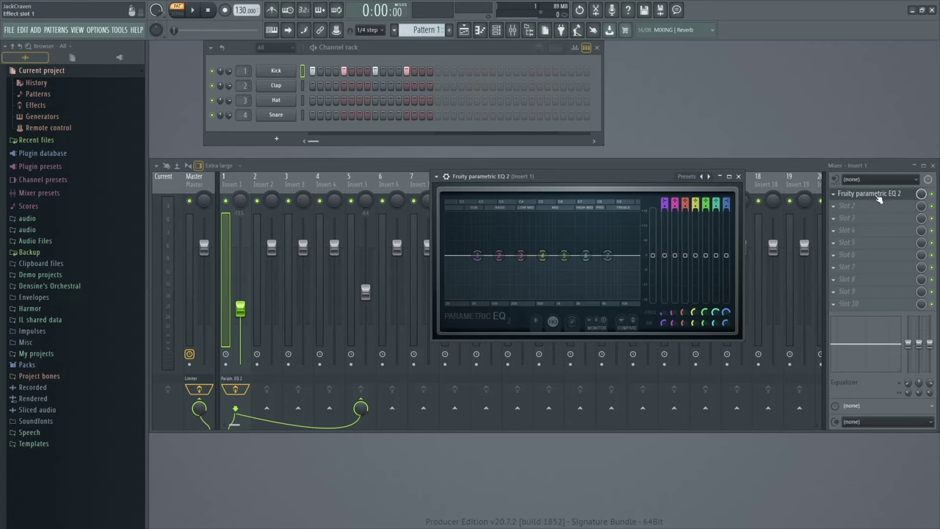
{"action": "key", "text": "space"}
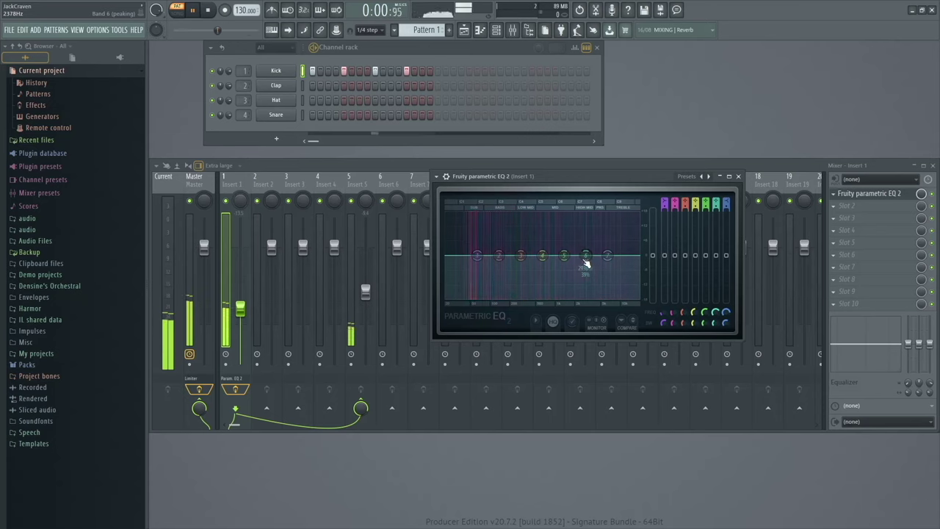
{"action": "key", "text": "space"}
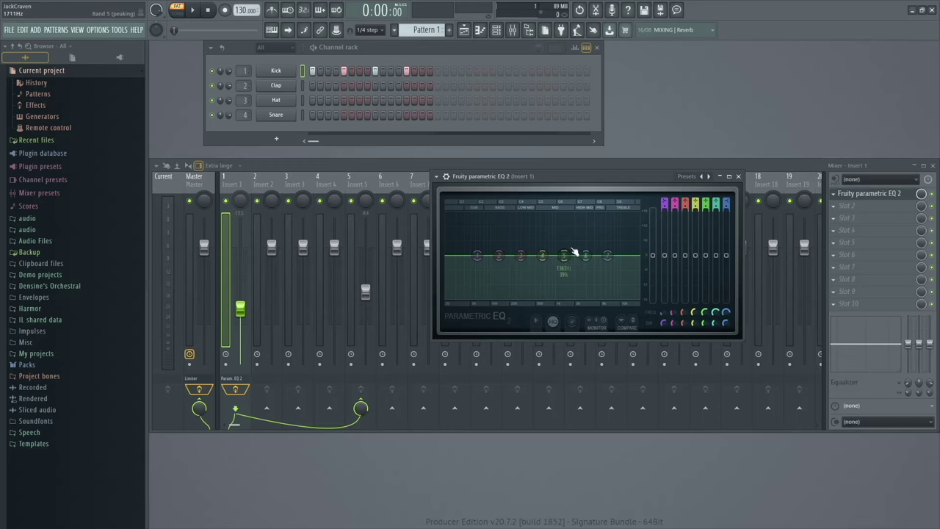
During playback, roll off both ends of the EQ with bands 1 and 7, raise bands 3 and 6, and close the EQ
{"action": "key", "text": "space"}
{"action": "left_click_drag", "start_coordinate": [476, 255], "coordinate": [450, 292]}
{"action": "mouse_move", "coordinate": [499, 255]}
{"action": "left_mouse_down"}
{"action": "mouse_move", "coordinate": [462, 252]}
{"action": "mouse_move", "coordinate": [501, 255]}
{"action": "mouse_move", "coordinate": [503, 243]}
{"action": "left_mouse_up"}
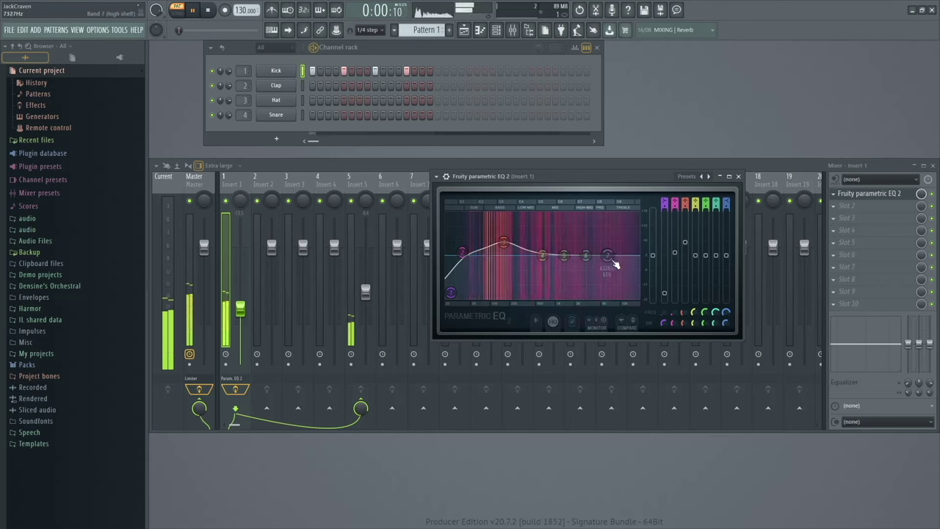
{"action": "left_click_drag", "start_coordinate": [585, 254], "coordinate": [629, 294]}
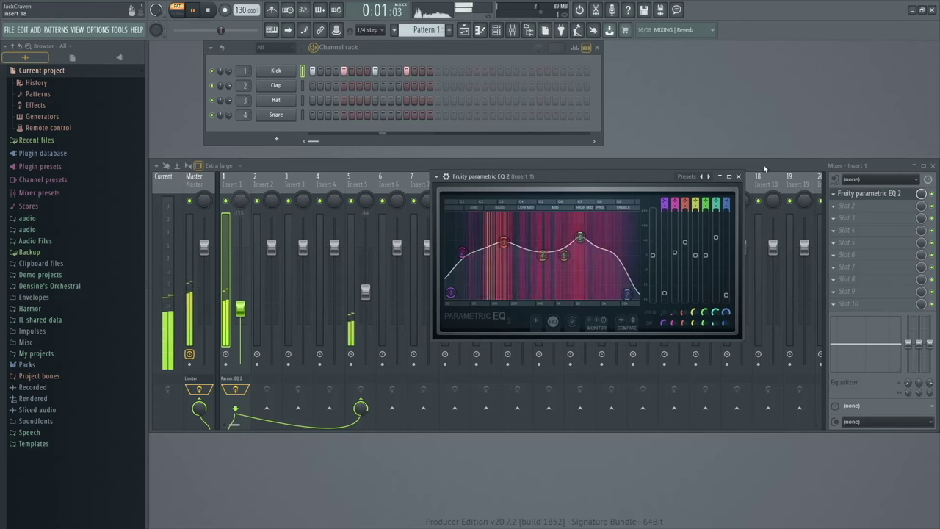
{"action": "key", "text": "space"}
{"action": "left_click", "coordinate": [870, 193]}
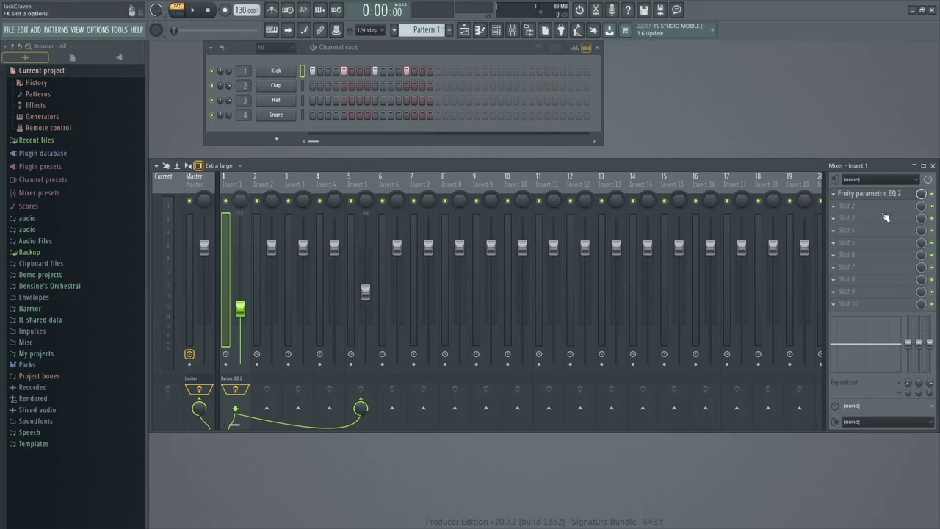
Load the Fruity WaveShaper distortion effect into Slot 2 of Insert 1
{"action": "left_click", "coordinate": [862, 208]}
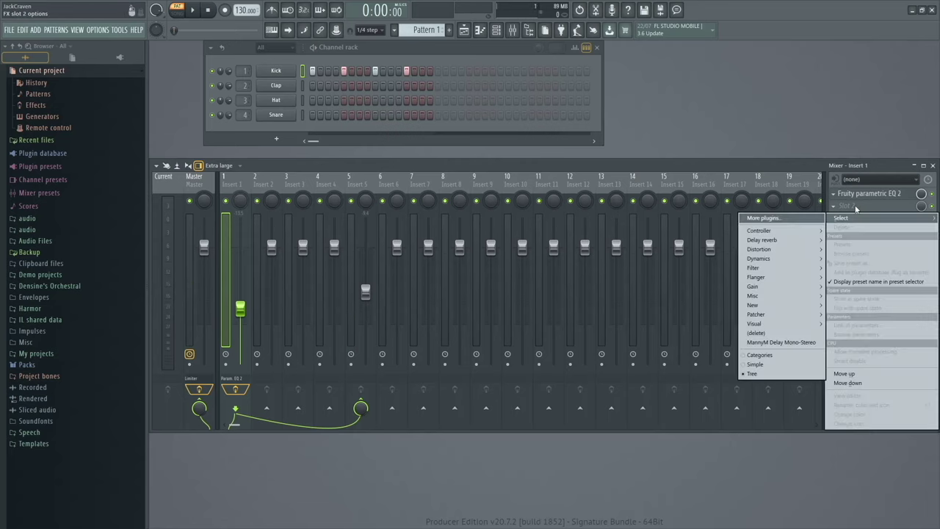
{"action": "mouse_move", "coordinate": [789, 273]}
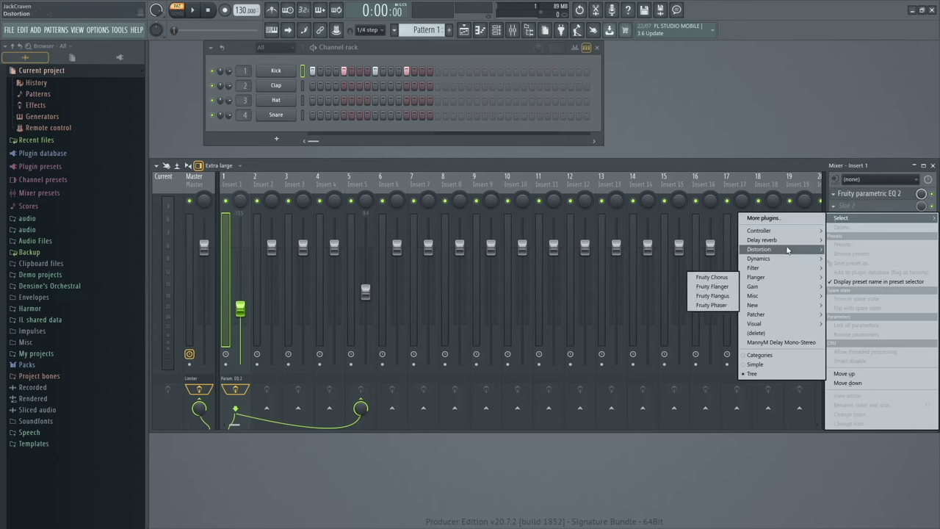
{"action": "mouse_move", "coordinate": [777, 249]}
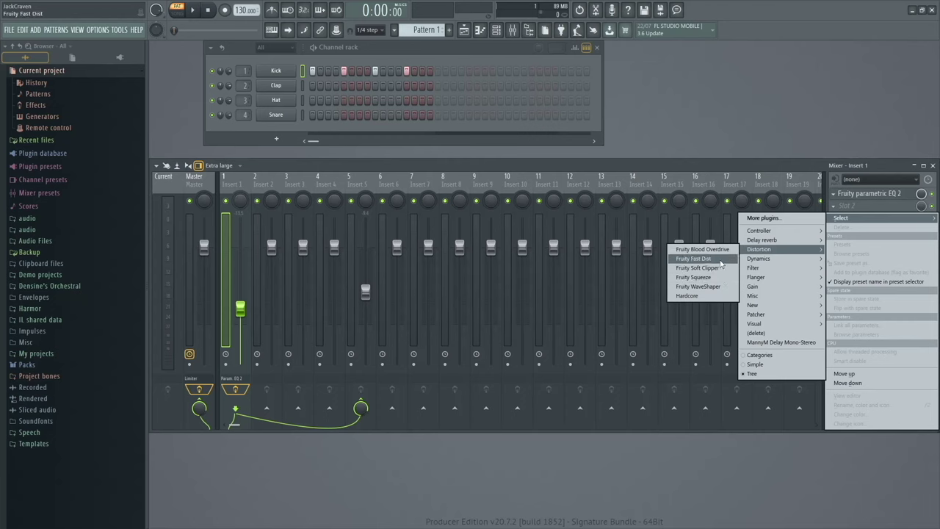
{"action": "left_click", "coordinate": [719, 286]}
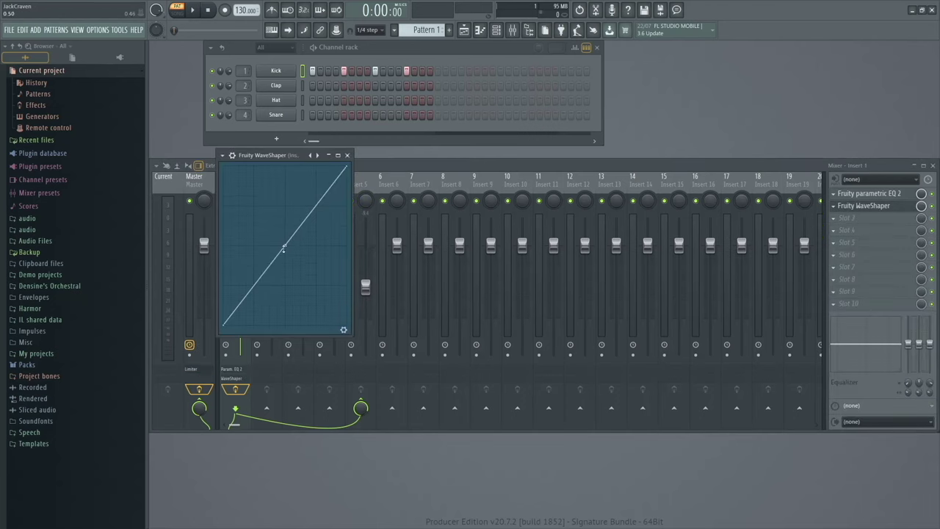
Bend the WaveShaper's curve upward at its middle and lower Insert 1's volume fader while the pattern plays
{"action": "left_click_drag", "start_coordinate": [284, 249], "coordinate": [284, 173]}
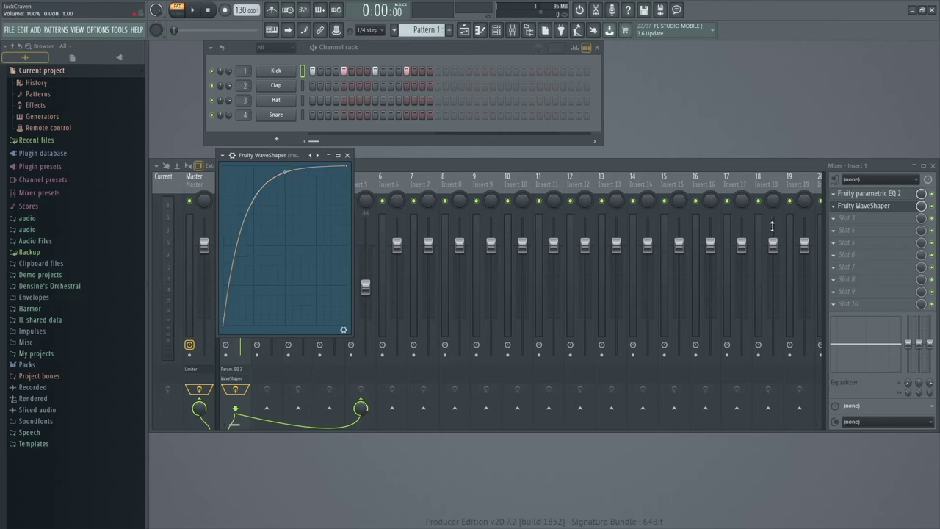
{"action": "key", "text": "space"}
{"action": "left_click_drag", "start_coordinate": [285, 185], "coordinate": [285, 204]}
{"action": "left_click_drag", "start_coordinate": [298, 155], "coordinate": [453, 159]}
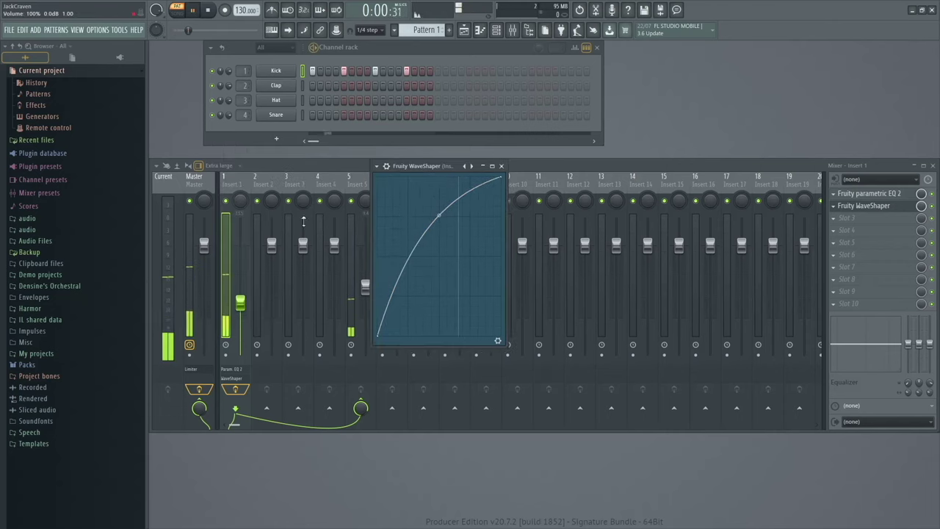
{"action": "left_click_drag", "start_coordinate": [241, 245], "coordinate": [240, 319]}
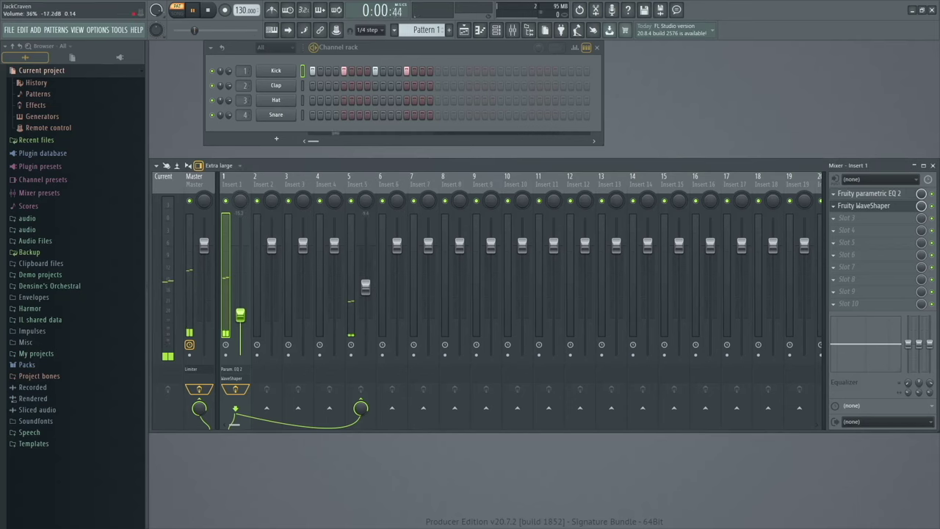
{"action": "key", "text": "space"}
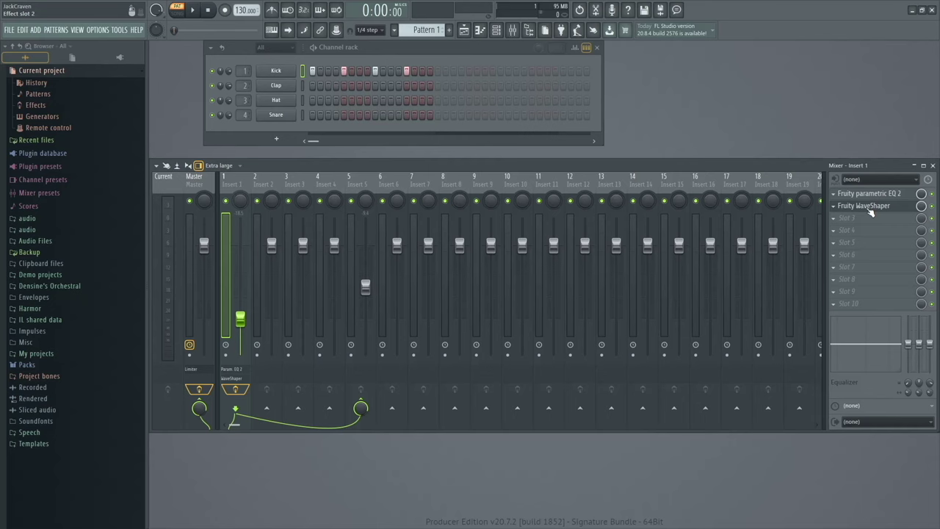
Move Fruity WaveShaper above Fruity parametric EQ 2 in Insert 1's effect slots
{"action": "left_click_drag", "start_coordinate": [871, 211], "coordinate": [871, 198]}
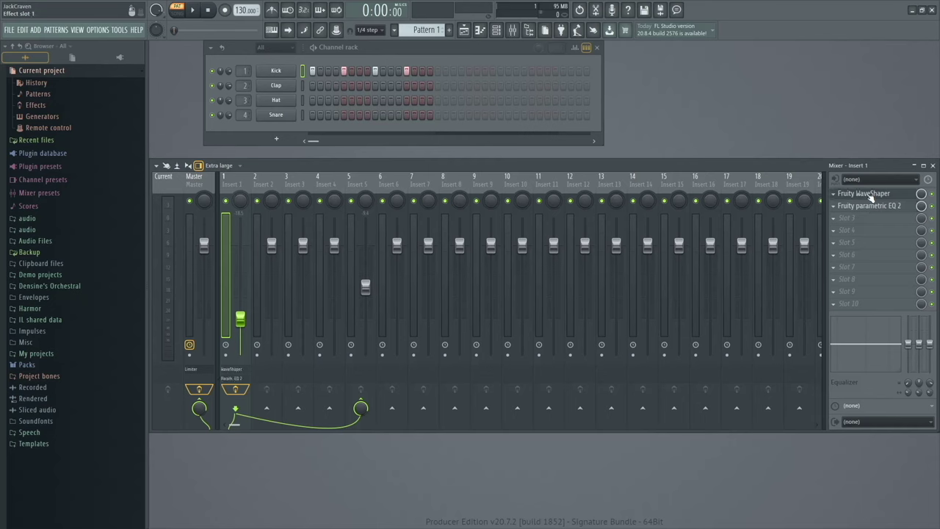
{"action": "mouse_move", "coordinate": [866, 196]}
{"action": "left_mouse_down"}
{"action": "mouse_move", "coordinate": [867, 211]}
{"action": "mouse_move", "coordinate": [867, 198]}
{"action": "left_mouse_up"}
Compare the effect order during playback by moving Fruity WaveShaper below the EQ on Insert 1, and return it to the first slot
{"action": "left_click", "coordinate": [197, 187]}
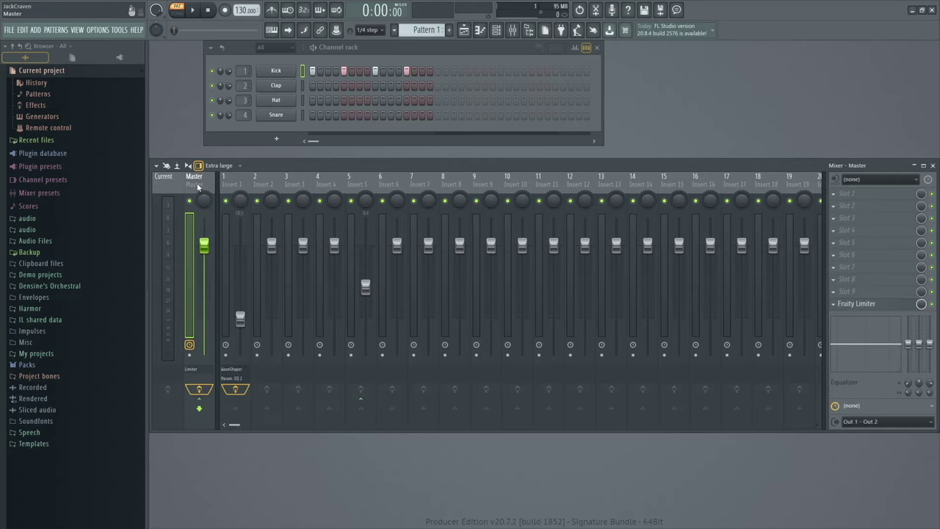
{"action": "key", "text": "space"}
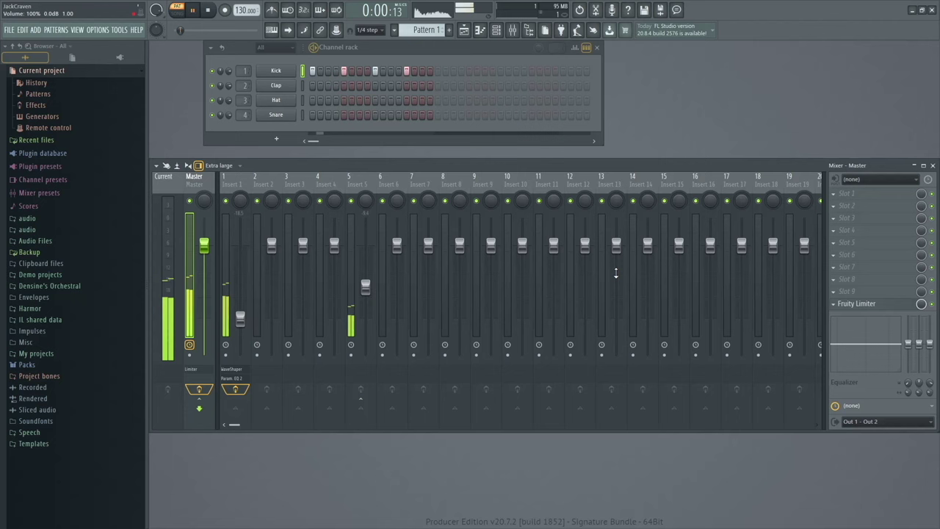
{"action": "left_click", "coordinate": [236, 188]}
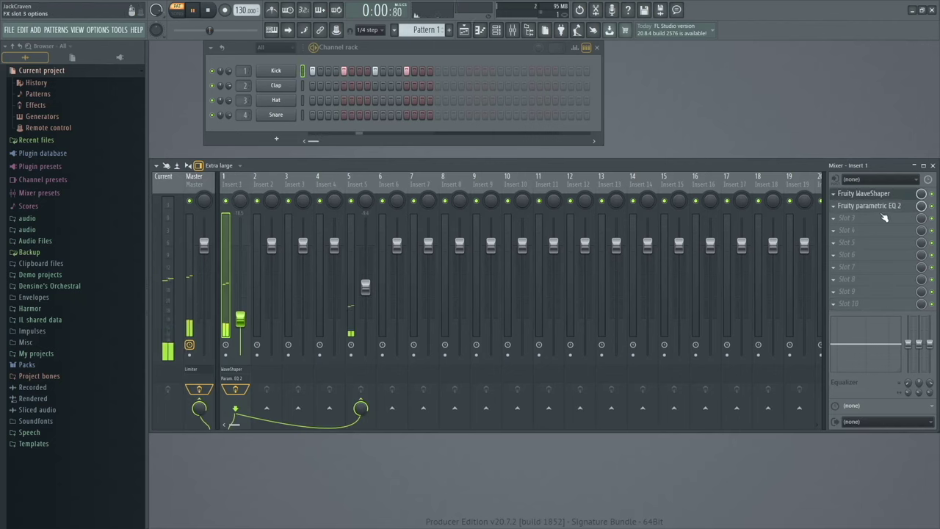
{"action": "left_click_drag", "start_coordinate": [889, 193], "coordinate": [889, 207]}
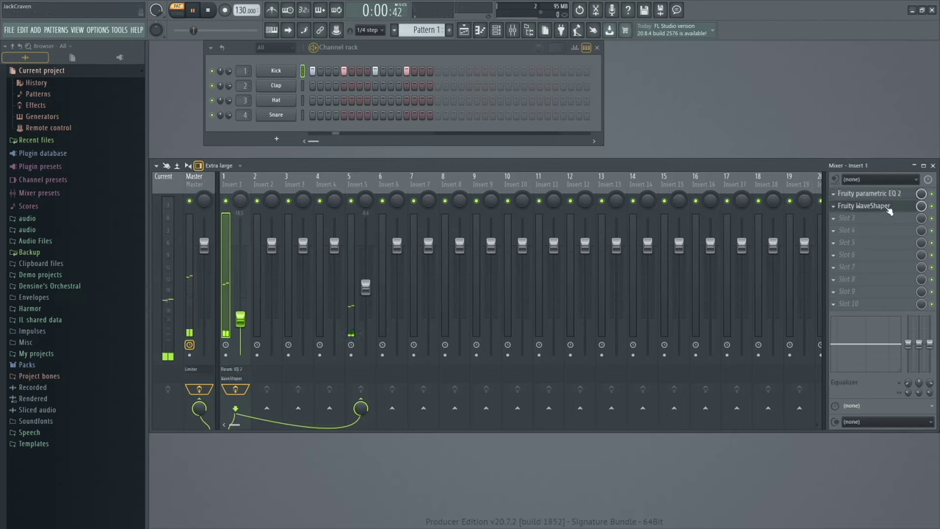
{"action": "key", "text": "space"}
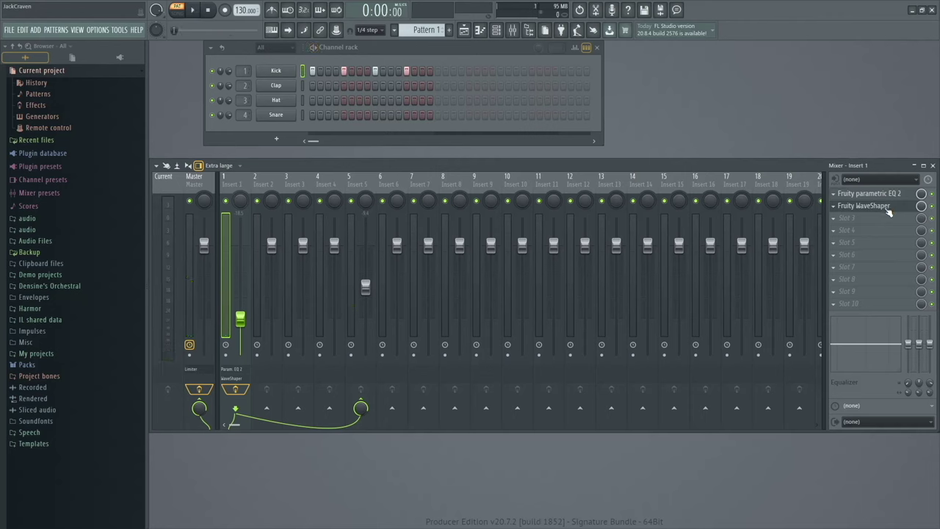
{"action": "left_click_drag", "start_coordinate": [881, 212], "coordinate": [883, 197]}
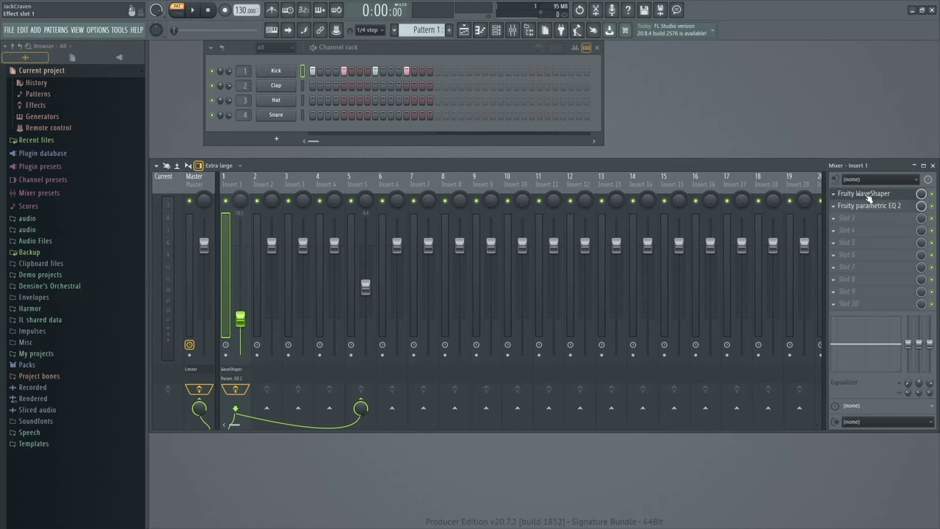
Review the curve of Insert 1's Fruity parametric EQ 2, and preview the pattern with that effect bypassed
{"action": "left_click", "coordinate": [879, 208]}
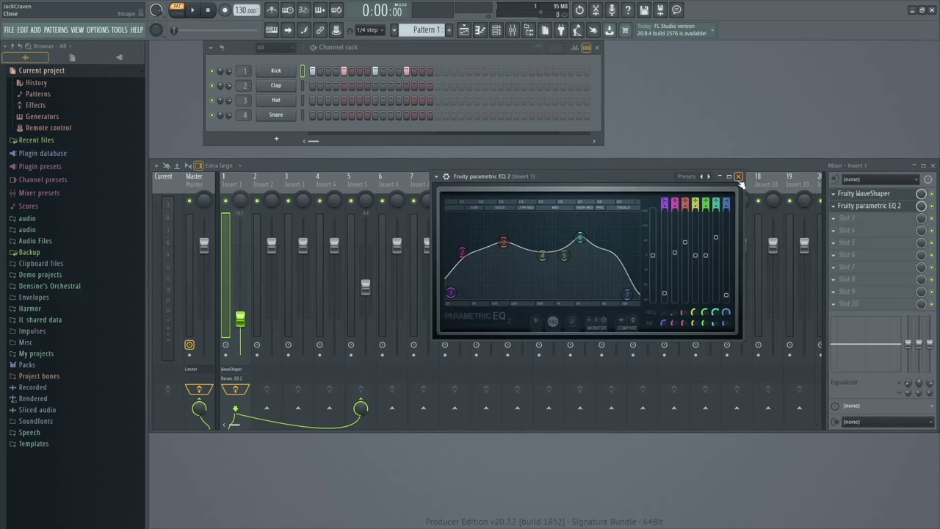
{"action": "left_click", "coordinate": [739, 177]}
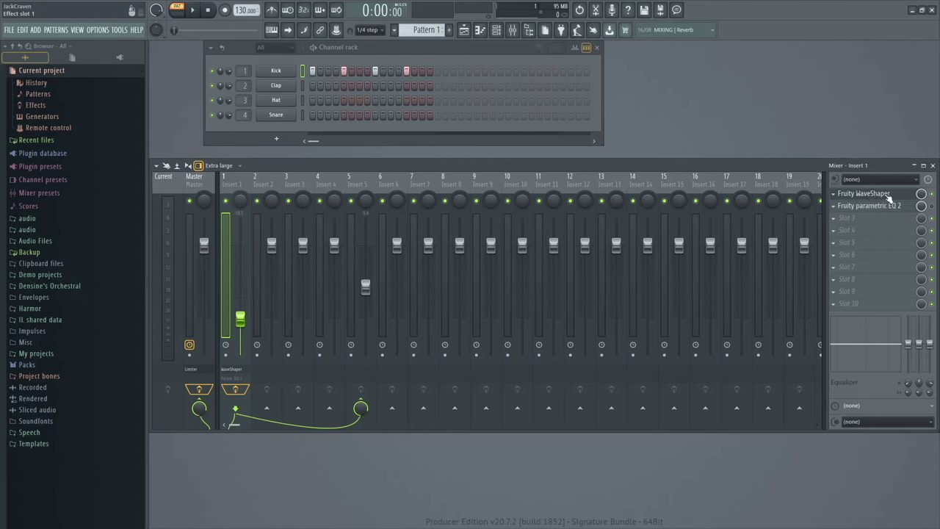
{"action": "key", "text": "space"}
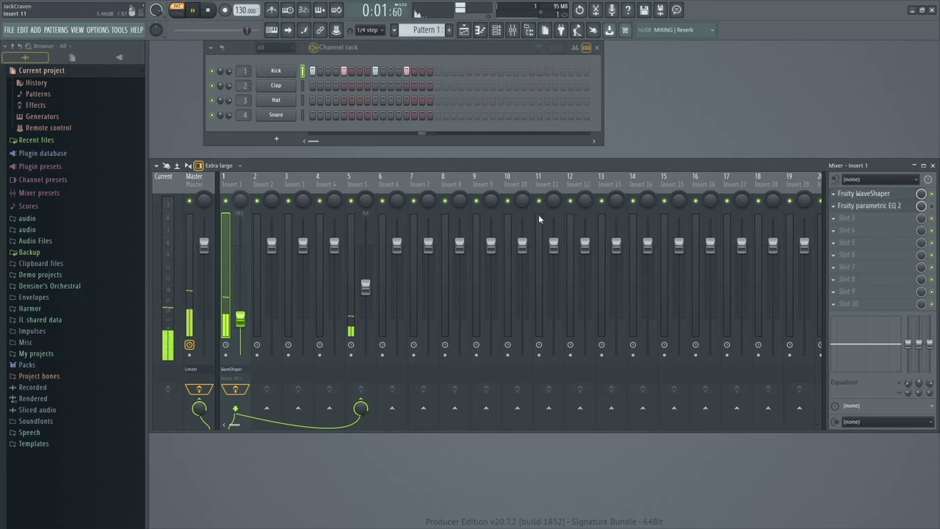
Look over Insert 1's Fruity WaveShaper during playback, and re-enable Fruity parametric EQ 2 before stopping the pattern
{"action": "left_click", "coordinate": [899, 195]}
{"action": "left_click_drag", "start_coordinate": [444, 218], "coordinate": [492, 178]}
{"action": "left_click", "coordinate": [501, 166]}
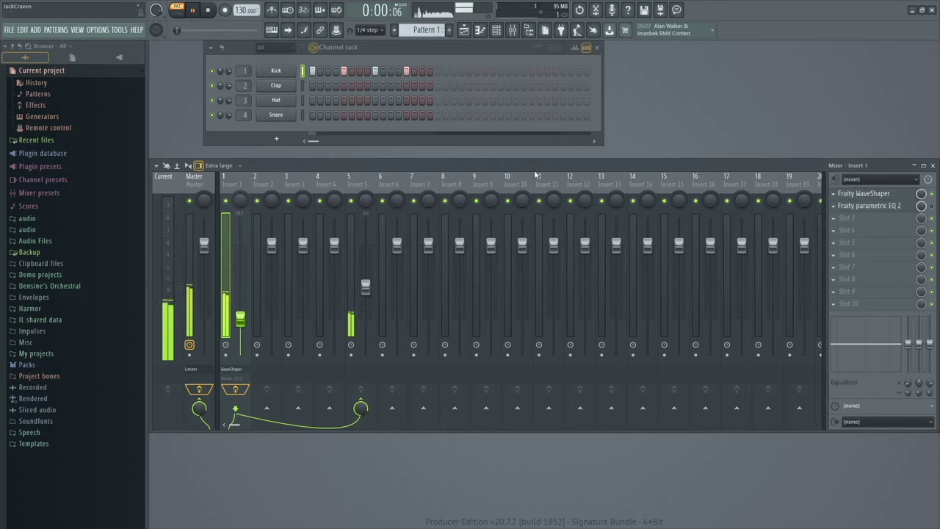
{"action": "left_click_drag", "start_coordinate": [237, 30], "coordinate": [245, 30]}
{"action": "mouse_move", "coordinate": [921, 193]}
{"action": "left_mouse_down"}
{"action": "mouse_move", "coordinate": [921, 236]}
{"action": "mouse_move", "coordinate": [921, 206]}
{"action": "left_mouse_up"}
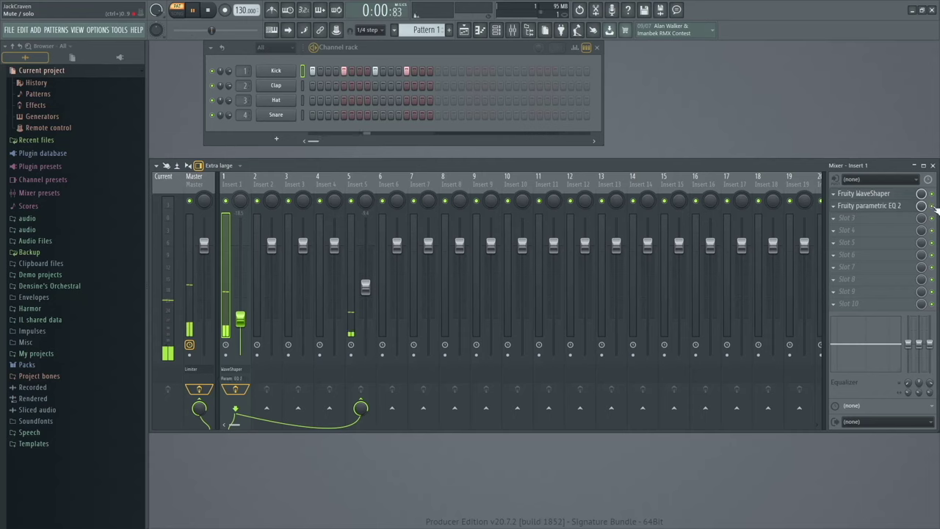
{"action": "key", "text": "space"}
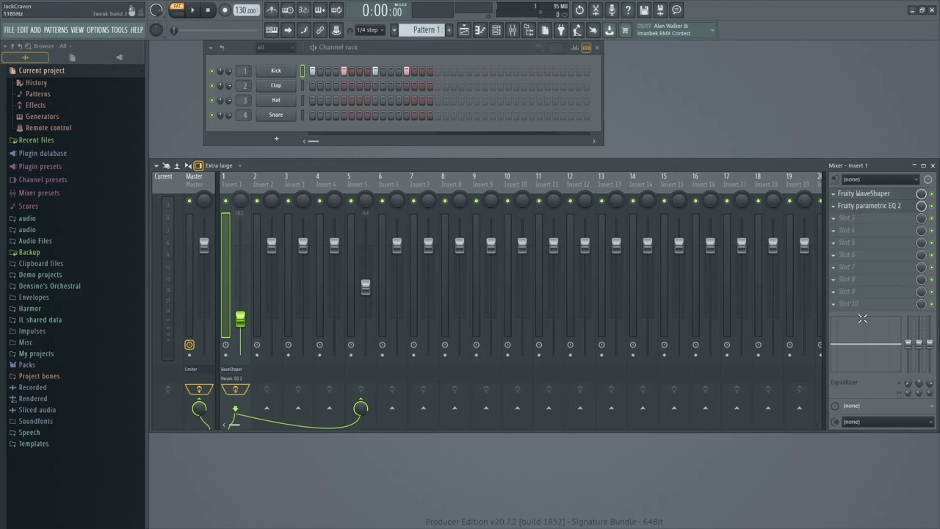
Try shaping Insert 1's built-in equalizer curve, reset it to flat, and review the Fruity parametric EQ 2 bands for comparison
{"action": "left_click_drag", "start_coordinate": [857, 345], "coordinate": [854, 365]}
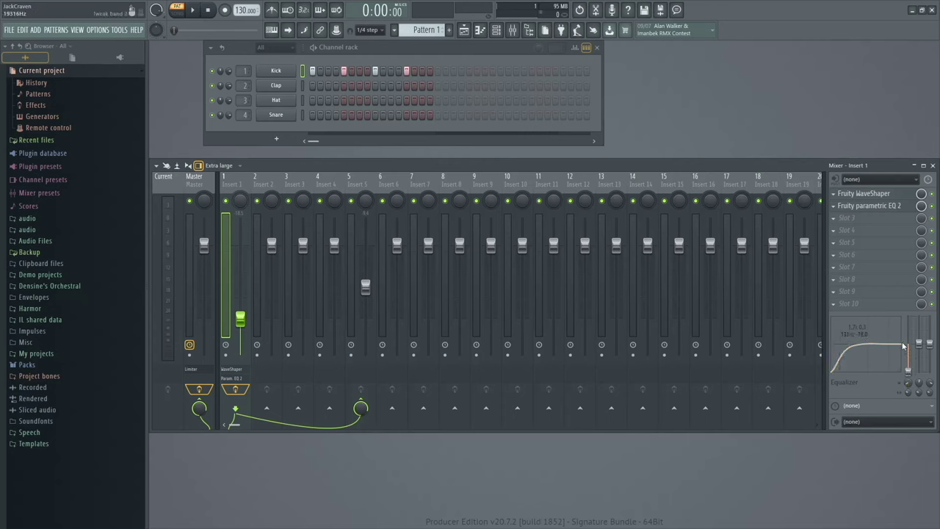
{"action": "left_click_drag", "start_coordinate": [903, 346], "coordinate": [877, 345]}
{"action": "left_click_drag", "start_coordinate": [836, 371], "coordinate": [859, 381]}
{"action": "left_click_drag", "start_coordinate": [870, 348], "coordinate": [845, 346]}
{"action": "left_click_drag", "start_coordinate": [909, 353], "coordinate": [915, 346]}
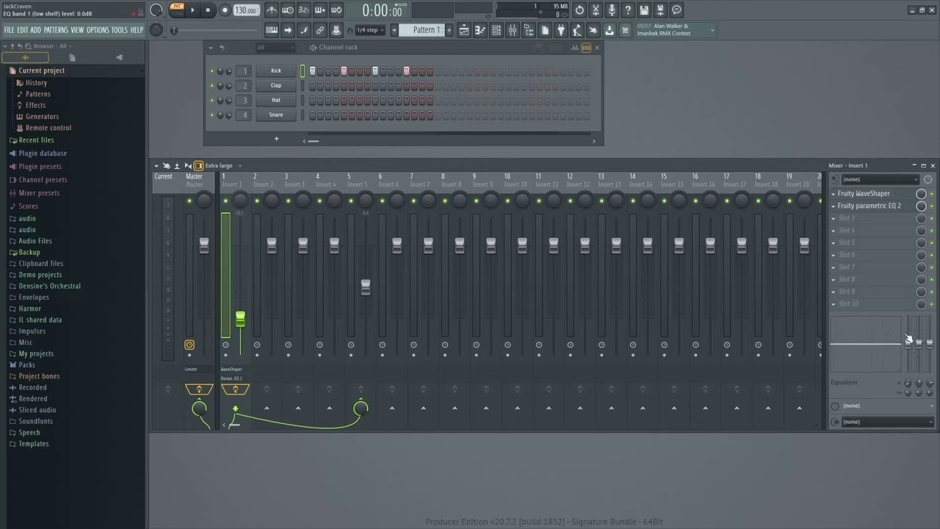
{"action": "left_click", "coordinate": [885, 207]}
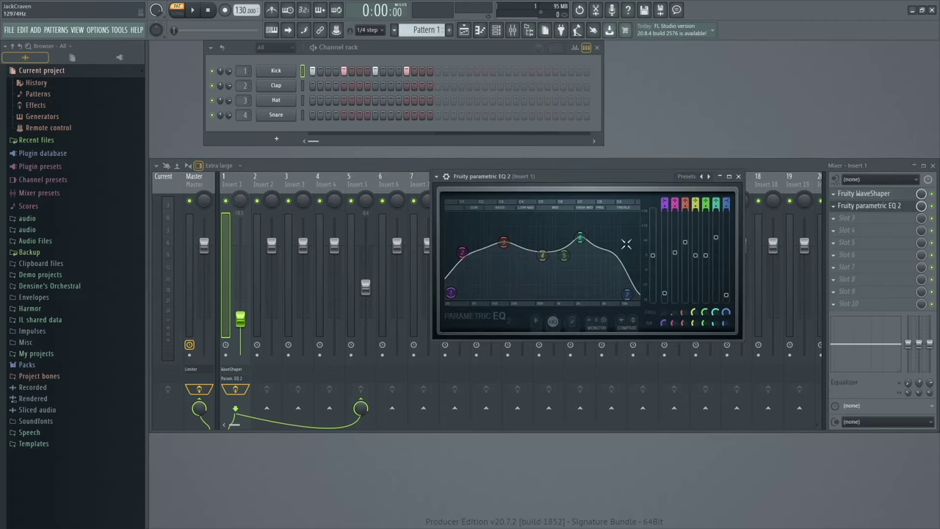
{"action": "left_click", "coordinate": [738, 178]}
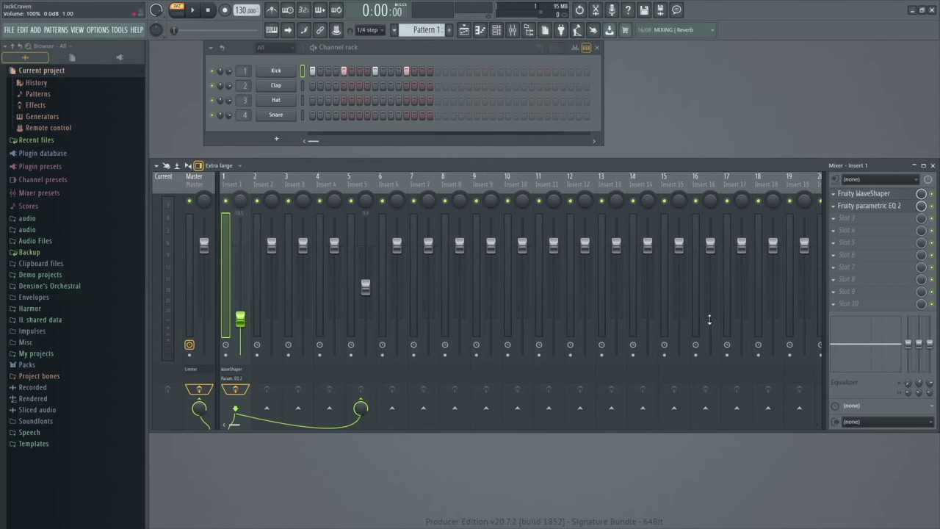
Show the playlist, piano roll, channel rack and mixer in turn, and close all of them to clear the workspace
{"action": "left_click", "coordinate": [464, 31]}
{"action": "left_click", "coordinate": [480, 30]}
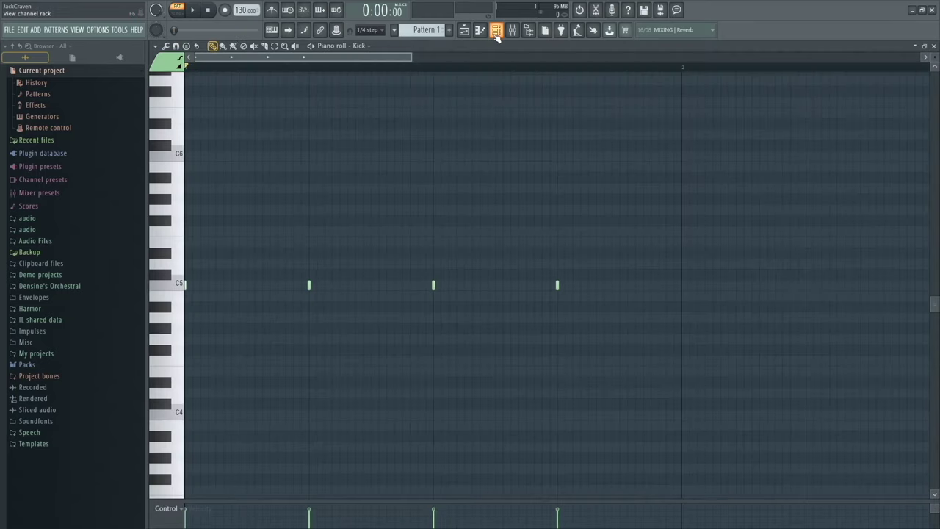
{"action": "left_click", "coordinate": [496, 30]}
{"action": "left_click", "coordinate": [513, 30]}
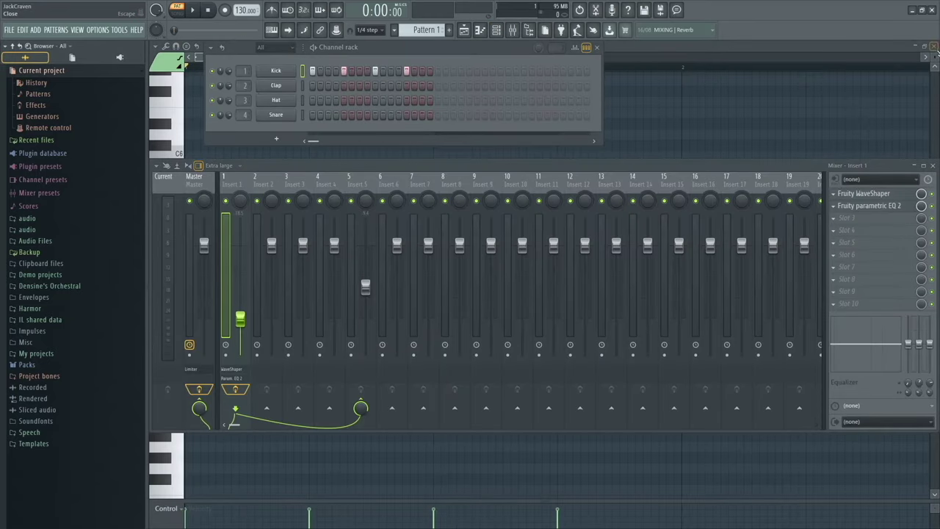
{"action": "left_click", "coordinate": [933, 45]}
{"action": "left_click", "coordinate": [933, 166]}
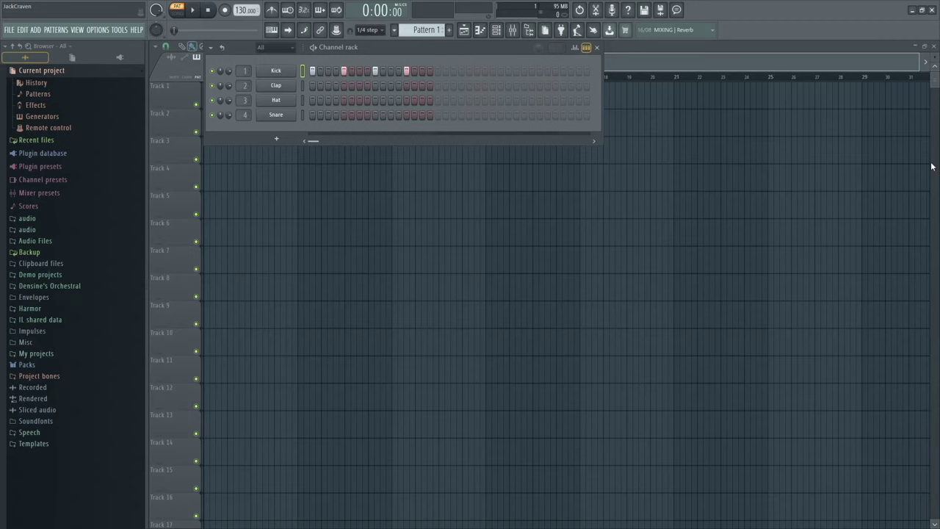
{"action": "left_click", "coordinate": [596, 47]}
{"action": "left_click", "coordinate": [933, 46]}
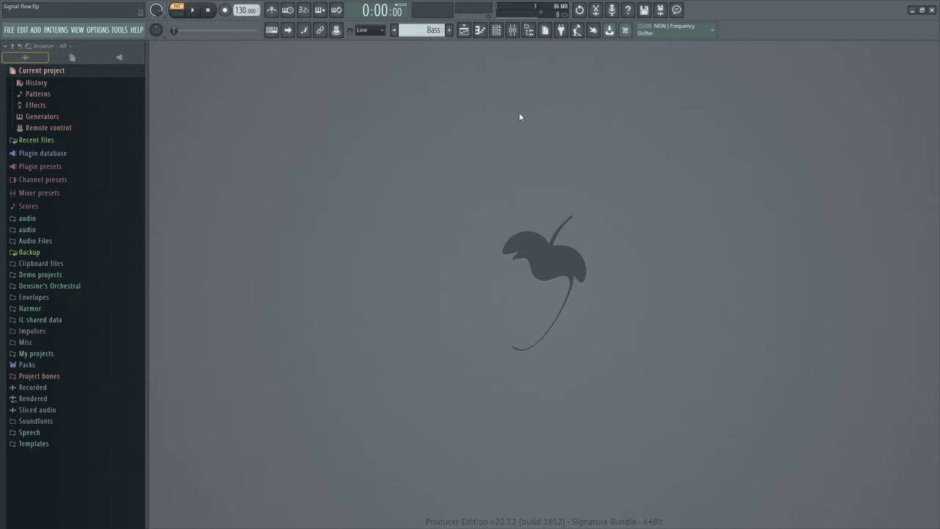
Open the channel rack and review the sampler settings of the Kick, Clap, Hat and Snare channels
{"action": "left_click", "coordinate": [496, 30]}
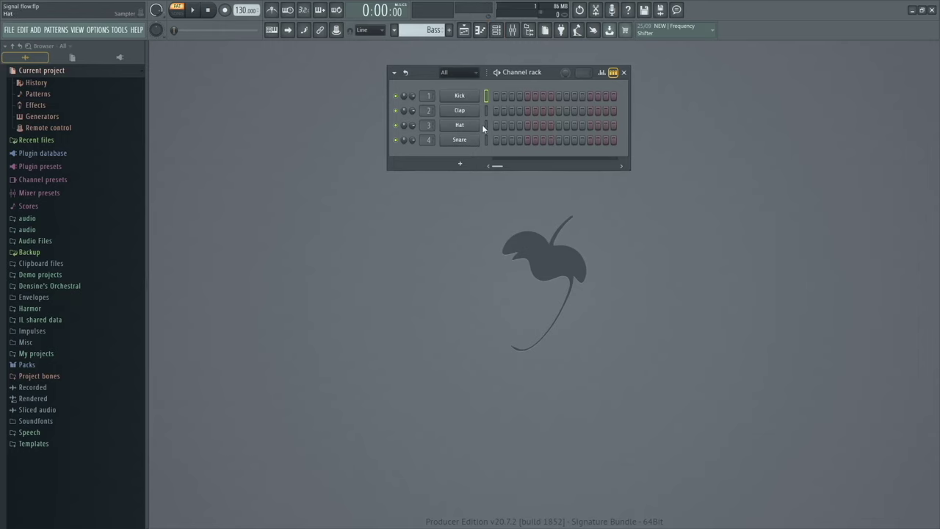
{"action": "left_click", "coordinate": [459, 96]}
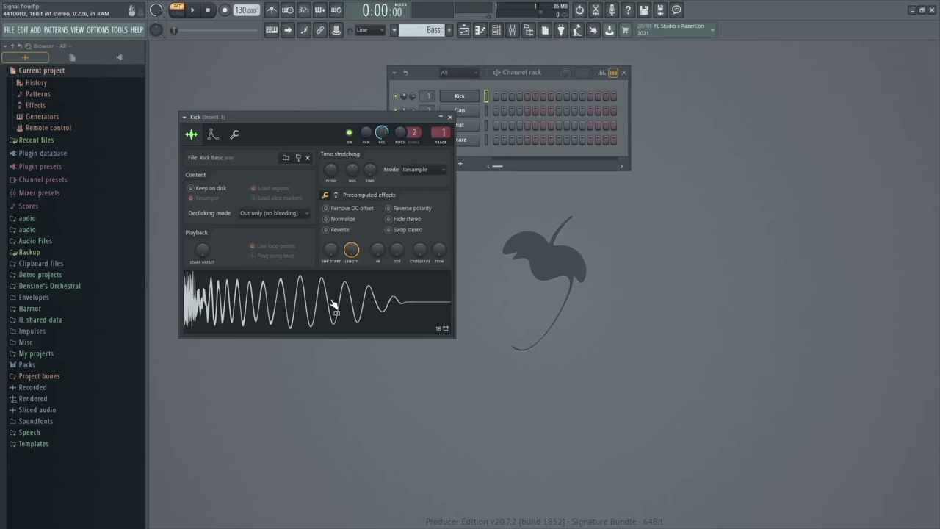
{"action": "left_click", "coordinate": [462, 110]}
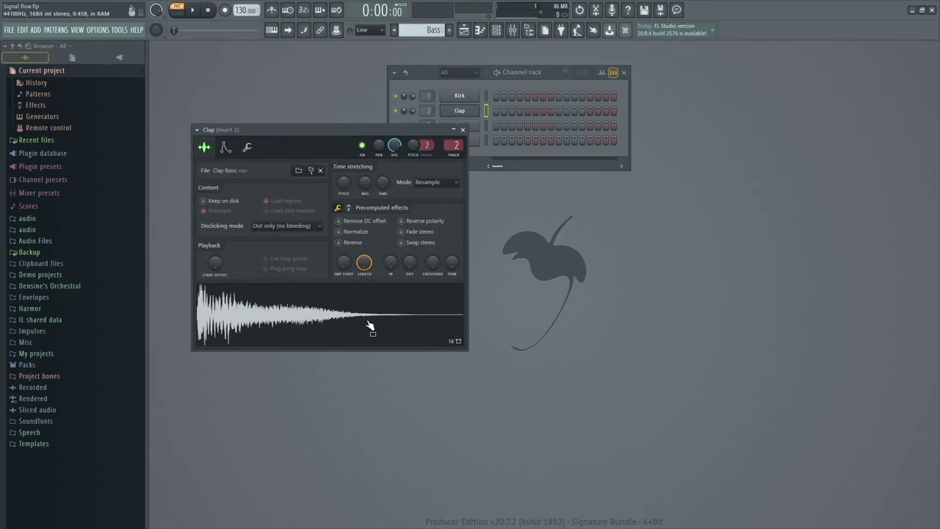
{"action": "left_click", "coordinate": [470, 125]}
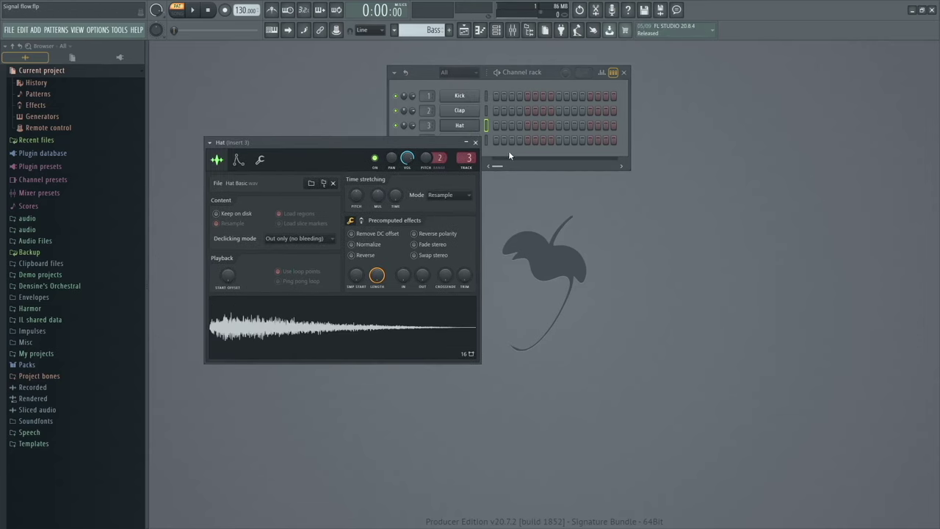
{"action": "left_click", "coordinate": [508, 151]}
{"action": "left_click", "coordinate": [470, 141]}
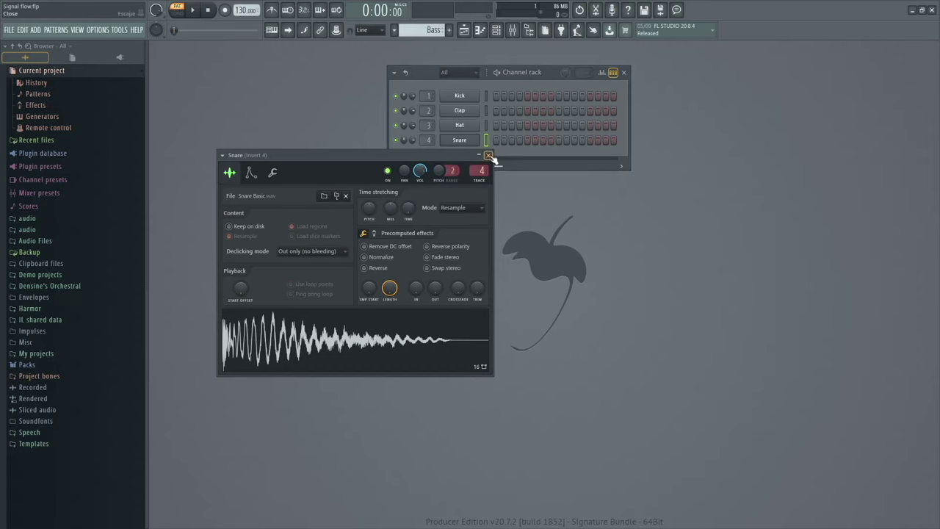
{"action": "key", "text": "Escape"}
Add a new pattern named Drums
{"action": "left_click", "coordinate": [451, 30]}
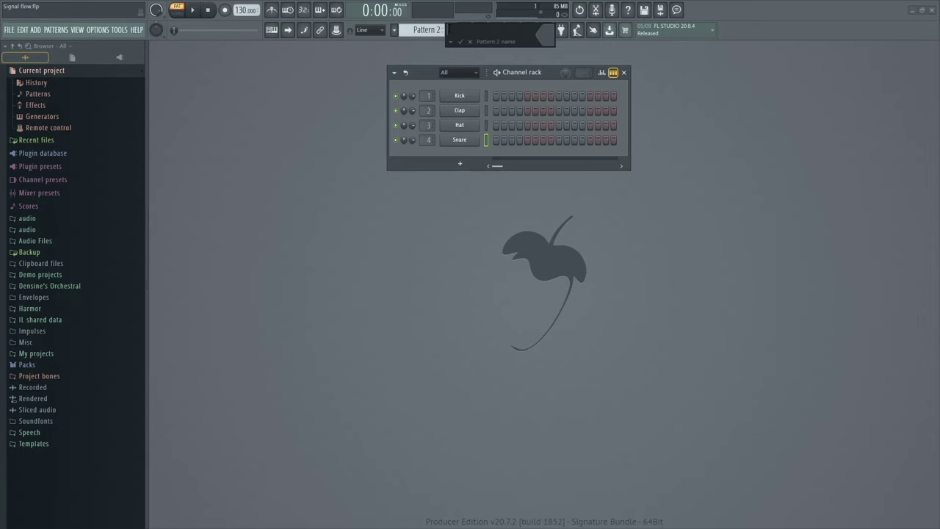
{"action": "type", "text": "ums"}
{"action": "key", "text": "Return"}
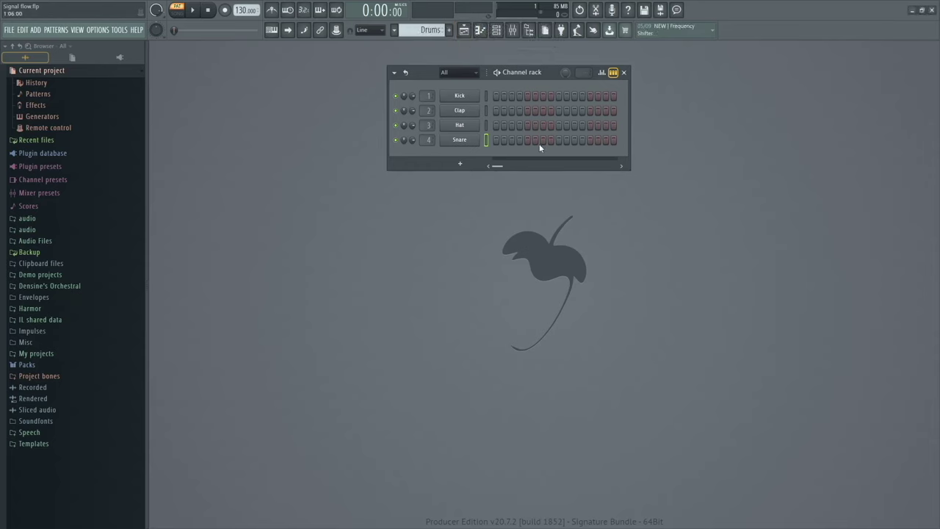
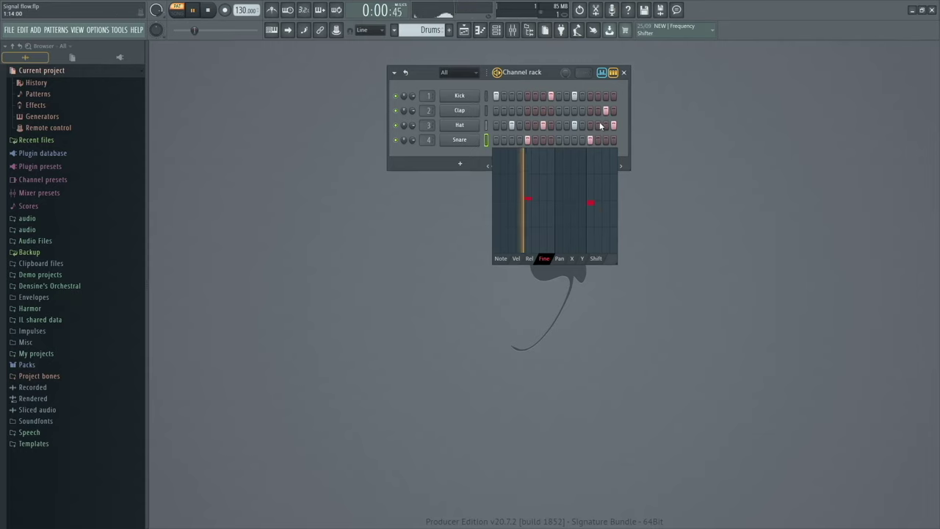
Hide the channel rack's graph editor and preview the Drums pattern
{"action": "left_click", "coordinate": [606, 73]}
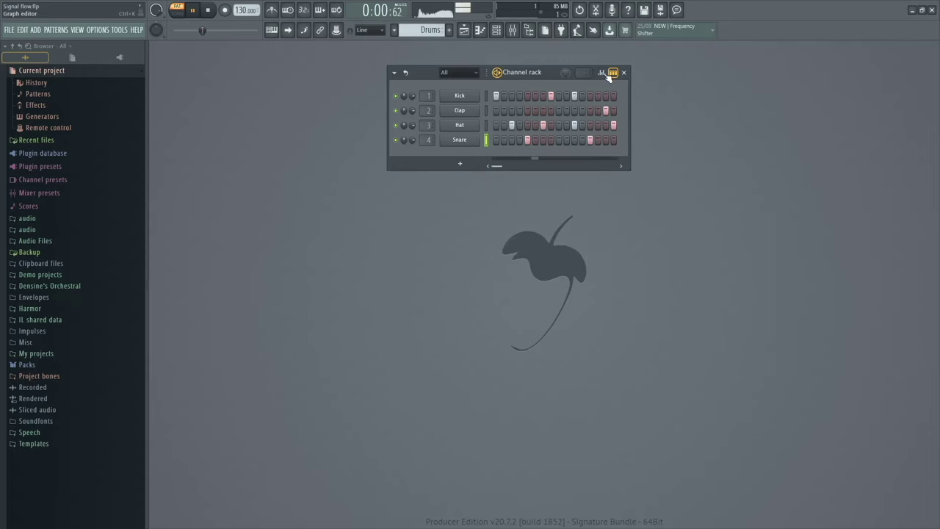
{"action": "key", "text": "space"}
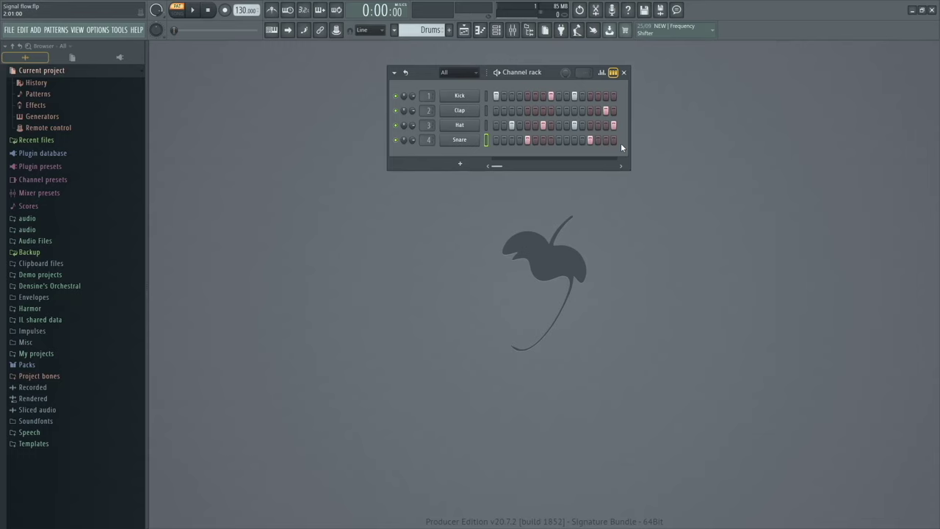
{"action": "key", "text": "space"}
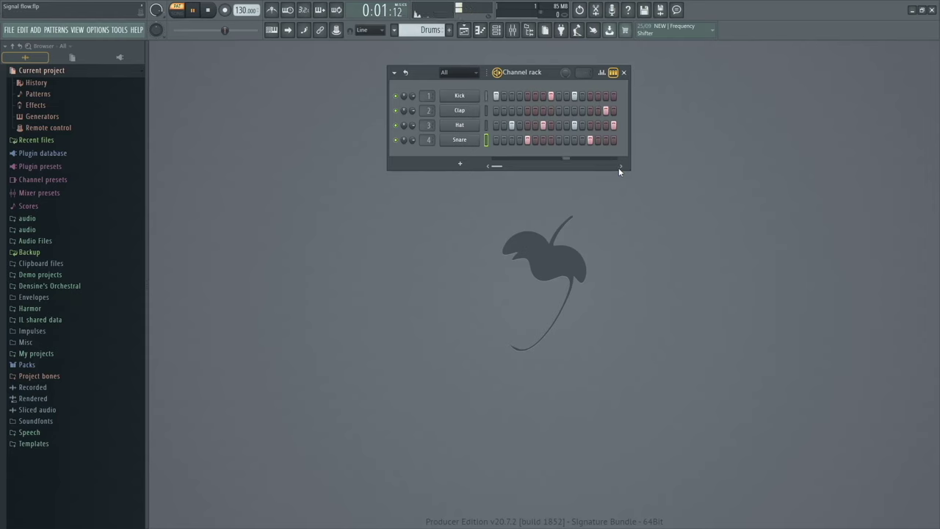
{"action": "key", "text": "space"}
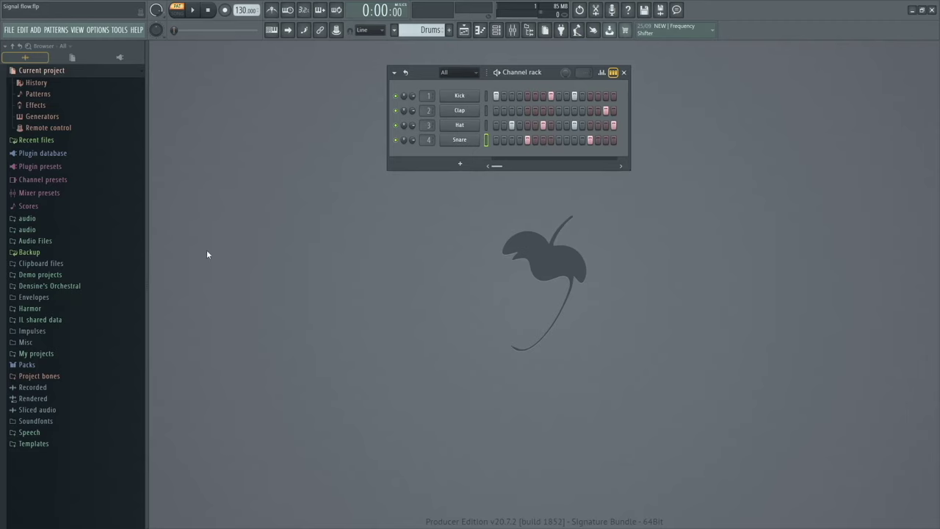
Widen the browser to expand the Drums folder inside Packs, and play the Drums pattern once more
{"action": "left_click_drag", "start_coordinate": [148, 244], "coordinate": [173, 221]}
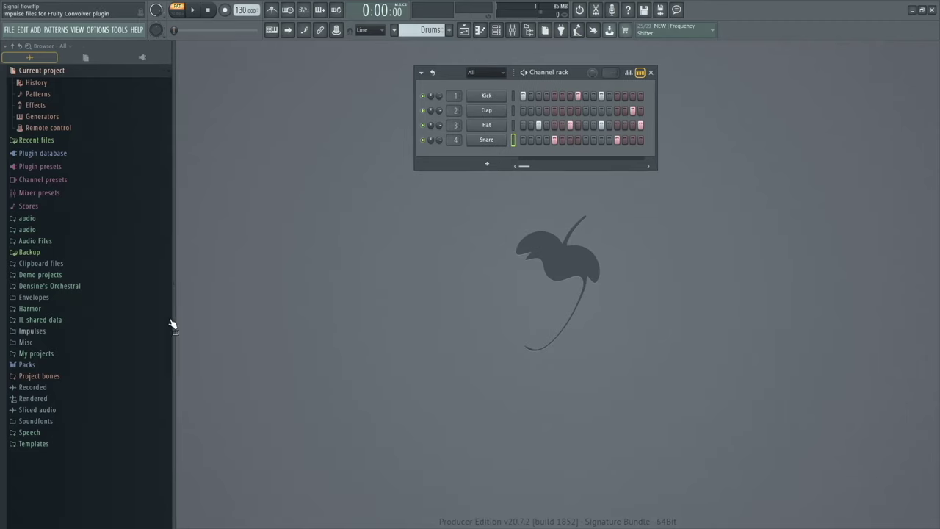
{"action": "left_click", "coordinate": [47, 365]}
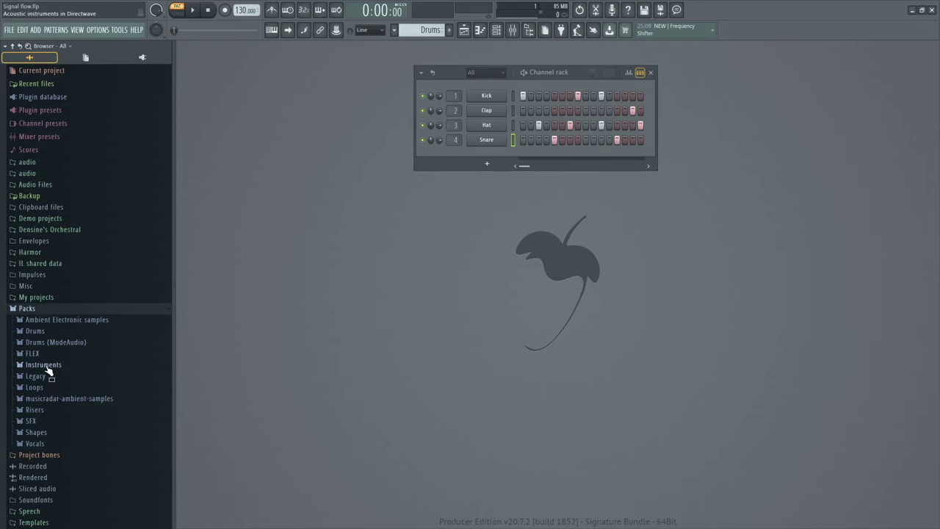
{"action": "left_click", "coordinate": [63, 332]}
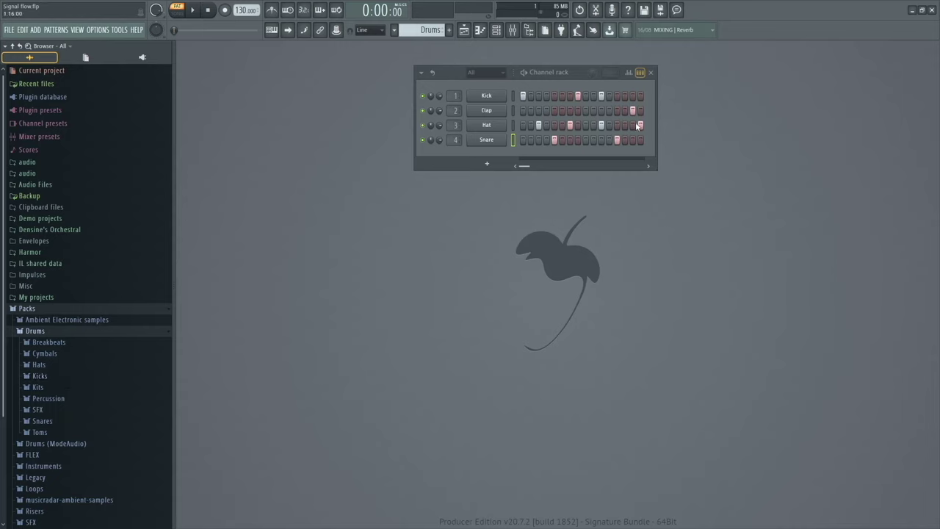
{"action": "key", "text": "space"}
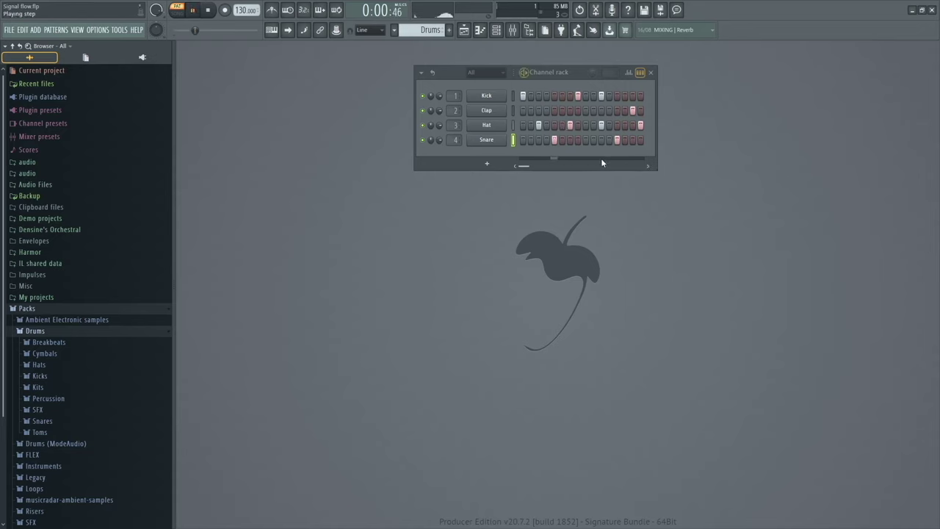
{"action": "key", "text": "space"}
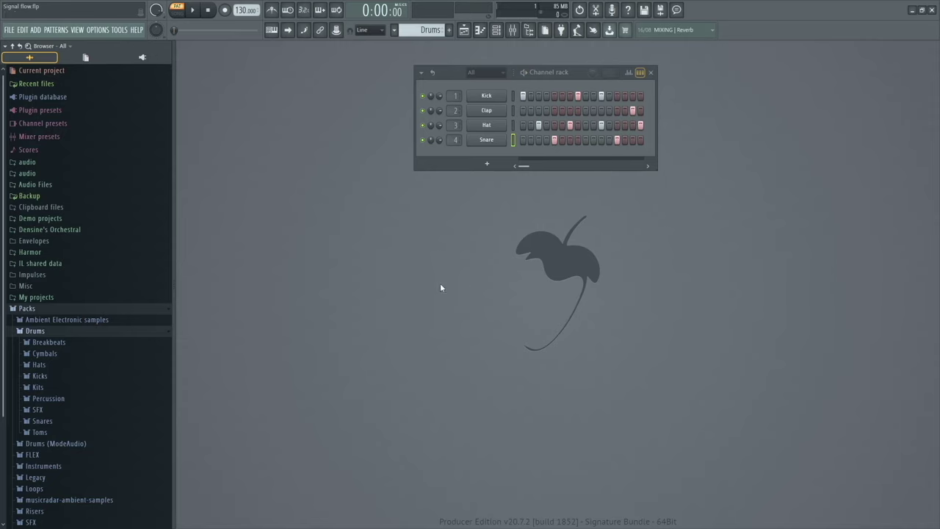
Expand the Hats folder and audition samples including 808 OH, Clank CH 1, Grv CH 06, Stud CH 1, Grv OH 03 and Grv CH 13
{"action": "left_click", "coordinate": [68, 366]}
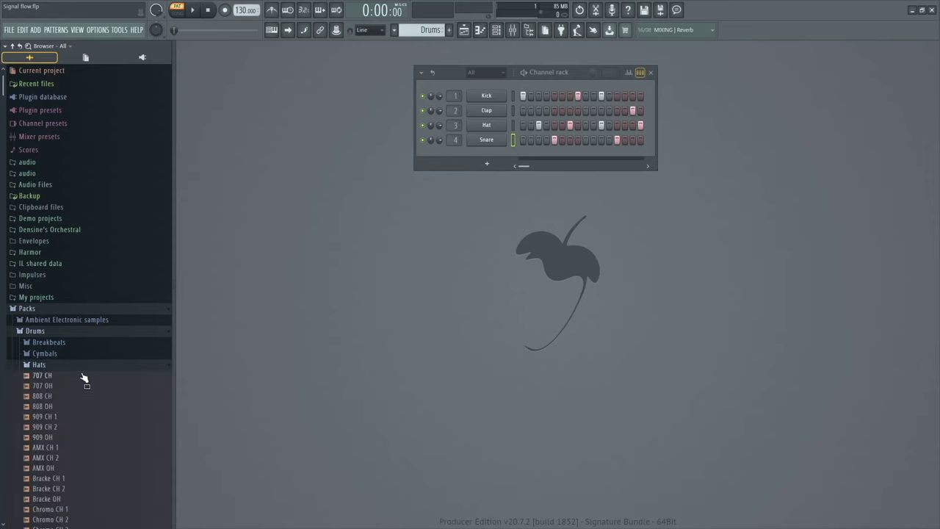
{"action": "scroll", "coordinate": [84, 319], "scroll_direction": "down", "scroll_amount": 5}
{"action": "left_click", "coordinate": [86, 313]}
{"action": "scroll", "coordinate": [88, 345], "scroll_direction": "up", "scroll_amount": 4}
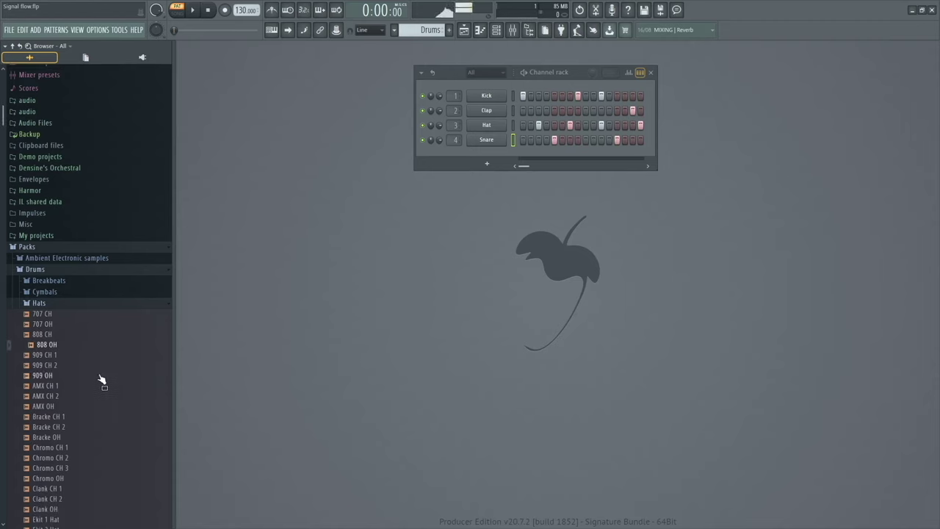
{"action": "scroll", "coordinate": [90, 375], "scroll_direction": "down", "scroll_amount": 4}
{"action": "left_click", "coordinate": [93, 367]}
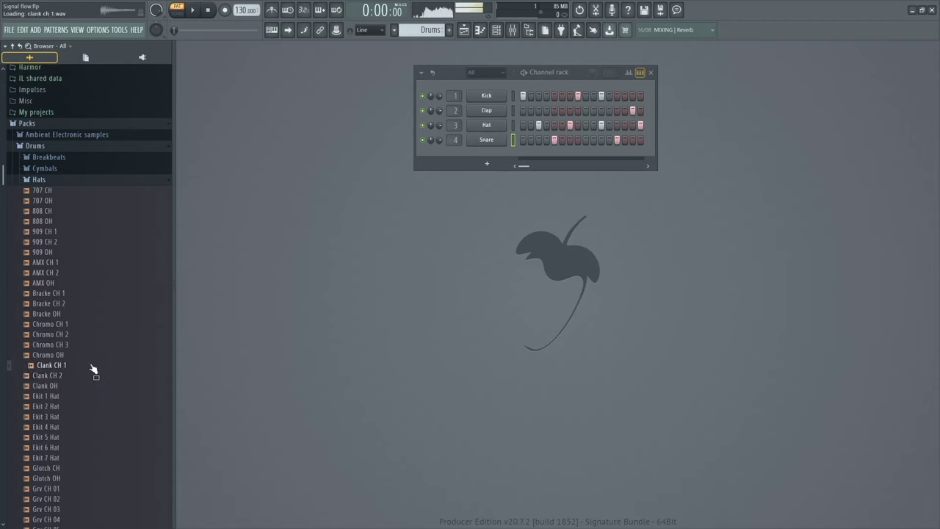
{"action": "scroll", "coordinate": [96, 404], "scroll_direction": "down", "scroll_amount": 4}
{"action": "left_click", "coordinate": [103, 447]}
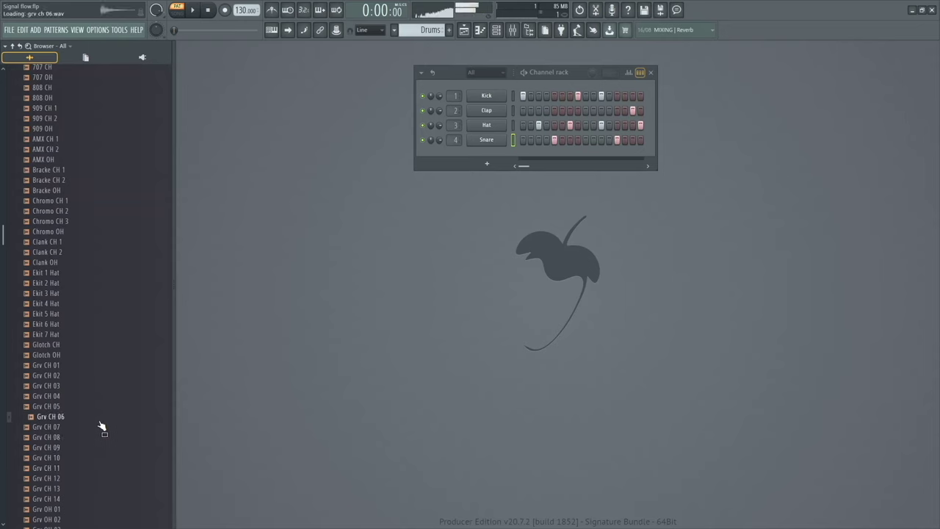
{"action": "scroll", "coordinate": [105, 435], "scroll_direction": "down", "scroll_amount": 10}
{"action": "left_click", "coordinate": [105, 361]}
{"action": "scroll", "coordinate": [108, 387], "scroll_direction": "down", "scroll_amount": 3}
{"action": "left_click", "coordinate": [105, 346]}
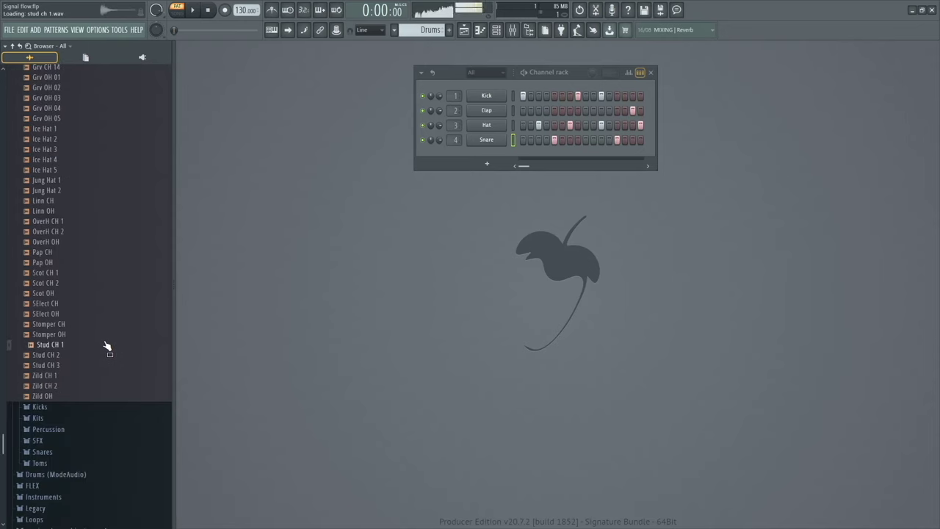
{"action": "scroll", "coordinate": [105, 337], "scroll_direction": "up", "scroll_amount": 6}
{"action": "left_click", "coordinate": [108, 304]}
{"action": "left_click", "coordinate": [107, 283]}
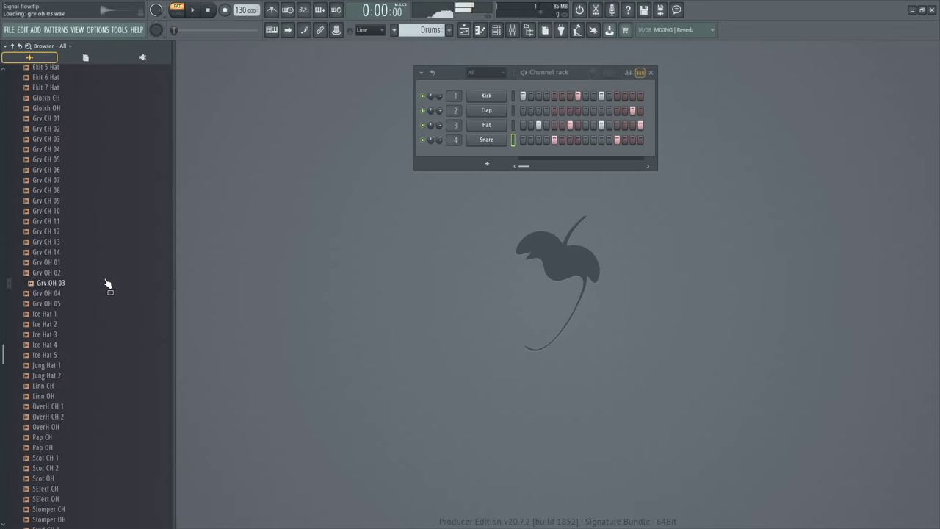
{"action": "left_click", "coordinate": [108, 262]}
{"action": "left_click", "coordinate": [107, 253]}
{"action": "left_click", "coordinate": [103, 242]}
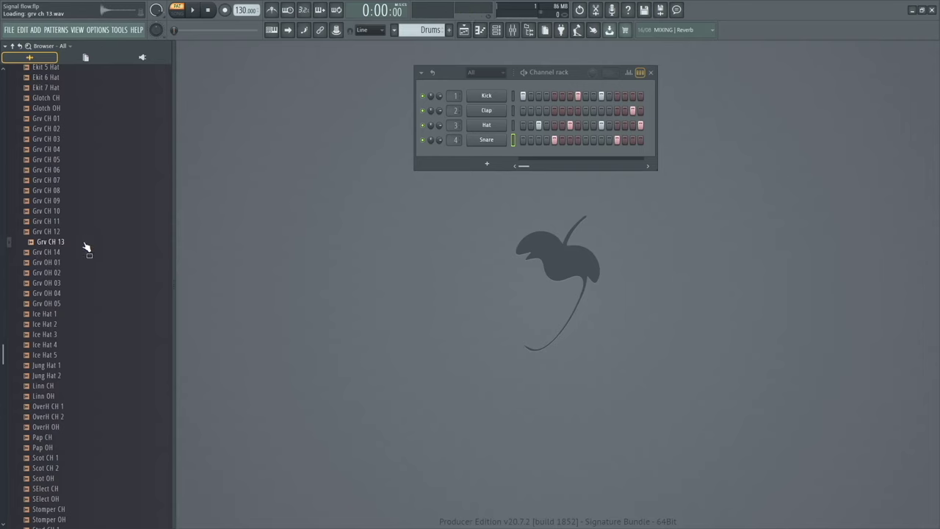
Add the Grv CH 13 sample to the channel rack as a new channel and preview the Drums pattern
{"action": "left_click_drag", "start_coordinate": [67, 245], "coordinate": [439, 169]}
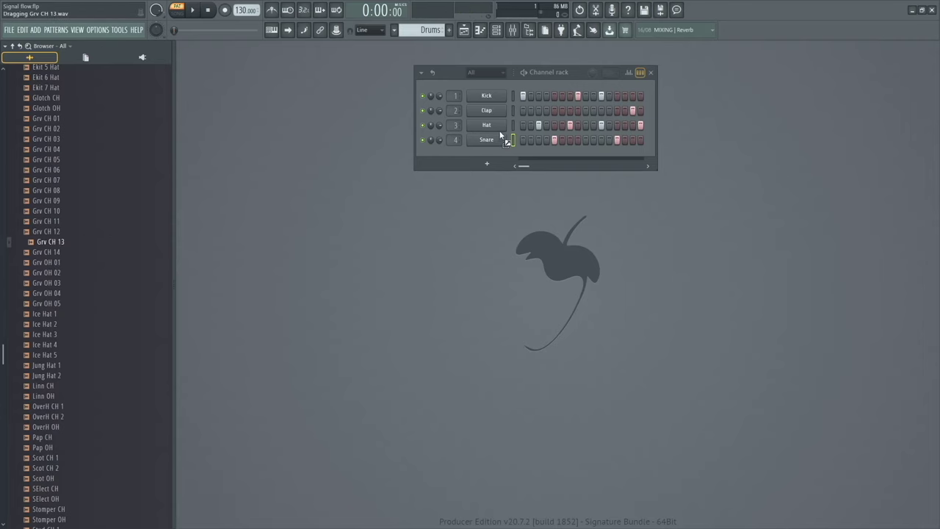
{"action": "mouse_move", "coordinate": [501, 135]}
{"action": "left_mouse_down"}
{"action": "mouse_move", "coordinate": [505, 157]}
{"action": "mouse_move", "coordinate": [505, 137]}
{"action": "left_mouse_up"}
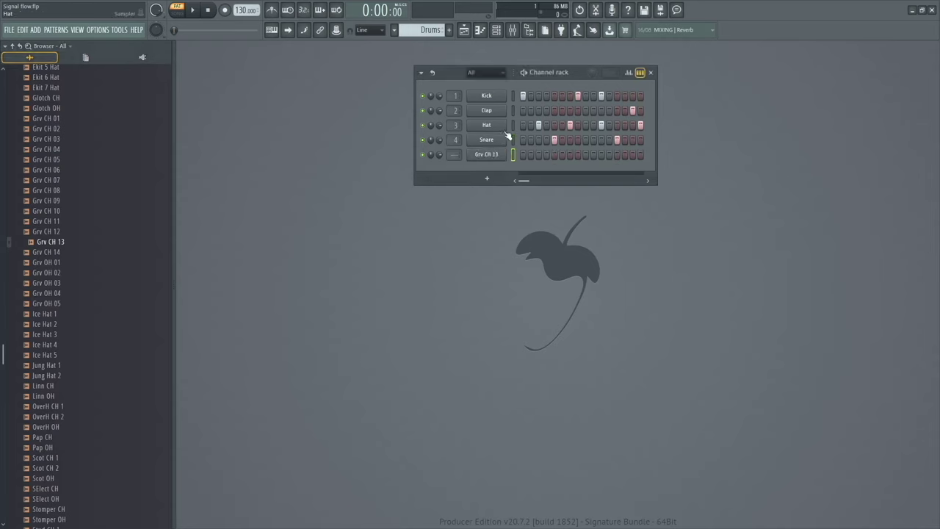
{"action": "right_click", "coordinate": [514, 155]}
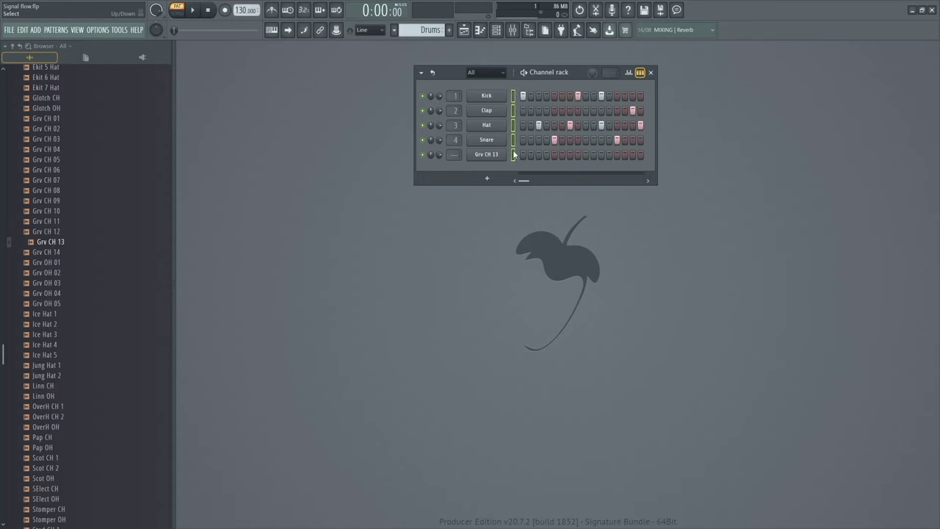
{"action": "right_click", "coordinate": [513, 158]}
{"action": "key", "text": "space"}
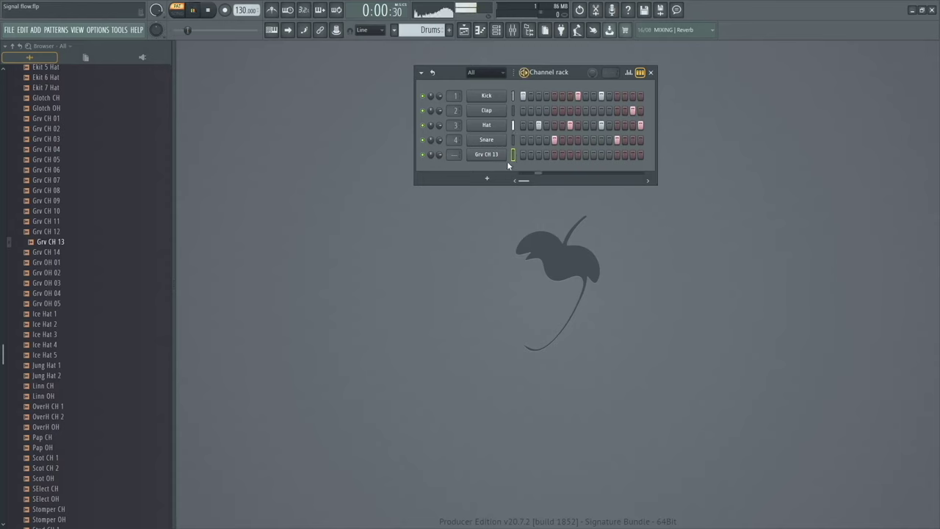
{"action": "key", "text": "space"}
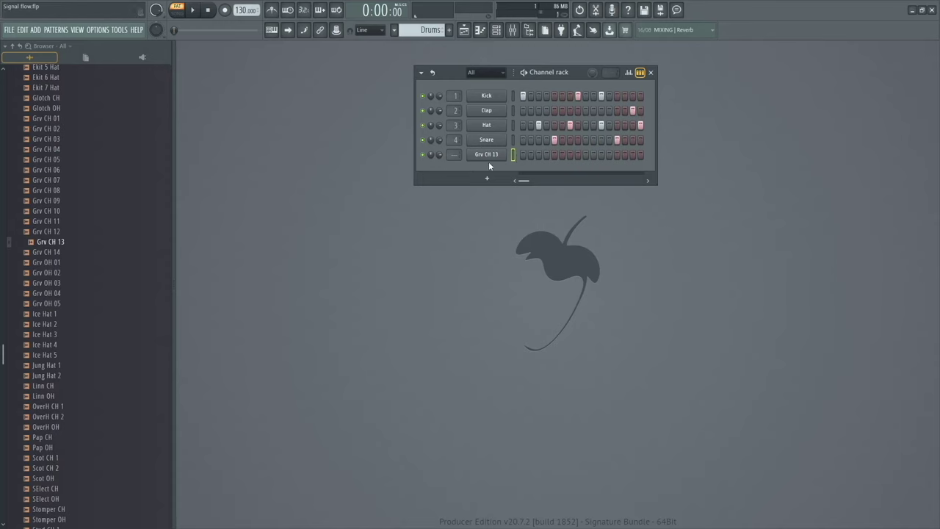
Fill every second step of the Grv CH 13 channel and play the pattern
{"action": "right_click", "coordinate": [498, 158]}
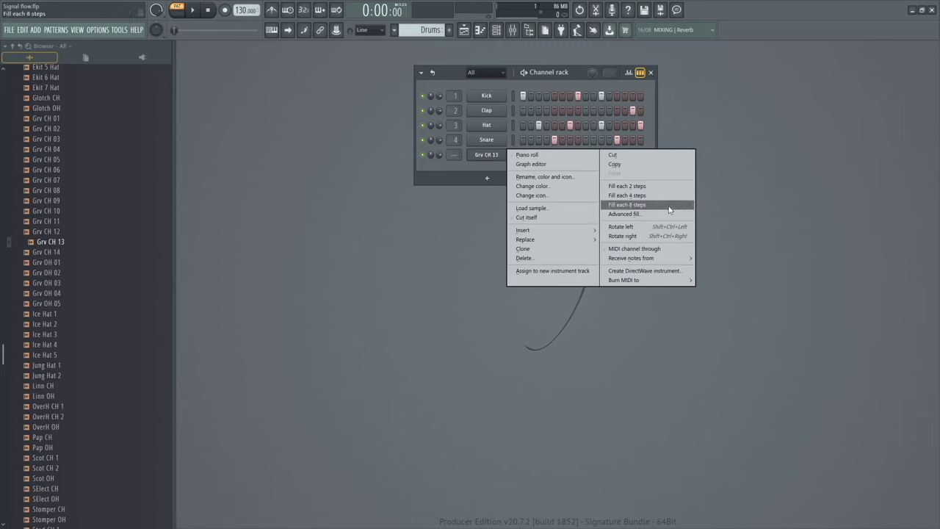
{"action": "left_click", "coordinate": [668, 210]}
{"action": "right_click", "coordinate": [497, 155]}
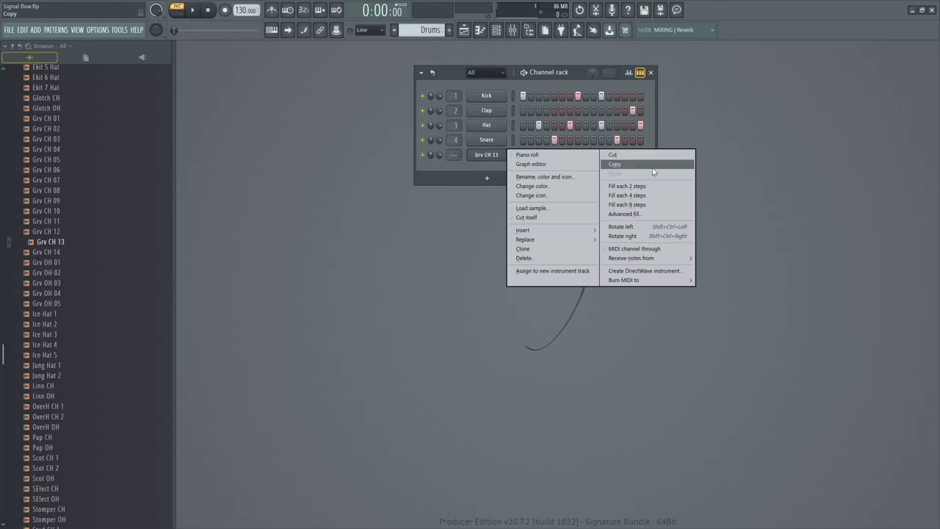
{"action": "left_click", "coordinate": [646, 185]}
{"action": "key", "text": "space"}
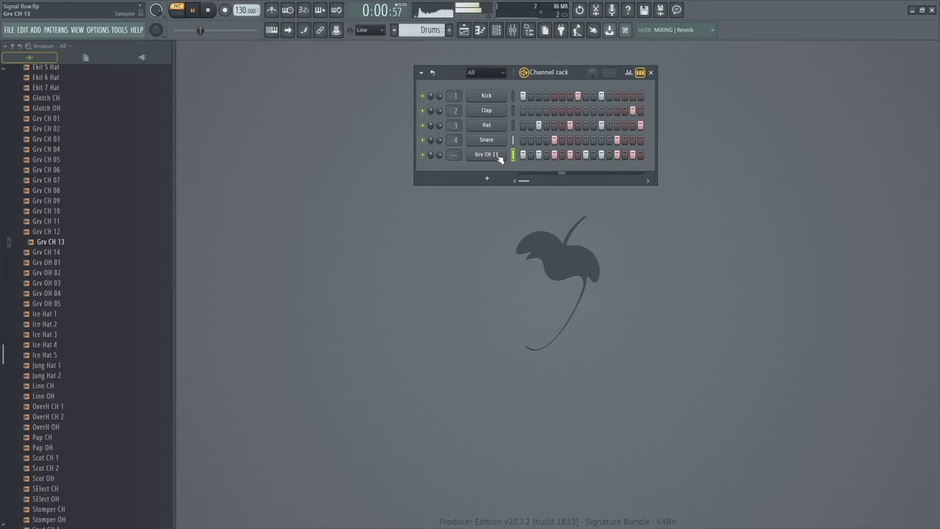
{"action": "key", "text": "space"}
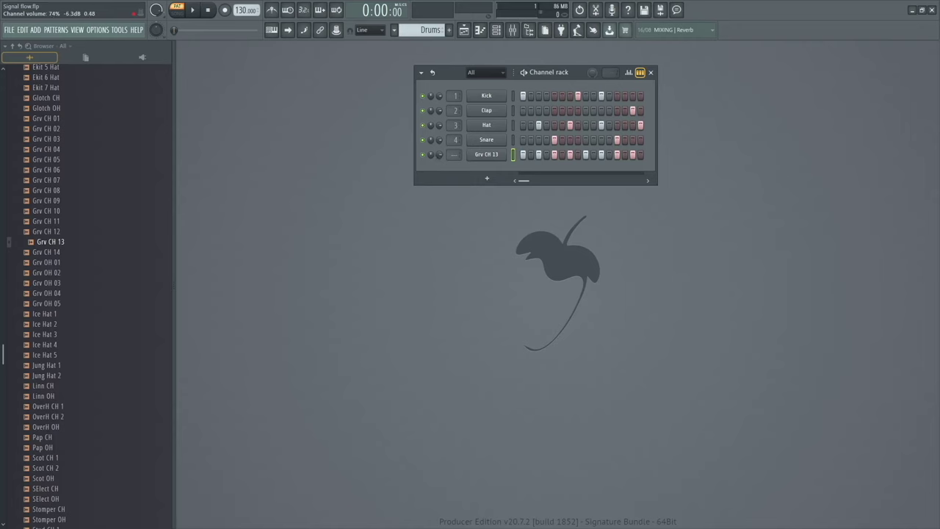
Lower the Grv CH 13 channel volume to 58% during playback and open the channel's sampler settings
{"action": "left_click_drag", "start_coordinate": [438, 155], "coordinate": [438, 156]}
{"action": "key", "text": "space"}
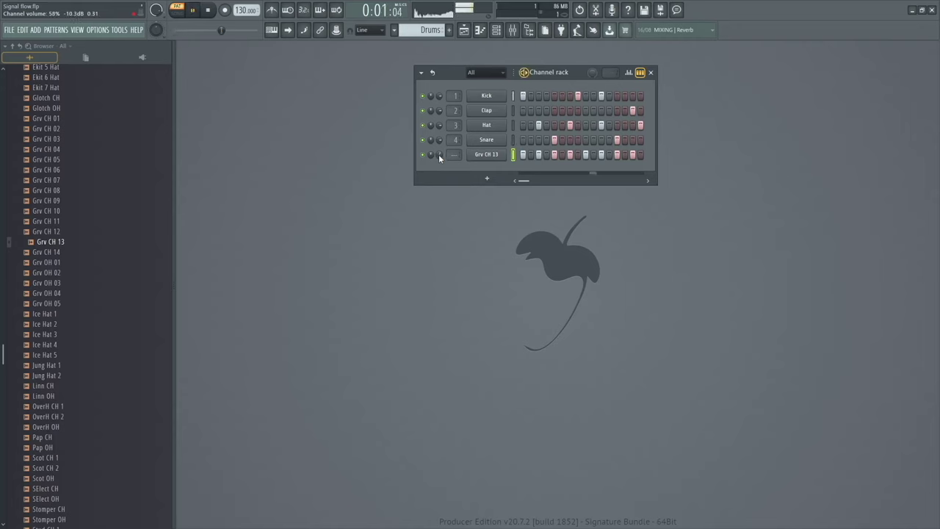
{"action": "left_click", "coordinate": [492, 158]}
{"action": "key", "text": "space"}
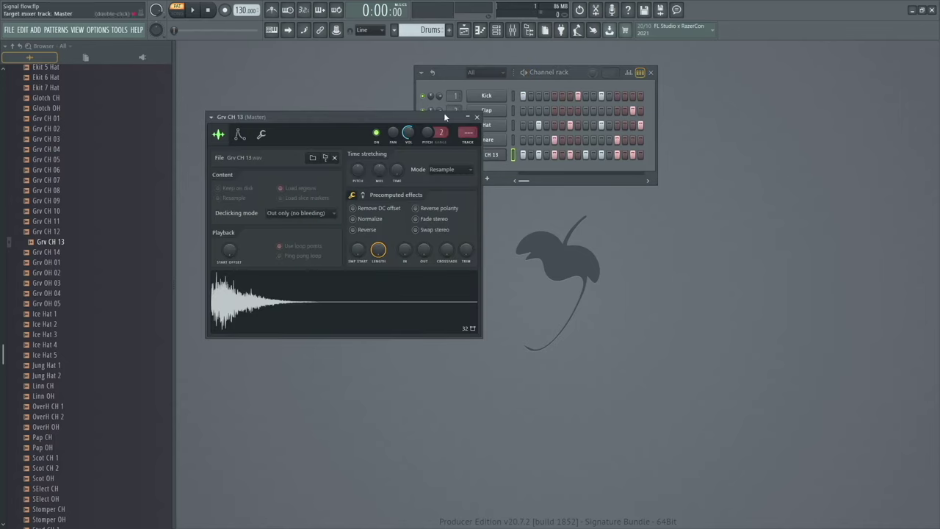
Move the Grv CH 13 sampler window clear of the channel rack, then solo the channel and play it
{"action": "left_click_drag", "start_coordinate": [420, 122], "coordinate": [424, 194]}
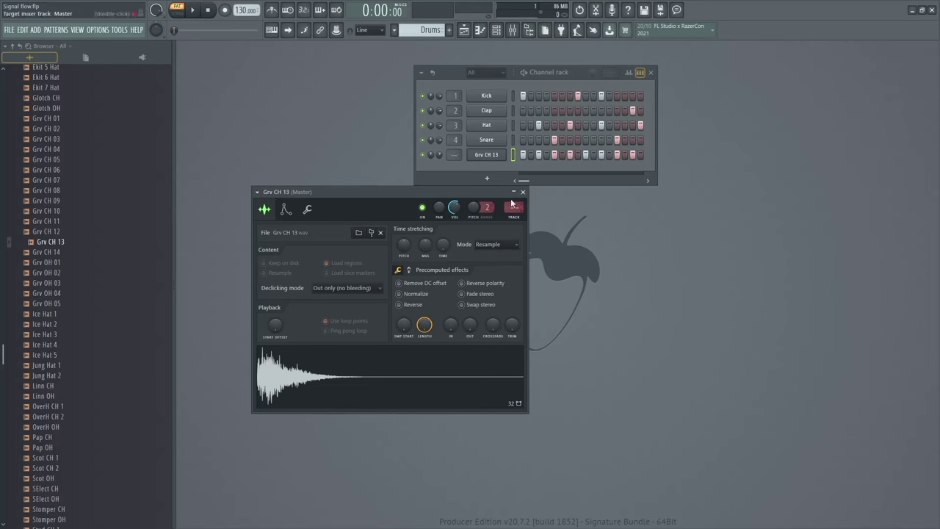
{"action": "key", "text": "space"}
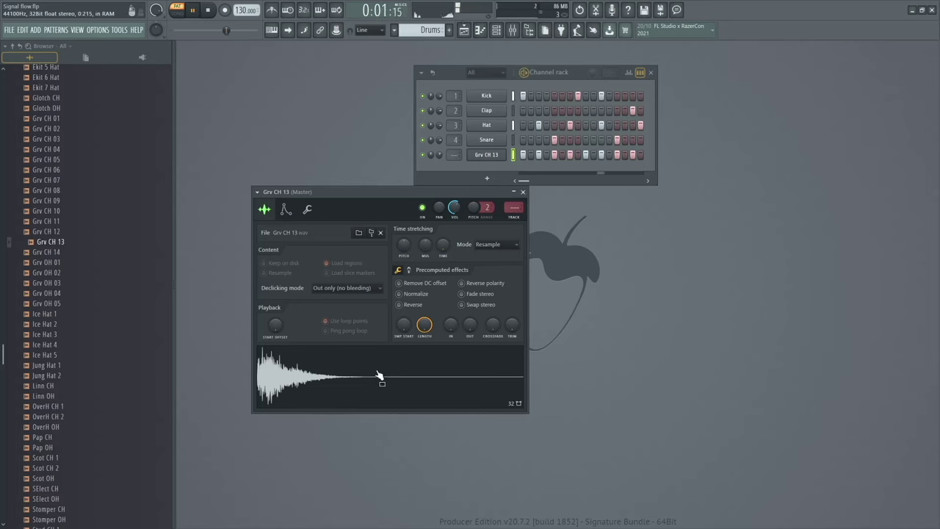
{"action": "key", "text": "space"}
{"action": "right_click", "coordinate": [424, 157]}
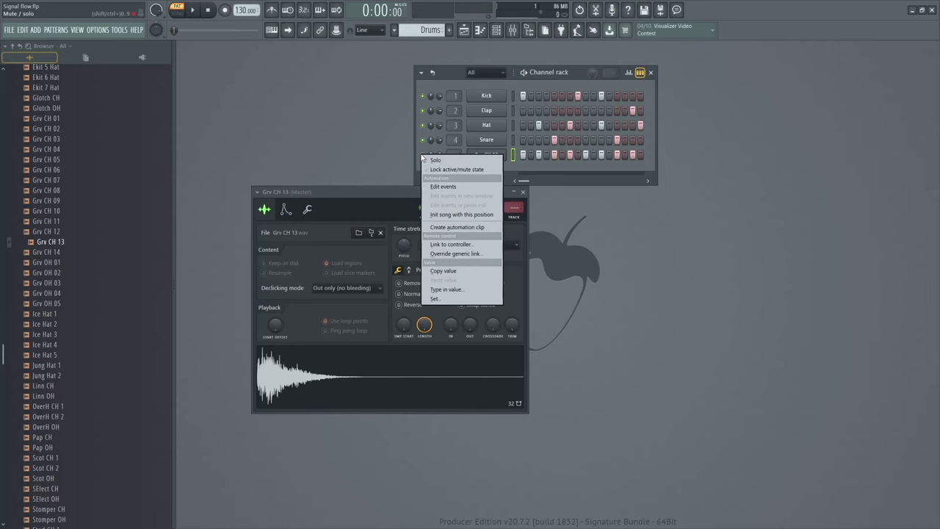
{"action": "left_click", "coordinate": [470, 162]}
{"action": "key", "text": "space"}
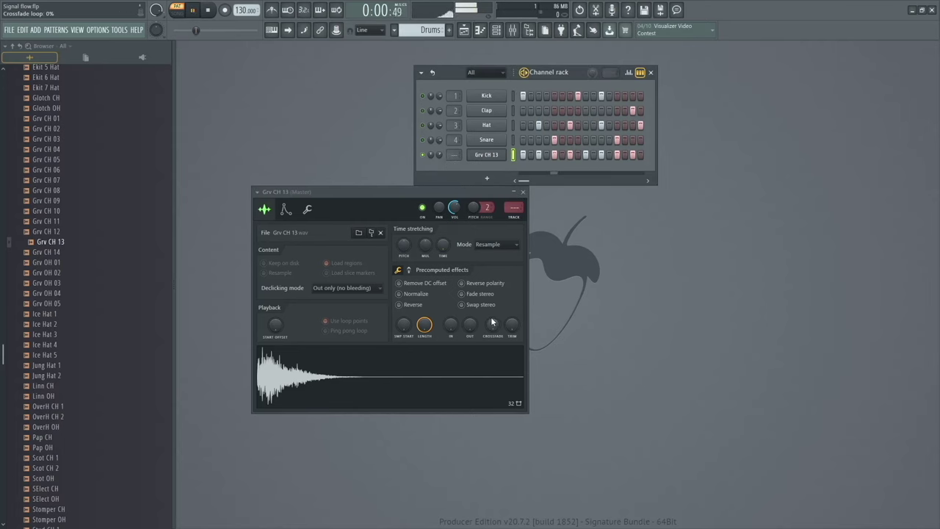
Try a 16% quick fade-in and an 8% crossfade loop on the Grv CH 13 sample
{"action": "left_click_drag", "start_coordinate": [451, 324], "coordinate": [451, 318]}
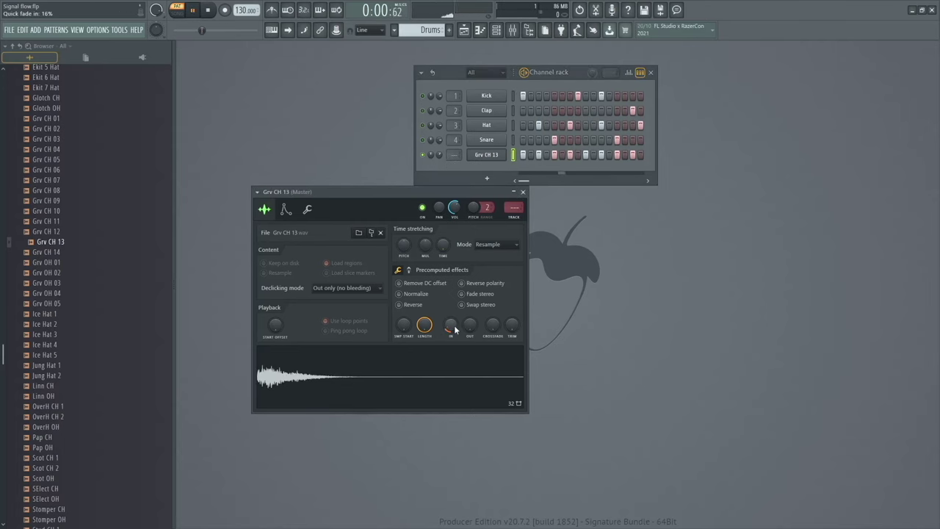
{"action": "left_click", "coordinate": [325, 321]}
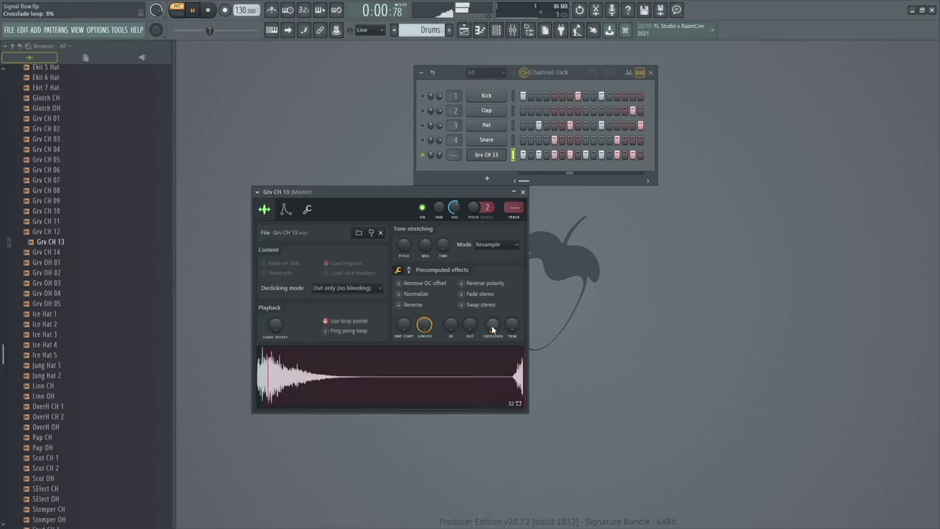
{"action": "key", "text": "ctrl+z"}
Raise the trim amount on the Grv CH 13 sample and briefly try the Reverse effect
{"action": "left_click_drag", "start_coordinate": [513, 326], "coordinate": [514, 331]}
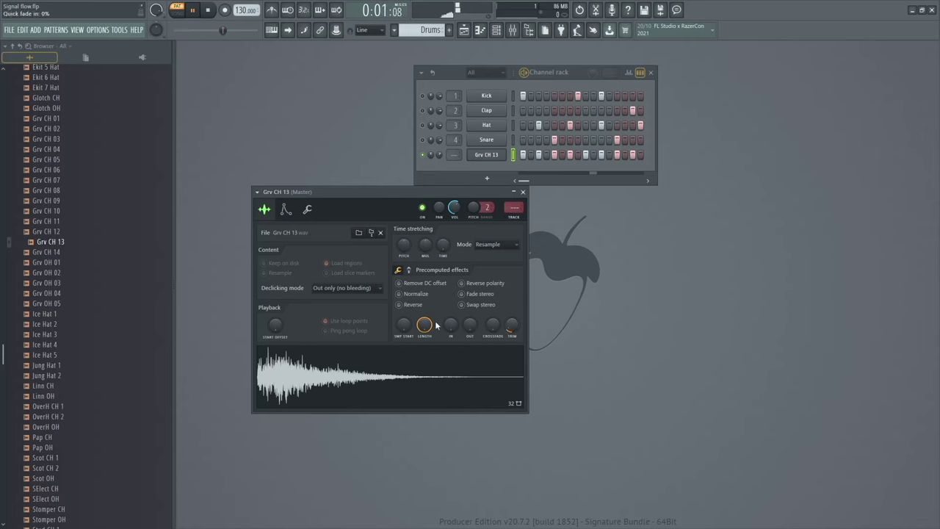
{"action": "left_click", "coordinate": [399, 305]}
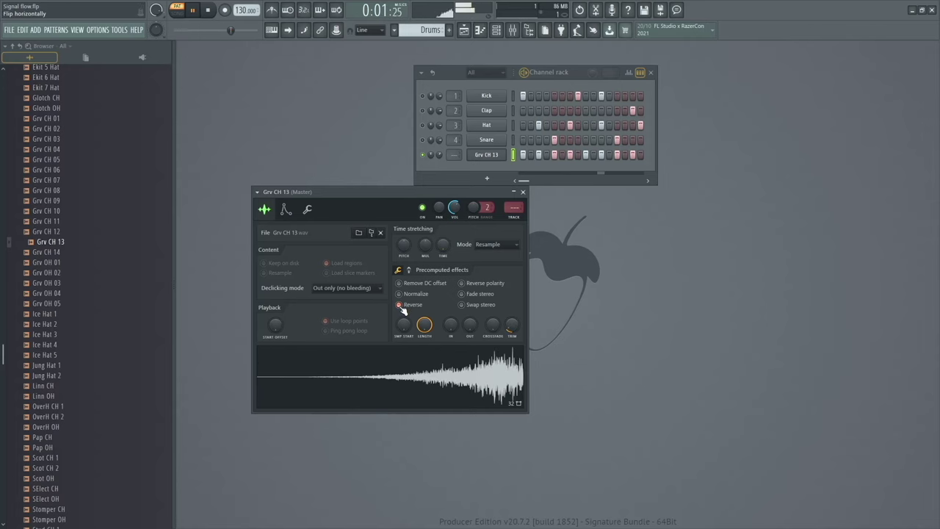
{"action": "left_click", "coordinate": [400, 304]}
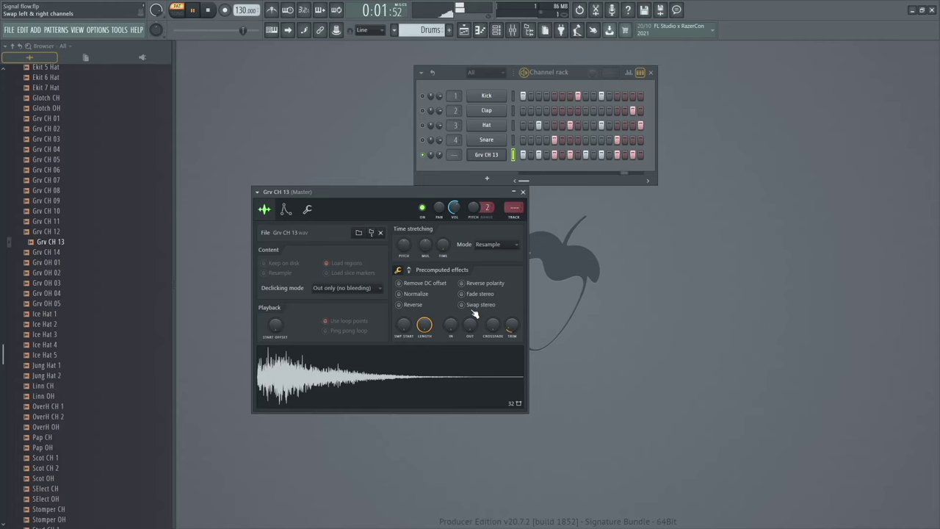
Show the second set of precomputed effects and raise the sample's EQ frequency balance
{"action": "left_click", "coordinate": [408, 271]}
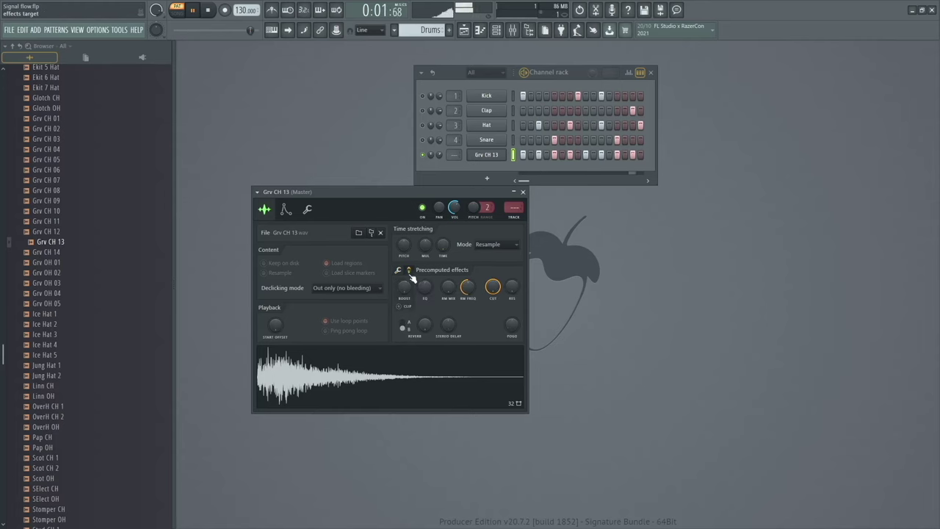
{"action": "left_click_drag", "start_coordinate": [432, 293], "coordinate": [427, 331]}
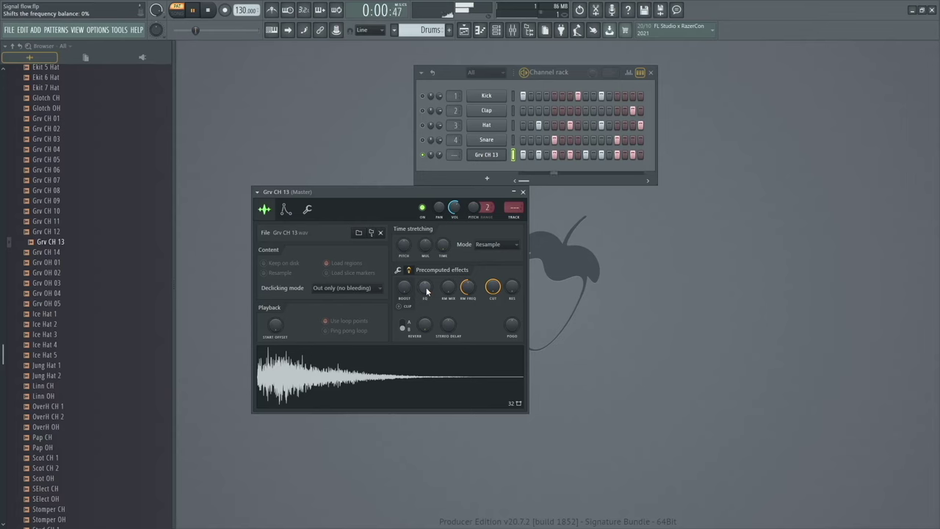
{"action": "scroll", "coordinate": [427, 291], "scroll_direction": "up", "scroll_amount": 5}
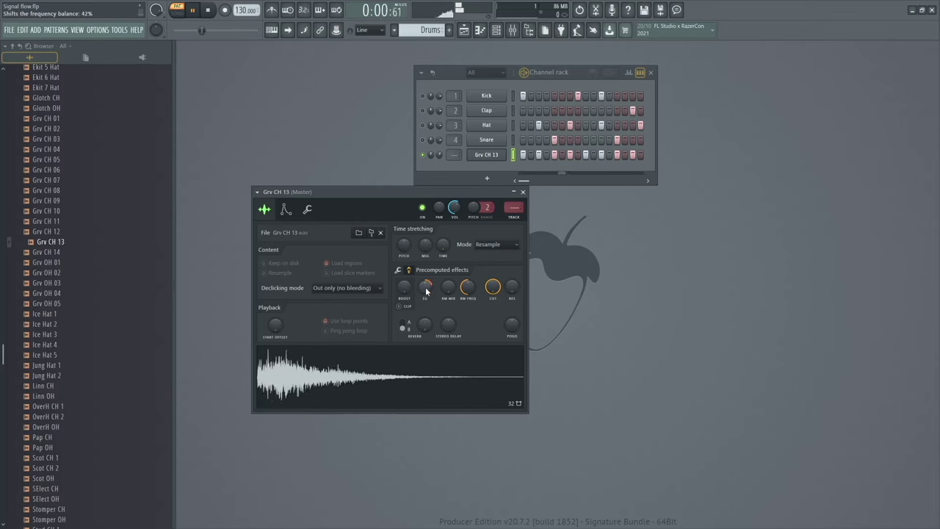
{"action": "scroll", "coordinate": [426, 286], "scroll_direction": "up", "scroll_amount": 3}
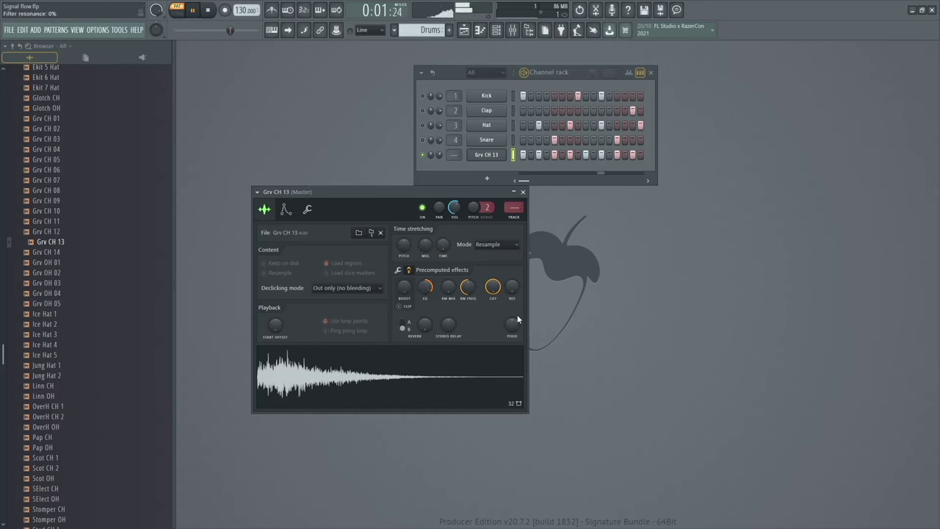
Try small amounts of filter resonance, pogo effect and stereo delay on the Grv CH 13 sample
{"action": "left_click_drag", "start_coordinate": [512, 288], "coordinate": [512, 277]}
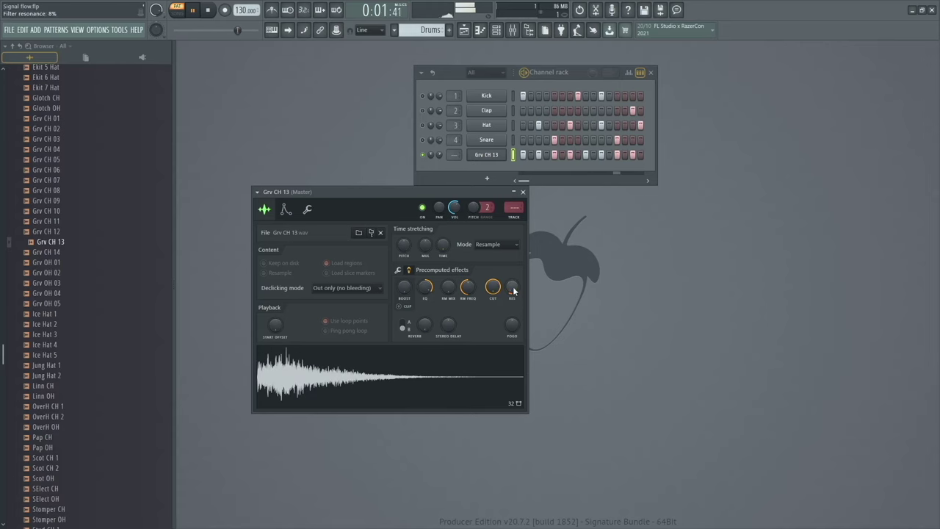
{"action": "left_click_drag", "start_coordinate": [512, 326], "coordinate": [512, 328]}
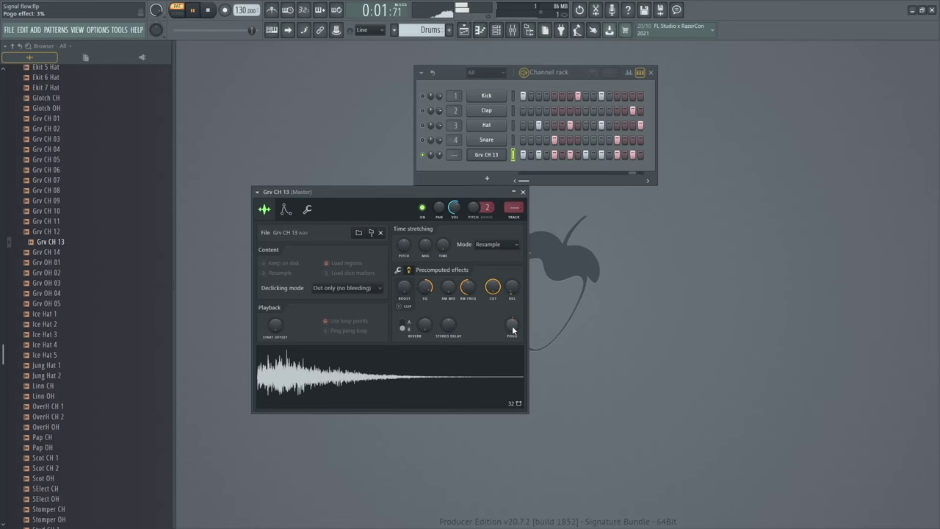
{"action": "left_click_drag", "start_coordinate": [451, 326], "coordinate": [452, 323]}
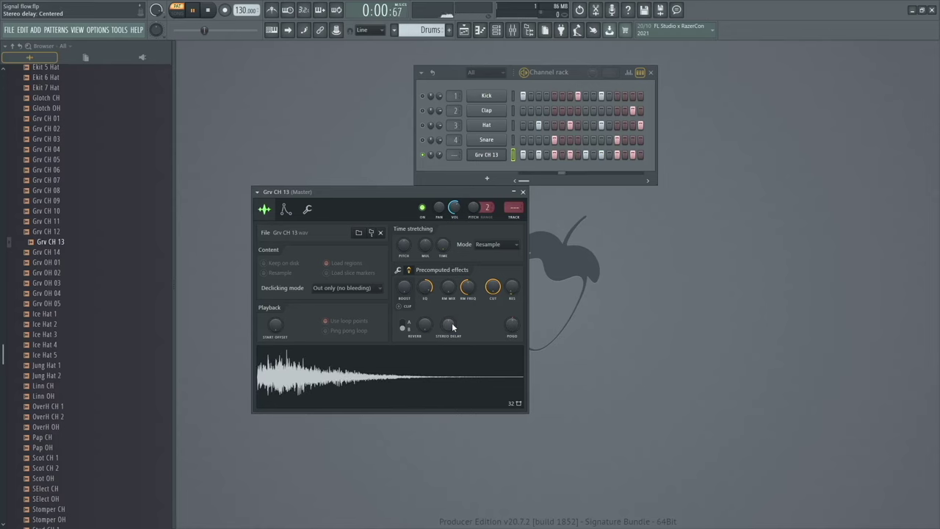
Close the sampler settings, take Grv CH 13 off solo and play the full Drums pattern
{"action": "left_click", "coordinate": [523, 192]}
{"action": "key", "text": "space"}
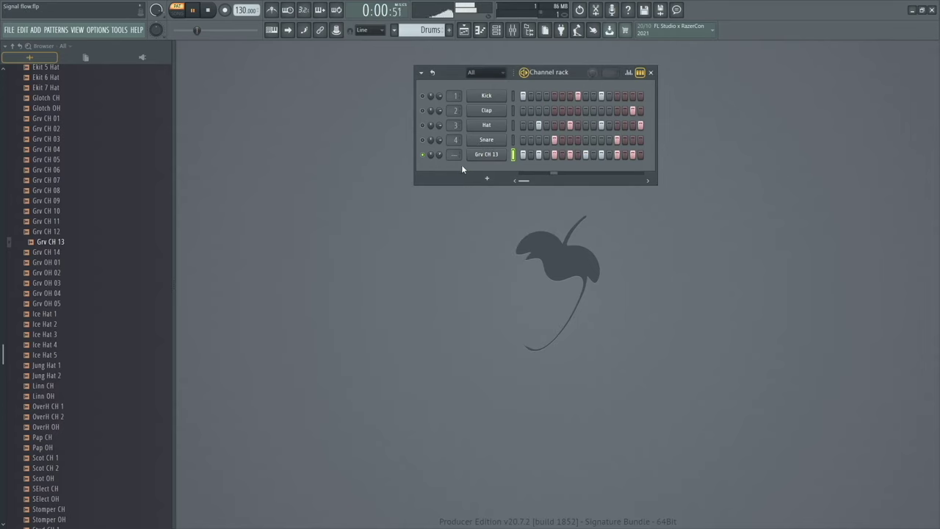
{"action": "right_click", "coordinate": [423, 158]}
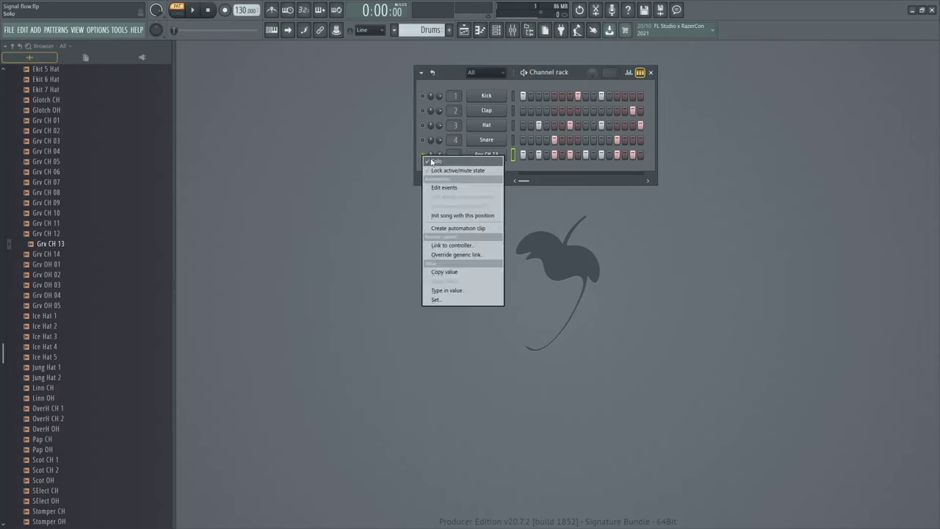
{"action": "left_click", "coordinate": [424, 162]}
{"action": "key", "text": "space"}
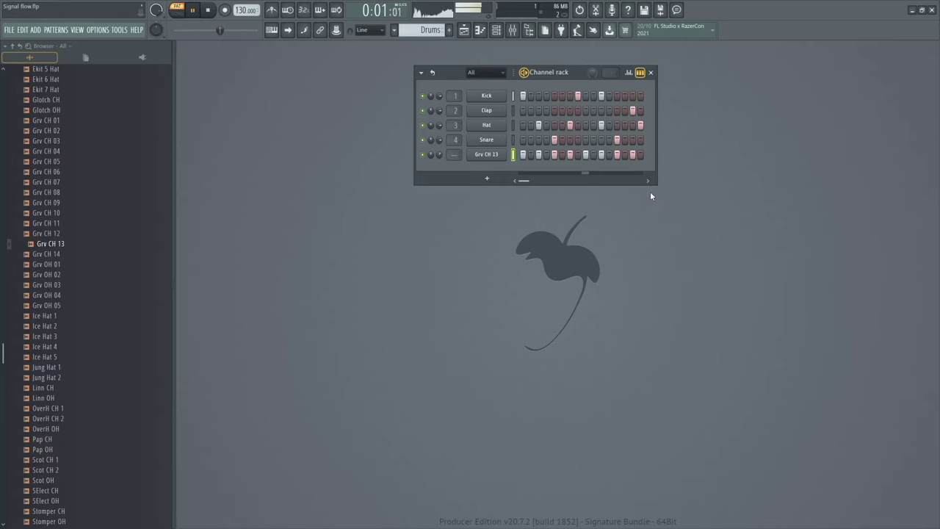
Reposition and widen the channel rack to show more than two bars of steps, and play the pattern
{"action": "left_click_drag", "start_coordinate": [448, 146], "coordinate": [444, 146]}
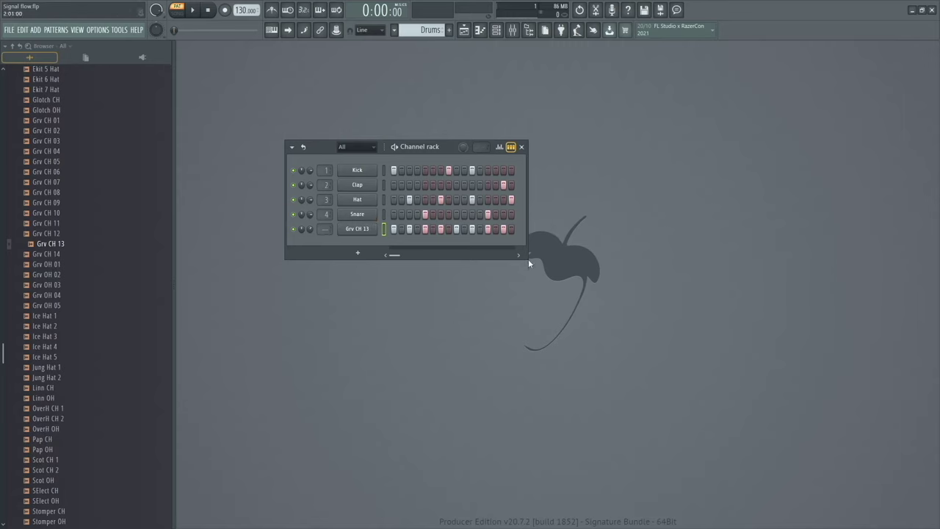
{"action": "left_click_drag", "start_coordinate": [529, 257], "coordinate": [679, 279]}
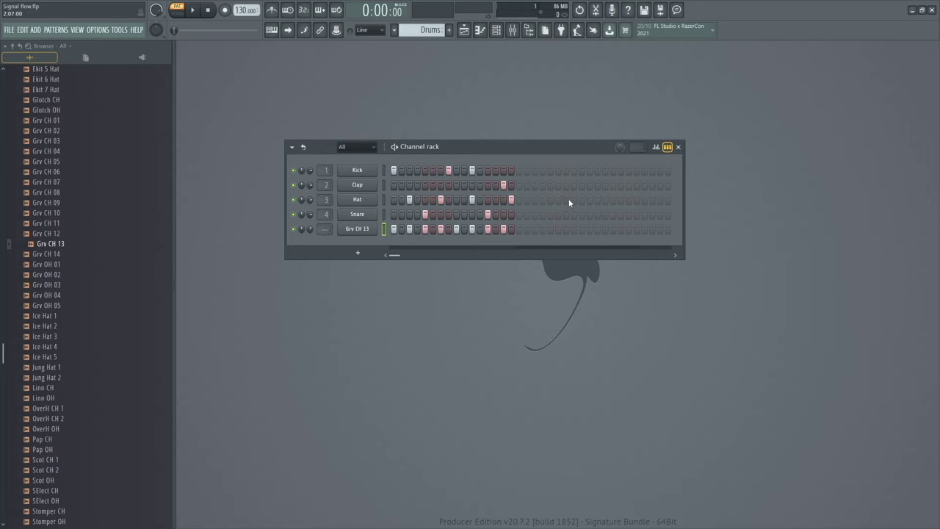
{"action": "key", "text": "space"}
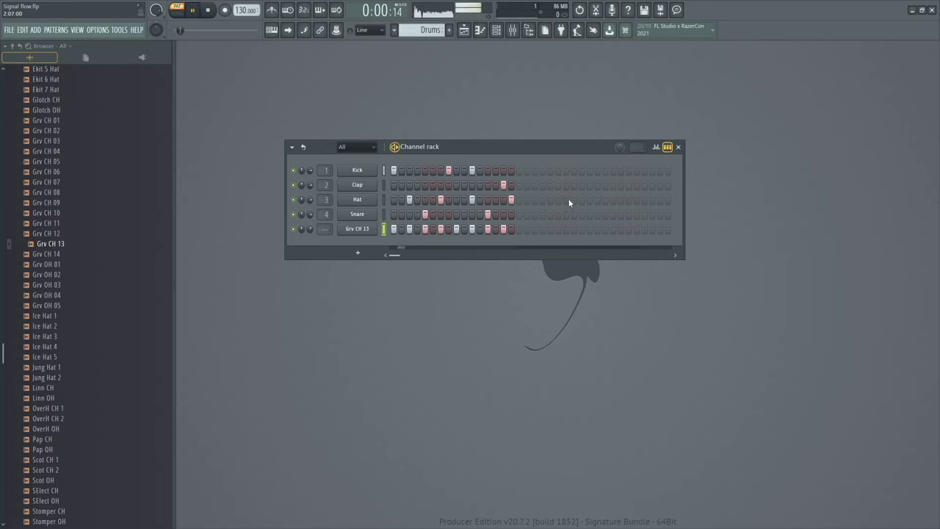
Extend the pattern into a second bar with a kick on step 19, and fill every second Grv CH 13 step
{"action": "left_click", "coordinate": [535, 170]}
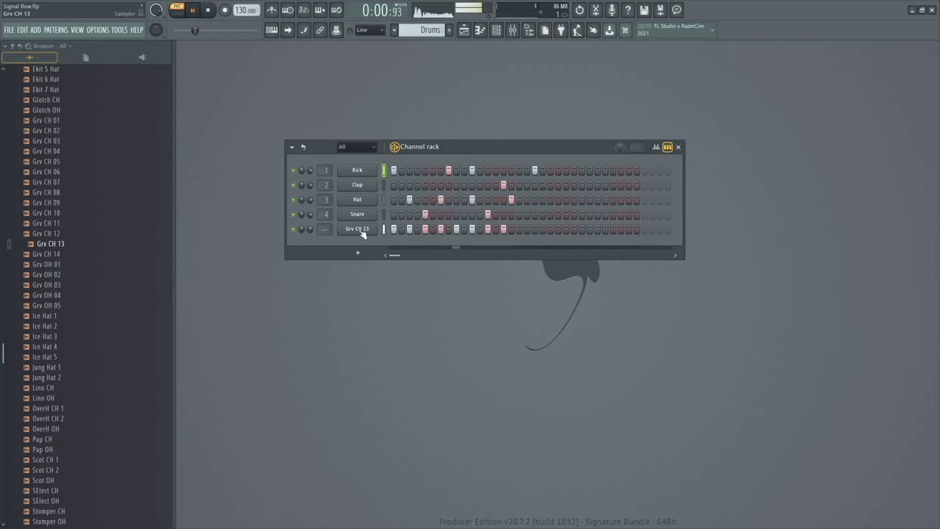
{"action": "right_click", "coordinate": [340, 224]}
{"action": "left_click", "coordinate": [519, 260]}
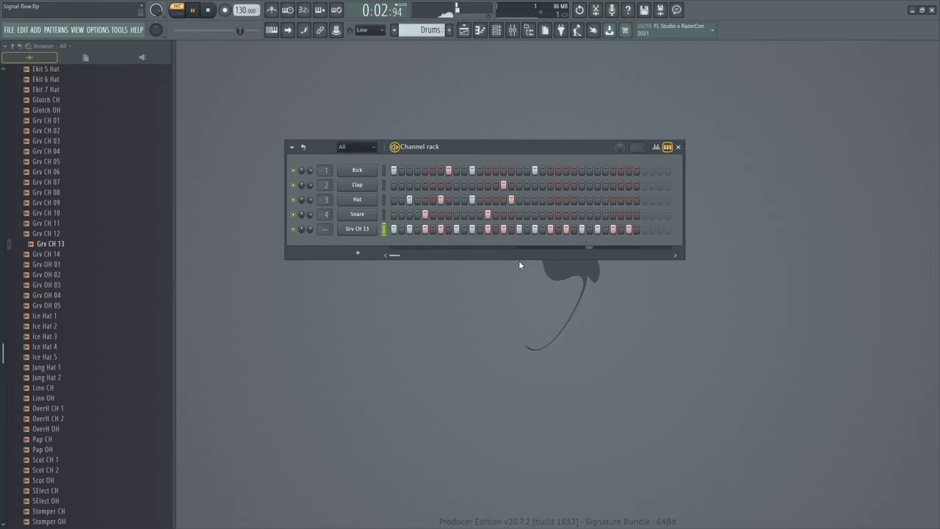
Play the pattern and add a snare hit on step 23 in the second bar
{"action": "key", "text": "space"}
{"action": "key", "text": "space"}
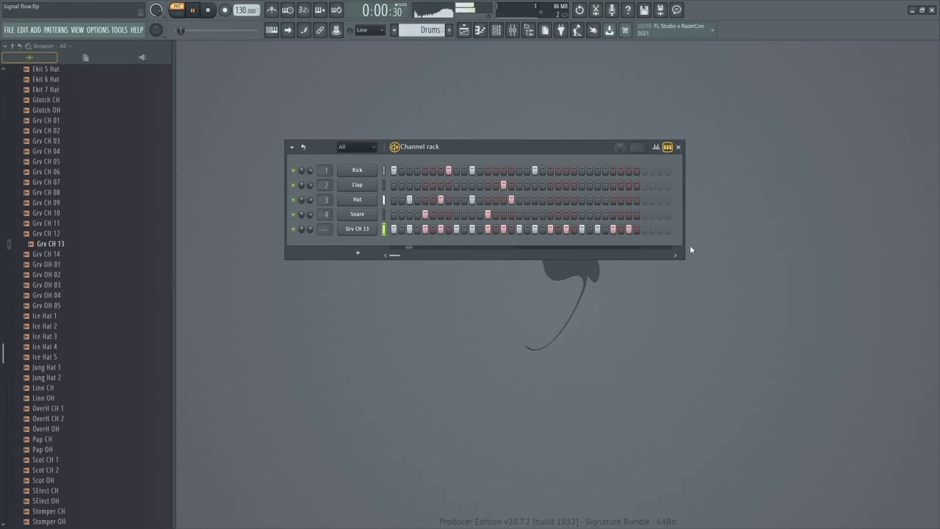
{"action": "left_click", "coordinate": [557, 214]}
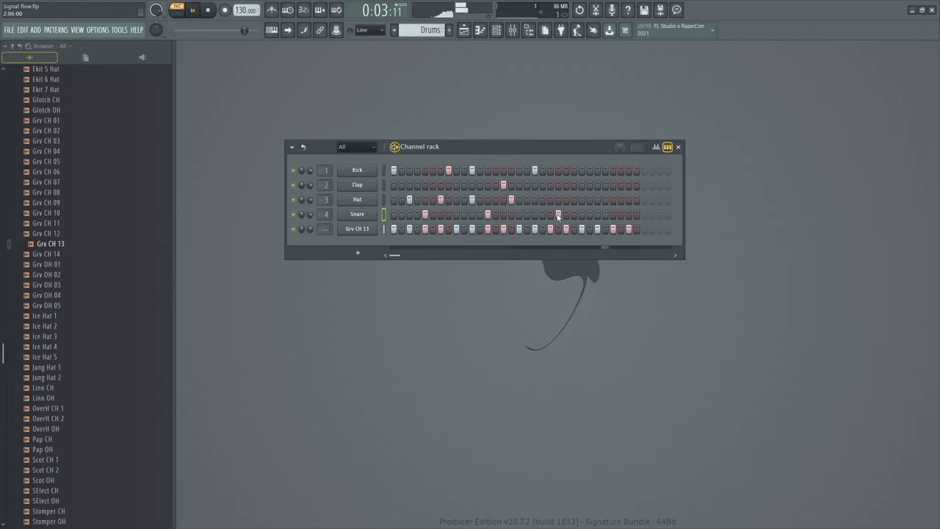
{"action": "left_click", "coordinate": [558, 214]}
{"action": "left_click", "coordinate": [566, 214]}
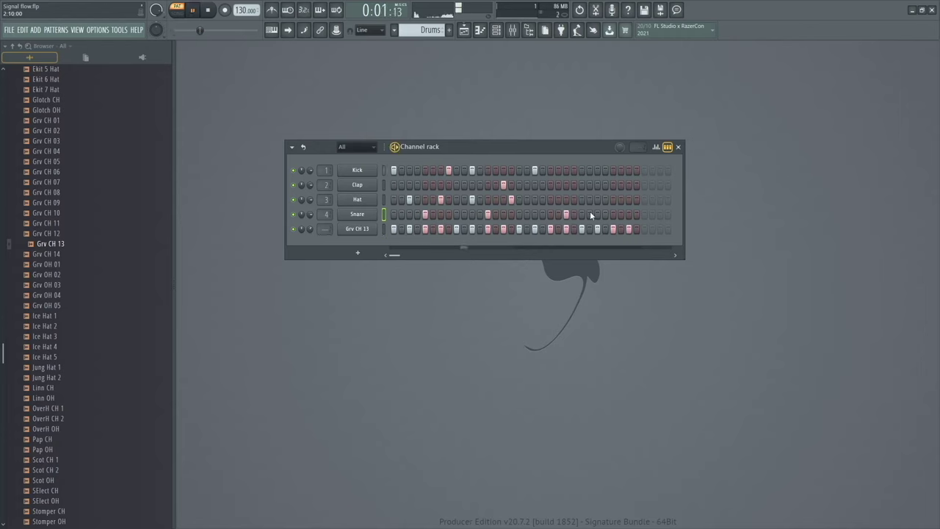
{"action": "key", "text": "space"}
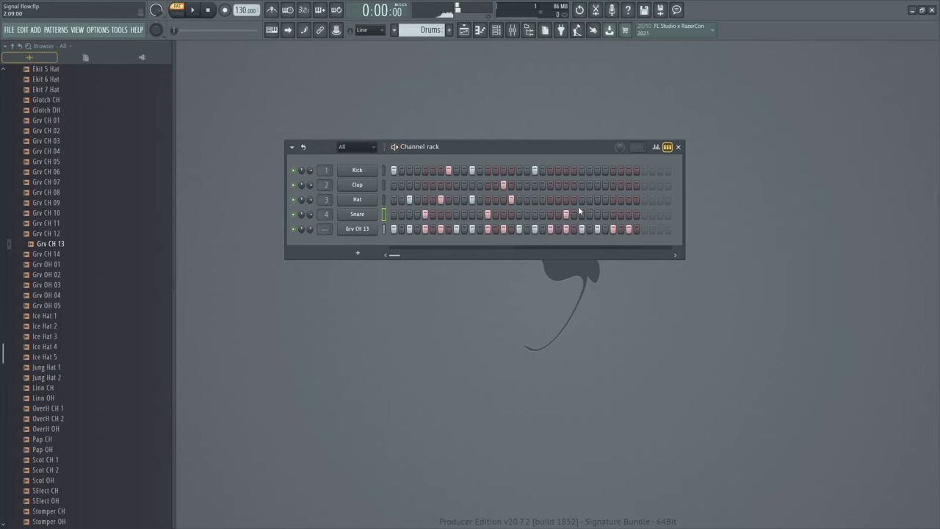
Move the second-bar kick from step 19 to step 17, playing the pattern to check its timing
{"action": "left_click", "coordinate": [535, 170]}
{"action": "left_click", "coordinate": [527, 170]}
{"action": "key", "text": "space"}
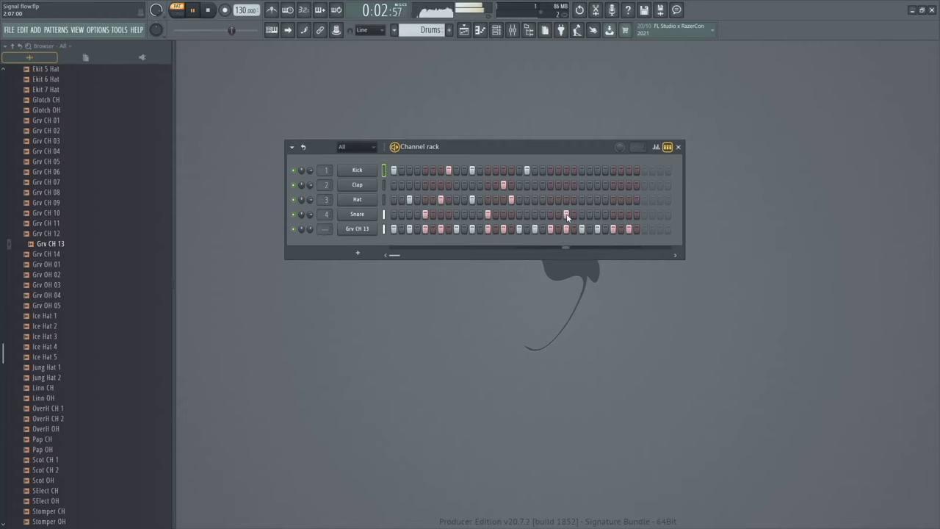
{"action": "key", "text": "space"}
{"action": "key", "text": "space"}
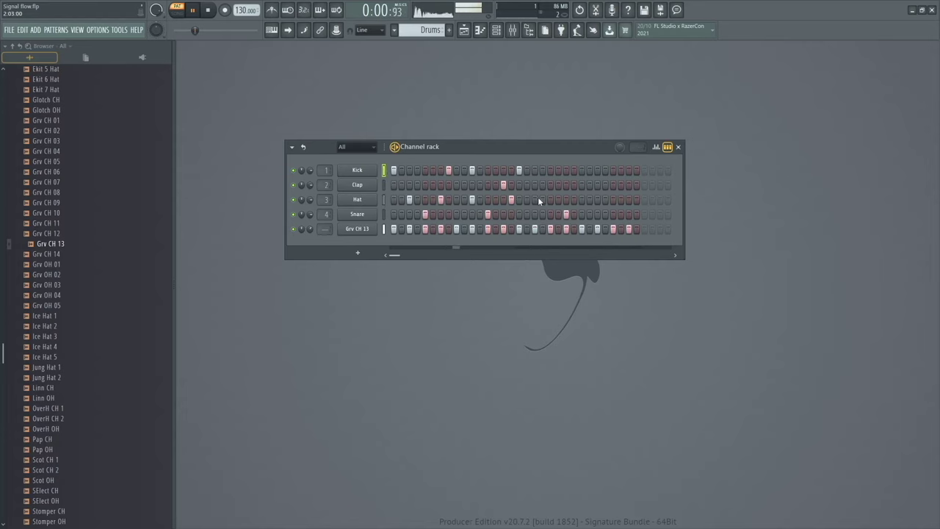
Add a Hat hit on step 20, trying step 21 first, and listen to the pattern
{"action": "left_click", "coordinate": [550, 200]}
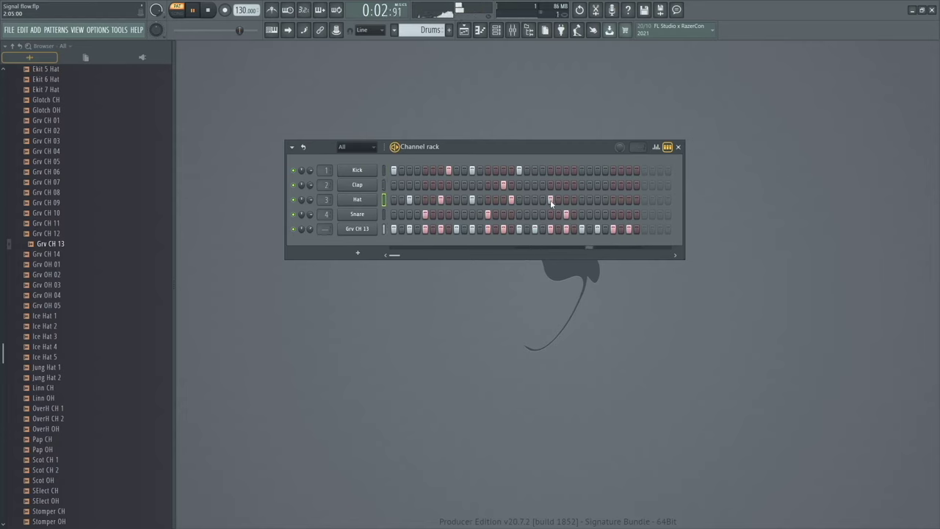
{"action": "key", "text": "space"}
{"action": "key", "text": "space"}
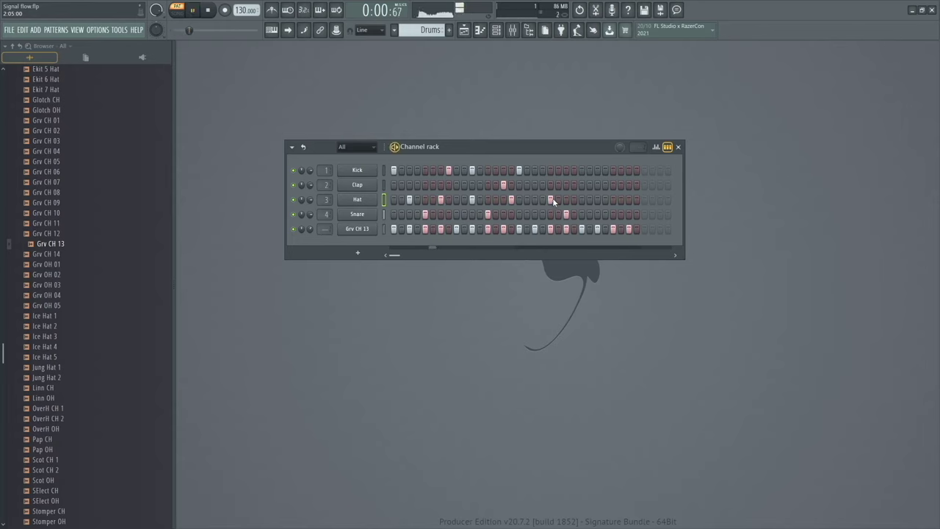
{"action": "left_click", "coordinate": [550, 199]}
{"action": "left_click", "coordinate": [543, 200]}
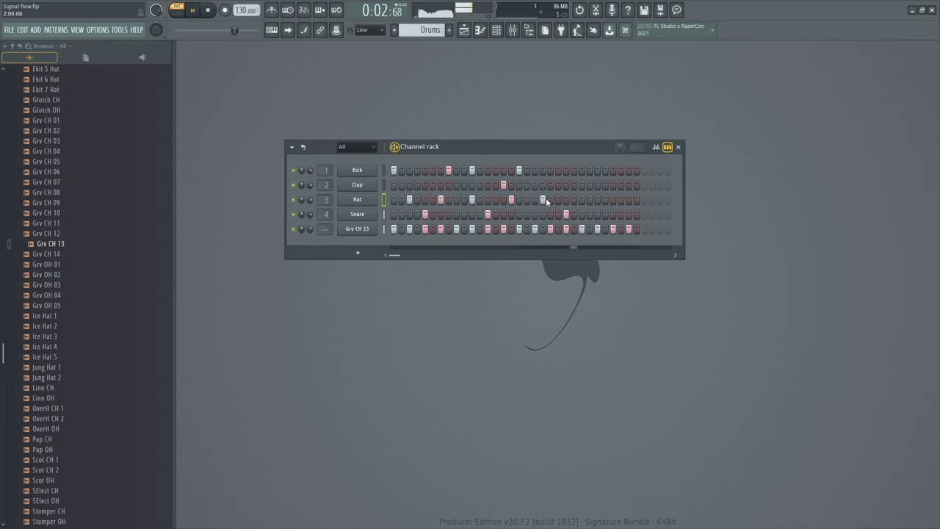
{"action": "key", "text": "space"}
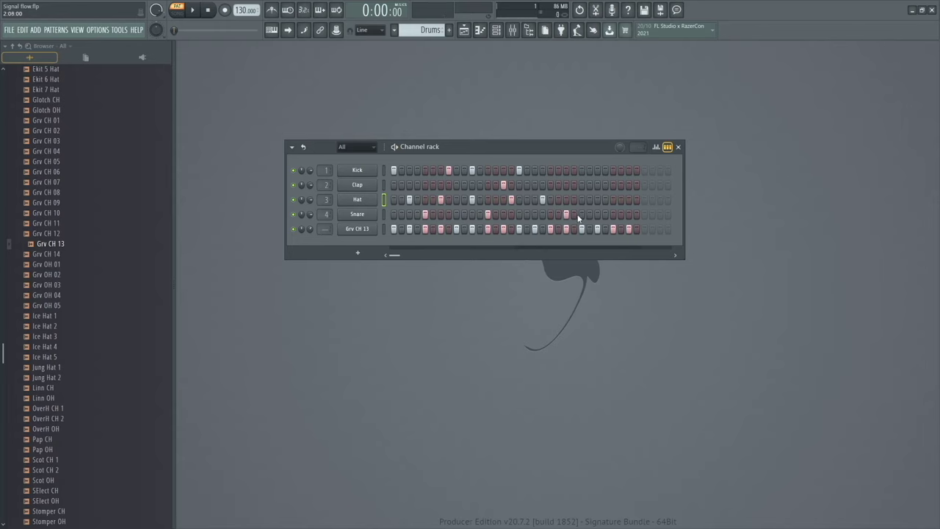
Add another snare hit on step 26 and play the pattern
{"action": "key", "text": "space"}
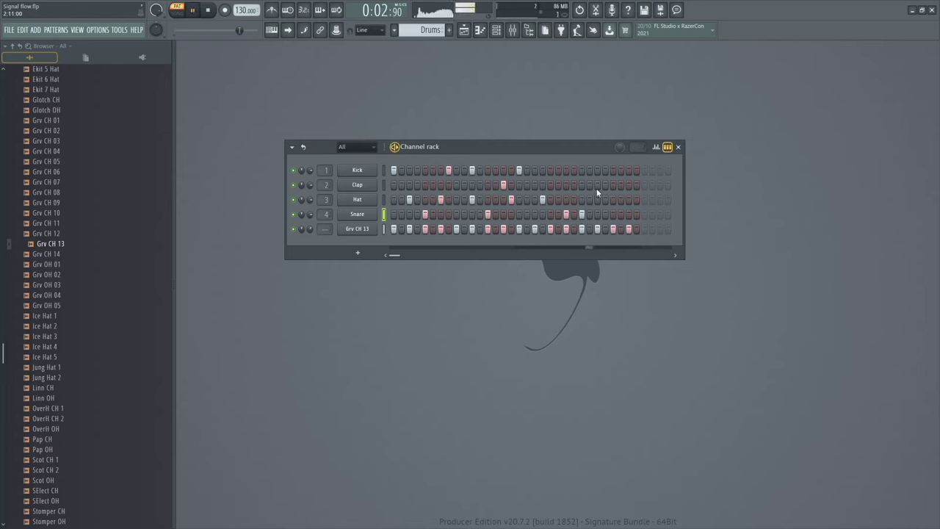
{"action": "key", "text": "space"}
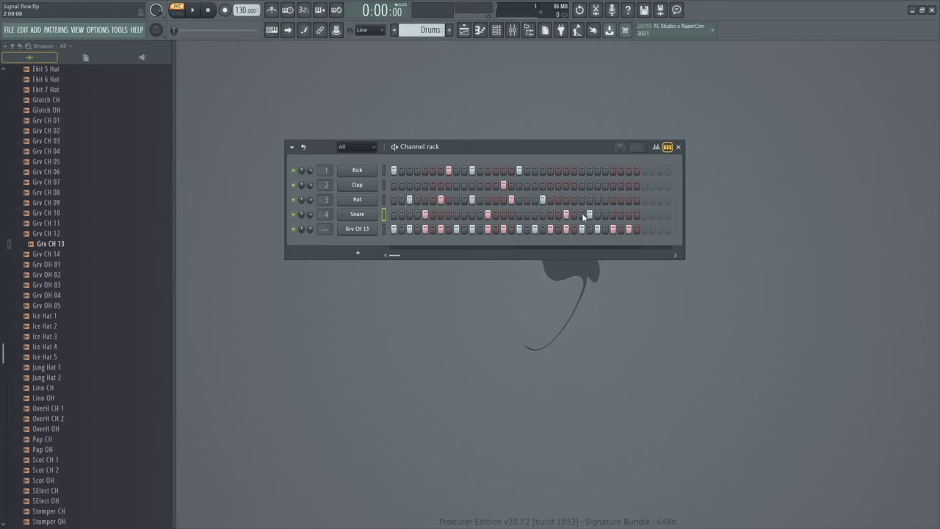
{"action": "key", "text": "space"}
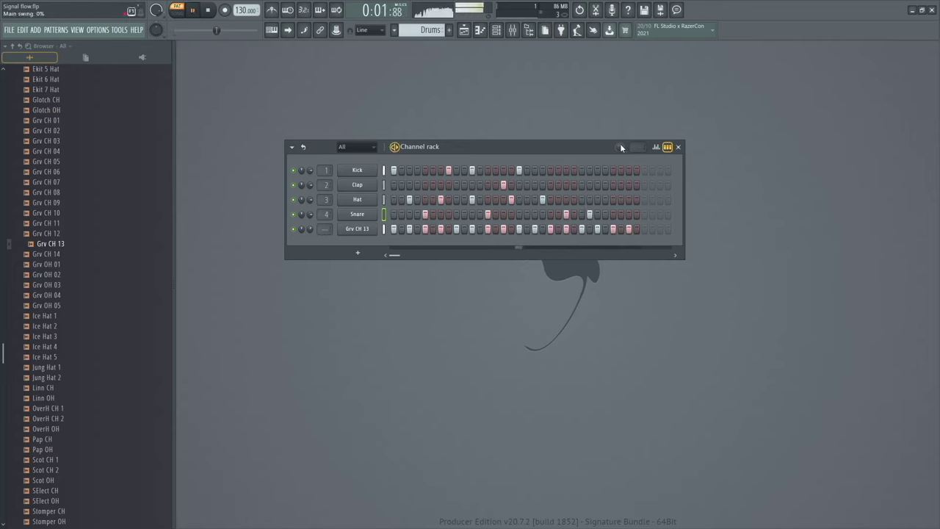
{"action": "key", "text": "space"}
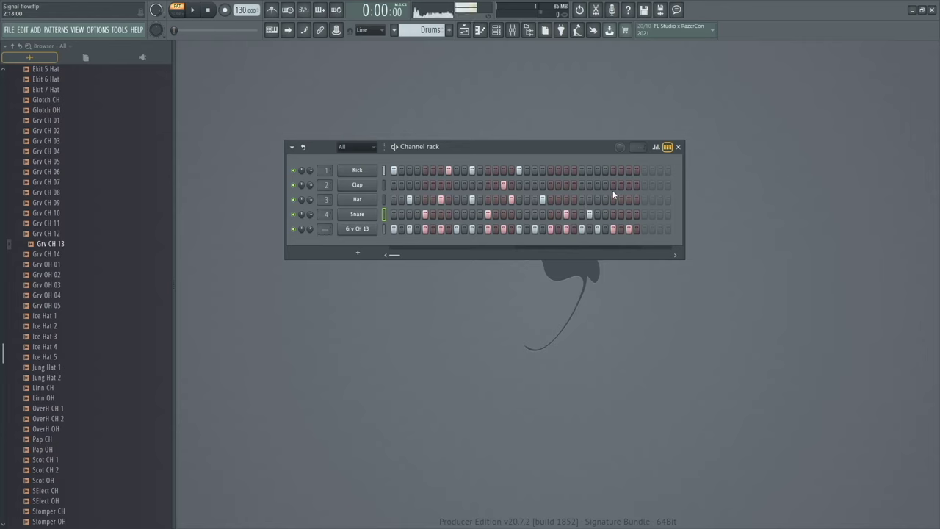
Add a kick near the end of the second bar, trying steps 28 and 29 before settling on step 30, and play the pattern
{"action": "left_click", "coordinate": [605, 170]}
{"action": "key", "text": "space"}
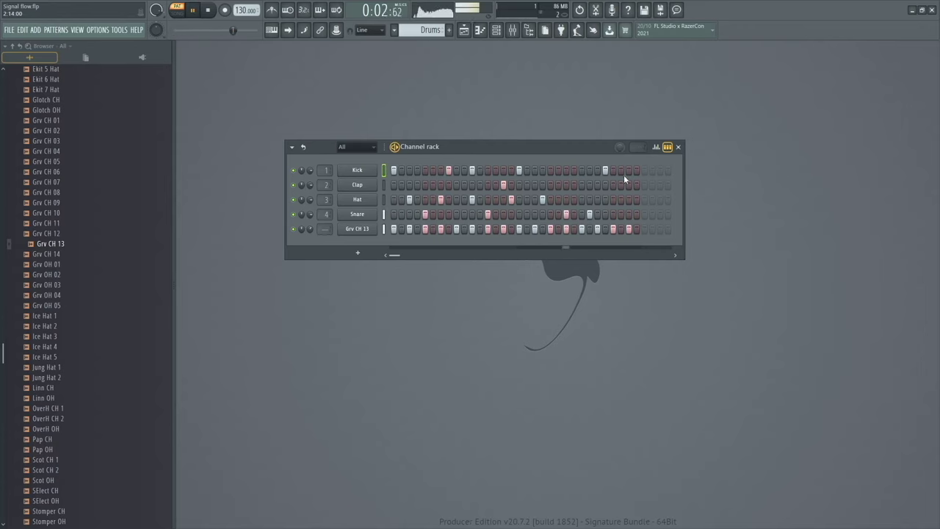
{"action": "left_click", "coordinate": [605, 170]}
{"action": "left_click", "coordinate": [613, 169]}
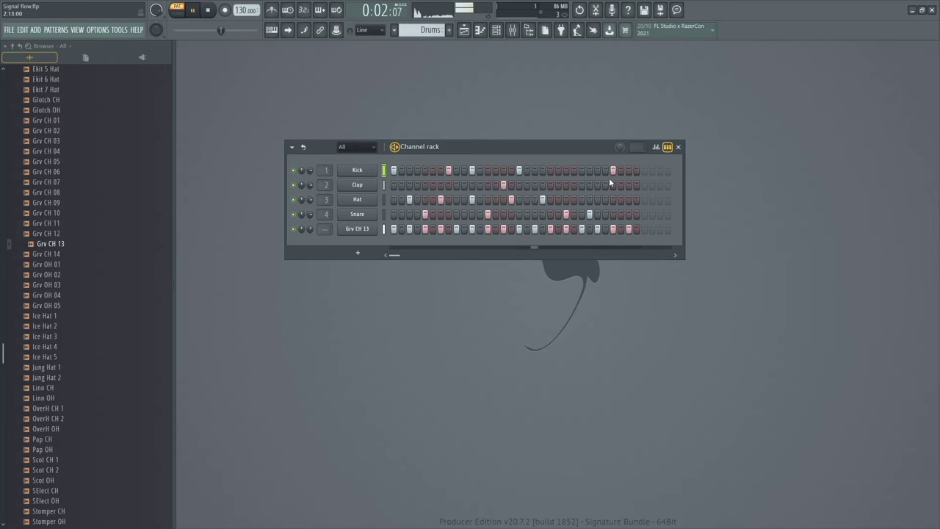
{"action": "key", "text": "space"}
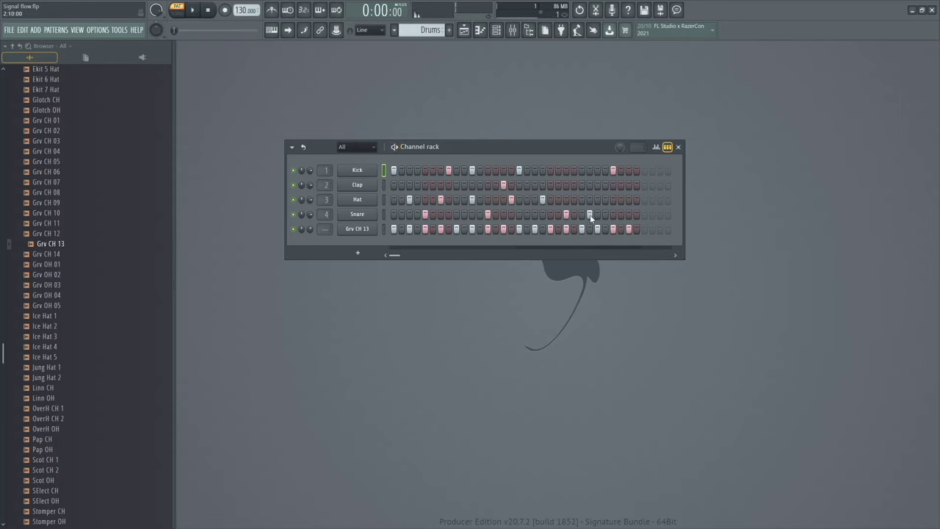
{"action": "left_click", "coordinate": [614, 170]}
{"action": "left_click", "coordinate": [621, 169]}
{"action": "key", "text": "space"}
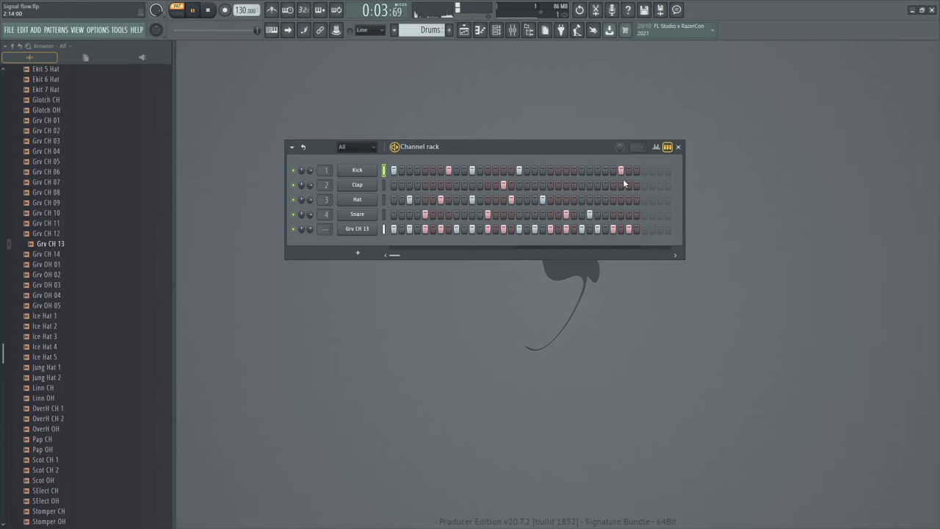
{"action": "key", "text": "space"}
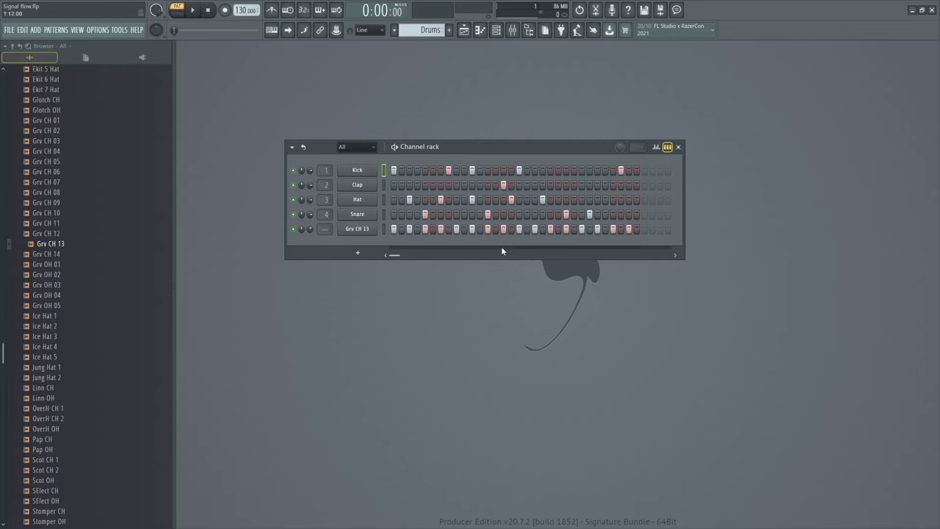
{"action": "key", "text": "space"}
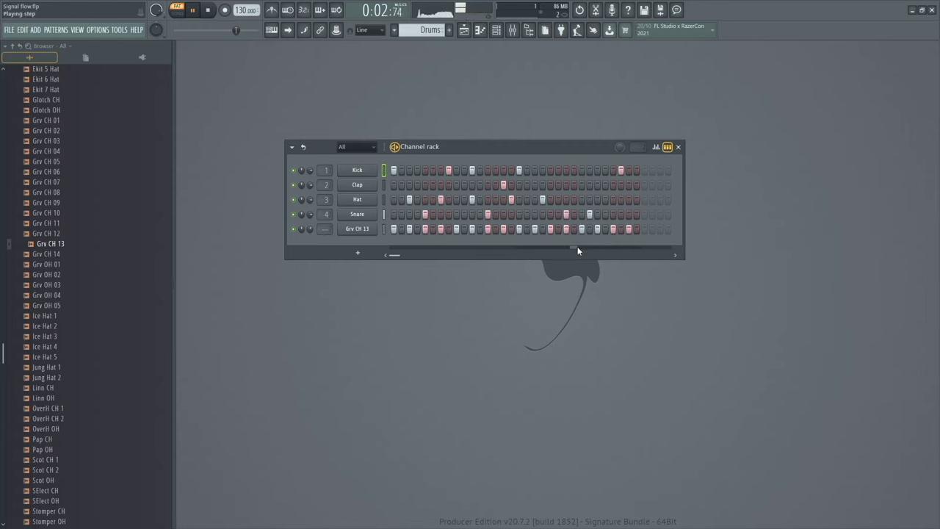
{"action": "key", "text": "space"}
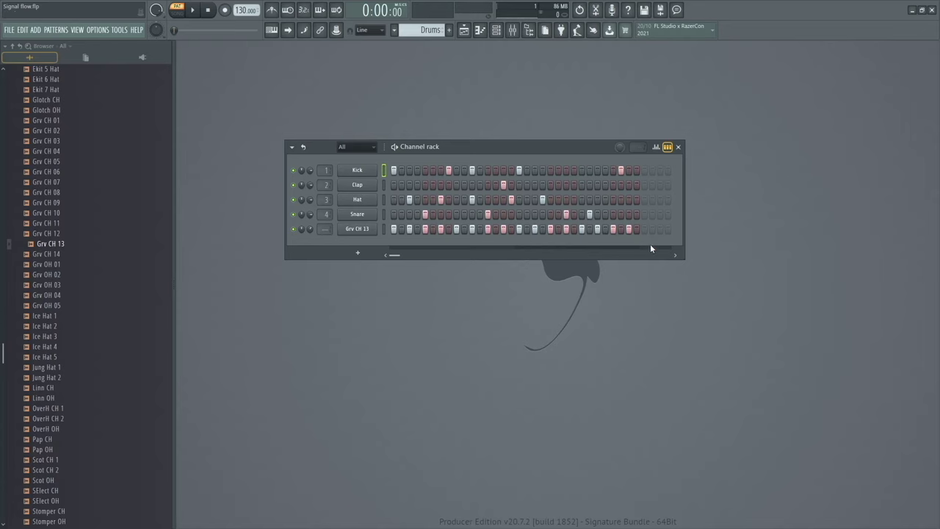
Place the Drums pattern at bar 1 of Track 1 in the playlist and play it in song mode
{"action": "left_click", "coordinate": [465, 30]}
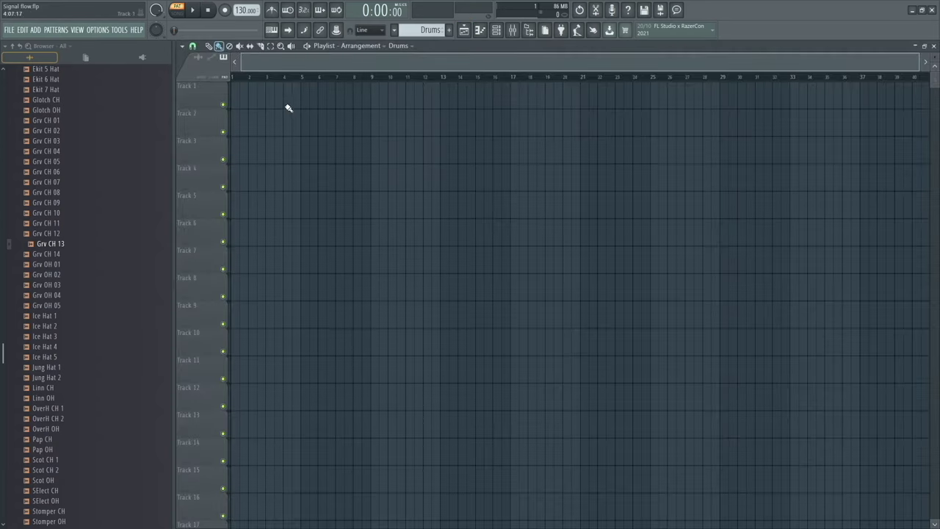
{"action": "left_click_drag", "start_coordinate": [289, 121], "coordinate": [227, 86]}
{"action": "key", "text": "l"}
{"action": "key", "text": "space"}
{"action": "scroll", "coordinate": [267, 137], "scroll_direction": "up", "scroll_amount": 5}
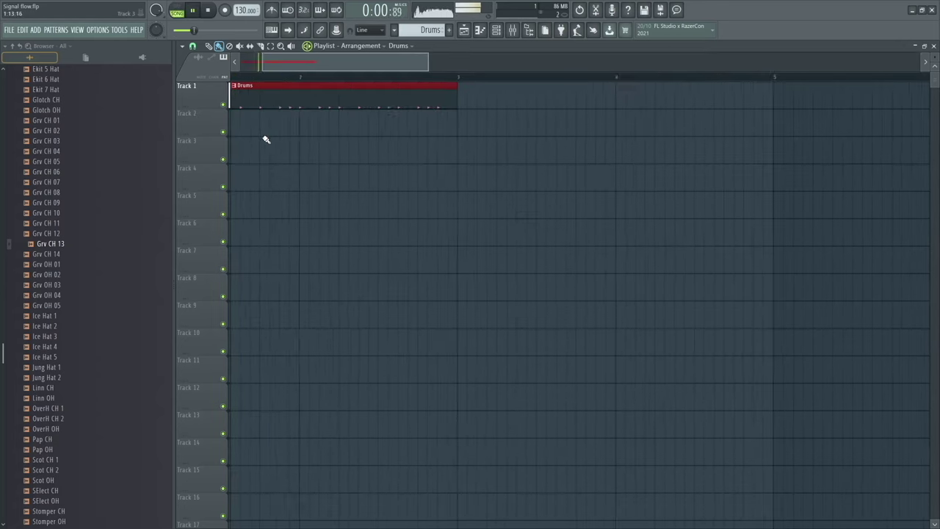
{"action": "scroll", "coordinate": [434, 171], "scroll_direction": "down", "scroll_amount": 2}
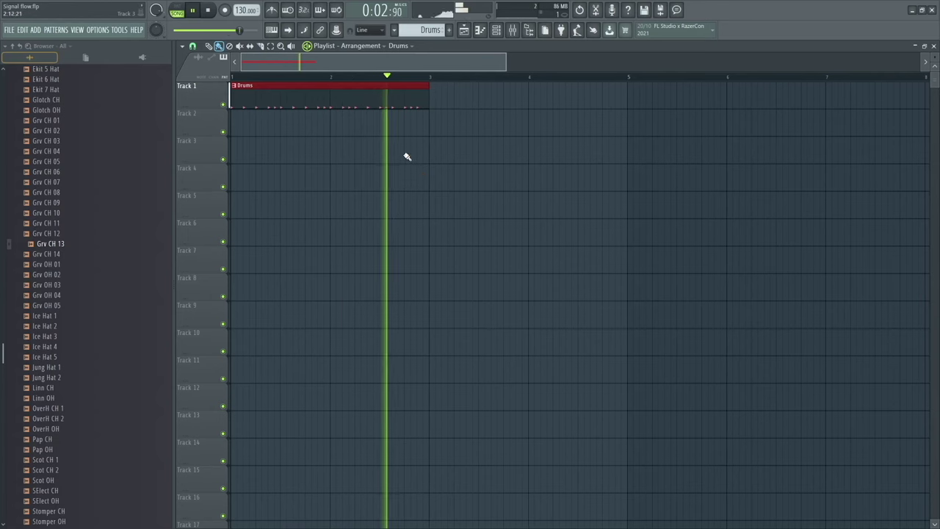
{"action": "key", "text": "space"}
Shorten the Drums clip to one bar and repeat it along Track 1 to make four consecutive one-bar clips
{"action": "left_click_drag", "start_coordinate": [428, 103], "coordinate": [325, 101]}
{"action": "key", "text": "space"}
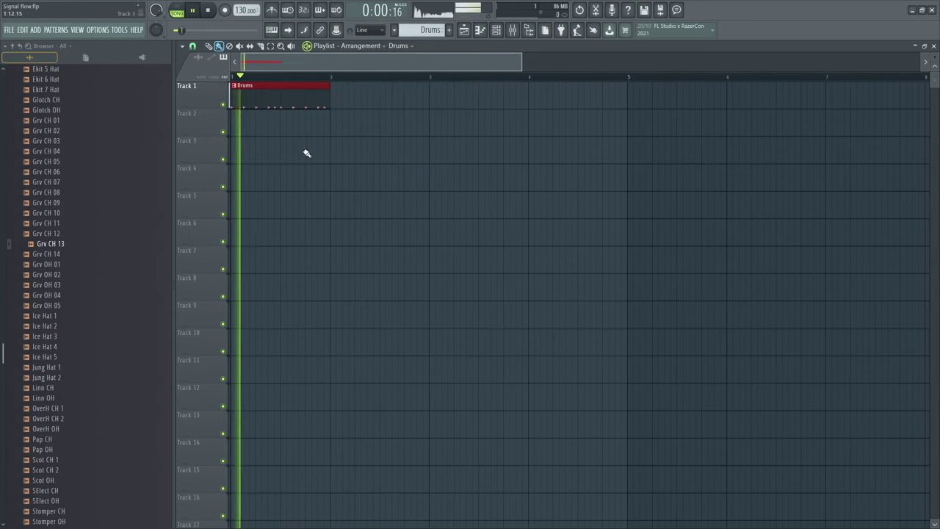
{"action": "key", "text": "ctrl+b"}
{"action": "right_click", "coordinate": [443, 100]}
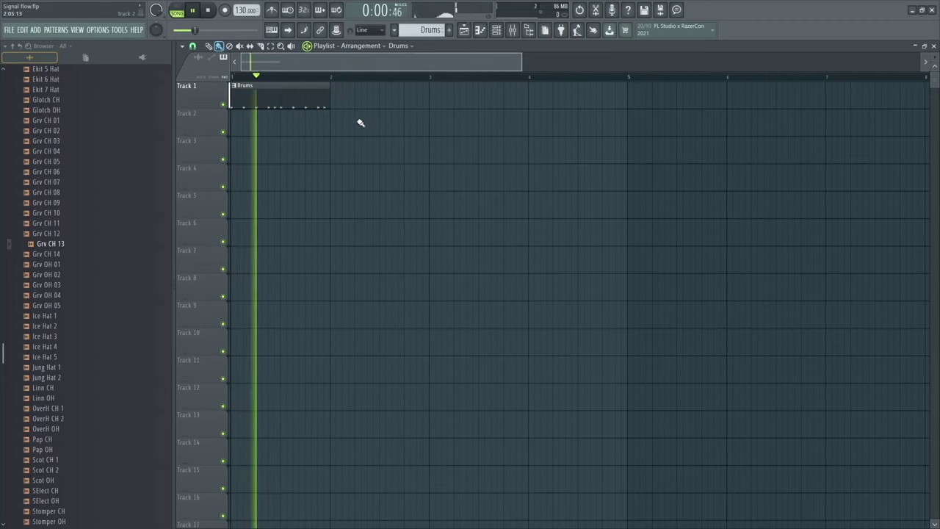
{"action": "key", "text": "space"}
{"action": "key", "text": "ctrl+b"}
{"action": "key", "text": "ctrl+b"}
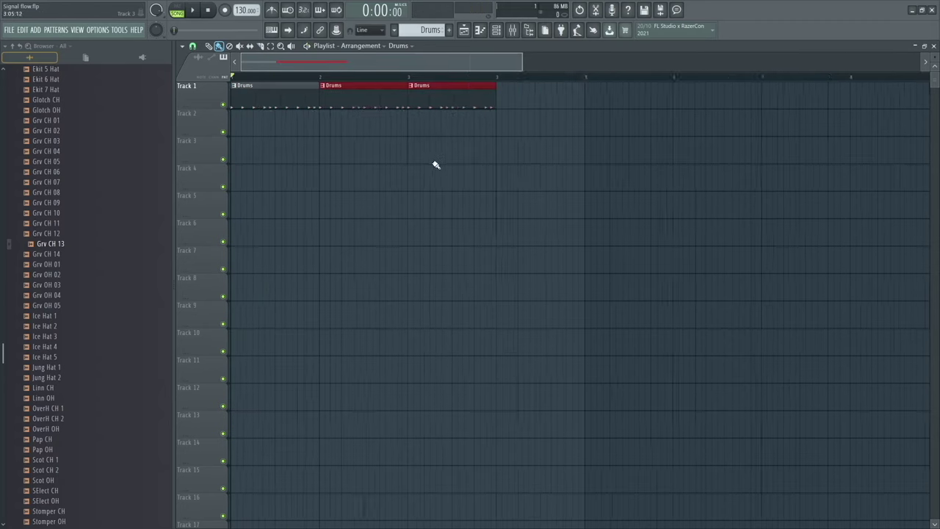
{"action": "scroll", "coordinate": [434, 164], "scroll_direction": "down", "scroll_amount": 2}
{"action": "left_click", "coordinate": [379, 97]}
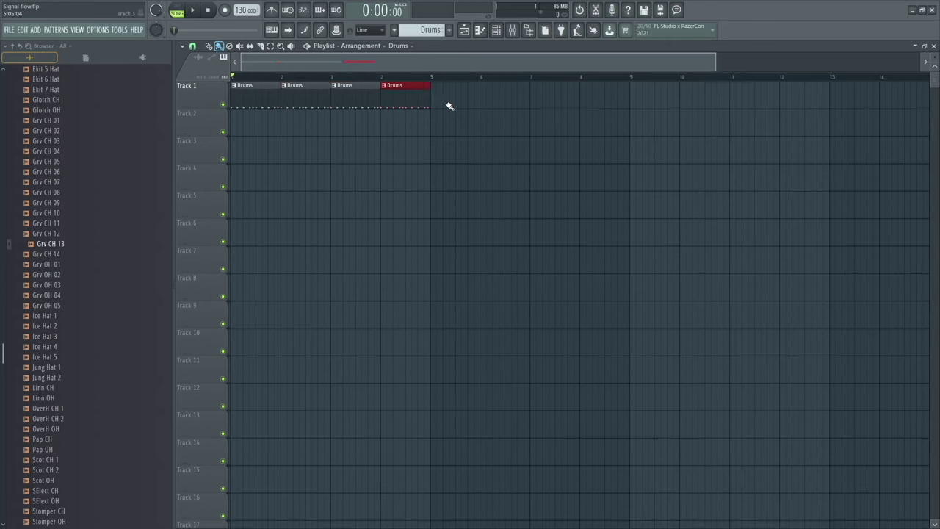
Check the pattern in the channel rack, trim the first half off the fourth Drums clip and view its clip options
{"action": "left_click", "coordinate": [498, 31]}
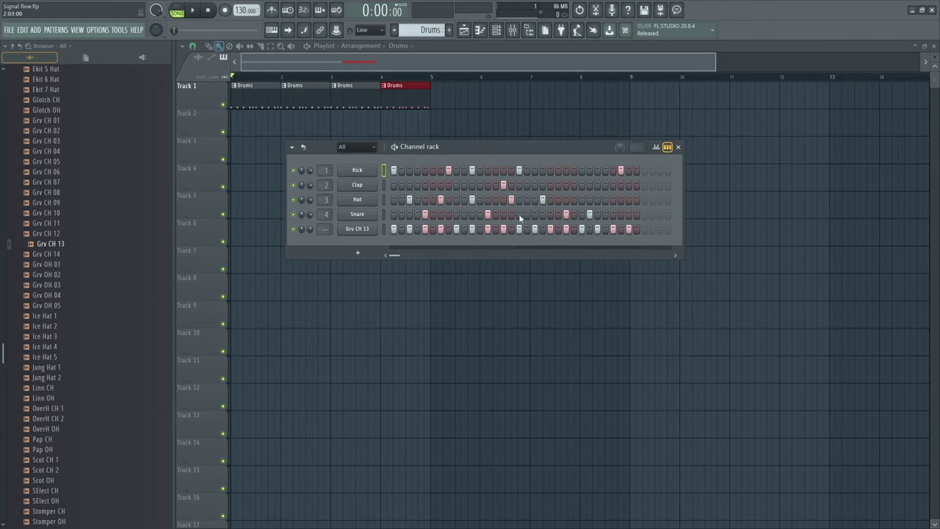
{"action": "scroll", "coordinate": [385, 98], "scroll_direction": "up", "scroll_amount": 2}
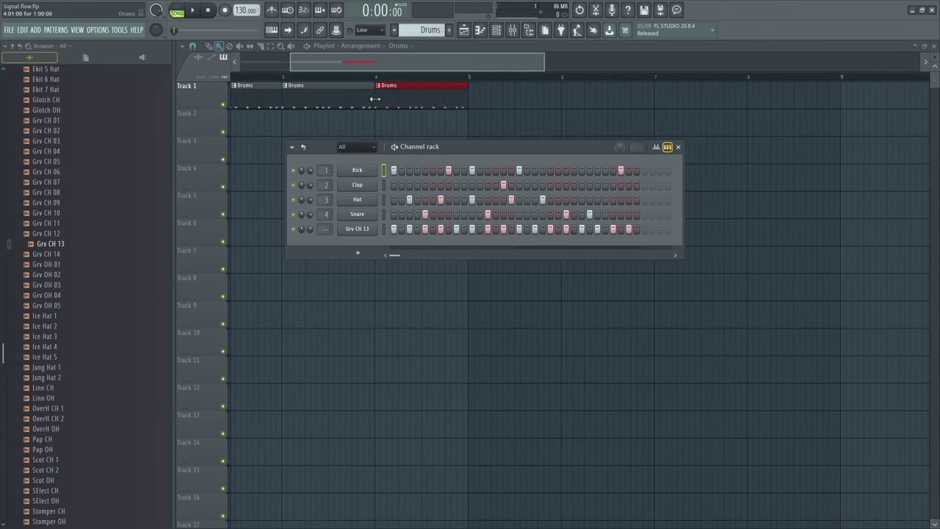
{"action": "key", "text": "F6"}
{"action": "left_click_drag", "start_coordinate": [375, 98], "coordinate": [412, 98]}
{"action": "scroll", "coordinate": [437, 123], "scroll_direction": "down", "scroll_amount": 2}
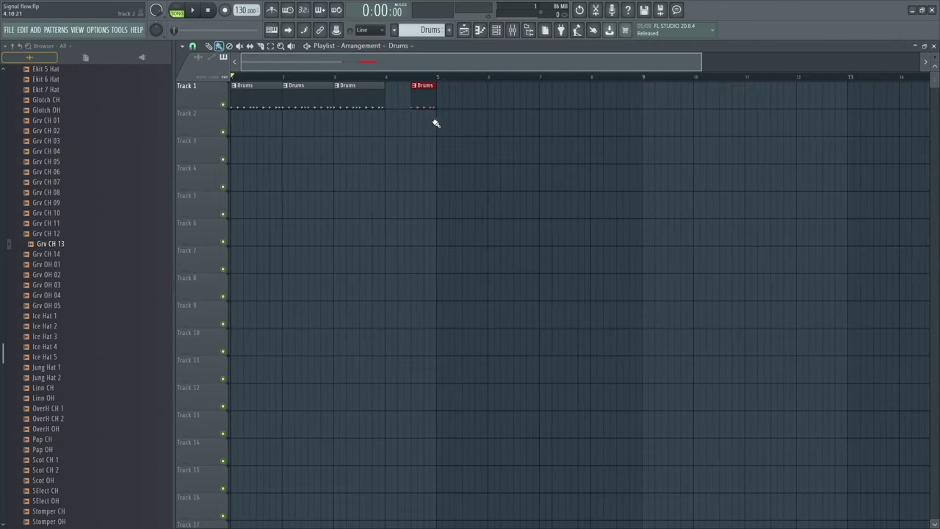
{"action": "left_click", "coordinate": [413, 88]}
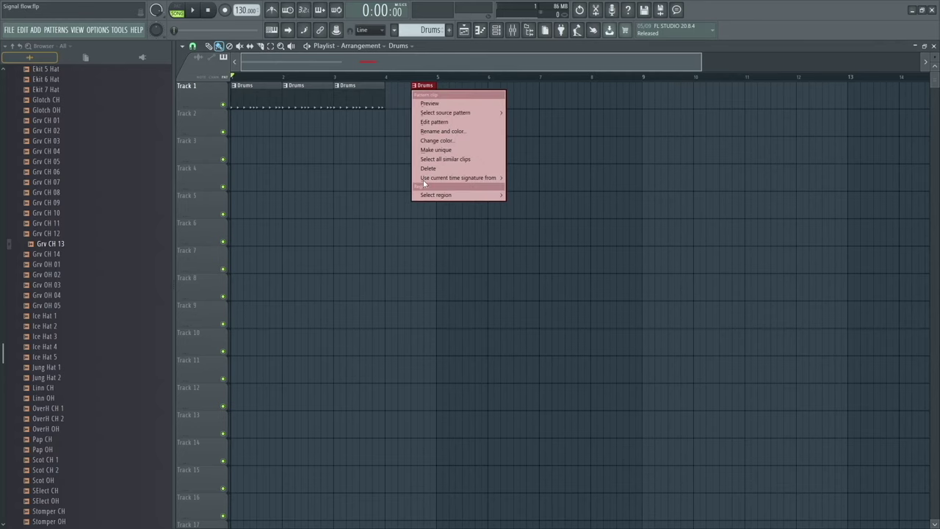
{"action": "left_click", "coordinate": [428, 108]}
Move the trimmed Drums clip to bar 9, delete it from Track 1, and reopen the channel rack
{"action": "left_click_drag", "start_coordinate": [428, 107], "coordinate": [657, 101]}
{"action": "scroll", "coordinate": [558, 165], "scroll_direction": "down", "scroll_amount": 2}
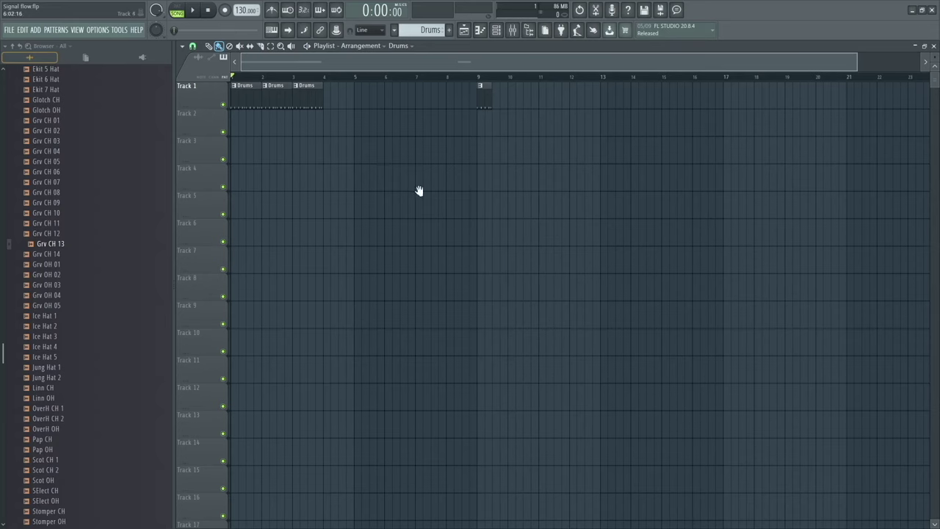
{"action": "right_click", "coordinate": [487, 102]}
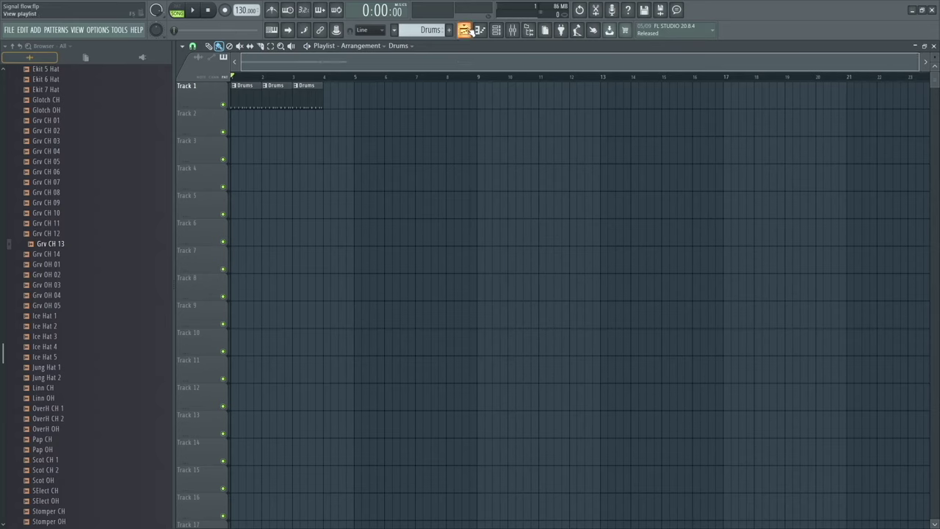
{"action": "left_click", "coordinate": [496, 30]}
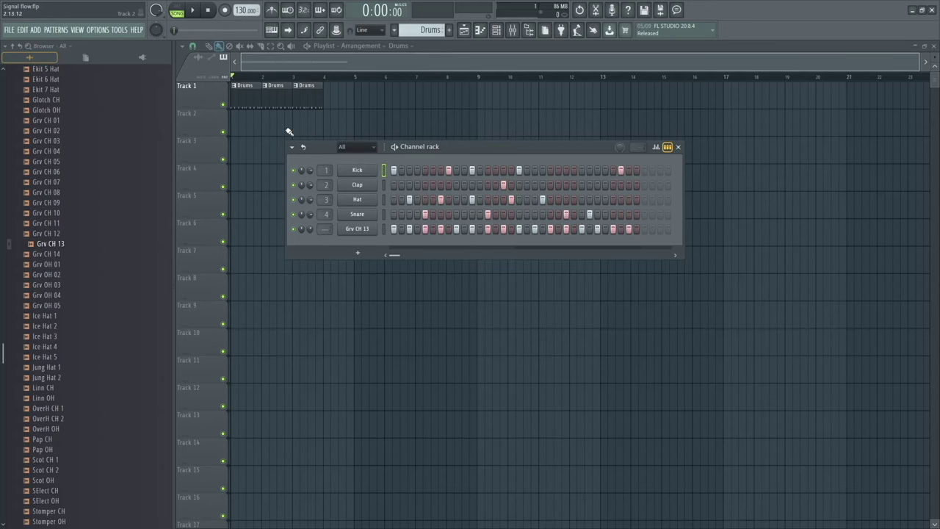
Close the channel rack, play the Drums clips on Track 1 in song mode and stop playback
{"action": "scroll", "coordinate": [272, 130], "scroll_direction": "up", "scroll_amount": 4}
{"action": "key", "text": "F6"}
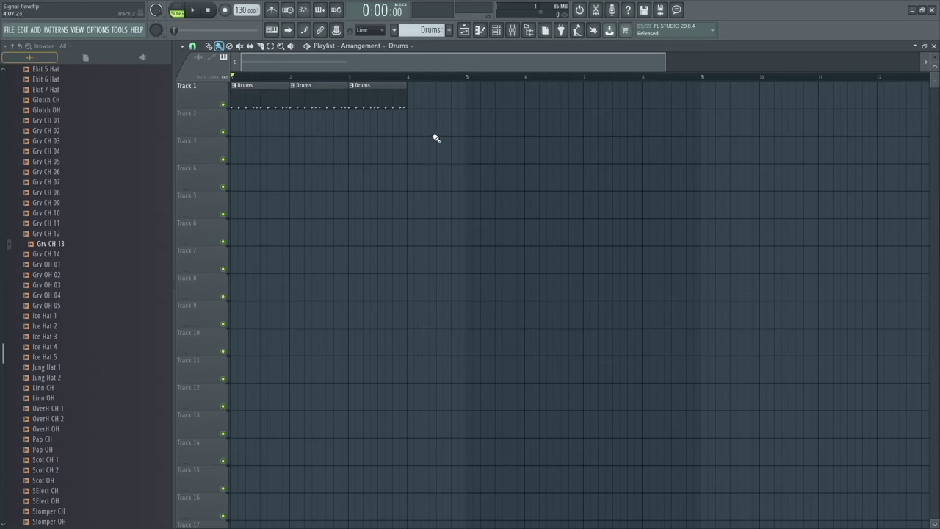
{"action": "key", "text": "space"}
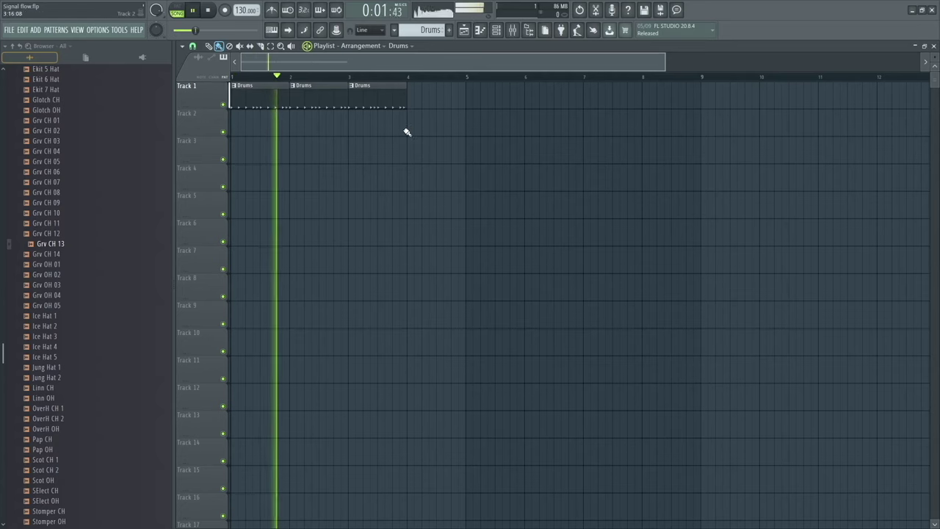
{"action": "key", "text": "space"}
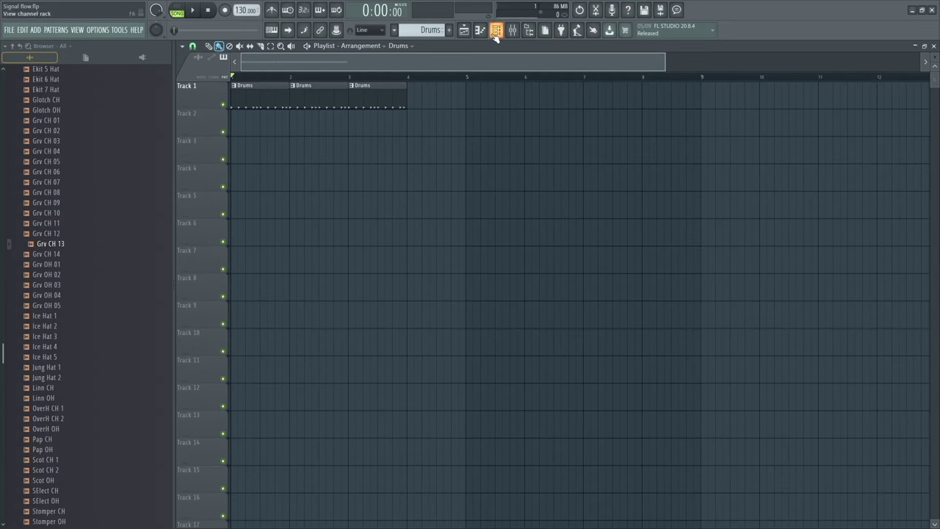
Make the third Drums clip on Track 1 a unique pattern and open that new pattern in the piano roll
{"action": "scroll", "coordinate": [365, 94], "scroll_direction": "up", "scroll_amount": 5}
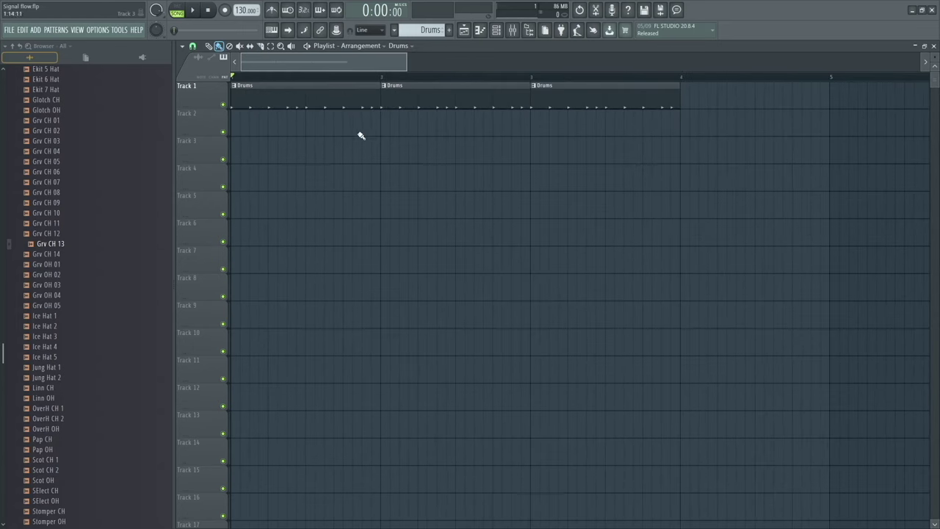
{"action": "scroll", "coordinate": [359, 122], "scroll_direction": "down", "scroll_amount": 4}
{"action": "scroll", "coordinate": [393, 154], "scroll_direction": "down", "scroll_amount": 3}
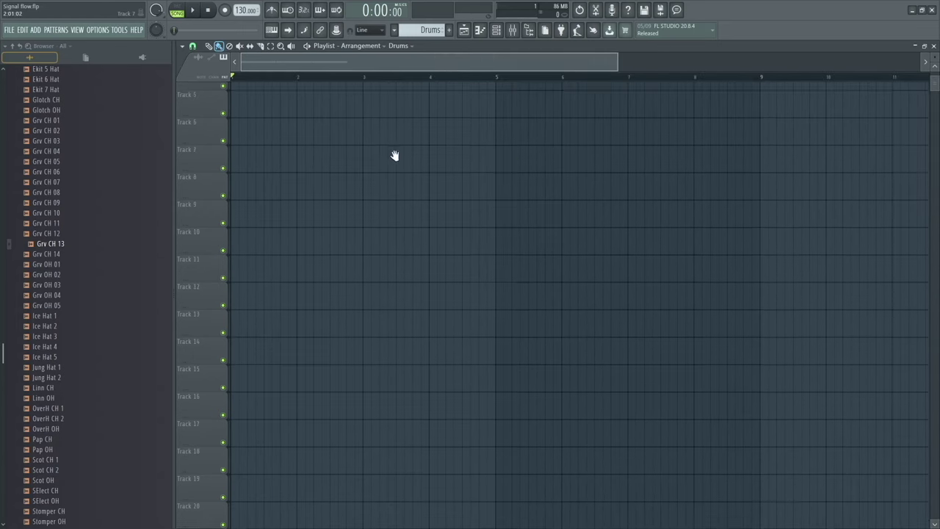
{"action": "scroll", "coordinate": [322, 162], "scroll_direction": "up", "scroll_amount": 4}
{"action": "scroll", "coordinate": [301, 127], "scroll_direction": "up", "scroll_amount": 3}
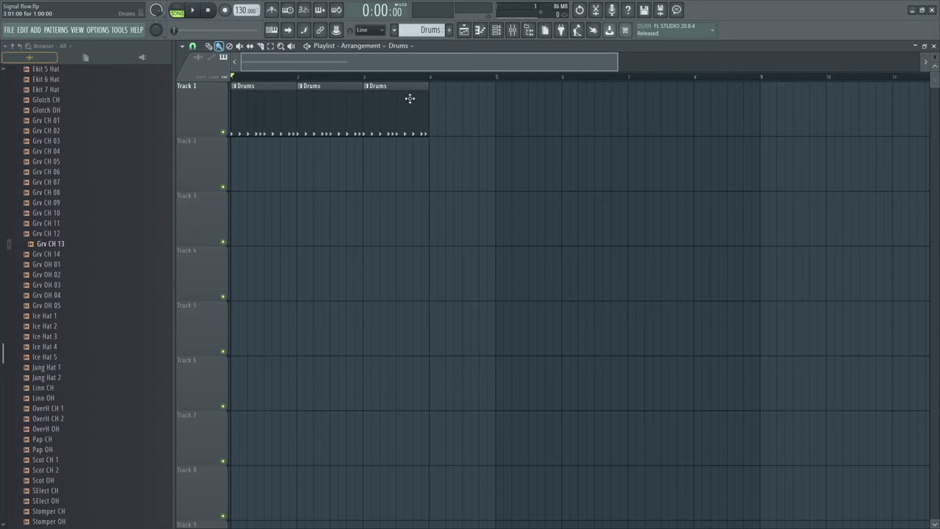
{"action": "right_click", "coordinate": [365, 89]}
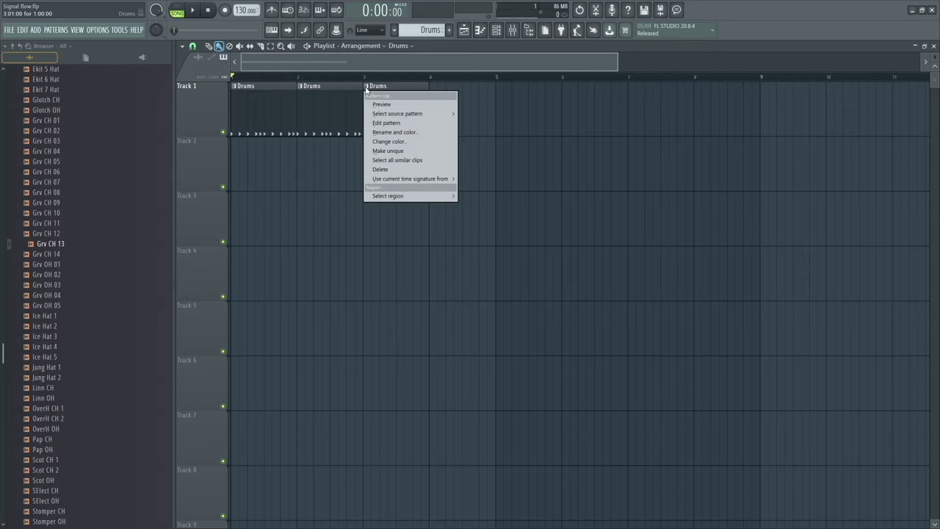
{"action": "left_click", "coordinate": [418, 154]}
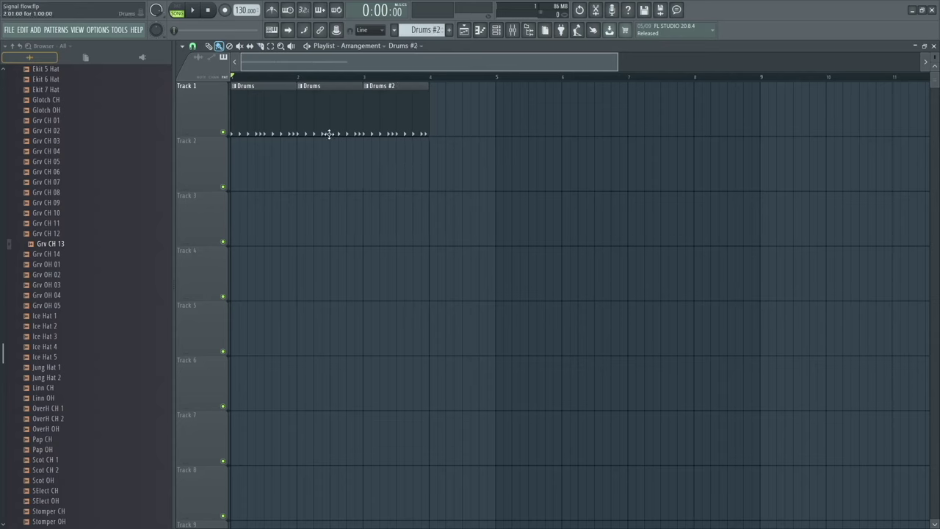
{"action": "double_click", "coordinate": [399, 102]}
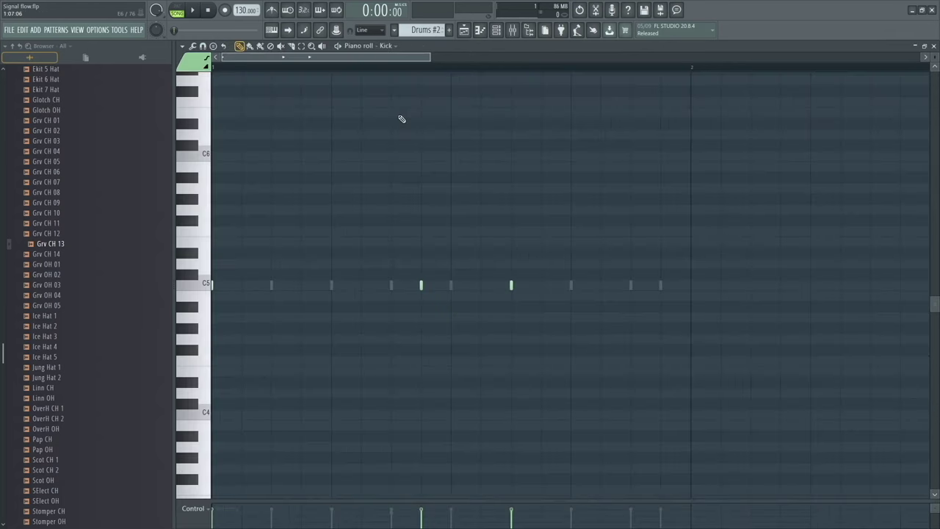
Show the channel rack for Drums #2 and play the pattern in pattern mode
{"action": "left_click", "coordinate": [497, 30]}
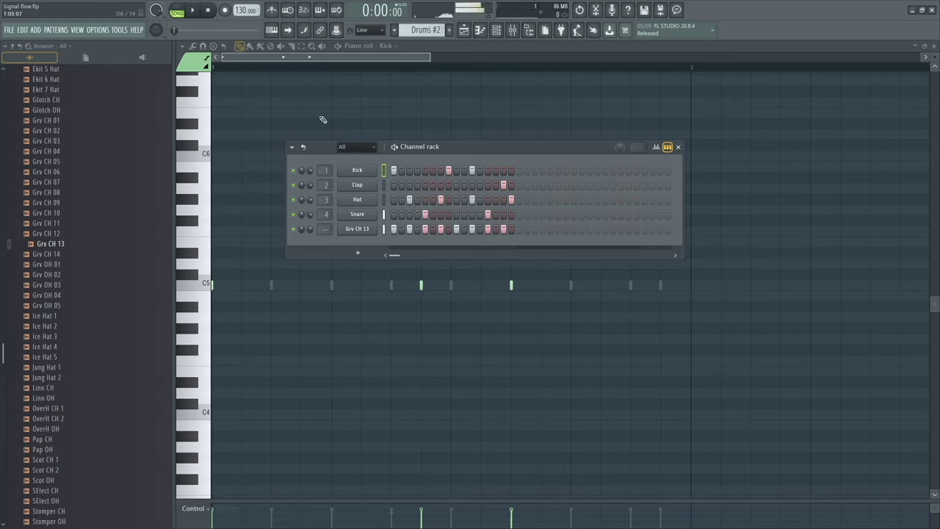
{"action": "key", "text": "l"}
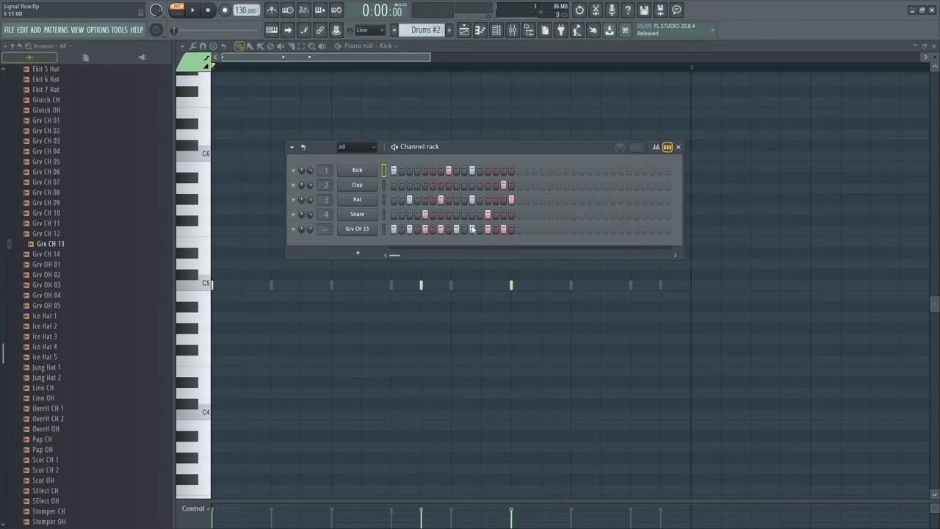
{"action": "key", "text": "space"}
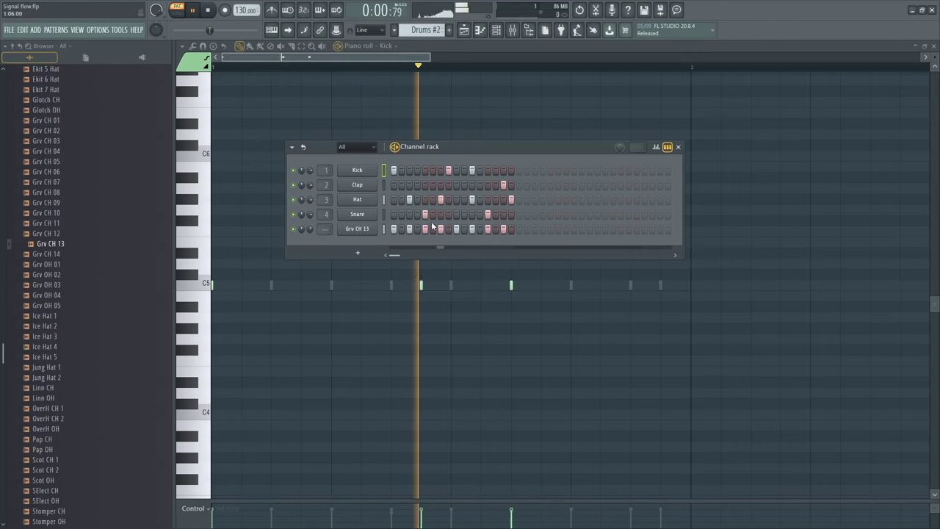
{"action": "key", "text": "space"}
Shift Drums #2 hits: hats to steps 2 and 9, snares to 6 and 14, last kick to 13; audition the pattern
{"action": "left_click", "coordinate": [448, 199]}
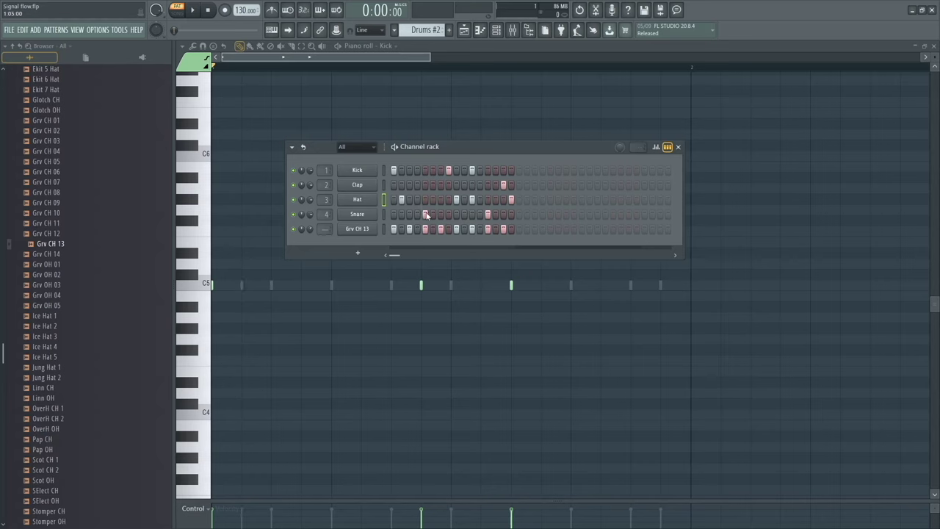
{"action": "left_click", "coordinate": [433, 215]}
{"action": "left_click", "coordinate": [472, 171]}
{"action": "left_click", "coordinate": [488, 169]}
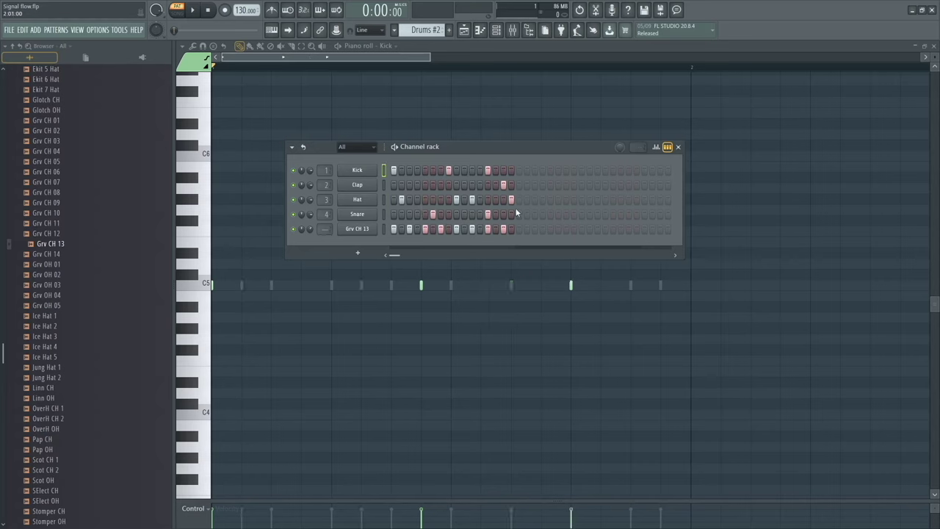
{"action": "left_click", "coordinate": [491, 214]}
{"action": "key", "text": "space"}
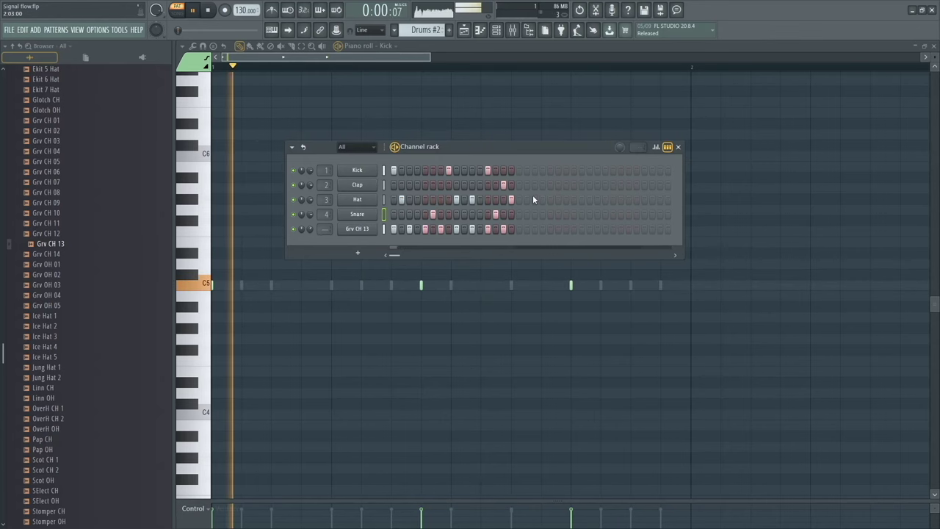
{"action": "key", "text": "space"}
Show the playlist without the channel rack and play the arrangement from bar 1 in song mode
{"action": "key", "text": "F5"}
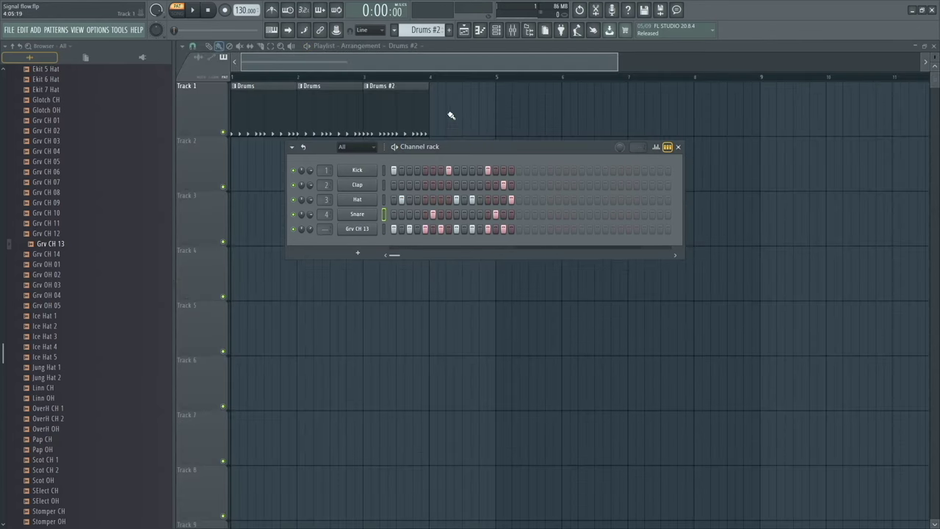
{"action": "key", "text": "F6"}
{"action": "left_click", "coordinate": [227, 76]}
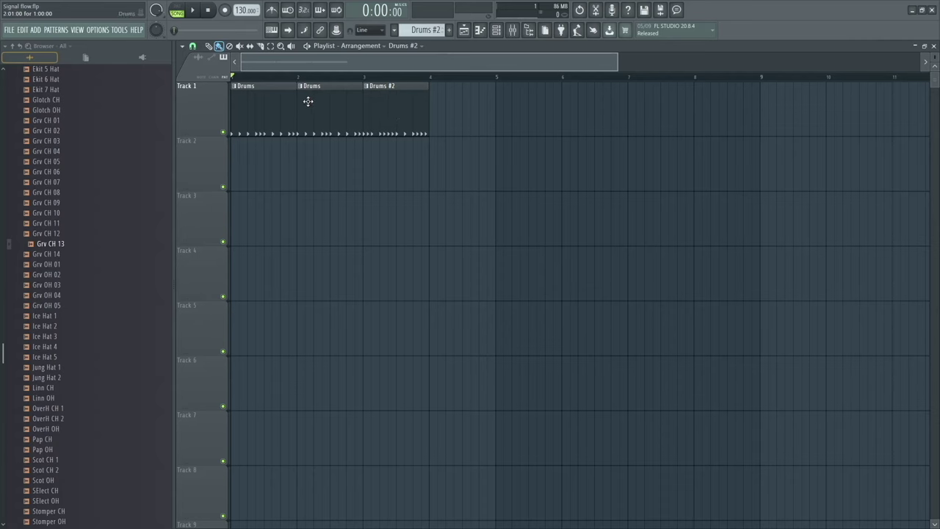
{"action": "key", "text": "space"}
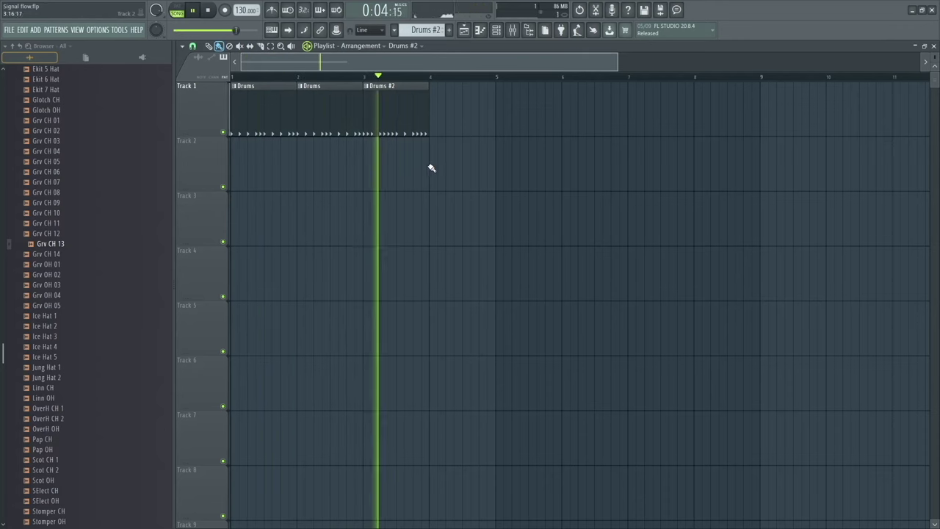
{"action": "key", "text": "space"}
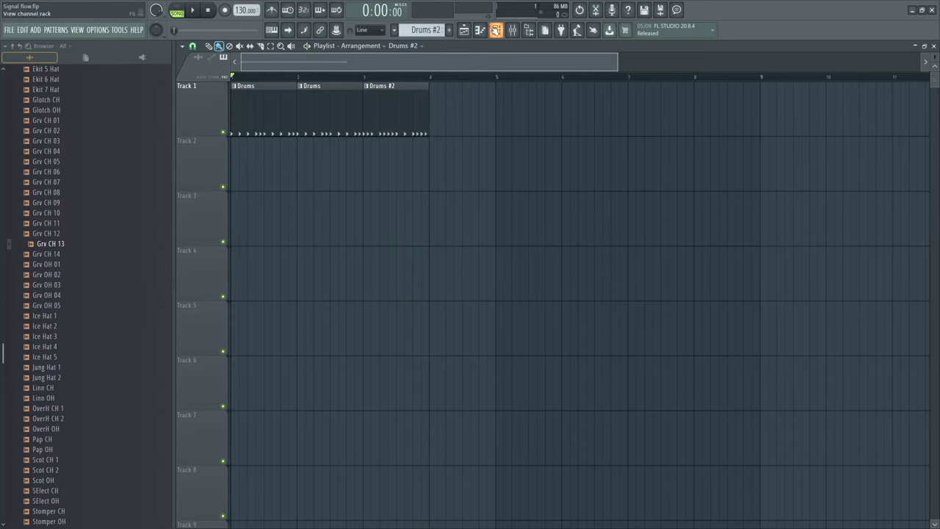
Narrow the channel rack window so it fits only the 16 steps, and hide it
{"action": "key", "text": "F6"}
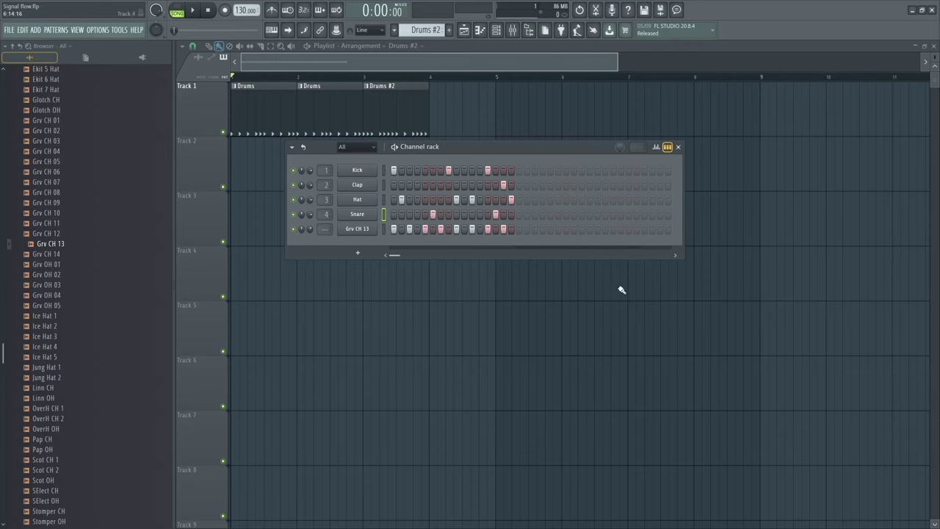
{"action": "left_click_drag", "start_coordinate": [683, 257], "coordinate": [526, 257]}
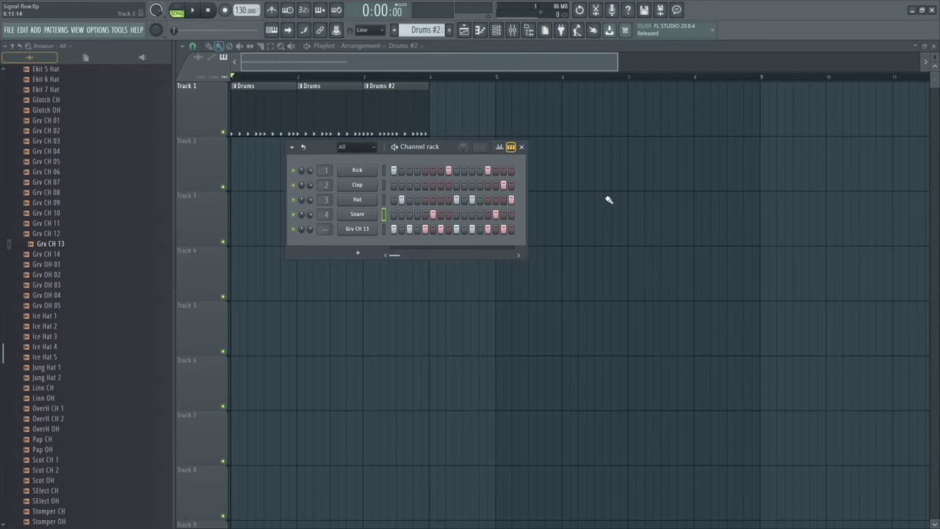
{"action": "key", "text": "F6"}
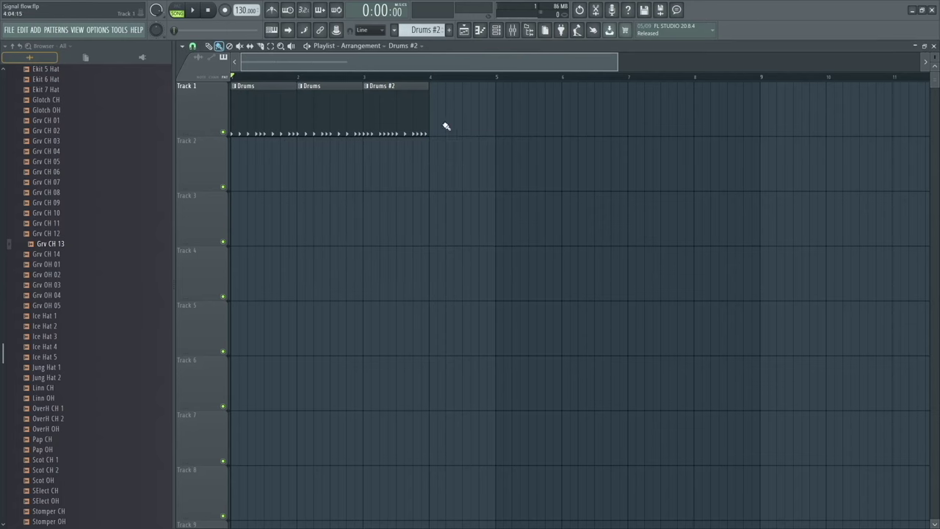
Place another Drums clip at bar 5 on Track 1 and make it a unique pattern, Drums #3
{"action": "left_click", "coordinate": [345, 110]}
{"action": "scroll", "coordinate": [475, 172], "scroll_direction": "down", "scroll_amount": 2}
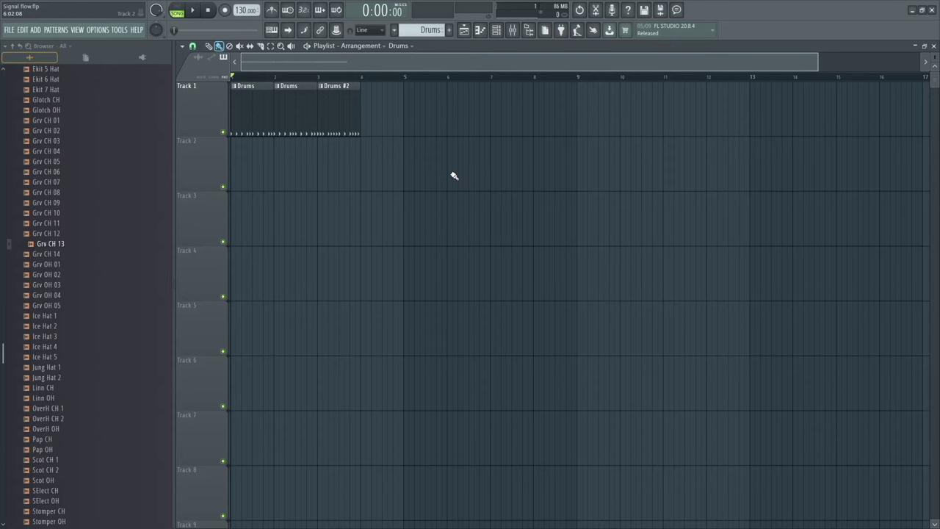
{"action": "scroll", "coordinate": [386, 175], "scroll_direction": "up", "scroll_amount": 2}
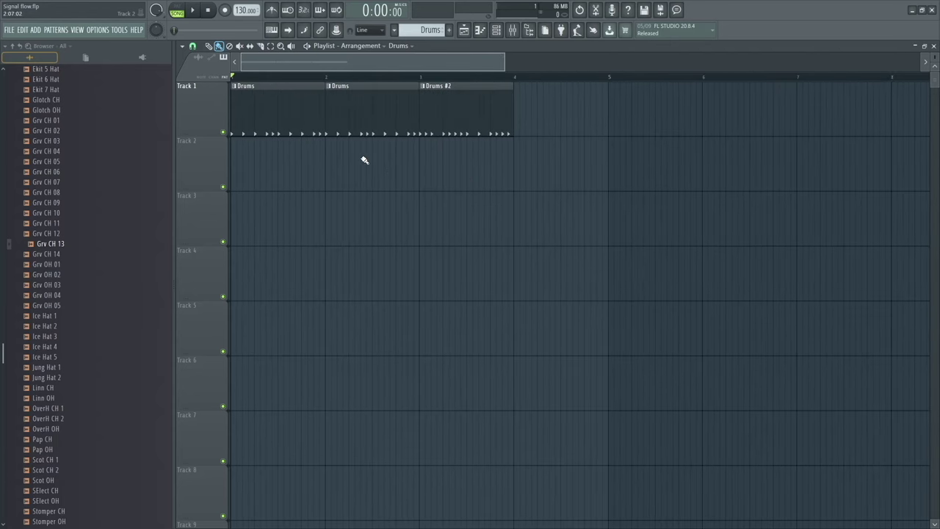
{"action": "left_click", "coordinate": [625, 107]}
{"action": "scroll", "coordinate": [609, 137], "scroll_direction": "right", "scroll_amount": 2}
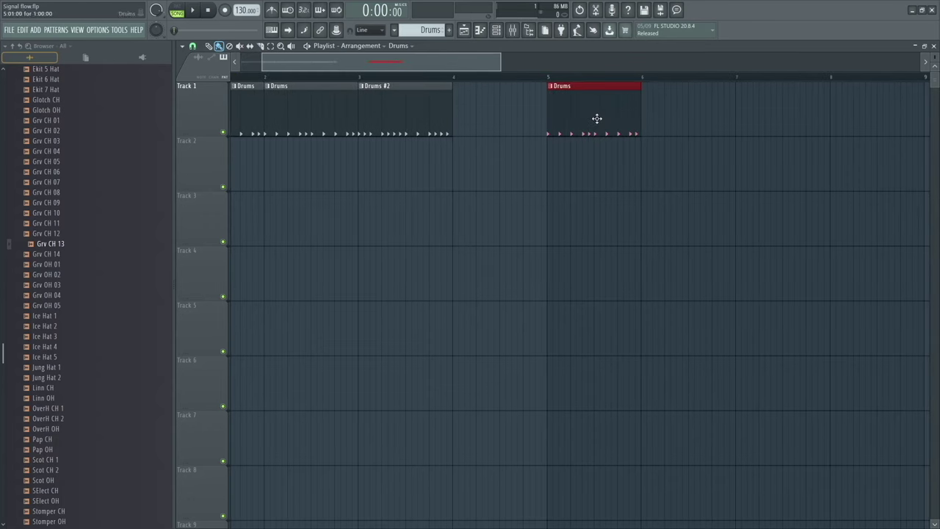
{"action": "left_click", "coordinate": [553, 87]}
{"action": "left_click", "coordinate": [603, 151]}
Vary Drums #3: move the last two kicks to steps 6 and 13, the step 11 hat to 10, and put a snare on 14
{"action": "double_click", "coordinate": [580, 83]}
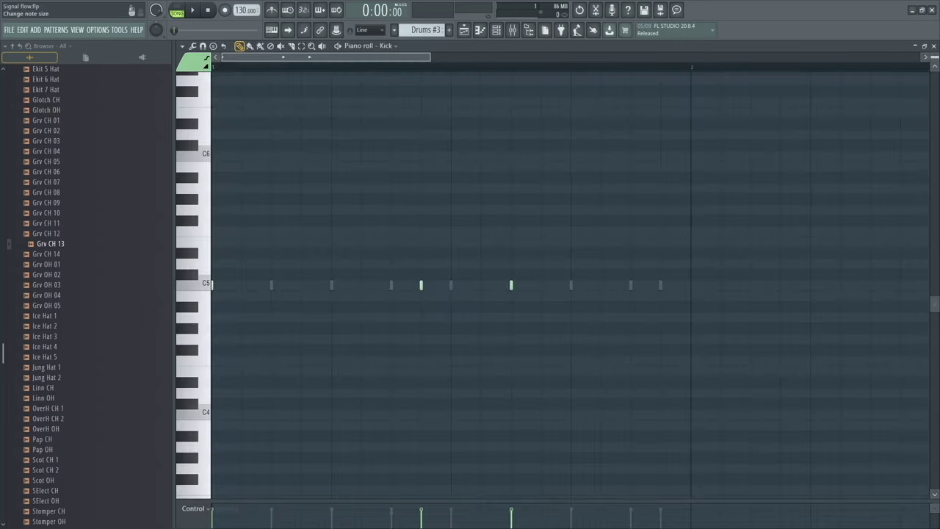
{"action": "left_click", "coordinate": [496, 30]}
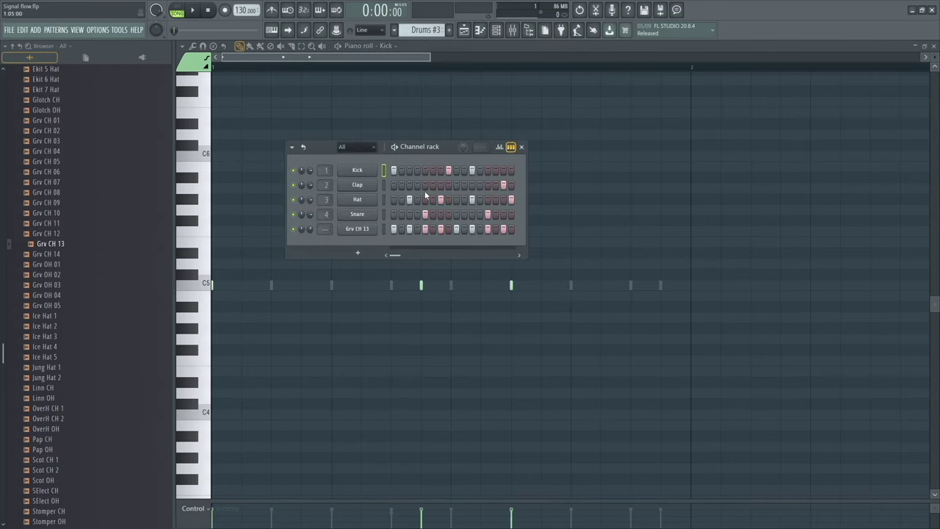
{"action": "left_click", "coordinate": [449, 171]}
{"action": "left_click", "coordinate": [433, 171]}
{"action": "left_click", "coordinate": [472, 171]}
{"action": "left_click", "coordinate": [487, 170]}
{"action": "left_click", "coordinate": [471, 199]}
{"action": "left_click", "coordinate": [464, 199]}
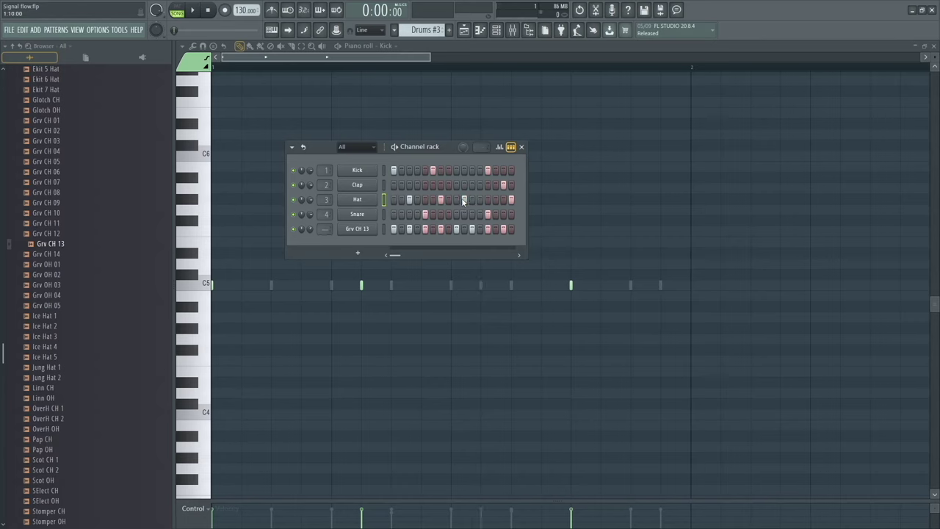
{"action": "left_click", "coordinate": [496, 215]}
Return to the playlist and move the Drums #3 clip to bar 4, directly after Drums #2
{"action": "key", "text": "F5"}
{"action": "key", "text": "F6"}
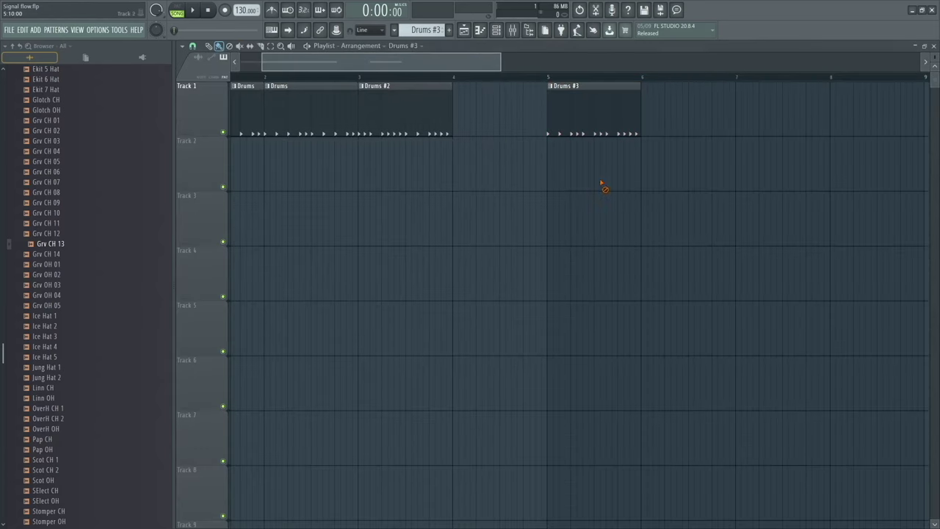
{"action": "left_click_drag", "start_coordinate": [586, 118], "coordinate": [495, 120]}
Play the arrangement from bar 3 to hear Drums #2 lead into Drums #3
{"action": "left_click", "coordinate": [360, 77]}
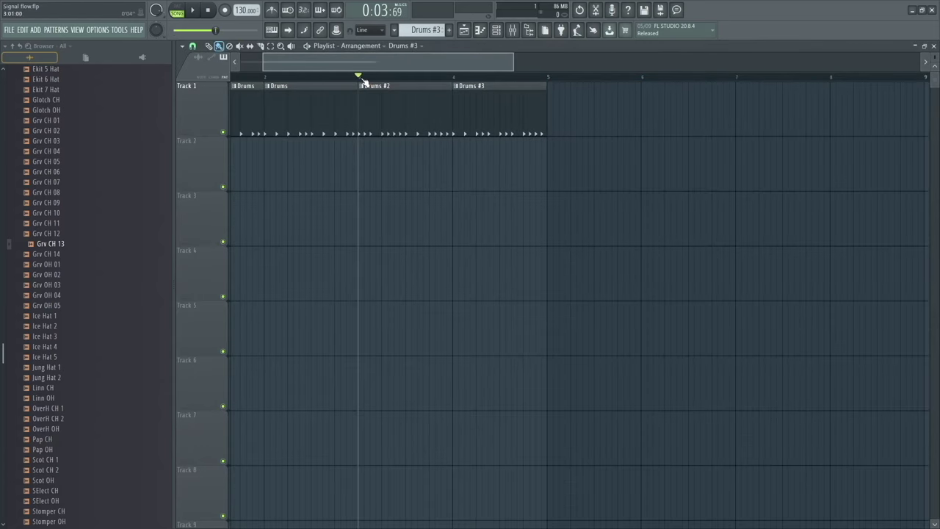
{"action": "key", "text": "space"}
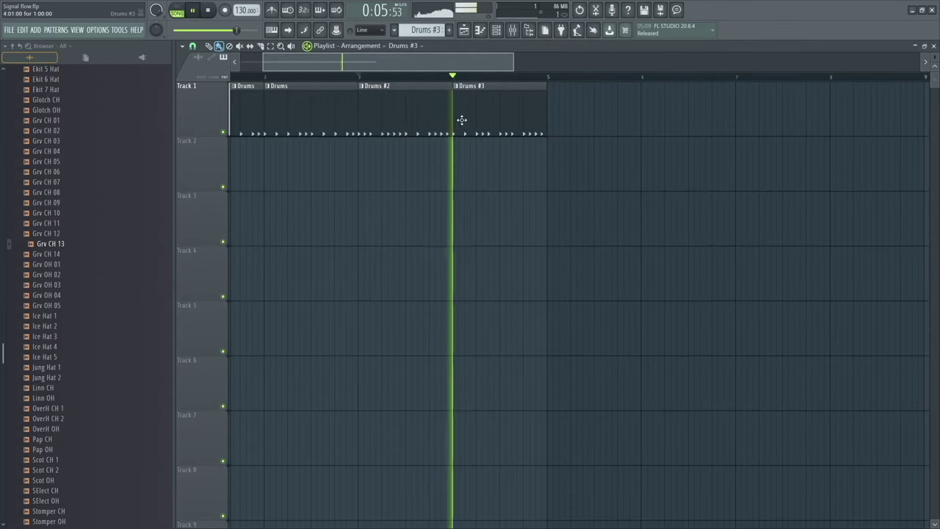
{"action": "key", "text": "space"}
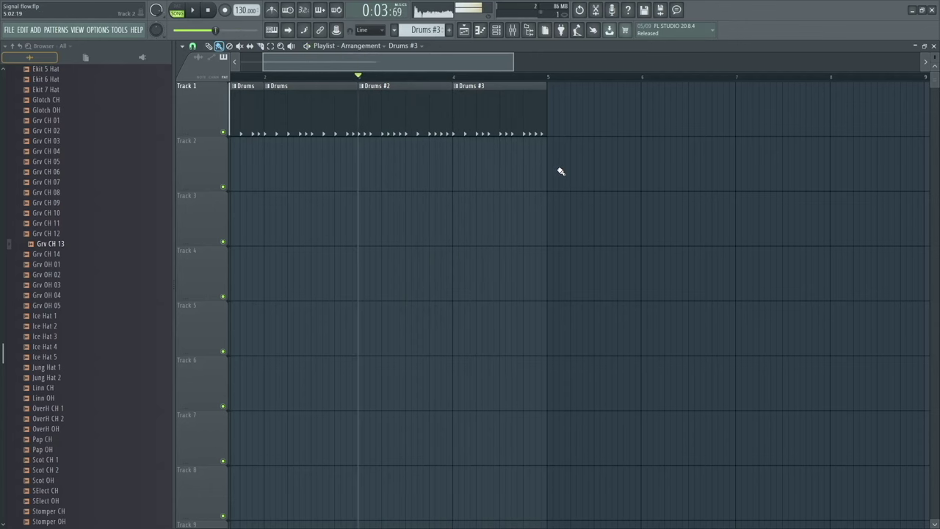
Inspect the Drums #2 clip's notes in the piano roll and channel rack, and return to the playlist
{"action": "scroll", "coordinate": [512, 201], "scroll_direction": "down", "scroll_amount": 3}
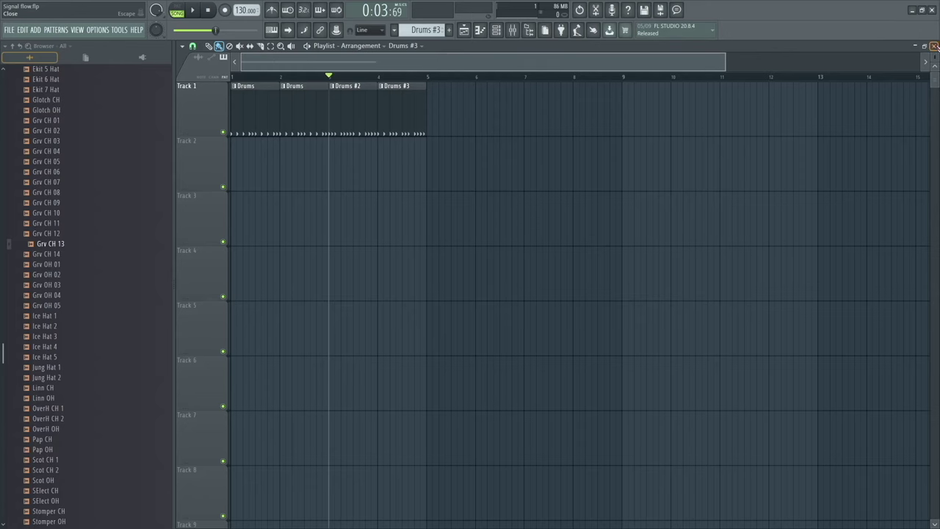
{"action": "double_click", "coordinate": [363, 131]}
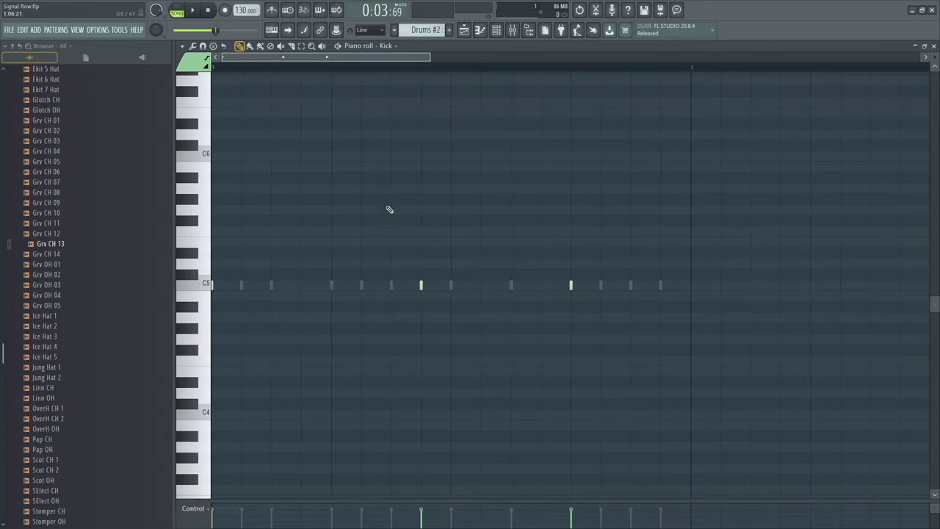
{"action": "left_click", "coordinate": [934, 47]}
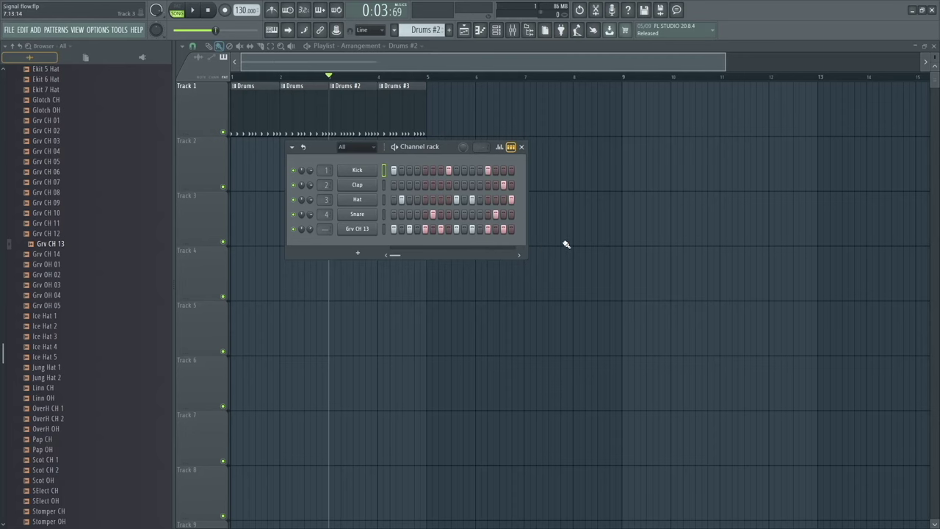
{"action": "key", "text": "F6"}
{"action": "scroll", "coordinate": [405, 199], "scroll_direction": "up", "scroll_amount": 3}
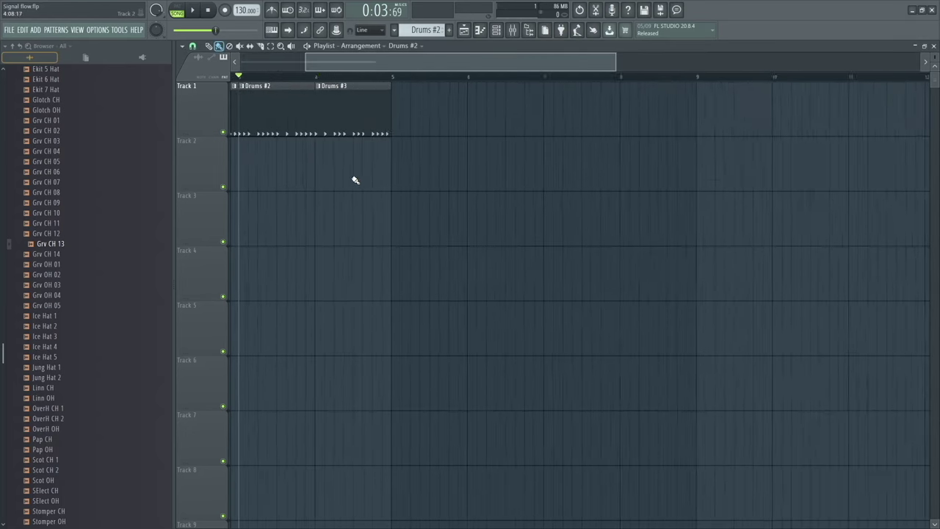
{"action": "scroll", "coordinate": [441, 205], "scroll_direction": "down", "scroll_amount": 3}
{"action": "scroll", "coordinate": [422, 202], "scroll_direction": "up", "scroll_amount": 1}
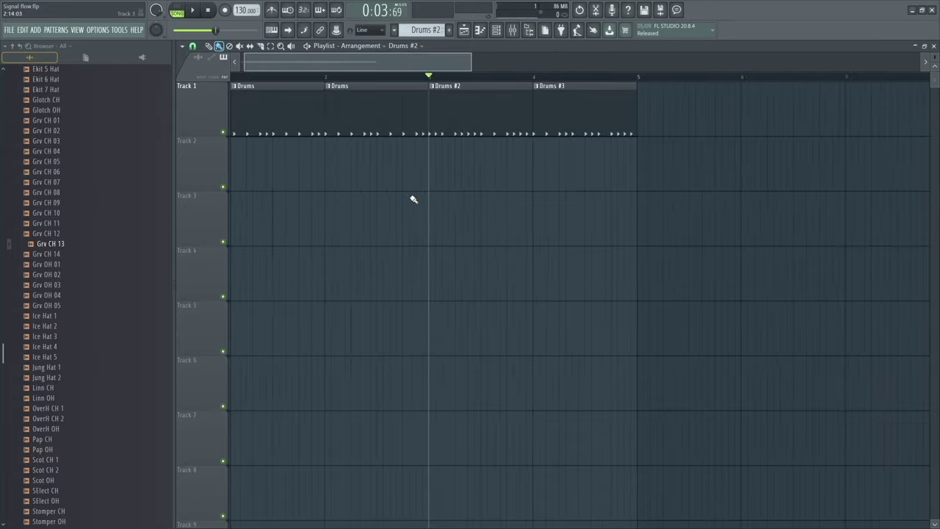
{"action": "scroll", "coordinate": [413, 199], "scroll_direction": "down", "scroll_amount": 3}
{"action": "scroll", "coordinate": [413, 202], "scroll_direction": "up", "scroll_amount": 3}
{"action": "scroll", "coordinate": [411, 210], "scroll_direction": "down", "scroll_amount": 1}
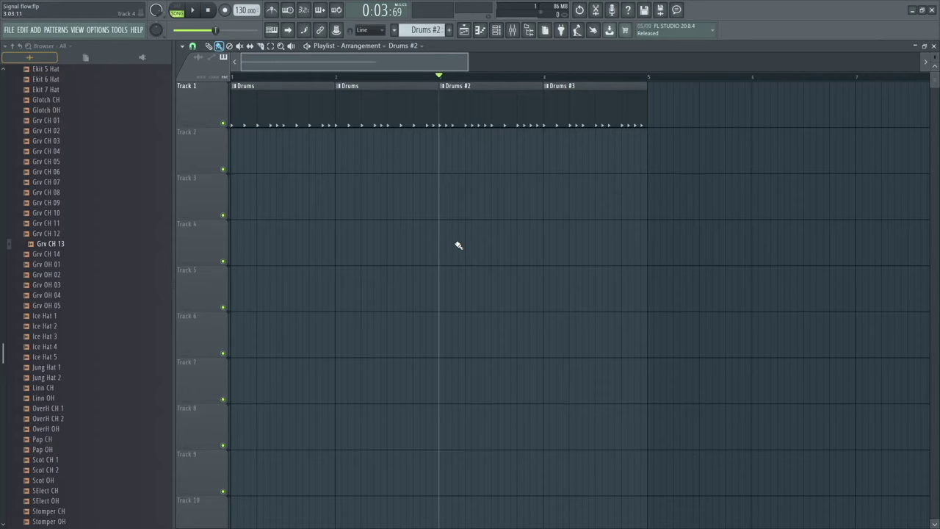
{"action": "left_click", "coordinate": [935, 46]}
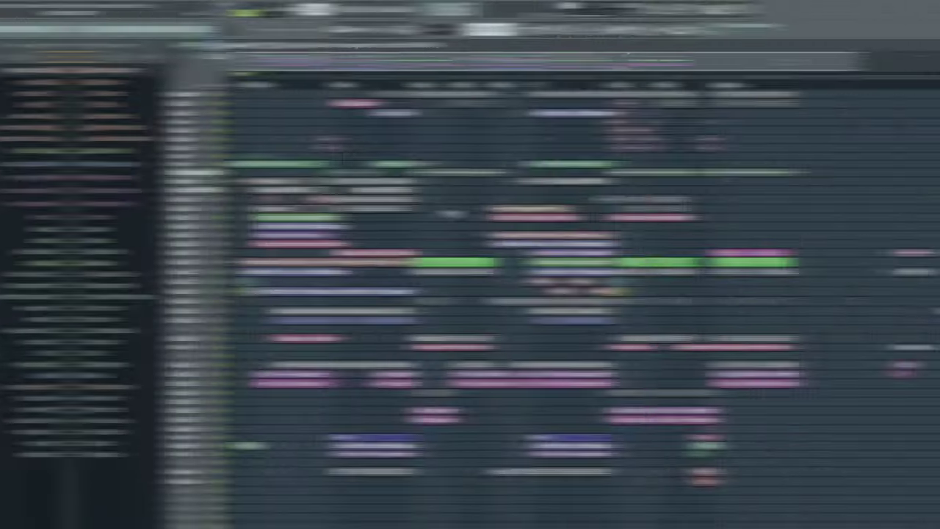
{"action": "scroll", "coordinate": [440, 210], "scroll_direction": "down", "scroll_amount": 2}
{"action": "scroll", "coordinate": [494, 137], "scroll_direction": "up", "scroll_amount": 2}
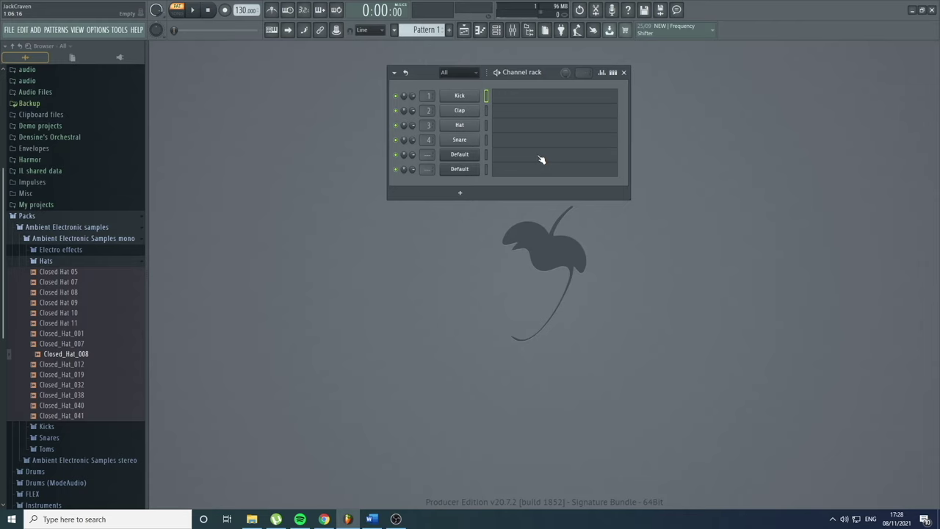
Open the first Default channel's 3x Osc and move its window clear below the channel rack
{"action": "left_click", "coordinate": [471, 157]}
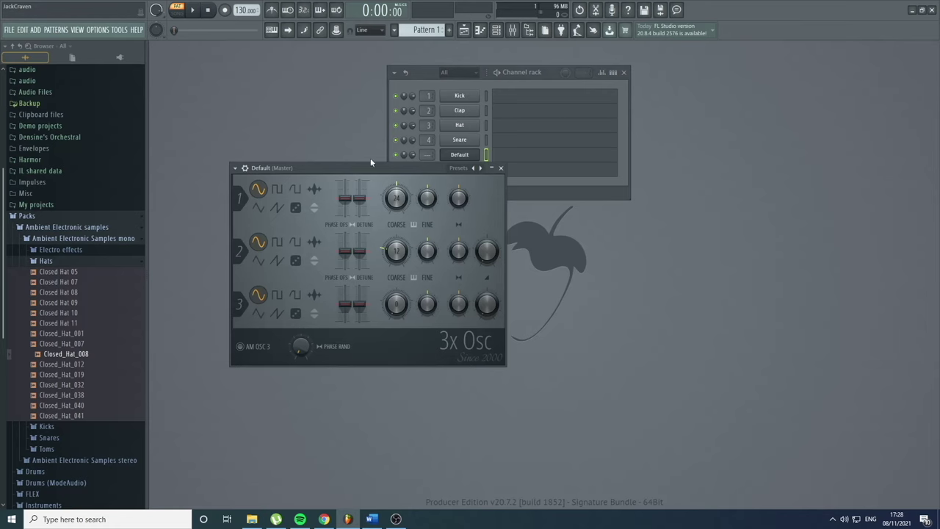
{"action": "left_click_drag", "start_coordinate": [368, 167], "coordinate": [431, 230]}
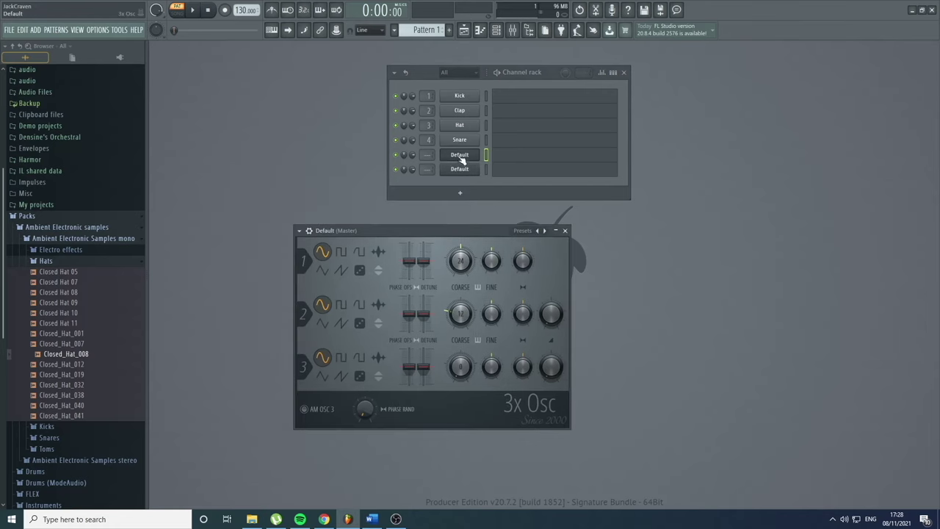
{"action": "right_click", "coordinate": [459, 157]}
{"action": "left_click", "coordinate": [430, 188]}
{"action": "left_click", "coordinate": [460, 192]}
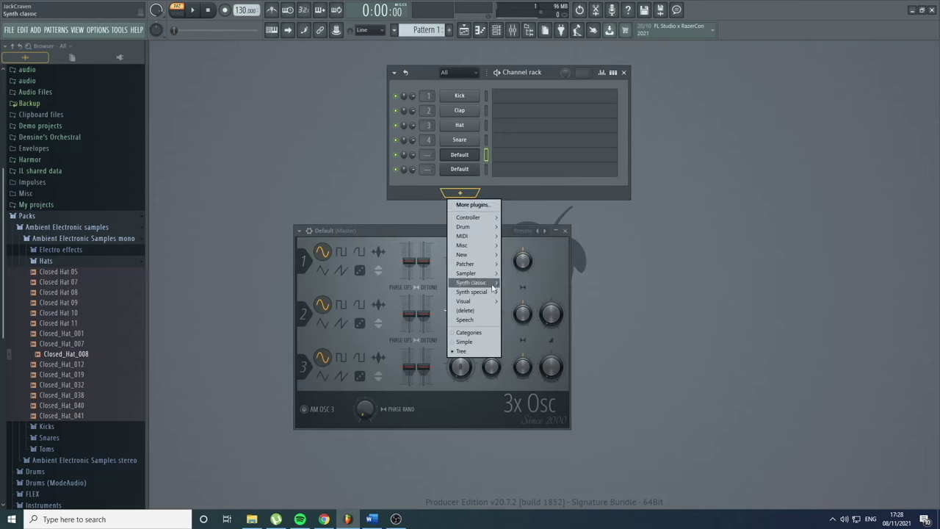
{"action": "mouse_move", "coordinate": [491, 288]}
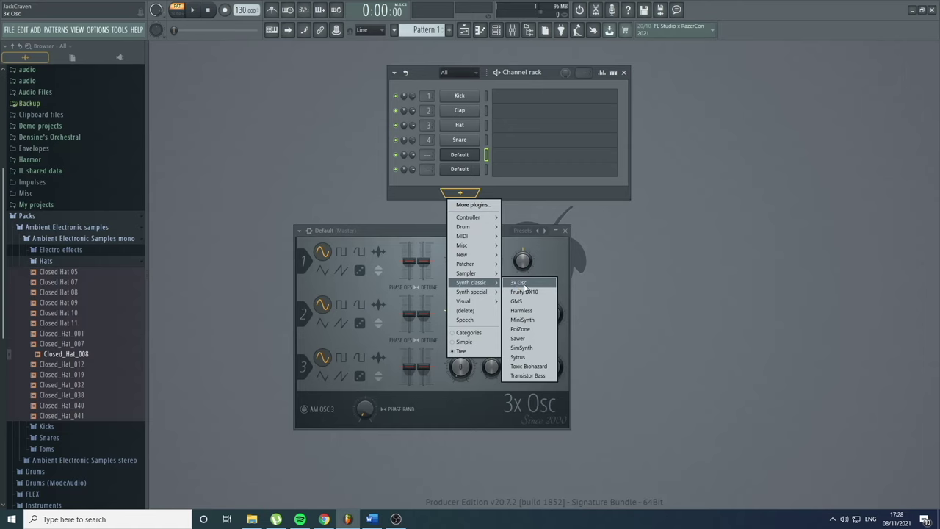
{"action": "left_click", "coordinate": [545, 260]}
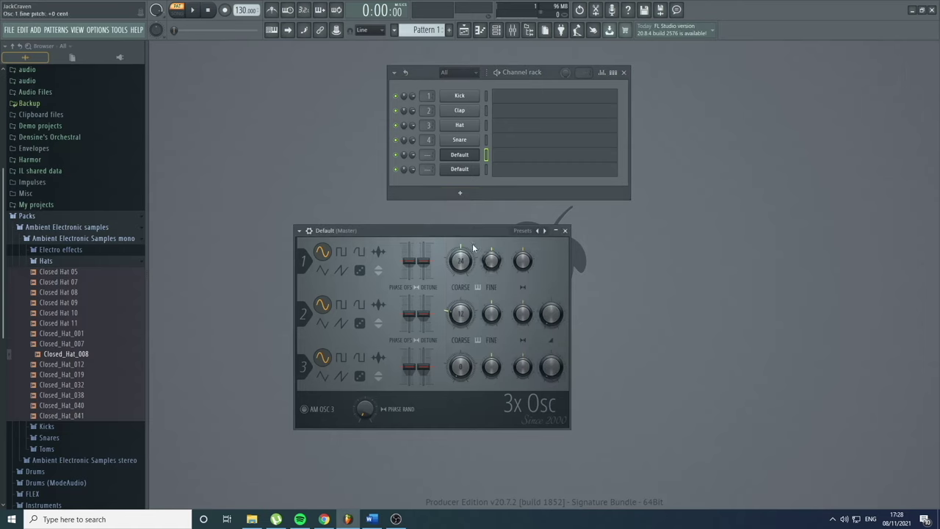
Load the Default preset in the 3x Osc, adjust oscillator 2's mix level, and audition a note
{"action": "left_click_drag", "start_coordinate": [436, 235], "coordinate": [390, 155]}
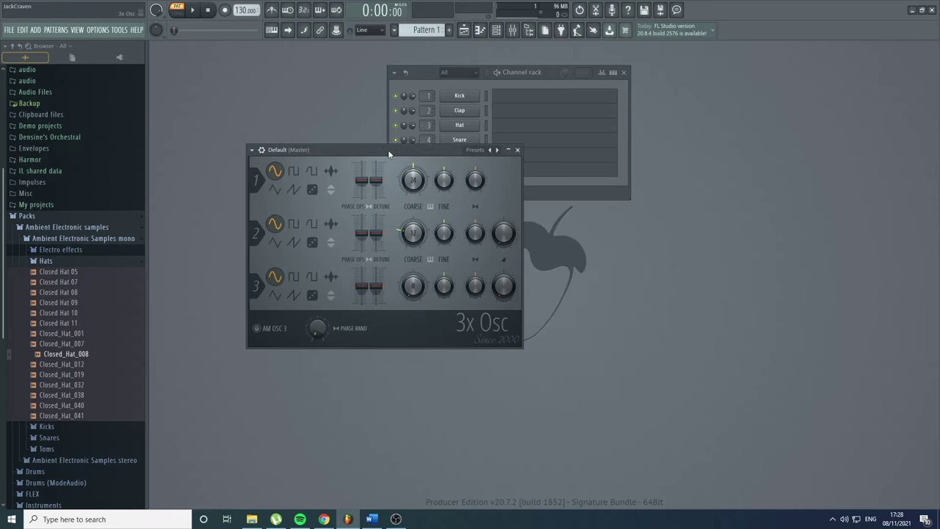
{"action": "left_click", "coordinate": [475, 150]}
{"action": "left_click", "coordinate": [500, 160]}
{"action": "left_click_drag", "start_coordinate": [504, 233], "coordinate": [504, 222]}
{"action": "key", "text": "b"}
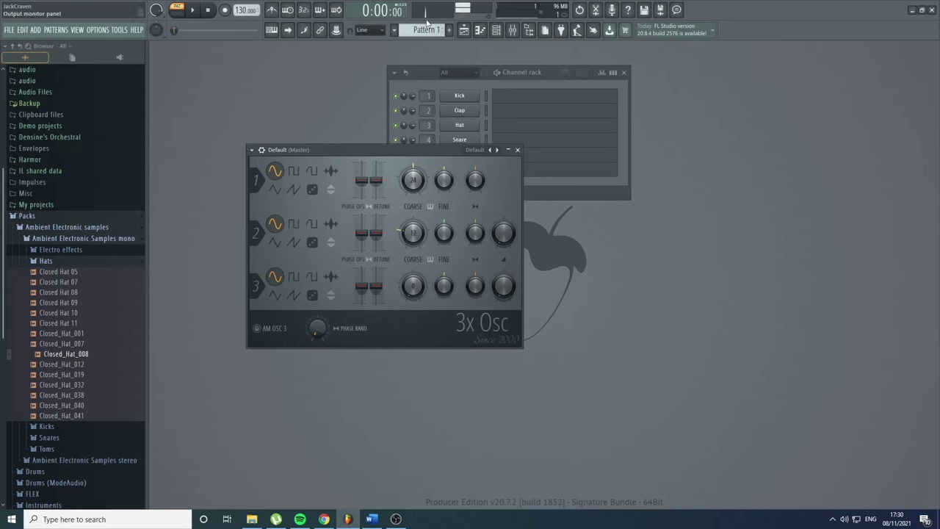
Set oscillator 1 to a square wave and audition its sound with a few notes
{"action": "left_click", "coordinate": [294, 174]}
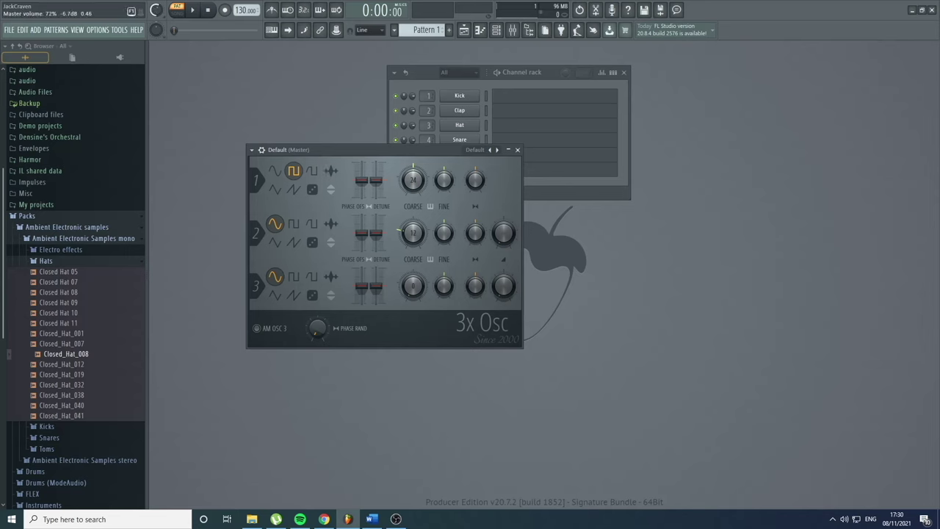
{"action": "key", "text": "b"}
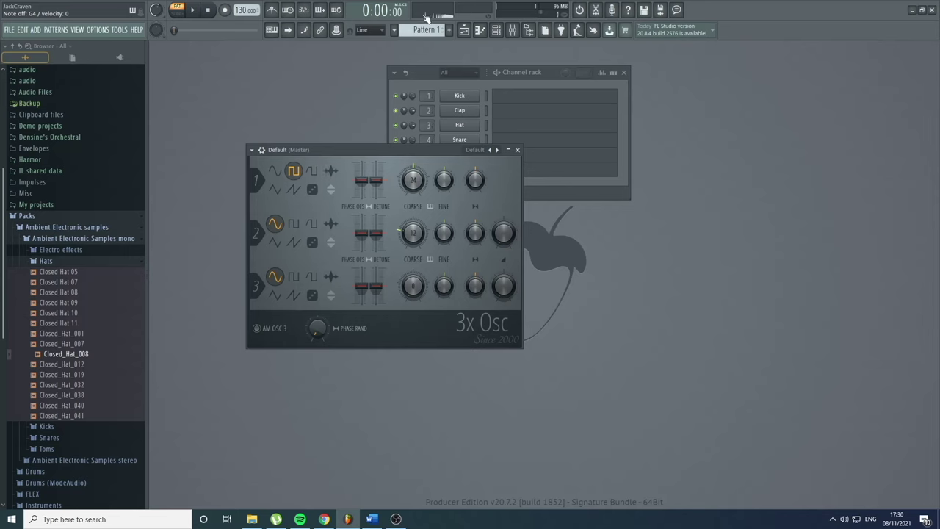
{"action": "key", "text": "b"}
{"action": "key", "text": "b"}
Show the first Default channel's settings and route the channel to mixer track 5
{"action": "left_click", "coordinate": [424, 72]}
{"action": "left_click", "coordinate": [459, 155]}
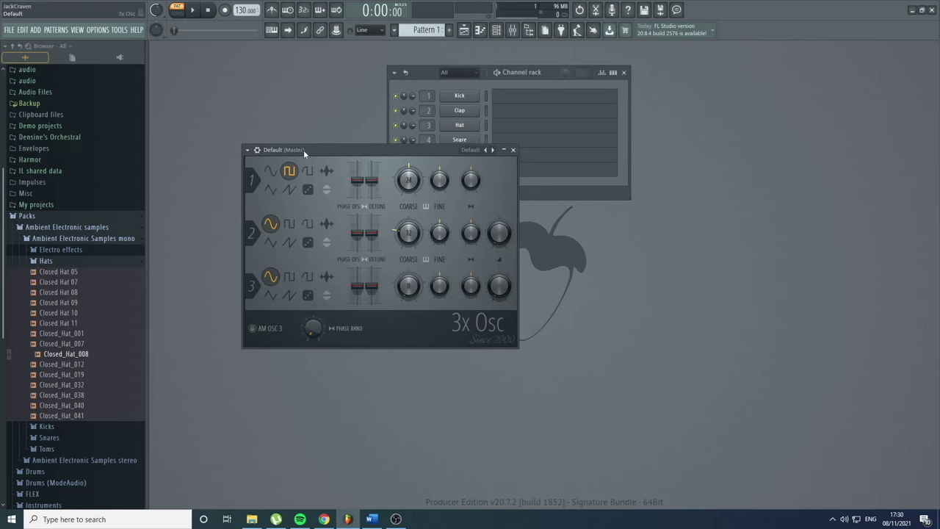
{"action": "left_click", "coordinate": [257, 149]}
{"action": "left_click", "coordinate": [516, 175]}
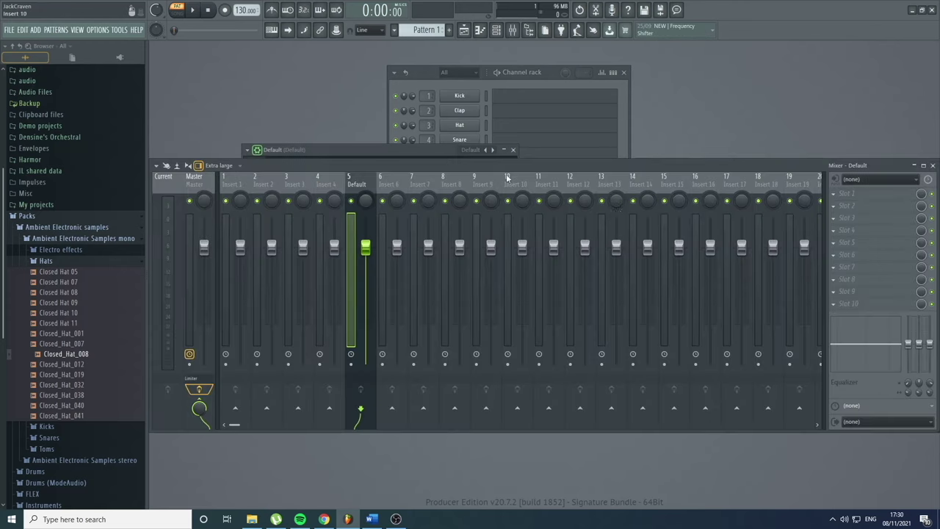
Load Fruity Parametric EQ 2 into slot 1 of mixer track 5 and enlarge its window
{"action": "left_click", "coordinate": [858, 198]}
{"action": "mouse_move", "coordinate": [764, 255]}
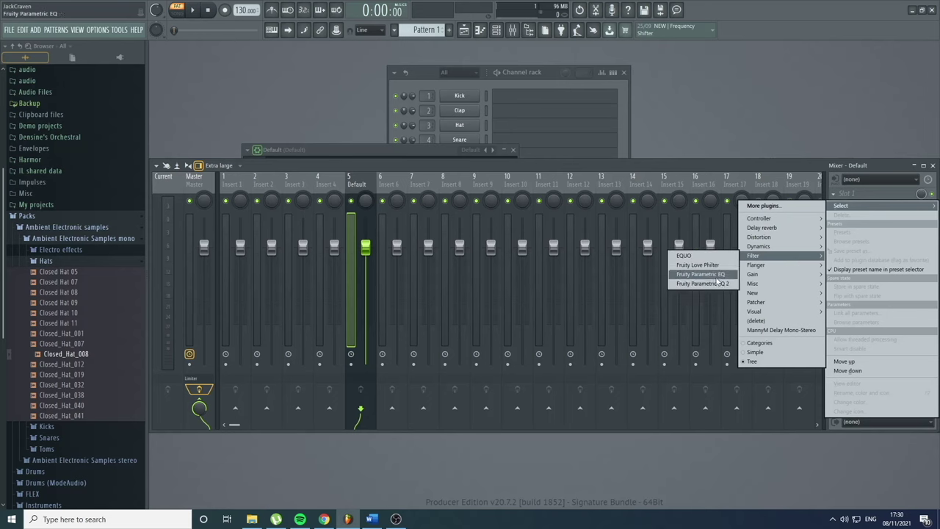
{"action": "left_click", "coordinate": [709, 284]}
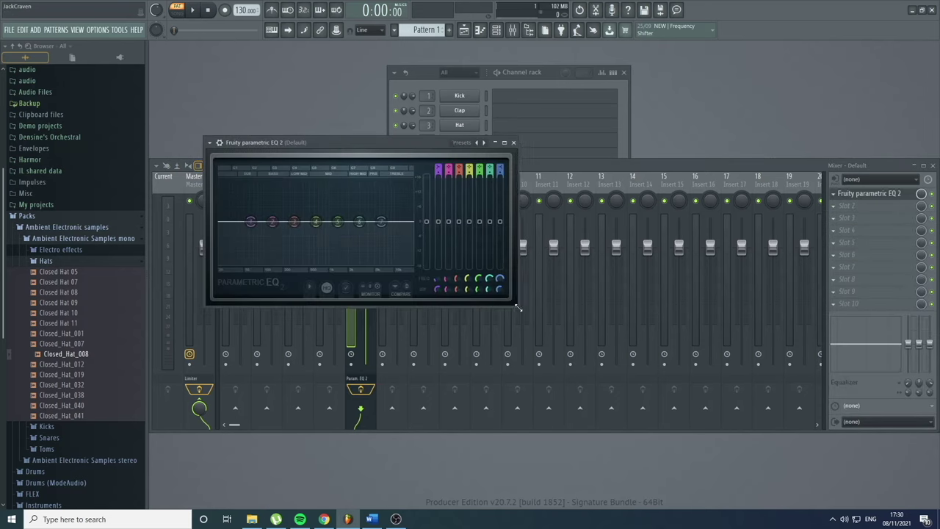
{"action": "left_click_drag", "start_coordinate": [518, 307], "coordinate": [750, 410]}
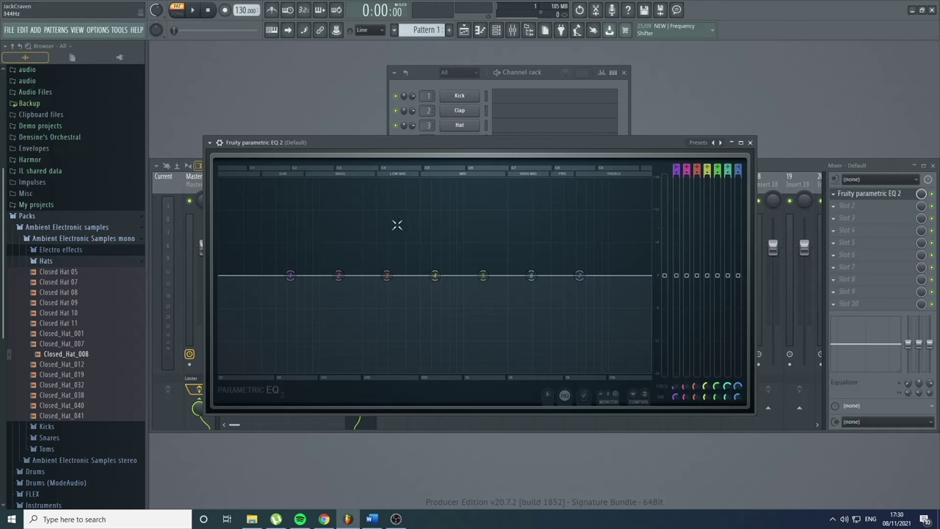
Set the 3x Osc's oscillator 1 to a sine wave and view its spectrum in Parametric EQ 2
{"action": "left_click", "coordinate": [422, 75]}
{"action": "left_click", "coordinate": [459, 155]}
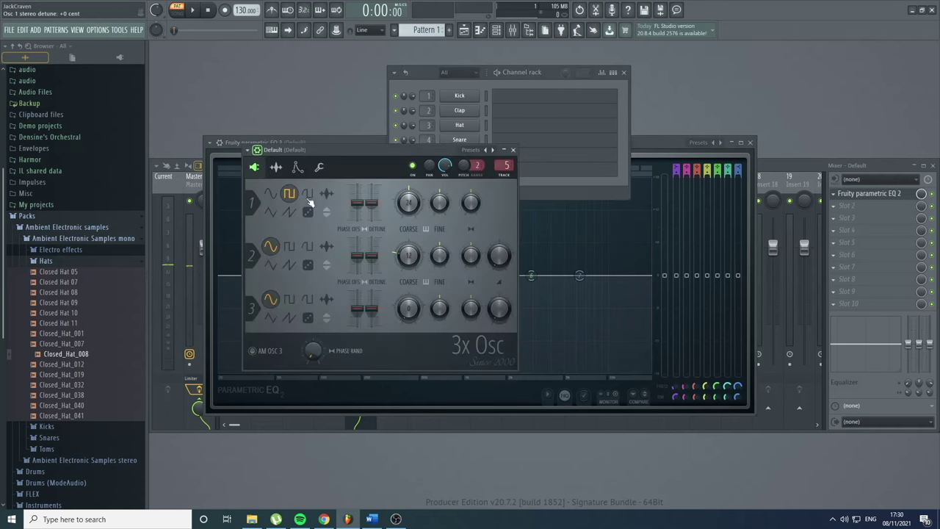
{"action": "left_click", "coordinate": [270, 193]}
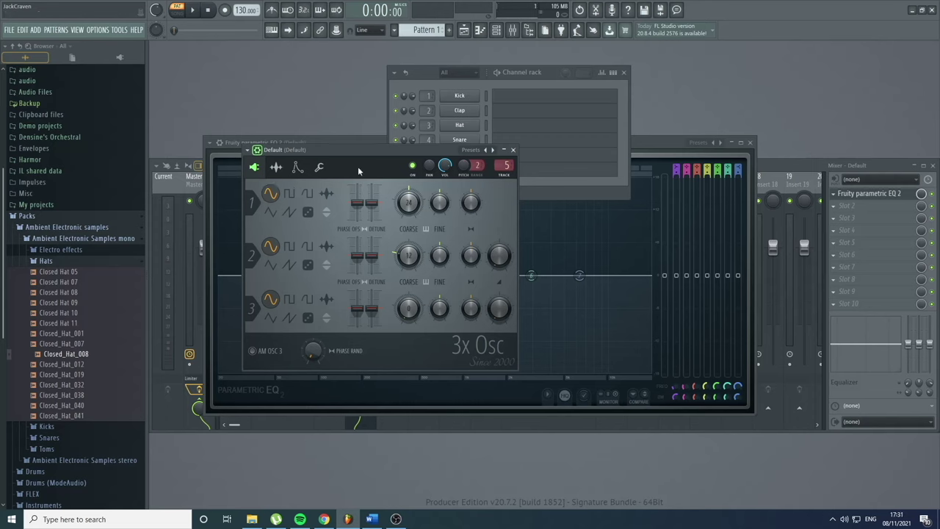
{"action": "left_click", "coordinate": [326, 143]}
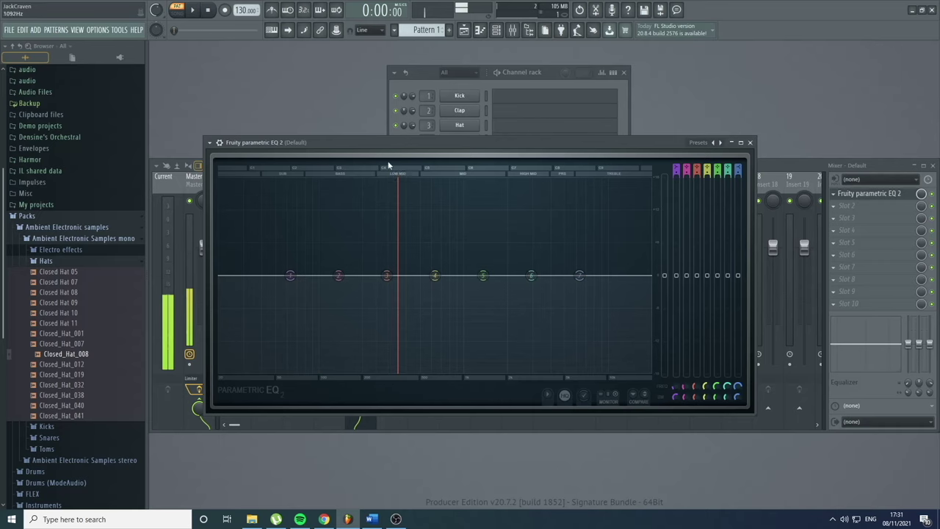
Switch oscillator 1 to a square wave and view its harmonics in Parametric EQ 2
{"action": "left_click", "coordinate": [415, 77]}
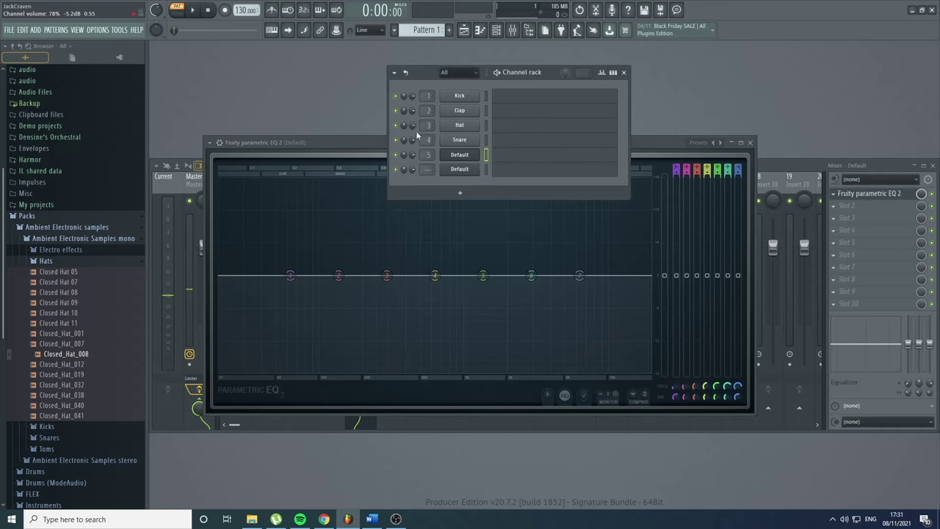
{"action": "left_click", "coordinate": [474, 157]}
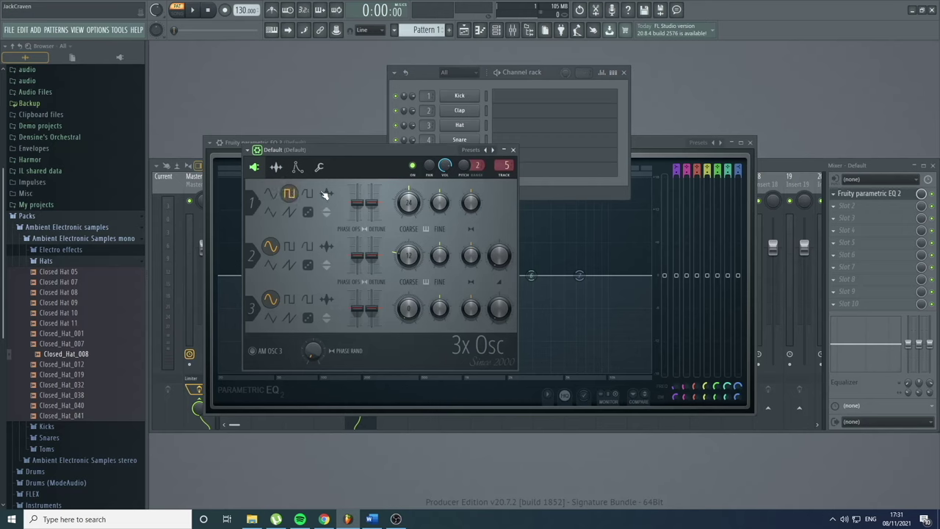
{"action": "left_click", "coordinate": [656, 149]}
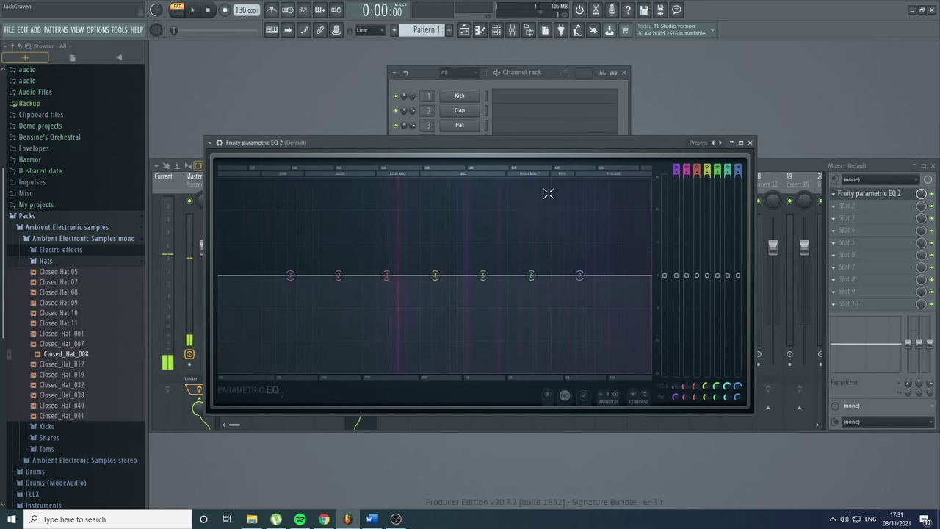
Move the 3x Osc window higher, set oscillator 1 to a triangle wave, and view its harmonics in the EQ
{"action": "left_click", "coordinate": [484, 80]}
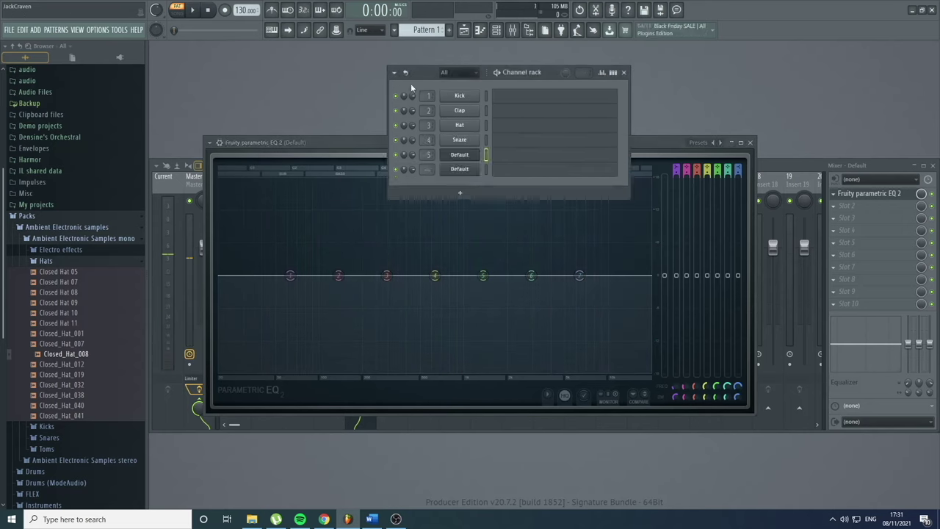
{"action": "left_click", "coordinate": [460, 154]}
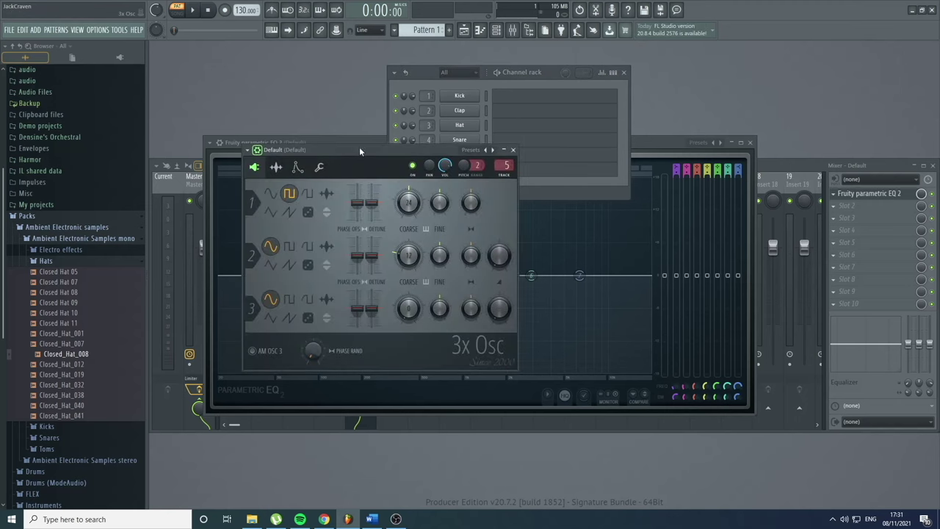
{"action": "left_click_drag", "start_coordinate": [359, 147], "coordinate": [345, 92]}
{"action": "left_click", "coordinate": [254, 154]}
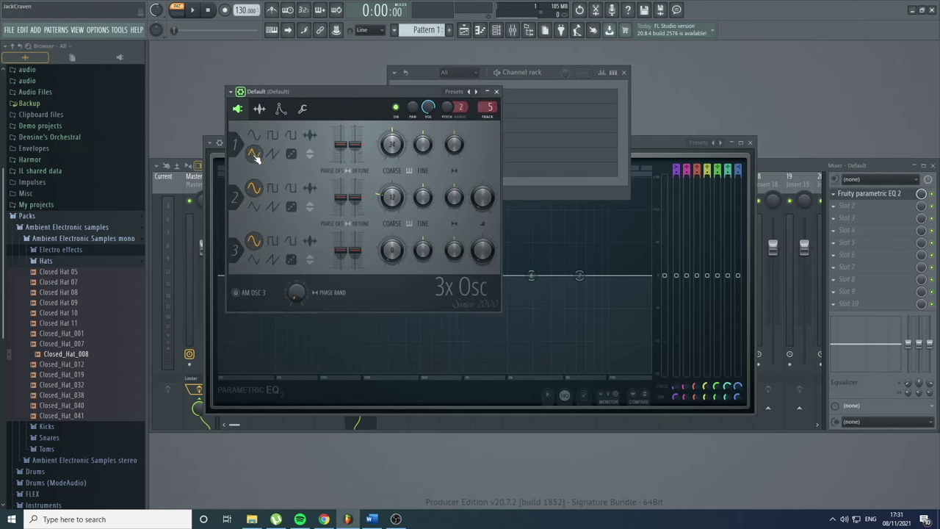
{"action": "left_click", "coordinate": [664, 142]}
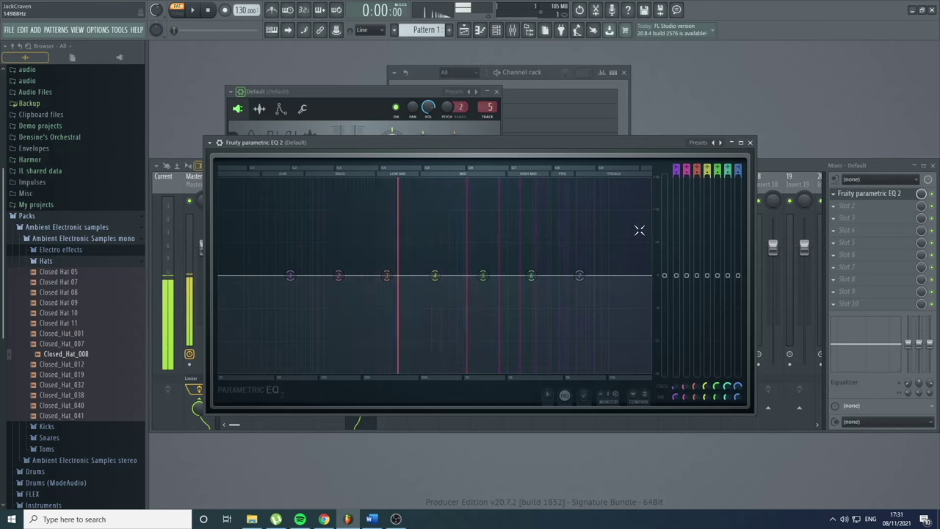
Cycle oscillator 1 through square and triangle to sawtooth, and view the sawtooth's harmonics in the EQ
{"action": "left_click", "coordinate": [338, 91]}
{"action": "left_click", "coordinate": [271, 136]}
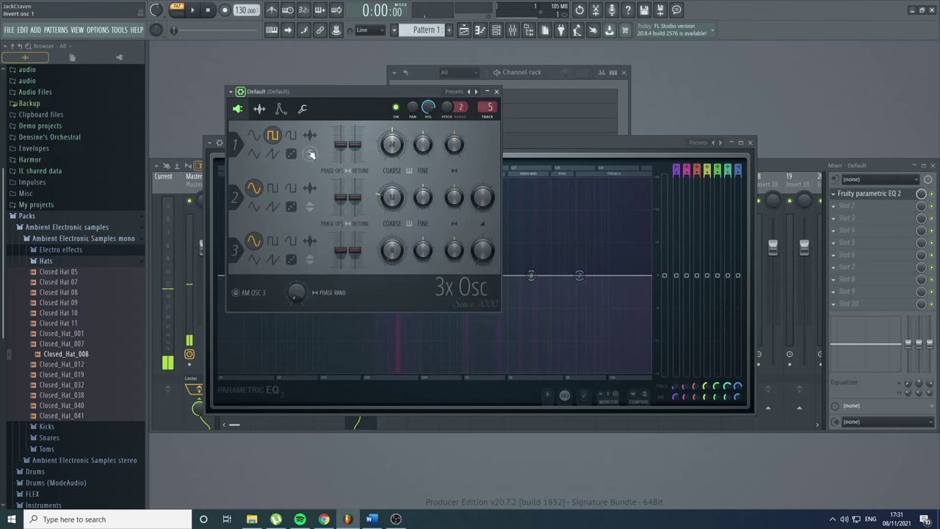
{"action": "left_click", "coordinate": [254, 155]}
{"action": "left_click", "coordinate": [272, 154]}
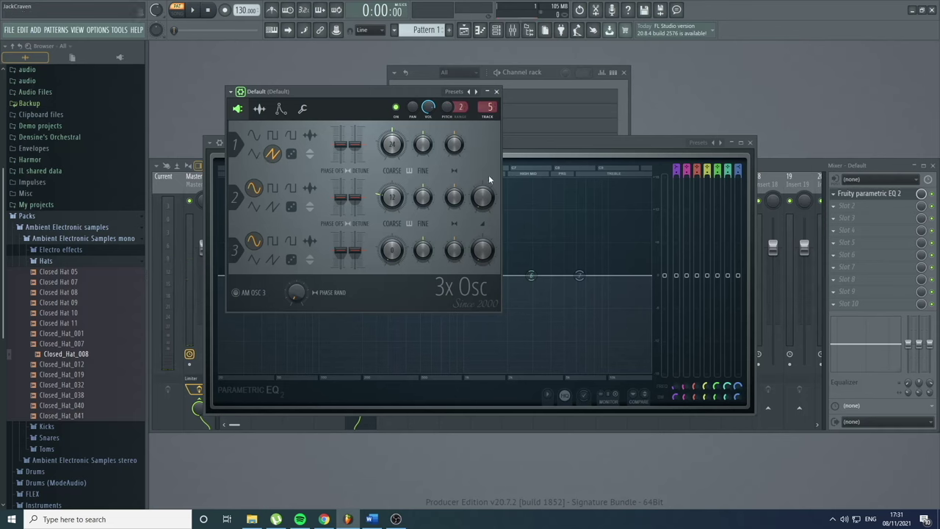
{"action": "left_click", "coordinate": [558, 220]}
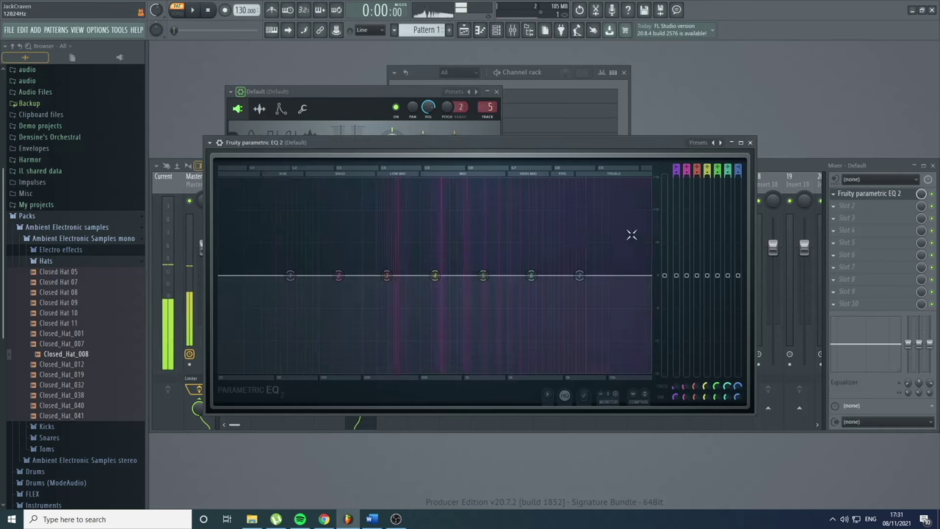
{"action": "left_click", "coordinate": [292, 110]}
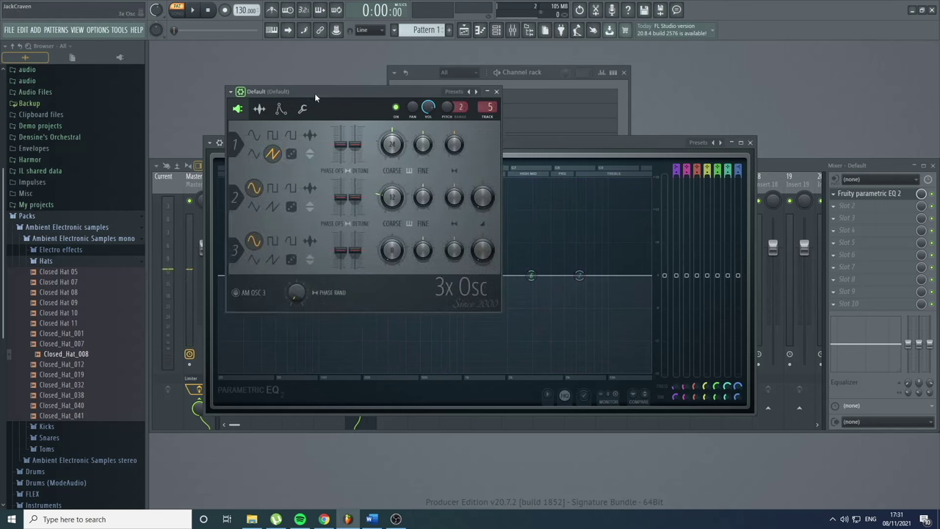
{"action": "left_click", "coordinate": [311, 137]}
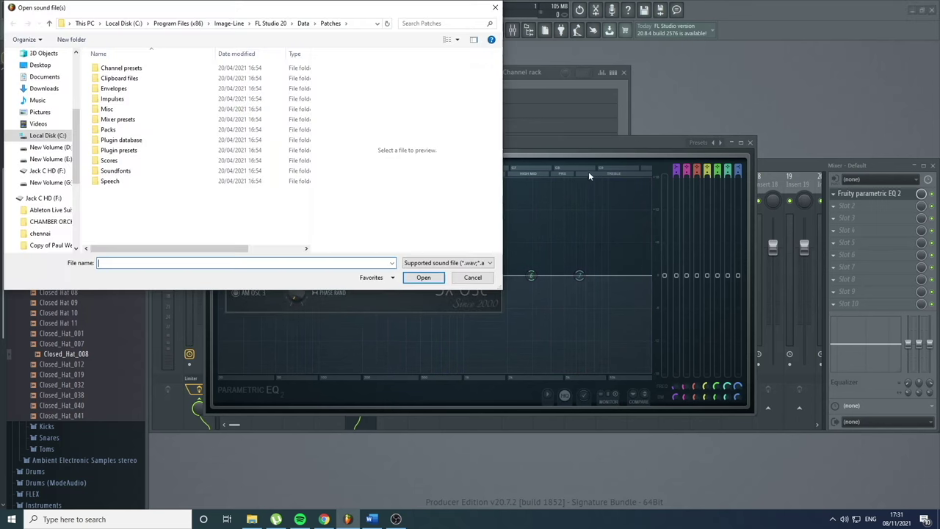
{"action": "left_click", "coordinate": [496, 9]}
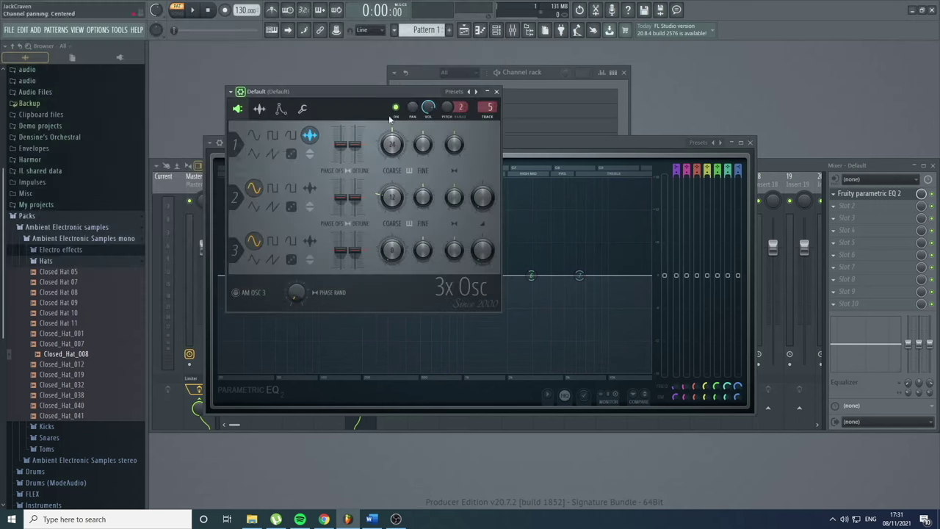
Set oscillator 1 to noise and view its spectrum in Parametric EQ 2, moving the EQ window slightly up
{"action": "left_click", "coordinate": [292, 156]}
{"action": "left_click", "coordinate": [581, 144]}
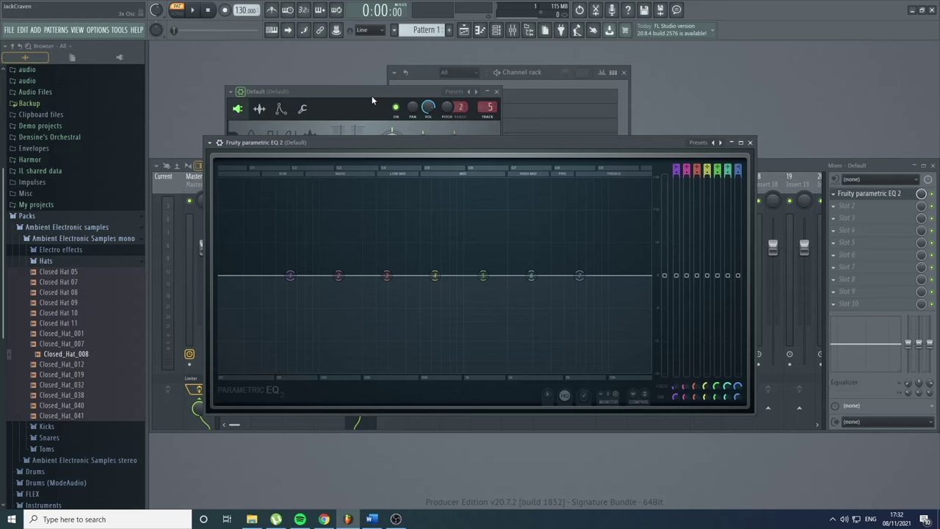
{"action": "left_click_drag", "start_coordinate": [446, 150], "coordinate": [437, 126]}
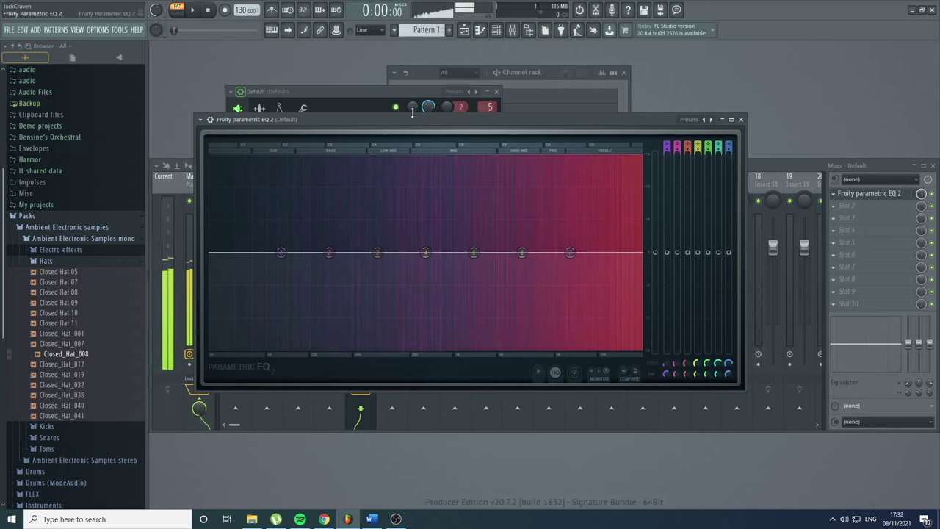
Set oscillator 1 to sine and oscillator 2 to sawtooth, and move the 3x Osc window to uncover the EQ display
{"action": "left_click", "coordinate": [250, 103]}
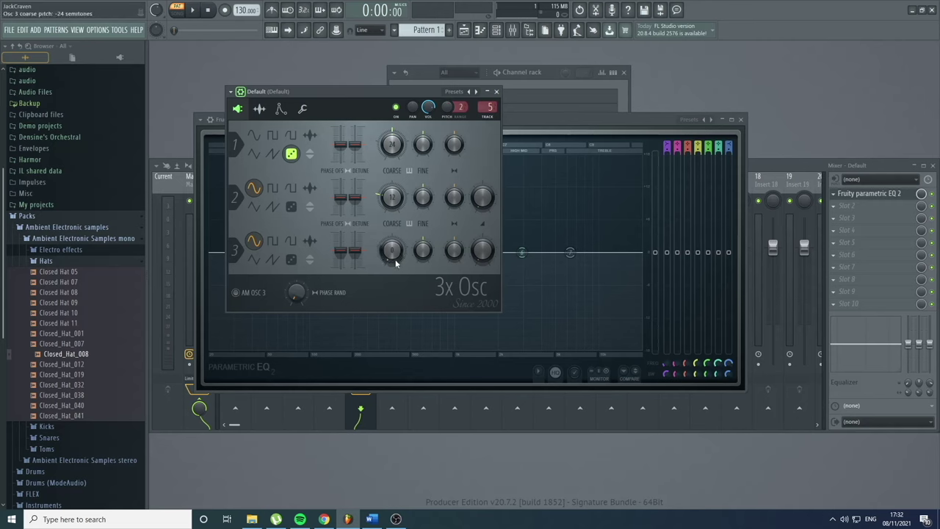
{"action": "left_click", "coordinate": [256, 139]}
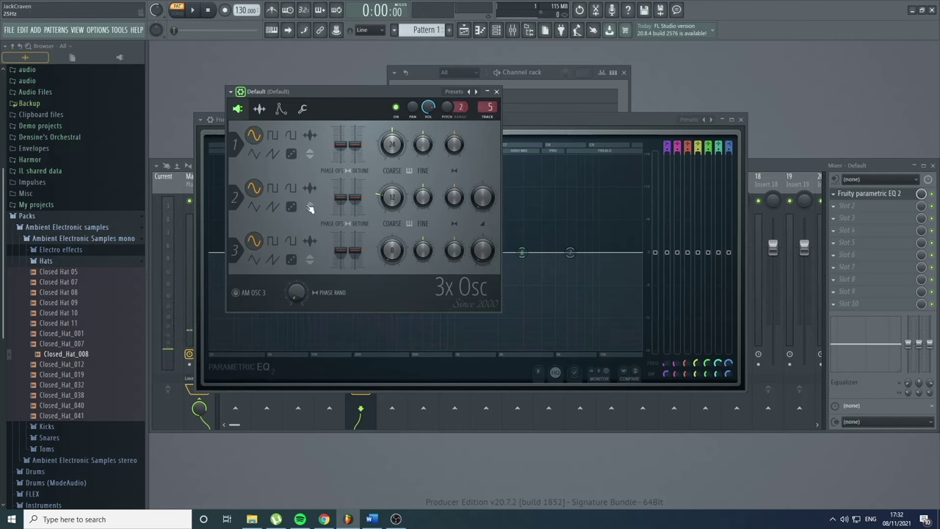
{"action": "left_click", "coordinate": [271, 188]}
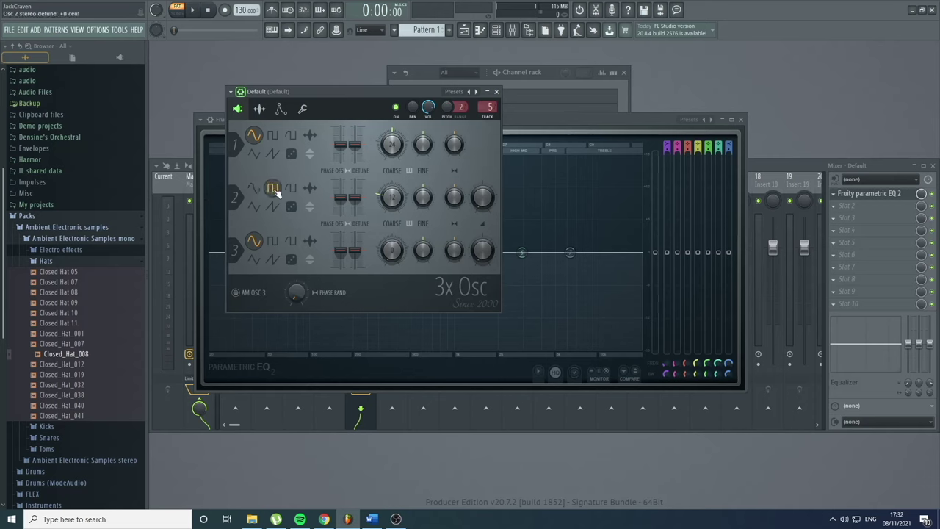
{"action": "left_click", "coordinate": [276, 209]}
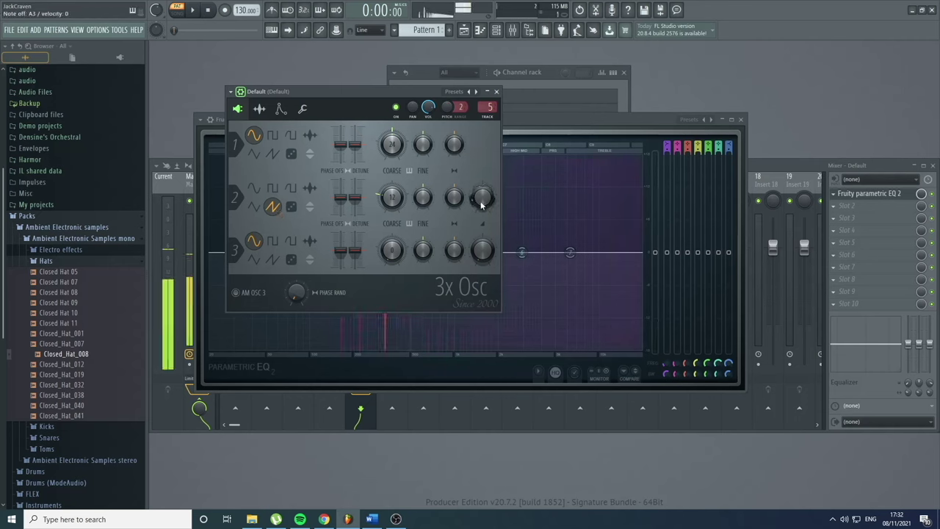
{"action": "left_click_drag", "start_coordinate": [394, 103], "coordinate": [250, 330]}
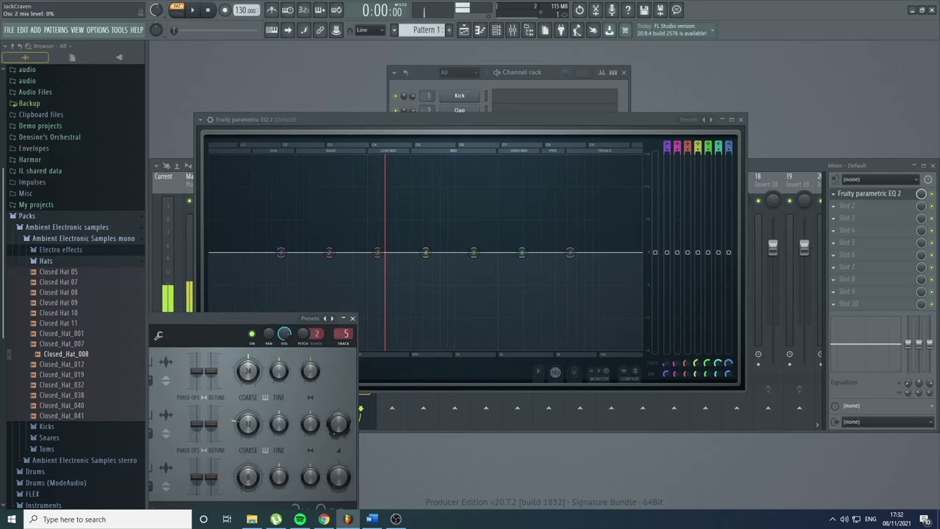
Raise oscillator 2's mix level and arrange the 3x Osc and Parametric EQ 2 windows so the layered harmonics can be viewed
{"action": "scroll", "coordinate": [337, 424], "scroll_direction": "up", "scroll_amount": 3}
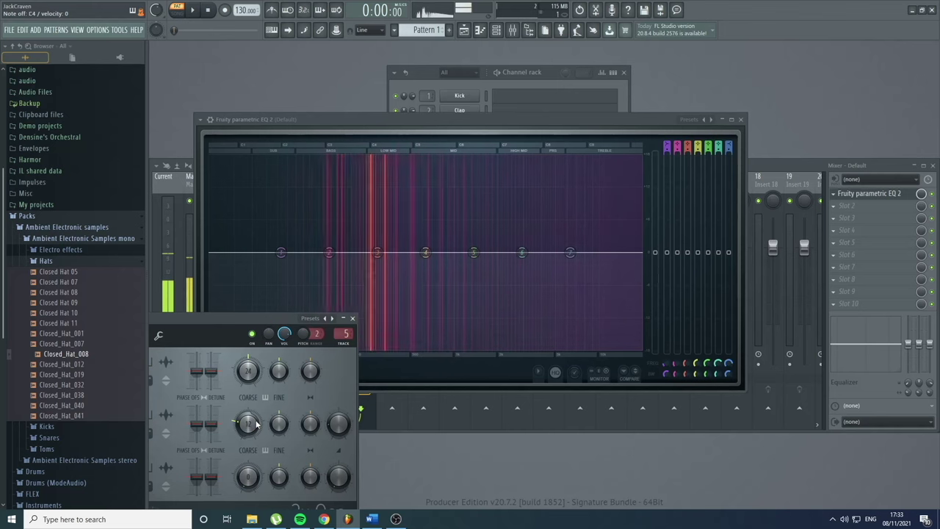
{"action": "left_click_drag", "start_coordinate": [258, 318], "coordinate": [672, 191]}
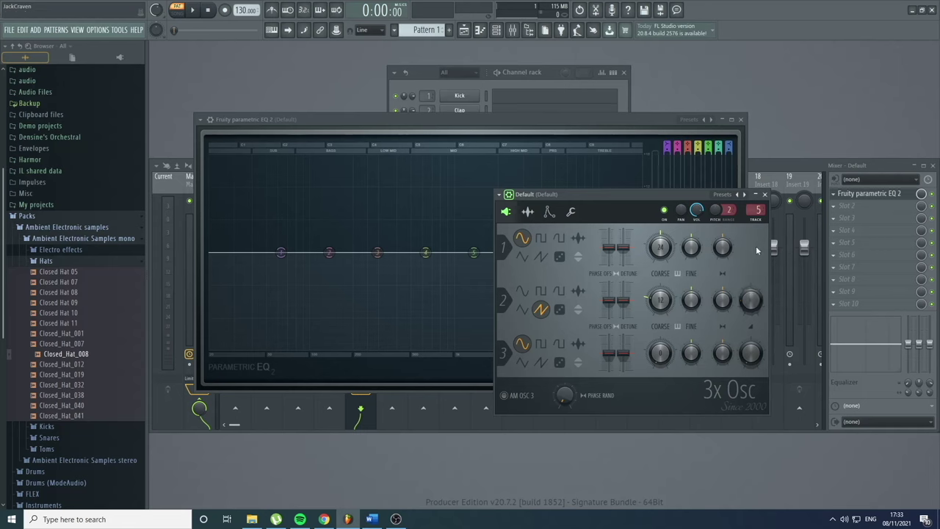
{"action": "left_click_drag", "start_coordinate": [633, 196], "coordinate": [703, 190]}
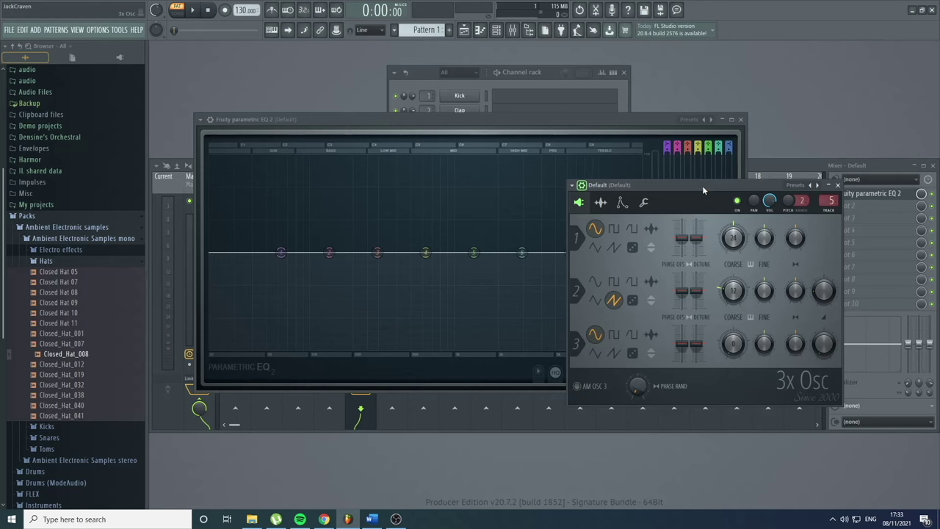
{"action": "left_click_drag", "start_coordinate": [702, 185], "coordinate": [519, 288]}
{"action": "left_click_drag", "start_coordinate": [496, 116], "coordinate": [452, 44]}
{"action": "left_click", "coordinate": [610, 334]}
{"action": "left_click_drag", "start_coordinate": [553, 303], "coordinate": [762, 259]}
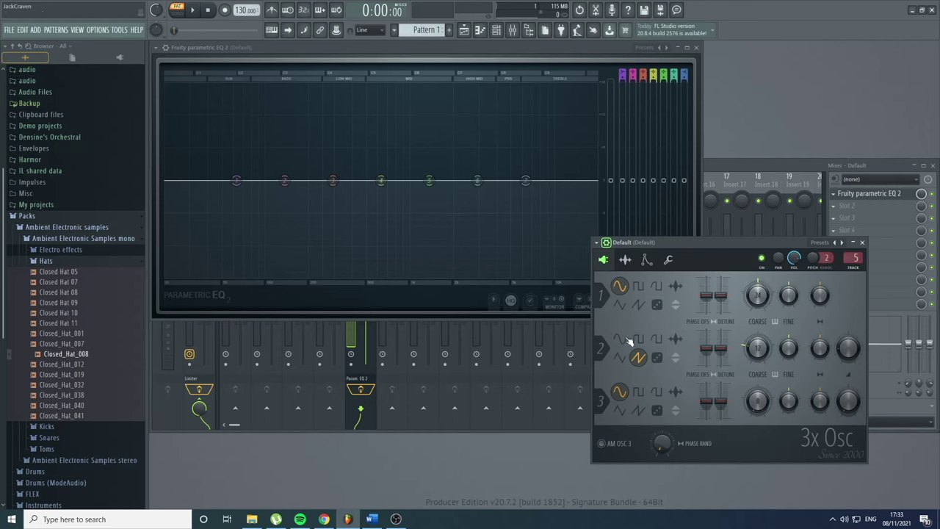
{"action": "key", "text": "z"}
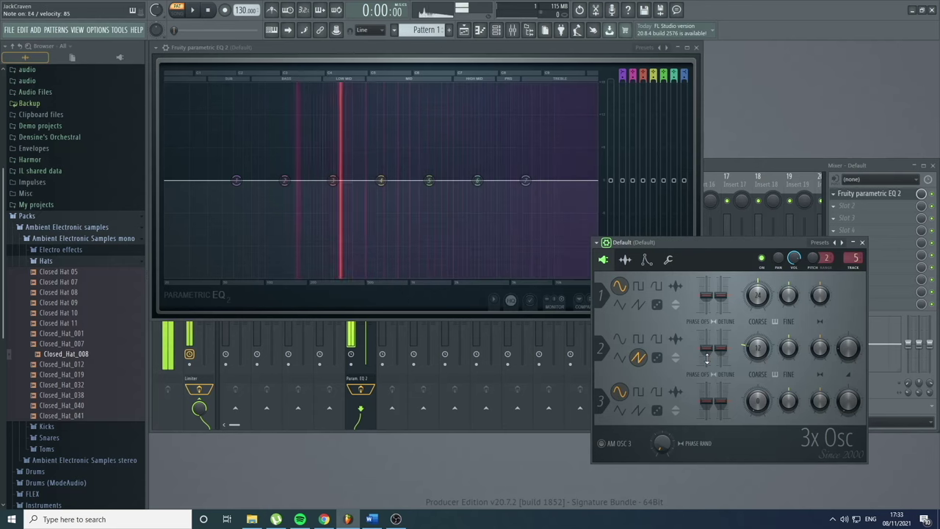
Switch oscillator 3 to a square wave with about -19 cents of stereo detune, and adjust its mix level
{"action": "left_click", "coordinate": [622, 411]}
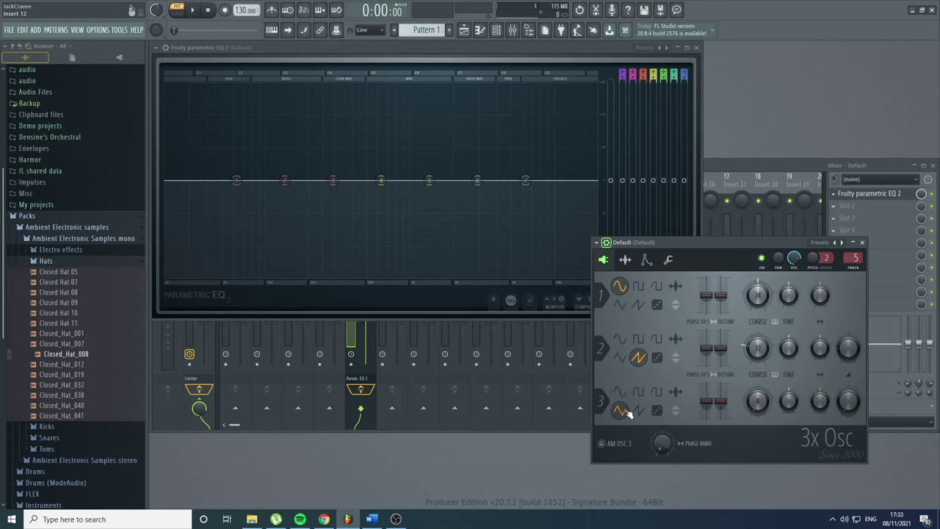
{"action": "left_click", "coordinate": [638, 391]}
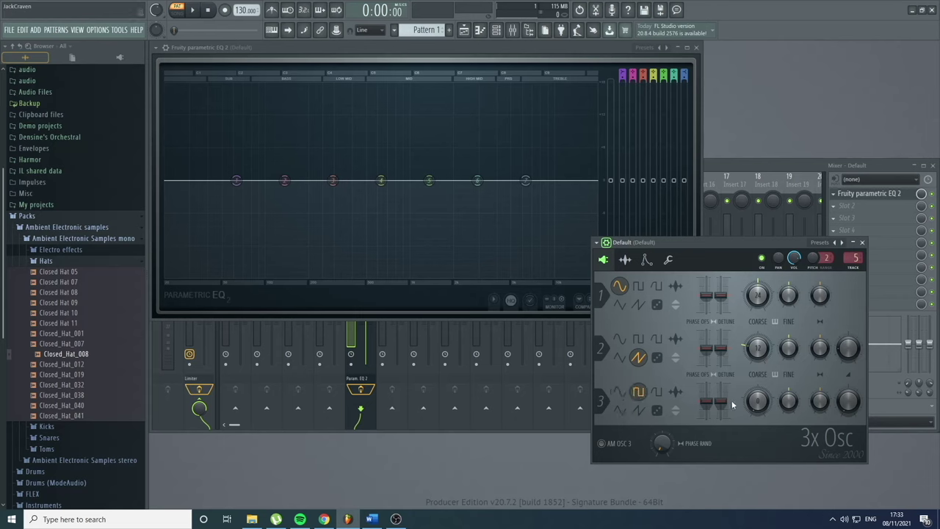
{"action": "left_click_drag", "start_coordinate": [723, 403], "coordinate": [721, 409]}
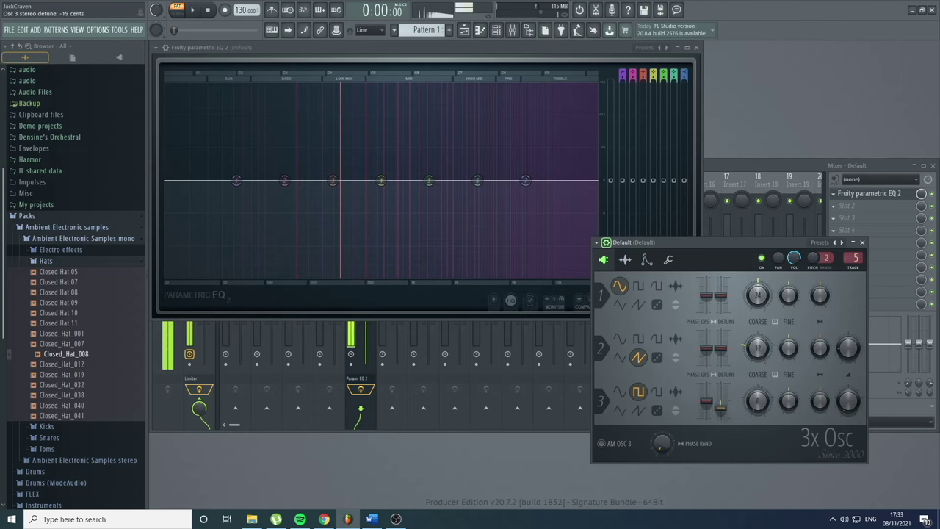
{"action": "left_click_drag", "start_coordinate": [849, 398], "coordinate": [844, 404]}
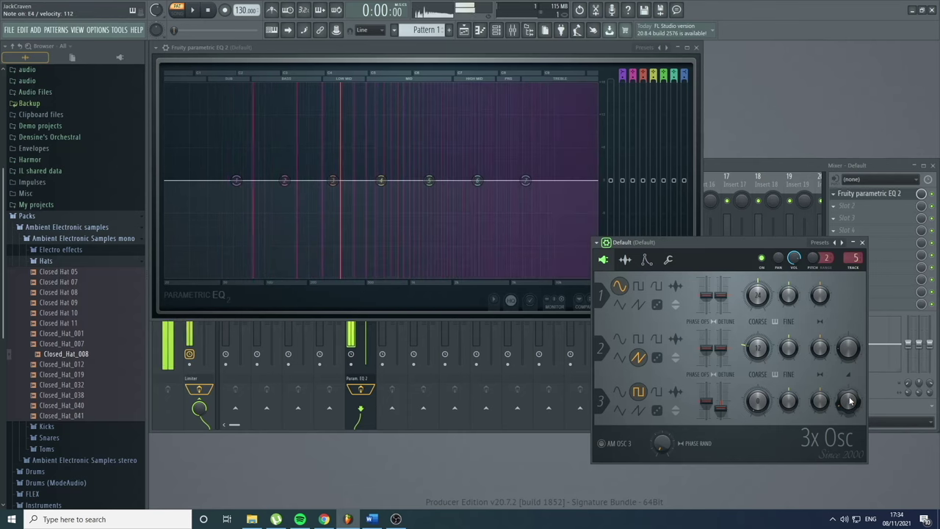
Reset oscillator 3's stereo detune and lower it again to compare the sound, moving the 3x Osc window higher
{"action": "right_click", "coordinate": [725, 412]}
{"action": "left_click", "coordinate": [744, 364]}
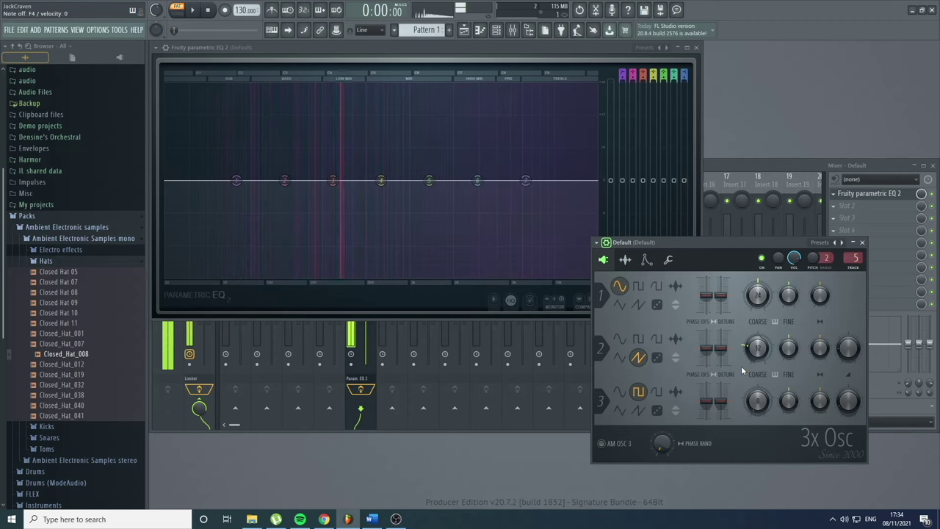
{"action": "left_click_drag", "start_coordinate": [721, 402], "coordinate": [720, 412]}
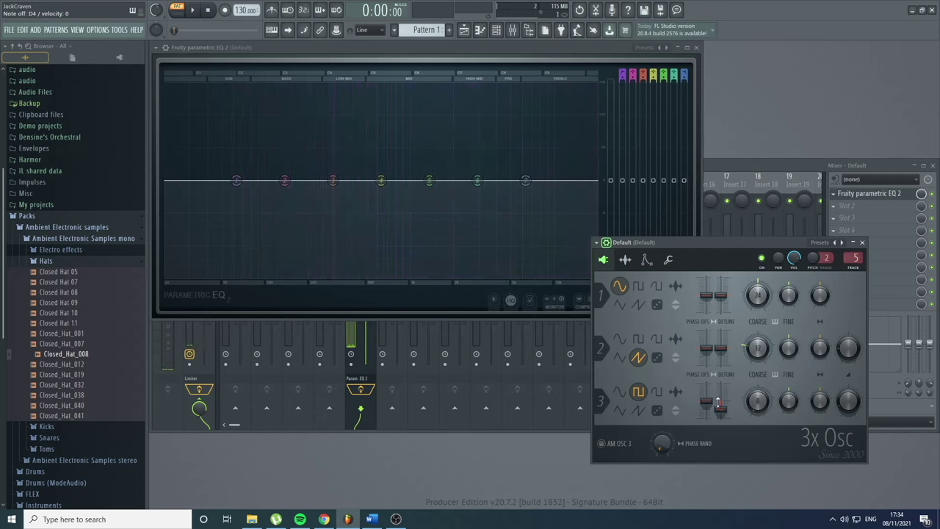
{"action": "left_click_drag", "start_coordinate": [698, 242], "coordinate": [706, 91]}
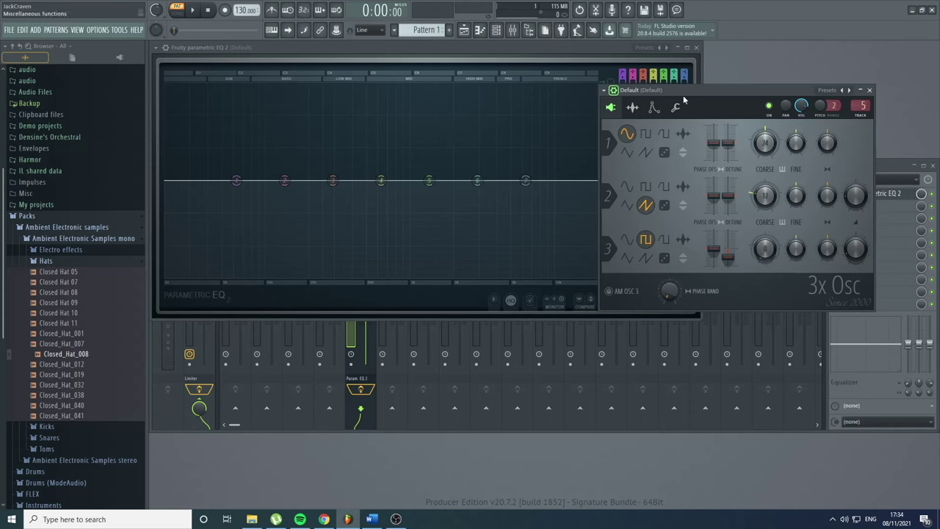
{"action": "left_click_drag", "start_coordinate": [685, 90], "coordinate": [684, 83]}
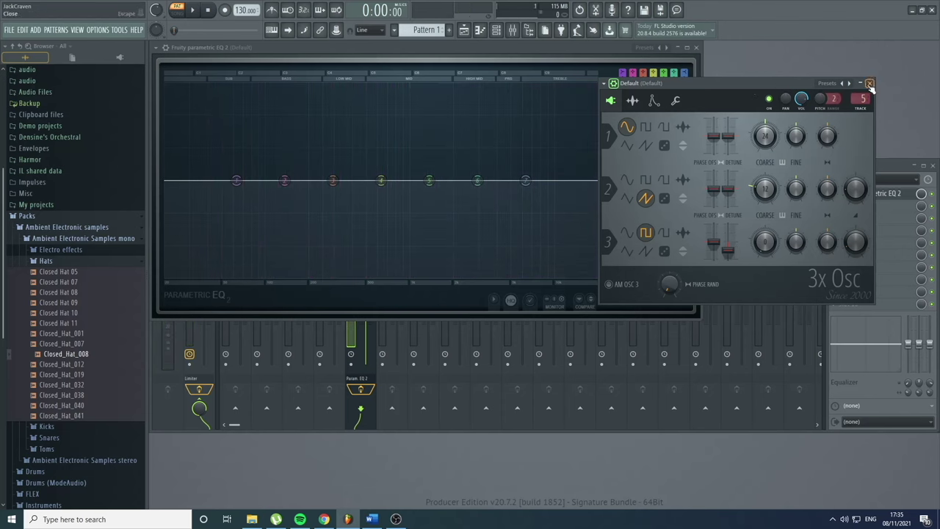
In 3x Osc's precomputed effects, shift the EQ balance to about 88%, add stereo delay, and raise the type A reverb
{"action": "left_click", "coordinate": [654, 101]}
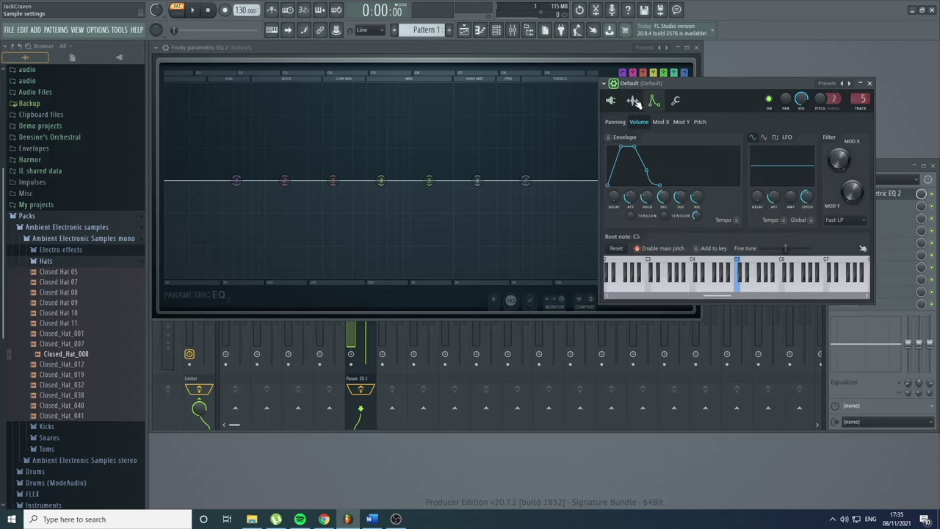
{"action": "left_click", "coordinate": [633, 101]}
{"action": "left_click", "coordinate": [755, 162]}
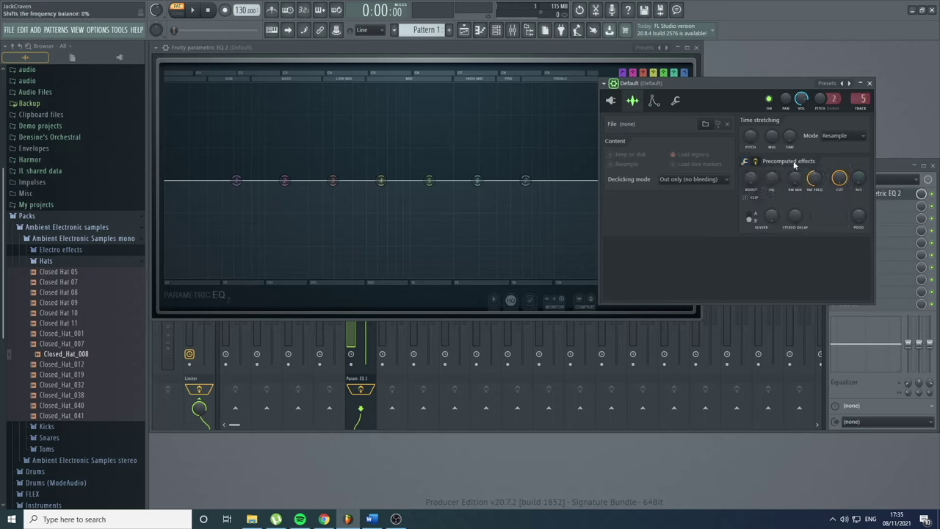
{"action": "left_click_drag", "start_coordinate": [771, 178], "coordinate": [771, 205]}
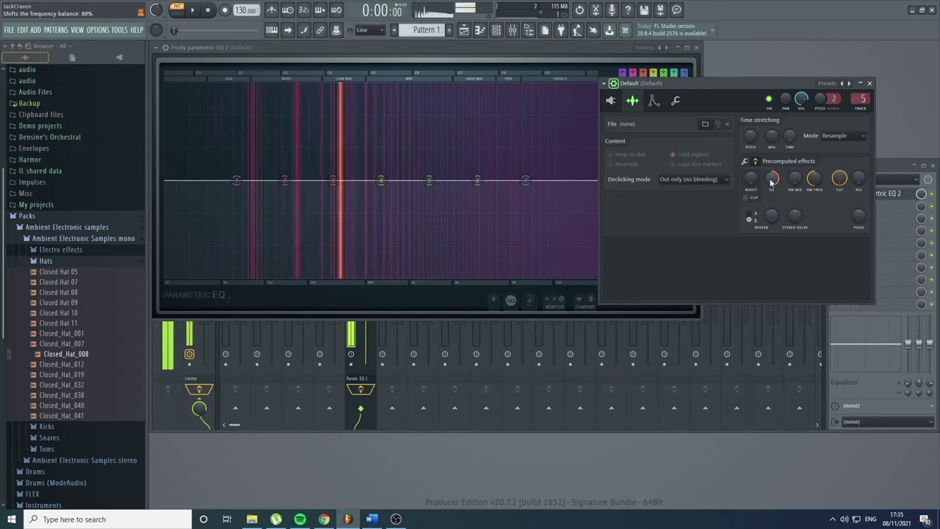
{"action": "left_click_drag", "start_coordinate": [795, 214], "coordinate": [795, 202]}
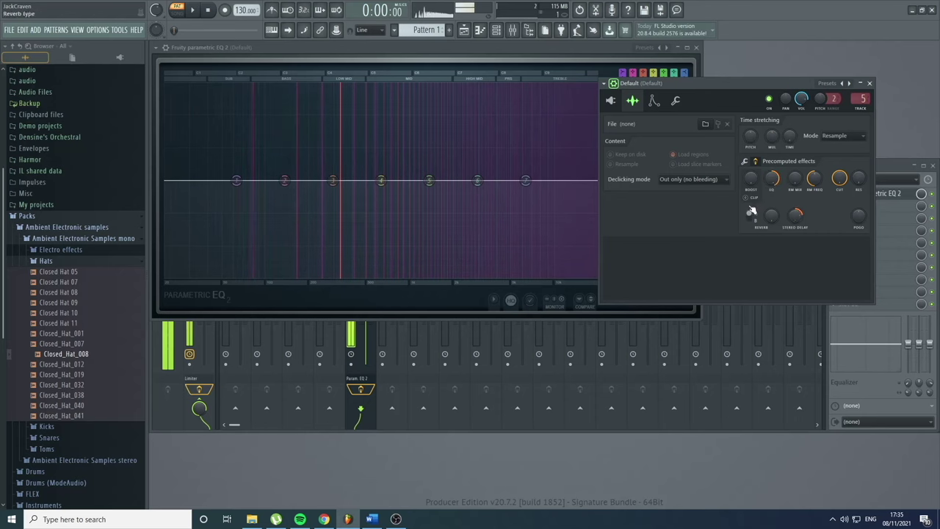
{"action": "left_click_drag", "start_coordinate": [770, 215], "coordinate": [776, 216]}
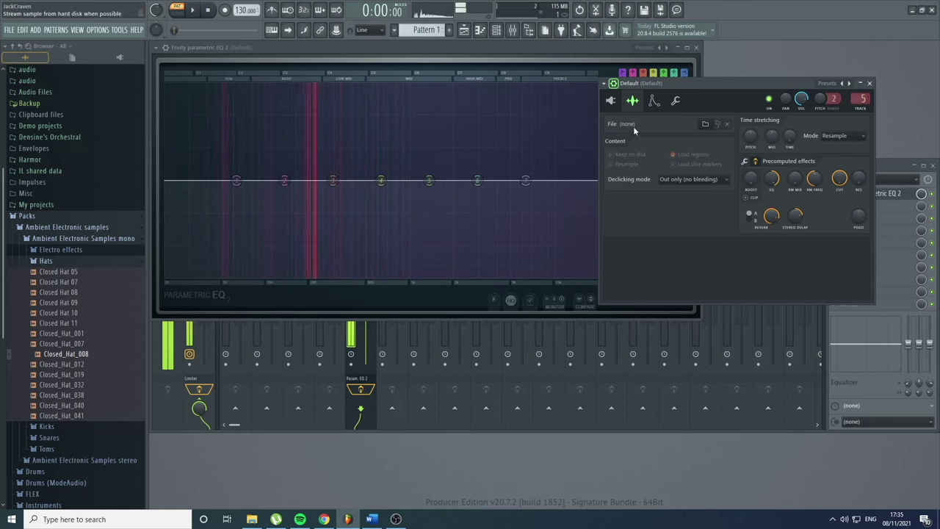
Try oscillator 3 at coarse pitch 12 and lower it again, lower oscillator 2's coarse pitch, and set oscillator 1's to 12
{"action": "left_click", "coordinate": [611, 101]}
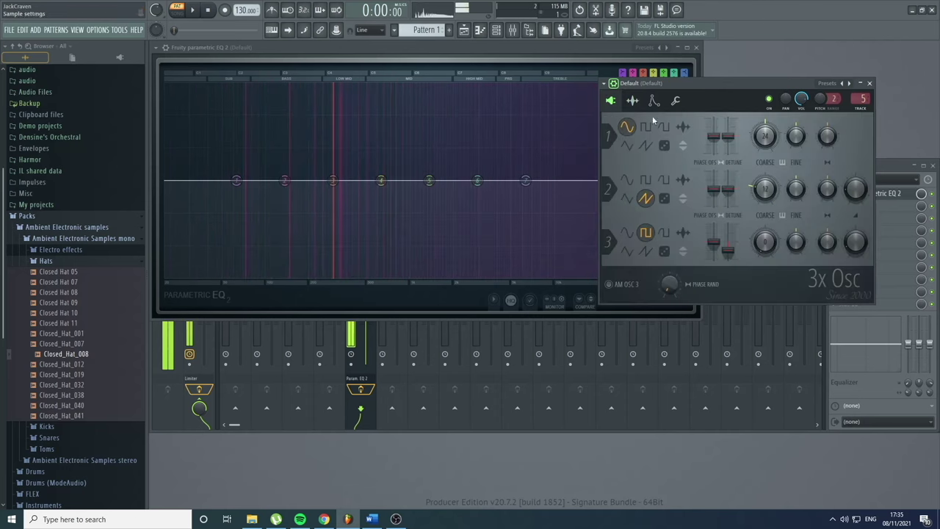
{"action": "left_click_drag", "start_coordinate": [780, 248], "coordinate": [780, 227]}
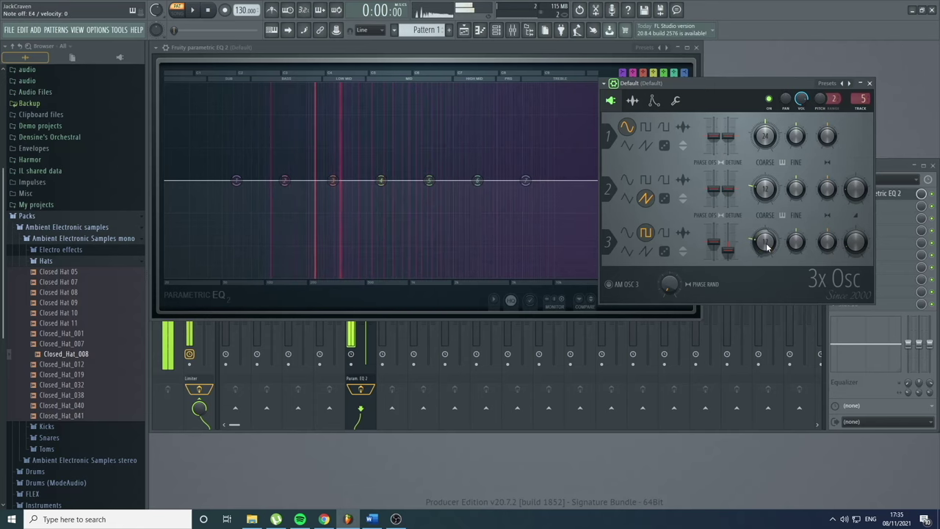
{"action": "left_click_drag", "start_coordinate": [780, 228], "coordinate": [780, 249]}
{"action": "left_click_drag", "start_coordinate": [765, 188], "coordinate": [769, 187]}
{"action": "left_click_drag", "start_coordinate": [752, 134], "coordinate": [753, 135]}
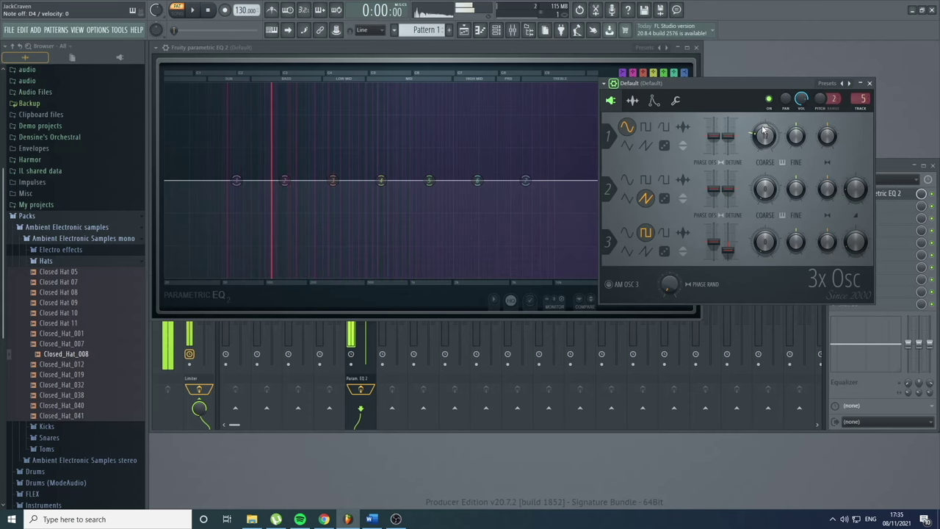
Add Fruity WaveShaper to slot 2 of mixer track 5 and bend its shaping curve upward
{"action": "left_click", "coordinate": [651, 103]}
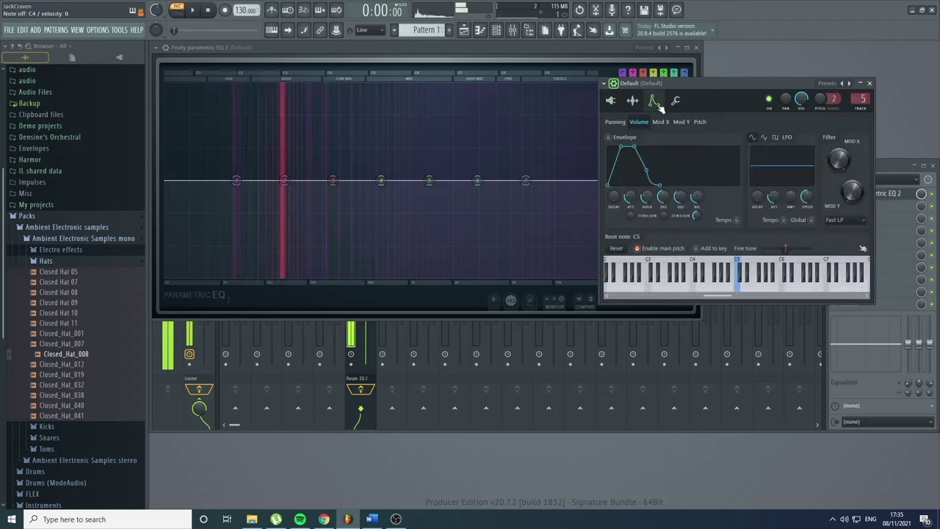
{"action": "left_click", "coordinate": [633, 100]}
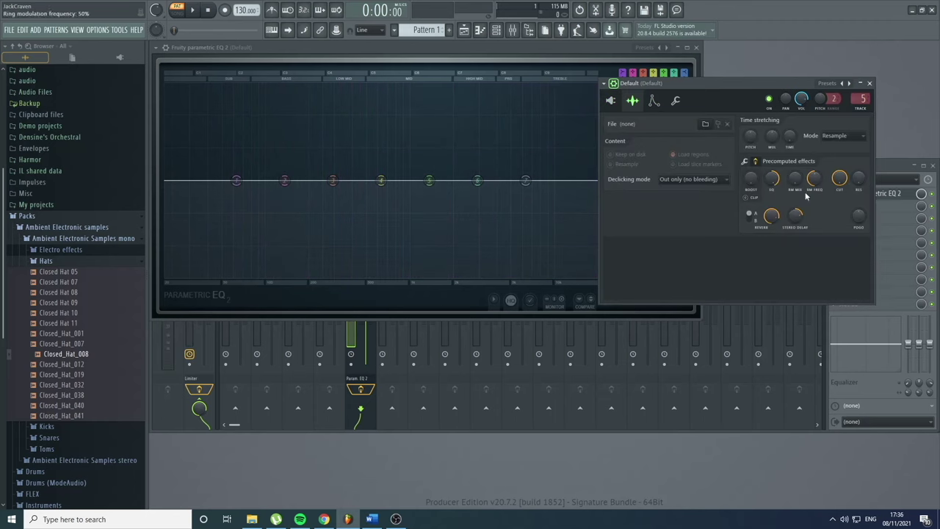
{"action": "left_click", "coordinate": [370, 367]}
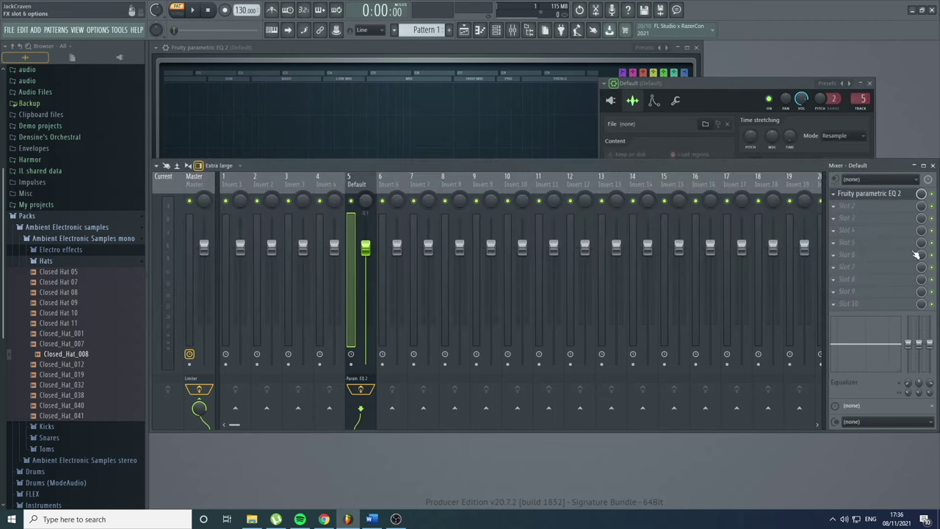
{"action": "left_click", "coordinate": [867, 206]}
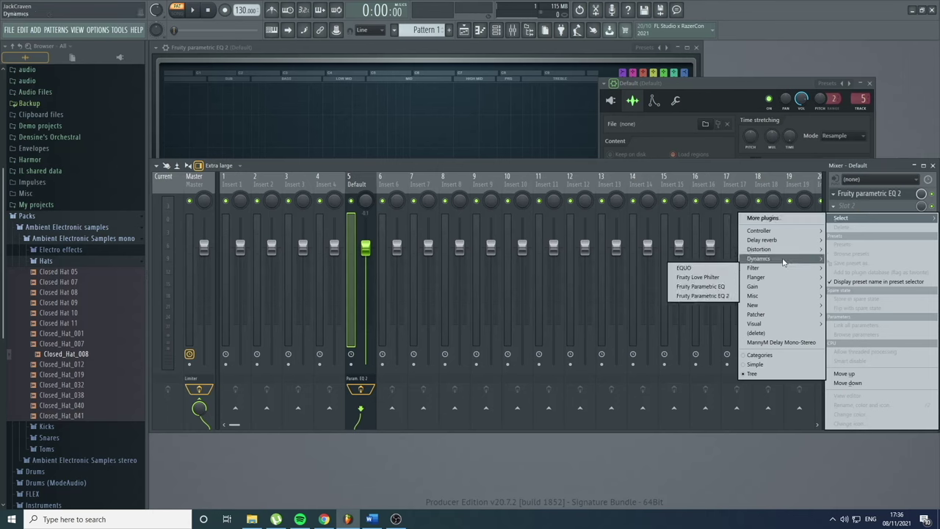
{"action": "mouse_move", "coordinate": [761, 258]}
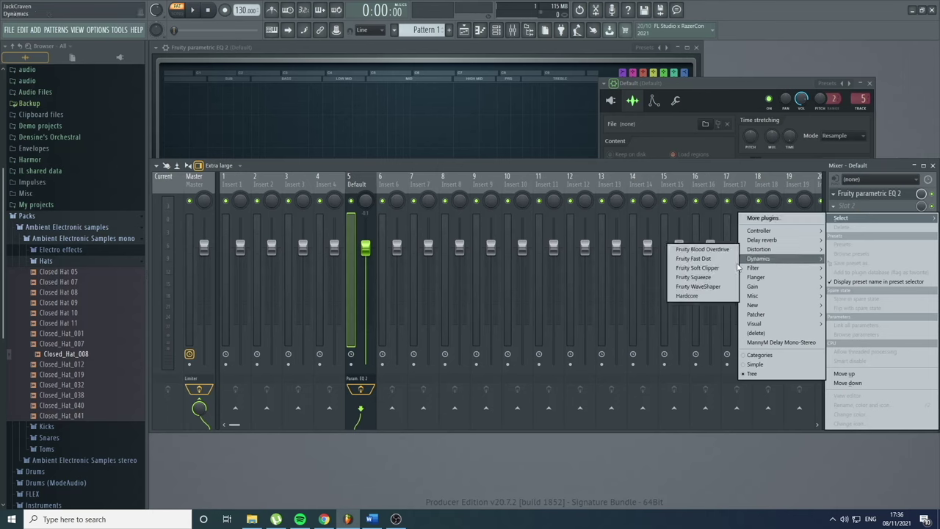
{"action": "left_click", "coordinate": [699, 286]}
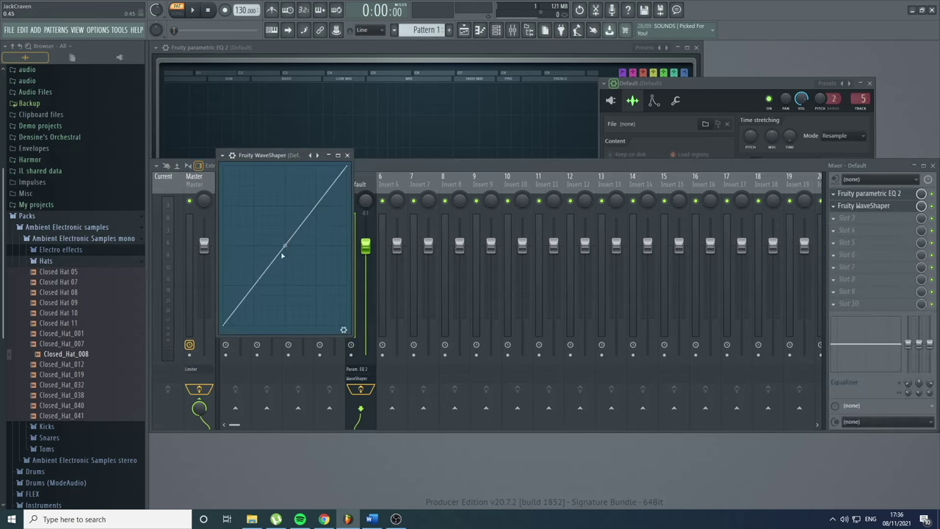
{"action": "left_click_drag", "start_coordinate": [285, 246], "coordinate": [285, 207]}
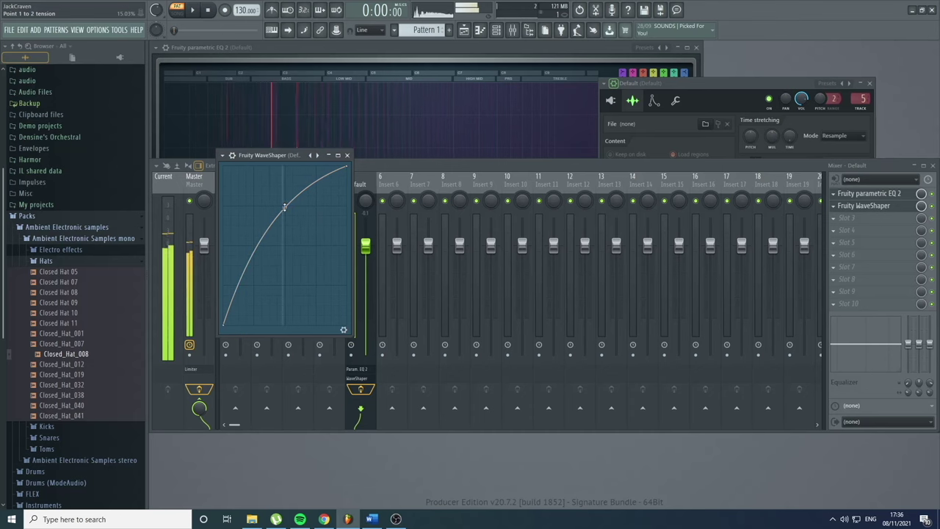
Open Parametric EQ 2 from the mixer track and move it below Fruity WaveShaper in the effect chain
{"action": "left_click", "coordinate": [868, 194]}
{"action": "left_click", "coordinate": [869, 195]}
{"action": "left_click_drag", "start_coordinate": [876, 195], "coordinate": [881, 208]}
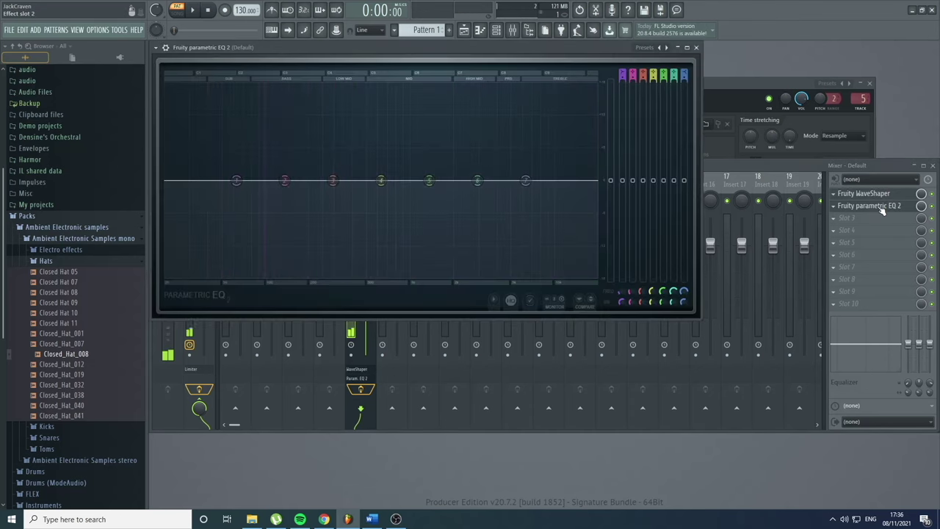
Cut the lows and highs with EQ bands 1 and 7, move band 4 to the lows with a slight cut, and slightly boost band 5
{"action": "left_click_drag", "start_coordinate": [525, 180], "coordinate": [540, 277]}
{"action": "left_click_drag", "start_coordinate": [236, 180], "coordinate": [252, 272]}
{"action": "left_click_drag", "start_coordinate": [381, 179], "coordinate": [253, 196]}
{"action": "left_click_drag", "start_coordinate": [429, 180], "coordinate": [393, 164]}
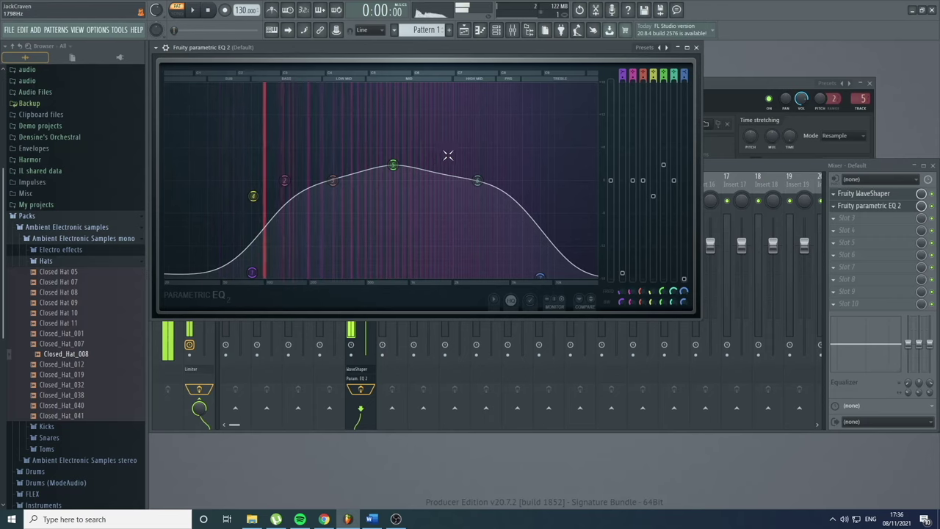
{"action": "left_click", "coordinate": [696, 49]}
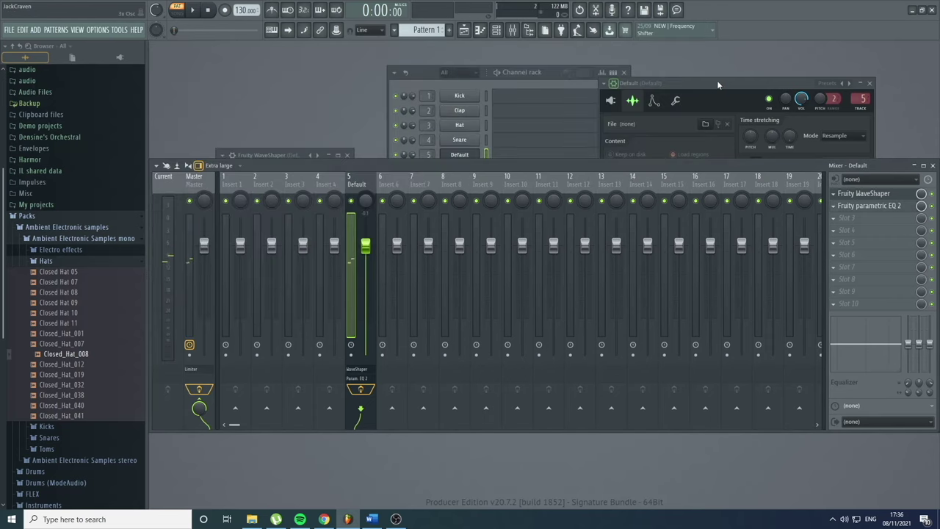
Return 3x Osc to its oscillator settings, move its window off the mixer's effect slots, and bring the channel rack forward
{"action": "left_click", "coordinate": [717, 80]}
{"action": "left_click", "coordinate": [460, 155]}
{"action": "left_click", "coordinate": [460, 155]}
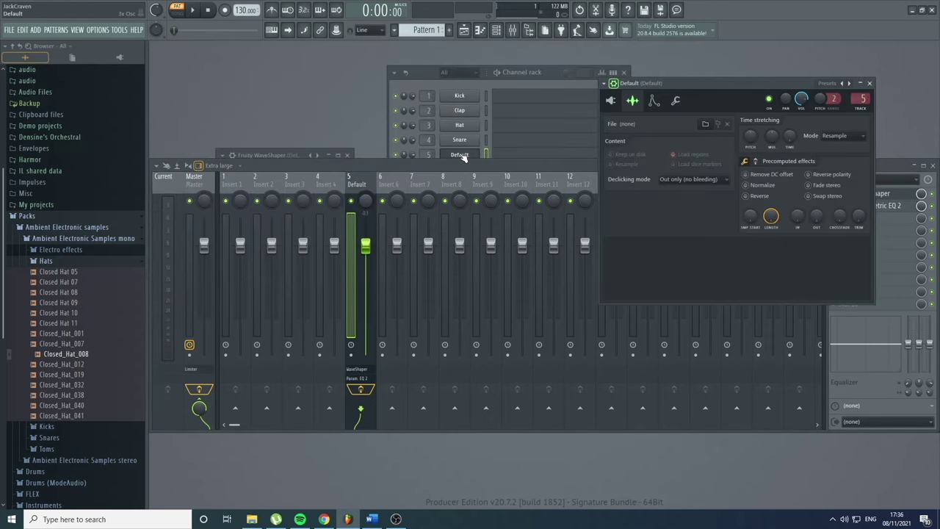
{"action": "left_click", "coordinate": [611, 100]}
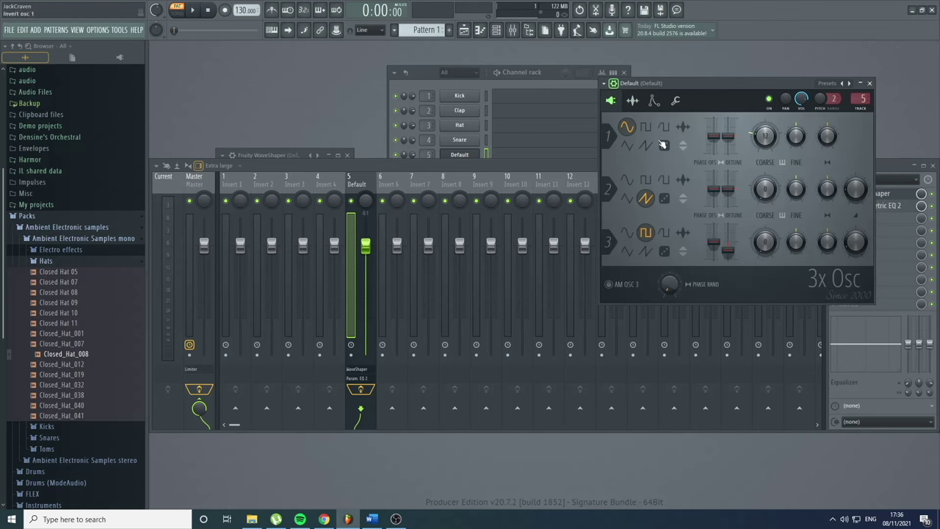
{"action": "left_click_drag", "start_coordinate": [743, 82], "coordinate": [617, 92]}
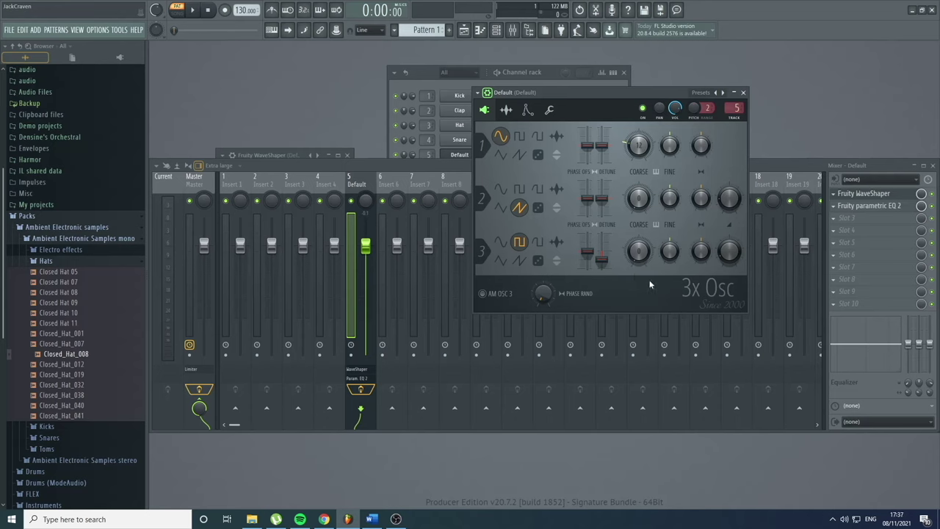
{"action": "left_click", "coordinate": [417, 78]}
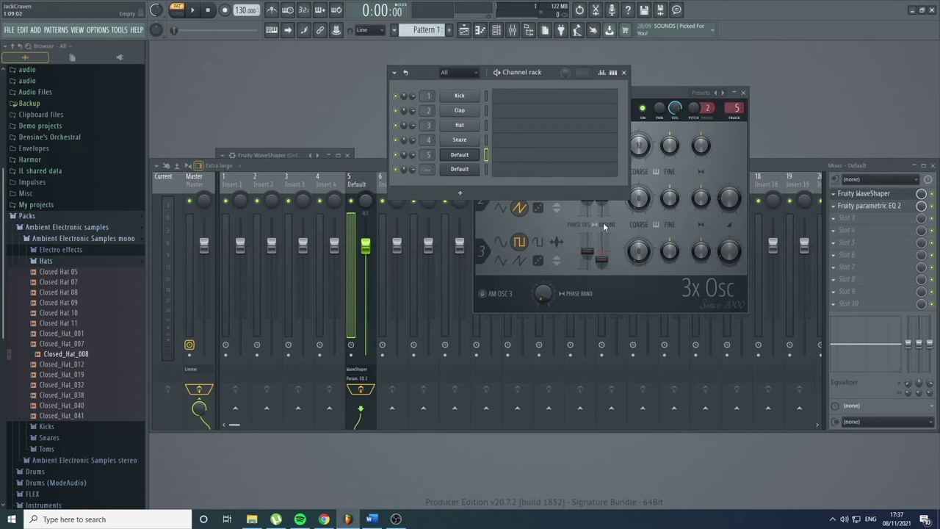
Close 3x Osc, open the sixth channel's Sytrus synth, and enlarge and reposition its window
{"action": "left_click", "coordinate": [683, 298]}
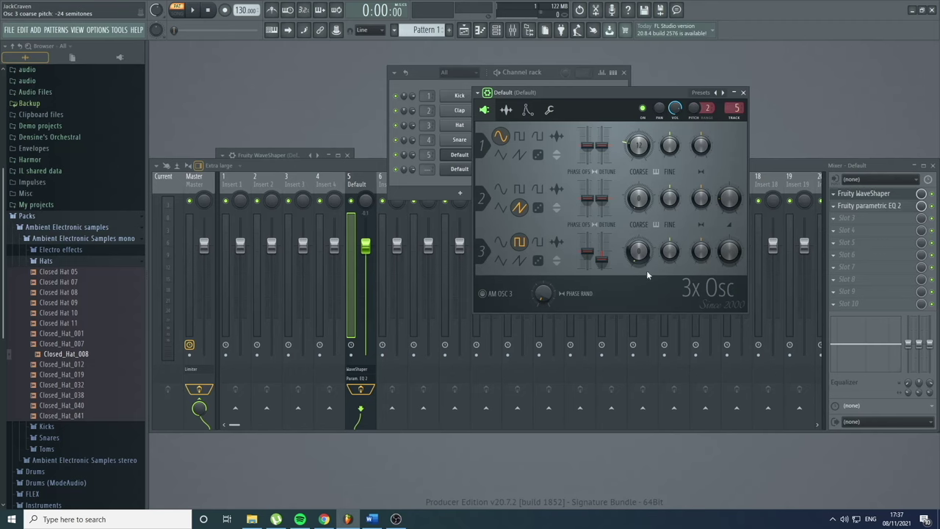
{"action": "left_click", "coordinate": [742, 91]}
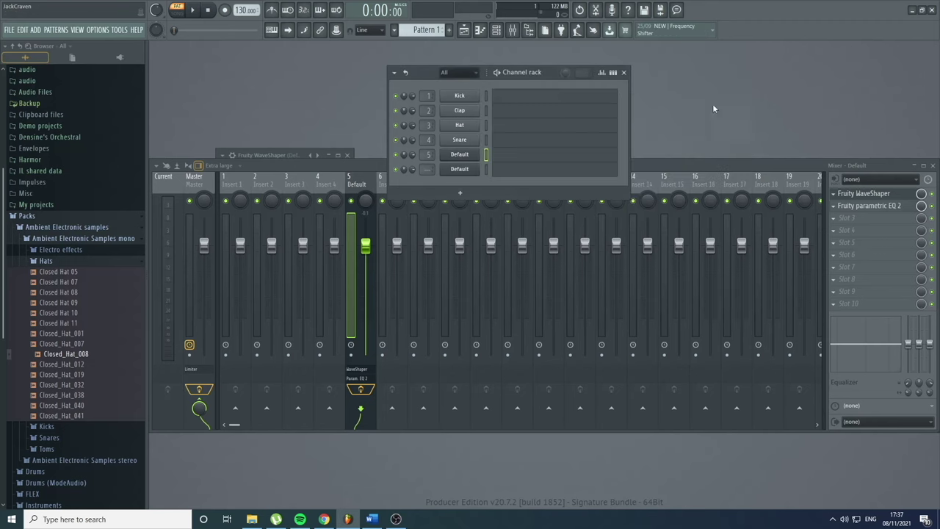
{"action": "left_click", "coordinate": [461, 170]}
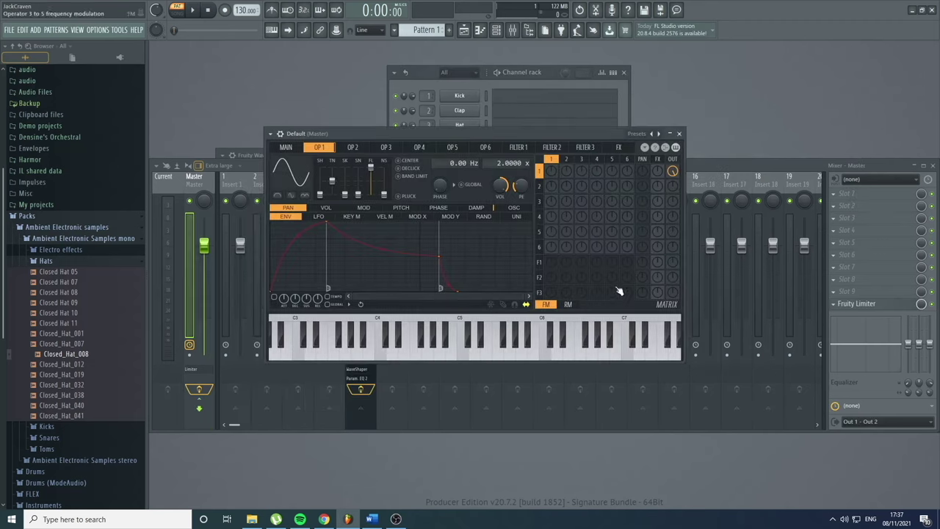
{"action": "left_click_drag", "start_coordinate": [683, 361], "coordinate": [738, 409]}
{"action": "left_click_drag", "start_coordinate": [561, 139], "coordinate": [538, 125]}
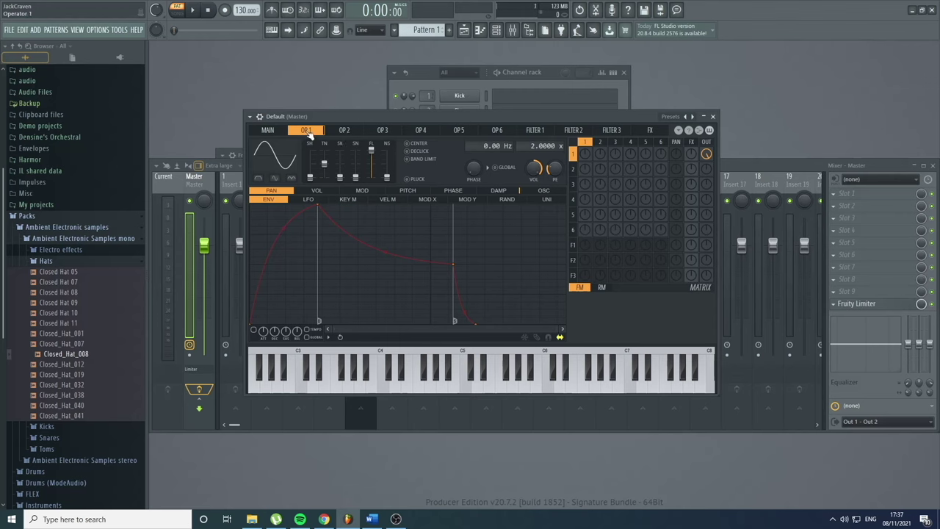
View the Sytrus pages of operators 2, 3 and 4, return to operator 1, and play test notes
{"action": "left_click", "coordinate": [344, 130]}
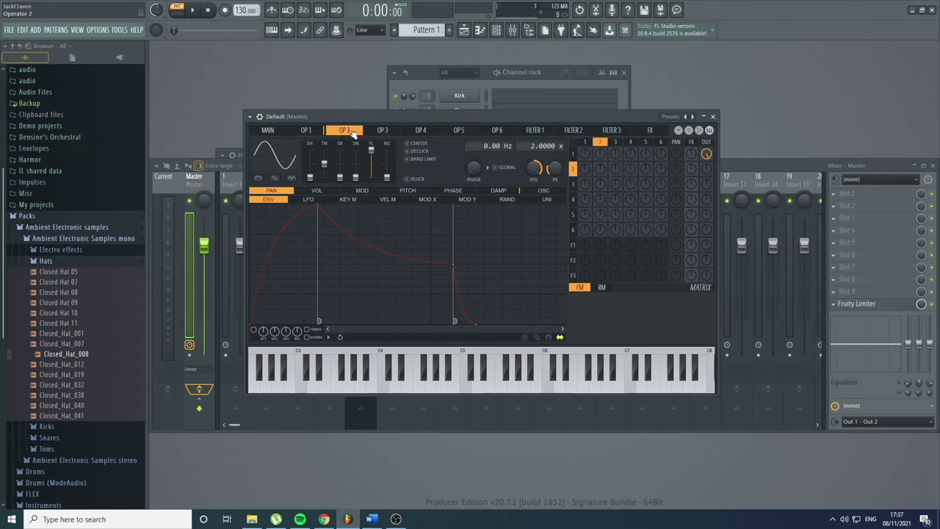
{"action": "left_click", "coordinate": [383, 130]}
{"action": "left_click", "coordinate": [420, 131]}
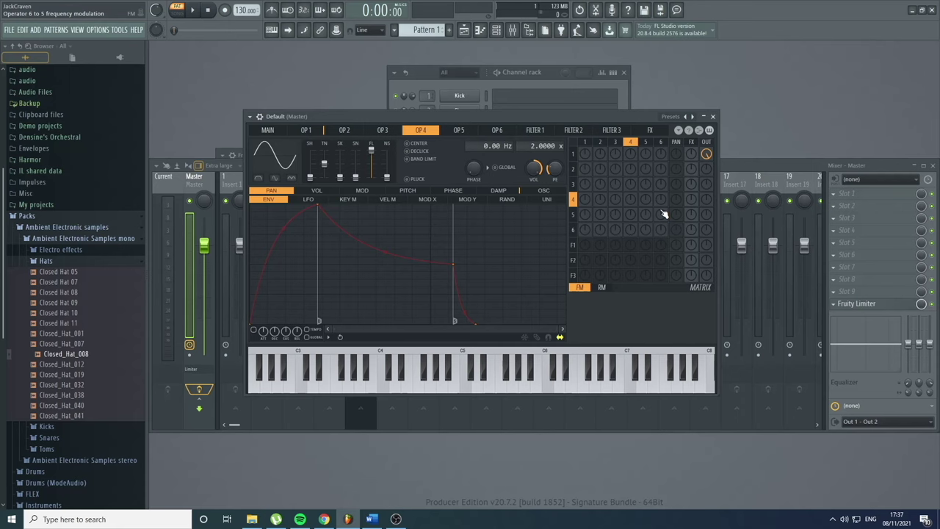
{"action": "left_click", "coordinate": [307, 131]}
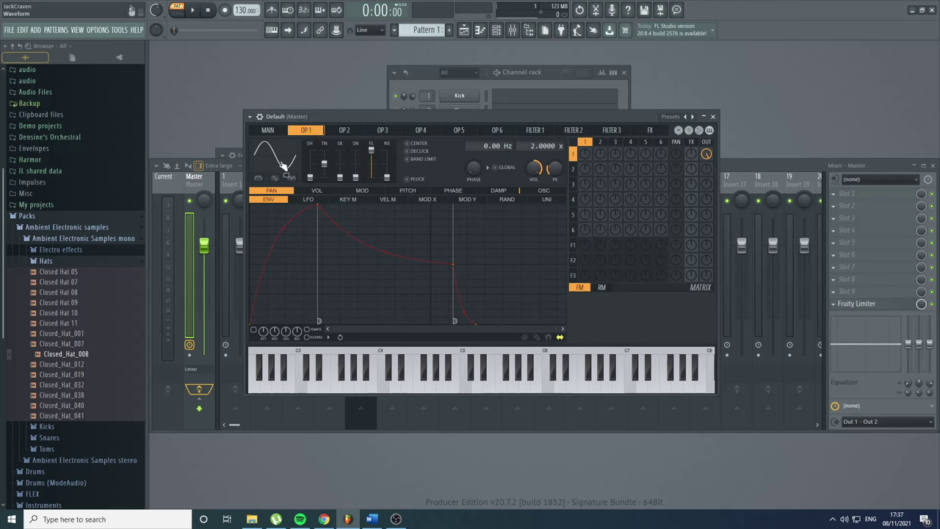
{"action": "key", "text": "v"}
{"action": "key", "text": "v"}
Open Parametric EQ 2 from mixer track 5 and arrange its window below the Sytrus window
{"action": "left_click_drag", "start_coordinate": [489, 120], "coordinate": [551, 82]}
{"action": "left_click", "coordinate": [373, 403]}
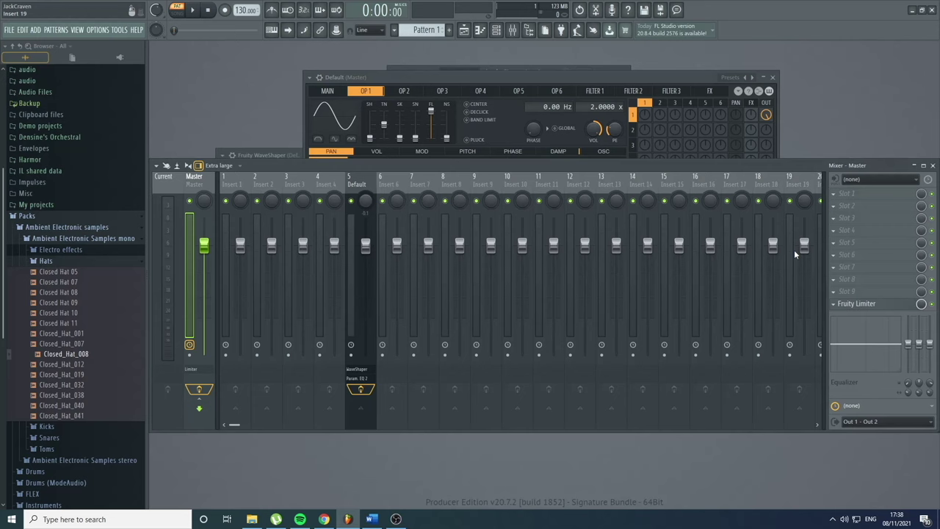
{"action": "left_click", "coordinate": [371, 180]}
{"action": "left_click", "coordinate": [882, 205]}
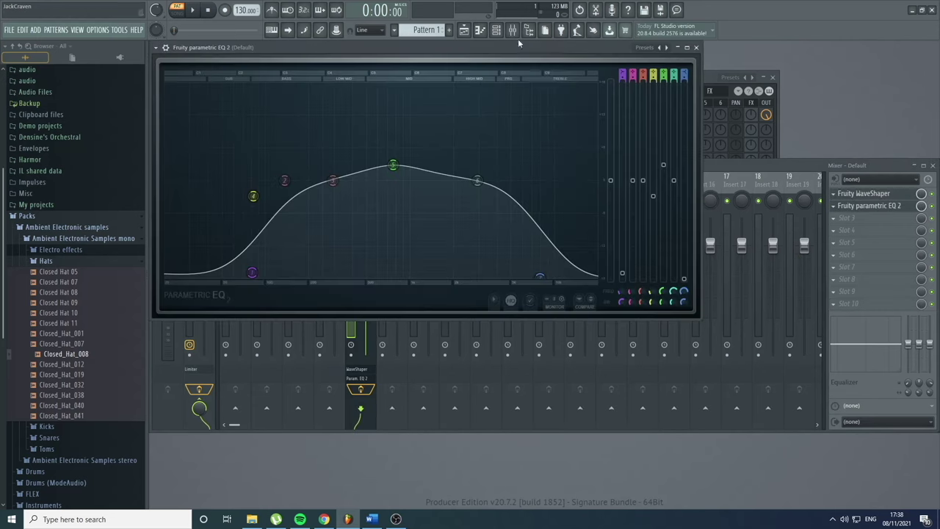
{"action": "left_click_drag", "start_coordinate": [518, 66], "coordinate": [518, 247]}
{"action": "left_click_drag", "start_coordinate": [528, 86], "coordinate": [498, 64]}
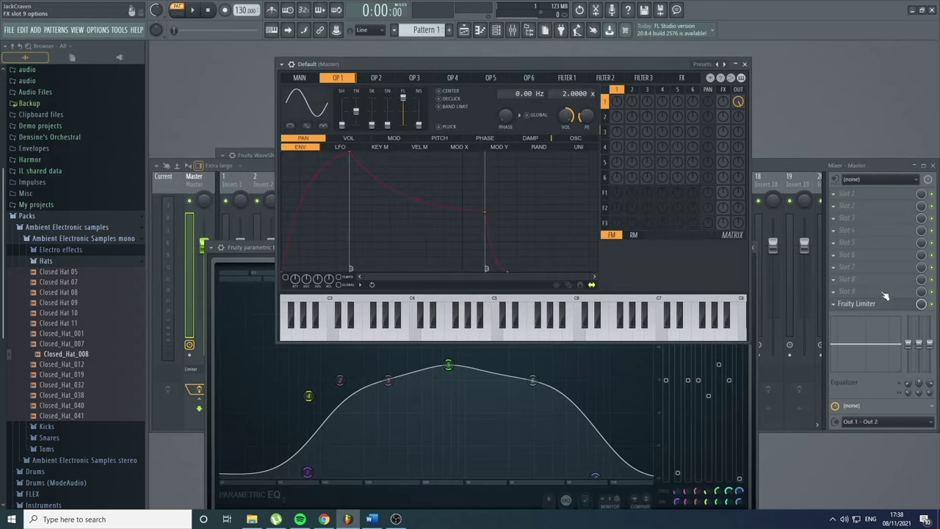
Bring Parametric EQ 2 forward and reset it to the Default preset
{"action": "left_click", "coordinate": [742, 257]}
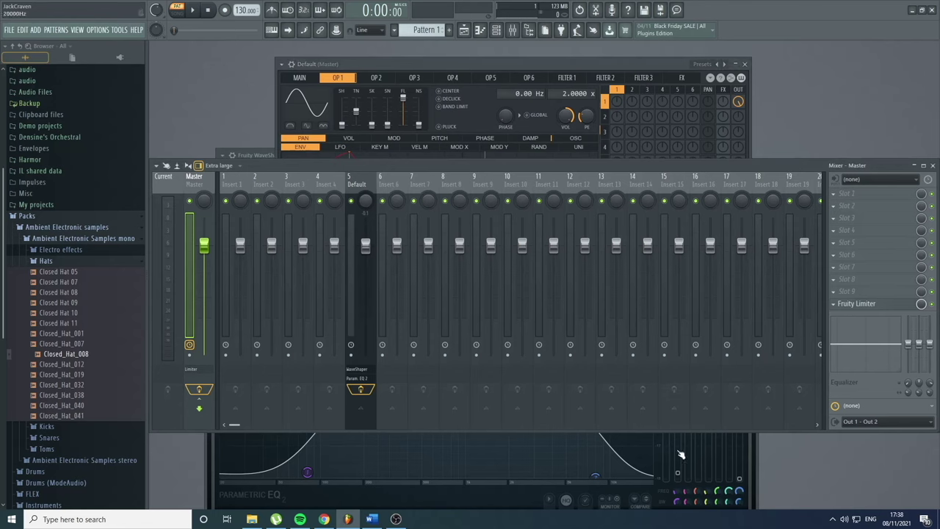
{"action": "left_click", "coordinate": [681, 455]}
{"action": "left_click", "coordinate": [702, 250]}
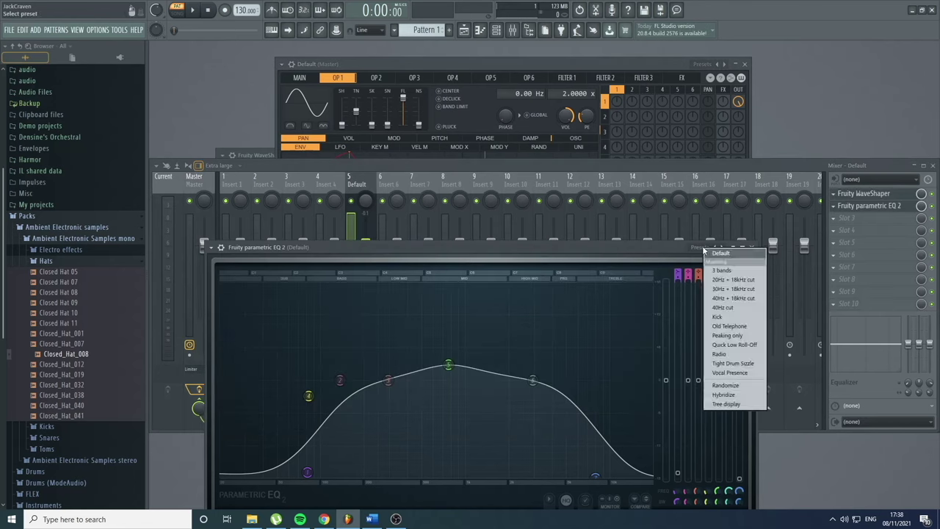
{"action": "left_click", "coordinate": [720, 252]}
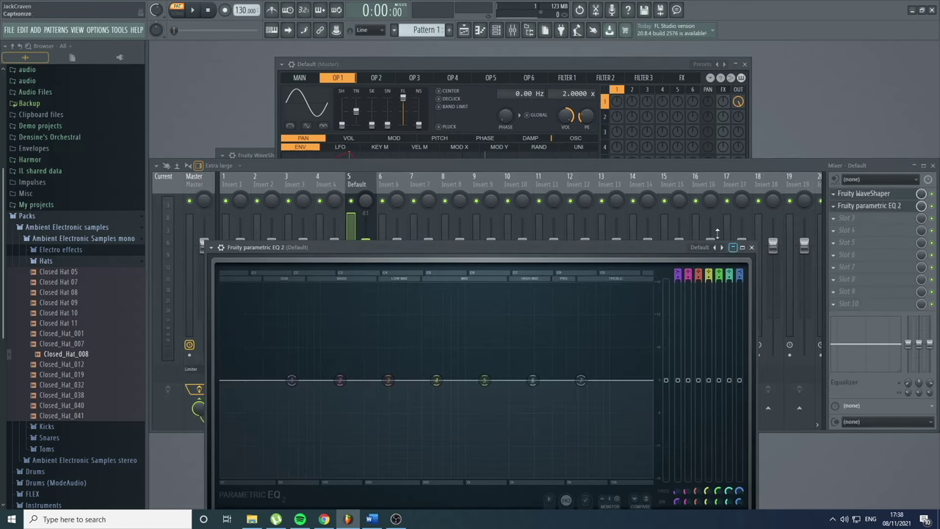
Show the Sytrus channel settings, route the synth to mixer track 5, and close its window
{"action": "left_click", "coordinate": [553, 62]}
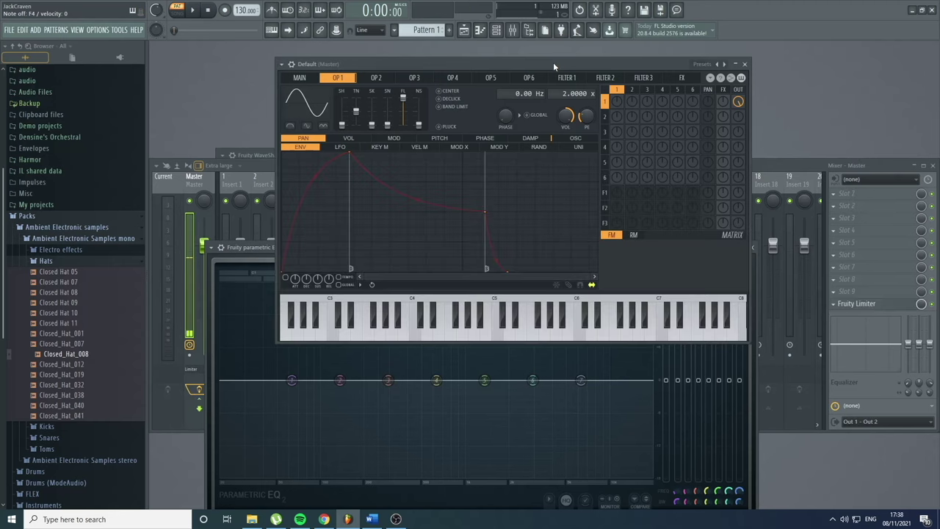
{"action": "left_click", "coordinate": [281, 65]}
{"action": "scroll", "coordinate": [737, 79], "scroll_direction": "up", "scroll_amount": 4}
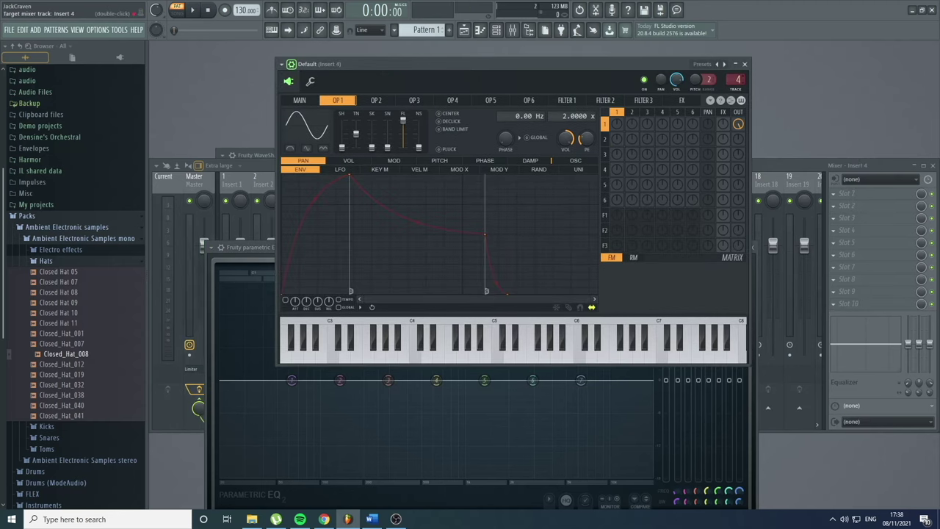
{"action": "scroll", "coordinate": [737, 79], "scroll_direction": "up", "scroll_amount": 1}
{"action": "left_click", "coordinate": [745, 64]}
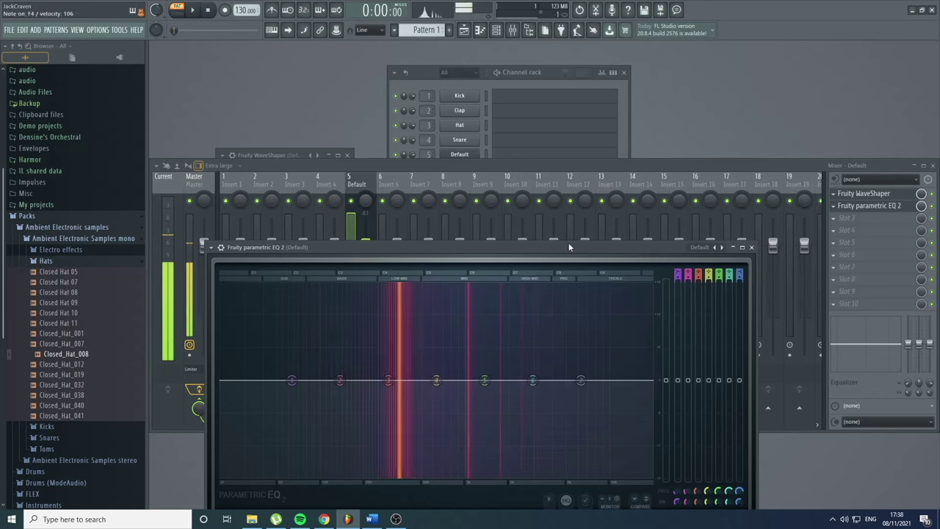
Disable Fruity WaveShaper on mixer track 5 and reopen Sytrus from the channel rack
{"action": "left_click", "coordinate": [933, 208]}
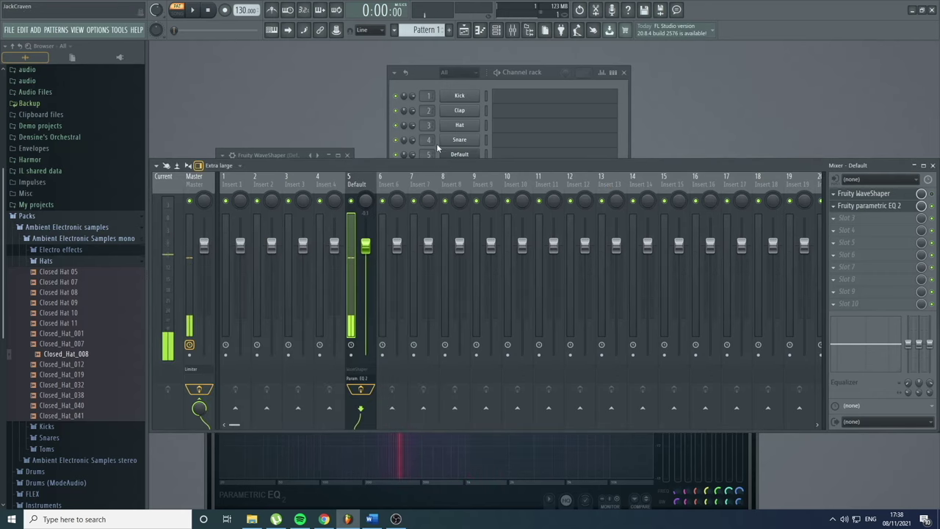
{"action": "left_click", "coordinate": [426, 70]}
{"action": "left_click", "coordinate": [459, 169]}
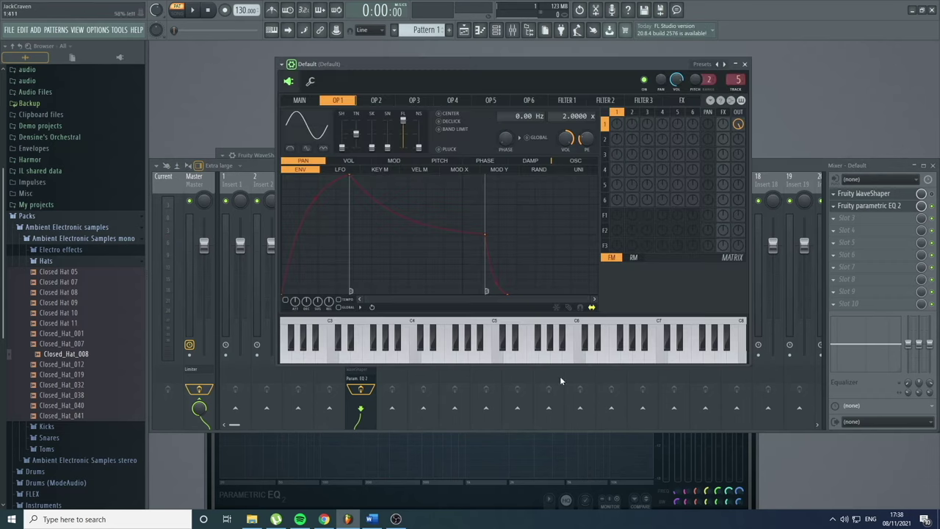
Bring the EQ spectrum into view, then move the Sytrus window aside and shrink it
{"action": "left_click", "coordinate": [682, 470]}
{"action": "left_click_drag", "start_coordinate": [532, 57], "coordinate": [680, 39]}
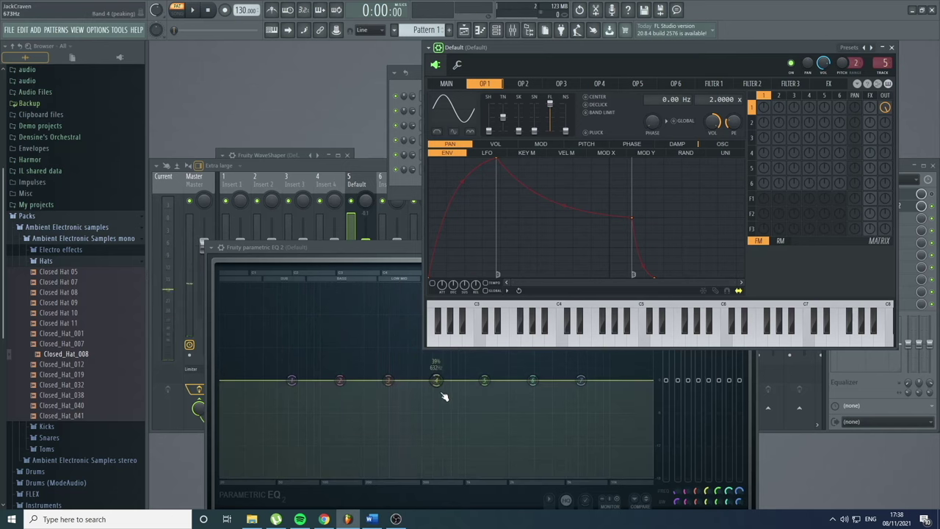
{"action": "left_click_drag", "start_coordinate": [897, 347], "coordinate": [842, 298]}
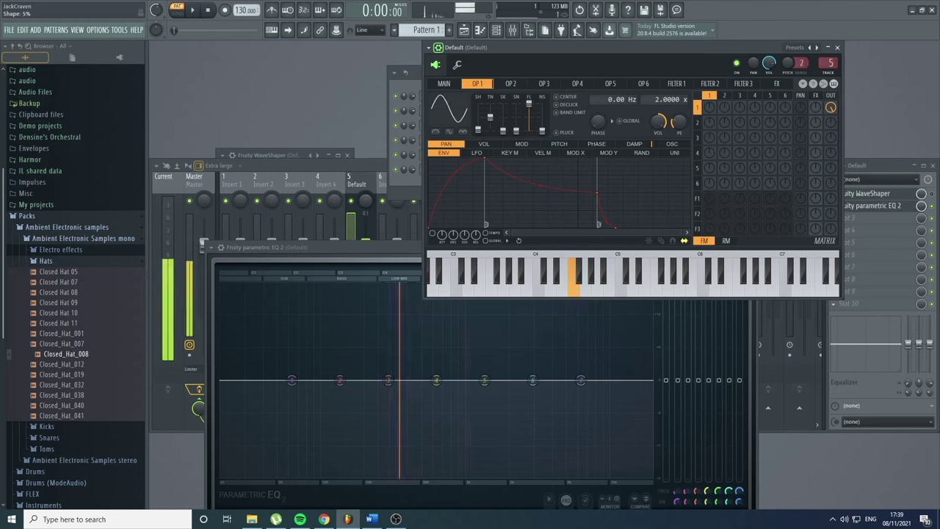
Try operator 1's Shape slider on its own, then with the Half, Absolute and middle waveform modifiers enabled, while playing notes
{"action": "left_click", "coordinate": [482, 130]}
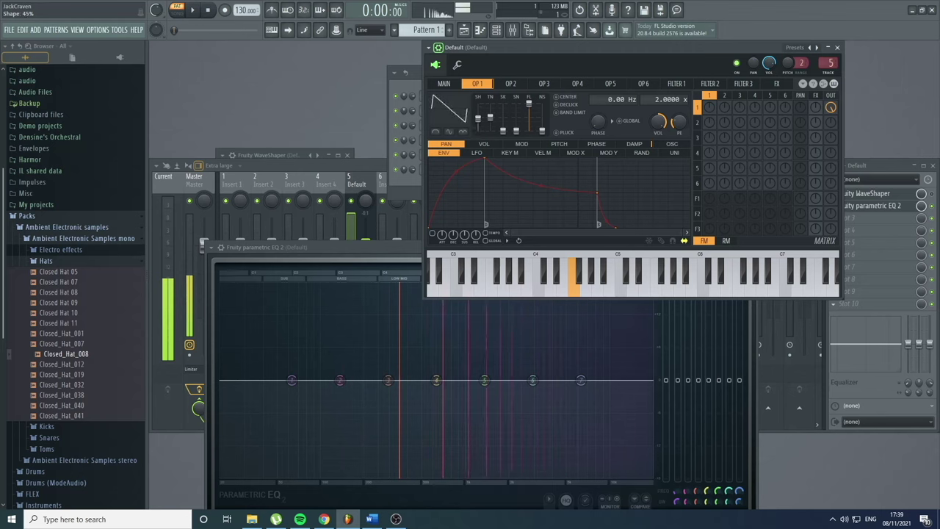
{"action": "left_click_drag", "start_coordinate": [478, 117], "coordinate": [484, 156]}
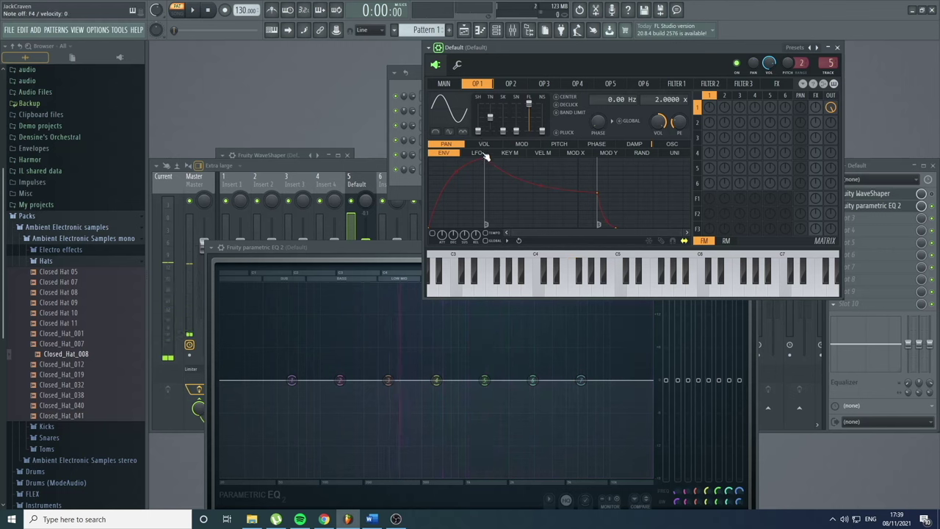
{"action": "left_click", "coordinate": [450, 133]}
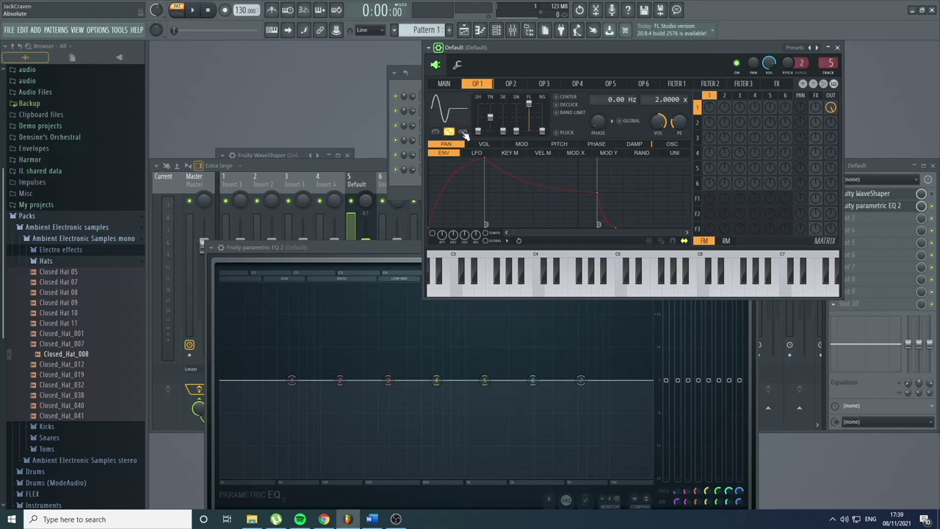
{"action": "left_click", "coordinate": [575, 283]}
{"action": "left_click_drag", "start_coordinate": [479, 126], "coordinate": [479, 124]}
{"action": "left_click", "coordinate": [463, 131]}
{"action": "left_click", "coordinate": [435, 132]}
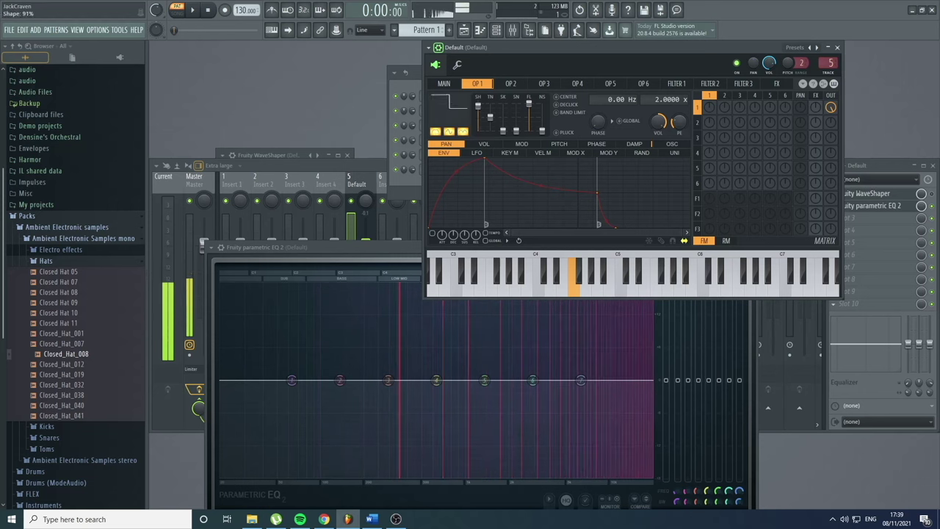
Try other modifier combinations on operator 1, ending with Half and the middle modifier on and Absolute off, and adjust Shape
{"action": "left_click", "coordinate": [436, 133]}
{"action": "left_click", "coordinate": [463, 131]}
{"action": "left_click", "coordinate": [436, 132]}
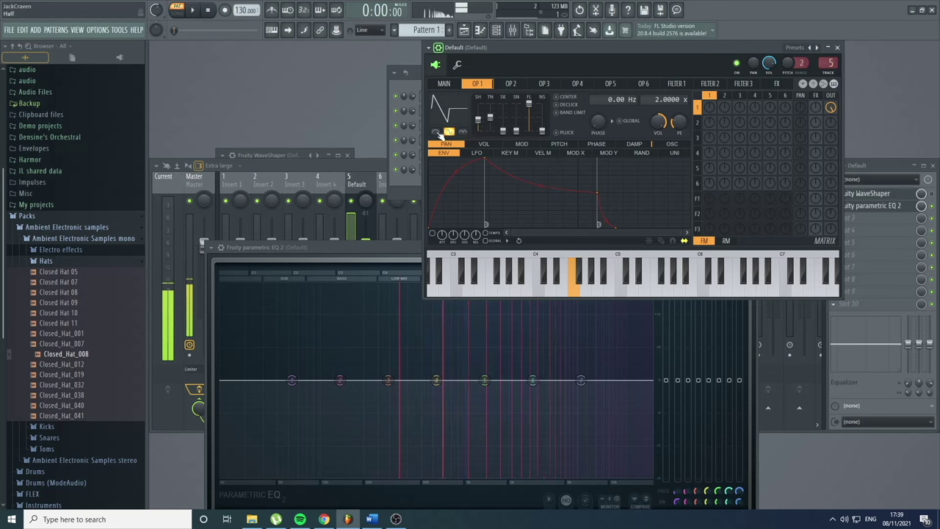
{"action": "mouse_move", "coordinate": [478, 119]}
{"action": "left_mouse_down"}
{"action": "mouse_move", "coordinate": [478, 109]}
{"action": "mouse_move", "coordinate": [485, 116]}
{"action": "left_mouse_up"}
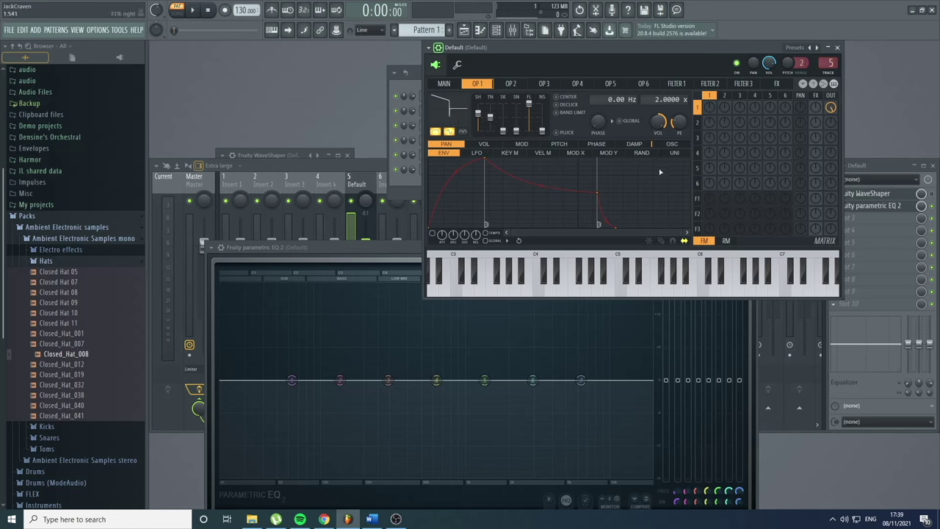
View the Sytrus Main and Filter 1 pages, then load the Detune Bass preset from the Nucleon bass group
{"action": "left_click", "coordinate": [448, 84]}
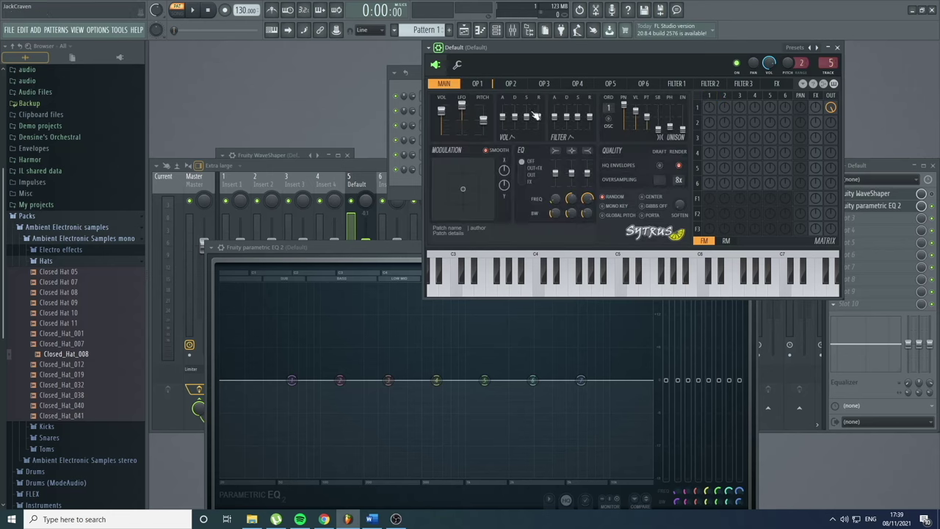
{"action": "left_click", "coordinate": [677, 83]}
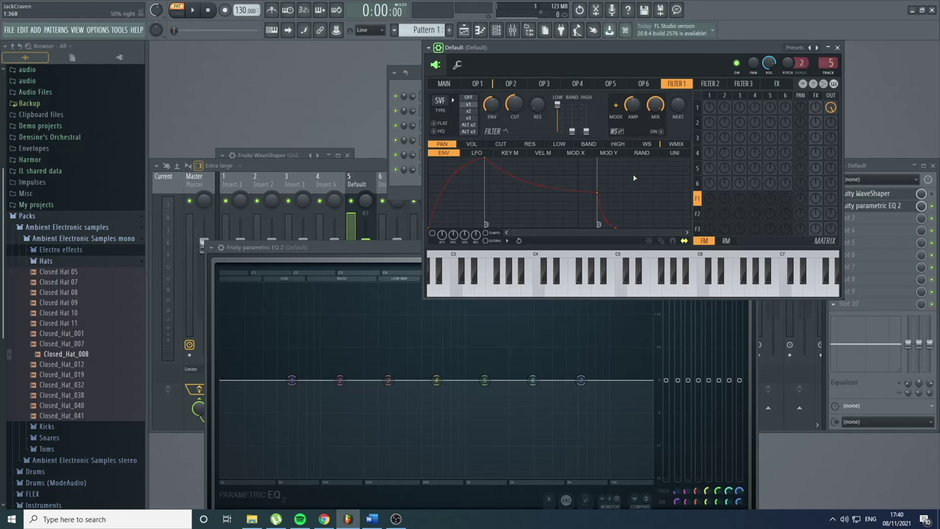
{"action": "left_click", "coordinate": [799, 50]}
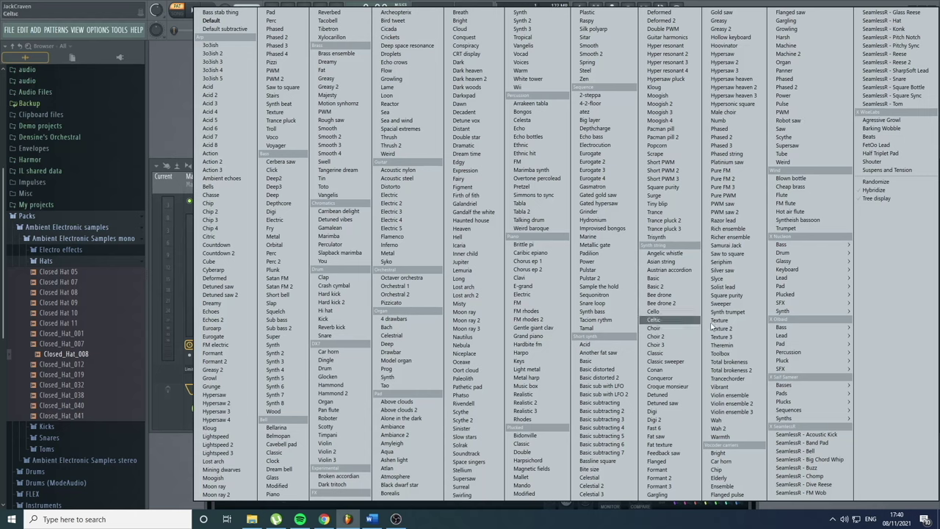
{"action": "mouse_move", "coordinate": [834, 250]}
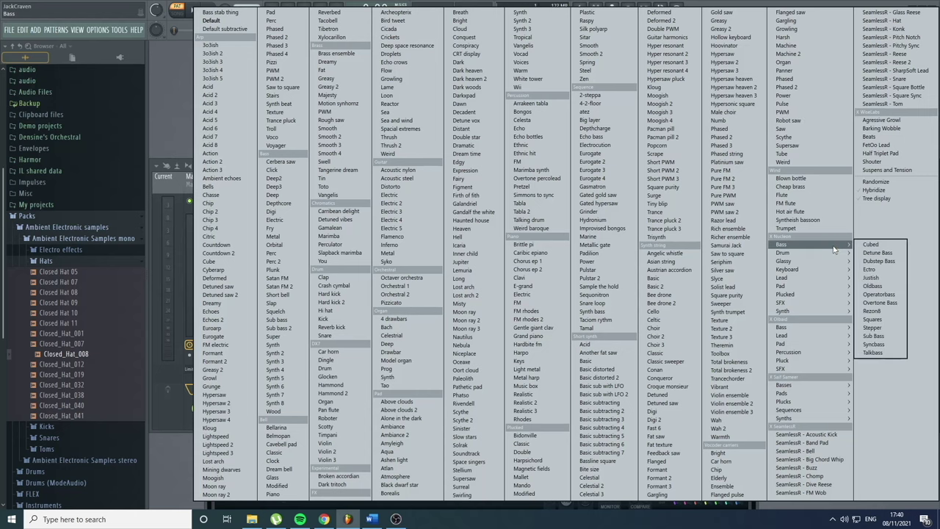
{"action": "left_click", "coordinate": [877, 251]}
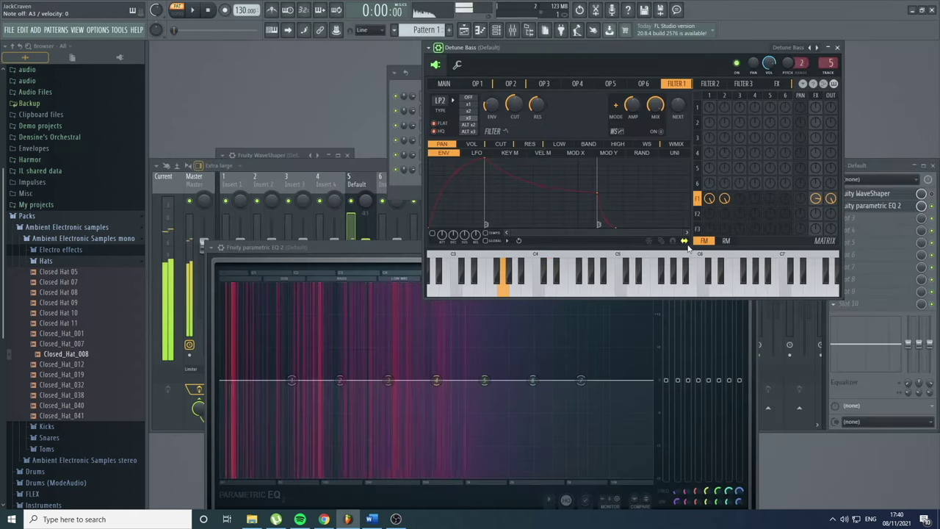
Move on to the Ectro preset, view the Sytrus Main page, and advance to the Operatorbass preset
{"action": "left_click", "coordinate": [817, 47]}
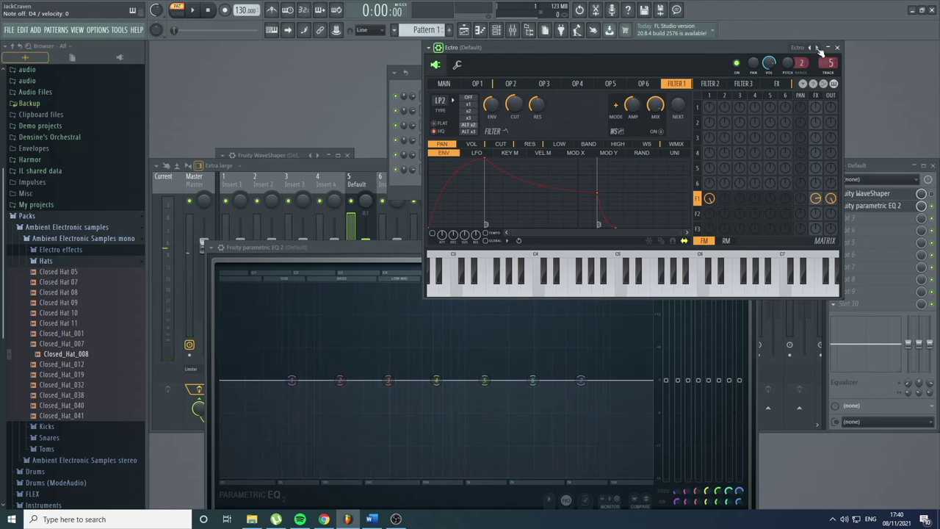
{"action": "left_click", "coordinate": [446, 84]}
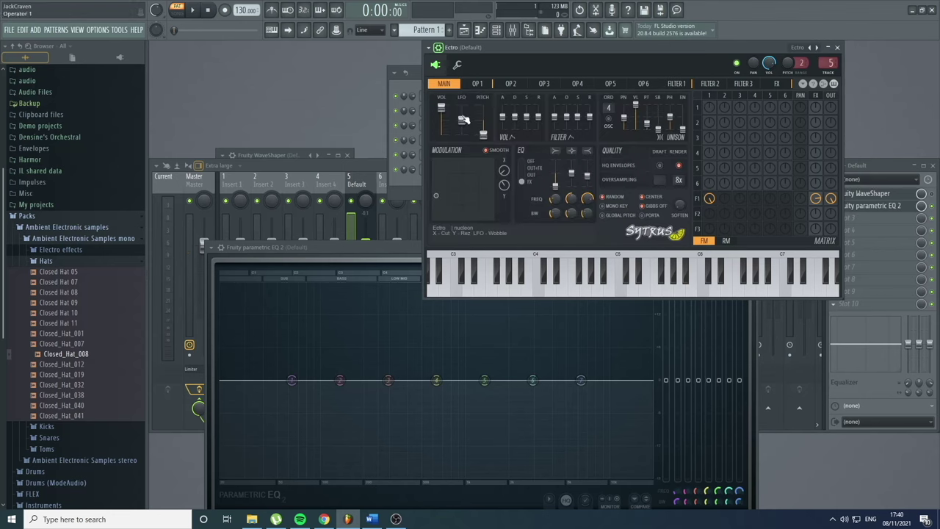
{"action": "left_click", "coordinate": [822, 51]}
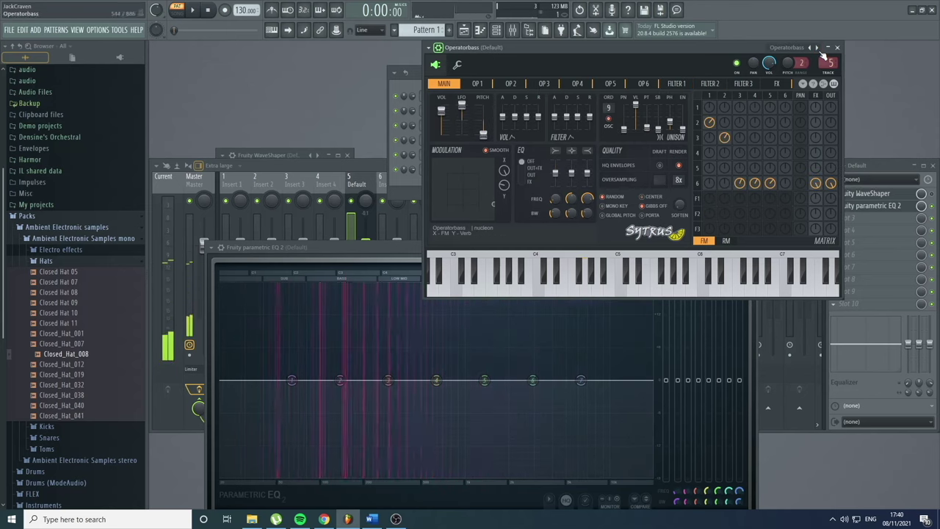
Load the Cavebell pad preset from the Bell group, then advance through Classic to Clock while playing notes
{"action": "right_click", "coordinate": [822, 51]}
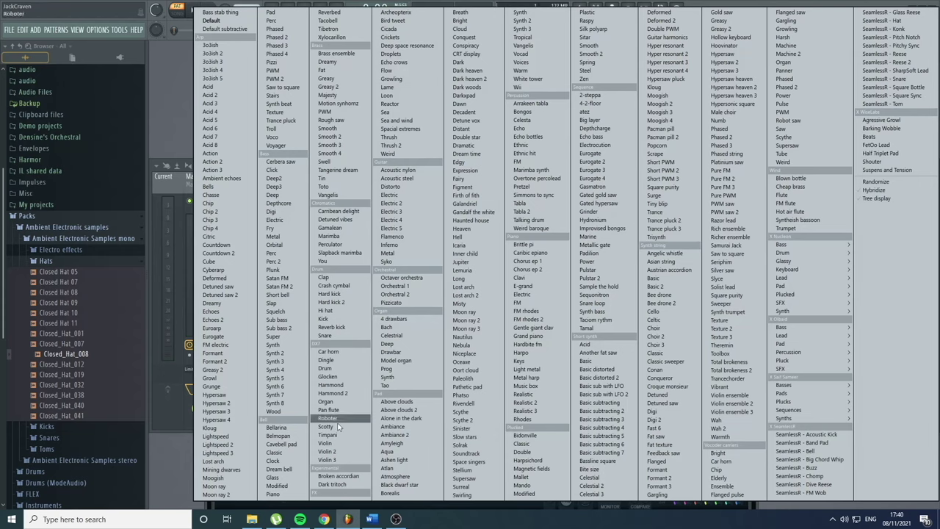
{"action": "left_click", "coordinate": [283, 444]}
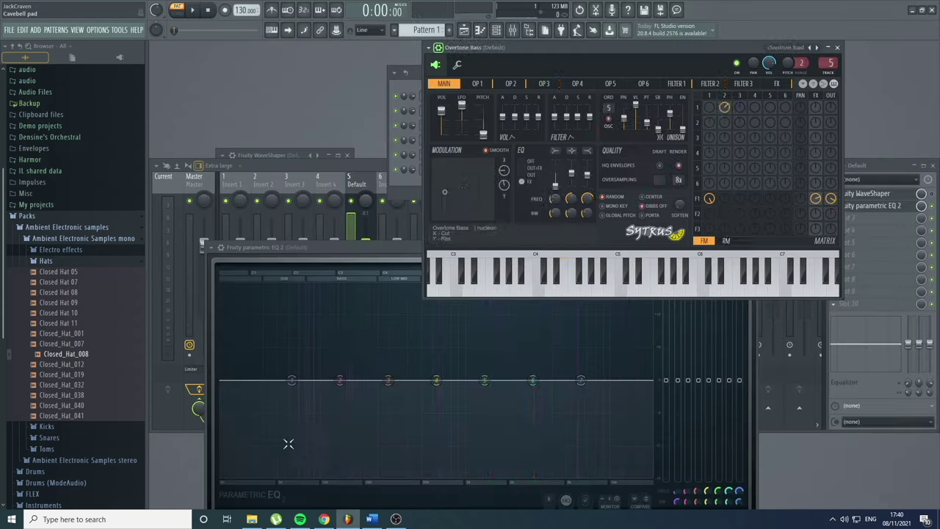
{"action": "left_click", "coordinate": [818, 47]}
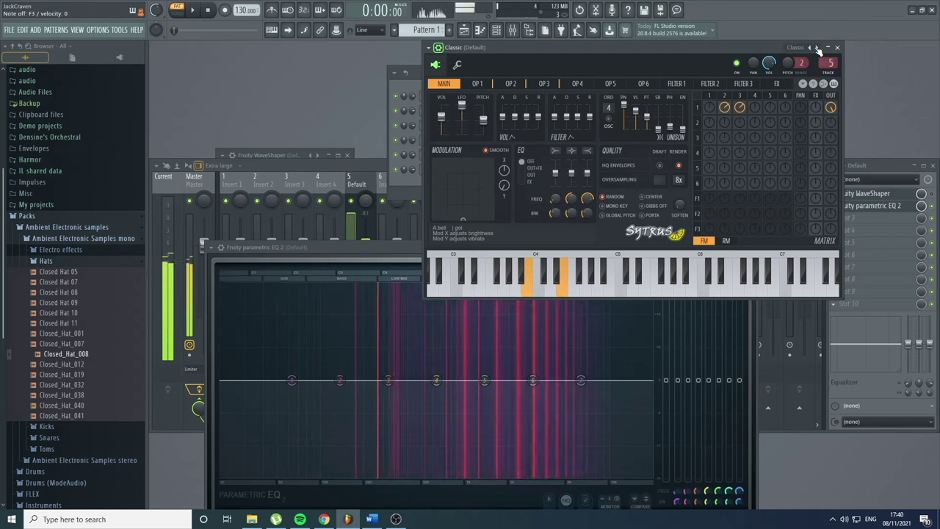
{"action": "left_click", "coordinate": [817, 48]}
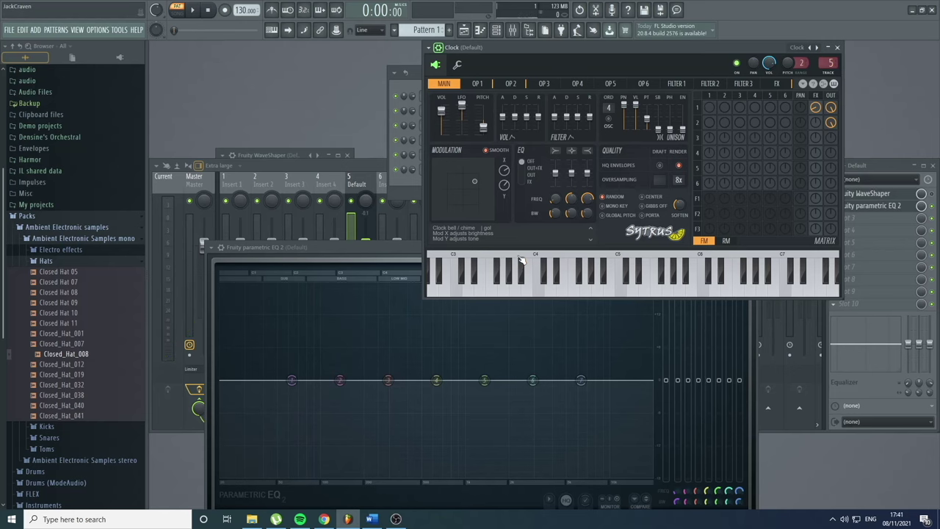
Close Sytrus and add a Harmor channel from the special synths to the channel rack
{"action": "left_click", "coordinate": [836, 47]}
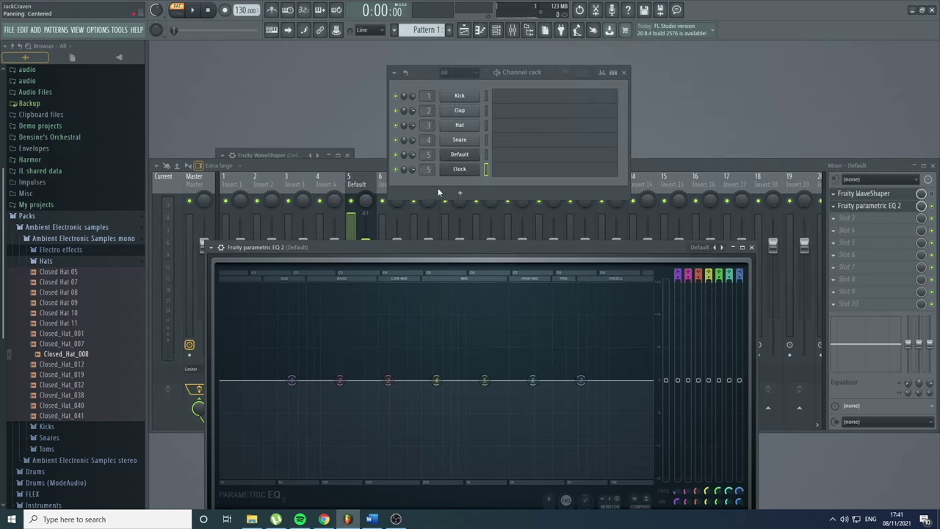
{"action": "left_click", "coordinate": [462, 194]}
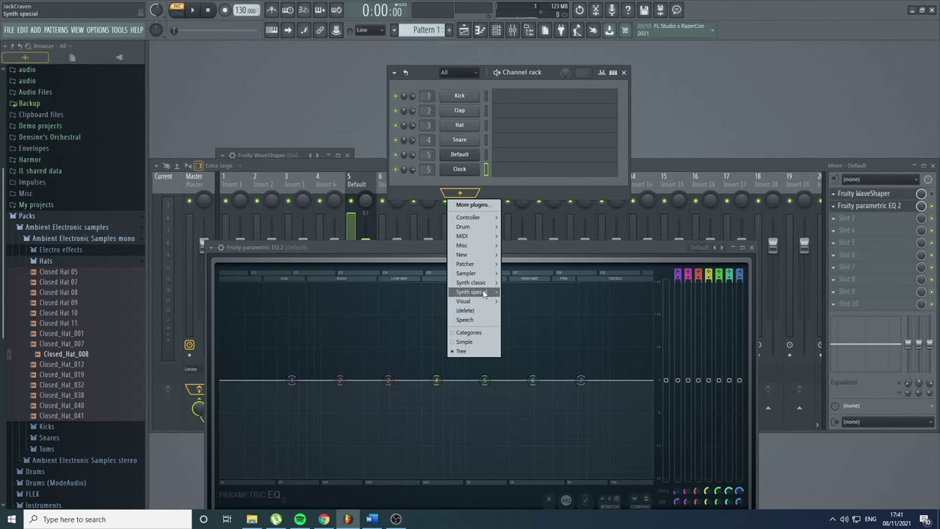
{"action": "mouse_move", "coordinate": [487, 285]}
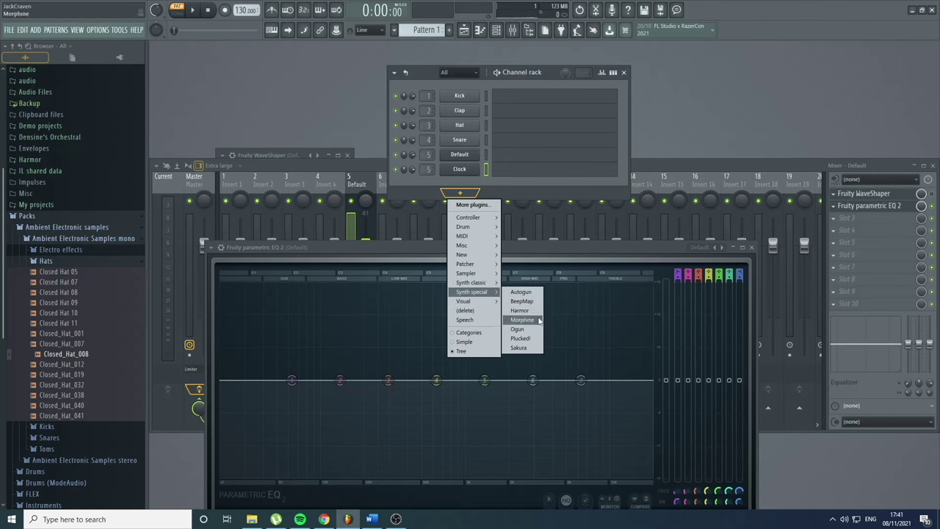
{"action": "left_click", "coordinate": [536, 314]}
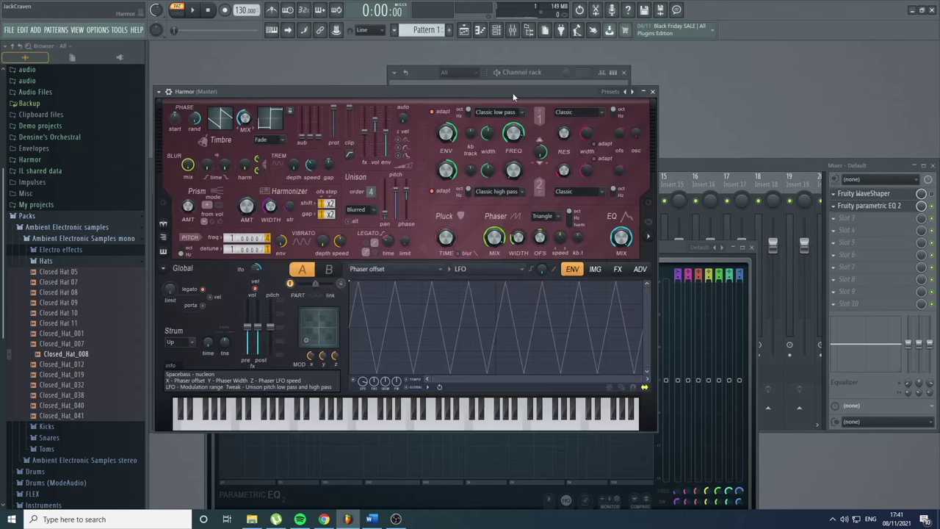
Move the Harmor window, expand its visual feedback display, and play notes on its keyboard to watch the harmonics
{"action": "left_click_drag", "start_coordinate": [513, 96], "coordinate": [621, 78]}
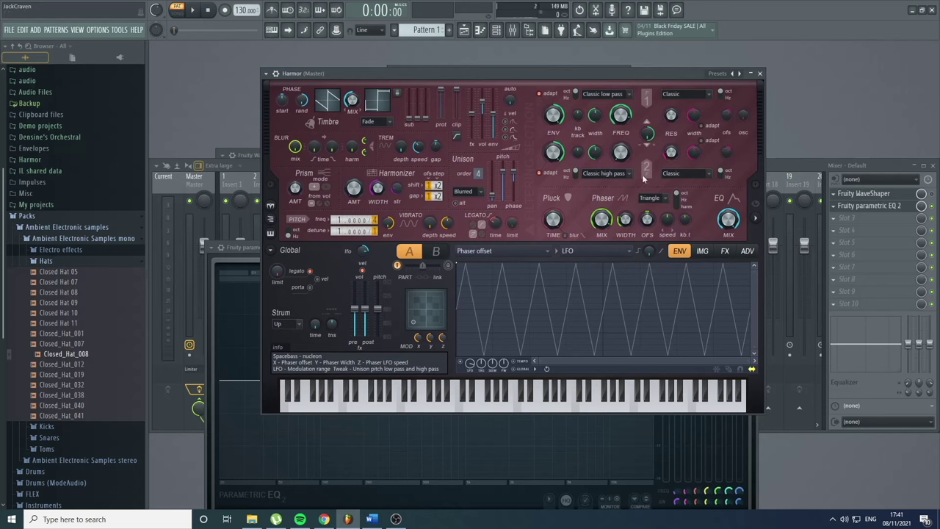
{"action": "left_click", "coordinate": [757, 218]}
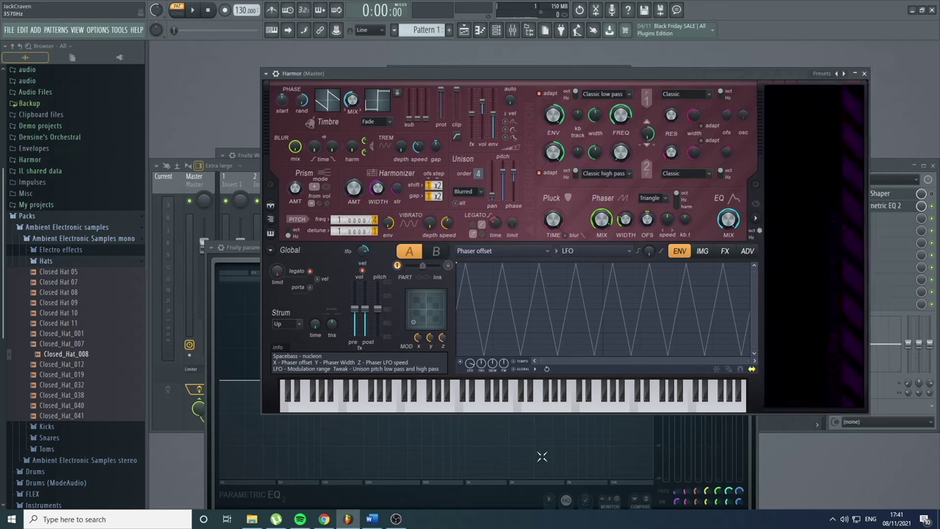
{"action": "left_click", "coordinate": [576, 401]}
{"action": "left_click", "coordinate": [402, 402]}
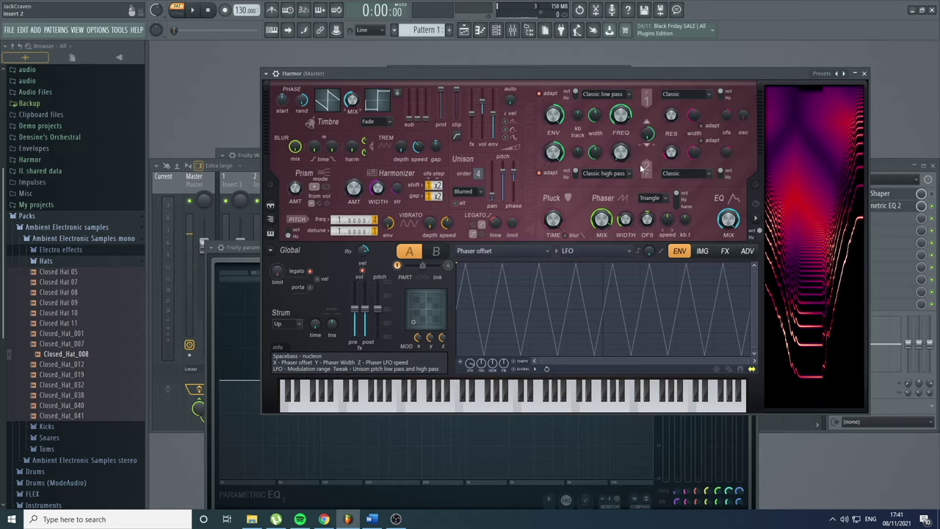
Move Harmor aside, reopen the 3x Osc channel for comparison, and bring the channel rack back to the front
{"action": "left_click_drag", "start_coordinate": [629, 73], "coordinate": [515, 102]}
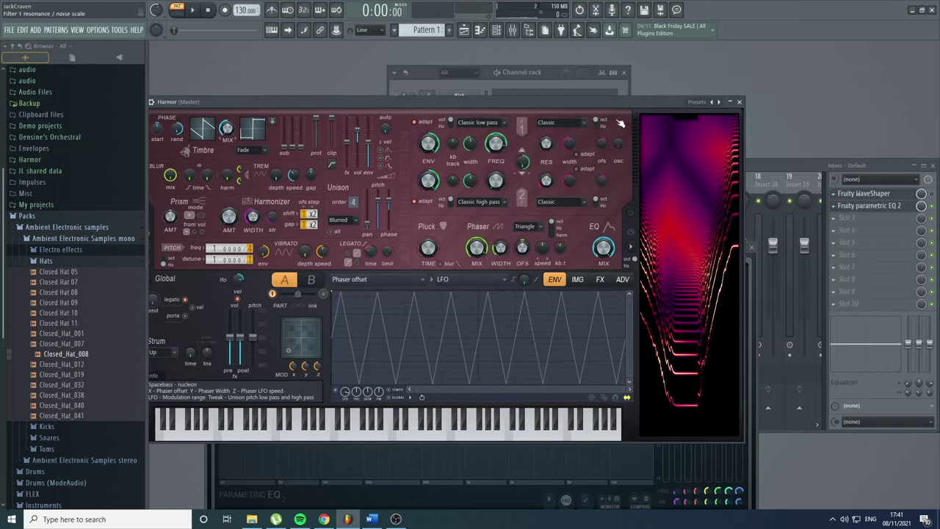
{"action": "left_click", "coordinate": [424, 74]}
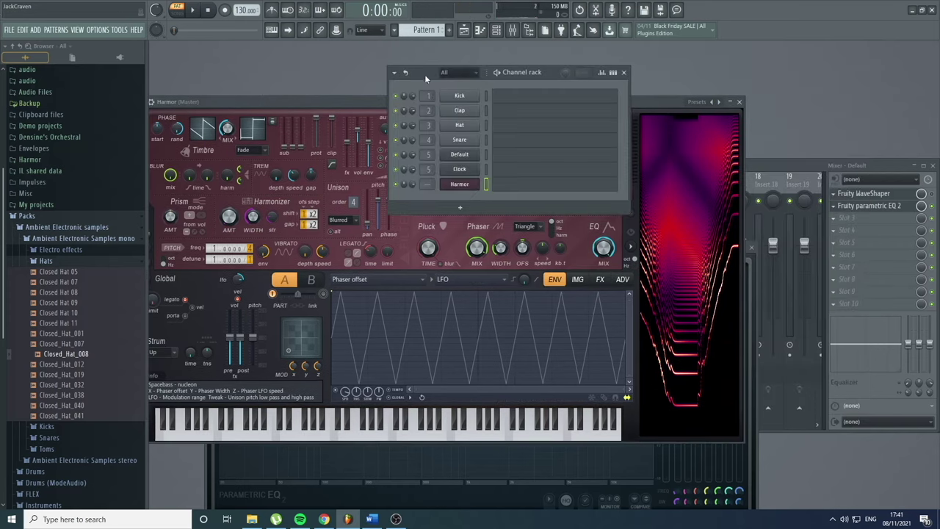
{"action": "left_click", "coordinate": [460, 155]}
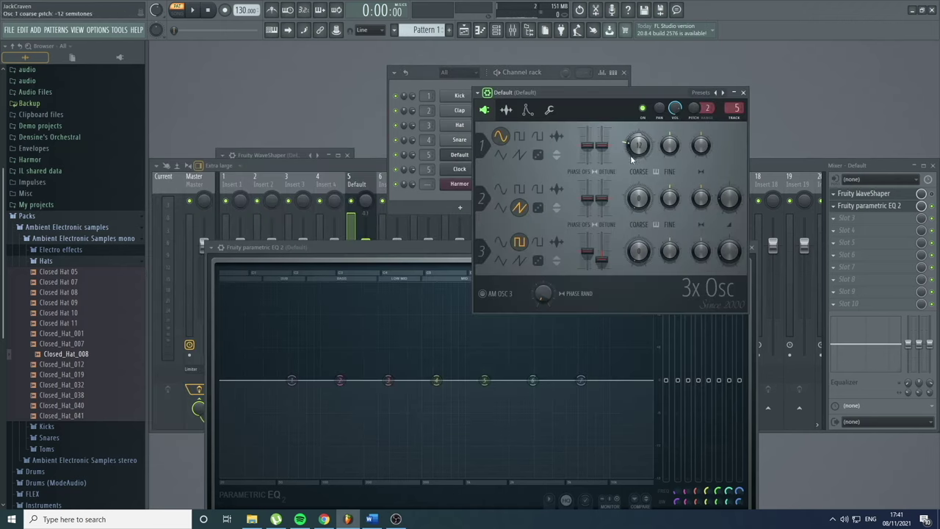
{"action": "left_click", "coordinate": [438, 72]}
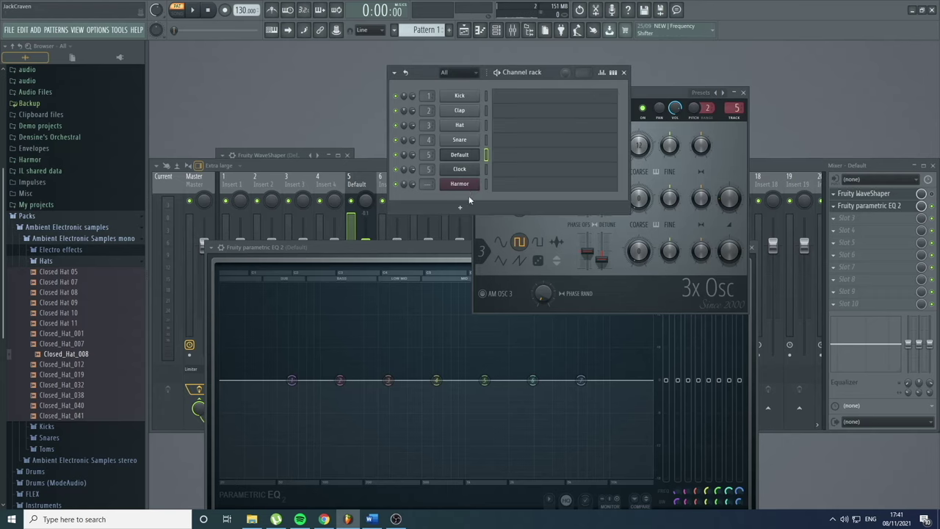
Reopen Harmor, reposition its window, view its advanced settings page, and close the synth
{"action": "left_click", "coordinate": [460, 184]}
{"action": "left_click_drag", "start_coordinate": [455, 109], "coordinate": [514, 101]}
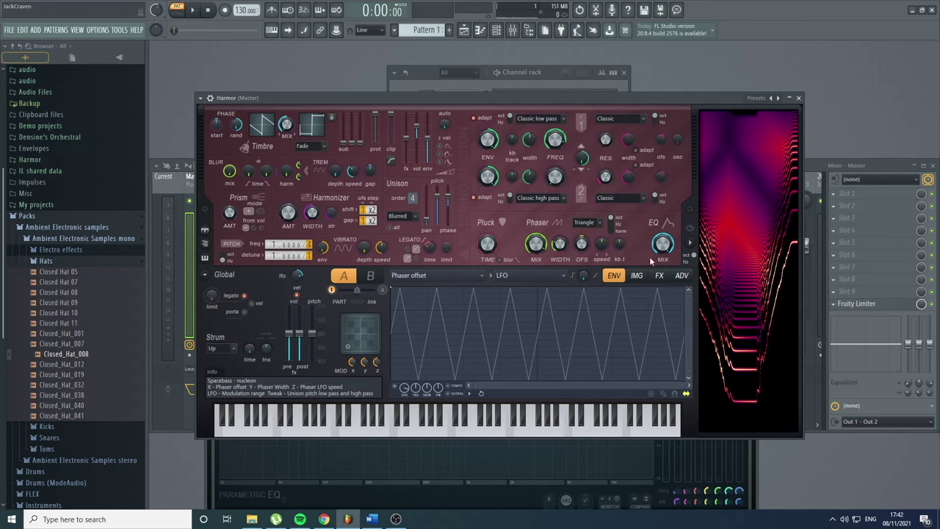
{"action": "left_click", "coordinate": [681, 276]}
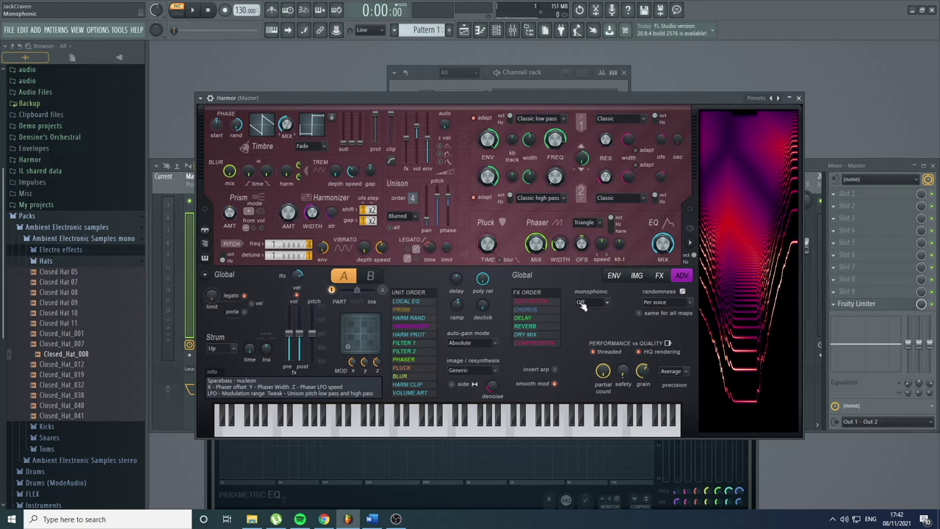
{"action": "left_click", "coordinate": [799, 98]}
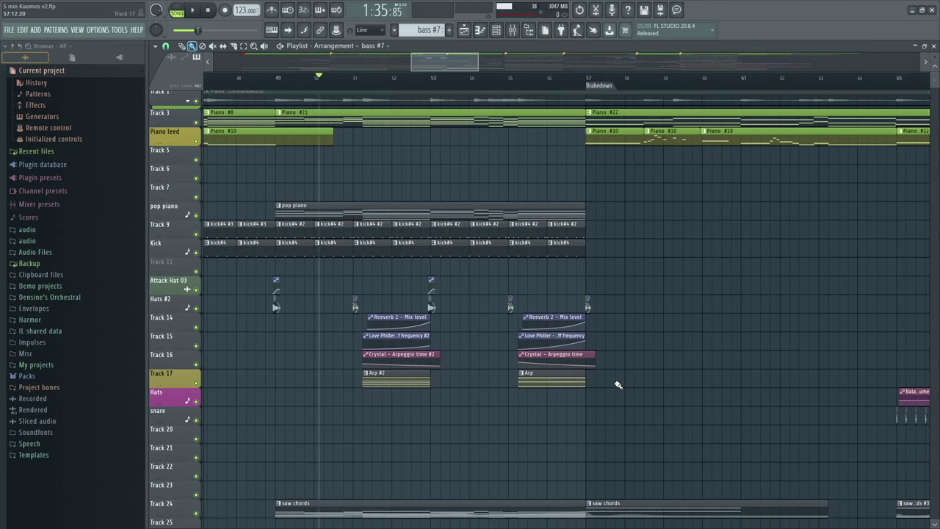
Play the arrangement from bar 49 through both Arp clips and their automation to the Breakdown marker, then stop
{"action": "scroll", "coordinate": [438, 392], "scroll_direction": "up", "scroll_amount": 3}
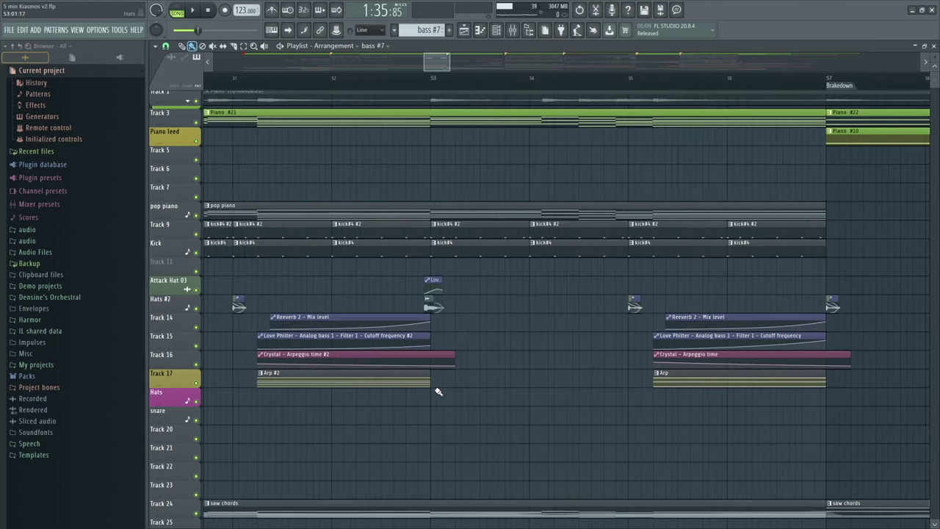
{"action": "scroll", "coordinate": [563, 399], "scroll_direction": "left", "scroll_amount": 2}
{"action": "scroll", "coordinate": [574, 397], "scroll_direction": "up", "scroll_amount": 3}
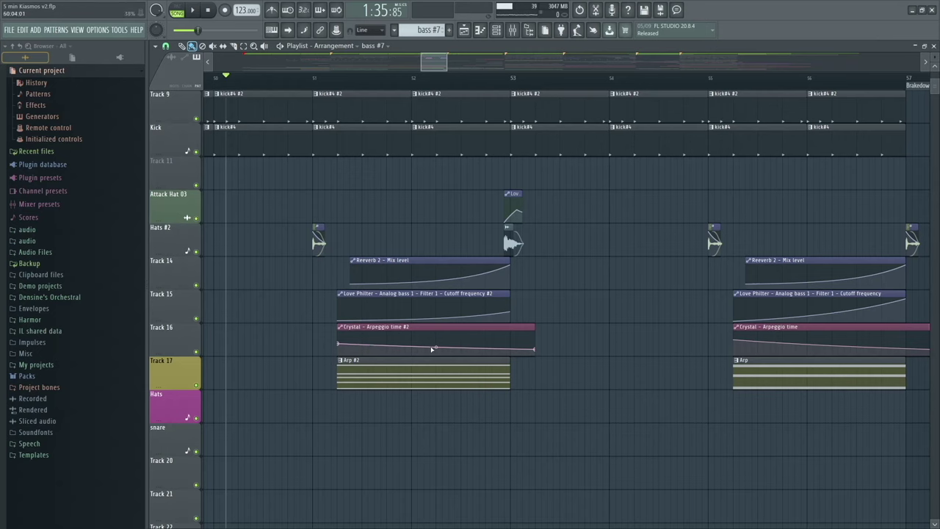
{"action": "scroll", "coordinate": [541, 350], "scroll_direction": "down", "scroll_amount": 4}
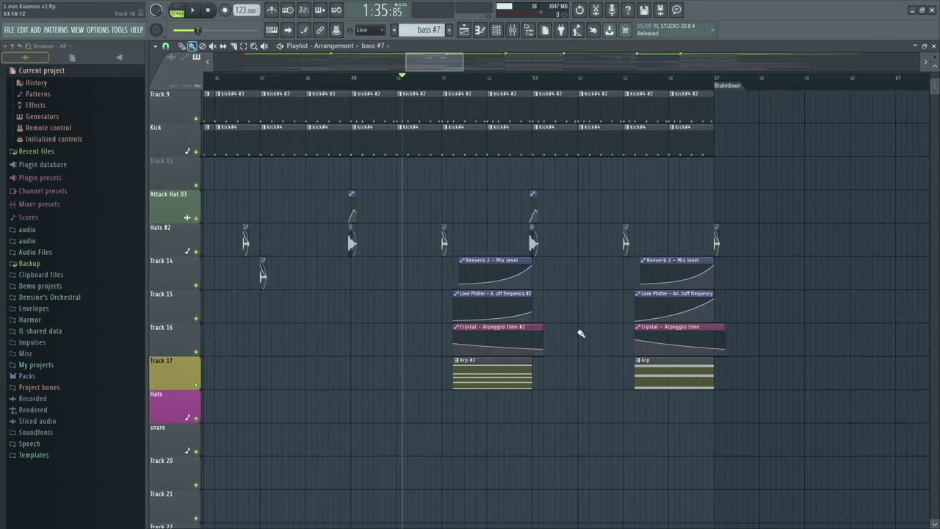
{"action": "scroll", "coordinate": [581, 345], "scroll_direction": "up", "scroll_amount": 2}
{"action": "scroll", "coordinate": [582, 361], "scroll_direction": "down", "scroll_amount": 1}
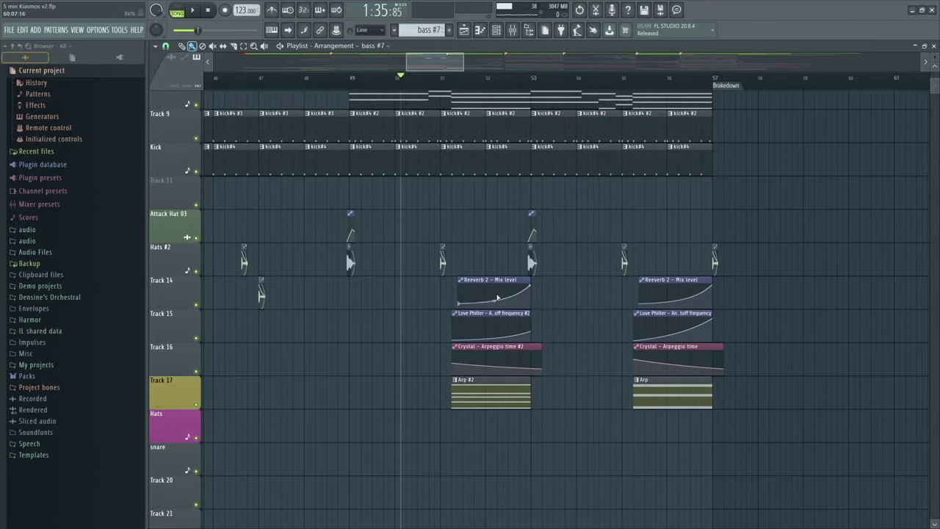
{"action": "left_click", "coordinate": [351, 81]}
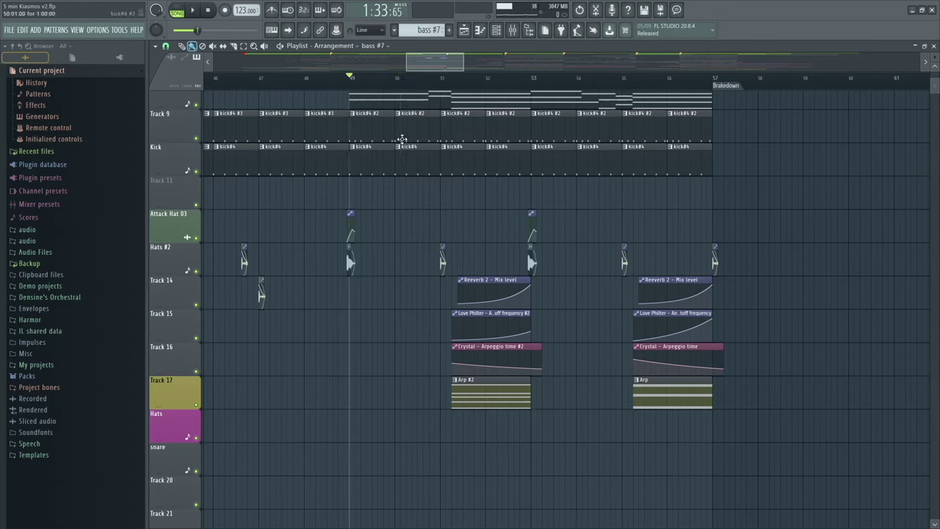
{"action": "key", "text": "space"}
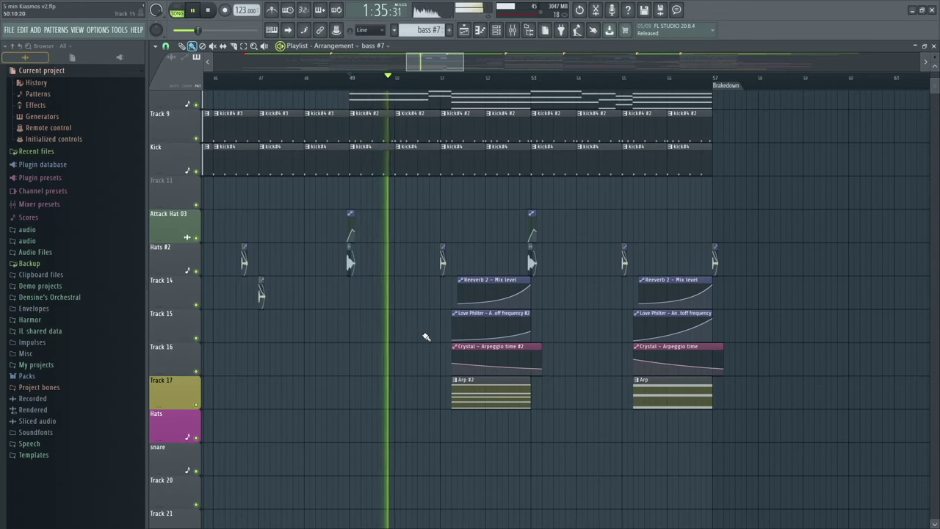
{"action": "left_click_drag", "start_coordinate": [415, 367], "coordinate": [327, 353]}
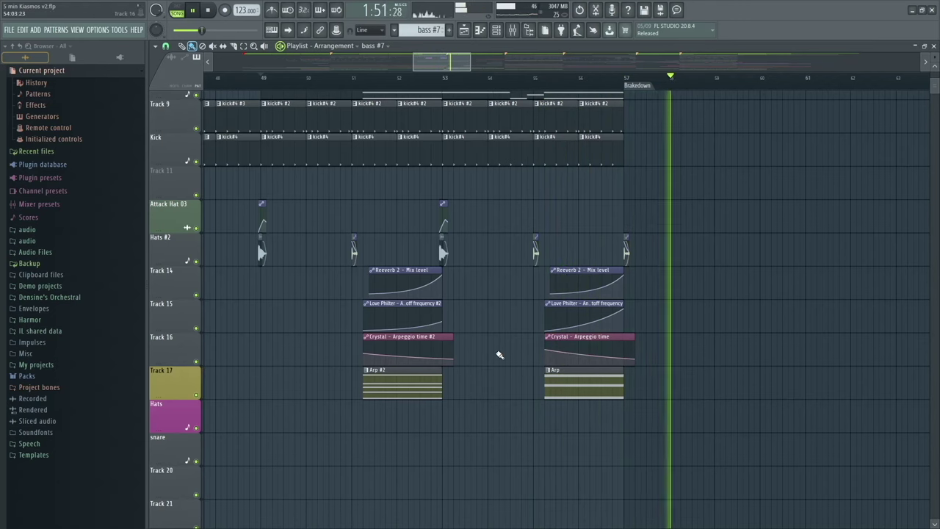
{"action": "key", "text": "space"}
Solo Track 17 and unmute Tracks 16, 15 and 14 so only the arp and its automation play
{"action": "left_click", "coordinate": [196, 395], "text": "ctrl"}
{"action": "left_click", "coordinate": [196, 362]}
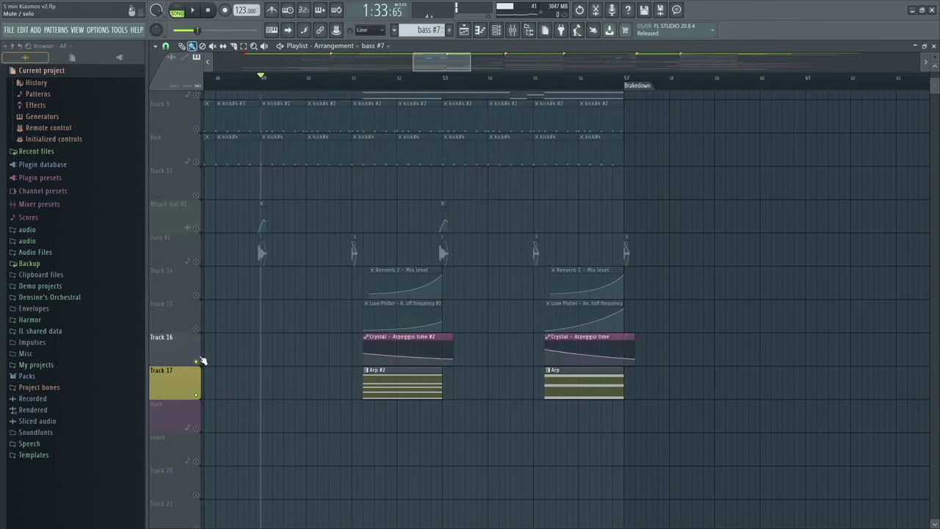
{"action": "left_click", "coordinate": [196, 328]}
{"action": "left_click", "coordinate": [196, 295]}
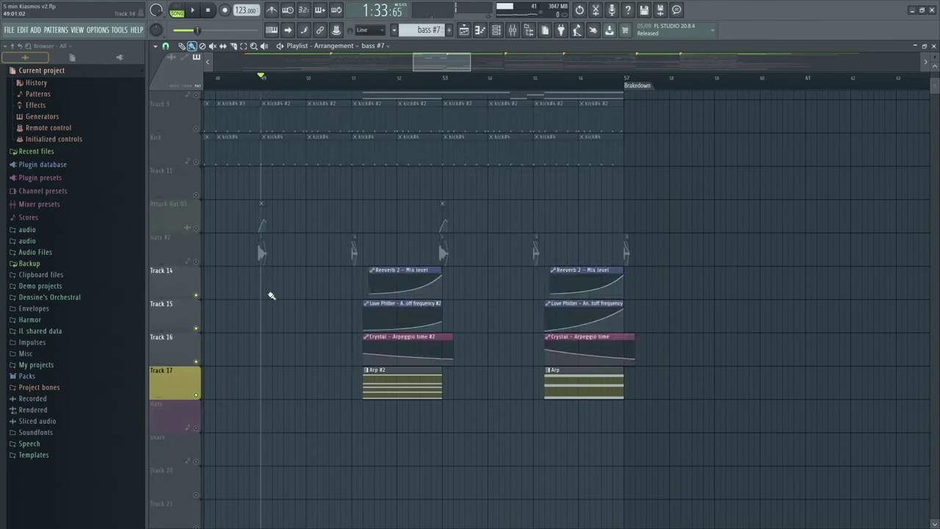
Play the soloed Arp #2 section with its automation from bar 51, then stop
{"action": "left_click", "coordinate": [361, 80]}
{"action": "left_click", "coordinate": [358, 84]}
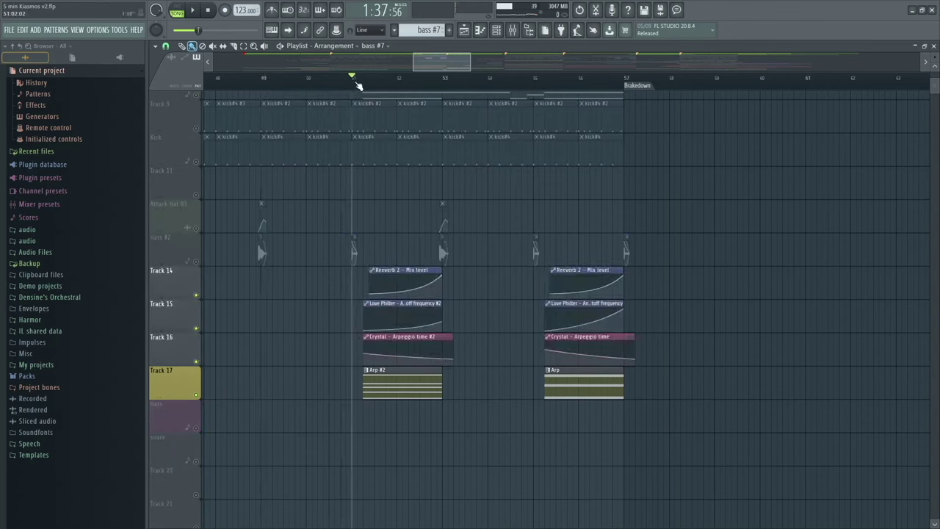
{"action": "key", "text": "space"}
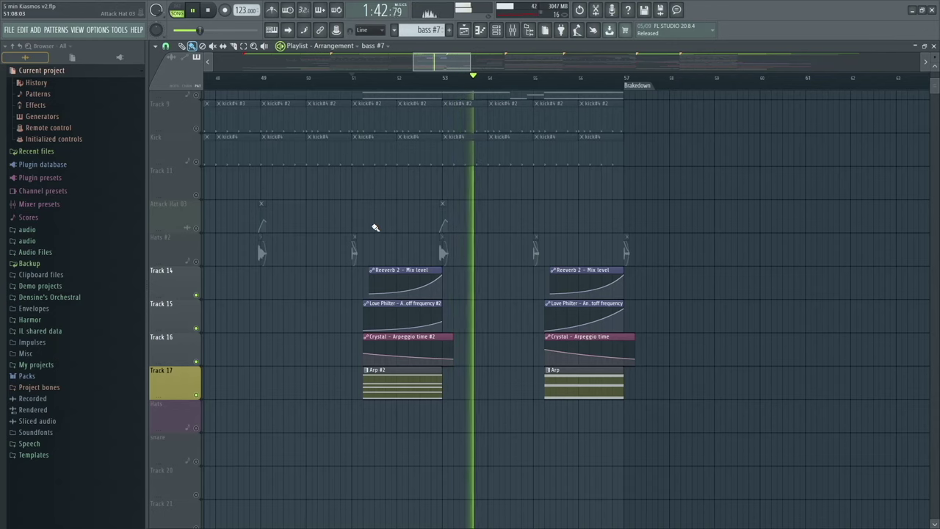
{"action": "key", "text": "space"}
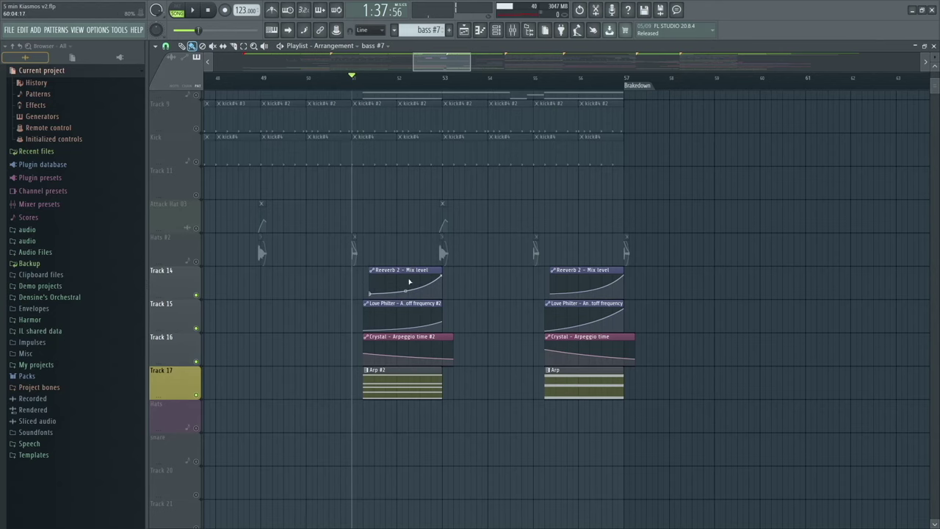
Solo Track 16 with the Crystal arpeggio time automation and unmute Track 17 with the Arp clips
{"action": "scroll", "coordinate": [427, 283], "scroll_direction": "up", "scroll_amount": 3}
{"action": "scroll", "coordinate": [546, 309], "scroll_direction": "left", "scroll_amount": 1}
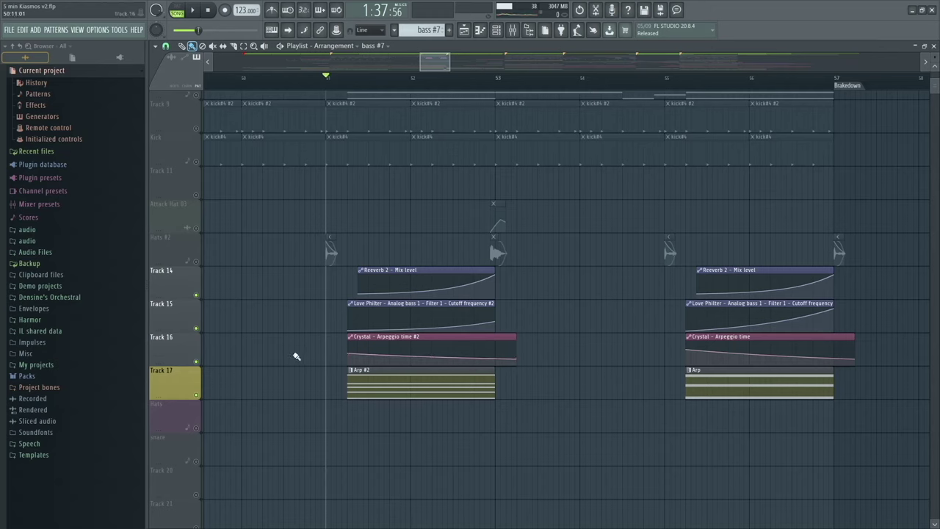
{"action": "left_click", "coordinate": [197, 362], "text": "ctrl"}
{"action": "left_click", "coordinate": [196, 396]}
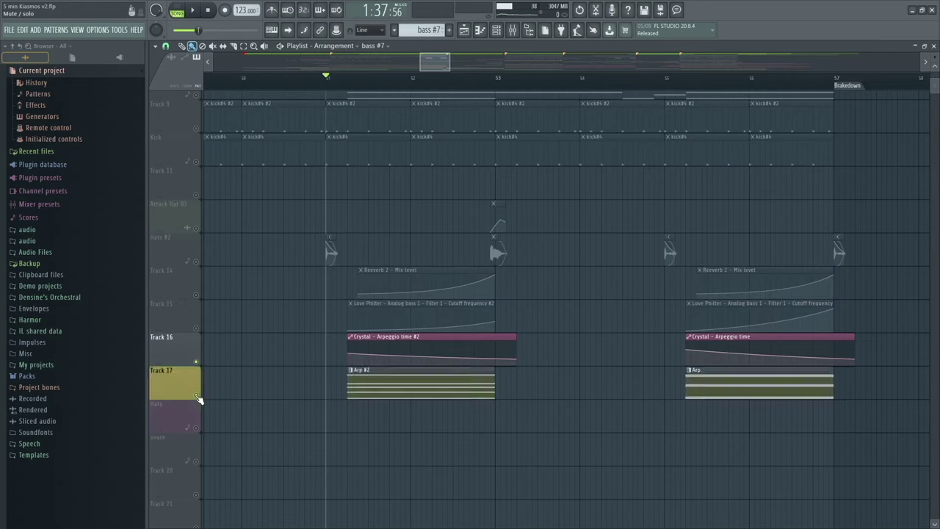
Mute Track 16's arpeggio time automation and play the Arp #2 clip on its own from its start, then stop
{"action": "left_click", "coordinate": [197, 362]}
{"action": "left_click", "coordinate": [350, 84]}
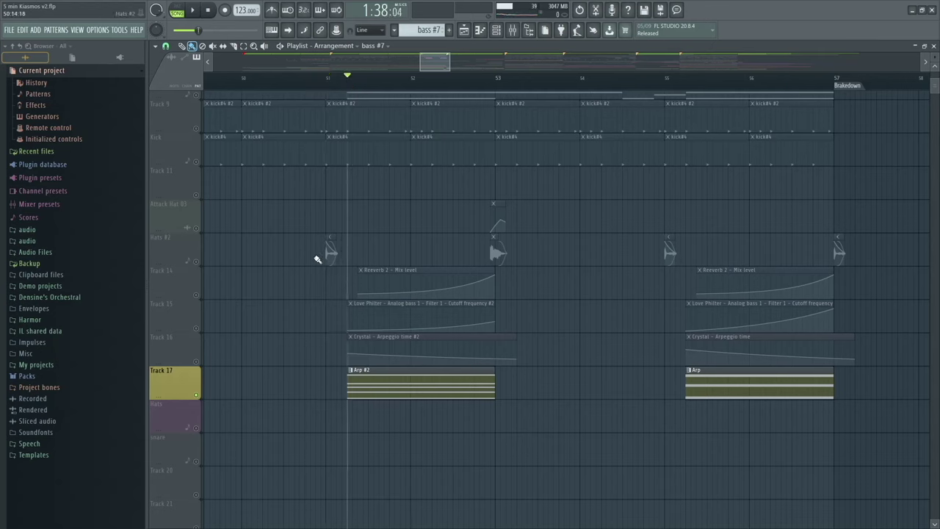
{"action": "key", "text": "space"}
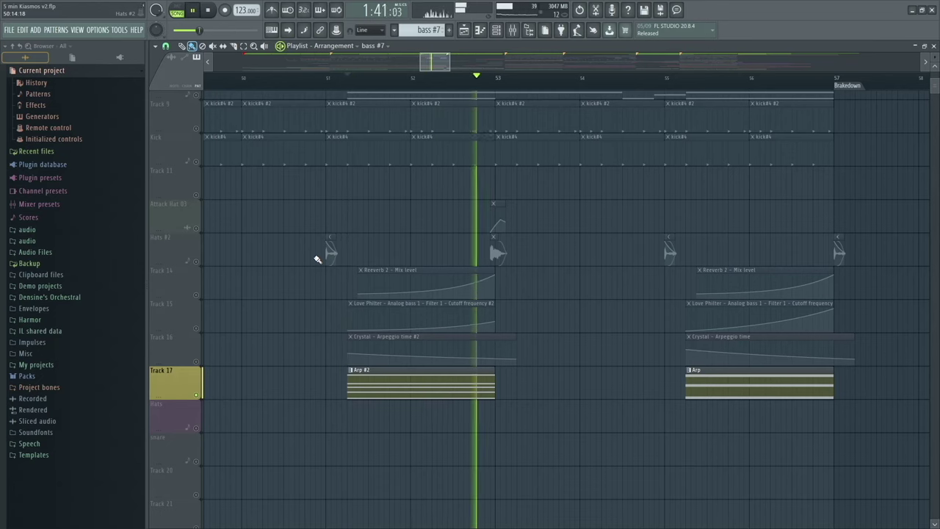
{"action": "key", "text": "space"}
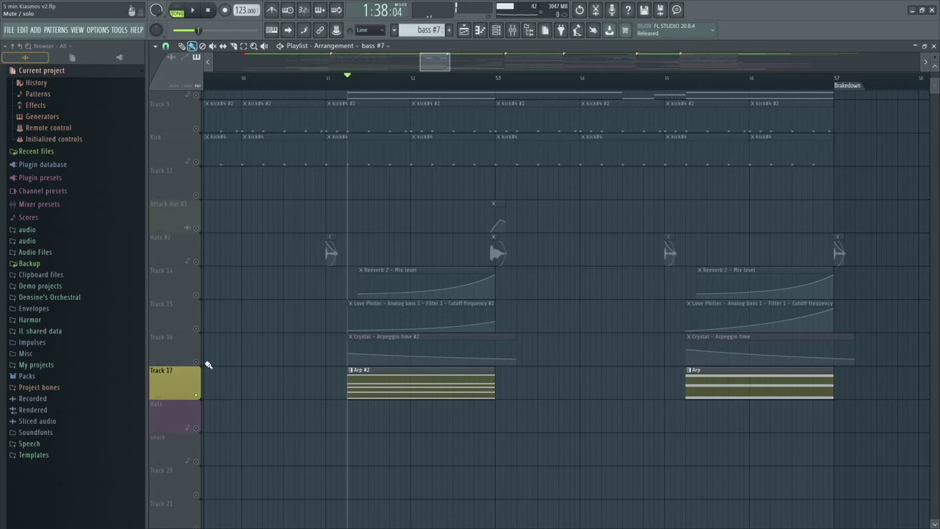
Open the Arp #2 clip's Crystal channel and show its arpeggiator settings
{"action": "double_click", "coordinate": [389, 383]}
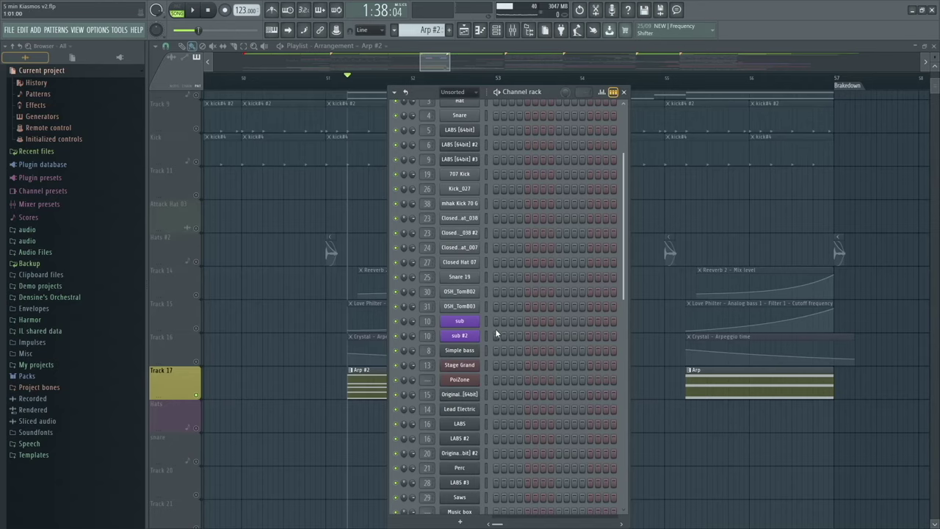
{"action": "scroll", "coordinate": [495, 329], "scroll_direction": "down", "scroll_amount": 3}
{"action": "left_click", "coordinate": [470, 333]}
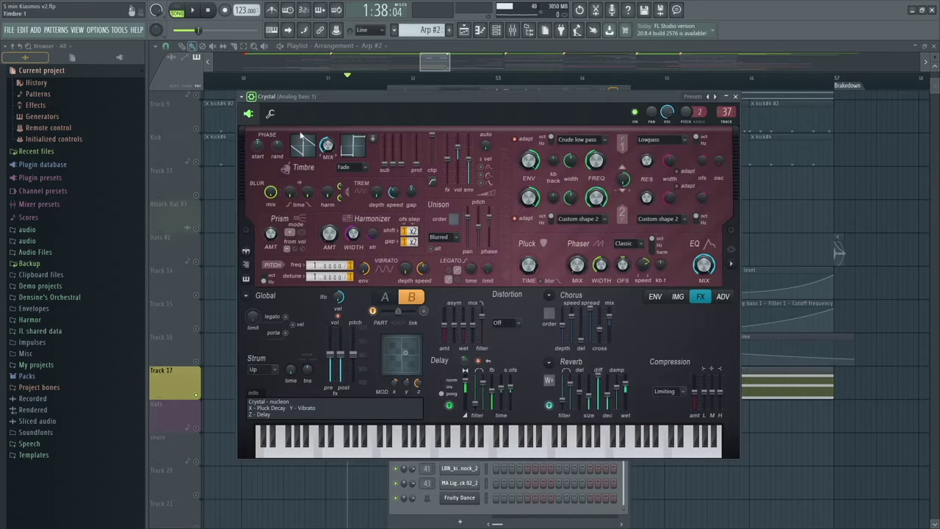
{"action": "left_click", "coordinate": [270, 113]}
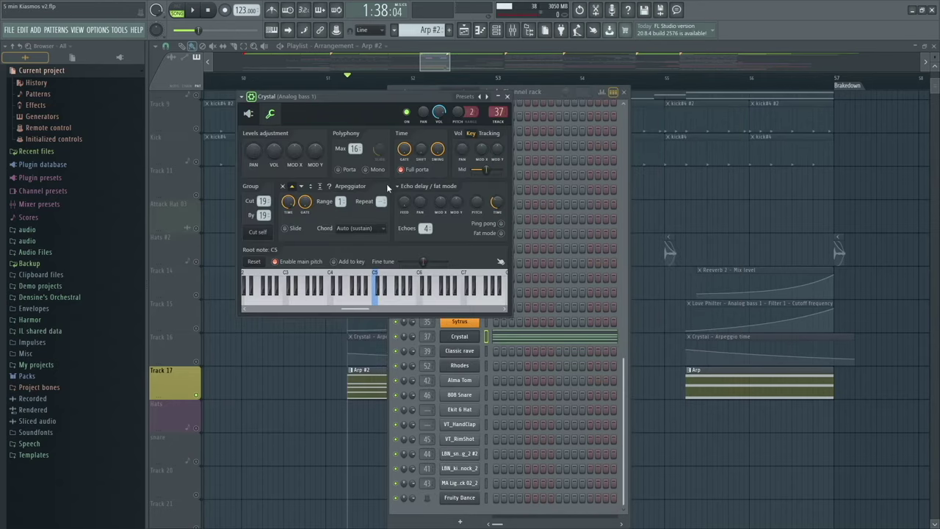
Detach the Crystal window, place it above the arp clips, and hide the Channel rack
{"action": "left_click_drag", "start_coordinate": [365, 97], "coordinate": [292, 88]}
{"action": "left_click", "coordinate": [184, 93]}
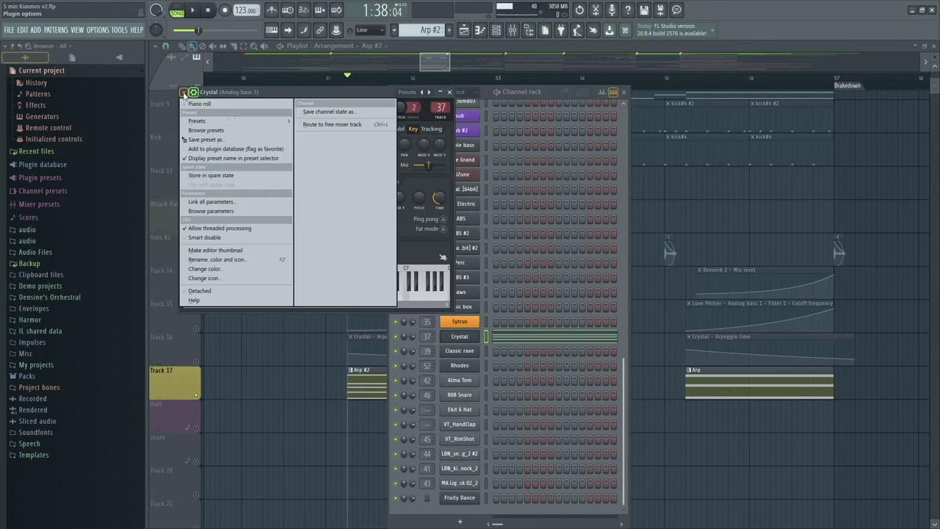
{"action": "left_click", "coordinate": [243, 291]}
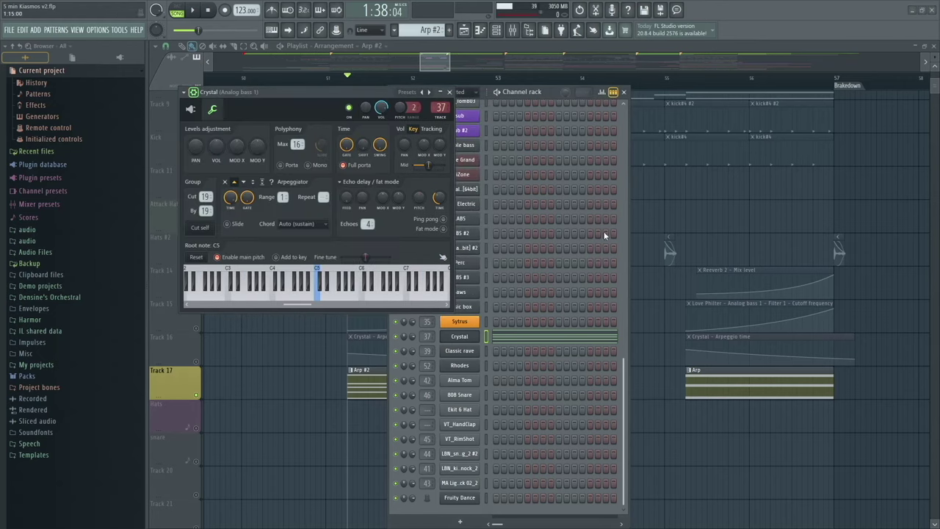
{"action": "key", "text": "F6"}
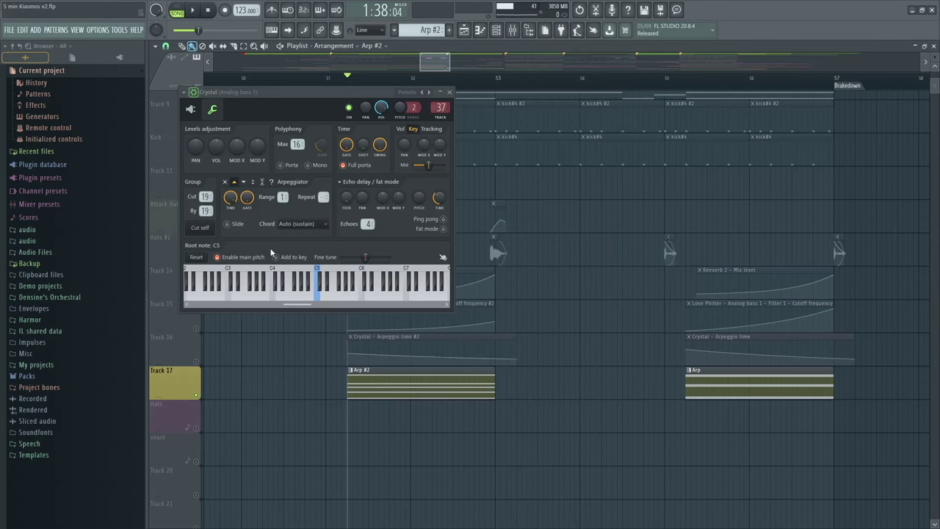
{"action": "left_click", "coordinate": [196, 362]}
{"action": "left_click", "coordinate": [196, 363]}
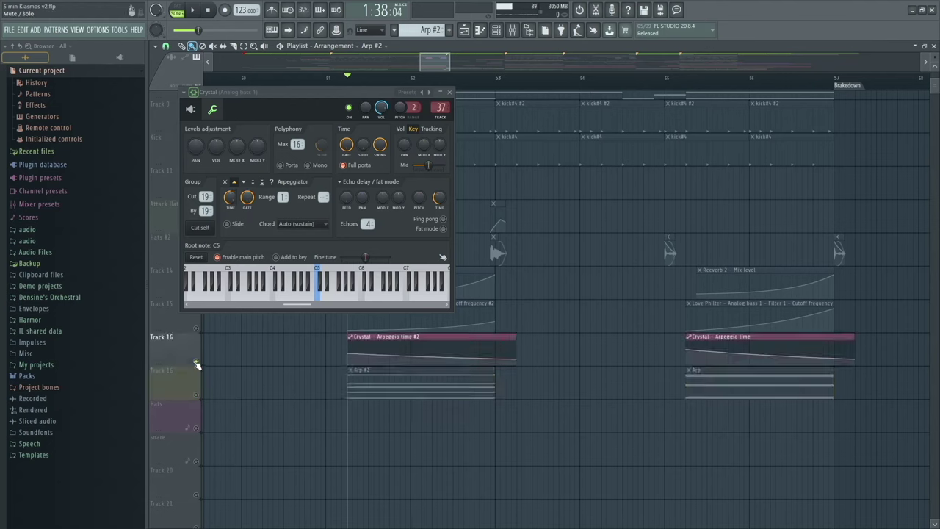
{"action": "left_click", "coordinate": [196, 362], "text": "ctrl"}
{"action": "left_click", "coordinate": [196, 362]}
{"action": "left_click", "coordinate": [196, 362]}
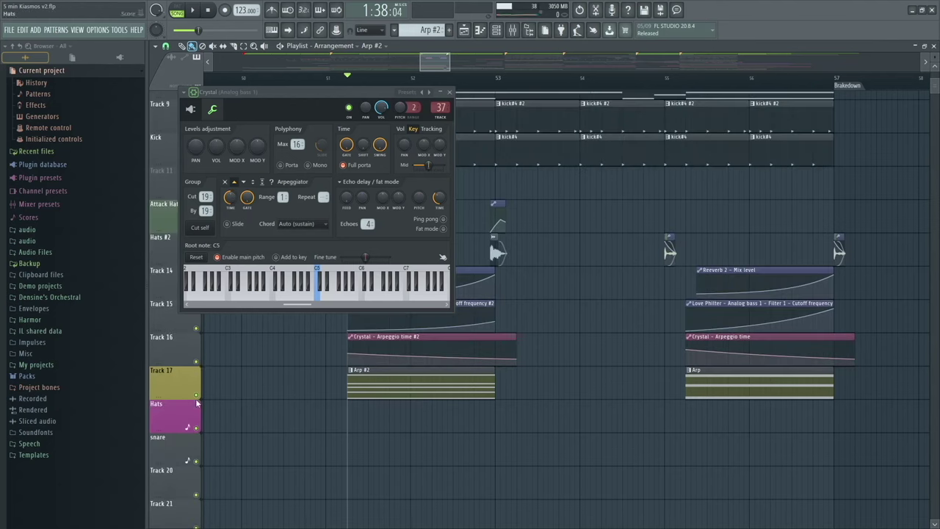
Solo Track 17, unmute Track 16, and play Arp #2 while watching Crystal's arpeggio time knob, then stop
{"action": "left_click", "coordinate": [196, 395], "text": "ctrl"}
{"action": "left_click", "coordinate": [196, 361]}
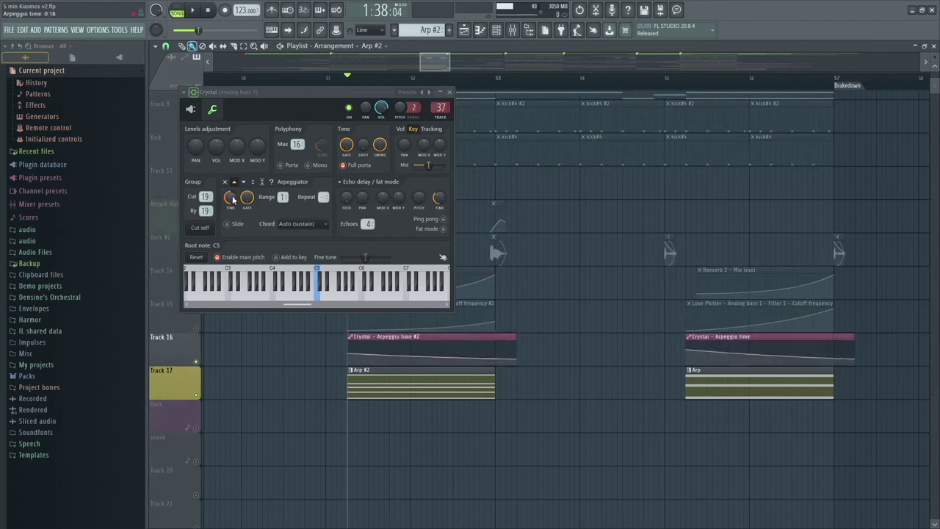
{"action": "key", "text": "space"}
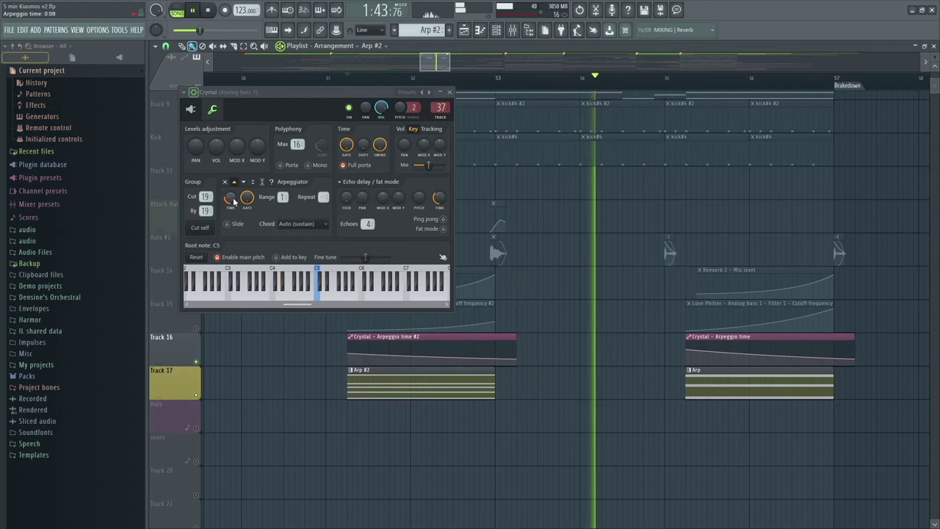
{"action": "key", "text": "space"}
Unmute the filter cutoff and reverb automation on Tracks 15 and 14, and play Arp #2 with all its automation, then stop
{"action": "left_click_drag", "start_coordinate": [311, 89], "coordinate": [616, 105]}
{"action": "left_click", "coordinate": [196, 328]}
{"action": "left_click", "coordinate": [196, 296]}
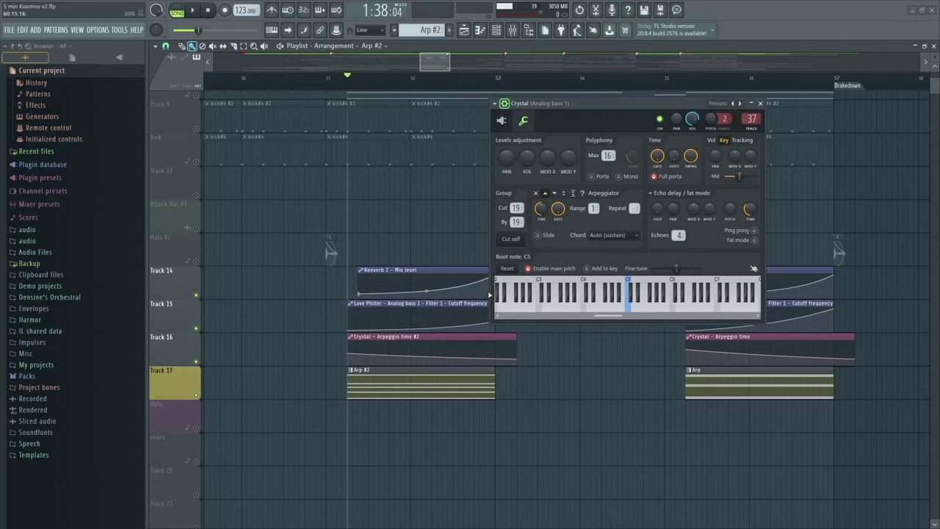
{"action": "key", "text": "space"}
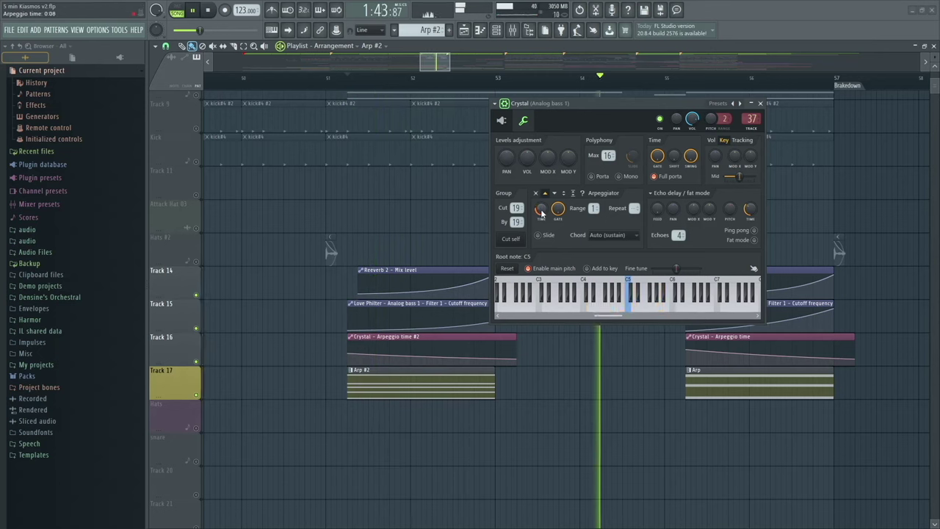
{"action": "key", "text": "space"}
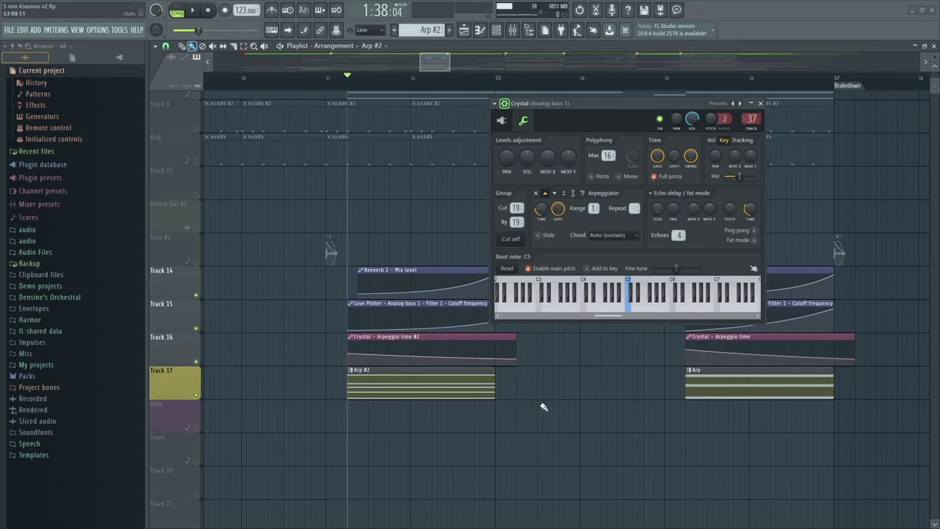
Unsolo Track 17 and play the full arrangement from just before bar 51, then stop and close the Crystal window
{"action": "right_click", "coordinate": [196, 395]}
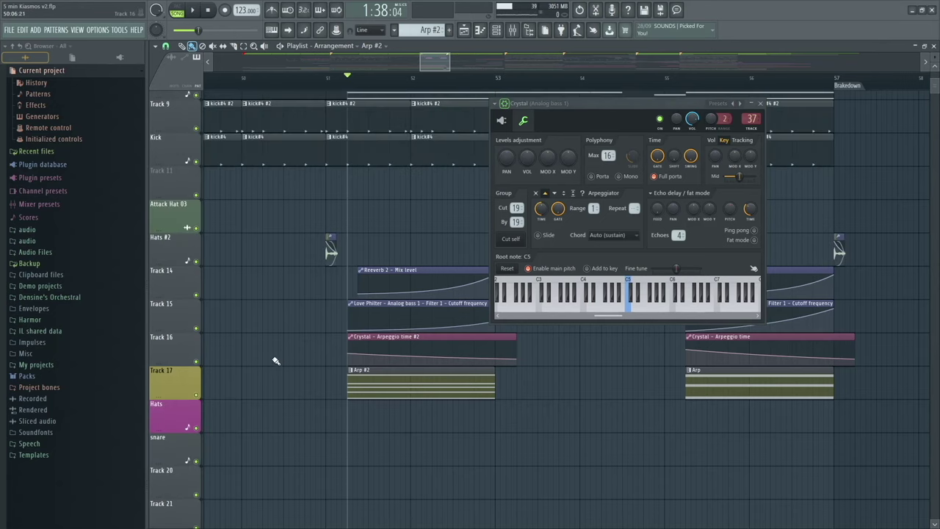
{"action": "scroll", "coordinate": [331, 327], "scroll_direction": "down", "scroll_amount": 3}
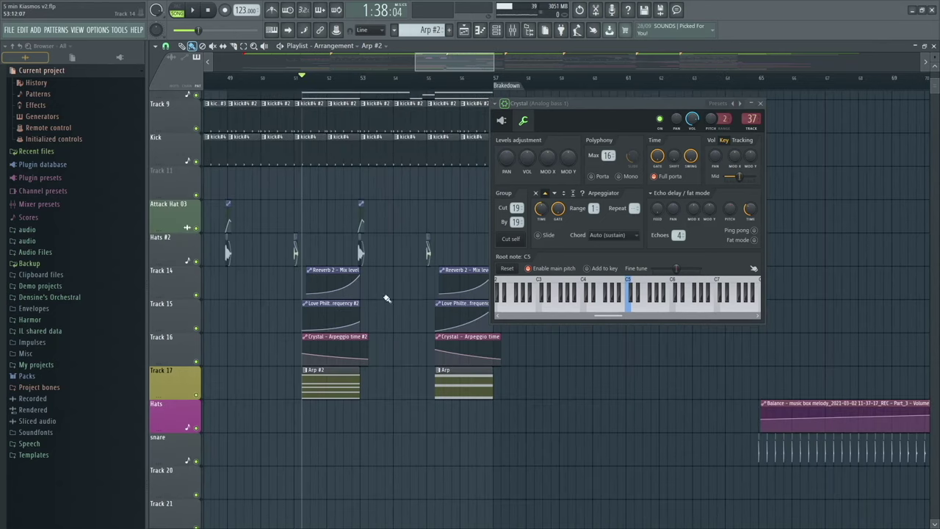
{"action": "left_click", "coordinate": [294, 78]}
{"action": "key", "text": "space"}
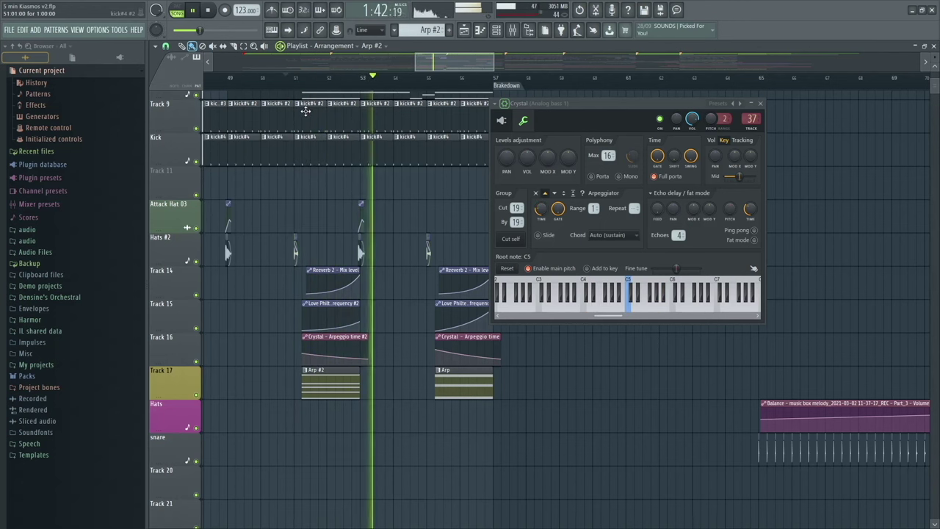
{"action": "key", "text": "space"}
{"action": "left_click", "coordinate": [761, 103]}
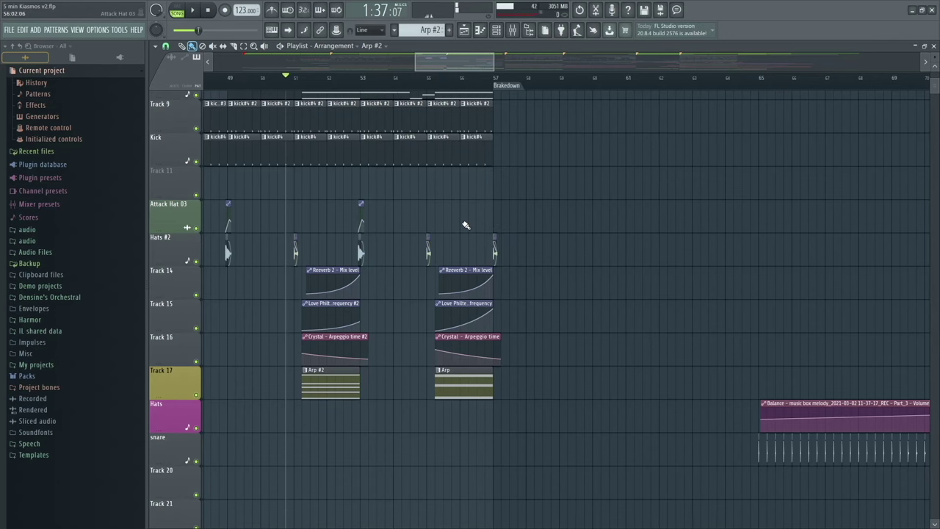
Switch the playlist to Arrangement_2 and play it from the Part 1 marker, then stop
{"action": "left_click", "coordinate": [355, 48]}
{"action": "left_click", "coordinate": [334, 75]}
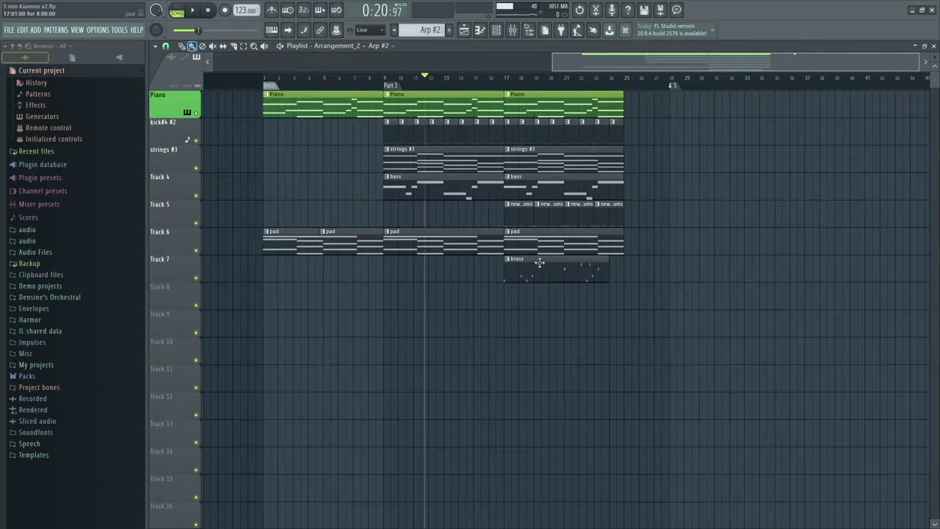
{"action": "scroll", "coordinate": [707, 300], "scroll_direction": "right", "scroll_amount": 5}
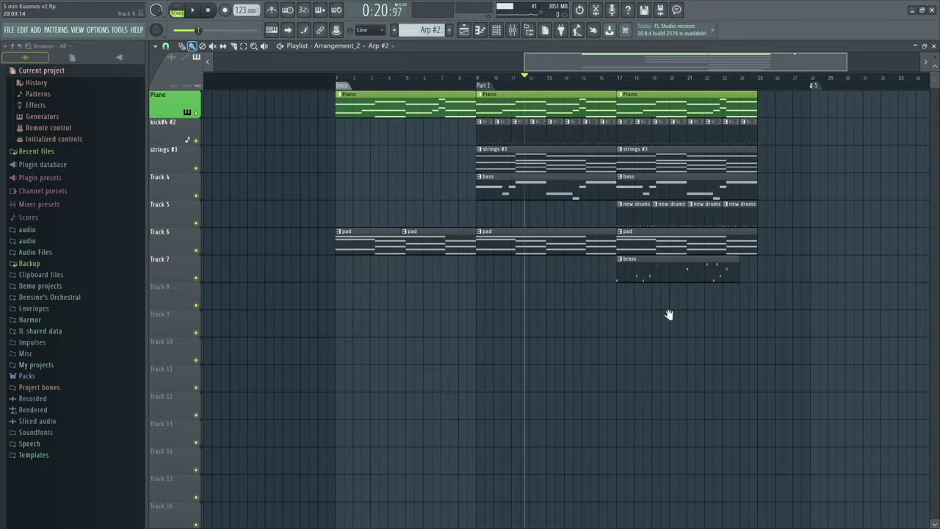
{"action": "scroll", "coordinate": [588, 320], "scroll_direction": "right", "scroll_amount": 3}
{"action": "scroll", "coordinate": [499, 293], "scroll_direction": "left", "scroll_amount": 2}
{"action": "left_click", "coordinate": [450, 85]}
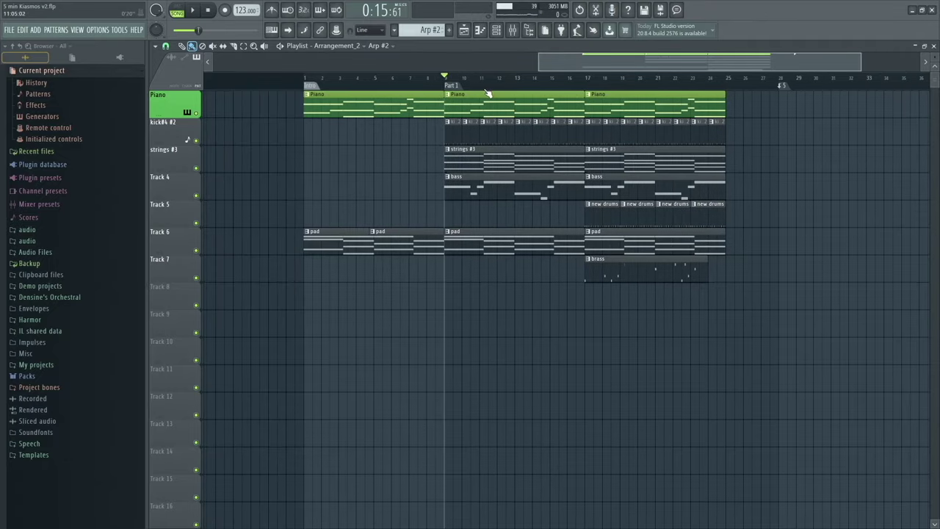
{"action": "key", "text": "space"}
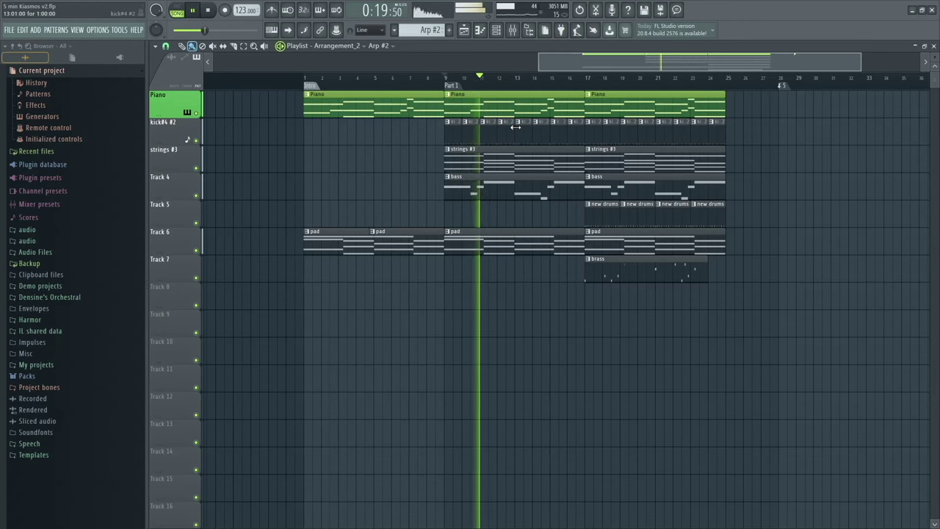
{"action": "key", "text": "space"}
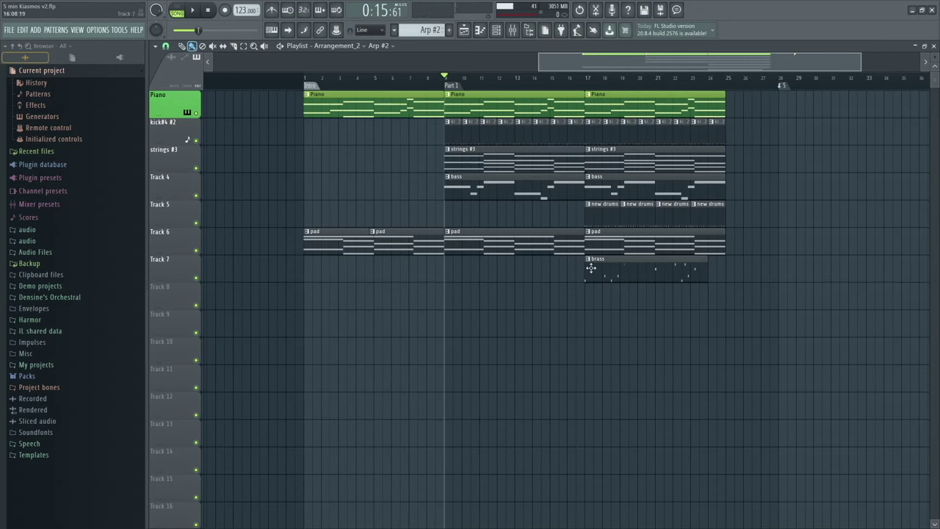
Solo the strings #3 track and play it from the Part 1 marker, then stop
{"action": "right_click", "coordinate": [196, 168]}
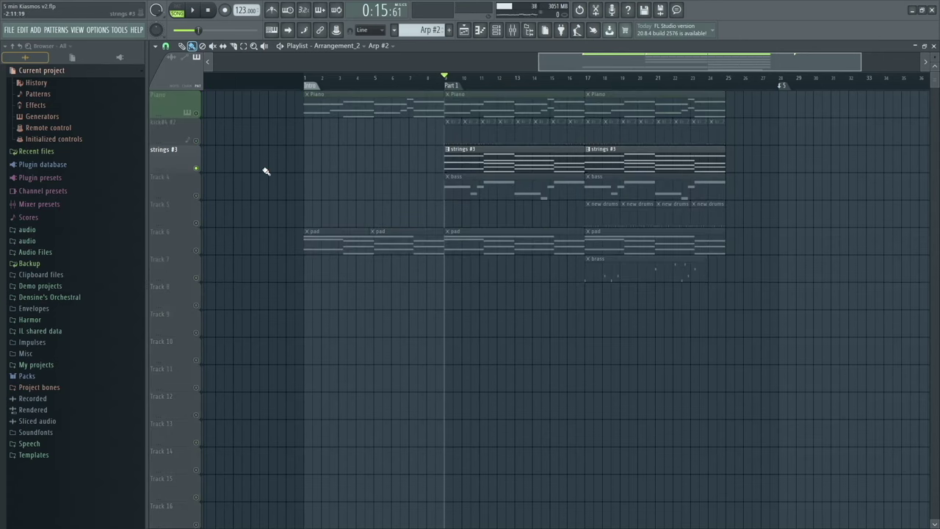
{"action": "key", "text": "space"}
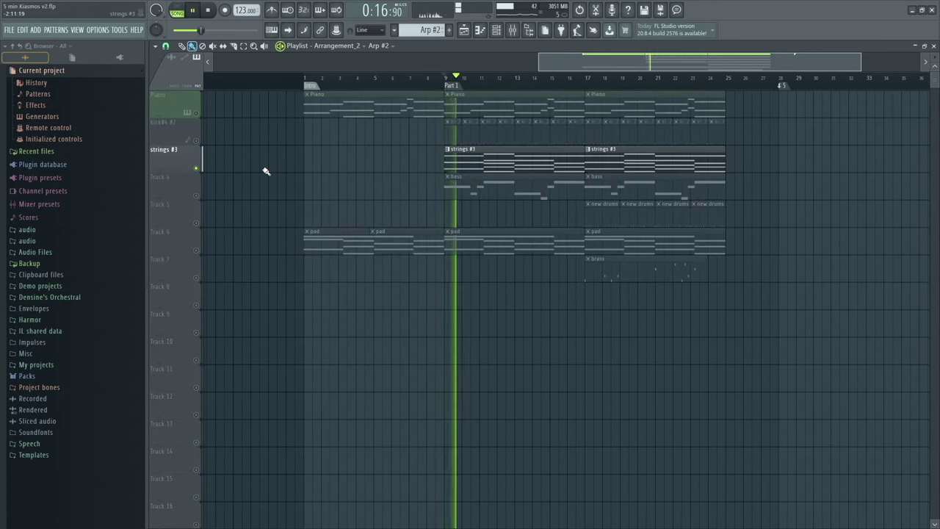
{"action": "key", "text": "space"}
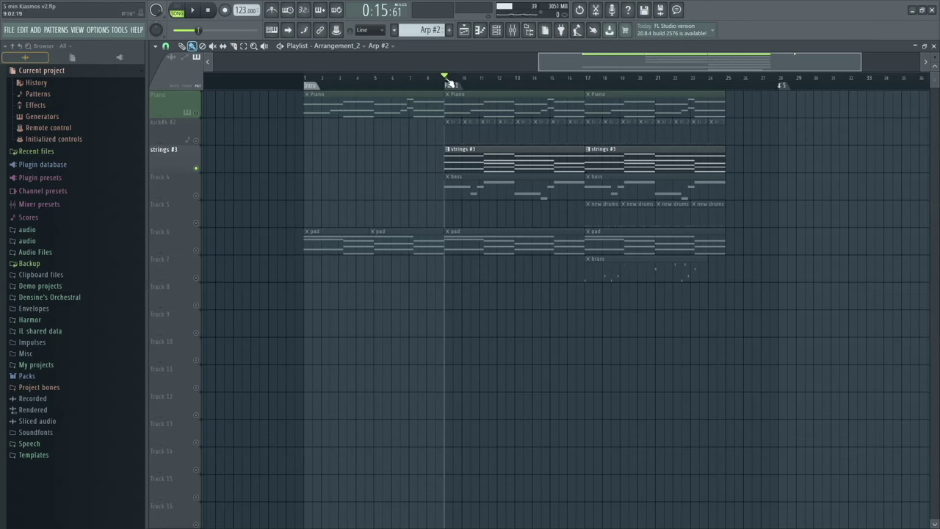
Select the playlist range from bar 9 to bar 25, and open the strings #3 pattern and its instrument's mixer track
{"action": "left_click_drag", "start_coordinate": [445, 80], "coordinate": [730, 85]}
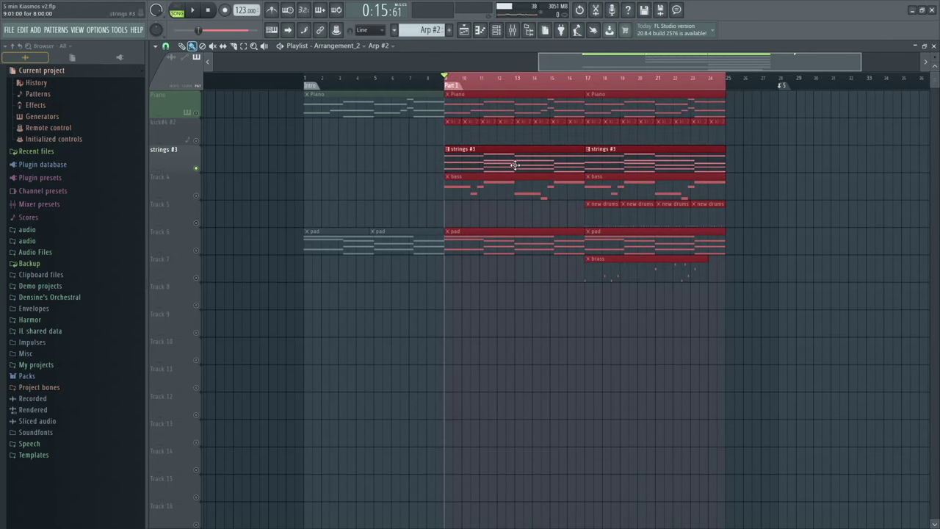
{"action": "double_click", "coordinate": [482, 162]}
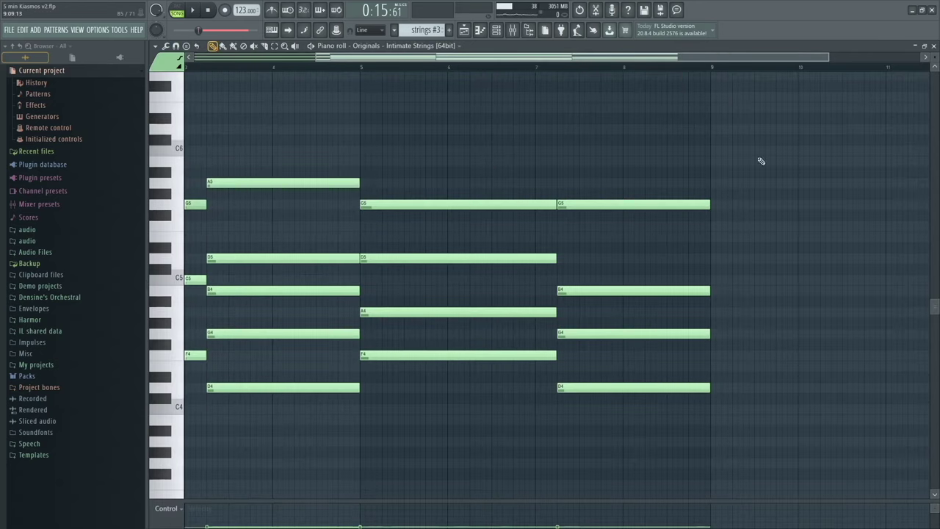
{"action": "left_click", "coordinate": [496, 30]}
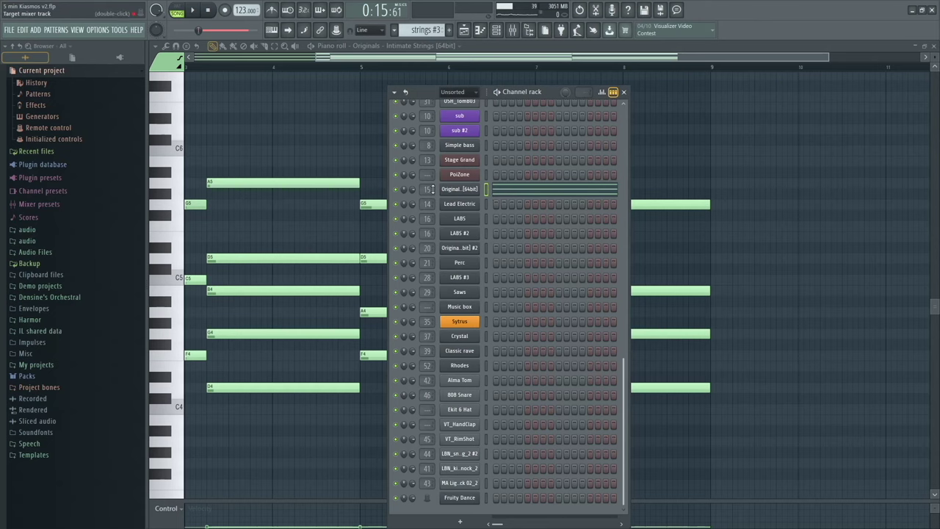
{"action": "double_click", "coordinate": [428, 189]}
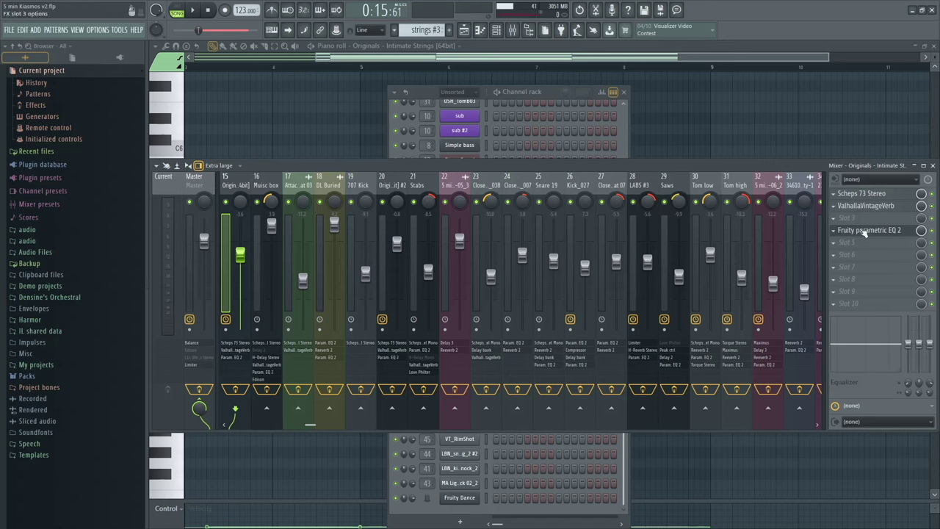
Add Fruity Love Philter to effect slot 6 of the Intimate Strings mixer track
{"action": "left_click", "coordinate": [872, 259]}
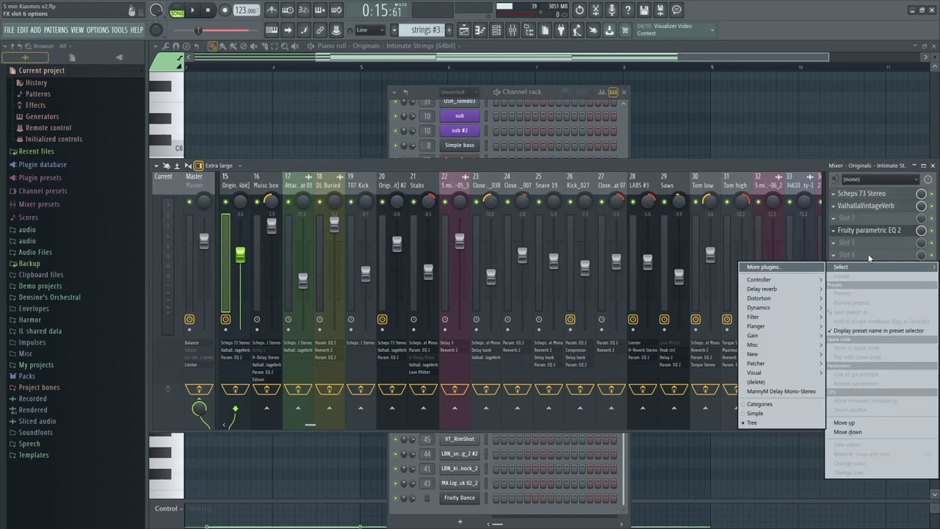
{"action": "mouse_move", "coordinate": [786, 322]}
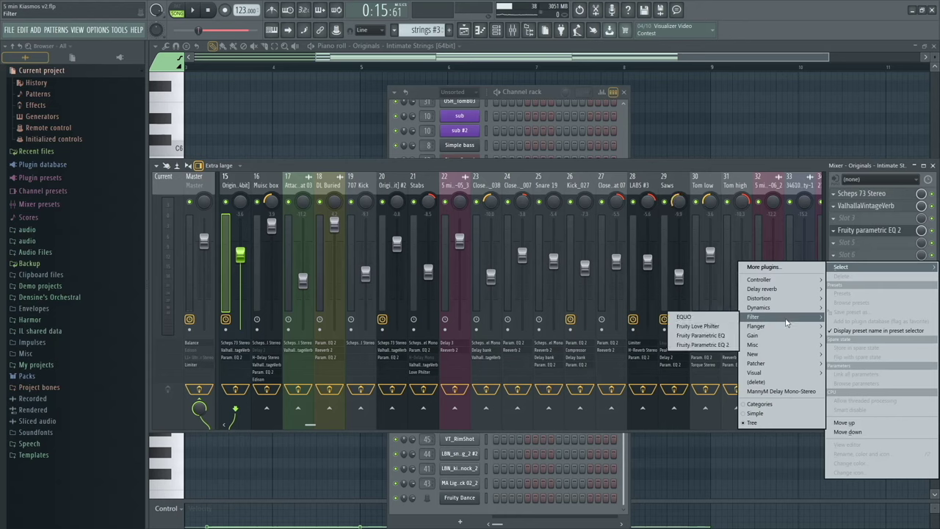
{"action": "left_click", "coordinate": [698, 325]}
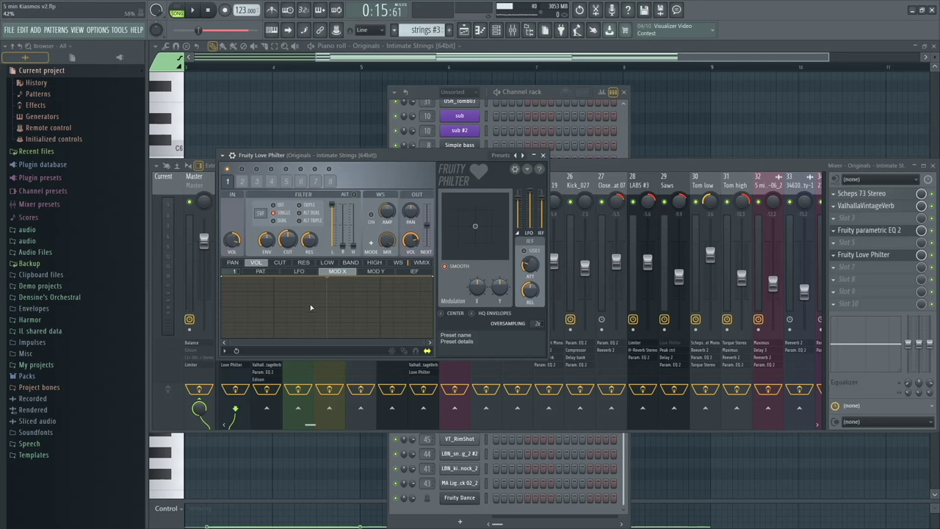
Create an automation clip for Fruity Love Philter's filter cutoff and show the playlist
{"action": "right_click", "coordinate": [288, 240]}
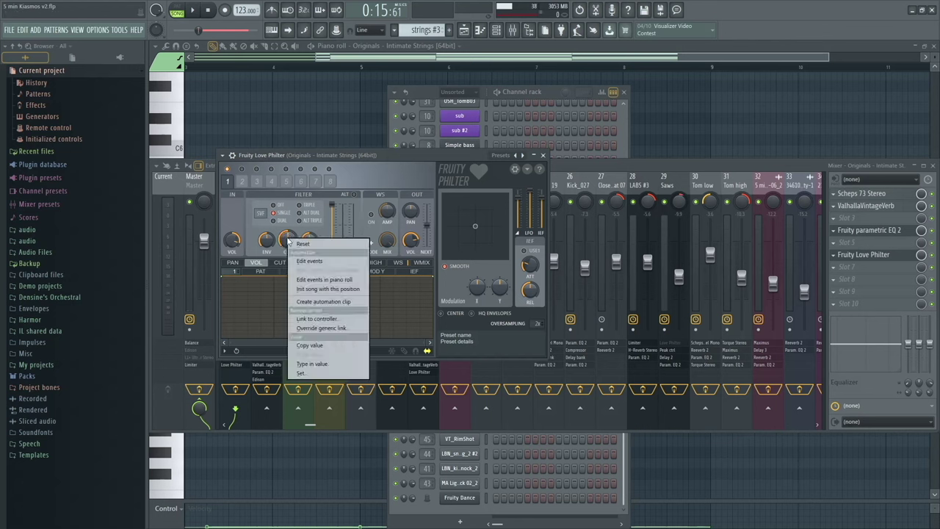
{"action": "left_click", "coordinate": [288, 240]}
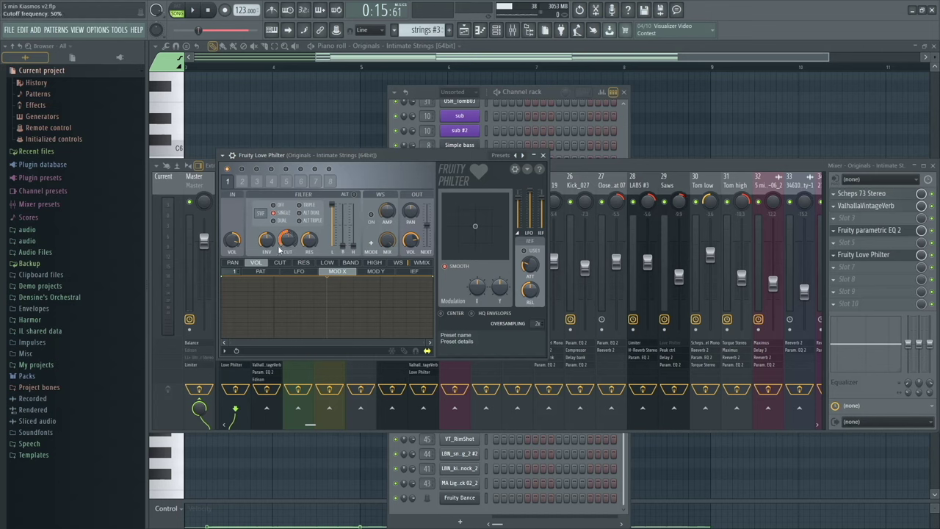
{"action": "right_click", "coordinate": [290, 241]}
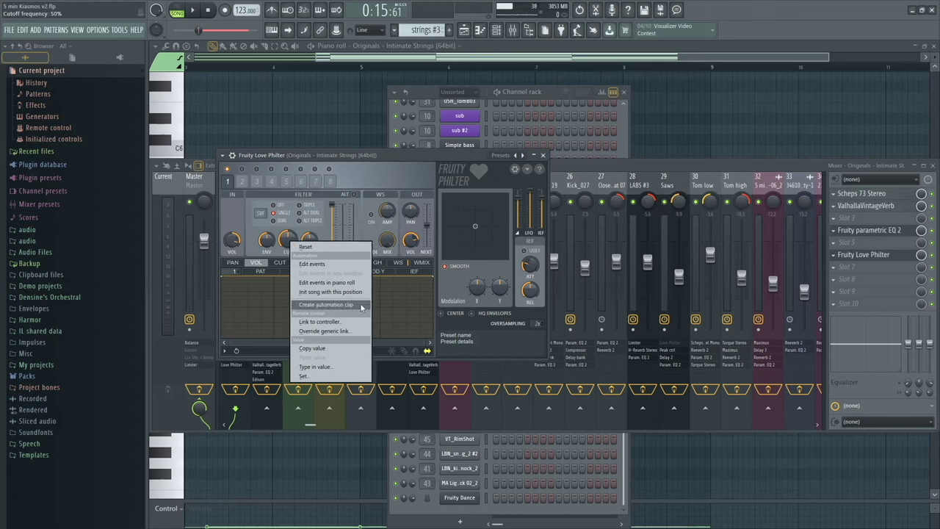
{"action": "left_click", "coordinate": [331, 307]}
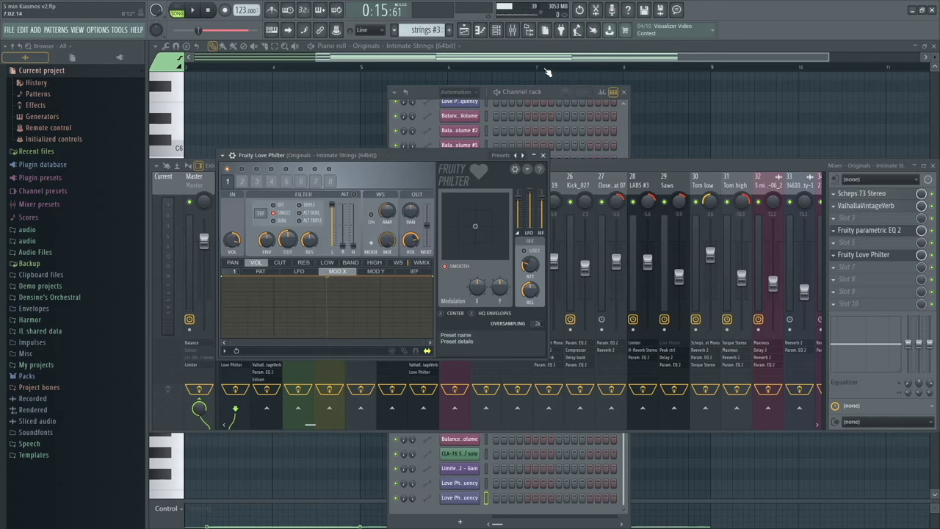
{"action": "left_click", "coordinate": [463, 30]}
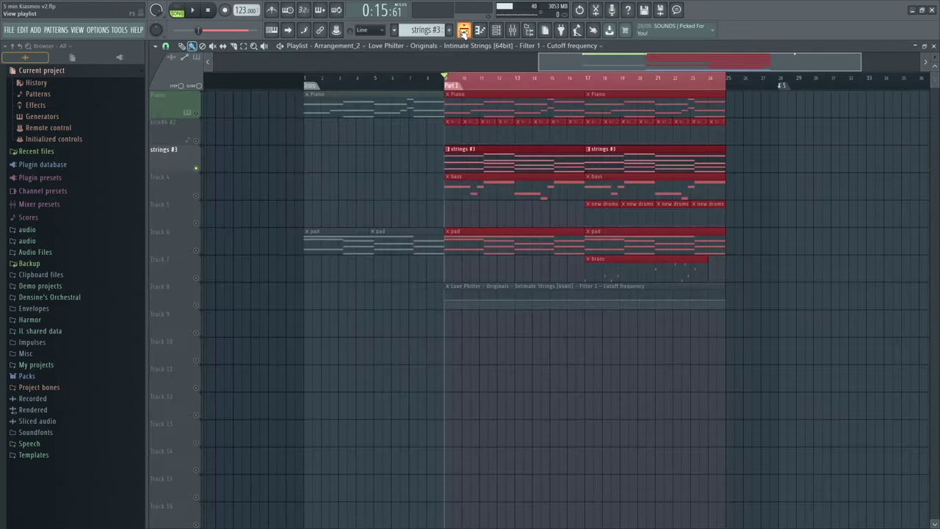
Clear the clip selection, insert an empty track below strings #3, and move the cutoff automation clip onto it
{"action": "left_click", "coordinate": [489, 352]}
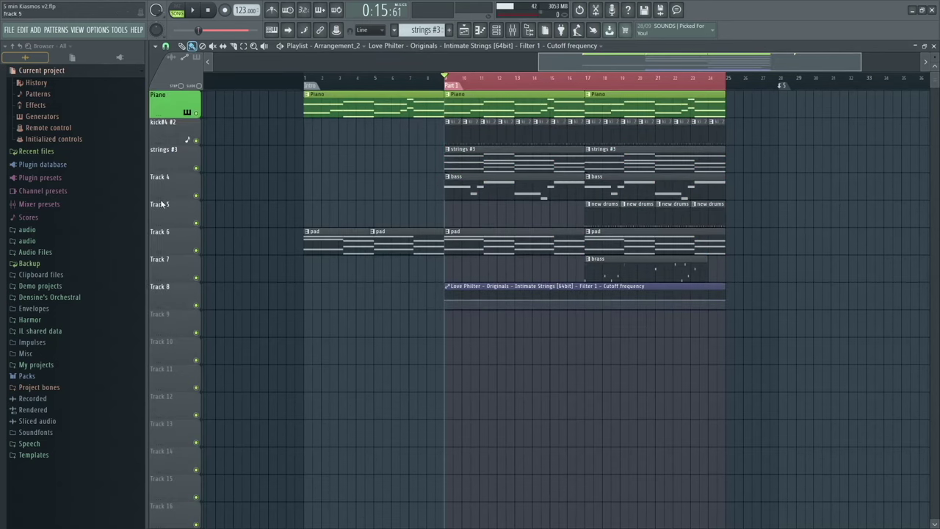
{"action": "right_click", "coordinate": [173, 175]}
{"action": "left_click", "coordinate": [194, 354]}
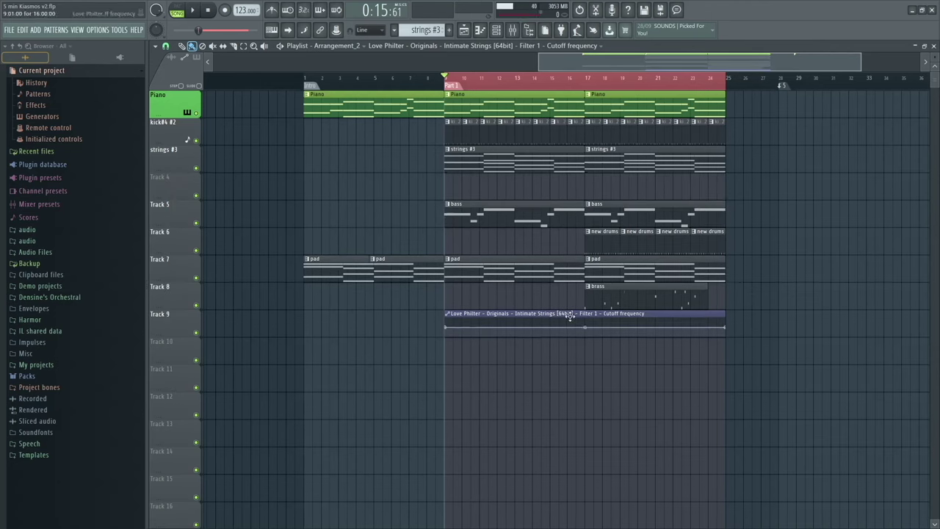
{"action": "left_click_drag", "start_coordinate": [569, 314], "coordinate": [564, 171]}
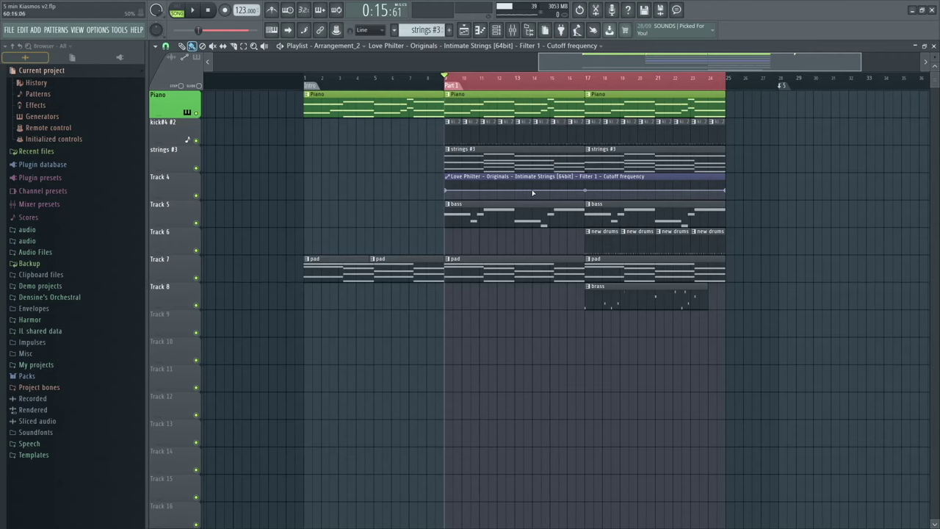
Solo strings #3 with its automation track and play from bar 9, muting the automation partway to compare, then stop and re-enable it
{"action": "scroll", "coordinate": [533, 192], "scroll_direction": "up", "scroll_amount": 2}
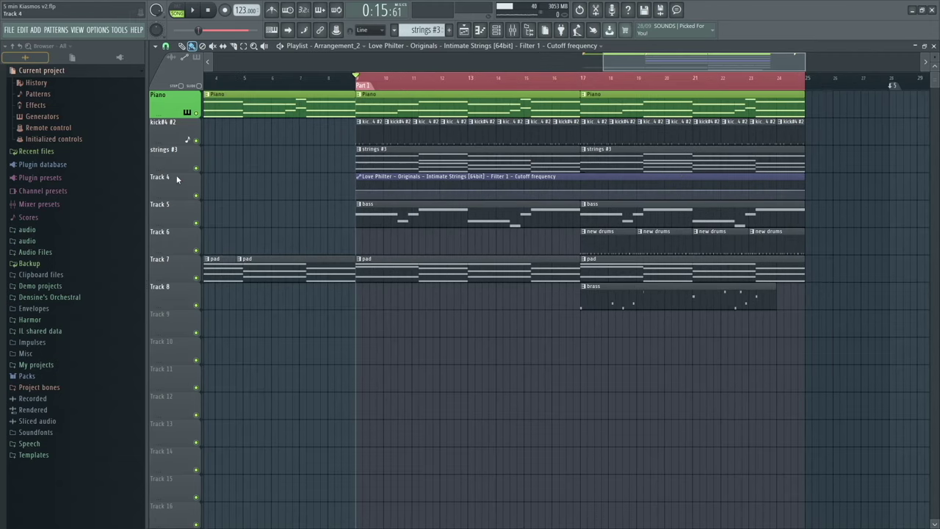
{"action": "right_click", "coordinate": [197, 169]}
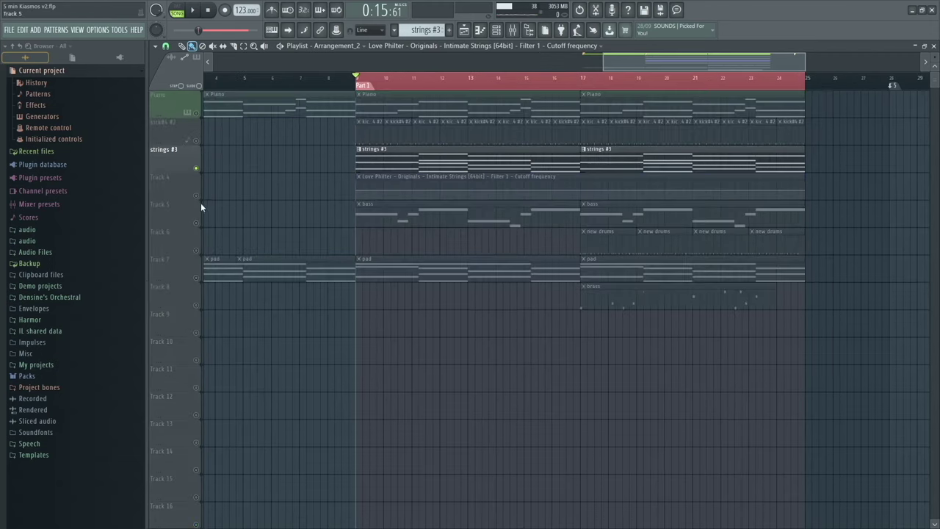
{"action": "left_click", "coordinate": [197, 195]}
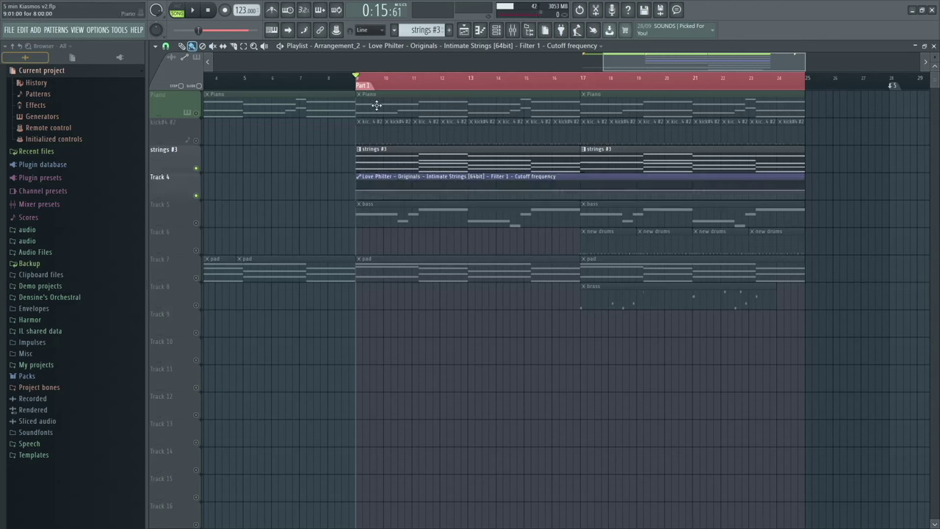
{"action": "key", "text": "space"}
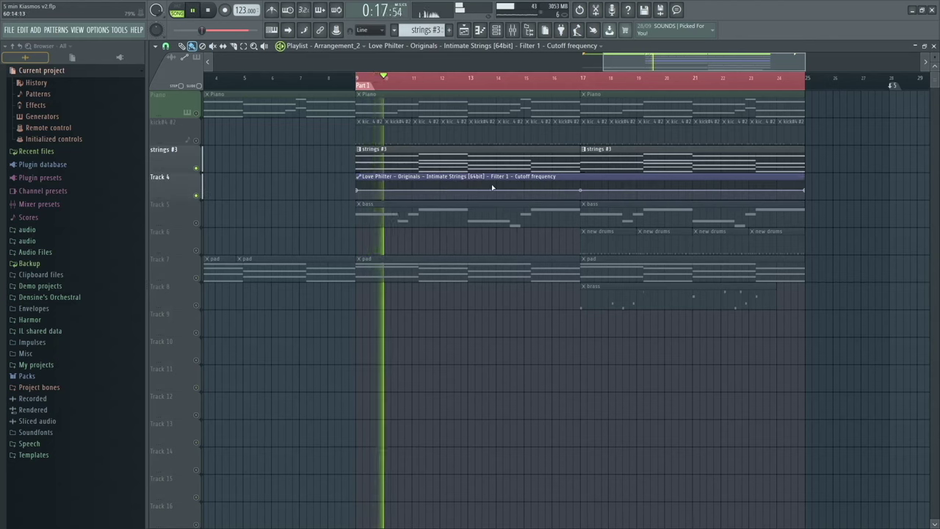
{"action": "left_click", "coordinate": [197, 197]}
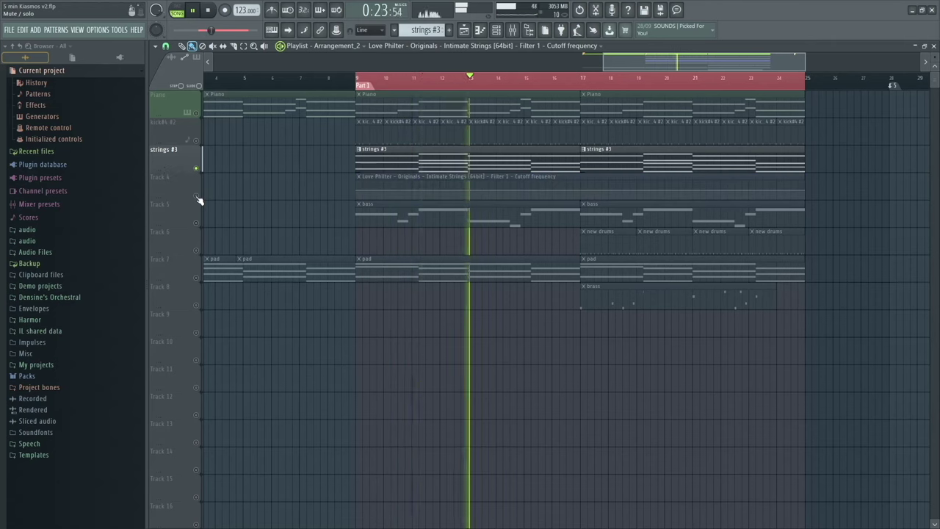
{"action": "key", "text": "space"}
{"action": "left_click", "coordinate": [197, 196]}
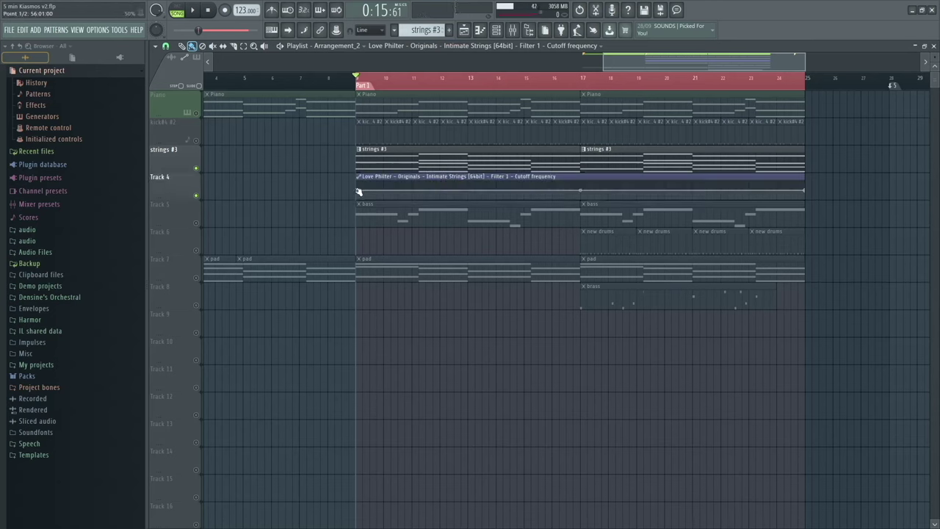
Try the automation's start point at 100% and then at 29%, playing the strings from bar 9 each time
{"action": "left_click_drag", "start_coordinate": [358, 192], "coordinate": [359, 165]}
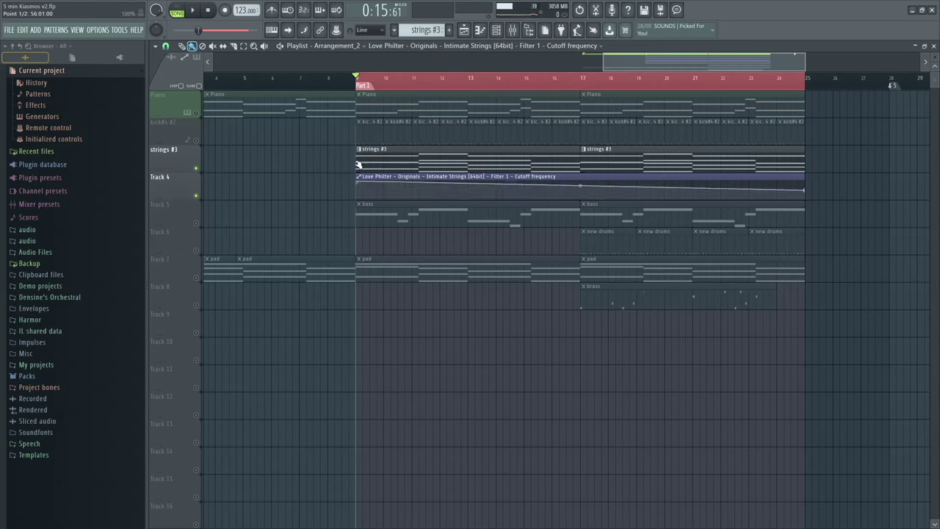
{"action": "key", "text": "space"}
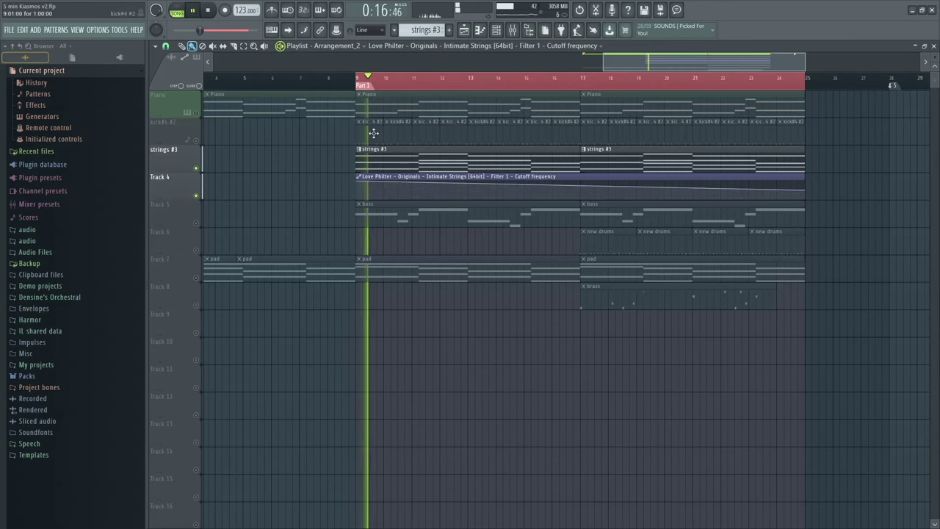
{"action": "key", "text": "space"}
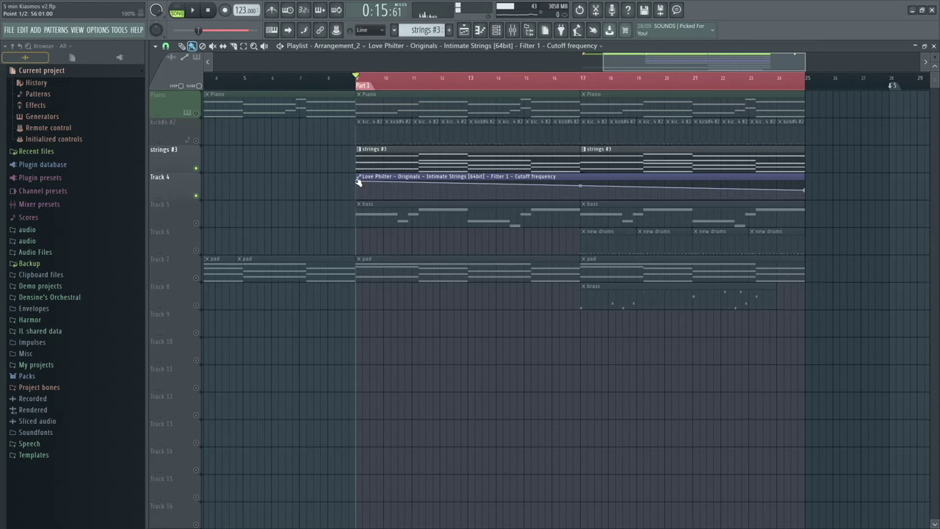
{"action": "left_click_drag", "start_coordinate": [359, 180], "coordinate": [359, 194]}
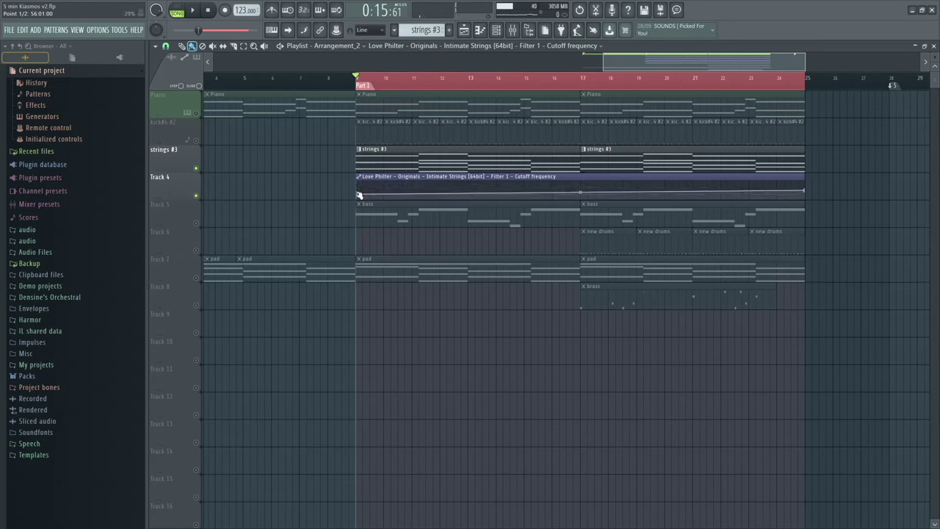
{"action": "key", "text": "space"}
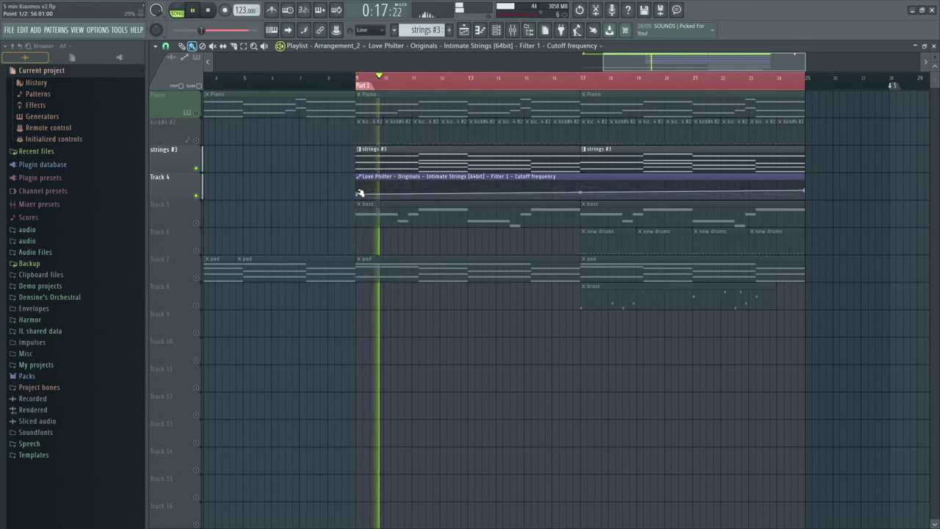
{"action": "key", "text": "space"}
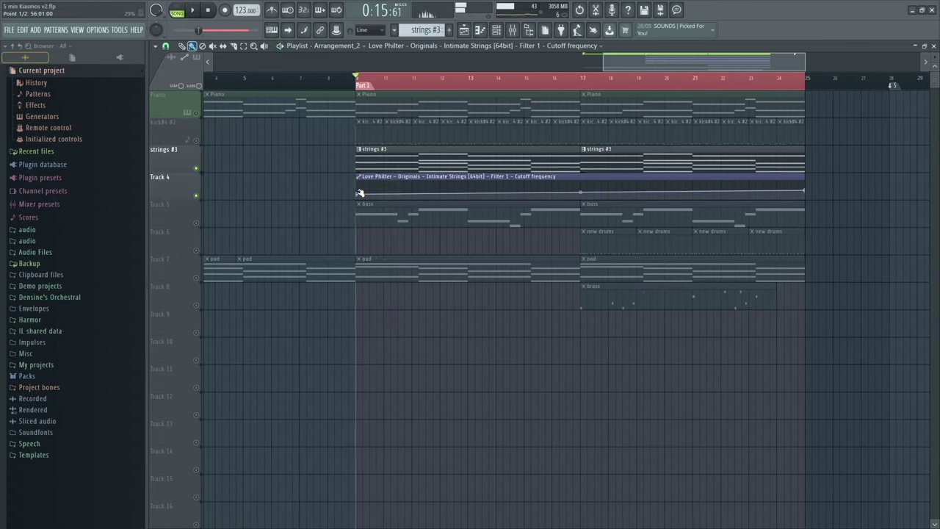
Reshape the cutoff automation to rise from 0% at bar 9 to 100% at bar 17, with two intermediate points and curved segments
{"action": "left_click_drag", "start_coordinate": [357, 195], "coordinate": [509, 204]}
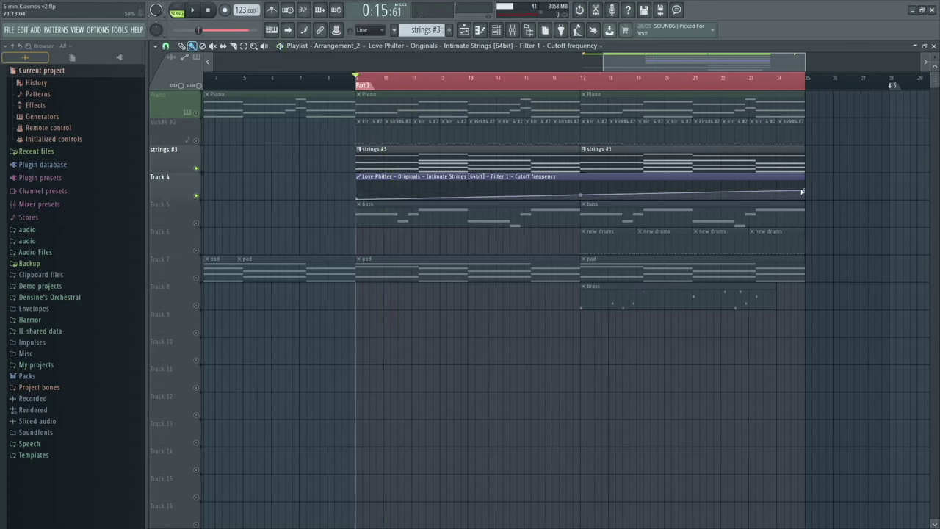
{"action": "left_click_drag", "start_coordinate": [806, 192], "coordinate": [580, 181]}
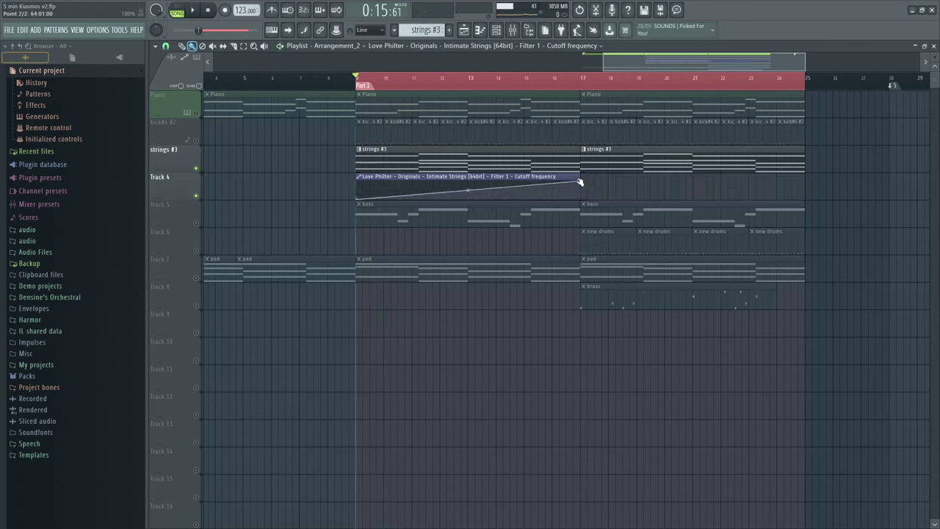
{"action": "right_click", "coordinate": [505, 186]}
{"action": "mouse_move", "coordinate": [414, 197]}
{"action": "left_mouse_down"}
{"action": "mouse_move", "coordinate": [441, 184]}
{"action": "mouse_move", "coordinate": [410, 194]}
{"action": "left_mouse_up"}
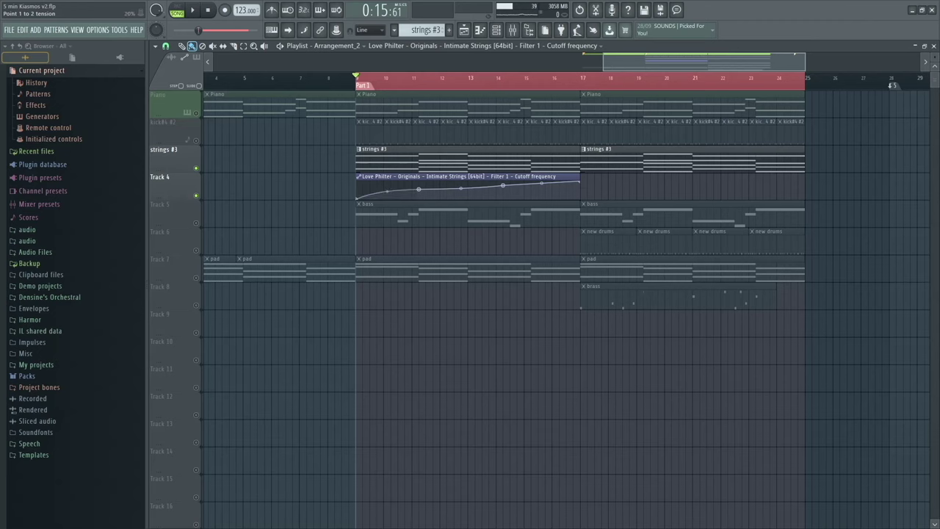
{"action": "right_click", "coordinate": [420, 191]}
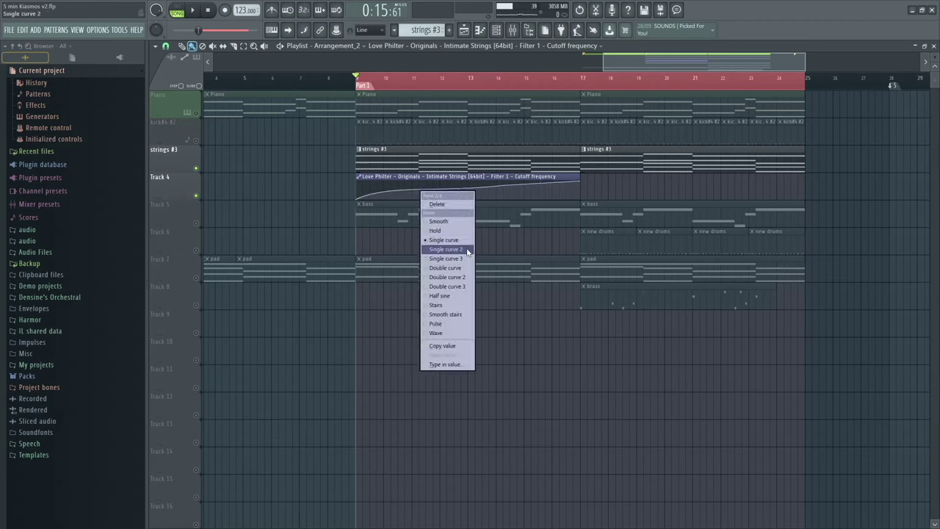
Enlarge Track 4's height, add an automation point just after bar 13, and shift the second point slightly later to about bar 11.5
{"action": "left_click_drag", "start_coordinate": [177, 198], "coordinate": [183, 368]}
{"action": "scroll", "coordinate": [478, 279], "scroll_direction": "up", "scroll_amount": 3}
{"action": "scroll", "coordinate": [808, 229], "scroll_direction": "left", "scroll_amount": 2}
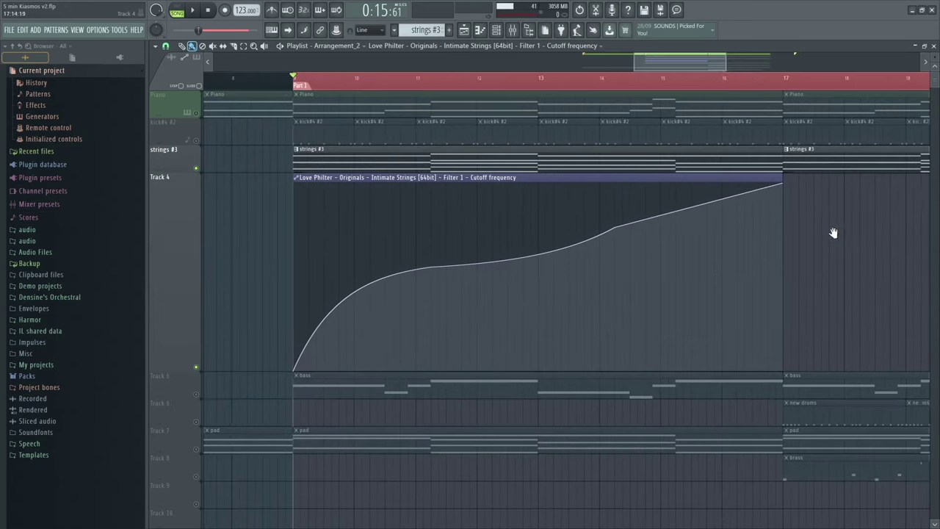
{"action": "left_click_drag", "start_coordinate": [432, 268], "coordinate": [456, 264]}
{"action": "left_click_drag", "start_coordinate": [518, 247], "coordinate": [543, 244]}
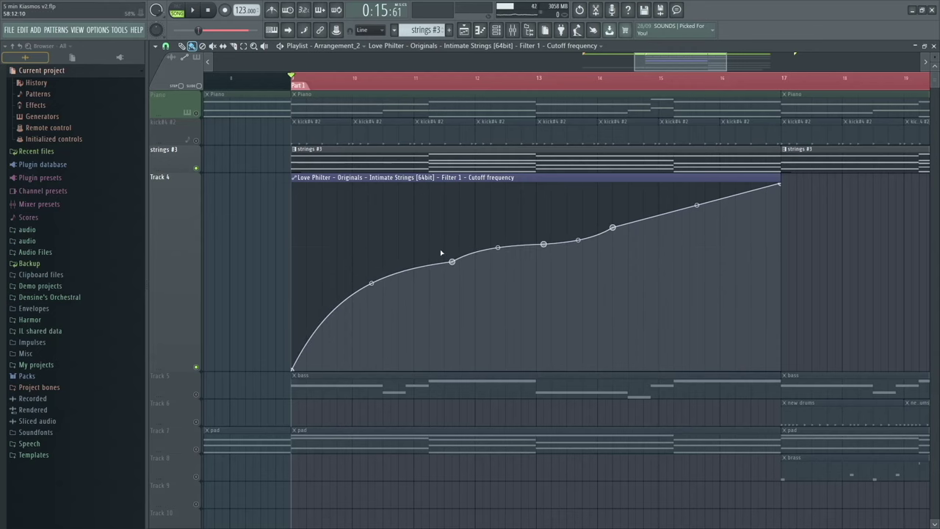
{"action": "mouse_move", "coordinate": [450, 261]}
{"action": "left_mouse_down"}
{"action": "mouse_move", "coordinate": [404, 243]}
{"action": "mouse_move", "coordinate": [434, 276]}
{"action": "mouse_move", "coordinate": [392, 245]}
{"action": "mouse_move", "coordinate": [438, 264]}
{"action": "left_mouse_up"}
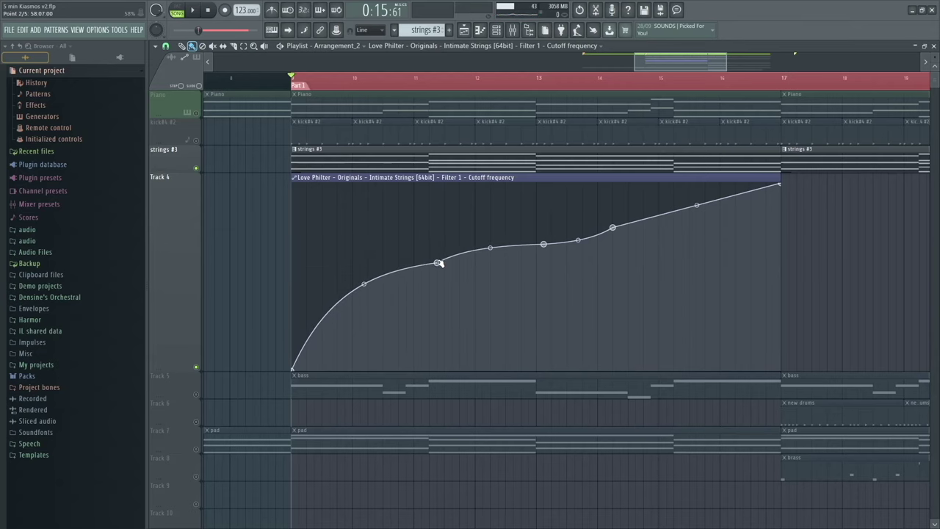
Set the second automation point to Single curve 3 and sharpen the bends of the segments on both sides of it
{"action": "right_click", "coordinate": [439, 264]}
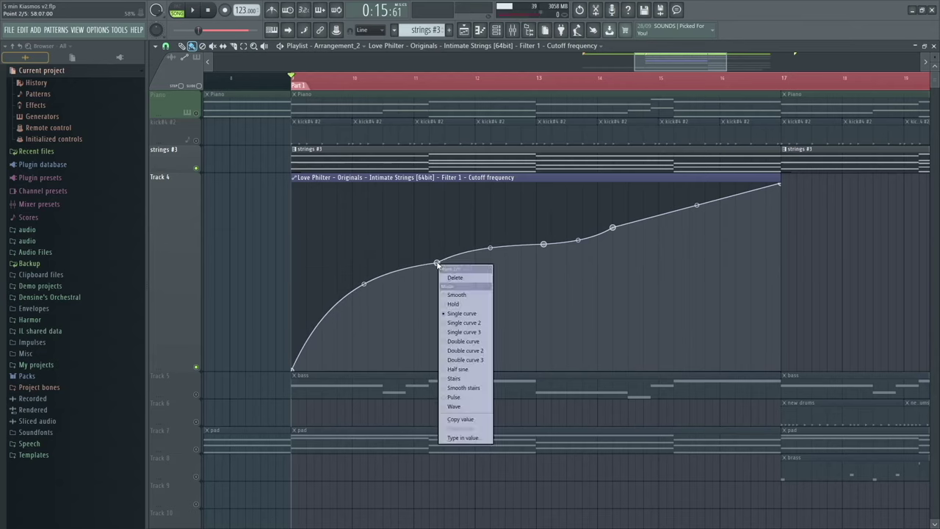
{"action": "left_click", "coordinate": [482, 331]}
{"action": "left_click_drag", "start_coordinate": [364, 301], "coordinate": [365, 268]}
{"action": "mouse_move", "coordinate": [490, 247]}
{"action": "left_mouse_down"}
{"action": "mouse_move", "coordinate": [490, 262]}
{"action": "mouse_move", "coordinate": [490, 244]}
{"action": "left_mouse_up"}
Switch the second automation point to Stairs mode and adjust the first segment's tension
{"action": "right_click", "coordinate": [438, 263]}
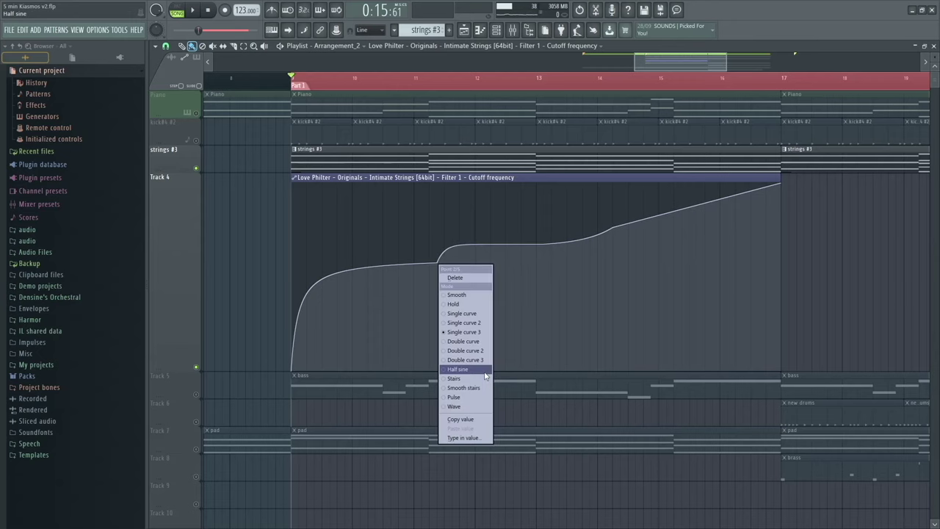
{"action": "left_click", "coordinate": [461, 378]}
{"action": "mouse_move", "coordinate": [365, 316]}
{"action": "left_mouse_down"}
{"action": "mouse_move", "coordinate": [365, 297]}
{"action": "mouse_move", "coordinate": [363, 317]}
{"action": "left_mouse_up"}
Switch the second automation point to Pulse mode, raise the clip's start point, and adjust the pulse tension
{"action": "right_click", "coordinate": [445, 268]}
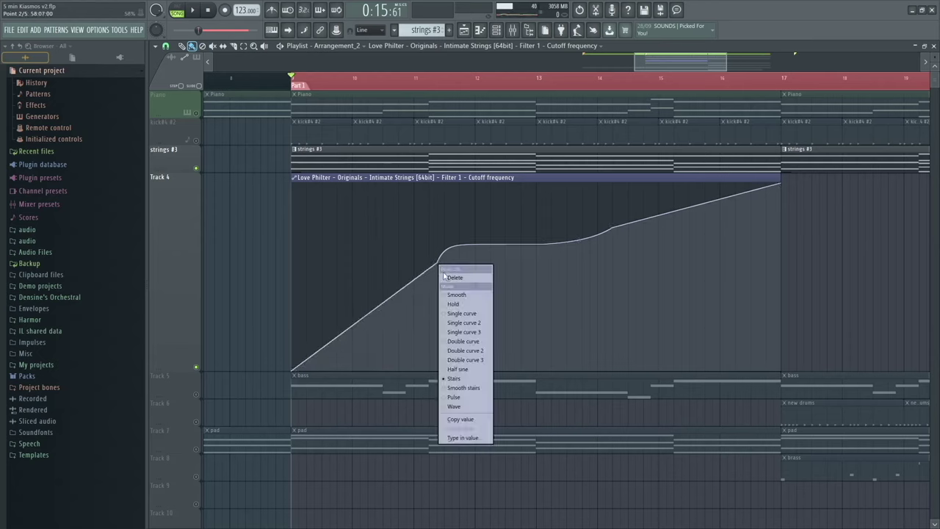
{"action": "left_click", "coordinate": [463, 401]}
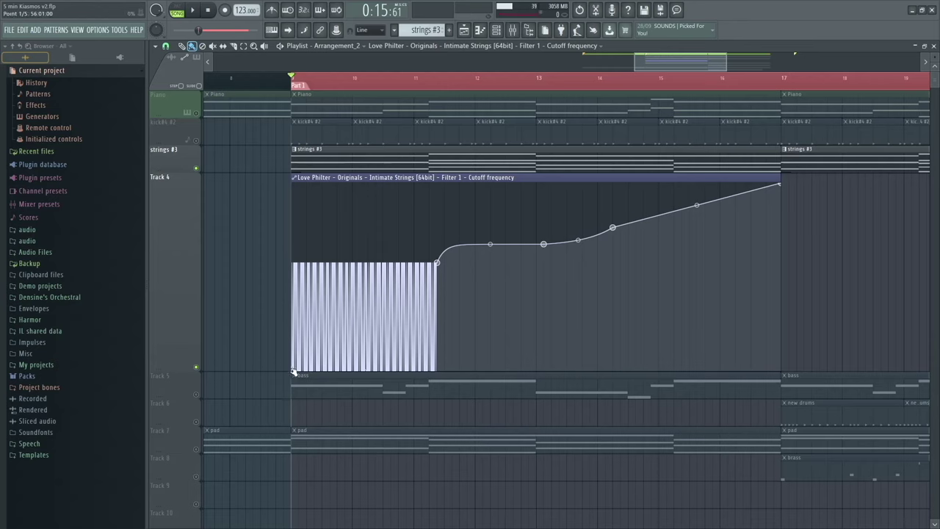
{"action": "left_click_drag", "start_coordinate": [292, 373], "coordinate": [291, 342]}
{"action": "left_click_drag", "start_coordinate": [364, 343], "coordinate": [364, 335]}
Switch the second automation point to Smooth stairs mode and adjust the first segment's tension
{"action": "right_click", "coordinate": [438, 262]}
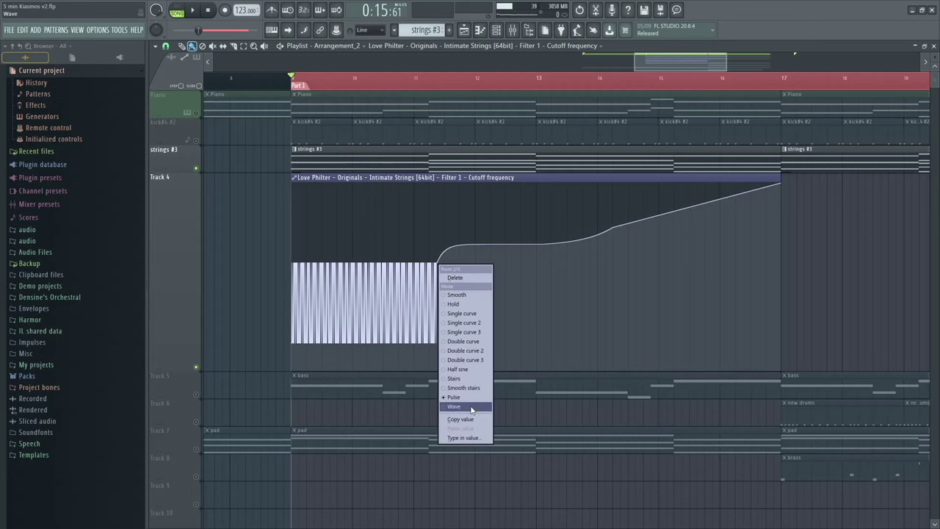
{"action": "left_click", "coordinate": [472, 387]}
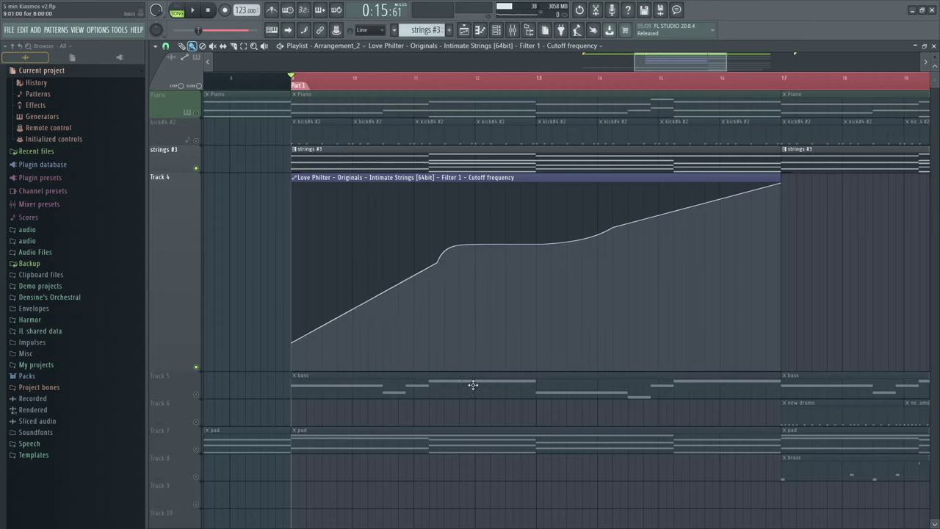
{"action": "left_click_drag", "start_coordinate": [363, 302], "coordinate": [364, 302]}
Delete the automation points near bars 11 and 13 from the cutoff frequency clip
{"action": "right_click", "coordinate": [438, 262]}
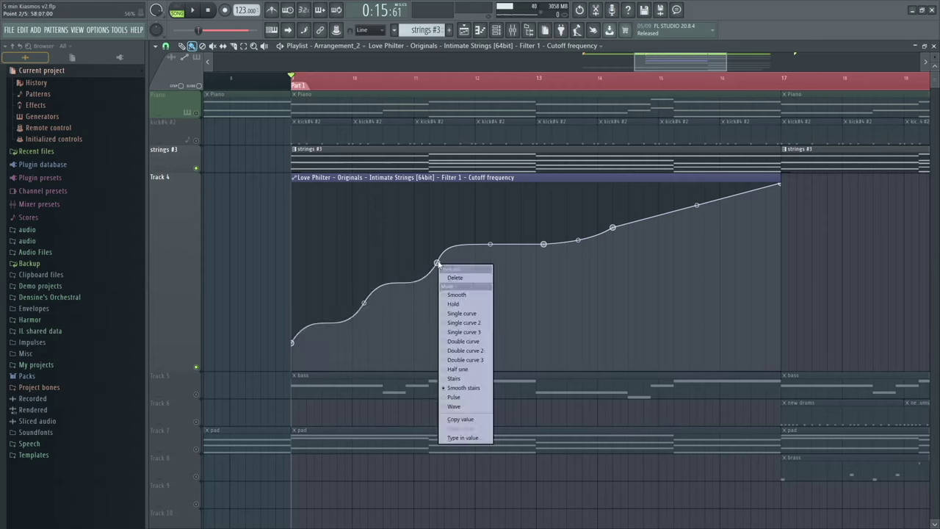
{"action": "left_click", "coordinate": [454, 274]}
{"action": "right_click", "coordinate": [544, 244]}
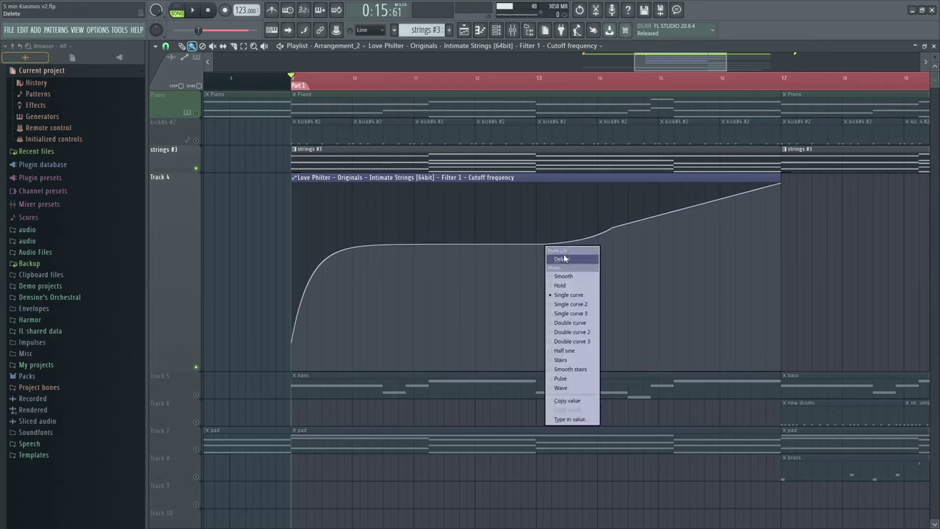
{"action": "left_click", "coordinate": [561, 259]}
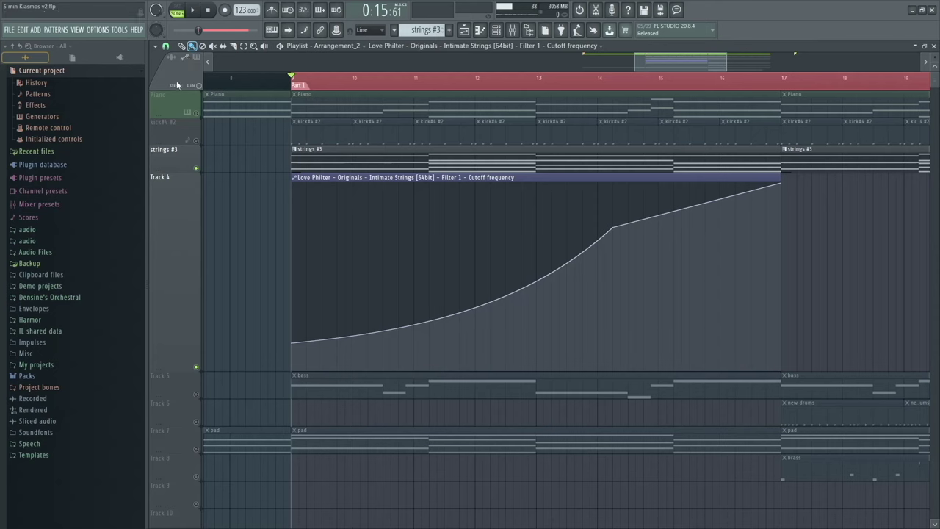
Draw a freehand wave of automation points across the cutoff clip and erase all points between its two ends
{"action": "mouse_move", "coordinate": [296, 301]}
{"action": "left_mouse_down"}
{"action": "mouse_move", "coordinate": [352, 293]}
{"action": "mouse_move", "coordinate": [428, 261]}
{"action": "mouse_move", "coordinate": [554, 318]}
{"action": "mouse_move", "coordinate": [643, 294]}
{"action": "mouse_move", "coordinate": [730, 240]}
{"action": "mouse_move", "coordinate": [760, 253]}
{"action": "mouse_move", "coordinate": [770, 286]}
{"action": "left_mouse_up"}
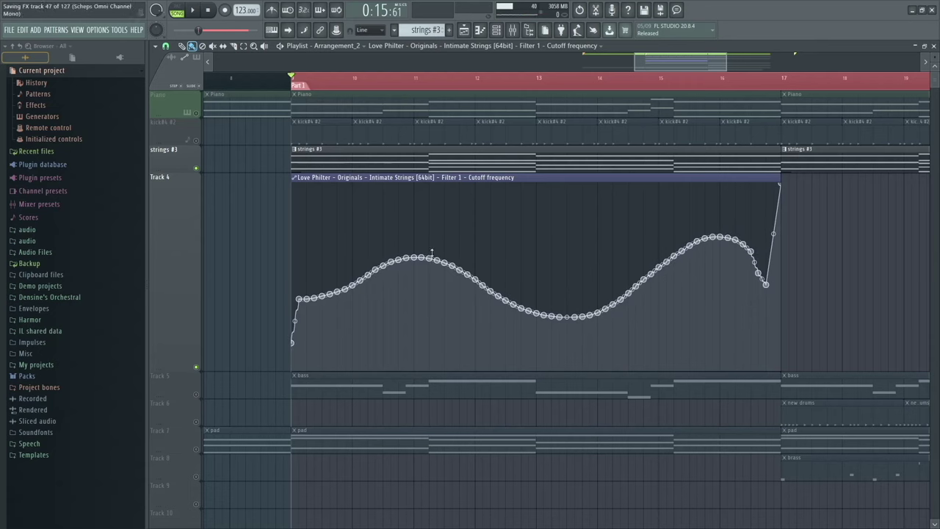
{"action": "mouse_move", "coordinate": [767, 289]}
{"action": "left_mouse_down"}
{"action": "mouse_move", "coordinate": [669, 262]}
{"action": "mouse_move", "coordinate": [585, 290]}
{"action": "mouse_move", "coordinate": [418, 312]}
{"action": "mouse_move", "coordinate": [282, 255]}
{"action": "left_mouse_up"}
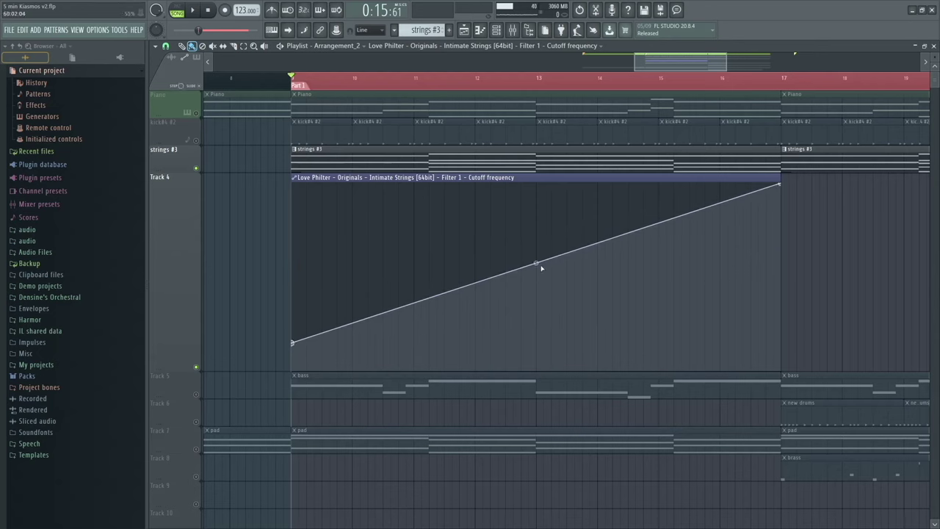
Add peaks and dips along the cutoff ramp and shift the point near bar 16 earlier with Slide editing on
{"action": "left_click_drag", "start_coordinate": [541, 268], "coordinate": [621, 295]}
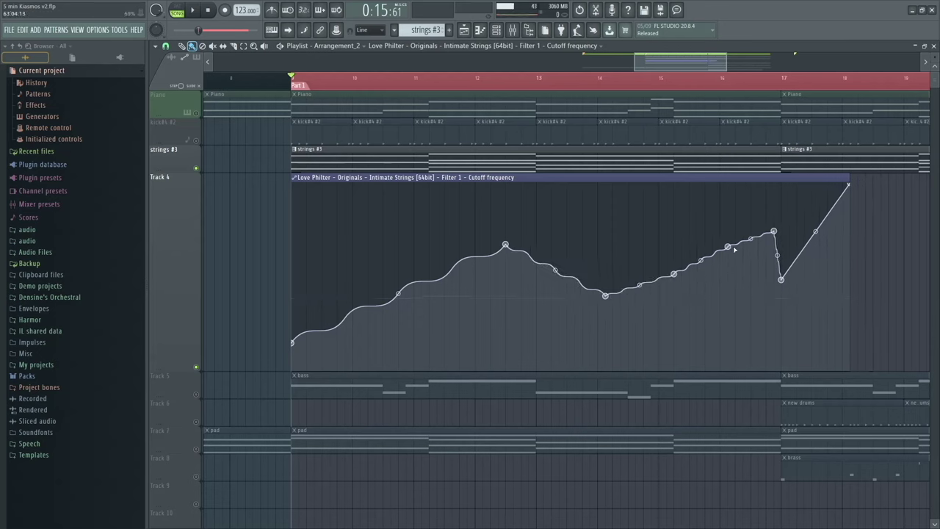
{"action": "mouse_move", "coordinate": [734, 250]}
{"action": "left_mouse_down"}
{"action": "mouse_move", "coordinate": [800, 245]}
{"action": "mouse_move", "coordinate": [681, 246]}
{"action": "mouse_move", "coordinate": [766, 248]}
{"action": "mouse_move", "coordinate": [727, 252]}
{"action": "left_mouse_up"}
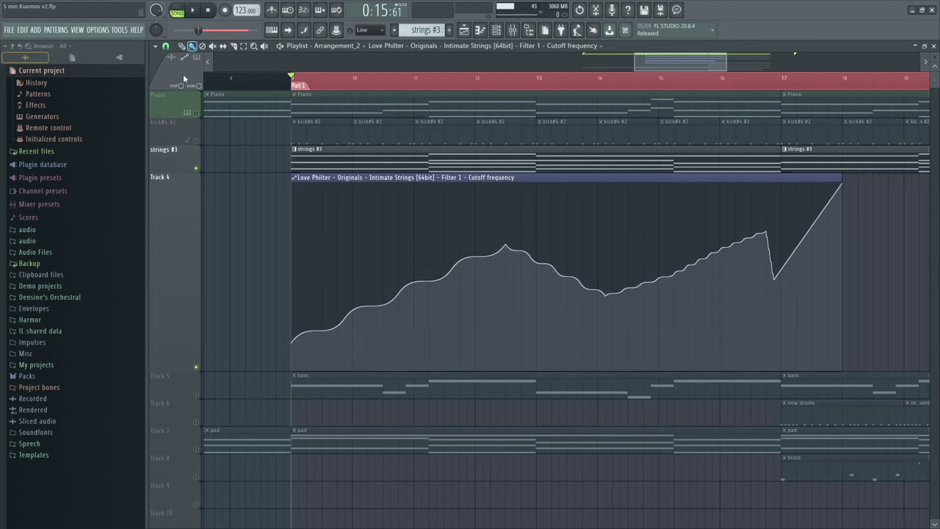
Redraw the cutoff curve freehand with Step editing and clear it back to a straight line between the end points
{"action": "mouse_move", "coordinate": [319, 279]}
{"action": "left_mouse_down"}
{"action": "mouse_move", "coordinate": [551, 301]}
{"action": "mouse_move", "coordinate": [744, 245]}
{"action": "mouse_move", "coordinate": [360, 279]}
{"action": "mouse_move", "coordinate": [441, 329]}
{"action": "mouse_move", "coordinate": [394, 227]}
{"action": "mouse_move", "coordinate": [524, 351]}
{"action": "mouse_move", "coordinate": [537, 191]}
{"action": "mouse_move", "coordinate": [580, 310]}
{"action": "mouse_move", "coordinate": [630, 269]}
{"action": "mouse_move", "coordinate": [668, 305]}
{"action": "mouse_move", "coordinate": [686, 264]}
{"action": "mouse_move", "coordinate": [355, 221]}
{"action": "mouse_move", "coordinate": [682, 342]}
{"action": "mouse_move", "coordinate": [303, 298]}
{"action": "mouse_move", "coordinate": [670, 262]}
{"action": "mouse_move", "coordinate": [462, 277]}
{"action": "mouse_move", "coordinate": [673, 246]}
{"action": "left_mouse_up"}
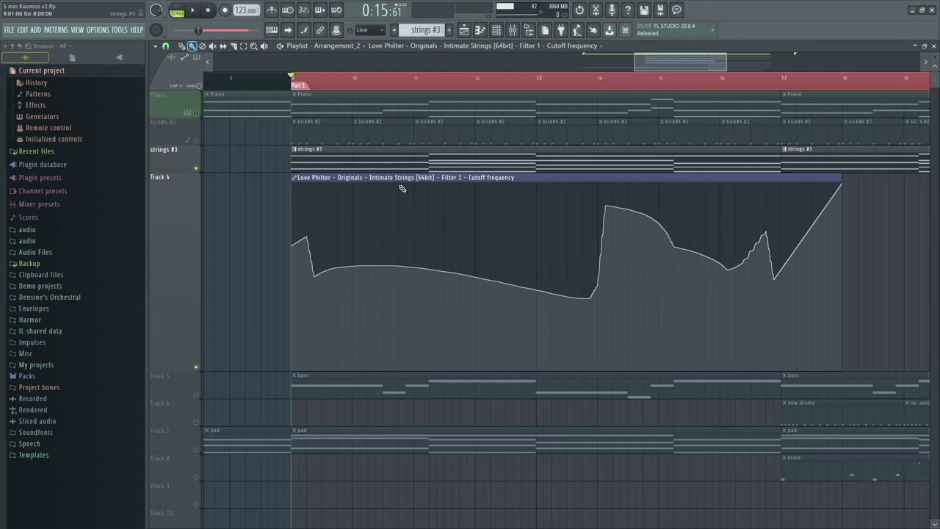
{"action": "mouse_move", "coordinate": [808, 248]}
{"action": "left_mouse_down"}
{"action": "mouse_move", "coordinate": [746, 238]}
{"action": "mouse_move", "coordinate": [491, 251]}
{"action": "mouse_move", "coordinate": [294, 276]}
{"action": "mouse_move", "coordinate": [258, 265]}
{"action": "left_mouse_up"}
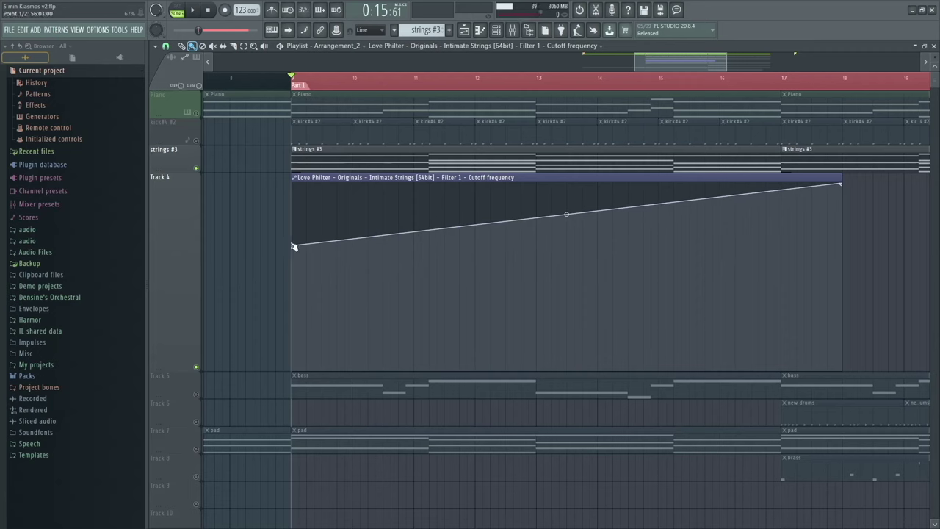
Shape the cutoff clip into a steepening rise from a low start at bar 9 to 100% at bar 13, and play it
{"action": "left_click_drag", "start_coordinate": [294, 246], "coordinate": [303, 378]}
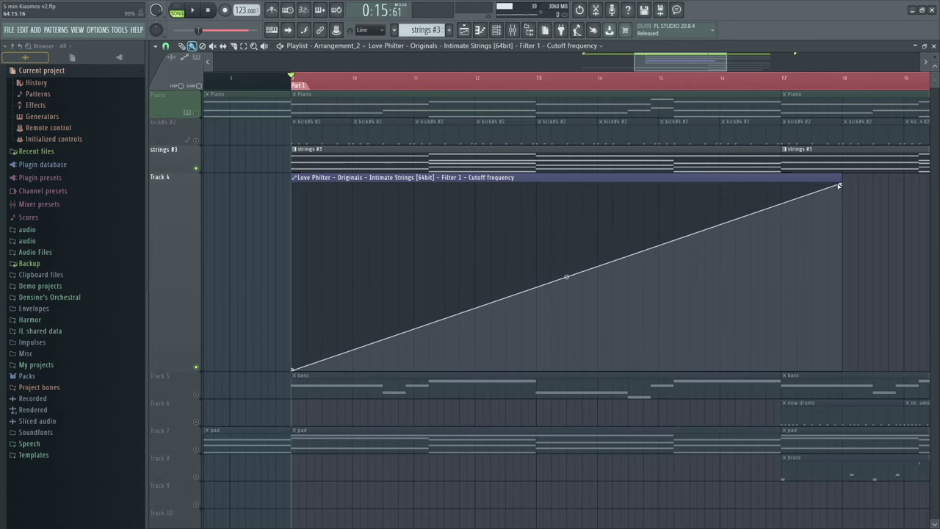
{"action": "left_click_drag", "start_coordinate": [844, 186], "coordinate": [535, 181]}
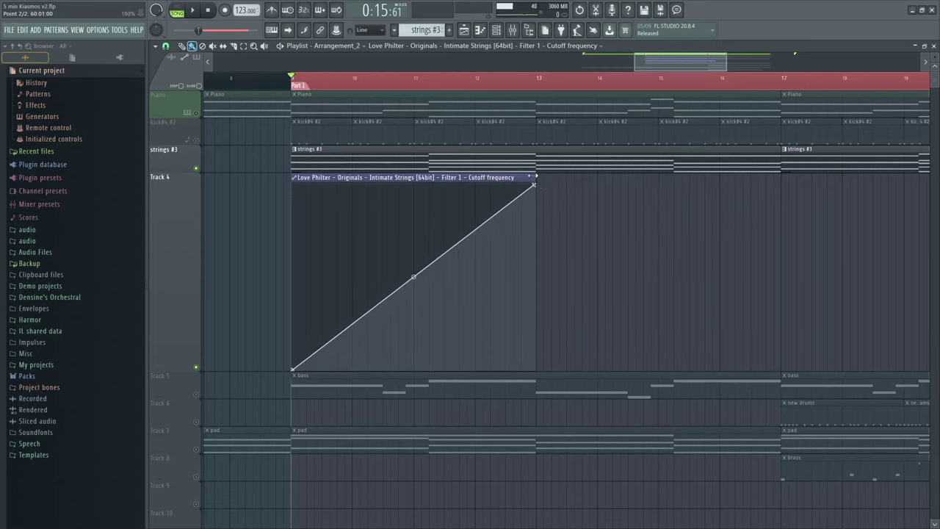
{"action": "left_click_drag", "start_coordinate": [415, 278], "coordinate": [295, 345]}
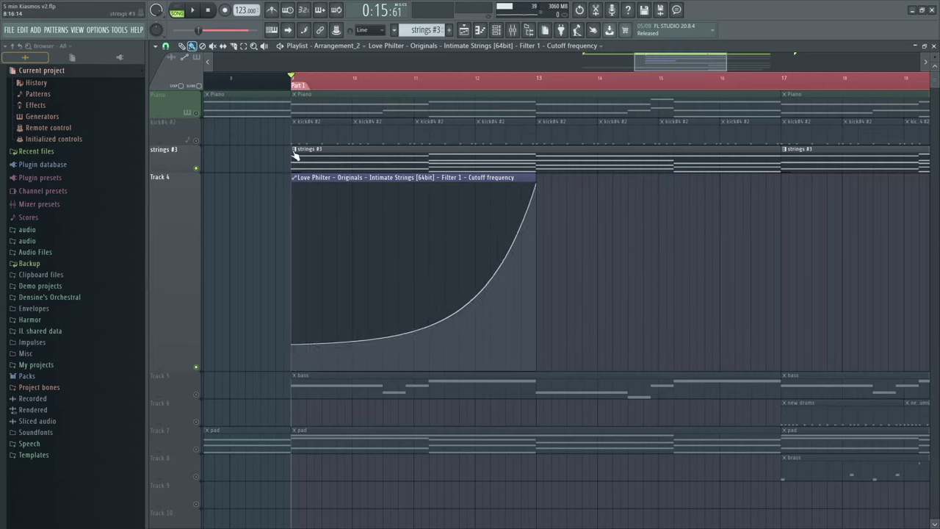
{"action": "key", "text": "space"}
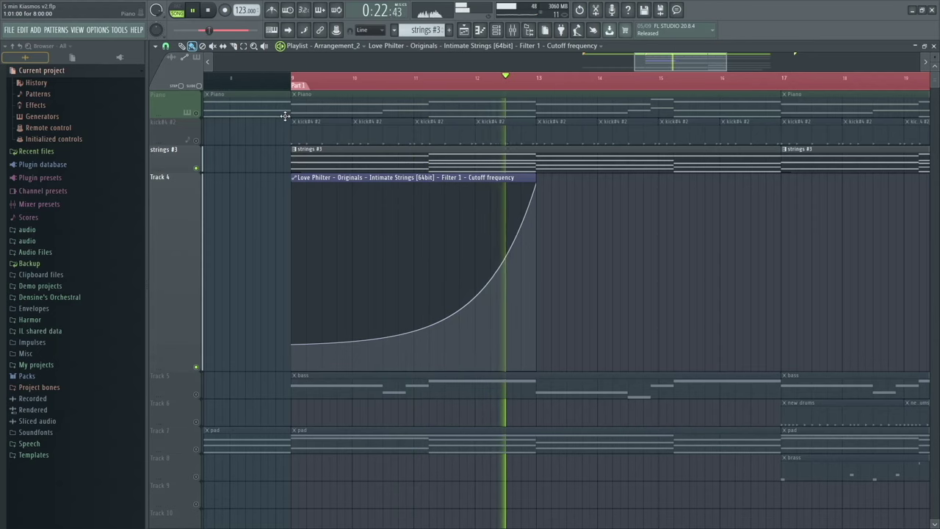
{"action": "key", "text": "space"}
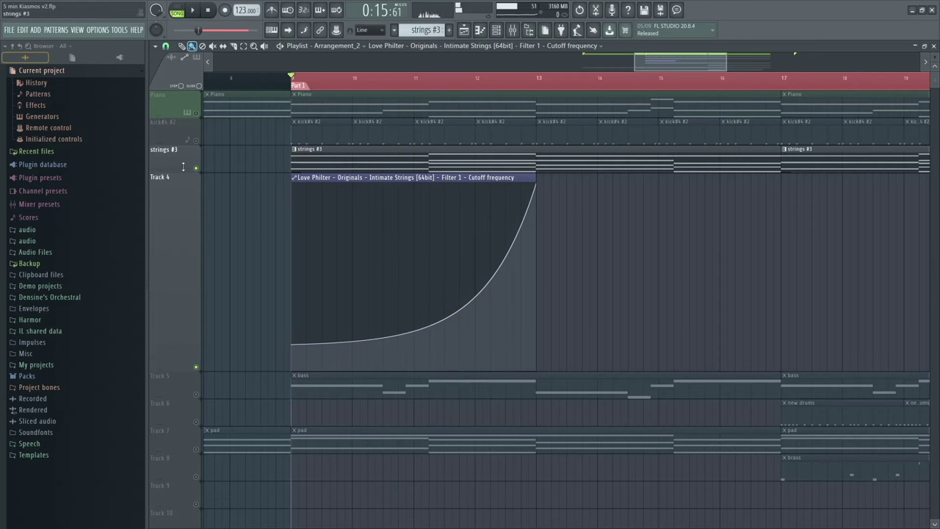
Unsolo the strings and play the full arrangement from around bar 8
{"action": "right_click", "coordinate": [196, 168]}
{"action": "left_click", "coordinate": [263, 81]}
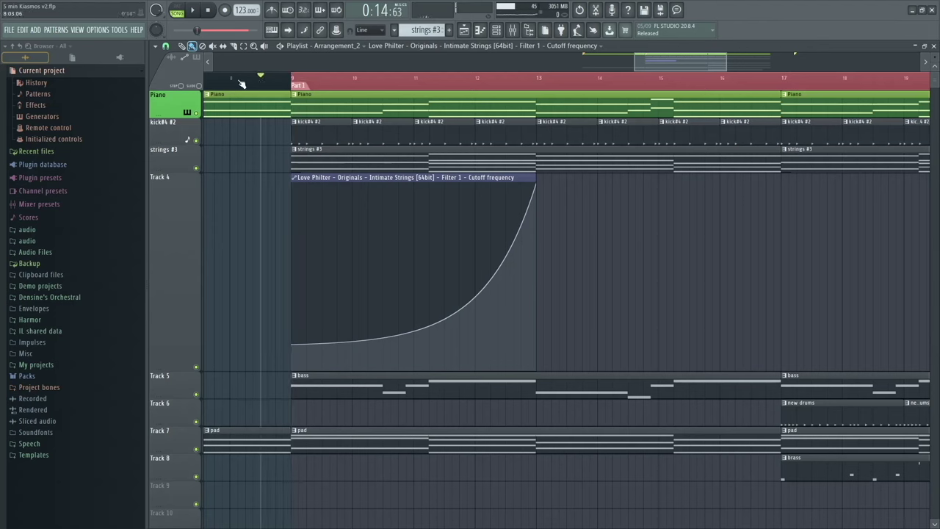
{"action": "left_click", "coordinate": [229, 81]}
{"action": "key", "text": "space"}
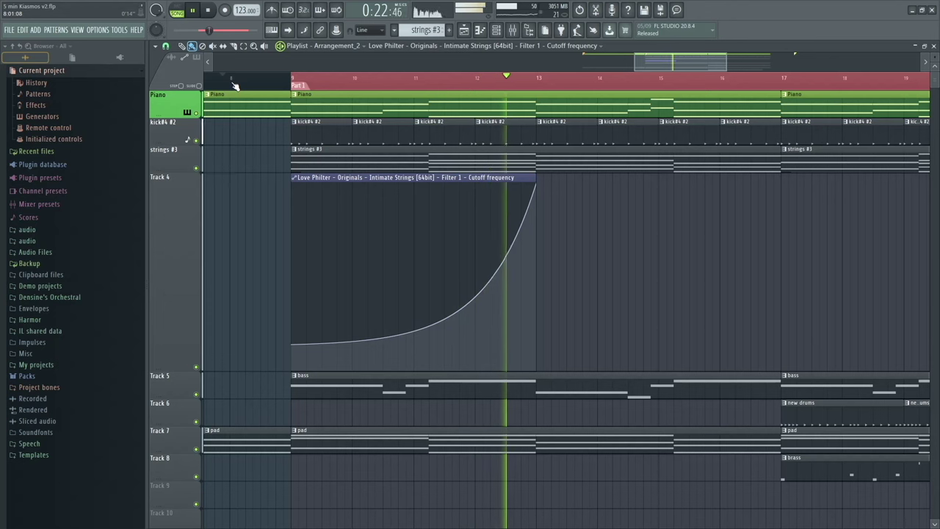
{"action": "key", "text": "space"}
Reduce the height of Track 4, which holds the cutoff automation clip
{"action": "scroll", "coordinate": [602, 321], "scroll_direction": "down", "scroll_amount": 3}
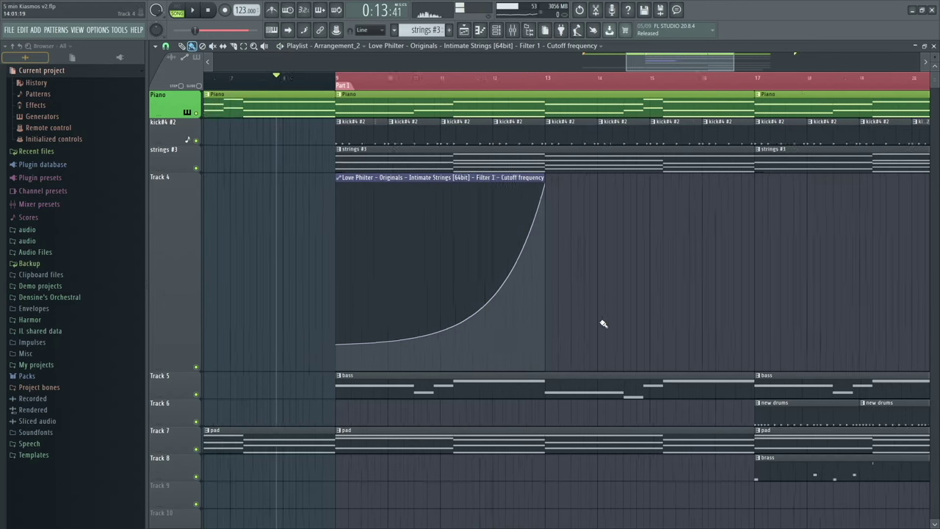
{"action": "scroll", "coordinate": [540, 247], "scroll_direction": "down", "scroll_amount": 3}
{"action": "scroll", "coordinate": [605, 285], "scroll_direction": "down", "scroll_amount": 2}
{"action": "scroll", "coordinate": [583, 275], "scroll_direction": "up", "scroll_amount": 2}
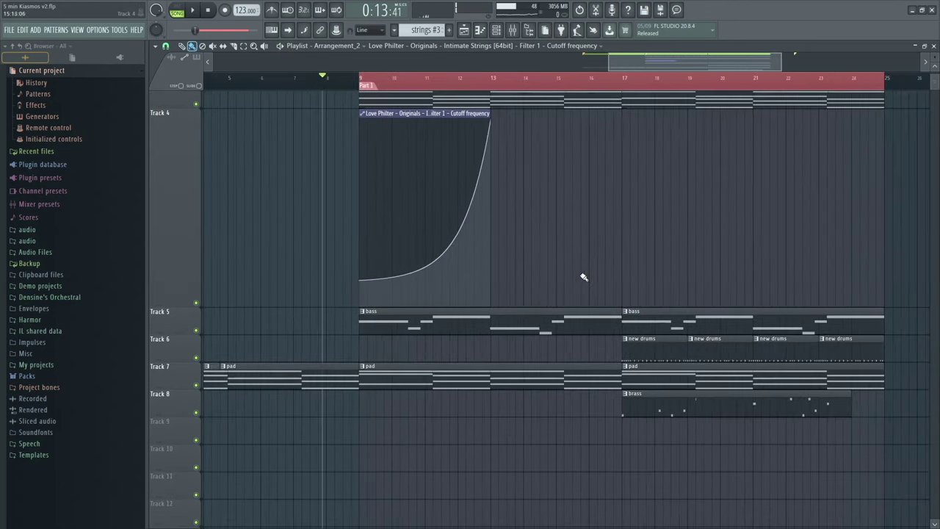
{"action": "scroll", "coordinate": [573, 316], "scroll_direction": "up", "scroll_amount": 2}
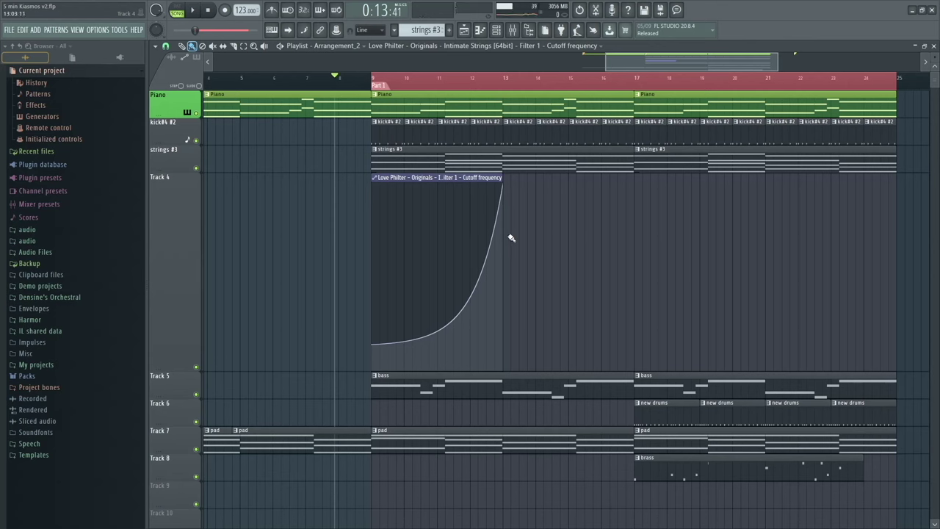
{"action": "scroll", "coordinate": [513, 238], "scroll_direction": "down", "scroll_amount": 1}
{"action": "left_click_drag", "start_coordinate": [178, 368], "coordinate": [214, 217]}
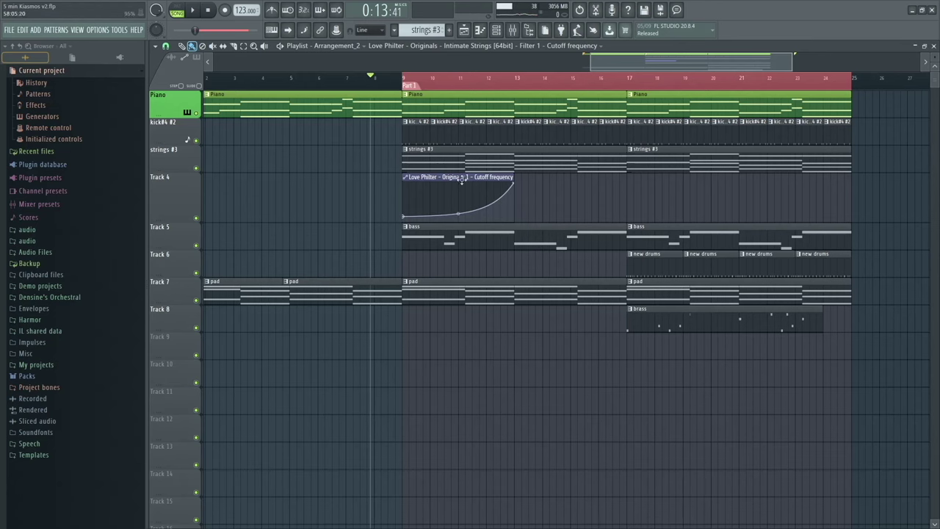
Solo Track 8 and play the brass clip from bar 17
{"action": "scroll", "coordinate": [539, 212], "scroll_direction": "right", "scroll_amount": 1}
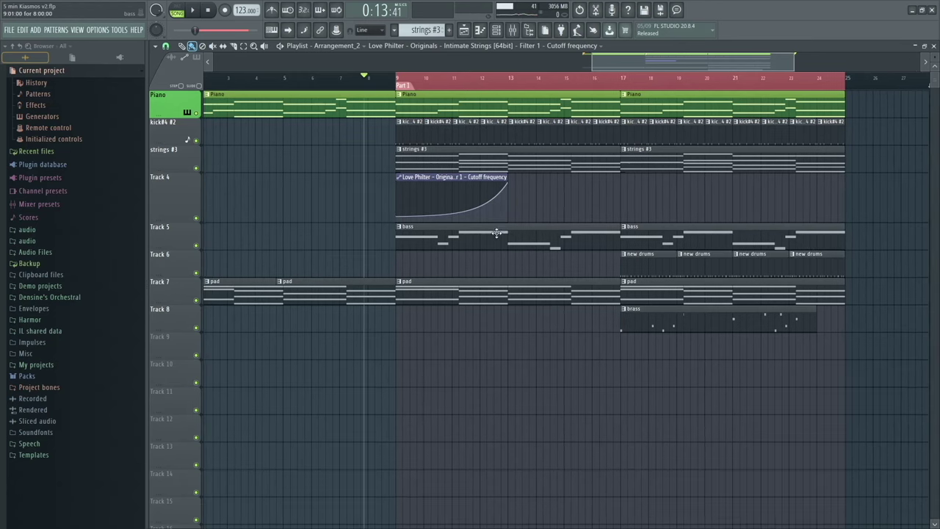
{"action": "scroll", "coordinate": [497, 234], "scroll_direction": "up", "scroll_amount": 2}
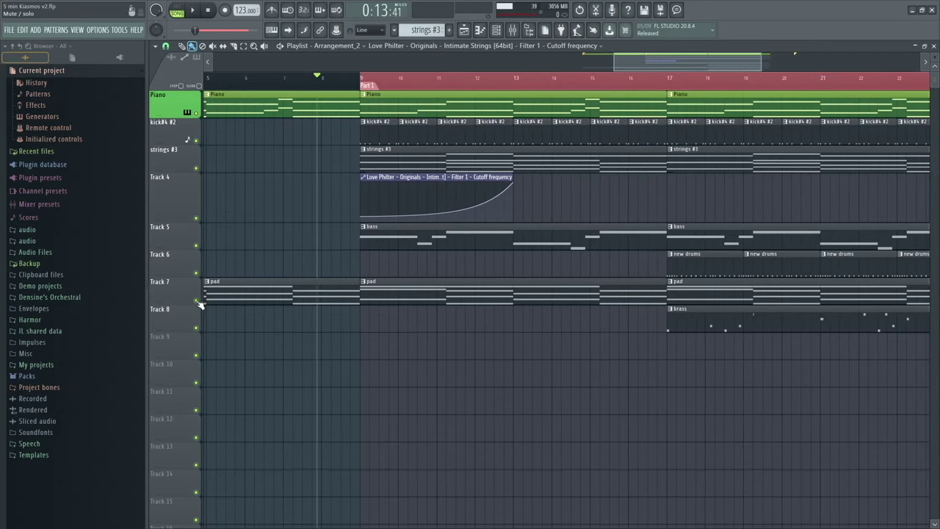
{"action": "right_click", "coordinate": [196, 327]}
{"action": "scroll", "coordinate": [425, 224], "scroll_direction": "right", "scroll_amount": 3}
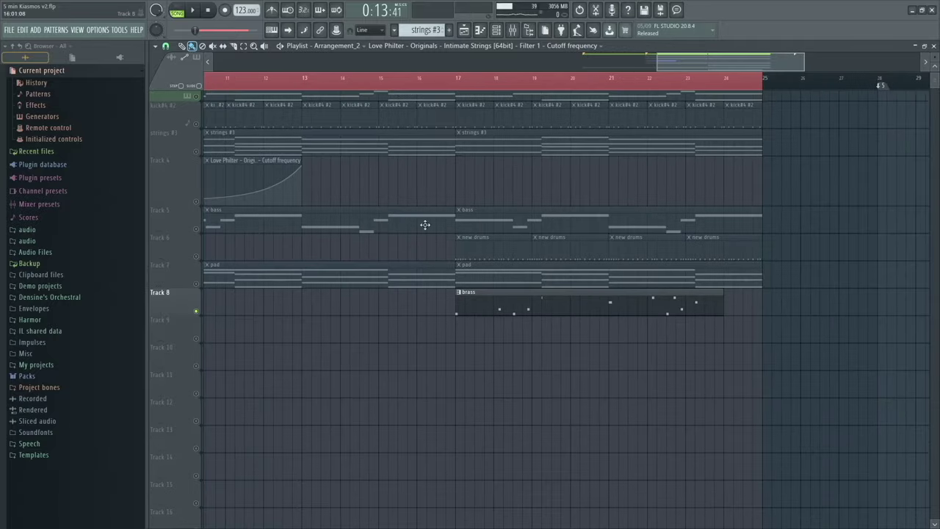
{"action": "left_click", "coordinate": [458, 83]}
{"action": "key", "text": "space"}
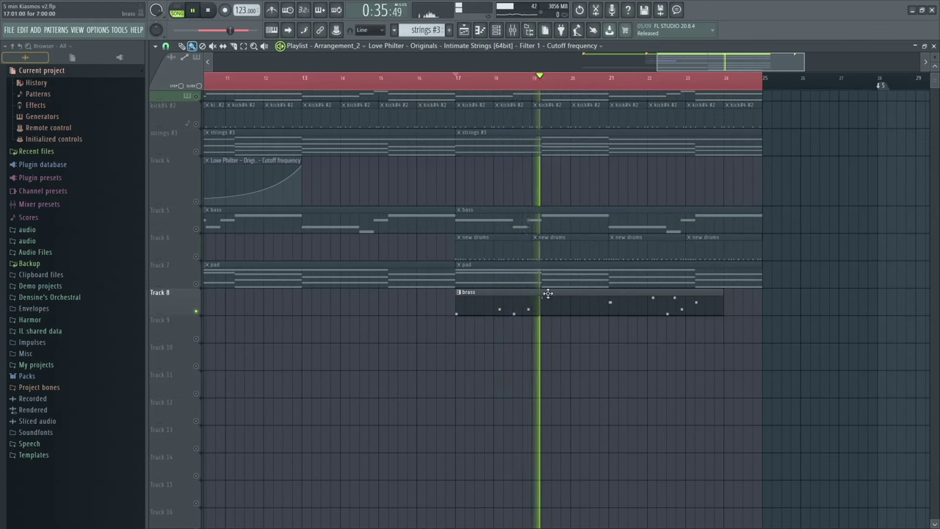
{"action": "key", "text": "space"}
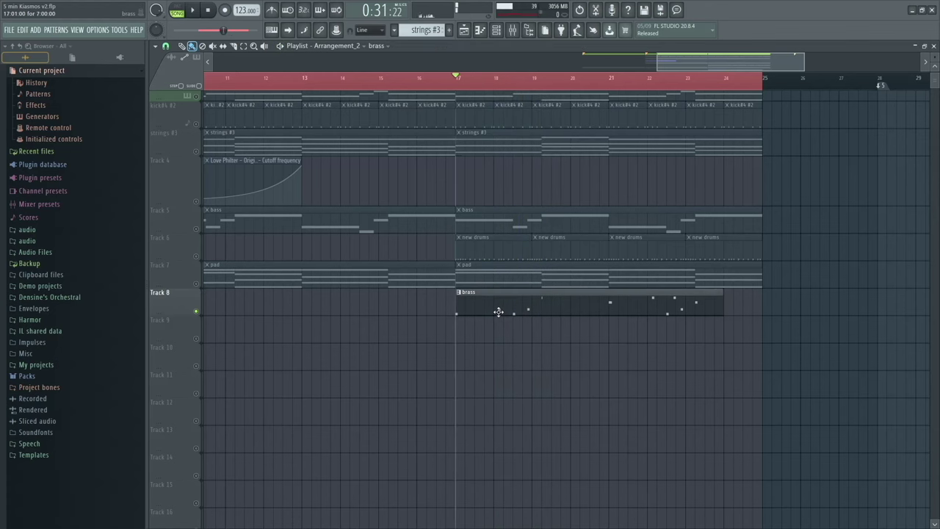
View the brass clip's notes in the piano roll and open its Classic rave instrument
{"action": "double_click", "coordinate": [497, 311]}
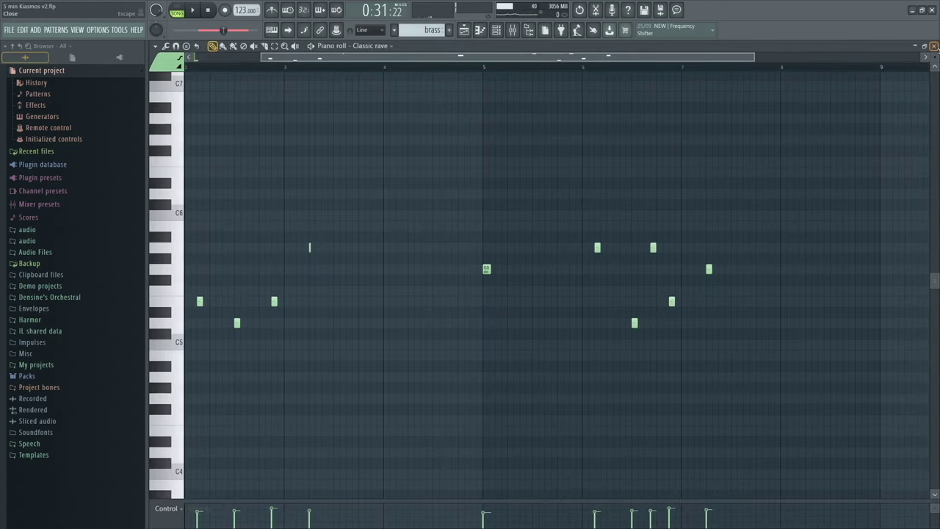
{"action": "left_click", "coordinate": [933, 46]}
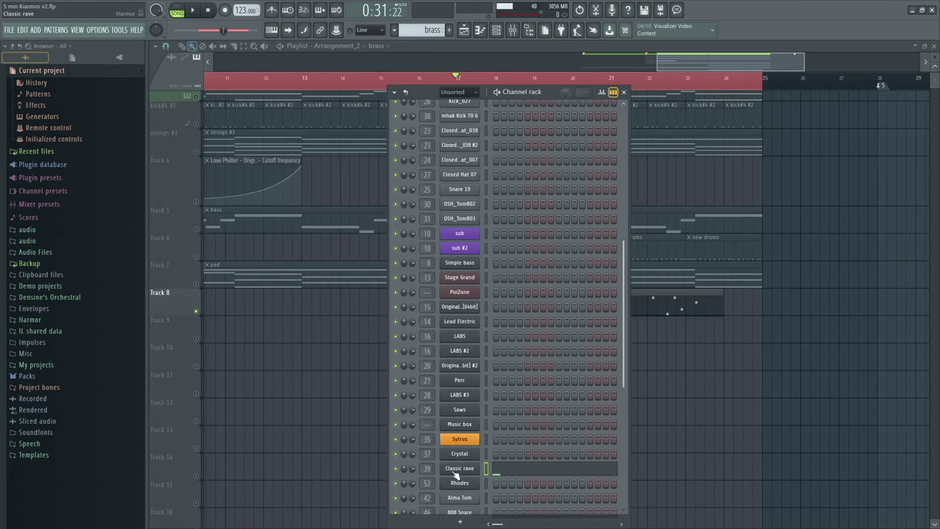
{"action": "left_click", "coordinate": [460, 469]}
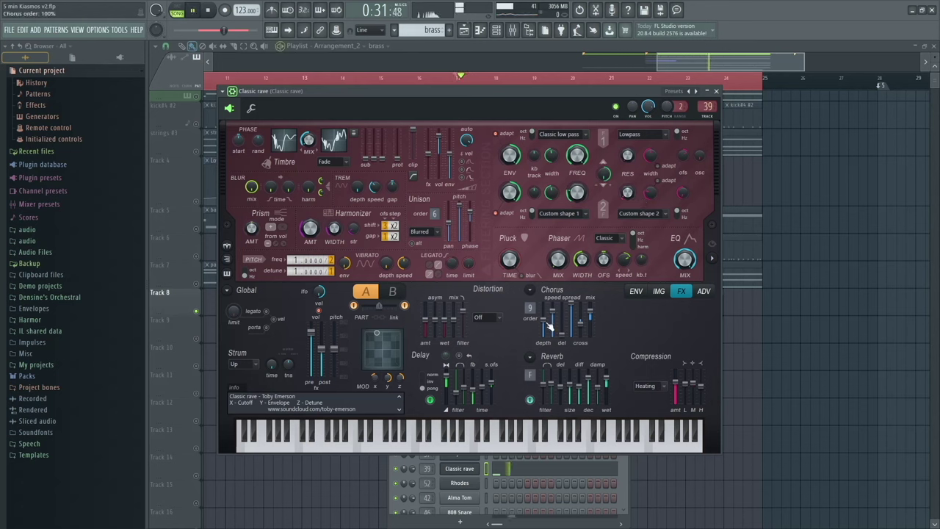
Show Classic rave's spectral display and play the brass part to examine its harmonics
{"action": "left_click", "coordinate": [712, 258]}
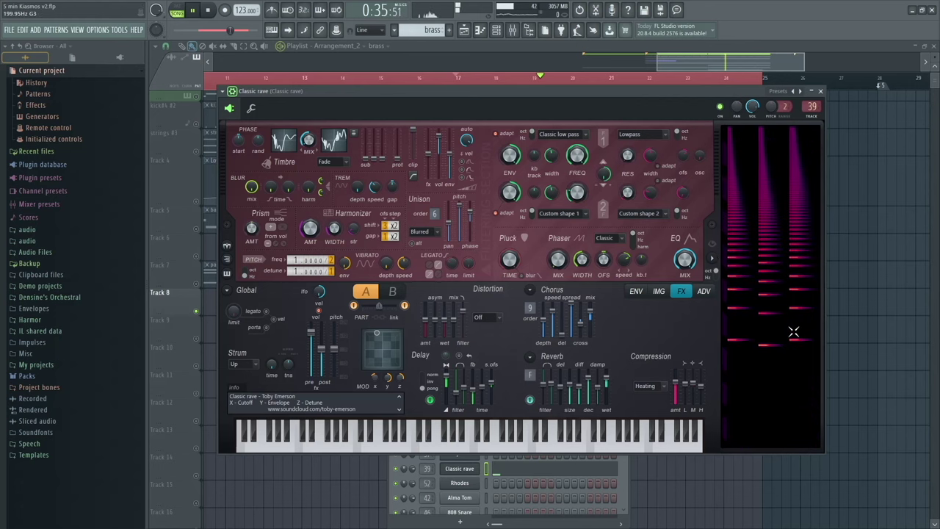
{"action": "key", "text": "space"}
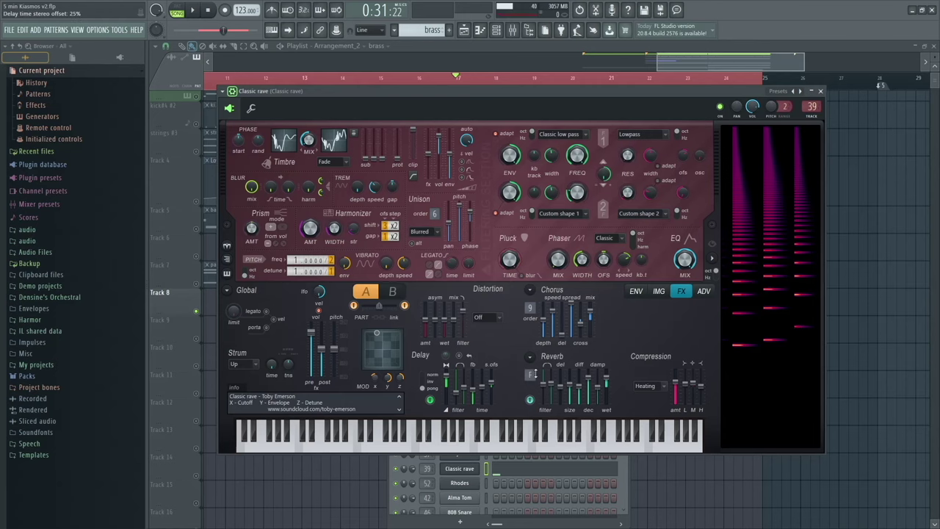
{"action": "mouse_move", "coordinate": [527, 92]}
{"action": "left_mouse_down"}
{"action": "mouse_move", "coordinate": [495, 73]}
{"action": "mouse_move", "coordinate": [520, 117]}
{"action": "mouse_move", "coordinate": [516, 105]}
{"action": "left_mouse_up"}
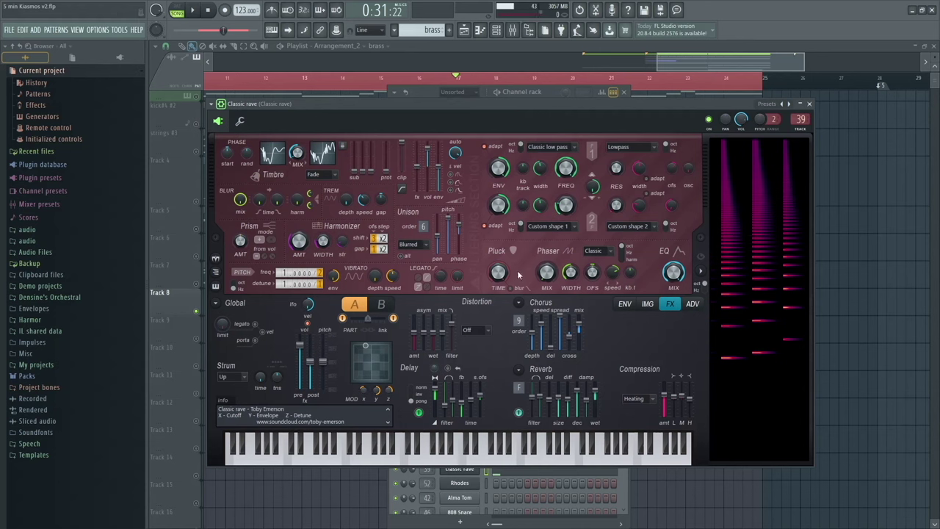
{"action": "key", "text": "space"}
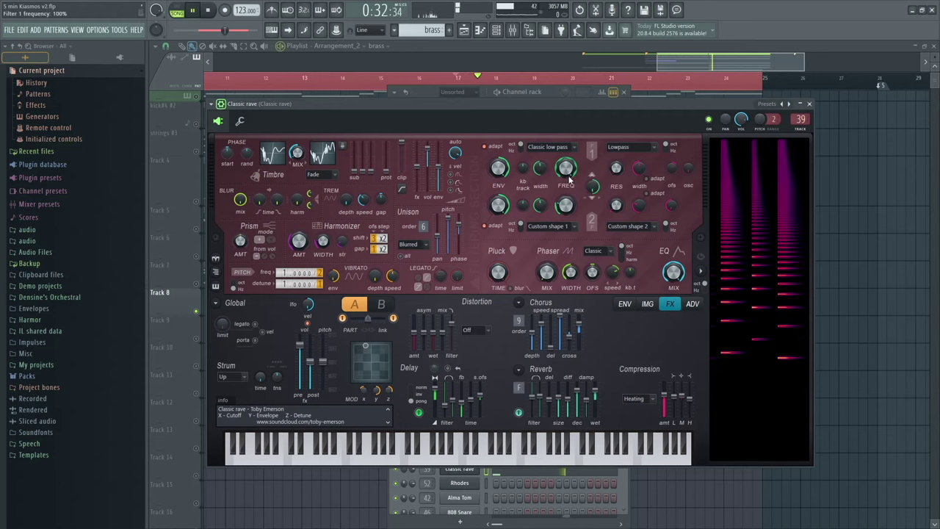
{"action": "key", "text": "space"}
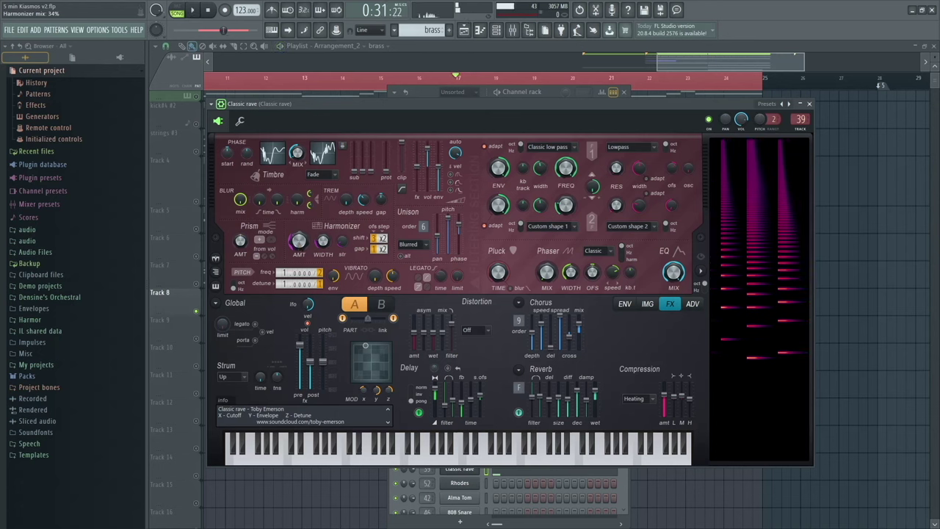
Adjust the Harmonizer amount and shorten the Pluck decay time in Classic rave
{"action": "left_click_drag", "start_coordinate": [299, 240], "coordinate": [299, 248]}
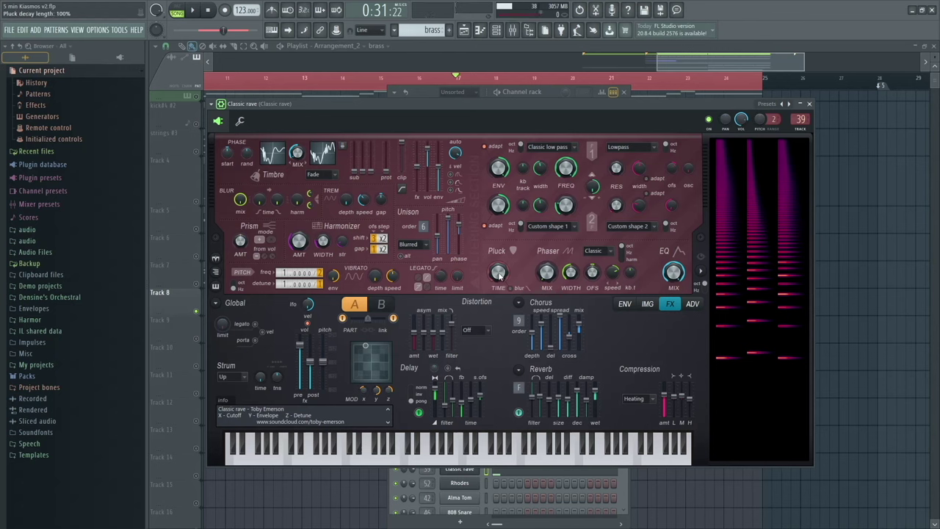
{"action": "left_click_drag", "start_coordinate": [500, 275], "coordinate": [499, 305]}
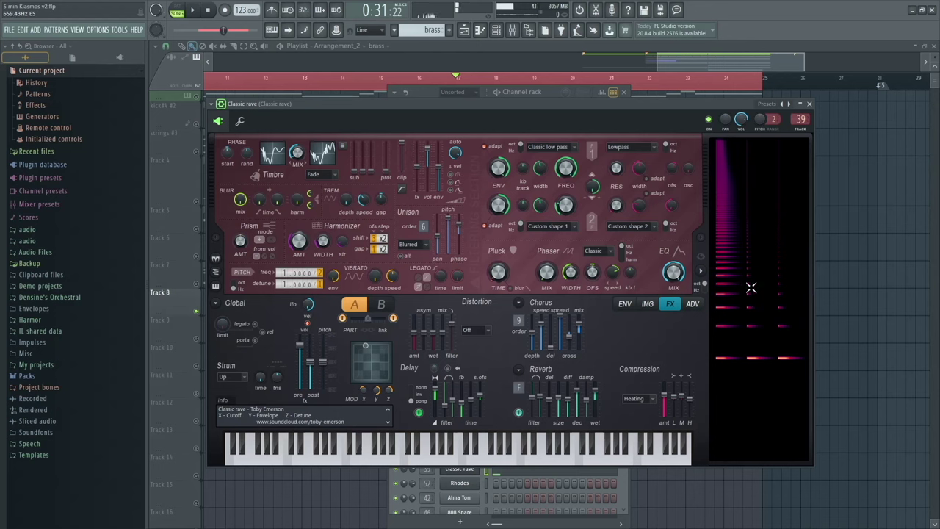
Raise Classic rave's Pluck decay time and create an automation clip for it
{"action": "left_click_drag", "start_coordinate": [498, 272], "coordinate": [499, 250]}
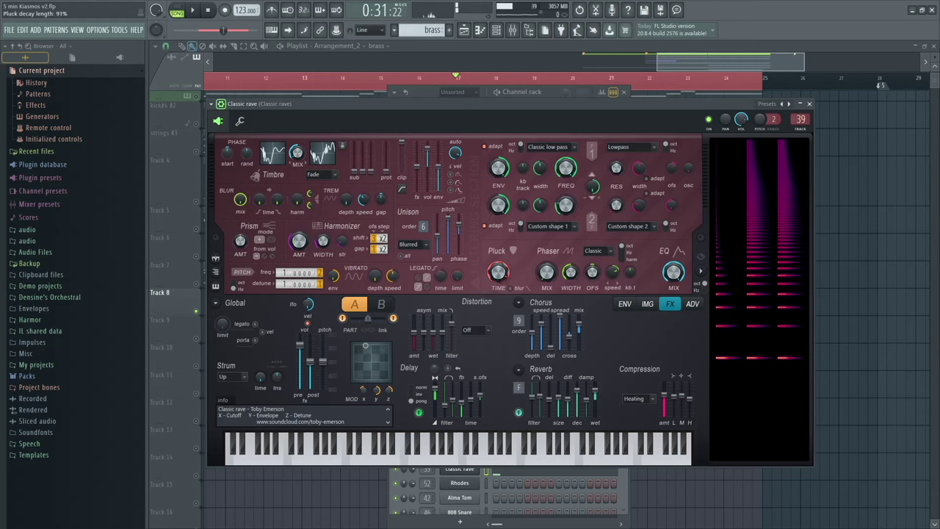
{"action": "right_click", "coordinate": [500, 274]}
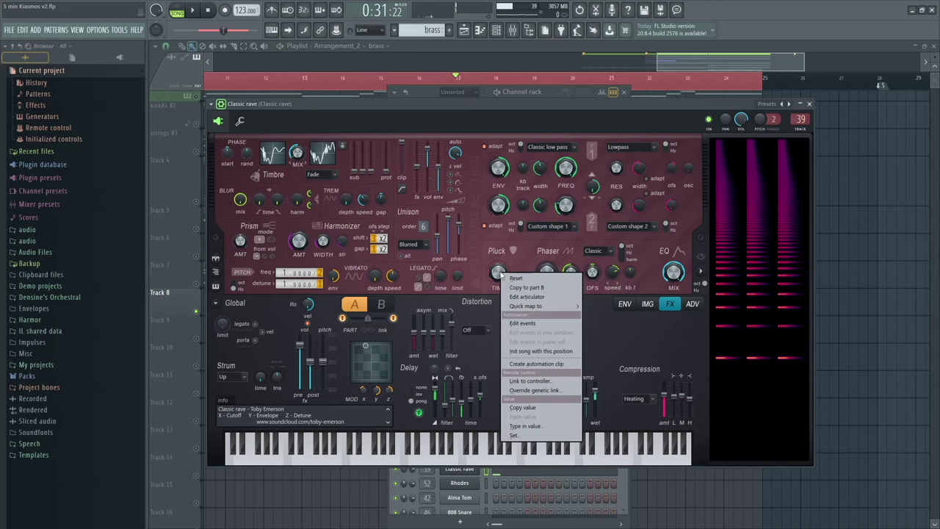
{"action": "left_click", "coordinate": [559, 365]}
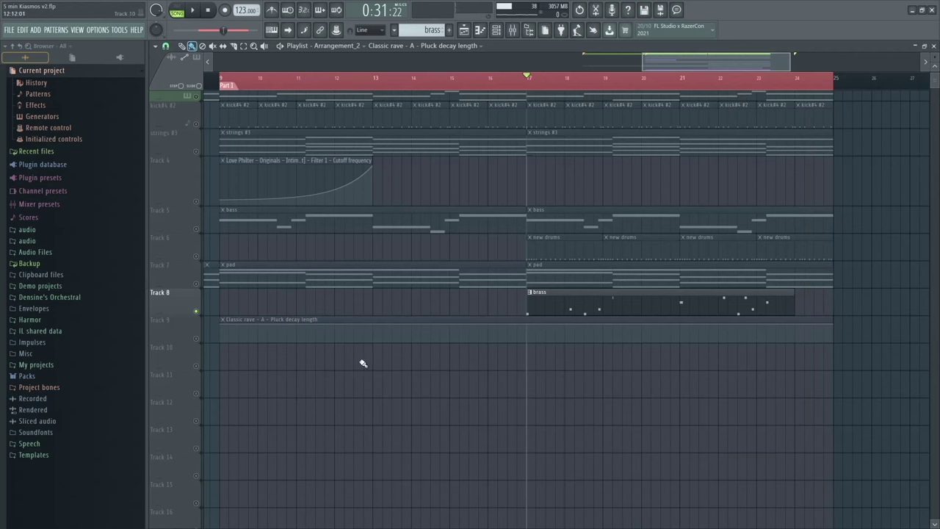
Unmute Track 9 and fit the Pluck decay length clip beneath the brass clip, starting at bar 17 and ending at bar 24
{"action": "scroll", "coordinate": [556, 419], "scroll_direction": "down", "scroll_amount": 1}
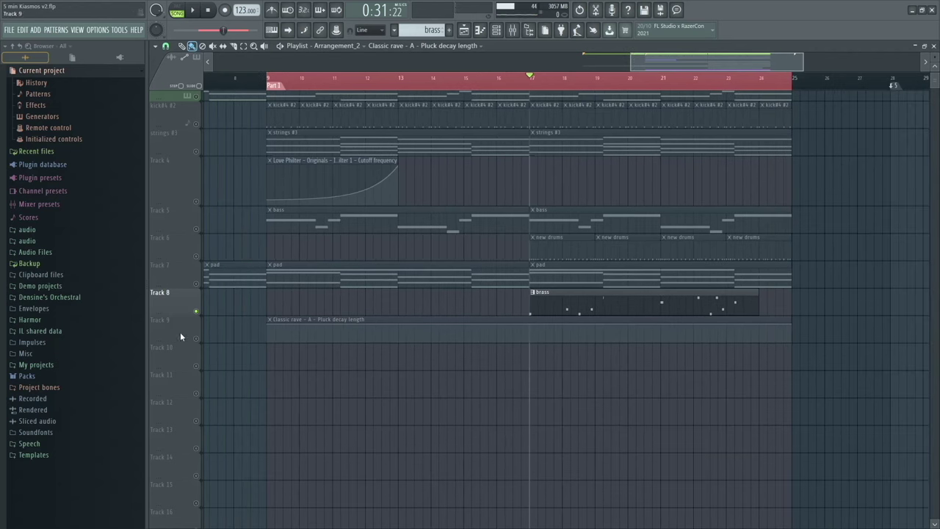
{"action": "left_click", "coordinate": [202, 340]}
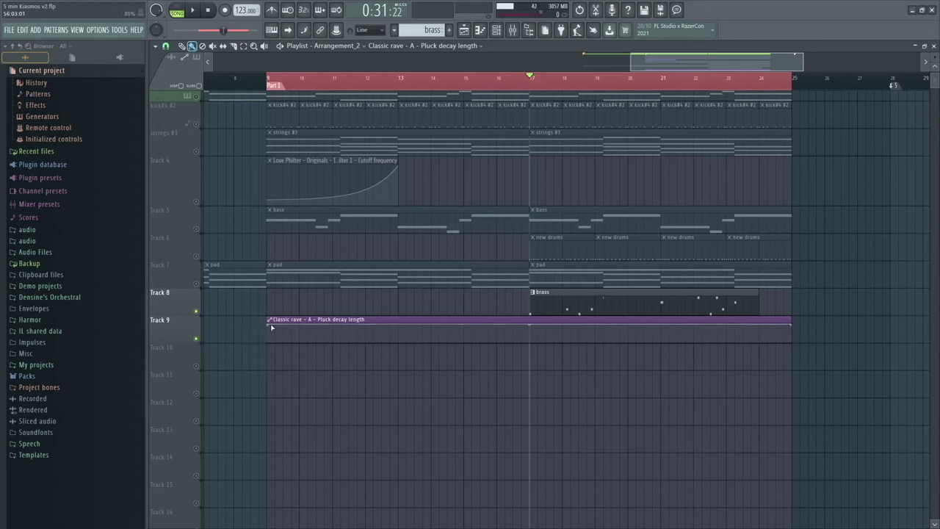
{"action": "left_click", "coordinate": [340, 77]}
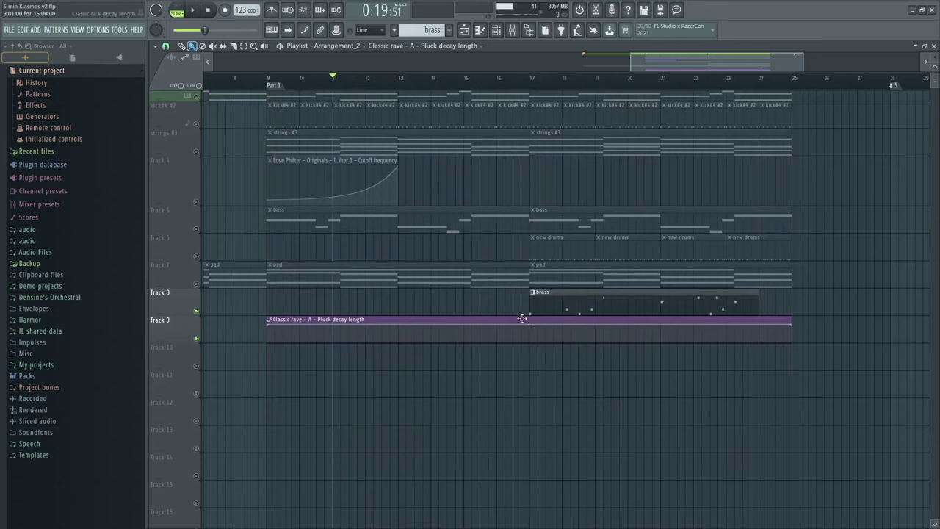
{"action": "scroll", "coordinate": [523, 319], "scroll_direction": "down", "scroll_amount": 3}
{"action": "left_click_drag", "start_coordinate": [526, 319], "coordinate": [646, 320]}
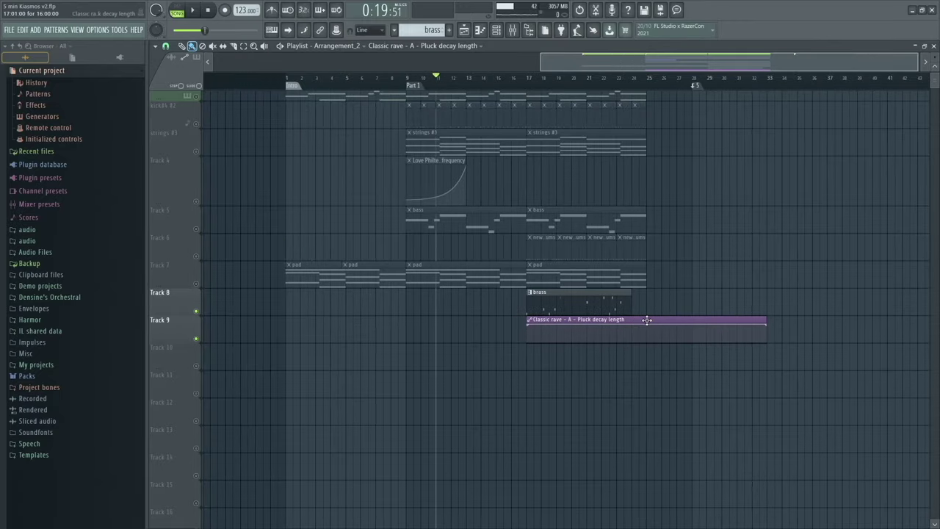
{"action": "left_click_drag", "start_coordinate": [778, 322], "coordinate": [633, 328]}
{"action": "scroll", "coordinate": [572, 380], "scroll_direction": "up", "scroll_amount": 2}
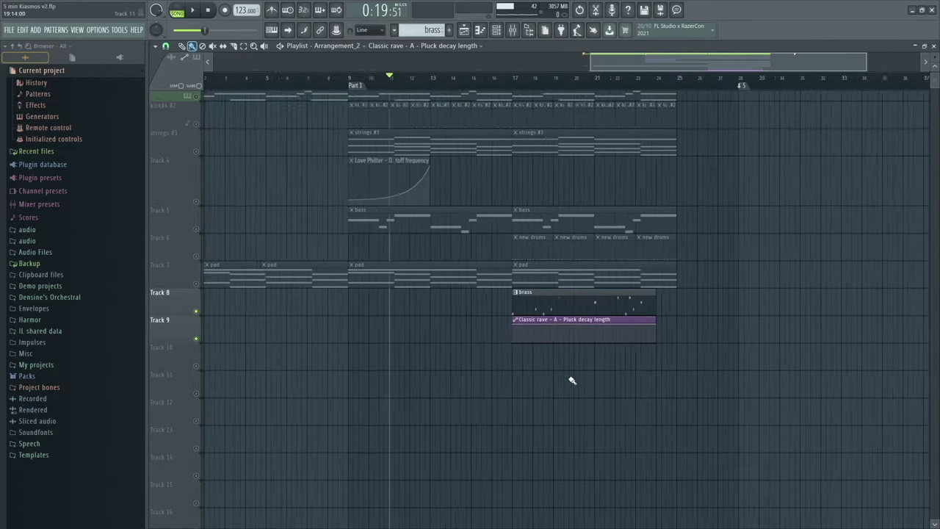
Overlay the Pluck decay length clip on the brass clip in Track 8, and return it to Track 9
{"action": "scroll", "coordinate": [572, 381], "scroll_direction": "up", "scroll_amount": 4}
{"action": "scroll", "coordinate": [577, 411], "scroll_direction": "down", "scroll_amount": 4}
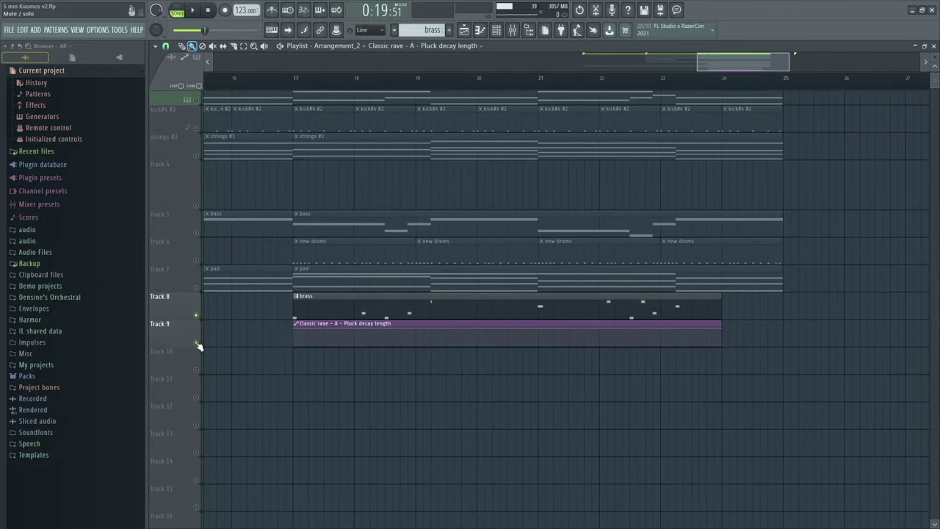
{"action": "left_click_drag", "start_coordinate": [483, 324], "coordinate": [478, 295]}
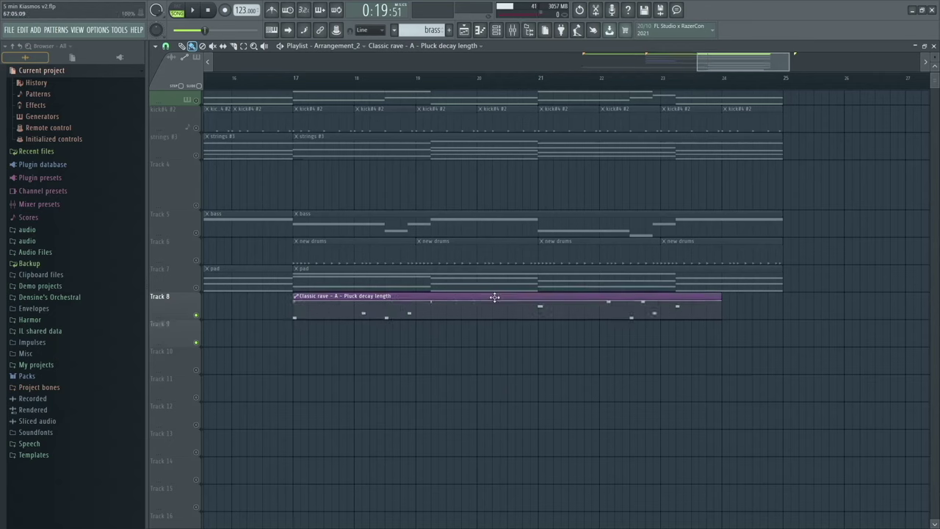
{"action": "left_click_drag", "start_coordinate": [494, 297], "coordinate": [495, 336]}
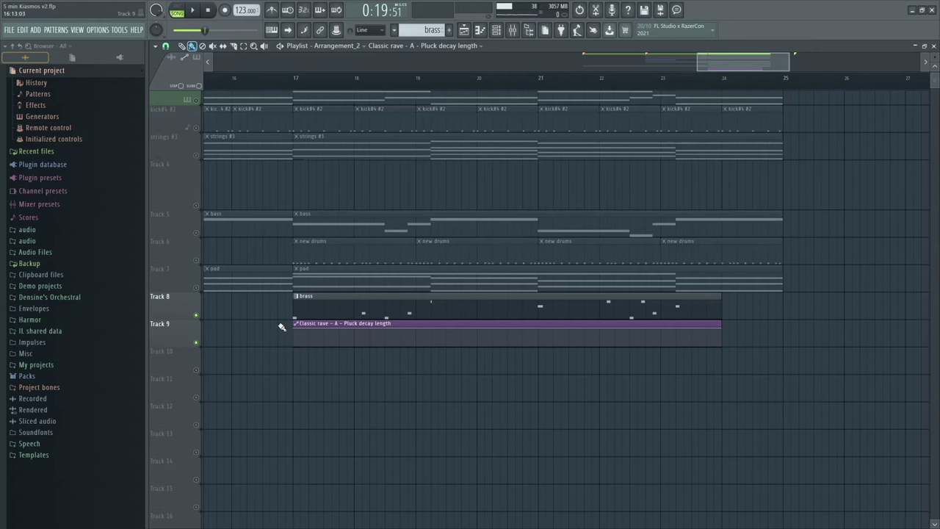
Enlarge the heights of Track 8 and Track 9 to see the brass notes and automation in detail
{"action": "scroll", "coordinate": [410, 372], "scroll_direction": "up", "scroll_amount": 3}
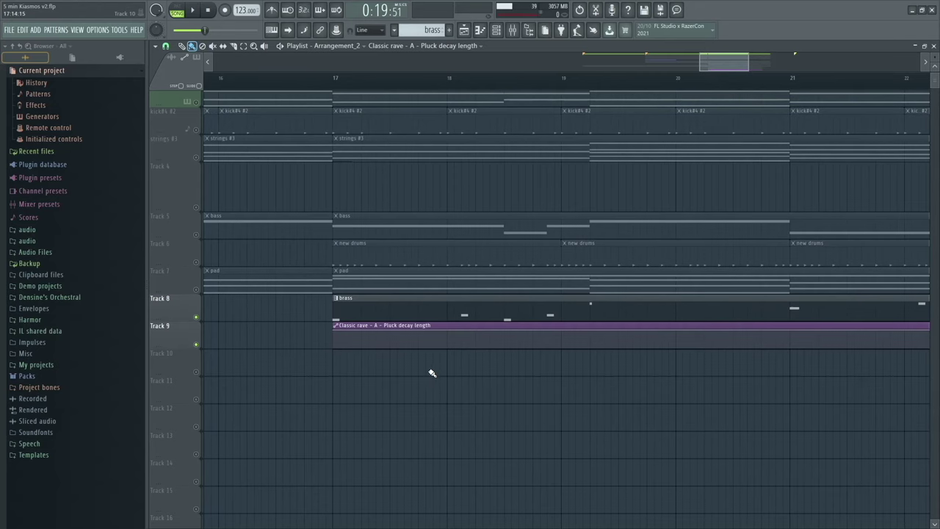
{"action": "scroll", "coordinate": [190, 345], "scroll_direction": "up", "scroll_amount": 3}
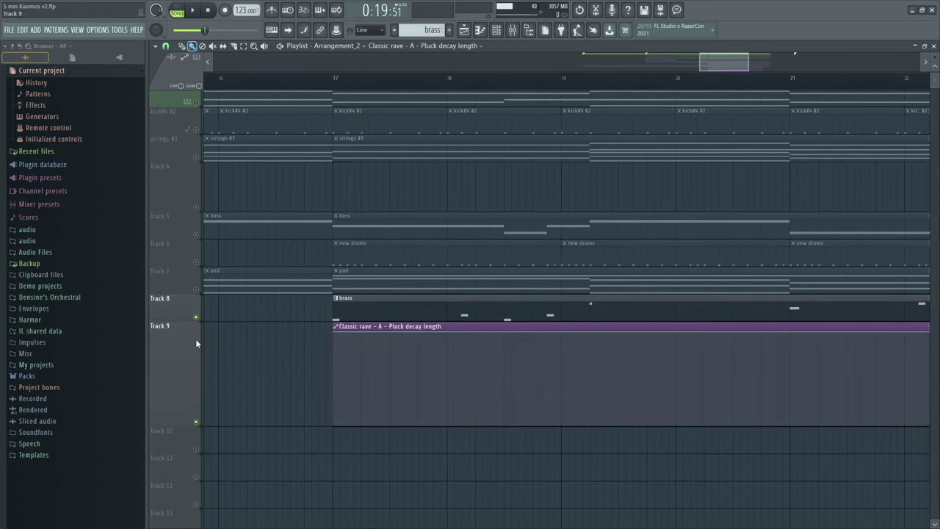
{"action": "scroll", "coordinate": [188, 317], "scroll_direction": "up", "scroll_amount": 3}
{"action": "scroll", "coordinate": [326, 399], "scroll_direction": "down", "scroll_amount": 3}
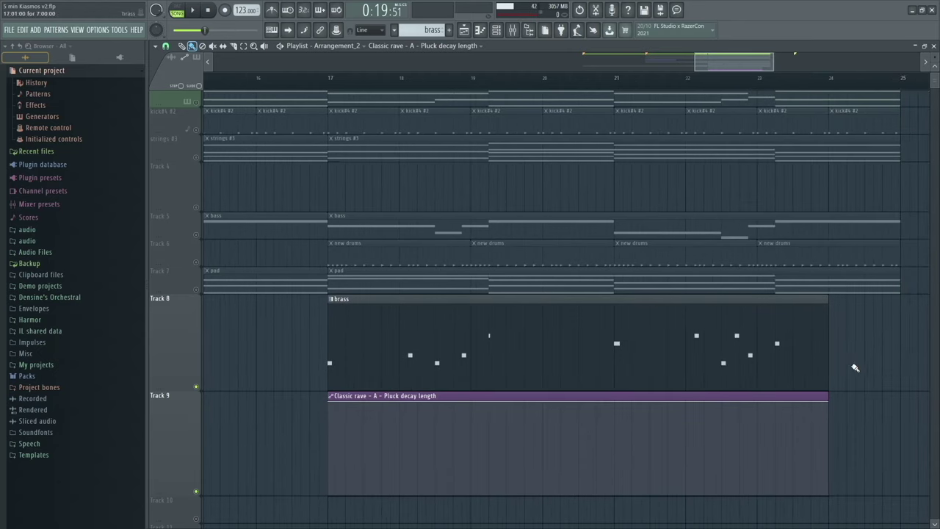
Play the brass part from bar 17 to hear it with the flat Pluck decay automation
{"action": "key", "text": "space"}
{"action": "key", "text": "space"}
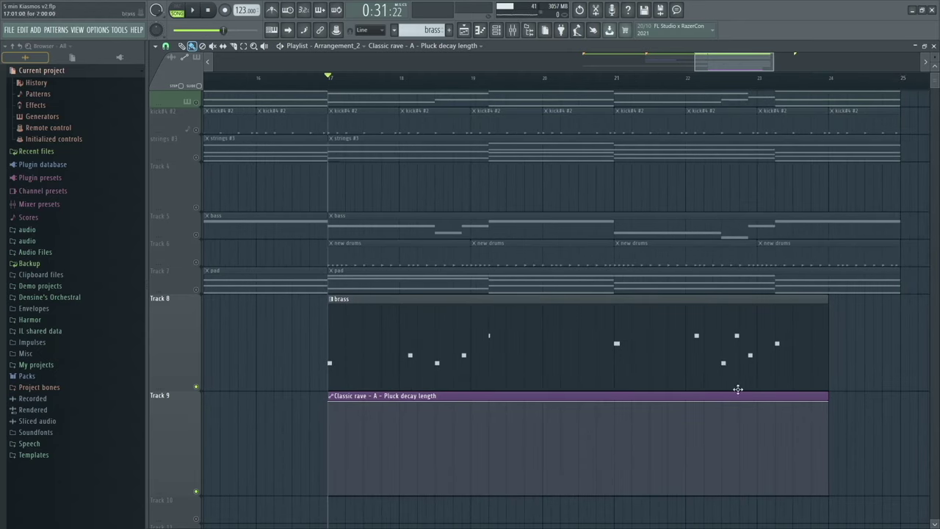
{"action": "scroll", "coordinate": [808, 429], "scroll_direction": "down", "scroll_amount": 3}
{"action": "key", "text": "space"}
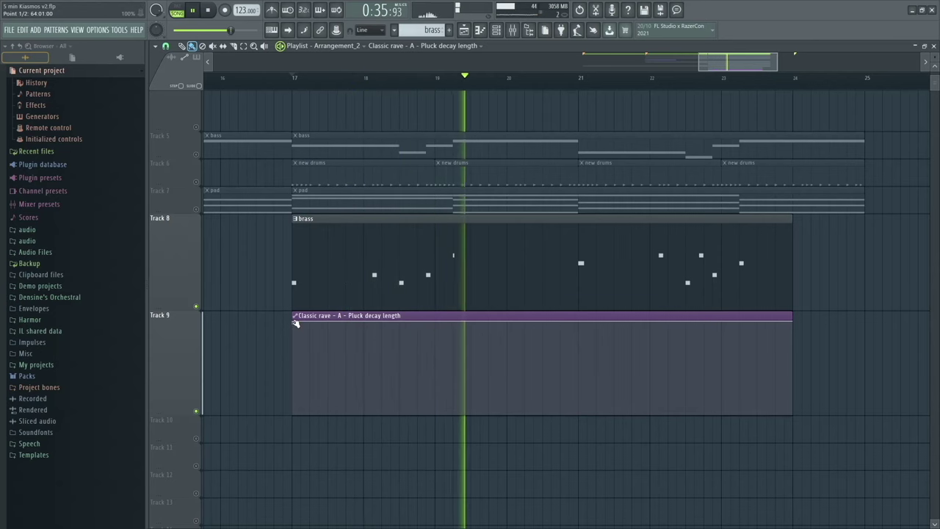
{"action": "key", "text": "space"}
Start the Pluck decay automation at minimum, add curved points alternating between maximum and minimum until just after bar 18, and audition it
{"action": "left_click_drag", "start_coordinate": [295, 322], "coordinate": [299, 430]}
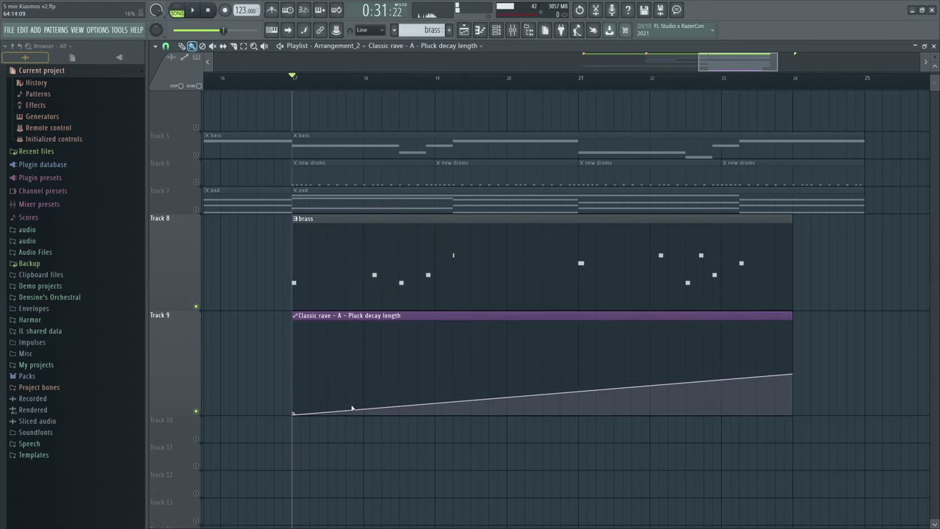
{"action": "right_click", "coordinate": [328, 410]}
{"action": "left_click_drag", "start_coordinate": [329, 410], "coordinate": [319, 320]}
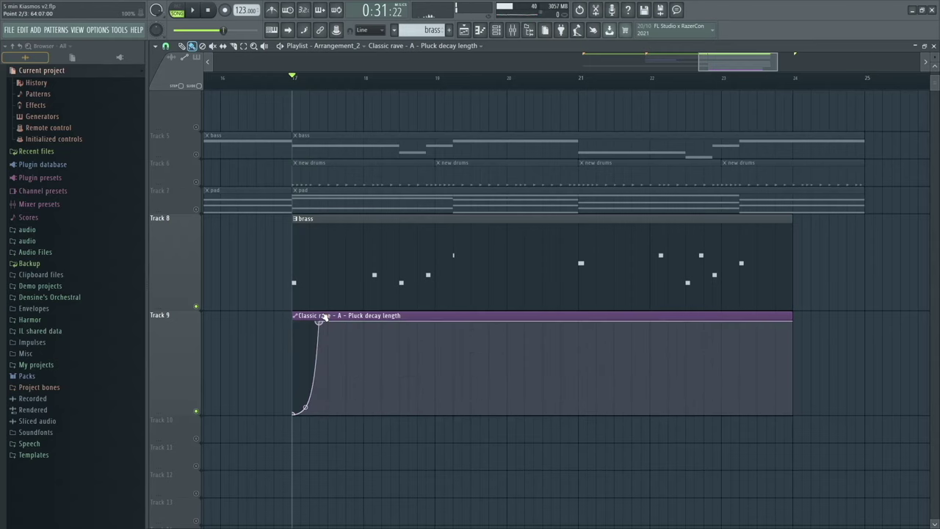
{"action": "right_click", "coordinate": [365, 362]}
{"action": "left_click_drag", "start_coordinate": [363, 357], "coordinate": [355, 413]}
{"action": "right_click", "coordinate": [388, 357]}
{"action": "left_click_drag", "start_coordinate": [388, 357], "coordinate": [390, 322]}
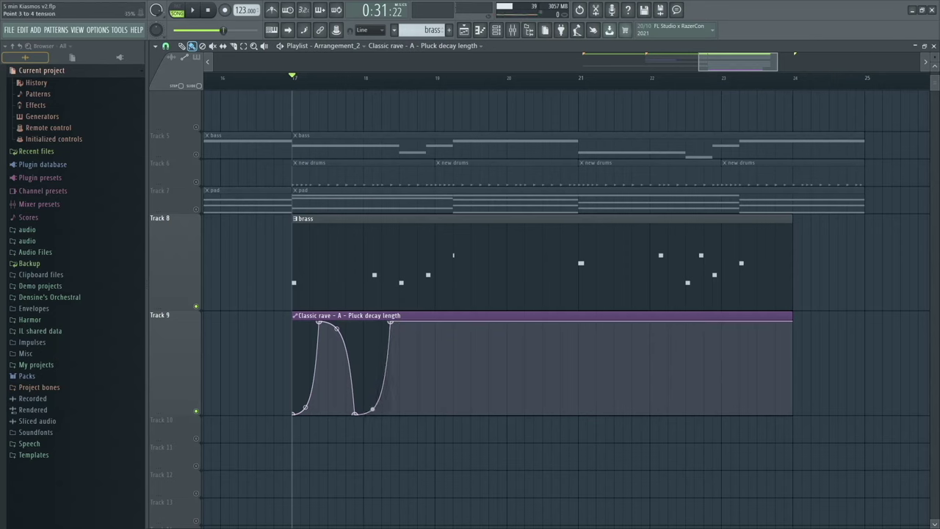
{"action": "key", "text": "space"}
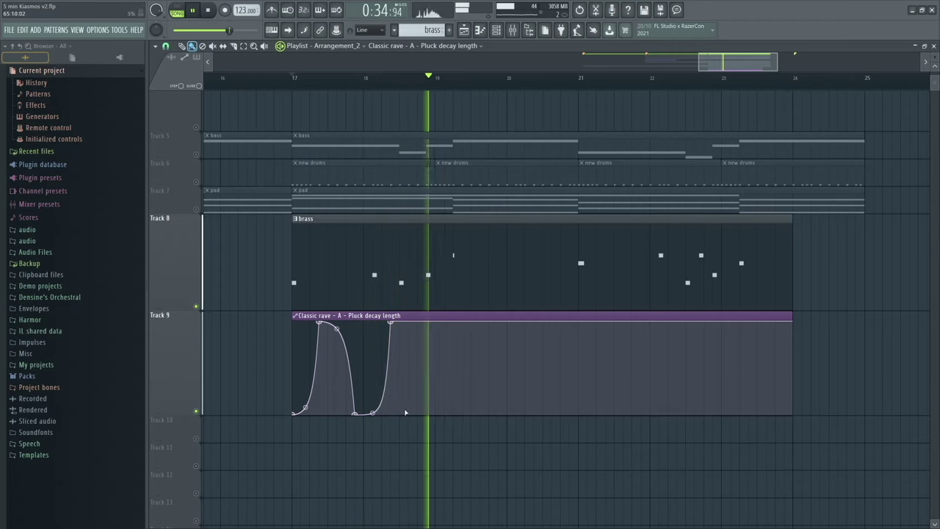
{"action": "key", "text": "space"}
Replace the automation's second peak with a hold at minimum until just past bar 19, jump to maximum there, and audition it
{"action": "right_click", "coordinate": [445, 322]}
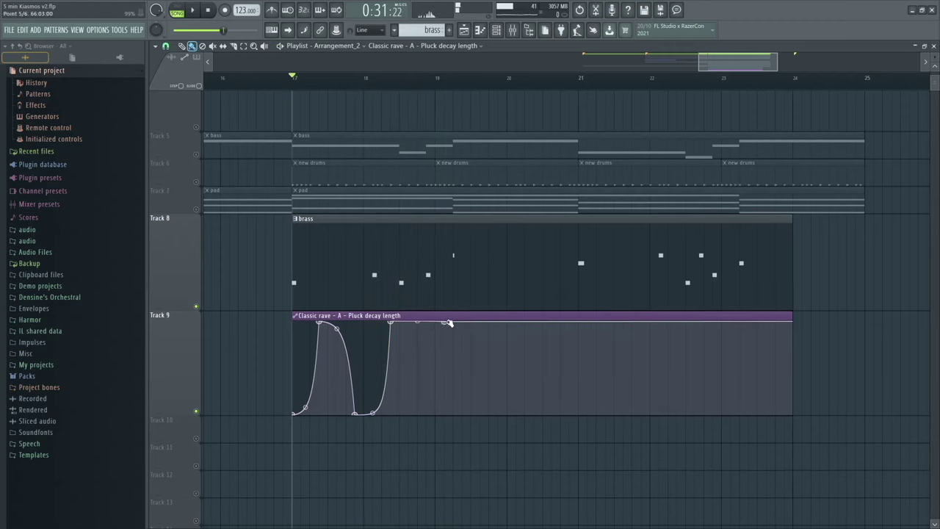
{"action": "left_click_drag", "start_coordinate": [444, 322], "coordinate": [390, 415]}
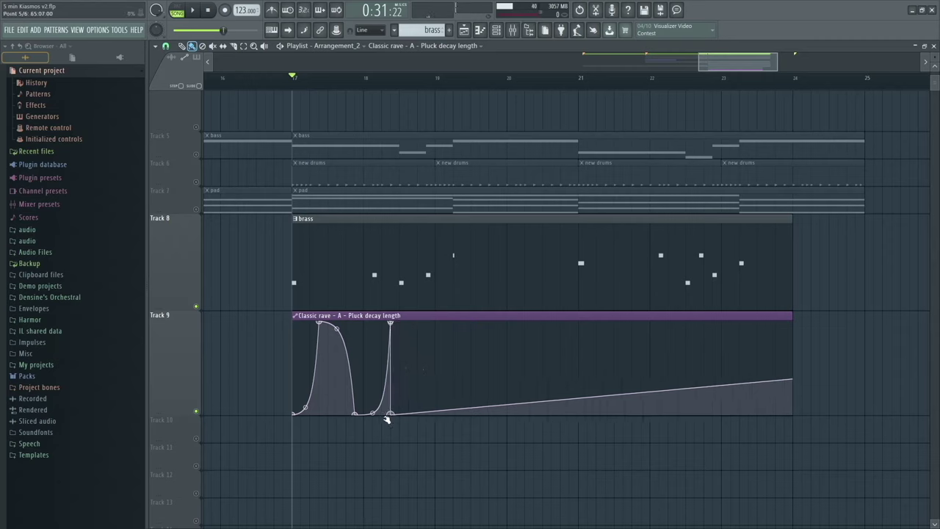
{"action": "right_click", "coordinate": [393, 324]}
{"action": "left_click", "coordinate": [442, 340]}
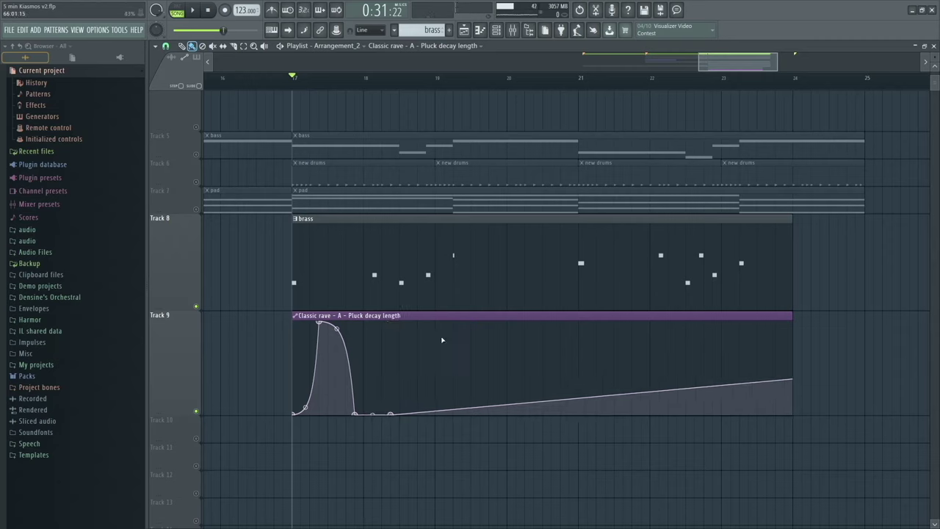
{"action": "left_click", "coordinate": [453, 414]}
{"action": "left_click_drag", "start_coordinate": [461, 335], "coordinate": [458, 307]}
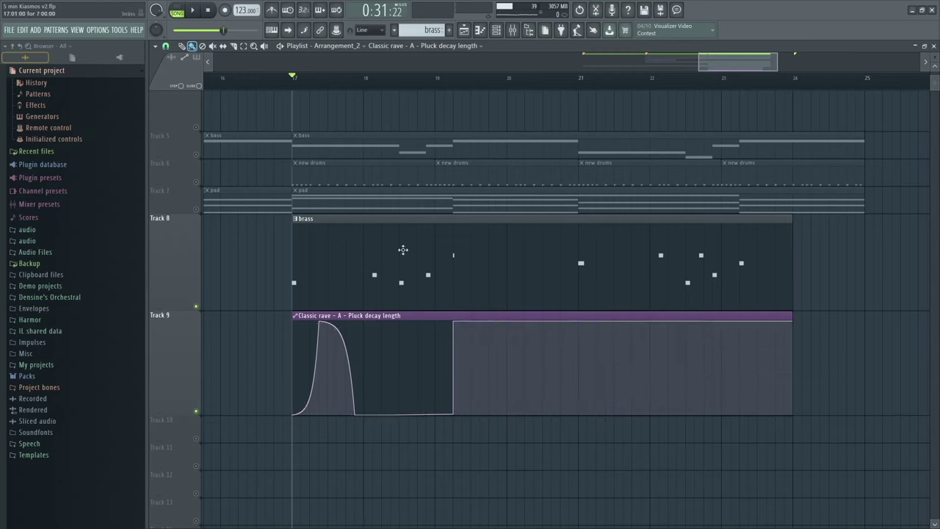
{"action": "key", "text": "space"}
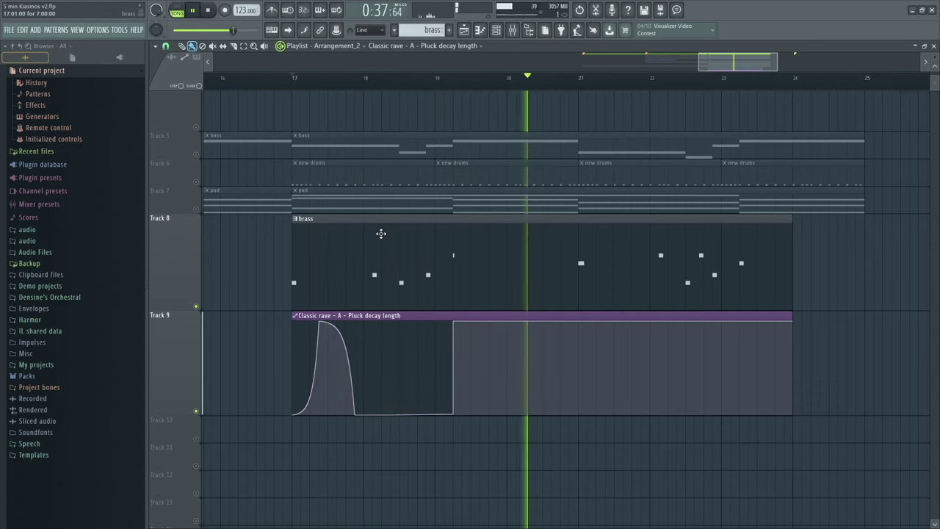
{"action": "key", "text": "space"}
Reduce the heights of Track 9 and Track 8 to make the arrangement compact again
{"action": "scroll", "coordinate": [471, 376], "scroll_direction": "down", "scroll_amount": 4}
{"action": "mouse_move", "coordinate": [590, 327]}
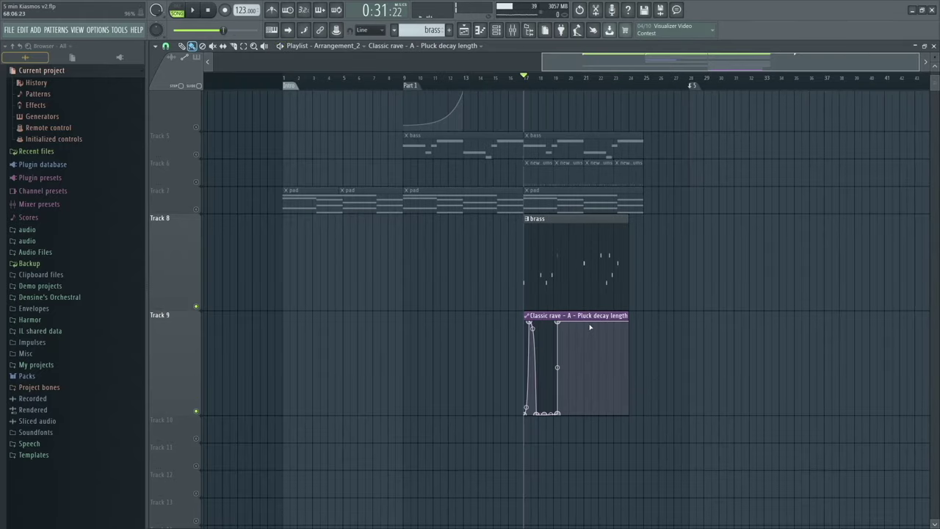
{"action": "scroll", "coordinate": [675, 349], "scroll_direction": "up", "scroll_amount": 3}
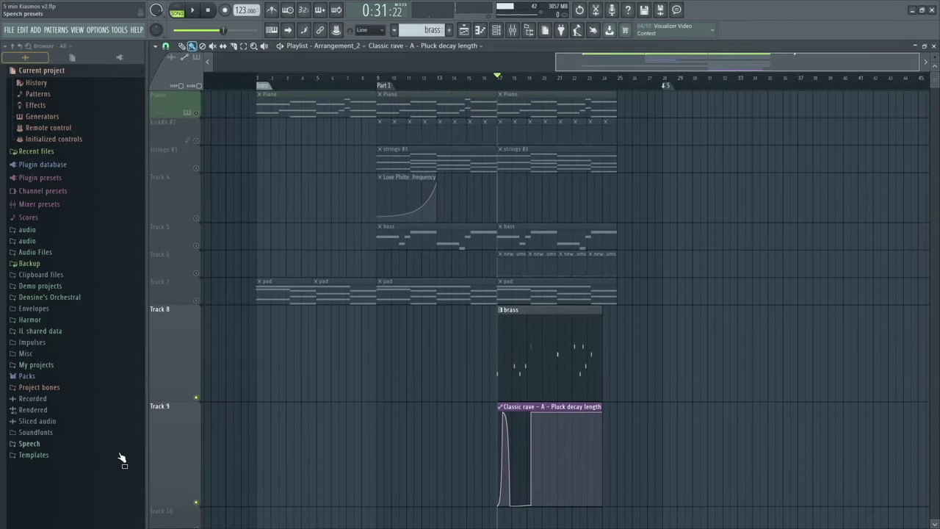
{"action": "left_click_drag", "start_coordinate": [187, 505], "coordinate": [186, 440]}
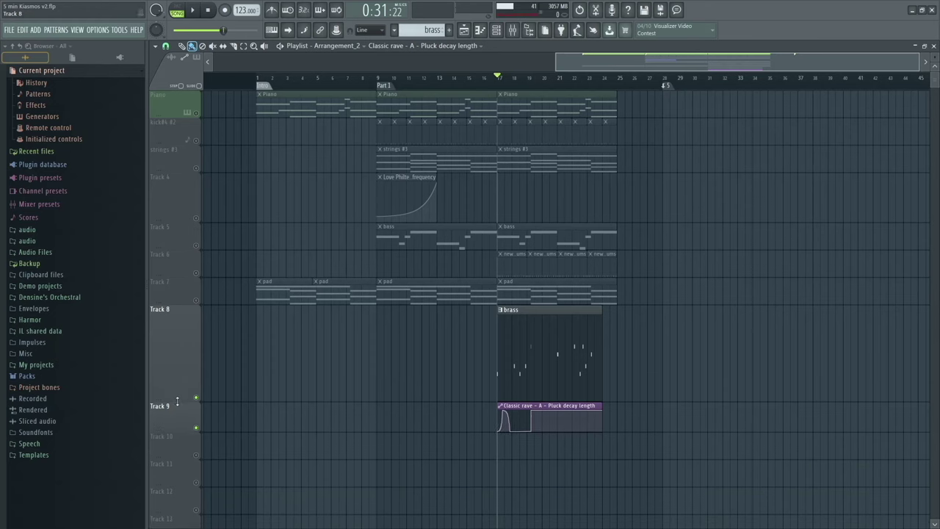
{"action": "left_click_drag", "start_coordinate": [184, 401], "coordinate": [188, 341]}
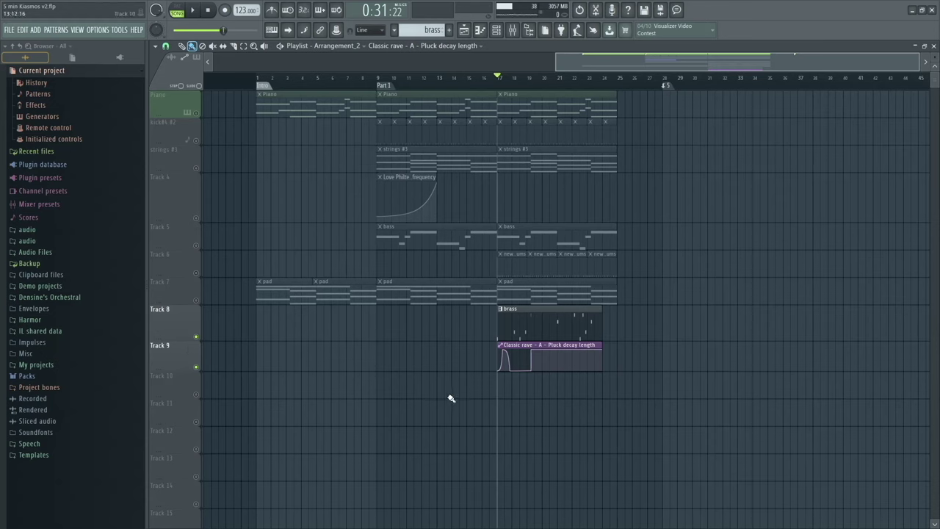
Clear the track solo so that all tracks in the arrangement are active
{"action": "left_click", "coordinate": [196, 367], "text": "ctrl"}
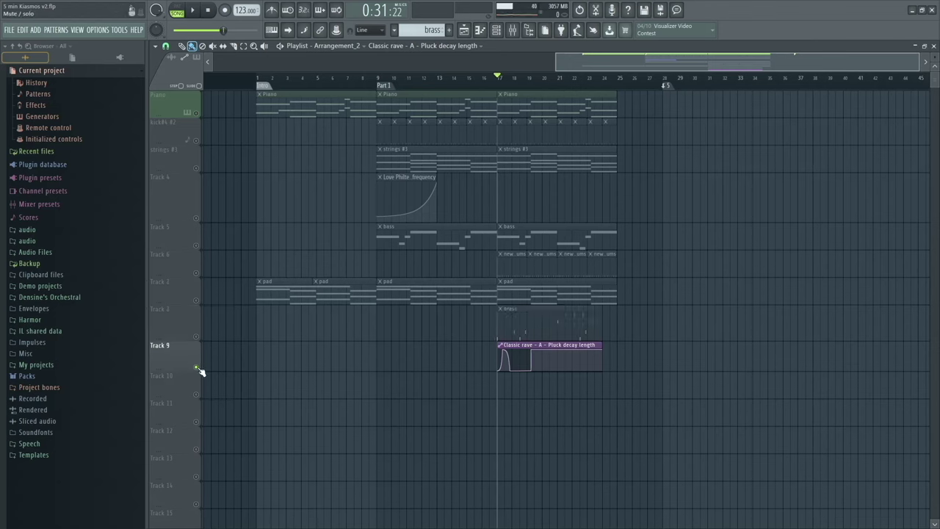
{"action": "left_click", "coordinate": [197, 368]}
{"action": "left_click", "coordinate": [198, 369], "text": "ctrl"}
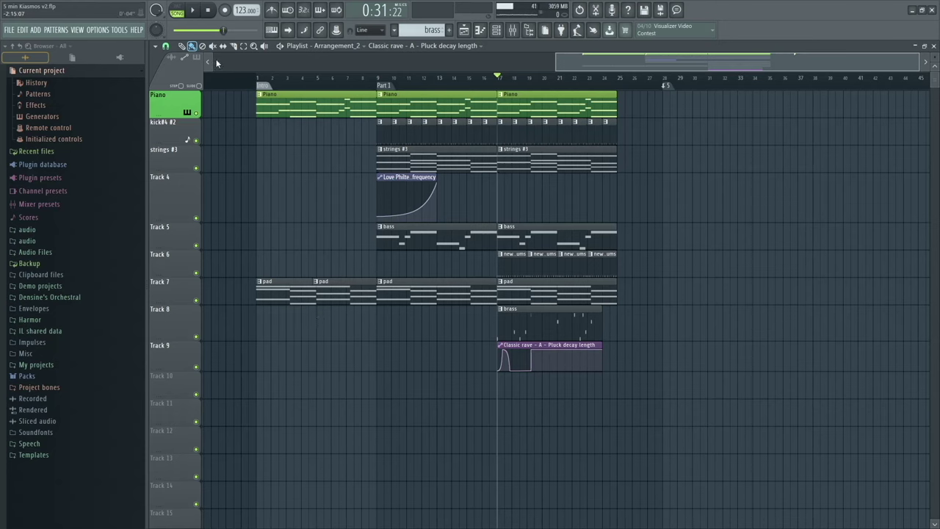
Play the song from the Intro marker, and select the Intro section from bar 1 to bar 9
{"action": "left_click", "coordinate": [269, 87]}
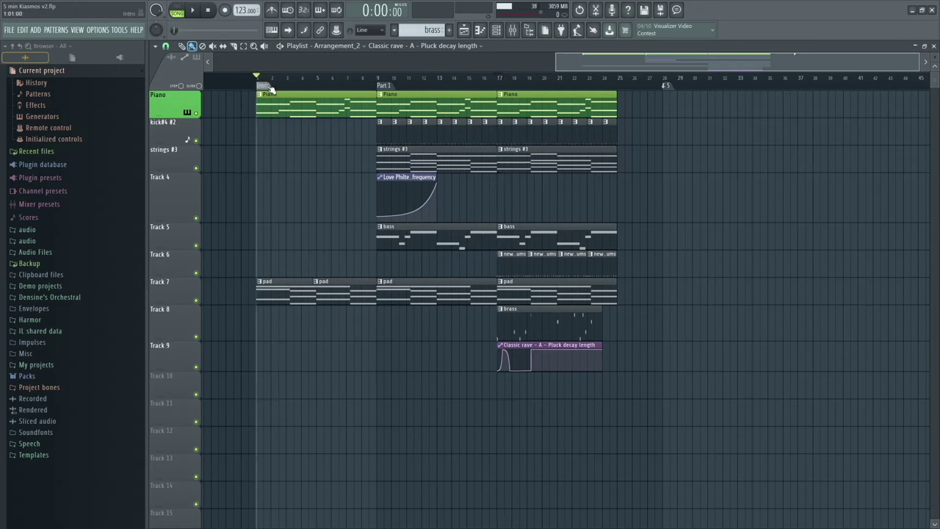
{"action": "key", "text": "space"}
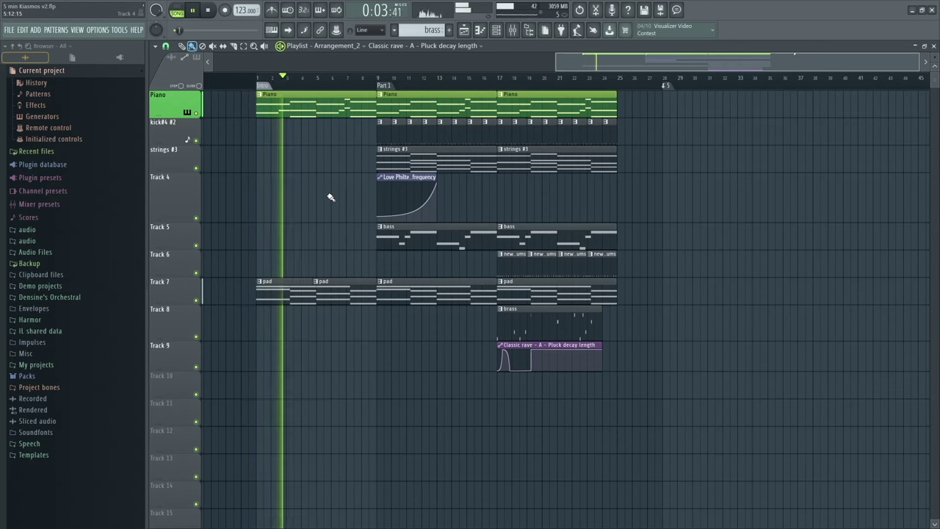
{"action": "key", "text": "space"}
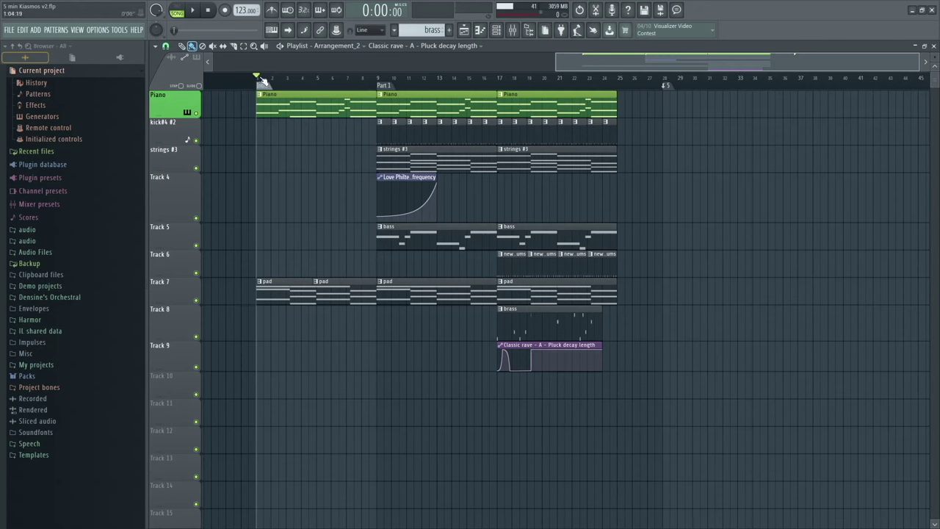
{"action": "left_click_drag", "start_coordinate": [259, 81], "coordinate": [378, 84]}
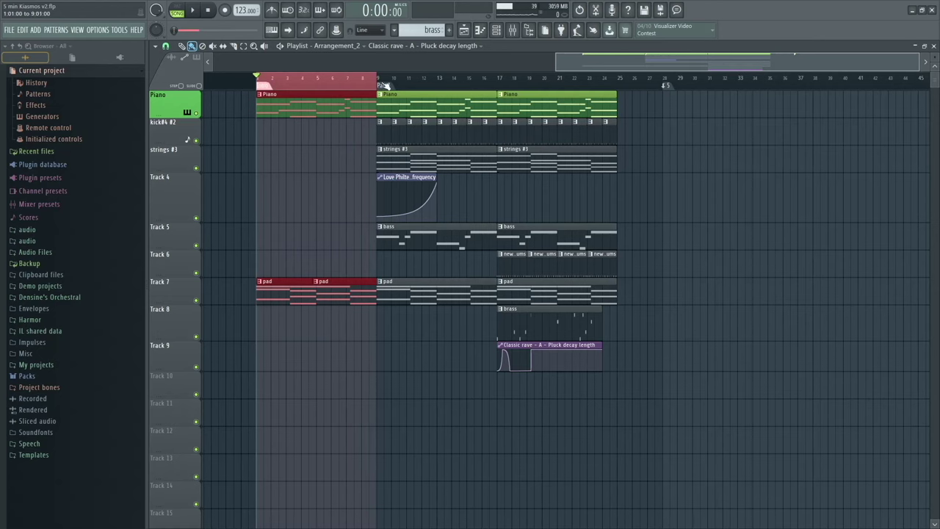
Open the pad pattern, go to the mixer track of its LABS [64bit] #3 channel, and raise the volume fader slightly
{"action": "double_click", "coordinate": [274, 296]}
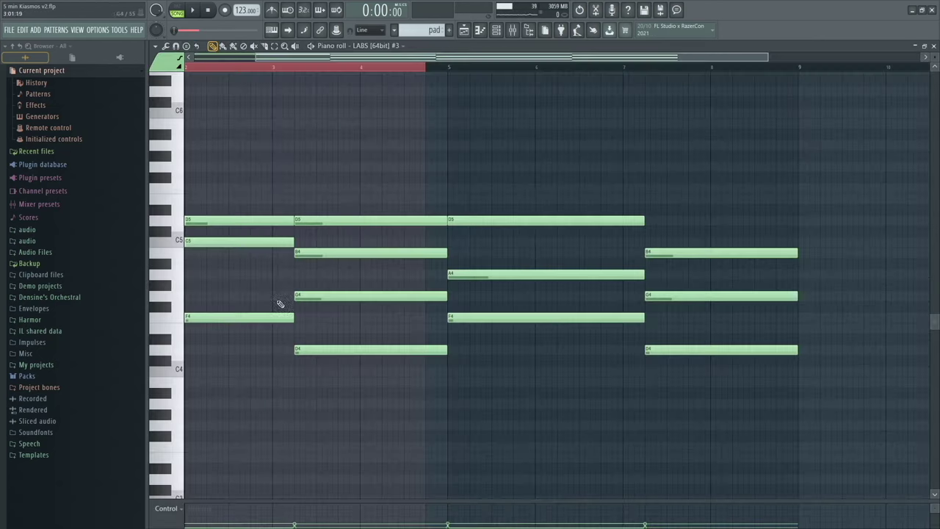
{"action": "left_click", "coordinate": [496, 30]}
{"action": "scroll", "coordinate": [536, 332], "scroll_direction": "up", "scroll_amount": 5}
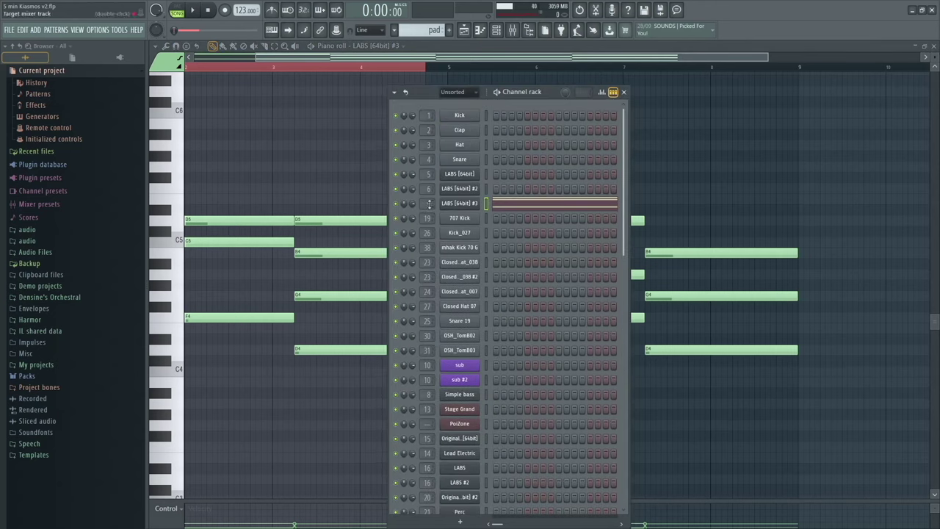
{"action": "double_click", "coordinate": [430, 204]}
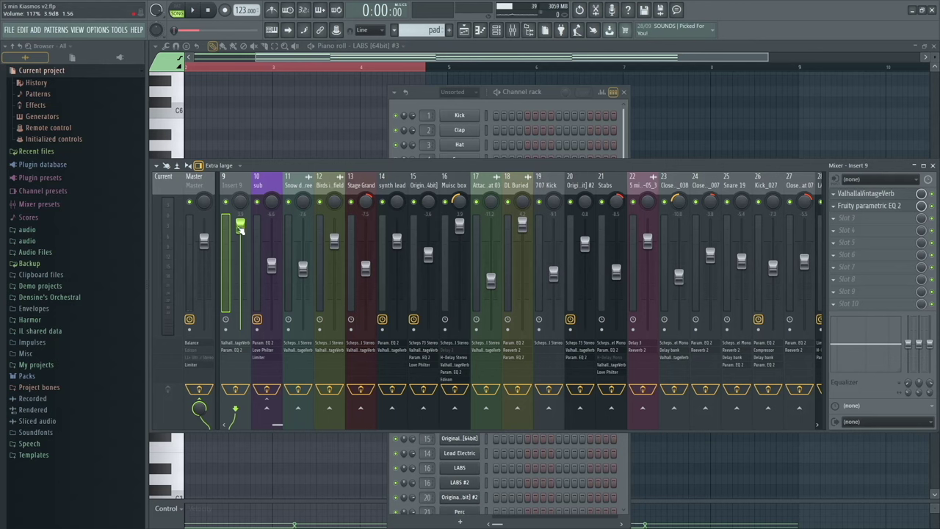
{"action": "mouse_move", "coordinate": [245, 230]}
{"action": "left_mouse_down"}
{"action": "mouse_move", "coordinate": [246, 261]}
{"action": "mouse_move", "coordinate": [245, 217]}
{"action": "mouse_move", "coordinate": [247, 229]}
{"action": "left_mouse_up"}
Add Fruity Balance to the third effect slot of Insert 9 and move its window clear of the mixer track
{"action": "left_click", "coordinate": [855, 220]}
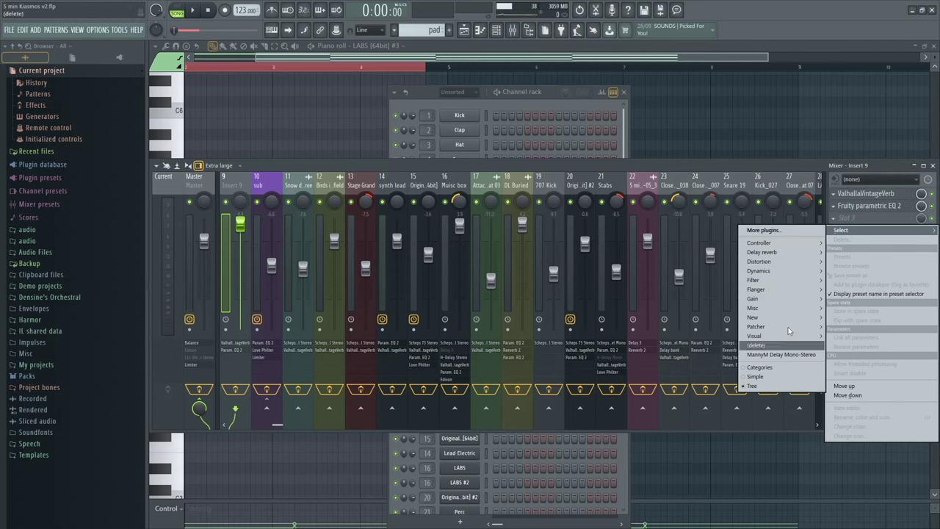
{"action": "left_click", "coordinate": [775, 233]}
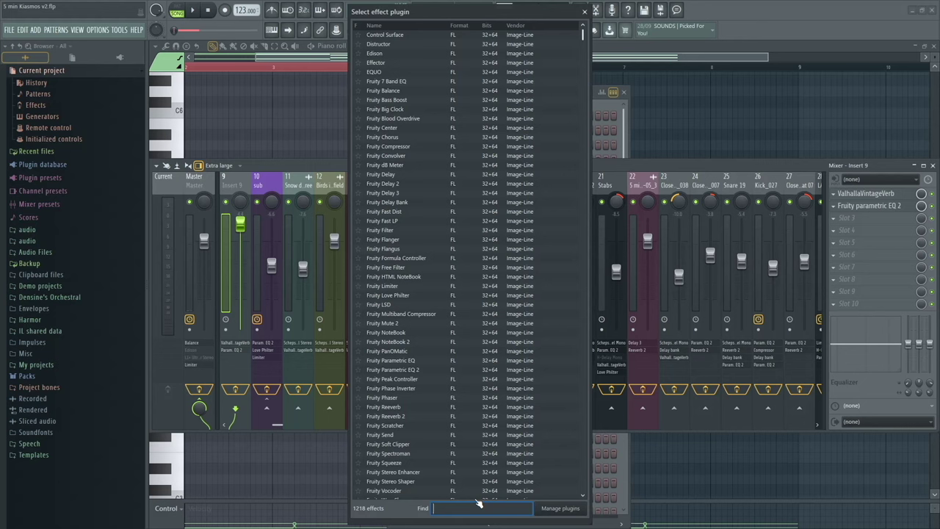
{"action": "type", "text": "b"}
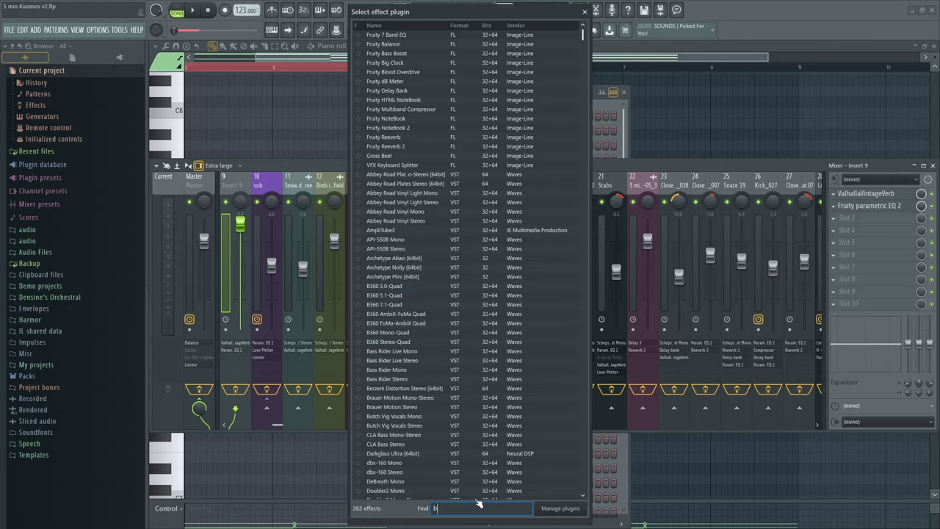
{"action": "type", "text": "al"}
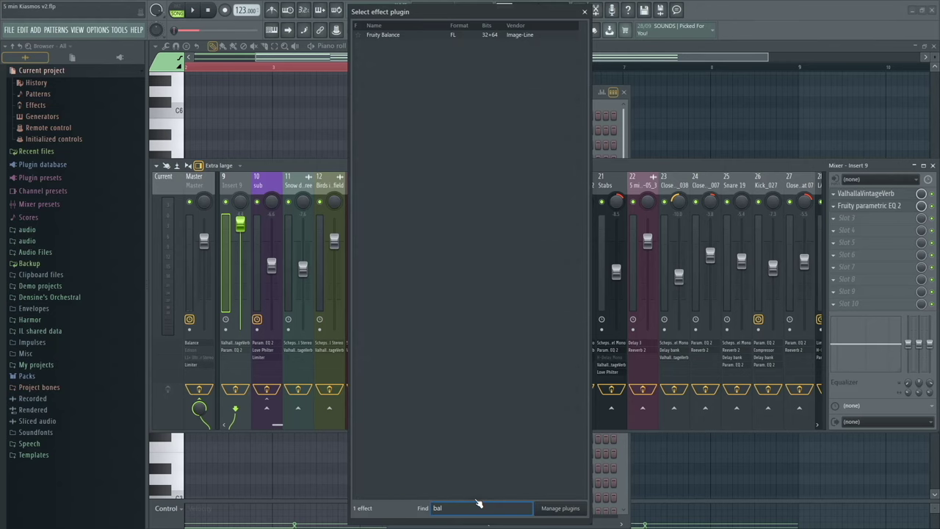
{"action": "left_click", "coordinate": [390, 37]}
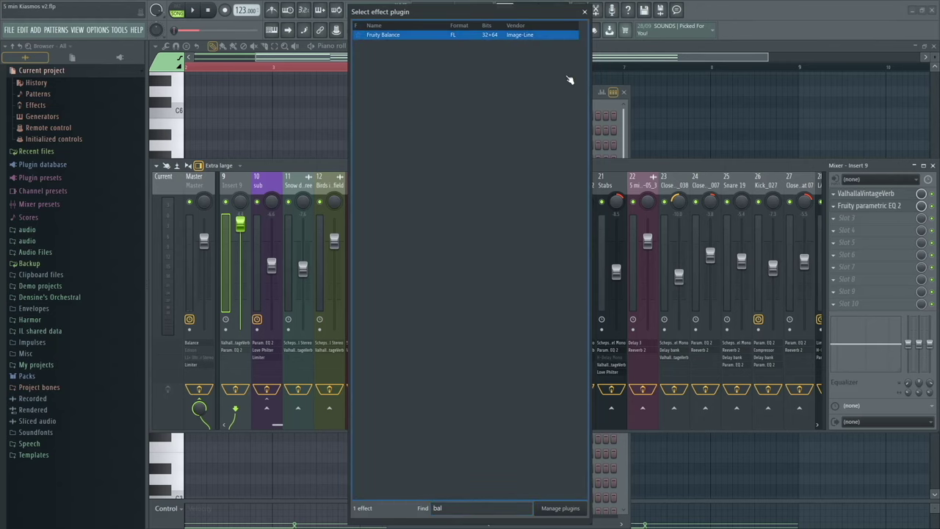
{"action": "double_click", "coordinate": [406, 35]}
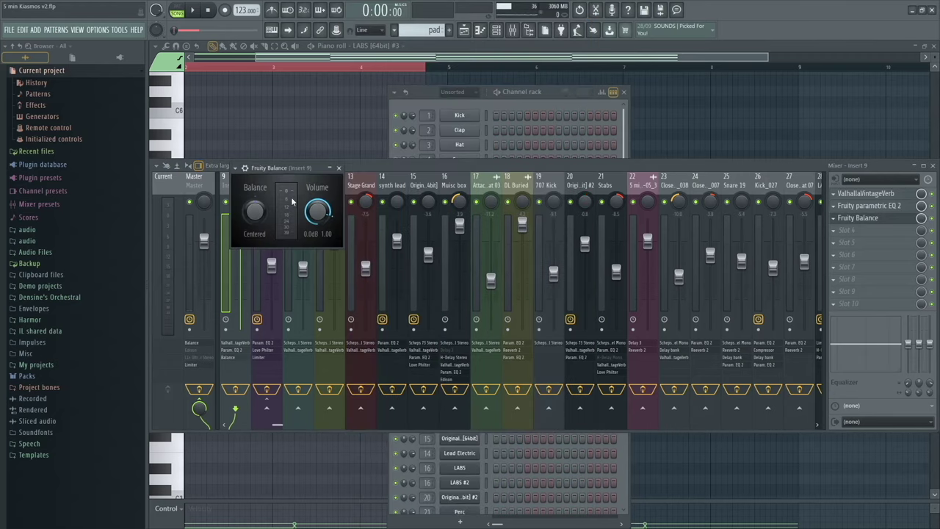
{"action": "left_click_drag", "start_coordinate": [314, 170], "coordinate": [532, 145]}
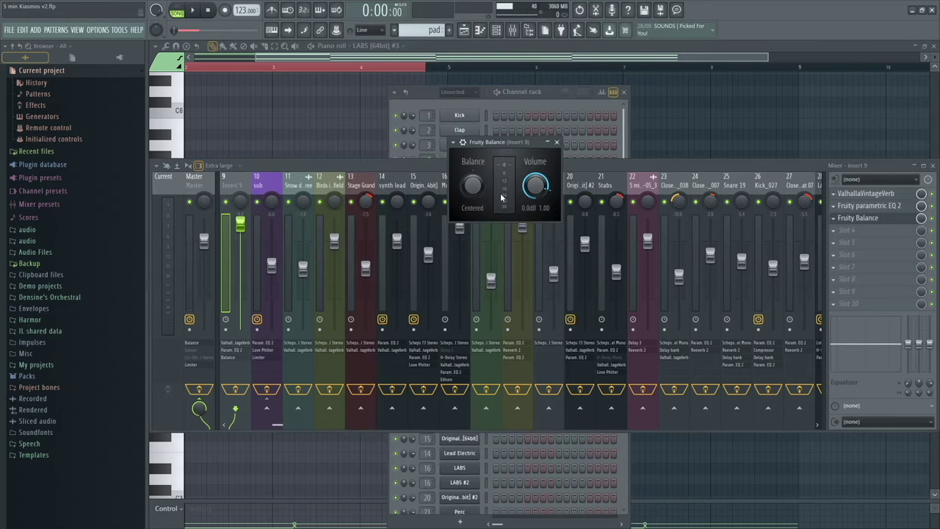
Create an automation clip for Fruity Balance's volume and place it on Track 8 beneath the intro pad clips
{"action": "right_click", "coordinate": [539, 189]}
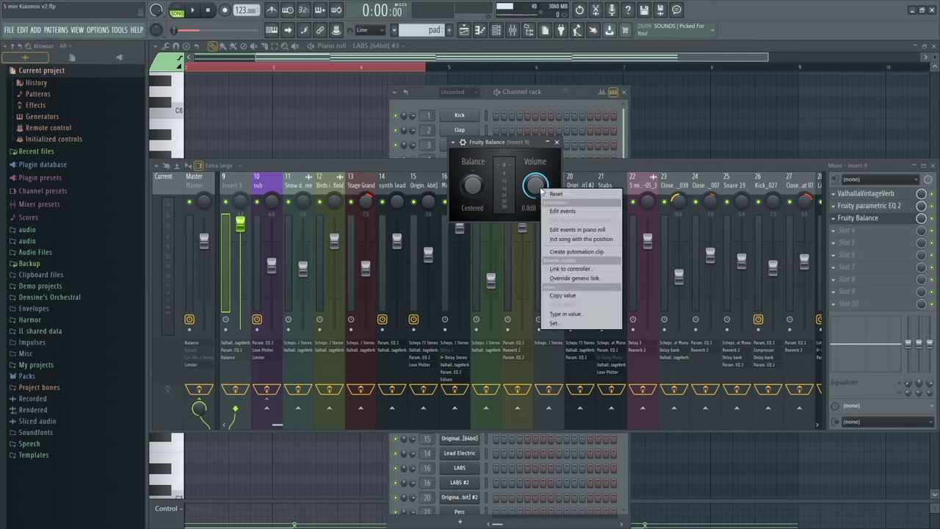
{"action": "left_click", "coordinate": [581, 252]}
{"action": "left_click", "coordinate": [675, 138]}
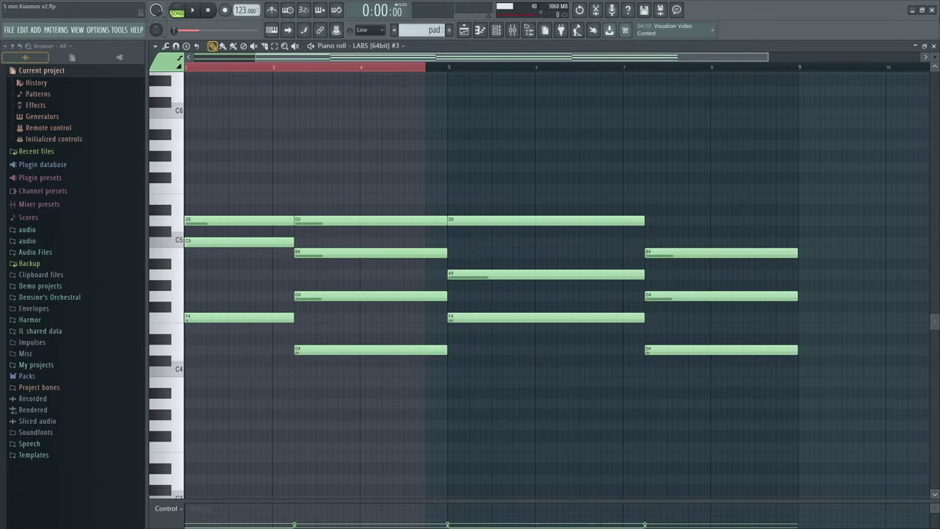
{"action": "left_click", "coordinate": [464, 30]}
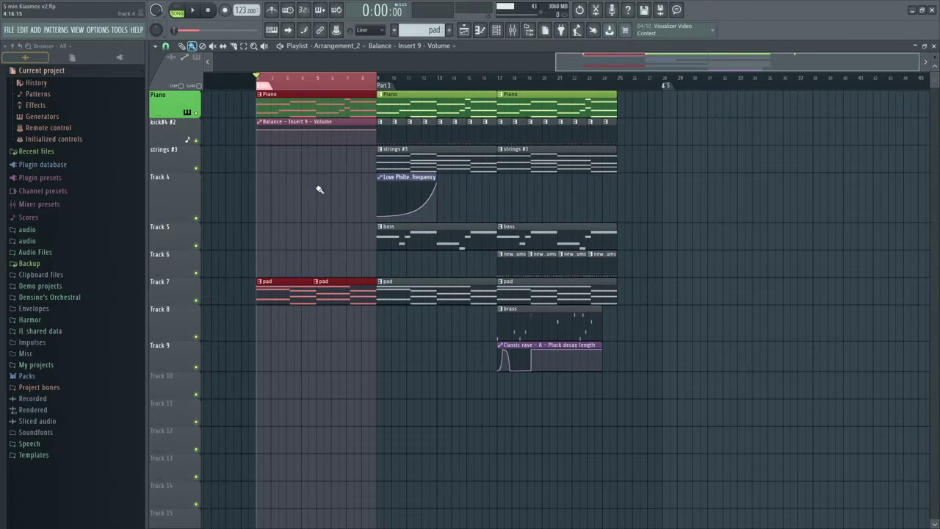
{"action": "left_click_drag", "start_coordinate": [303, 124], "coordinate": [301, 321]}
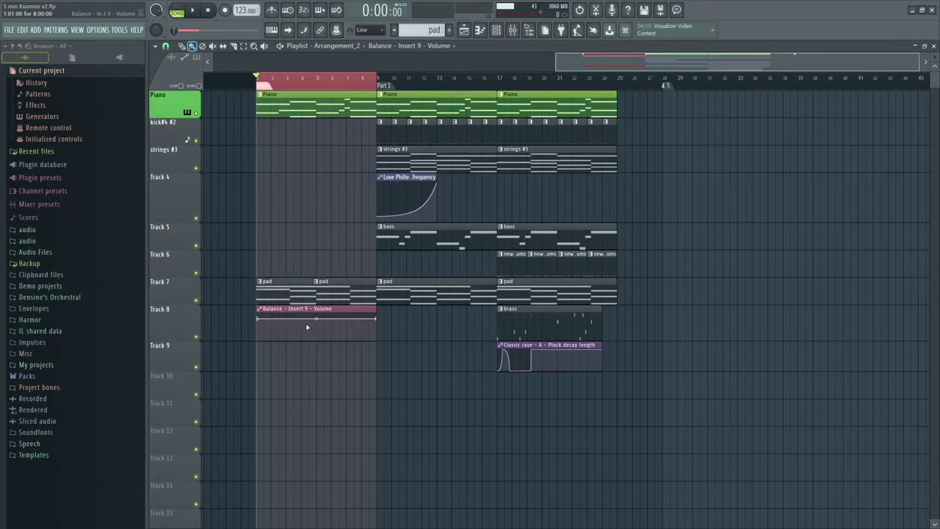
Trim the volume automation clip to just past bar 5, add a point at bar 5, and set its value to 100
{"action": "scroll", "coordinate": [306, 317], "scroll_direction": "down", "scroll_amount": 2}
{"action": "scroll", "coordinate": [554, 361], "scroll_direction": "up", "scroll_amount": 2}
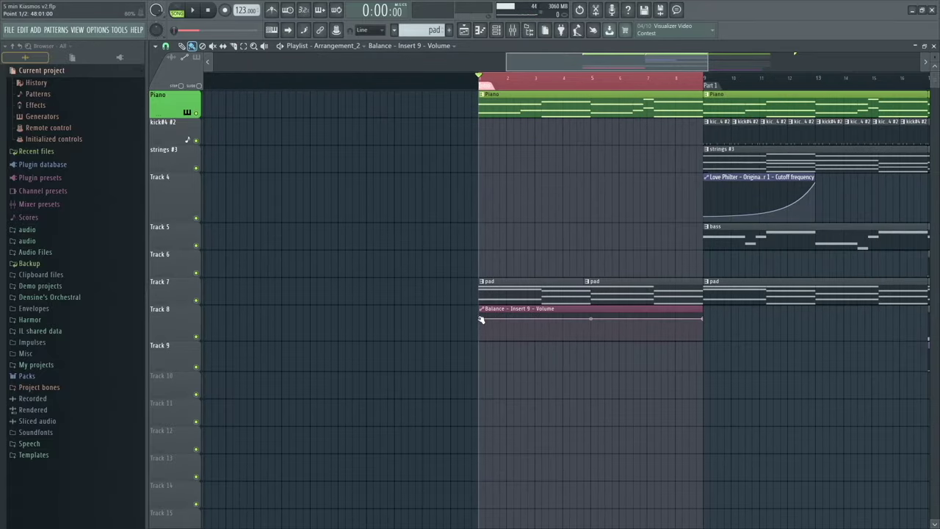
{"action": "scroll", "coordinate": [616, 326], "scroll_direction": "up", "scroll_amount": 2}
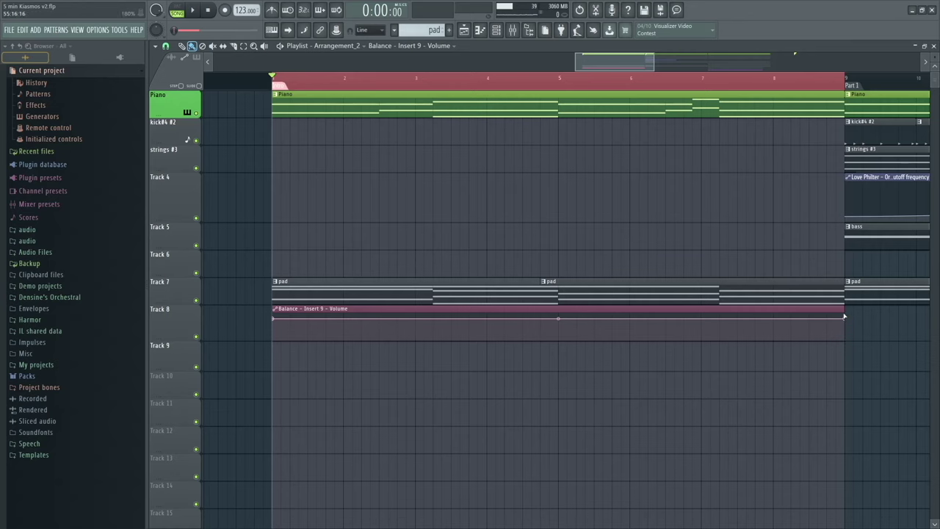
{"action": "left_click_drag", "start_coordinate": [847, 319], "coordinate": [558, 317]}
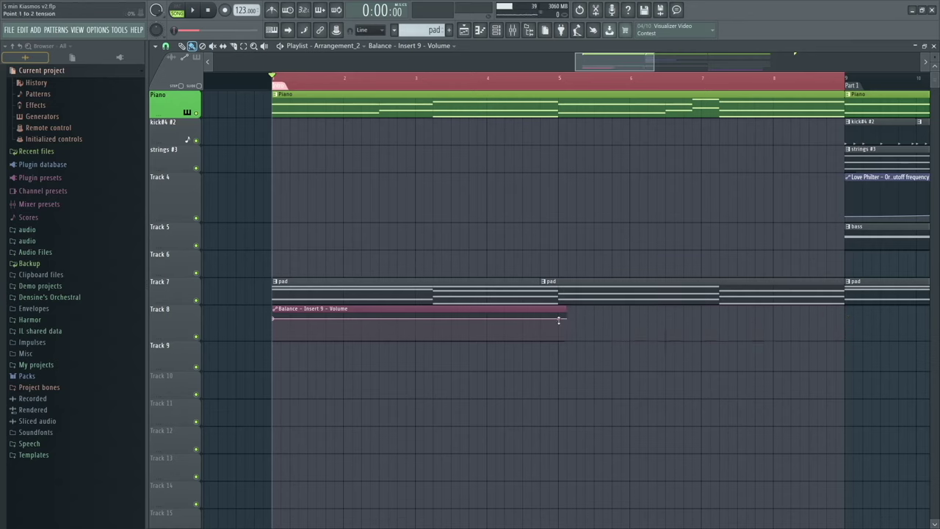
{"action": "left_click_drag", "start_coordinate": [559, 319], "coordinate": [560, 325]}
{"action": "right_click", "coordinate": [562, 321]}
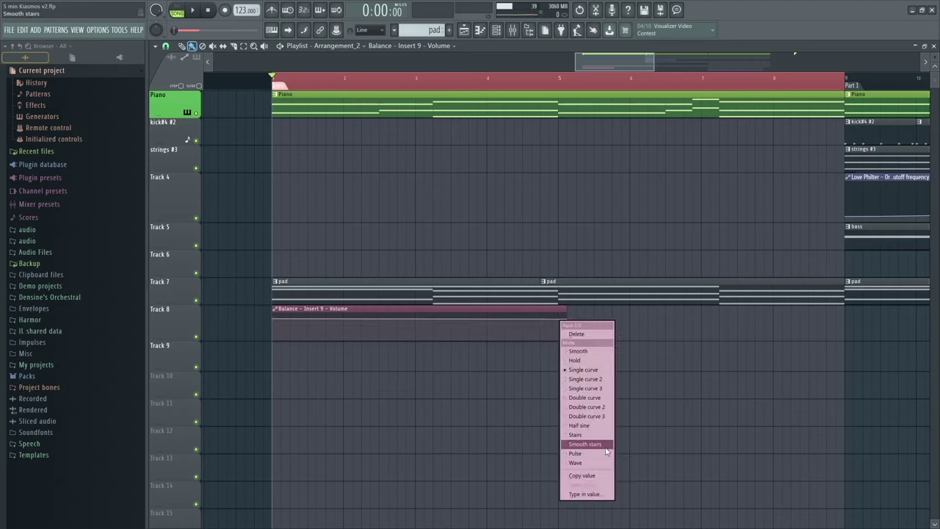
{"action": "left_click", "coordinate": [597, 495]}
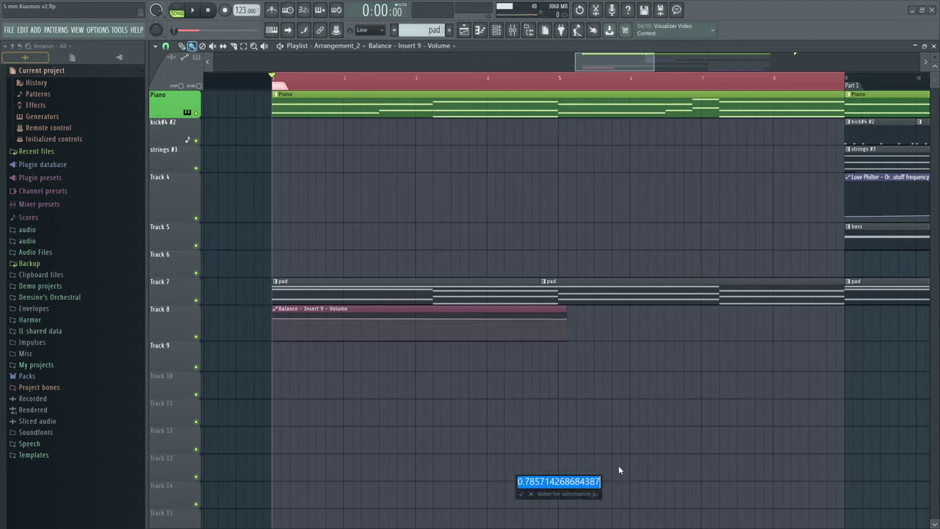
{"action": "type", "text": "100"}
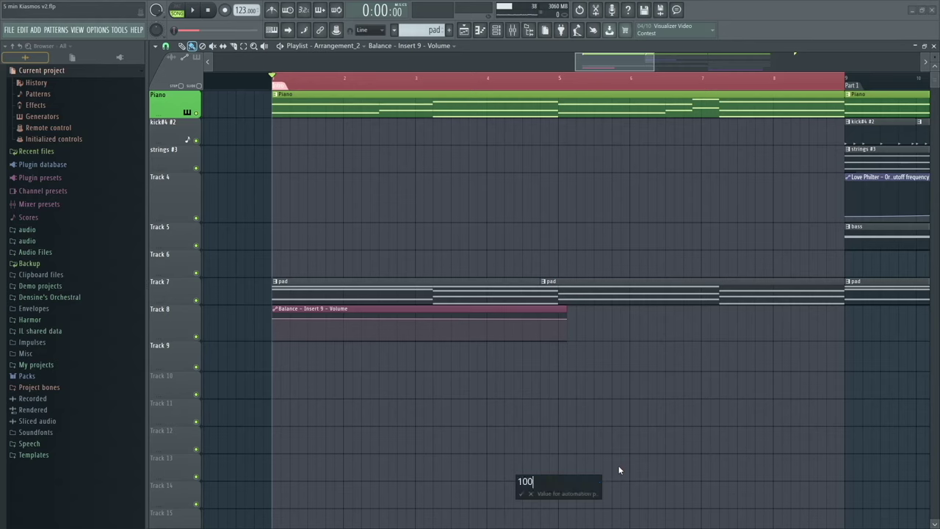
{"action": "key", "text": "Return"}
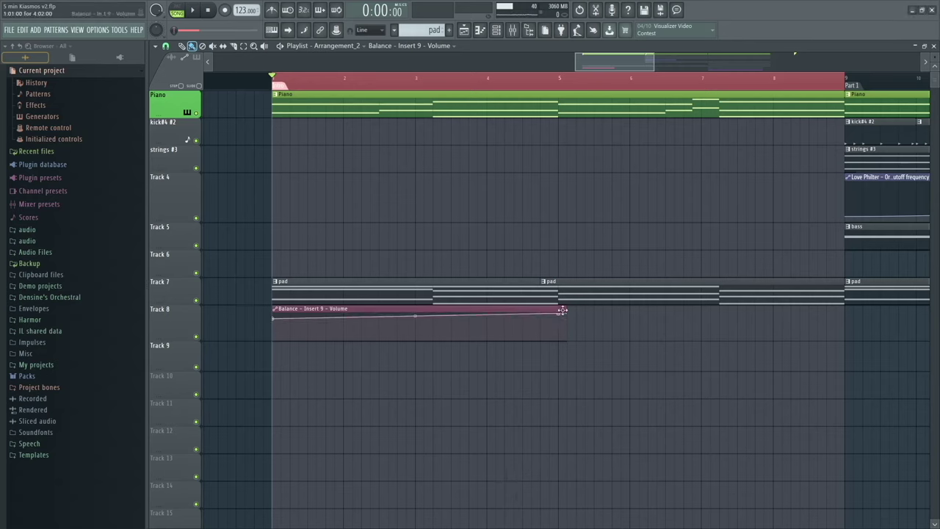
Extend the volume automation clip past bar 9 and copy the end point's 80% value onto the bar 5 point
{"action": "left_click_drag", "start_coordinate": [566, 310], "coordinate": [897, 310]}
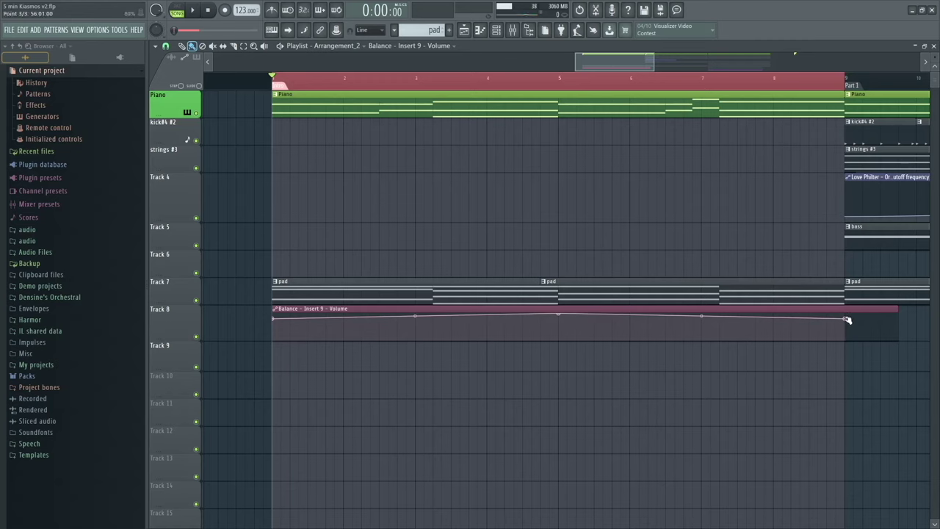
{"action": "right_click", "coordinate": [847, 320]}
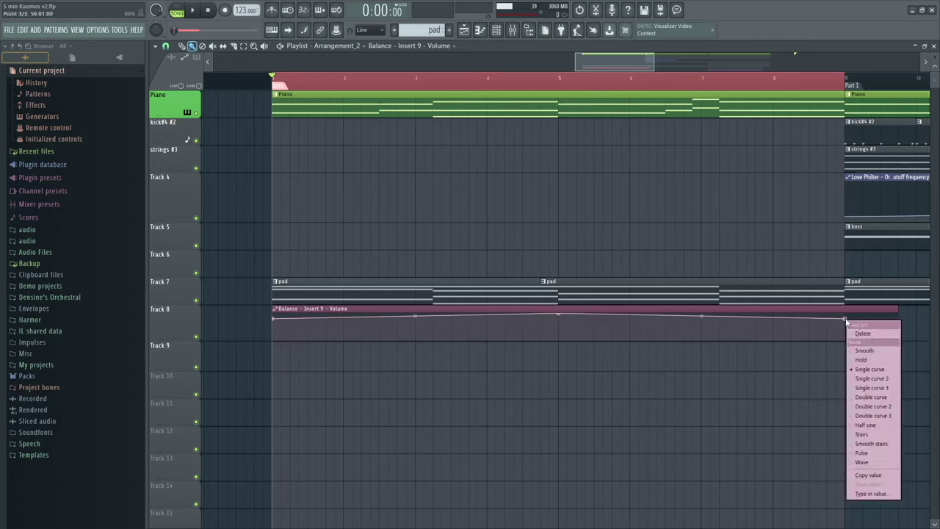
{"action": "left_click", "coordinate": [869, 475]}
{"action": "right_click", "coordinate": [558, 314]}
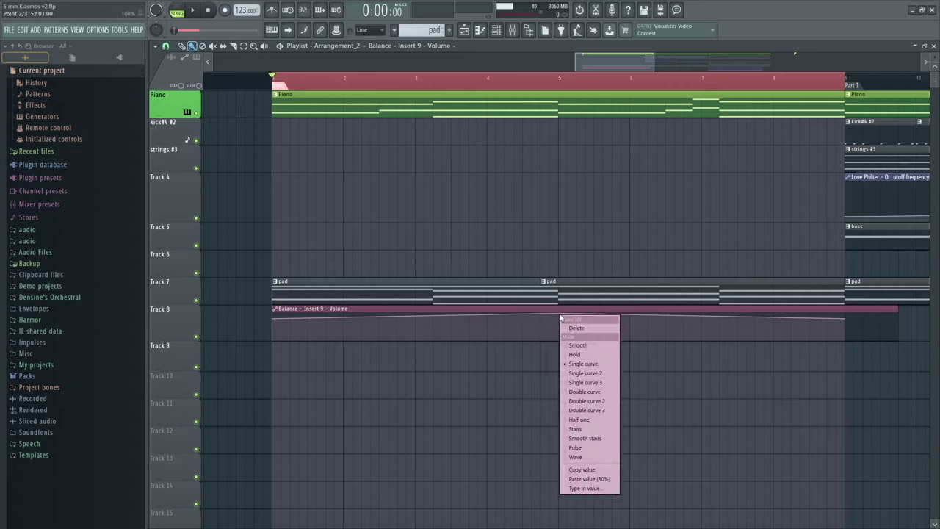
{"action": "left_click", "coordinate": [605, 479]}
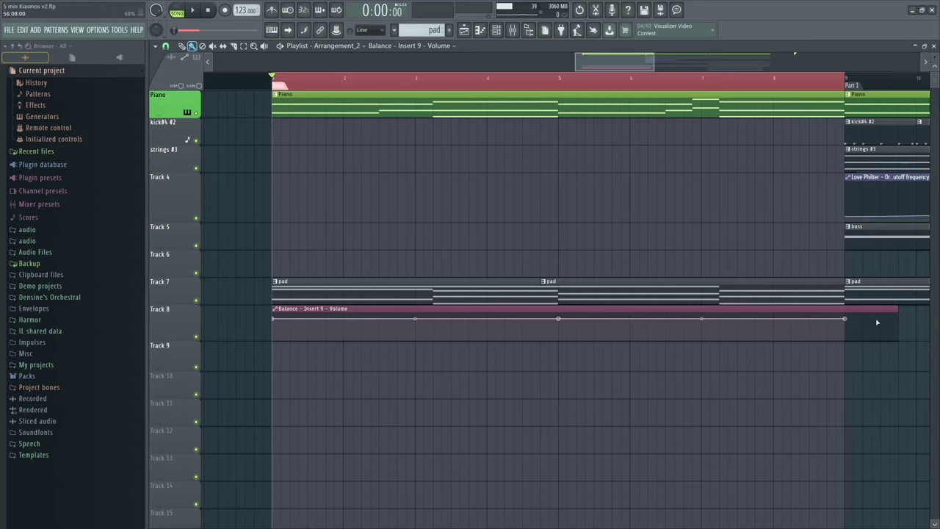
Trim the volume automation clip to end at bar 5, lower its start point, and bend the line into a rising fade-in curve
{"action": "left_click_drag", "start_coordinate": [896, 312], "coordinate": [558, 318]}
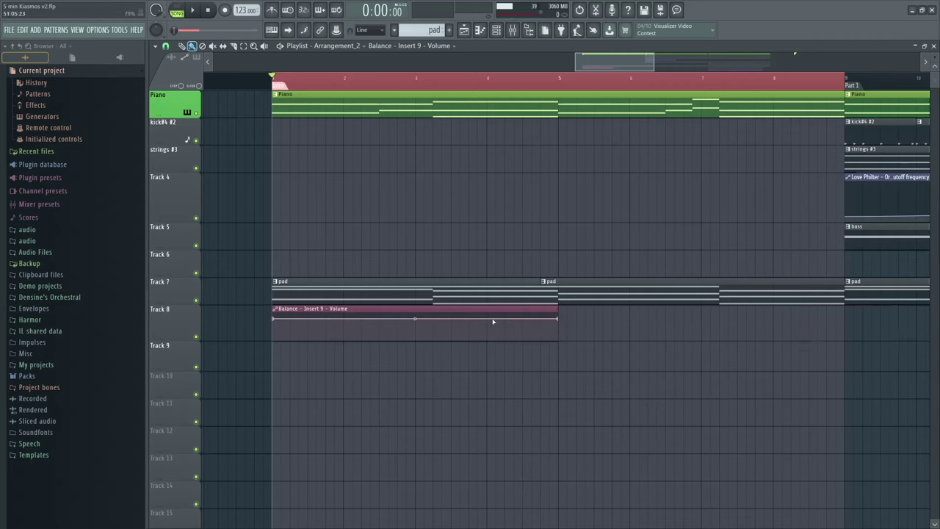
{"action": "left_click_drag", "start_coordinate": [274, 319], "coordinate": [272, 328]}
{"action": "left_click_drag", "start_coordinate": [415, 323], "coordinate": [415, 304]}
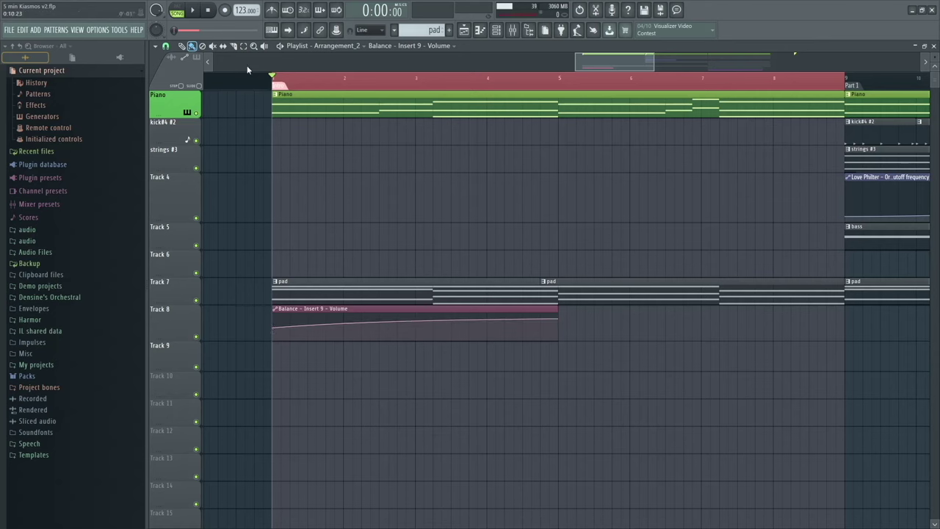
Play the song from just before the Intro marker to audition the pad's volume fade-in, and stop playback
{"action": "left_click", "coordinate": [227, 79]}
{"action": "key", "text": "space"}
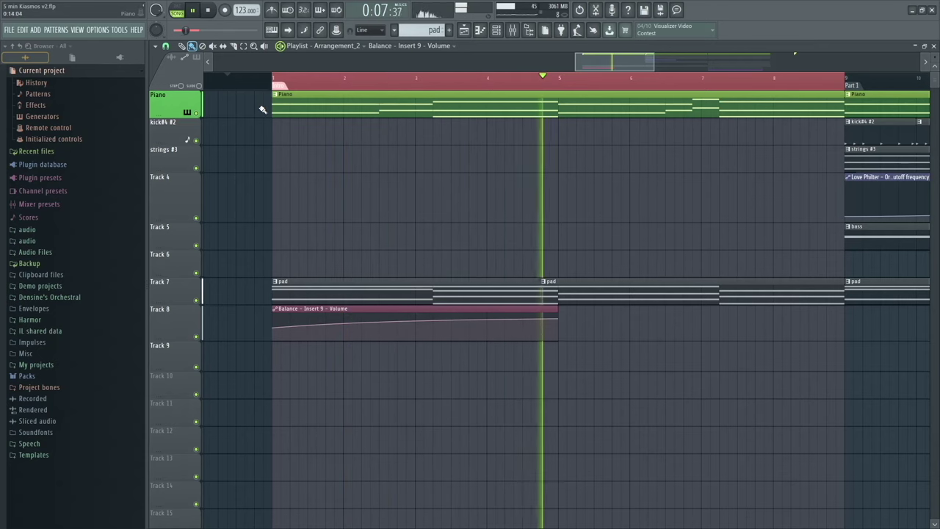
{"action": "scroll", "coordinate": [492, 274], "scroll_direction": "down", "scroll_amount": 3}
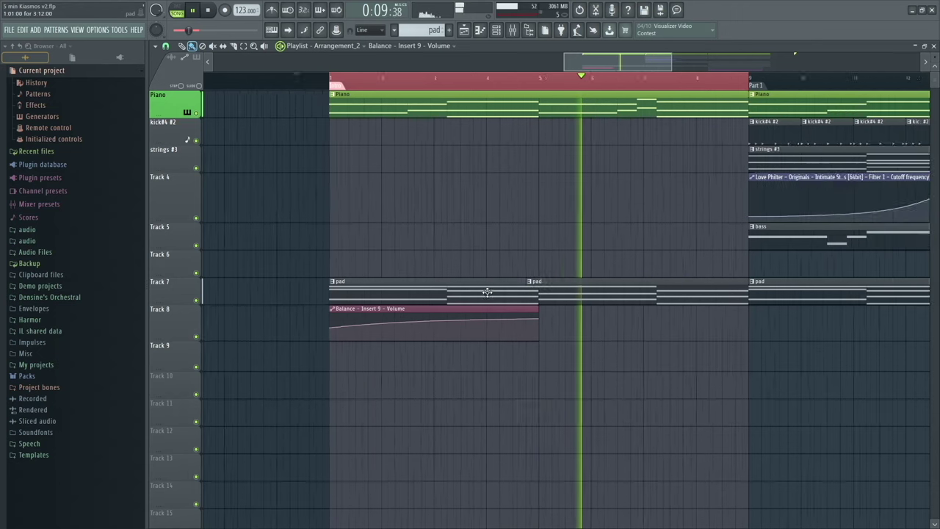
{"action": "key", "text": "space"}
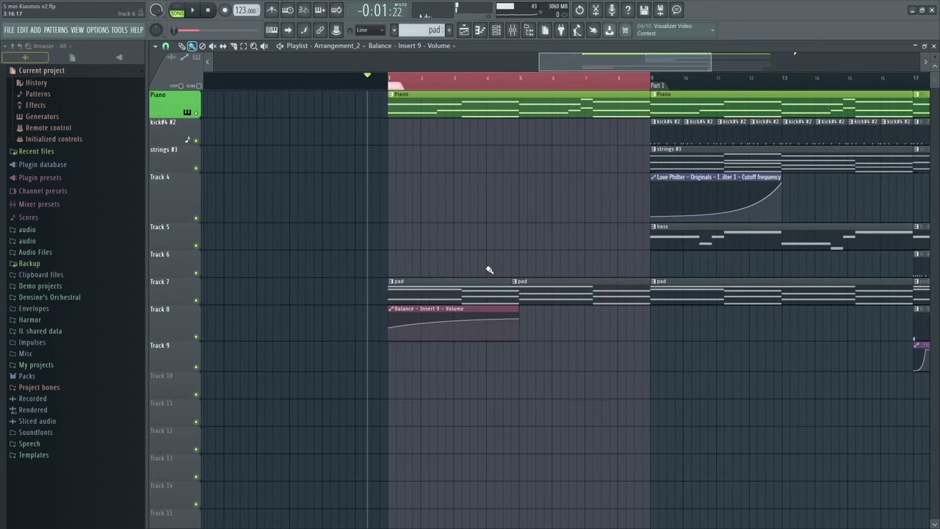
Look over the whole of Arrangement_2, and examine the finished song's track layout in the original arrangement
{"action": "scroll", "coordinate": [505, 258], "scroll_direction": "down", "scroll_amount": 2}
{"action": "scroll", "coordinate": [587, 347], "scroll_direction": "right", "scroll_amount": 3}
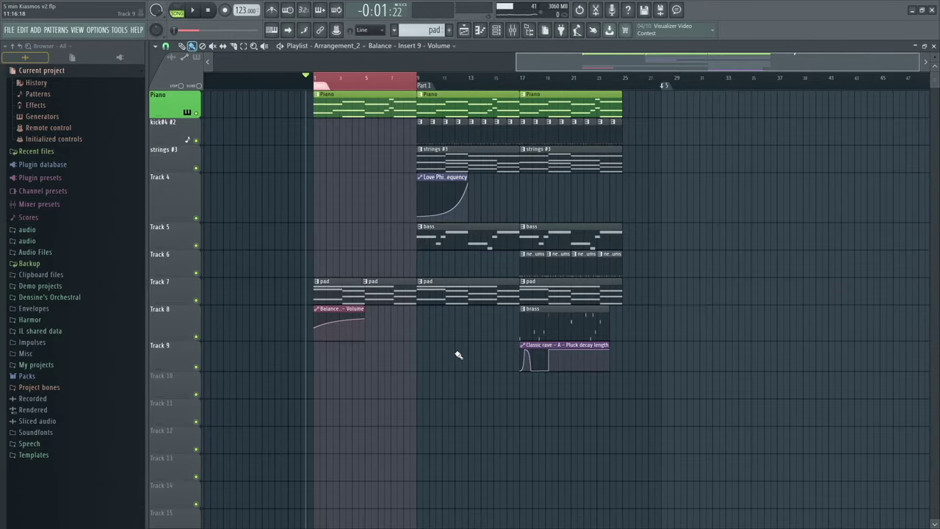
{"action": "scroll", "coordinate": [459, 342], "scroll_direction": "right", "scroll_amount": 1}
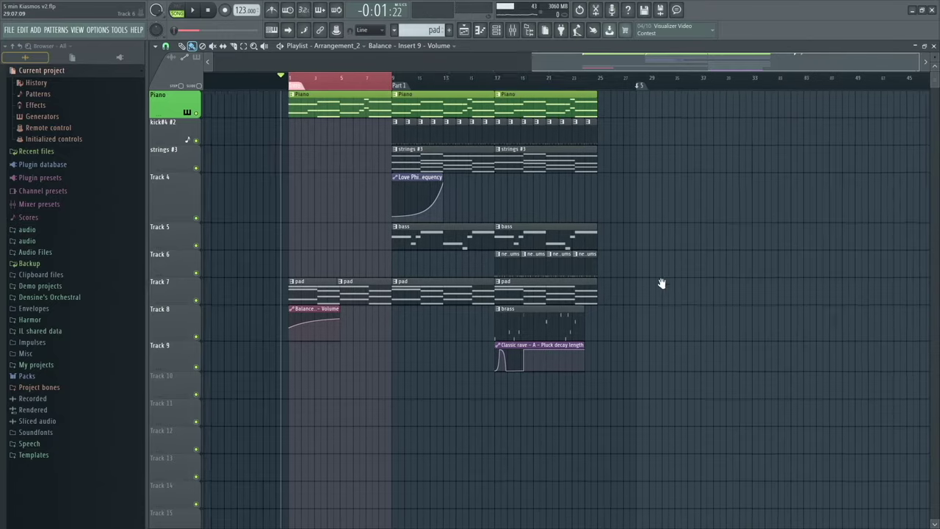
{"action": "scroll", "coordinate": [661, 279], "scroll_direction": "left", "scroll_amount": 2}
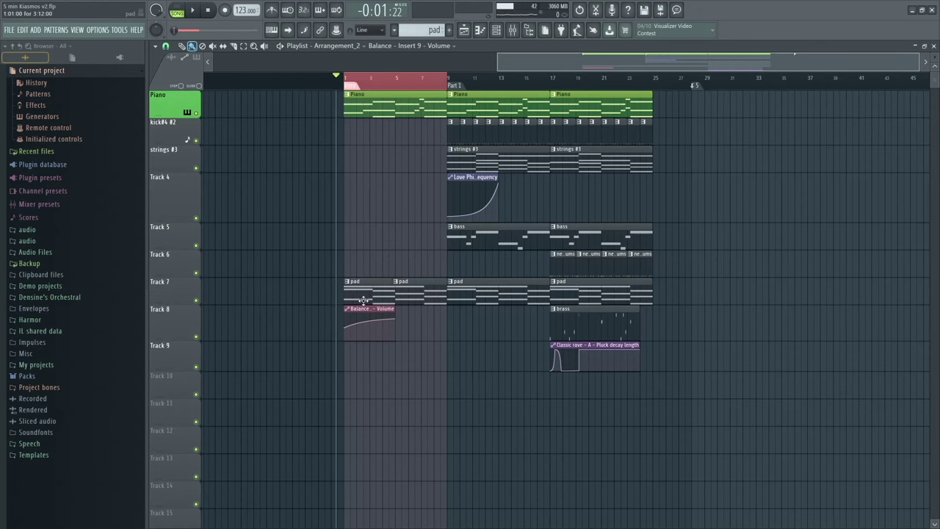
{"action": "scroll", "coordinate": [303, 230], "scroll_direction": "right", "scroll_amount": 4}
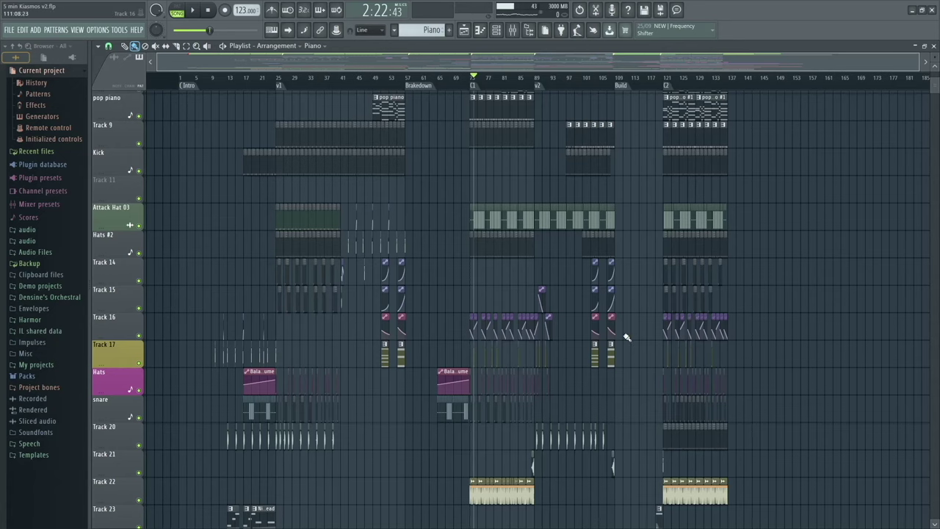
{"action": "scroll", "coordinate": [561, 376], "scroll_direction": "up", "scroll_amount": 6}
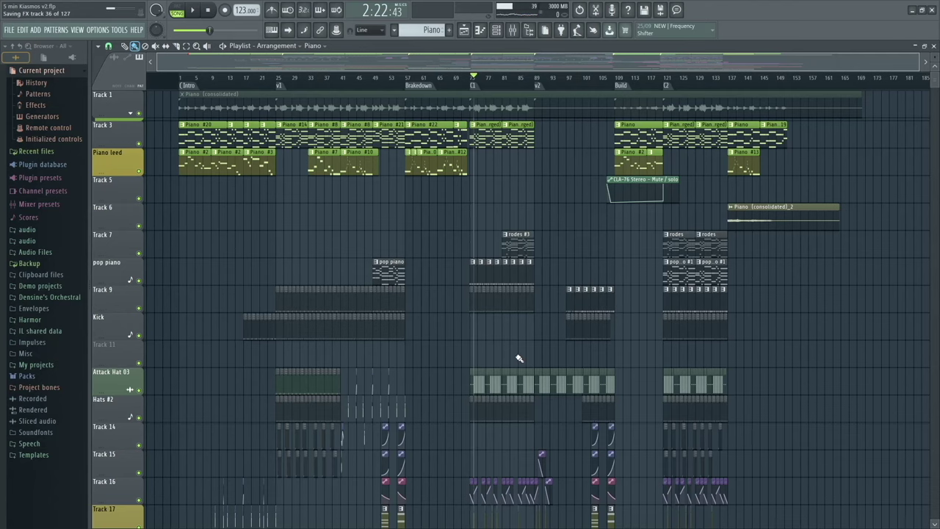
Move the song position to the C1 marker, audition the section from there, and stop playback
{"action": "scroll", "coordinate": [535, 343], "scroll_direction": "down", "scroll_amount": 6}
{"action": "scroll", "coordinate": [535, 346], "scroll_direction": "down", "scroll_amount": 4}
{"action": "scroll", "coordinate": [534, 345], "scroll_direction": "up", "scroll_amount": 10}
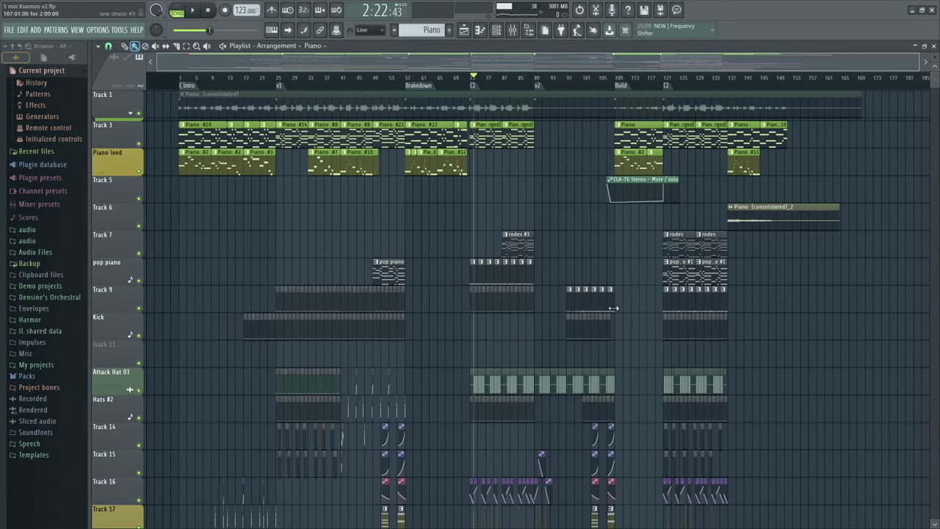
{"action": "scroll", "coordinate": [414, 231], "scroll_direction": "up", "scroll_amount": 4}
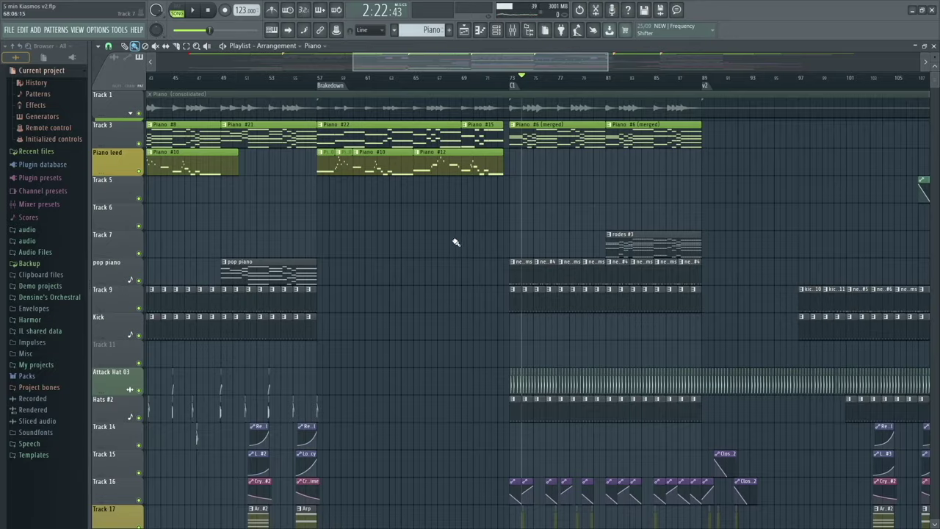
{"action": "left_click", "coordinate": [596, 80]}
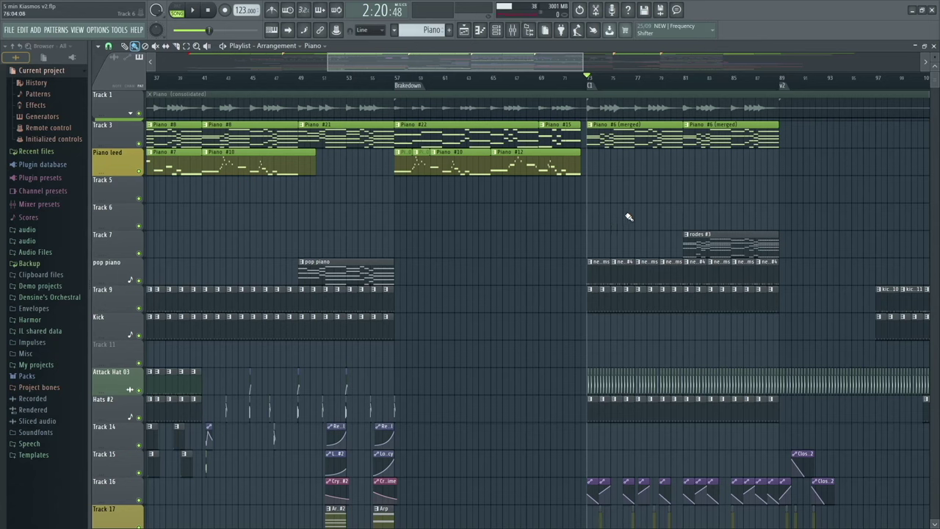
{"action": "key", "text": "space"}
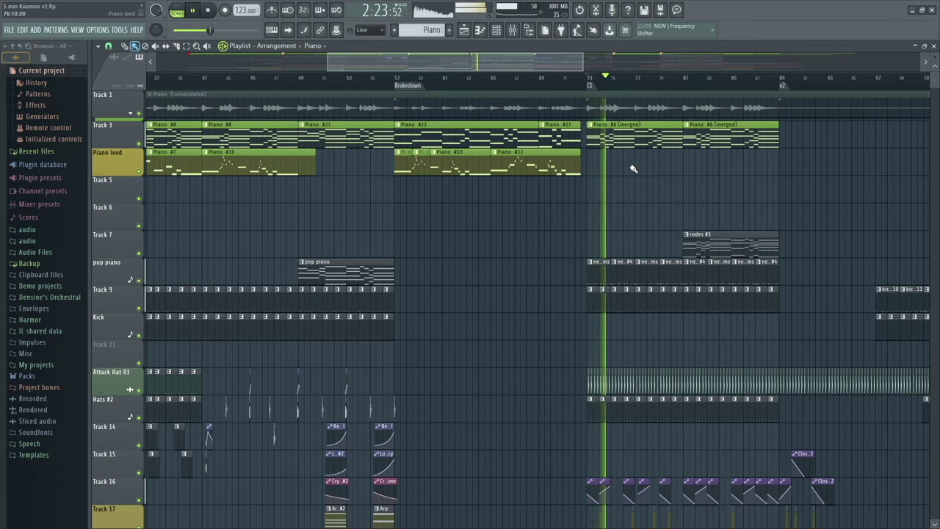
{"action": "key", "text": "space"}
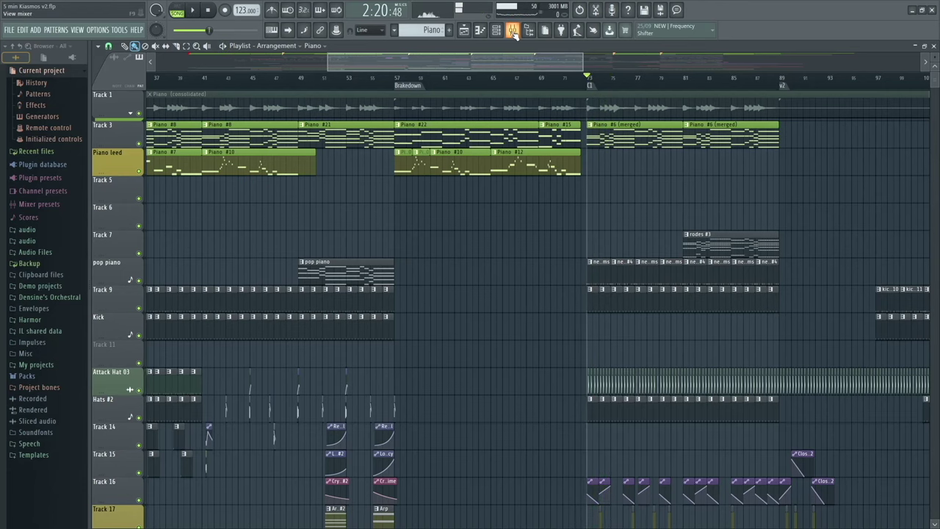
Show the mixer below the playlist and make its window taller
{"action": "left_click", "coordinate": [513, 30]}
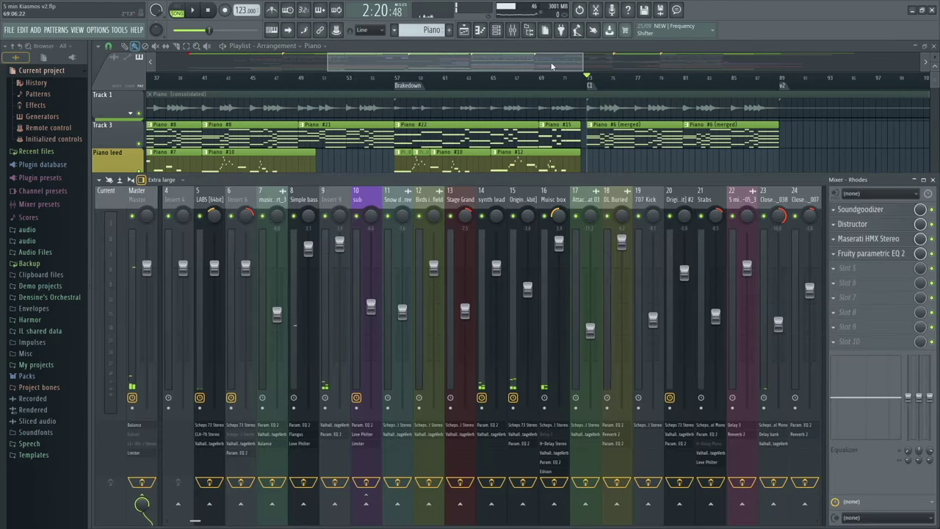
{"action": "left_click", "coordinate": [513, 31]}
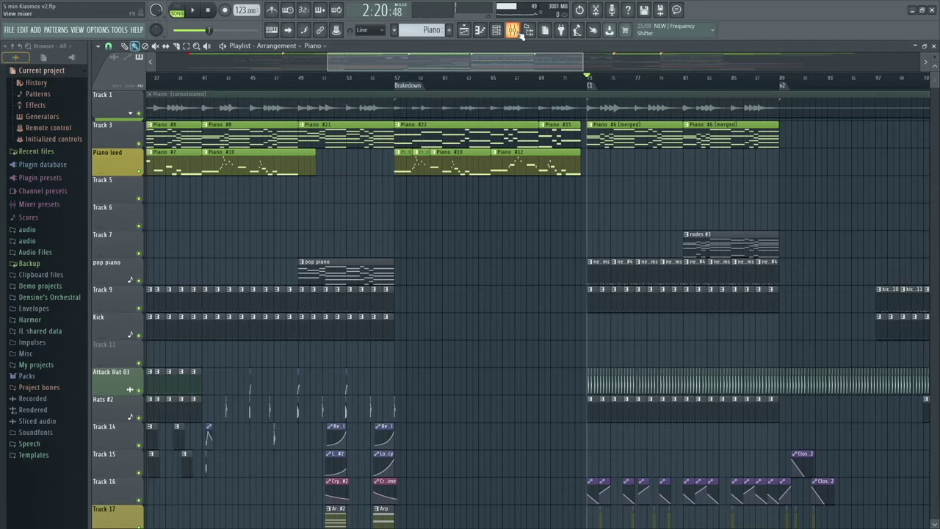
{"action": "left_click", "coordinate": [513, 31]}
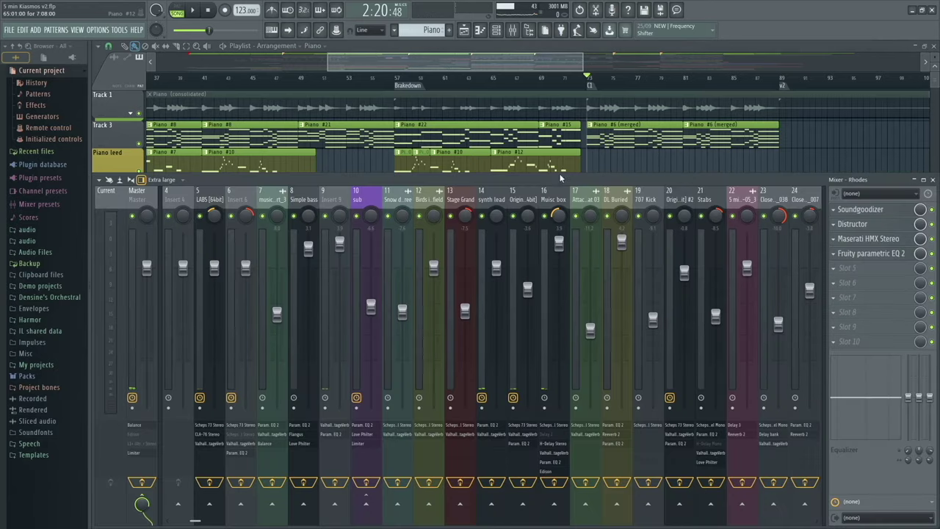
{"action": "left_click_drag", "start_coordinate": [561, 174], "coordinate": [566, 138]}
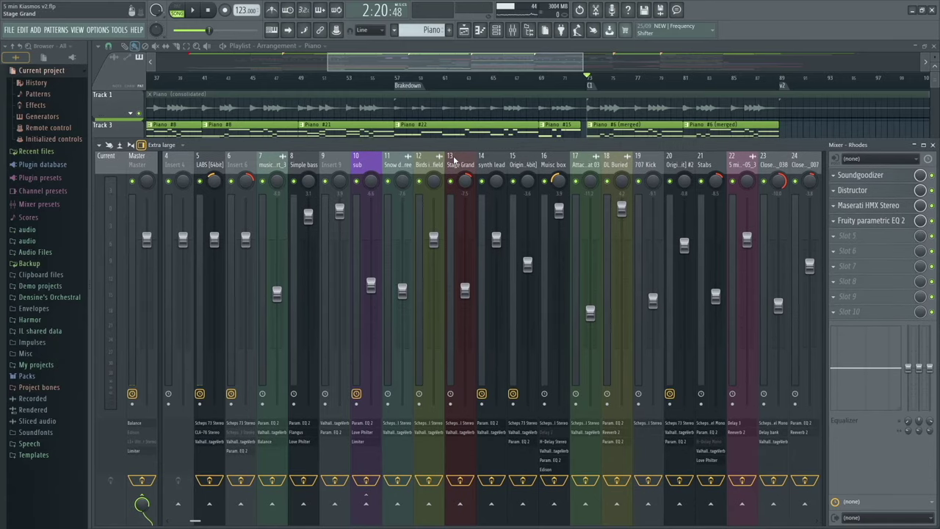
Examine the mixer tracks from the first inserts through the 909 Ride track, and check the channel list in the channel rack
{"action": "scroll", "coordinate": [449, 158], "scroll_direction": "down", "scroll_amount": 10}
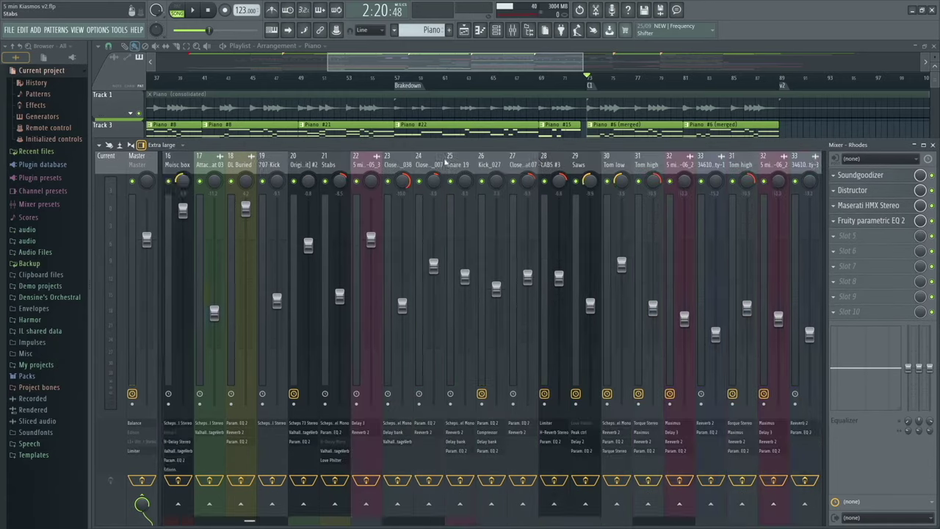
{"action": "scroll", "coordinate": [445, 162], "scroll_direction": "down", "scroll_amount": 5}
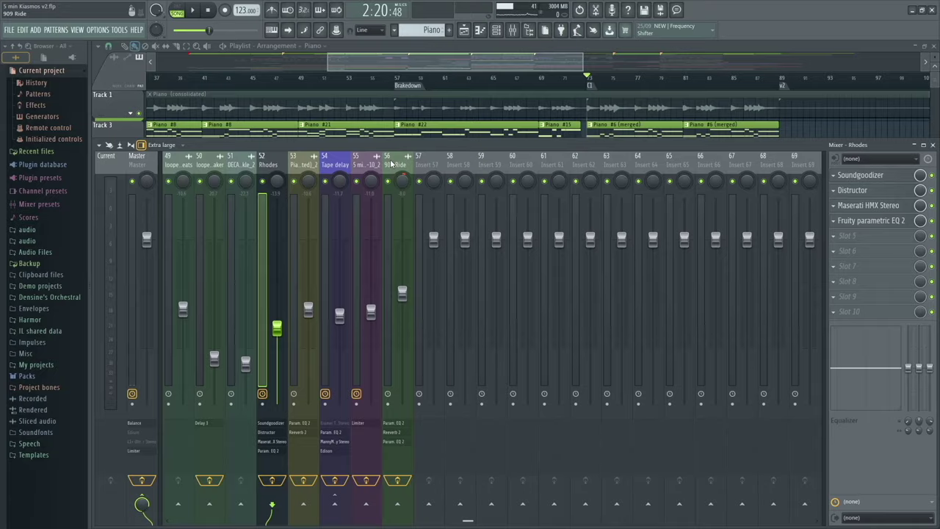
{"action": "scroll", "coordinate": [393, 163], "scroll_direction": "up", "scroll_amount": 16}
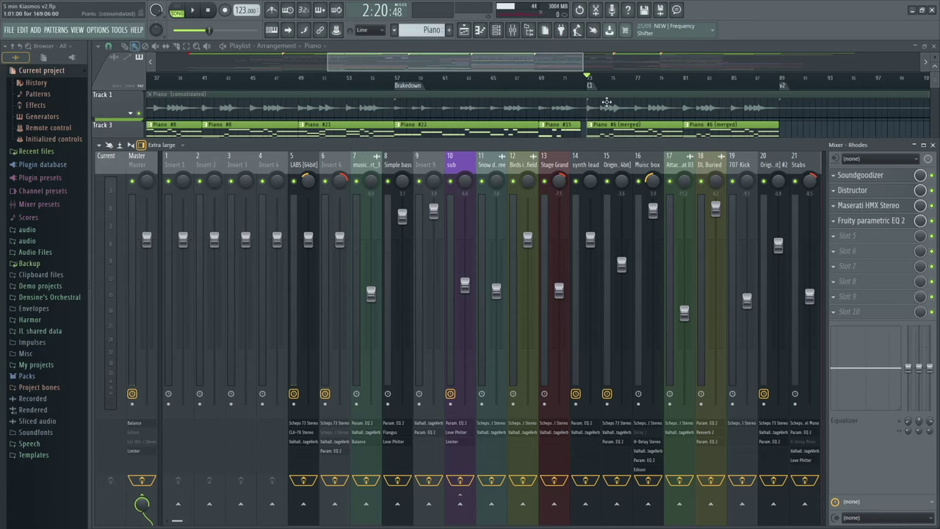
{"action": "left_click", "coordinate": [496, 30]}
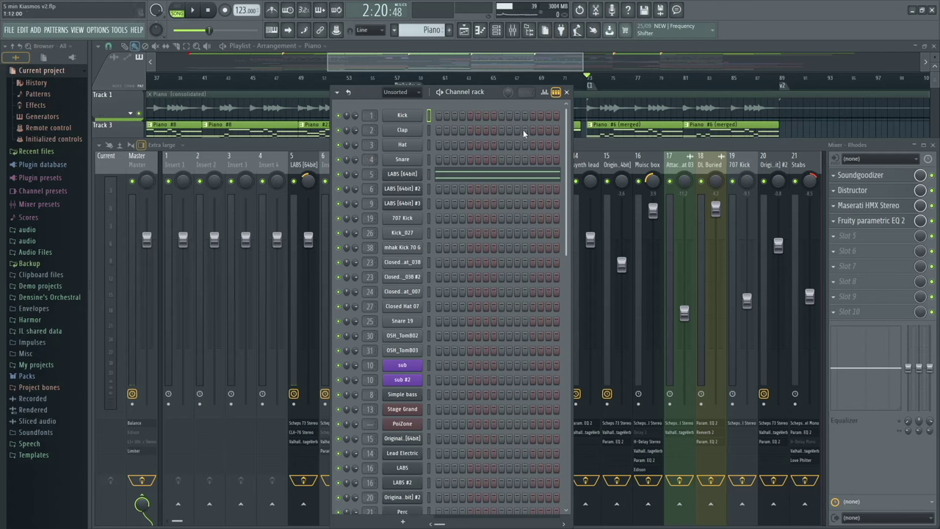
{"action": "left_click", "coordinate": [568, 92]}
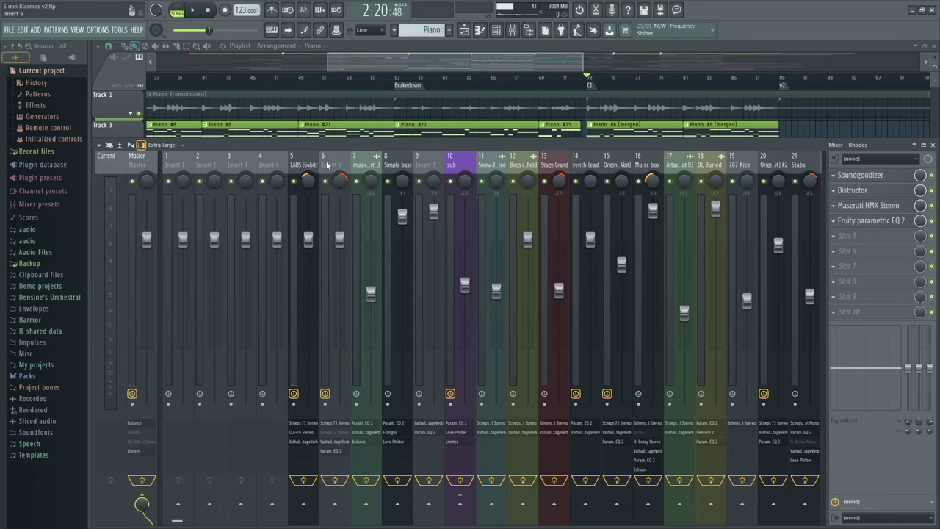
{"action": "scroll", "coordinate": [325, 164], "scroll_direction": "down", "scroll_amount": 5}
{"action": "scroll", "coordinate": [328, 164], "scroll_direction": "up", "scroll_amount": 4}
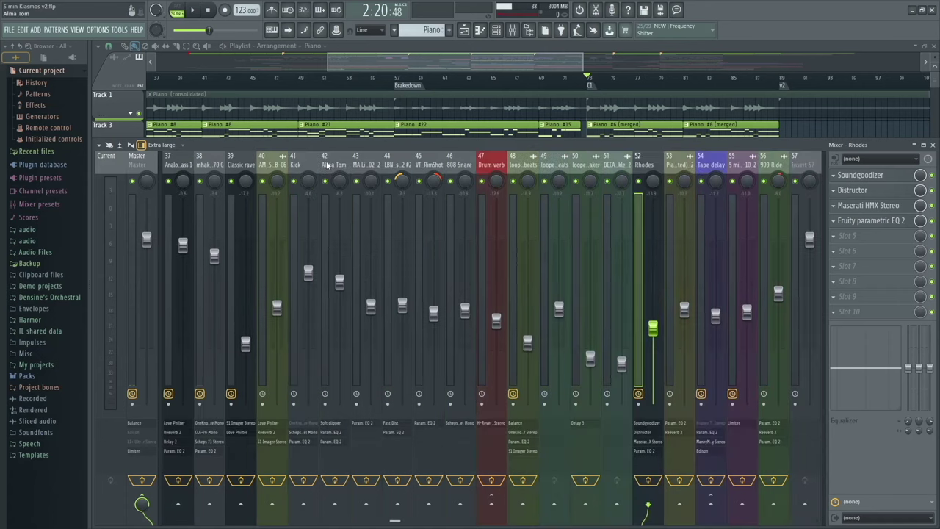
{"action": "scroll", "coordinate": [328, 165], "scroll_direction": "up", "scroll_amount": 1}
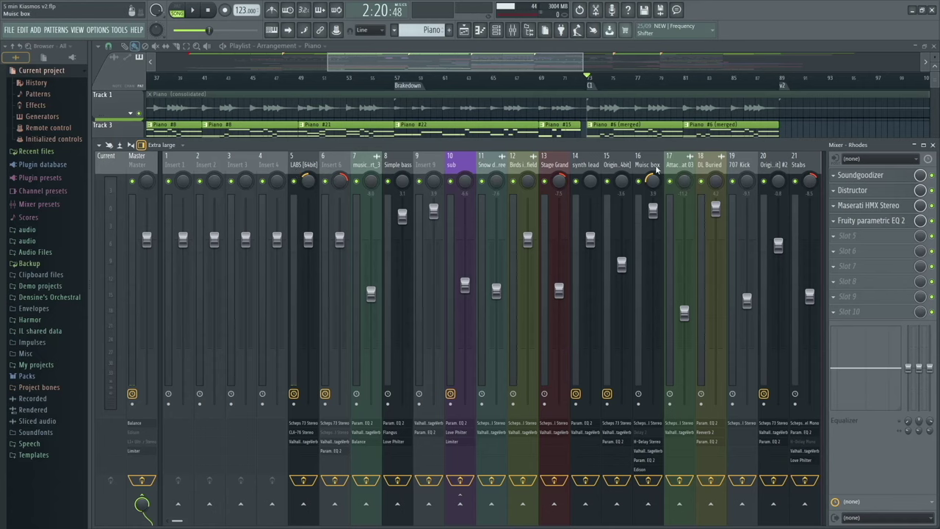
{"action": "scroll", "coordinate": [641, 163], "scroll_direction": "right", "scroll_amount": 3}
{"action": "scroll", "coordinate": [641, 163], "scroll_direction": "right", "scroll_amount": 3}
{"action": "scroll", "coordinate": [640, 163], "scroll_direction": "right", "scroll_amount": 5}
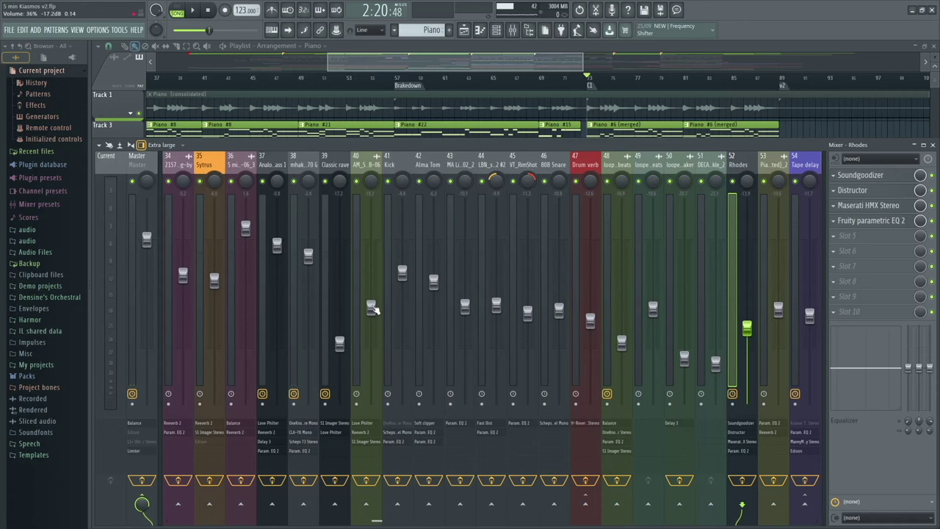
{"action": "right_click", "coordinate": [389, 181]}
{"action": "left_click", "coordinate": [419, 182]}
{"action": "left_click", "coordinate": [450, 182]}
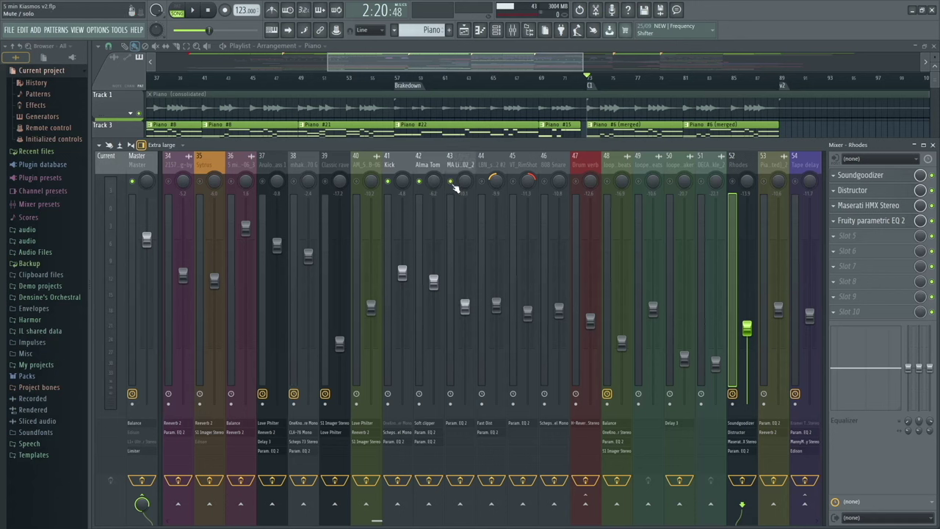
{"action": "left_click", "coordinate": [482, 181]}
{"action": "left_click", "coordinate": [514, 182]}
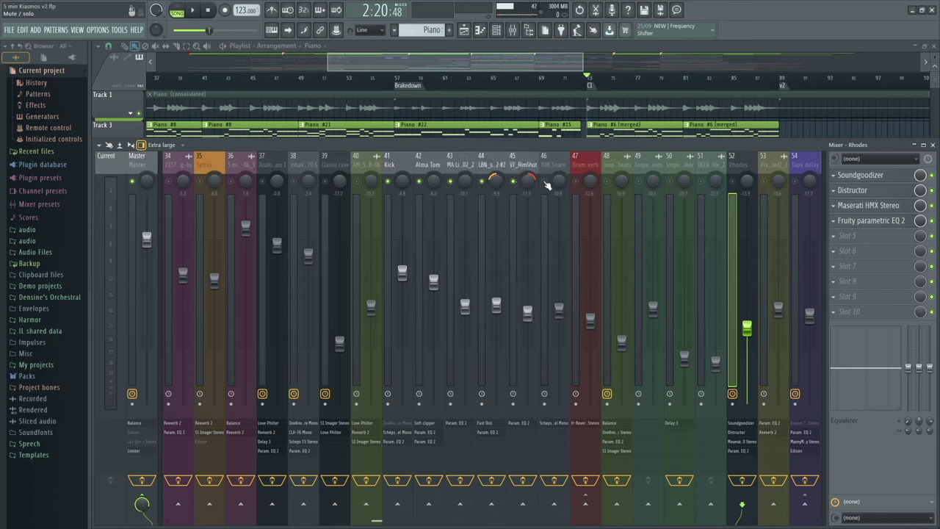
{"action": "left_click", "coordinate": [544, 182]}
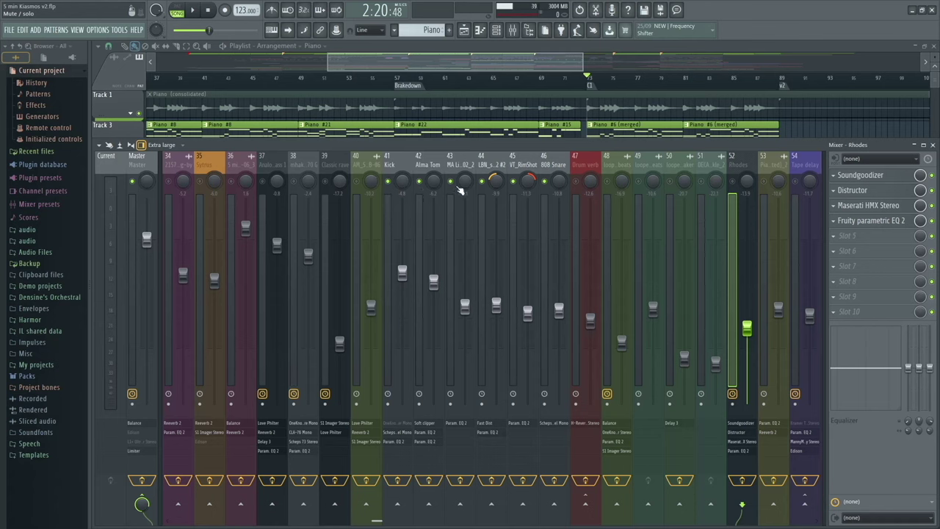
{"action": "right_click", "coordinate": [392, 186]}
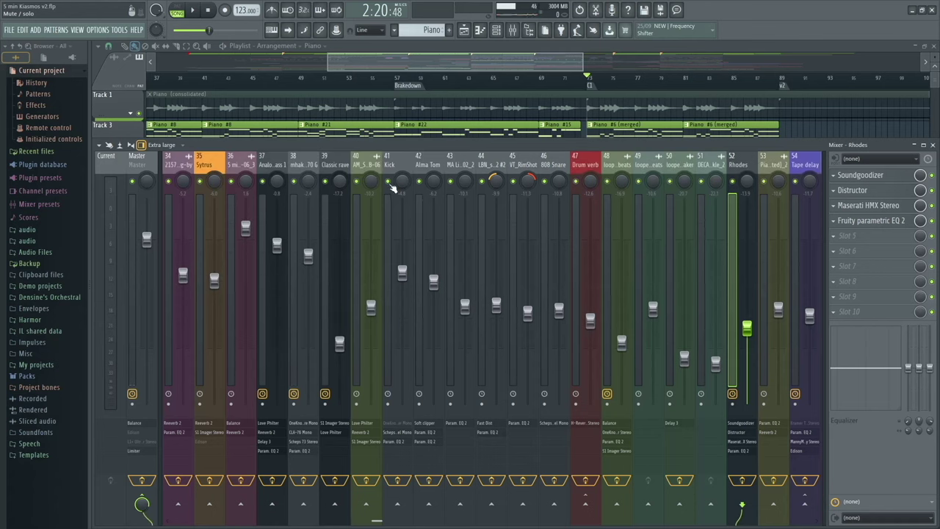
Solo the Kick track and also enable the Alma Tom, MA Li…02_2, LBN_s…2 #2, VT_RimShot and 808 Snare tracks
{"action": "right_click", "coordinate": [390, 185]}
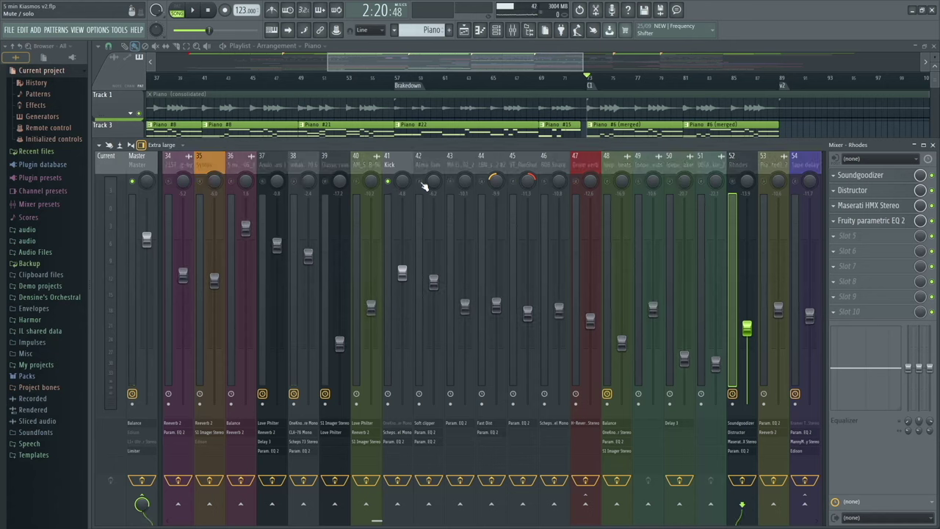
{"action": "left_click", "coordinate": [419, 181]}
{"action": "left_click", "coordinate": [450, 180]}
{"action": "left_click", "coordinate": [482, 181]}
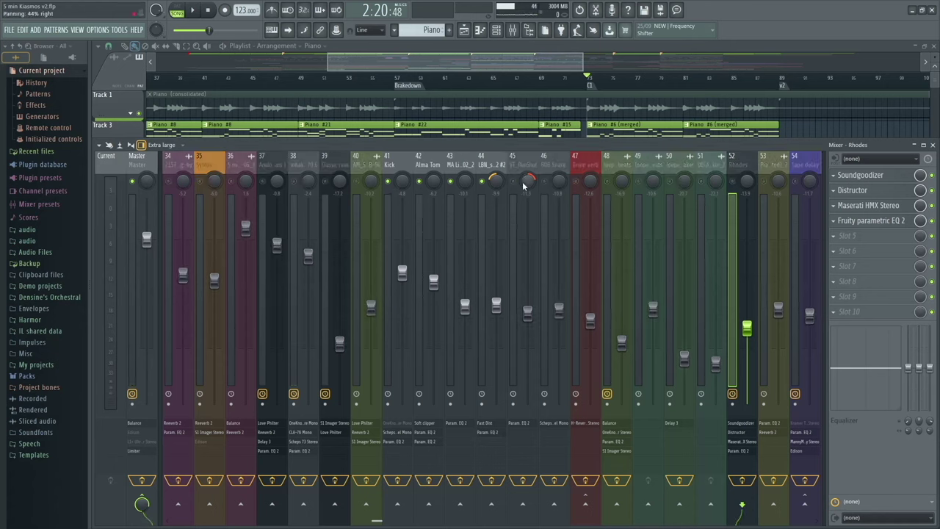
{"action": "left_click", "coordinate": [512, 180]}
{"action": "left_click", "coordinate": [544, 182]}
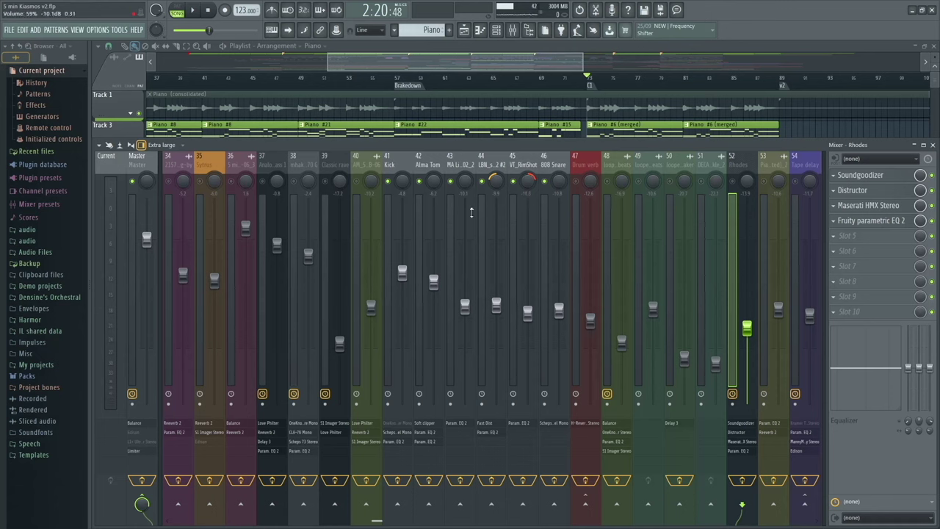
Play back the soloed drum tracks and examine the levels across all mixer tracks
{"action": "key", "text": "space"}
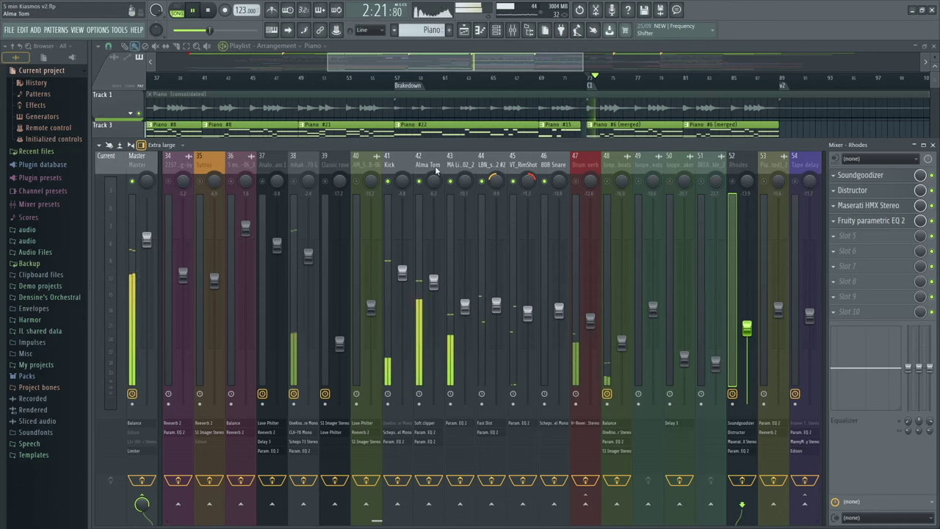
{"action": "scroll", "coordinate": [437, 166], "scroll_direction": "left", "scroll_amount": 6}
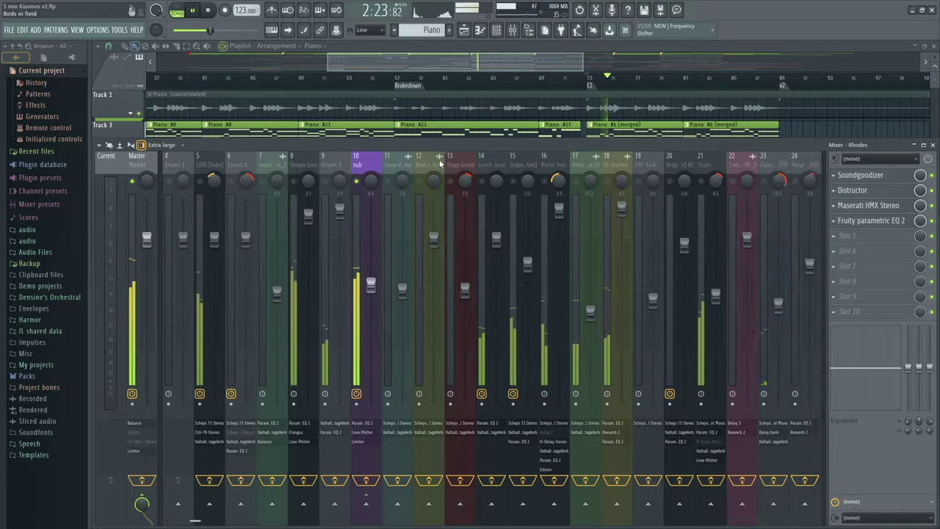
{"action": "scroll", "coordinate": [439, 163], "scroll_direction": "right", "scroll_amount": 4}
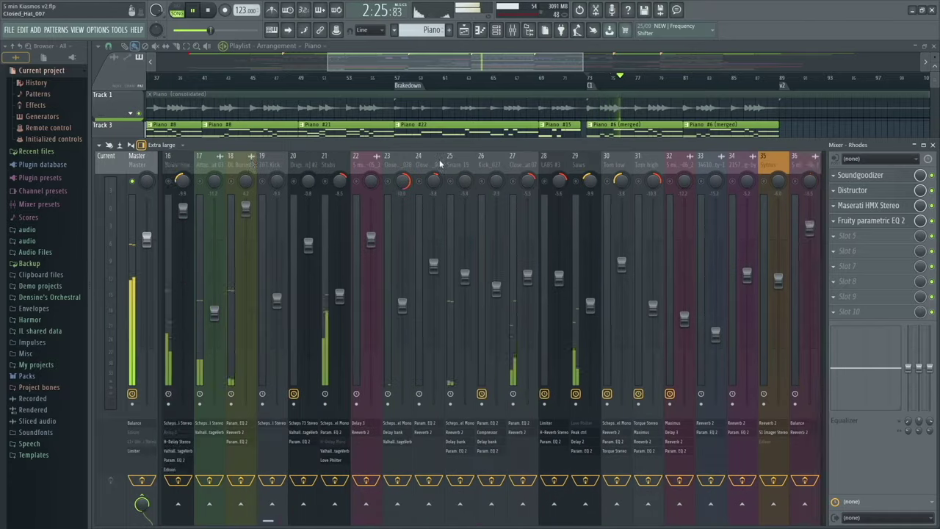
{"action": "scroll", "coordinate": [439, 164], "scroll_direction": "right", "scroll_amount": 4}
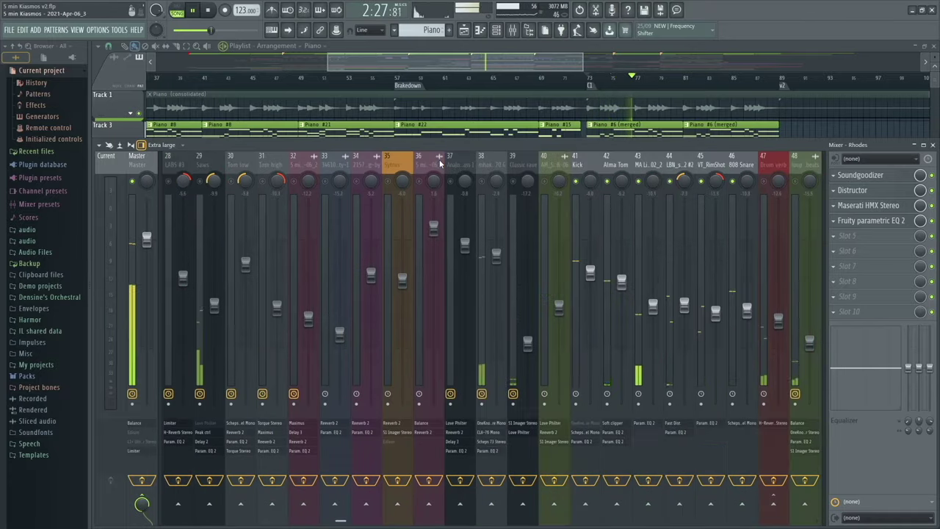
{"action": "scroll", "coordinate": [439, 163], "scroll_direction": "right", "scroll_amount": 2}
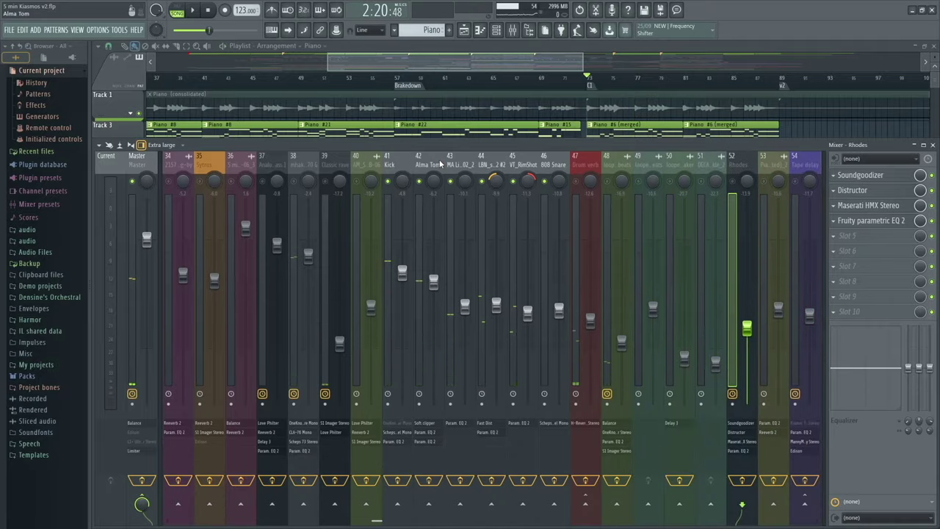
{"action": "scroll", "coordinate": [439, 163], "scroll_direction": "left", "scroll_amount": 11}
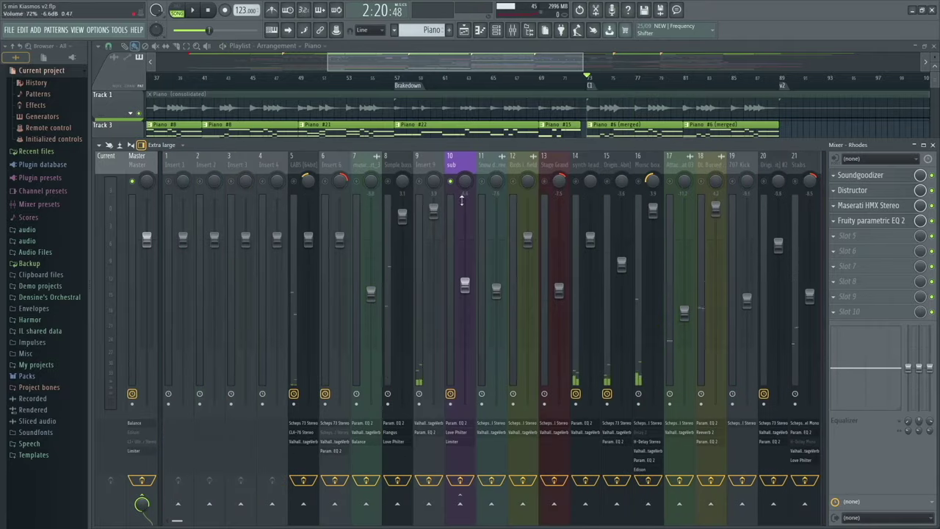
{"action": "scroll", "coordinate": [463, 164], "scroll_direction": "right", "scroll_amount": 14}
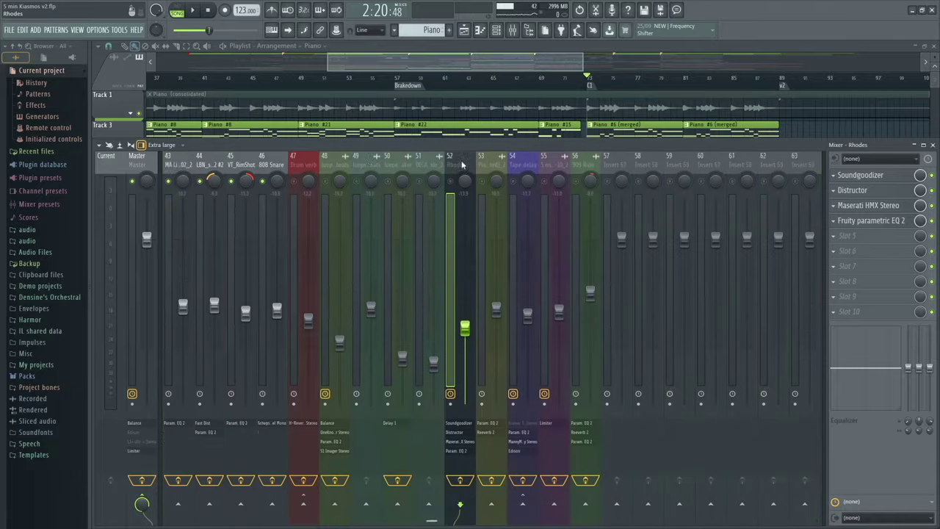
{"action": "scroll", "coordinate": [461, 164], "scroll_direction": "left", "scroll_amount": 3}
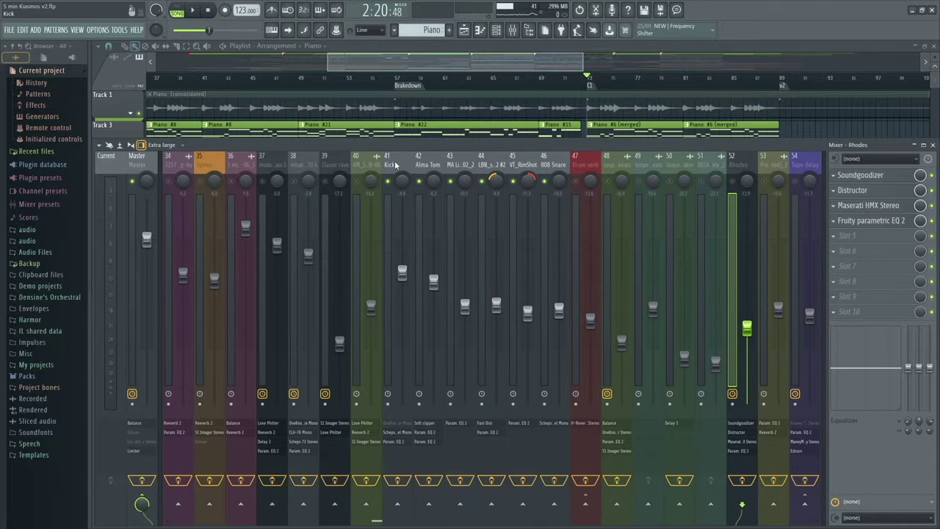
Inspect the effects and routing of the Kick and Alma Tom tracks while auditioning the soloed drums
{"action": "left_click", "coordinate": [394, 165]}
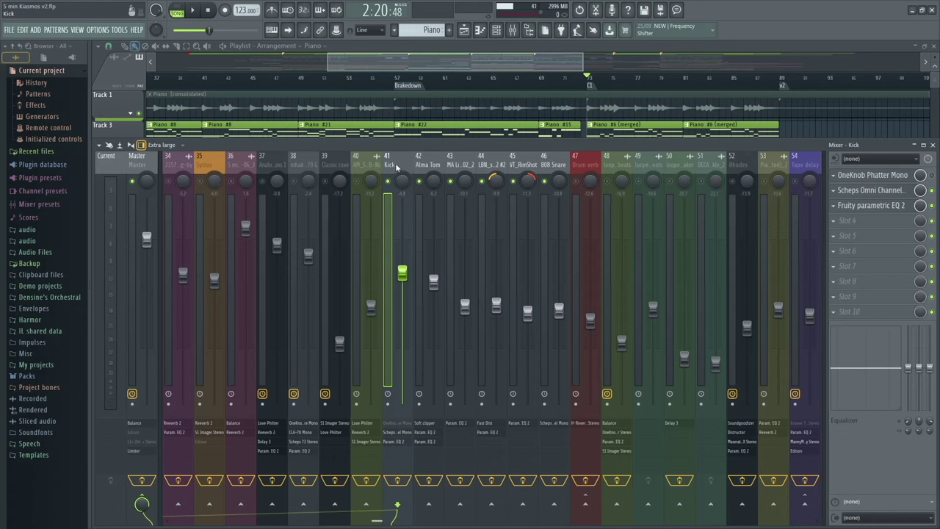
{"action": "left_click", "coordinate": [440, 165]}
{"action": "key", "text": "space"}
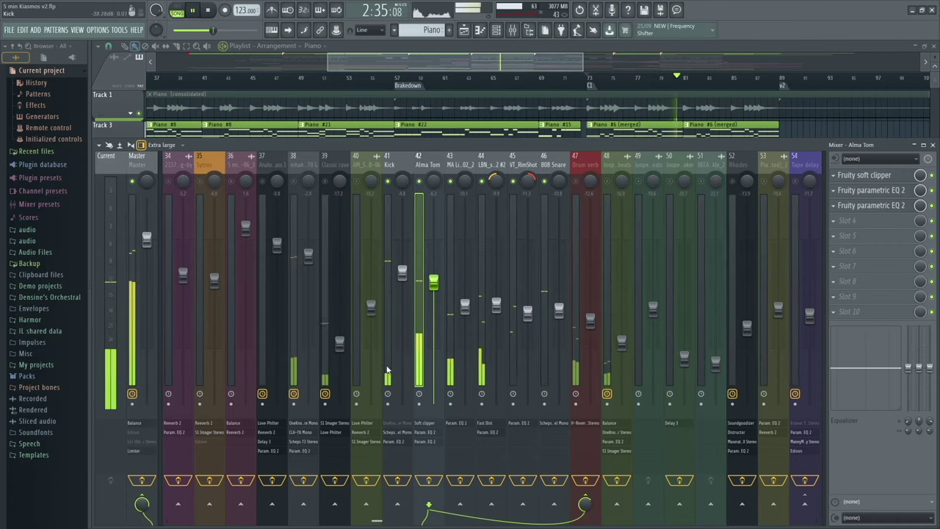
{"action": "key", "text": "space"}
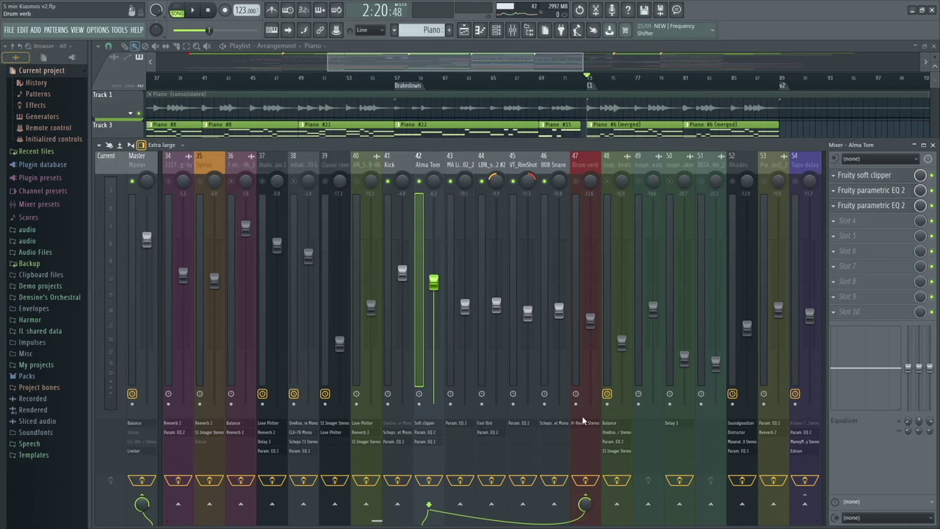
Review the Scheps Omni Channel Mono and Fruity parametric EQ 2 settings on the Kick track
{"action": "left_click", "coordinate": [397, 166]}
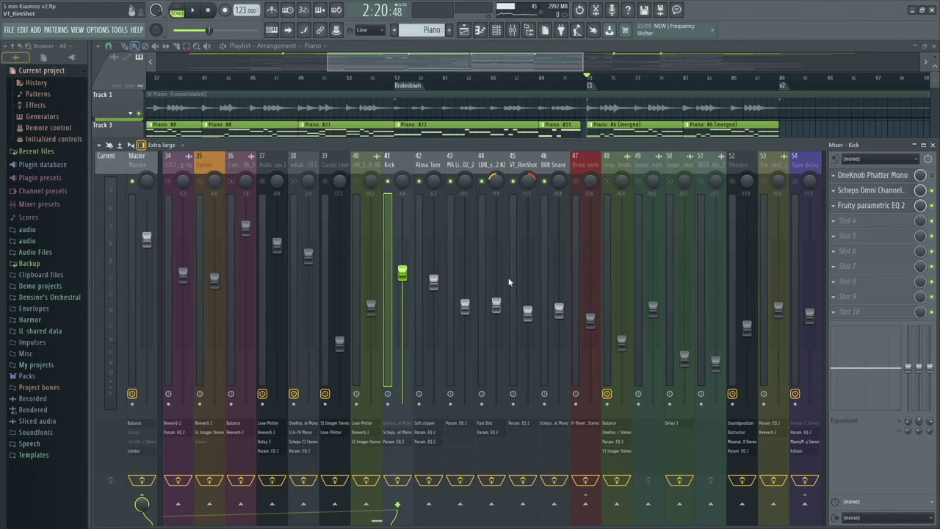
{"action": "left_click", "coordinate": [406, 434]}
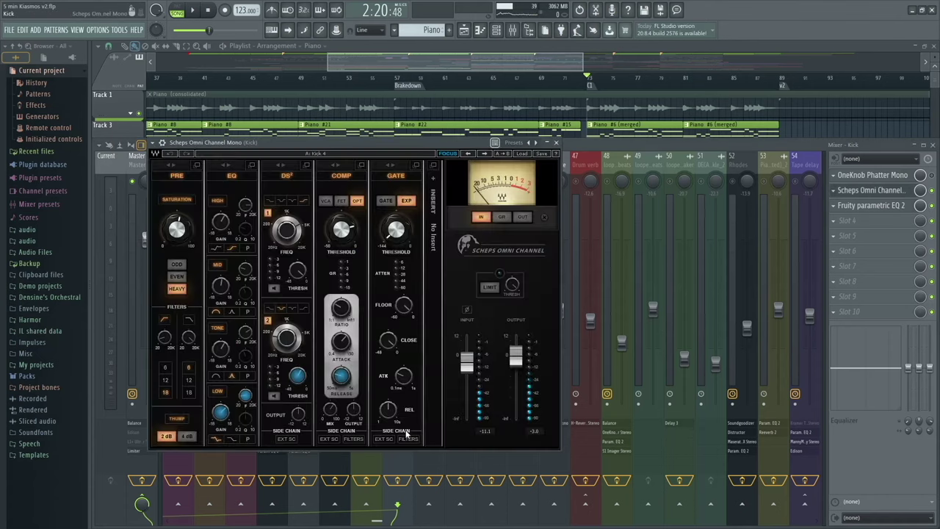
{"action": "left_click_drag", "start_coordinate": [371, 151], "coordinate": [407, 186]}
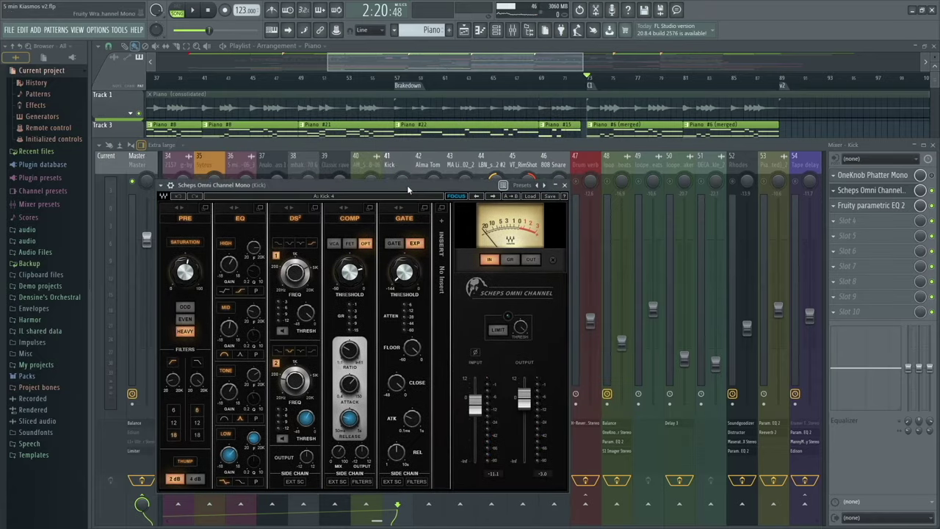
{"action": "left_click", "coordinate": [565, 187]}
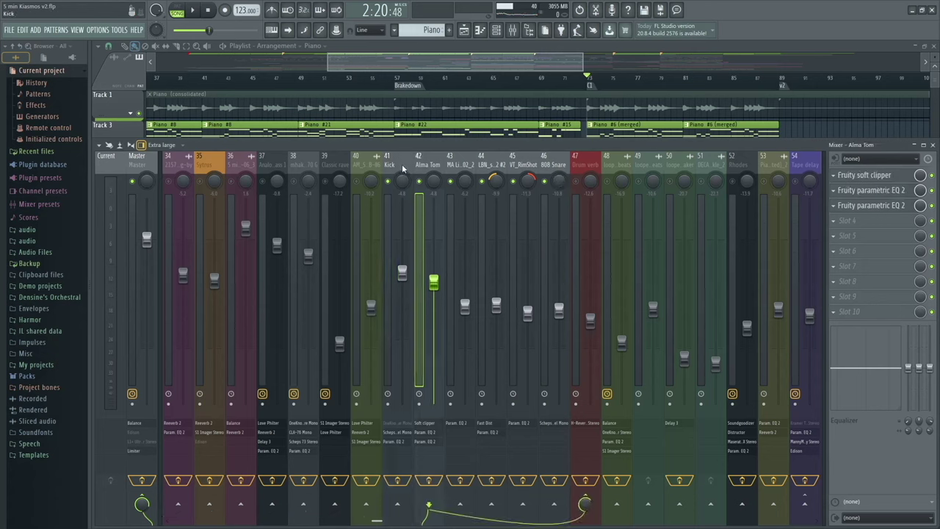
{"action": "left_click", "coordinate": [877, 190]}
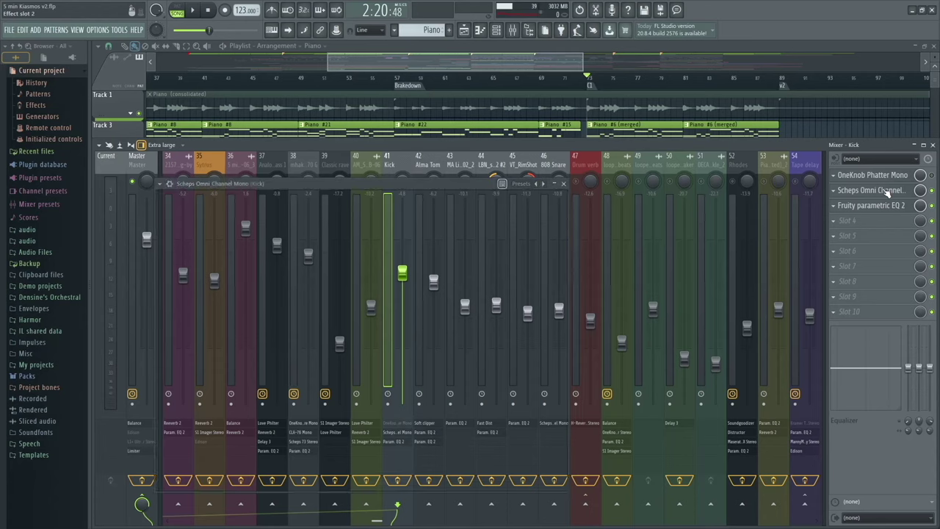
{"action": "left_click_drag", "start_coordinate": [370, 187], "coordinate": [383, 117]}
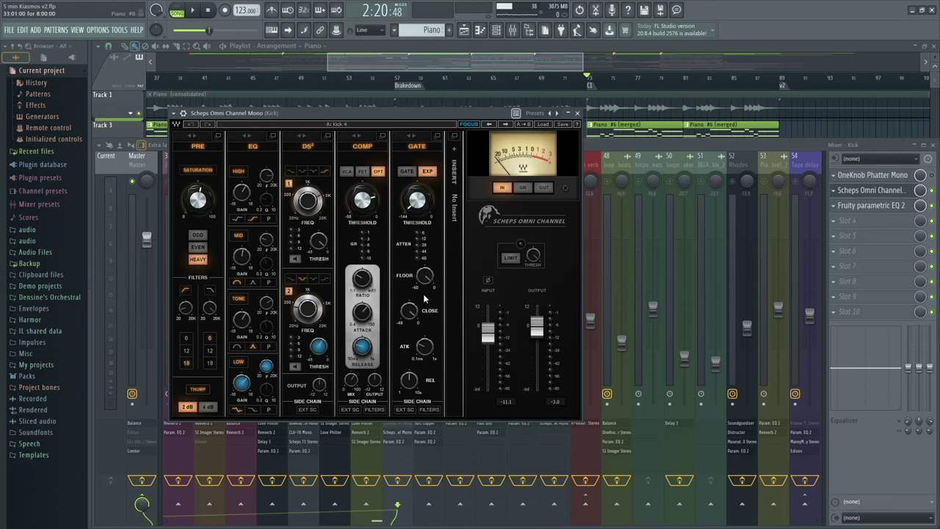
{"action": "mouse_move", "coordinate": [411, 309]}
{"action": "left_click", "coordinate": [578, 113]}
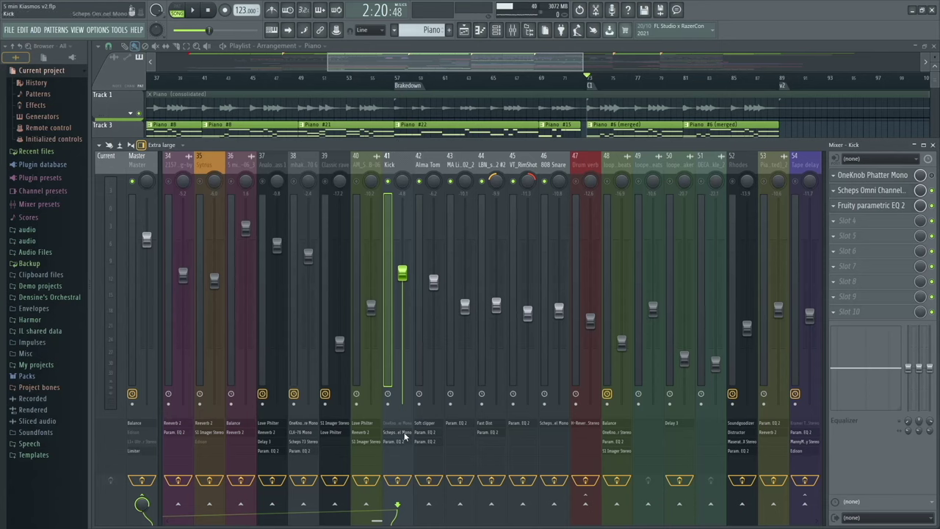
{"action": "left_click", "coordinate": [872, 206]}
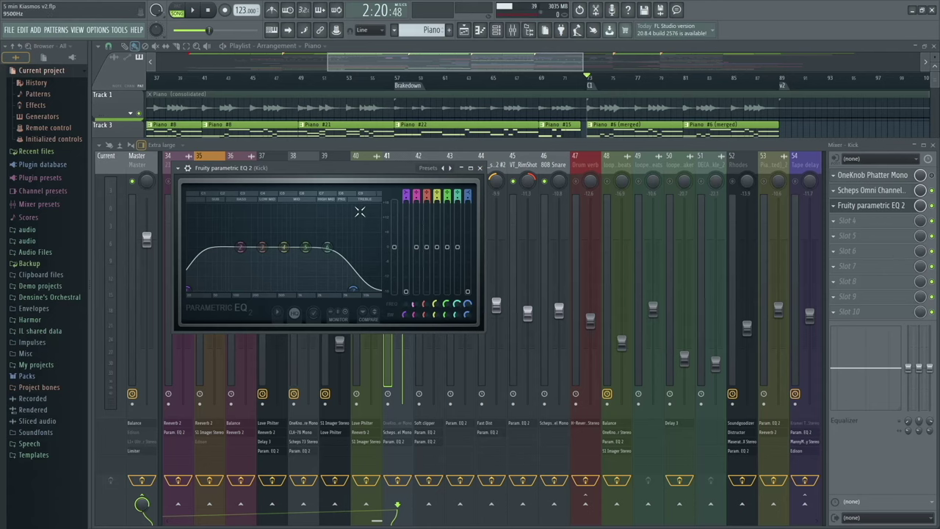
{"action": "left_click", "coordinate": [481, 169]}
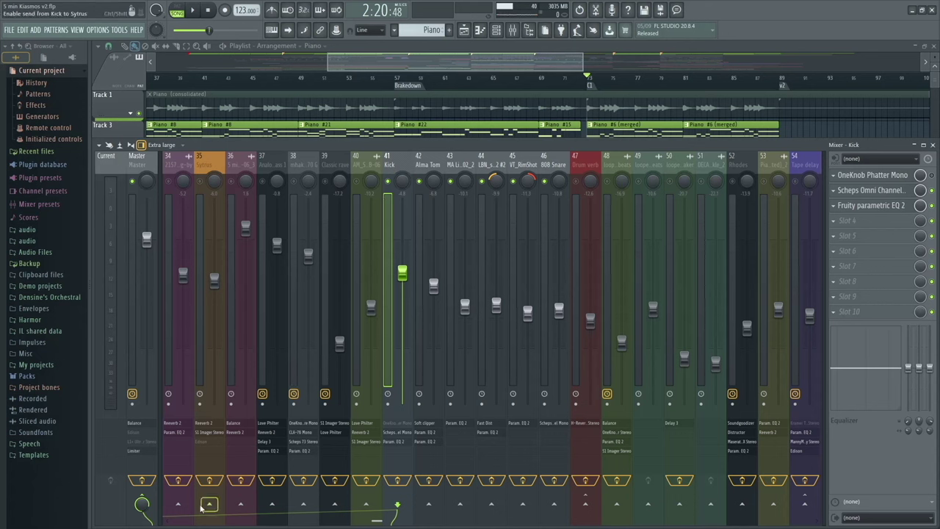
Play back the soloed tracks to examine the sub track's level, and select the sub track to show its effects
{"action": "scroll", "coordinate": [390, 164], "scroll_direction": "up", "scroll_amount": 10}
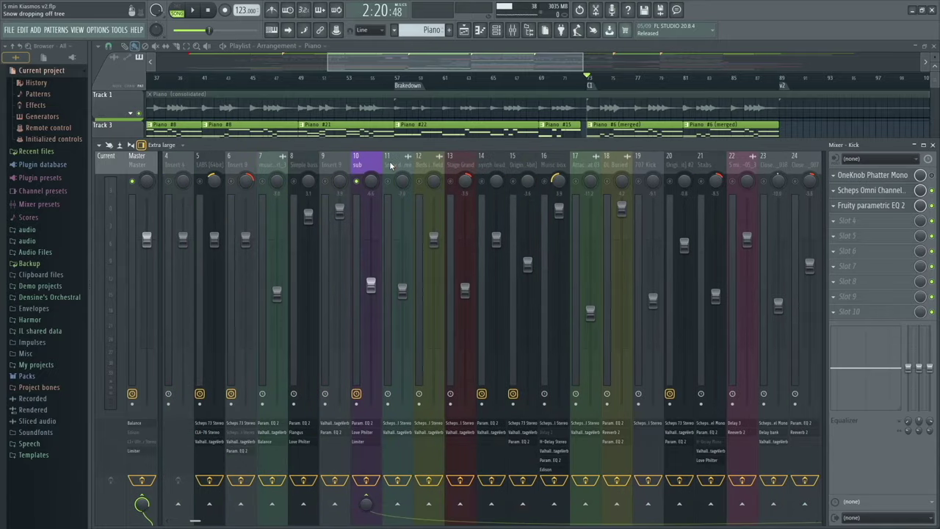
{"action": "key", "text": "space"}
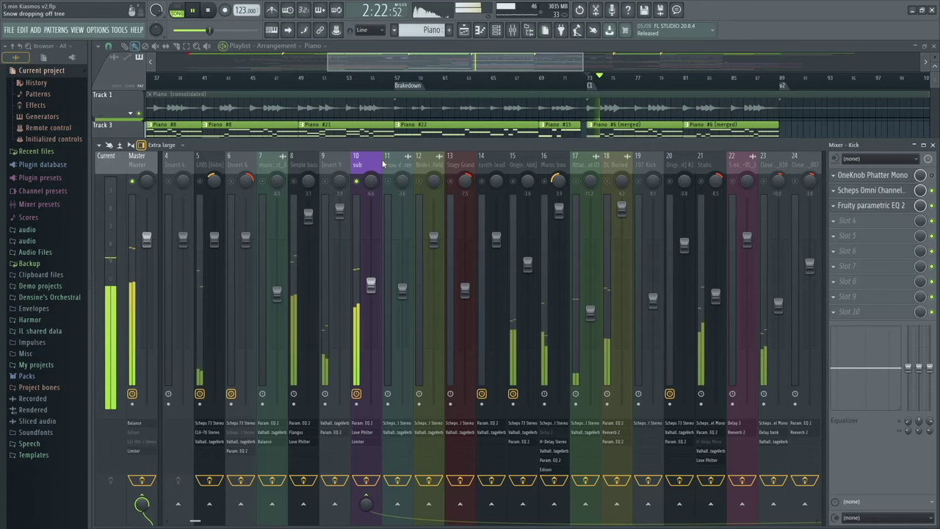
{"action": "key", "text": "space"}
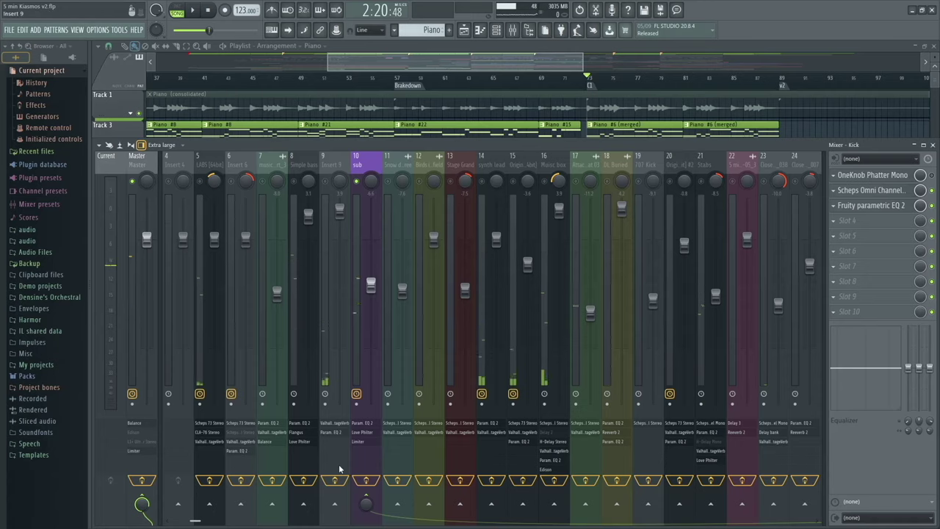
{"action": "scroll", "coordinate": [434, 162], "scroll_direction": "down", "scroll_amount": 10}
{"action": "scroll", "coordinate": [437, 160], "scroll_direction": "up", "scroll_amount": 16}
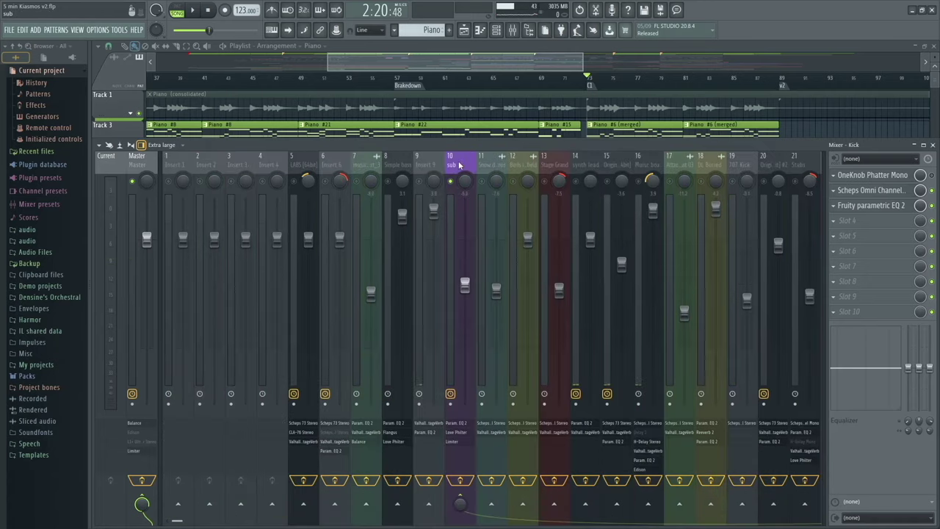
{"action": "left_click", "coordinate": [459, 164]}
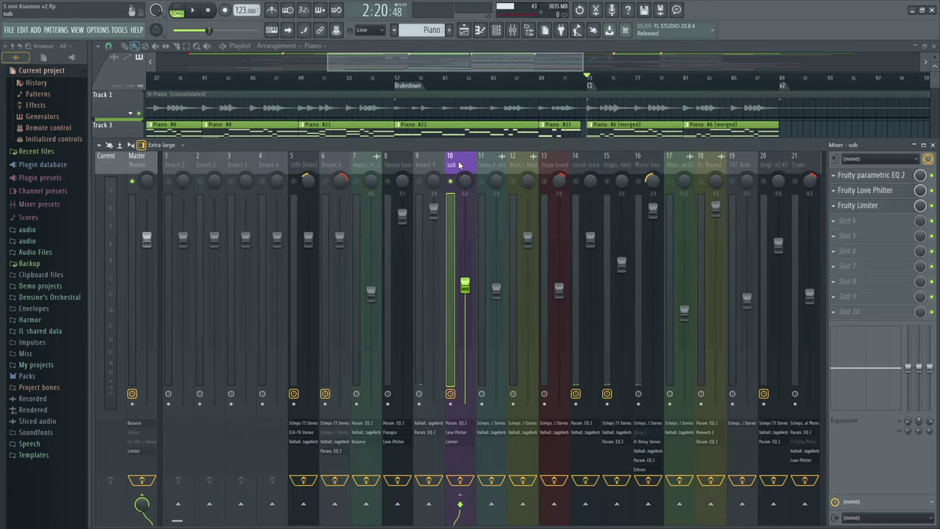
Open the Fruity Limiter on the sub track and examine its compression curve during playback
{"action": "left_click", "coordinate": [889, 207]}
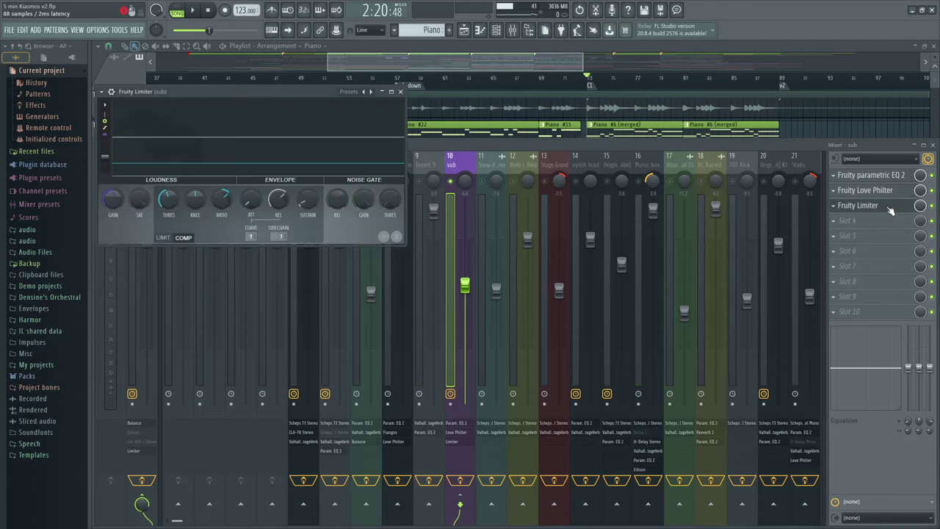
{"action": "key", "text": "space"}
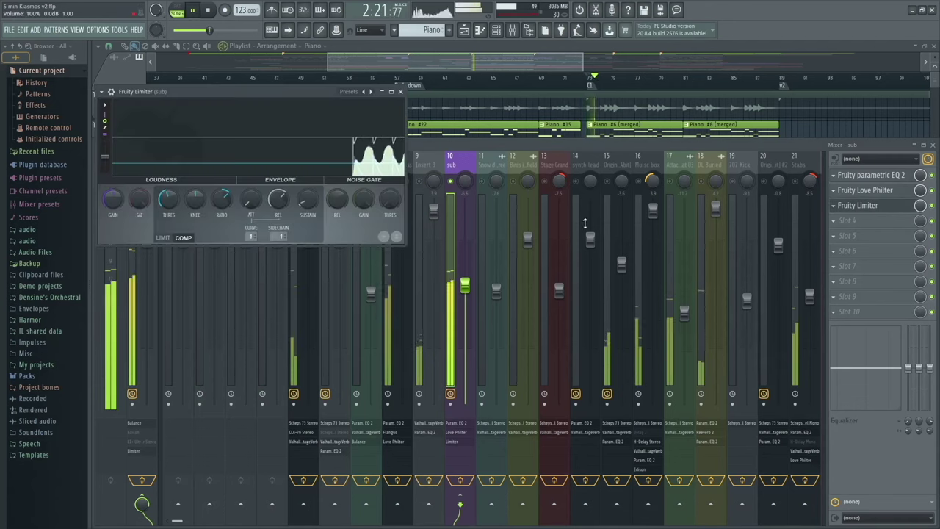
{"action": "key", "text": "space"}
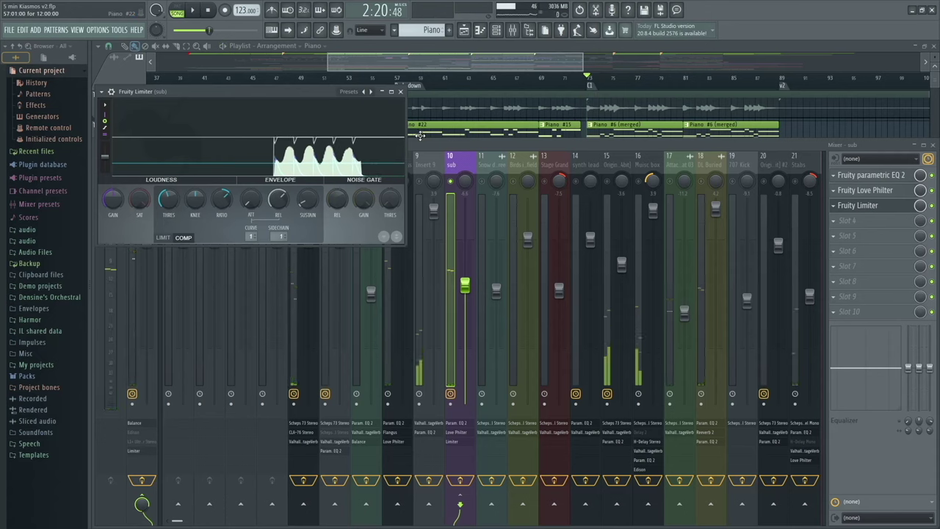
{"action": "key", "text": "space"}
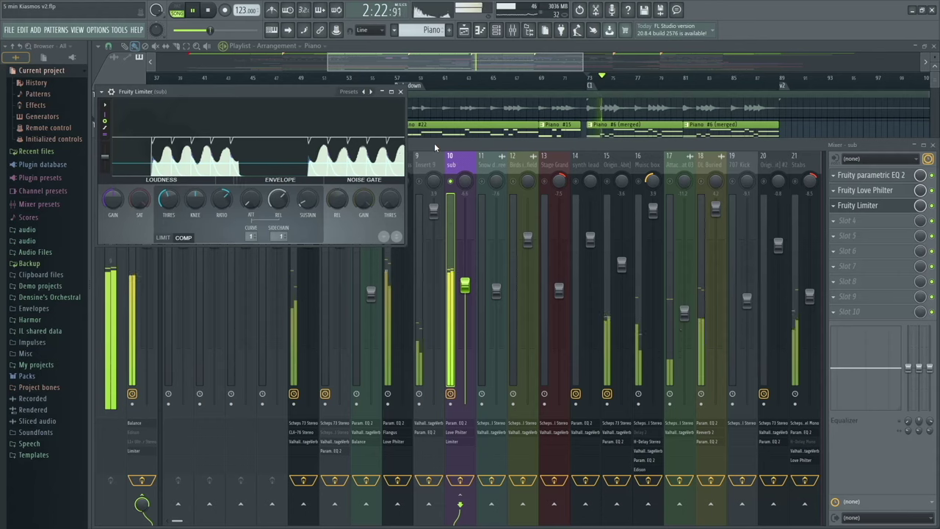
{"action": "key", "text": "space"}
Mute the drum tracks from Alma Tom through 808 Snare, leaving Kick as the only audible drum
{"action": "scroll", "coordinate": [461, 163], "scroll_direction": "down", "scroll_amount": 10}
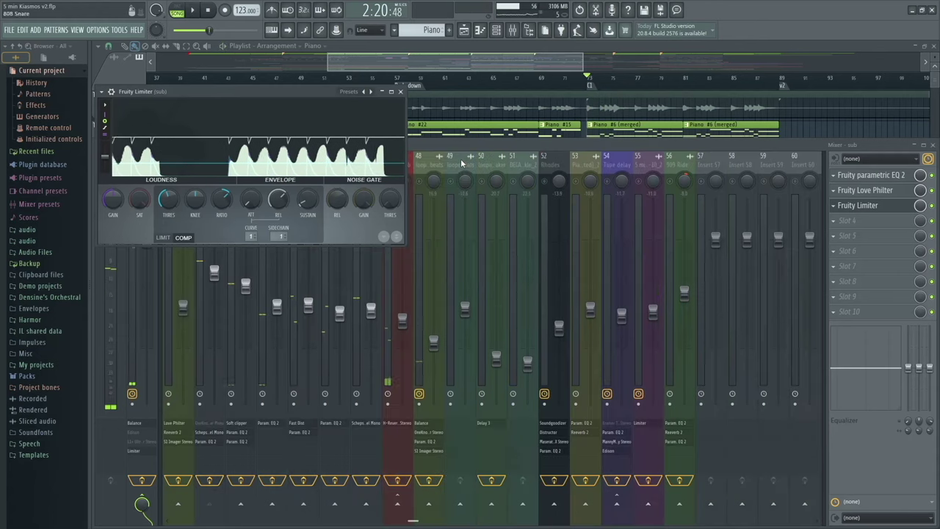
{"action": "scroll", "coordinate": [461, 163], "scroll_direction": "up", "scroll_amount": 8}
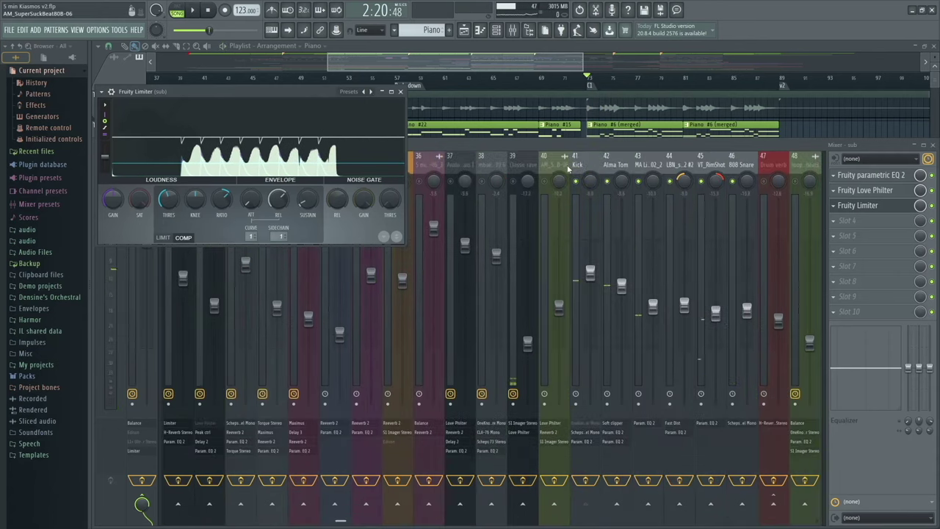
{"action": "left_click", "coordinate": [611, 185]}
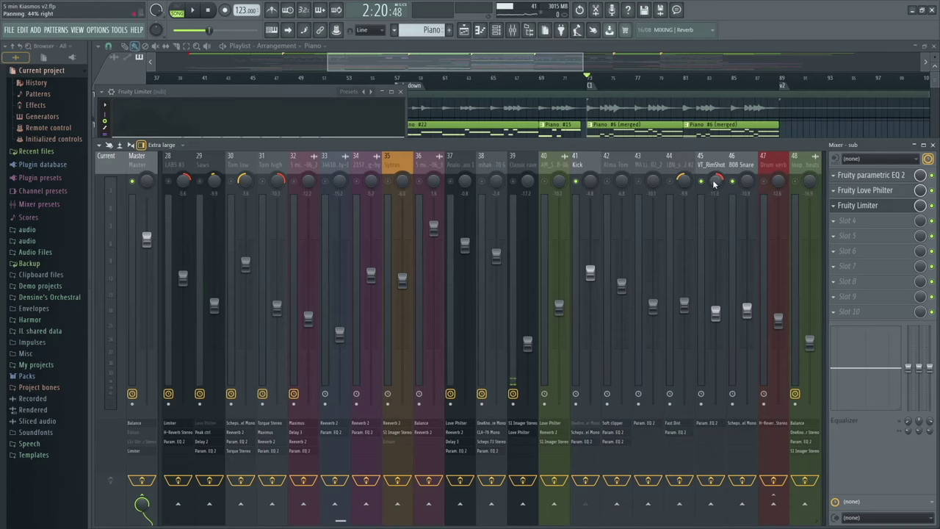
Play back the kick and sub together and examine the ducking in the sub's Fruity Limiter
{"action": "key", "text": "space"}
{"action": "scroll", "coordinate": [576, 163], "scroll_direction": "up", "scroll_amount": 9}
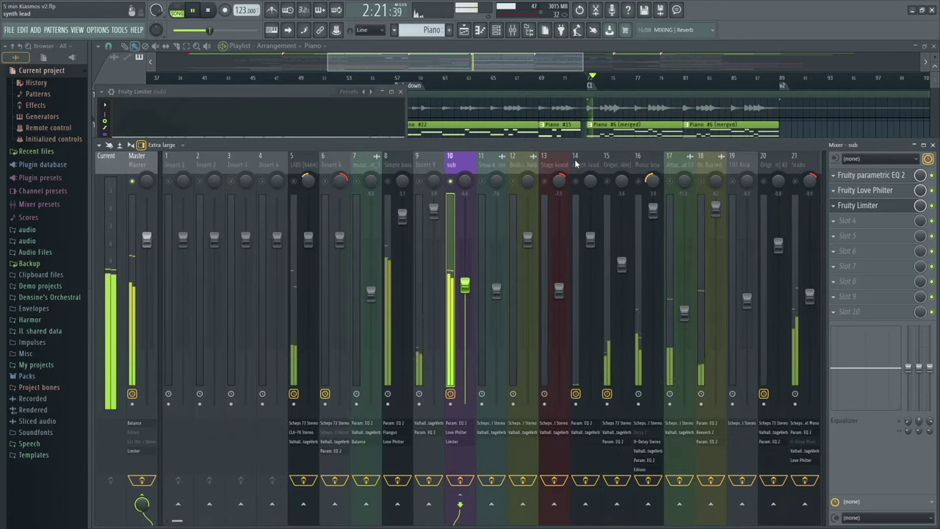
{"action": "left_click", "coordinate": [289, 94]}
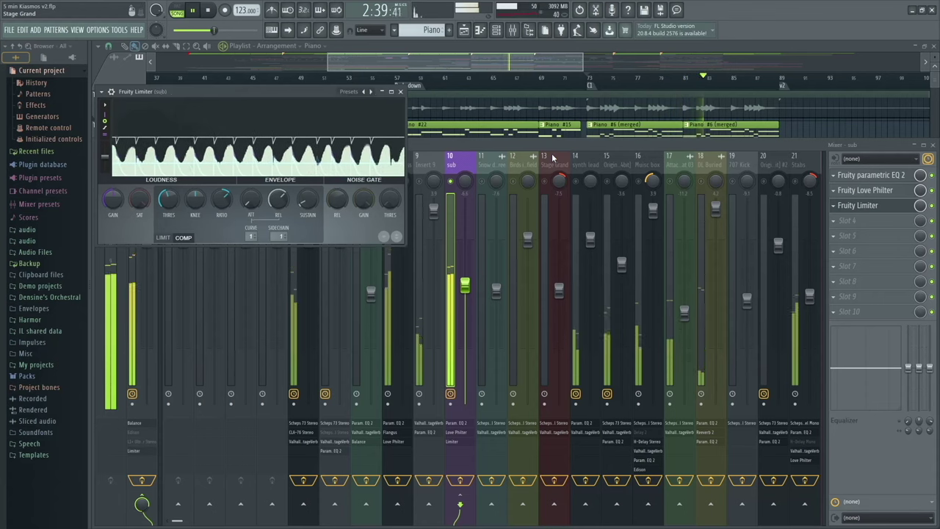
{"action": "key", "text": "space"}
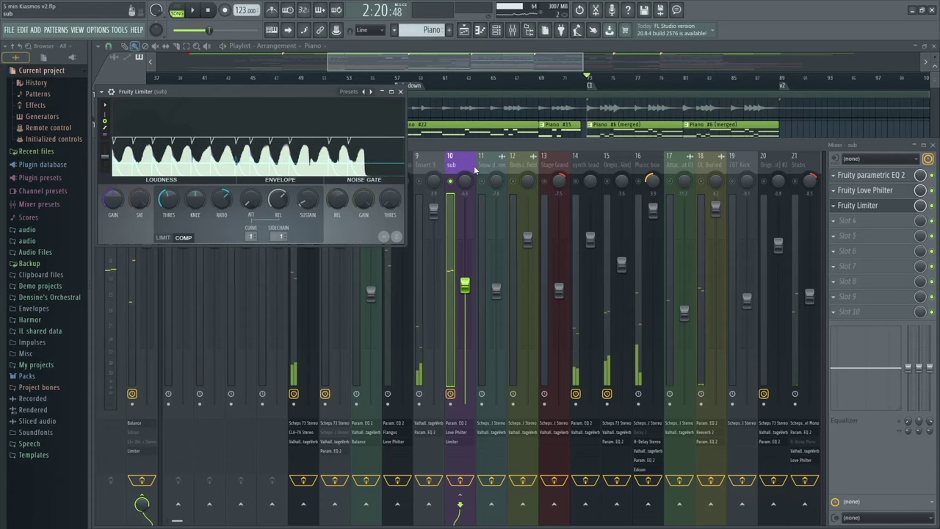
Inspect the Kick track's routing and the sub track's effects, and bring back the sub's Fruity Limiter
{"action": "scroll", "coordinate": [484, 164], "scroll_direction": "down", "scroll_amount": 5}
{"action": "left_click", "coordinate": [584, 166]}
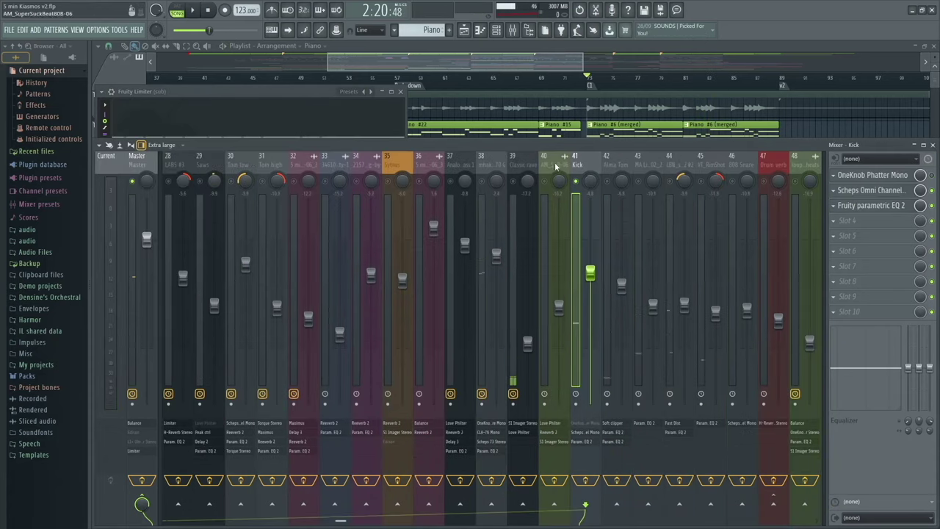
{"action": "scroll", "coordinate": [526, 165], "scroll_direction": "up", "scroll_amount": 5}
{"action": "left_click", "coordinate": [465, 160]}
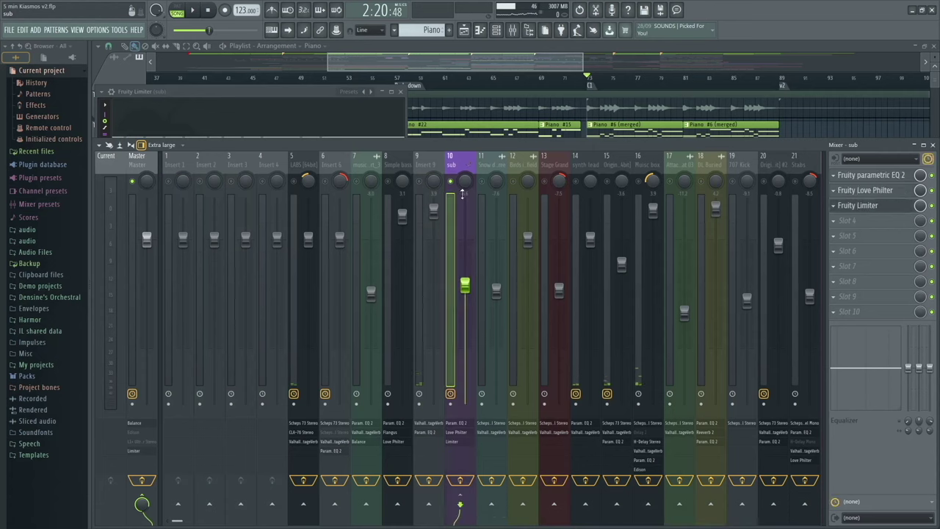
{"action": "left_click", "coordinate": [346, 92]}
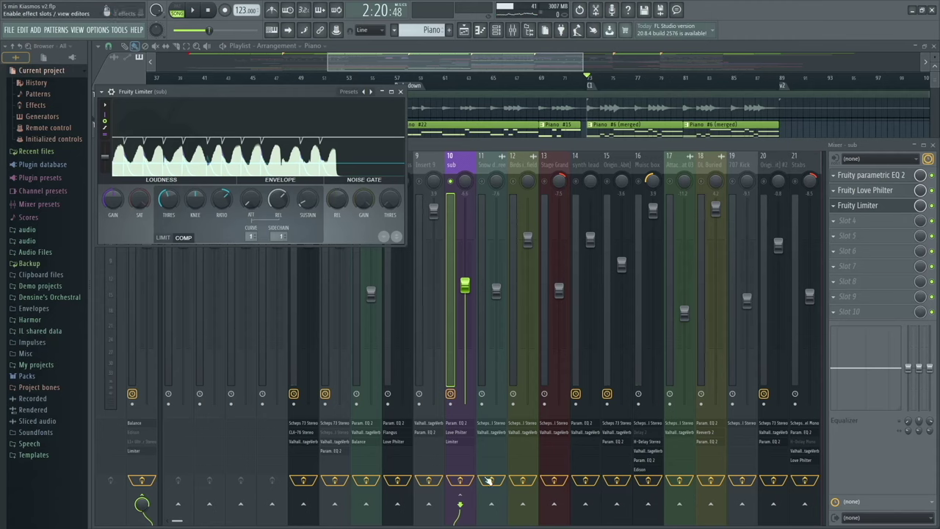
Play back the kick and sub with the sub's Fruity Limiter reopened, and save the project
{"action": "left_click", "coordinate": [873, 208]}
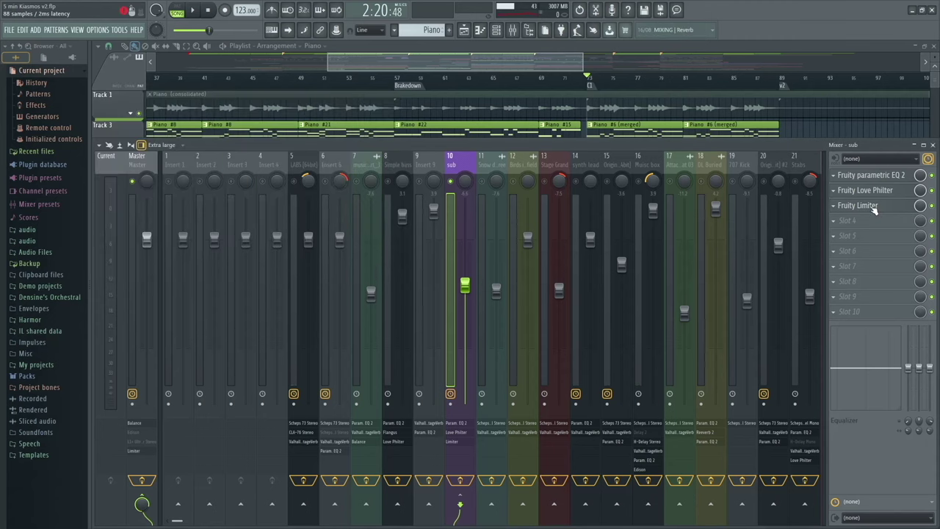
{"action": "left_click", "coordinate": [872, 208]}
{"action": "key", "text": "space"}
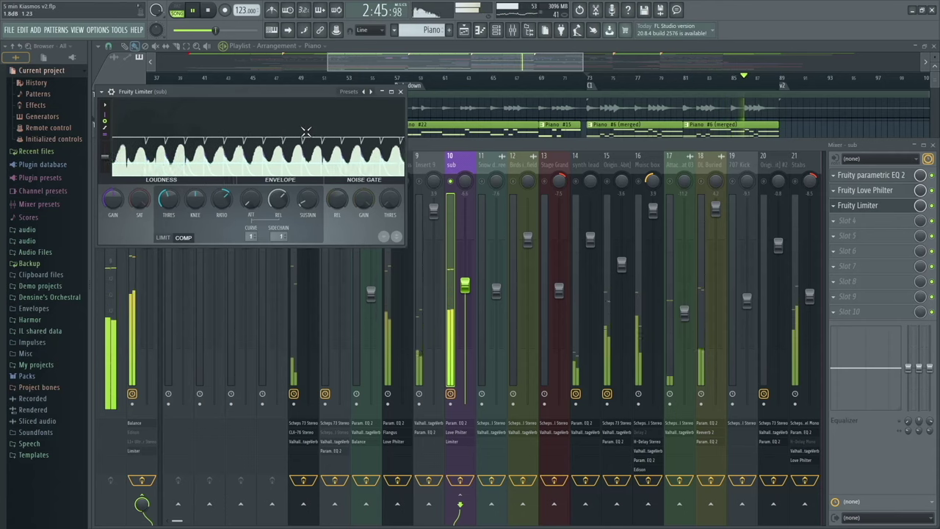
{"action": "key", "text": "ctrl+s"}
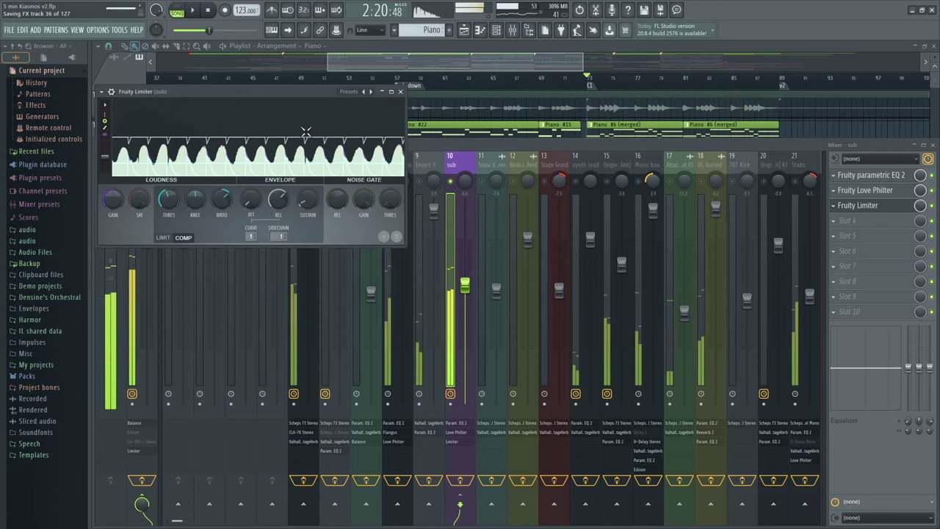
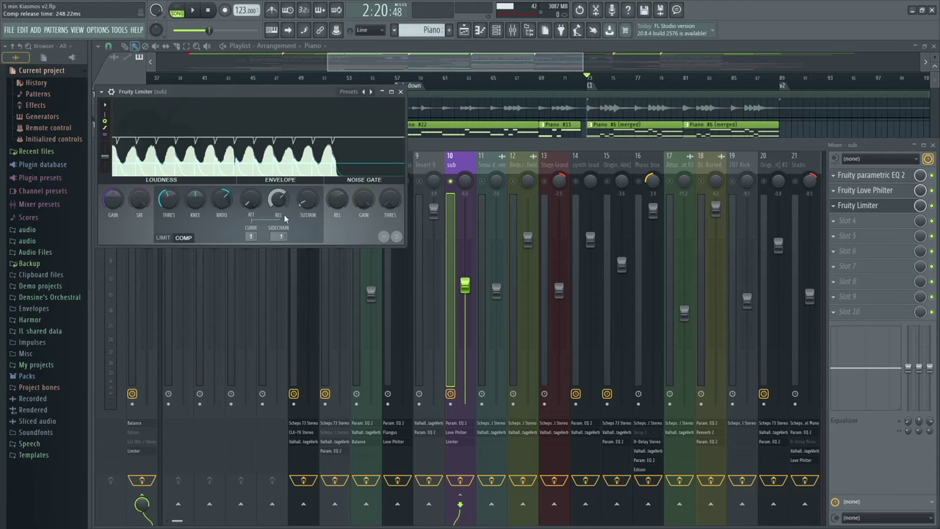
Look through the mixer tracks between sub and the drum section, with the Fruity Limiter closed
{"action": "scroll", "coordinate": [463, 169], "scroll_direction": "down", "scroll_amount": 12}
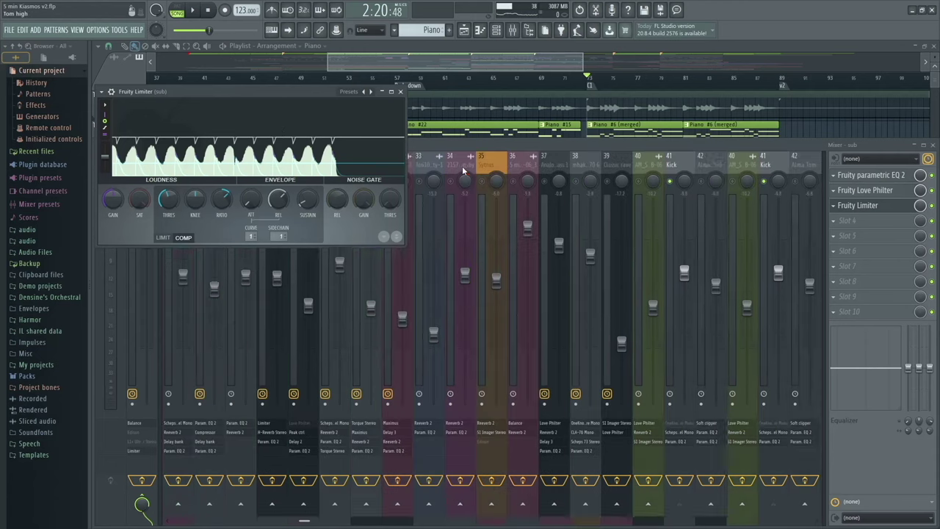
{"action": "scroll", "coordinate": [533, 169], "scroll_direction": "up", "scroll_amount": 12}
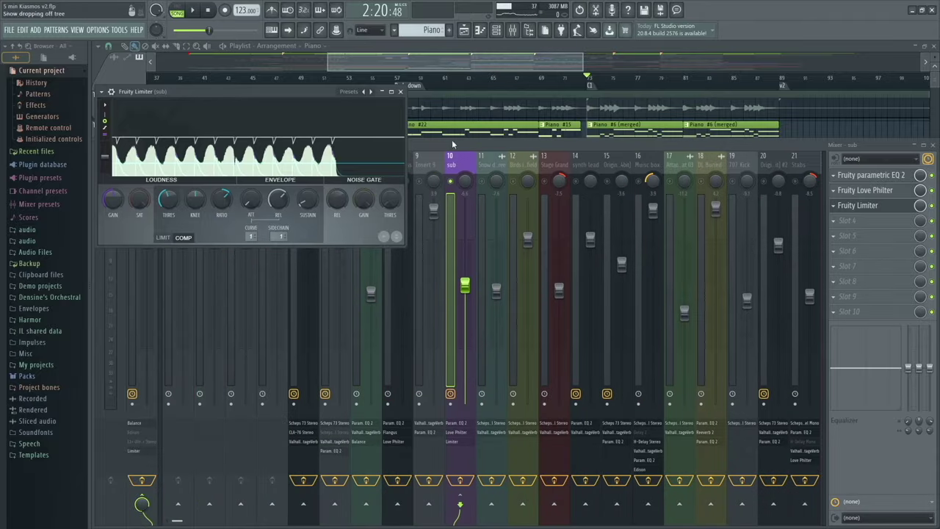
{"action": "left_click", "coordinate": [400, 91]}
{"action": "scroll", "coordinate": [468, 169], "scroll_direction": "down", "scroll_amount": 3}
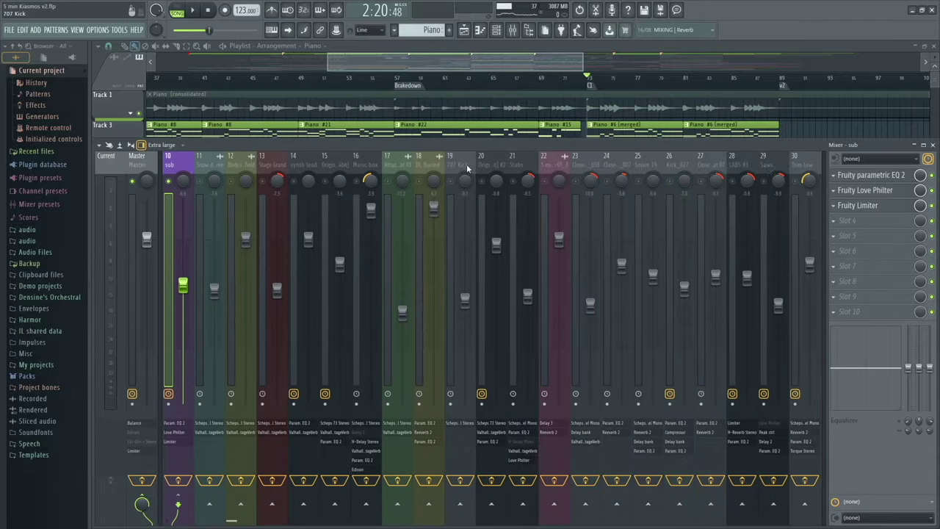
{"action": "scroll", "coordinate": [468, 169], "scroll_direction": "down", "scroll_amount": 4}
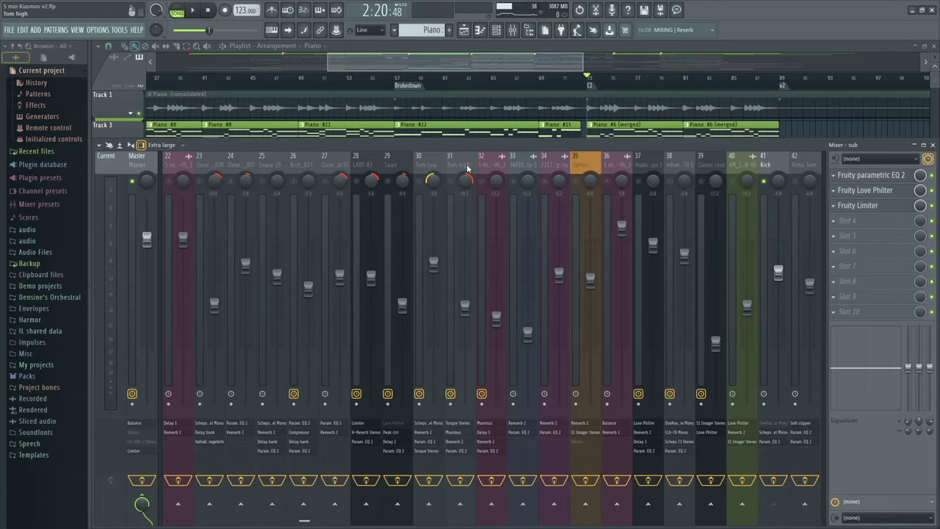
{"action": "scroll", "coordinate": [467, 168], "scroll_direction": "down", "scroll_amount": 2}
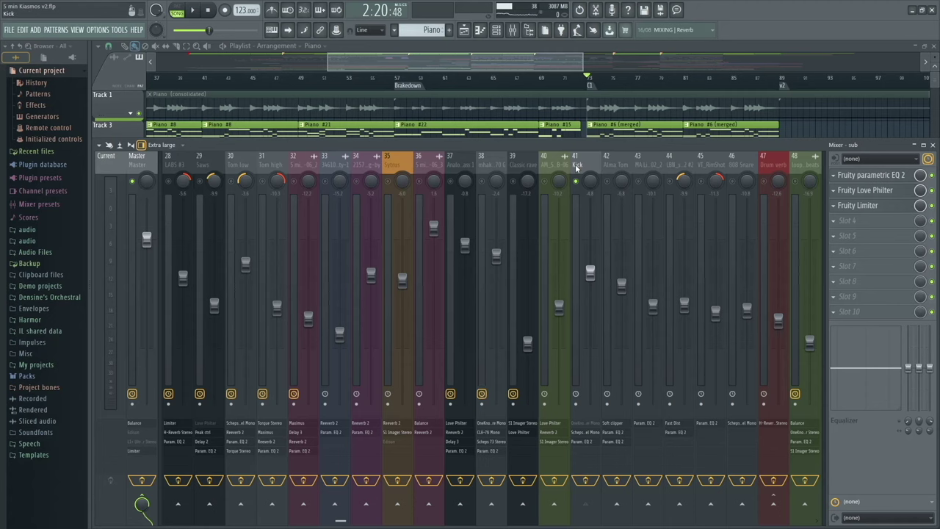
{"action": "scroll", "coordinate": [575, 170], "scroll_direction": "down", "scroll_amount": 6}
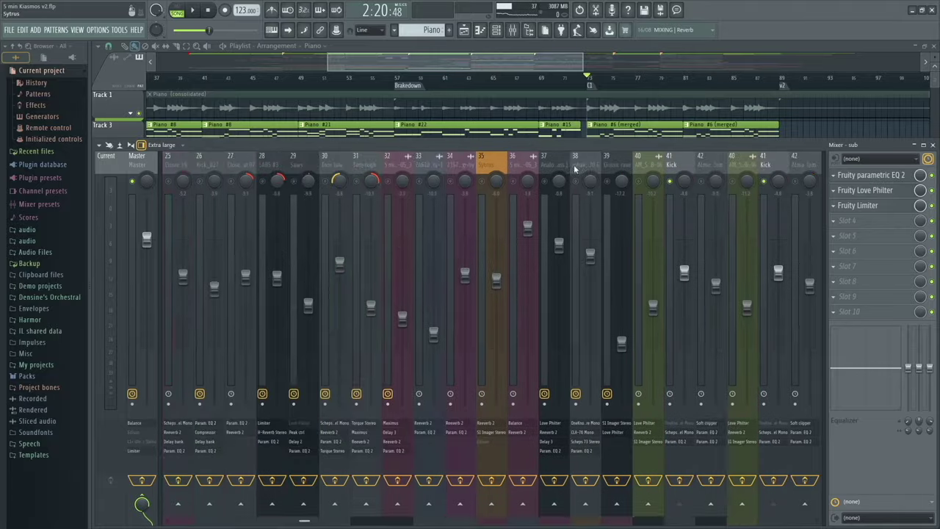
{"action": "scroll", "coordinate": [585, 168], "scroll_direction": "up", "scroll_amount": 9}
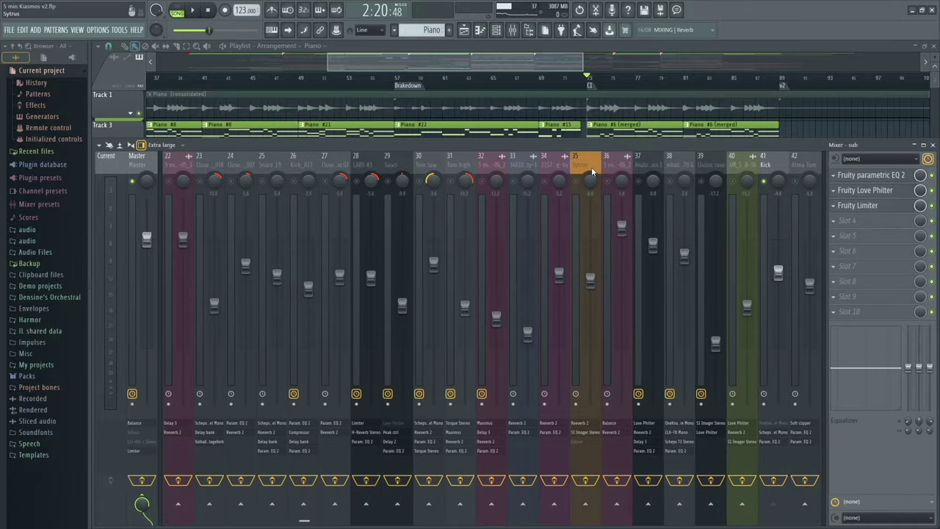
{"action": "scroll", "coordinate": [592, 173], "scroll_direction": "up", "scroll_amount": 20}
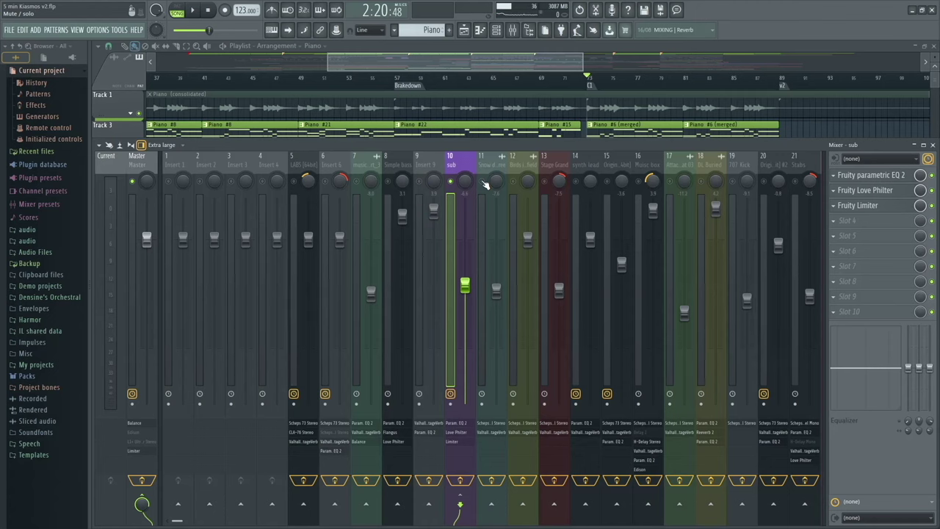
Unmute the drum tracks from Alma Tom through 808 Snare and play back the full drum group with the kick
{"action": "scroll", "coordinate": [485, 184], "scroll_direction": "down", "scroll_amount": 20}
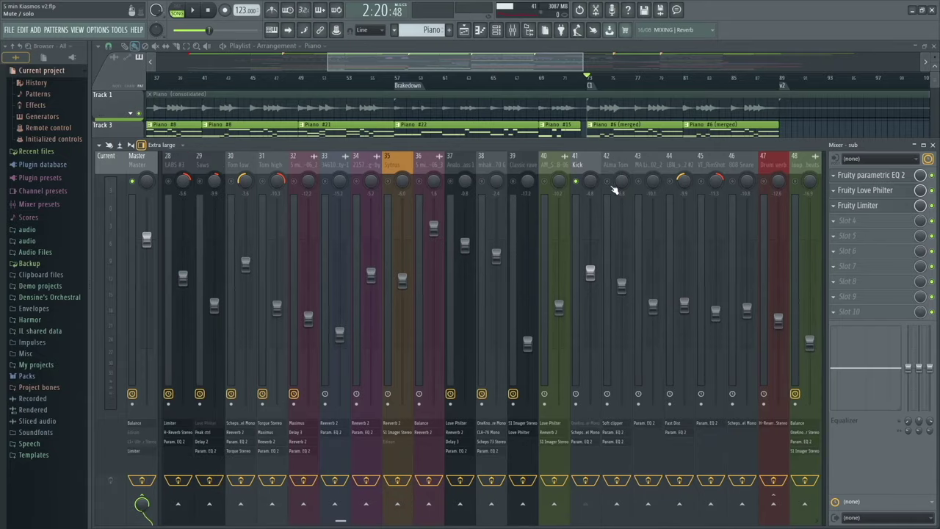
{"action": "left_click_drag", "start_coordinate": [671, 182], "coordinate": [732, 182]}
{"action": "key", "text": "space"}
{"action": "scroll", "coordinate": [612, 171], "scroll_direction": "down", "scroll_amount": 6}
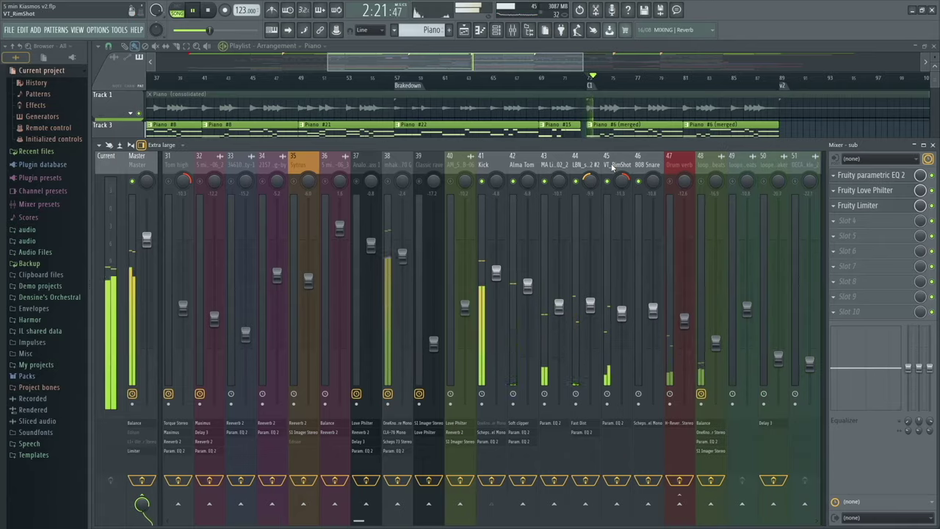
{"action": "scroll", "coordinate": [612, 171], "scroll_direction": "up", "scroll_amount": 3}
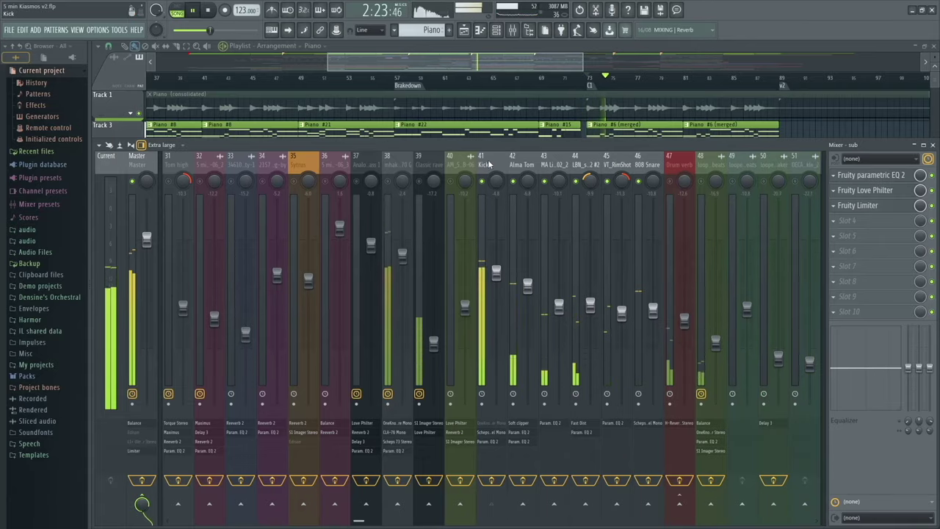
Compare the effects and routing of the Alma Tom and Kick tracks during playback, including the send to Drum verb
{"action": "left_click", "coordinate": [526, 166]}
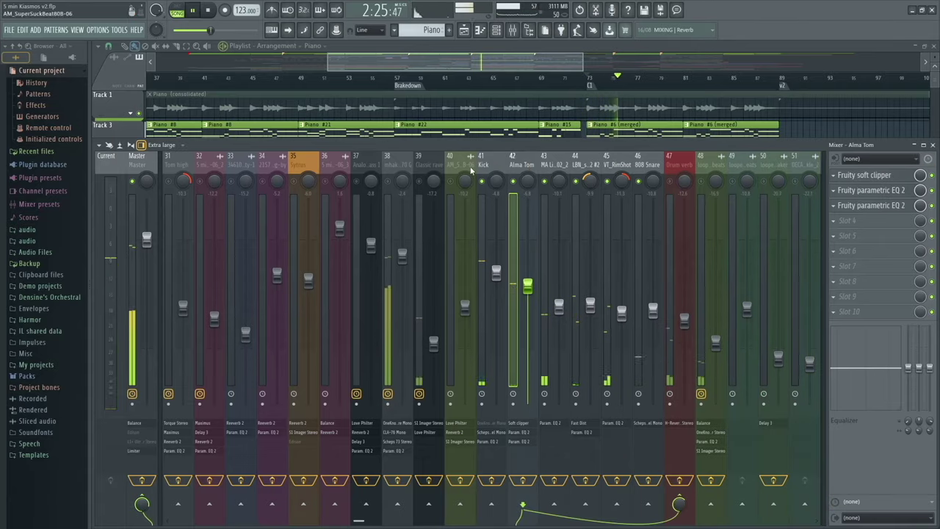
{"action": "left_click", "coordinate": [493, 164]}
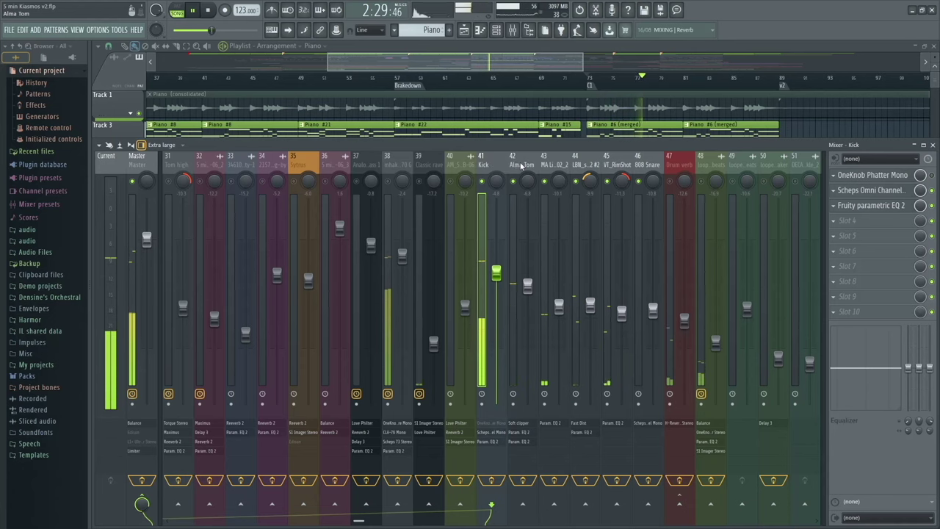
{"action": "left_click", "coordinate": [523, 165]}
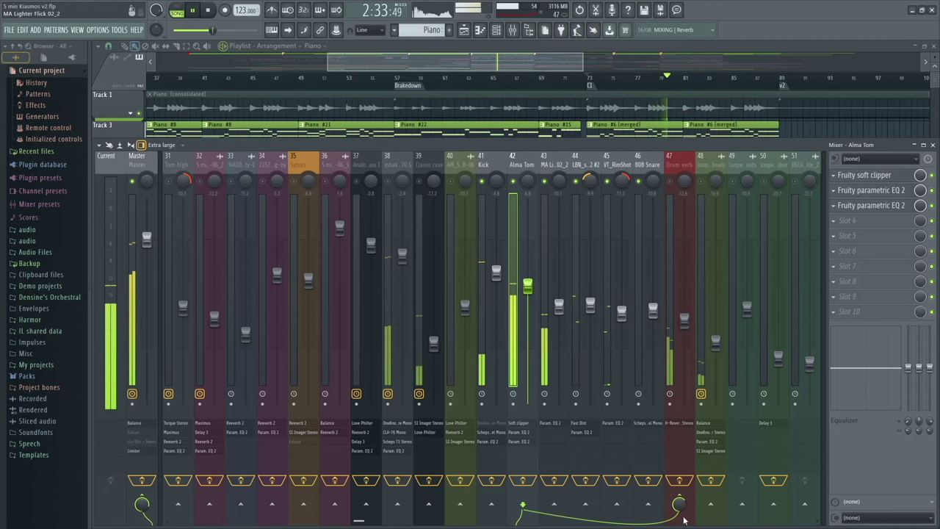
{"action": "key", "text": "space"}
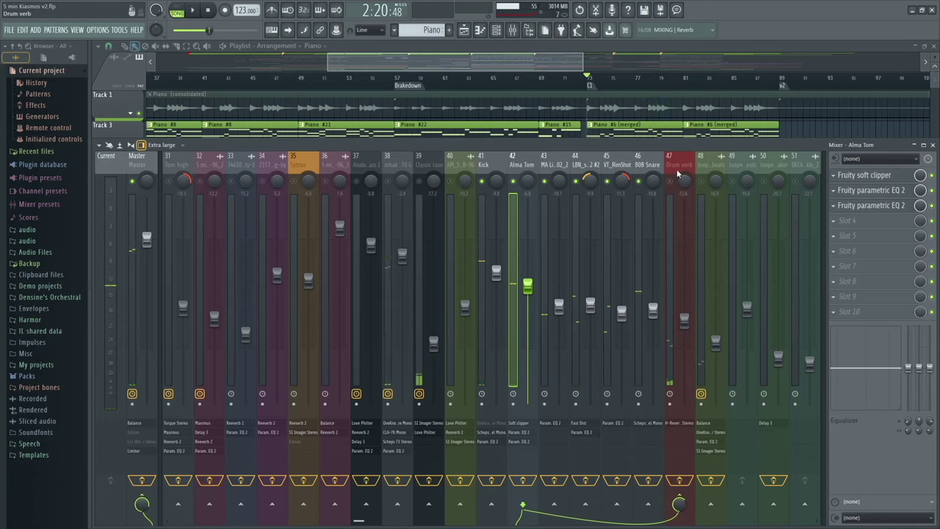
Recheck the Kick track's routing, and solo the Alma Tom track together with its Drum verb send
{"action": "left_click", "coordinate": [487, 166]}
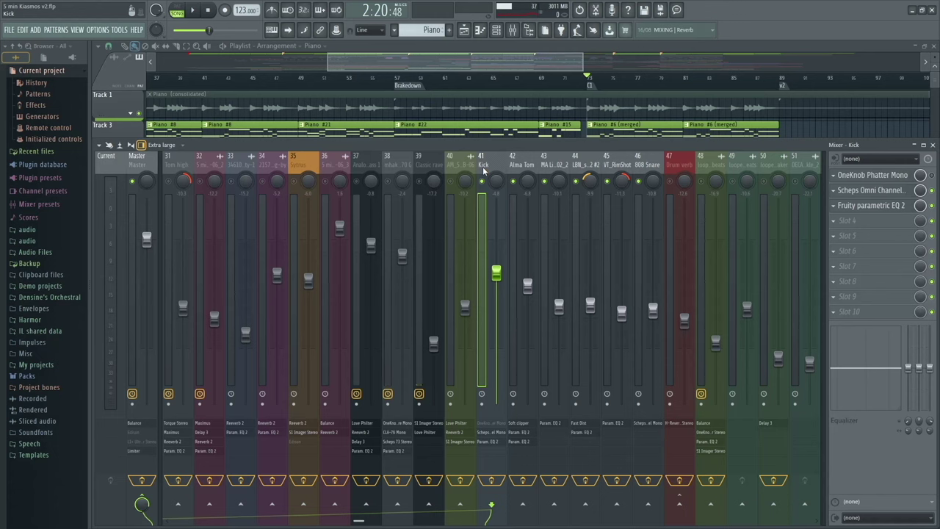
{"action": "left_click", "coordinate": [528, 166]}
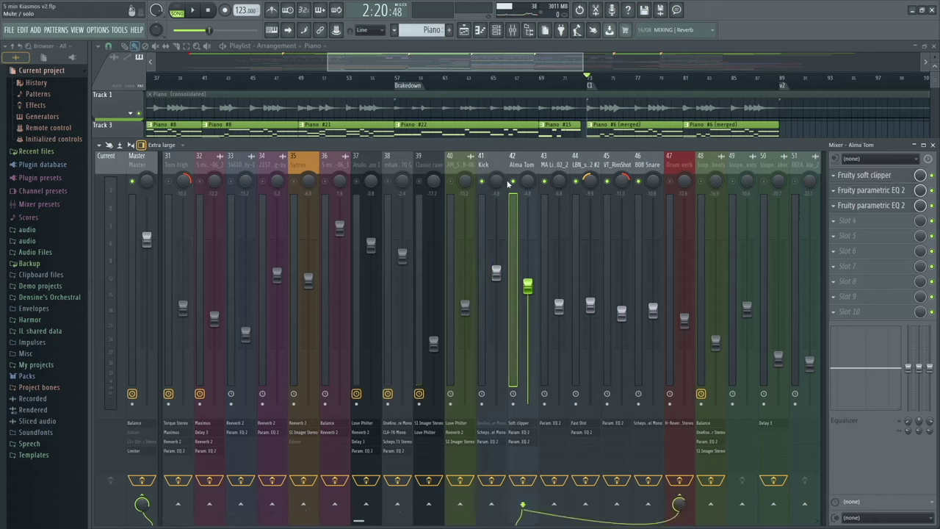
{"action": "right_click", "coordinate": [514, 182]}
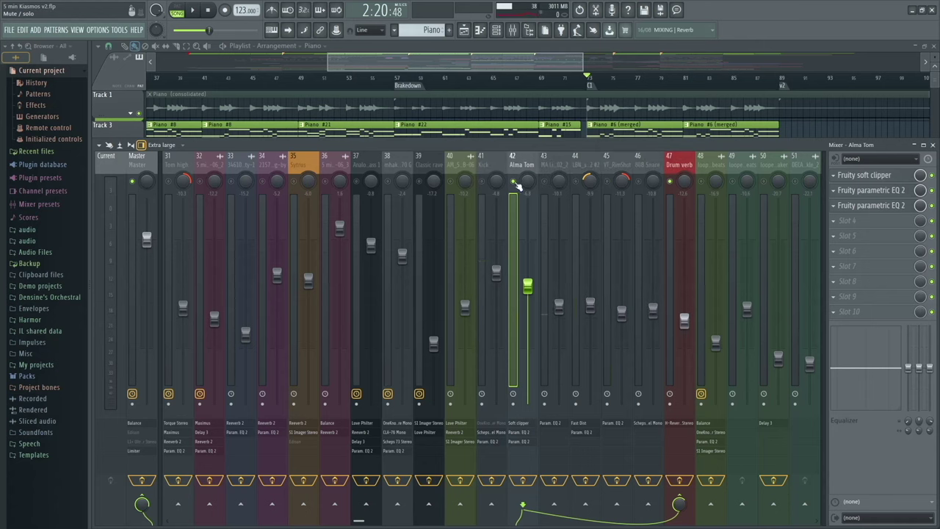
Play the soloed Alma Tom and compare its sound with the Drum verb track on and muted
{"action": "key", "text": "space"}
{"action": "right_click", "coordinate": [674, 185]}
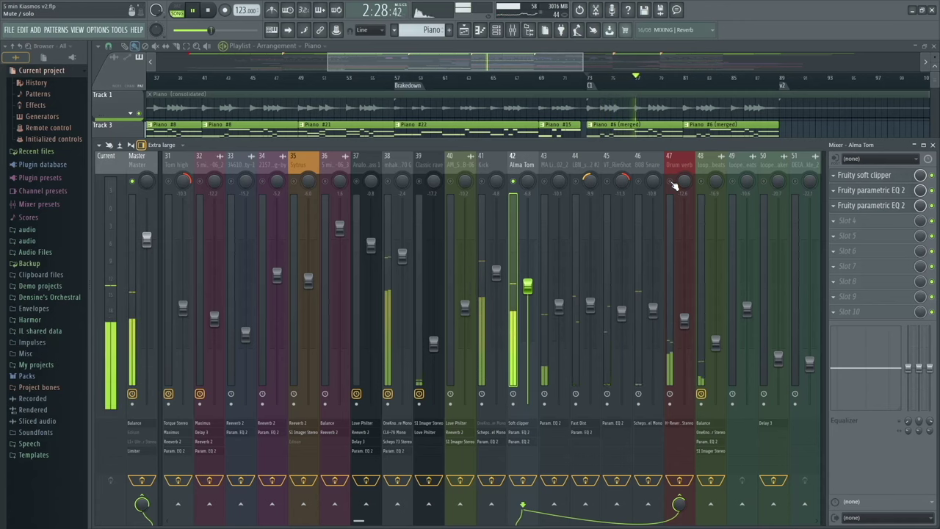
{"action": "key", "text": "space"}
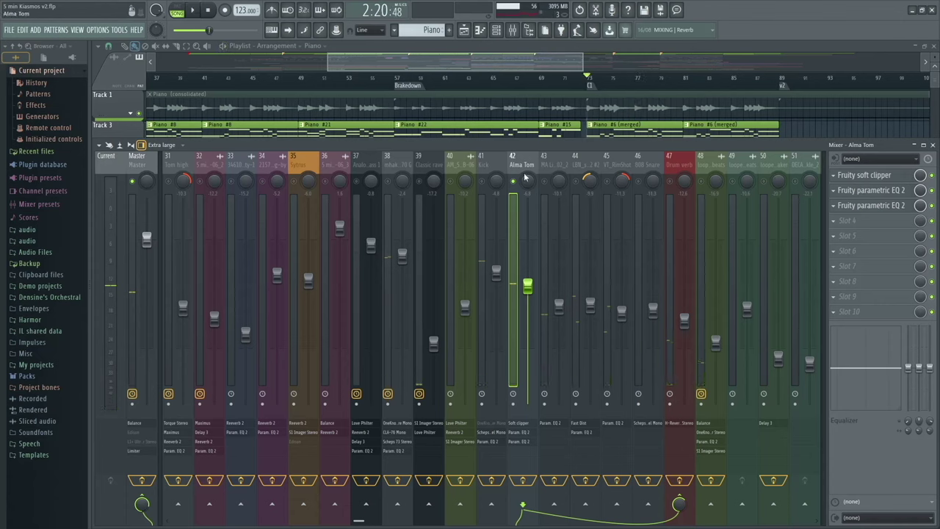
Inspect the H-Reverb long Stereo settings on the Drum verb track, and replay the Alma Tom with its reverb
{"action": "left_click", "coordinate": [679, 161]}
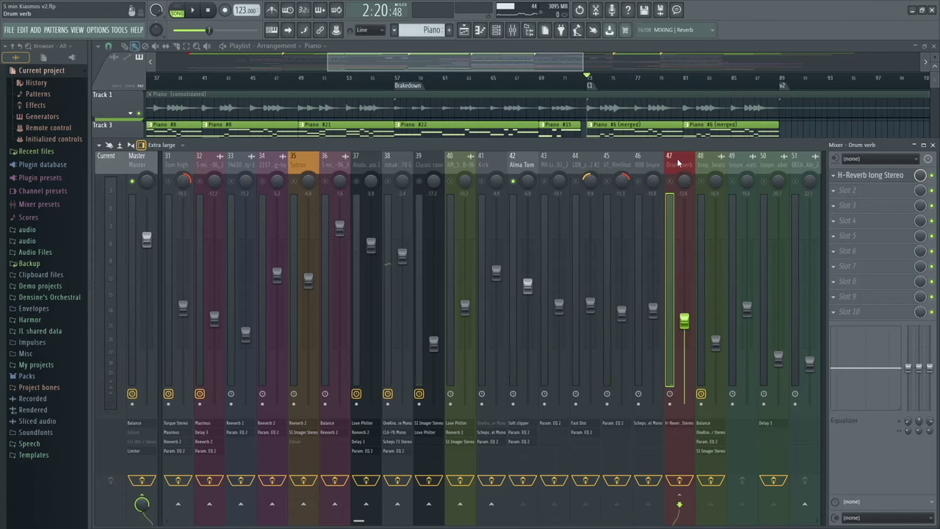
{"action": "left_click", "coordinate": [882, 175]}
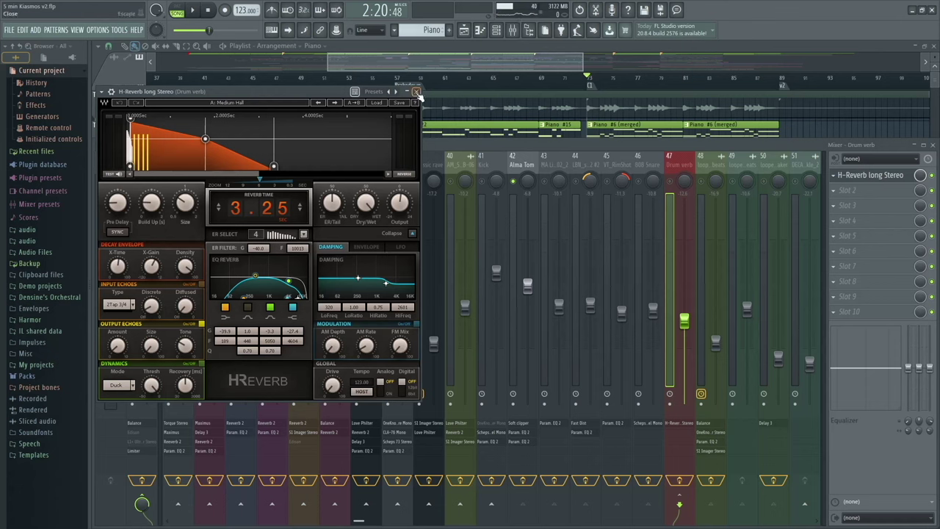
{"action": "left_click", "coordinate": [417, 92]}
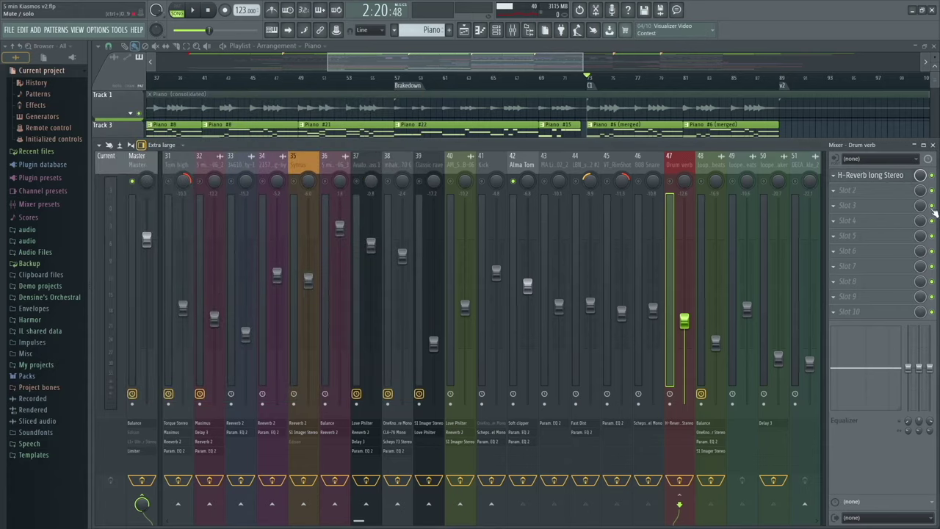
{"action": "left_click", "coordinate": [894, 178]}
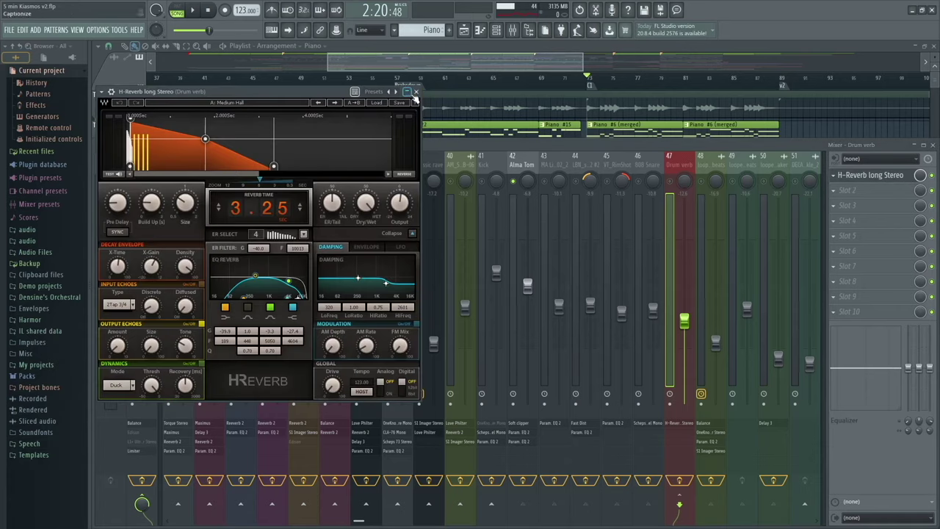
{"action": "left_click", "coordinate": [417, 92]}
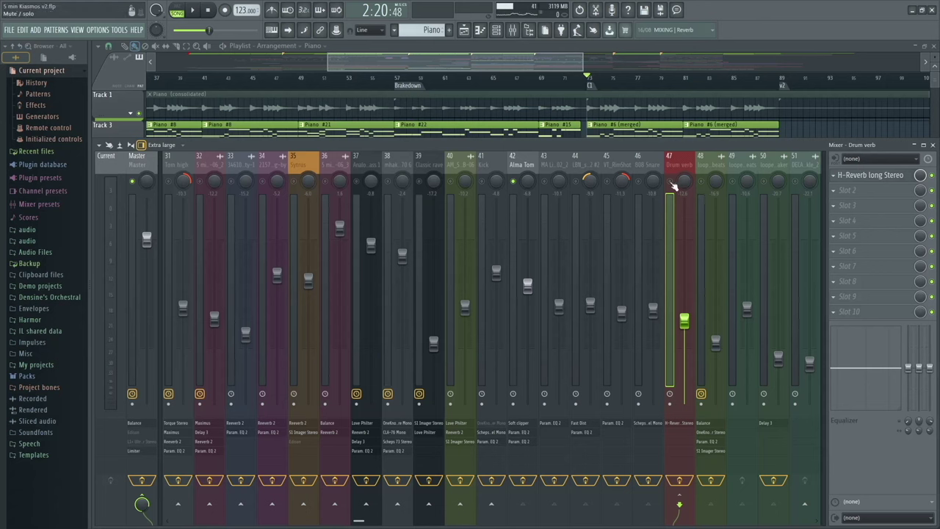
{"action": "key", "text": "space"}
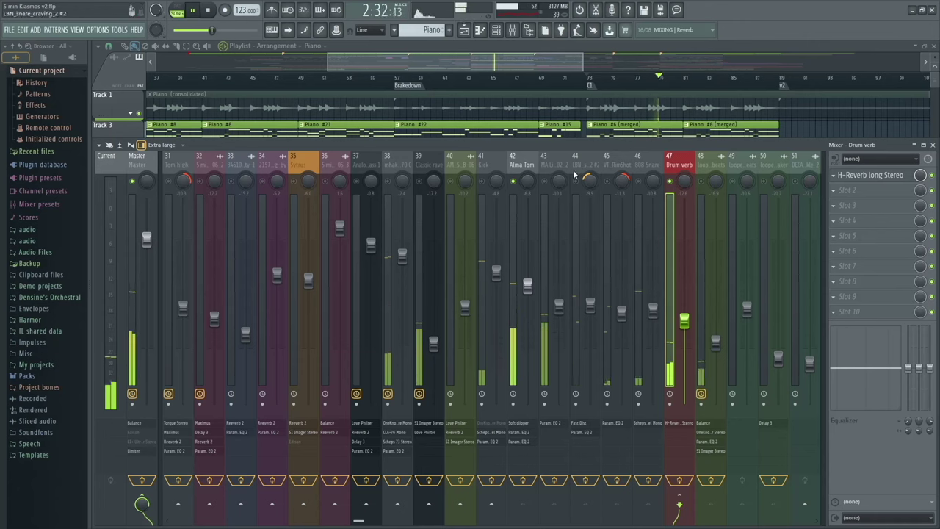
{"action": "key", "text": "space"}
Unmute the remaining drum tracks from LBN snare through 808 Snare, plus the Kick track
{"action": "left_click", "coordinate": [576, 181]}
{"action": "left_click", "coordinate": [607, 181]}
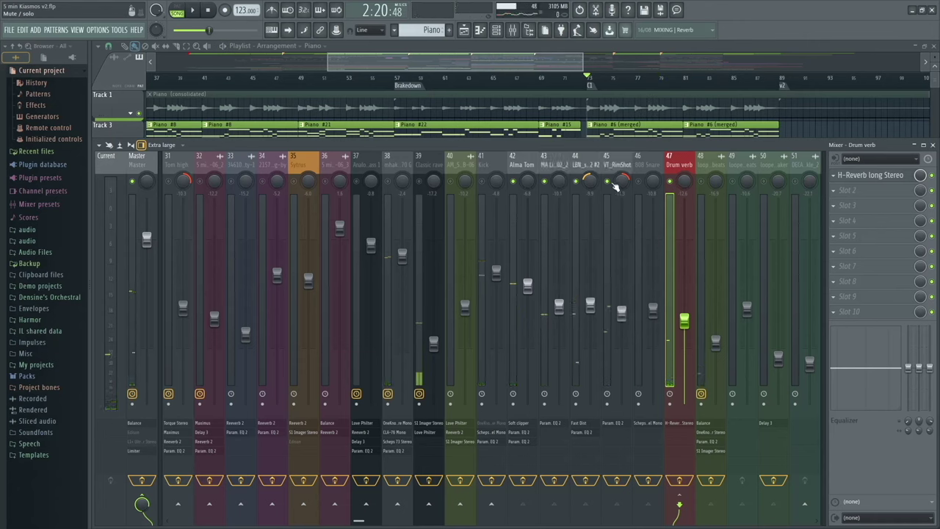
{"action": "left_click", "coordinate": [638, 181]}
{"action": "left_click", "coordinate": [483, 181]}
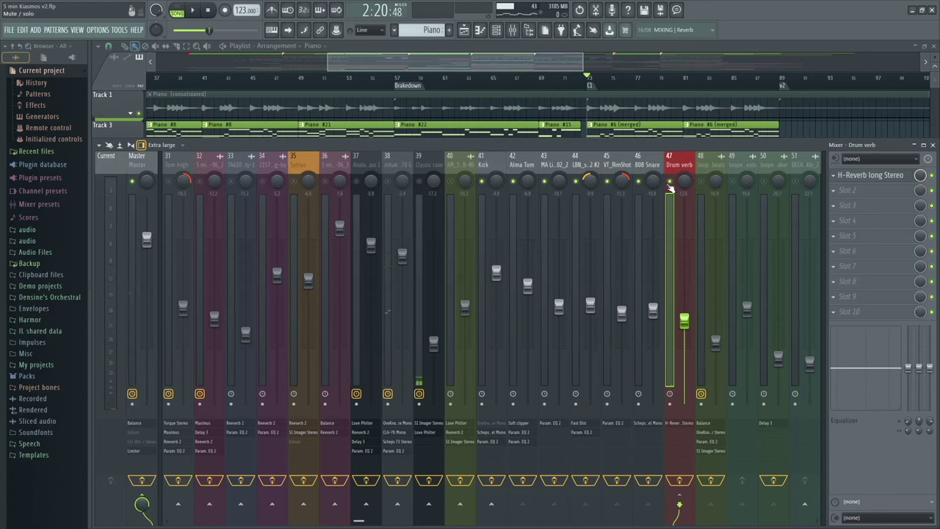
Play the full drum group and compare it with and without Drum verb, bringing in the two neighbouring loop tracks
{"action": "key", "text": "space"}
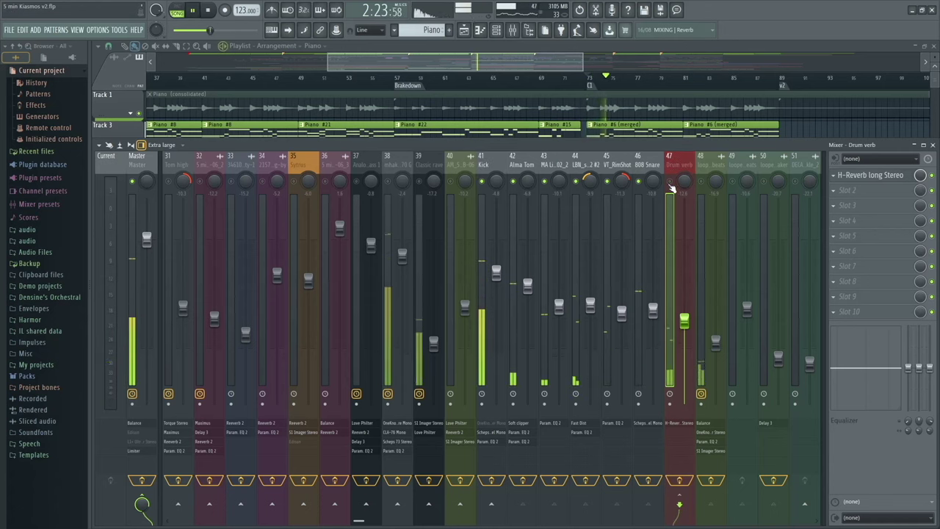
{"action": "key", "text": "space"}
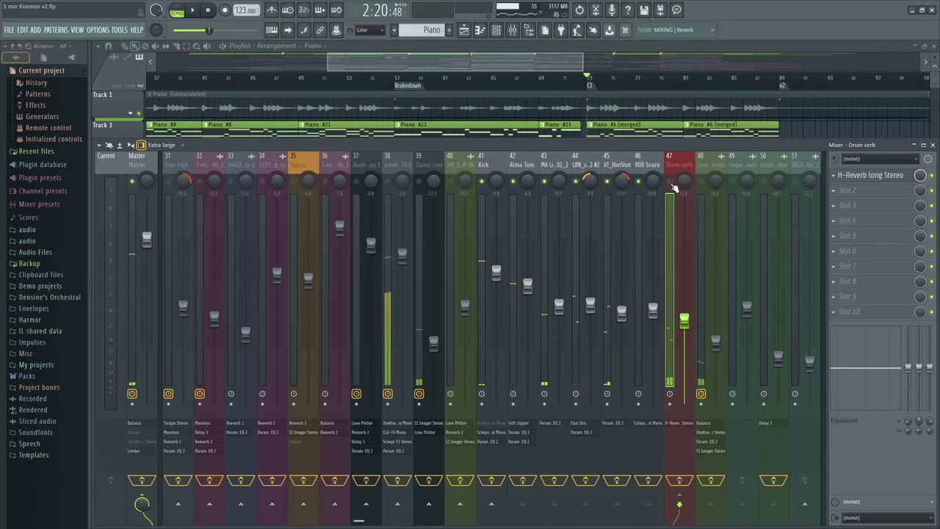
{"action": "key", "text": "space"}
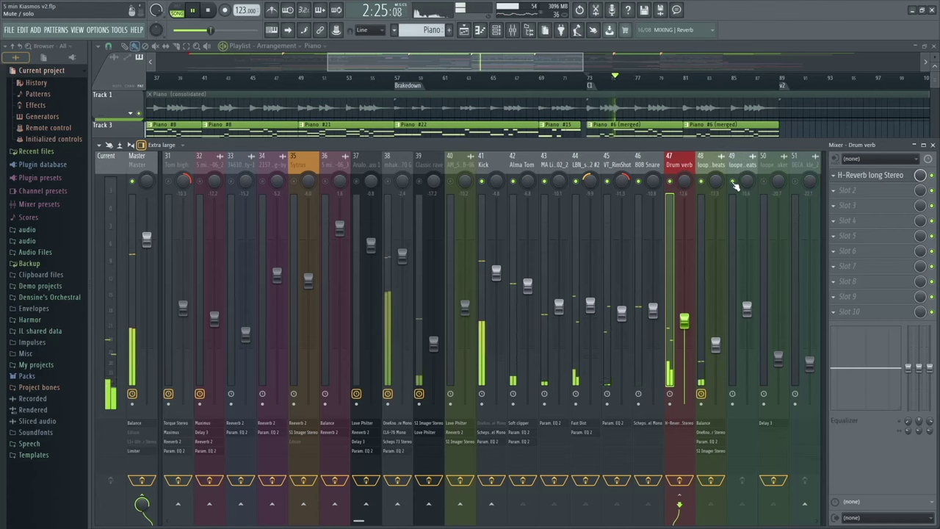
{"action": "scroll", "coordinate": [729, 214], "scroll_direction": "down", "scroll_amount": 3}
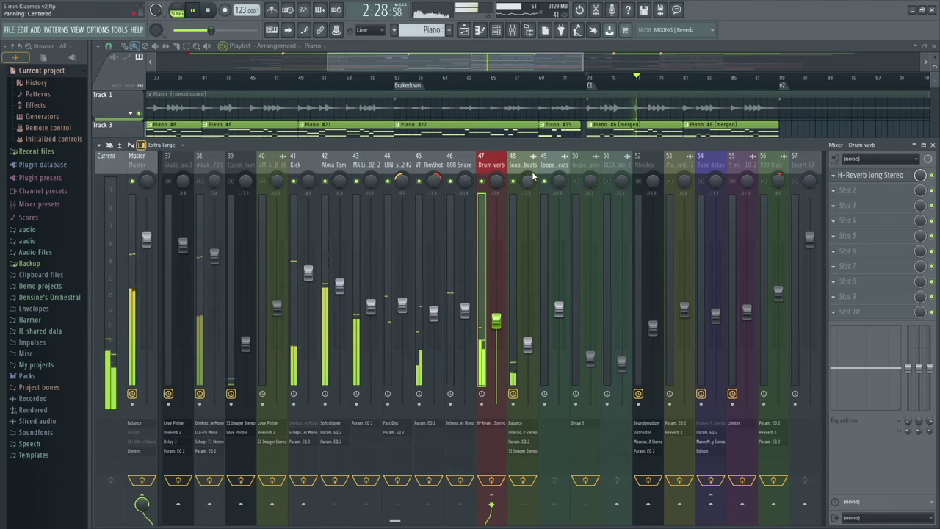
{"action": "key", "text": "space"}
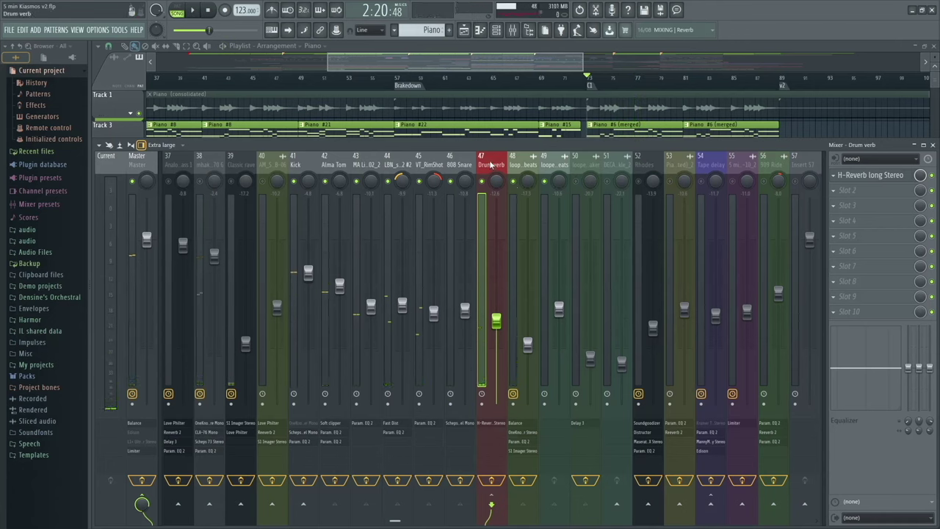
Review the effects and Drum verb routing of each drum track from 808 Snare back to Kick
{"action": "left_click", "coordinate": [462, 164]}
{"action": "left_click", "coordinate": [418, 165]}
{"action": "left_click", "coordinate": [388, 165]}
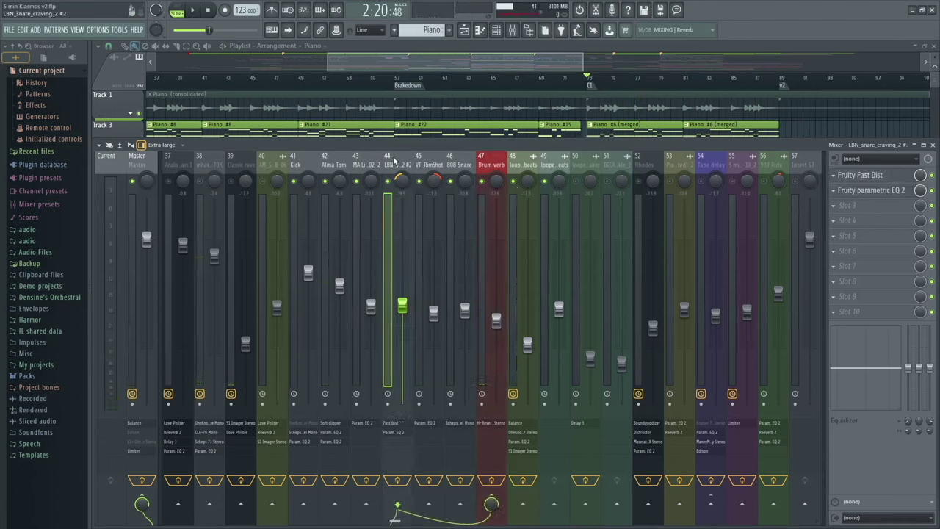
{"action": "left_click", "coordinate": [350, 165]}
{"action": "left_click", "coordinate": [323, 165]}
{"action": "left_click", "coordinate": [294, 165]}
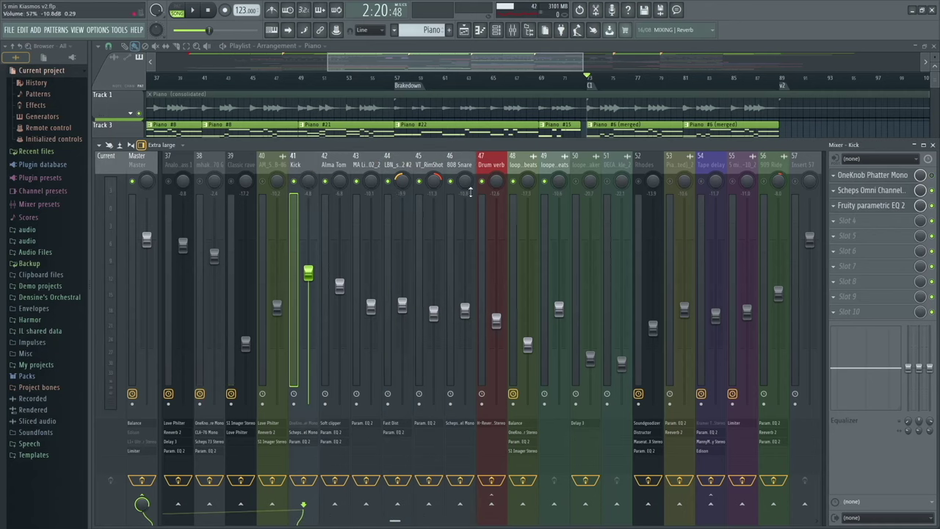
Mute the two loop tracks and Drum verb, and bring back every mixer track except Drum verb
{"action": "left_click", "coordinate": [545, 181]}
{"action": "left_click", "coordinate": [513, 182]}
{"action": "left_click", "coordinate": [482, 181]}
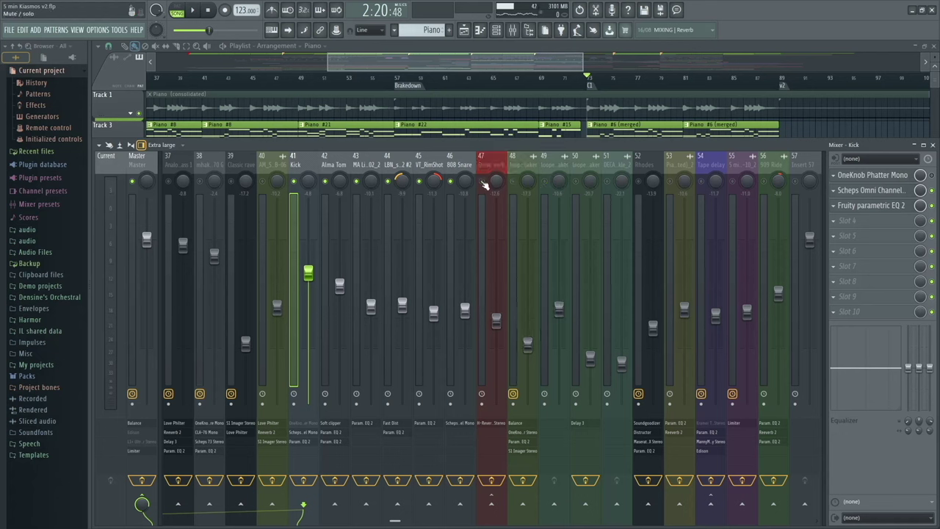
{"action": "left_click", "coordinate": [484, 183]}
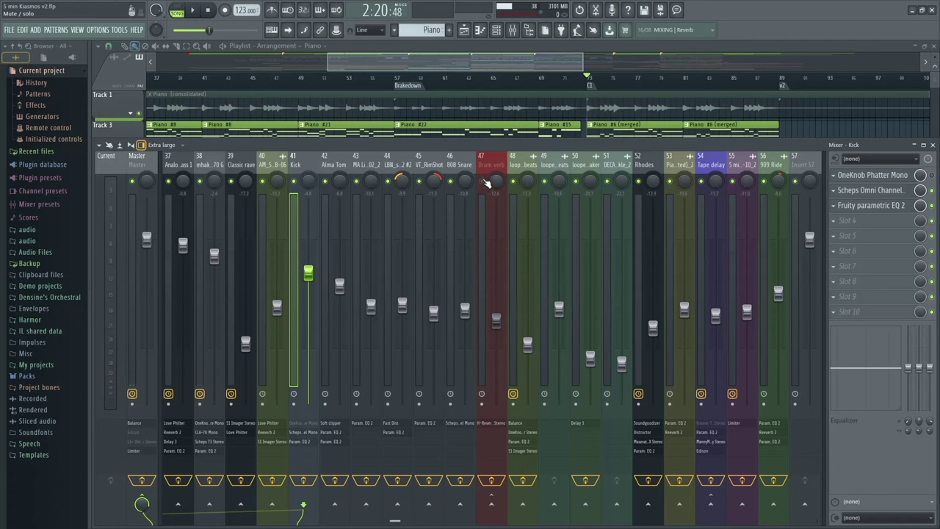
Play the full mix with Drum verb muted, and unmute Drum verb during playback to compare
{"action": "key", "text": "space"}
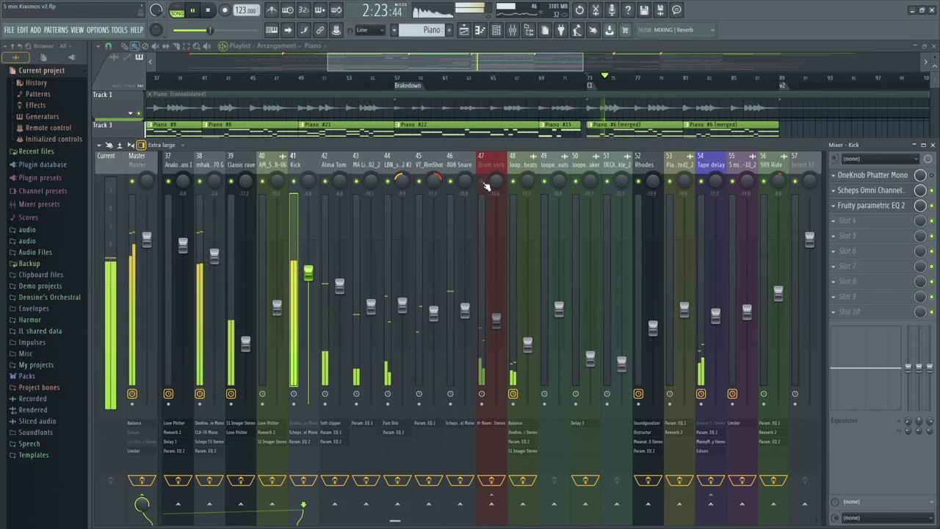
{"action": "left_click", "coordinate": [483, 182]}
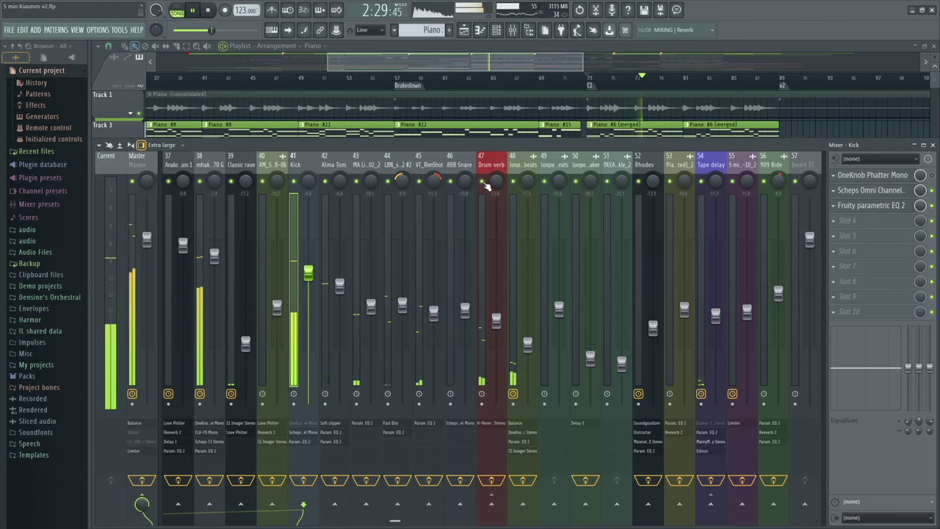
{"action": "key", "text": "space"}
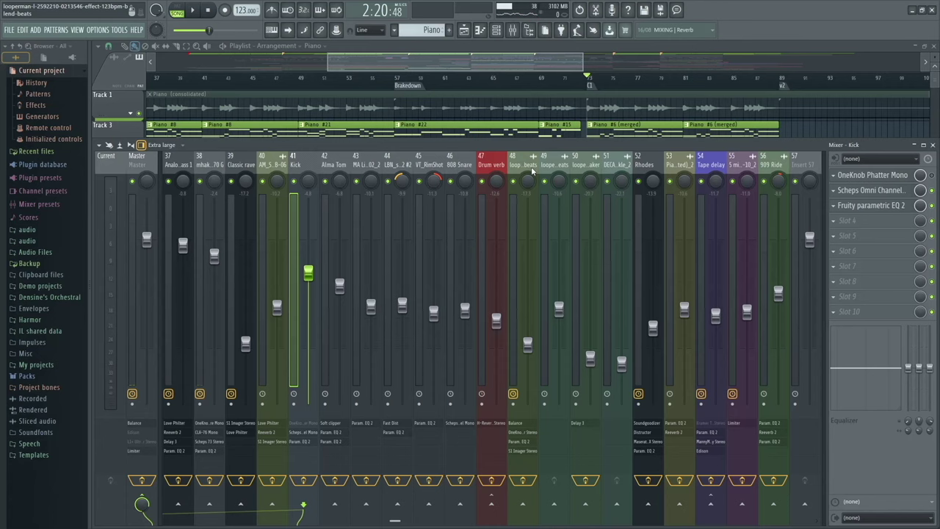
Look through the mixer tracks from the drum section back to the first inserts, examining their effects
{"action": "scroll", "coordinate": [535, 169], "scroll_direction": "down", "scroll_amount": 6}
{"action": "scroll", "coordinate": [534, 169], "scroll_direction": "up", "scroll_amount": 6}
{"action": "scroll", "coordinate": [544, 163], "scroll_direction": "up", "scroll_amount": 6}
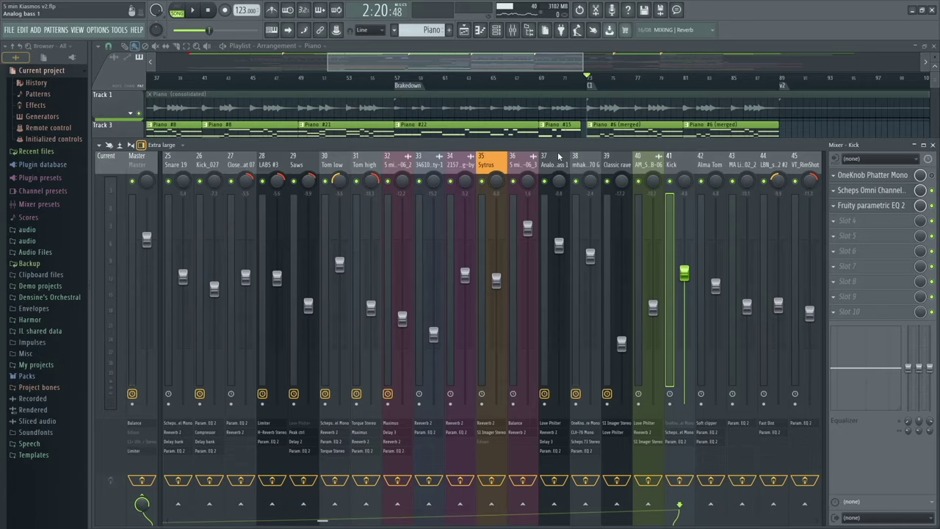
{"action": "scroll", "coordinate": [559, 156], "scroll_direction": "up", "scroll_amount": 3}
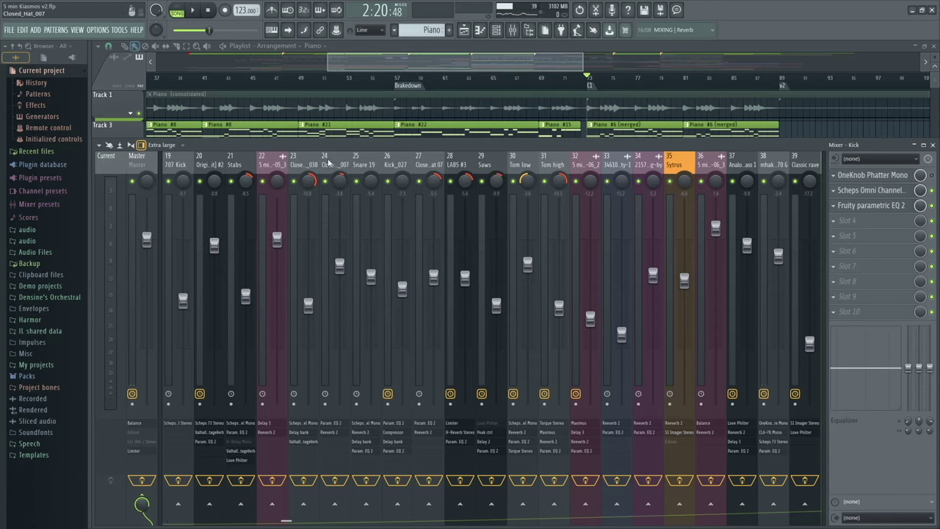
{"action": "scroll", "coordinate": [328, 162], "scroll_direction": "left", "scroll_amount": 6}
{"action": "scroll", "coordinate": [328, 162], "scroll_direction": "right", "scroll_amount": 5}
{"action": "scroll", "coordinate": [328, 163], "scroll_direction": "left", "scroll_amount": 5}
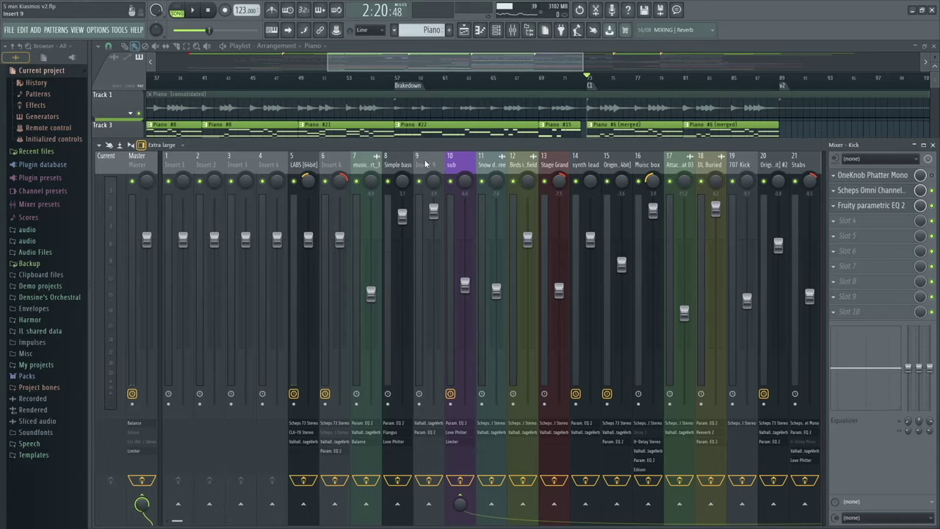
{"action": "scroll", "coordinate": [432, 166], "scroll_direction": "right", "scroll_amount": 6}
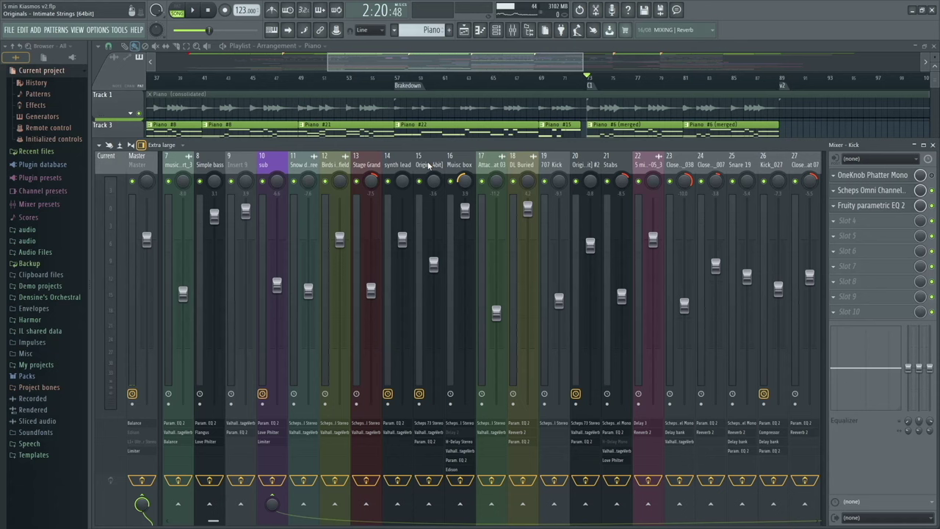
{"action": "scroll", "coordinate": [429, 164], "scroll_direction": "down", "scroll_amount": 2}
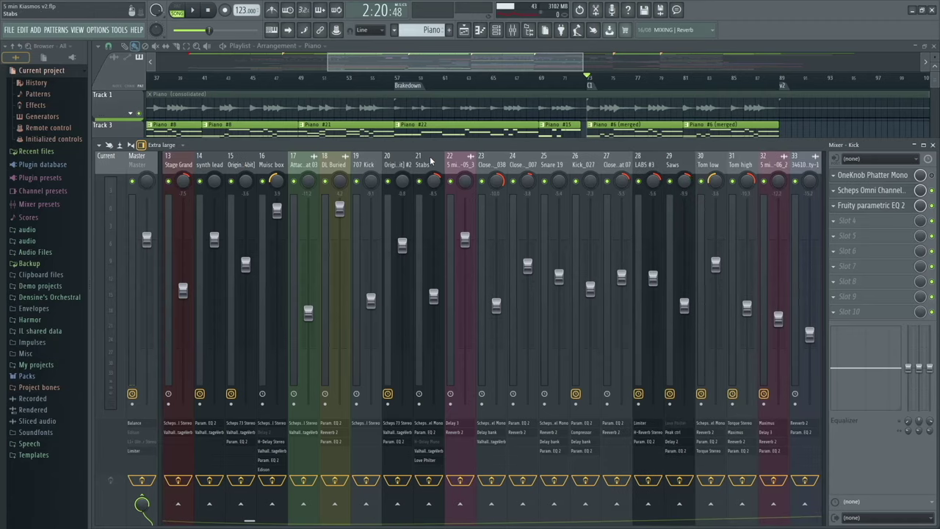
{"action": "scroll", "coordinate": [431, 160], "scroll_direction": "up", "scroll_amount": 4}
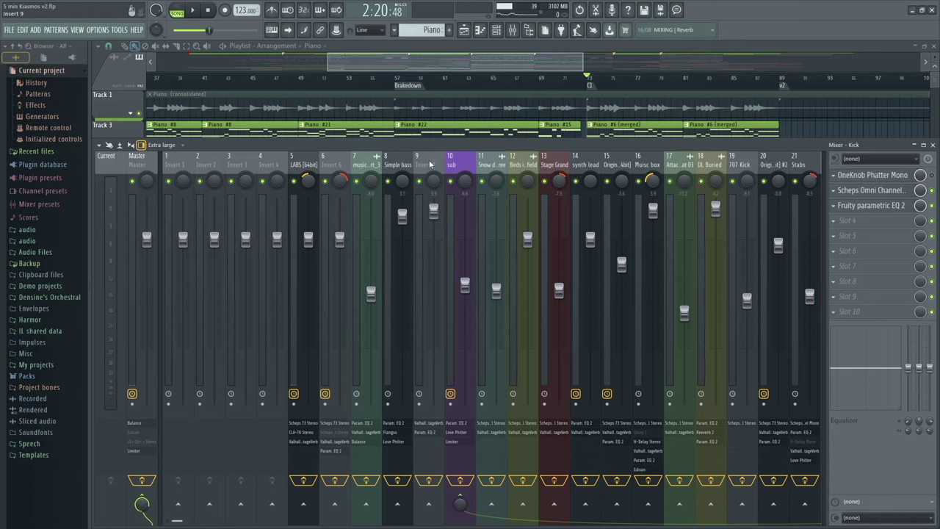
Solo the LABS [64bit] track on insert 5 and listen to it in playback
{"action": "right_click", "coordinate": [294, 182]}
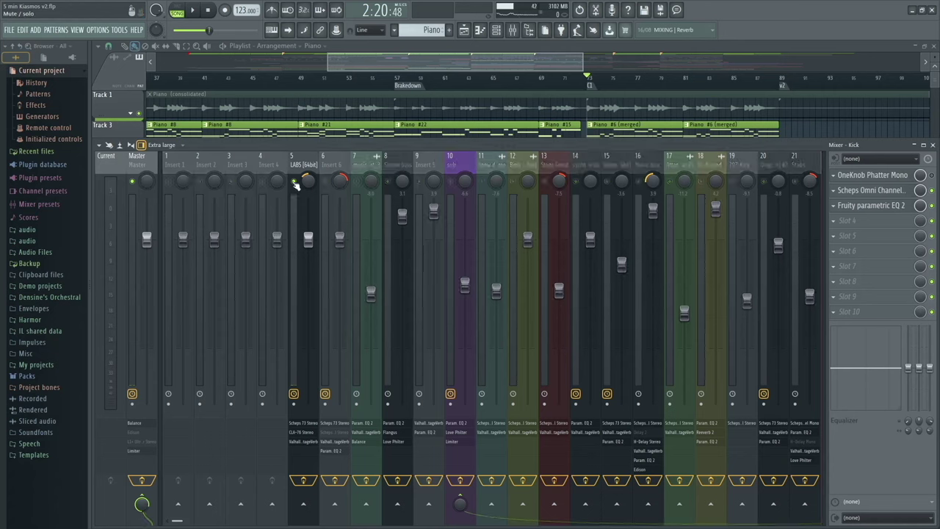
{"action": "right_click", "coordinate": [295, 184]}
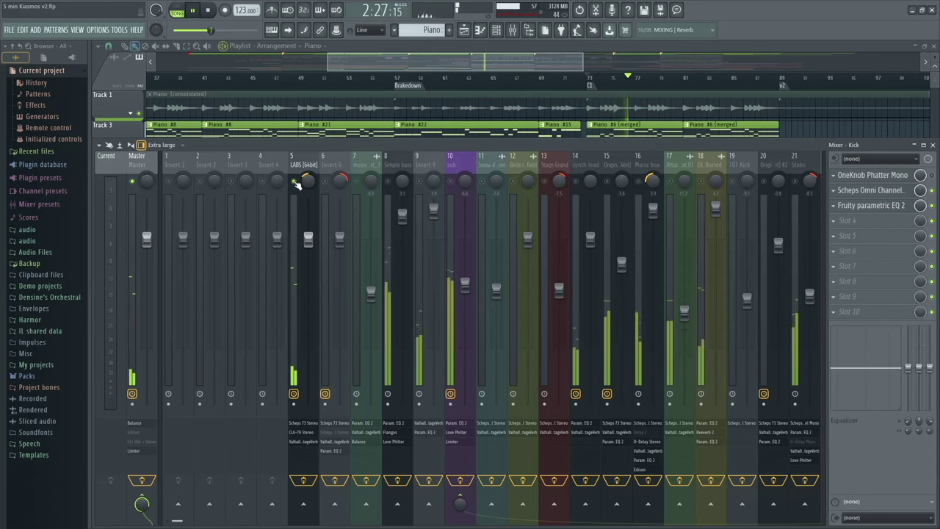
{"action": "key", "text": "space"}
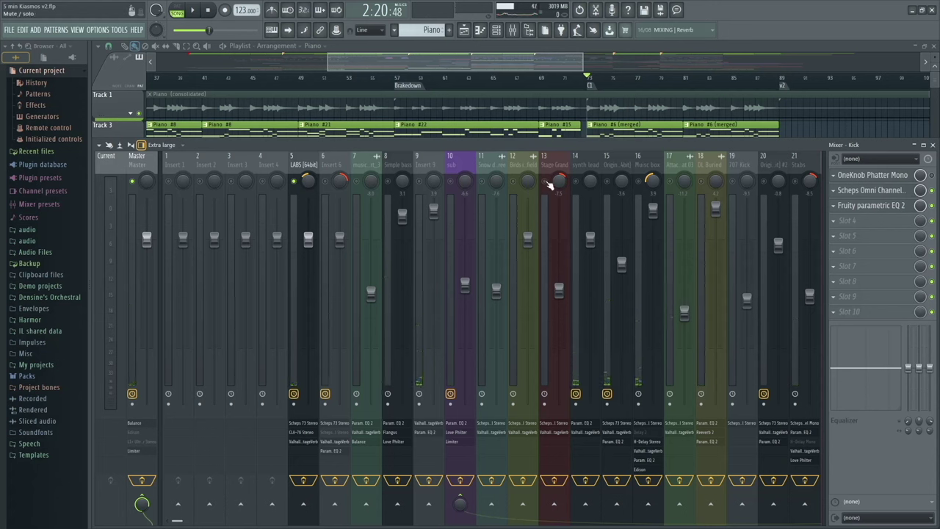
Unmute the Stage Grand track, mute LABS [64bit], and start playback
{"action": "left_click", "coordinate": [547, 182]}
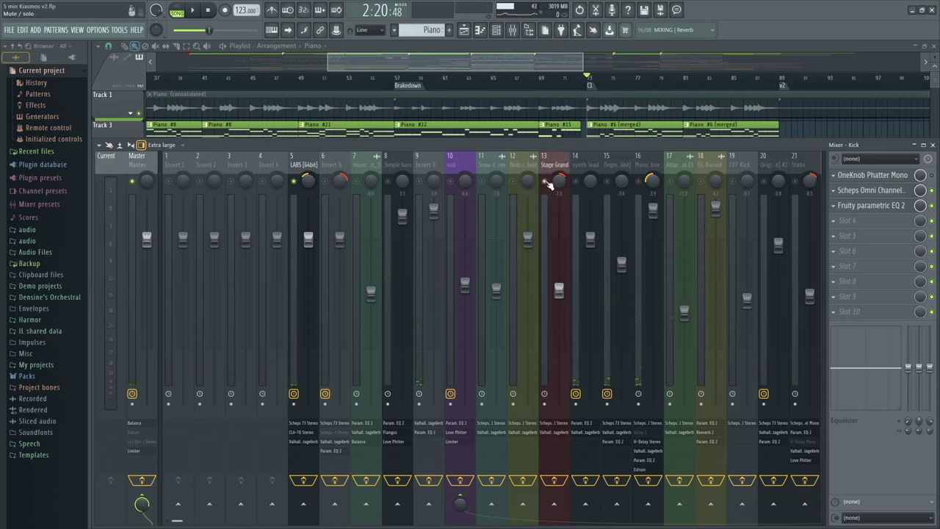
{"action": "left_click", "coordinate": [297, 182]}
{"action": "key", "text": "space"}
Locate the C2 section in the playlist and continue playback from its marker
{"action": "scroll", "coordinate": [626, 109], "scroll_direction": "down", "scroll_amount": 1}
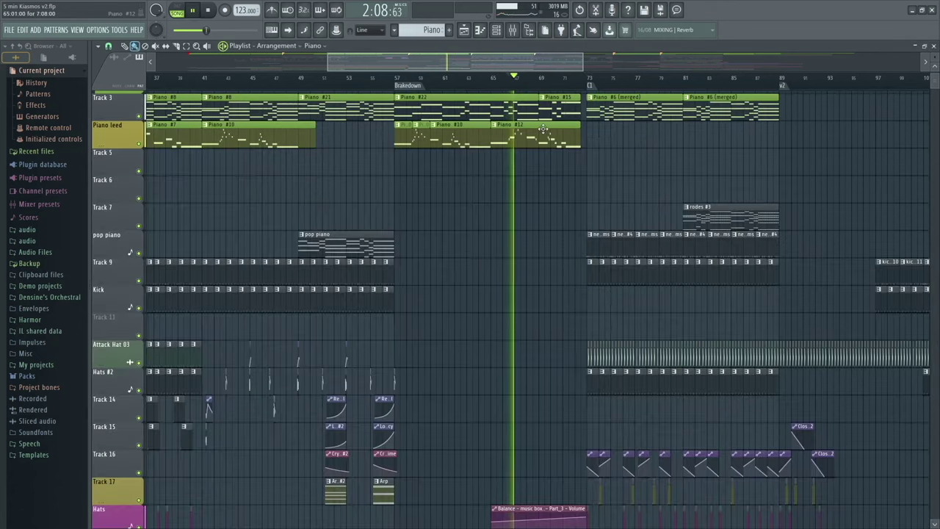
{"action": "scroll", "coordinate": [463, 210], "scroll_direction": "right", "scroll_amount": 5}
{"action": "scroll", "coordinate": [463, 210], "scroll_direction": "up", "scroll_amount": 1}
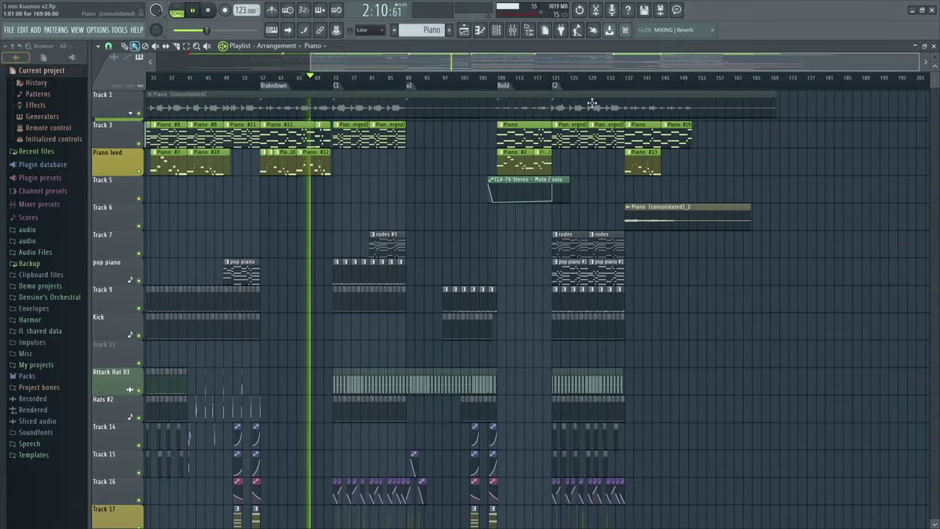
{"action": "left_click", "coordinate": [561, 87]}
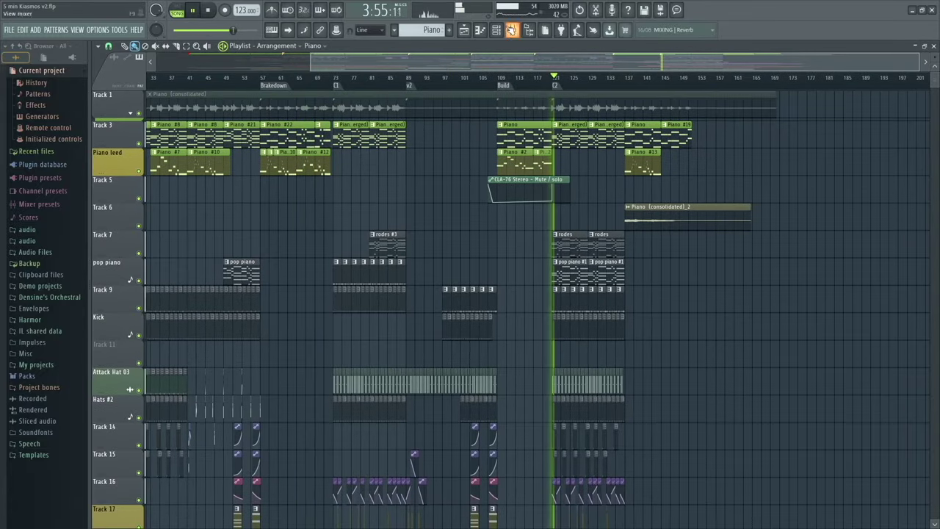
Listen to Stage Grand alone from the C2 marker, then unmute LABS [64bit] and play both tracks together
{"action": "left_click", "coordinate": [512, 30]}
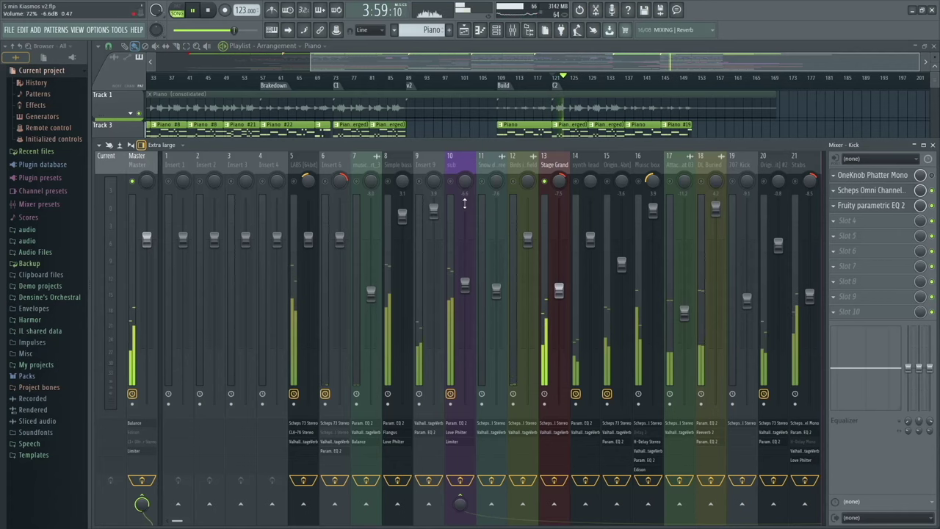
{"action": "key", "text": "space"}
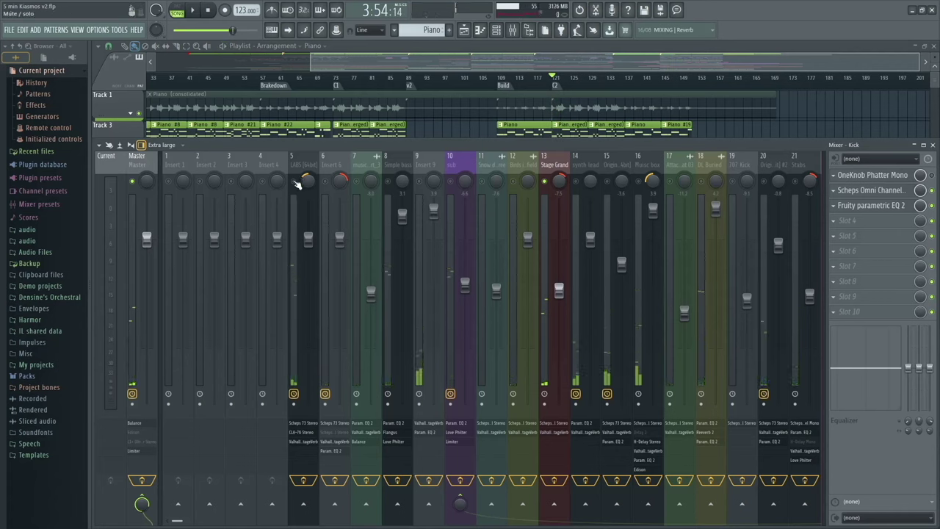
{"action": "key", "text": "space"}
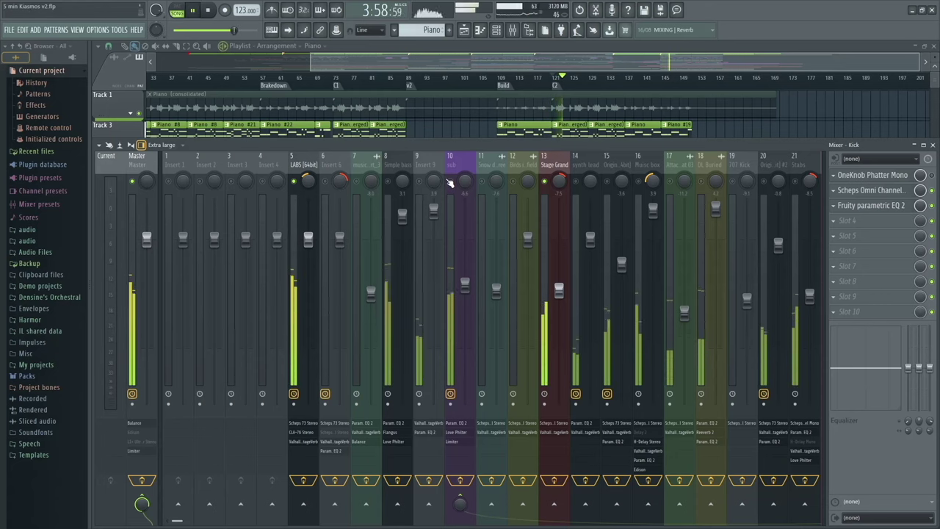
{"action": "key", "text": "space"}
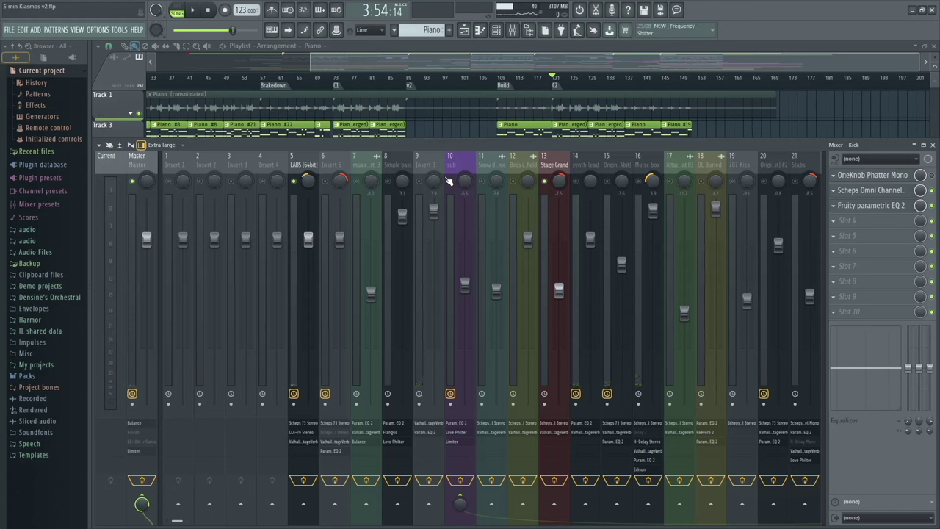
Select the Saws track on insert 29 of the mixer, solo it and start playback
{"action": "scroll", "coordinate": [460, 165], "scroll_direction": "down", "scroll_amount": 3}
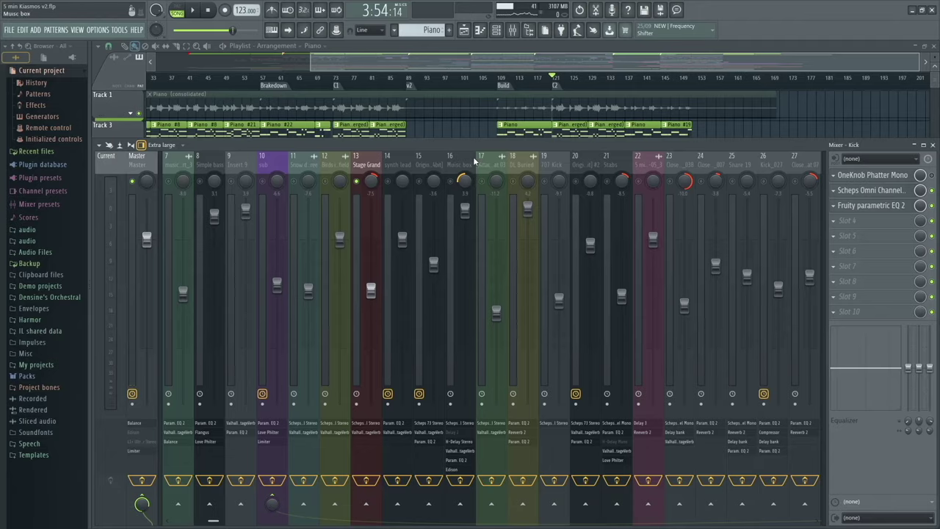
{"action": "scroll", "coordinate": [471, 168], "scroll_direction": "down", "scroll_amount": 3}
{"action": "scroll", "coordinate": [471, 167], "scroll_direction": "up", "scroll_amount": 3}
{"action": "scroll", "coordinate": [443, 163], "scroll_direction": "down", "scroll_amount": 4}
{"action": "scroll", "coordinate": [443, 163], "scroll_direction": "up", "scroll_amount": 3}
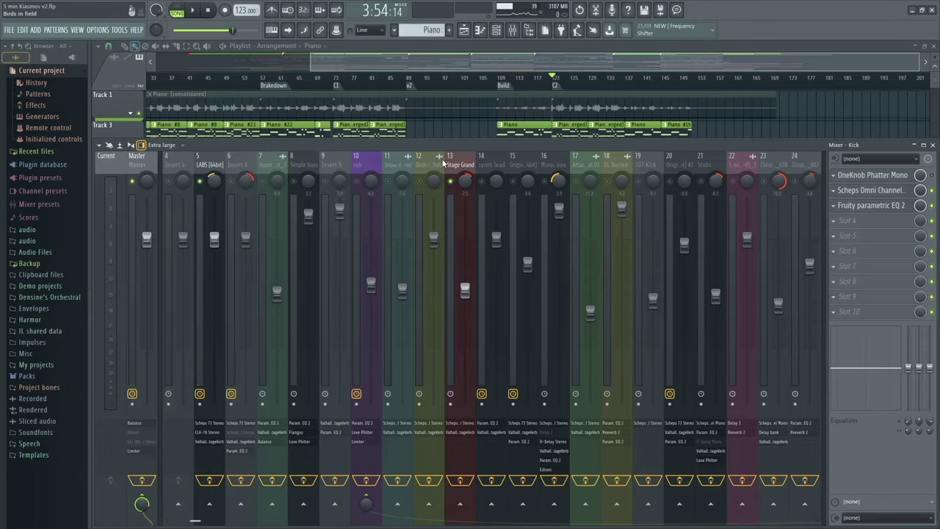
{"action": "scroll", "coordinate": [445, 163], "scroll_direction": "down", "scroll_amount": 3}
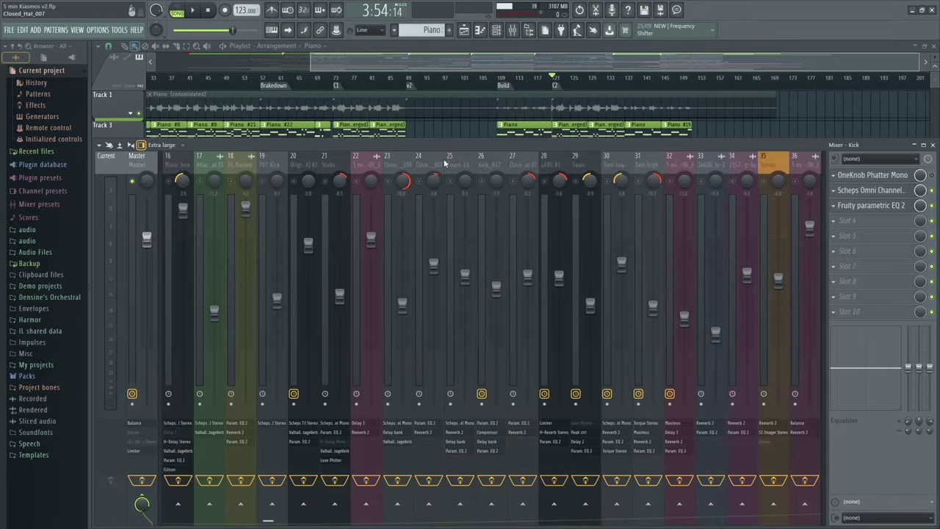
{"action": "scroll", "coordinate": [588, 183], "scroll_direction": "down", "scroll_amount": 5}
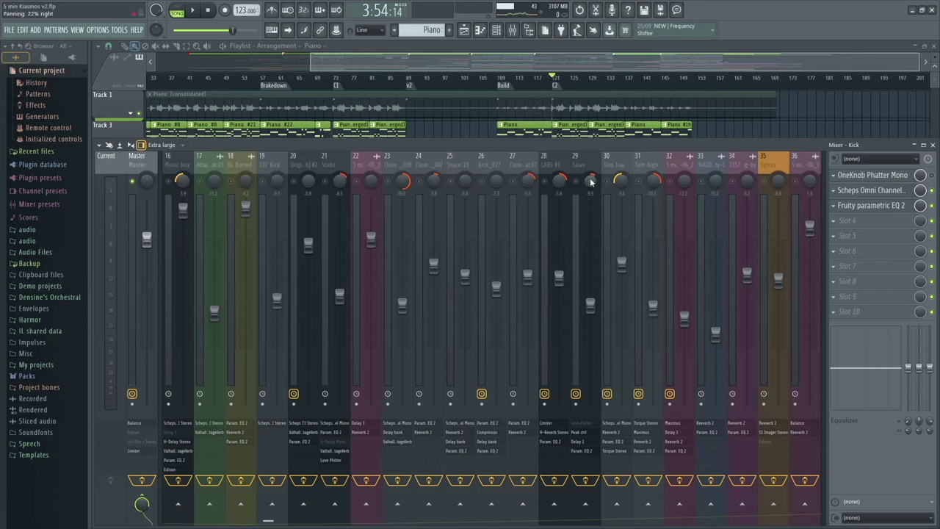
{"action": "left_click", "coordinate": [587, 168]}
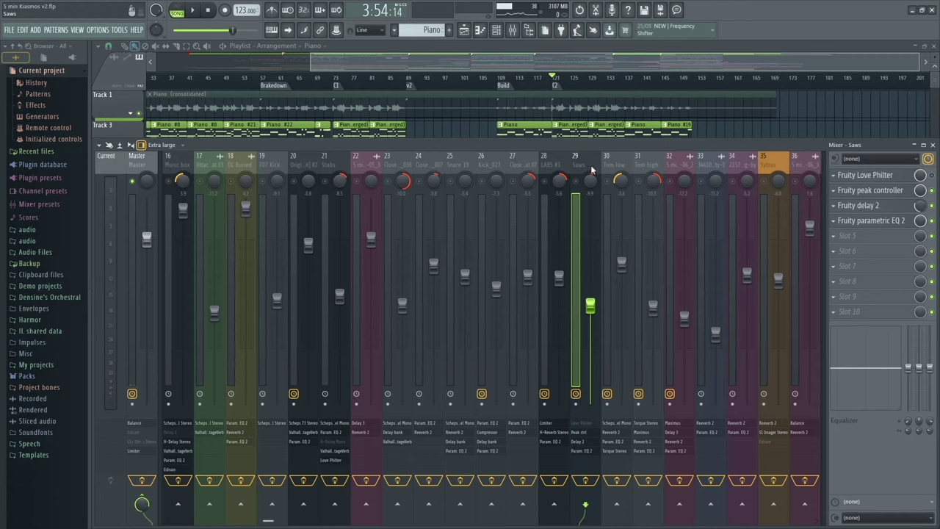
{"action": "key", "text": "space"}
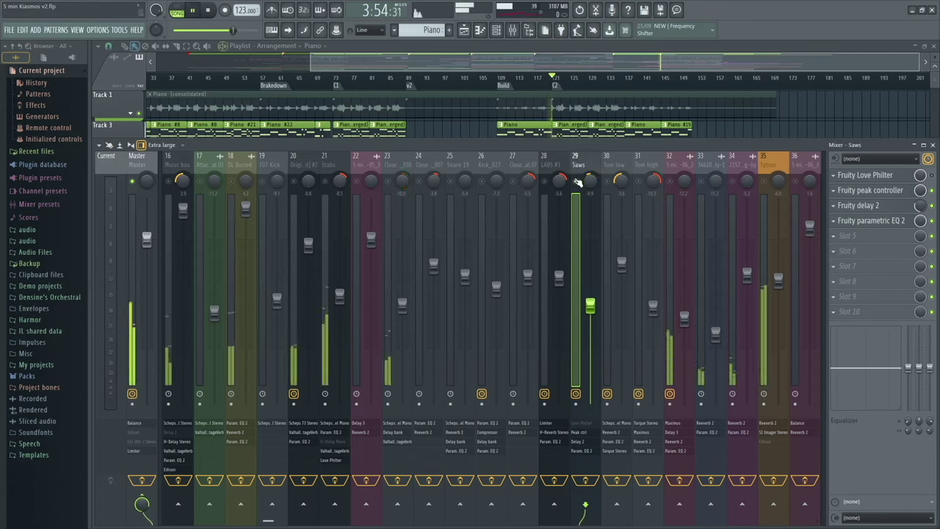
Locate the saw chords clips in the playlist, move playback into the C1 section and listen to the soloed Saws track
{"action": "scroll", "coordinate": [691, 122], "scroll_direction": "down", "scroll_amount": 1}
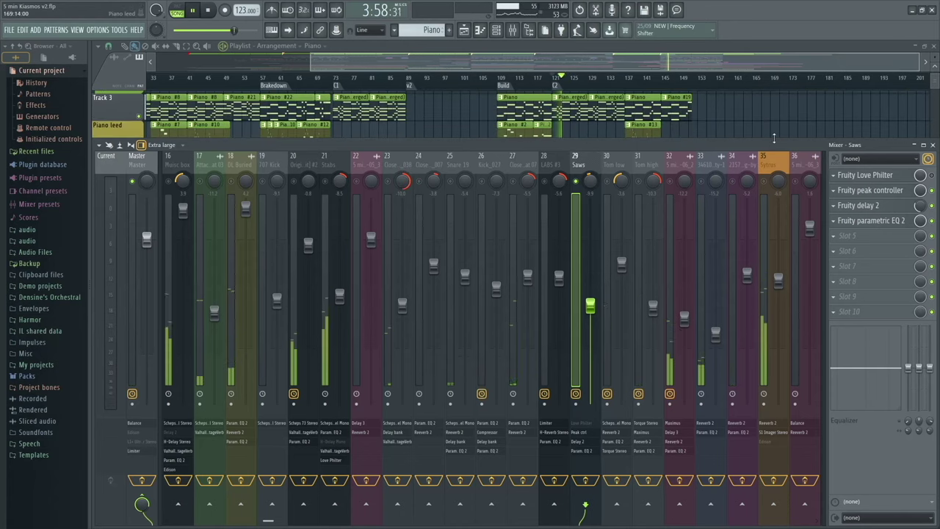
{"action": "left_click_drag", "start_coordinate": [774, 138], "coordinate": [773, 263]}
{"action": "scroll", "coordinate": [662, 205], "scroll_direction": "down", "scroll_amount": 3}
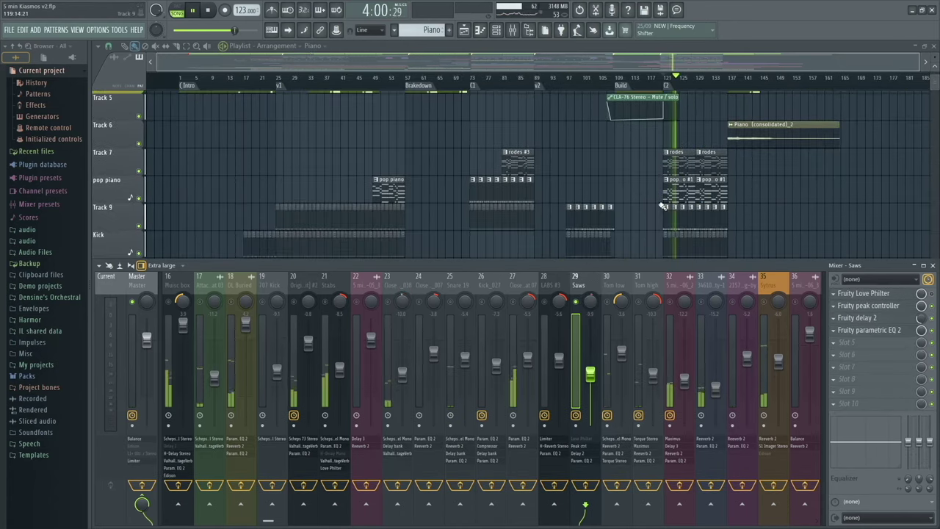
{"action": "scroll", "coordinate": [665, 204], "scroll_direction": "down", "scroll_amount": 11}
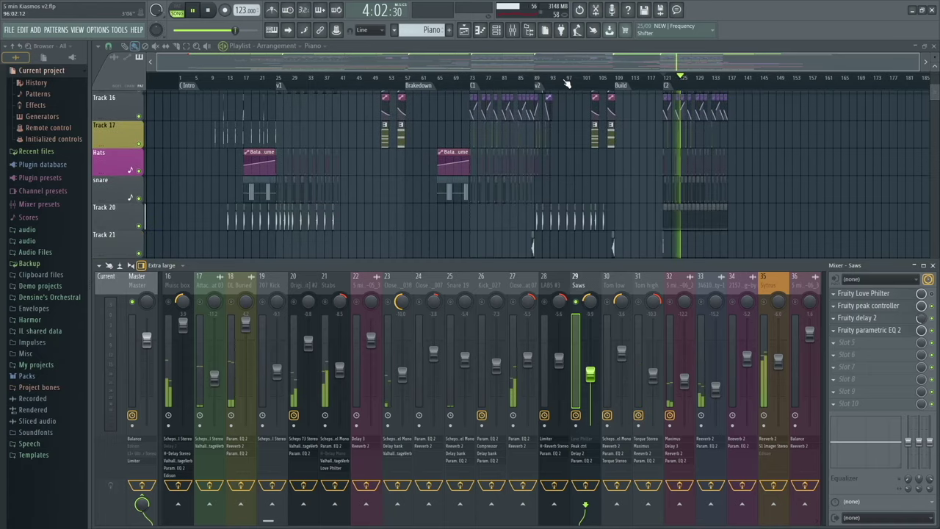
{"action": "key", "text": "F9"}
{"action": "left_click_drag", "start_coordinate": [567, 81], "coordinate": [502, 81]}
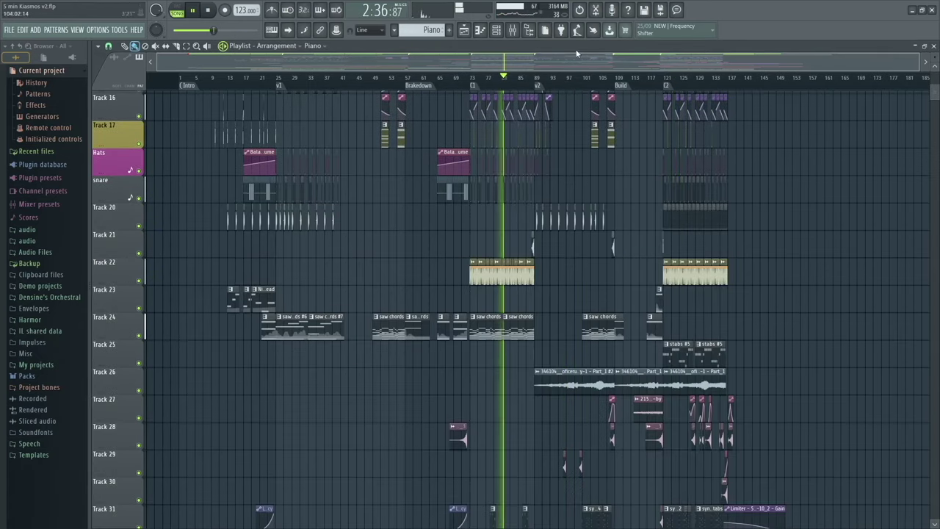
{"action": "key", "text": "F9"}
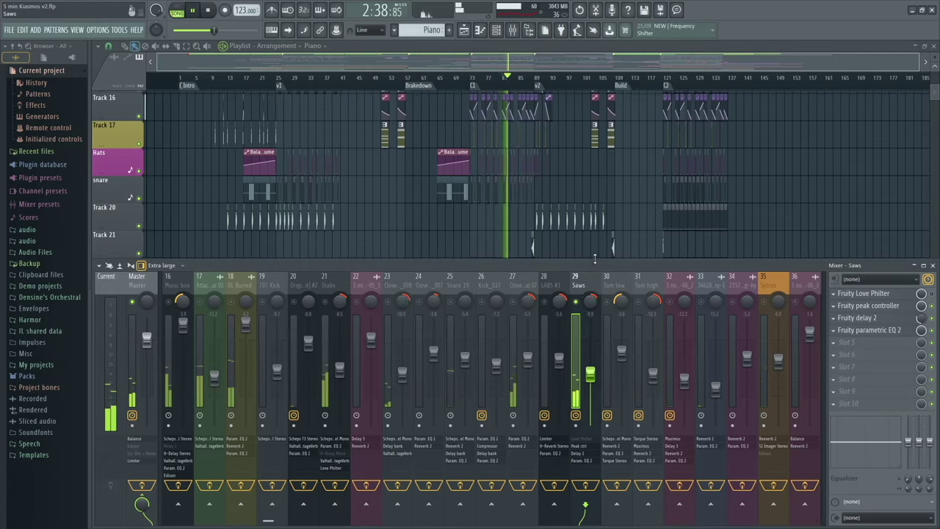
{"action": "left_click_drag", "start_coordinate": [595, 259], "coordinate": [592, 156]}
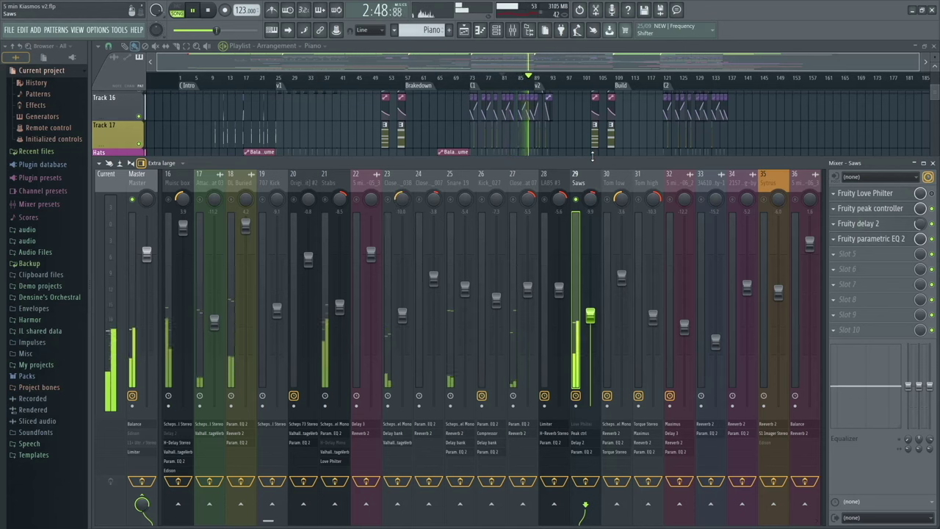
{"action": "key", "text": "space"}
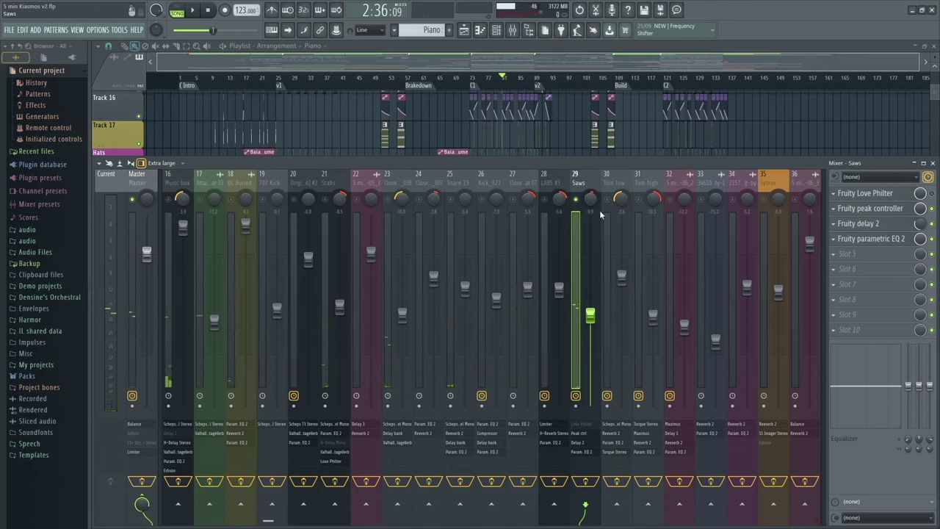
Open the Fruity peak controller on the Saws track and choose Random as its LFO shape
{"action": "left_click_drag", "start_coordinate": [590, 197], "coordinate": [591, 205]}
{"action": "left_click_drag", "start_coordinate": [581, 193], "coordinate": [587, 198]}
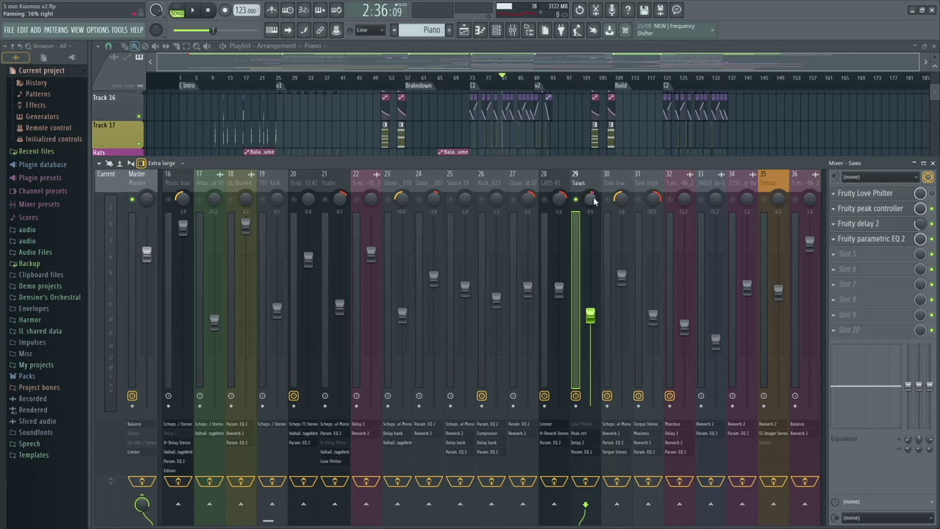
{"action": "left_click", "coordinate": [866, 211]}
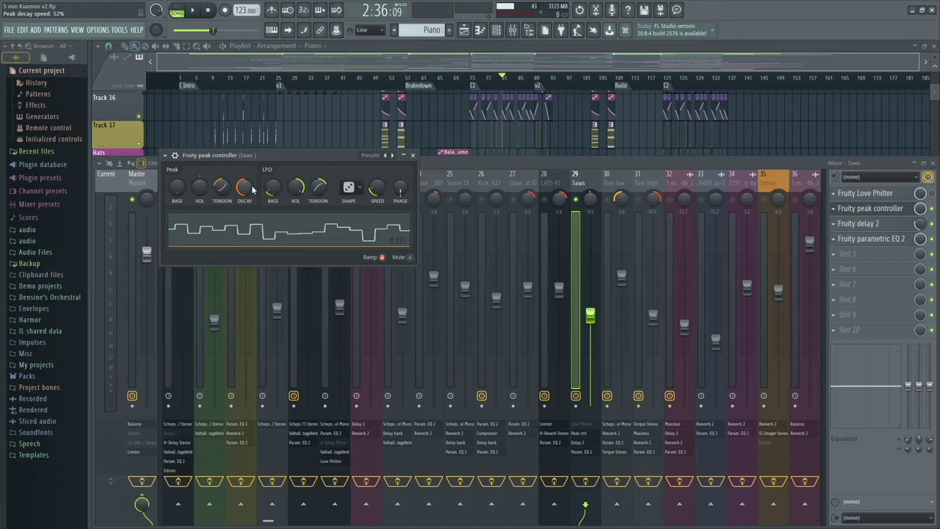
{"action": "left_click", "coordinate": [359, 188]}
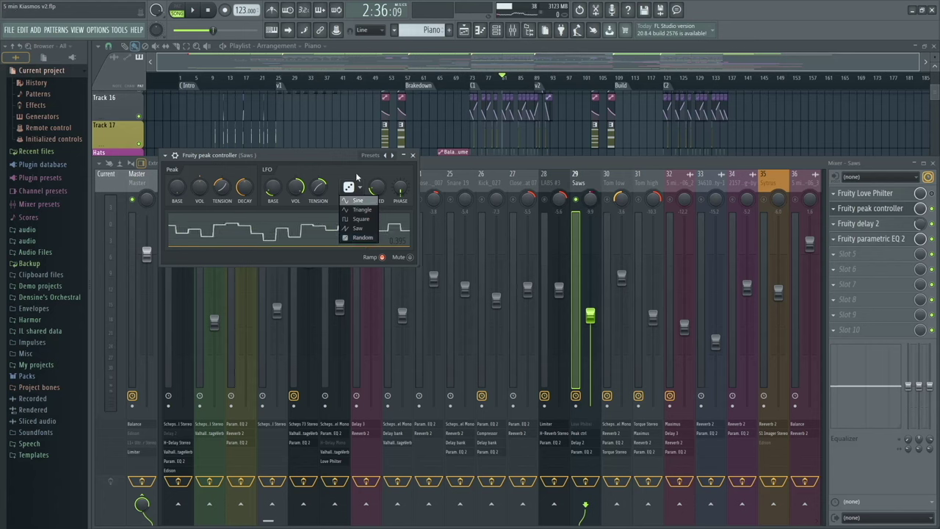
{"action": "left_click", "coordinate": [361, 239]}
Examine the internal controller choices in the link settings of the Saws panning knob, then close them without accepting
{"action": "right_click", "coordinate": [592, 200]}
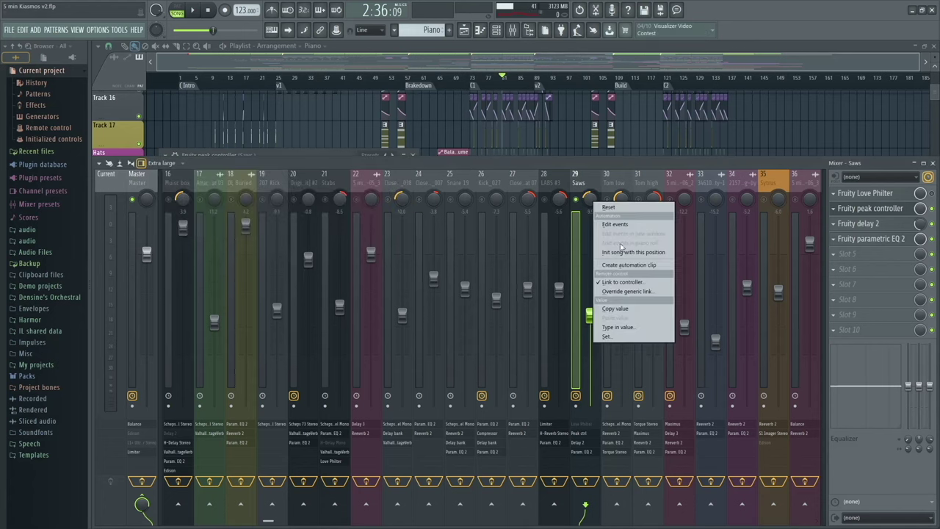
{"action": "left_click", "coordinate": [591, 172]}
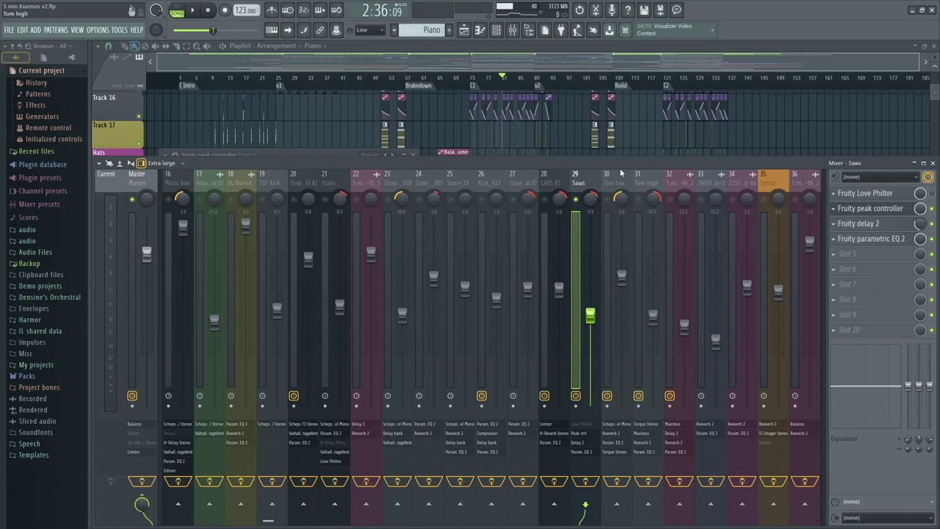
{"action": "right_click", "coordinate": [591, 199]}
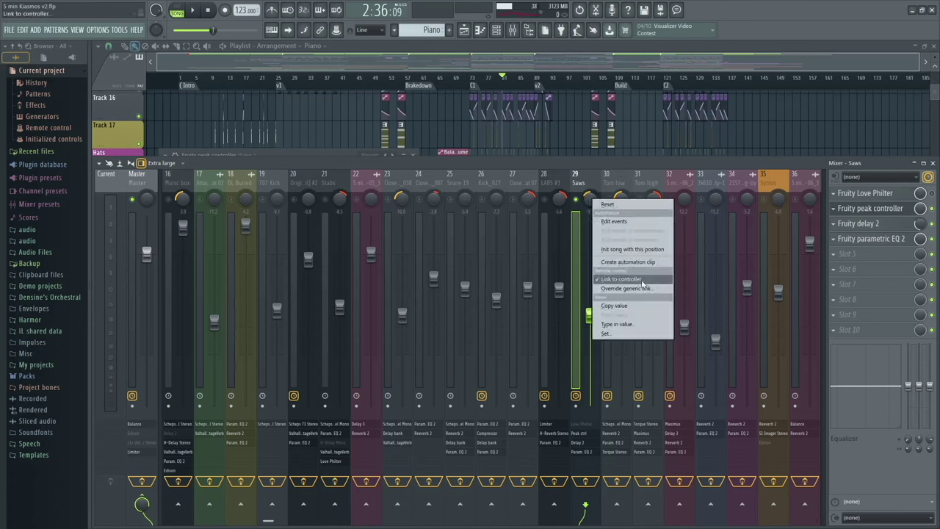
{"action": "left_click", "coordinate": [636, 282]}
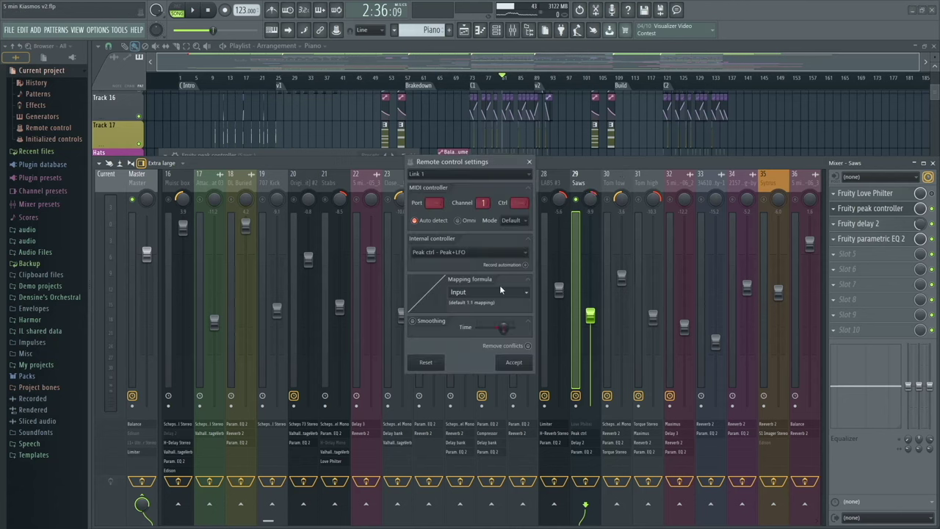
{"action": "left_click", "coordinate": [468, 251]}
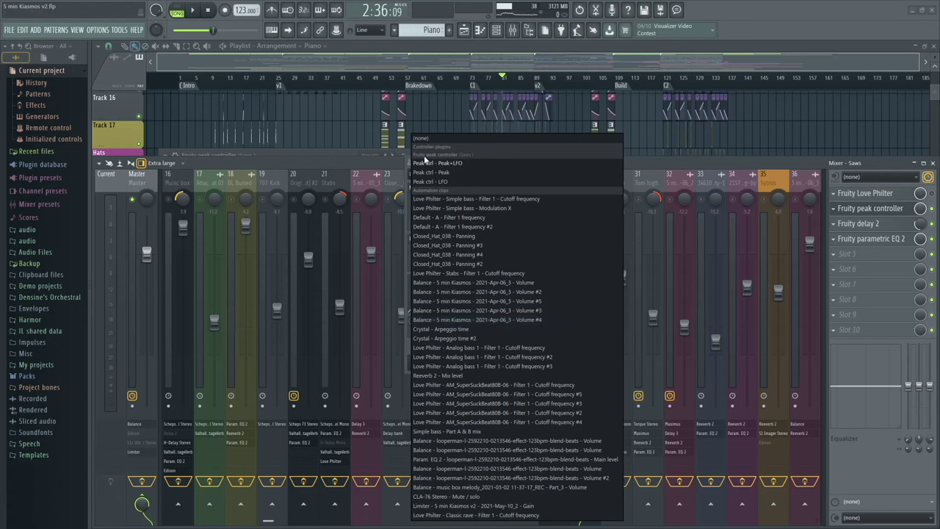
{"action": "left_click", "coordinate": [470, 172]}
{"action": "left_click", "coordinate": [532, 163]}
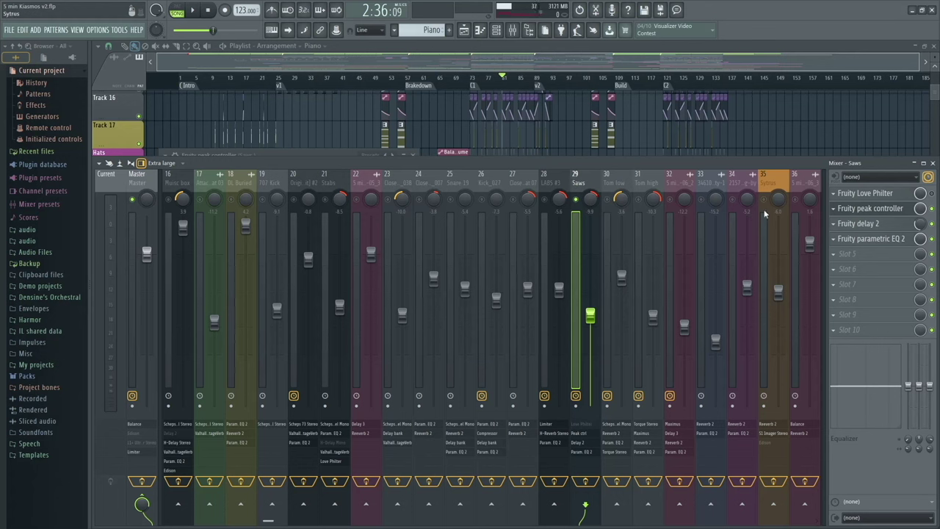
Reopen the Saws track's Fruity peak controller and try the Sine and Saw LFO shapes on the panning
{"action": "left_click", "coordinate": [882, 209]}
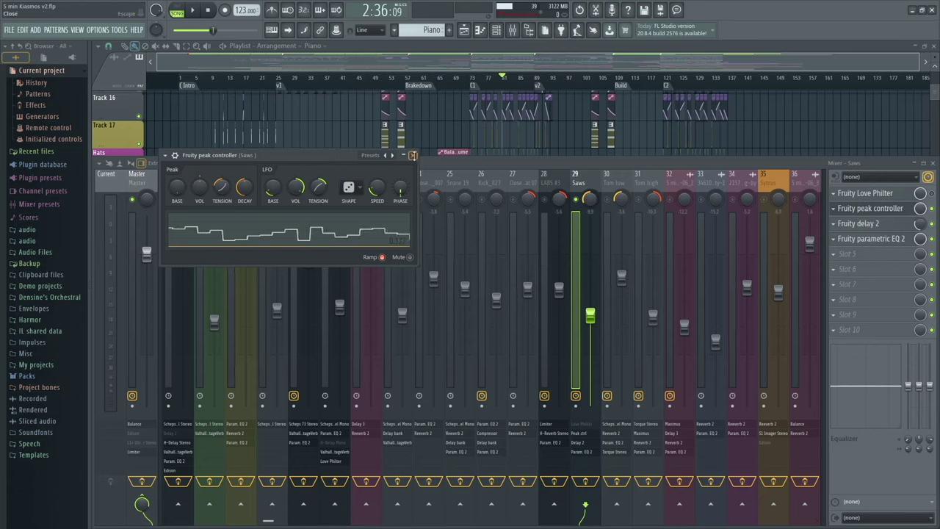
{"action": "left_click", "coordinate": [412, 155]}
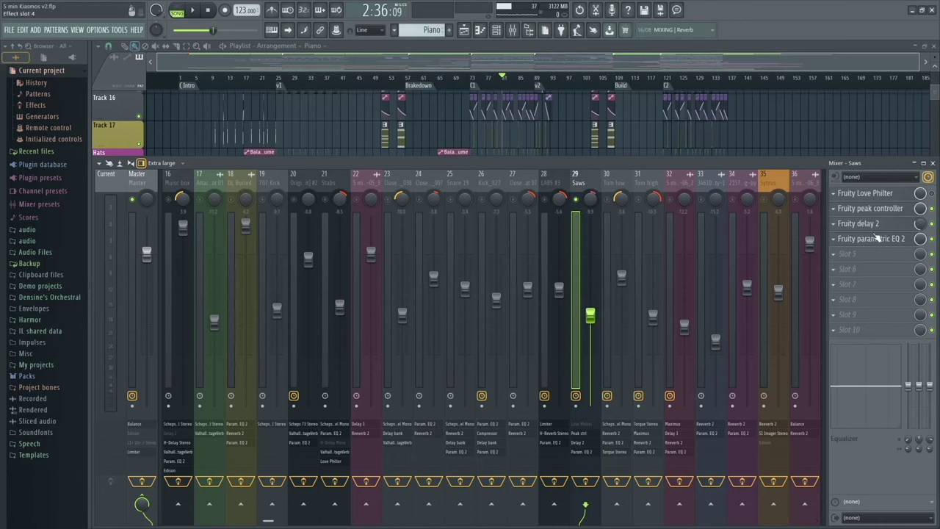
{"action": "left_click", "coordinate": [884, 210]}
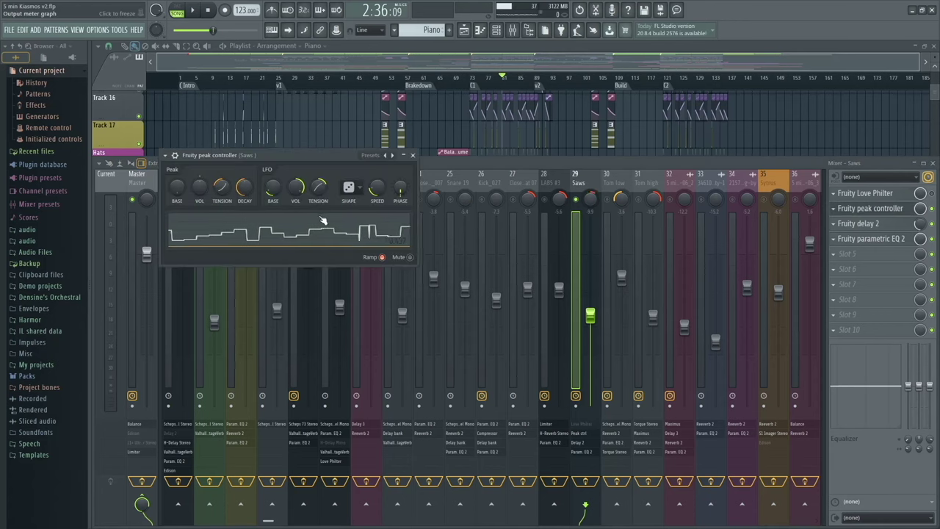
{"action": "left_click", "coordinate": [352, 189]}
{"action": "left_click", "coordinate": [358, 201]}
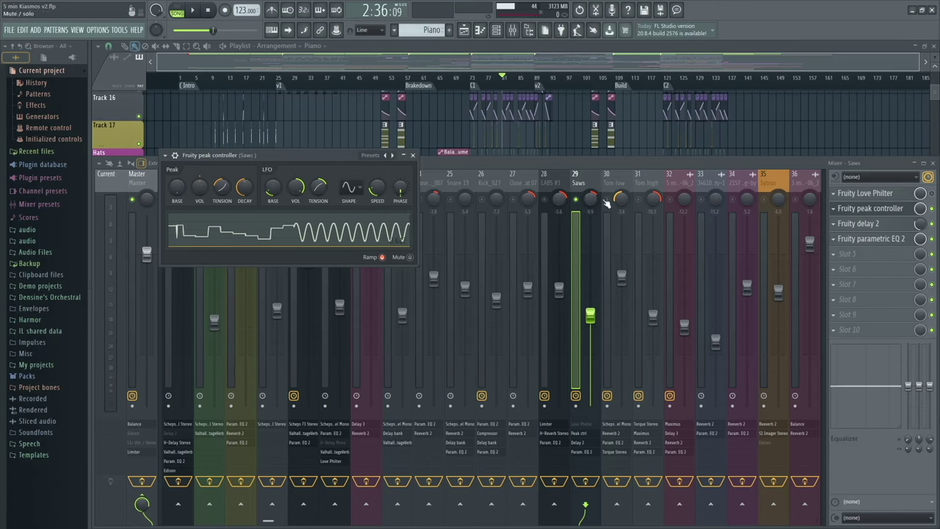
{"action": "left_click", "coordinate": [353, 188]}
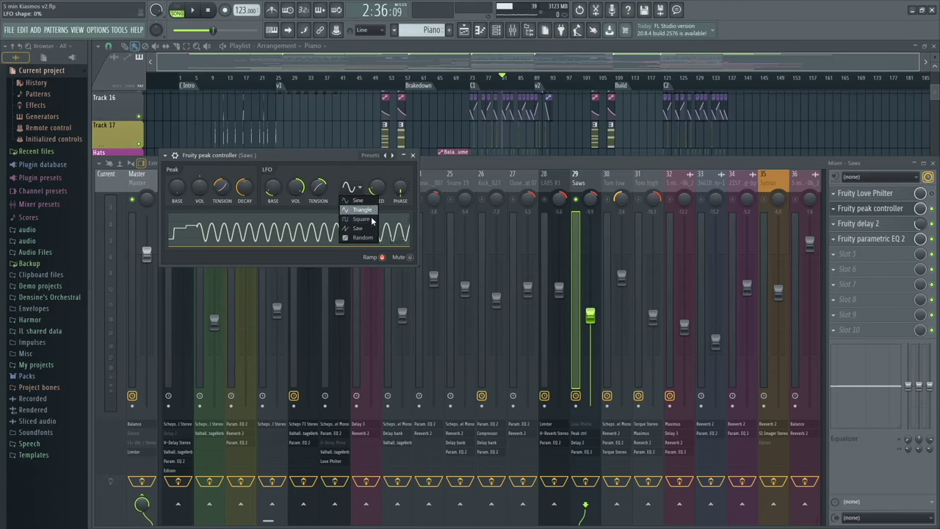
{"action": "left_click", "coordinate": [374, 229]}
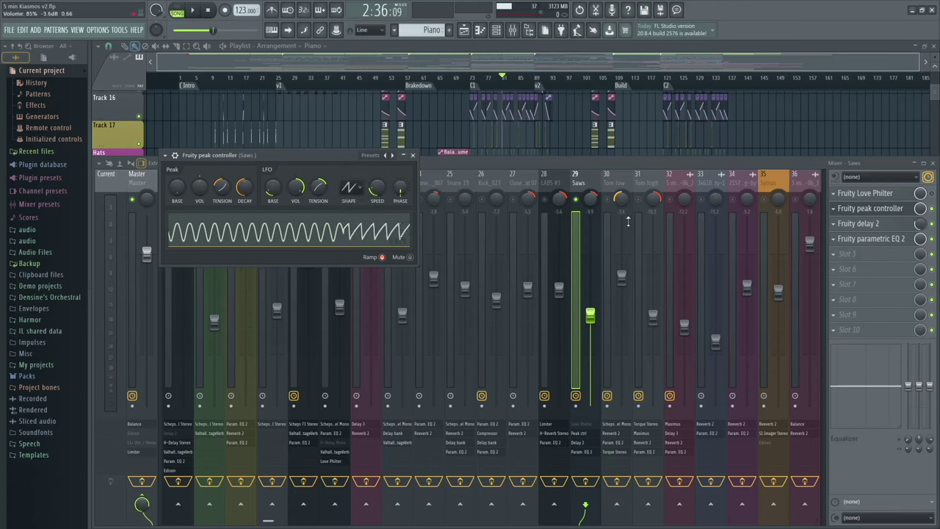
Set the peak controller's LFO shape to Random and play the Saws track with the modulated panning
{"action": "left_click", "coordinate": [360, 189]}
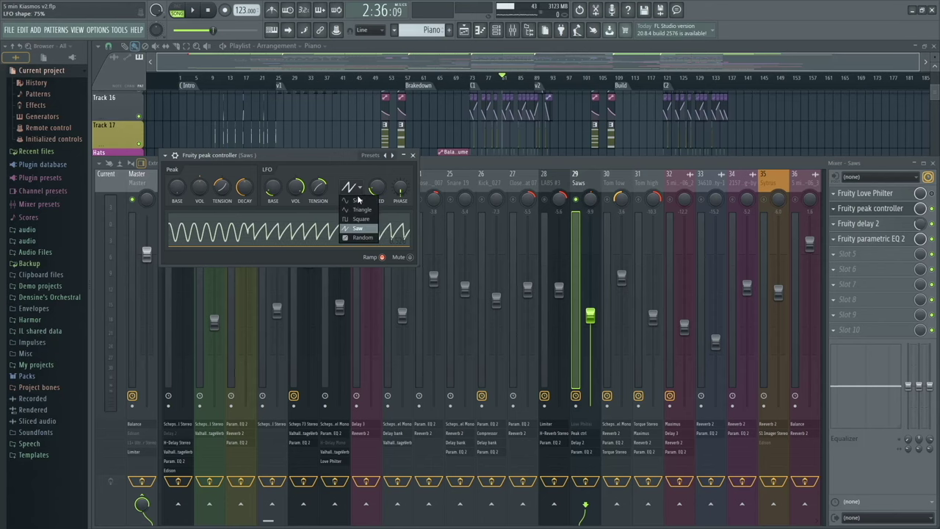
{"action": "left_click", "coordinate": [363, 238]}
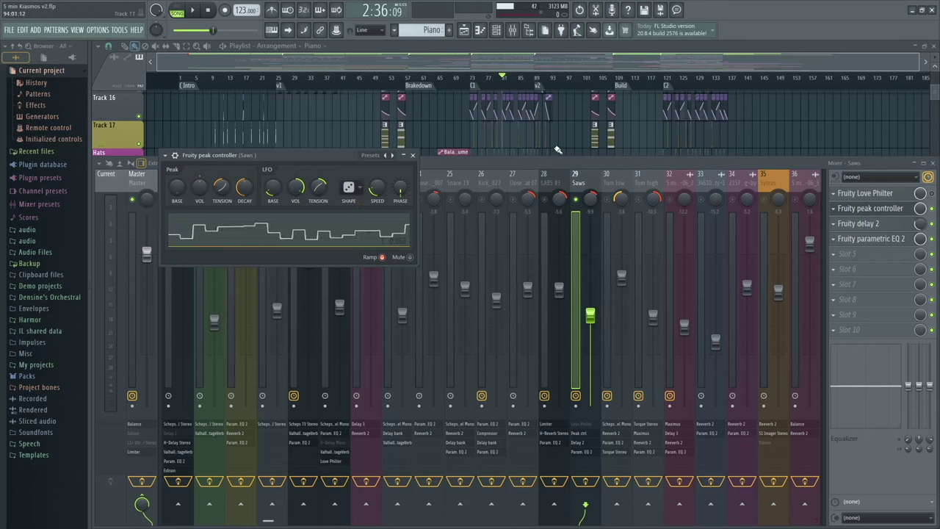
{"action": "key", "text": "space"}
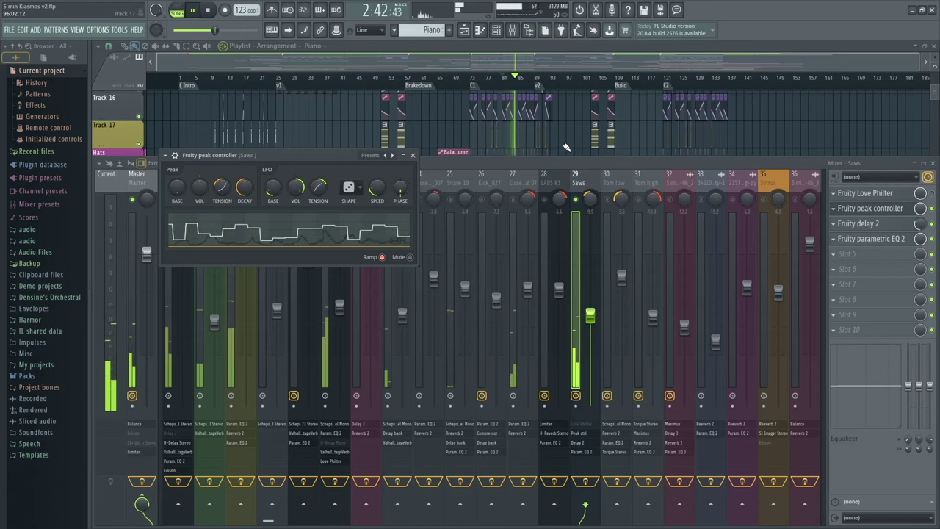
Close the Fruity peak controller and compare the Saws track's modulated panning in solo and within the full mix
{"action": "key", "text": "space"}
{"action": "left_click", "coordinate": [413, 156]}
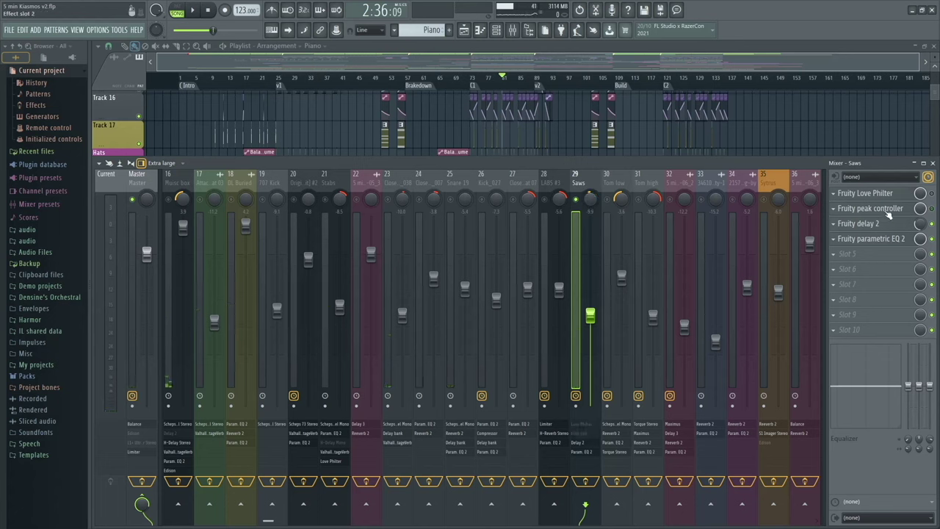
{"action": "key", "text": "space"}
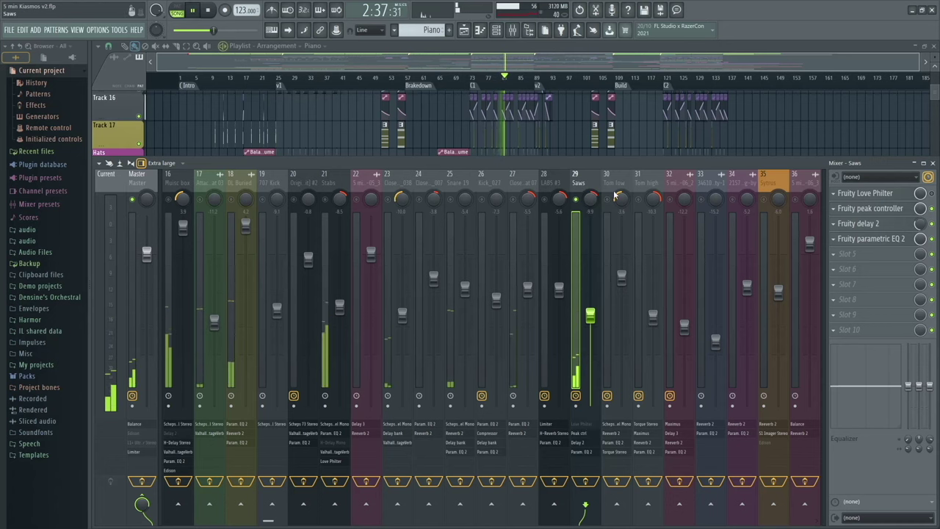
{"action": "right_click", "coordinate": [577, 200]}
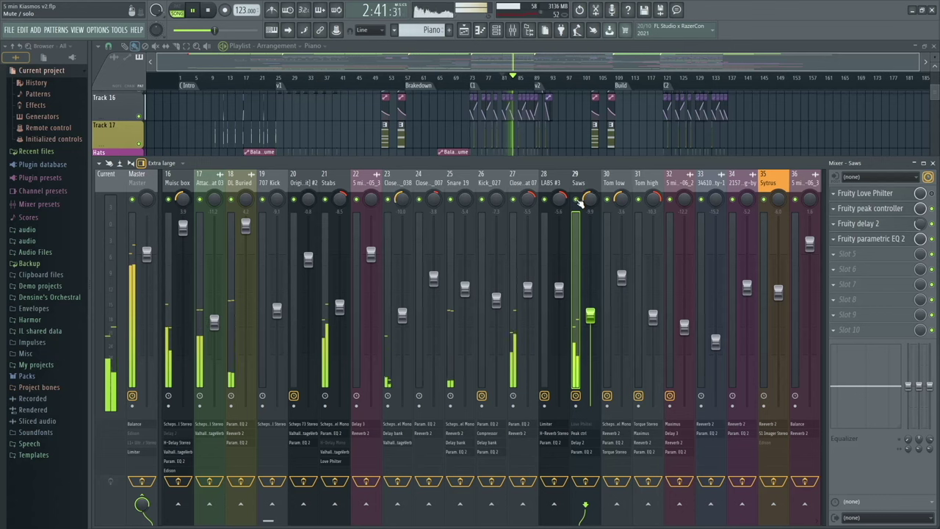
{"action": "scroll", "coordinate": [573, 150], "scroll_direction": "down", "scroll_amount": 4}
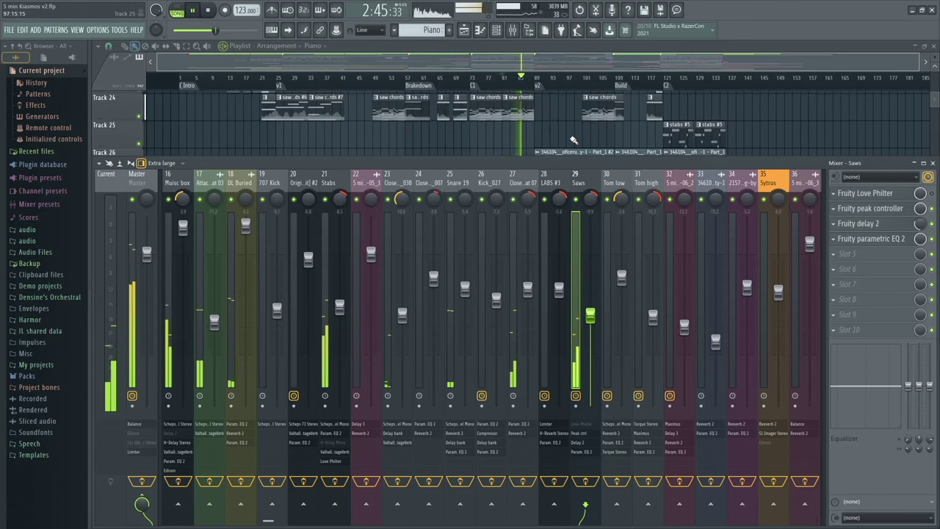
{"action": "key", "text": "space"}
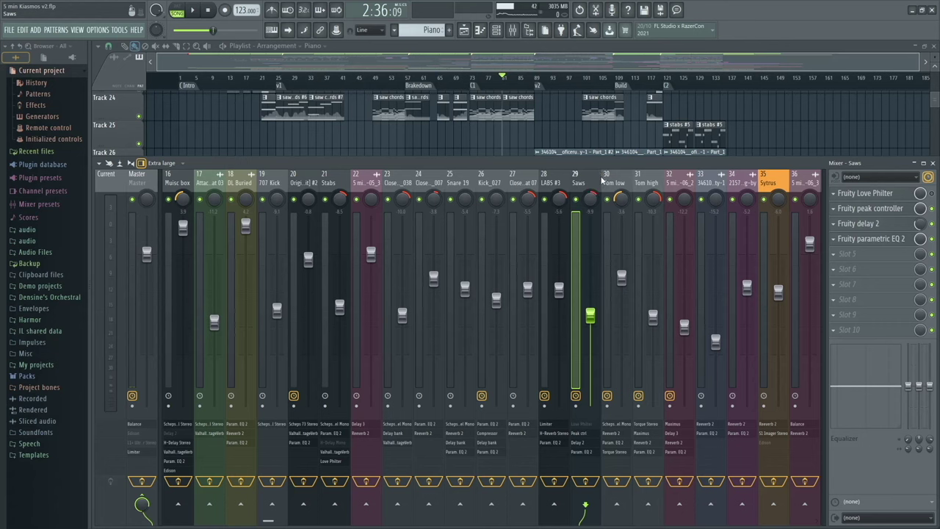
{"action": "scroll", "coordinate": [559, 178], "scroll_direction": "up", "scroll_amount": 3}
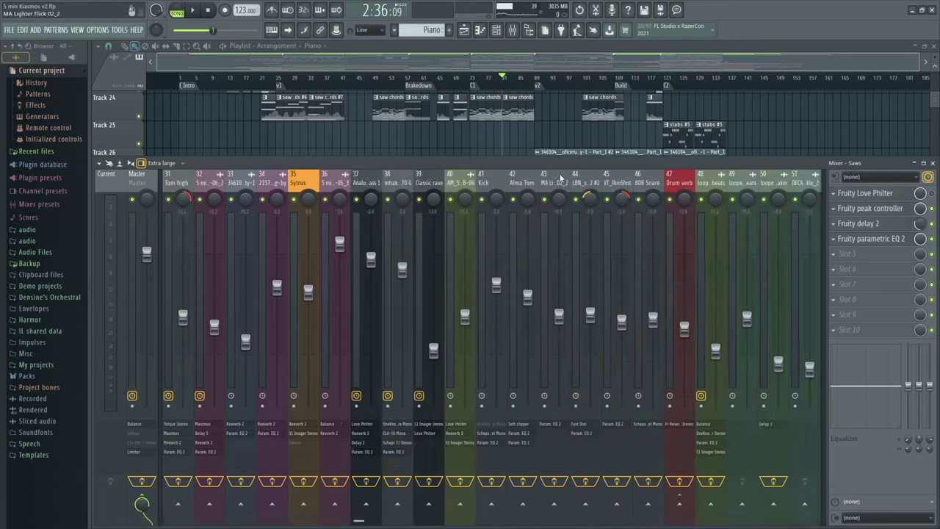
{"action": "scroll", "coordinate": [559, 179], "scroll_direction": "down", "scroll_amount": 10}
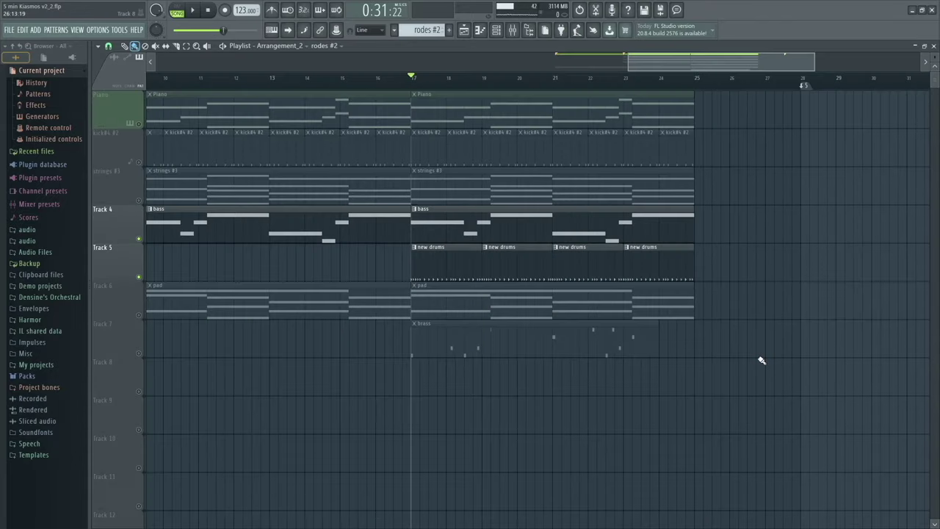
Turn all playlist tracks back on and play the arrangement from bar 17
{"action": "scroll", "coordinate": [742, 361], "scroll_direction": "up", "scroll_amount": 5}
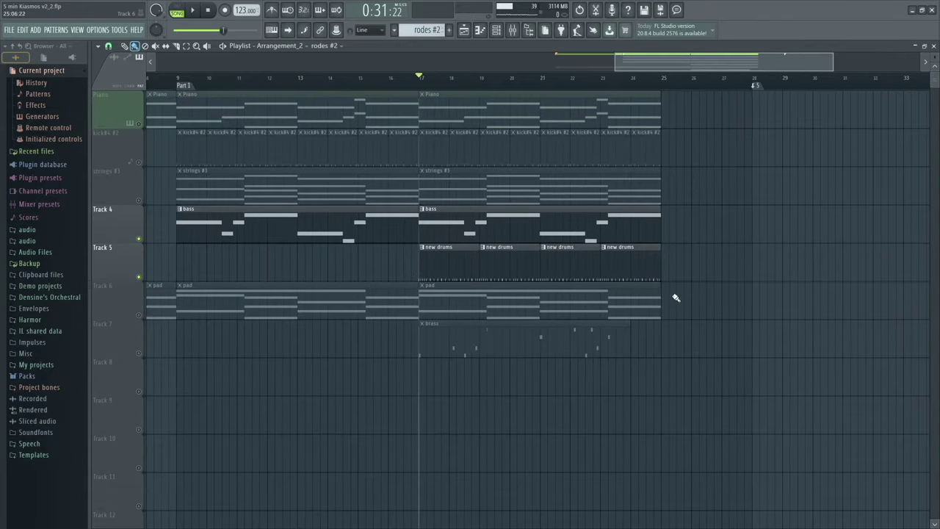
{"action": "scroll", "coordinate": [701, 332], "scroll_direction": "down", "scroll_amount": 1}
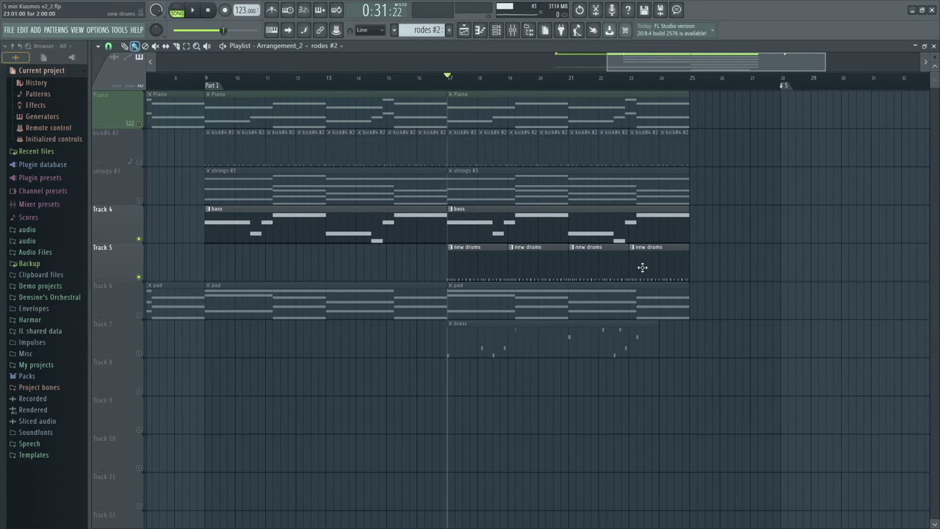
{"action": "scroll", "coordinate": [642, 267], "scroll_direction": "down", "scroll_amount": 2}
{"action": "left_click", "coordinate": [139, 278], "text": "ctrl"}
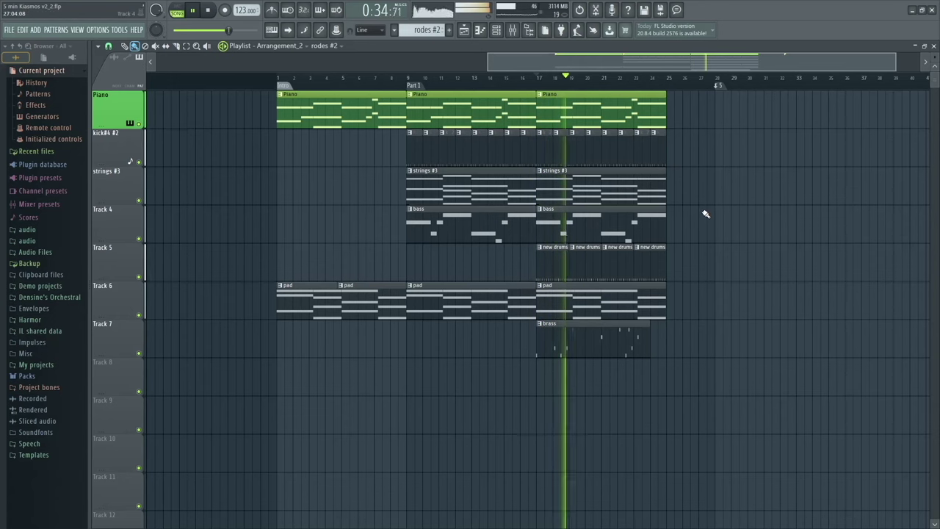
{"action": "key", "text": "space"}
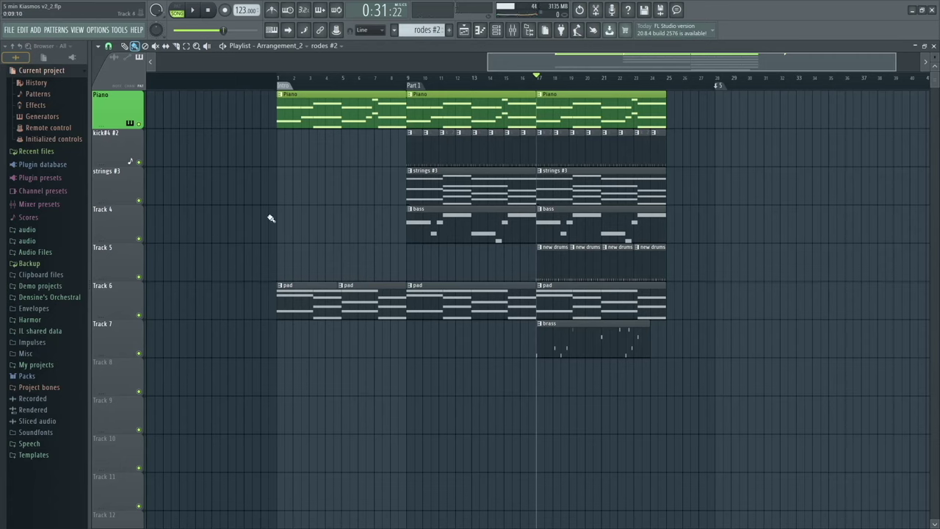
Solo playlist Track 4 with the bass, enable Track 5 with the new drums, and play both together
{"action": "left_click", "coordinate": [139, 239], "text": "ctrl"}
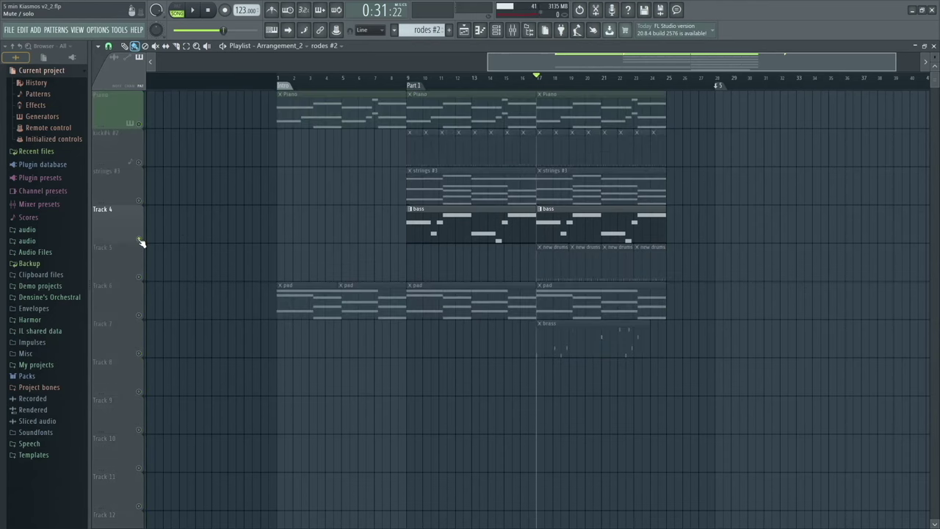
{"action": "left_click", "coordinate": [139, 278]}
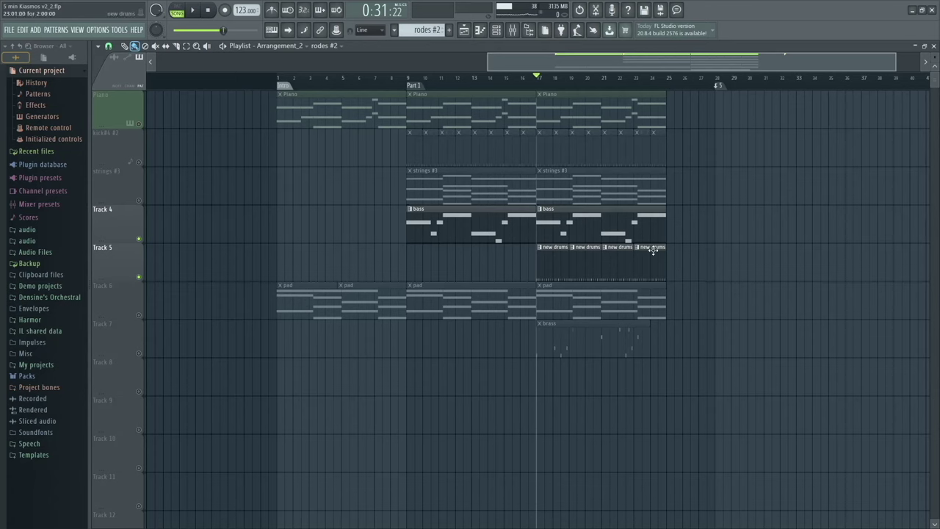
{"action": "key", "text": "space"}
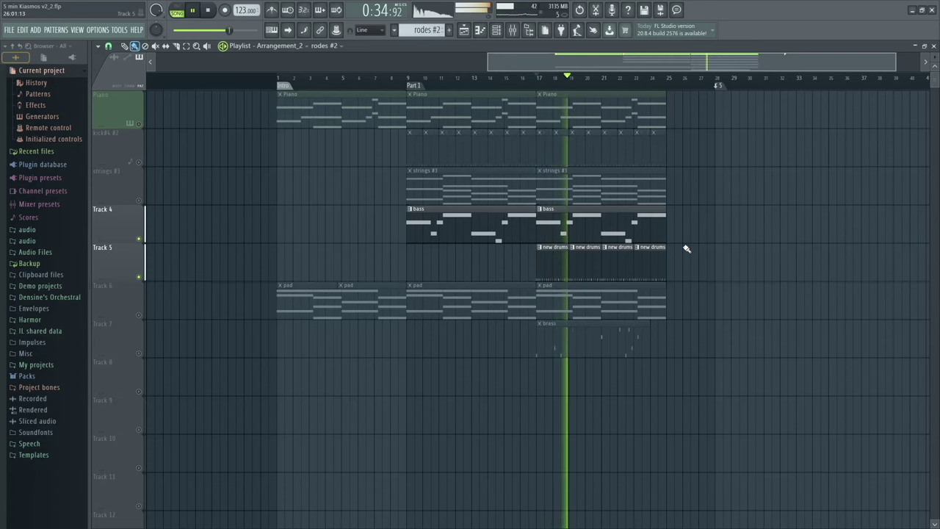
{"action": "key", "text": "space"}
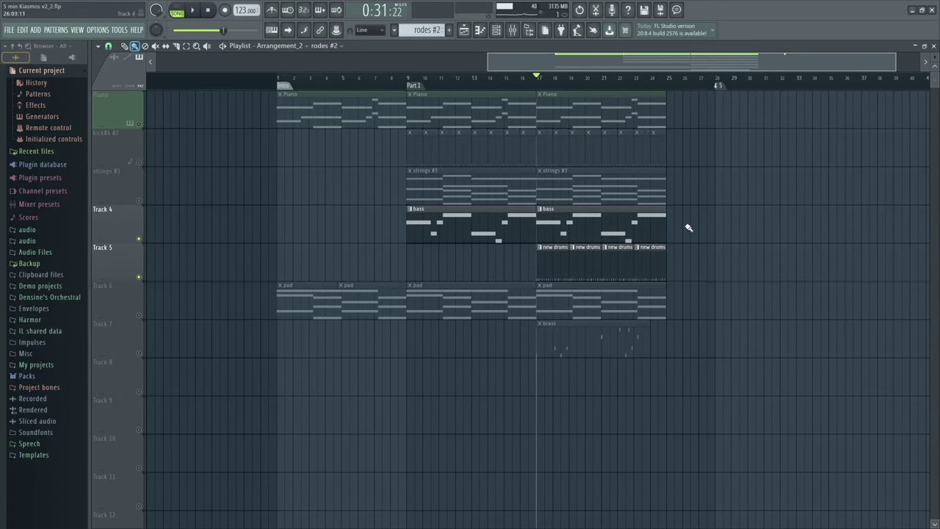
Show the mixer, check the tracks from Alma Tom through sub #2 one by one, and play them together
{"action": "left_click", "coordinate": [512, 29]}
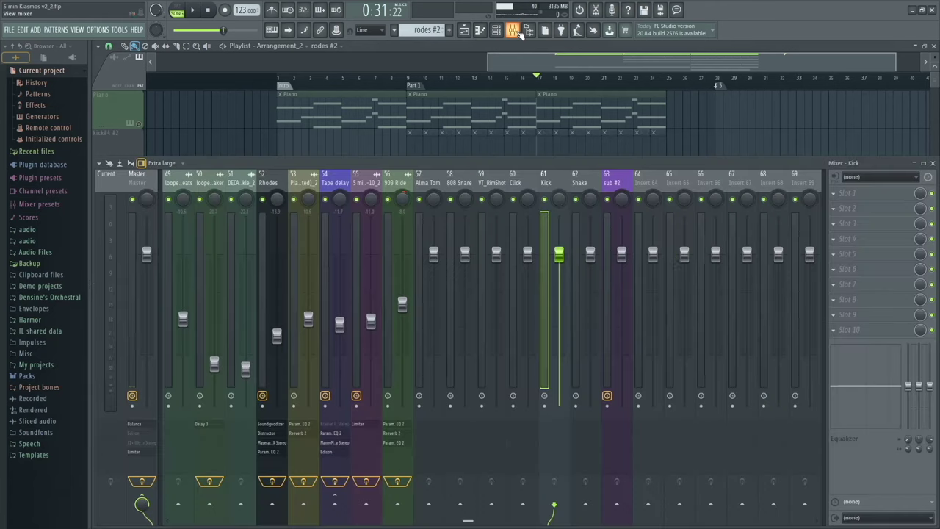
{"action": "left_click", "coordinate": [429, 185]}
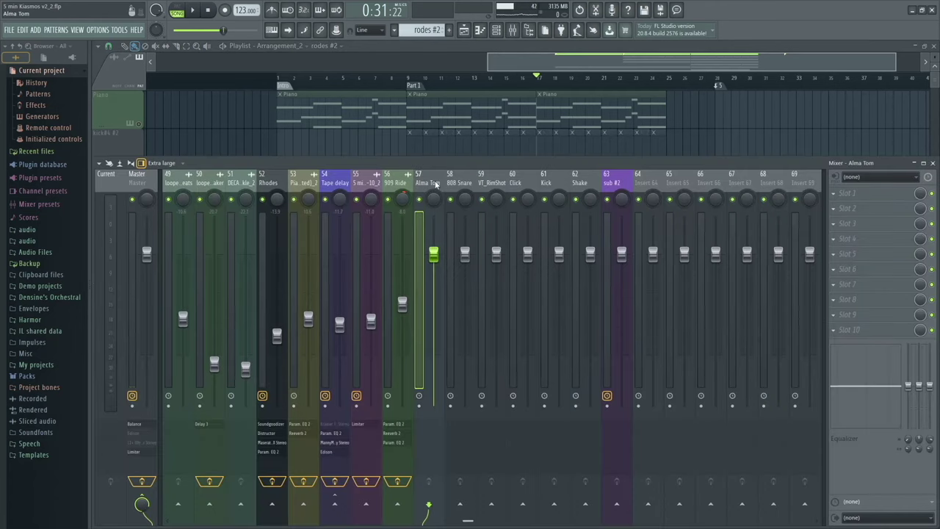
{"action": "left_click", "coordinate": [459, 186]}
{"action": "left_click", "coordinate": [491, 186]}
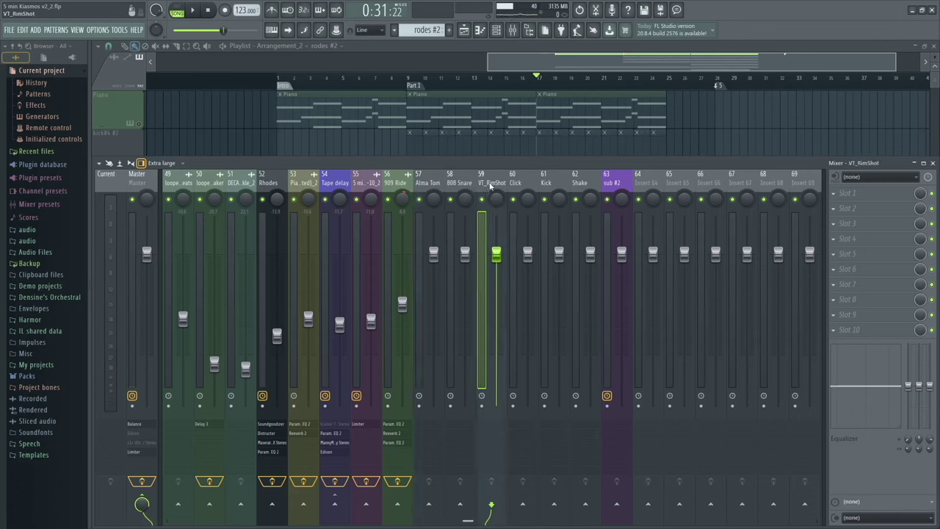
{"action": "left_click", "coordinate": [527, 186]}
{"action": "left_click", "coordinate": [556, 185]}
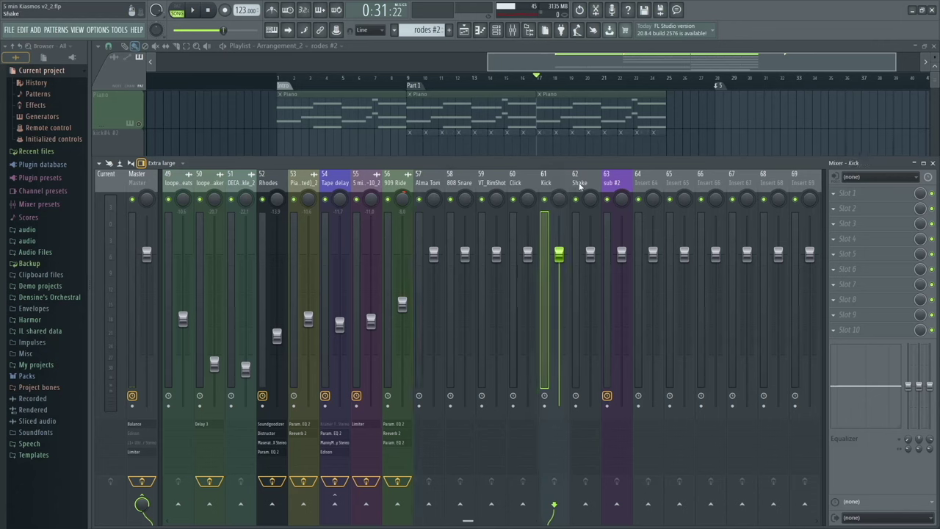
{"action": "left_click", "coordinate": [579, 185]}
{"action": "left_click", "coordinate": [619, 185]}
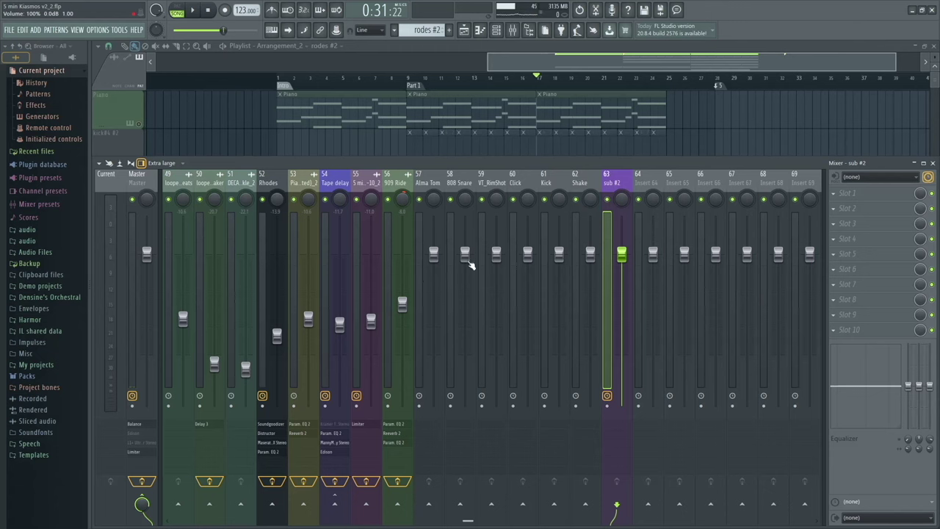
{"action": "key", "text": "space"}
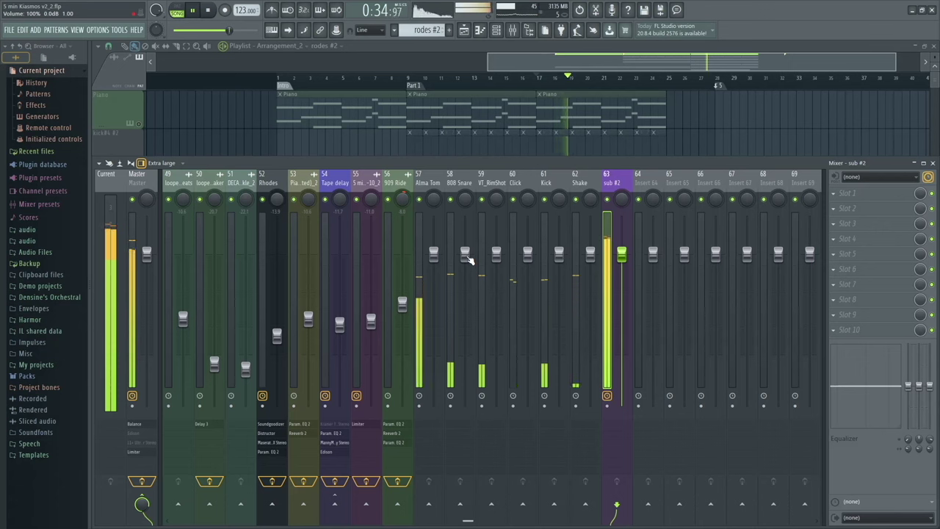
{"action": "key", "text": "space"}
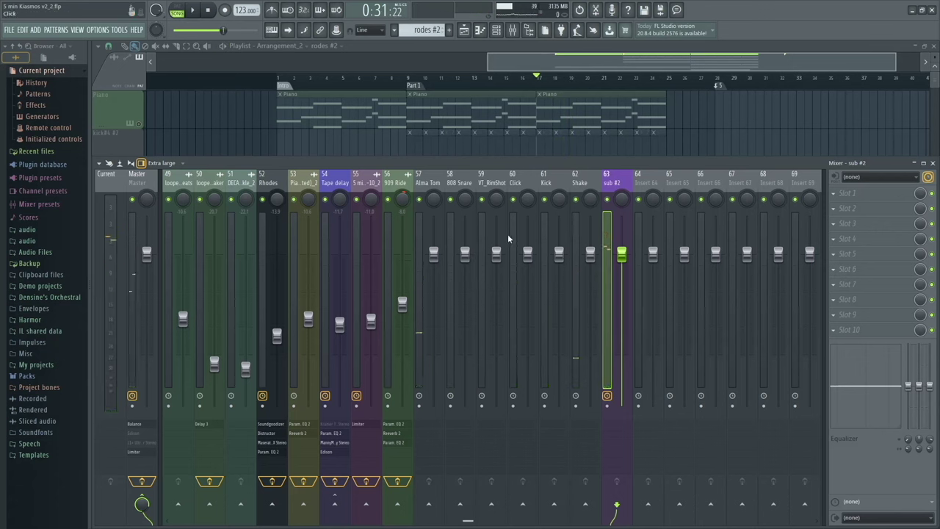
Solo the Kick mixer track during playback and load Fruity parametric EQ 2 into its first effect slot
{"action": "left_click", "coordinate": [551, 187]}
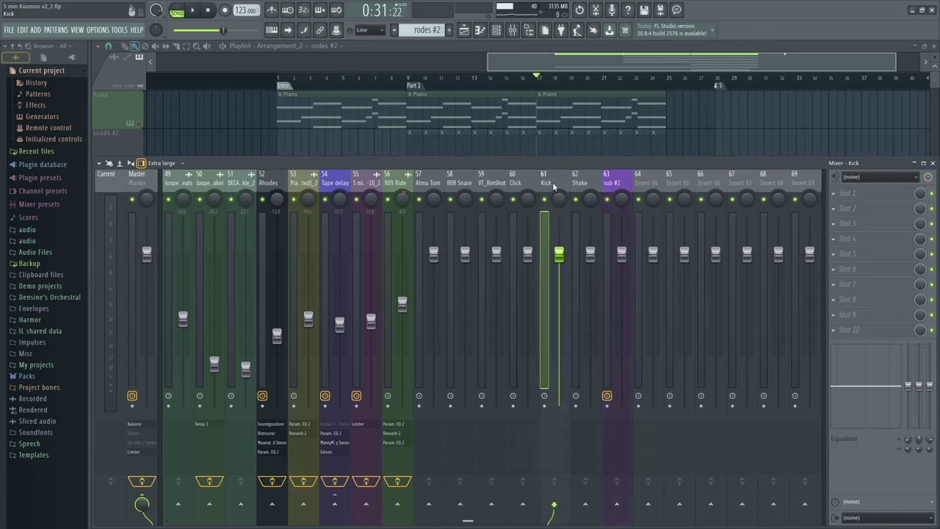
{"action": "key", "text": "space"}
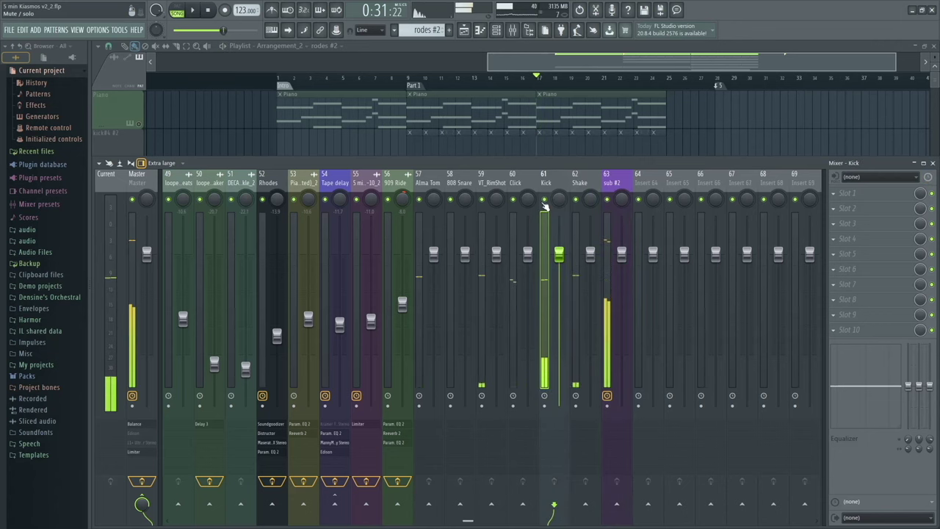
{"action": "left_click", "coordinate": [872, 194]}
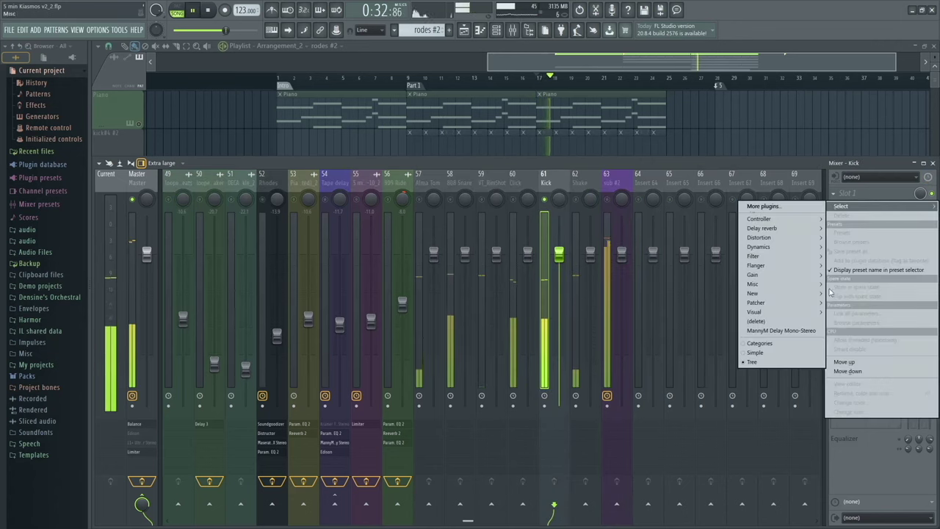
{"action": "mouse_move", "coordinate": [795, 249]}
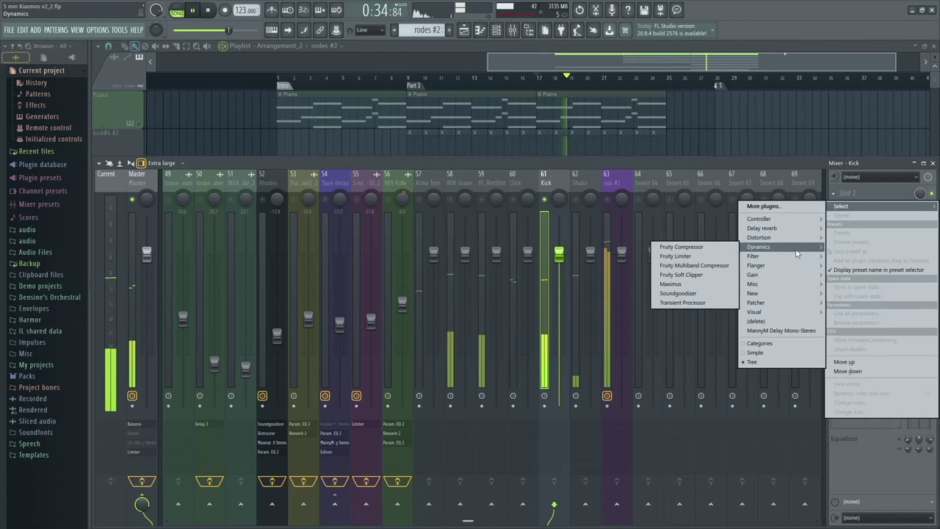
{"action": "mouse_move", "coordinate": [804, 268]}
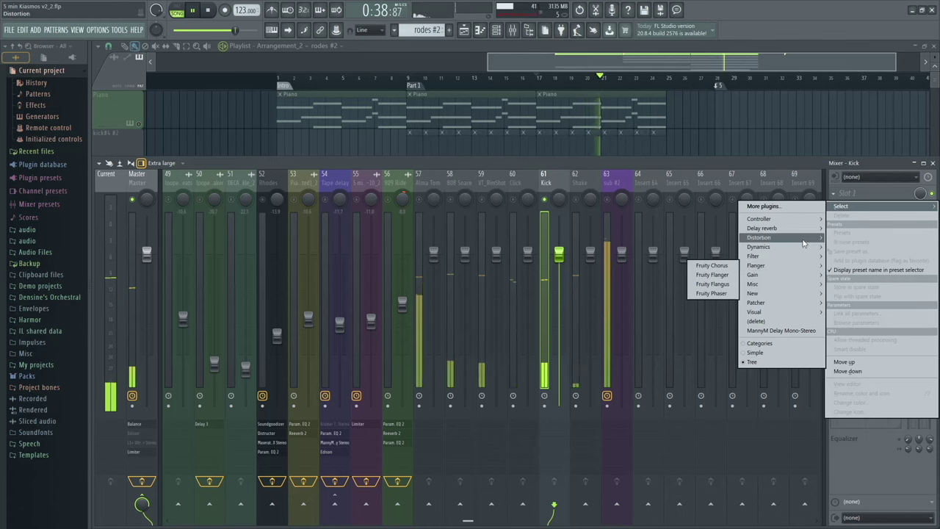
{"action": "left_click", "coordinate": [723, 288]}
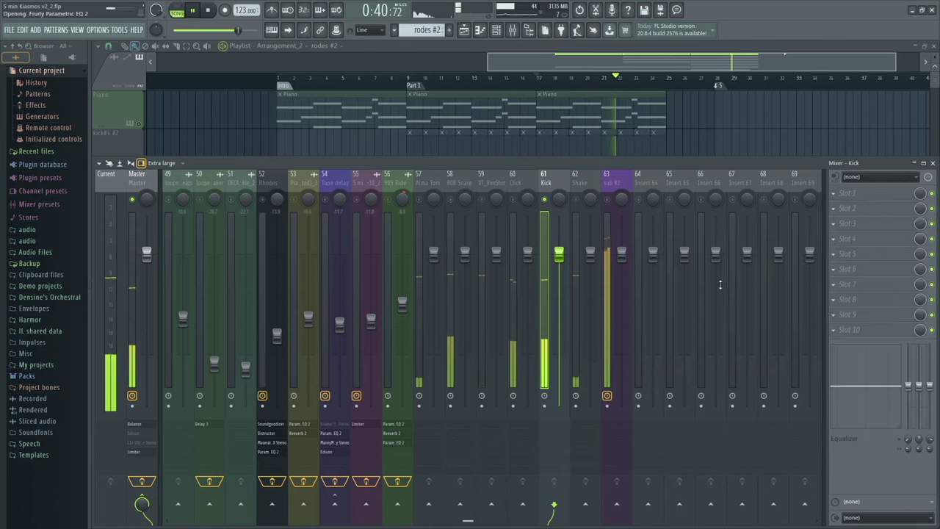
Shape the Kick's EQ by cutting bands 1 and 7, boosting band 4 around 98 Hz, and slightly raising bands 3 and 6
{"action": "left_click_drag", "start_coordinate": [329, 222], "coordinate": [330, 256]}
{"action": "left_click_drag", "start_coordinate": [259, 222], "coordinate": [177, 252]}
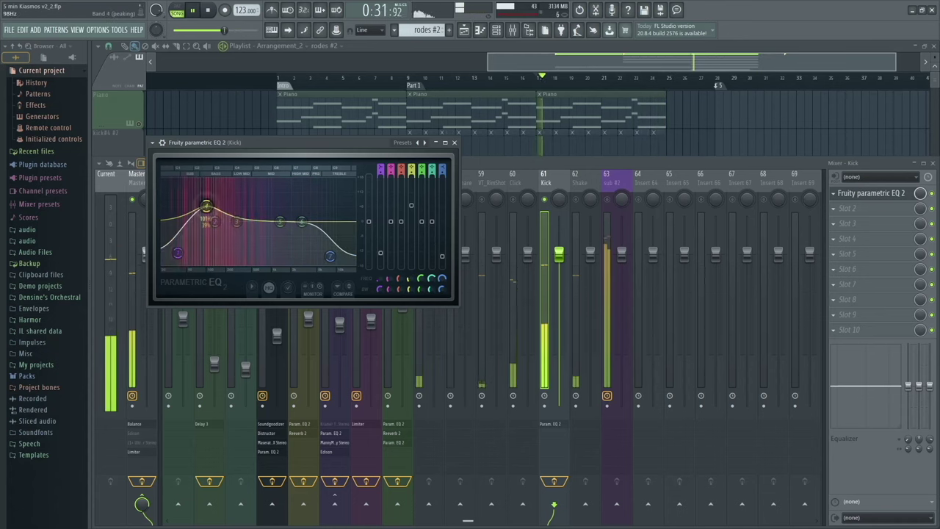
{"action": "left_click_drag", "start_coordinate": [207, 206], "coordinate": [240, 218]}
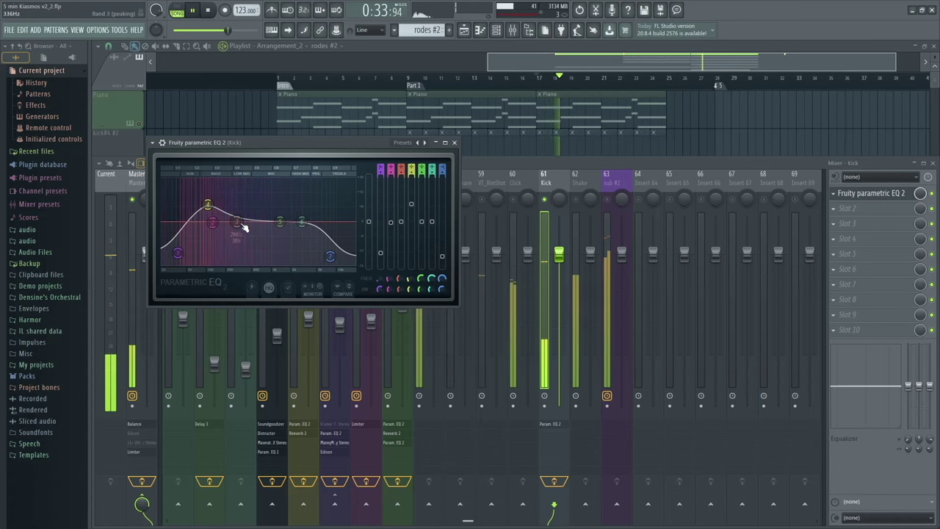
{"action": "left_click_drag", "start_coordinate": [302, 221], "coordinate": [265, 211]}
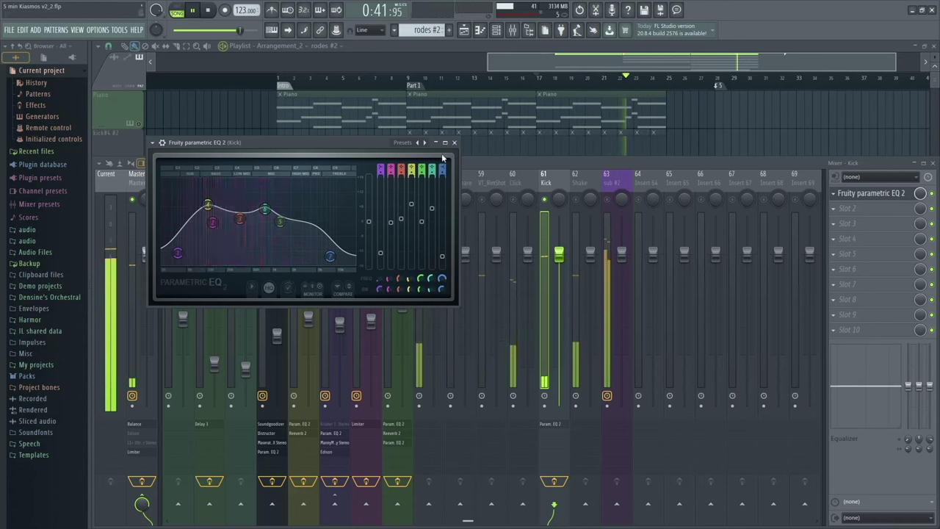
{"action": "left_click", "coordinate": [870, 192]}
{"action": "key", "text": "space"}
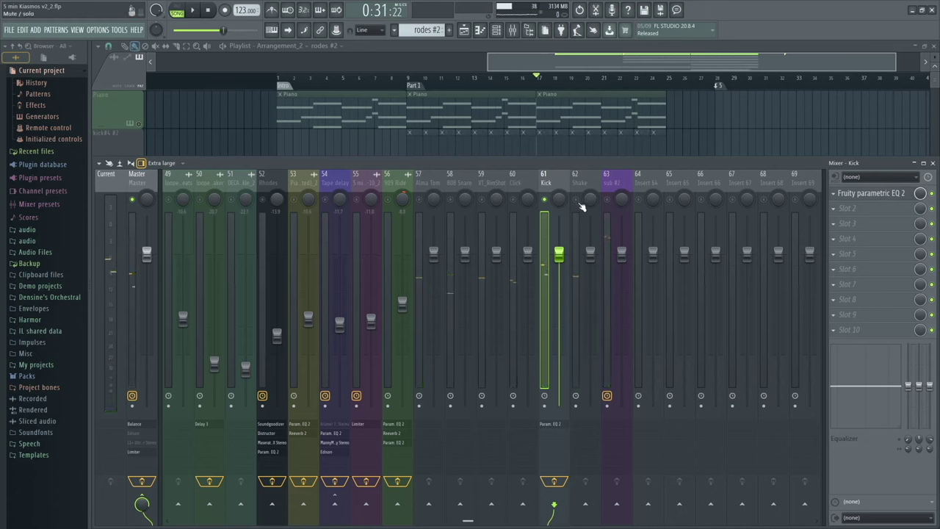
Take the Kick out of solo, solo the Click mixer track, and play it
{"action": "right_click", "coordinate": [547, 205]}
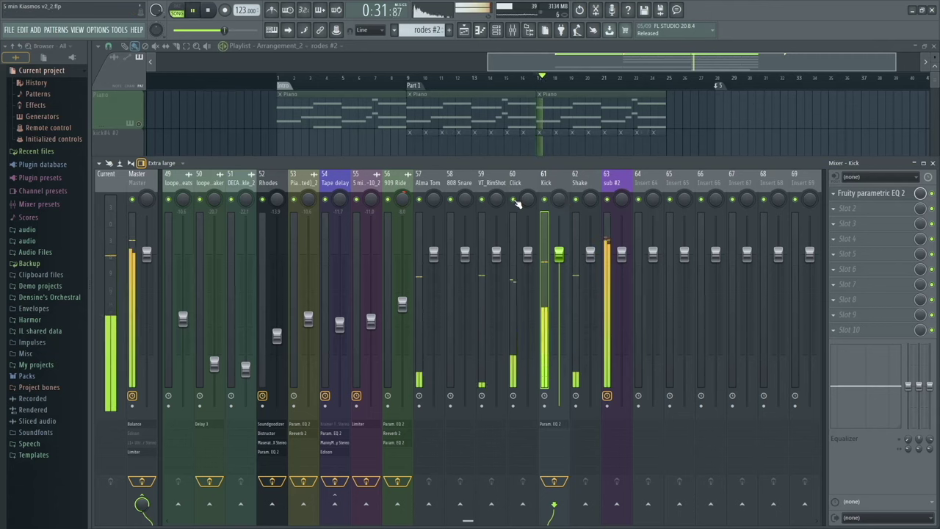
{"action": "right_click", "coordinate": [516, 202]}
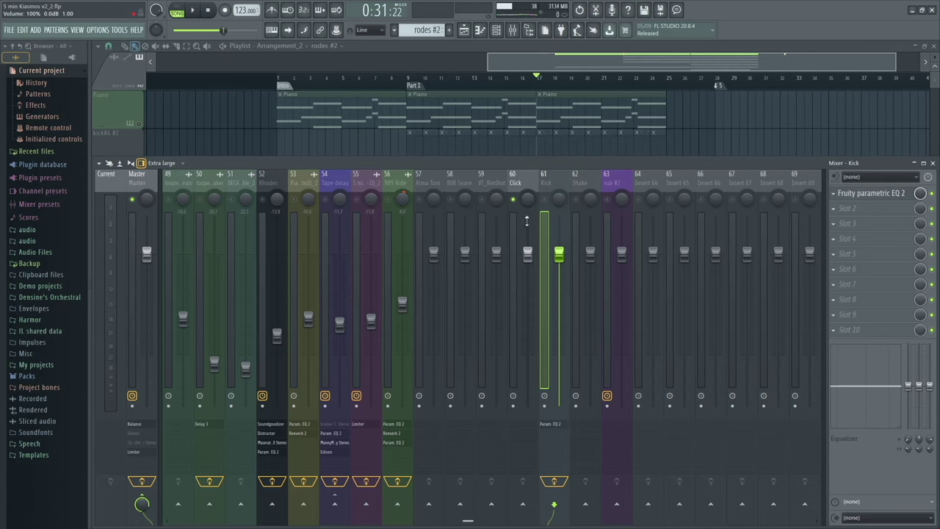
{"action": "key", "text": "space"}
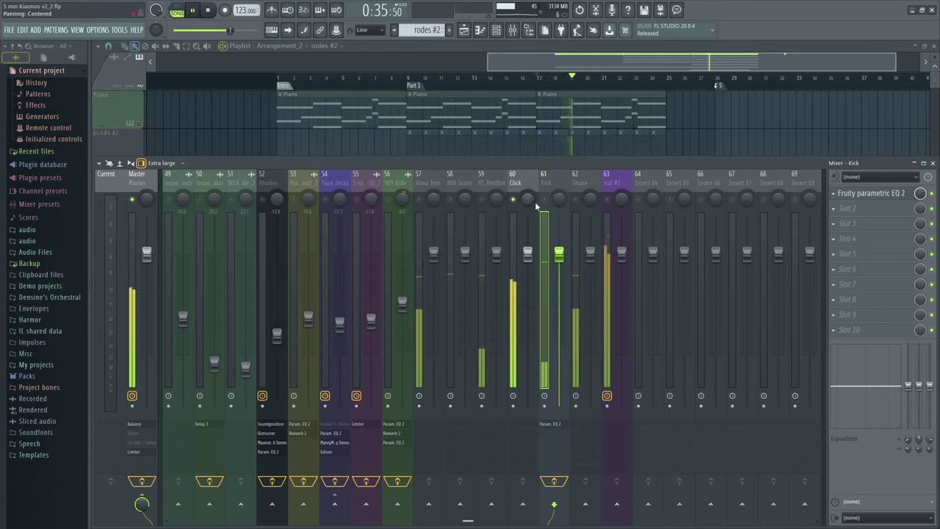
Load Fruity Compressor into the first effect slot of the Click mixer track and play the soloed track
{"action": "left_click", "coordinate": [514, 190]}
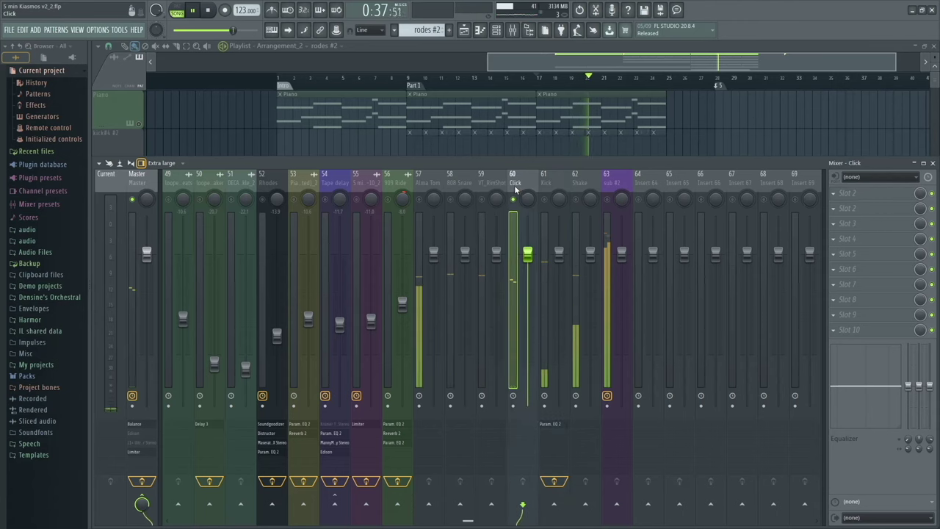
{"action": "key", "text": "space"}
{"action": "left_click", "coordinate": [852, 193]}
{"action": "mouse_move", "coordinate": [803, 266]}
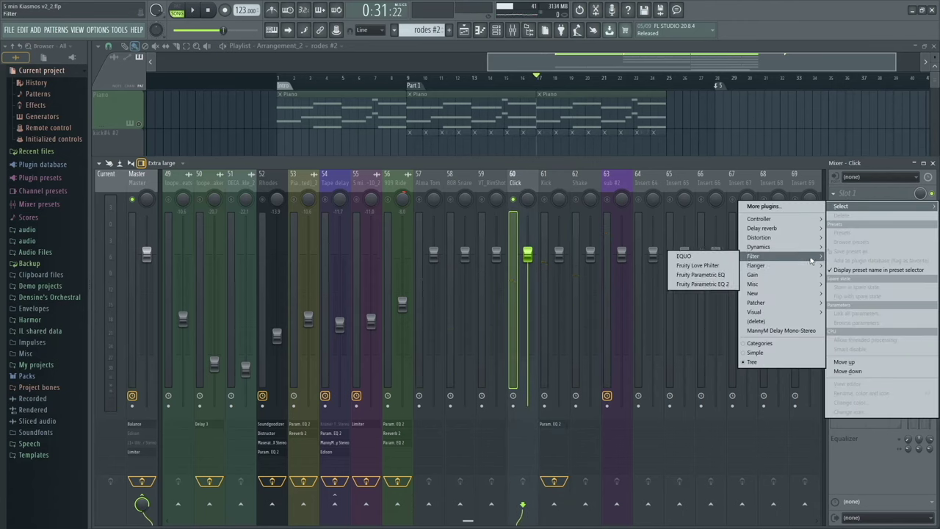
{"action": "mouse_move", "coordinate": [801, 243]}
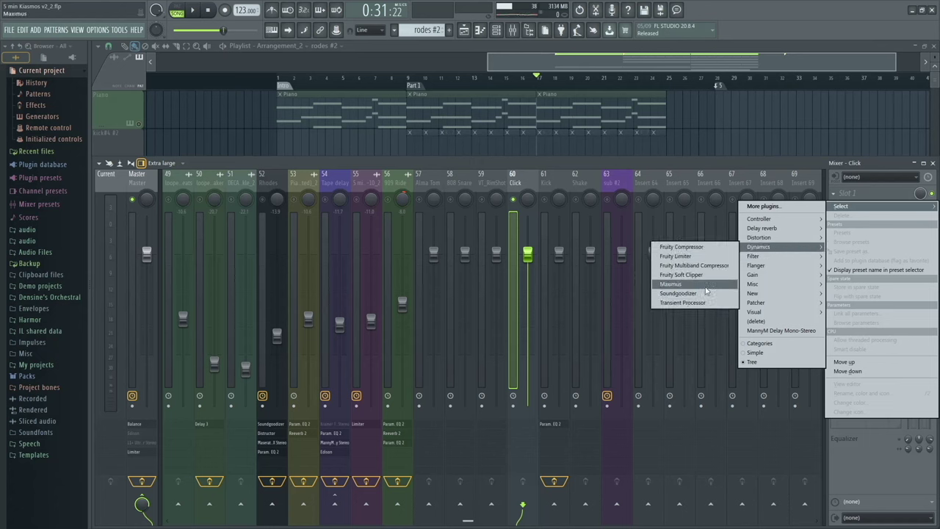
{"action": "left_click", "coordinate": [708, 249]}
{"action": "key", "text": "space"}
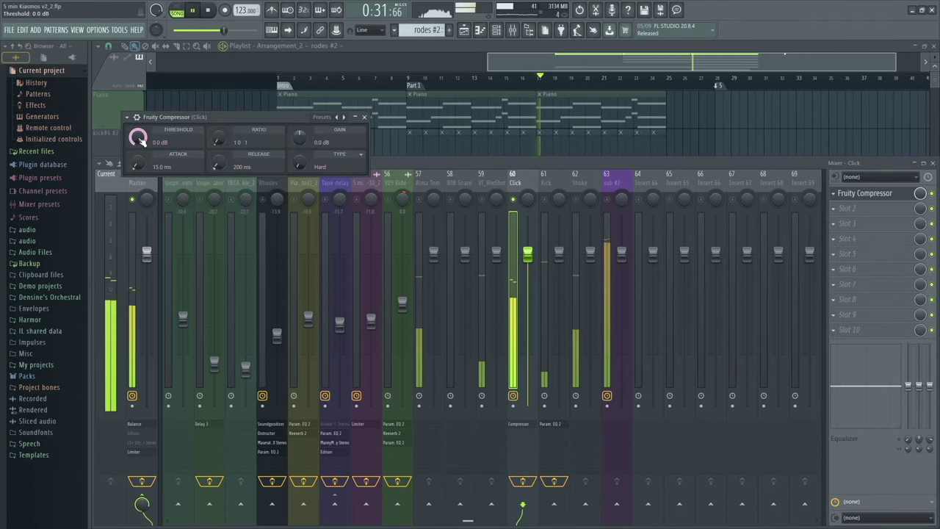
Set the Click's compressor to threshold -34.2 dB, ratio 10.5:1, gain 8.1 dB, release 667 ms and type Soft
{"action": "left_click_drag", "start_coordinate": [137, 137], "coordinate": [137, 166]}
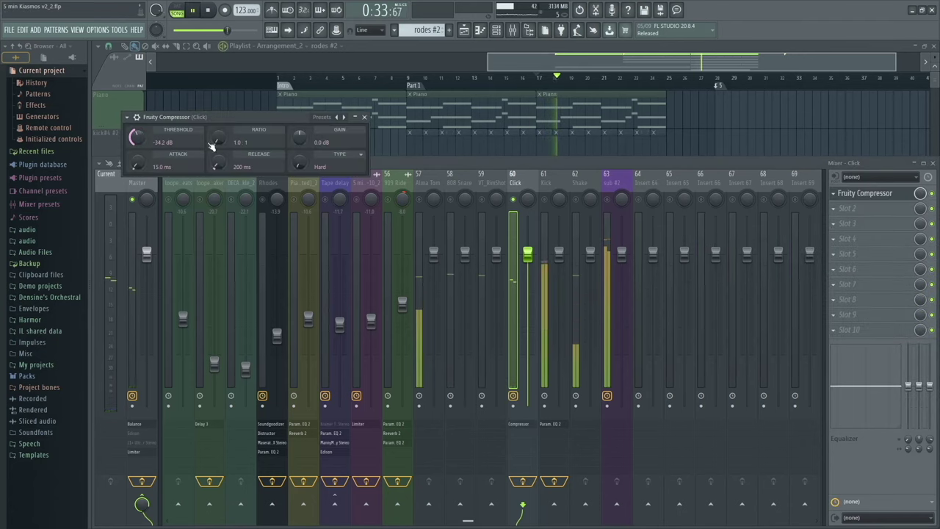
{"action": "left_click_drag", "start_coordinate": [217, 138], "coordinate": [217, 117]}
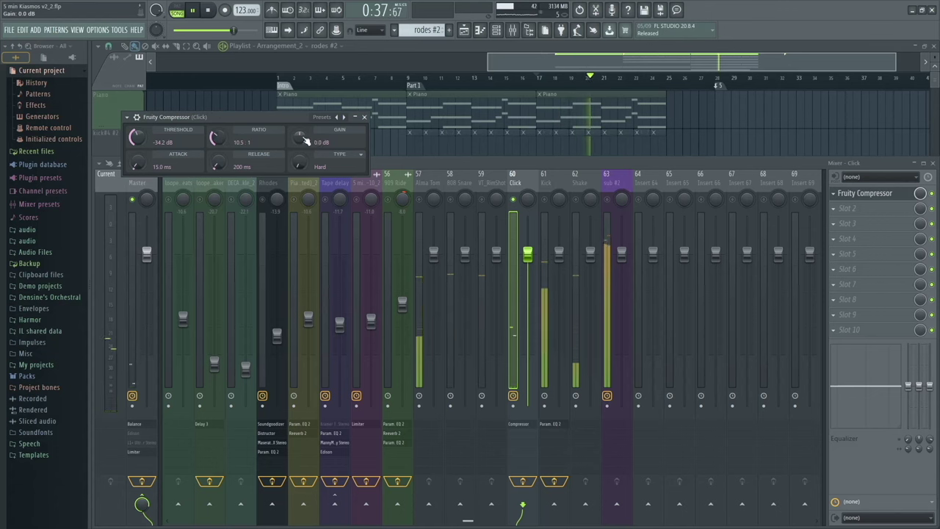
{"action": "left_click_drag", "start_coordinate": [299, 138], "coordinate": [301, 130]}
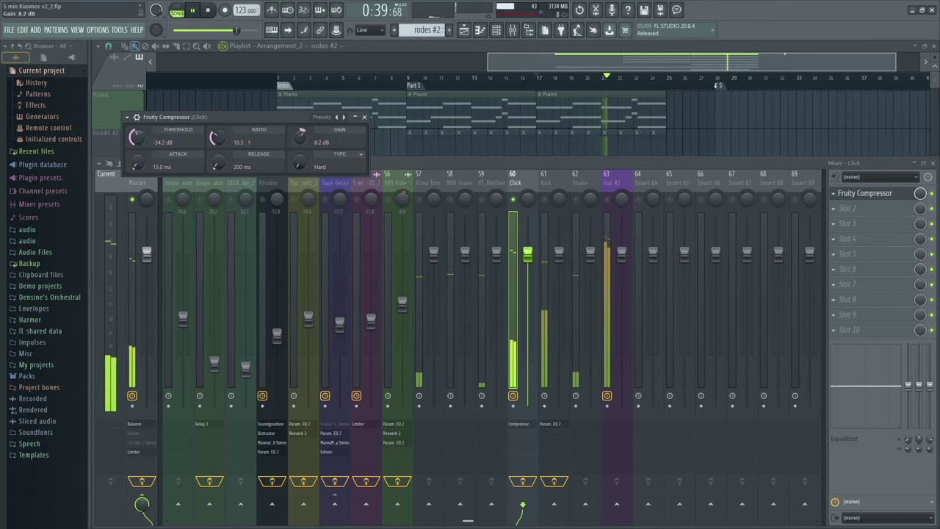
{"action": "scroll", "coordinate": [221, 165], "scroll_direction": "up", "scroll_amount": 5}
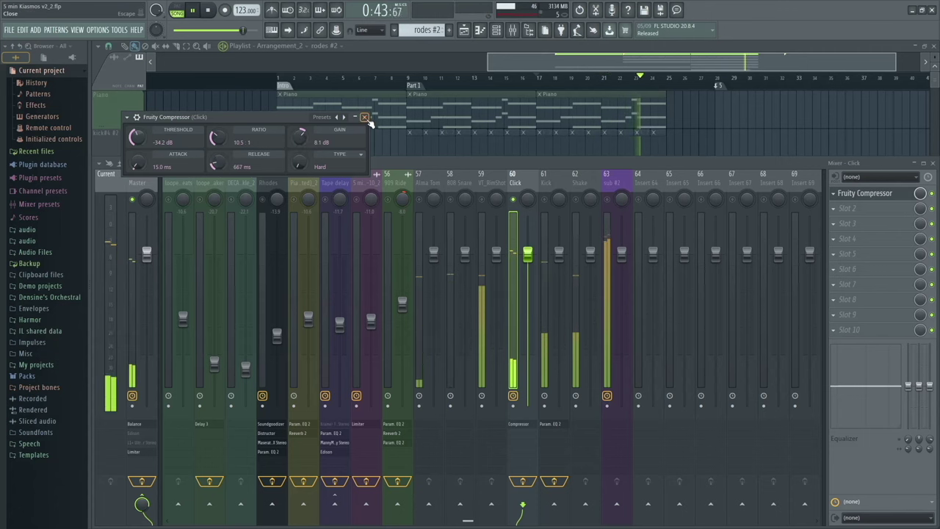
{"action": "scroll", "coordinate": [298, 162], "scroll_direction": "up", "scroll_amount": 2}
{"action": "scroll", "coordinate": [298, 162], "scroll_direction": "up", "scroll_amount": 1}
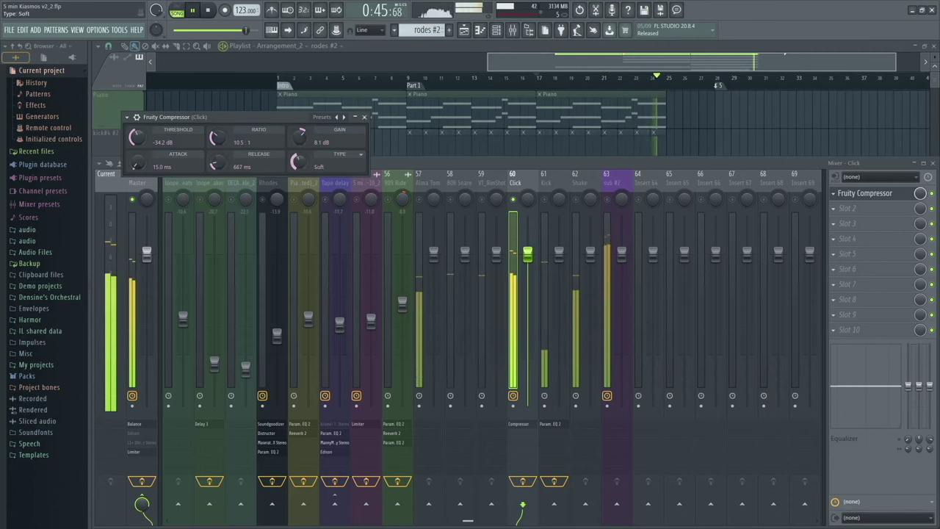
{"action": "left_click", "coordinate": [364, 117]}
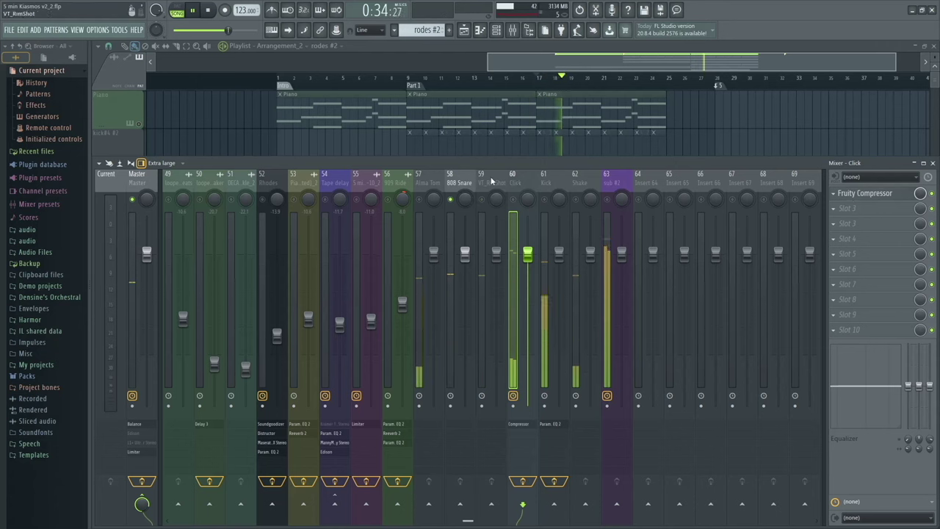
Load Fruity parametric EQ 2 into the first effect slot of the 808 Snare mixer track
{"action": "left_click", "coordinate": [457, 220]}
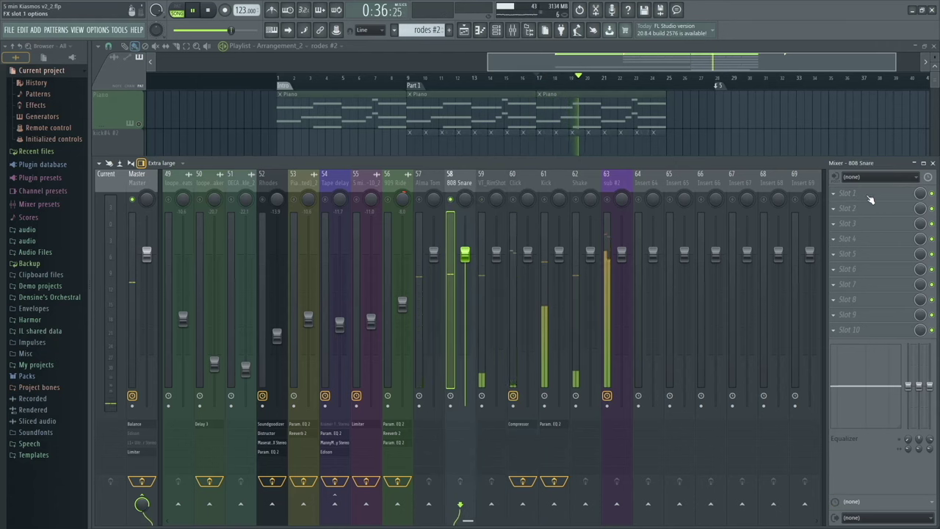
{"action": "left_click", "coordinate": [837, 194]}
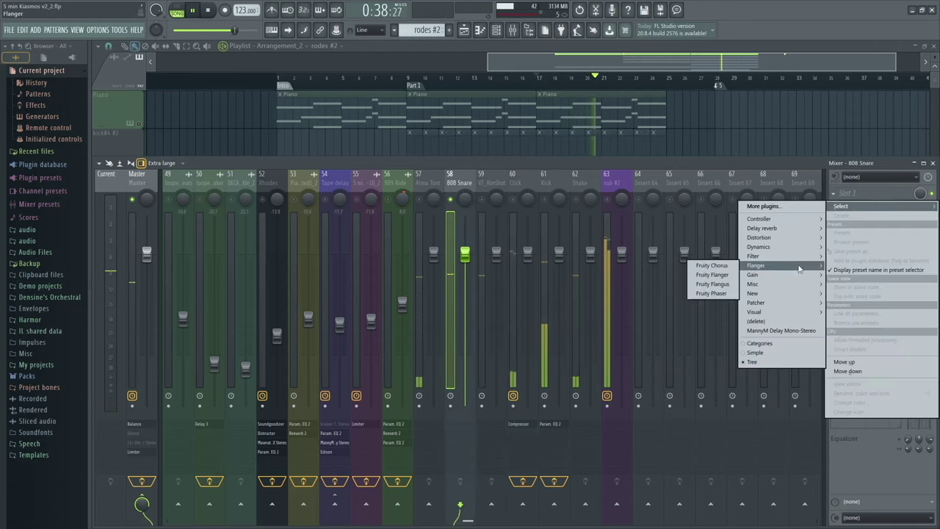
{"action": "mouse_move", "coordinate": [786, 256]}
{"action": "left_click", "coordinate": [727, 285]}
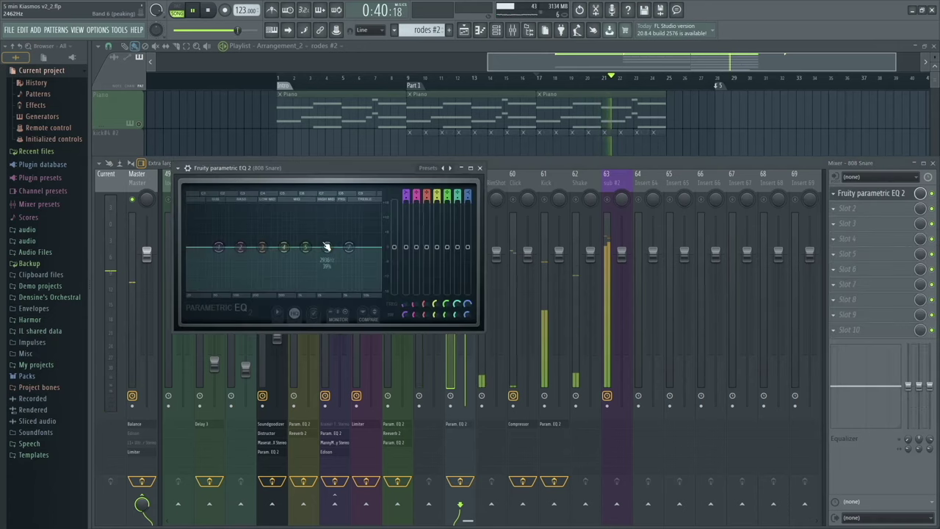
Cut the 808 Snare's highs with high-shelf band 7 around 13 kHz, adjusting its bandwidth and filter order
{"action": "left_click_drag", "start_coordinate": [350, 254], "coordinate": [370, 286]}
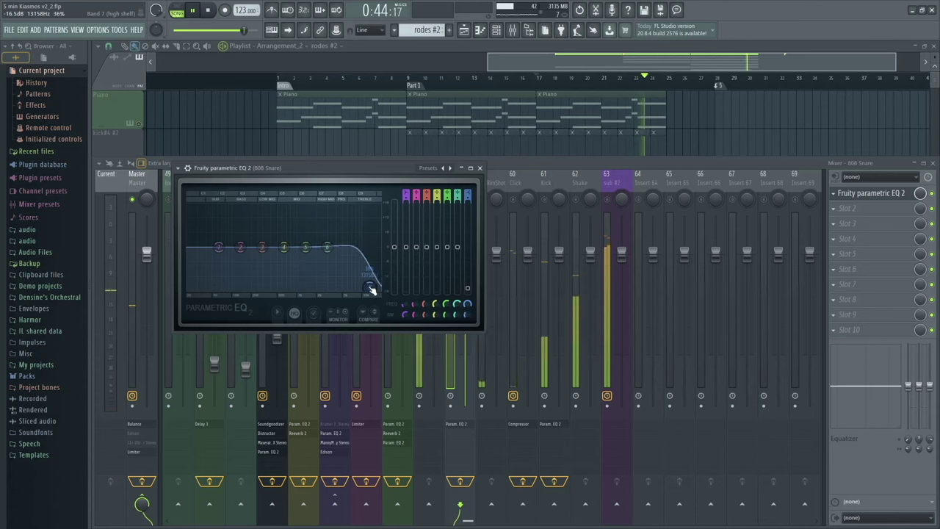
{"action": "mouse_move", "coordinate": [370, 286]}
{"action": "left_mouse_down"}
{"action": "mouse_move", "coordinate": [367, 254]}
{"action": "mouse_move", "coordinate": [349, 225]}
{"action": "mouse_move", "coordinate": [368, 229]}
{"action": "mouse_move", "coordinate": [367, 271]}
{"action": "left_mouse_up"}
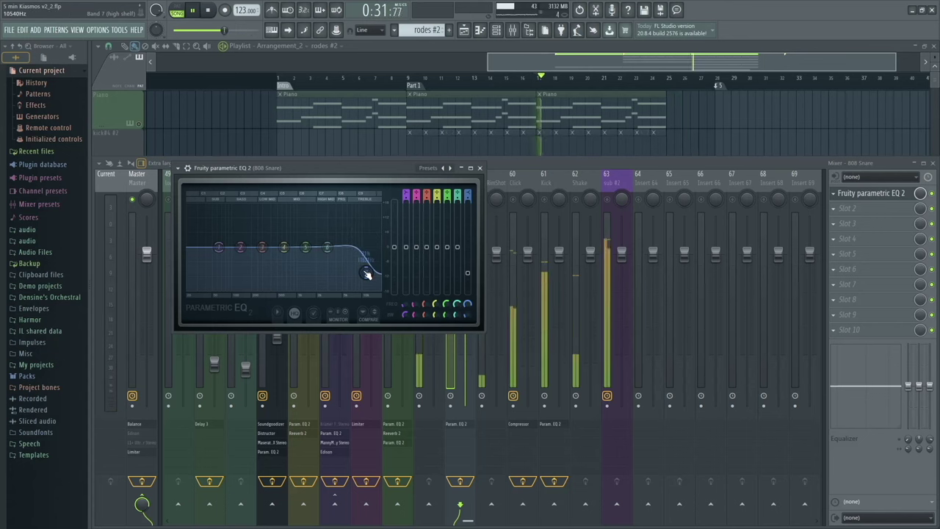
{"action": "left_click_drag", "start_coordinate": [367, 275], "coordinate": [370, 276]}
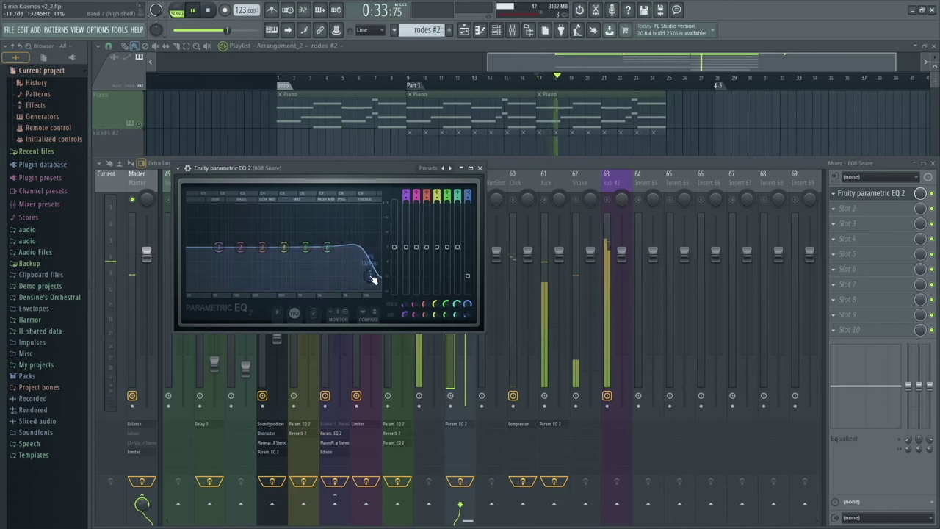
{"action": "scroll", "coordinate": [373, 280], "scroll_direction": "down", "scroll_amount": 3}
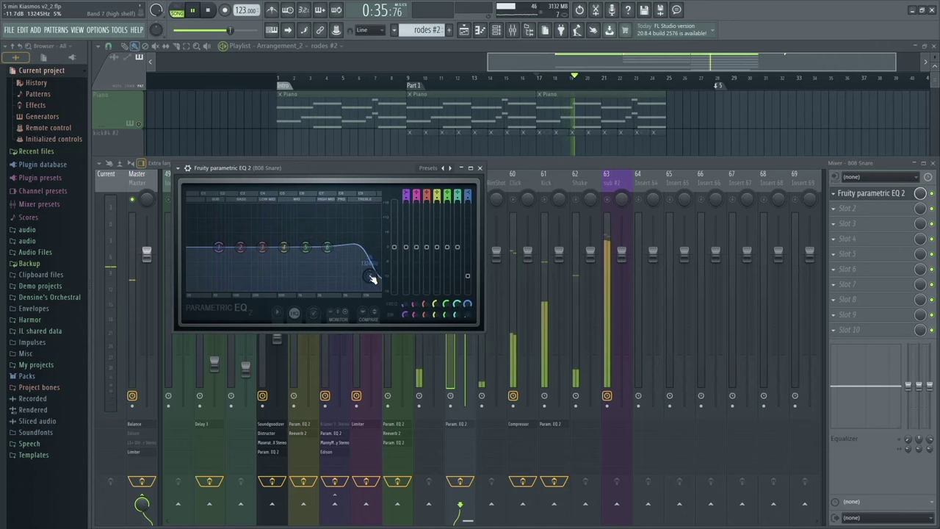
{"action": "scroll", "coordinate": [372, 279], "scroll_direction": "up", "scroll_amount": 5}
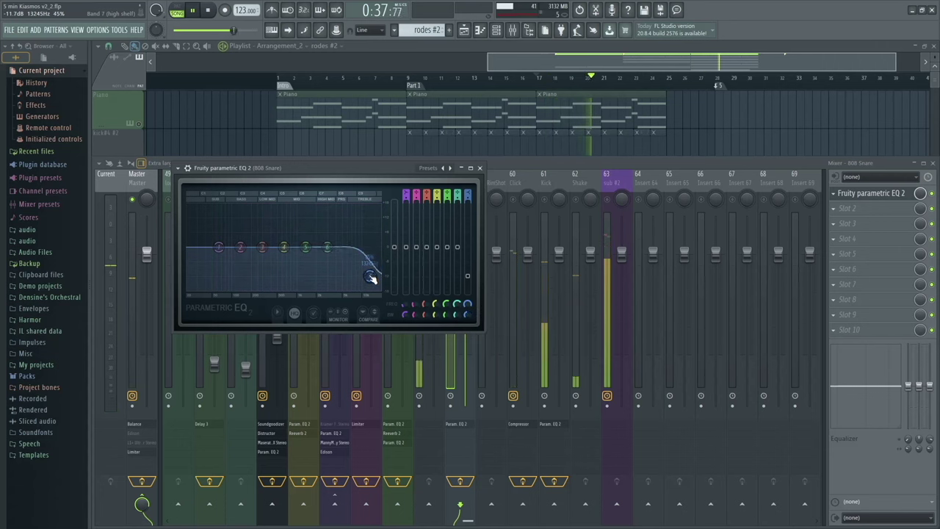
{"action": "right_click", "coordinate": [372, 279]}
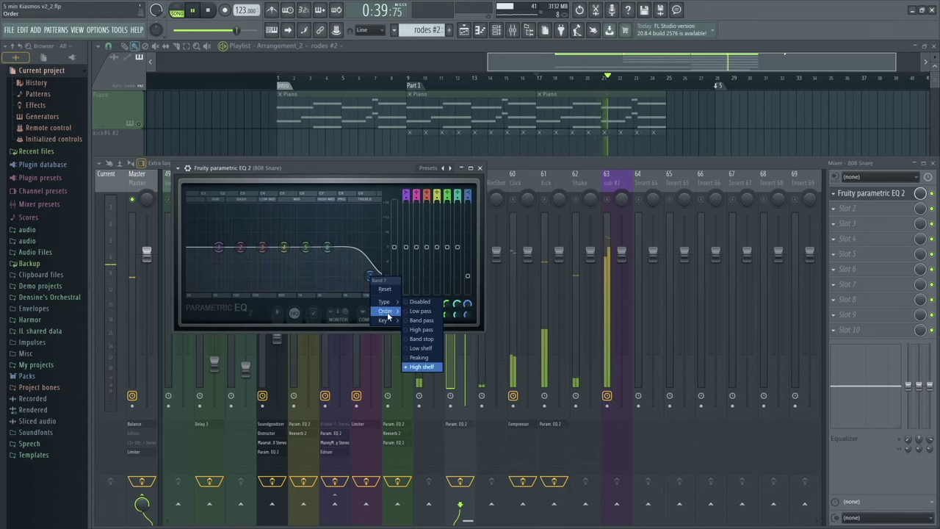
{"action": "mouse_move", "coordinate": [388, 316]}
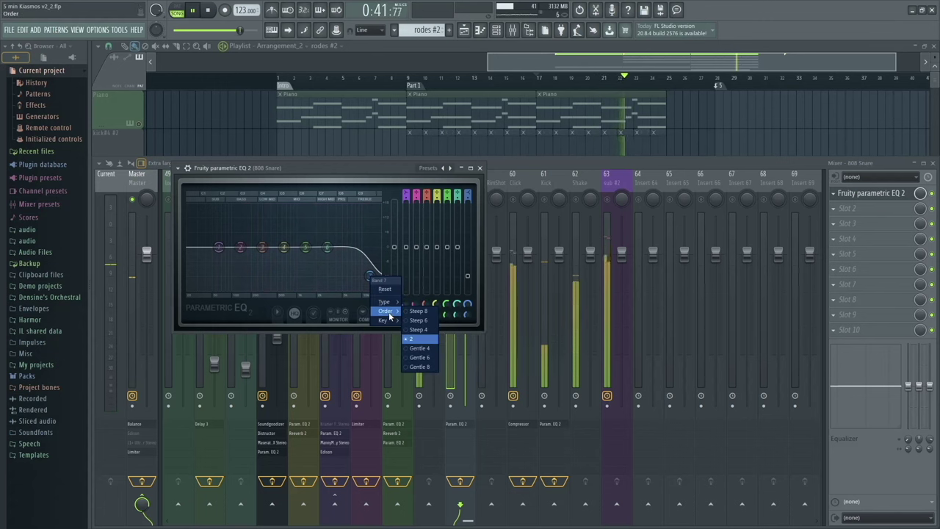
{"action": "left_click", "coordinate": [418, 311]}
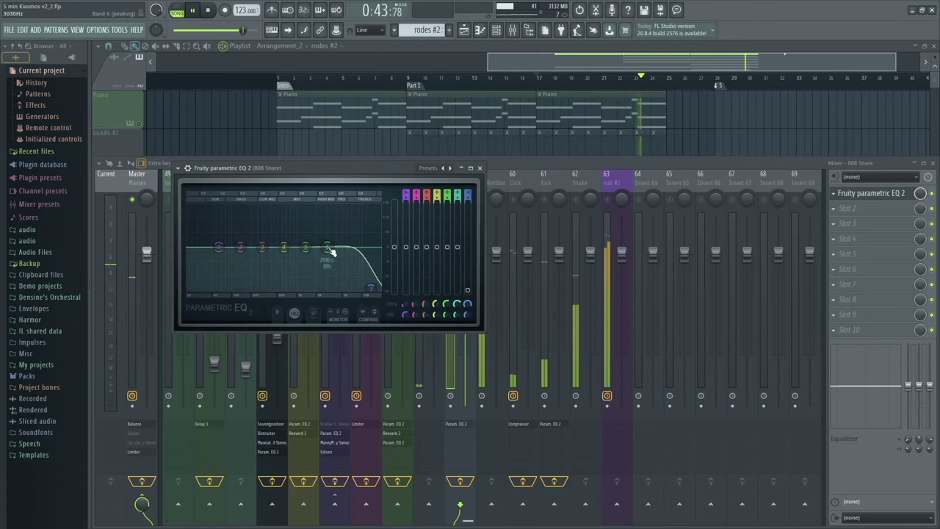
Boost bands 3 and 6 slightly and dip band 5 in the 808 Snare's EQ, checking the sound in playback
{"action": "mouse_move", "coordinate": [331, 251]}
{"action": "left_mouse_down"}
{"action": "mouse_move", "coordinate": [336, 262]}
{"action": "mouse_move", "coordinate": [342, 248]}
{"action": "left_mouse_up"}
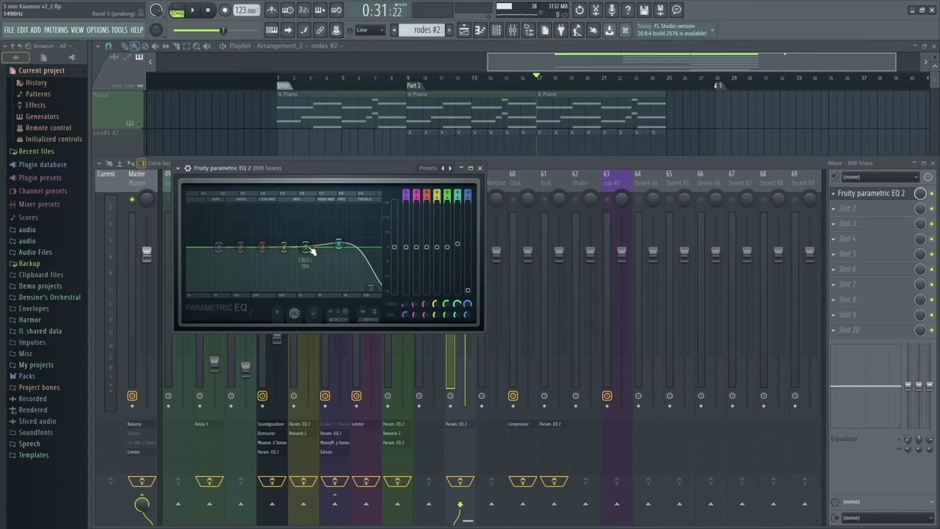
{"action": "key", "text": "space"}
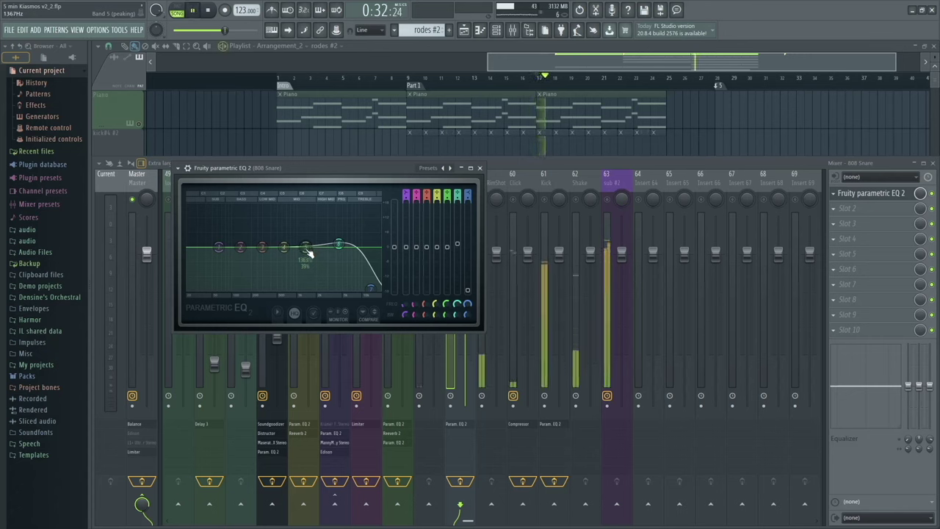
{"action": "left_click_drag", "start_coordinate": [311, 252], "coordinate": [262, 234]}
{"action": "key", "text": "space"}
{"action": "left_click", "coordinate": [480, 167]}
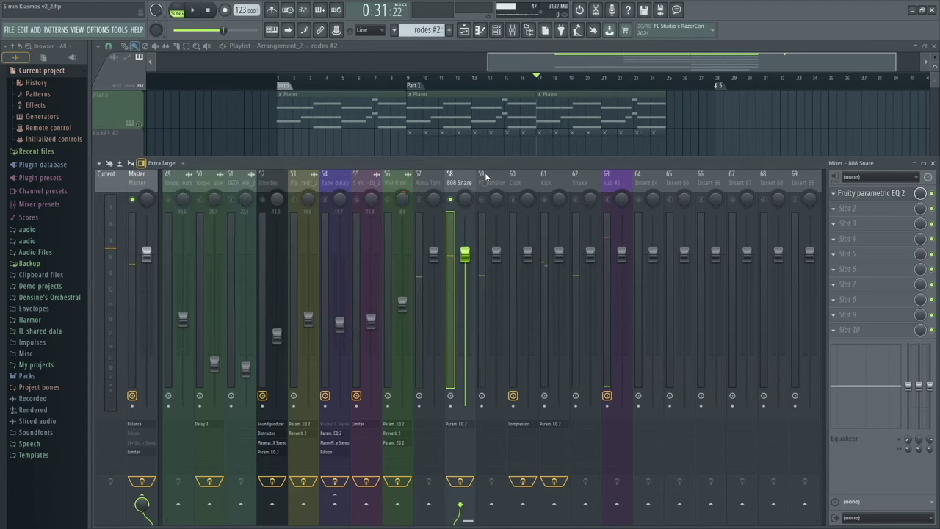
Cut the lows of the 808 Snare with band 1 of its EQ and play the result briefly
{"action": "left_click", "coordinate": [896, 193]}
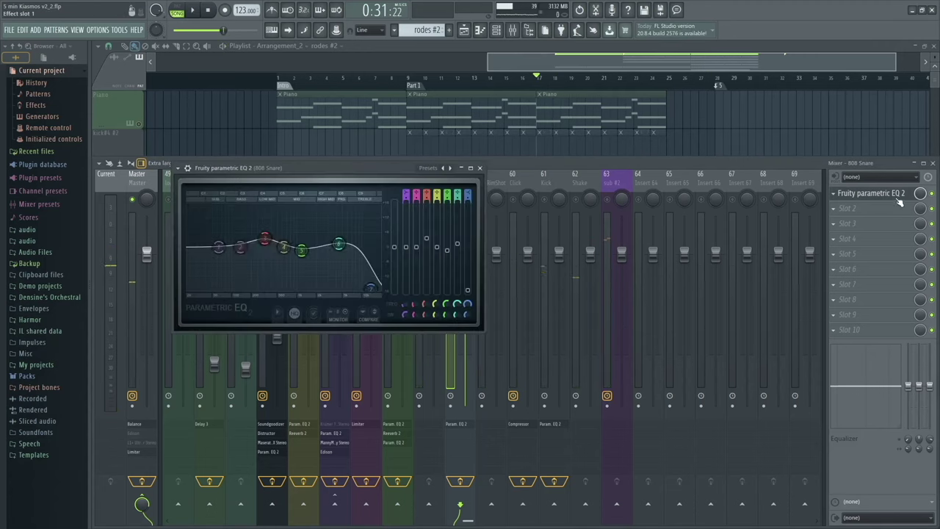
{"action": "left_click_drag", "start_coordinate": [226, 246], "coordinate": [215, 297]}
{"action": "key", "text": "space"}
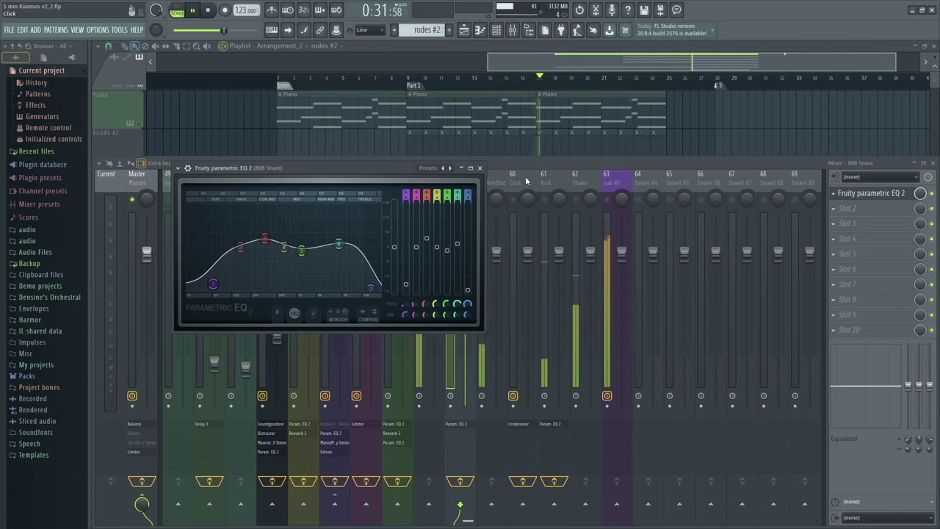
{"action": "key", "text": "space"}
{"action": "left_click", "coordinate": [480, 167]}
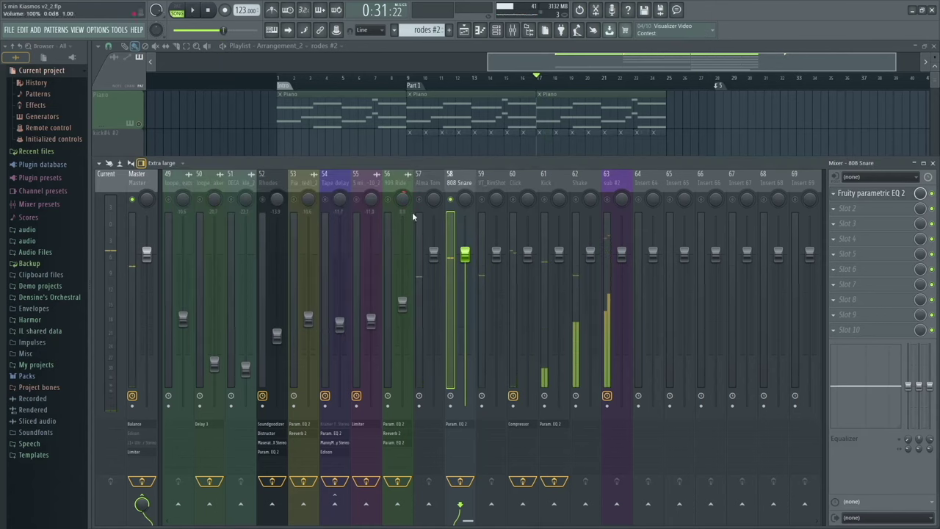
Solo the Alma Tom mixer track, play it, and load Fruity Compressor into its first effect slot
{"action": "left_click", "coordinate": [413, 210]}
{"action": "key", "text": "space"}
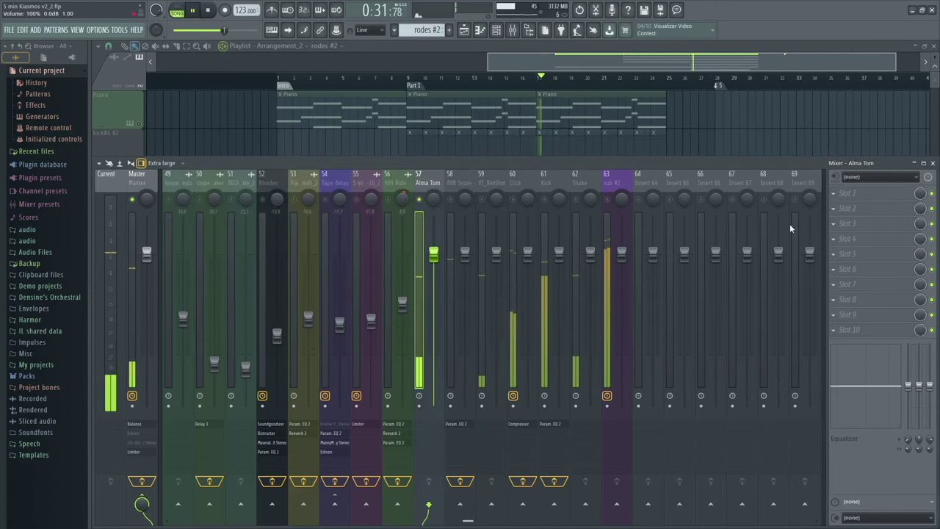
{"action": "left_click", "coordinate": [862, 193]}
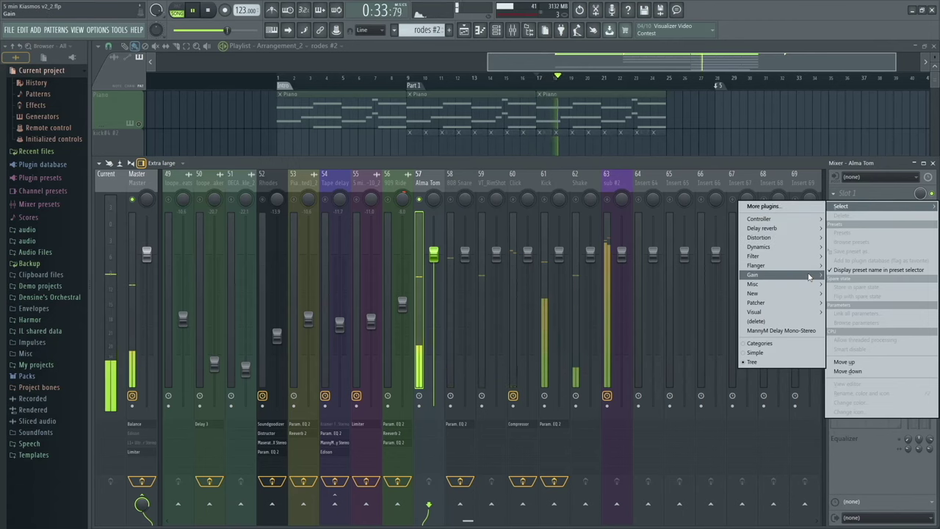
{"action": "mouse_move", "coordinate": [809, 246]}
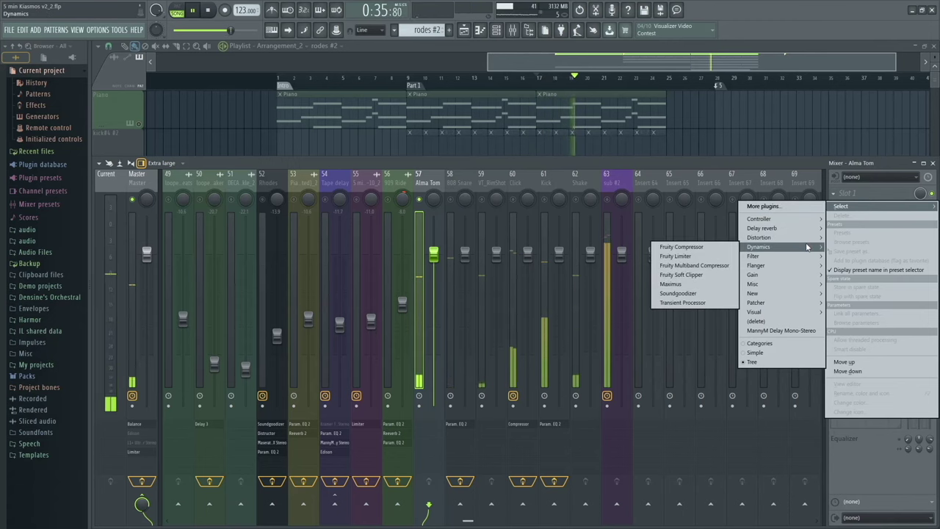
{"action": "left_click", "coordinate": [708, 252]}
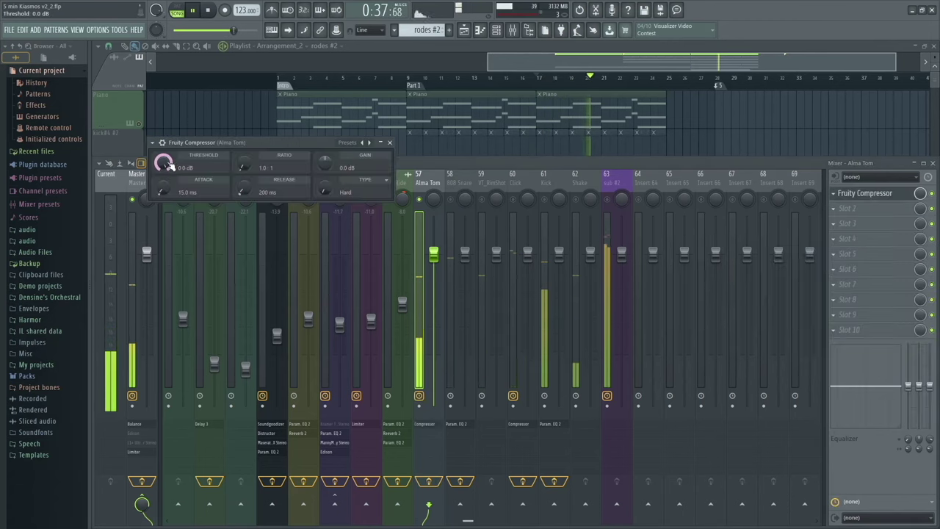
Set the Alma Tom's compressor to threshold -31.8 dB, ratio 2.9:1 and gain 9.2 dB
{"action": "left_click_drag", "start_coordinate": [242, 168], "coordinate": [243, 150]}
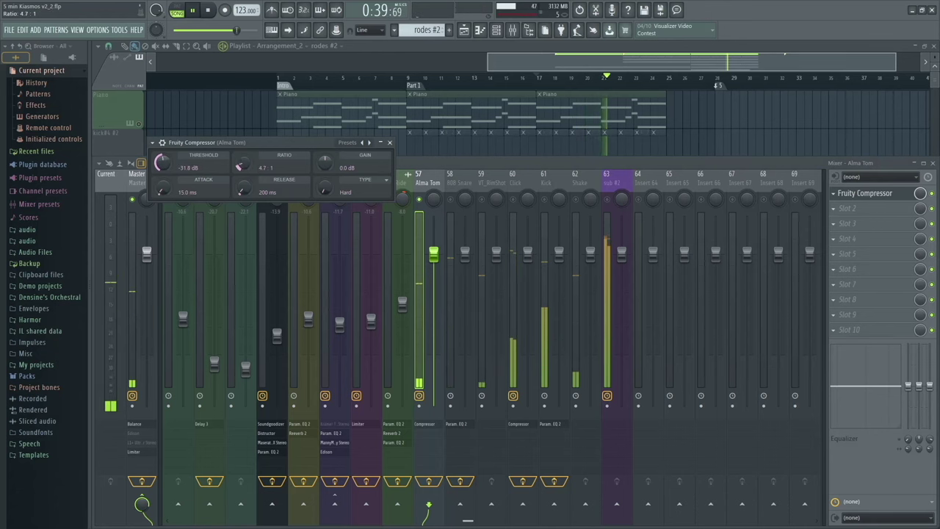
{"action": "scroll", "coordinate": [331, 169], "scroll_direction": "up", "scroll_amount": 5}
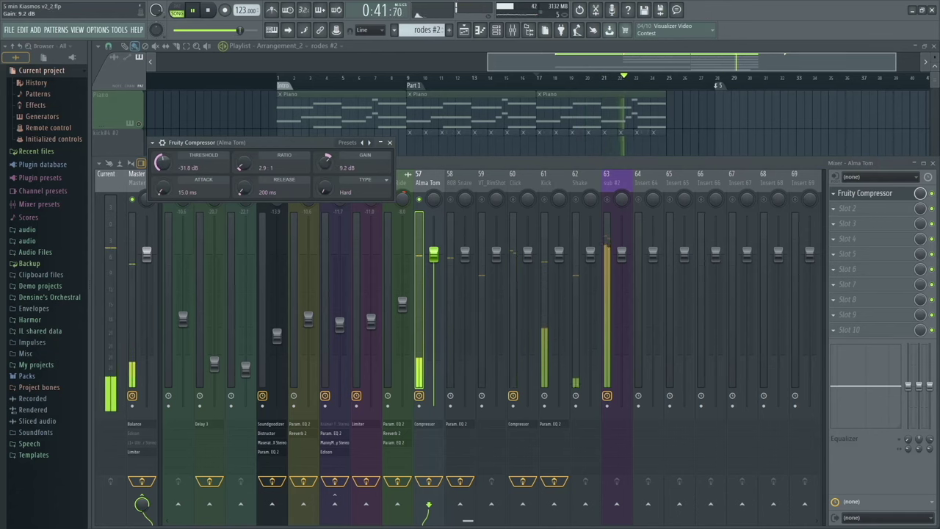
{"action": "scroll", "coordinate": [163, 190], "scroll_direction": "up", "scroll_amount": 5}
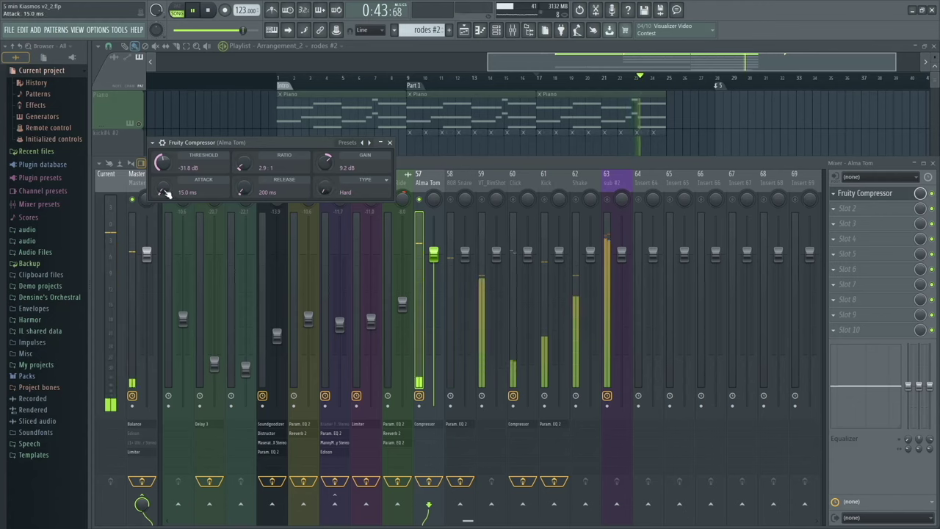
{"action": "left_click", "coordinate": [389, 142]}
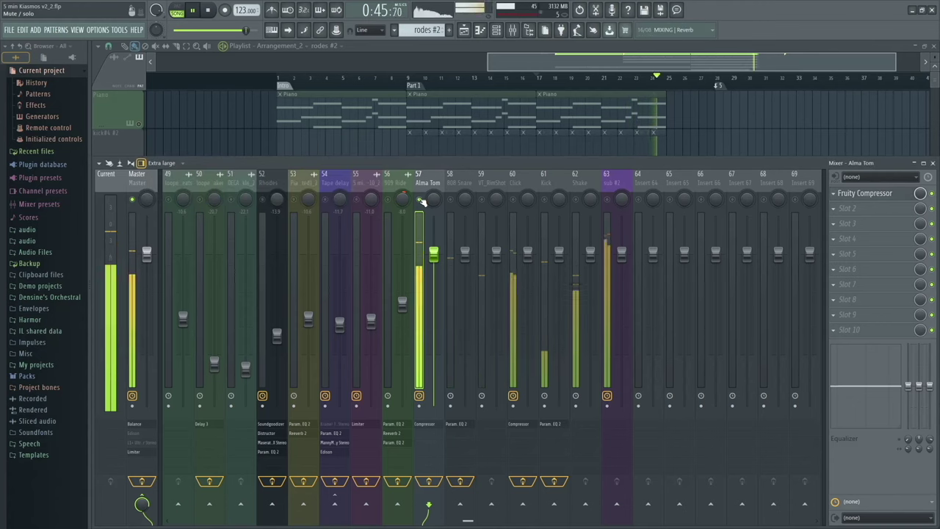
Unsolo the Alma Tom, play the full mix briefly, and load Fruity Reeverb 2 into the first effect slot of Insert 64
{"action": "right_click", "coordinate": [419, 199]}
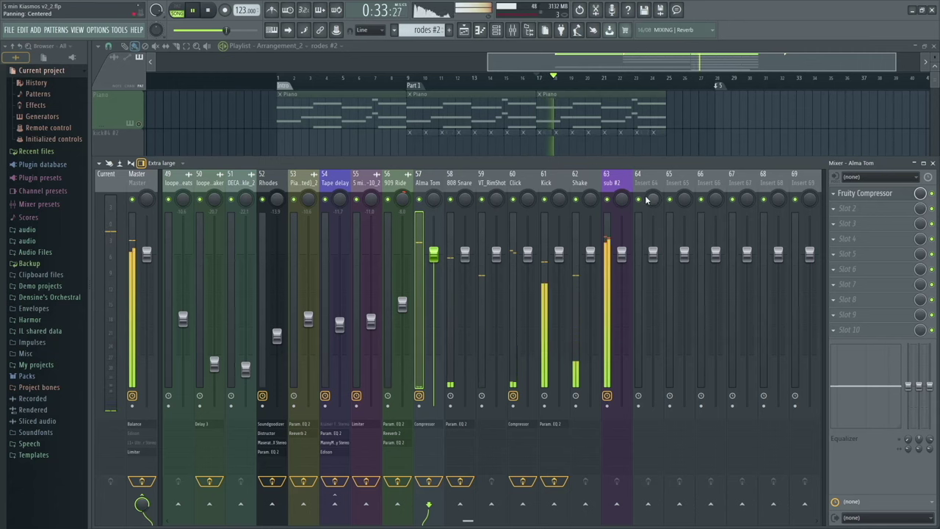
{"action": "key", "text": "space"}
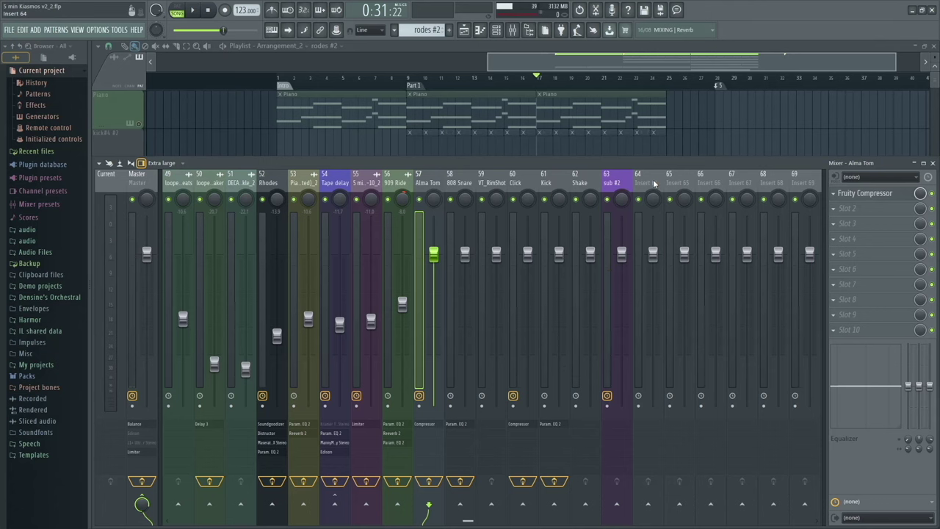
{"action": "left_click", "coordinate": [653, 183]}
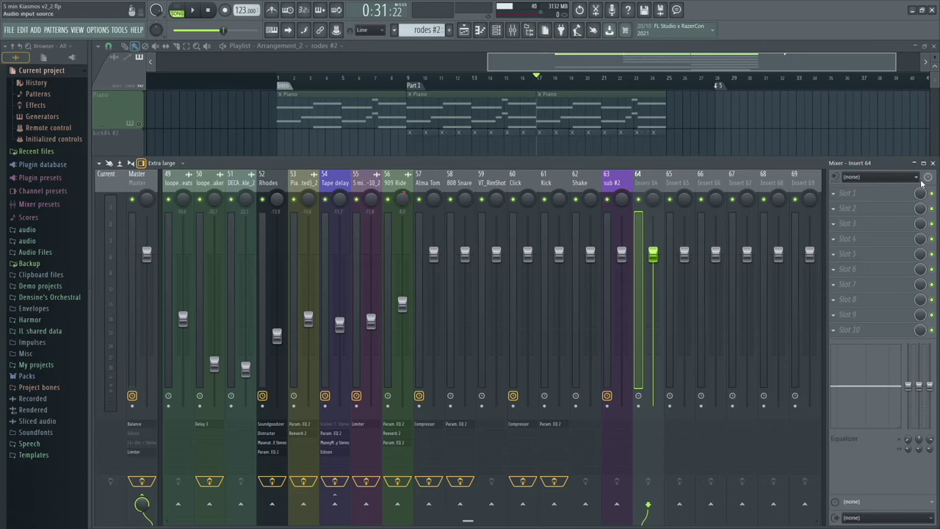
{"action": "left_click", "coordinate": [867, 195]}
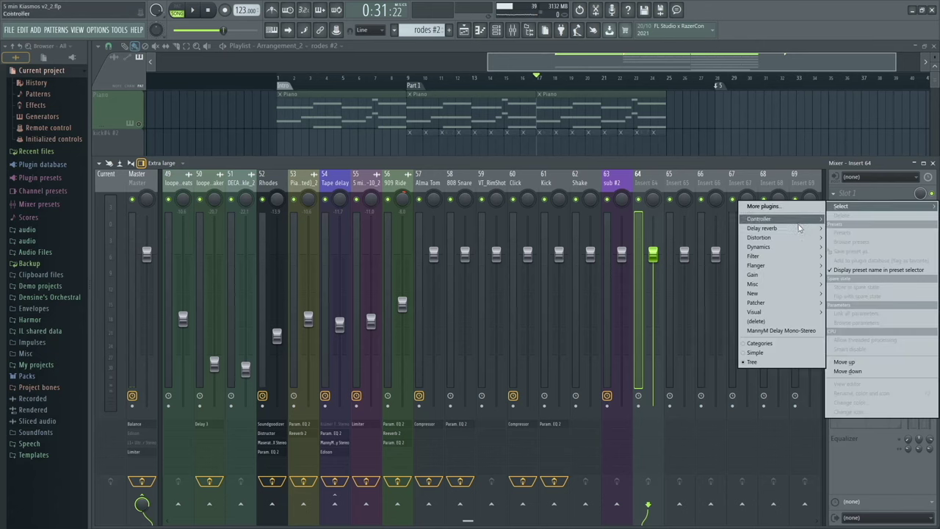
{"action": "mouse_move", "coordinate": [799, 232]}
{"action": "left_click", "coordinate": [724, 266]}
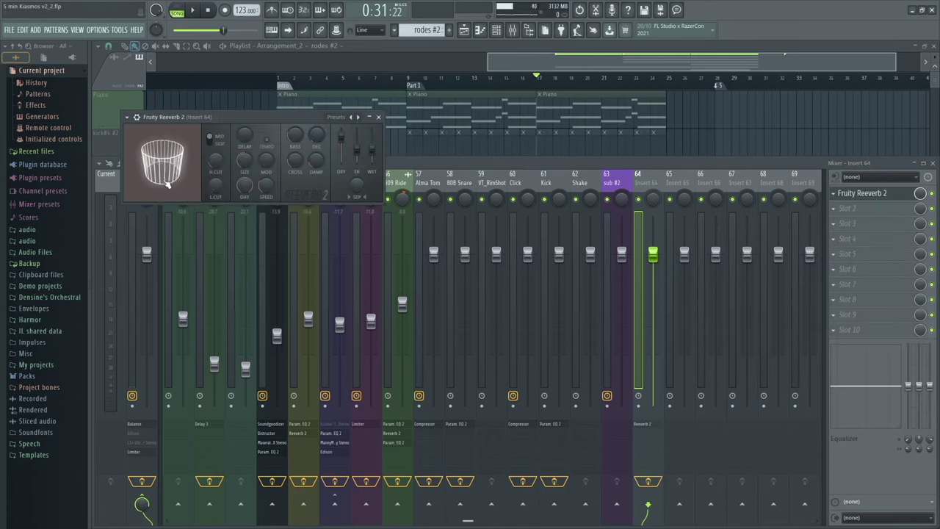
Set the room size of Insert 64's Fruity Reeverb 2 to 100, play the song briefly, and close the plugin window
{"action": "left_click_drag", "start_coordinate": [167, 184], "coordinate": [168, 164]}
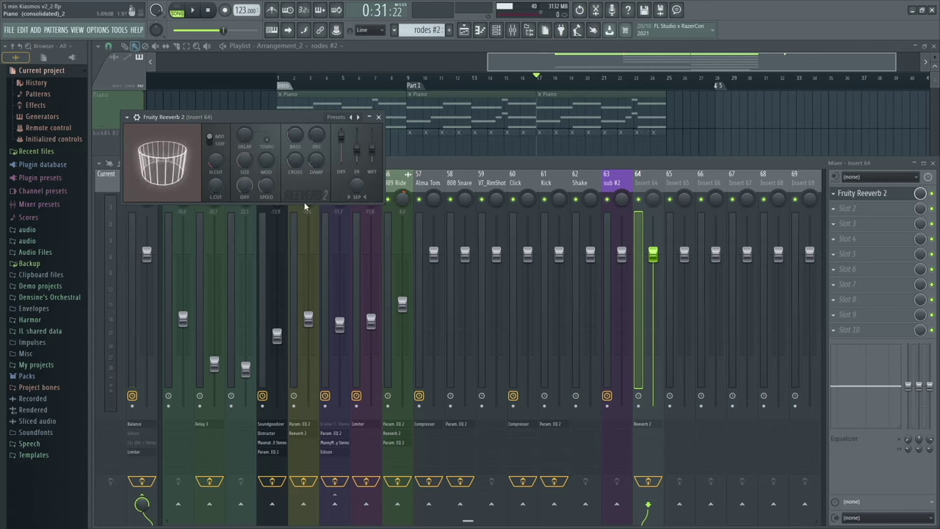
{"action": "left_click_drag", "start_coordinate": [245, 185], "coordinate": [244, 185]}
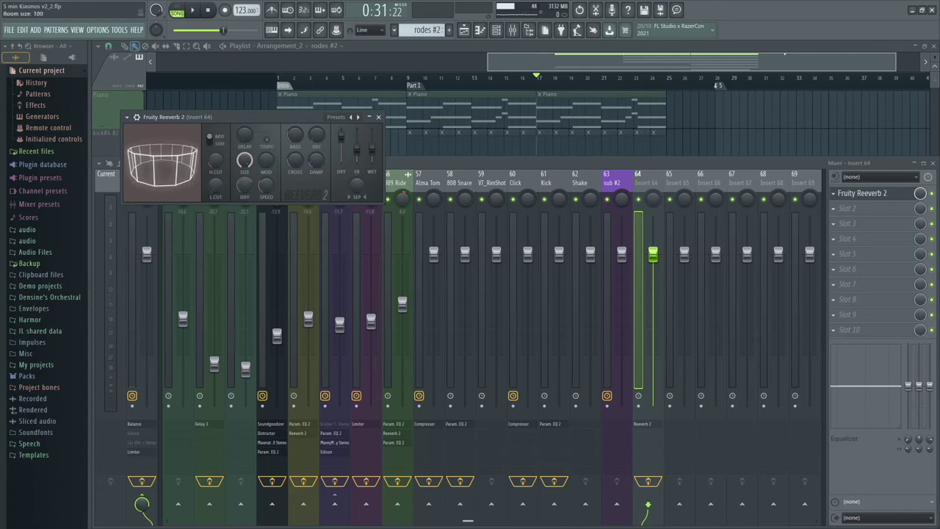
{"action": "left_click_drag", "start_coordinate": [244, 185], "coordinate": [247, 189]}
{"action": "key", "text": "space"}
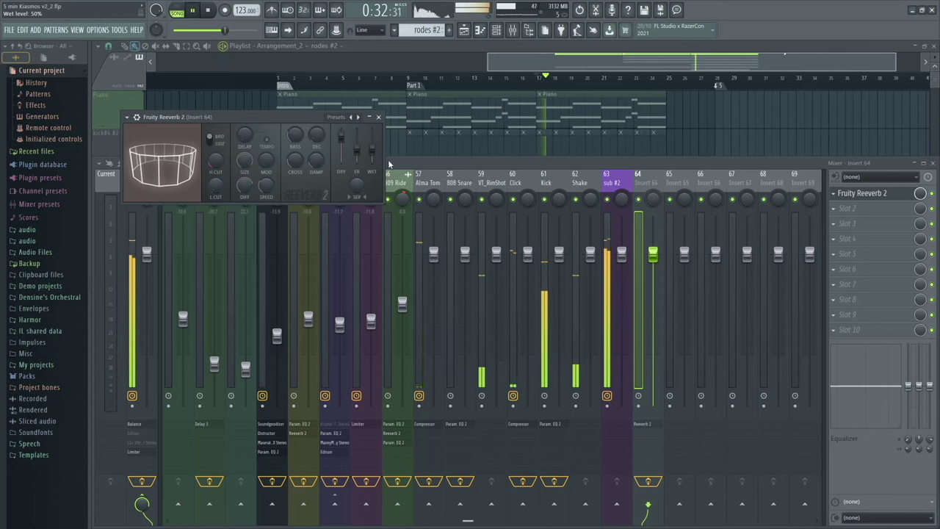
{"action": "key", "text": "space"}
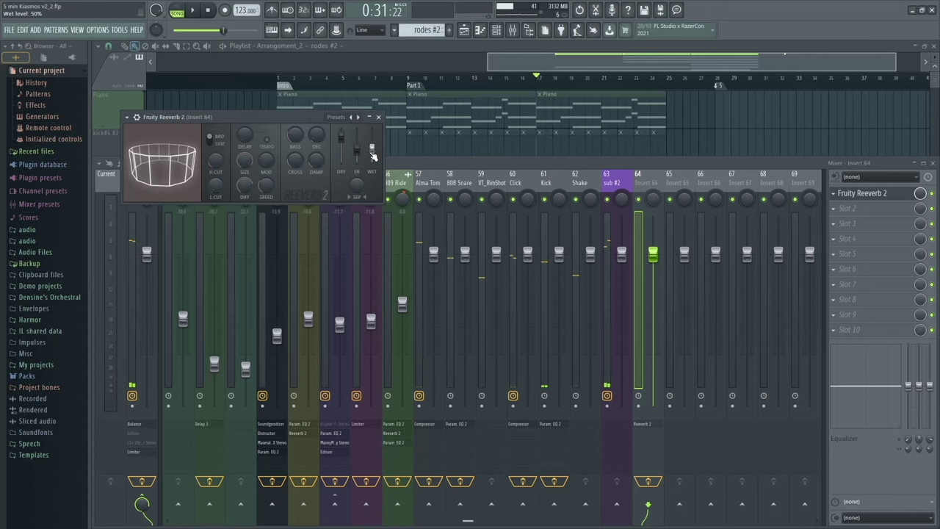
{"action": "left_click", "coordinate": [378, 116]}
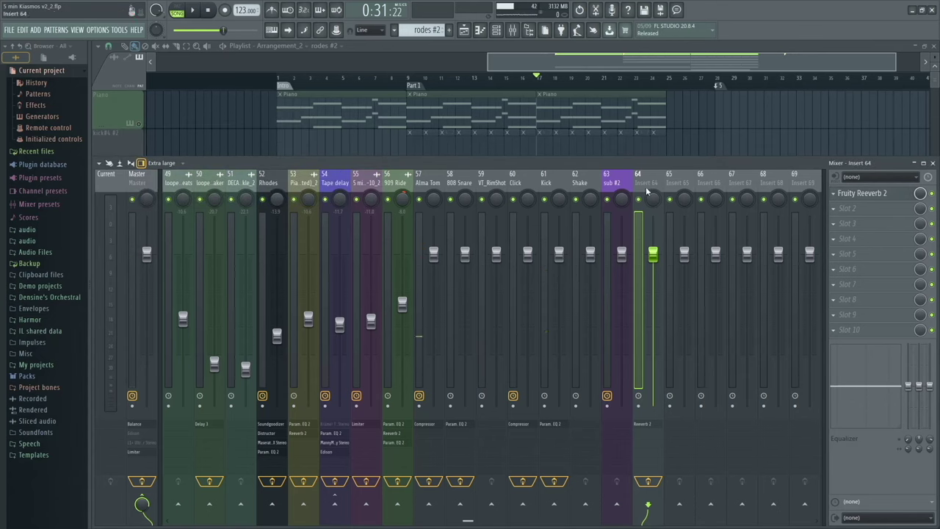
Add a send from the Alma Tom to Insert 64 and name that insert Reverb
{"action": "left_click", "coordinate": [430, 183]}
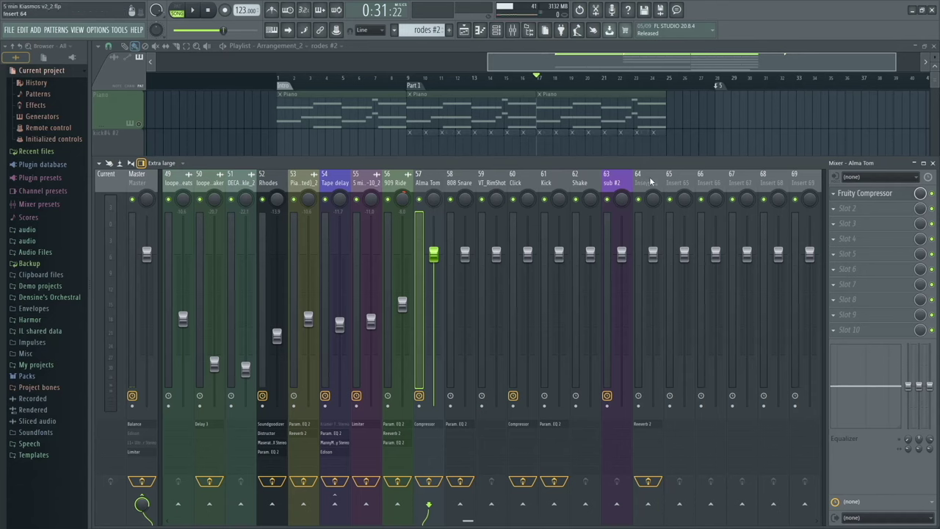
{"action": "left_click", "coordinate": [649, 505]}
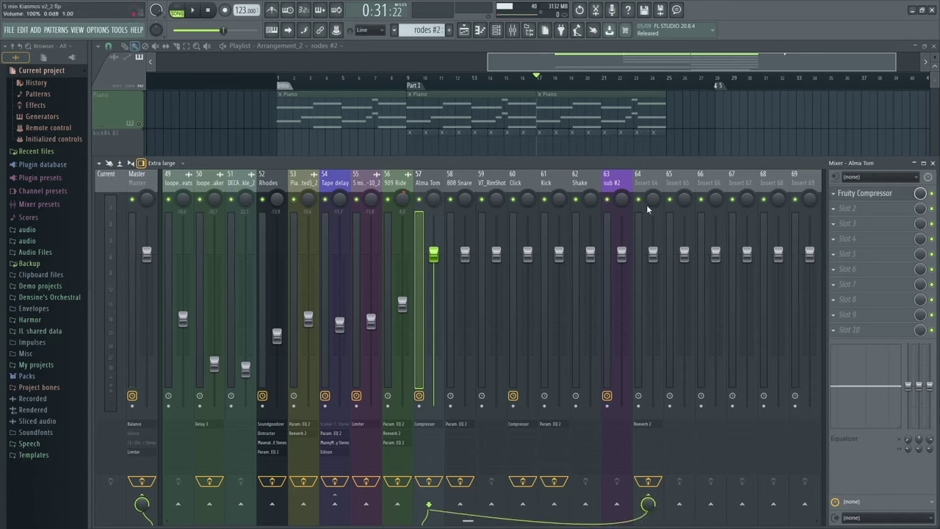
{"action": "right_click", "coordinate": [651, 188]}
{"action": "left_click", "coordinate": [702, 185]}
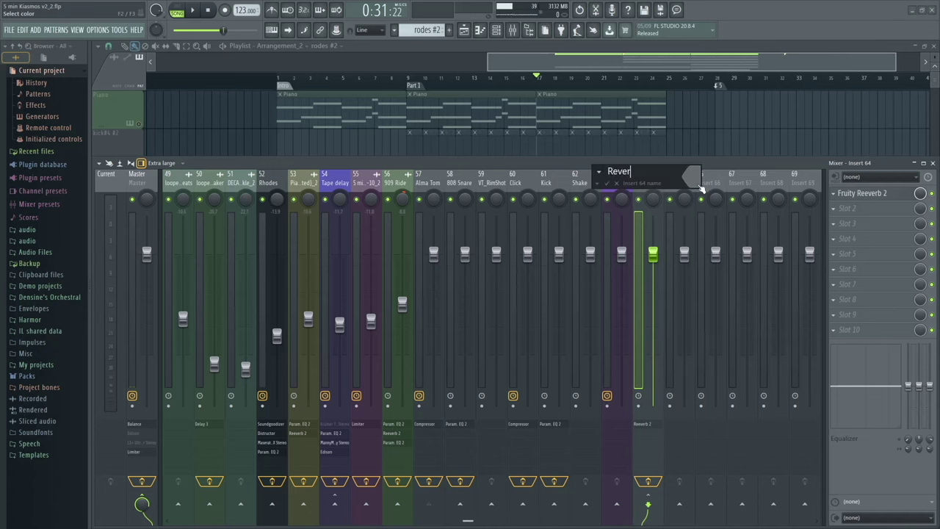
{"action": "key", "text": "Escape"}
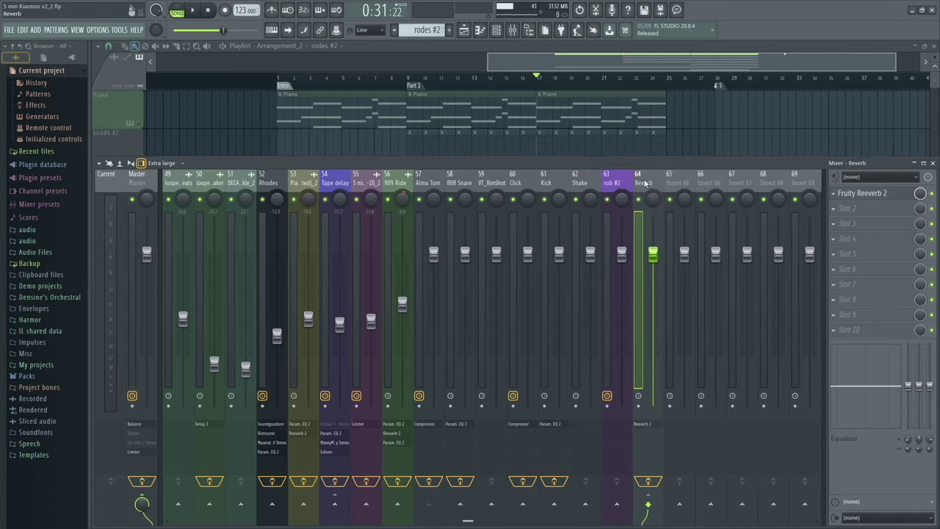
Color the Reverb mixer track red using the preset color list
{"action": "right_click", "coordinate": [645, 184]}
{"action": "left_click", "coordinate": [702, 184]}
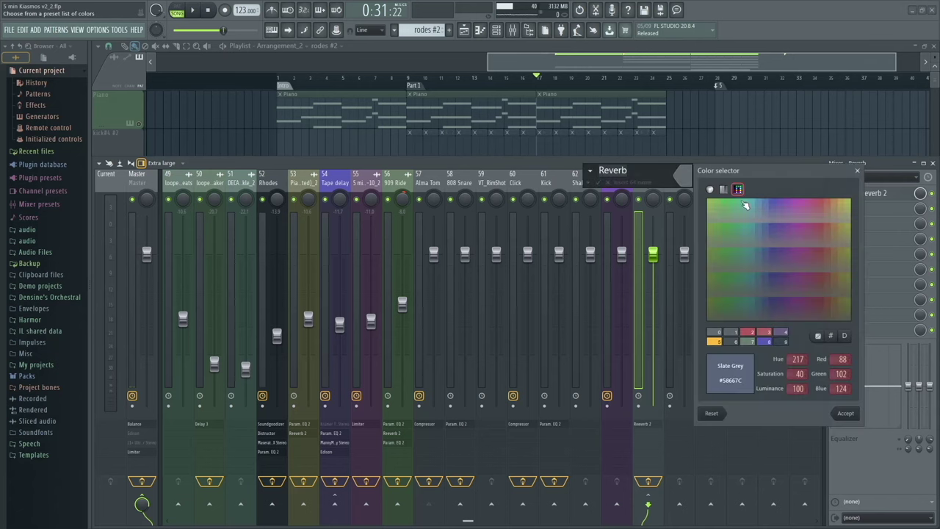
{"action": "left_click", "coordinate": [823, 206]}
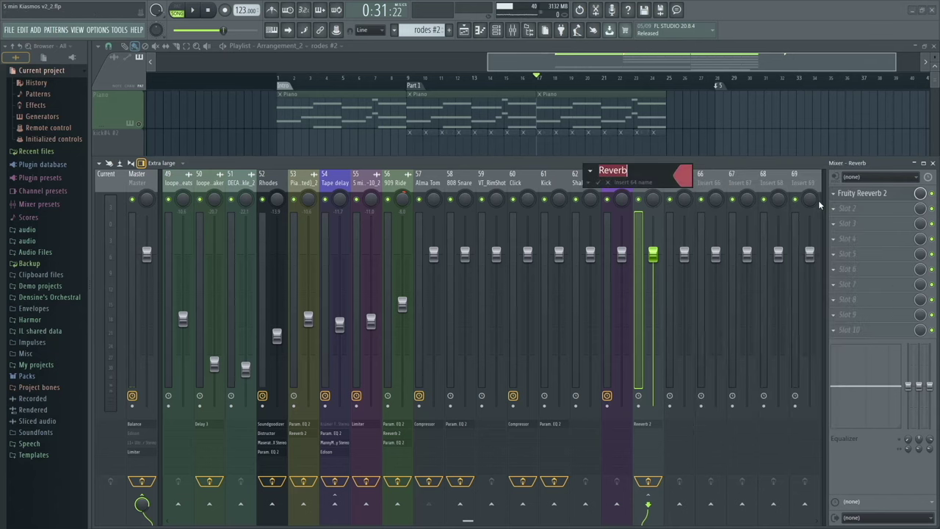
{"action": "key", "text": "Return"}
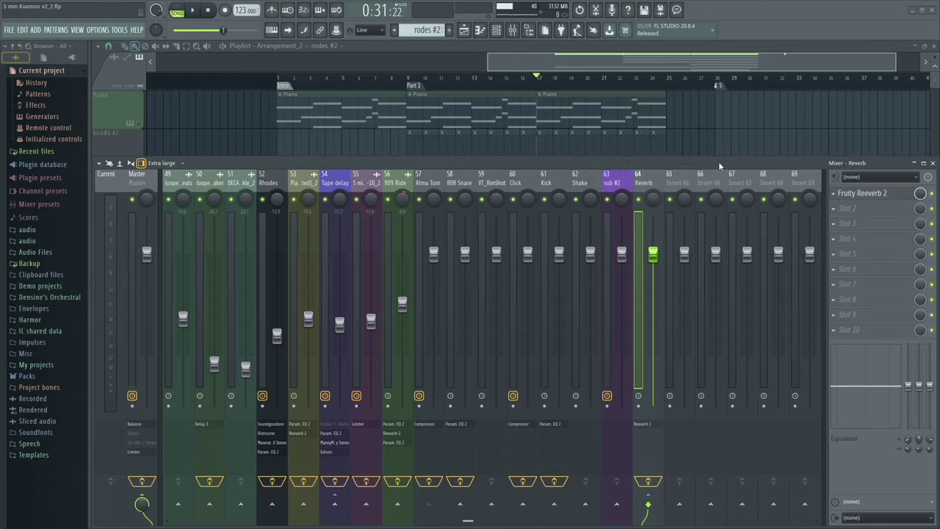
Play the mix, then solo the Alma Tom together with the Reverb track and listen to the send
{"action": "key", "text": "space"}
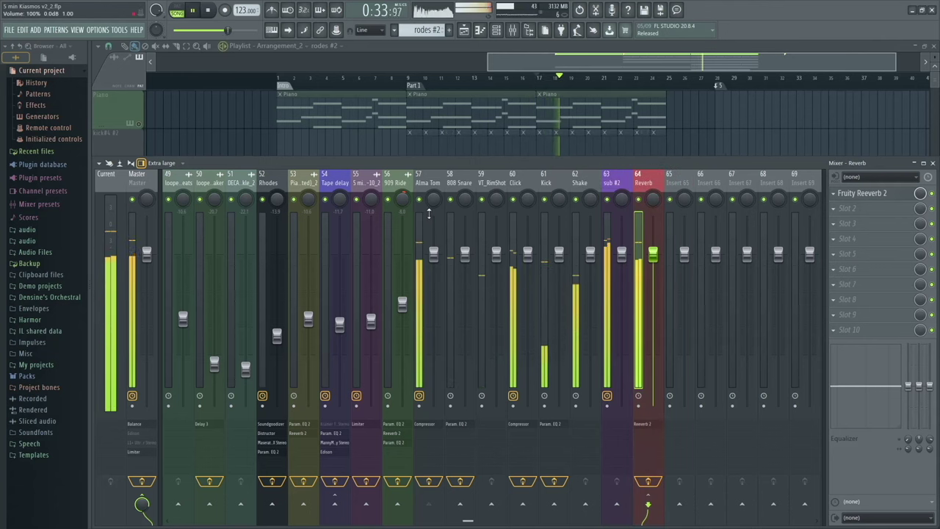
{"action": "key", "text": "space"}
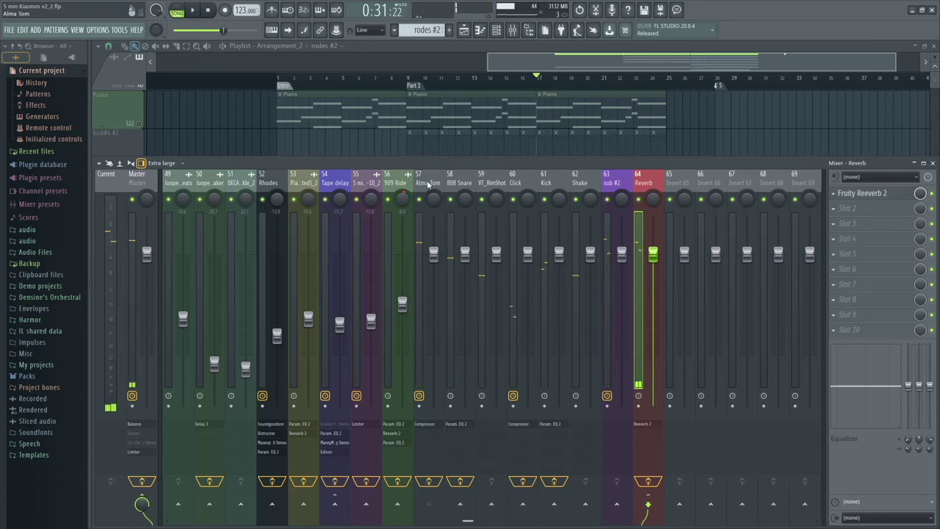
{"action": "left_click", "coordinate": [429, 183]}
{"action": "left_click", "coordinate": [650, 186]}
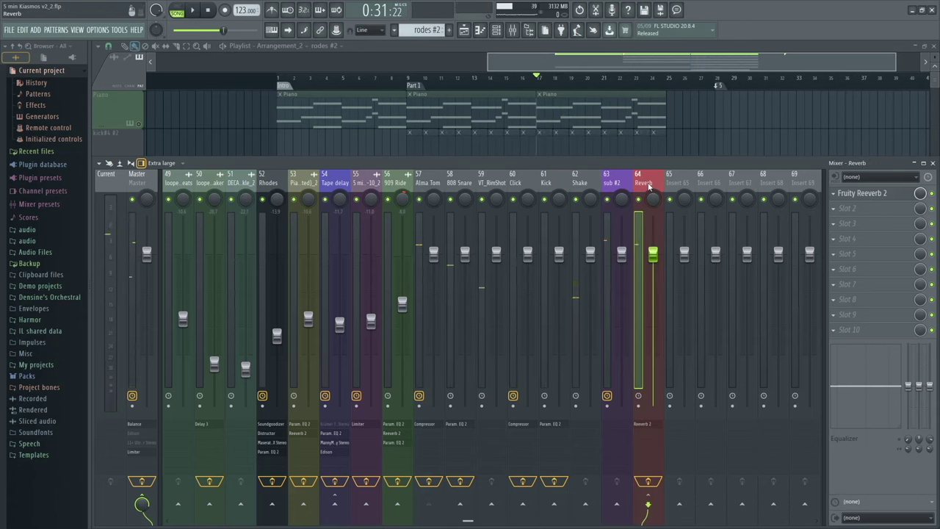
{"action": "key", "text": "space"}
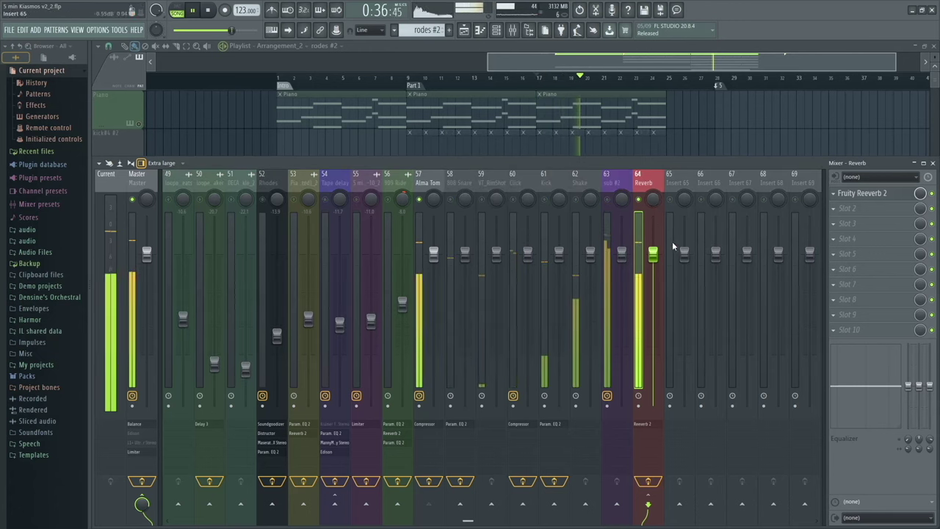
{"action": "key", "text": "space"}
Turn the dry level of the Reverb track's Fruity Reeverb 2 fully down and reduce the room size during playback
{"action": "left_click", "coordinate": [884, 194]}
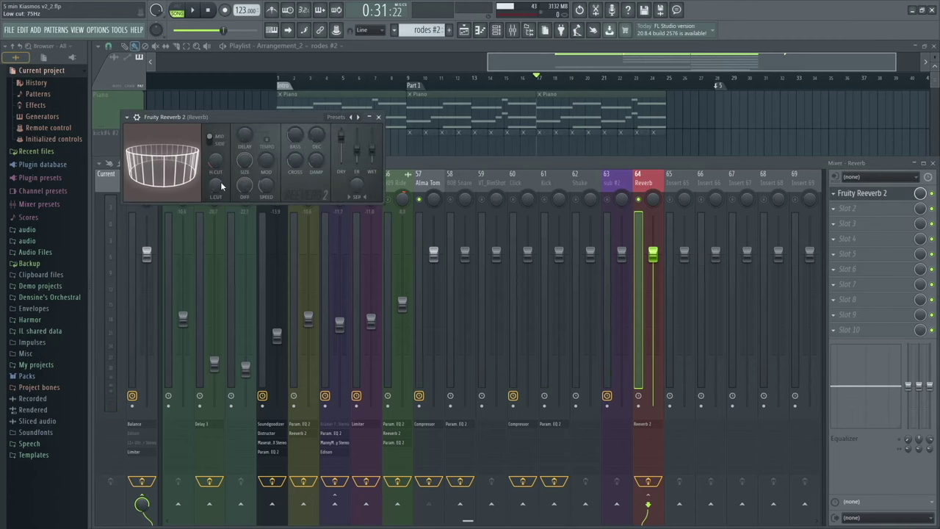
{"action": "key", "text": "space"}
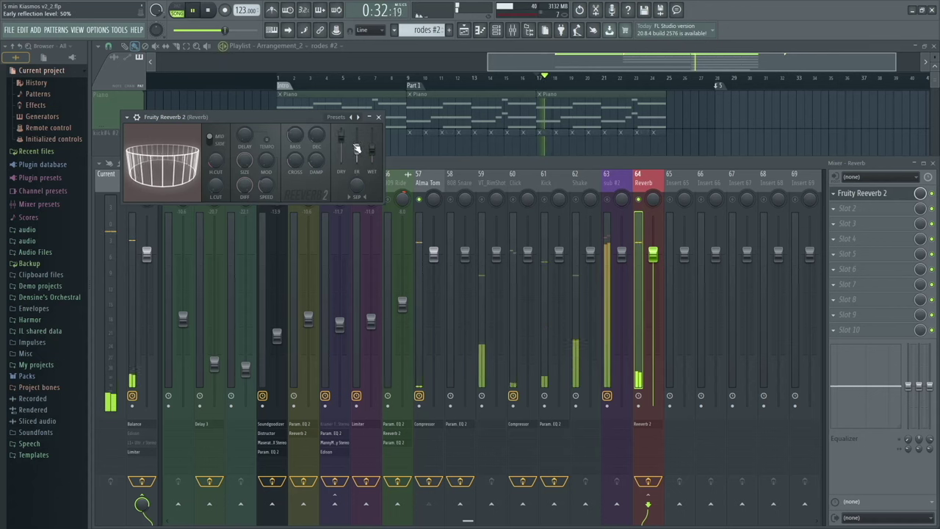
{"action": "left_click_drag", "start_coordinate": [342, 137], "coordinate": [372, 147]}
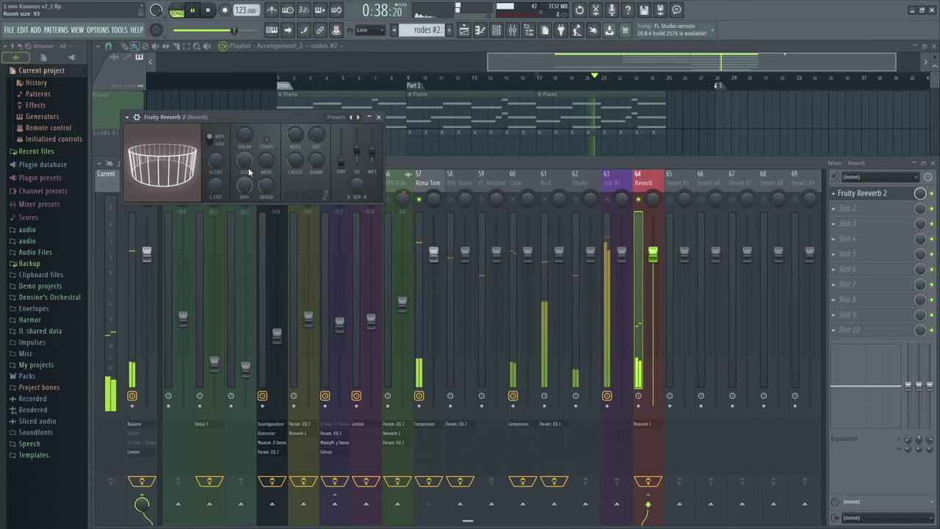
{"action": "left_click_drag", "start_coordinate": [246, 160], "coordinate": [254, 160]}
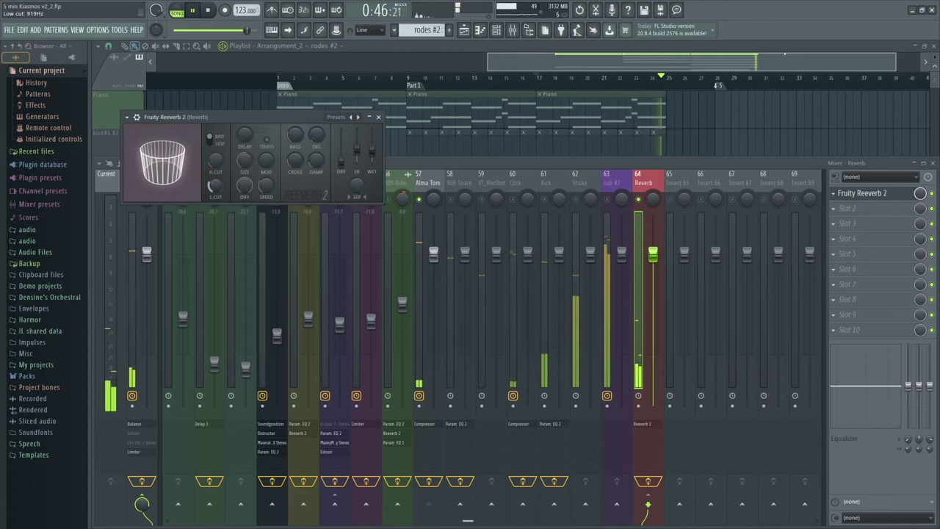
Raise the low cut of the Fruity Reeverb 2 to 737 Hz, checking it in playback, and close the plugin window
{"action": "scroll", "coordinate": [215, 186], "scroll_direction": "up", "scroll_amount": 5}
{"action": "key", "text": "space"}
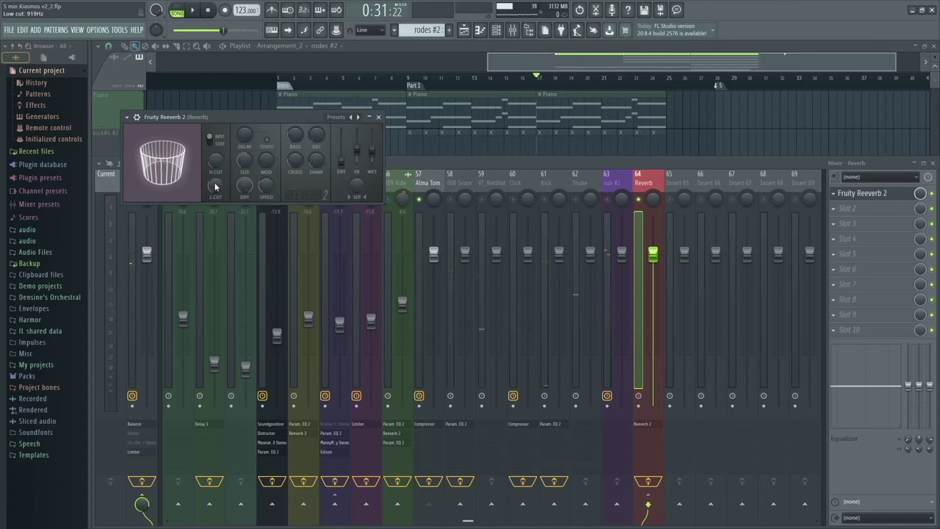
{"action": "key", "text": "space"}
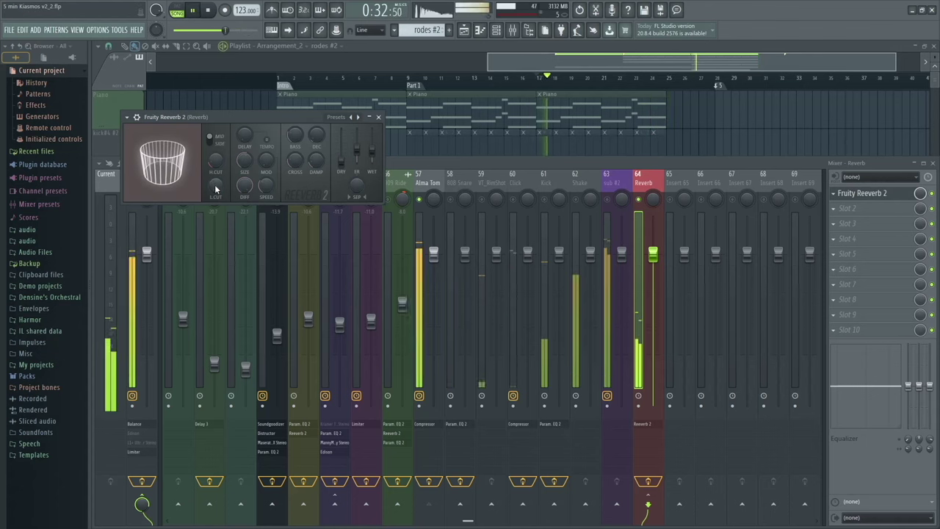
{"action": "key", "text": "space"}
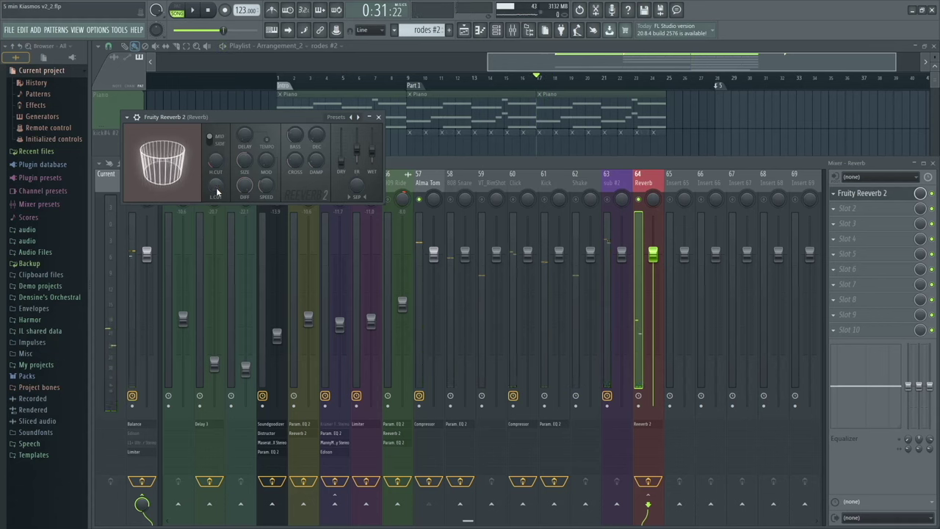
{"action": "key", "text": "space"}
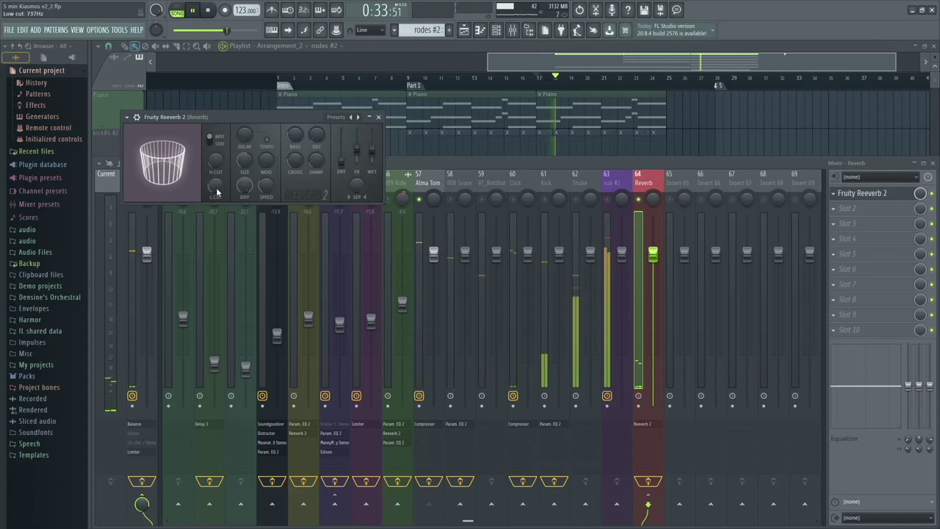
{"action": "key", "text": "space"}
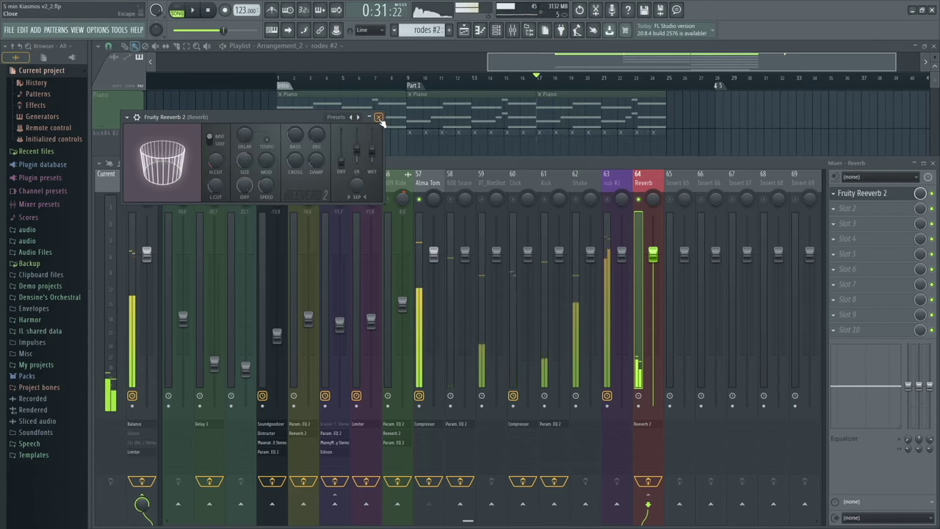
{"action": "left_click", "coordinate": [379, 118]}
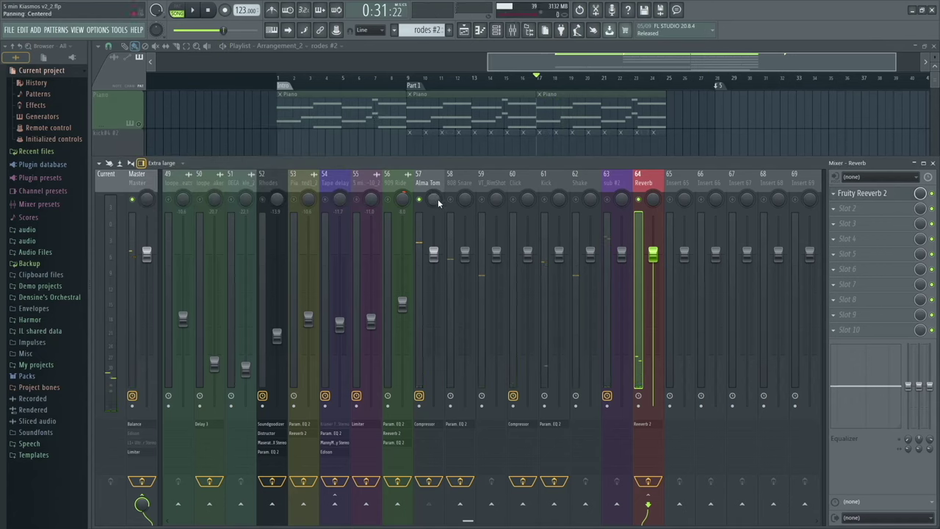
Add the 808 Snare to the soloed tracks, play them, and send the 808 Snare to the Reverb track at 100%
{"action": "key", "text": "space"}
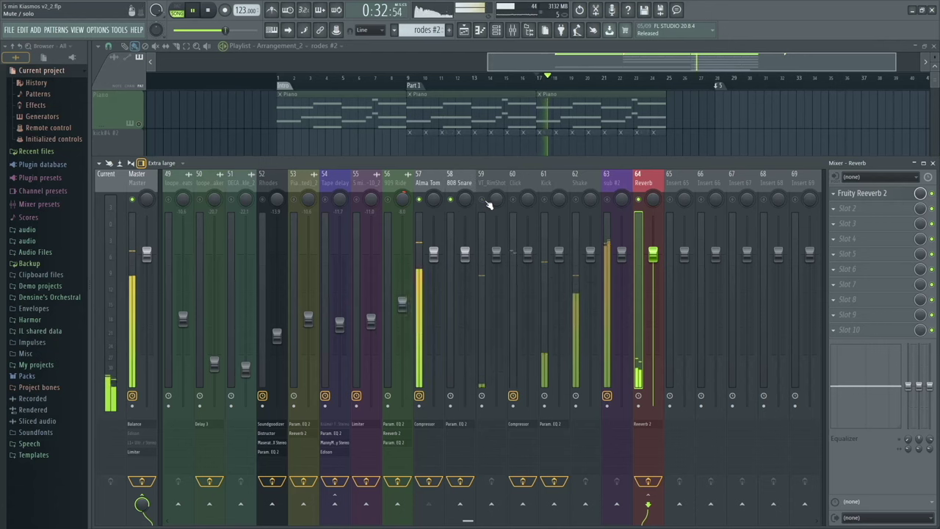
{"action": "left_click", "coordinate": [457, 177]}
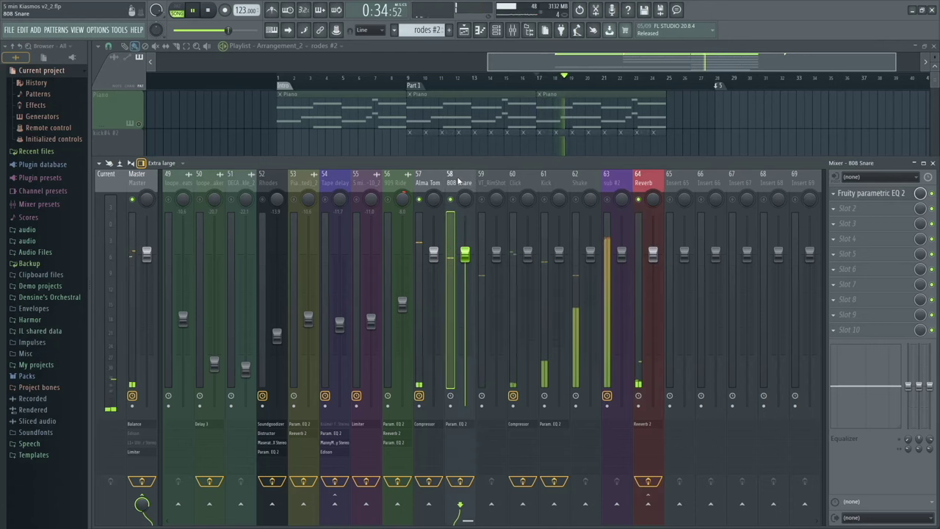
{"action": "key", "text": "space"}
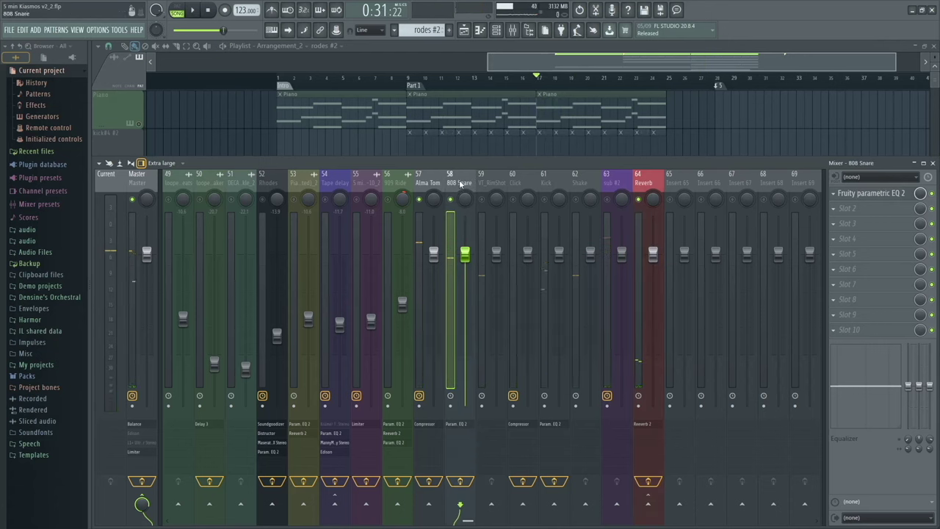
{"action": "left_click", "coordinate": [648, 505]}
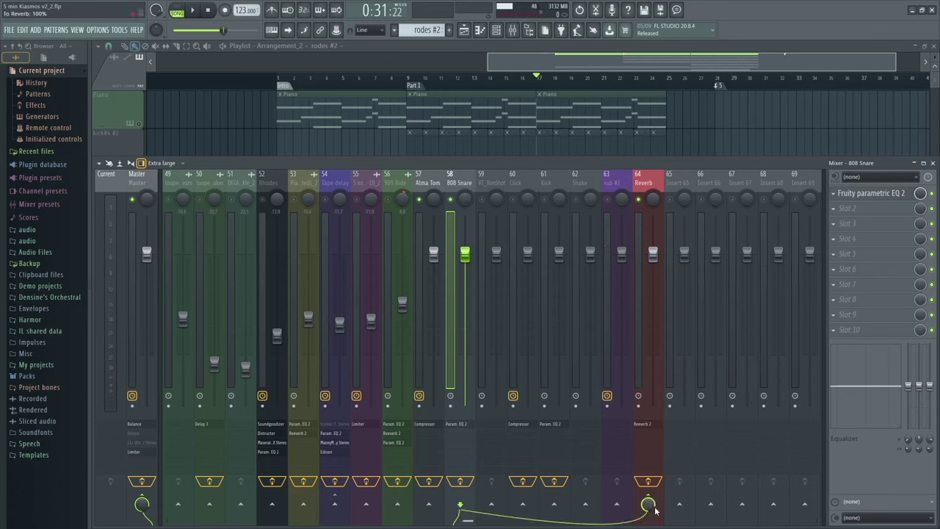
Play the soloed tracks and set the Alma Tom's send to the Reverb track to about 57%
{"action": "key", "text": "space"}
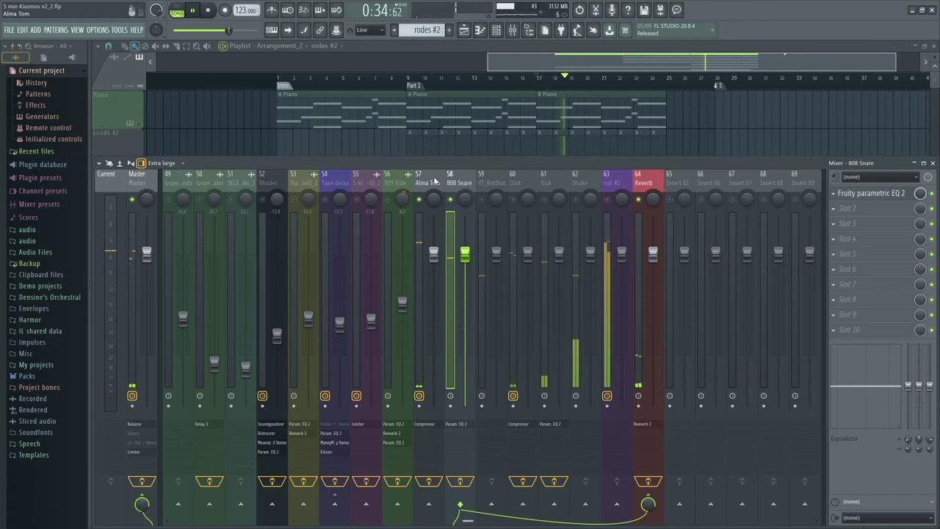
{"action": "key", "text": "Left"}
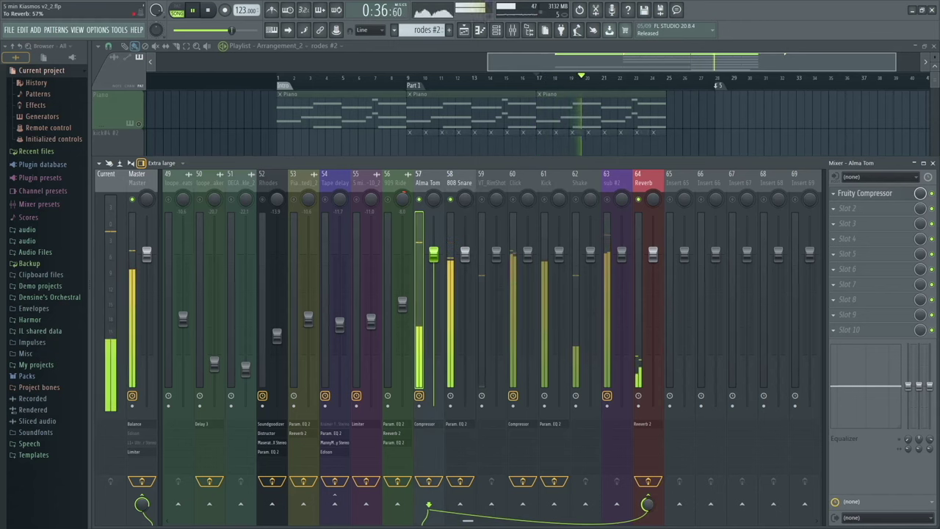
{"action": "left_click_drag", "start_coordinate": [648, 500], "coordinate": [646, 504]}
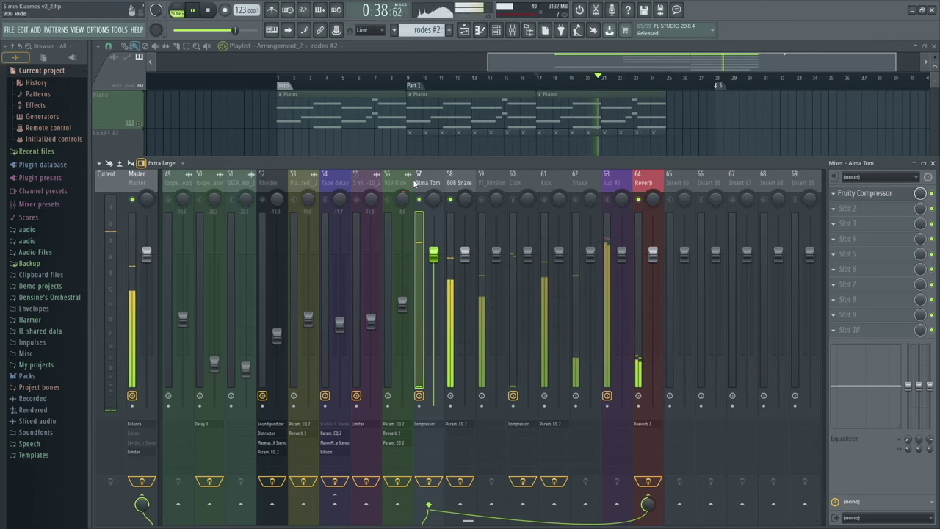
Add VT_RimShot, Click, Kick and Shake to the soloed tracks, and send VT_RimShot at 59% and Click to the Reverb track
{"action": "left_click", "coordinate": [484, 202]}
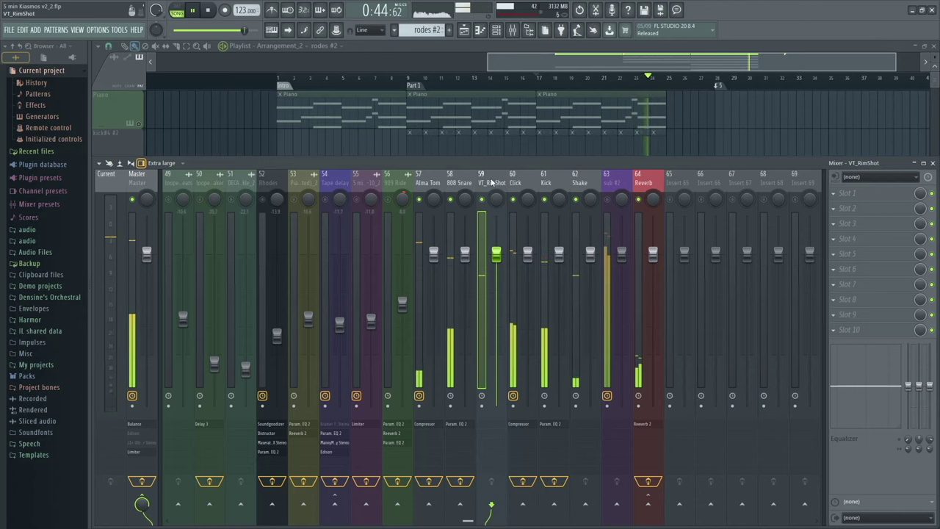
{"action": "left_click", "coordinate": [648, 504]}
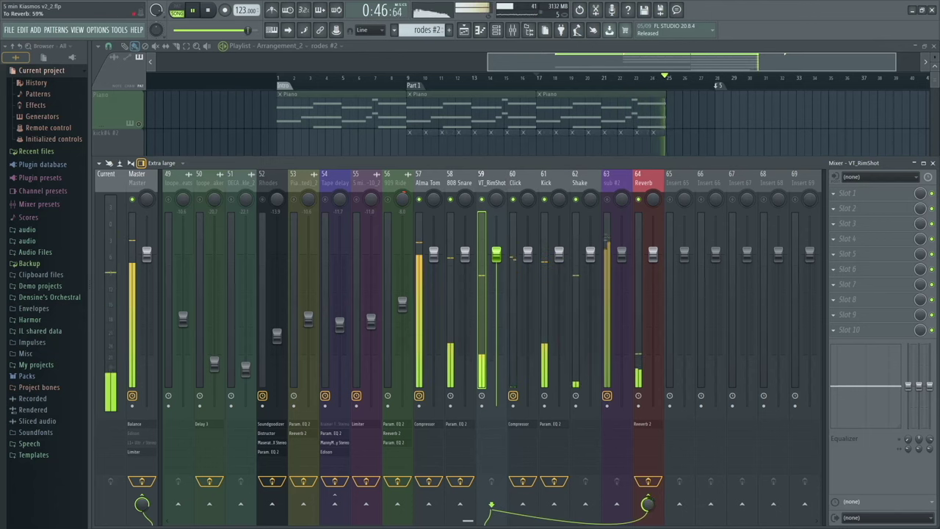
{"action": "left_click", "coordinate": [518, 331]}
{"action": "key", "text": "space"}
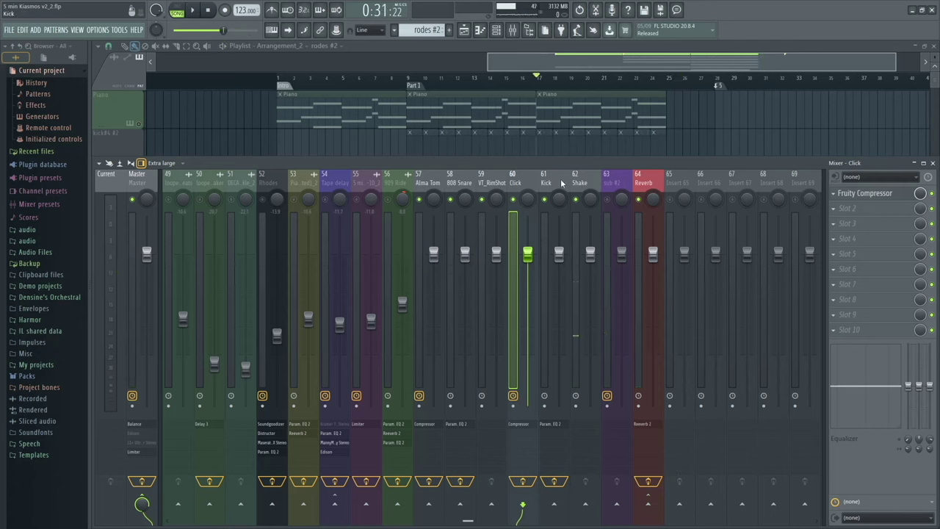
{"action": "left_click", "coordinate": [648, 504]}
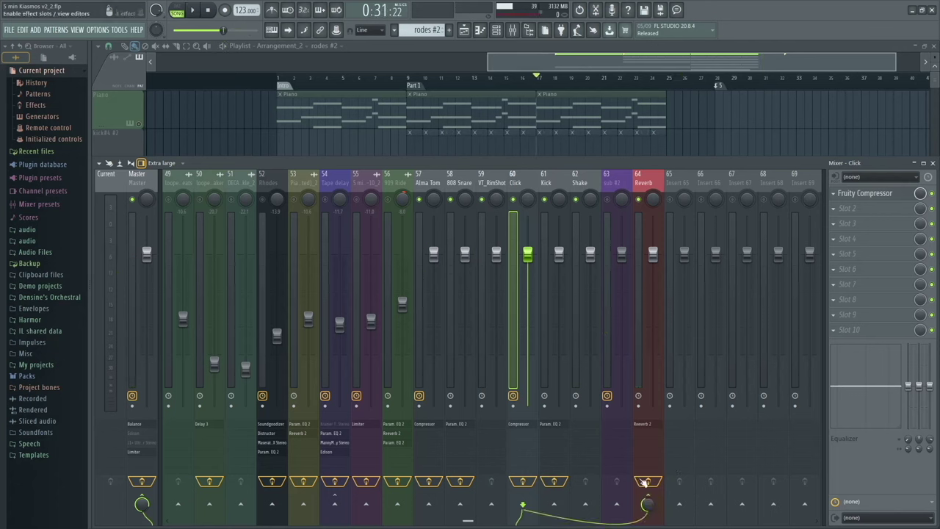
Send the Shake track to the Reverb track at 65%, checking the level in playback
{"action": "left_click", "coordinate": [545, 227]}
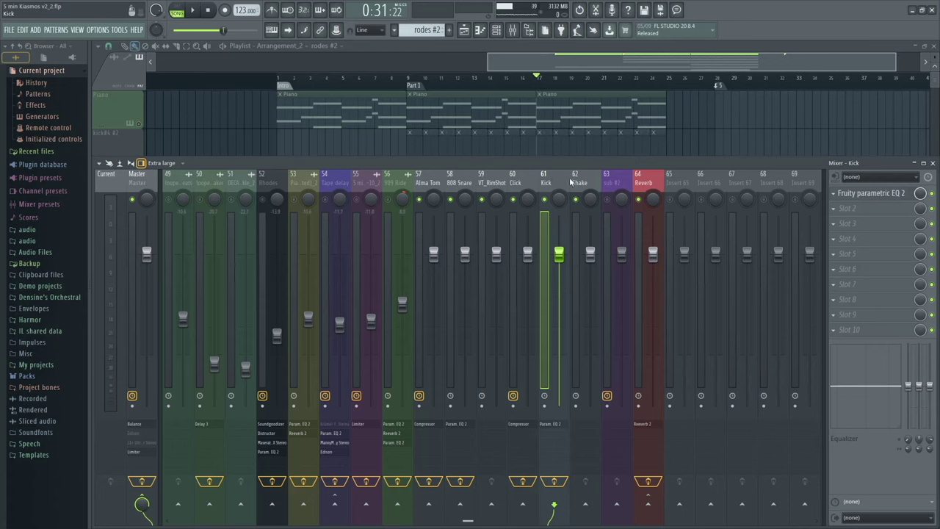
{"action": "left_click", "coordinate": [571, 182]}
{"action": "left_click", "coordinate": [648, 504]}
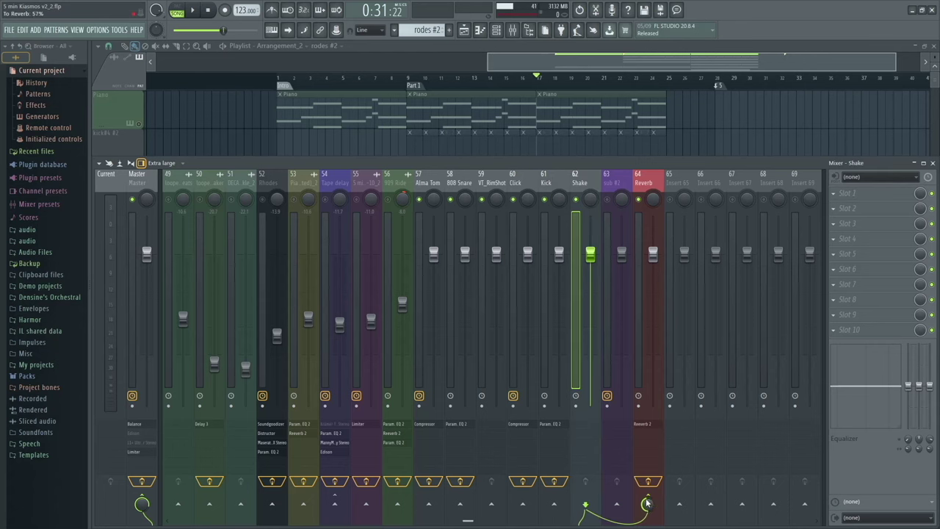
{"action": "key", "text": "space"}
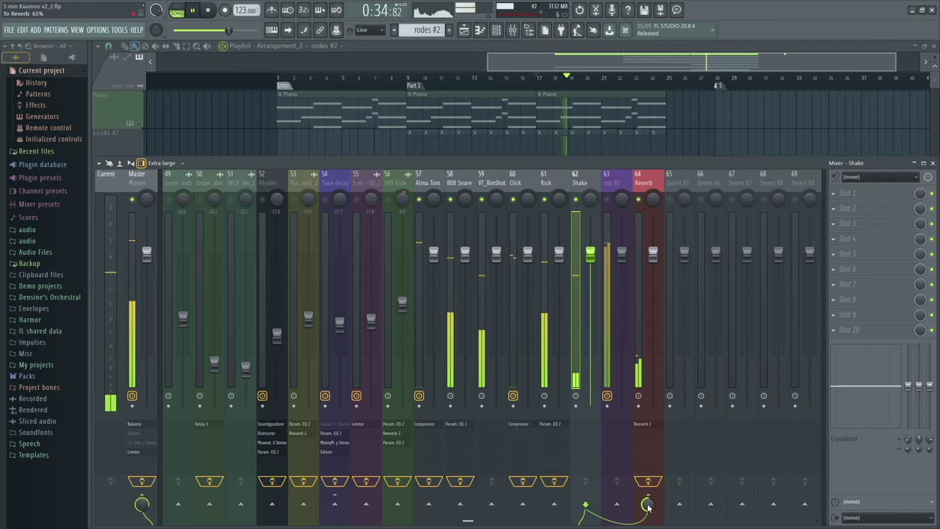
Toggle the Reverb track's solo during playback and return to the full mix with every track audible
{"action": "right_click", "coordinate": [640, 203]}
{"action": "left_click", "coordinate": [641, 203]}
{"action": "left_click", "coordinate": [641, 202]}
{"action": "right_click", "coordinate": [641, 203]}
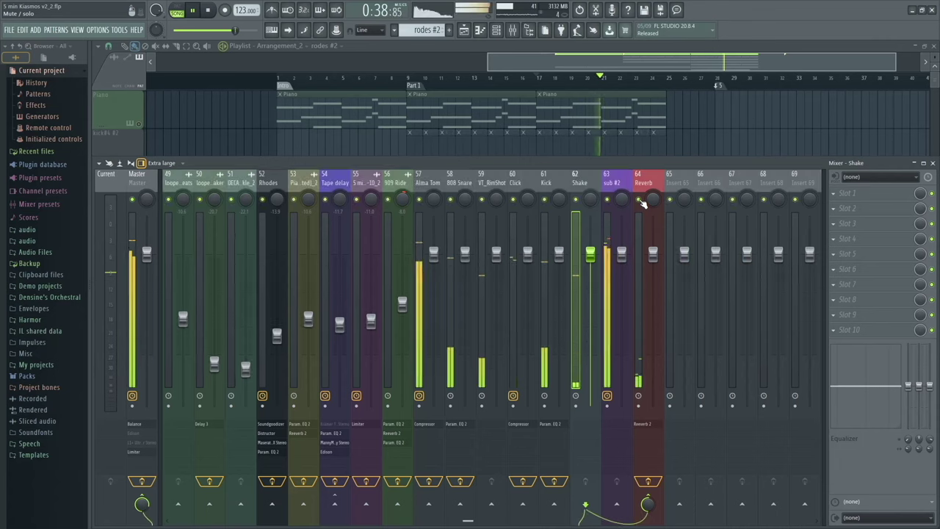
Solo the Reverb track together with Alma Tom, 808 Snare, VT_RimShot, Click, Kick and Shake
{"action": "right_click", "coordinate": [641, 202]}
{"action": "left_click", "coordinate": [420, 200]}
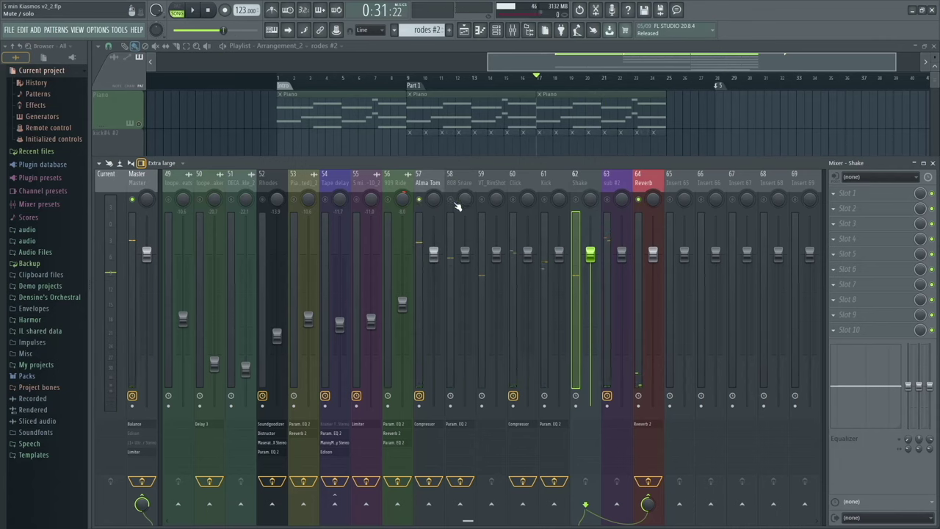
{"action": "left_click", "coordinate": [450, 199]}
{"action": "left_click", "coordinate": [482, 199]}
{"action": "left_click", "coordinate": [513, 200]}
{"action": "left_click", "coordinate": [544, 200]}
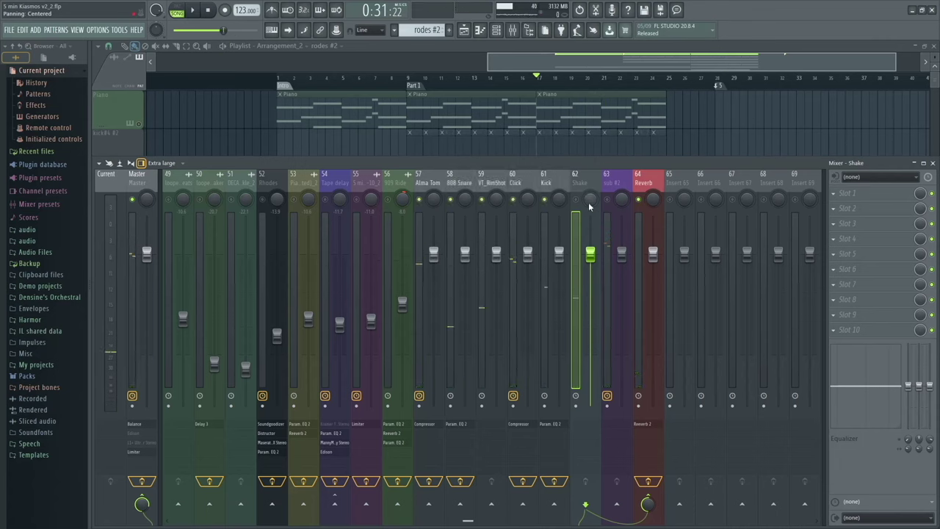
{"action": "left_click", "coordinate": [576, 200]}
Compare the soloed drums in playback without and with the Reverb track, leaving the Reverb track on
{"action": "left_click", "coordinate": [641, 203]}
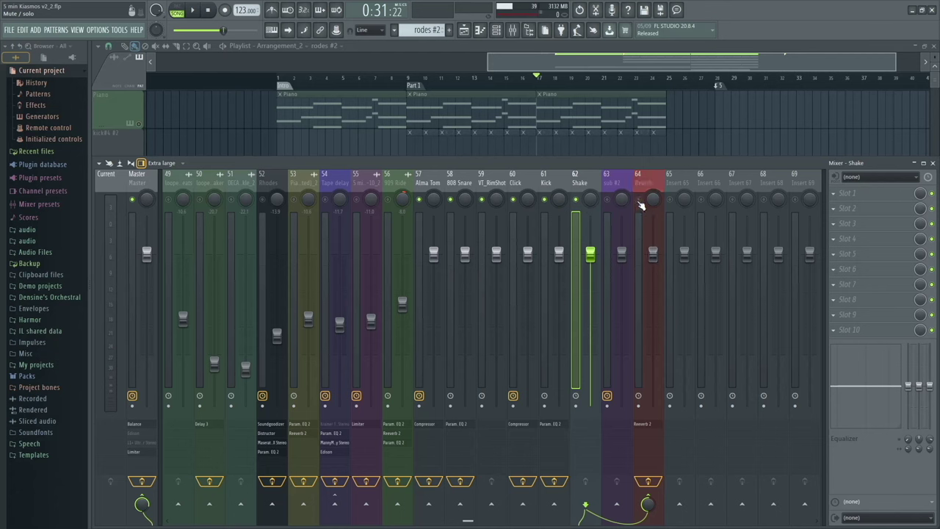
{"action": "key", "text": "space"}
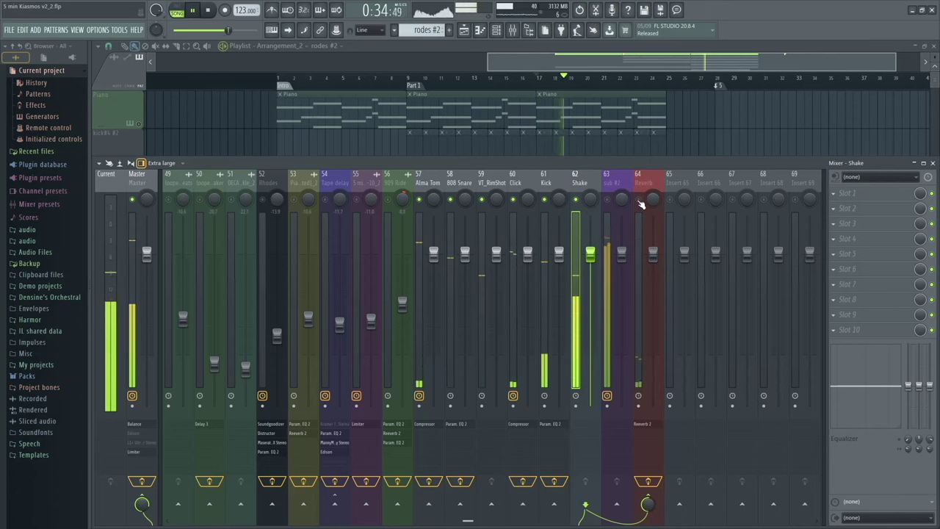
{"action": "left_click", "coordinate": [639, 202]}
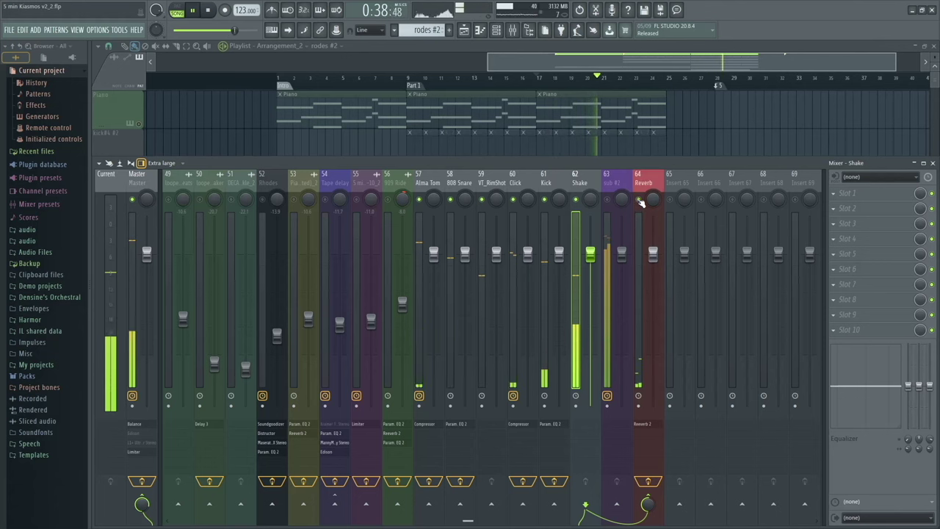
{"action": "key", "text": "space"}
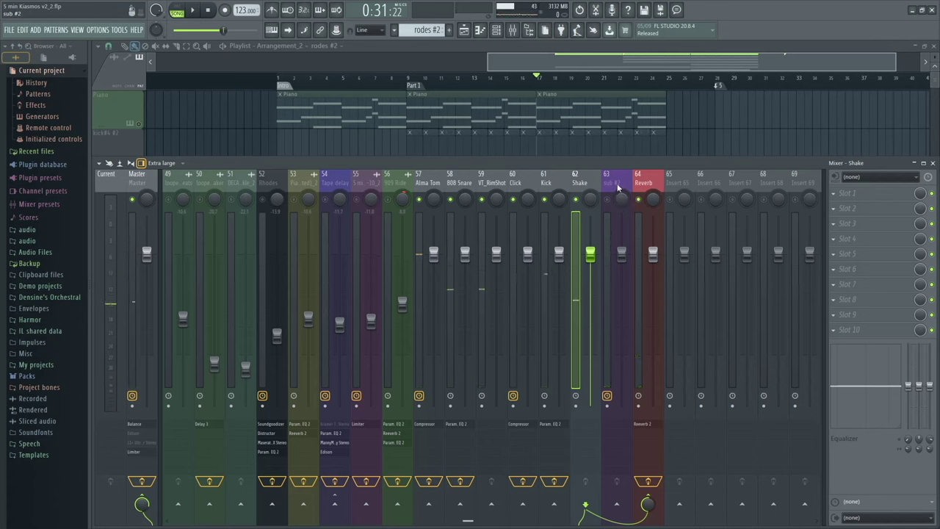
Load a Fruity Limiter in the first effect slot of sub #2, switch it to compressor mode and close its window
{"action": "left_click", "coordinate": [617, 183]}
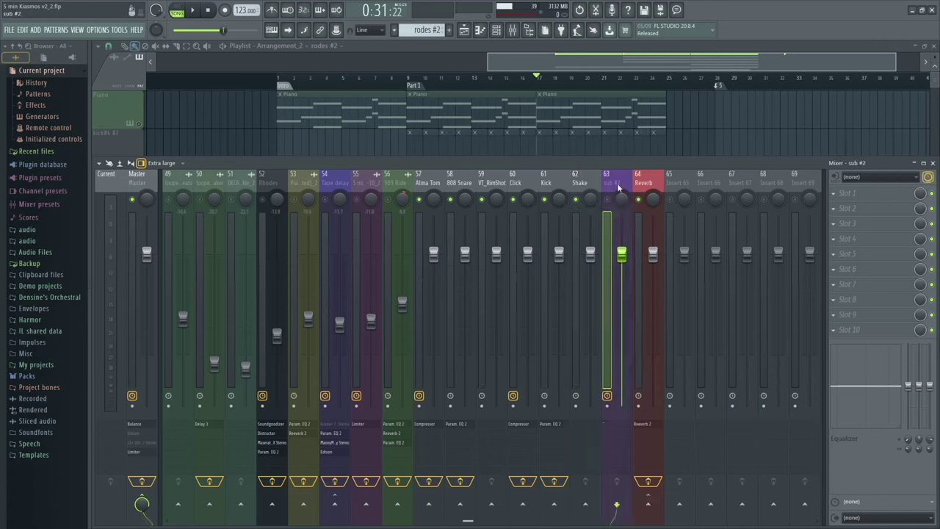
{"action": "left_click", "coordinate": [869, 196]}
{"action": "mouse_move", "coordinate": [795, 252]}
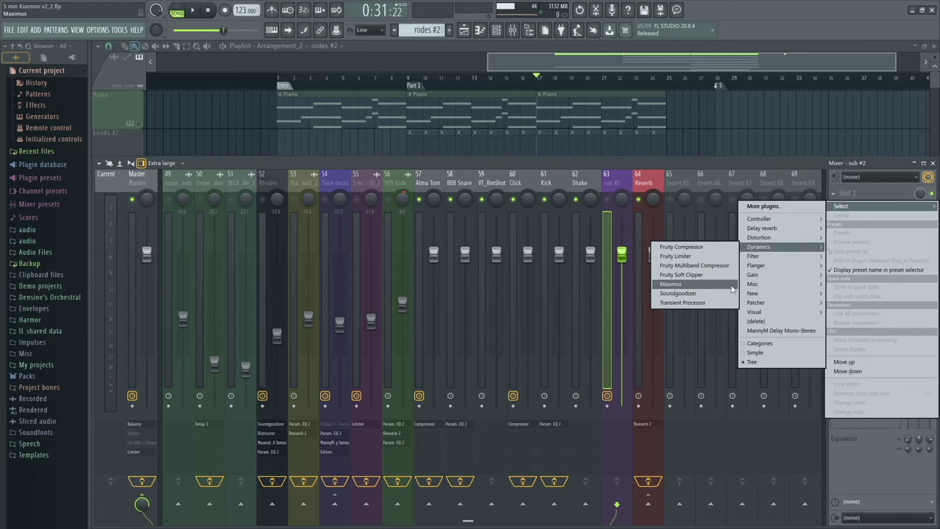
{"action": "left_click", "coordinate": [676, 255]}
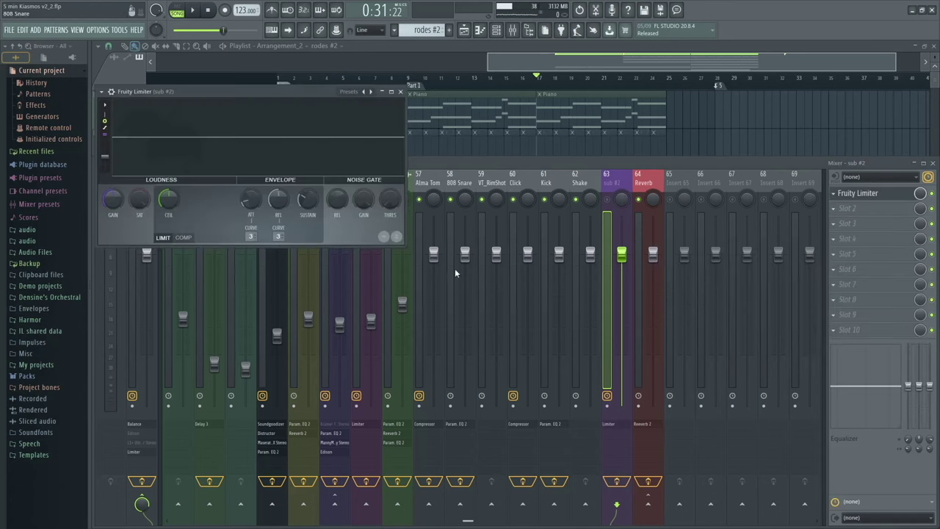
{"action": "left_click", "coordinate": [184, 238]}
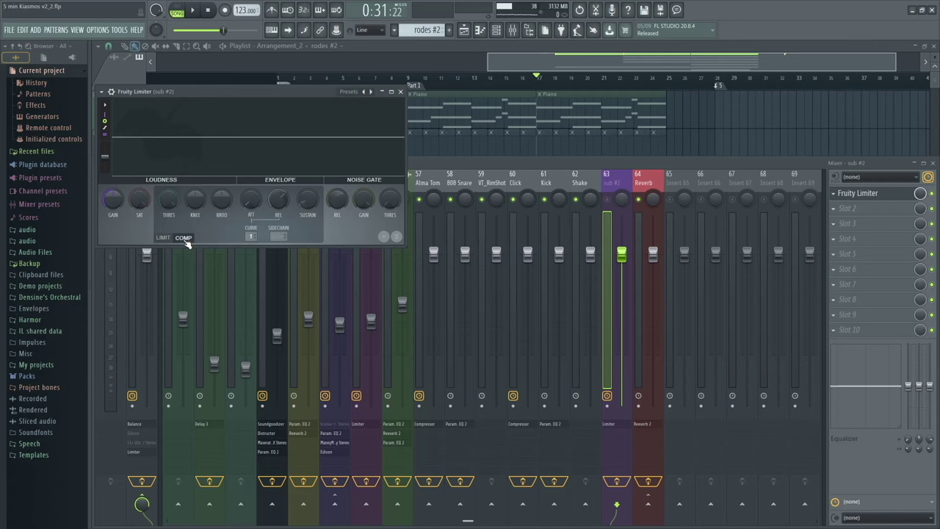
{"action": "left_click", "coordinate": [401, 93]}
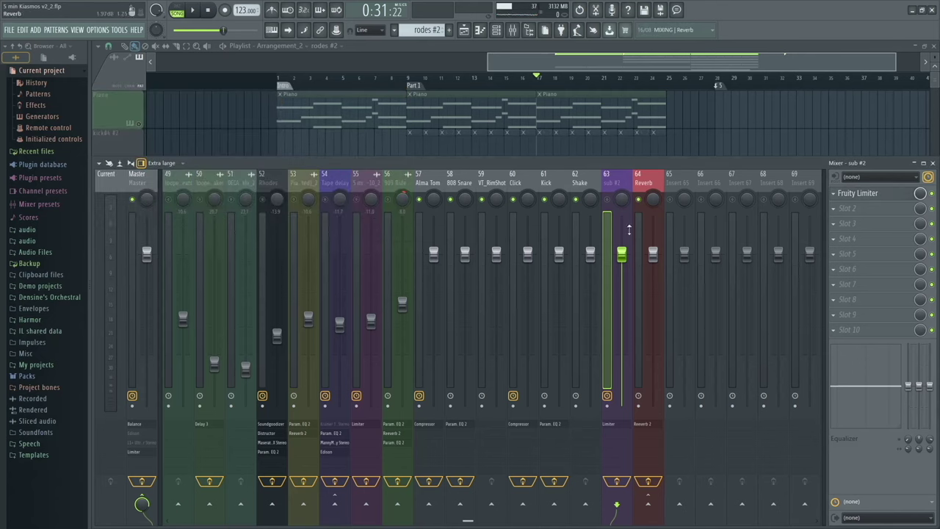
Add sub #2 to the soloed tracks and route the Kick to it as a sidechain
{"action": "left_click", "coordinate": [547, 182]}
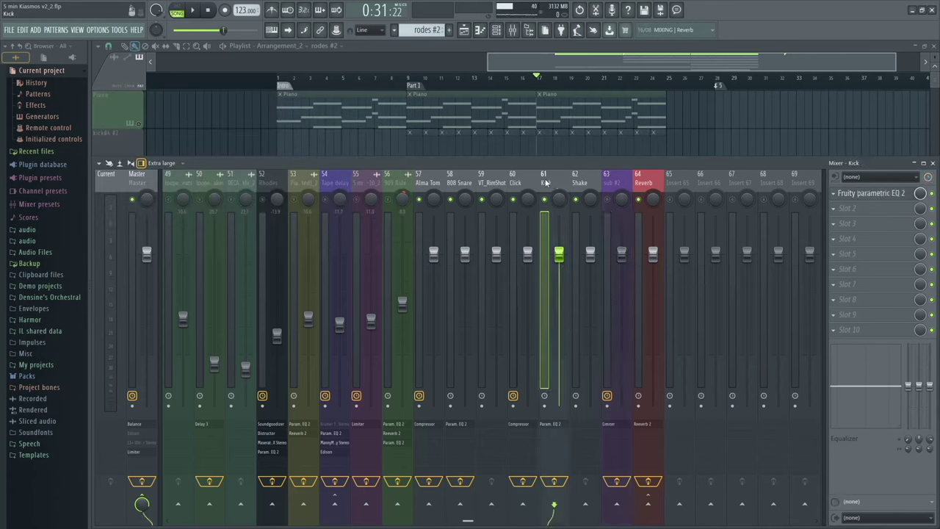
{"action": "left_click", "coordinate": [607, 200]}
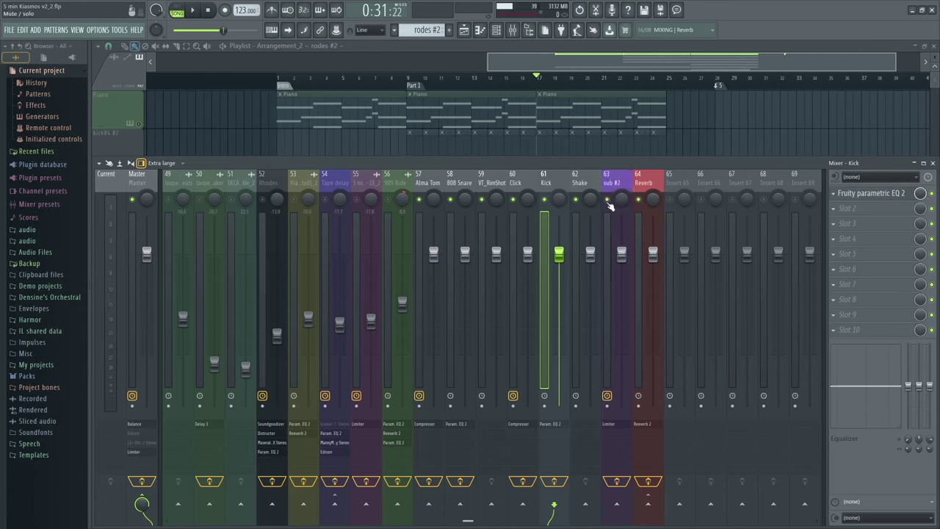
{"action": "left_click", "coordinate": [611, 178]}
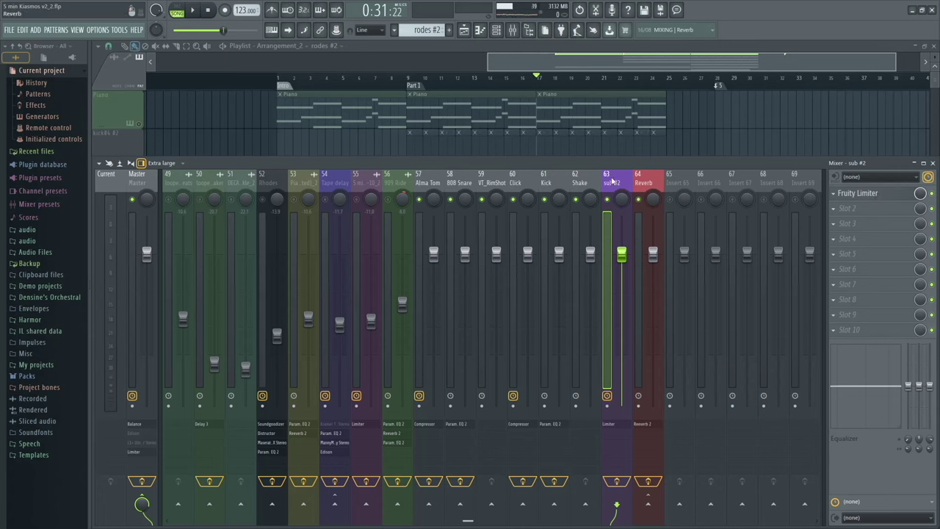
{"action": "left_click", "coordinate": [553, 182]}
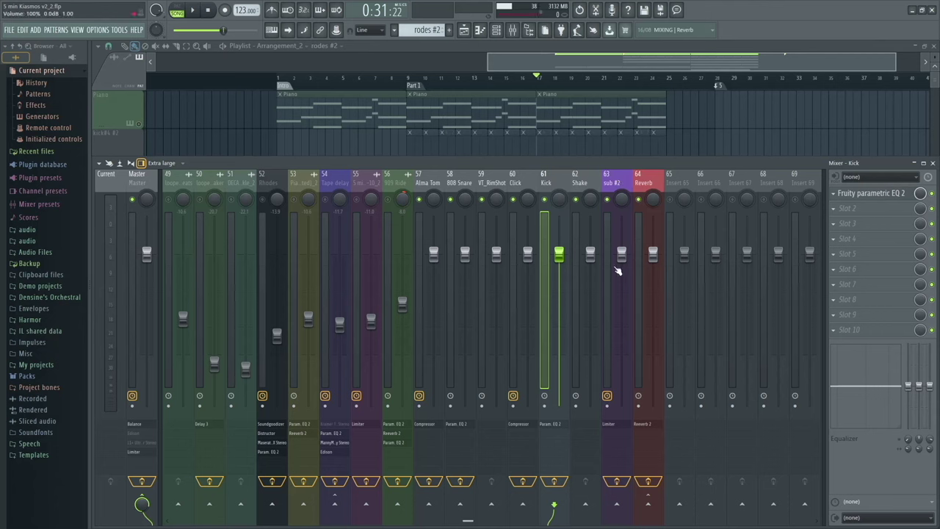
{"action": "right_click", "coordinate": [617, 504]}
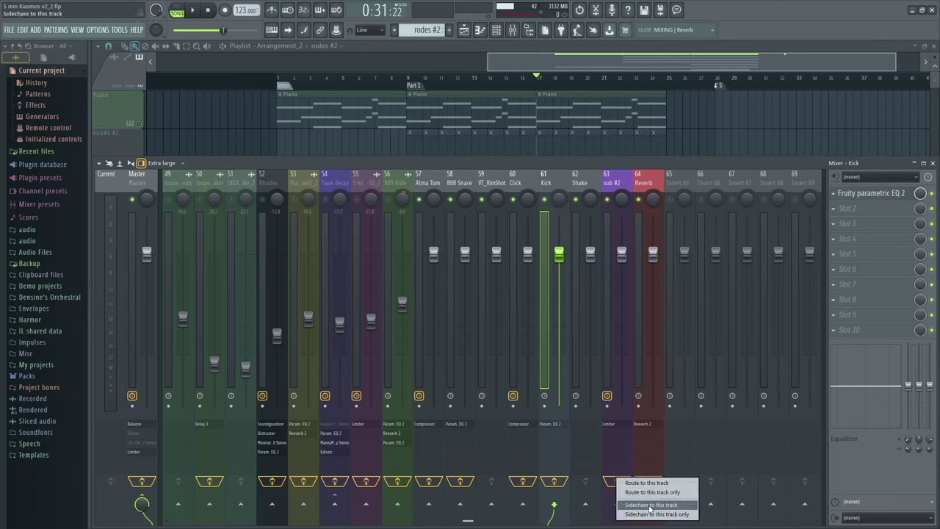
{"action": "left_click", "coordinate": [650, 506]}
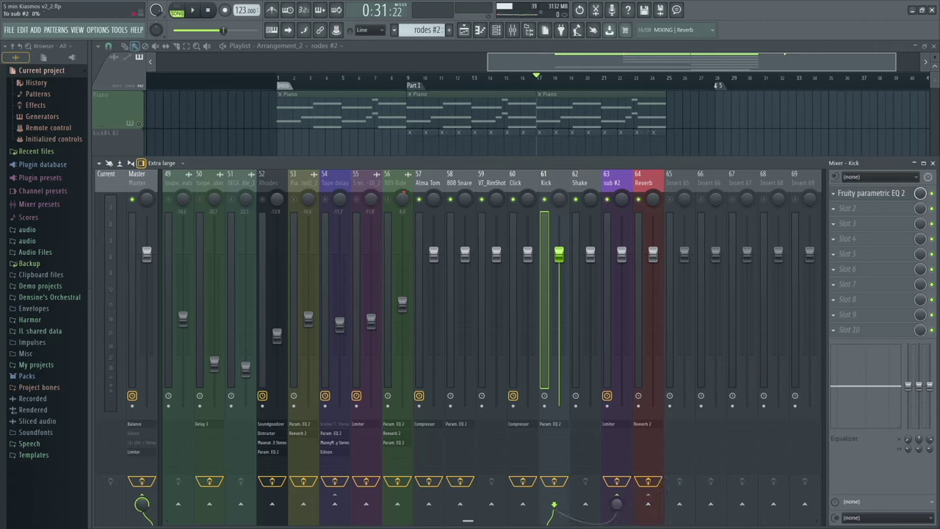
{"action": "left_click_drag", "start_coordinate": [617, 503], "coordinate": [617, 478]}
Set the sidechain input of sub #2's Fruity Limiter to 1, and keep only the Kick and sub #2 soloed
{"action": "left_click", "coordinate": [619, 183]}
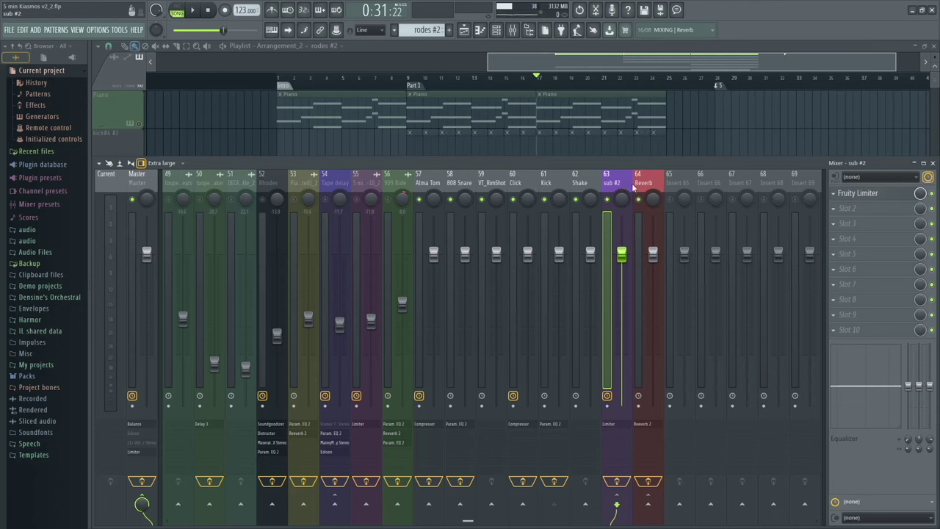
{"action": "left_click", "coordinate": [859, 193]}
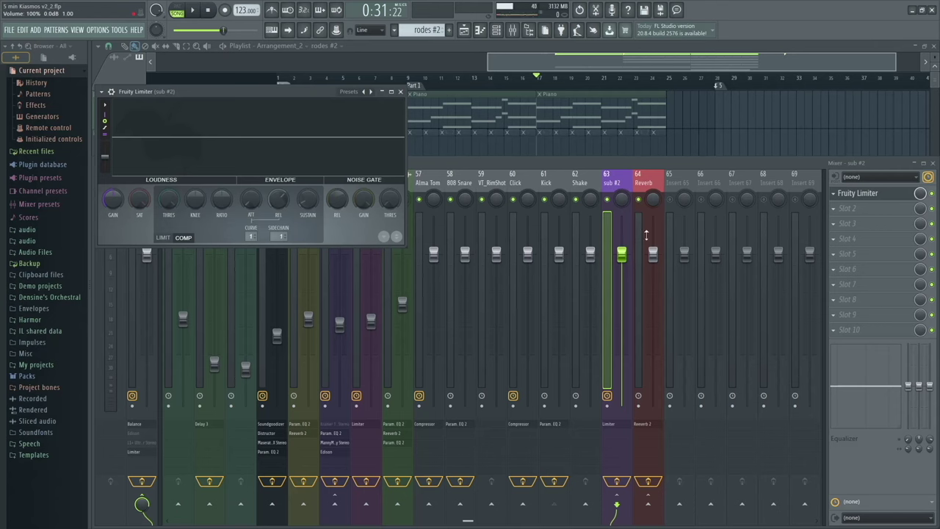
{"action": "left_click", "coordinate": [563, 203]}
{"action": "left_click", "coordinate": [300, 88]}
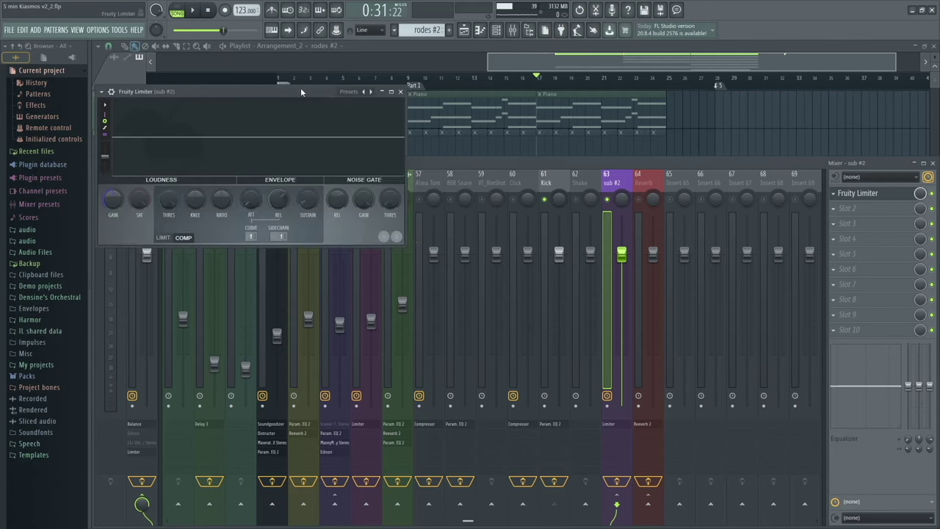
Lower the Fruity Limiter's compressor threshold and raise its ratio while playing the Kick and sub #2 together
{"action": "key", "text": "space"}
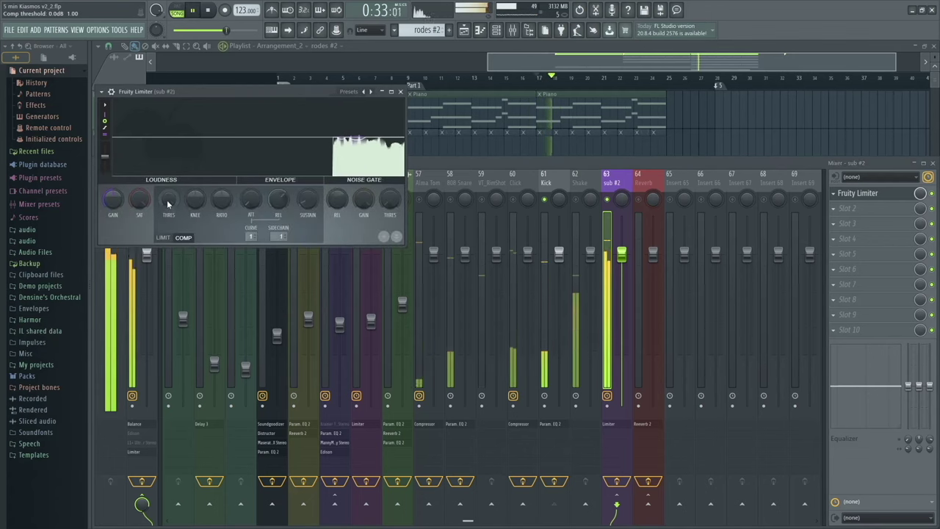
{"action": "left_click_drag", "start_coordinate": [169, 199], "coordinate": [168, 219]}
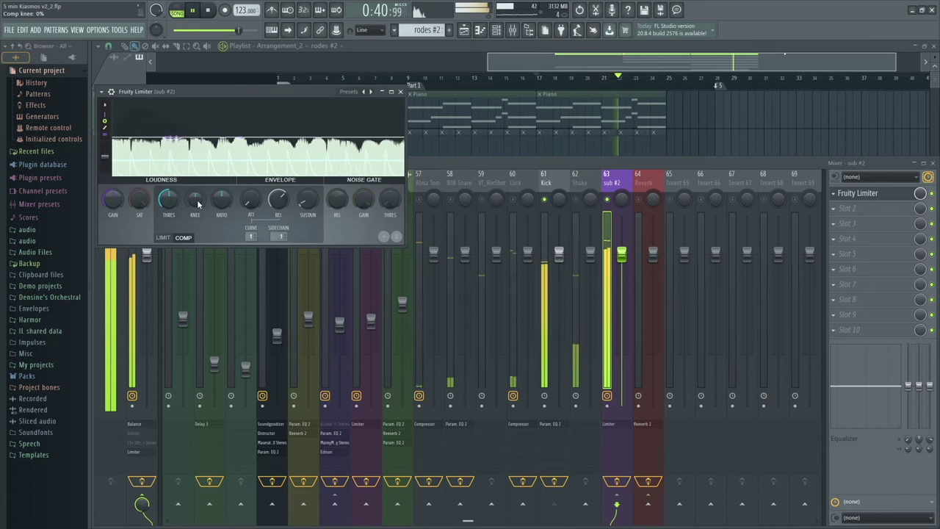
{"action": "left_click_drag", "start_coordinate": [221, 198], "coordinate": [221, 149]}
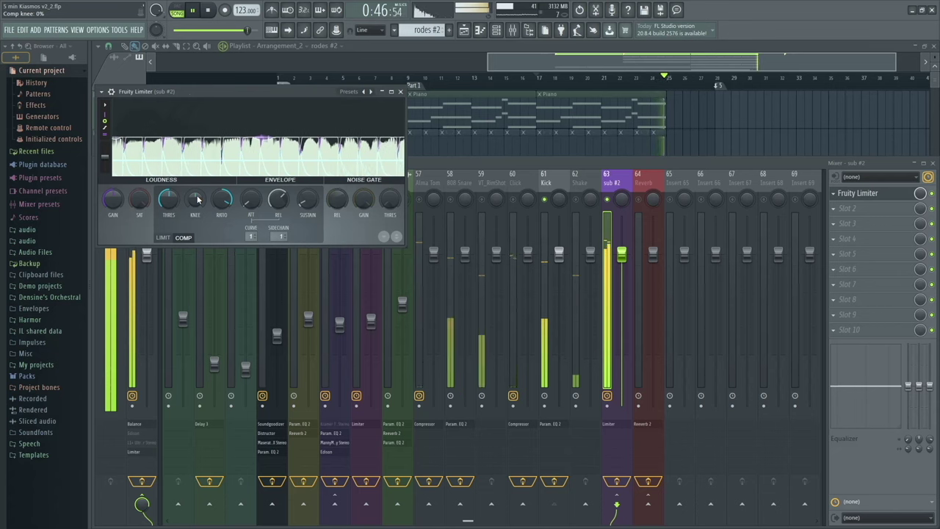
{"action": "key", "text": "space"}
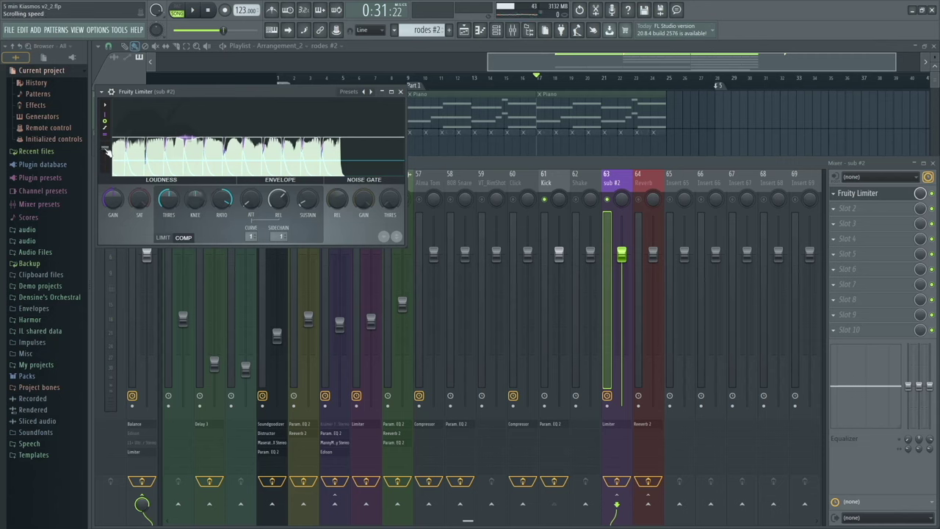
Play the soloed Kick and sub #2 together to judge the sidechain compression
{"action": "key", "text": "space"}
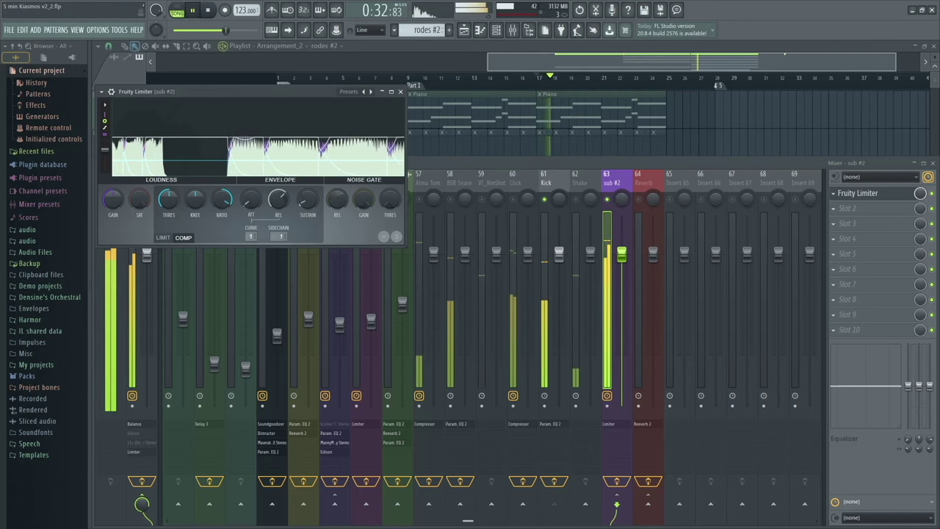
{"action": "key", "text": "space"}
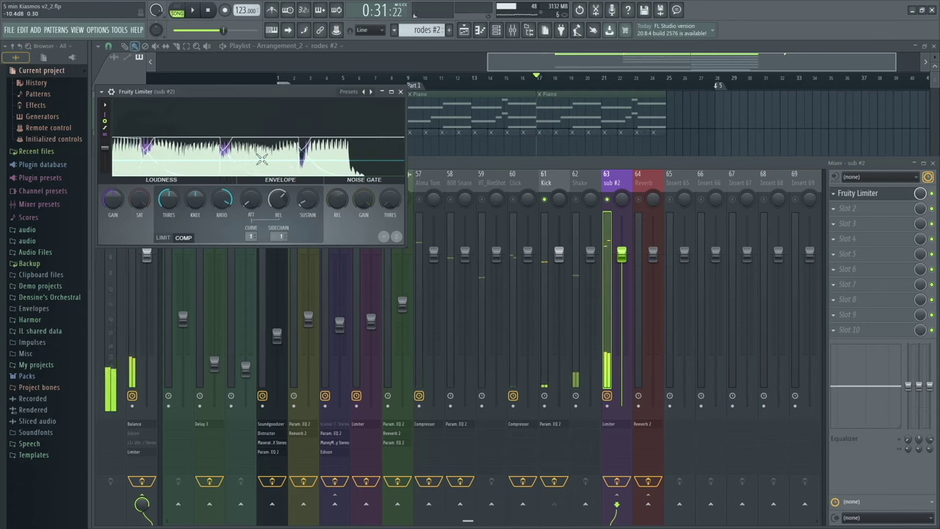
{"action": "key", "text": "space"}
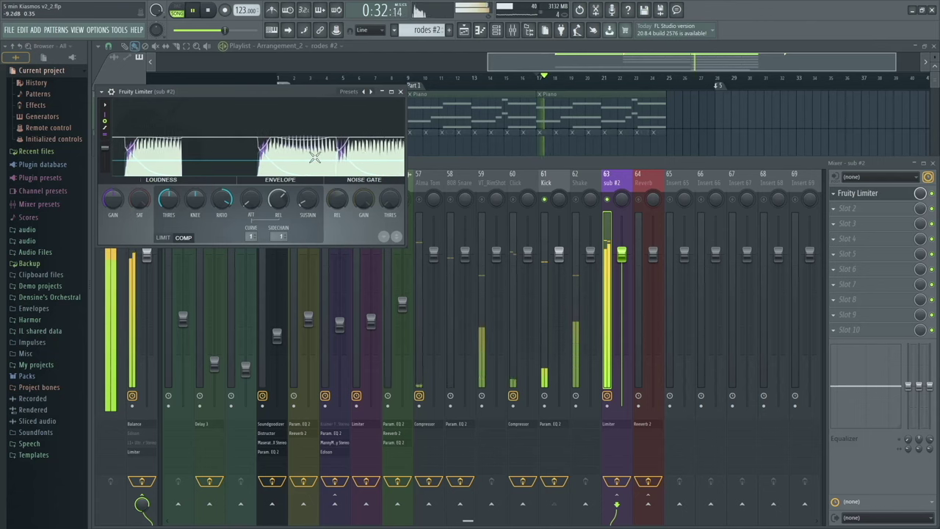
{"action": "key", "text": "space"}
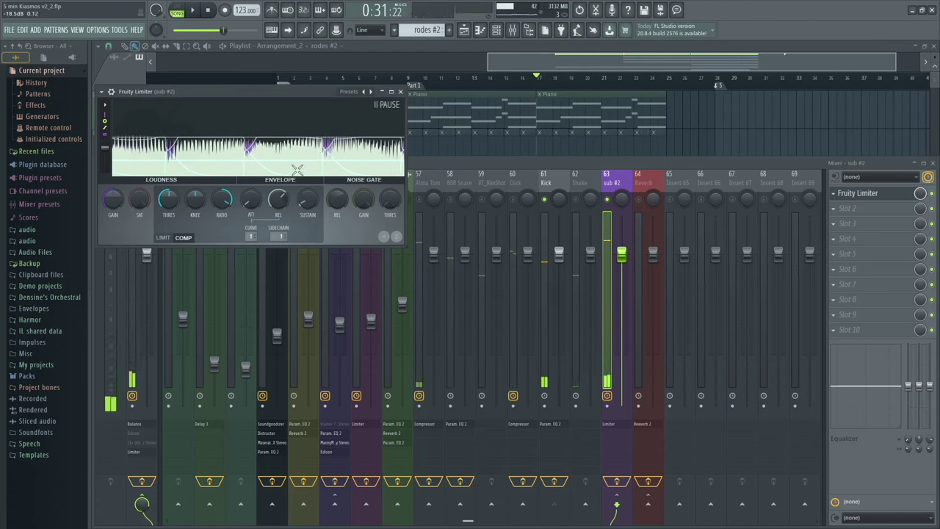
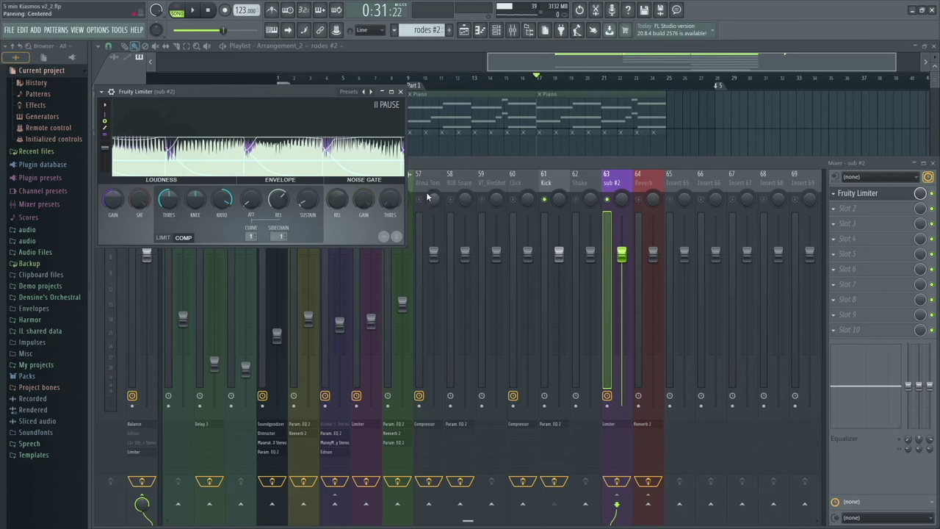
Fine-tune the Fruity Limiter's compressor threshold during playback, set its ratio to 20.0:1, and close its window
{"action": "key", "text": "space"}
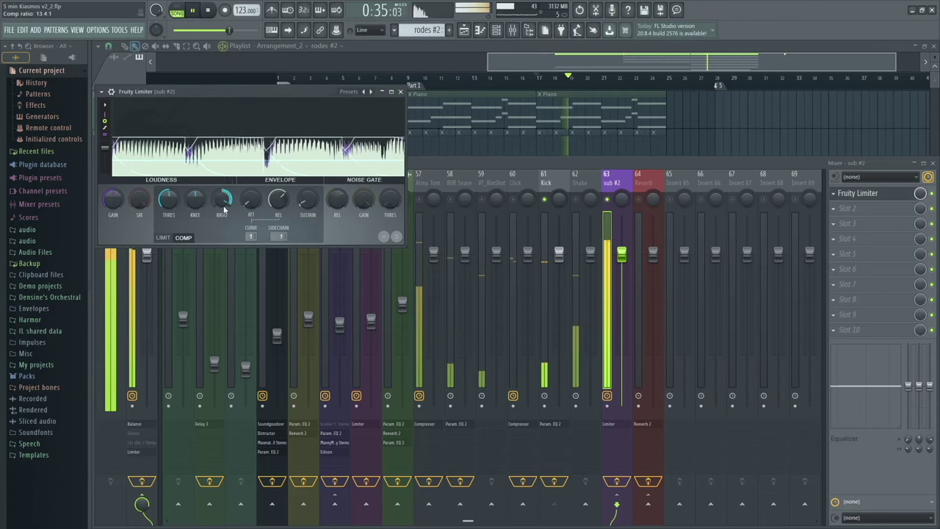
{"action": "left_click_drag", "start_coordinate": [168, 199], "coordinate": [169, 229]}
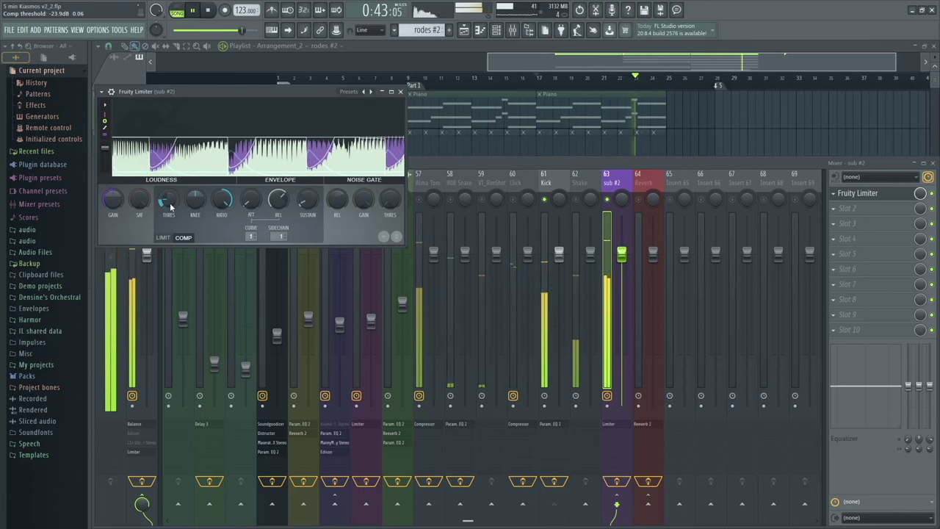
{"action": "scroll", "coordinate": [170, 208], "scroll_direction": "up", "scroll_amount": 3}
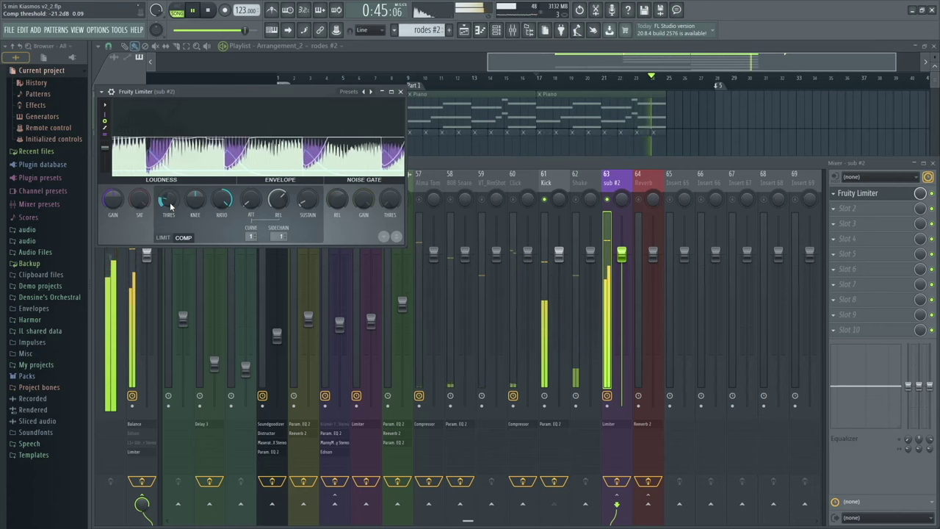
{"action": "left_click_drag", "start_coordinate": [171, 208], "coordinate": [170, 197]}
{"action": "key", "text": "space"}
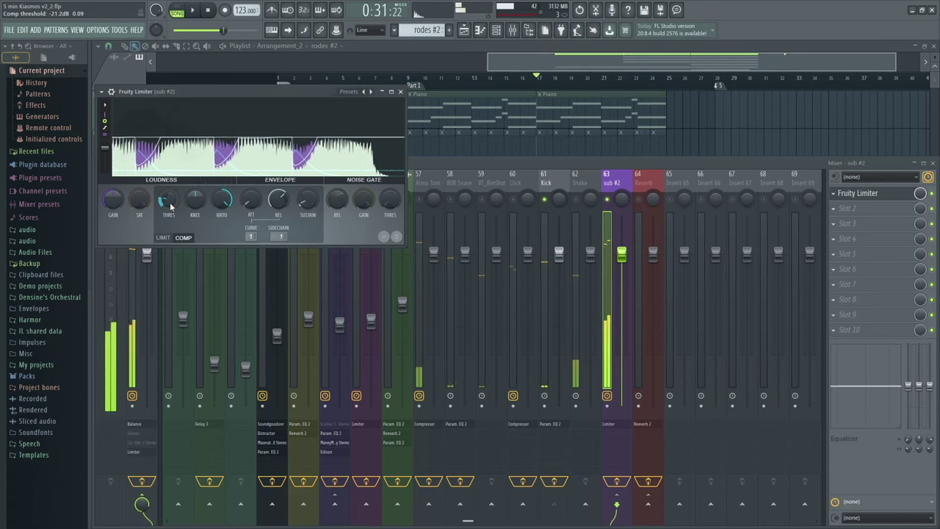
{"action": "key", "text": "space"}
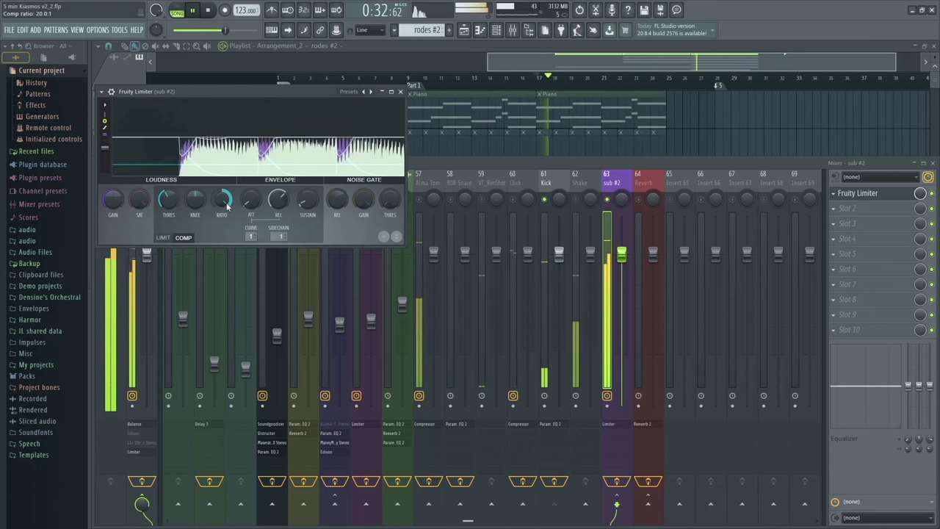
{"action": "key", "text": "space"}
{"action": "left_click", "coordinate": [400, 92]}
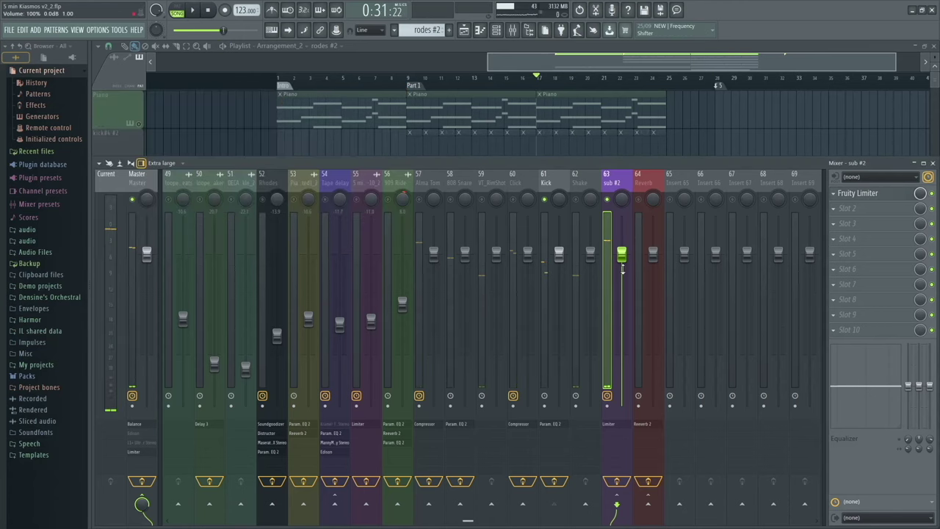
Add Alma Tom, 808 Snare, VT_RimShot, Click, Shake and Reverb to the audible mixer tracks and play the mix
{"action": "left_click", "coordinate": [419, 199]}
{"action": "left_click", "coordinate": [450, 200]}
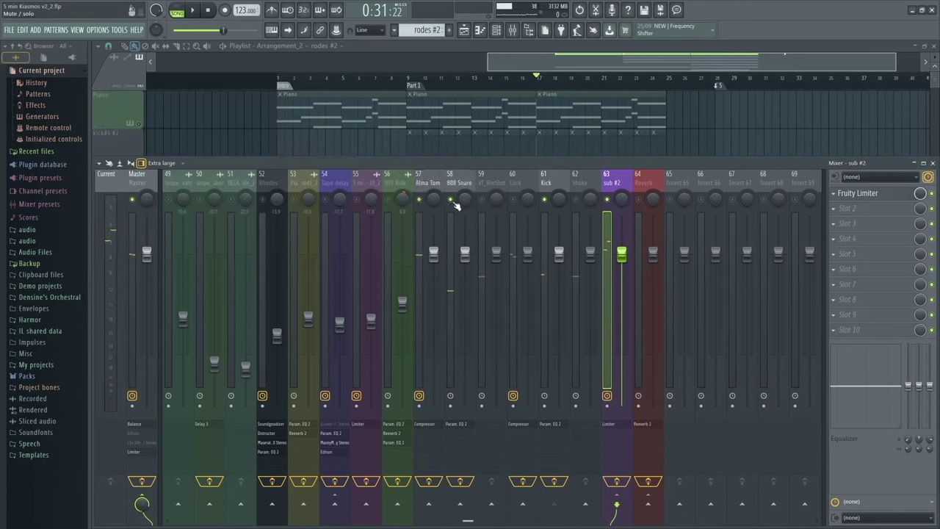
{"action": "left_click", "coordinate": [482, 199]}
{"action": "left_click", "coordinate": [513, 200]}
{"action": "left_click", "coordinate": [576, 200]}
{"action": "key", "text": "space"}
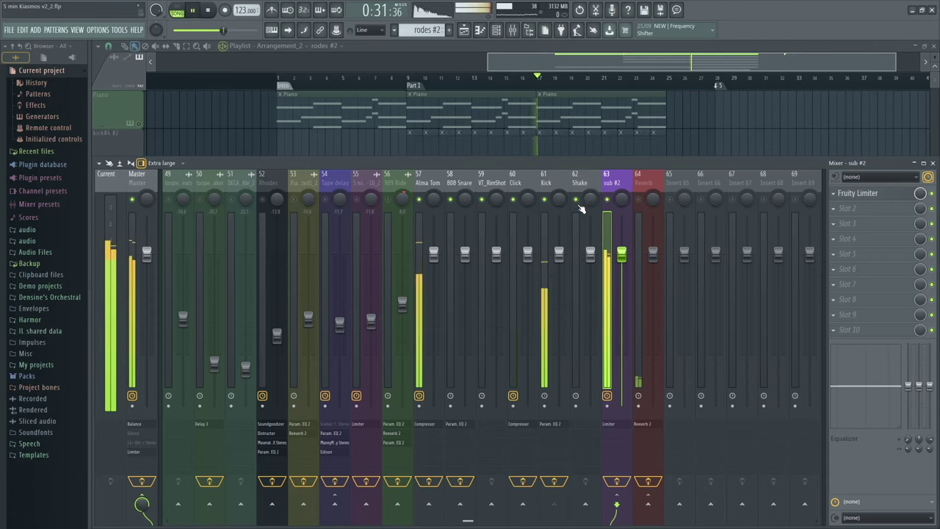
{"action": "left_click", "coordinate": [638, 200]}
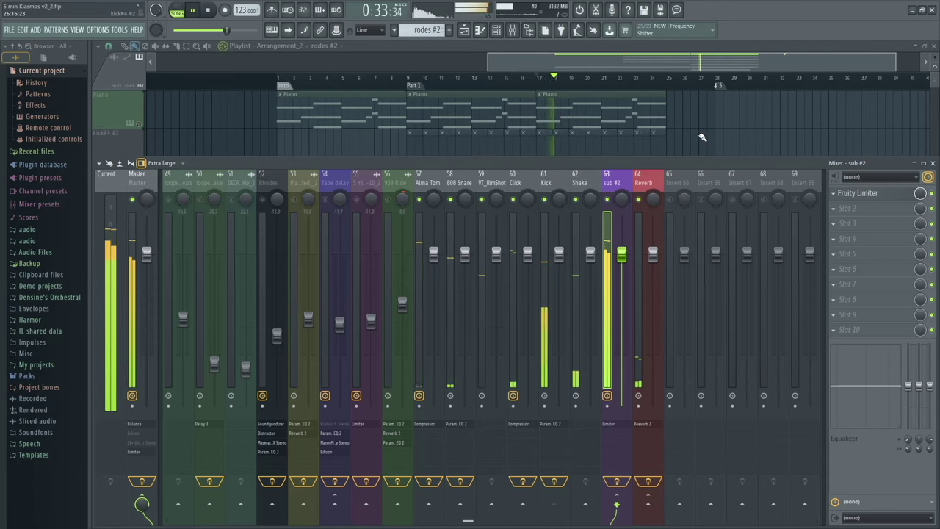
Bring all playlist tracks back from solo and briefly play the arrangement
{"action": "key", "text": "F9"}
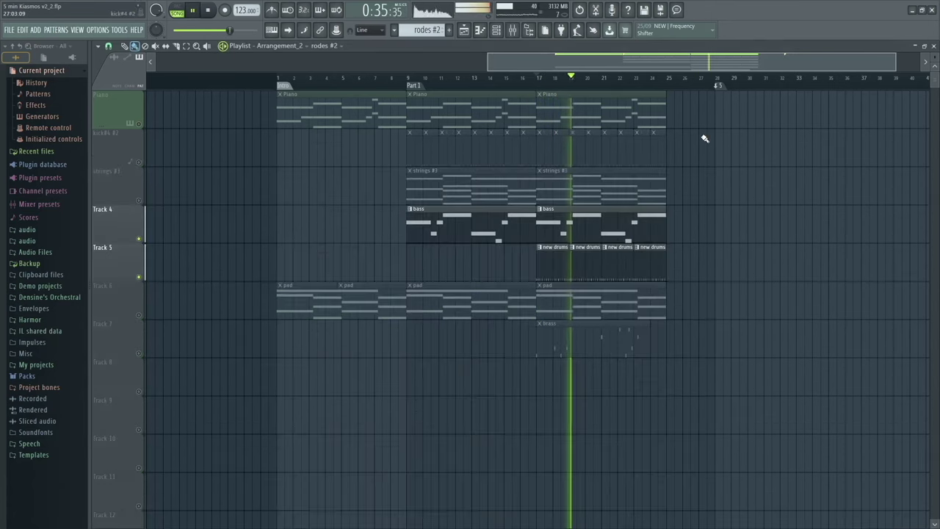
{"action": "key", "text": "space"}
{"action": "right_click", "coordinate": [139, 201]}
{"action": "right_click", "coordinate": [139, 200]}
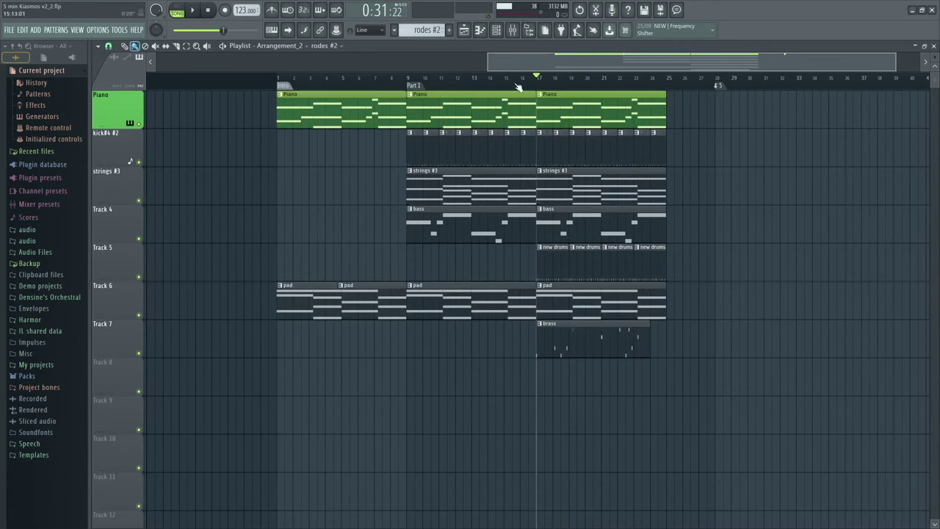
{"action": "key", "text": "space"}
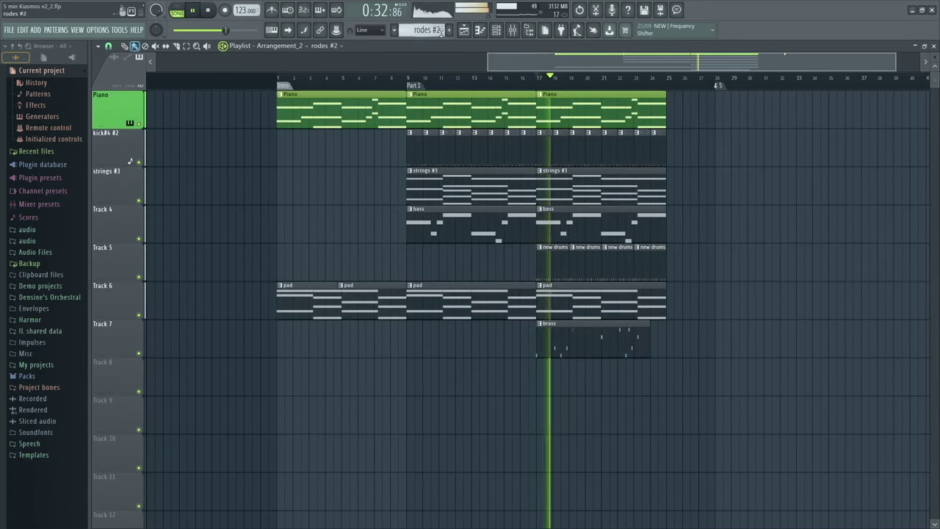
{"action": "key", "text": "space"}
Bring all mixer tracks back from solo and start playing the full arrangement
{"action": "key", "text": "F9"}
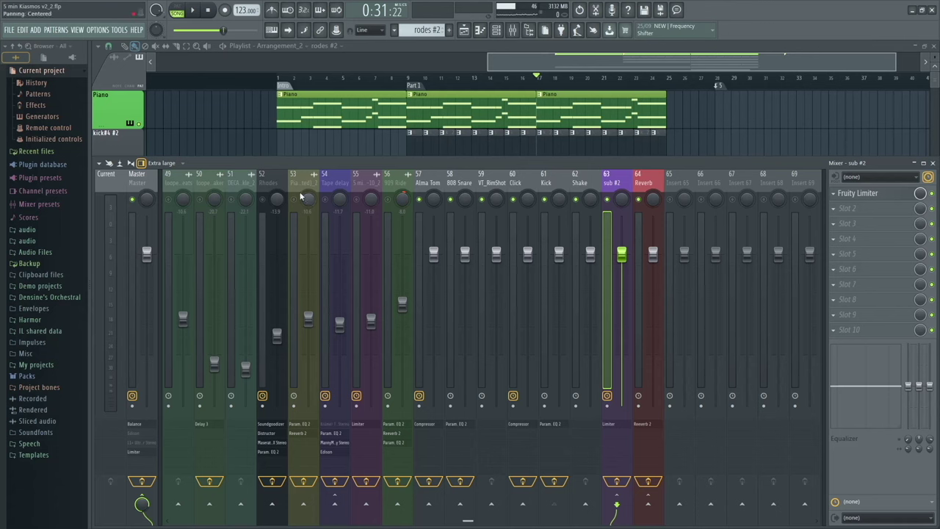
{"action": "right_click", "coordinate": [326, 200]}
{"action": "right_click", "coordinate": [326, 200]}
{"action": "key", "text": "space"}
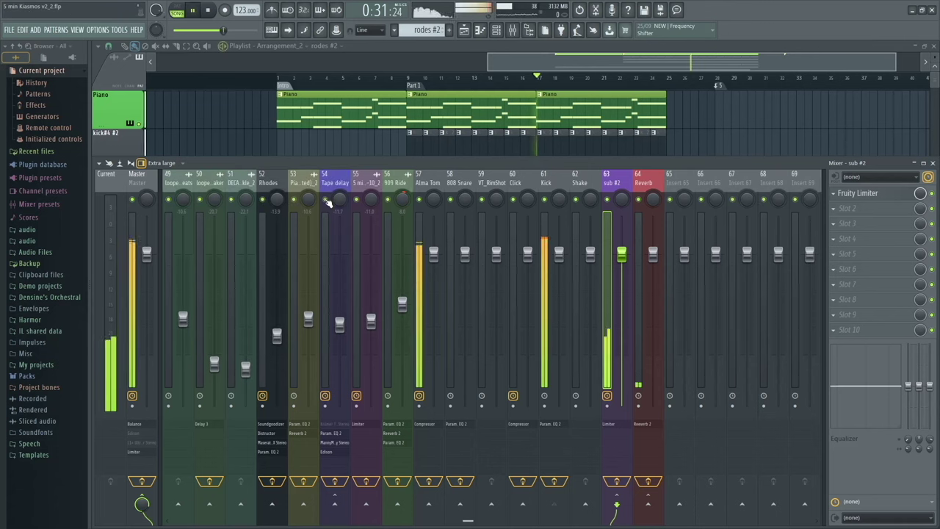
Mute the kick#4 #2 playlist track while the arrangement plays, and stop playback after listening
{"action": "key", "text": "F9"}
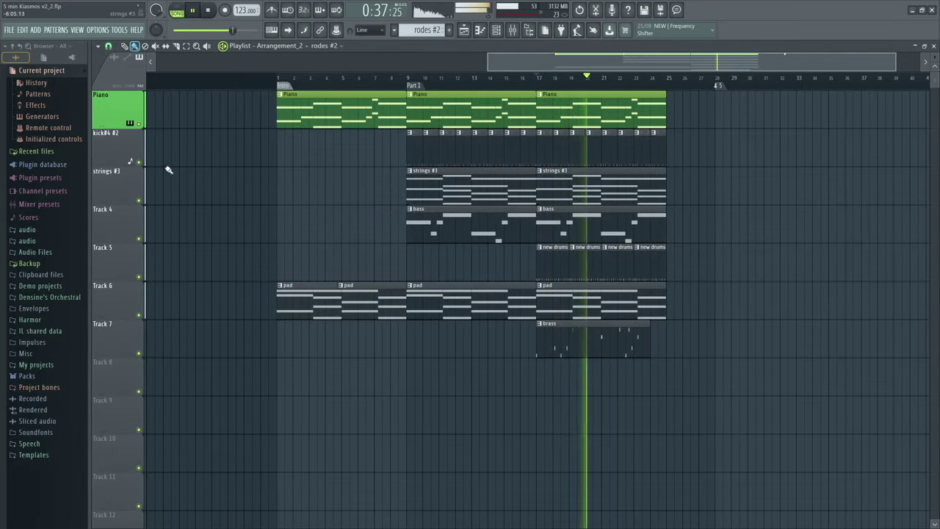
{"action": "left_click", "coordinate": [140, 163]}
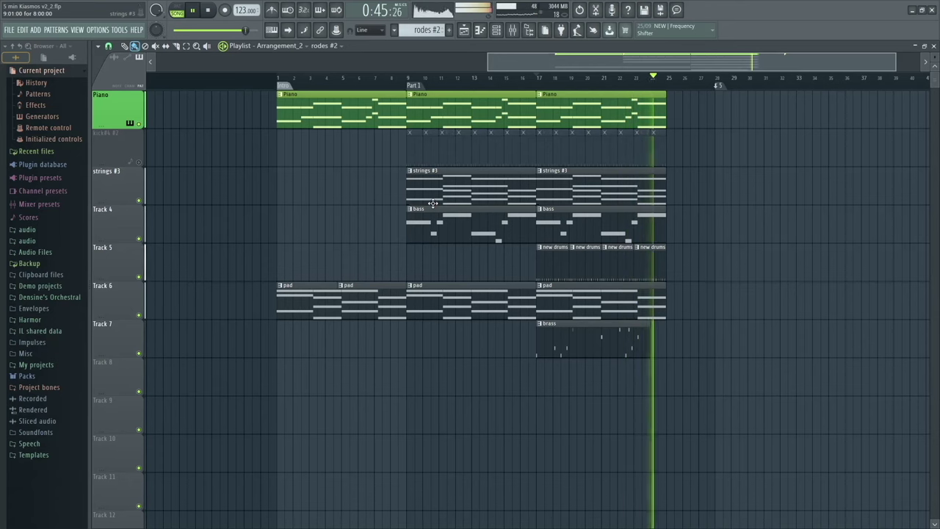
{"action": "key", "text": "space"}
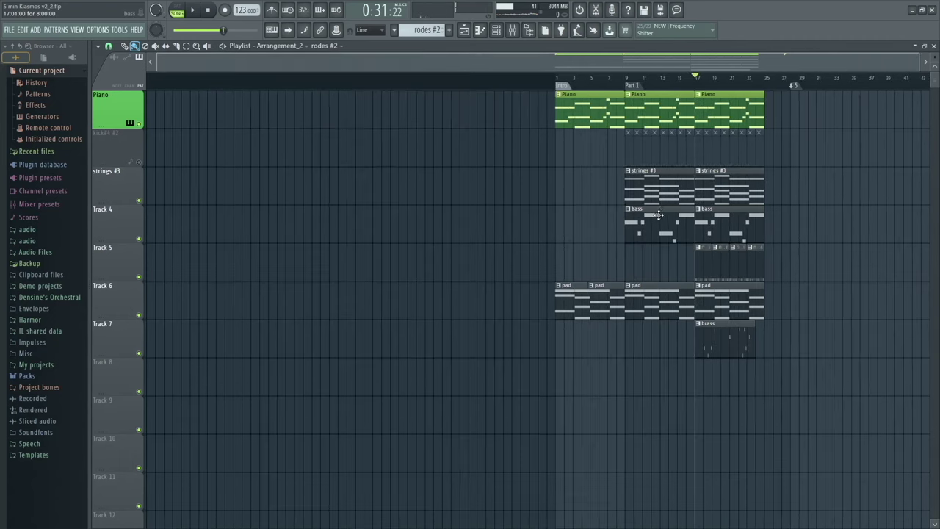
Look through the mixer tracks, from the older drum tracks and Drum verb to the new drums, sub #2 and Reverb
{"action": "scroll", "coordinate": [722, 234], "scroll_direction": "up", "scroll_amount": 2}
{"action": "scroll", "coordinate": [722, 233], "scroll_direction": "down", "scroll_amount": 3}
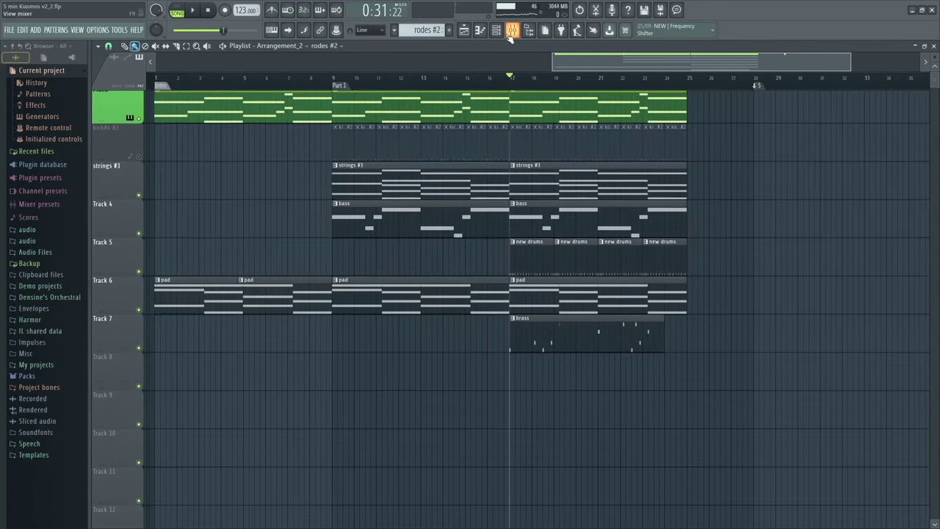
{"action": "left_click", "coordinate": [577, 29]}
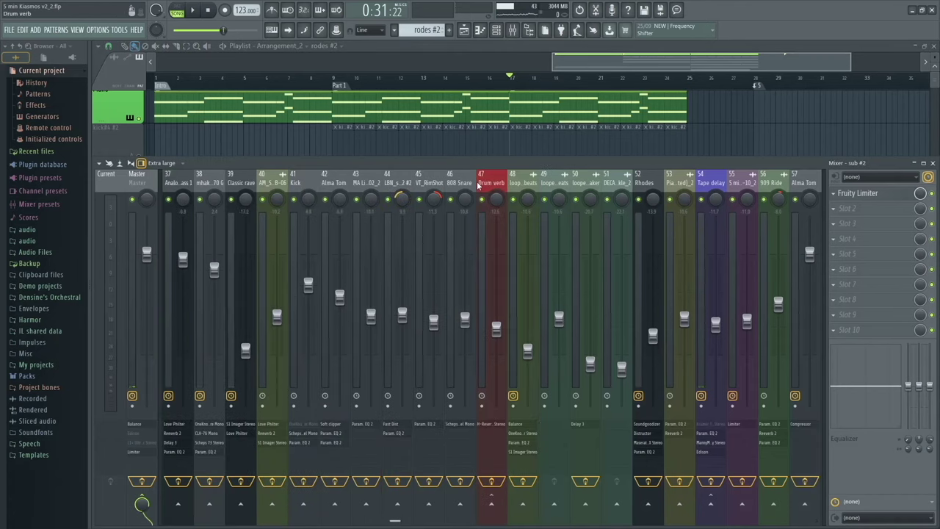
{"action": "scroll", "coordinate": [478, 185], "scroll_direction": "down", "scroll_amount": 2}
{"action": "scroll", "coordinate": [477, 185], "scroll_direction": "up", "scroll_amount": 3}
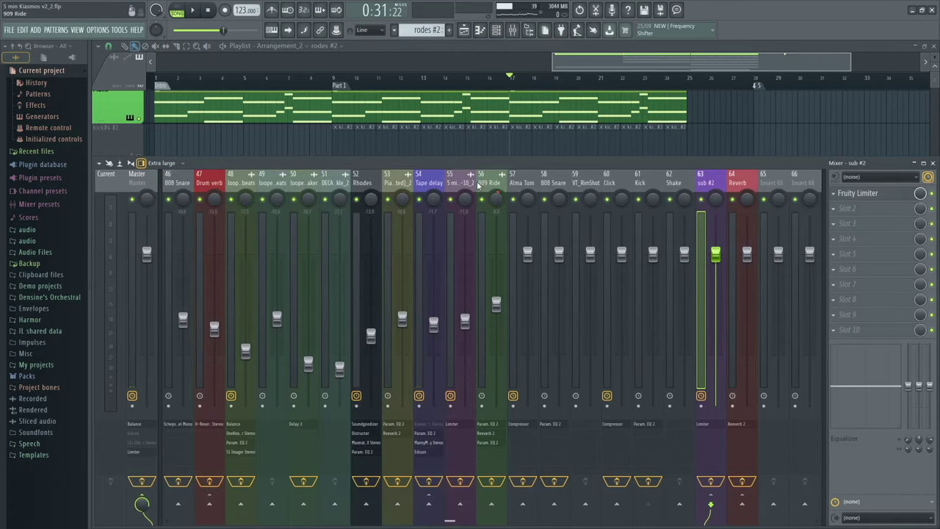
{"action": "scroll", "coordinate": [477, 185], "scroll_direction": "down", "scroll_amount": 3}
{"action": "scroll", "coordinate": [477, 185], "scroll_direction": "up", "scroll_amount": 3}
{"action": "scroll", "coordinate": [478, 186], "scroll_direction": "down", "scroll_amount": 1}
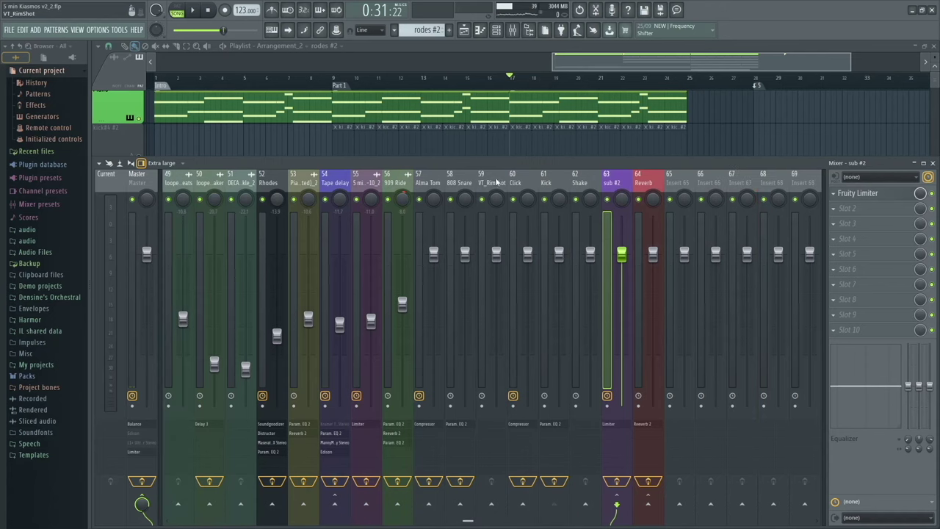
{"action": "key", "text": "F9"}
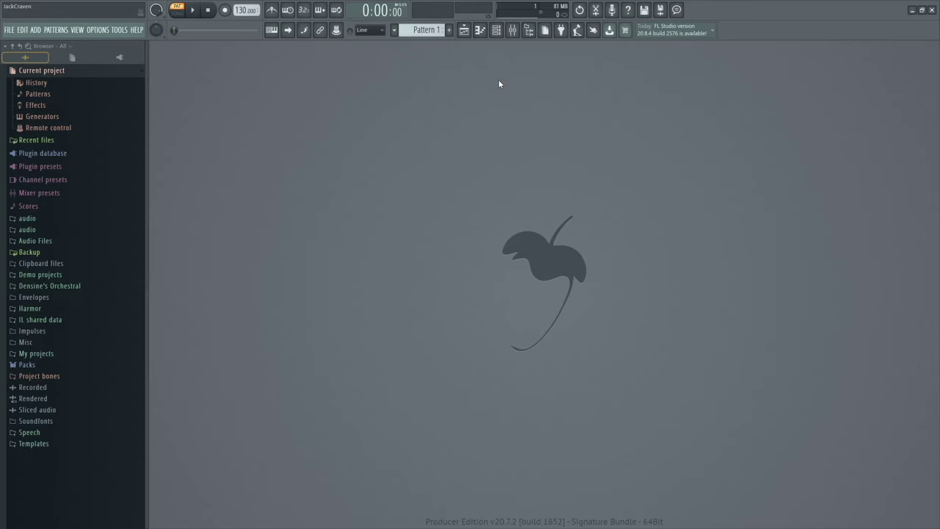
Add a Harmor channel to the channel rack of the empty project and load its Default preset
{"action": "left_click", "coordinate": [503, 35]}
{"action": "left_click_drag", "start_coordinate": [424, 71], "coordinate": [412, 100]}
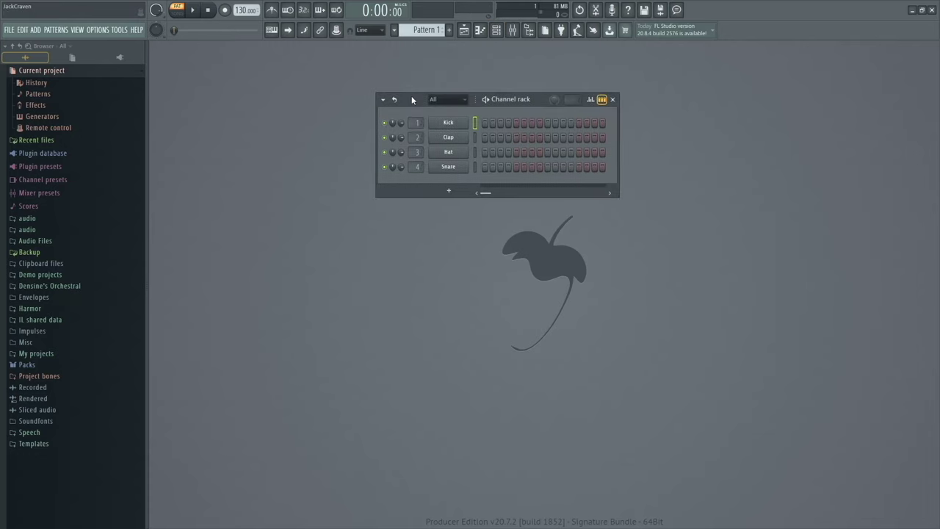
{"action": "left_click", "coordinate": [453, 192]}
{"action": "mouse_move", "coordinate": [475, 294]}
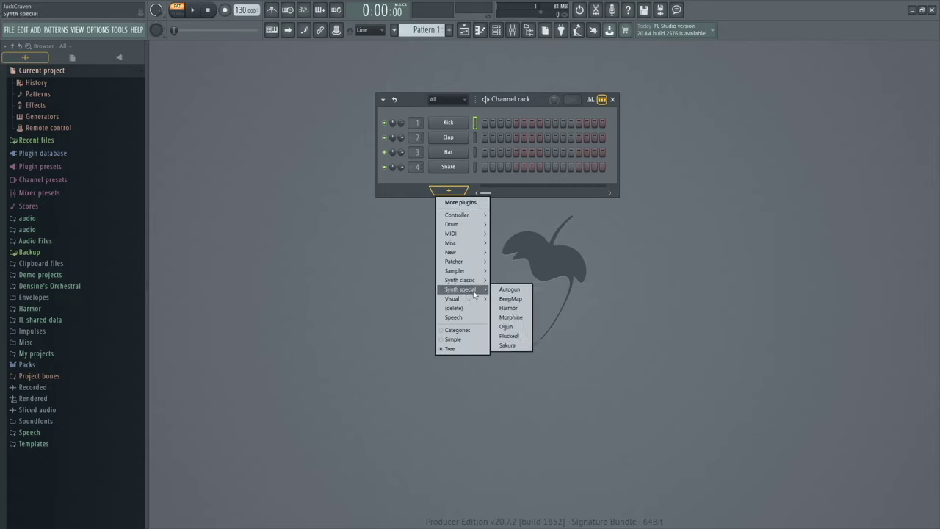
{"action": "left_click", "coordinate": [516, 309]}
{"action": "left_click_drag", "start_coordinate": [529, 168], "coordinate": [545, 98]}
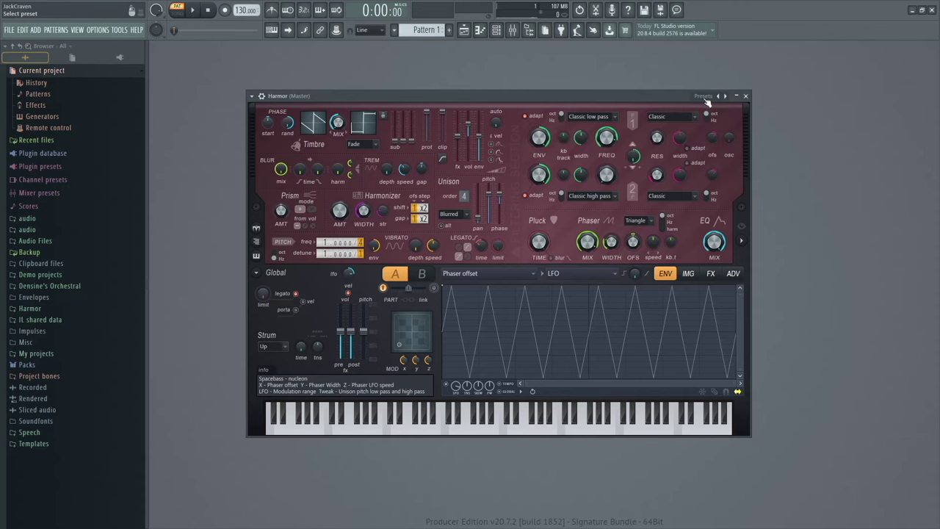
{"action": "left_click", "coordinate": [707, 100]}
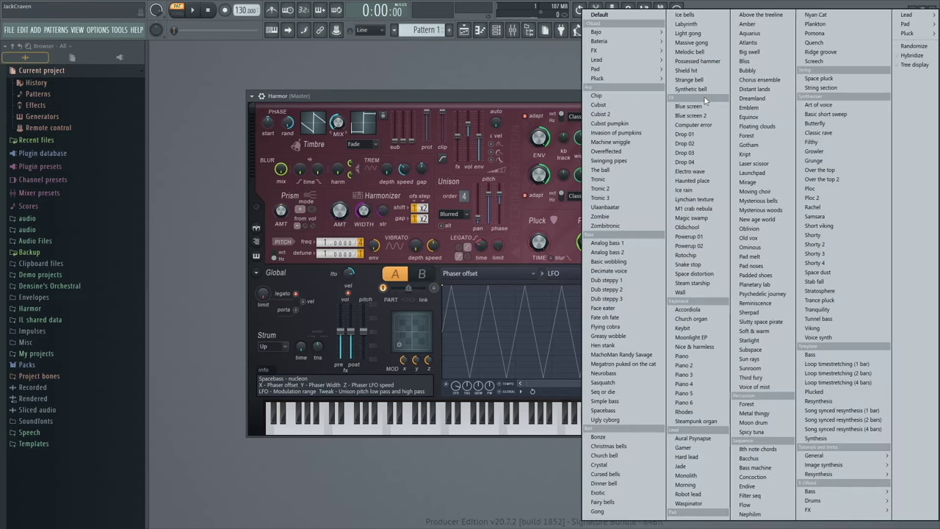
{"action": "left_click", "coordinate": [608, 15]}
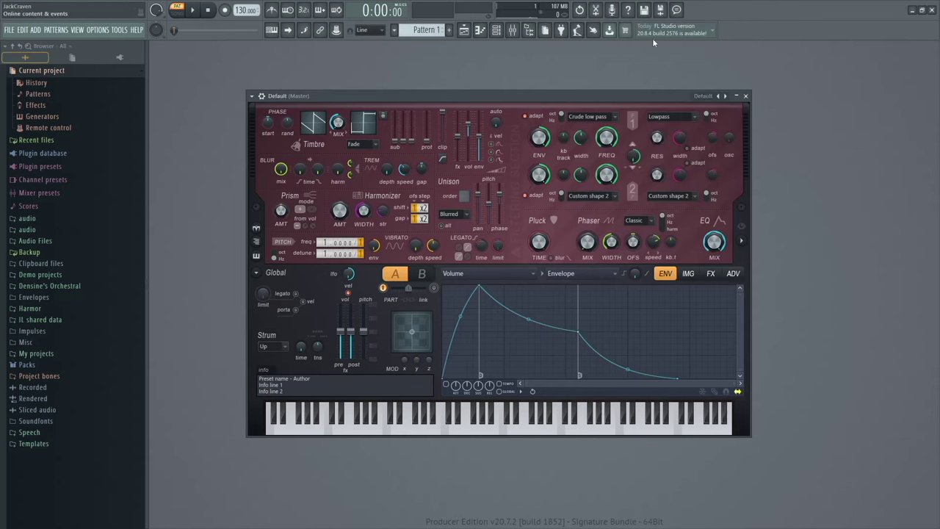
{"action": "left_click", "coordinate": [252, 96]}
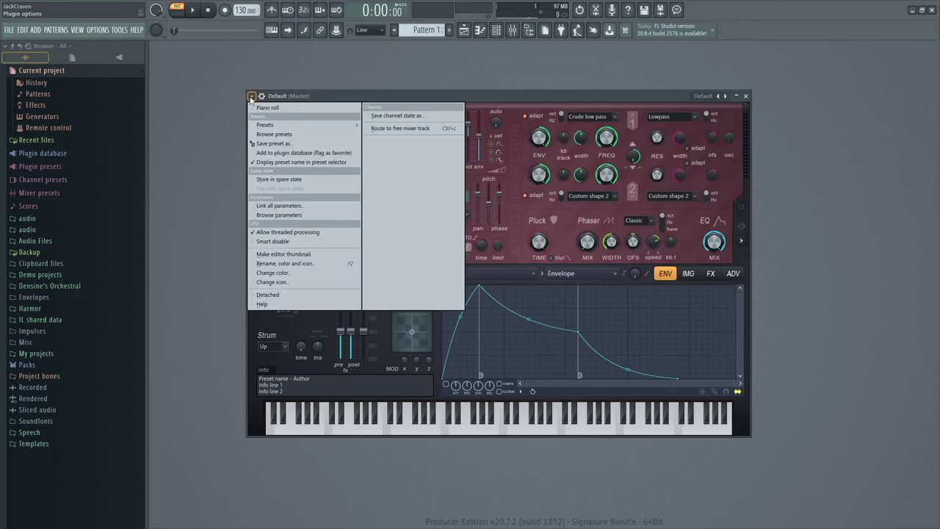
{"action": "mouse_move", "coordinate": [266, 125]}
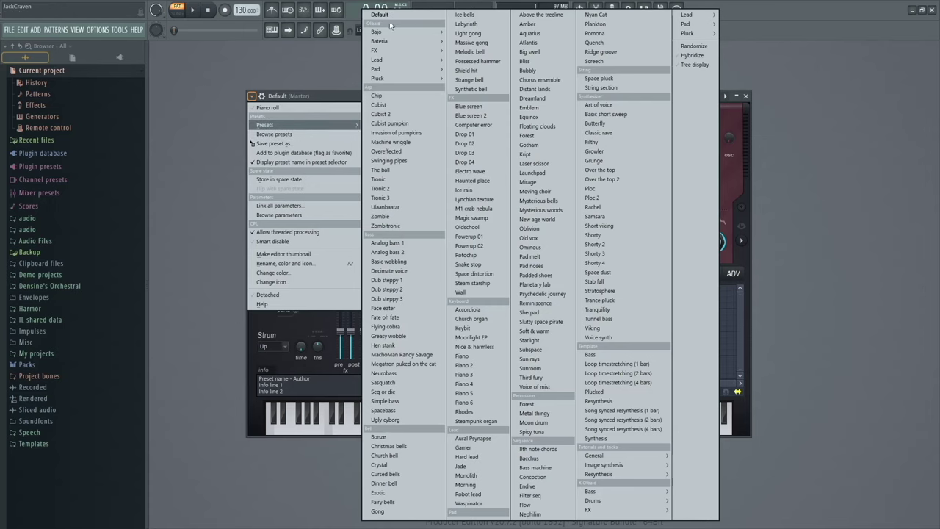
{"action": "left_click", "coordinate": [732, 130]}
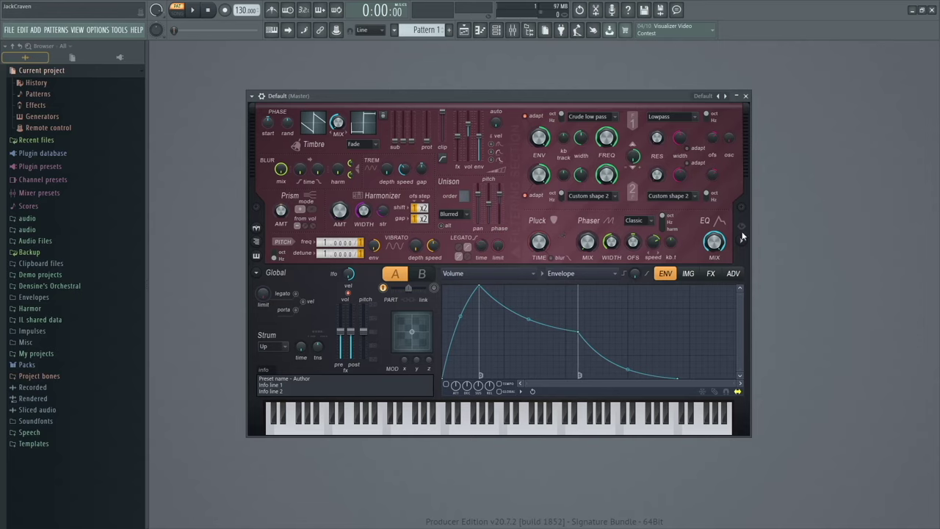
Add a 3x Osc channel to the channel rack and move its window over the Harmor window
{"action": "left_click", "coordinate": [496, 30]}
{"action": "left_click", "coordinate": [454, 206]}
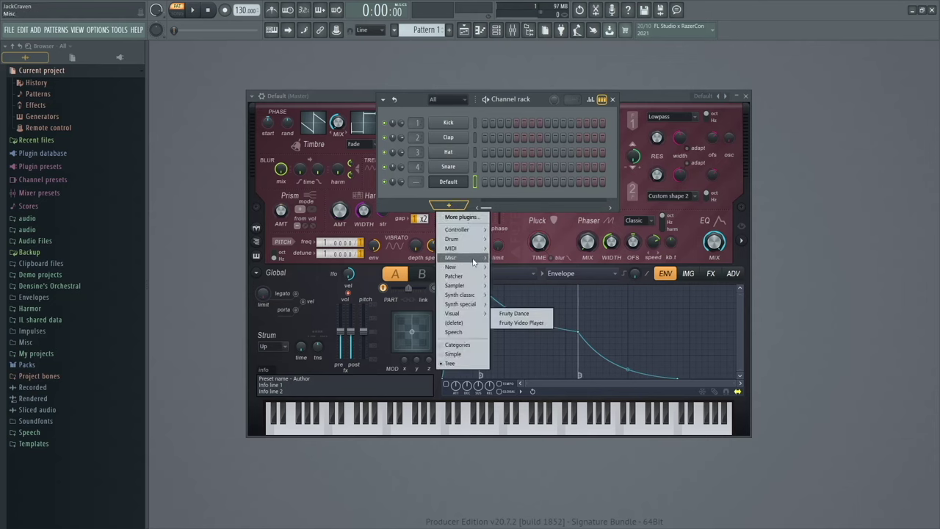
{"action": "mouse_move", "coordinate": [474, 262]}
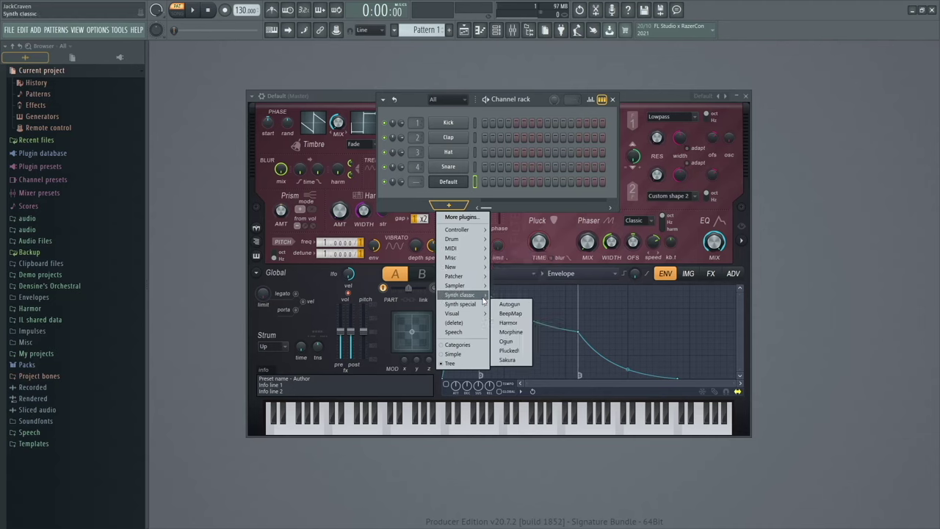
{"action": "mouse_move", "coordinate": [474, 294]}
{"action": "left_click", "coordinate": [529, 297]}
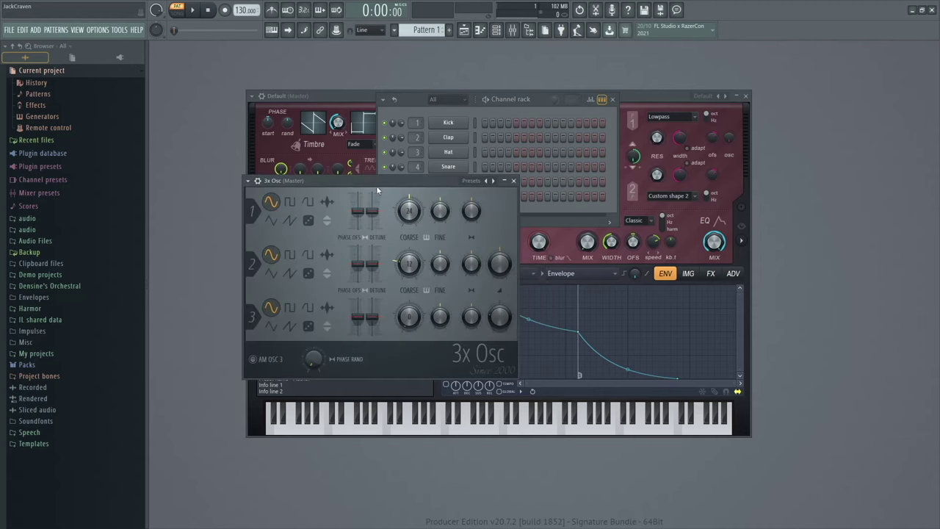
{"action": "left_click_drag", "start_coordinate": [387, 177], "coordinate": [477, 172]}
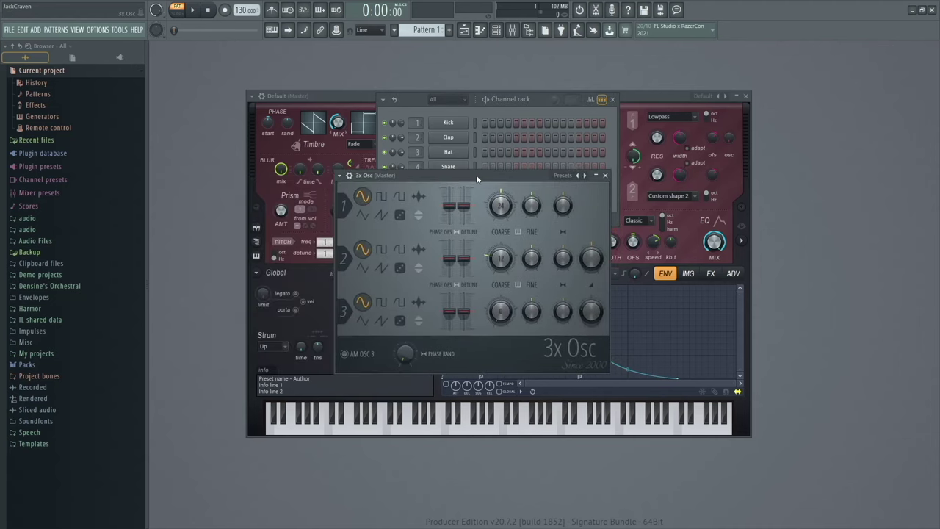
Audition the 3x Osc with the sine shape on oscillator 2 and return to the Harmor window
{"action": "key", "text": "b"}
{"action": "right_click", "coordinate": [370, 253]}
{"action": "left_click", "coordinate": [370, 254]}
{"action": "left_click", "coordinate": [729, 202]}
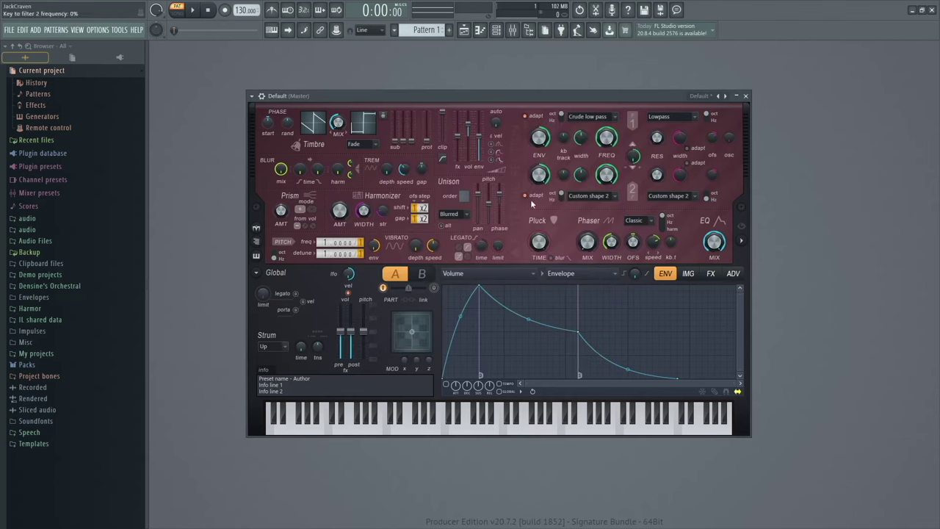
Show Harmor's visual feedback display and play a test note to view its harmonics
{"action": "left_click", "coordinate": [742, 241]}
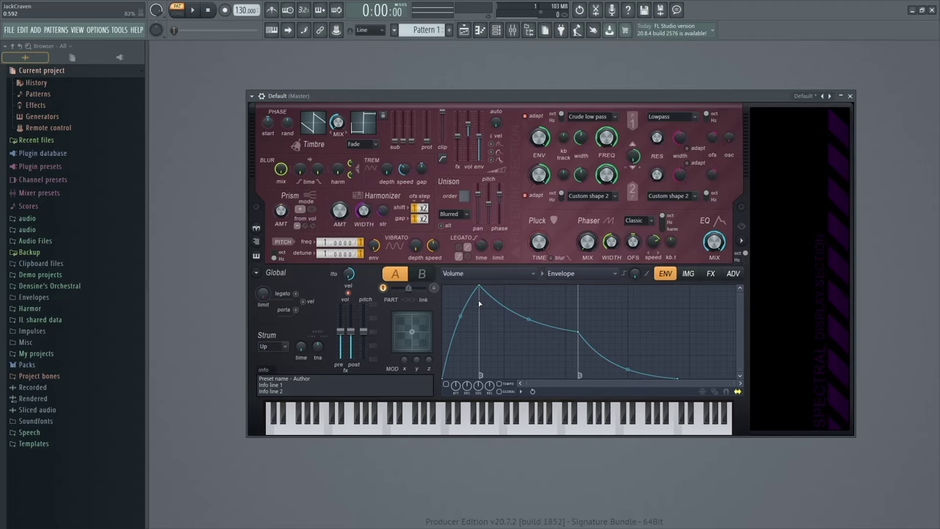
{"action": "left_click", "coordinate": [741, 241]}
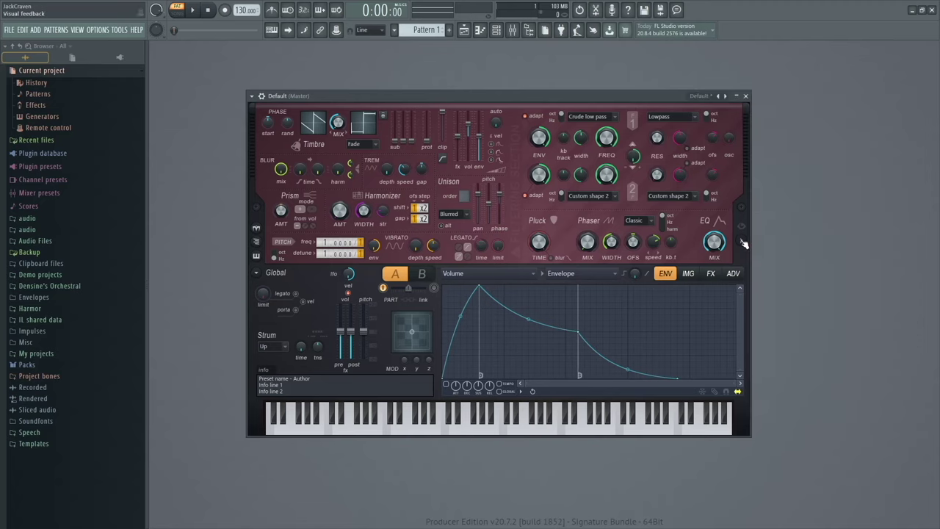
{"action": "left_click", "coordinate": [743, 243]}
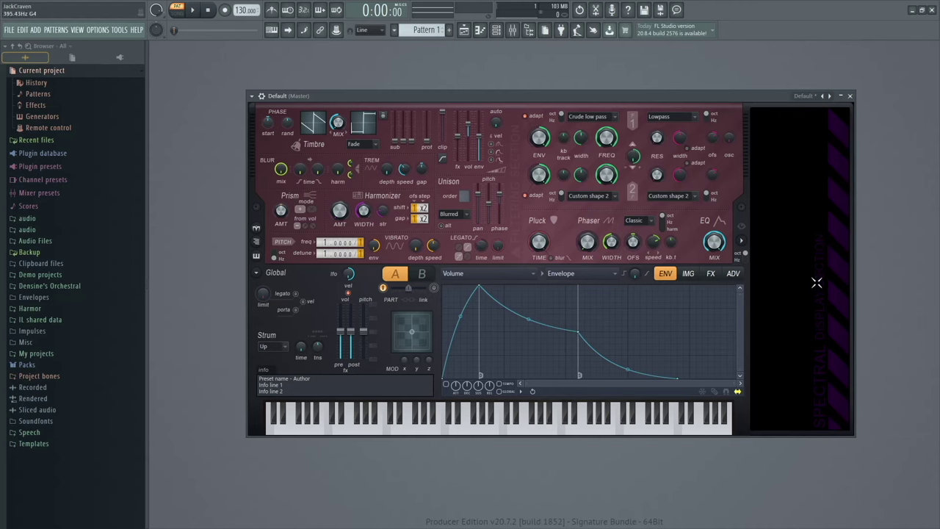
{"action": "key", "text": "z"}
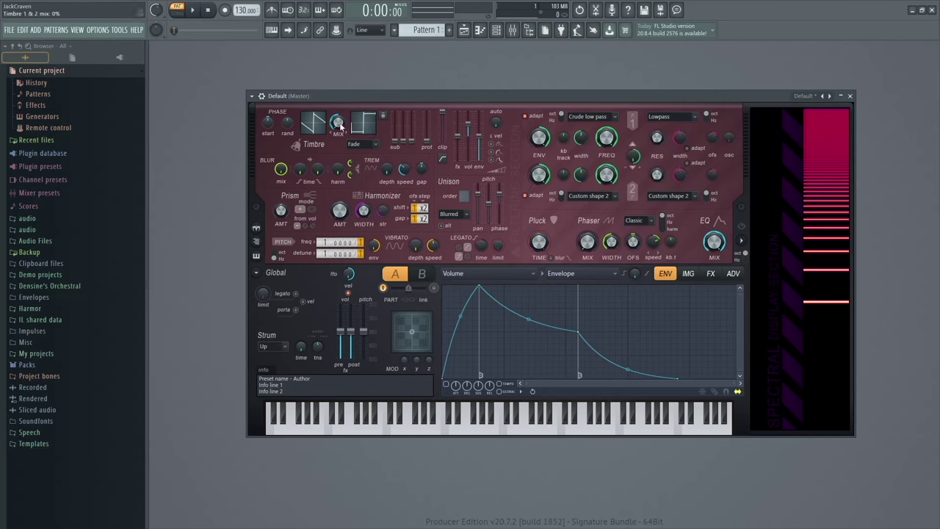
Sweep the Timbre 1 & 2 mix up and down between 0% and 100%
{"action": "left_click_drag", "start_coordinate": [339, 126], "coordinate": [340, 110]}
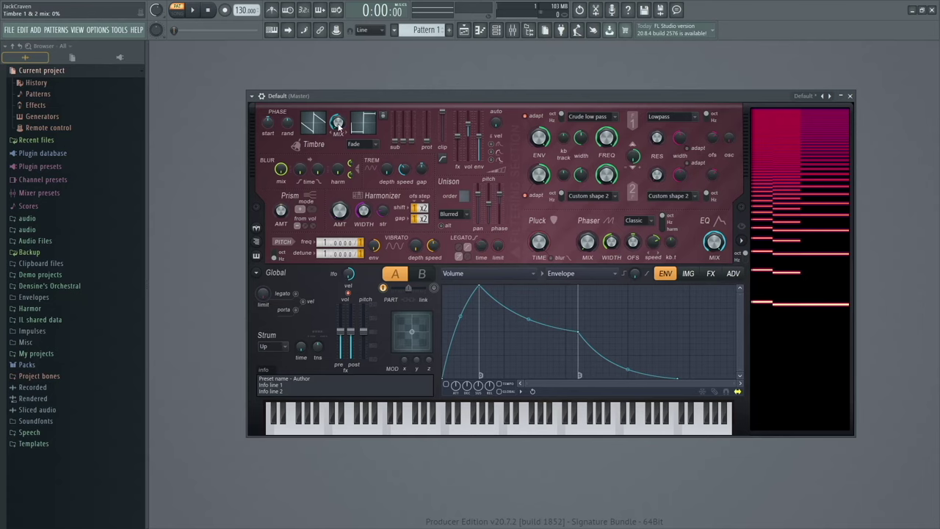
{"action": "left_click_drag", "start_coordinate": [339, 127], "coordinate": [338, 73]}
{"action": "left_click_drag", "start_coordinate": [339, 127], "coordinate": [338, 180]}
{"action": "left_click_drag", "start_coordinate": [339, 125], "coordinate": [338, 74]}
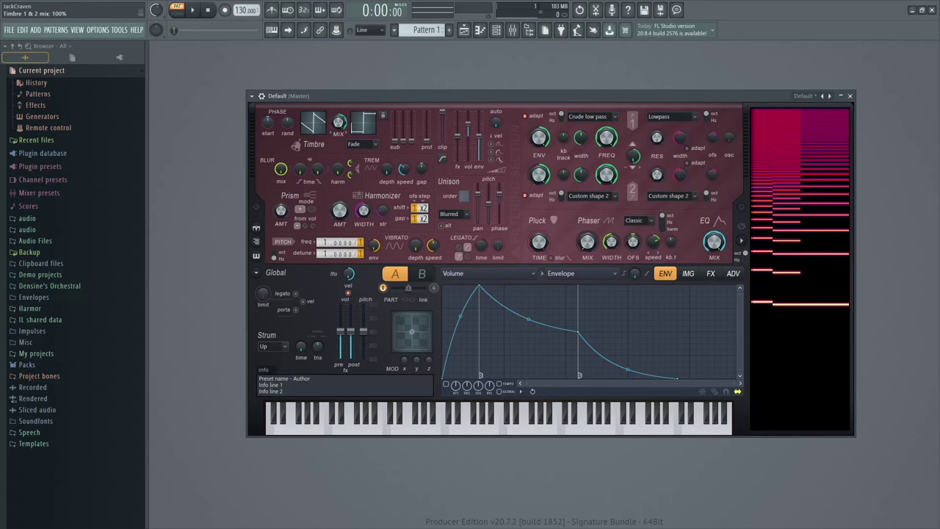
Reshape the Timbre 1 harmonic level curve into a zigzag, audition it, and reload Harmor's Default preset
{"action": "left_click", "coordinate": [315, 124]}
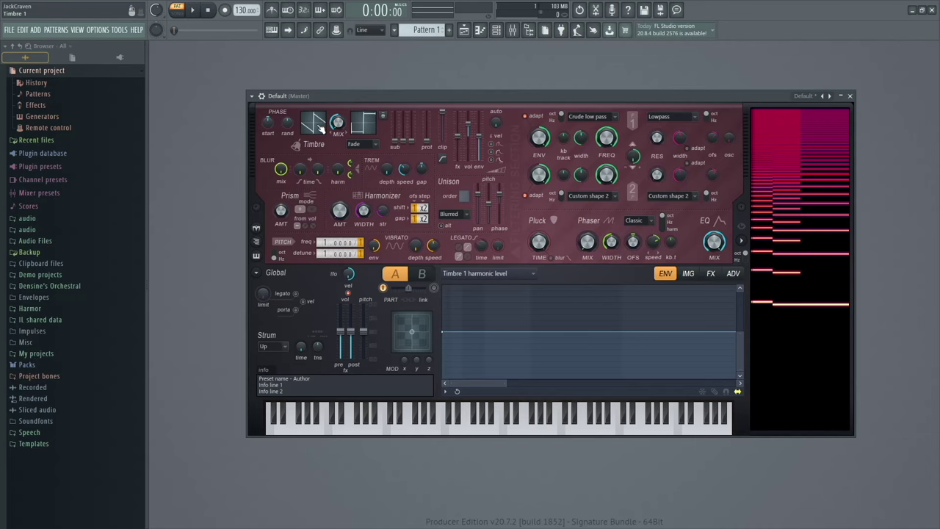
{"action": "left_click", "coordinate": [497, 308]}
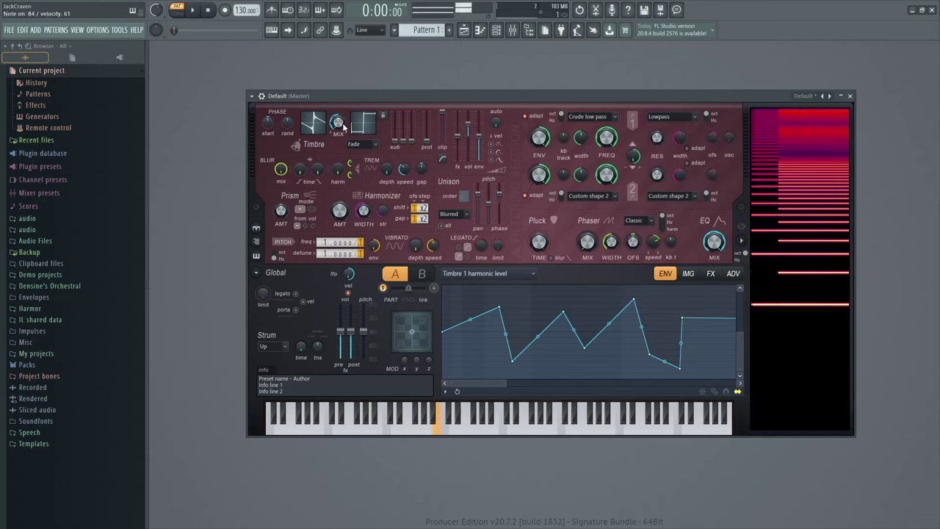
{"action": "right_click", "coordinate": [309, 124]}
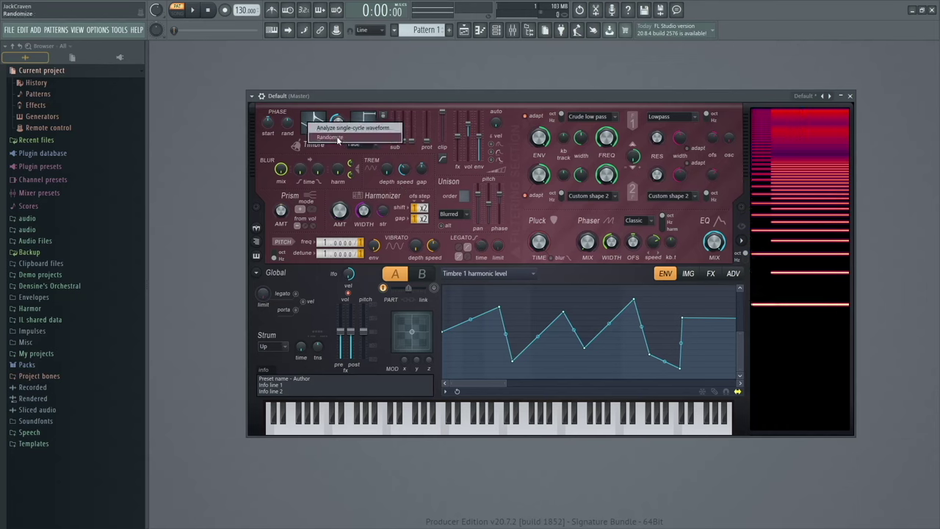
{"action": "left_click", "coordinate": [820, 97]}
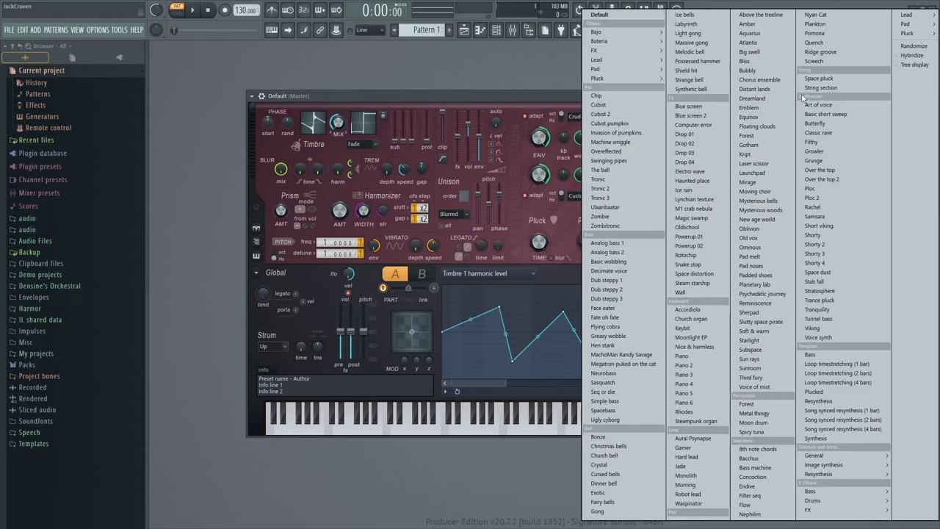
{"action": "left_click", "coordinate": [422, 180]}
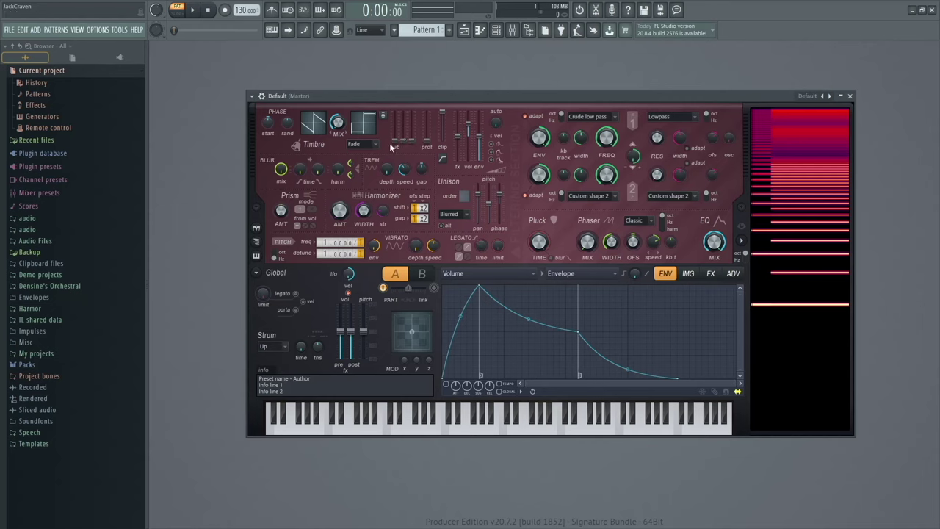
Raise Harmor's sub-harmonic levels one after another while playing test notes
{"action": "key", "text": "v"}
{"action": "key", "text": "v"}
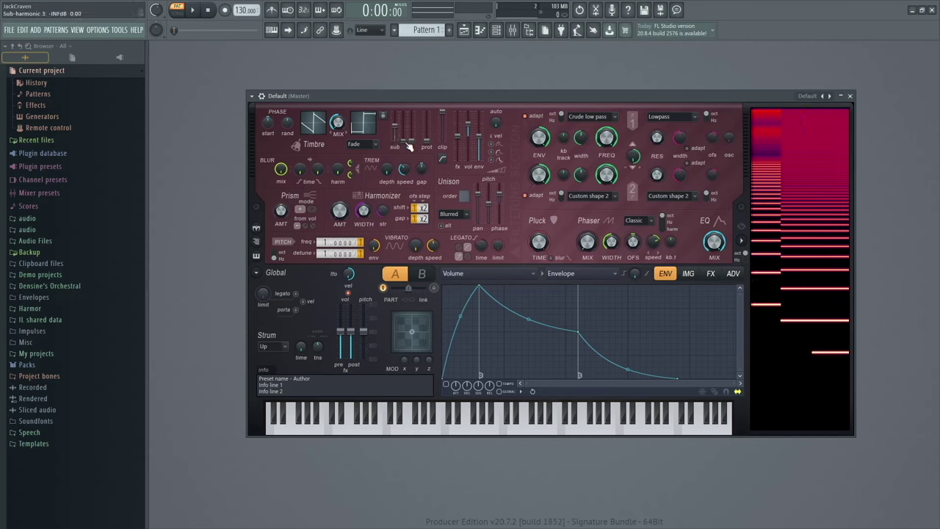
{"action": "key", "text": "v"}
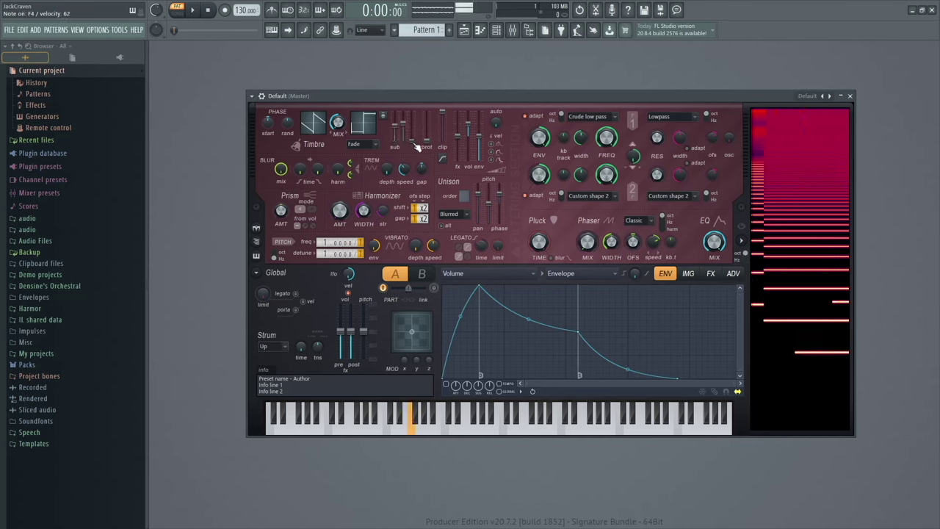
{"action": "key", "text": "v"}
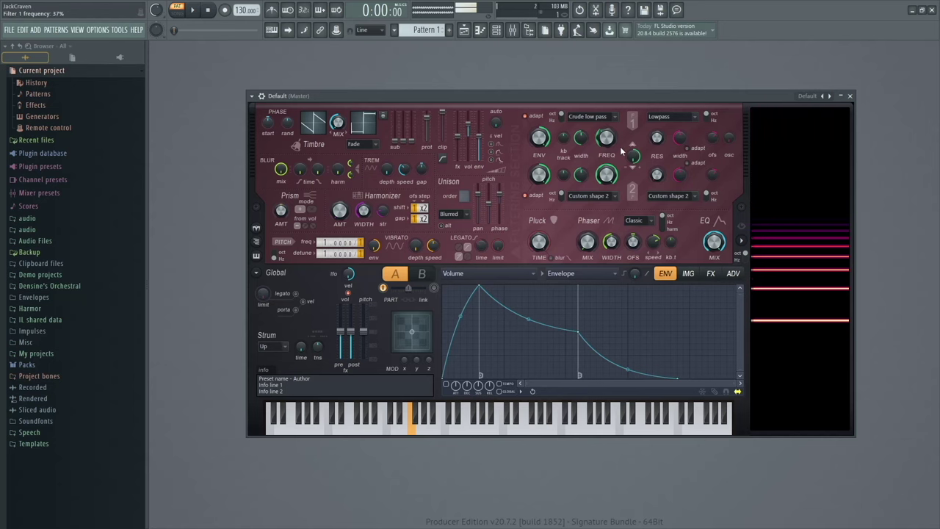
Try different filter 1 frequencies, look through the filter types, and keep Crude low pass
{"action": "left_click_drag", "start_coordinate": [606, 138], "coordinate": [606, 169]}
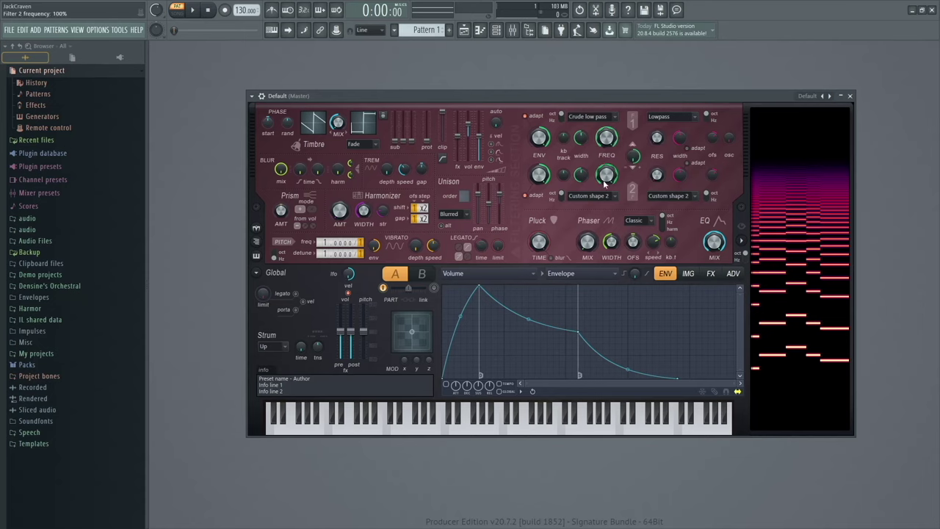
{"action": "left_click", "coordinate": [591, 117]}
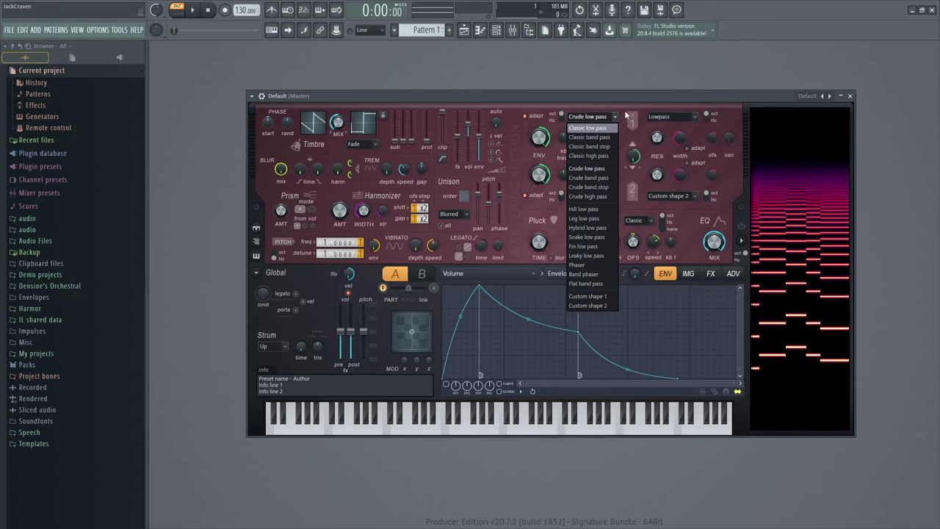
{"action": "left_click", "coordinate": [592, 168]}
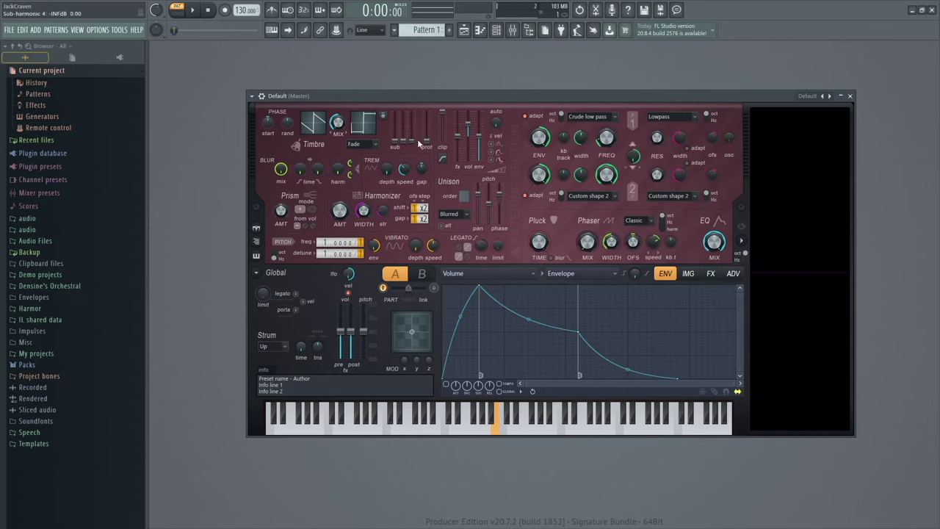
Audition the prot level against a filter 1 frequency of 16%, checking the options of the filter mix knob
{"action": "left_click_drag", "start_coordinate": [426, 139], "coordinate": [428, 122]}
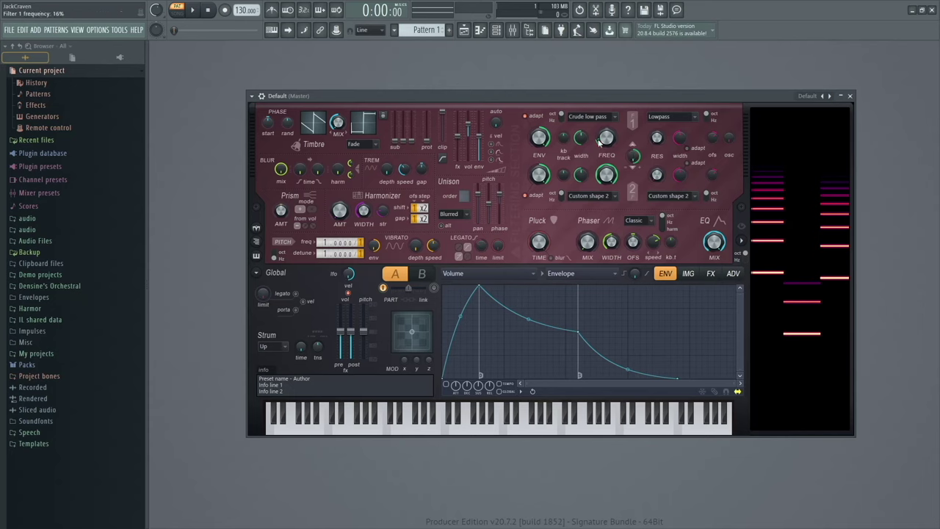
{"action": "right_click", "coordinate": [634, 158]}
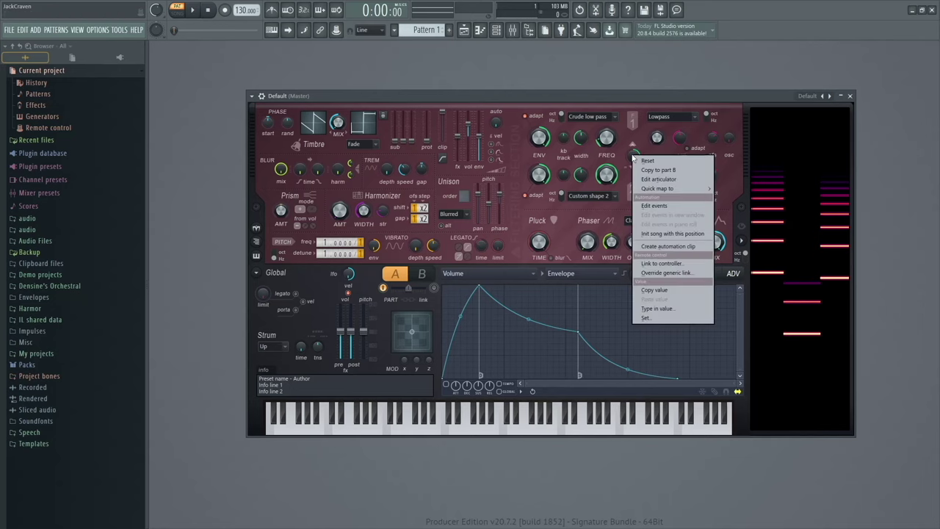
{"action": "right_click", "coordinate": [635, 158]}
{"action": "right_click", "coordinate": [637, 160]}
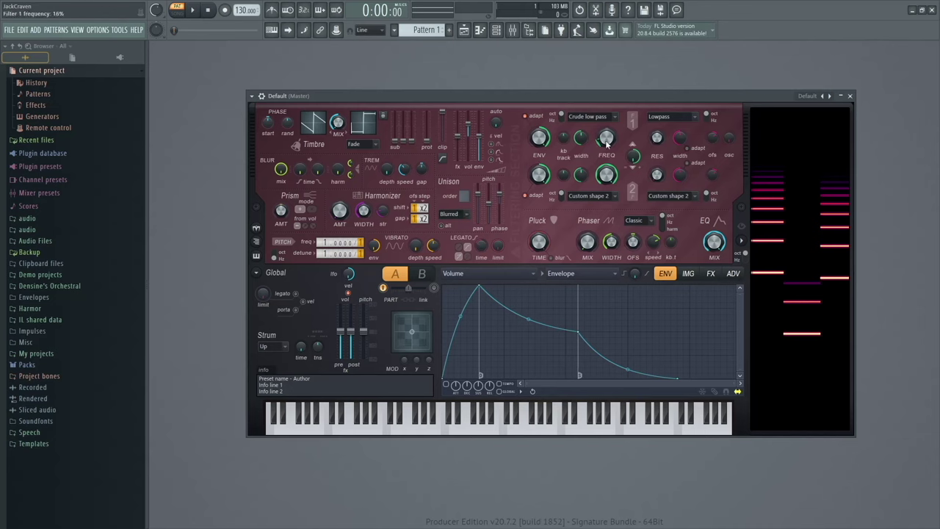
{"action": "left_click_drag", "start_coordinate": [606, 137], "coordinate": [605, 144]}
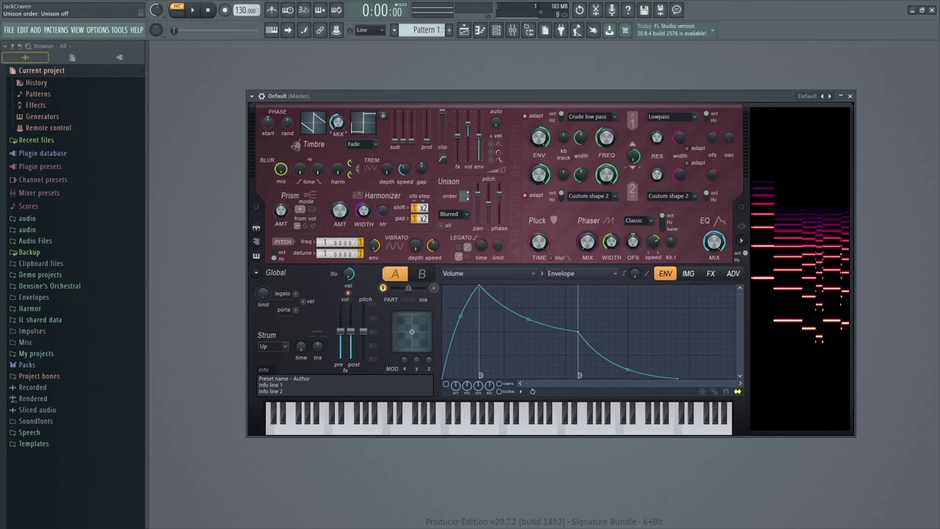
Set the unison order to 9 and try high and low unison phase amounts while playing notes
{"action": "left_click_drag", "start_coordinate": [465, 195], "coordinate": [465, 189]}
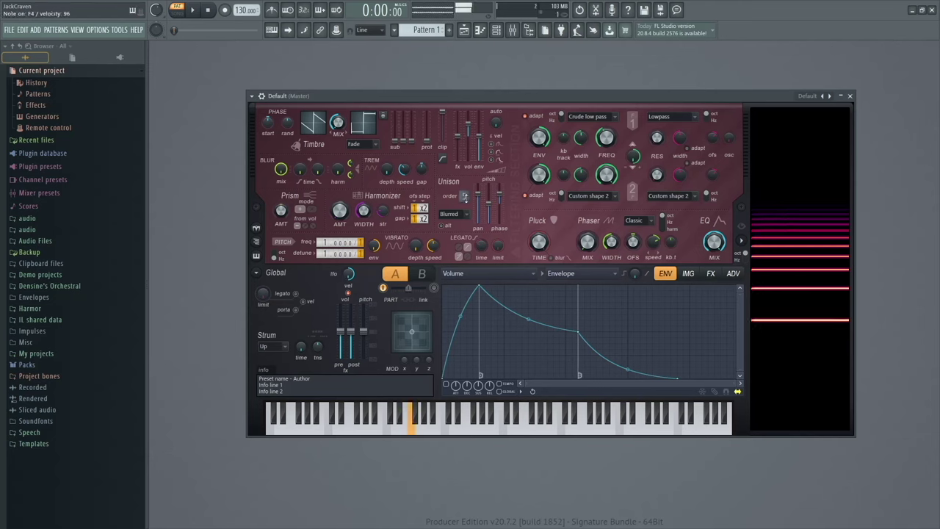
{"action": "scroll", "coordinate": [465, 196], "scroll_direction": "up", "scroll_amount": 1}
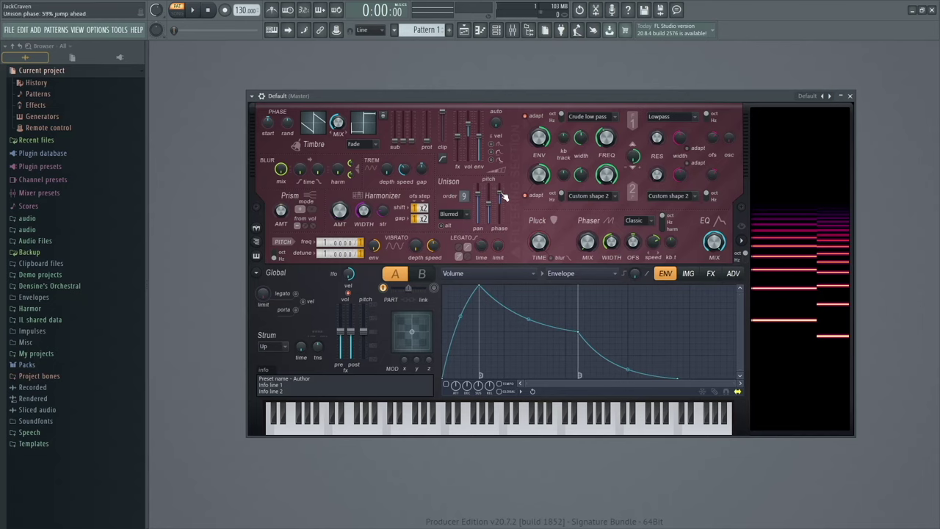
{"action": "left_click_drag", "start_coordinate": [503, 197], "coordinate": [504, 184]}
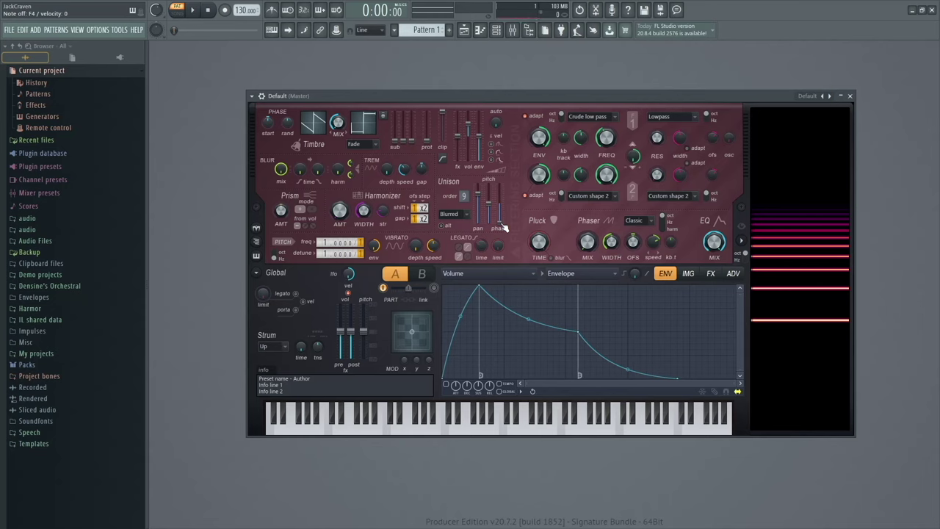
{"action": "left_click_drag", "start_coordinate": [504, 228], "coordinate": [504, 253]}
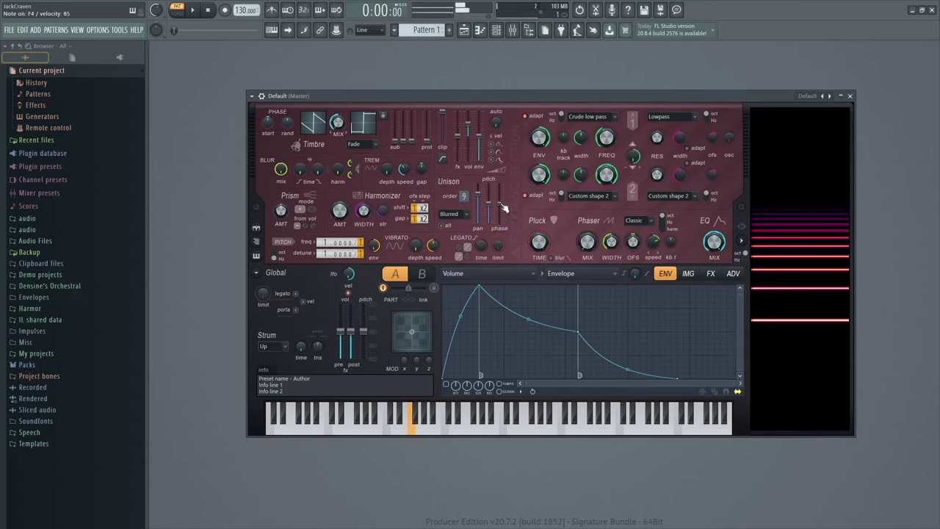
Adjust the unison pitch and panning amounts, view the unison types, and turn unison off
{"action": "left_click_drag", "start_coordinate": [491, 209], "coordinate": [491, 186]}
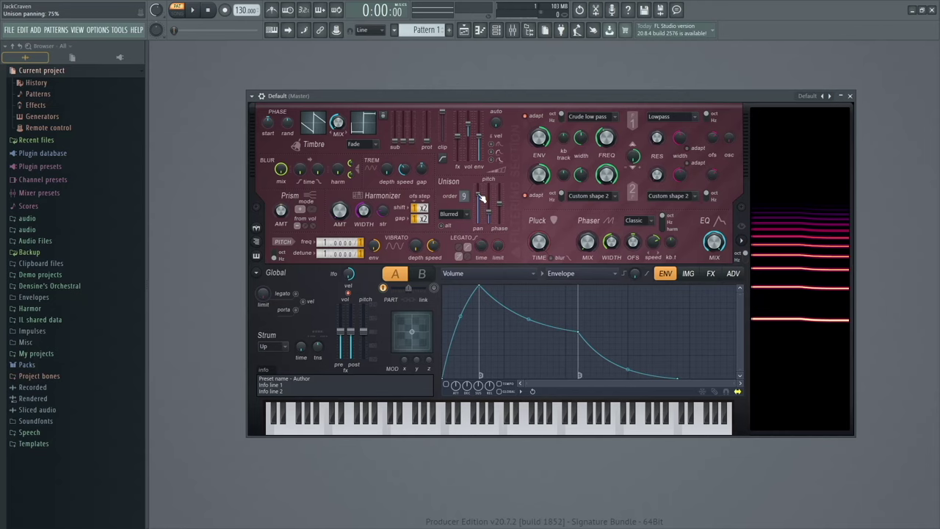
{"action": "mouse_move", "coordinate": [480, 197]}
{"action": "left_mouse_down"}
{"action": "mouse_move", "coordinate": [480, 220]}
{"action": "mouse_move", "coordinate": [480, 201]}
{"action": "left_mouse_up"}
{"action": "left_click", "coordinate": [449, 213]}
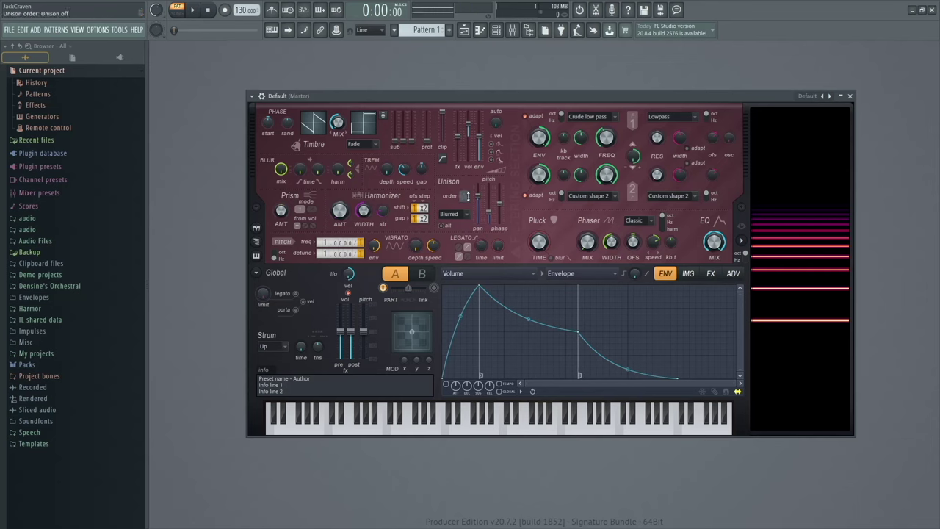
Play test notes without unison and raise the Harmonizer amount
{"action": "key", "text": "v"}
{"action": "key", "text": "v"}
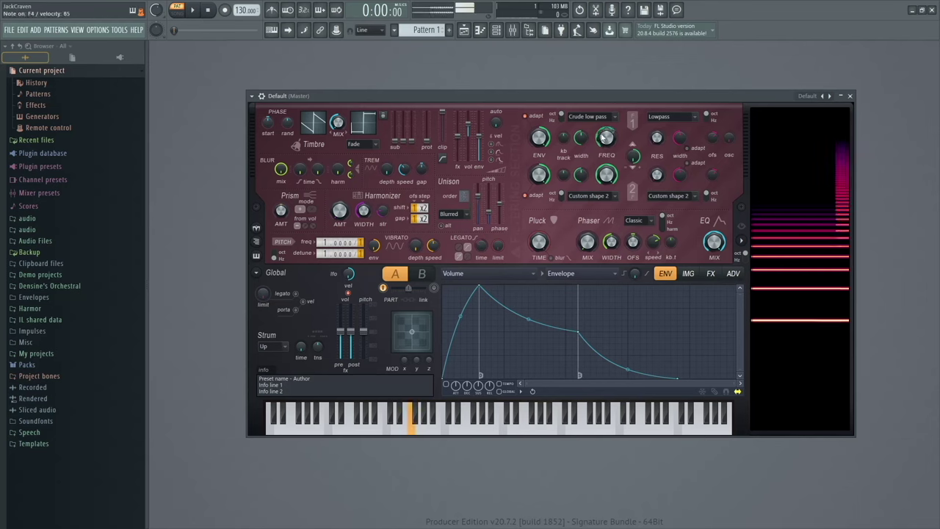
{"action": "key", "text": "b"}
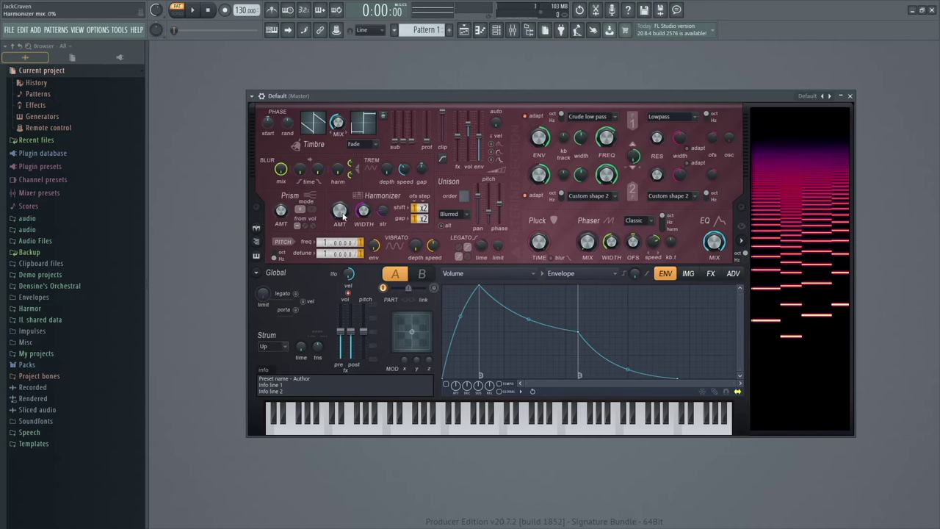
{"action": "key", "text": "b"}
{"action": "left_click_drag", "start_coordinate": [340, 211], "coordinate": [340, 151]}
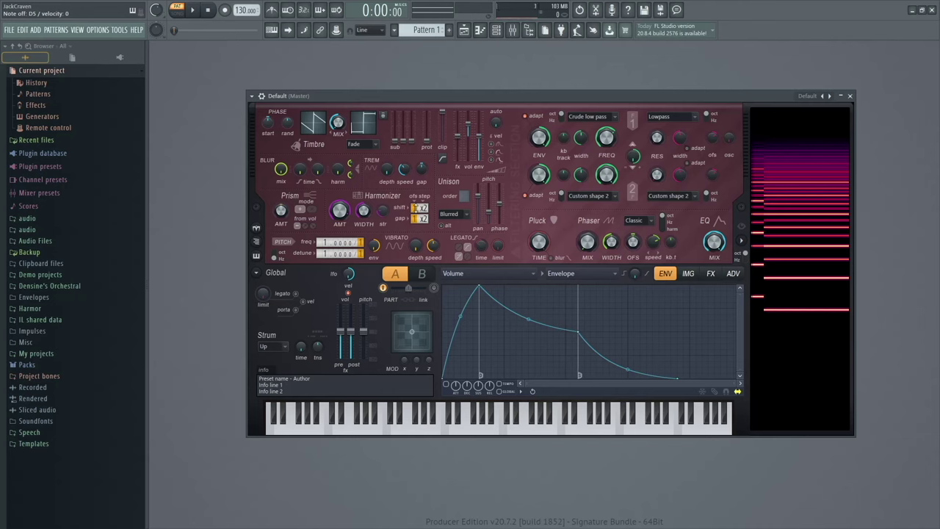
Try different Harmonizer patterns while playing notes, ending with shift offset 1 and step x3, and gap offset 1 and step +3
{"action": "scroll", "coordinate": [421, 209], "scroll_direction": "down", "scroll_amount": 1}
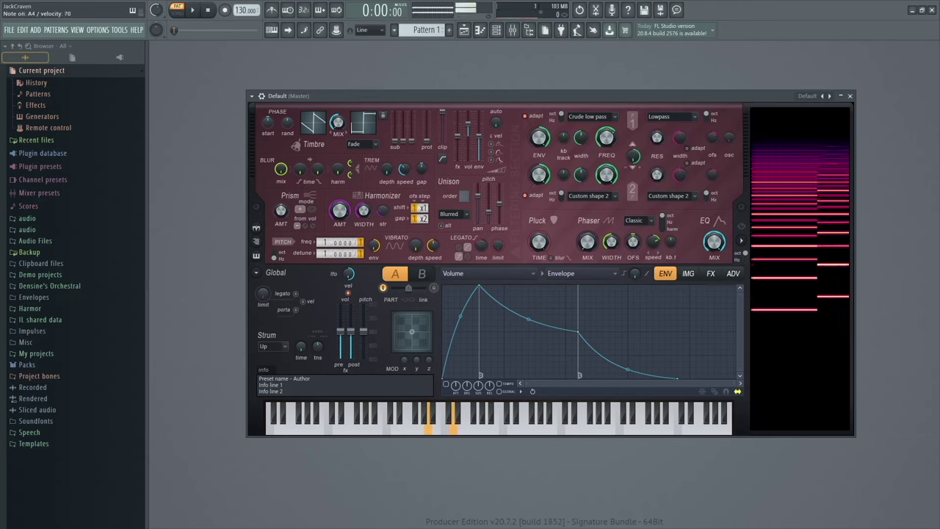
{"action": "scroll", "coordinate": [421, 209], "scroll_direction": "up", "scroll_amount": 3}
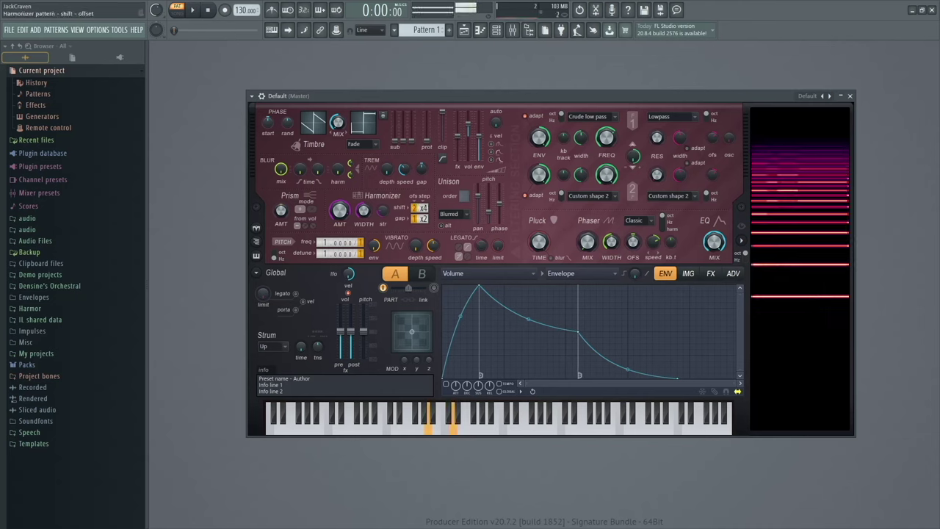
{"action": "scroll", "coordinate": [420, 218], "scroll_direction": "down", "scroll_amount": 1}
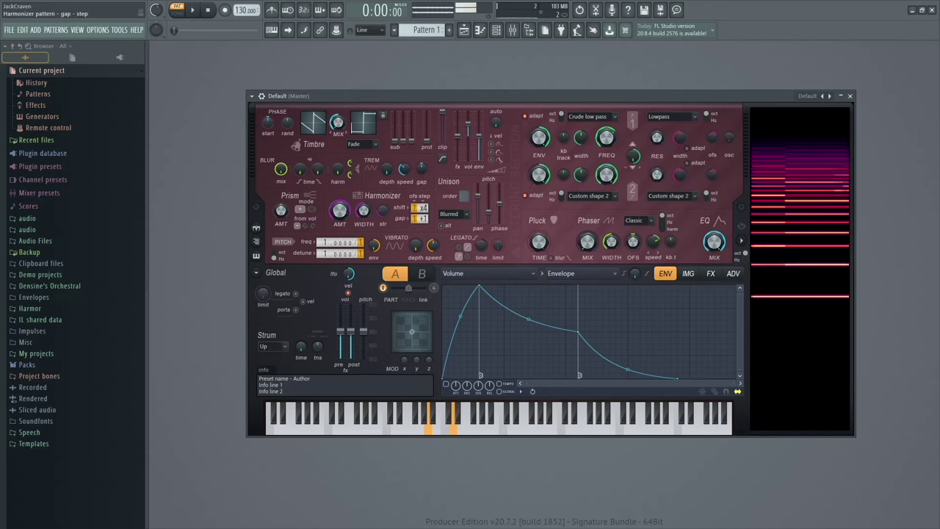
{"action": "scroll", "coordinate": [421, 218], "scroll_direction": "up", "scroll_amount": 1}
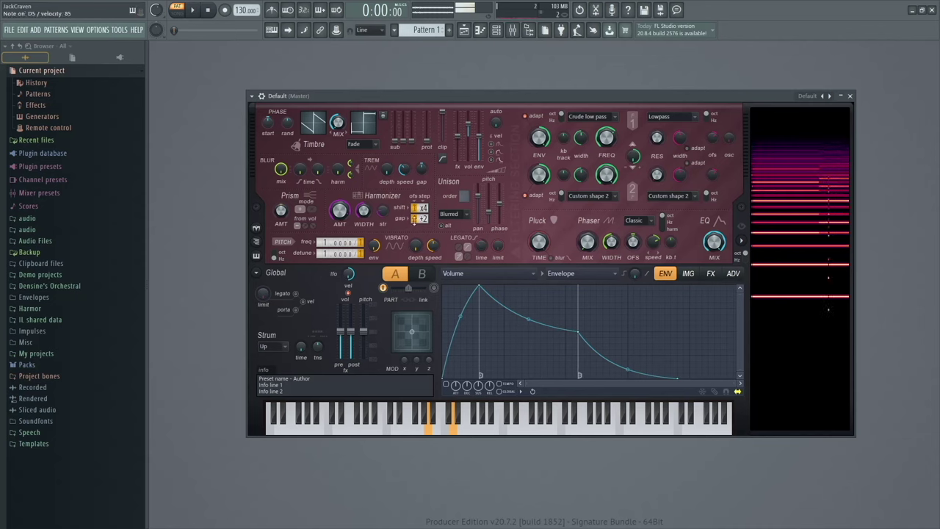
{"action": "scroll", "coordinate": [423, 210], "scroll_direction": "down", "scroll_amount": 1}
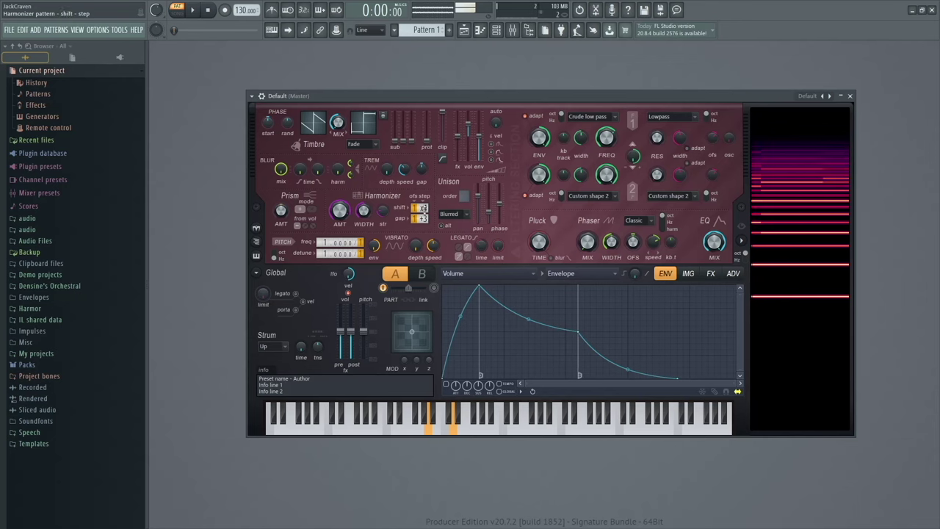
{"action": "scroll", "coordinate": [423, 210], "scroll_direction": "down", "scroll_amount": 1}
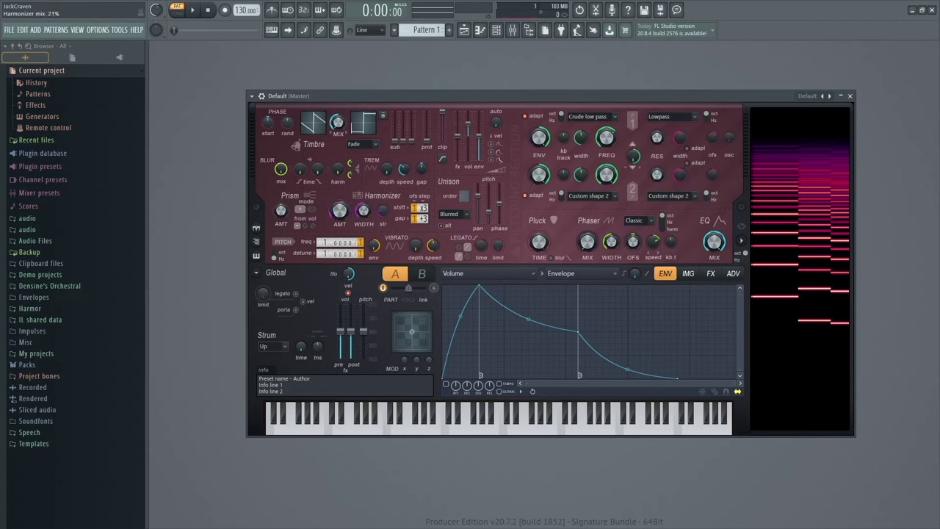
Raise the Harmonizer mix and width amounts while auditioning notes
{"action": "left_click_drag", "start_coordinate": [339, 210], "coordinate": [339, 180]}
{"action": "left_click_drag", "start_coordinate": [364, 211], "coordinate": [364, 185]}
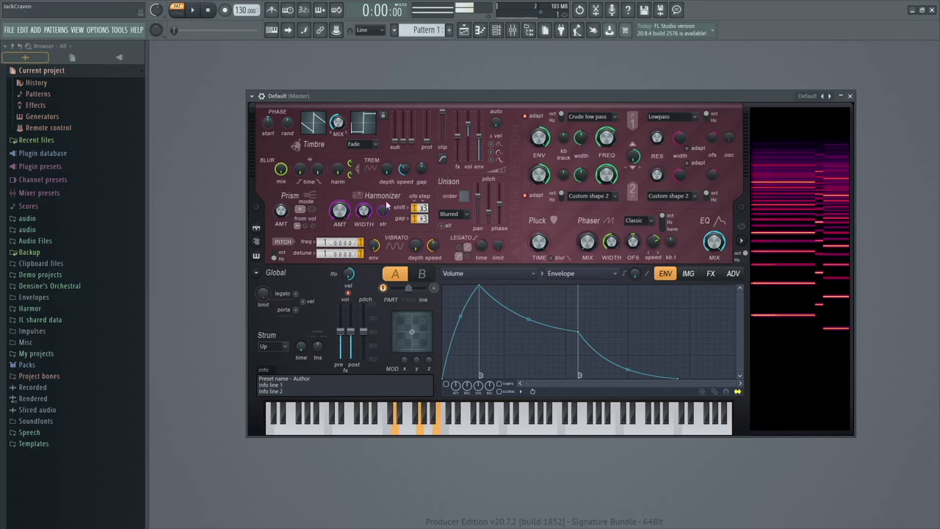
Reset the Harmonizer's shift and gap step values to their defaults of x2
{"action": "right_click", "coordinate": [421, 208]}
{"action": "left_click", "coordinate": [431, 216]}
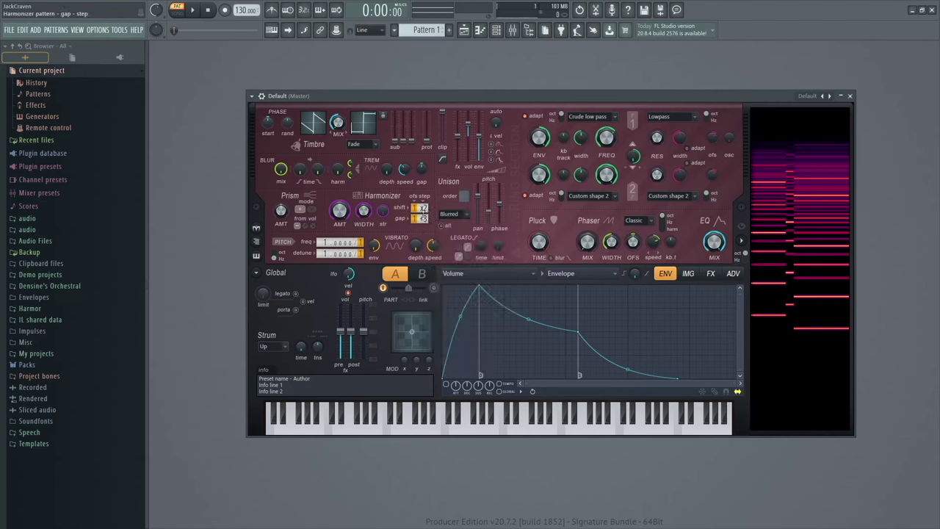
{"action": "right_click", "coordinate": [420, 218]}
{"action": "left_click", "coordinate": [431, 226]}
{"action": "right_click", "coordinate": [418, 219]}
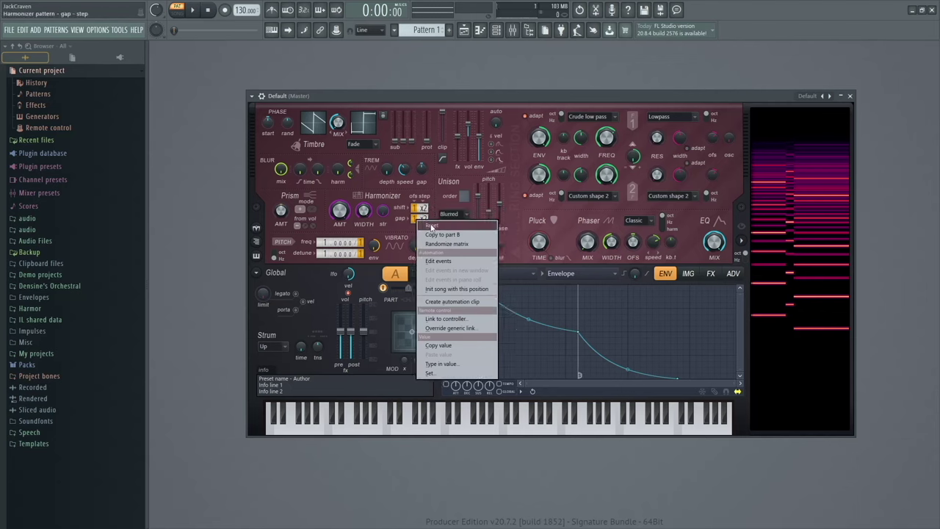
{"action": "left_click", "coordinate": [432, 227]}
{"action": "right_click", "coordinate": [420, 218]}
{"action": "left_click", "coordinate": [432, 227]}
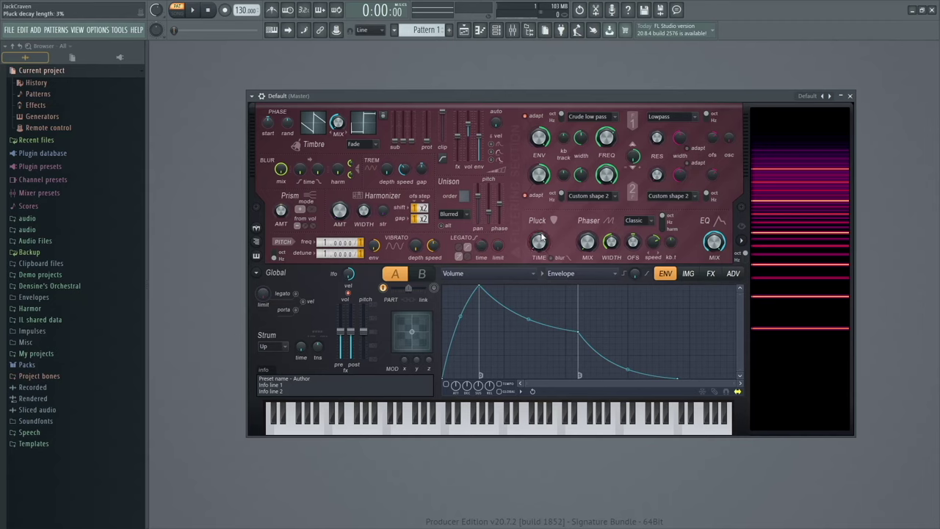
Try out a different Pluck time, and Prism amounts up to 80%, on played notes
{"action": "left_click_drag", "start_coordinate": [540, 239], "coordinate": [540, 231]}
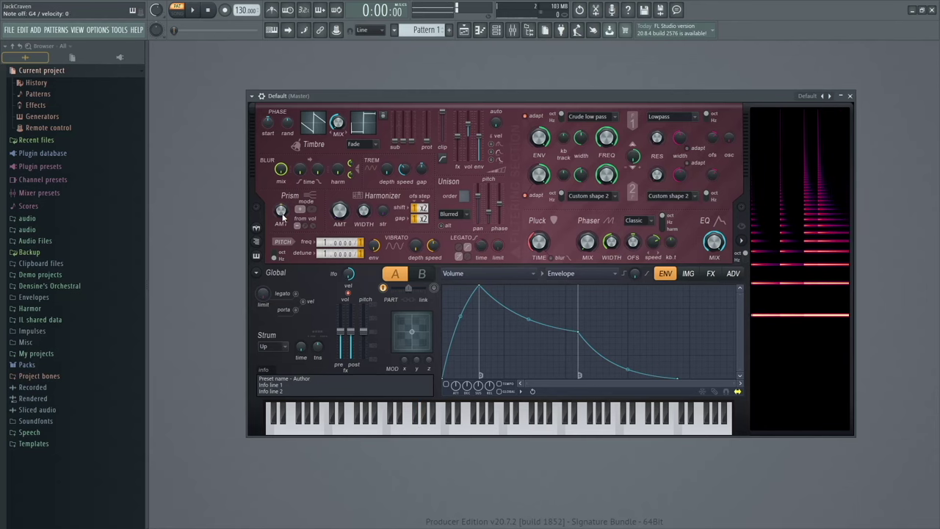
{"action": "left_click_drag", "start_coordinate": [283, 217], "coordinate": [282, 211]}
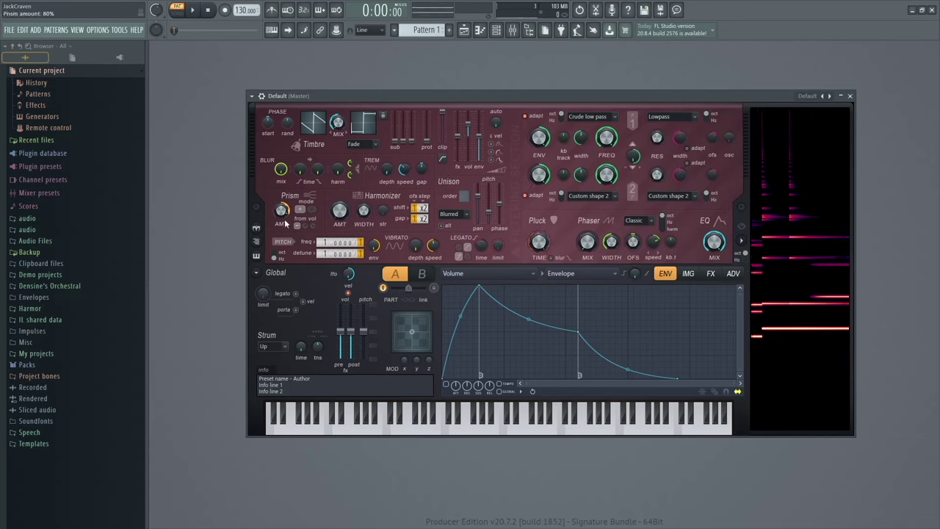
{"action": "left_click_drag", "start_coordinate": [281, 210], "coordinate": [281, 228]}
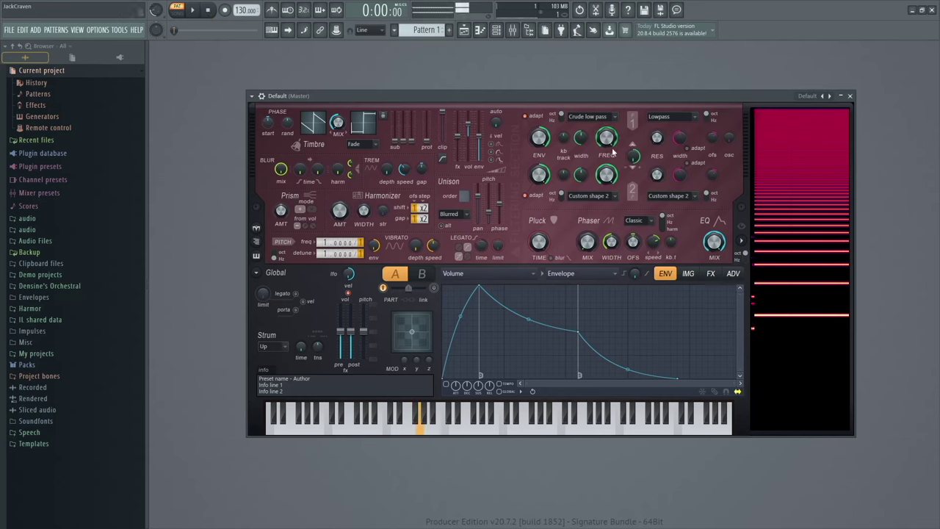
{"action": "left_click_drag", "start_coordinate": [281, 210], "coordinate": [280, 254]}
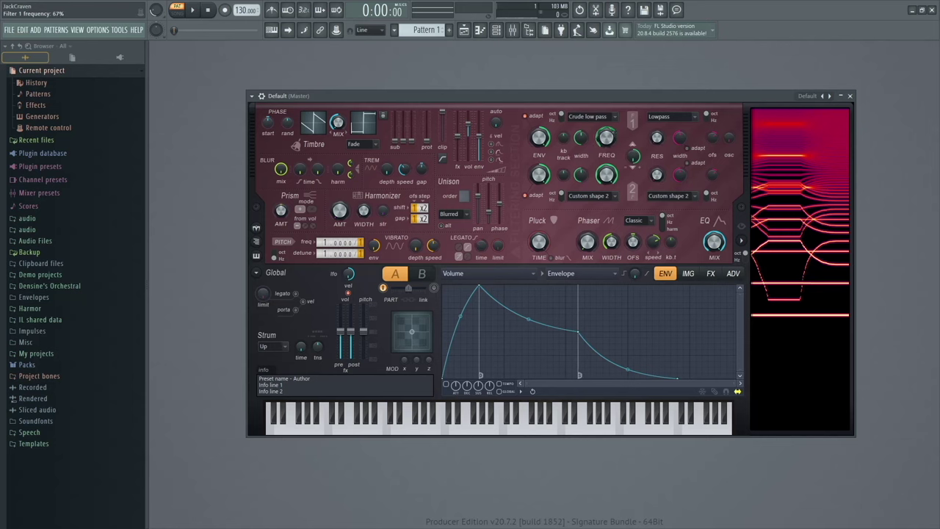
Try shifting the pitch detune and changing the Pluck time on played notes
{"action": "left_click_drag", "start_coordinate": [341, 253], "coordinate": [355, 270]}
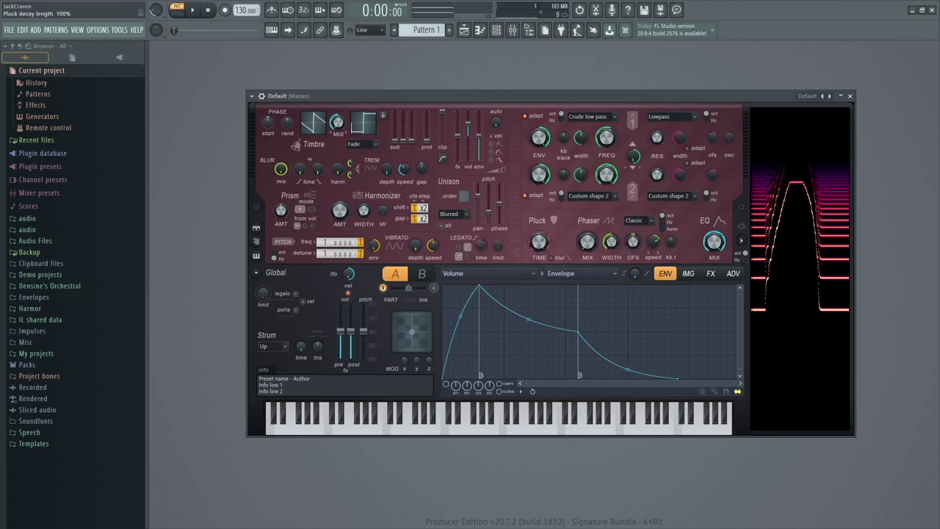
{"action": "left_click_drag", "start_coordinate": [539, 242], "coordinate": [538, 241]}
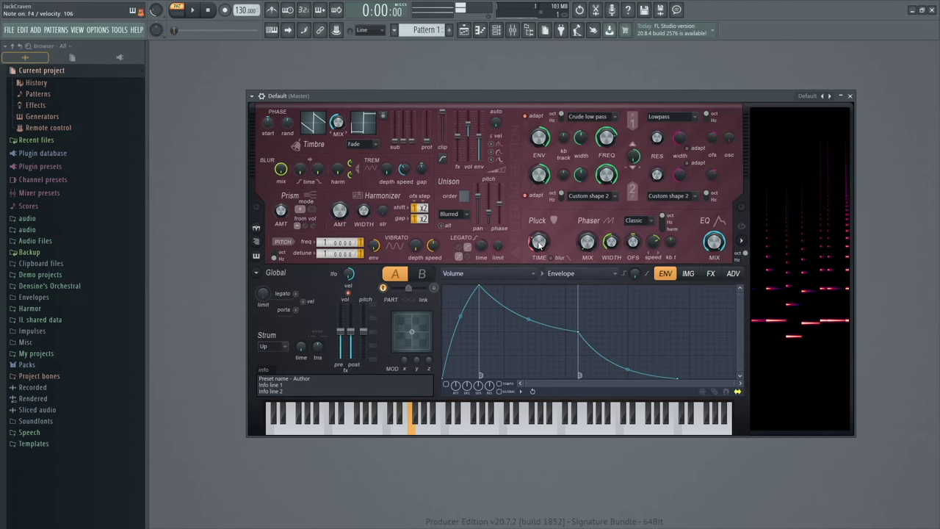
{"action": "left_click_drag", "start_coordinate": [539, 243], "coordinate": [539, 242]}
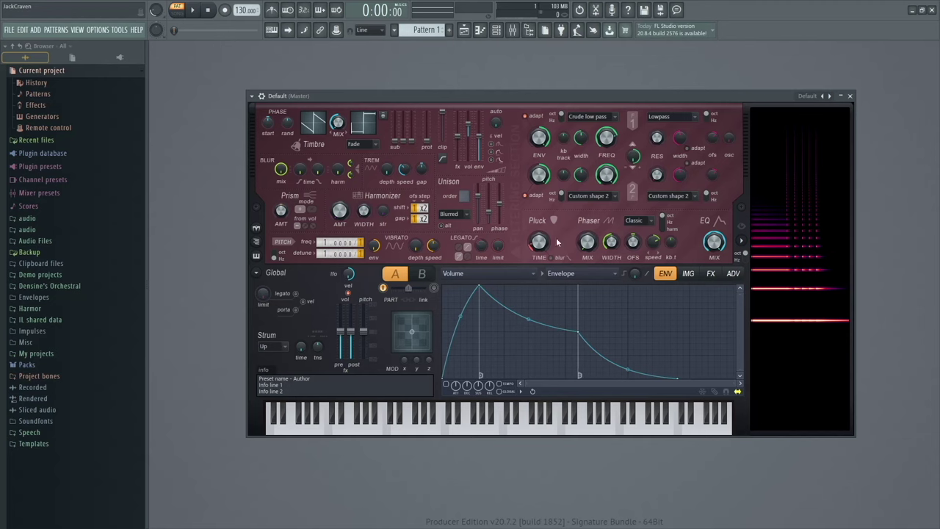
Try the Phaser at 100% mix with a changed speed on a held note
{"action": "left_click_drag", "start_coordinate": [588, 247], "coordinate": [588, 225]}
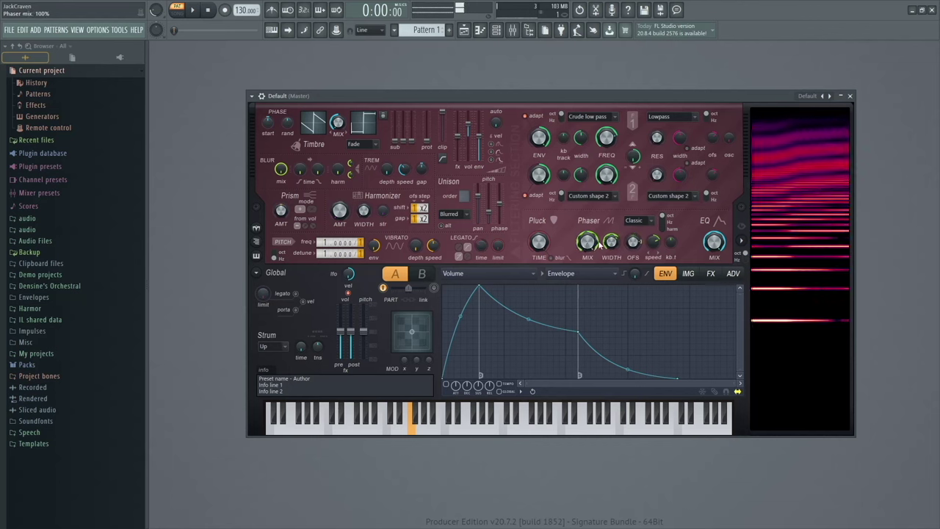
{"action": "left_click_drag", "start_coordinate": [653, 242], "coordinate": [588, 257]}
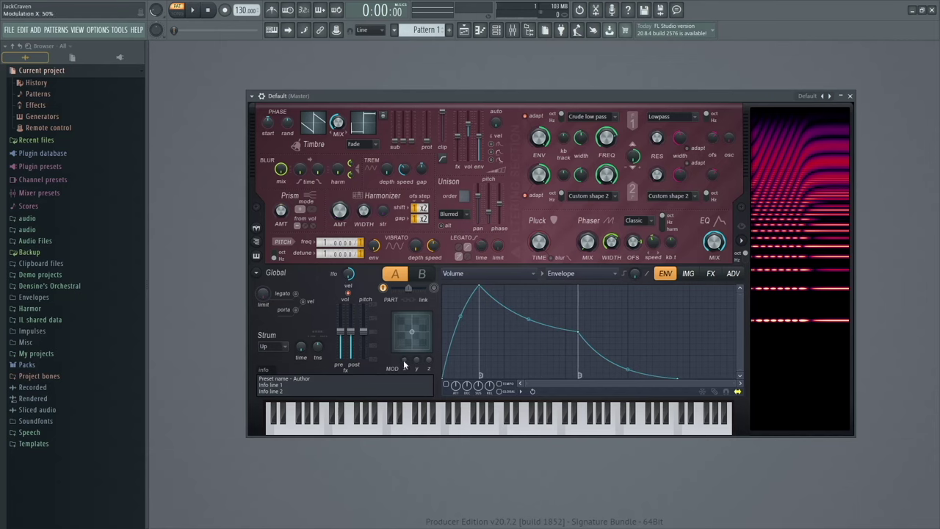
Adjust the modulation XY pad so its point sits slightly below centre on Modulation X
{"action": "mouse_move", "coordinate": [411, 331]}
{"action": "left_mouse_down"}
{"action": "mouse_move", "coordinate": [405, 340]}
{"action": "mouse_move", "coordinate": [417, 325]}
{"action": "mouse_move", "coordinate": [412, 330]}
{"action": "left_mouse_up"}
{"action": "scroll", "coordinate": [413, 334], "scroll_direction": "up", "scroll_amount": 3}
{"action": "left_click_drag", "start_coordinate": [414, 327], "coordinate": [409, 333]}
{"action": "left_click_drag", "start_coordinate": [404, 359], "coordinate": [409, 329]}
Switch between parts A and B and try enabling part B, returning to part A
{"action": "left_click", "coordinate": [397, 276]}
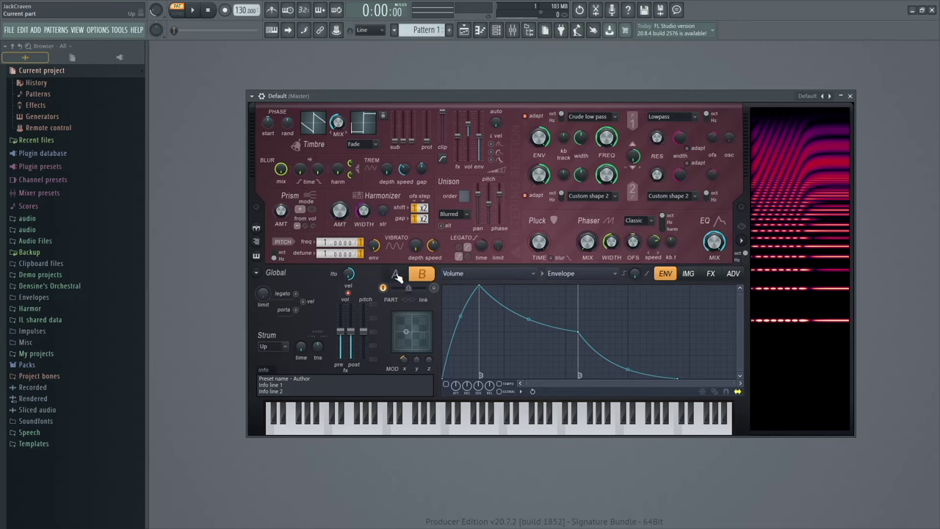
{"action": "left_click", "coordinate": [397, 276]}
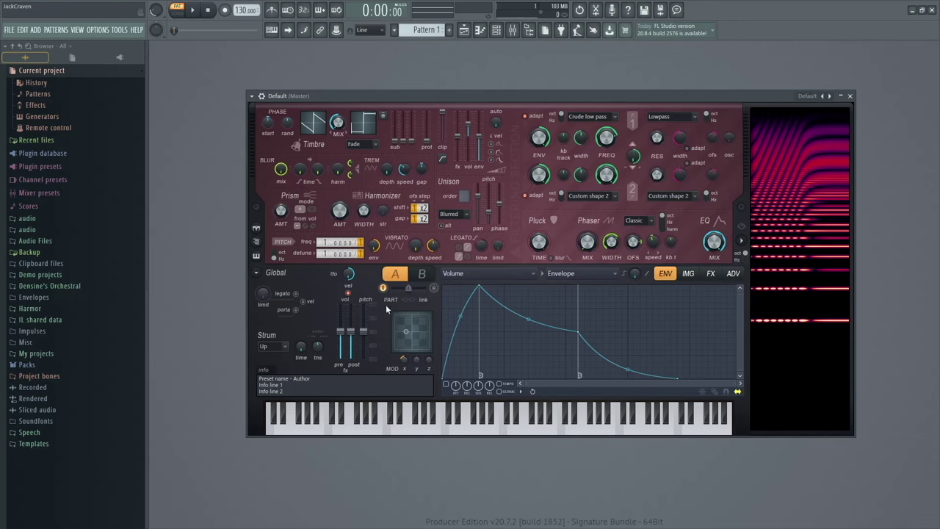
{"action": "mouse_move", "coordinate": [415, 291]}
{"action": "left_mouse_down"}
{"action": "mouse_move", "coordinate": [398, 294]}
{"action": "mouse_move", "coordinate": [430, 294]}
{"action": "left_mouse_up"}
{"action": "left_click", "coordinate": [424, 276]}
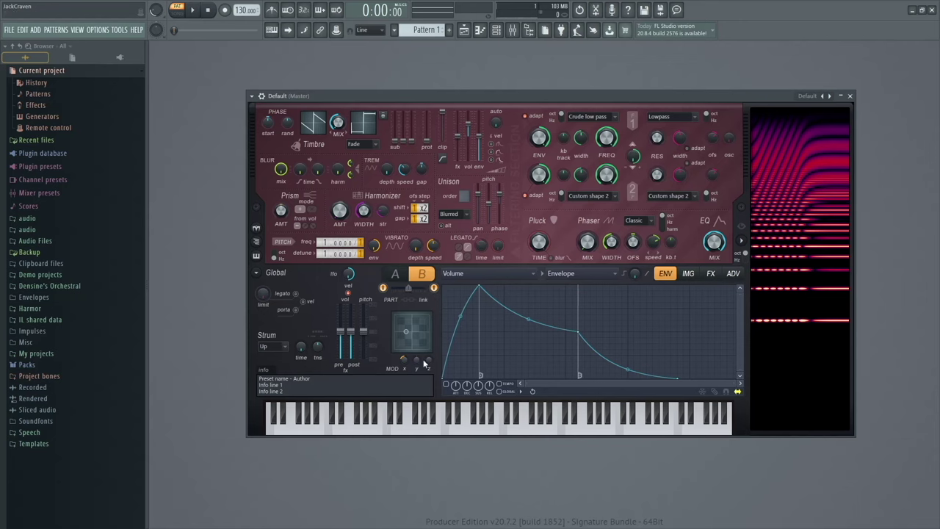
{"action": "left_click", "coordinate": [397, 274]}
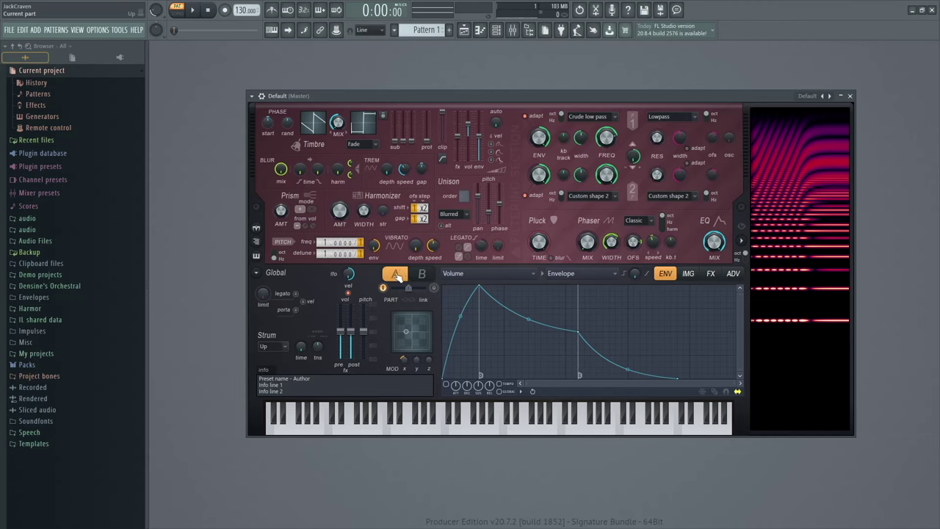
Link parts A and B and raise the harmonic protection slider, checking it in part B before returning to part A
{"action": "mouse_move", "coordinate": [407, 287]}
{"action": "left_mouse_down"}
{"action": "mouse_move", "coordinate": [420, 288]}
{"action": "mouse_move", "coordinate": [396, 287]}
{"action": "mouse_move", "coordinate": [409, 287]}
{"action": "left_mouse_up"}
{"action": "left_click_drag", "start_coordinate": [430, 146], "coordinate": [430, 125]}
{"action": "left_click", "coordinate": [424, 274]}
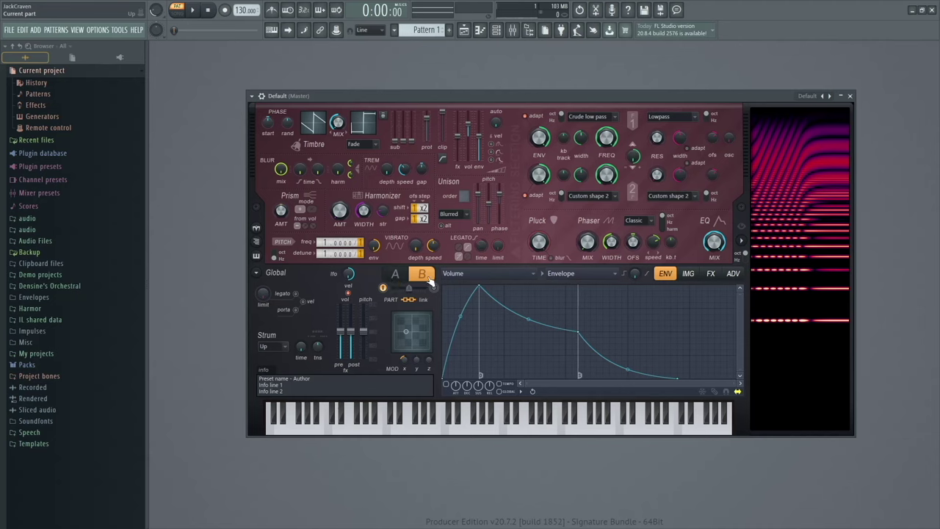
{"action": "left_click", "coordinate": [398, 279]}
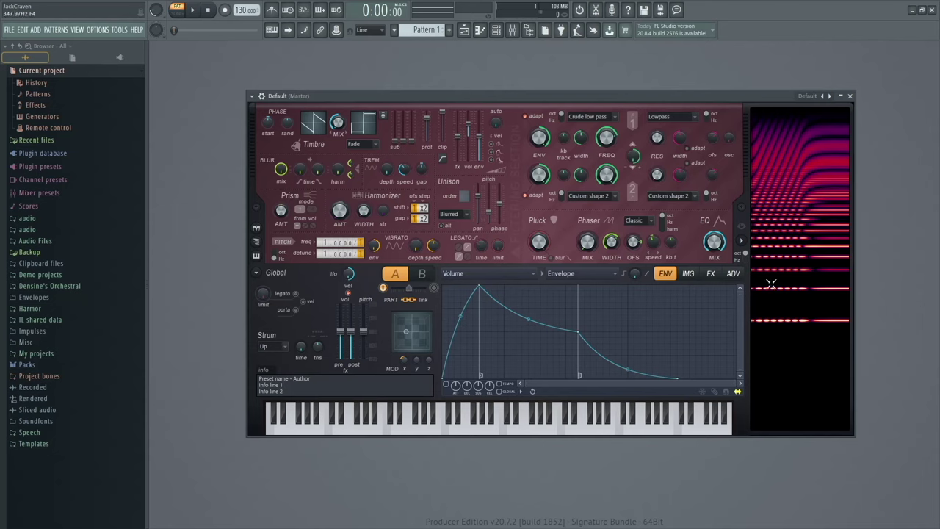
Load the Filter 1 frequency articulator into the envelope editor and keep Envelope as its modulation source
{"action": "left_click", "coordinate": [525, 274]}
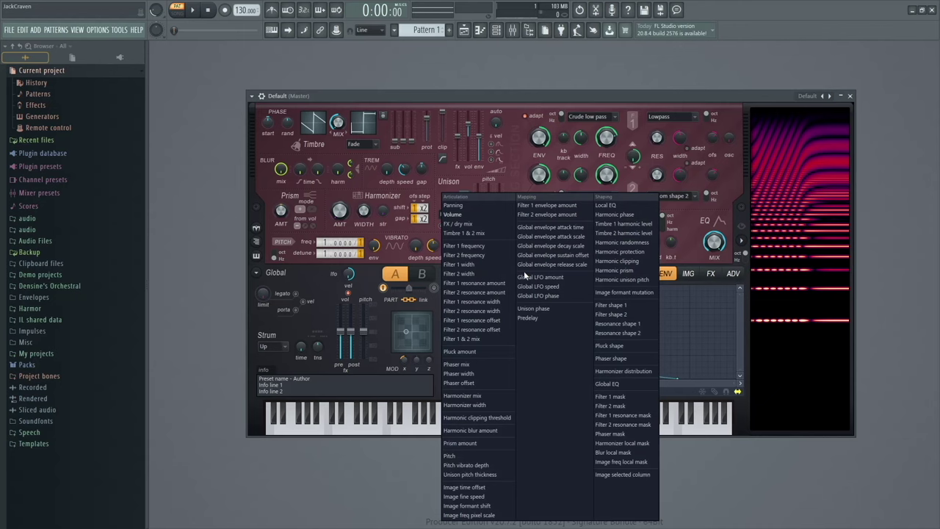
{"action": "left_click", "coordinate": [694, 227]}
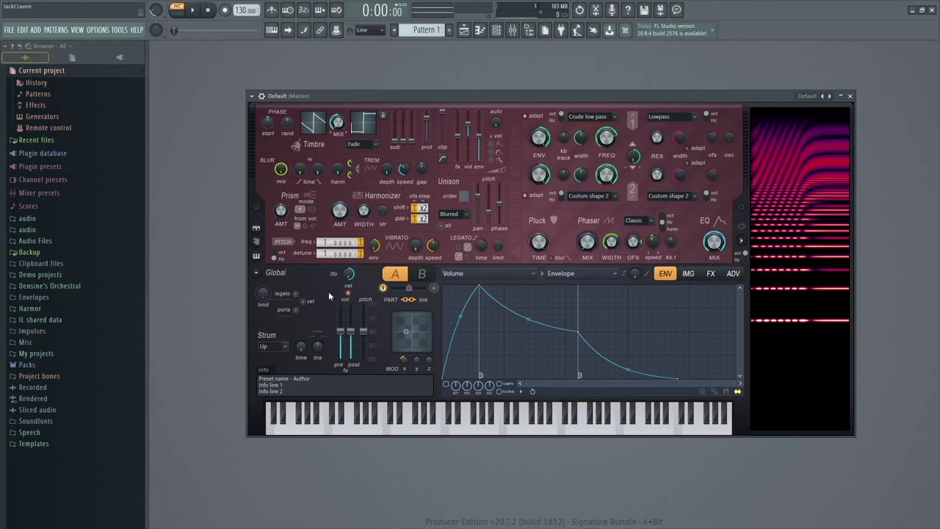
{"action": "right_click", "coordinate": [404, 169]}
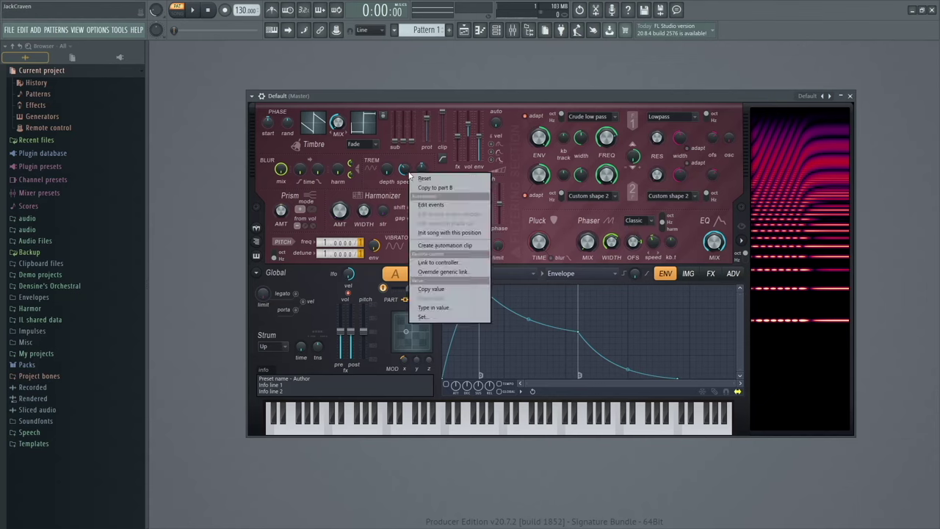
{"action": "left_click", "coordinate": [603, 141]}
{"action": "right_click", "coordinate": [607, 139]}
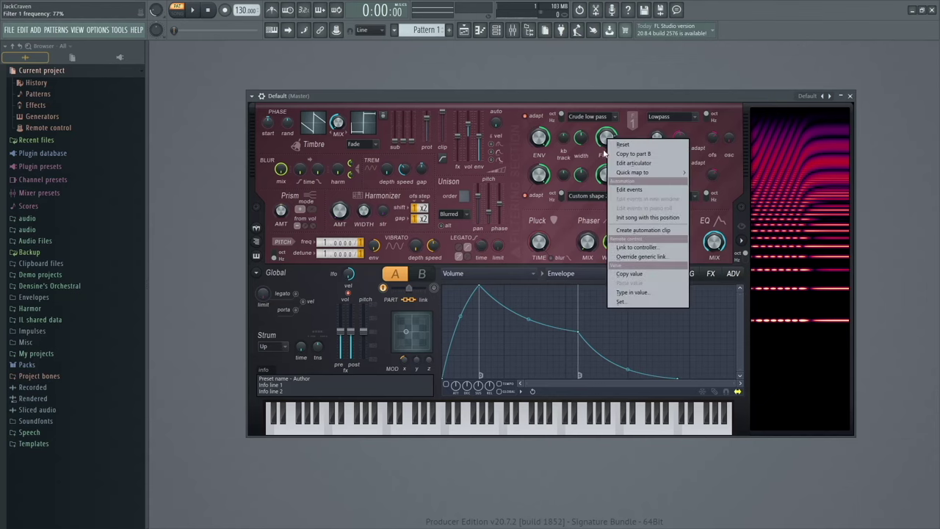
{"action": "left_click", "coordinate": [647, 164]}
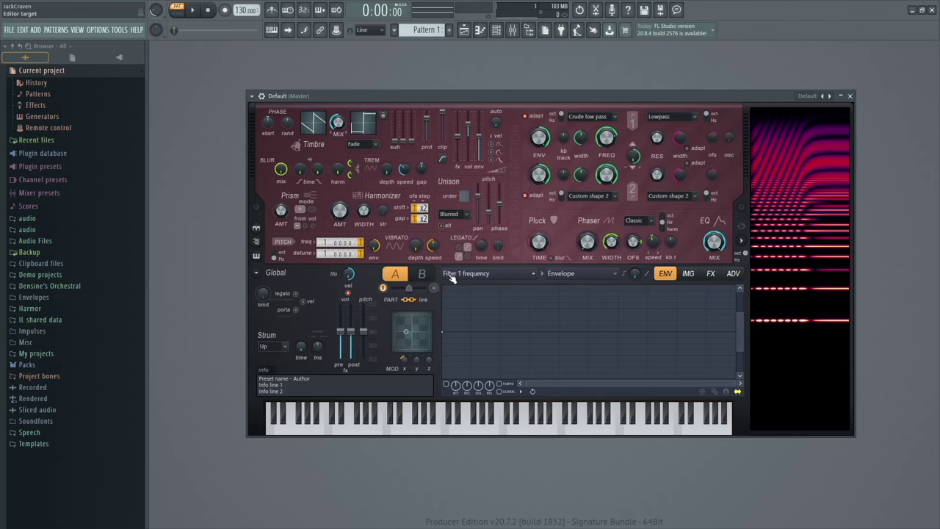
{"action": "left_click", "coordinate": [585, 277]}
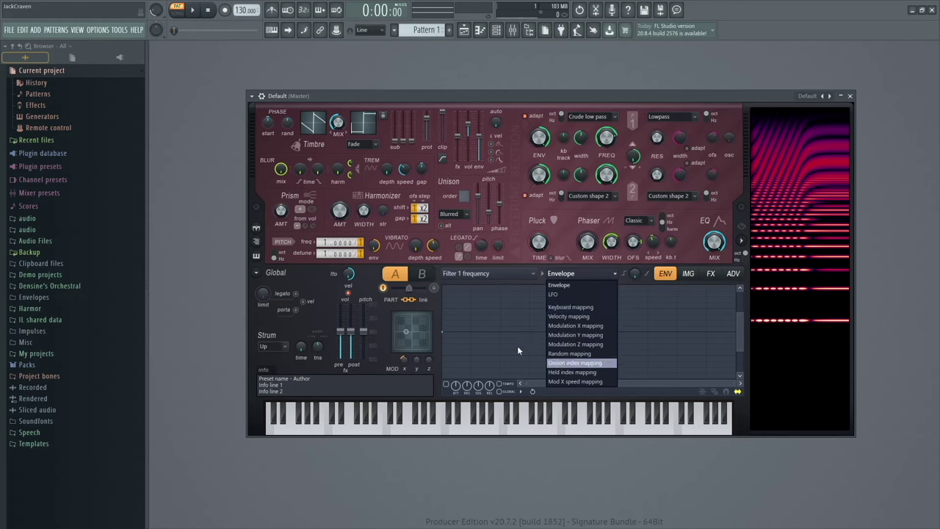
{"action": "left_click", "coordinate": [477, 353]}
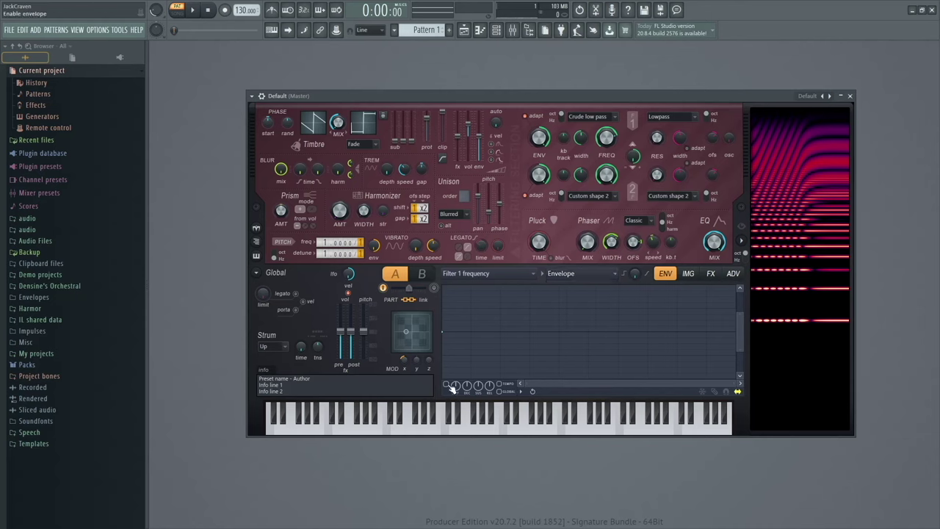
Add four alternating high and low points to the Filter 1 frequency envelope to form a zigzag
{"action": "right_click", "coordinate": [486, 307]}
{"action": "right_click", "coordinate": [575, 355]}
{"action": "right_click", "coordinate": [647, 310]}
{"action": "right_click", "coordinate": [678, 353]}
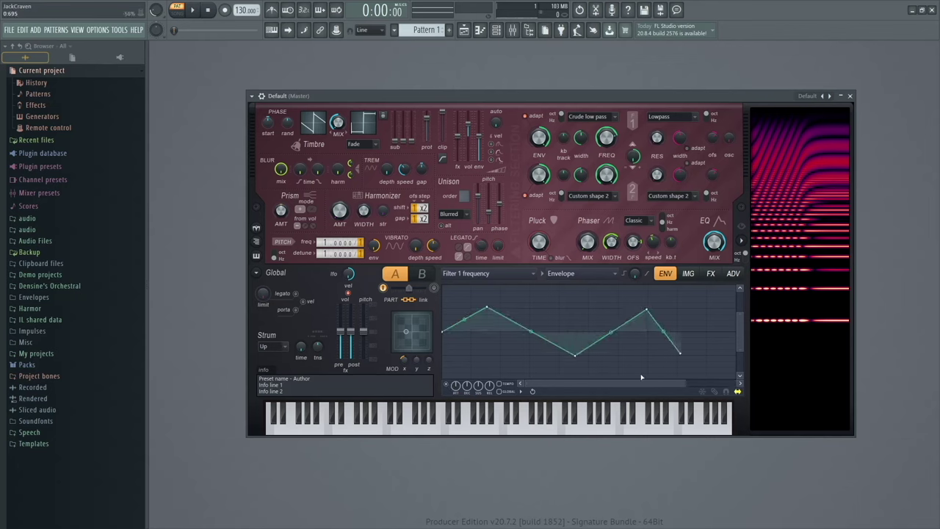
Extend the envelope with three more points alternating low and high, moving the last one further out and lower
{"action": "left_click_drag", "start_coordinate": [700, 382], "coordinate": [764, 379]}
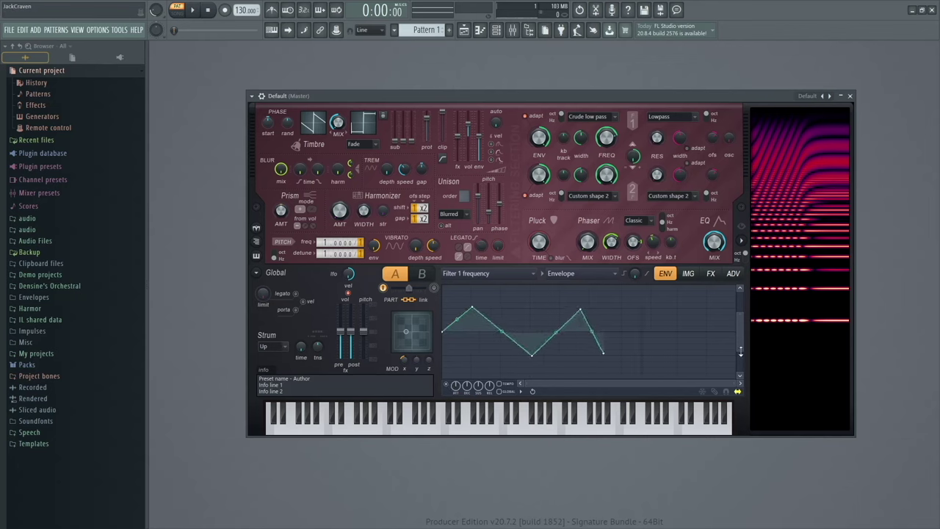
{"action": "left_click_drag", "start_coordinate": [741, 316], "coordinate": [659, 355]}
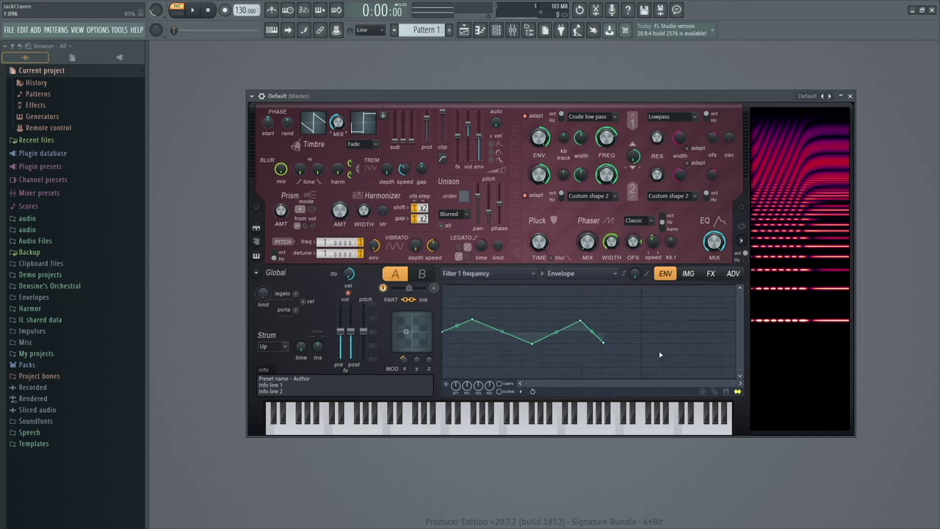
{"action": "right_click", "coordinate": [643, 366]}
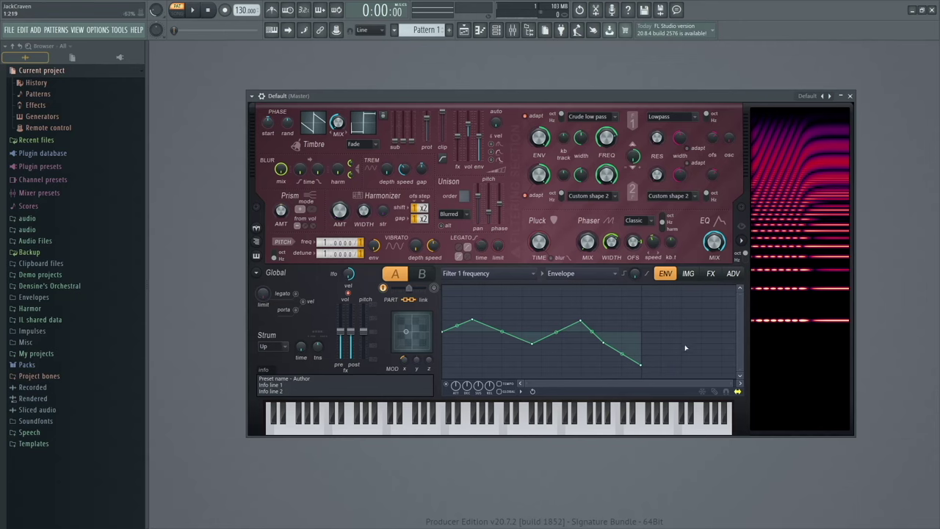
{"action": "right_click", "coordinate": [686, 321]}
{"action": "right_click", "coordinate": [718, 357]}
{"action": "left_click_drag", "start_coordinate": [721, 356], "coordinate": [750, 383]}
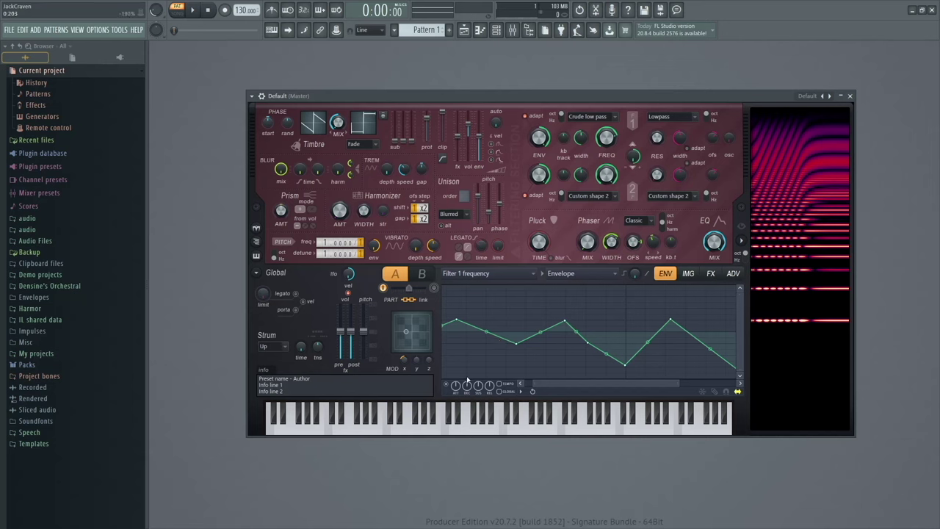
Play notes to audition the filter movement from the start of the envelope
{"action": "key", "text": "c"}
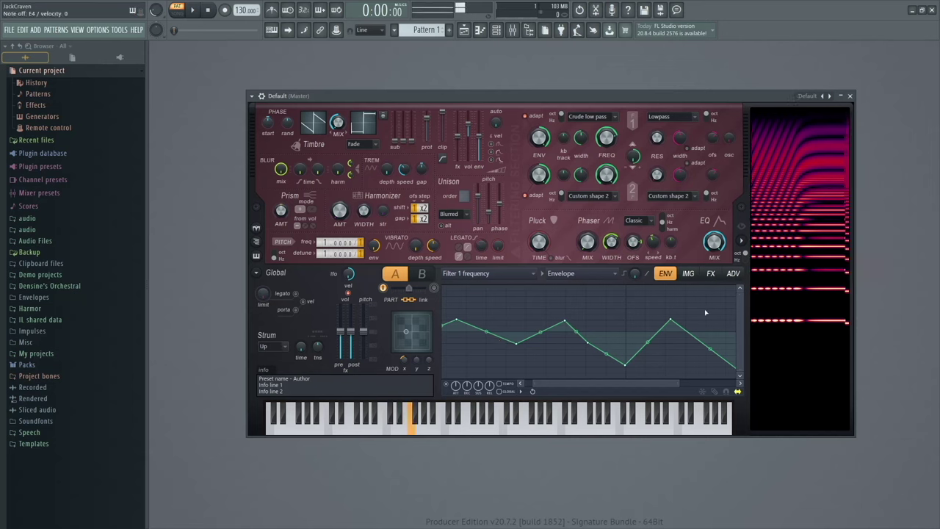
{"action": "left_click_drag", "start_coordinate": [578, 383], "coordinate": [568, 383]}
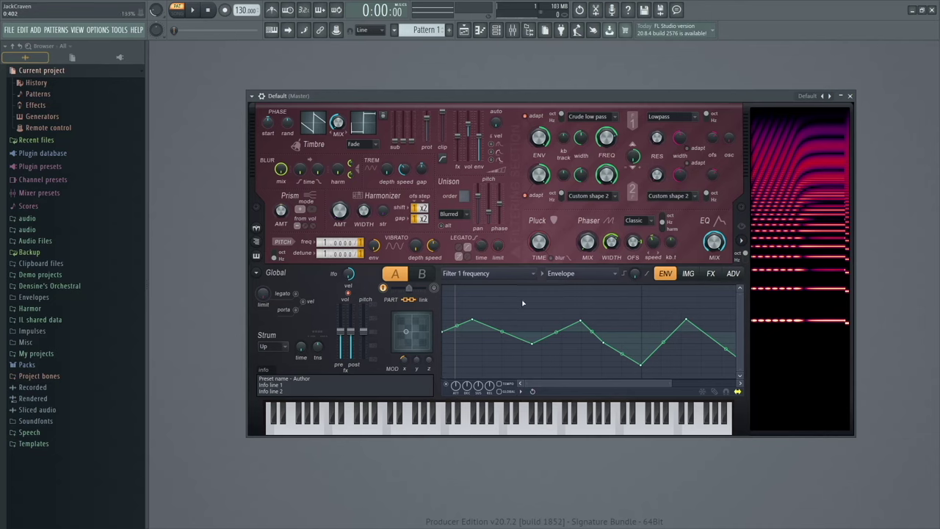
{"action": "key", "text": "c"}
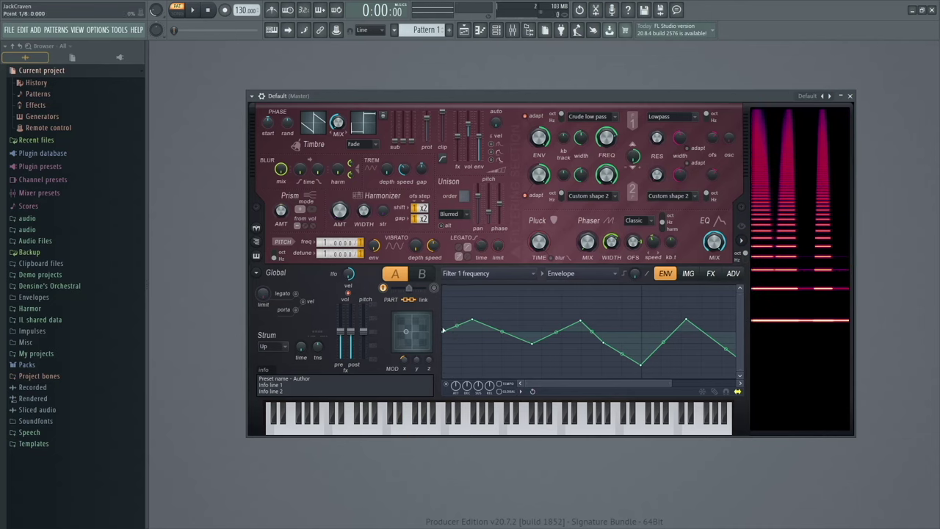
Raise the envelope's second point close to the maximum and bend the following segments into smooth curves with their tension handles
{"action": "left_click_drag", "start_coordinate": [472, 321], "coordinate": [472, 288]}
{"action": "left_click_drag", "start_coordinate": [502, 318], "coordinate": [501, 293]}
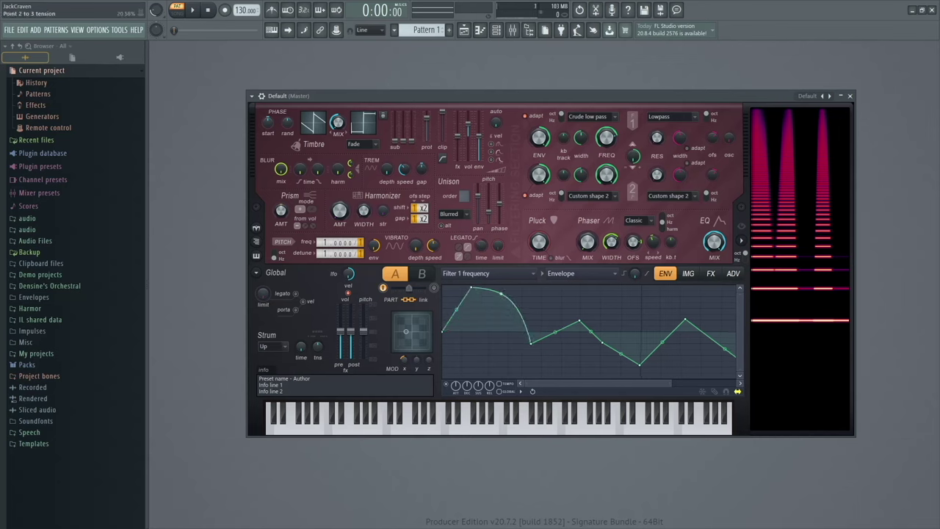
{"action": "left_click_drag", "start_coordinate": [555, 333], "coordinate": [616, 358]}
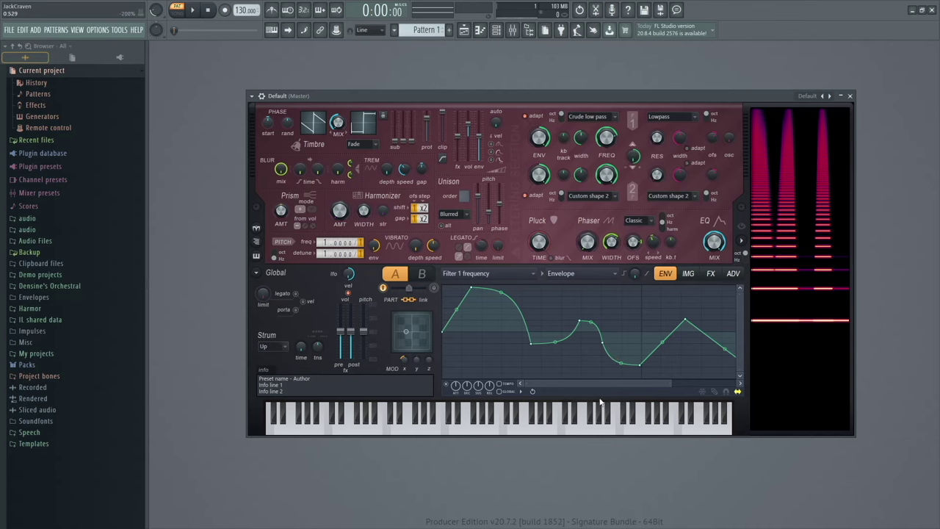
Browse the articulation, mapping and shaping targets, and add a high end point with a curved segment to the Filter 1 frequency envelope
{"action": "scroll", "coordinate": [650, 352], "scroll_direction": "down", "scroll_amount": 3}
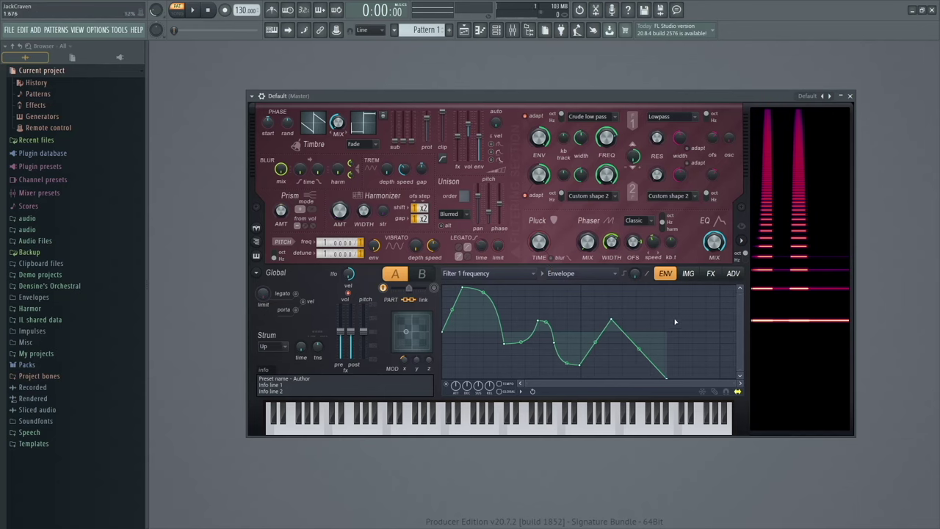
{"action": "left_click", "coordinate": [510, 276]}
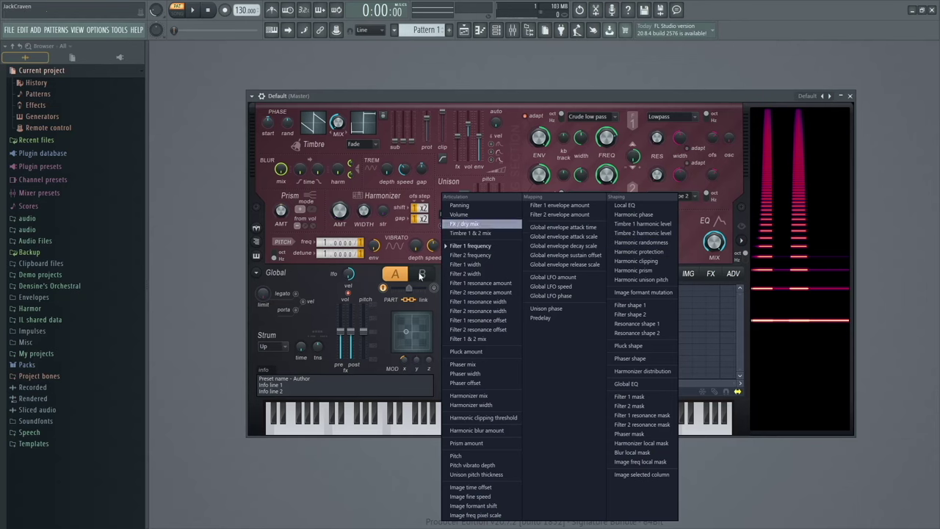
{"action": "left_click", "coordinate": [516, 155]}
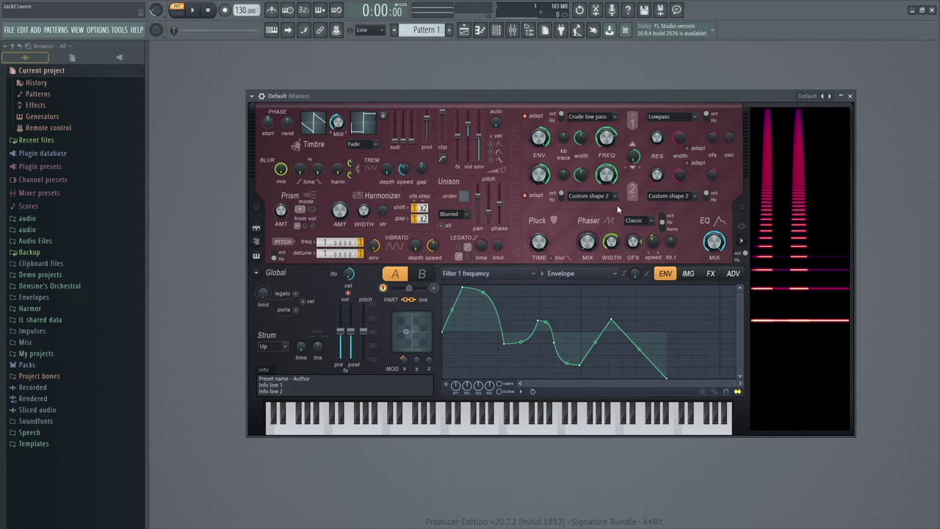
{"action": "left_click", "coordinate": [526, 276]}
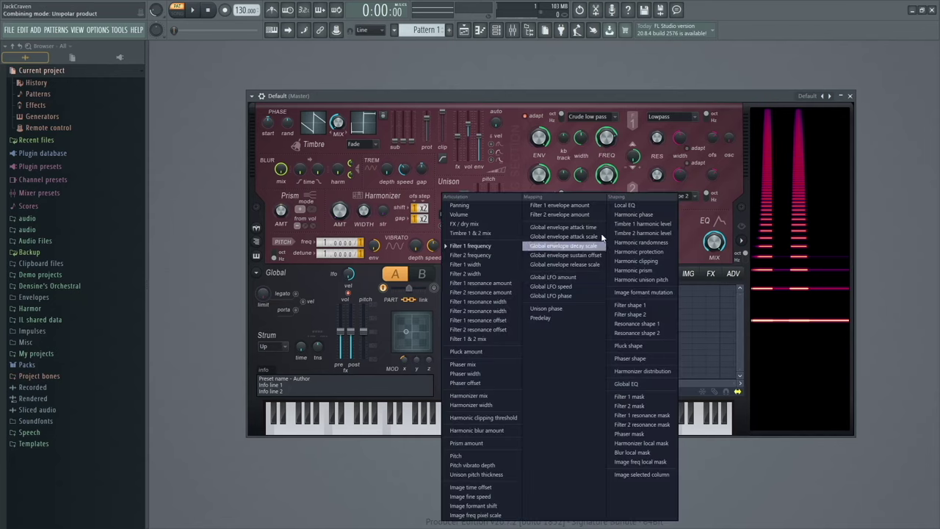
{"action": "left_click", "coordinate": [690, 312]}
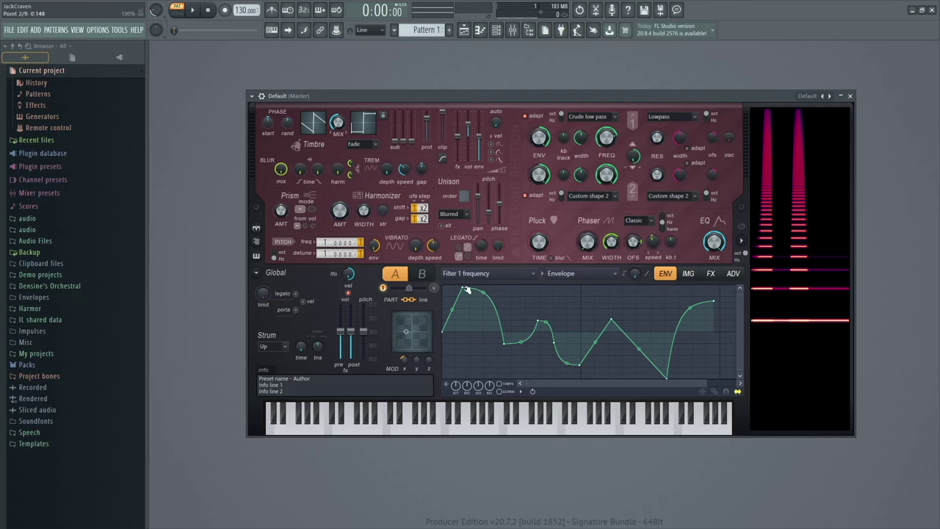
Look over the effects controls and the image resynthesis controls
{"action": "left_click", "coordinate": [711, 274]}
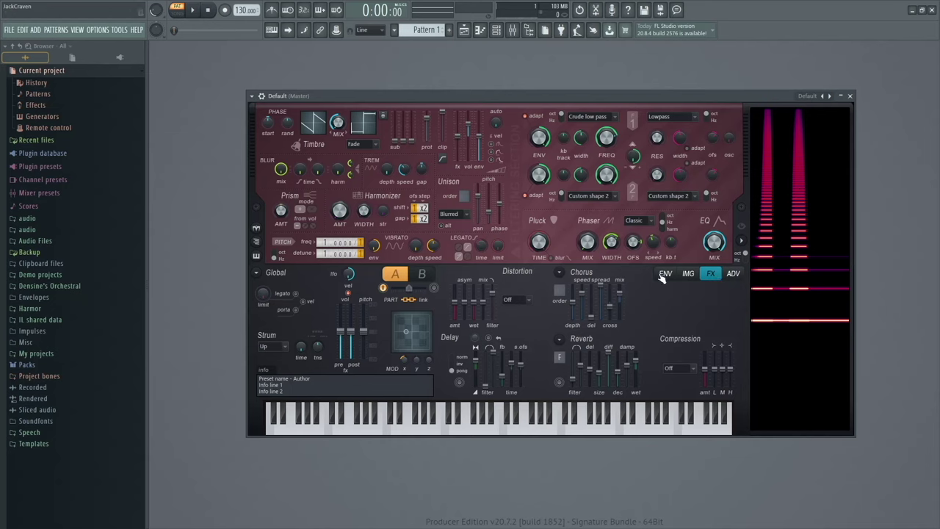
{"action": "left_click", "coordinate": [689, 274]}
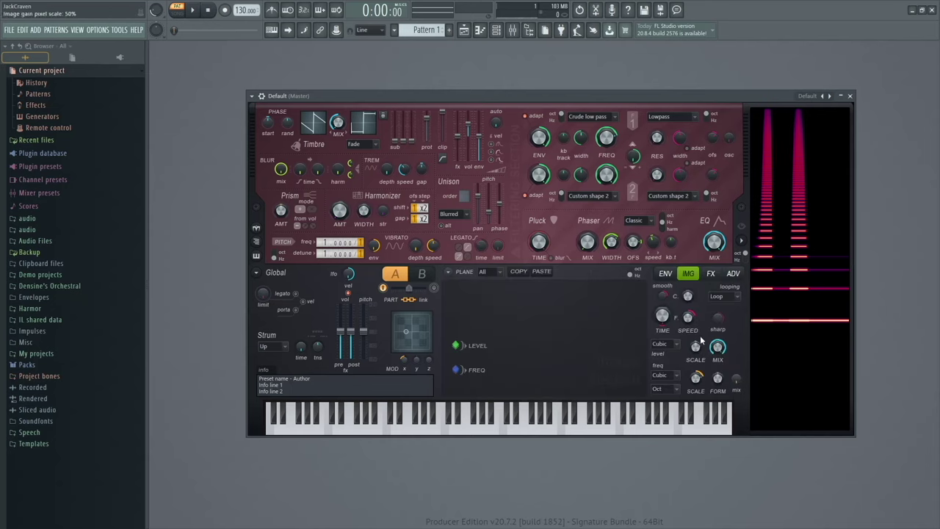
{"action": "left_click", "coordinate": [711, 274]}
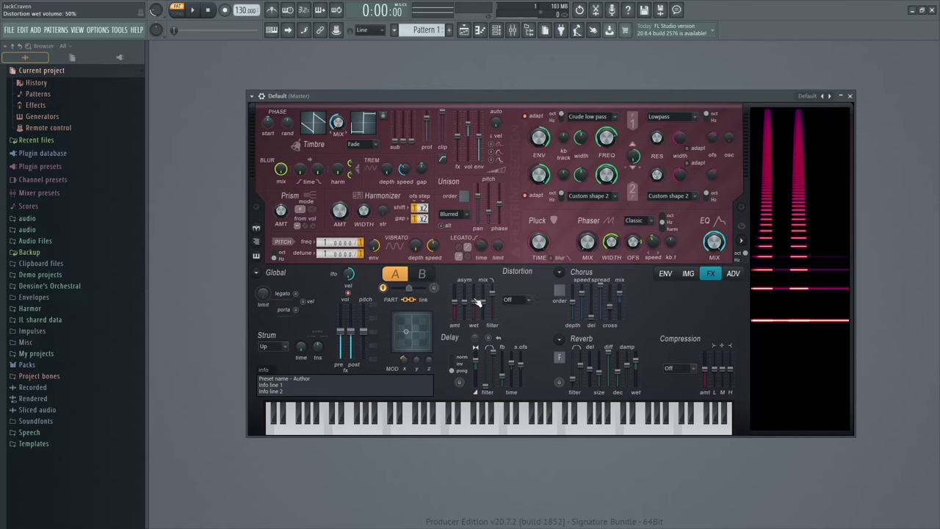
Try the Cube distortion type, and switch the distortion to Log while auditioning a note
{"action": "left_click", "coordinate": [528, 297]}
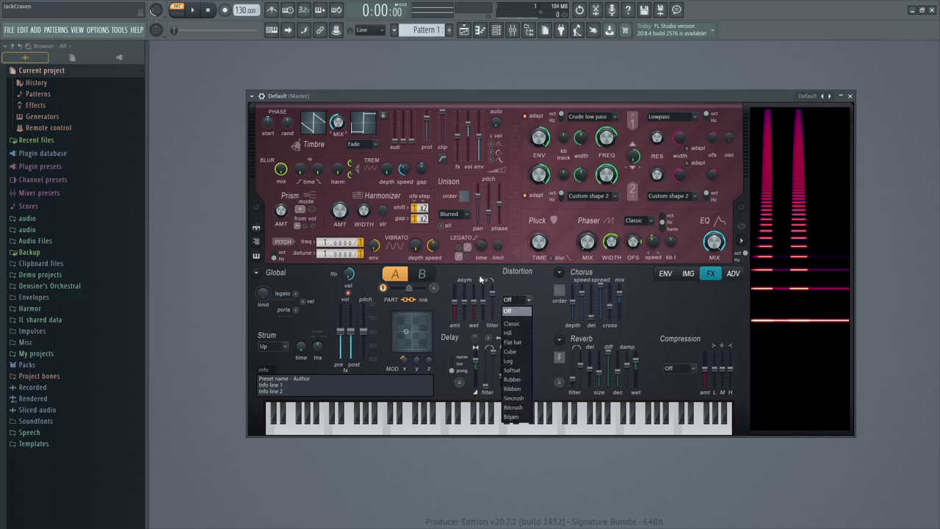
{"action": "left_click", "coordinate": [528, 275]}
{"action": "left_click", "coordinate": [527, 301]}
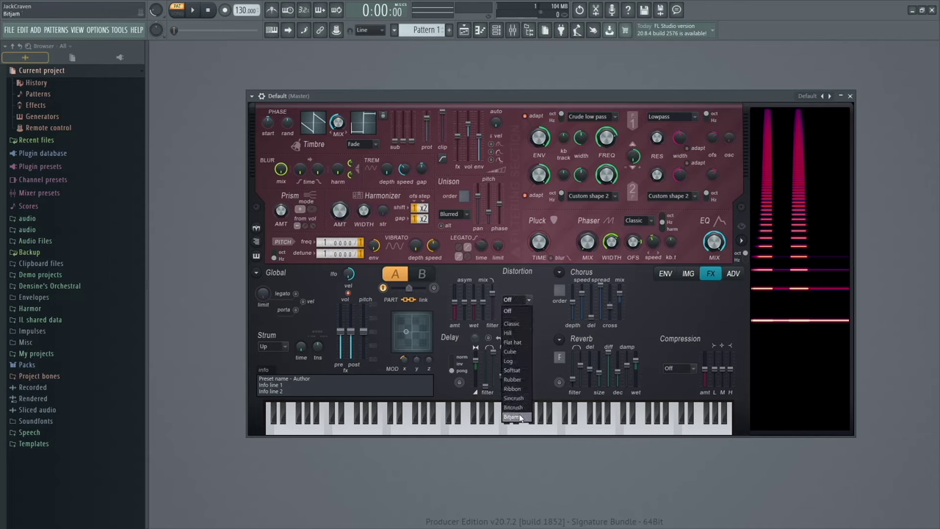
{"action": "left_click", "coordinate": [519, 352]}
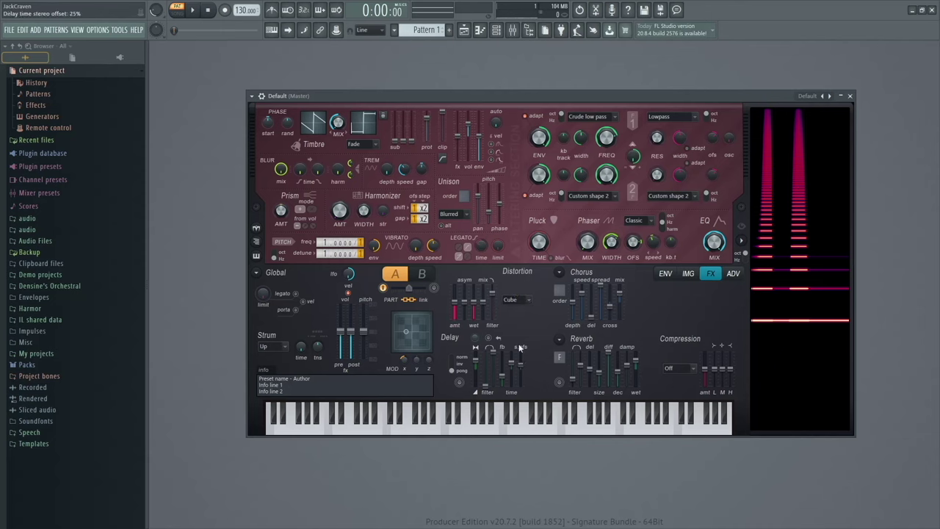
{"action": "left_click", "coordinate": [526, 300]}
{"action": "left_click", "coordinate": [508, 360]}
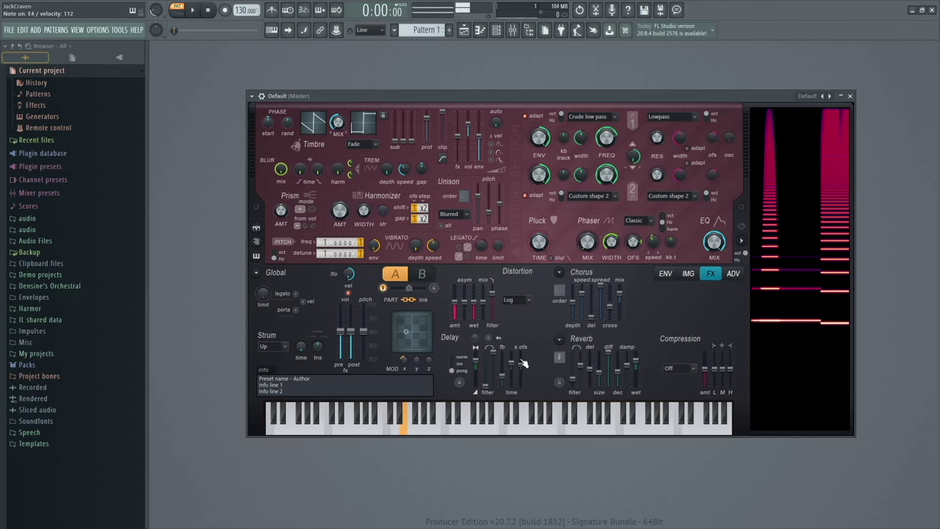
Raise the distortion amount and wet volume while playing notes, and fine-tune the amount back down slightly
{"action": "left_click_drag", "start_coordinate": [456, 309], "coordinate": [455, 291]}
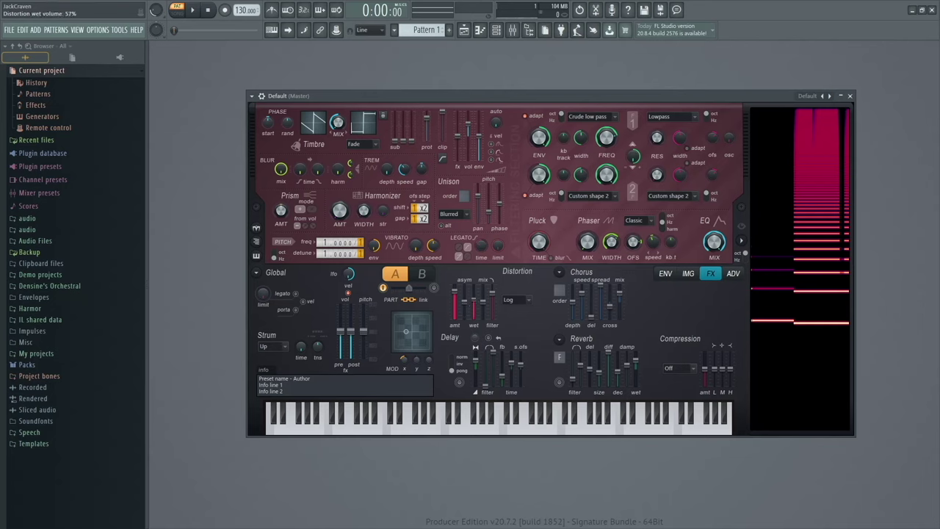
{"action": "left_click_drag", "start_coordinate": [473, 297], "coordinate": [473, 295]}
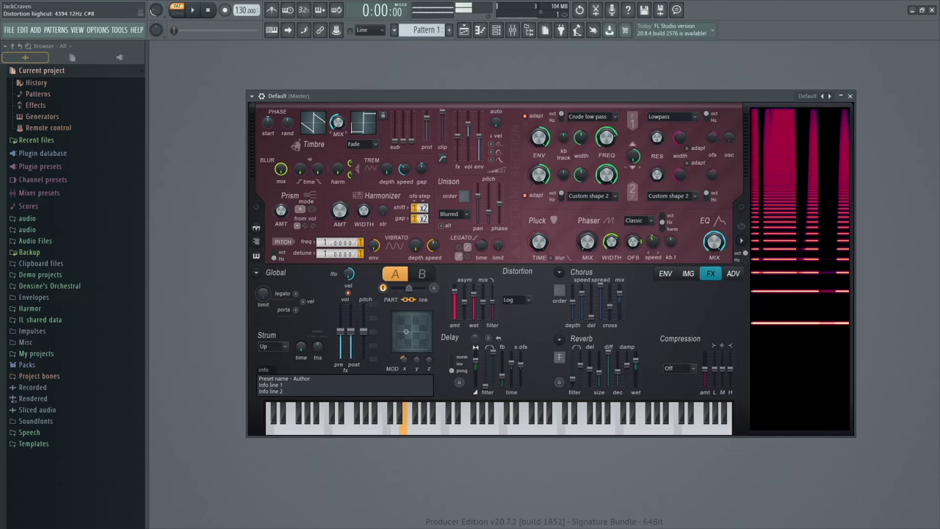
{"action": "left_click_drag", "start_coordinate": [455, 297], "coordinate": [455, 302]}
Audition the Ribbon distortion while adjusting its asymmetry, and set the distortion type to Off
{"action": "left_click", "coordinate": [518, 299]}
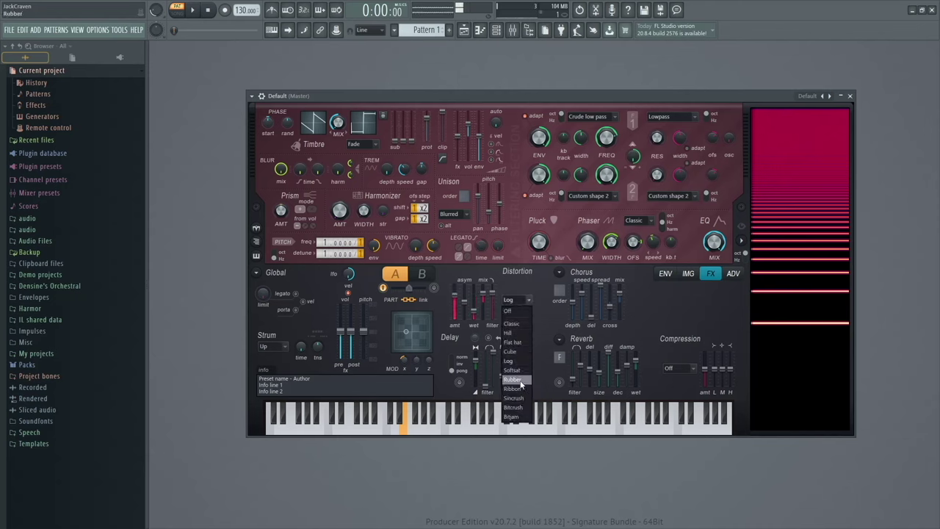
{"action": "left_click", "coordinate": [521, 389]}
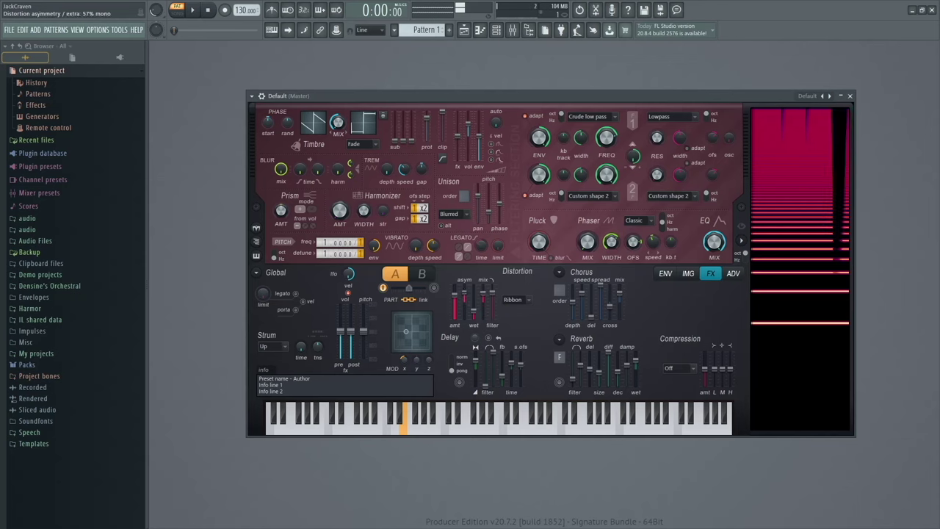
{"action": "left_click_drag", "start_coordinate": [465, 294], "coordinate": [464, 299]}
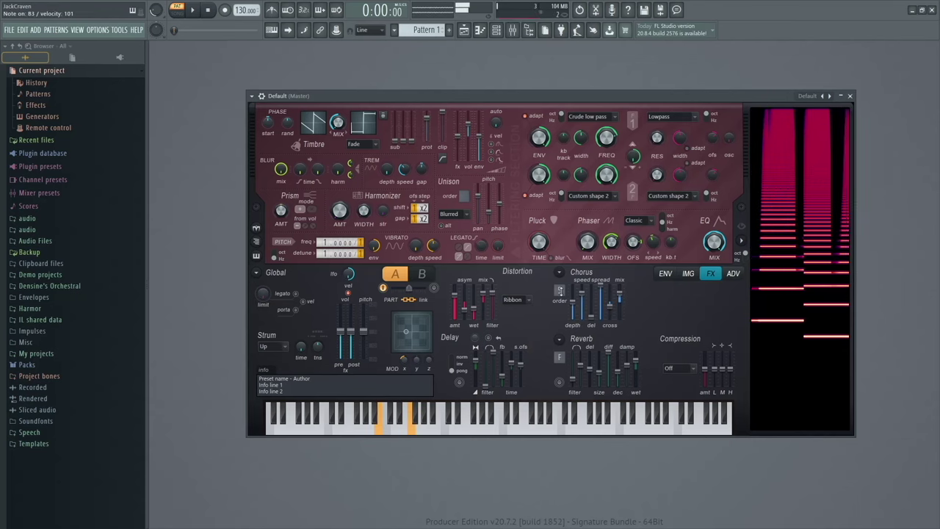
{"action": "left_click", "coordinate": [513, 300]}
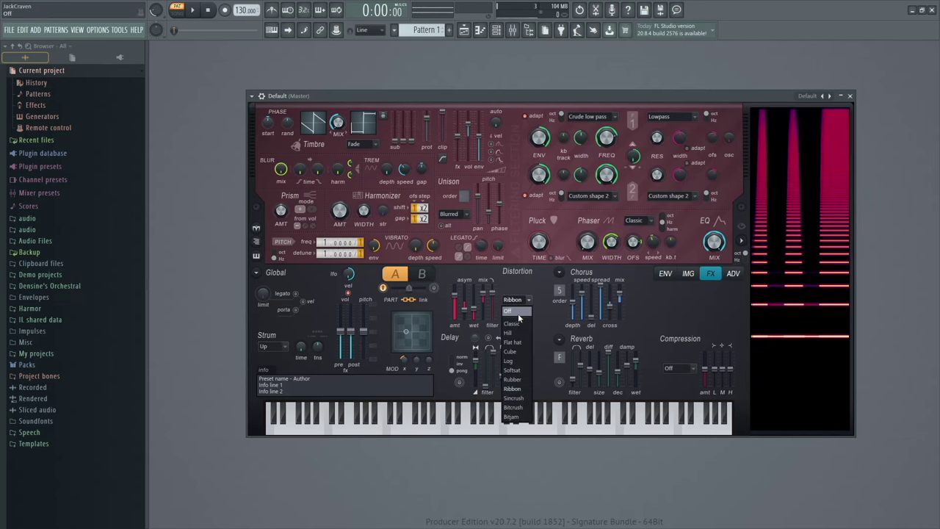
{"action": "left_click", "coordinate": [517, 313]}
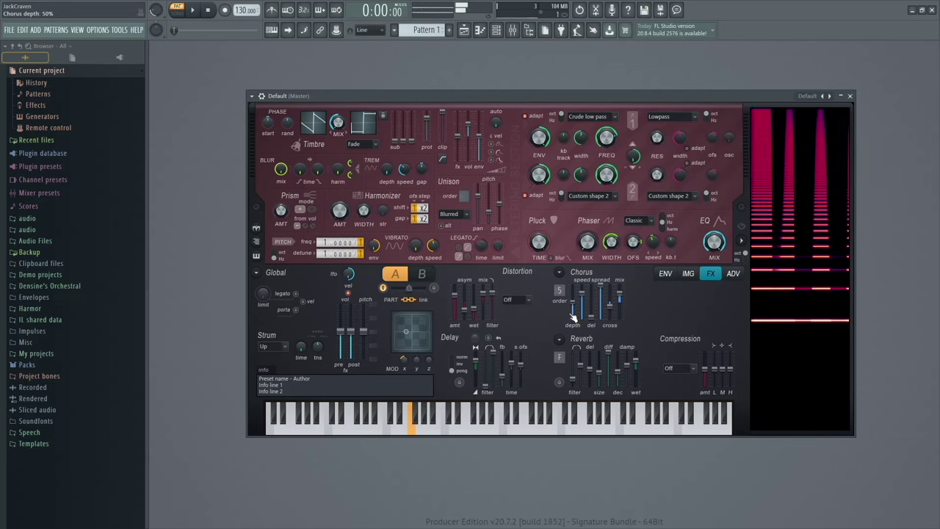
Open the envelope of the Filter 1 frequency knob and disable it
{"action": "right_click", "coordinate": [619, 150]}
{"action": "left_click", "coordinate": [644, 171]}
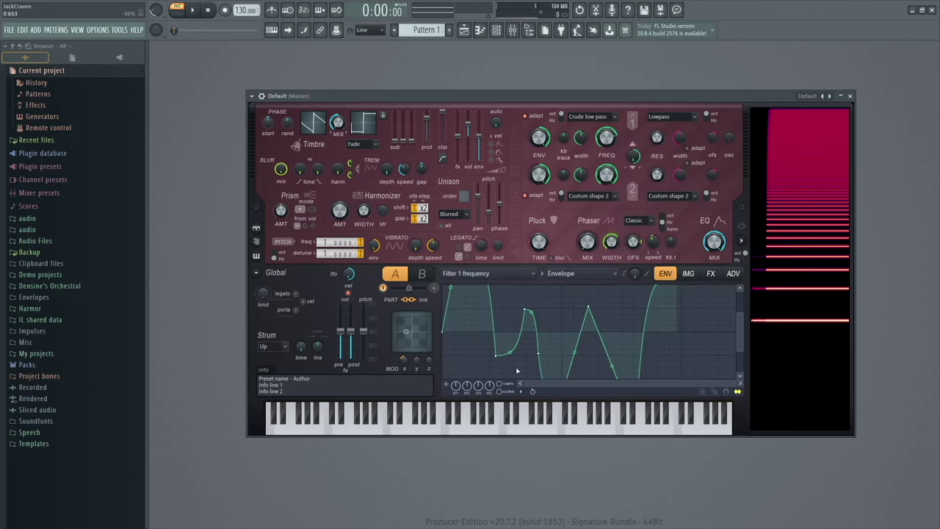
{"action": "left_click", "coordinate": [450, 386]}
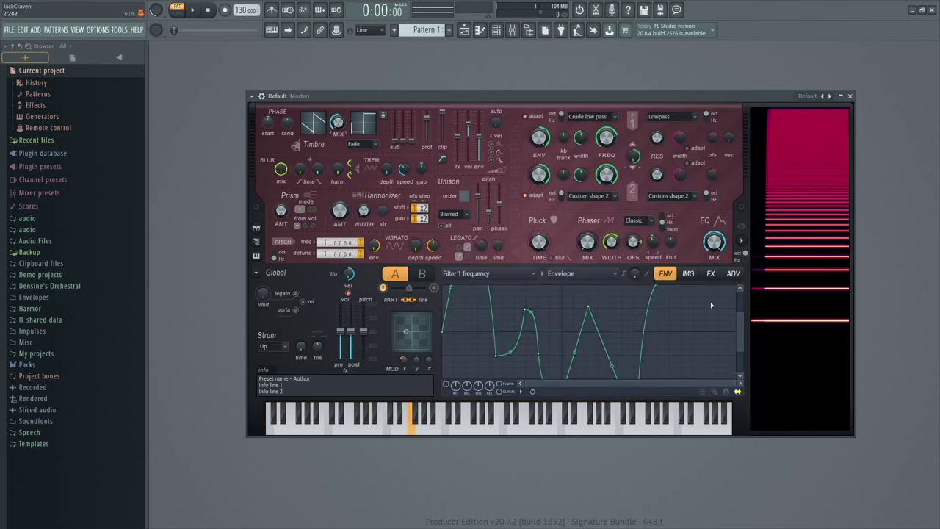
Enable the delay and reverb effects, and set the compression mode to Warming
{"action": "left_click", "coordinate": [712, 273]}
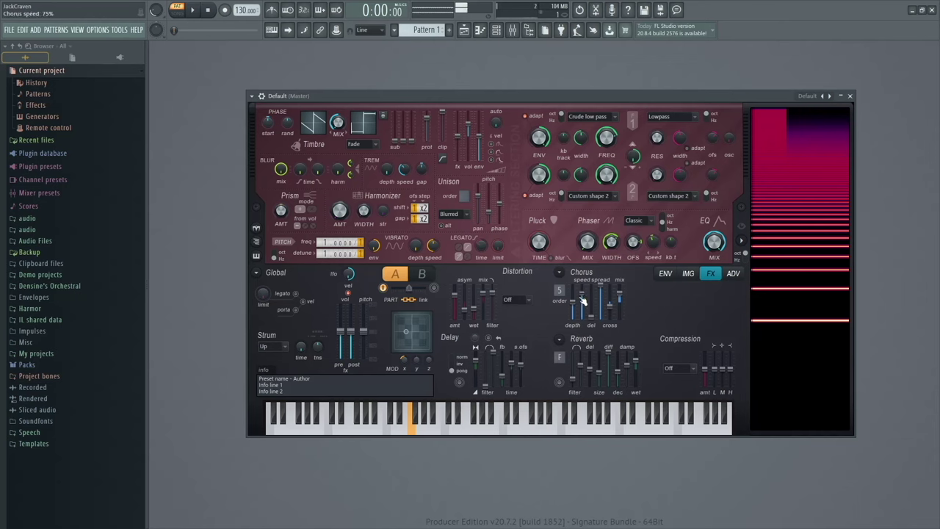
{"action": "left_click", "coordinate": [459, 383]}
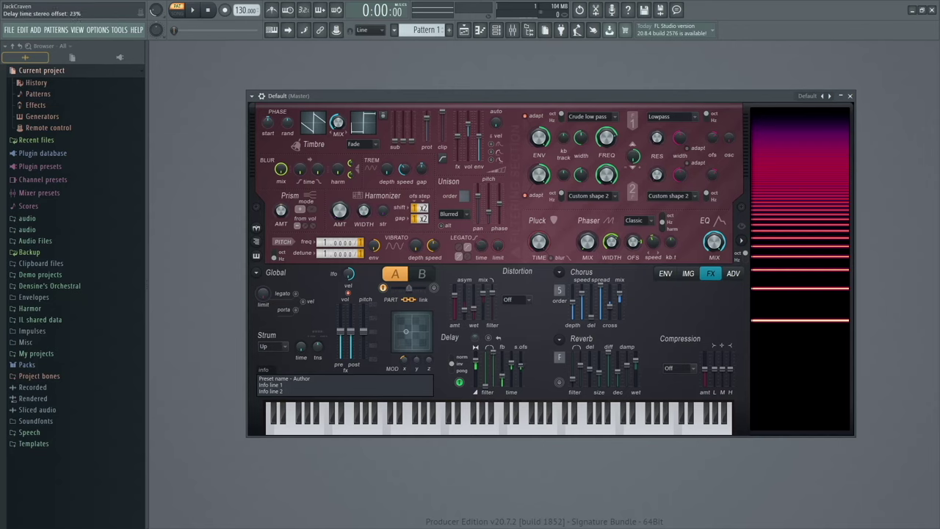
{"action": "left_click", "coordinate": [559, 382]}
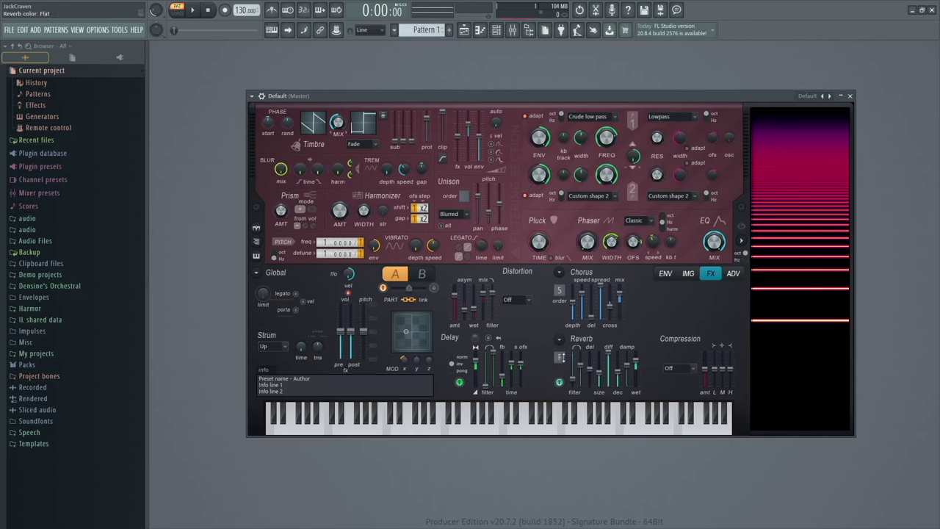
{"action": "left_click", "coordinate": [677, 368]}
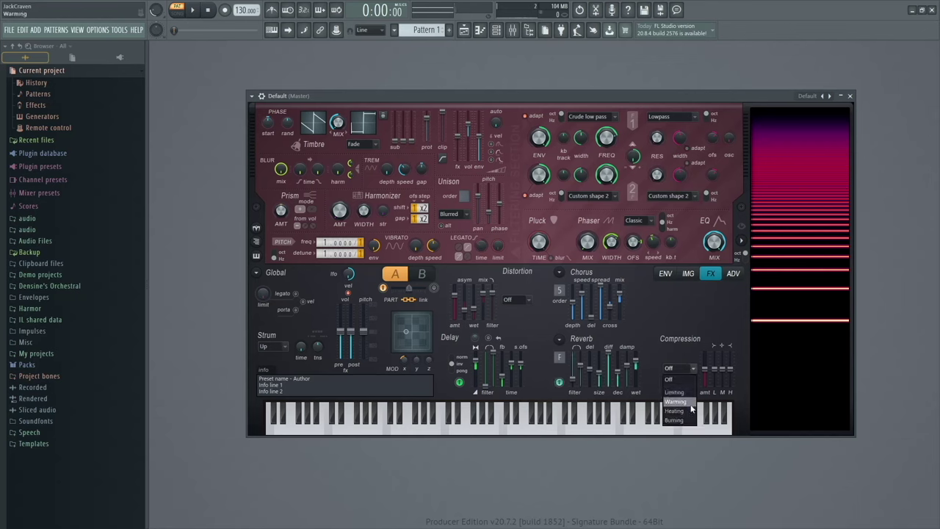
{"action": "left_click", "coordinate": [680, 388]}
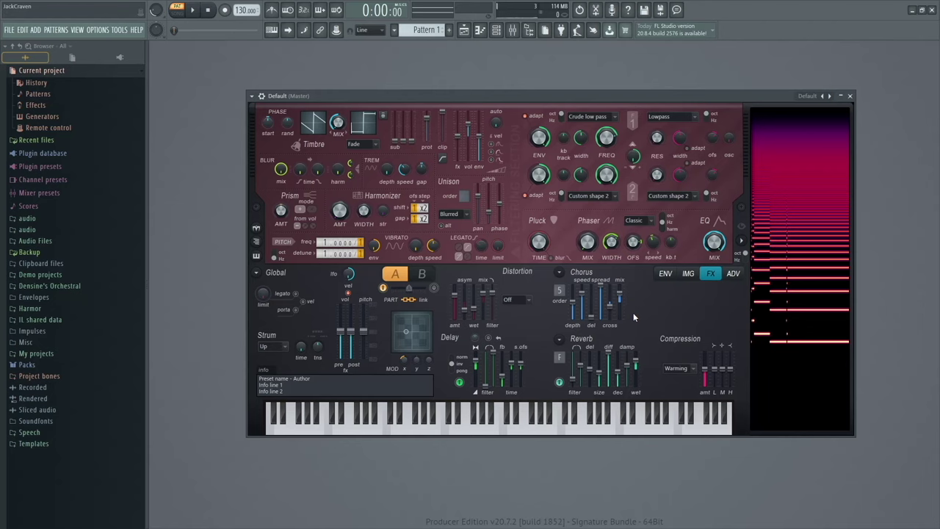
Raise the harmonizer amount and move the harmonizer one place down in the unit processing order, below Filter 1
{"action": "left_click", "coordinate": [739, 273]}
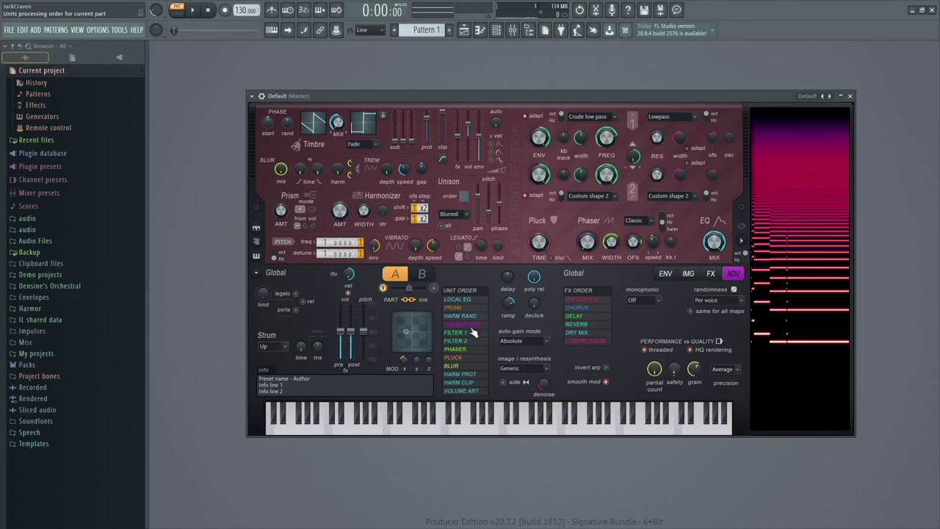
{"action": "scroll", "coordinate": [340, 211], "scroll_direction": "up", "scroll_amount": 5}
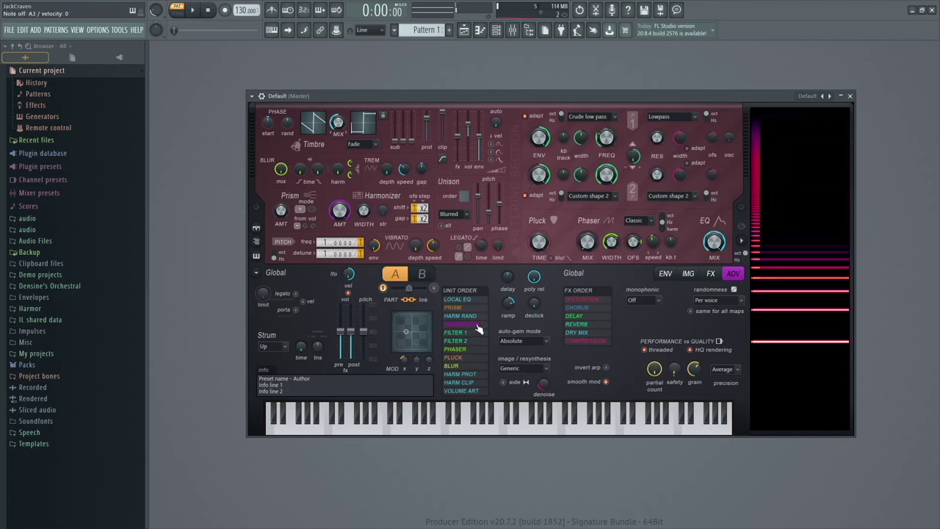
{"action": "left_click_drag", "start_coordinate": [478, 328], "coordinate": [478, 337]}
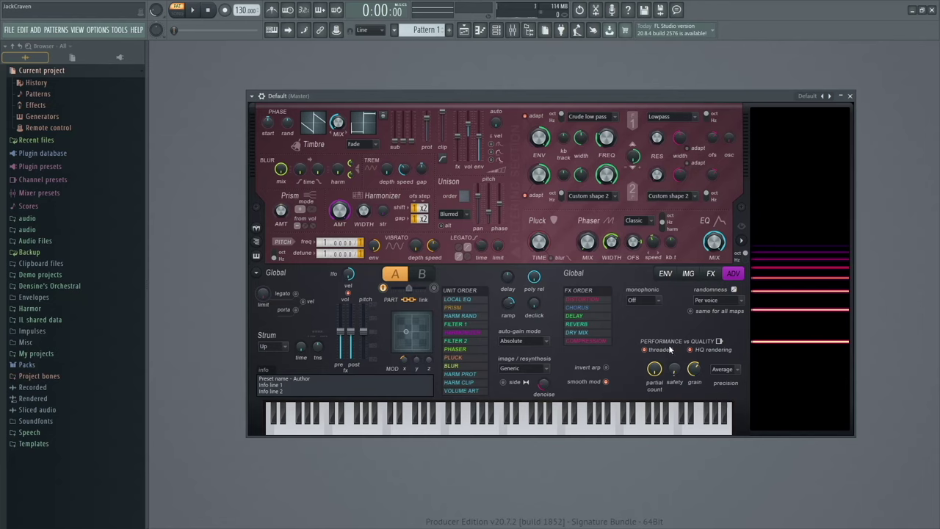
Load the Godzilla_LIGHTSABER picture from File Explorer into Harmor's image resynthesis area, and close the folder window
{"action": "left_click", "coordinate": [689, 276]}
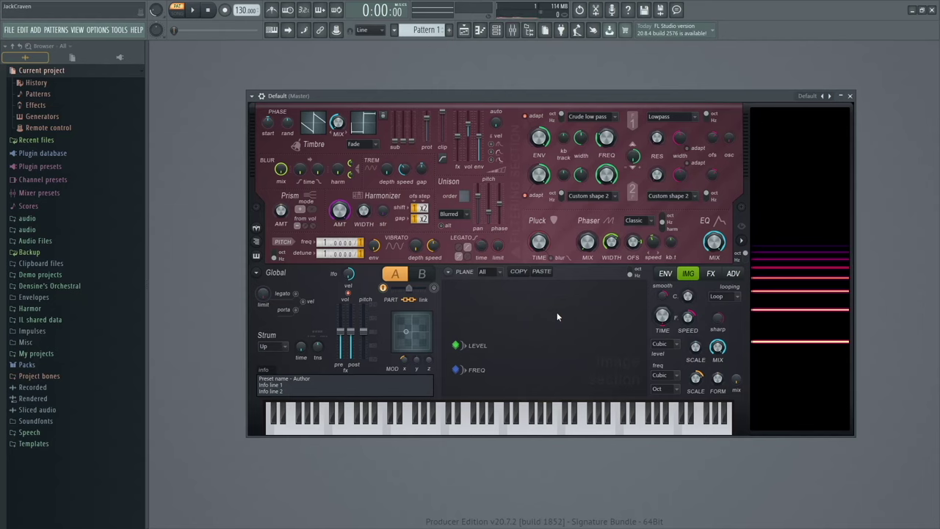
{"action": "key", "text": "alt+Tab"}
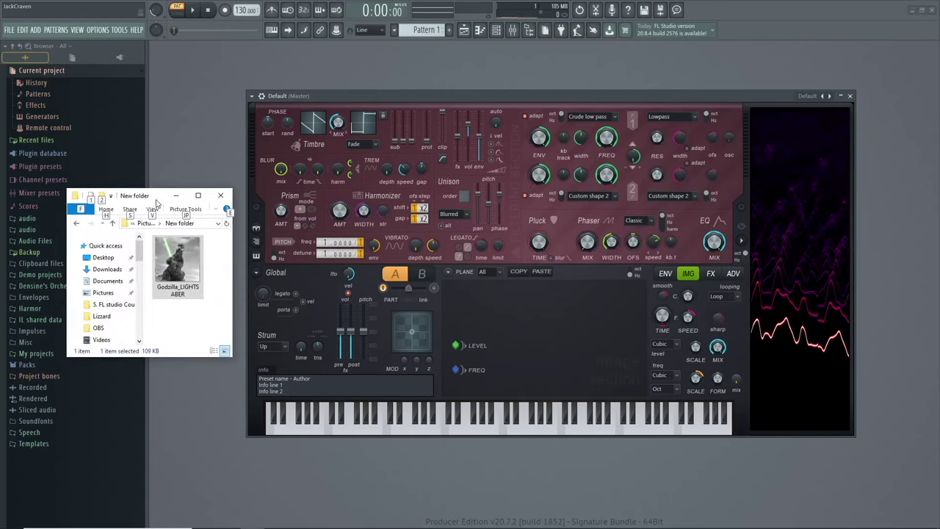
{"action": "mouse_move", "coordinate": [161, 196]}
{"action": "left_mouse_down"}
{"action": "mouse_move", "coordinate": [205, 166]}
{"action": "mouse_move", "coordinate": [178, 191]}
{"action": "left_mouse_up"}
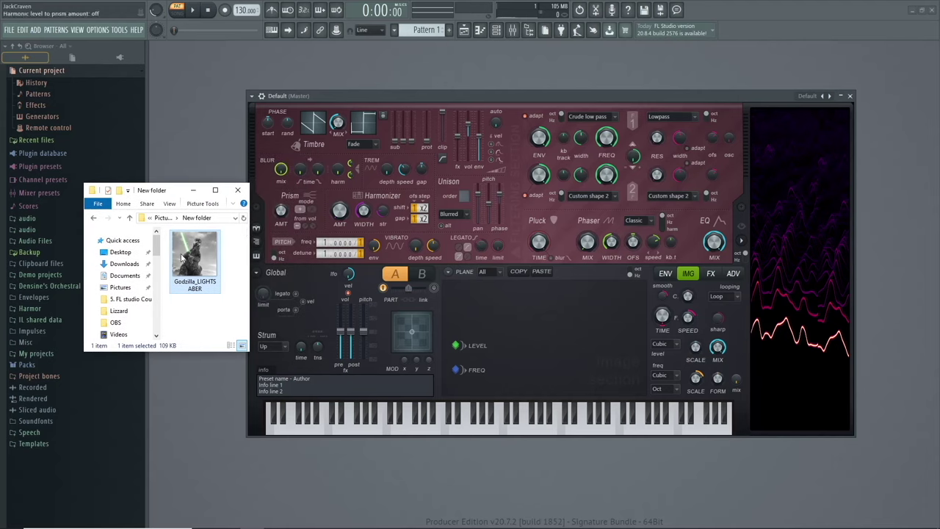
{"action": "left_click_drag", "start_coordinate": [182, 257], "coordinate": [544, 335]}
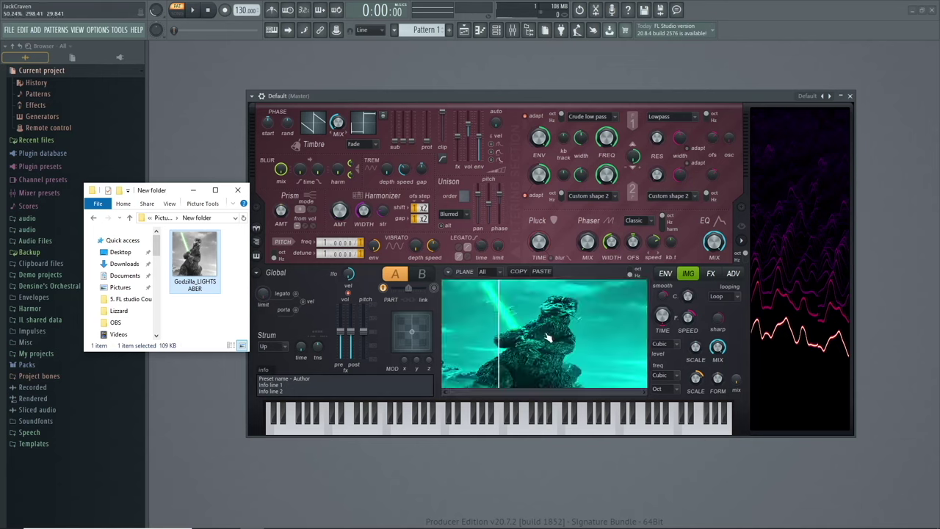
{"action": "left_click", "coordinate": [237, 191]}
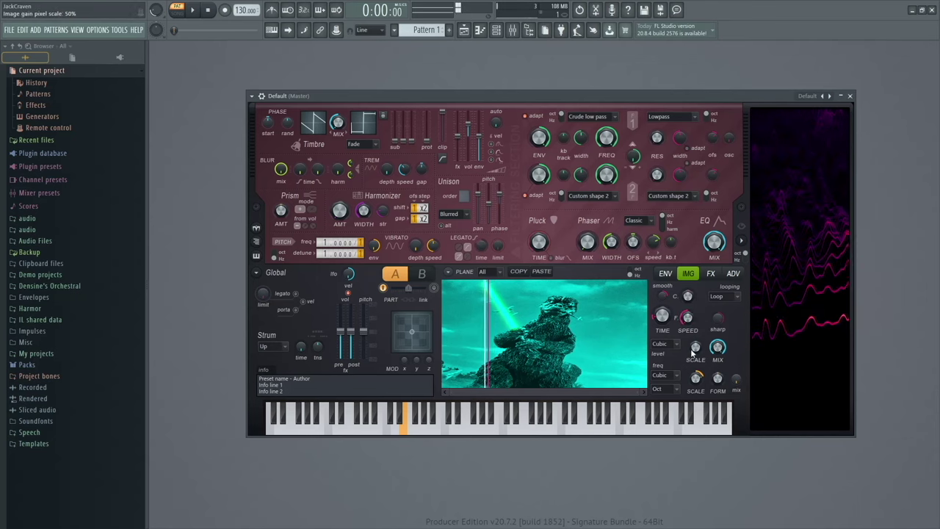
Raise the image gain pixel scale while playing notes
{"action": "mouse_move", "coordinate": [692, 354]}
{"action": "left_mouse_down"}
{"action": "mouse_move", "coordinate": [692, 335]}
{"action": "mouse_move", "coordinate": [703, 355]}
{"action": "left_mouse_up"}
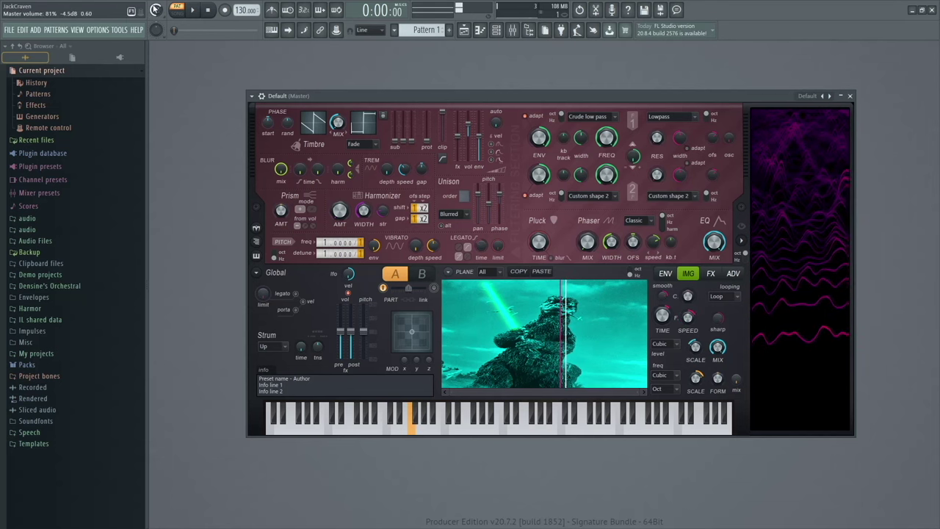
Raise the image form amount, set the distortion mode to Log, and return to the image page
{"action": "left_click_drag", "start_coordinate": [717, 378], "coordinate": [718, 361]}
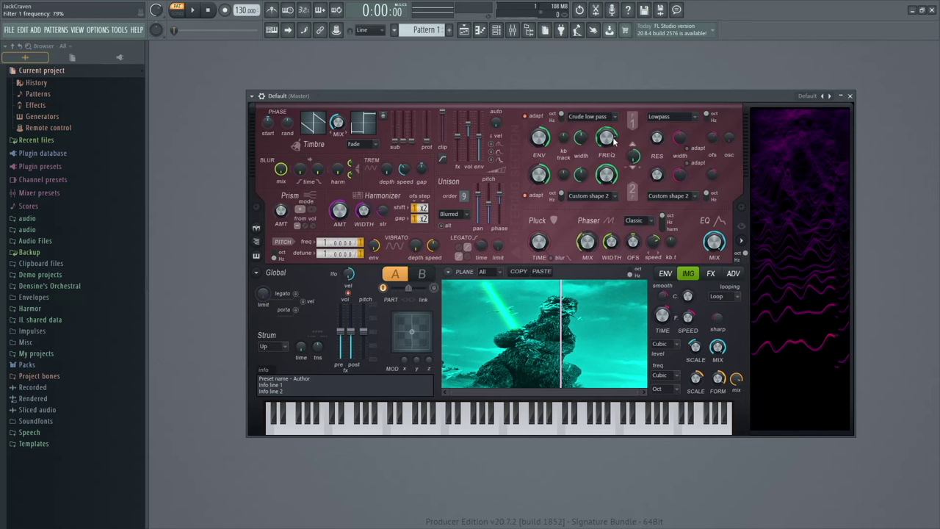
{"action": "left_click", "coordinate": [710, 274]}
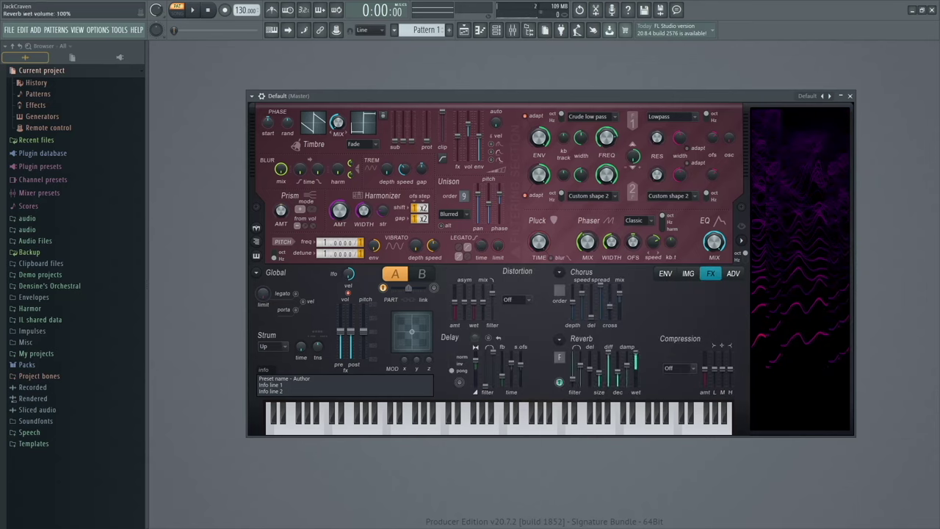
{"action": "left_click", "coordinate": [526, 302]}
{"action": "left_click", "coordinate": [530, 362]}
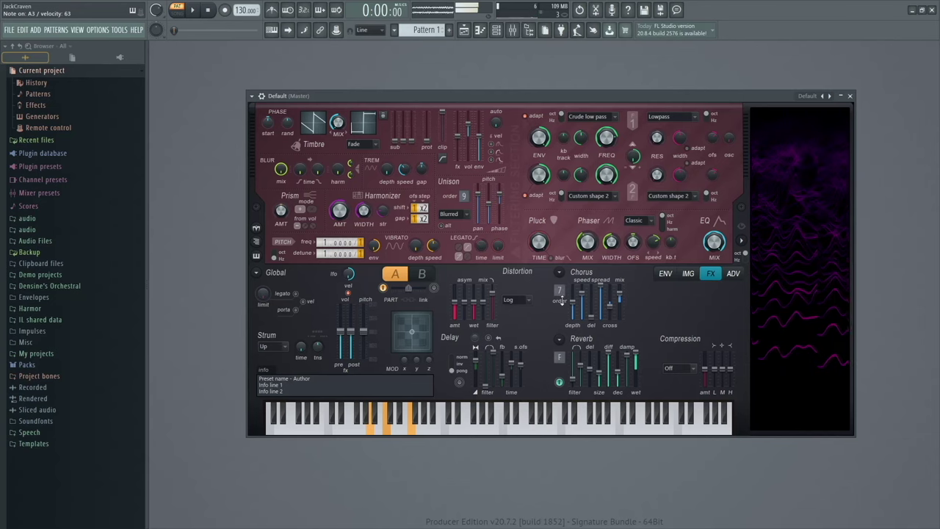
{"action": "left_click", "coordinate": [687, 274]}
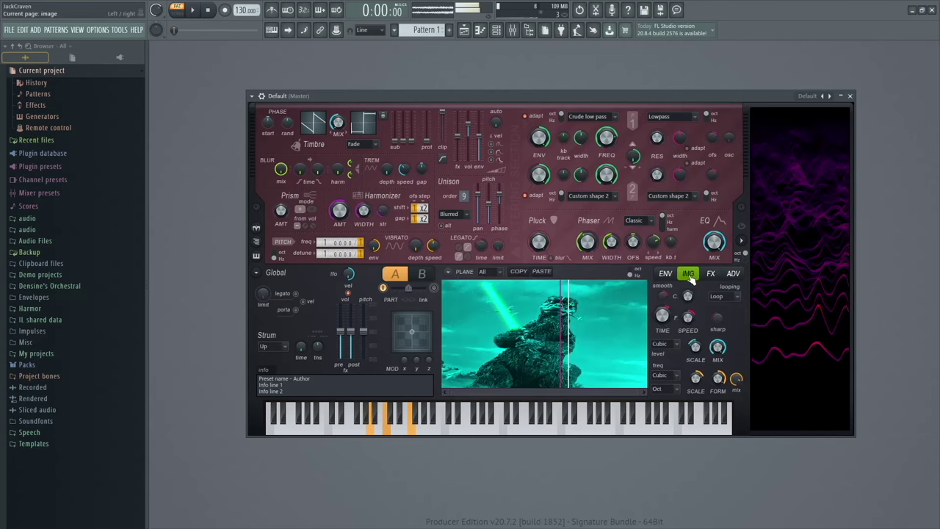
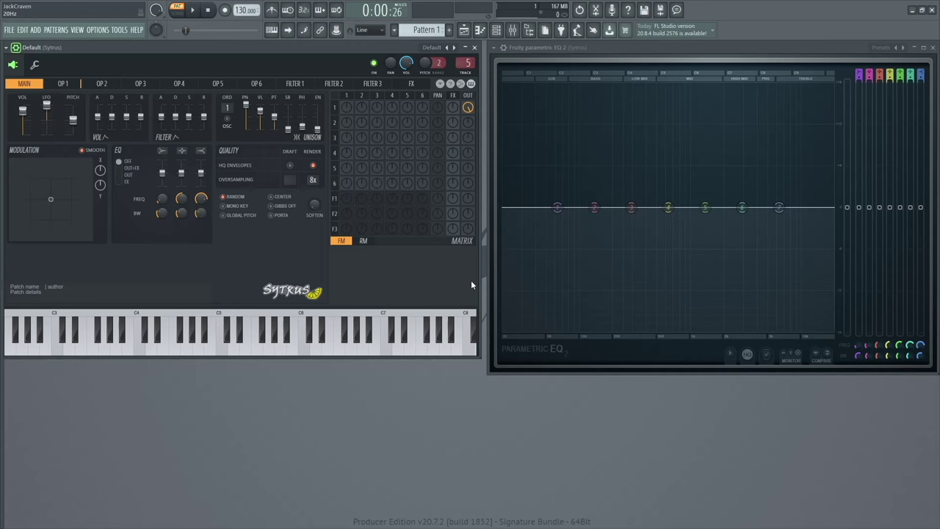
Enlarge the Sytrus window slightly and find Sytrus among the classic synths available for a new channel
{"action": "left_click_drag", "start_coordinate": [477, 356], "coordinate": [483, 372]}
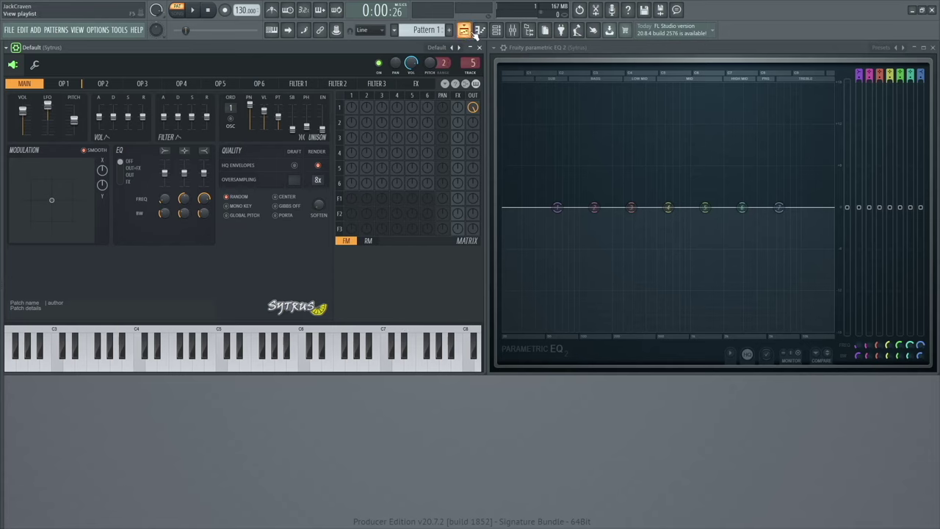
{"action": "left_click", "coordinate": [502, 33]}
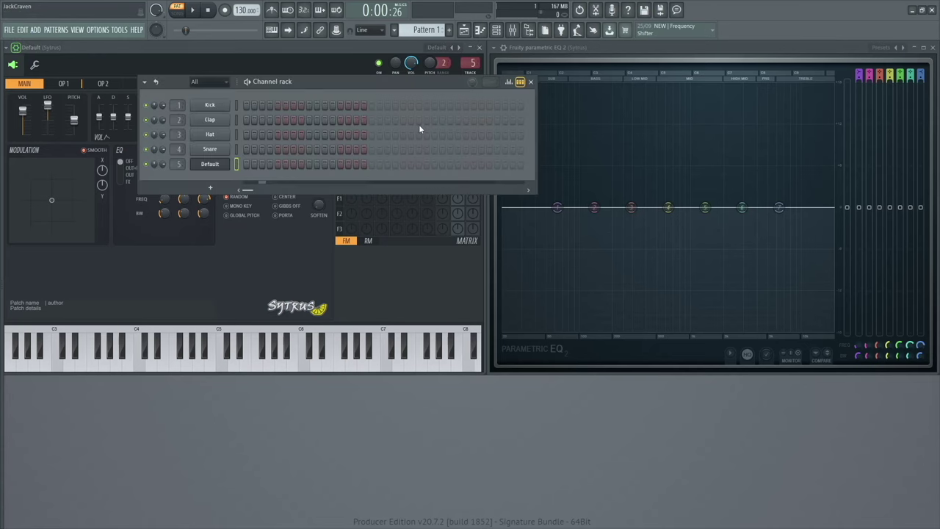
{"action": "left_click", "coordinate": [215, 188]}
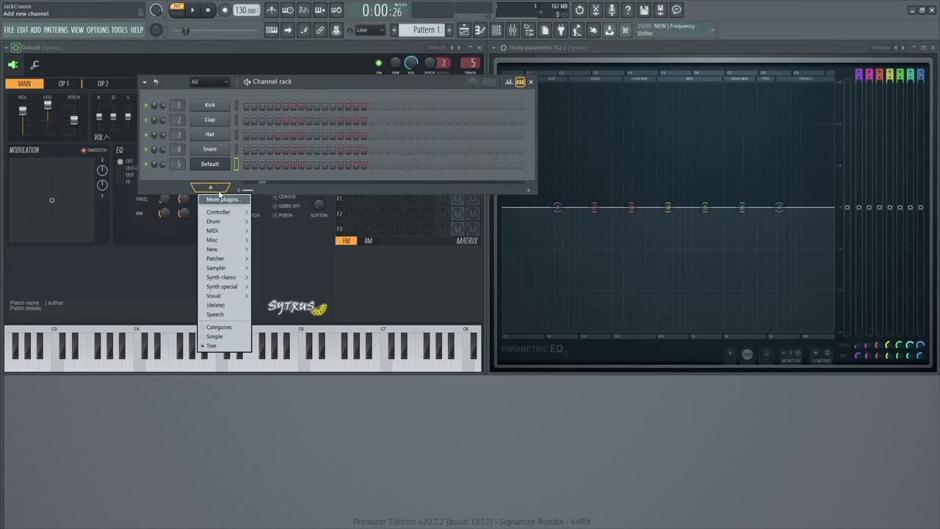
{"action": "mouse_move", "coordinate": [232, 278]}
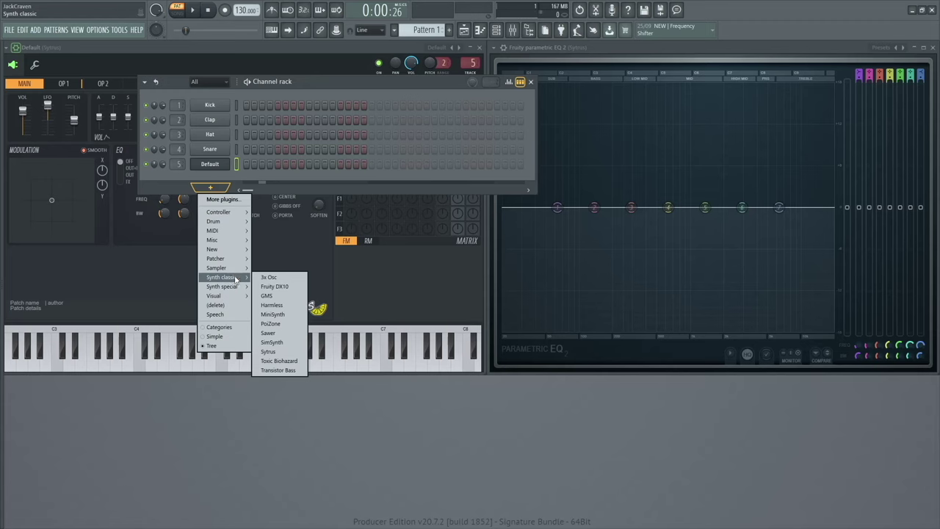
{"action": "left_click", "coordinate": [279, 352]}
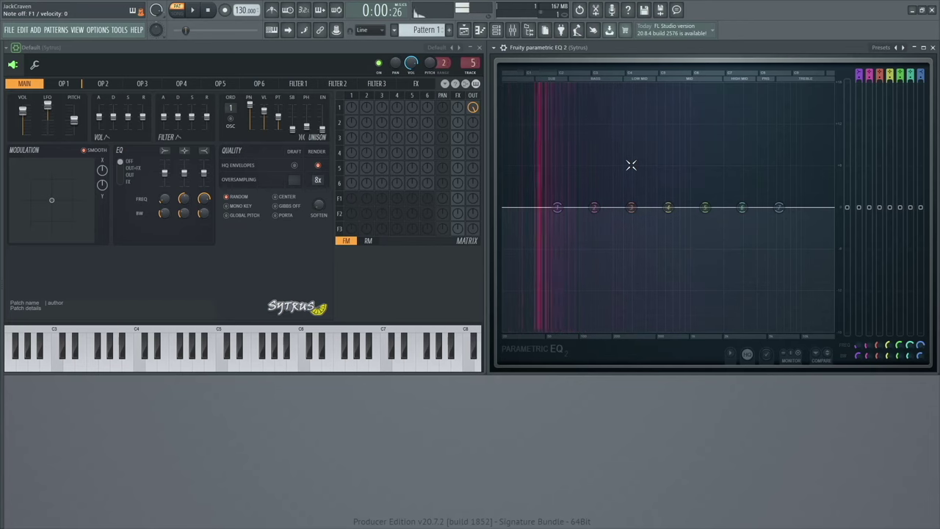
Load the Default subtractive preset in Sytrus for comparison, and return to the Default preset
{"action": "left_click", "coordinate": [440, 53]}
{"action": "key", "text": "Escape"}
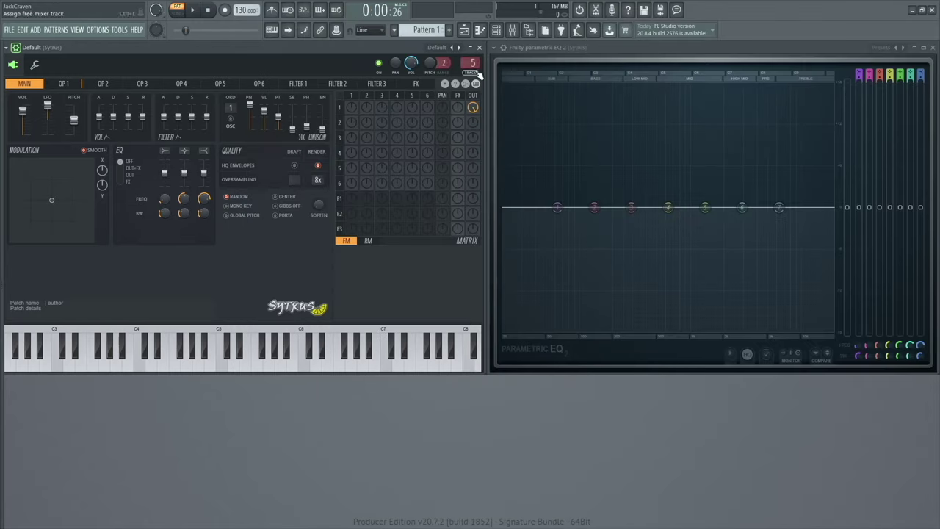
{"action": "left_click", "coordinate": [438, 47]}
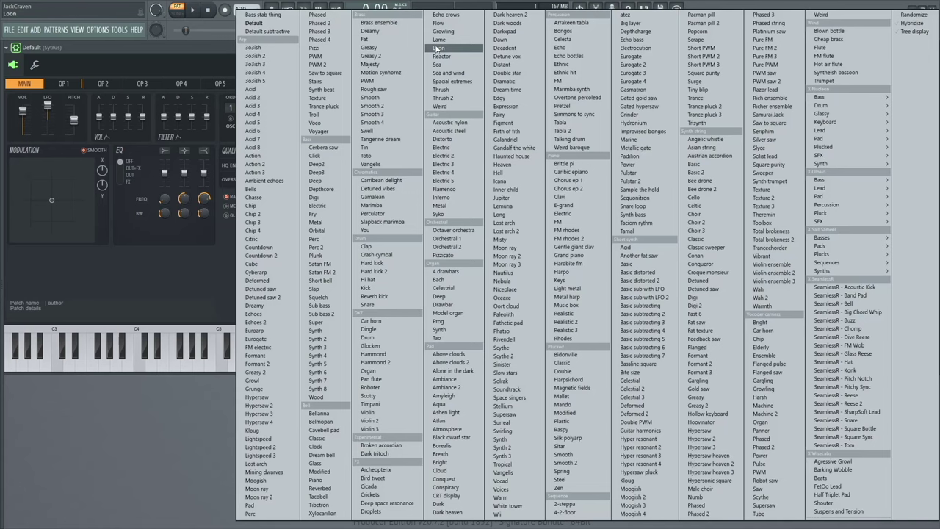
{"action": "left_click", "coordinate": [268, 31]}
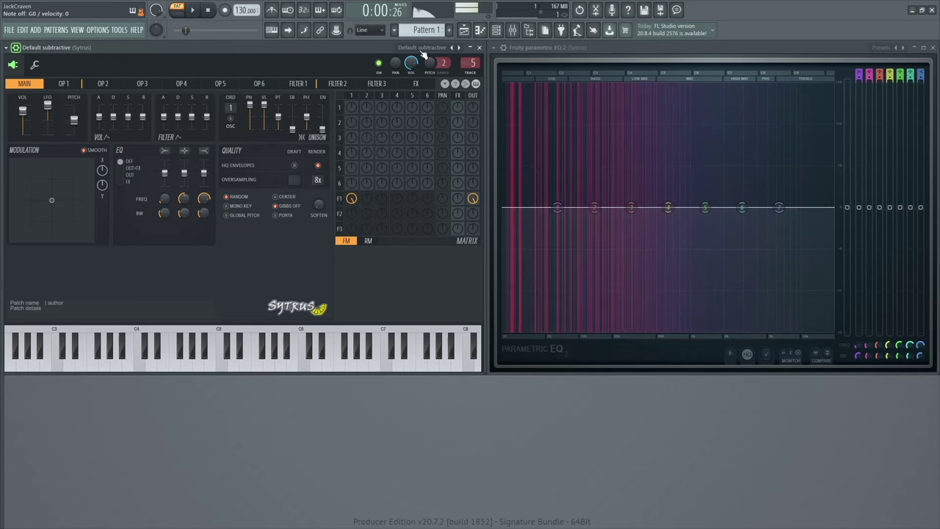
{"action": "left_click", "coordinate": [425, 47]}
{"action": "left_click", "coordinate": [253, 23]}
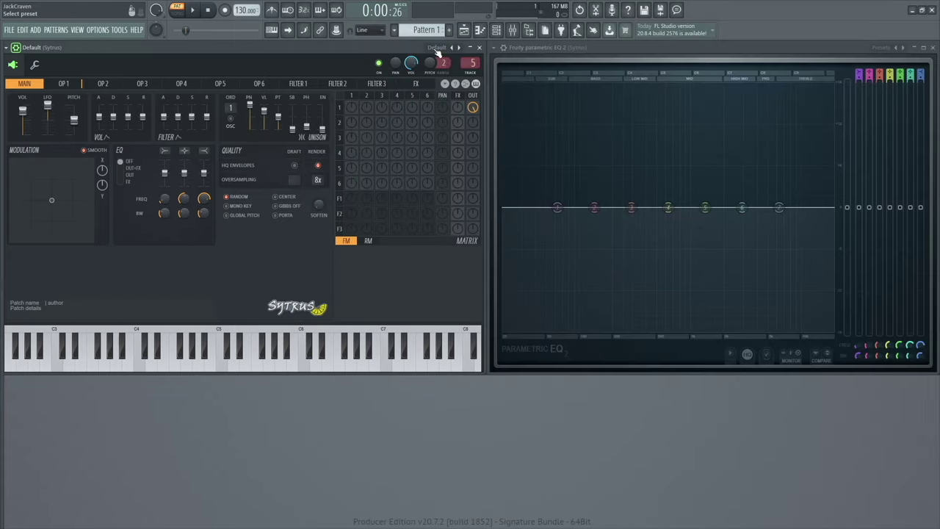
Add a new Sytrus channel from the classic synths, and close its plugin window and the channel rack
{"action": "left_click", "coordinate": [497, 31]}
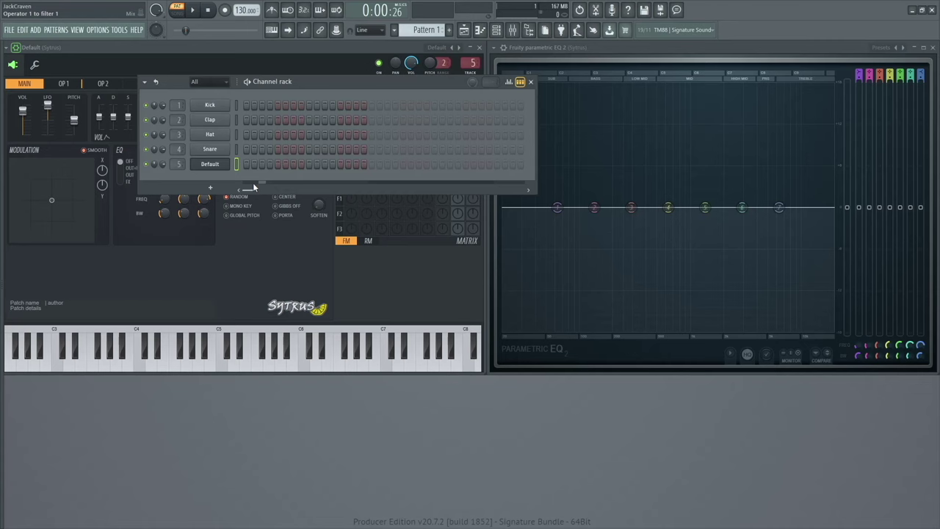
{"action": "left_click", "coordinate": [211, 188]}
{"action": "mouse_move", "coordinate": [232, 278]}
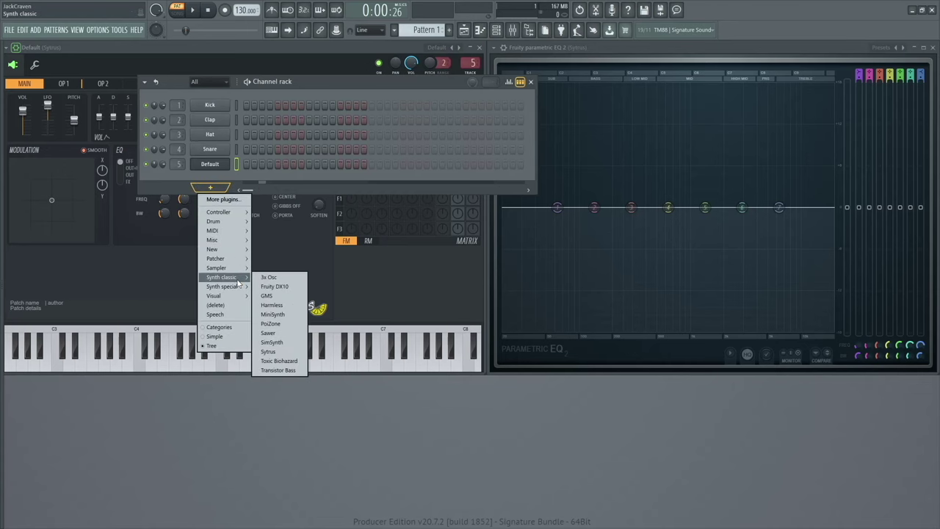
{"action": "left_click", "coordinate": [293, 353]}
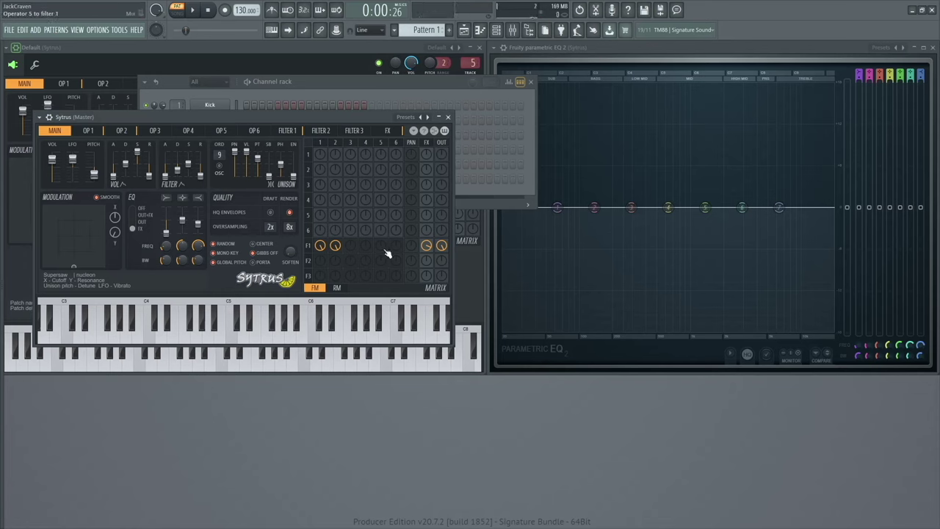
{"action": "left_click", "coordinate": [449, 117]}
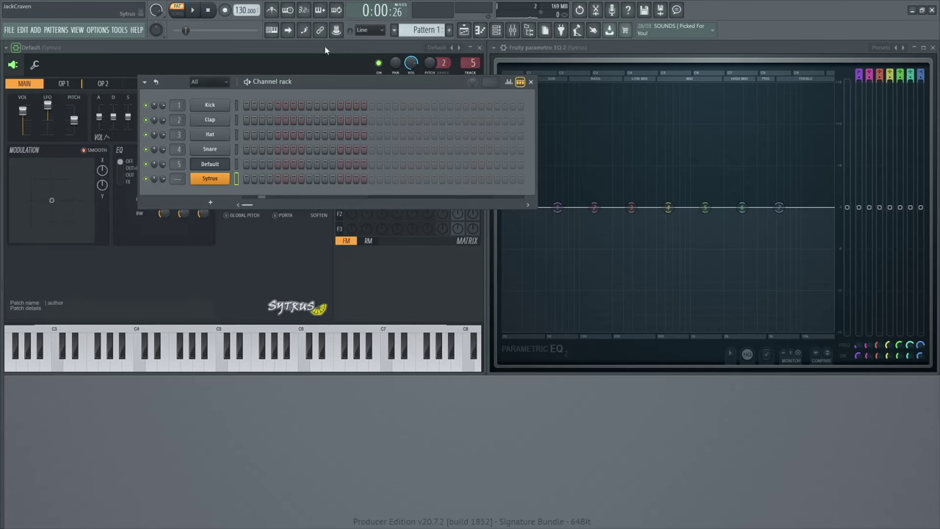
{"action": "key", "text": "F6"}
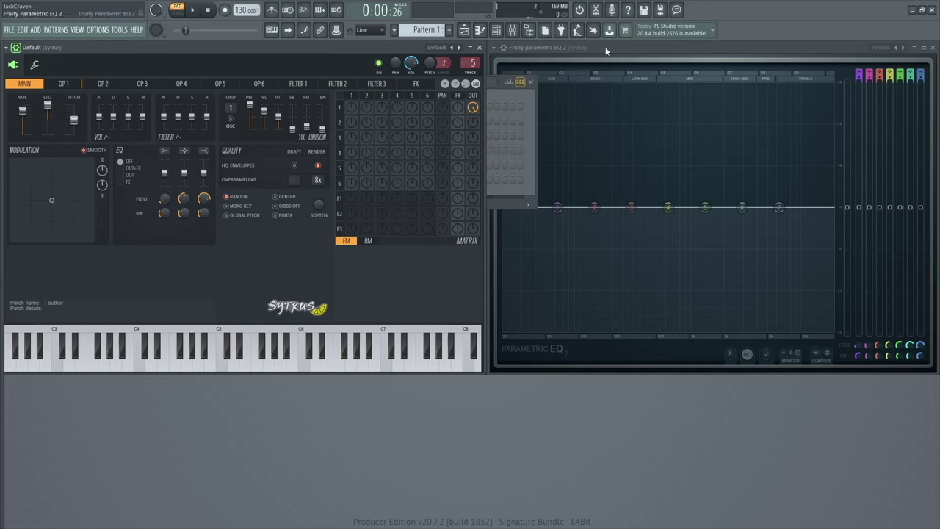
Review the Default and Default subtractive entries in Sytrus's preset list, keeping the Default preset loaded
{"action": "left_click", "coordinate": [444, 48]}
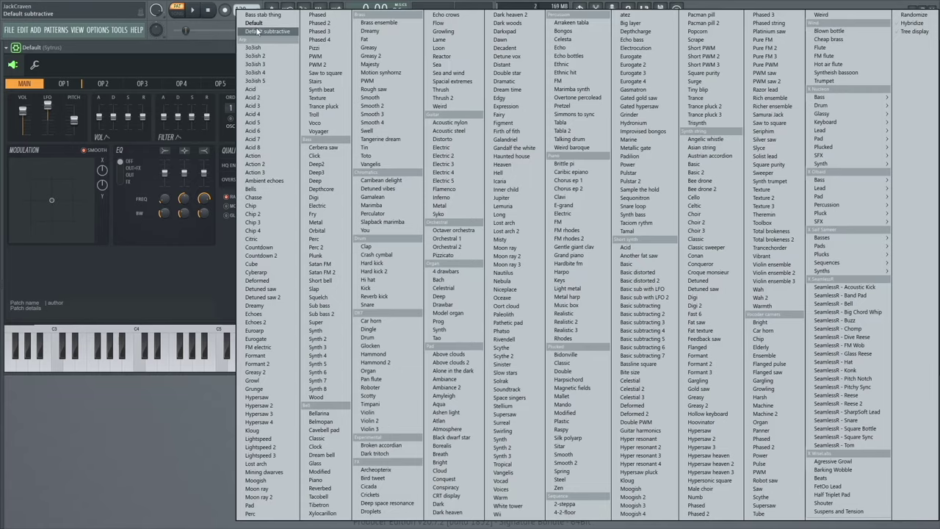
{"action": "left_click", "coordinate": [441, 48]}
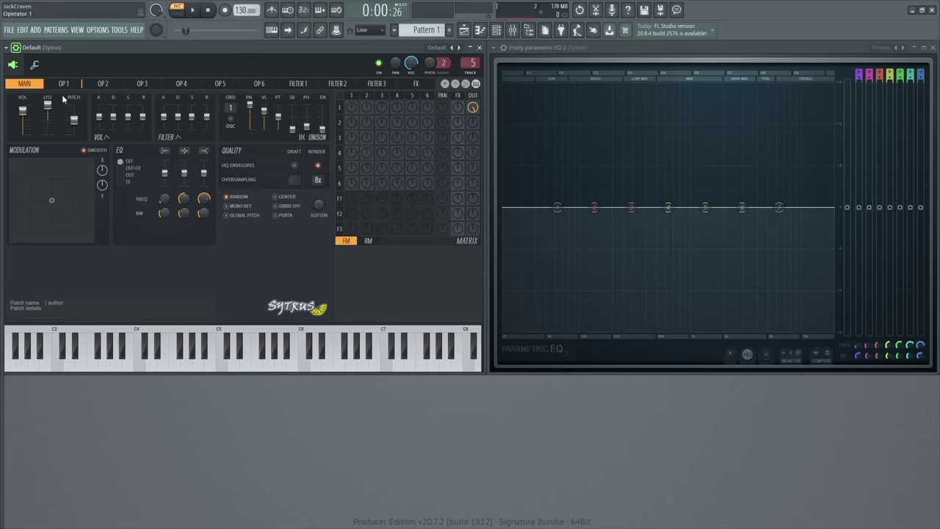
{"action": "key", "text": "v"}
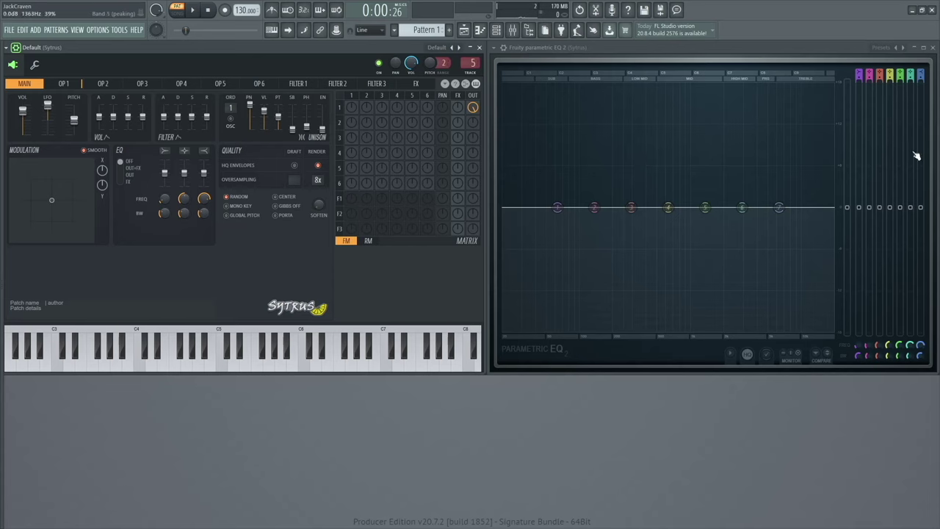
{"action": "key", "text": "v"}
Compare the oscillator settings of operators 1 and 2
{"action": "left_click", "coordinate": [67, 84]}
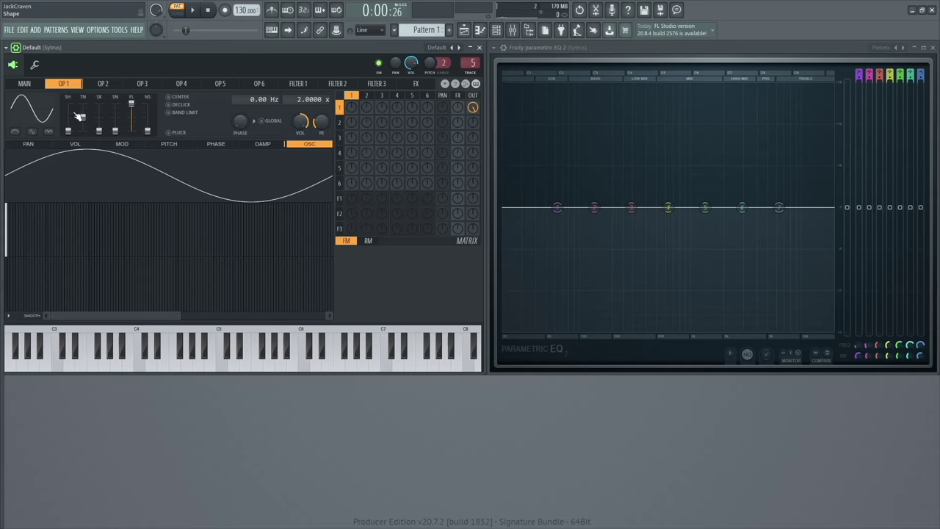
{"action": "left_click", "coordinate": [105, 85]}
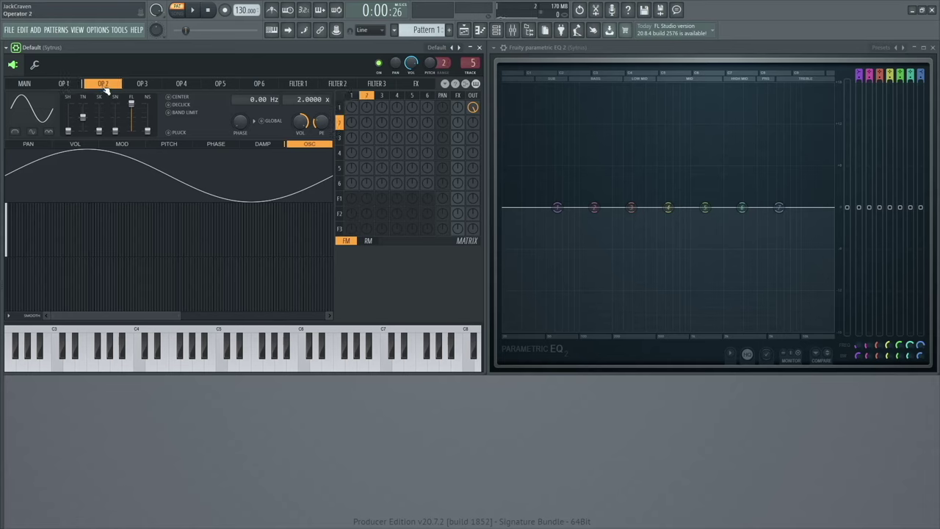
{"action": "left_click", "coordinate": [64, 84]}
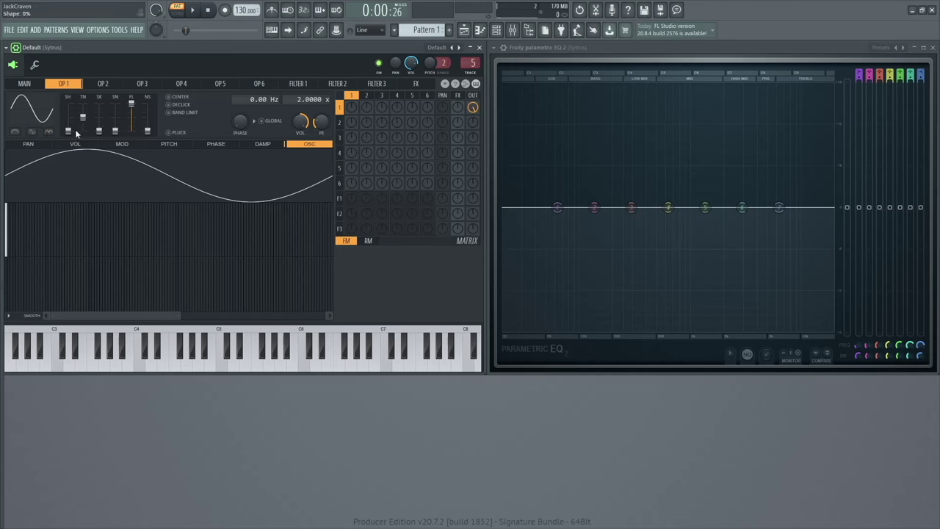
{"action": "left_click", "coordinate": [98, 85]}
Sweep operator 1's waveform shape up to its maximum and back down to 0%
{"action": "left_click", "coordinate": [66, 84]}
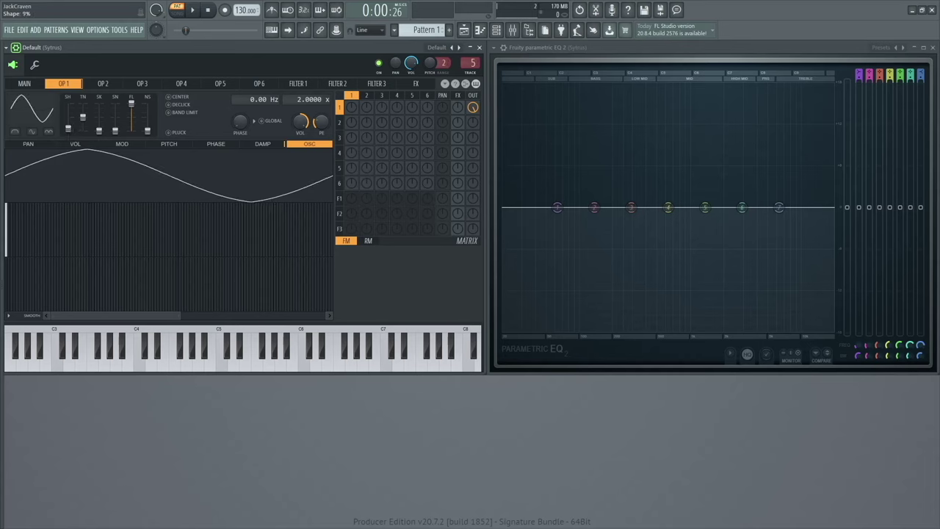
{"action": "left_click_drag", "start_coordinate": [68, 131], "coordinate": [67, 103]}
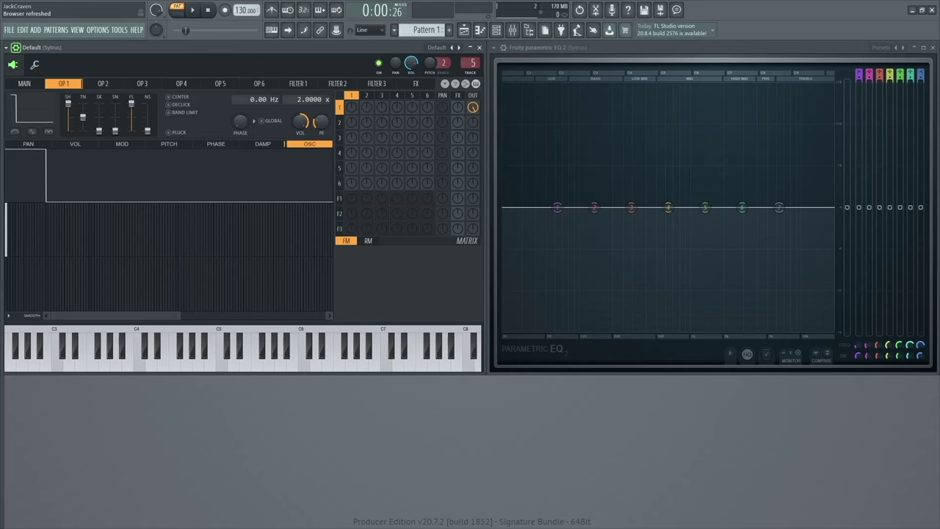
{"action": "left_click_drag", "start_coordinate": [67, 103], "coordinate": [67, 131]}
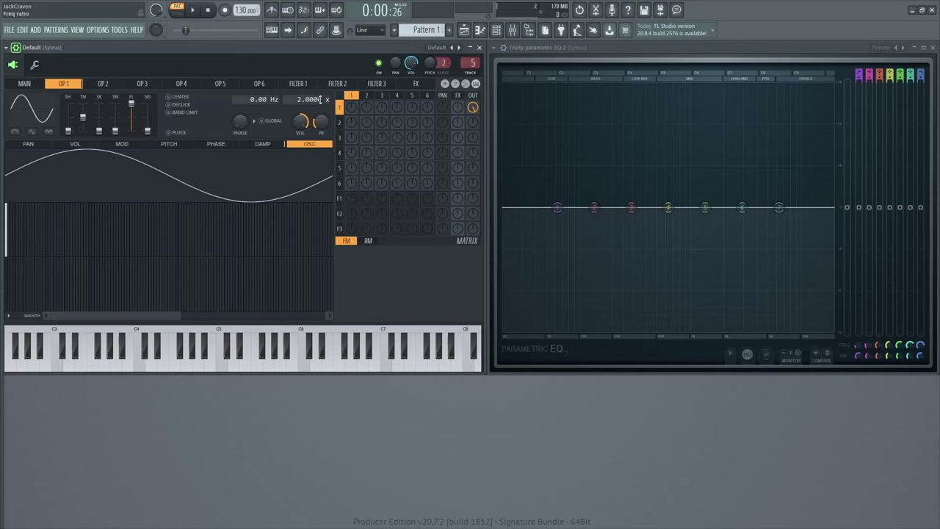
Look through operator 1's volume, pan and phase articulation targets, and return to its oscillator view
{"action": "left_click", "coordinate": [75, 146]}
{"action": "left_click", "coordinate": [34, 146]}
{"action": "left_click", "coordinate": [218, 146]}
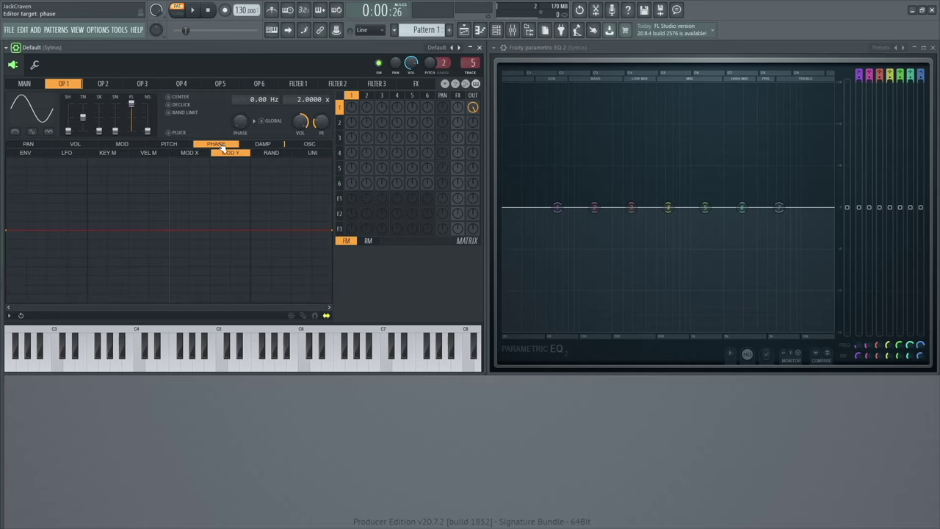
{"action": "left_click", "coordinate": [309, 145]}
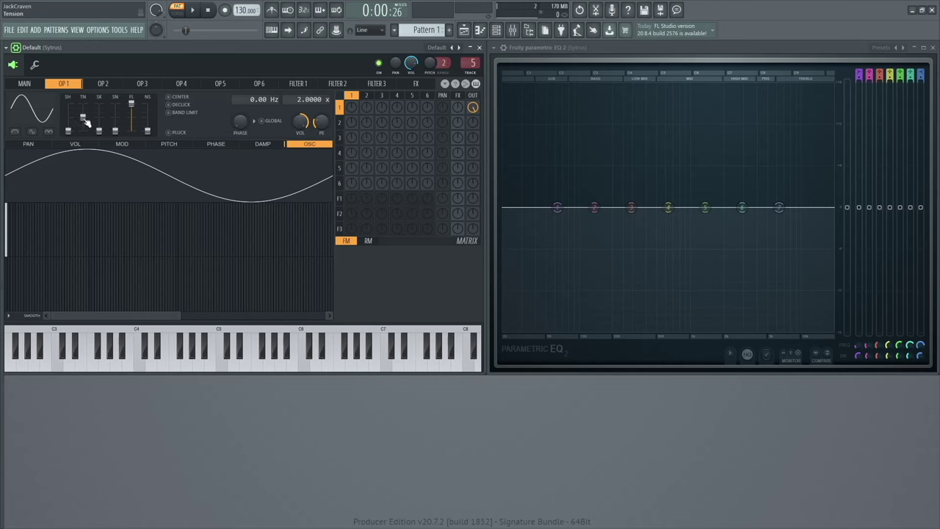
Reshape operator 1's waveform by lowering its tension and filter and raising its skew and sine shaper (SN)
{"action": "left_click_drag", "start_coordinate": [84, 119], "coordinate": [134, 112]}
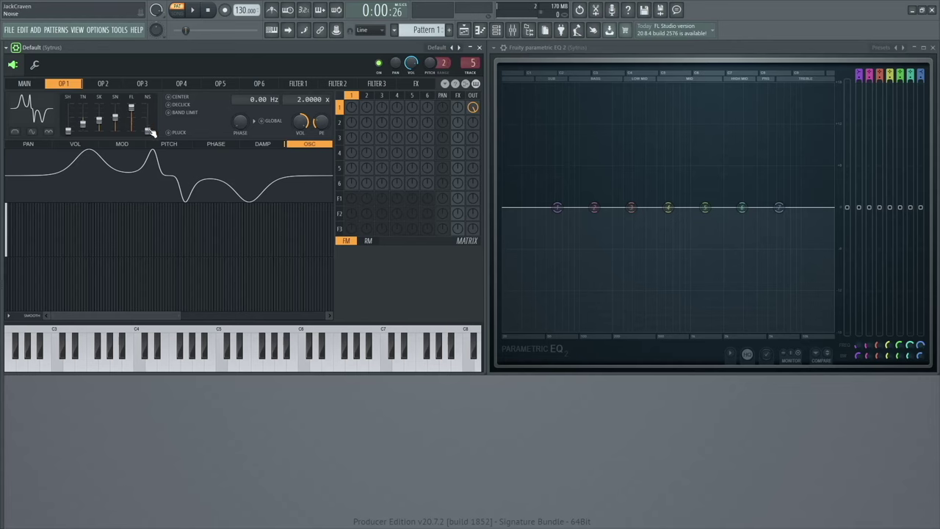
{"action": "left_click_drag", "start_coordinate": [149, 130], "coordinate": [149, 119]}
{"action": "left_click", "coordinate": [46, 116]}
{"action": "left_click", "coordinate": [81, 117]}
Compare operator 1's reshaped waveform with the oscillators of operators 2 to 6, finishing on operator 1
{"action": "left_click", "coordinate": [102, 85]}
{"action": "left_click", "coordinate": [65, 84]}
{"action": "left_click", "coordinate": [105, 84]}
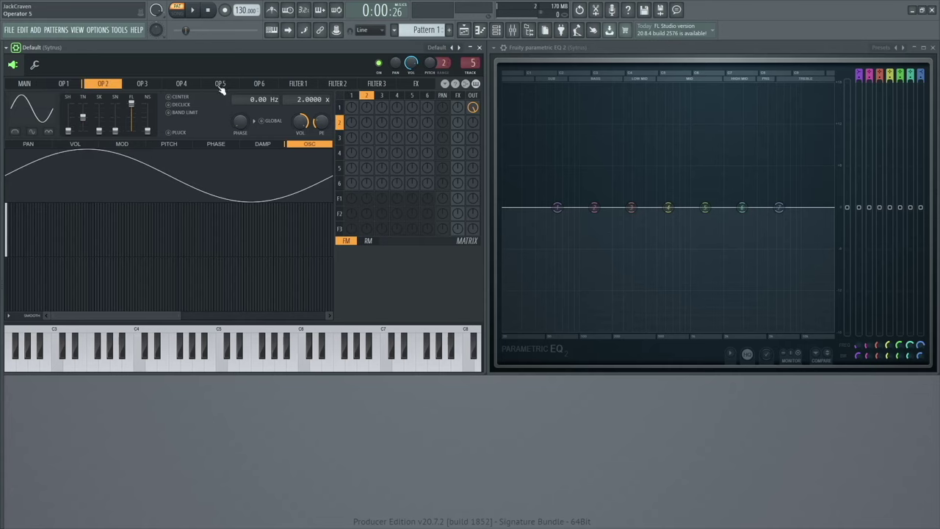
{"action": "left_click", "coordinate": [261, 84]}
{"action": "left_click", "coordinate": [65, 84]}
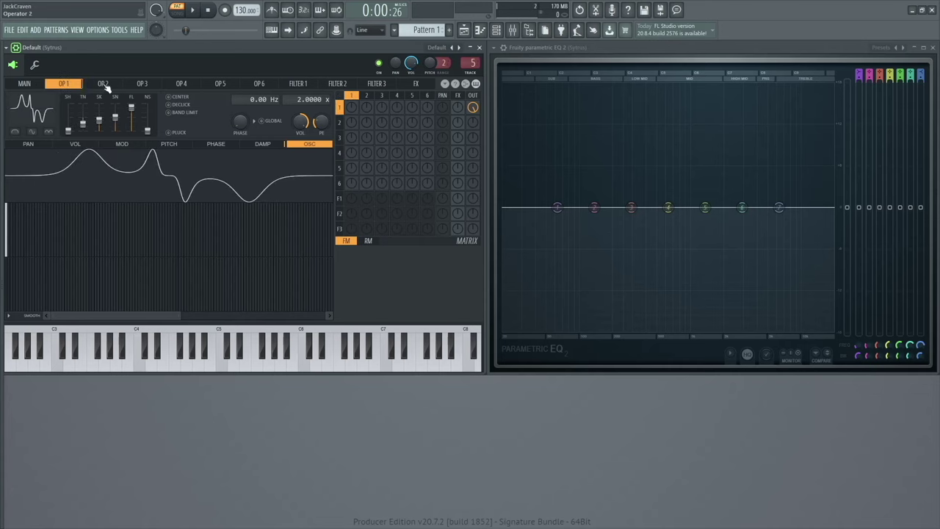
{"action": "left_click", "coordinate": [103, 84]}
{"action": "left_click", "coordinate": [142, 83]}
{"action": "left_click", "coordinate": [180, 84]}
{"action": "left_click", "coordinate": [221, 84]}
{"action": "left_click", "coordinate": [259, 83]}
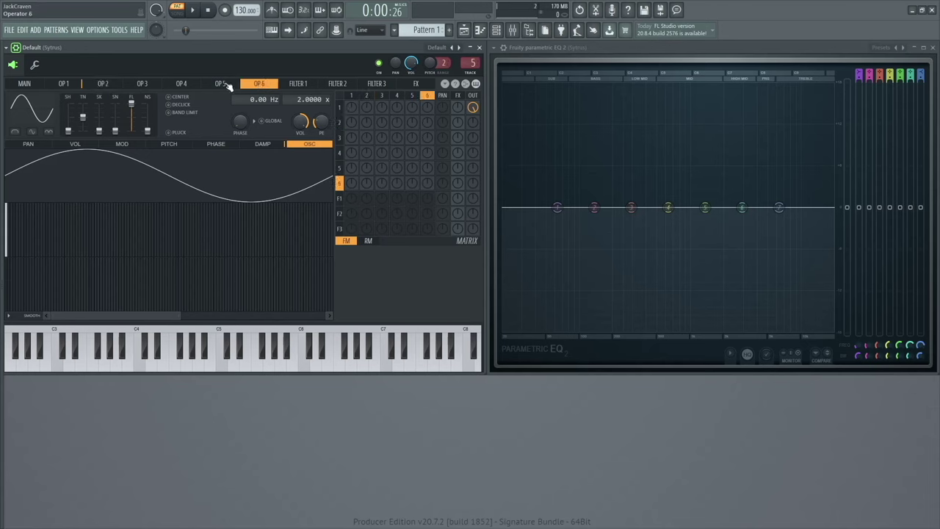
{"action": "left_click", "coordinate": [68, 85]}
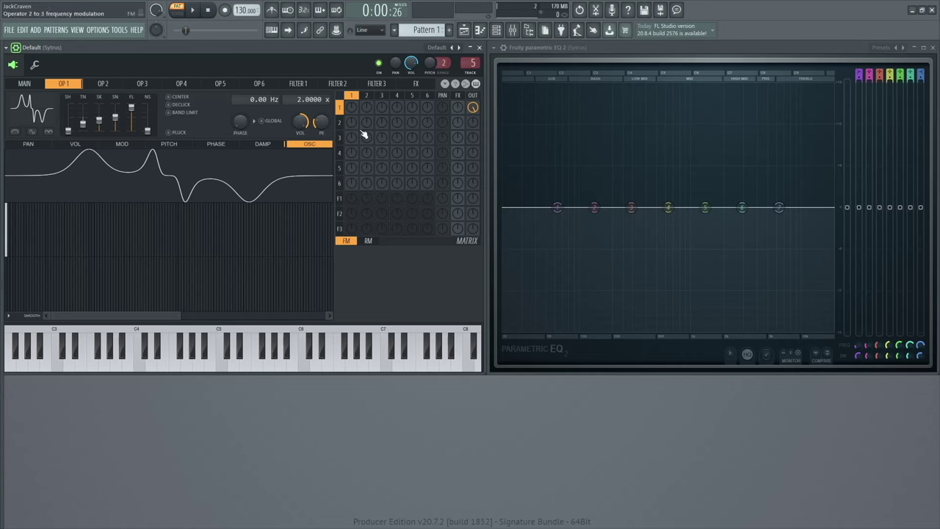
Look over the operators in the matrix, and sweep operator 1's frequency modulation of operator 2 up and down
{"action": "left_click", "coordinate": [427, 96]}
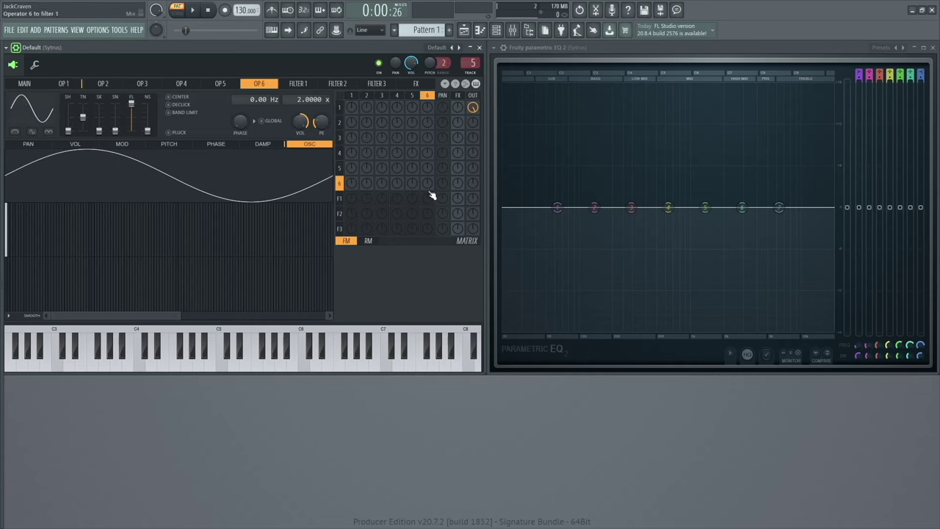
{"action": "left_click", "coordinate": [382, 96]}
{"action": "left_click", "coordinate": [341, 108]}
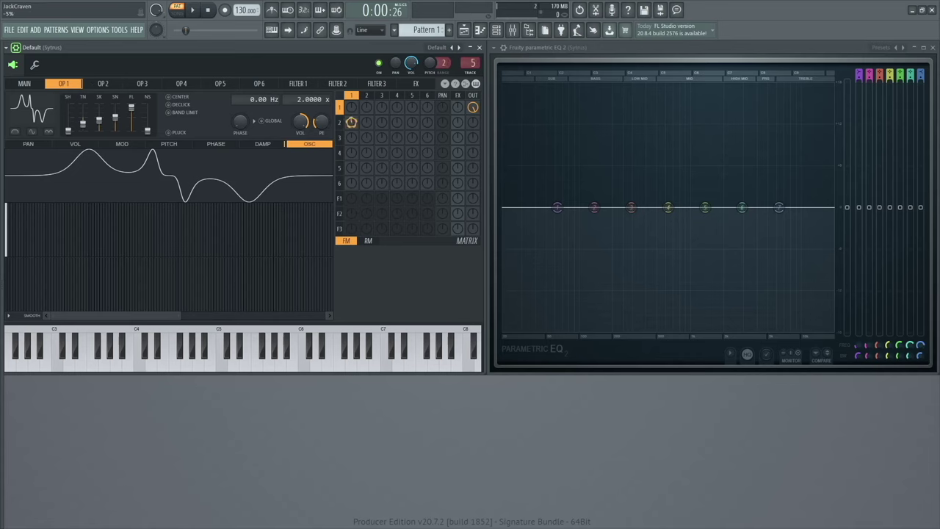
{"action": "scroll", "coordinate": [351, 122], "scroll_direction": "up", "scroll_amount": 10}
{"action": "scroll", "coordinate": [351, 121], "scroll_direction": "down", "scroll_amount": 9}
{"action": "scroll", "coordinate": [351, 122], "scroll_direction": "down", "scroll_amount": 5}
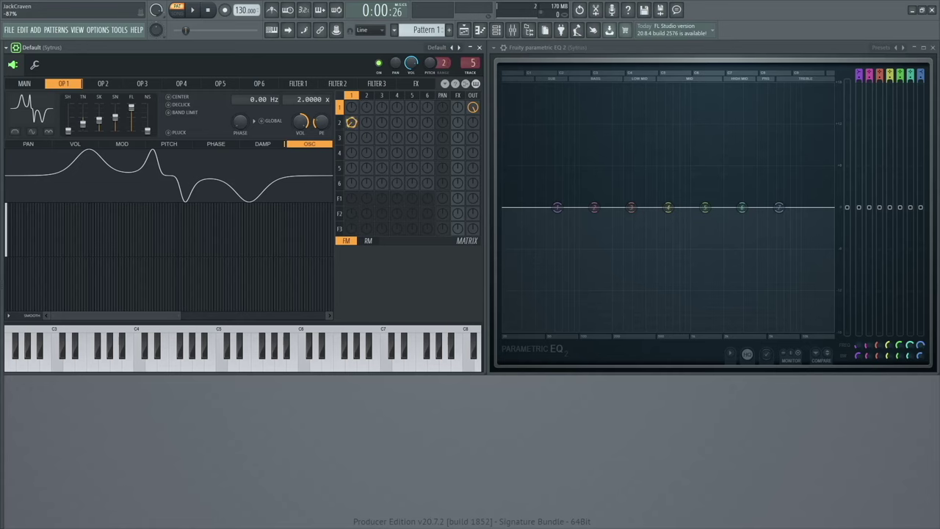
{"action": "left_click", "coordinate": [353, 123]}
Compare the oscillators of operators 1 and 2, and reset operator 1's frequency modulation of operator 2 to zero
{"action": "left_click", "coordinate": [352, 96]}
{"action": "scroll", "coordinate": [351, 123], "scroll_direction": "down", "scroll_amount": 3}
{"action": "left_click", "coordinate": [112, 86]}
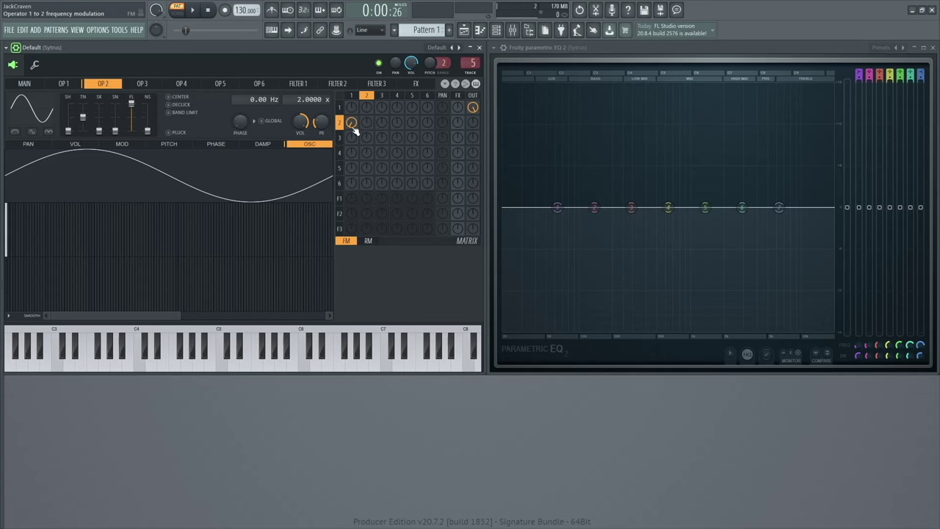
{"action": "left_click_drag", "start_coordinate": [353, 130], "coordinate": [353, 143]}
{"action": "left_click", "coordinate": [351, 96]}
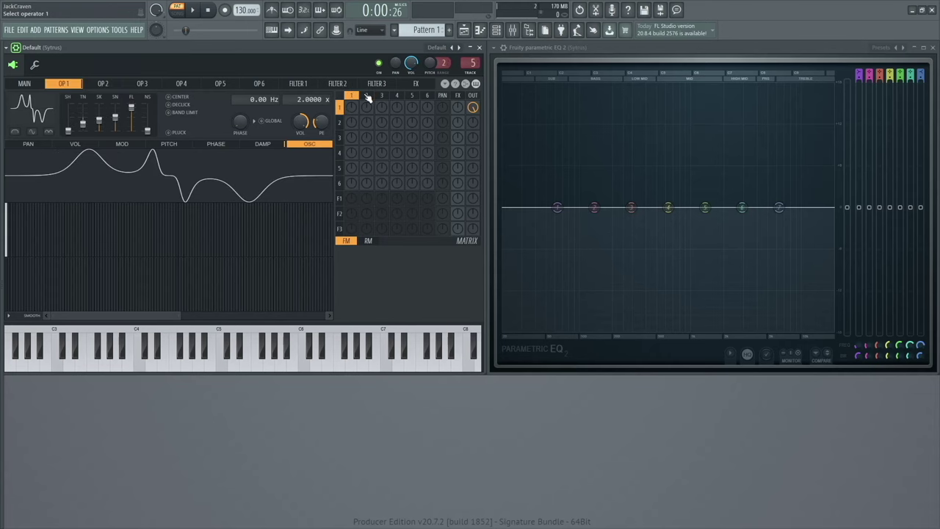
Reload the default patch and raise operator 2's shape until its waveform is a triangle
{"action": "left_click", "coordinate": [440, 47]}
{"action": "left_click", "coordinate": [250, 26]}
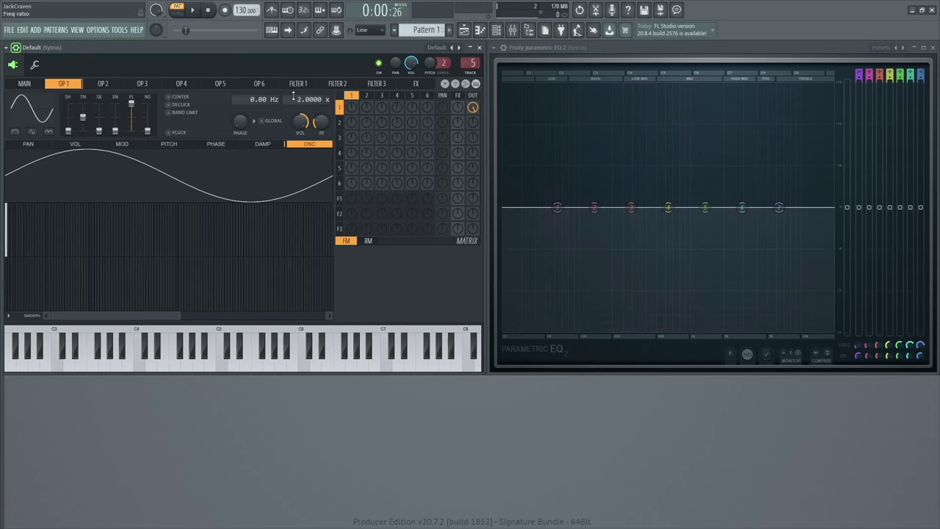
{"action": "left_click", "coordinate": [100, 85]}
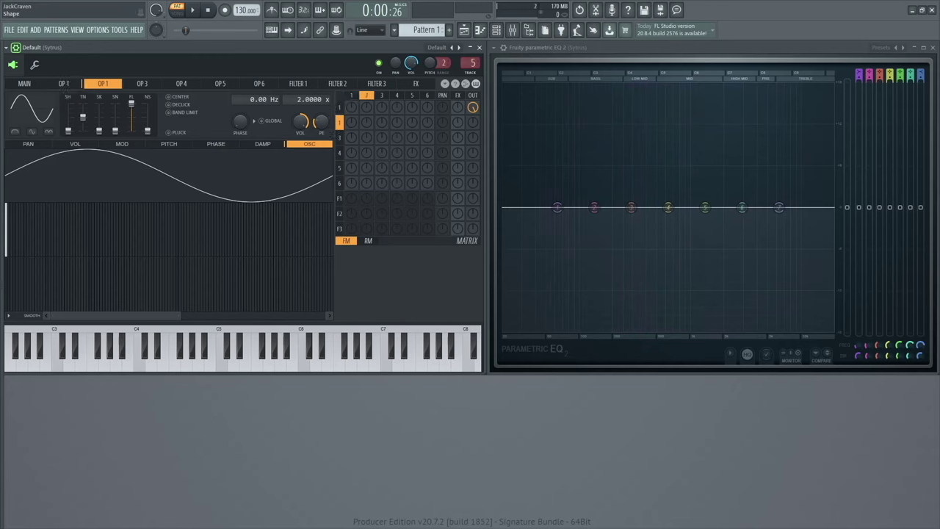
{"action": "left_click_drag", "start_coordinate": [67, 129], "coordinate": [68, 124]}
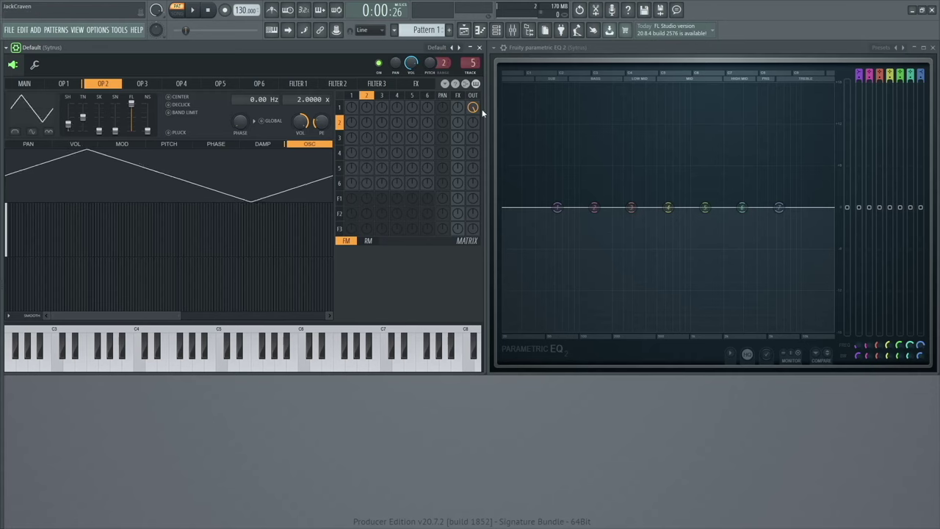
Audition operator 2 alone at the output, and return the output to operator 1 alone
{"action": "mouse_move", "coordinate": [474, 109]}
{"action": "left_mouse_down"}
{"action": "mouse_move", "coordinate": [477, 131]}
{"action": "mouse_move", "coordinate": [475, 122]}
{"action": "left_mouse_up"}
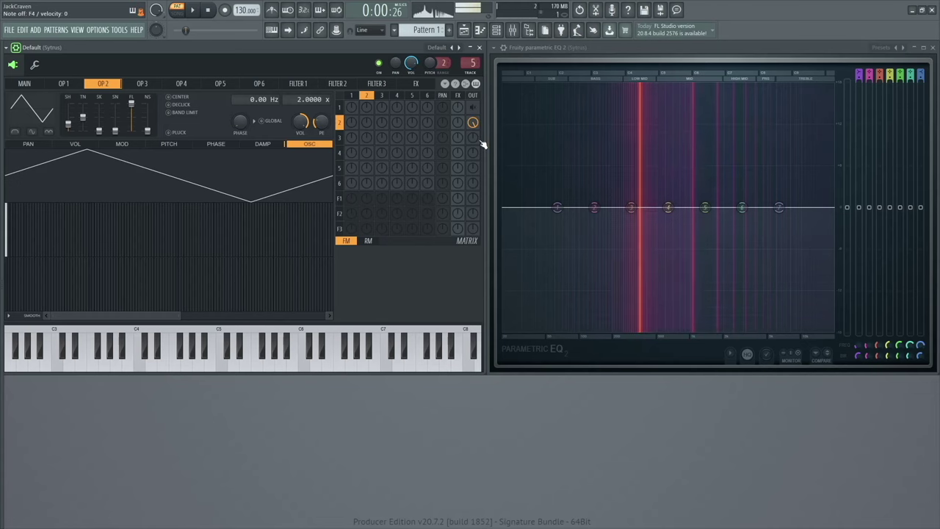
{"action": "mouse_move", "coordinate": [473, 108]}
{"action": "left_mouse_down"}
{"action": "mouse_move", "coordinate": [476, 130]}
{"action": "mouse_move", "coordinate": [478, 121]}
{"action": "left_mouse_up"}
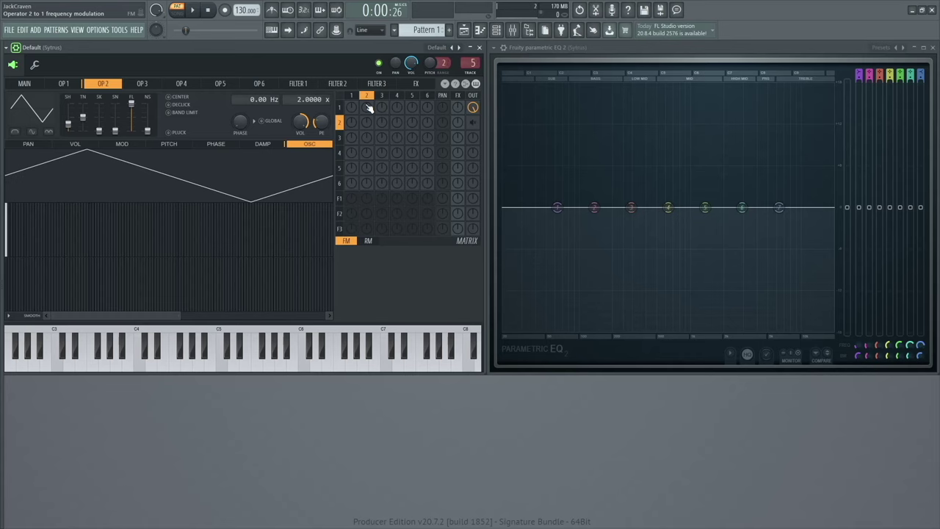
Audition operator 2 frequency-modulating operator 1, sweeping the amount between -100% and zero and finishing at zero
{"action": "left_click_drag", "start_coordinate": [369, 108], "coordinate": [370, 111]}
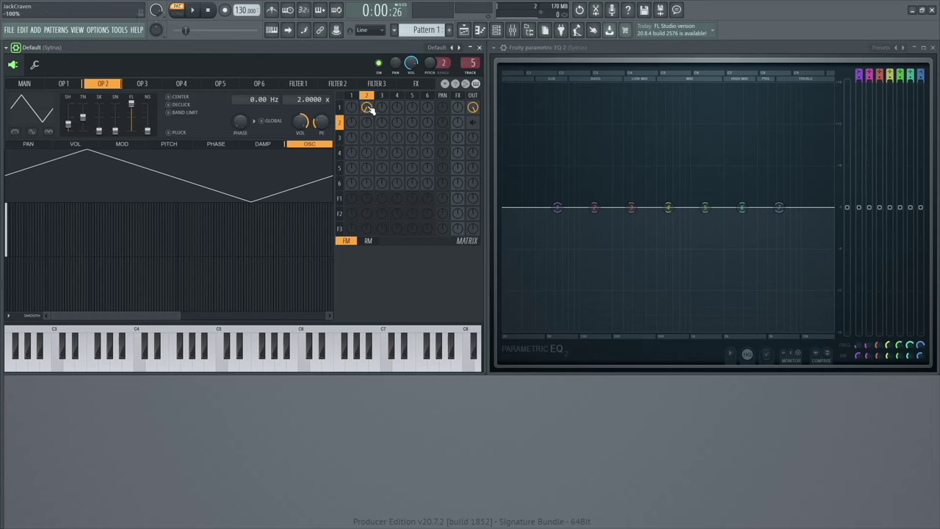
{"action": "left_click", "coordinate": [62, 86]}
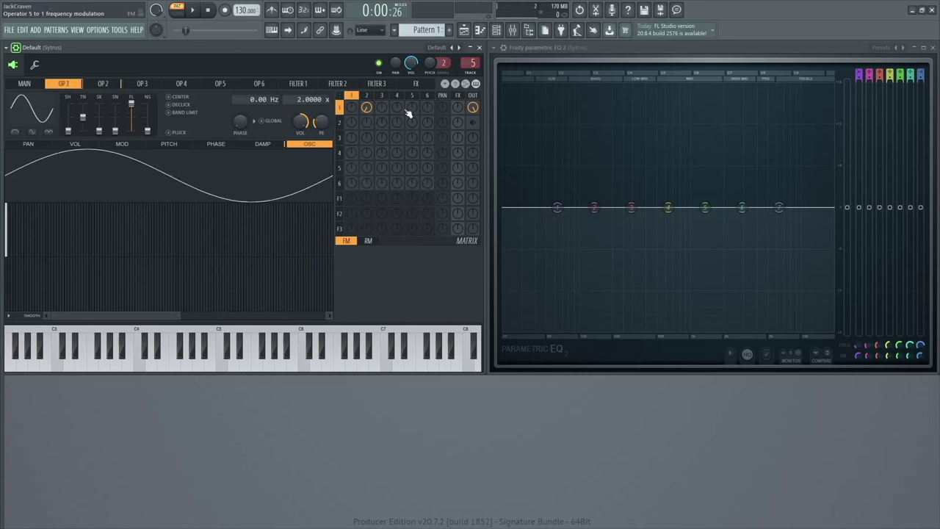
{"action": "left_click_drag", "start_coordinate": [366, 107], "coordinate": [368, 112]}
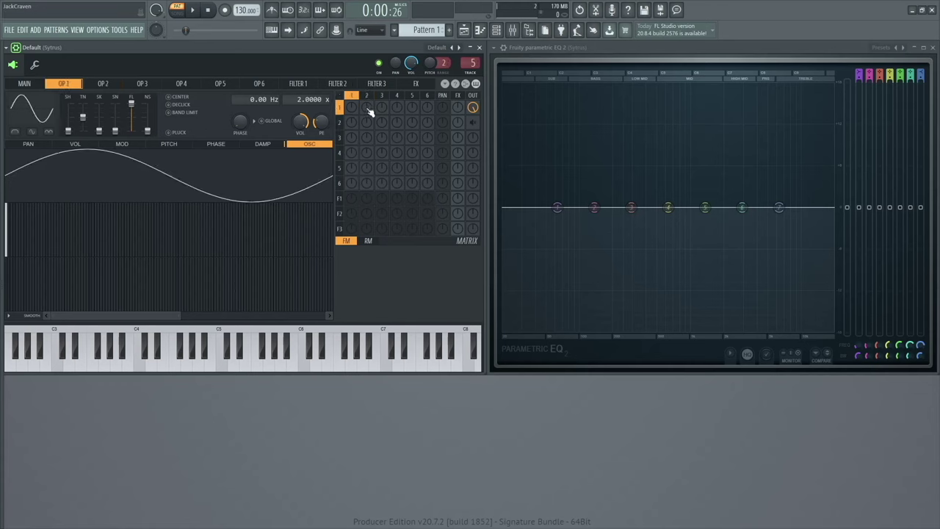
{"action": "key", "text": "n"}
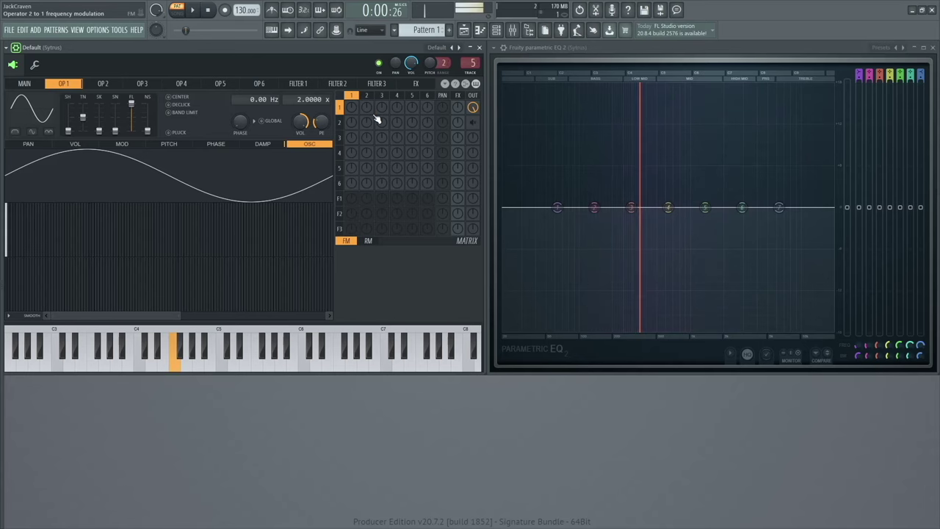
{"action": "left_click_drag", "start_coordinate": [371, 109], "coordinate": [380, 127]}
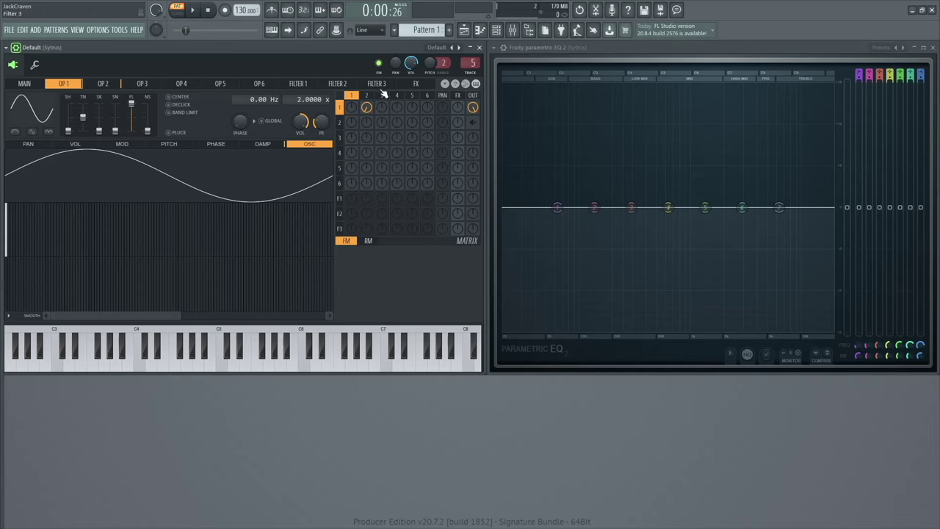
{"action": "mouse_move", "coordinate": [366, 107]}
{"action": "left_mouse_down"}
{"action": "mouse_move", "coordinate": [367, 98]}
{"action": "mouse_move", "coordinate": [367, 142]}
{"action": "mouse_move", "coordinate": [369, 111]}
{"action": "left_mouse_up"}
{"action": "left_click_drag", "start_coordinate": [369, 109], "coordinate": [369, 106]}
Compare operator 1's sine with operator 2's triangle and the matrix control that modulates operator 1 from operator 2
{"action": "left_click", "coordinate": [366, 96]}
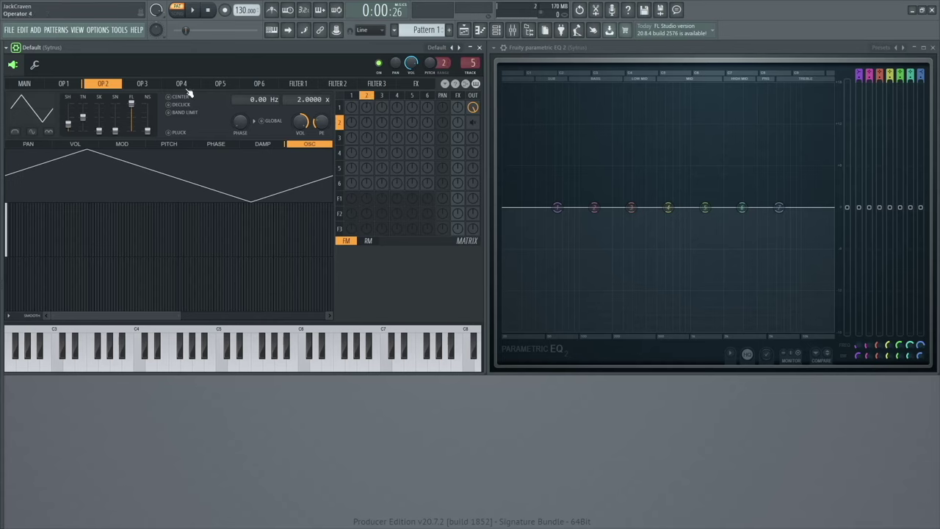
{"action": "left_click", "coordinate": [351, 96]}
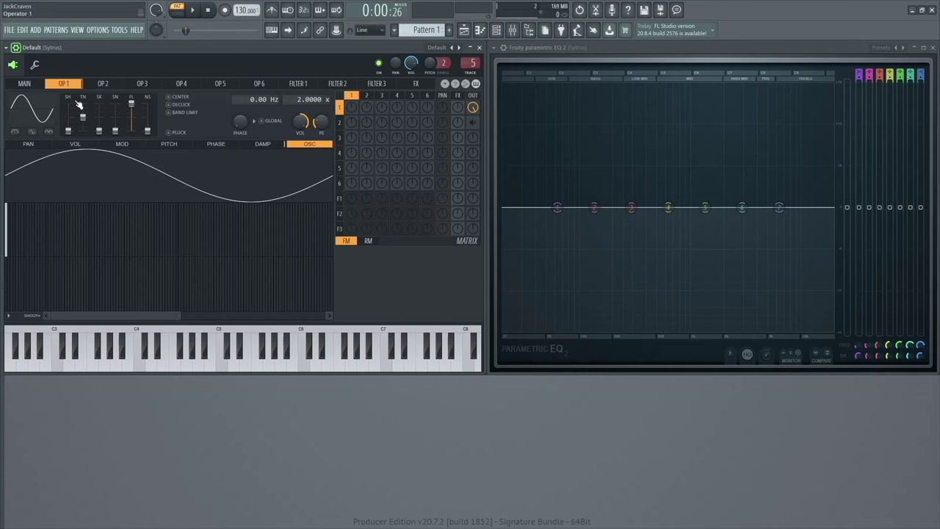
{"action": "left_click", "coordinate": [369, 98]}
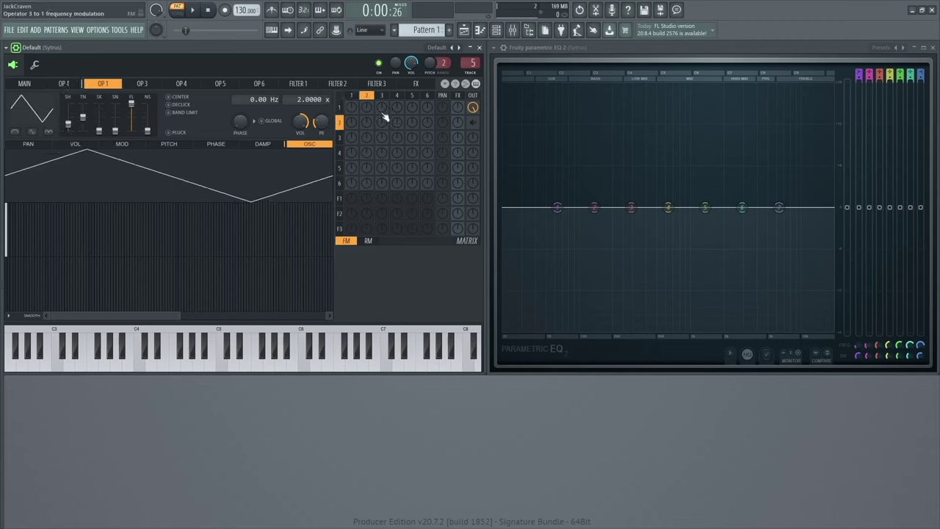
{"action": "mouse_move", "coordinate": [371, 108]}
{"action": "left_mouse_down"}
{"action": "mouse_move", "coordinate": [371, 151]}
{"action": "mouse_move", "coordinate": [371, 108]}
{"action": "left_mouse_up"}
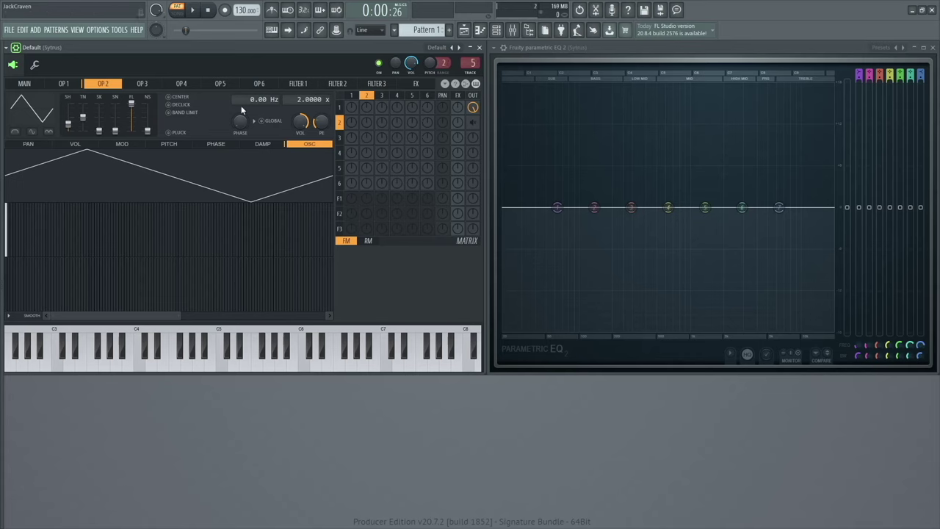
Try operator 2's waveform options, including Half and Absolute, and leave only Half enabled
{"action": "left_click", "coordinate": [15, 132]}
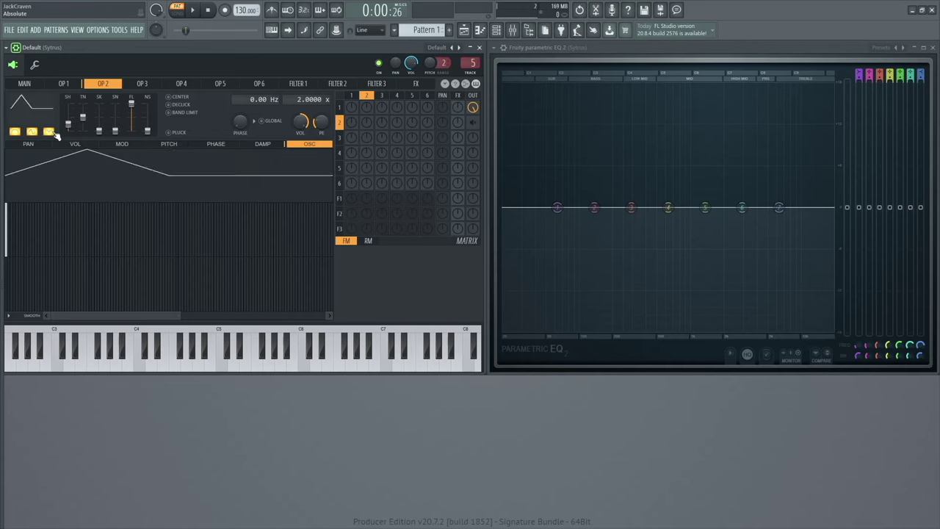
{"action": "left_click", "coordinate": [52, 133]}
{"action": "left_click", "coordinate": [16, 133]}
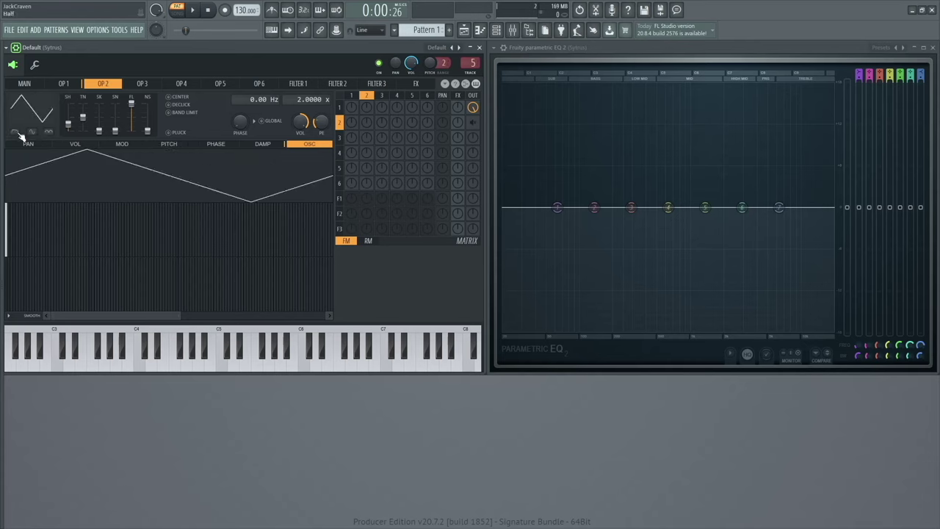
{"action": "left_click", "coordinate": [14, 132]}
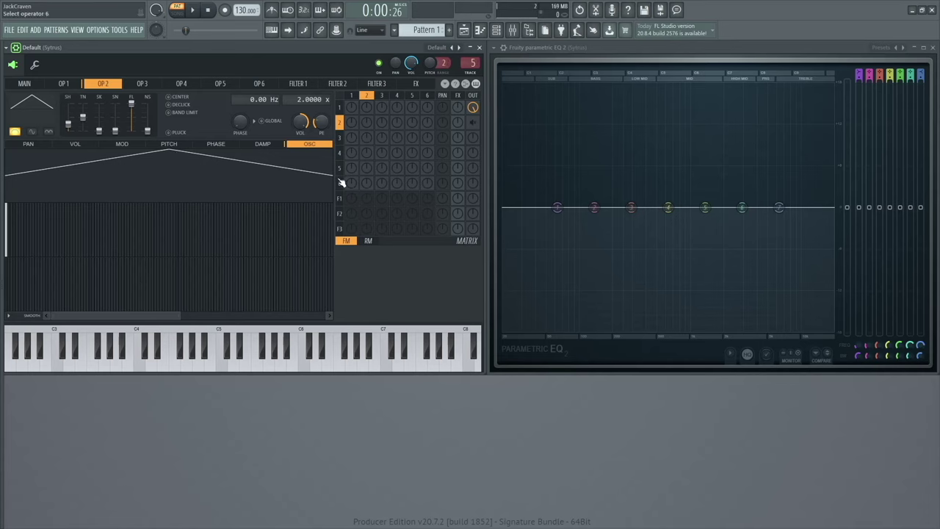
Play notes while sweeping the half-wave operator 2's frequency modulation of operator 1, and return the amount to zero
{"action": "left_click", "coordinate": [351, 99]}
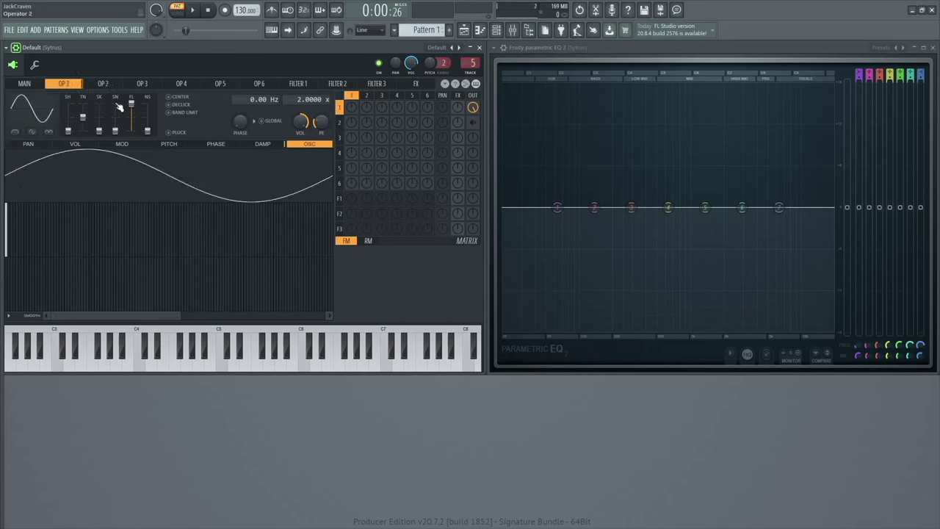
{"action": "left_click", "coordinate": [366, 96]}
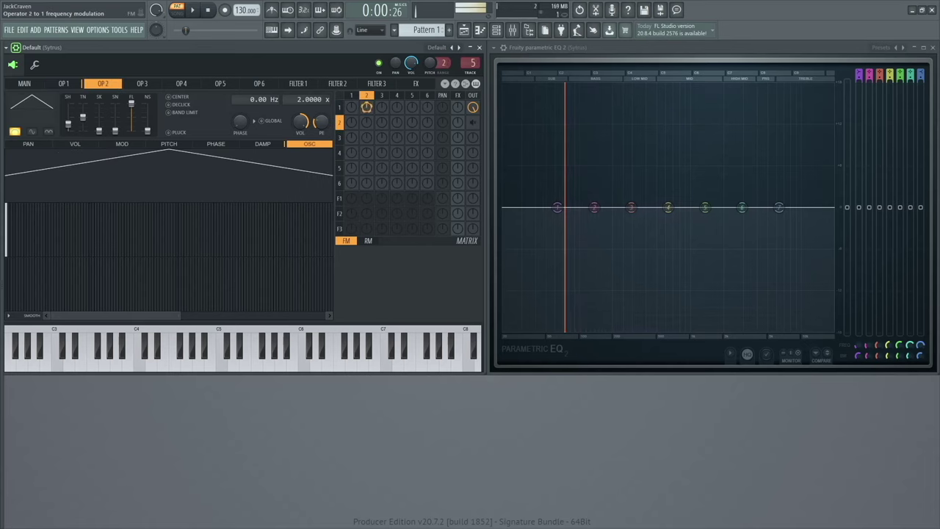
{"action": "mouse_move", "coordinate": [366, 107]}
{"action": "left_mouse_down"}
{"action": "mouse_move", "coordinate": [366, 87]}
{"action": "mouse_move", "coordinate": [368, 108]}
{"action": "left_mouse_up"}
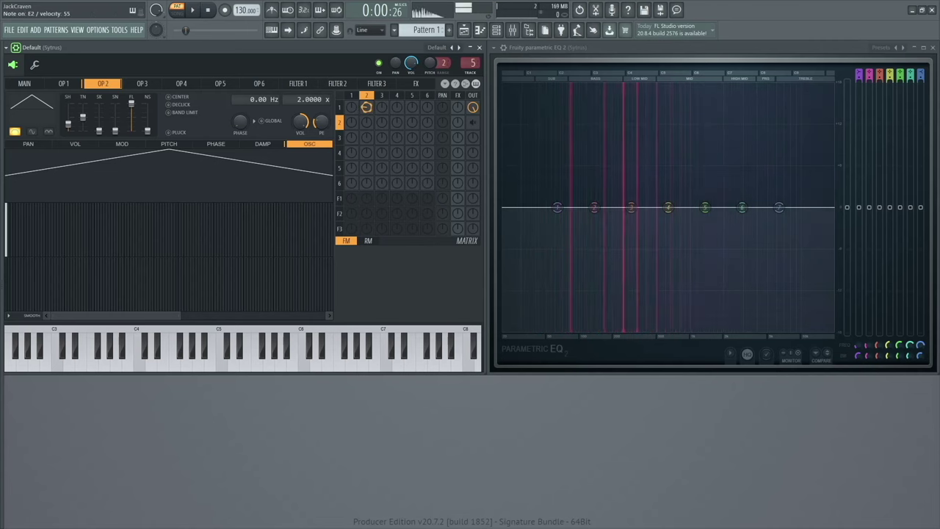
{"action": "mouse_move", "coordinate": [368, 108]}
{"action": "left_mouse_down"}
{"action": "mouse_move", "coordinate": [368, 123]}
{"action": "mouse_move", "coordinate": [369, 109]}
{"action": "left_mouse_up"}
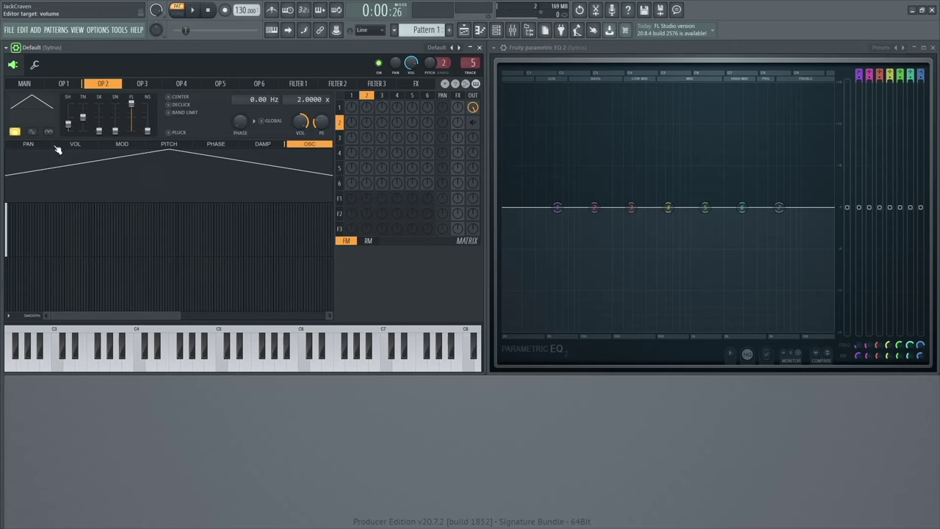
Add several scattered harmonics to operator 2's spectrum, and clear all of the added ones
{"action": "left_click", "coordinate": [64, 83]}
{"action": "left_click", "coordinate": [103, 83]}
{"action": "mouse_move", "coordinate": [9, 210]}
{"action": "left_mouse_down"}
{"action": "mouse_move", "coordinate": [8, 248]}
{"action": "mouse_move", "coordinate": [9, 208]}
{"action": "left_mouse_up"}
{"action": "left_click", "coordinate": [141, 231]}
{"action": "left_click", "coordinate": [263, 237]}
{"action": "left_click", "coordinate": [234, 235]}
{"action": "left_click", "coordinate": [201, 242]}
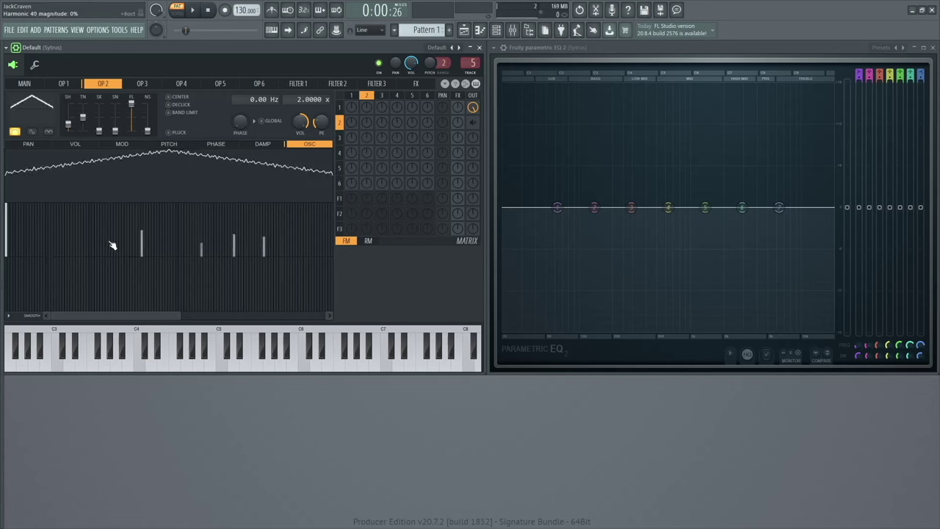
{"action": "left_click", "coordinate": [87, 236]}
{"action": "mouse_move", "coordinate": [288, 246]}
{"action": "left_mouse_down"}
{"action": "mouse_move", "coordinate": [70, 259]}
{"action": "mouse_move", "coordinate": [291, 274]}
{"action": "mouse_move", "coordinate": [36, 273]}
{"action": "left_mouse_up"}
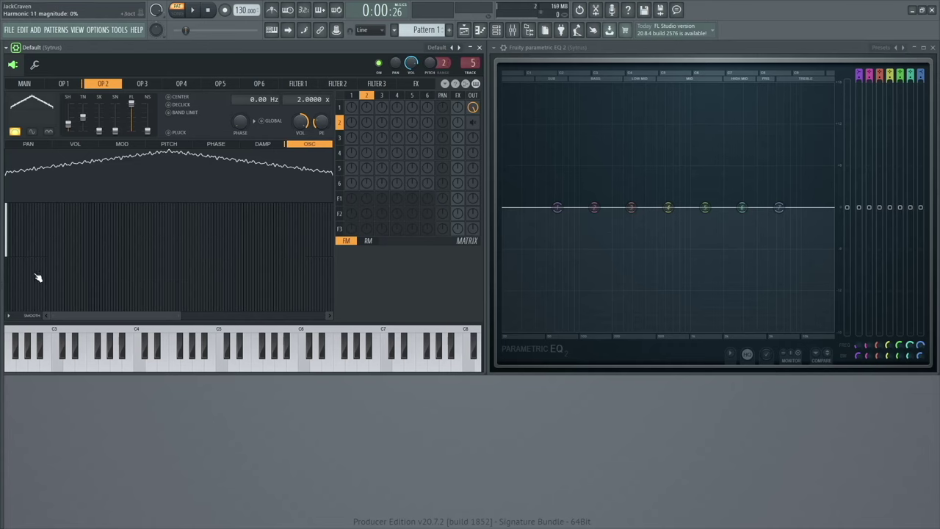
Add one mid-spectrum harmonic to operator 2 and sweep its frequency modulation of operator 1, ending at the negative extreme
{"action": "left_click", "coordinate": [178, 231]}
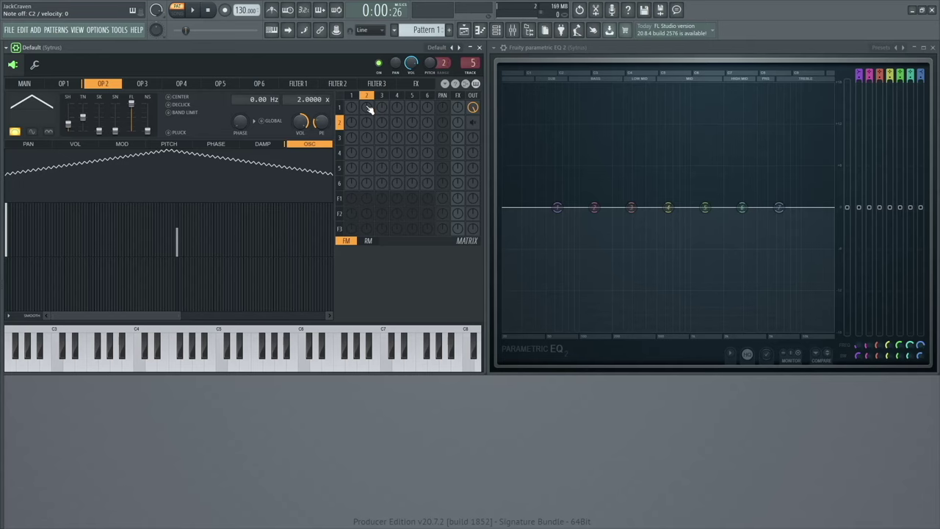
{"action": "mouse_move", "coordinate": [369, 108]}
{"action": "left_mouse_down"}
{"action": "mouse_move", "coordinate": [369, 151]}
{"action": "mouse_move", "coordinate": [371, 94]}
{"action": "left_mouse_up"}
{"action": "mouse_move", "coordinate": [370, 108]}
{"action": "left_mouse_down"}
{"action": "mouse_move", "coordinate": [370, 158]}
{"action": "mouse_move", "coordinate": [369, 110]}
{"action": "left_mouse_up"}
{"action": "left_click_drag", "start_coordinate": [371, 108], "coordinate": [370, 140]}
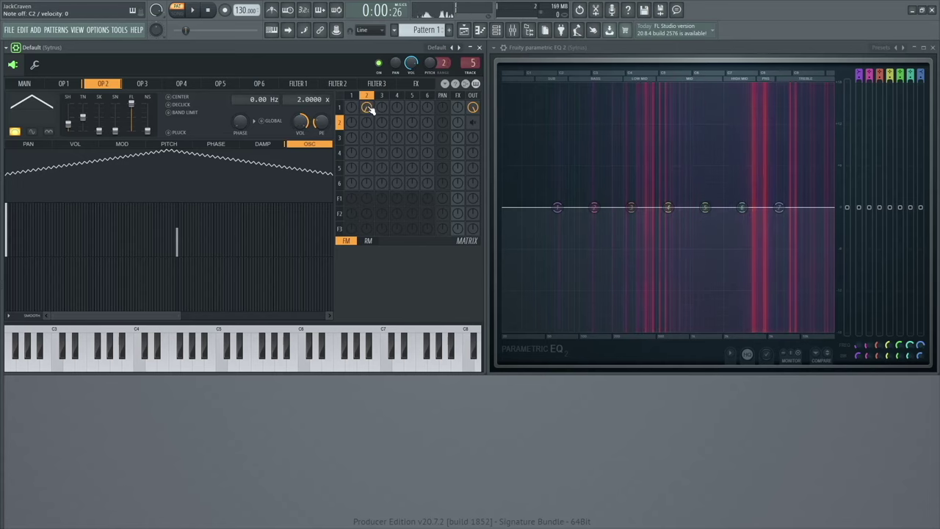
Audition the modulation with operator 2's volume lowered to zero, and restore the volume to 100%
{"action": "left_click_drag", "start_coordinate": [301, 130], "coordinate": [301, 177]}
{"action": "left_click_drag", "start_coordinate": [301, 177], "coordinate": [301, 123]}
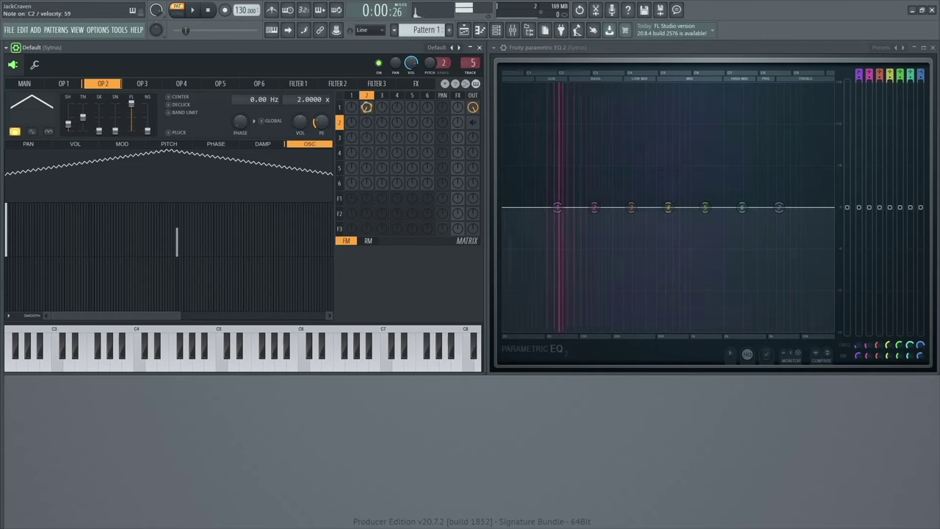
{"action": "mouse_move", "coordinate": [367, 108]}
{"action": "left_mouse_down"}
{"action": "mouse_move", "coordinate": [367, 140]}
{"action": "mouse_move", "coordinate": [367, 107]}
{"action": "left_mouse_up"}
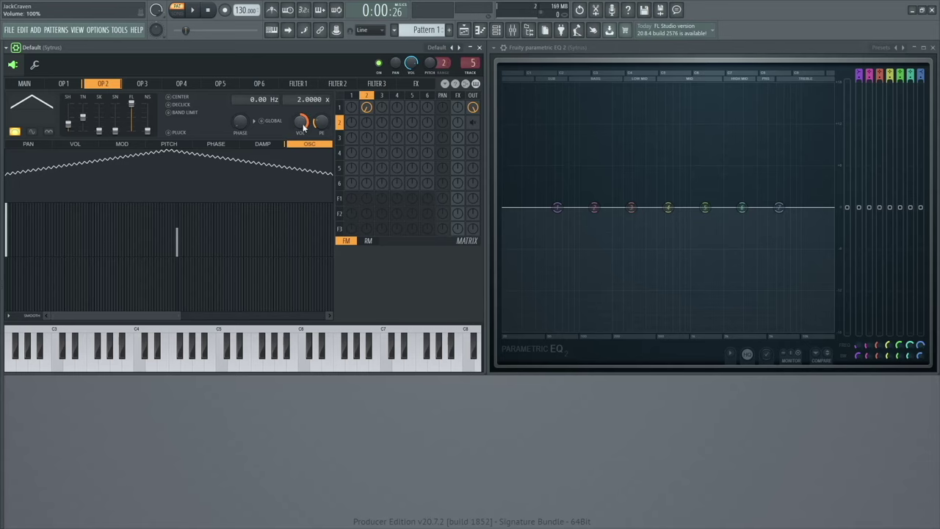
Map modulation Y to operator 2's volume with a straight descending ramp, and show the main page's modulation controls
{"action": "left_click", "coordinate": [92, 146]}
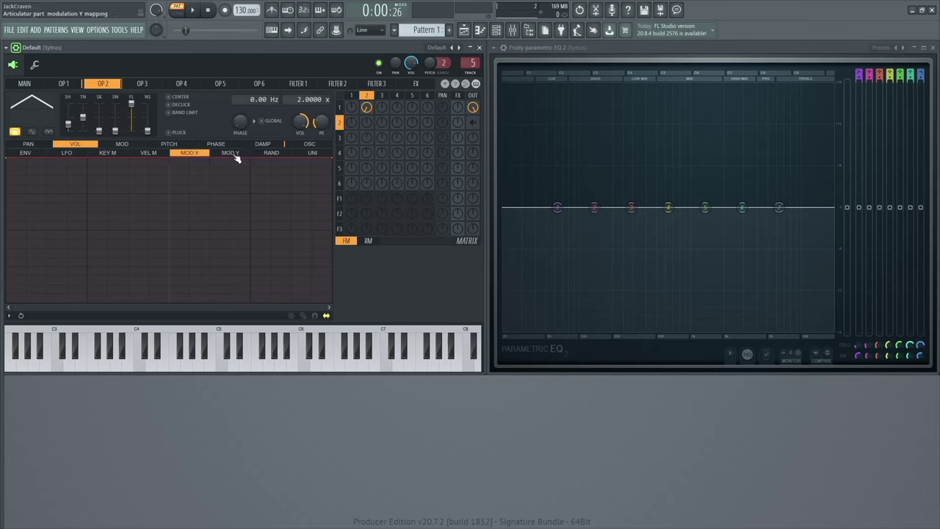
{"action": "left_click_drag", "start_coordinate": [334, 159], "coordinate": [328, 319]}
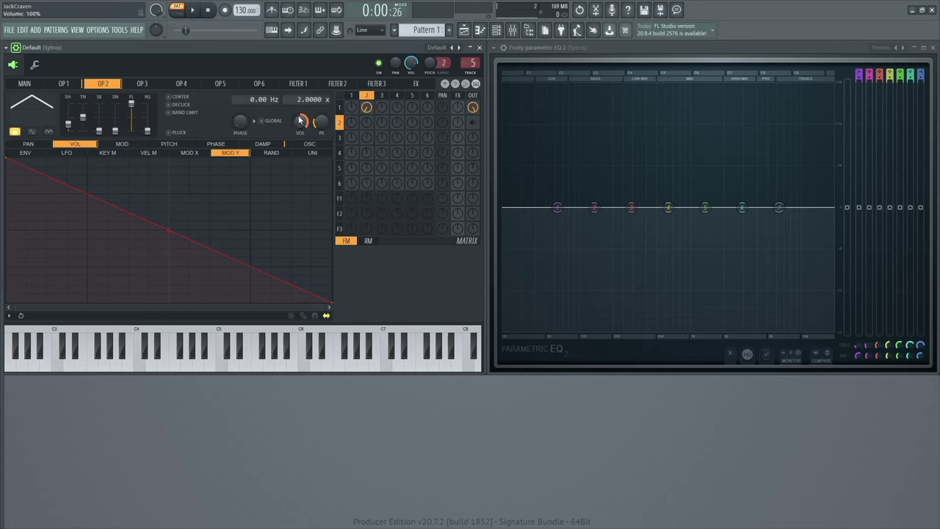
{"action": "left_click", "coordinate": [26, 83]}
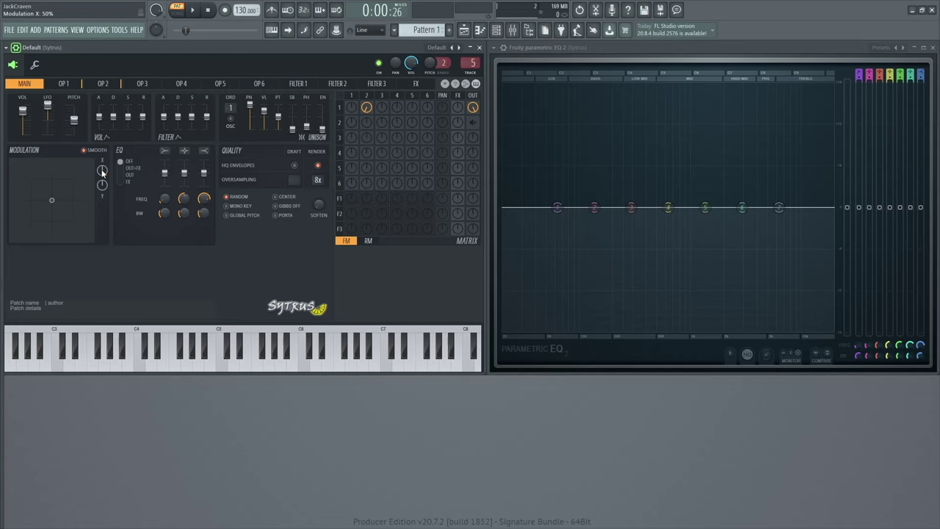
Sweep the modulation X and Y amounts, and compare the modulation Y volume mappings of operators 1 and 2
{"action": "left_click_drag", "start_coordinate": [102, 172], "coordinate": [102, 207]}
{"action": "mouse_move", "coordinate": [104, 186]}
{"action": "left_mouse_down"}
{"action": "mouse_move", "coordinate": [103, 206]}
{"action": "mouse_move", "coordinate": [103, 183]}
{"action": "left_mouse_up"}
{"action": "left_click", "coordinate": [115, 87]}
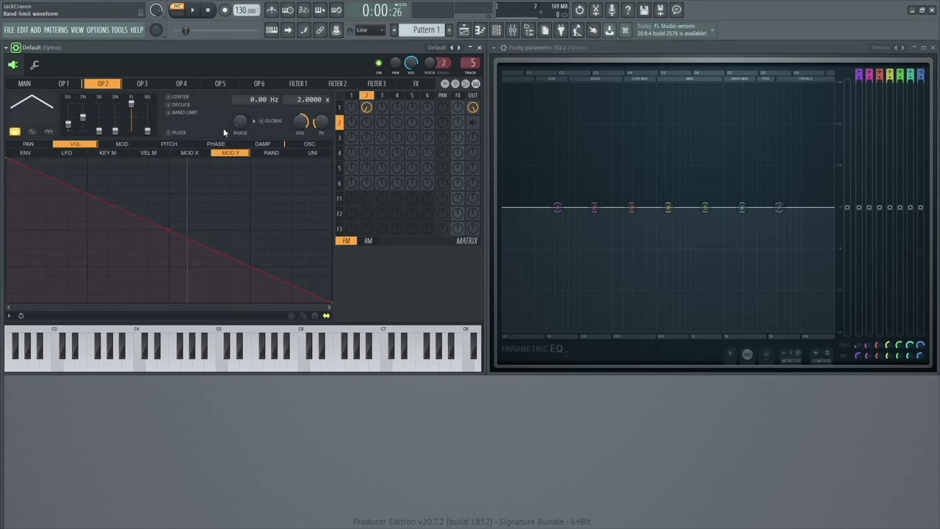
{"action": "left_click", "coordinate": [353, 97]}
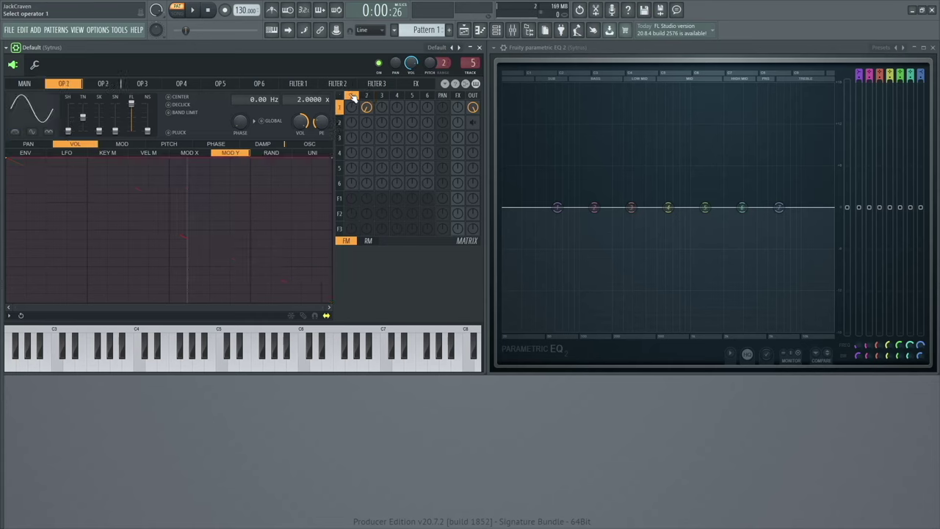
{"action": "left_click", "coordinate": [367, 97]}
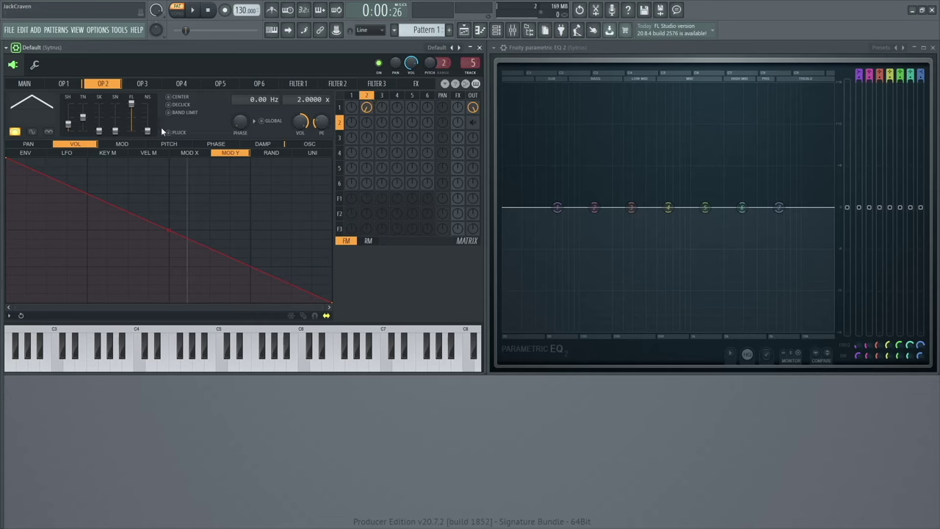
Shape operator 3's waveform towards a sawtooth with the half option enabled
{"action": "left_click", "coordinate": [151, 84]}
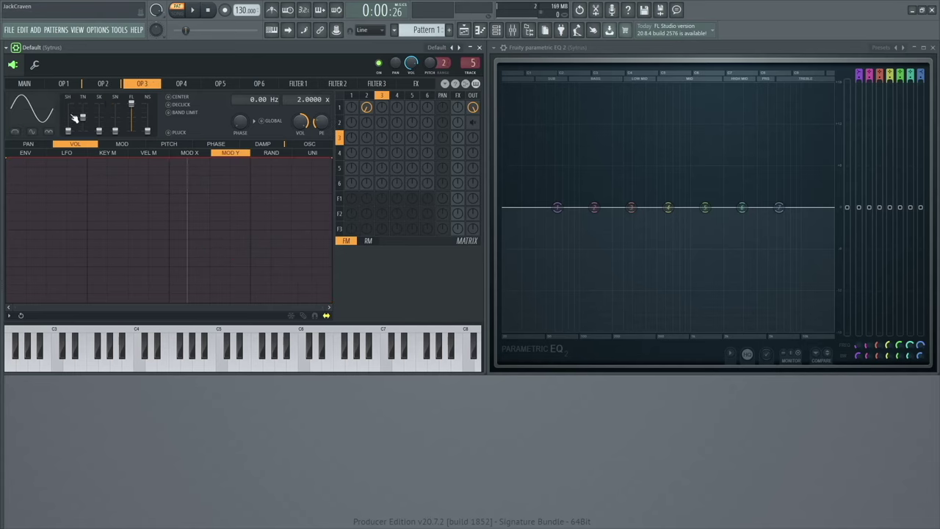
{"action": "left_click_drag", "start_coordinate": [68, 130], "coordinate": [68, 110]}
{"action": "left_click", "coordinate": [15, 132]}
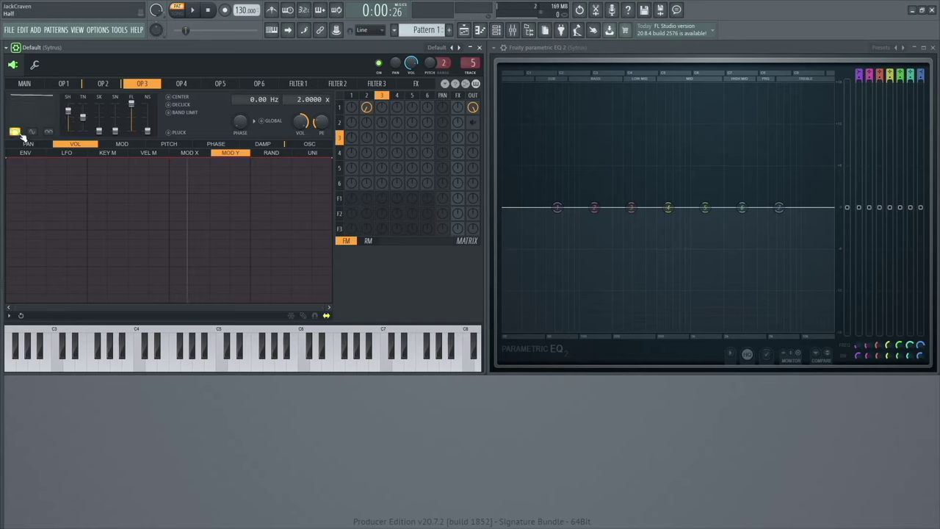
{"action": "left_click", "coordinate": [15, 132]}
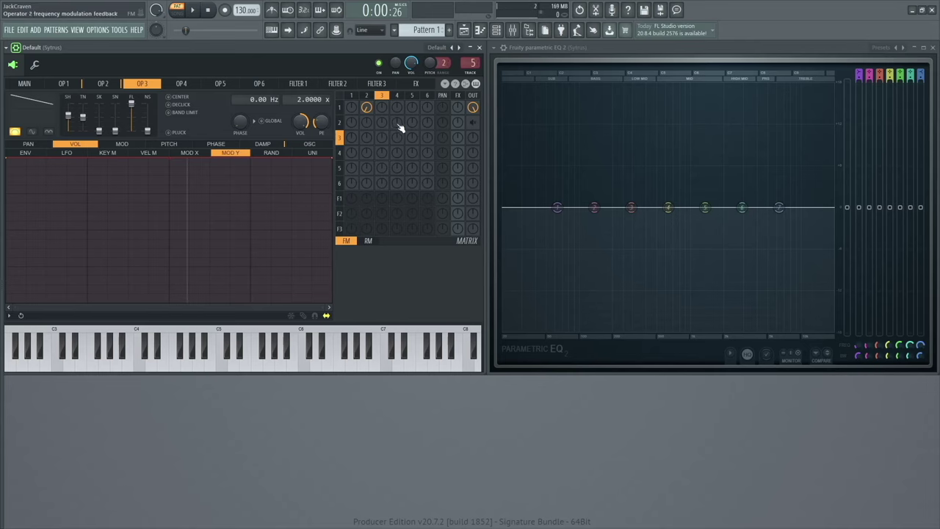
Sweep operator 3's frequency modulation of operator 2 to a negative amount, with operator 3's frequency ratio set to 1.0000x
{"action": "left_click_drag", "start_coordinate": [382, 121], "coordinate": [382, 126]}
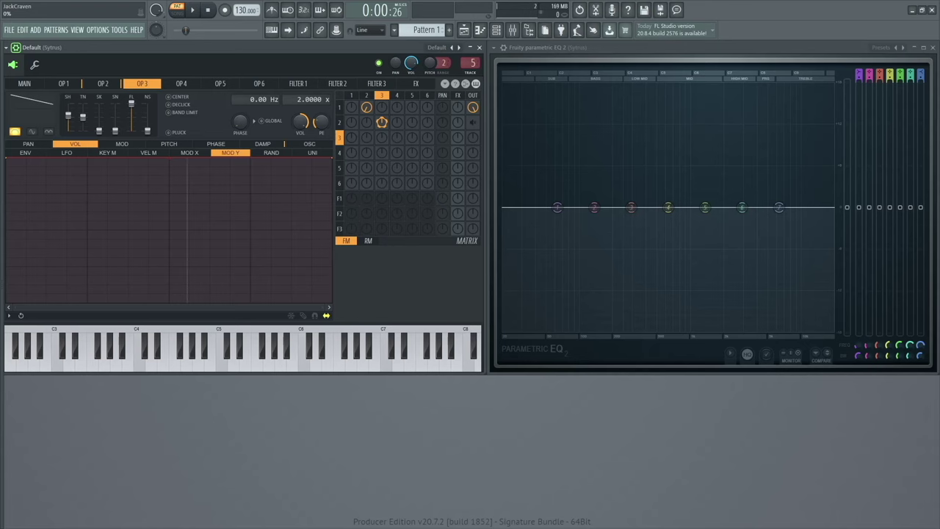
{"action": "left_click_drag", "start_coordinate": [382, 126], "coordinate": [382, 163]}
{"action": "left_click_drag", "start_coordinate": [383, 123], "coordinate": [383, 114]}
{"action": "left_click_drag", "start_coordinate": [382, 123], "coordinate": [382, 124]}
{"action": "mouse_move", "coordinate": [300, 101]}
{"action": "left_mouse_down"}
{"action": "mouse_move", "coordinate": [299, 82]}
{"action": "mouse_move", "coordinate": [300, 101]}
{"action": "left_mouse_up"}
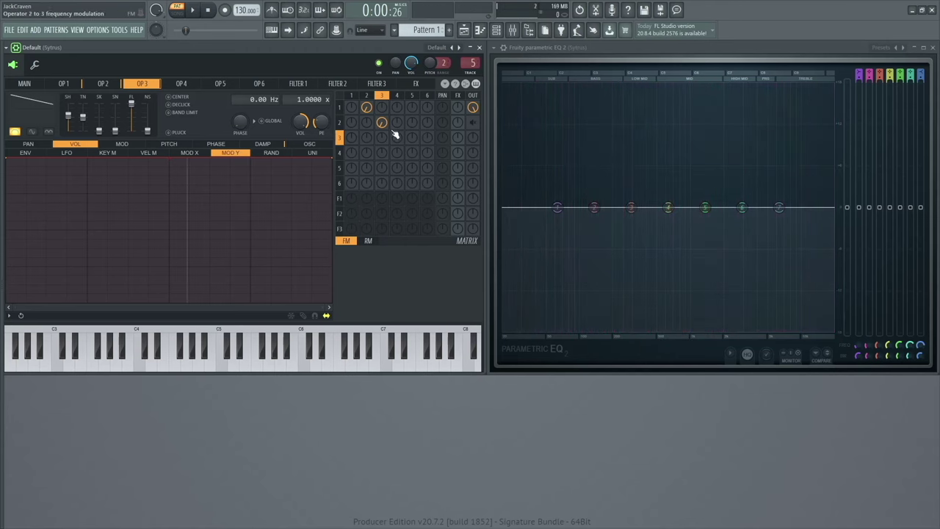
{"action": "left_click_drag", "start_coordinate": [386, 128], "coordinate": [386, 162]}
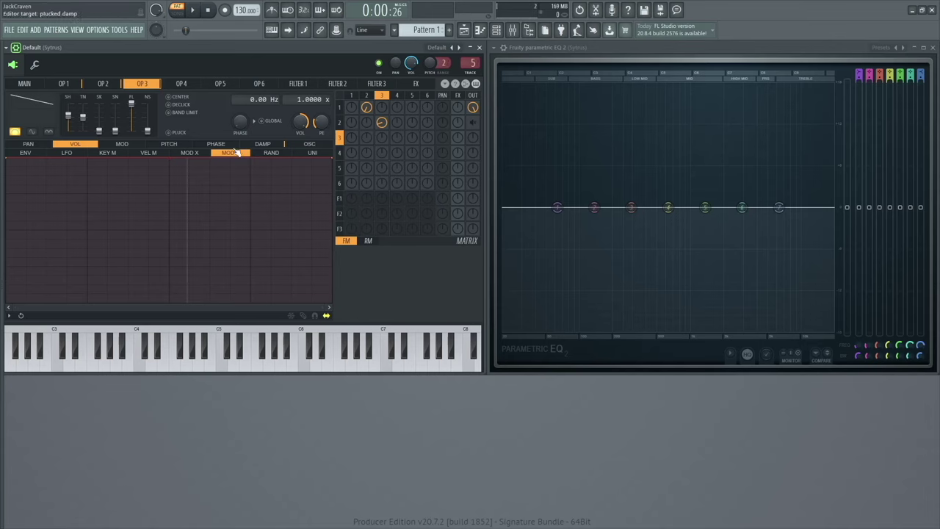
Map modulation X to operator 3's volume with a straight ascending ramp, and audition it on the main page's XY pad
{"action": "left_click", "coordinate": [106, 86]}
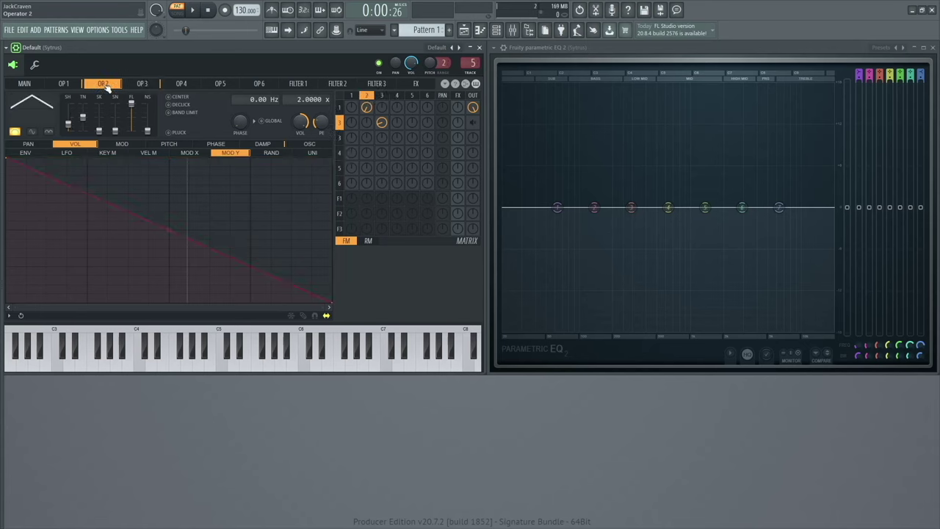
{"action": "left_click", "coordinate": [143, 86]}
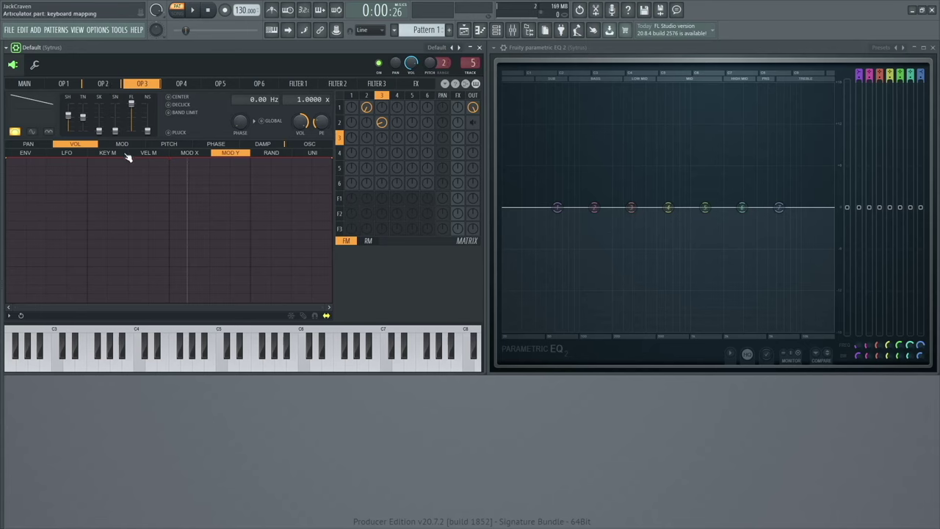
{"action": "left_click", "coordinate": [191, 153]}
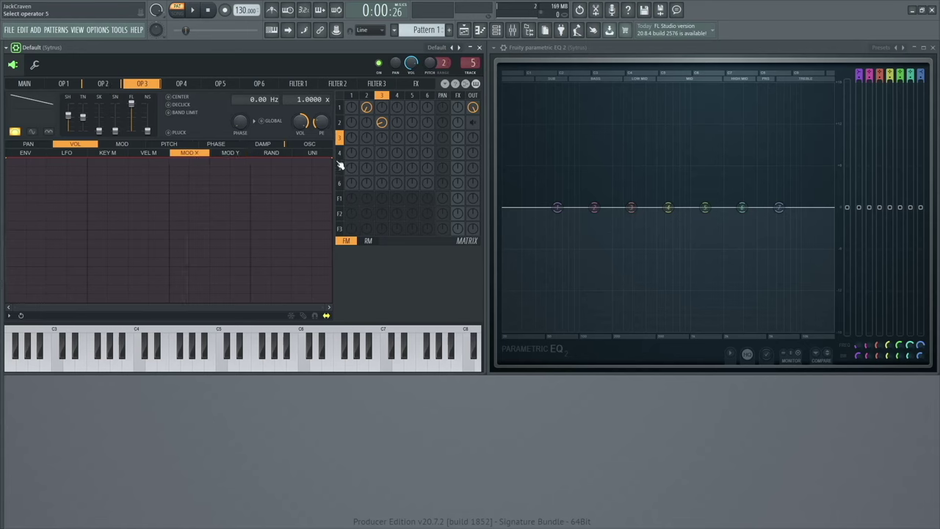
{"action": "mouse_move", "coordinate": [339, 158]}
{"action": "left_mouse_down"}
{"action": "mouse_move", "coordinate": [330, 221]}
{"action": "mouse_move", "coordinate": [332, 159]}
{"action": "left_mouse_up"}
{"action": "left_click_drag", "start_coordinate": [12, 171], "coordinate": [7, 302]}
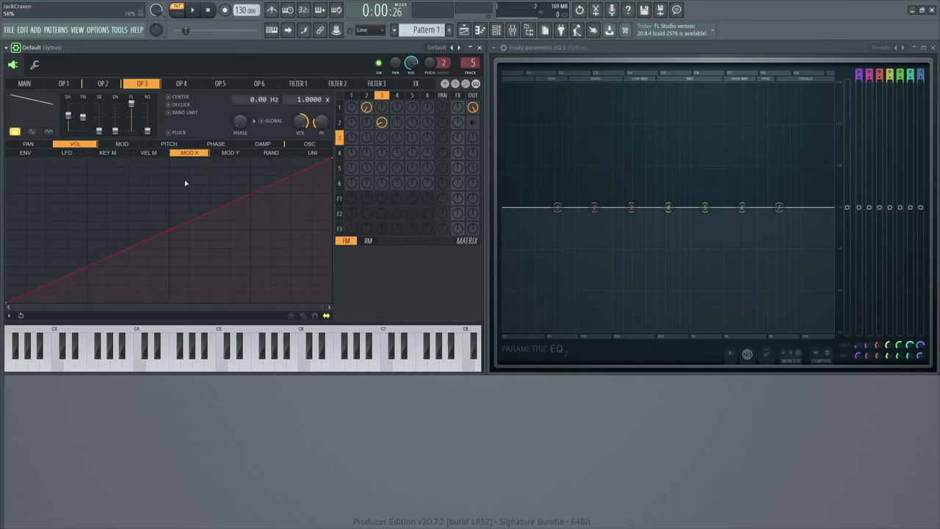
{"action": "left_click", "coordinate": [26, 84]}
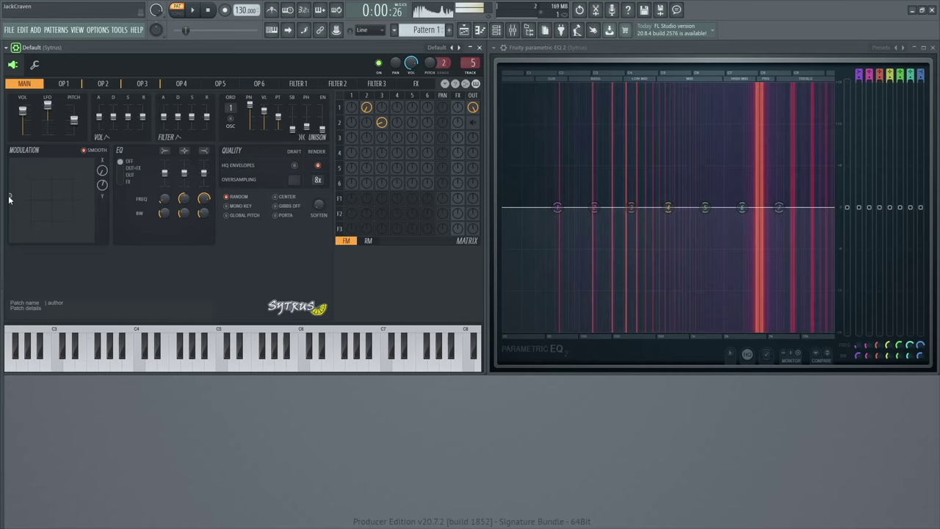
{"action": "left_click_drag", "start_coordinate": [10, 196], "coordinate": [40, 197]}
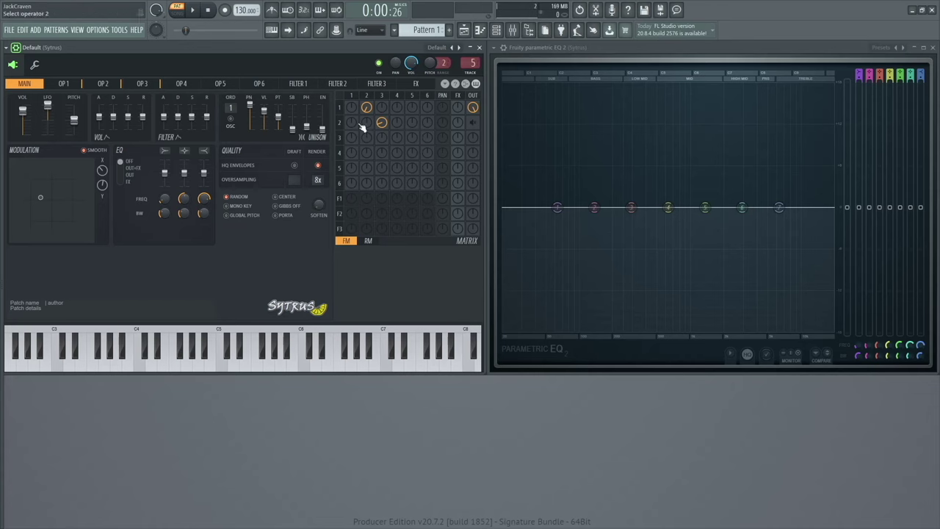
Reload the Default preset and shape operator 1's waveform into a sawtooth
{"action": "left_click", "coordinate": [441, 49]}
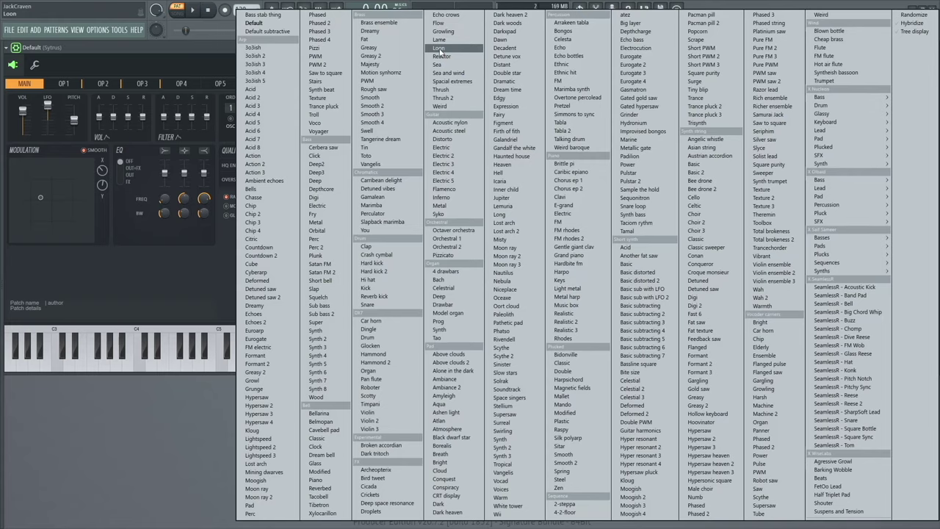
{"action": "left_click", "coordinate": [280, 28]}
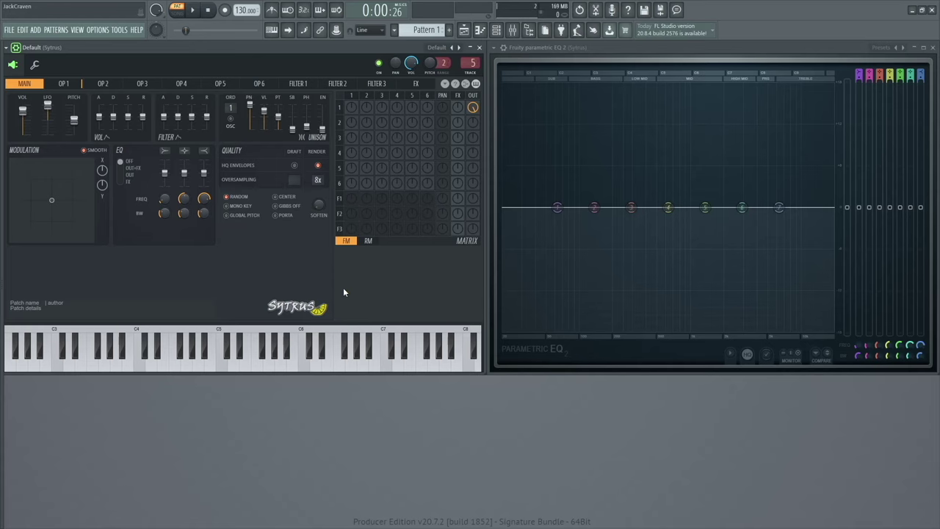
{"action": "left_click", "coordinate": [69, 85]}
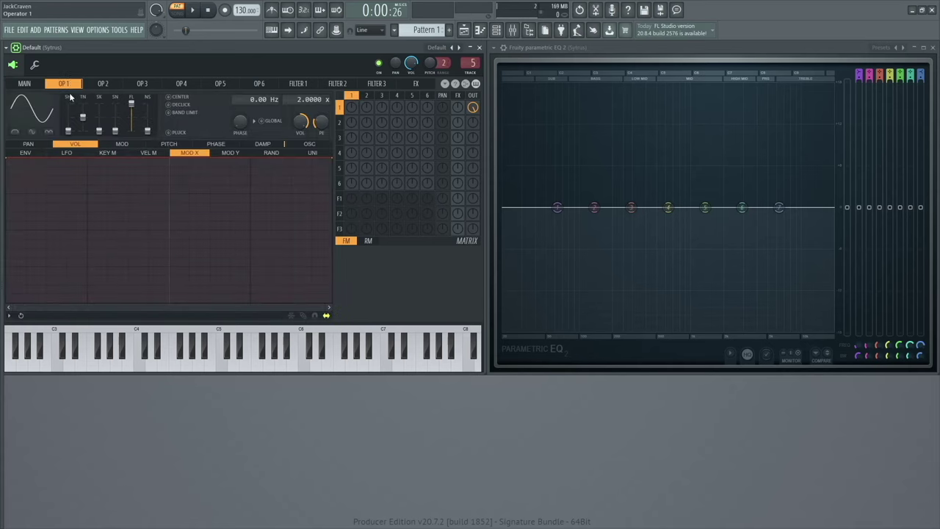
{"action": "left_click", "coordinate": [101, 84]}
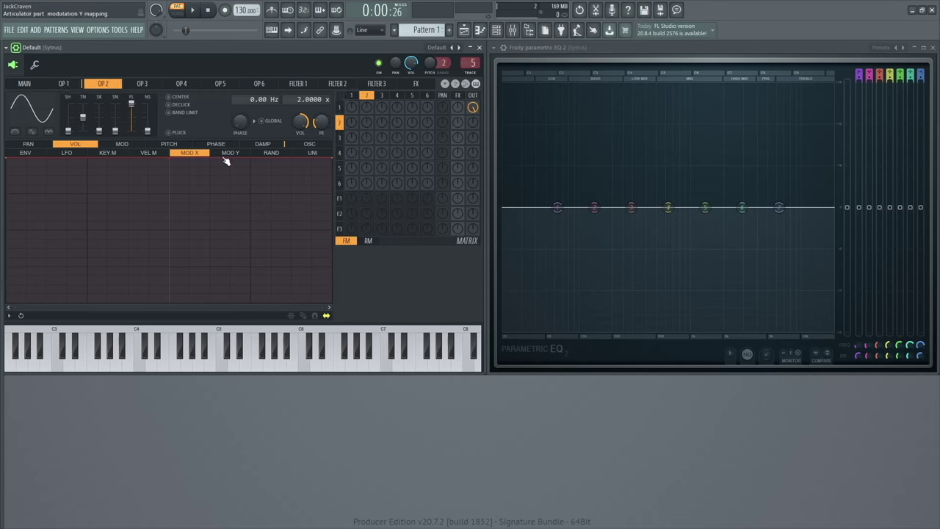
{"action": "left_click", "coordinate": [64, 84]}
{"action": "left_click_drag", "start_coordinate": [68, 131], "coordinate": [67, 117]}
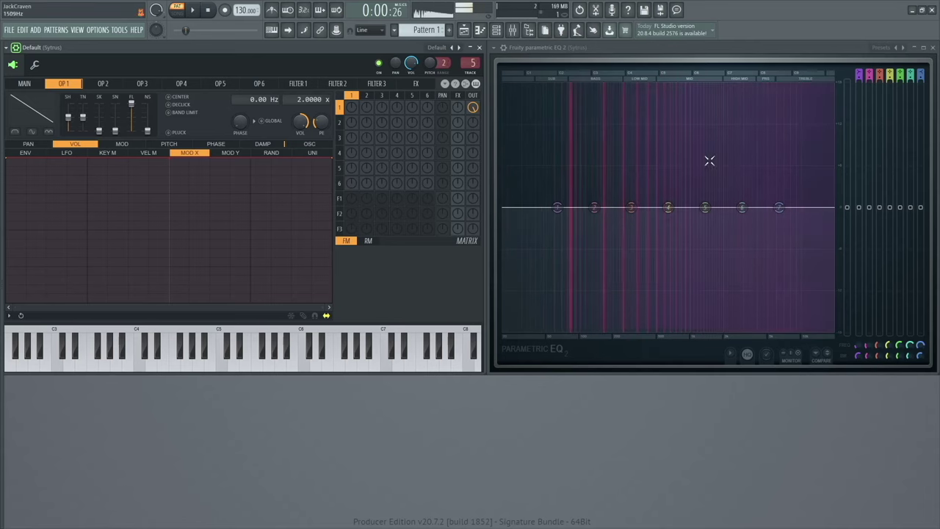
Raise the unison order on the main page, and compare the waveforms and volume mappings of operators 1, 2 and 3
{"action": "left_click", "coordinate": [33, 84]}
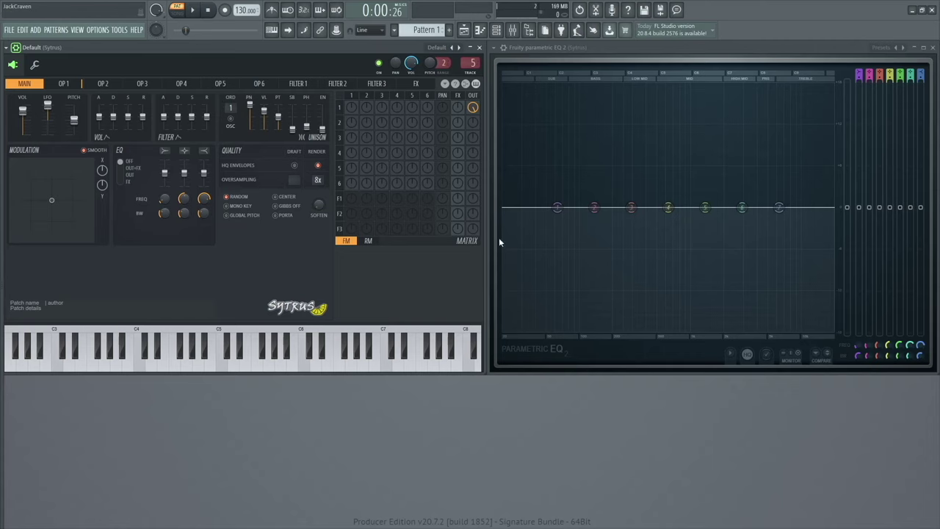
{"action": "left_click_drag", "start_coordinate": [229, 108], "coordinate": [229, 104]}
{"action": "left_click", "coordinate": [355, 97]}
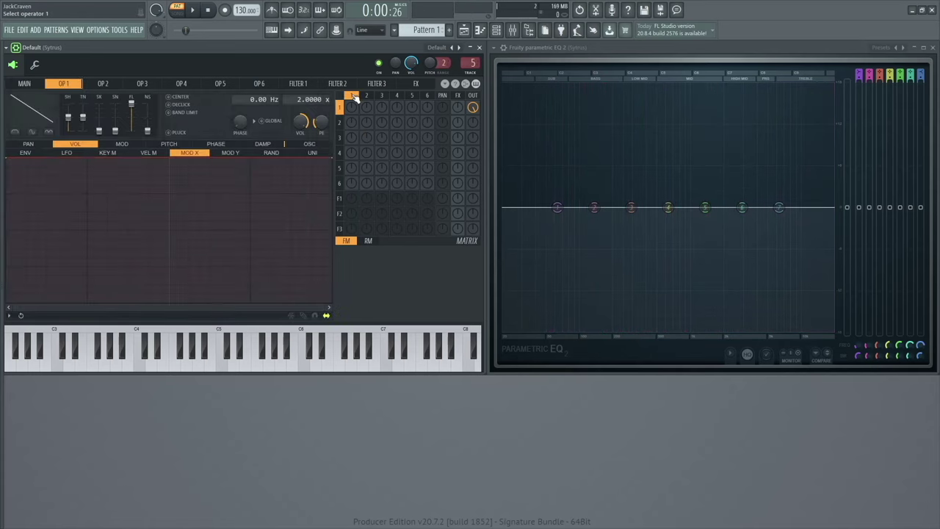
{"action": "left_click", "coordinate": [105, 87]}
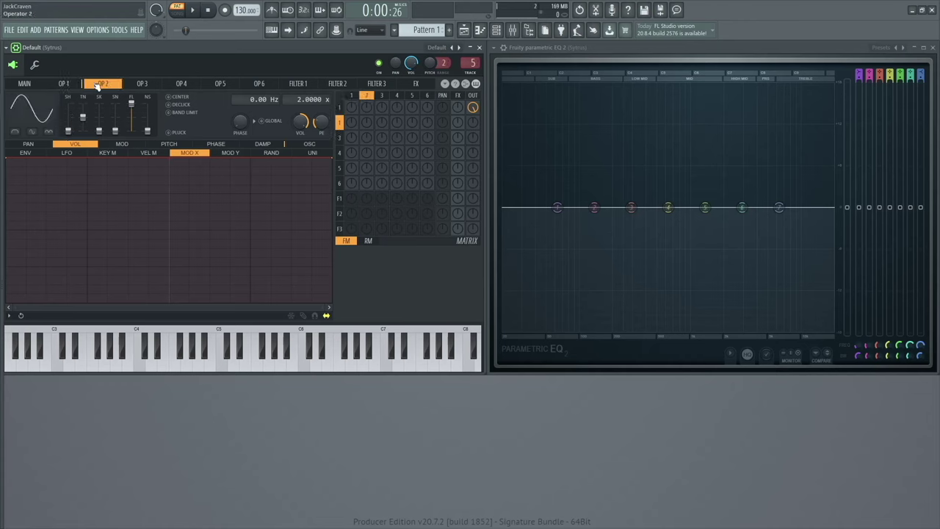
{"action": "left_click", "coordinate": [149, 85]}
{"action": "left_click", "coordinate": [65, 84]}
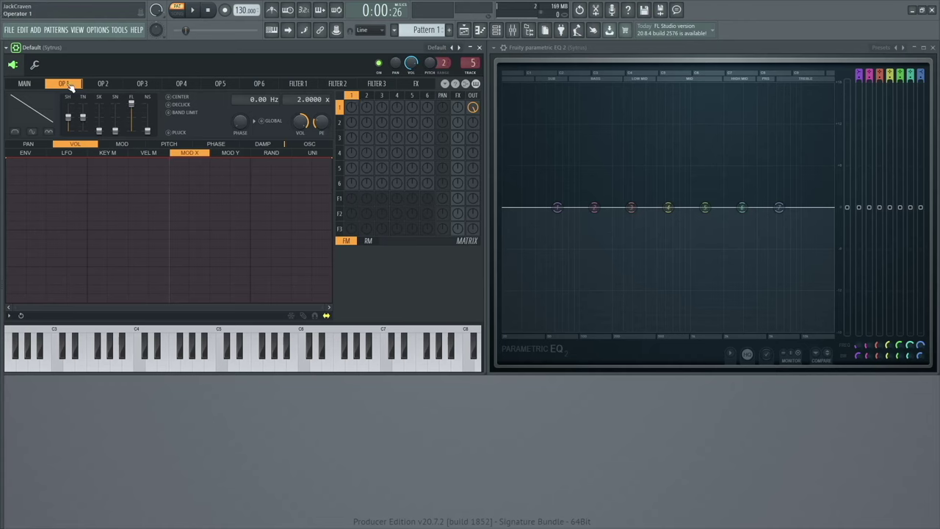
{"action": "left_click", "coordinate": [105, 85]}
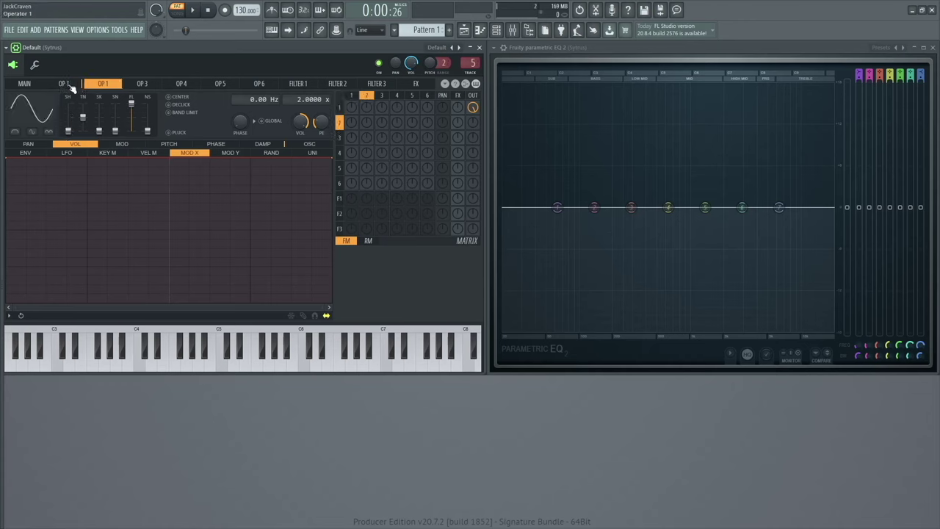
{"action": "left_click", "coordinate": [368, 96]}
{"action": "left_click", "coordinate": [352, 96]}
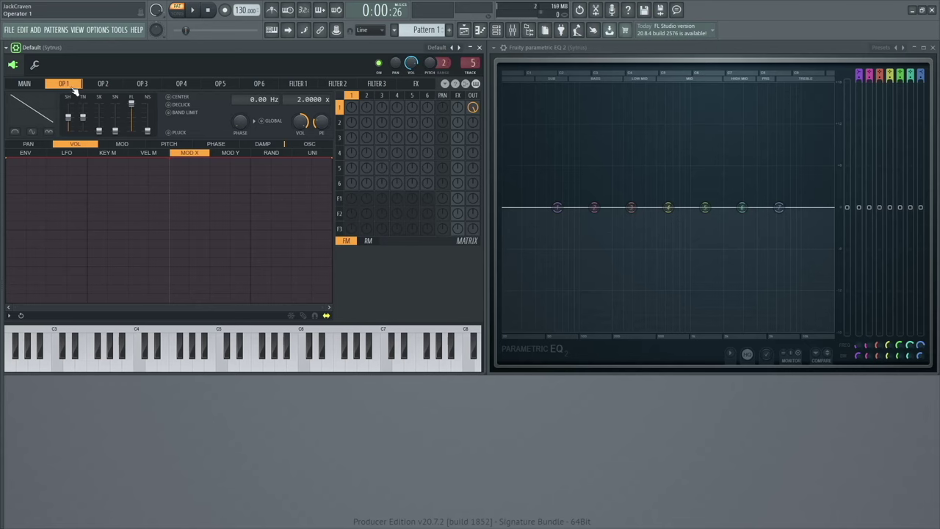
Review operator 1's oscillator harmonics and pitch editor, and show the unison mapping of its volume
{"action": "left_click", "coordinate": [310, 144]}
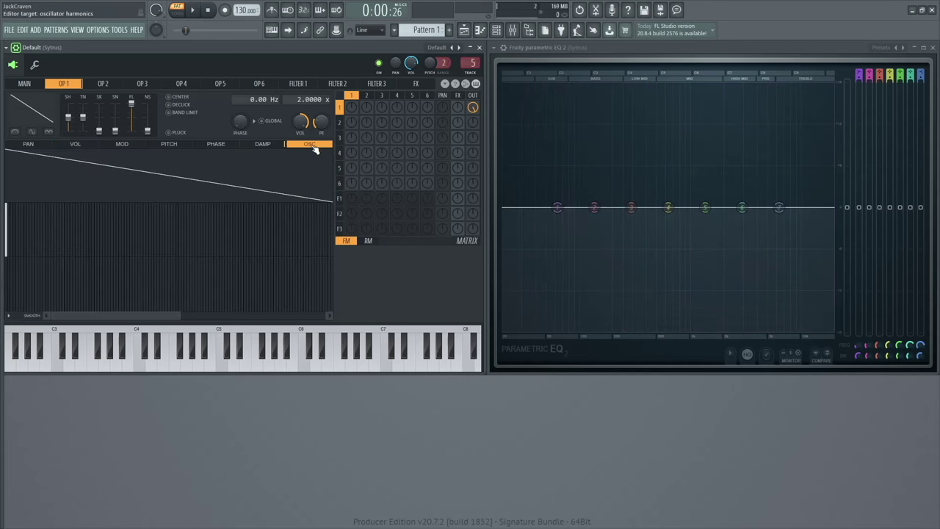
{"action": "left_click", "coordinate": [167, 145]}
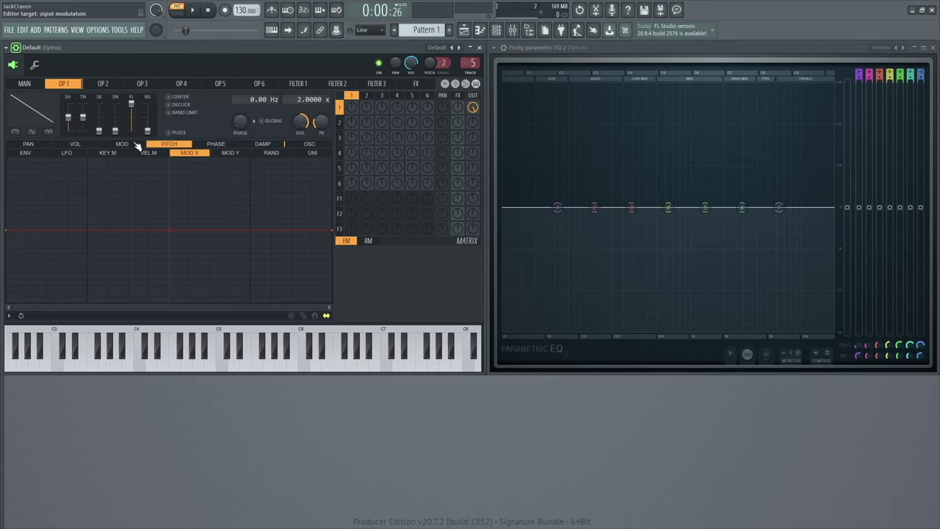
{"action": "left_click", "coordinate": [81, 145]}
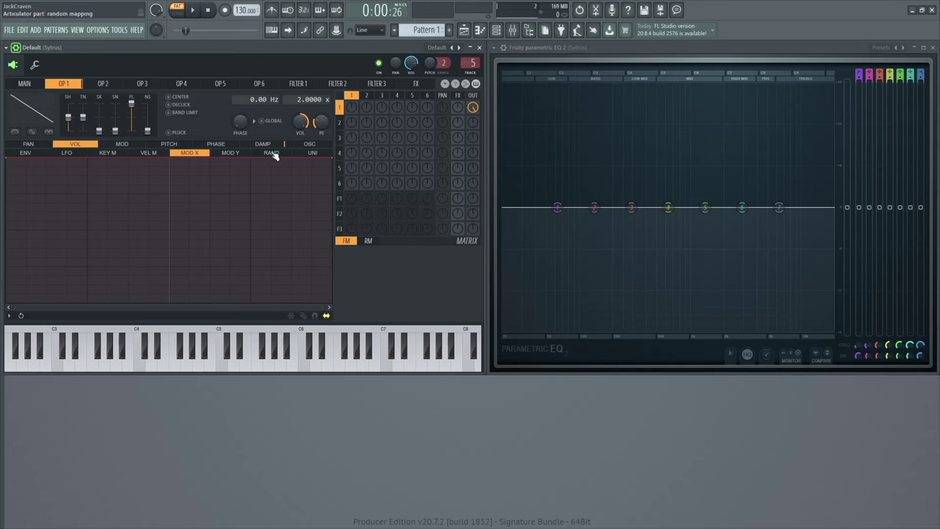
{"action": "left_click", "coordinate": [320, 155]}
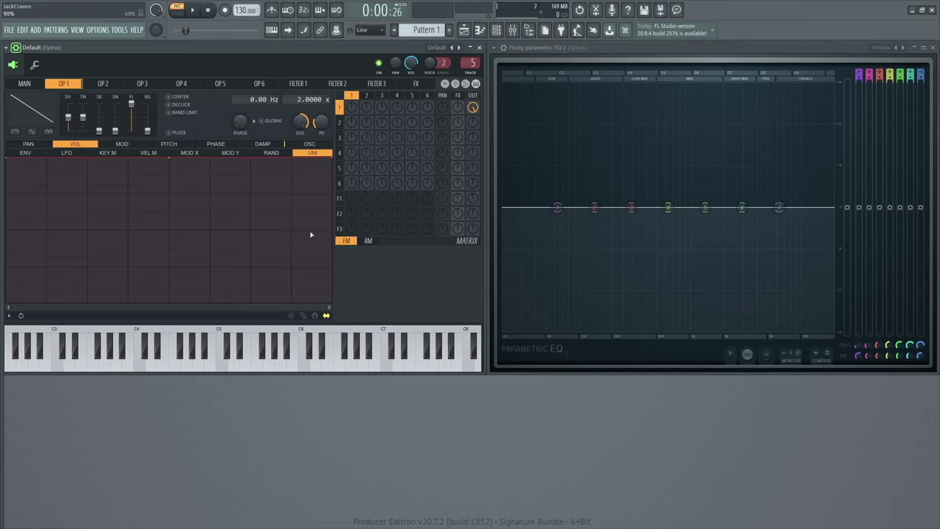
Set the unison order to 2, and show the unison mapping of operator 1's pitch
{"action": "left_click", "coordinate": [24, 83]}
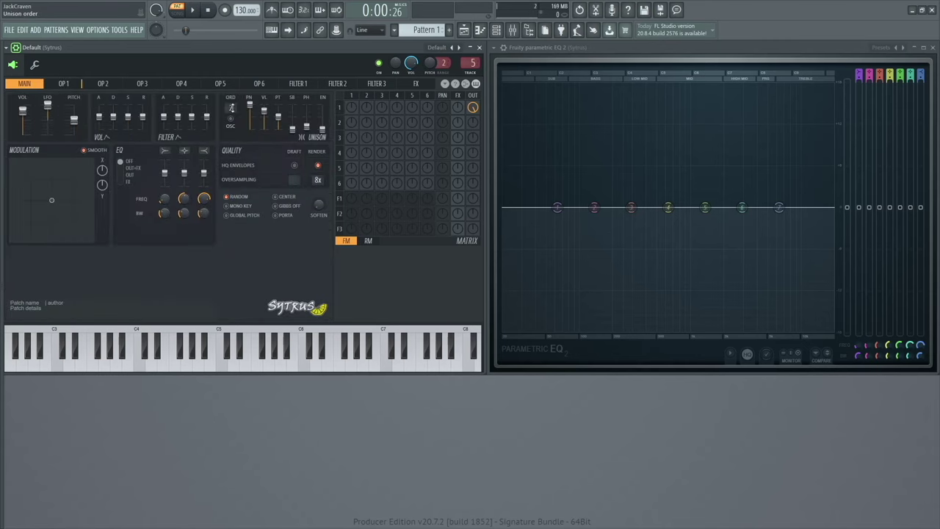
{"action": "left_click", "coordinate": [64, 83]}
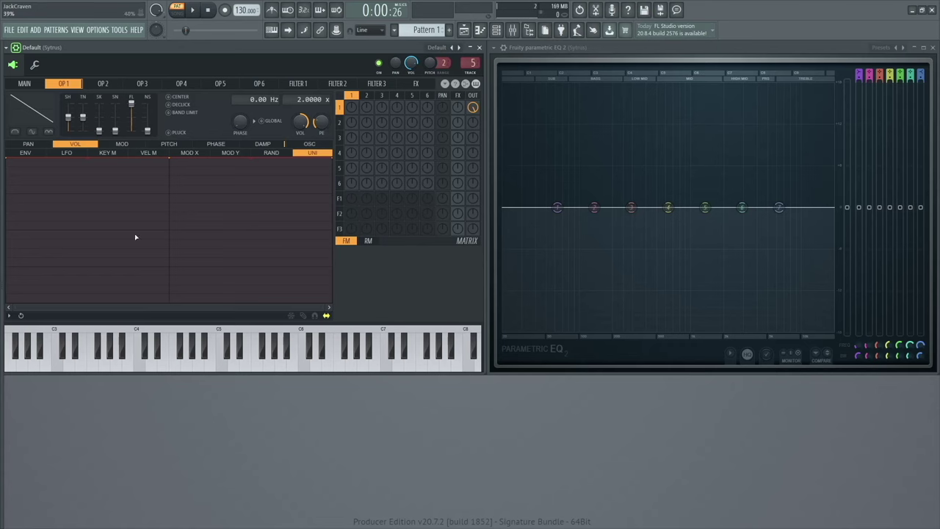
{"action": "left_click", "coordinate": [12, 84]}
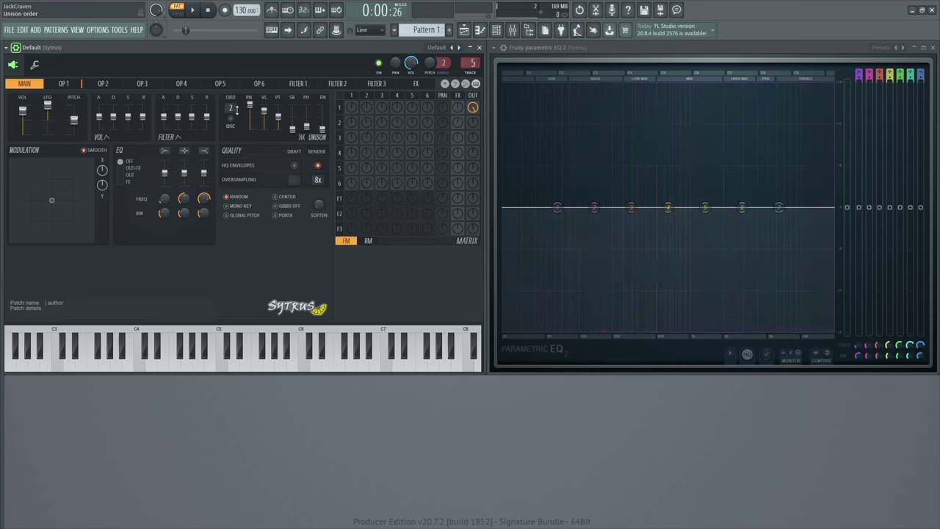
{"action": "left_click", "coordinate": [69, 86]}
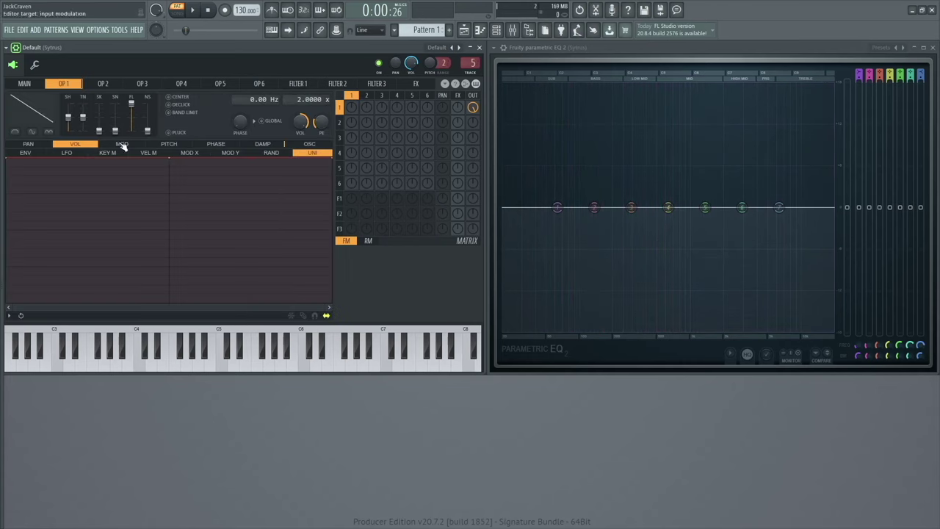
{"action": "left_click", "coordinate": [167, 144]}
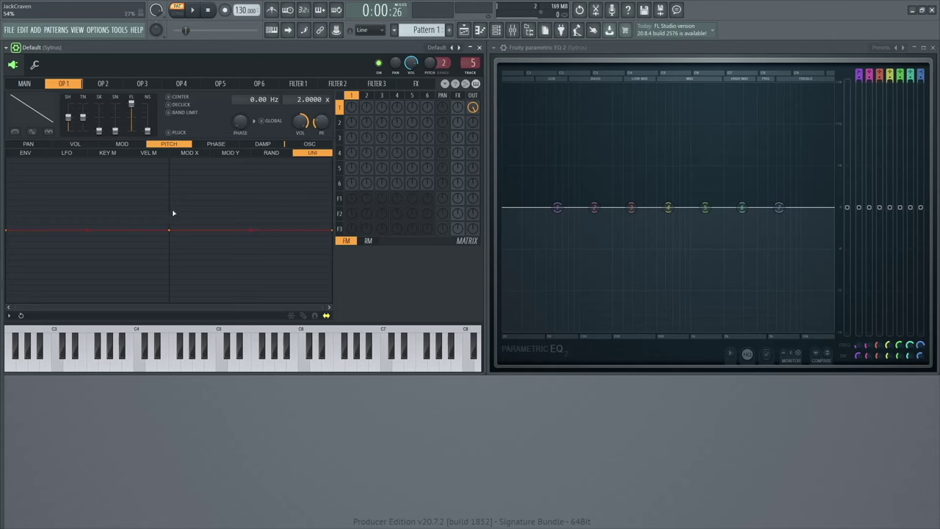
Shape operator 1's pitch unison mapping into two steps, with the first half raised and the second half lowered
{"action": "right_click", "coordinate": [83, 190]}
{"action": "left_click_drag", "start_coordinate": [11, 230], "coordinate": [7, 189]}
{"action": "right_click", "coordinate": [167, 186]}
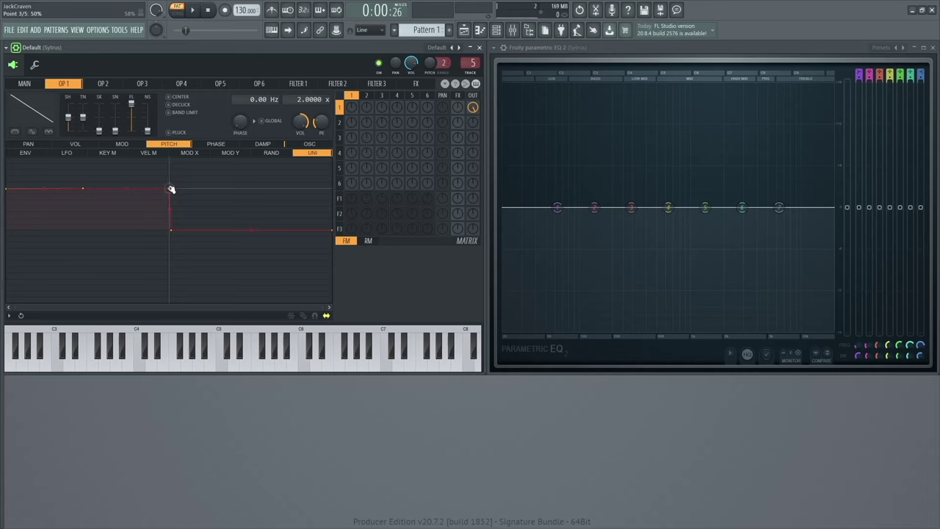
{"action": "left_click_drag", "start_coordinate": [169, 188], "coordinate": [172, 265]}
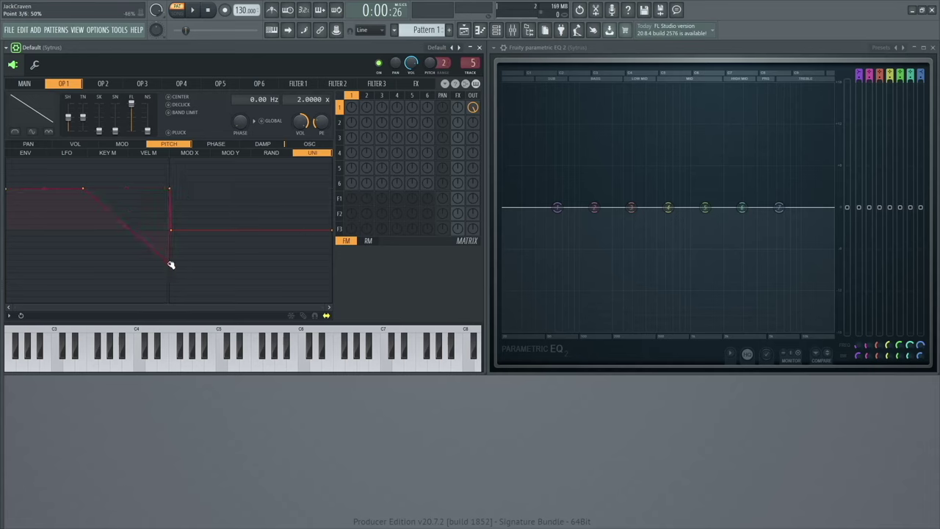
{"action": "left_click_drag", "start_coordinate": [172, 189], "coordinate": [195, 189]}
{"action": "left_click_drag", "start_coordinate": [172, 262], "coordinate": [171, 192]}
{"action": "left_click_drag", "start_coordinate": [332, 231], "coordinate": [332, 268]}
{"action": "left_click_drag", "start_coordinate": [174, 231], "coordinate": [171, 270]}
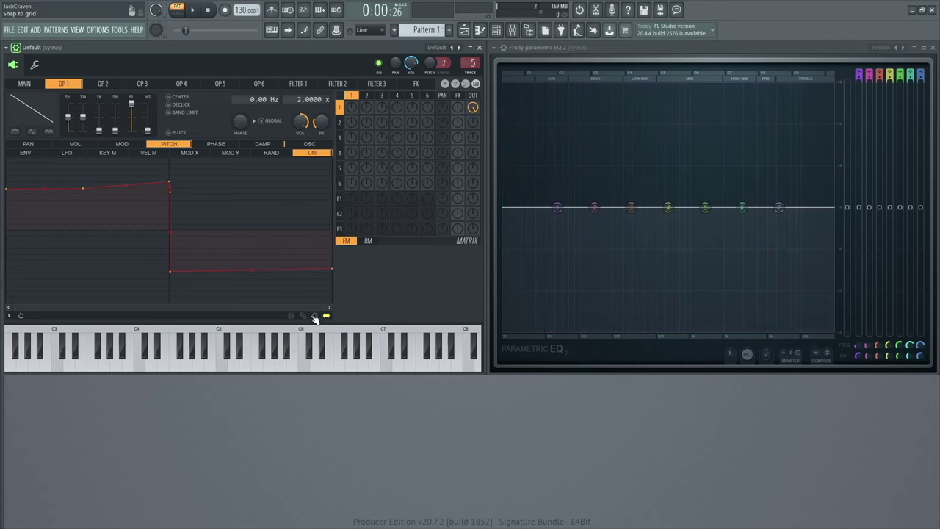
Remove the inner points of operator 1's pitch unison mapping and flatten both end points back to zero
{"action": "left_click_drag", "start_coordinate": [224, 266], "coordinate": [73, 237]}
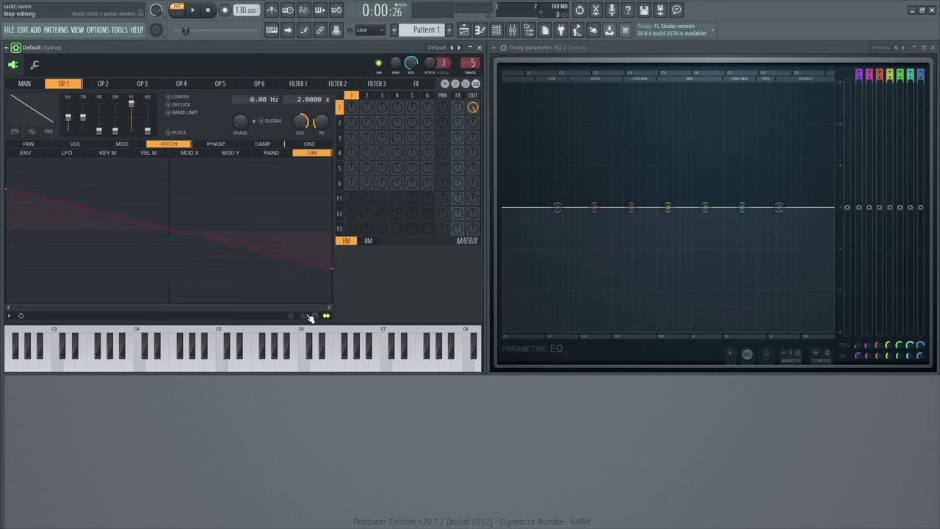
{"action": "left_click_drag", "start_coordinate": [332, 269], "coordinate": [338, 228]}
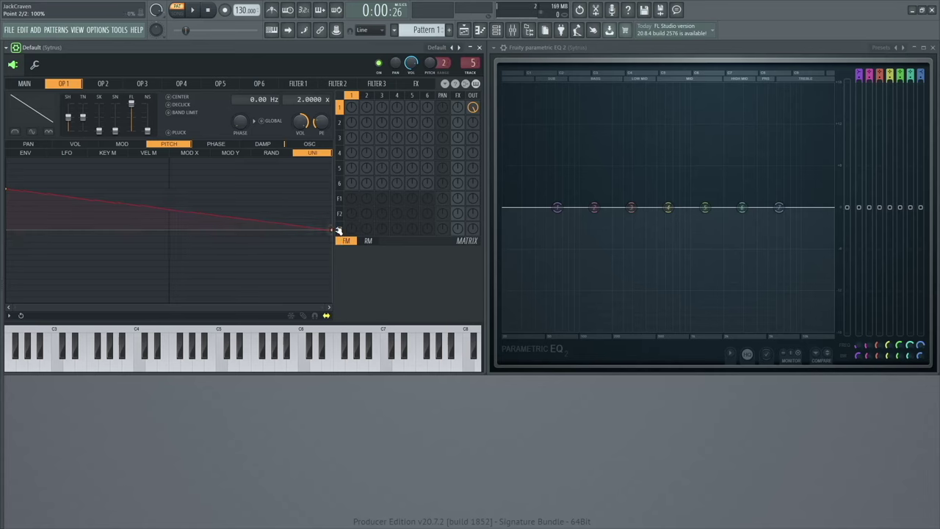
{"action": "left_click_drag", "start_coordinate": [9, 189], "coordinate": [4, 229]}
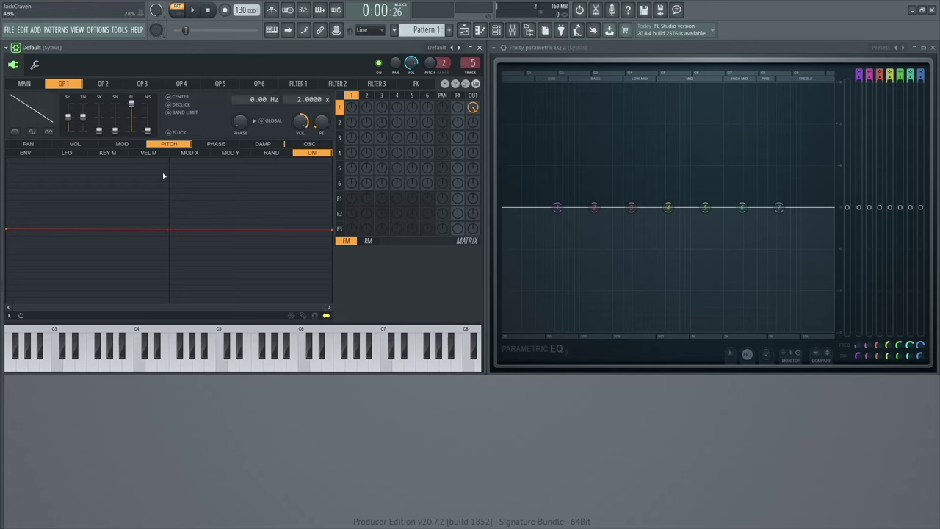
Raise the unison order on the main page, and add alternating high and low points to operator 1's pitch unison mapping
{"action": "left_click", "coordinate": [30, 85]}
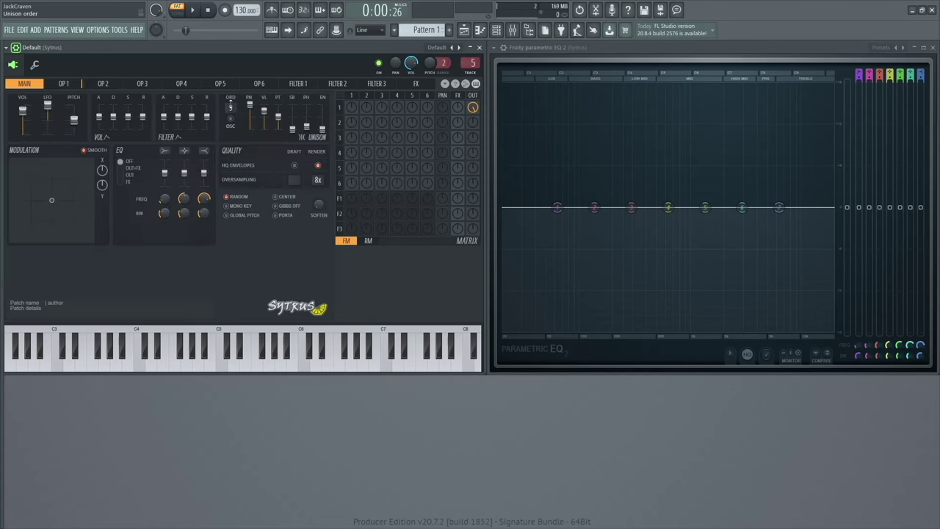
{"action": "left_click", "coordinate": [72, 84]}
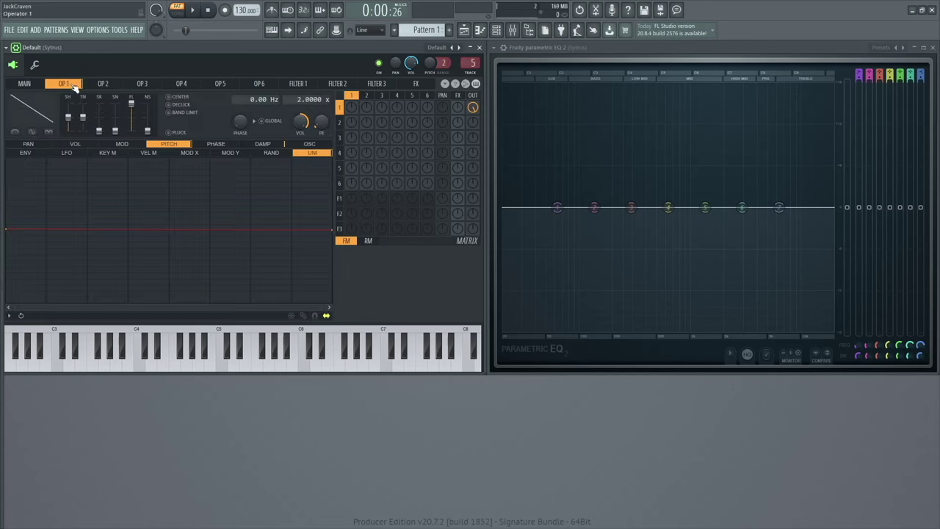
{"action": "right_click", "coordinate": [293, 227]}
{"action": "right_click", "coordinate": [181, 239]}
{"action": "right_click", "coordinate": [108, 251]}
{"action": "right_click", "coordinate": [86, 218]}
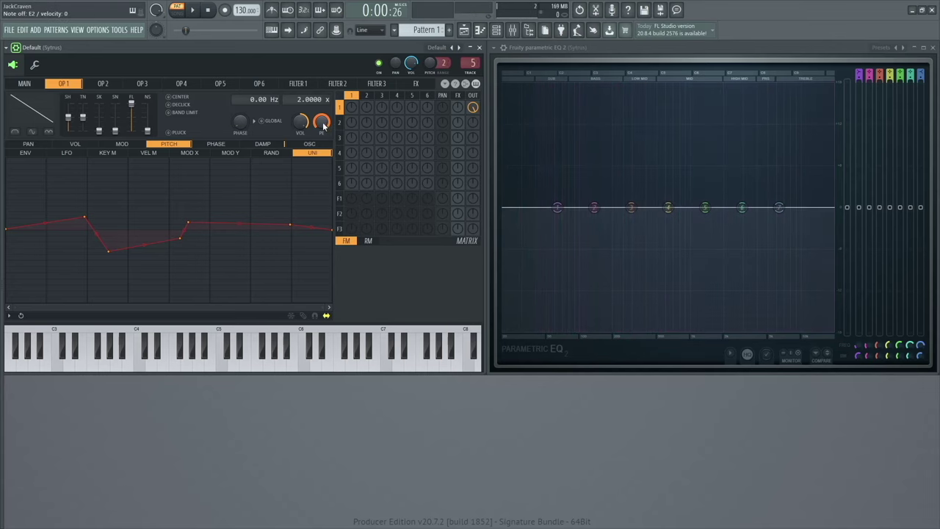
Reduce operator 1's pitch envelope amount, and add more sharp peaks and dips to its pitch unison mapping
{"action": "left_click_drag", "start_coordinate": [324, 126], "coordinate": [324, 143]}
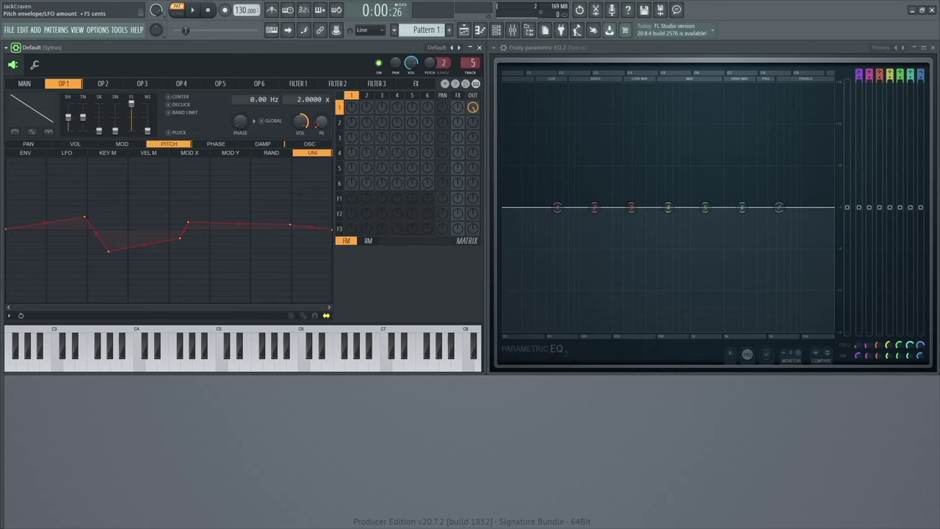
{"action": "left_click_drag", "start_coordinate": [323, 143], "coordinate": [324, 140]}
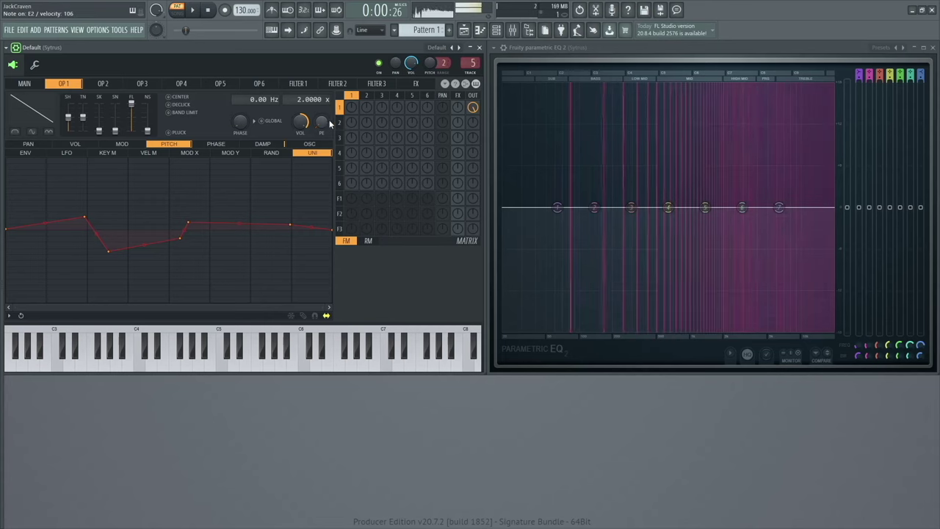
{"action": "right_click", "coordinate": [266, 212]}
{"action": "right_click", "coordinate": [262, 253]}
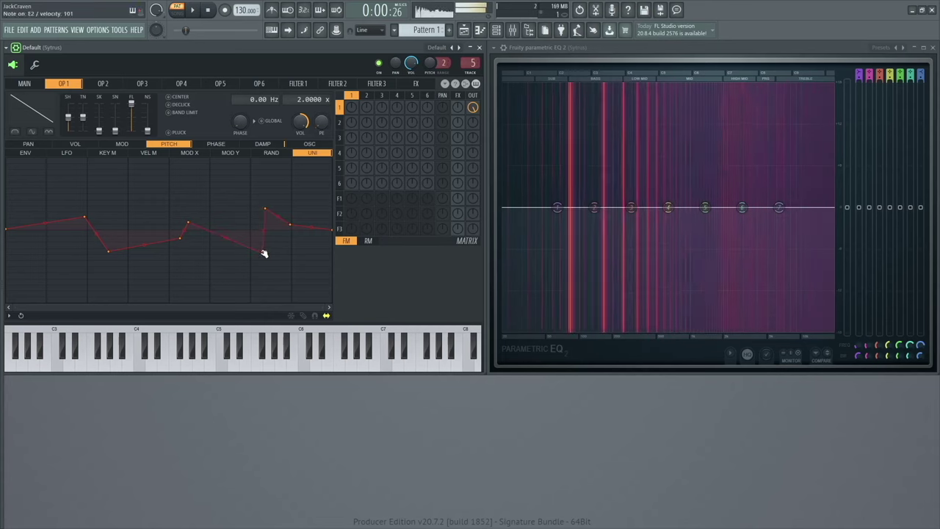
{"action": "right_click", "coordinate": [120, 190]}
{"action": "right_click", "coordinate": [59, 193]}
{"action": "right_click", "coordinate": [53, 265]}
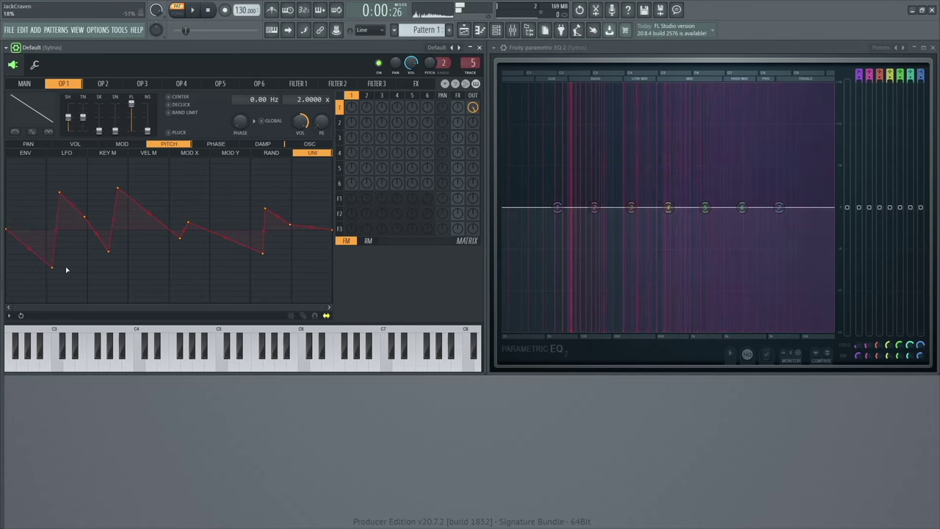
{"action": "right_click", "coordinate": [199, 197]}
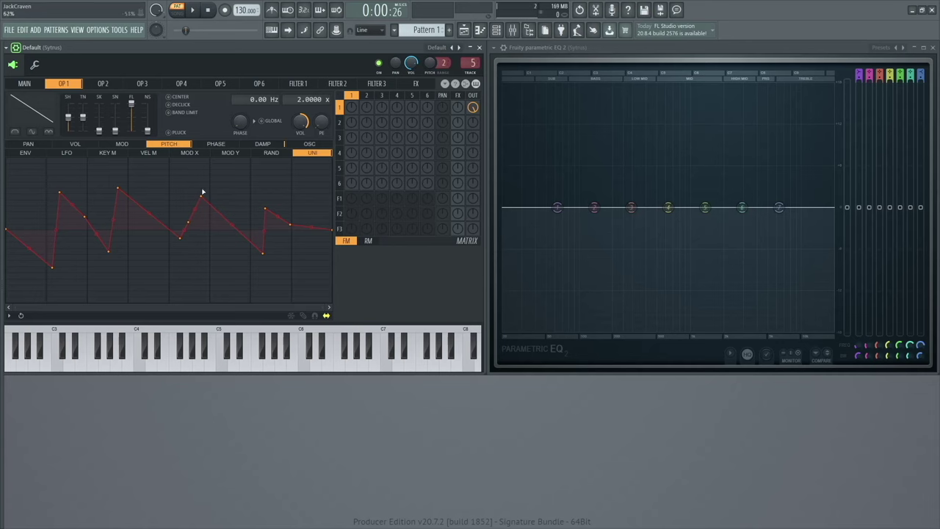
Compare the pitch unison mappings of operators 2 to 6 with operator 1's
{"action": "left_click", "coordinate": [366, 95]}
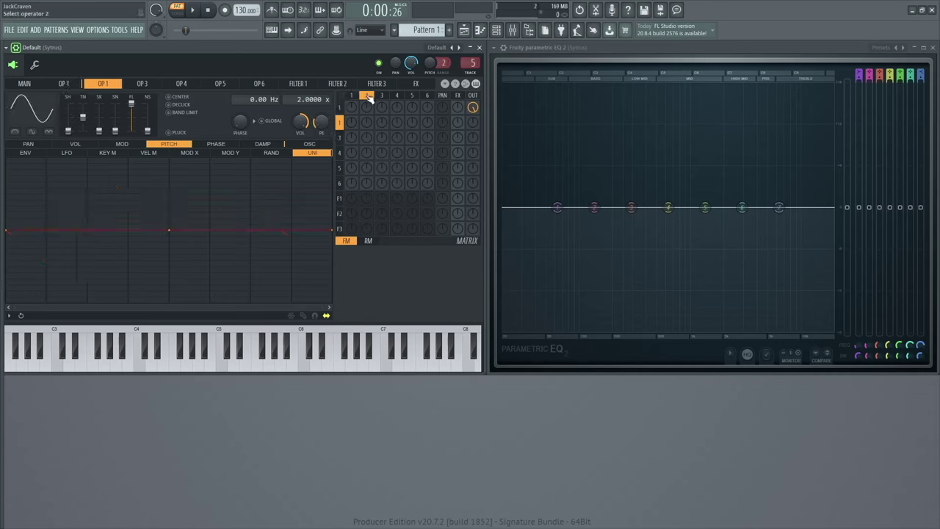
{"action": "left_click", "coordinate": [381, 96]}
{"action": "left_click", "coordinate": [396, 95]}
{"action": "left_click", "coordinate": [412, 96]}
{"action": "left_click", "coordinate": [427, 96]}
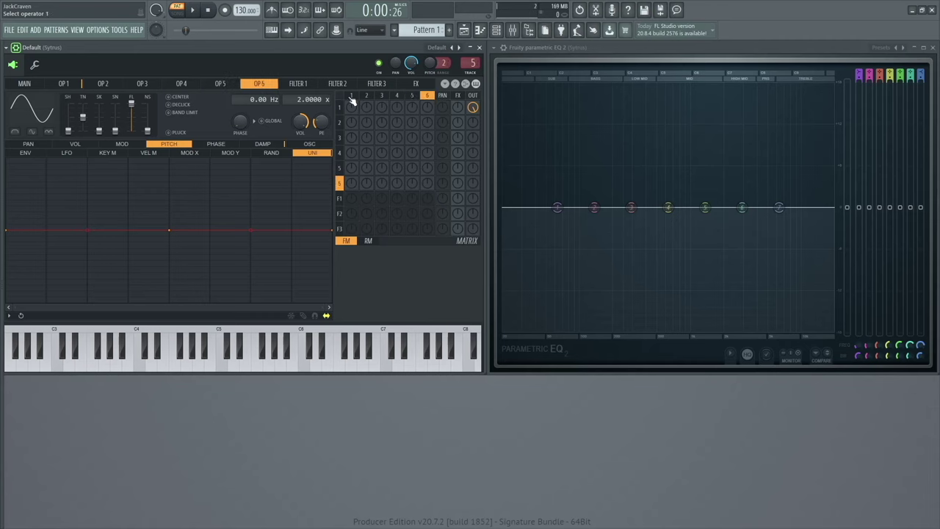
{"action": "left_click", "coordinate": [352, 96]}
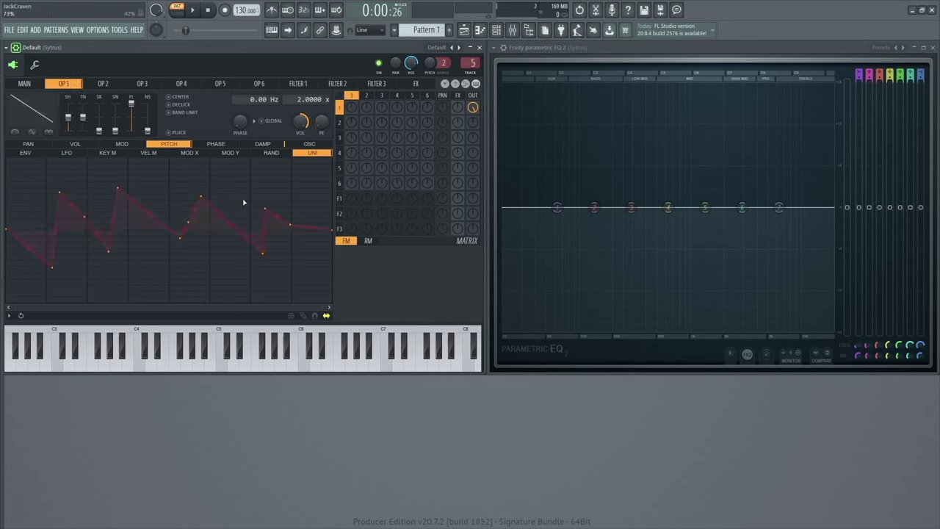
Soften the peaks and dips of operator 1's pitch unison mapping by moving its points closer to the centre line
{"action": "left_click_drag", "start_coordinate": [62, 193], "coordinate": [66, 229]}
{"action": "left_click_drag", "start_coordinate": [51, 273], "coordinate": [44, 254]}
{"action": "left_click_drag", "start_coordinate": [126, 190], "coordinate": [153, 213]}
{"action": "left_click_drag", "start_coordinate": [218, 199], "coordinate": [221, 217]}
{"action": "left_click_drag", "start_coordinate": [277, 258], "coordinate": [272, 247]}
{"action": "left_click_drag", "start_coordinate": [267, 208], "coordinate": [291, 213]}
Shape operator 1's pan unison mapping to rise toward the right, then drop to the left at the midpoint
{"action": "left_click", "coordinate": [41, 144]}
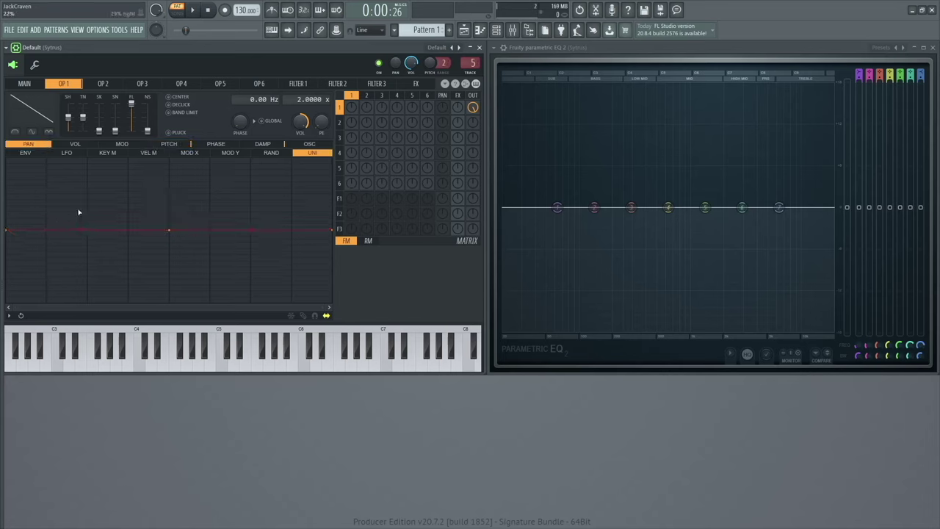
{"action": "left_click_drag", "start_coordinate": [170, 230], "coordinate": [172, 174]}
{"action": "left_click_drag", "start_coordinate": [171, 175], "coordinate": [170, 277]}
{"action": "right_click", "coordinate": [168, 182]}
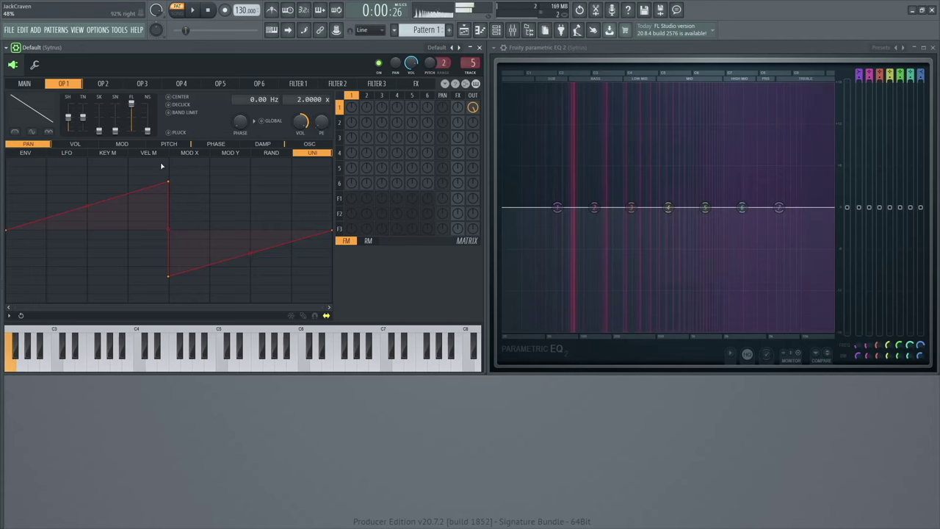
Add points to operator 1's volume unison mapping to form a jagged curve that varies the level per voice
{"action": "left_click", "coordinate": [88, 144]}
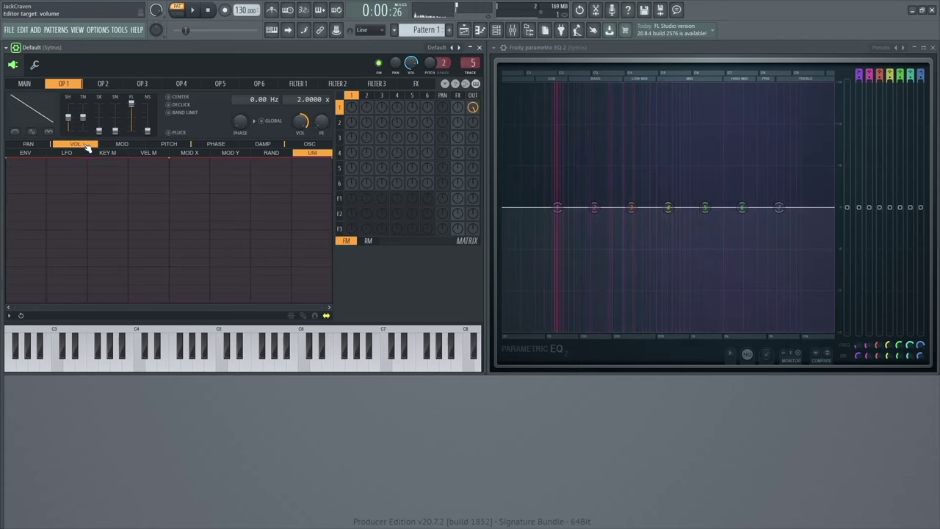
{"action": "left_click", "coordinate": [64, 190]}
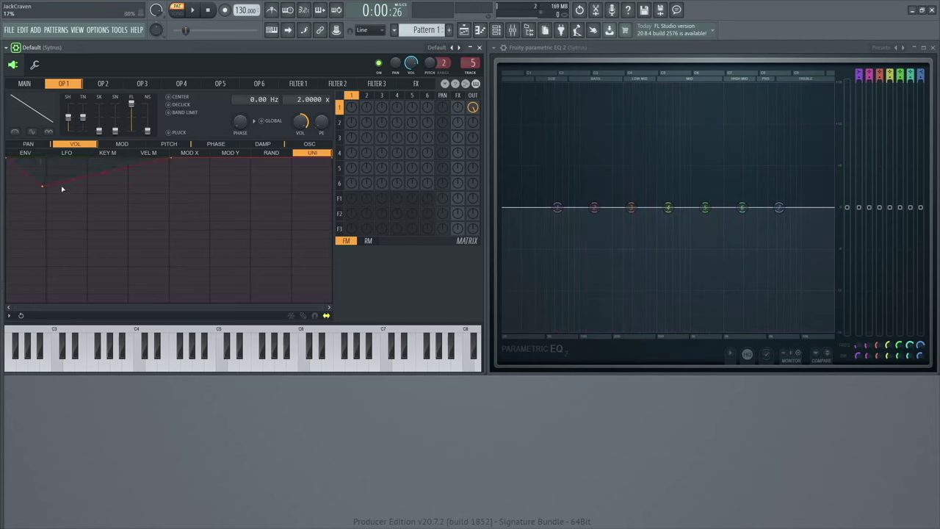
{"action": "left_click", "coordinate": [166, 202]}
{"action": "left_click", "coordinate": [263, 179]}
{"action": "right_click", "coordinate": [121, 213]}
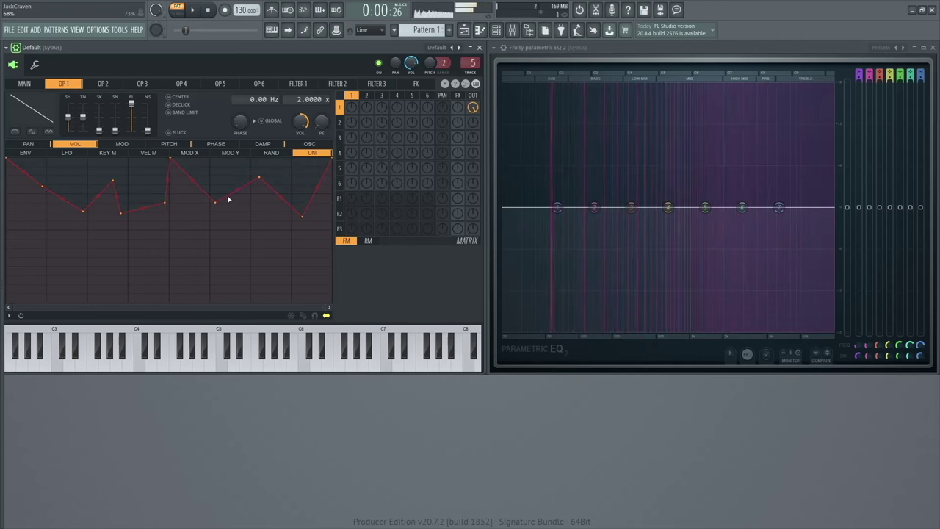
Clear the inner points of operator 1's pitch unison mapping and turn it into a Pulse curve with a raised middle point
{"action": "left_click", "coordinate": [179, 146]}
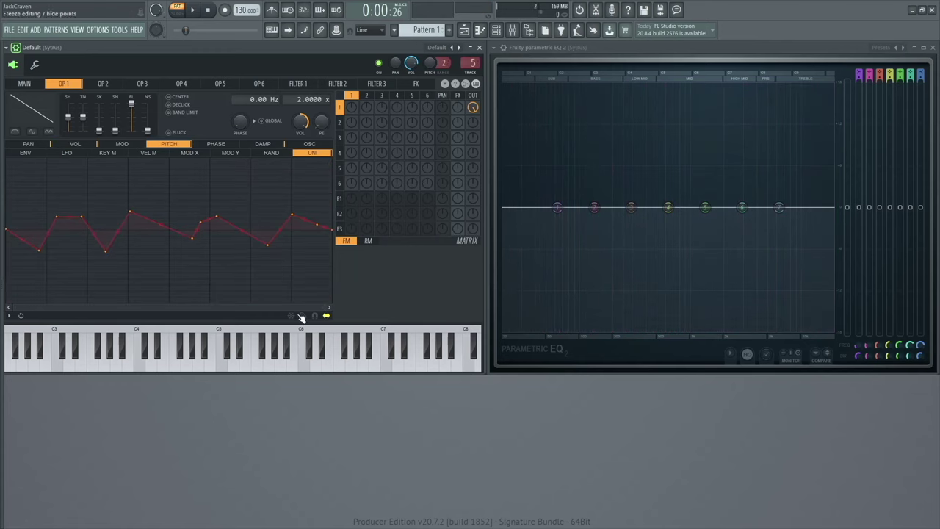
{"action": "left_click_drag", "start_coordinate": [232, 224], "coordinate": [15, 228]}
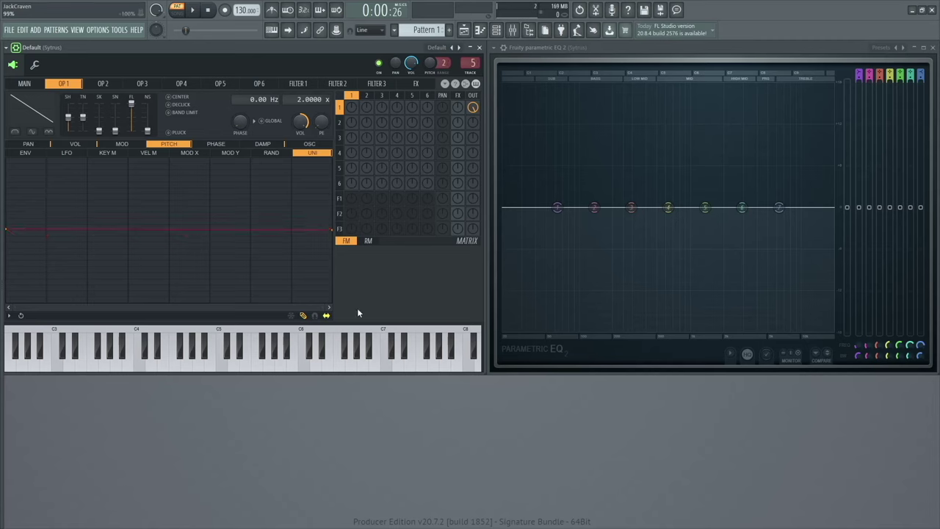
{"action": "right_click", "coordinate": [333, 230]}
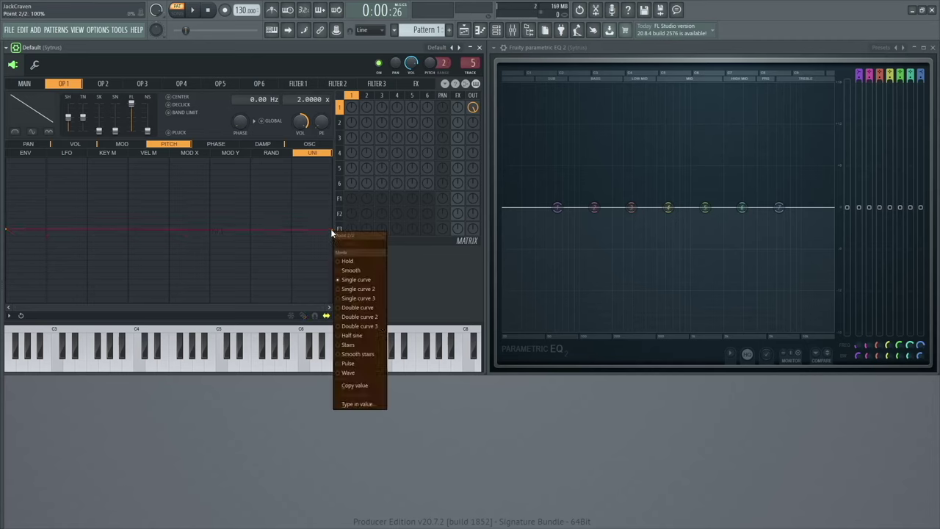
{"action": "left_click", "coordinate": [374, 363]}
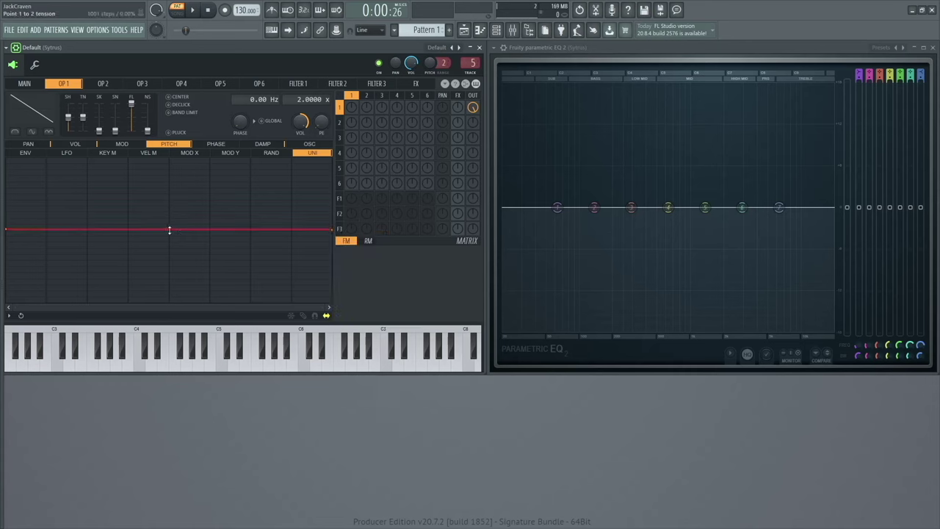
{"action": "left_click_drag", "start_coordinate": [169, 230], "coordinate": [195, 180]}
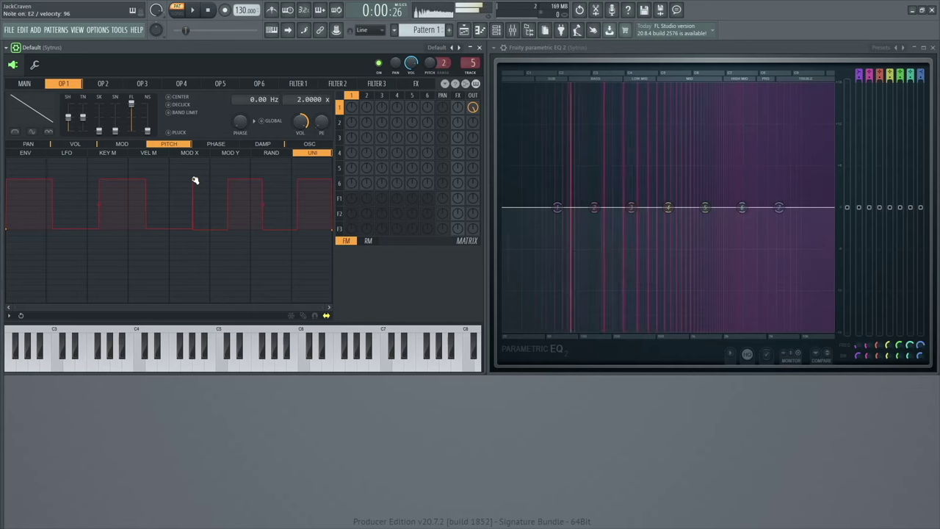
Set the last segment of the pitch unison mapping to Wave, and increase the number of cycles in both segments
{"action": "right_click", "coordinate": [334, 230]}
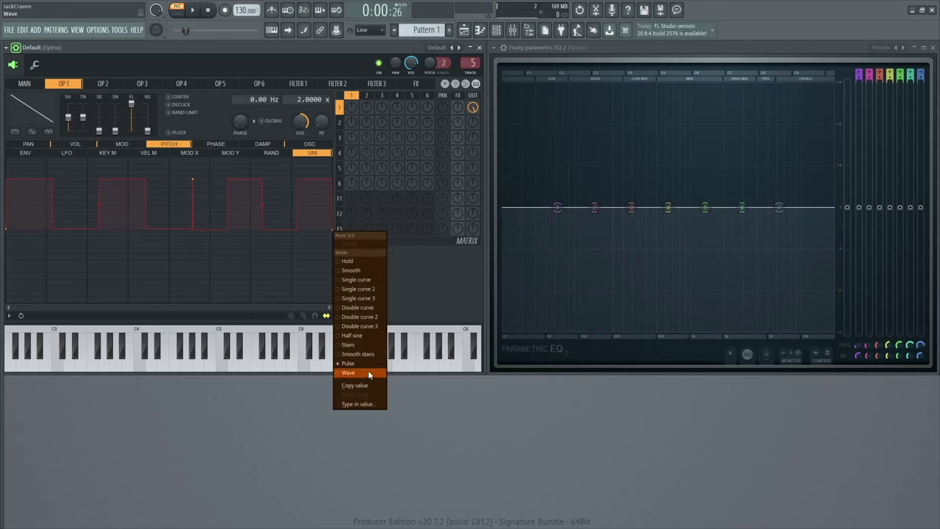
{"action": "left_click", "coordinate": [369, 373]}
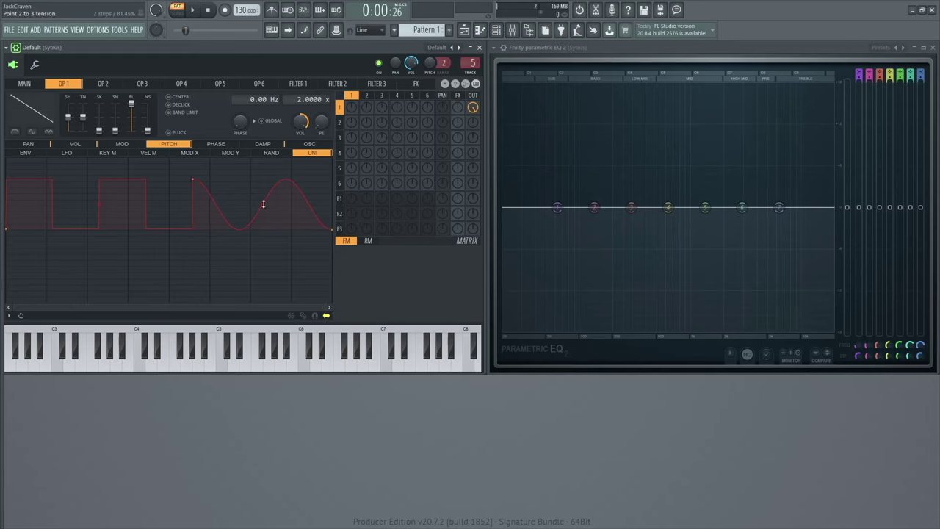
{"action": "mouse_move", "coordinate": [262, 204]}
{"action": "left_mouse_down"}
{"action": "mouse_move", "coordinate": [262, 184]}
{"action": "mouse_move", "coordinate": [262, 203]}
{"action": "left_mouse_up"}
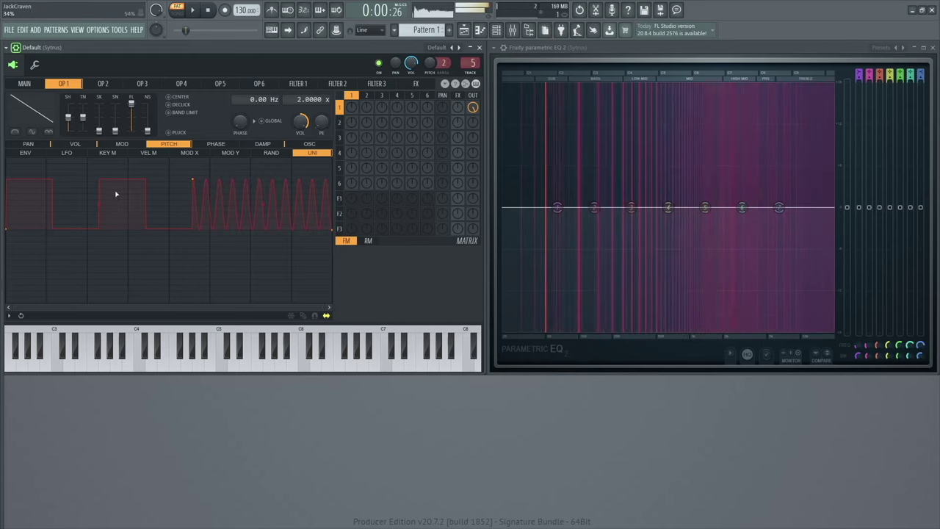
{"action": "mouse_move", "coordinate": [98, 203]}
{"action": "left_mouse_down"}
{"action": "mouse_move", "coordinate": [99, 187]}
{"action": "mouse_move", "coordinate": [98, 198]}
{"action": "left_mouse_up"}
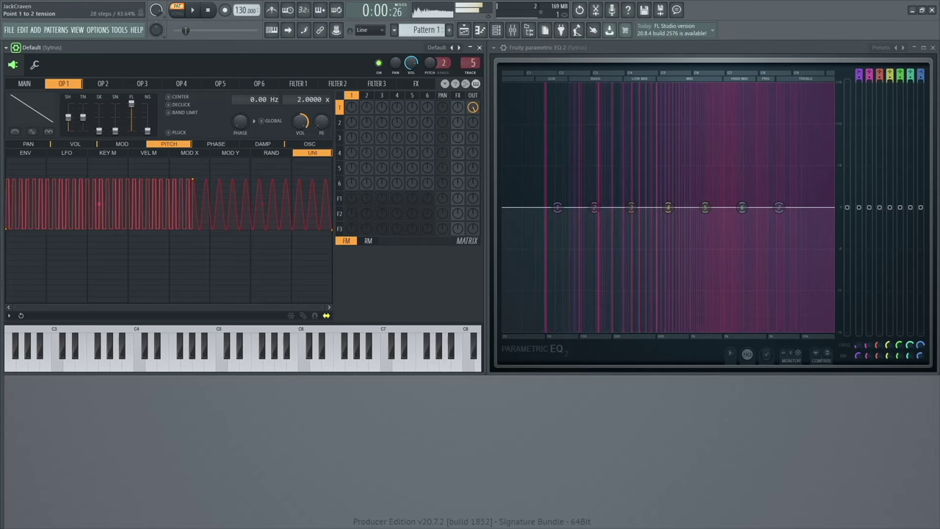
Lower both end points of the pitch unison mapping well below zero, and adjust operator 1's pitch envelope amount
{"action": "left_click_drag", "start_coordinate": [11, 231], "coordinate": [57, 286]}
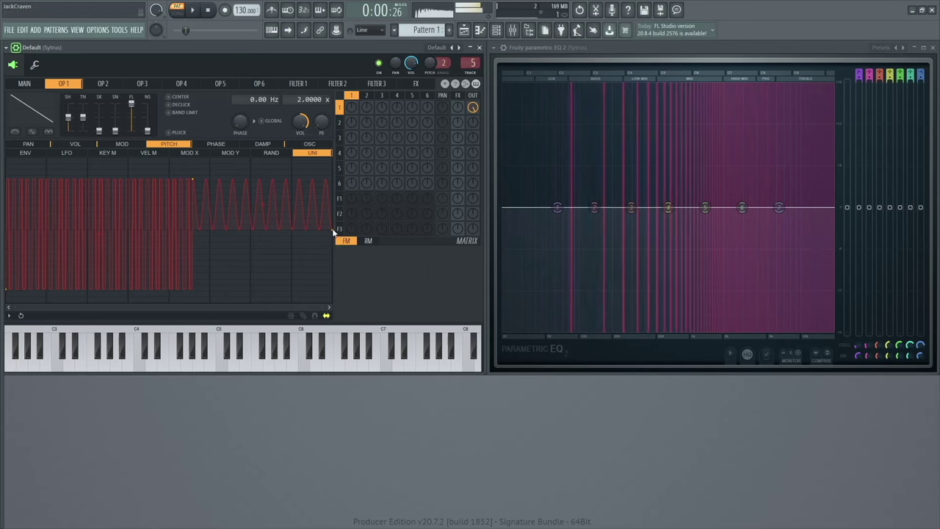
{"action": "left_click_drag", "start_coordinate": [332, 229], "coordinate": [329, 296]}
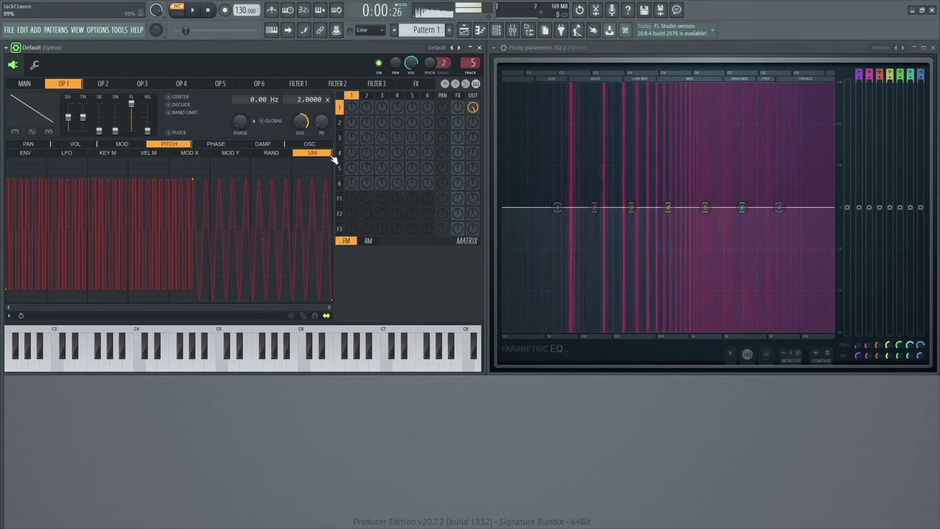
{"action": "mouse_move", "coordinate": [321, 121]}
{"action": "left_mouse_down"}
{"action": "mouse_move", "coordinate": [321, 72]}
{"action": "mouse_move", "coordinate": [319, 130]}
{"action": "left_mouse_up"}
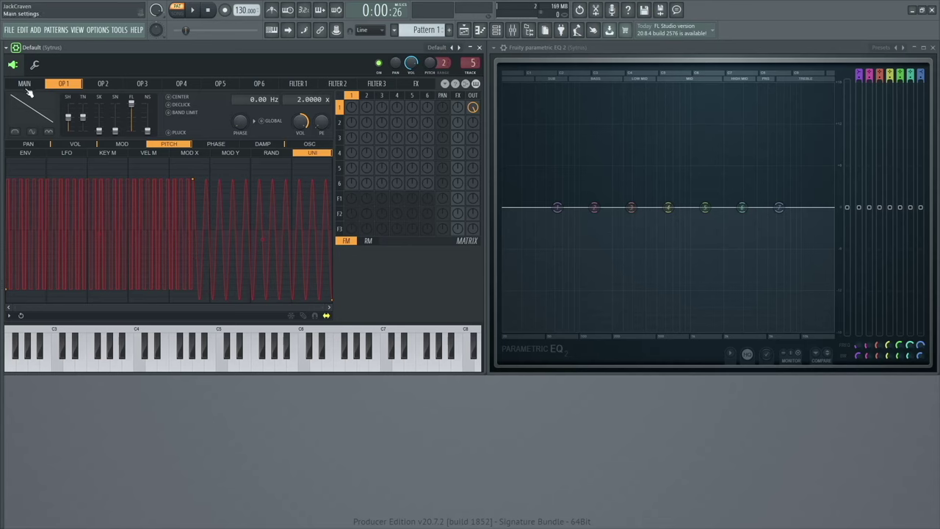
Reload the Default preset and, from the main page, switch the modulation matrix to RM and back to FM
{"action": "left_click", "coordinate": [447, 47]}
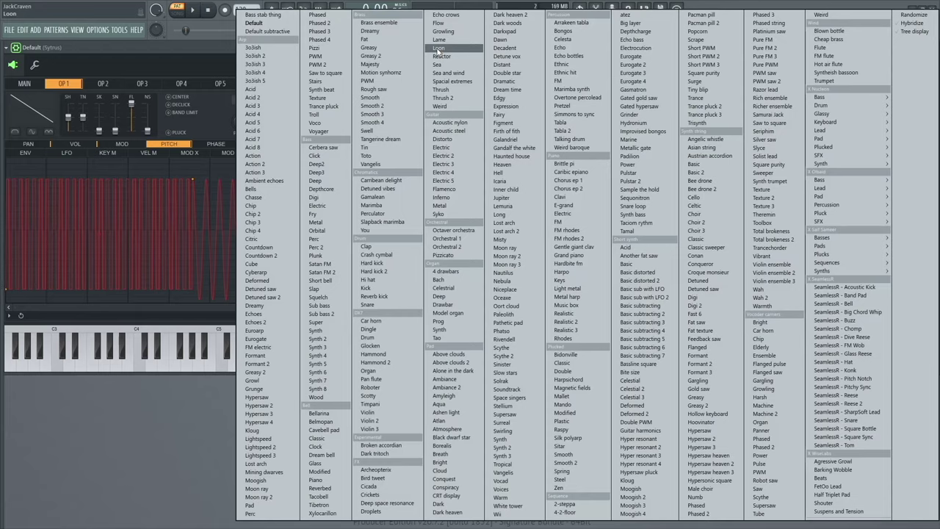
{"action": "left_click", "coordinate": [244, 25]}
{"action": "left_click", "coordinate": [24, 83]}
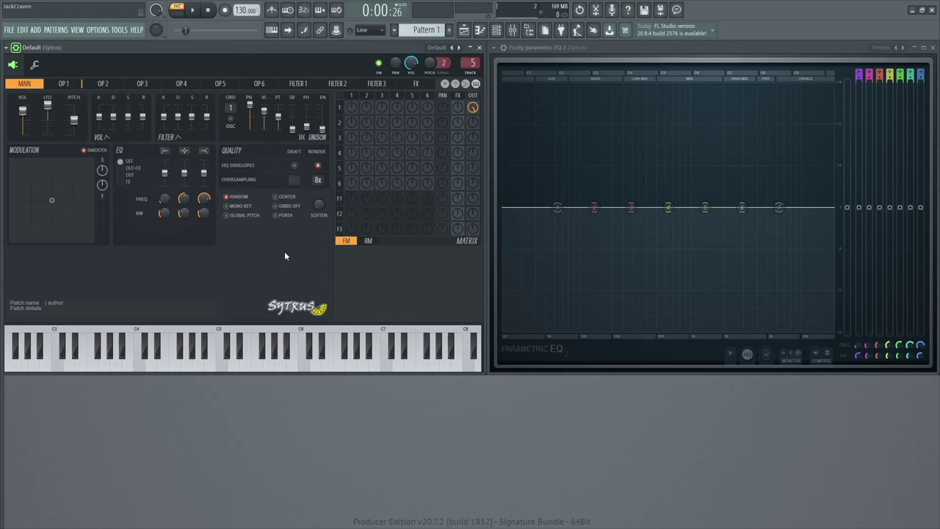
{"action": "left_click", "coordinate": [369, 240]}
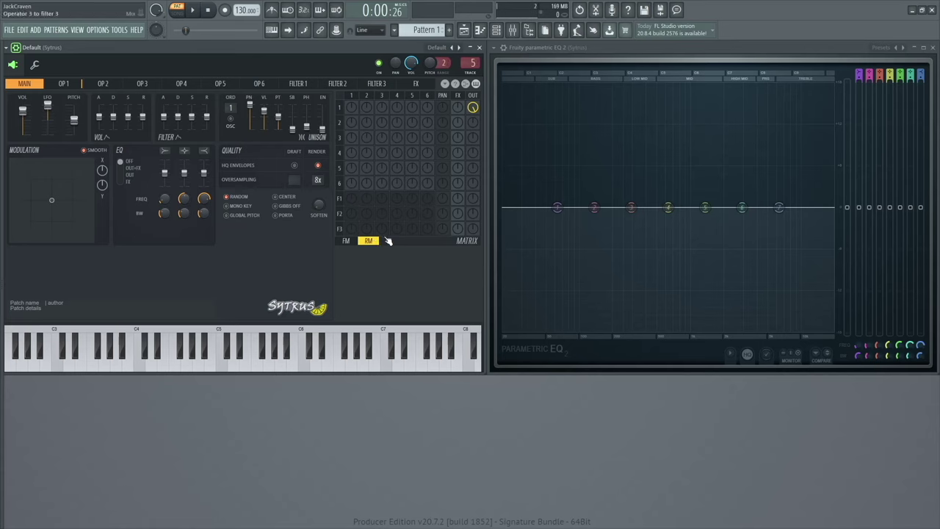
{"action": "left_click", "coordinate": [346, 241]}
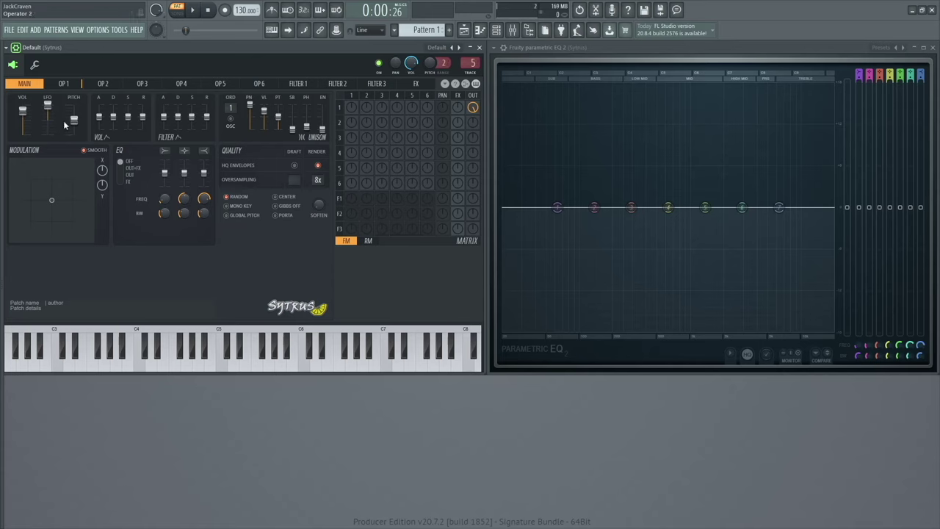
Reshape operator 2's waveform into a half-cycle triangular peak with the Half option enabled, and audition operator 2 alone
{"action": "left_click", "coordinate": [64, 84]}
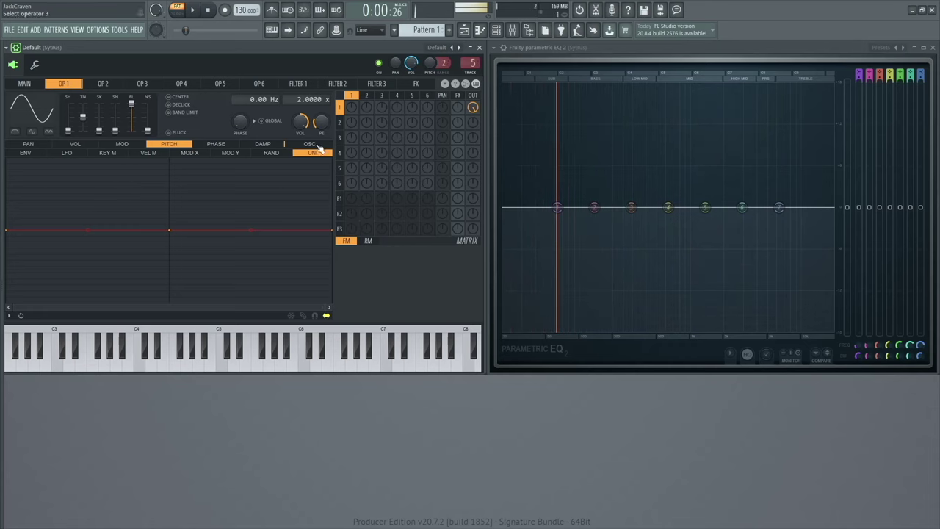
{"action": "left_click", "coordinate": [368, 96]}
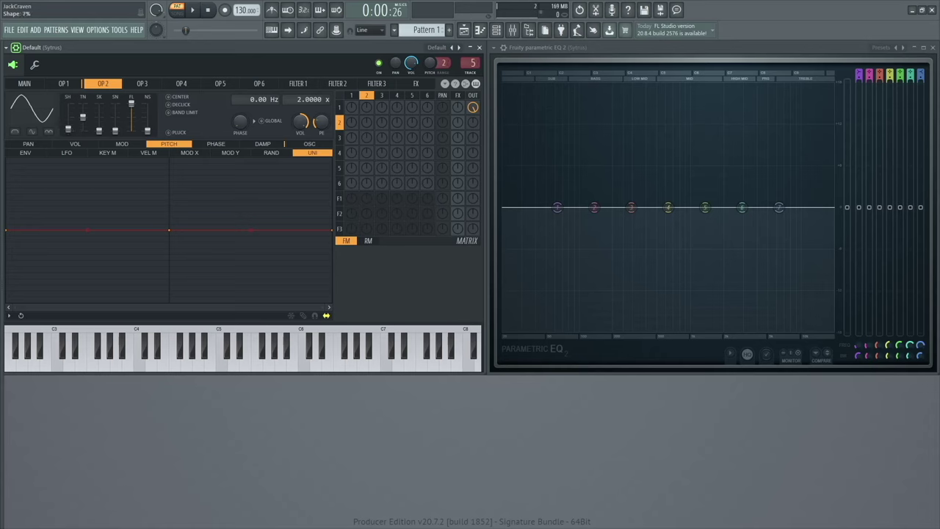
{"action": "left_click_drag", "start_coordinate": [68, 131], "coordinate": [68, 119]}
{"action": "left_click", "coordinate": [31, 131]}
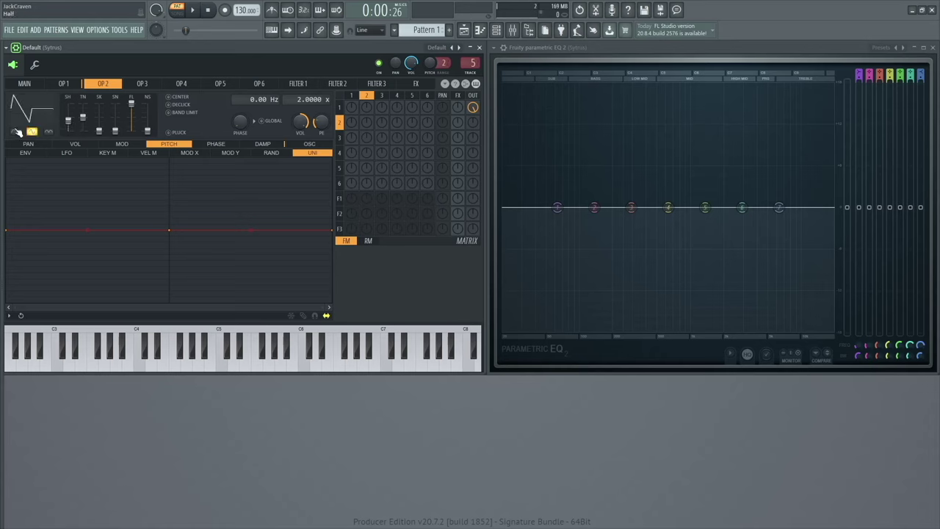
{"action": "left_click", "coordinate": [15, 133]}
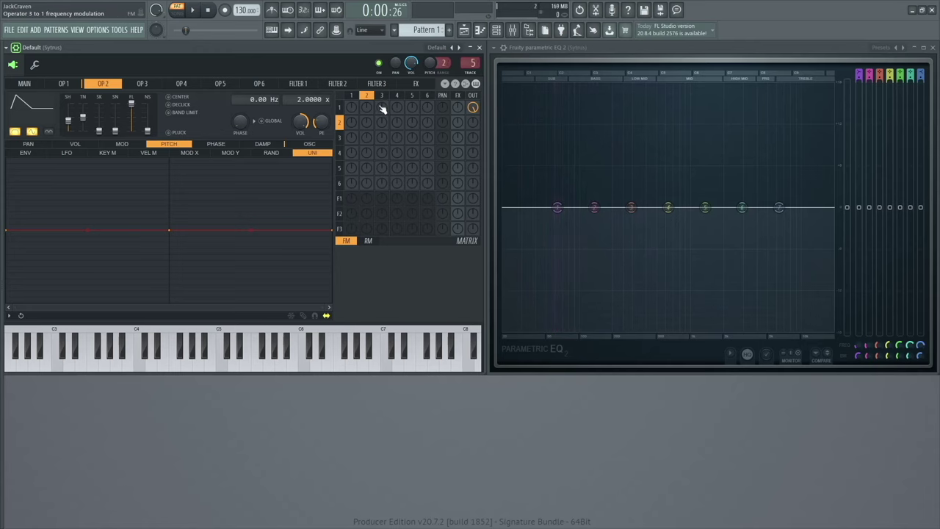
{"action": "left_click_drag", "start_coordinate": [367, 108], "coordinate": [366, 101]}
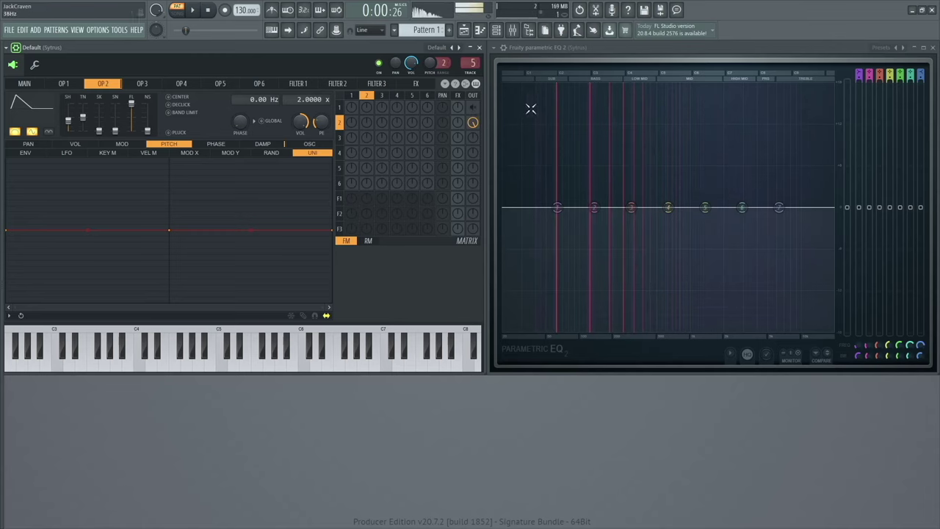
Convert operator 2's shape to sine harmonics and make operator 1 the audible output with operator 2 muted
{"action": "left_click", "coordinate": [40, 116]}
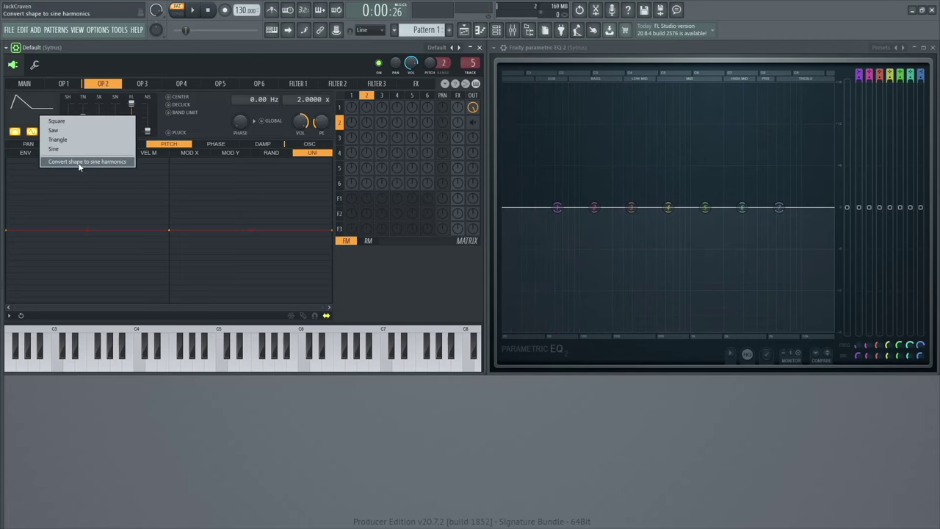
{"action": "left_click", "coordinate": [79, 162]}
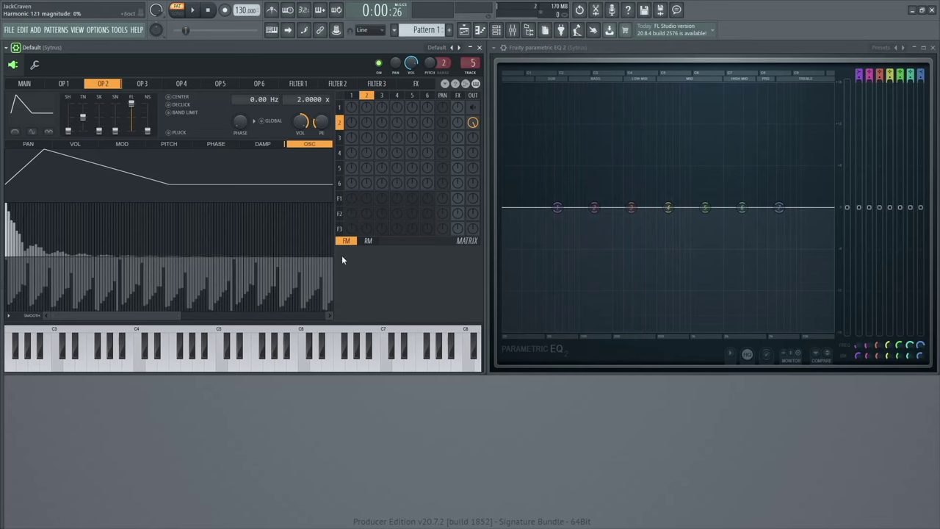
{"action": "mouse_move", "coordinate": [162, 318]}
{"action": "left_mouse_down"}
{"action": "mouse_move", "coordinate": [190, 319]}
{"action": "mouse_move", "coordinate": [142, 324]}
{"action": "mouse_move", "coordinate": [150, 322]}
{"action": "left_mouse_up"}
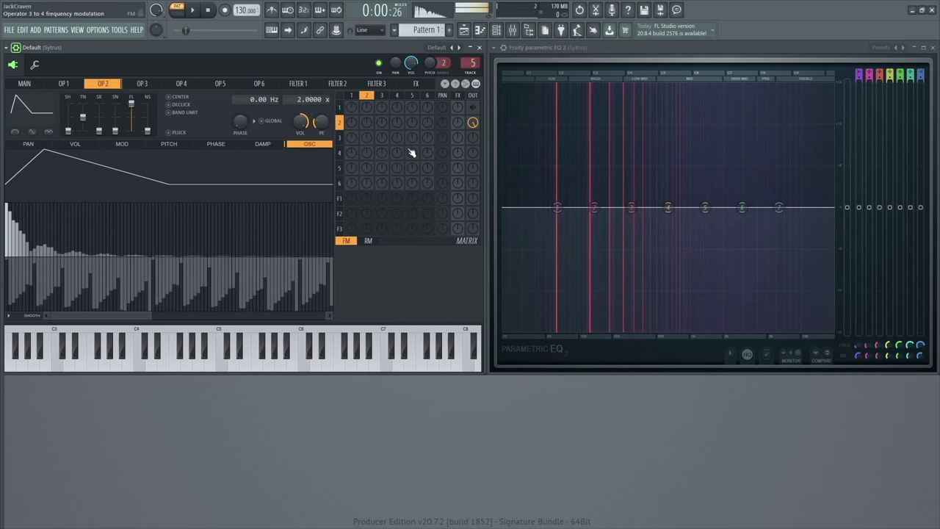
{"action": "left_click", "coordinate": [473, 108]}
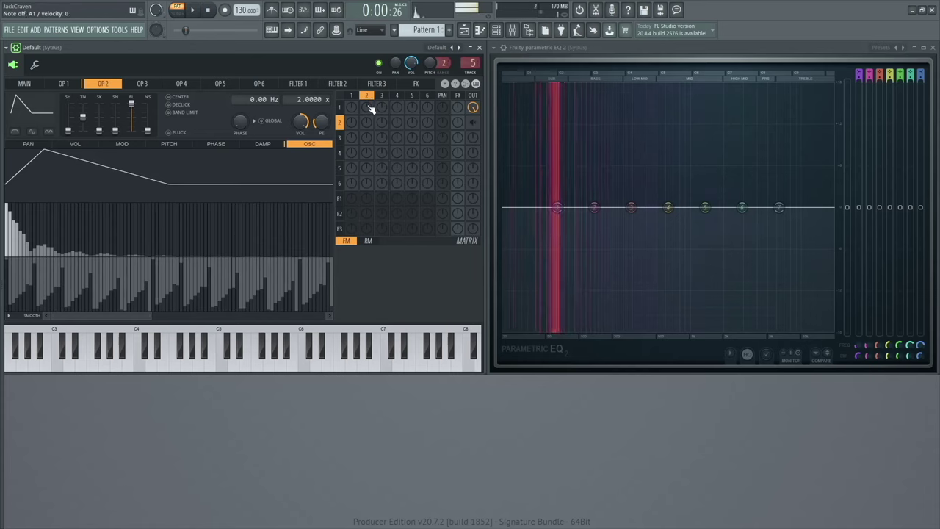
Set operator 2's frequency ratio to 1.9000 and apply a strong negative amount of its frequency modulation to operator 1
{"action": "left_click_drag", "start_coordinate": [367, 108], "coordinate": [366, 157]}
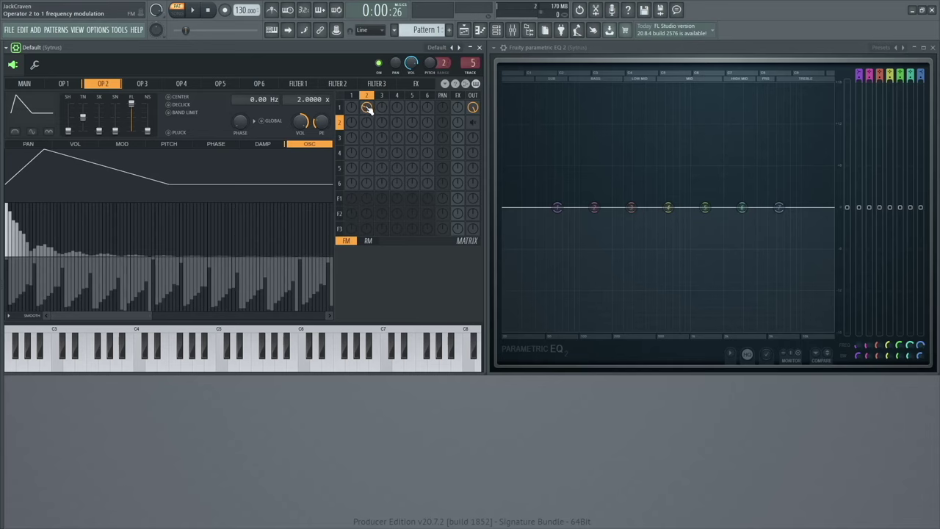
{"action": "left_click_drag", "start_coordinate": [367, 107], "coordinate": [367, 116]}
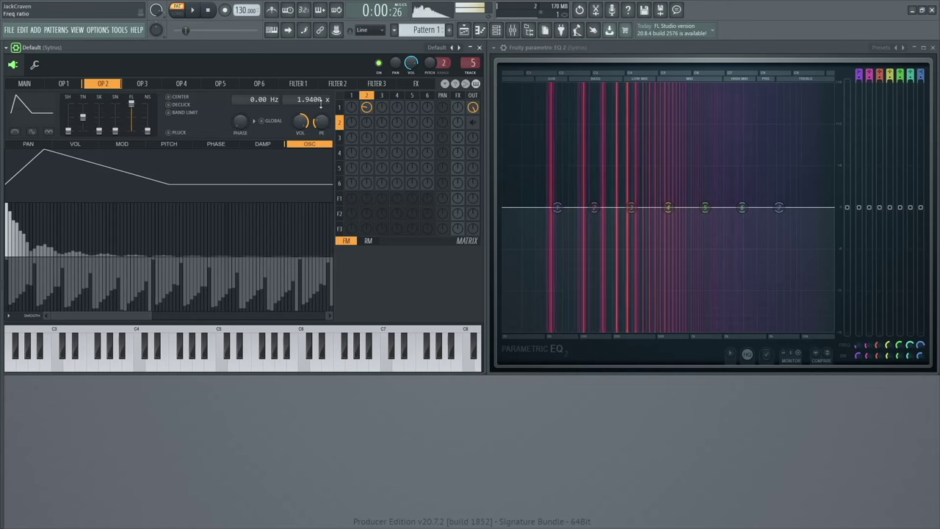
{"action": "left_click_drag", "start_coordinate": [320, 104], "coordinate": [310, 98]}
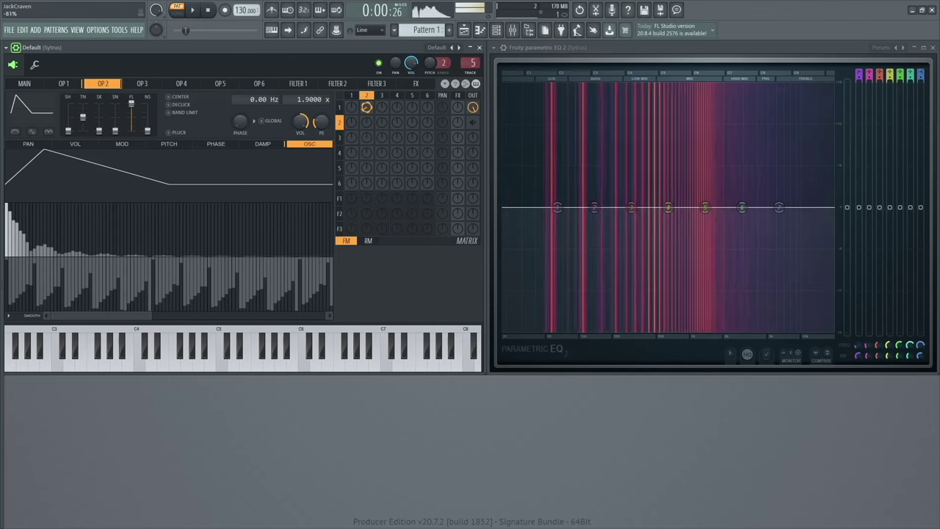
{"action": "left_click_drag", "start_coordinate": [367, 107], "coordinate": [367, 106]}
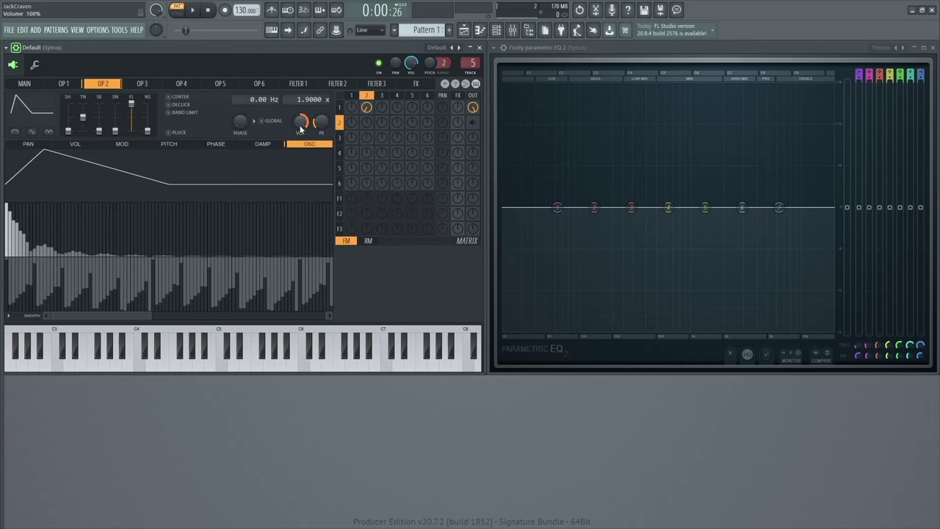
Shape operator 2's volume Mod X mapping into a smooth curve falling to zero with a mid dip and bump, and set Modulation X to 0%
{"action": "left_click", "coordinate": [82, 145]}
{"action": "left_click", "coordinate": [192, 154]}
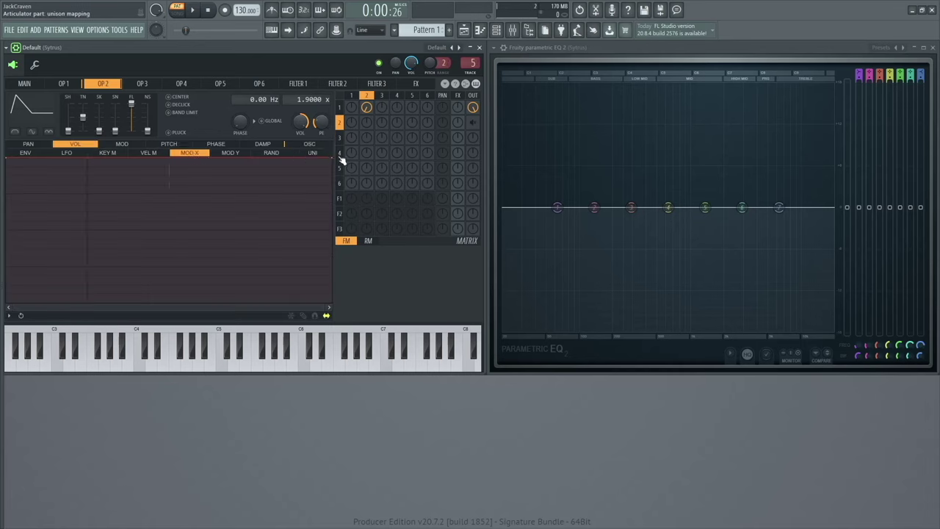
{"action": "left_click_drag", "start_coordinate": [331, 157], "coordinate": [332, 303]}
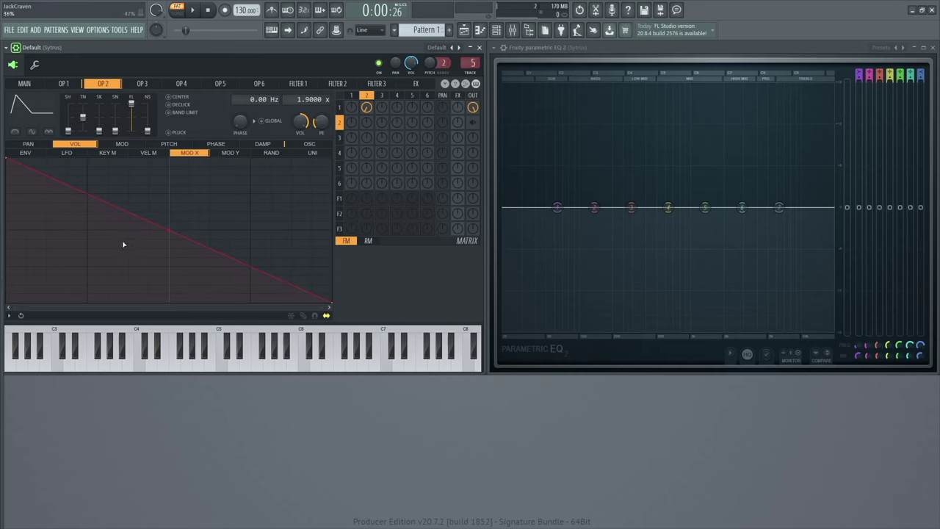
{"action": "left_click_drag", "start_coordinate": [124, 245], "coordinate": [96, 242]}
{"action": "right_click", "coordinate": [97, 241]}
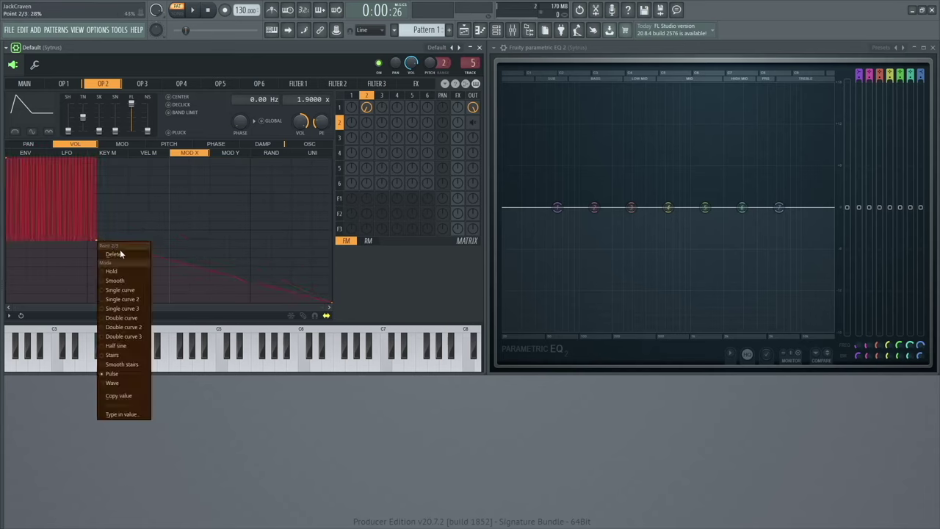
{"action": "left_click", "coordinate": [139, 285]}
{"action": "mouse_move", "coordinate": [99, 243]}
{"action": "left_mouse_down"}
{"action": "mouse_move", "coordinate": [171, 248]}
{"action": "mouse_move", "coordinate": [112, 248]}
{"action": "left_mouse_up"}
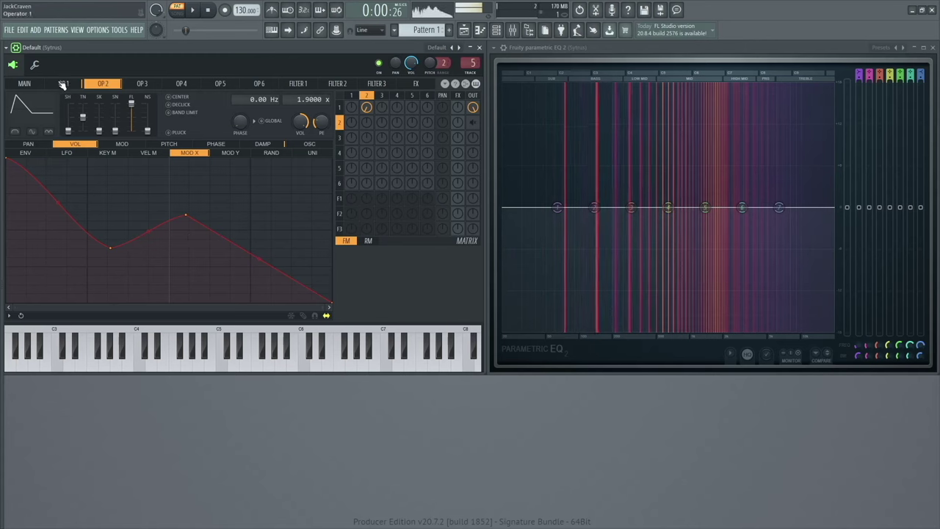
{"action": "left_click", "coordinate": [25, 83]}
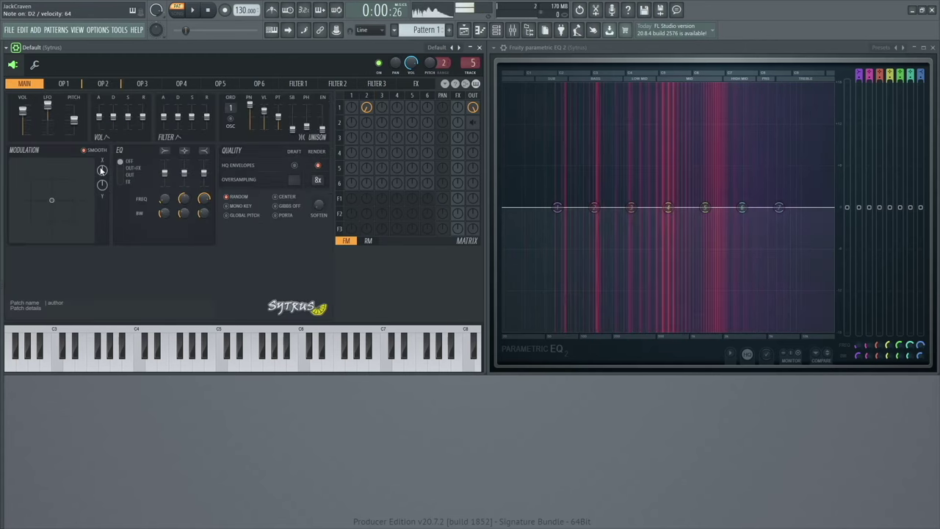
{"action": "mouse_move", "coordinate": [103, 170]}
{"action": "left_mouse_down"}
{"action": "mouse_move", "coordinate": [102, 147]}
{"action": "mouse_move", "coordinate": [102, 170]}
{"action": "mouse_move", "coordinate": [102, 158]}
{"action": "left_mouse_up"}
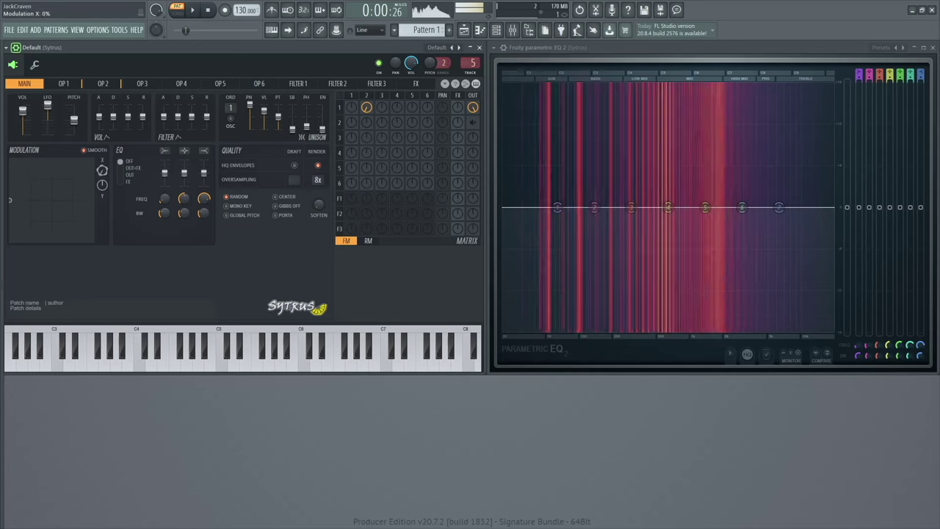
Move the inner points of operator 2's volume Mod X mapping to form a steady downward slope, and sweep Modulation X
{"action": "left_click", "coordinate": [64, 83]}
{"action": "left_click", "coordinate": [105, 84]}
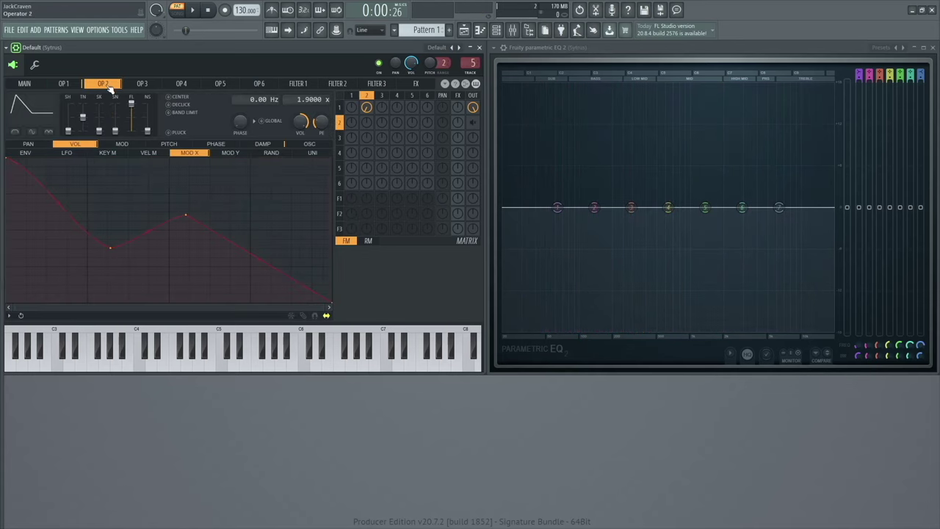
{"action": "left_click_drag", "start_coordinate": [187, 218], "coordinate": [204, 277]}
{"action": "left_click_drag", "start_coordinate": [111, 258], "coordinate": [194, 210]}
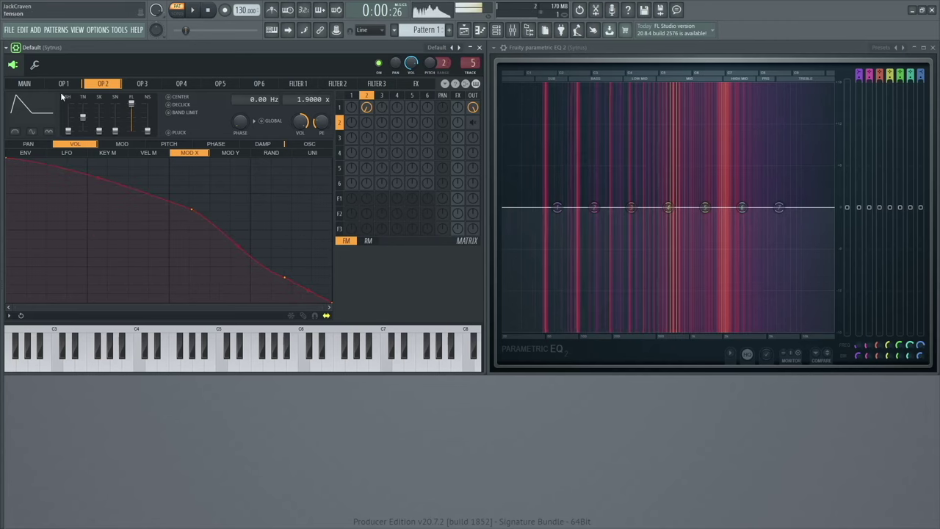
{"action": "left_click", "coordinate": [25, 84]}
{"action": "left_click_drag", "start_coordinate": [101, 174], "coordinate": [101, 242]}
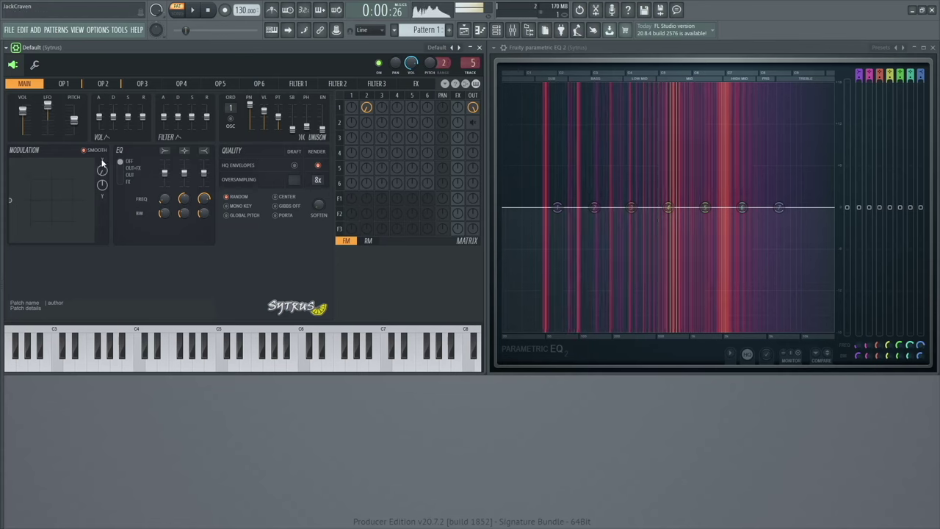
Select operator 1 and route it fully into filter 1 in the matrix
{"action": "left_click", "coordinate": [370, 98]}
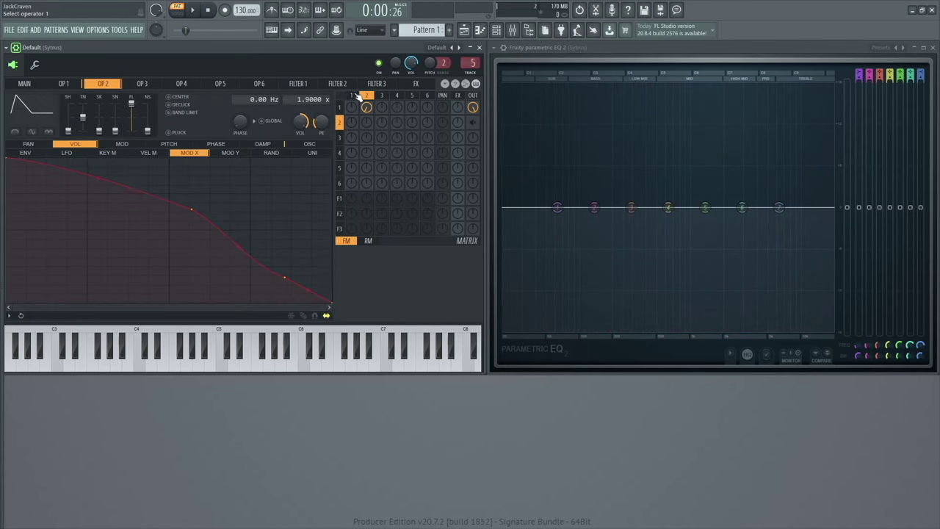
{"action": "left_click", "coordinate": [357, 97]}
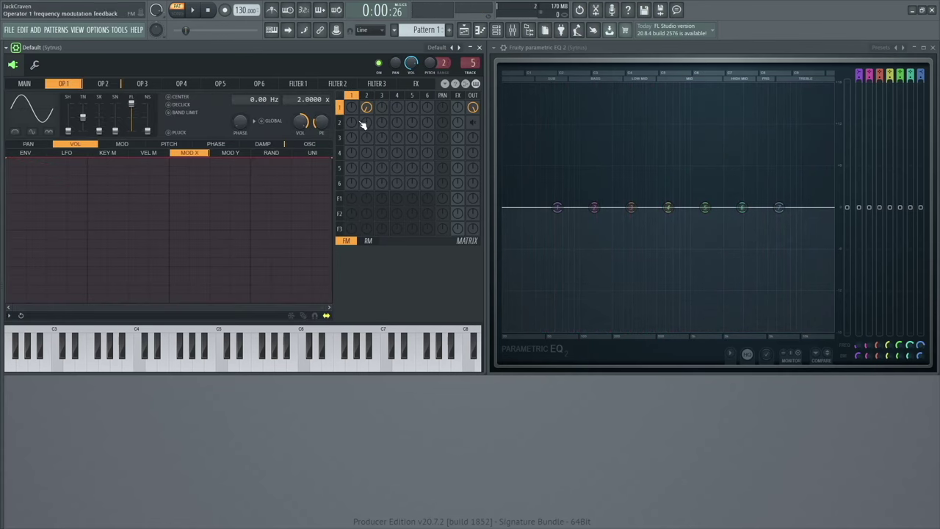
{"action": "left_click", "coordinate": [352, 199]}
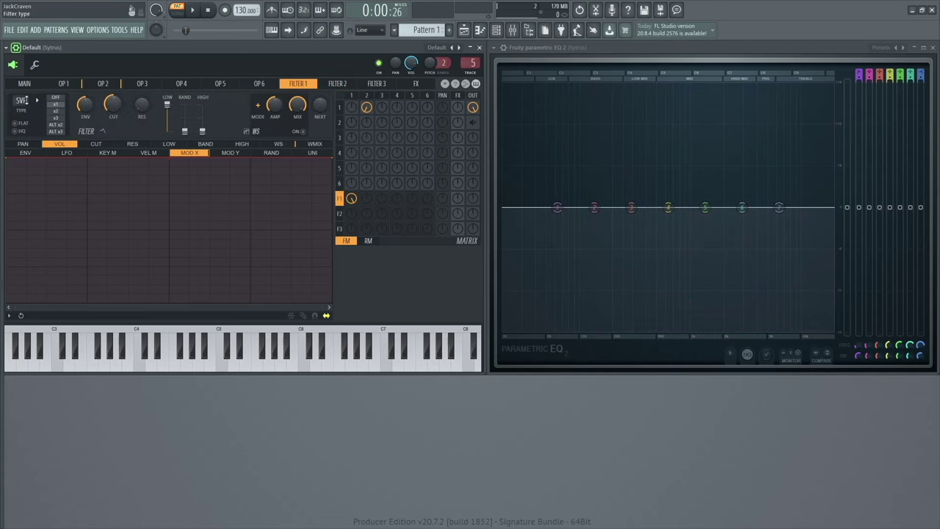
Cycle through filter 1's types and set it to HP2
{"action": "scroll", "coordinate": [20, 101], "scroll_direction": "down", "scroll_amount": 1}
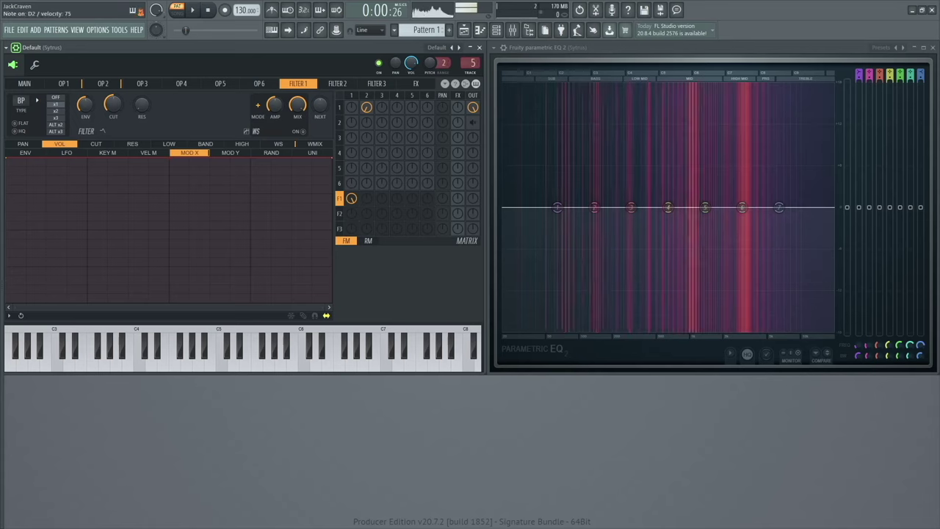
{"action": "scroll", "coordinate": [21, 101], "scroll_direction": "up", "scroll_amount": 2}
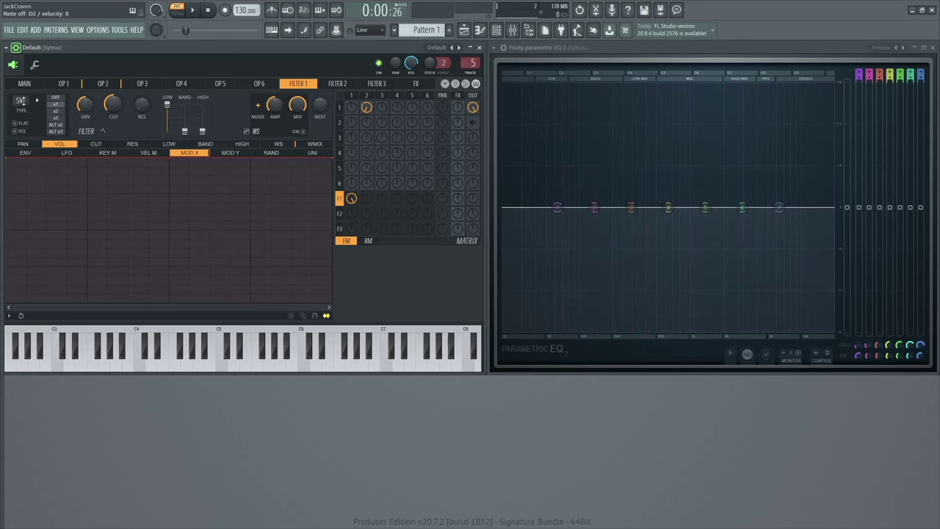
{"action": "scroll", "coordinate": [21, 101], "scroll_direction": "down", "scroll_amount": 2}
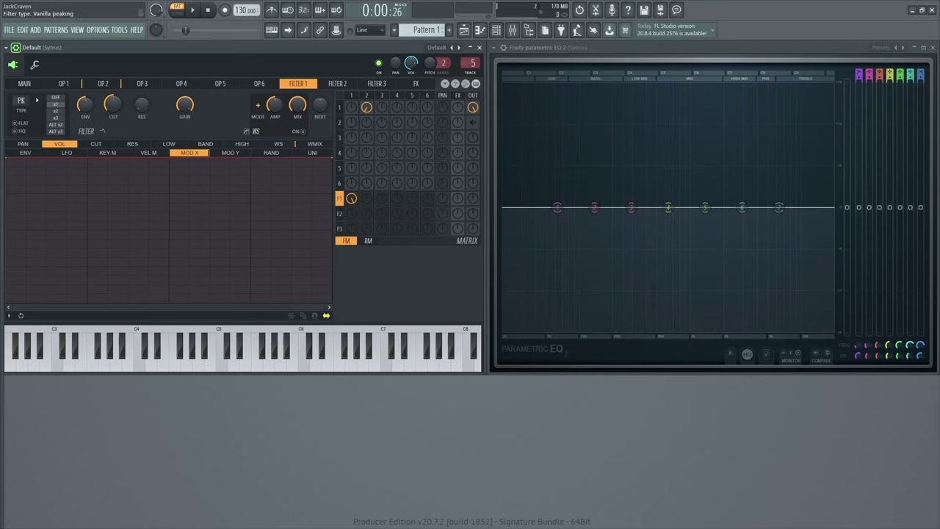
{"action": "scroll", "coordinate": [21, 101], "scroll_direction": "down", "scroll_amount": 1}
{"action": "scroll", "coordinate": [22, 101], "scroll_direction": "down", "scroll_amount": 1}
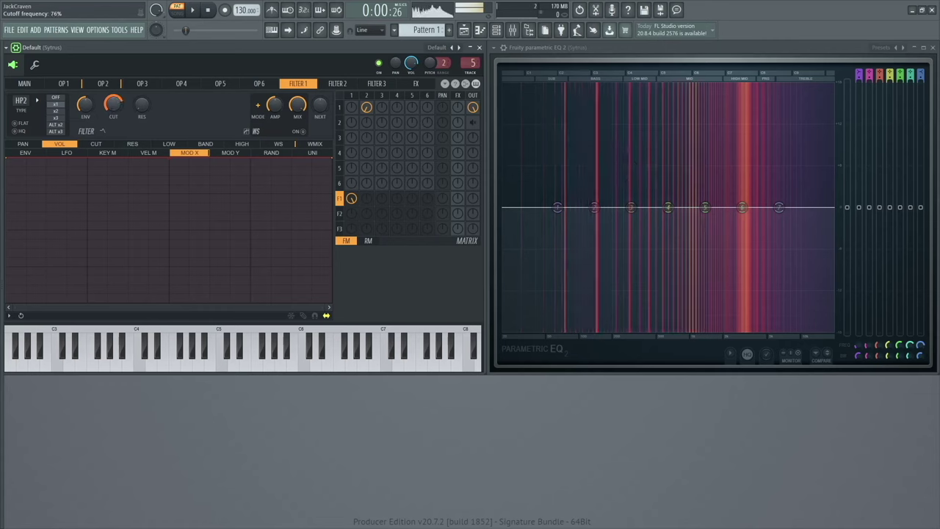
Send filter 1 to the output and sweep its cutoff frequency to about 64%
{"action": "scroll", "coordinate": [113, 106], "scroll_direction": "up", "scroll_amount": 2}
{"action": "scroll", "coordinate": [113, 105], "scroll_direction": "down", "scroll_amount": 3}
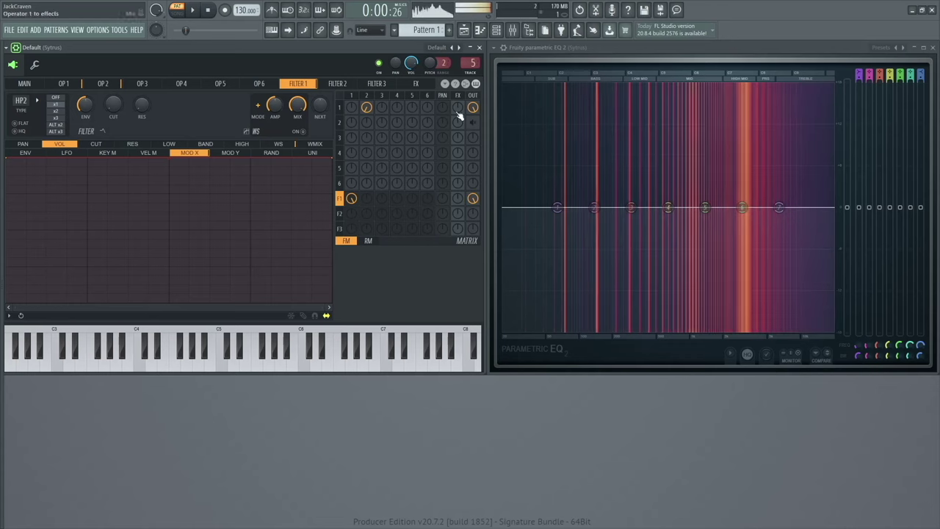
{"action": "scroll", "coordinate": [85, 105], "scroll_direction": "down", "scroll_amount": 3}
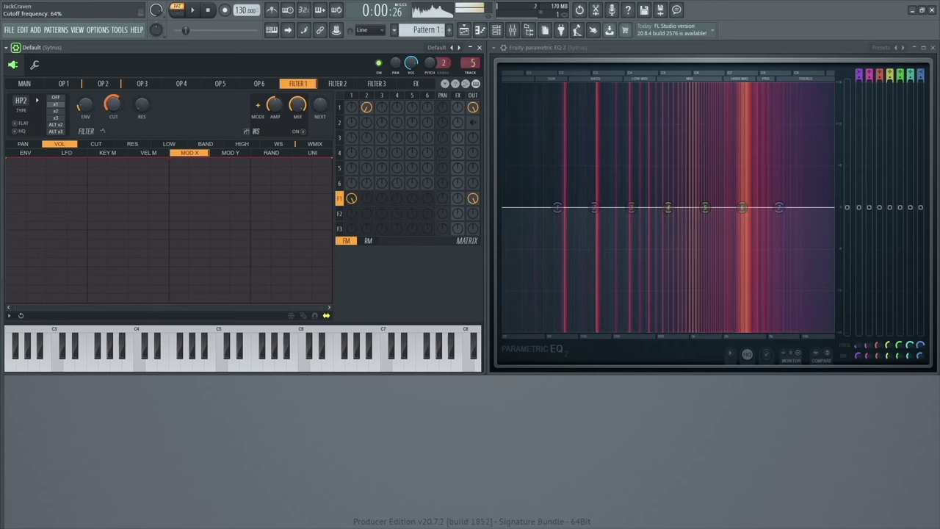
Audition filter 1's BS and LP2 types with cutoff frequency sweeps, leaving the filter on LP2
{"action": "scroll", "coordinate": [25, 105], "scroll_direction": "down", "scroll_amount": 2}
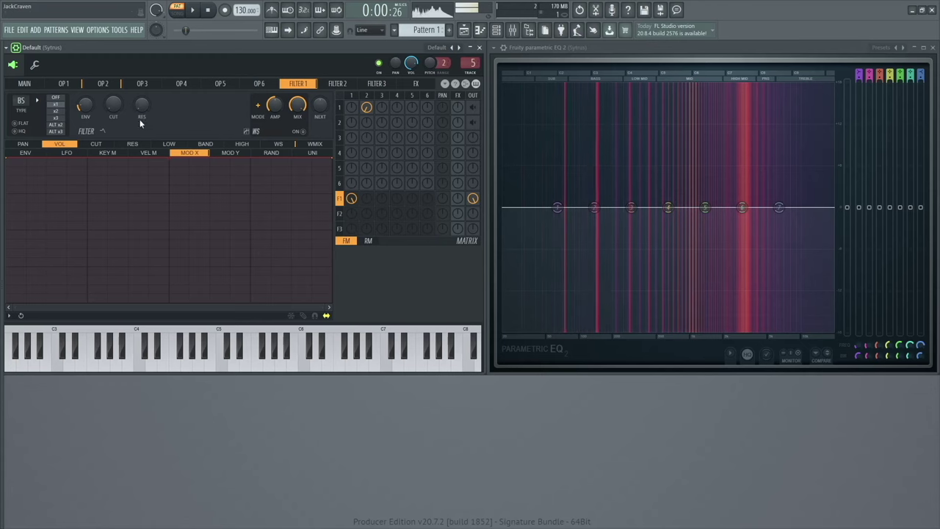
{"action": "left_click_drag", "start_coordinate": [113, 105], "coordinate": [113, 125]}
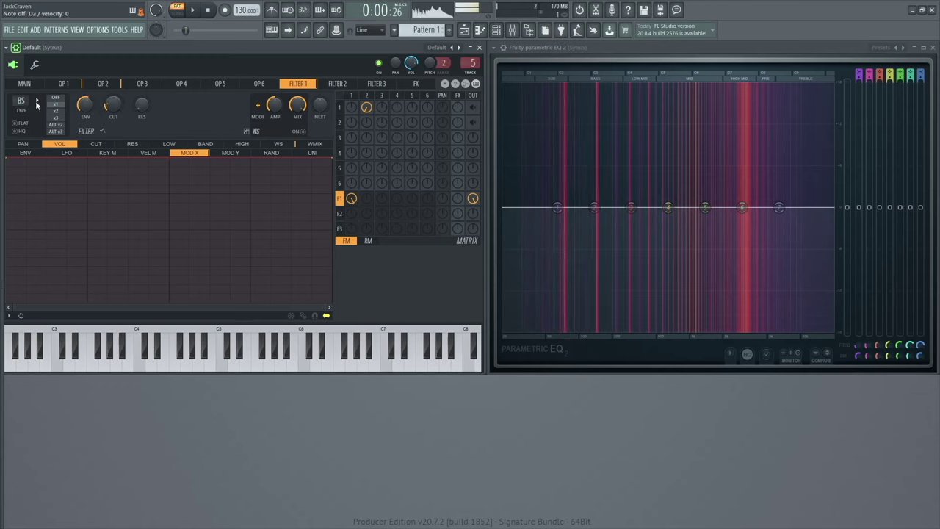
{"action": "left_click_drag", "start_coordinate": [113, 105], "coordinate": [113, 86]}
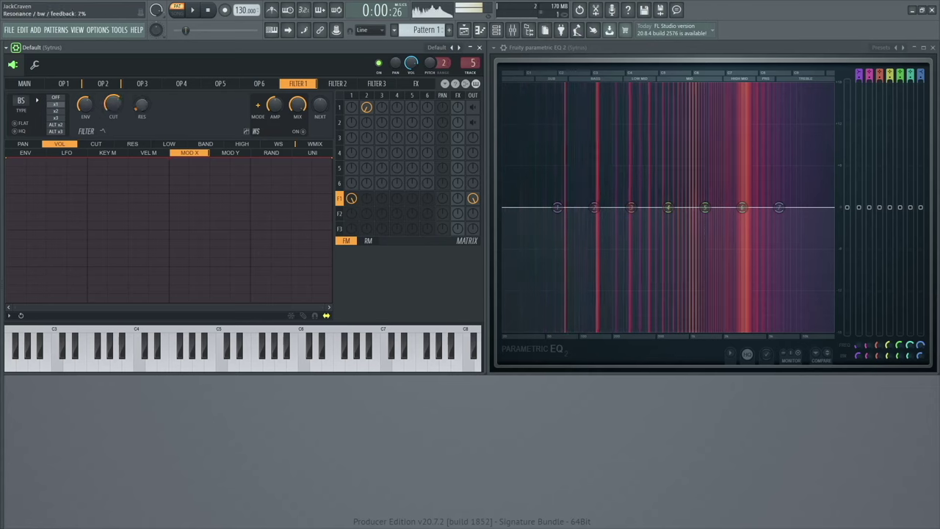
{"action": "left_click_drag", "start_coordinate": [21, 103], "coordinate": [21, 94]}
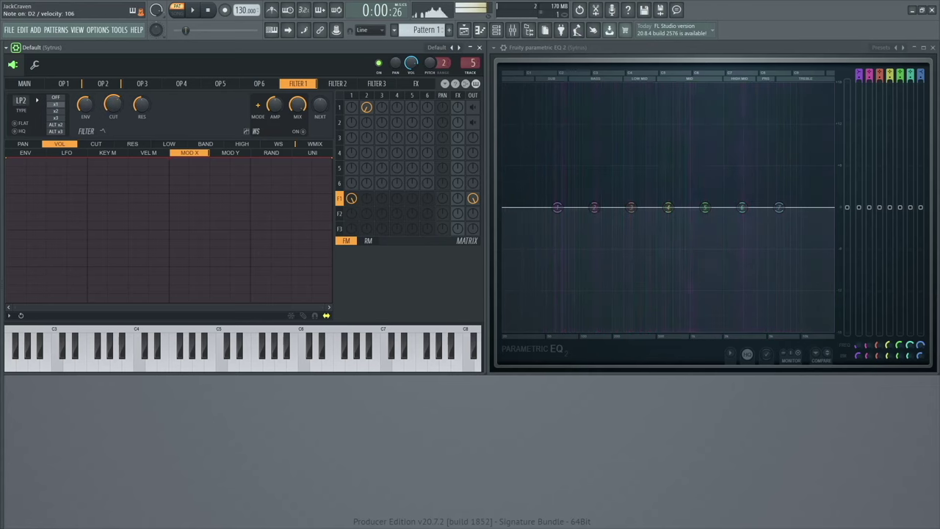
{"action": "left_click_drag", "start_coordinate": [113, 105], "coordinate": [113, 128]}
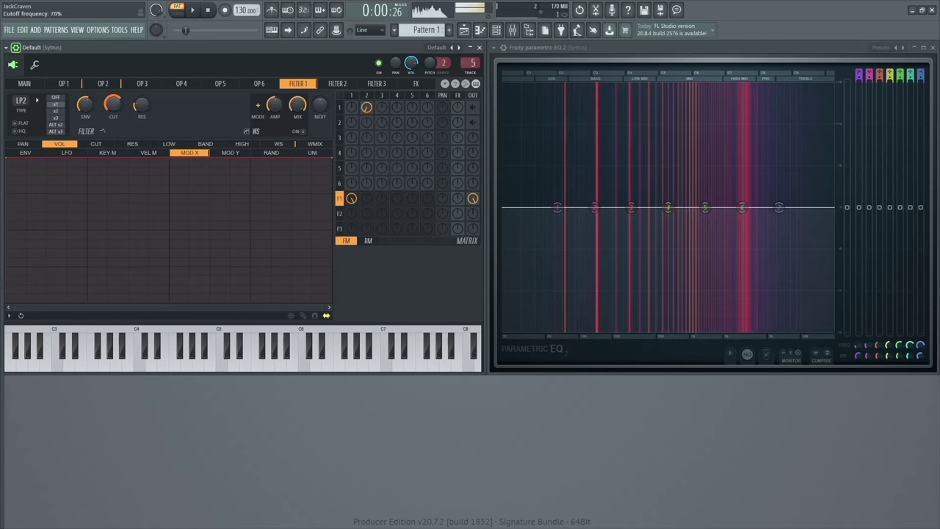
{"action": "left_click_drag", "start_coordinate": [113, 105], "coordinate": [113, 133]}
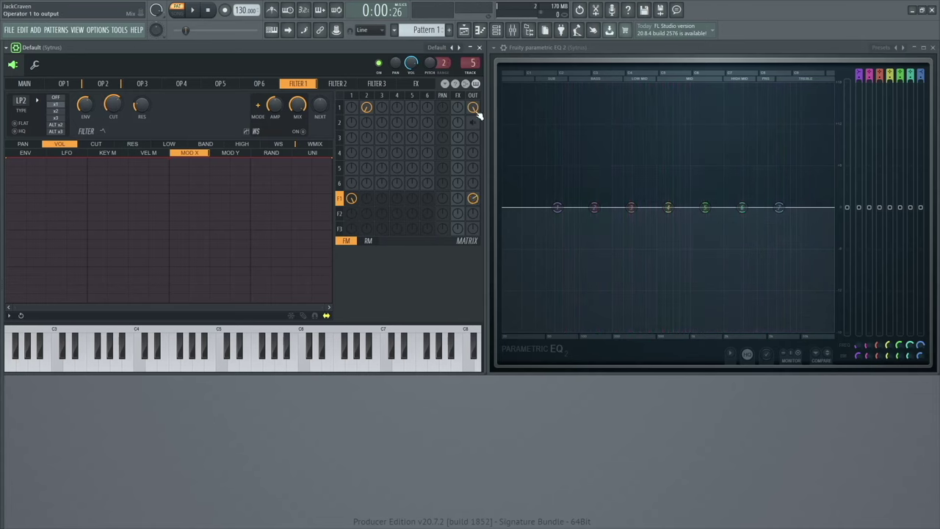
Reshape filter 1's waveshaper curve into an irregular zigzag with several added points and turn the waveshaper on
{"action": "left_click", "coordinate": [279, 143]}
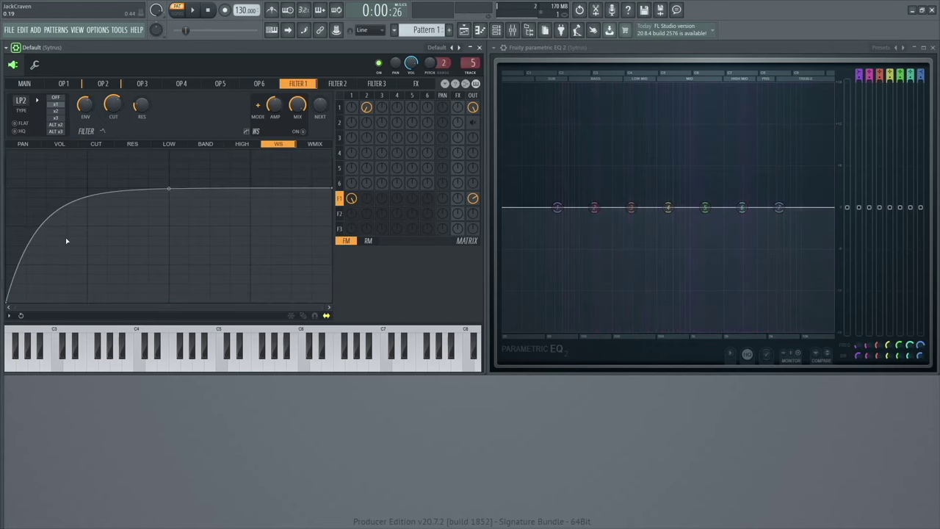
{"action": "mouse_move", "coordinate": [209, 205]}
{"action": "left_mouse_down"}
{"action": "mouse_move", "coordinate": [120, 213]}
{"action": "mouse_move", "coordinate": [73, 204]}
{"action": "mouse_move", "coordinate": [79, 240]}
{"action": "left_mouse_up"}
{"action": "left_click_drag", "start_coordinate": [115, 215], "coordinate": [165, 236]}
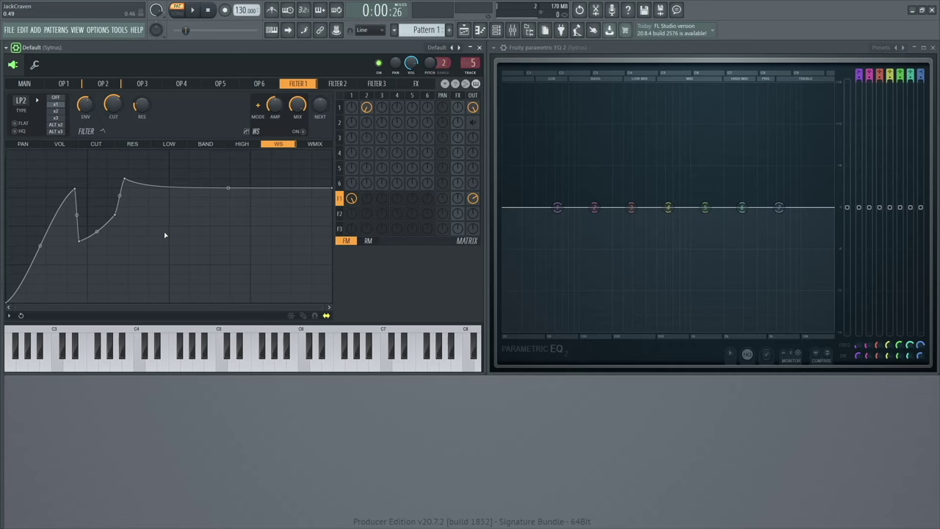
{"action": "left_click", "coordinate": [22, 183]}
{"action": "left_click_drag", "start_coordinate": [40, 244], "coordinate": [61, 231]}
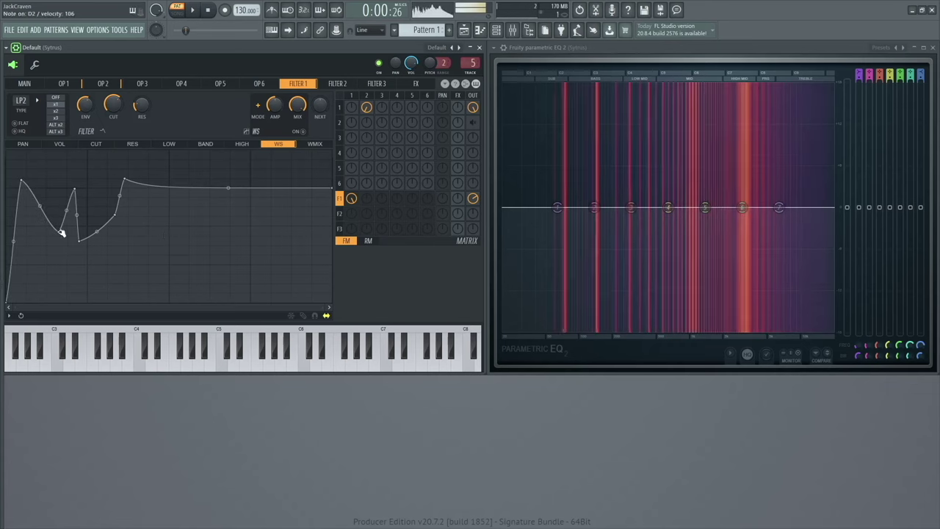
{"action": "left_click", "coordinate": [302, 131]}
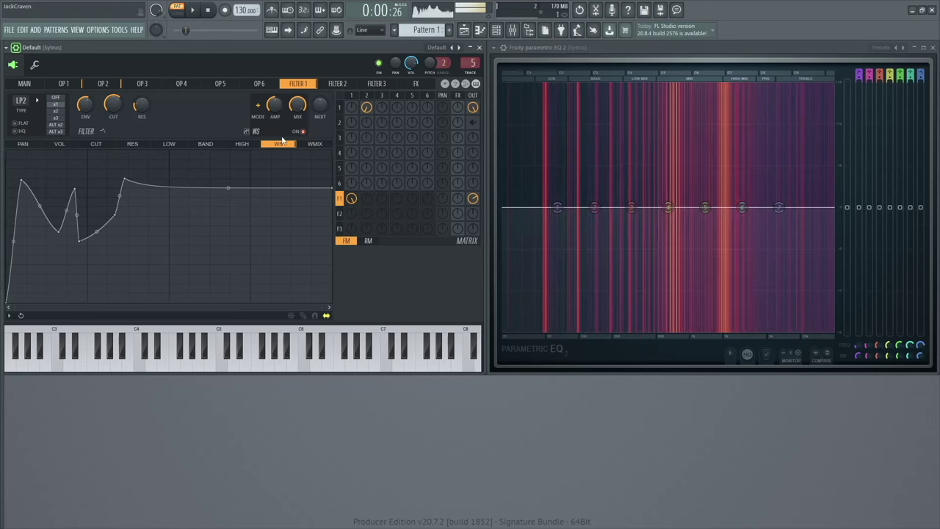
Return to the main settings and sweep Modulation X and Modulation Y
{"action": "left_click", "coordinate": [247, 145]}
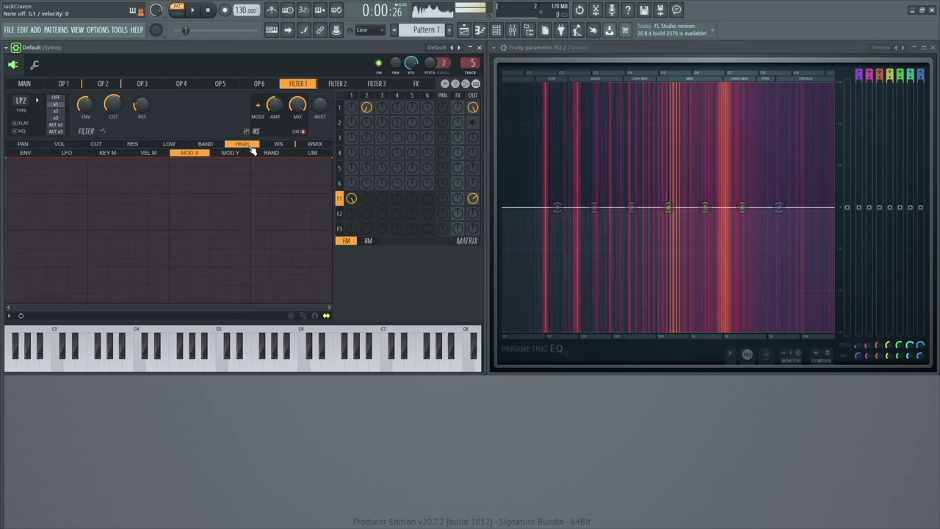
{"action": "left_click", "coordinate": [24, 85]}
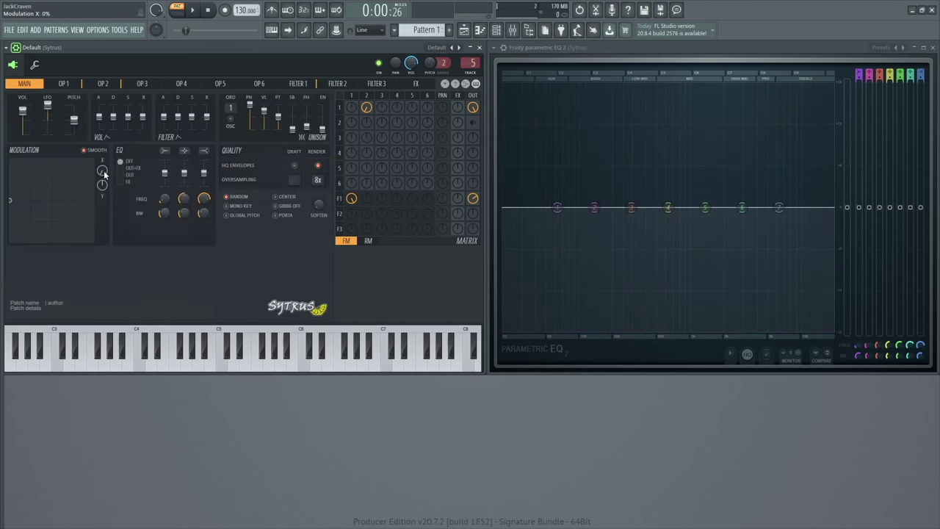
{"action": "mouse_move", "coordinate": [104, 174]}
{"action": "left_mouse_down"}
{"action": "mouse_move", "coordinate": [104, 150]}
{"action": "mouse_move", "coordinate": [102, 170]}
{"action": "left_mouse_up"}
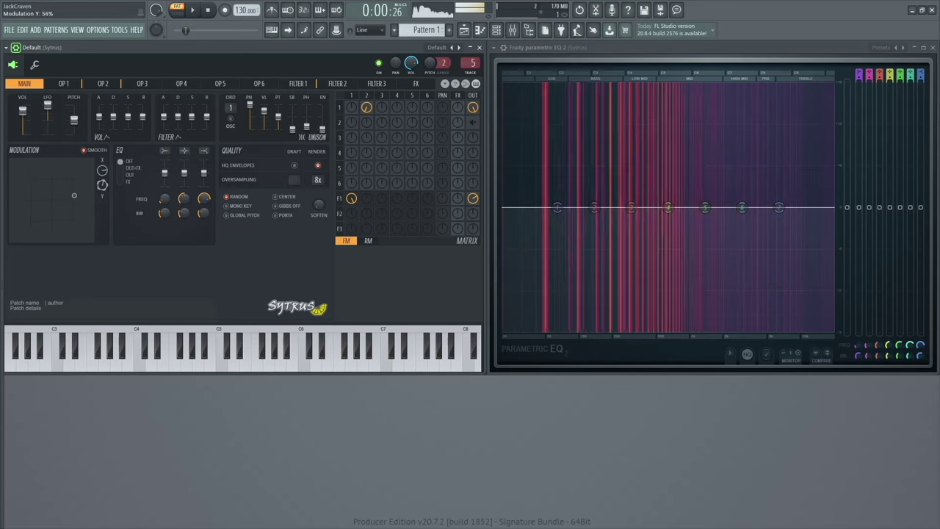
Give operator 3 a 75% square shape with its first waveform modifier on and a frequency ratio of 1.0010 x
{"action": "left_click", "coordinate": [385, 97]}
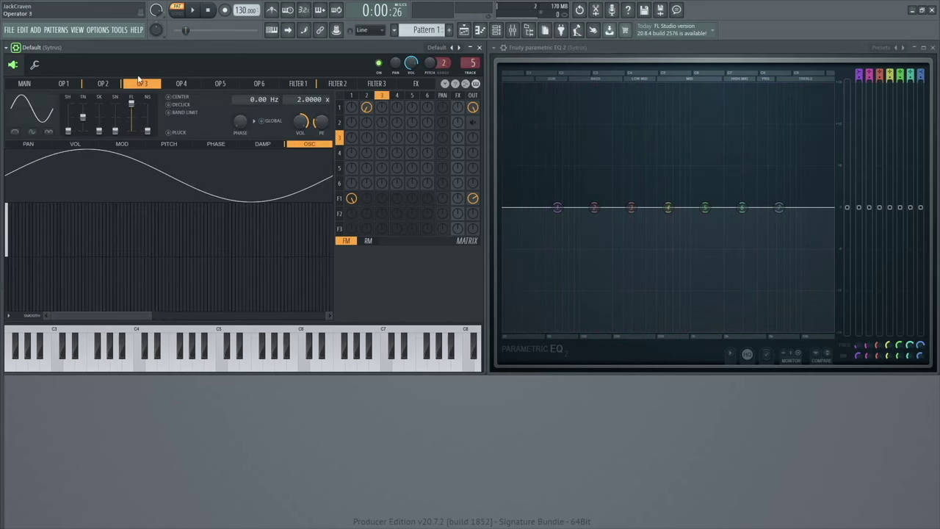
{"action": "left_click_drag", "start_coordinate": [71, 130], "coordinate": [71, 109]}
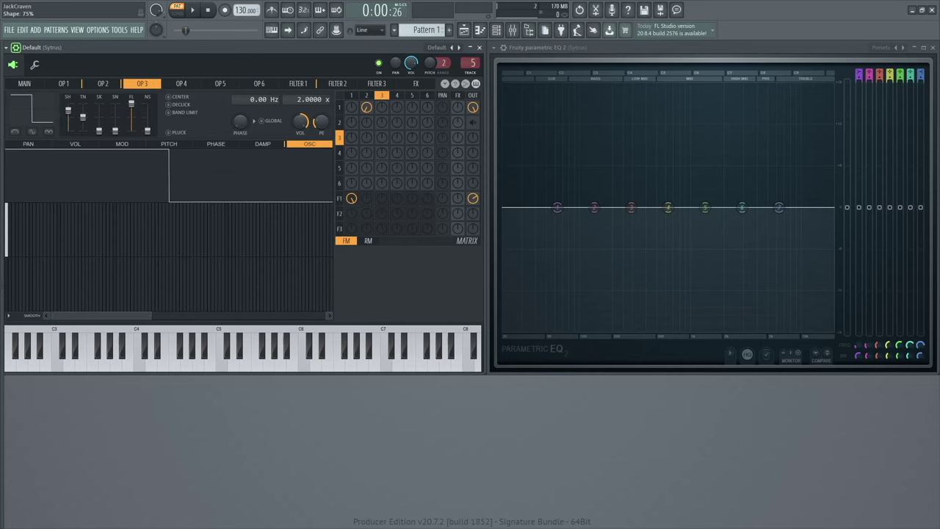
{"action": "left_click", "coordinate": [17, 133]}
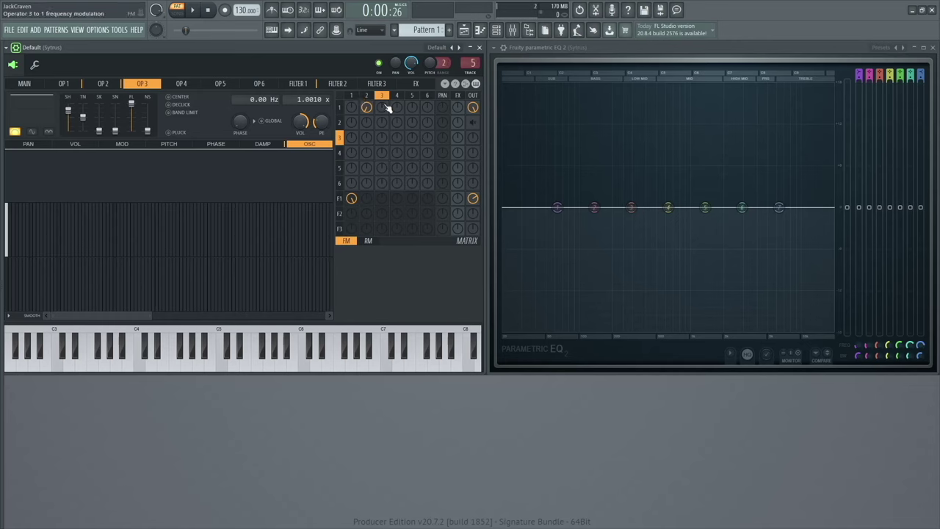
Try operator 3's frequency modulation on operator 1, and apply a negative amount to operator 2 instead
{"action": "mouse_move", "coordinate": [382, 108]}
{"action": "left_mouse_down"}
{"action": "mouse_move", "coordinate": [383, 133]}
{"action": "mouse_move", "coordinate": [382, 120]}
{"action": "left_mouse_up"}
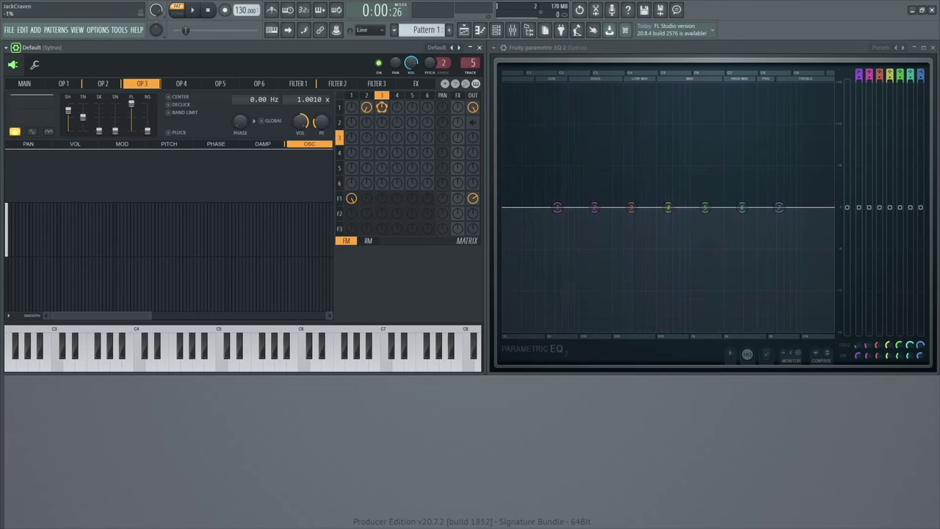
{"action": "key", "text": "x"}
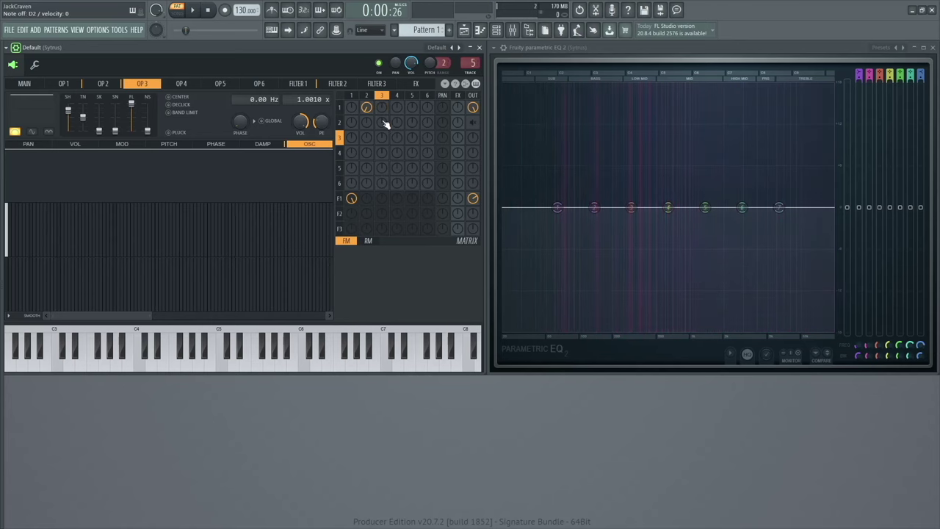
{"action": "key", "text": "x"}
{"action": "left_click_drag", "start_coordinate": [385, 123], "coordinate": [385, 133]}
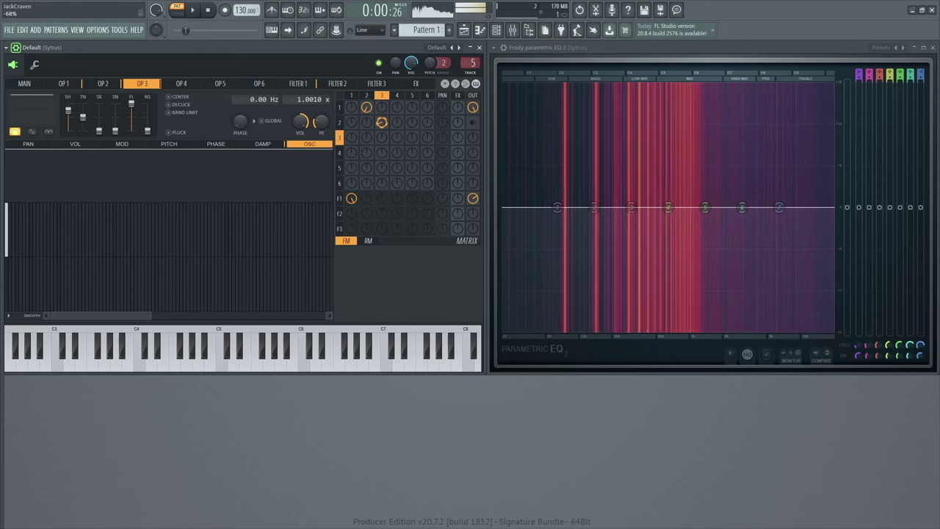
{"action": "mouse_move", "coordinate": [309, 99]}
{"action": "left_mouse_down"}
{"action": "mouse_move", "coordinate": [309, 88]}
{"action": "mouse_move", "coordinate": [300, 112]}
{"action": "left_mouse_up"}
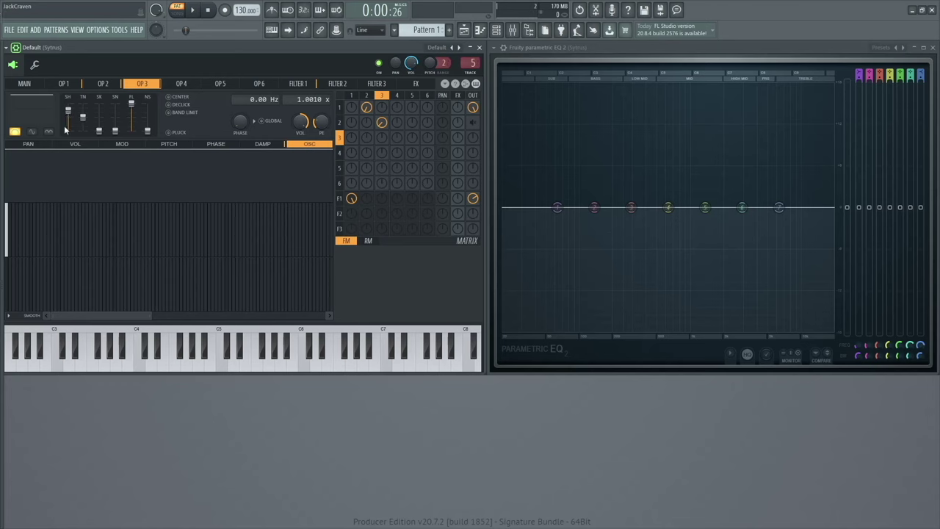
Change operator 3 to a full saw wave with its waveform modifier off, and sweep its frequency modulation of operator 2
{"action": "left_click", "coordinate": [26, 130]}
{"action": "left_click_drag", "start_coordinate": [68, 112], "coordinate": [68, 117]}
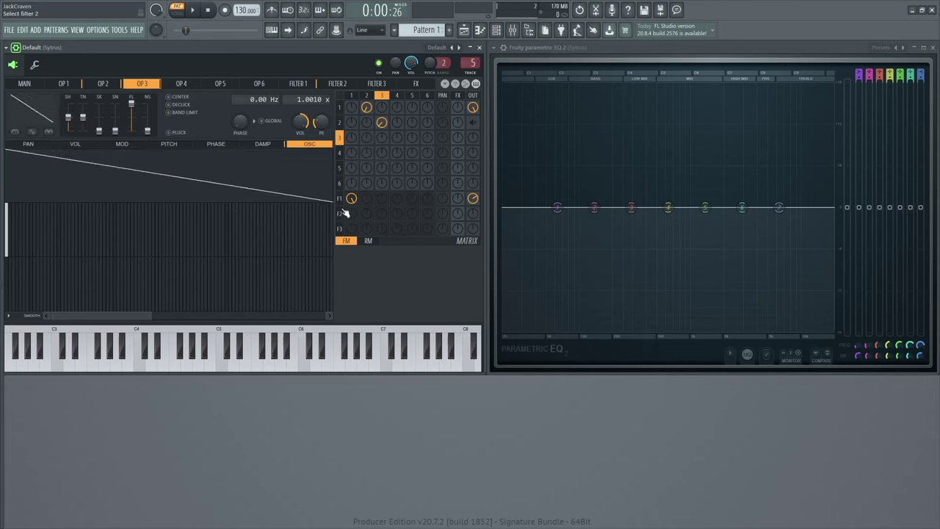
{"action": "left_click", "coordinate": [382, 122]}
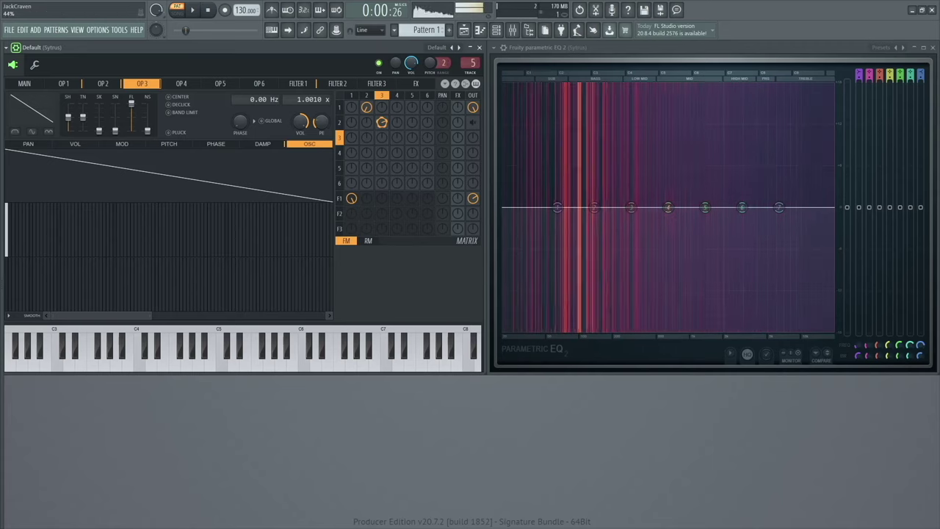
Set operator 3's frequency ratio to 2.0010 x and its frequency modulation of operator 2 to about -33%
{"action": "scroll", "coordinate": [309, 99], "scroll_direction": "up", "scroll_amount": 2}
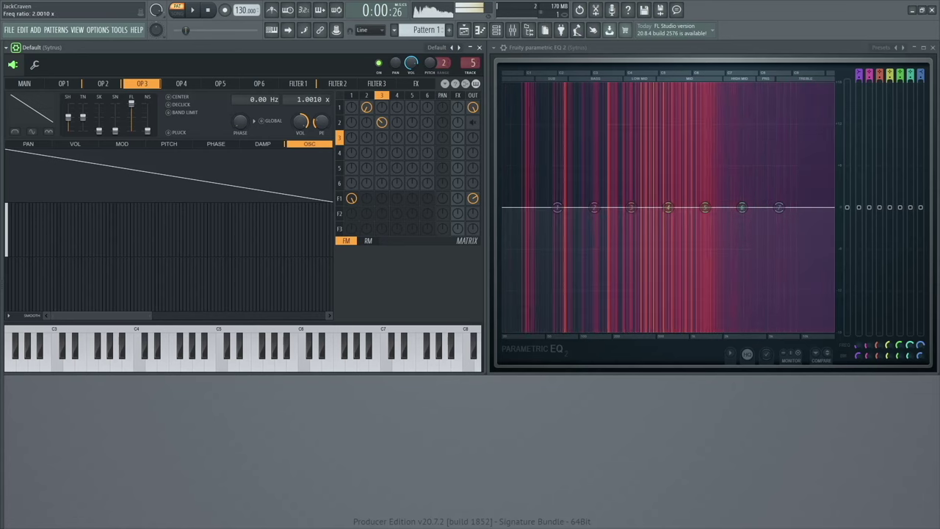
{"action": "scroll", "coordinate": [300, 99], "scroll_direction": "down", "scroll_amount": 2}
{"action": "scroll", "coordinate": [299, 99], "scroll_direction": "up", "scroll_amount": 1}
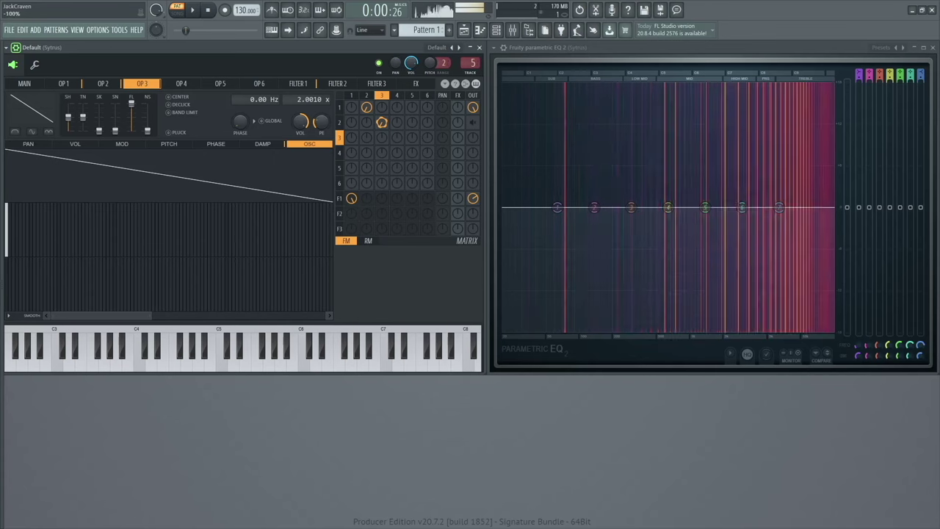
{"action": "mouse_move", "coordinate": [382, 122]}
{"action": "left_mouse_down"}
{"action": "mouse_move", "coordinate": [382, 111]}
{"action": "mouse_move", "coordinate": [381, 125]}
{"action": "left_mouse_up"}
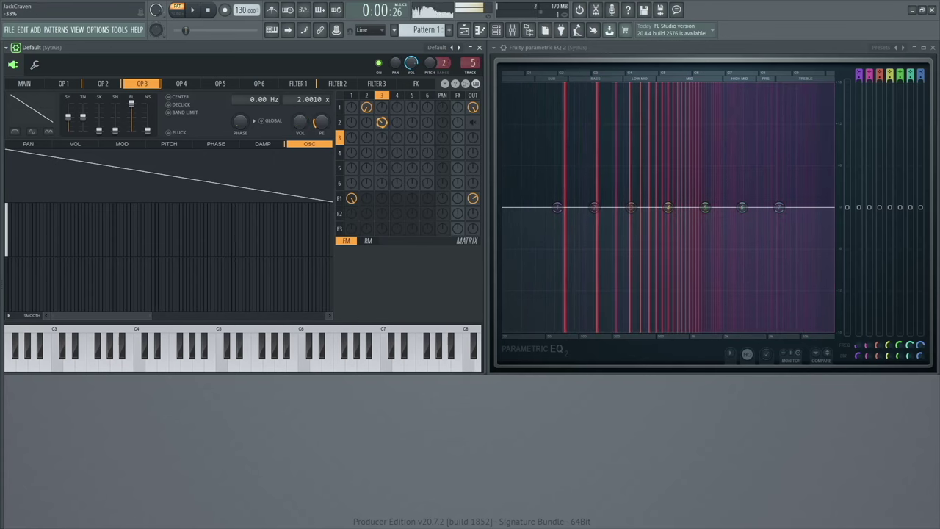
Turn operator 3's first waveform modifier back on, and sweep the operator's volume before resetting it
{"action": "left_click_drag", "start_coordinate": [301, 122], "coordinate": [301, 129]}
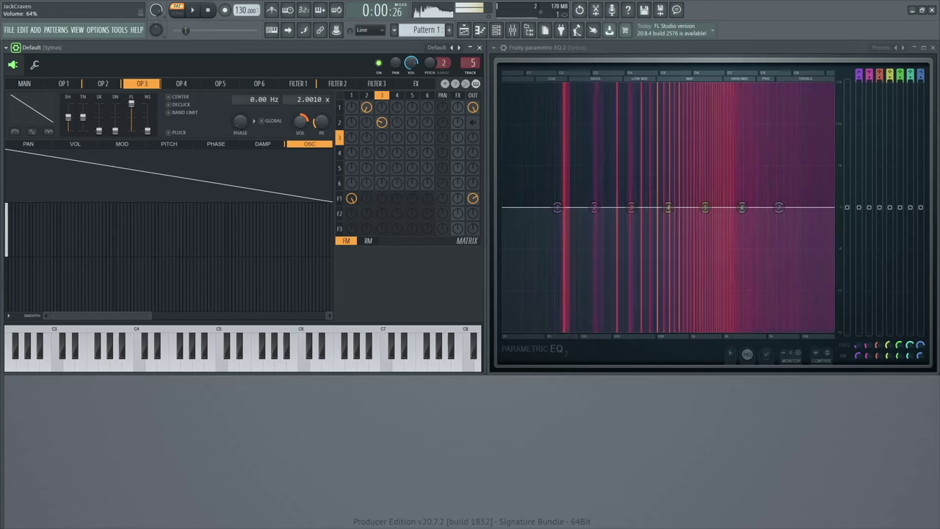
{"action": "left_click", "coordinate": [16, 132]}
{"action": "left_click_drag", "start_coordinate": [301, 122], "coordinate": [301, 117]}
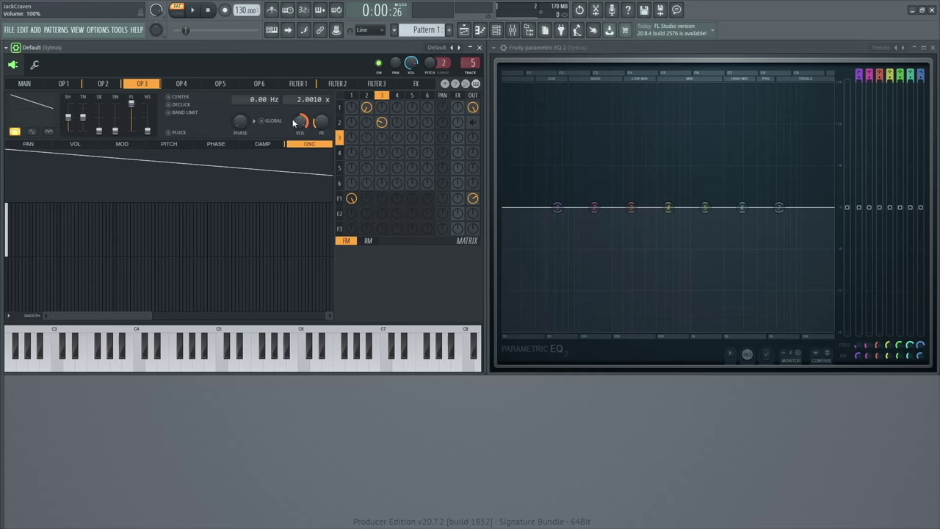
{"action": "right_click", "coordinate": [303, 125]}
{"action": "left_click", "coordinate": [286, 117]}
Shape operator 3's volume Mod Y mapping as a rising ramp by lowering its start point to the bottom
{"action": "left_click", "coordinate": [84, 144]}
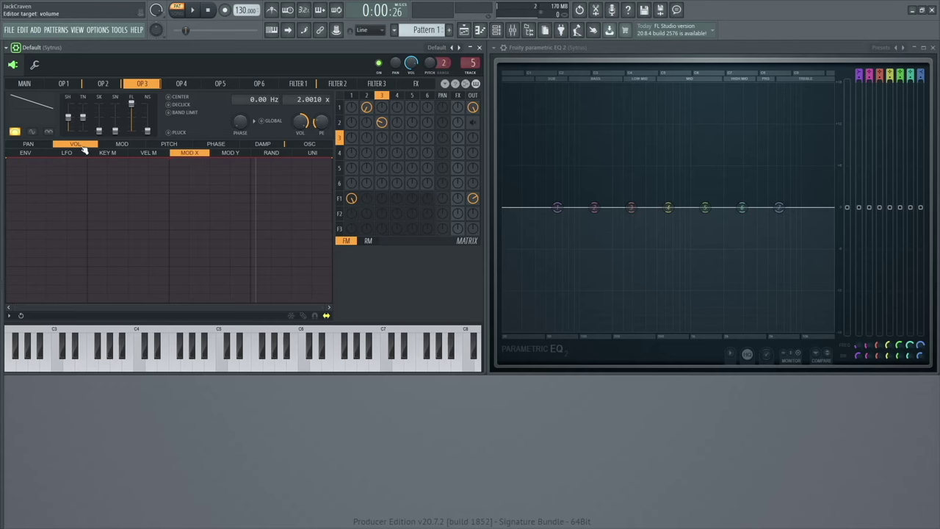
{"action": "left_click", "coordinate": [233, 152]}
{"action": "mouse_move", "coordinate": [333, 158]}
{"action": "left_mouse_down"}
{"action": "mouse_move", "coordinate": [336, 265]}
{"action": "mouse_move", "coordinate": [334, 159]}
{"action": "left_mouse_up"}
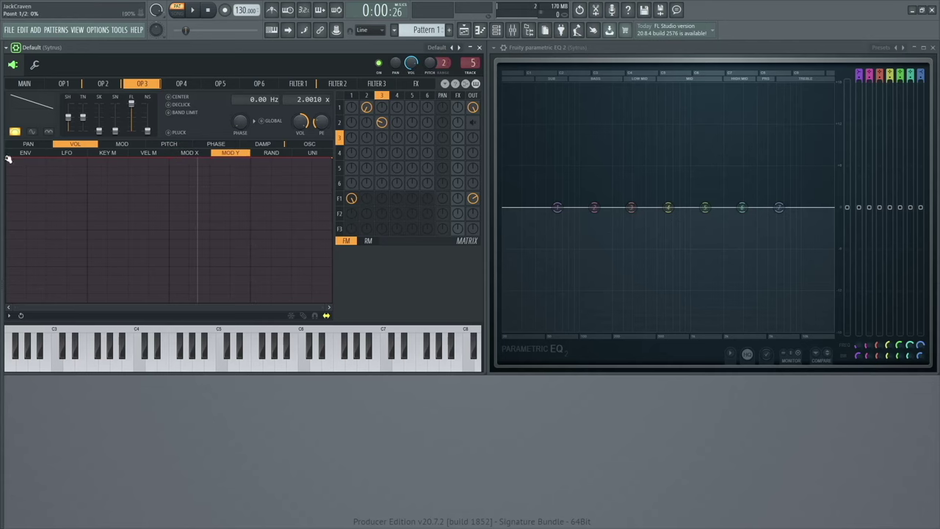
{"action": "left_click_drag", "start_coordinate": [5, 160], "coordinate": [6, 301]}
Set the unison order to 2 in the main settings and sweep the X/Y modulation point around its pad
{"action": "left_click", "coordinate": [24, 84]}
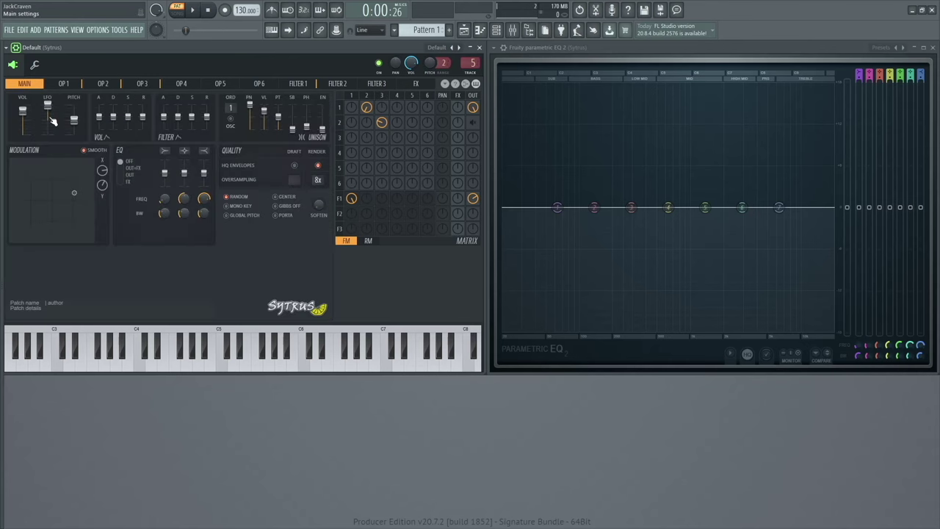
{"action": "left_click_drag", "start_coordinate": [76, 193], "coordinate": [76, 170]}
{"action": "left_click_drag", "start_coordinate": [228, 108], "coordinate": [227, 103]}
{"action": "mouse_move", "coordinate": [86, 163]}
{"action": "left_mouse_down"}
{"action": "mouse_move", "coordinate": [70, 174]}
{"action": "mouse_move", "coordinate": [82, 220]}
{"action": "mouse_move", "coordinate": [57, 225]}
{"action": "mouse_move", "coordinate": [85, 209]}
{"action": "mouse_move", "coordinate": [84, 178]}
{"action": "mouse_move", "coordinate": [66, 174]}
{"action": "mouse_move", "coordinate": [88, 179]}
{"action": "left_mouse_up"}
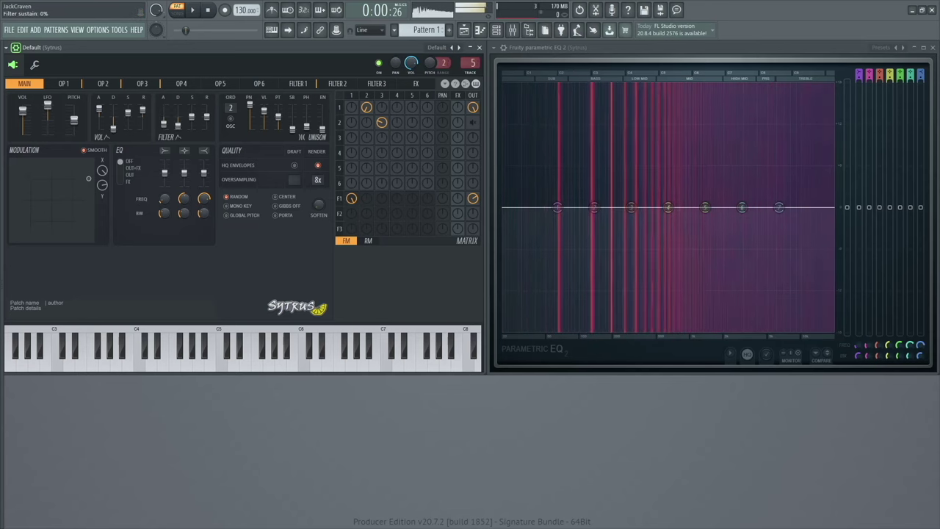
Set the EQ mode to FX, and try render oversampling up to 64x before returning it to 8x
{"action": "left_click", "coordinate": [121, 181]}
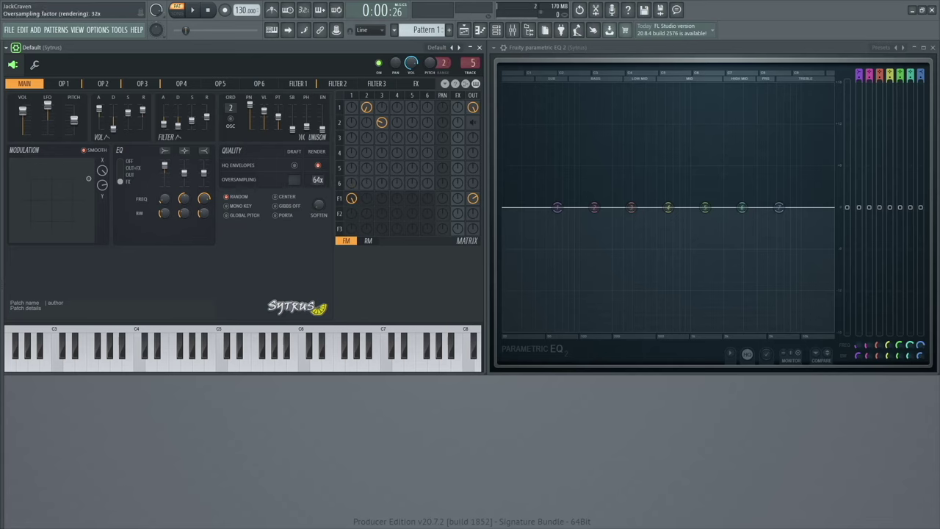
{"action": "left_click_drag", "start_coordinate": [326, 180], "coordinate": [320, 185]}
{"action": "left_click_drag", "start_coordinate": [321, 181], "coordinate": [320, 190]}
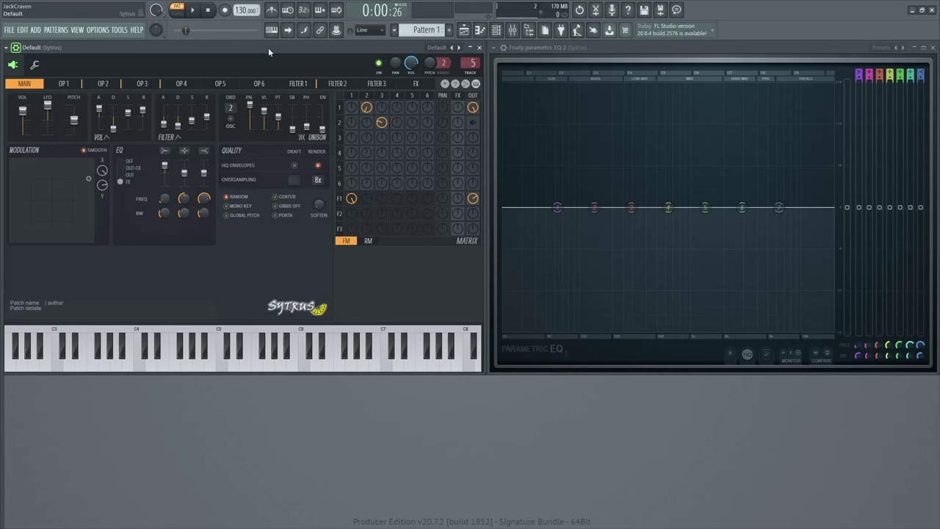
Look through the settings pages of filter 3 and operators 1 to 4
{"action": "left_click", "coordinate": [372, 84]}
{"action": "left_click", "coordinate": [63, 83]}
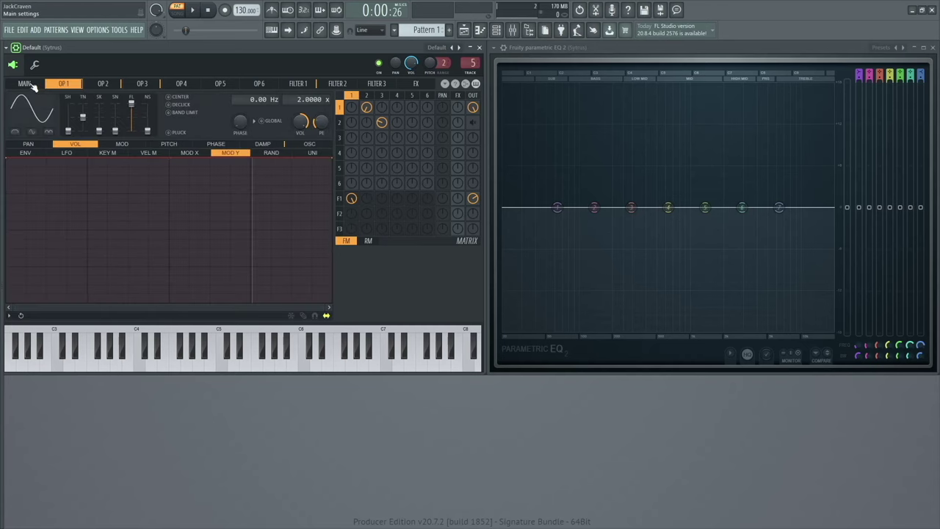
{"action": "left_click", "coordinate": [103, 83]}
{"action": "left_click", "coordinate": [142, 83]}
{"action": "left_click", "coordinate": [181, 83]}
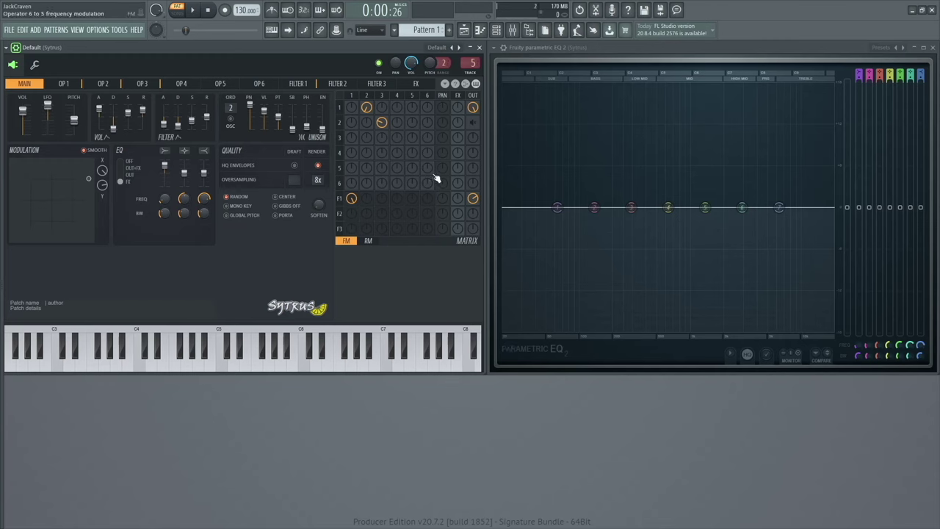
Compare the ring and frequency modulation matrices, and look through the pages of operators 1 to 5, including operator 3's pitch Mod Y mapping
{"action": "left_click", "coordinate": [368, 241]}
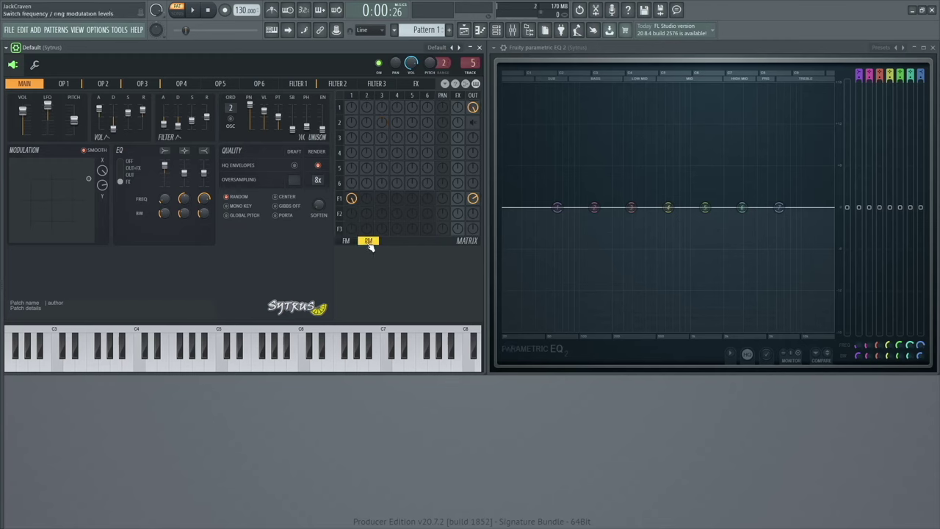
{"action": "left_click", "coordinate": [346, 240]}
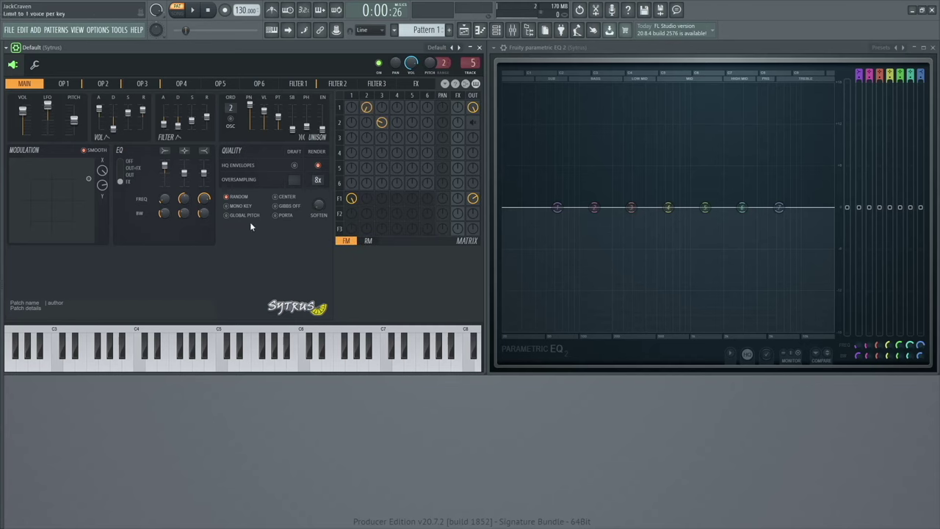
{"action": "left_click", "coordinate": [66, 87]}
{"action": "left_click", "coordinate": [96, 87]}
{"action": "left_click", "coordinate": [139, 87]}
{"action": "left_click", "coordinate": [188, 87]}
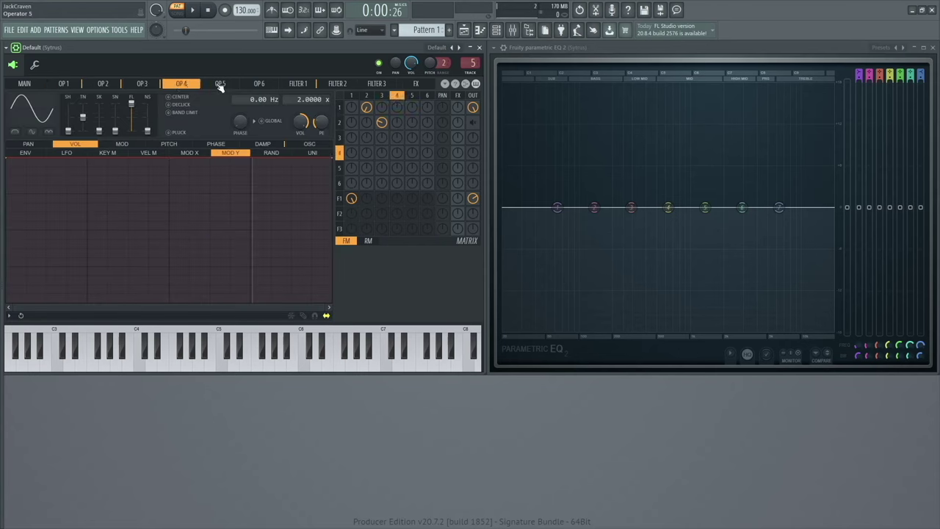
{"action": "left_click", "coordinate": [220, 86]}
{"action": "left_click", "coordinate": [141, 86]}
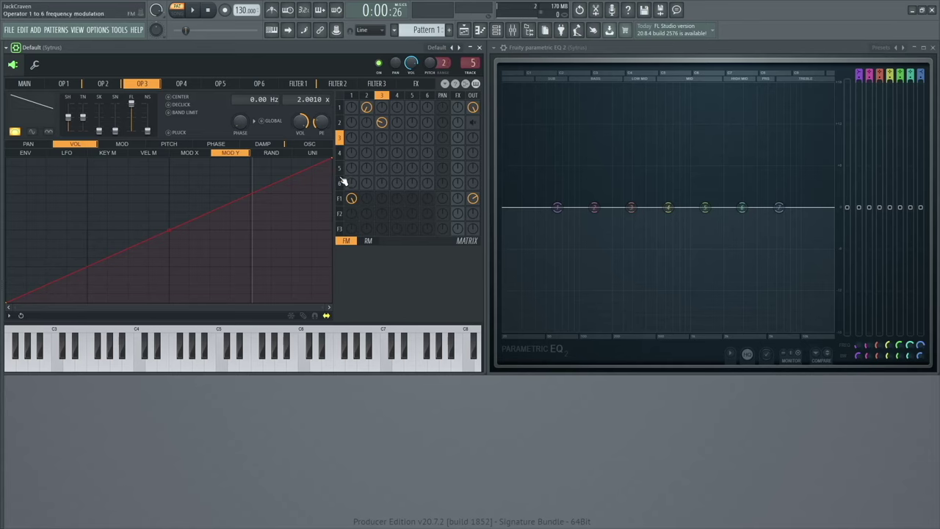
{"action": "left_click", "coordinate": [144, 145]}
{"action": "left_click", "coordinate": [169, 144]}
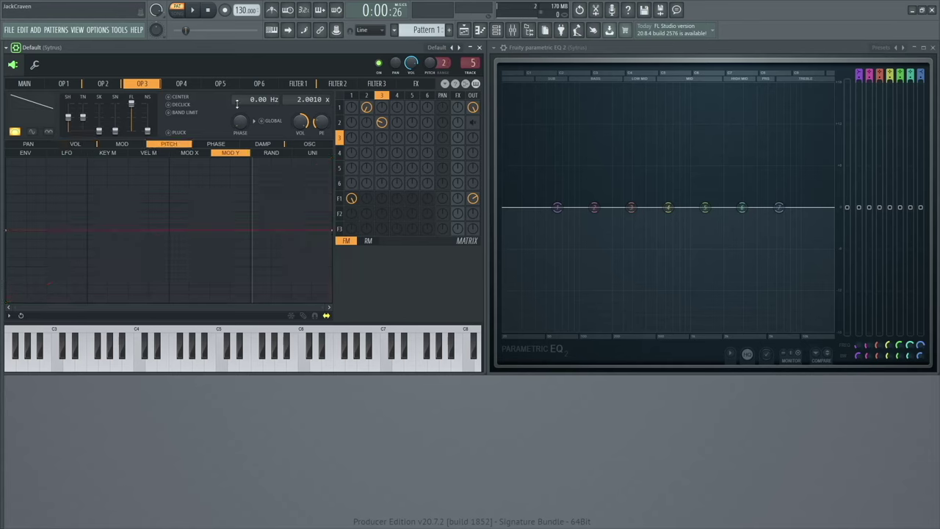
Look through the three filter pages and the FX page's chorus and delay settings, ending on filter 1
{"action": "left_click", "coordinate": [298, 84]}
{"action": "scroll", "coordinate": [343, 85], "scroll_direction": "down", "scroll_amount": 2}
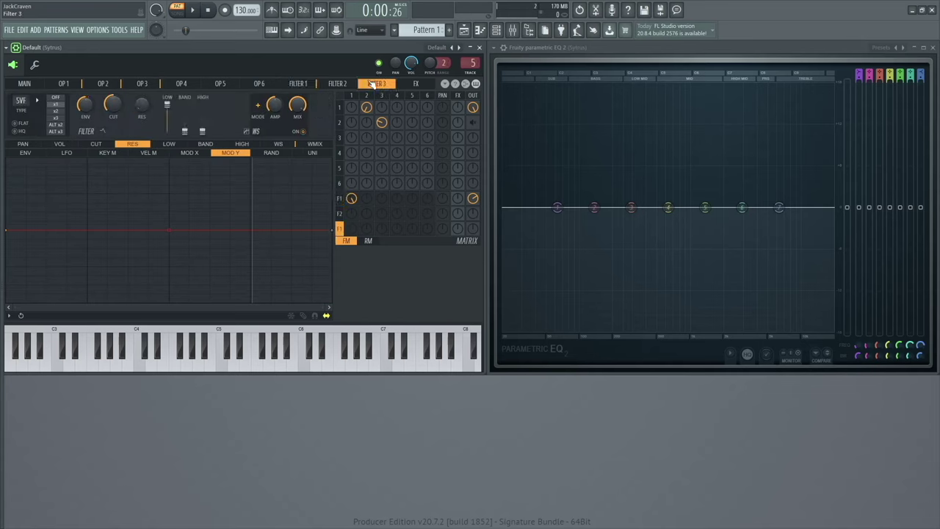
{"action": "scroll", "coordinate": [342, 87], "scroll_direction": "up", "scroll_amount": 2}
{"action": "scroll", "coordinate": [342, 88], "scroll_direction": "down", "scroll_amount": 2}
{"action": "left_click", "coordinate": [423, 87]}
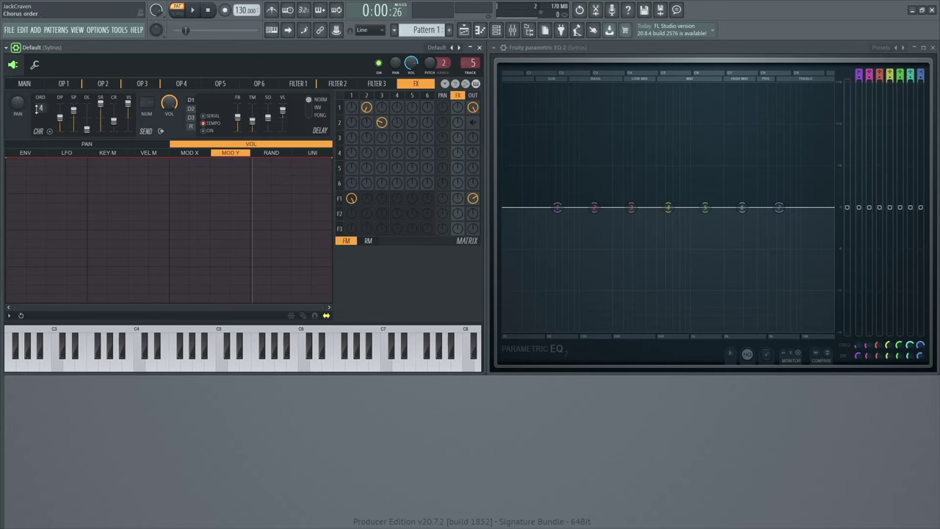
{"action": "left_click", "coordinate": [338, 85]}
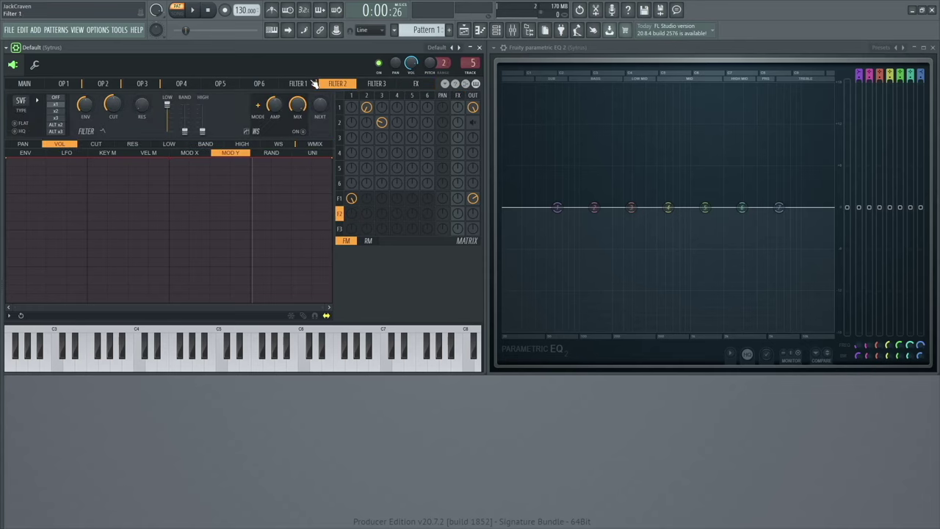
{"action": "left_click", "coordinate": [307, 85]}
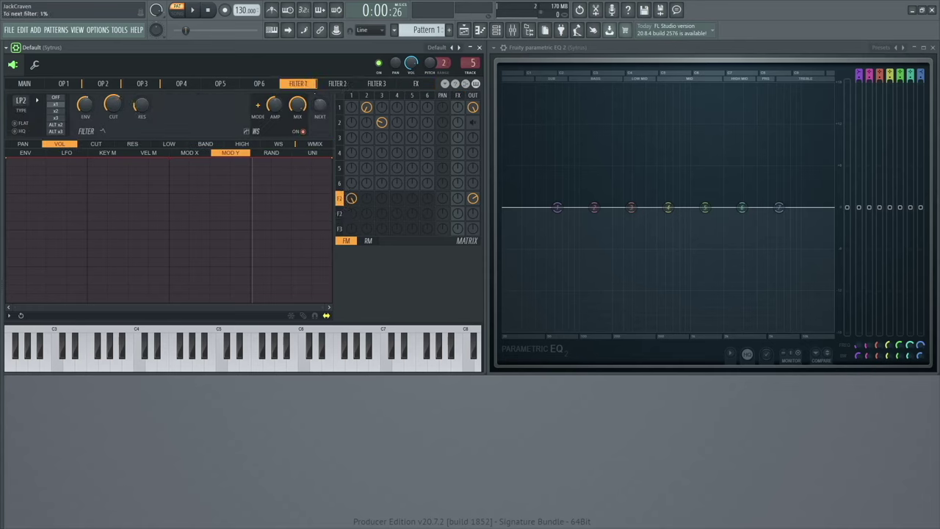
Adjust the amount that filters 1 and 2 send to the next filter, and compare the output controls across all three filters
{"action": "left_click_drag", "start_coordinate": [320, 105], "coordinate": [321, 129]}
{"action": "left_click", "coordinate": [338, 84]}
{"action": "left_click", "coordinate": [299, 84]}
{"action": "left_click", "coordinate": [342, 85]}
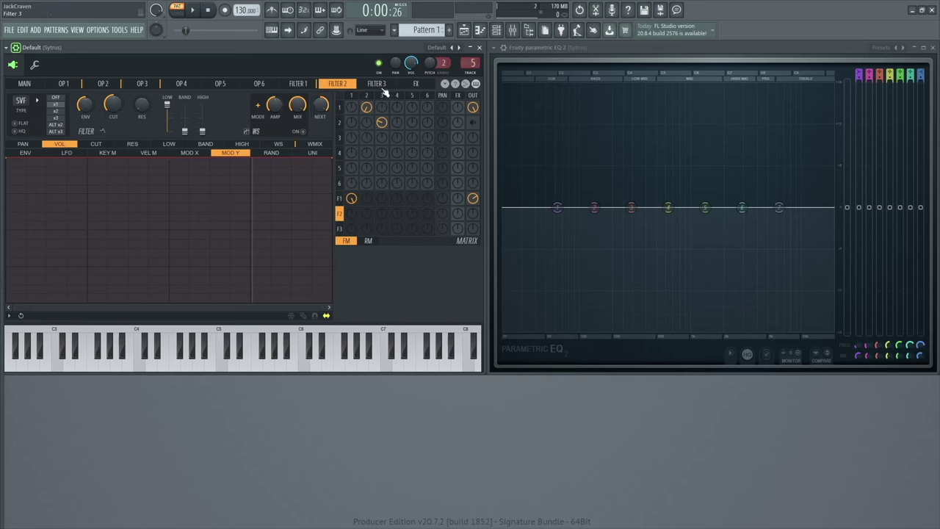
{"action": "left_click", "coordinate": [377, 84]}
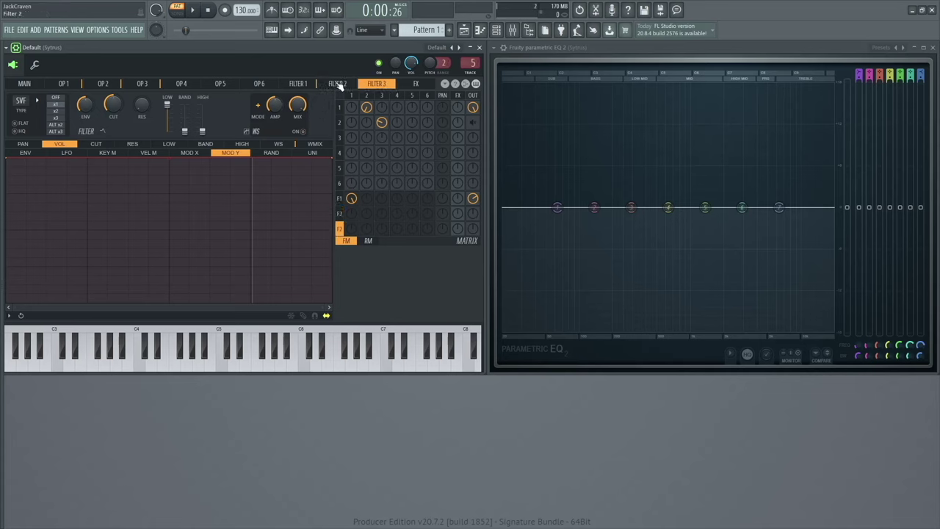
{"action": "left_click", "coordinate": [337, 85]}
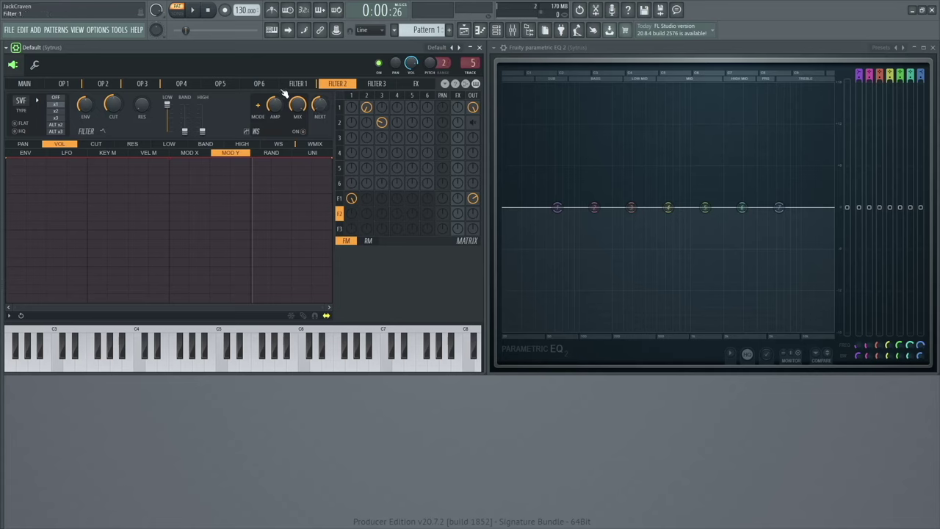
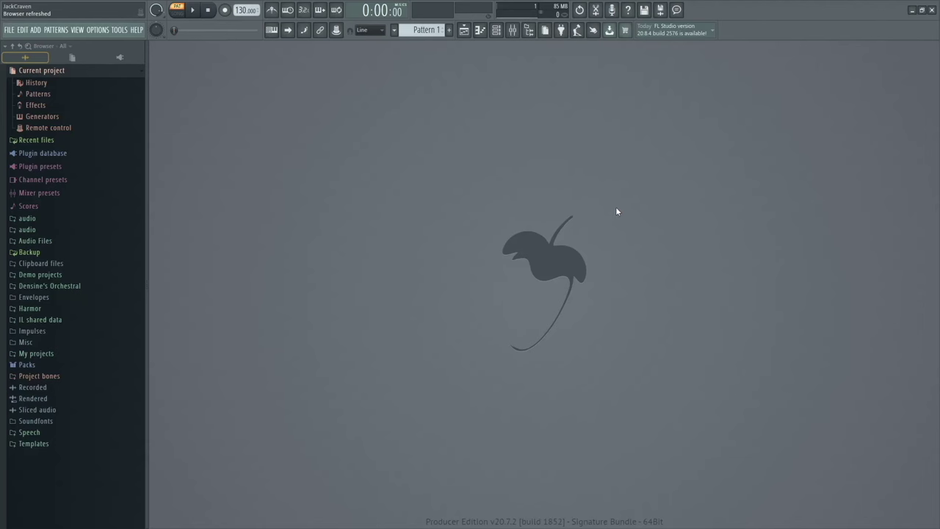
Examine the mixer's Master and first two insert tracks and the effects offered for Insert 2's first slot, and close the mixer
{"action": "left_click", "coordinate": [513, 29]}
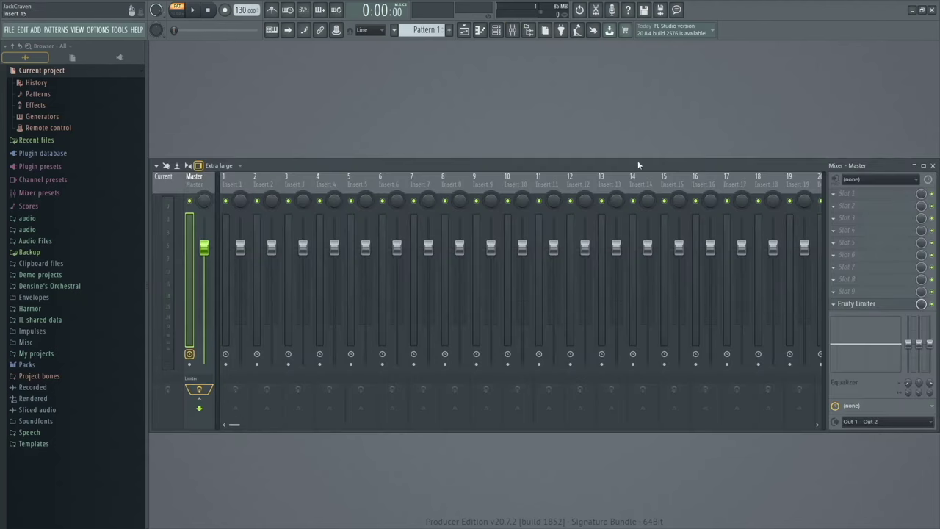
{"action": "left_click_drag", "start_coordinate": [615, 287], "coordinate": [605, 217]}
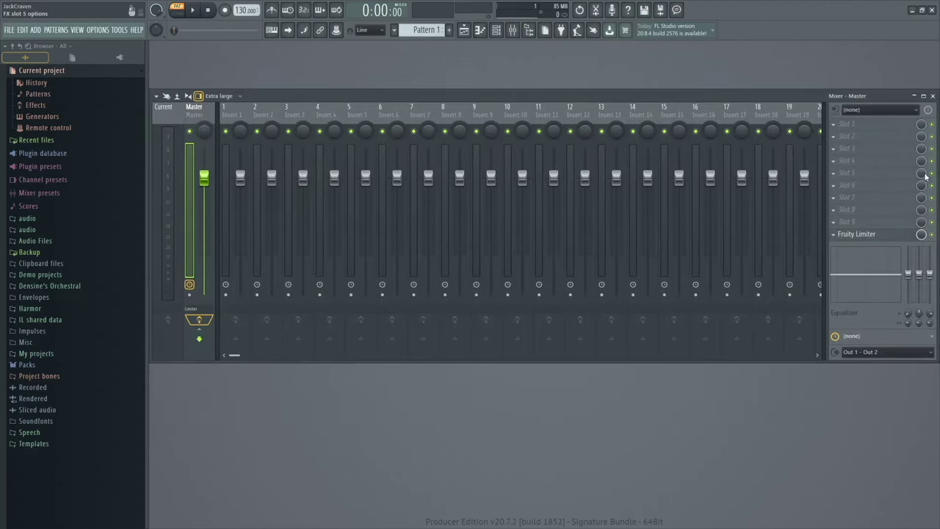
{"action": "left_click", "coordinate": [232, 110]}
{"action": "left_click", "coordinate": [268, 110]}
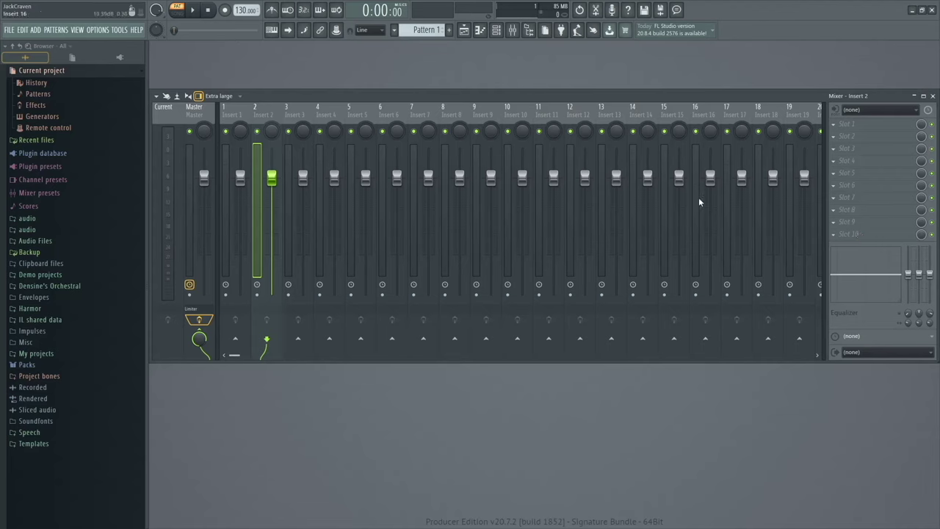
{"action": "left_click", "coordinate": [874, 126]}
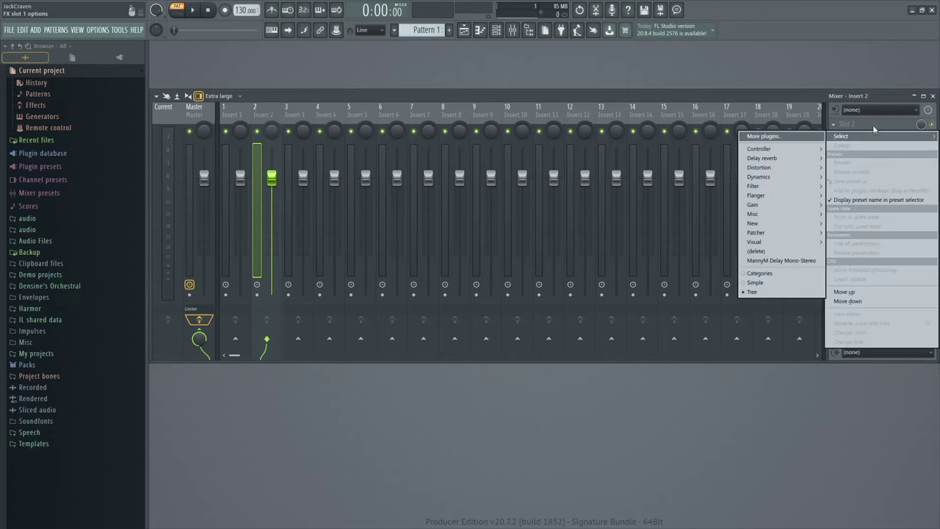
{"action": "left_click", "coordinate": [826, 97]}
{"action": "left_click", "coordinate": [933, 97]}
Add a Patcher instrument channel to the channel rack
{"action": "left_click", "coordinate": [497, 29]}
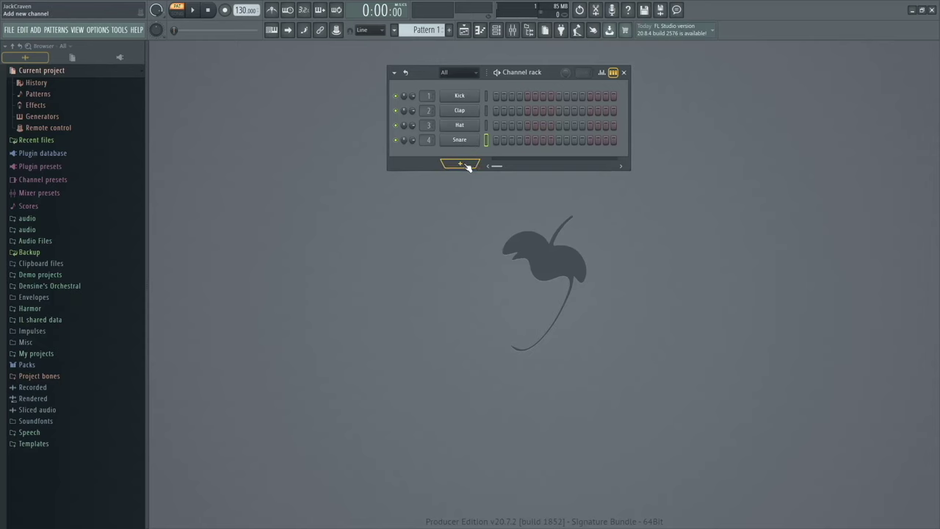
{"action": "left_click", "coordinate": [460, 163]}
{"action": "mouse_move", "coordinate": [474, 197]}
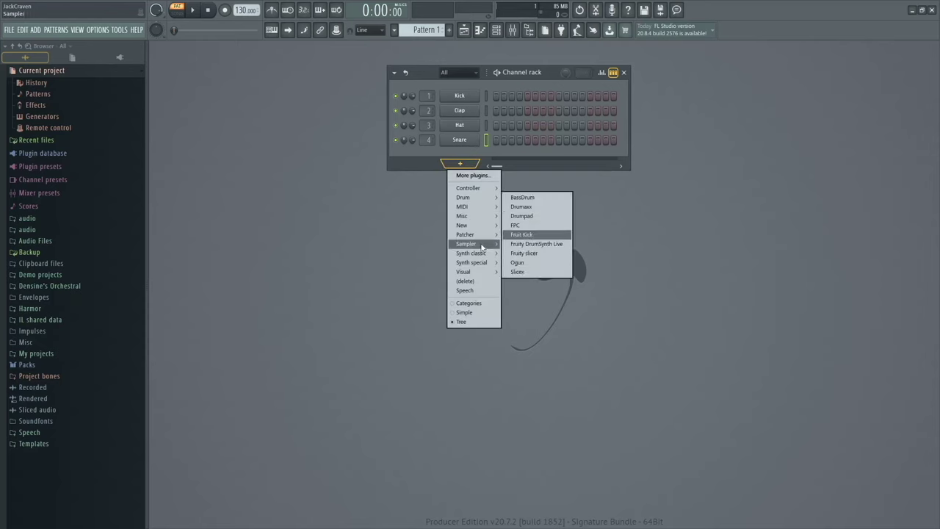
{"action": "left_click", "coordinate": [492, 35]}
{"action": "left_click", "coordinate": [492, 34]}
{"action": "left_click", "coordinate": [463, 163]}
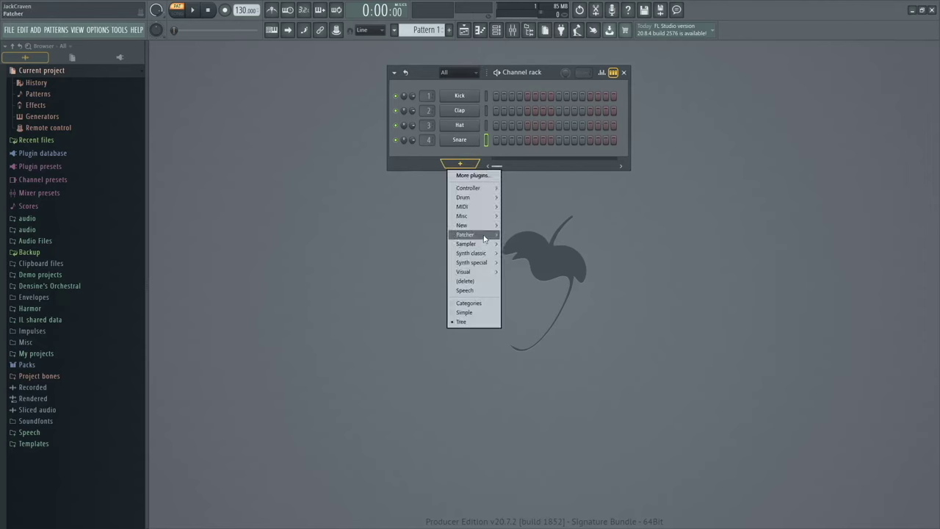
{"action": "mouse_move", "coordinate": [484, 237]}
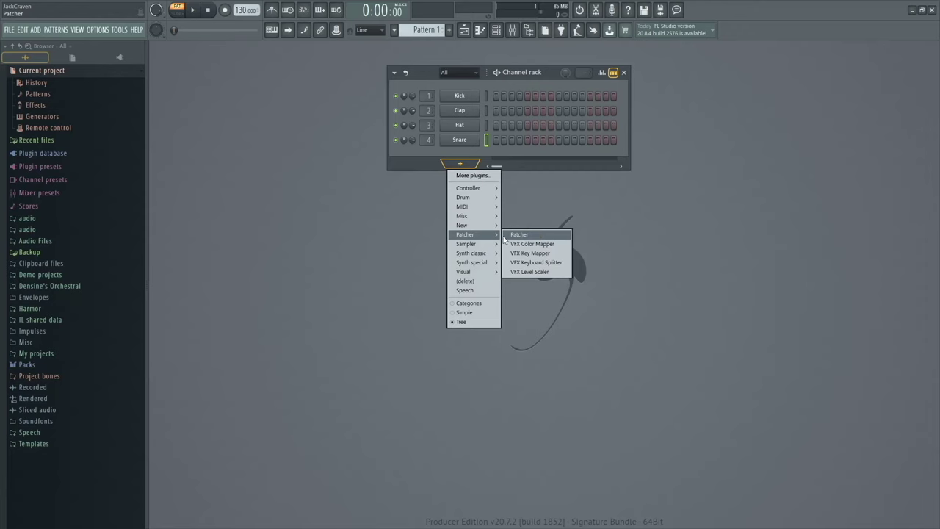
{"action": "left_click", "coordinate": [523, 234]}
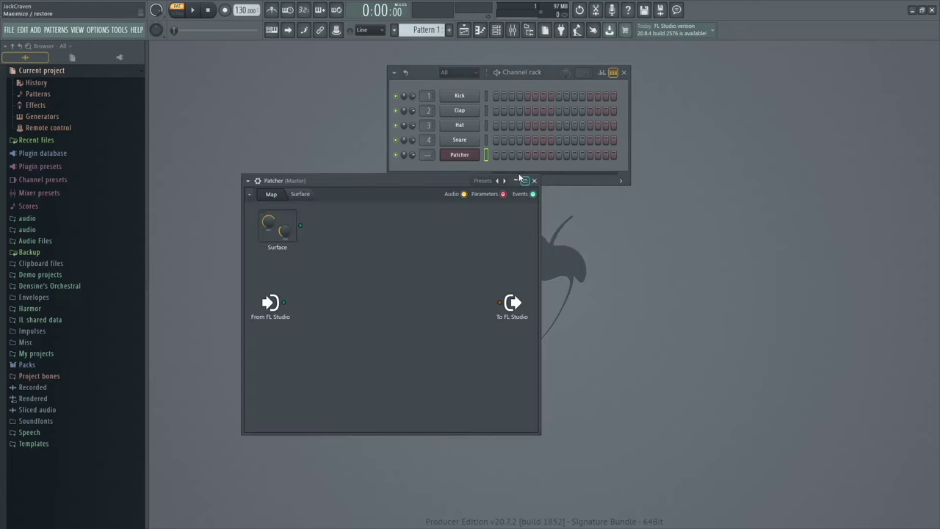
Widen the Patcher window and move it to the upper part of the workspace
{"action": "left_click_drag", "start_coordinate": [520, 178], "coordinate": [584, 148]}
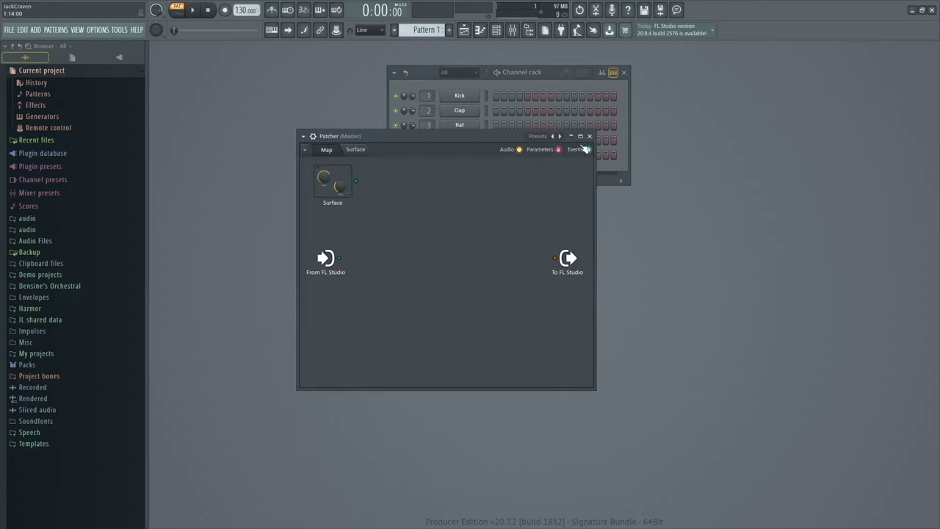
{"action": "left_click_drag", "start_coordinate": [594, 384], "coordinate": [797, 384]}
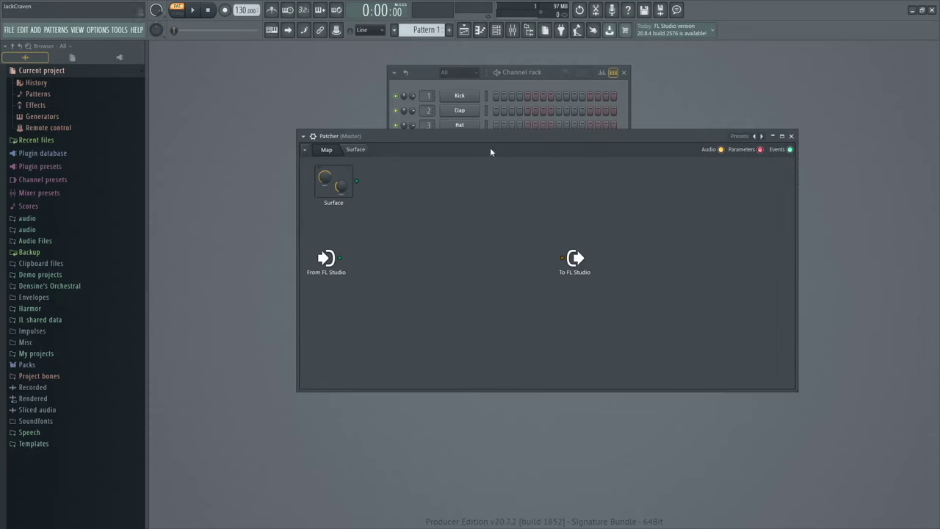
{"action": "left_click_drag", "start_coordinate": [551, 135], "coordinate": [533, 77]}
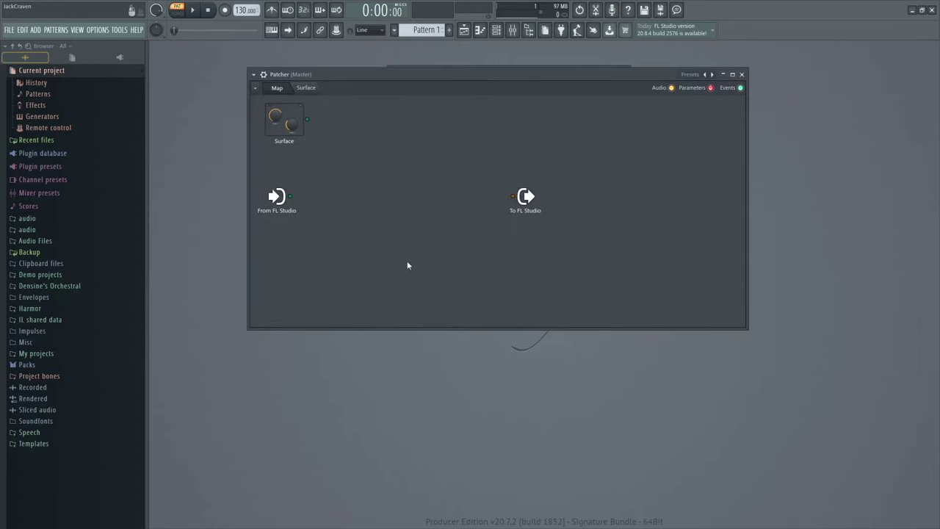
Reposition the From FL Studio, Surface and To FL Studio modules on the Patcher map
{"action": "left_click_drag", "start_coordinate": [271, 213], "coordinate": [293, 221]}
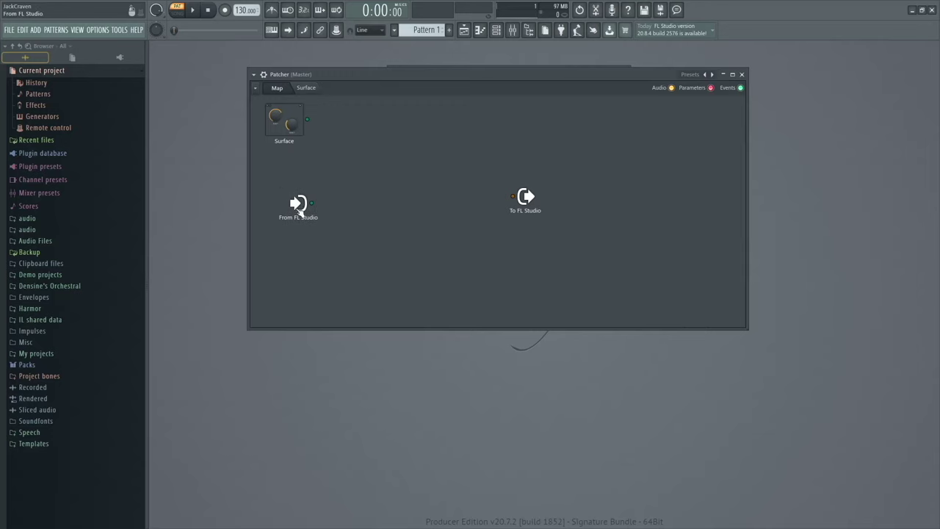
{"action": "mouse_move", "coordinate": [298, 125]}
{"action": "left_mouse_down"}
{"action": "mouse_move", "coordinate": [367, 122]}
{"action": "mouse_move", "coordinate": [310, 125]}
{"action": "left_mouse_up"}
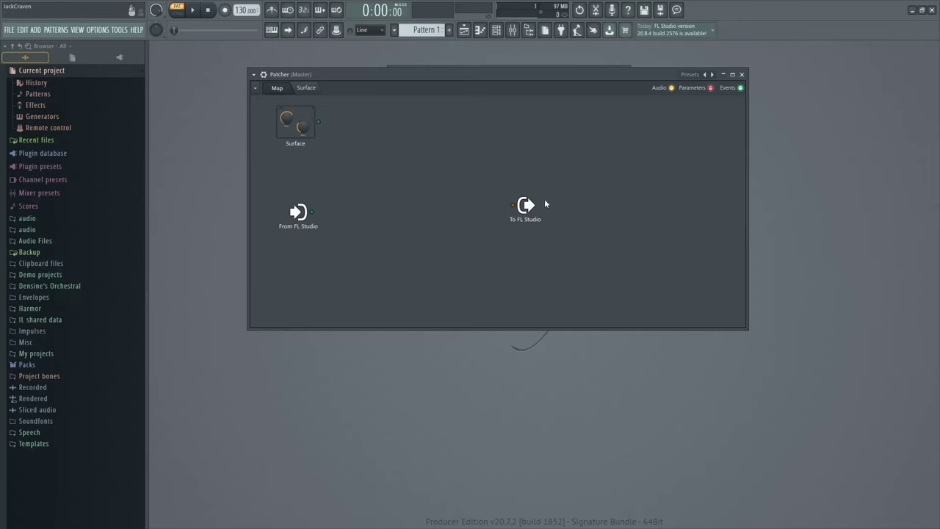
{"action": "mouse_move", "coordinate": [300, 216]}
{"action": "left_mouse_down"}
{"action": "mouse_move", "coordinate": [310, 192]}
{"action": "mouse_move", "coordinate": [287, 214]}
{"action": "left_mouse_up"}
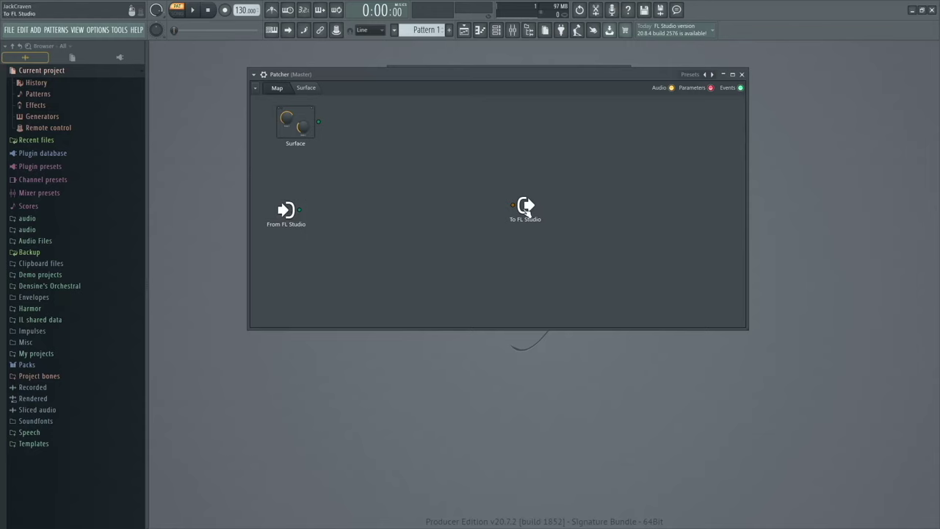
{"action": "mouse_move", "coordinate": [528, 208]}
{"action": "left_mouse_down"}
{"action": "mouse_move", "coordinate": [571, 188]}
{"action": "mouse_move", "coordinate": [540, 215]}
{"action": "mouse_move", "coordinate": [537, 207]}
{"action": "left_mouse_up"}
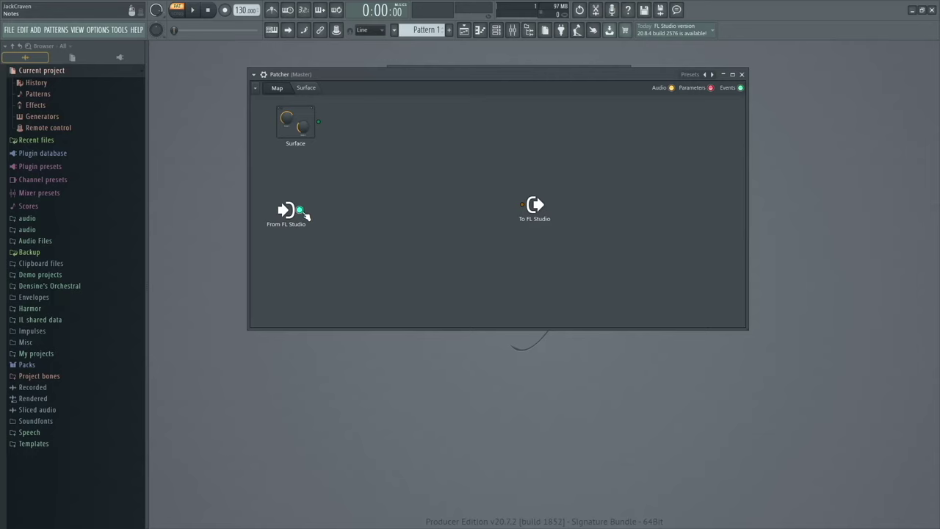
Try to wire From FL Studio's notes output directly to To FL Studio, and move To FL Studio farther away from it
{"action": "left_click_drag", "start_coordinate": [307, 213], "coordinate": [523, 206]}
{"action": "left_click_drag", "start_coordinate": [299, 210], "coordinate": [345, 207]}
{"action": "left_click_drag", "start_coordinate": [530, 206], "coordinate": [639, 204]}
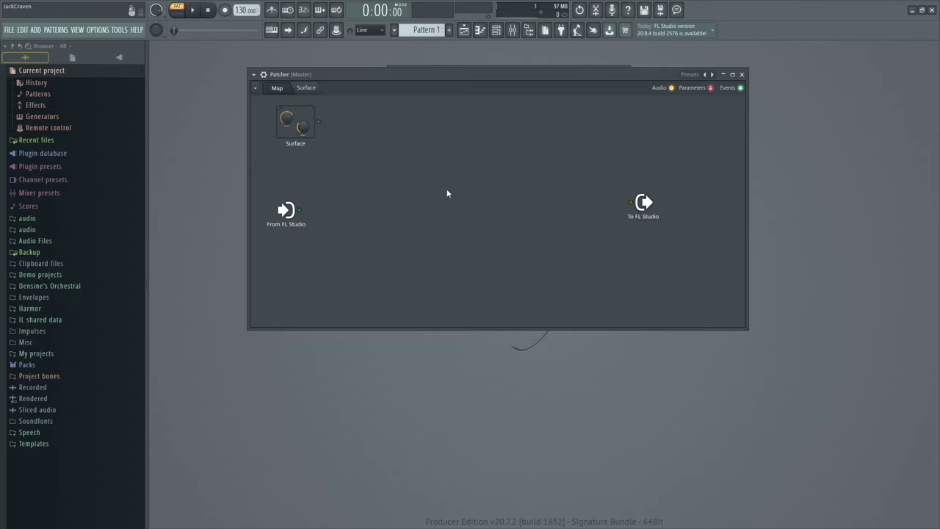
Add the Harmor synth between the Patcher map's input and output, and place it closer to From FL Studio
{"action": "right_click", "coordinate": [401, 190]}
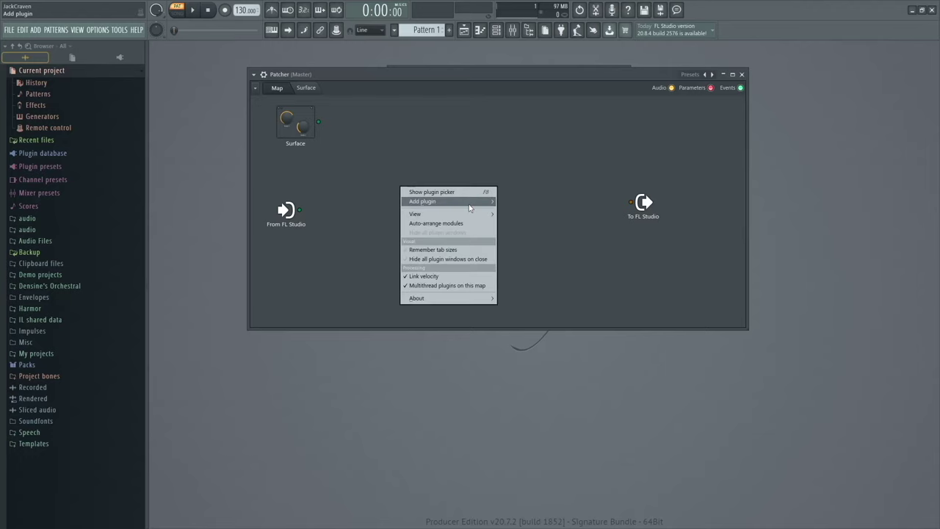
{"action": "mouse_move", "coordinate": [470, 208]}
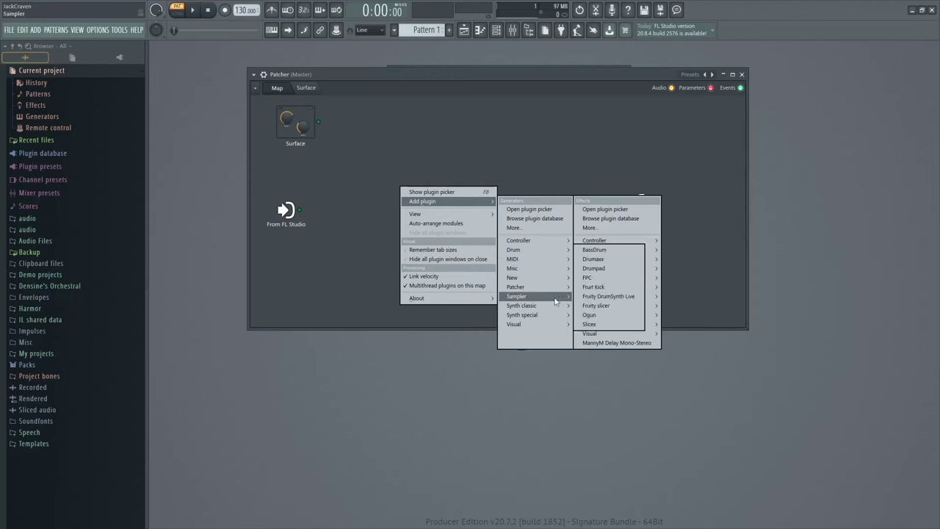
{"action": "mouse_move", "coordinate": [556, 318]}
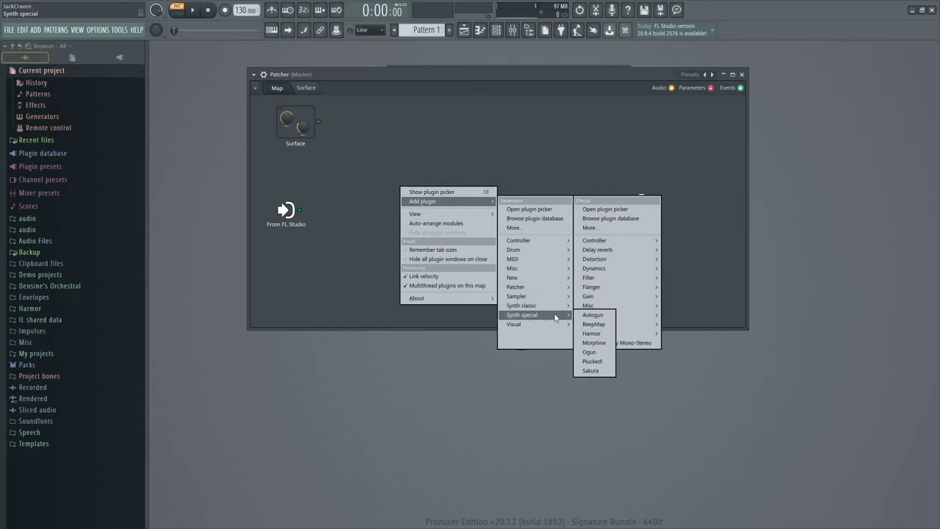
{"action": "left_click", "coordinate": [592, 334]}
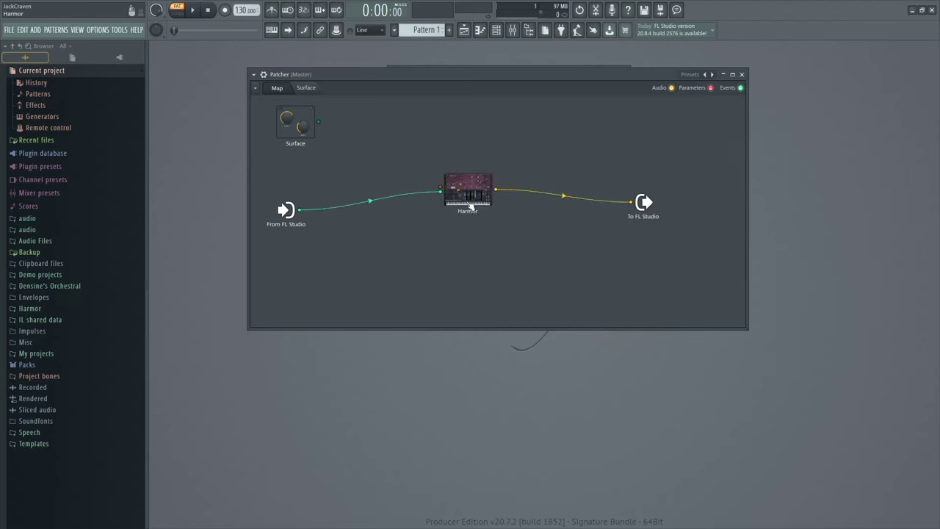
{"action": "left_click_drag", "start_coordinate": [474, 196], "coordinate": [392, 189]}
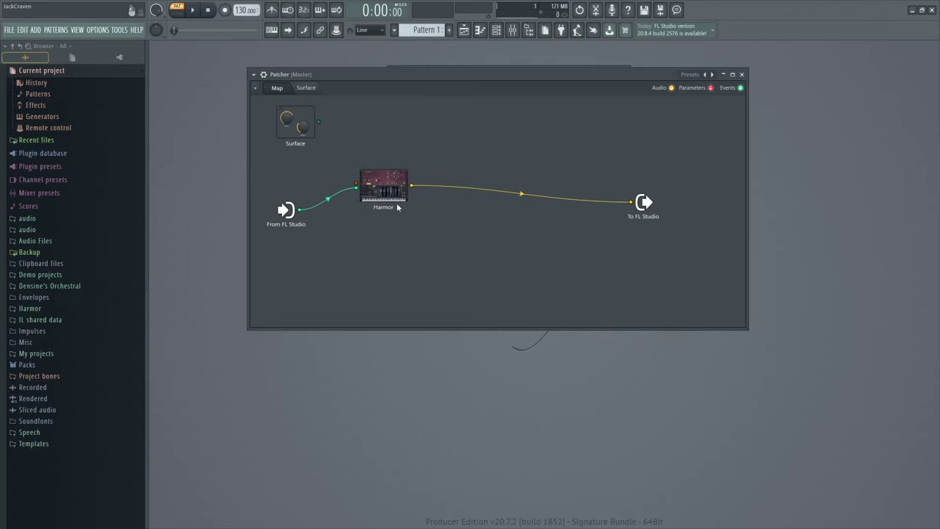
Open Harmor's interface briefly and reposition its module higher on the Patcher map, between From FL Studio and To FL Studio
{"action": "left_click_drag", "start_coordinate": [387, 192], "coordinate": [450, 162]}
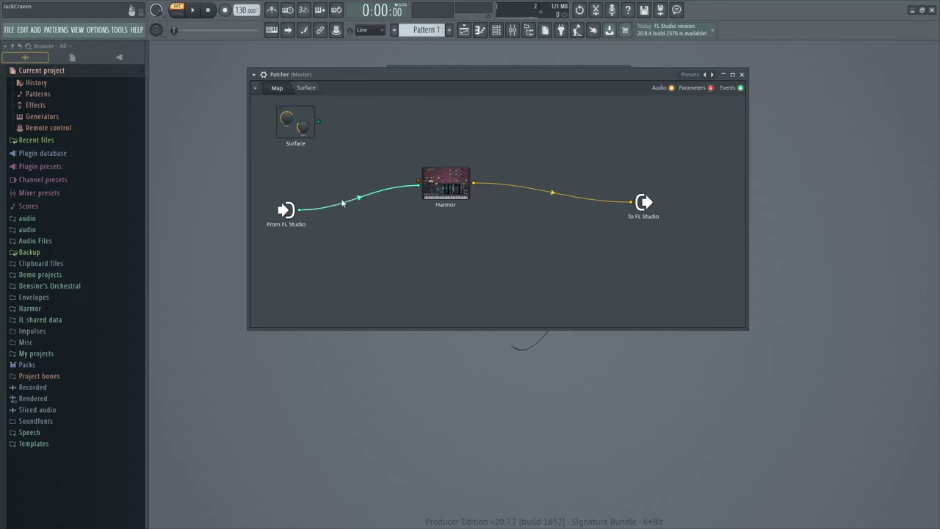
{"action": "left_click_drag", "start_coordinate": [451, 192], "coordinate": [436, 172]}
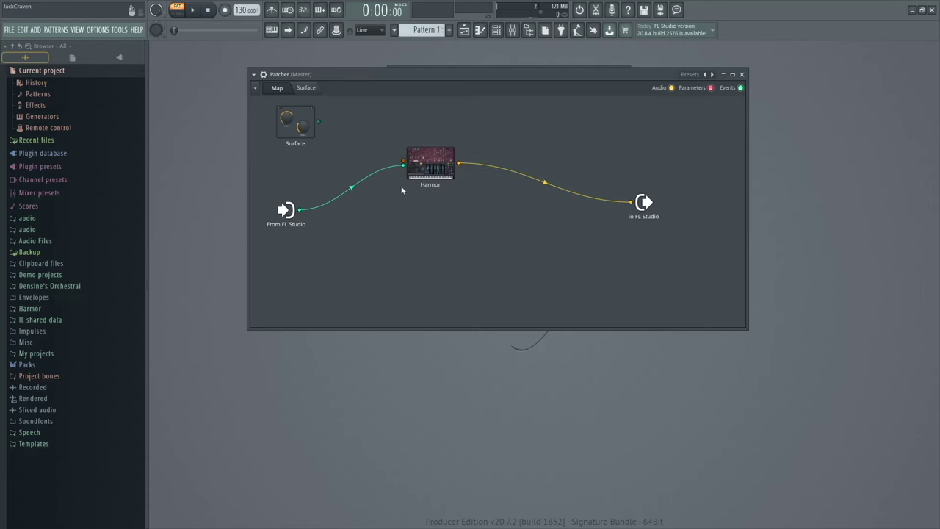
{"action": "double_click", "coordinate": [431, 168]}
{"action": "left_click_drag", "start_coordinate": [470, 93], "coordinate": [510, 83]}
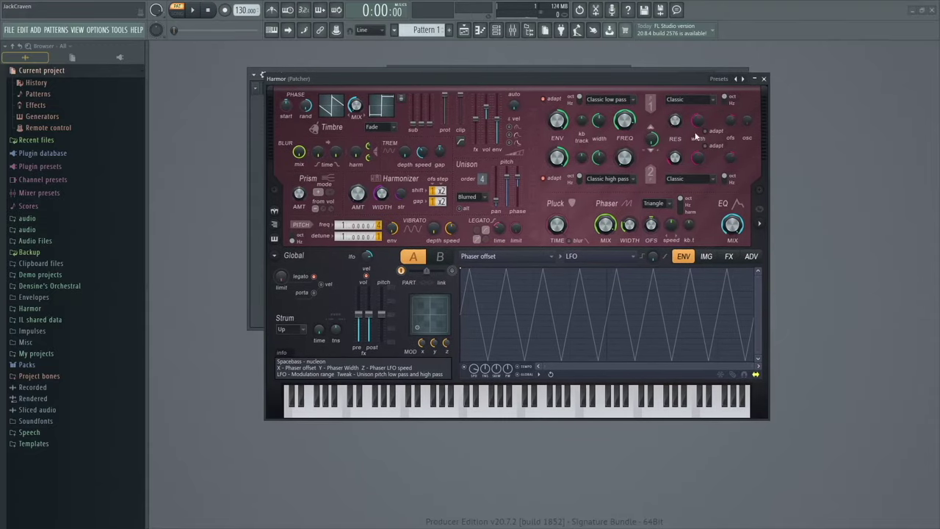
{"action": "left_click", "coordinate": [764, 78]}
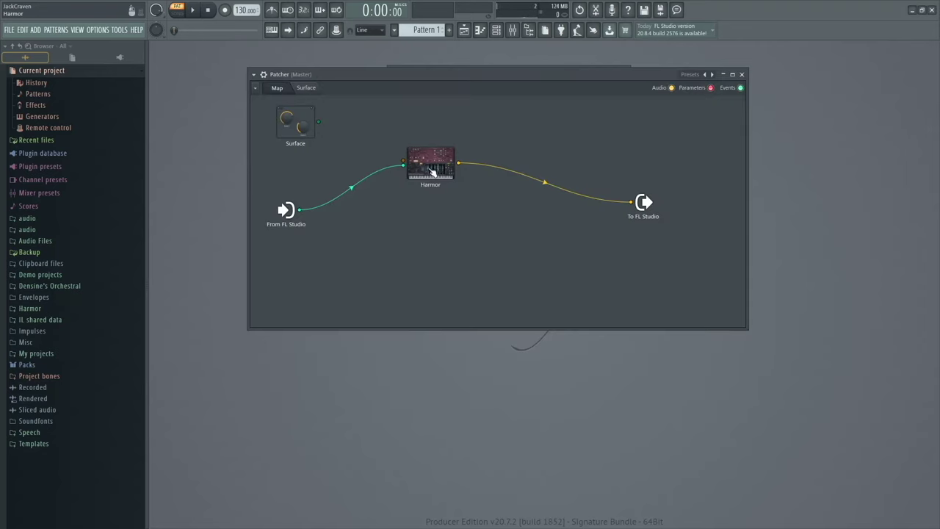
{"action": "mouse_move", "coordinate": [434, 171]}
{"action": "left_mouse_down"}
{"action": "mouse_move", "coordinate": [404, 156]}
{"action": "mouse_move", "coordinate": [395, 169]}
{"action": "mouse_move", "coordinate": [433, 160]}
{"action": "left_mouse_up"}
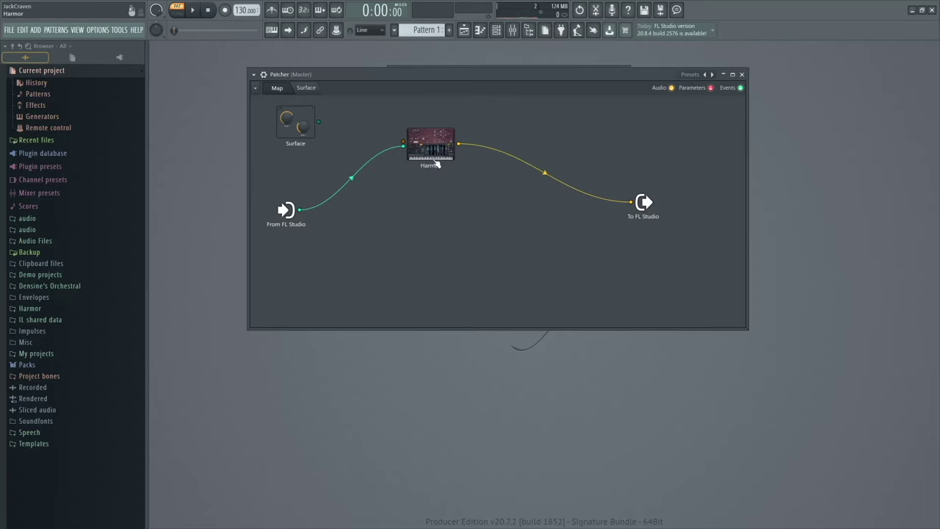
Add a Fruity Flanger effect to the Patcher map and place it between Harmor and To FL Studio, below their cable
{"action": "right_click", "coordinate": [473, 202]}
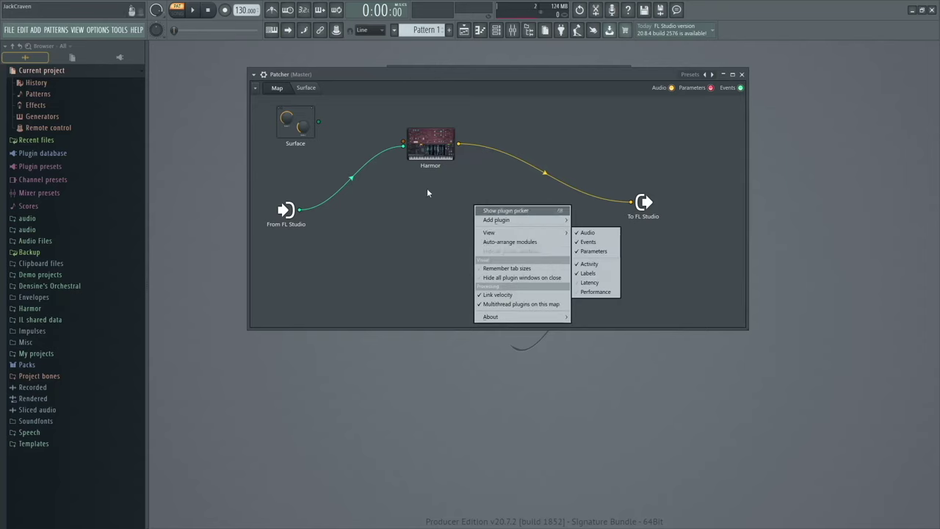
{"action": "mouse_move", "coordinate": [518, 219]}
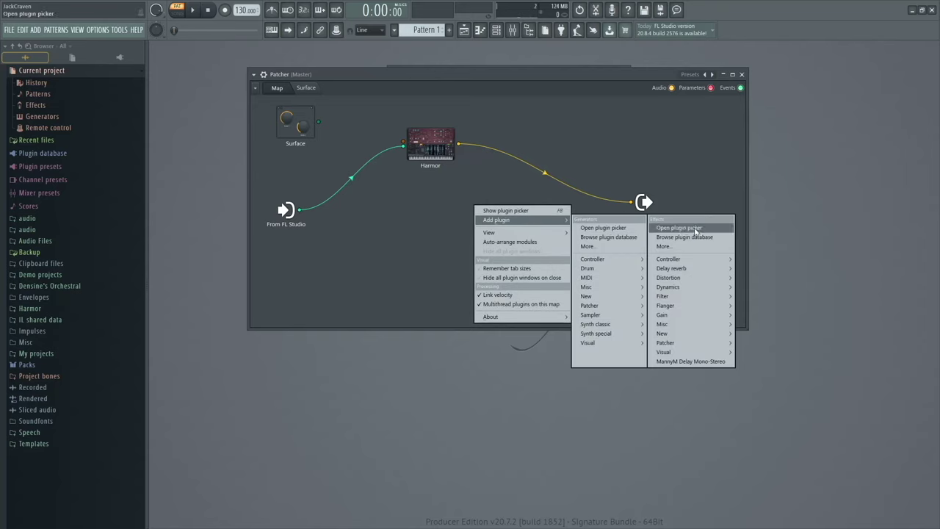
{"action": "mouse_move", "coordinate": [720, 296]}
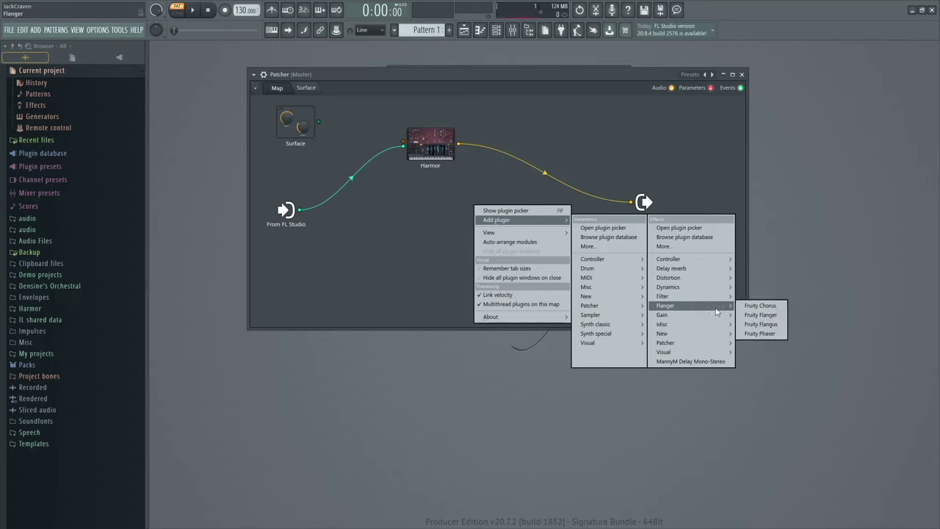
{"action": "left_click", "coordinate": [779, 315]}
{"action": "left_click_drag", "start_coordinate": [478, 209], "coordinate": [476, 254]}
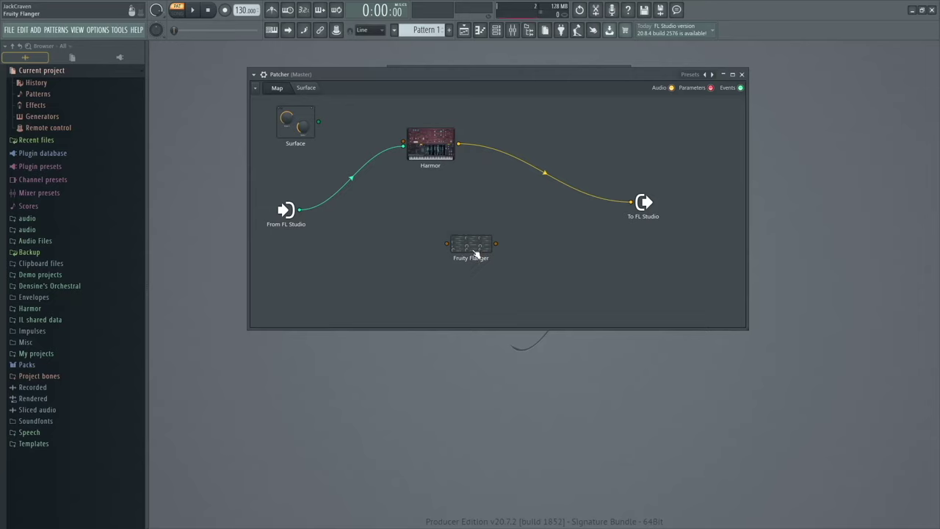
{"action": "left_click", "coordinate": [437, 147]}
{"action": "left_click_drag", "start_coordinate": [480, 252], "coordinate": [521, 217]}
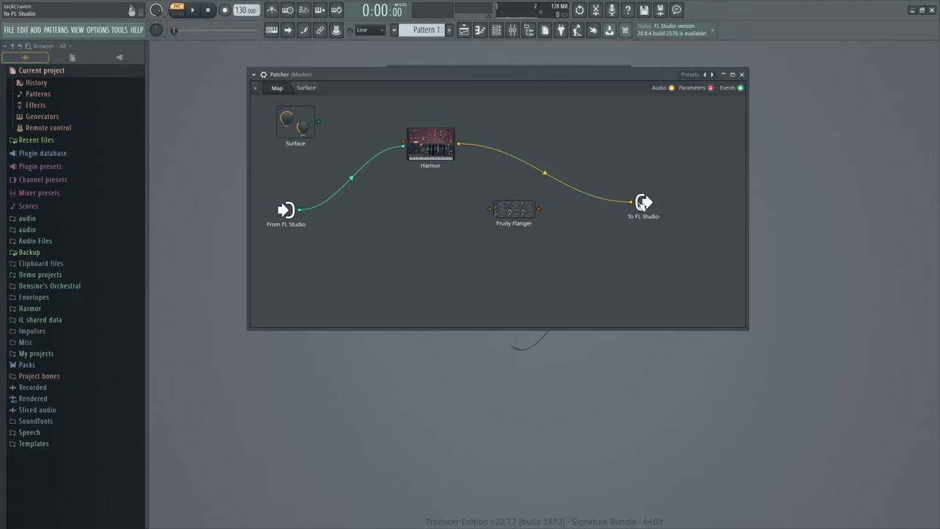
Disconnect Harmor's main output from To FL Studio and wire it back to the same input
{"action": "right_click", "coordinate": [633, 203]}
{"action": "mouse_move", "coordinate": [655, 217]}
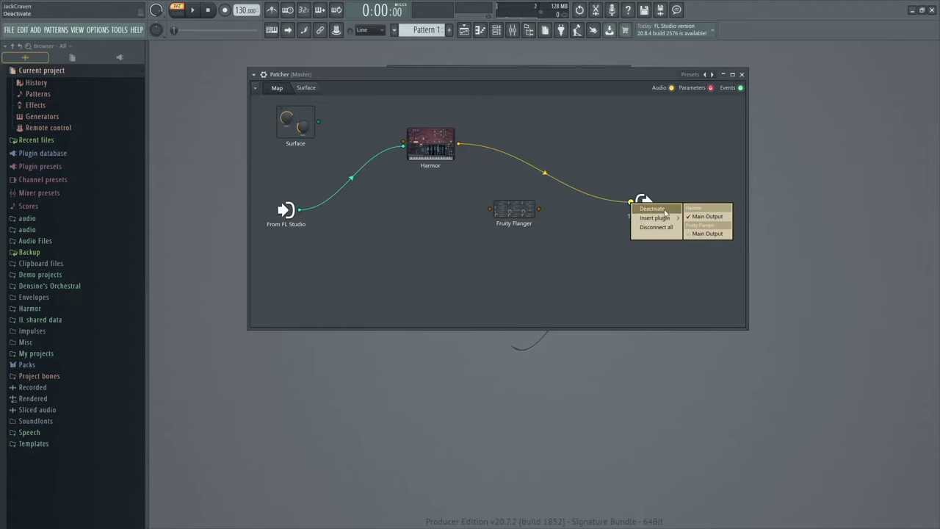
{"action": "left_click", "coordinate": [707, 216]}
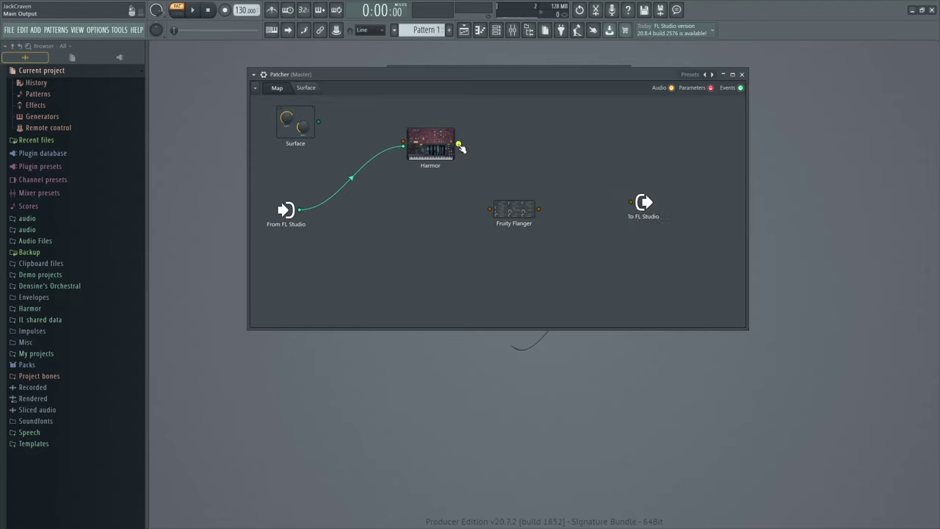
{"action": "left_click_drag", "start_coordinate": [459, 143], "coordinate": [631, 202]}
{"action": "right_click", "coordinate": [633, 204]}
{"action": "mouse_move", "coordinate": [654, 217]}
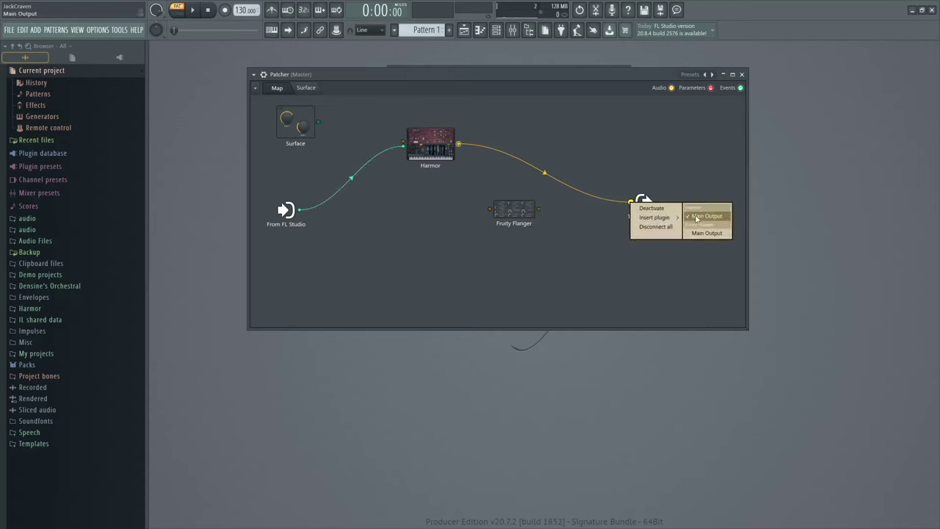
{"action": "key", "text": "Escape"}
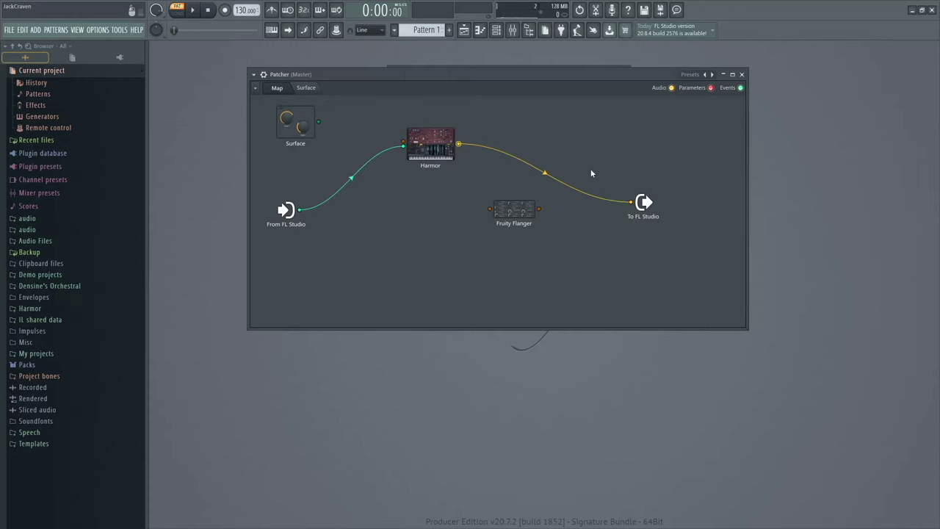
Disconnect Harmor's main output from To FL Studio, and expand the visual feedback display in Harmor's interface
{"action": "right_click", "coordinate": [639, 205]}
{"action": "mouse_move", "coordinate": [654, 217]}
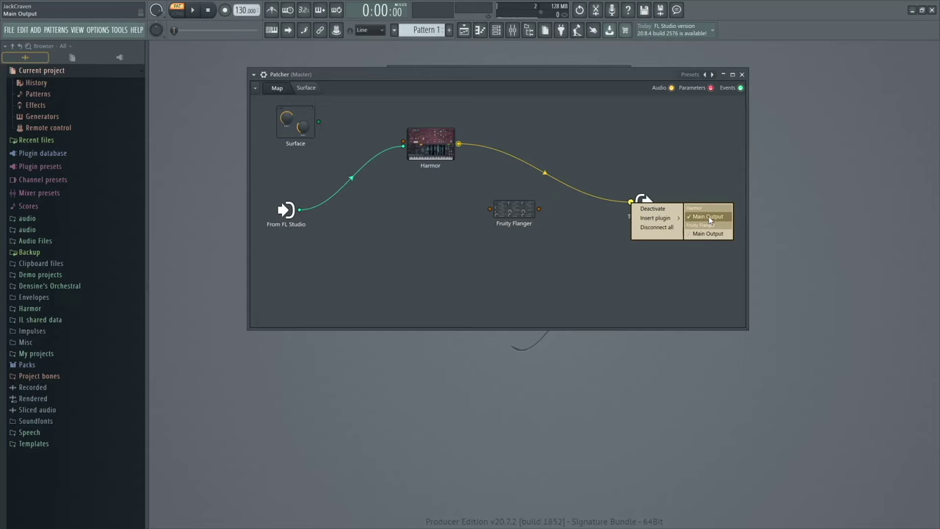
{"action": "left_click", "coordinate": [707, 216]}
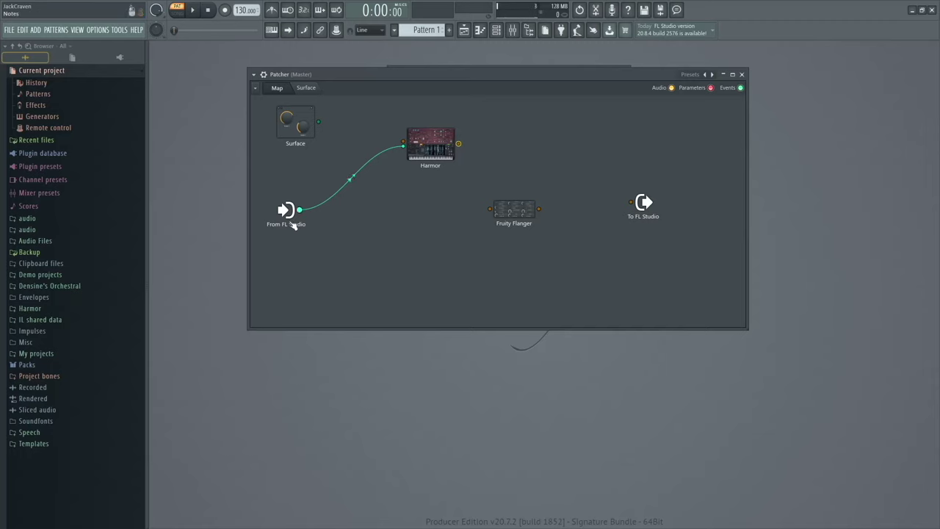
{"action": "double_click", "coordinate": [422, 152]}
{"action": "left_click", "coordinate": [760, 228]}
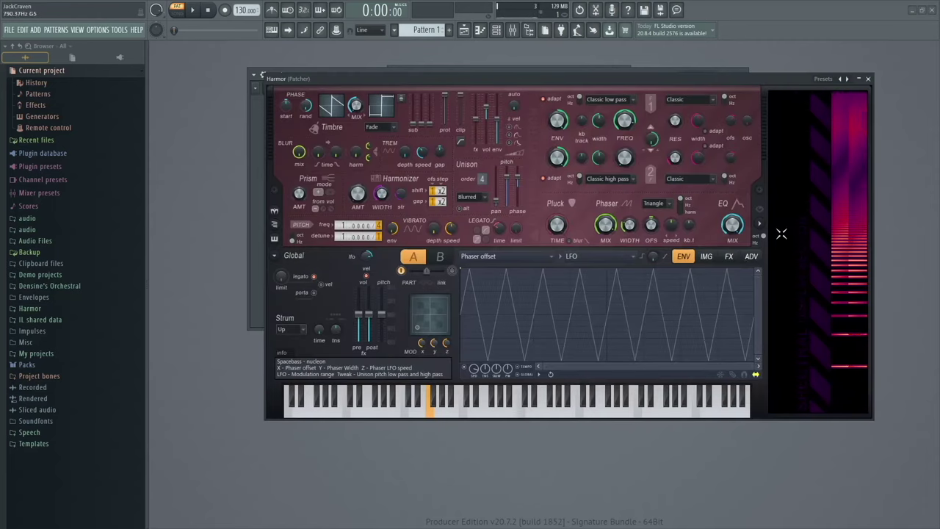
{"action": "left_click", "coordinate": [868, 78]}
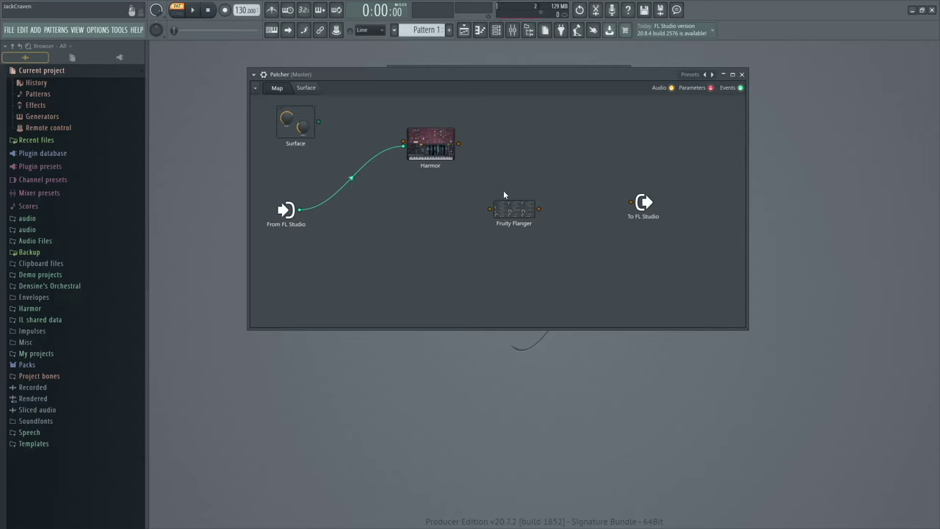
Move Fruity Flanger up beside Harmor, and wire Harmor's audio to To FL Studio both directly and through the flanger
{"action": "left_click_drag", "start_coordinate": [513, 206], "coordinate": [568, 130]}
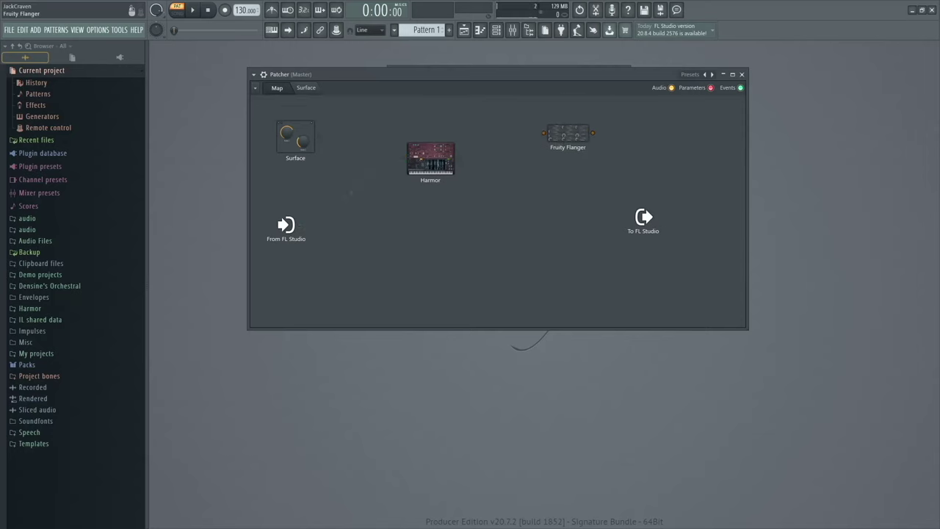
{"action": "left_click_drag", "start_coordinate": [299, 224], "coordinate": [632, 217]}
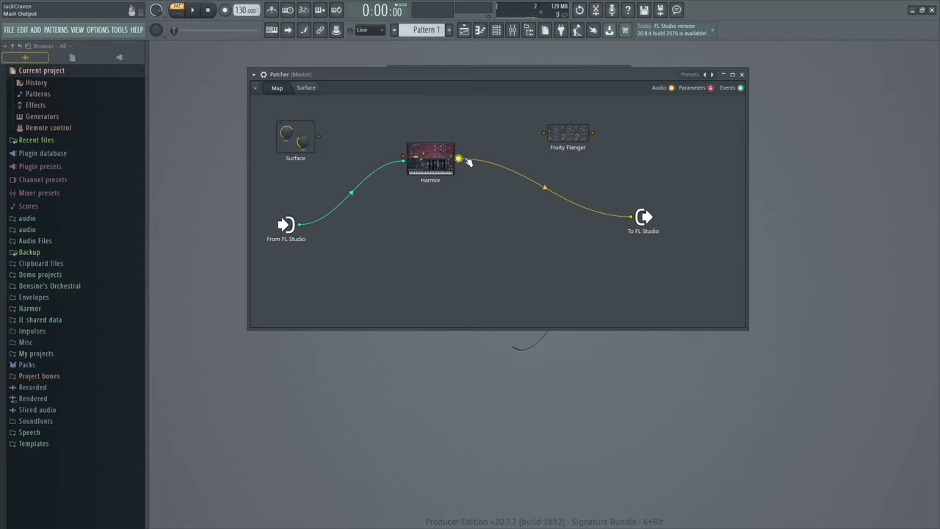
{"action": "left_click_drag", "start_coordinate": [459, 160], "coordinate": [624, 218]}
{"action": "left_click", "coordinate": [624, 219]}
{"action": "left_click_drag", "start_coordinate": [595, 135], "coordinate": [631, 218]}
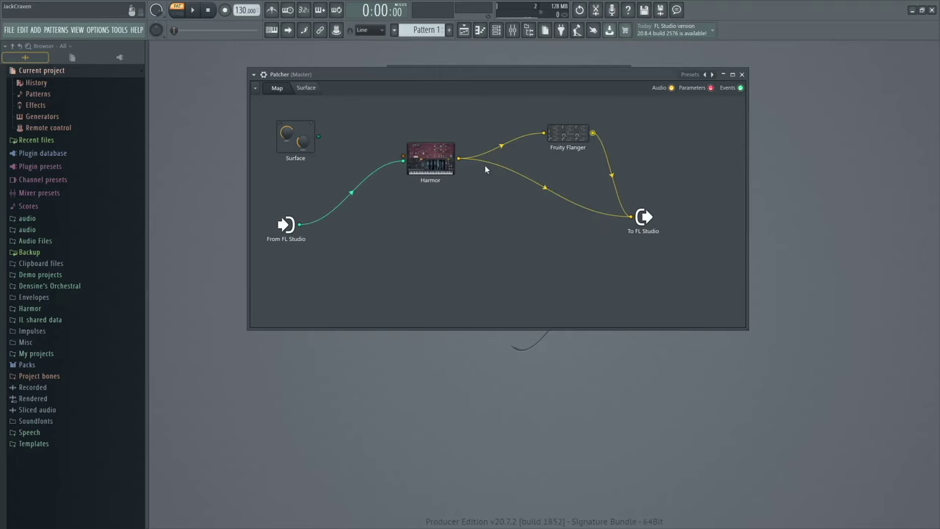
Disconnect Harmor from Fruity Flanger's input, and wire the two modules together again
{"action": "left_click", "coordinate": [414, 167]}
{"action": "right_click", "coordinate": [544, 135]}
{"action": "left_click", "coordinate": [603, 150]}
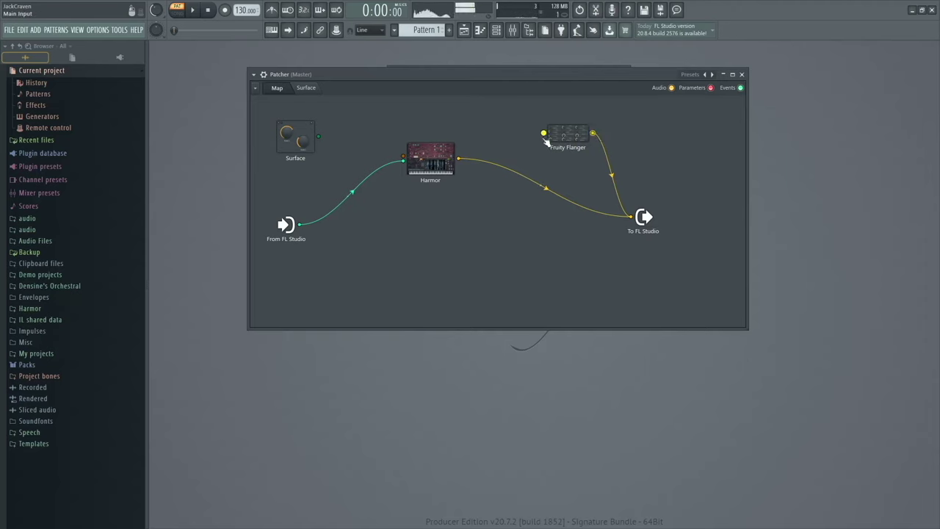
{"action": "left_click_drag", "start_coordinate": [459, 157], "coordinate": [543, 134]}
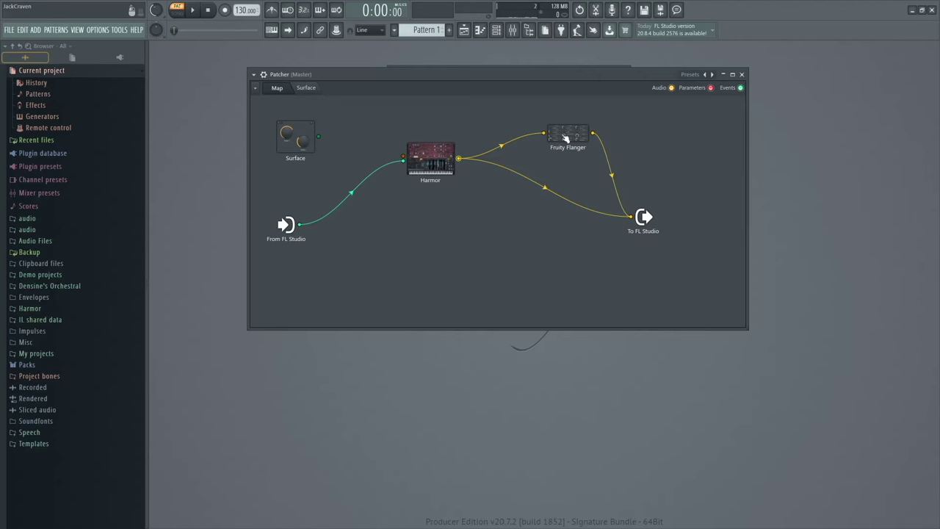
Disconnect Fruity Flanger's input and output and remove Harmor's direct connection to To FL Studio
{"action": "left_click", "coordinate": [434, 163]}
{"action": "left_click", "coordinate": [867, 76]}
{"action": "right_click", "coordinate": [596, 138]}
{"action": "left_click", "coordinate": [672, 148]}
{"action": "right_click", "coordinate": [545, 134]}
{"action": "left_click", "coordinate": [562, 157]}
{"action": "right_click", "coordinate": [630, 217]}
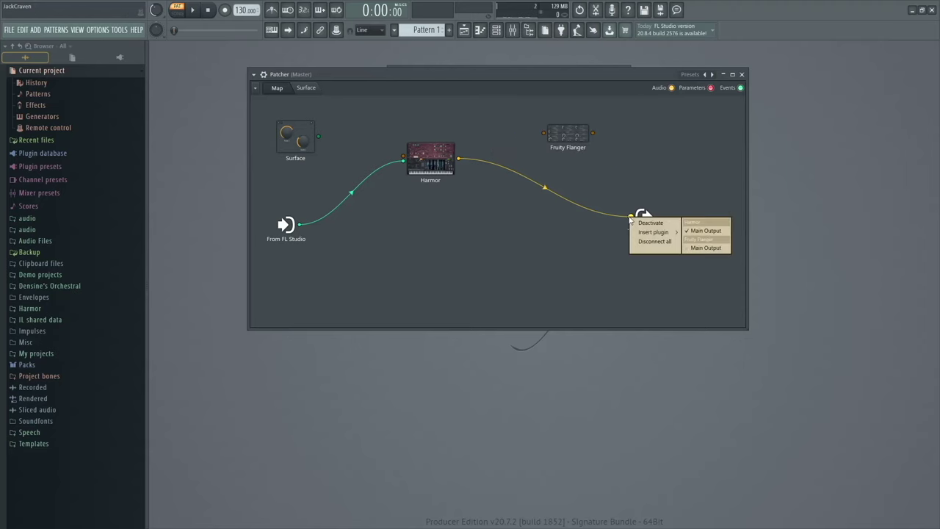
{"action": "left_click", "coordinate": [704, 230]}
Rewire Harmor's audio through Fruity Flanger to To FL Studio and restore Harmor's direct connection to To FL Studio
{"action": "left_click_drag", "start_coordinate": [458, 158], "coordinate": [630, 217]}
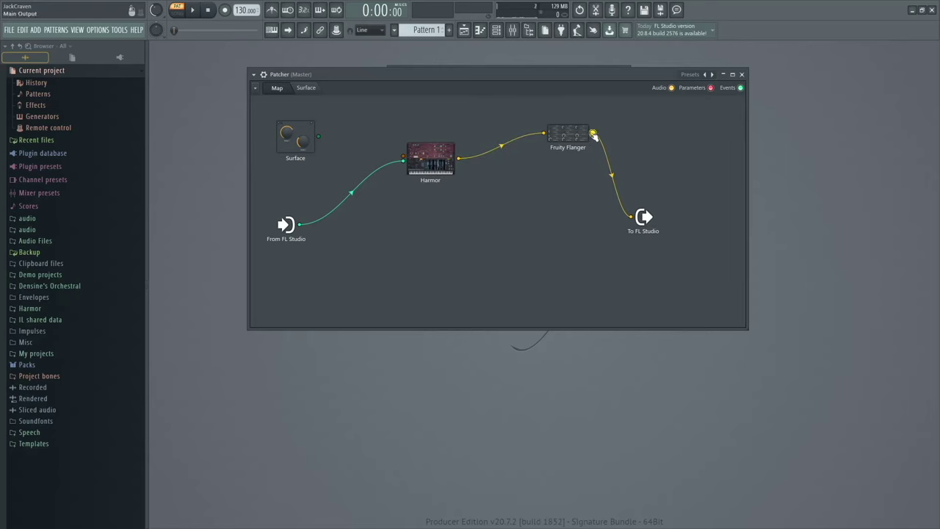
{"action": "right_click", "coordinate": [633, 219]}
{"action": "left_click", "coordinate": [705, 230]}
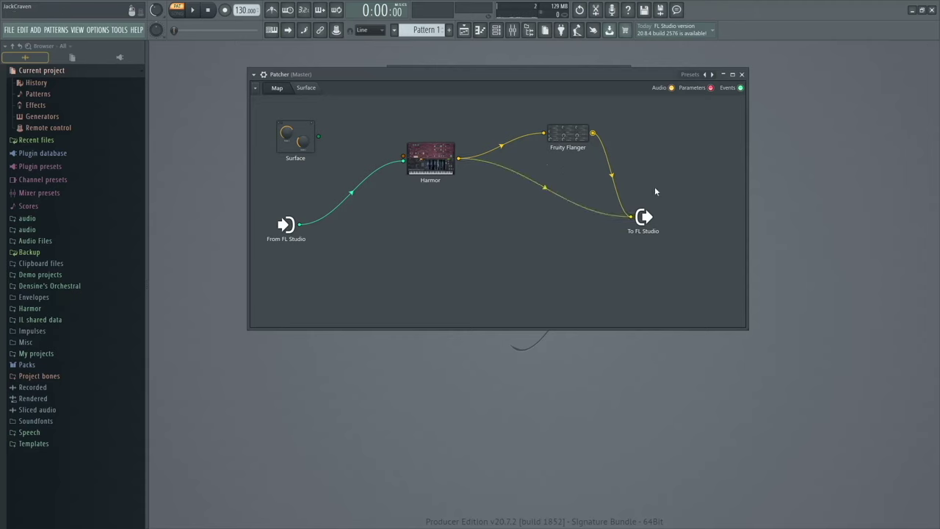
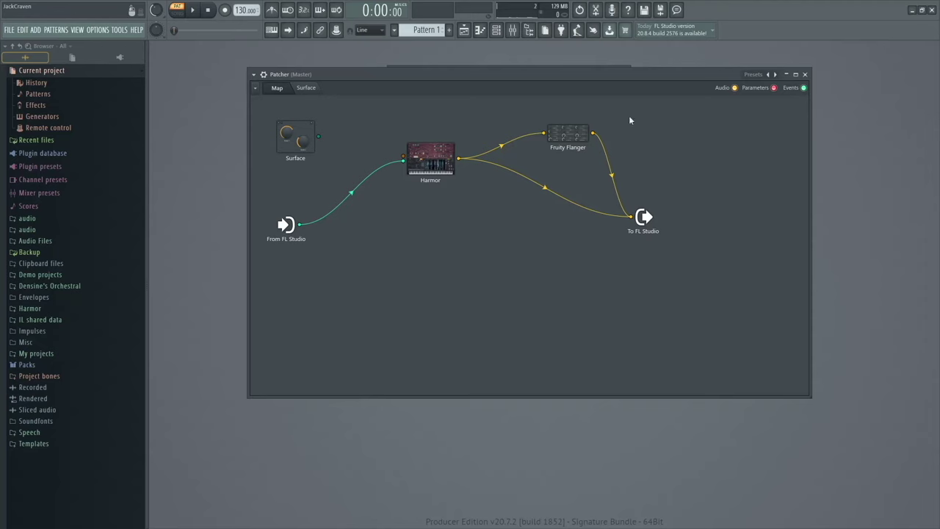
Nudge the Surface module closer to Harmor, and compare Patcher's Surface view with its Map view
{"action": "left_click_drag", "start_coordinate": [297, 145], "coordinate": [311, 142]}
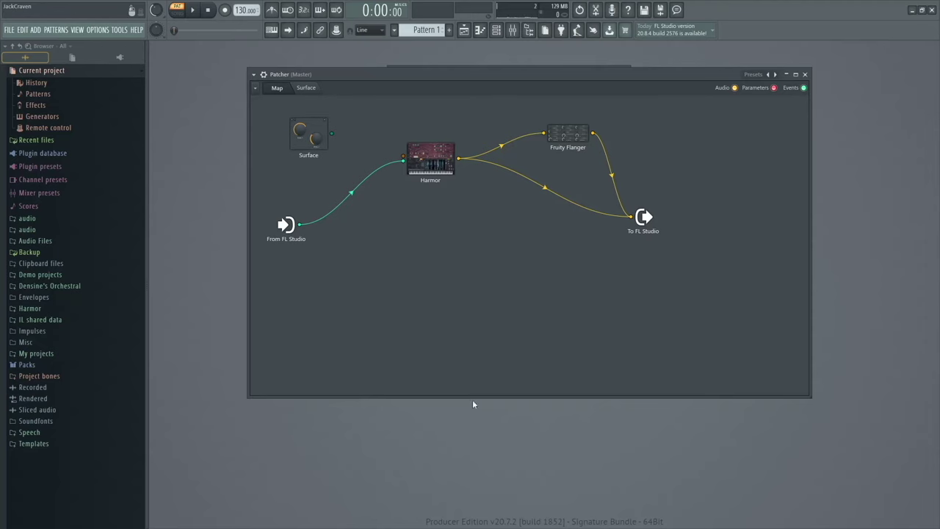
{"action": "left_click", "coordinate": [306, 88]}
{"action": "left_click", "coordinate": [277, 88]}
{"action": "left_click", "coordinate": [306, 88]}
{"action": "left_click", "coordinate": [277, 89]}
{"action": "left_click", "coordinate": [308, 89]}
{"action": "left_click", "coordinate": [279, 89]}
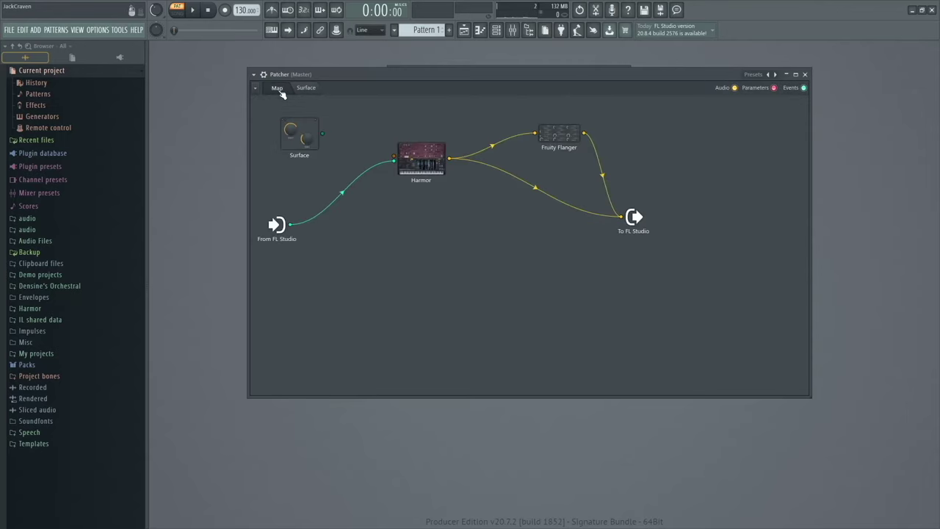
{"action": "left_click", "coordinate": [306, 89]}
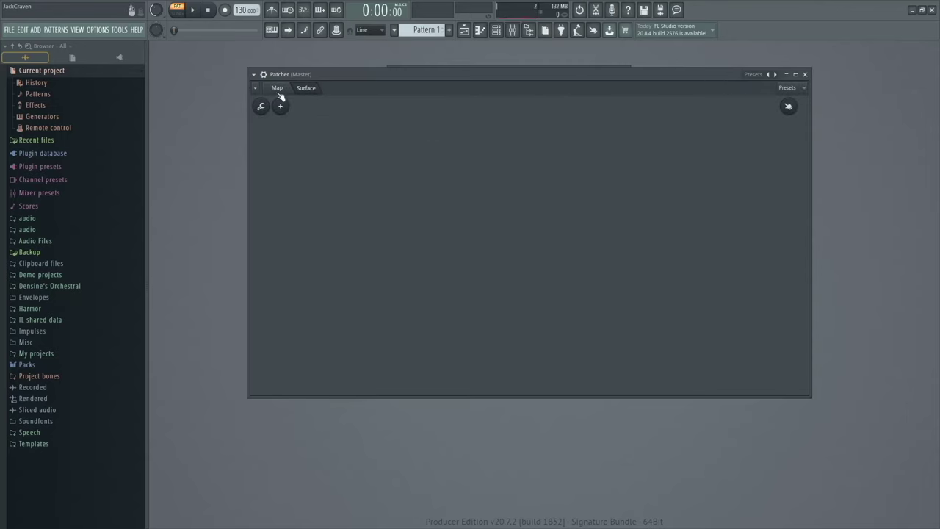
{"action": "left_click", "coordinate": [277, 89]}
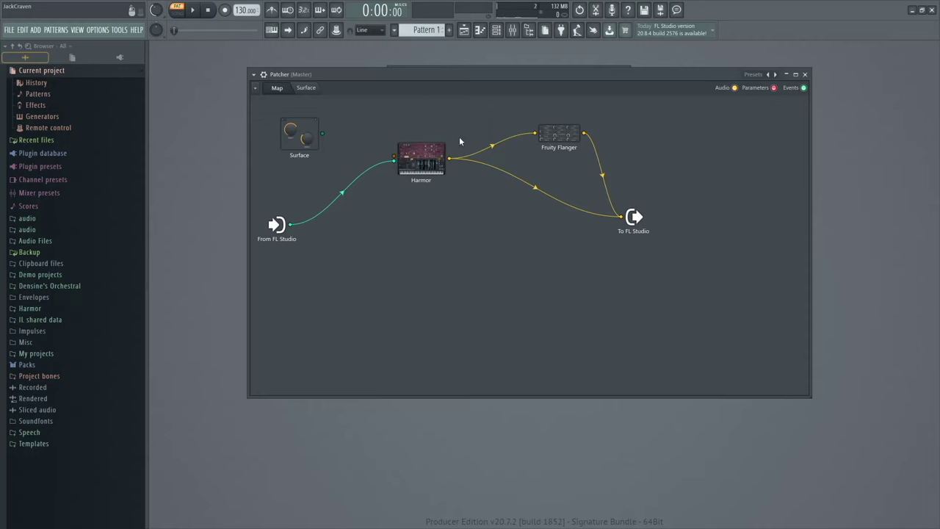
Lower Harmor's filter 1 frequency to 30% and activate that parameter for use in Patcher
{"action": "left_click", "coordinate": [434, 169]}
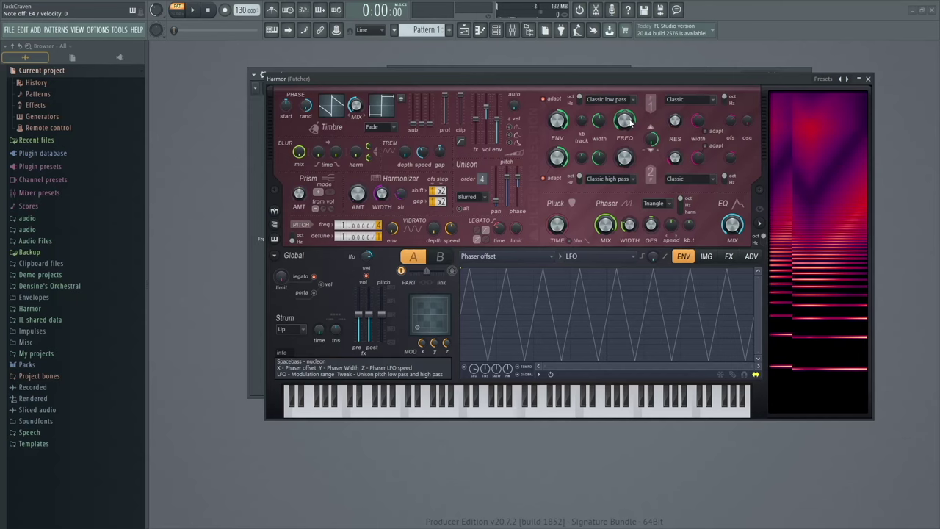
{"action": "left_click_drag", "start_coordinate": [629, 125], "coordinate": [624, 169]}
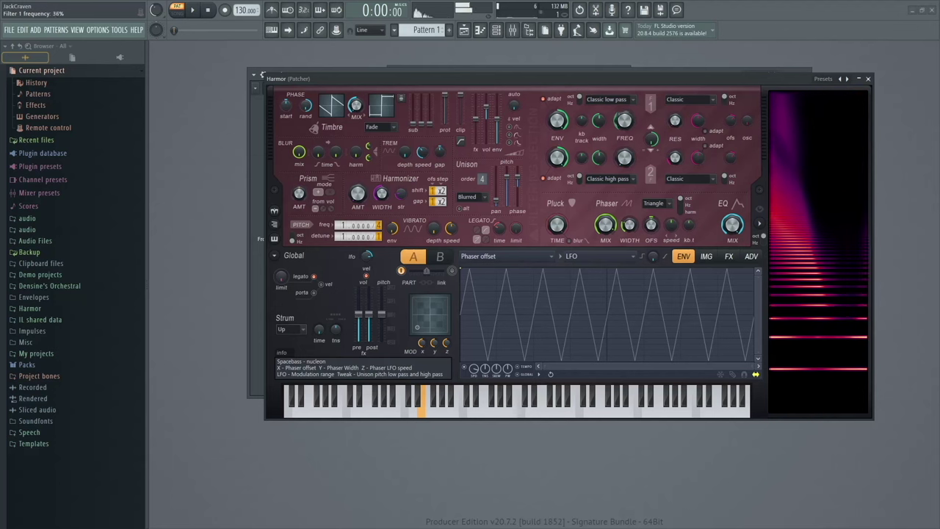
{"action": "right_click", "coordinate": [626, 121]}
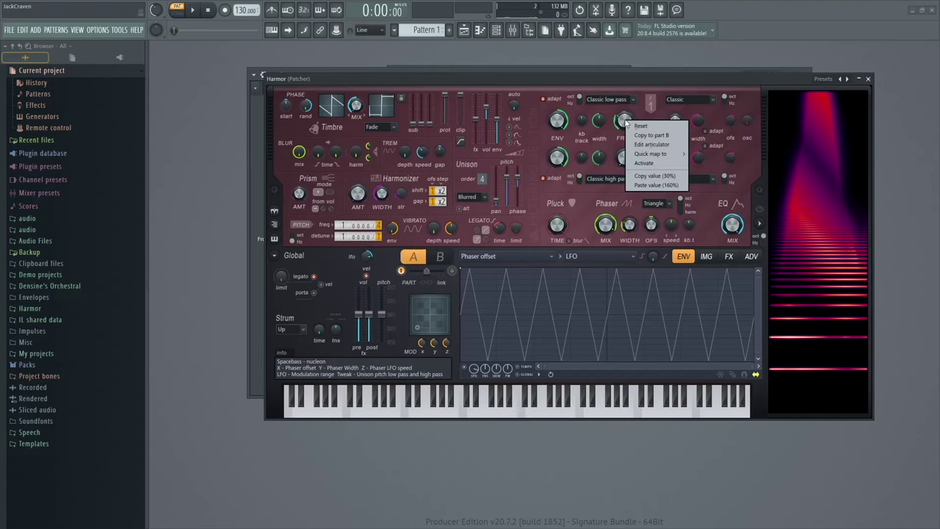
{"action": "left_click", "coordinate": [659, 164]}
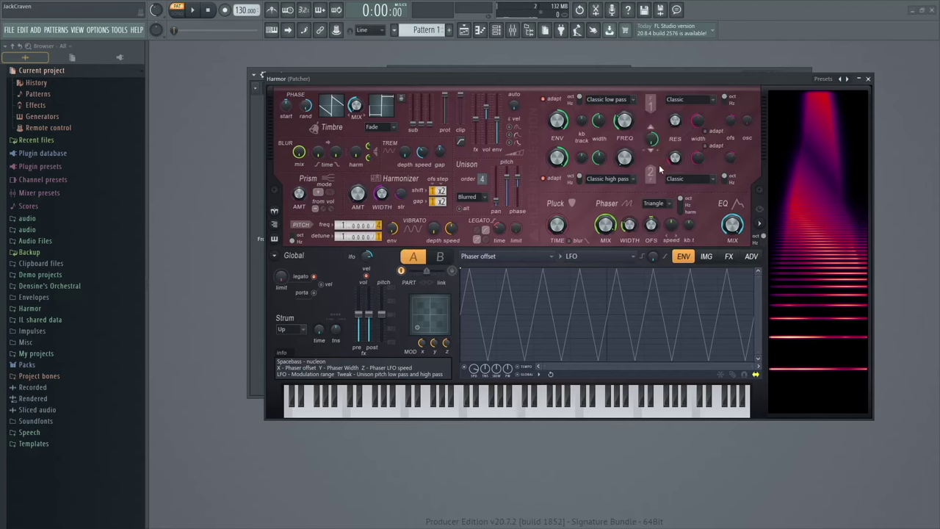
Revisit Harmor's filter 1 frequency control and return to the Patcher map
{"action": "left_click", "coordinate": [868, 78]}
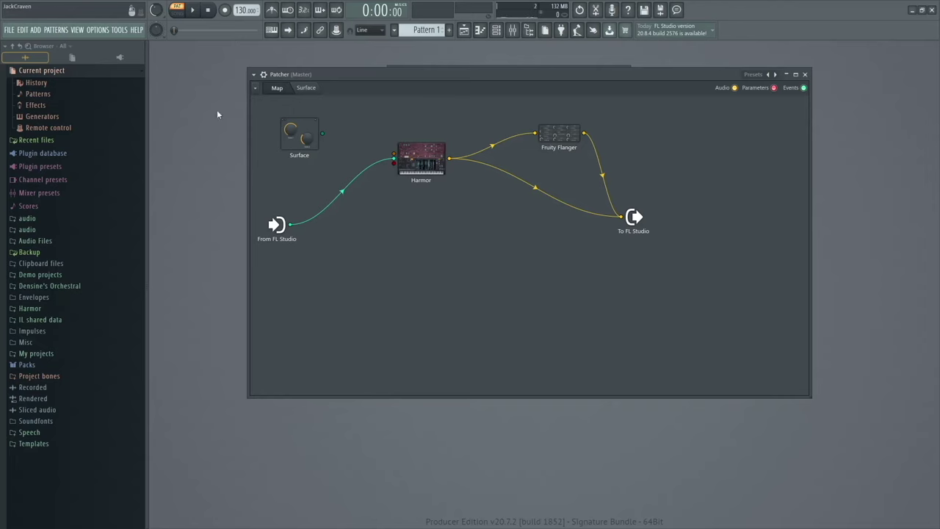
{"action": "left_click", "coordinate": [415, 158]}
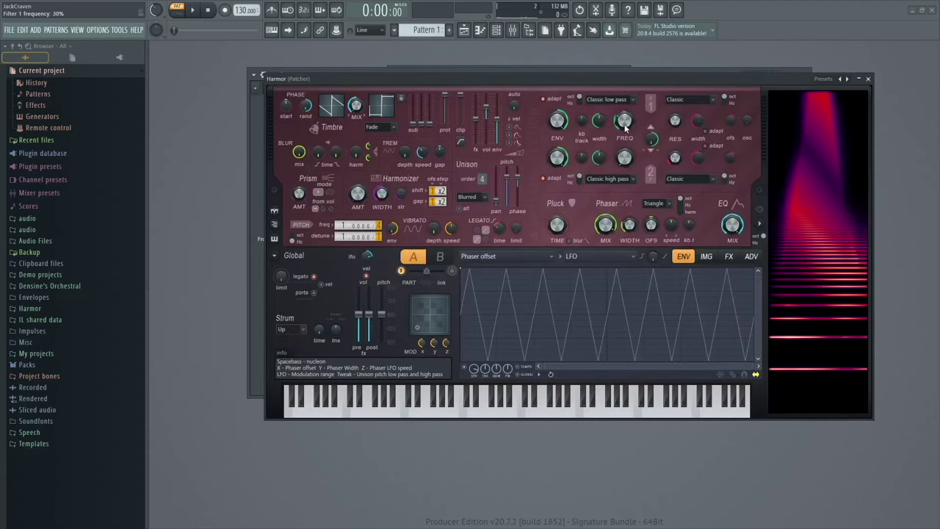
{"action": "left_click", "coordinate": [868, 79]}
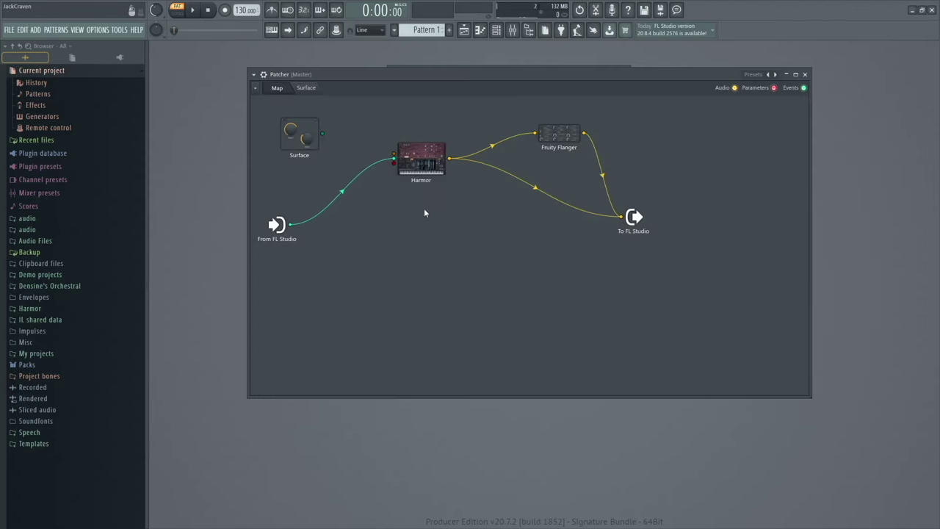
Add a Bump Grey knob to Patcher's Surface and try turning it outside edit mode
{"action": "left_click", "coordinate": [306, 89]}
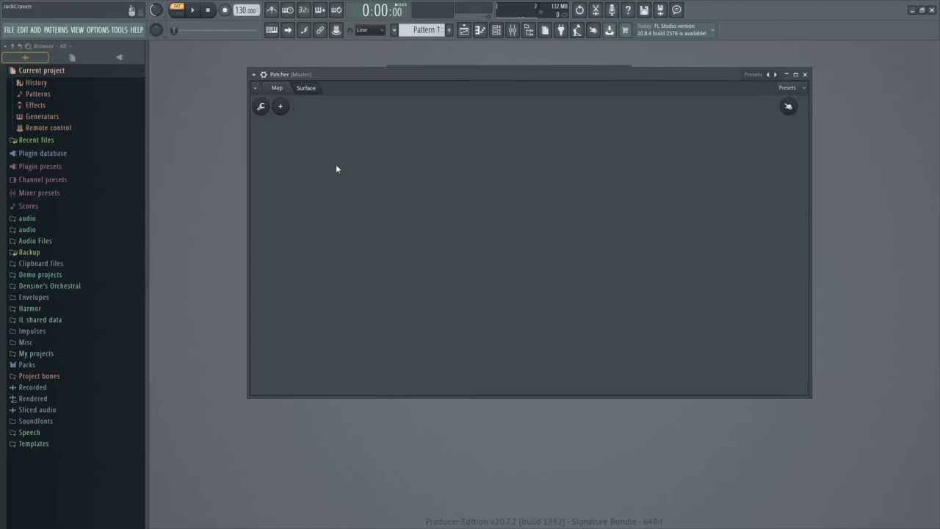
{"action": "right_click", "coordinate": [444, 190]}
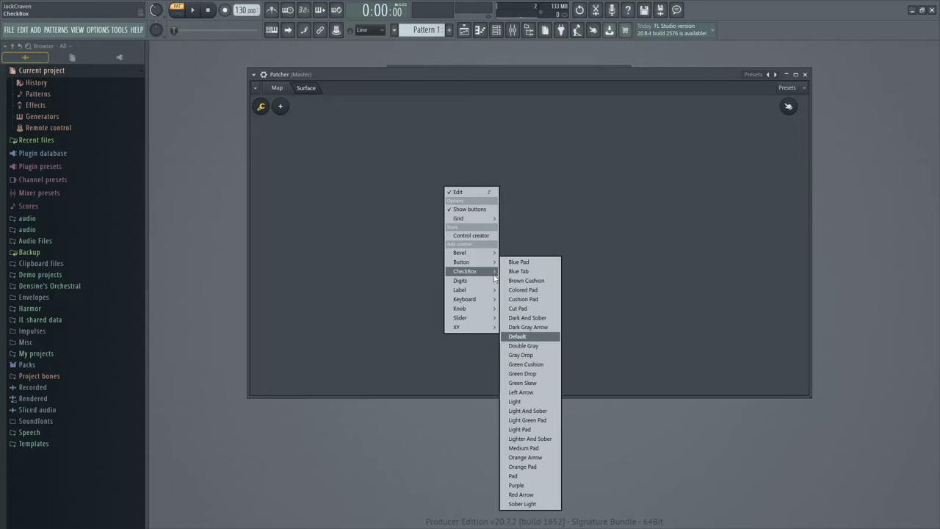
{"action": "mouse_move", "coordinate": [489, 310]}
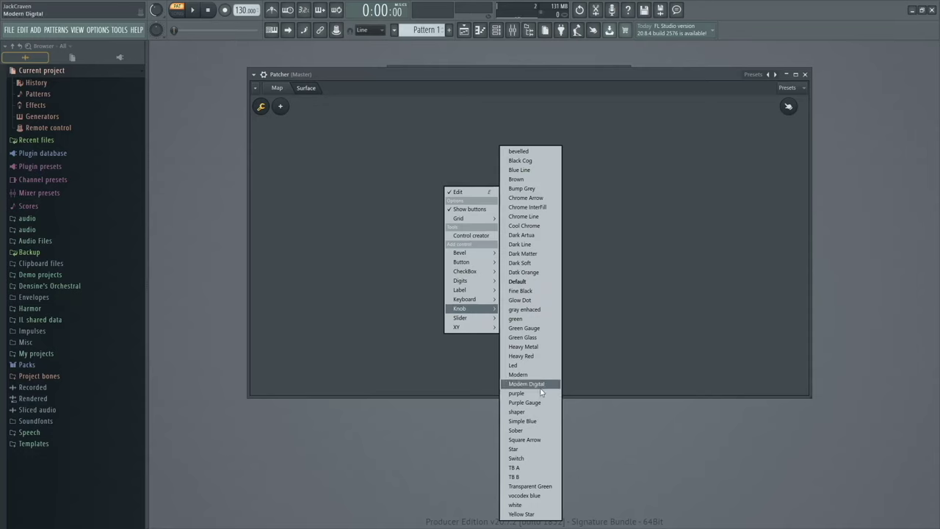
{"action": "left_click", "coordinate": [542, 190]}
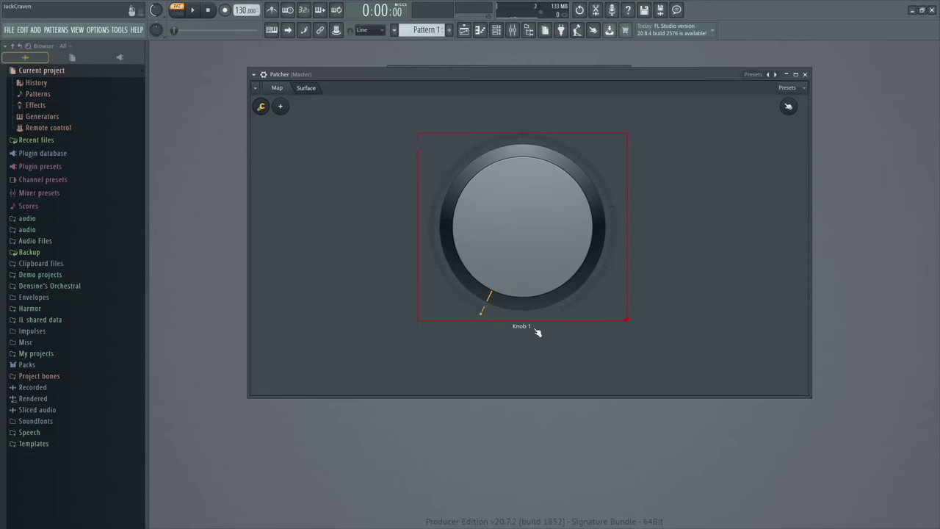
{"action": "left_click", "coordinate": [261, 105]}
{"action": "left_click_drag", "start_coordinate": [521, 243], "coordinate": [534, 272]}
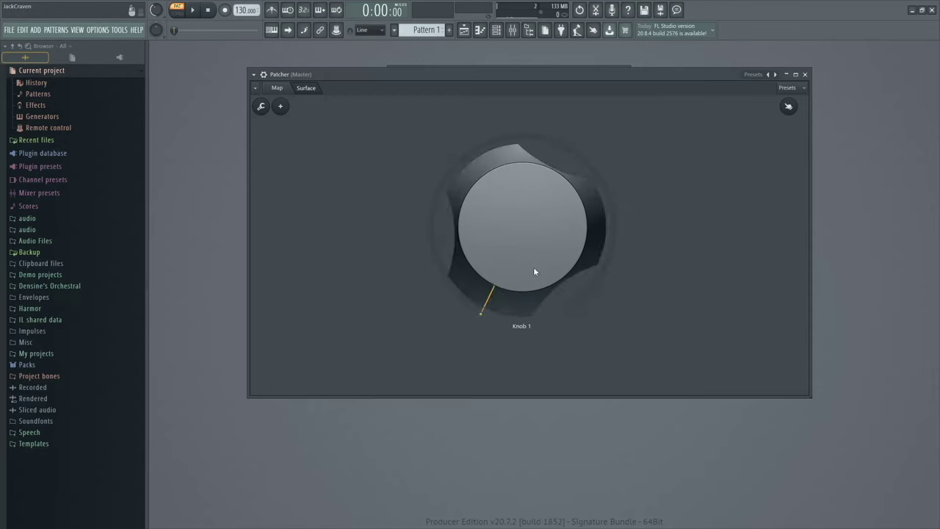
Connect the Surface's Knob 1 parameter output to Harmor's parameter input on the Patcher map
{"action": "left_click", "coordinate": [279, 88]}
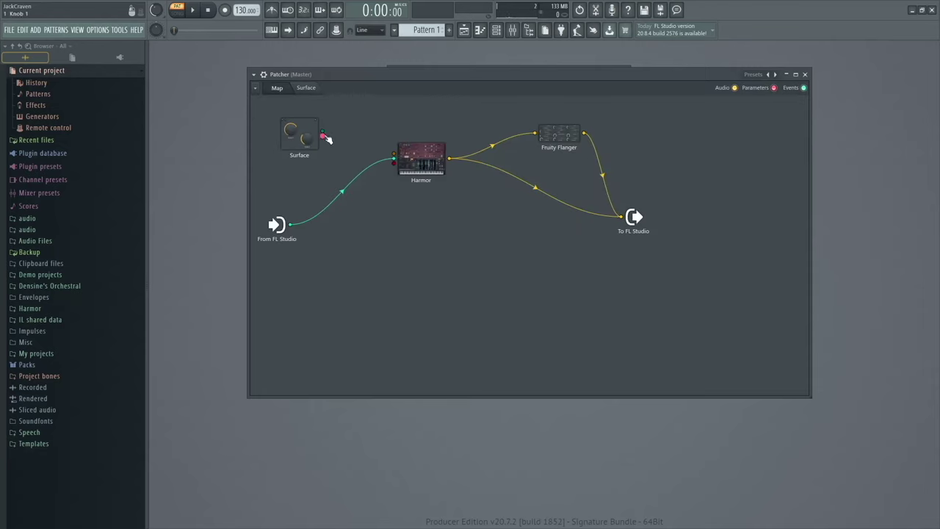
{"action": "left_click", "coordinate": [306, 88]}
{"action": "left_click", "coordinate": [277, 88]}
{"action": "left_click_drag", "start_coordinate": [323, 137], "coordinate": [395, 163]}
Inspect Harmor's window from the map and compare the map with the control surface
{"action": "left_click", "coordinate": [307, 88]}
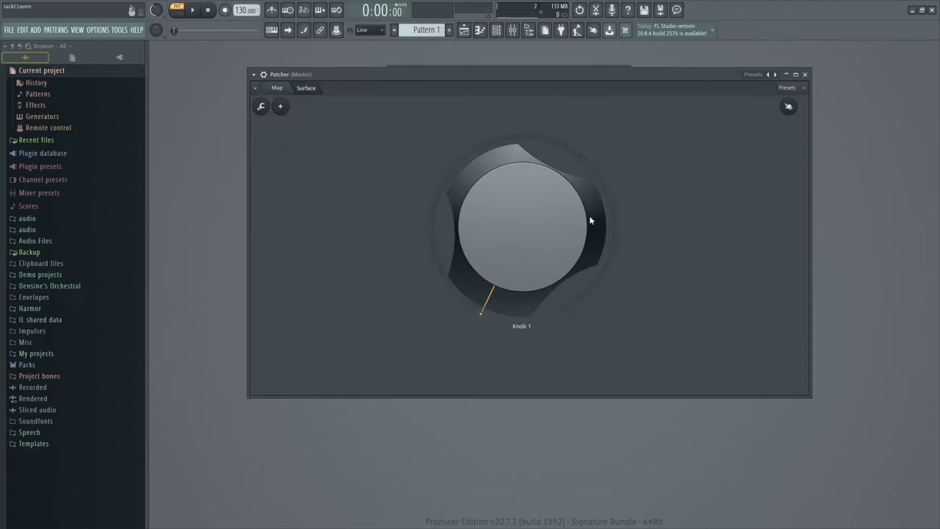
{"action": "left_click", "coordinate": [277, 88]}
{"action": "double_click", "coordinate": [430, 165]}
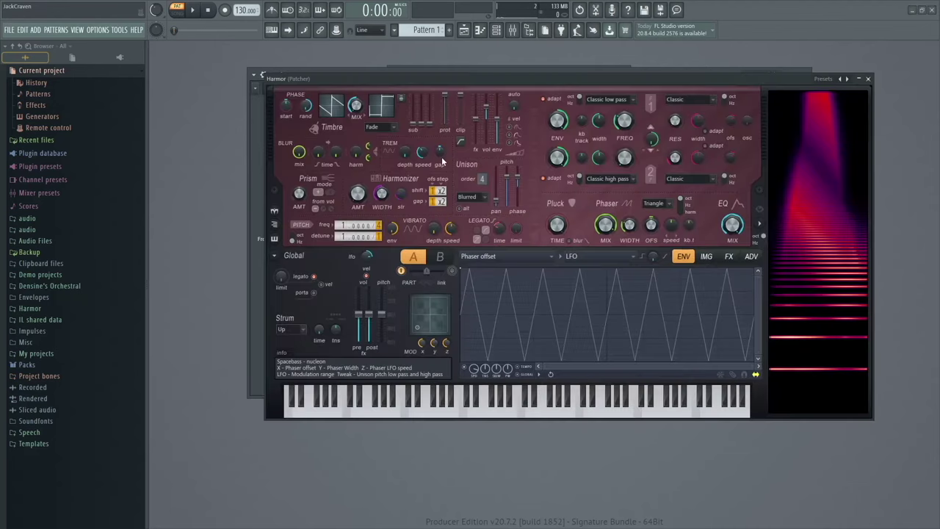
{"action": "left_click", "coordinate": [867, 78]}
{"action": "left_click", "coordinate": [306, 88]}
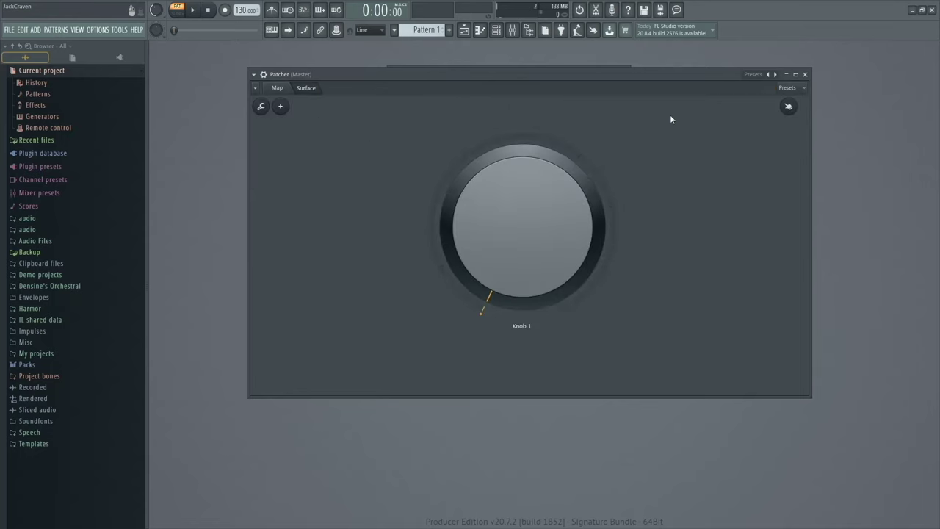
{"action": "left_click", "coordinate": [276, 88]}
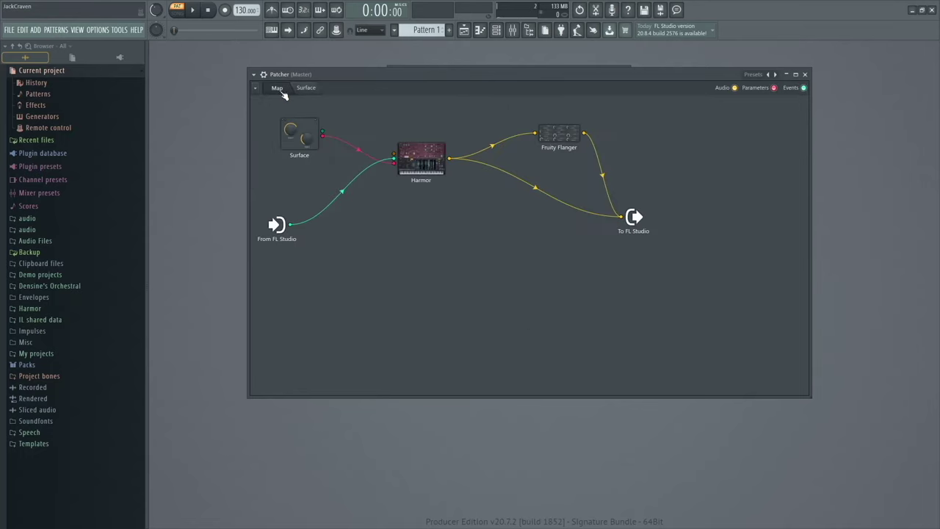
Turn Knob 1 on the surface up slightly from its minimum and check the link on the map
{"action": "left_click", "coordinate": [306, 88]}
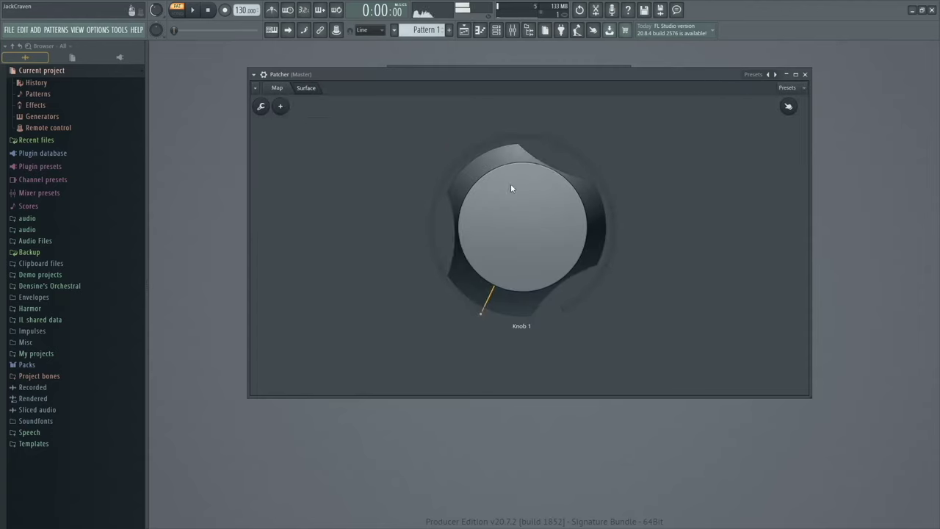
{"action": "left_click_drag", "start_coordinate": [510, 184], "coordinate": [510, 211]}
{"action": "left_click", "coordinate": [277, 88]}
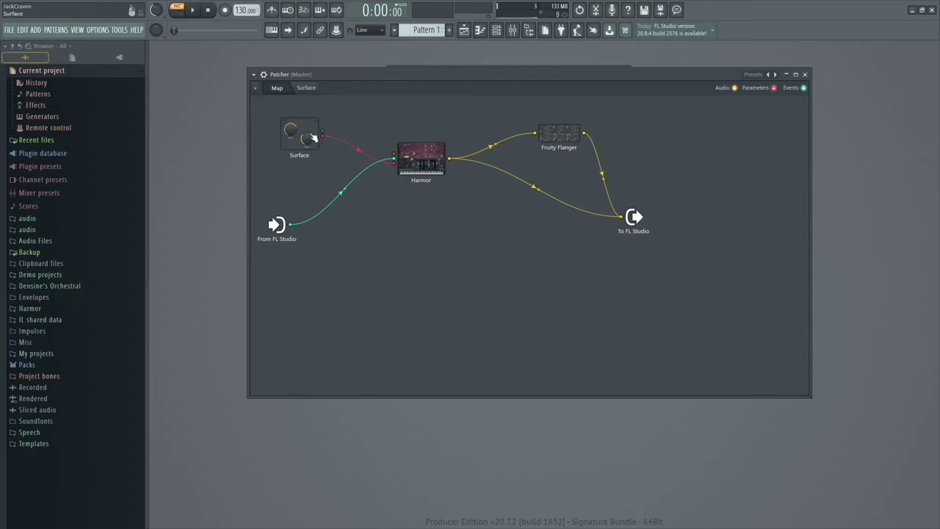
{"action": "left_click", "coordinate": [308, 90]}
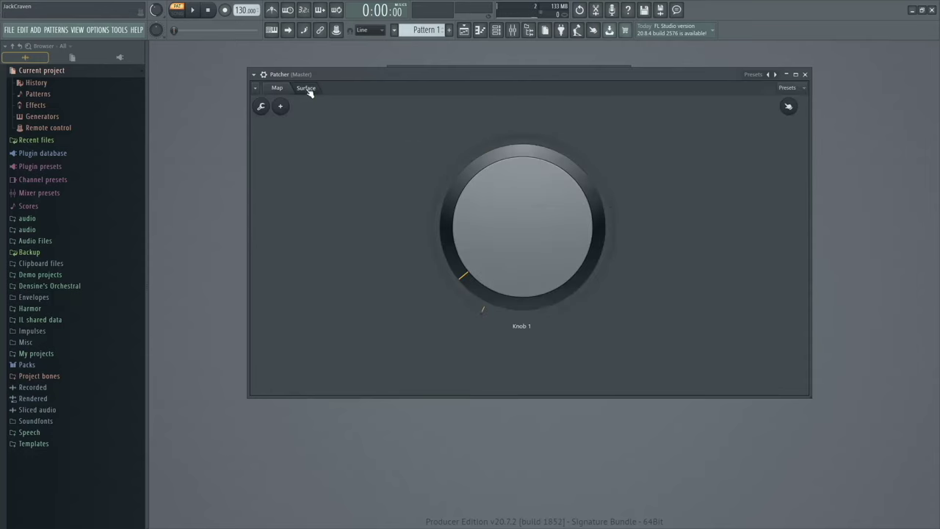
Add an Extra Small keyboard control to the surface, to the right of Knob 1
{"action": "right_click", "coordinate": [649, 187]}
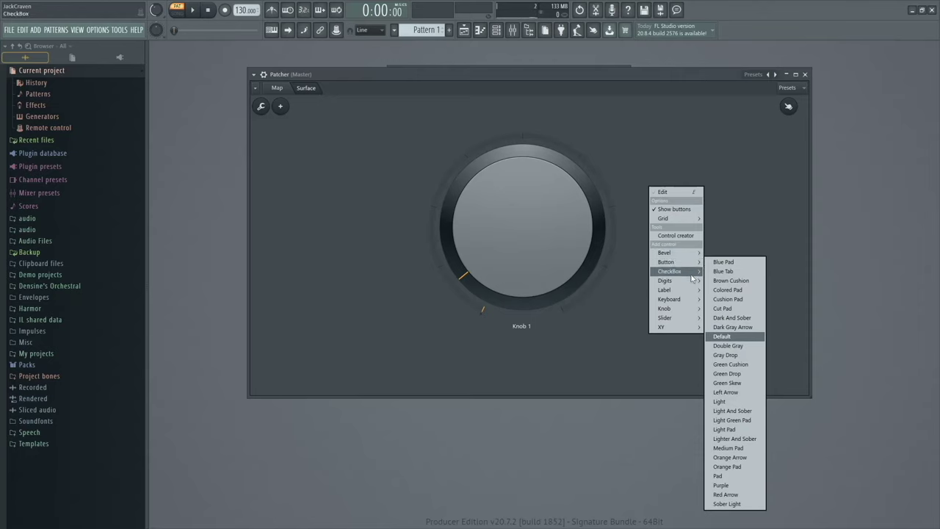
{"action": "mouse_move", "coordinate": [692, 283]}
{"action": "mouse_move", "coordinate": [694, 300]}
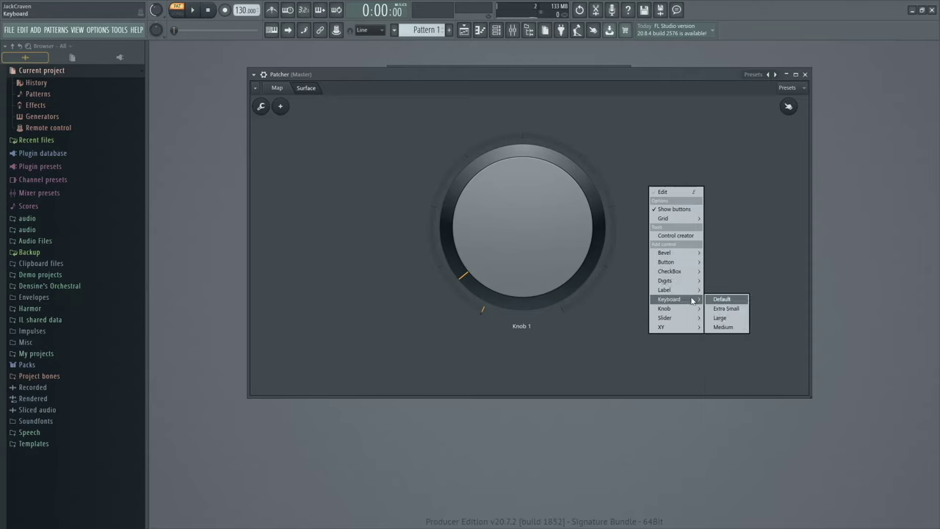
{"action": "left_click", "coordinate": [732, 311]}
{"action": "left_click_drag", "start_coordinate": [679, 200], "coordinate": [713, 218]}
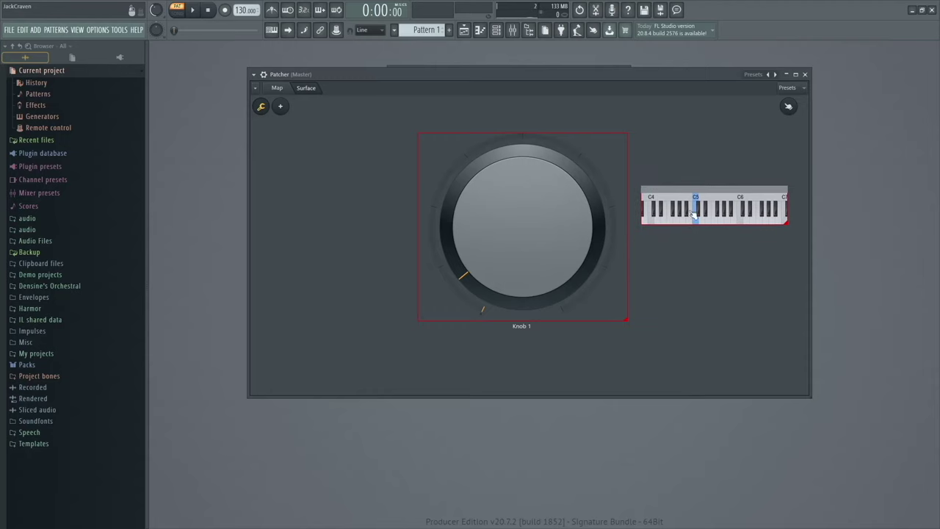
Add a slider control to the surface, to the left of Knob 1
{"action": "right_click", "coordinate": [714, 289]}
{"action": "mouse_move", "coordinate": [731, 419]}
{"action": "left_click", "coordinate": [799, 397]}
Add a bevel to the surface, enlarge it to a wide rectangle and place it below the keyboard
{"action": "right_click", "coordinate": [739, 303]}
{"action": "mouse_move", "coordinate": [774, 369]}
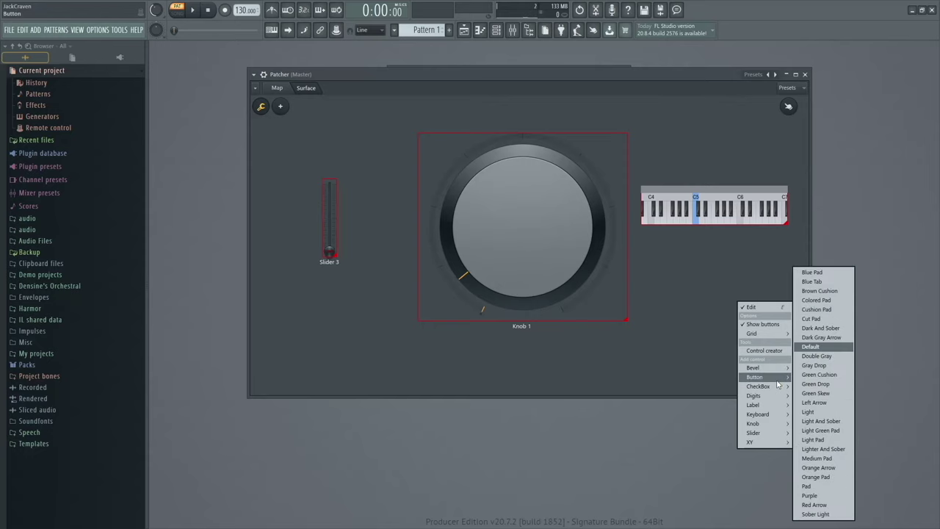
{"action": "left_click", "coordinate": [831, 389]}
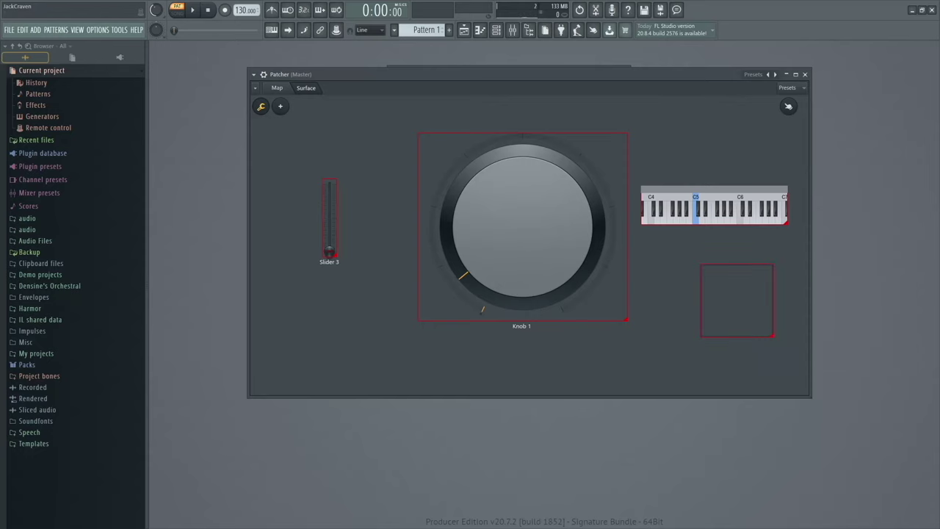
{"action": "left_click_drag", "start_coordinate": [739, 303], "coordinate": [639, 294]}
{"action": "left_click_drag", "start_coordinate": [671, 325], "coordinate": [791, 341]}
{"action": "left_click_drag", "start_coordinate": [718, 299], "coordinate": [710, 340]}
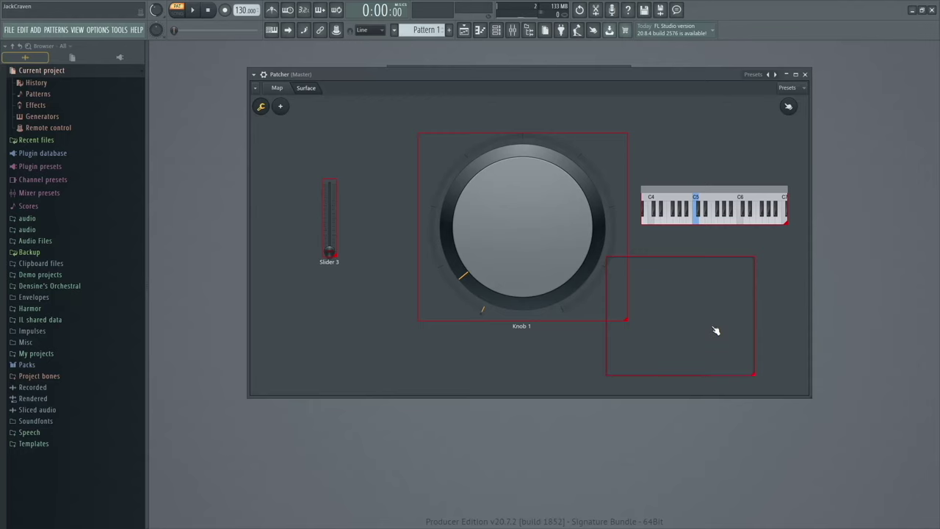
Delete the slider, the bevel and the keyboard from the surface, keeping only Knob 1
{"action": "left_click", "coordinate": [277, 88]}
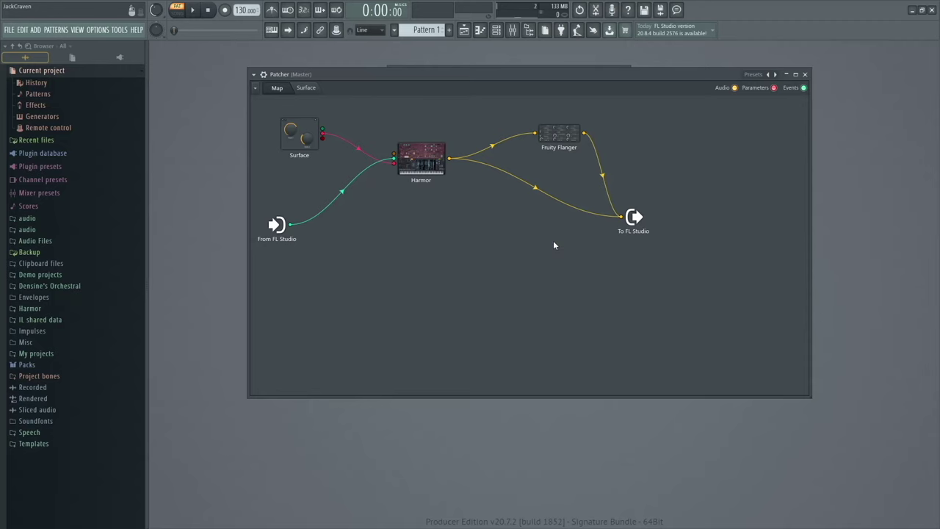
{"action": "left_click", "coordinate": [307, 88]}
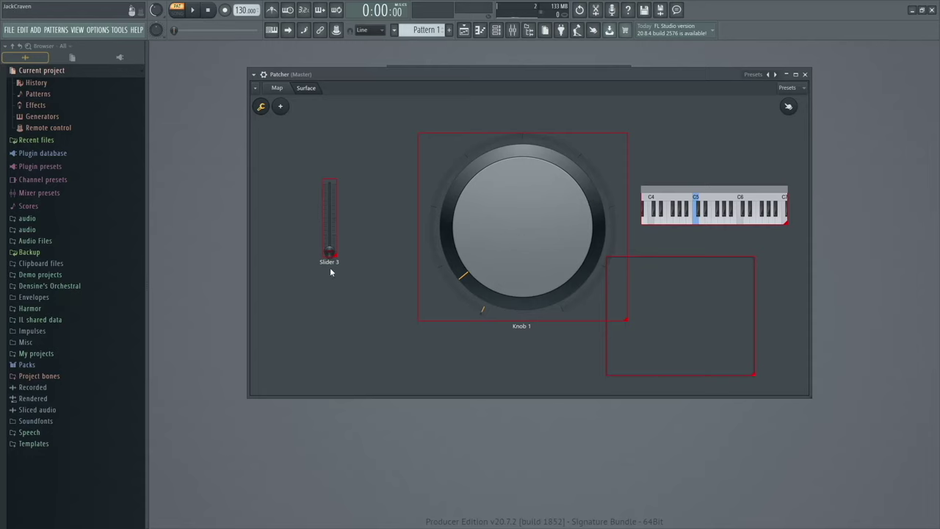
{"action": "left_click_drag", "start_coordinate": [326, 234], "coordinate": [342, 225]}
{"action": "right_click", "coordinate": [343, 225]}
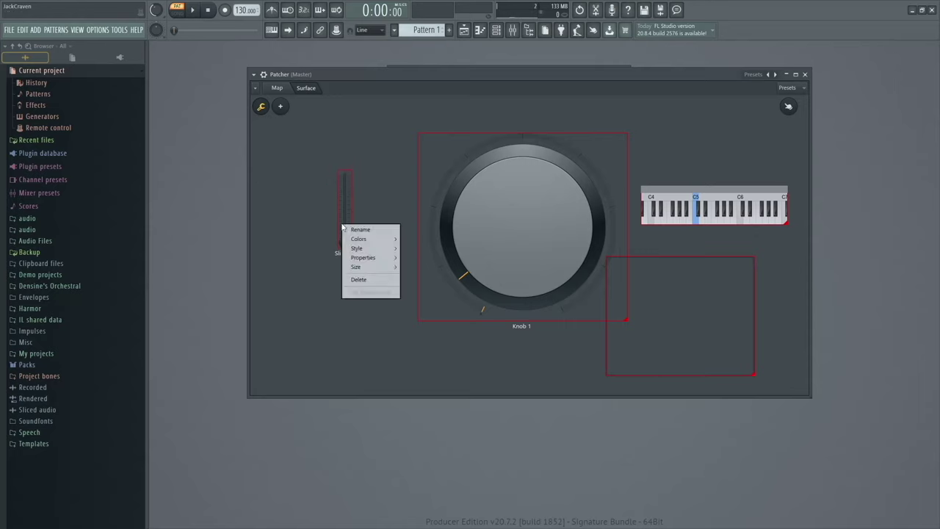
{"action": "left_click", "coordinate": [373, 278]}
{"action": "right_click", "coordinate": [718, 293]}
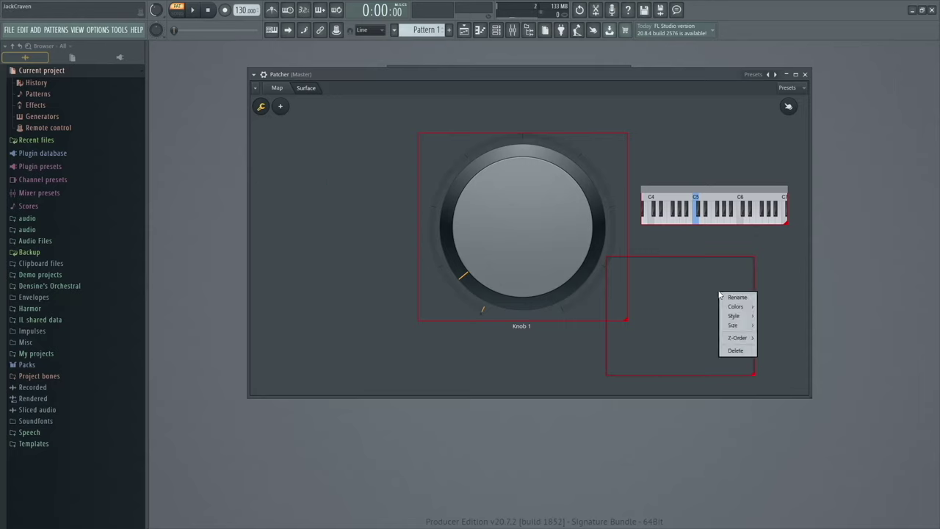
{"action": "left_click", "coordinate": [749, 344]}
{"action": "right_click", "coordinate": [743, 194]}
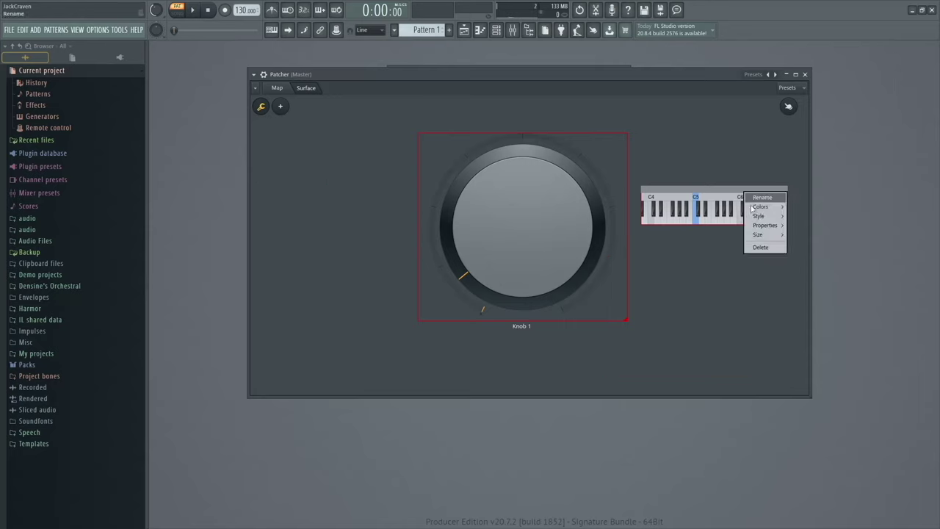
{"action": "left_click", "coordinate": [769, 249]}
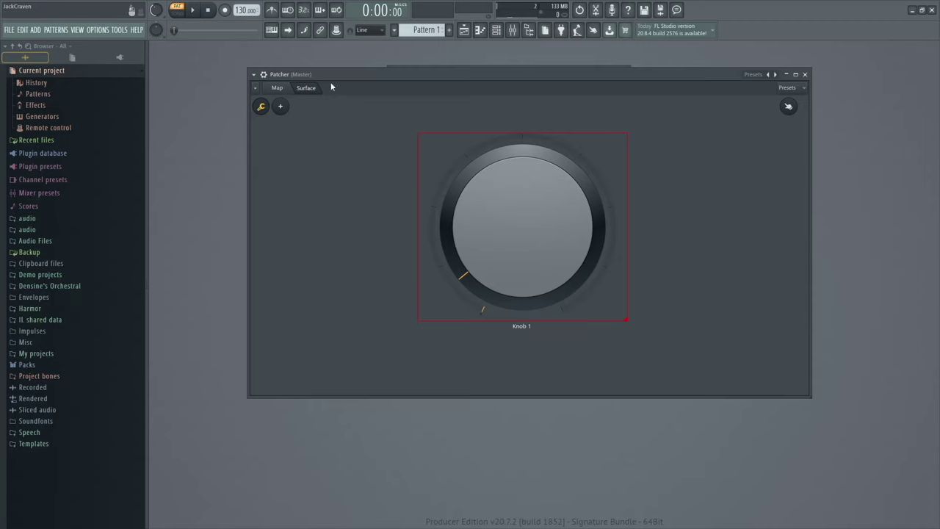
Reposition Knob 1 near the middle of the surface in edit mode, and turn it almost fully up with editing off
{"action": "left_click", "coordinate": [278, 88]}
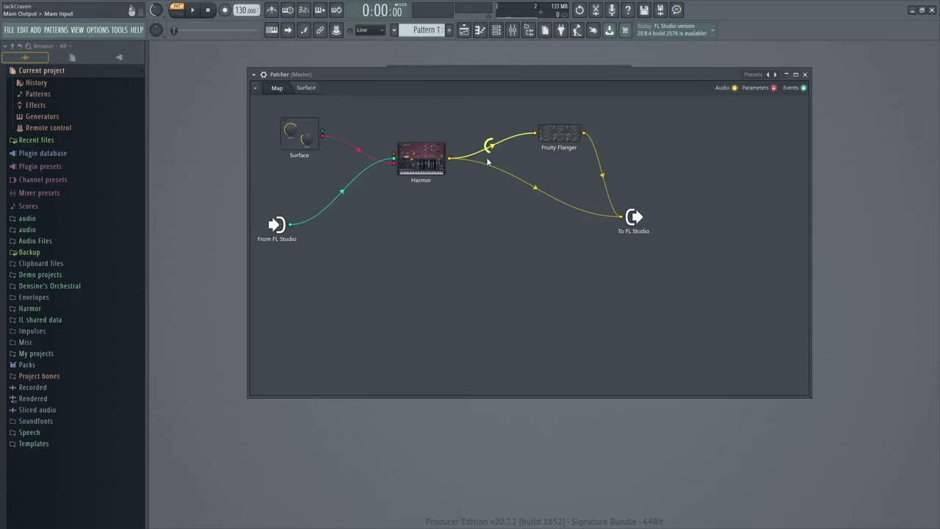
{"action": "left_click", "coordinate": [306, 87]}
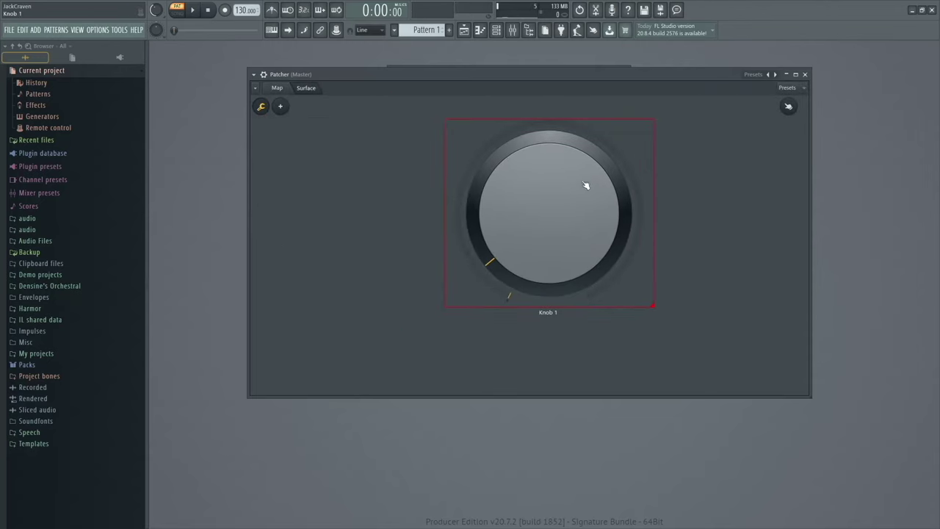
{"action": "mouse_move", "coordinate": [586, 185]}
{"action": "left_mouse_down"}
{"action": "mouse_move", "coordinate": [569, 242]}
{"action": "mouse_move", "coordinate": [526, 204]}
{"action": "mouse_move", "coordinate": [576, 189]}
{"action": "left_mouse_up"}
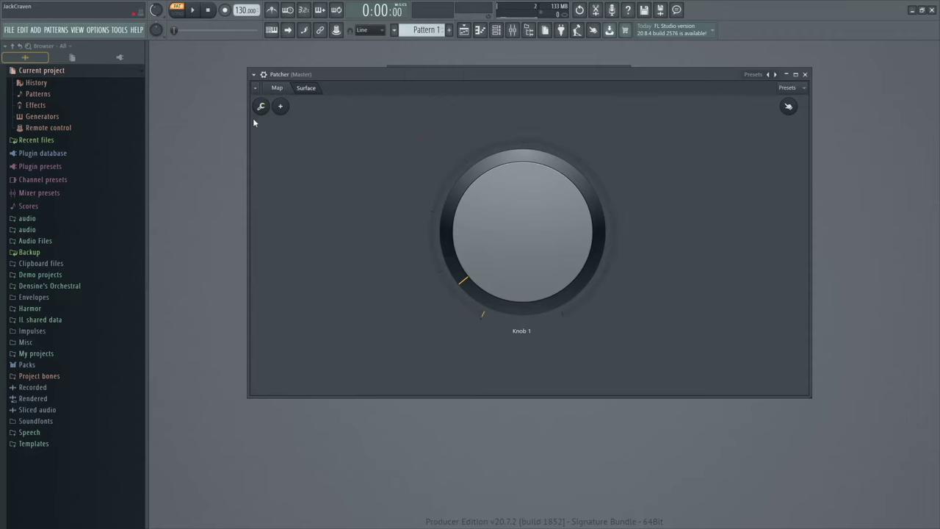
{"action": "left_click", "coordinate": [260, 106]}
{"action": "left_click_drag", "start_coordinate": [504, 185], "coordinate": [496, 163]}
{"action": "left_click_drag", "start_coordinate": [406, 188], "coordinate": [422, 220]}
{"action": "left_click", "coordinate": [259, 105]}
{"action": "mouse_move", "coordinate": [553, 271]}
{"action": "left_mouse_down"}
{"action": "mouse_move", "coordinate": [553, 301]}
{"action": "mouse_move", "coordinate": [553, 250]}
{"action": "mouse_move", "coordinate": [553, 265]}
{"action": "left_mouse_up"}
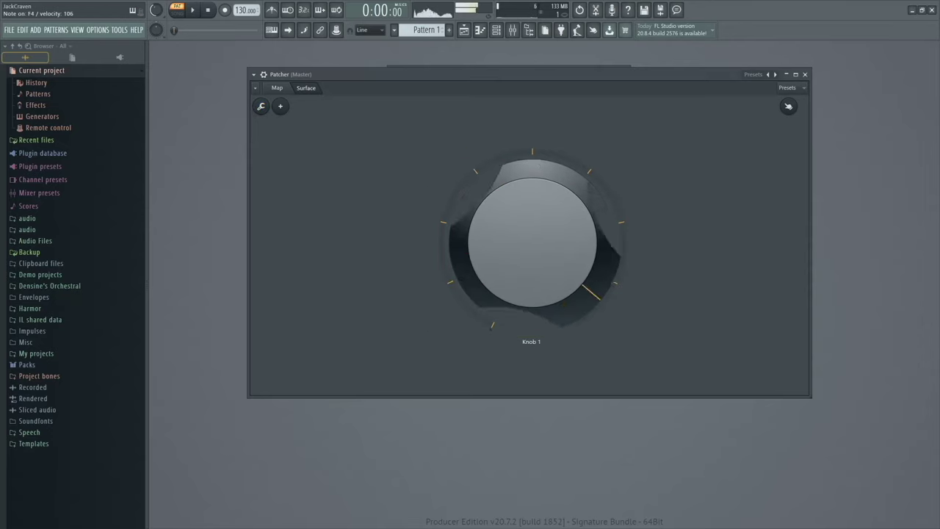
Load the Default preset in Harmor from the Patcher map
{"action": "left_click", "coordinate": [277, 88]}
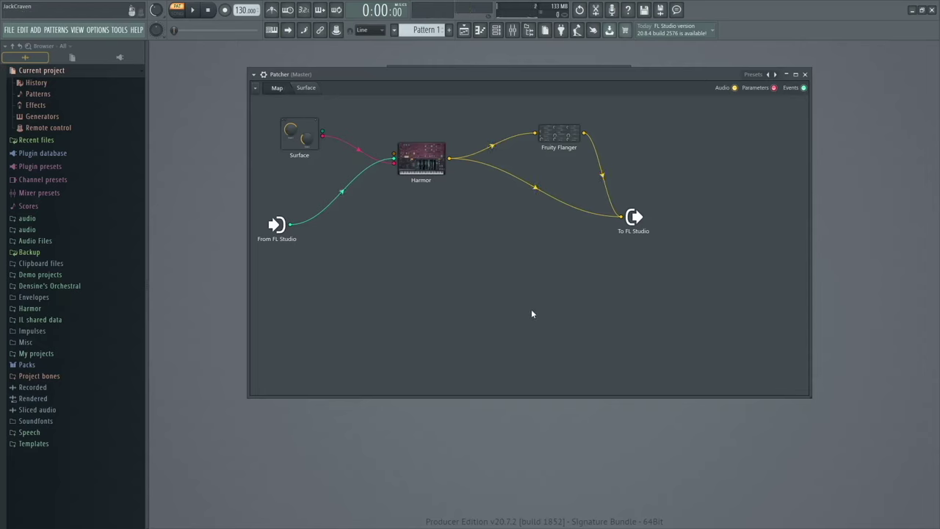
{"action": "left_click", "coordinate": [426, 165]}
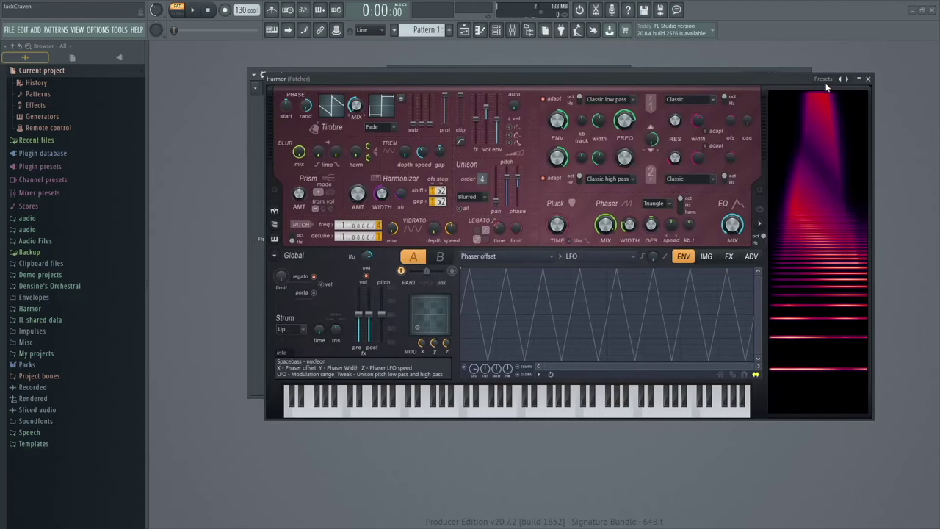
{"action": "left_click", "coordinate": [823, 79]}
{"action": "left_click", "coordinate": [732, 79]}
{"action": "left_click", "coordinate": [832, 82]}
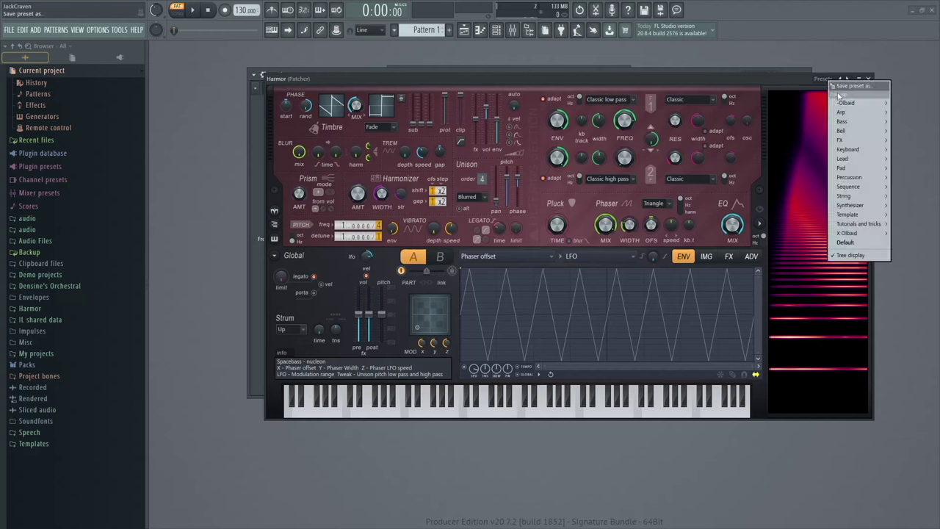
{"action": "left_click", "coordinate": [858, 241]}
Play several notes to audition Harmor's Default preset and close its window
{"action": "left_click", "coordinate": [430, 403]}
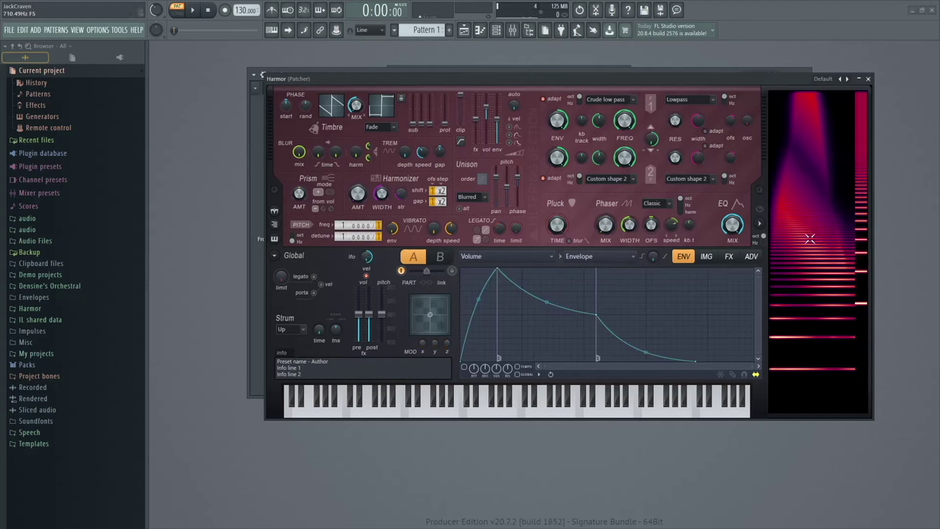
{"action": "left_click", "coordinate": [430, 403]}
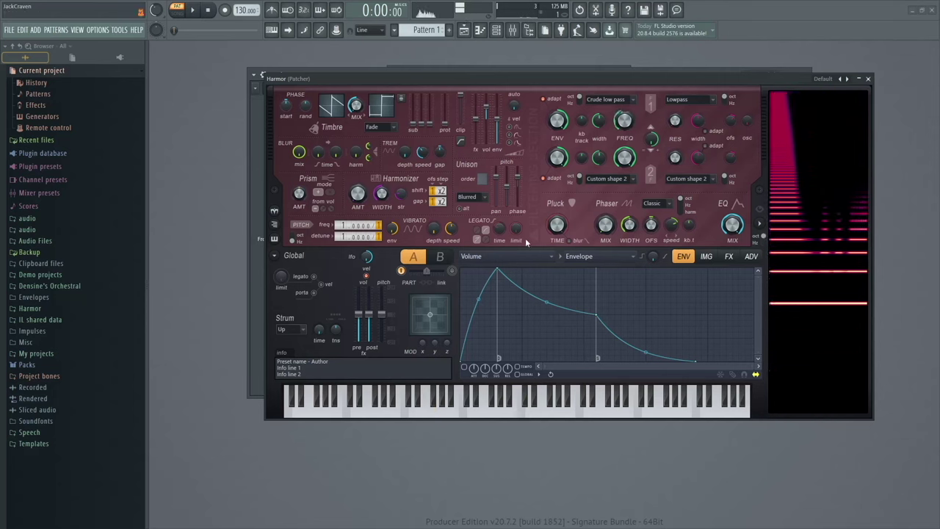
{"action": "key", "text": "v"}
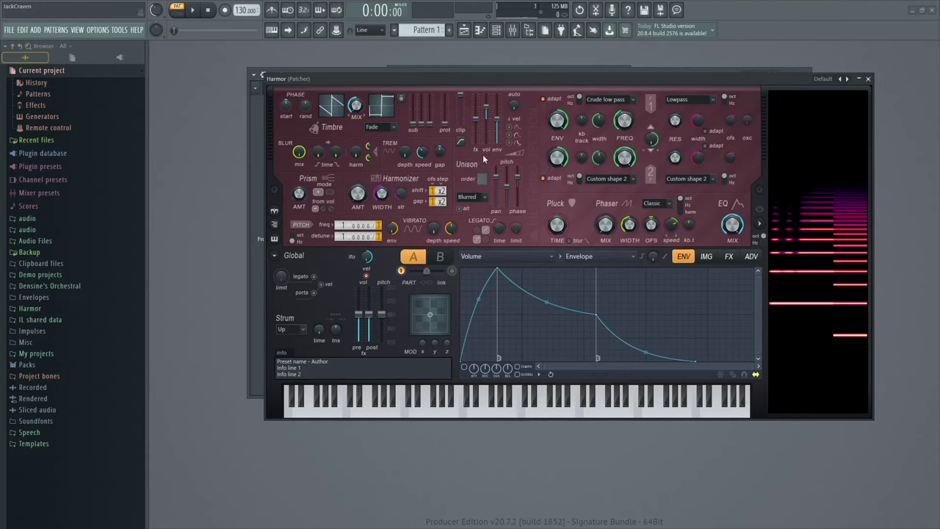
{"action": "key", "text": "q"}
{"action": "key", "text": "w"}
{"action": "key", "text": "m"}
{"action": "key", "text": "n"}
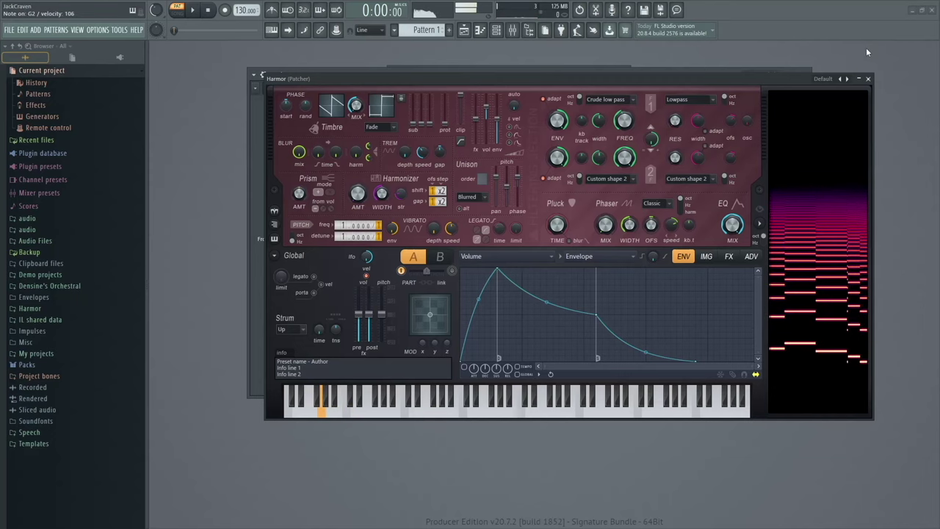
{"action": "left_click", "coordinate": [868, 78]}
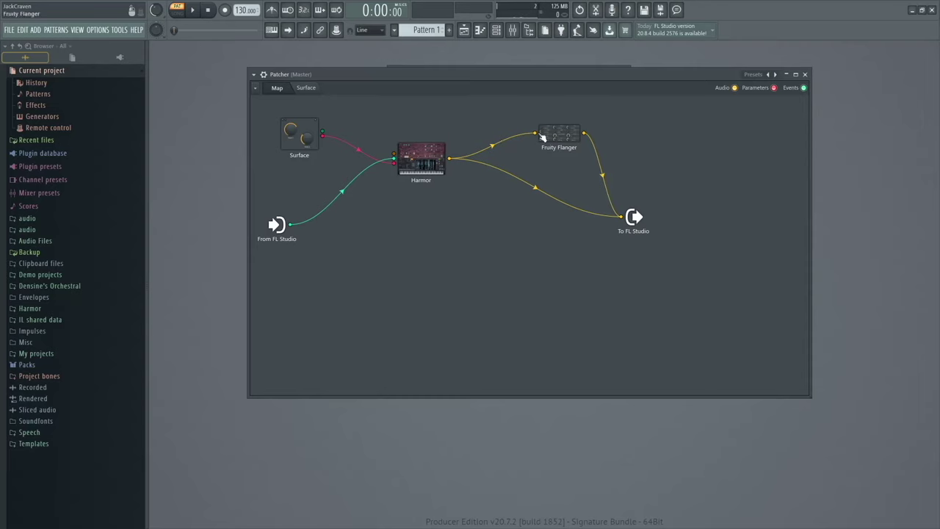
Disconnect Fruity Flanger's input and output, and route Harmor's audio output directly to To FL Studio
{"action": "right_click", "coordinate": [543, 138]}
{"action": "left_click", "coordinate": [558, 159]}
{"action": "right_click", "coordinate": [622, 217]}
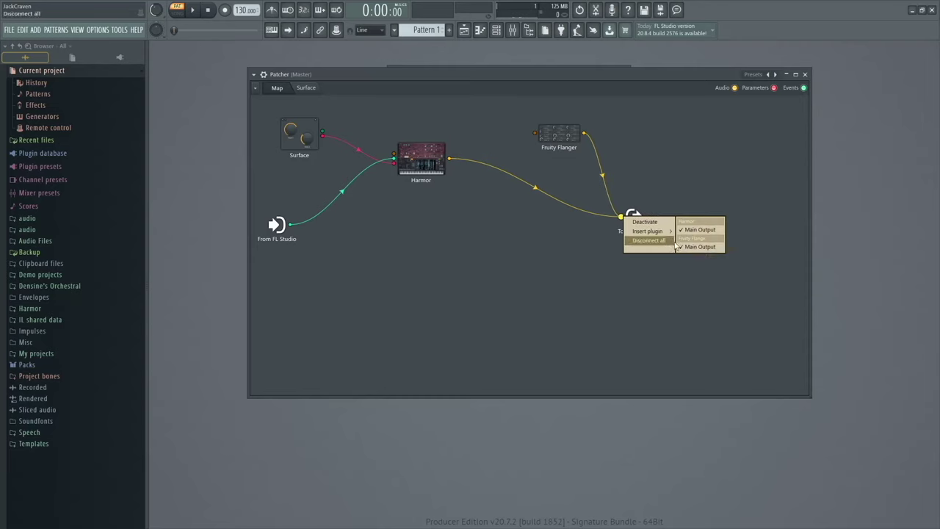
{"action": "left_click", "coordinate": [698, 229]}
{"action": "right_click", "coordinate": [623, 219]}
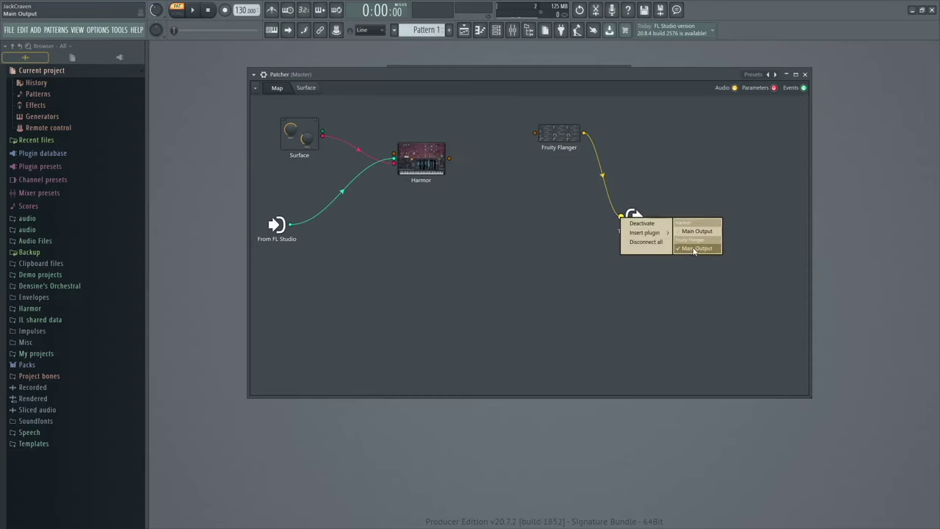
{"action": "left_click", "coordinate": [698, 242]}
{"action": "left_click_drag", "start_coordinate": [453, 161], "coordinate": [623, 218]}
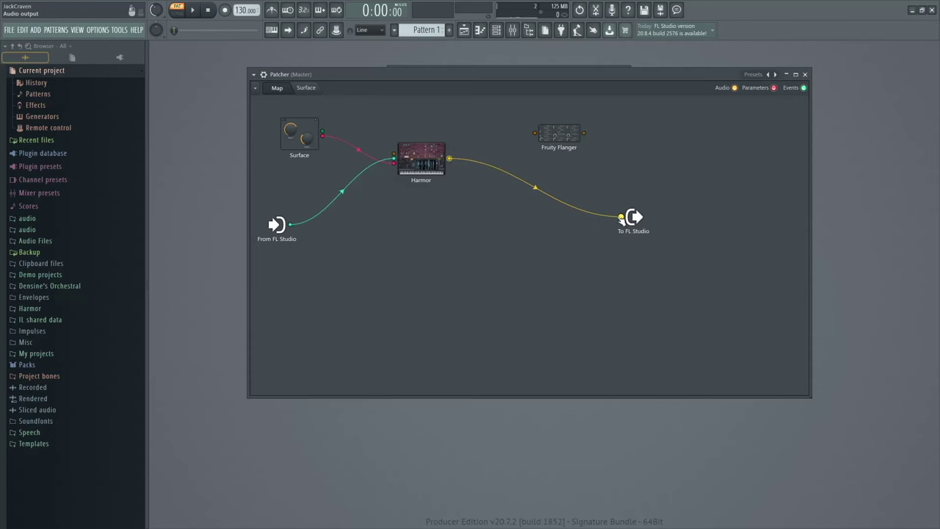
Open Harmor from the Patcher map and bring up its FX settings
{"action": "double_click", "coordinate": [425, 166]}
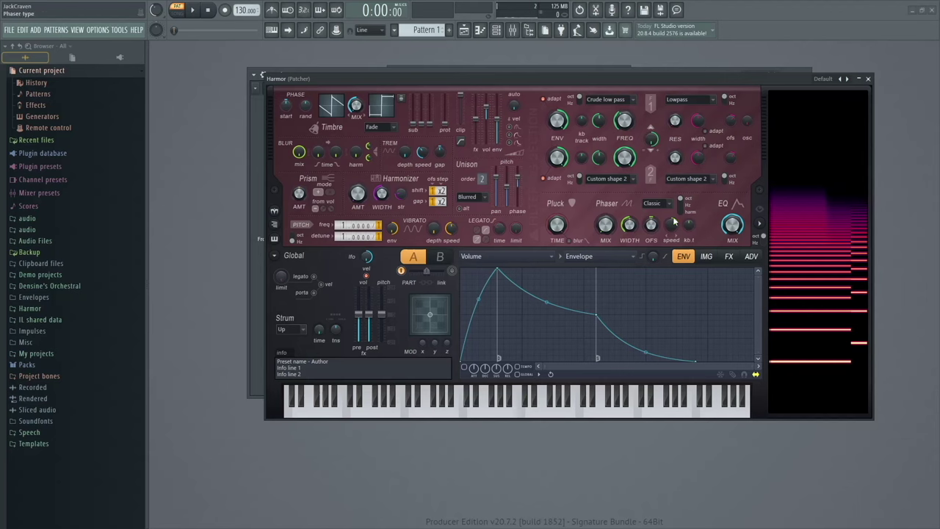
{"action": "left_click", "coordinate": [729, 255]}
{"action": "left_click", "coordinate": [541, 284]}
{"action": "left_click", "coordinate": [542, 338]}
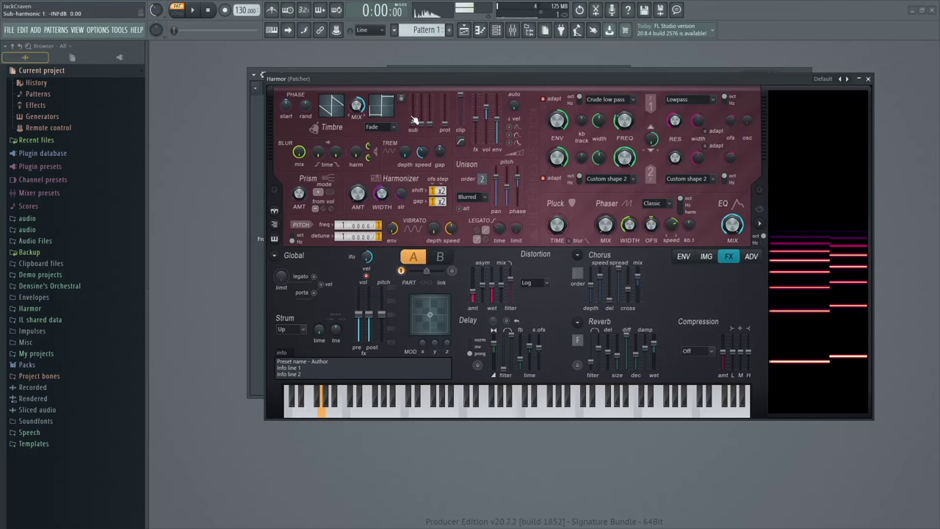
Raise Harmor's middle sub-harmonic level to about halfway, adjust the timbre mix and close its window
{"action": "left_click_drag", "start_coordinate": [413, 105], "coordinate": [419, 121]}
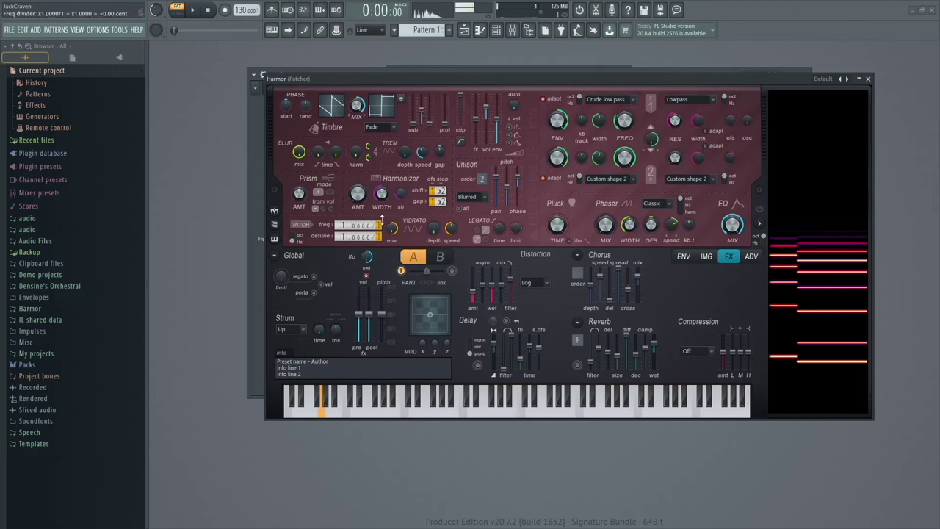
{"action": "left_click_drag", "start_coordinate": [355, 104], "coordinate": [356, 112]}
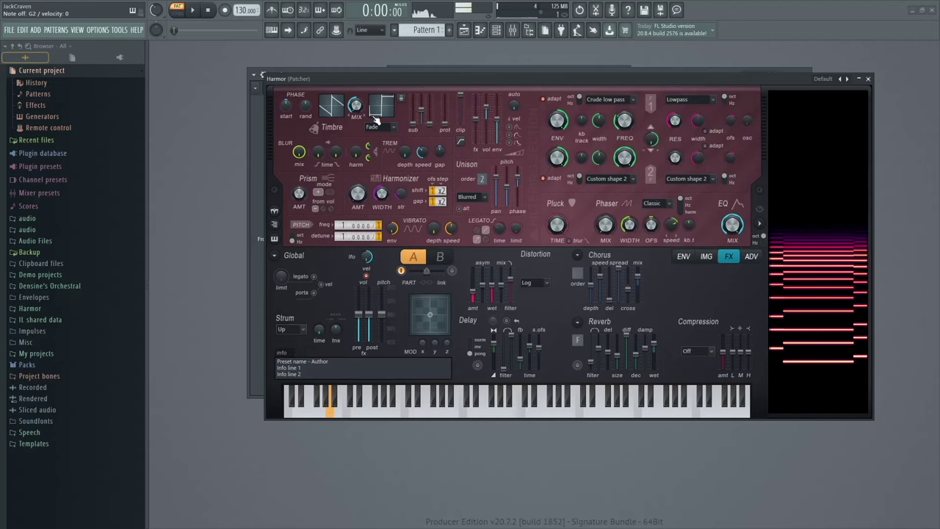
{"action": "left_click", "coordinate": [867, 78]}
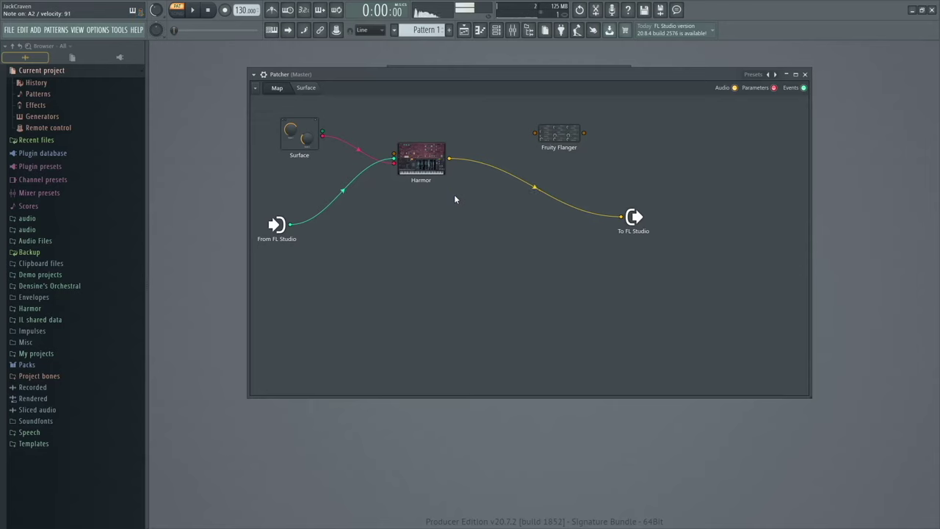
Add the Morphine generator to the Patcher map and place it directly below Harmor
{"action": "right_click", "coordinate": [409, 233]}
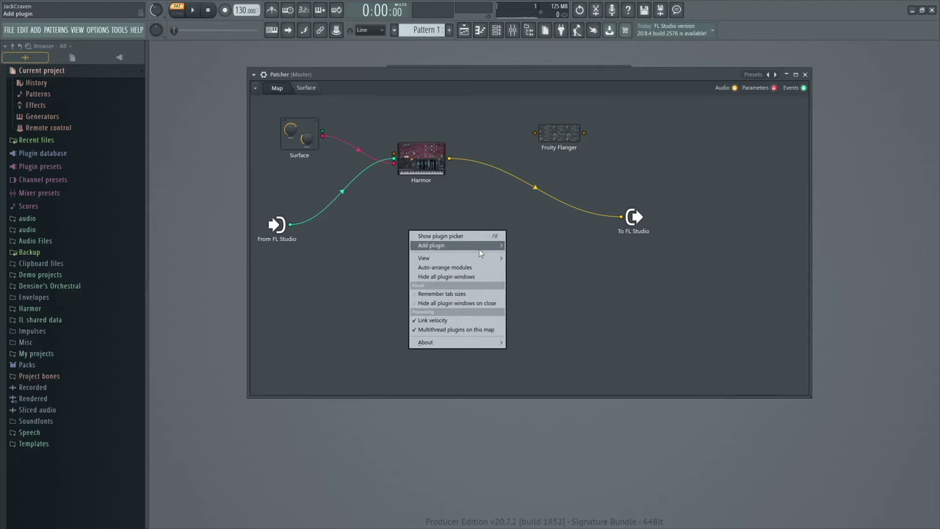
{"action": "mouse_move", "coordinate": [479, 249]}
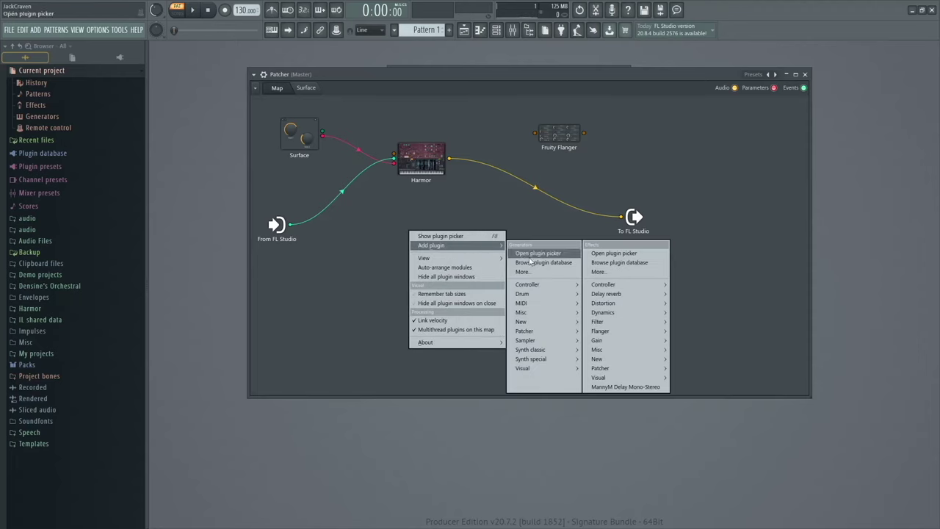
{"action": "mouse_move", "coordinate": [577, 334]}
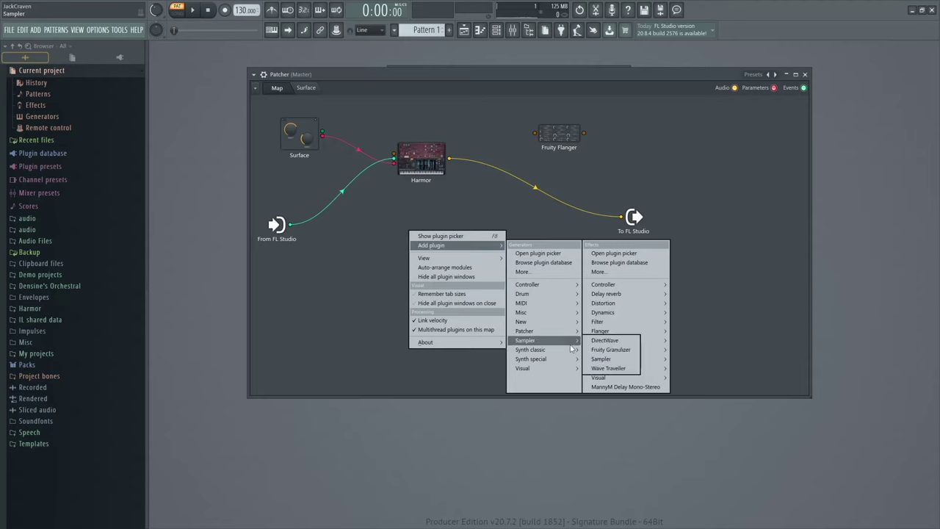
{"action": "left_click", "coordinate": [614, 390]}
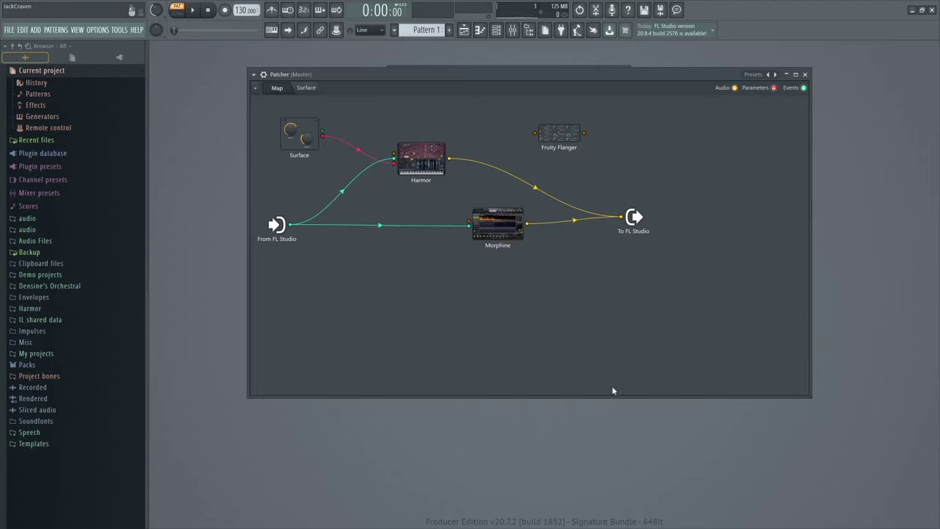
{"action": "left_click_drag", "start_coordinate": [499, 224], "coordinate": [406, 250]}
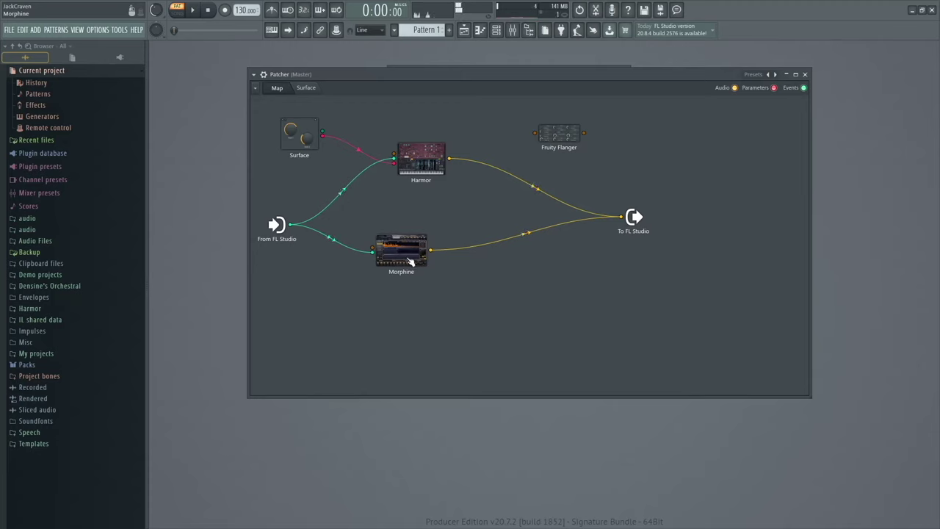
{"action": "left_click_drag", "start_coordinate": [411, 261], "coordinate": [430, 257]}
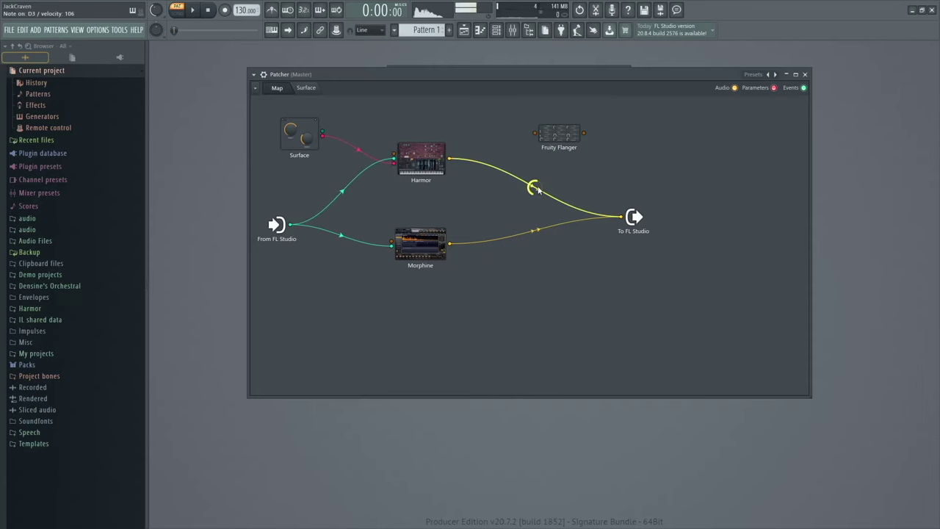
Load the BAS Elec Bass Dist NUC preset in Morphine and adjust the level of Harmor's audio connection to To FL Studio
{"action": "left_click", "coordinate": [420, 246]}
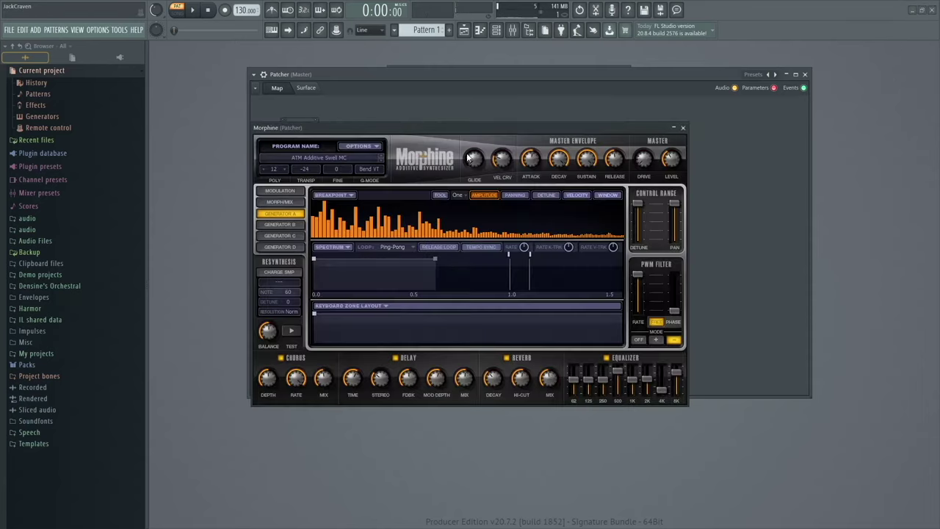
{"action": "left_click", "coordinate": [351, 156]}
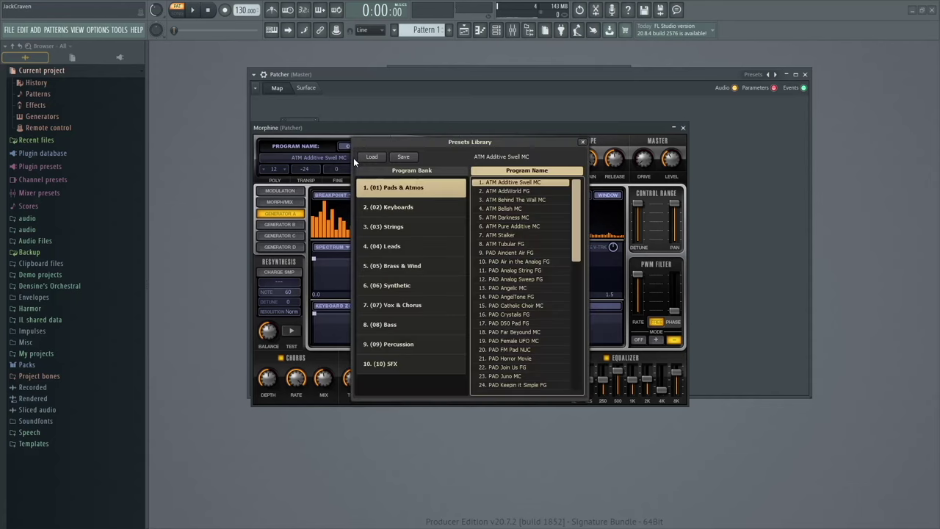
{"action": "left_click", "coordinate": [431, 329]}
{"action": "double_click", "coordinate": [519, 208]}
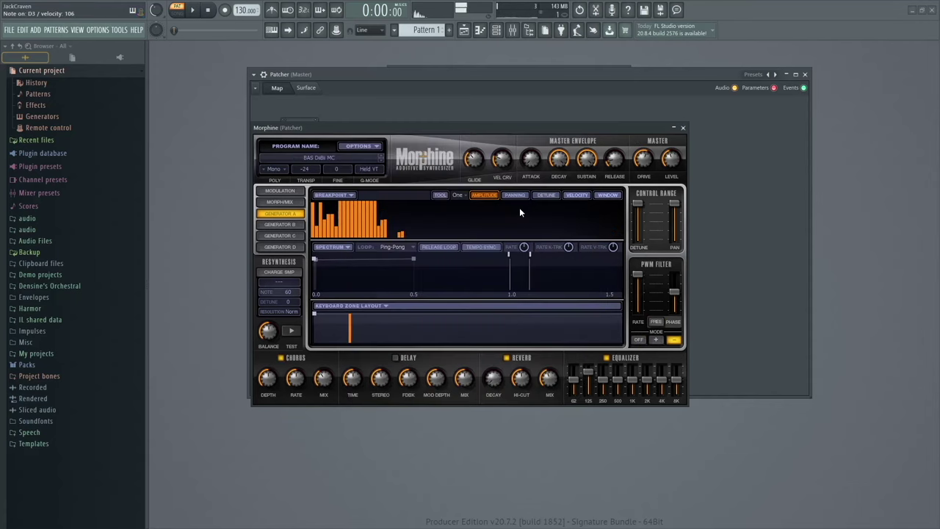
{"action": "left_click", "coordinate": [381, 160]}
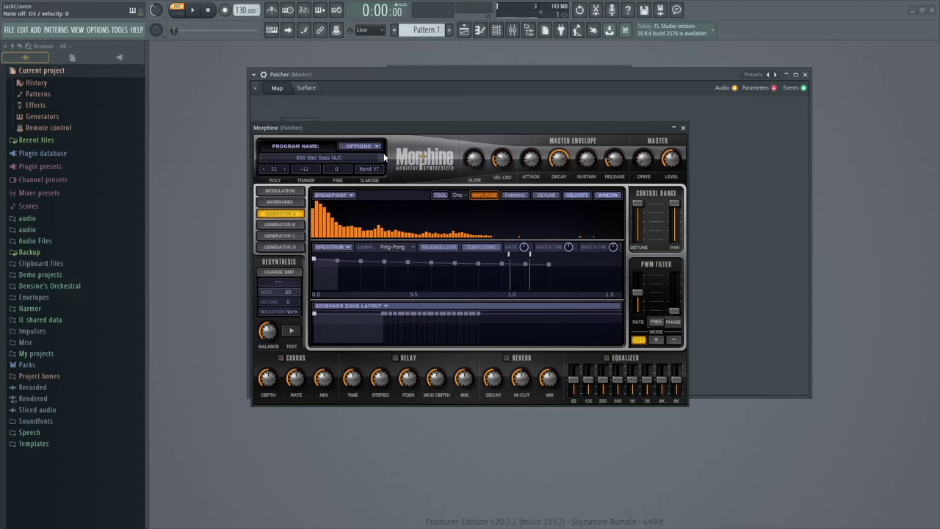
{"action": "left_click", "coordinate": [682, 128]}
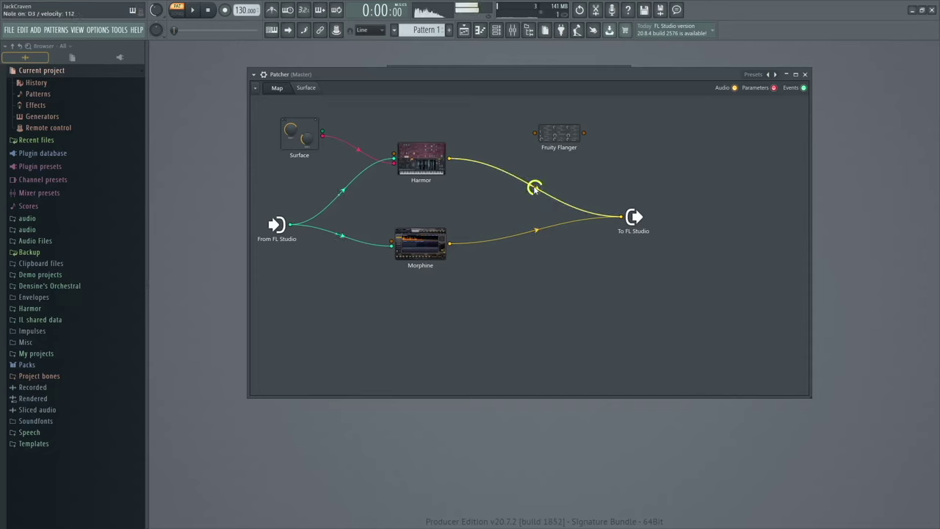
{"action": "left_click_drag", "start_coordinate": [533, 188], "coordinate": [533, 191]}
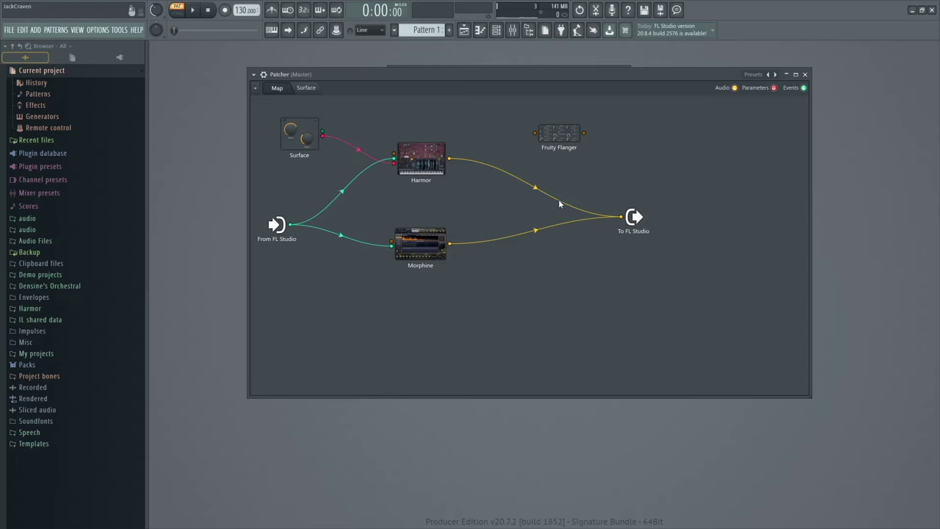
Add the Fruity Parametric EQ 2 effect to the Patcher map and move it clear of Morphine's audio connection
{"action": "right_click", "coordinate": [534, 283]}
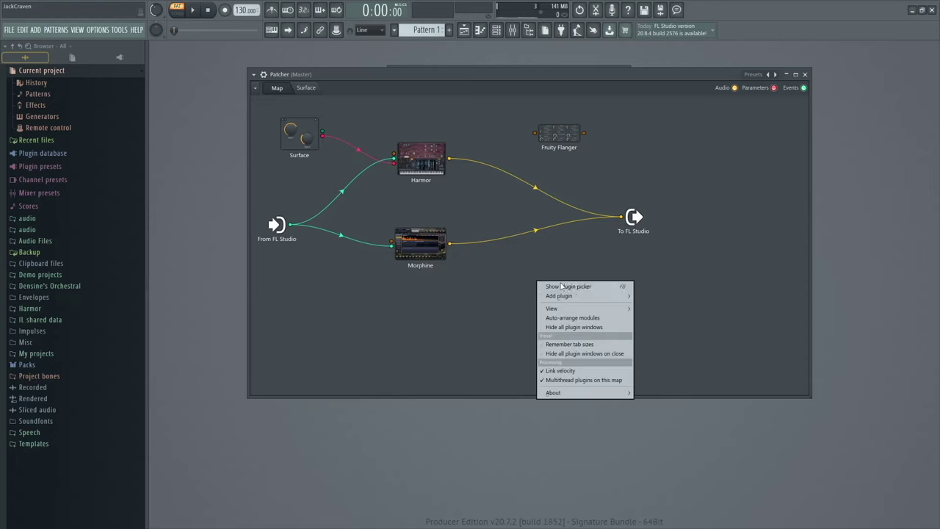
{"action": "mouse_move", "coordinate": [580, 295]}
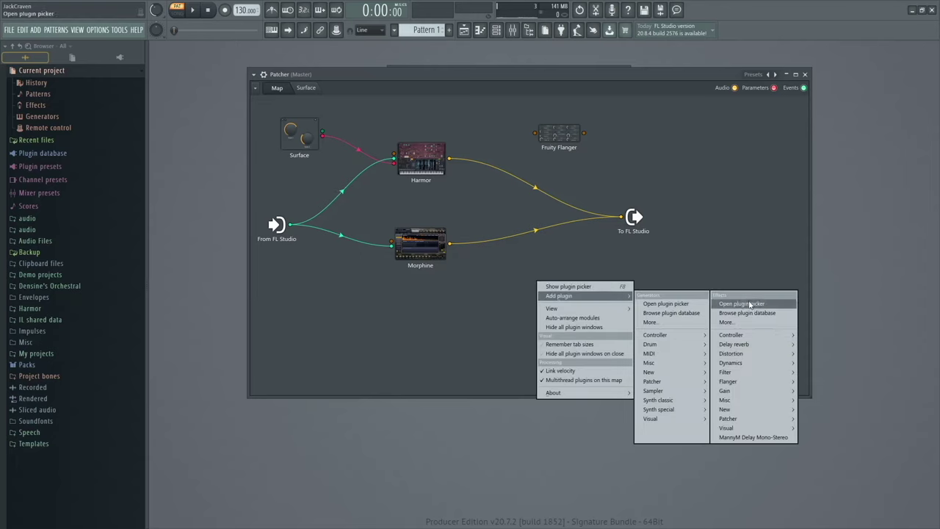
{"action": "mouse_move", "coordinate": [760, 372]}
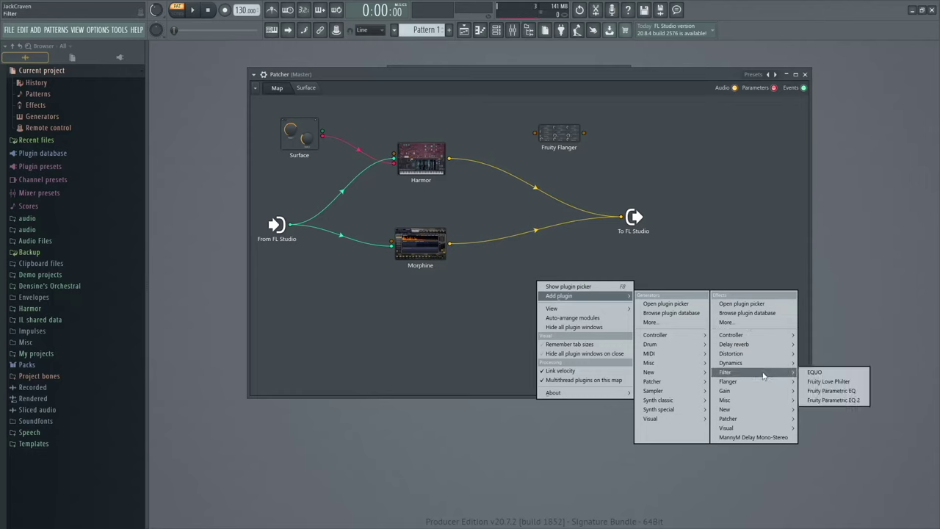
{"action": "left_click", "coordinate": [847, 400]}
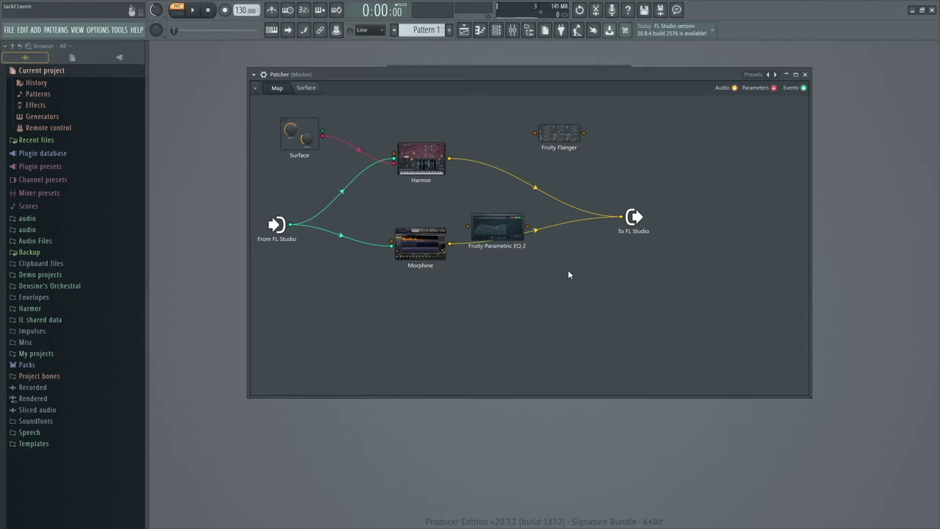
{"action": "left_click_drag", "start_coordinate": [504, 228], "coordinate": [506, 187]}
Disconnect Morphine from To FL Studio, place Fruity Parametric EQ 2 beside it and route Morphine's audio through the EQ to To FL Studio
{"action": "right_click", "coordinate": [622, 219]}
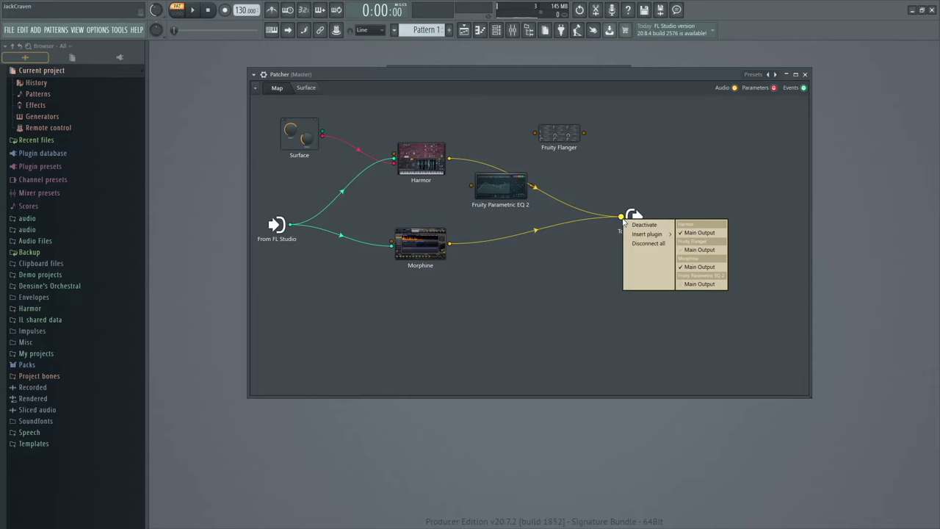
{"action": "left_click", "coordinate": [714, 267]}
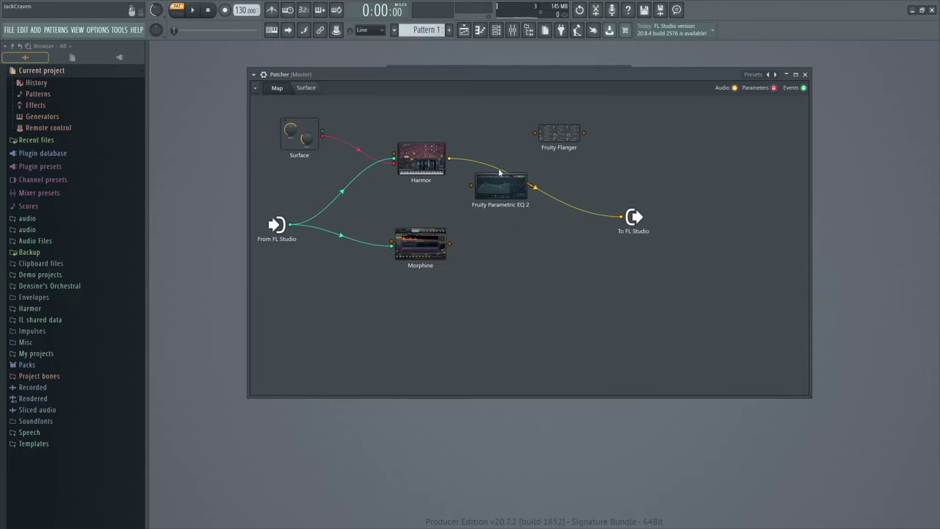
{"action": "left_click_drag", "start_coordinate": [500, 173], "coordinate": [521, 219]}
{"action": "left_click_drag", "start_coordinate": [449, 243], "coordinate": [498, 236]}
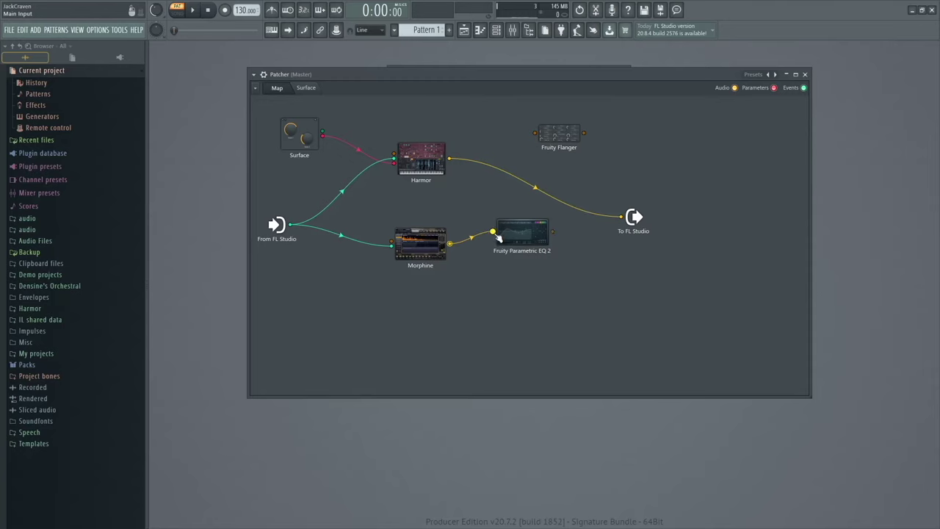
{"action": "left_click_drag", "start_coordinate": [556, 233], "coordinate": [622, 218]}
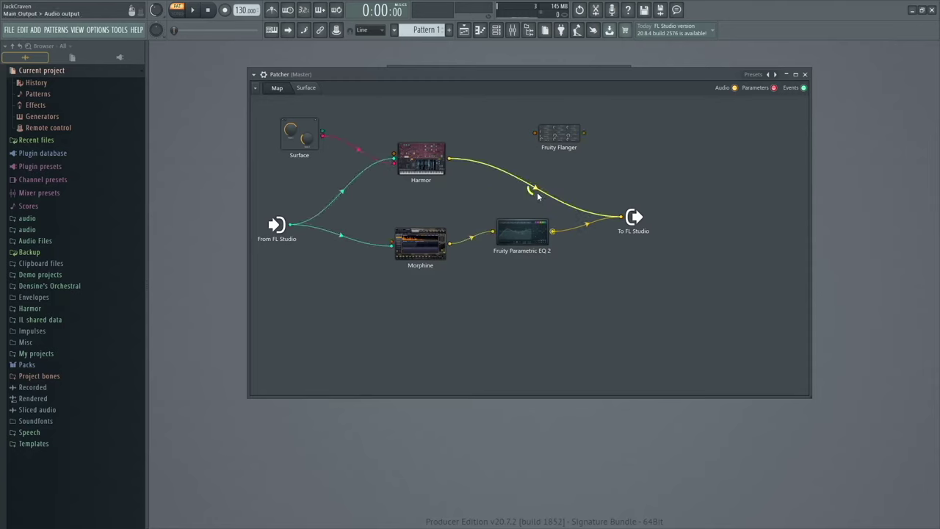
Shape Morphine's sound in Fruity Parametric EQ 2 by cutting bands 1 and 7 and boosting bands 3, 4 and 5
{"action": "double_click", "coordinate": [506, 243]}
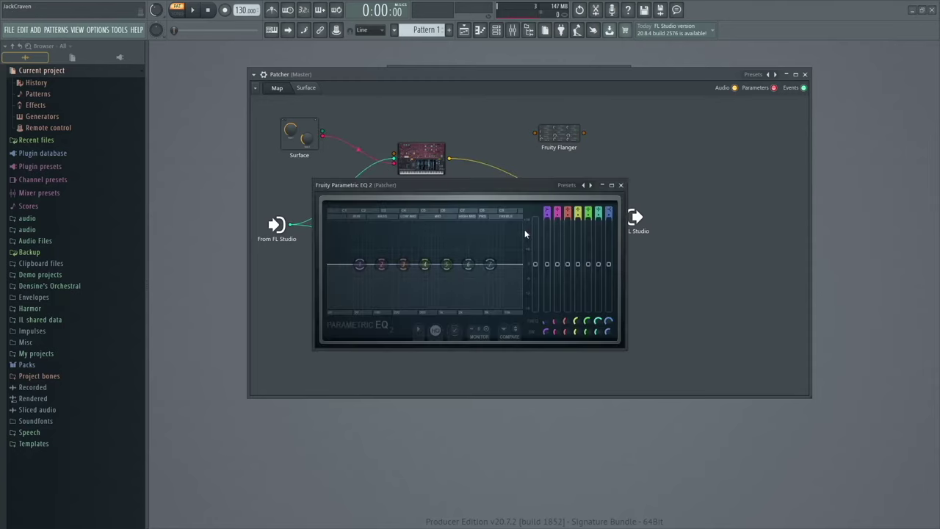
{"action": "left_click_drag", "start_coordinate": [446, 265], "coordinate": [502, 303]}
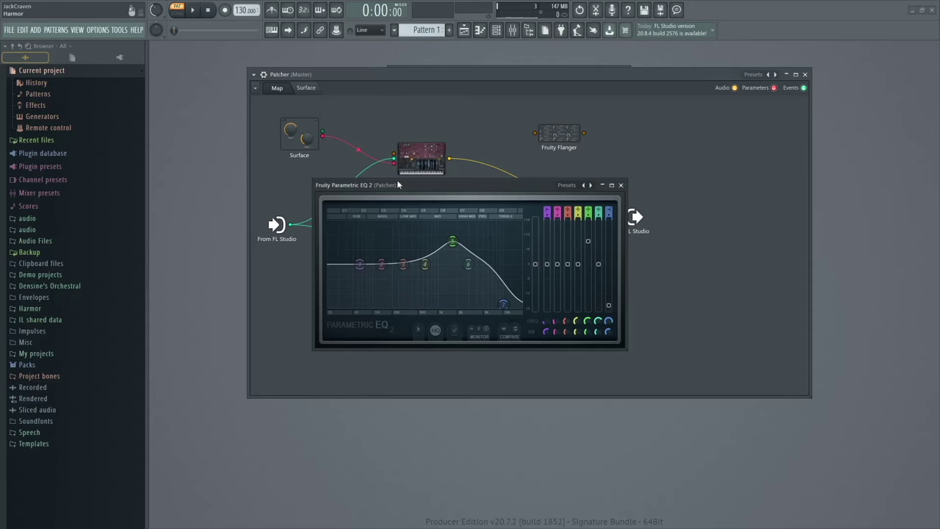
{"action": "left_click_drag", "start_coordinate": [359, 264], "coordinate": [363, 289]}
{"action": "mouse_move", "coordinate": [404, 264]}
{"action": "left_mouse_down"}
{"action": "mouse_move", "coordinate": [401, 244]}
{"action": "mouse_move", "coordinate": [429, 259]}
{"action": "mouse_move", "coordinate": [456, 247]}
{"action": "mouse_move", "coordinate": [403, 251]}
{"action": "left_mouse_up"}
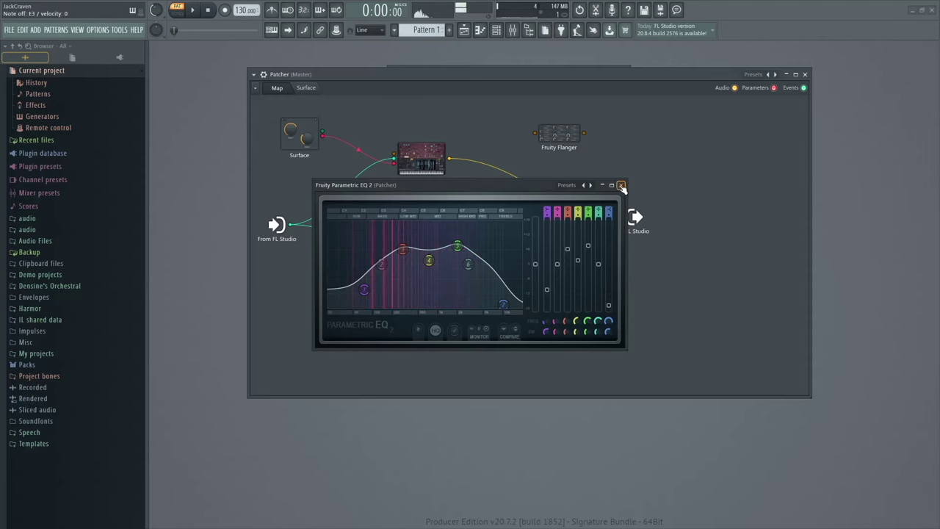
{"action": "left_click", "coordinate": [621, 185]}
Switch off the reverb in Morphine and close its window
{"action": "left_click", "coordinate": [412, 258]}
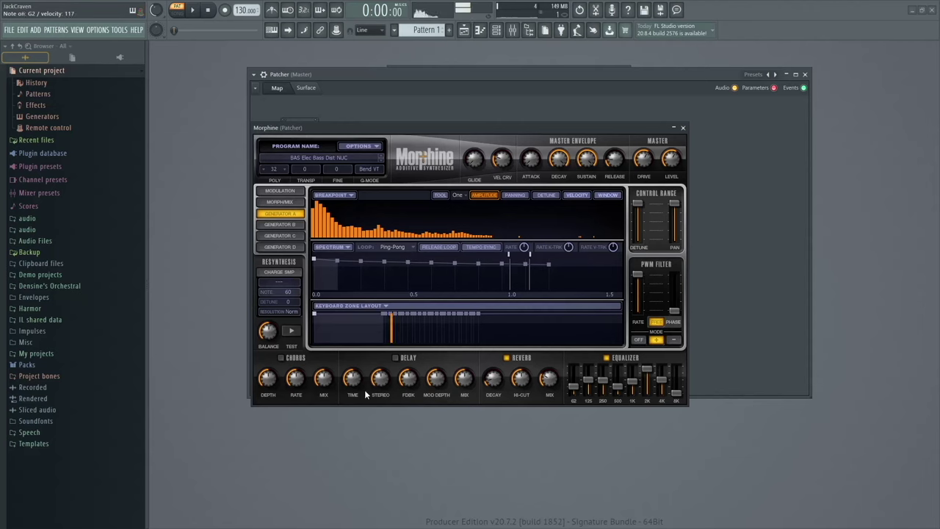
{"action": "left_click", "coordinate": [506, 359]}
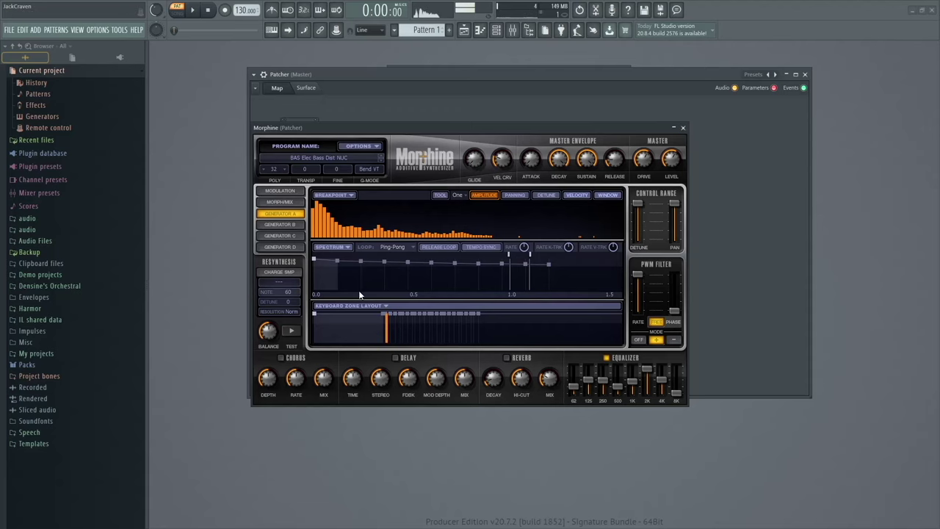
{"action": "left_click", "coordinate": [682, 127]}
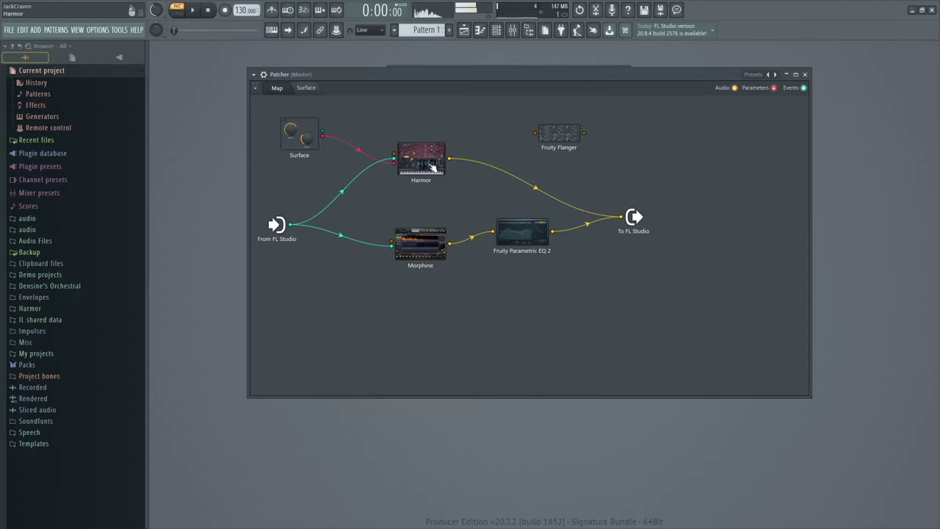
Turn Knob 1 on the surface down to slightly below its midpoint and return to the Patcher map
{"action": "left_click", "coordinate": [306, 88]}
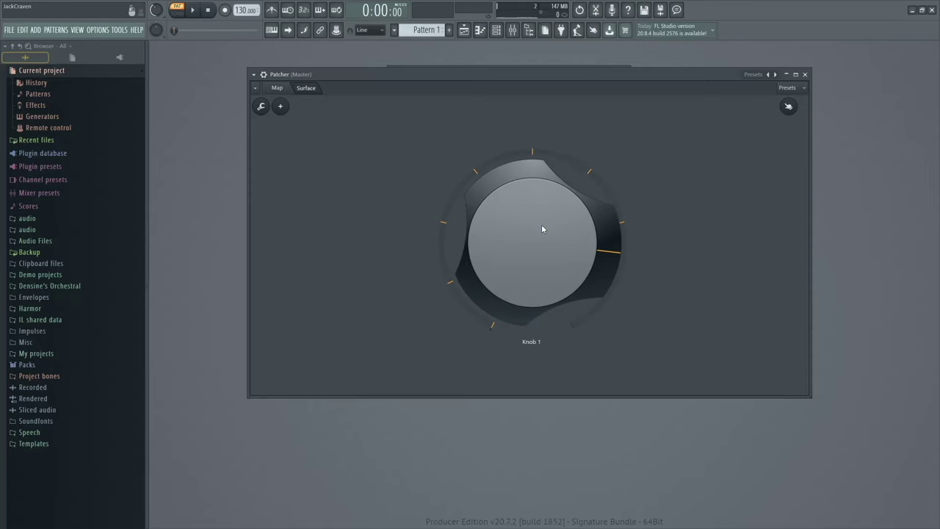
{"action": "left_click_drag", "start_coordinate": [540, 227], "coordinate": [540, 266]}
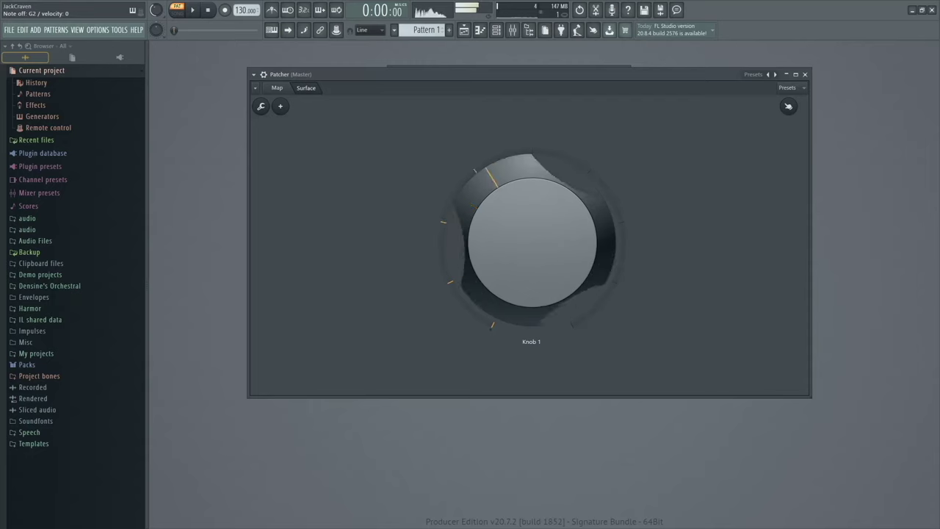
{"action": "left_click", "coordinate": [277, 88]}
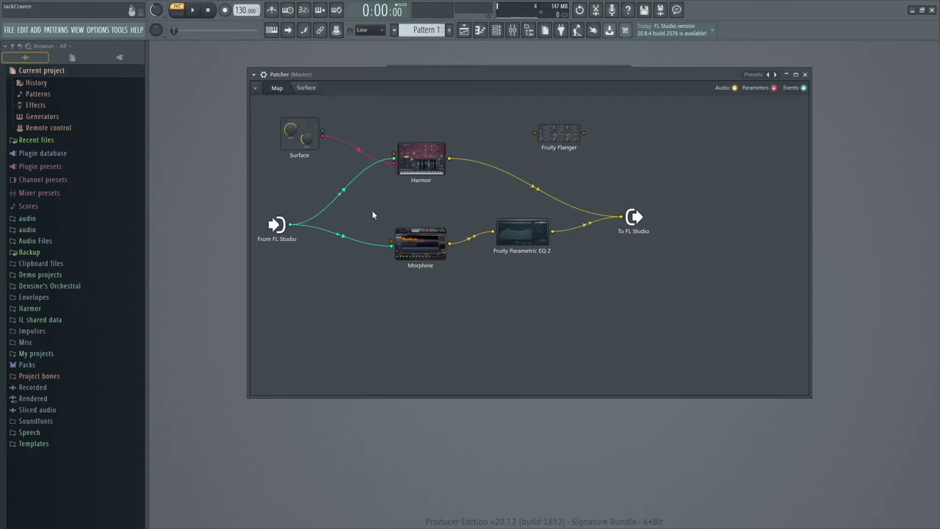
{"action": "left_click", "coordinate": [306, 87]}
{"action": "left_click", "coordinate": [277, 88]}
Add the Fruity Reeverb 2 effect to the Patcher map and place it between Harmor and Fruity Parametric EQ 2
{"action": "right_click", "coordinate": [408, 302]}
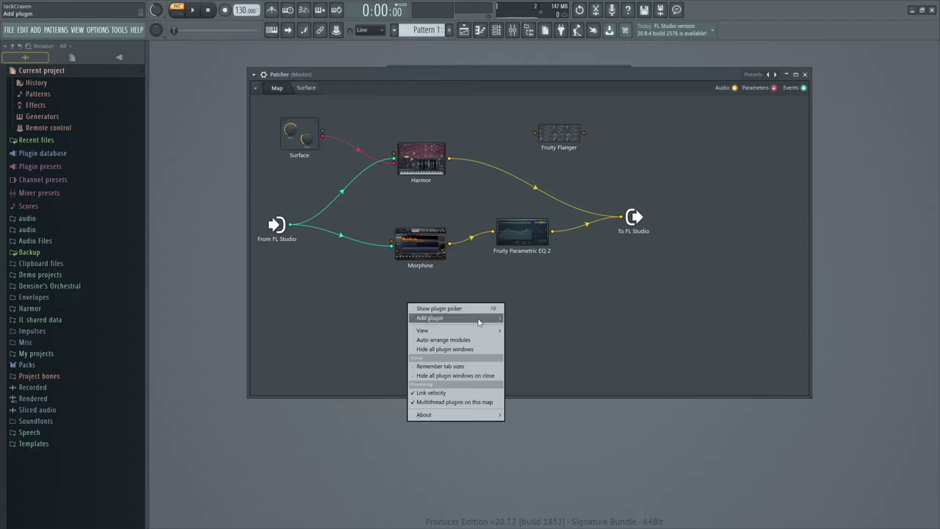
{"action": "mouse_move", "coordinate": [482, 321]}
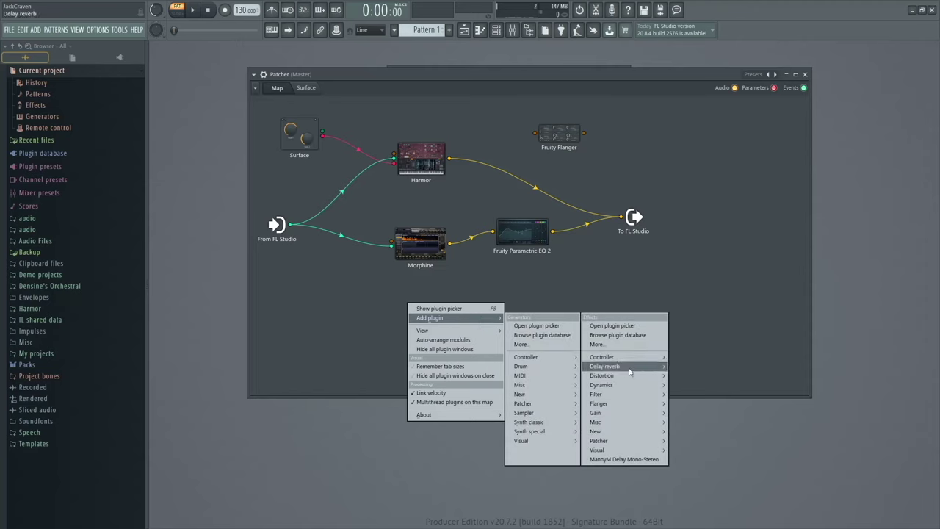
{"action": "mouse_move", "coordinate": [646, 405]}
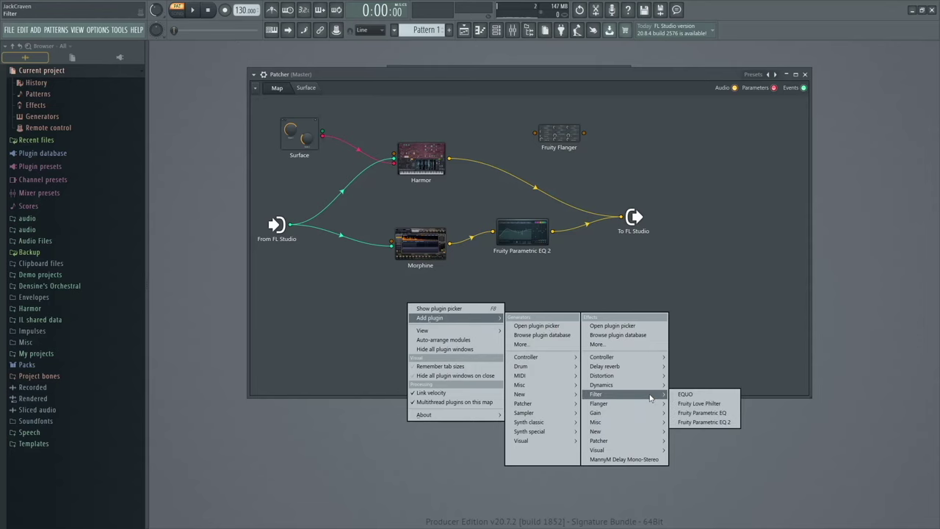
{"action": "mouse_move", "coordinate": [642, 373]}
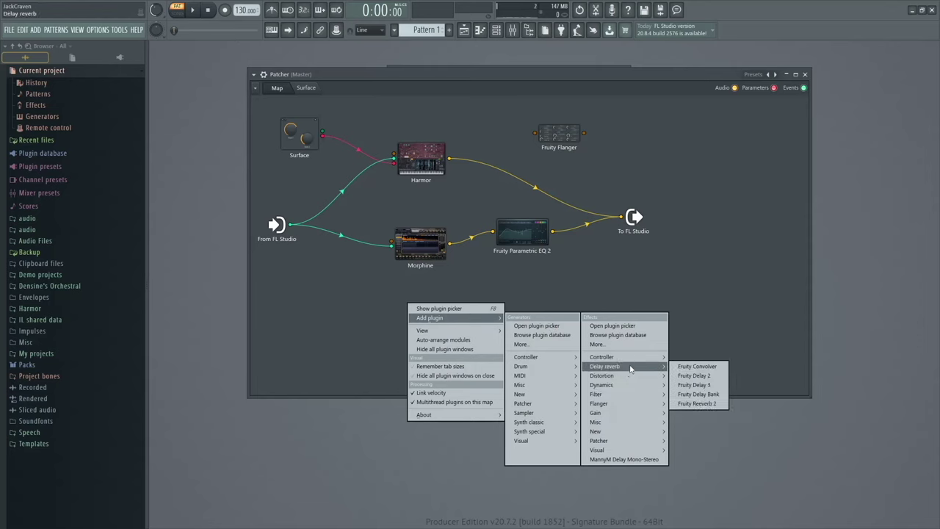
{"action": "left_click", "coordinate": [704, 404]}
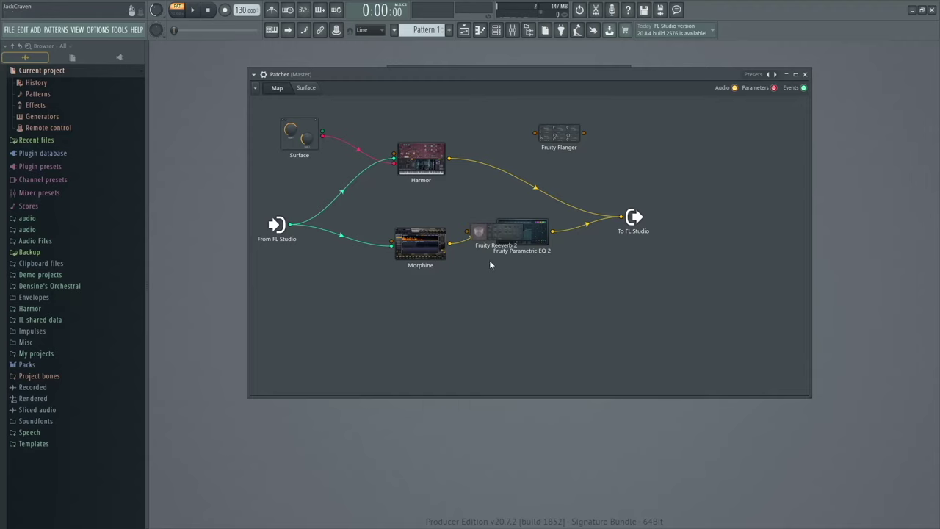
{"action": "left_click_drag", "start_coordinate": [492, 234], "coordinate": [514, 213]}
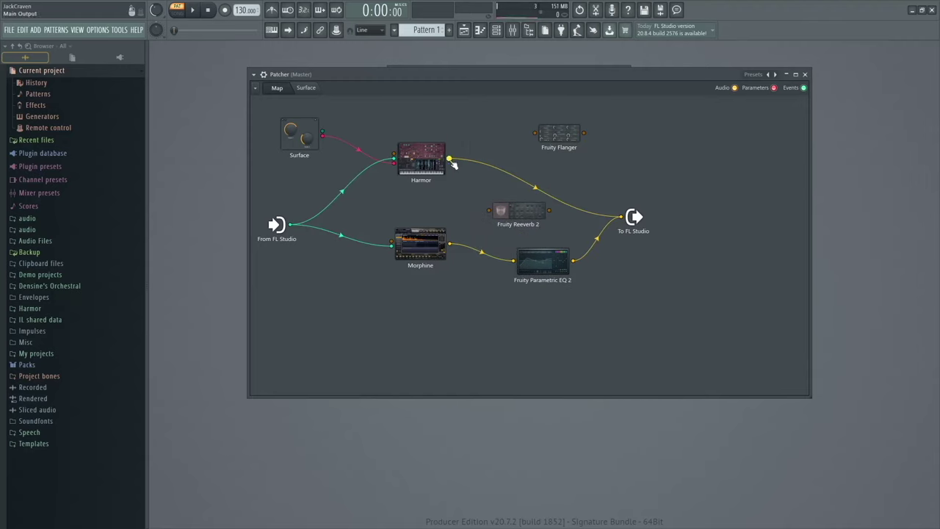
Route the audio of Harmor and Fruity Parametric EQ 2 into Fruity Reeverb 2, and connect the reverb to To FL Studio
{"action": "left_click_drag", "start_coordinate": [451, 160], "coordinate": [489, 211]}
{"action": "left_click_drag", "start_coordinate": [575, 263], "coordinate": [612, 178]}
{"action": "left_click", "coordinate": [544, 261]}
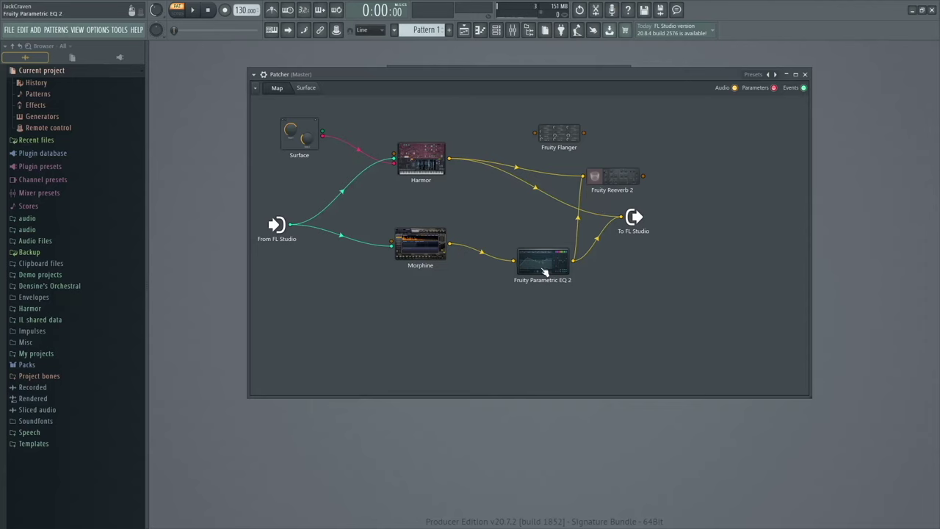
{"action": "mouse_move", "coordinate": [544, 261]}
{"action": "left_mouse_down"}
{"action": "mouse_move", "coordinate": [482, 301]}
{"action": "mouse_move", "coordinate": [526, 294]}
{"action": "mouse_move", "coordinate": [538, 276]}
{"action": "left_mouse_up"}
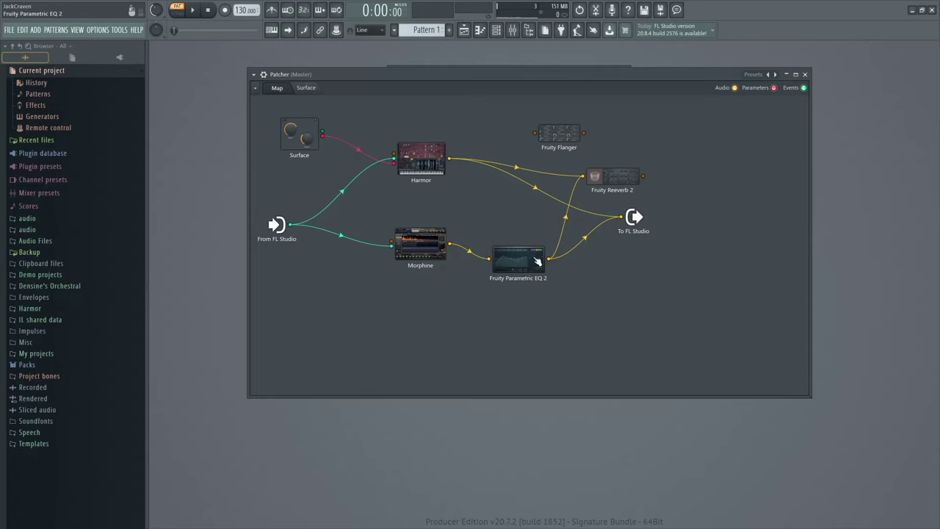
{"action": "left_click", "coordinate": [608, 179]}
{"action": "left_click_drag", "start_coordinate": [624, 181], "coordinate": [475, 217]}
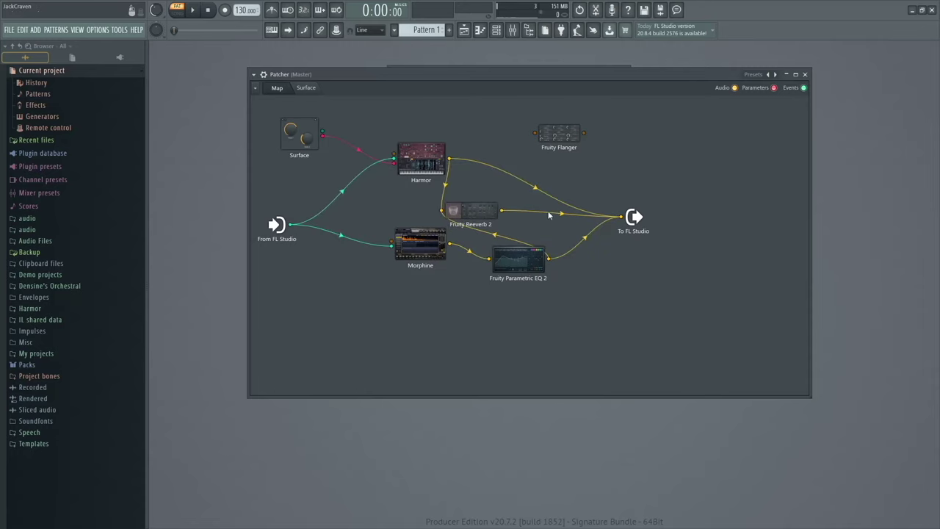
Spread To FL Studio, Fruity Parametric EQ 2, Morphine and Fruity Reeverb 2 farther apart on the map
{"action": "left_click_drag", "start_coordinate": [634, 217], "coordinate": [712, 190]}
{"action": "left_click_drag", "start_coordinate": [518, 259], "coordinate": [557, 313]}
{"action": "left_click_drag", "start_coordinate": [420, 245], "coordinate": [366, 326]}
{"action": "left_click_drag", "start_coordinate": [478, 214], "coordinate": [566, 219]}
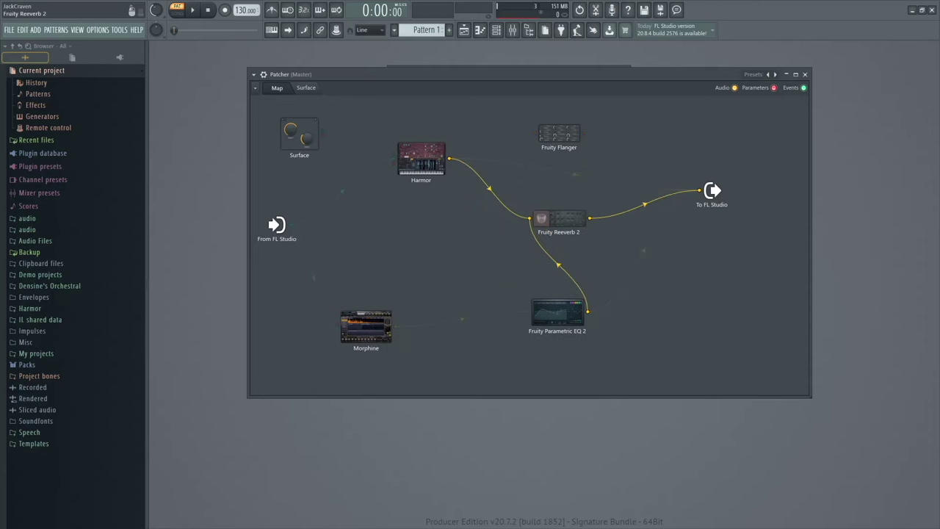
{"action": "left_click_drag", "start_coordinate": [557, 315], "coordinate": [486, 322]}
{"action": "left_click_drag", "start_coordinate": [577, 224], "coordinate": [556, 224]}
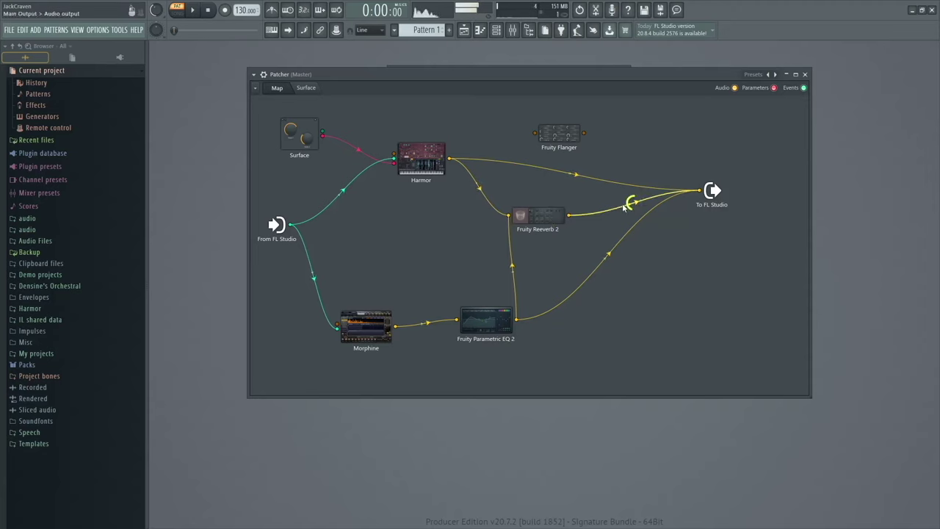
{"action": "right_click", "coordinate": [604, 255]}
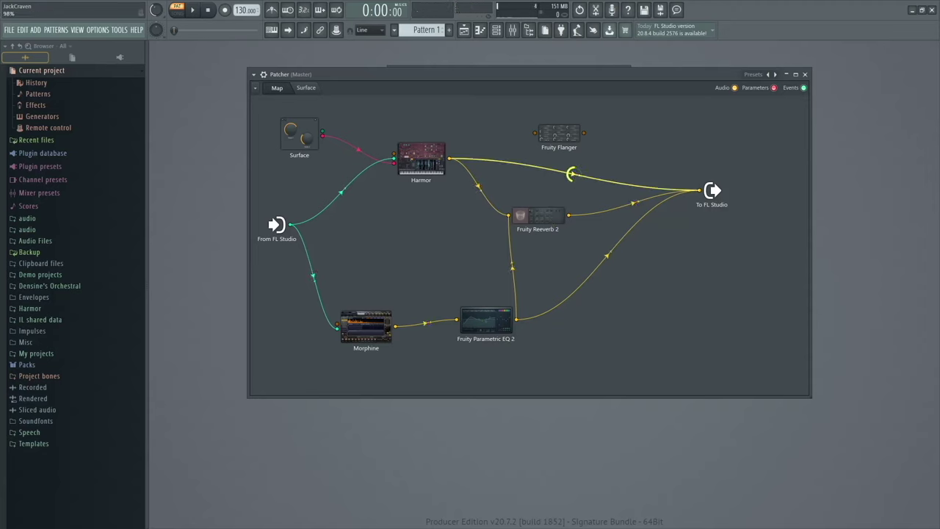
Review the Fruity Reeverb 2 settings over the surface, close its window and try Knob 1 with the reverb
{"action": "left_click", "coordinate": [557, 224]}
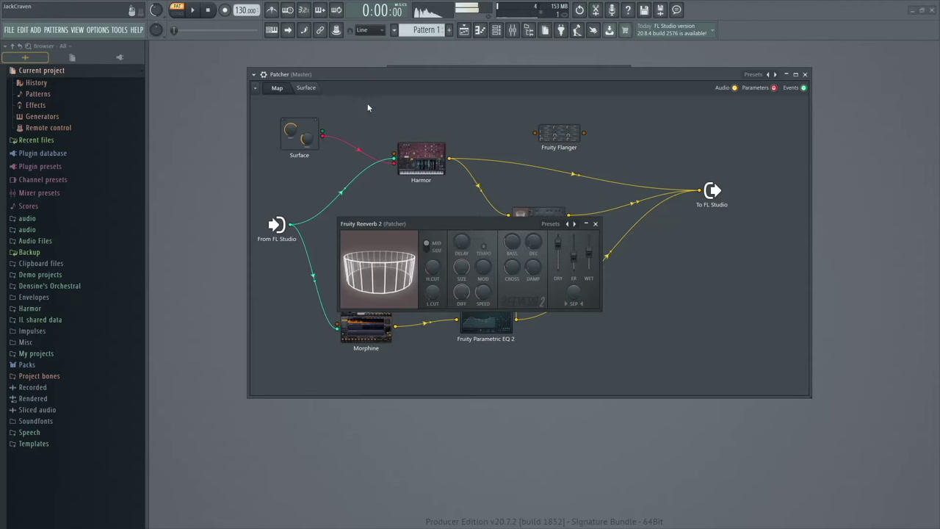
{"action": "left_click", "coordinate": [307, 88]}
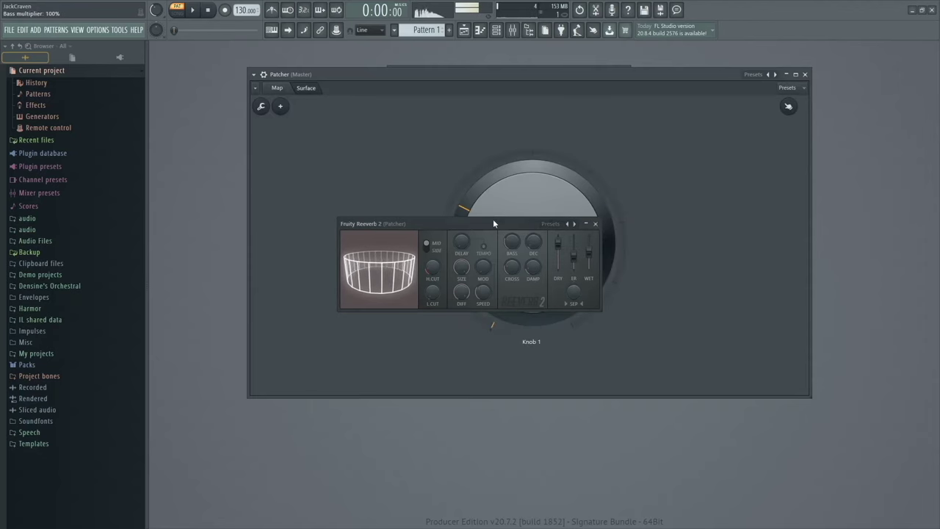
{"action": "left_click_drag", "start_coordinate": [493, 221], "coordinate": [472, 246]}
{"action": "left_click", "coordinate": [575, 249]}
{"action": "left_click_drag", "start_coordinate": [575, 252], "coordinate": [462, 209]}
{"action": "left_click", "coordinate": [277, 88]}
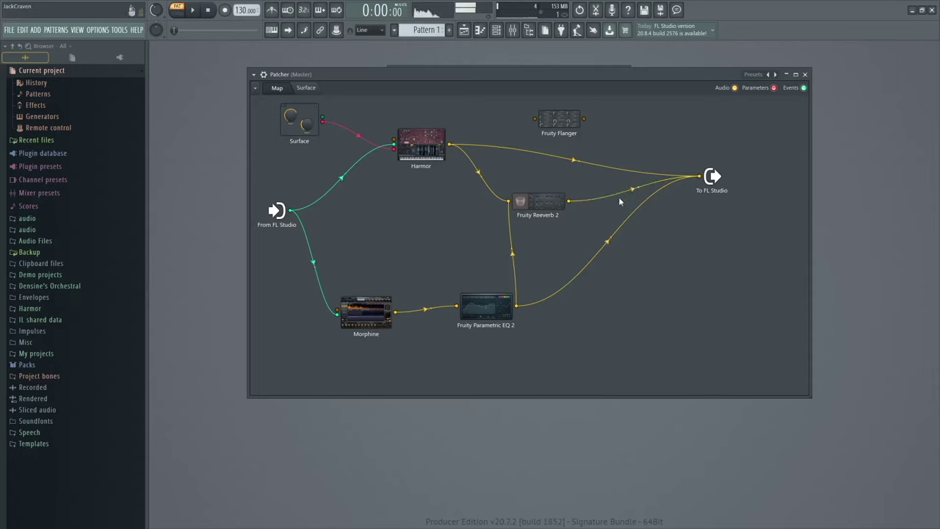
Audition the reverb-processed patch while turning Knob 1 on the surface, and return to the map
{"action": "left_click", "coordinate": [306, 87]}
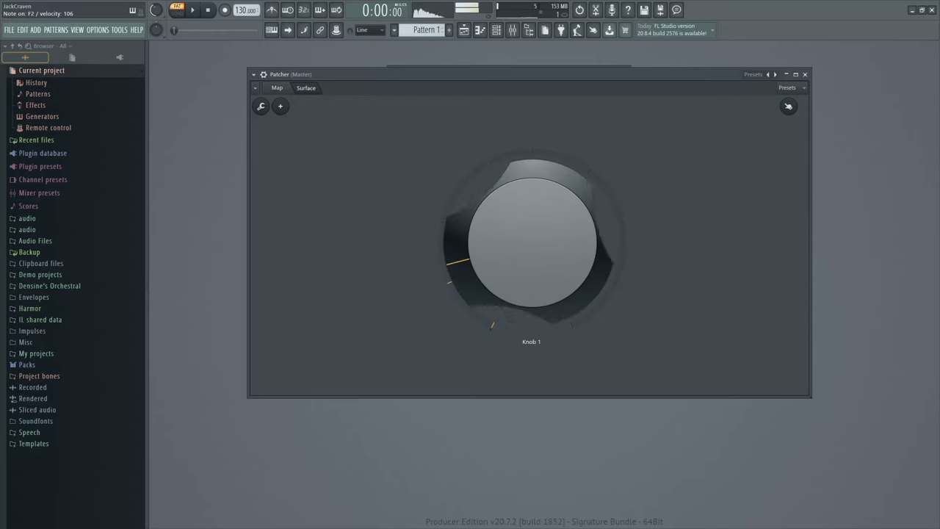
{"action": "left_click", "coordinate": [278, 88]}
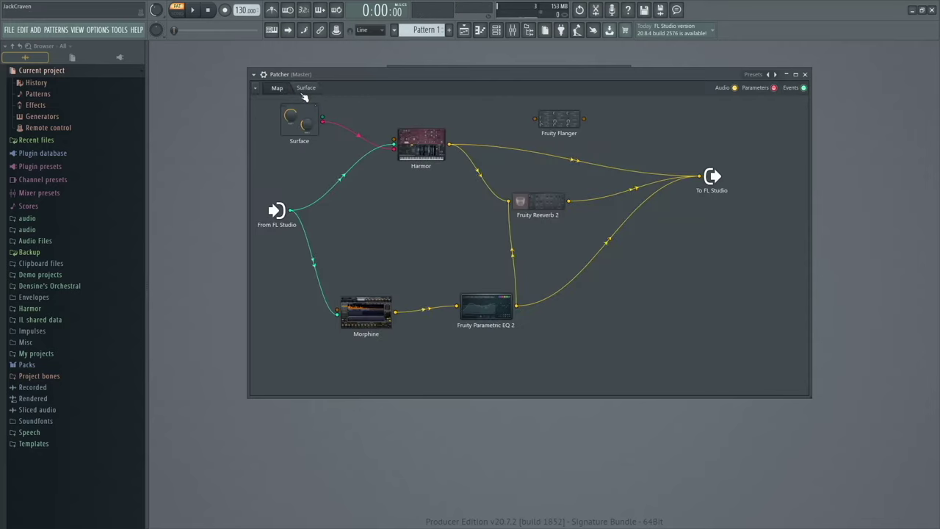
{"action": "left_click", "coordinate": [306, 88]}
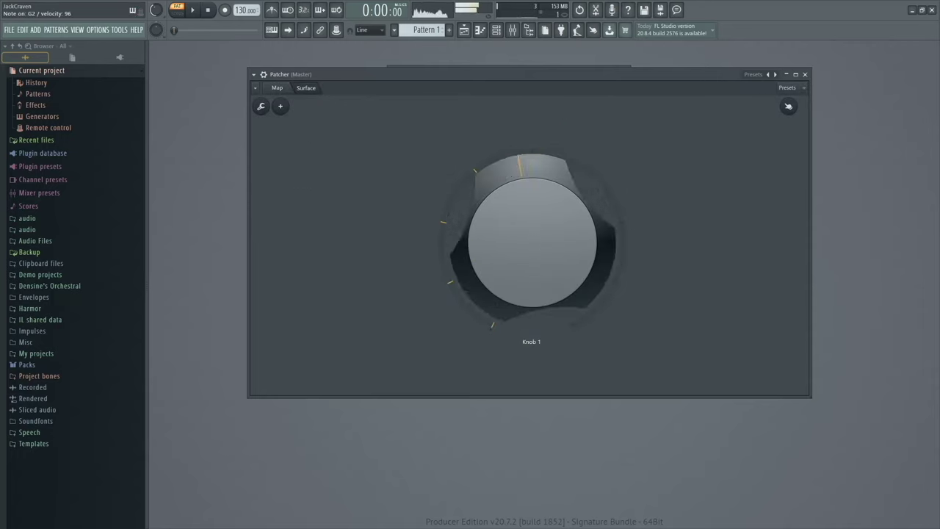
{"action": "left_click", "coordinate": [277, 88]}
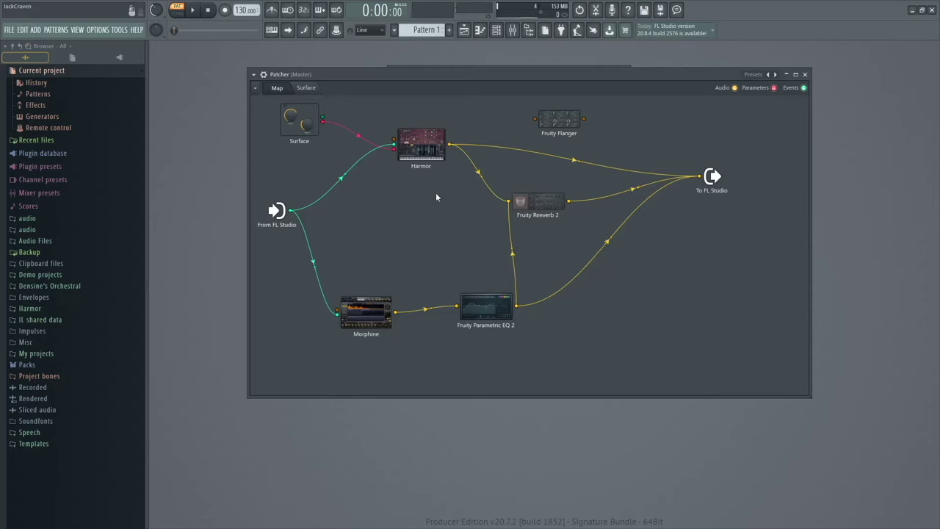
Move Fruity Flanger beside Fruity Parametric EQ 2 and connect the EQ through the flanger to To FL Studio
{"action": "left_click_drag", "start_coordinate": [564, 136], "coordinate": [655, 305]}
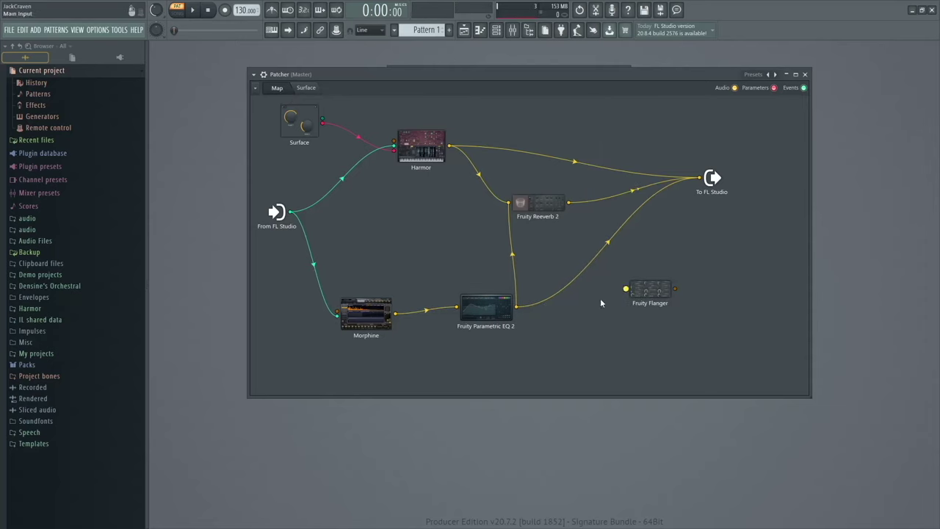
{"action": "left_click_drag", "start_coordinate": [520, 307], "coordinate": [699, 178]}
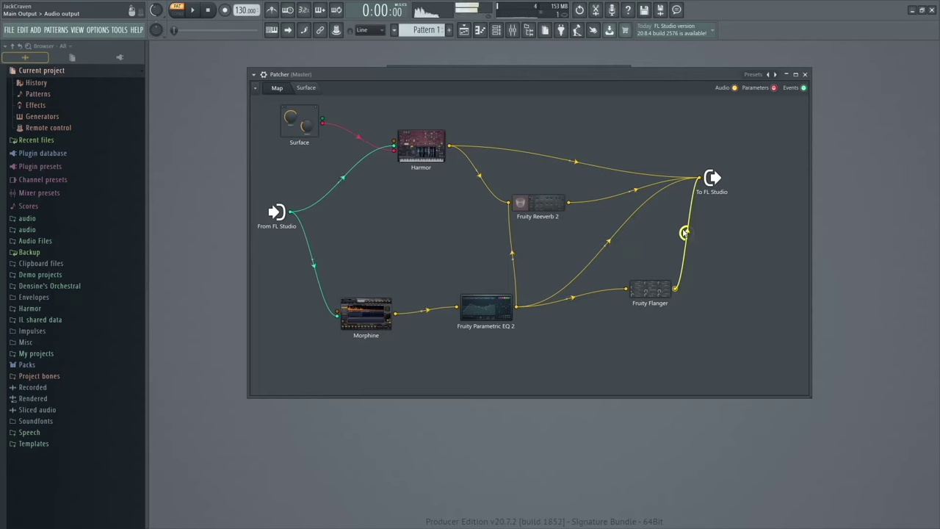
{"action": "scroll", "coordinate": [685, 233], "scroll_direction": "up", "scroll_amount": 3}
{"action": "scroll", "coordinate": [685, 233], "scroll_direction": "up", "scroll_amount": 3}
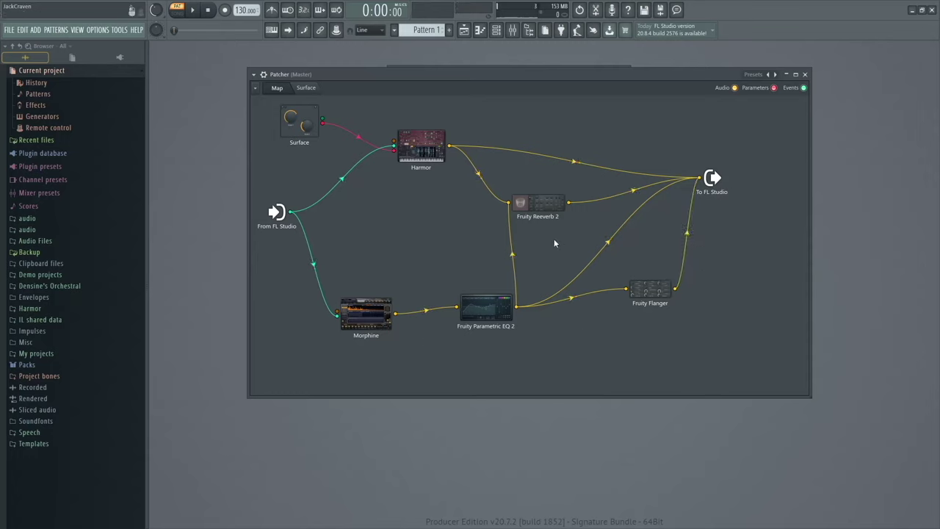
Select all modules on the map and shift the whole layout slightly to the right
{"action": "left_click_drag", "start_coordinate": [723, 341], "coordinate": [251, 96]}
{"action": "left_click_drag", "start_coordinate": [766, 345], "coordinate": [250, 96]}
{"action": "left_click", "coordinate": [735, 367]}
{"action": "left_click_drag", "start_coordinate": [745, 340], "coordinate": [249, 96]}
{"action": "left_click_drag", "start_coordinate": [419, 152], "coordinate": [441, 155]}
{"action": "left_click", "coordinate": [688, 352]}
{"action": "left_click_drag", "start_coordinate": [710, 354], "coordinate": [552, 229]}
{"action": "left_click", "coordinate": [546, 292]}
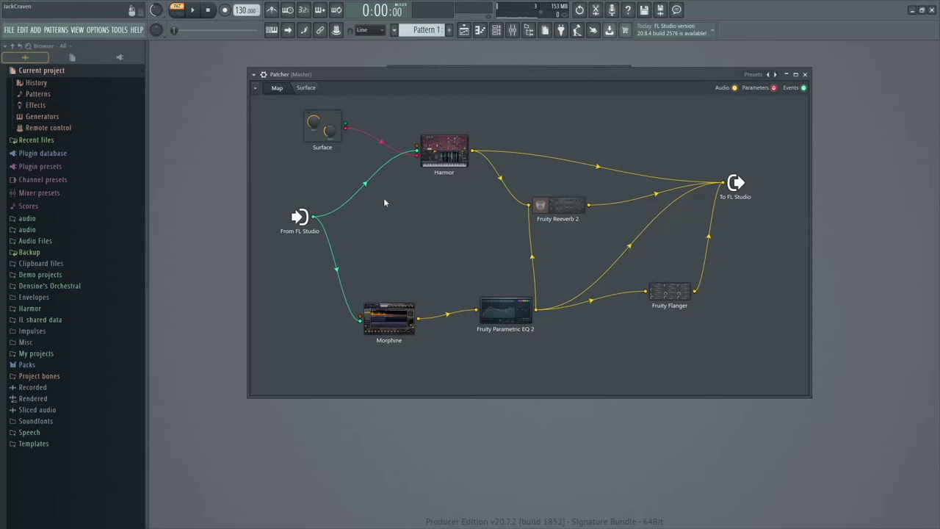
Play the patch with the flanger connected while sweeping Knob 1 on the surface, and return to the map
{"action": "left_click", "coordinate": [306, 88]}
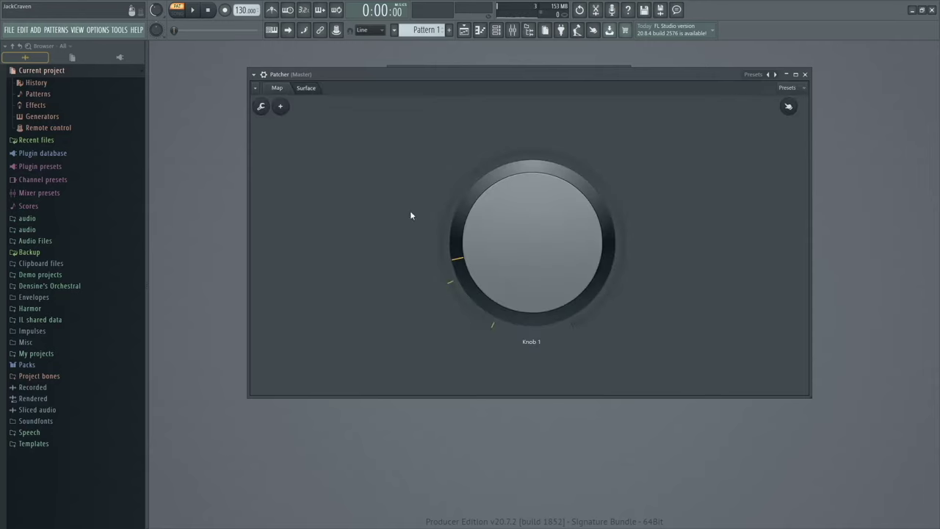
{"action": "left_click", "coordinate": [278, 88]}
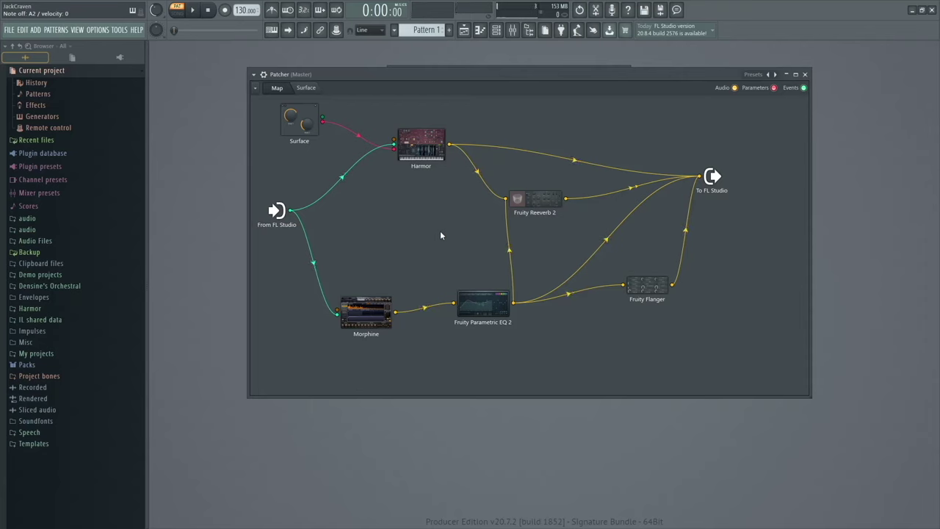
{"action": "left_click", "coordinate": [309, 88]}
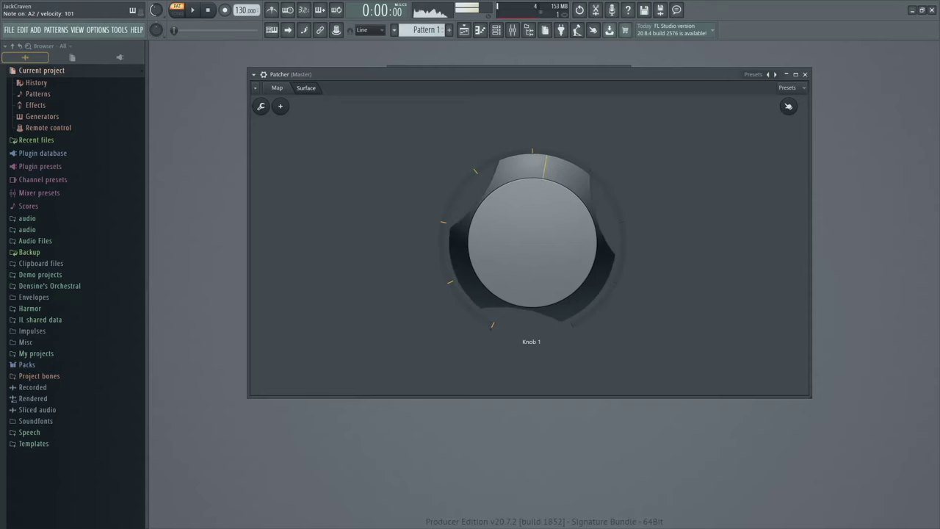
{"action": "left_click", "coordinate": [277, 88]}
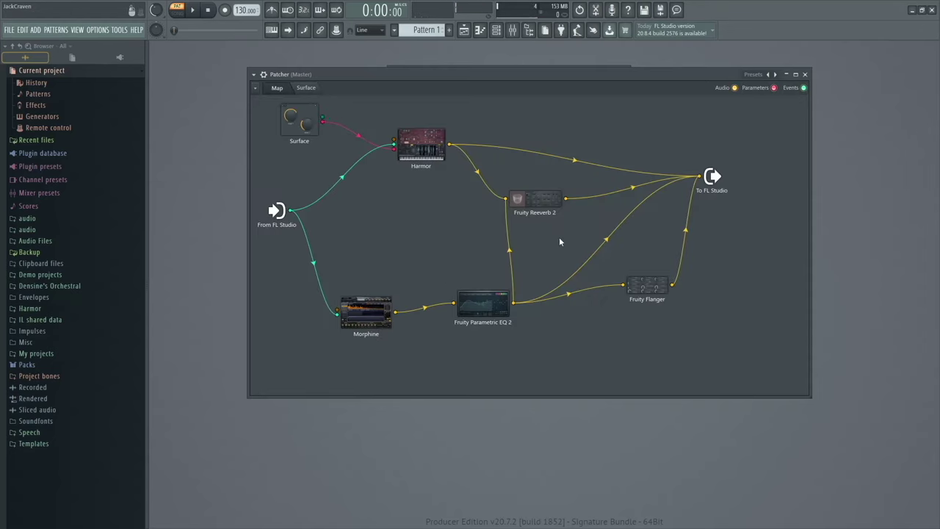
Add the Fruity Delay 3 effect to the map and place it beside Fruity Reeverb 2
{"action": "right_click", "coordinate": [561, 237]}
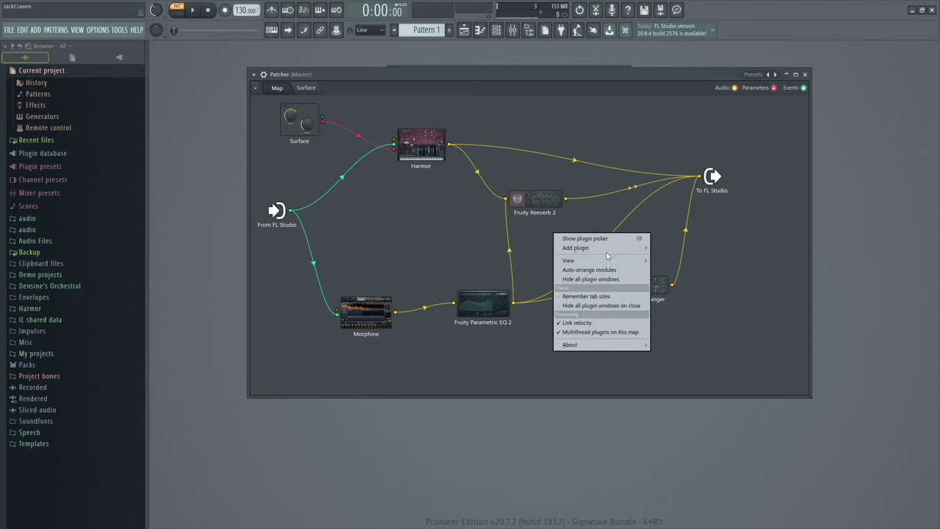
{"action": "mouse_move", "coordinate": [608, 253]}
{"action": "mouse_move", "coordinate": [786, 305]}
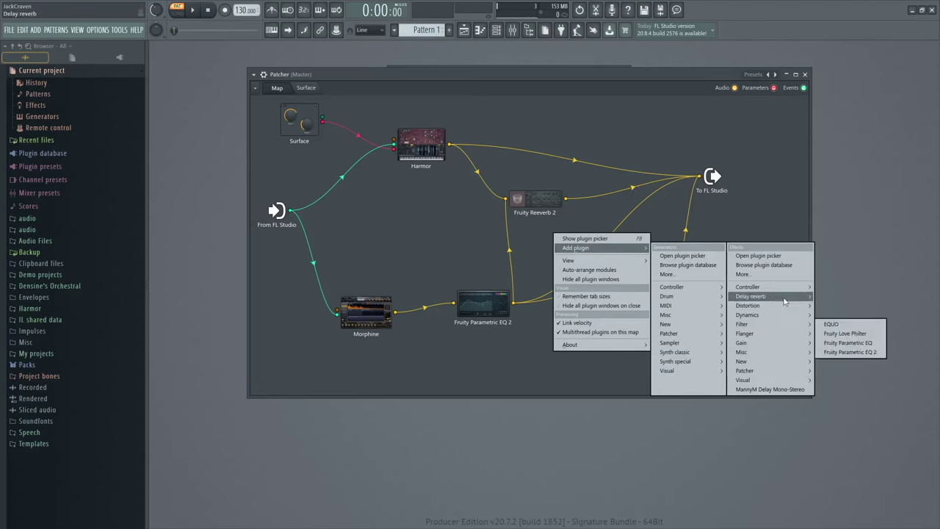
{"action": "left_click", "coordinate": [862, 316]}
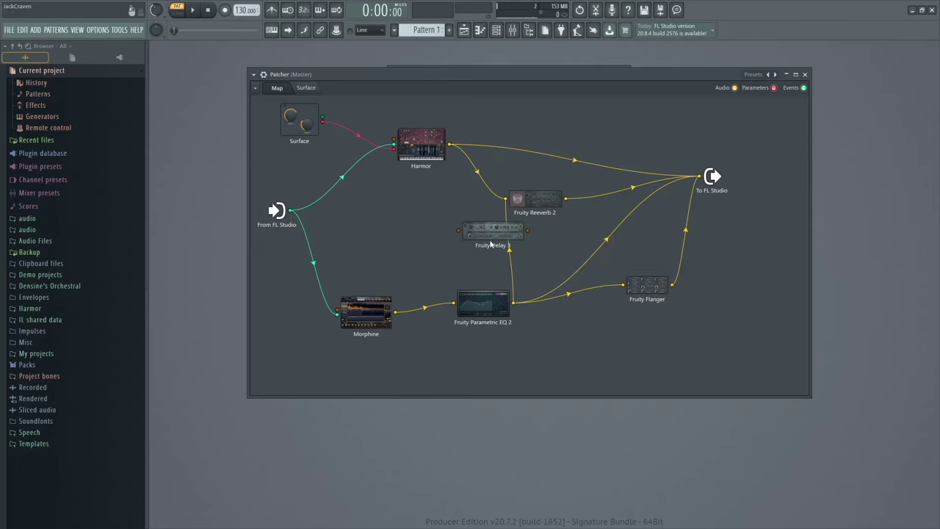
{"action": "left_click_drag", "start_coordinate": [544, 203], "coordinate": [523, 205]}
{"action": "mouse_move", "coordinate": [599, 221]}
{"action": "left_mouse_down"}
{"action": "mouse_move", "coordinate": [573, 222]}
{"action": "mouse_move", "coordinate": [617, 218]}
{"action": "left_mouse_up"}
Move To FL Studio farther out and route Fruity Reeverb 2 through Fruity Delay 3 to To FL Studio
{"action": "left_click_drag", "start_coordinate": [711, 176], "coordinate": [764, 191]}
{"action": "left_click_drag", "start_coordinate": [545, 201], "coordinate": [579, 214]}
{"action": "left_click_drag", "start_coordinate": [646, 214], "coordinate": [755, 192]}
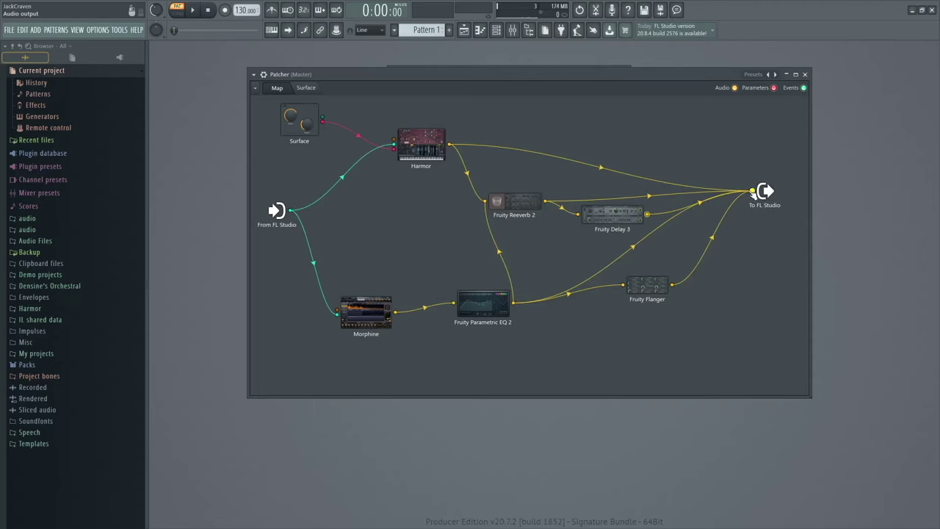
Lower the feedback level and set the delay time to 6:0 in Fruity Delay 3, close it and show the surface
{"action": "double_click", "coordinate": [633, 216]}
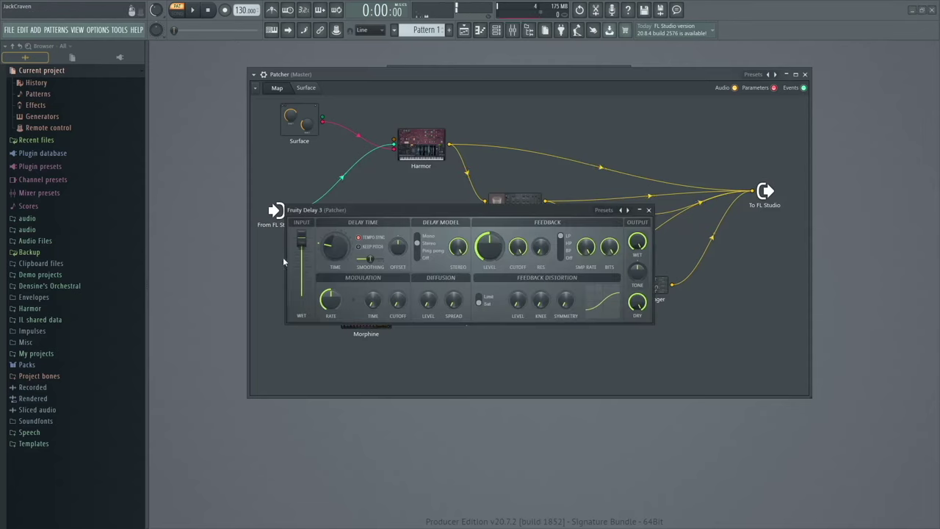
{"action": "left_click_drag", "start_coordinate": [489, 248], "coordinate": [490, 287]}
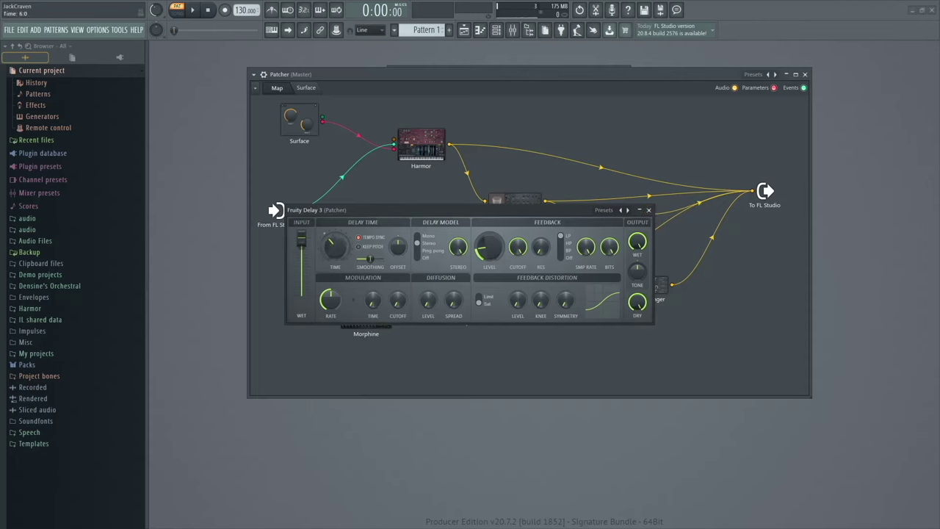
{"action": "left_click", "coordinate": [649, 210]}
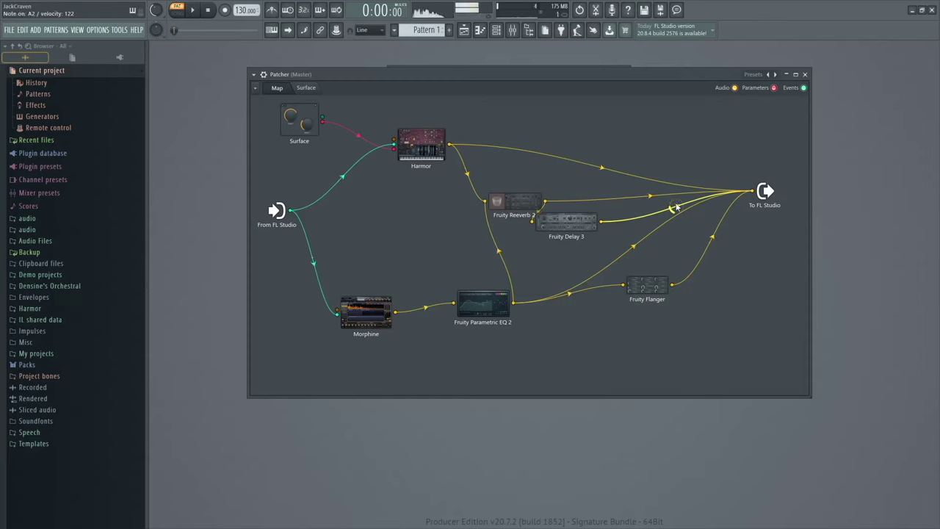
{"action": "left_click", "coordinate": [317, 89]}
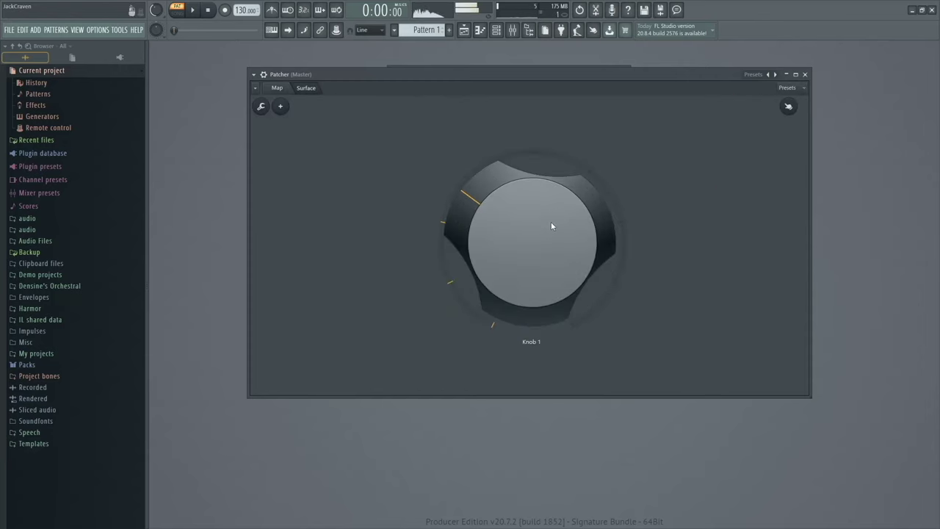
Turn Knob 1 down while playing the patch, return to the map and move Fruity Delay 3 away from Fruity Reeverb 2
{"action": "left_click_drag", "start_coordinate": [535, 262], "coordinate": [535, 301]}
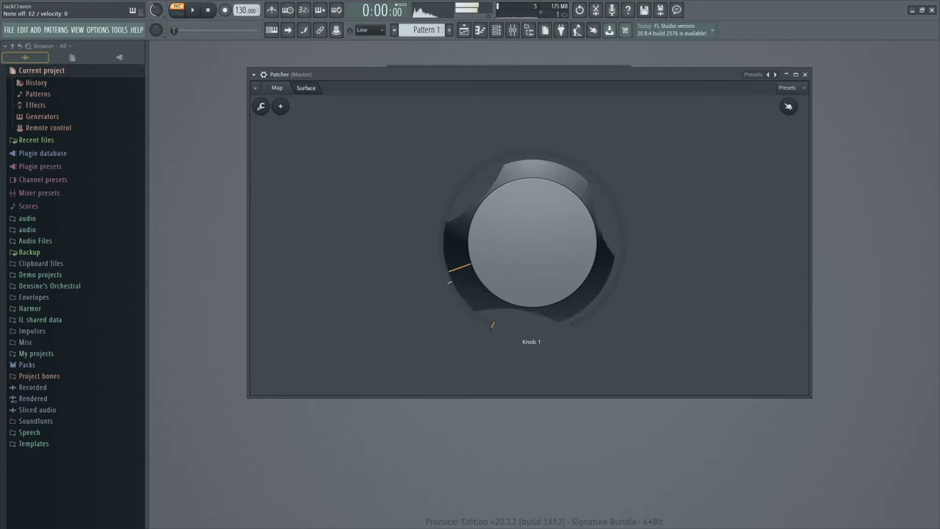
{"action": "left_click", "coordinate": [277, 87]}
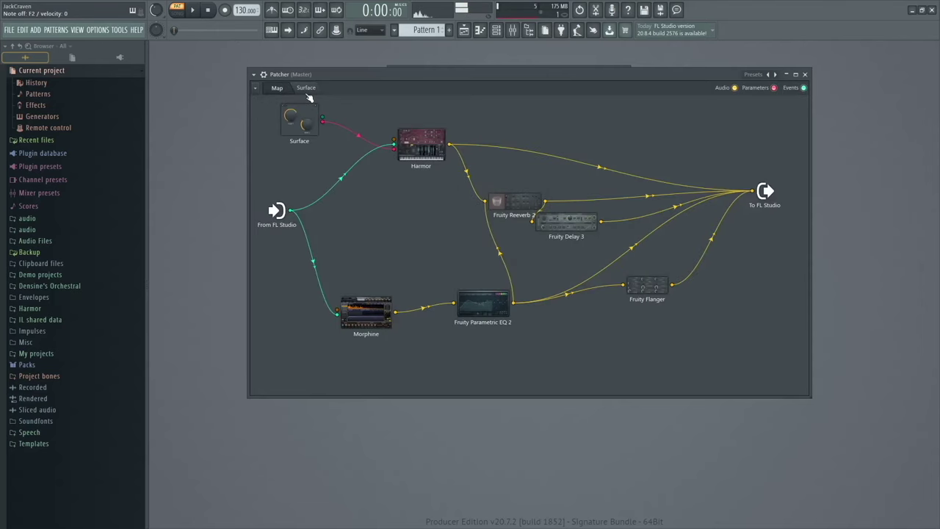
{"action": "left_click_drag", "start_coordinate": [570, 232], "coordinate": [600, 240]}
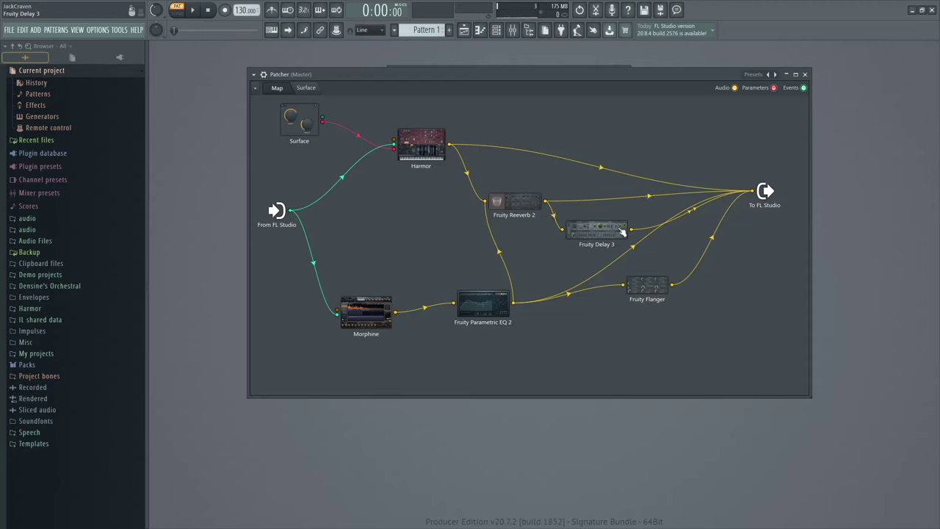
Frame all the modules on the map, view Knob 1 on the surface and return to the map
{"action": "left_click_drag", "start_coordinate": [769, 294], "coordinate": [257, 95]}
{"action": "left_click", "coordinate": [430, 233]}
{"action": "left_click_drag", "start_coordinate": [781, 349], "coordinate": [252, 94]}
{"action": "double_click", "coordinate": [306, 121]}
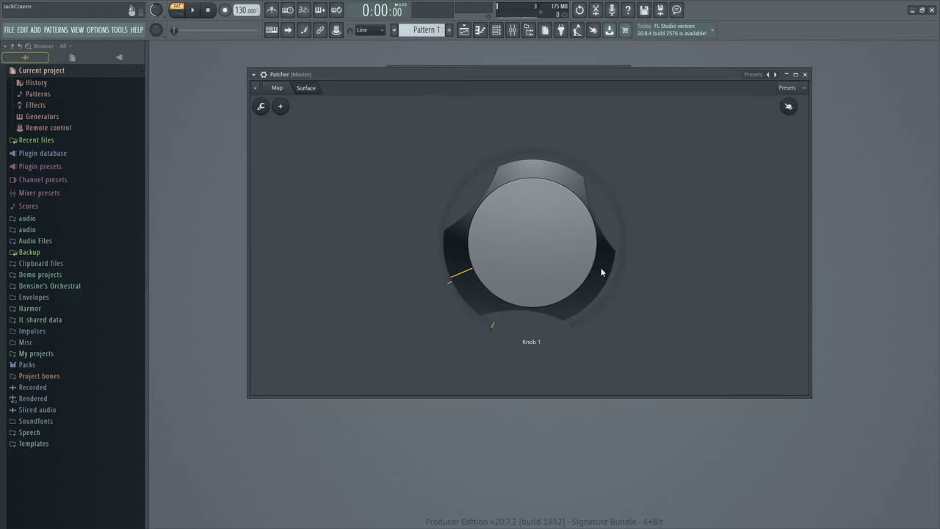
{"action": "left_click", "coordinate": [278, 88]}
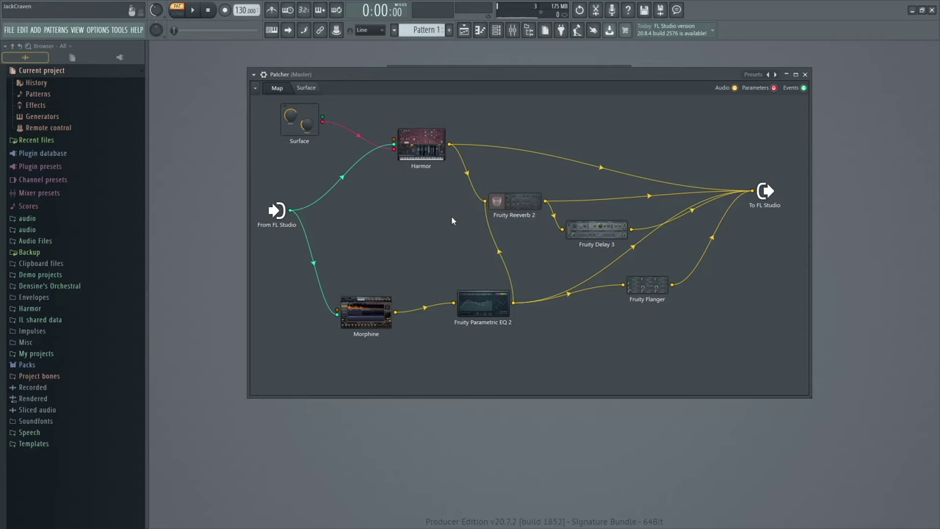
Link Fruity Delay 3's delay time to Knob 1 of the surface and move the delay below Fruity Reeverb 2
{"action": "left_click", "coordinate": [514, 201]}
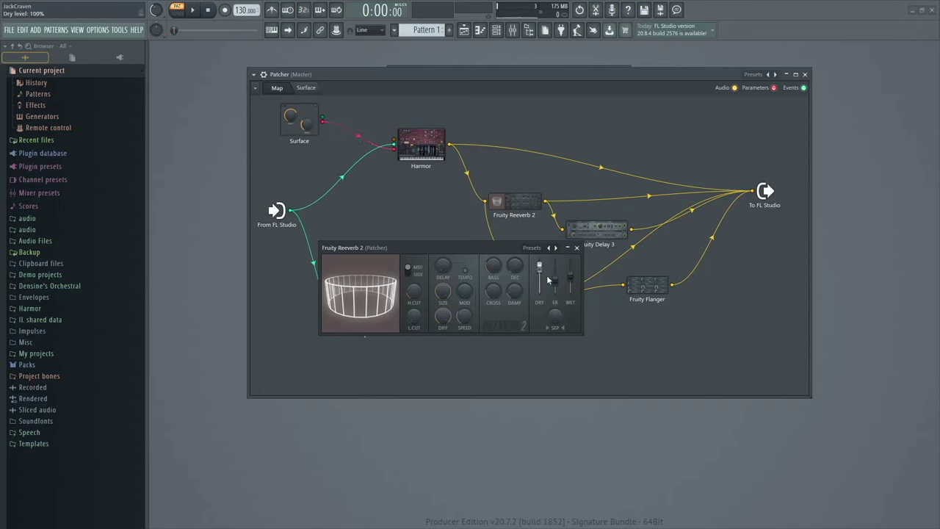
{"action": "left_click", "coordinate": [577, 247]}
{"action": "left_click", "coordinate": [601, 236]}
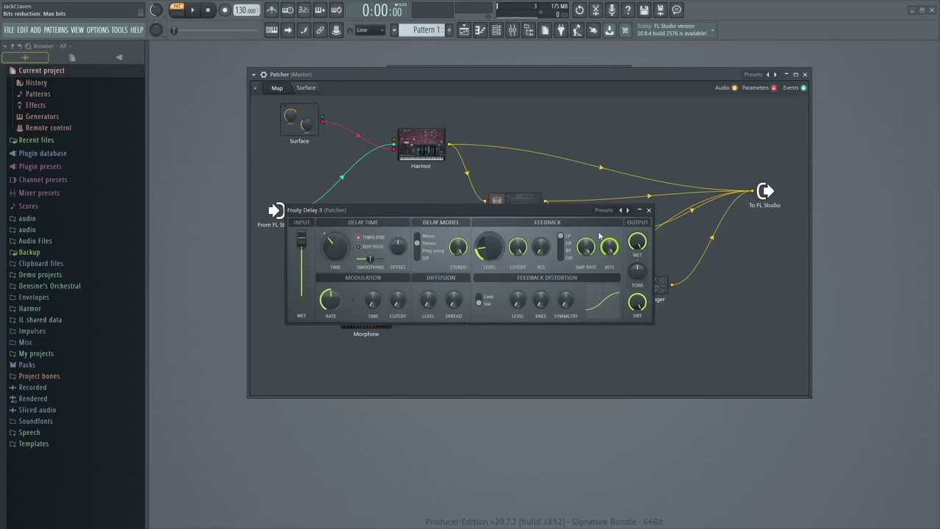
{"action": "right_click", "coordinate": [335, 247]}
{"action": "left_click", "coordinate": [374, 269]}
{"action": "left_click", "coordinate": [649, 210]}
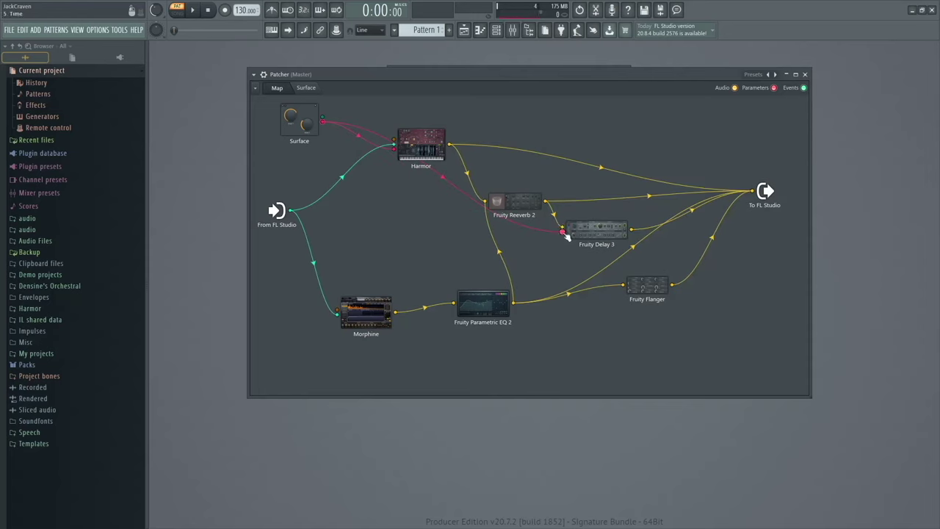
{"action": "left_click_drag", "start_coordinate": [589, 237], "coordinate": [568, 243]}
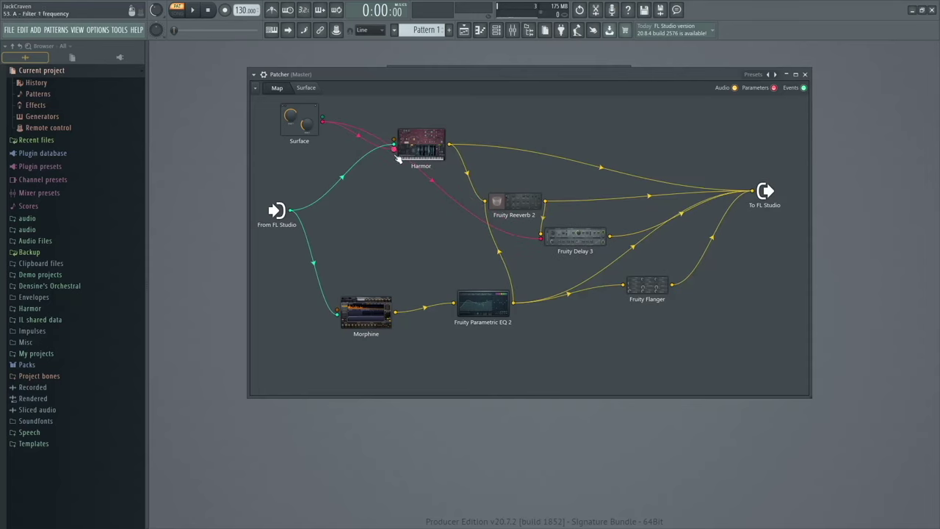
Play the patch while sweeping Knob 1 with the delay time linked, and return to the map
{"action": "left_click", "coordinate": [306, 88]}
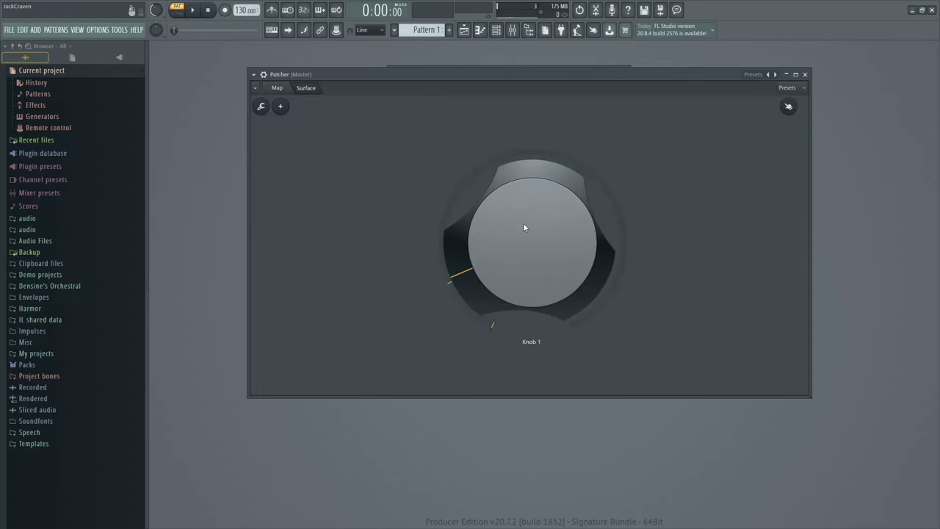
{"action": "left_click", "coordinate": [277, 88]}
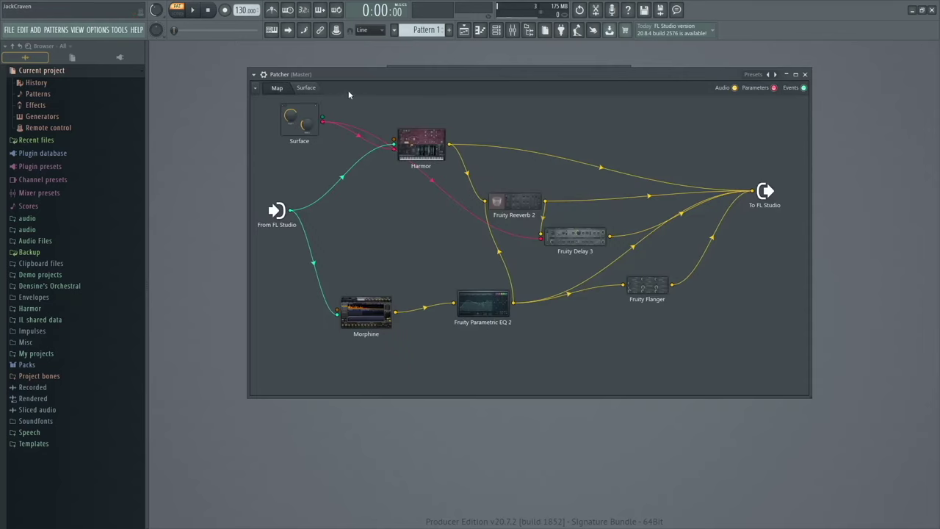
{"action": "left_click", "coordinate": [305, 89]}
{"action": "mouse_move", "coordinate": [523, 232]}
{"action": "left_mouse_down"}
{"action": "mouse_move", "coordinate": [523, 158]}
{"action": "mouse_move", "coordinate": [523, 227]}
{"action": "left_mouse_up"}
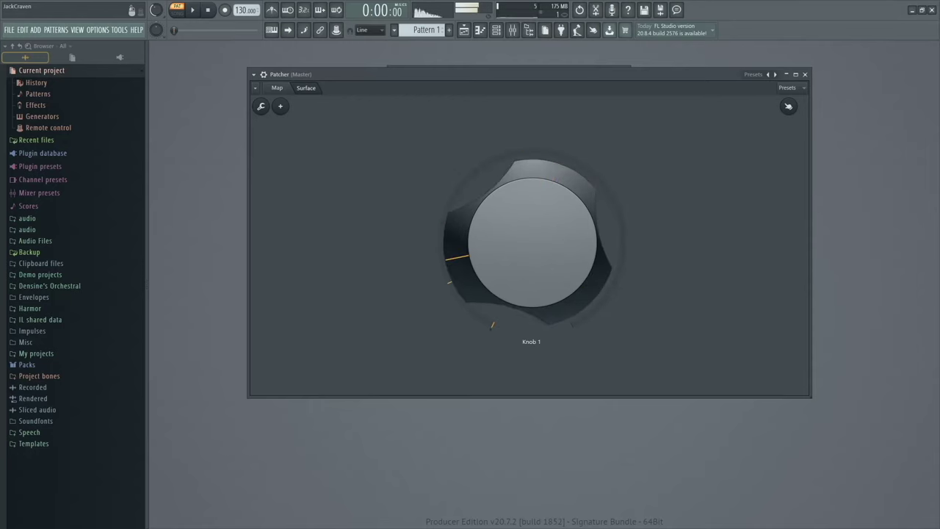
{"action": "left_click", "coordinate": [277, 88]}
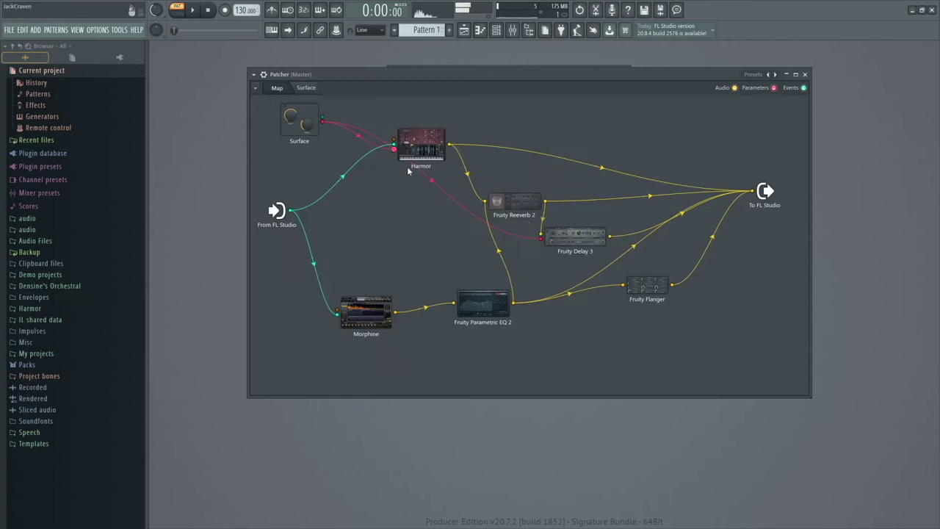
Check the linked delay time in Fruity Delay 3 and the Filter 1 frequency in Harmor, closing both editors
{"action": "double_click", "coordinate": [563, 238]}
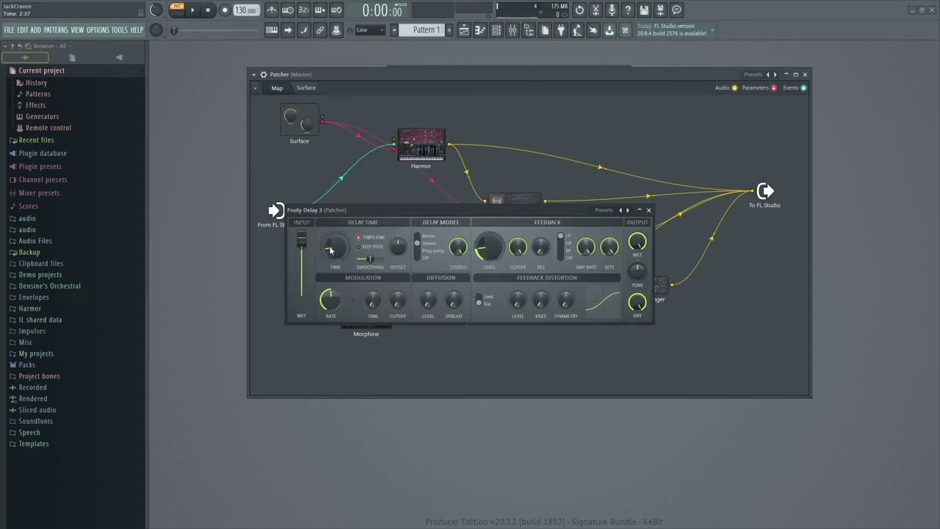
{"action": "left_click", "coordinate": [649, 210]}
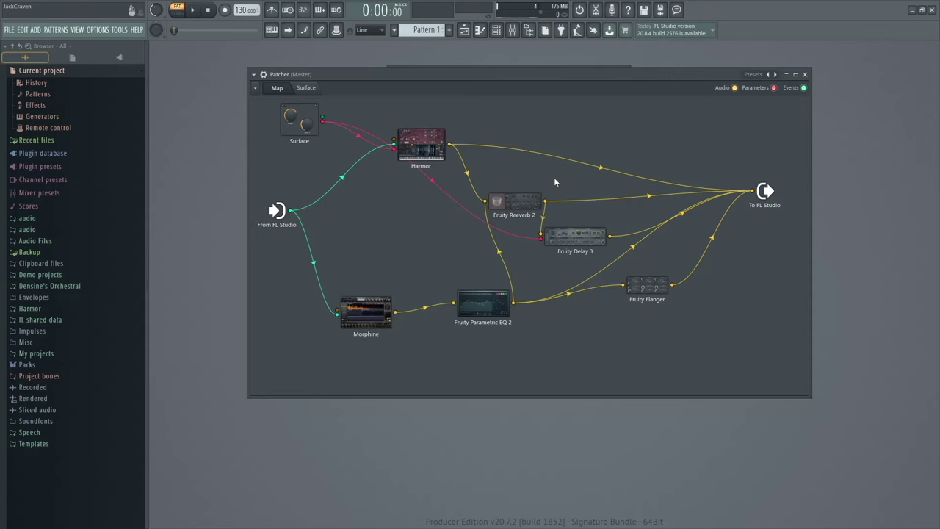
{"action": "double_click", "coordinate": [442, 154]}
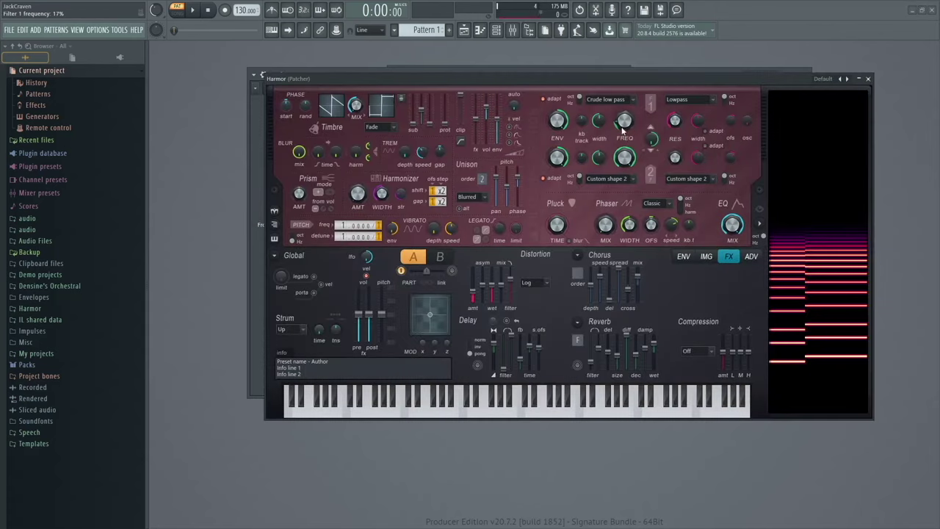
{"action": "left_click", "coordinate": [868, 79]}
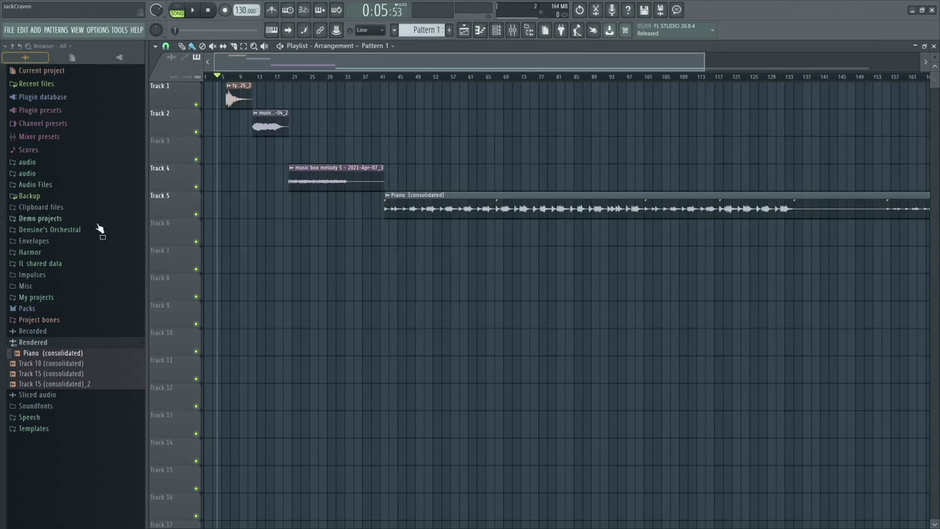
Collapse the Rendered folder in the browser, view the effects on the mixer inserts and return to the playlist
{"action": "left_click", "coordinate": [33, 342]}
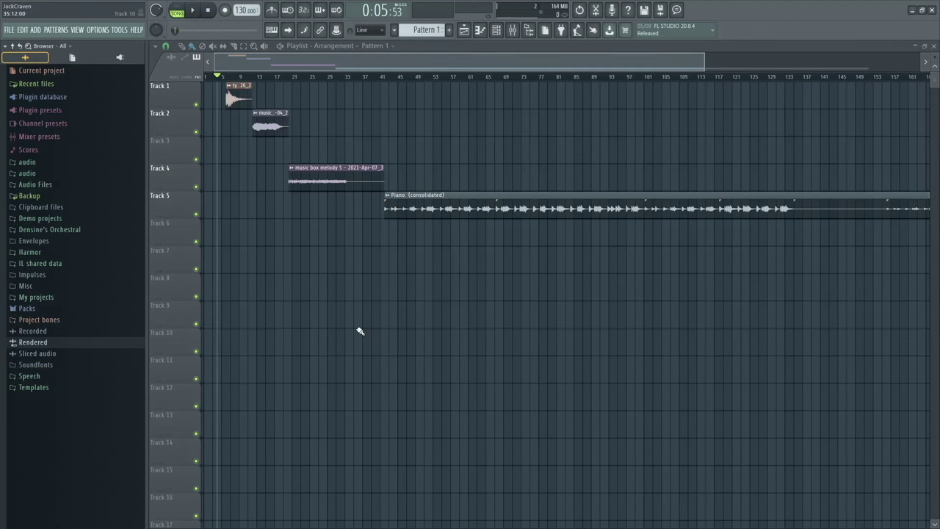
{"action": "left_click", "coordinate": [513, 30]}
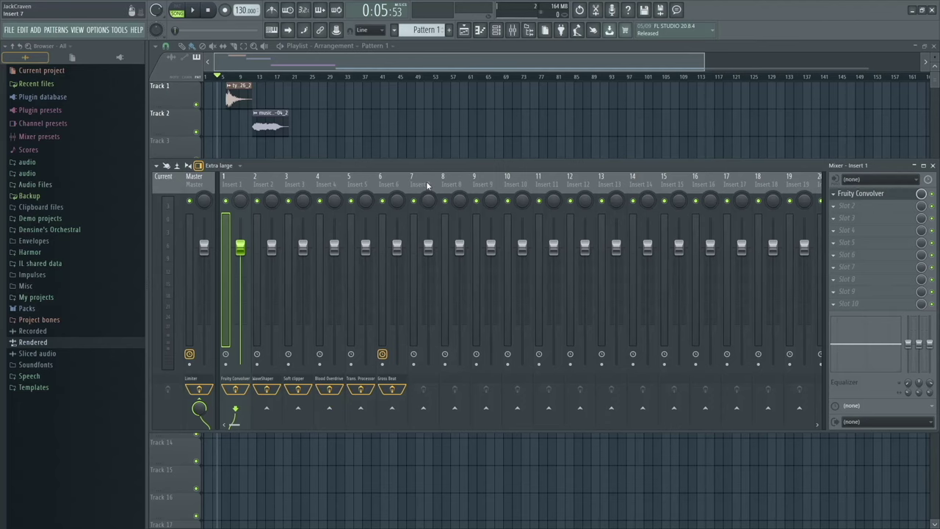
{"action": "key", "text": "F9"}
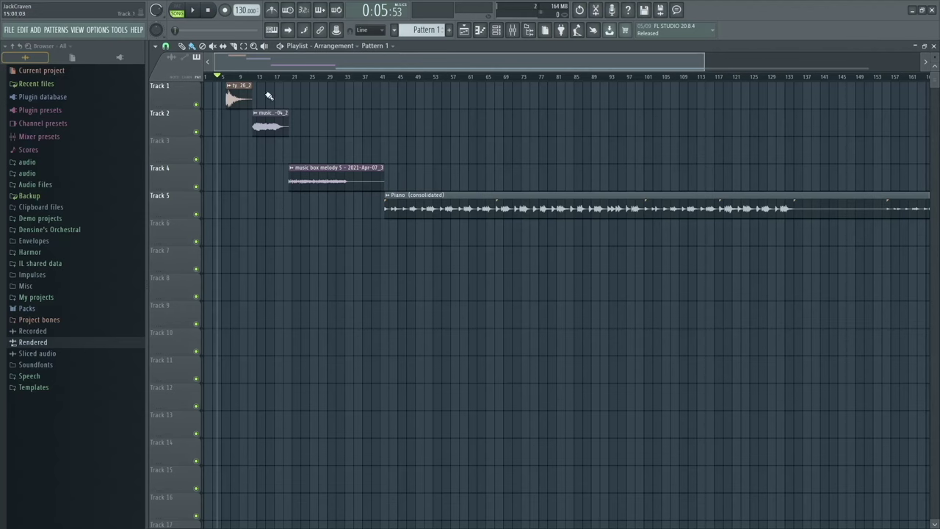
{"action": "double_click", "coordinate": [239, 98]}
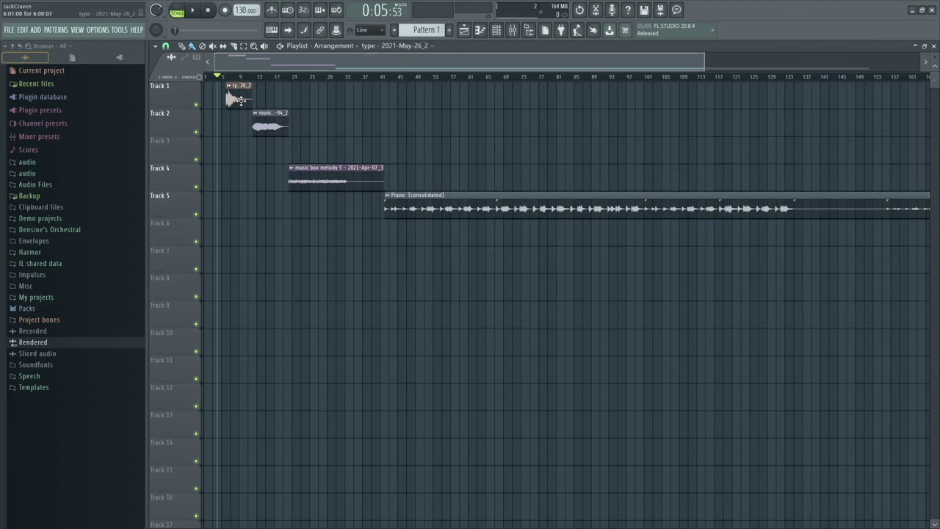
{"action": "key", "text": "Escape"}
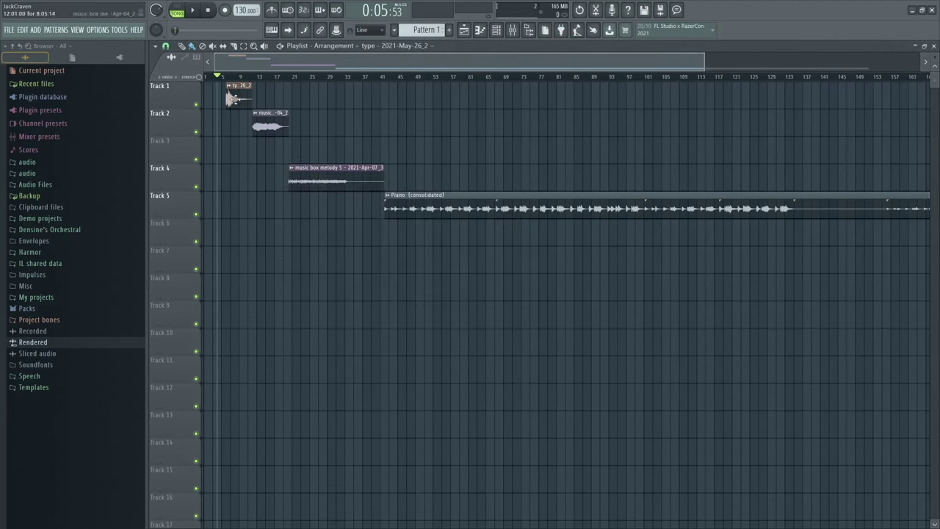
Play the type - 2021-May-26_2 clip on Track 1 from its start and enlarge the clips in the playlist
{"action": "left_click", "coordinate": [227, 77]}
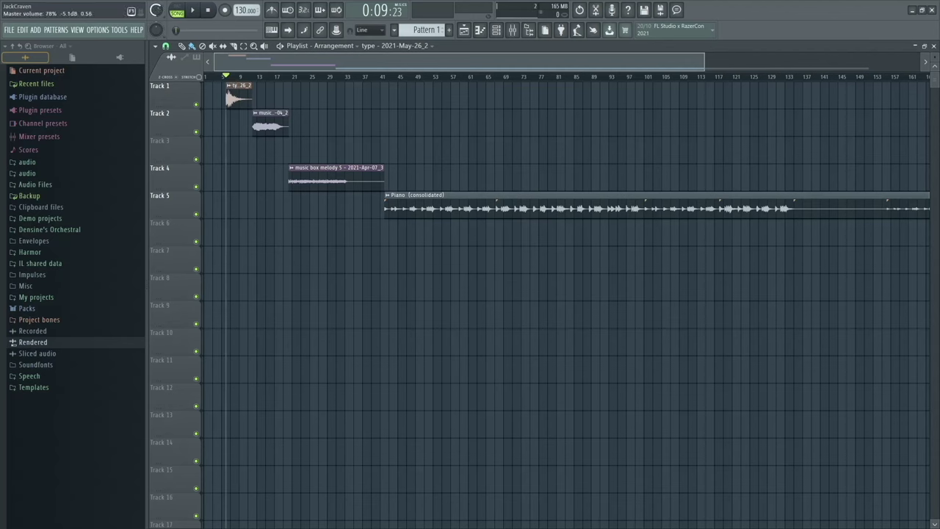
{"action": "key", "text": "space"}
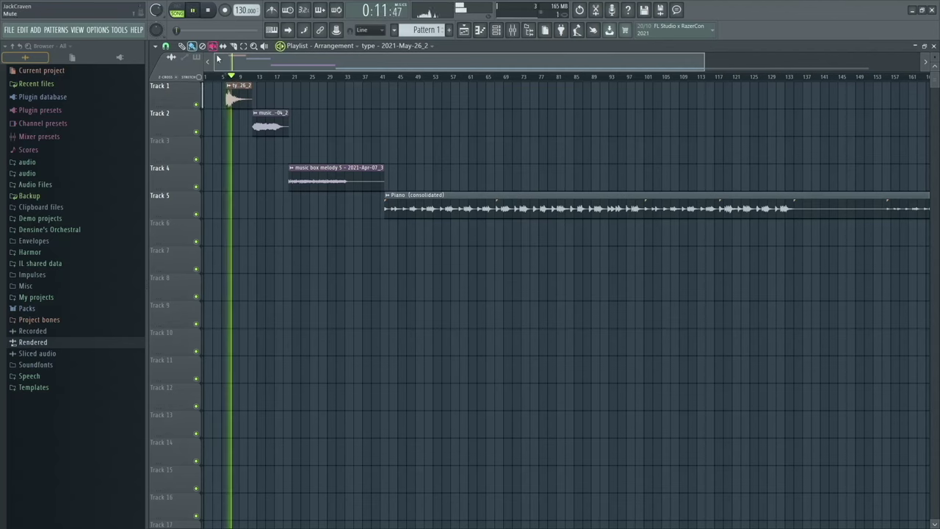
{"action": "key", "text": "space"}
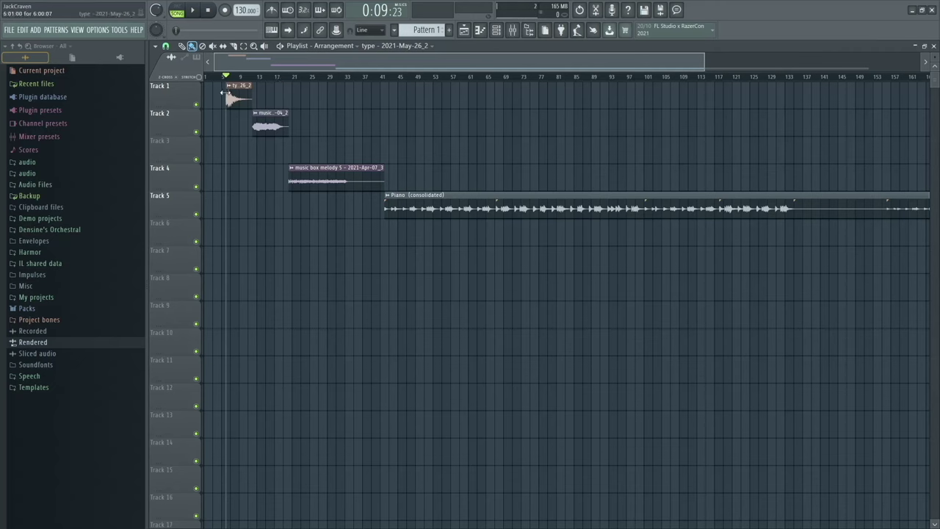
{"action": "key", "text": "space"}
{"action": "scroll", "coordinate": [241, 117], "scroll_direction": "up", "scroll_amount": 3}
{"action": "scroll", "coordinate": [252, 130], "scroll_direction": "left", "scroll_amount": 3}
{"action": "key", "text": "space"}
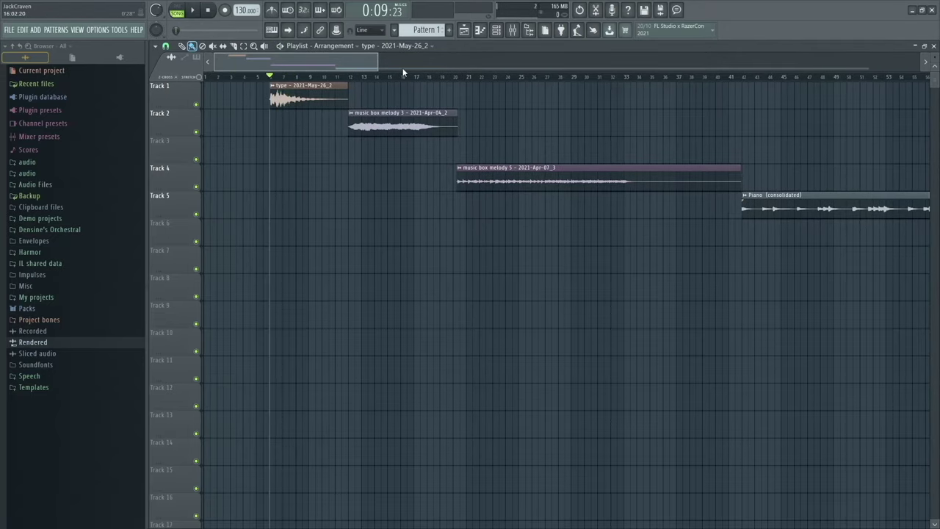
Open the Fruity Convolver editor on mixer Insert 1 and reposition its window
{"action": "left_click", "coordinate": [513, 30]}
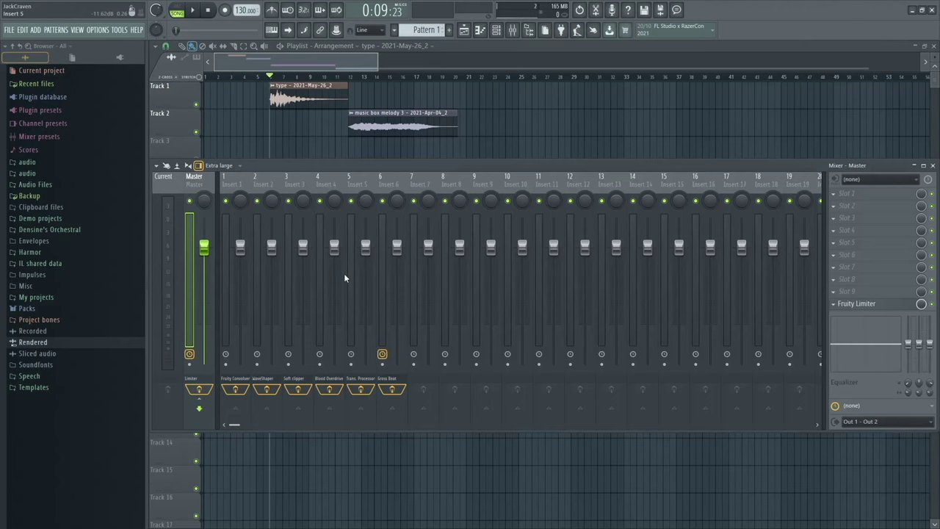
{"action": "left_click", "coordinate": [242, 383]}
{"action": "left_click_drag", "start_coordinate": [385, 143], "coordinate": [467, 155]}
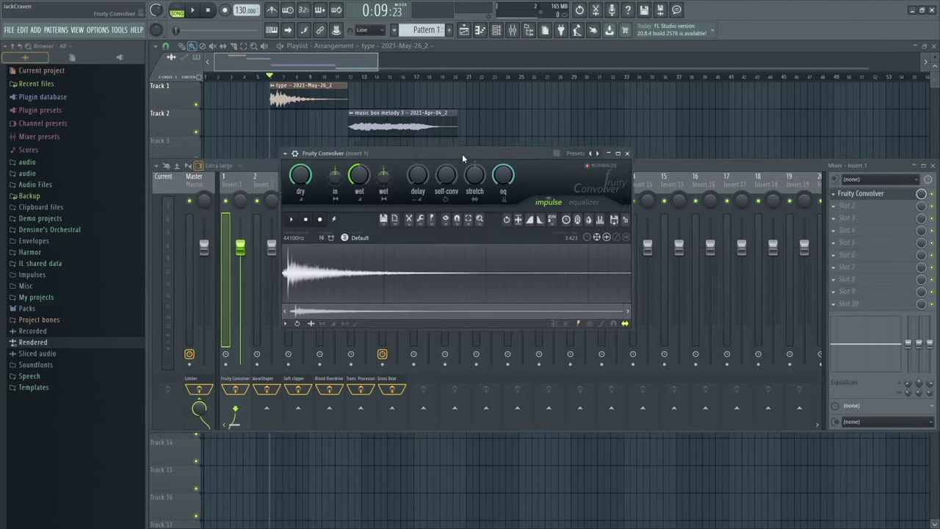
Look up Fruity Convolver among the Delay reverb replacements for Insert 1's first slot, and return to its editor
{"action": "left_click", "coordinate": [834, 195]}
{"action": "left_click", "coordinate": [834, 196]}
{"action": "mouse_move", "coordinate": [850, 209]}
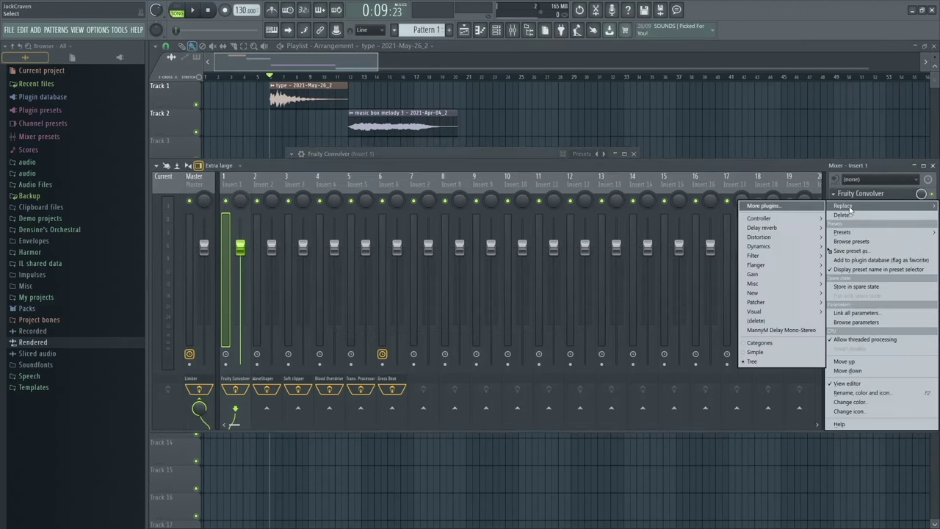
{"action": "mouse_move", "coordinate": [772, 228]}
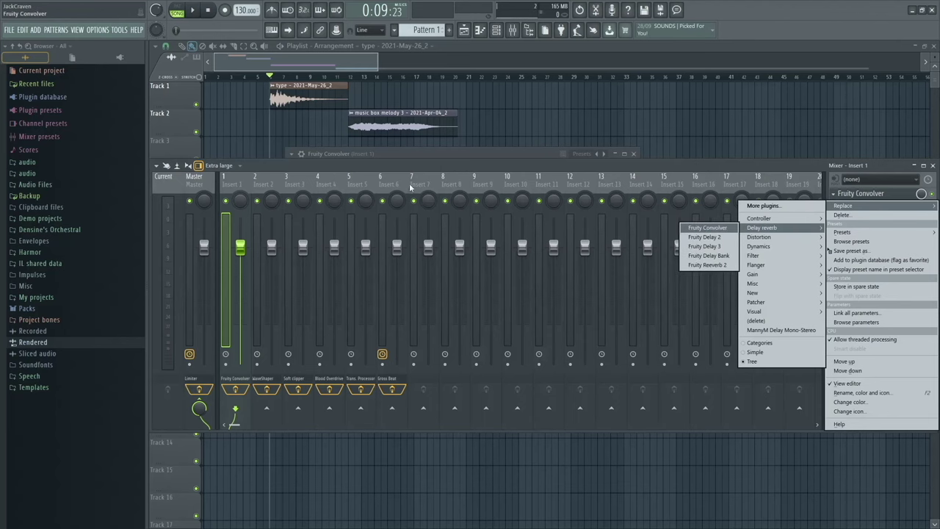
{"action": "left_click", "coordinate": [395, 151]}
{"action": "left_click_drag", "start_coordinate": [395, 152], "coordinate": [360, 157]}
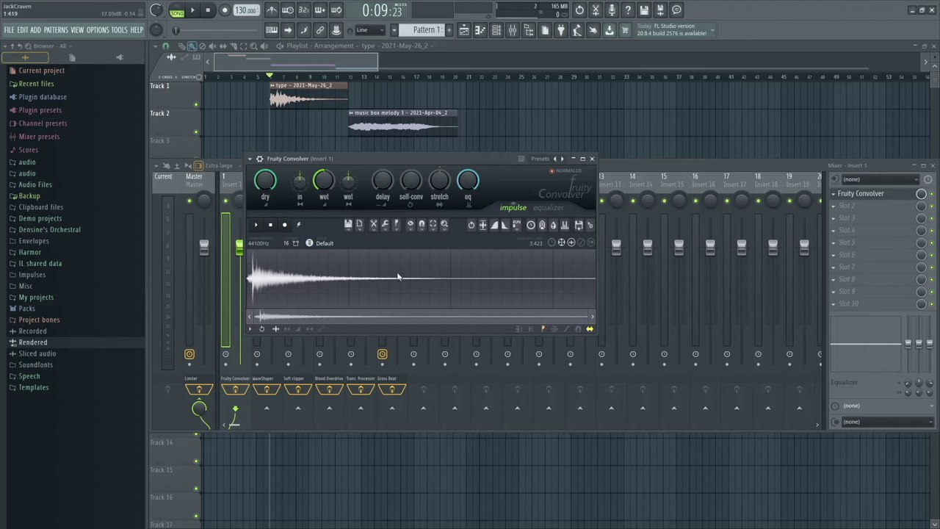
Audition the Default impulse in Fruity Convolver and move its window aside
{"action": "left_click", "coordinate": [261, 227]}
{"action": "left_click", "coordinate": [261, 227]}
{"action": "left_click_drag", "start_coordinate": [436, 160], "coordinate": [505, 172]}
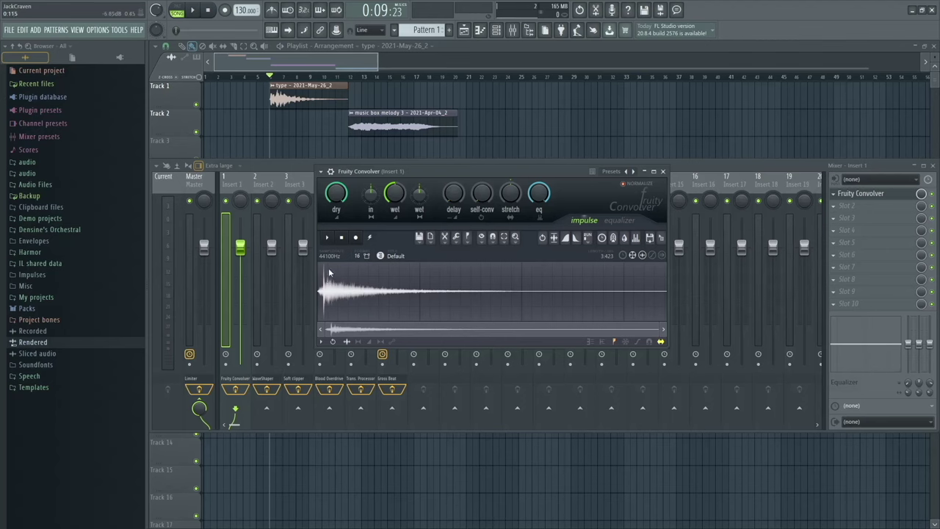
{"action": "left_click", "coordinate": [329, 240]}
Open the settings of the type - 2021-May-26_2 clip on Track 1 and show its target mixer track
{"action": "left_click", "coordinate": [298, 100]}
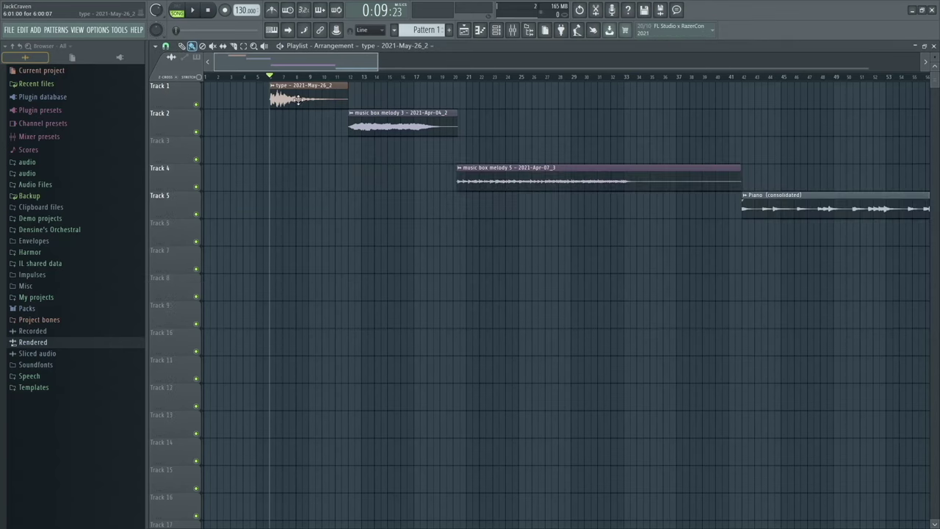
{"action": "double_click", "coordinate": [308, 100]}
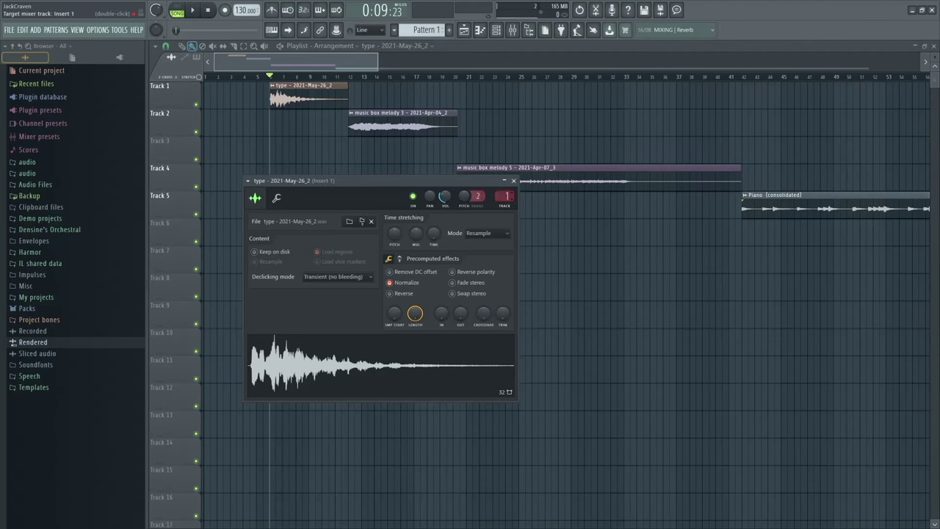
{"action": "left_click", "coordinate": [504, 197]}
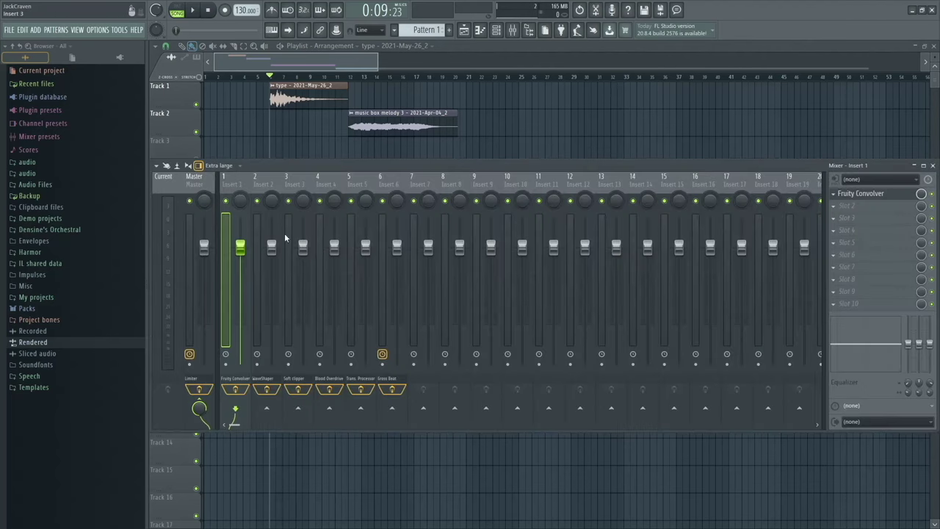
Set Fruity Convolver's dry level on Insert 1 to -INF dB and play the type clip to hear only the wet signal
{"action": "left_click", "coordinate": [864, 194]}
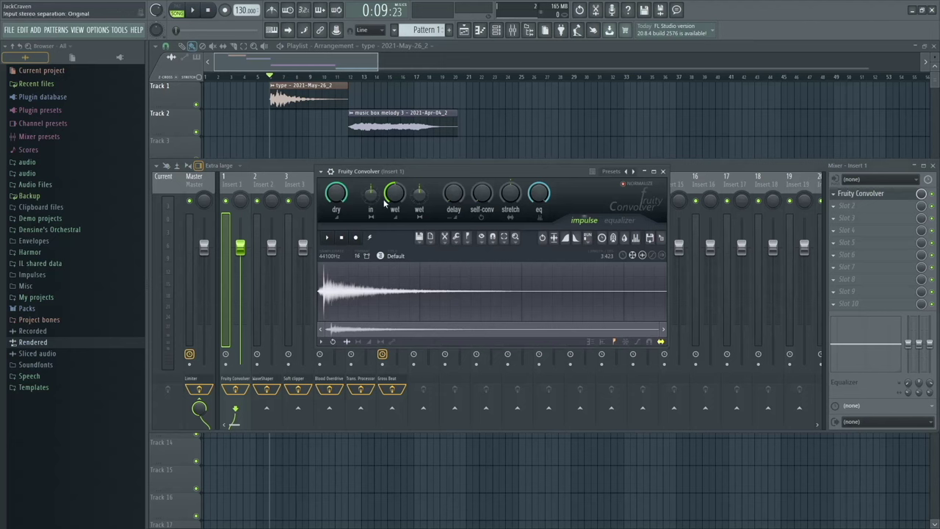
{"action": "left_click_drag", "start_coordinate": [335, 193], "coordinate": [335, 257]}
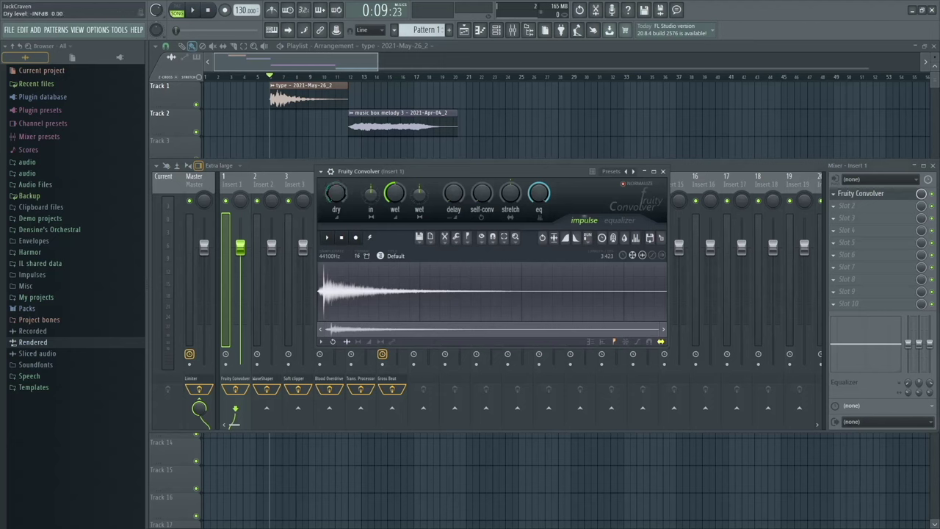
{"action": "left_click_drag", "start_coordinate": [394, 193], "coordinate": [393, 221]}
{"action": "key", "text": "space"}
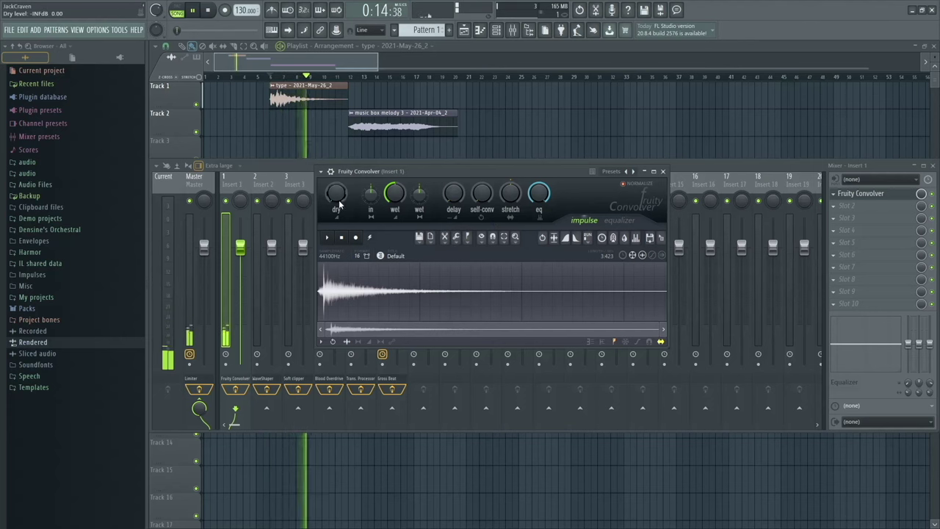
{"action": "key", "text": "space"}
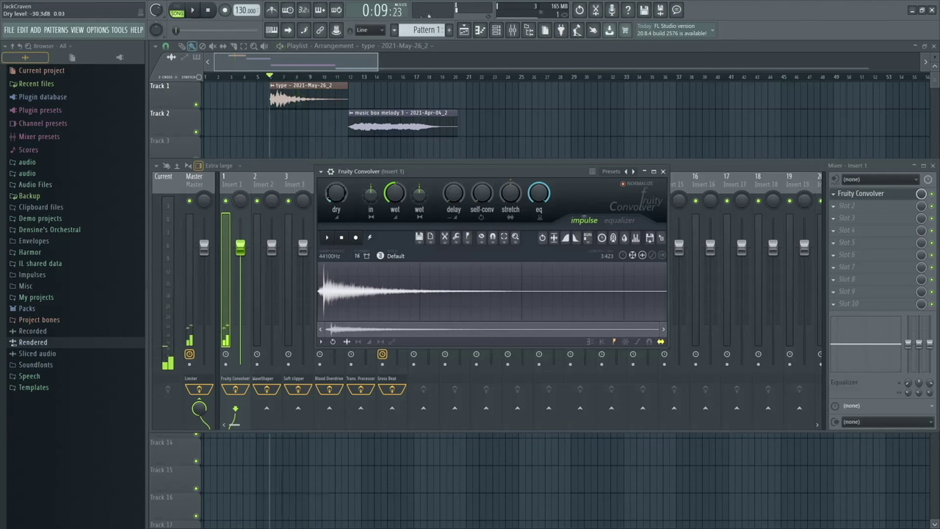
Raise Fruity Convolver's dry level back to full and audition the type clip with dry and wet signals mixed
{"action": "left_click_drag", "start_coordinate": [336, 193], "coordinate": [336, 147]}
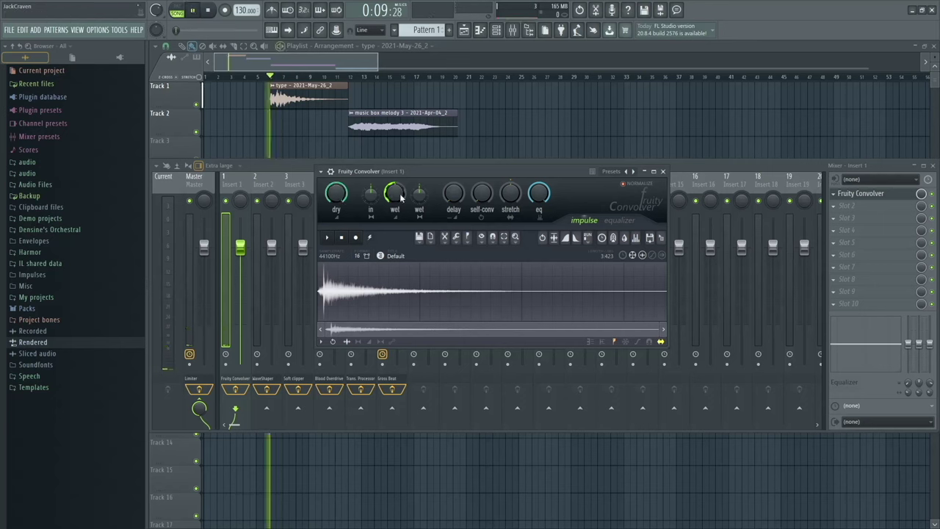
{"action": "key", "text": "space"}
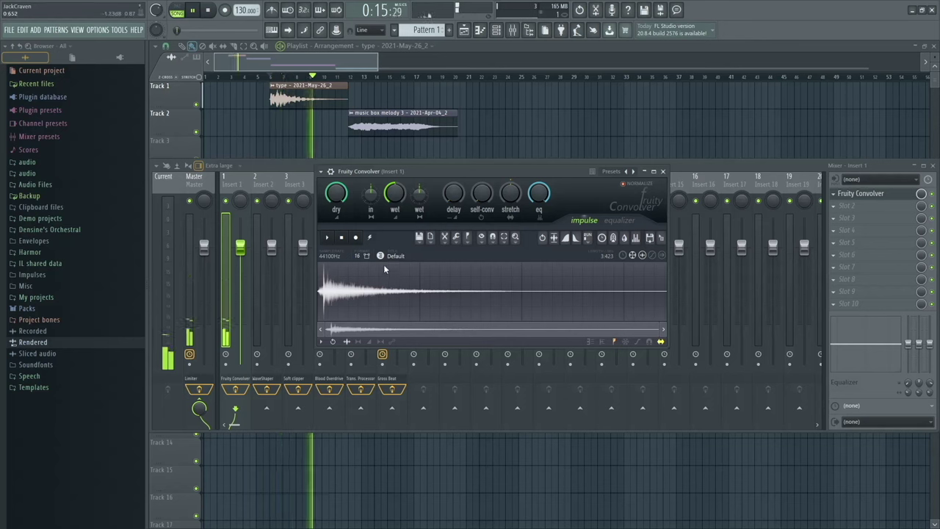
{"action": "key", "text": "space"}
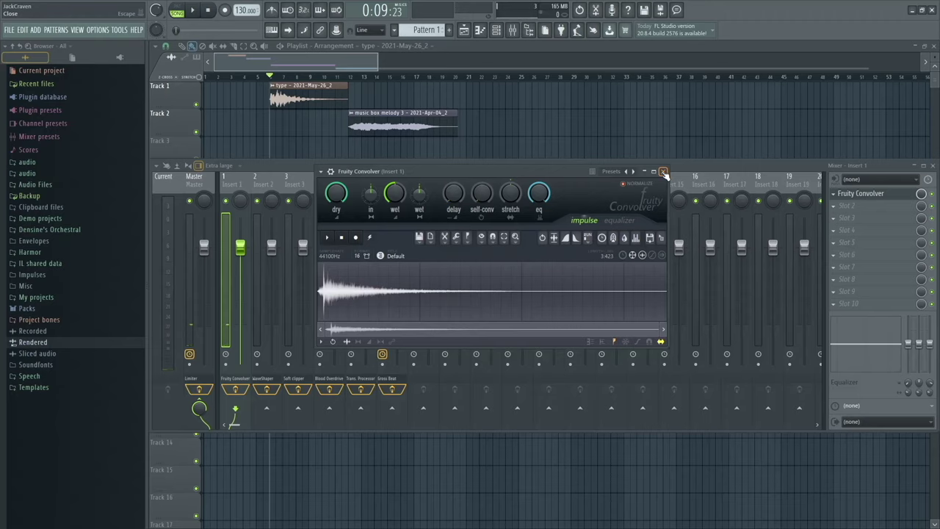
Close Fruity Convolver and the mixer, and audition the music box melody 5 clip on Track 4 from just before its start
{"action": "left_click", "coordinate": [664, 173]}
{"action": "key", "text": "F9"}
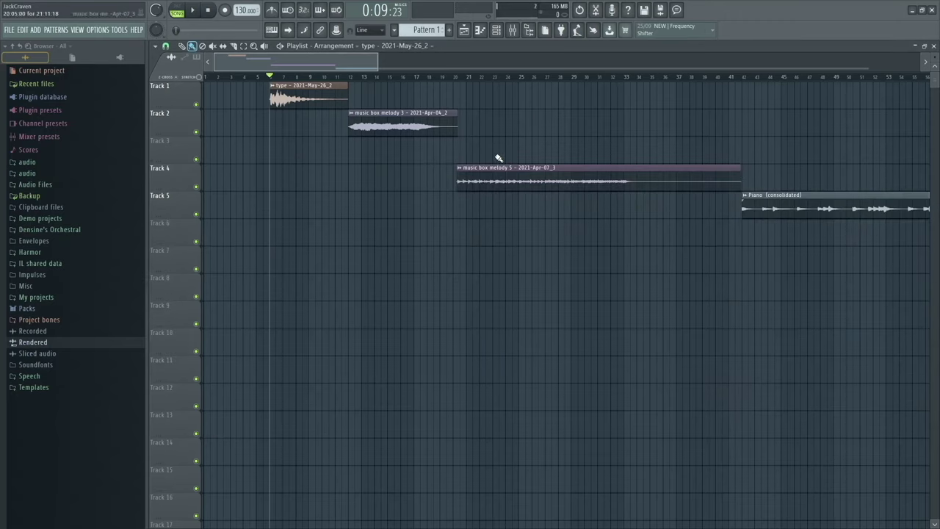
{"action": "left_click", "coordinate": [507, 185]}
{"action": "left_click", "coordinate": [456, 78]}
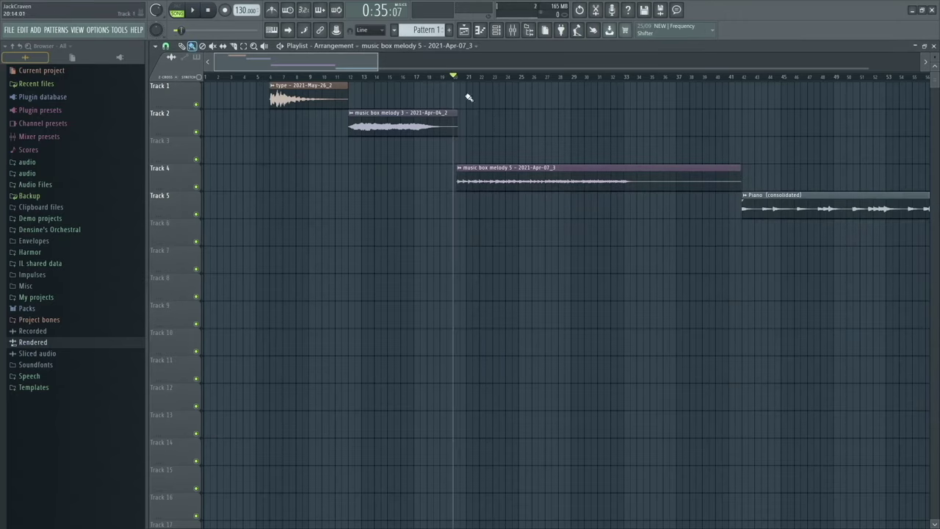
{"action": "double_click", "coordinate": [493, 183]}
{"action": "left_click", "coordinate": [437, 104]}
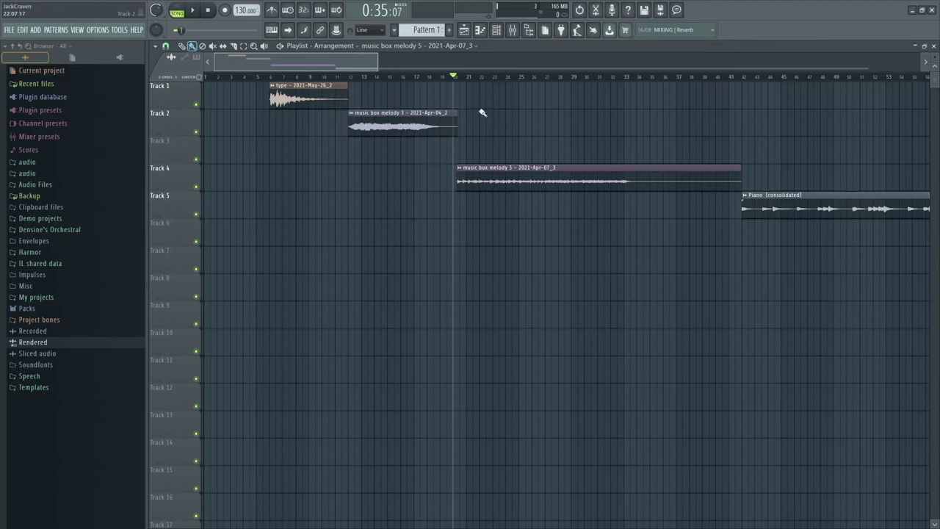
{"action": "left_click", "coordinate": [461, 77]}
{"action": "left_click", "coordinate": [462, 80]}
{"action": "key", "text": "space"}
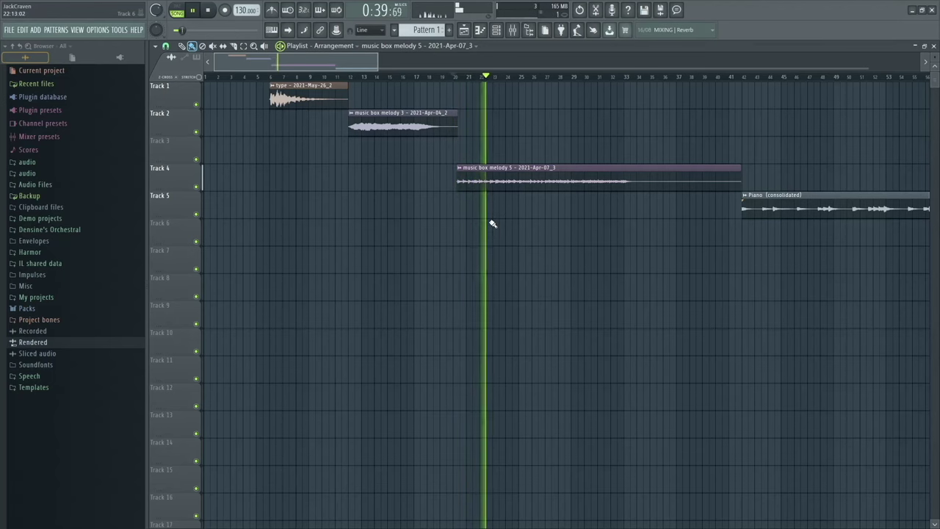
{"action": "key", "text": "space"}
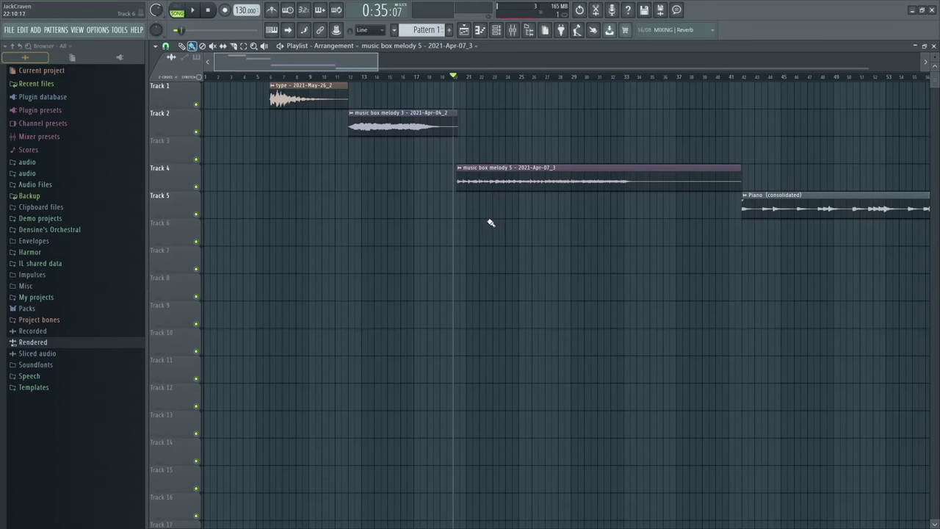
Route the music box melody 5 clip on Track 4 to mixer track 1 and show that insert in the mixer
{"action": "double_click", "coordinate": [497, 183]}
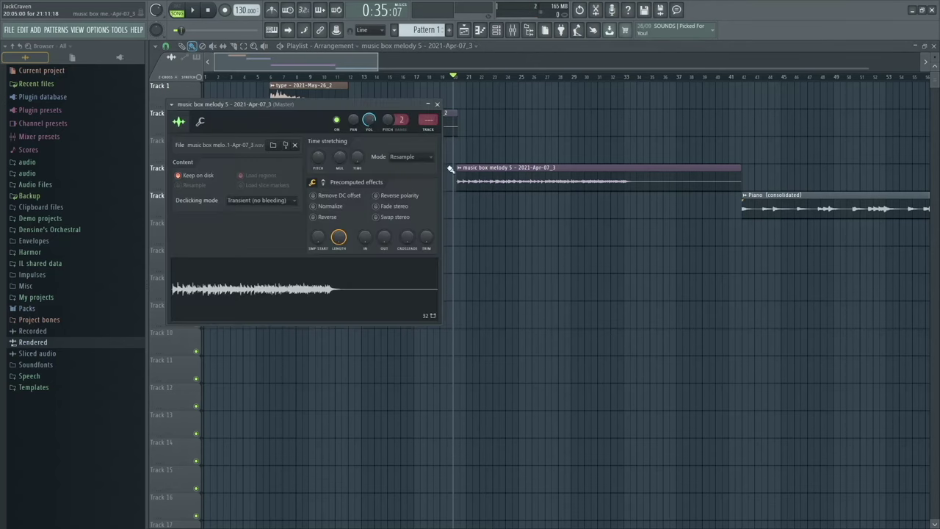
{"action": "left_click_drag", "start_coordinate": [428, 119], "coordinate": [427, 116]}
{"action": "double_click", "coordinate": [428, 119]}
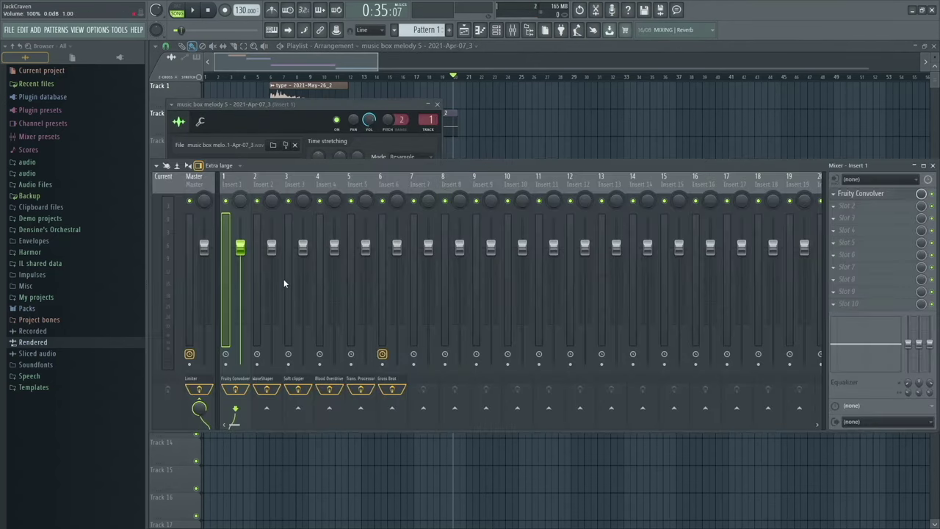
Open Fruity Convolver on Insert 1 and audition the music box melody 5 clip through the Default impulse
{"action": "left_click", "coordinate": [887, 195]}
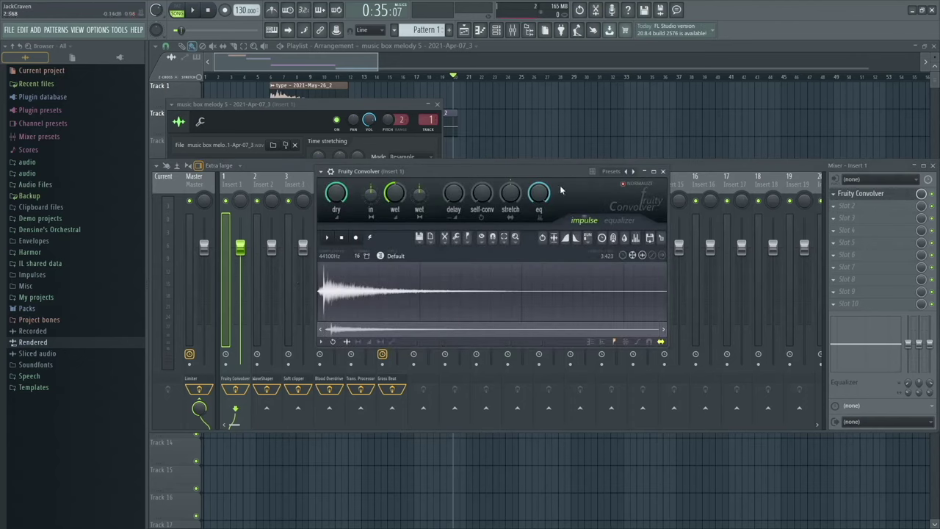
{"action": "key", "text": "space"}
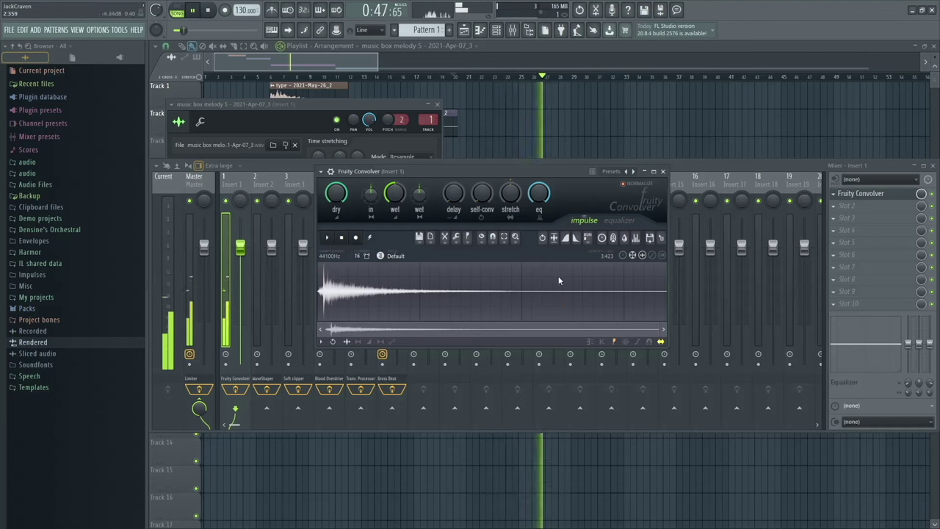
{"action": "key", "text": "space"}
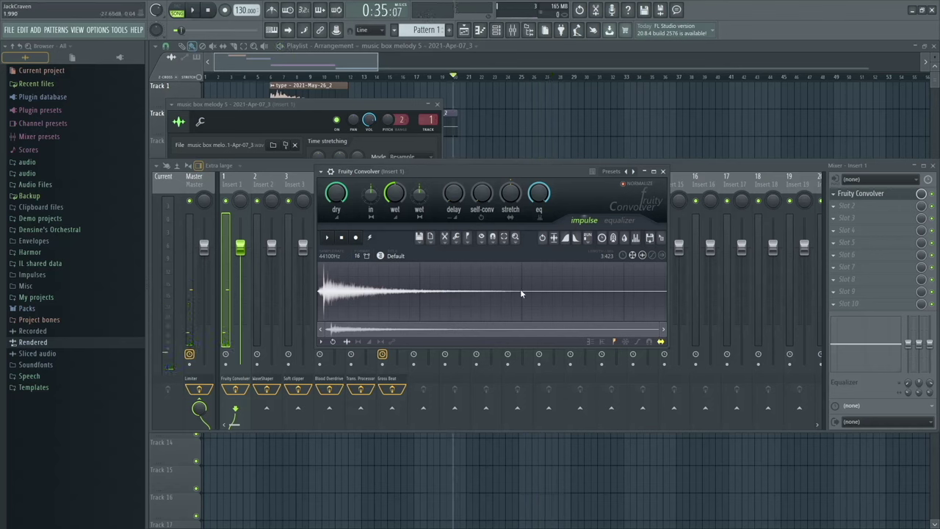
Load the sample IMP Public Swimming Pool 1 from the Real Spaces impulses folder into Fruity Convolver
{"action": "left_click", "coordinate": [420, 238]}
{"action": "left_click", "coordinate": [419, 239]}
{"action": "left_click", "coordinate": [421, 240]}
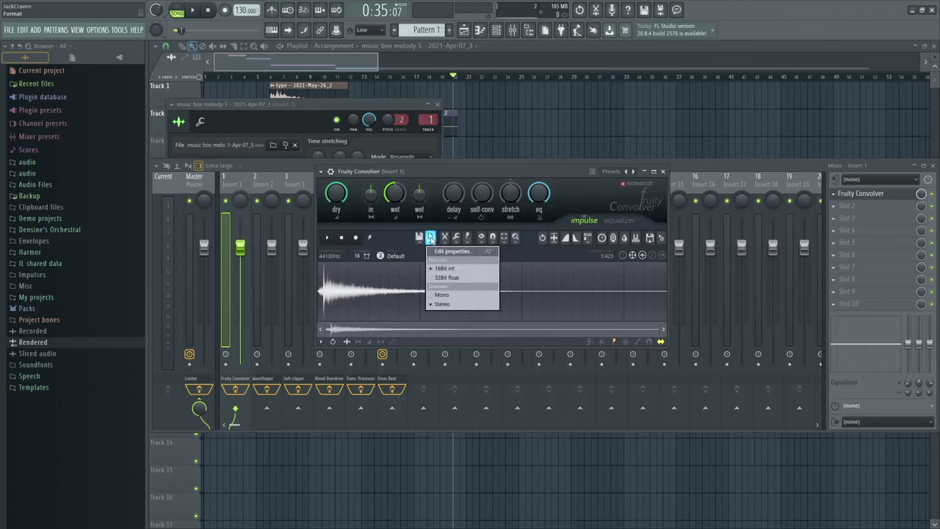
{"action": "left_click", "coordinate": [420, 240]}
{"action": "left_click", "coordinate": [420, 239]}
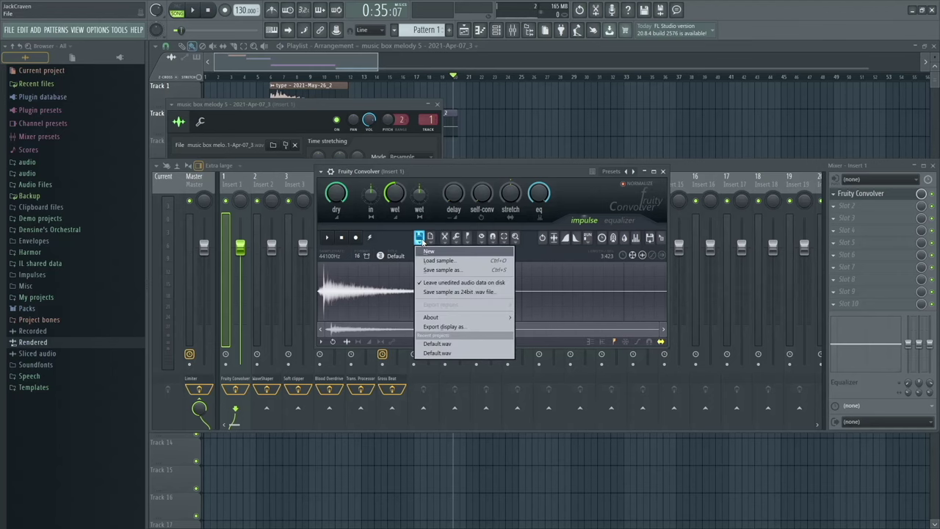
{"action": "left_click", "coordinate": [437, 261]}
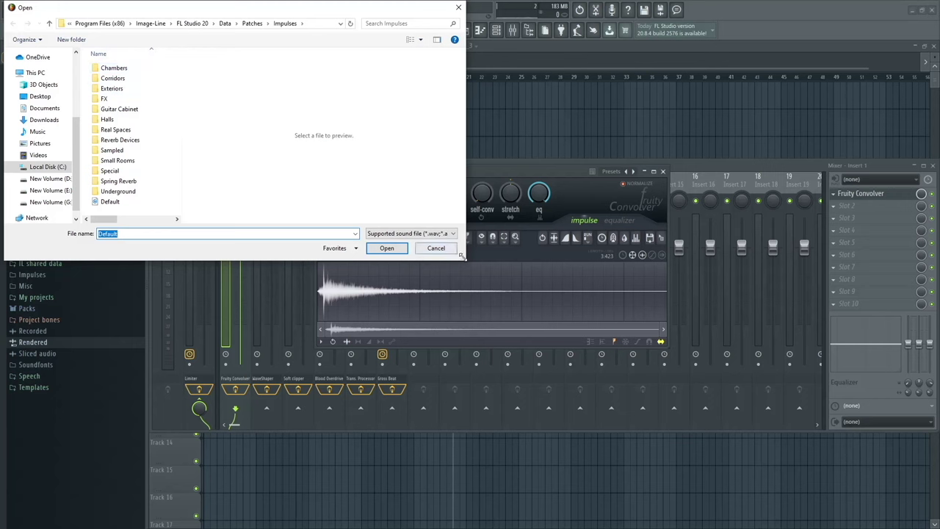
{"action": "left_click_drag", "start_coordinate": [462, 255], "coordinate": [500, 286]}
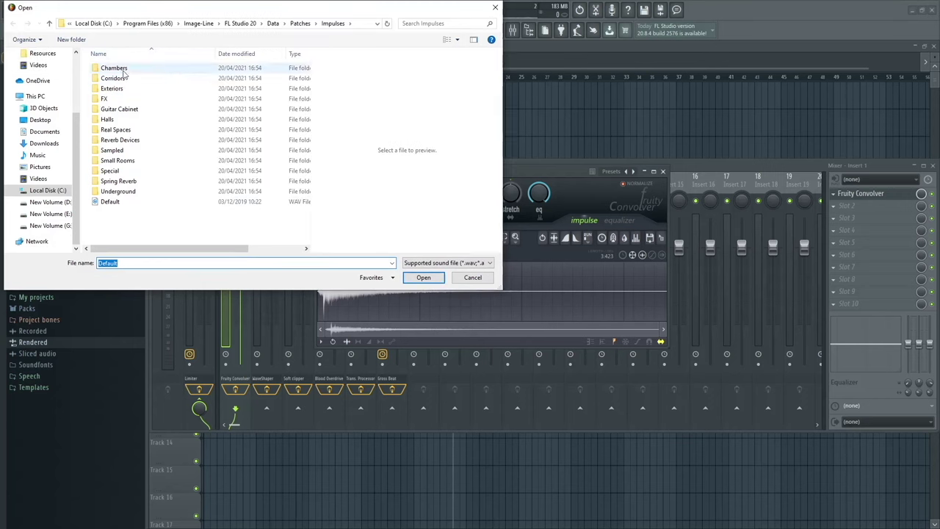
{"action": "double_click", "coordinate": [115, 130]}
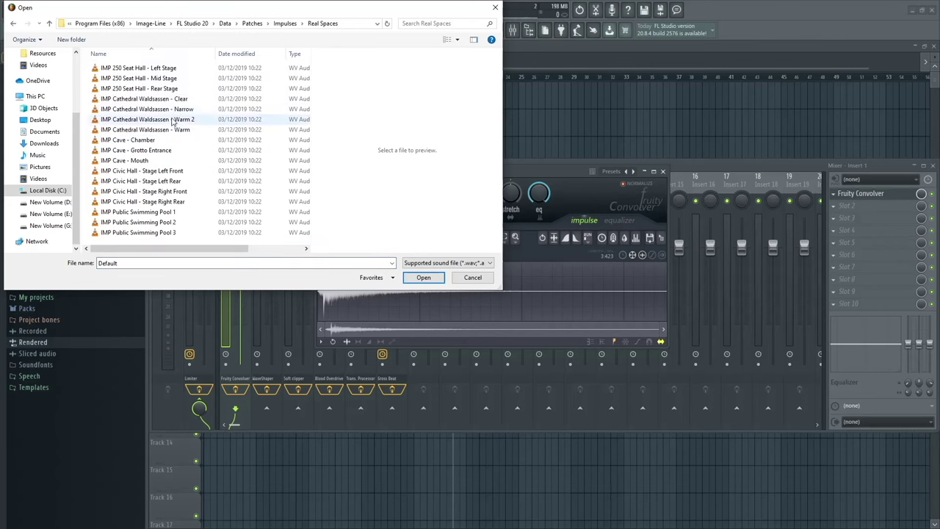
{"action": "left_click", "coordinate": [181, 213]}
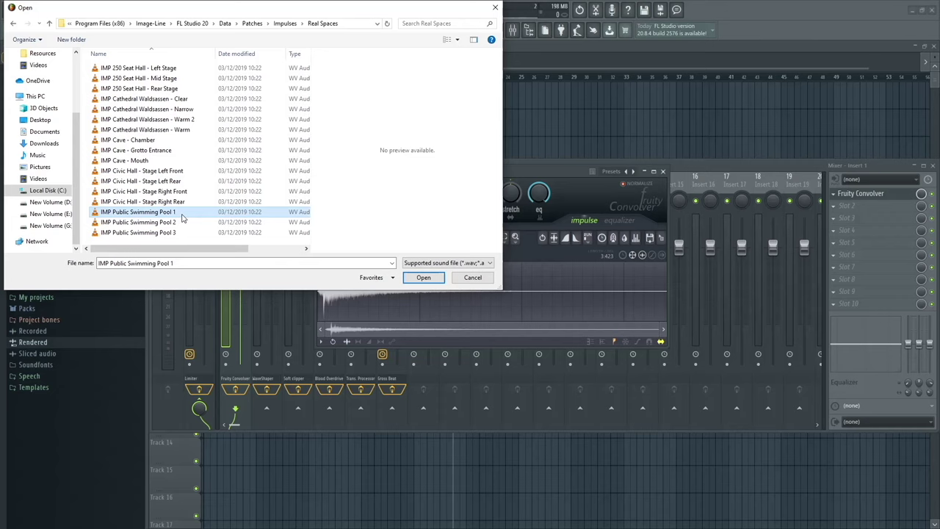
{"action": "left_click", "coordinate": [423, 277]}
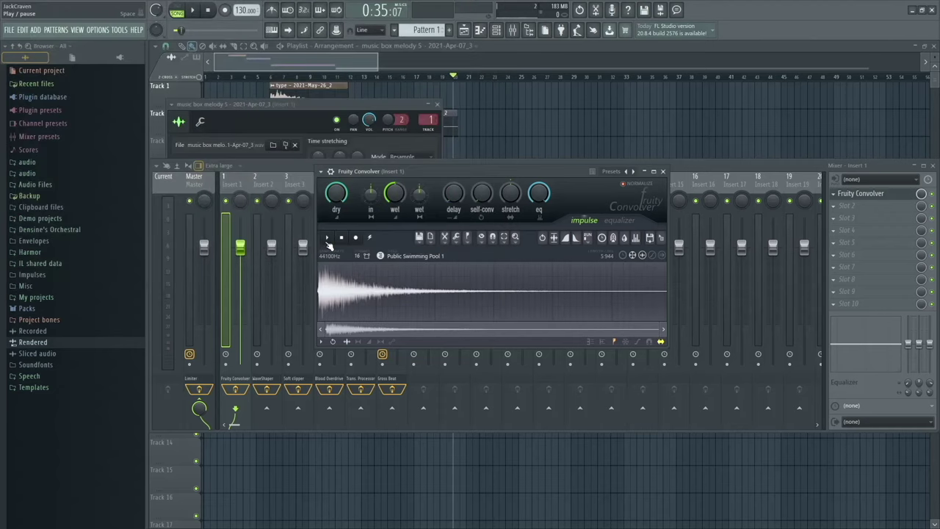
Audition the Public Swimming Pool 1 impulse on its own in Fruity Convolver and close all open windows
{"action": "left_click", "coordinate": [328, 242]}
{"action": "left_click", "coordinate": [328, 238]}
{"action": "key", "text": "F12"}
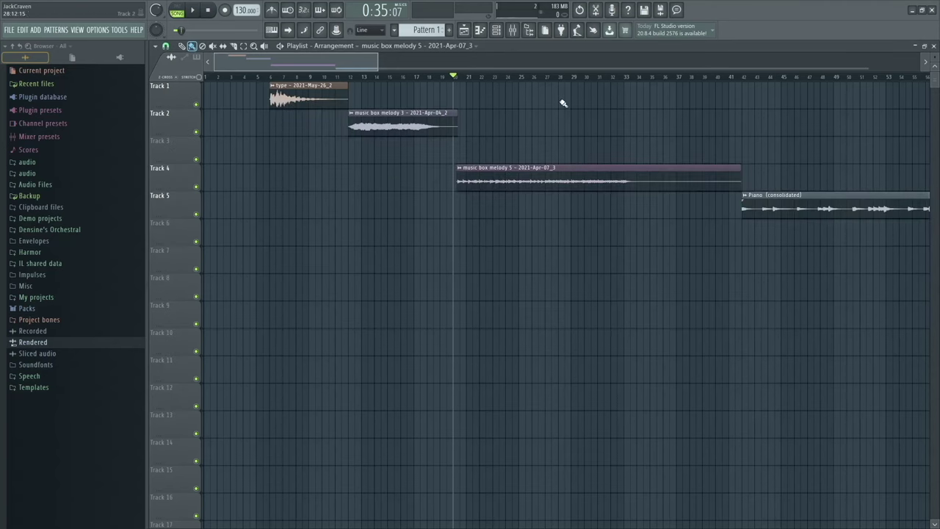
Reopen Fruity Convolver on Insert 1 and raise its delay and stretch amounts slightly while auditioning the melody and the impulse
{"action": "key", "text": "space"}
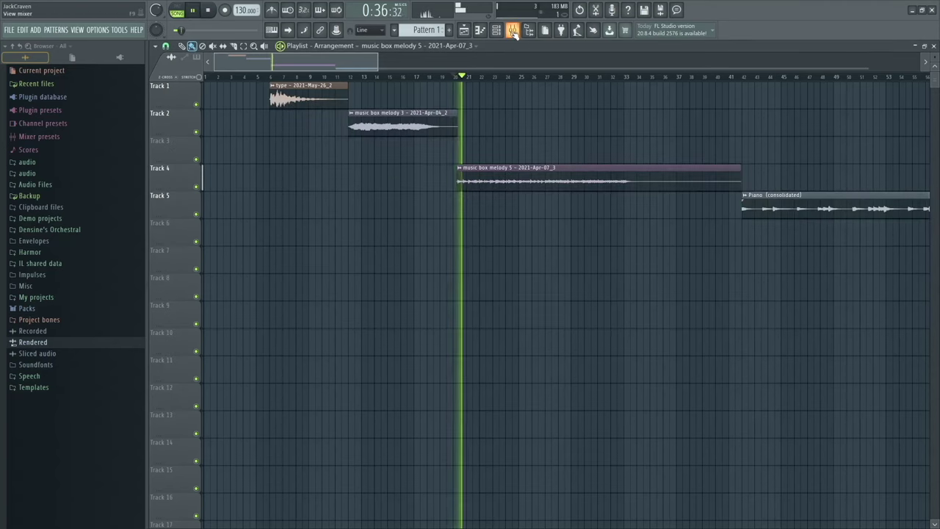
{"action": "left_click", "coordinate": [512, 30]}
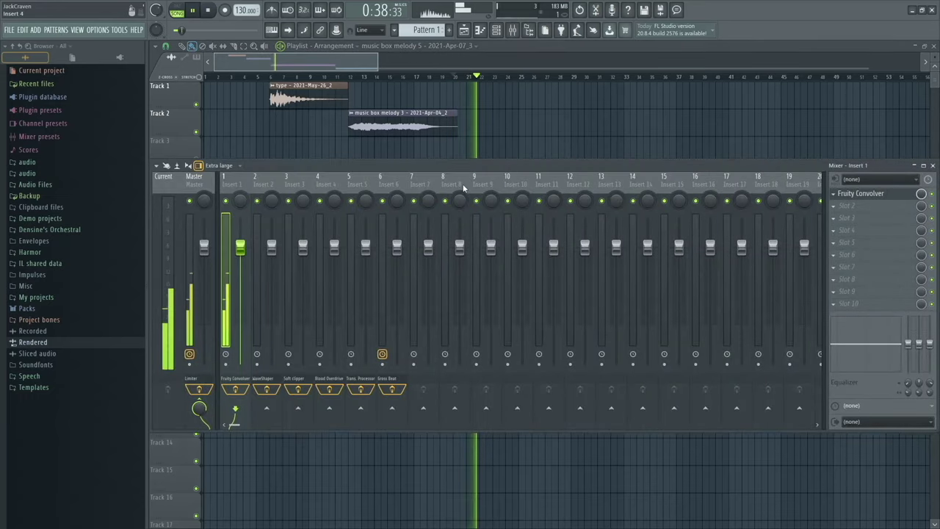
{"action": "left_click", "coordinate": [859, 194]}
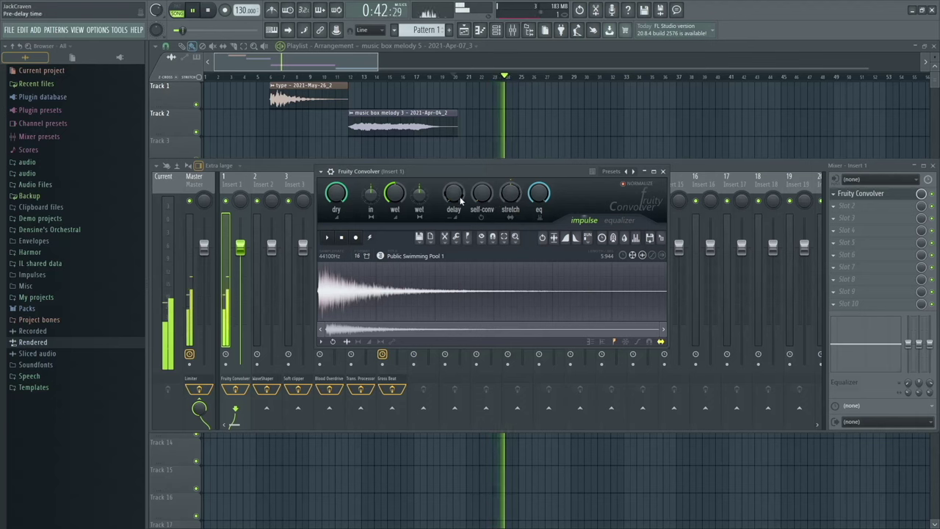
{"action": "left_click_drag", "start_coordinate": [455, 195], "coordinate": [455, 191]}
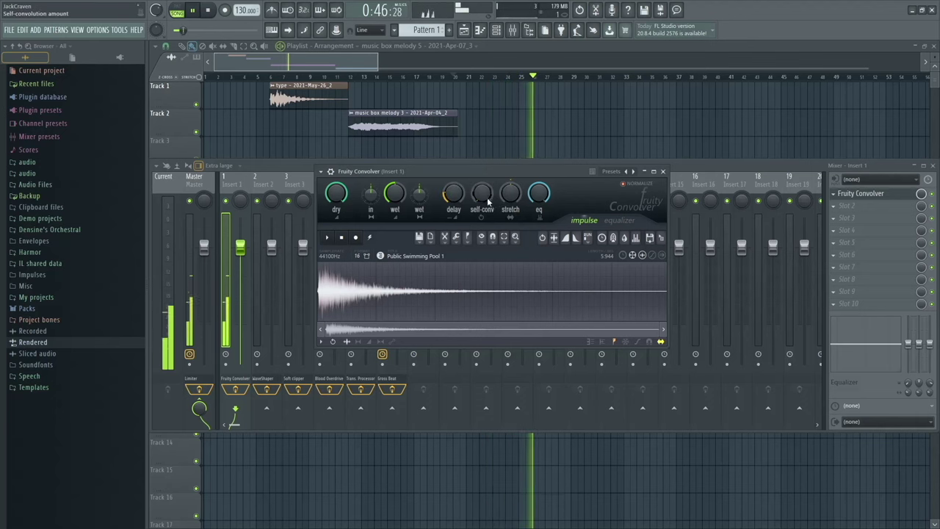
{"action": "key", "text": "space"}
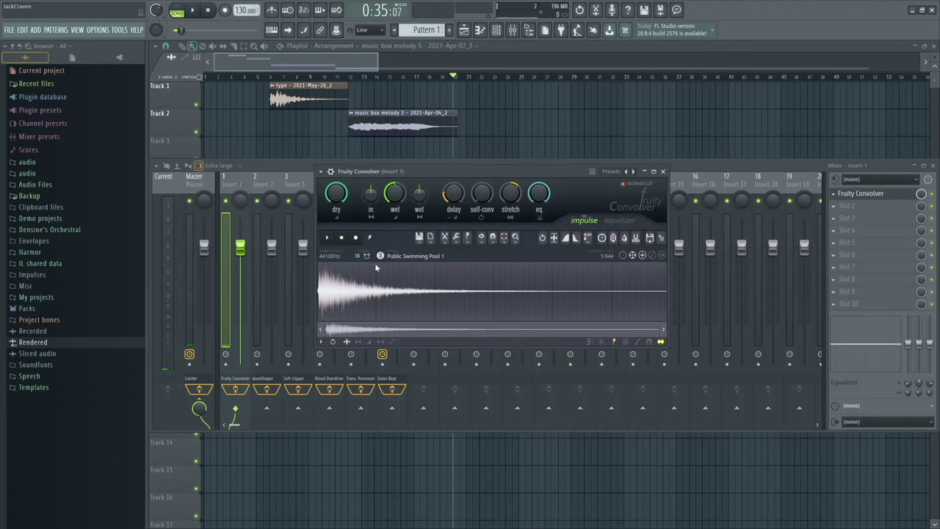
{"action": "left_click", "coordinate": [328, 238]}
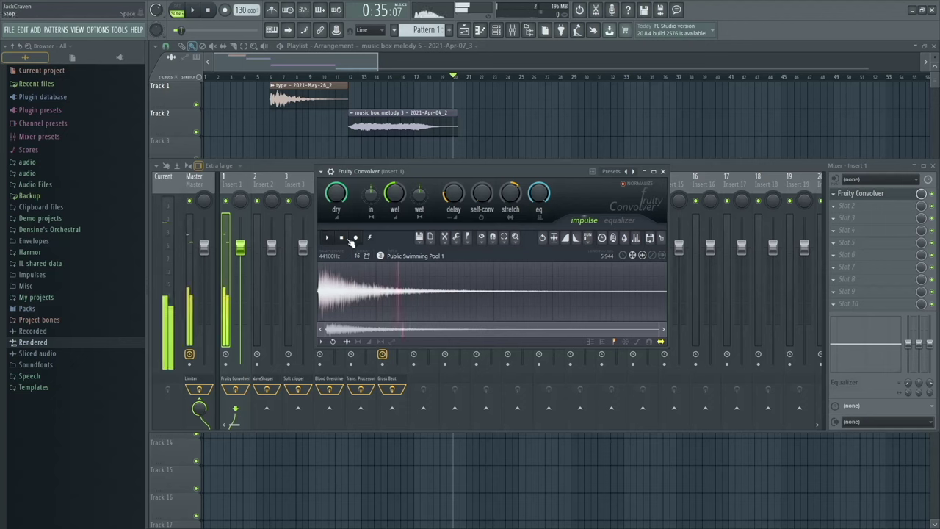
Raise Fruity Convolver's self-convolution amount while the music box melody 5 clip plays, and move its window down slightly
{"action": "key", "text": "space"}
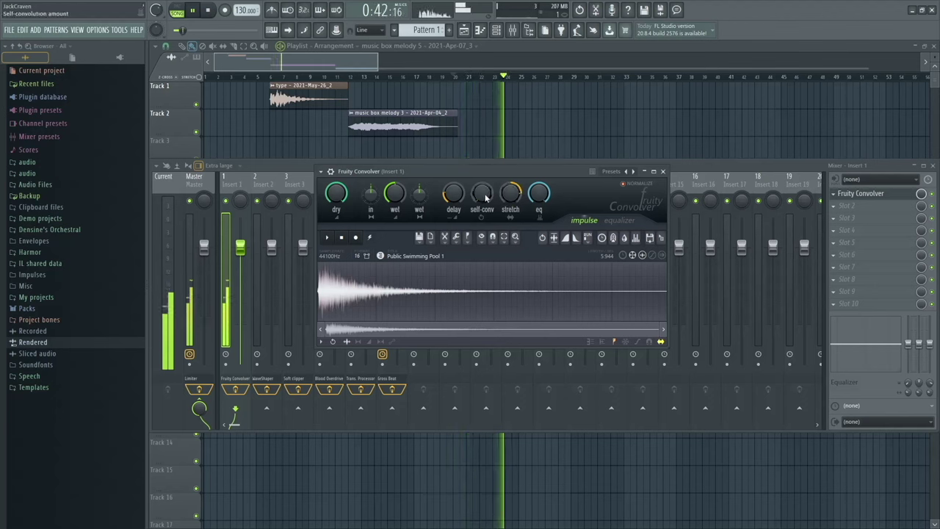
{"action": "left_click_drag", "start_coordinate": [482, 193], "coordinate": [482, 183]}
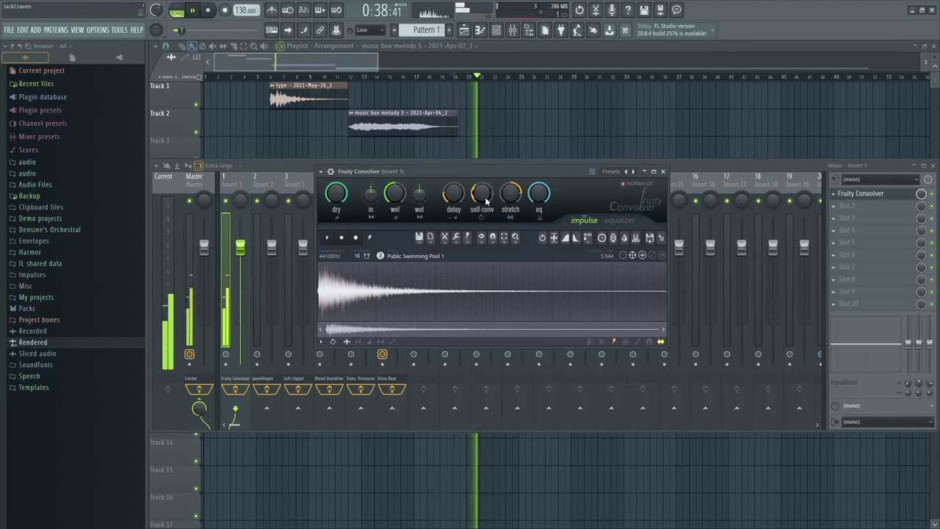
{"action": "key", "text": "space"}
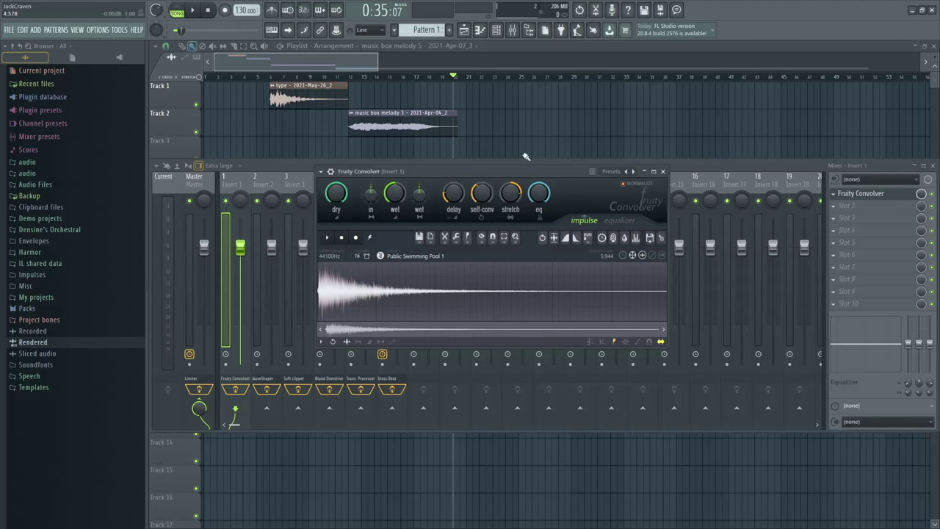
{"action": "mouse_move", "coordinate": [382, 171]}
{"action": "left_mouse_down"}
{"action": "mouse_move", "coordinate": [324, 177]}
{"action": "mouse_move", "coordinate": [379, 184]}
{"action": "left_mouse_up"}
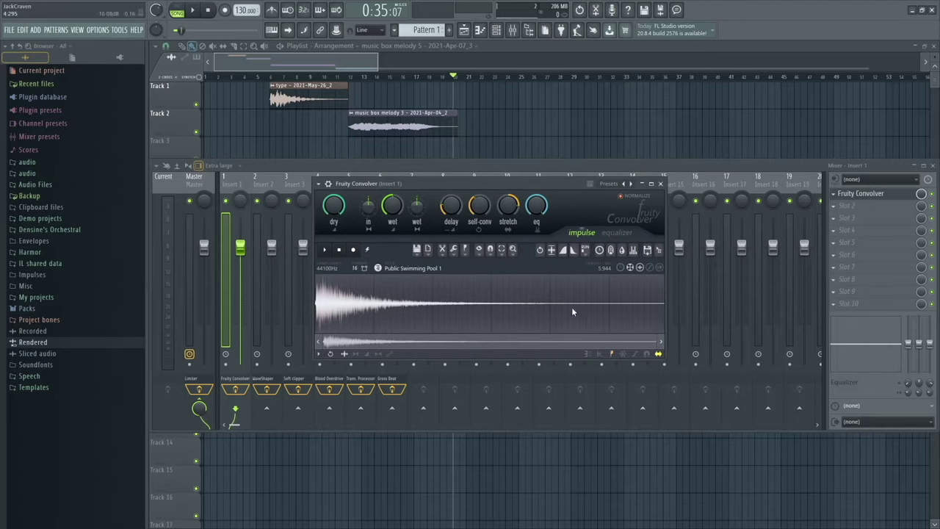
Close Fruity Convolver, then straighten the curve of Fruity WaveShaper on Insert 2 into a diagonal line
{"action": "left_click", "coordinate": [661, 185]}
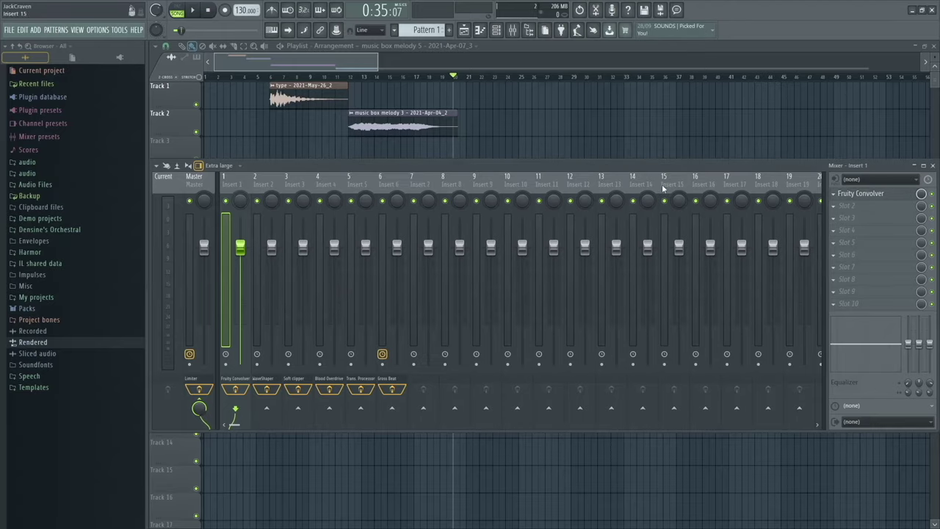
{"action": "left_click", "coordinate": [267, 184]}
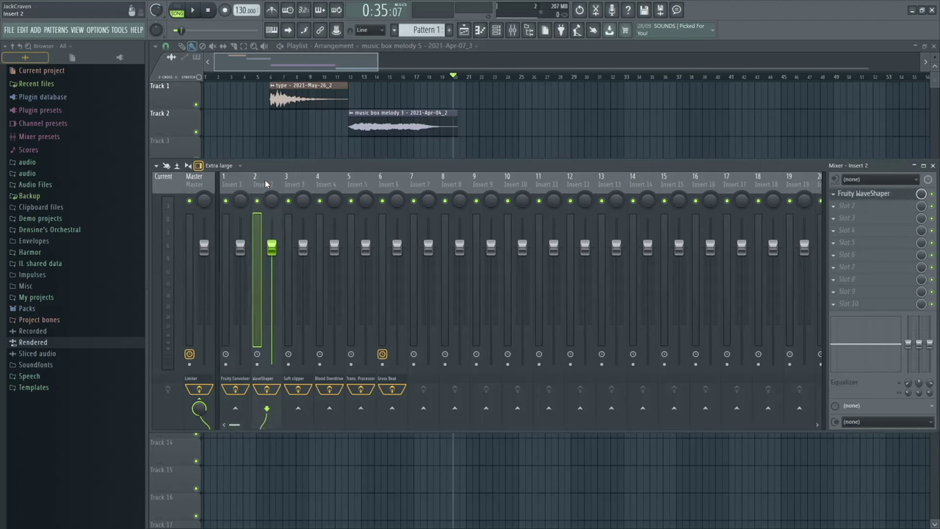
{"action": "left_click", "coordinate": [864, 193]}
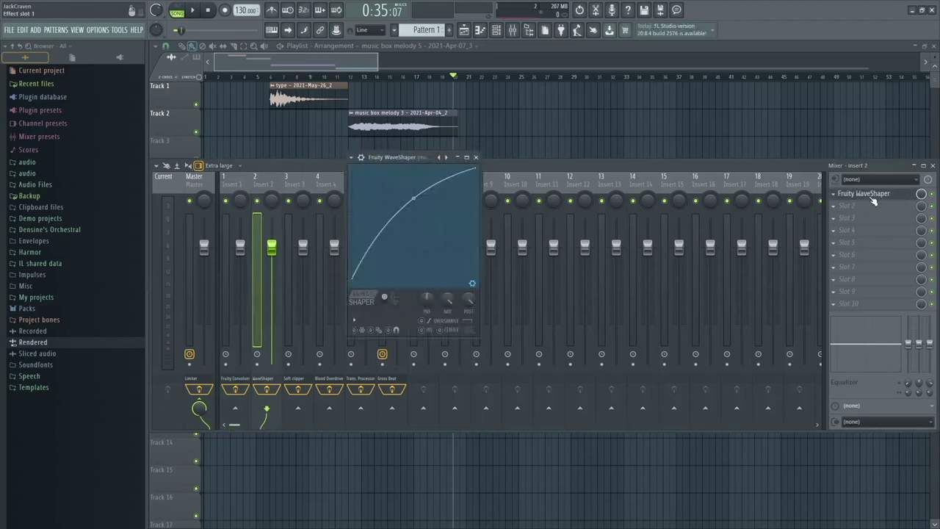
{"action": "left_click_drag", "start_coordinate": [414, 198], "coordinate": [414, 221]}
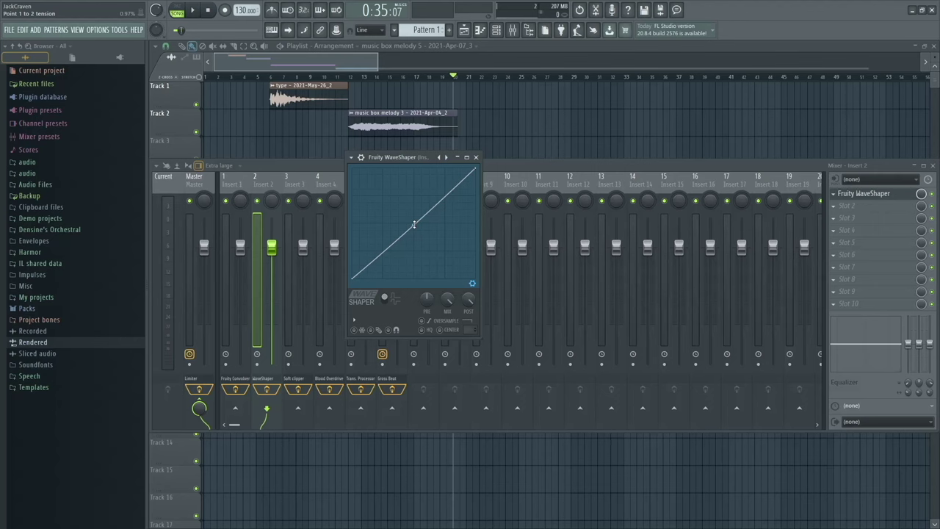
Look up where Fruity WaveShaper is listed among the Distortion replacement effects for Insert 2's first slot
{"action": "left_click", "coordinate": [838, 195]}
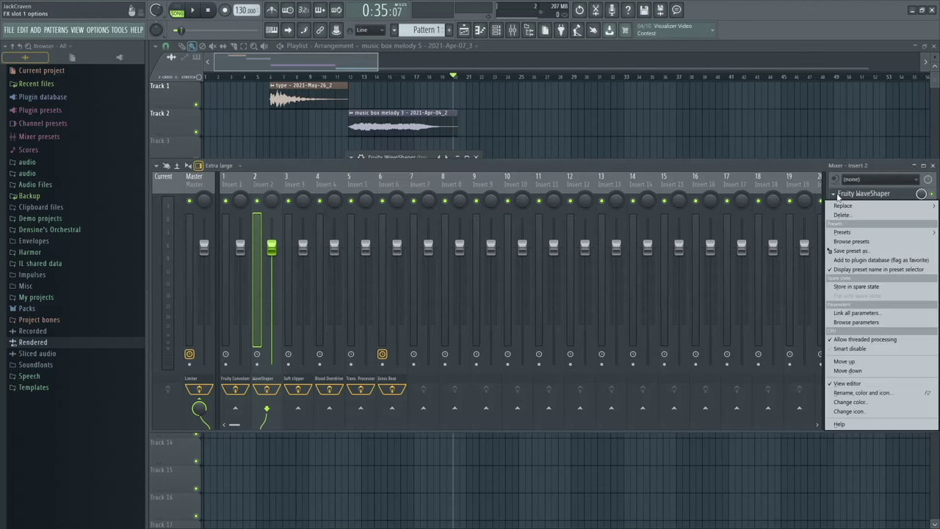
{"action": "mouse_move", "coordinate": [858, 206]}
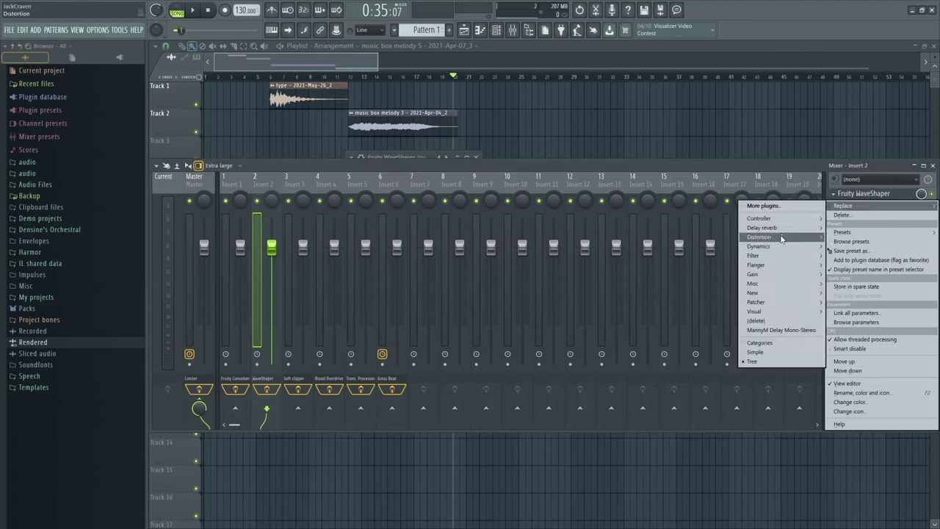
{"action": "mouse_move", "coordinate": [782, 239]}
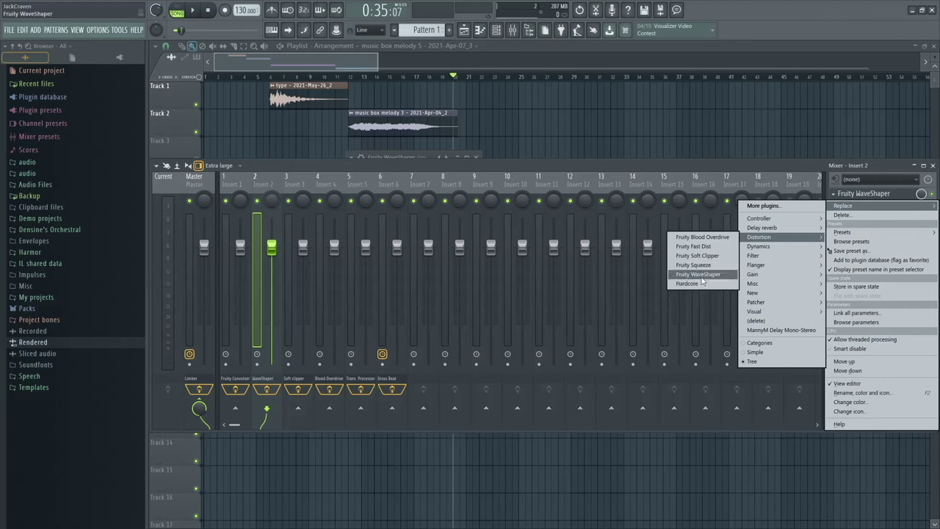
{"action": "left_click", "coordinate": [777, 169]}
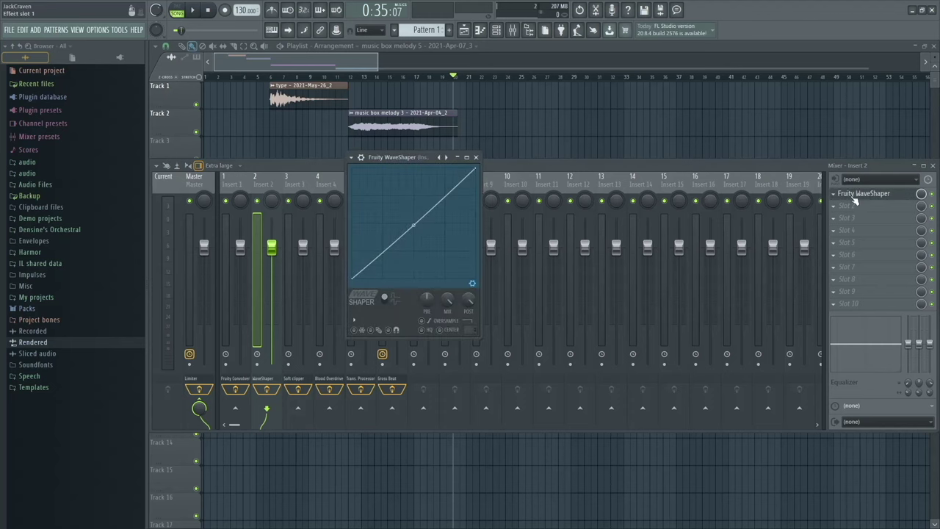
Enlarge the Fruity WaveShaper window to a moderate size and place it over the mixer below the playlist clips
{"action": "left_click_drag", "start_coordinate": [411, 157], "coordinate": [389, 140]}
{"action": "left_click_drag", "start_coordinate": [452, 268], "coordinate": [720, 430]}
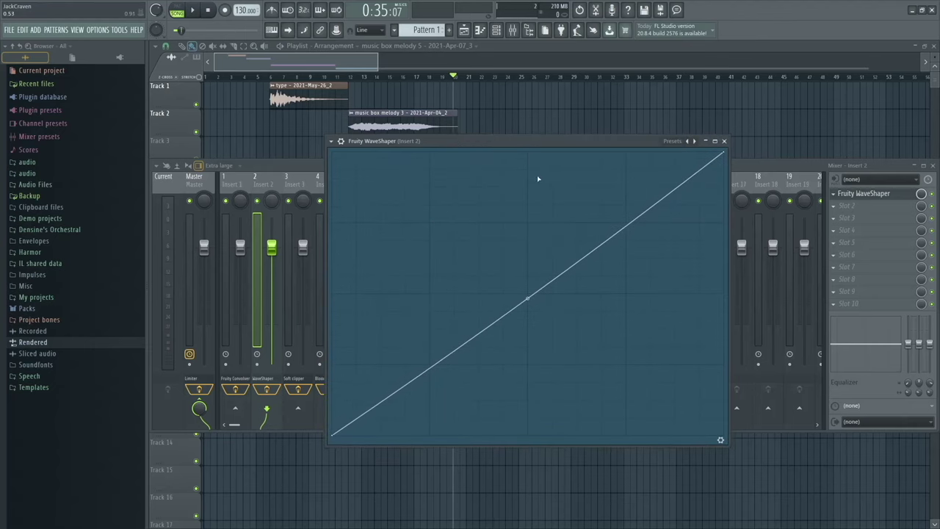
{"action": "left_click_drag", "start_coordinate": [529, 140], "coordinate": [441, 109]}
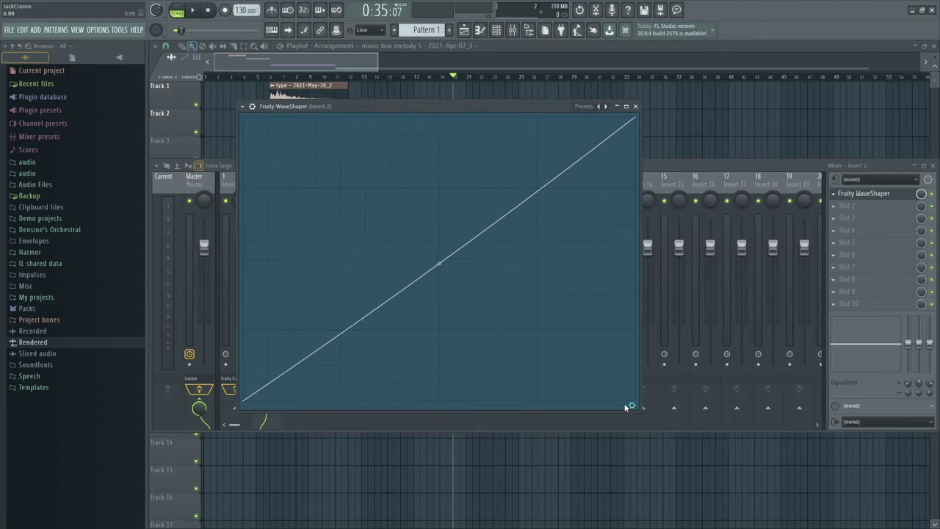
{"action": "left_click_drag", "start_coordinate": [633, 407], "coordinate": [441, 374]}
{"action": "left_click_drag", "start_coordinate": [346, 108], "coordinate": [405, 167]}
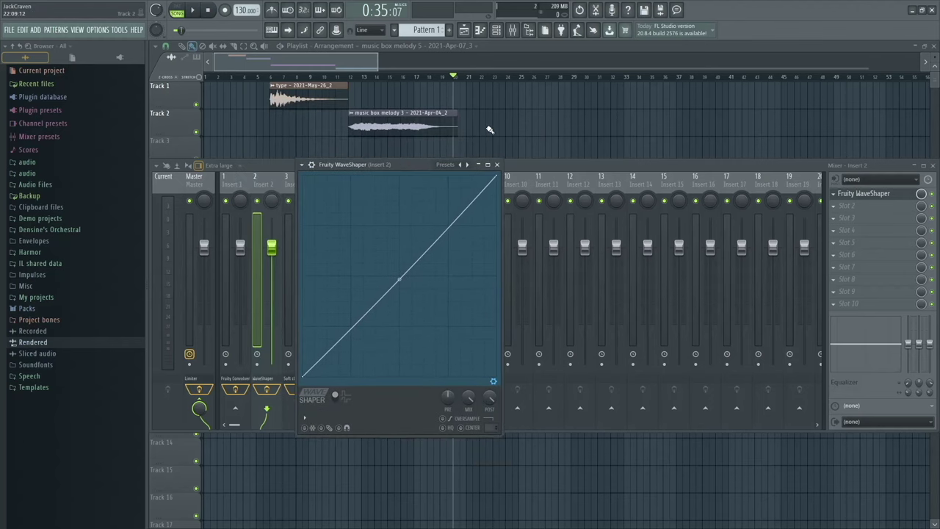
Hide the mixer and audition the music box melody 3 clip from its start in the playlist
{"action": "key", "text": "F5"}
{"action": "scroll", "coordinate": [489, 307], "scroll_direction": "right", "scroll_amount": 3}
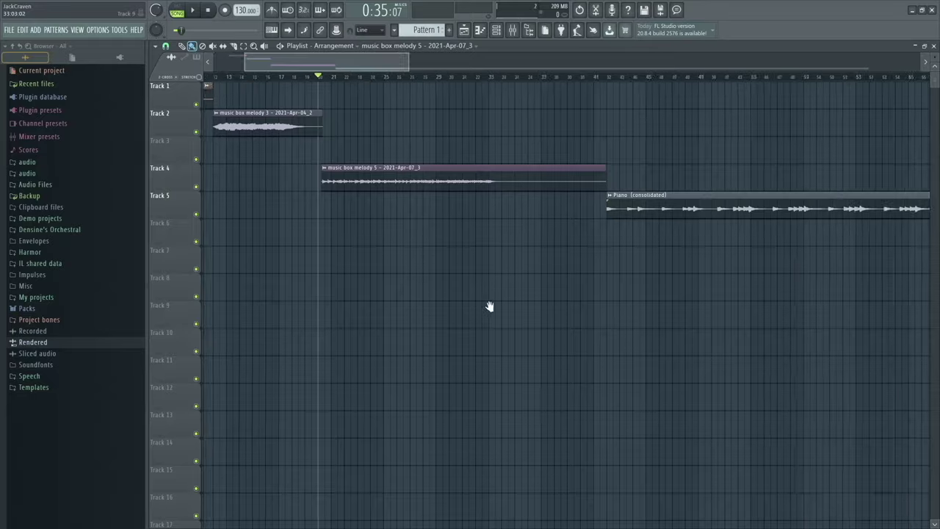
{"action": "scroll", "coordinate": [455, 265], "scroll_direction": "left", "scroll_amount": 3}
{"action": "left_click", "coordinate": [348, 78]}
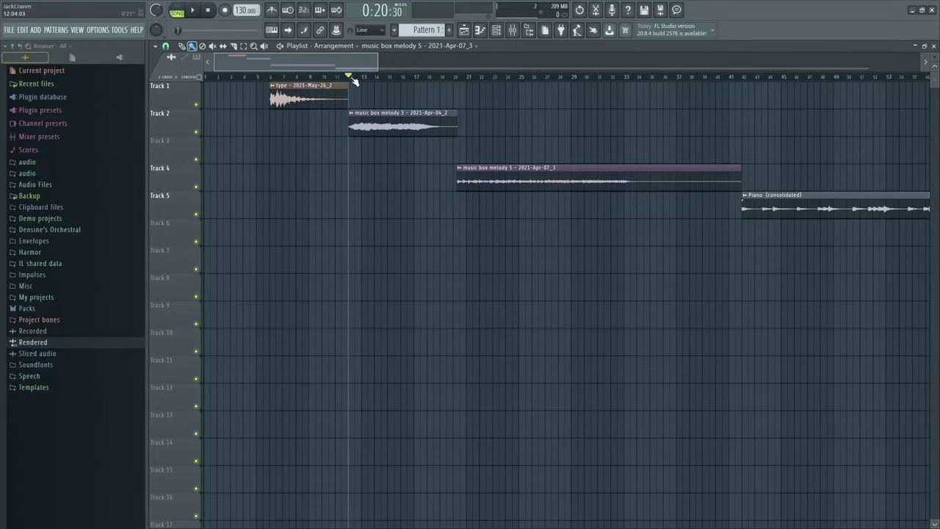
{"action": "double_click", "coordinate": [380, 128]}
{"action": "key", "text": "space"}
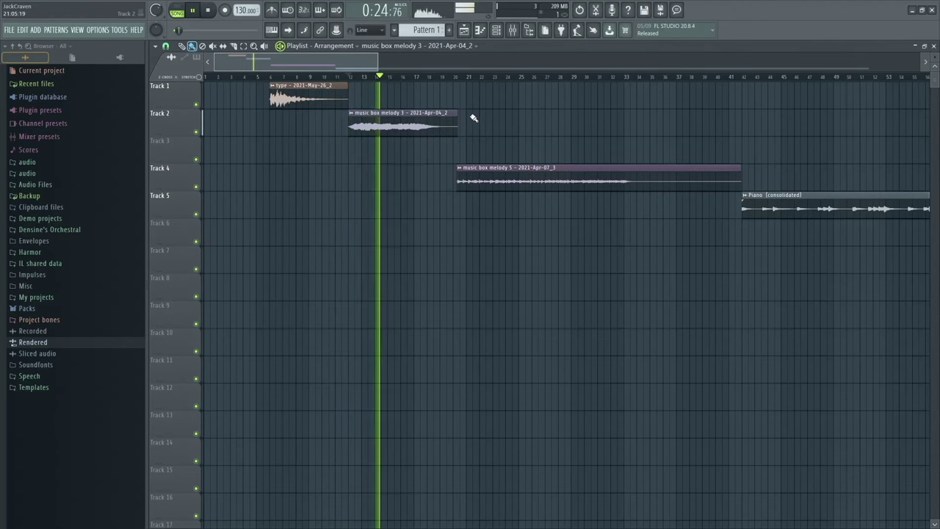
{"action": "key", "text": "space"}
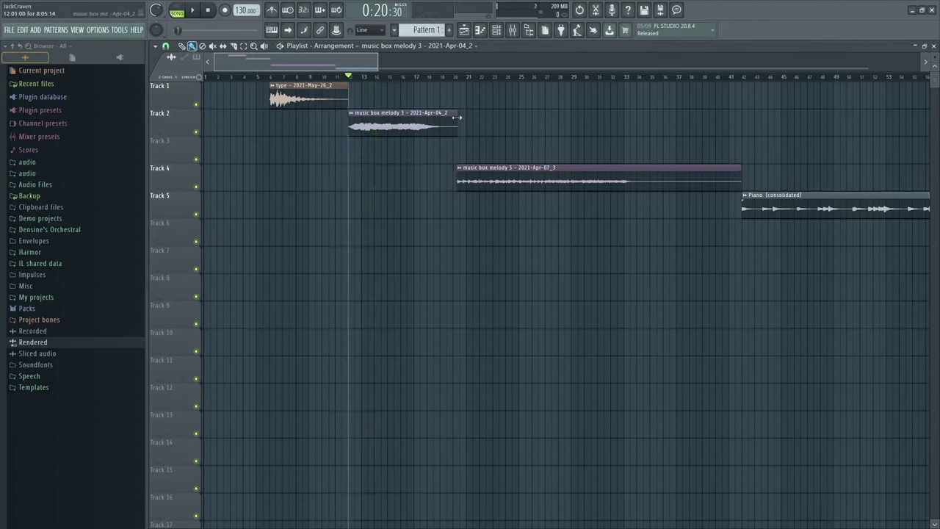
Route the music box melody 3 clip to mixer track 2 and open Fruity WaveShaper on that insert
{"action": "double_click", "coordinate": [382, 125]}
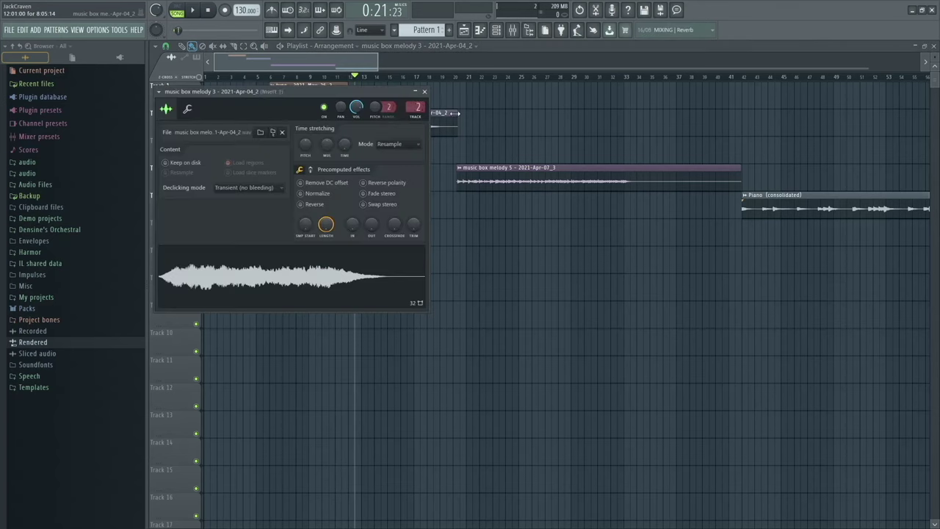
{"action": "double_click", "coordinate": [418, 108]}
{"action": "double_click", "coordinate": [418, 108]}
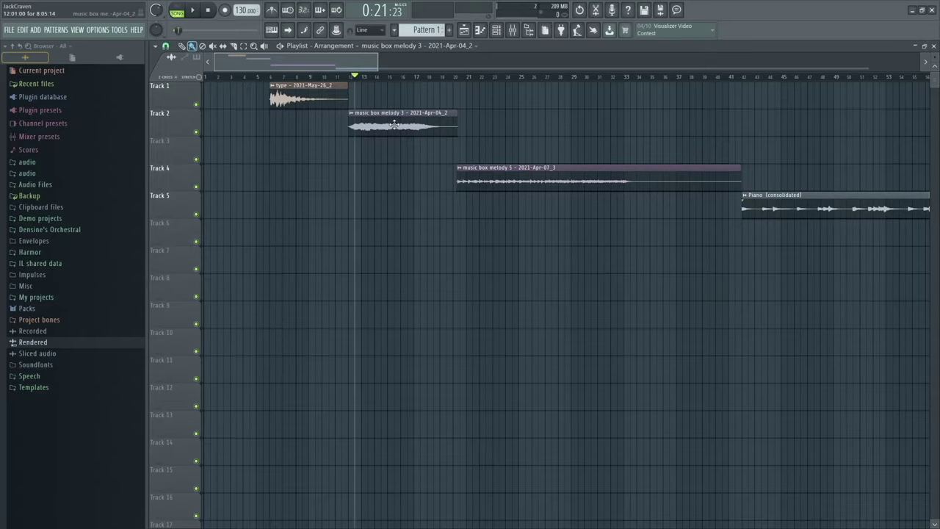
{"action": "double_click", "coordinate": [418, 108]}
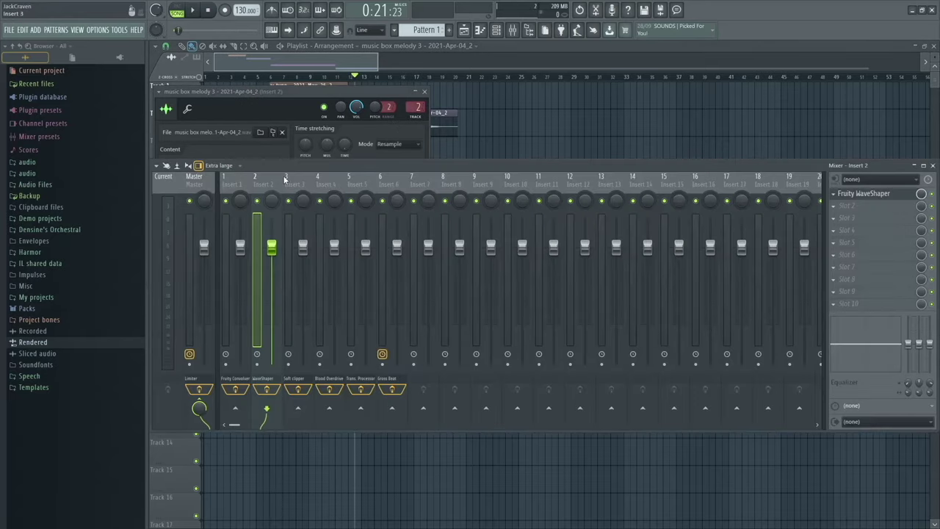
{"action": "left_click", "coordinate": [867, 194]}
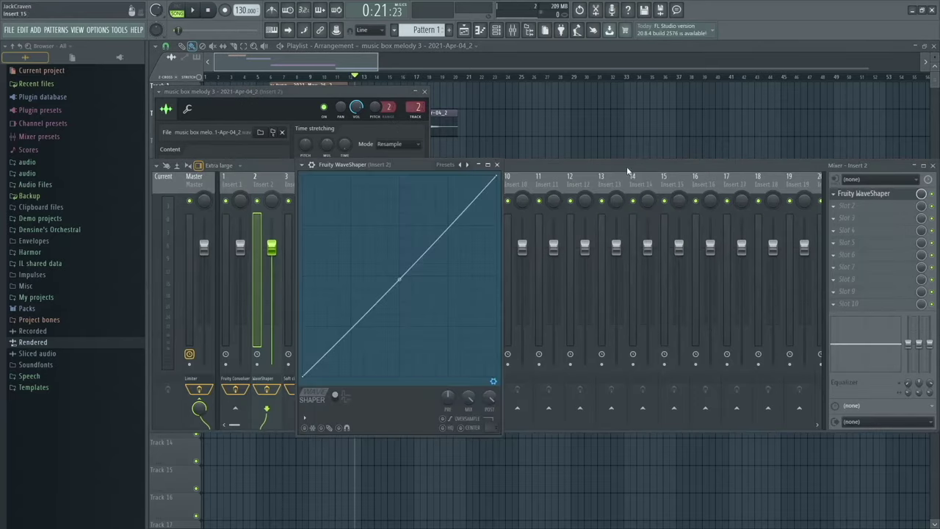
Close the open windows and play the melody while observing its input level in Fruity WaveShaper on Insert 2
{"action": "key", "text": "F12"}
{"action": "key", "text": "space"}
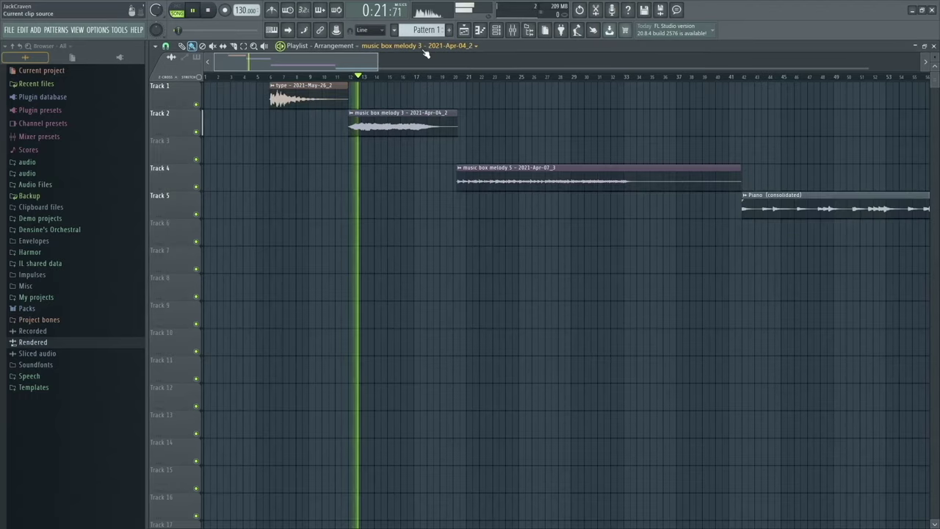
{"action": "left_click", "coordinate": [512, 30]}
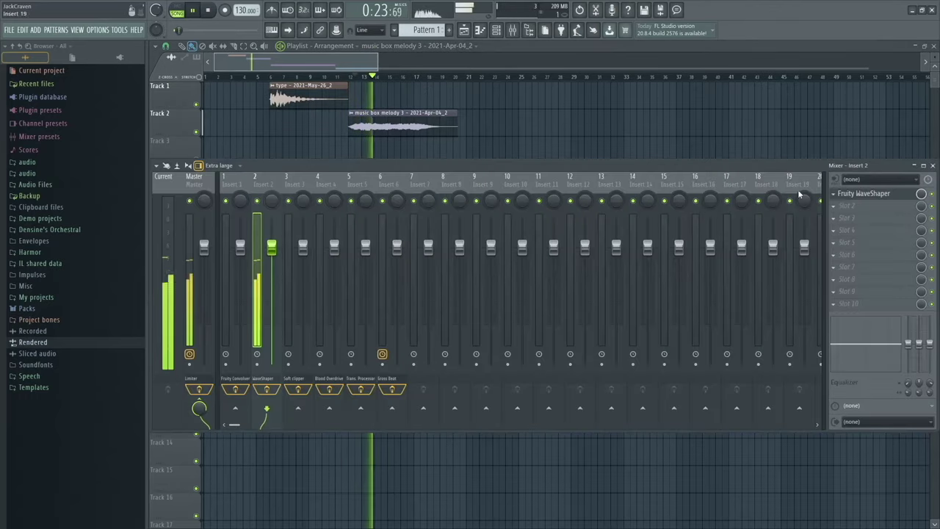
{"action": "left_click", "coordinate": [881, 195]}
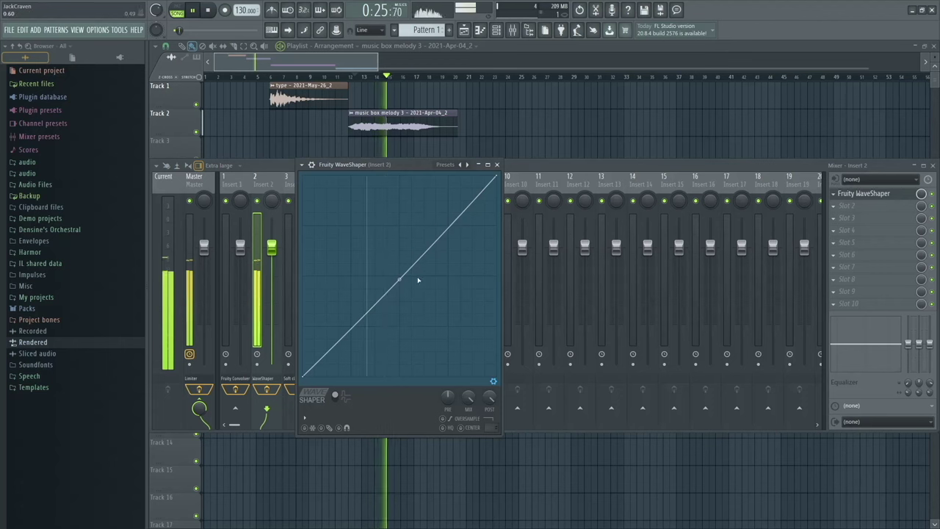
{"action": "key", "text": "space"}
{"action": "key", "text": "space"}
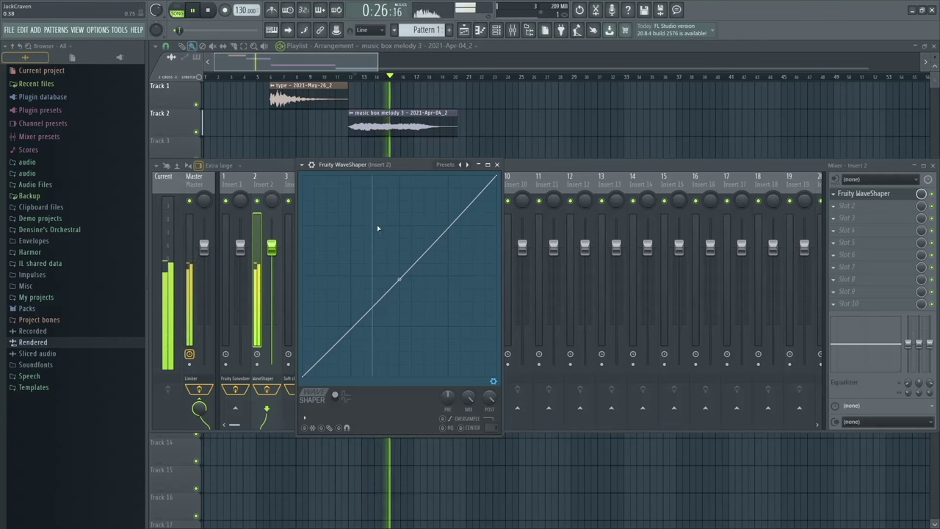
{"action": "key", "text": "space"}
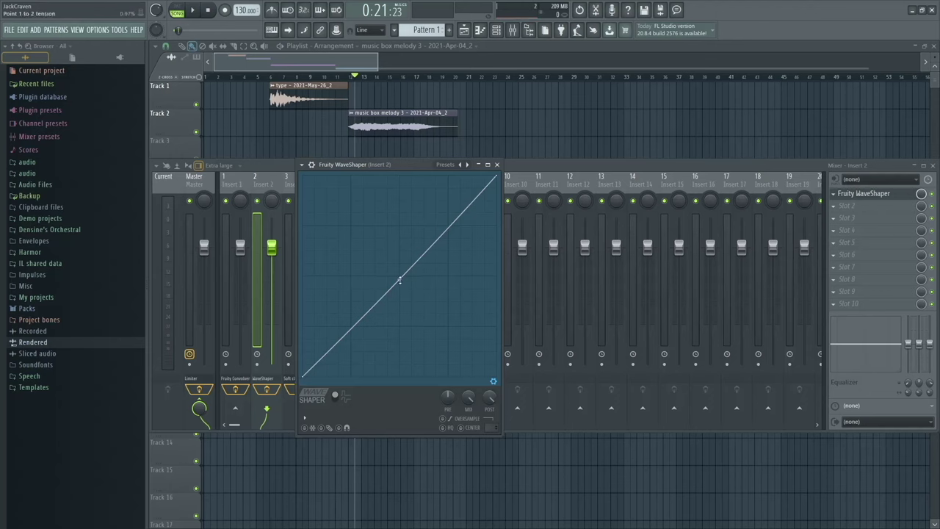
Bend the WaveShaper curve strongly upward while the melody plays, and return it to a nearly straight diagonal
{"action": "key", "text": "space"}
{"action": "left_click_drag", "start_coordinate": [399, 280], "coordinate": [399, 190]}
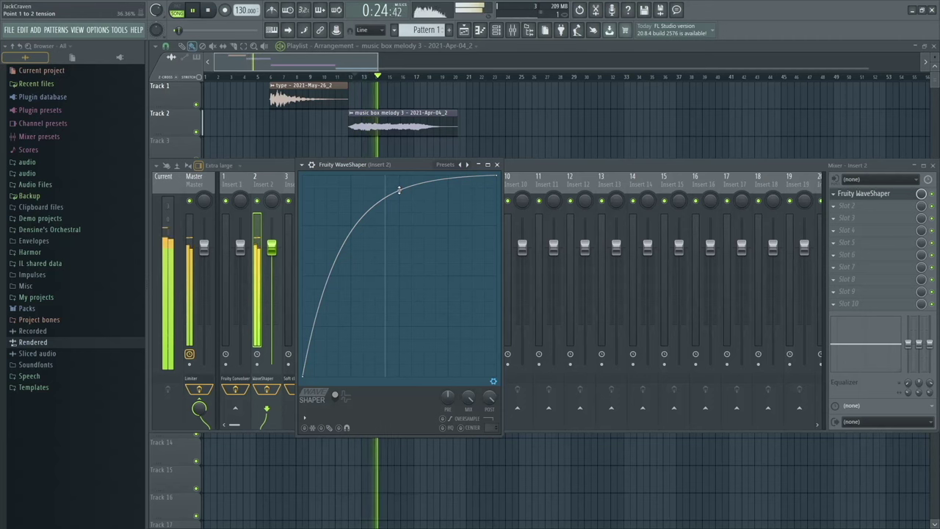
{"action": "key", "text": "space"}
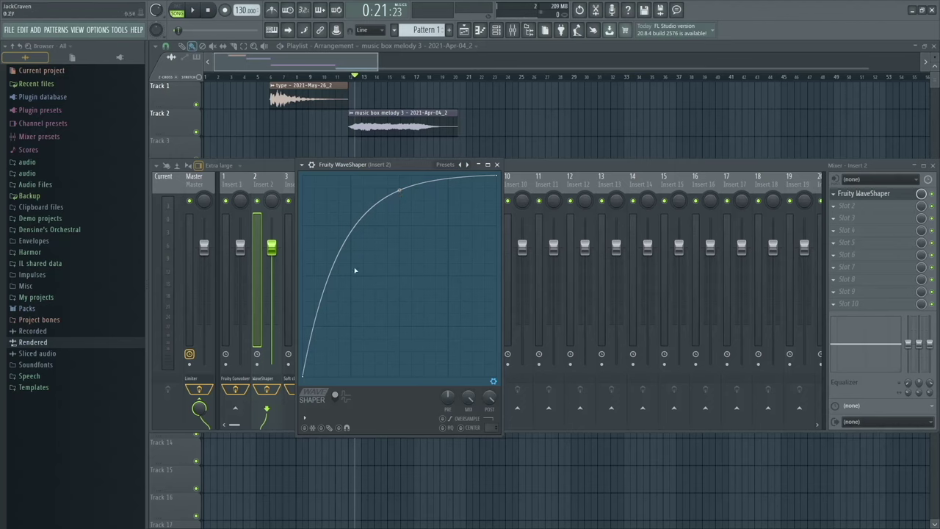
{"action": "left_click_drag", "start_coordinate": [399, 190], "coordinate": [399, 274]}
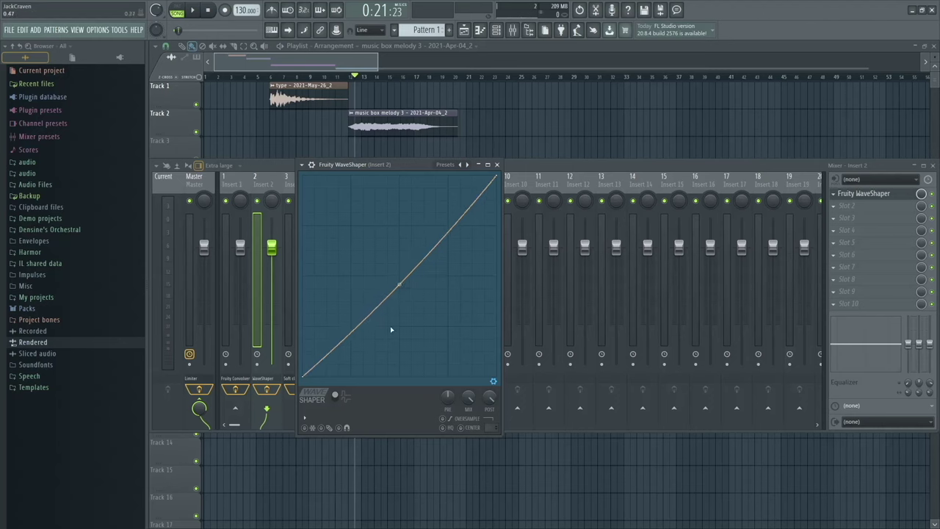
Add points across the lower part of the WaveShaper curve to form a jagged zigzag of sharp peaks and dips
{"action": "right_click", "coordinate": [334, 360]}
{"action": "right_click", "coordinate": [326, 314]}
{"action": "right_click", "coordinate": [352, 273]}
{"action": "right_click", "coordinate": [374, 321]}
{"action": "right_click", "coordinate": [332, 259]}
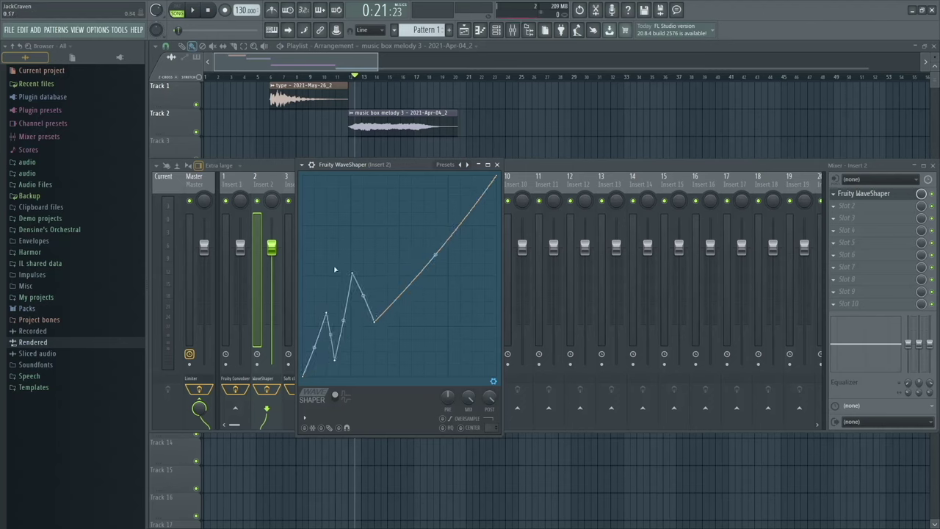
{"action": "right_click", "coordinate": [377, 235]}
{"action": "right_click", "coordinate": [406, 277]}
{"action": "right_click", "coordinate": [360, 231]}
{"action": "left_click_drag", "start_coordinate": [377, 235], "coordinate": [383, 204]}
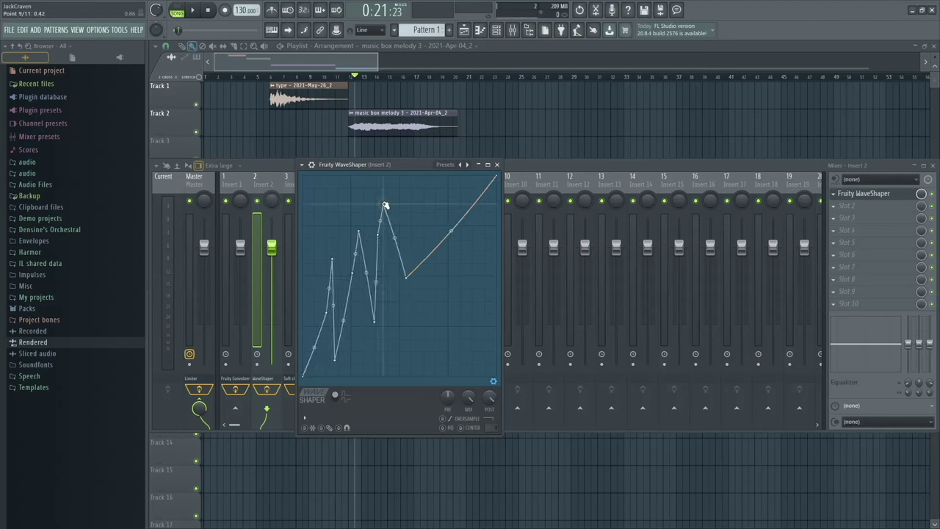
{"action": "right_click", "coordinate": [310, 217]}
{"action": "right_click", "coordinate": [350, 213]}
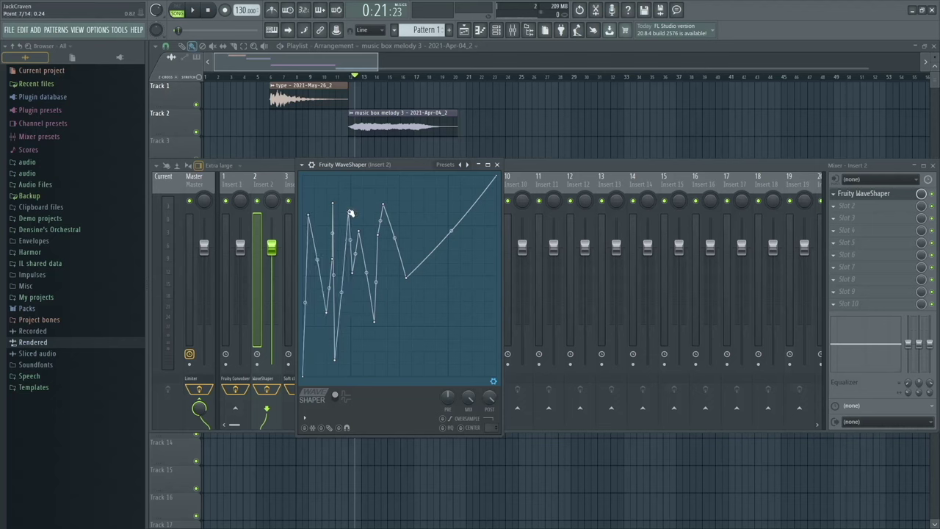
Lower the master volume to 31% and reduce the tall peaks near the WaveShaper curve's start while auditioning the melody
{"action": "key", "text": "space"}
{"action": "key", "text": "space"}
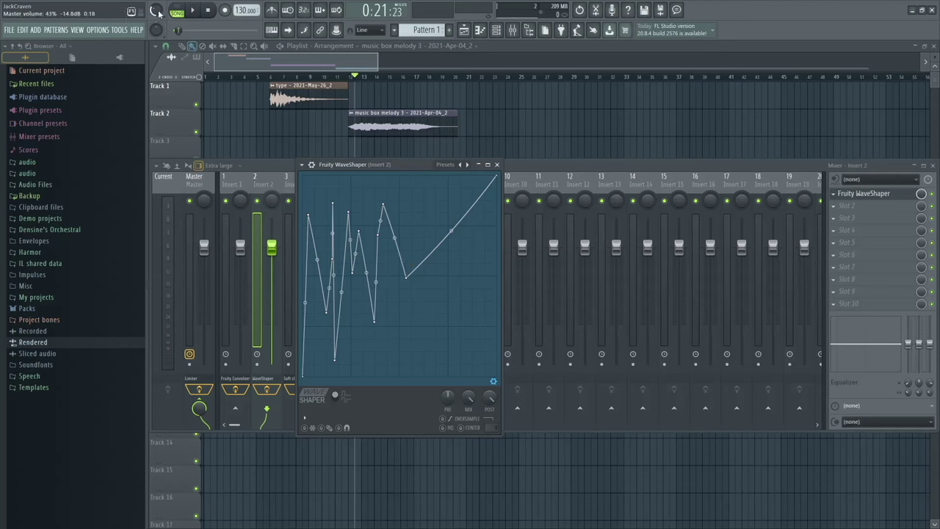
{"action": "key", "text": "space"}
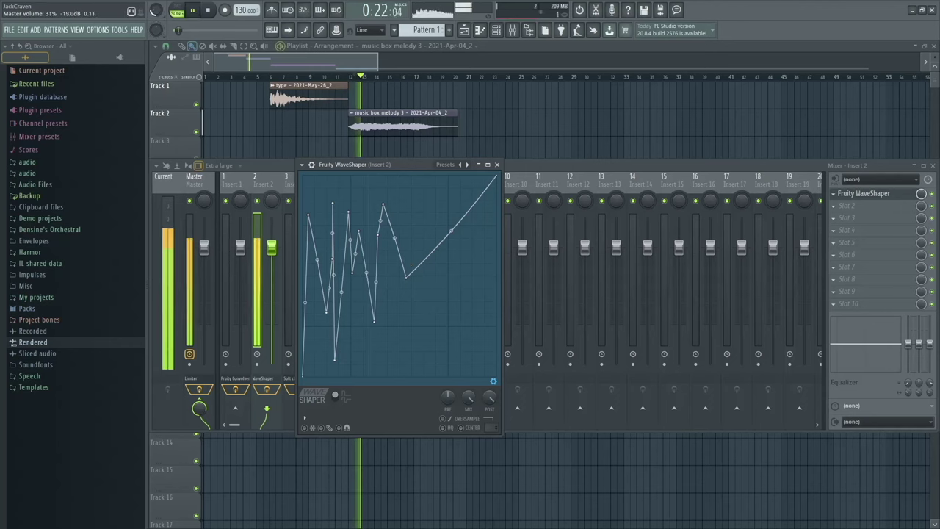
{"action": "left_click_drag", "start_coordinate": [321, 224], "coordinate": [350, 263]}
{"action": "key", "text": "space"}
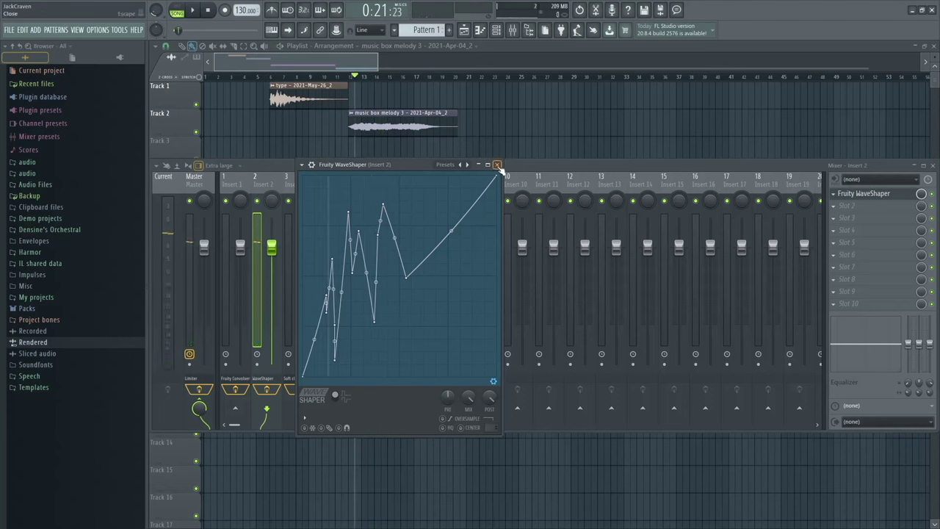
Show WaveShaper's detailed settings, load its Default preset, and step through the following presets to settle on Fast dist 1
{"action": "left_click", "coordinate": [311, 166]}
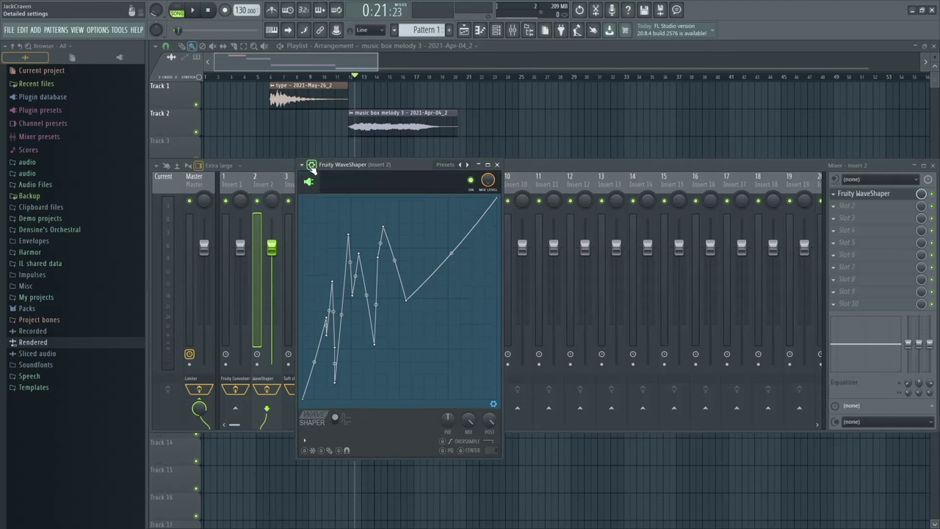
{"action": "left_click", "coordinate": [301, 165]}
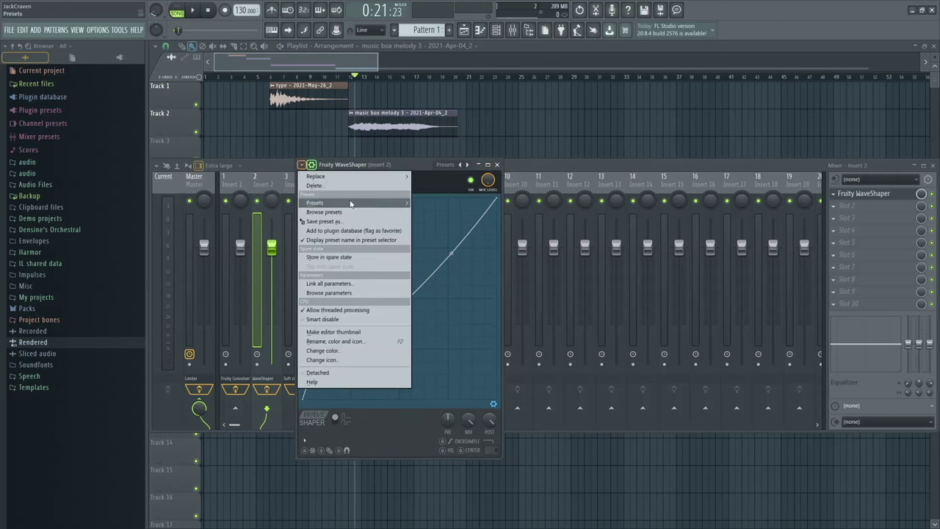
{"action": "mouse_move", "coordinate": [352, 203]}
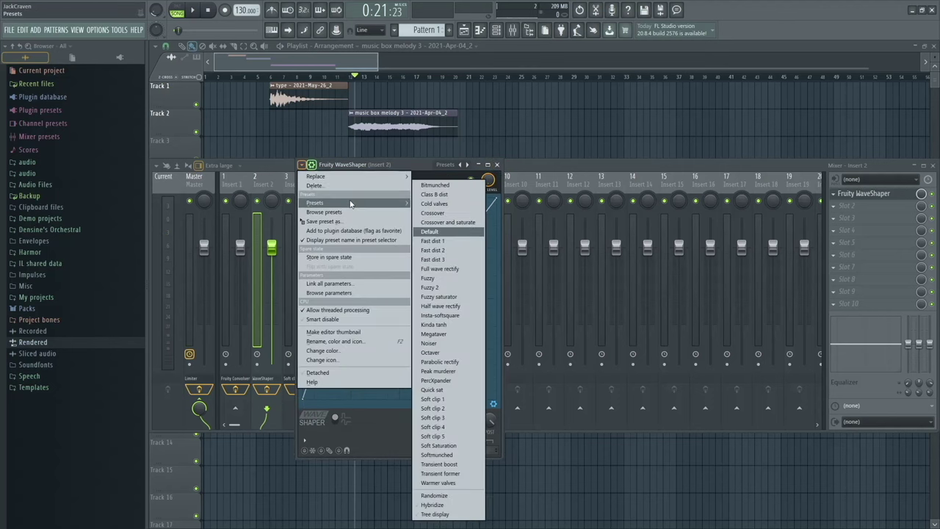
{"action": "left_click", "coordinate": [432, 231]}
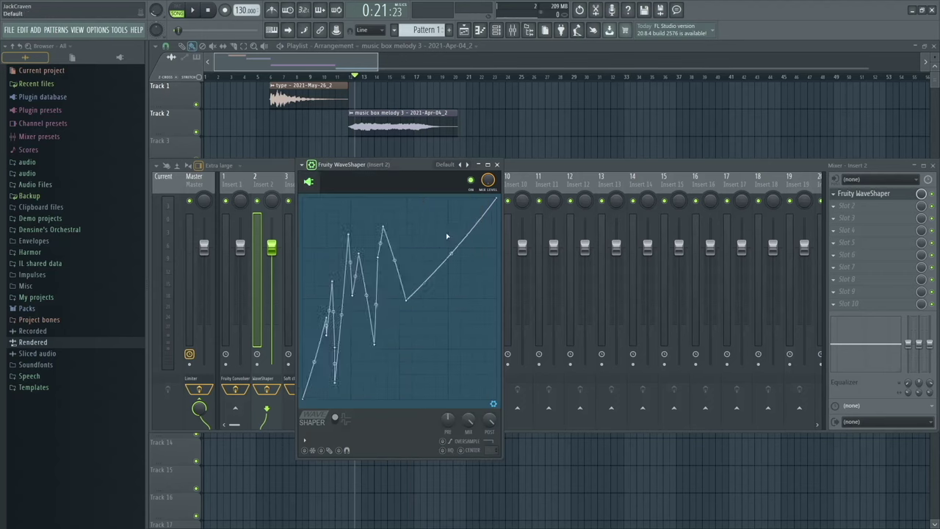
{"action": "left_click", "coordinate": [467, 165]}
{"action": "left_click", "coordinate": [467, 166]}
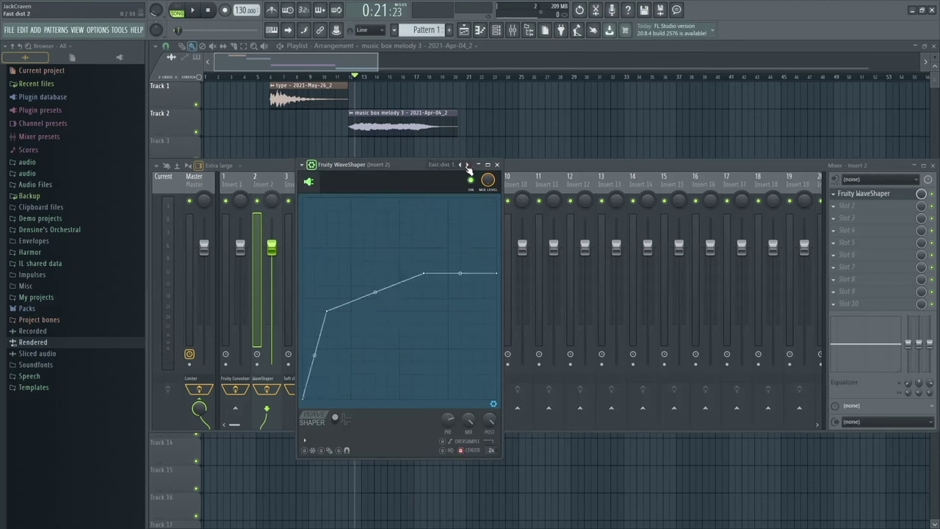
{"action": "left_click", "coordinate": [460, 165]}
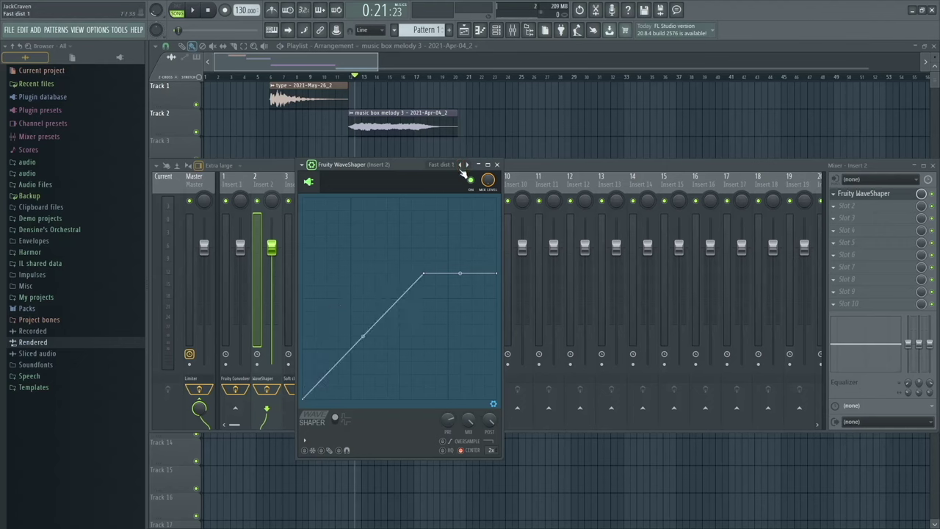
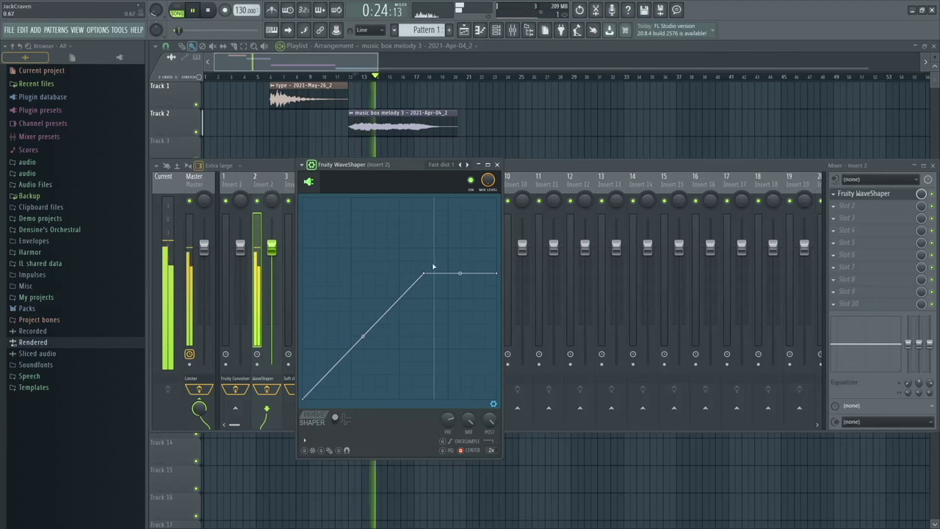
Audition the WaveShaper presets from Fast dist 2 through Full wave rectify and Fuzzy to Fuzzy 2 on the melody
{"action": "left_click", "coordinate": [468, 164]}
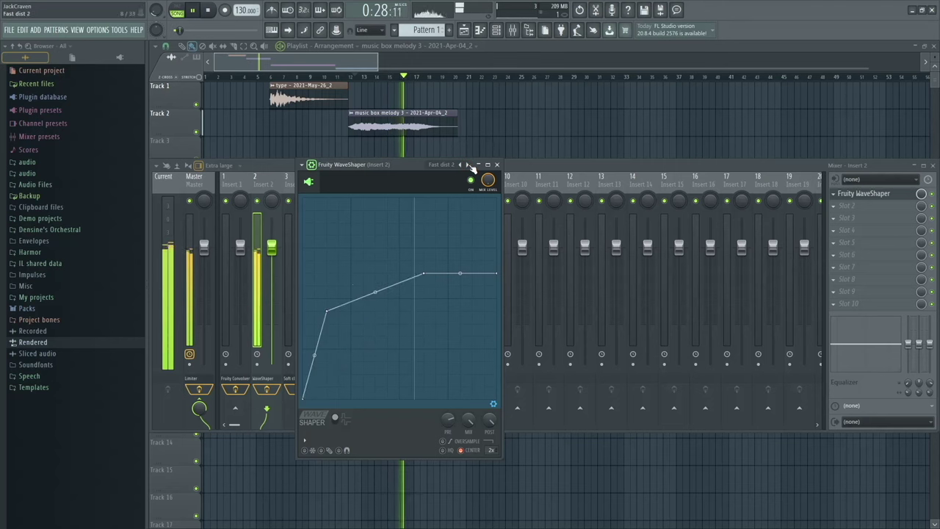
{"action": "key", "text": "space"}
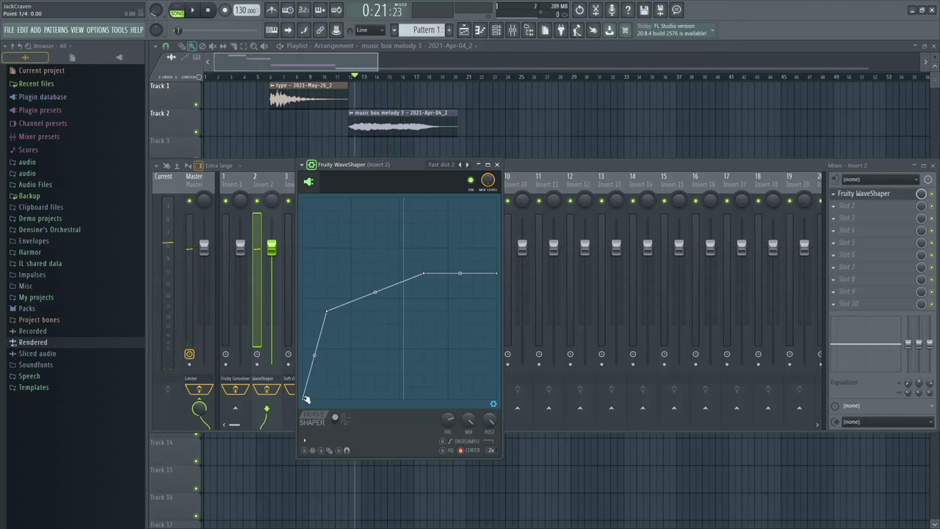
{"action": "key", "text": "space"}
{"action": "left_click", "coordinate": [467, 164]}
{"action": "left_click", "coordinate": [468, 165]}
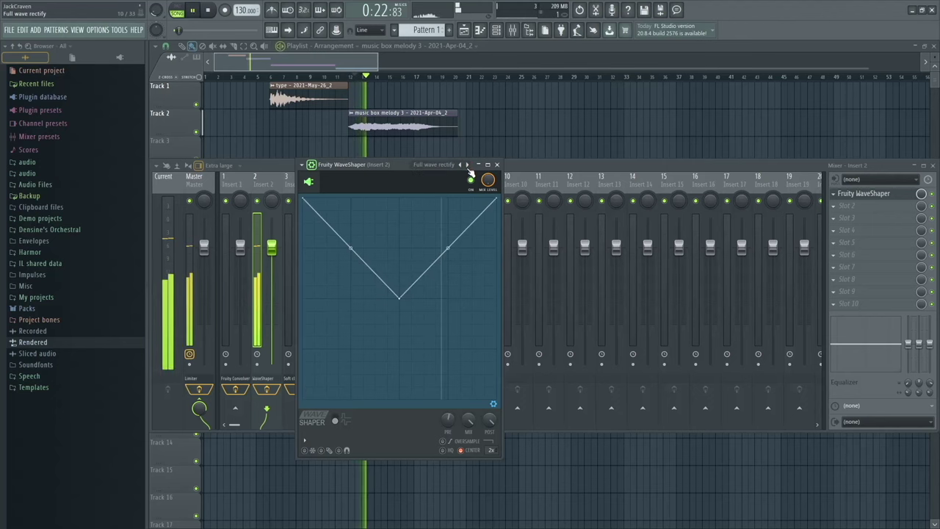
{"action": "left_click", "coordinate": [469, 168]}
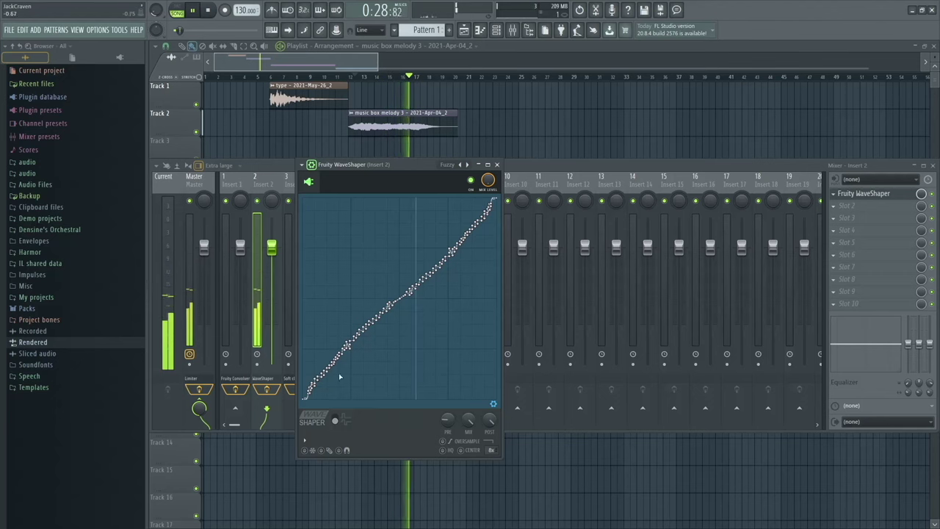
{"action": "left_click", "coordinate": [467, 165]}
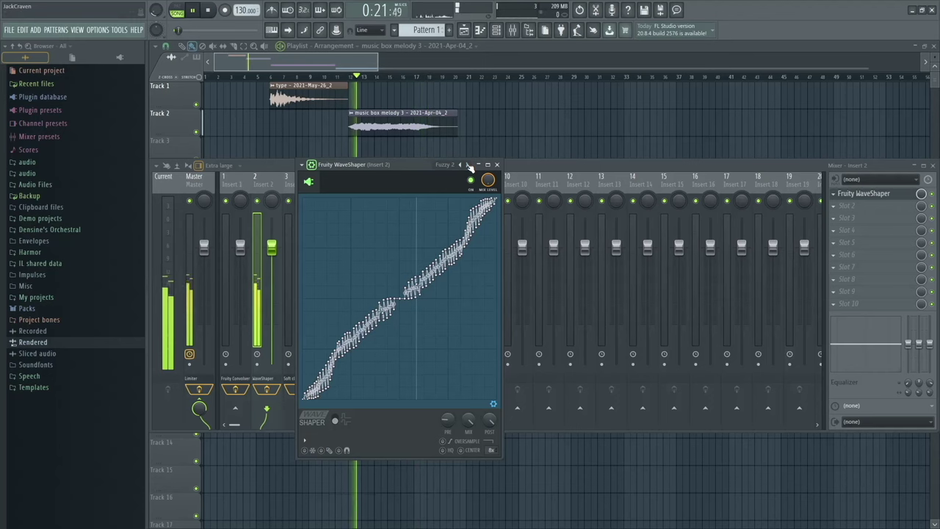
Audition the WaveShaper presets from Fuzzy saturator to Megataver, stopping playback and closing the plugin on the last one
{"action": "left_click", "coordinate": [467, 165]}
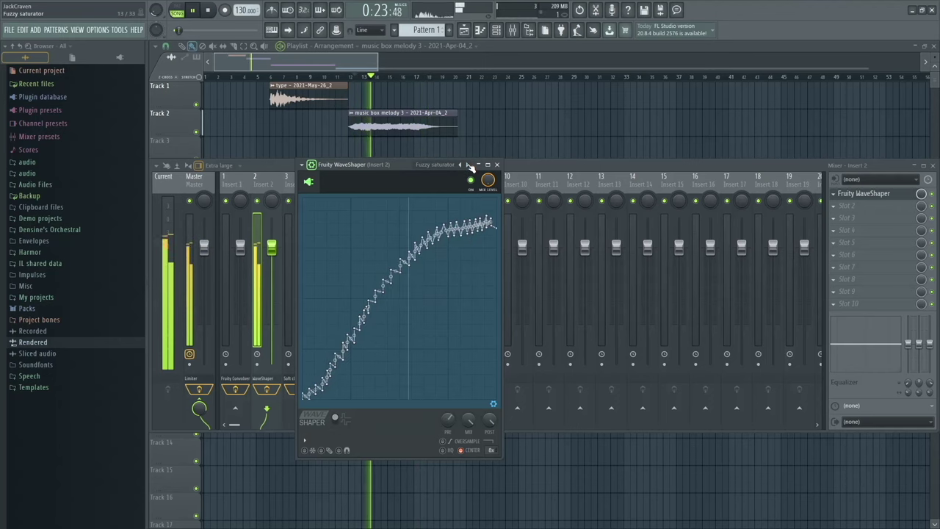
{"action": "left_click", "coordinate": [467, 164]}
{"action": "left_click", "coordinate": [467, 165]}
{"action": "left_click", "coordinate": [467, 164]}
{"action": "left_click", "coordinate": [467, 164]}
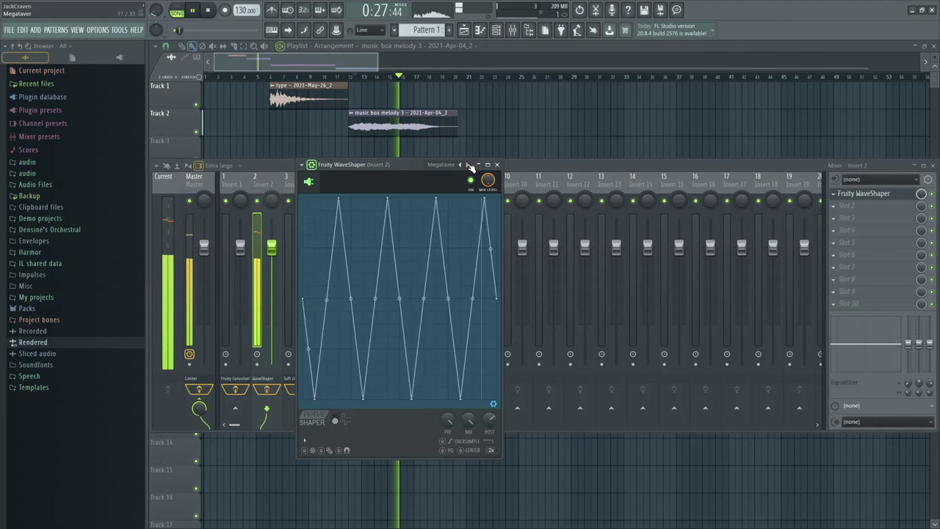
{"action": "key", "text": "space"}
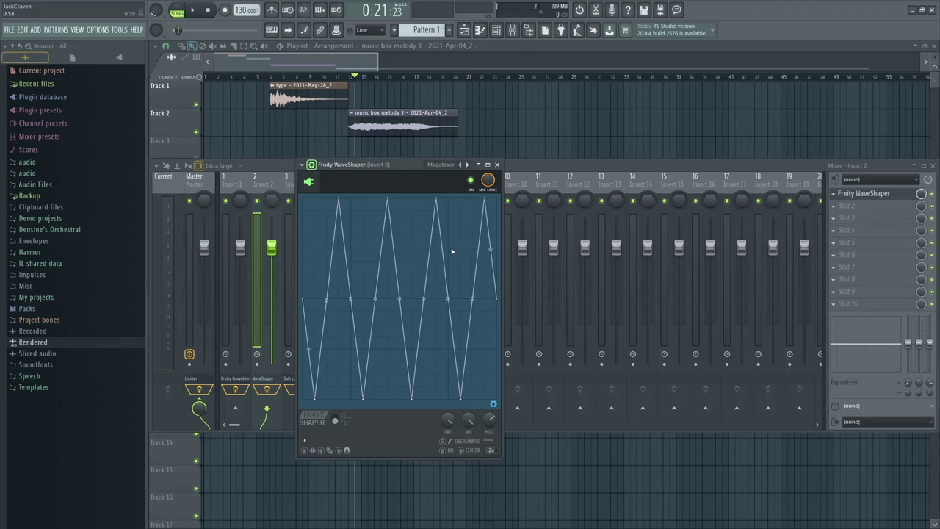
{"action": "left_click", "coordinate": [499, 166]}
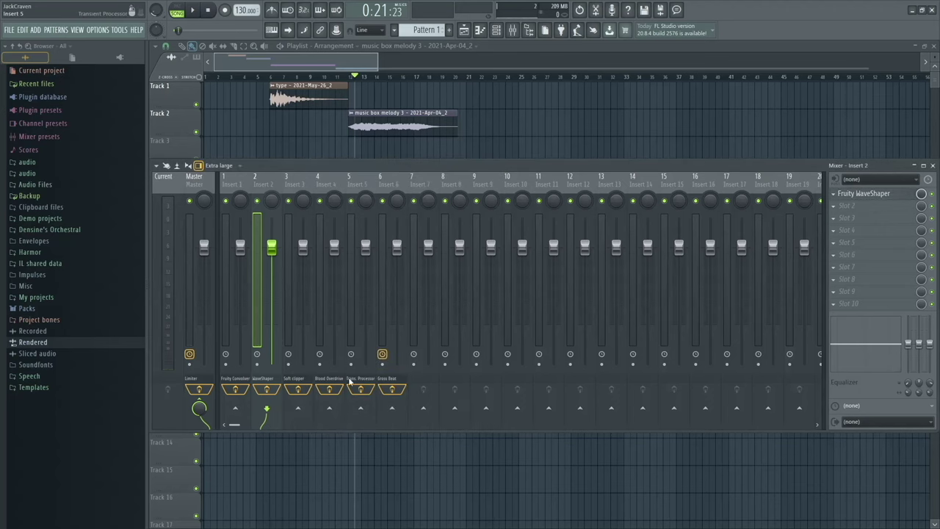
Route music box melody 3 to mixer Insert 3, which holds Fruity soft clipper, and close the clip's settings
{"action": "left_click", "coordinate": [300, 384]}
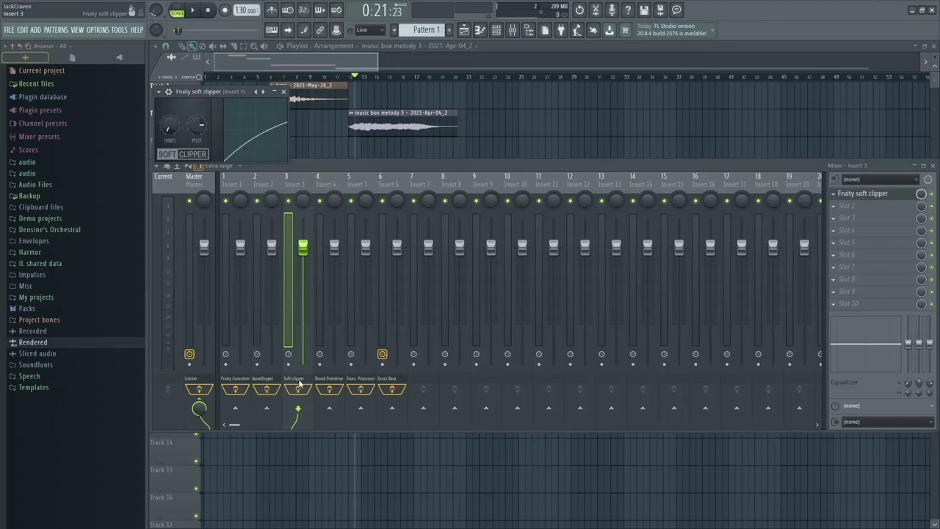
{"action": "left_click", "coordinate": [477, 140]}
{"action": "double_click", "coordinate": [518, 144]}
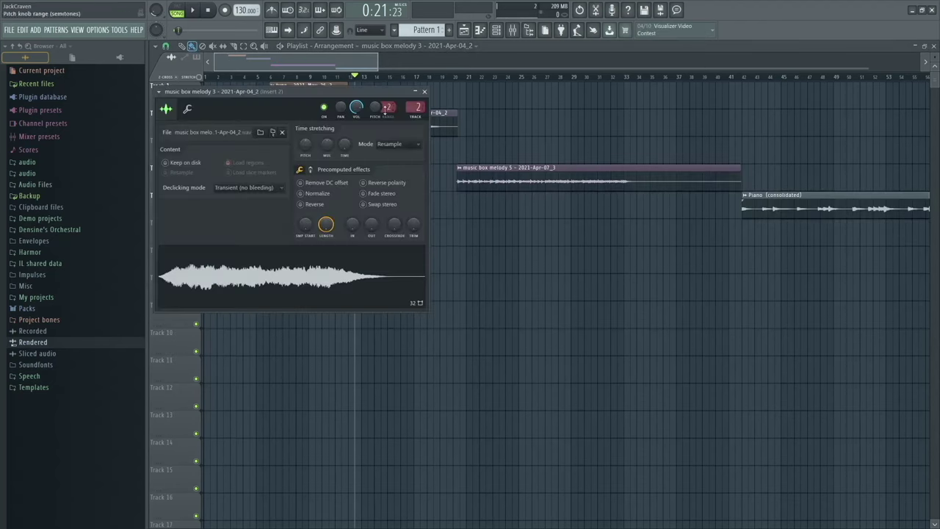
{"action": "left_click", "coordinate": [495, 108]}
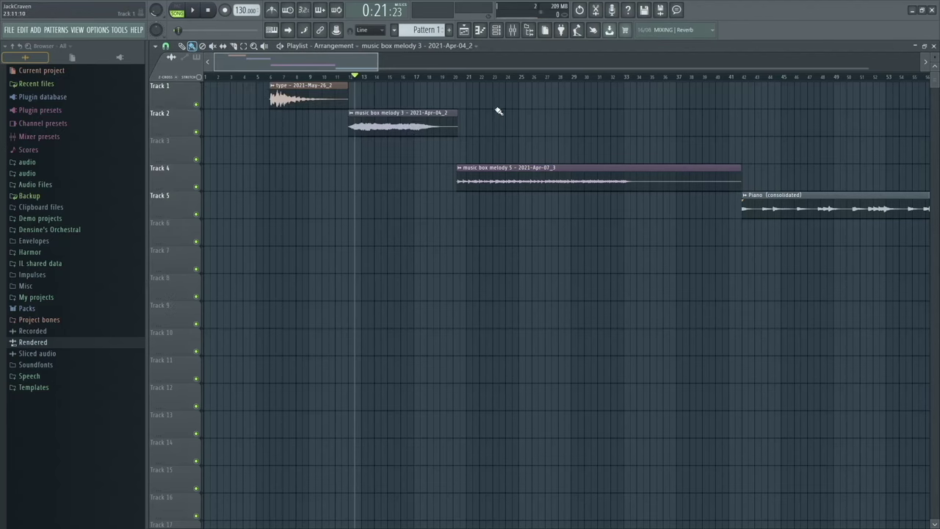
{"action": "key", "text": "F9"}
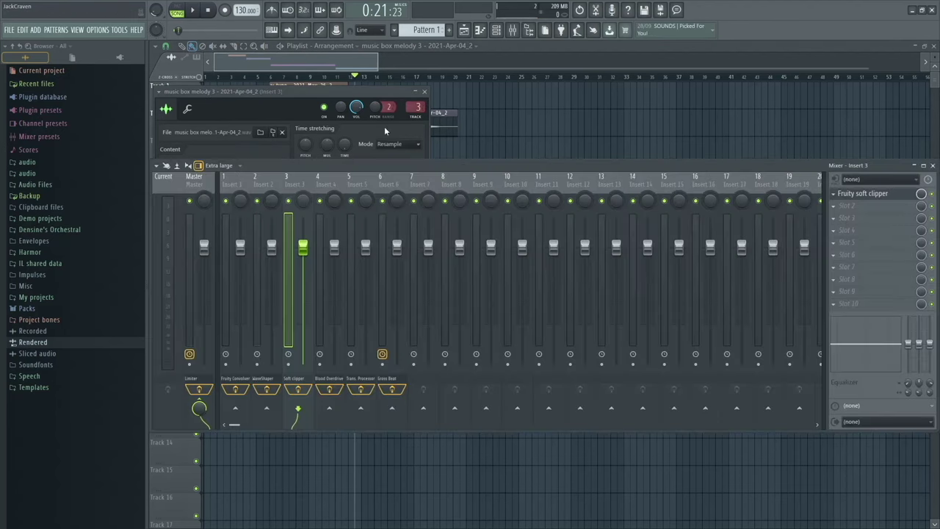
{"action": "left_click", "coordinate": [424, 93]}
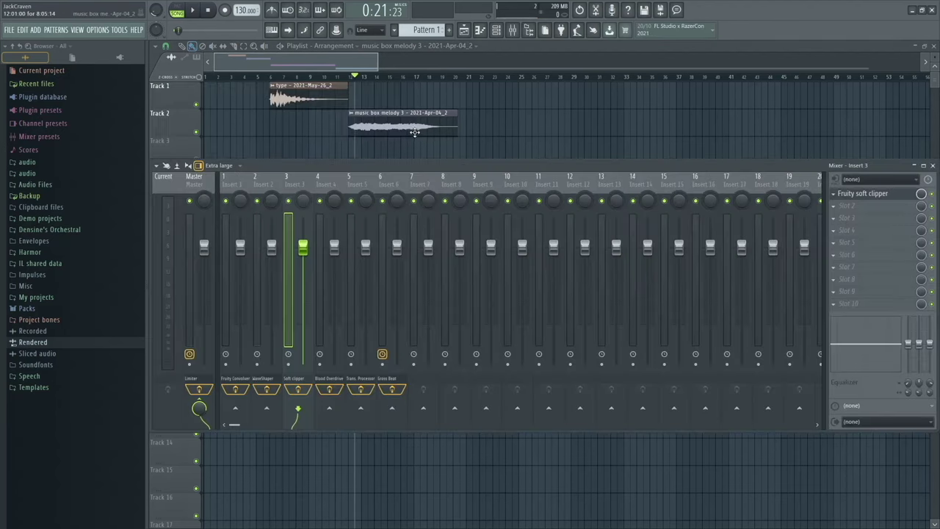
Play the melody through Fruity soft clipper on Insert 3 while raising its post gain to 100%
{"action": "left_click", "coordinate": [848, 197]}
{"action": "key", "text": "space"}
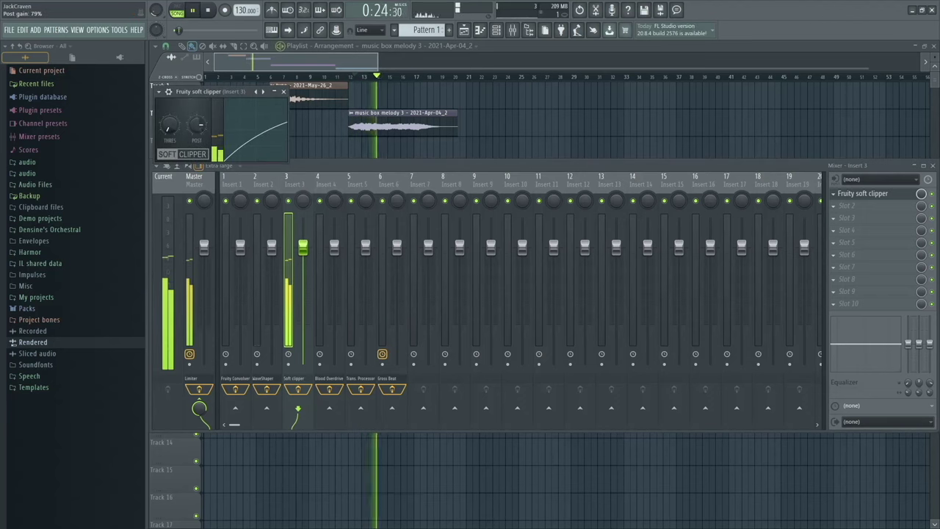
{"action": "left_click_drag", "start_coordinate": [197, 125], "coordinate": [197, 110]}
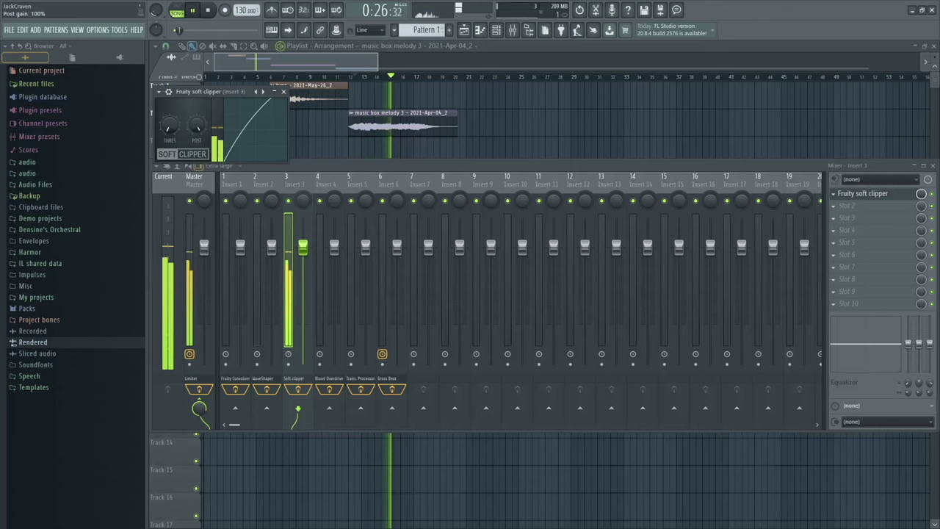
{"action": "key", "text": "space"}
Normalize the music box melody 3 sample in its channel settings and return to the mixer
{"action": "double_click", "coordinate": [449, 126]}
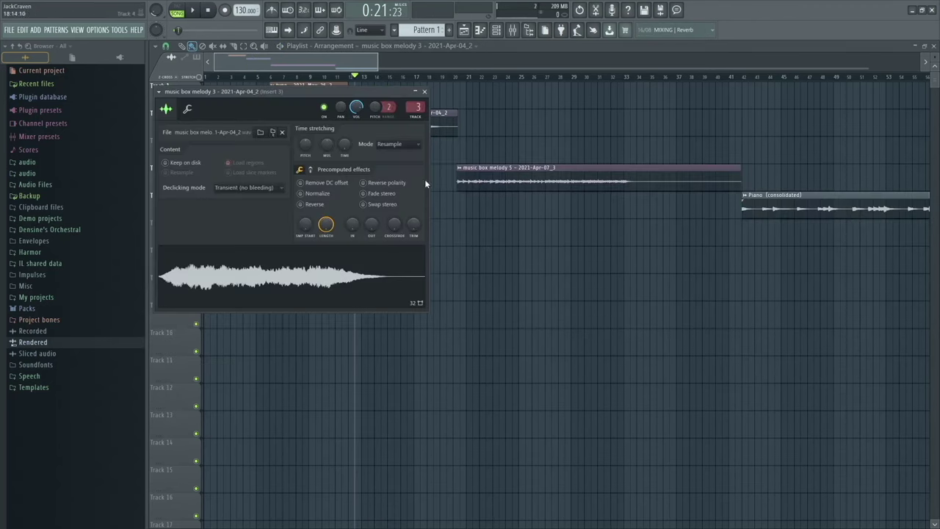
{"action": "left_click", "coordinate": [305, 197]}
{"action": "left_click", "coordinate": [424, 91]}
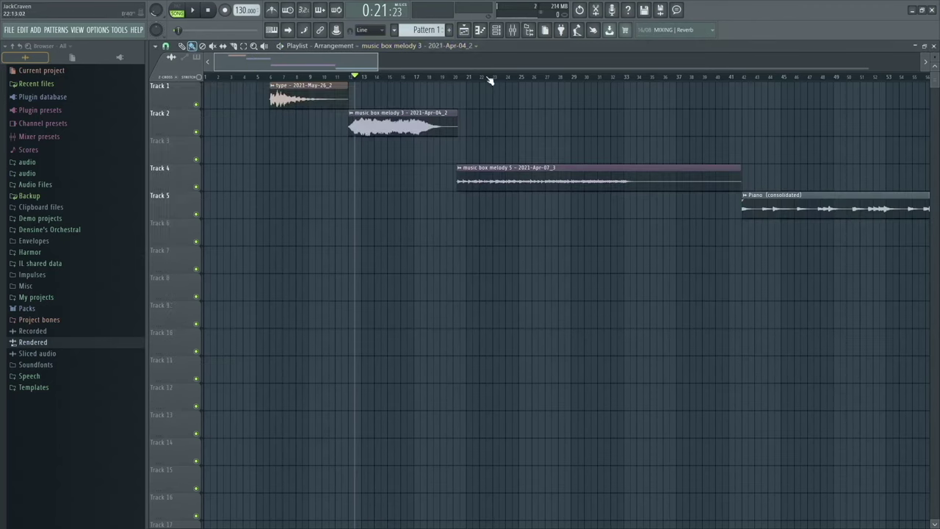
{"action": "left_click", "coordinate": [514, 29]}
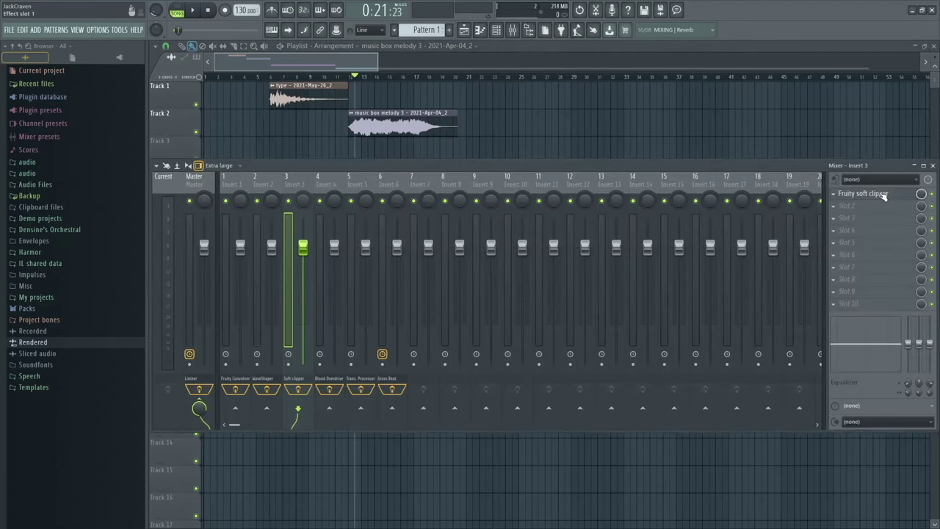
Play the normalized melody through Fruity soft clipper, raise the threshold until its curve is straight, and close the plugin
{"action": "left_click", "coordinate": [860, 193]}
{"action": "key", "text": "space"}
{"action": "left_click_drag", "start_coordinate": [197, 125], "coordinate": [197, 96]}
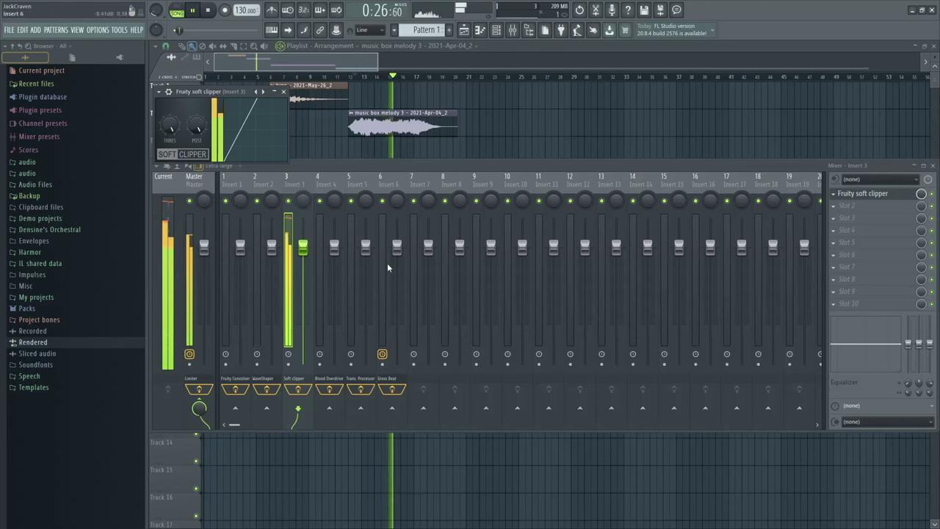
{"action": "key", "text": "space"}
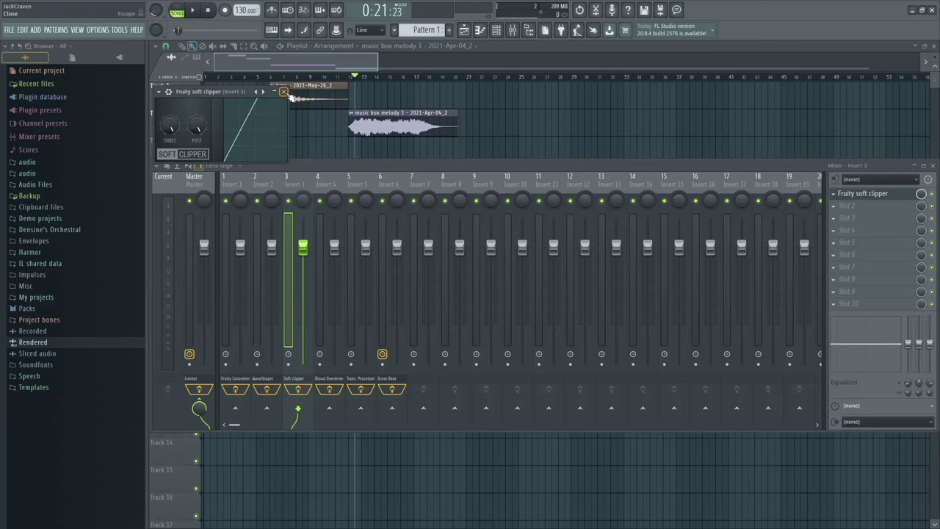
{"action": "left_click", "coordinate": [283, 92]}
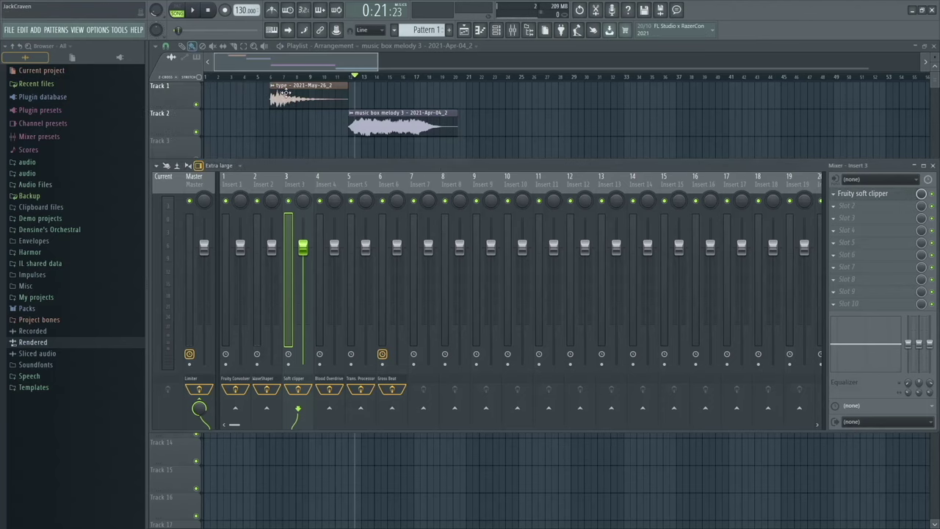
Bring the mixer back into view and open Fruity Blood Overdrive on Insert 4
{"action": "key", "text": "F9"}
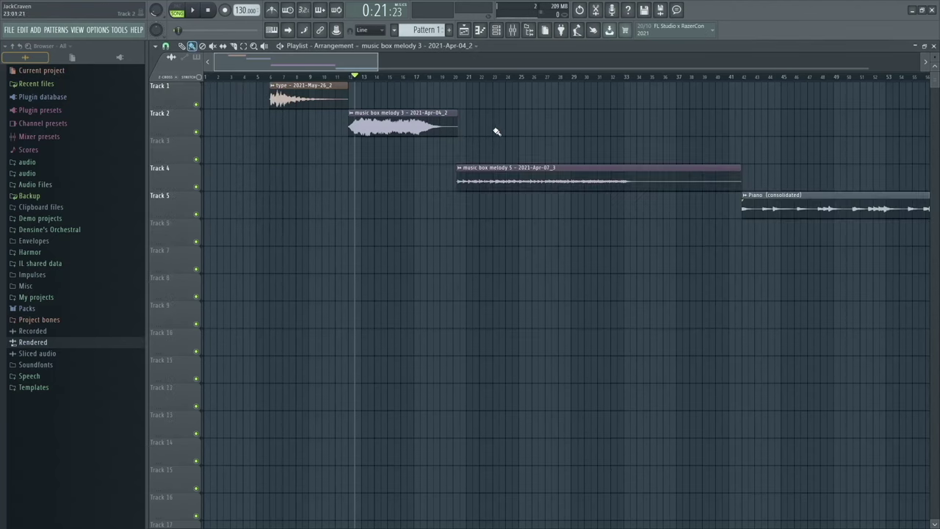
{"action": "left_click", "coordinate": [512, 32]}
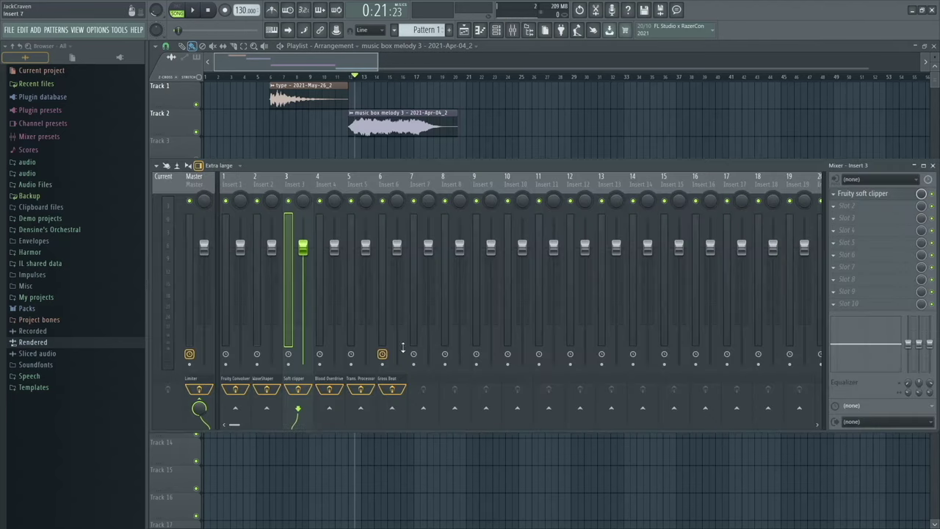
{"action": "left_click", "coordinate": [334, 381]}
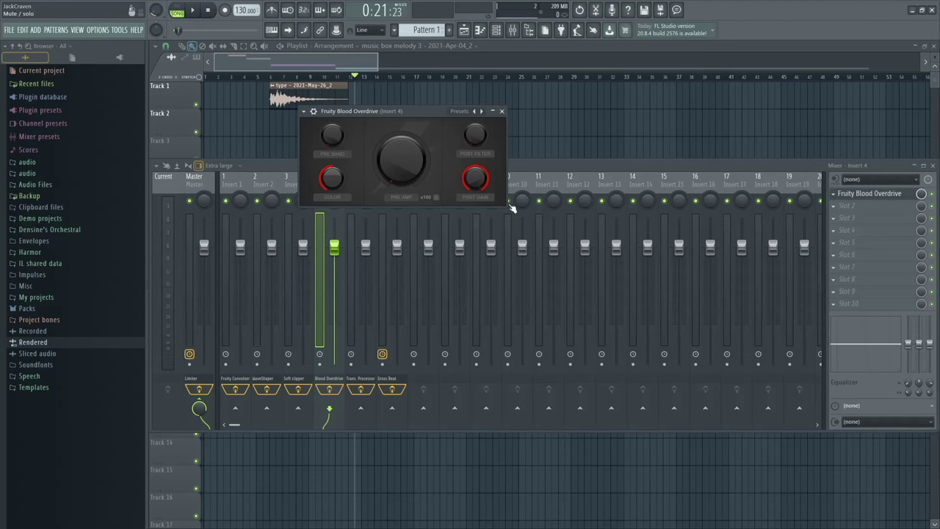
Play the arrangement from the music box melody 5 clip and route its channel to mixer track 4
{"action": "left_click", "coordinate": [604, 144]}
{"action": "left_click", "coordinate": [470, 79]}
{"action": "key", "text": "space"}
{"action": "double_click", "coordinate": [532, 174]}
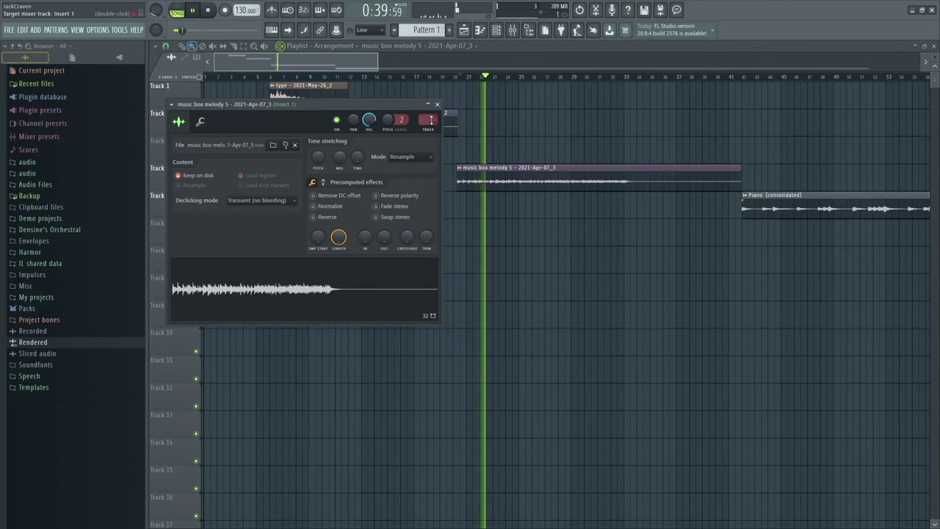
{"action": "scroll", "coordinate": [431, 120], "scroll_direction": "up", "scroll_amount": 2}
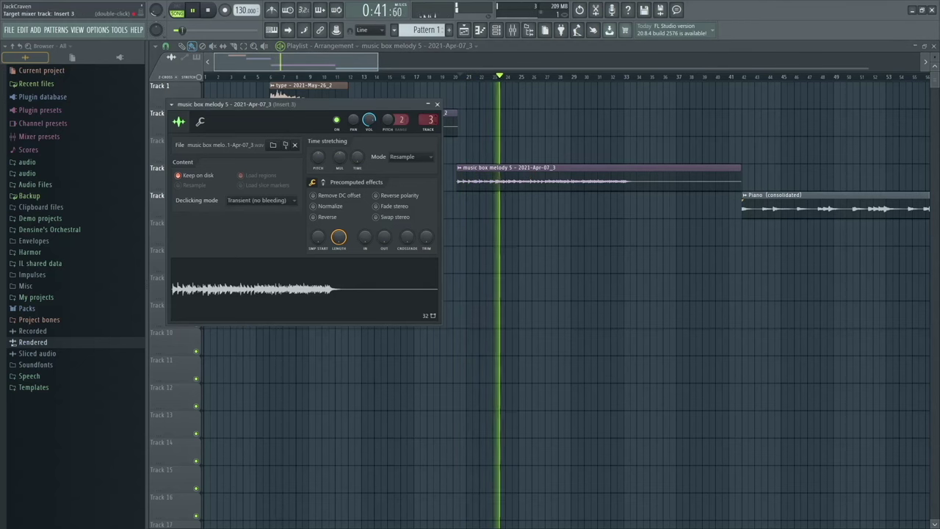
{"action": "double_click", "coordinate": [431, 120]}
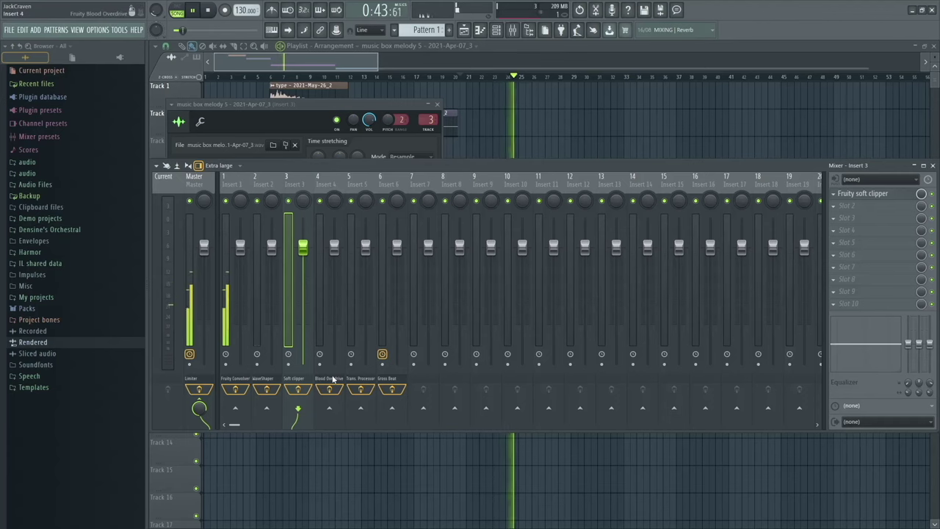
{"action": "left_click_drag", "start_coordinate": [431, 120], "coordinate": [432, 116]}
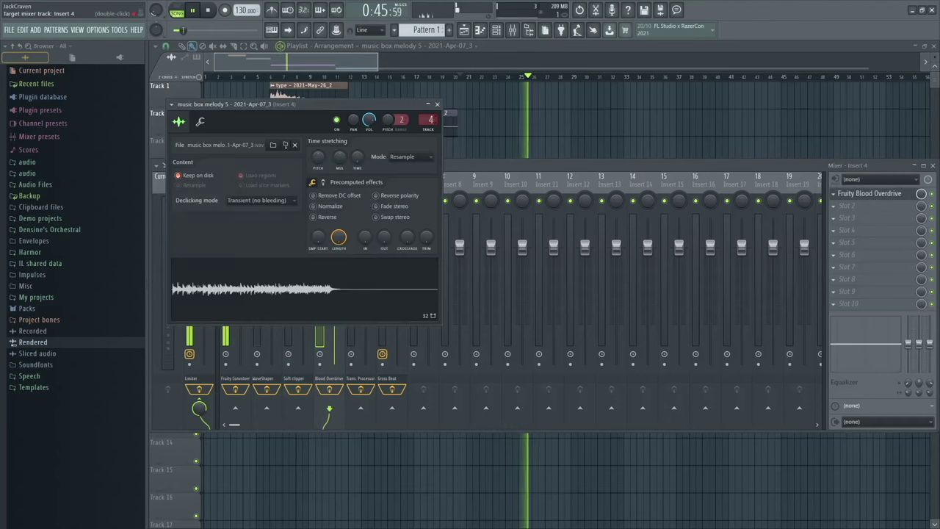
{"action": "key", "text": "space"}
{"action": "left_click", "coordinate": [527, 120]}
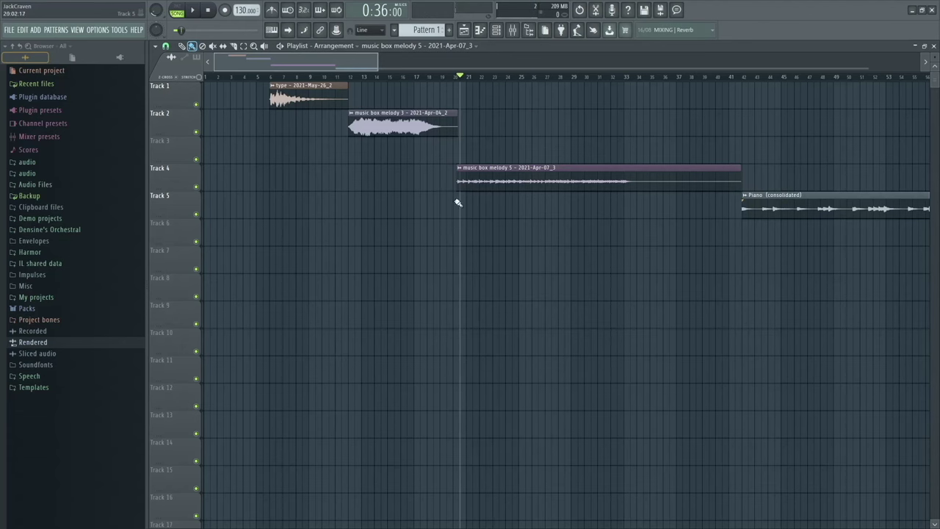
Reopen the music box melody 5 channel settings to check its mixer routing and play the melody
{"action": "double_click", "coordinate": [490, 179]}
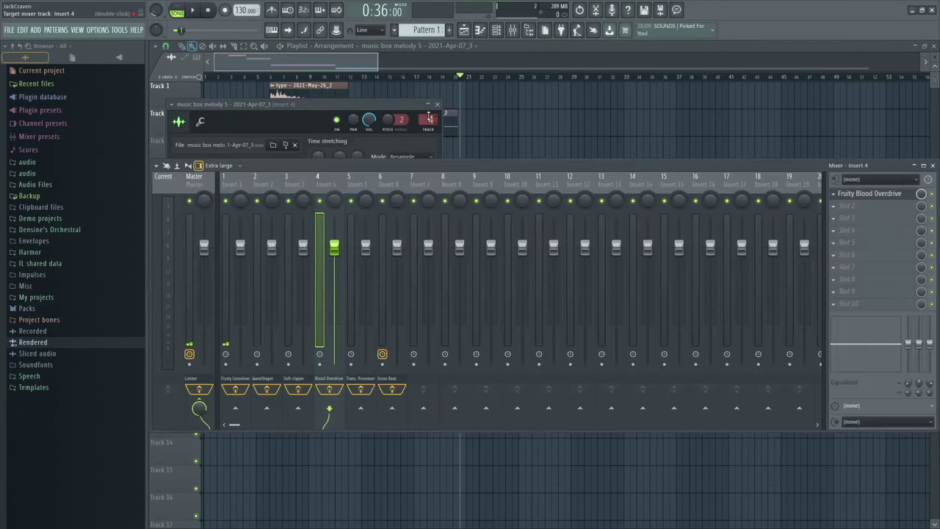
{"action": "left_click", "coordinate": [430, 119]}
{"action": "key", "text": "space"}
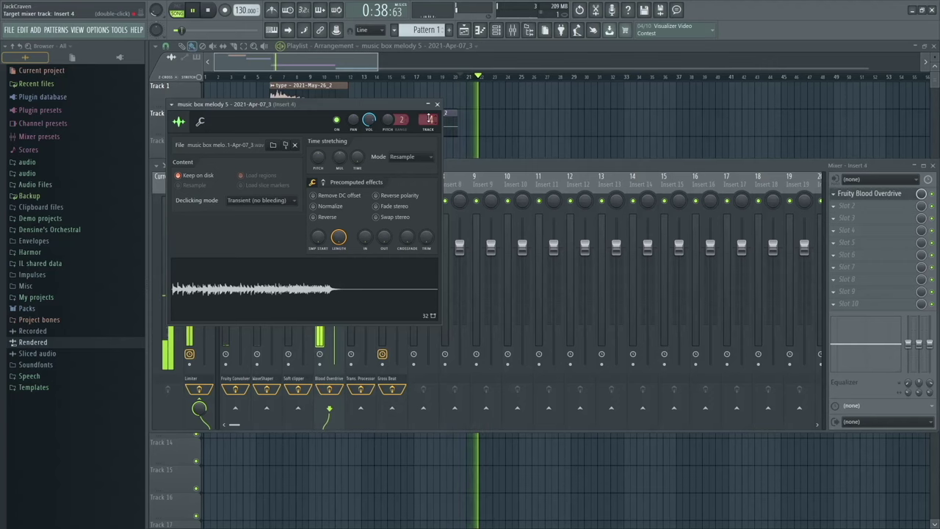
{"action": "left_click", "coordinate": [542, 122]}
{"action": "key", "text": "space"}
{"action": "key", "text": "space"}
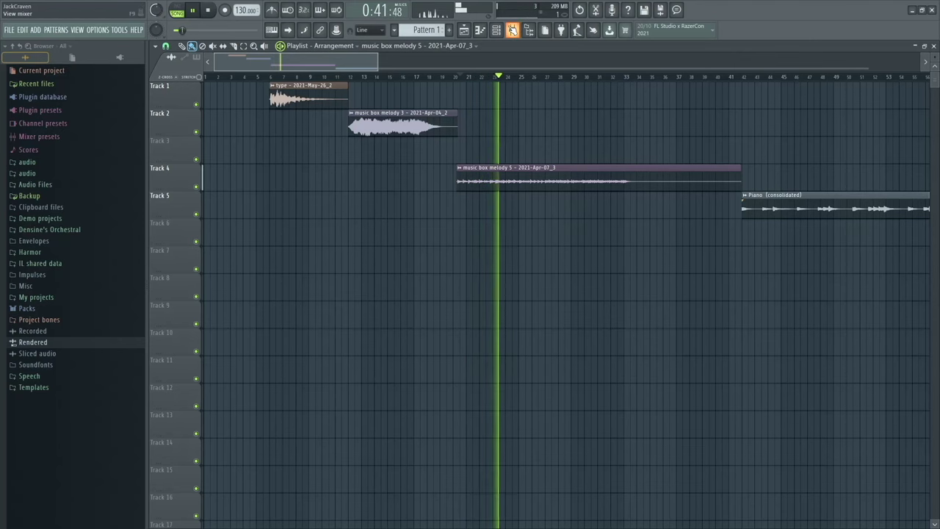
Open Fruity Blood Overdrive on Insert 4 and raise its pre amp, post filter and color while the melody plays
{"action": "left_click", "coordinate": [512, 31]}
{"action": "key", "text": "space"}
{"action": "key", "text": "space"}
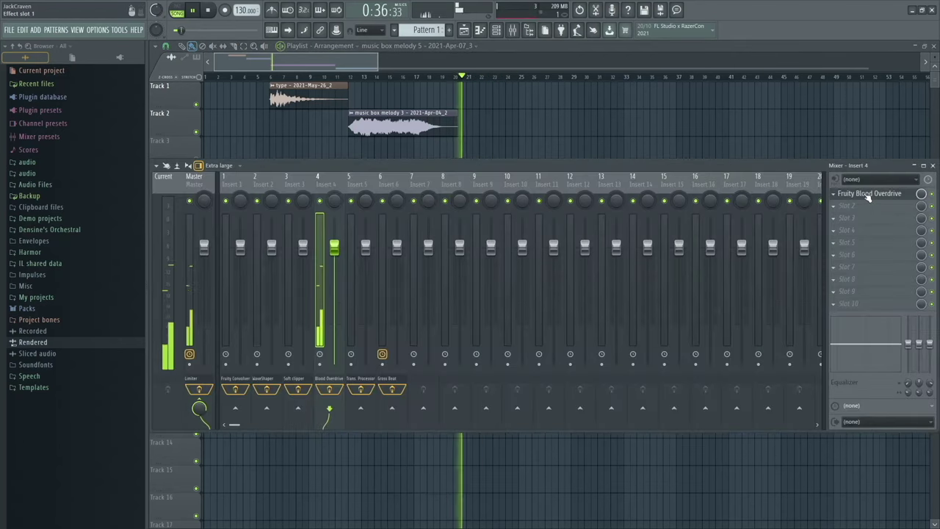
{"action": "left_click", "coordinate": [867, 194]}
{"action": "left_click_drag", "start_coordinate": [401, 158], "coordinate": [401, 134]}
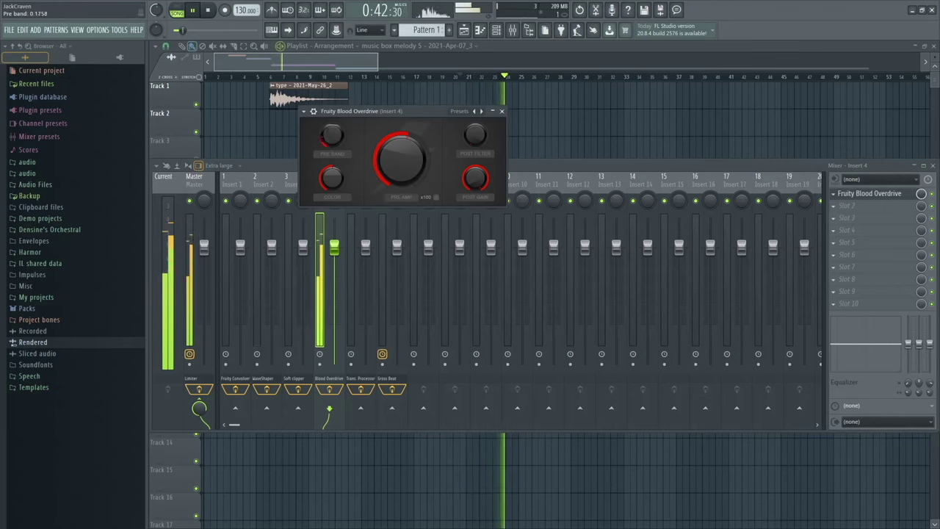
{"action": "left_click_drag", "start_coordinate": [474, 134], "coordinate": [475, 124]}
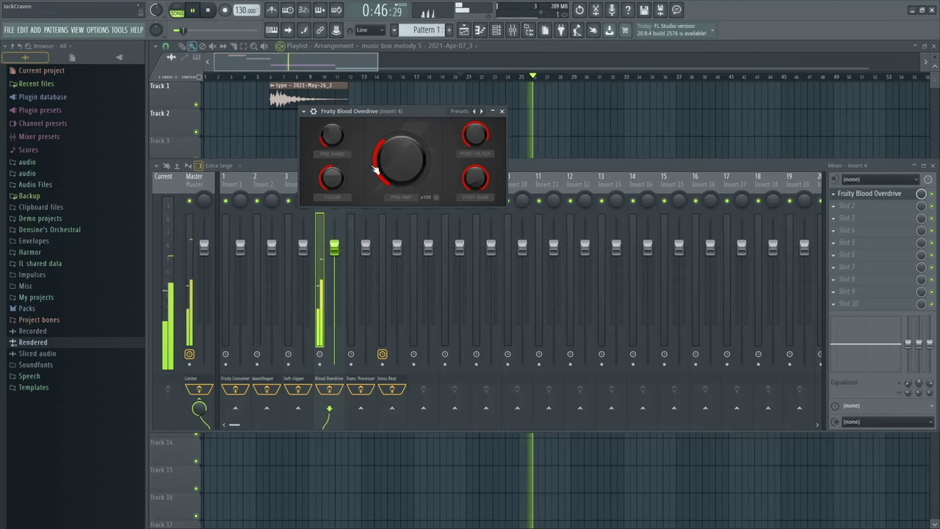
{"action": "left_click_drag", "start_coordinate": [375, 169], "coordinate": [332, 171]}
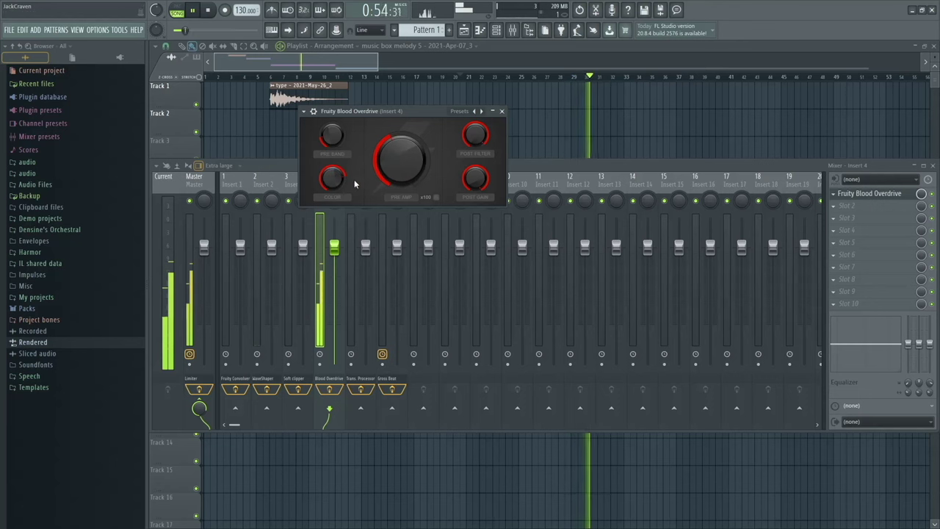
{"action": "key", "text": "space"}
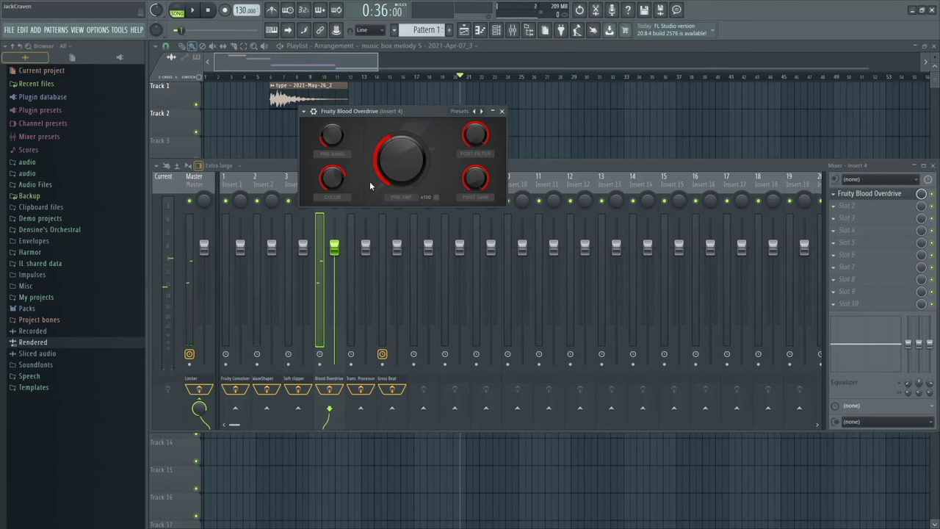
Replay the melody through Fruity Blood Overdrive, turning the post filter fully down and varying the pre amp
{"action": "left_click", "coordinate": [334, 178]}
{"action": "key", "text": "space"}
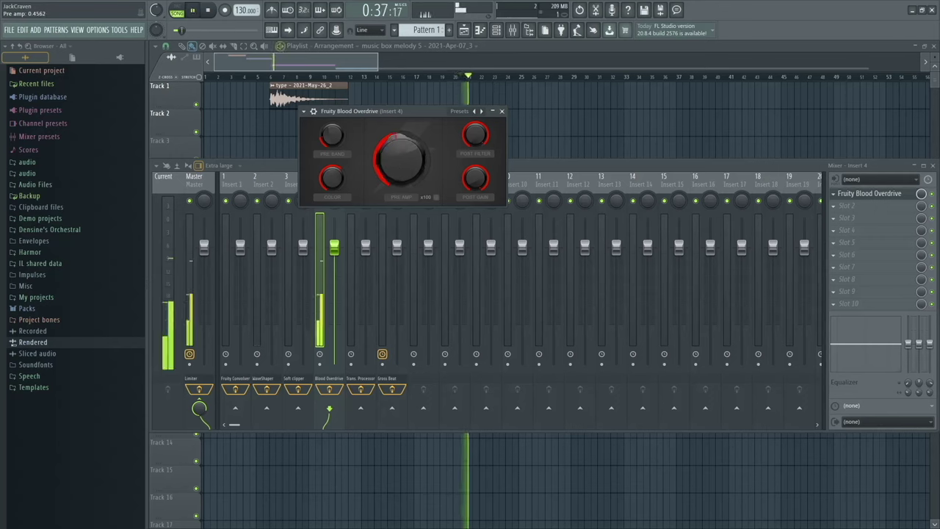
{"action": "left_click_drag", "start_coordinate": [474, 134], "coordinate": [475, 177]}
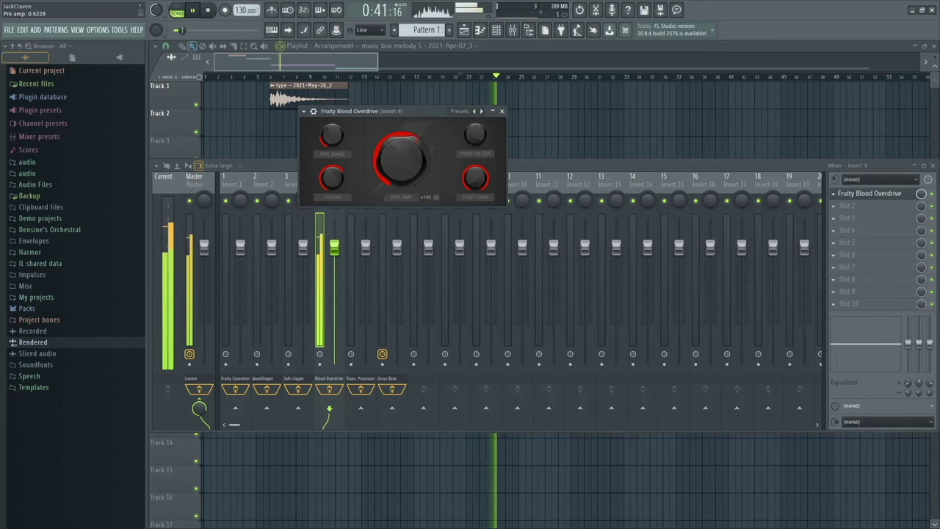
{"action": "left_click_drag", "start_coordinate": [403, 166], "coordinate": [403, 190]}
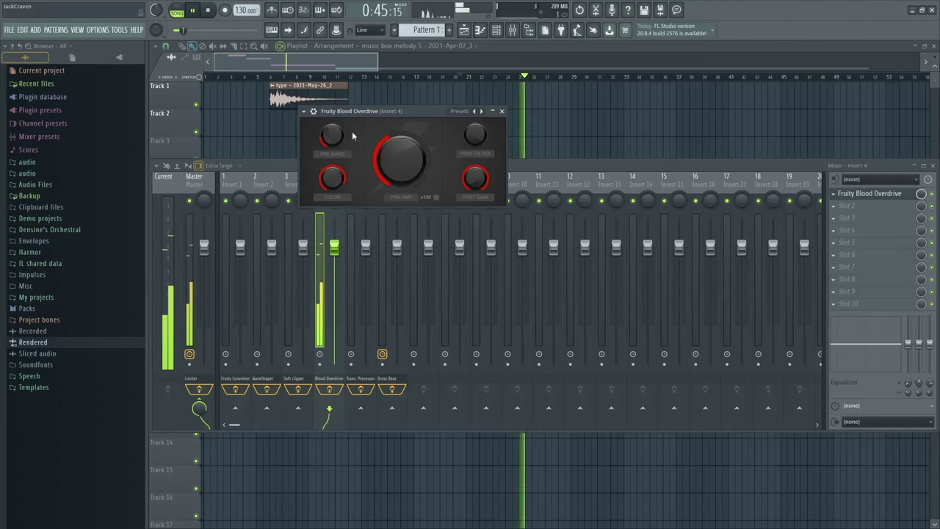
Disable Fruity Blood Overdrive on Insert 4, close its window and select the Insert 5 track
{"action": "left_click", "coordinate": [931, 194]}
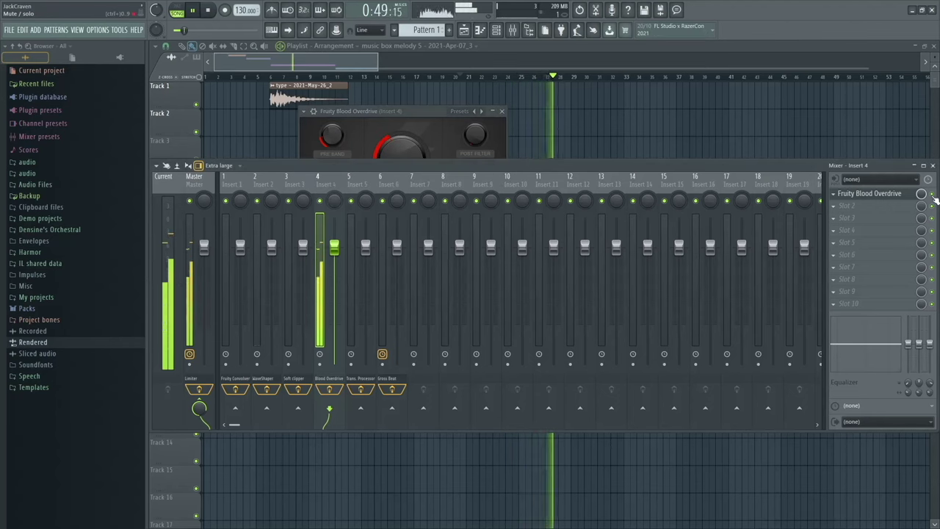
{"action": "key", "text": "space"}
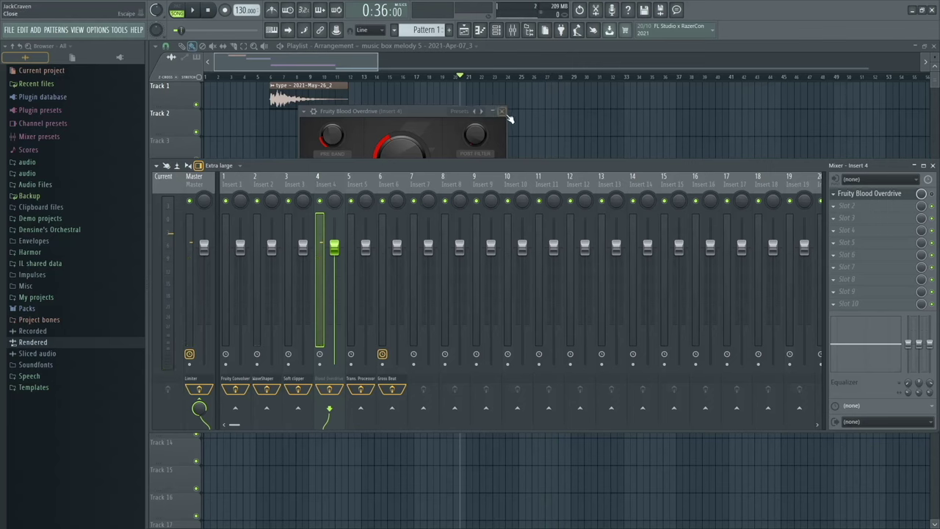
{"action": "left_click", "coordinate": [507, 114]}
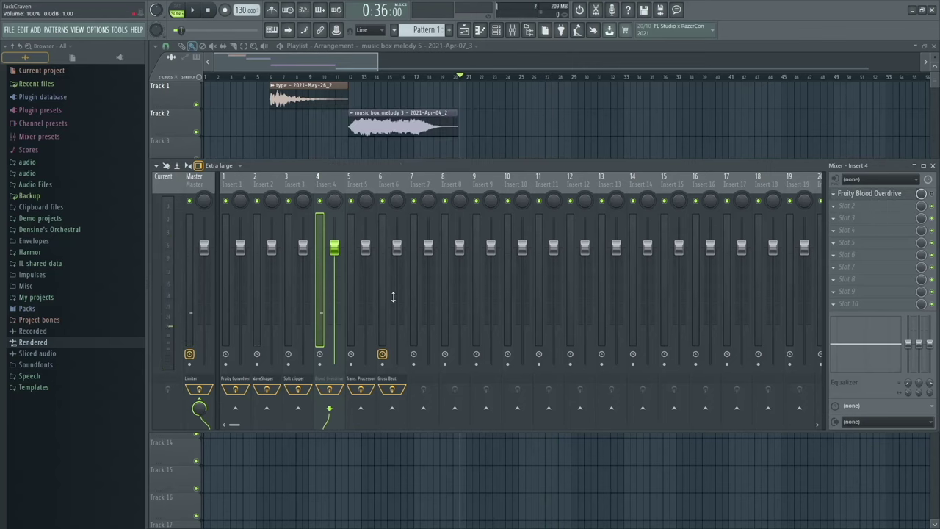
{"action": "left_click", "coordinate": [363, 379]}
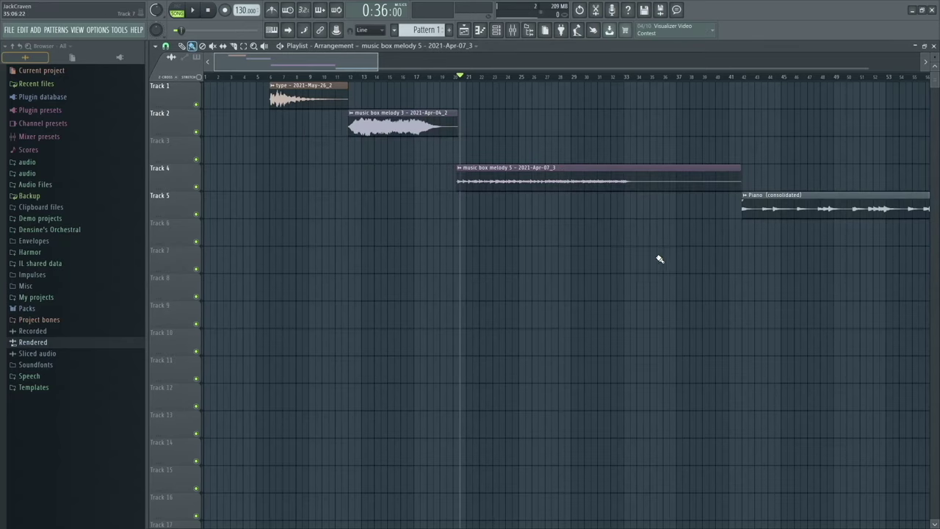
Set the playback start just before the first note of music box melody 5 and shrink the enlarged Track 4
{"action": "scroll", "coordinate": [493, 216], "scroll_direction": "up", "scroll_amount": 5}
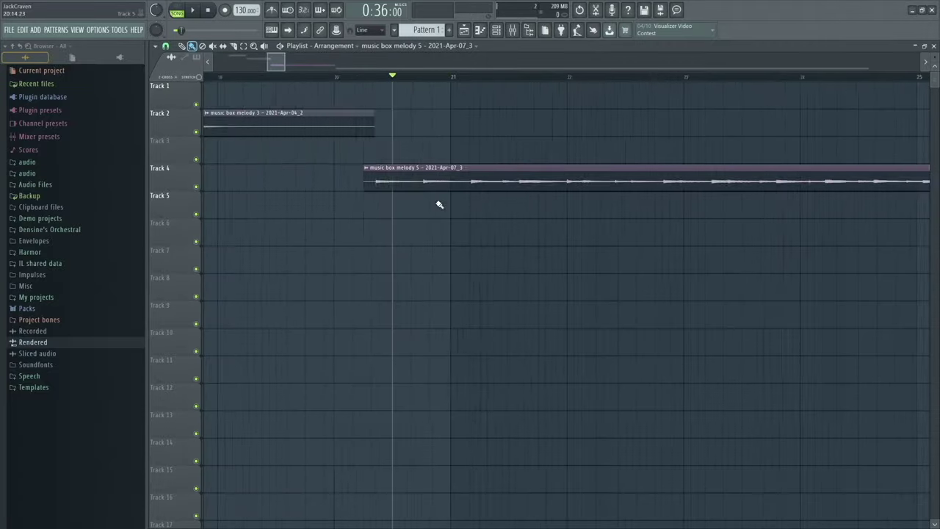
{"action": "scroll", "coordinate": [273, 295], "scroll_direction": "up", "scroll_amount": 3}
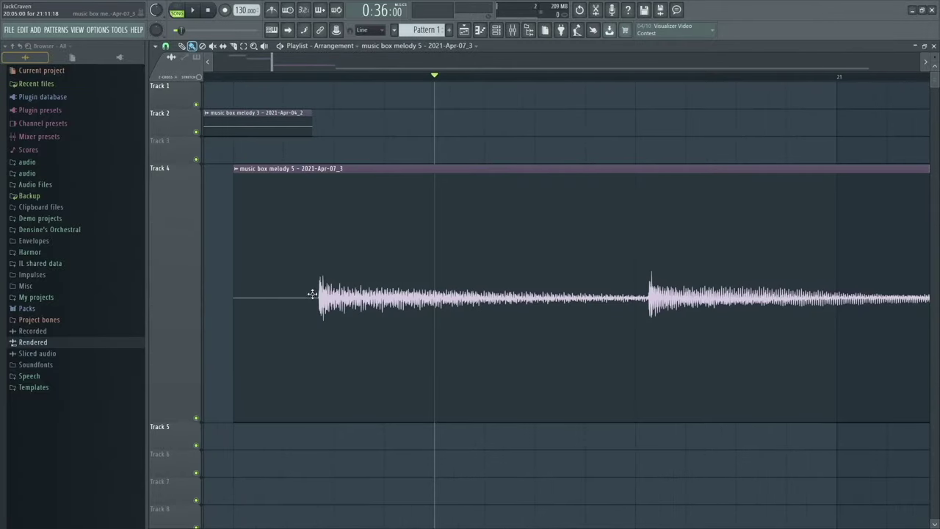
{"action": "left_click", "coordinate": [326, 77]}
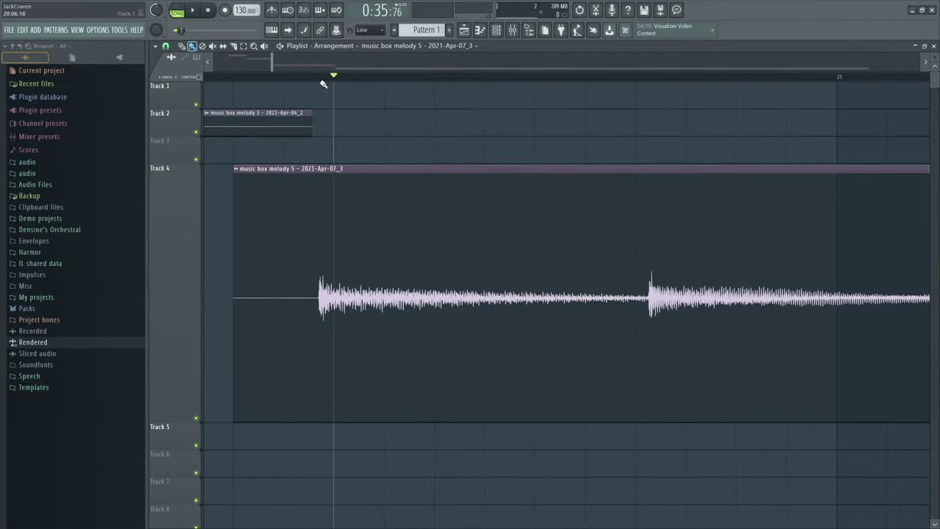
{"action": "scroll", "coordinate": [331, 147], "scroll_direction": "up", "scroll_amount": 2}
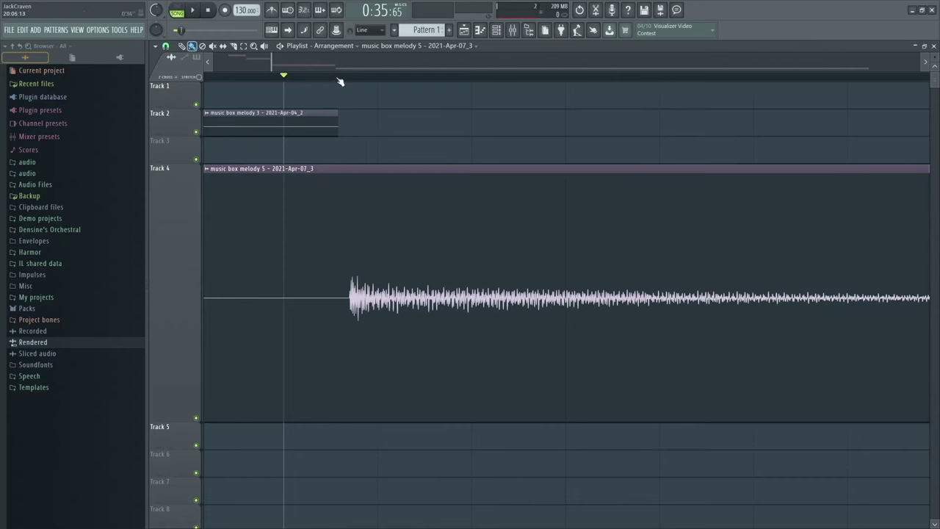
{"action": "left_click_drag", "start_coordinate": [302, 76], "coordinate": [373, 135]}
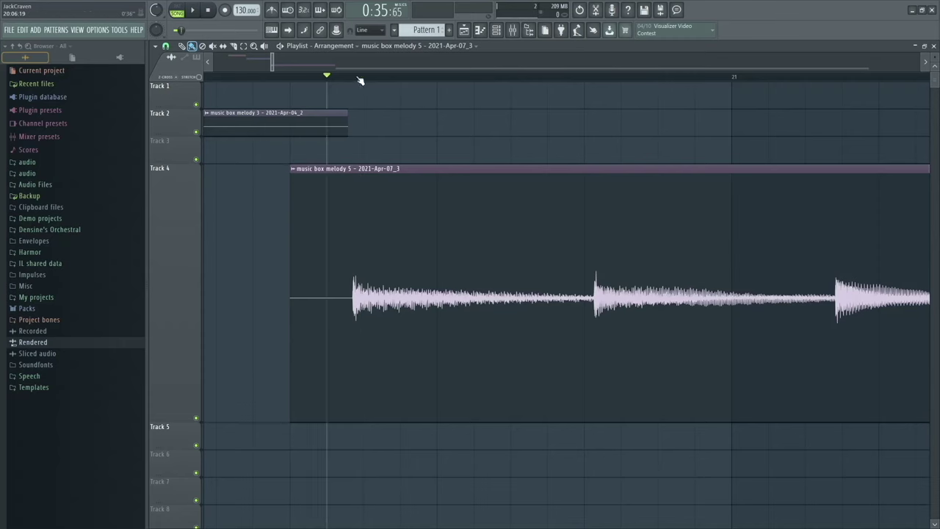
{"action": "key", "text": "space"}
{"action": "key", "text": "space"}
{"action": "scroll", "coordinate": [397, 293], "scroll_direction": "down", "scroll_amount": 6}
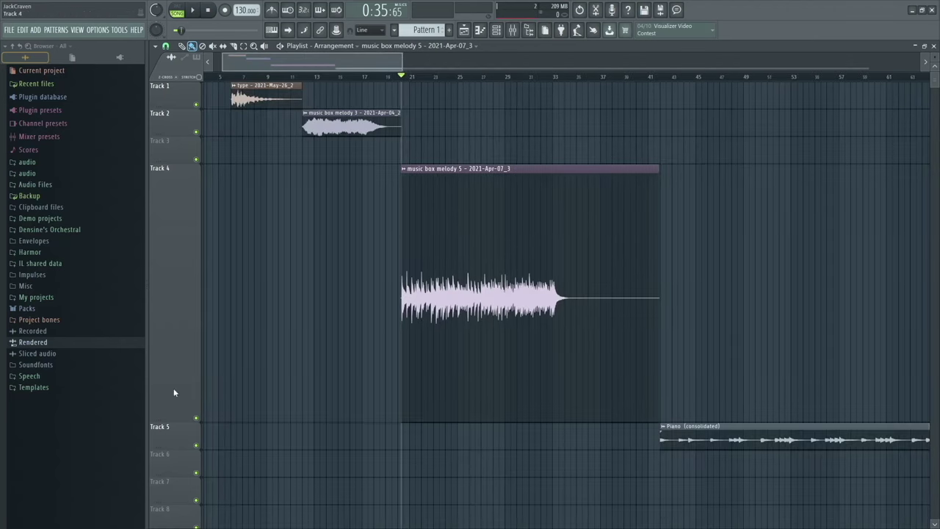
{"action": "left_click_drag", "start_coordinate": [172, 420], "coordinate": [367, 196]}
Route the music box melody 5 channel to mixer track 5 and play it through Insert 5
{"action": "scroll", "coordinate": [393, 233], "scroll_direction": "up", "scroll_amount": 1}
{"action": "scroll", "coordinate": [426, 235], "scroll_direction": "up", "scroll_amount": 3}
{"action": "double_click", "coordinate": [468, 182]}
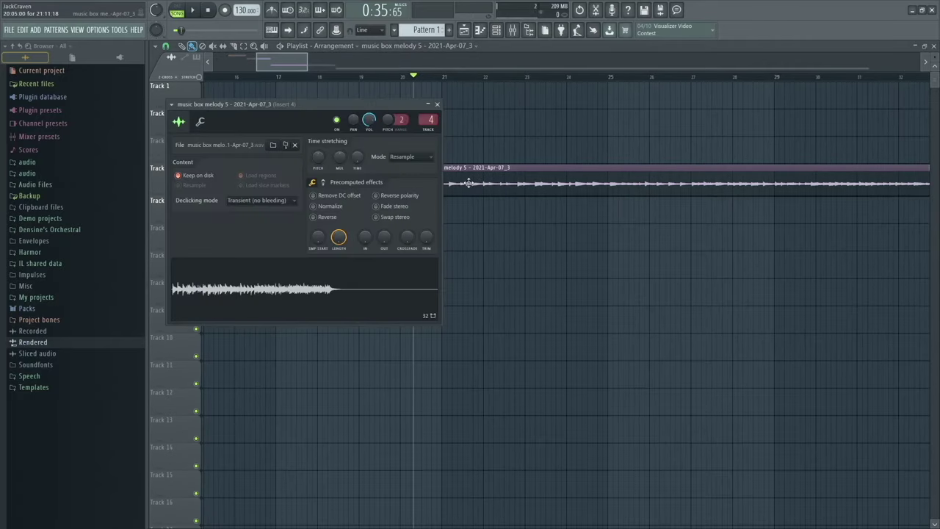
{"action": "double_click", "coordinate": [430, 121]}
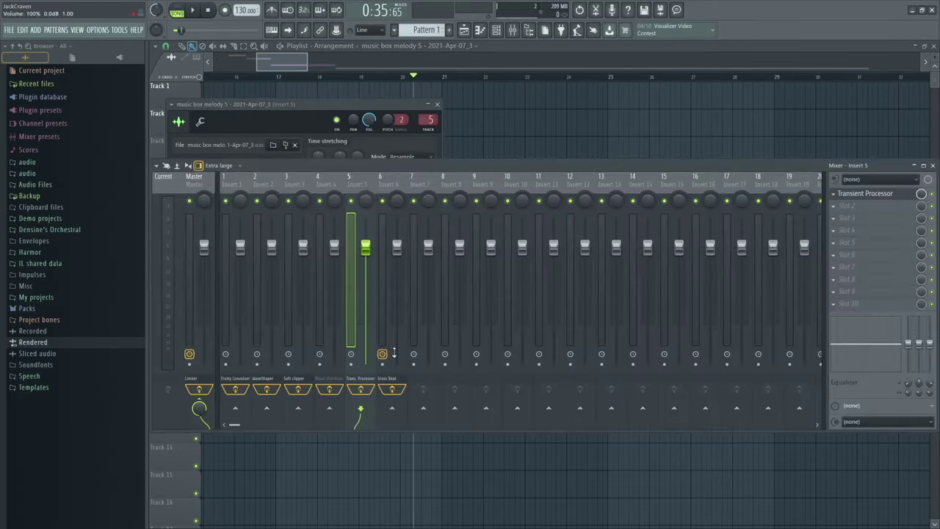
{"action": "key", "text": "space"}
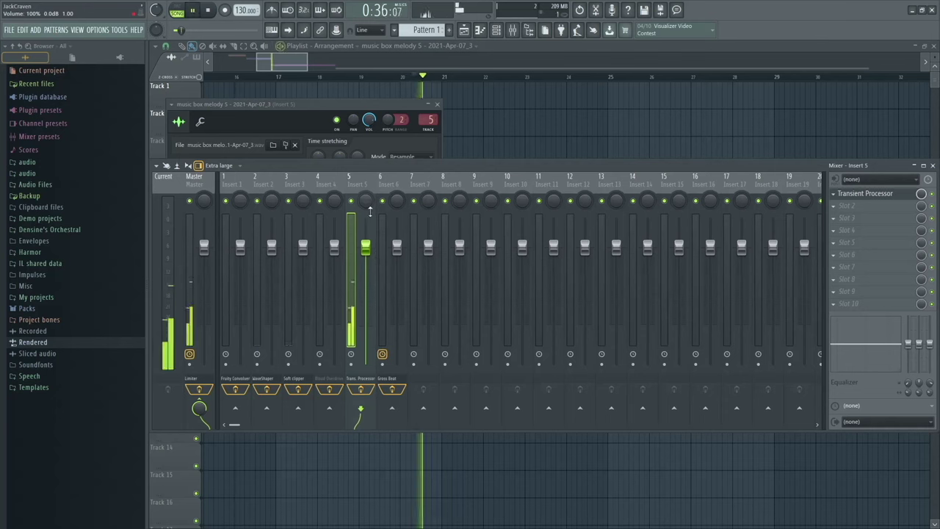
Open Transient Processor on Insert 5, load its Default preset and listen to the melody through it
{"action": "left_click", "coordinate": [882, 194]}
{"action": "left_click", "coordinate": [529, 135]}
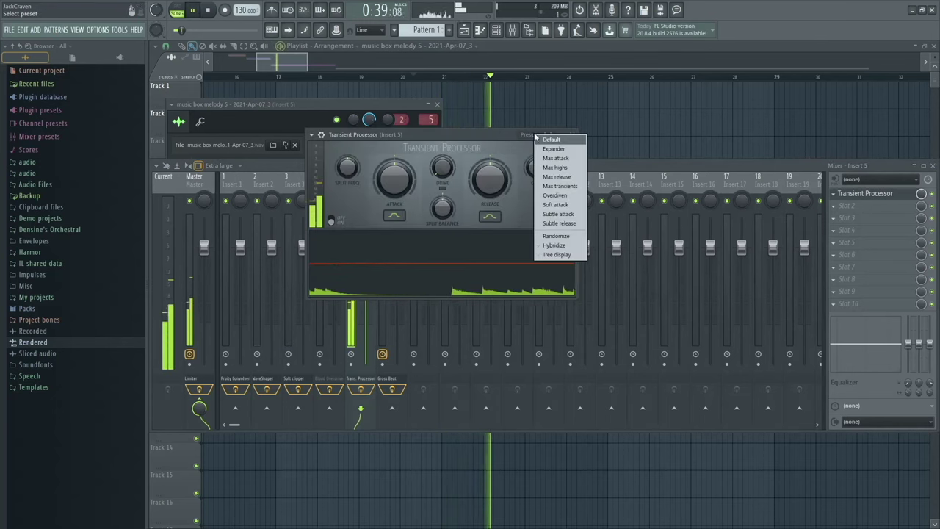
{"action": "left_click", "coordinate": [548, 195]}
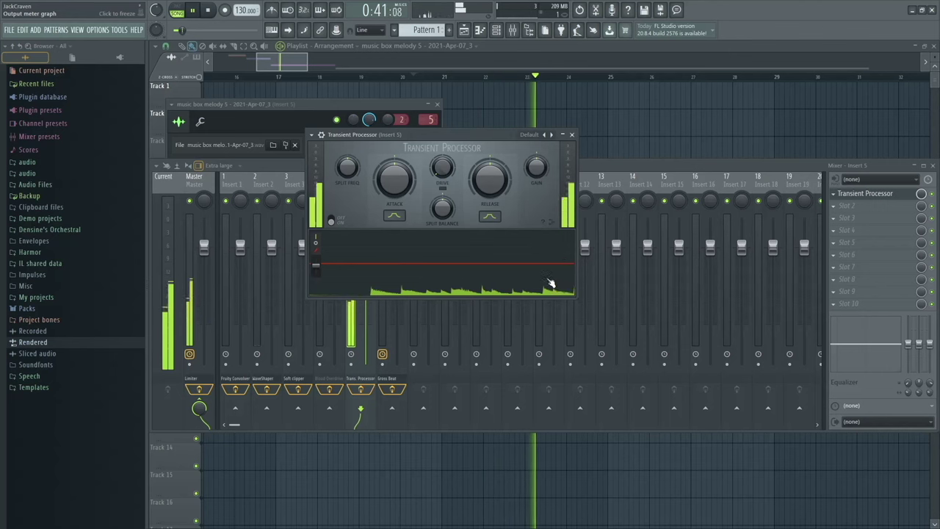
{"action": "key", "text": "space"}
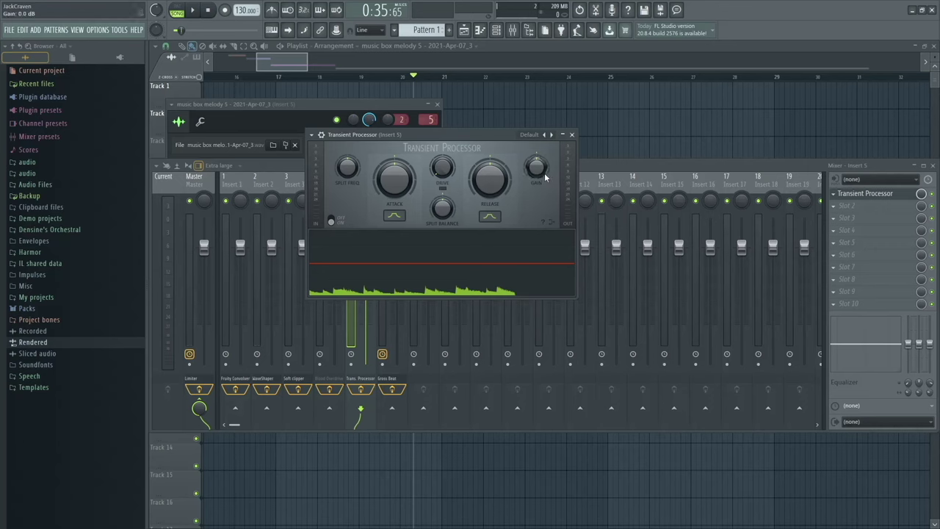
Play the melody through Transient Processor and lower its attack to about -70%
{"action": "key", "text": "space"}
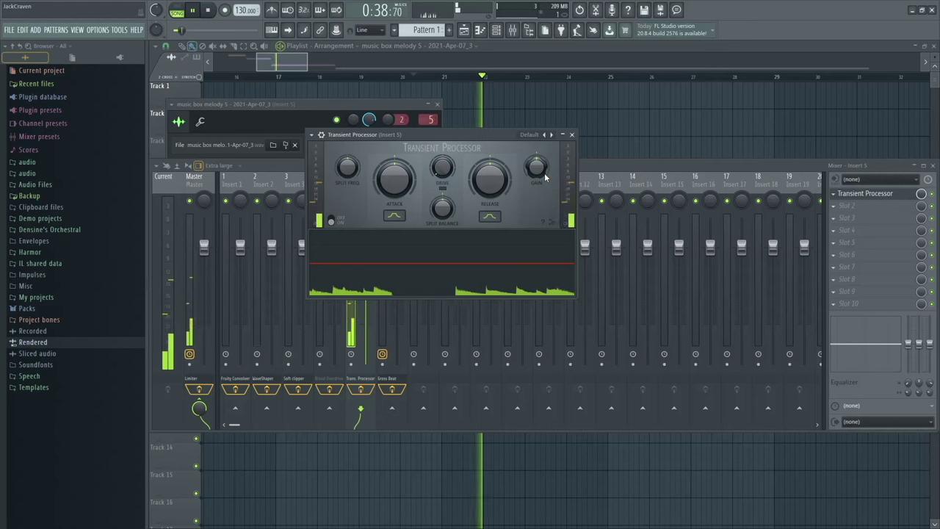
{"action": "key", "text": "space"}
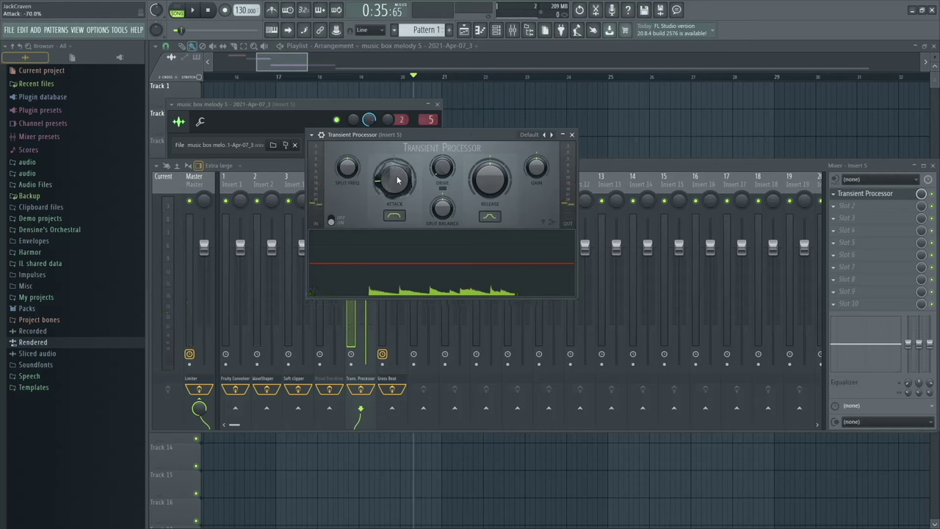
{"action": "key", "text": "space"}
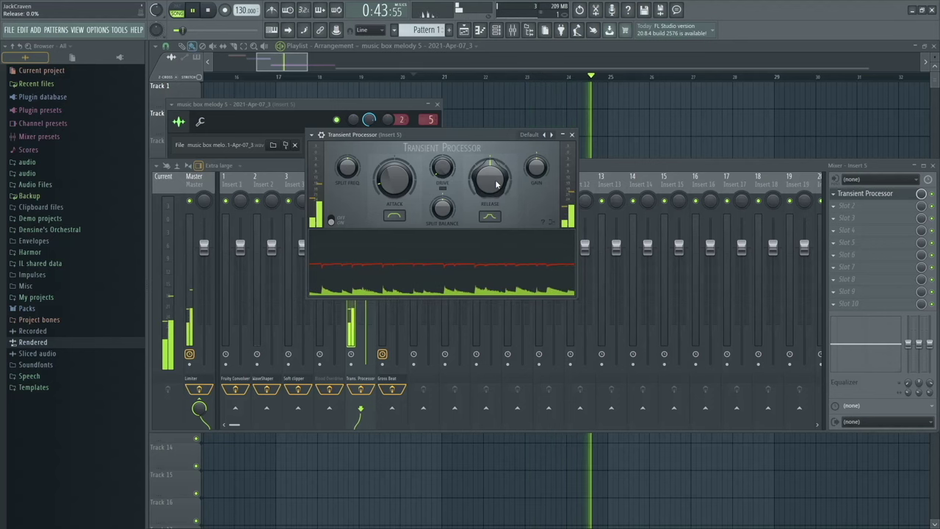
Cycle Transient Processor's release shape past Sharp to the rounded curve and raise the release while the melody plays
{"action": "left_click", "coordinate": [489, 216]}
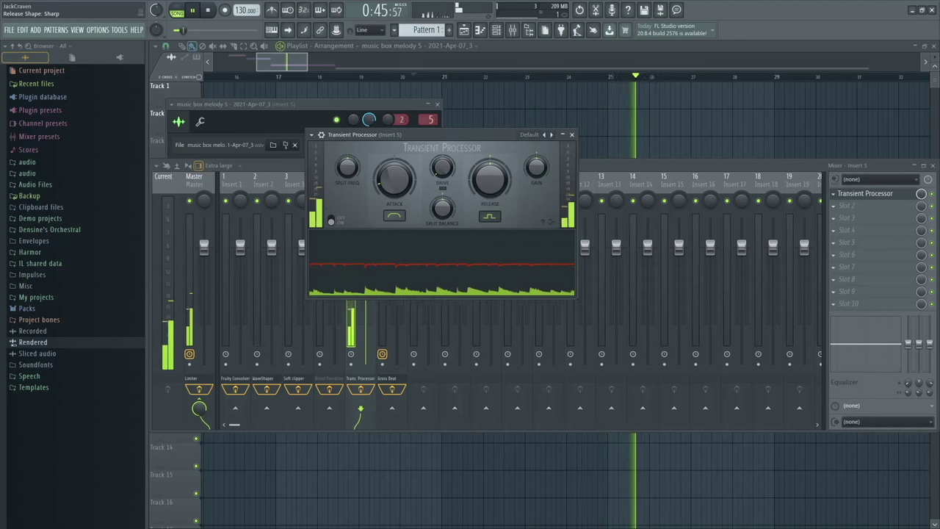
{"action": "left_click", "coordinate": [489, 216]}
{"action": "left_click_drag", "start_coordinate": [490, 184], "coordinate": [507, 177]}
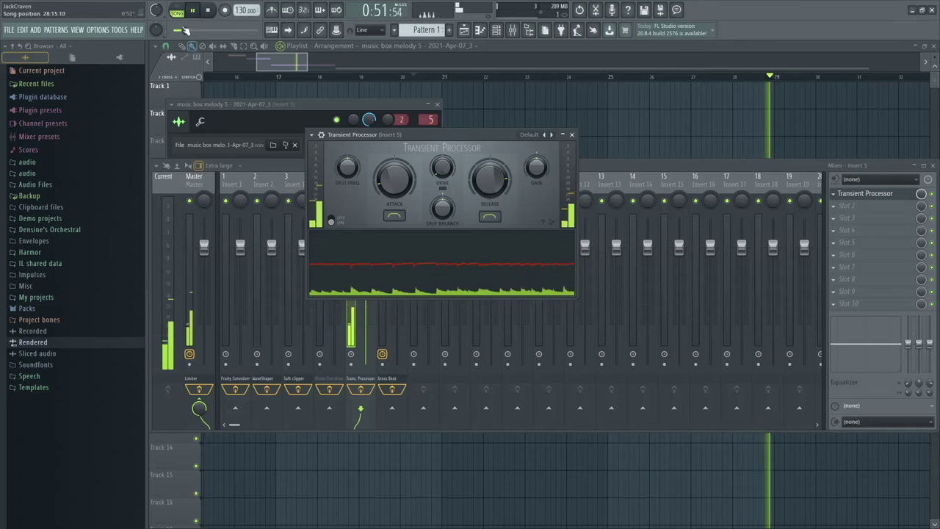
{"action": "left_click_drag", "start_coordinate": [488, 178], "coordinate": [493, 182]}
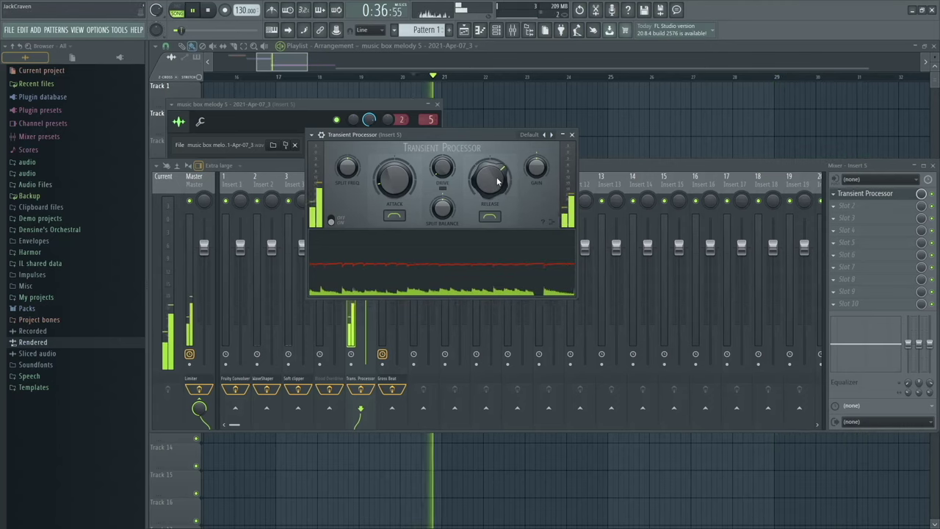
Compare the melody with Transient Processor bypassed and active, and stop playback
{"action": "left_click", "coordinate": [935, 197]}
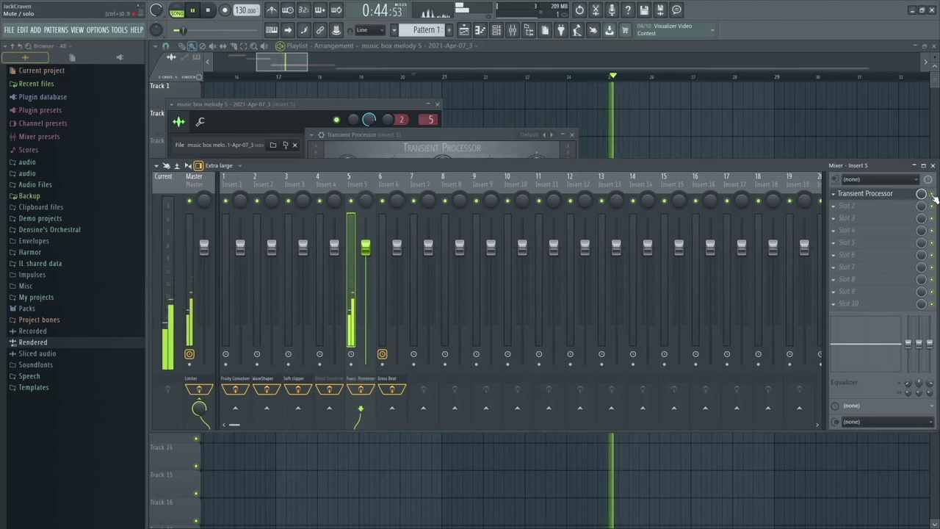
{"action": "left_click", "coordinate": [468, 139]}
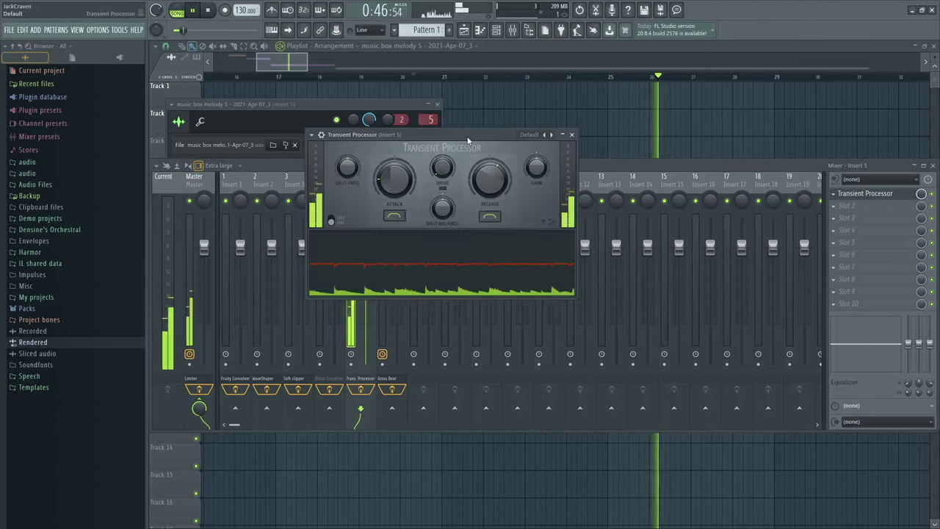
{"action": "key", "text": "space"}
Listen to the melody through Transient Processor's Max attack and Soft attack presets
{"action": "left_click", "coordinate": [531, 135]}
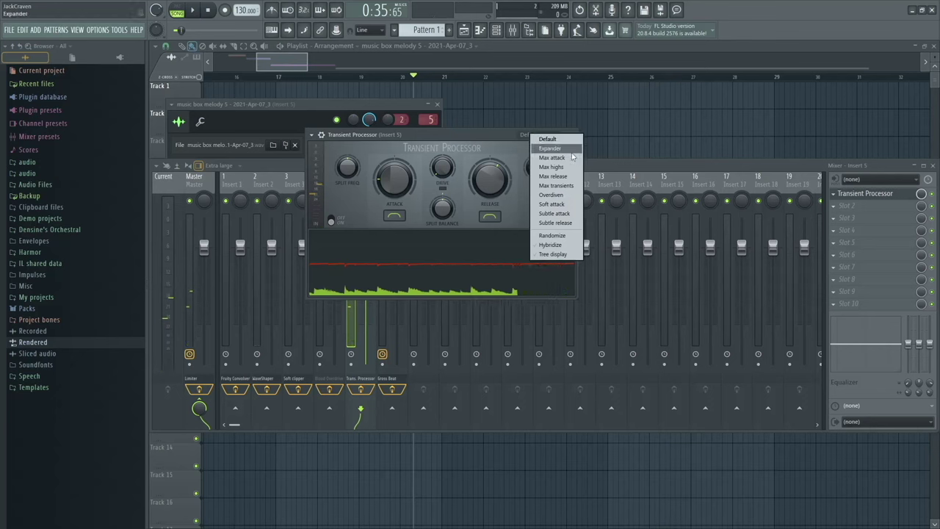
{"action": "left_click", "coordinate": [552, 157]}
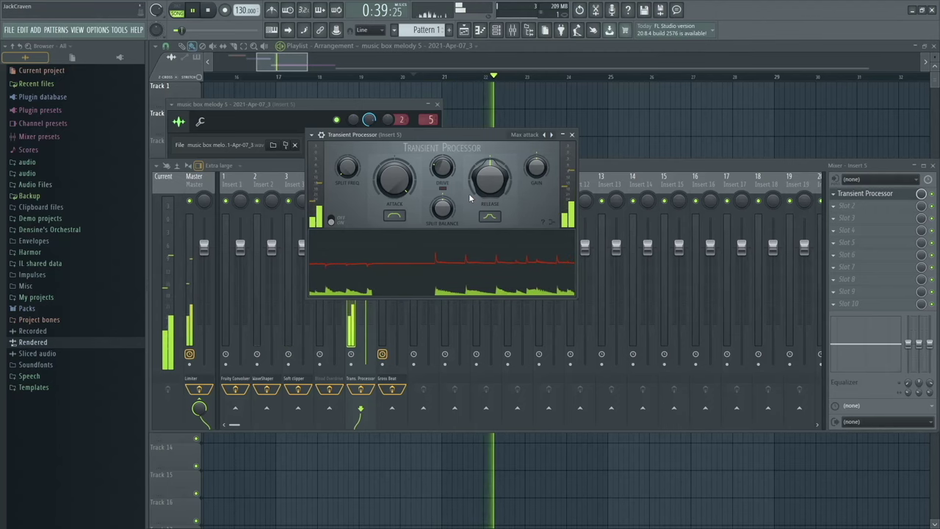
{"action": "left_click", "coordinate": [524, 134]}
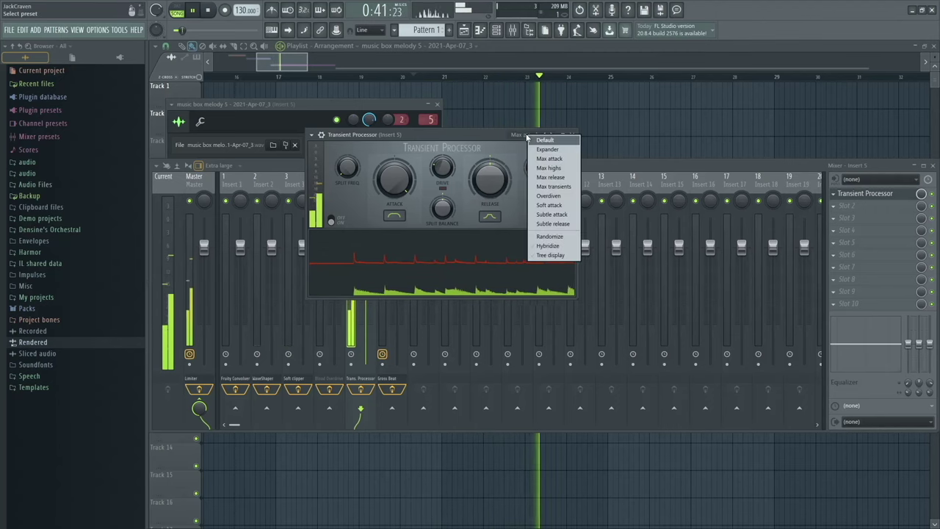
{"action": "left_click", "coordinate": [572, 207]}
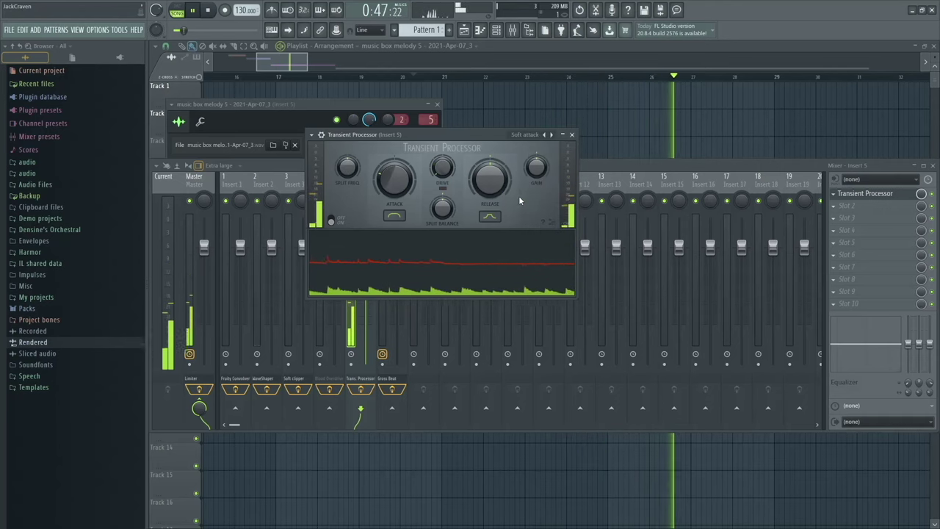
{"action": "key", "text": "space"}
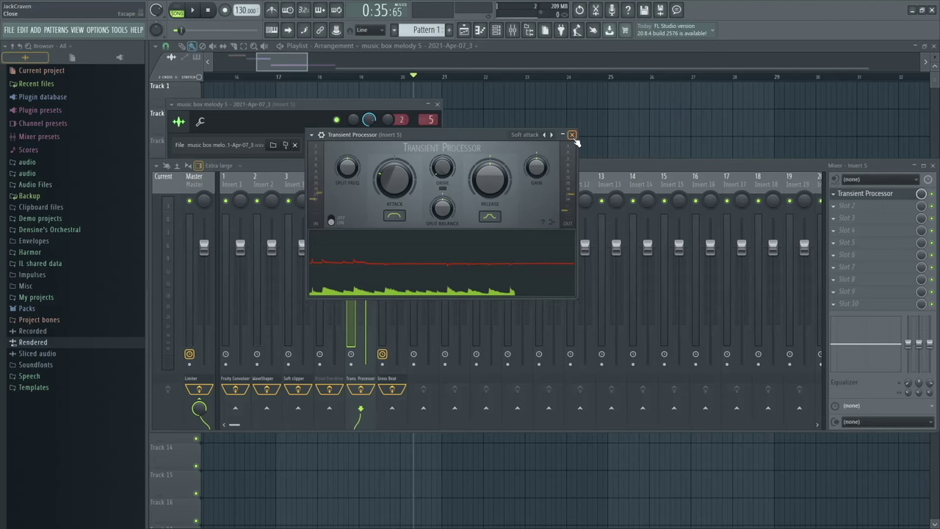
Close the open windows, open the Piano (consolidated) clip's channel and route it to mixer track 5 during playback
{"action": "key", "text": "F12"}
{"action": "scroll", "coordinate": [539, 269], "scroll_direction": "down", "scroll_amount": 5}
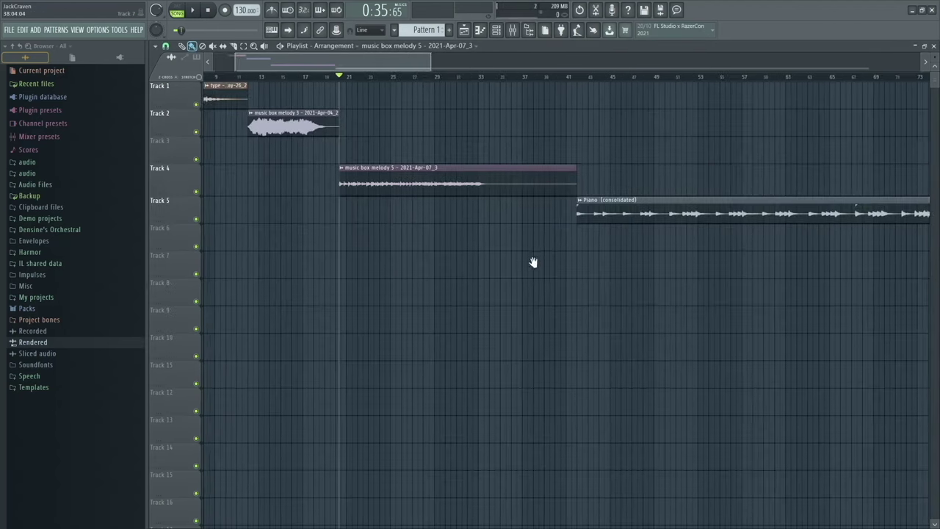
{"action": "double_click", "coordinate": [639, 201]}
{"action": "double_click", "coordinate": [439, 133]}
{"action": "key", "text": "space"}
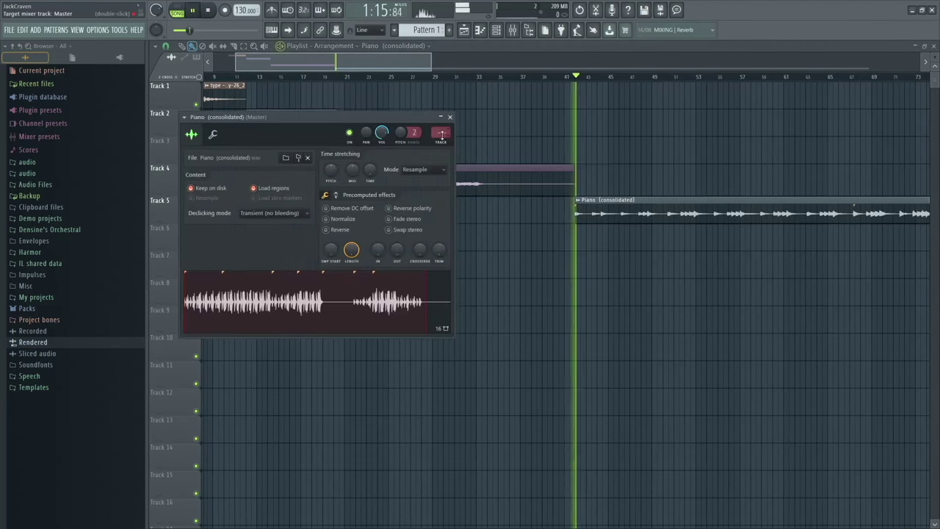
{"action": "key", "text": "F9"}
{"action": "left_click_drag", "start_coordinate": [443, 133], "coordinate": [443, 133]}
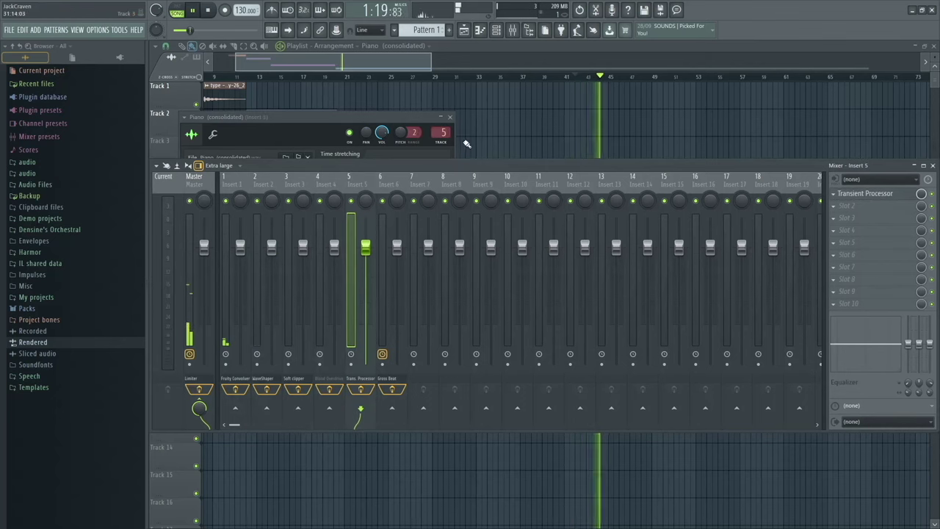
Open Transient Processor on Insert 5, load the Max attack preset and compare the piano with the effect bypassed and active
{"action": "left_click", "coordinate": [885, 197]}
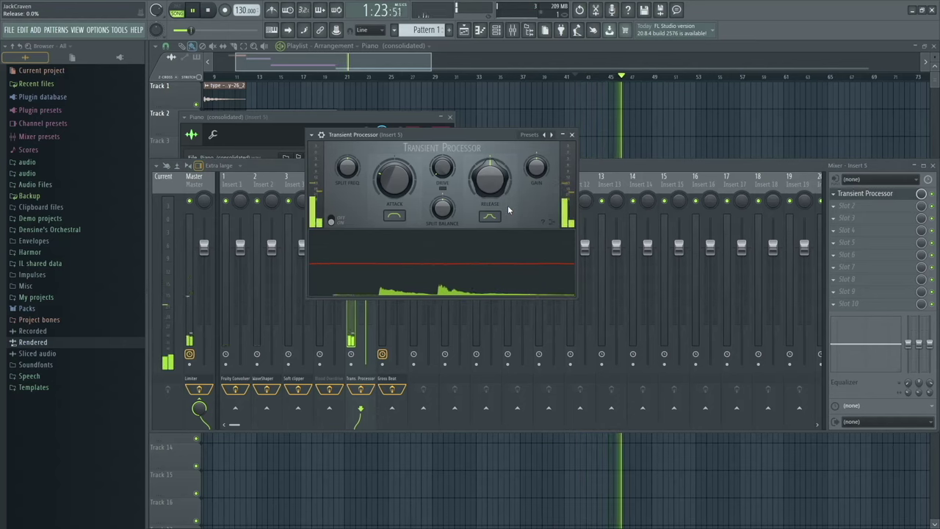
{"action": "left_click", "coordinate": [534, 137]}
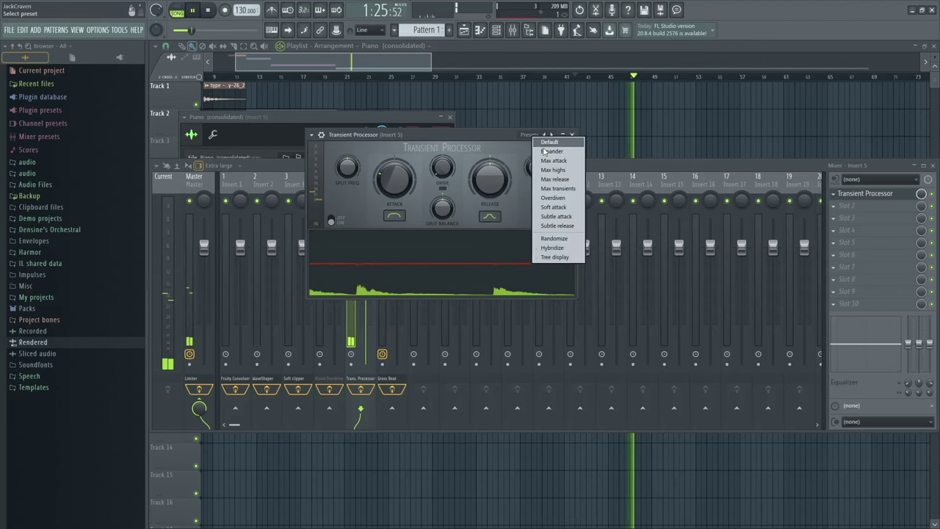
{"action": "left_click", "coordinate": [579, 161]}
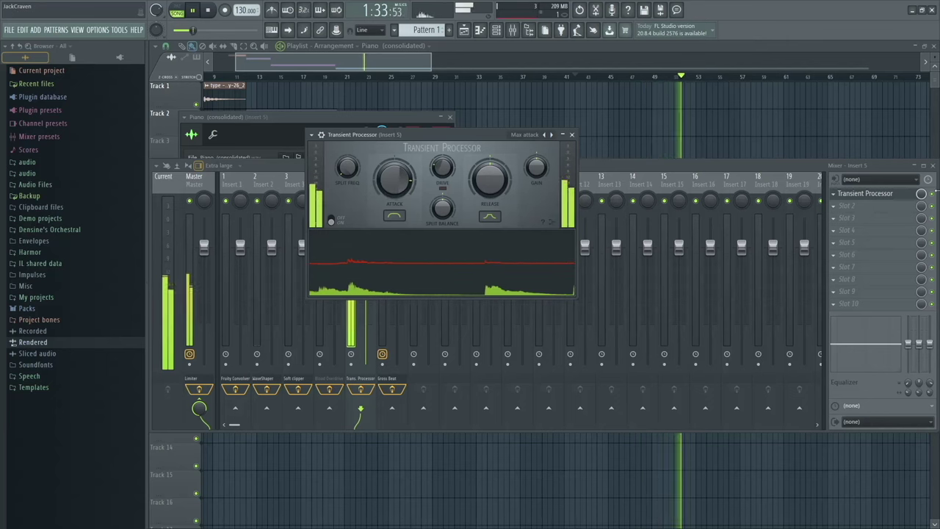
{"action": "left_click", "coordinate": [882, 331]}
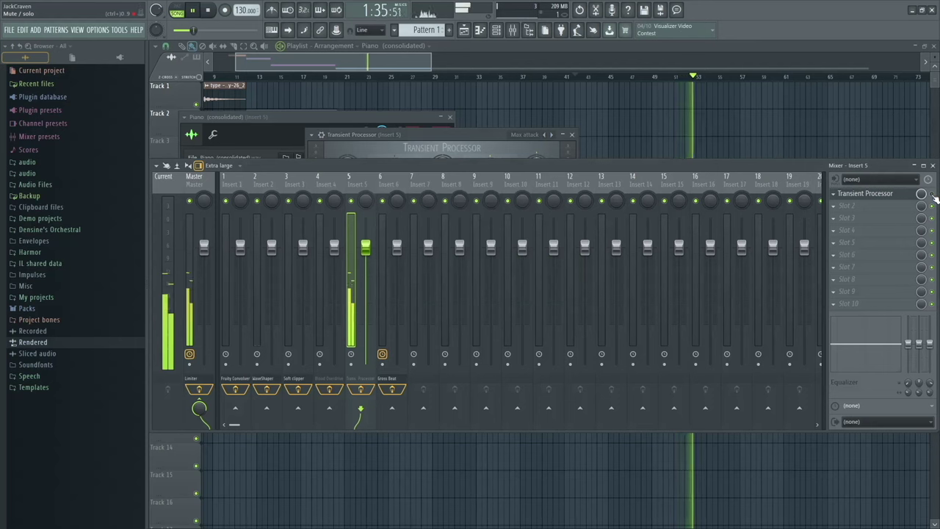
{"action": "left_click", "coordinate": [447, 136]}
{"action": "key", "text": "space"}
Load Transient Processor's Max highs preset, play the piano through it with a reduced release and close the plugin
{"action": "left_click", "coordinate": [536, 135]}
{"action": "left_click", "coordinate": [565, 170]}
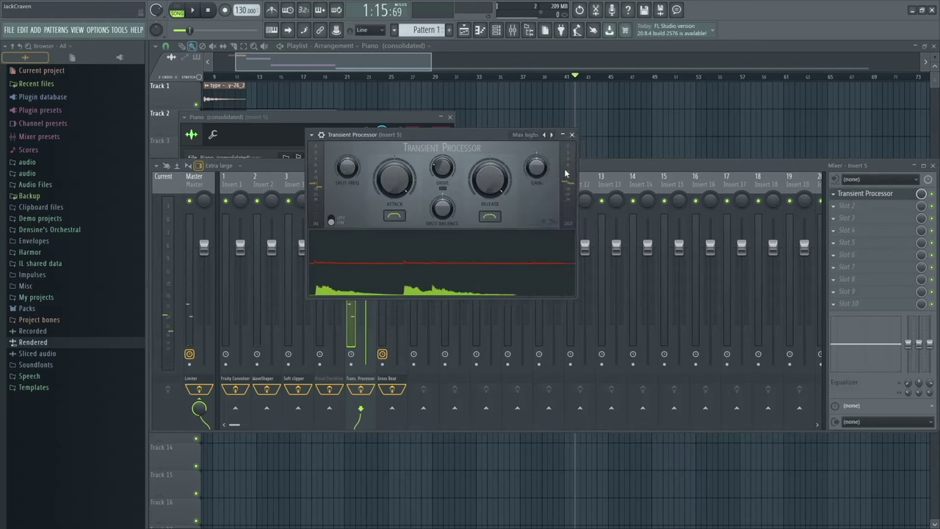
{"action": "key", "text": "space"}
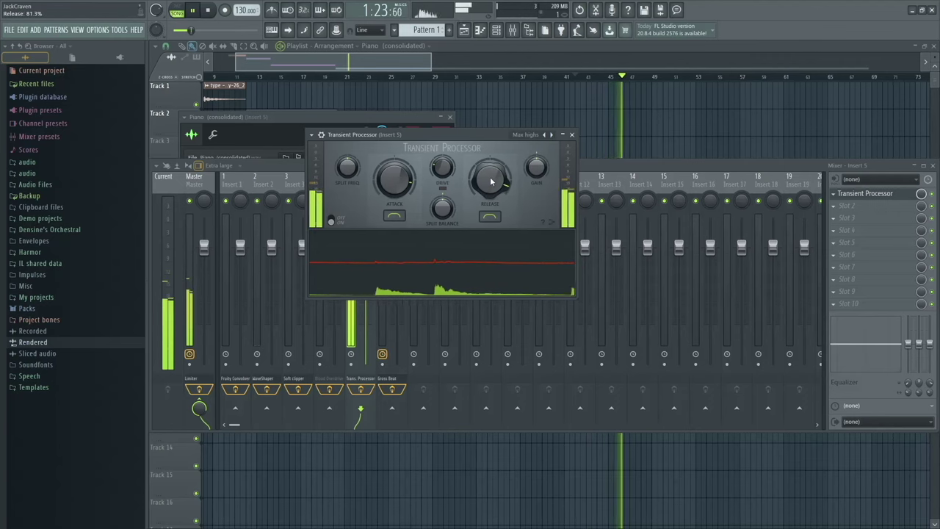
{"action": "left_click", "coordinate": [572, 135]}
{"action": "key", "text": "space"}
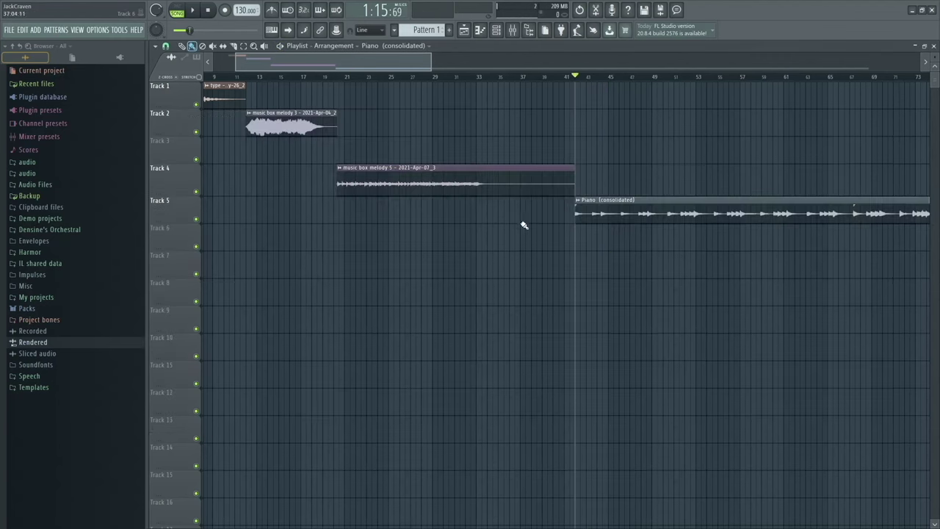
Look over the playlist clips and the mixer, and view Gross Beat on Insert 6 before returning to the playlist
{"action": "scroll", "coordinate": [493, 253], "scroll_direction": "down", "scroll_amount": 6}
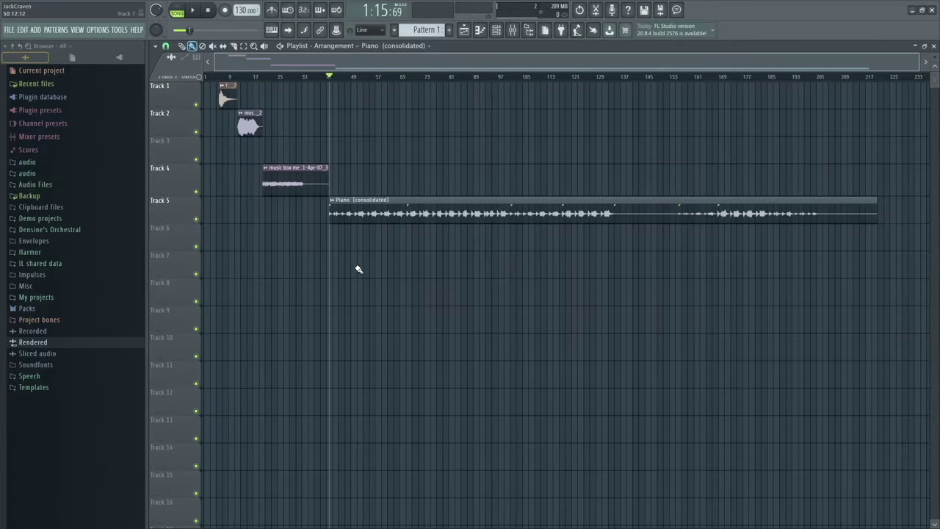
{"action": "scroll", "coordinate": [307, 256], "scroll_direction": "up", "scroll_amount": 5}
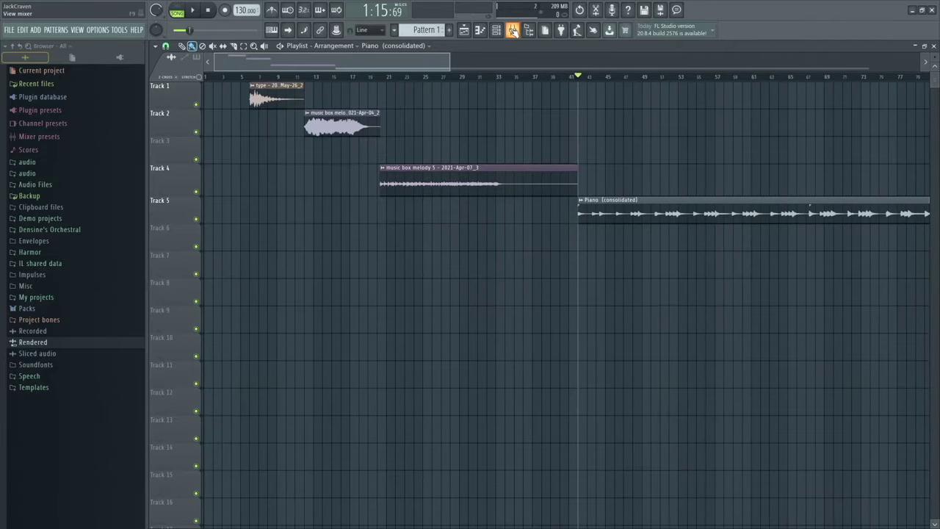
{"action": "left_click", "coordinate": [512, 30]}
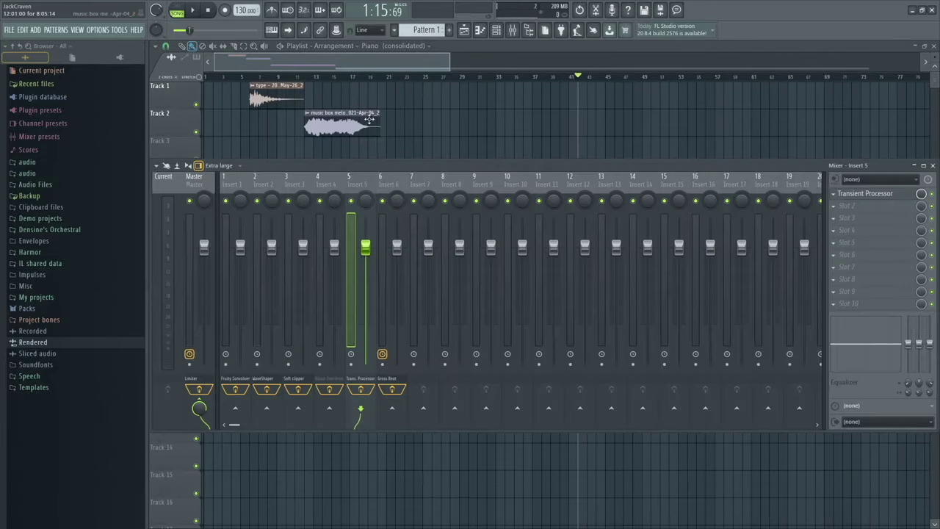
{"action": "key", "text": "F9"}
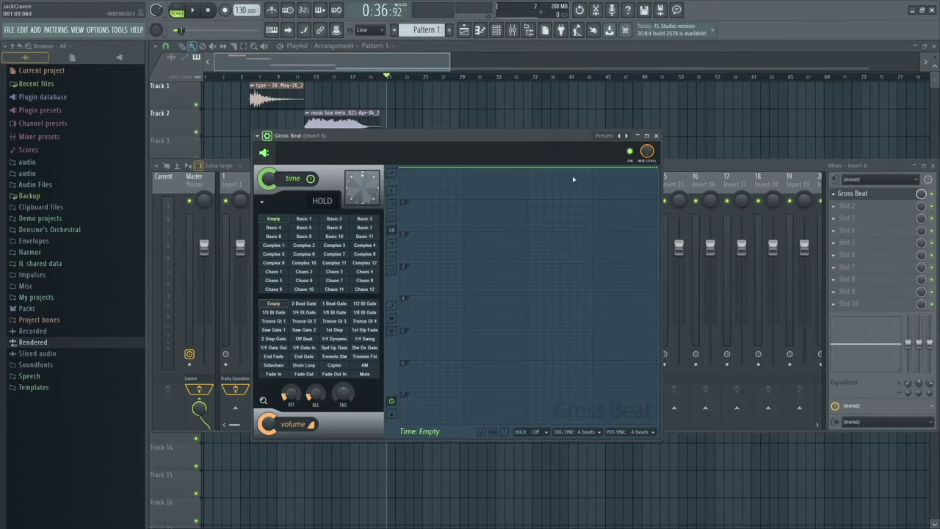
{"action": "mouse_move", "coordinate": [433, 140]}
{"action": "left_mouse_down"}
{"action": "mouse_move", "coordinate": [497, 181]}
{"action": "mouse_move", "coordinate": [415, 149]}
{"action": "mouse_move", "coordinate": [529, 138]}
{"action": "mouse_move", "coordinate": [438, 139]}
{"action": "left_mouse_up"}
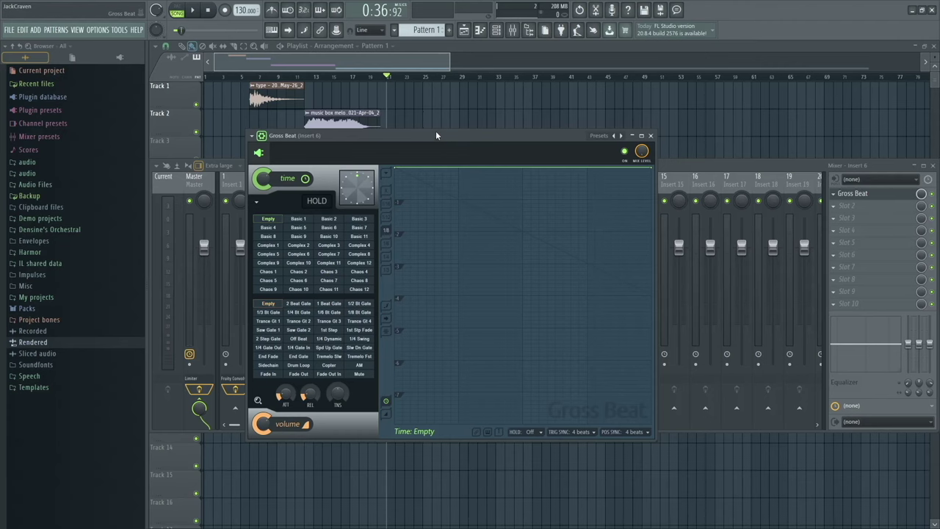
{"action": "key", "text": "F5"}
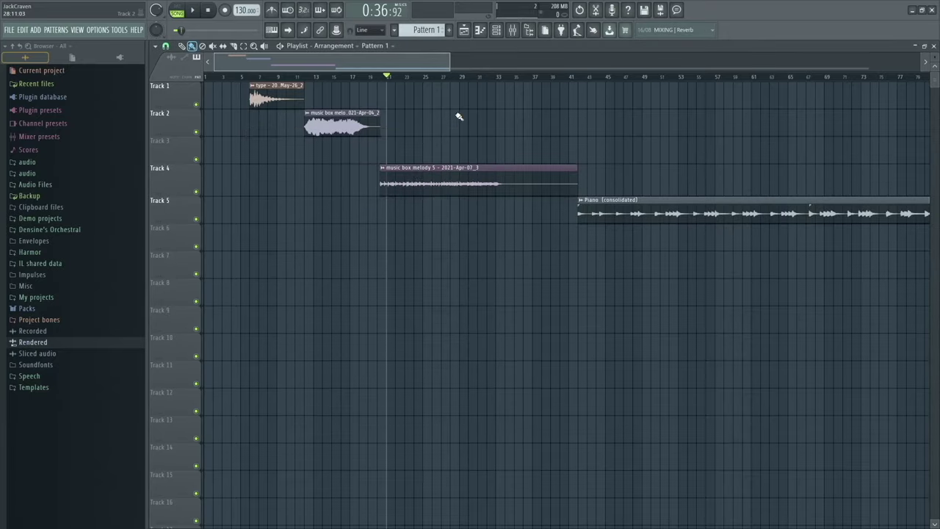
Route the music box melody 5 channel to mixer track 6, open its Gross Beat and listen with the Empty time preset
{"action": "double_click", "coordinate": [415, 177]}
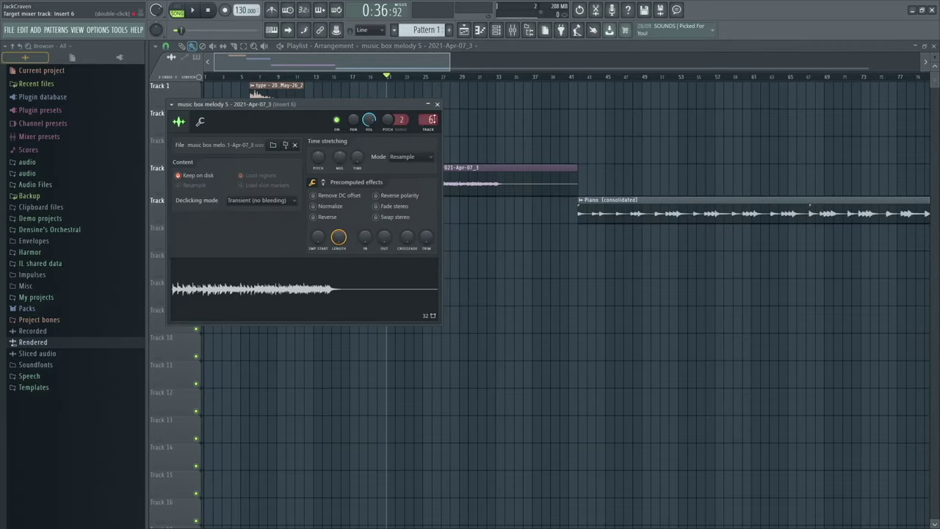
{"action": "double_click", "coordinate": [430, 120]}
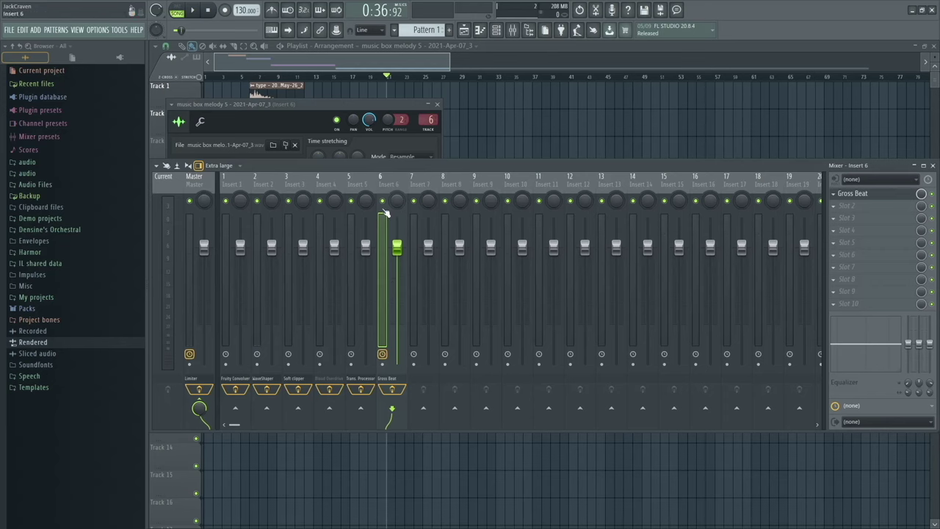
{"action": "left_click", "coordinate": [866, 195]}
{"action": "key", "text": "space"}
{"action": "left_click_drag", "start_coordinate": [473, 138], "coordinate": [429, 114]}
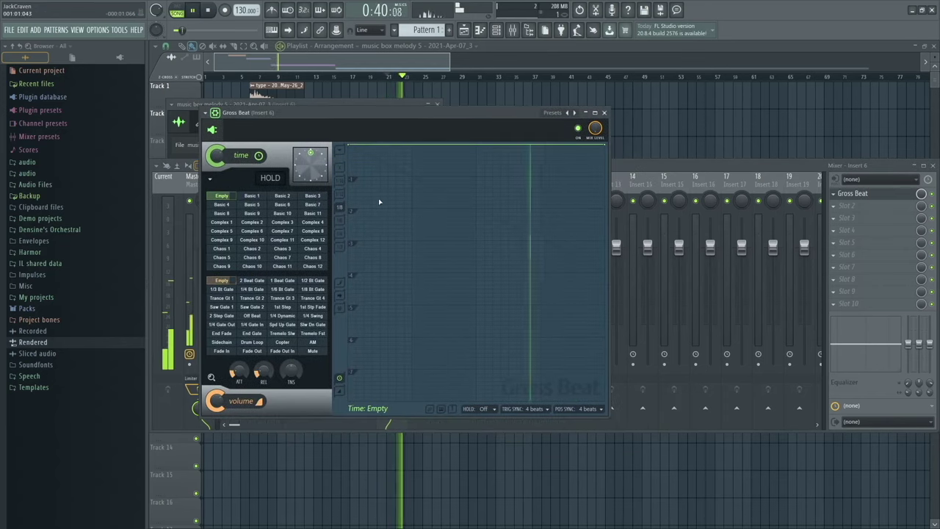
{"action": "key", "text": "space"}
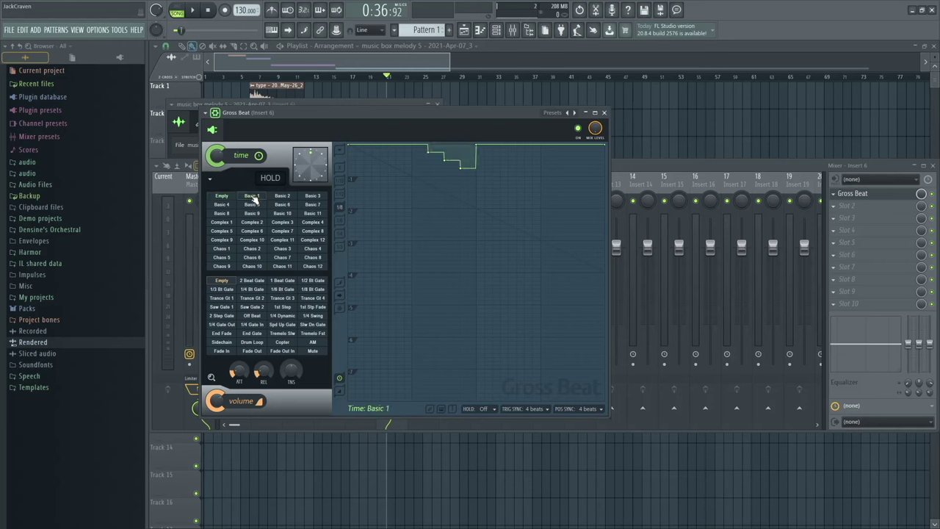
Play the melody through Gross Beat's Basic 1, Basic 2 and Basic 7 time presets
{"action": "key", "text": "space"}
{"action": "left_click", "coordinate": [282, 197]}
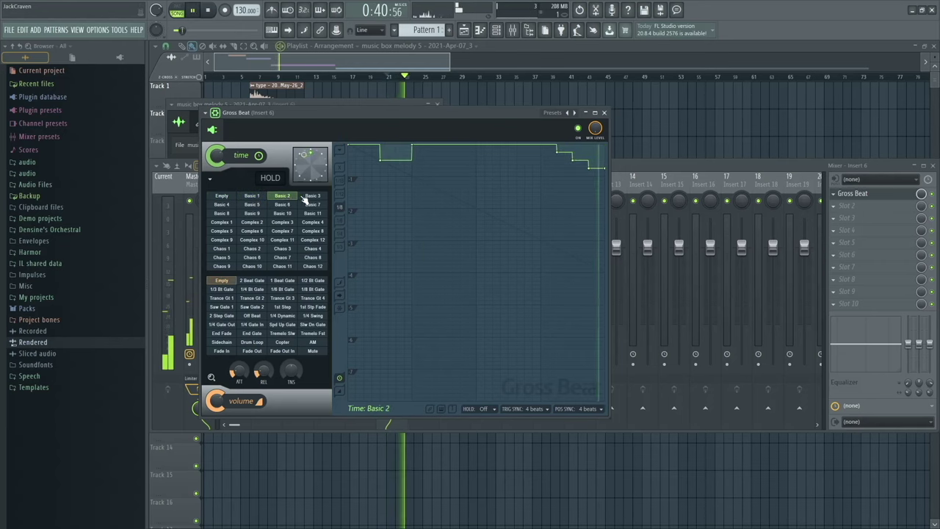
{"action": "left_click", "coordinate": [312, 205]}
{"action": "key", "text": "space"}
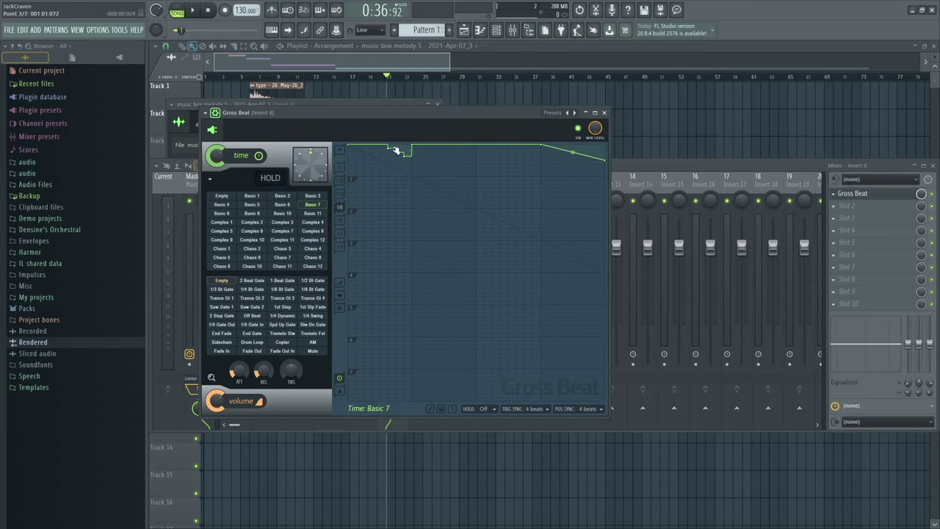
Play the melody through Gross Beat's Complex 11 time preset and switch the time preset to Chaos 4
{"action": "left_click", "coordinate": [288, 224]}
{"action": "left_click", "coordinate": [284, 240]}
{"action": "key", "text": "space"}
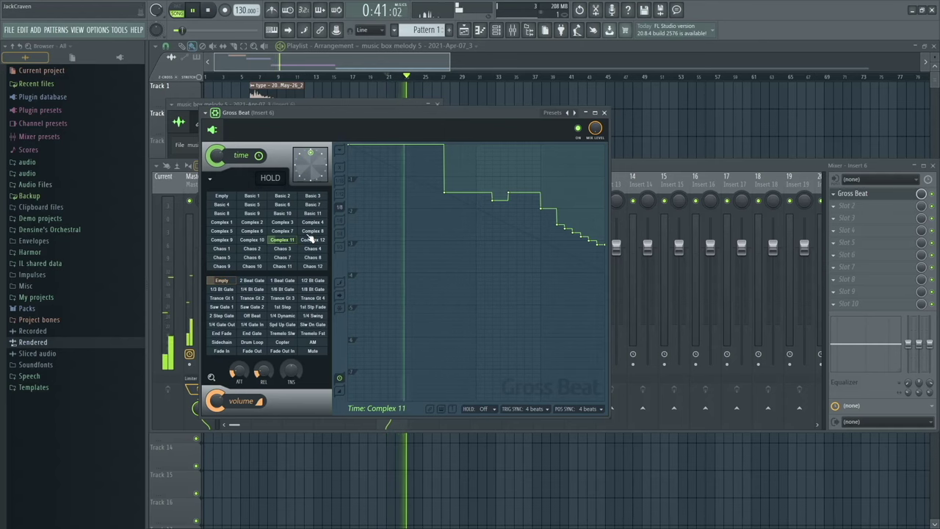
{"action": "key", "text": "space"}
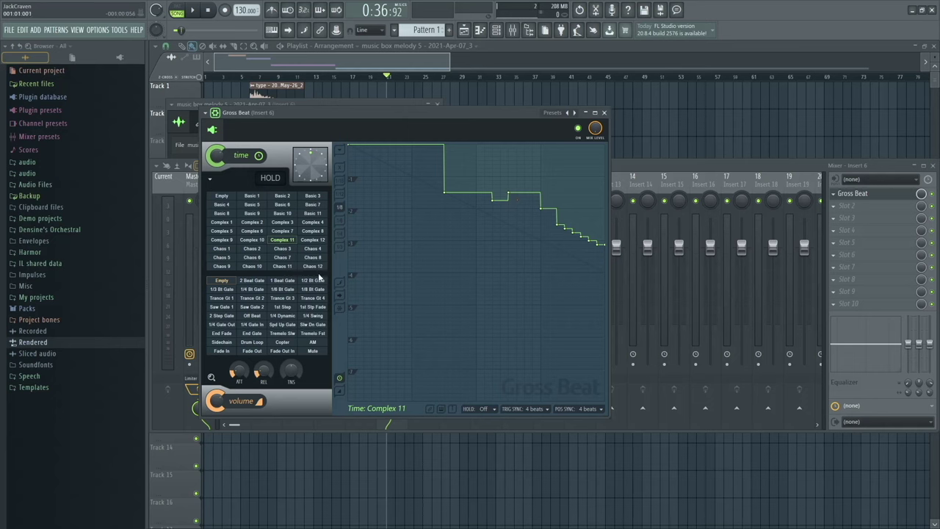
{"action": "left_click", "coordinate": [313, 249]}
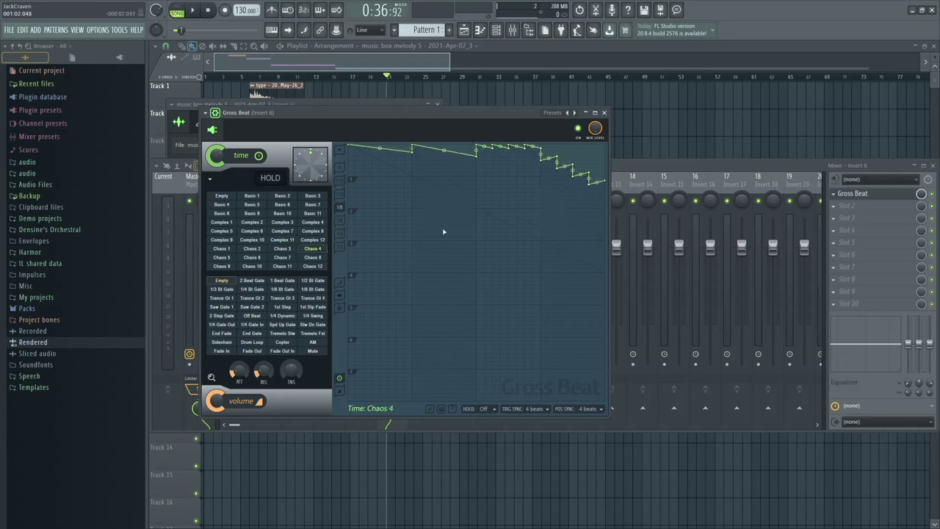
Play the melody through Gross Beat's Chaos 4 time preset and compare it with Complex 10
{"action": "key", "text": "space"}
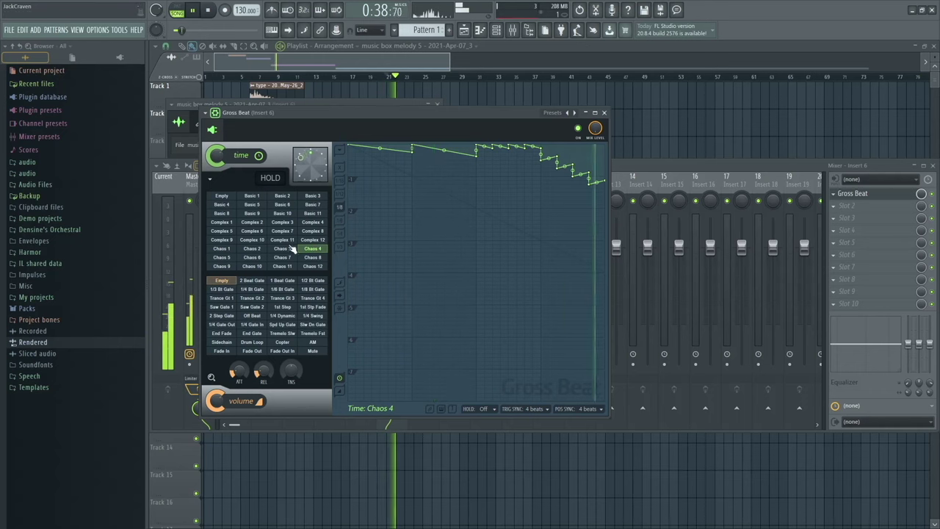
{"action": "left_click", "coordinate": [252, 239]}
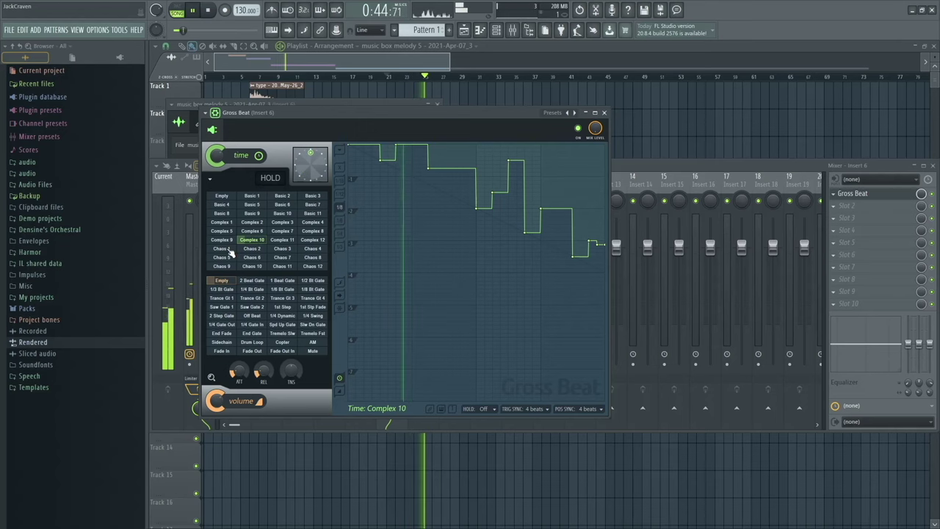
{"action": "key", "text": "space"}
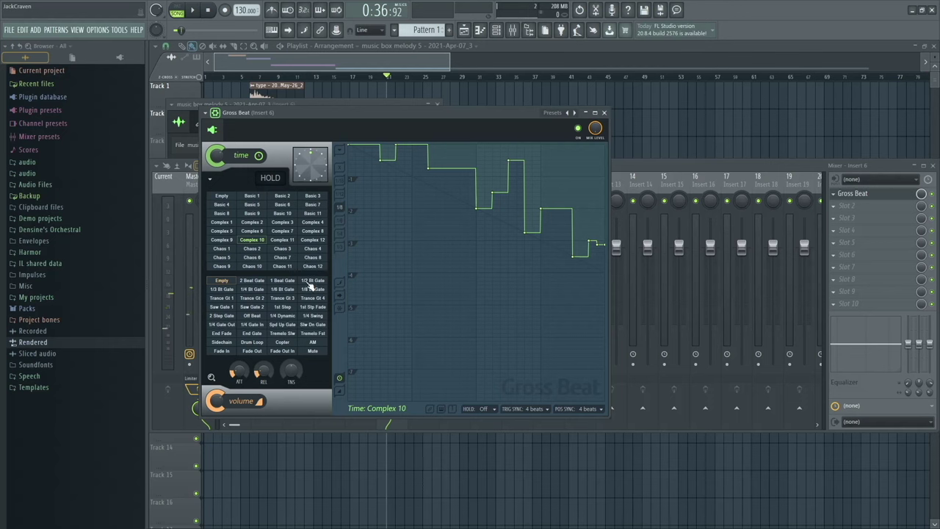
Listen to the melody with Gross Beat's 1st Step and 1st Stp Fade volume presets, after viewing 1/4 Gate In
{"action": "left_click", "coordinate": [253, 325]}
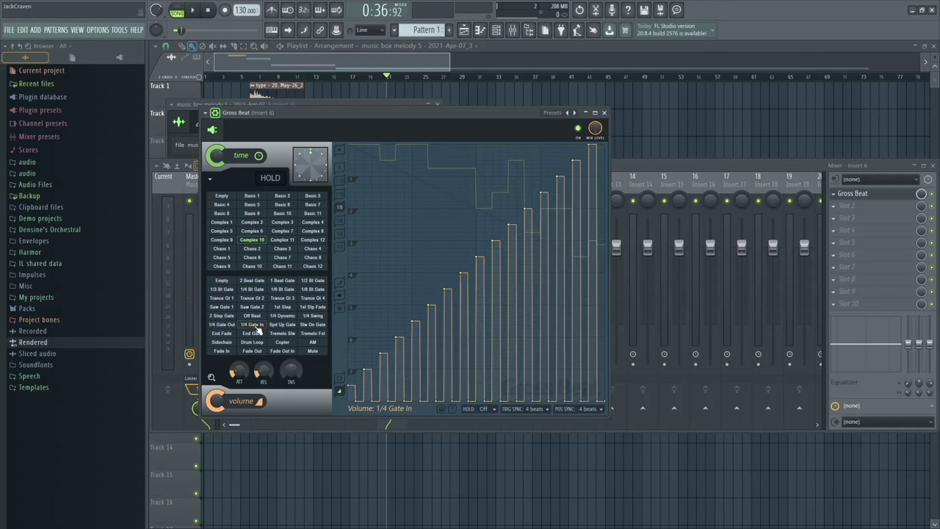
{"action": "key", "text": "space"}
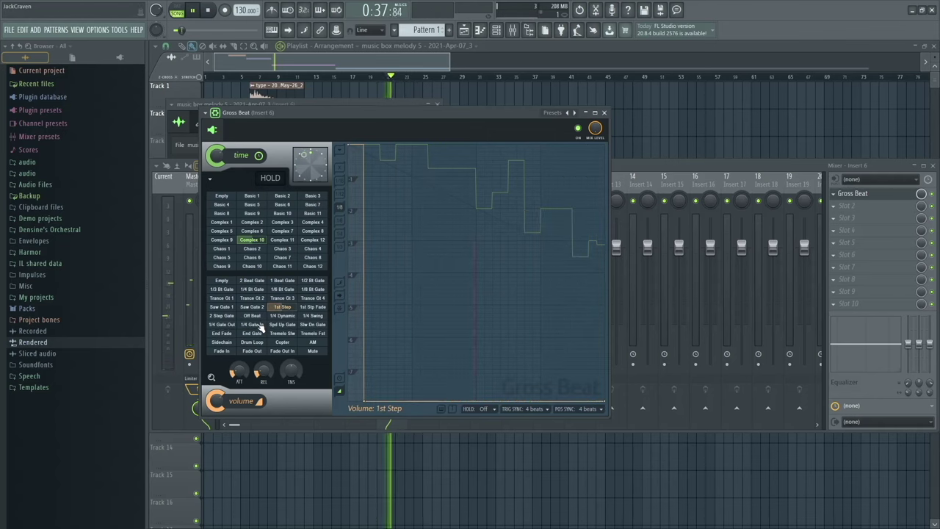
{"action": "key", "text": "space"}
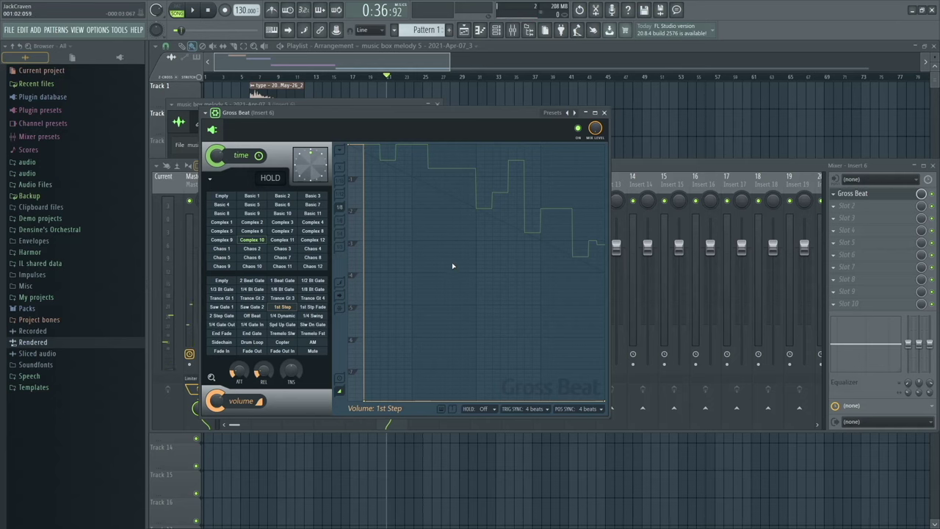
{"action": "left_click", "coordinate": [312, 306]}
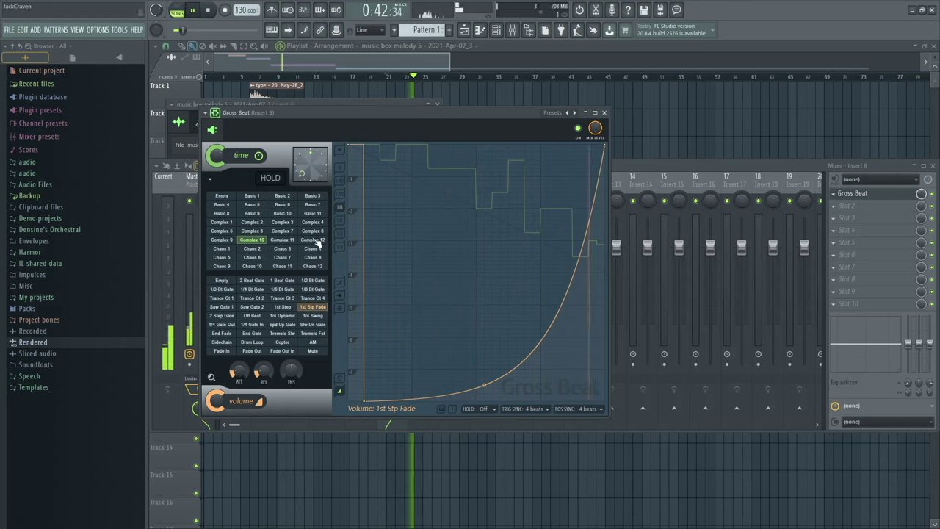
{"action": "key", "text": "space"}
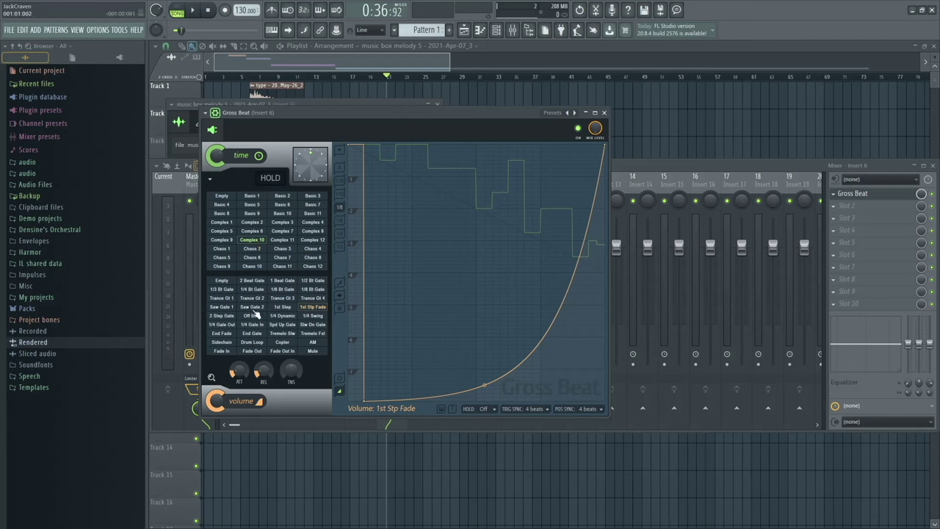
Set the volume preset to 1/4 Gate Out and play the melody with the Chaos 3 and Complex 10 time presets
{"action": "left_click", "coordinate": [253, 307]}
{"action": "left_click", "coordinate": [229, 325]}
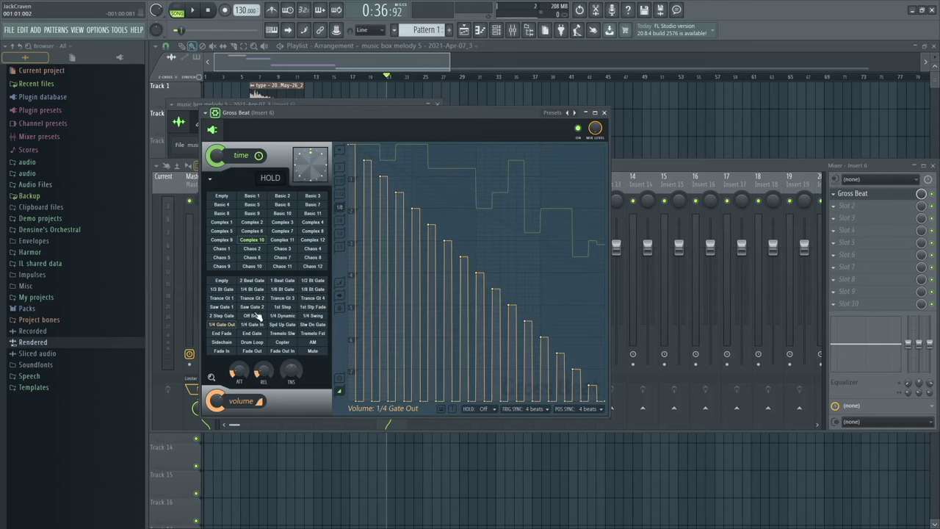
{"action": "left_click", "coordinate": [306, 241]}
{"action": "left_click", "coordinate": [274, 249]}
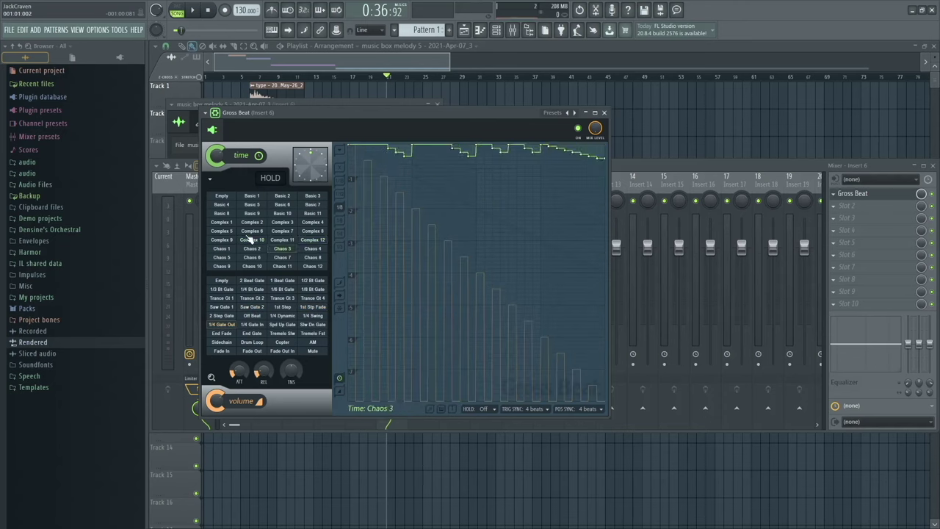
{"action": "key", "text": "space"}
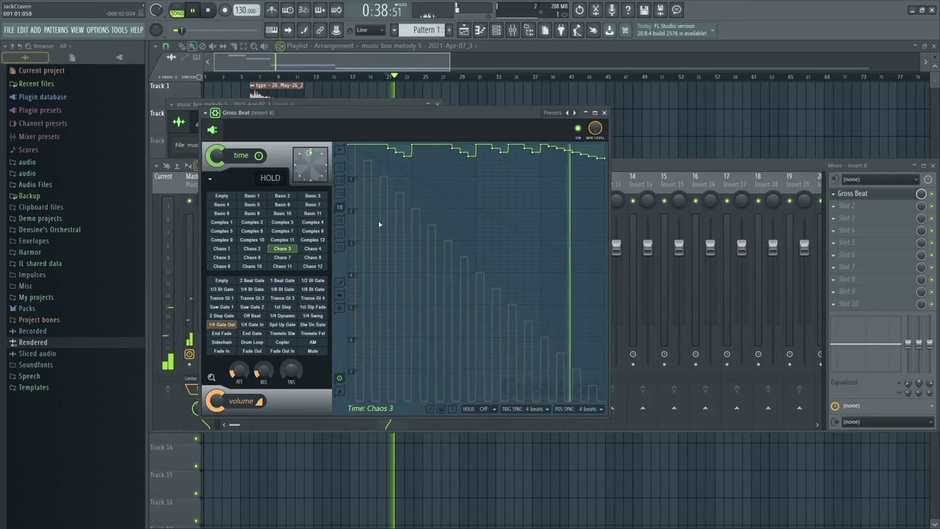
{"action": "left_click", "coordinate": [252, 240]}
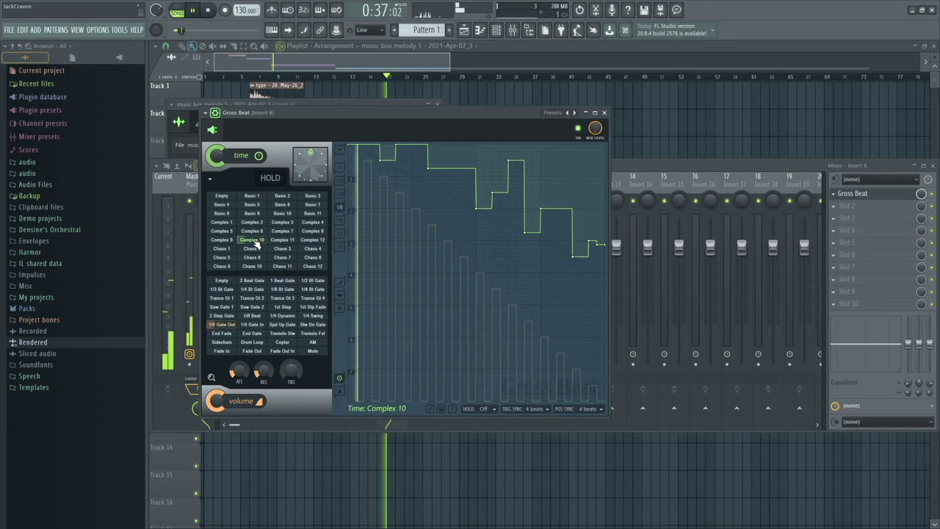
Listen to the Chaos 1 time preset combined with the Tremelo Slw and Tremelo Fst volume presets
{"action": "left_click", "coordinate": [221, 249]}
{"action": "left_click", "coordinate": [281, 334]}
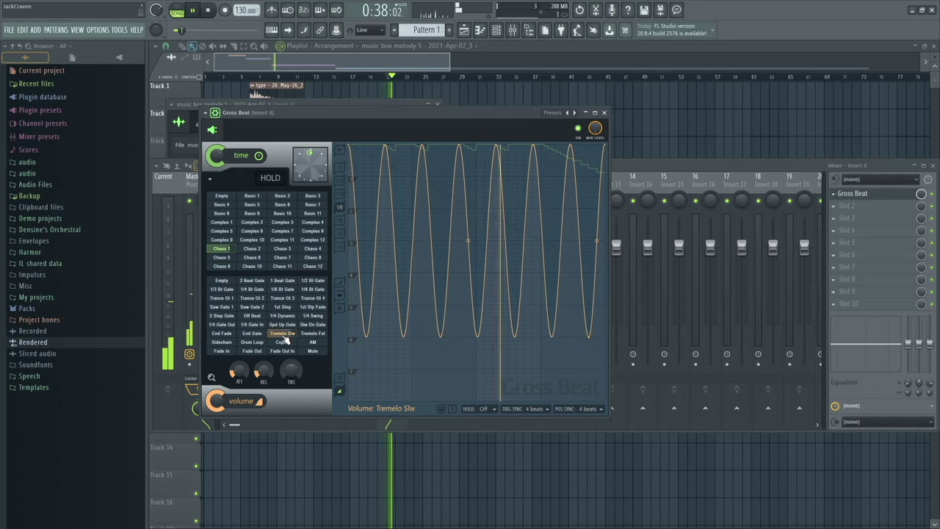
{"action": "left_click", "coordinate": [313, 334]}
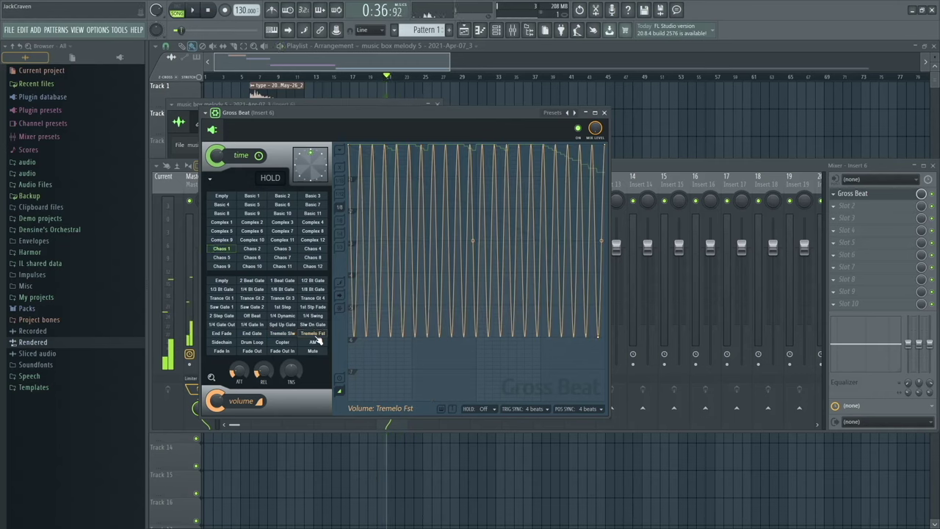
Close Gross Beat, open the channel settings of the music box melody 3 clip and play from the start of that clip
{"action": "left_click", "coordinate": [603, 112]}
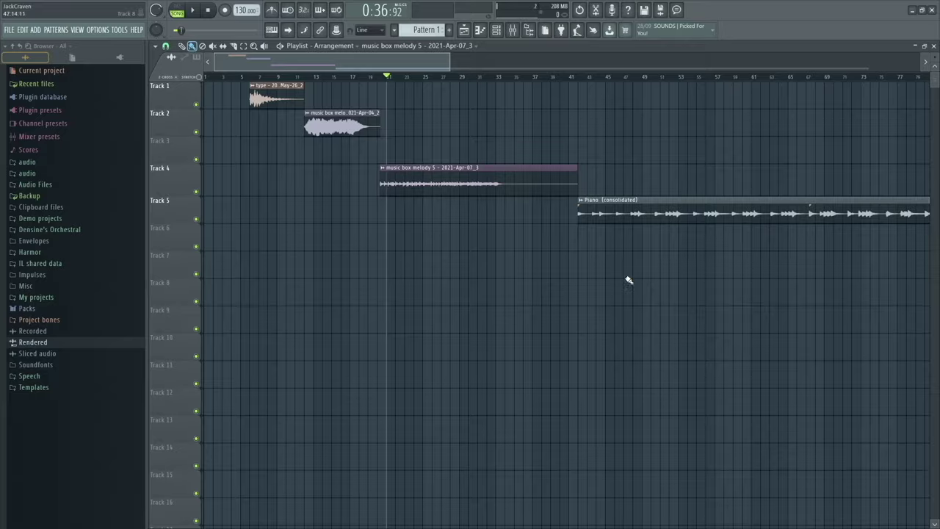
{"action": "scroll", "coordinate": [348, 188], "scroll_direction": "down", "scroll_amount": 2}
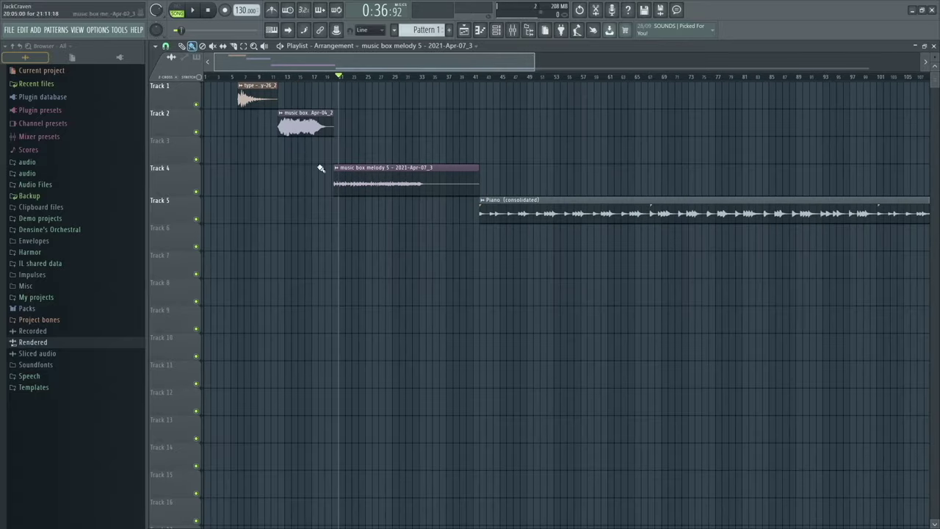
{"action": "double_click", "coordinate": [287, 122]}
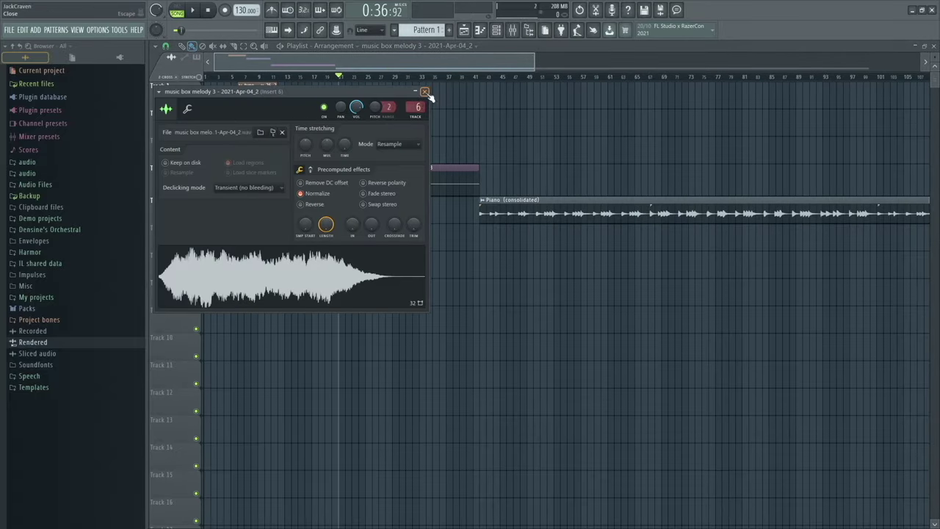
{"action": "left_click", "coordinate": [425, 92]}
{"action": "left_click", "coordinate": [287, 78]}
{"action": "double_click", "coordinate": [304, 122]}
{"action": "key", "text": "space"}
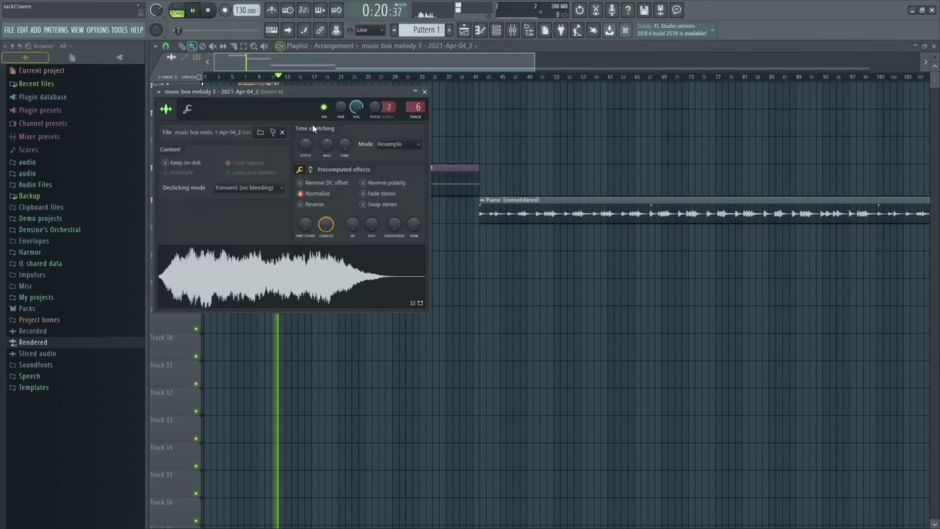
Open Gross Beat on Insert 6 and try the 1/4 Dynamic, 1/6 Bt Gate, Drum Loop and Sidechain volume presets
{"action": "left_click", "coordinate": [512, 30]}
{"action": "left_click", "coordinate": [890, 194]}
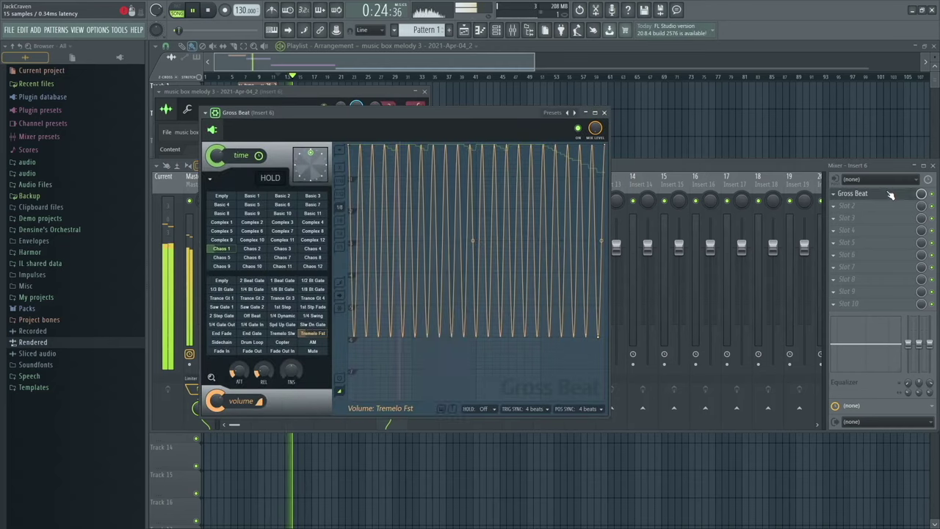
{"action": "left_click", "coordinate": [286, 325]}
{"action": "left_click", "coordinate": [282, 315]}
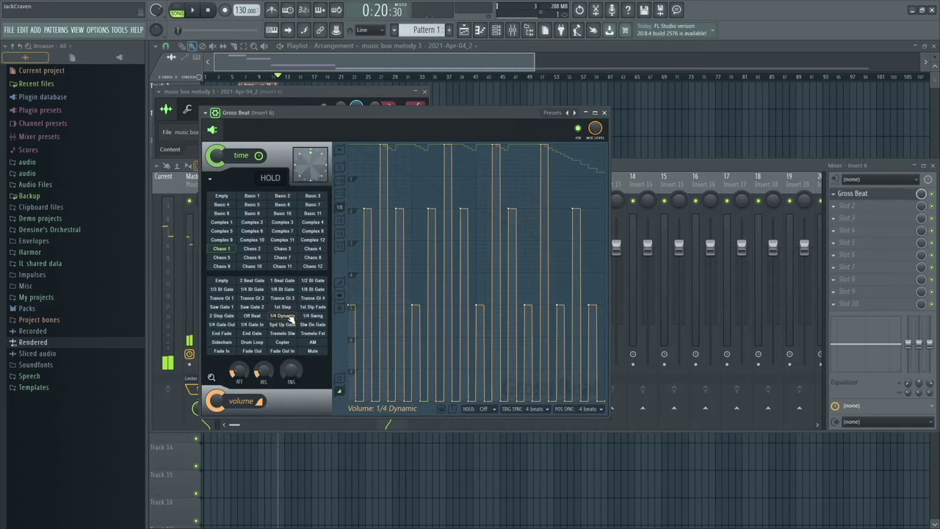
{"action": "left_click", "coordinate": [282, 289]}
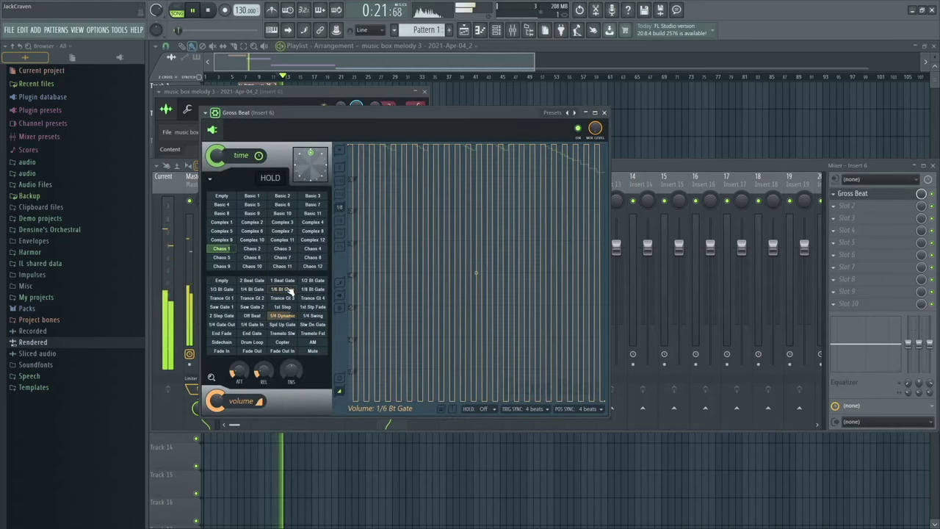
{"action": "left_click", "coordinate": [251, 341]}
{"action": "left_click", "coordinate": [222, 342]}
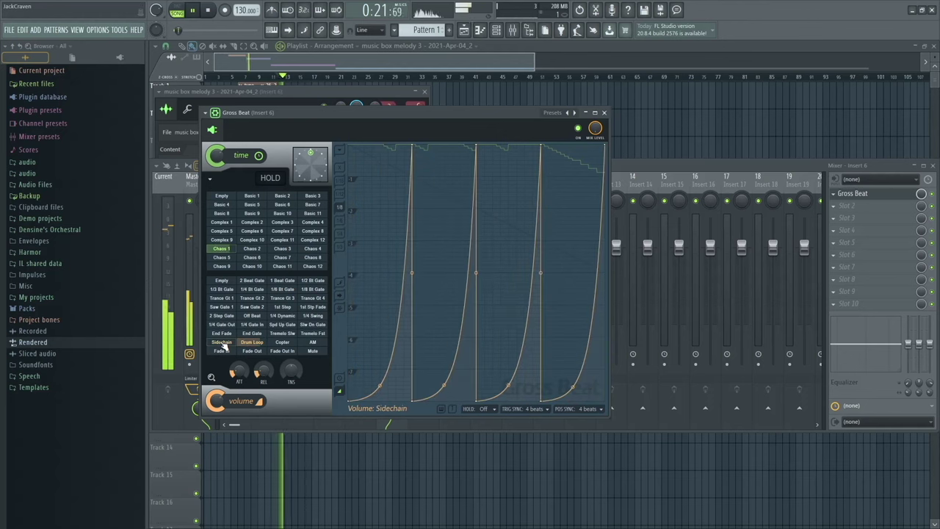
Listen with the Chaos 2, Basic 9 and Basic 11 time presets and the Fade Out, Fade Out In and Trance Gt 4 volume presets
{"action": "left_click", "coordinate": [252, 249]}
{"action": "left_click", "coordinate": [252, 213]}
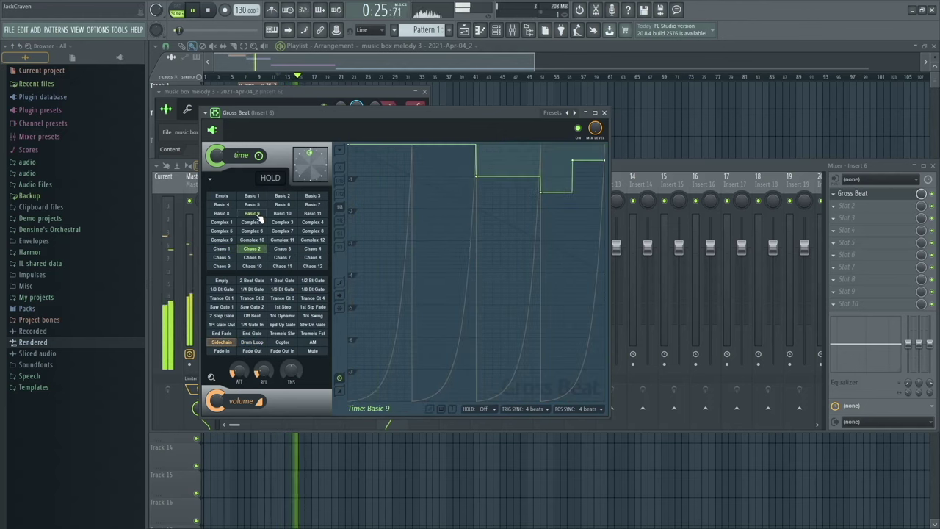
{"action": "left_click", "coordinate": [312, 213]}
{"action": "left_click", "coordinate": [252, 350]}
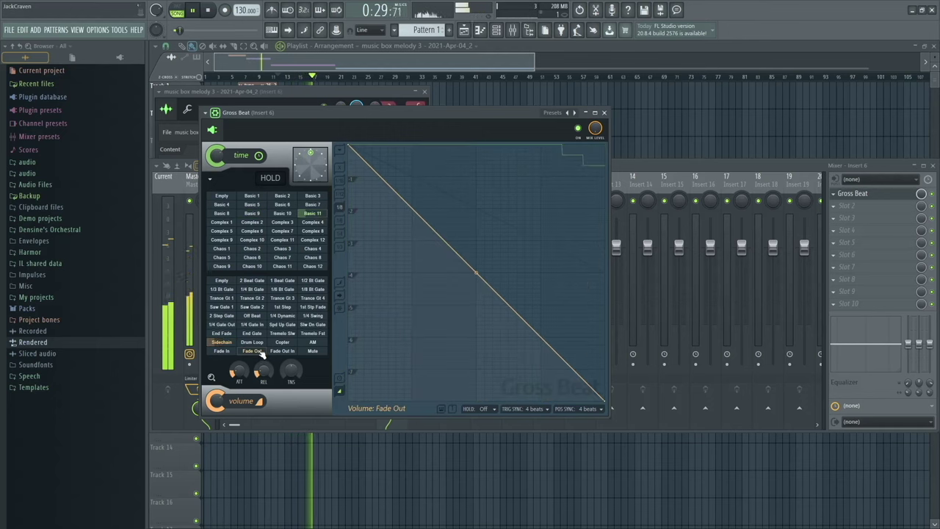
{"action": "left_click", "coordinate": [282, 351]}
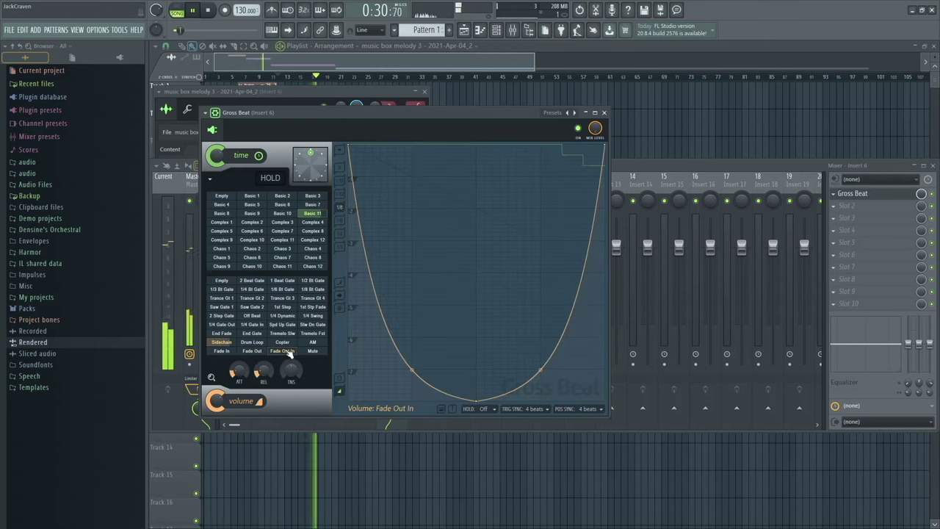
{"action": "left_click", "coordinate": [316, 299]}
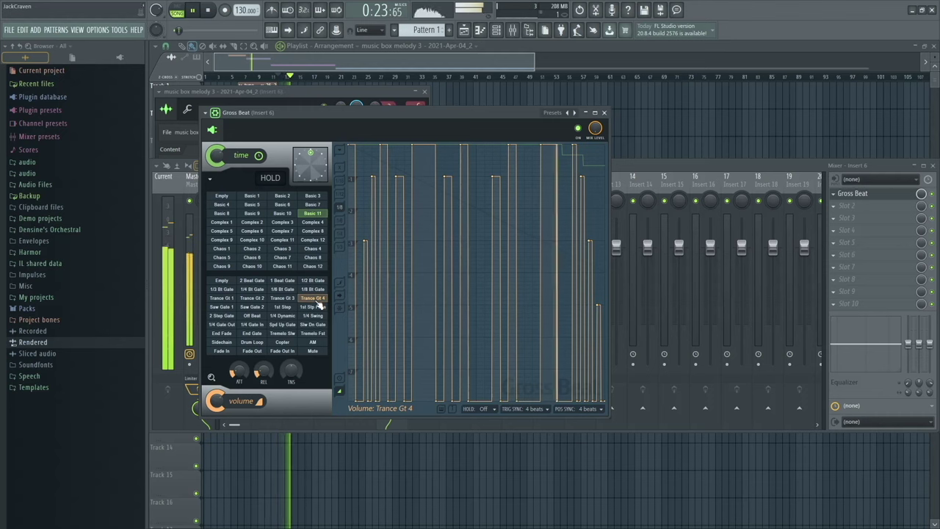
{"action": "key", "text": "space"}
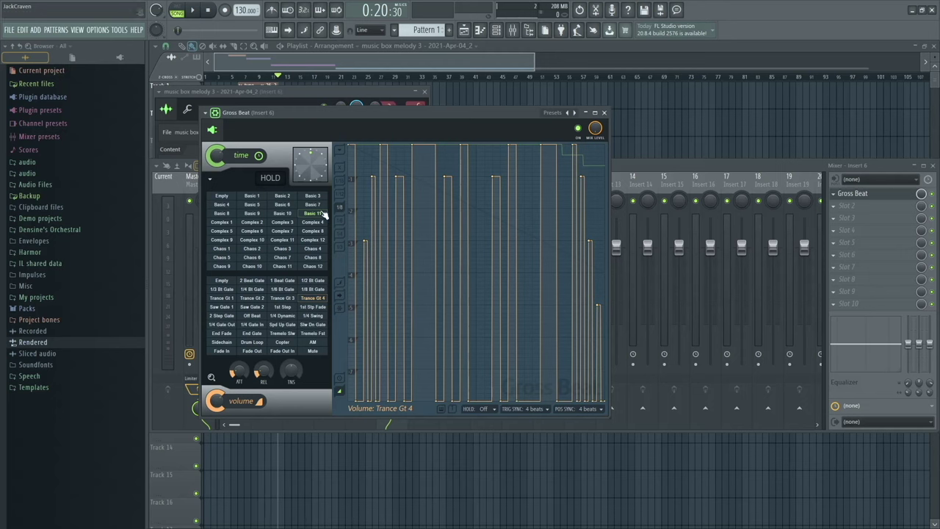
Switch the time preset to Complex 2 and on to Chaos 4, and reshape the Chaos 4 envelope by adding and moving points
{"action": "left_click", "coordinate": [283, 222]}
{"action": "left_click", "coordinate": [252, 222]}
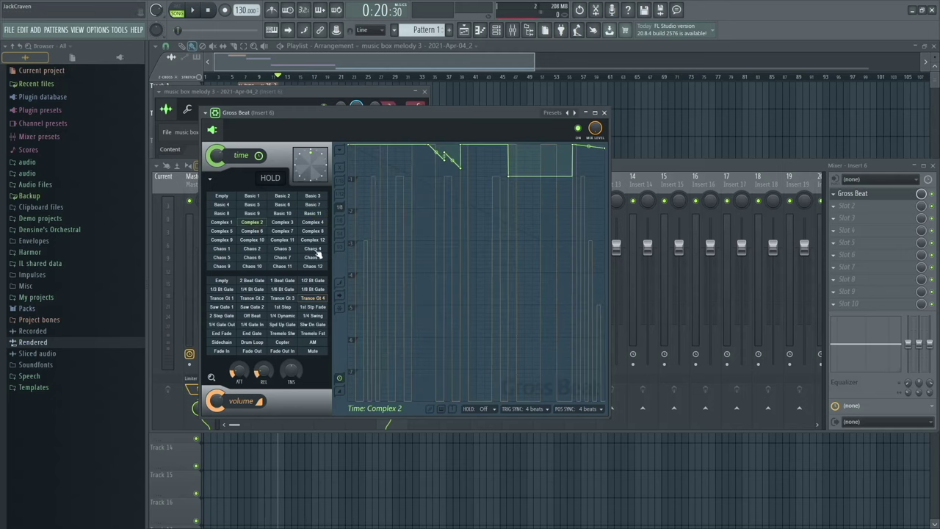
{"action": "left_click", "coordinate": [313, 249]}
{"action": "mouse_move", "coordinate": [468, 188]}
{"action": "left_mouse_down"}
{"action": "mouse_move", "coordinate": [430, 200]}
{"action": "mouse_move", "coordinate": [411, 227]}
{"action": "mouse_move", "coordinate": [508, 252]}
{"action": "left_mouse_up"}
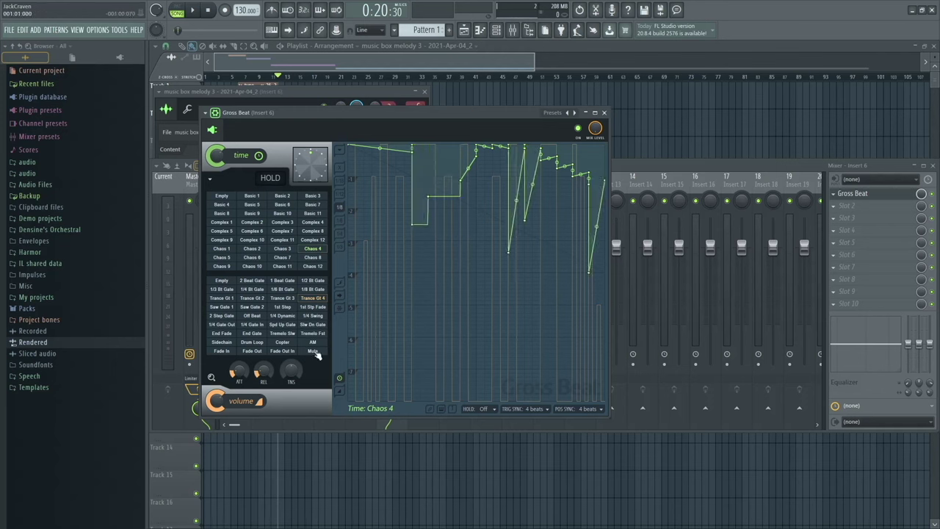
Select the Spd Up Gate volume preset, reshape its envelope with extra points at lower levels and play the clip briefly
{"action": "left_click", "coordinate": [282, 324]}
{"action": "left_click_drag", "start_coordinate": [446, 229], "coordinate": [537, 189]}
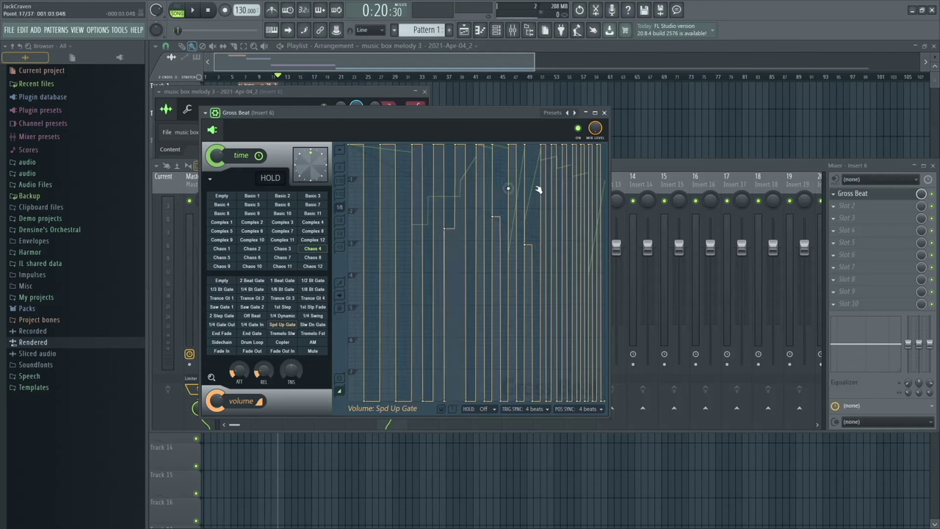
{"action": "left_click", "coordinate": [558, 184]}
{"action": "right_click", "coordinate": [396, 203]}
{"action": "key", "text": "Escape"}
{"action": "left_click", "coordinate": [481, 182]}
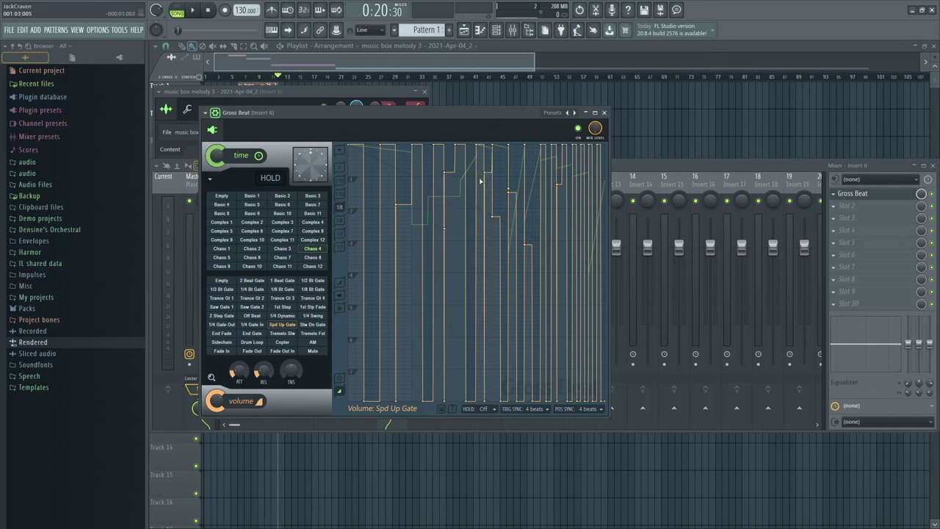
{"action": "right_click", "coordinate": [445, 209]}
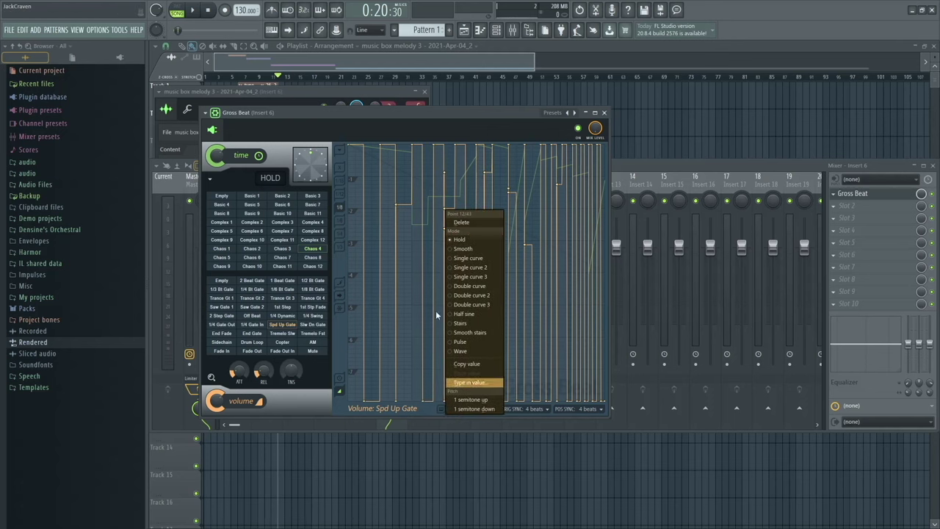
{"action": "left_click", "coordinate": [447, 133]}
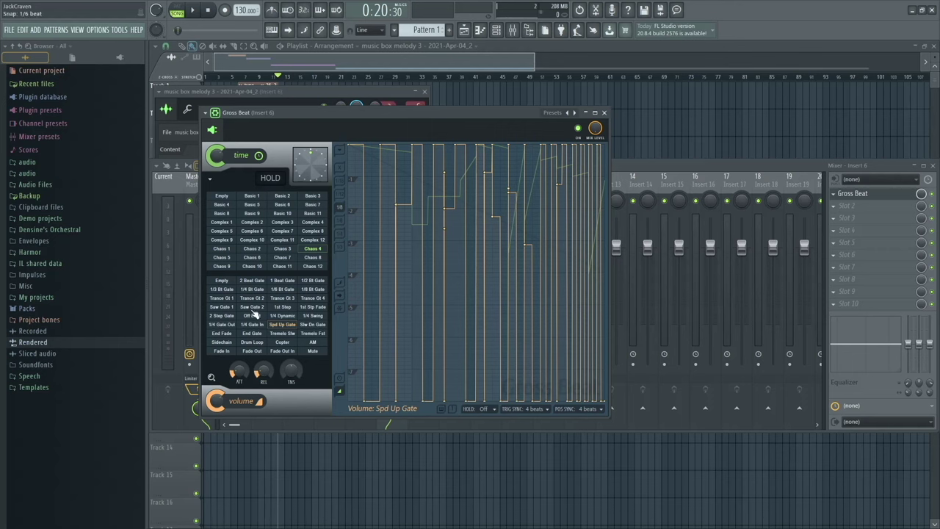
{"action": "key", "text": "space"}
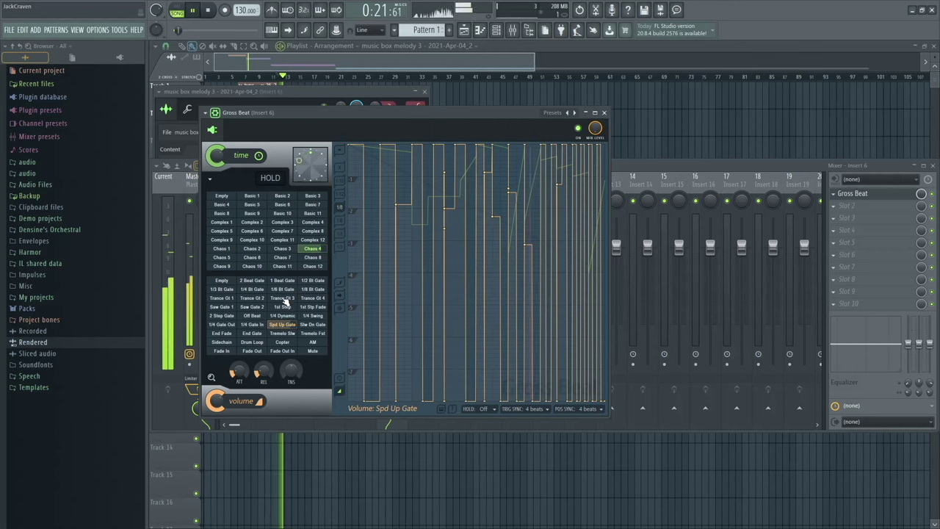
{"action": "key", "text": "space"}
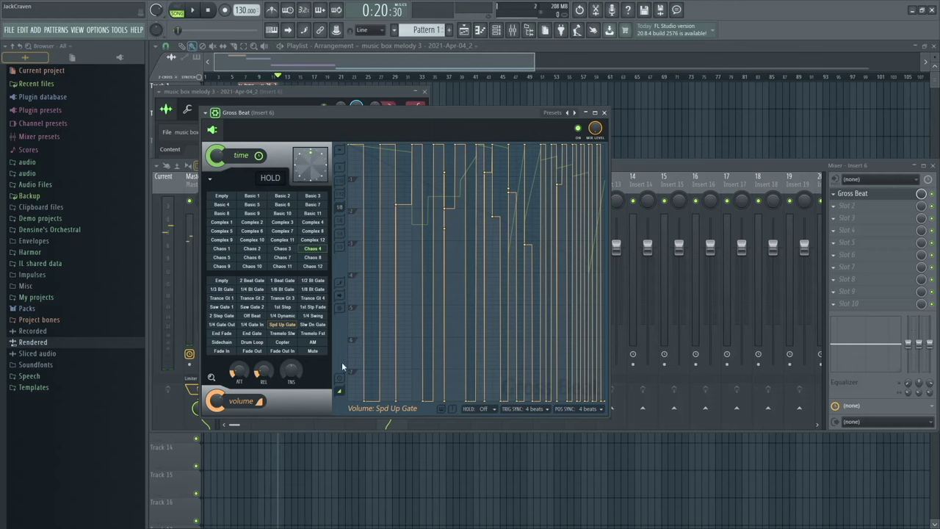
Return to the Chaos 4 time envelope in Gross Beat and pull two of its points down to form deep dips
{"action": "left_click", "coordinate": [340, 378]}
{"action": "left_click", "coordinate": [341, 390]}
{"action": "left_click", "coordinate": [341, 379]}
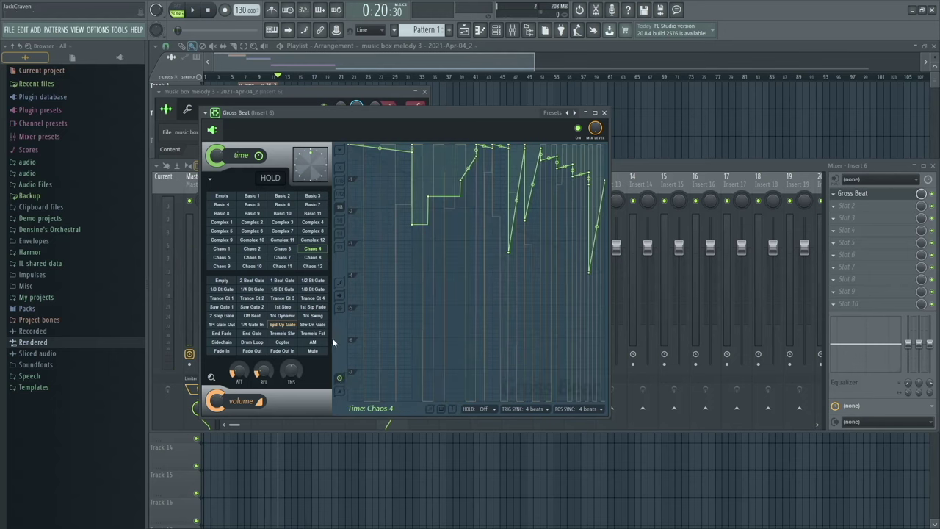
{"action": "left_click", "coordinate": [341, 307]}
{"action": "left_click", "coordinate": [380, 239]}
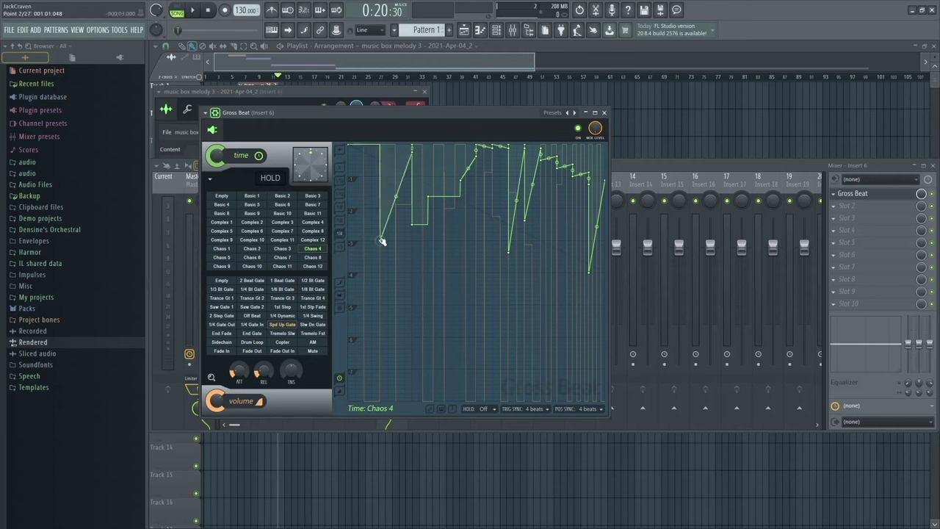
{"action": "left_click", "coordinate": [461, 247]}
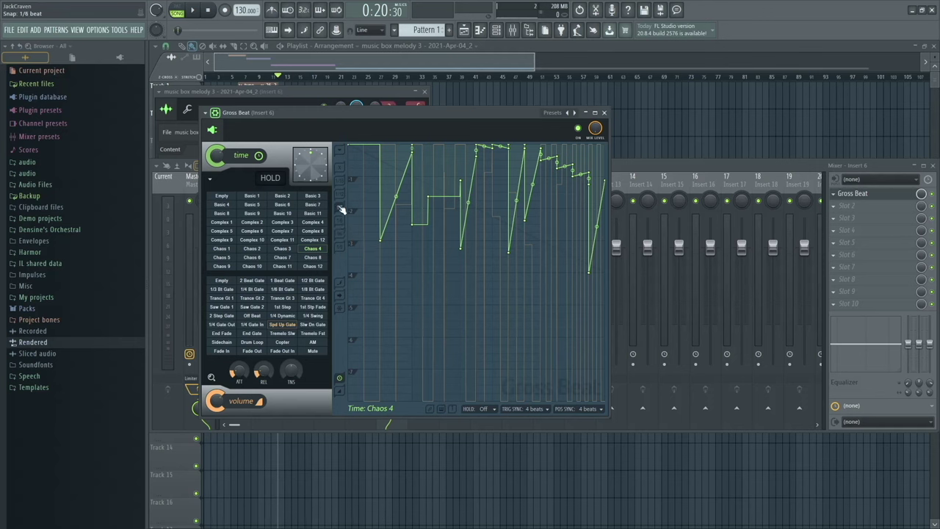
Set the envelope's snap to 1/3 beat and play the clip with the reshaped time envelope
{"action": "left_click", "coordinate": [342, 248]}
{"action": "key", "text": "space"}
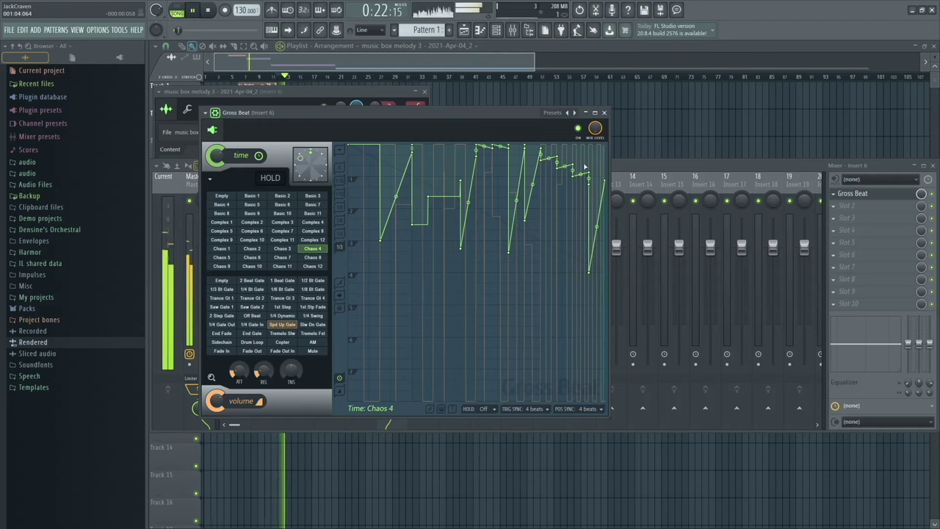
{"action": "key", "text": "space"}
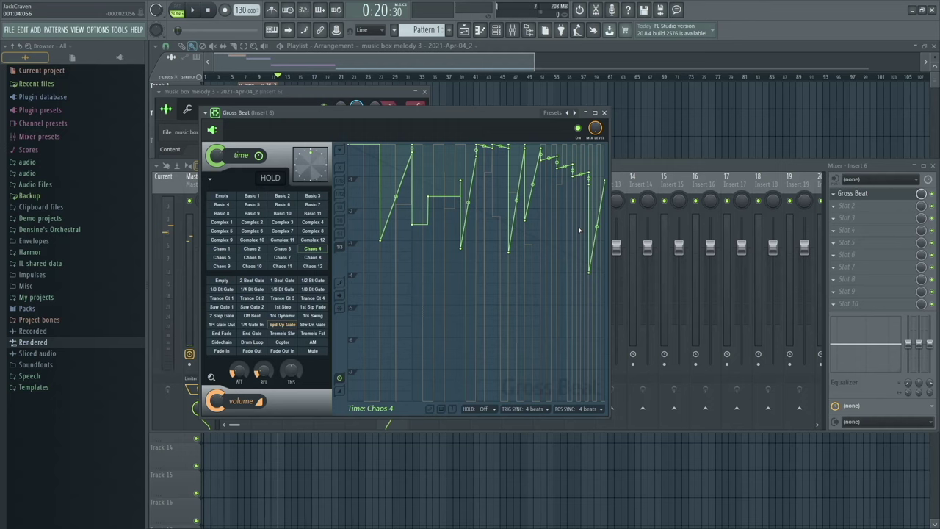
Bring the mixer forward, enable a send from Insert 6 to Insert 1 and audition the clip before and after
{"action": "left_click", "coordinate": [617, 224]}
{"action": "key", "text": "space"}
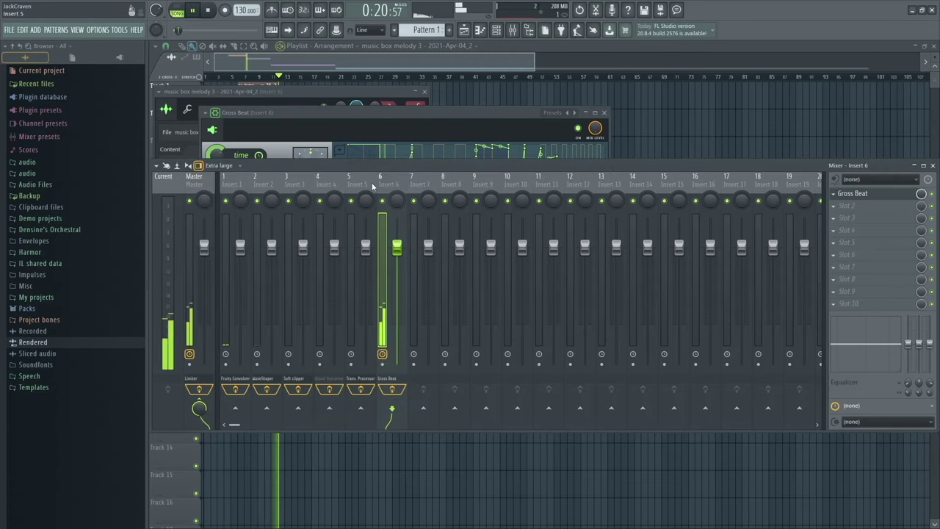
{"action": "key", "text": "space"}
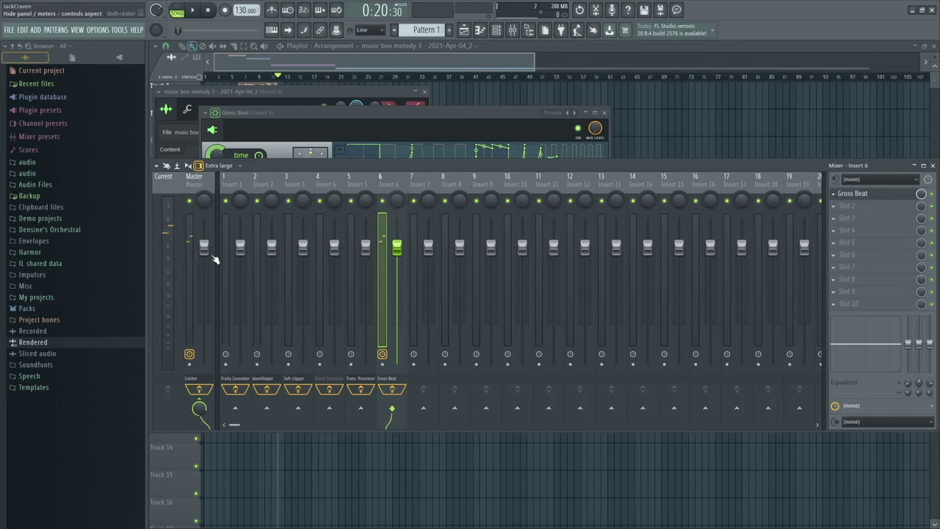
{"action": "left_click", "coordinate": [236, 408]}
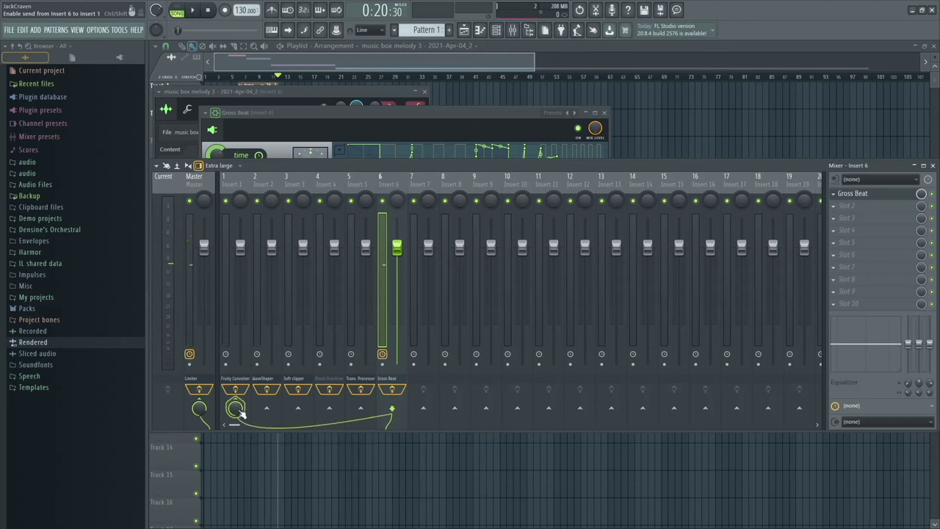
{"action": "key", "text": "space"}
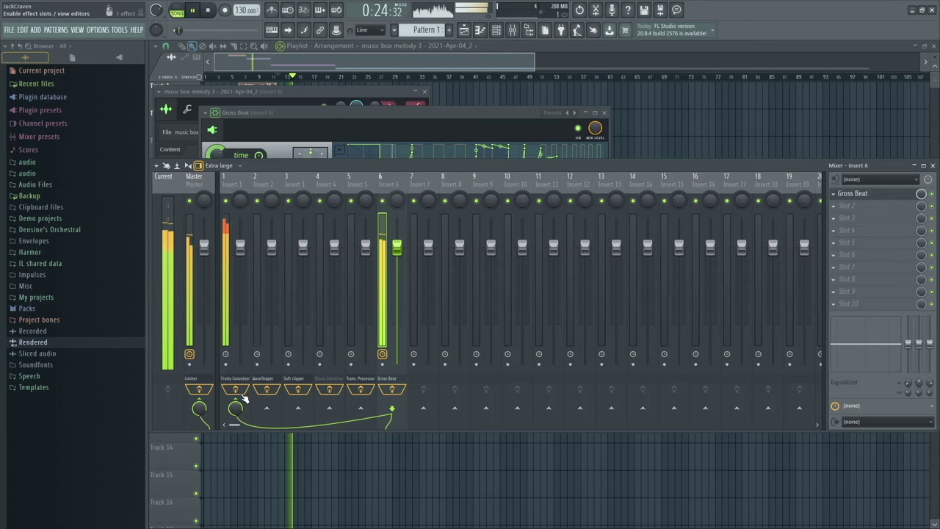
{"action": "key", "text": "space"}
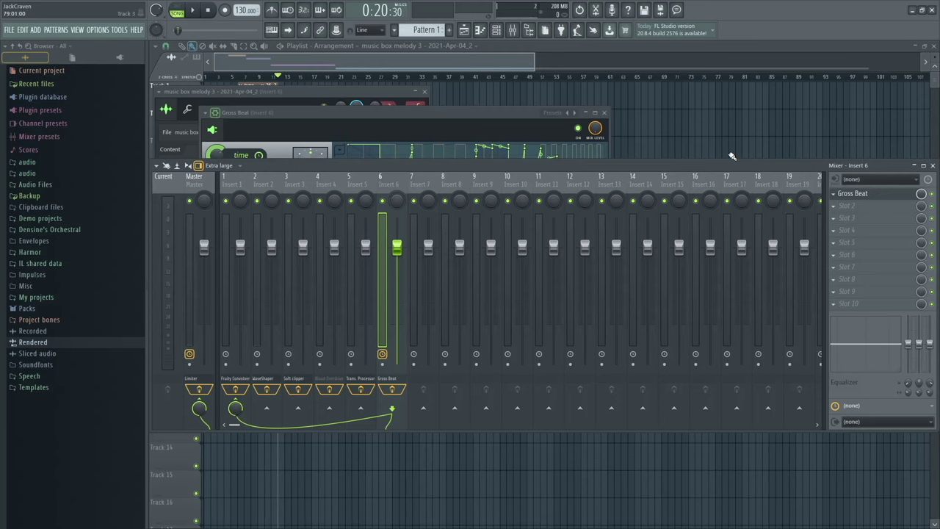
Close the mixer, the Gross Beat window and the music box melody 3 clip settings
{"action": "left_click", "coordinate": [933, 165]}
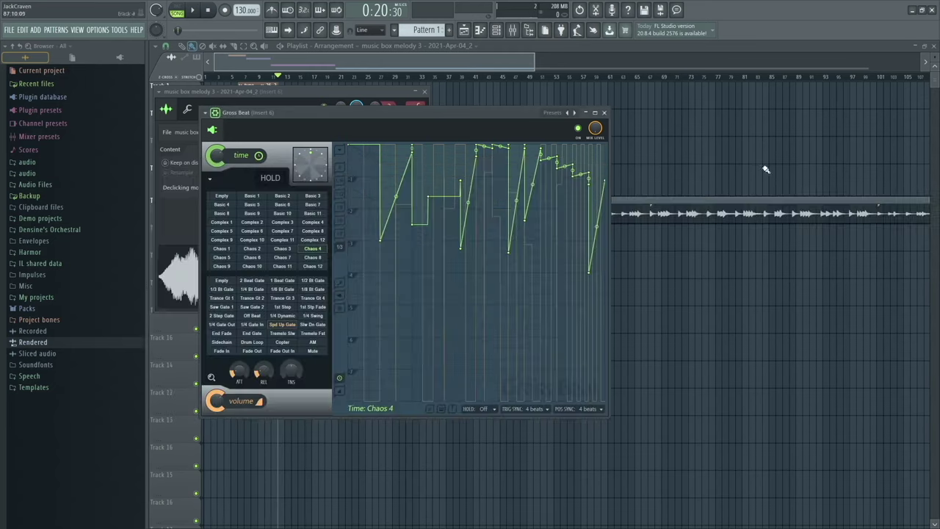
{"action": "left_click", "coordinate": [604, 113]}
{"action": "left_click", "coordinate": [424, 92]}
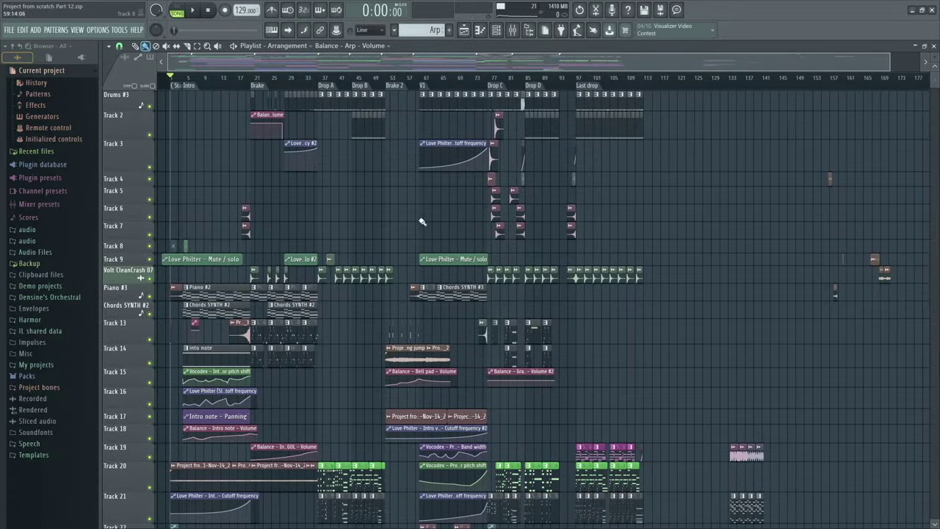
Play the Project from scratch Part 12 arrangement through the Drop B section
{"action": "key", "text": "space"}
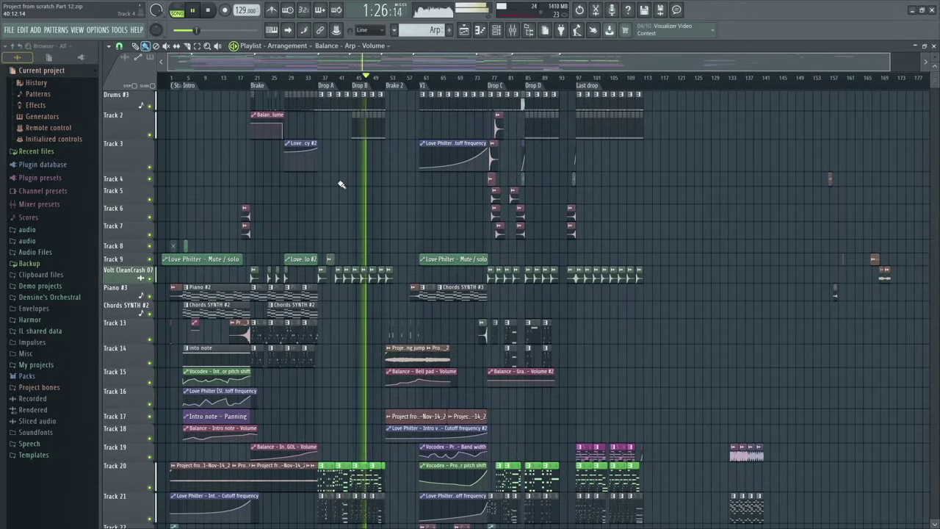